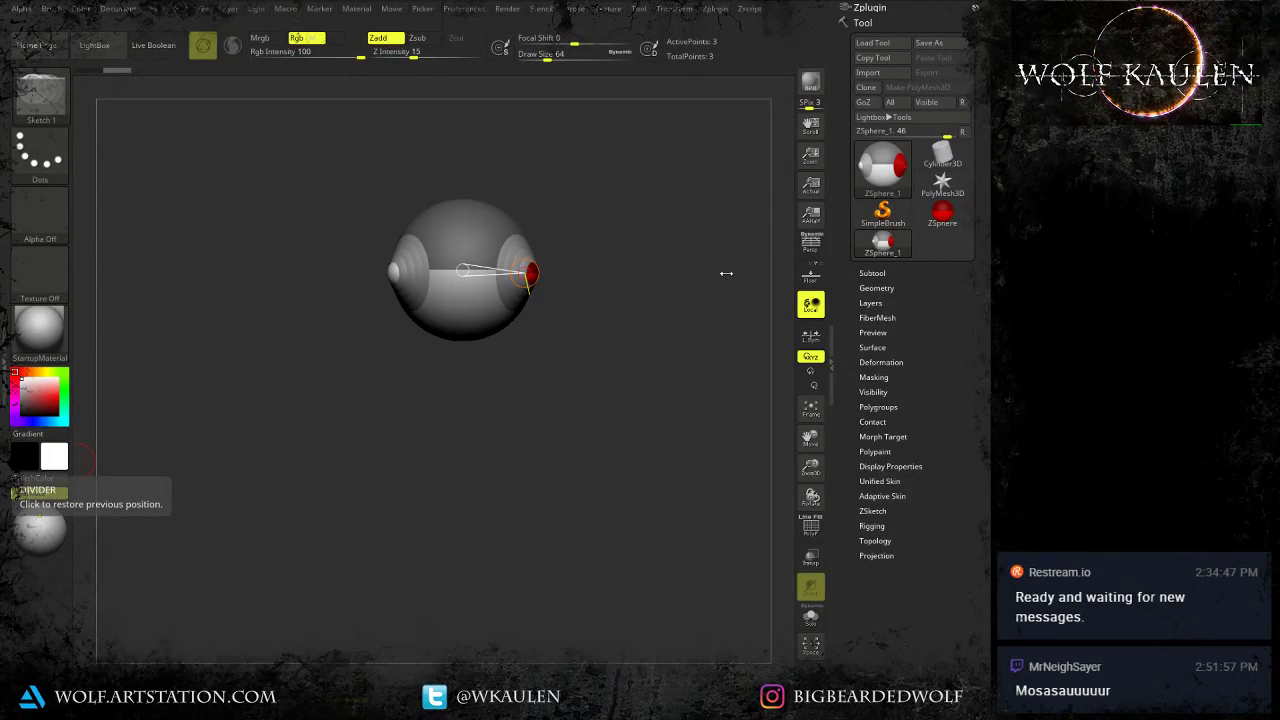
Pull the mirrored side ZSpheres outward from the root sphere to form short connecting links on both sides.
mouse_move(575, 232)
left_mouse_down()
mouse_move(558, 234)
mouse_move(536, 317)
mouse_move(588, 328)
left_mouse_up()
left_click_drag(588, 328, 559, 352, "alt")
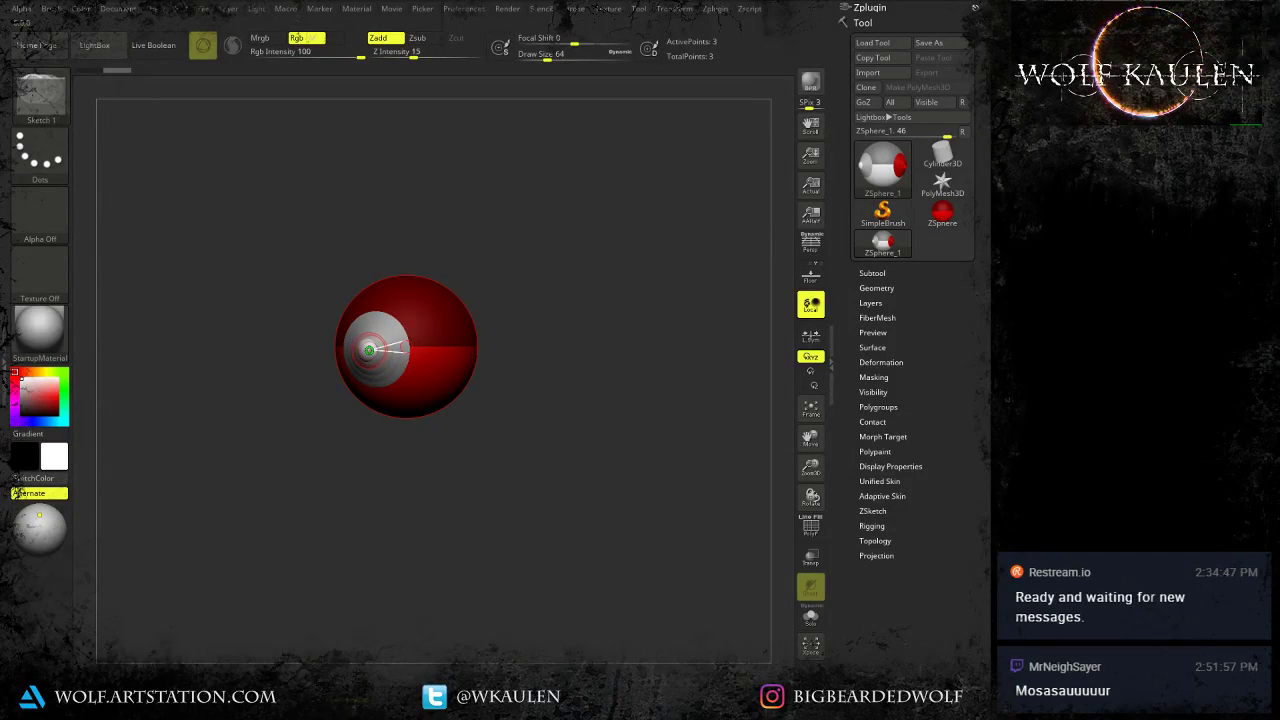
key("w")
left_click_drag(371, 347, 402, 358)
left_click_drag(406, 438, 468, 440)
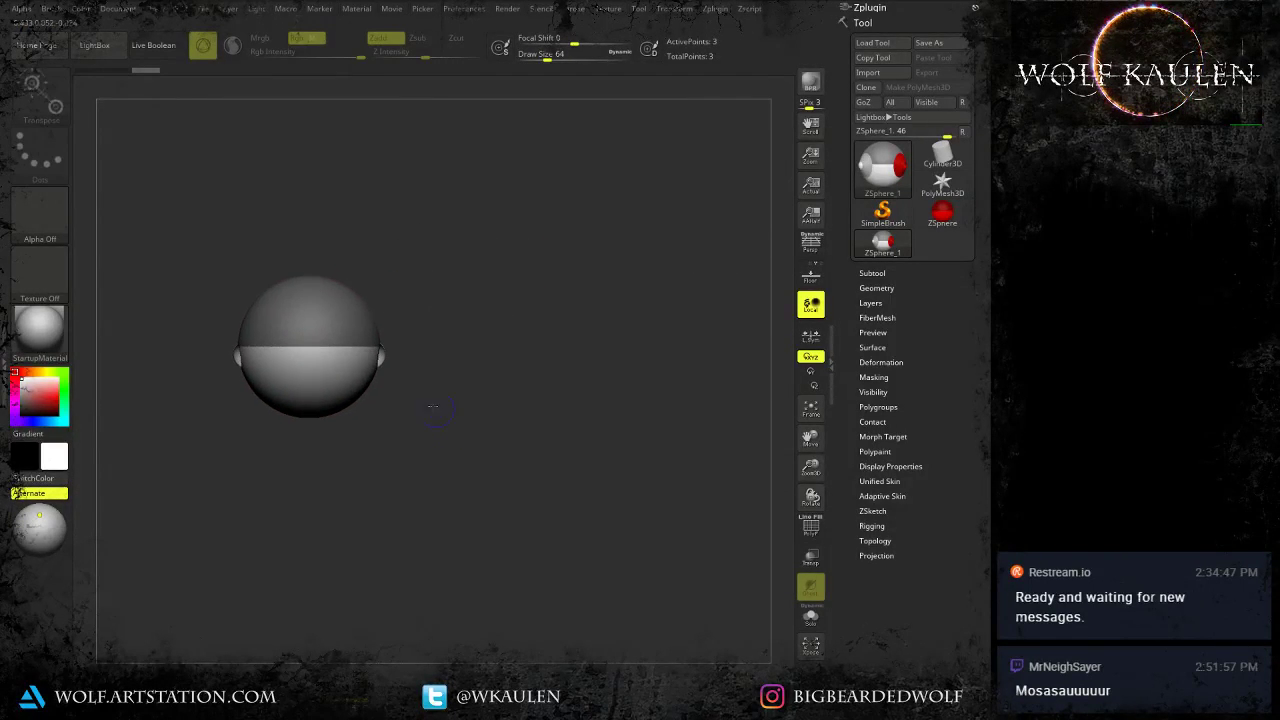
left_click_drag(381, 351, 397, 359)
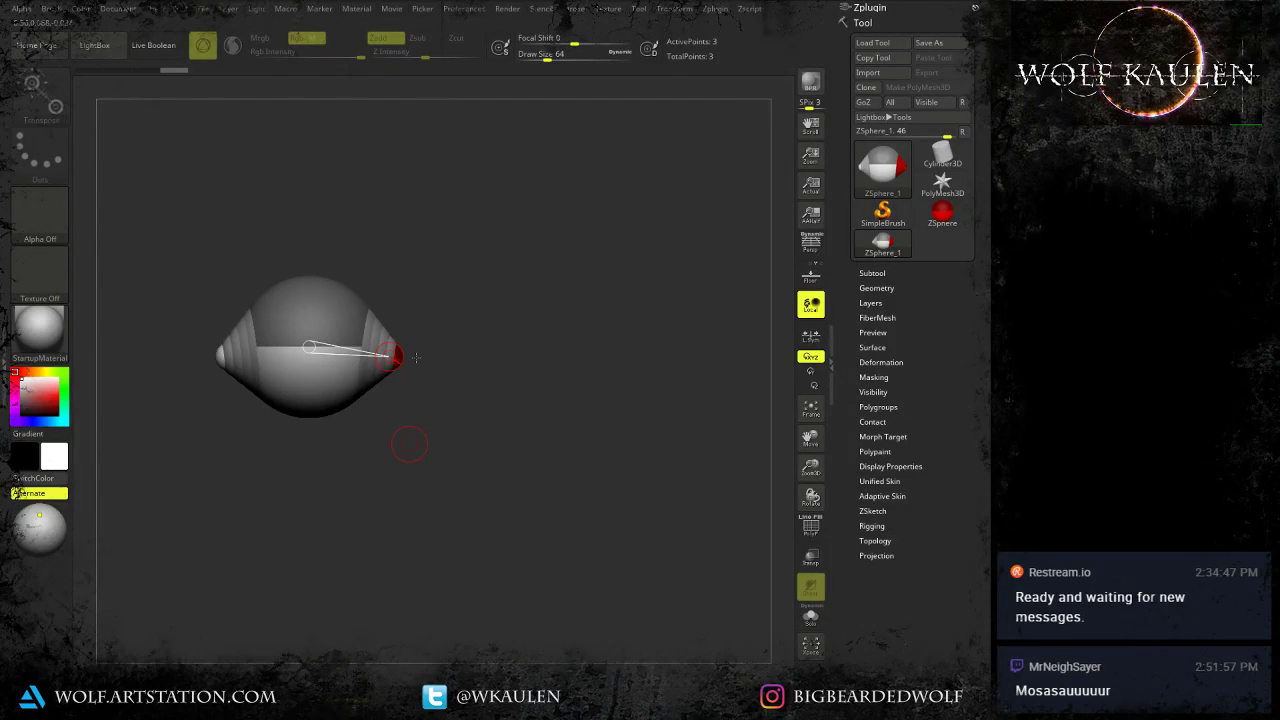
left_click_drag(435, 378, 392, 380)
mouse_move(520, 330)
left_mouse_down("alt")
mouse_move(449, 377)
mouse_move(428, 378)
mouse_move(447, 330)
mouse_move(417, 336)
left_mouse_up("alt")
key("shift+a")
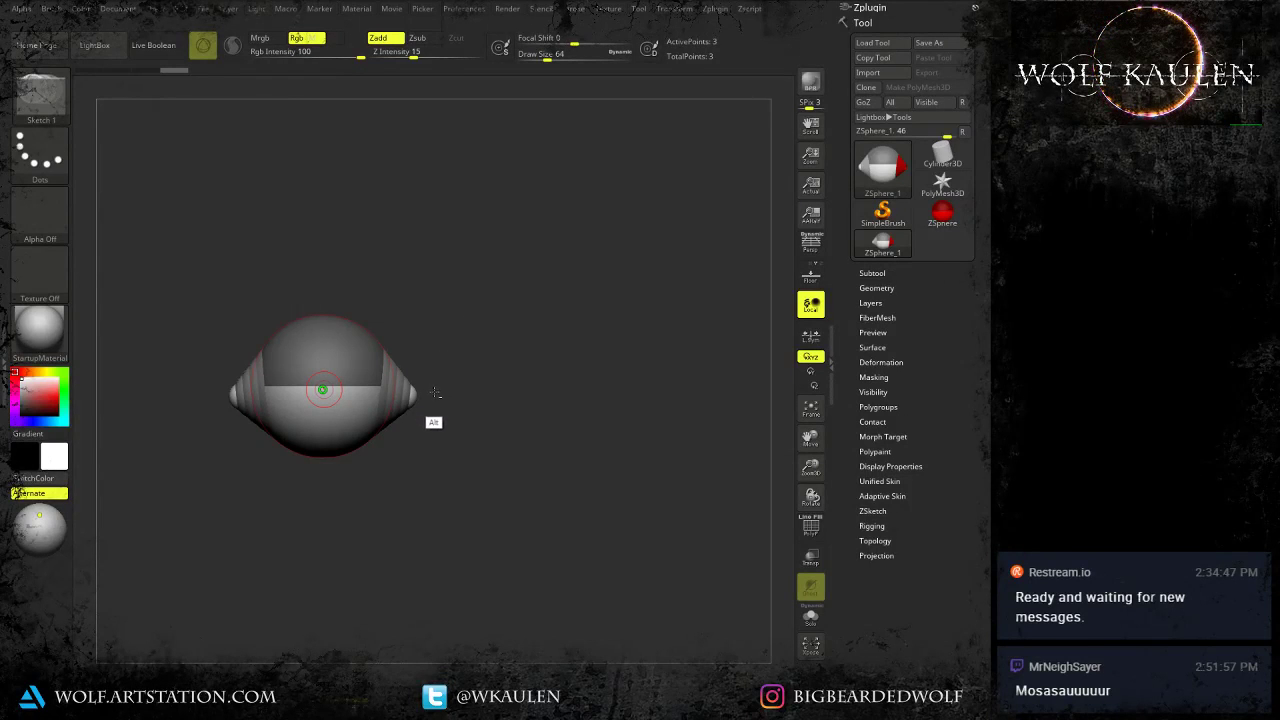
Add a large ZSphere on the centre line at the end of the root sphere.
left_click_drag(485, 335, 523, 329)
left_click_drag(483, 379, 457, 406)
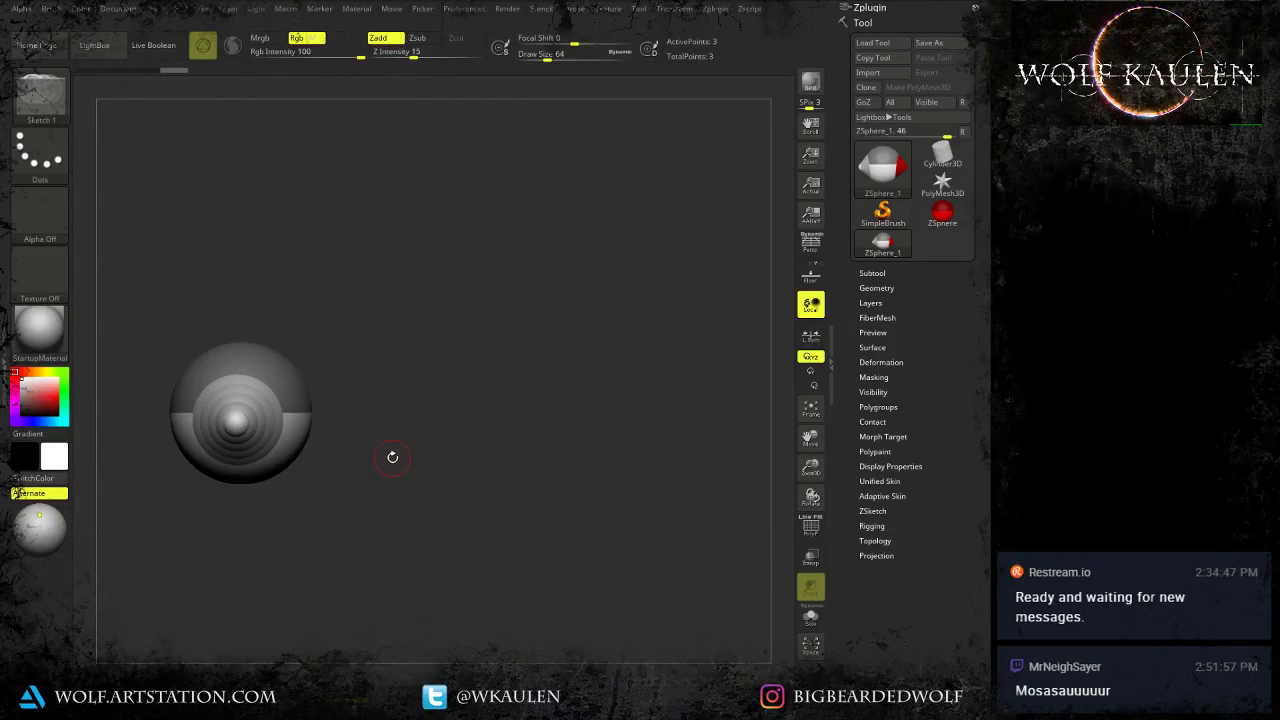
left_click_drag(393, 461, 353, 457)
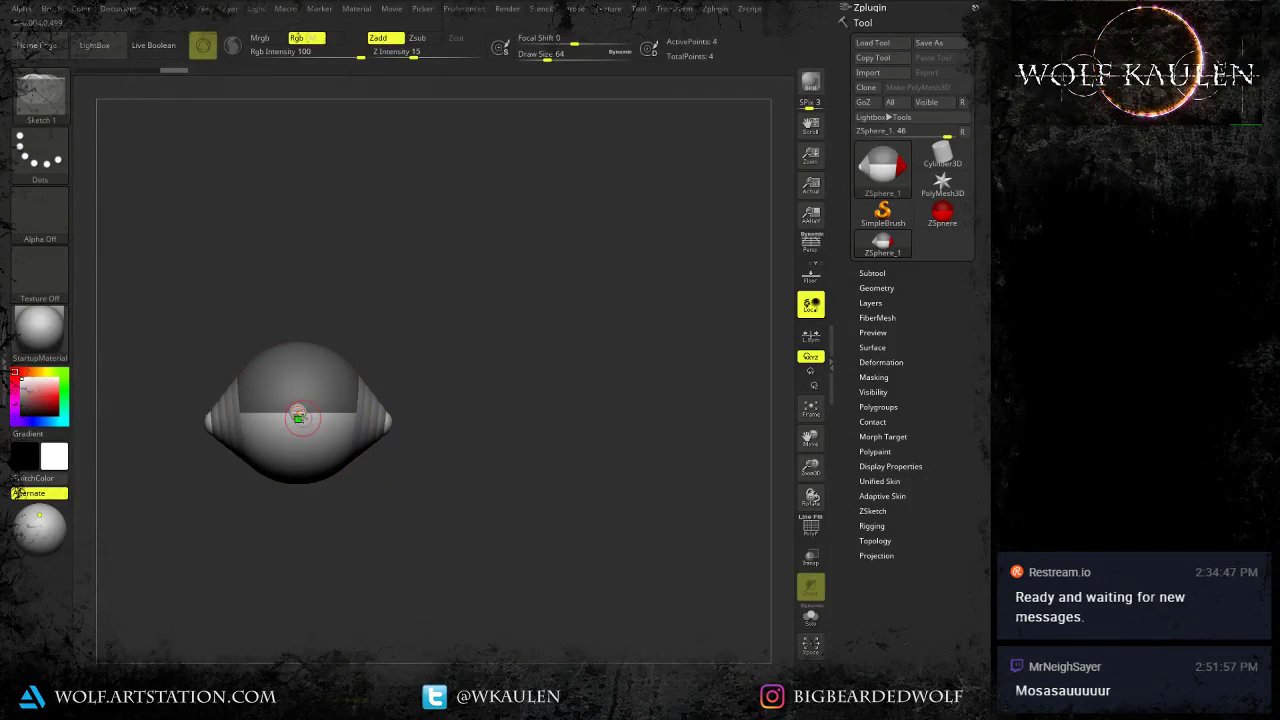
left_click_drag(299, 415, 322, 459, "shift")
mouse_move(299, 415)
left_mouse_down()
mouse_move(336, 474)
mouse_move(448, 538)
mouse_move(448, 520)
mouse_move(429, 560)
left_mouse_up()
Move the end ZSphere far away from the root to stretch out a long body and tail.
key("w")
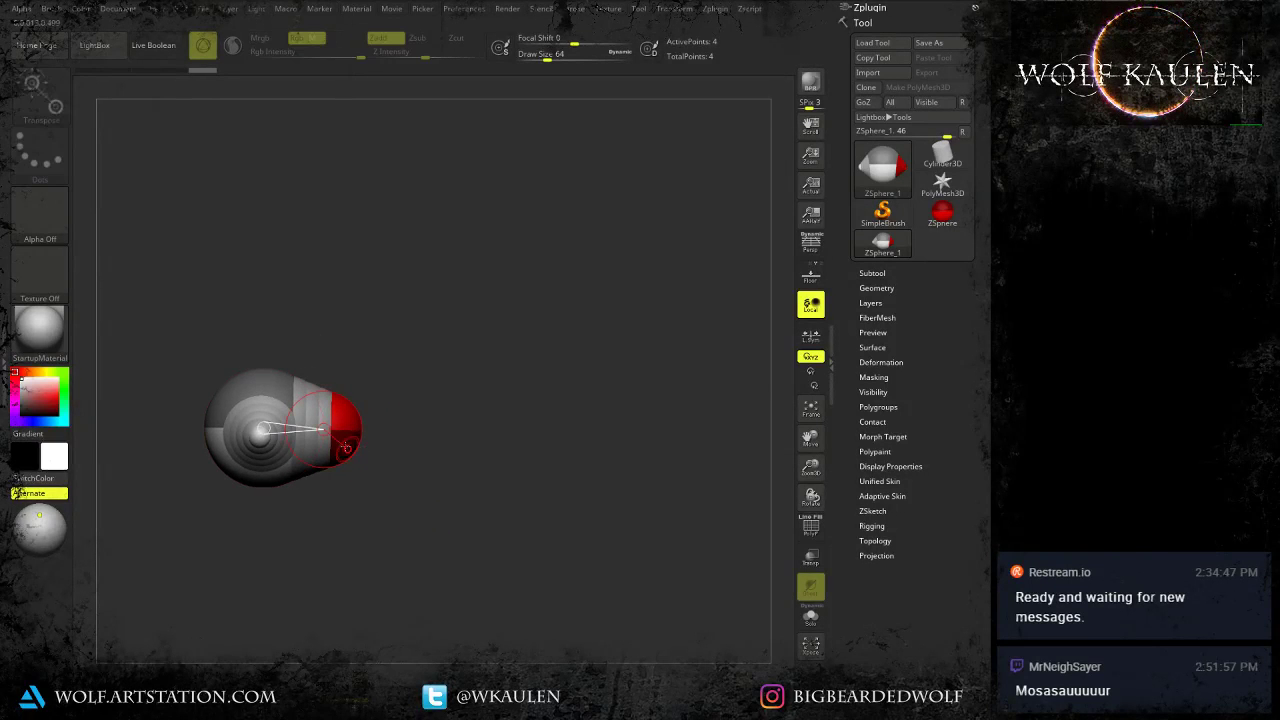
left_click_drag(354, 520, 358, 530, "alt")
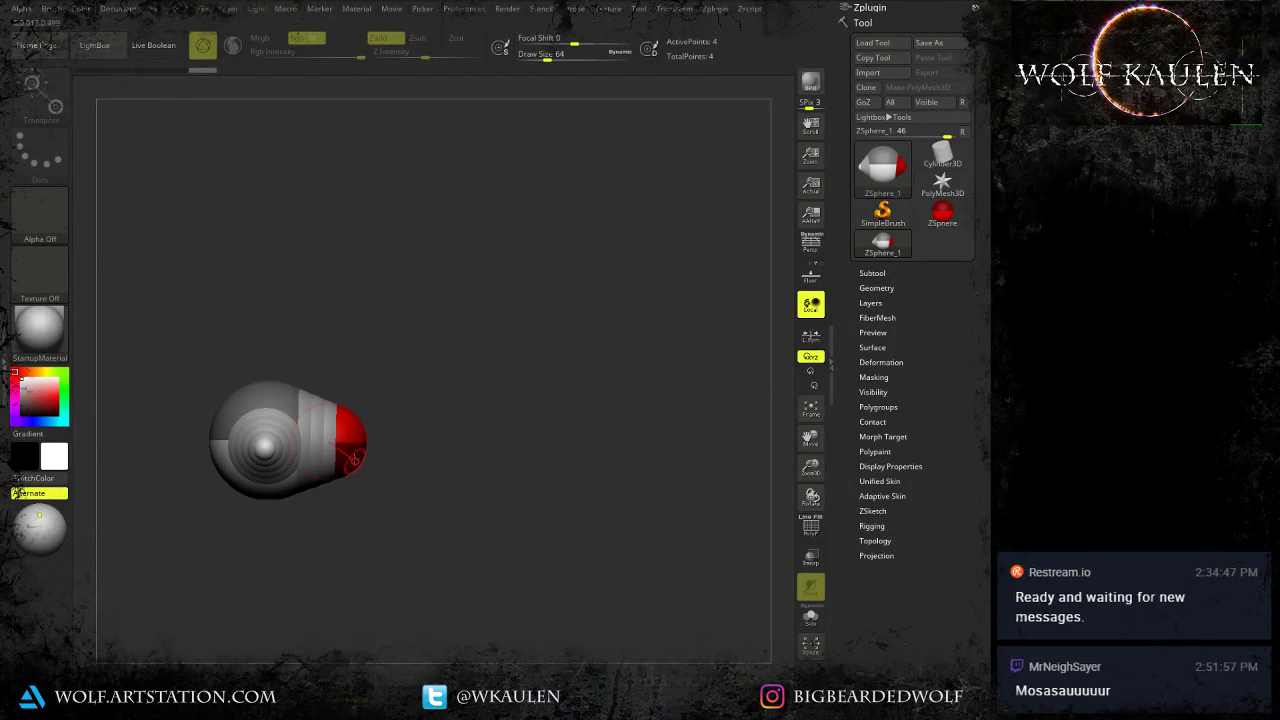
left_click_drag(348, 452, 500, 447)
left_click_drag(513, 545, 404, 560, "alt")
left_click_drag(444, 465, 726, 457)
left_click_drag(548, 562, 535, 529, "alt")
Insert a ZSphere about midway along the body link.
key("q")
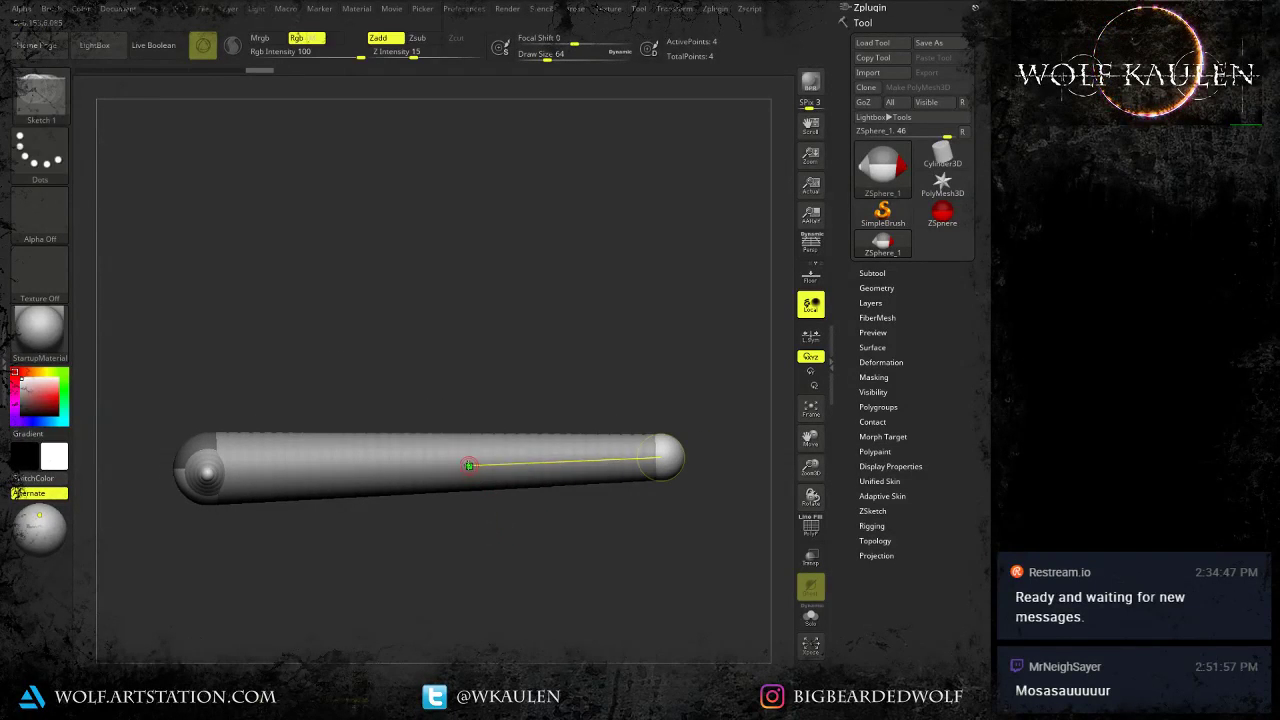
left_click(429, 467)
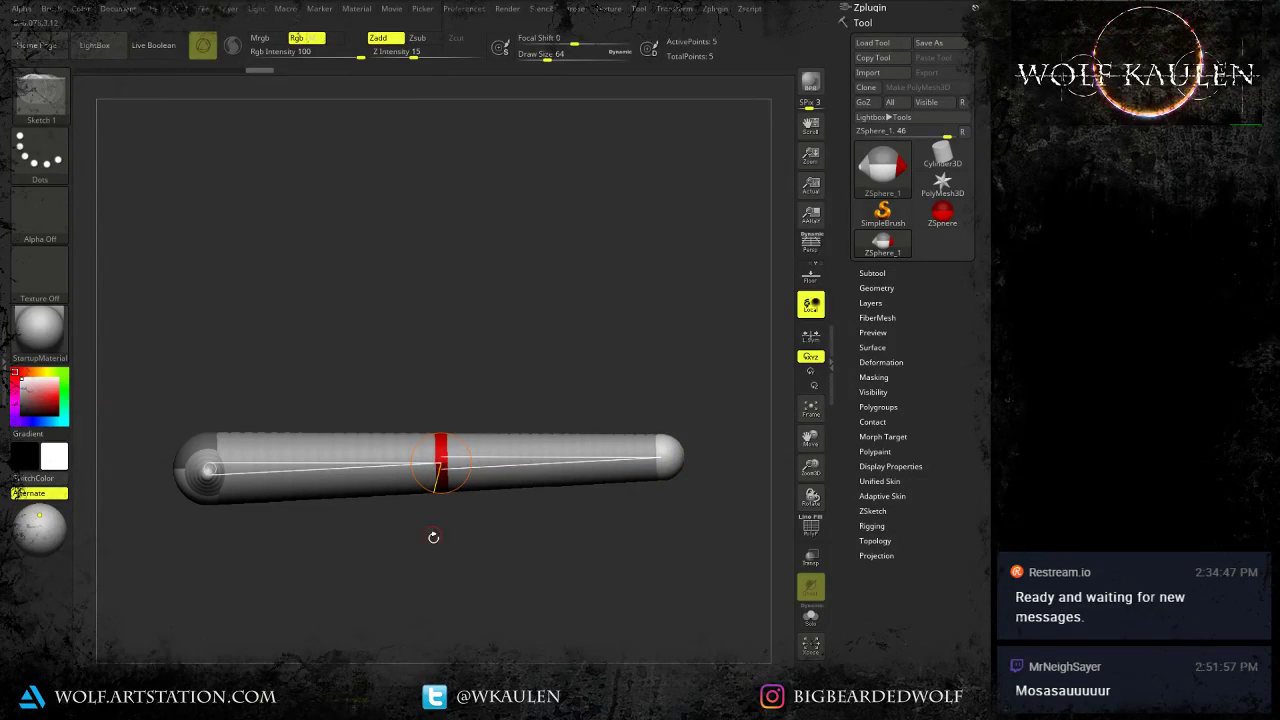
left_click_drag(471, 557, 463, 509)
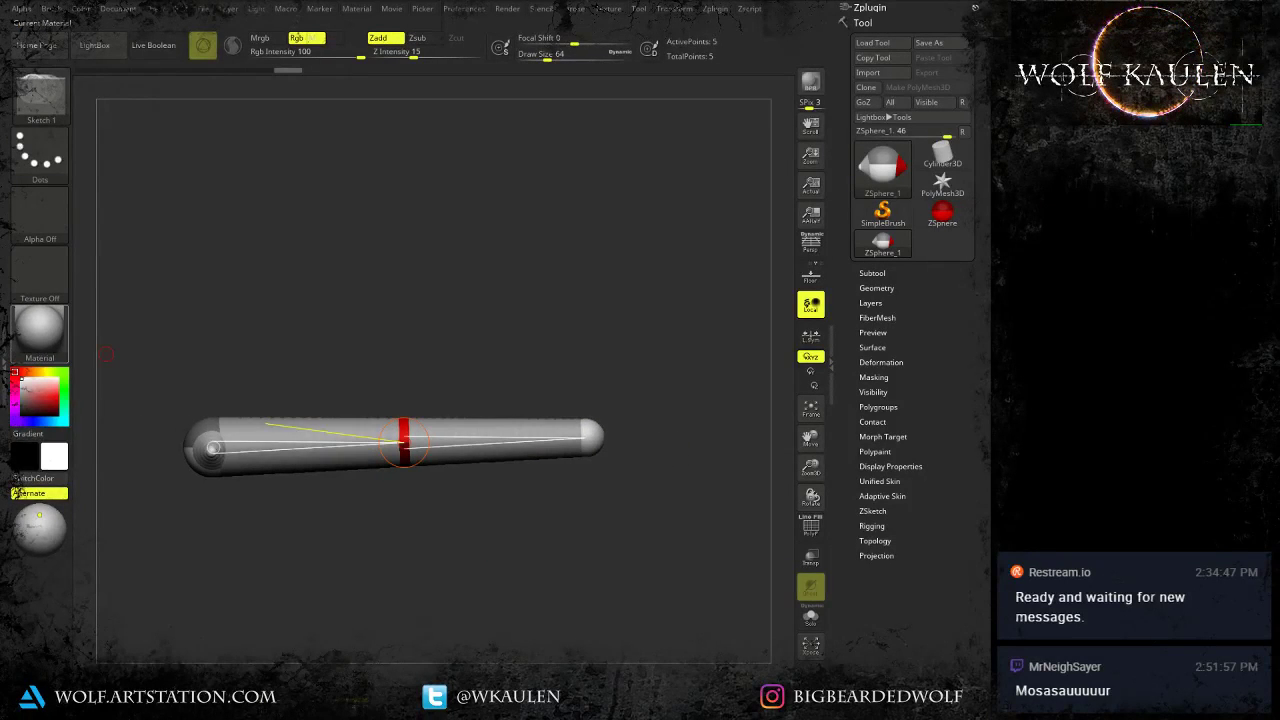
left_click(589, 438)
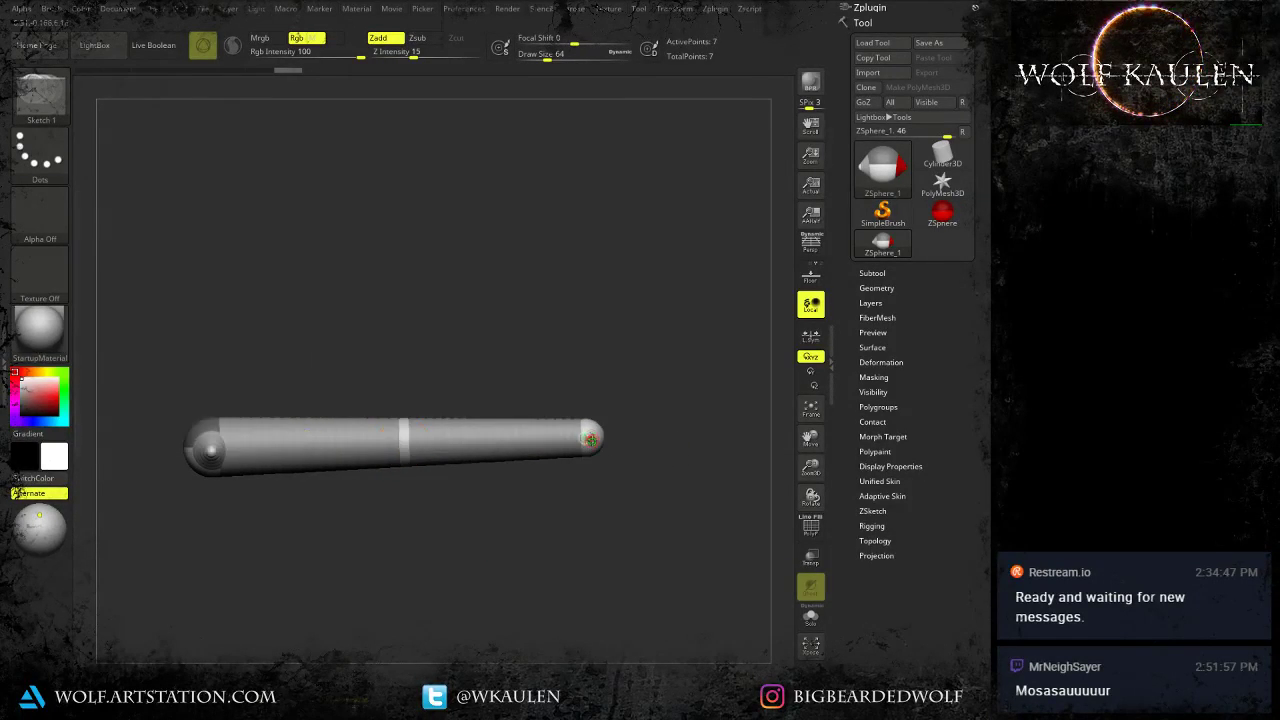
key("ctrl+z")
key("ctrl+z")
Lengthen the tail by moving its end ZSphere farther out, and taper it to a small tip.
key("w")
left_click_drag(589, 438, 727, 434)
left_click_drag(638, 520, 566, 521, "alt")
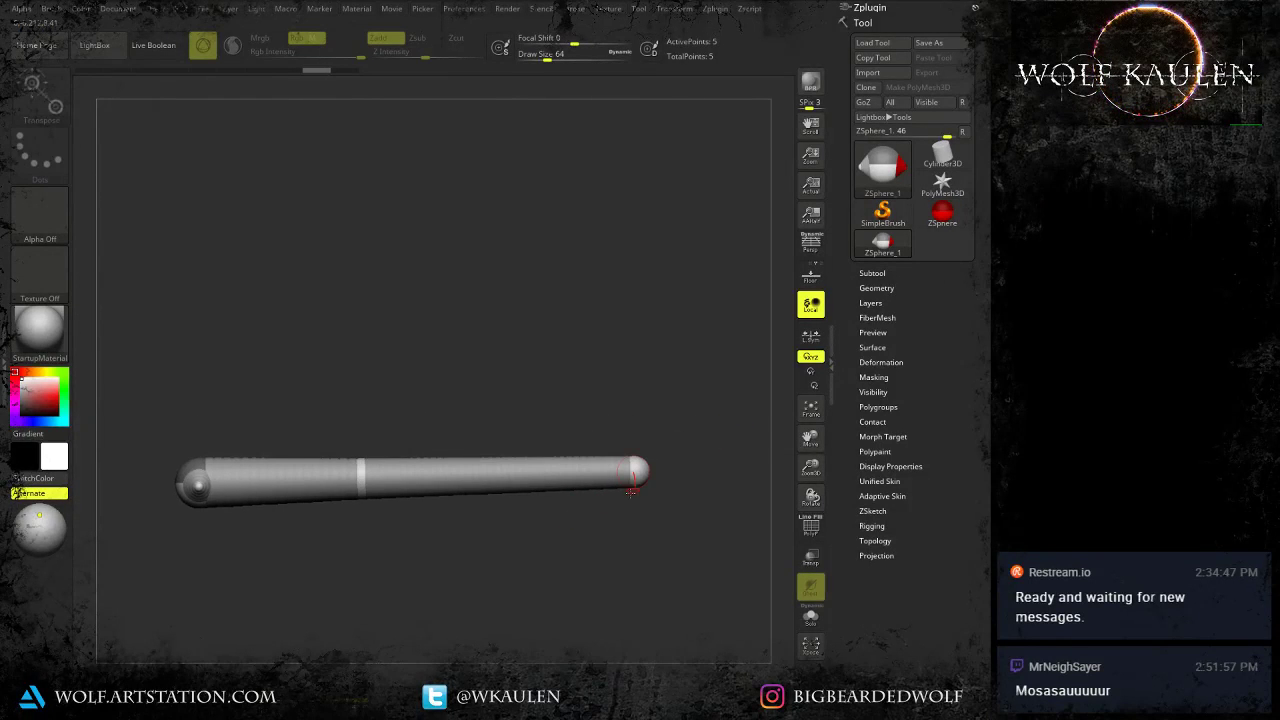
mouse_move(627, 477)
left_mouse_down()
mouse_move(587, 492)
mouse_move(664, 471)
mouse_move(690, 359)
mouse_move(685, 404)
mouse_move(690, 395)
left_mouse_up()
left_click_drag(571, 523, 637, 494, "alt")
Insert a ZSphere just behind the root, enlarge it for the chest and lower it slightly.
left_click_drag(320, 449, 320, 580)
key("w")
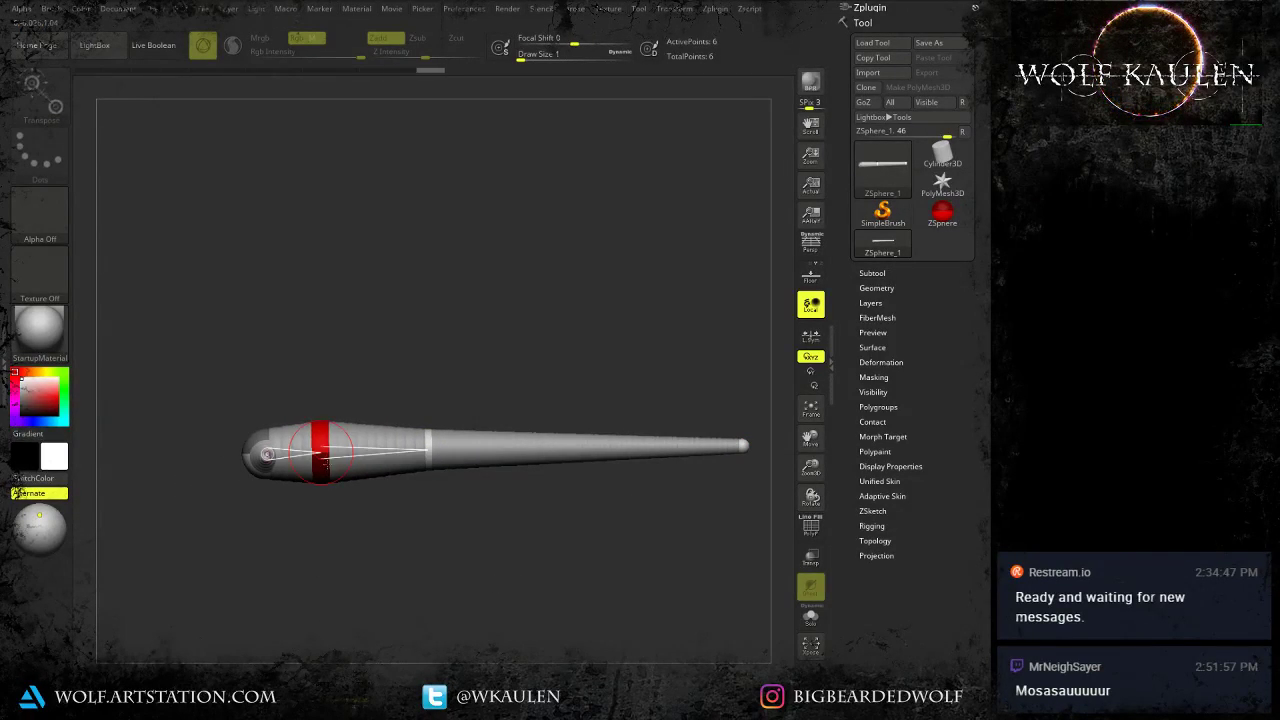
left_click_drag(321, 458, 321, 467)
mouse_move(317, 534)
left_mouse_down("alt")
mouse_move(329, 555)
mouse_move(405, 546)
mouse_move(382, 555)
left_mouse_up("alt")
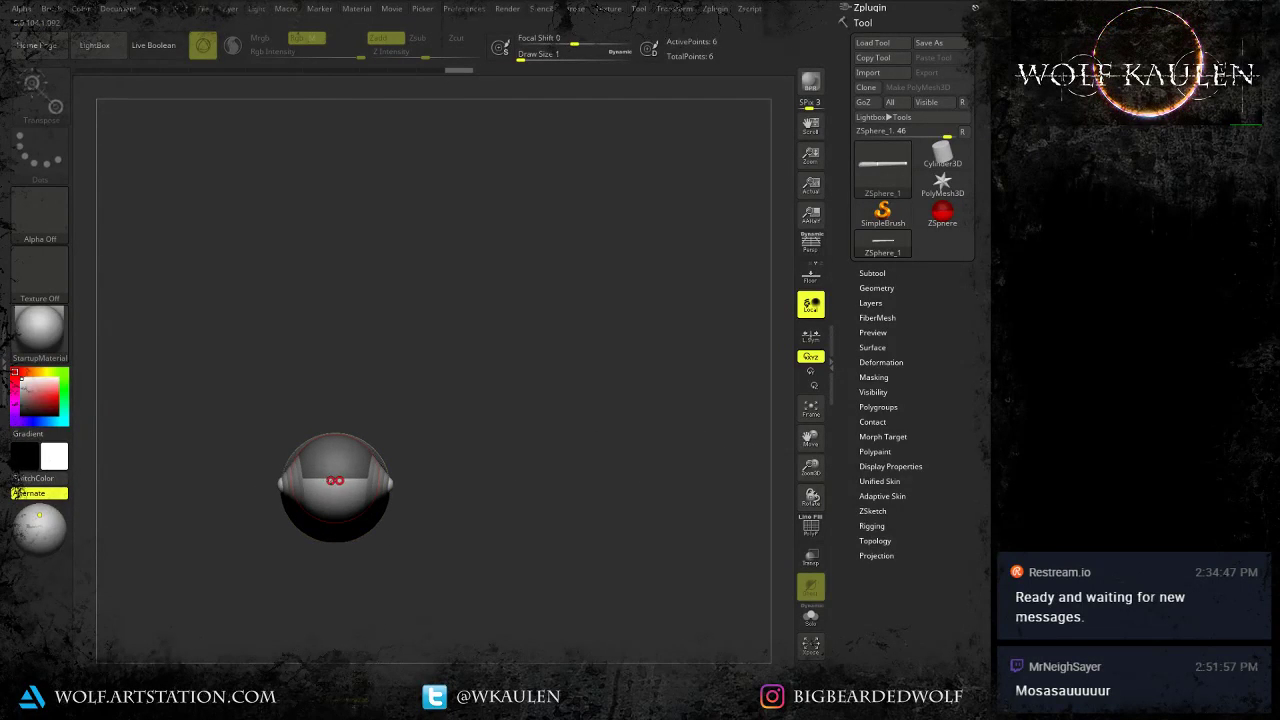
Add upper and lower ZSpheres on the front centre line of the head as starts for the jaws.
key("q")
left_click_drag(335, 460, 337, 511)
mouse_move(466, 550)
left_mouse_down()
mouse_move(374, 554)
mouse_move(442, 556)
left_mouse_up()
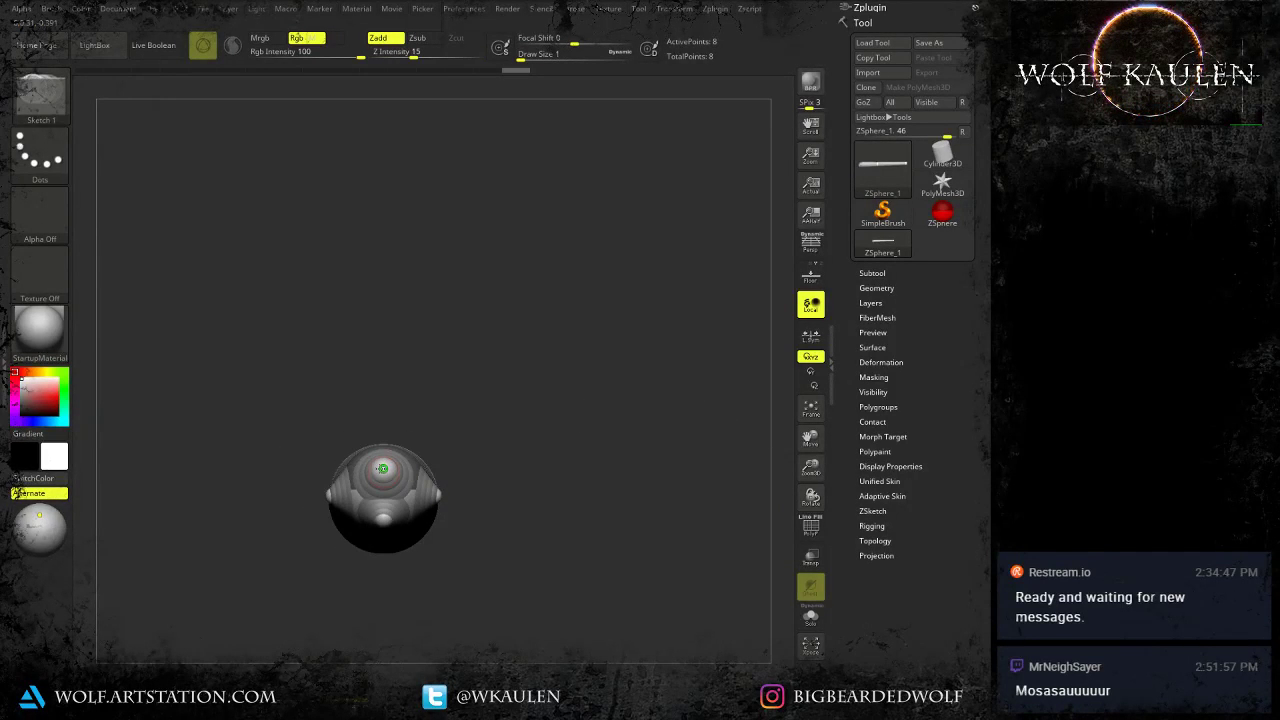
left_click_drag(383, 467, 370, 563)
mouse_move(370, 563)
left_mouse_down("alt")
mouse_move(453, 549)
mouse_move(448, 512)
mouse_move(418, 518)
left_mouse_up("alt")
Extend and scale the jaw ZSpheres into two nearly parallel jaws, the upper slightly longer than the lower.
key("w")
mouse_move(447, 460)
left_mouse_down()
mouse_move(408, 469)
mouse_move(458, 500)
mouse_move(455, 638)
left_mouse_up()
key("e")
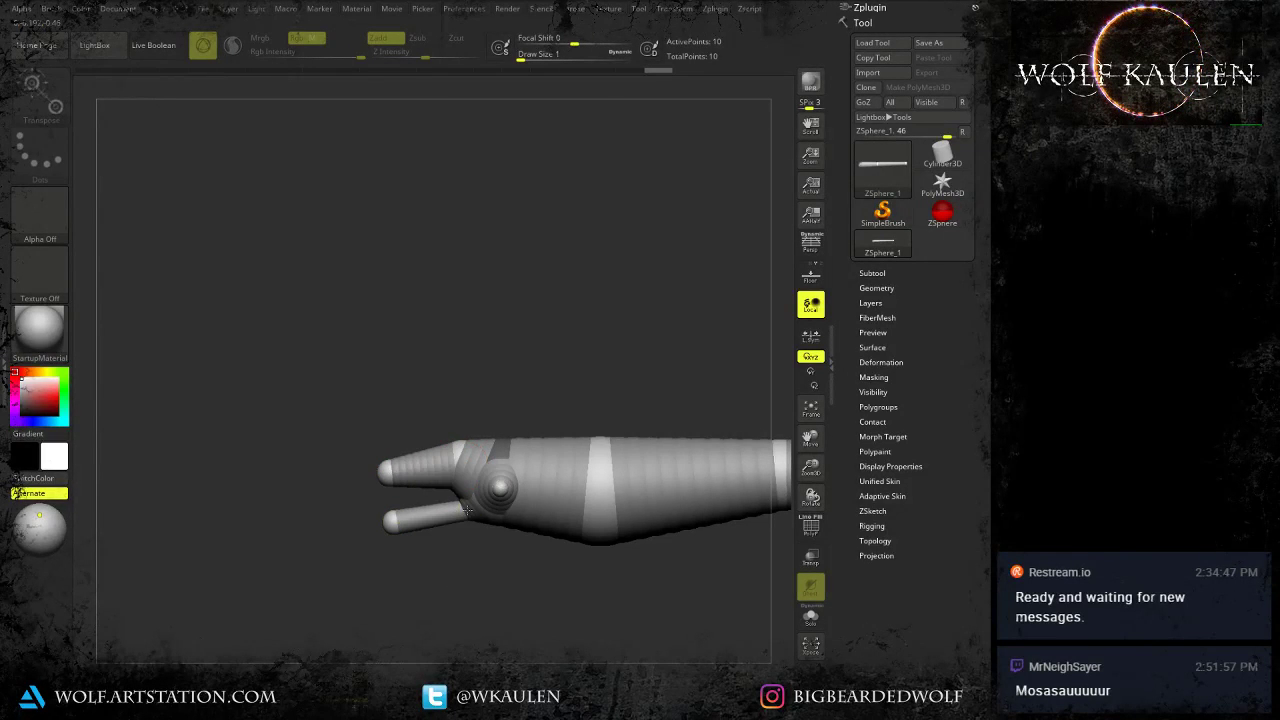
left_click_drag(467, 510, 462, 606)
key("w")
mouse_move(393, 521)
left_mouse_down()
mouse_move(366, 480)
mouse_move(382, 550)
left_mouse_up()
key("e")
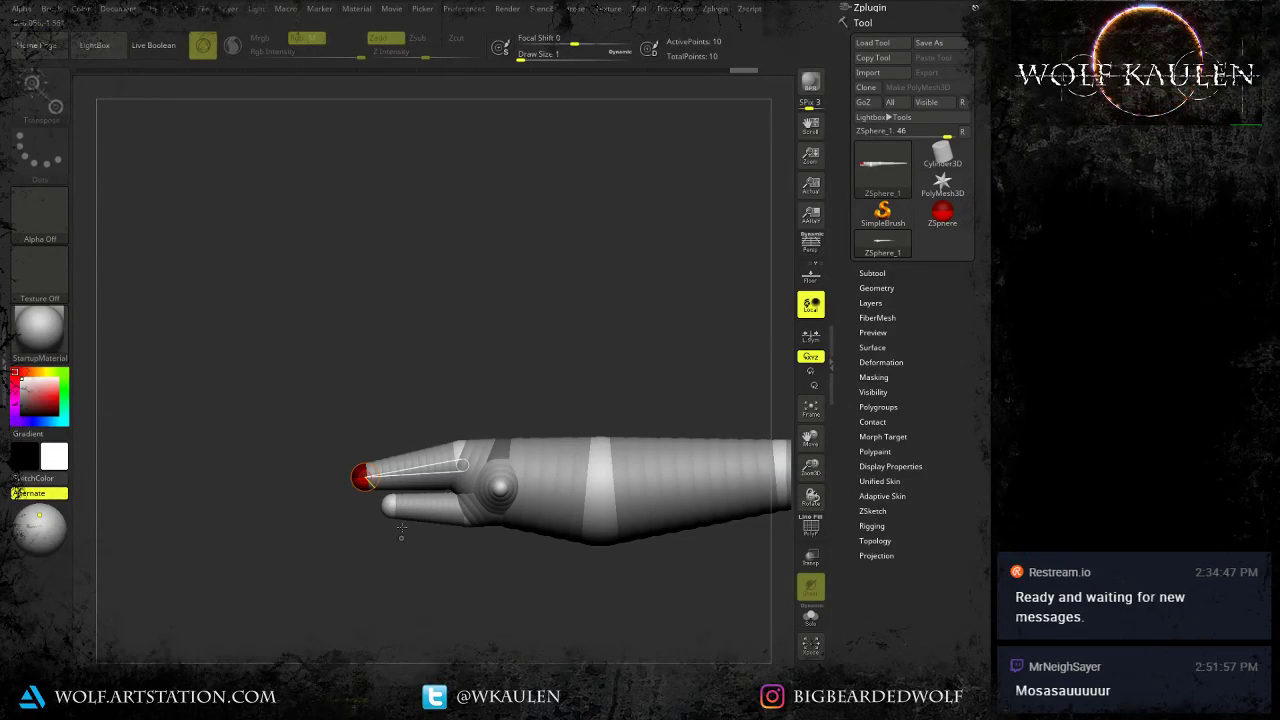
left_click_drag(390, 507, 373, 507)
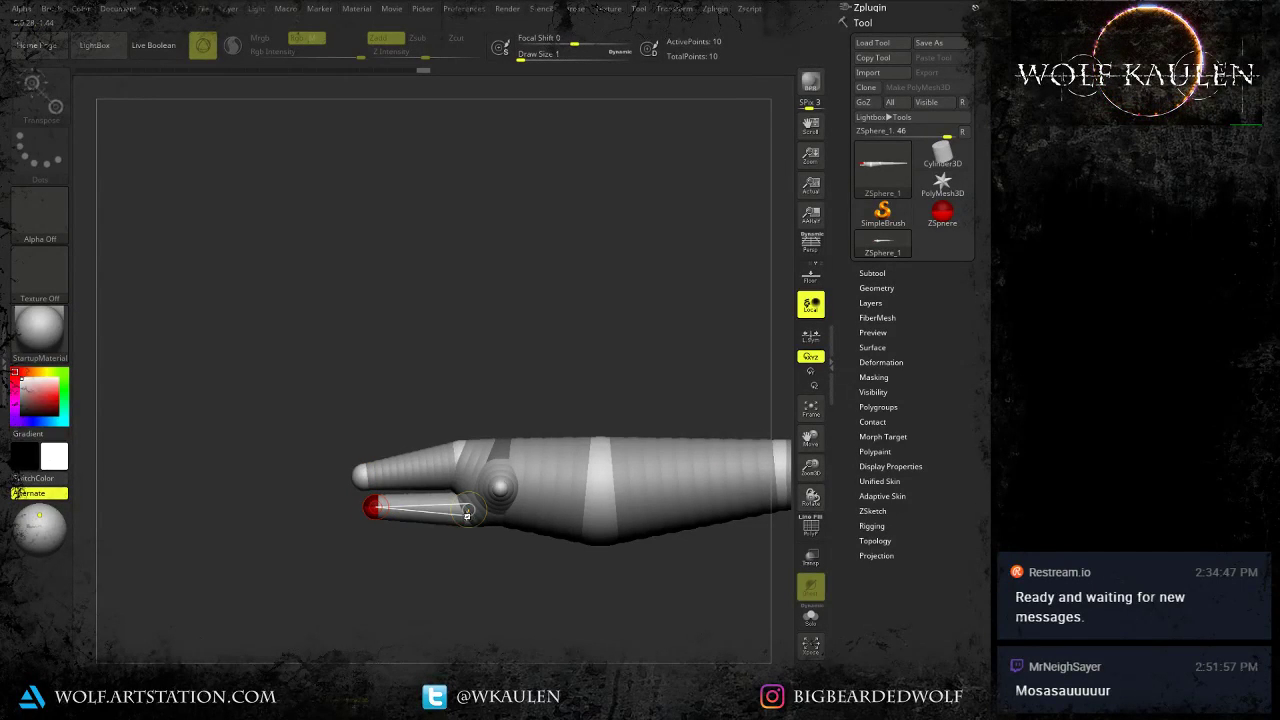
Delete the mirrored side ZSpheres from the root sphere at the head.
key("a")
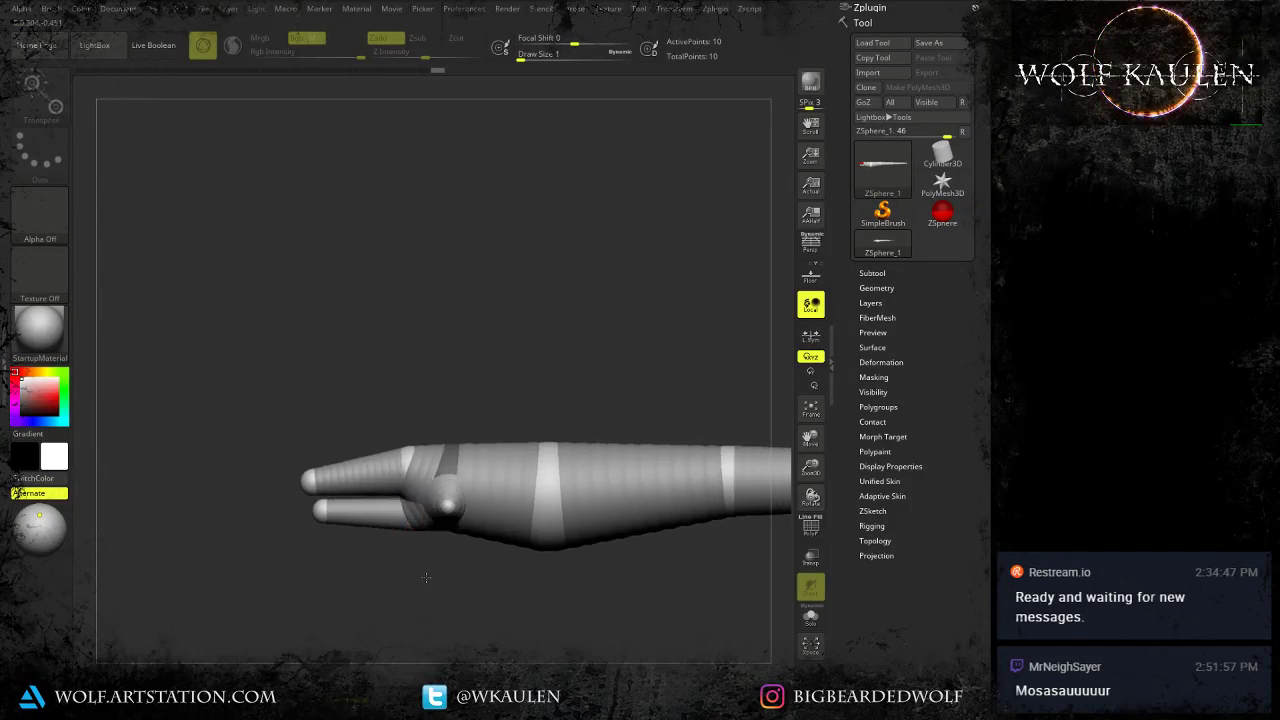
left_click_drag(426, 577, 414, 510, "shift")
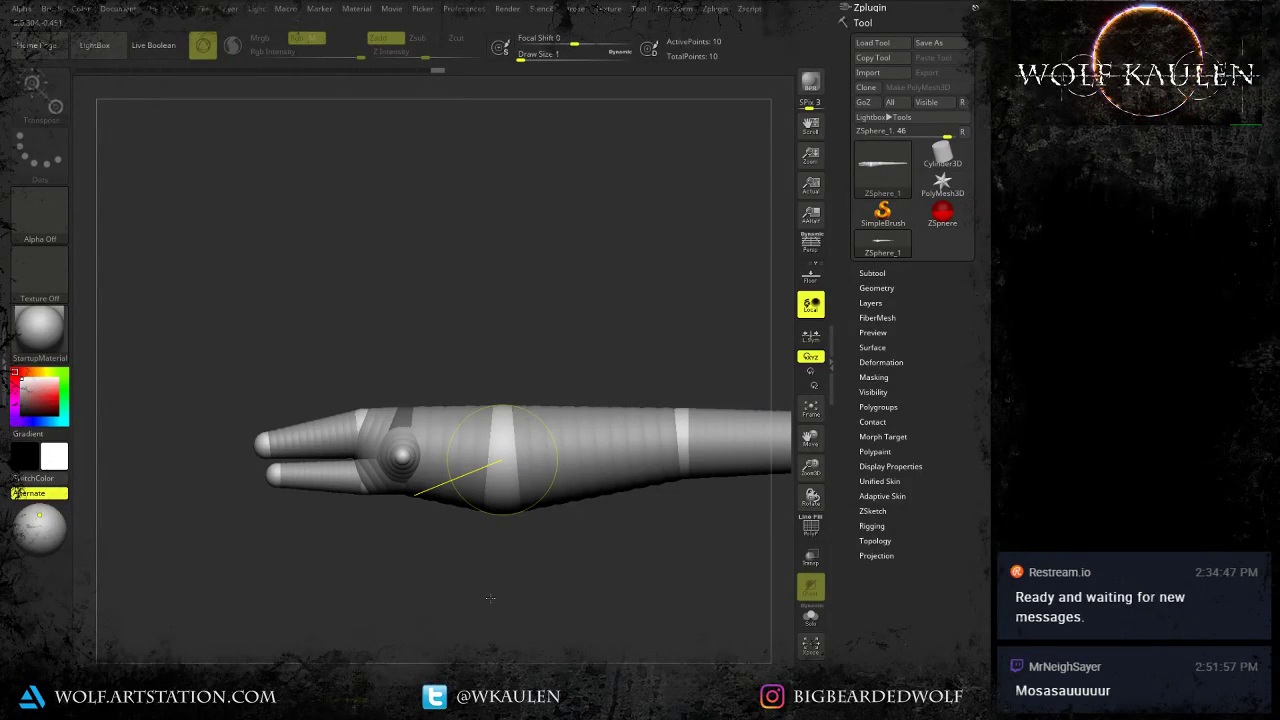
left_click(403, 456)
left_click_drag(395, 506, 421, 521)
left_click(426, 480, "alt")
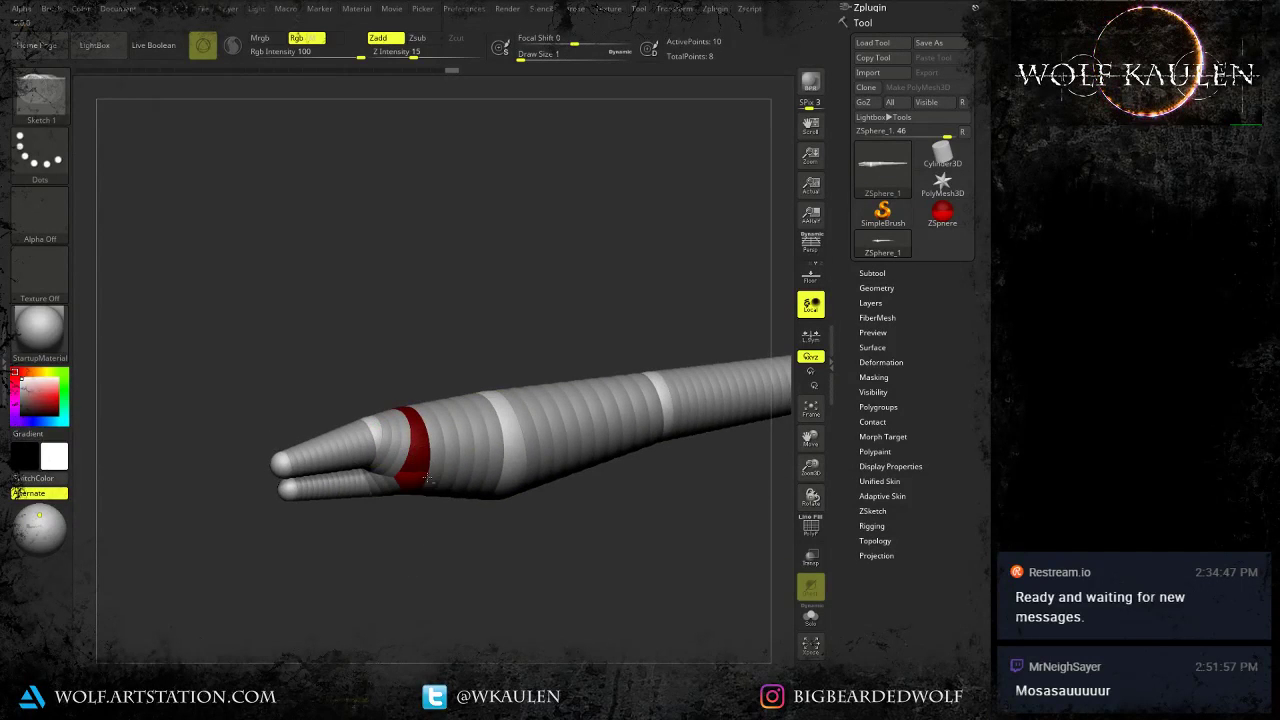
Insert a ZSphere in the body behind the chest and adjust the spacing of the torso spheres.
left_click_drag(442, 565, 407, 562, "shift")
left_click_drag(404, 493, 408, 502)
key("q")
left_click(512, 458)
key("w")
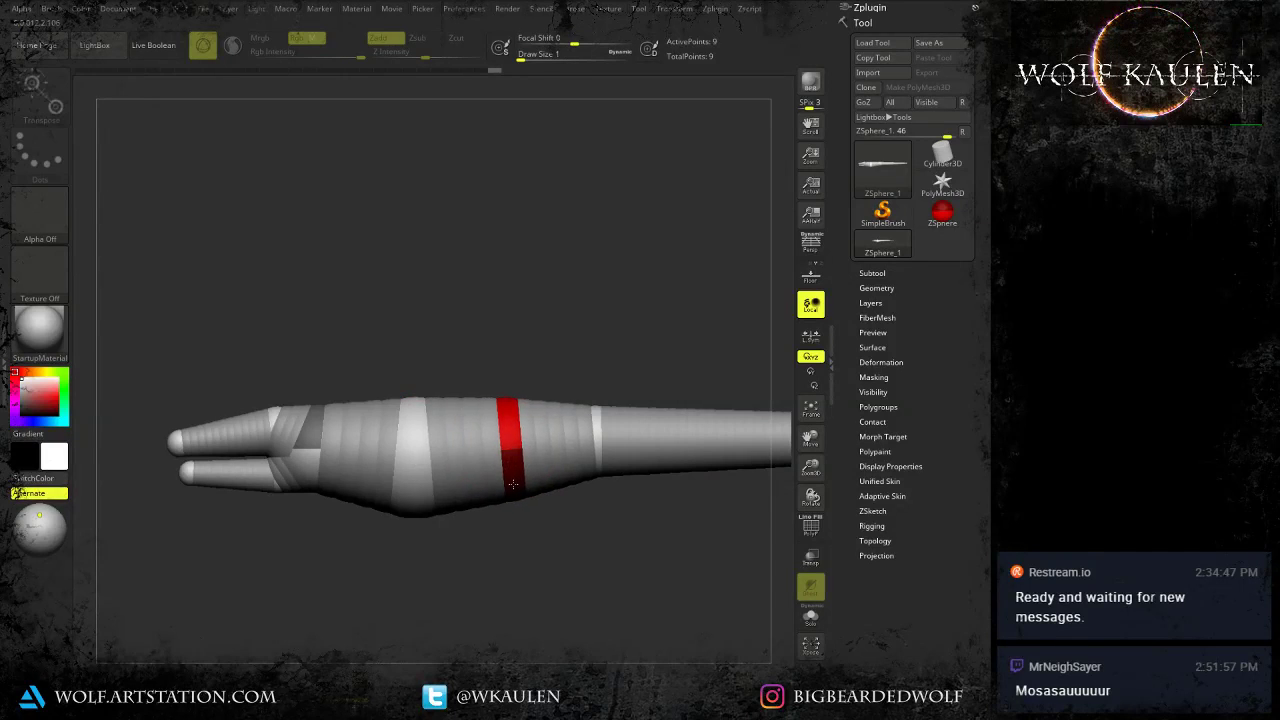
left_click_drag(396, 483, 502, 456)
left_click_drag(574, 481, 449, 521, "alt")
left_click_drag(458, 472, 461, 464)
key("ctrl+z")
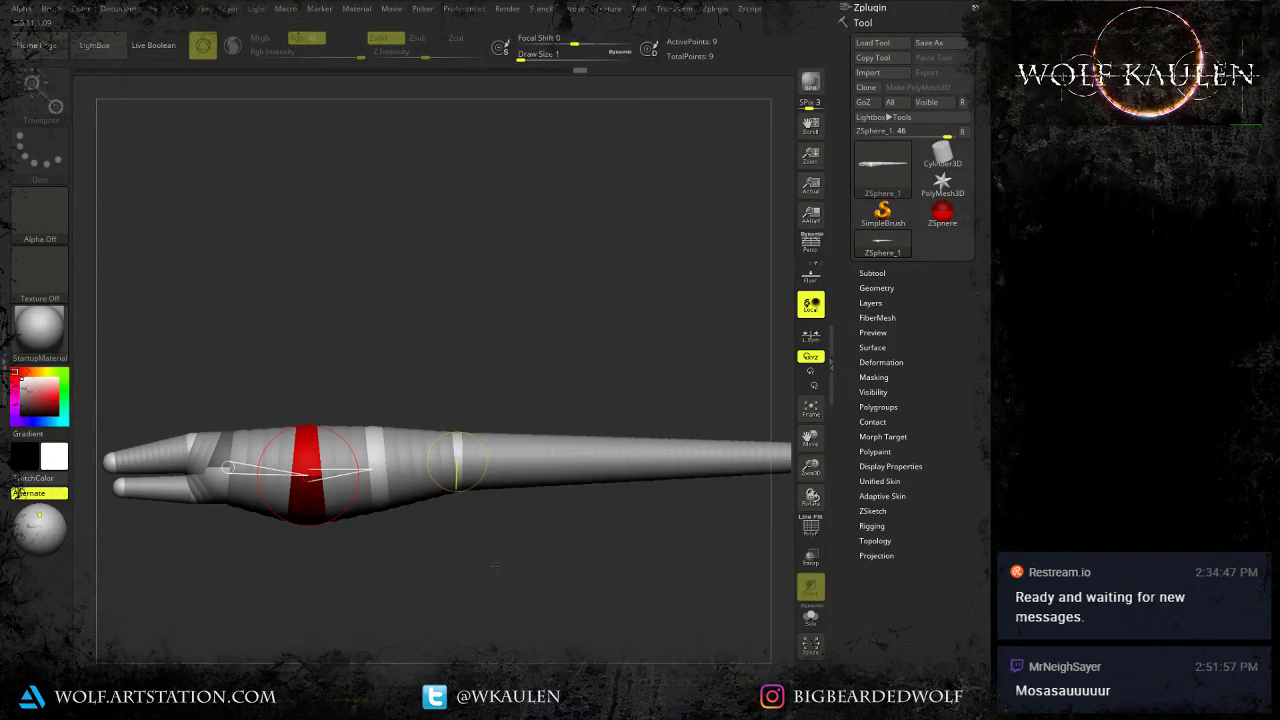
Add a mirrored pair of small ZSpheres low on the sides of the chest for the front flippers.
left_click_drag(479, 560, 525, 535, "alt")
key("q")
left_click_drag(353, 464, 354, 461)
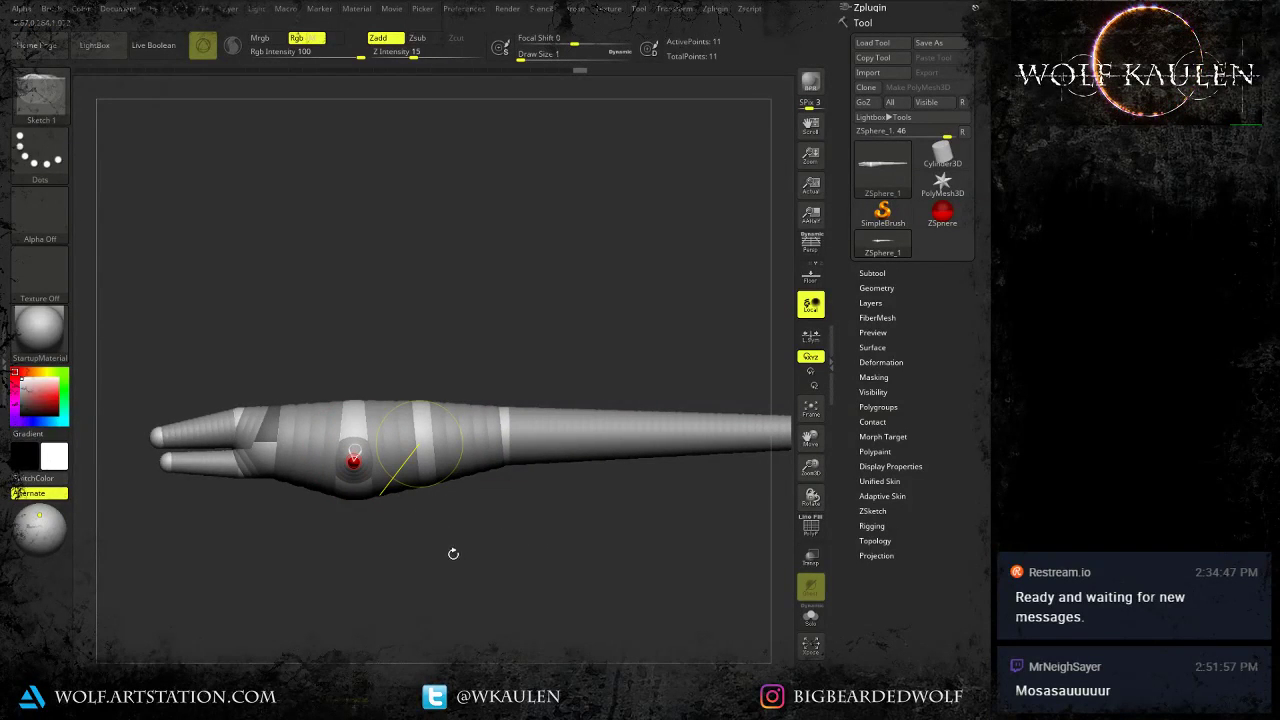
left_click_drag(448, 568, 447, 500)
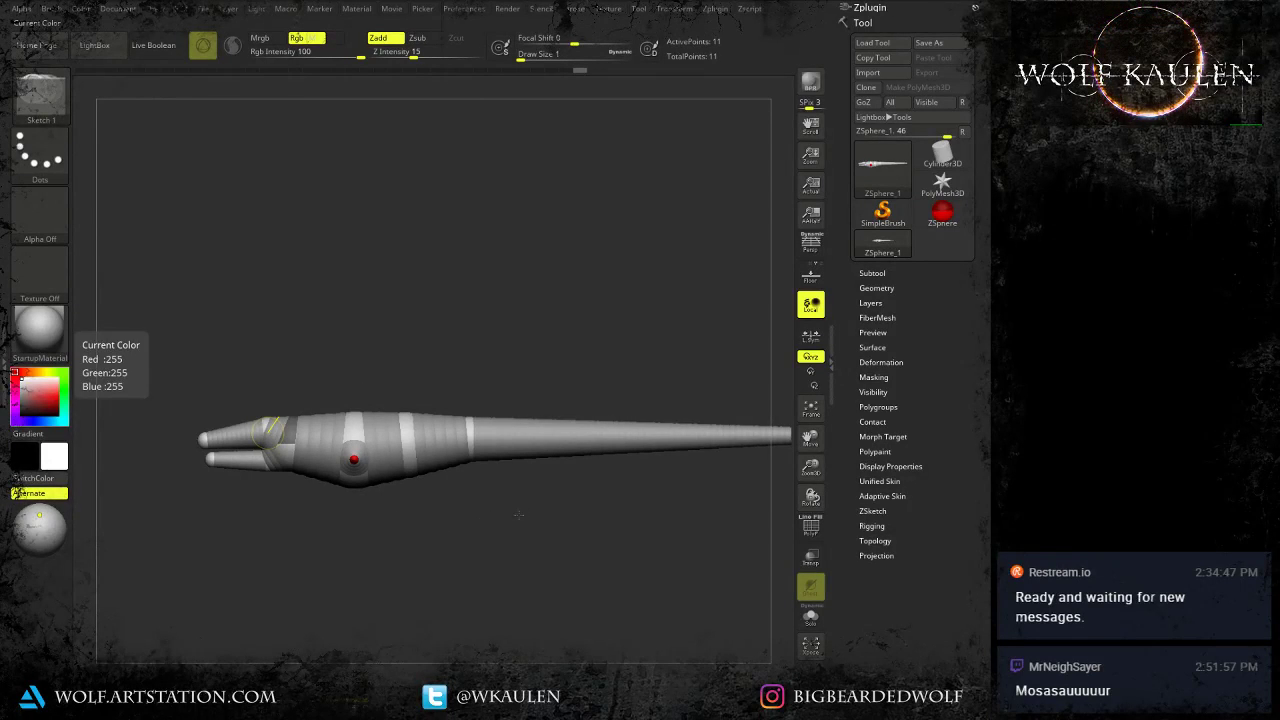
left_click_drag(510, 508, 487, 540, "alt")
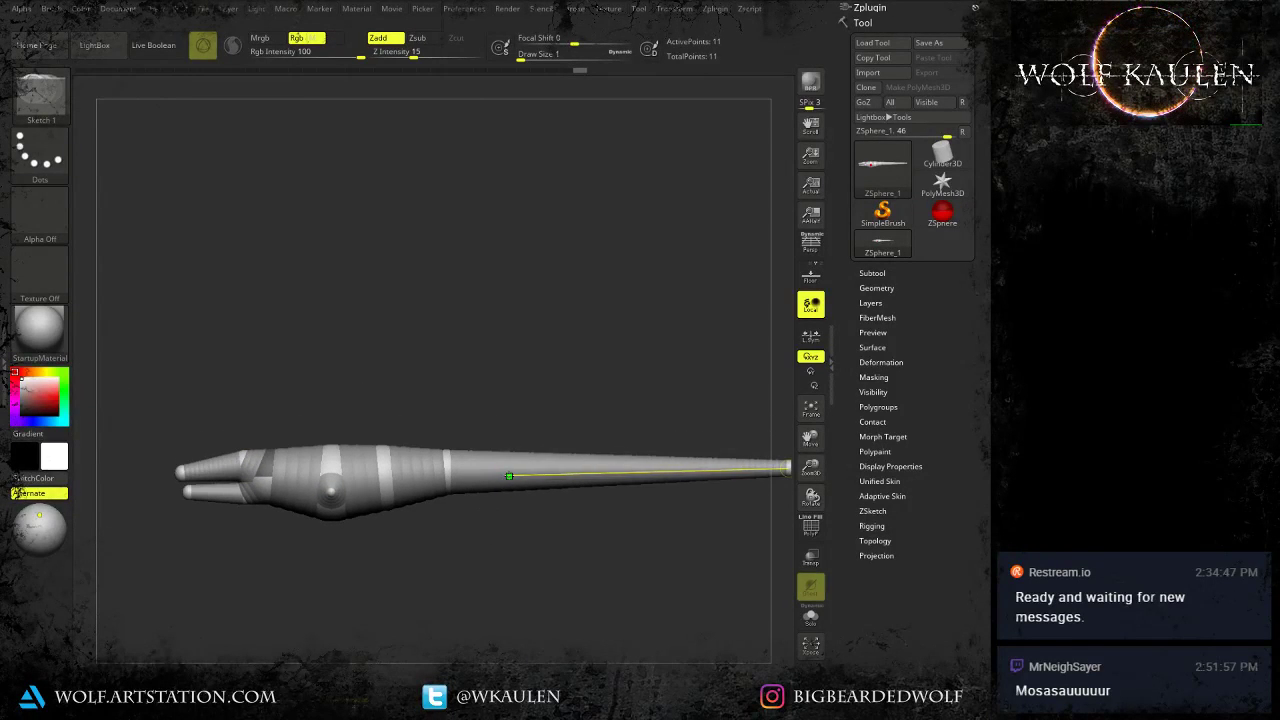
Insert a ZSphere near the start of the tail and, with Focal Shift at -100, add a mirrored side pair for the rear flippers.
left_click(519, 474)
right_click(520, 545)
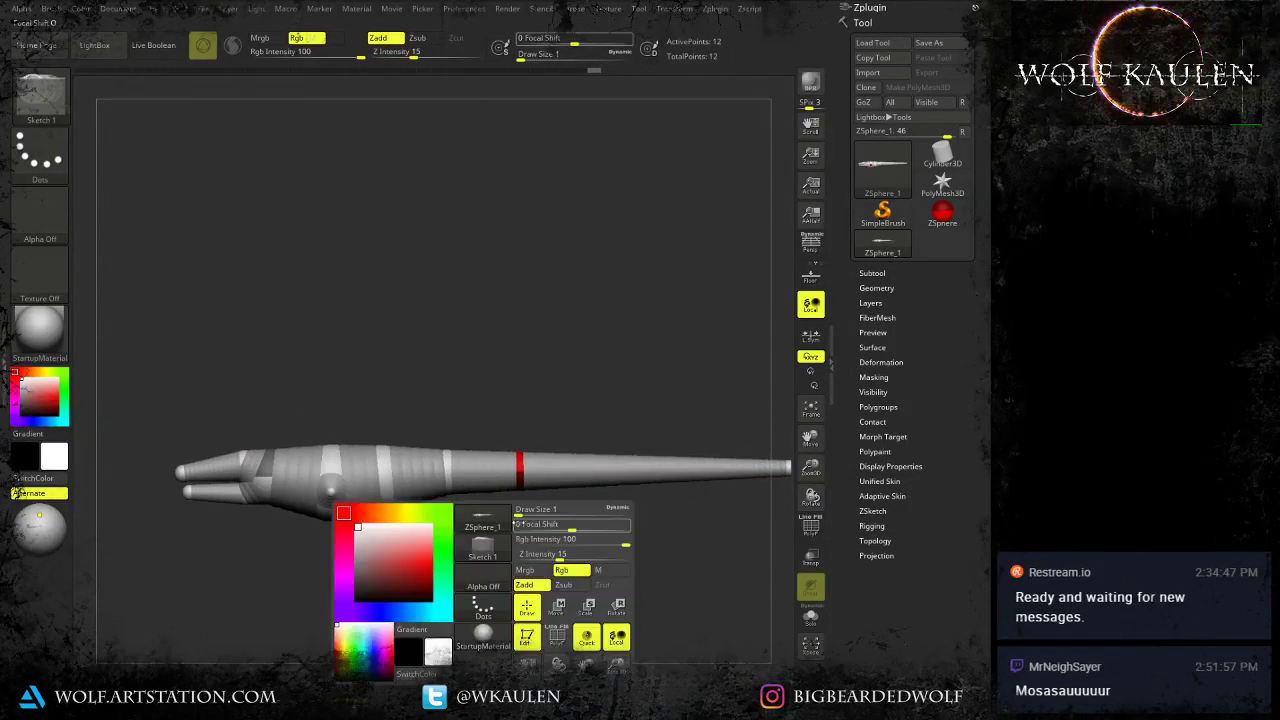
left_click(518, 524)
left_click_drag(519, 474, 515, 486)
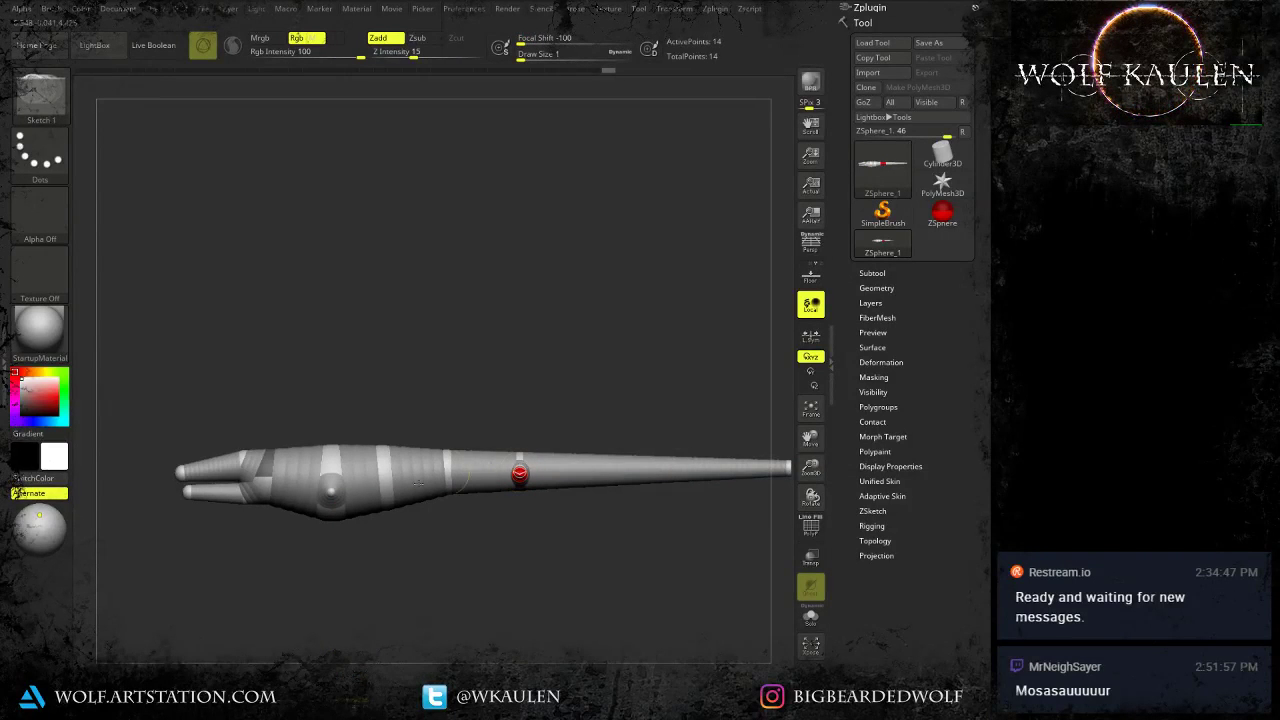
Add a second mirrored pair of small ZSpheres onto both the front and rear flipper stubs.
key("w")
left_click(331, 486)
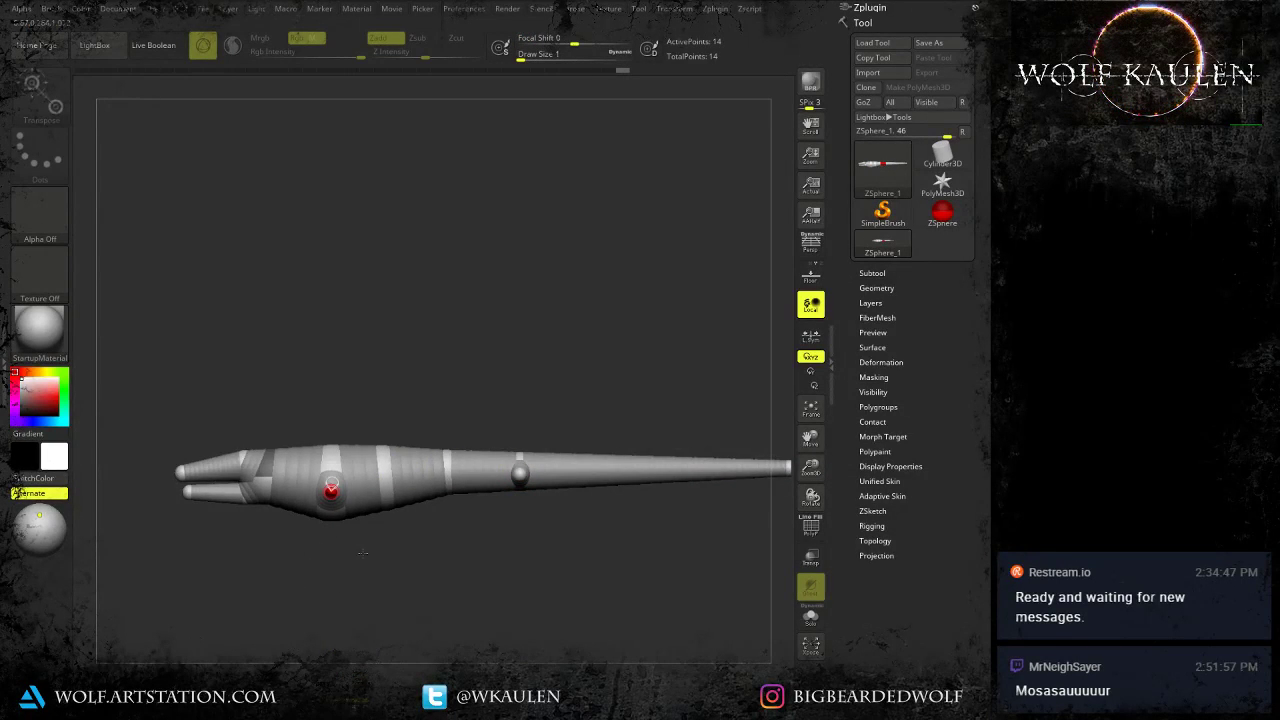
mouse_move(345, 572)
left_mouse_down()
mouse_move(403, 617)
mouse_move(420, 555)
mouse_move(415, 582)
mouse_move(385, 494)
mouse_move(352, 535)
left_mouse_up()
key("q")
left_click(331, 497)
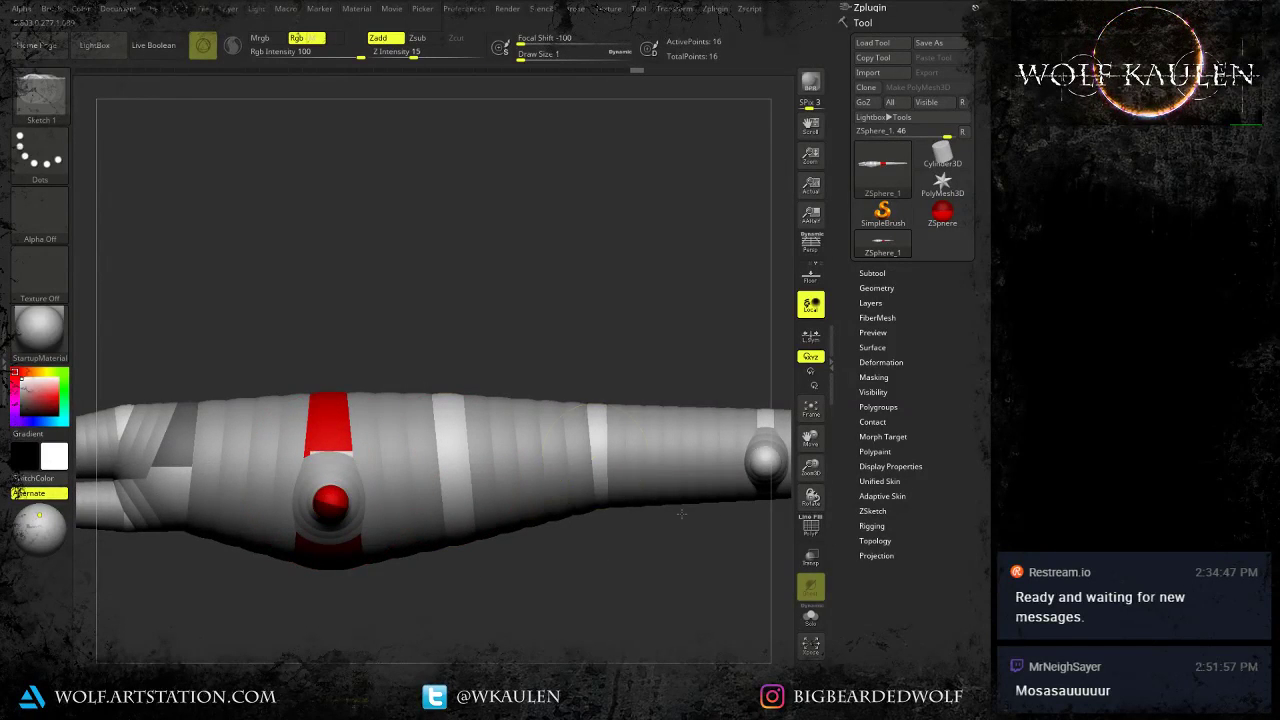
left_click_drag(430, 590, 341, 592, "alt")
left_click(676, 463)
left_click_drag(604, 572, 612, 490, "alt")
left_click_drag(601, 548, 572, 473)
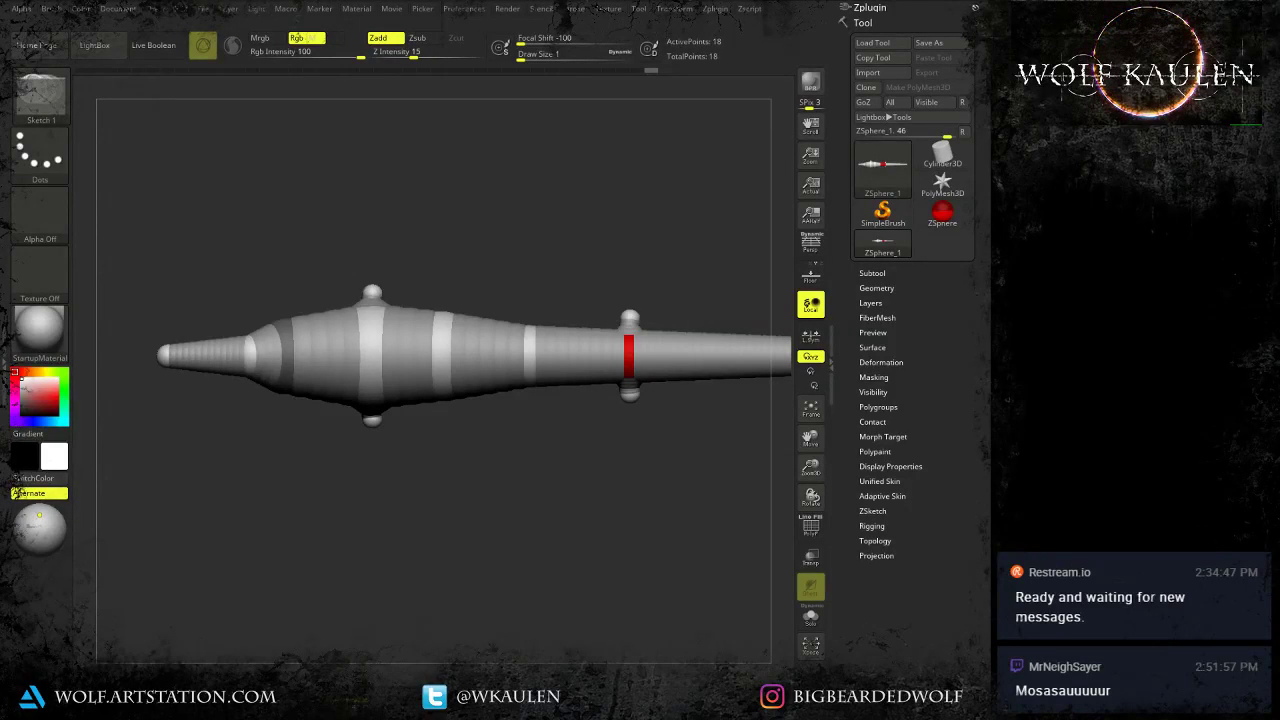
left_click(657, 350)
left_click_drag(558, 467, 557, 424, "alt")
key("ctrl+z")
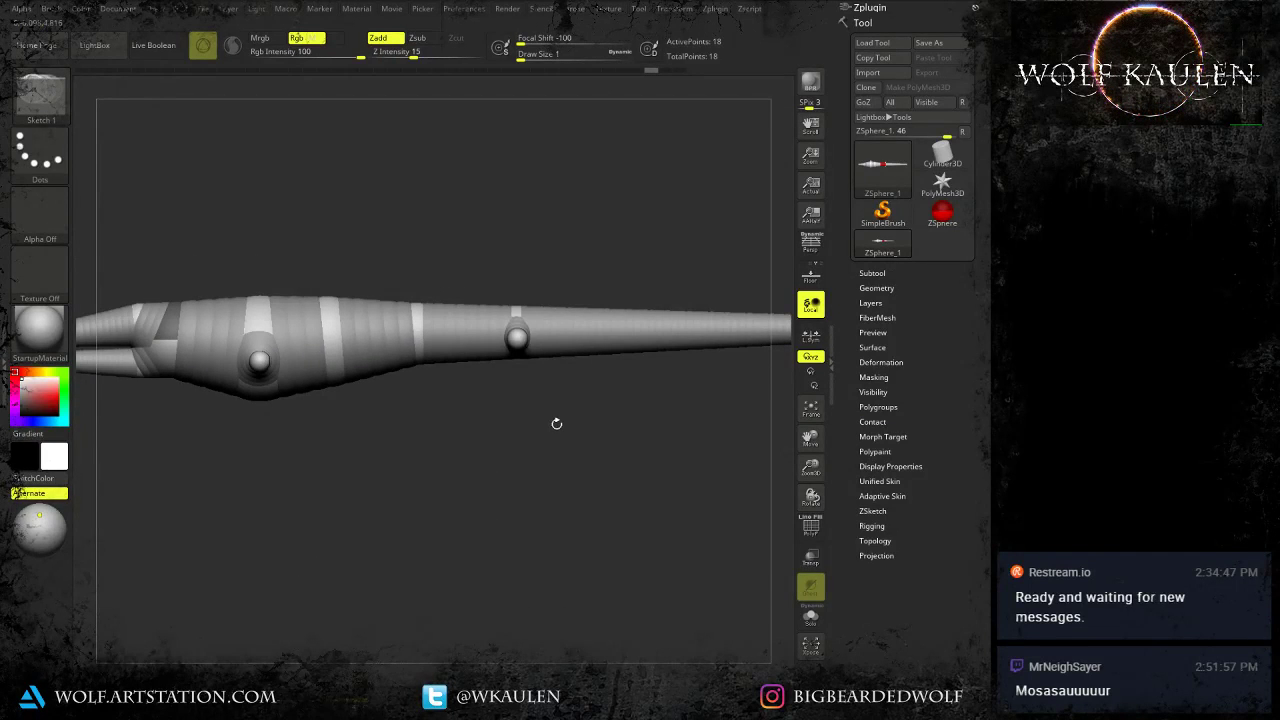
Switch to Photoshop and examine the Tylosaurus skeleton reference sketch for body proportions and flipper placement.
key("alt+Tab")
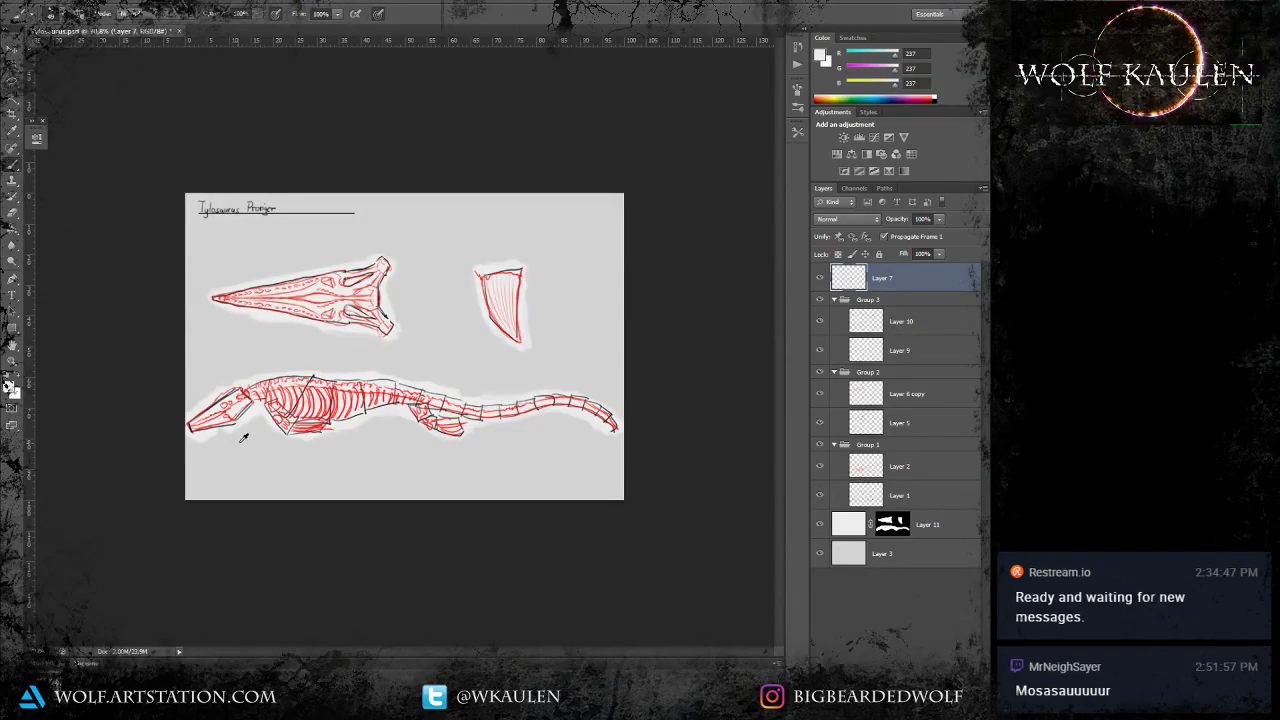
key("alt+Tab")
key("alt+Tab")
scroll(354, 430, "up", 5, "alt")
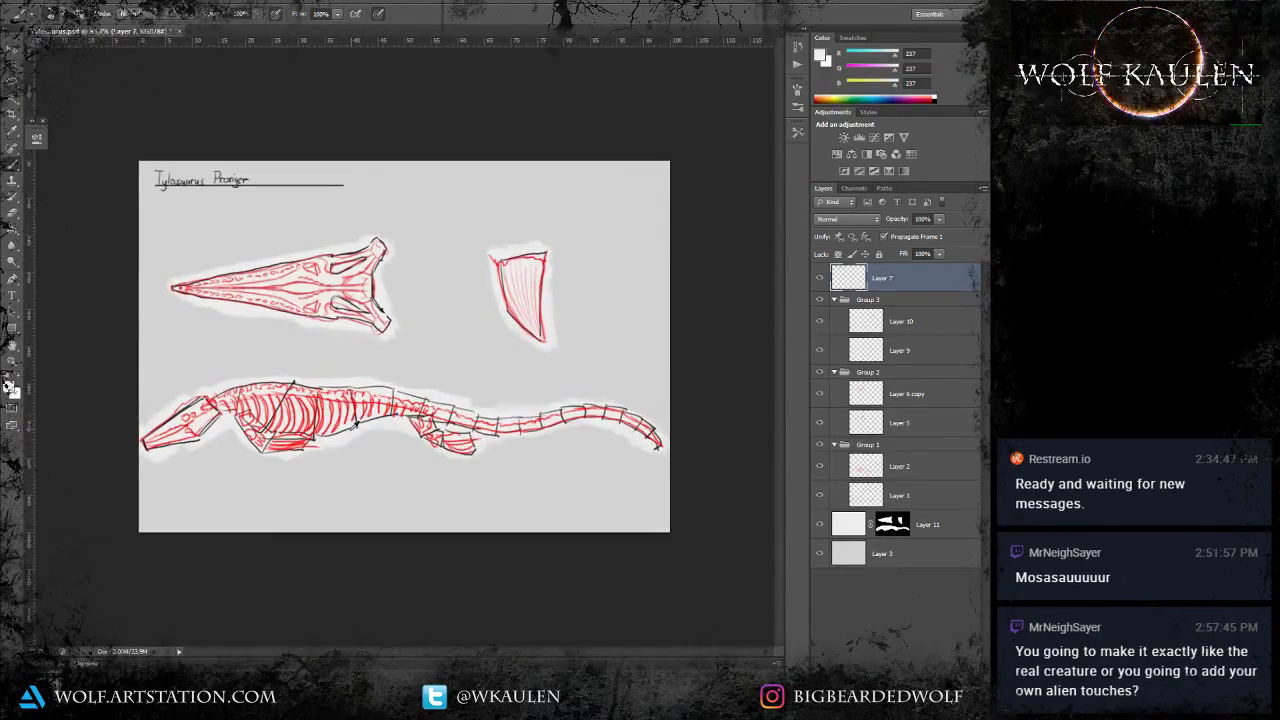
Switch to ZBrush, make its window see-through over the skeleton sketch, and line up the ZSphere body with the side-view drawing.
scroll(285, 531, "up", 1, "alt")
scroll(254, 528, "down", 1, "alt")
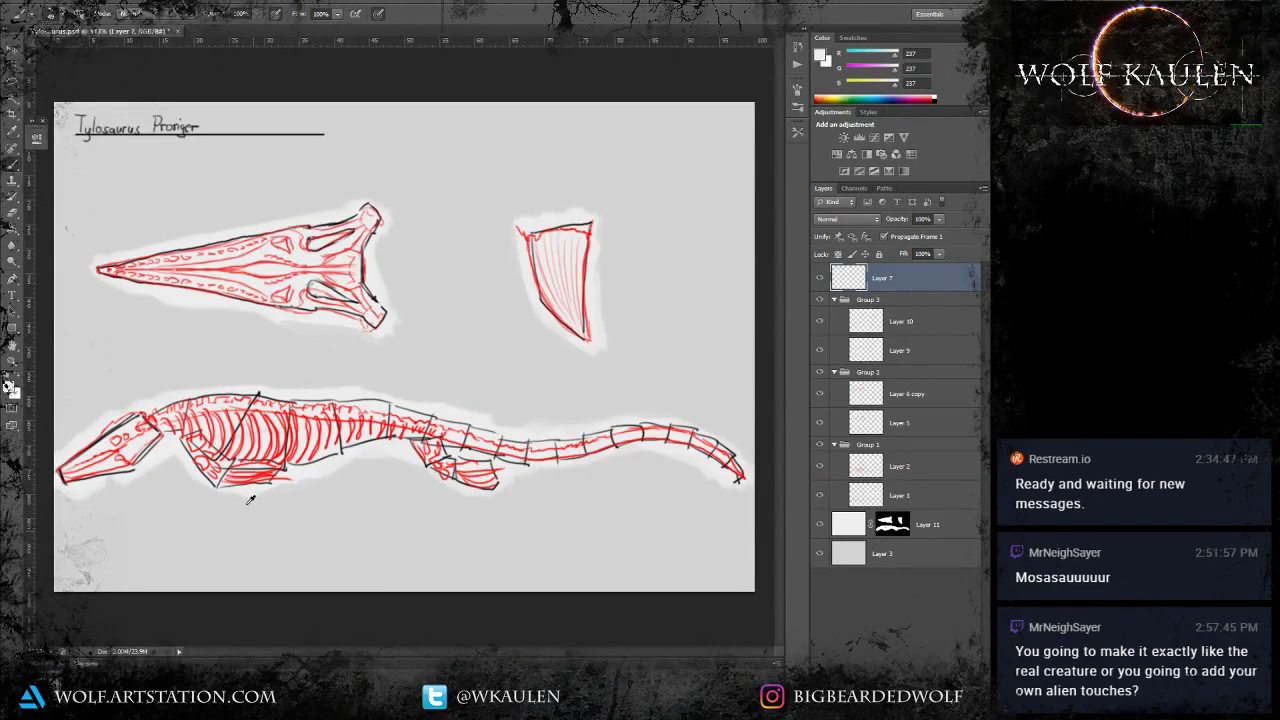
key("alt+Tab")
left_click_drag(308, 533, 272, 543, "alt")
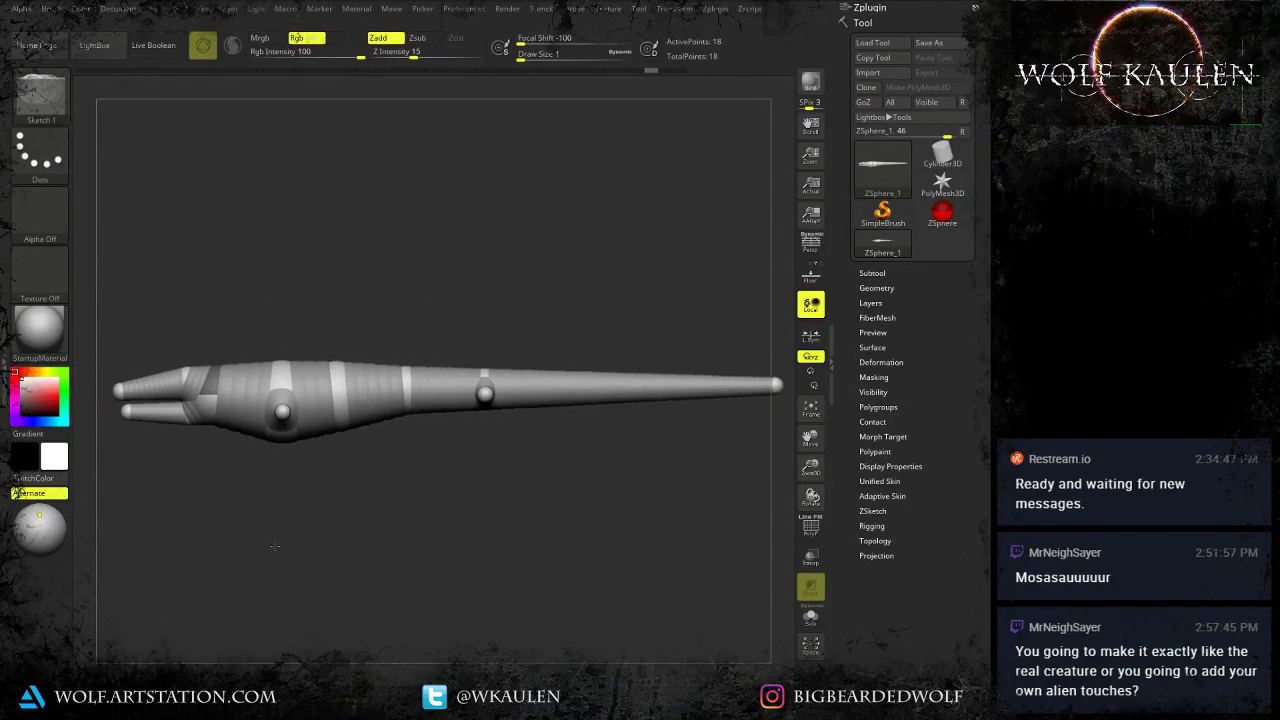
left_click_drag(690, 1, 712, 1)
mouse_move(513, 135)
left_mouse_down("alt")
mouse_move(507, 159)
mouse_move(415, 216)
left_mouse_up("alt")
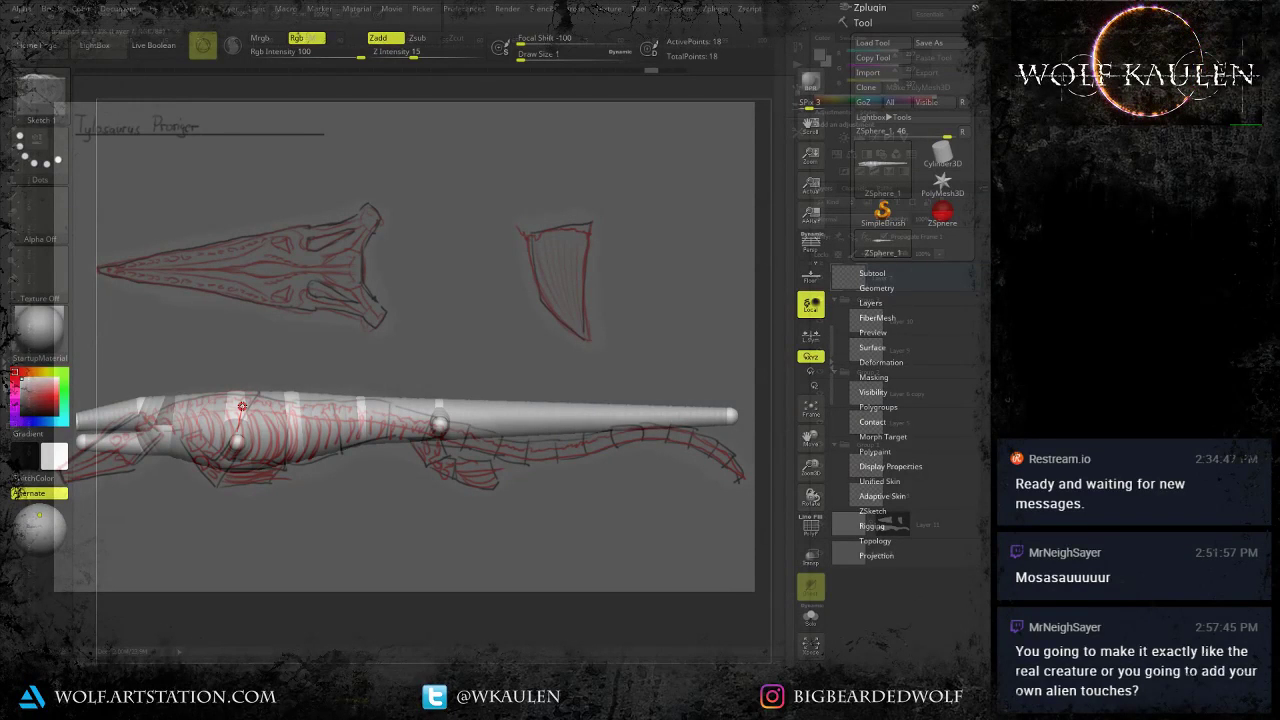
Move the chest ZSphere forward and stretch the tail and jaw tips outward to match the sketch's proportions.
key("w")
left_click_drag(243, 406, 218, 447)
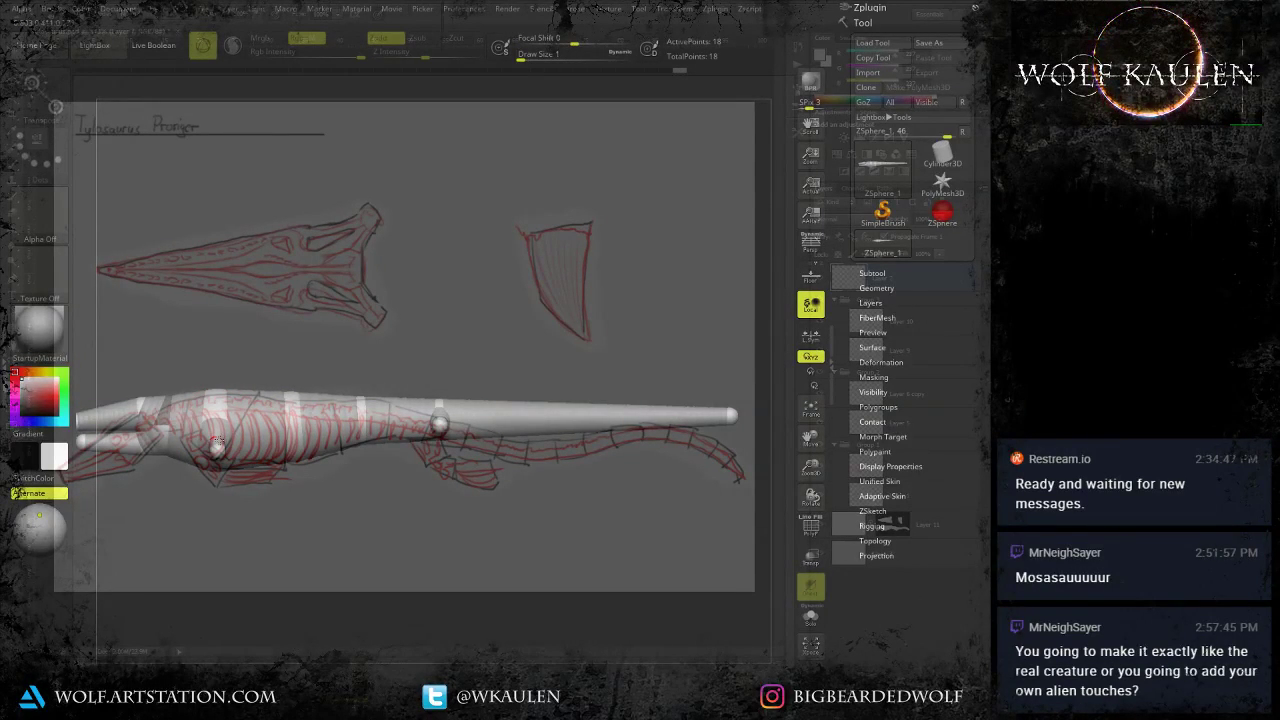
mouse_move(238, 449)
right_mouse_down()
mouse_move(328, 450)
mouse_move(245, 478)
mouse_move(318, 580)
mouse_move(321, 539)
mouse_move(309, 557)
mouse_move(322, 556)
right_mouse_up()
left_click_drag(709, 427, 760, 432)
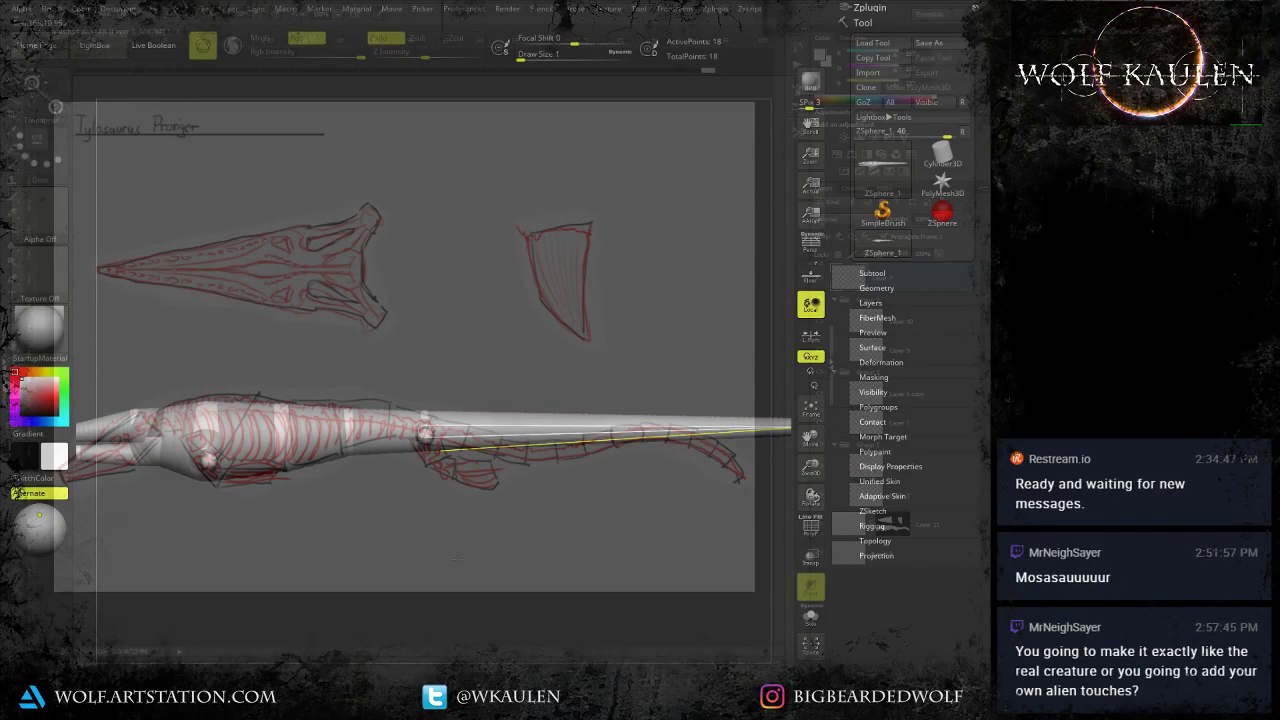
right_click_drag(422, 520, 604, 524, "alt")
mouse_move(249, 436)
left_mouse_down()
mouse_move(236, 440)
mouse_move(244, 457)
mouse_move(239, 437)
left_mouse_up()
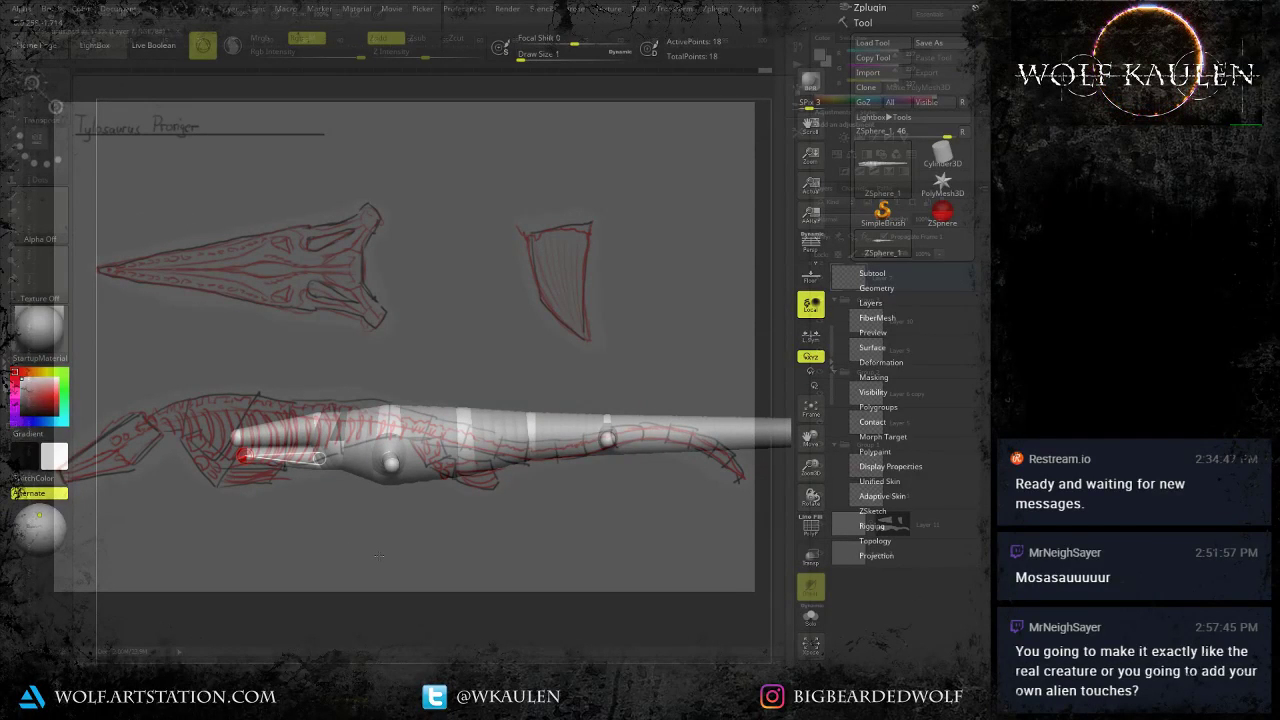
Turn off the window see-through effect and pull the tail tip slightly farther back.
left_click(548, 2)
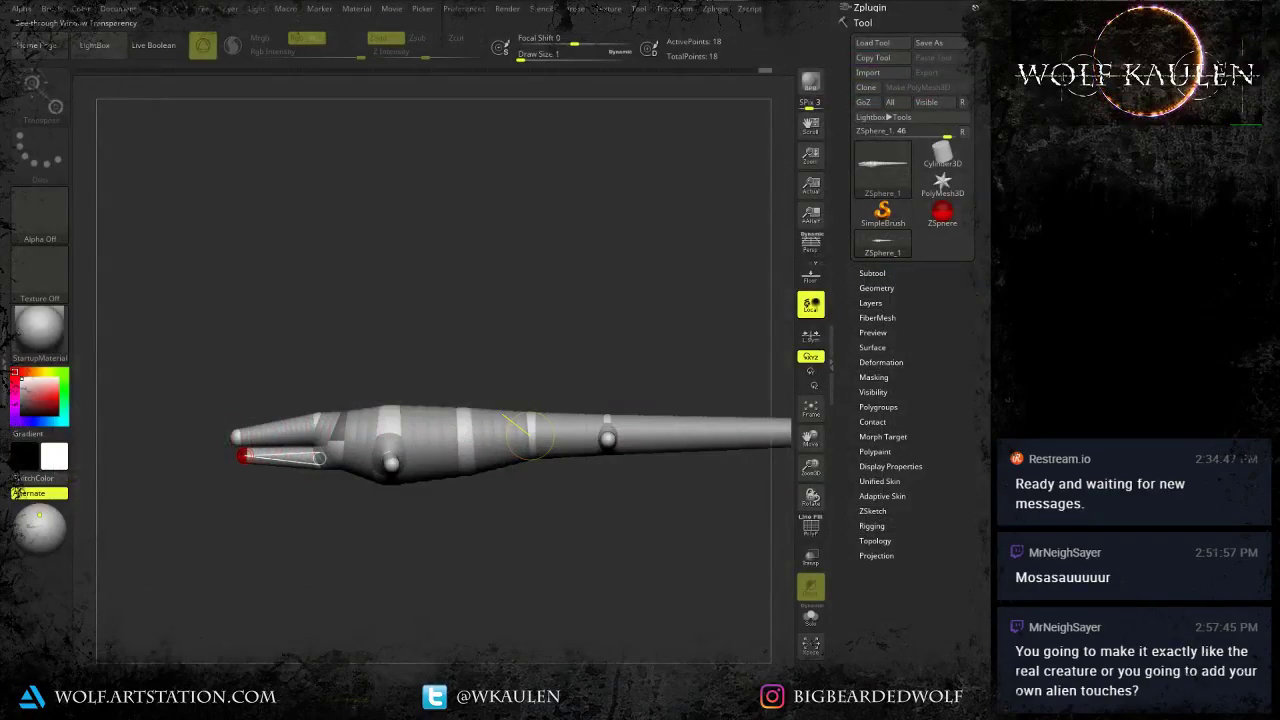
mouse_move(677, 2)
left_mouse_down()
mouse_move(718, 2)
mouse_move(674, 2)
left_mouse_up()
mouse_move(465, 362)
left_mouse_down("alt")
mouse_move(406, 349)
mouse_move(396, 400)
mouse_move(389, 377)
mouse_move(302, 348)
left_mouse_up("alt")
left_click_drag(602, 401, 614, 402)
left_click(405, 402)
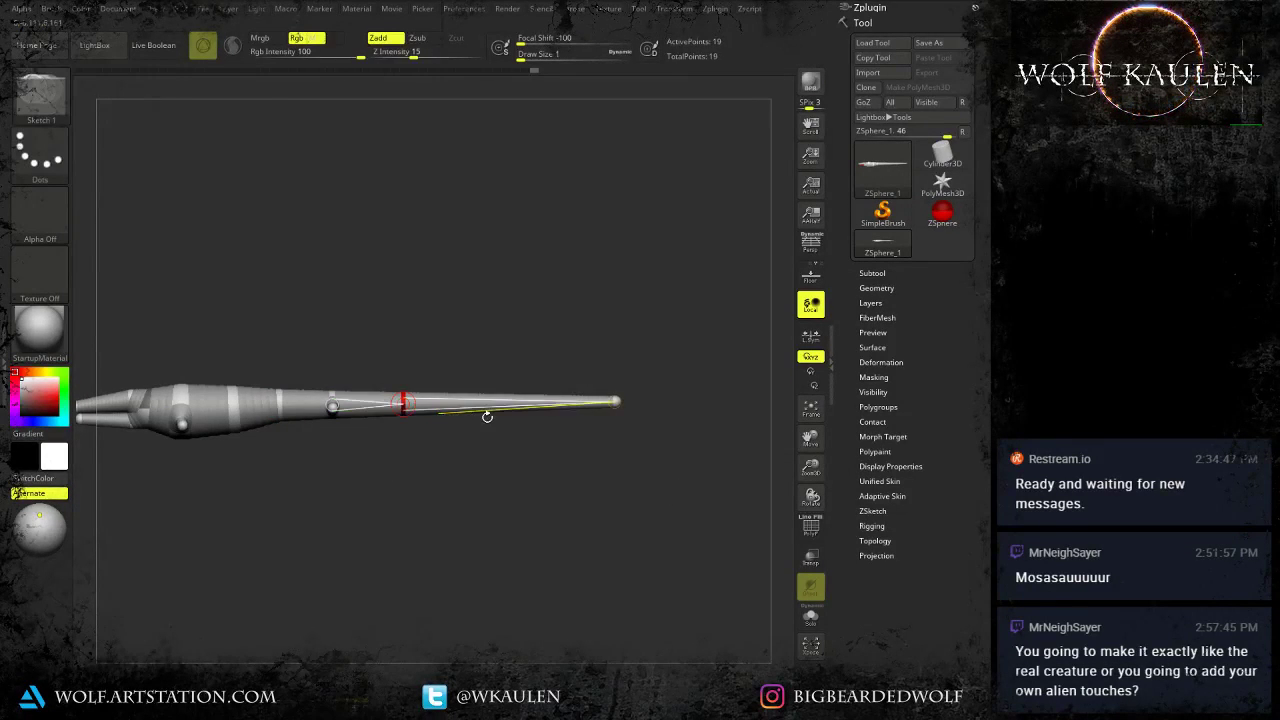
left_click(487, 403)
left_click(530, 402)
key("ctrl+z")
key("ctrl+z")
key("ctrl+z")
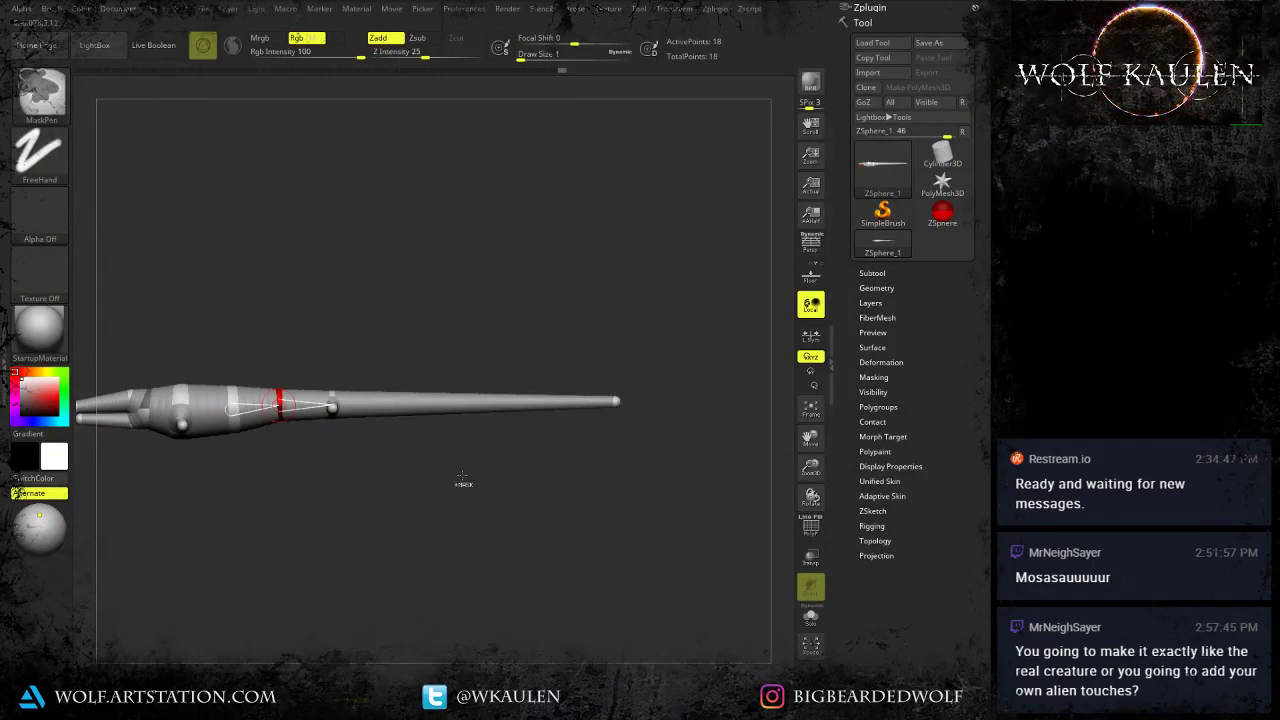
Insert a ZSphere in the tail just behind the rear flipper pair.
left_click_drag(392, 460, 387, 565)
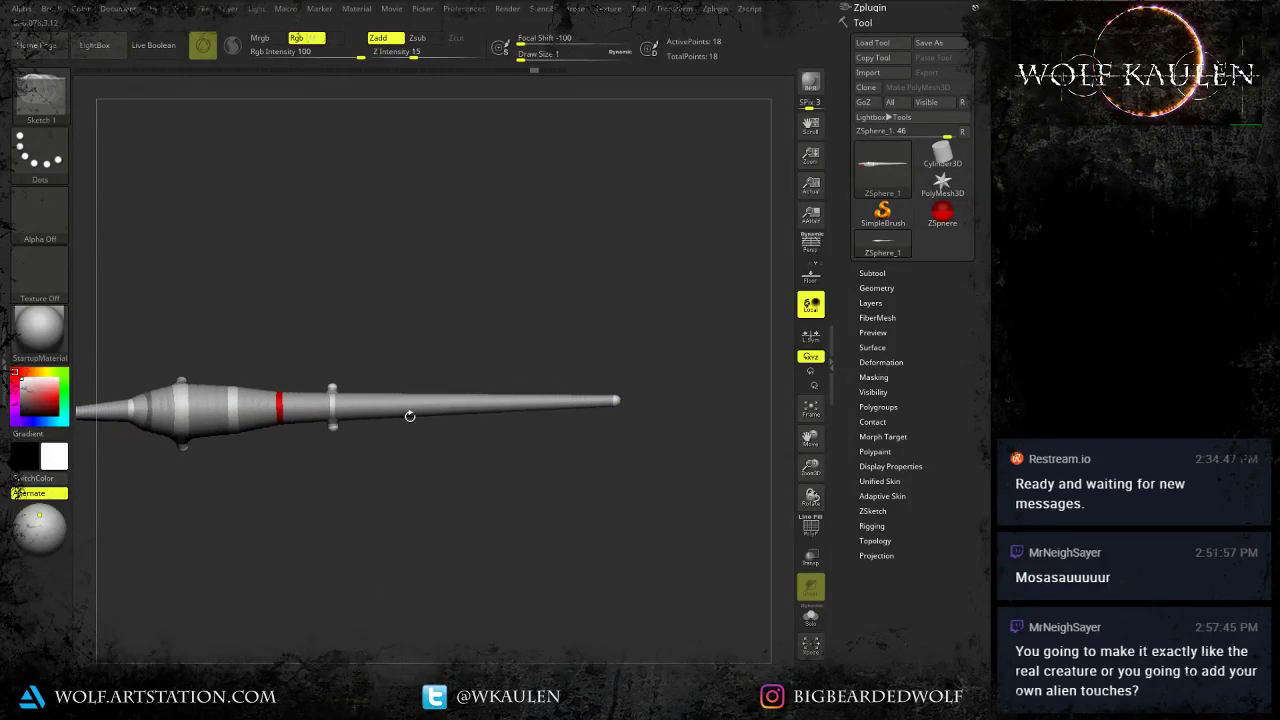
left_click(366, 403)
left_click_drag(385, 486, 330, 487)
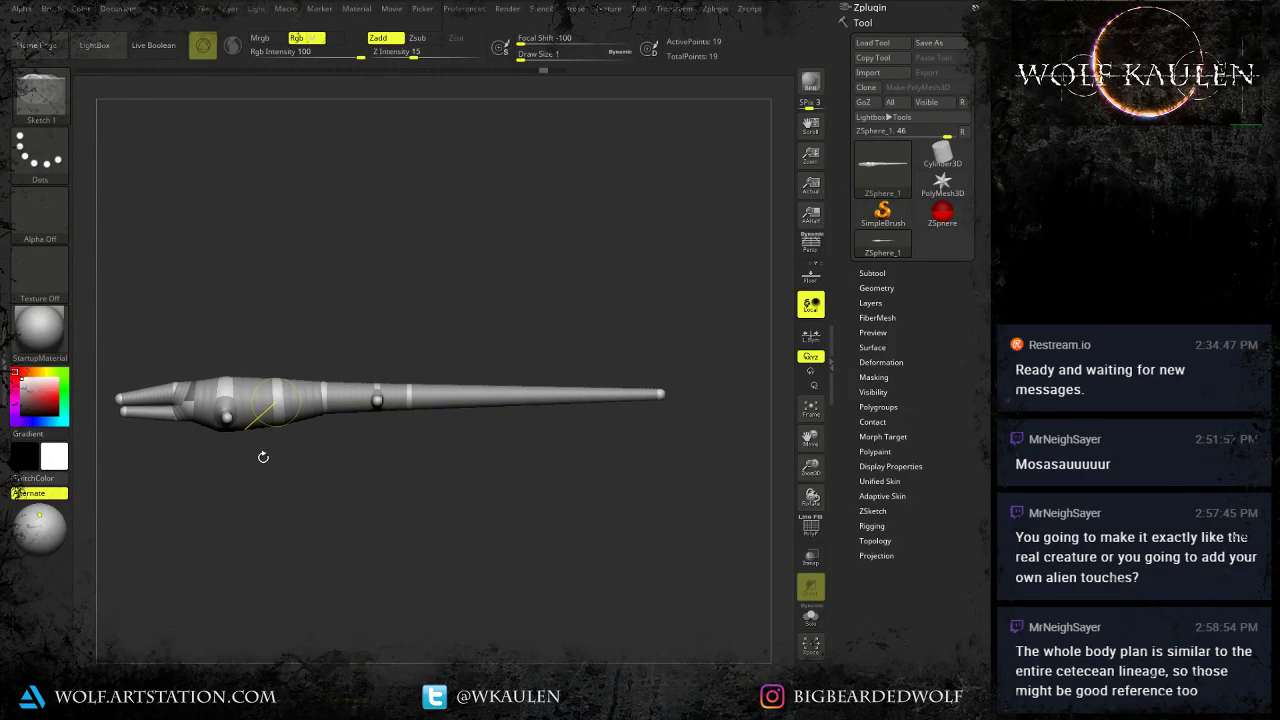
left_click_drag(263, 457, 258, 554)
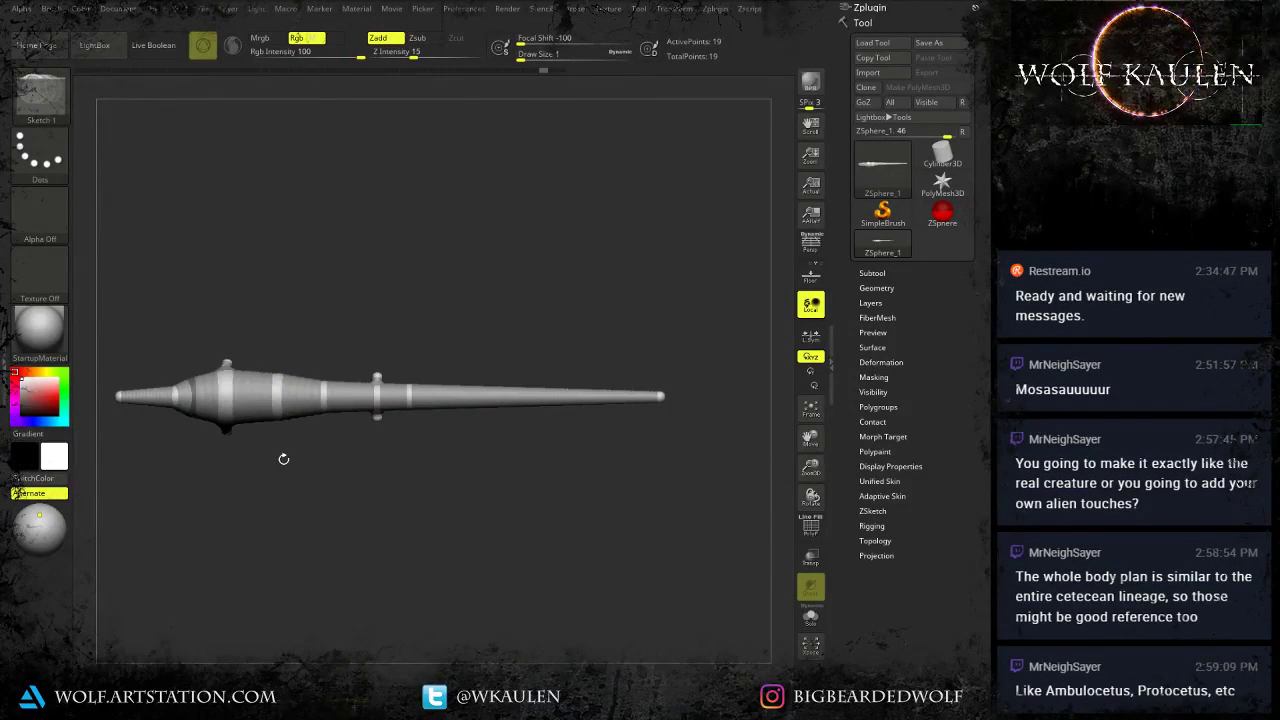
left_click_drag(284, 459, 272, 556, "alt")
Examine the mosasaur skeleton photos on the reference board for the spine curve and flipper placement.
right_click_drag(0, 362, 157, 315)
middle_click_drag(208, 267, 223, 408)
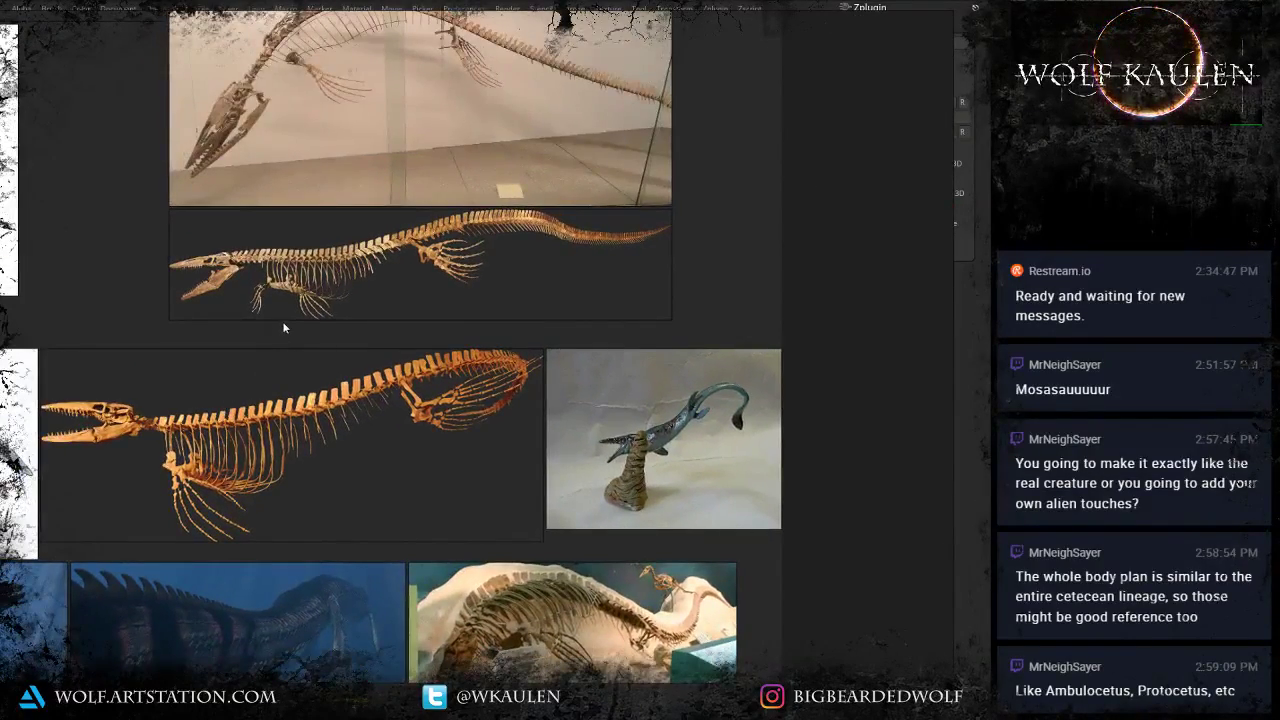
middle_click_drag(297, 364, 357, 485)
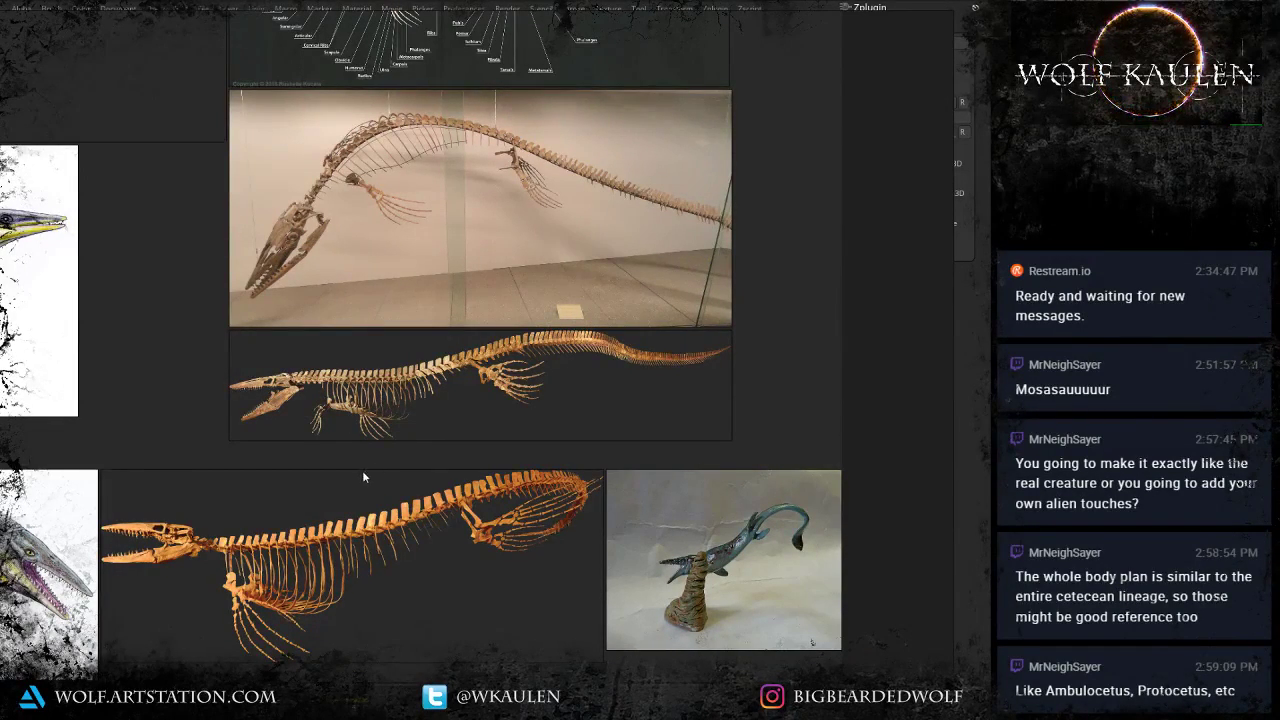
scroll(364, 477, "down", 2)
middle_click_drag(383, 413, 366, 405)
scroll(366, 405, "up", 2)
right_click_drag(646, 433, 0, 435)
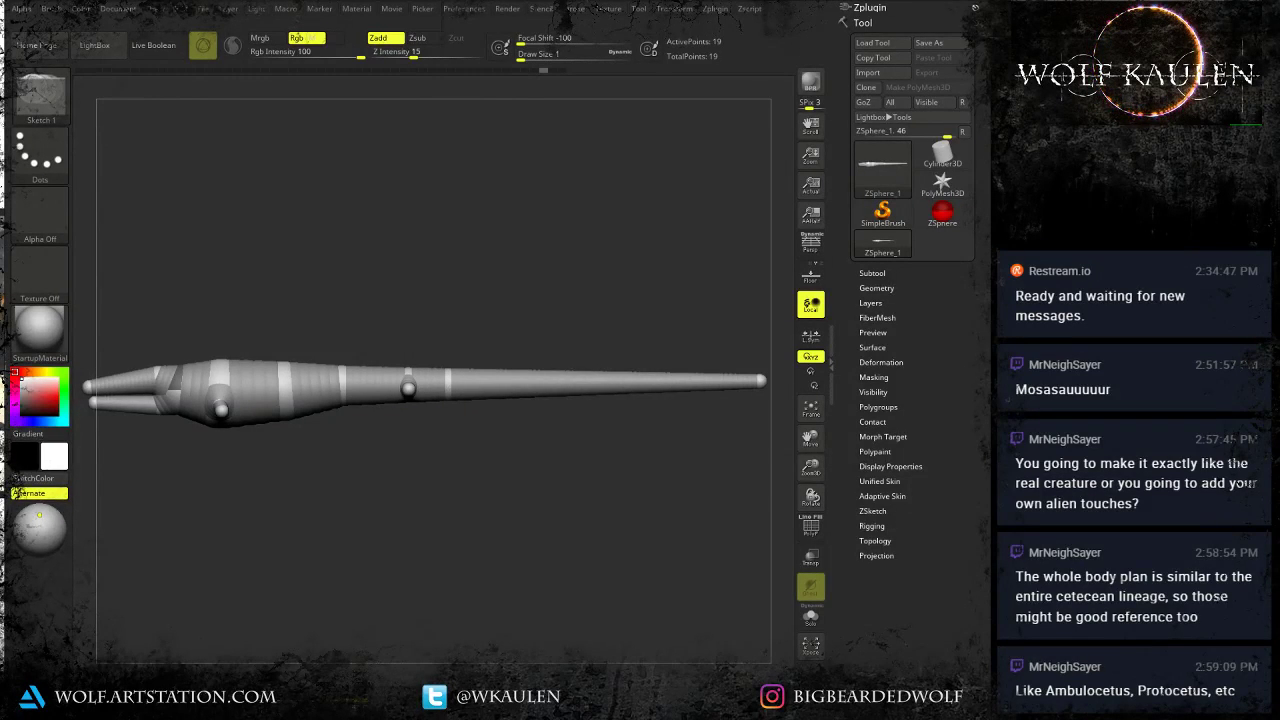
mouse_move(472, 518)
left_mouse_down()
mouse_move(471, 606)
mouse_move(516, 578)
mouse_move(503, 523)
mouse_move(489, 546)
mouse_move(469, 531)
left_mouse_up()
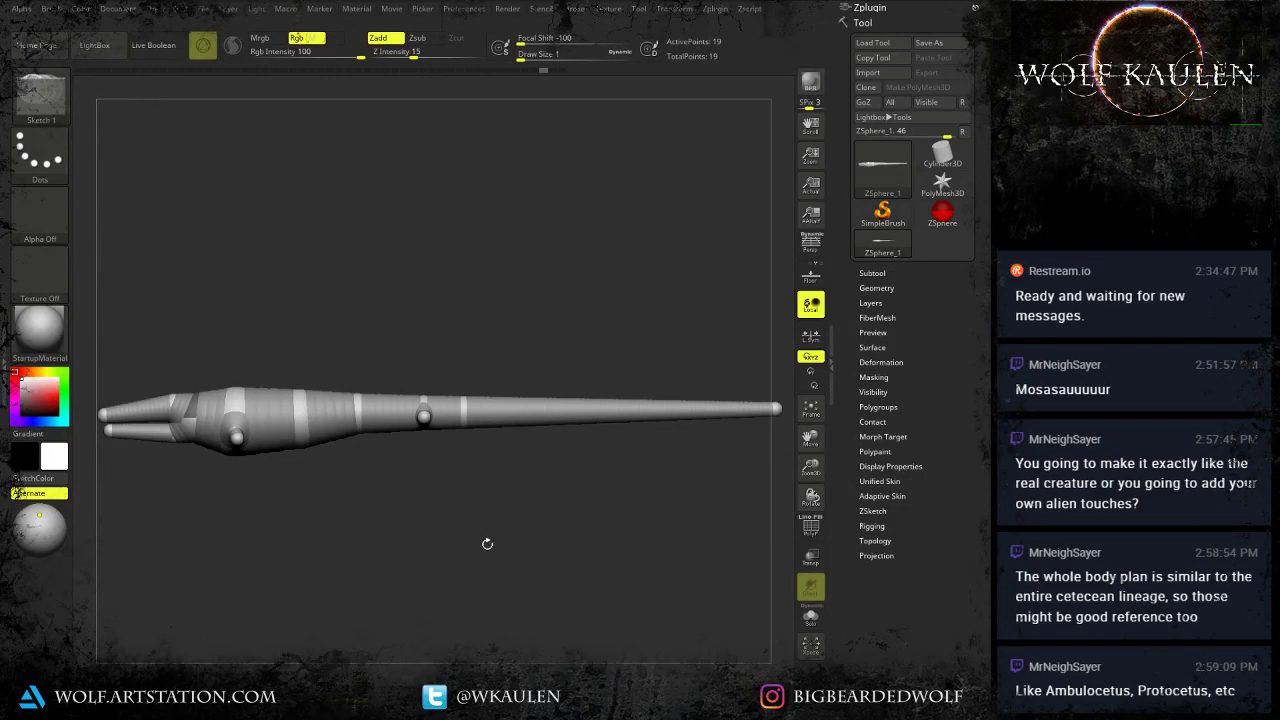
mouse_move(486, 545)
left_mouse_down()
mouse_move(487, 577)
mouse_move(496, 557)
left_mouse_up()
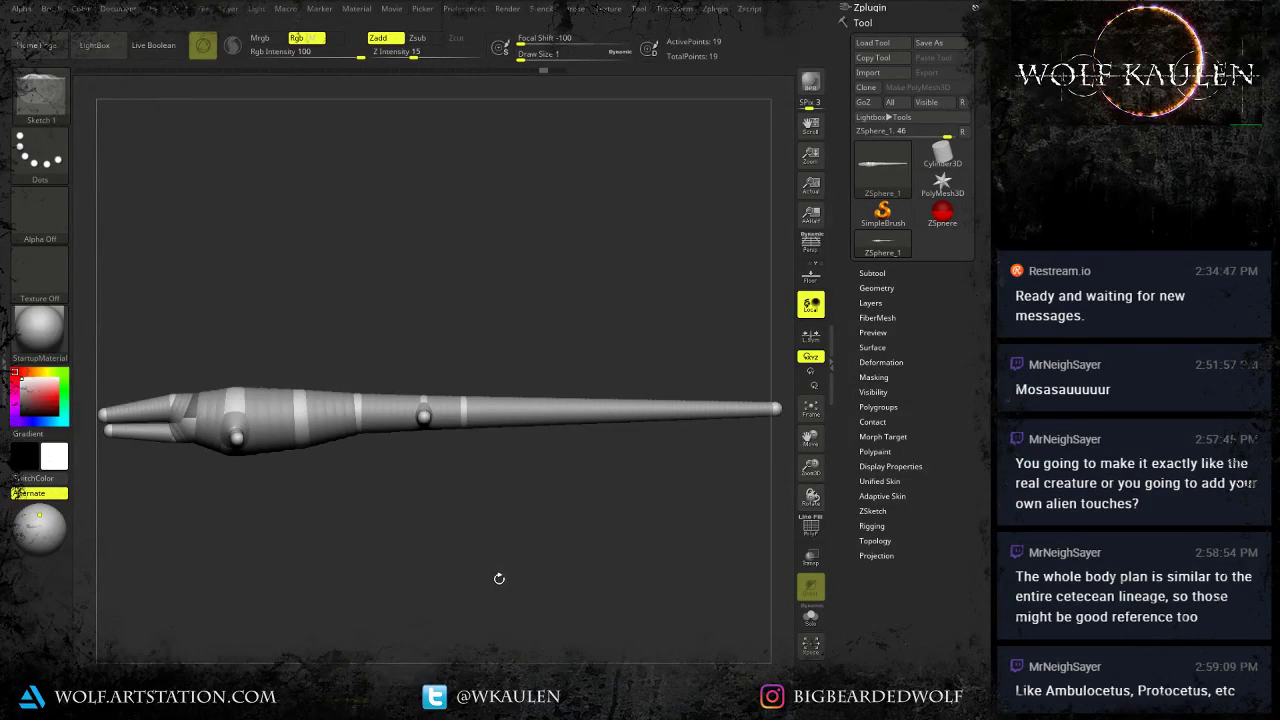
left_click_drag(494, 539, 517, 577, "shift")
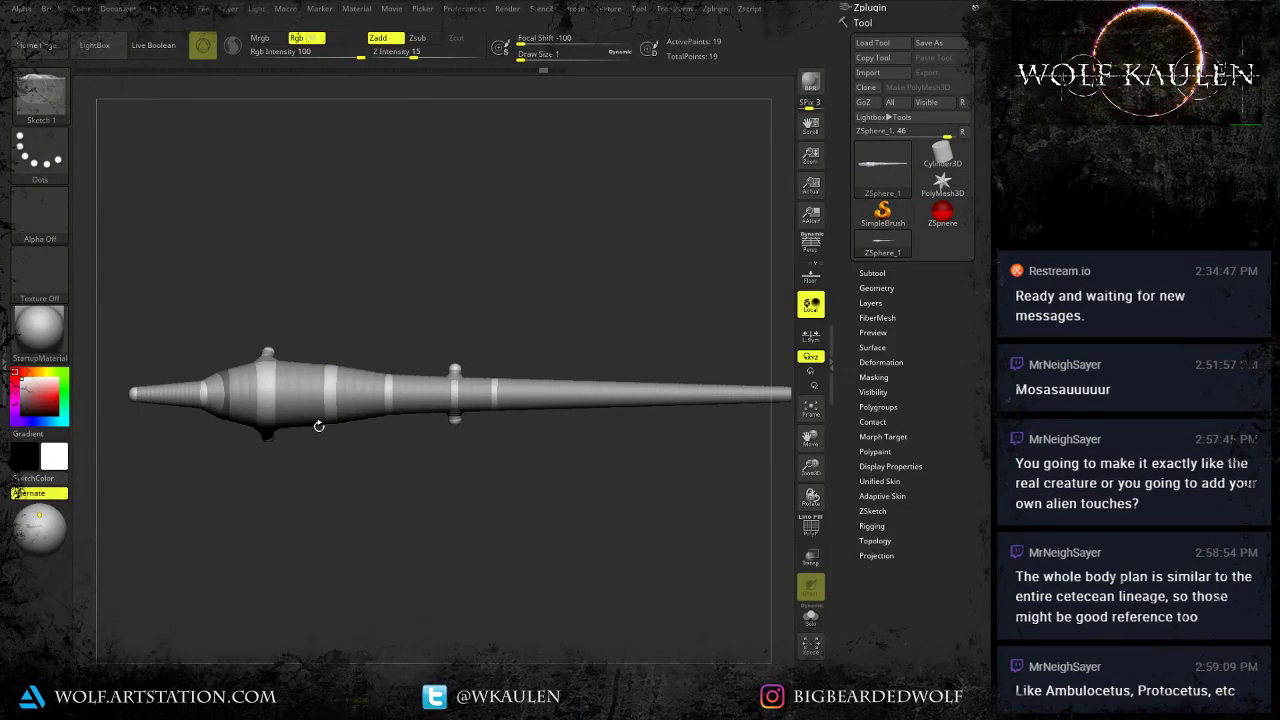
left_click_drag(268, 440, 310, 600)
key("ctrl+z")
Pull the mirrored end ZSpheres of the front and rear flippers outward from the body to lengthen the limbs.
mouse_move(283, 469)
left_mouse_down()
mouse_move(340, 374)
mouse_move(306, 431)
mouse_move(386, 374)
mouse_move(443, 516)
mouse_move(572, 500)
left_mouse_up()
key("w")
left_click_drag(365, 437, 420, 420)
left_click_drag(432, 468, 414, 523, "shift")
left_click_drag(329, 240, 394, 244)
left_click_drag(403, 560, 433, 559)
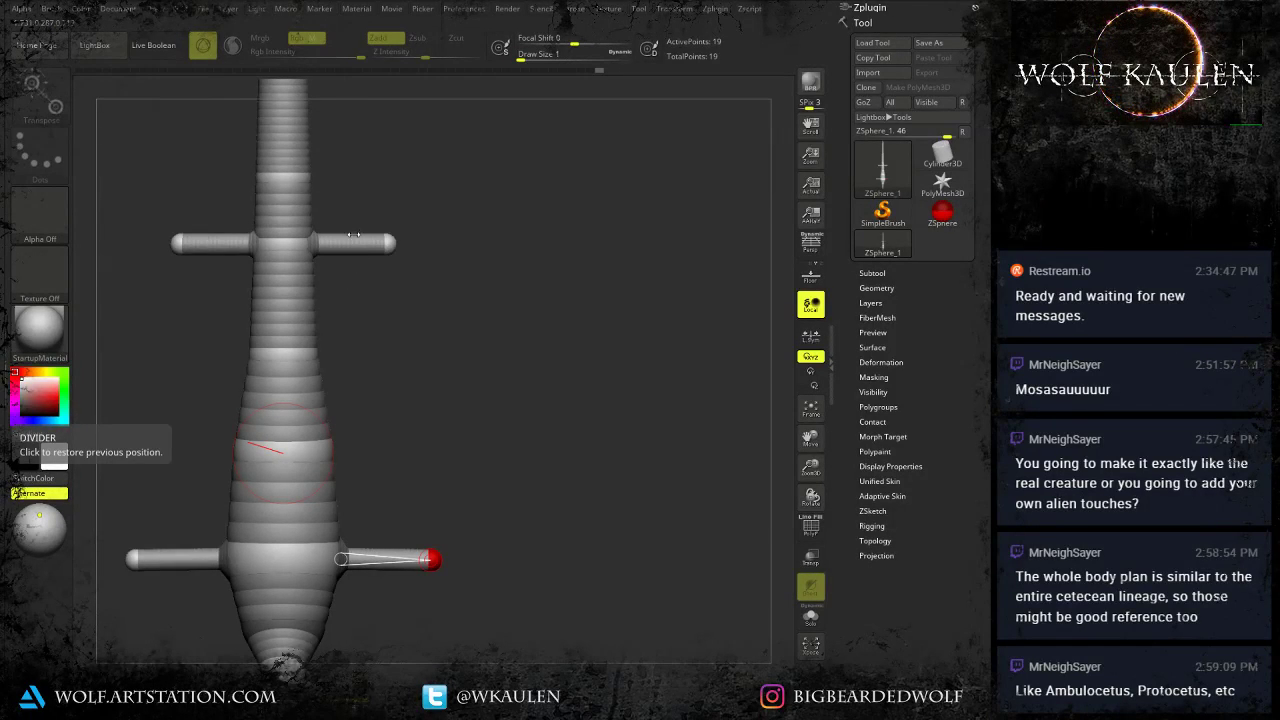
Extend the mirrored rear flipper tips slightly farther outward.
left_click(390, 244)
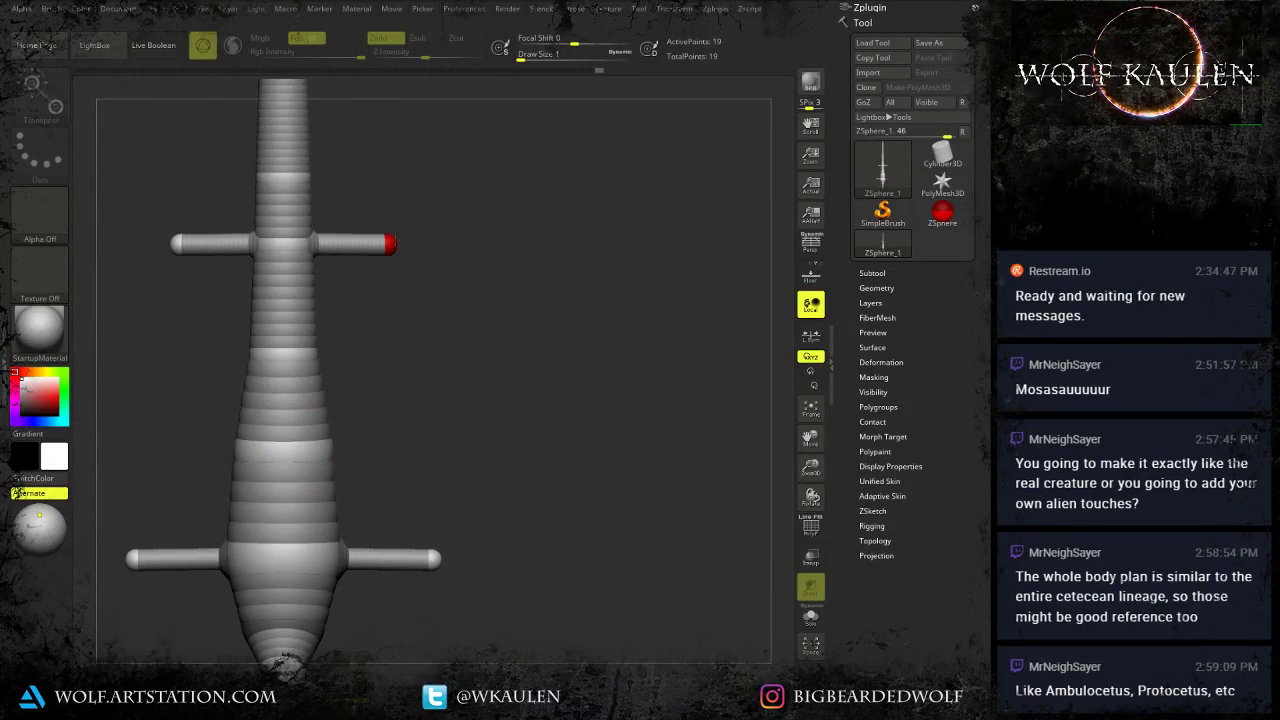
left_click(433, 560)
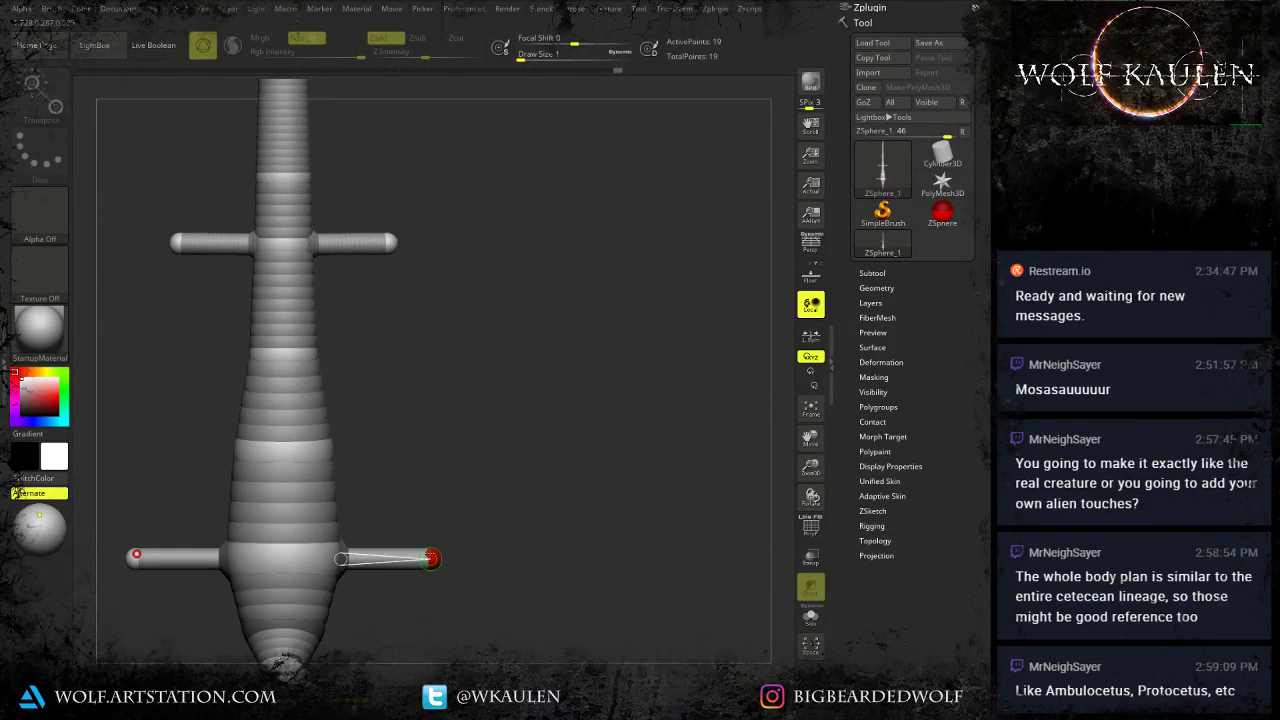
left_click_drag(540, 483, 516, 443, "alt")
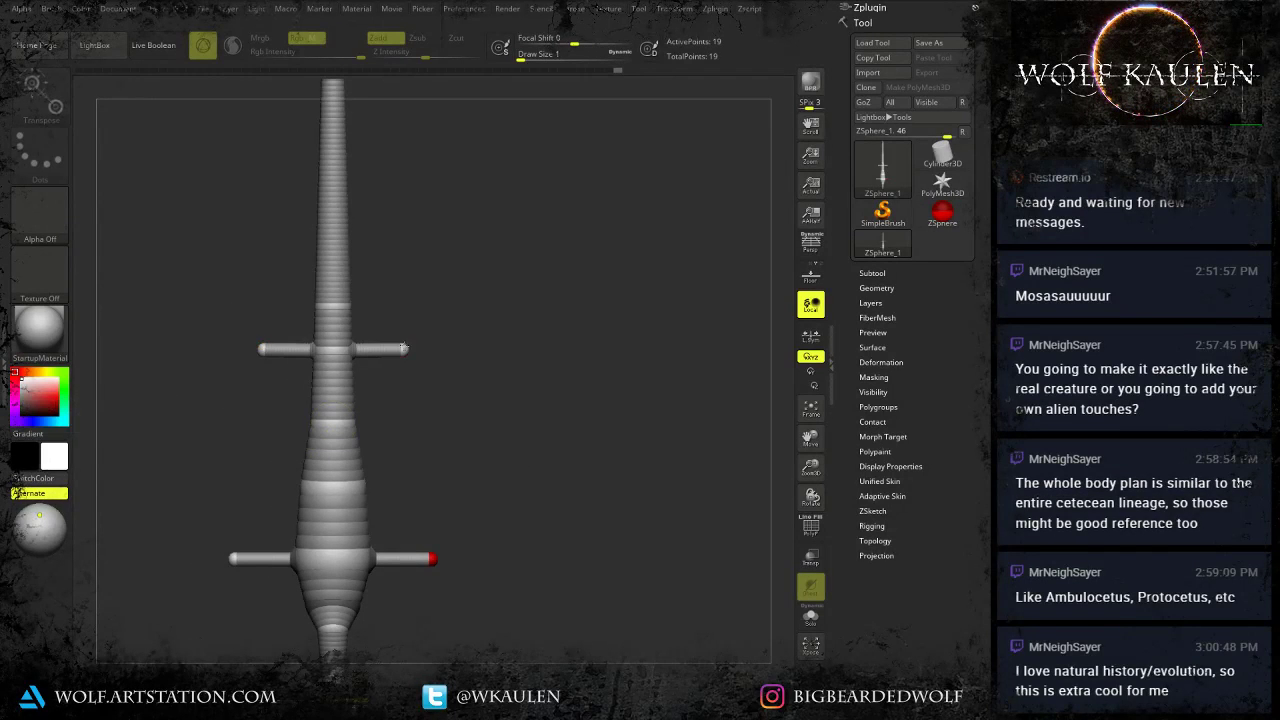
left_click_drag(404, 349, 417, 349)
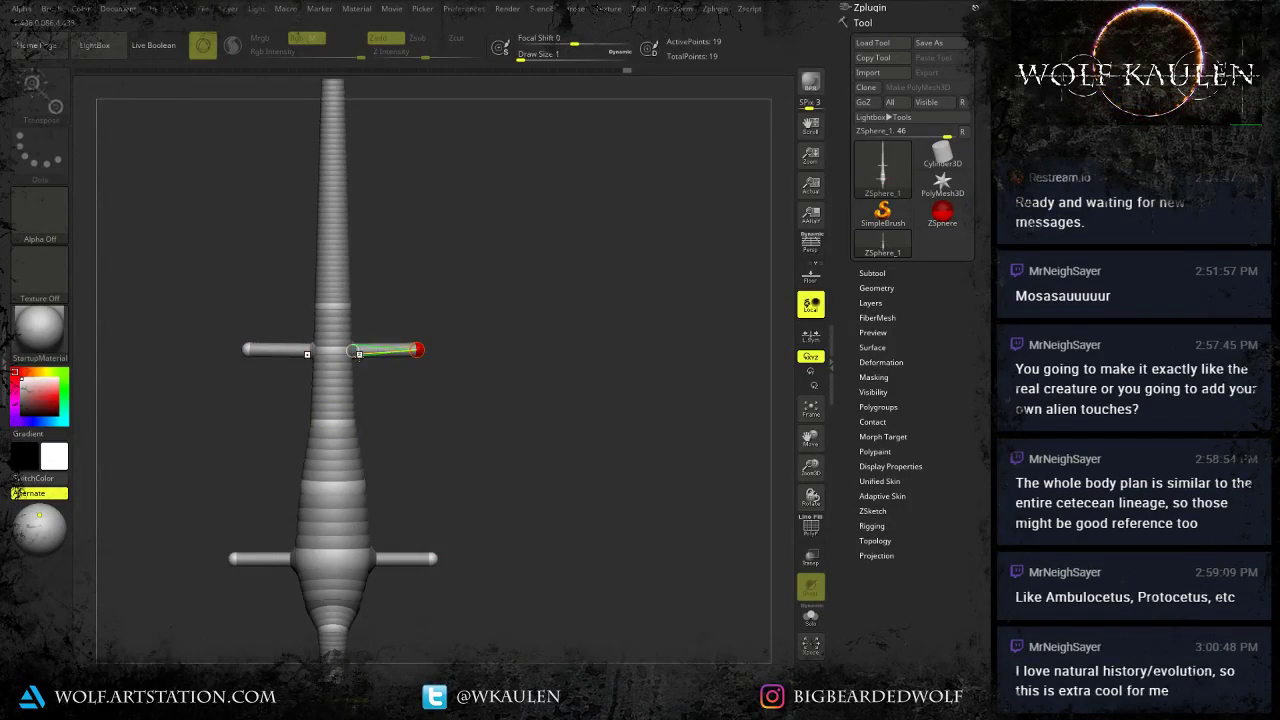
Examine the body from the side and other angles to judge its proportions and flipper placement.
left_click_drag(378, 433, 390, 305, "alt")
left_click_drag(386, 377, 406, 458, "alt")
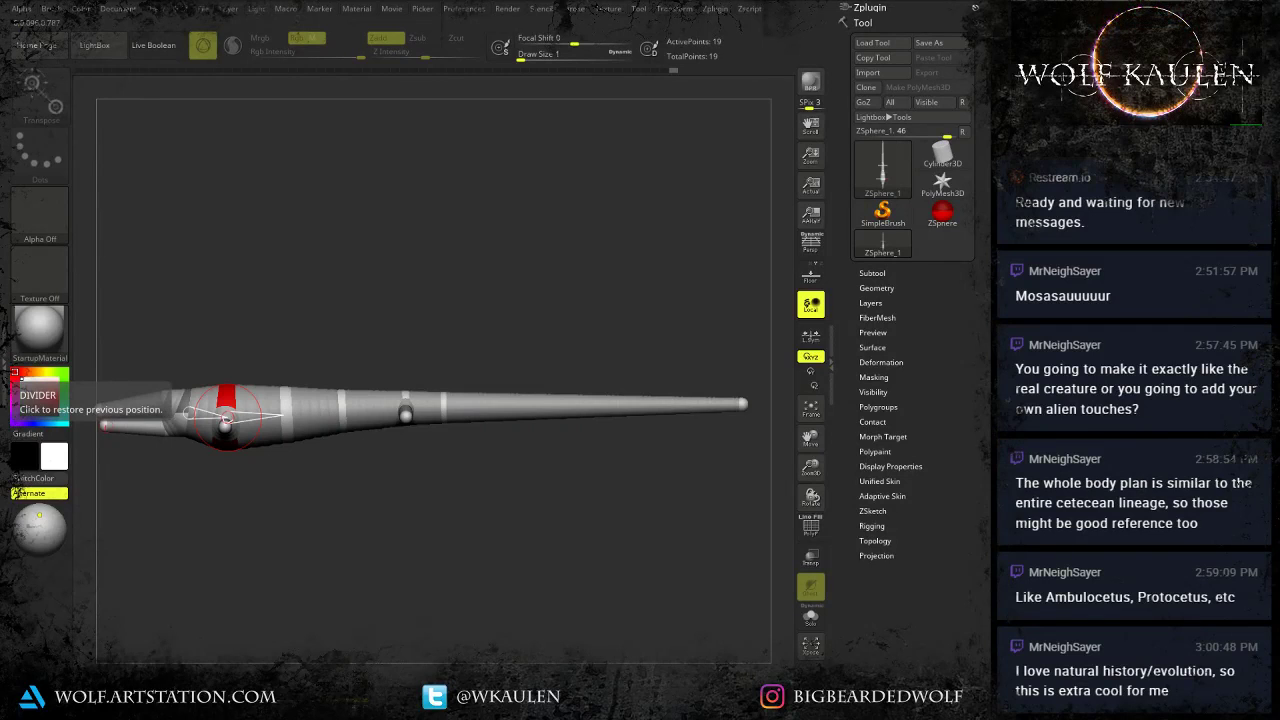
left_click_drag(331, 512, 326, 585, "shift")
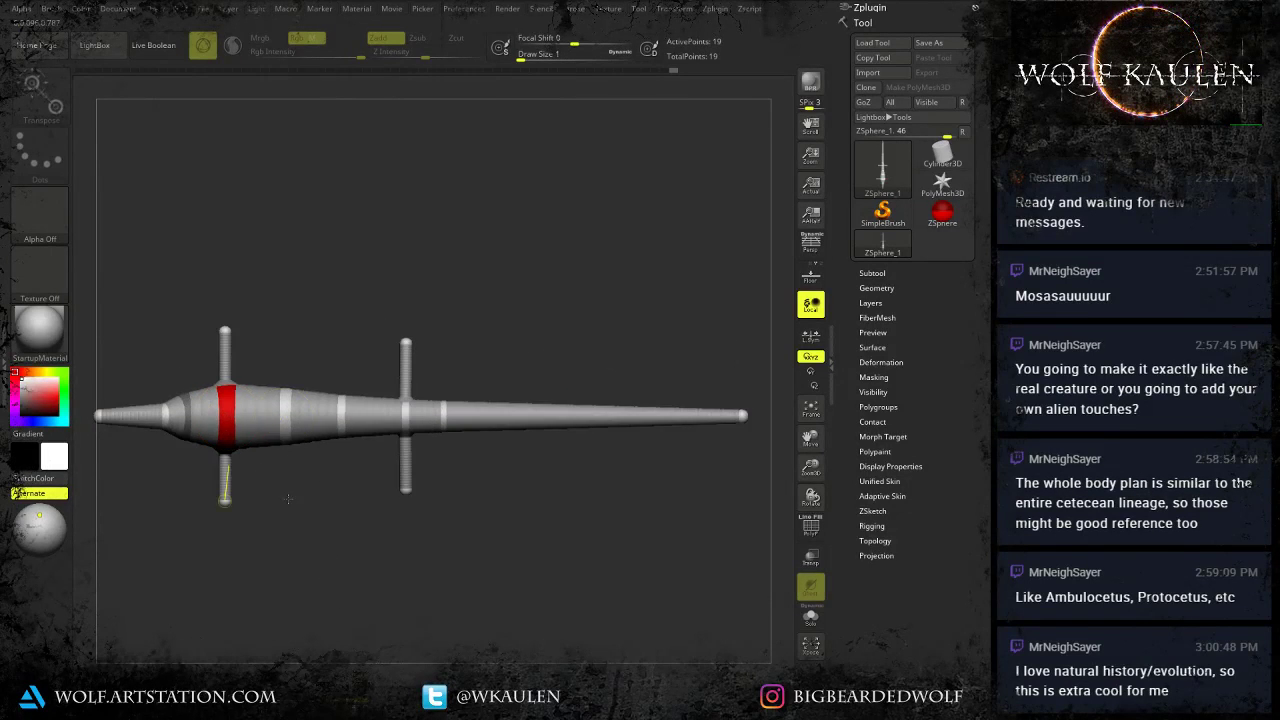
left_click_drag(304, 513, 393, 493, "alt")
left_click_drag(384, 544, 376, 555)
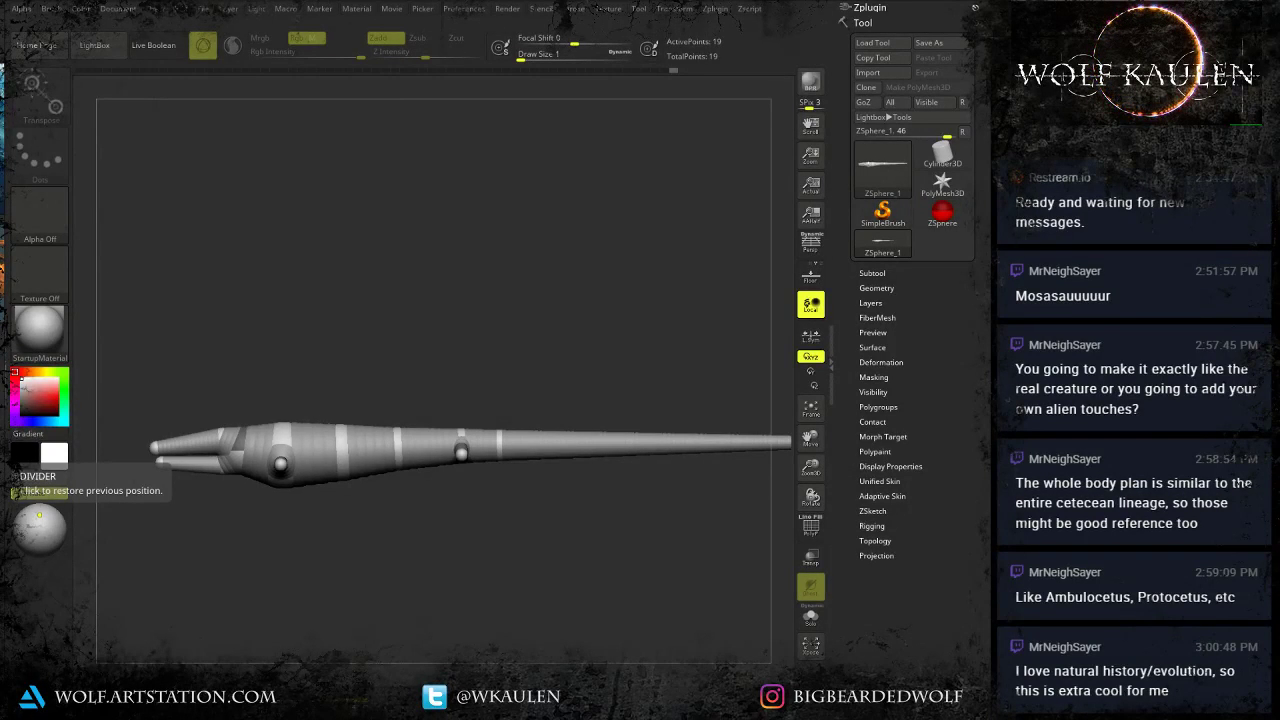
left_click_drag(430, 582, 378, 544, "alt")
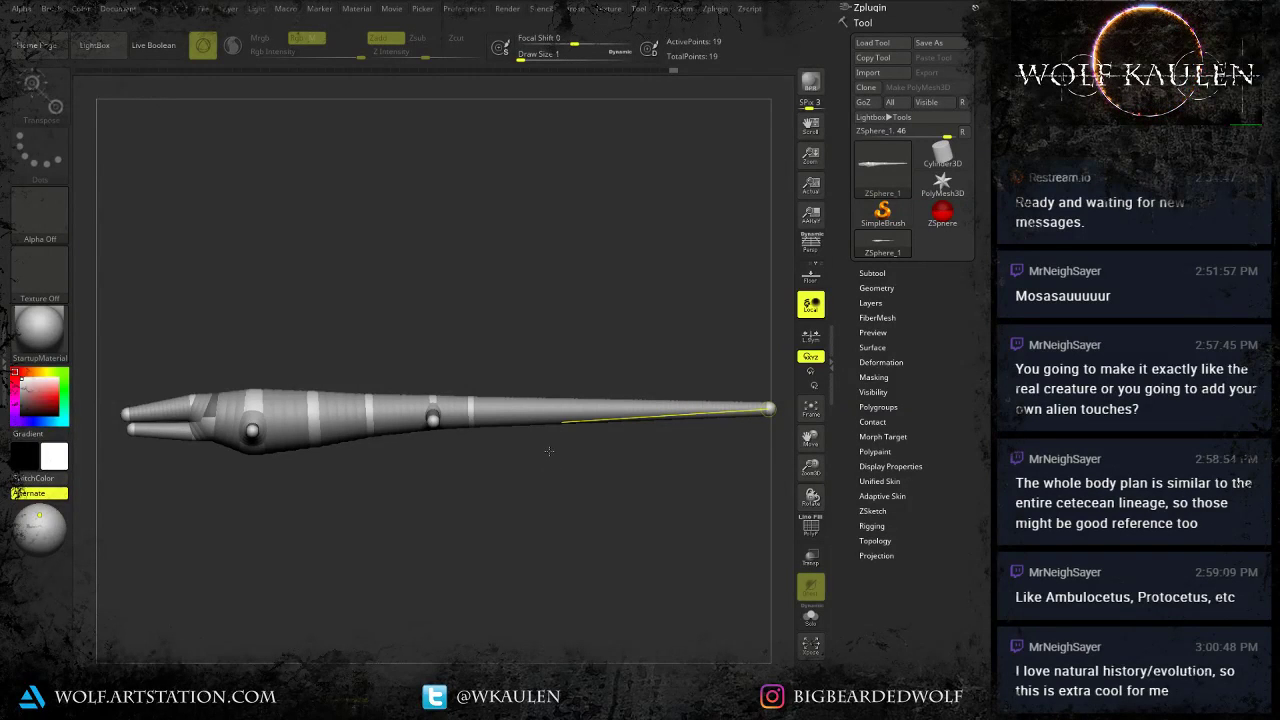
mouse_move(527, 497)
left_mouse_down()
mouse_move(540, 530)
mouse_move(547, 486)
mouse_move(529, 532)
left_mouse_up()
mouse_move(434, 563)
left_mouse_down()
mouse_move(501, 555)
mouse_move(578, 511)
mouse_move(459, 547)
left_mouse_up()
left_click_drag(459, 547, 335, 544)
Raise the rear flipper tips in the front view with perspective off so the rear flippers extend level from the body.
left_click_drag(629, 506, 492, 486, "alt")
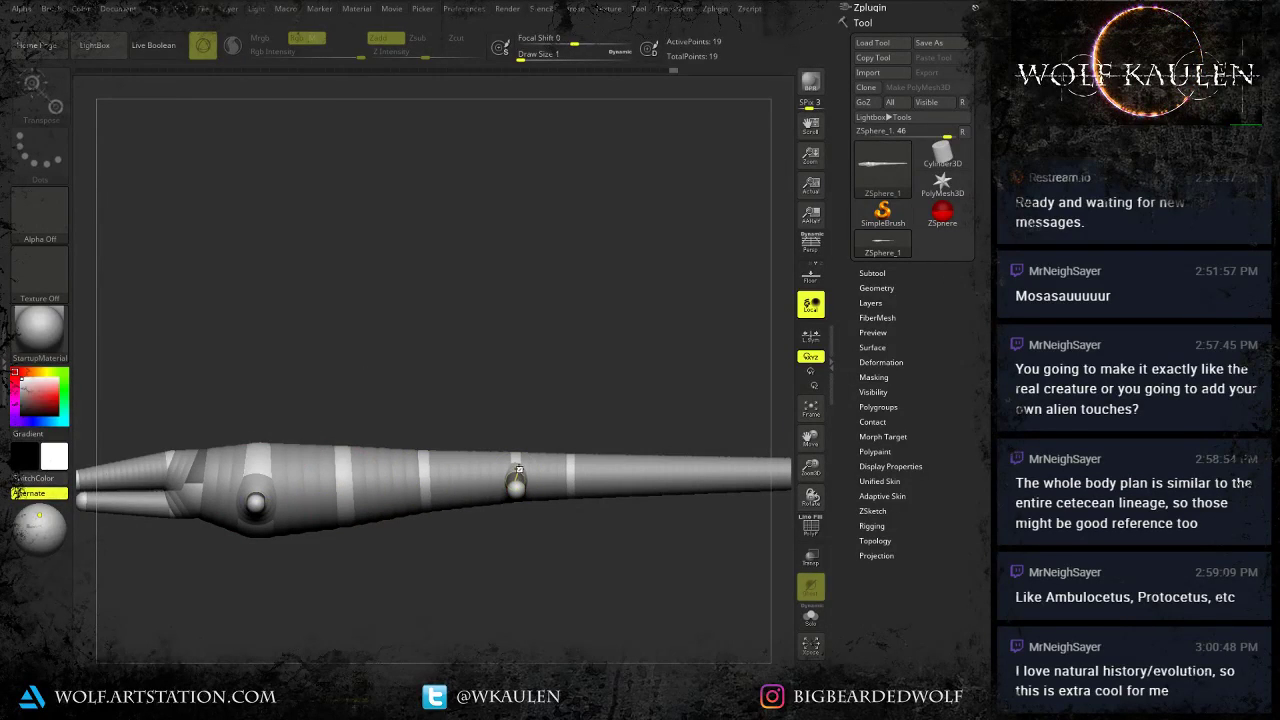
left_click(516, 487)
left_click_drag(464, 552, 536, 546)
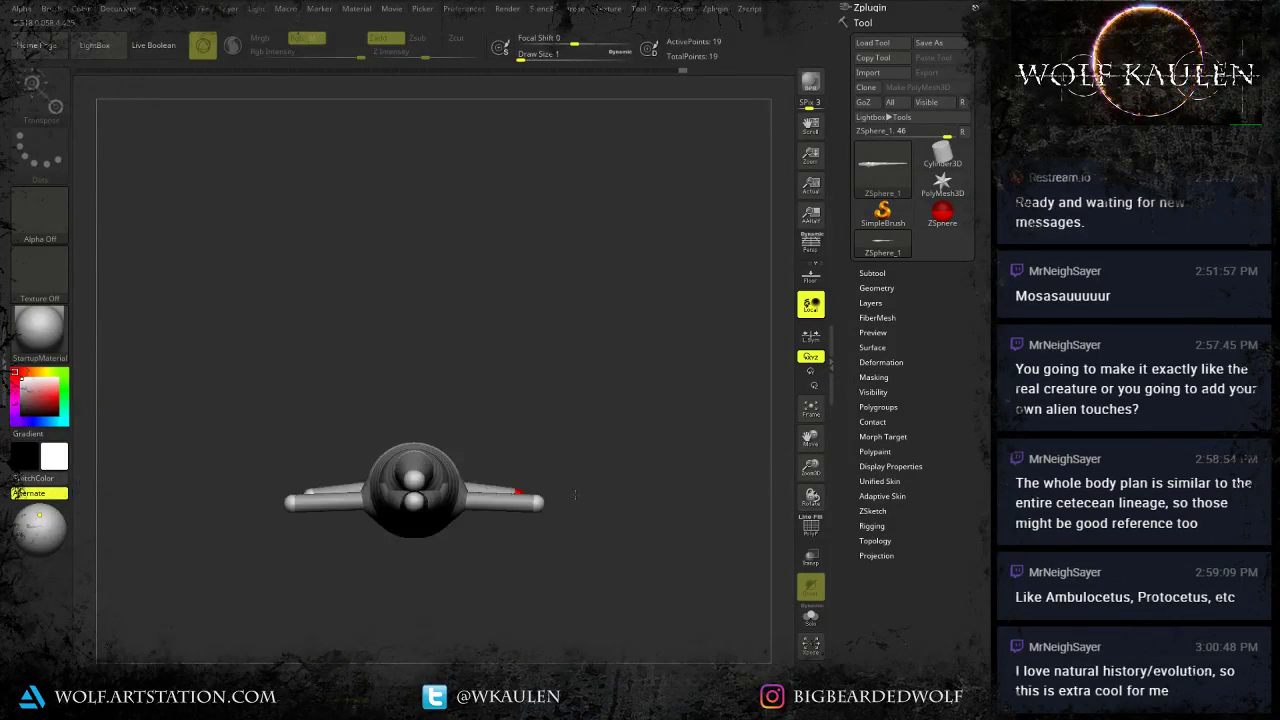
key("p")
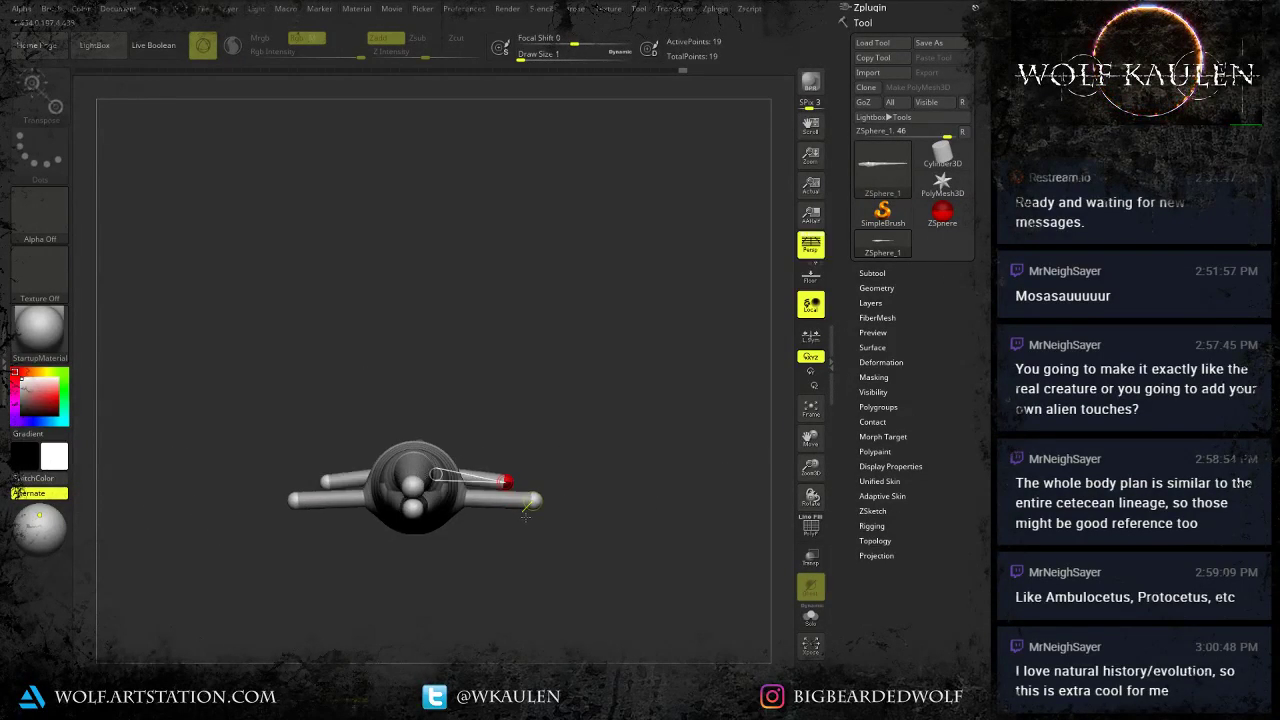
key("p")
left_click_drag(517, 493, 541, 504)
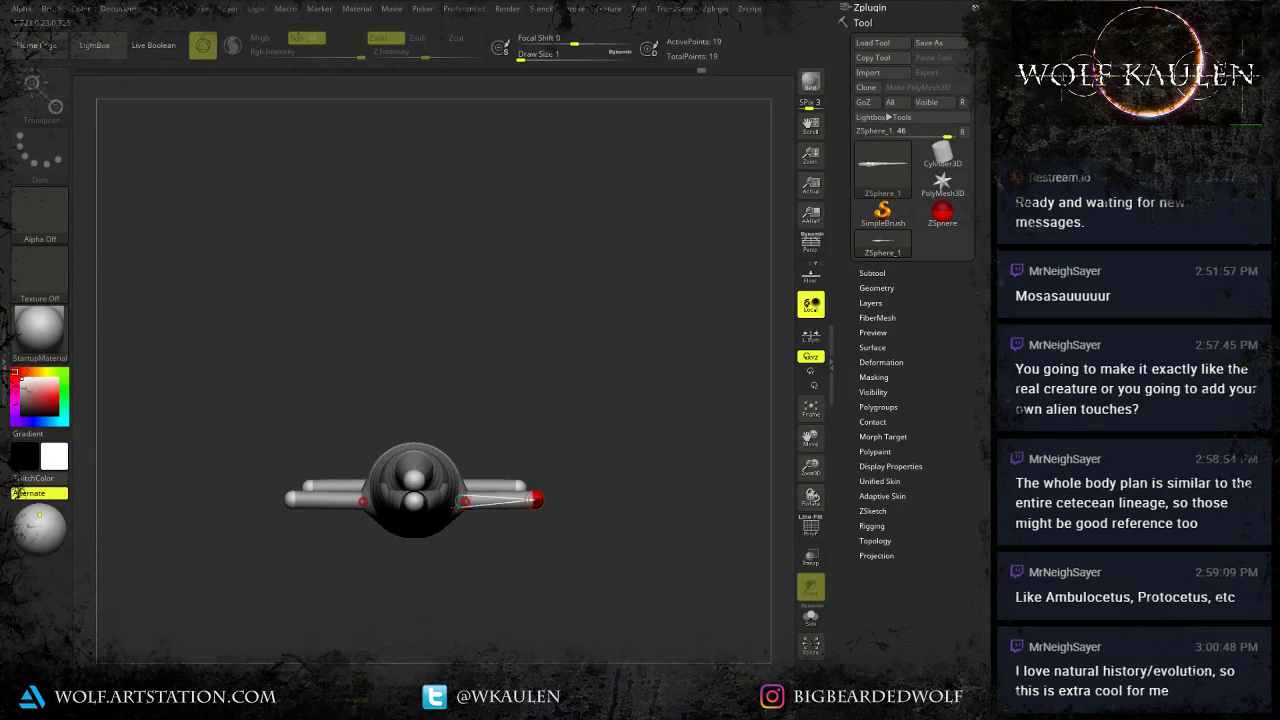
Adjust the height of the front flippers' base and tip ZSpheres in the front view, keeping the flippers level.
left_click_drag(463, 501, 465, 492)
left_click_drag(468, 490, 541, 488)
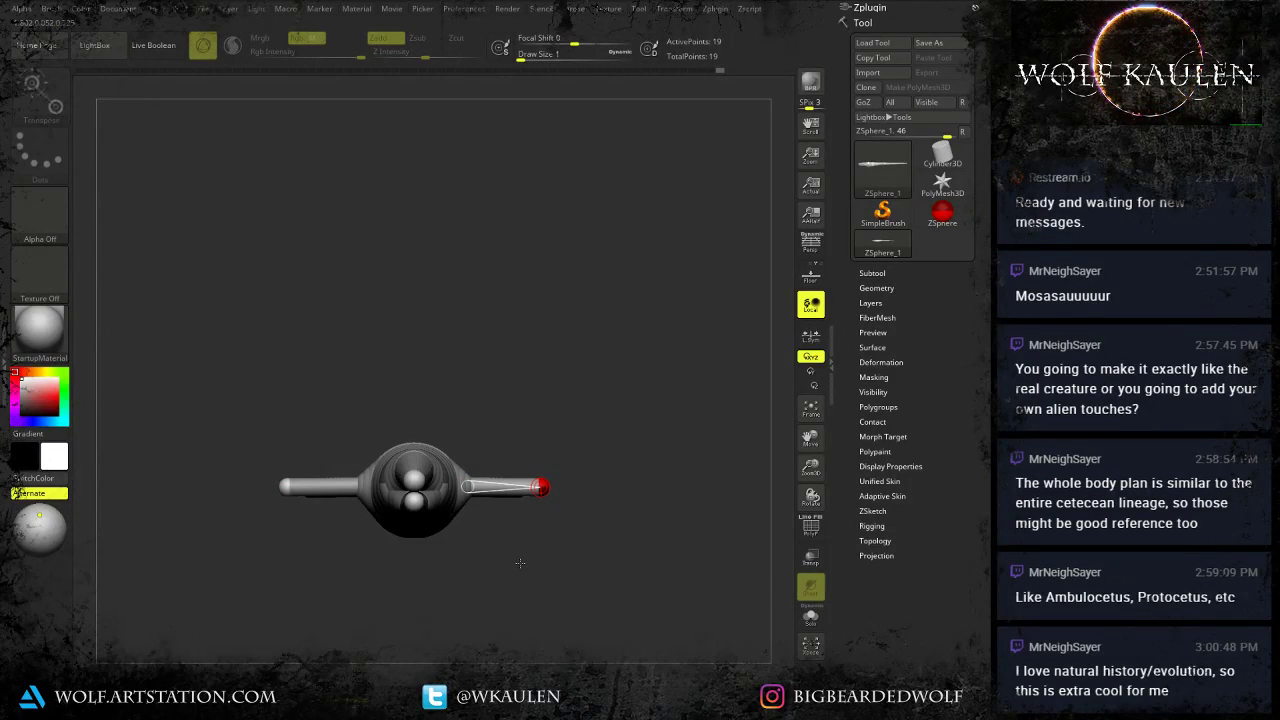
left_click_drag(560, 552, 317, 488)
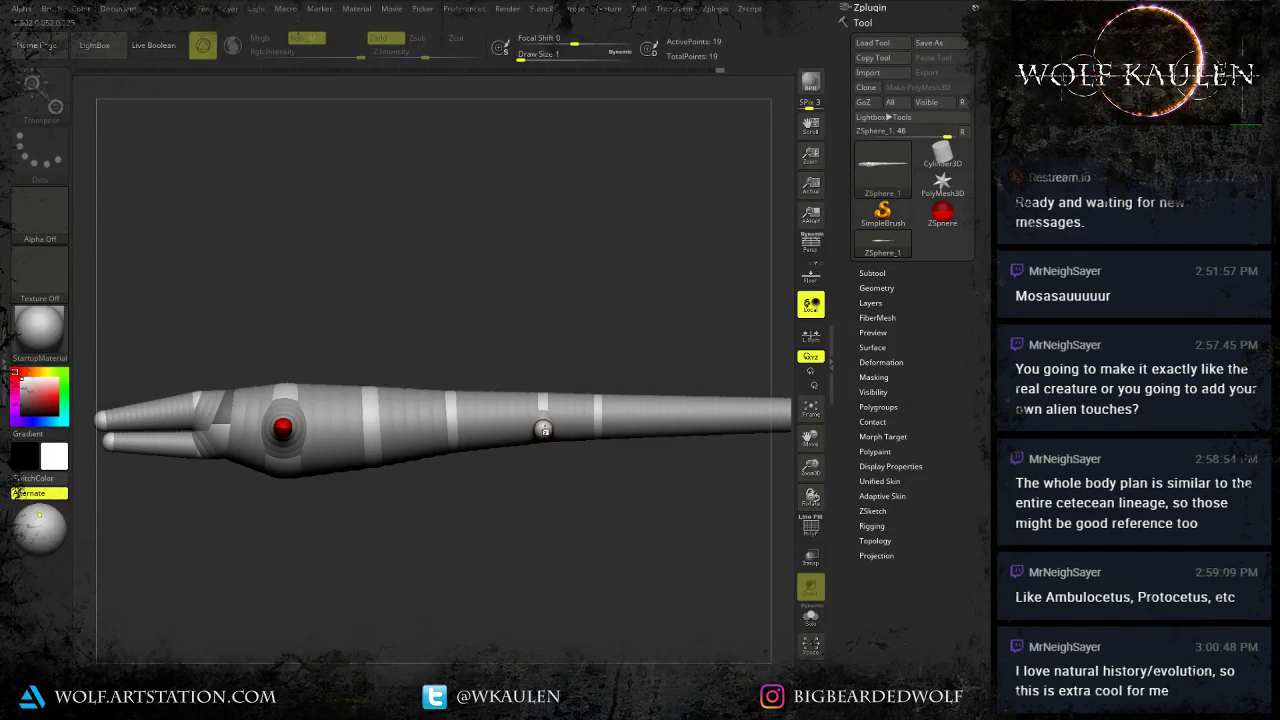
left_click(543, 429)
left_click_drag(536, 520, 752, 524)
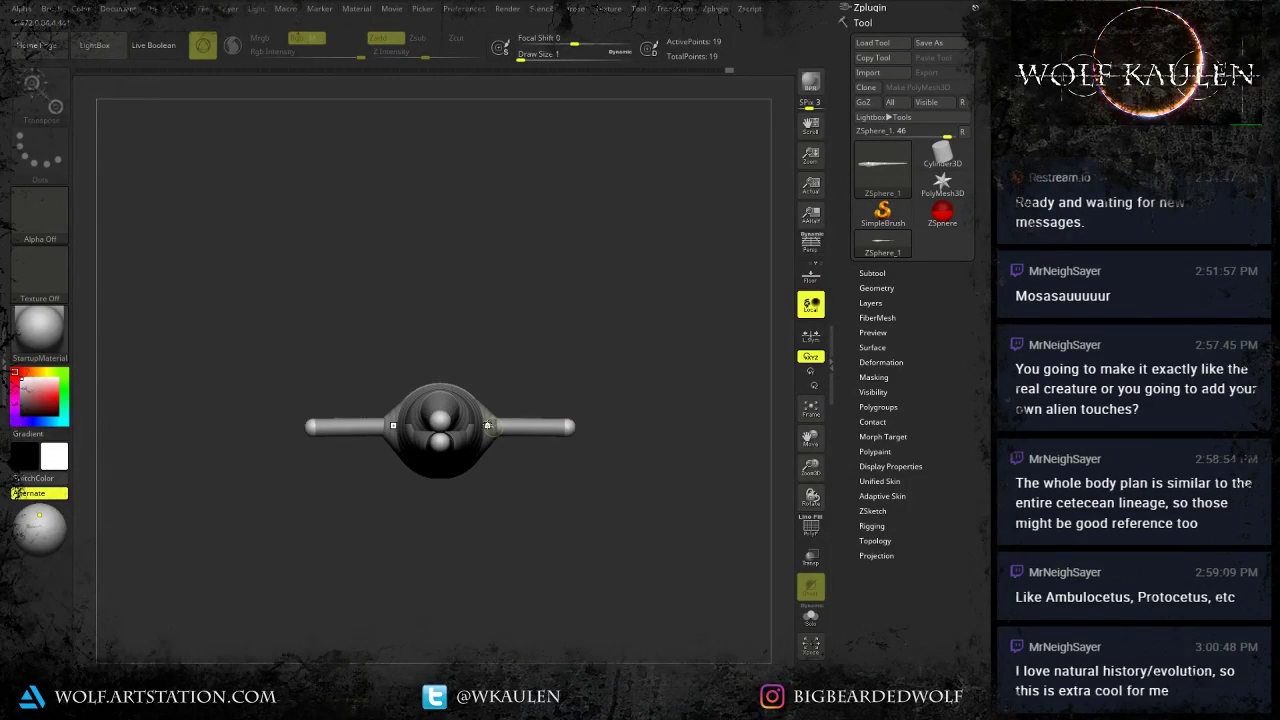
left_click_drag(488, 425, 562, 436)
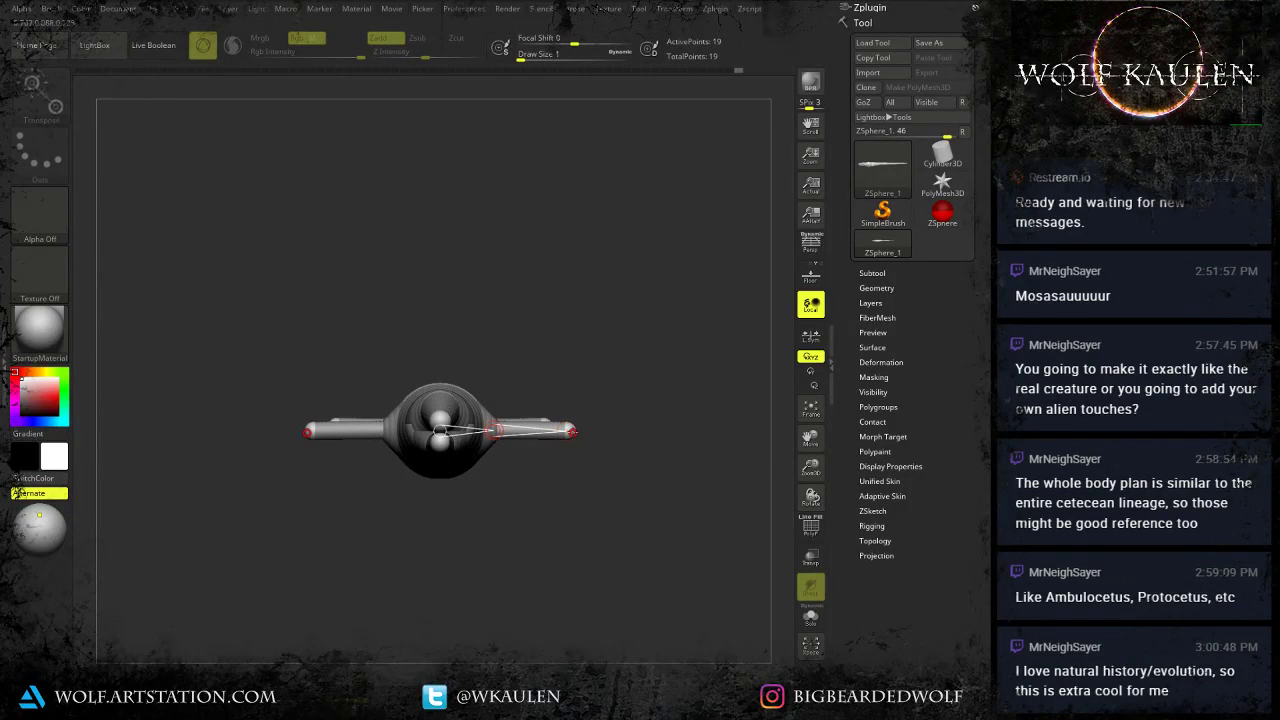
Examine the flipper heights and body proportions from behind, above and the side.
left_click_drag(620, 500, 459, 494)
left_click_drag(583, 457, 553, 483, "alt")
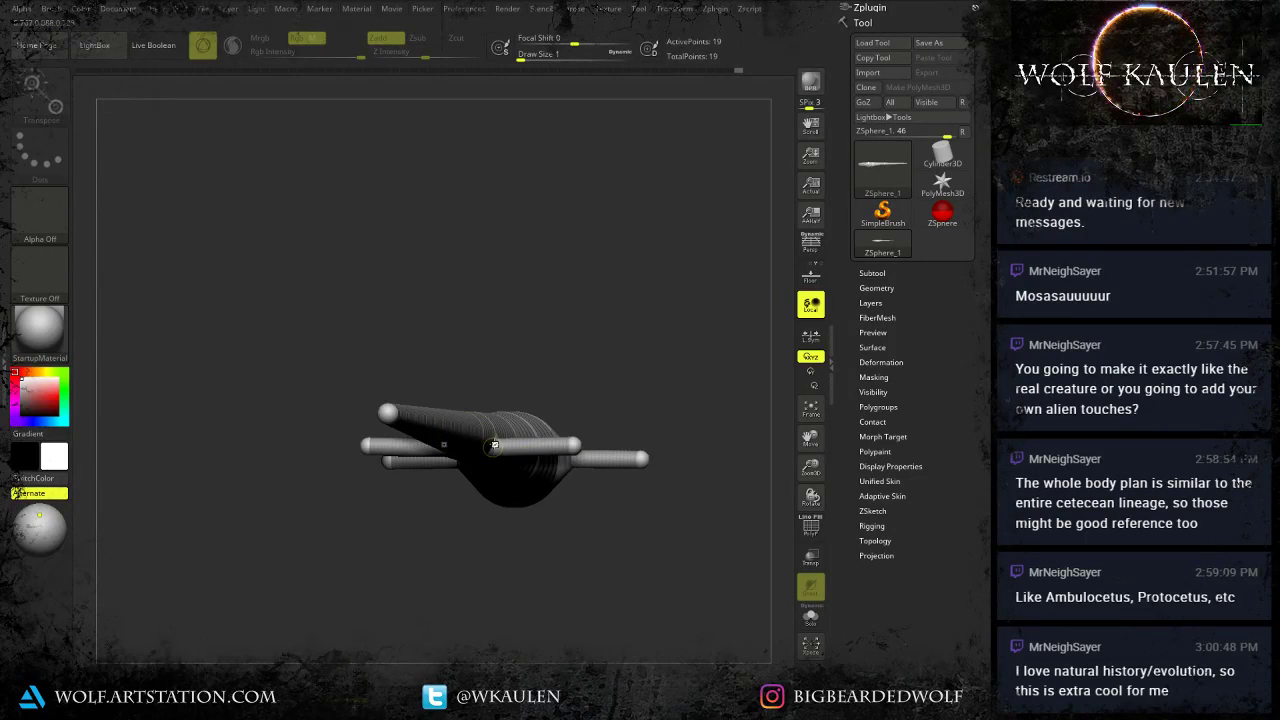
left_click_drag(493, 446, 494, 434)
left_click_drag(562, 490, 588, 482, "shift")
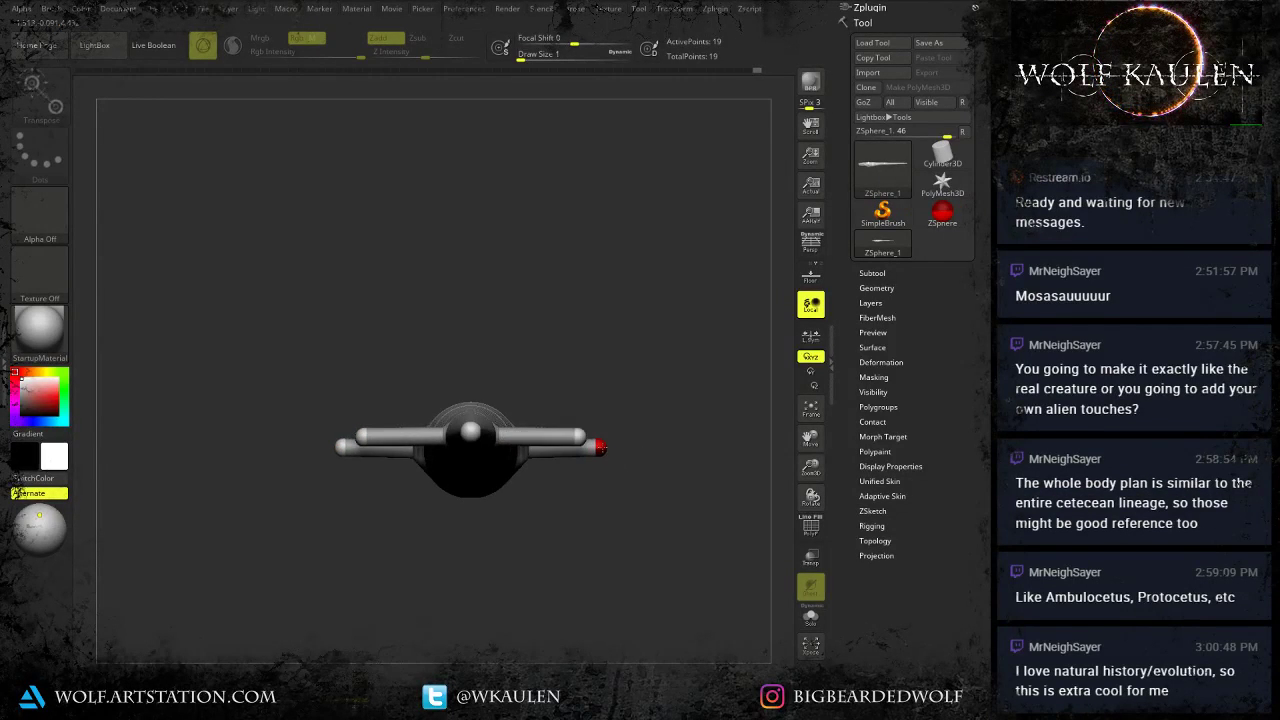
left_click_drag(615, 476, 410, 550)
left_click_drag(543, 589, 535, 543, "alt")
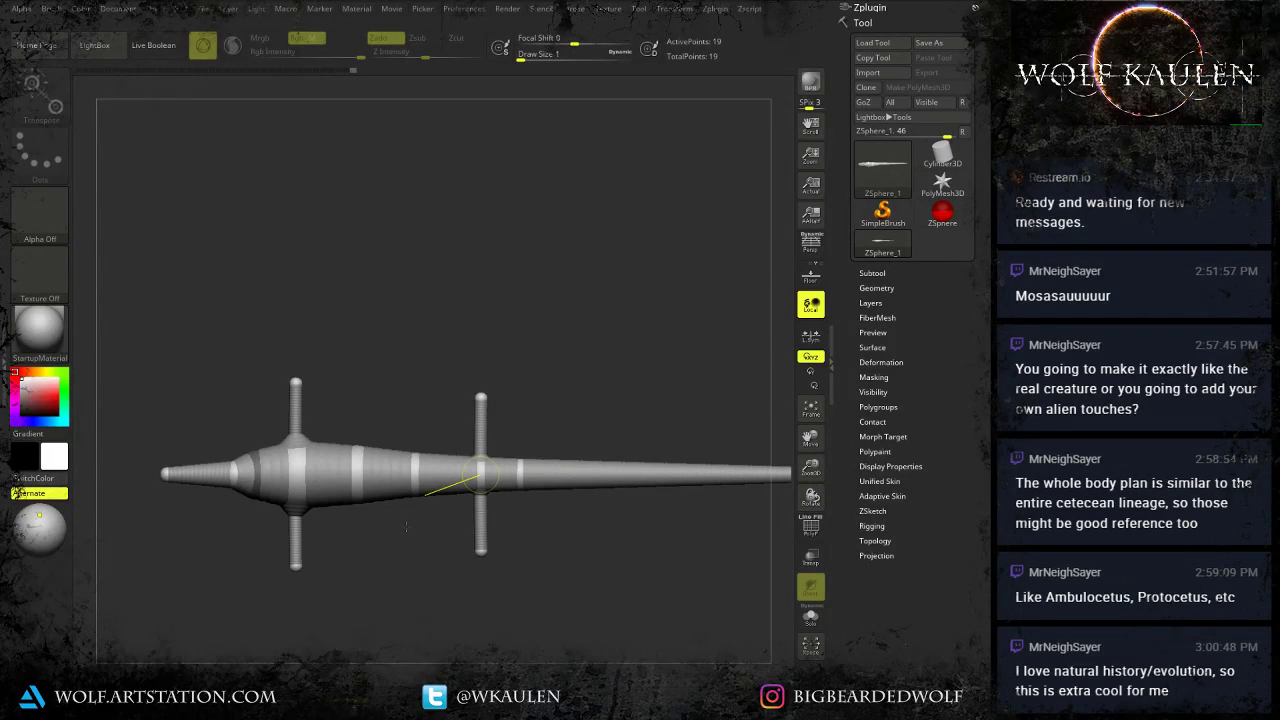
left_click_drag(420, 575, 418, 515)
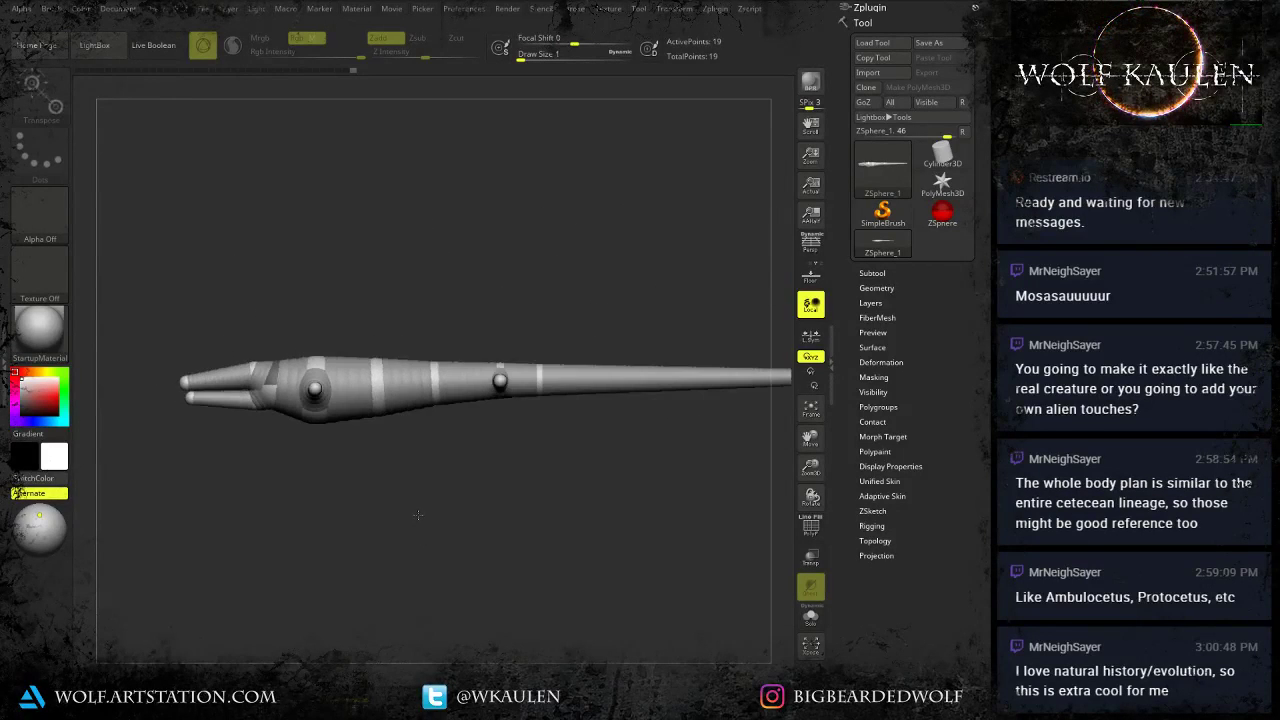
left_click_drag(469, 558, 471, 602, "alt")
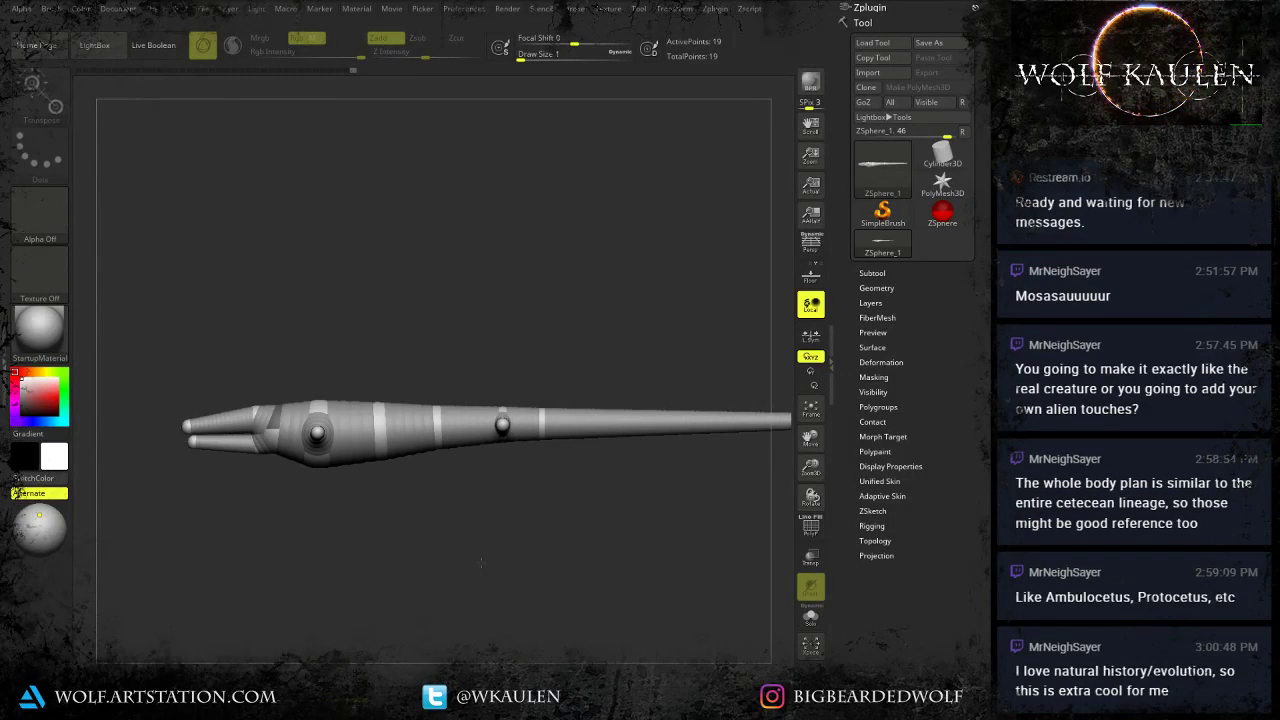
Append a PolyMesh3D star as a second subtool alongside the ZSphere body.
left_click(872, 273)
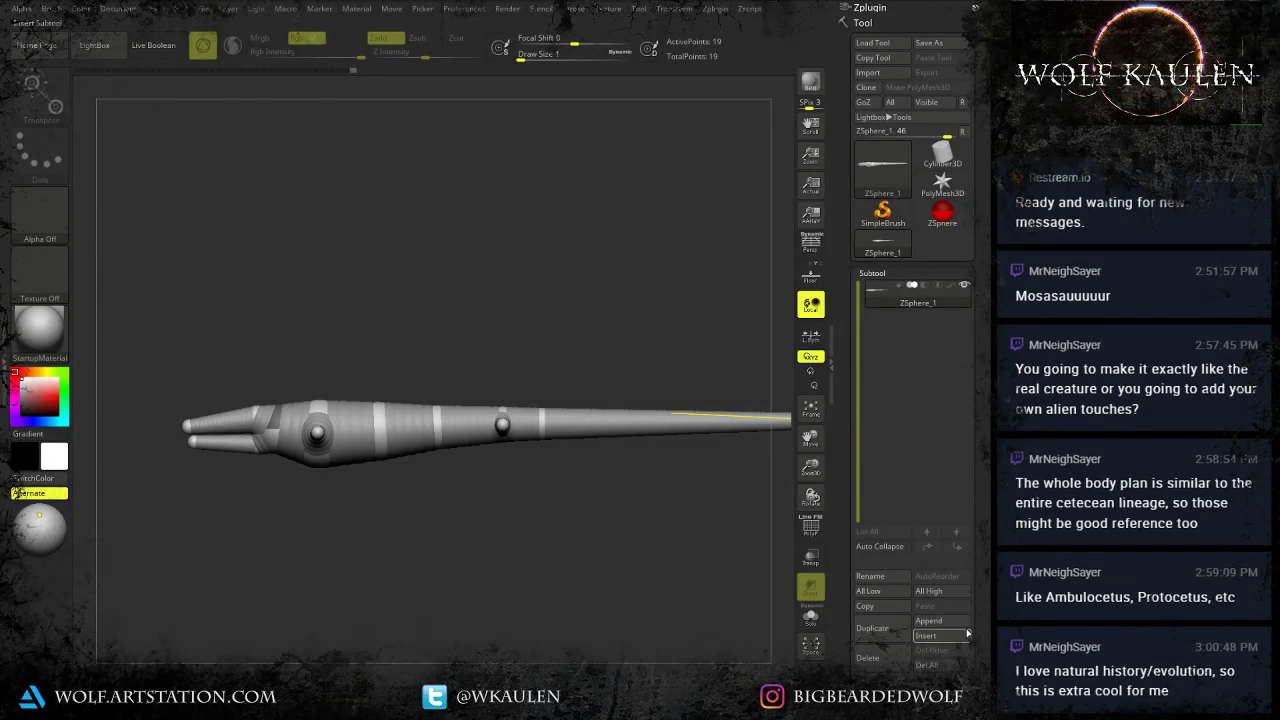
left_click(953, 621)
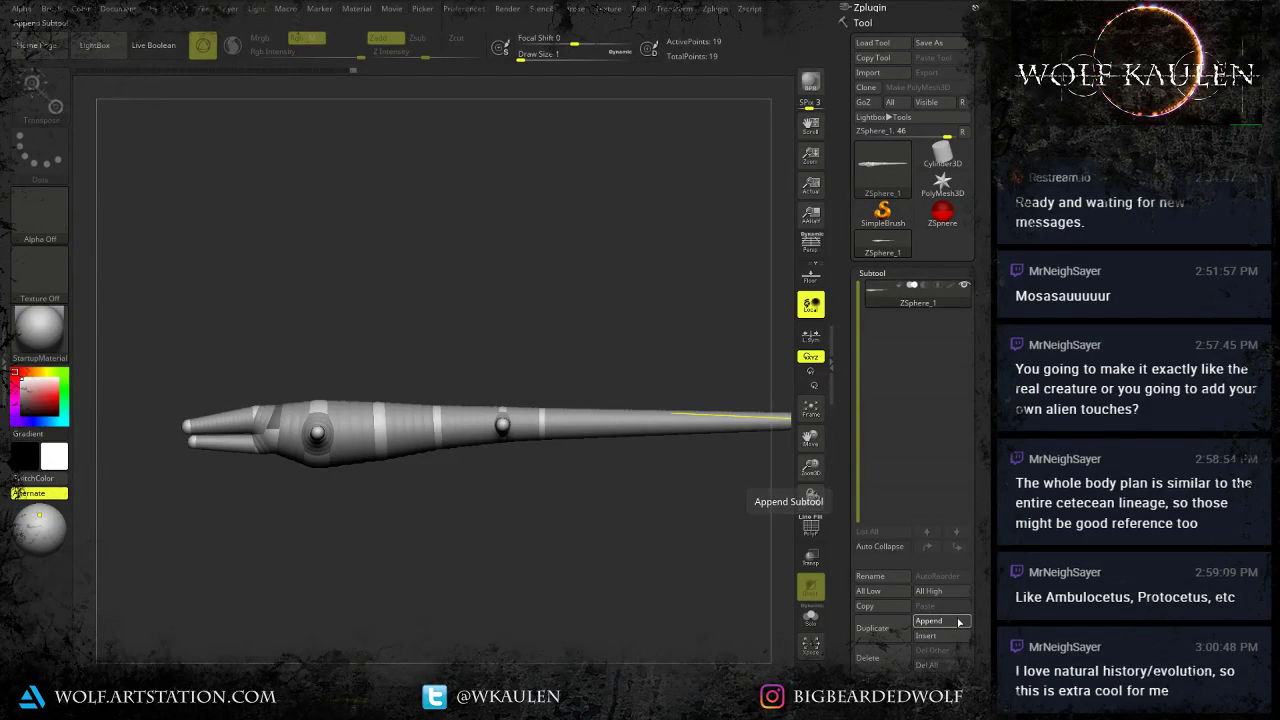
left_click(959, 621)
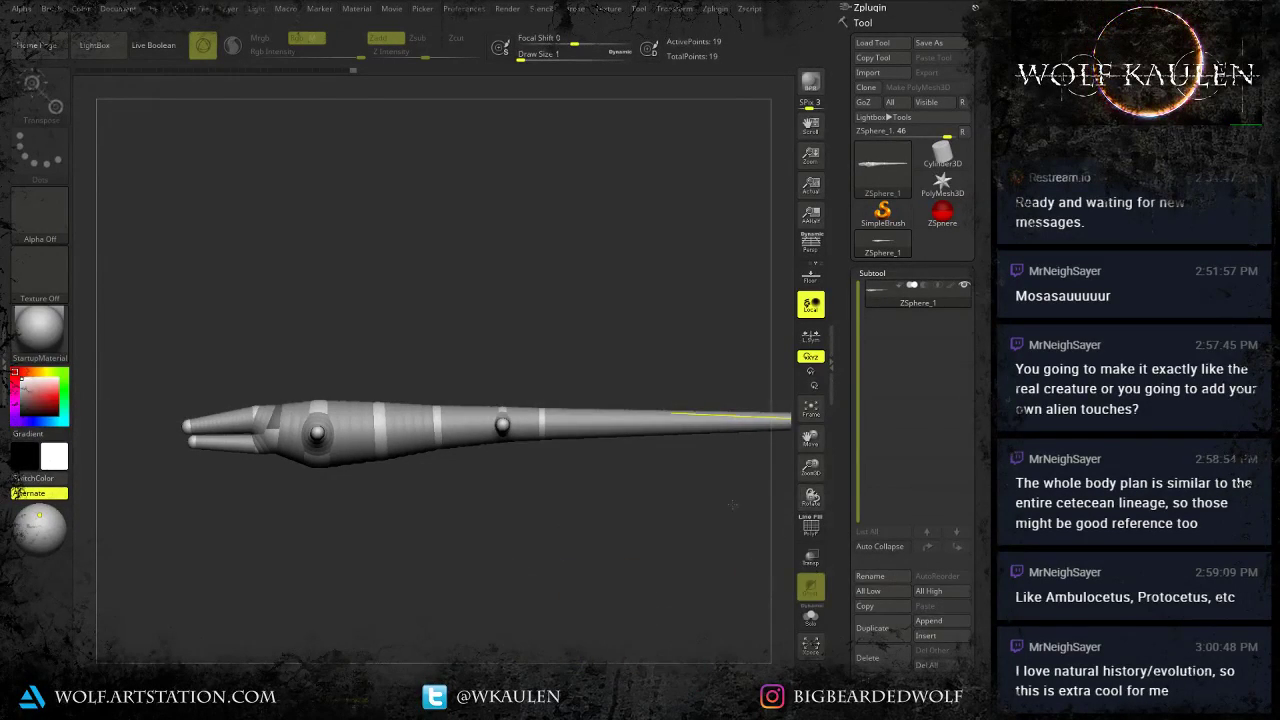
left_click(935, 622)
left_click(686, 448)
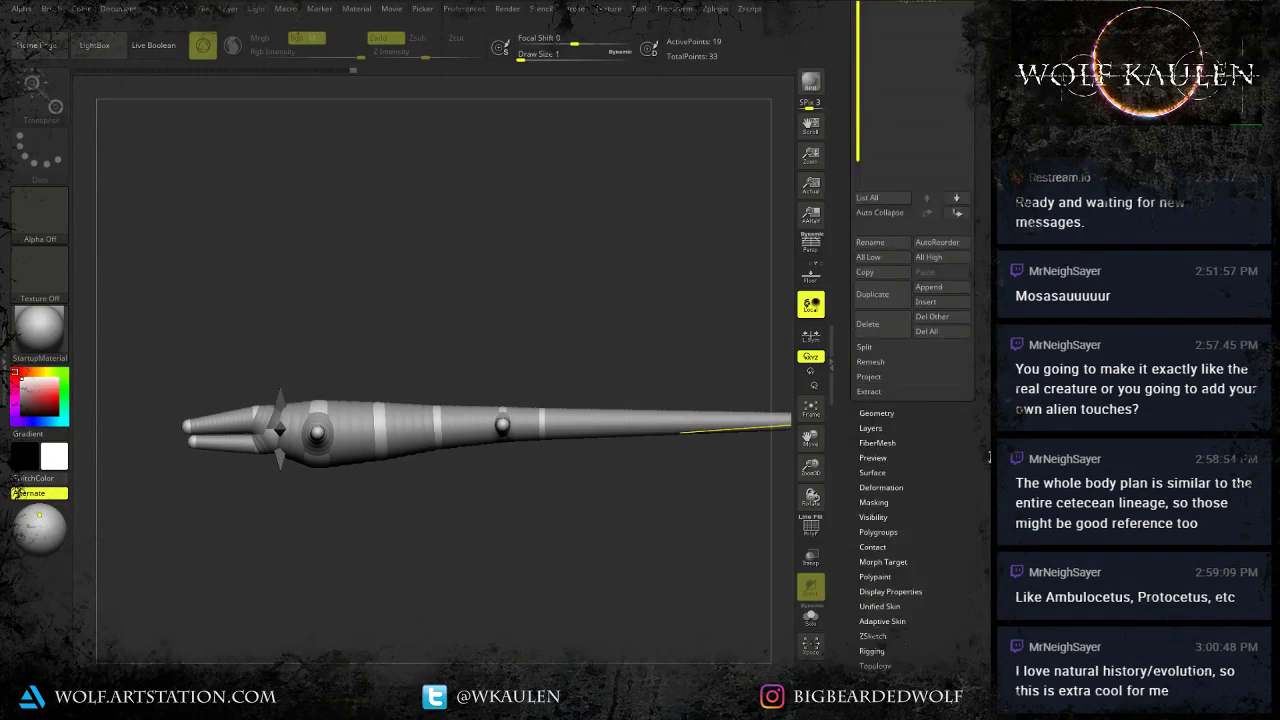
Turn on the adaptive skin preview for the ZSphere body and check the skinned body from above.
left_click_drag(990, 428, 979, 464)
left_click(898, 369)
left_click_drag(966, 372, 966, 480)
left_click_drag(906, 266, 906, 420)
left_click_drag(459, 242, 644, 309, "alt")
left_click(879, 157)
left_click_drag(532, 301, 502, 366)
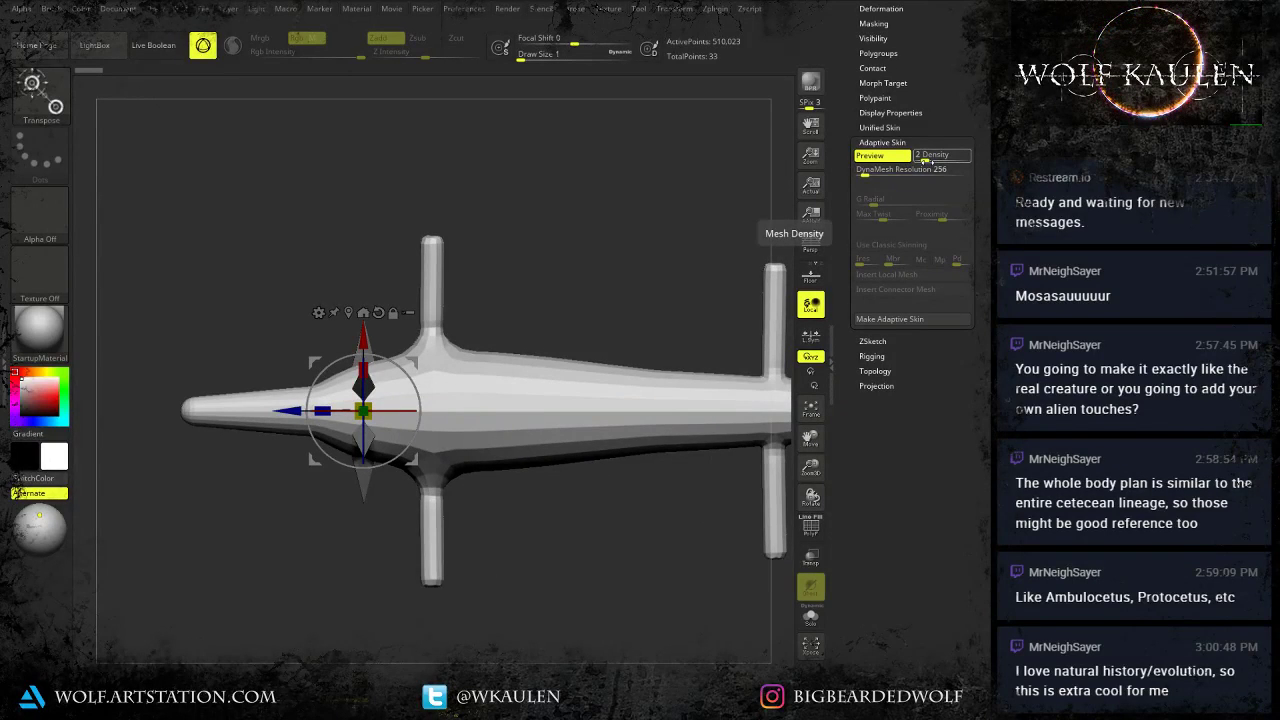
Try the adaptive skin at Density 1, checking its wireframe, and return the Density to 2.
left_click_drag(927, 161, 917, 168)
key("shift+f")
key("shift+f")
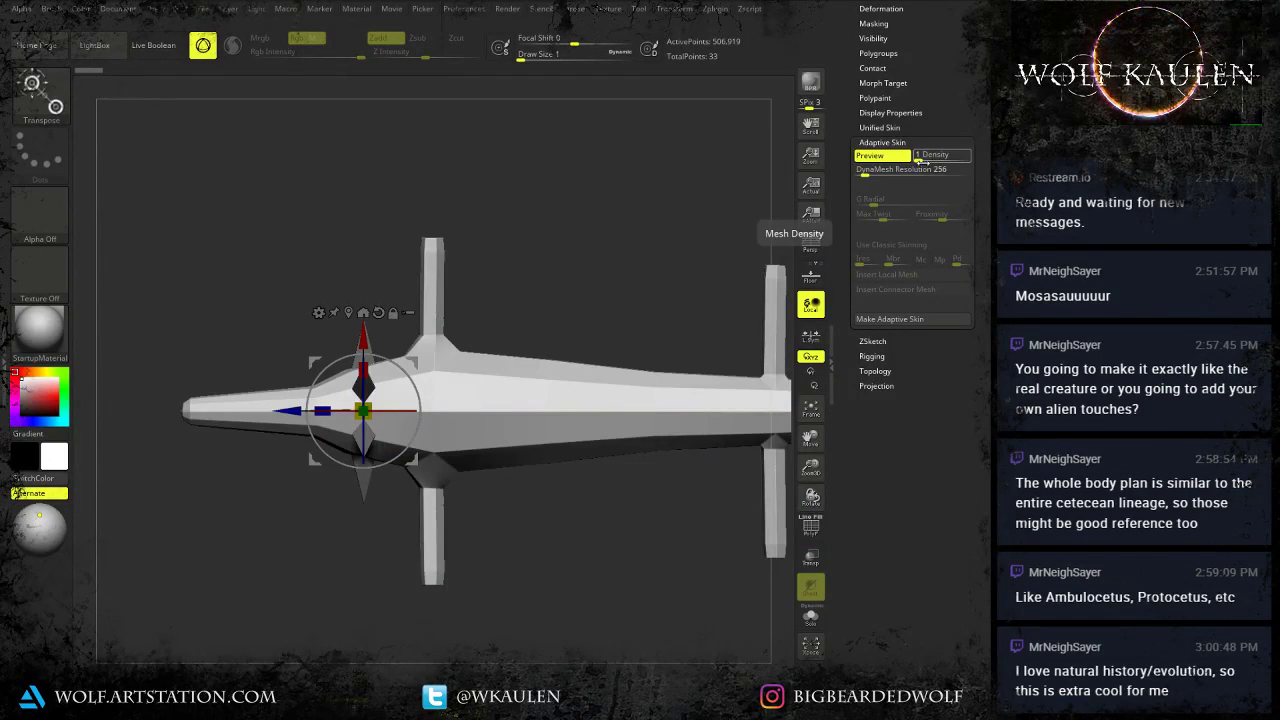
key("shift+f")
key("shift+f")
left_click_drag(918, 160, 924, 161)
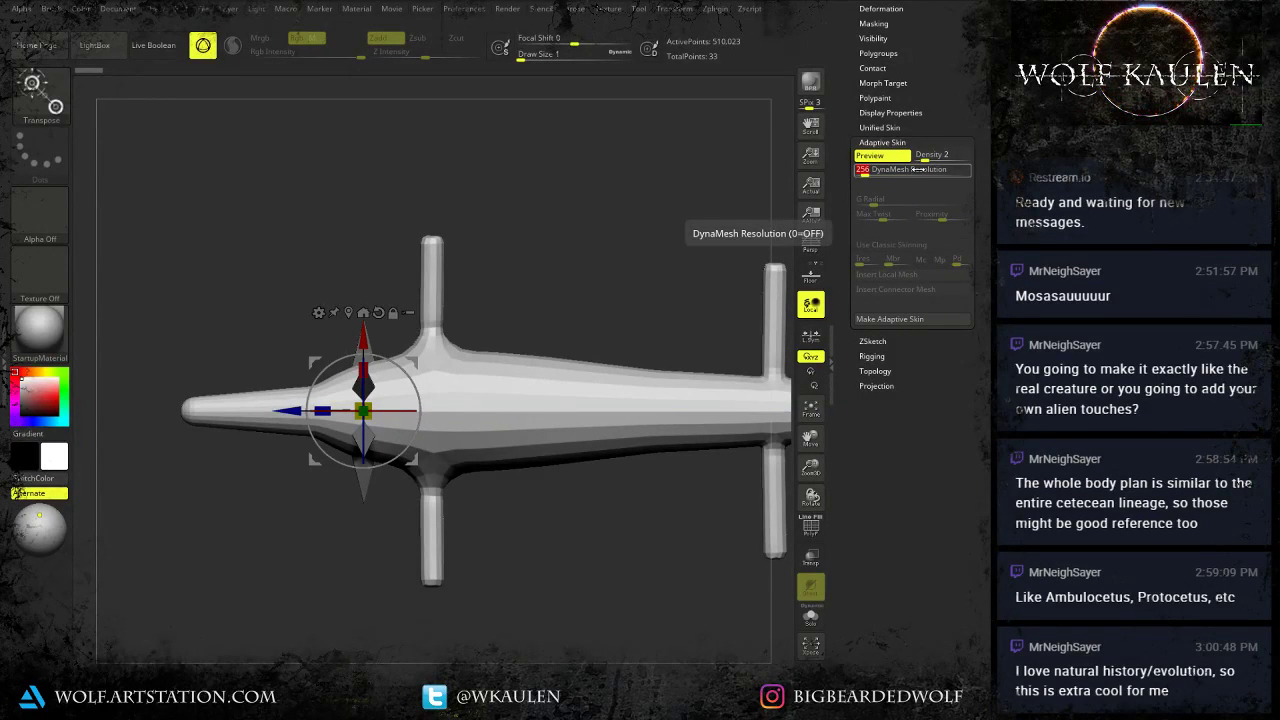
Set the adaptive skin's DynaMesh Resolution to 128 and display the polygroup wireframe.
left_click(917, 169)
type("128")
key("Return")
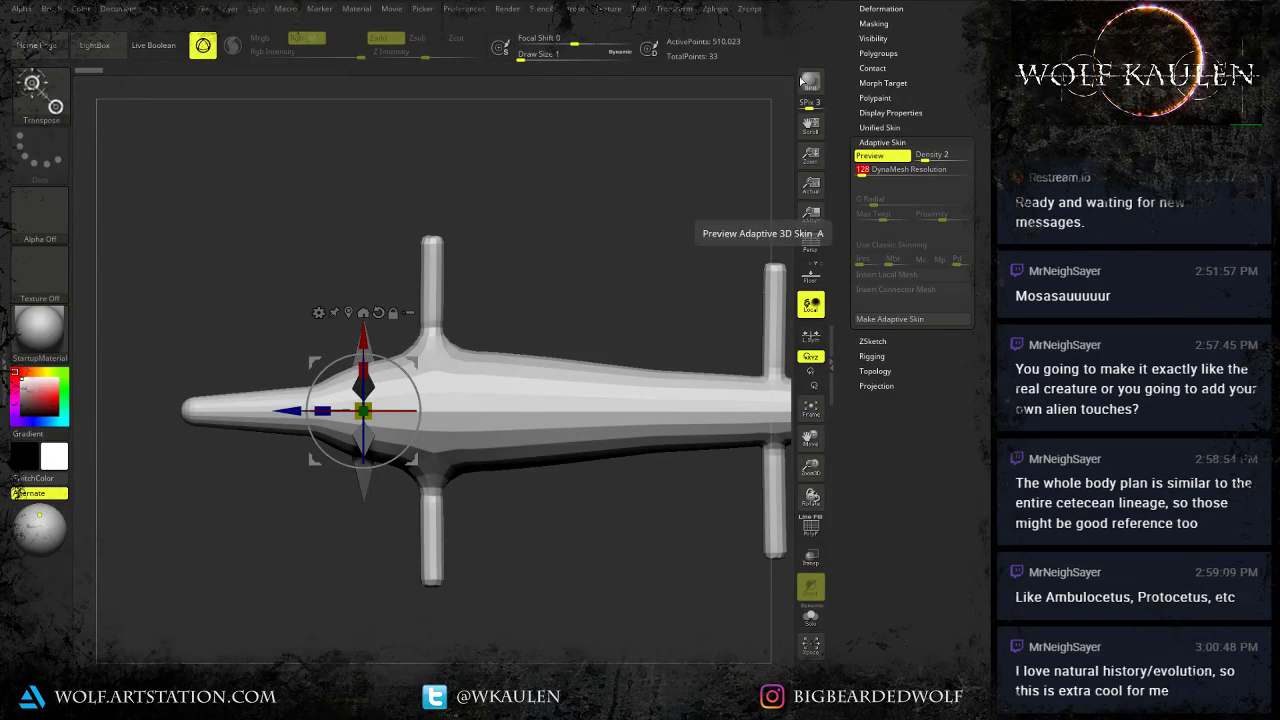
mouse_move(625, 299)
left_mouse_down()
mouse_move(627, 281)
mouse_move(604, 286)
left_mouse_up()
key("shift+f")
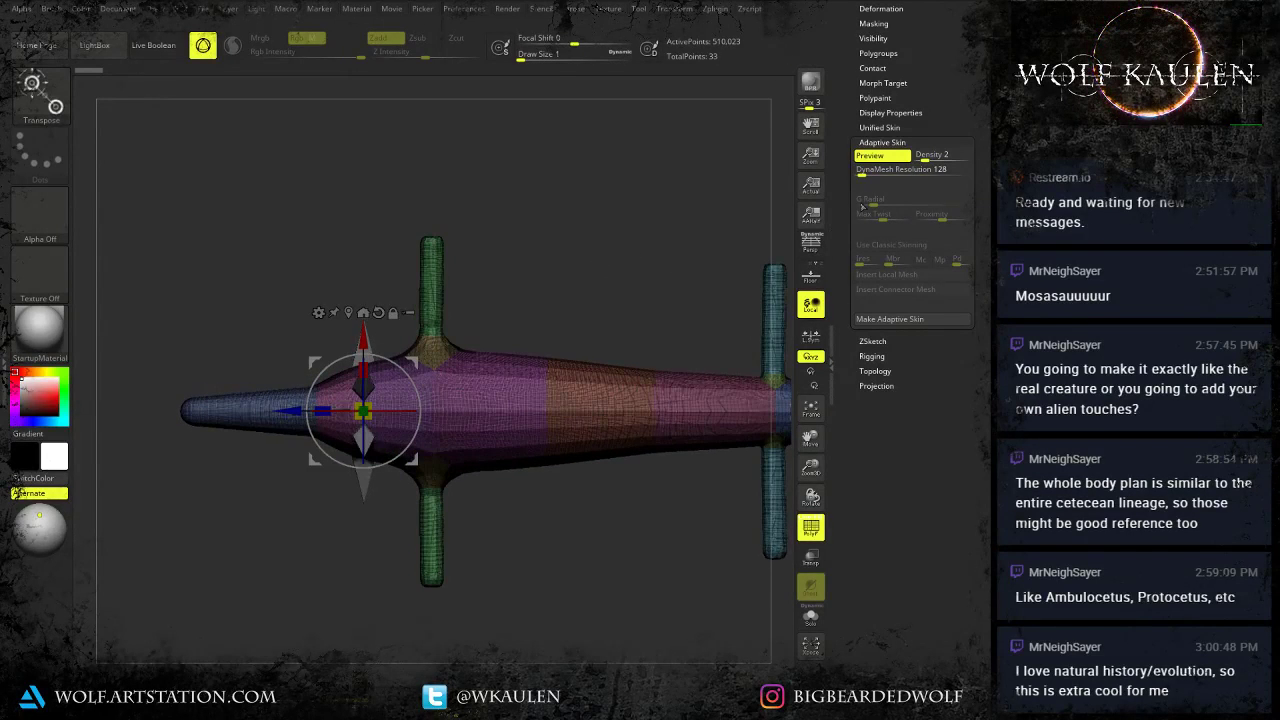
Set the DynaMesh Resolution to 48, refresh the adaptive skin preview and inspect the jaws up close.
left_click(910, 174)
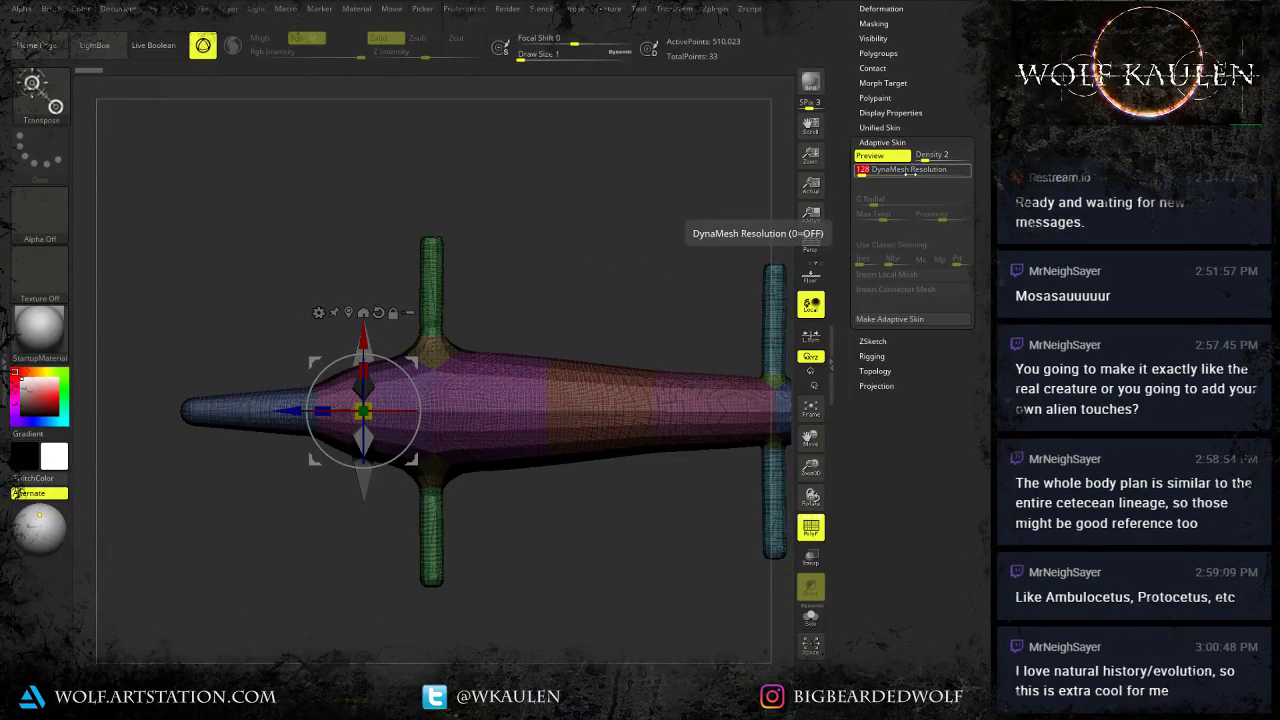
type("50")
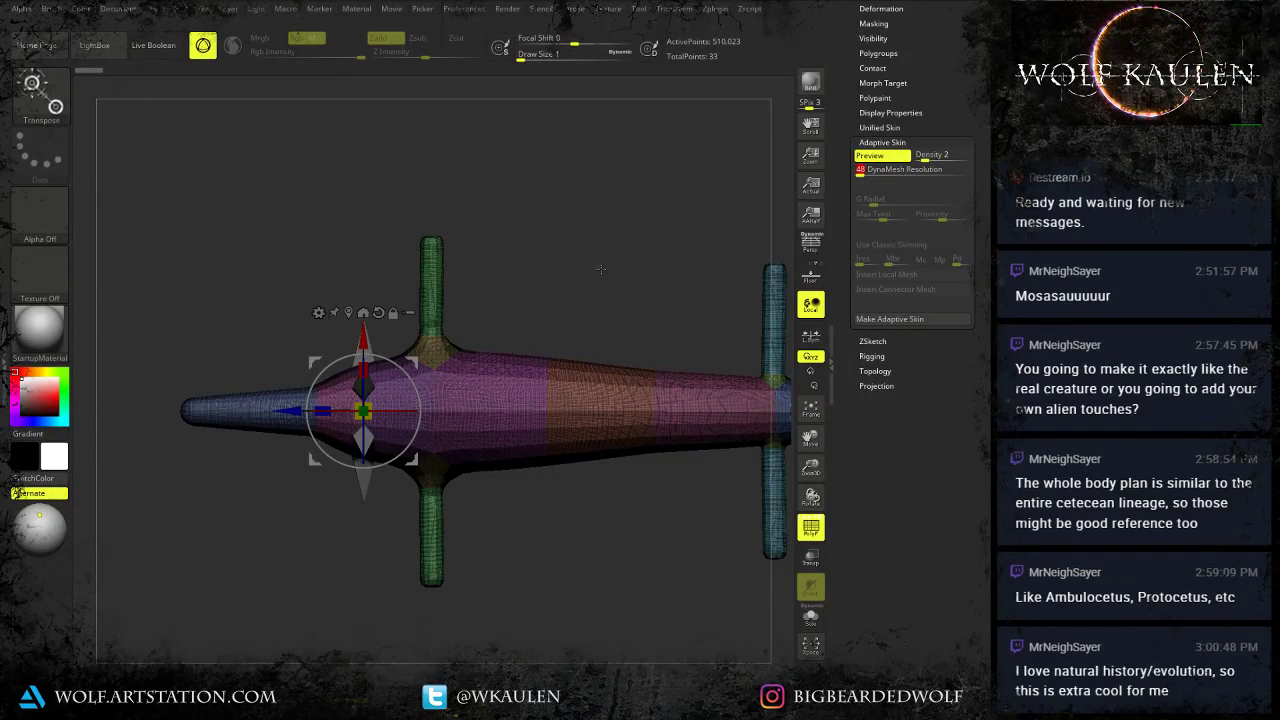
left_click(650, 278)
left_click(878, 157)
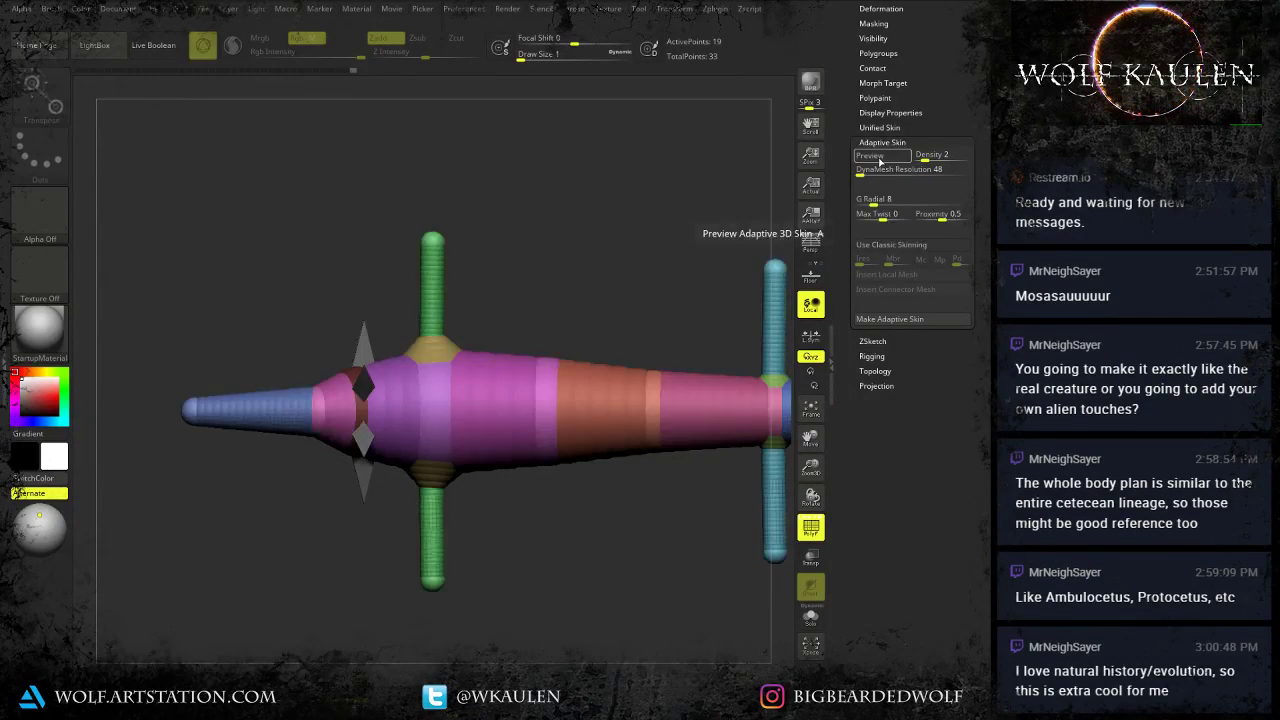
left_click(878, 157)
left_click_drag(590, 338, 537, 281)
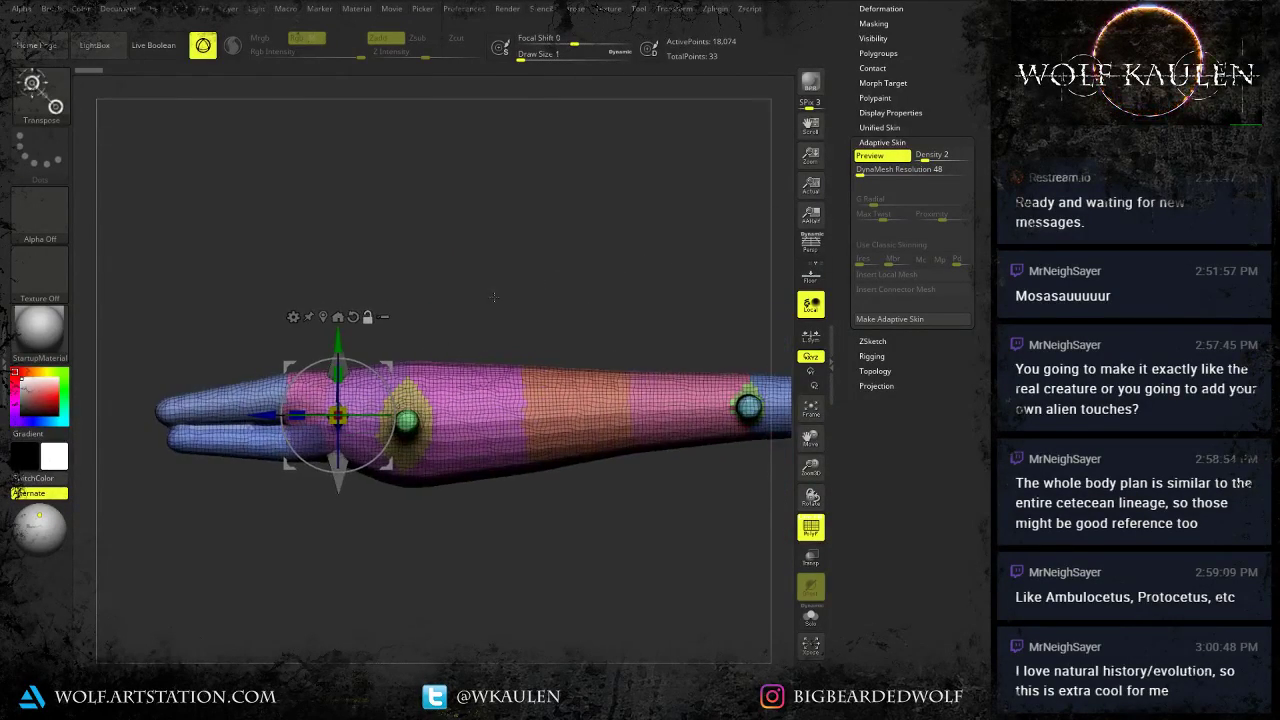
left_click_drag(450, 297, 776, 250)
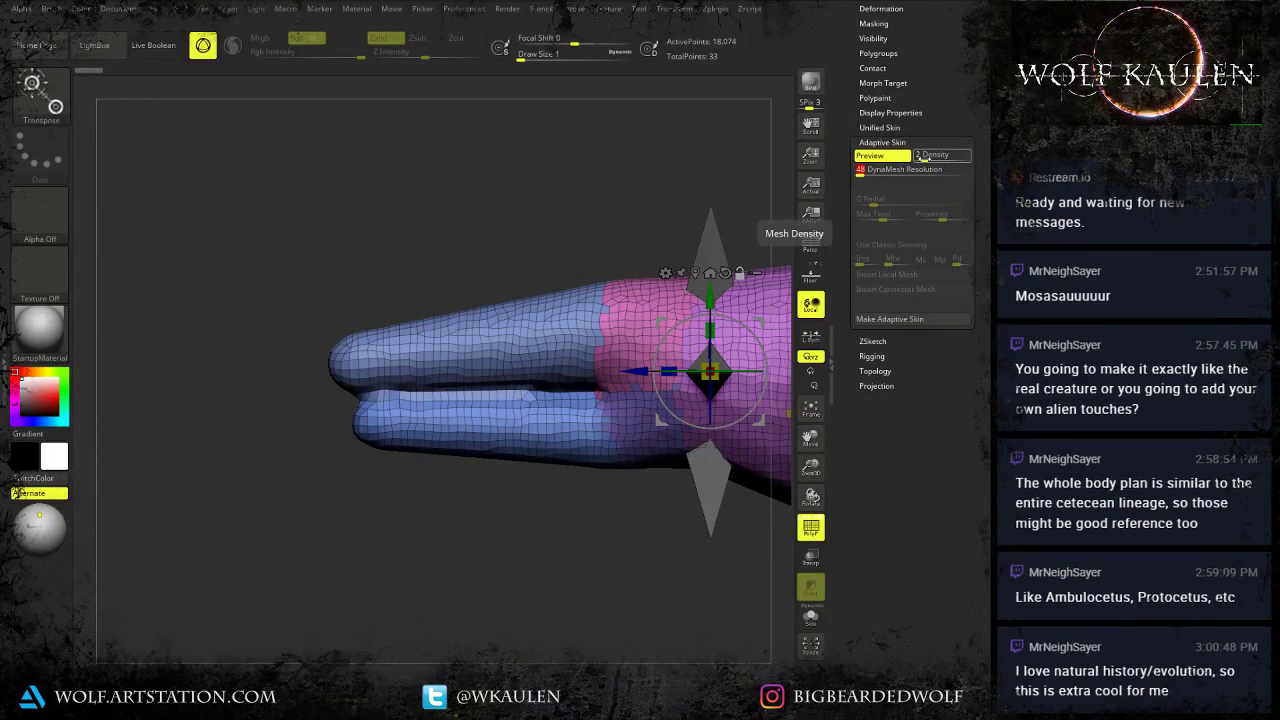
Try a DynaMesh Resolution of 64, refreshing the skin preview and checking the gap between the jaws.
type("64")
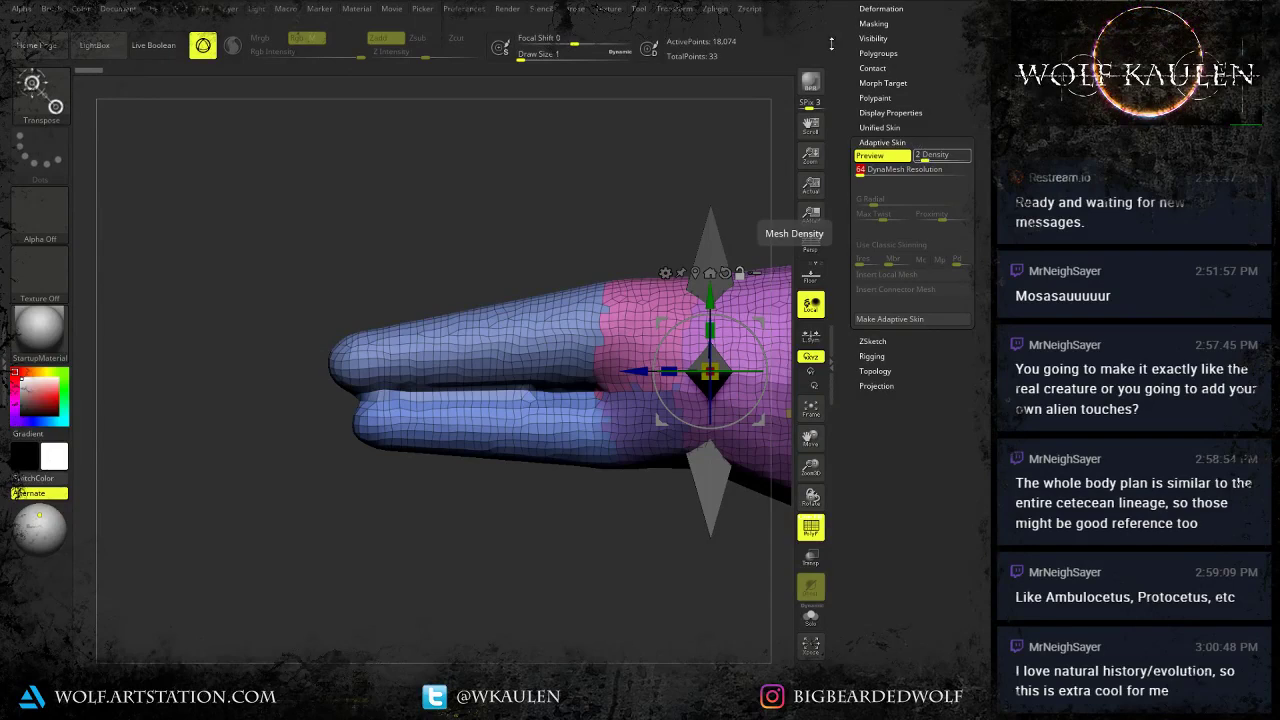
left_click_drag(500, 231, 523, 207)
left_click(880, 156)
left_click(880, 156)
left_click_drag(523, 207, 422, 200, "alt")
left_click_drag(422, 200, 512, 222)
left_click_drag(512, 222, 413, 220, "alt")
Try a DynaMesh Resolution of 80 on the adaptive skin preview.
left_click(886, 171)
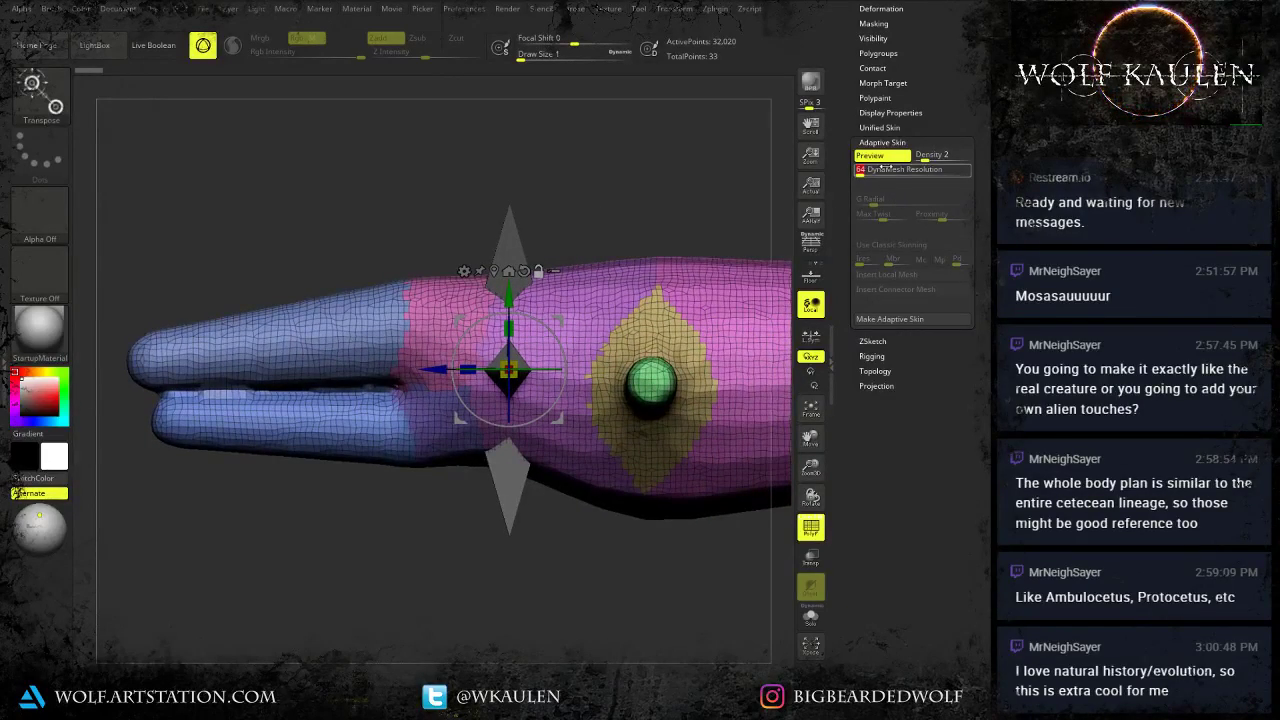
type("80")
key("Return")
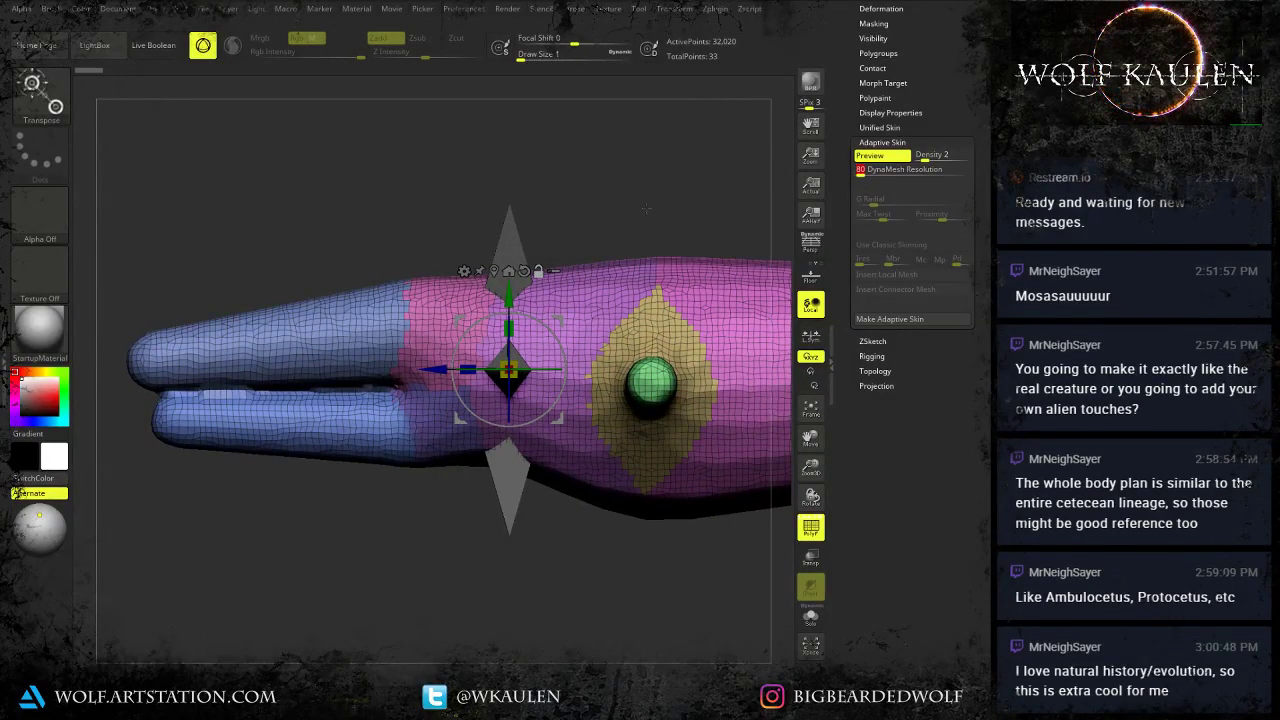
left_click_drag(548, 200, 580, 209)
Set the DynaMesh Resolution back to 48 and check the skin preview along the whole body.
left_click(910, 169)
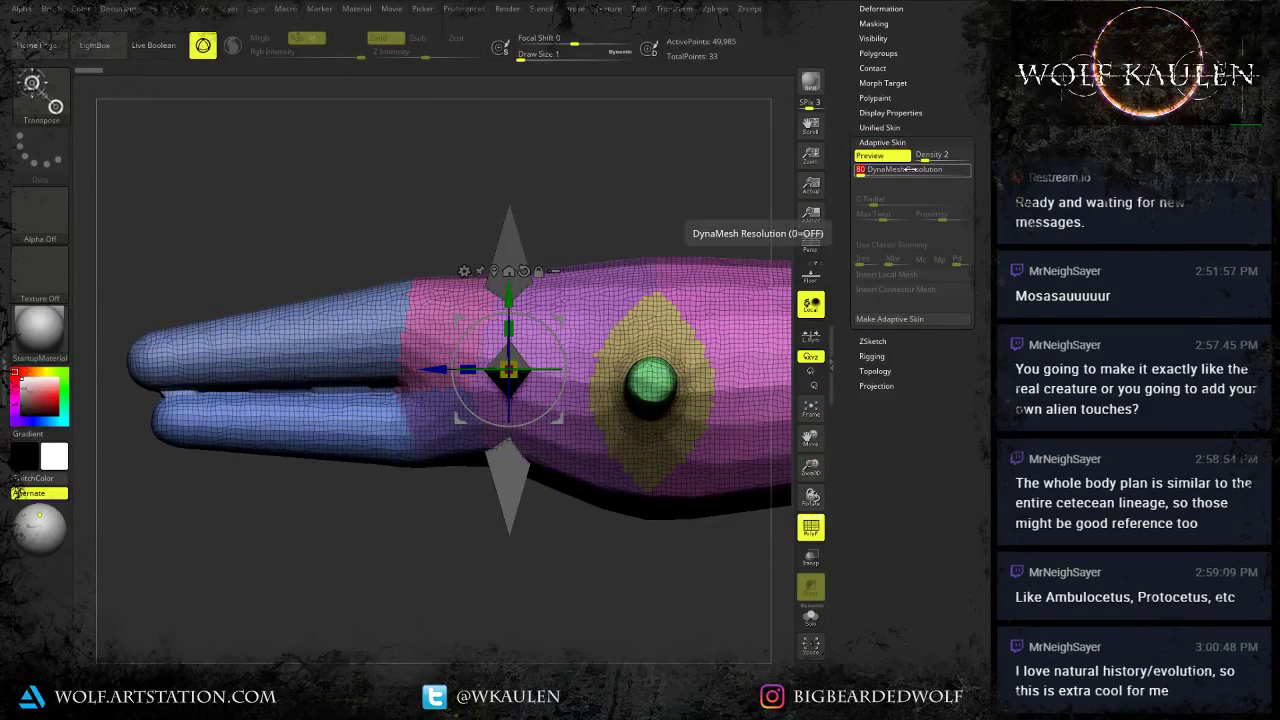
type("48")
key("Return")
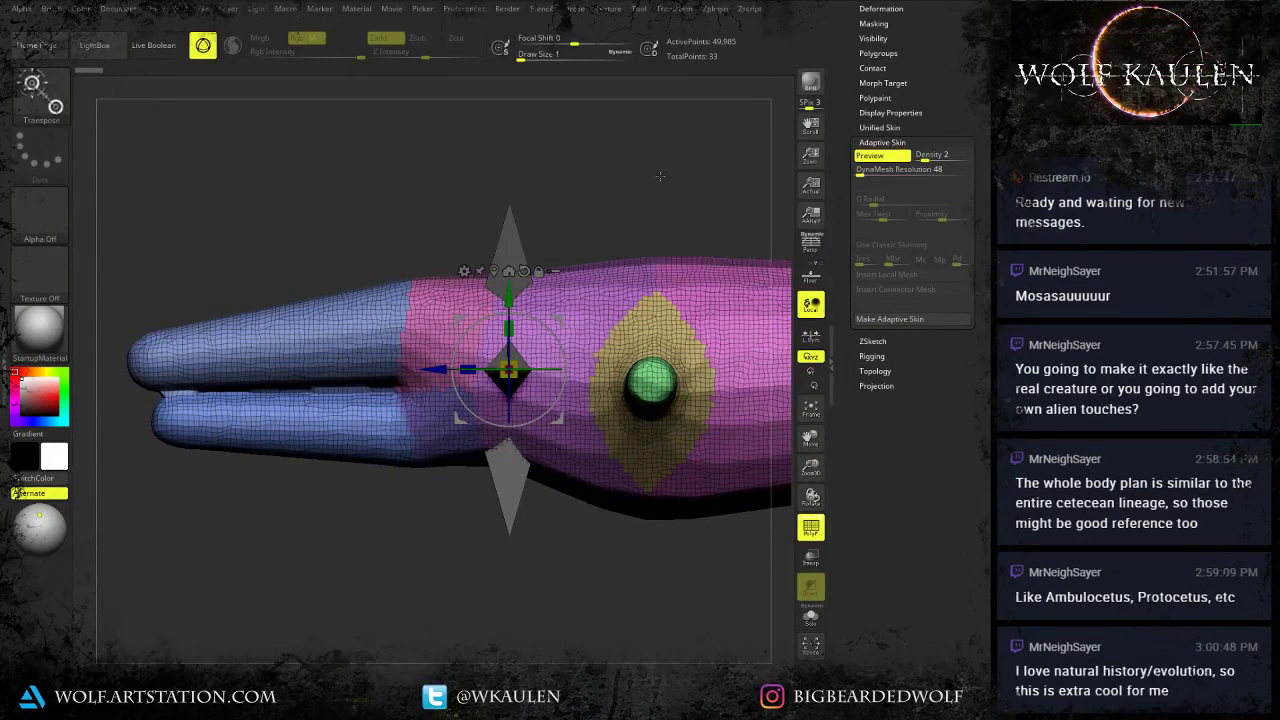
left_click_drag(609, 174, 528, 226, "alt")
left_click_drag(620, 262, 456, 180, "alt")
left_click_drag(640, 300, 433, 270, "alt")
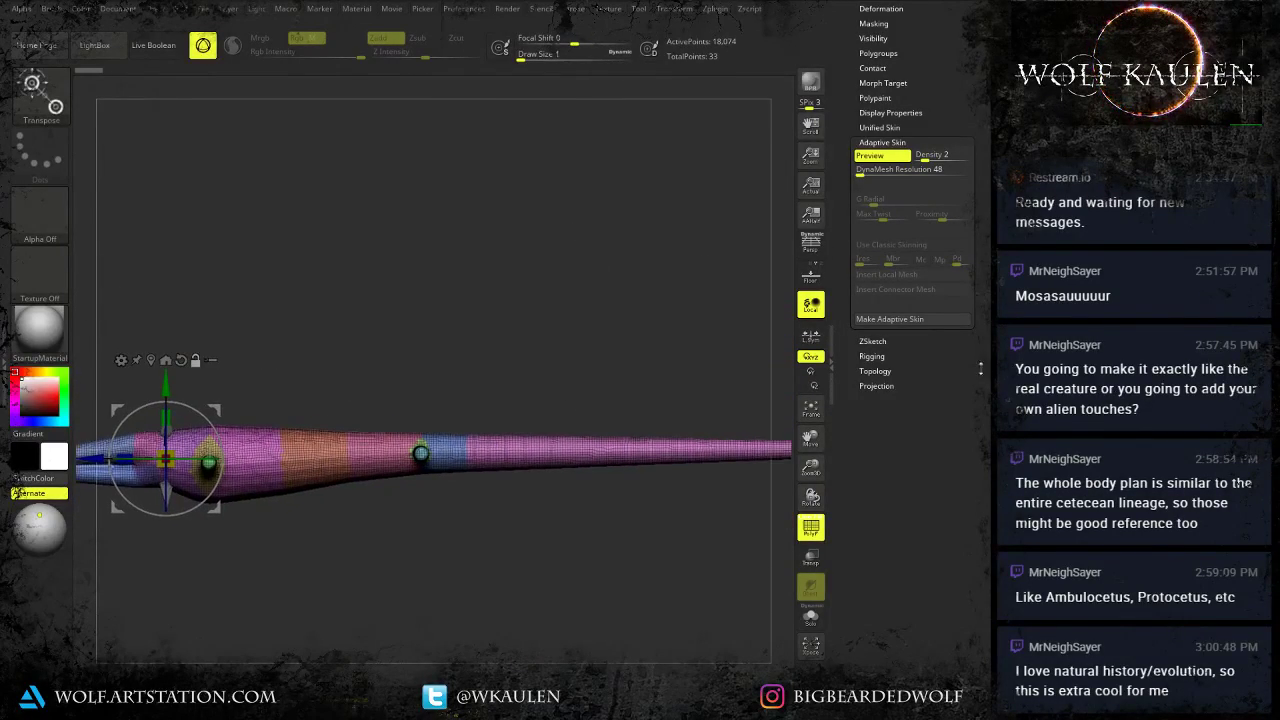
Generate the adaptive skin mesh from the ZSpheres and append it to the current tool as a subtool.
left_click(889, 318)
left_click(883, 265)
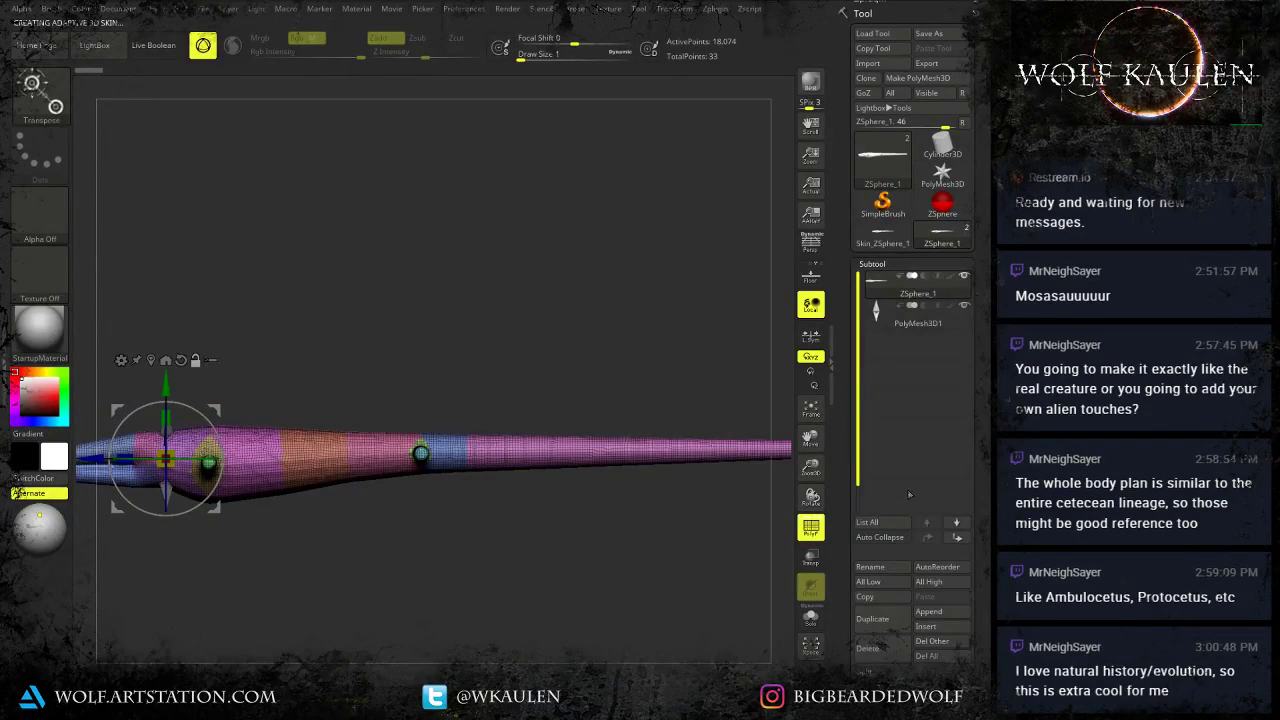
left_click(904, 321)
left_click(930, 611)
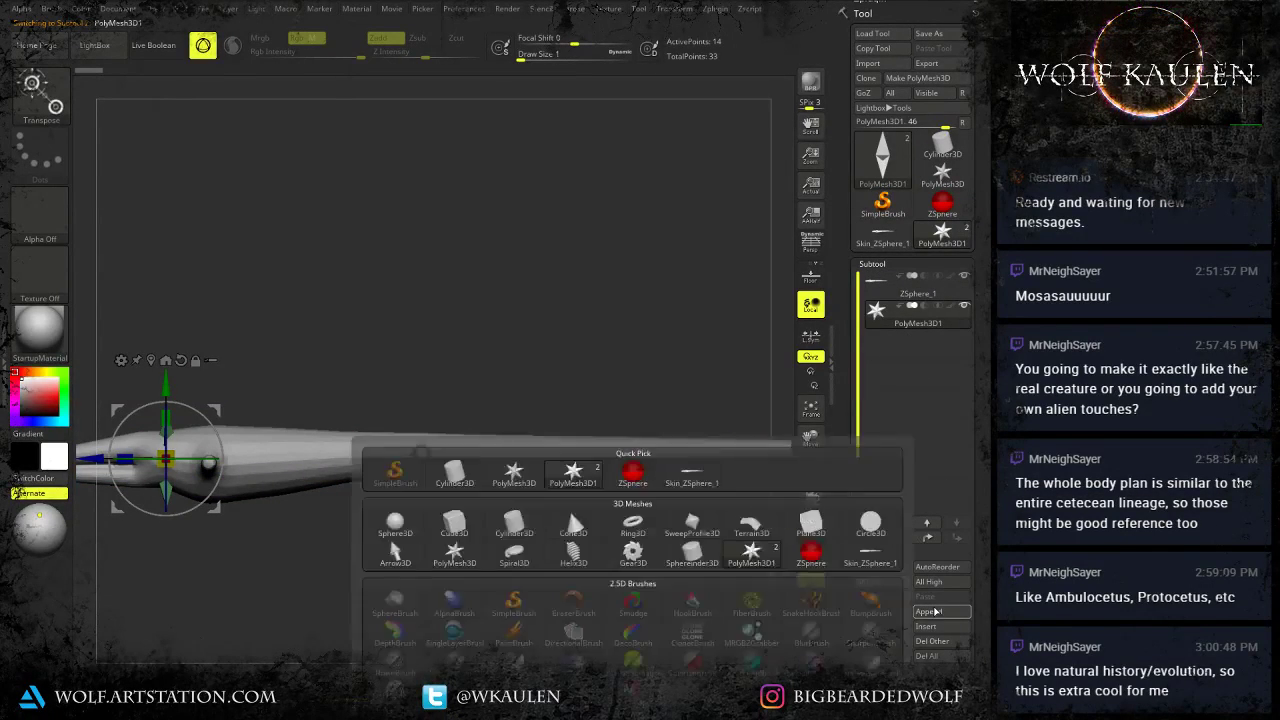
left_click(930, 611)
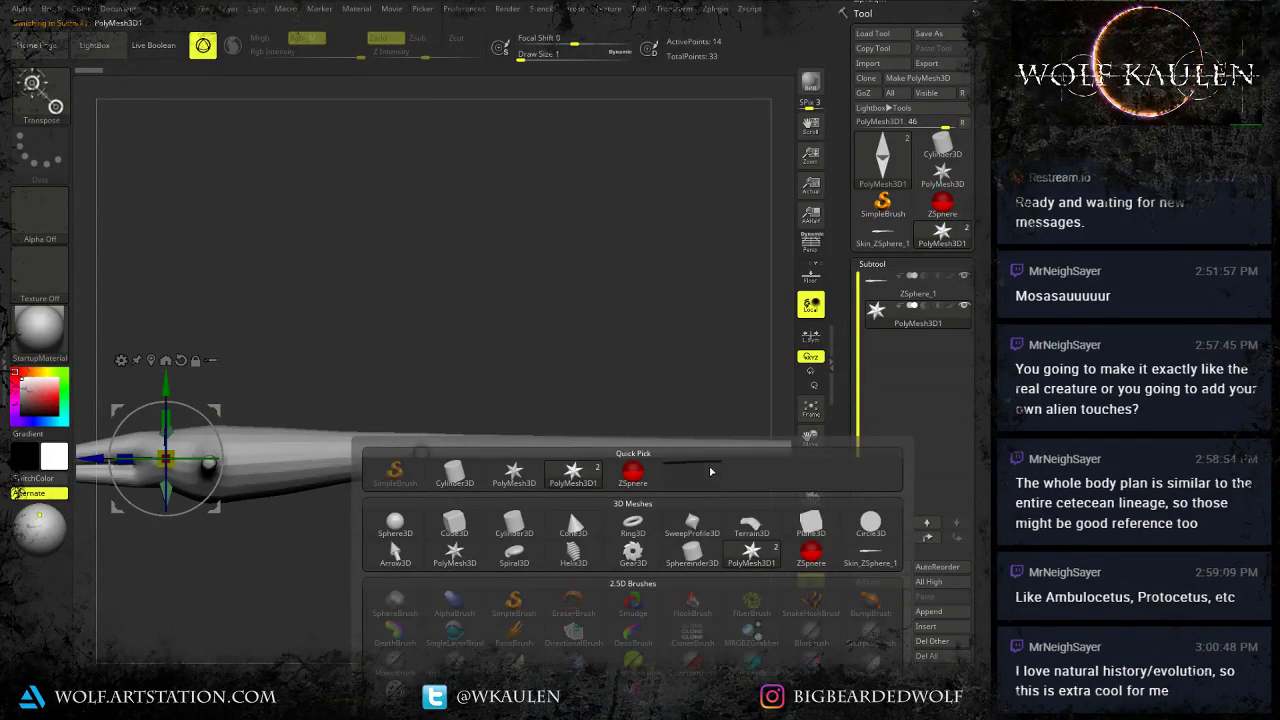
left_click(706, 473)
Delete the PolyMesh3D1 star subtool and hide the original ZSphere subtool, leaving only the skinned mesh displayed.
left_click(881, 657)
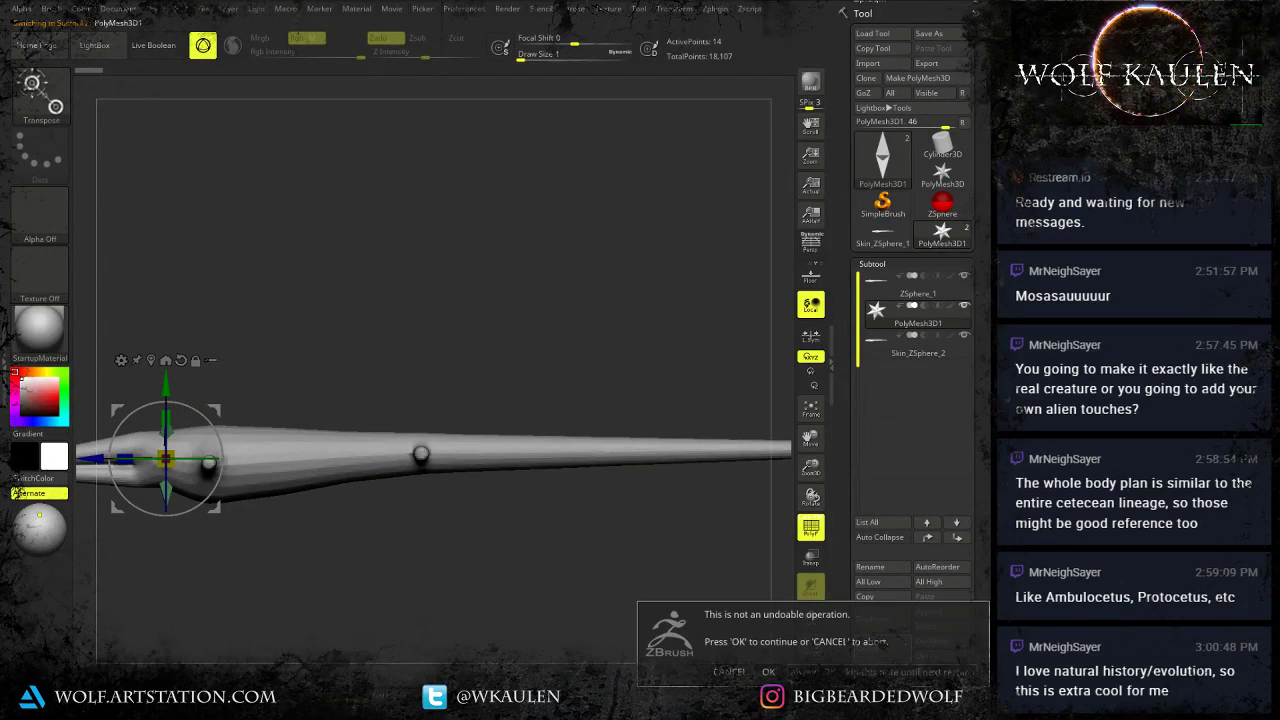
left_click(768, 671)
left_click_drag(660, 342, 780, 325, "alt")
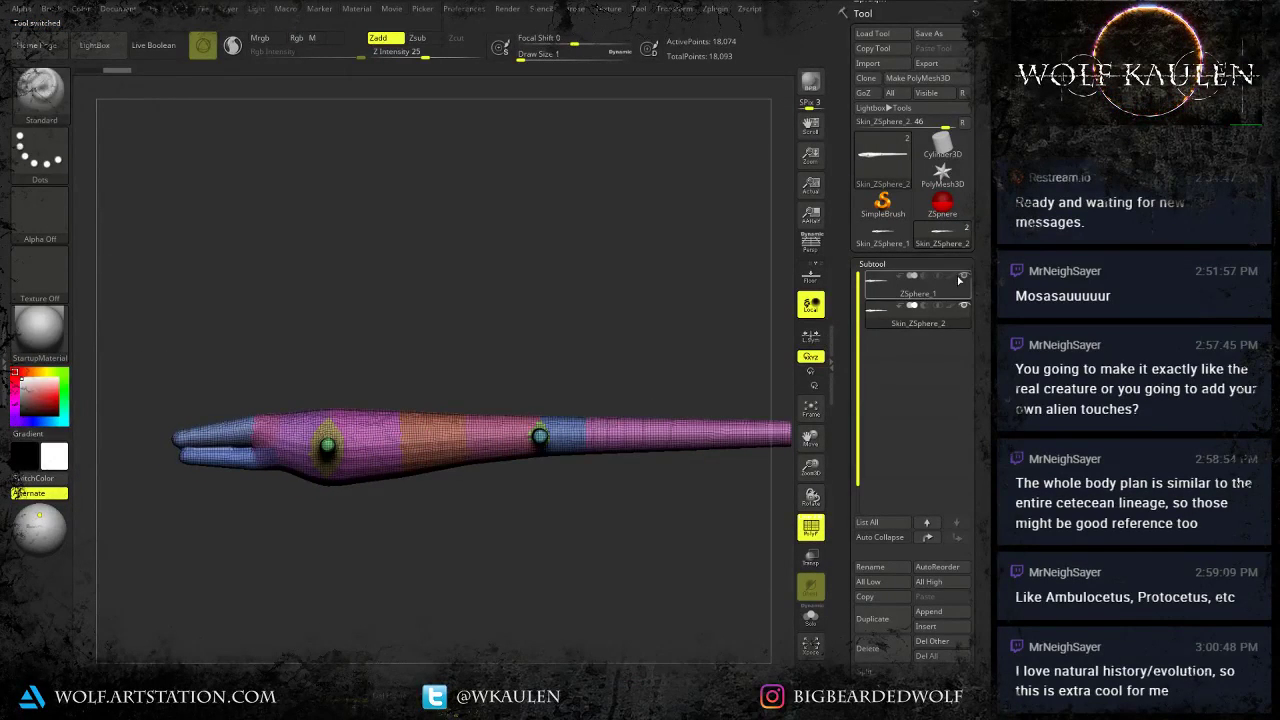
left_click_drag(456, 549, 442, 531, "alt")
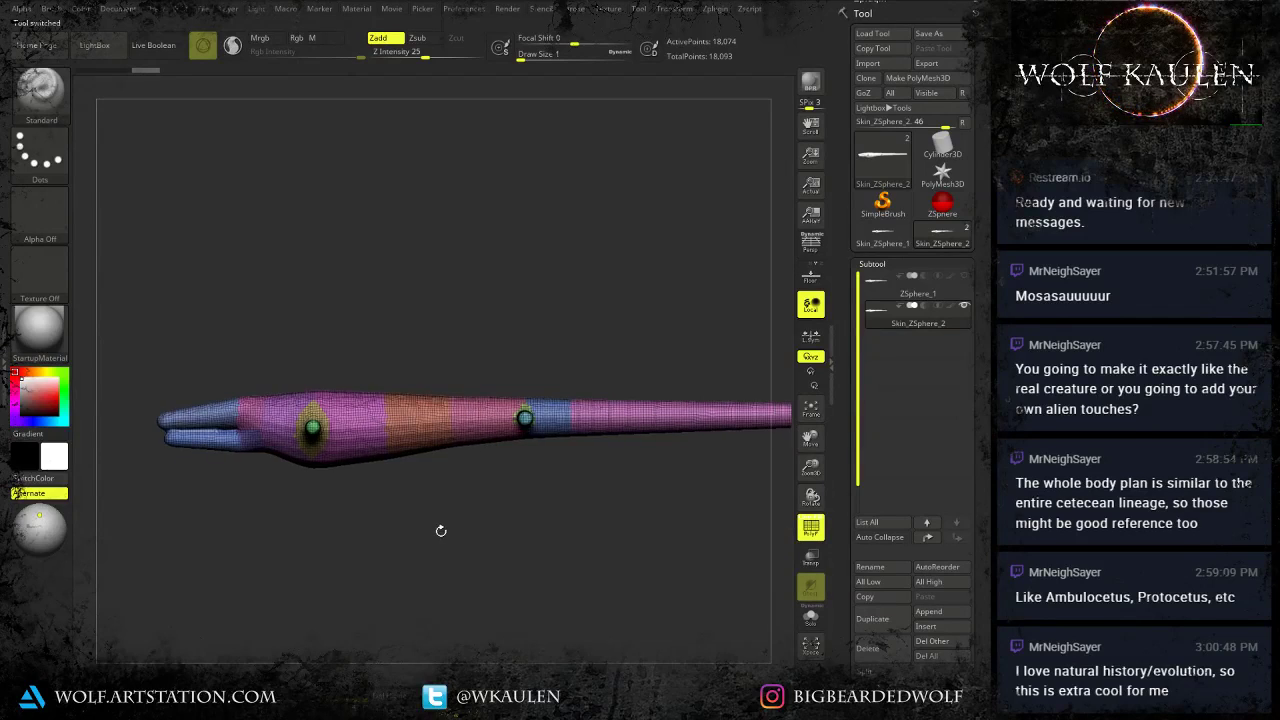
Cut the excess geometry out from between the jaws in the side view and close the resulting hole.
mouse_move(374, 686)
left_mouse_down("alt")
mouse_move(384, 712)
mouse_move(174, 478)
mouse_move(506, 445)
left_mouse_up("alt")
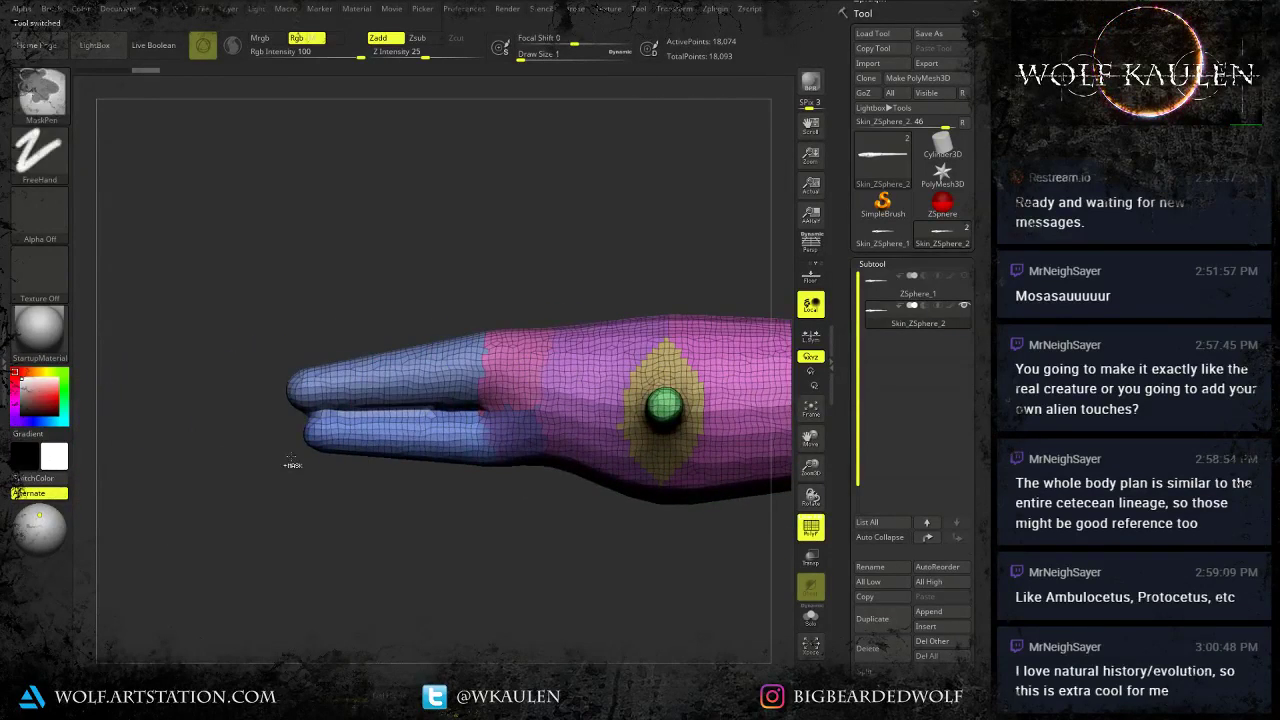
left_click_drag(271, 421, 481, 407, "ctrl+shift")
mouse_move(298, 407)
left_mouse_down("ctrl+alt+shift")
mouse_move(459, 441)
mouse_move(486, 430)
left_mouse_up("ctrl+alt+shift")
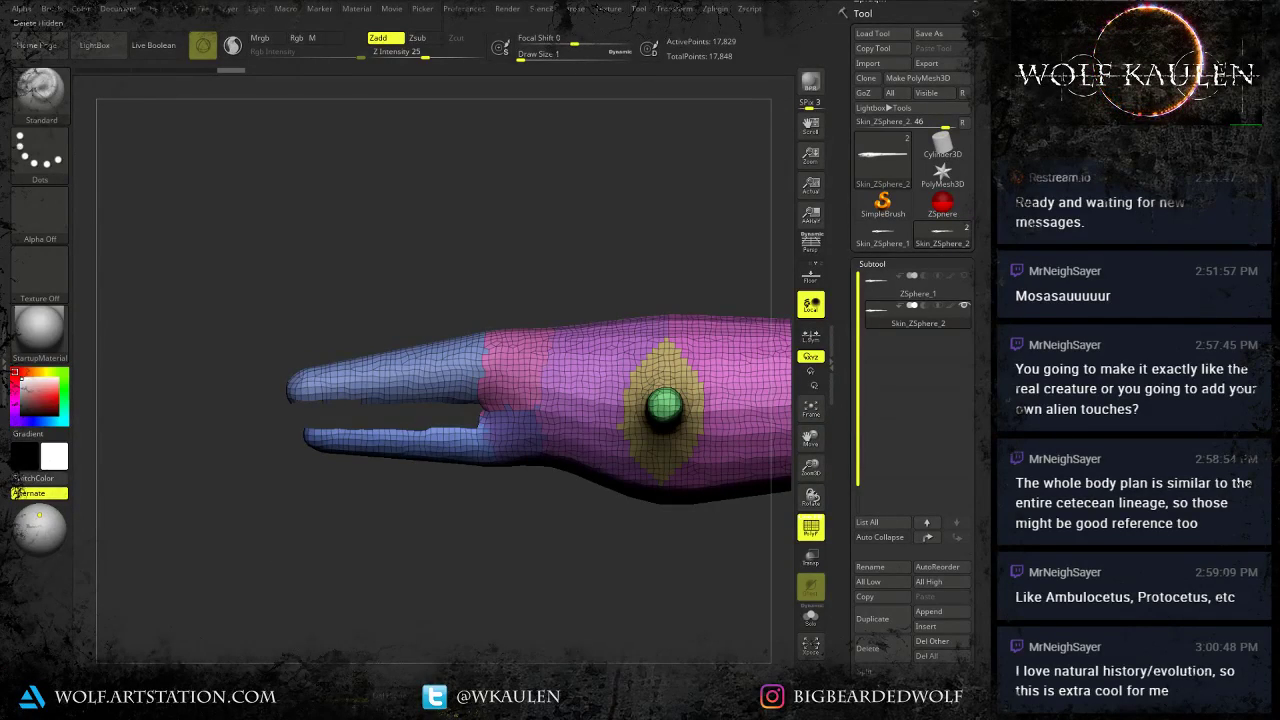
left_click(200, 672)
left_click_drag(260, 557, 293, 538)
left_click_drag(478, 627, 258, 547, "alt")
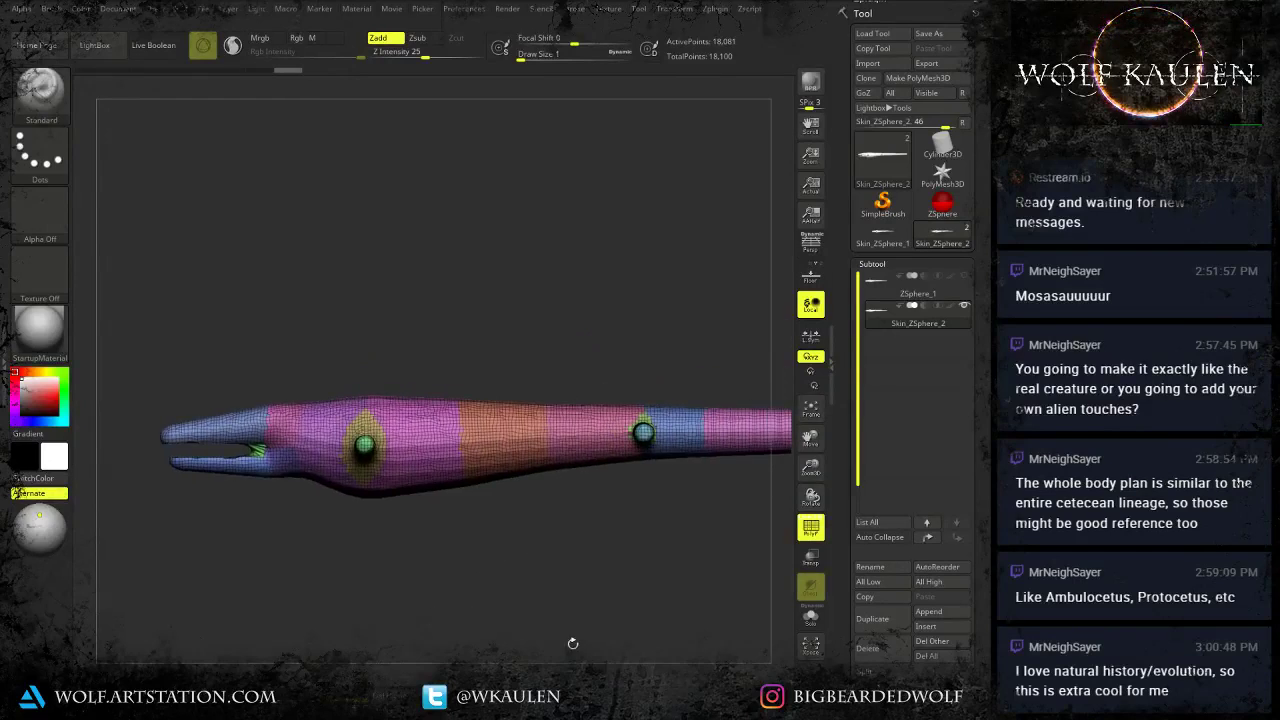
Turn off the polyframe display and remesh the body with ZRemesher at a Target Polygons Count of 5.
left_click_drag(586, 557, 584, 672)
key("shift+f")
left_click_drag(988, 690, 989, 597)
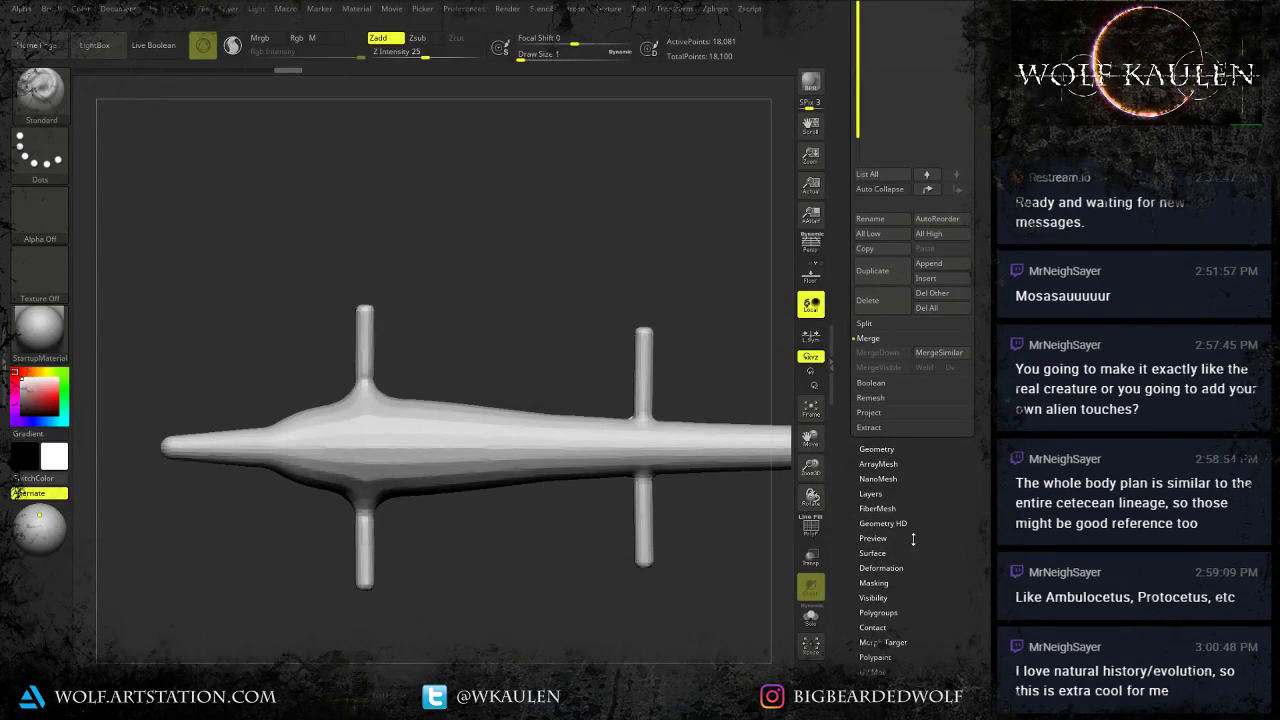
left_click(900, 455)
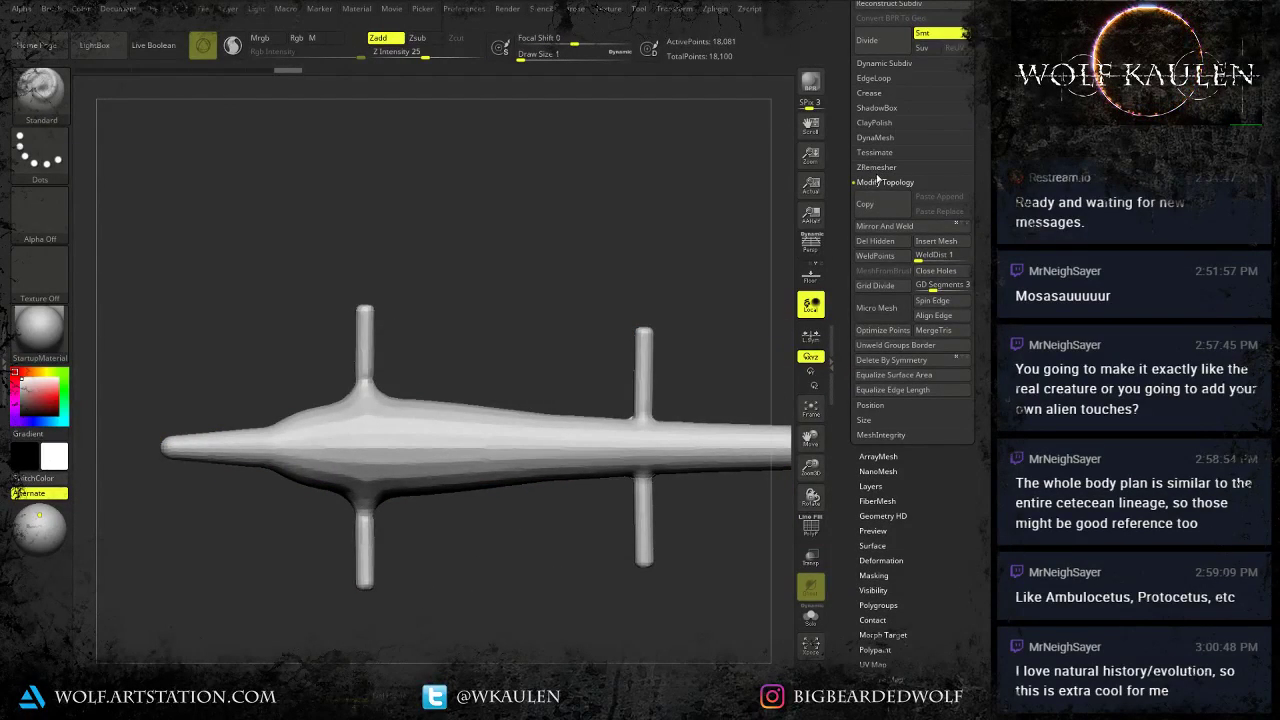
left_click(877, 168)
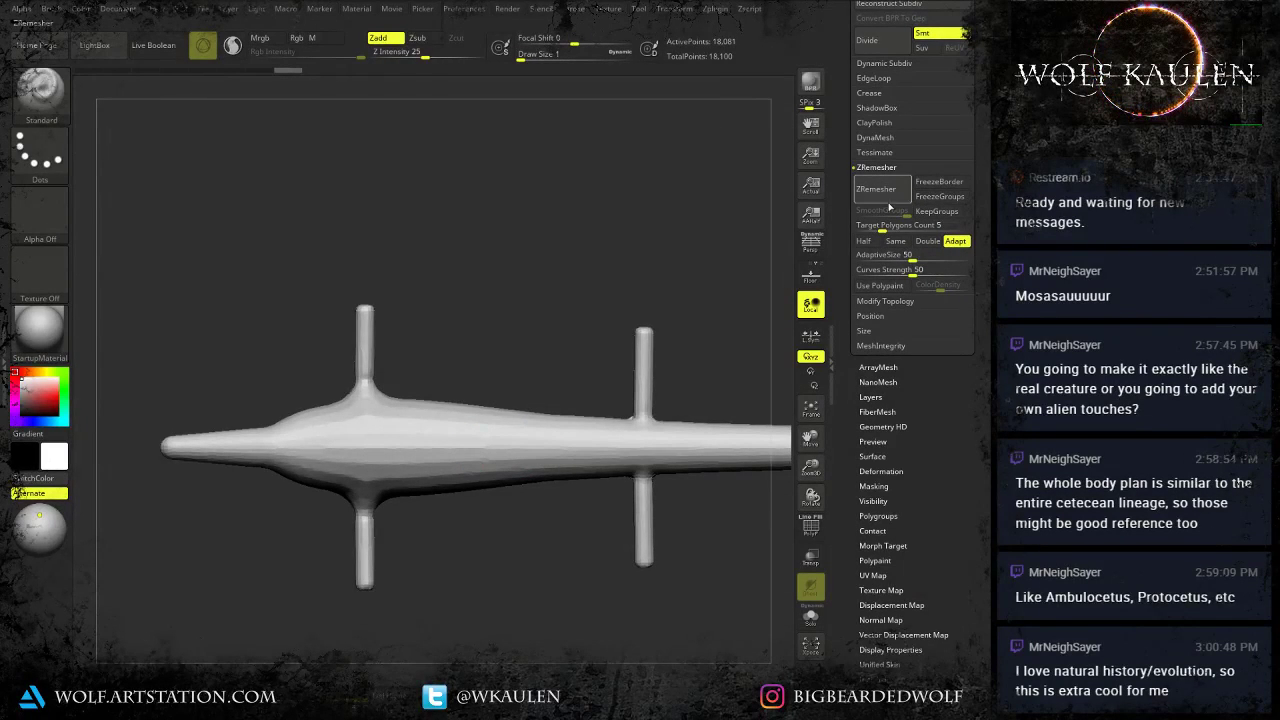
left_click(887, 199)
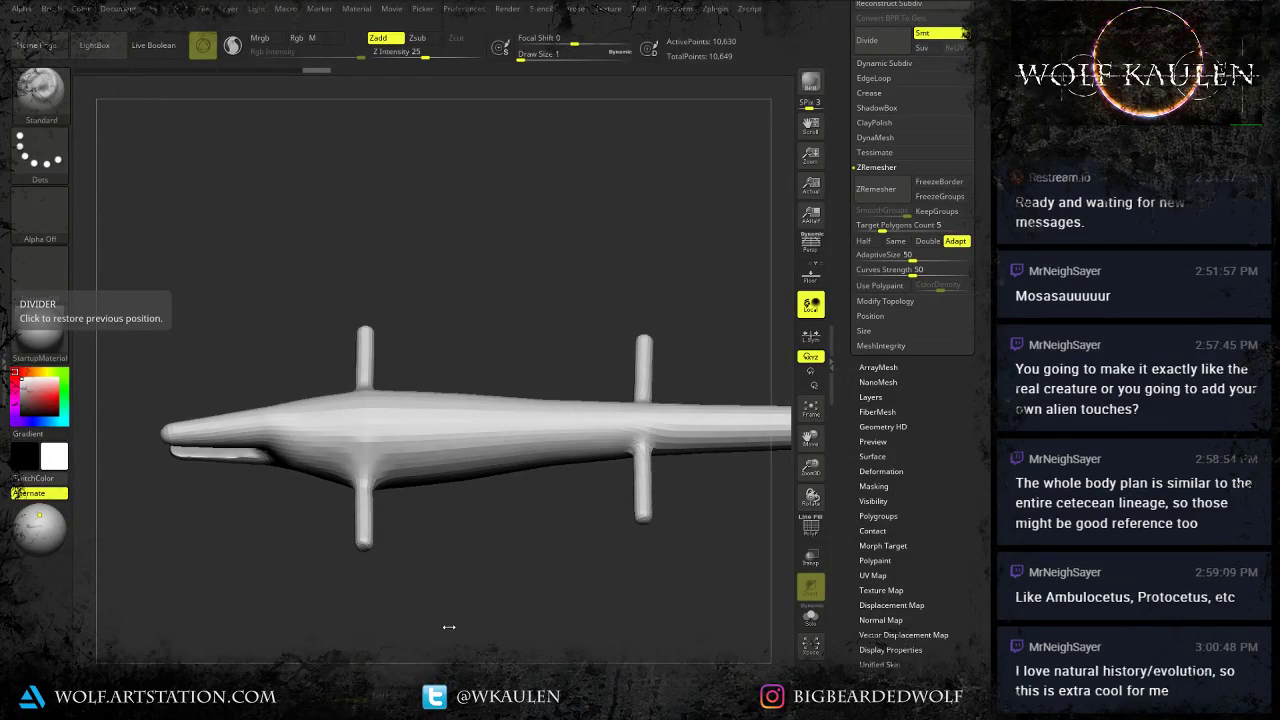
left_click_drag(449, 627, 451, 613)
key("shift+f")
left_click_drag(467, 561, 502, 625)
key("shift+f")
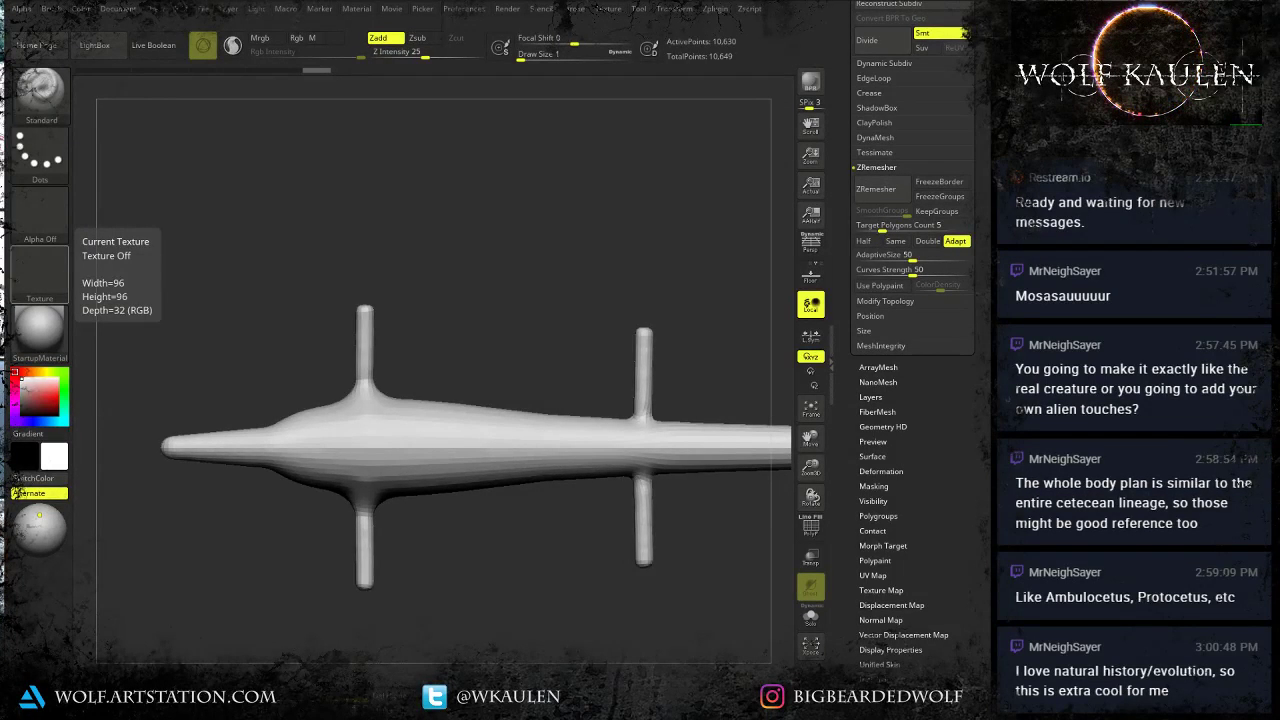
Choose the Move brush at Draw Size 311 and pull the sides of the head and snout into a smooth taper from above.
key("b")
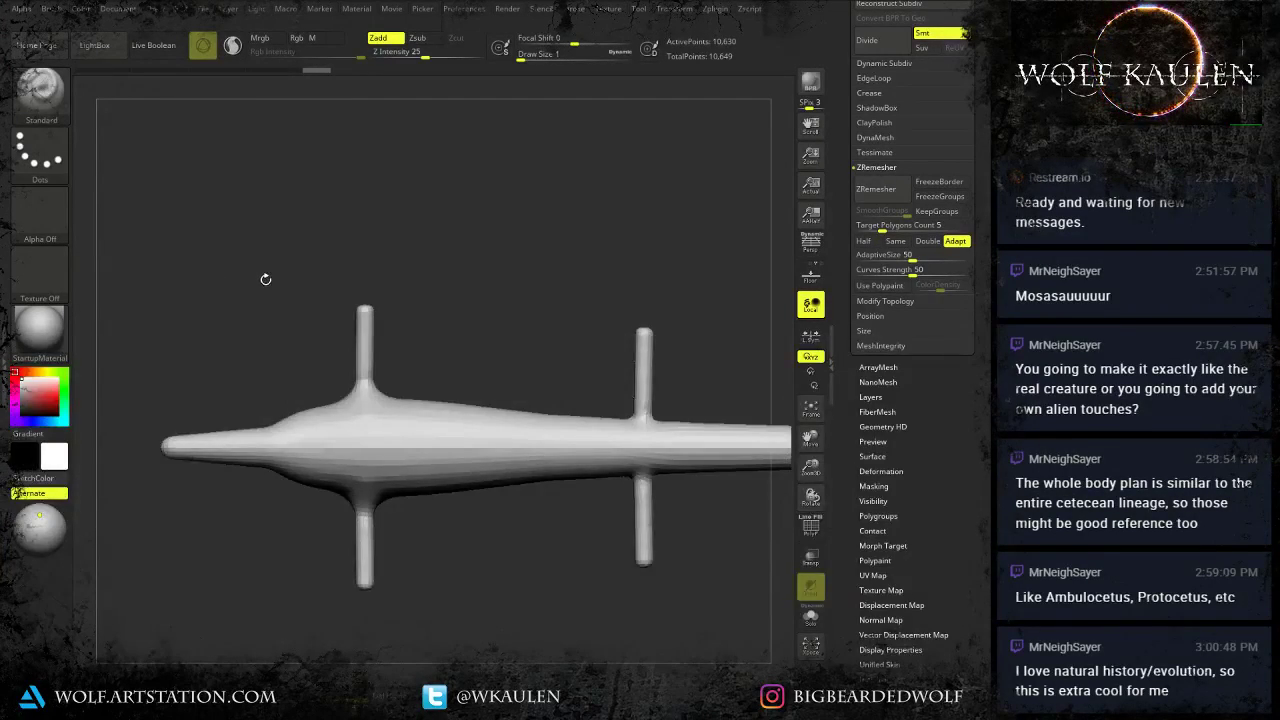
key("b")
key("m")
key("v")
key("s")
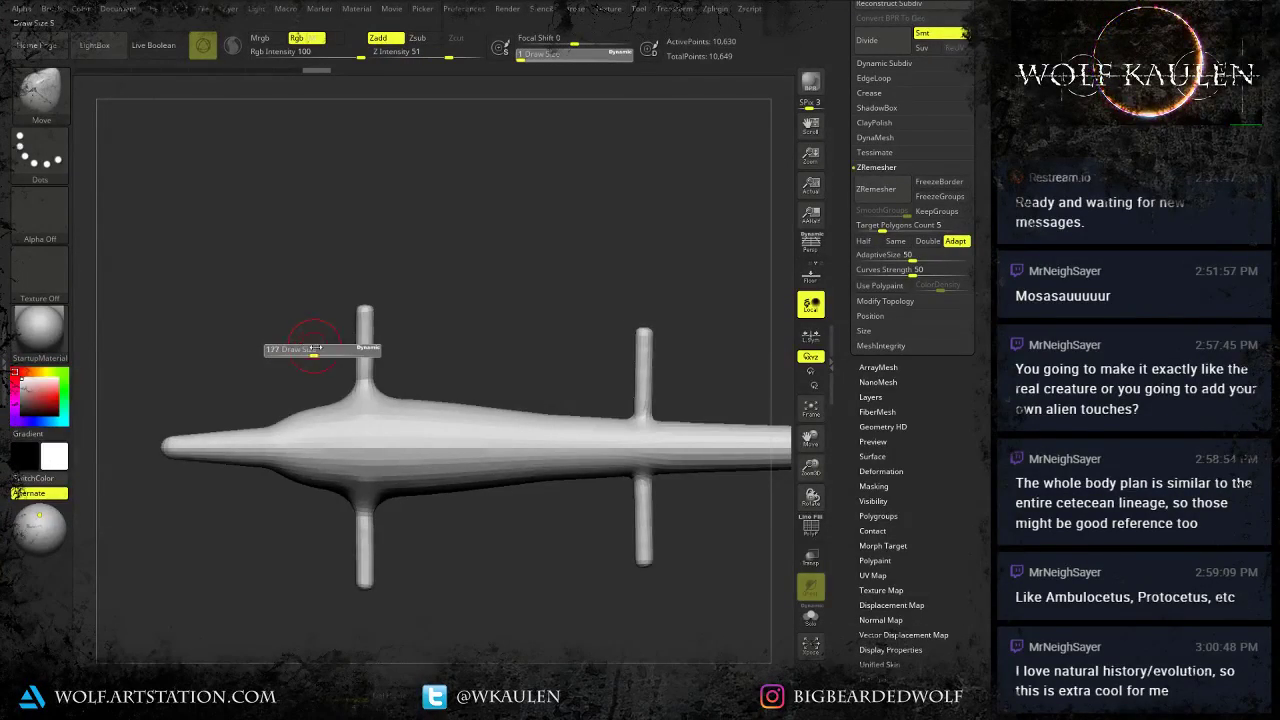
left_click_drag(329, 372, 328, 372)
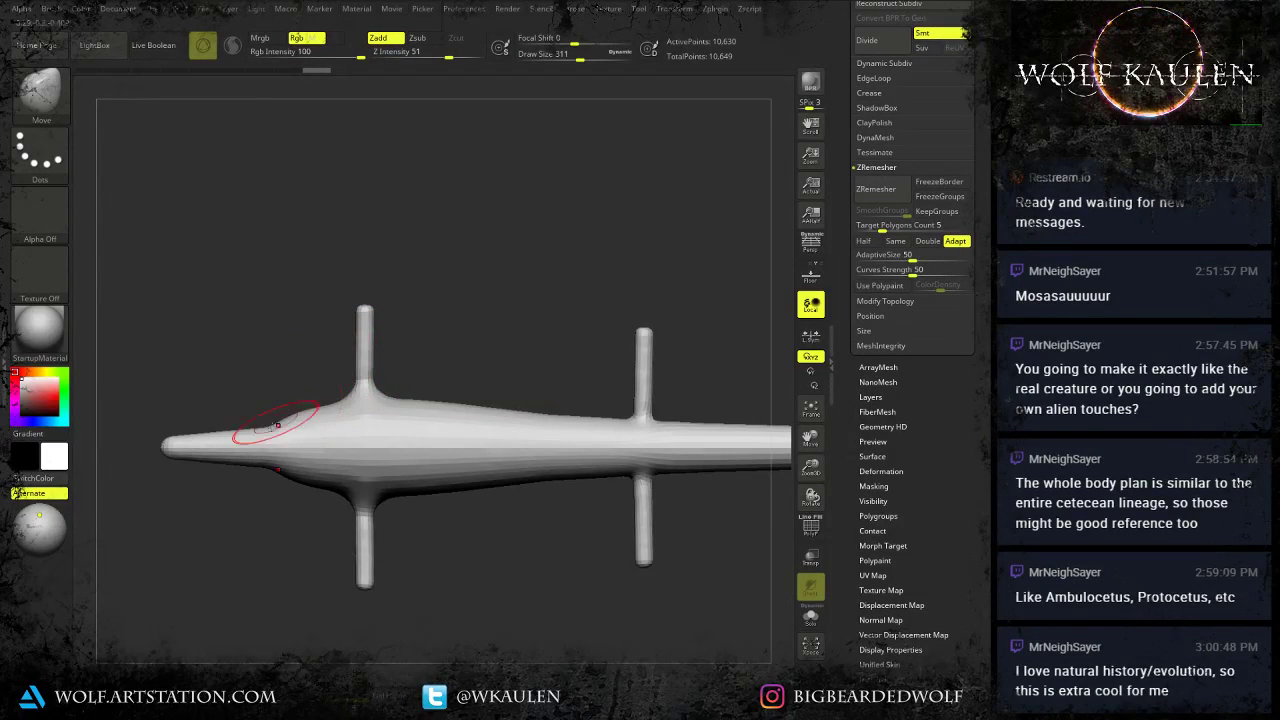
left_click_drag(218, 425, 214, 424)
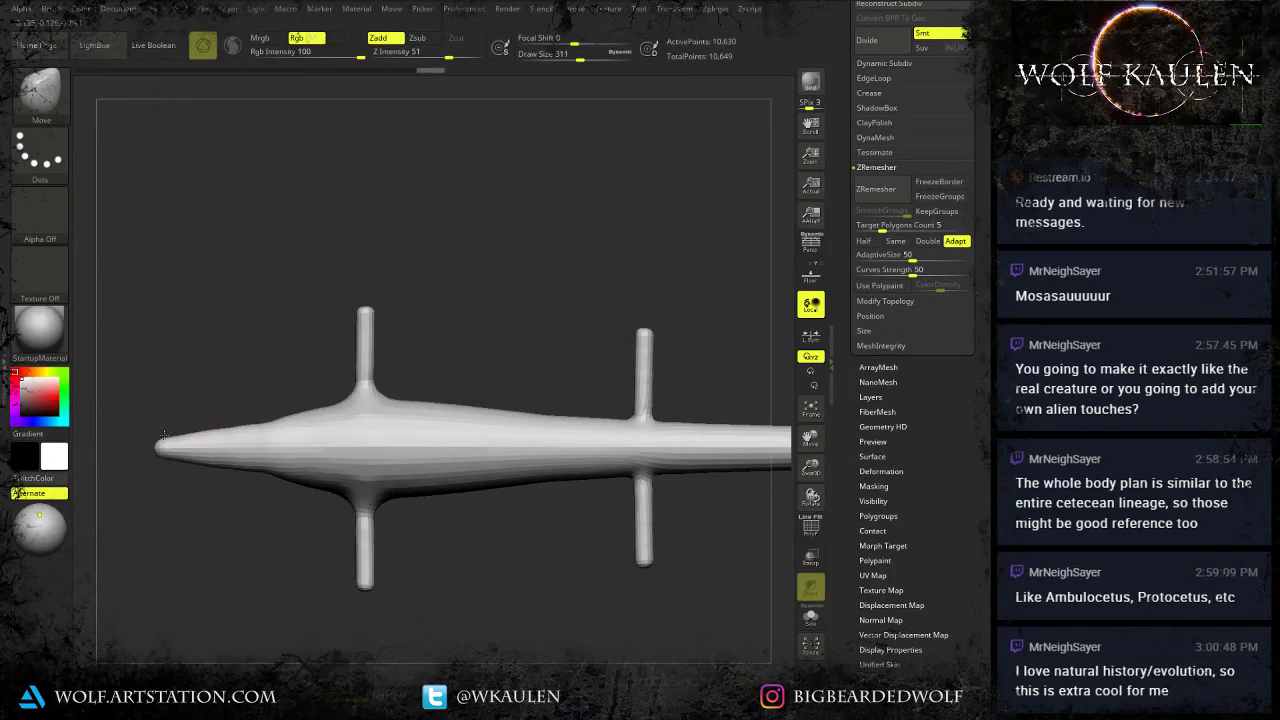
Refine the contour of the head and upper snout from a tilted view with the Move brush at Draw Size 293.
left_click_drag(162, 432, 243, 383)
right_click_drag(265, 433, 260, 434)
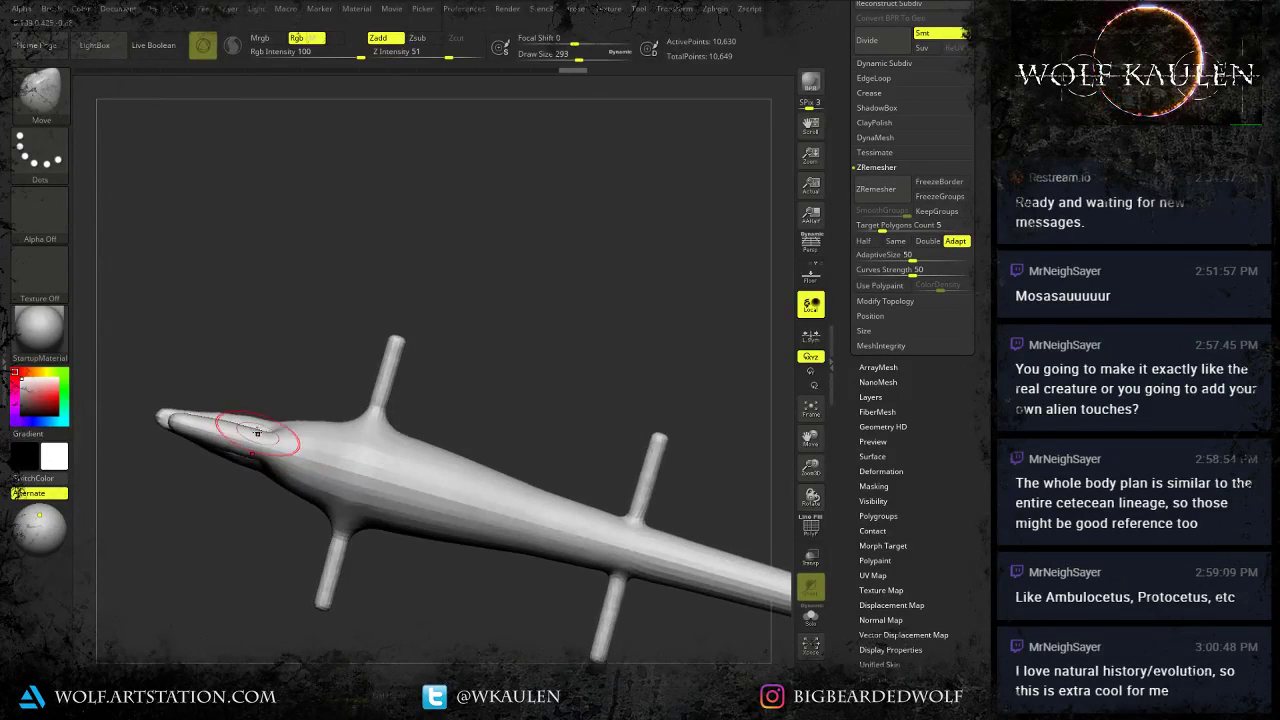
key("s")
left_click_drag(246, 428, 243, 428)
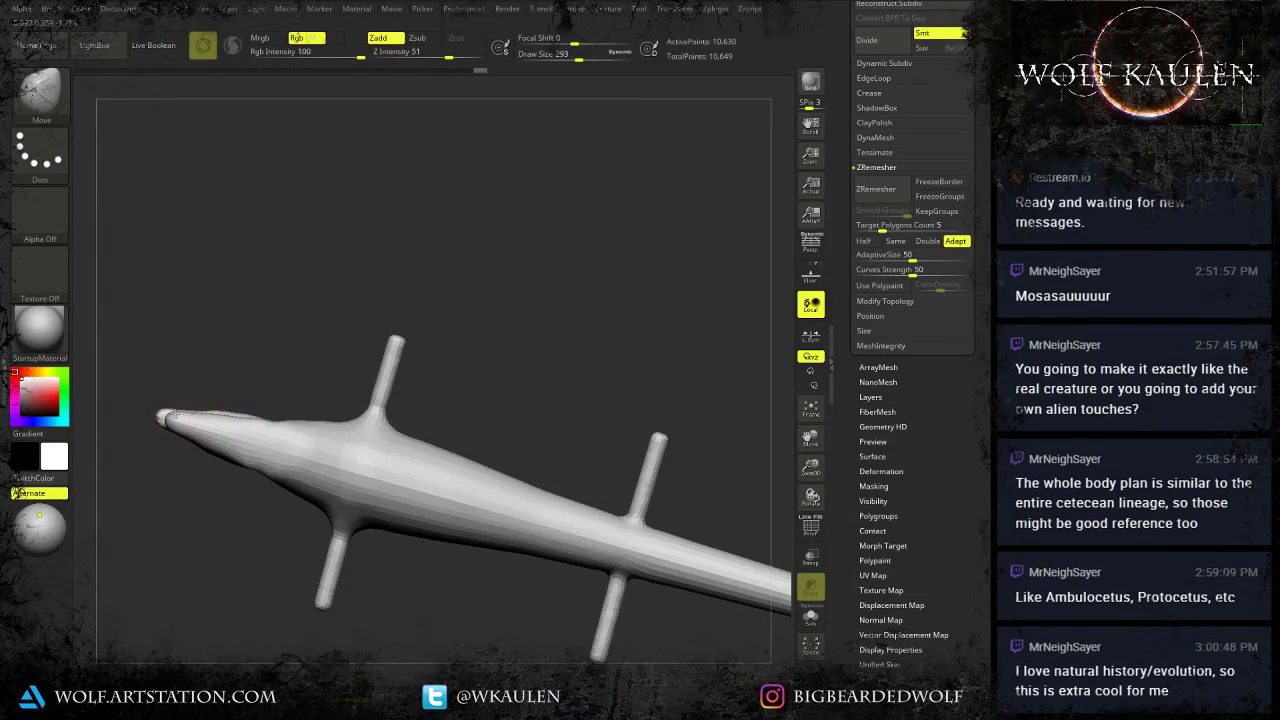
mouse_move(285, 345)
left_mouse_down()
mouse_move(337, 508)
mouse_move(320, 530)
left_mouse_up()
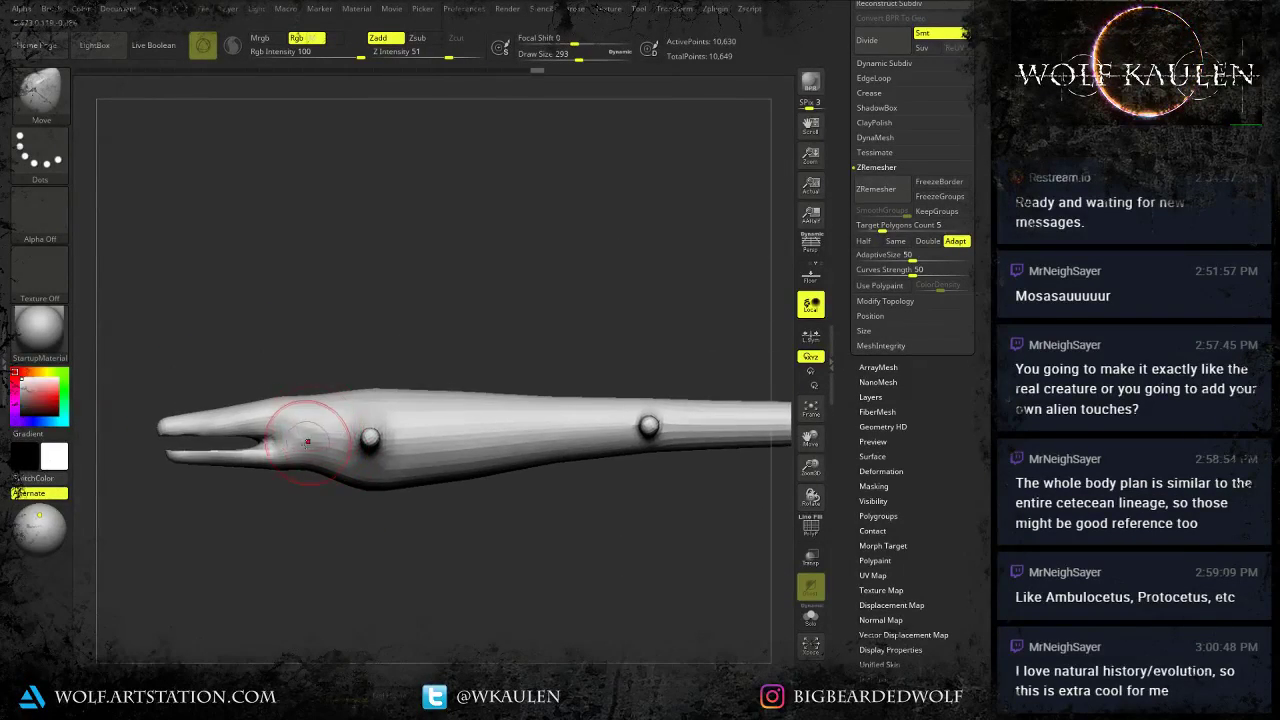
Reduce the Move brush to Draw Size 149 and reshape the cheek and the rear corner of the mouth.
key("s")
left_click_drag(301, 439, 295, 439)
mouse_move(295, 439)
right_mouse_down("ctrl")
mouse_move(300, 480)
mouse_move(292, 440)
right_mouse_up("ctrl")
mouse_move(240, 400)
right_mouse_down()
mouse_move(295, 445)
mouse_move(299, 469)
right_mouse_up()
key("s")
left_click_drag(299, 469, 297, 469)
right_click_drag(297, 469, 312, 430)
key("s")
left_click_drag(306, 430, 295, 430)
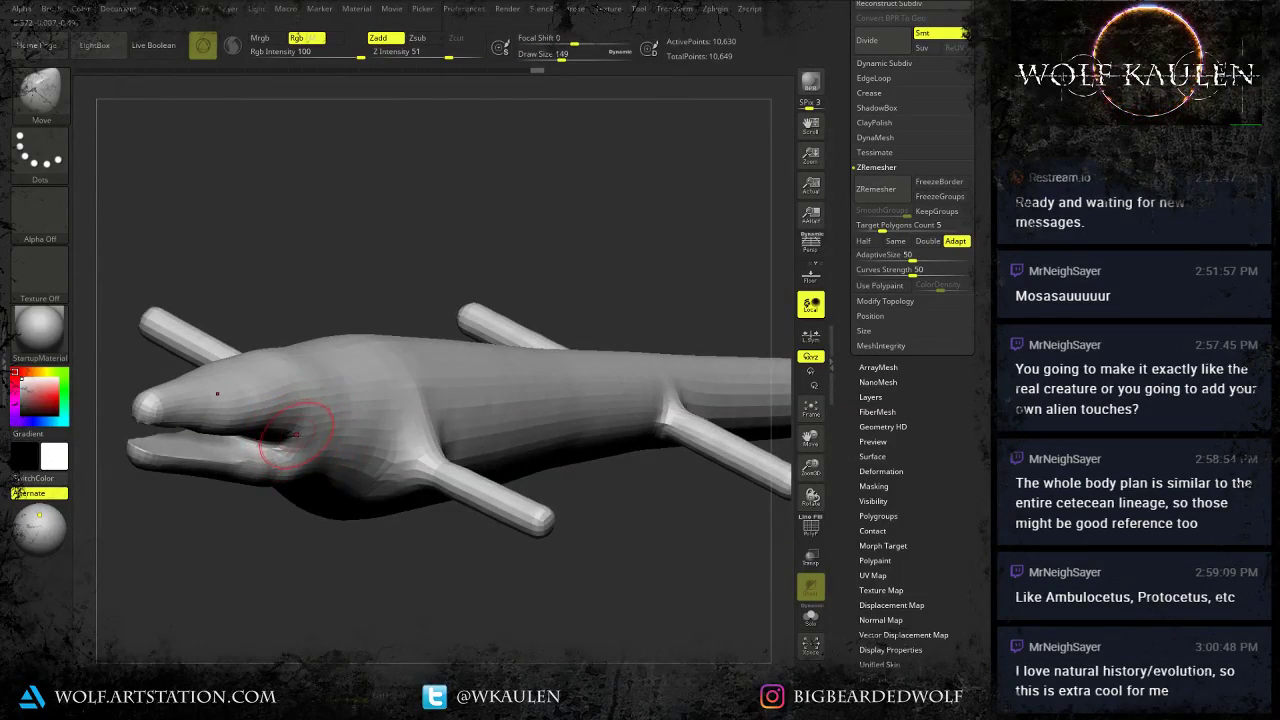
Refine the mouth corner and jaw hinge from several angles, reducing the Move brush to Draw Size 132.
right_click_drag(292, 430, 206, 419)
key("s")
left_click(295, 438)
left_click_drag(295, 438, 294, 439)
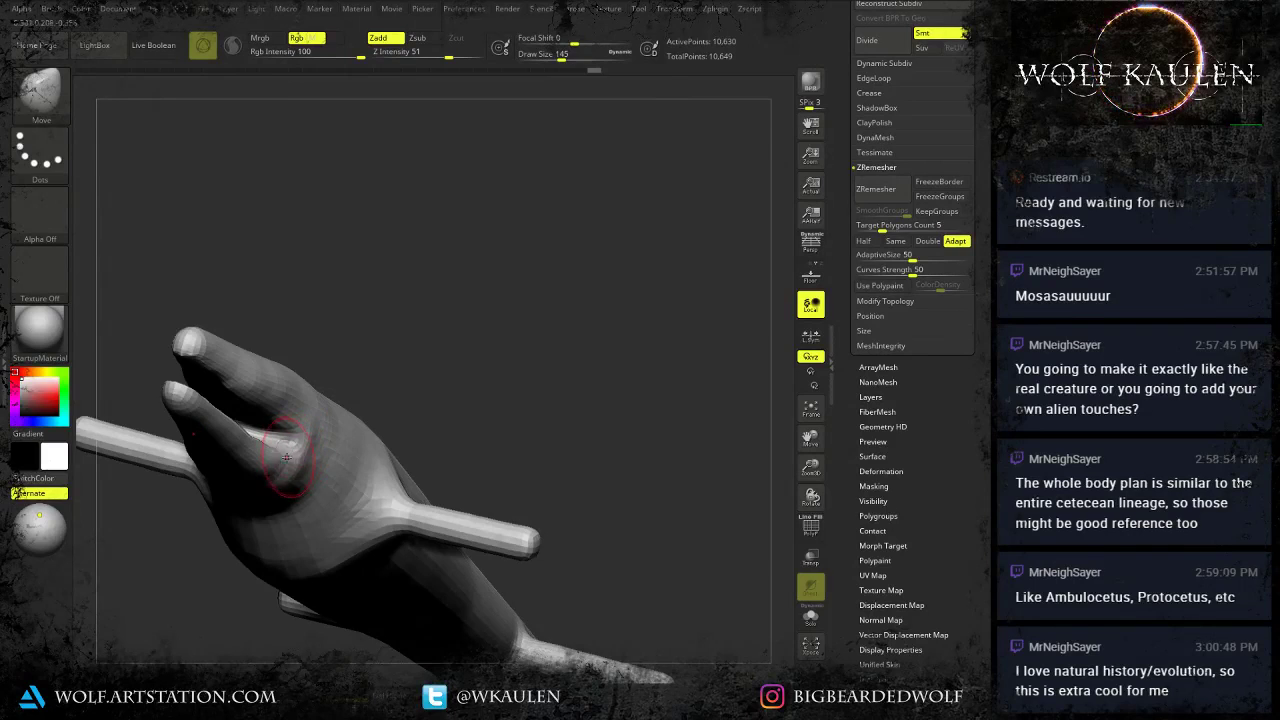
mouse_move(253, 435)
right_mouse_down()
mouse_move(297, 435)
mouse_move(297, 484)
mouse_move(279, 482)
right_mouse_up()
left_click_drag(291, 440, 303, 440)
mouse_move(303, 440)
right_mouse_down()
mouse_move(271, 469)
mouse_move(291, 449)
right_mouse_up()
key("s")
left_click_drag(291, 449, 287, 449)
right_click_drag(287, 449, 266, 445)
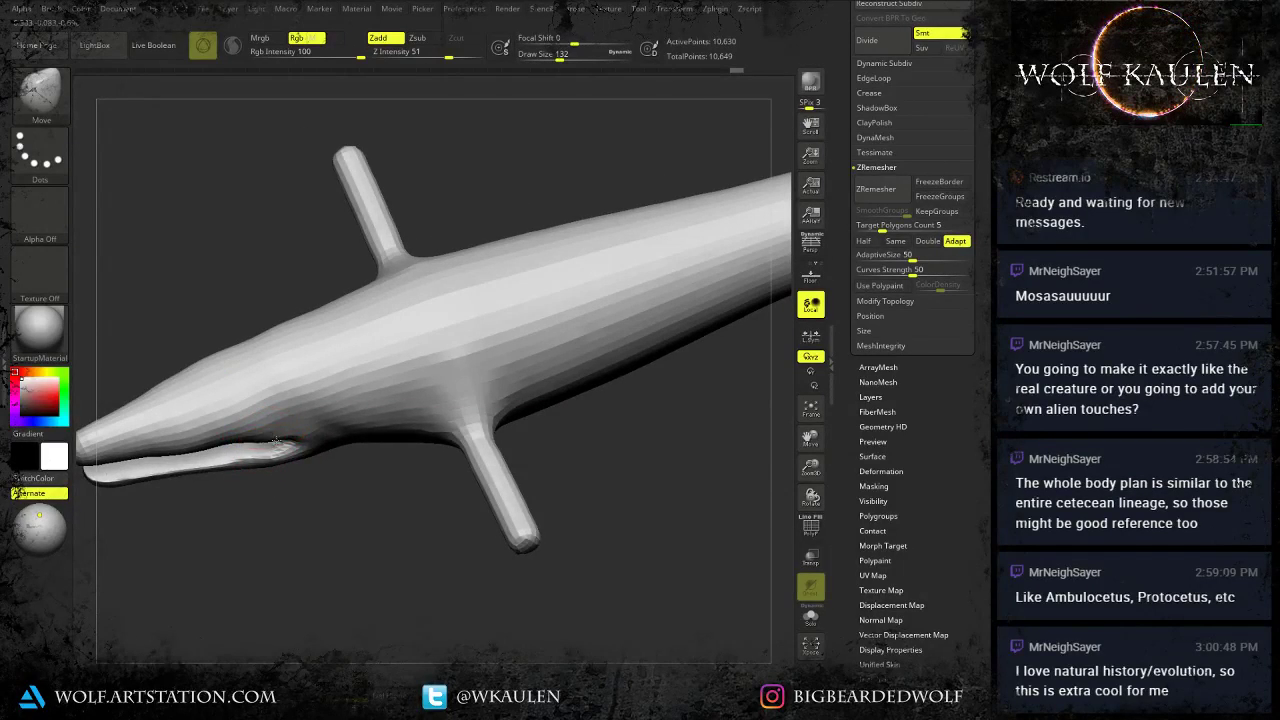
Enlarge the Move brush to Draw Size 305 and pull the throat and belly outline fuller between the two limb pairs.
left_click_drag(275, 440, 391, 545)
left_click_drag(480, 568, 576, 547, "alt")
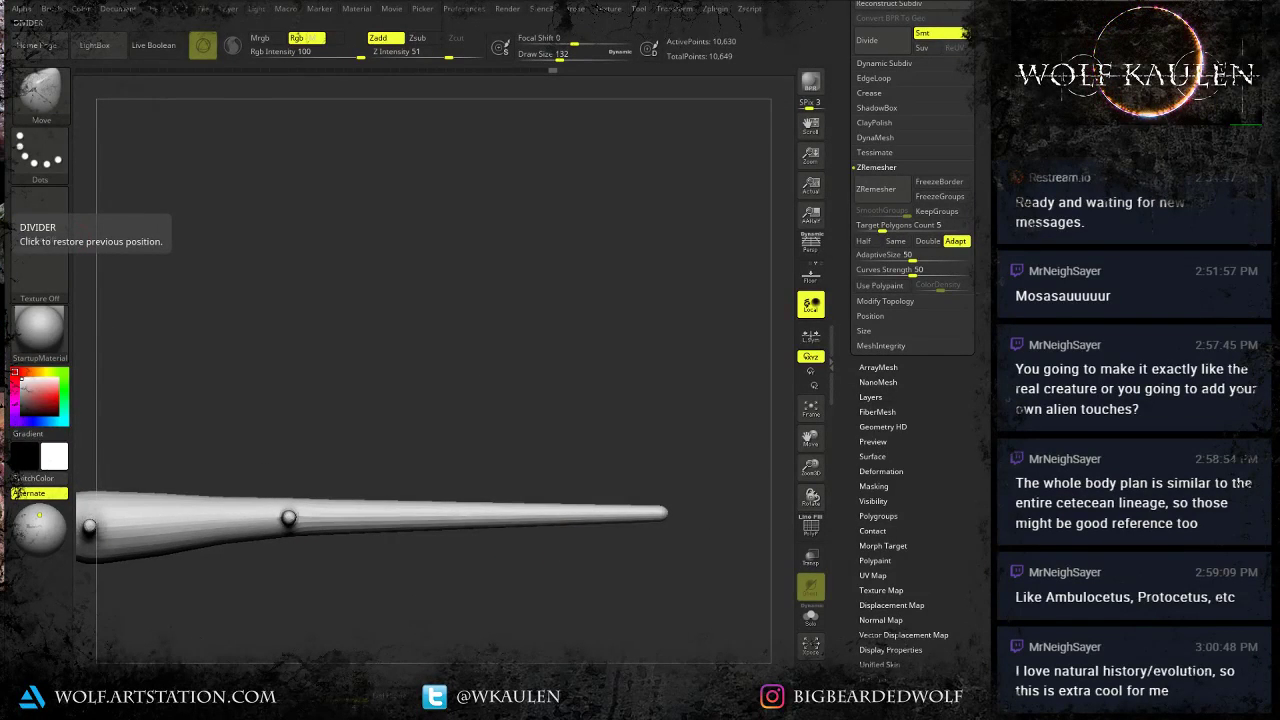
left_click_drag(670, 355, 598, 370)
left_click_drag(440, 483, 682, 387, "alt")
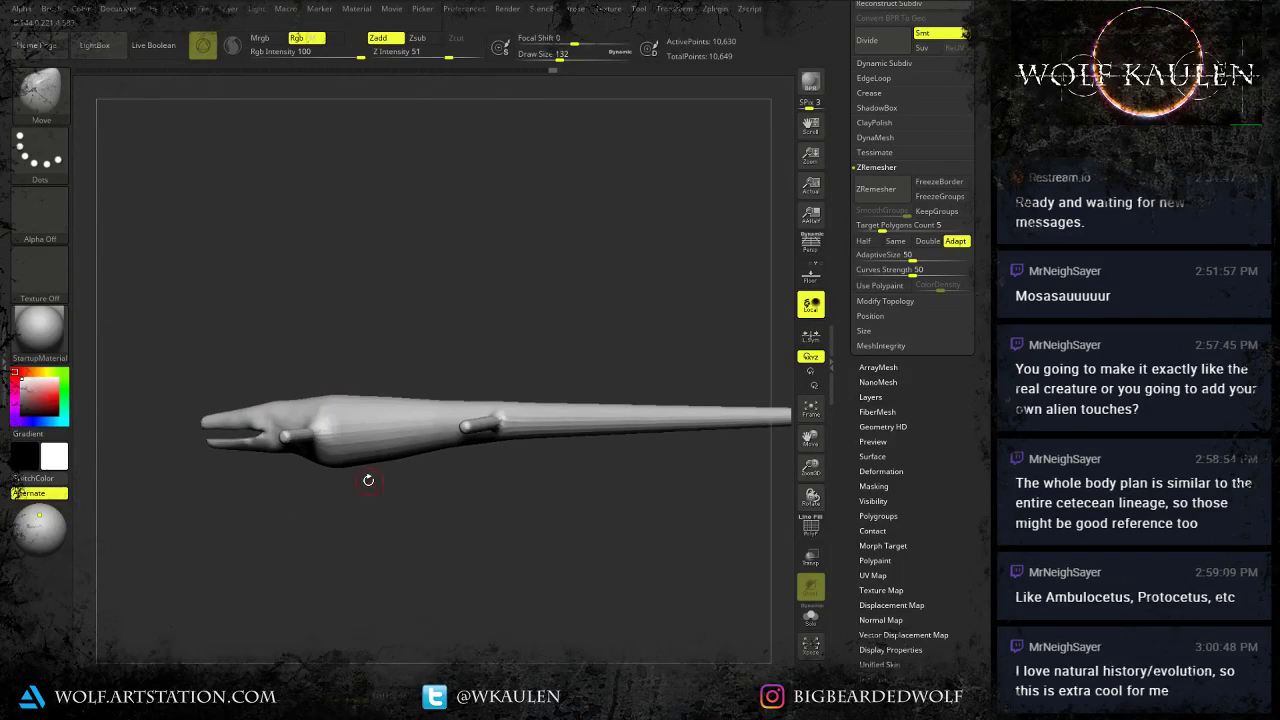
mouse_move(368, 480)
left_mouse_down()
mouse_move(386, 523)
mouse_move(338, 516)
mouse_move(358, 525)
left_mouse_up()
key("s")
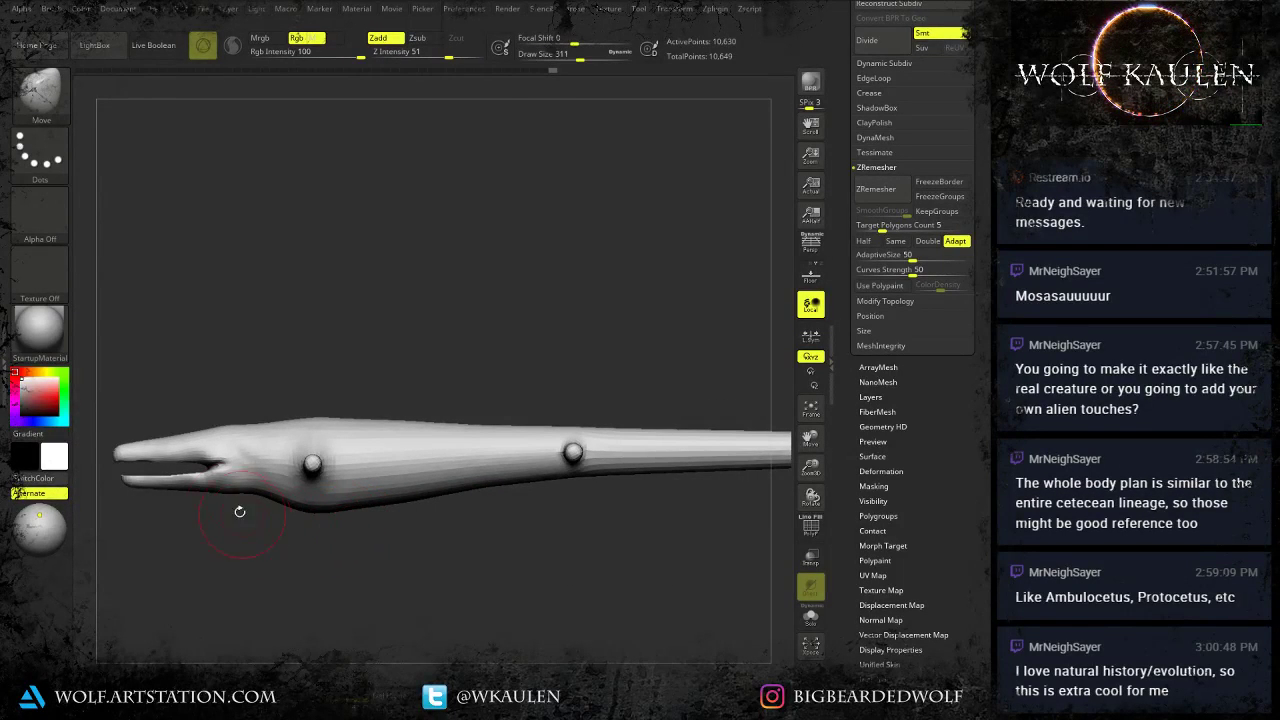
key("s")
left_click(165, 500)
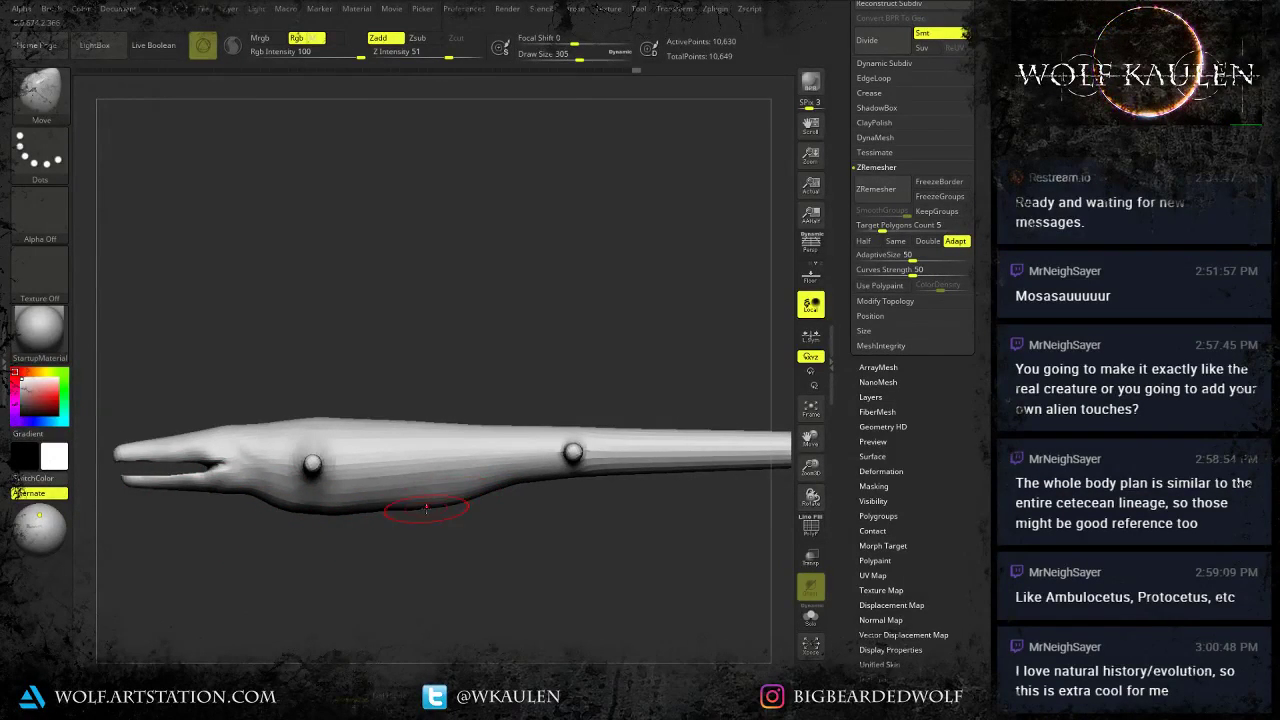
left_click_drag(349, 514, 384, 512)
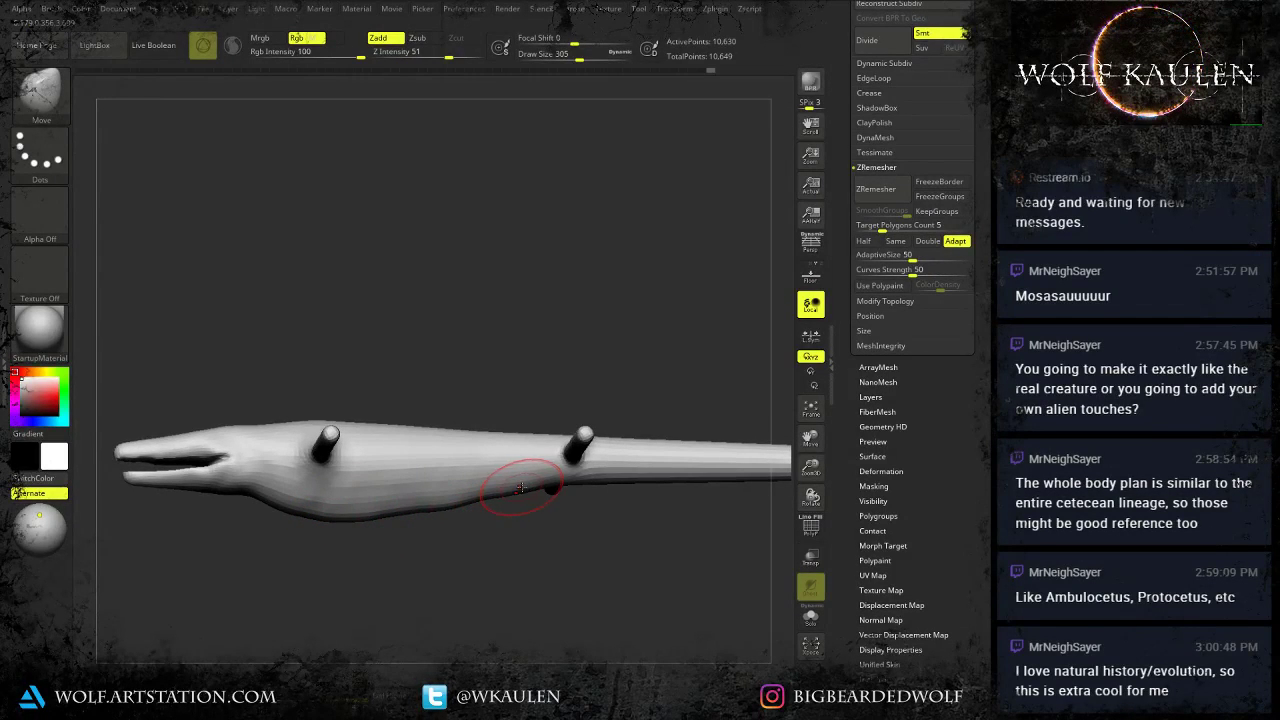
Mask the body forward of the tail base in the top view and soften the mask edge.
left_click_drag(618, 522, 404, 569, "alt")
left_click_drag(404, 569, 468, 611)
left_click_drag(468, 611, 349, 599, "alt")
left_click_drag(236, 326, 680, 528, "ctrl")
left_click(645, 552, "ctrl")
left_click(143, 437, "ctrl")
left_click(143, 437, "ctrl")
left_click(143, 437, "ctrl")
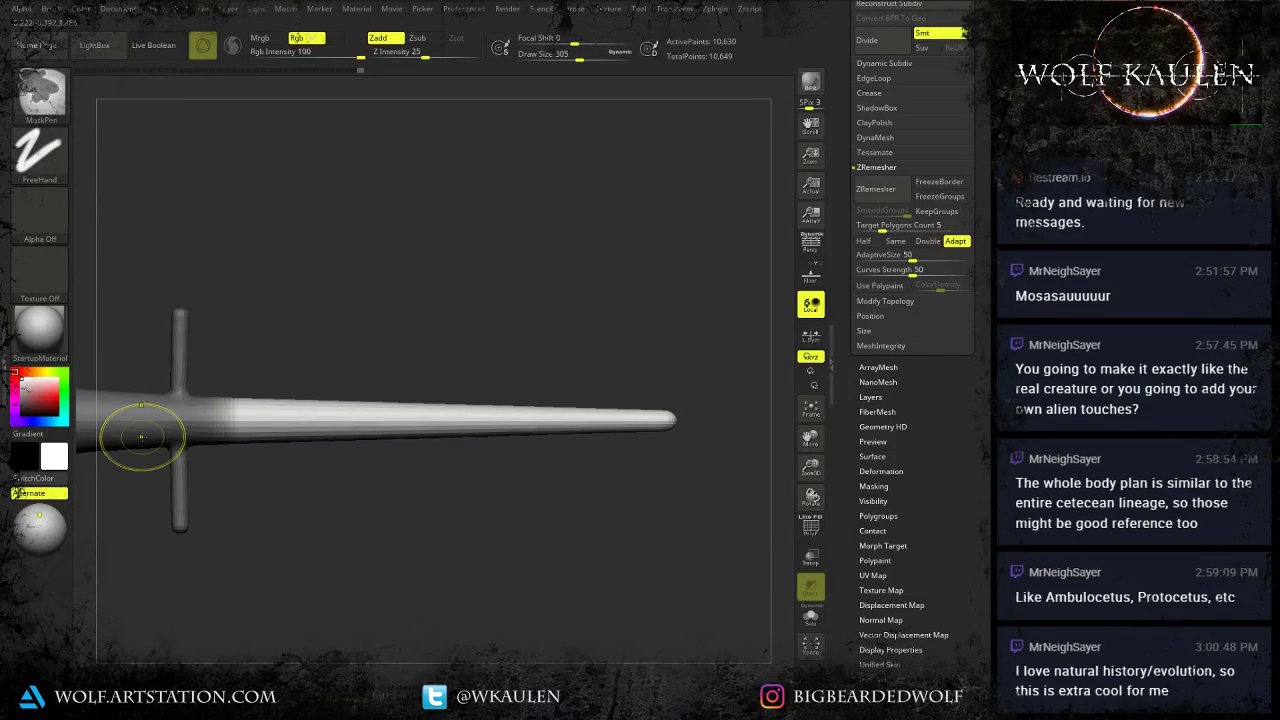
left_click(143, 437, "ctrl")
Try to flatten the unmasked tail with Transpose, narrowing it from above and making it taller in the side view.
key("w")
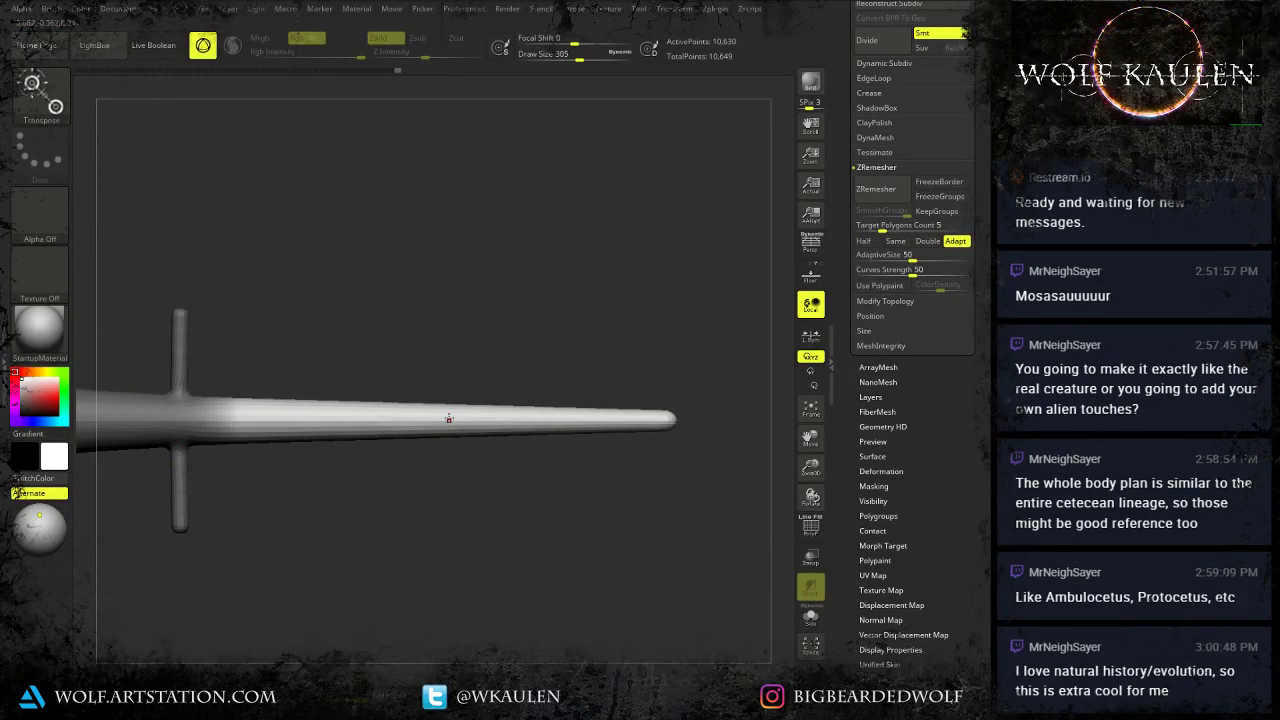
key("y")
mouse_move(449, 420)
left_mouse_down()
mouse_move(449, 540)
mouse_move(450, 486)
left_mouse_up()
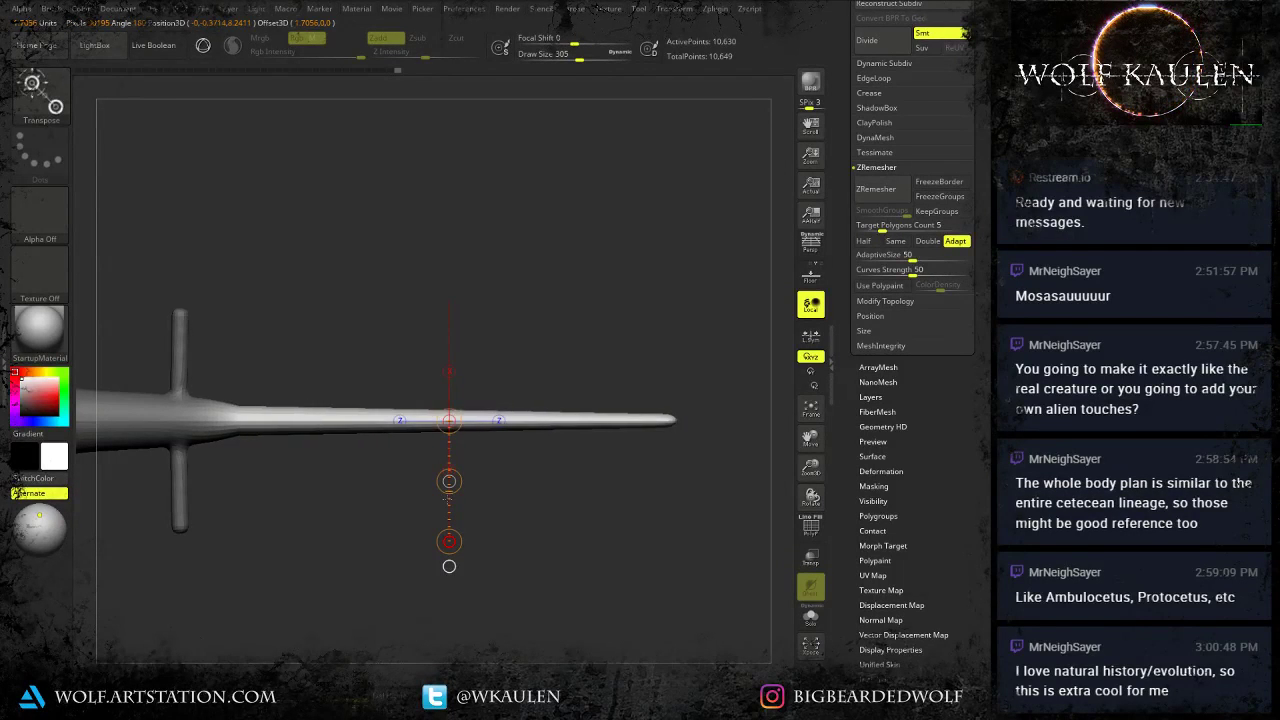
mouse_move(515, 525)
left_mouse_down("shift")
mouse_move(521, 430)
mouse_move(490, 398)
mouse_move(491, 377)
left_mouse_up("shift")
Try to blend the taller tail into the body by moving and smoothing its base, and clear the mask.
key("q")
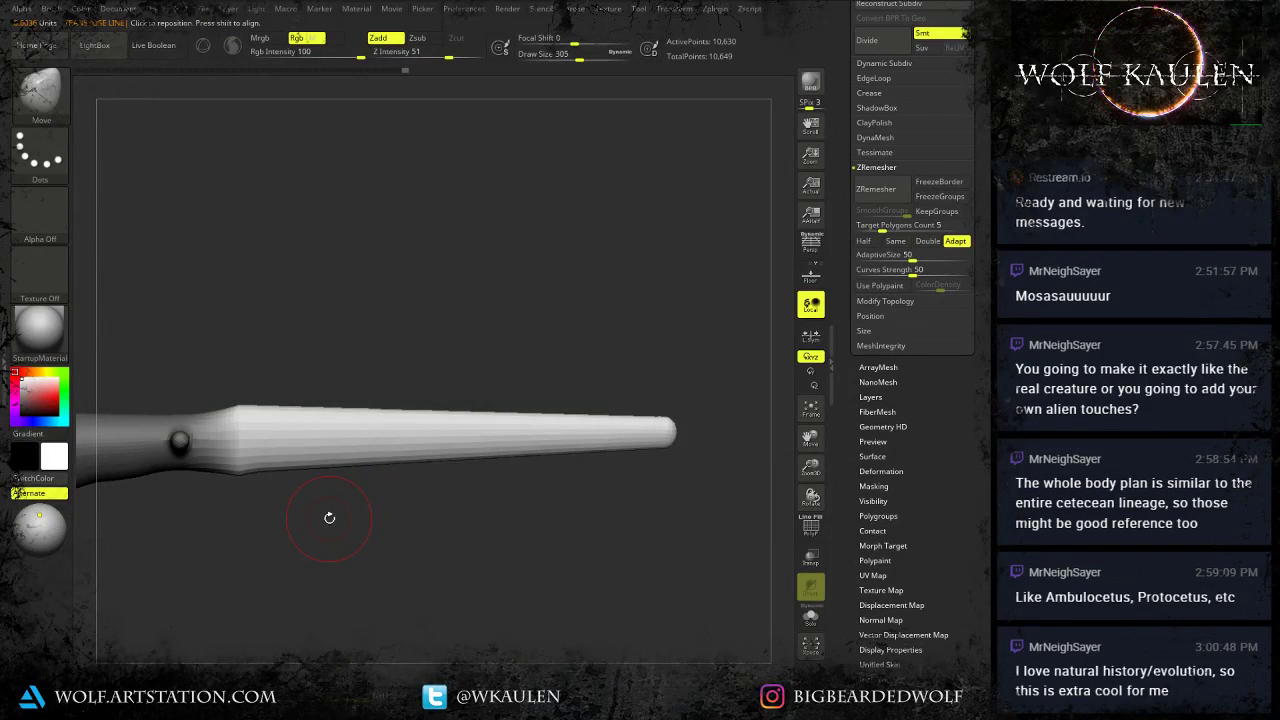
left_click_drag(235, 406, 244, 417)
mouse_move(243, 470)
left_mouse_down()
mouse_move(267, 418)
mouse_move(228, 418)
mouse_move(382, 455)
left_mouse_up()
left_click_drag(268, 412, 345, 411, "shift")
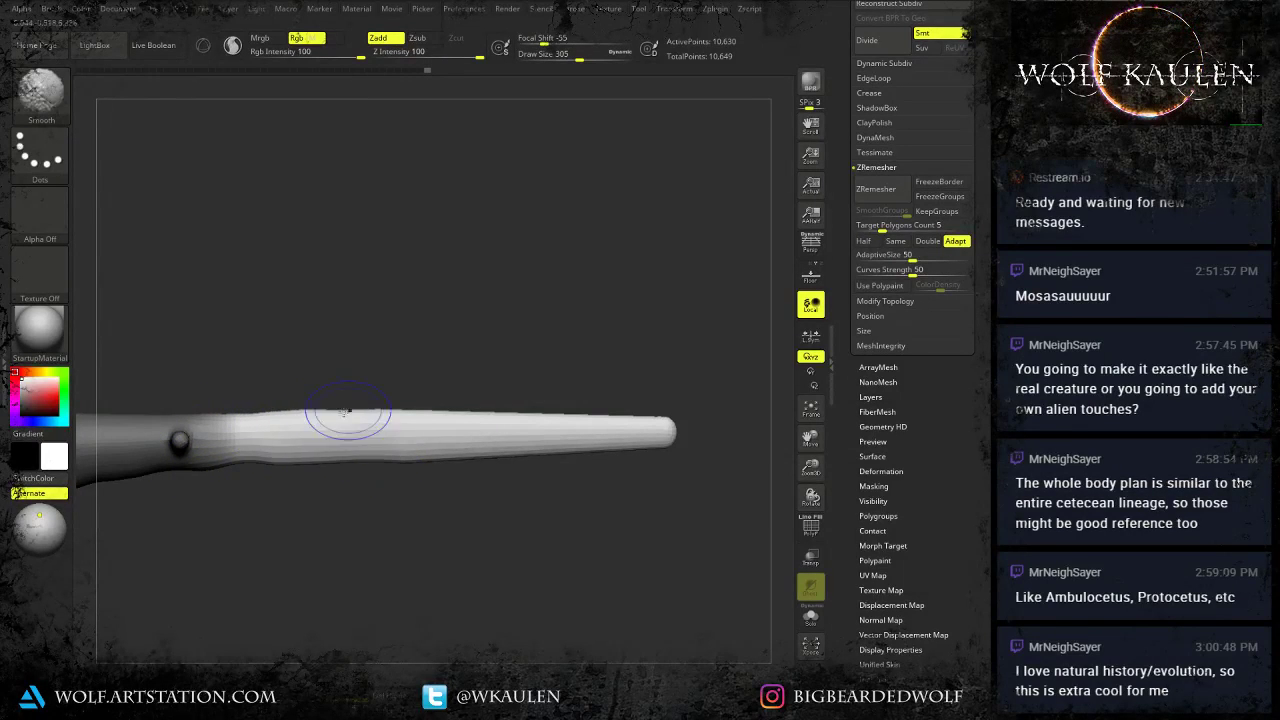
left_click_drag(265, 547, 274, 520, "ctrl")
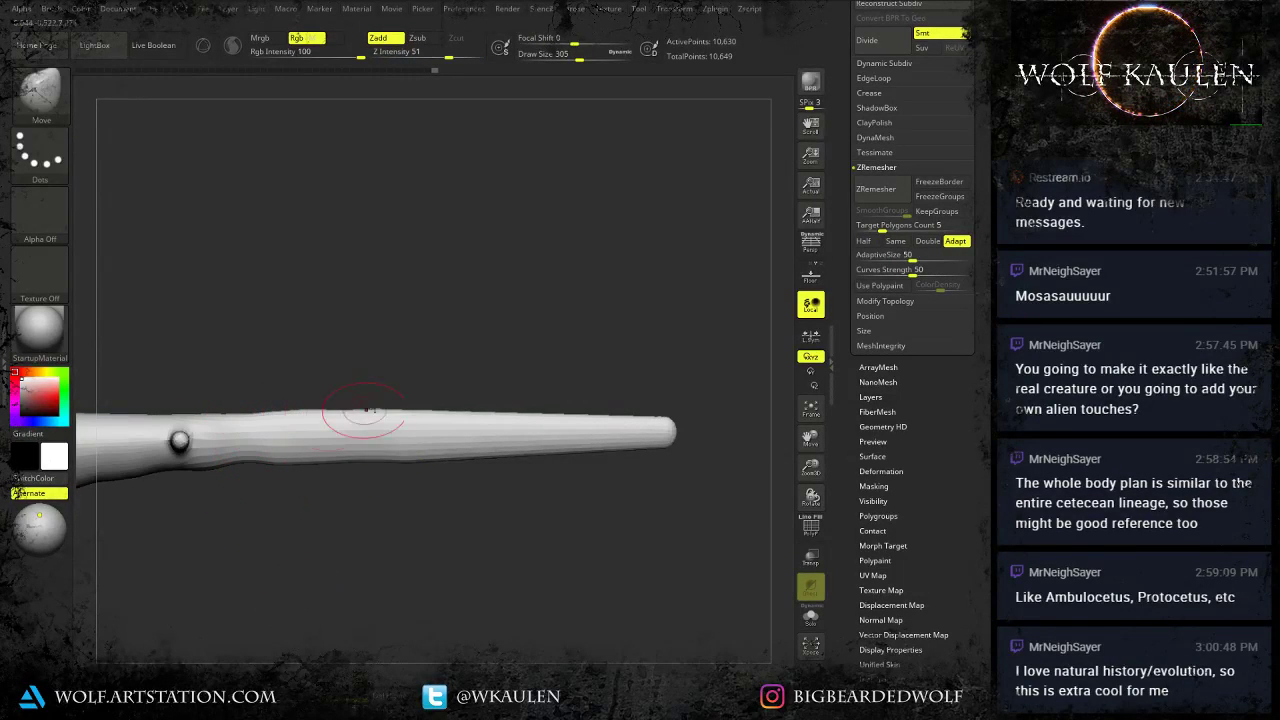
Try to shape the tail end into a broad paddle-like fluke with the Move brush at Draw Size 318.
key("bracketright")
key("s")
left_click_drag(495, 403, 648, 405)
key("s")
mouse_move(634, 453)
left_mouse_down()
mouse_move(505, 466)
mouse_move(638, 463)
left_mouse_up()
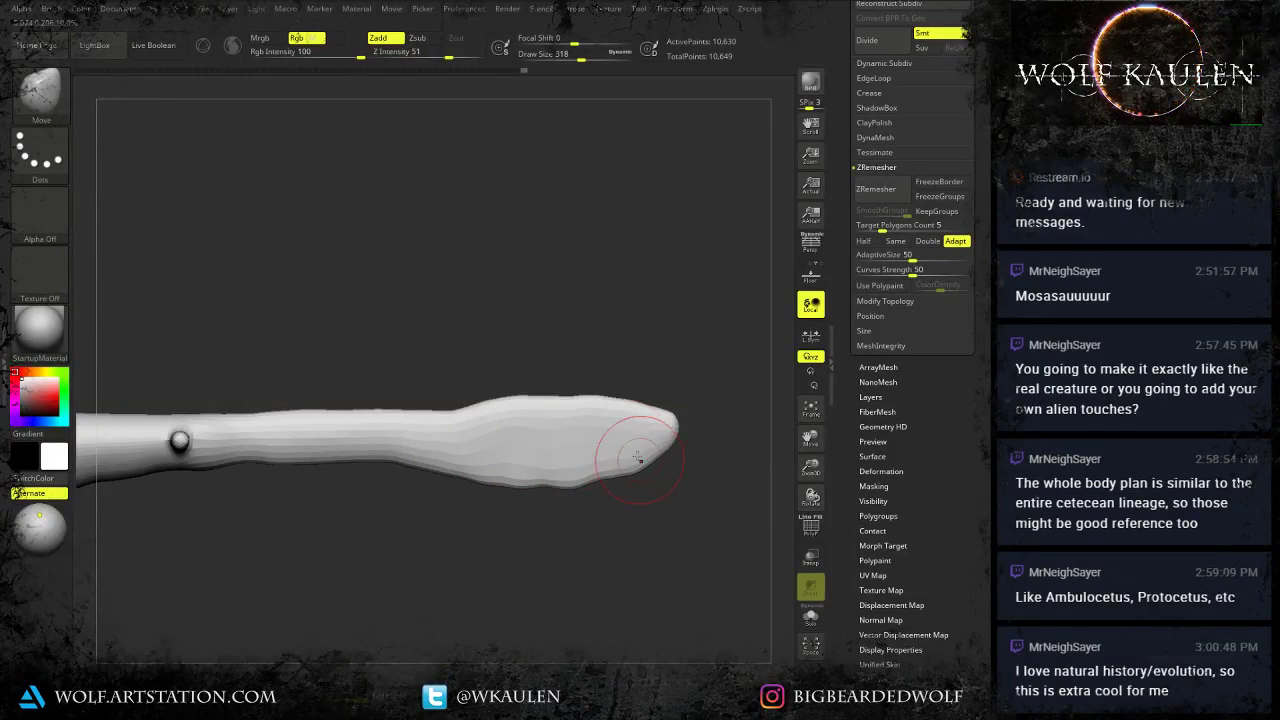
left_click_drag(568, 397, 562, 391)
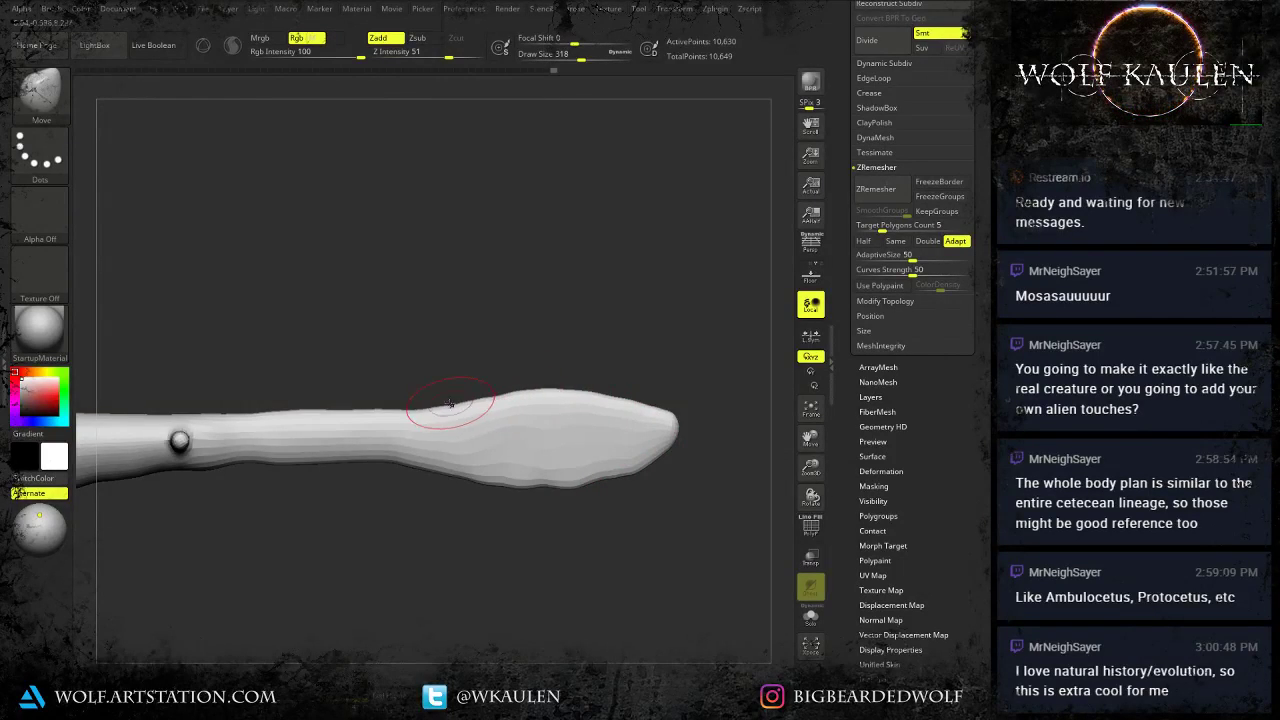
left_click_drag(449, 403, 449, 398)
Roll the undo history back to before the tail was scaled, clear the mask and discard the newer history entries.
mouse_move(494, 518)
left_mouse_down()
mouse_move(506, 486)
mouse_move(522, 522)
mouse_move(525, 457)
mouse_move(596, 538)
mouse_move(534, 508)
mouse_move(441, 517)
mouse_move(565, 533)
left_mouse_up()
key("f")
key("f")
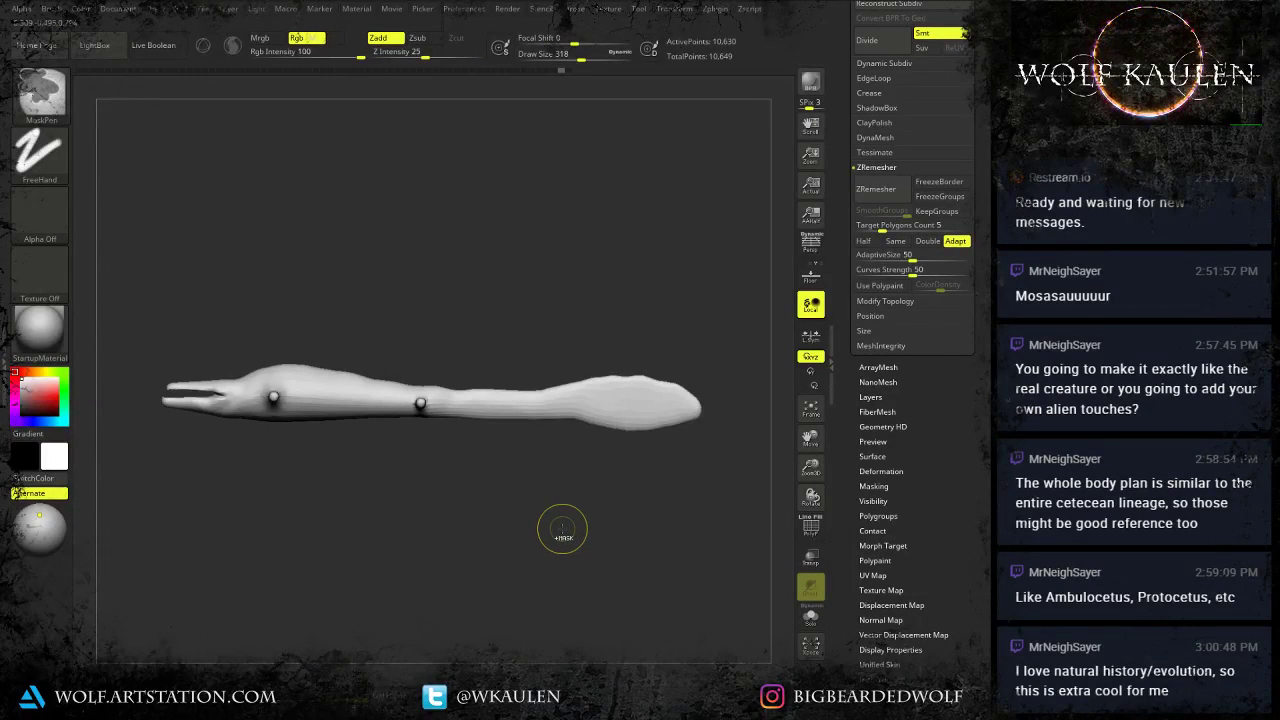
left_click_drag(477, 580, 445, 358, "shift")
left_click_drag(501, 475, 517, 376, "shift")
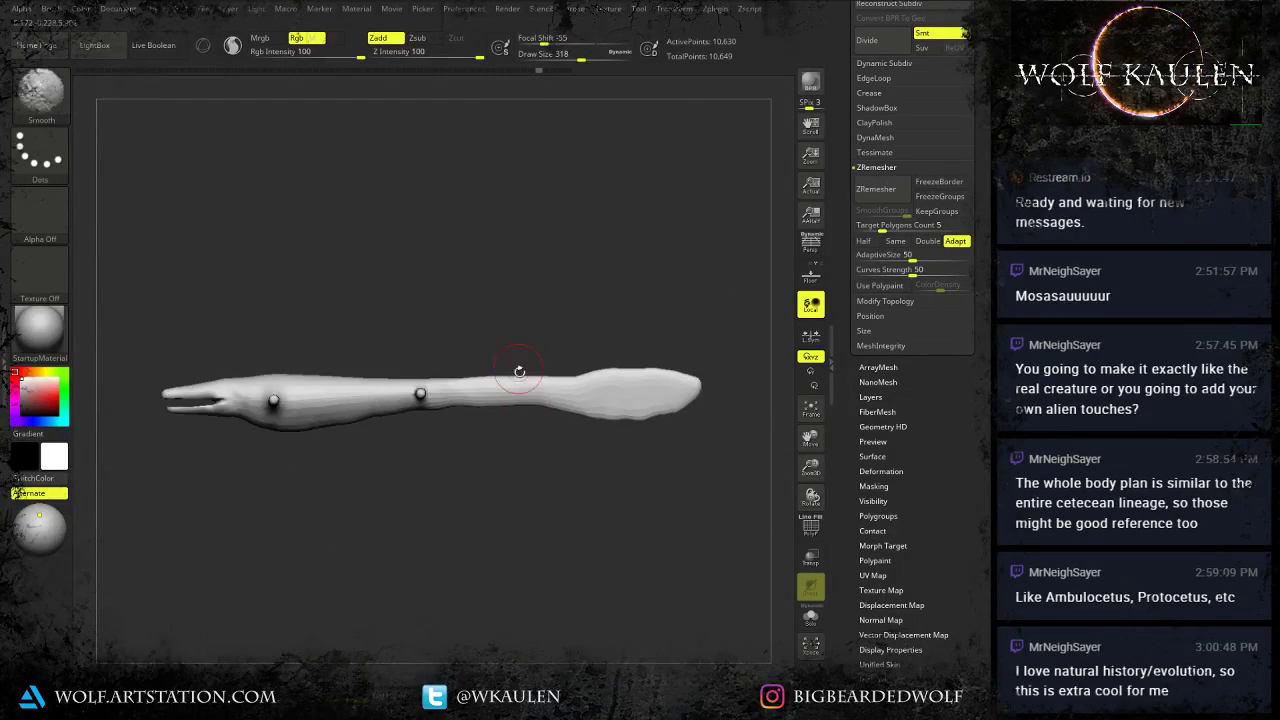
key("ctrl+z")
key("ctrl+z")
left_click_drag(522, 72, 396, 72)
left_click(397, 71)
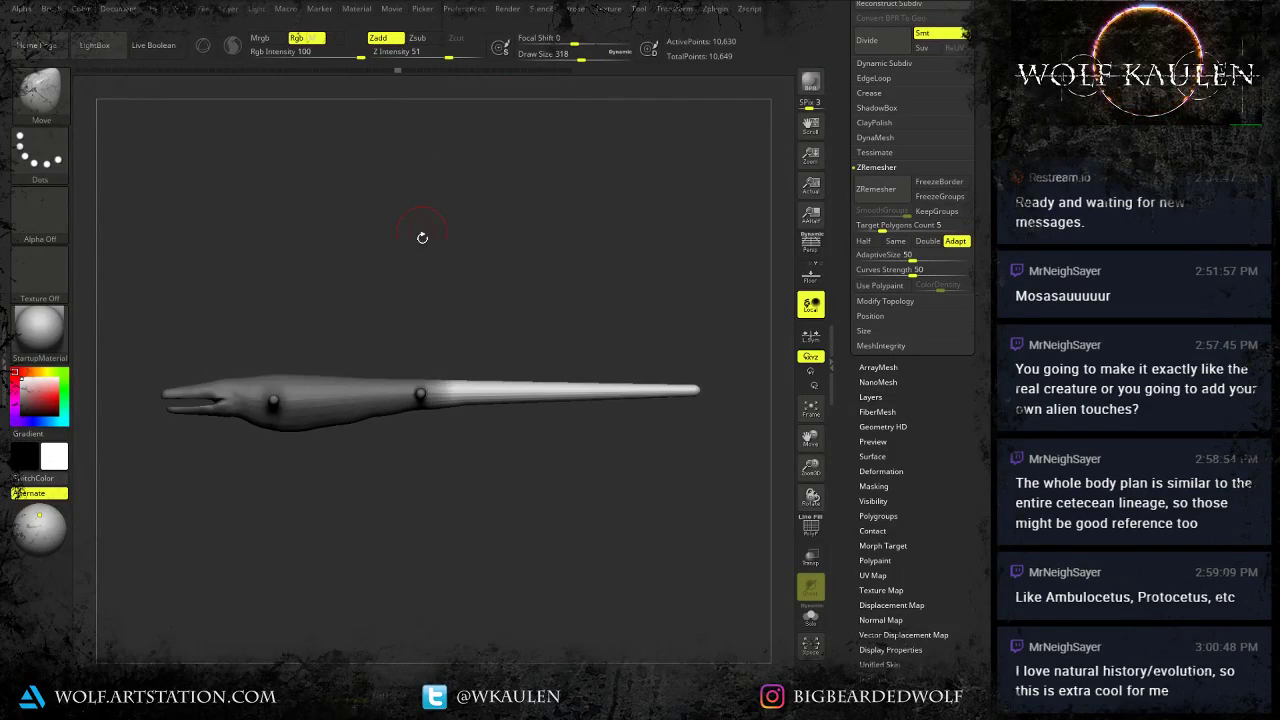
mouse_move(418, 240)
left_mouse_down("alt")
mouse_move(370, 259)
mouse_move(381, 246)
left_mouse_up("alt")
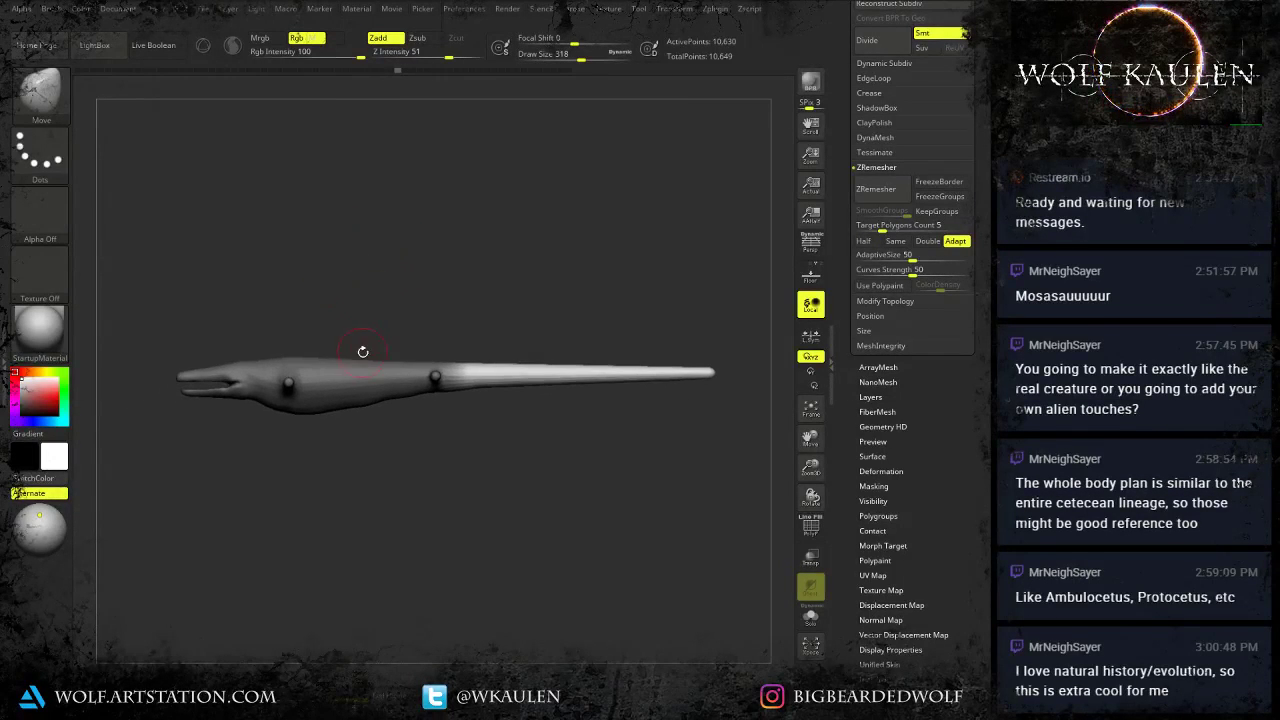
left_click_drag(415, 526, 537, 558, "ctrl")
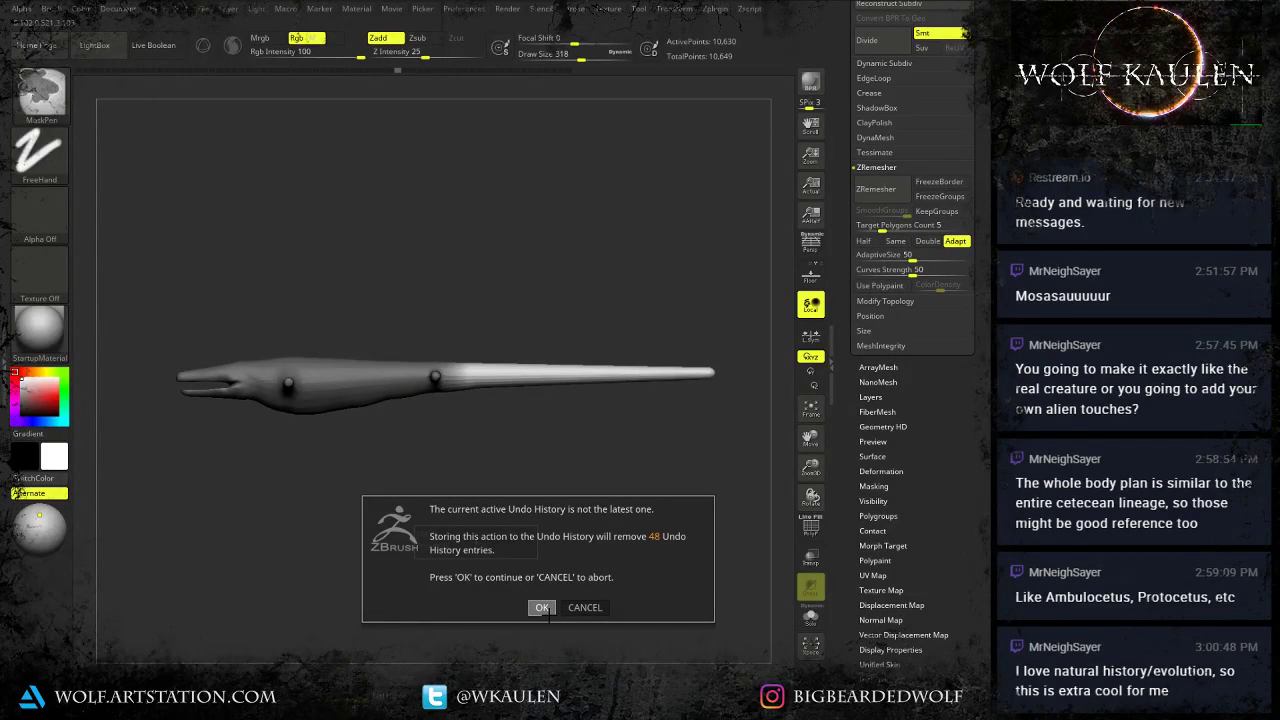
left_click(547, 610)
Push out the flanks just behind the front limbs with the Move brush at Draw Size 468.
mouse_move(428, 520)
left_mouse_down()
mouse_move(374, 570)
mouse_move(360, 537)
left_mouse_up()
left_click_drag(314, 493, 322, 531, "alt")
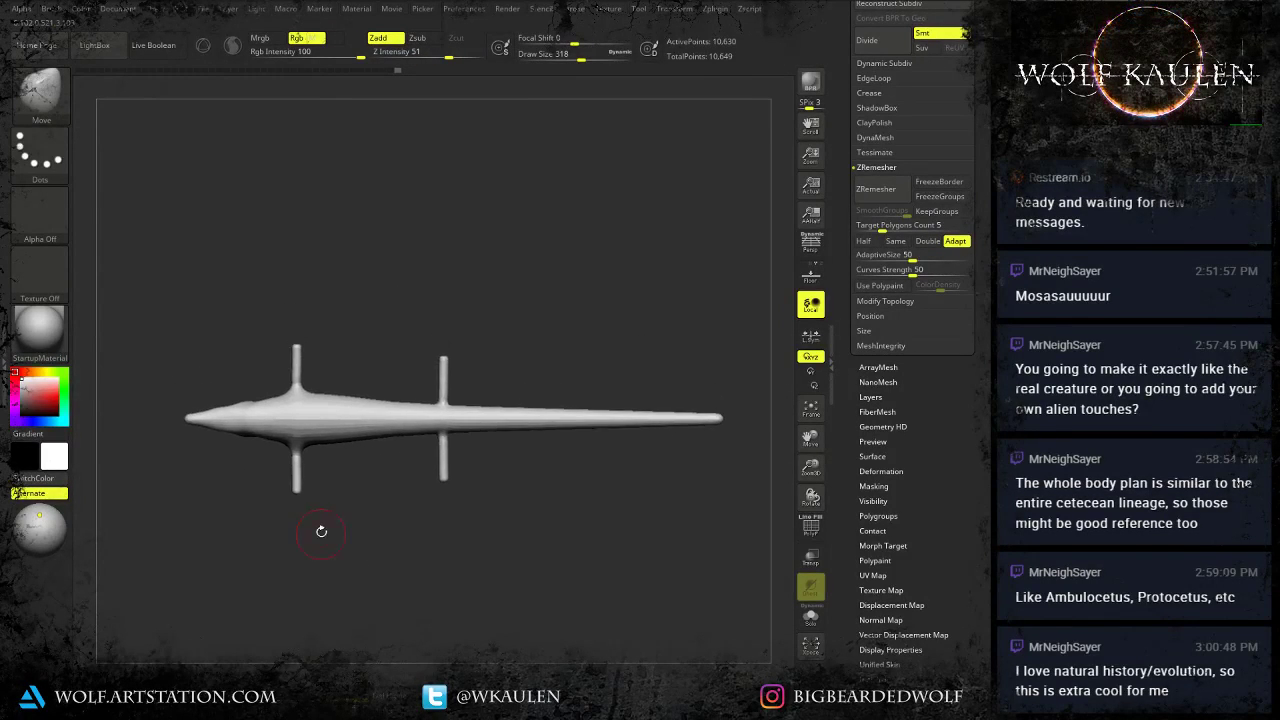
key("s")
left_click_drag(264, 456, 306, 492)
mouse_move(230, 475)
left_mouse_down("alt")
mouse_move(356, 481)
mouse_move(384, 450)
mouse_move(364, 392)
left_mouse_up("alt")
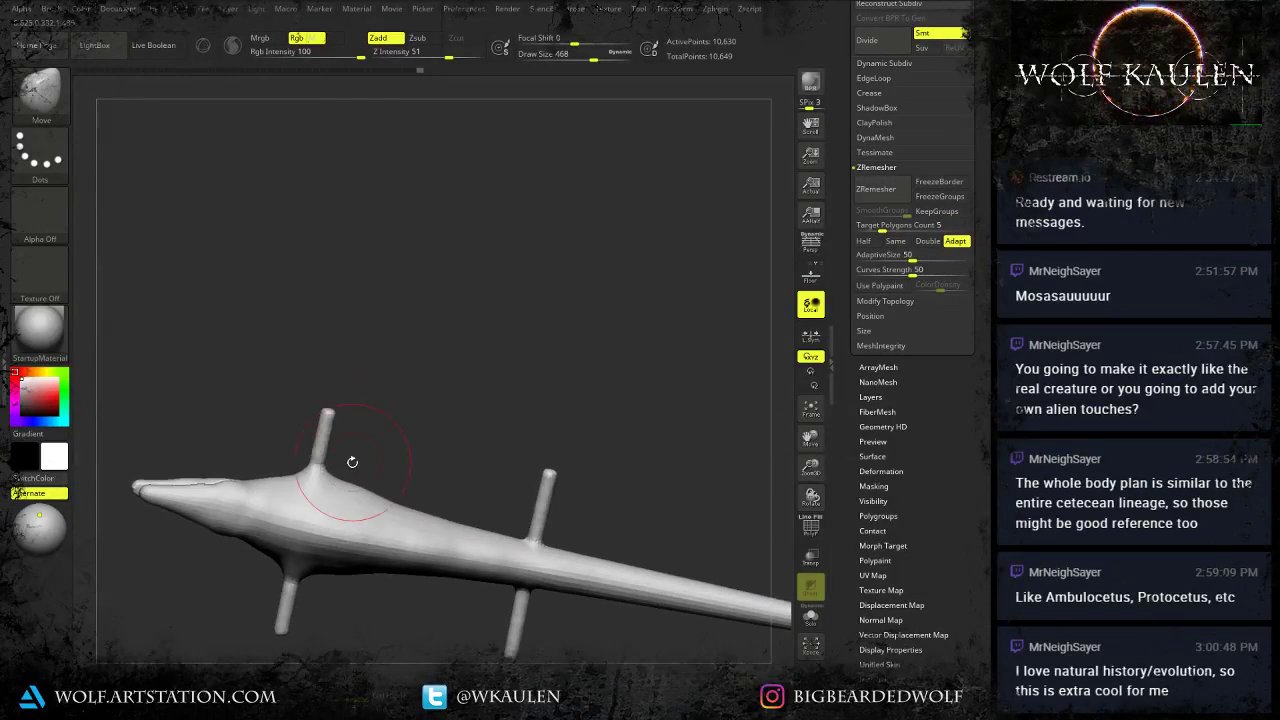
mouse_move(338, 499)
left_mouse_down()
mouse_move(371, 495)
mouse_move(576, 550)
left_mouse_up()
mouse_move(631, 562)
left_mouse_down()
mouse_move(623, 657)
mouse_move(612, 612)
mouse_move(443, 569)
left_mouse_up()
right_click_drag(443, 568, 664, 569)
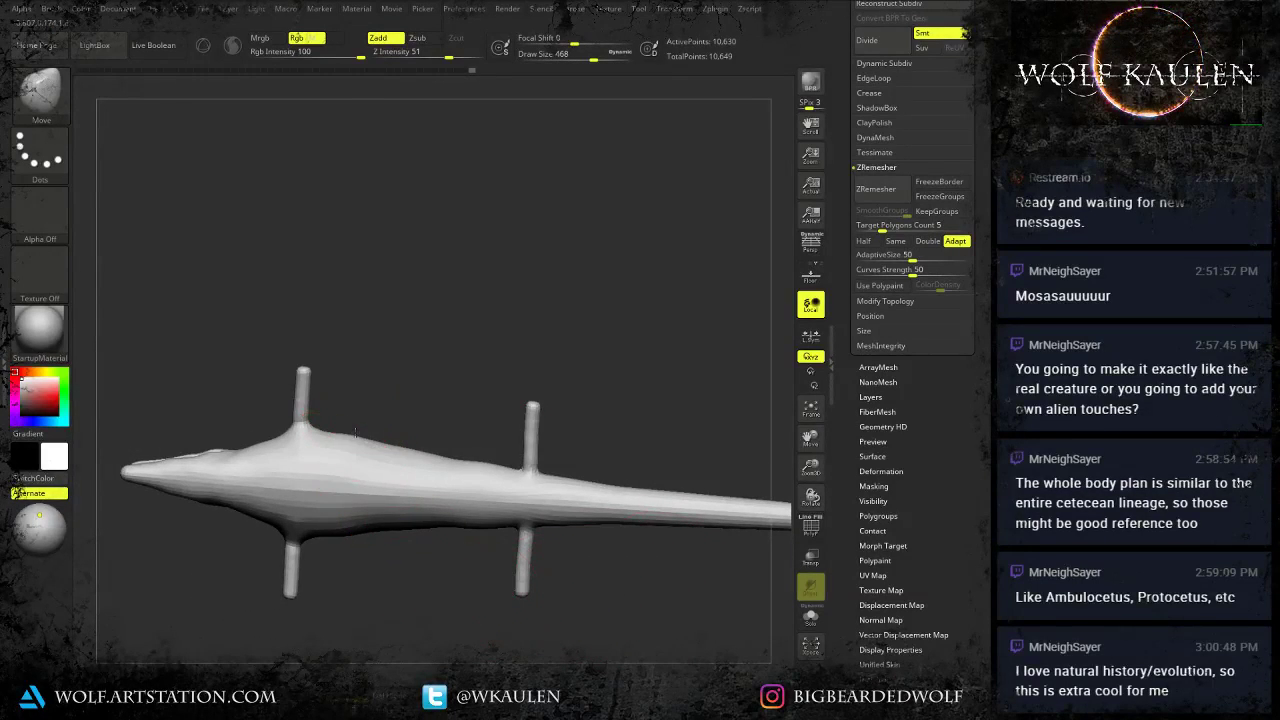
left_click_drag(355, 432, 357, 439)
Fill out the torso between the front and rear limbs from above with the Move brush, using Draw Sizes 408 and 525.
right_click_drag(347, 437, 412, 445, "alt")
key("s")
left_click_drag(418, 447, 413, 447)
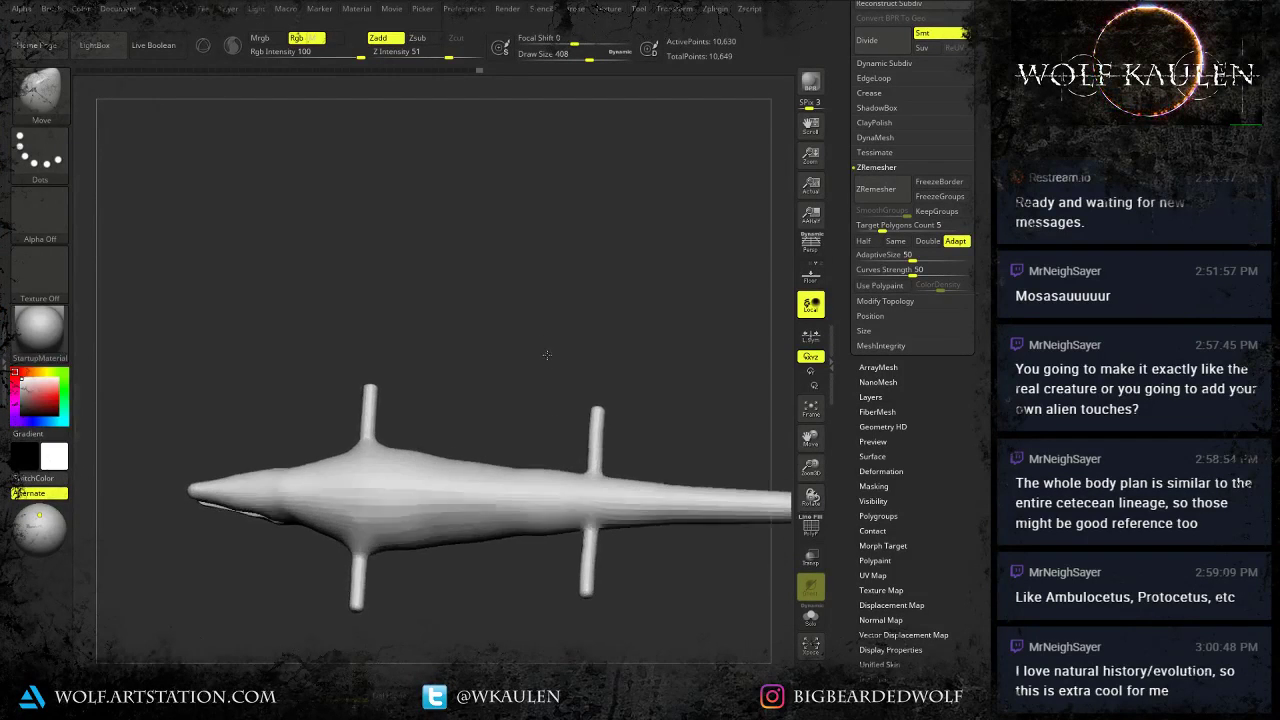
key("s")
mouse_move(448, 541)
left_mouse_down()
mouse_move(588, 538)
mouse_move(446, 546)
left_mouse_up()
key("s")
left_click_drag(428, 539, 426, 543)
mouse_move(457, 603)
left_mouse_down("alt")
mouse_move(443, 505)
mouse_move(442, 575)
left_mouse_up("alt")
Try to isolate all four limbs with an inverted mask and scale them with Transpose, and undo the attempt.
left_click_drag(272, 601, 369, 441, "ctrl")
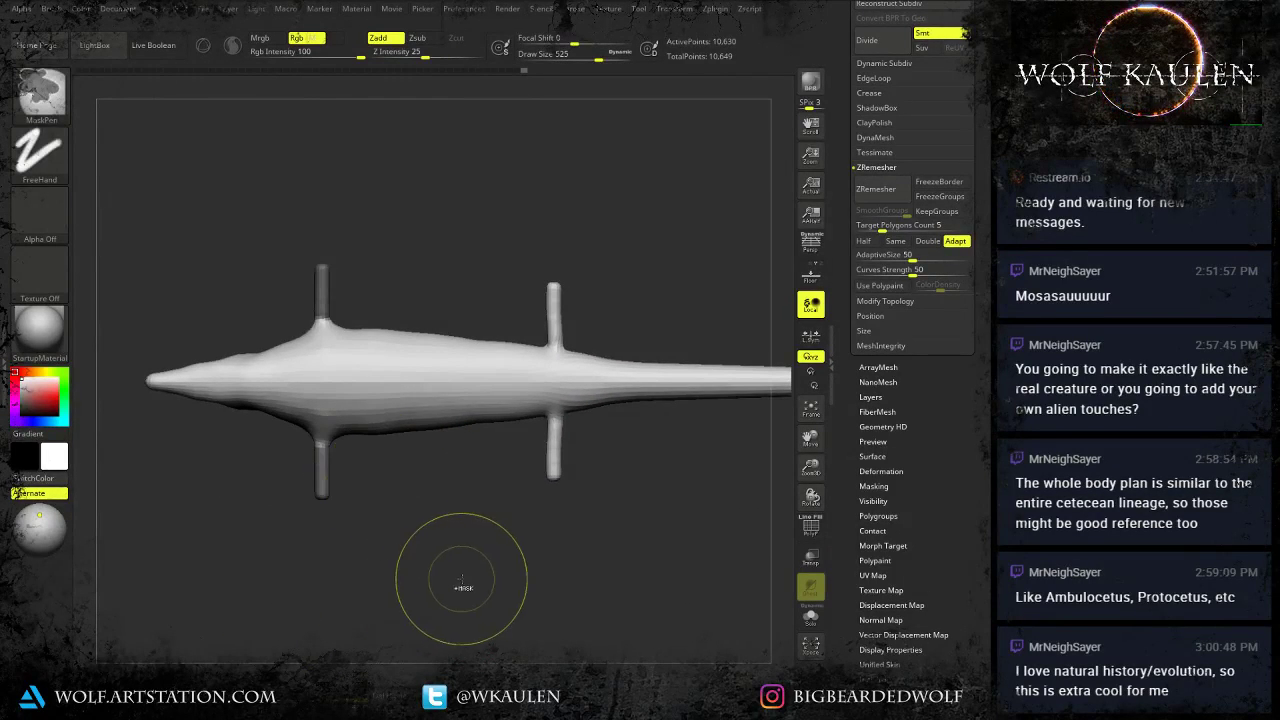
left_click_drag(467, 575, 584, 425, "ctrl")
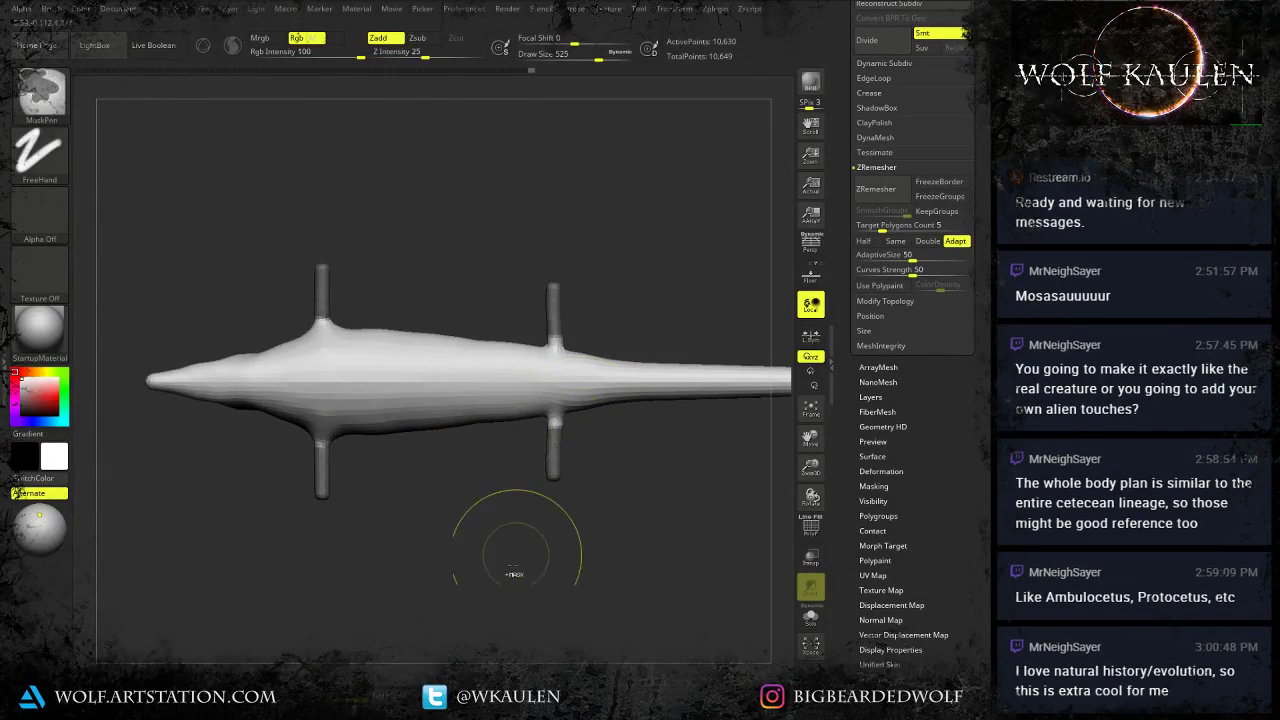
left_click(485, 589, "ctrl")
left_click(483, 381, "ctrl")
key("r")
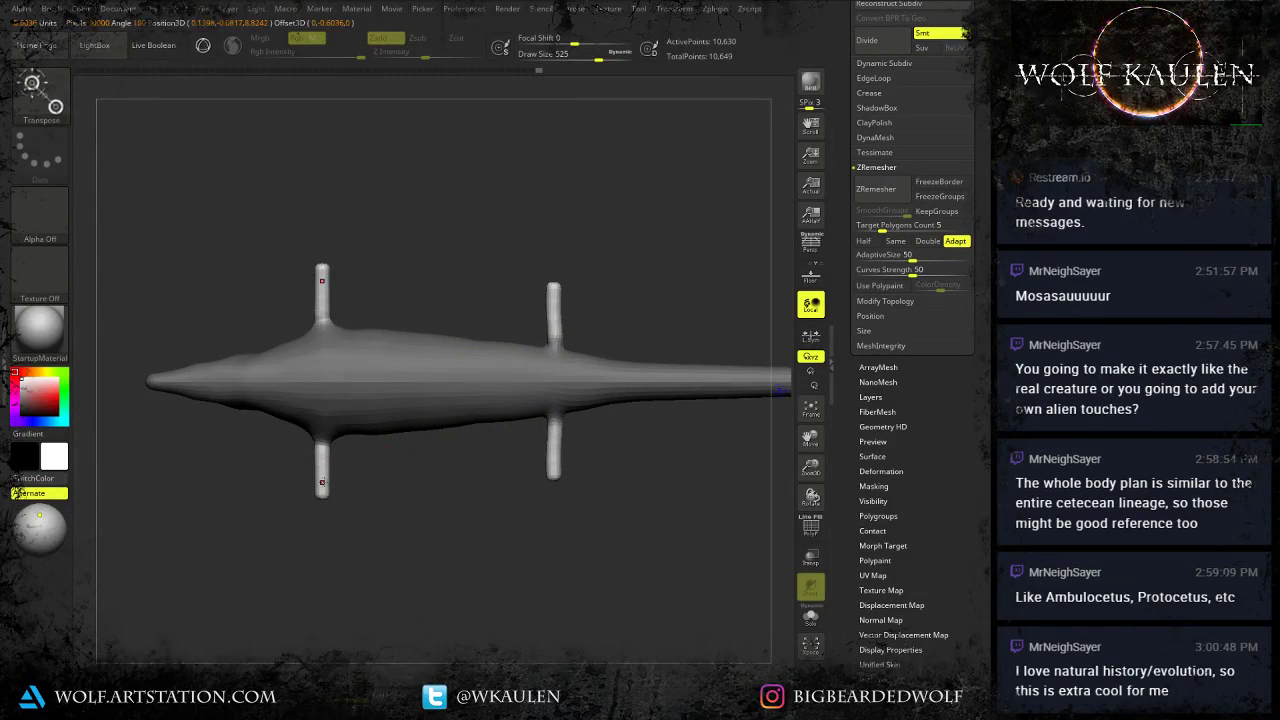
left_click_drag(322, 483, 401, 486)
key("e")
key("ctrl+z")
key("ctrl+z")
key("ctrl+z")
key("ctrl+z")
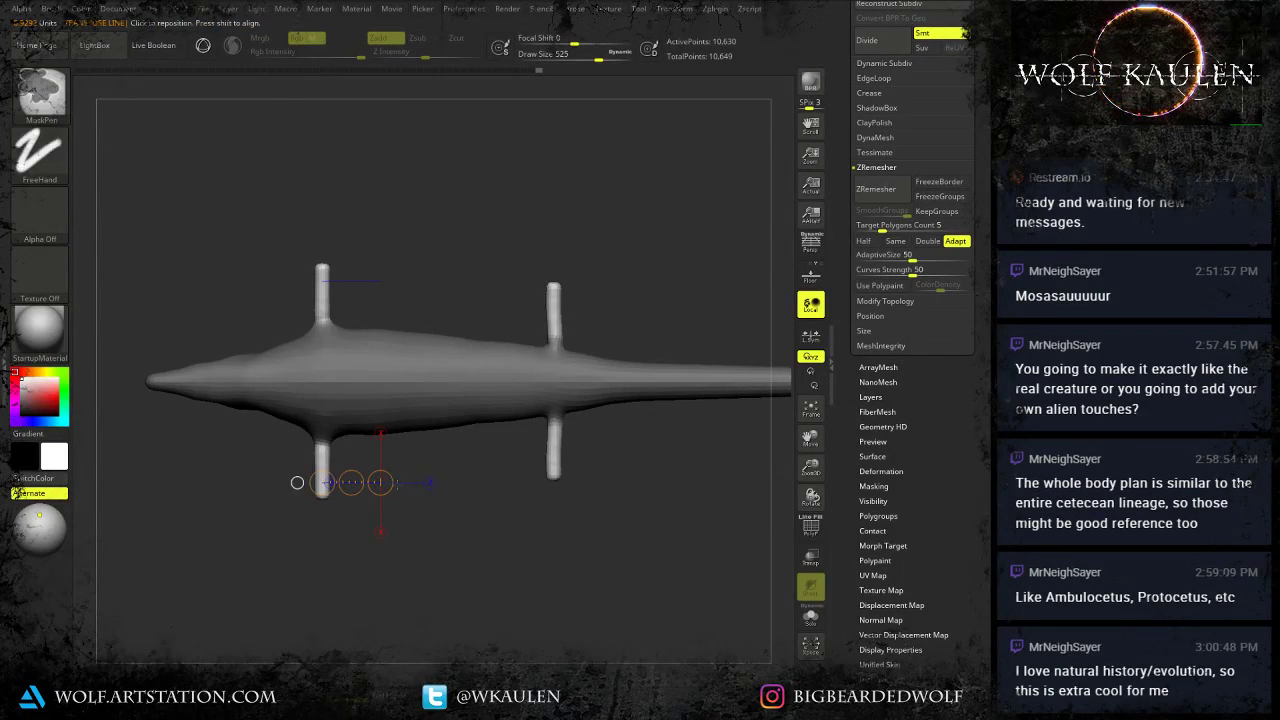
Mask only the front limbs, invert the mask, and scale them wider along the body with Transpose.
left_click_drag(370, 580, 378, 592, "ctrl")
left_click_drag(355, 613, 304, 462, "ctrl")
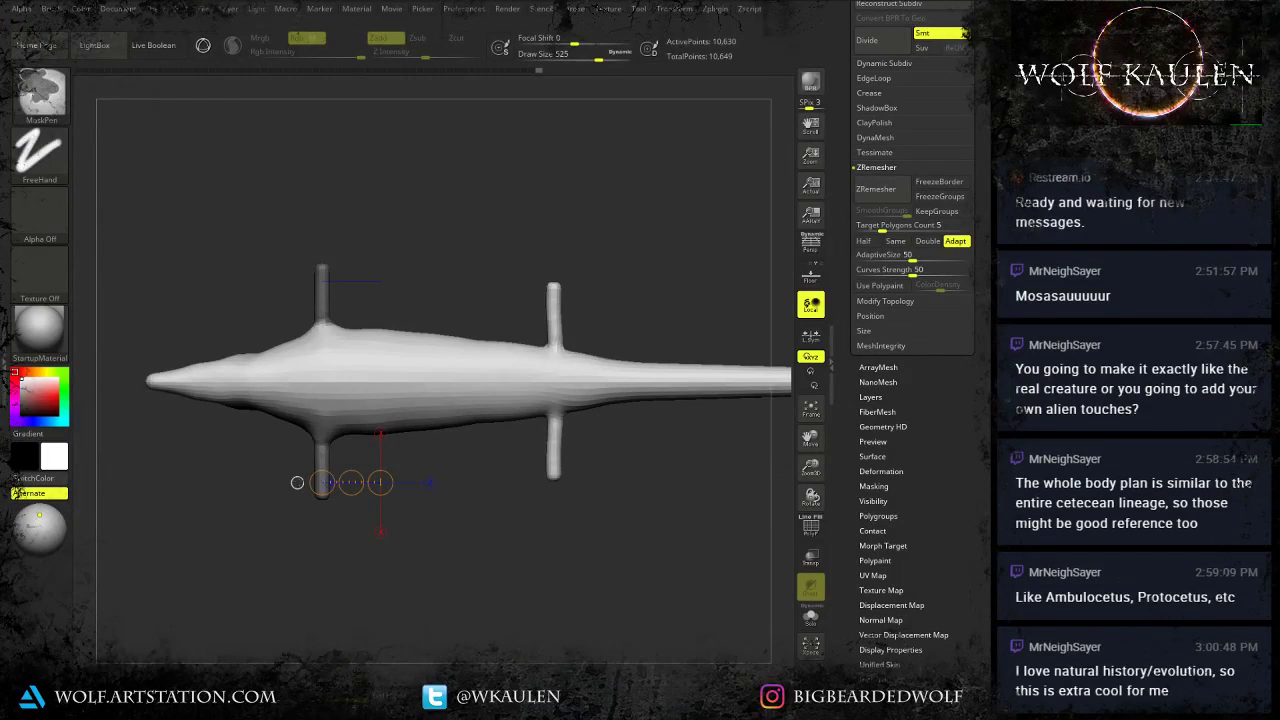
left_click(341, 583, "ctrl")
left_click(322, 456, "ctrl")
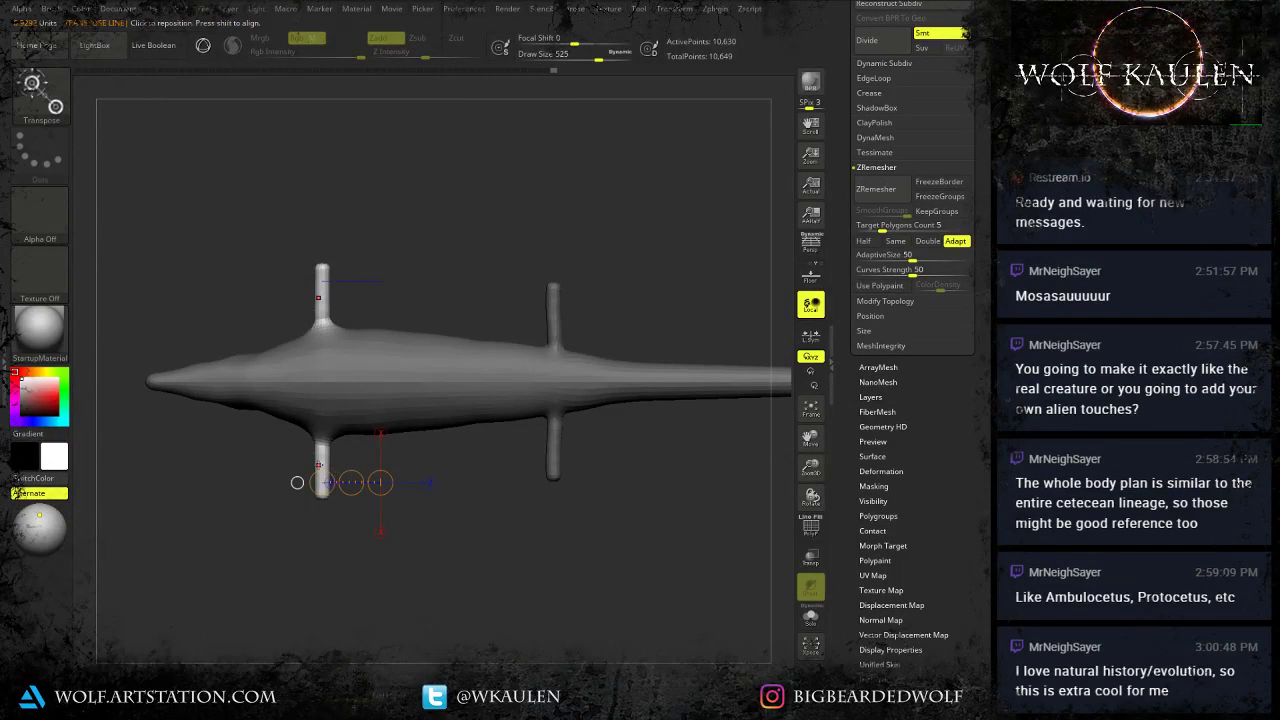
left_click_drag(319, 465, 335, 465)
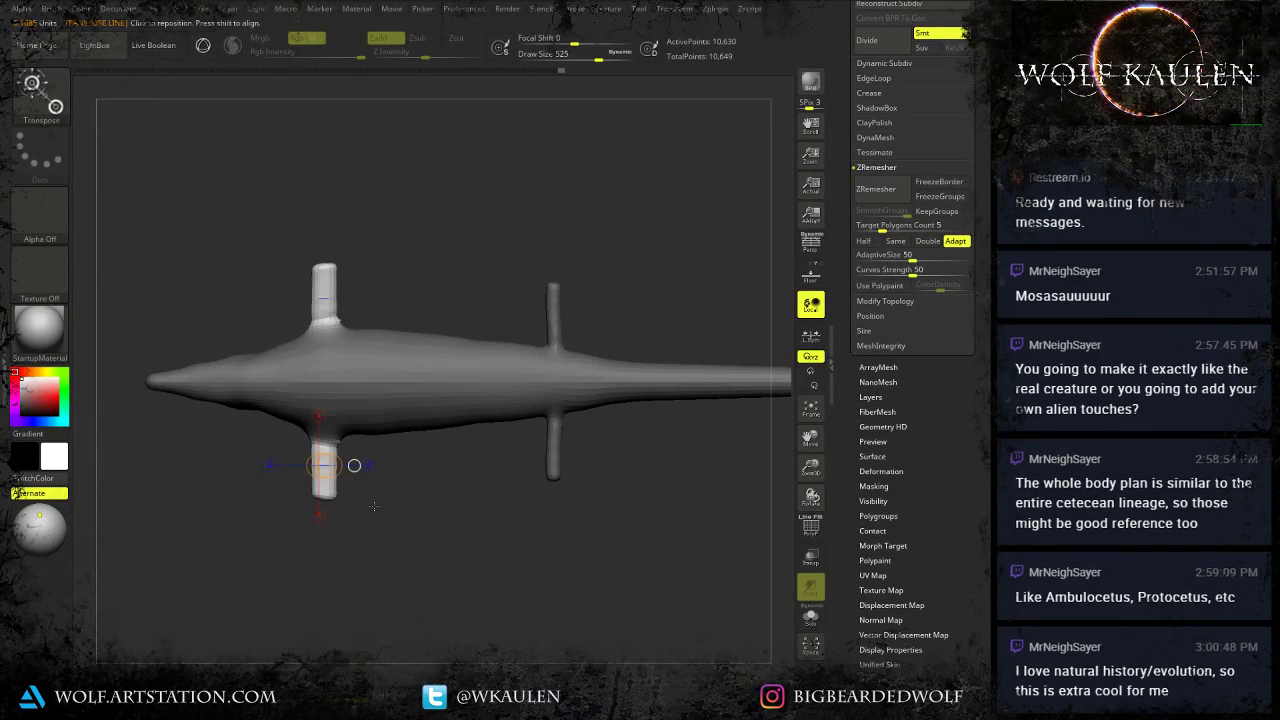
Isolate the rear limbs with a mask and widen them along the body with Transpose.
key("q")
mouse_move(491, 526)
left_mouse_down("ctrl")
mouse_move(521, 549)
mouse_move(599, 420)
left_mouse_up("ctrl")
left_click(606, 500, "ctrl")
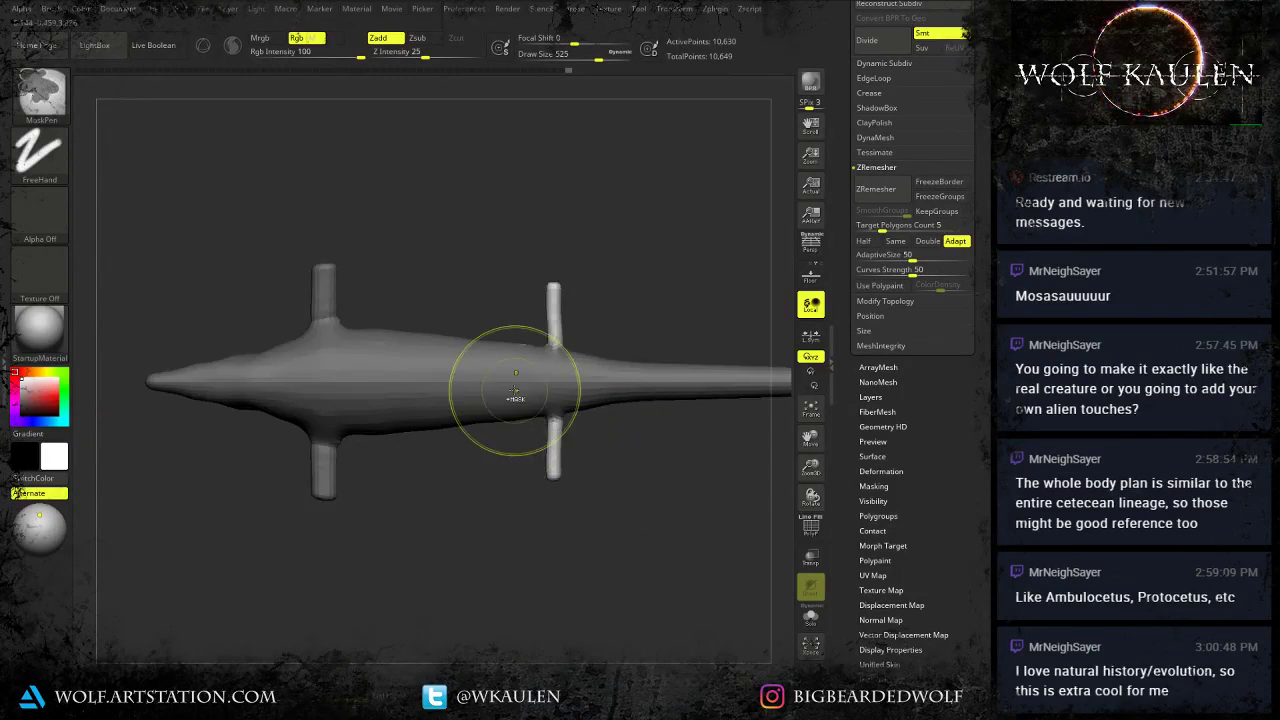
right_click_drag(511, 391, 494, 434)
key("s")
left_click_drag(490, 431, 473, 431)
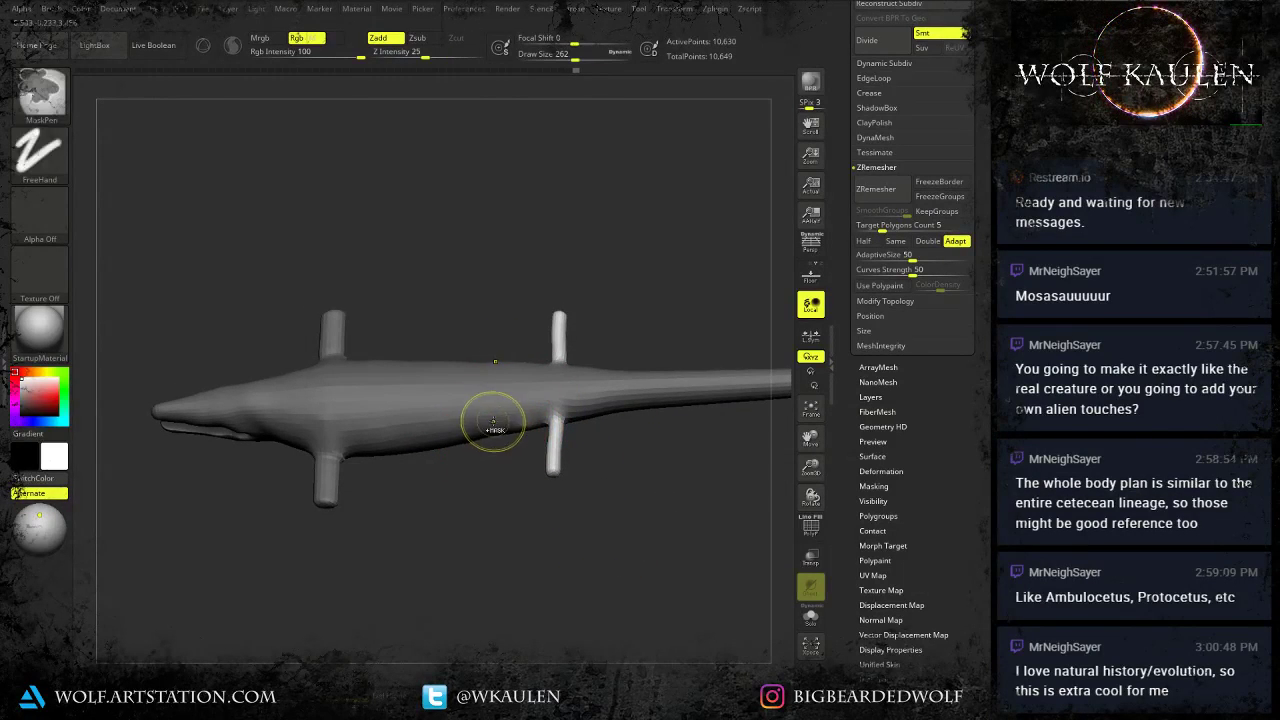
right_click_drag(534, 423, 526, 482)
key("w")
left_click_drag(549, 461, 604, 461, "shift")
key("q")
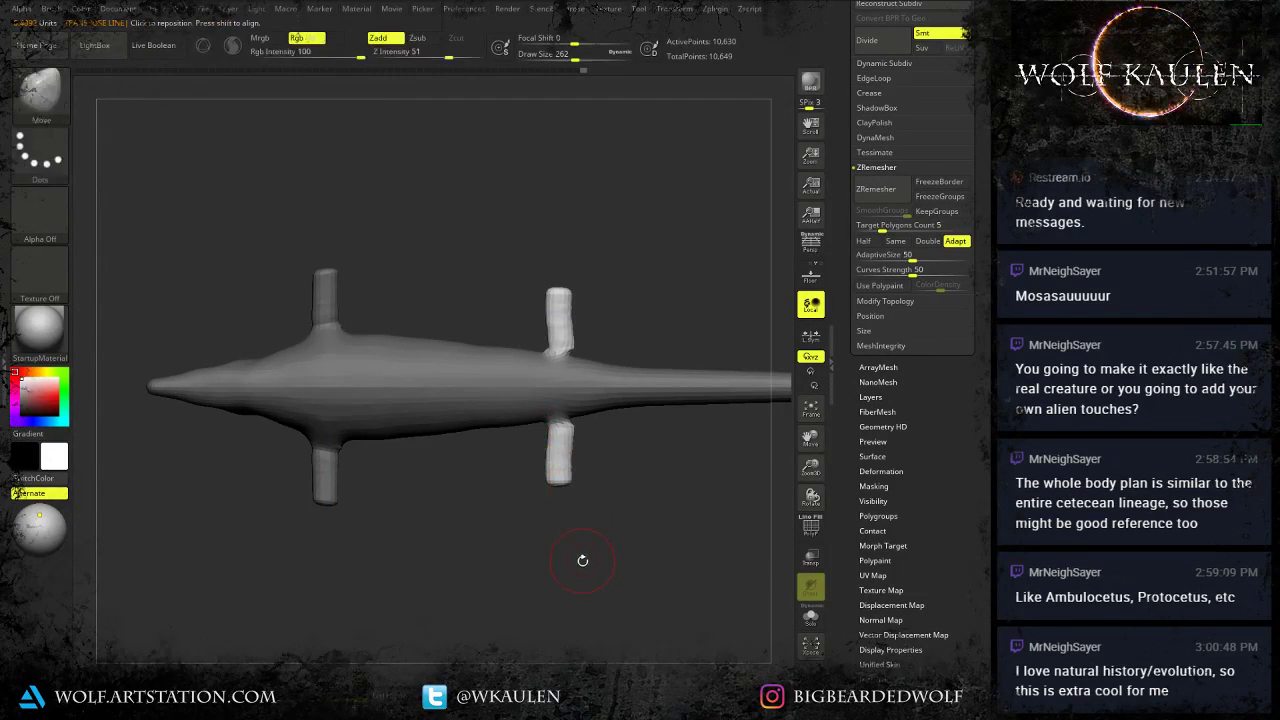
Clear the mask and pull the limb ends into tapered tips with the Move brush at Draw Size 145.
right_click_drag(526, 524, 498, 538, "alt")
mouse_move(292, 531)
left_mouse_down("ctrl")
mouse_move(300, 538)
mouse_move(287, 540)
left_mouse_up("ctrl")
key("s")
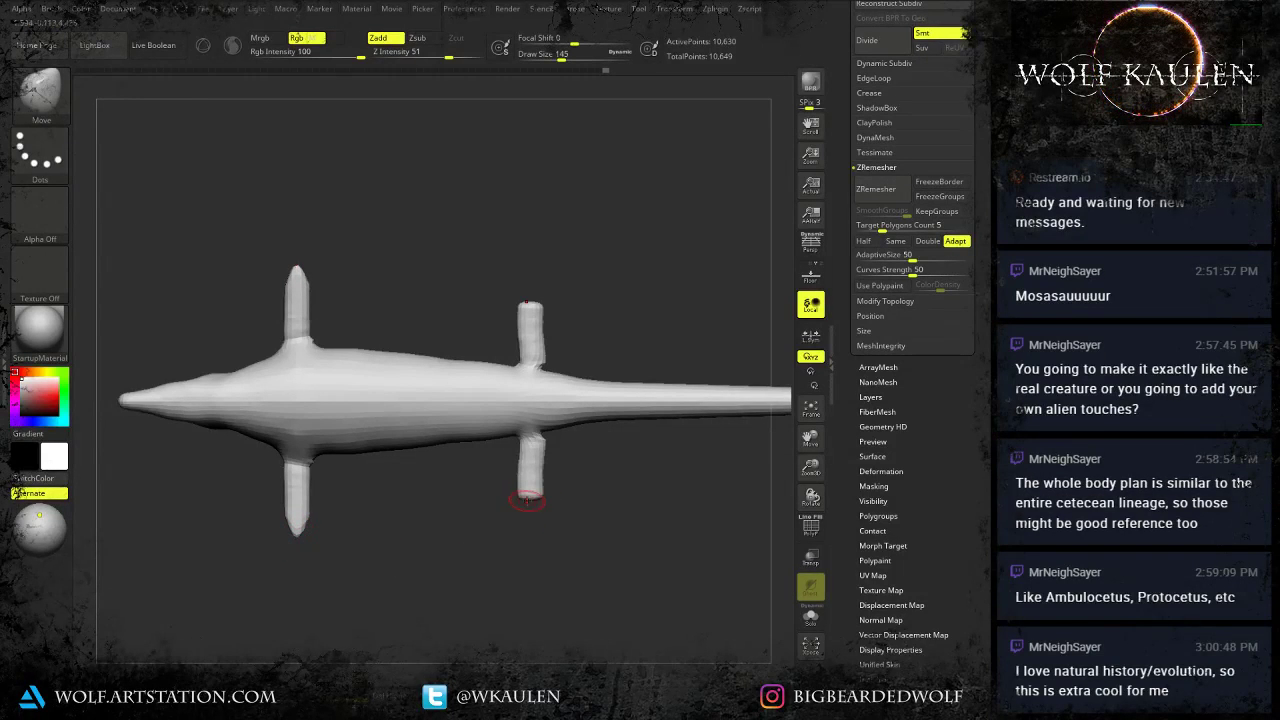
Shape the rear and front limbs into rounded paddle-like flippers with the Move brush, using Draw Sizes 202 and 182.
key("s")
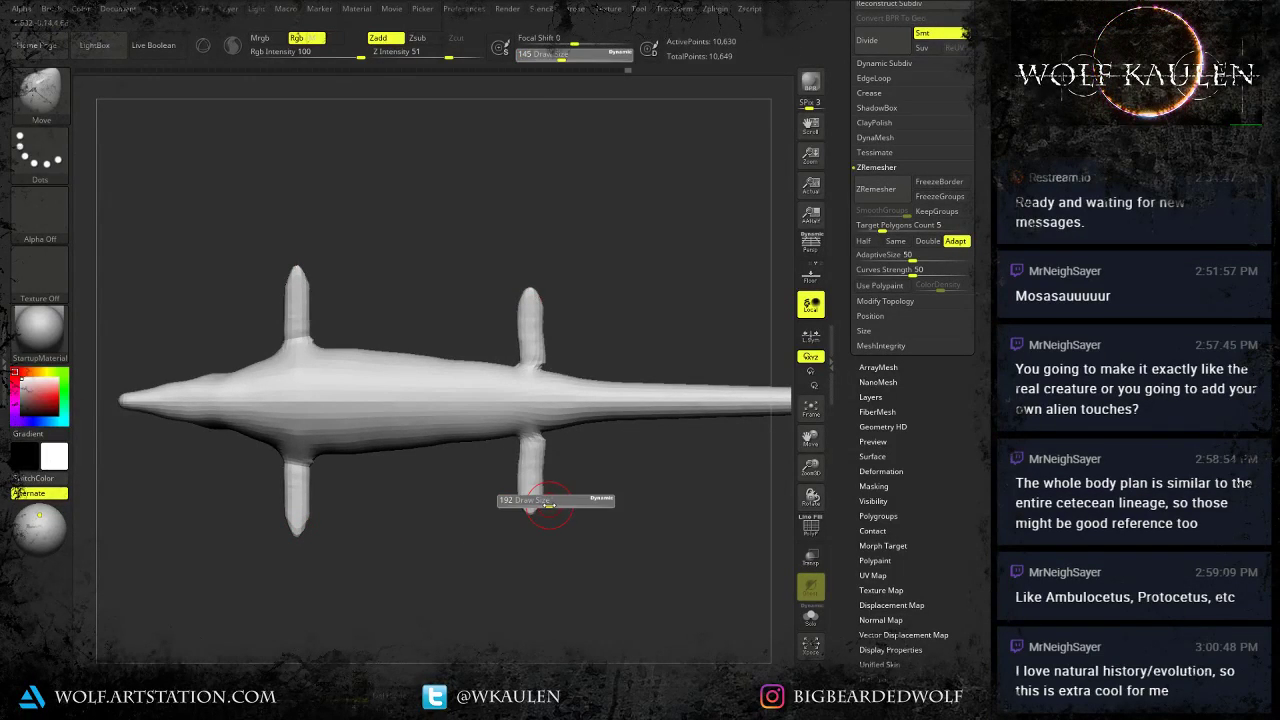
left_click_drag(542, 507, 550, 507)
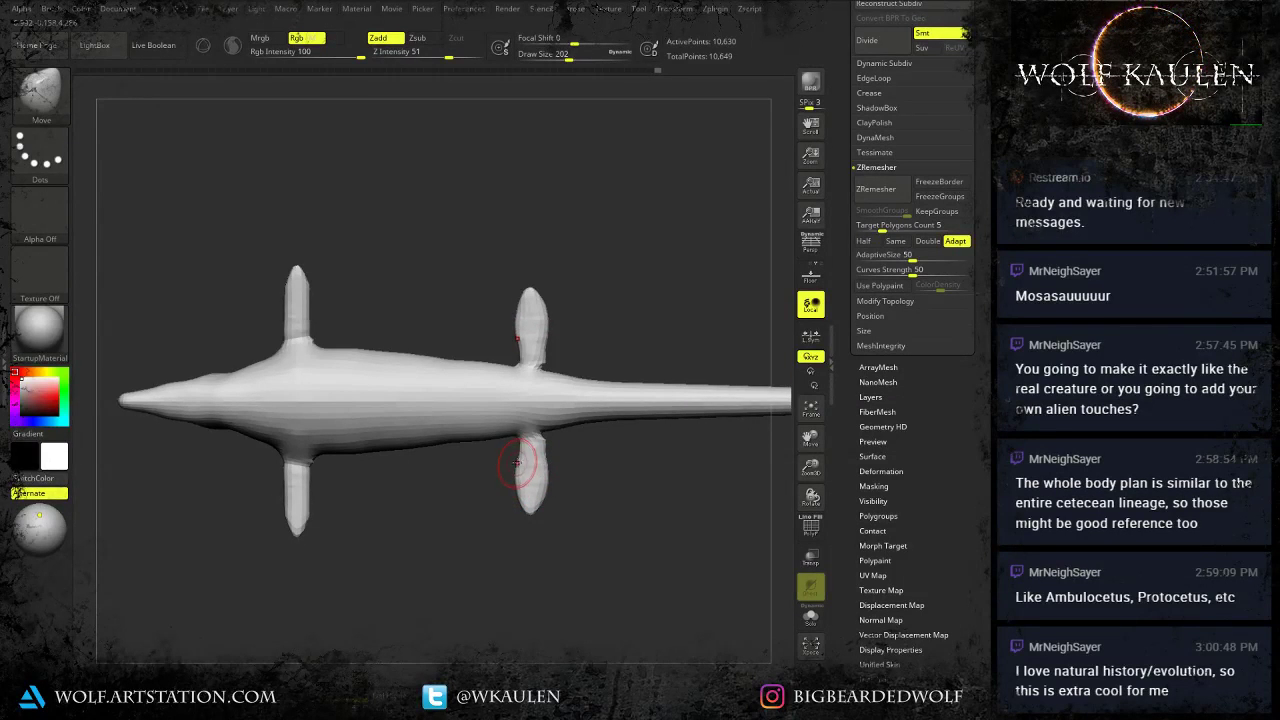
key("s")
left_click_drag(549, 450, 546, 450)
left_click_drag(547, 446, 541, 445)
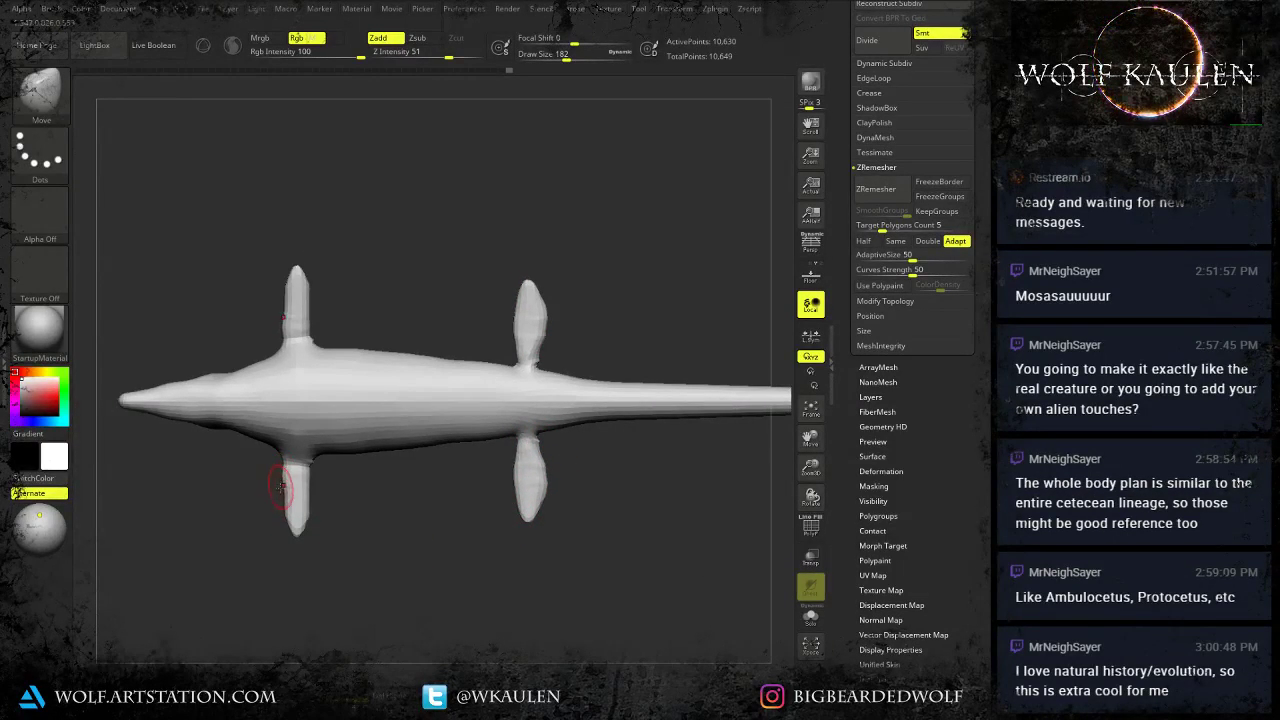
left_click_drag(286, 535, 292, 540)
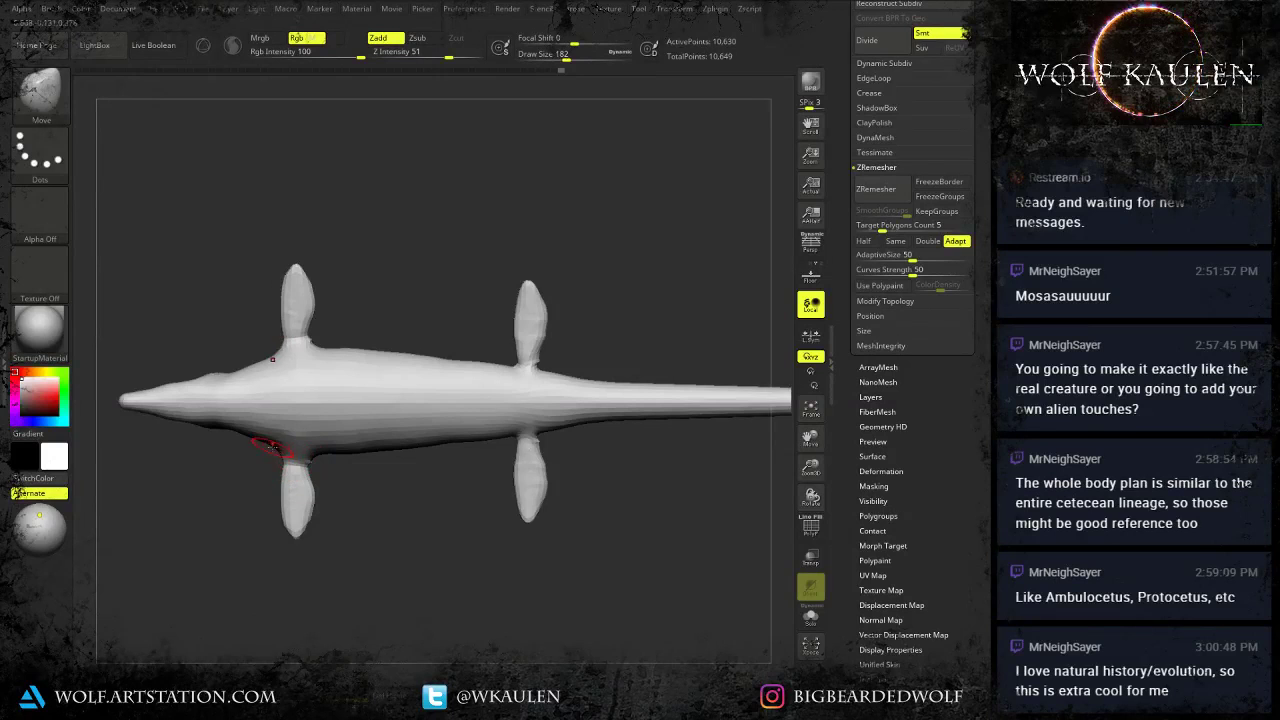
Lengthen the front and rear flippers by pulling their tips outward with the Move brush at Draw Size 358.
key("]")
key("]")
key("]")
key("]")
key("]")
key("]")
key("]")
key("]")
key("bracketright")
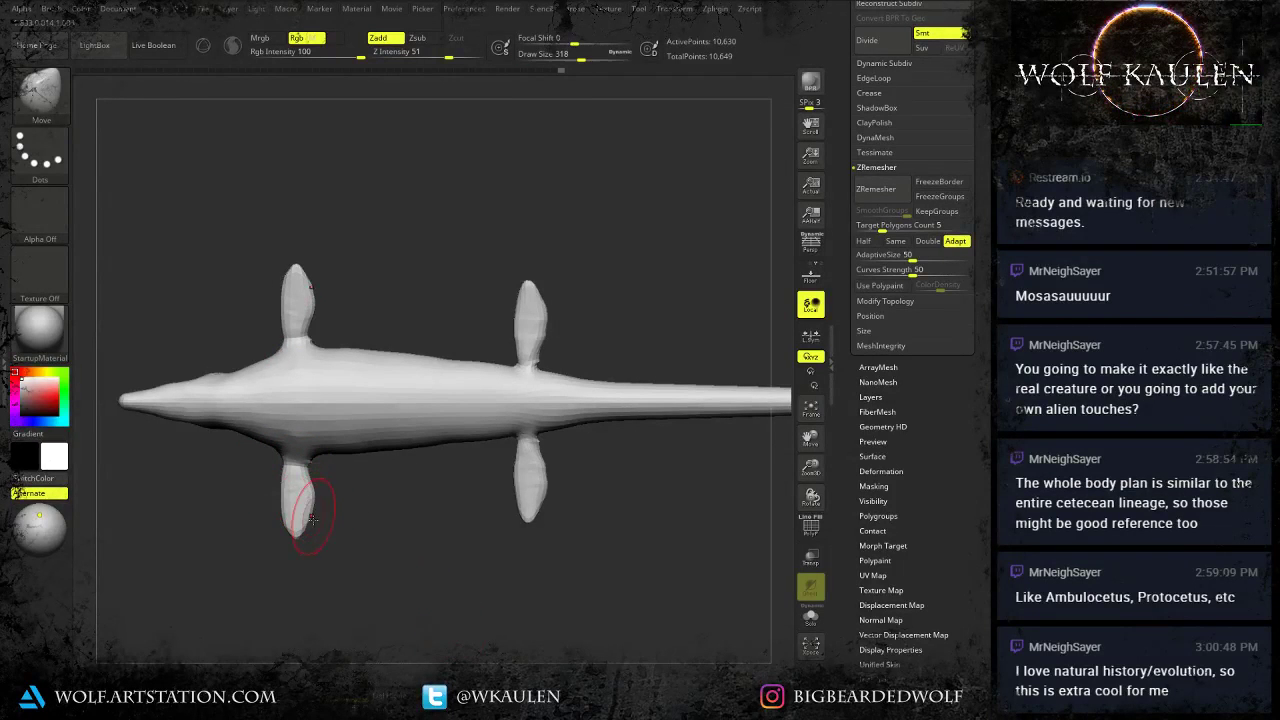
key("s")
left_click_drag(291, 540, 297, 548)
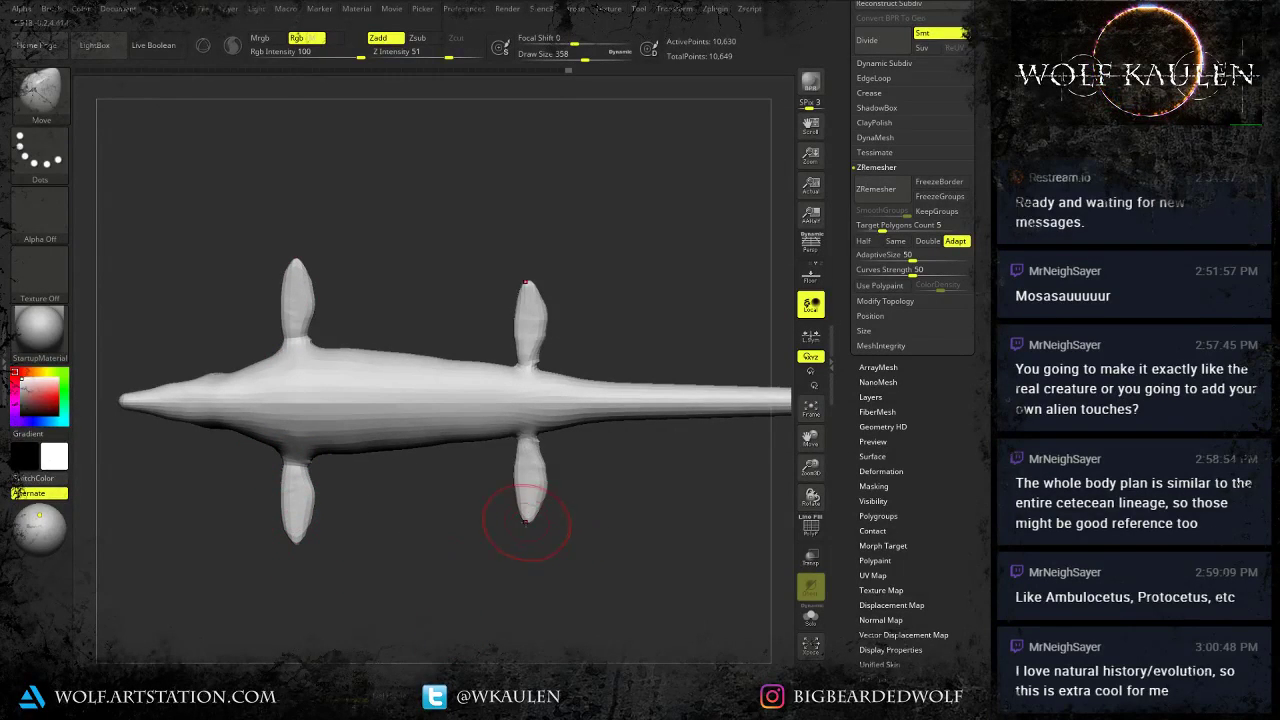
left_click_drag(525, 521, 529, 531)
left_click_drag(298, 545, 298, 560)
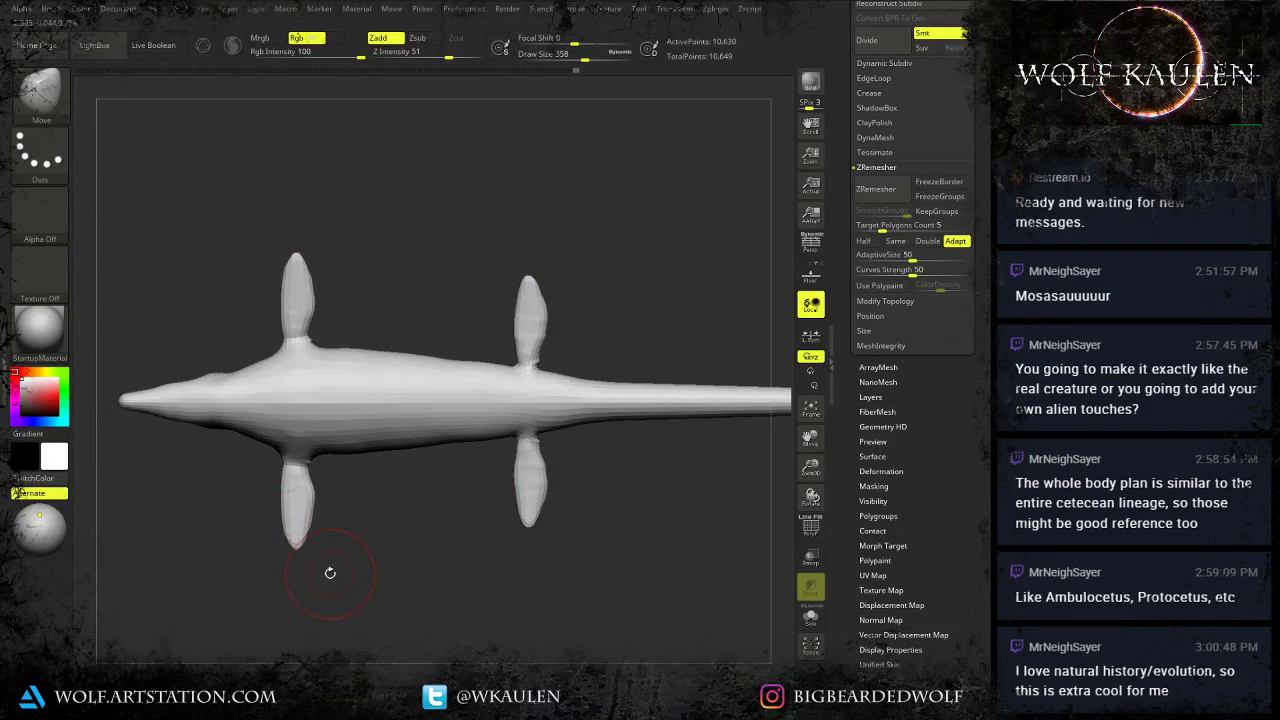
Form a small eye socket on each side of the head behind the snout with the Move brush at Draw Size 104.
left_click_drag(232, 435, 300, 492, "alt")
key("s")
left_click_drag(300, 492, 331, 595, "alt")
key("s")
right_click_drag(331, 595, 366, 441, "alt")
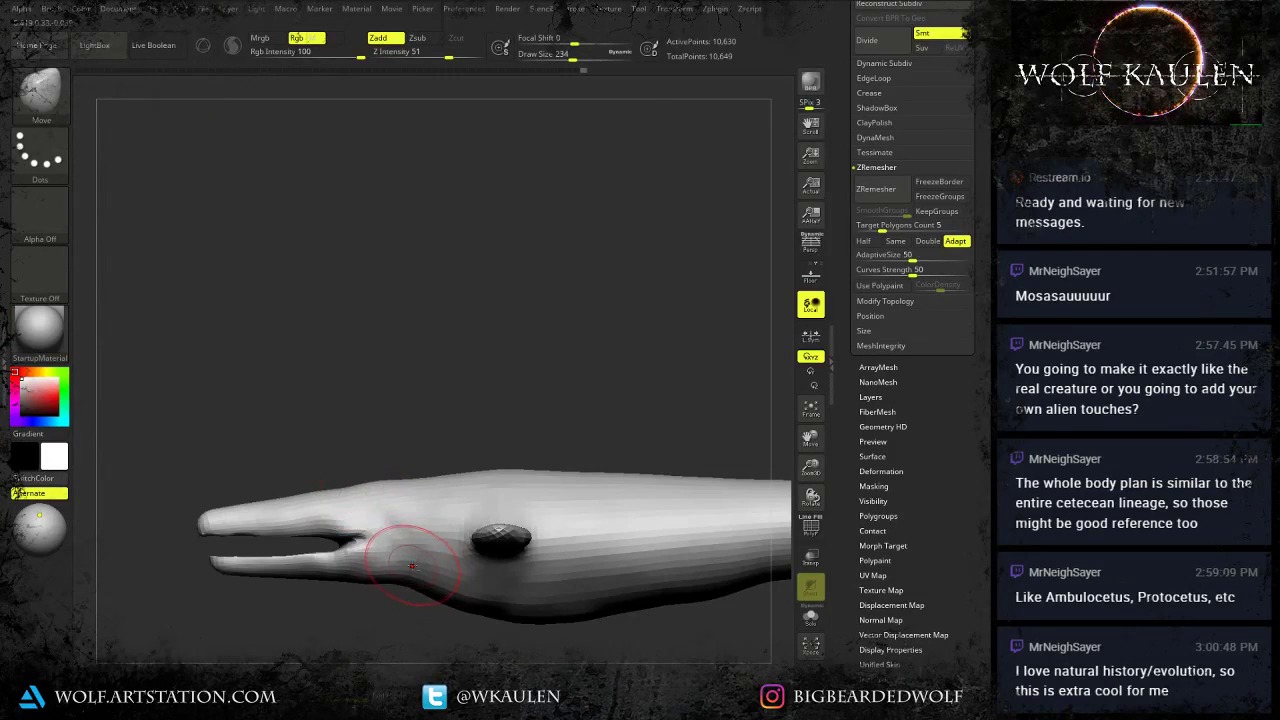
right_click_drag(417, 552, 414, 520, "ctrl")
right_click_drag(411, 603, 384, 575, "alt")
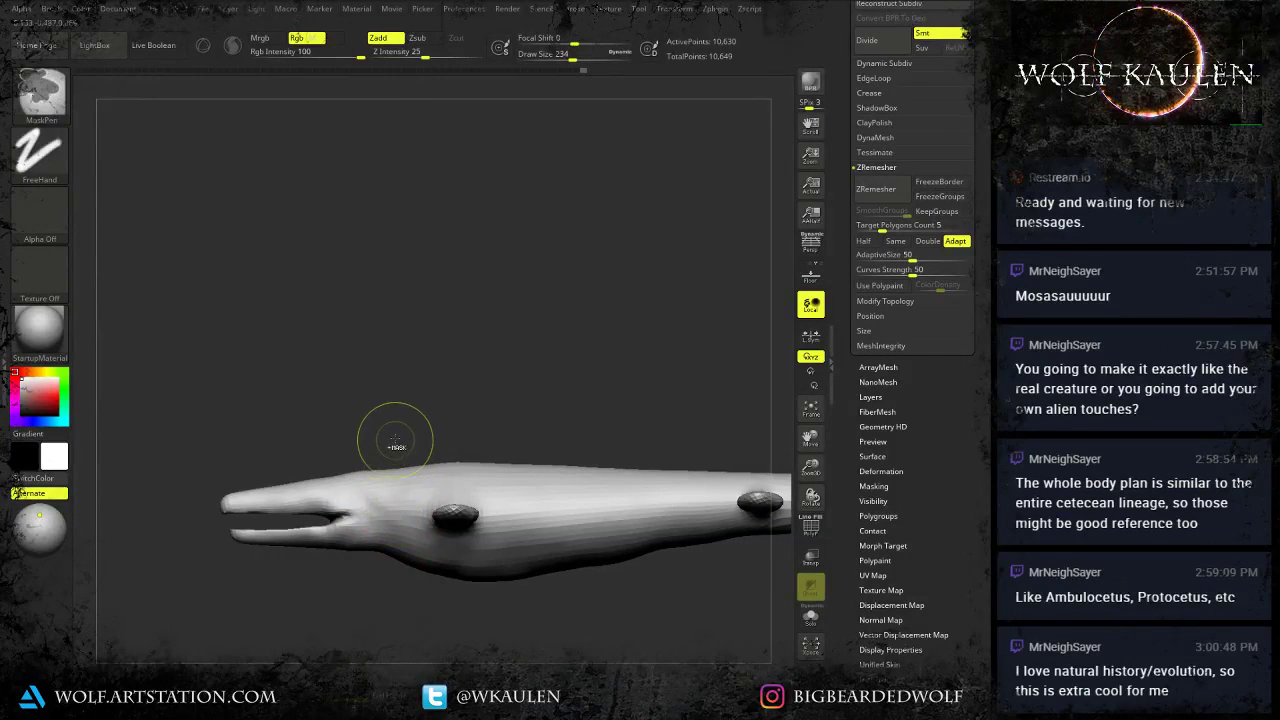
left_click_drag(396, 433, 206, 615, "ctrl")
key("s")
mouse_move(346, 489)
left_mouse_down()
mouse_move(317, 493)
mouse_move(344, 461)
mouse_move(332, 489)
mouse_move(359, 623)
left_mouse_up()
key("s")
left_click_drag(341, 545, 345, 580)
key("s")
left_click_drag(343, 523, 348, 523)
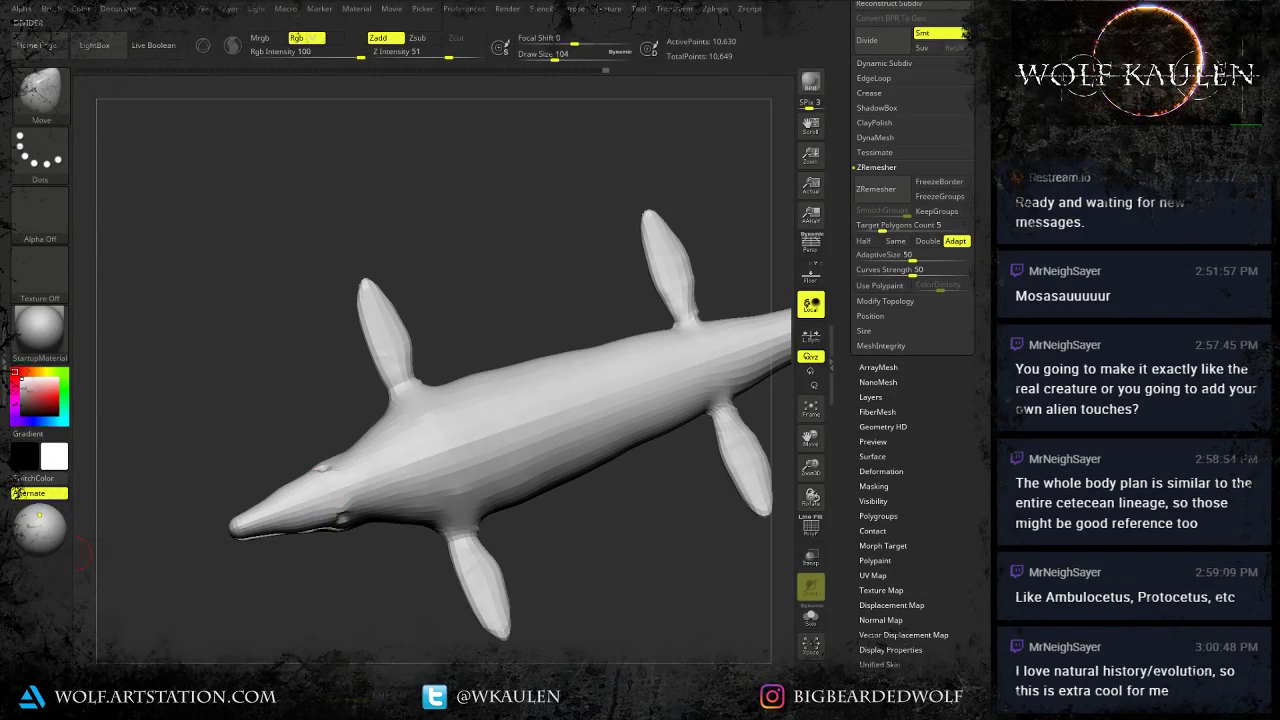
Reshape the mouth corners and the rear edges of the jaws with the Move brush at Draw Size 104.
left_click_drag(208, 551, 290, 553, "shift")
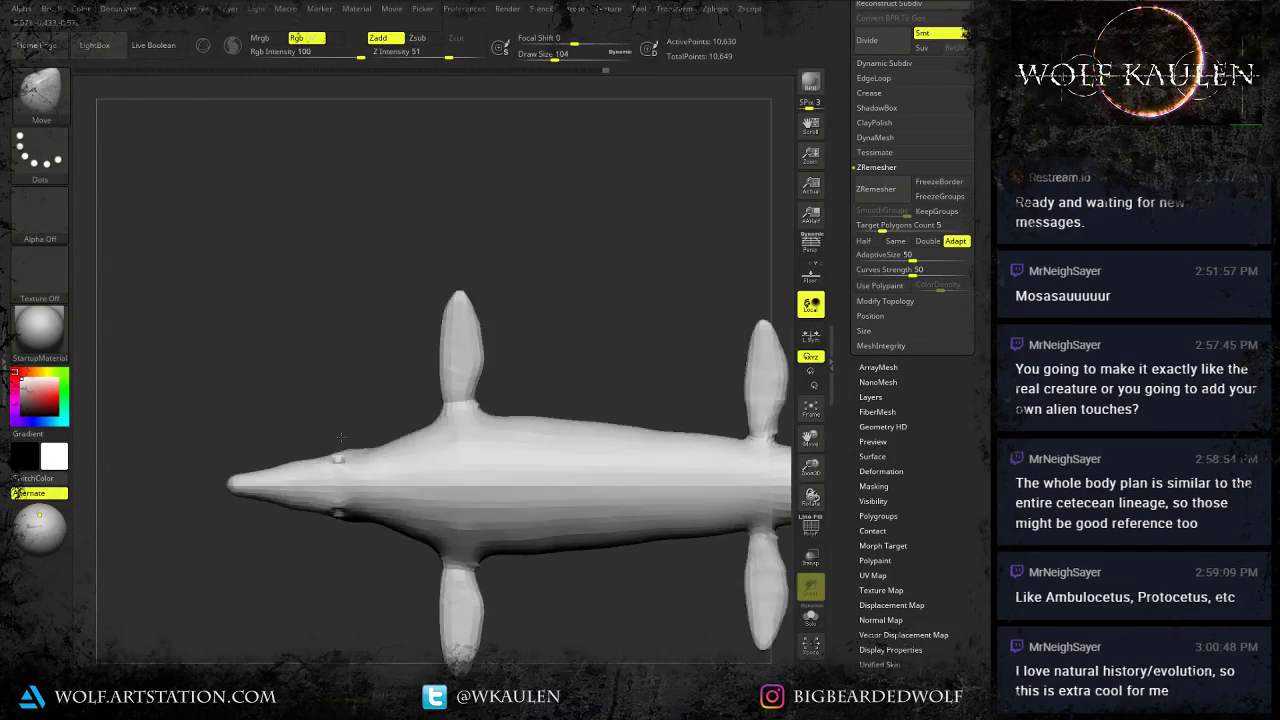
left_click_drag(399, 553, 388, 455)
left_click_drag(355, 563, 365, 496)
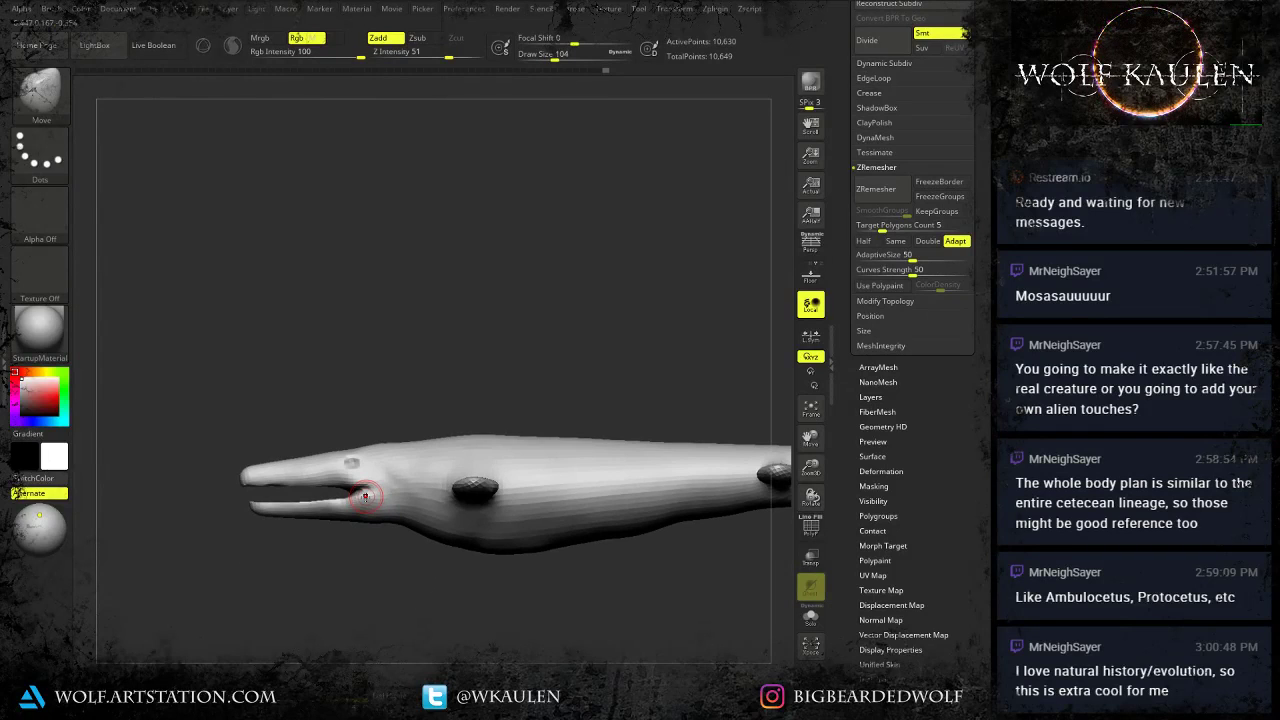
right_click_drag(368, 487, 400, 497)
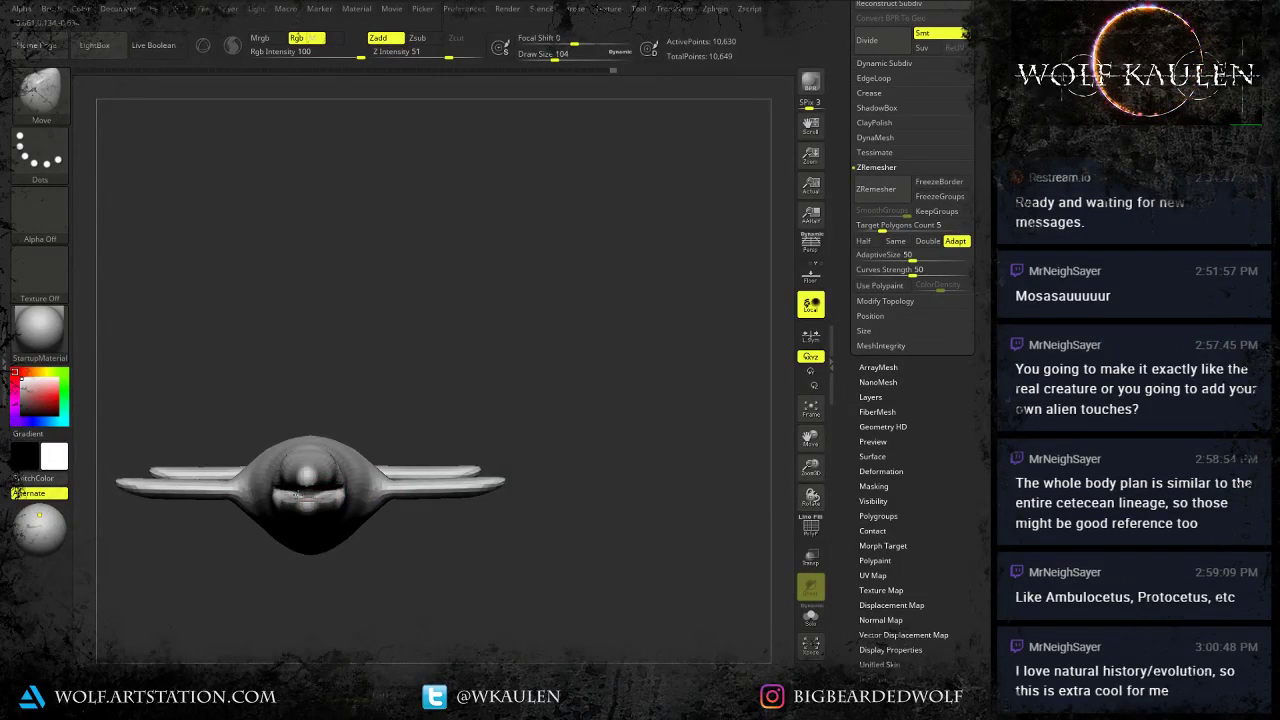
right_click_drag(298, 494, 322, 580, "ctrl")
right_click_drag(368, 490, 422, 478)
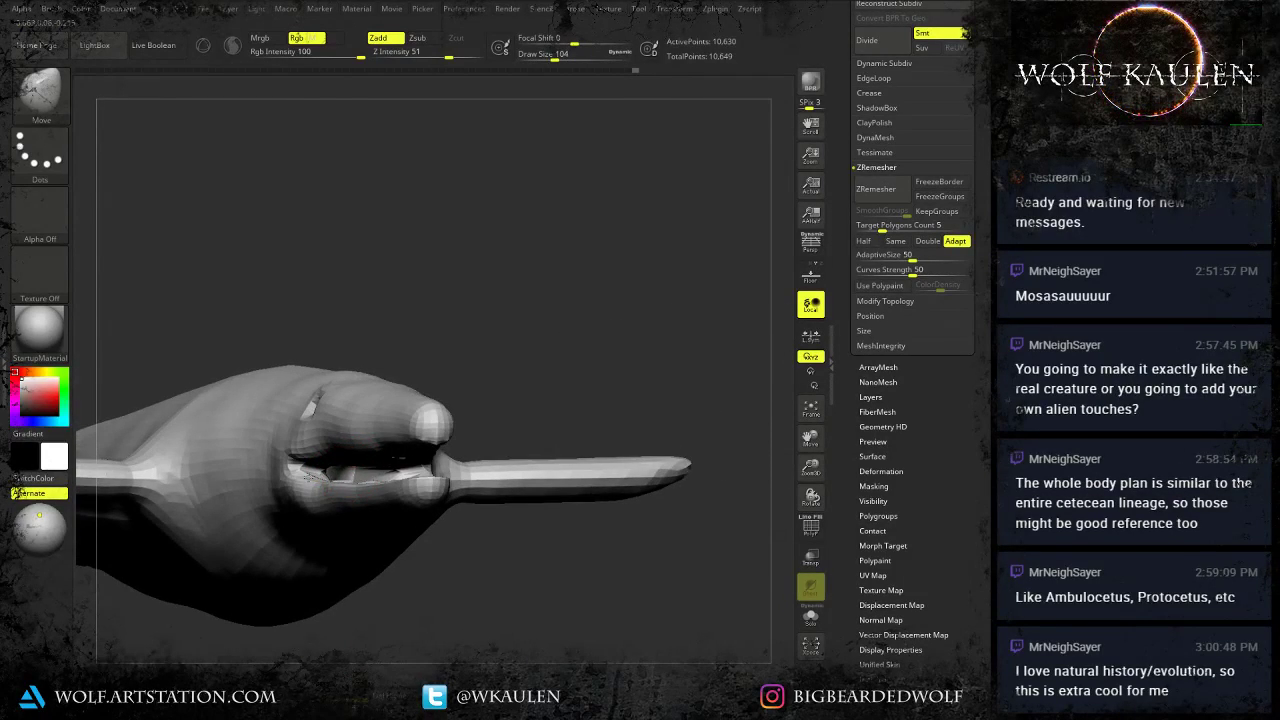
left_click_drag(330, 478, 326, 506)
right_click_drag(314, 517, 268, 520)
mouse_move(309, 528)
left_mouse_down()
mouse_move(259, 547)
mouse_move(288, 546)
mouse_move(358, 497)
left_mouse_up()
right_click_drag(358, 497, 312, 385)
mouse_move(255, 388)
left_mouse_down()
mouse_move(250, 378)
mouse_move(340, 434)
left_mouse_up()
mouse_move(356, 437)
right_mouse_down()
mouse_move(364, 420)
mouse_move(370, 471)
right_mouse_up()
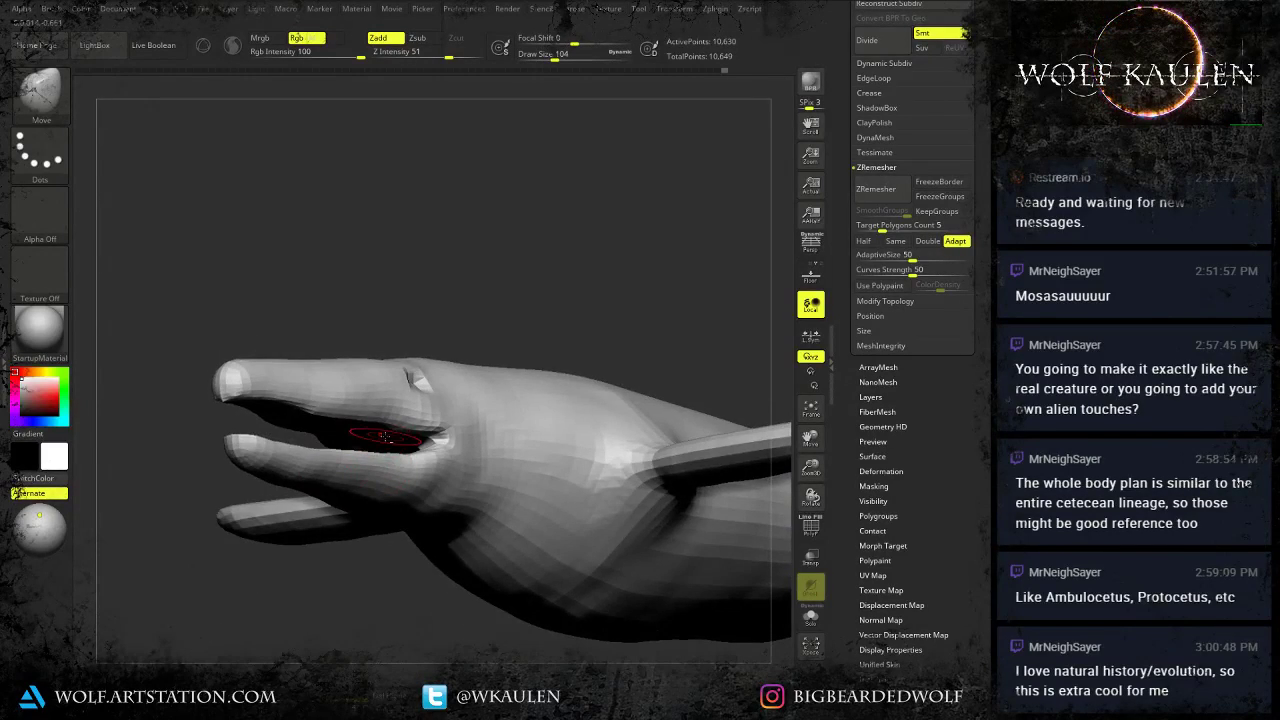
left_click_drag(376, 437, 385, 441)
right_click_drag(385, 441, 440, 452)
left_click_drag(402, 460, 392, 466)
mouse_move(412, 511)
right_mouse_down()
mouse_move(348, 539)
mouse_move(372, 538)
right_mouse_up()
Widen the head around the eyes and lengthen the snout from above with a larger Move brush.
key("f")
right_click_drag(483, 534, 444, 581)
right_click_drag(444, 581, 594, 531, "alt")
right_click_drag(312, 409, 314, 441, "alt")
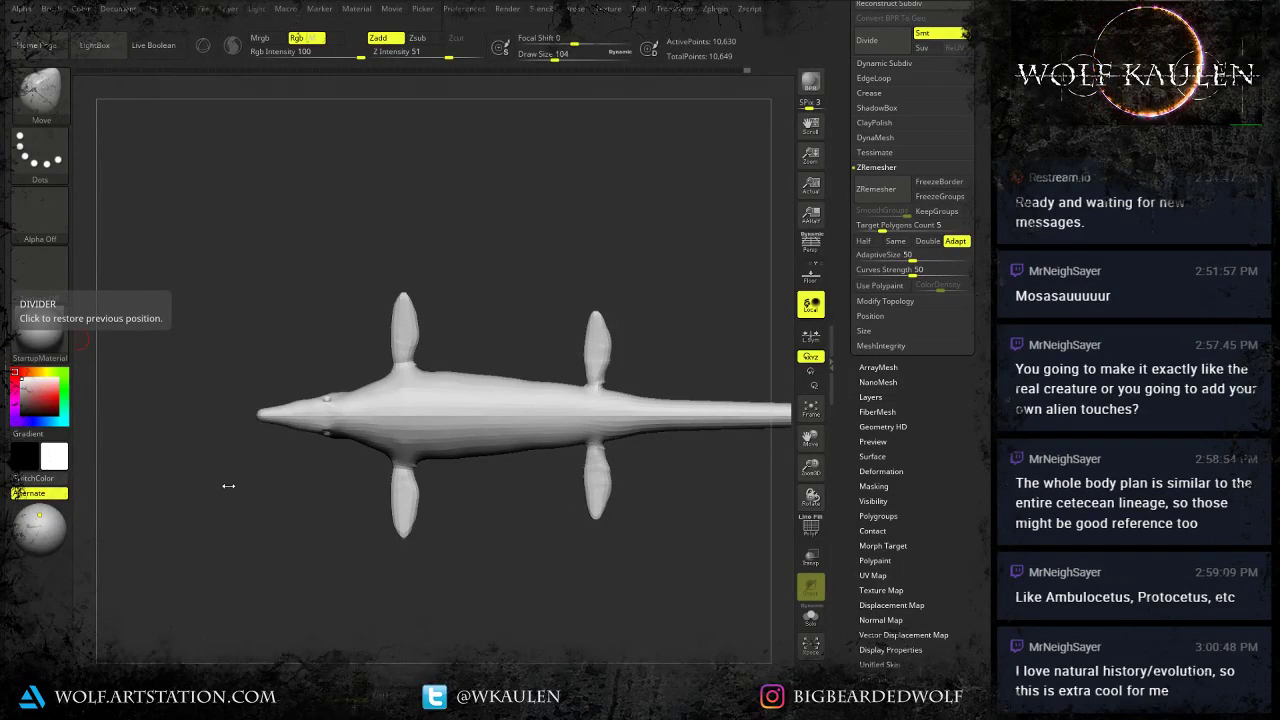
left_click_drag(215, 475, 251, 642, "alt")
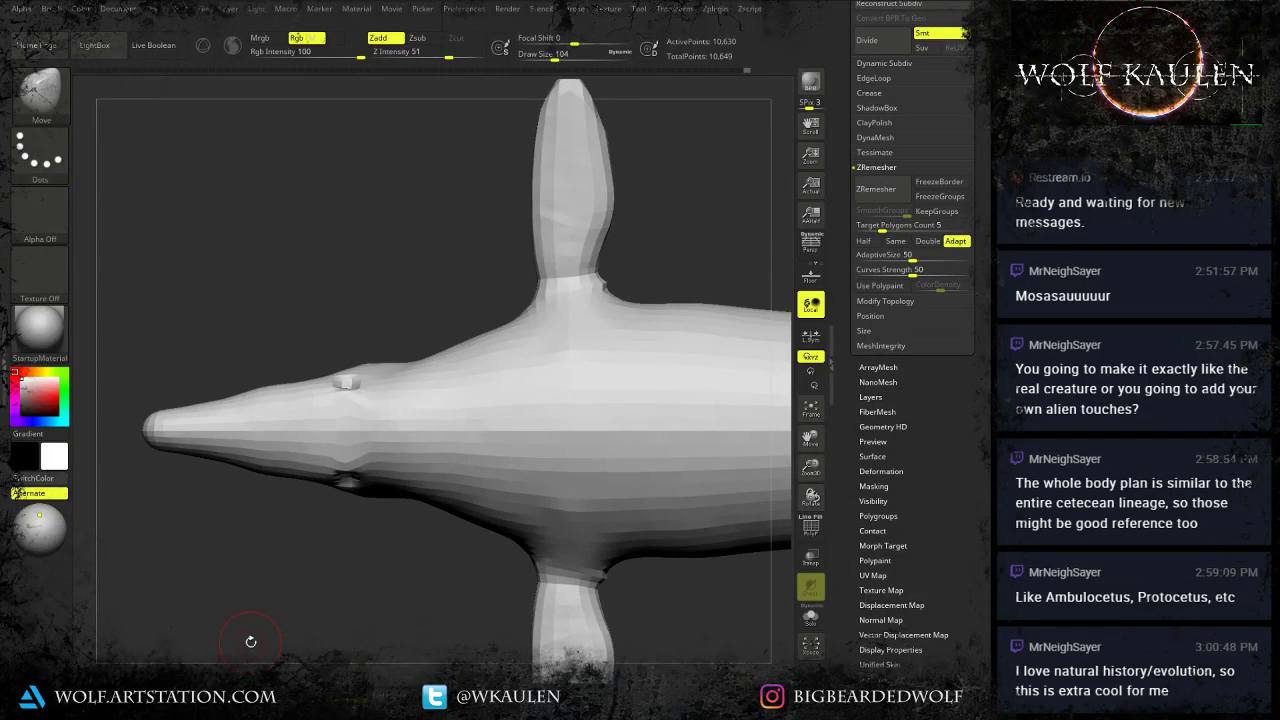
key("s")
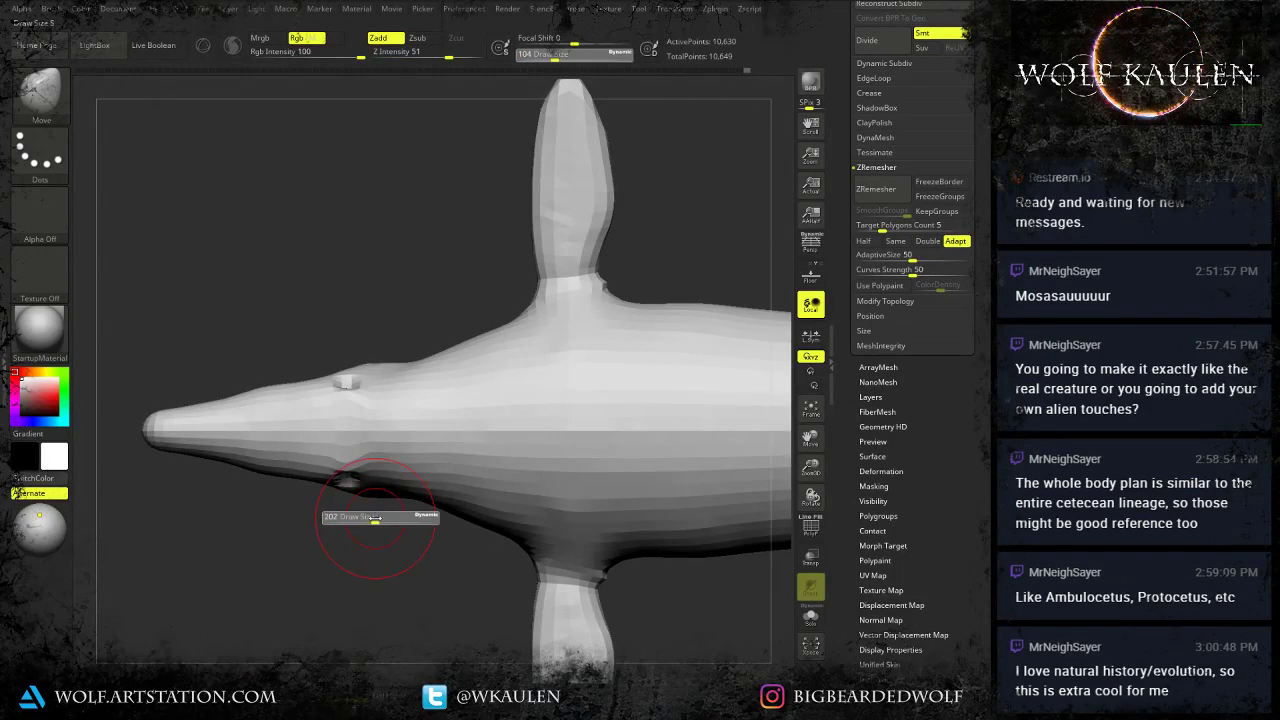
left_click_drag(375, 518, 391, 519)
left_click_drag(352, 480, 354, 498)
left_click_drag(295, 456, 292, 465)
key("s")
mouse_move(262, 450)
left_mouse_down()
mouse_move(166, 446)
mouse_move(214, 453)
mouse_move(224, 475)
left_mouse_up()
Adjust the head's outline just in front of the eyes with the Move brush at Draw Size 112.
key("s")
key("s")
left_click_drag(367, 472, 354, 474)
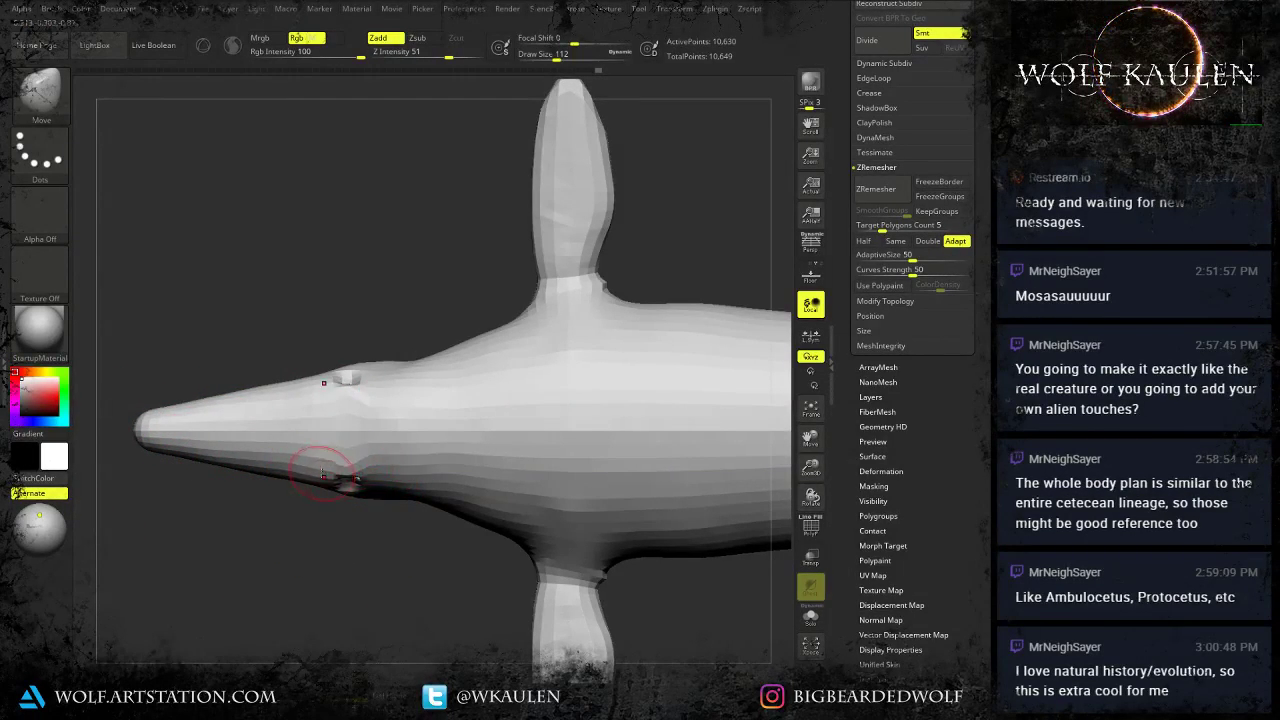
right_click_drag(408, 480, 457, 472)
right_click_drag(434, 548, 444, 455, "ctrl")
right_click_drag(394, 605, 326, 544, "alt")
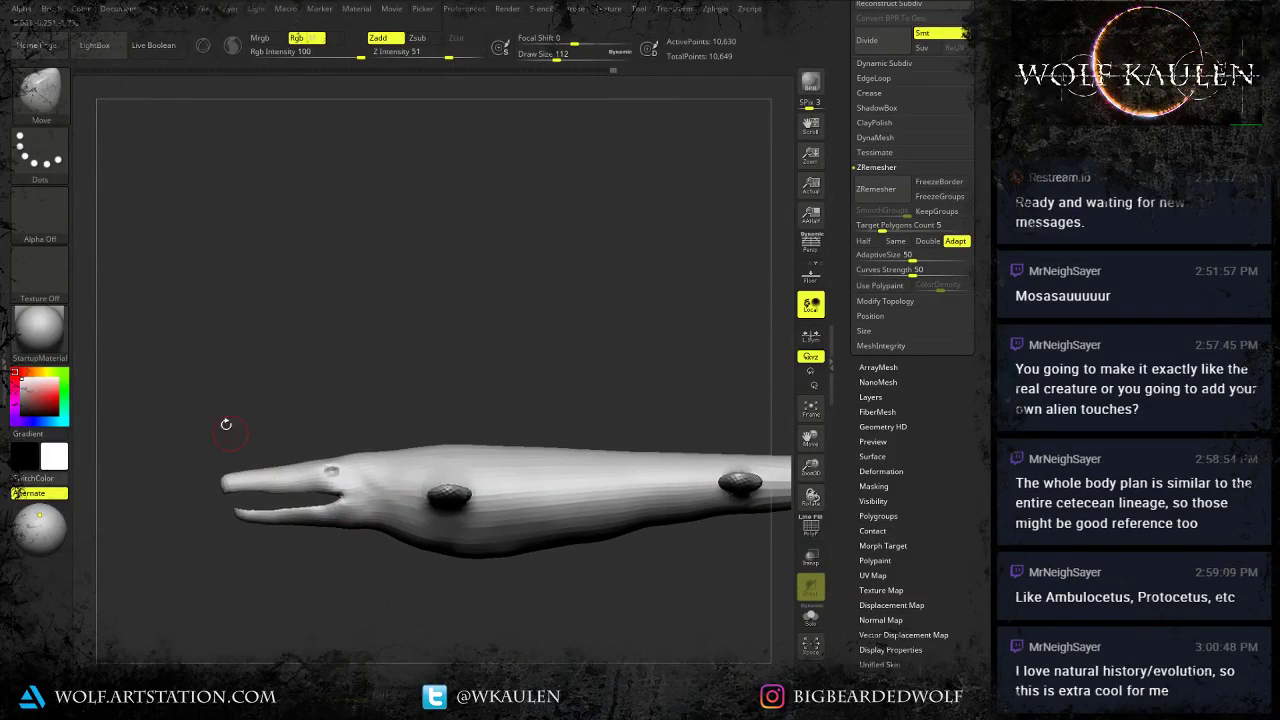
Build up volume behind the eye and above the mouth corner with the Standard brush at Draw Size 51 and Z Intensity 25.
right_click_drag(229, 479, 272, 568, "ctrl")
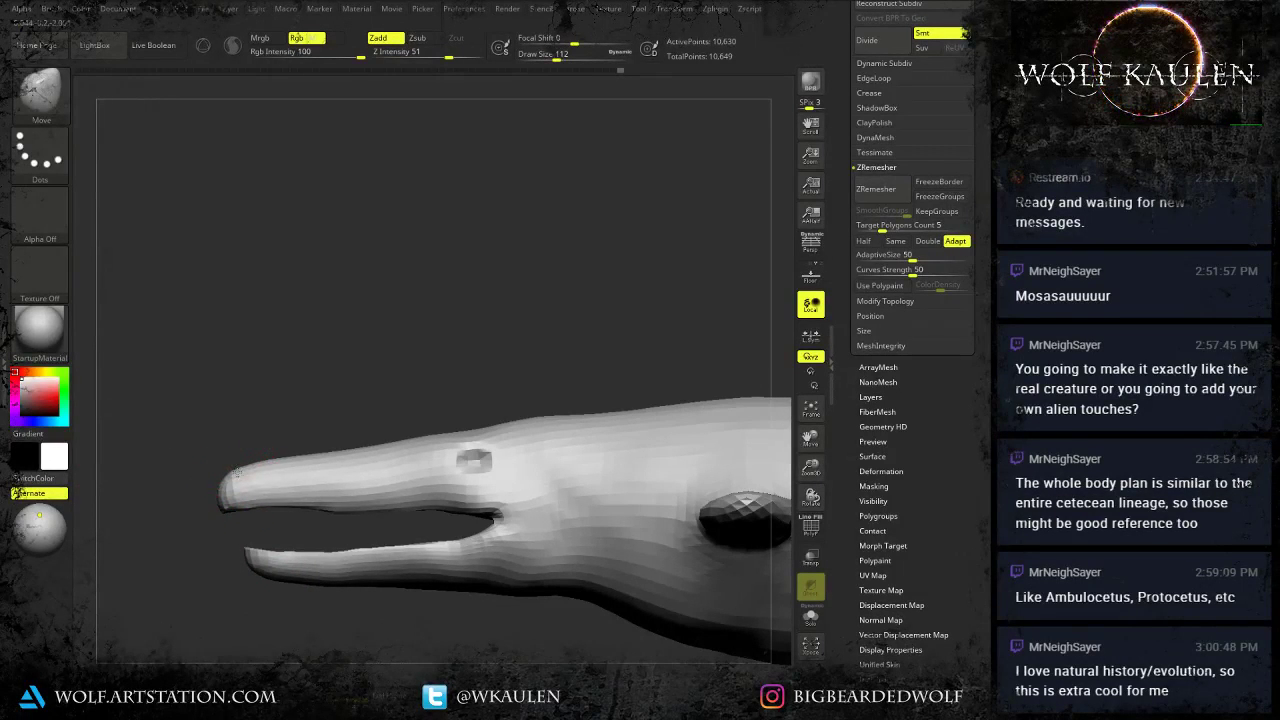
key("s")
left_click_drag(271, 462, 277, 463)
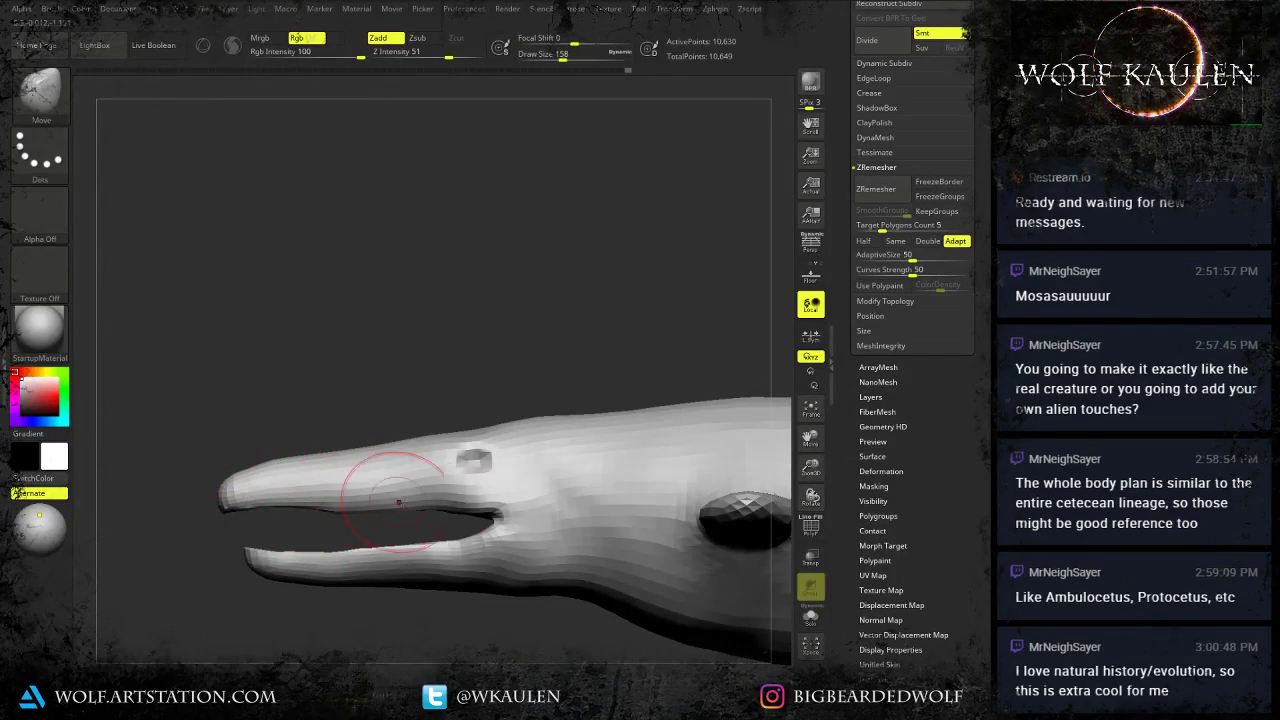
key("s")
left_click_drag(461, 492, 457, 492)
key("b")
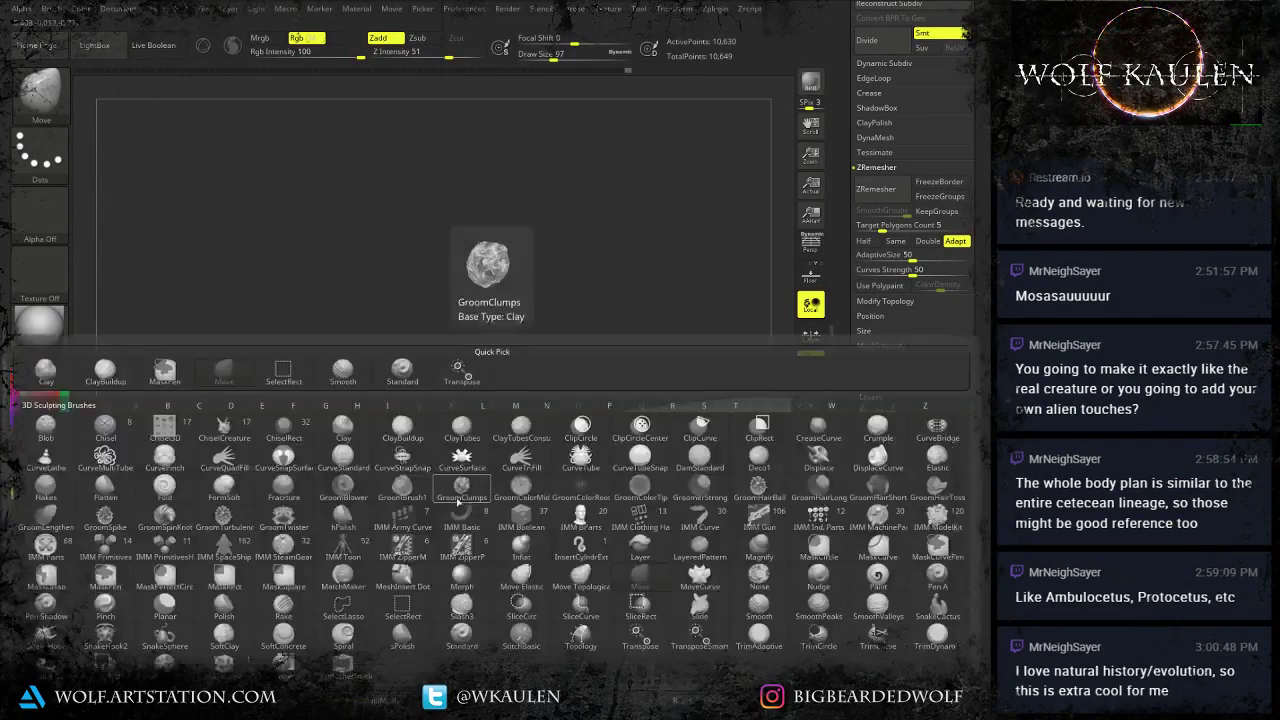
key("s")
key("t")
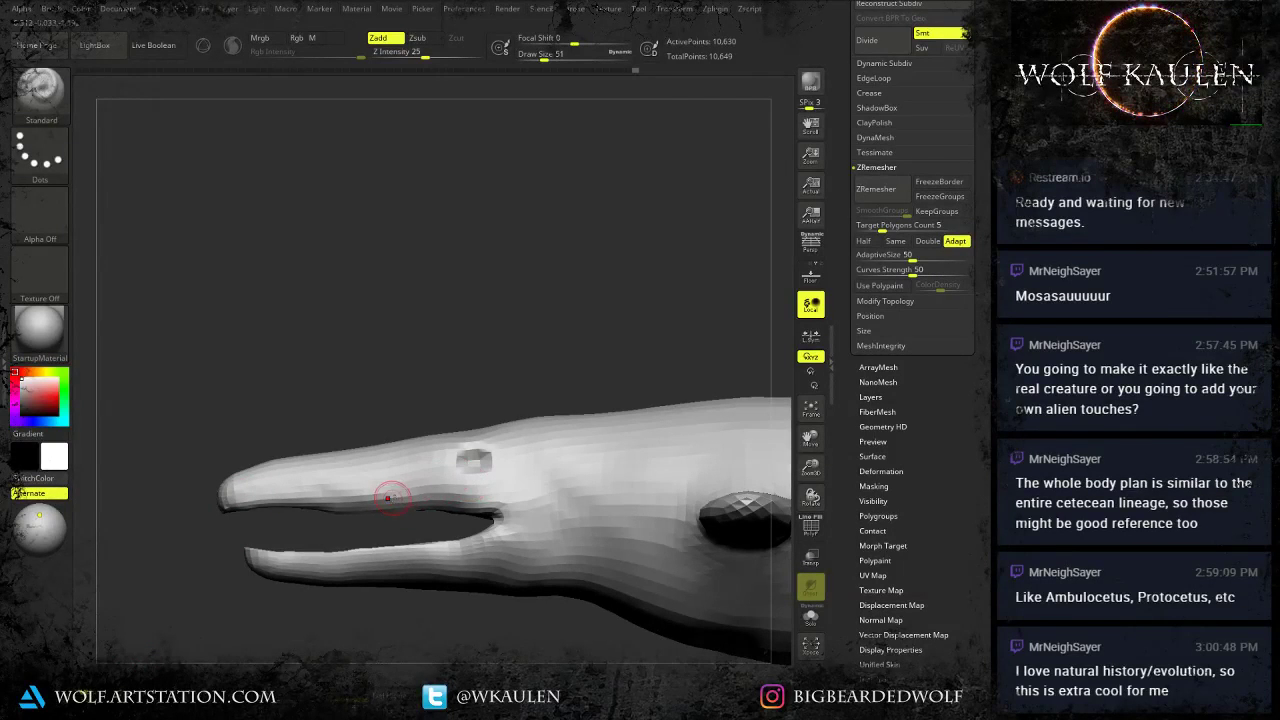
left_click_drag(517, 492, 520, 491)
right_click_drag(524, 491, 507, 500, "alt")
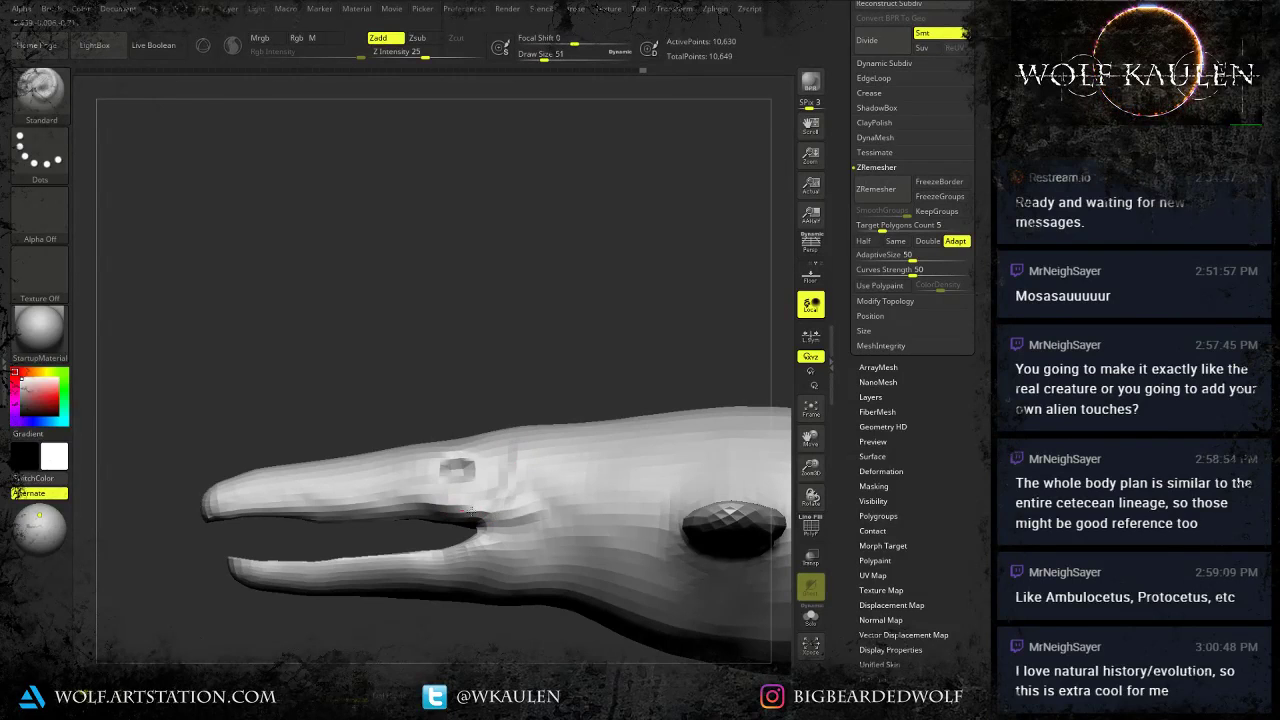
left_click_drag(514, 499, 513, 508)
Add muscle volume around the jaw hinge and along the side of the lower jaw with the Standard brush.
mouse_move(431, 562)
left_mouse_down()
mouse_move(520, 549)
mouse_move(462, 557)
left_mouse_up()
mouse_move(547, 497)
left_mouse_down()
mouse_move(534, 562)
mouse_move(518, 574)
mouse_move(342, 575)
left_mouse_up()
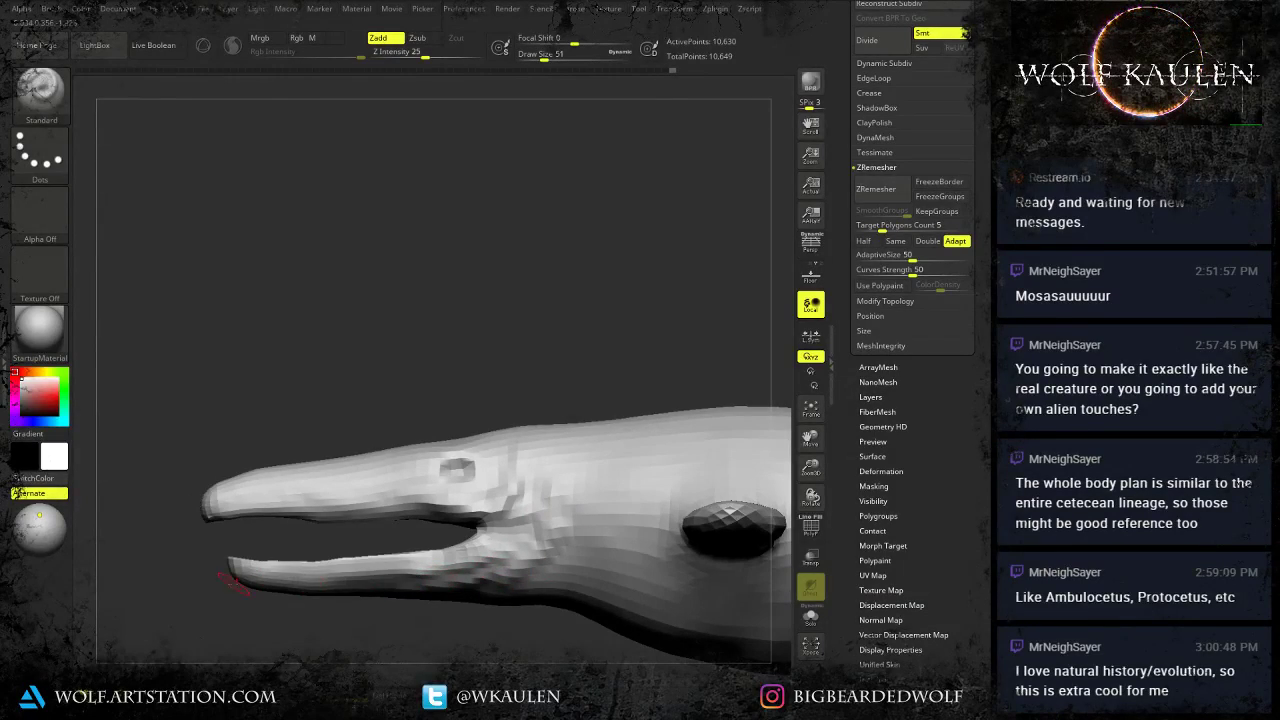
left_click_drag(249, 571, 407, 571)
Reshape the lower jaw's outline from below with the Move brush at Draw Size 128.
mouse_move(337, 604)
left_mouse_down()
mouse_move(343, 623)
mouse_move(330, 568)
mouse_move(384, 435)
mouse_move(346, 450)
mouse_move(352, 460)
left_mouse_up()
key("b")
key("m")
key("v")
key("s")
mouse_move(338, 594)
left_mouse_down()
mouse_move(328, 584)
mouse_move(338, 650)
mouse_move(385, 526)
left_mouse_up()
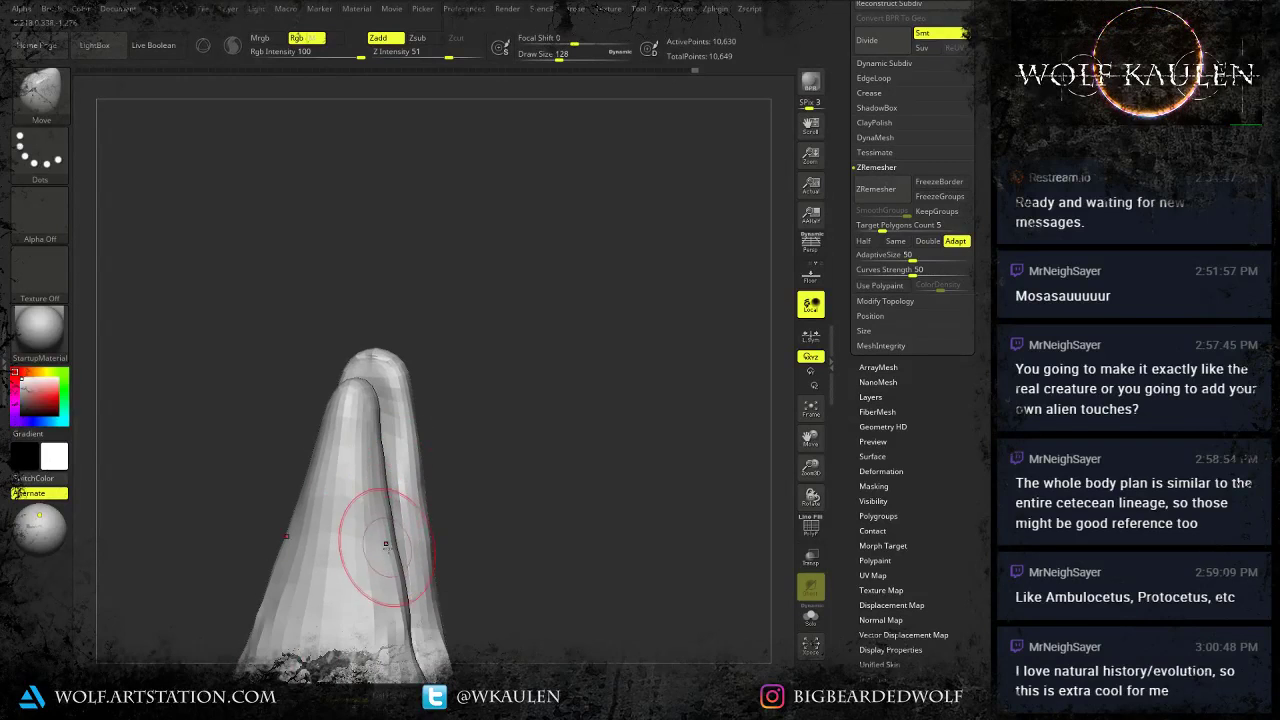
left_click_drag(406, 578, 401, 604)
mouse_move(411, 378)
left_mouse_down()
mouse_move(389, 368)
mouse_move(414, 452)
left_mouse_up()
mouse_move(462, 474)
left_mouse_down()
mouse_move(391, 522)
mouse_move(378, 455)
left_mouse_up()
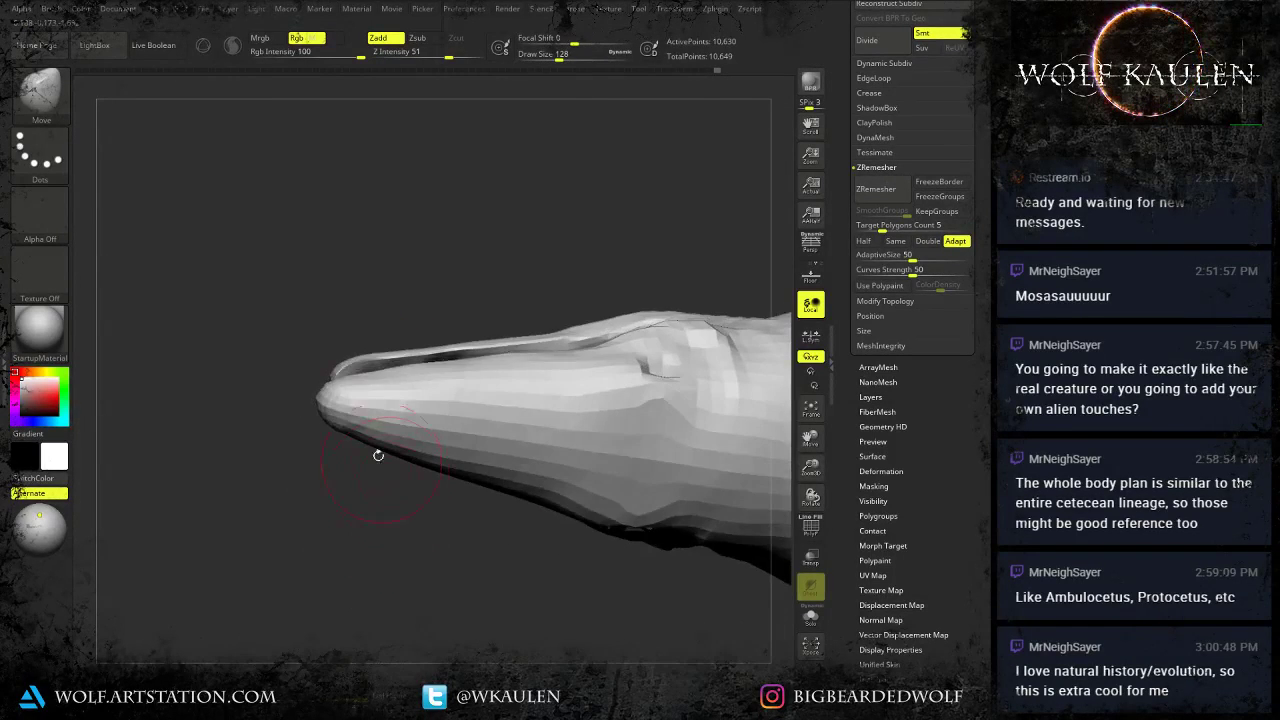
Adjust the snout's outline from above with the Move brush, enlarging it to Draw Size 234.
left_click_drag(475, 494, 478, 567)
left_click_drag(503, 613, 490, 538, "alt")
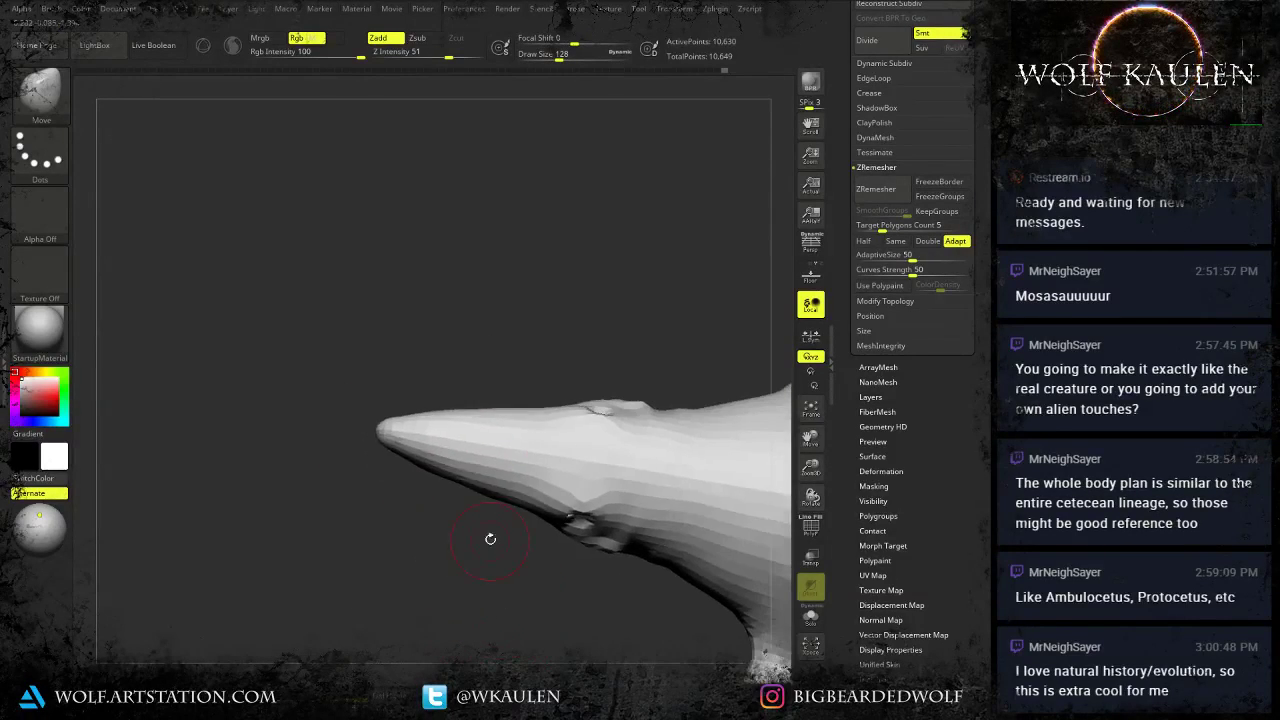
left_click_drag(431, 405, 476, 411)
key("s")
left_click_drag(496, 411, 510, 411)
left_click_drag(509, 409, 509, 422)
left_click_drag(598, 572, 603, 371)
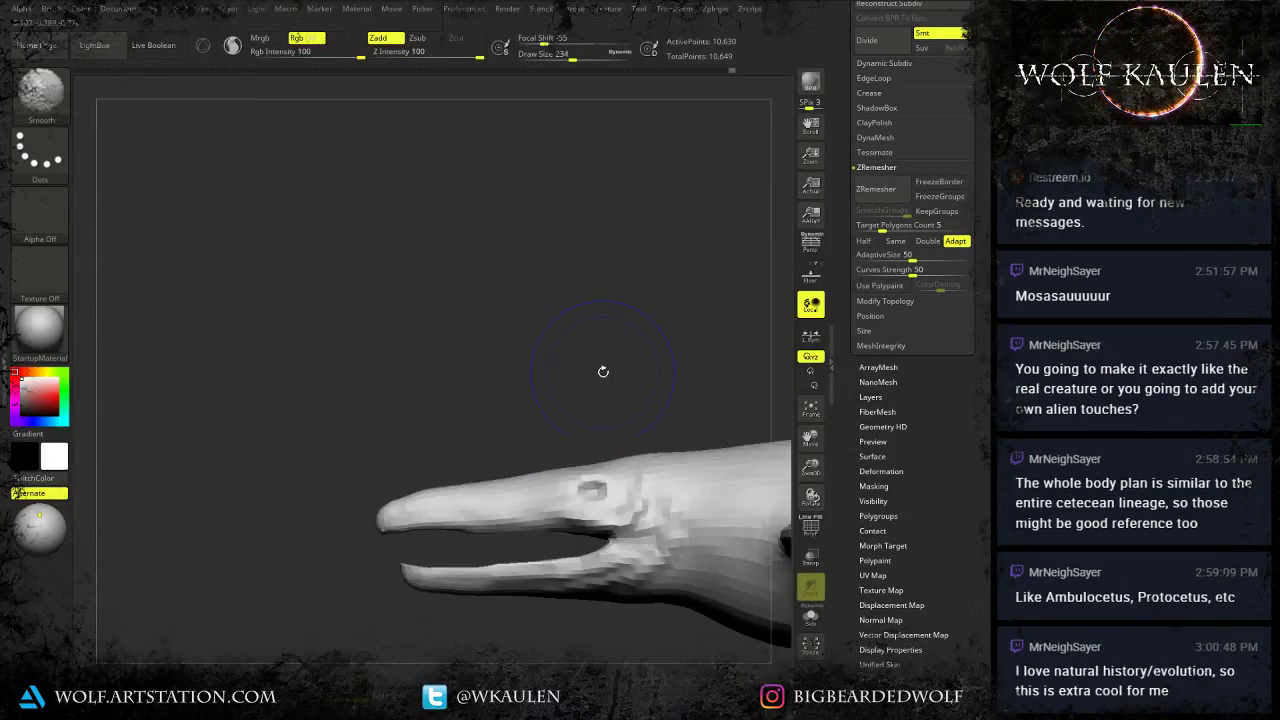
Mask a narrow strip along the top of the tail from the tip forward and invert the mask.
key("f")
left_click_drag(598, 573, 530, 479, "alt")
left_click_drag(530, 479, 525, 632, "alt")
mouse_move(689, 550)
left_mouse_down("ctrl")
mouse_move(349, 563)
mouse_move(317, 587)
mouse_move(313, 560)
mouse_move(246, 529)
left_mouse_up("ctrl")
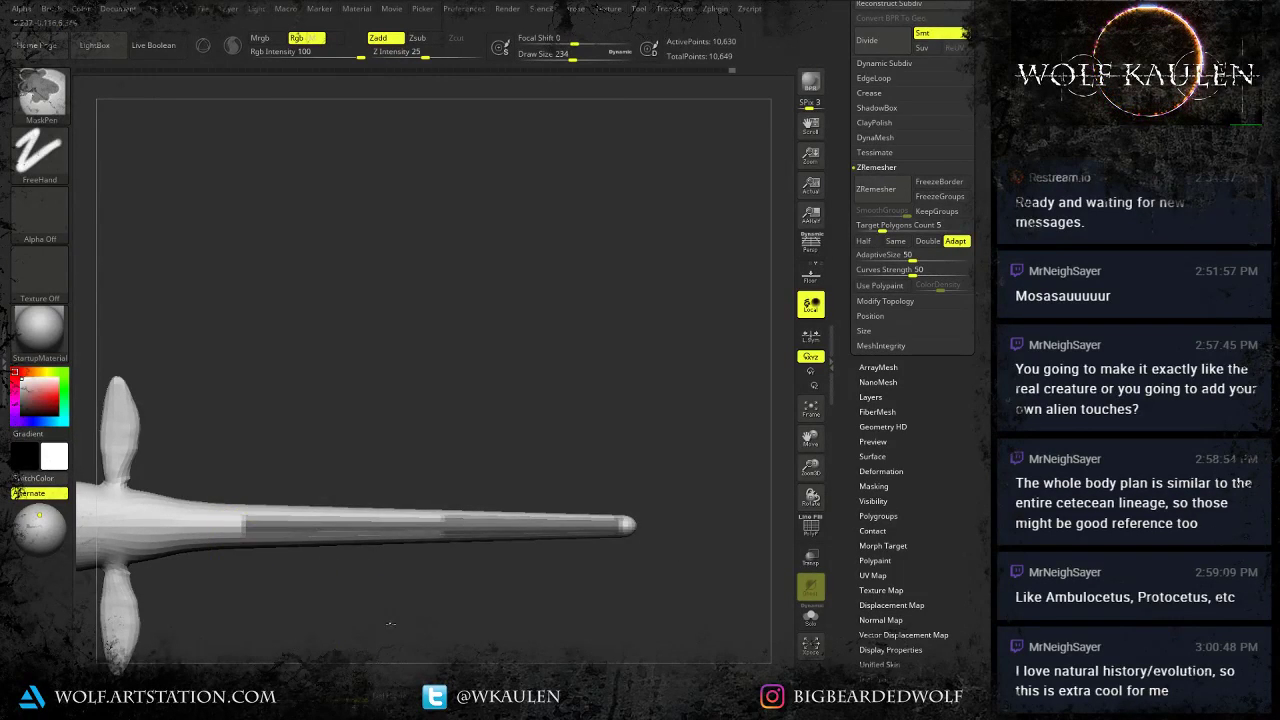
left_click(280, 592, "ctrl")
mouse_move(198, 398)
left_mouse_down()
mouse_move(216, 447)
mouse_move(245, 468)
left_mouse_up()
key("s")
left_click_drag(281, 487, 300, 493)
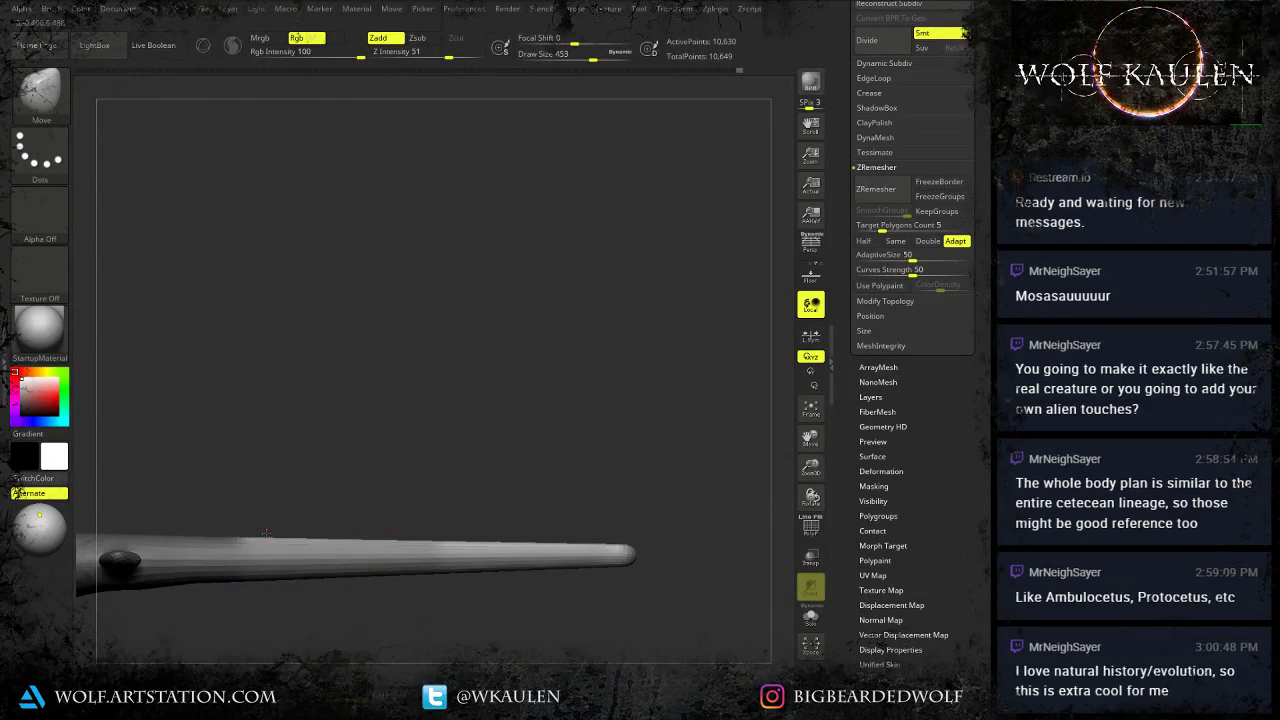
left_click_drag(266, 534, 273, 468)
key("ctrl+z")
Pull the tail's unmasked upper strip up into a long tapering fin with the Move Topological brush at Draw Size 293.
key("s")
mouse_move(288, 513)
left_mouse_down()
mouse_move(262, 515)
mouse_move(274, 531)
mouse_move(291, 524)
left_mouse_up()
key("b")
key("m")
key("t")
key("ctrl+z")
key("s")
left_click_drag(273, 539, 276, 525)
mouse_move(294, 536)
left_mouse_down()
mouse_move(316, 524)
mouse_move(482, 532)
mouse_move(325, 510)
left_mouse_up()
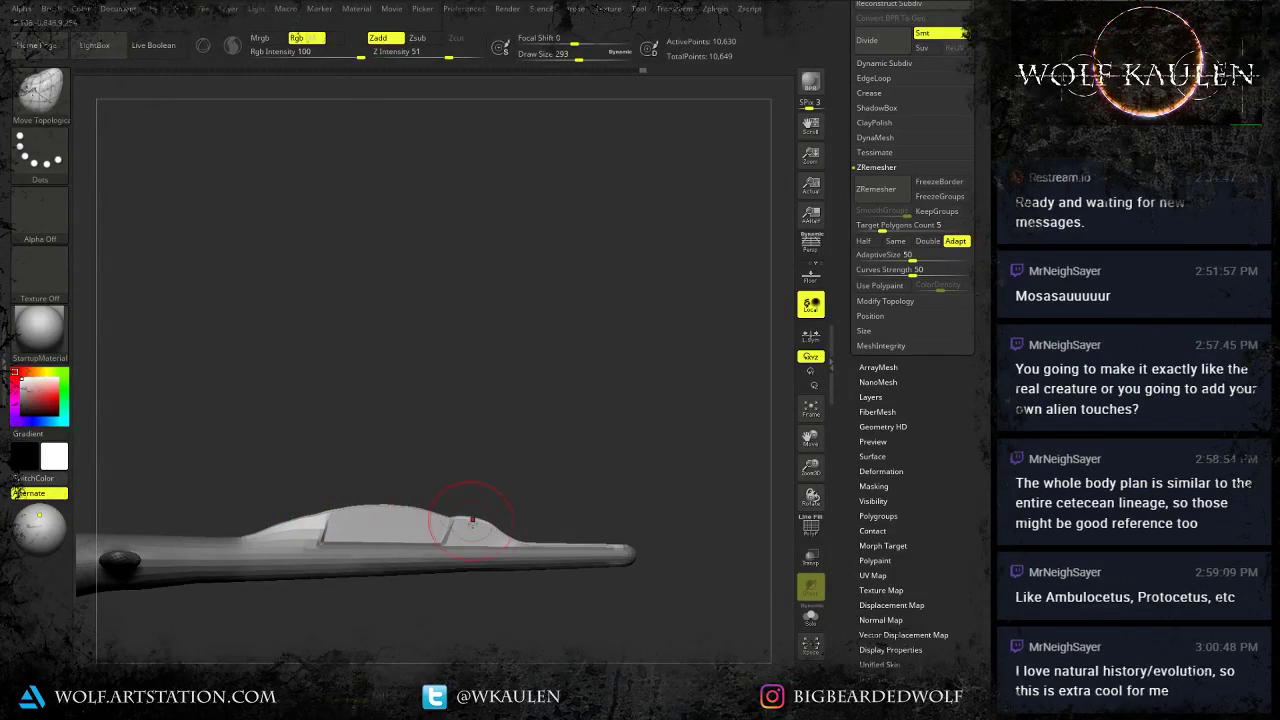
mouse_move(458, 522)
left_mouse_down()
mouse_move(463, 511)
mouse_move(563, 539)
mouse_move(398, 503)
left_mouse_up()
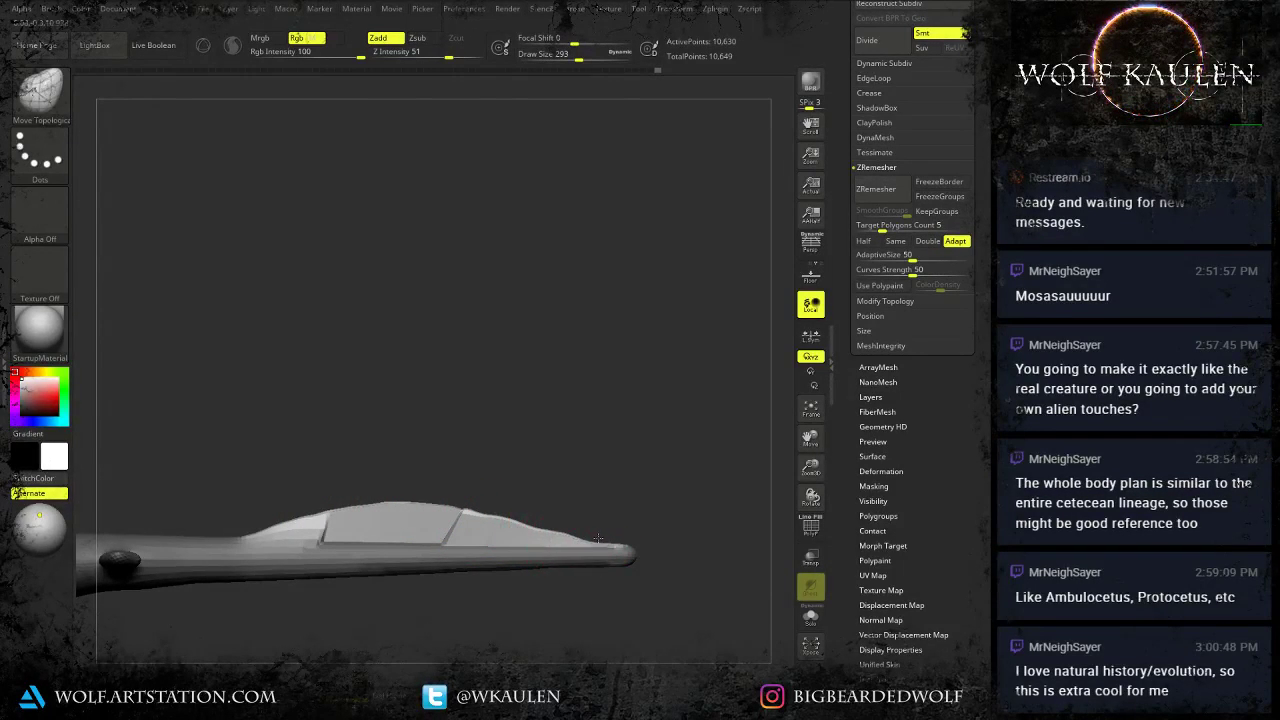
mouse_move(550, 533)
left_mouse_down()
mouse_move(400, 510)
mouse_move(420, 505)
left_mouse_up()
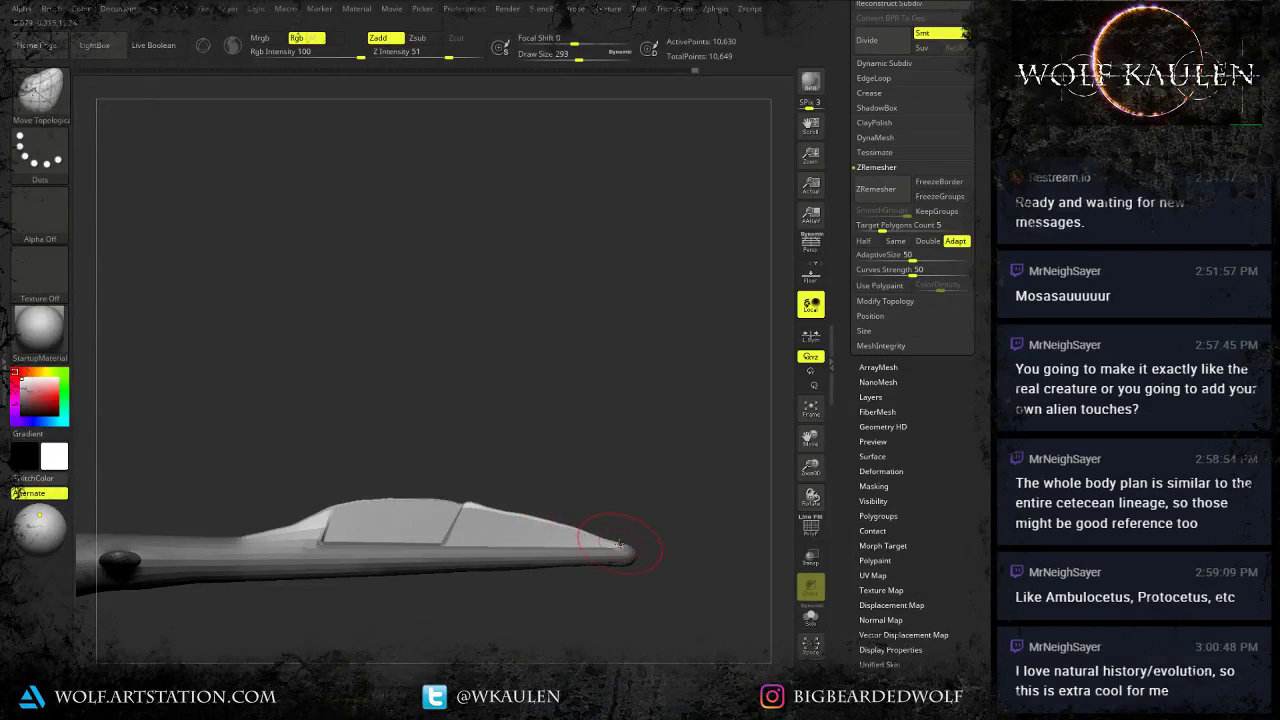
Pull the tail's underside down into a shallower lower fin with Move Topological, refining its edge at Draw Size 223.
left_click_drag(537, 592, 463, 517, "alt")
mouse_move(372, 539)
left_mouse_down()
mouse_move(296, 540)
mouse_move(382, 543)
left_mouse_up()
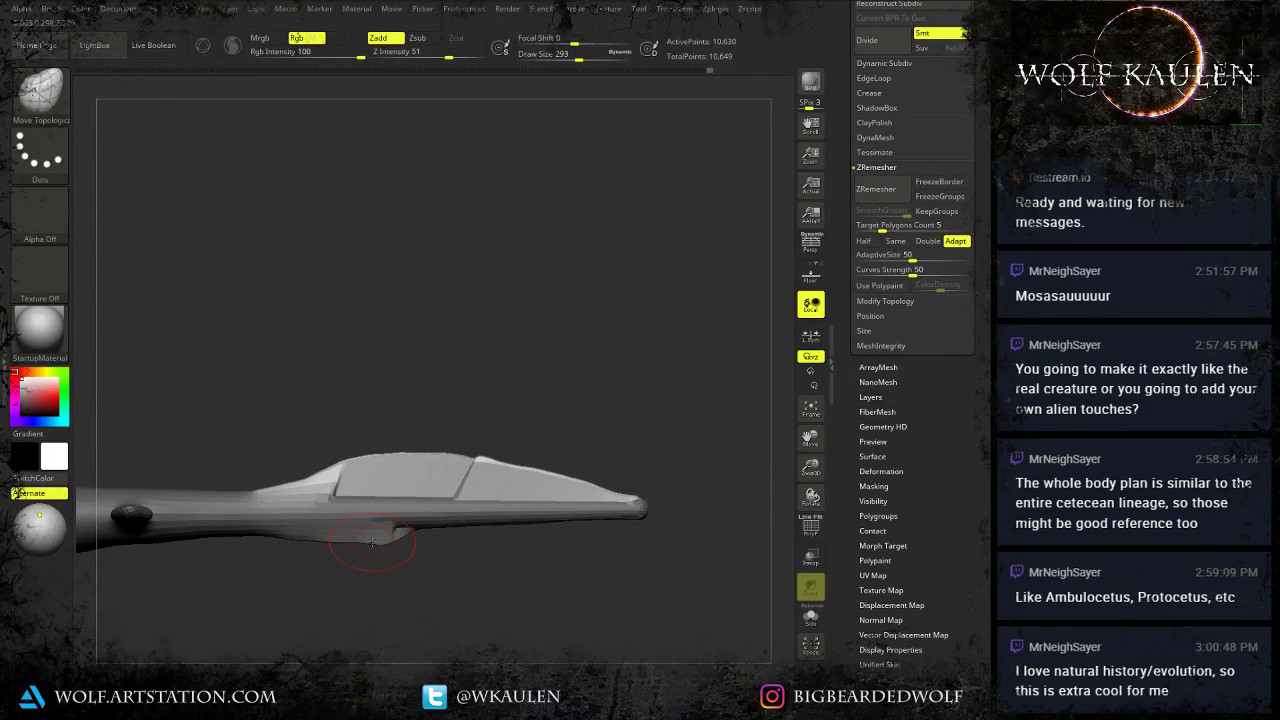
mouse_move(437, 535)
left_mouse_down()
mouse_move(612, 525)
mouse_move(515, 545)
mouse_move(338, 545)
mouse_move(419, 570)
mouse_move(460, 571)
mouse_move(436, 565)
mouse_move(480, 555)
left_mouse_up()
left_click_drag(450, 562, 445, 562)
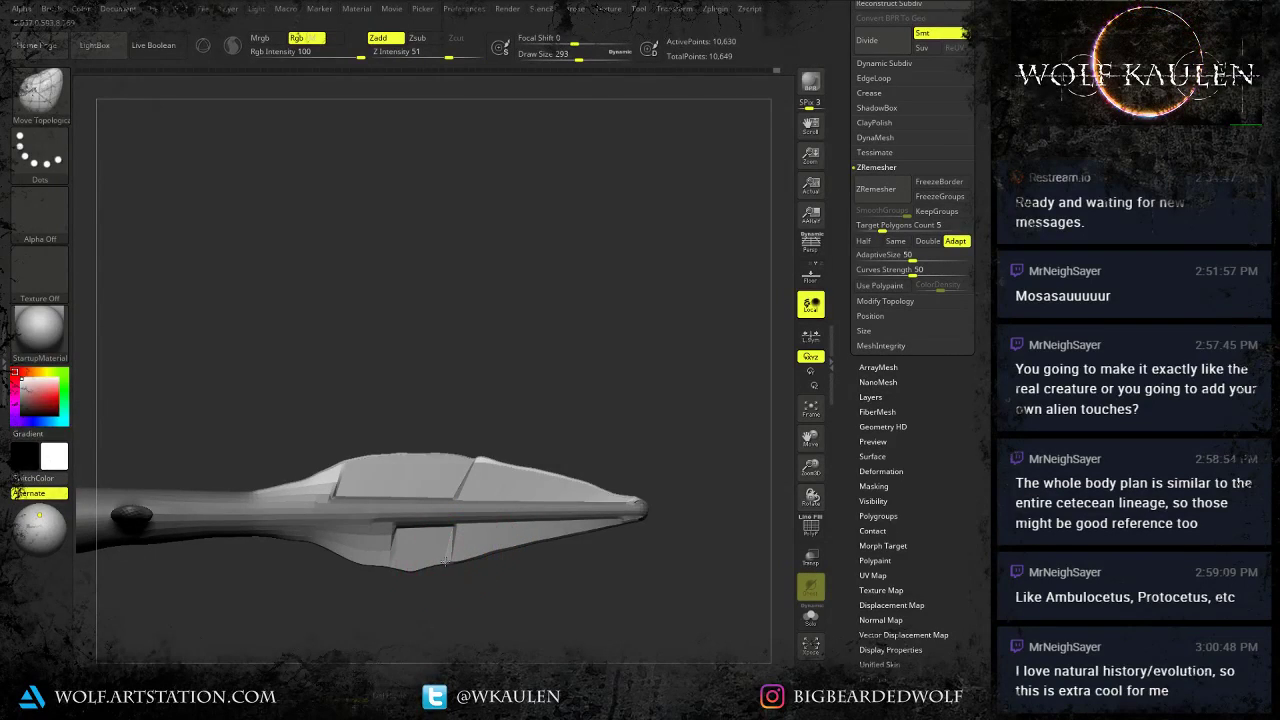
left_click_drag(358, 566, 361, 560)
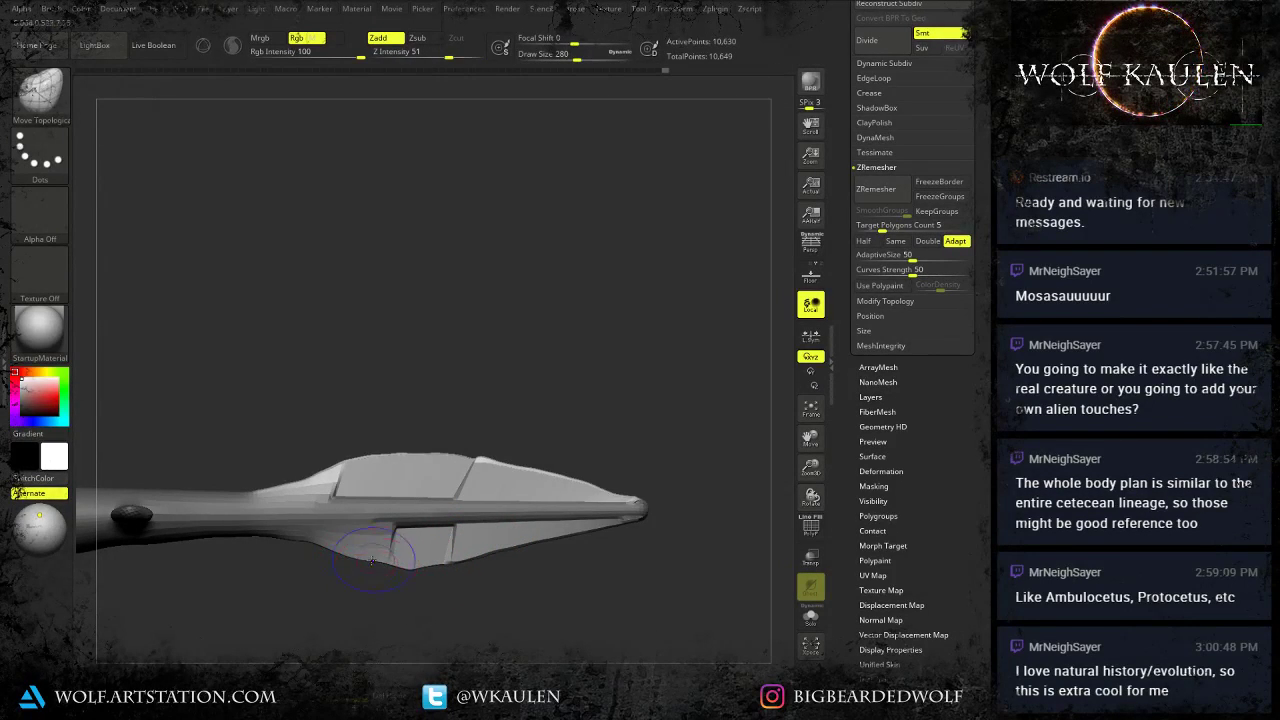
key("s")
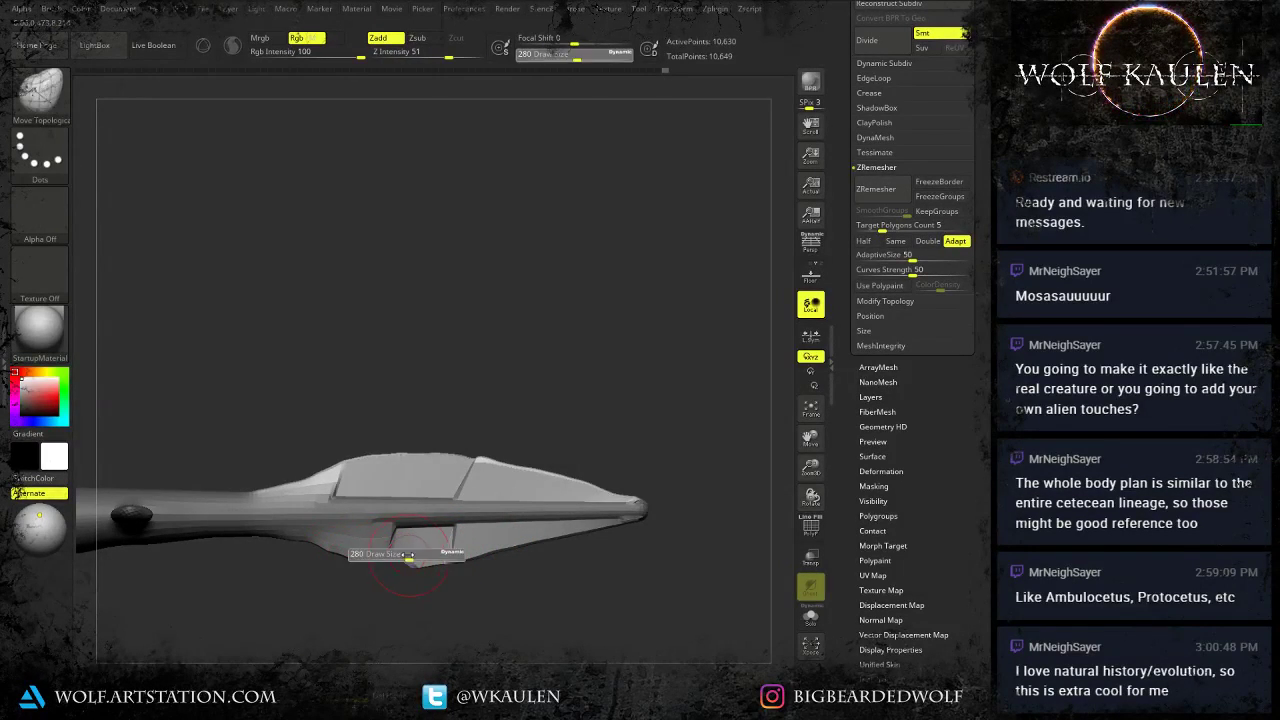
left_click_drag(408, 556, 393, 557)
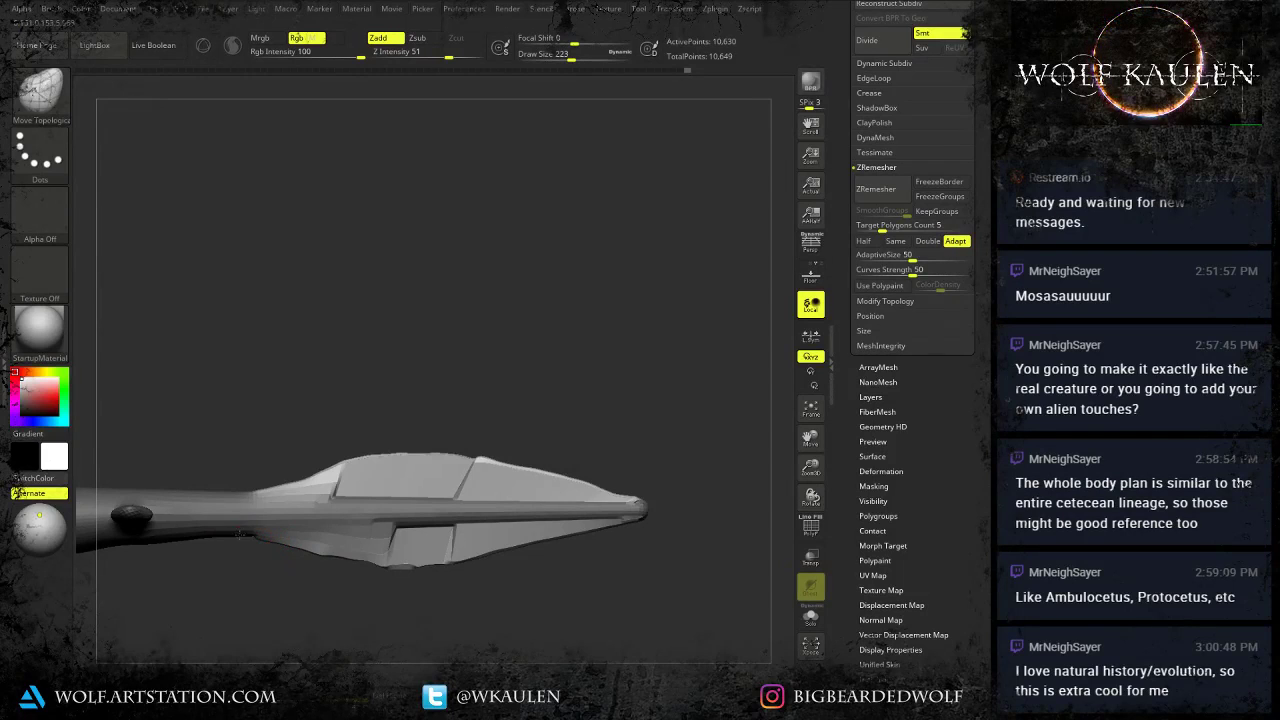
Clear the mask and extend the tail tip backward with the SnakeHook brush at Draw Size 149.
mouse_move(657, 545)
left_mouse_down("ctrl")
mouse_move(675, 515)
mouse_move(660, 510)
left_mouse_up("ctrl")
key("s")
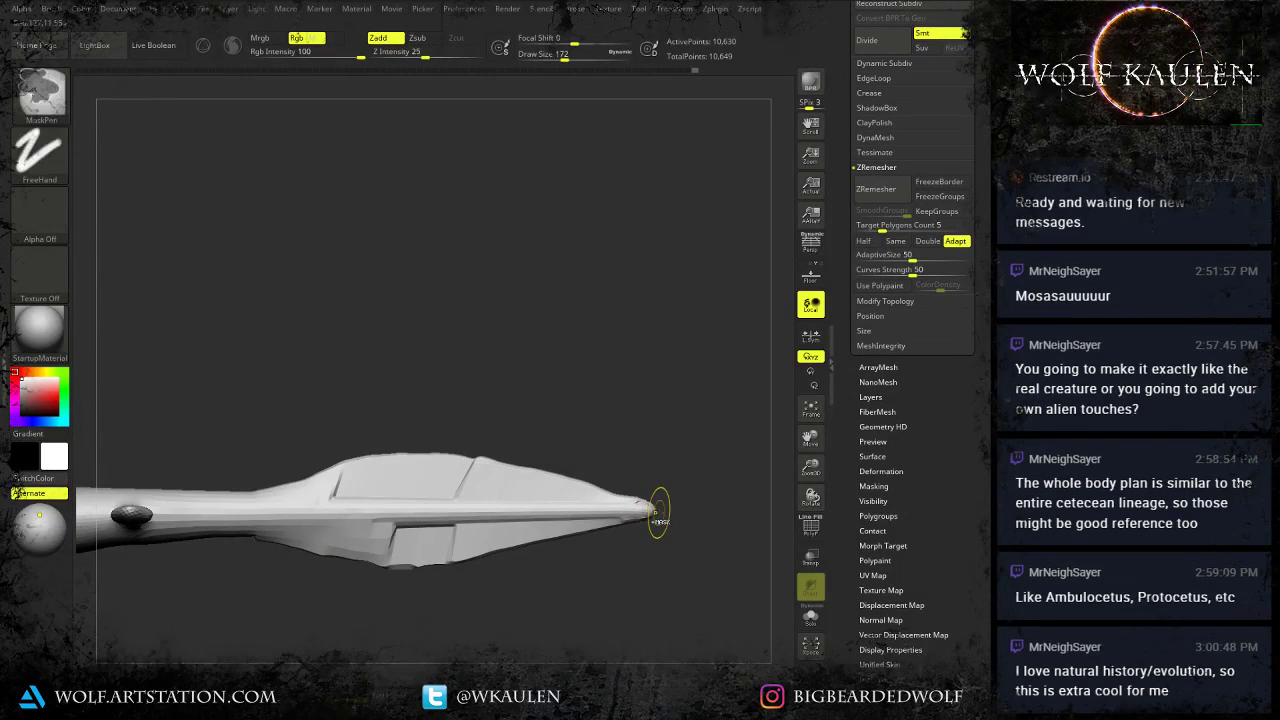
key("b")
key("s")
key("h")
left_click_drag(655, 508, 666, 508)
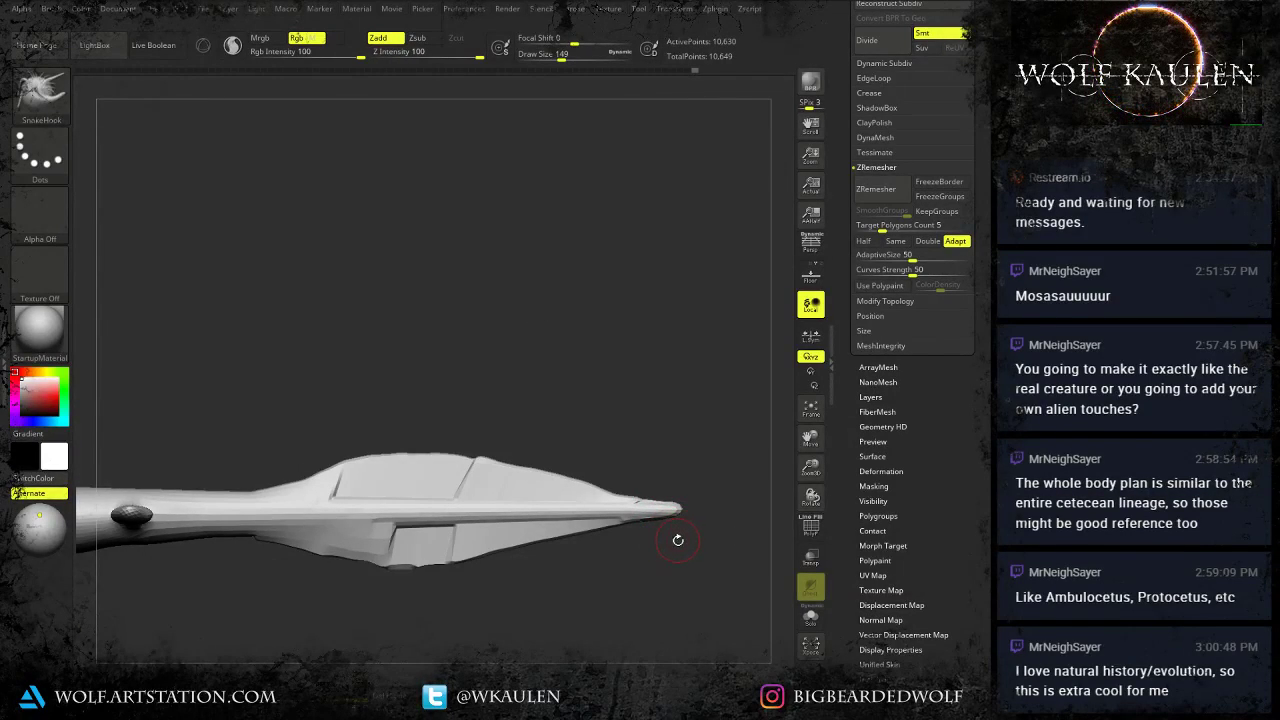
Switch back to the Move brush and mask all four flippers from above.
key("b")
key("m")
key("v")
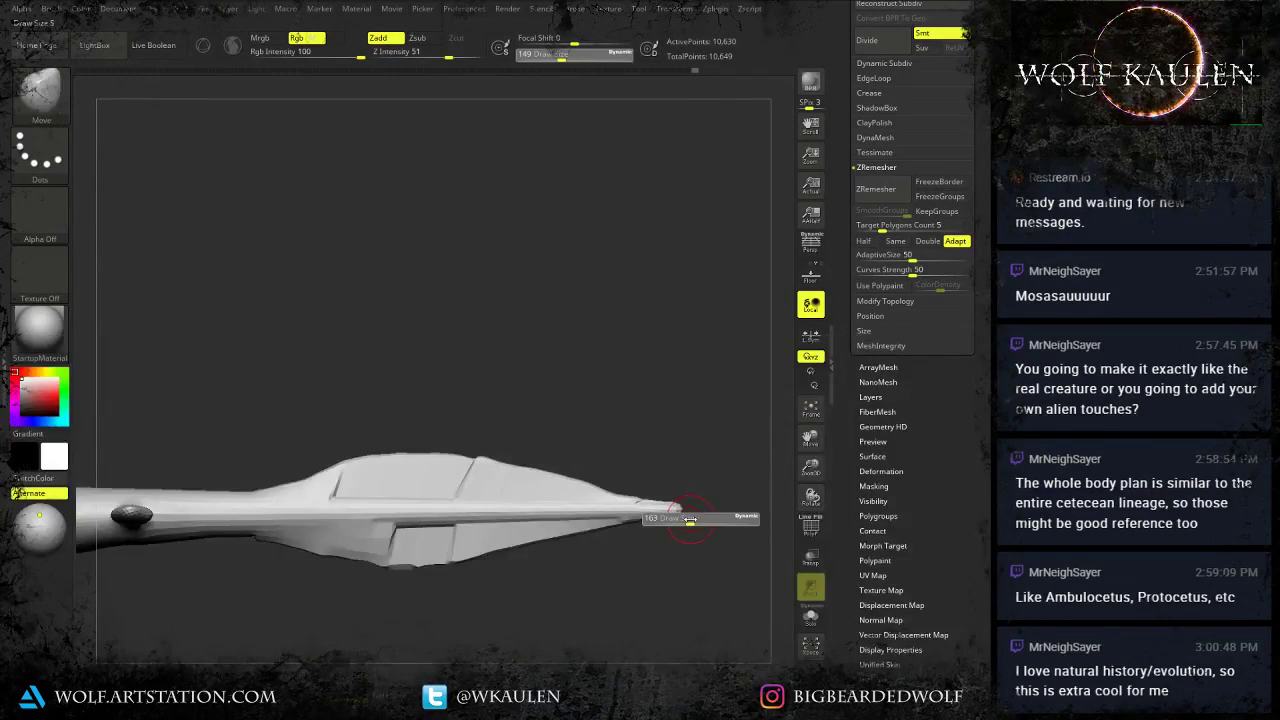
left_click_drag(690, 570, 686, 520, "alt")
left_click_drag(686, 545, 673, 627)
left_click_drag(673, 627, 692, 560, "alt")
left_click_drag(514, 612, 676, 530, "alt")
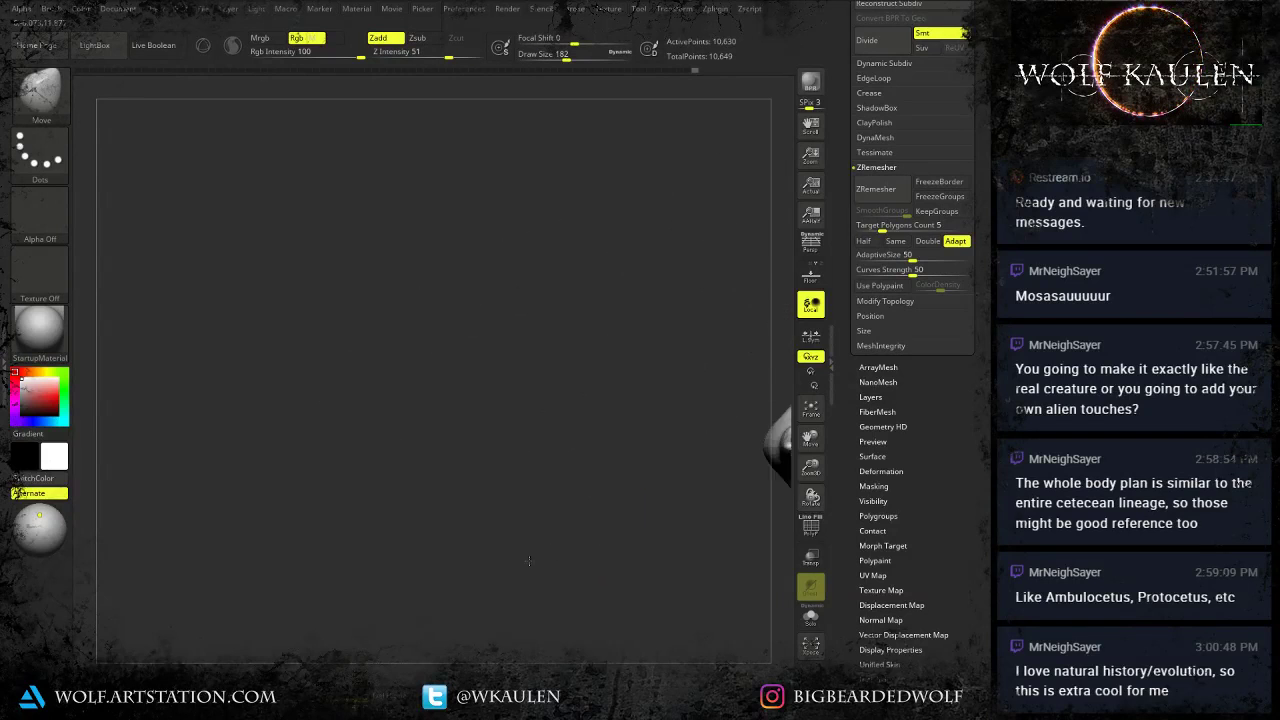
mouse_move(609, 503)
left_mouse_down("alt")
mouse_move(560, 555)
mouse_move(534, 526)
mouse_move(314, 542)
left_mouse_up("alt")
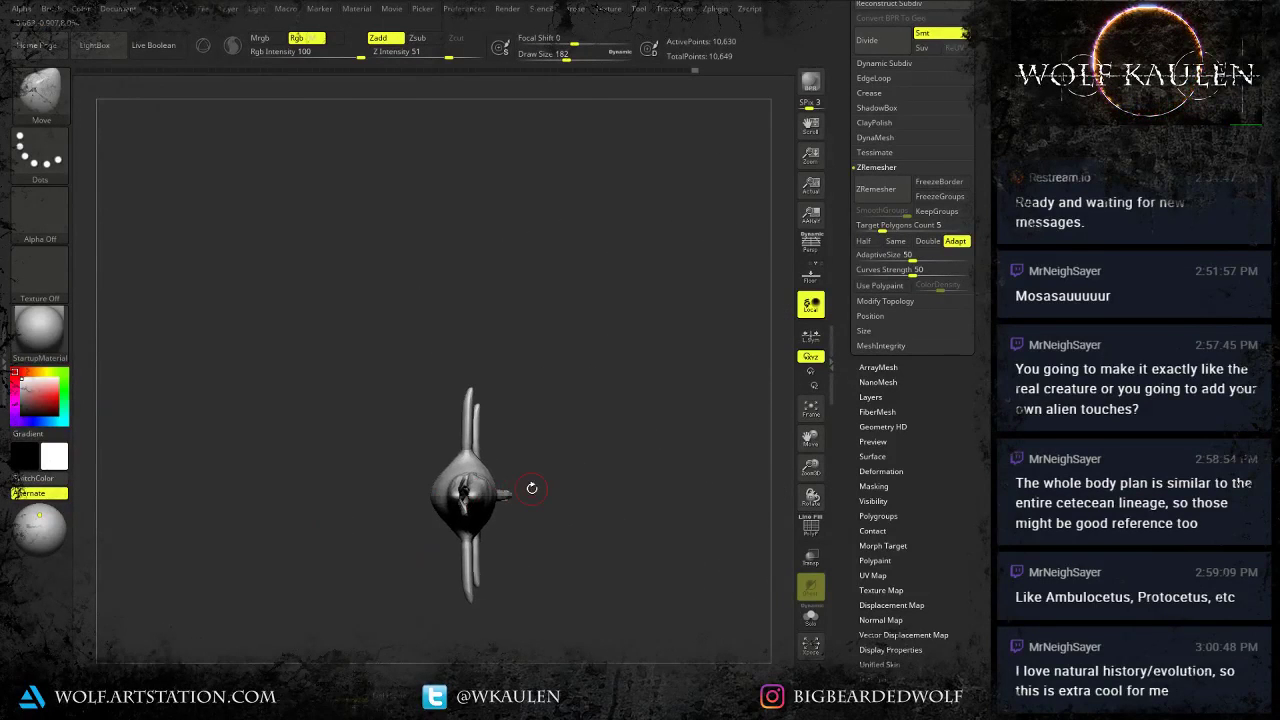
left_click_drag(359, 307, 547, 458, "ctrl")
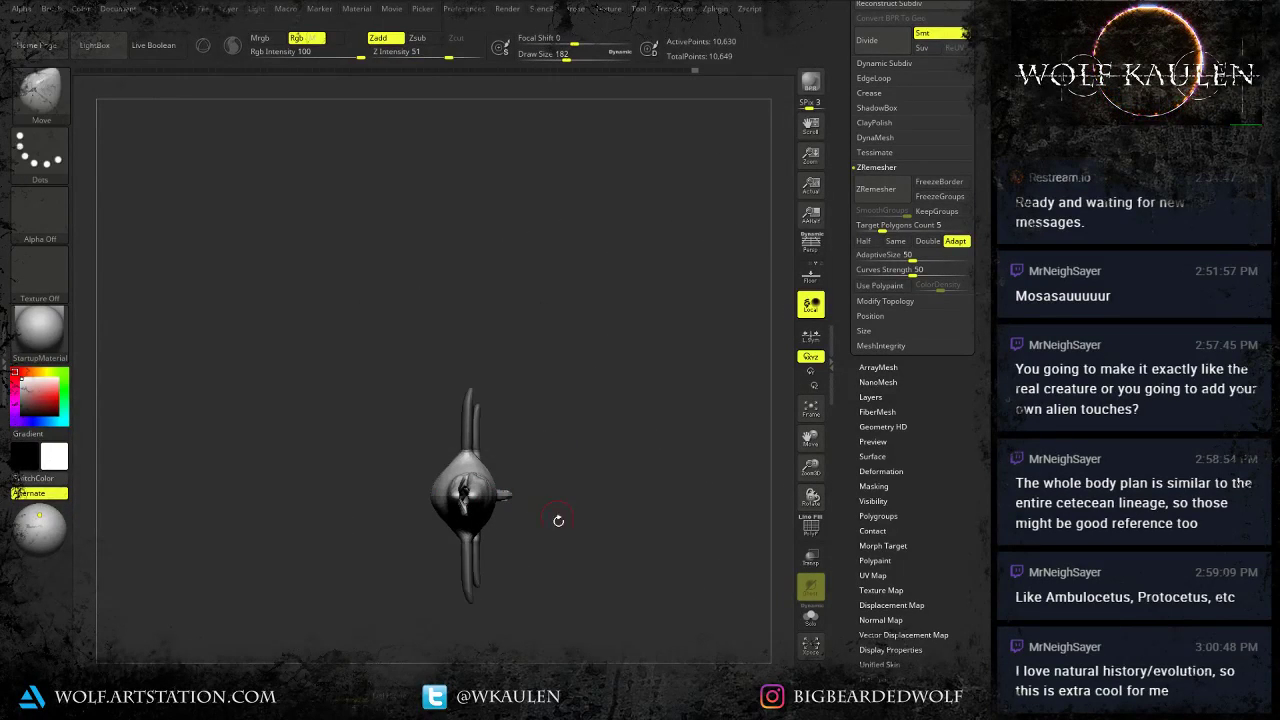
left_click_drag(565, 581, 746, 581, "shift")
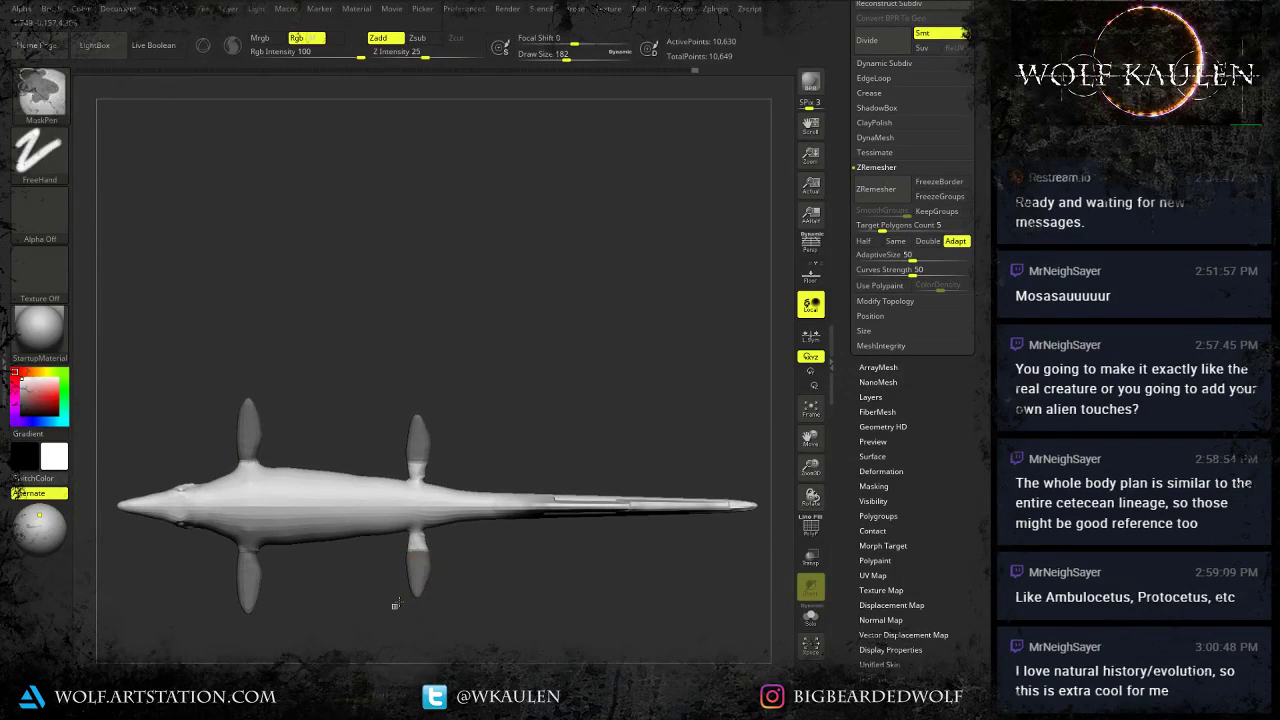
left_click_drag(393, 609, 449, 537, "ctrl")
Refine and soften the masks around the flipper bases, and invert the mask to leave the flippers free.
mouse_move(445, 566)
left_mouse_down("alt")
mouse_move(422, 637)
mouse_move(422, 624)
left_mouse_up("alt")
key("s")
left_click(423, 538)
left_click_drag(423, 534, 421, 509, "shift")
mouse_move(560, 556)
left_mouse_down()
mouse_move(478, 494)
mouse_move(424, 540)
mouse_move(386, 546)
mouse_move(377, 533)
left_mouse_up()
left_click_drag(558, 294, 536, 274, "ctrl")
left_click_drag(600, 430, 471, 394)
left_click_drag(600, 311, 580, 254, "ctrl")
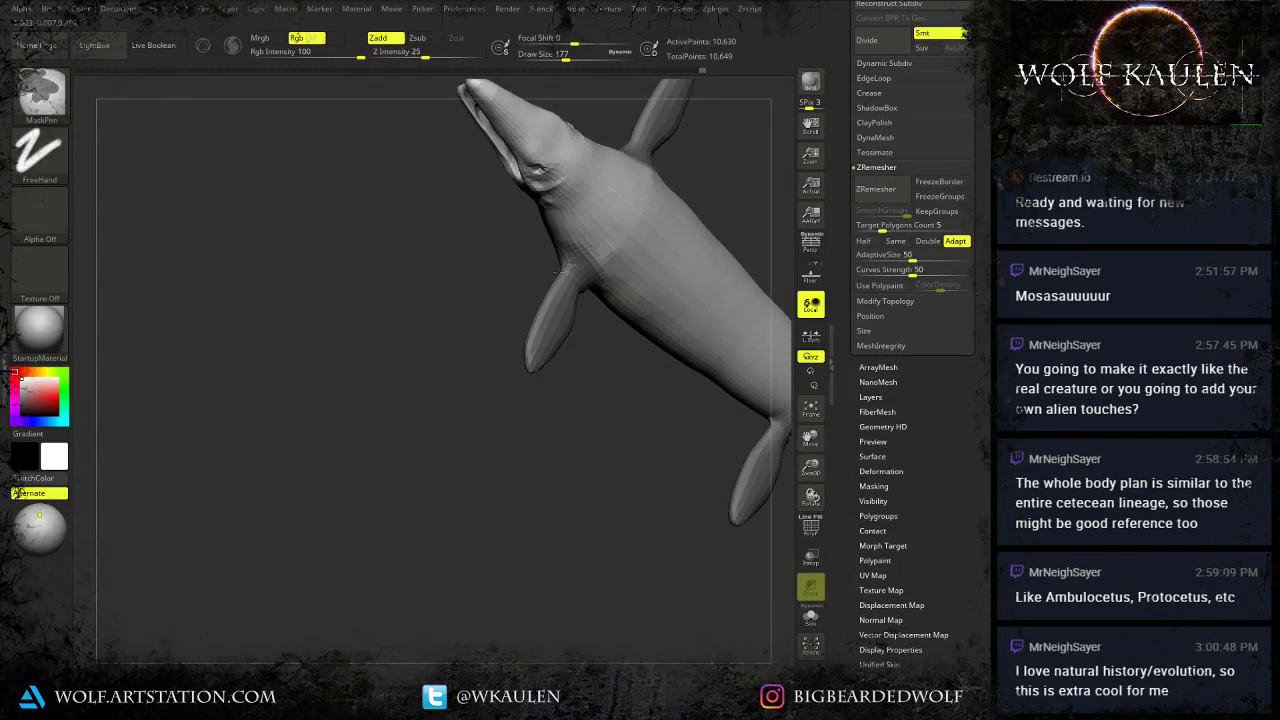
left_click_drag(681, 494, 569, 498, "alt")
left_click_drag(659, 468, 682, 420, "ctrl")
left_click_drag(600, 440, 747, 372)
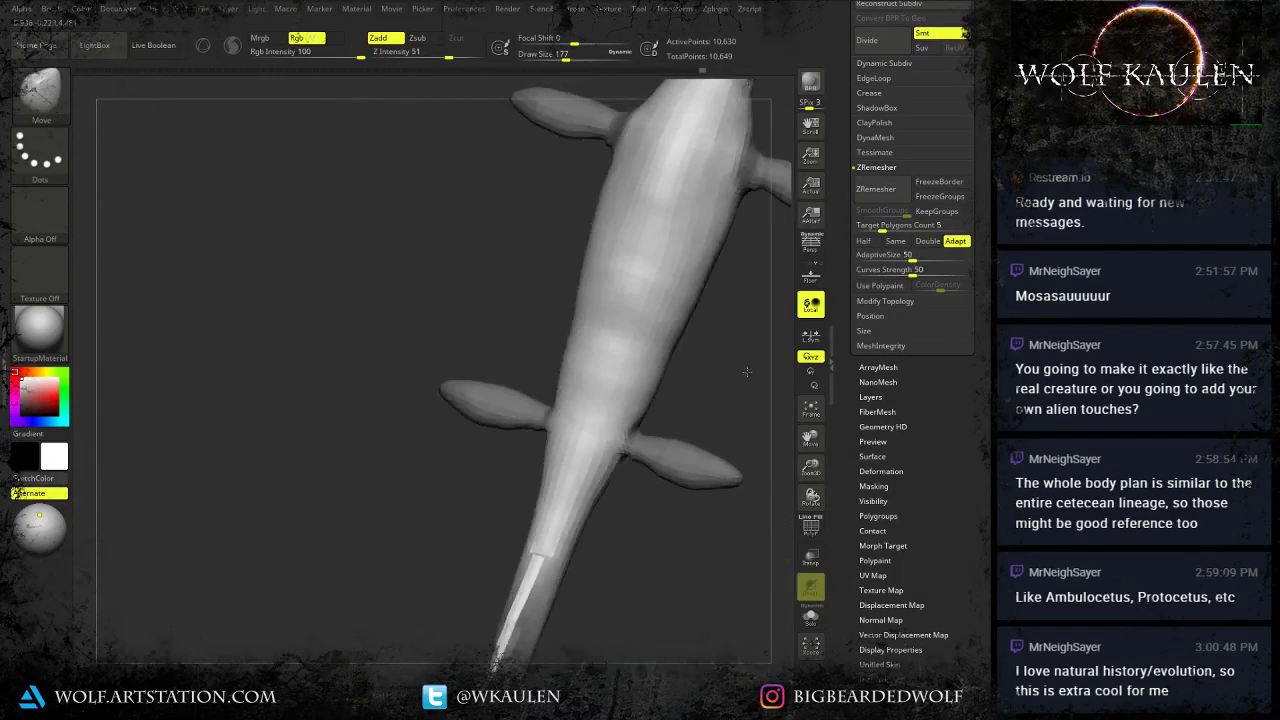
left_click_drag(650, 466, 645, 447, "ctrl")
left_click(635, 513, "ctrl")
left_click_drag(635, 513, 608, 538, "shift")
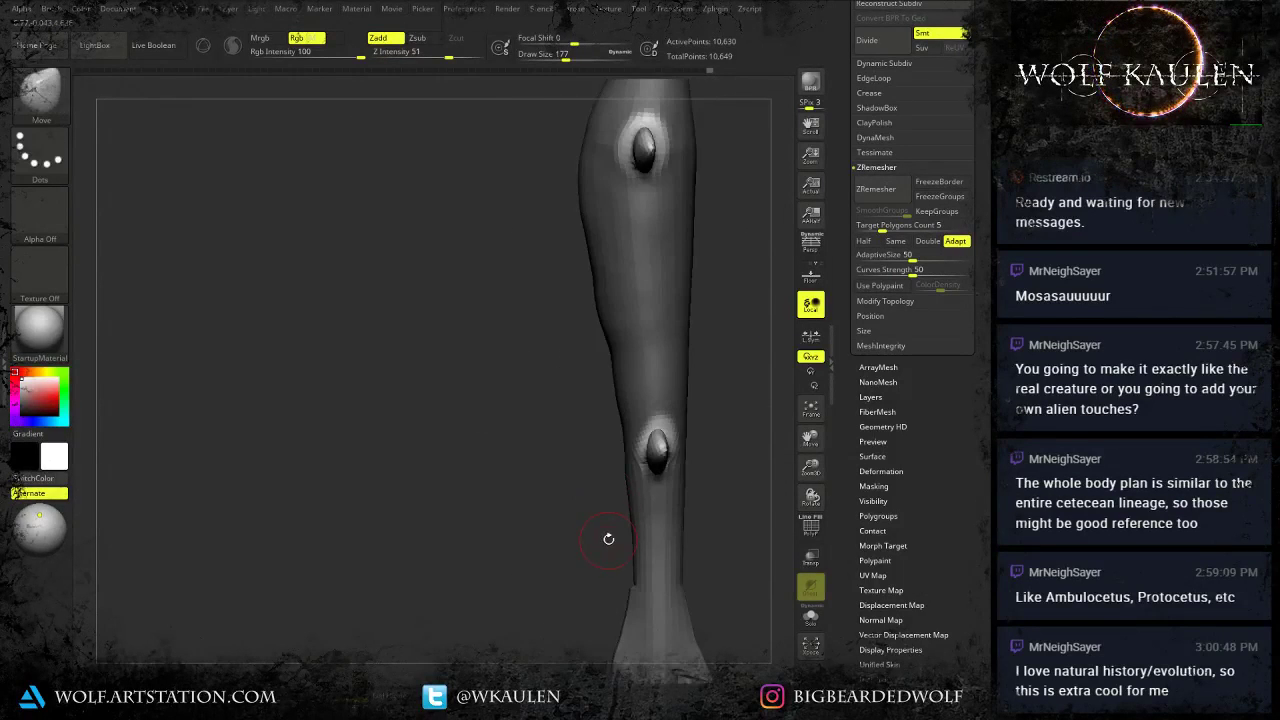
Move the unmasked flippers lower toward the belly with Transpose, return to Draw mode and clear the mask.
key("w")
mouse_move(700, 437)
left_mouse_down("alt")
mouse_move(581, 526)
mouse_move(674, 542)
mouse_move(585, 542)
left_mouse_up("alt")
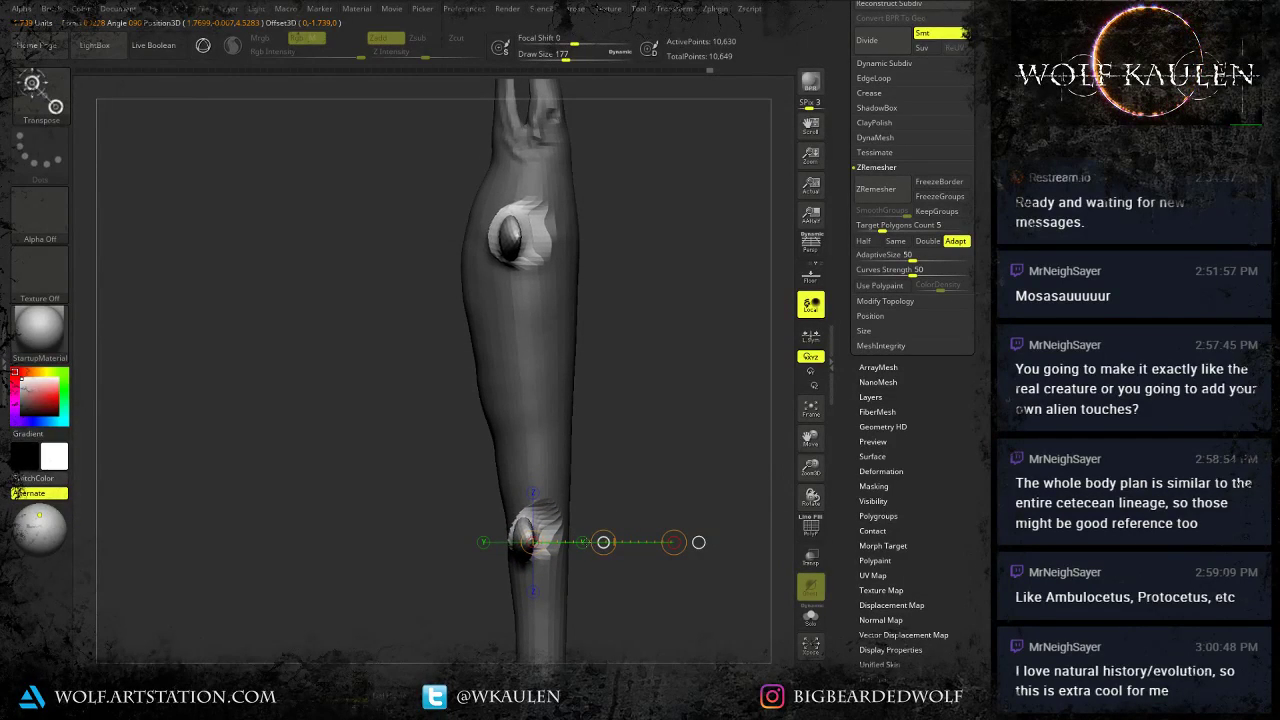
left_click_drag(631, 506, 640, 606)
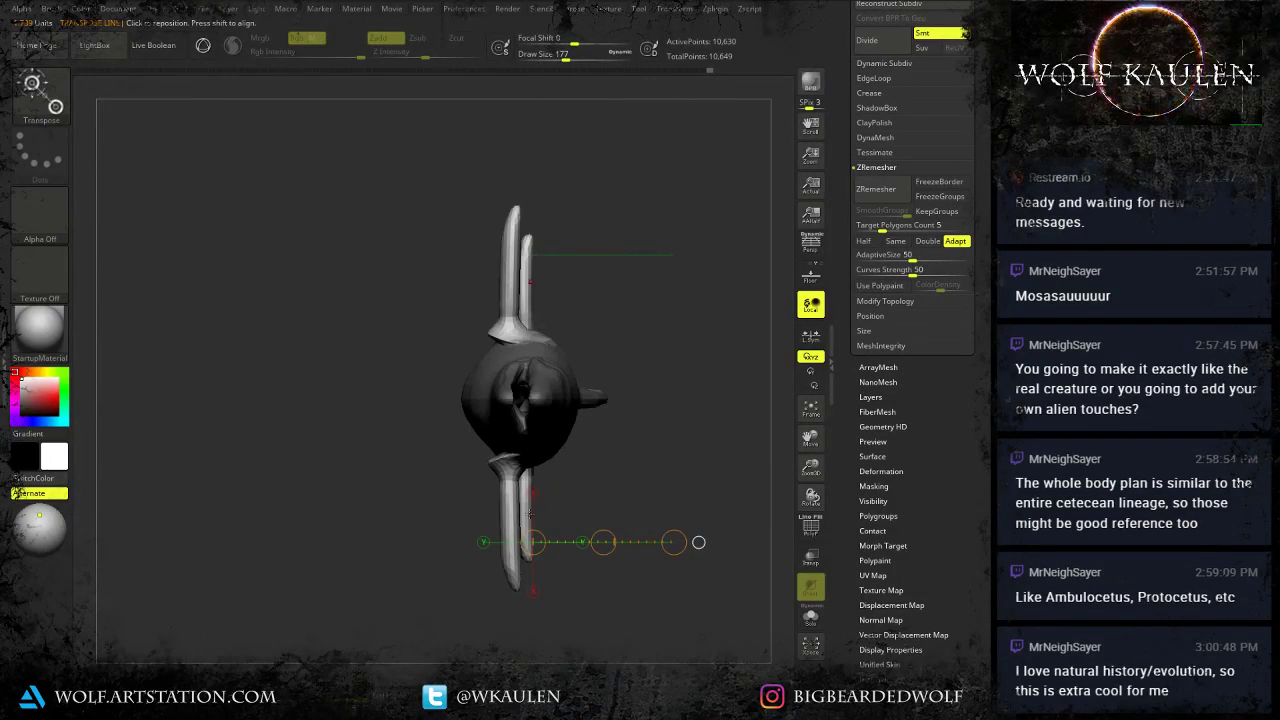
mouse_move(511, 465)
left_mouse_down()
mouse_move(510, 559)
mouse_move(488, 557)
left_mouse_up()
left_click_drag(506, 511, 515, 512)
left_click_drag(609, 544, 582, 389)
key("q")
left_click(679, 539, "ctrl")
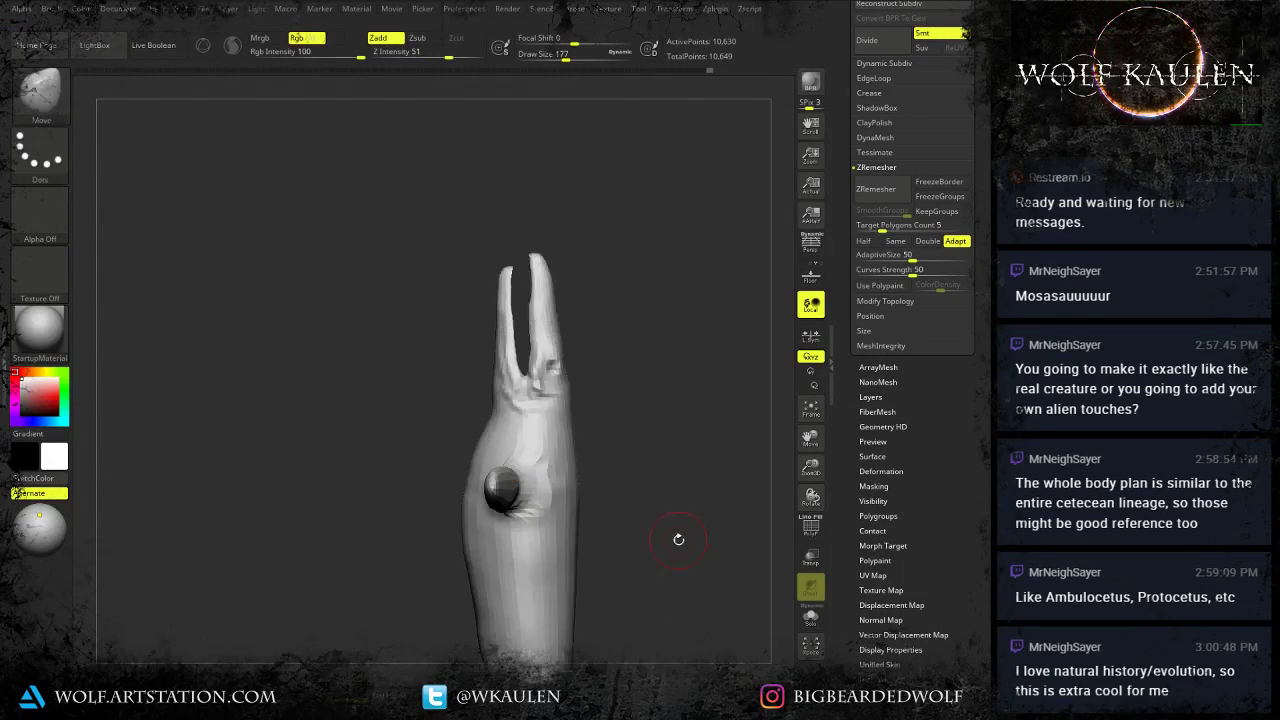
Smooth the body around the flipper joints with the Smooth brush at Draw Size 177.
left_click_drag(610, 521, 640, 532)
mouse_move(498, 465)
left_mouse_down("shift")
mouse_move(491, 506)
mouse_move(505, 440)
left_mouse_up("shift")
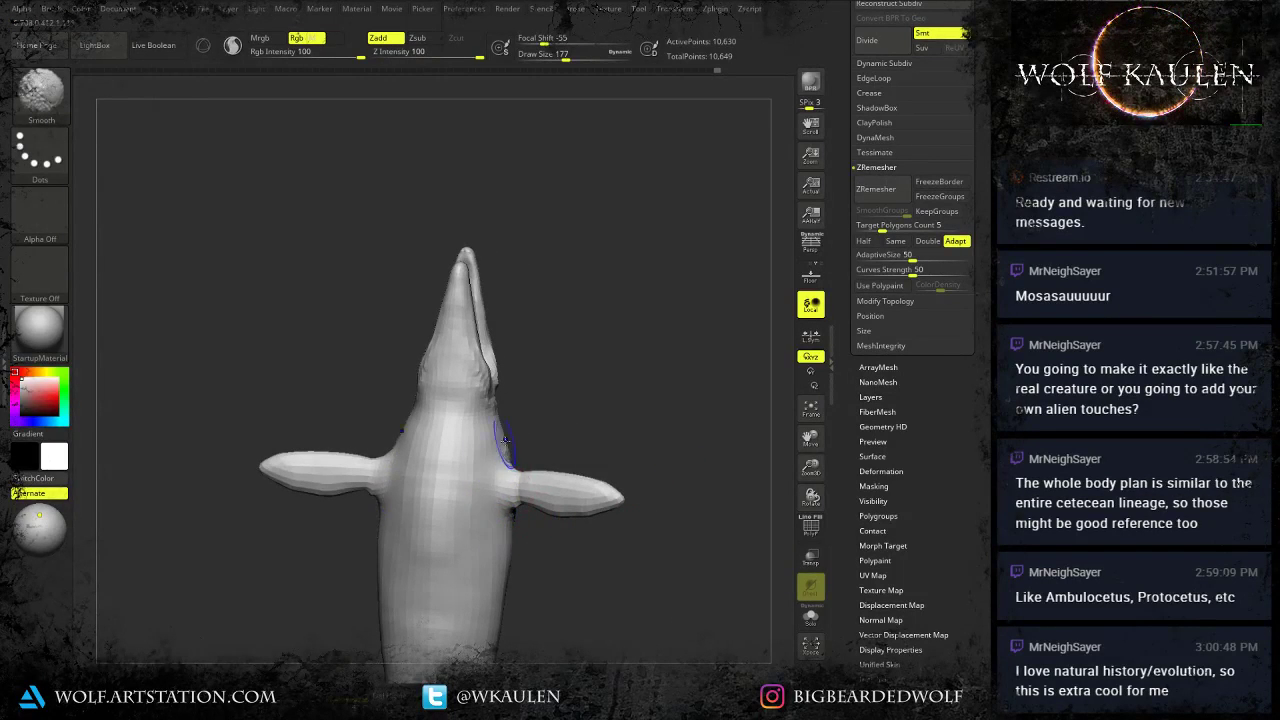
left_click_drag(590, 600, 588, 455, "alt")
left_click_drag(482, 608, 466, 638, "shift")
mouse_move(595, 500)
left_mouse_down()
mouse_move(515, 567)
mouse_move(552, 567)
left_mouse_up()
left_click_drag(568, 640, 577, 553, "alt")
left_click_drag(577, 553, 530, 550)
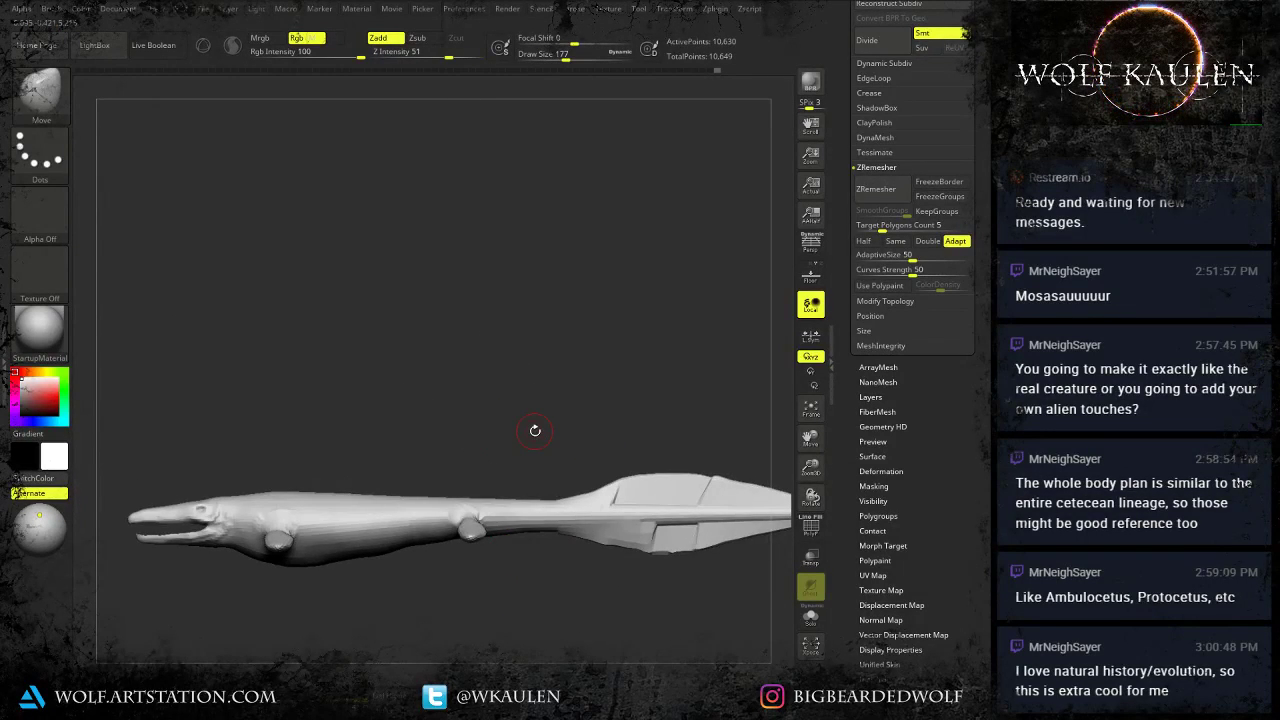
Switch to the Move Topological brush and push the upper edge of the tail fin down at Draw Size 365.
left_click_drag(533, 430, 384, 372, "alt")
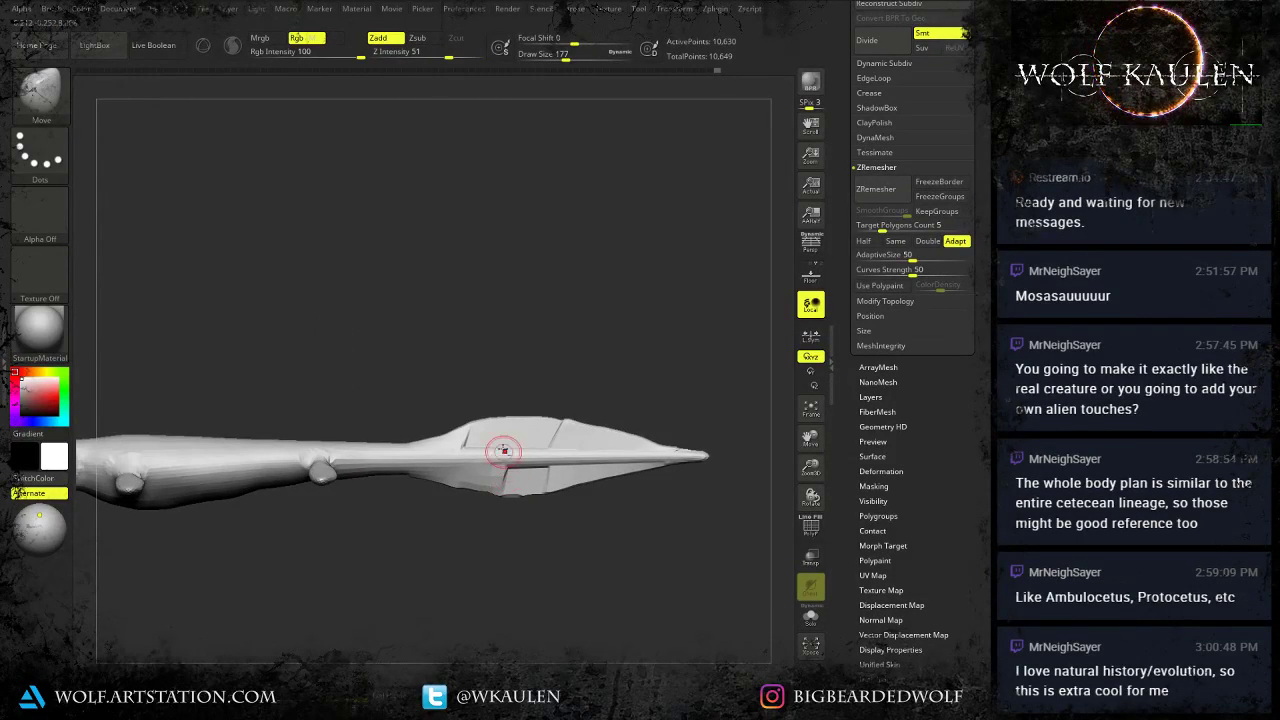
key("b")
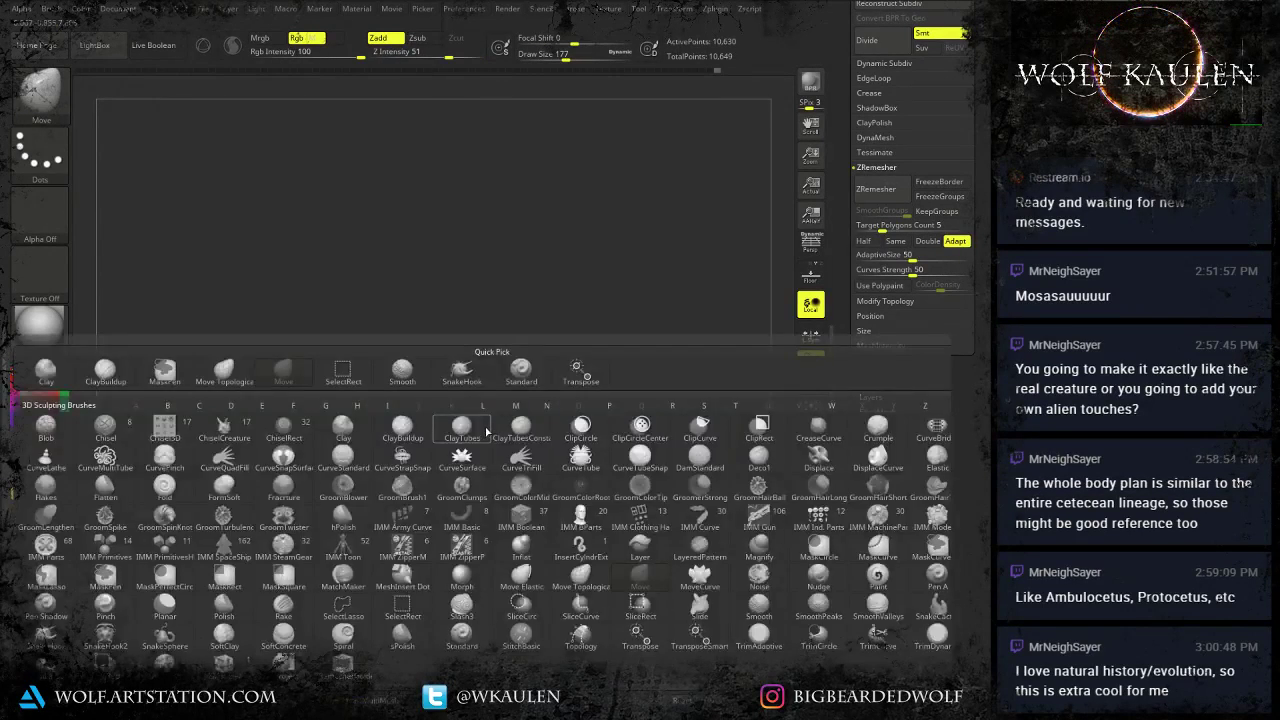
key("m")
key("t")
key("s")
left_click_drag(483, 424, 476, 420)
key("s")
left_click_drag(474, 421, 530, 421)
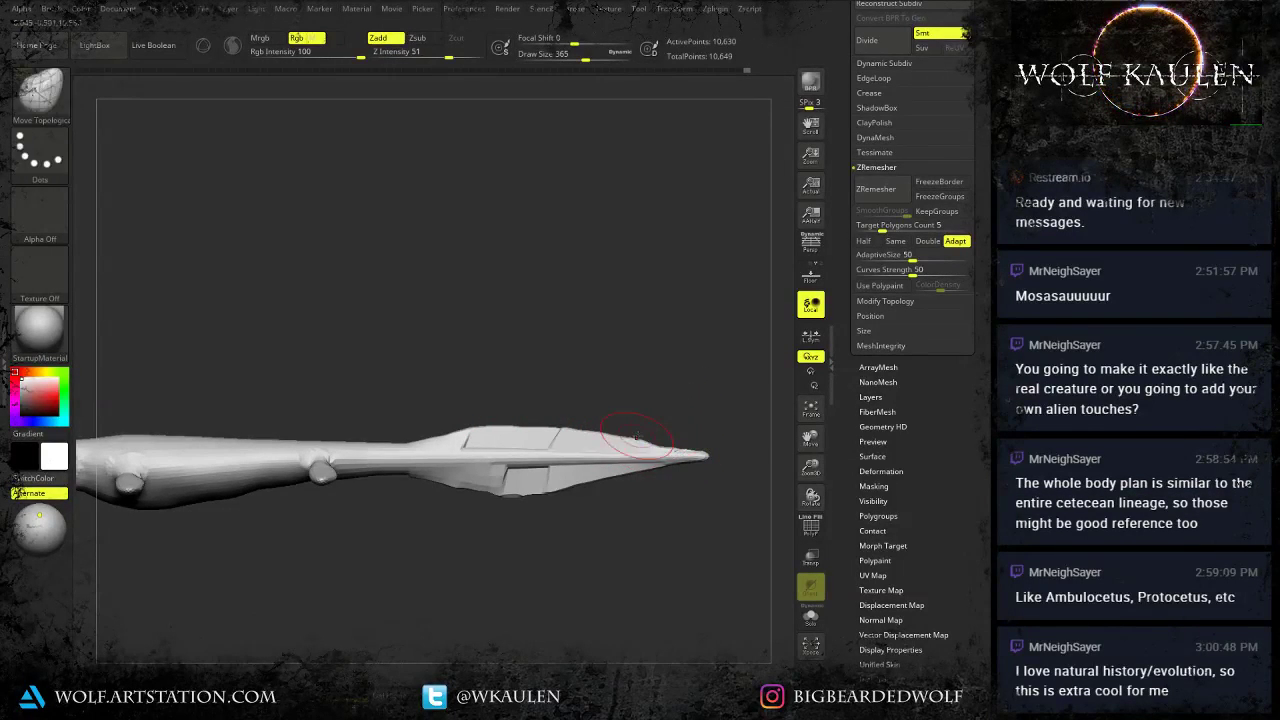
Refine the rear upper edge of the tail fin toward the tip at Draw Size 207.
key("s")
mouse_move(640, 441)
left_mouse_down()
mouse_move(624, 441)
mouse_move(677, 432)
left_mouse_up()
key("s")
key("s")
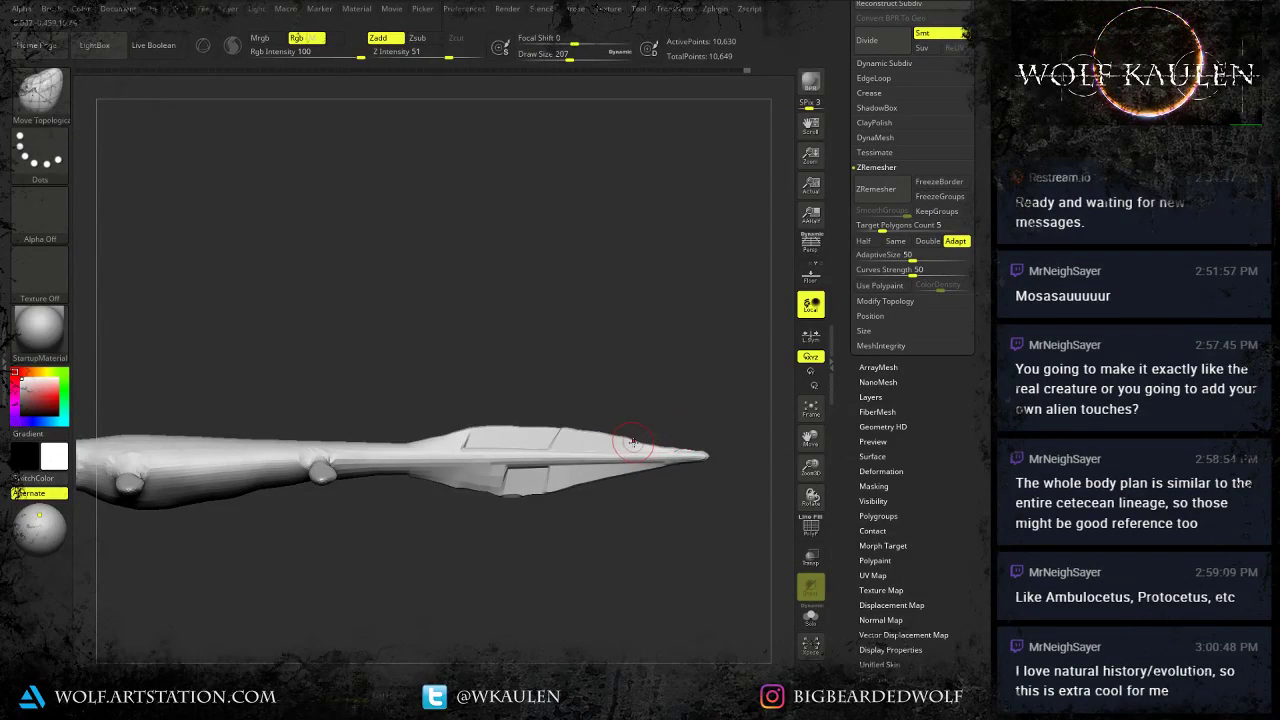
right_click_drag(568, 430, 530, 427)
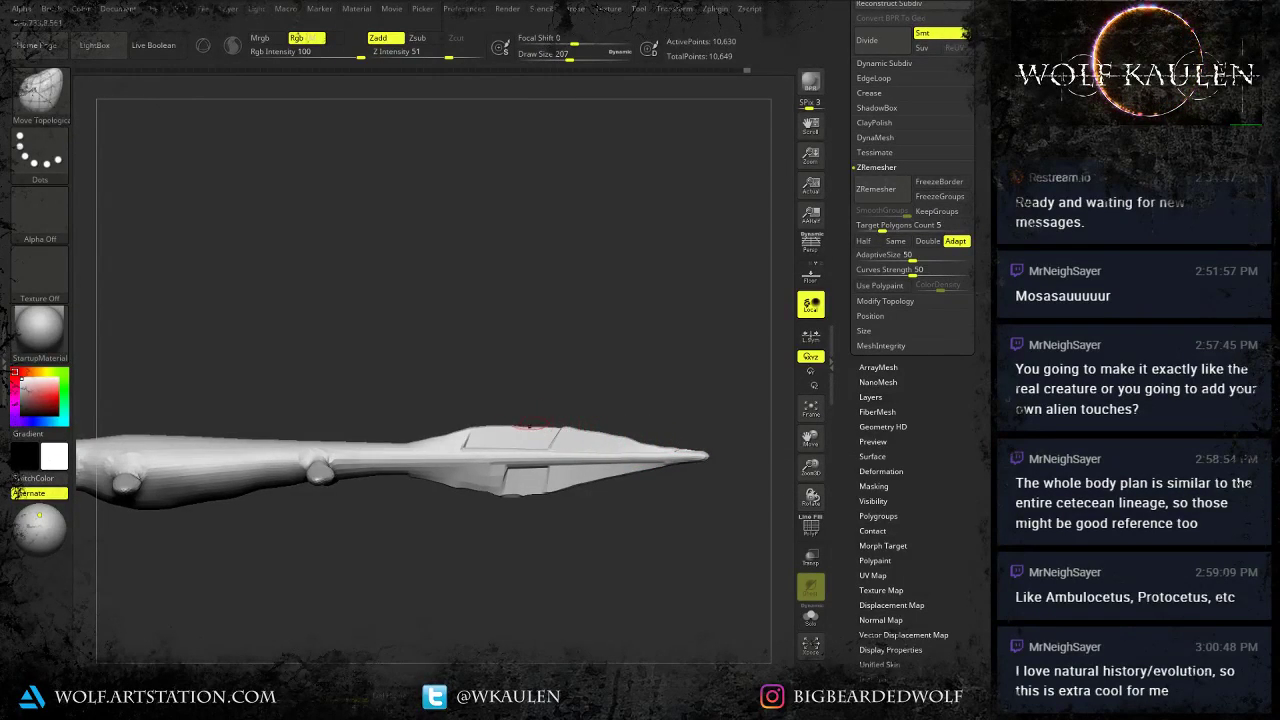
Push the lower edge of the tail fin up with Move Topological at Draw Size 262.
key("s")
left_click(450, 491)
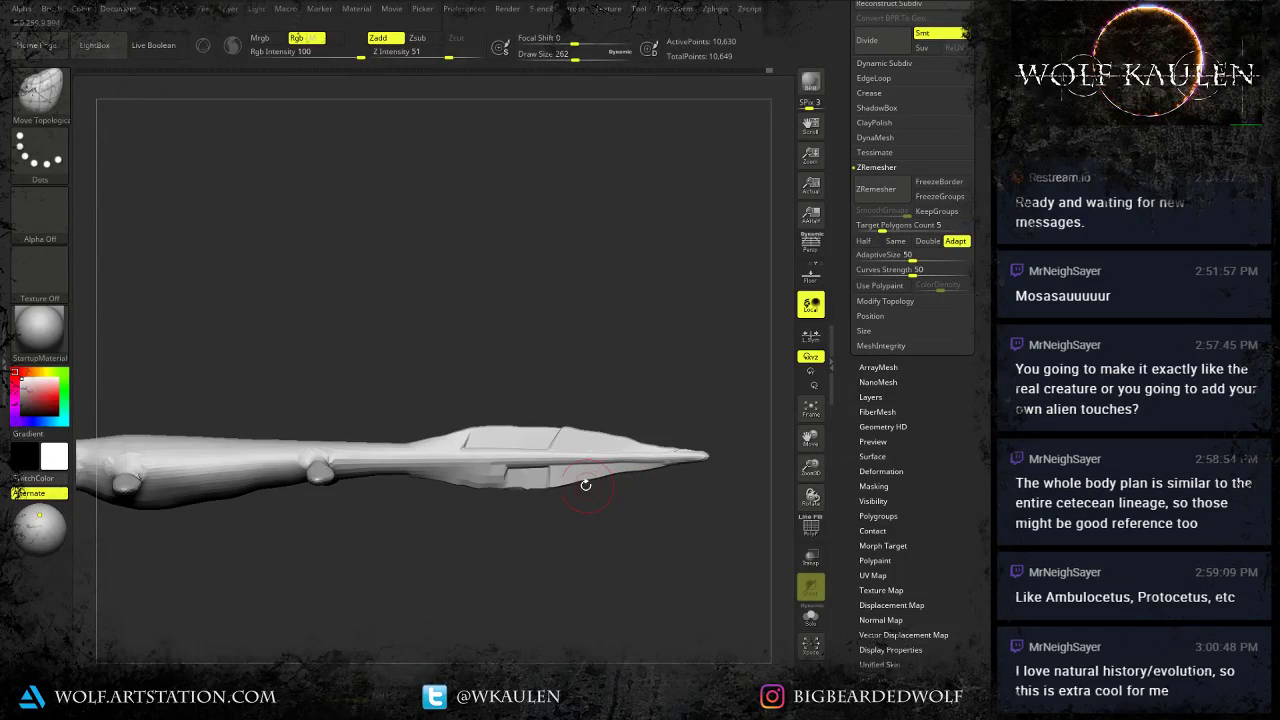
left_click_drag(514, 491, 512, 486)
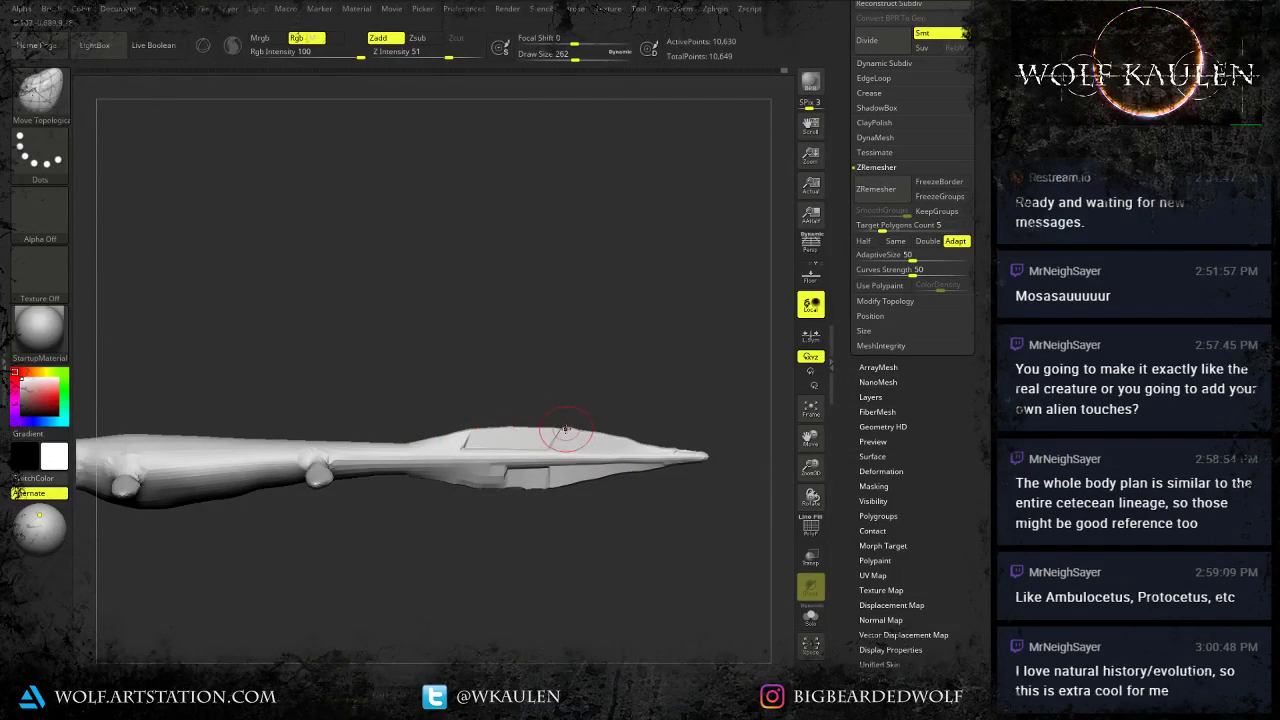
Adjust the neck and shoulder contour between the head and front flippers from above.
left_click_drag(626, 559, 634, 503)
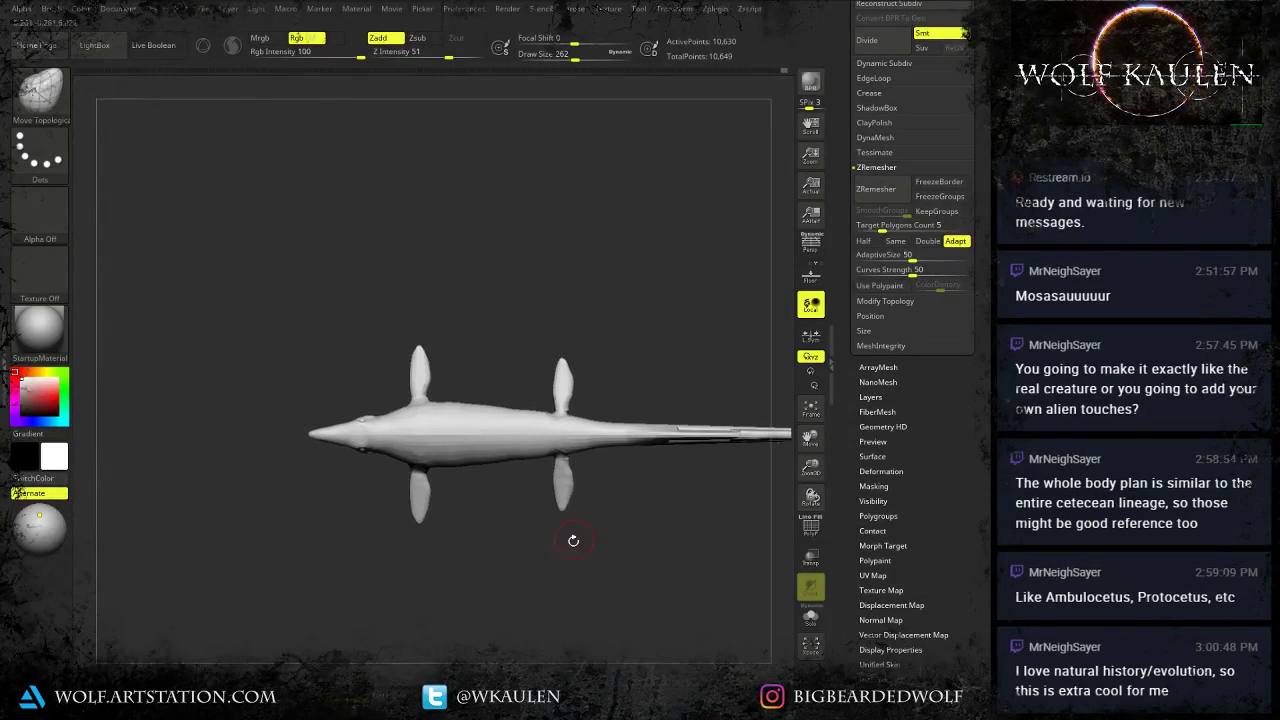
left_click_drag(574, 541, 568, 480, "alt")
left_click_drag(528, 531, 530, 561)
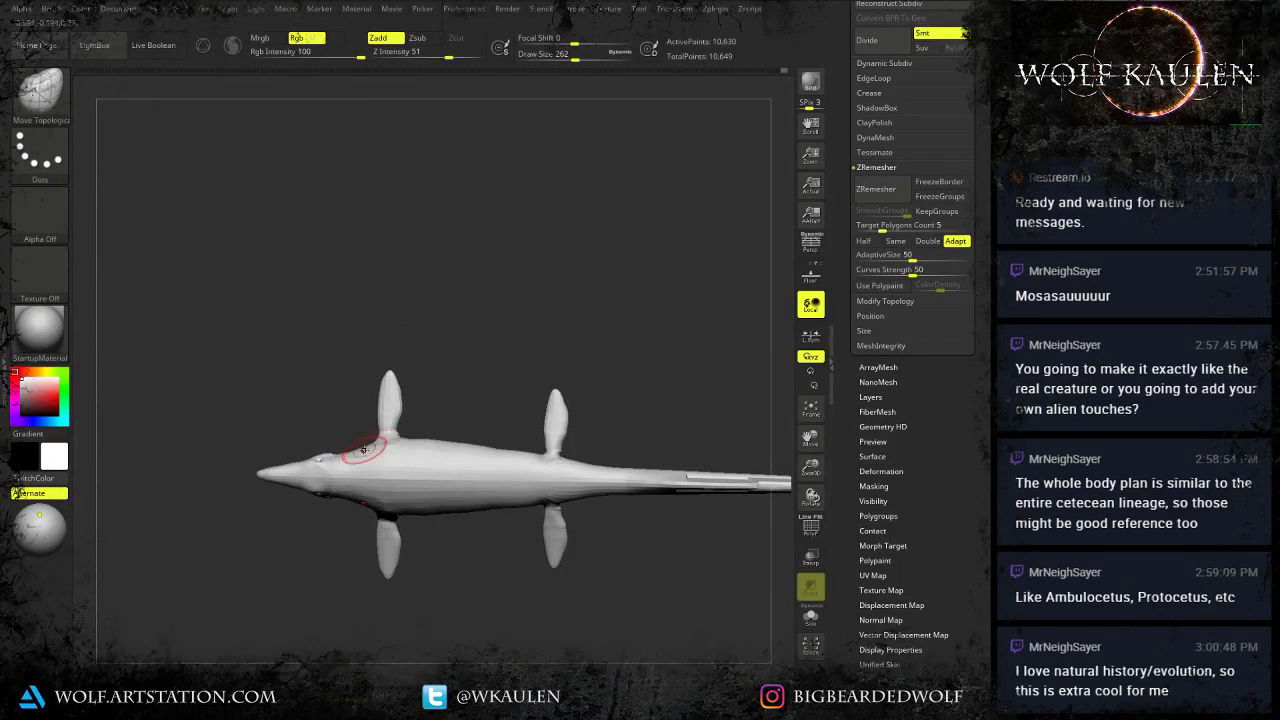
mouse_move(350, 501)
right_mouse_down()
mouse_move(369, 440)
mouse_move(361, 481)
right_mouse_up()
right_click_drag(338, 525, 396, 582)
Adjust the front flipper bases and nearby body from several angles, varying the brush size.
key("s")
left_click_drag(396, 580, 404, 581)
right_click_drag(402, 588, 392, 534, "alt")
key("s")
left_click_drag(390, 532, 397, 535)
mouse_move(397, 537)
right_mouse_down()
mouse_move(367, 463)
mouse_move(409, 520)
mouse_move(413, 510)
right_mouse_up()
left_click_drag(414, 508, 403, 490)
key("s")
mouse_move(403, 489)
right_mouse_down()
mouse_move(405, 550)
mouse_move(416, 535)
right_mouse_up()
Refine the front flipper joints with the Move Topological brush at Draw Size 163.
key("s")
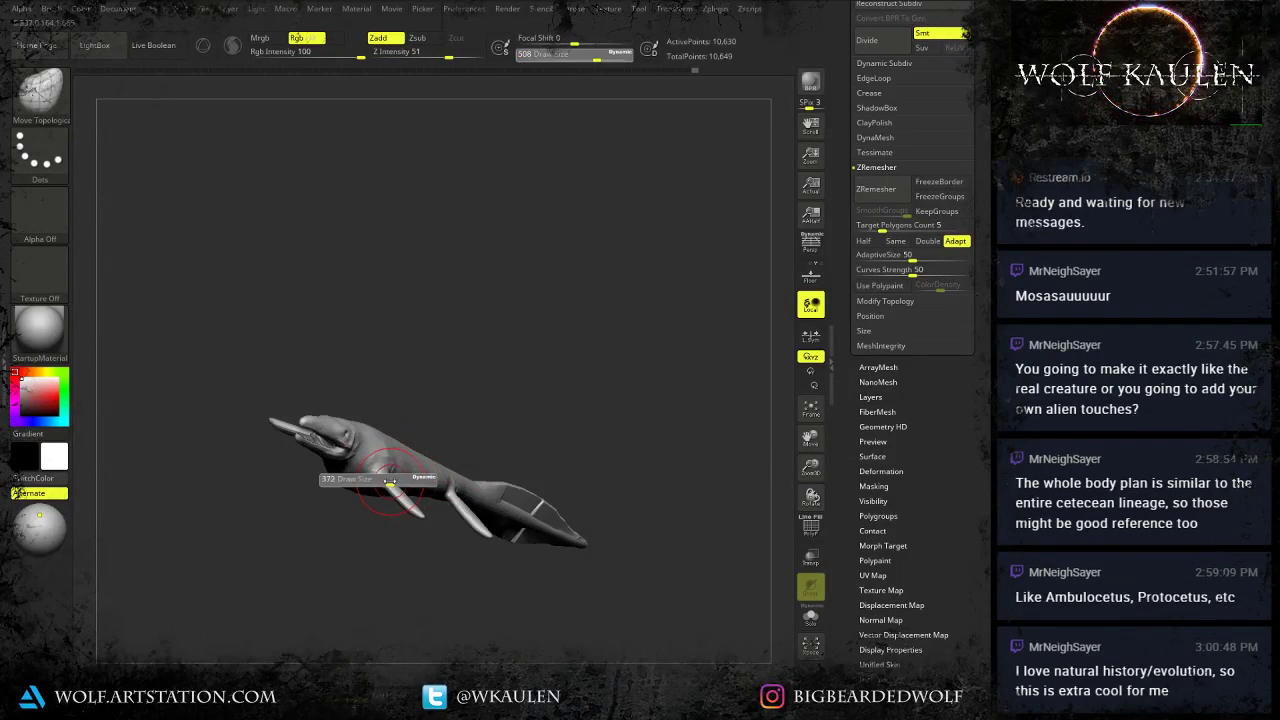
left_click_drag(400, 481, 389, 481)
mouse_move(389, 481)
right_mouse_down()
mouse_move(404, 460)
mouse_move(401, 502)
mouse_move(397, 462)
right_mouse_up()
key("s")
left_click_drag(397, 461, 376, 464)
mouse_move(376, 465)
left_mouse_down()
mouse_move(381, 478)
mouse_move(384, 458)
left_mouse_up()
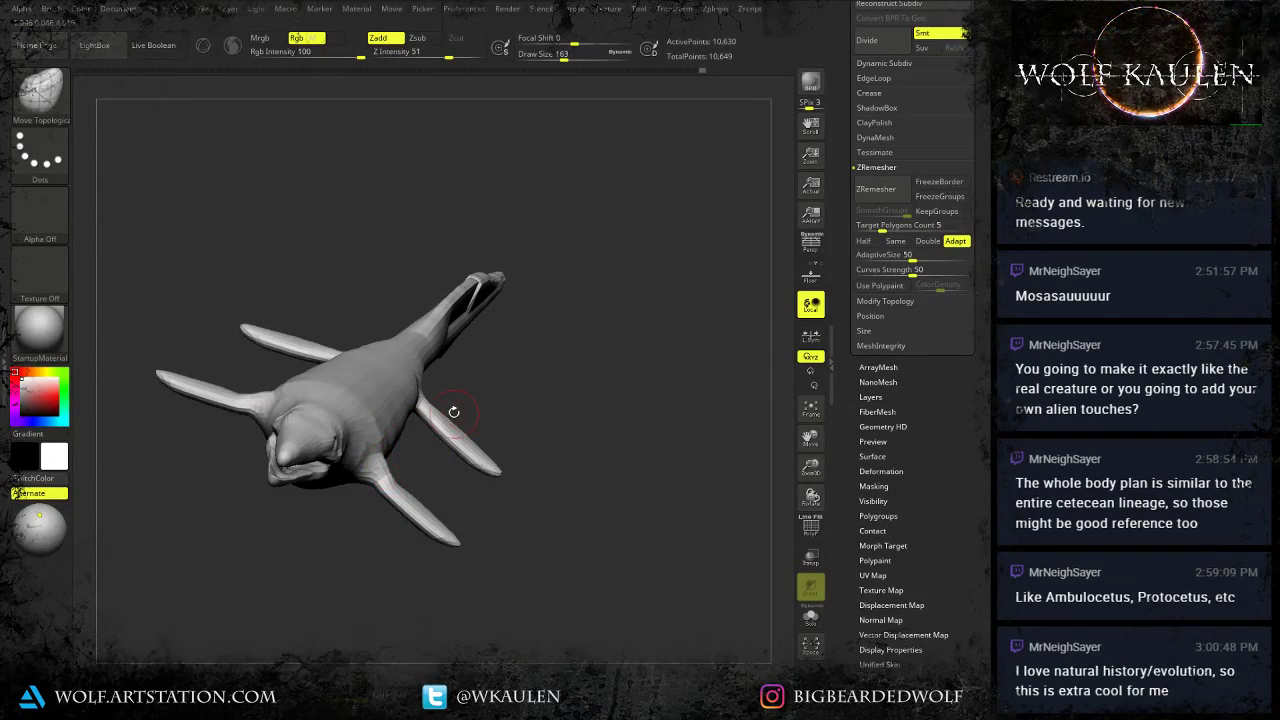
Blend the hind and front flipper joints into the body, shaping them from above and from the belly side.
left_click_drag(453, 412, 463, 377)
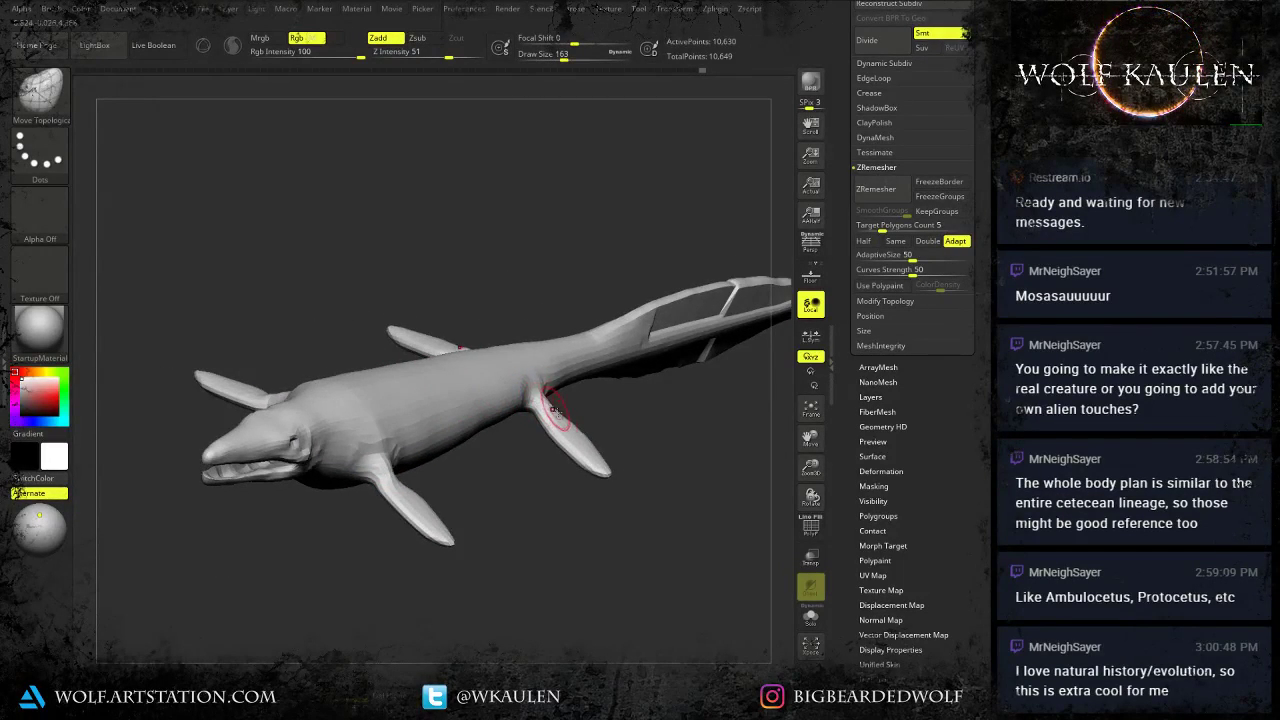
right_click_drag(556, 410, 534, 388)
left_click_drag(534, 388, 545, 391)
right_click_drag(676, 175, 605, 316, "alt")
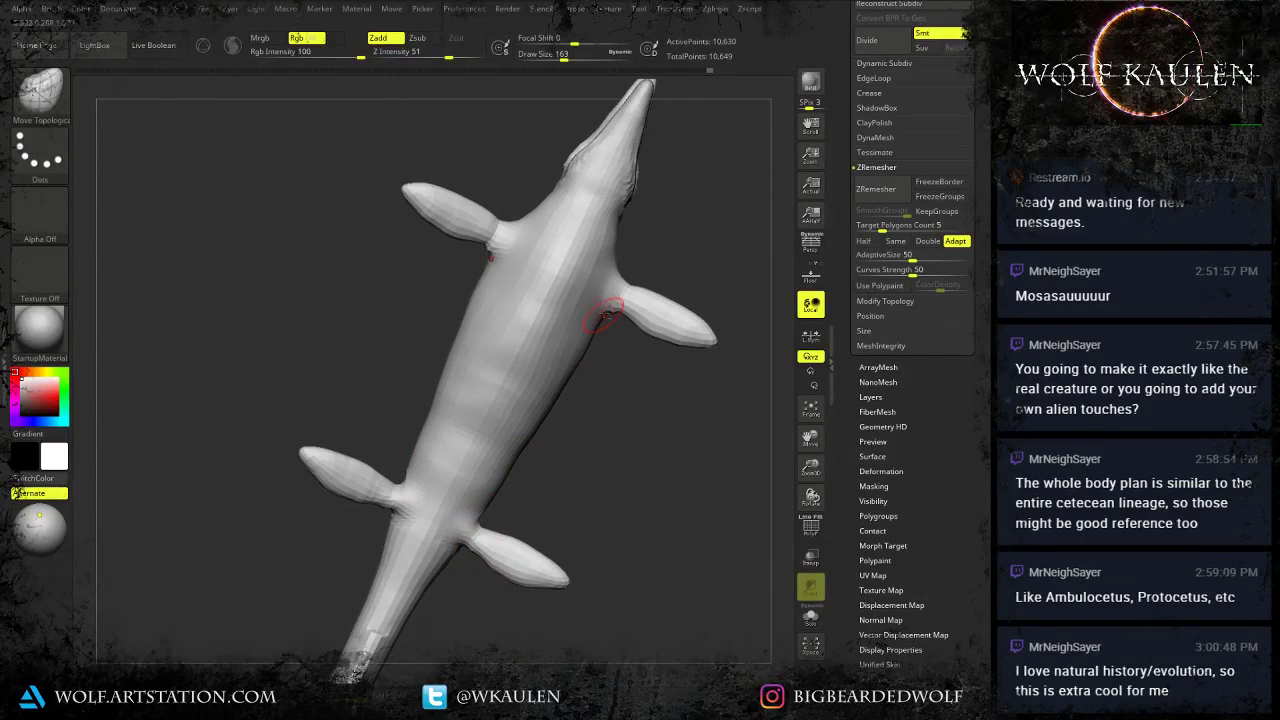
mouse_move(598, 304)
left_mouse_down()
mouse_move(594, 287)
mouse_move(625, 295)
mouse_move(600, 292)
left_mouse_up()
right_click_drag(590, 350, 426, 486)
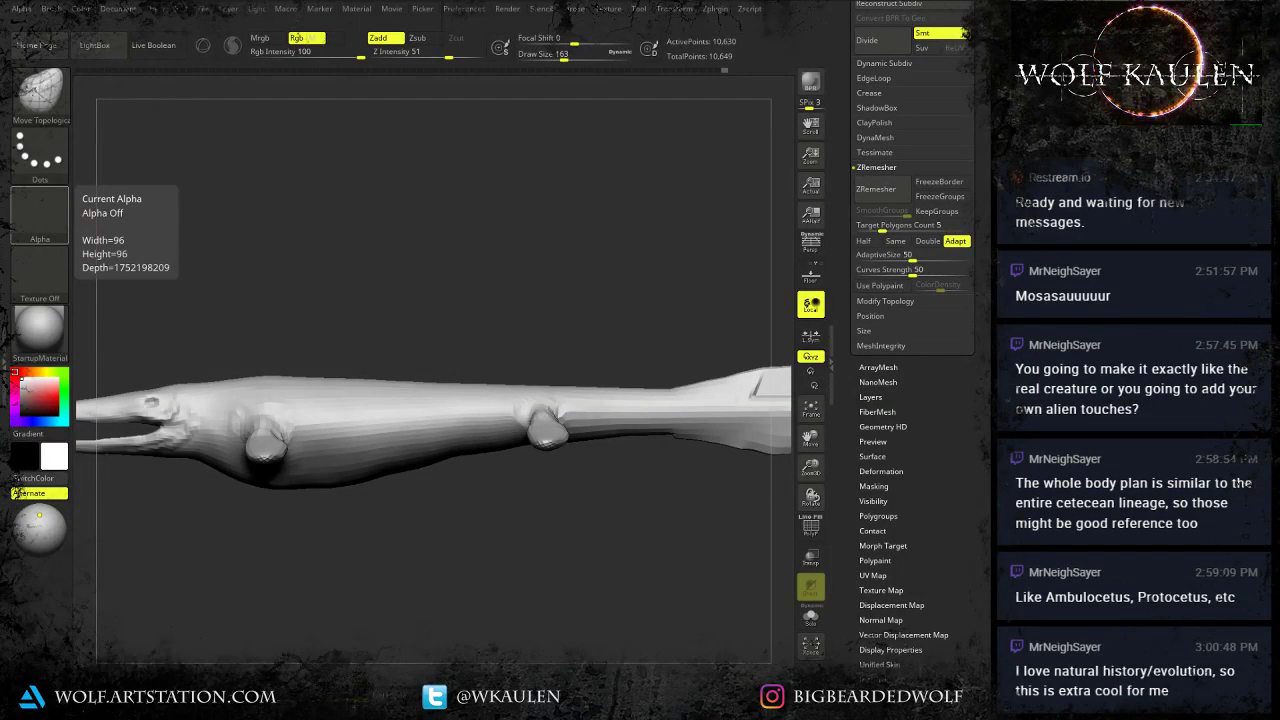
Reshape the lower edge of the tail fin in side view with Move Topological at Draw Size 245.
mouse_move(406, 586)
left_mouse_down()
mouse_move(386, 549)
mouse_move(226, 555)
left_mouse_up()
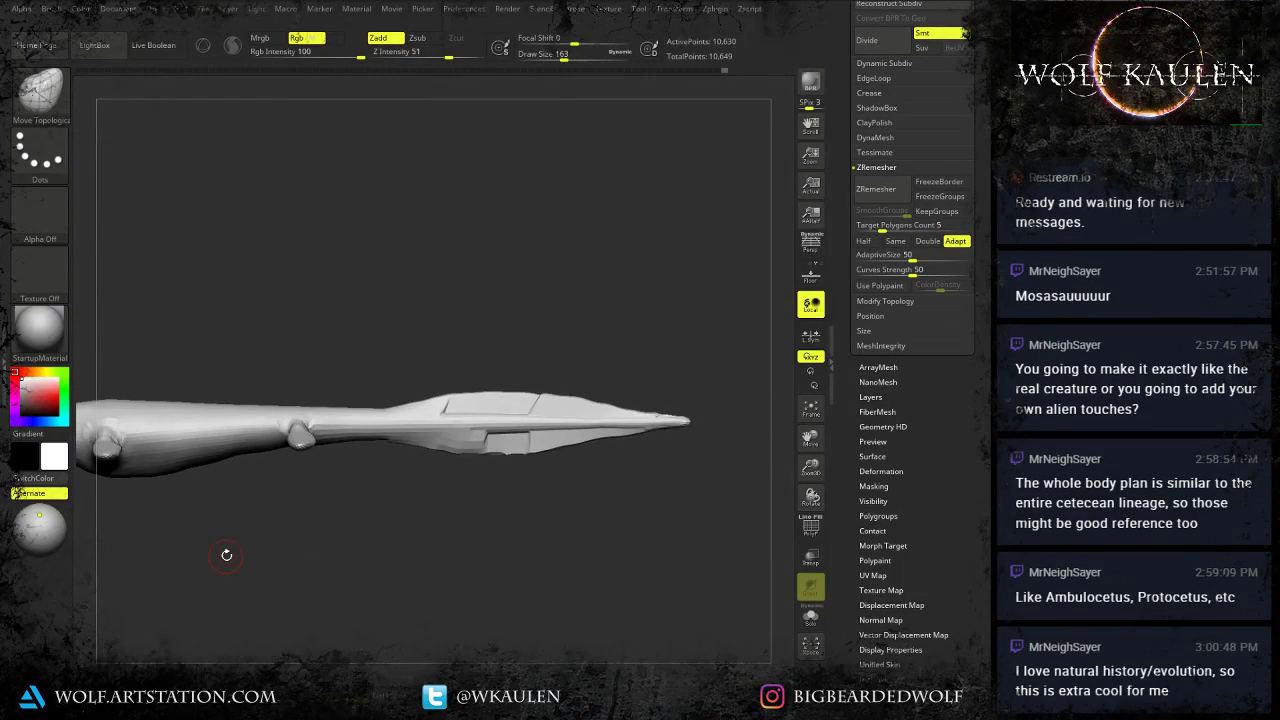
key("b")
key("m")
key("t")
key("s")
left_click(514, 381)
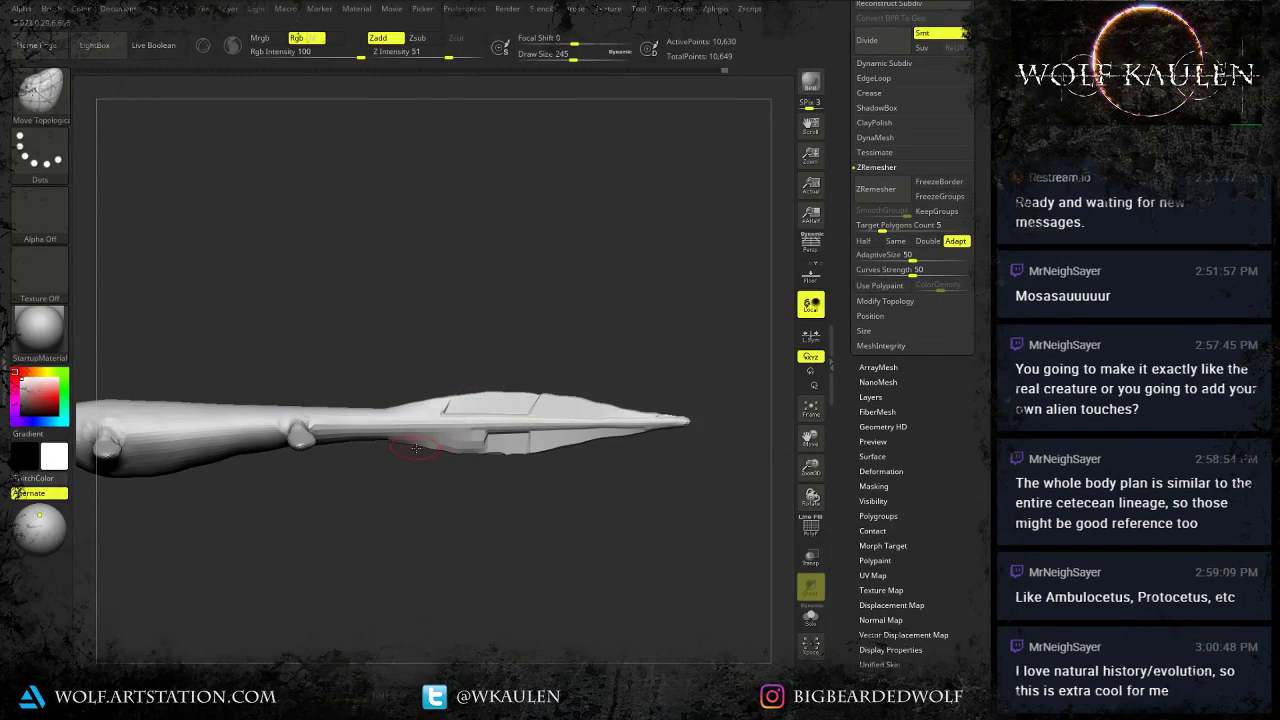
left_click_drag(496, 458, 514, 458)
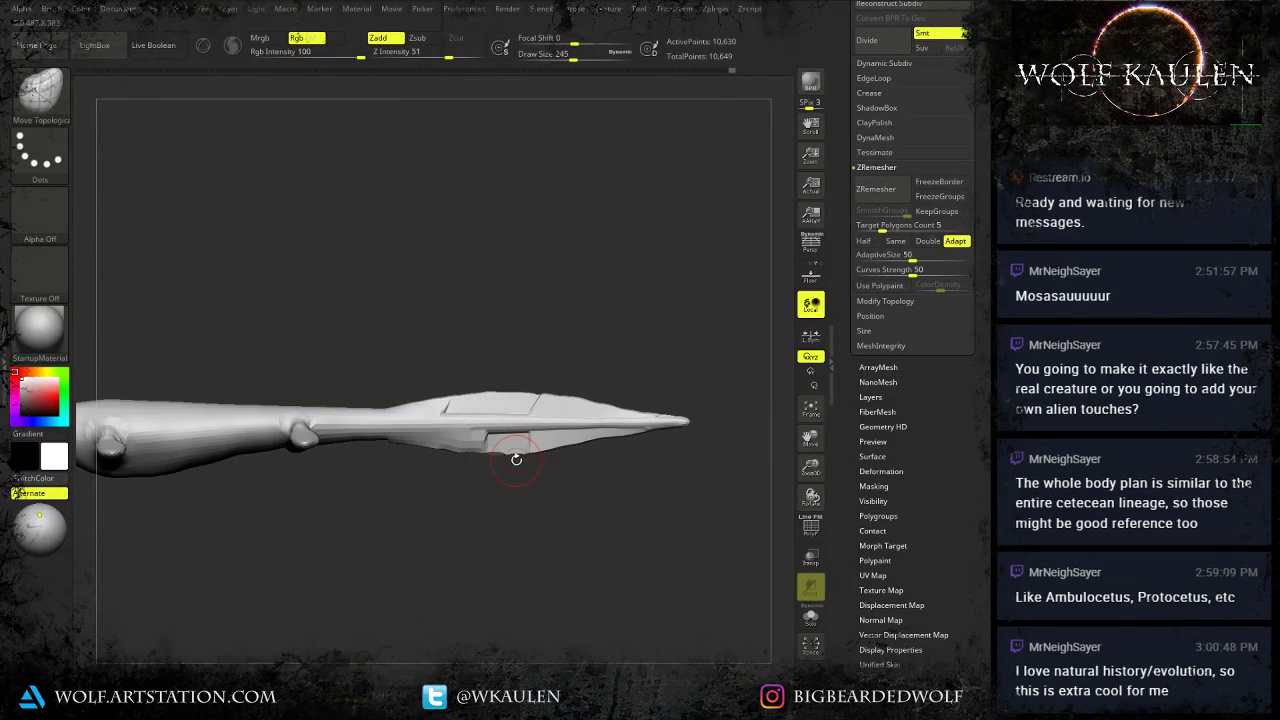
Even out the lower edge of the tail fin toward the tip at Draw Size 192.
key("s")
left_click(510, 458)
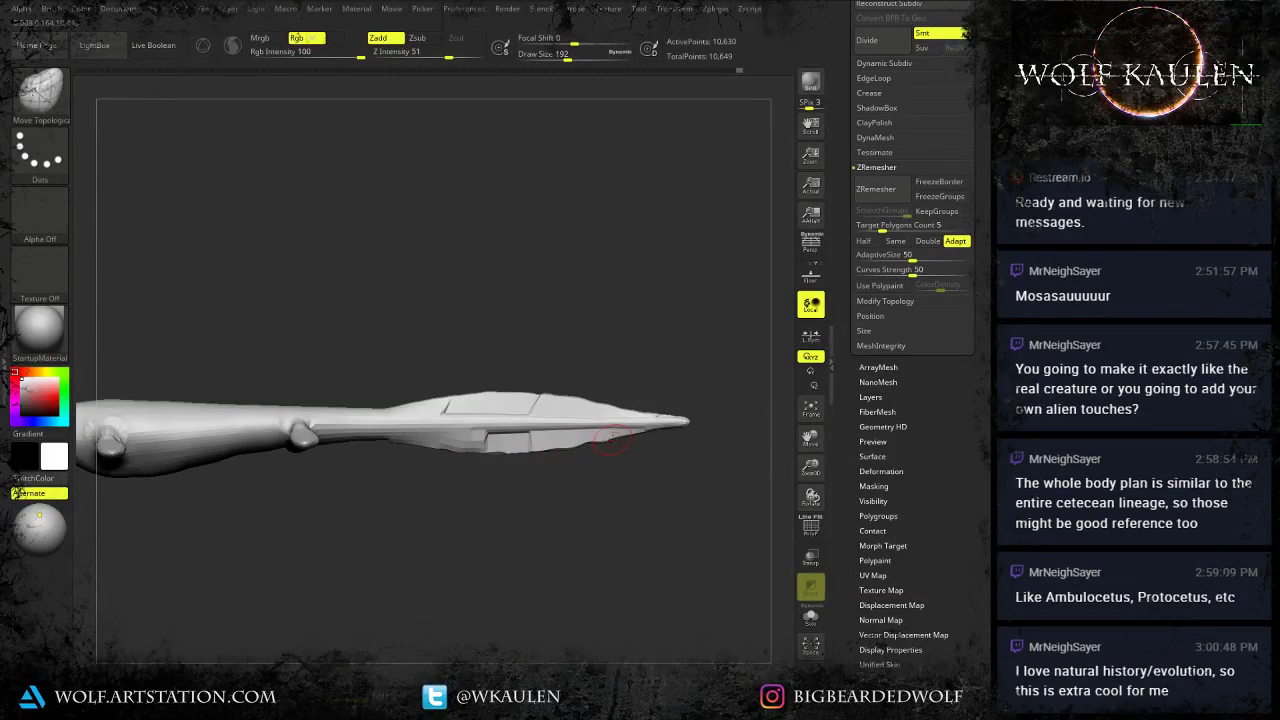
left_click_drag(612, 440, 606, 445)
key("s")
left_click(587, 448)
Flatten the crest of the upper tail fin with the brush at Draw Size 324.
key("bracketright")
key("bracketright")
key("bracketright")
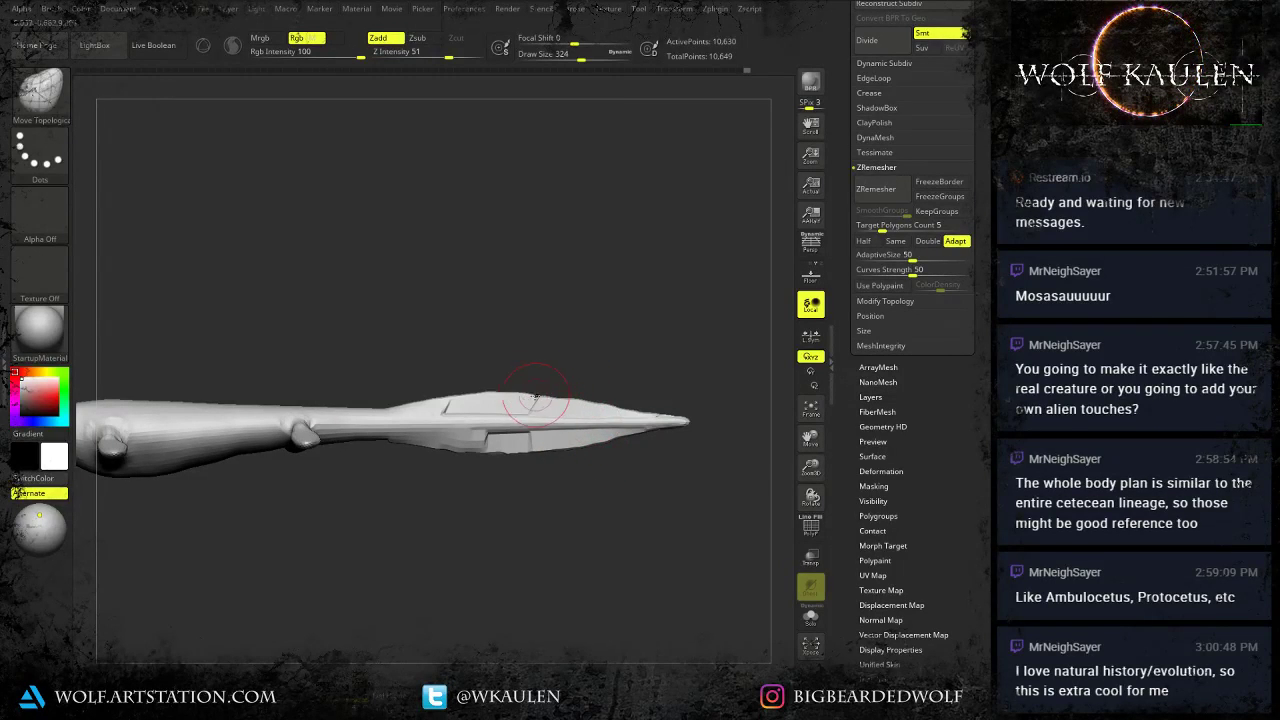
left_click_drag(520, 390, 514, 395)
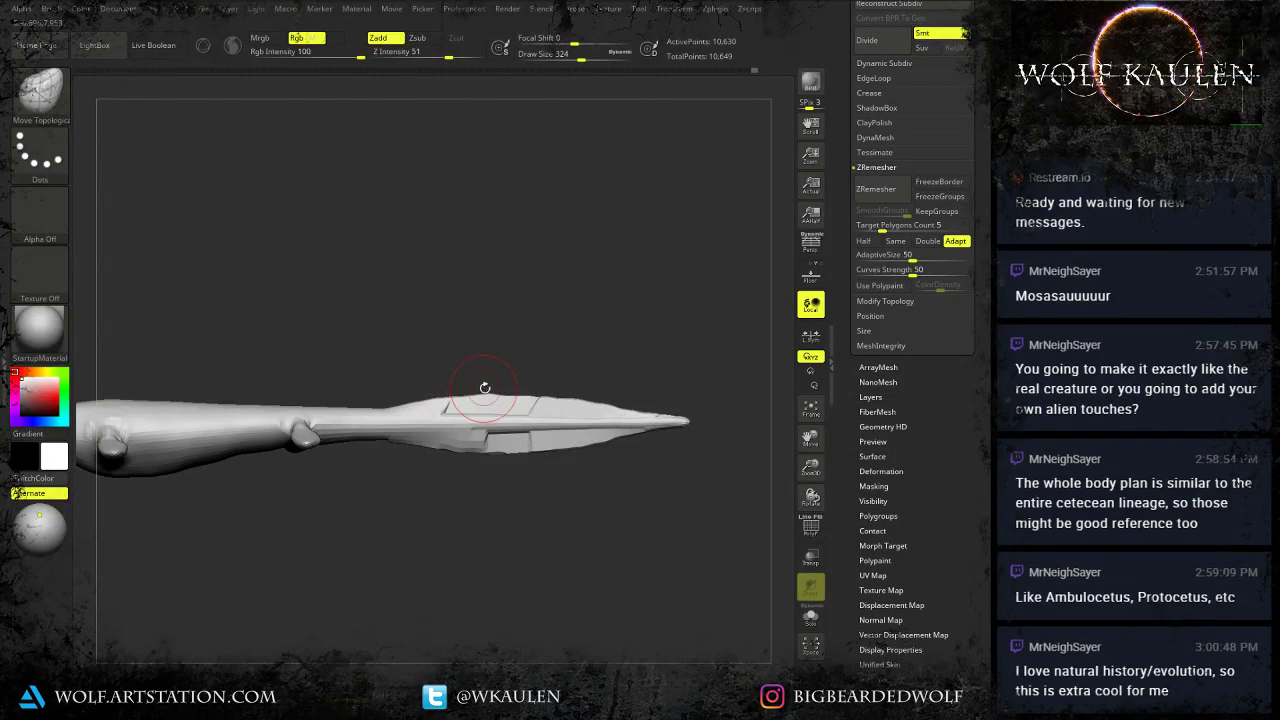
key("bracketleft")
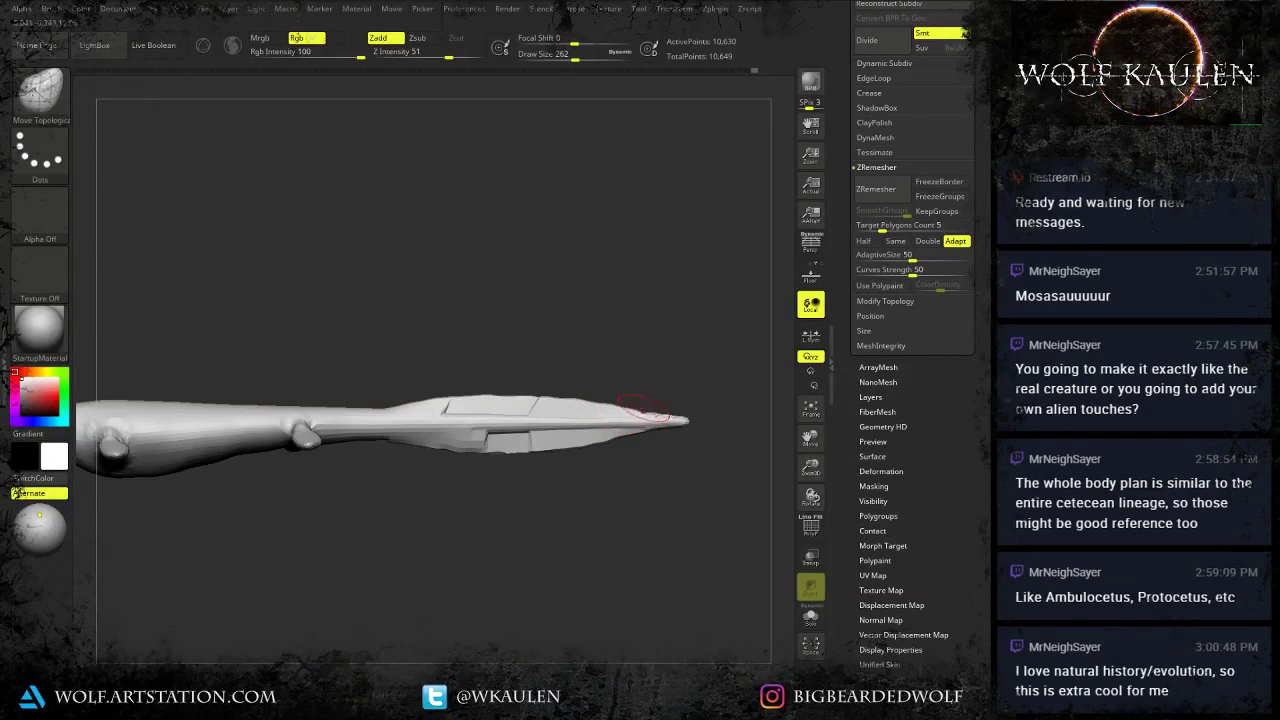
Straighten the bumps along the upper rear and lower edges of the tail fin at Draw Size 286.
key("s")
left_click_drag(651, 414, 605, 447)
key("s")
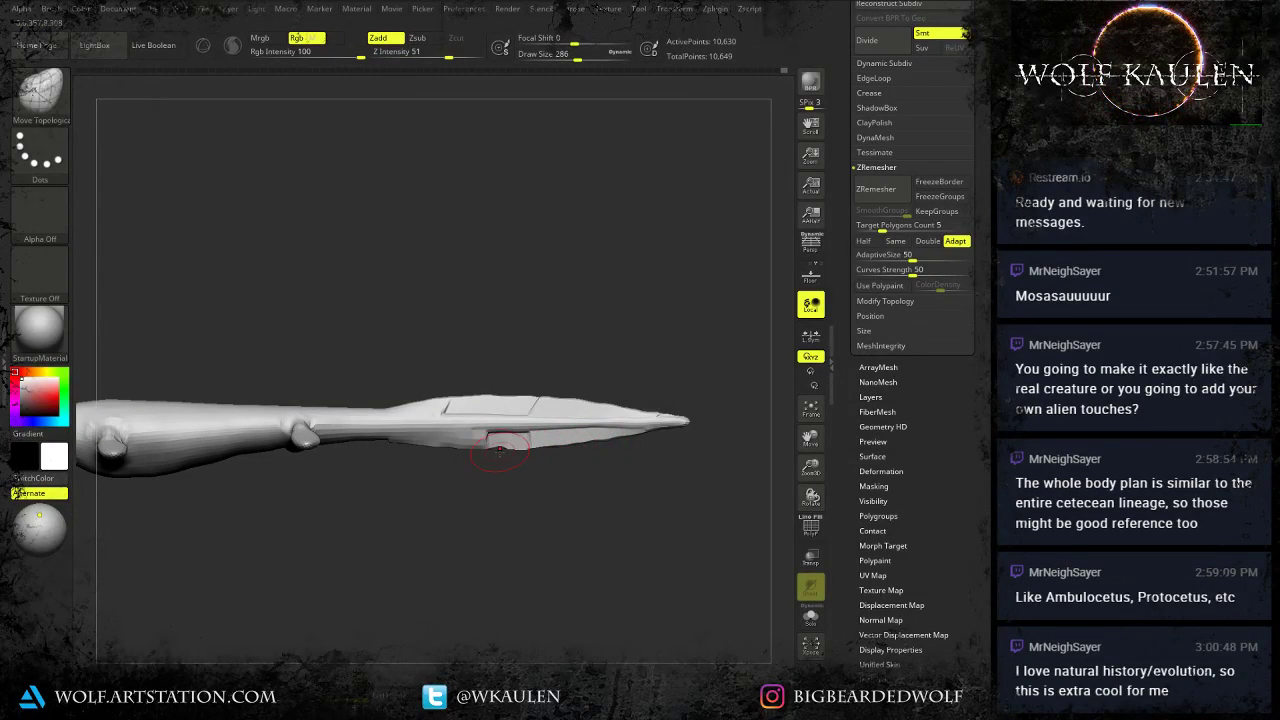
key("s")
mouse_move(508, 450)
left_mouse_down()
mouse_move(551, 514)
mouse_move(545, 610)
left_mouse_up()
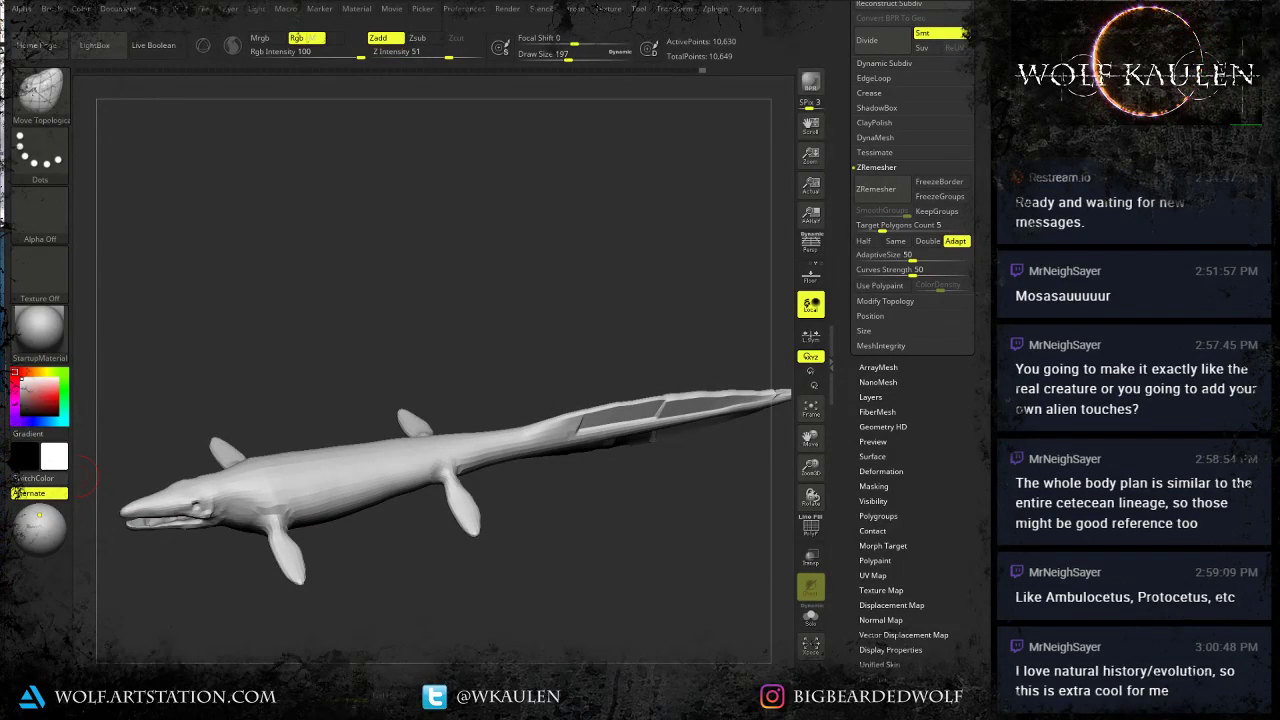
Nudge the hip area around the hind flippers with the Move Topological brush.
mouse_move(502, 560)
left_mouse_down("shift")
mouse_move(518, 633)
mouse_move(540, 558)
mouse_move(582, 549)
mouse_move(615, 562)
left_mouse_up("shift")
key("s")
key("s")
left_click_drag(560, 467, 566, 460)
key("s")
mouse_move(590, 535)
left_mouse_down()
mouse_move(520, 457)
mouse_move(572, 458)
left_mouse_up()
Switch to the Move brush and reshape the hips and tail base at Draw Size 393.
key("b")
key("m")
key("v")
key("s")
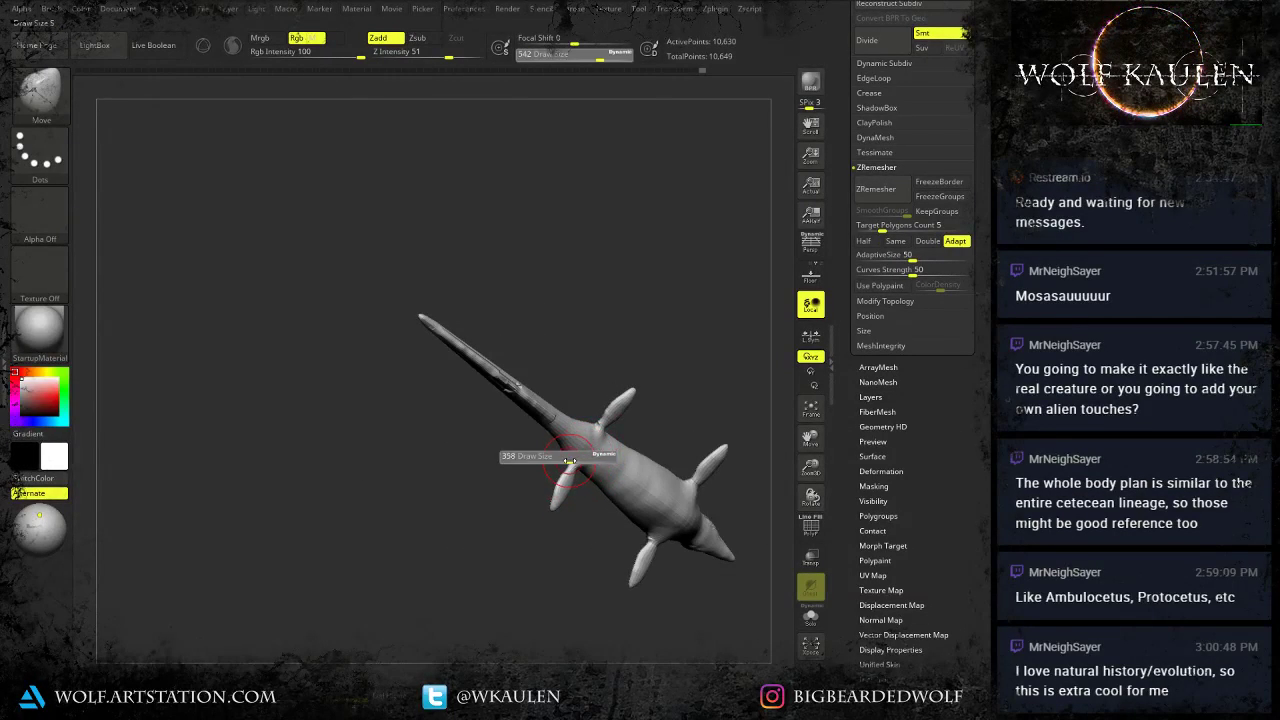
mouse_move(700, 440)
left_mouse_down()
mouse_move(633, 530)
mouse_move(540, 523)
left_mouse_up()
key("s")
left_click_drag(457, 497, 455, 508)
left_click_drag(535, 500, 529, 522, "shift")
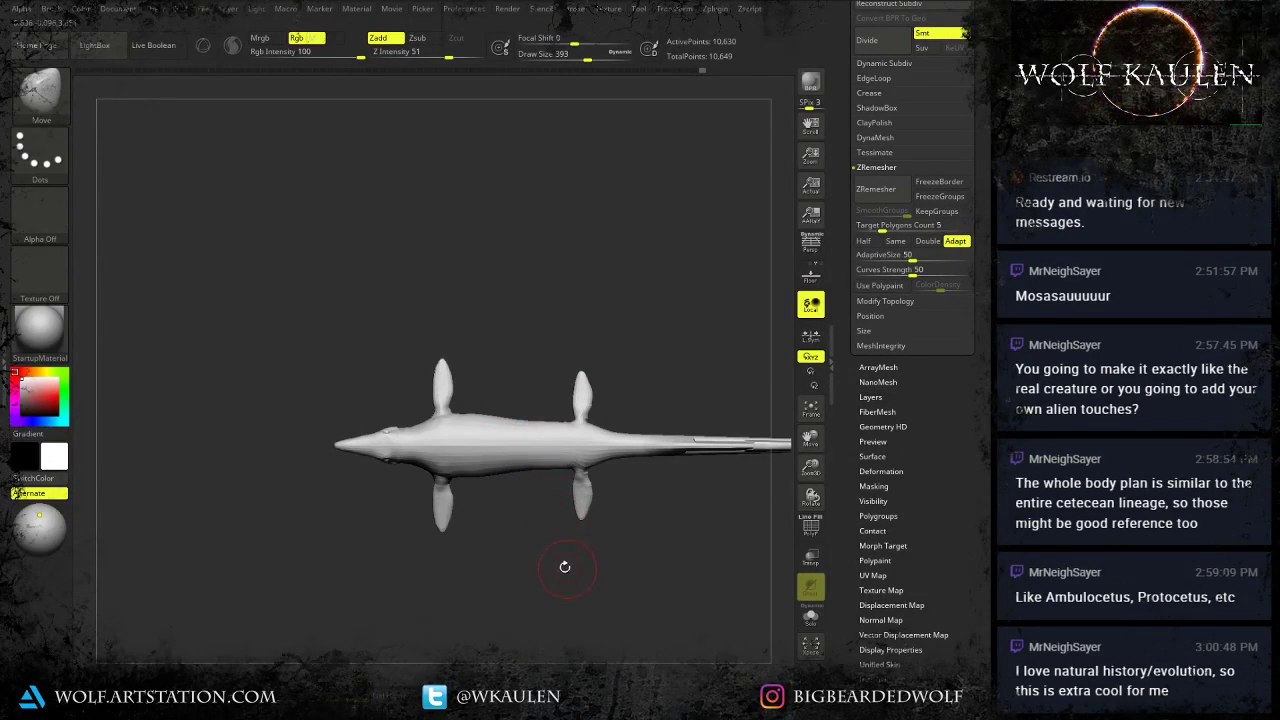
Widen the tail stem behind the hind flippers from above and draw out the tail tip.
left_click_drag(565, 567, 448, 570, "alt")
left_click_drag(521, 517, 505, 469)
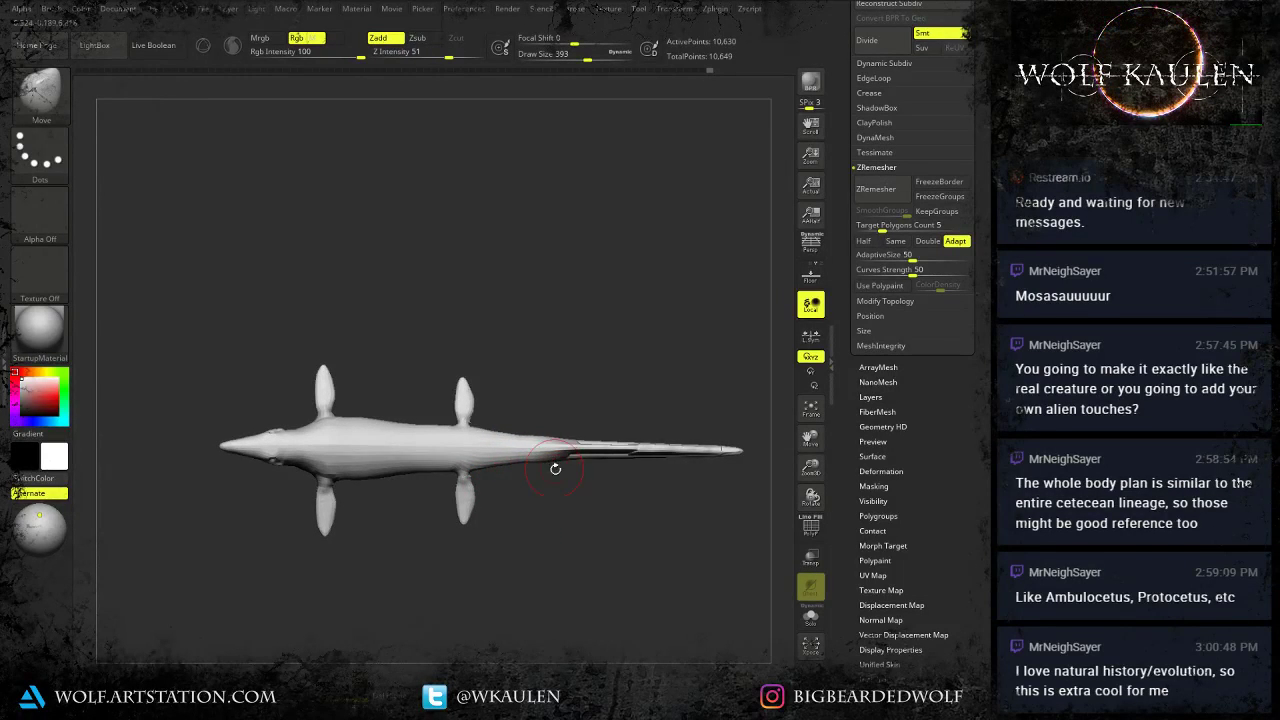
mouse_move(555, 469)
left_mouse_down()
mouse_move(568, 526)
mouse_move(458, 543)
left_mouse_up()
mouse_move(608, 487)
left_mouse_down()
mouse_move(604, 474)
mouse_move(651, 472)
left_mouse_up()
Reshape and shorten the tail tip in side view with the Move brush.
key("s")
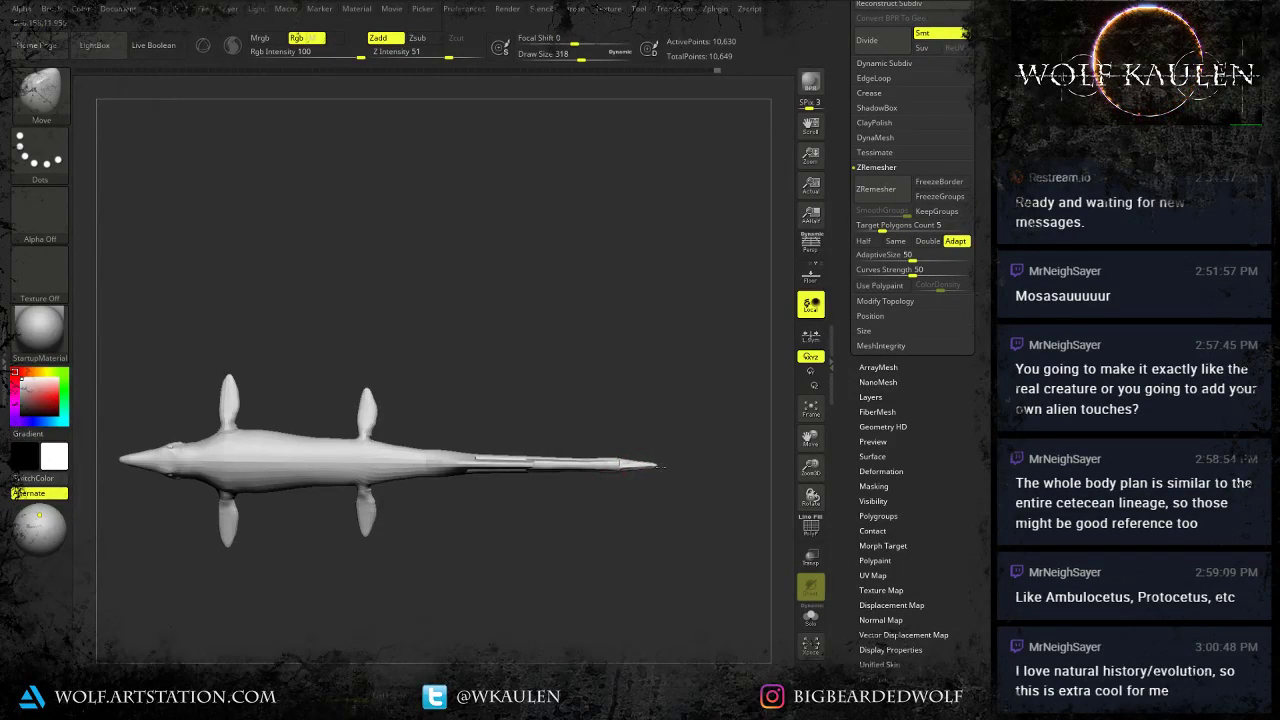
mouse_move(612, 507)
left_mouse_down()
mouse_move(566, 476)
mouse_move(610, 515)
mouse_move(610, 567)
mouse_move(618, 481)
mouse_move(586, 522)
mouse_move(630, 493)
left_mouse_up()
key("s")
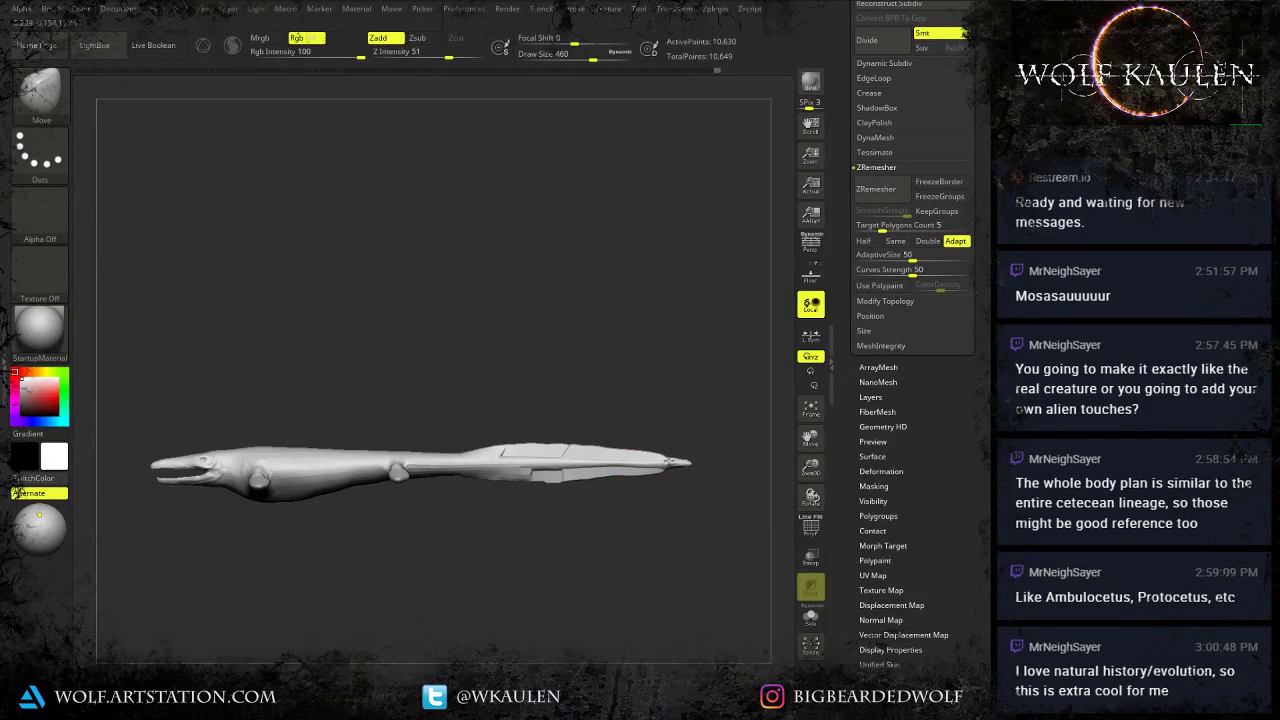
key("ctrl")
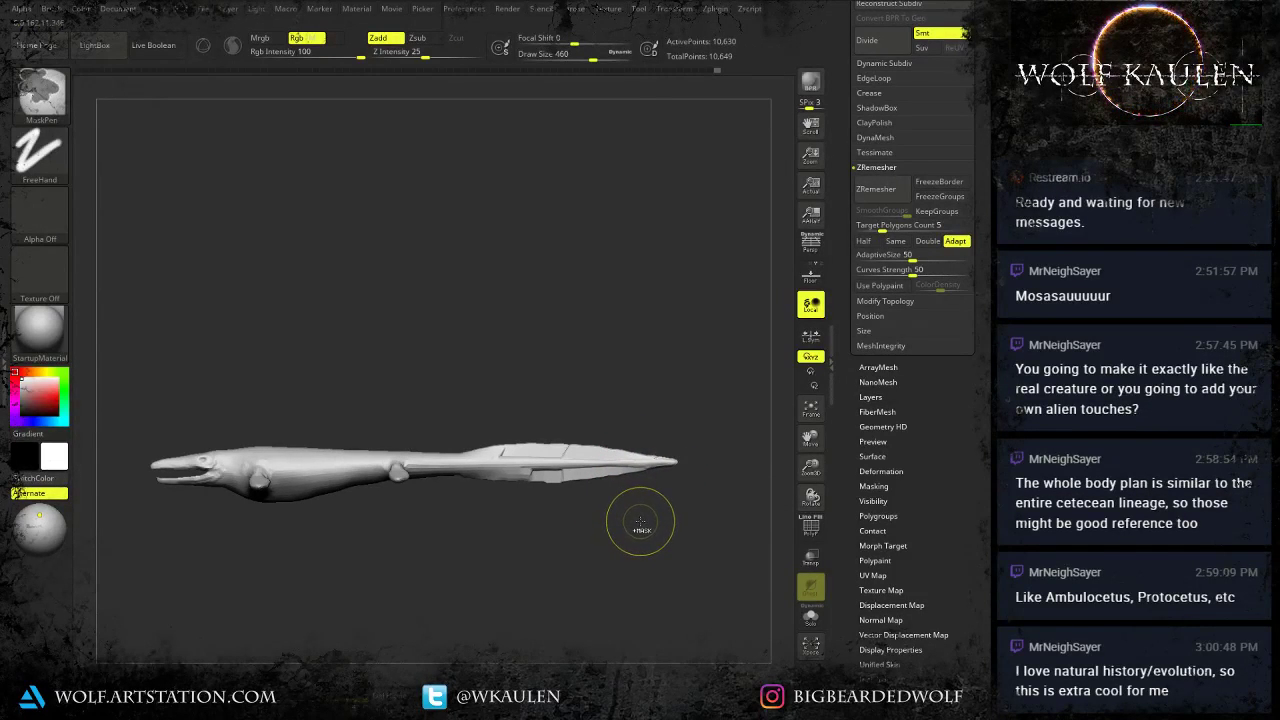
key("s")
mouse_move(640, 479)
left_mouse_down()
mouse_move(645, 468)
mouse_move(637, 546)
mouse_move(631, 473)
mouse_move(641, 521)
mouse_move(648, 466)
mouse_move(622, 525)
mouse_move(612, 442)
left_mouse_up()
Round the end of the tail fin with the Move brush at Draw Size 331.
key("s")
key("s")
key("f")
mouse_move(606, 523)
left_mouse_down()
mouse_move(646, 528)
mouse_move(617, 474)
mouse_move(638, 526)
mouse_move(508, 547)
mouse_move(512, 565)
mouse_move(482, 541)
left_mouse_up()
key("s")
left_click(581, 421)
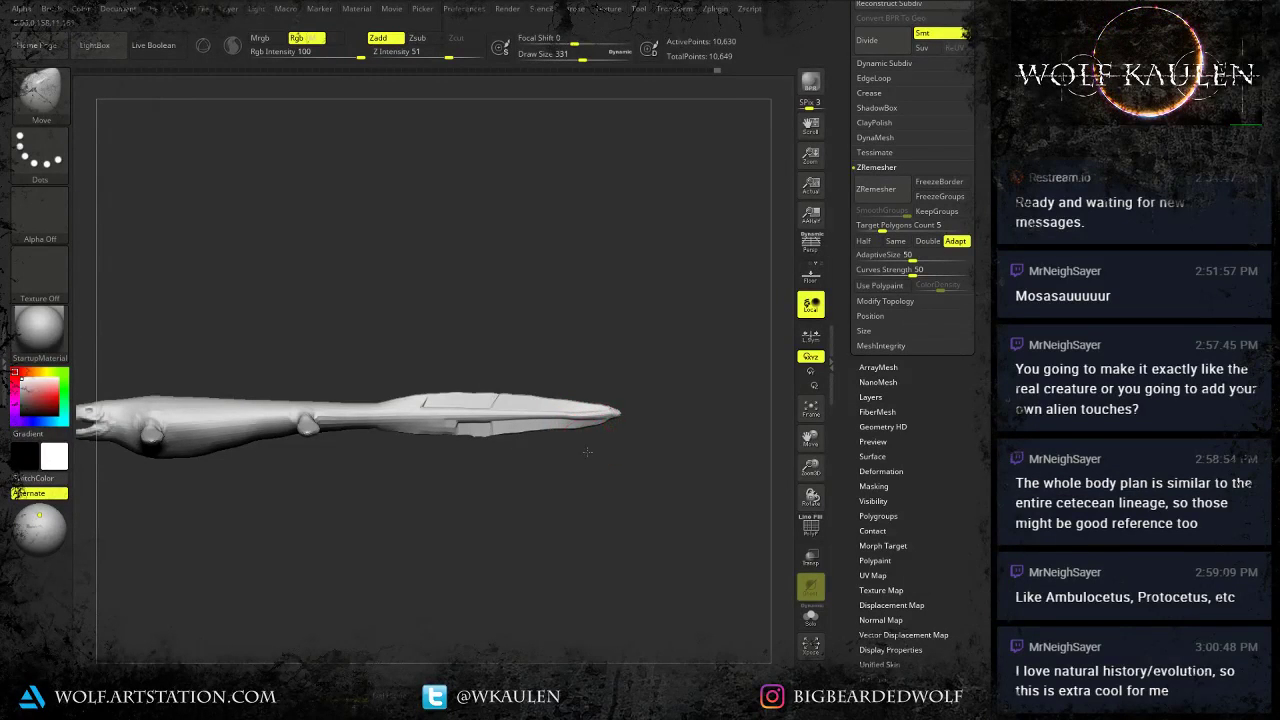
left_click_drag(590, 465, 618, 493, "alt")
Adjust the back of the head from above with the Move brush at Draw Size 136.
left_click_drag(574, 531, 532, 568, "alt")
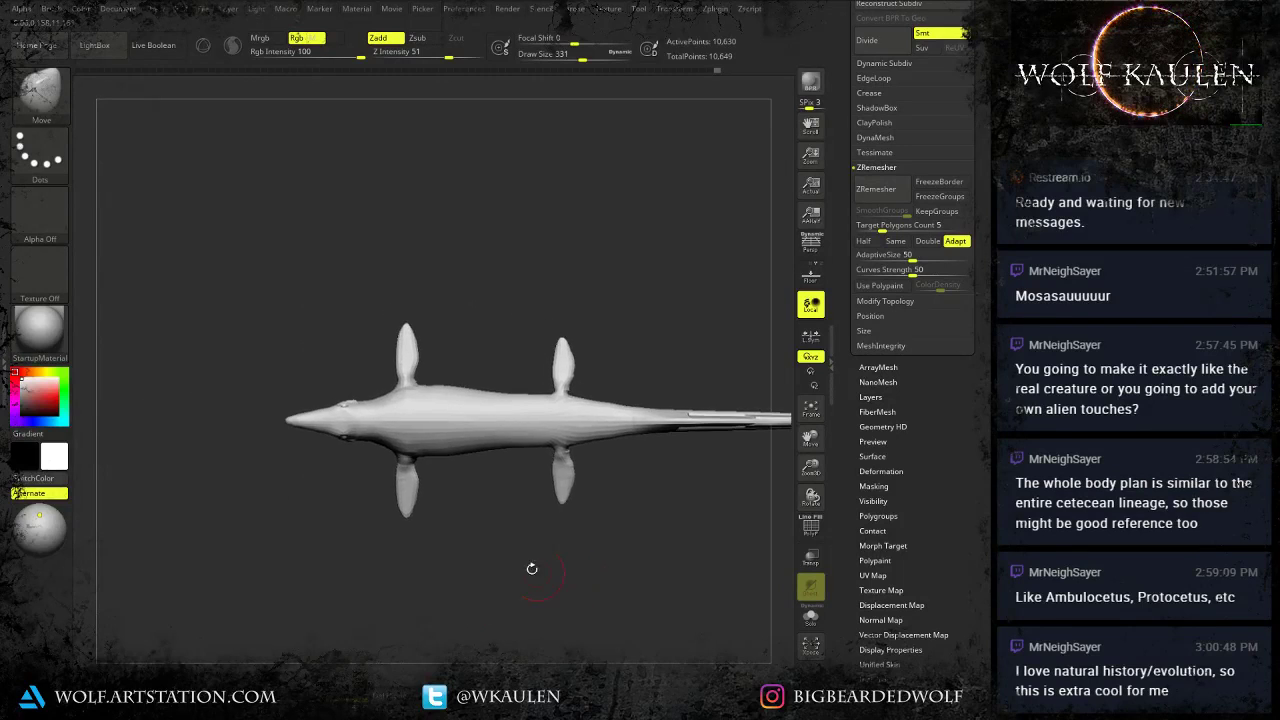
mouse_move(314, 449)
left_mouse_down("alt")
mouse_move(305, 478)
mouse_move(224, 511)
mouse_move(486, 538)
left_mouse_up("alt")
key("s")
left_click_drag(332, 505, 314, 507)
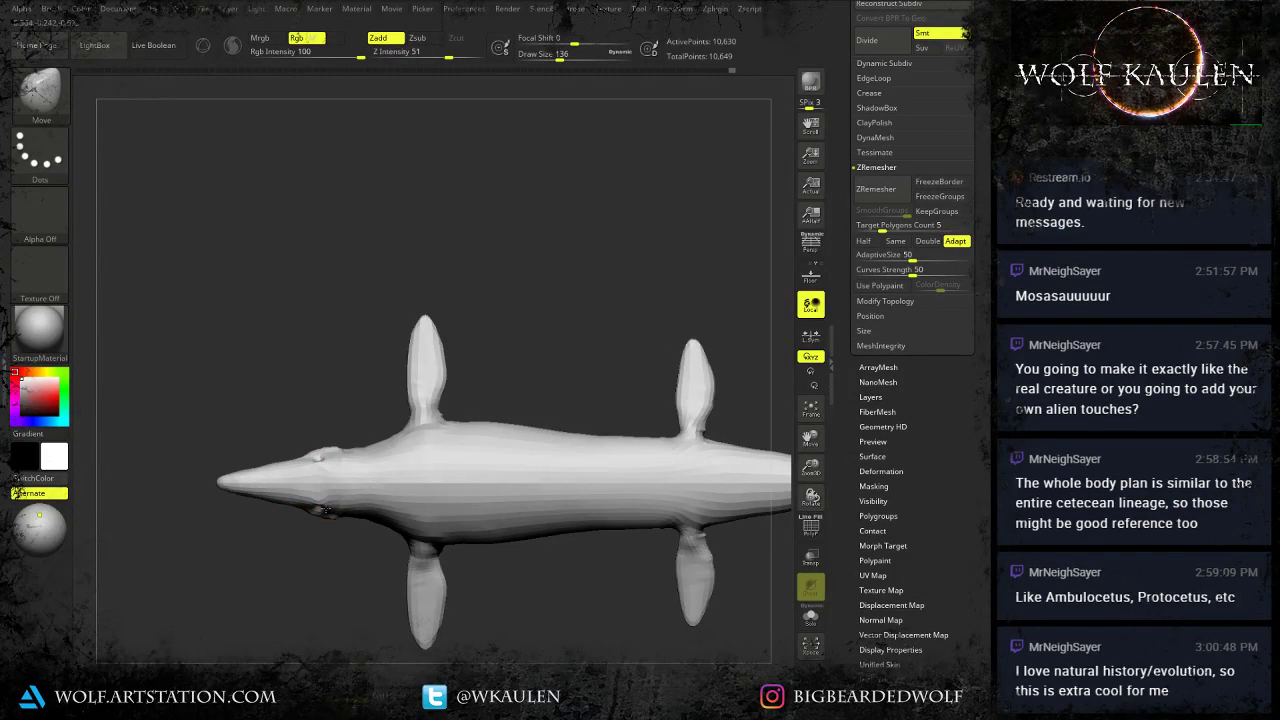
Turn to the side view of the head and reshape the lower jaw's tip with a smaller Move brush.
left_click_drag(331, 534, 368, 520, "alt")
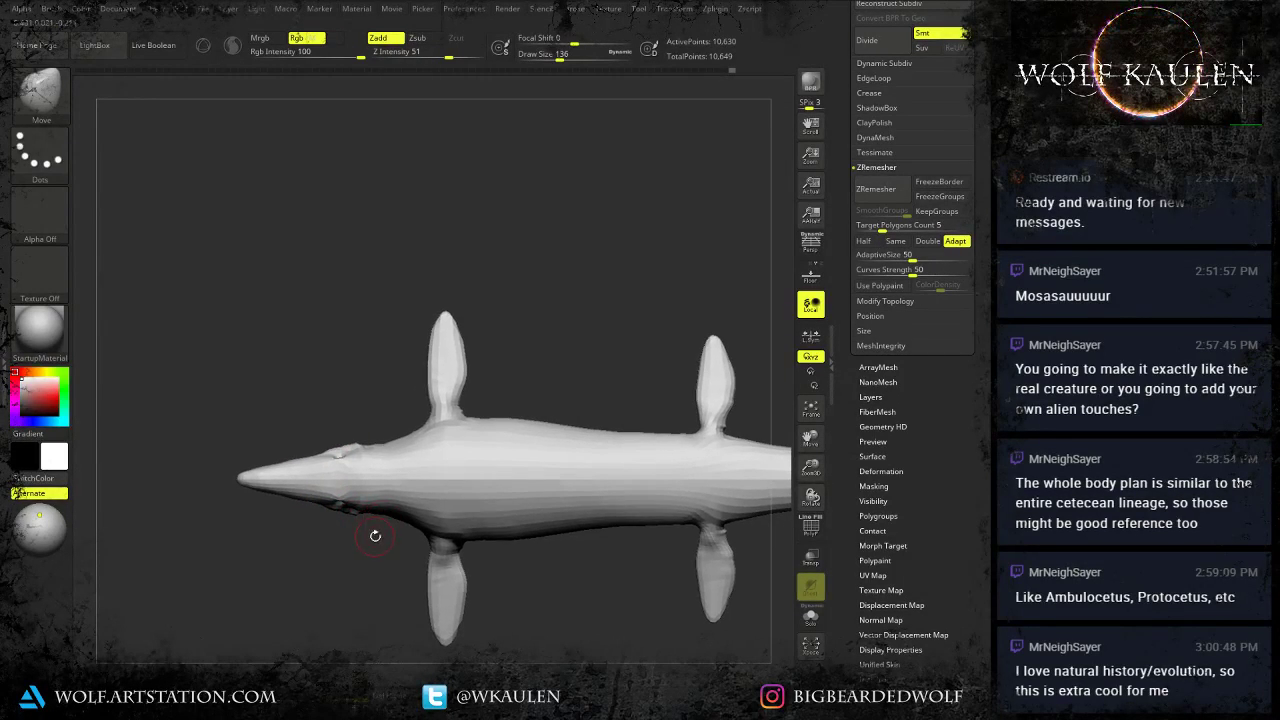
mouse_move(497, 584)
left_mouse_down("alt")
mouse_move(443, 557)
mouse_move(478, 533)
mouse_move(393, 592)
mouse_move(390, 567)
left_mouse_up("alt")
key("s")
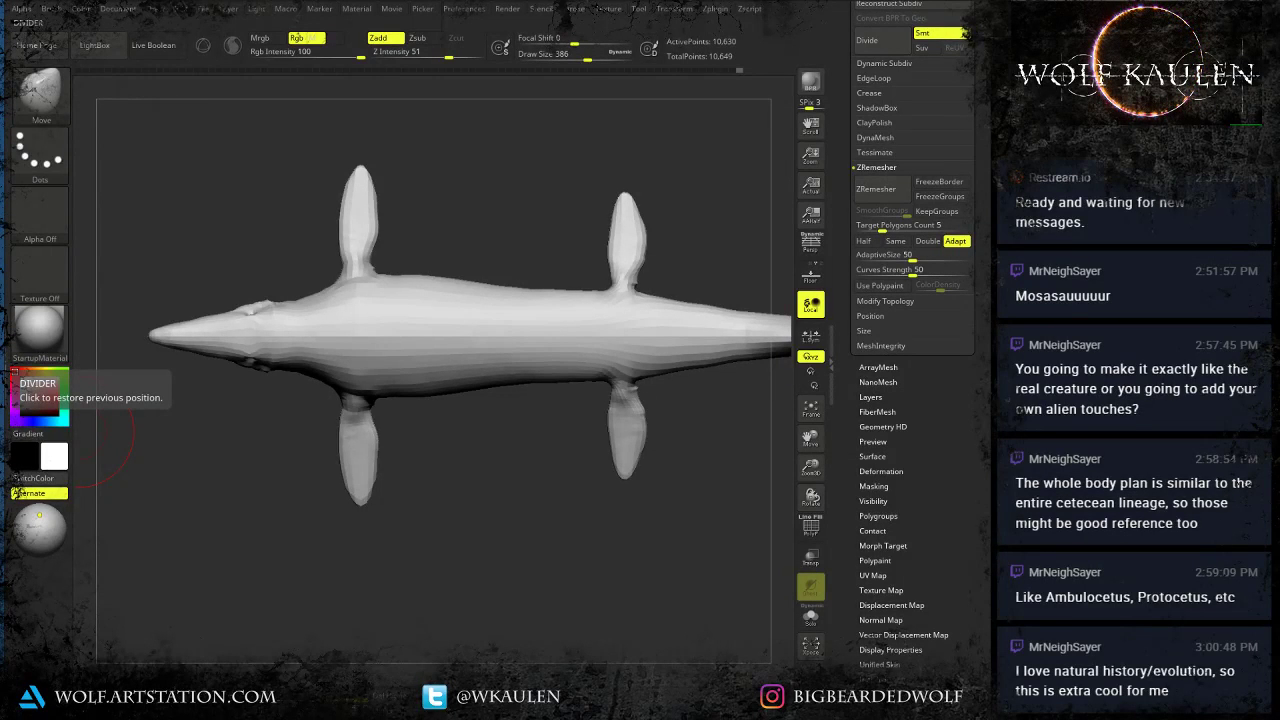
left_click_drag(291, 455, 277, 326)
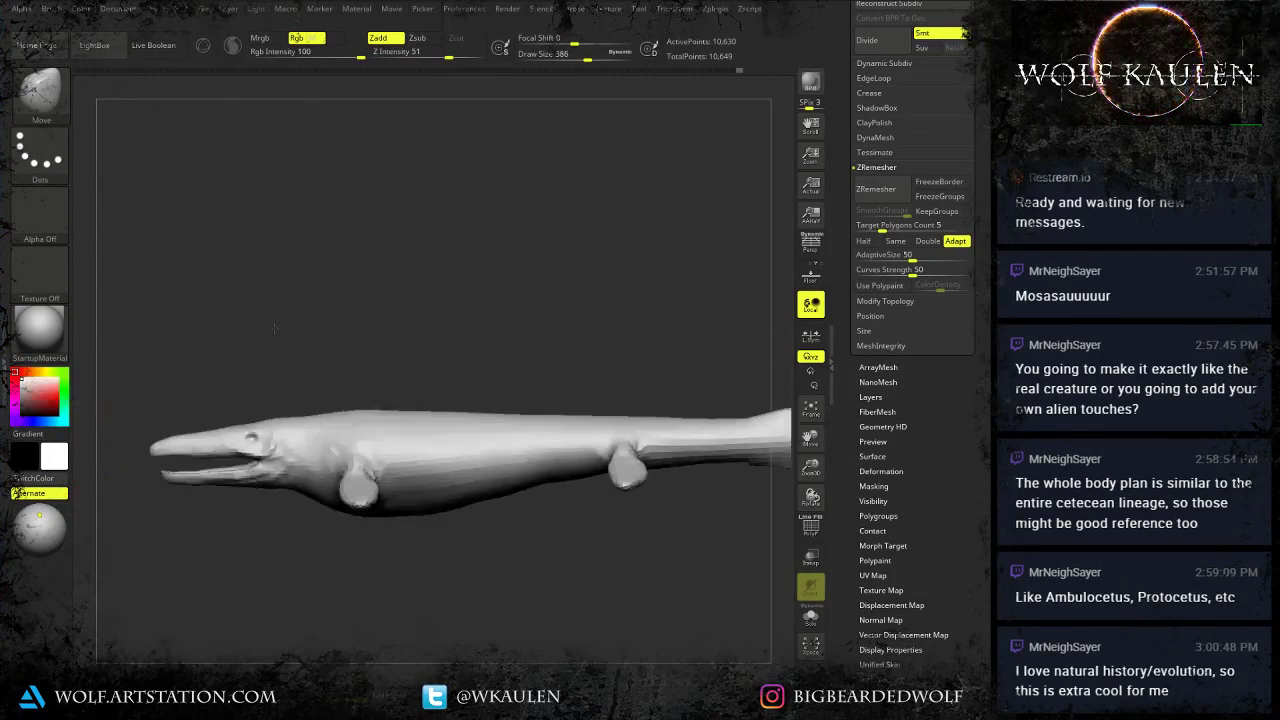
left_click_drag(234, 393, 680, 570, "alt")
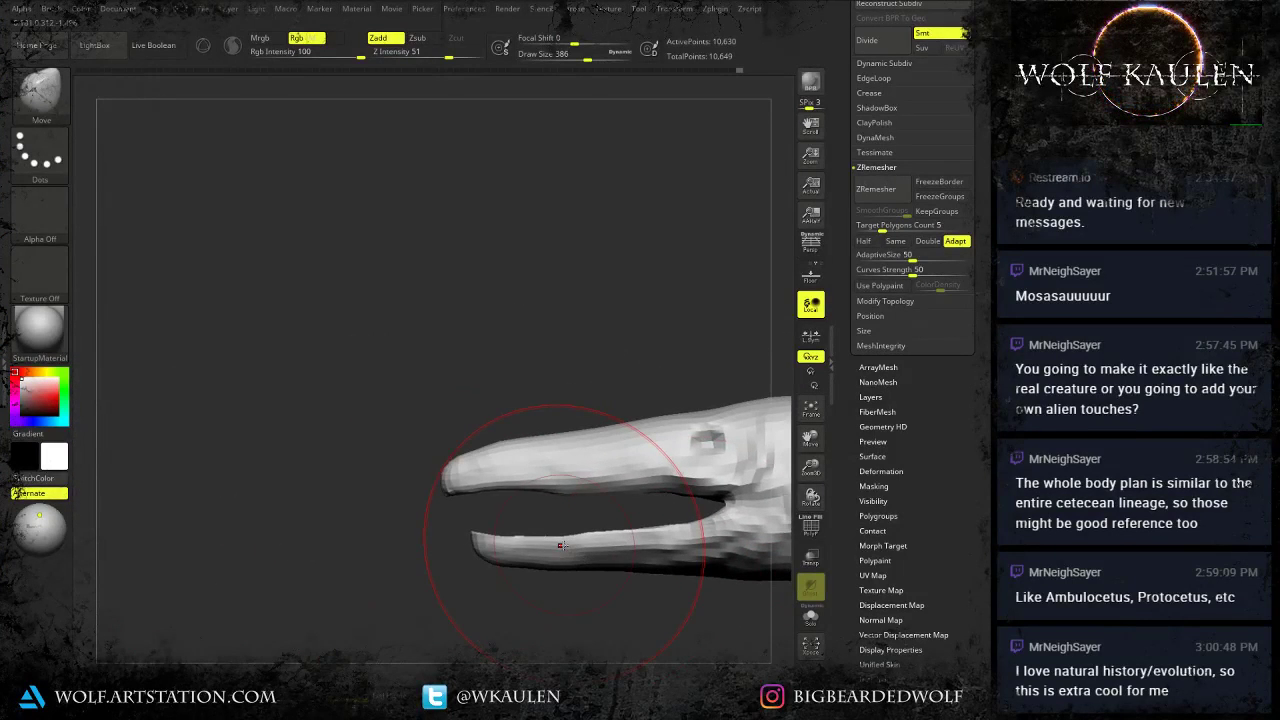
key("s")
mouse_move(463, 490)
left_mouse_down()
mouse_move(420, 491)
mouse_move(451, 499)
mouse_move(460, 488)
left_mouse_up()
key("s")
key("s")
key("s")
left_click_drag(484, 543, 492, 543)
left_click_drag(486, 544, 479, 545)
Adjust the tip of the upper snout in side view with the Move brush at Draw Size 262.
left_click_drag(446, 479, 450, 480)
key("s")
left_click_drag(464, 477, 475, 477)
left_click_drag(471, 468, 474, 477)
left_click_drag(416, 568, 275, 554, "alt")
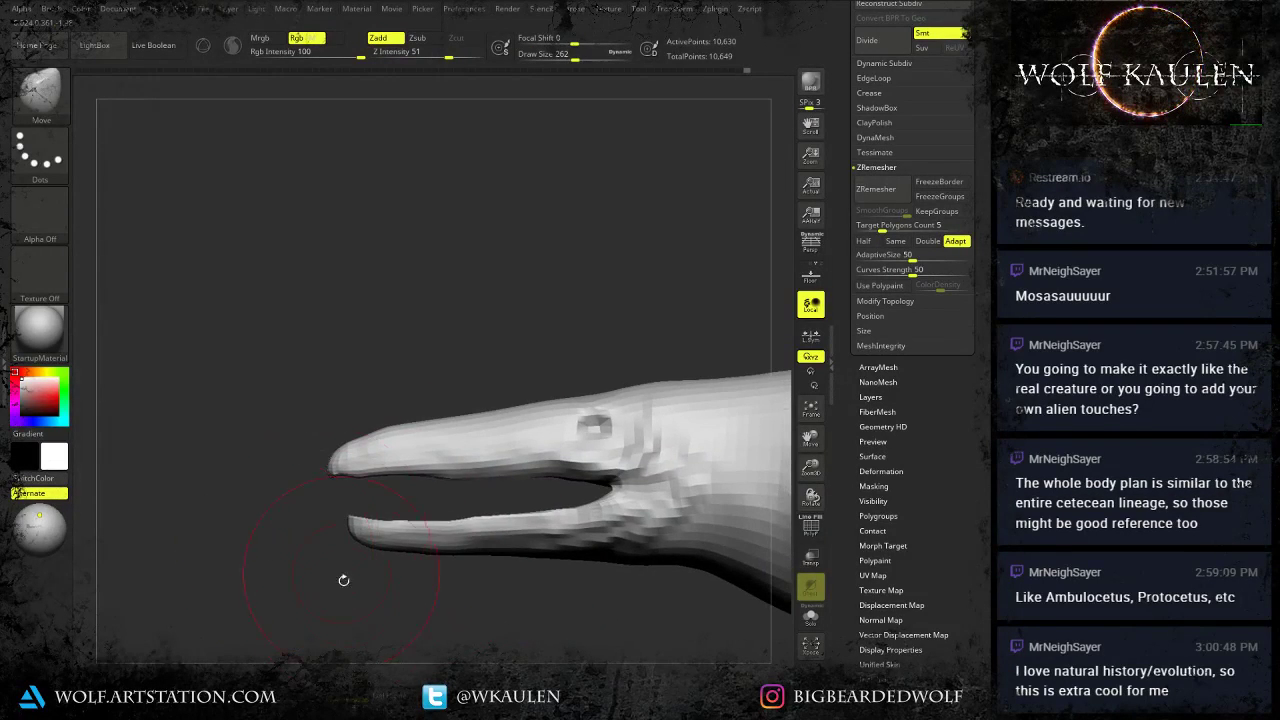
Mask the whole body except the lower jaw, using Draw Size 124 around the jaw hinge.
mouse_move(343, 580)
left_mouse_down("alt")
mouse_move(273, 590)
mouse_move(567, 505)
mouse_move(571, 469)
left_mouse_up("alt")
key("s")
mouse_move(561, 502)
left_mouse_down()
mouse_move(546, 502)
mouse_move(570, 494)
mouse_move(586, 508)
left_mouse_up()
left_click(577, 622, "ctrl")
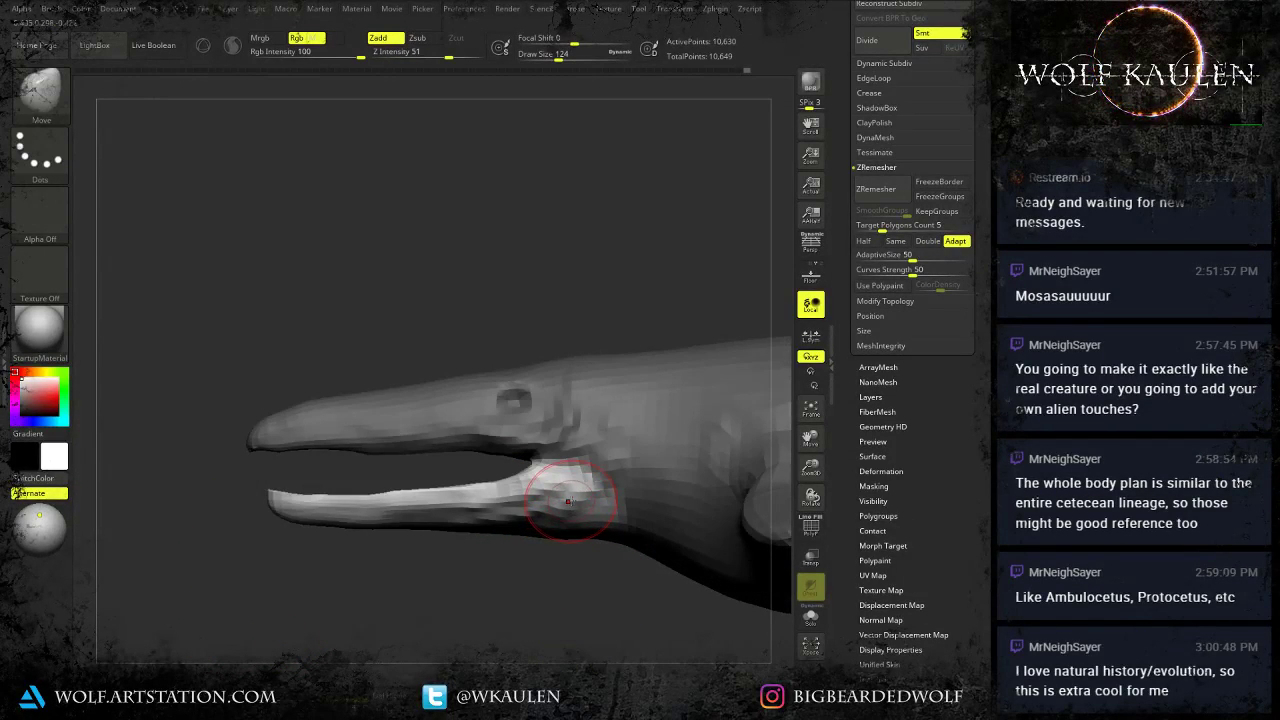
Raise the unmasked lower jaw toward the upper jaw with the Transpose line to narrow the mouth opening.
key("w")
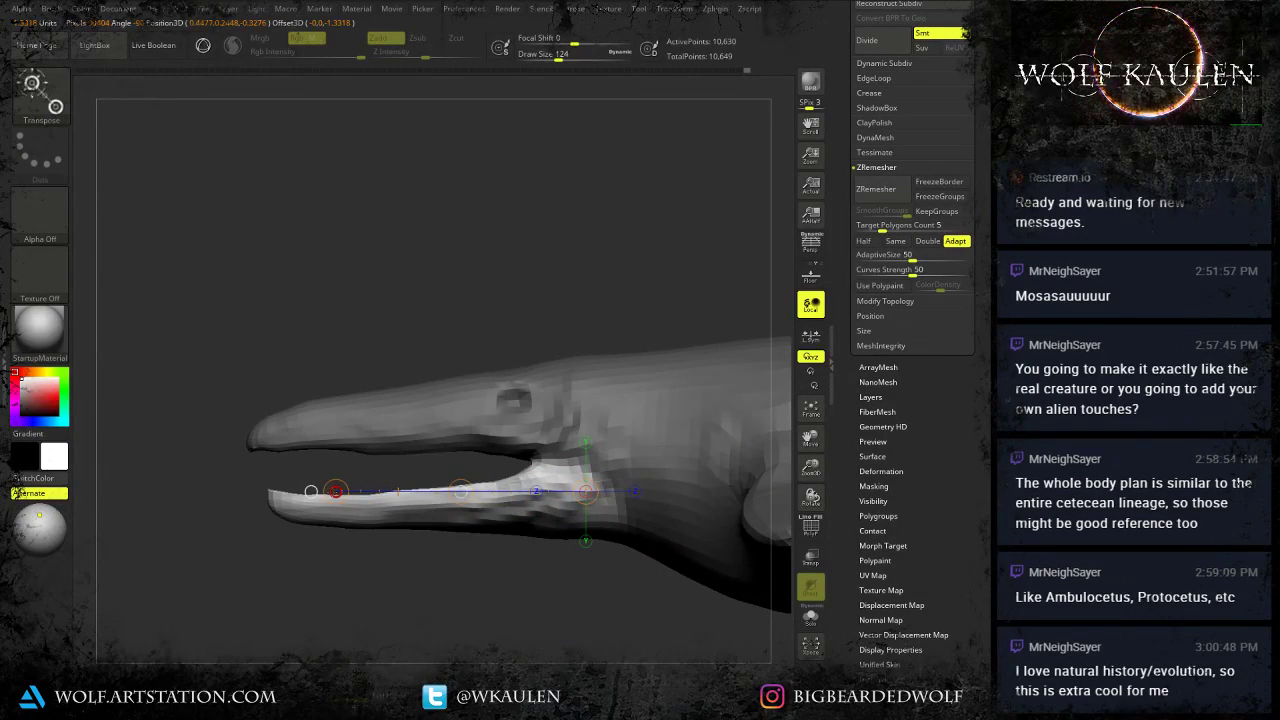
left_click_drag(335, 491, 326, 473)
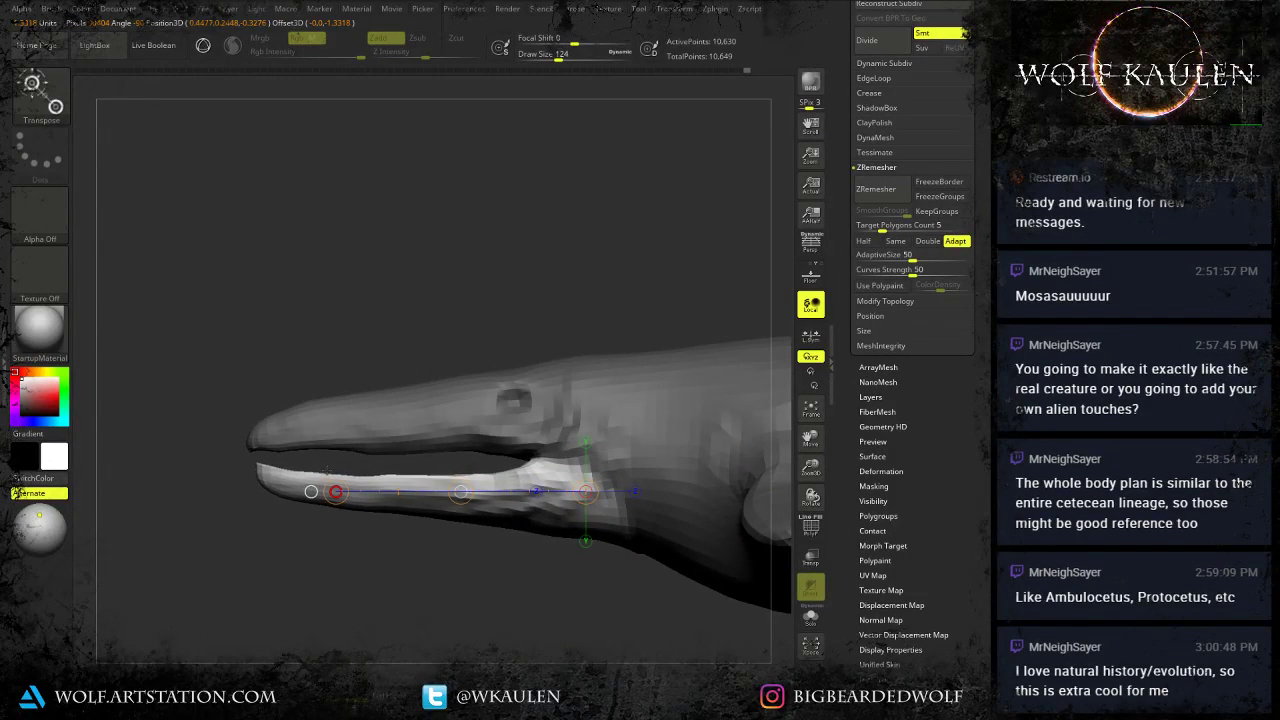
key("ctrl+z")
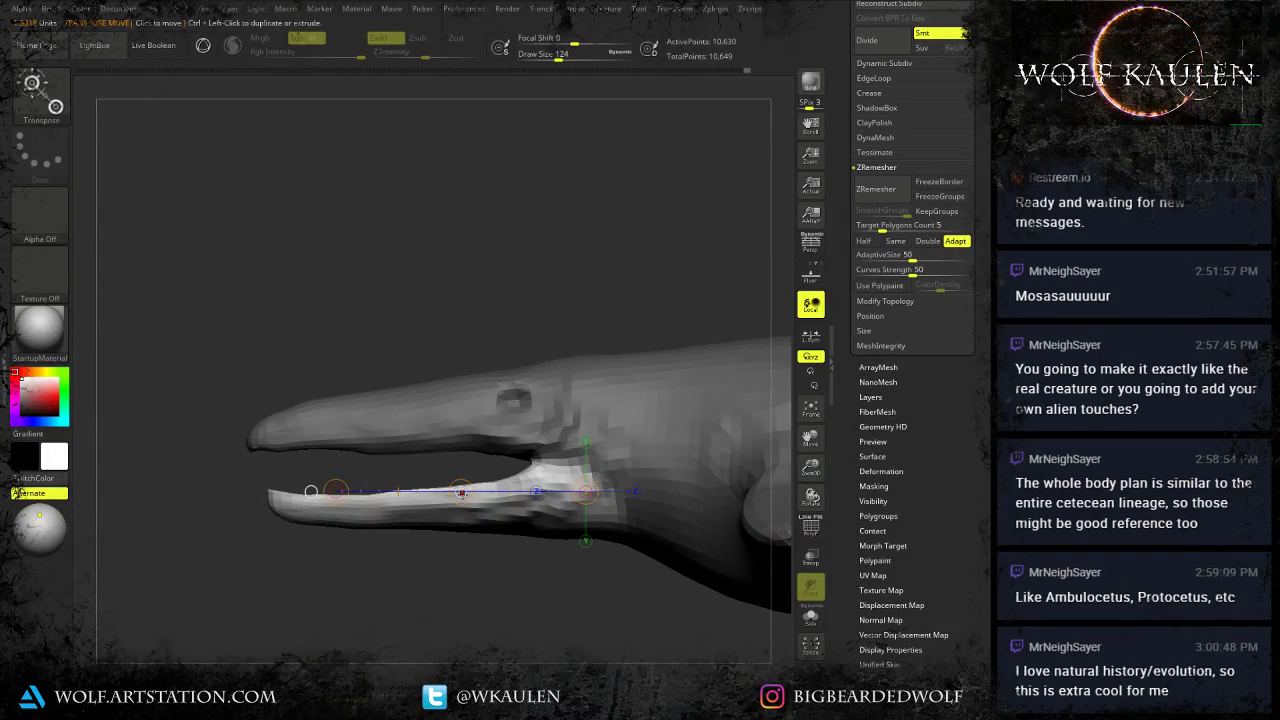
left_click_drag(461, 492, 452, 476)
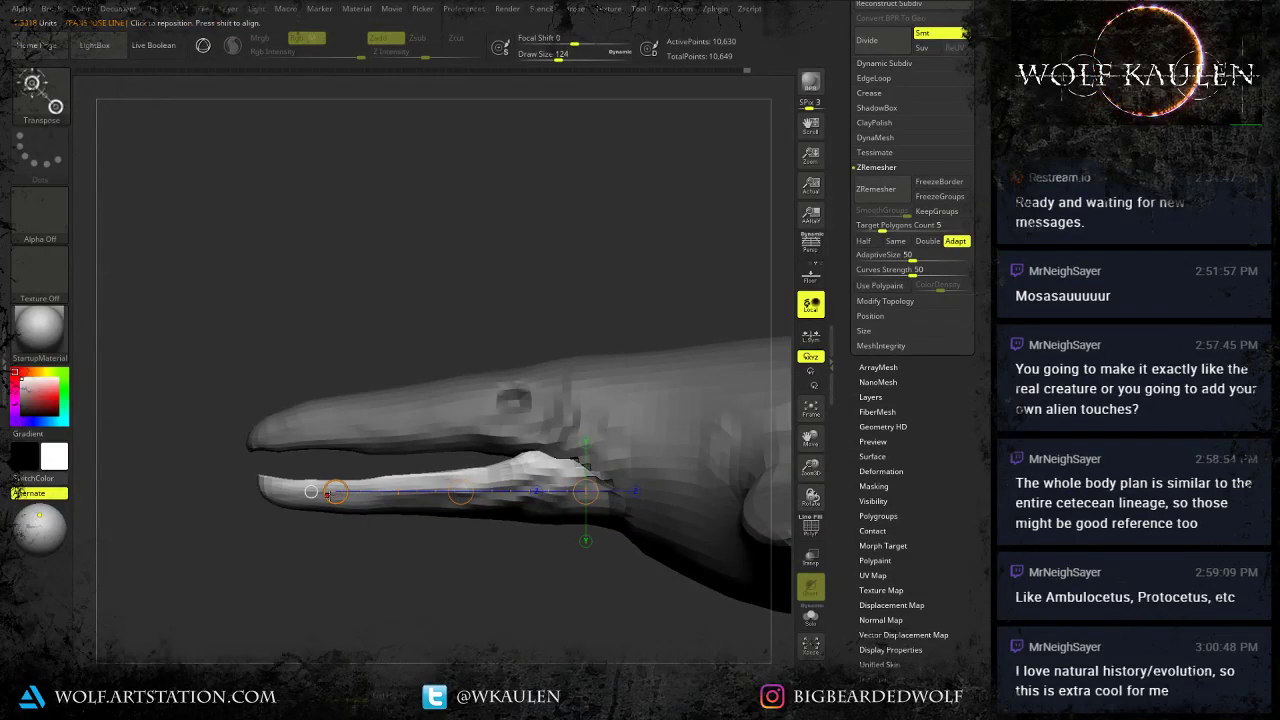
mouse_move(335, 491)
left_mouse_down()
mouse_move(350, 577)
mouse_move(337, 494)
left_mouse_up()
Clear the mask and smooth the distorted faces at the corner of the jaw.
key("q")
left_click_drag(586, 572, 571, 600, "ctrl")
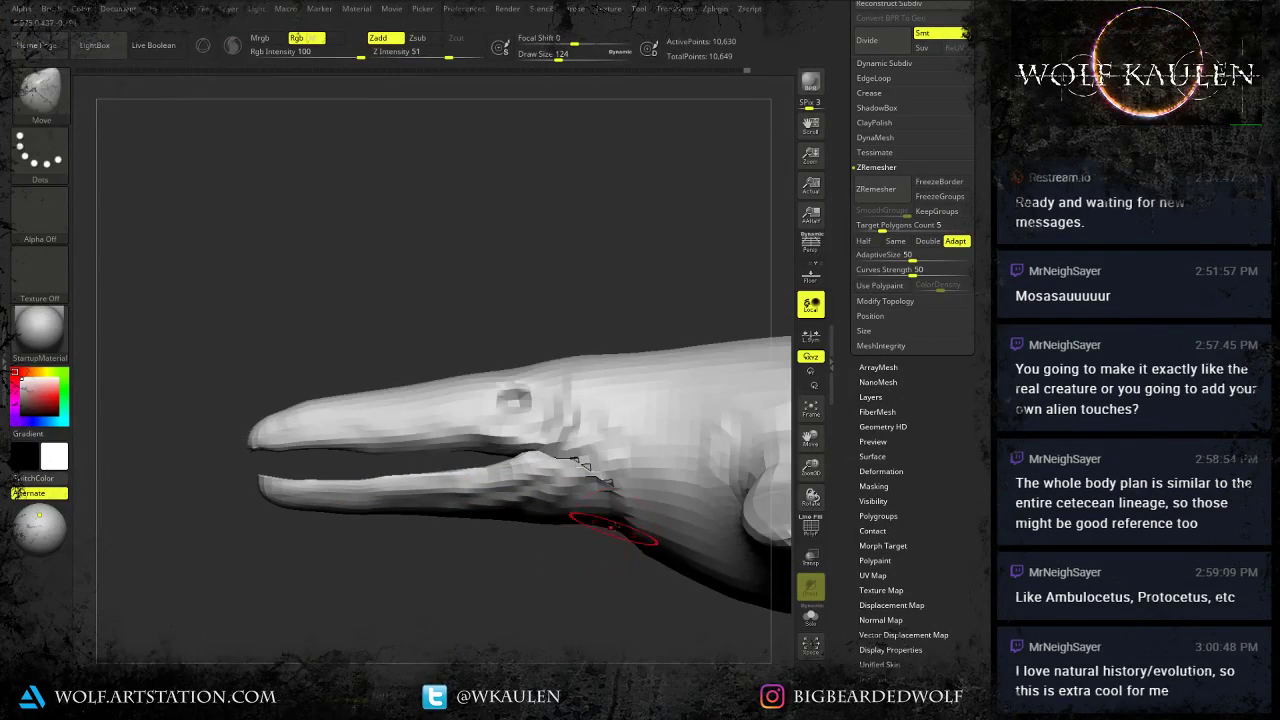
left_click_drag(588, 466, 576, 488, "shift")
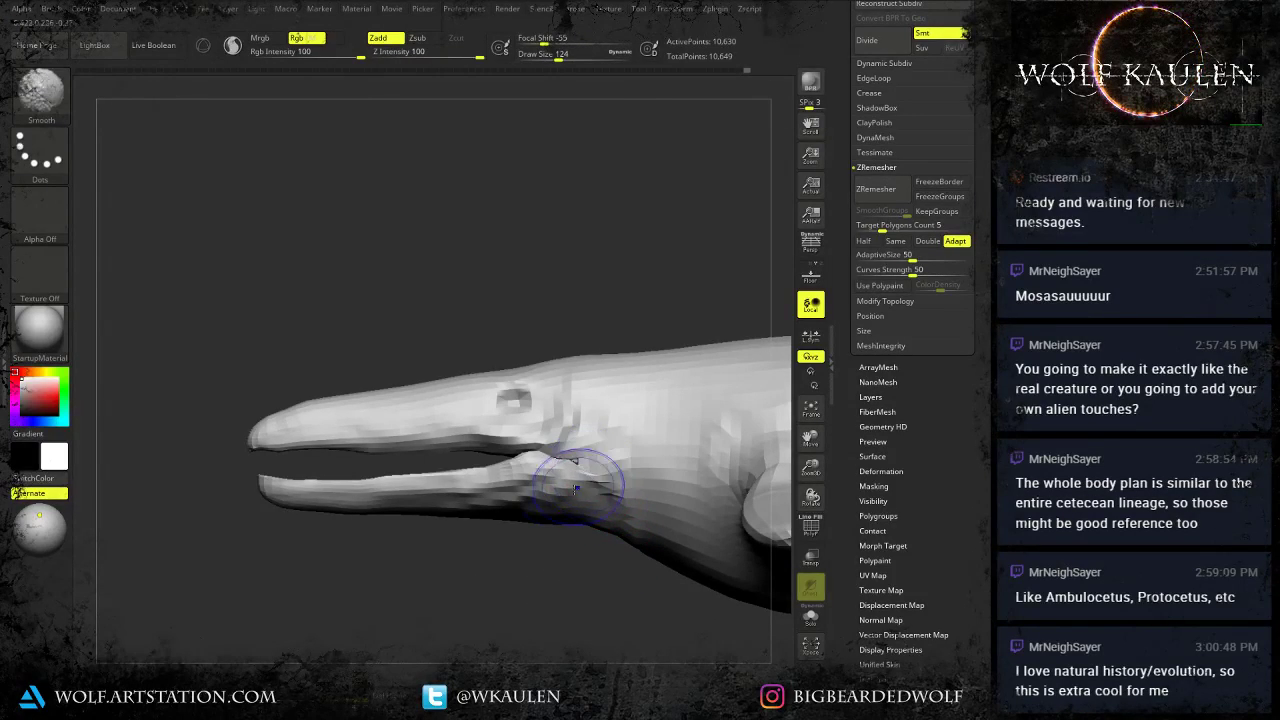
Lower and reshape the upper snout in side view with the Move Topological brush at Draw Size 550.
key("s")
left_click_drag(322, 429, 328, 429)
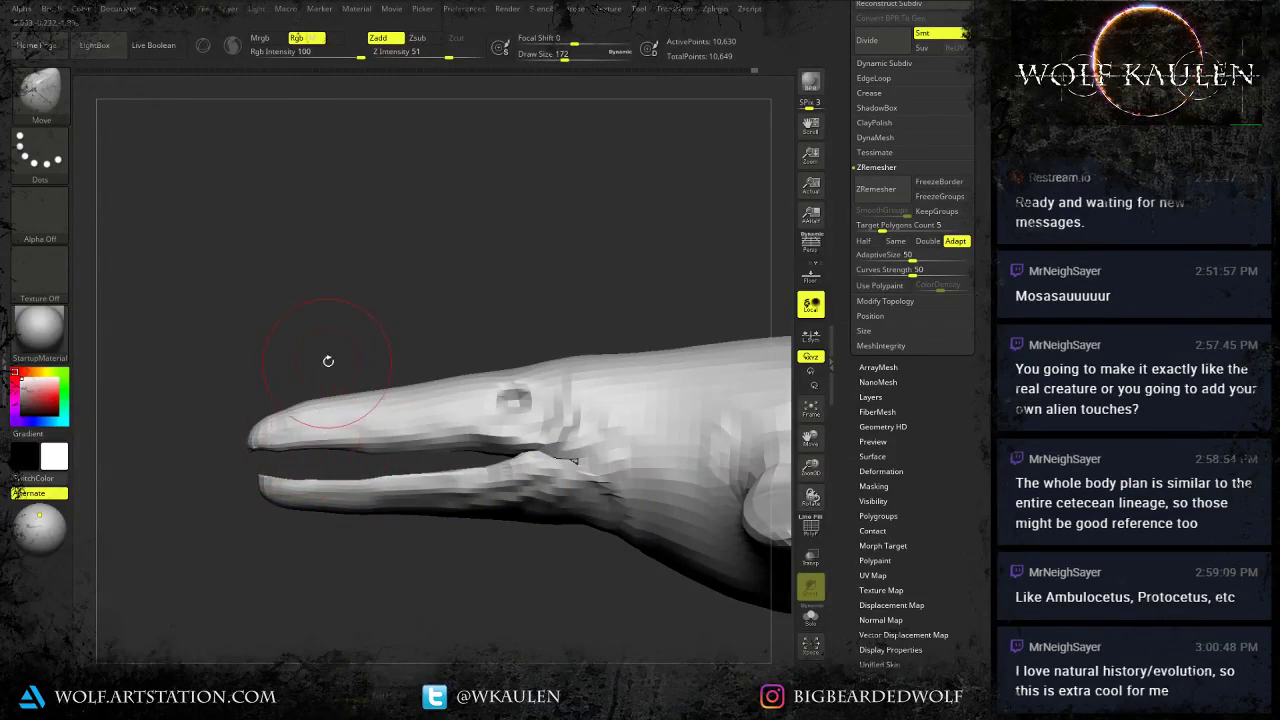
key("b")
key("m")
key("t")
key("s")
left_click_drag(349, 546, 364, 546)
key("s")
left_click_drag(336, 461, 352, 461)
left_click_drag(288, 422, 294, 438)
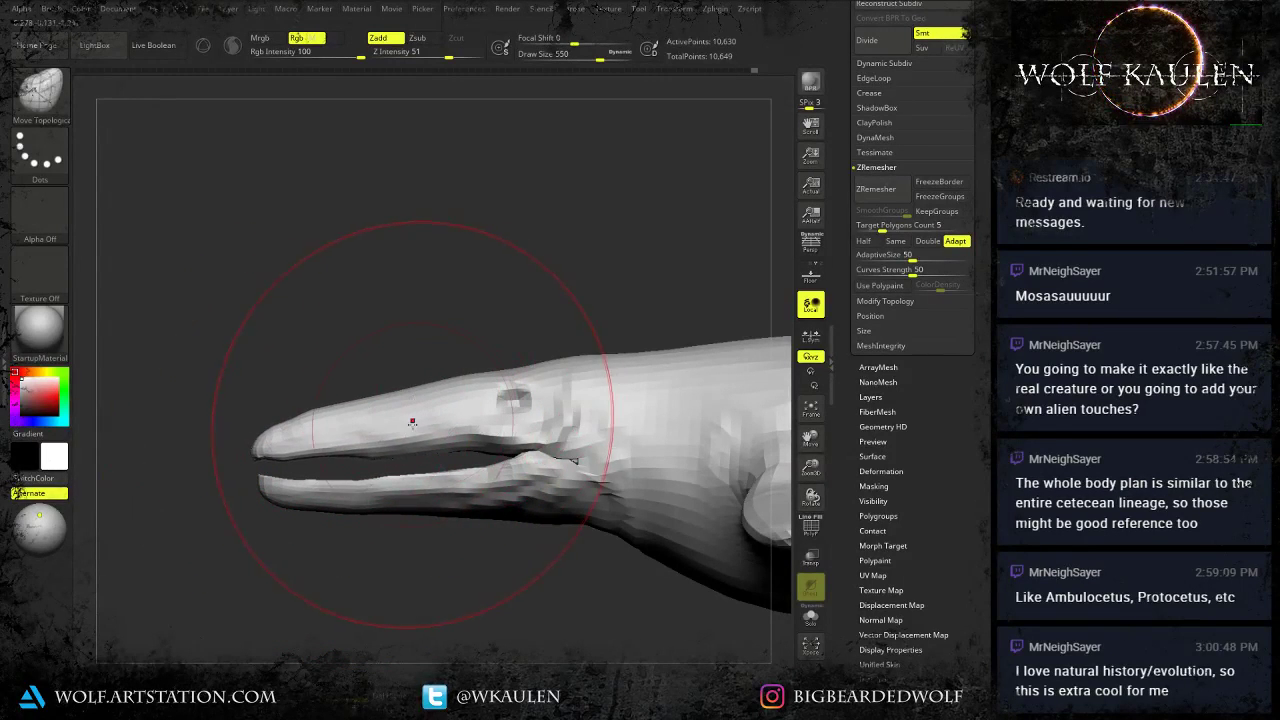
left_click_drag(412, 424, 471, 423)
Lift the lower jaw's underside and tip with the Move Topological brush at Draw Size 257.
key("s")
left_click_drag(446, 492, 420, 496)
left_click_drag(390, 508, 388, 501)
left_click_drag(355, 508, 357, 503)
left_click_drag(279, 508, 284, 496)
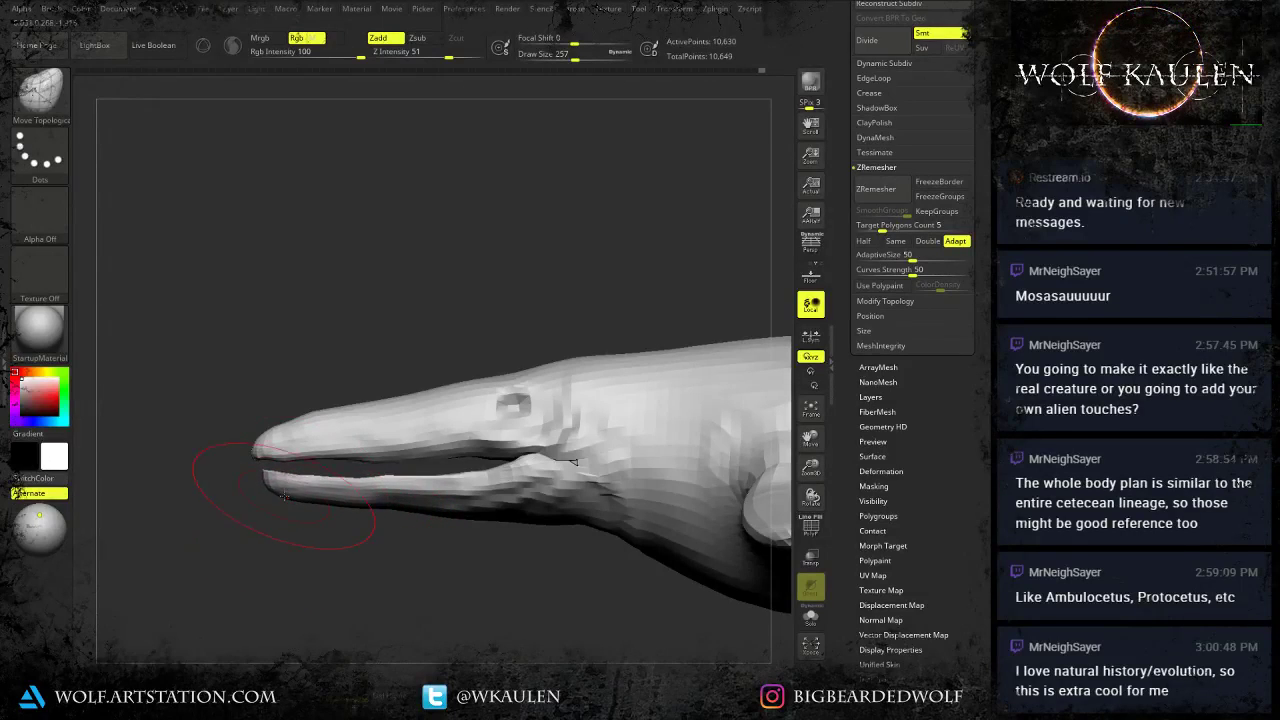
Refine the jaw outline from above and the jaw corner and throat in side view at Draw Size 124.
left_click_drag(363, 583, 384, 385)
key("s")
left_click_drag(391, 448, 374, 453)
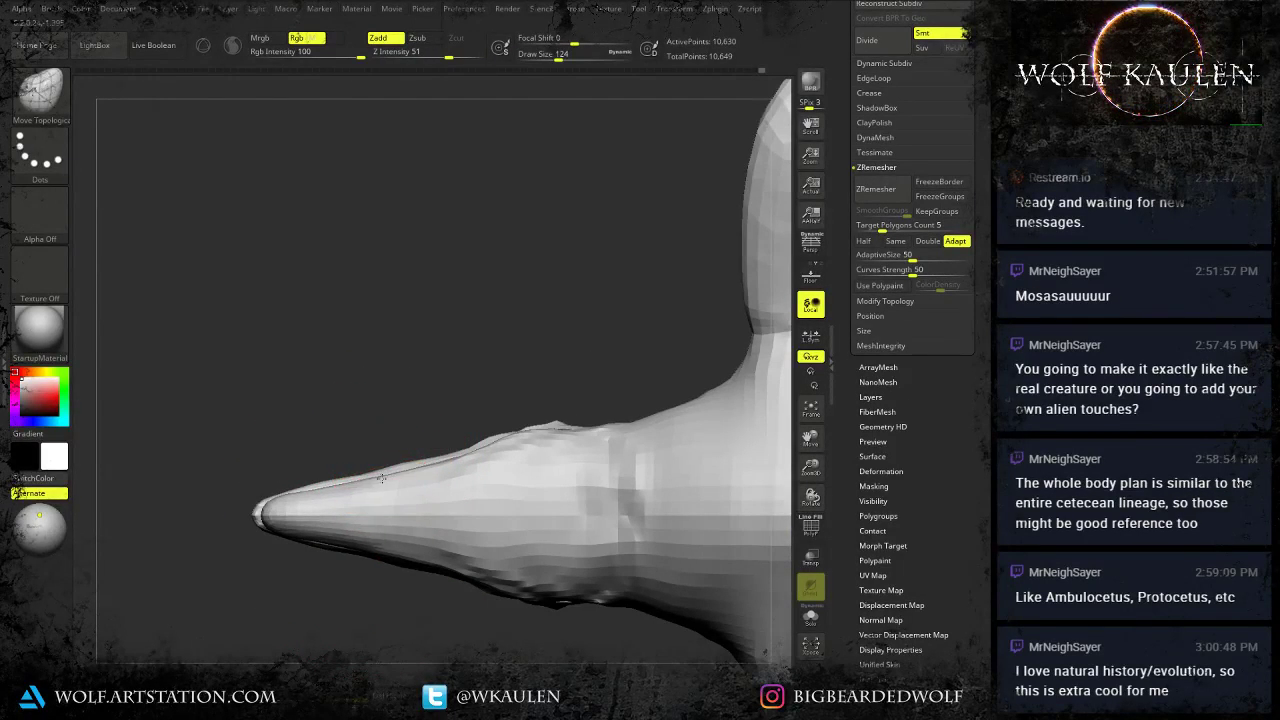
mouse_move(538, 402)
left_mouse_down("shift")
mouse_move(543, 606)
mouse_move(511, 675)
left_mouse_up("shift")
left_click_drag(536, 482, 551, 508, "shift")
mouse_move(455, 588)
left_mouse_down()
mouse_move(610, 505)
mouse_move(455, 560)
mouse_move(350, 556)
mouse_move(527, 562)
mouse_move(452, 571)
left_mouse_up()
Paint a mask over the lower jaw back to its hinge, covering the side and underside, finishing at Draw Size 90.
key("shift+f")
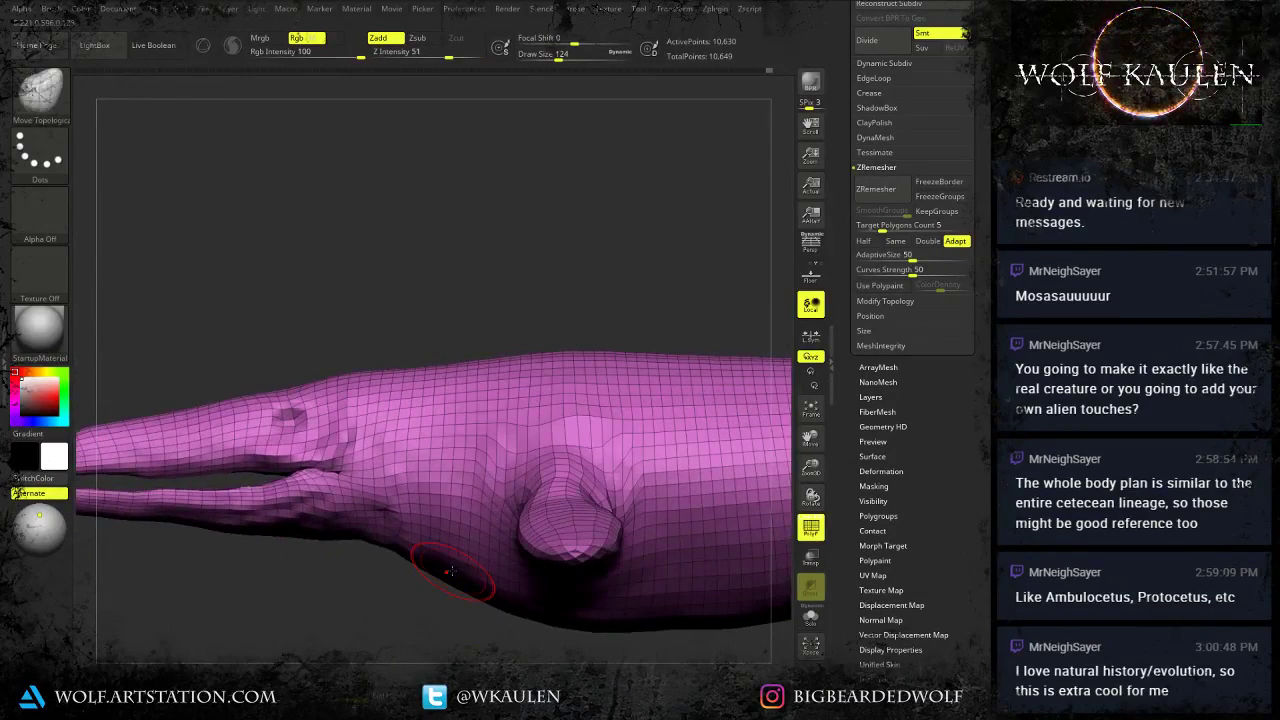
left_click_drag(265, 567, 385, 615, "alt")
mouse_move(131, 625)
left_mouse_down("ctrl")
mouse_move(257, 549)
mouse_move(221, 522)
left_mouse_up("ctrl")
key("shift+f")
left_click_drag(189, 628, 309, 527, "ctrl")
left_click_drag(291, 617, 396, 529, "ctrl")
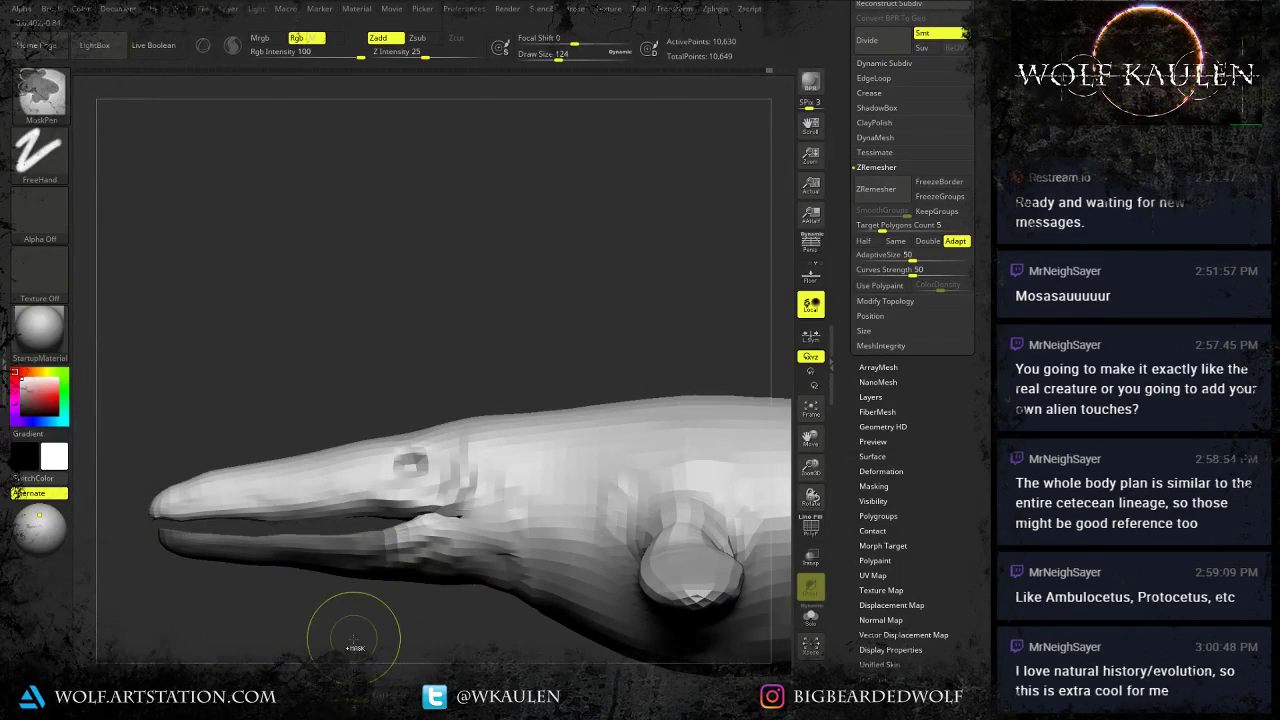
mouse_move(353, 638)
left_mouse_down("ctrl")
mouse_move(452, 530)
mouse_move(424, 541)
mouse_move(485, 552)
mouse_move(498, 574)
left_mouse_up("ctrl")
key("s")
left_click(446, 567)
left_click_drag(422, 600, 524, 486)
mouse_move(428, 642)
left_mouse_down("ctrl")
mouse_move(389, 651)
mouse_move(434, 613)
left_mouse_up("ctrl")
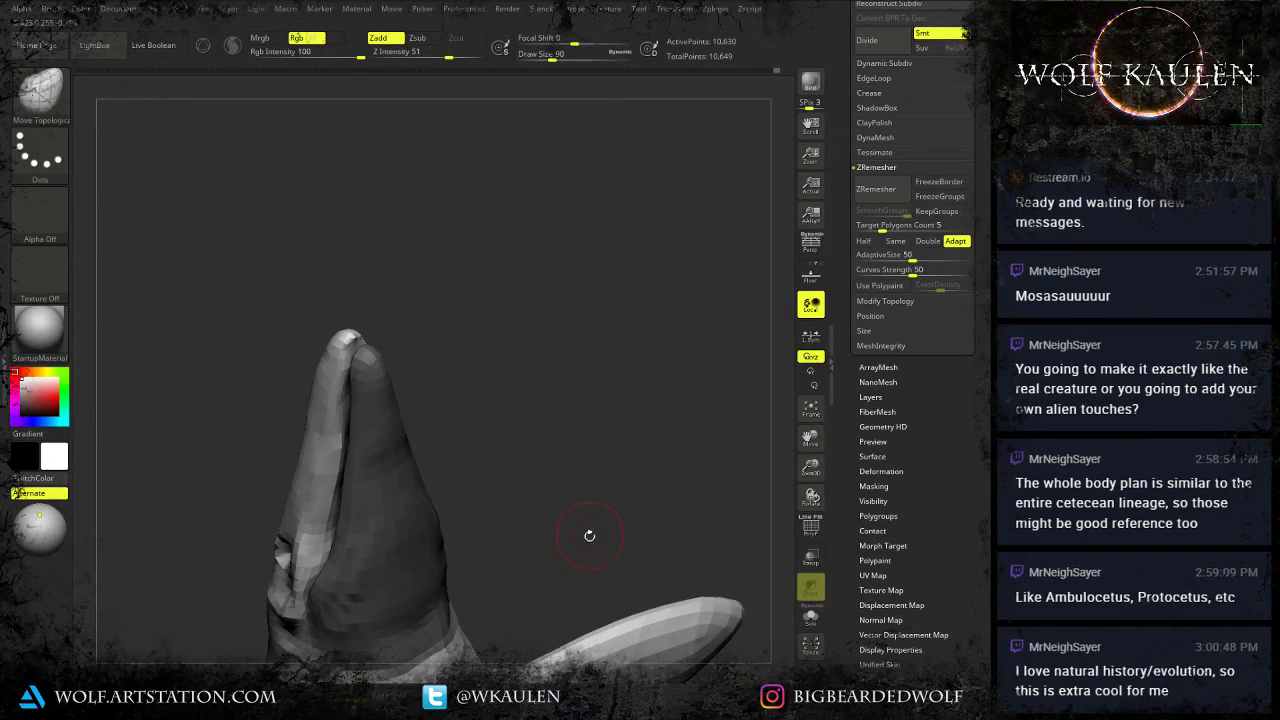
left_click_drag(548, 518, 470, 606, "shift")
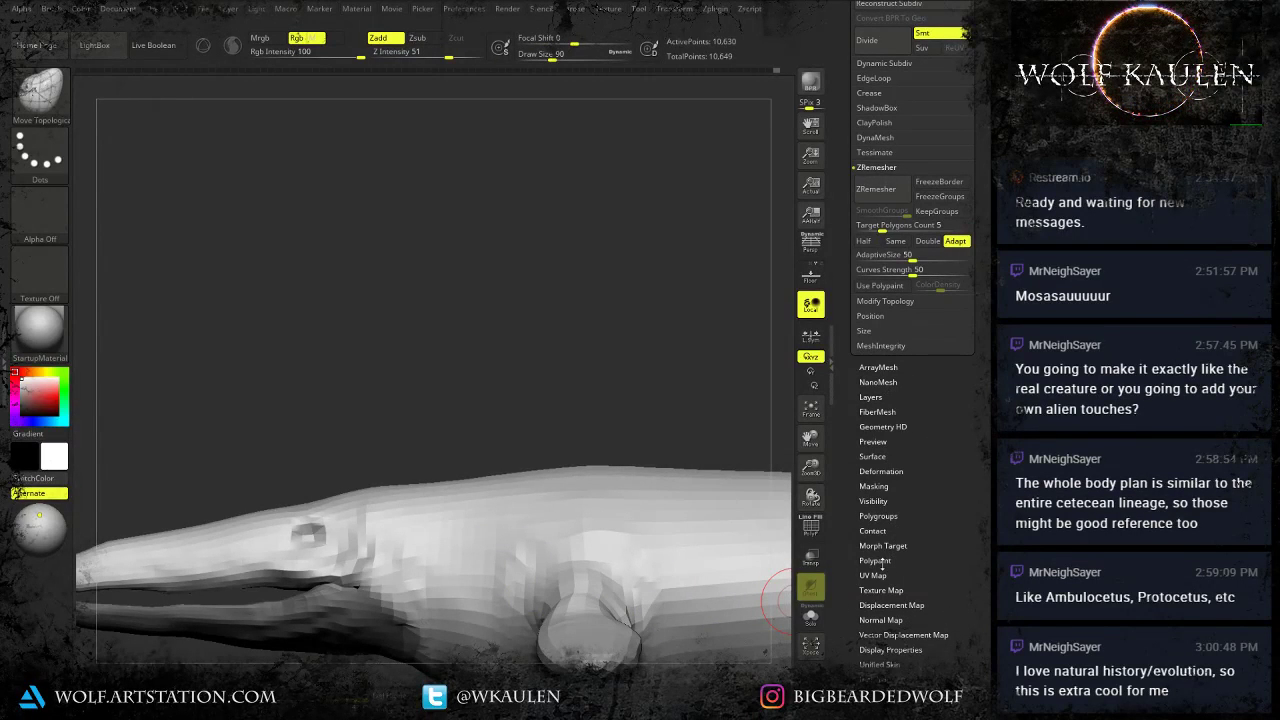
Make a polygroup from the masked lower jaw, invert the mask and hide the jaw group.
left_click(878, 516)
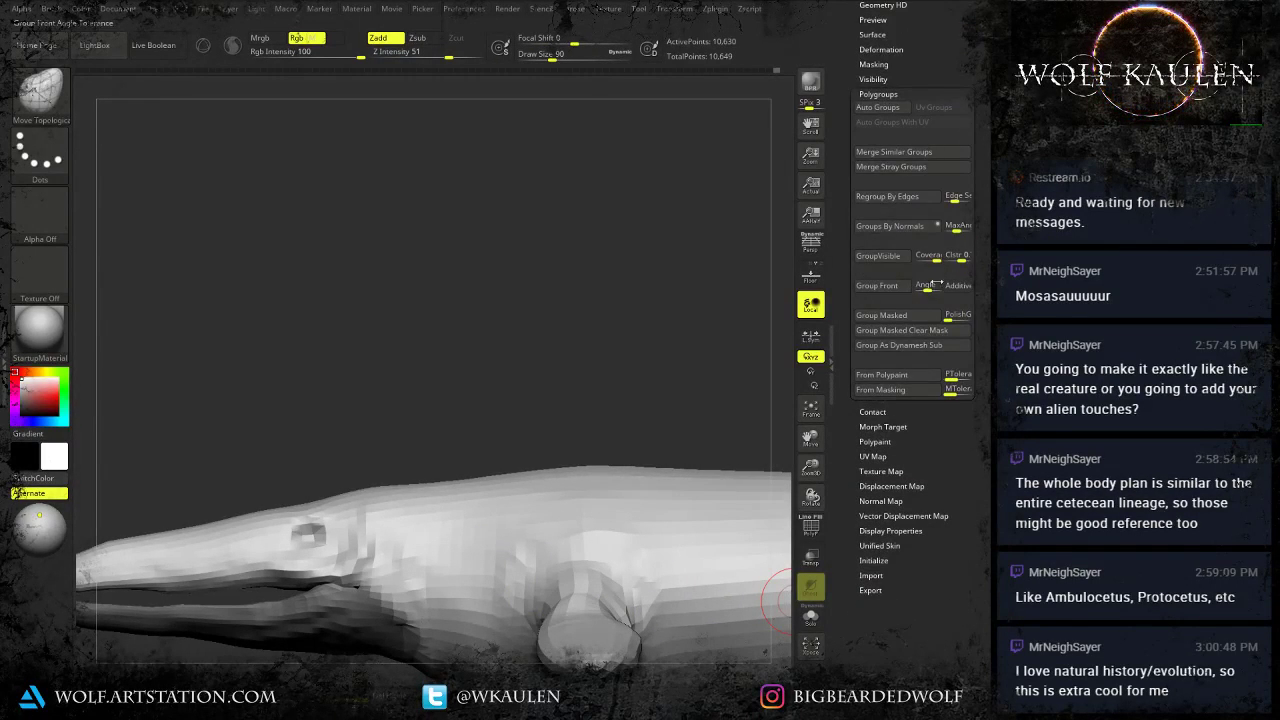
left_click(884, 315)
left_click(430, 362, "ctrl")
left_click_drag(430, 362, 490, 355)
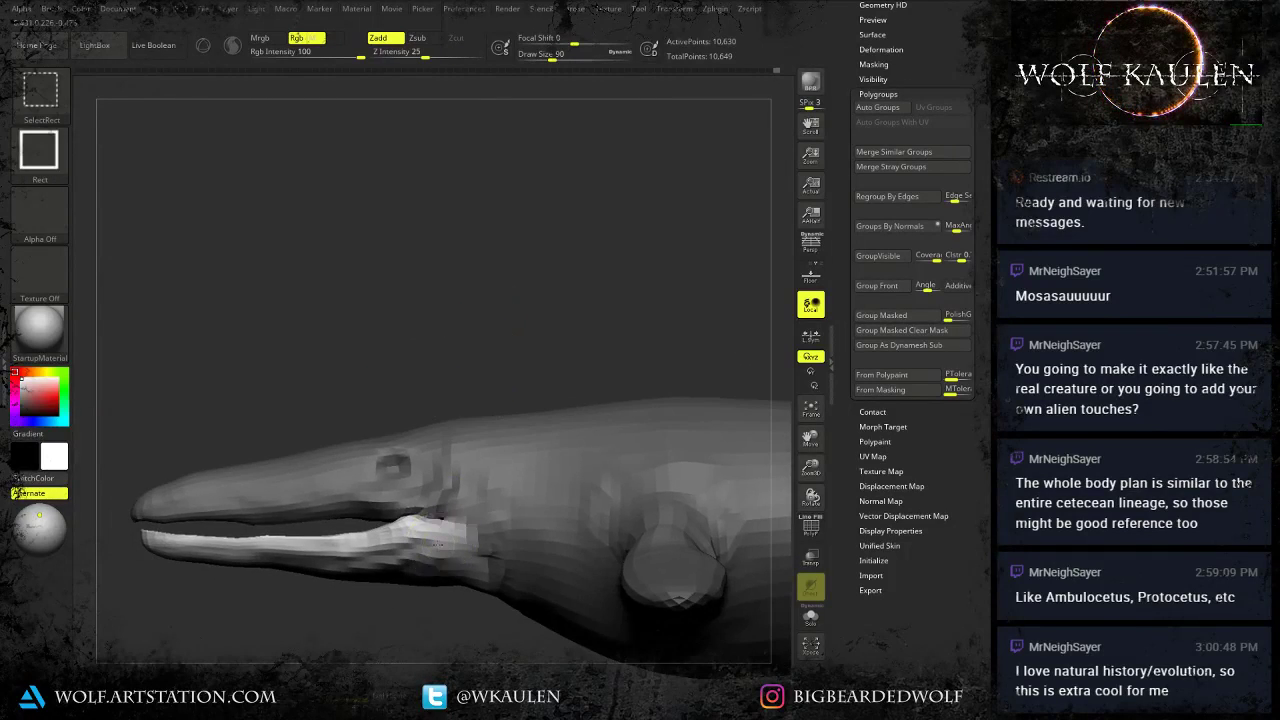
left_click(431, 583, "ctrl+shift")
left_click(422, 570, "ctrl+shift")
Mask leftover jaw faces seen from below, group them with Group Masked, clear the mask and hide that group.
left_click_drag(389, 581, 594, 582)
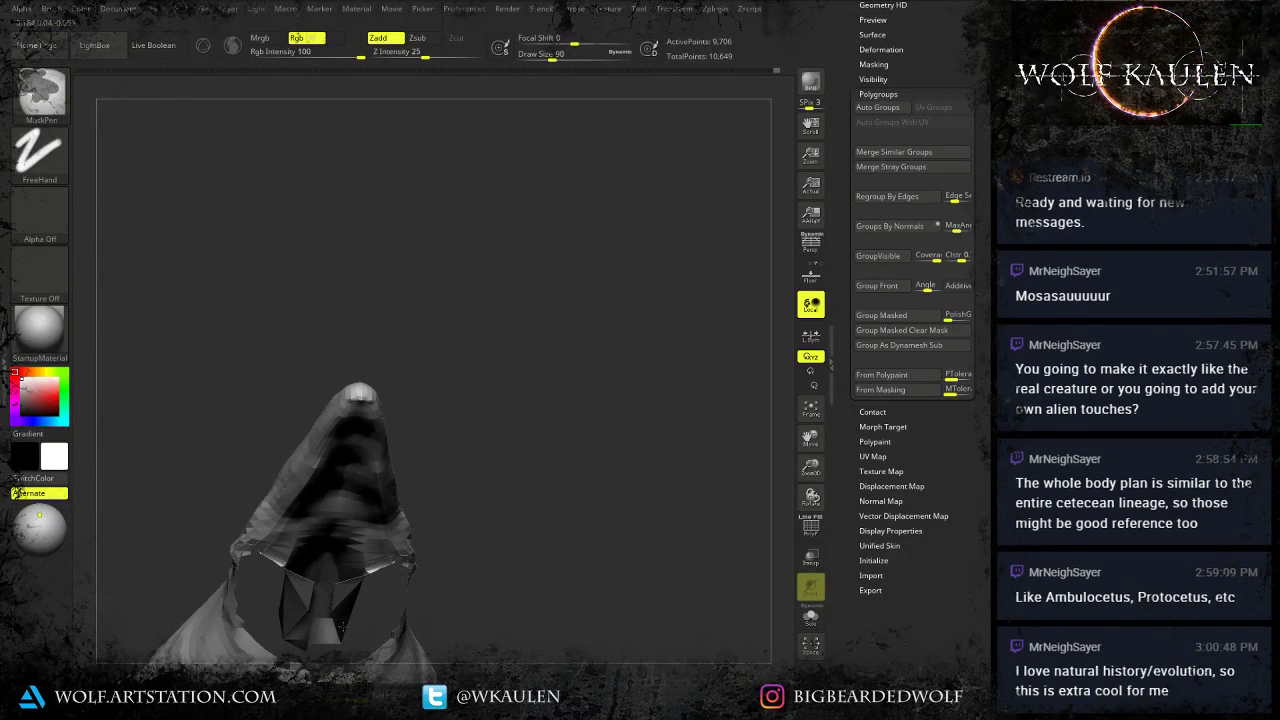
left_click_drag(334, 610, 312, 596, "ctrl")
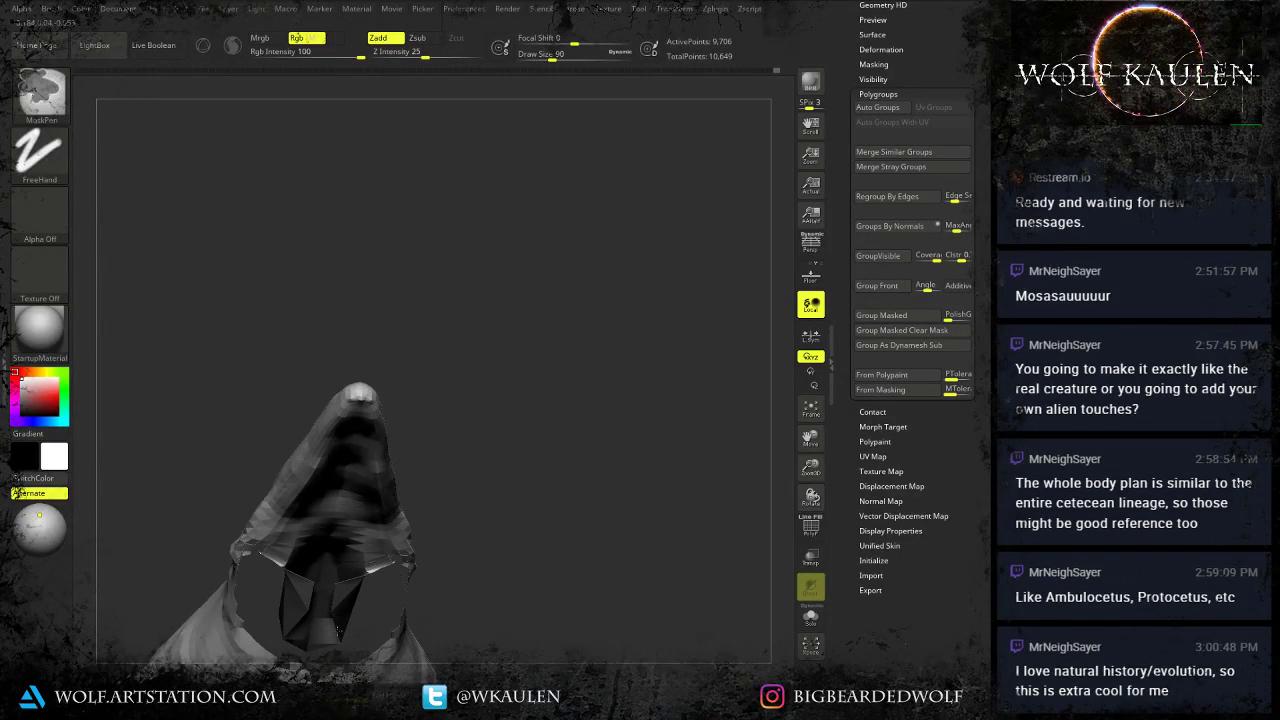
left_click(892, 316)
left_click_drag(538, 528, 556, 550, "ctrl")
left_click(308, 620, "ctrl+shift")
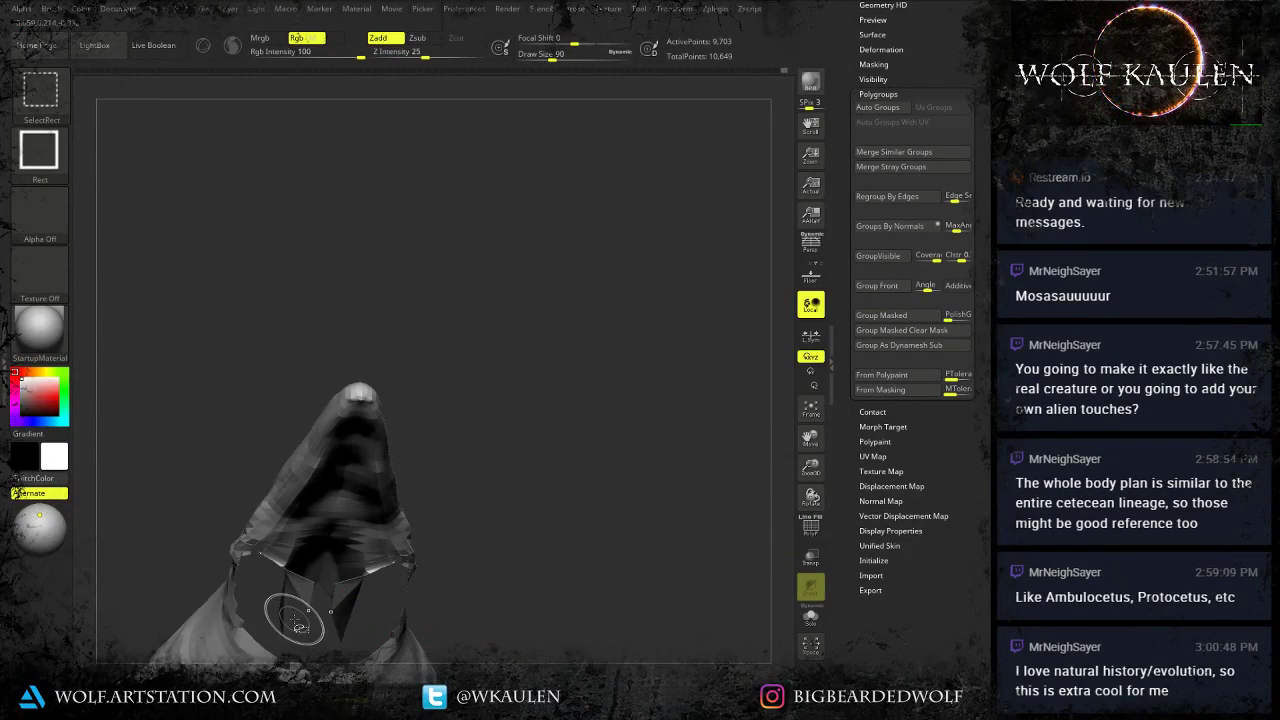
Show the polygon wireframe and hide the leftover jaw faces below the mouth with a rectangular selection.
left_click_drag(372, 613, 695, 490)
key("shift+f")
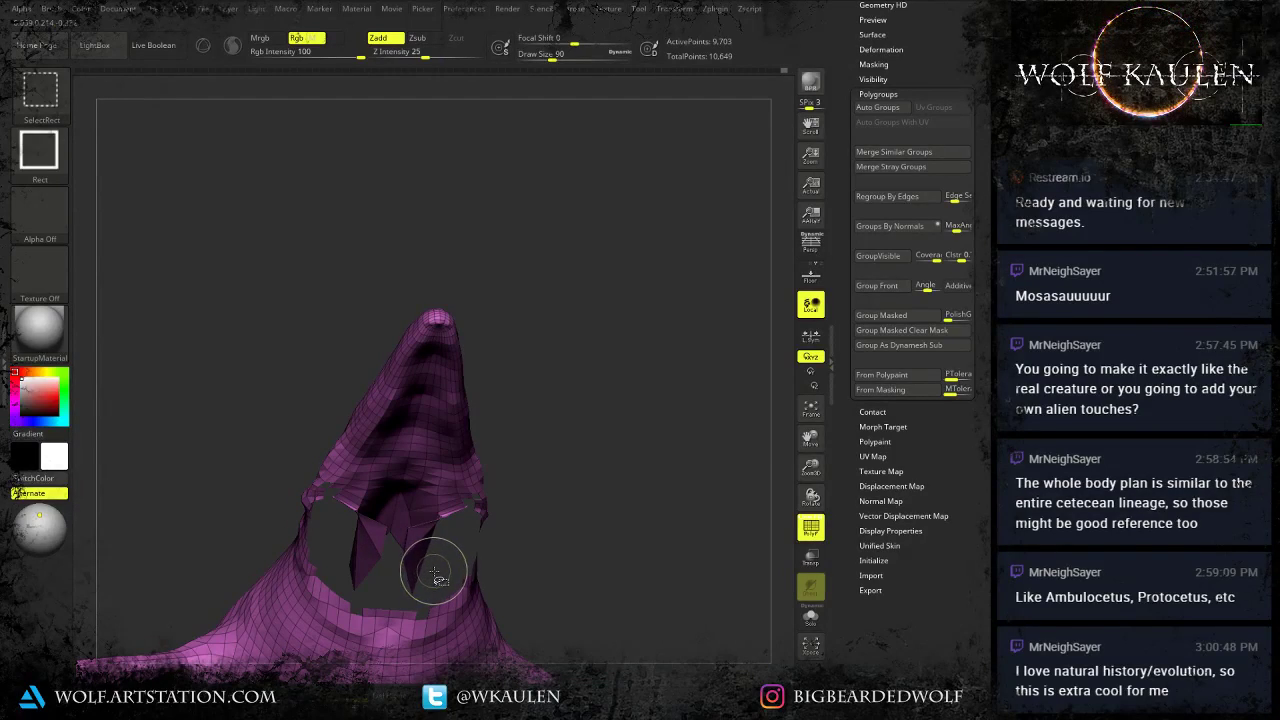
left_click_drag(434, 571, 350, 538, "ctrl+alt+shift")
left_click_drag(370, 588, 380, 588)
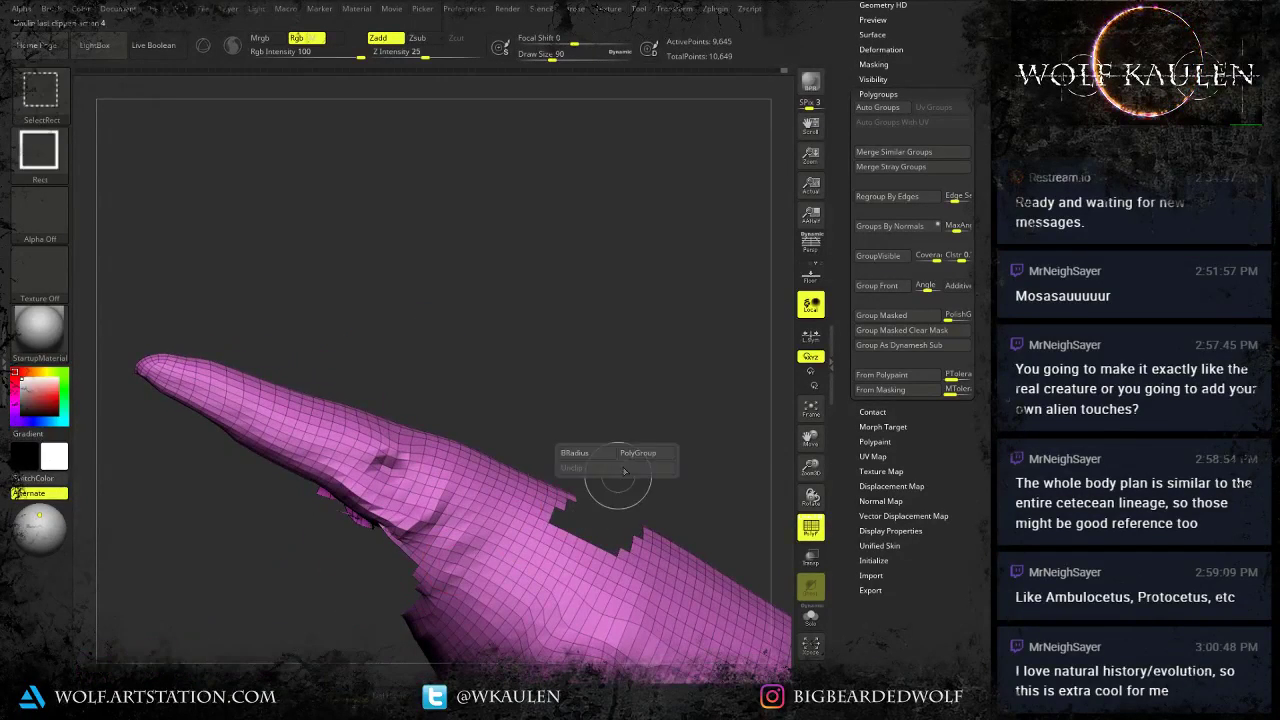
left_click(645, 432, "ctrl+shift")
left_click_drag(640, 432, 391, 529)
Hide the remaining stray lower-jaw faces around the jaw hinge with further visibility selections.
left_click(428, 494, "ctrl+shift")
left_click(495, 491, "ctrl+shift")
left_click_drag(502, 501, 476, 454)
left_click_drag(496, 503, 516, 464, "alt")
left_click_drag(483, 437, 514, 408, "ctrl+alt+shift")
left_click_drag(455, 480, 375, 446)
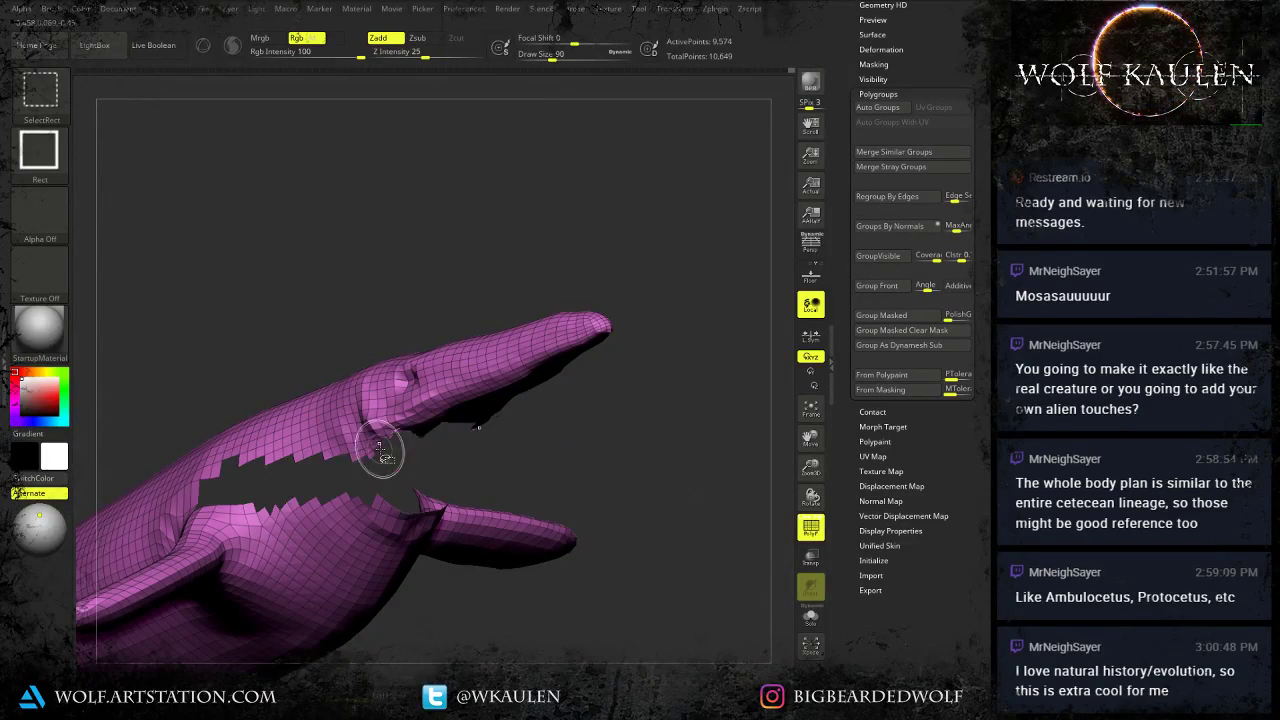
Invert the visibility to isolate the lower jaw and hide the strip of neck faces behind it.
left_click_drag(520, 590, 285, 560)
left_click_drag(400, 578, 288, 598, "alt")
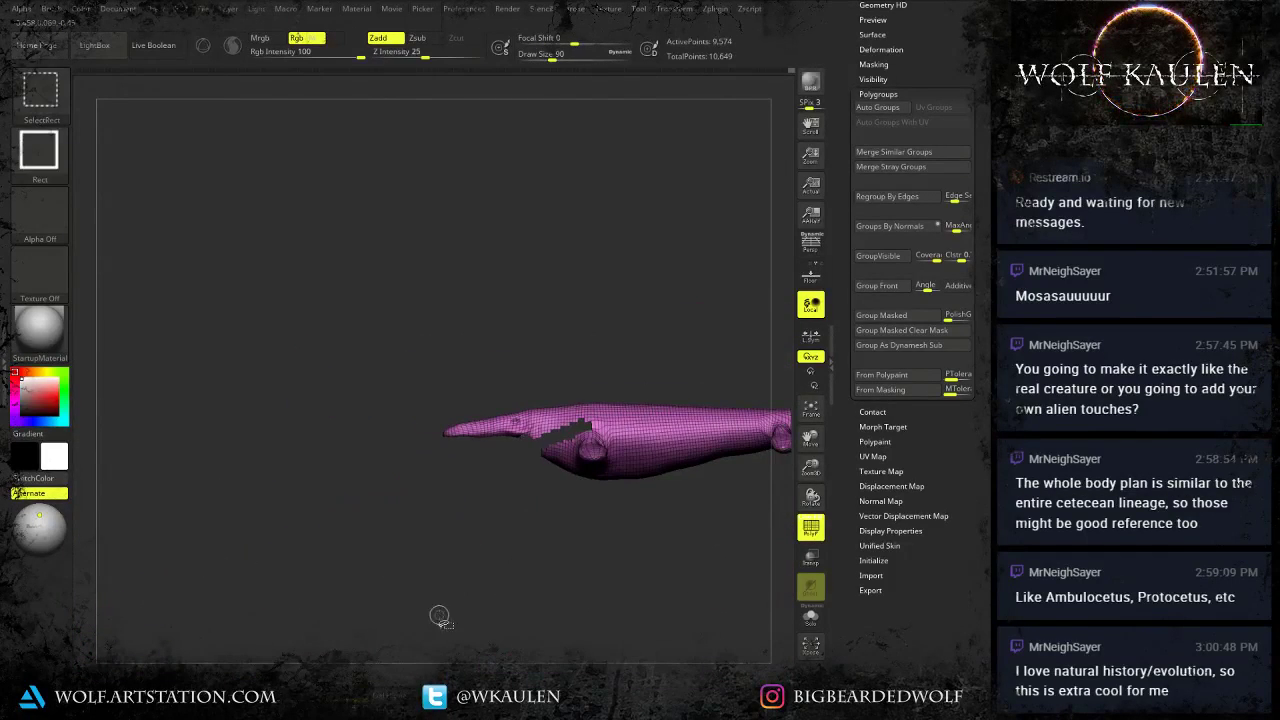
left_click(440, 615, "ctrl+shift")
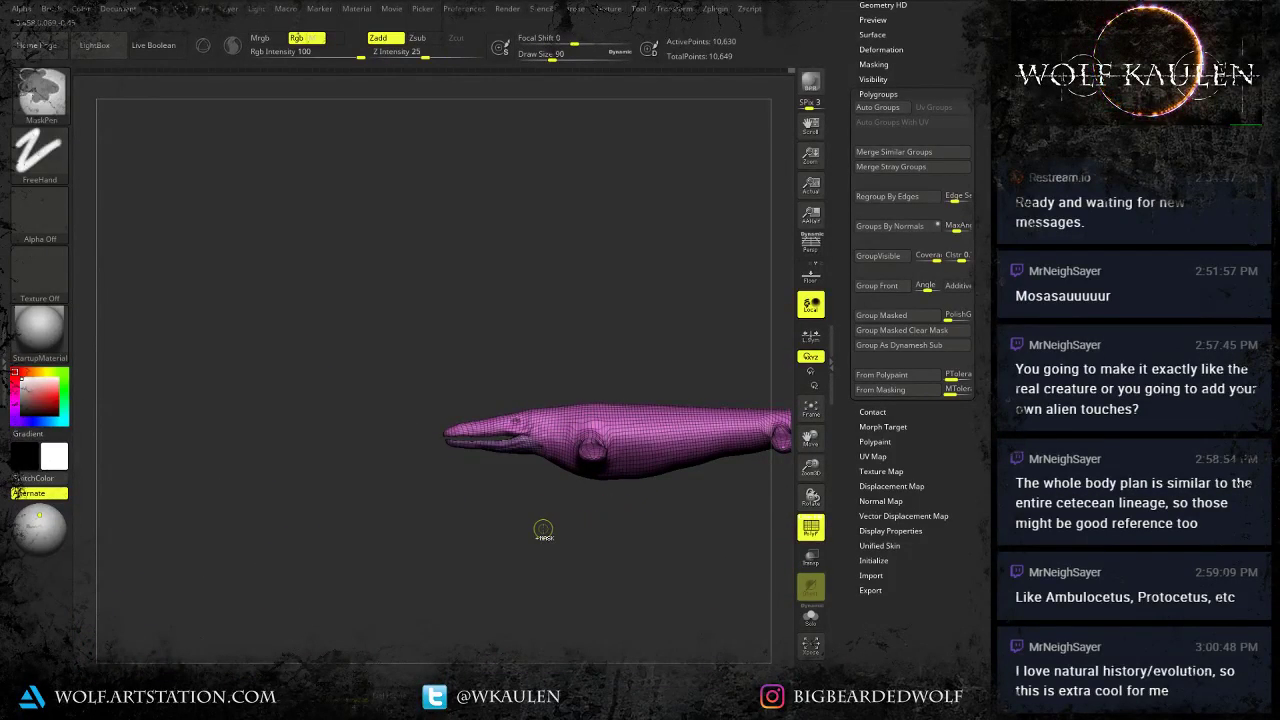
key("ctrl+z")
left_click_drag(531, 546, 556, 562, "ctrl+shift")
mouse_move(629, 511)
left_mouse_down("alt")
mouse_move(676, 493)
mouse_move(561, 550)
mouse_move(580, 543)
left_mouse_up("alt")
left_click_drag(605, 377, 446, 547, "ctrl+shift")
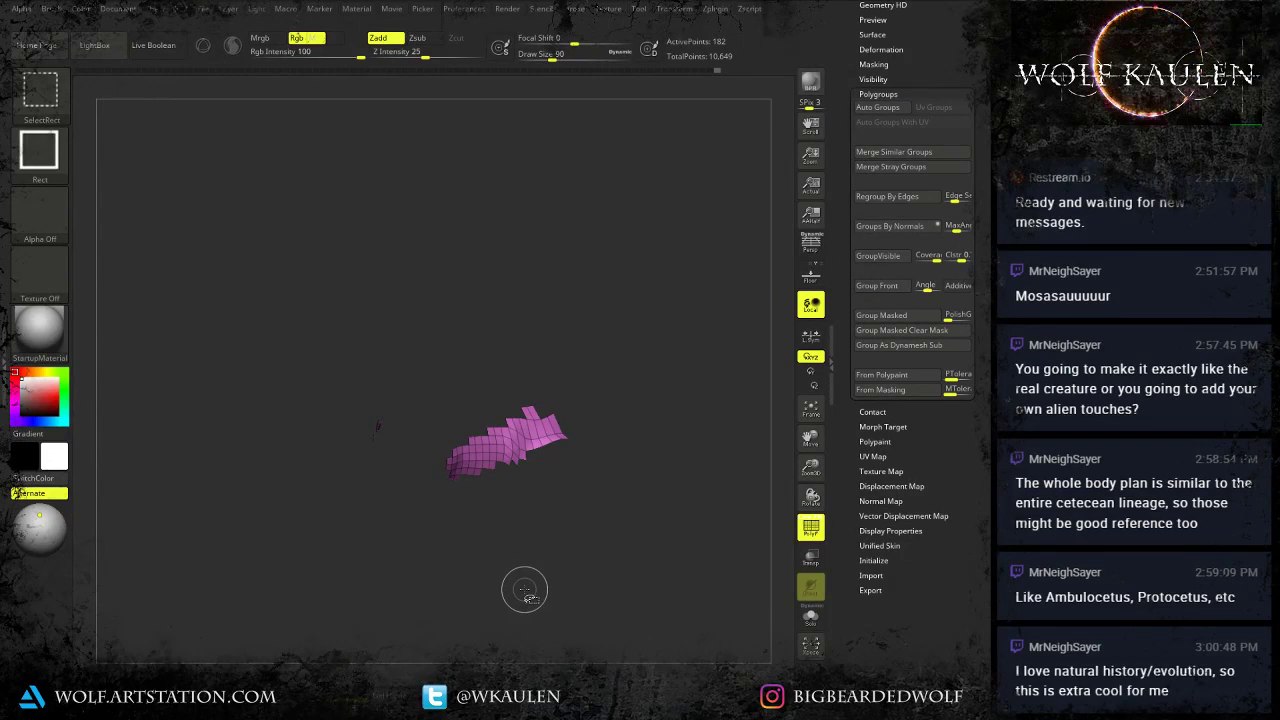
key("ctrl+z")
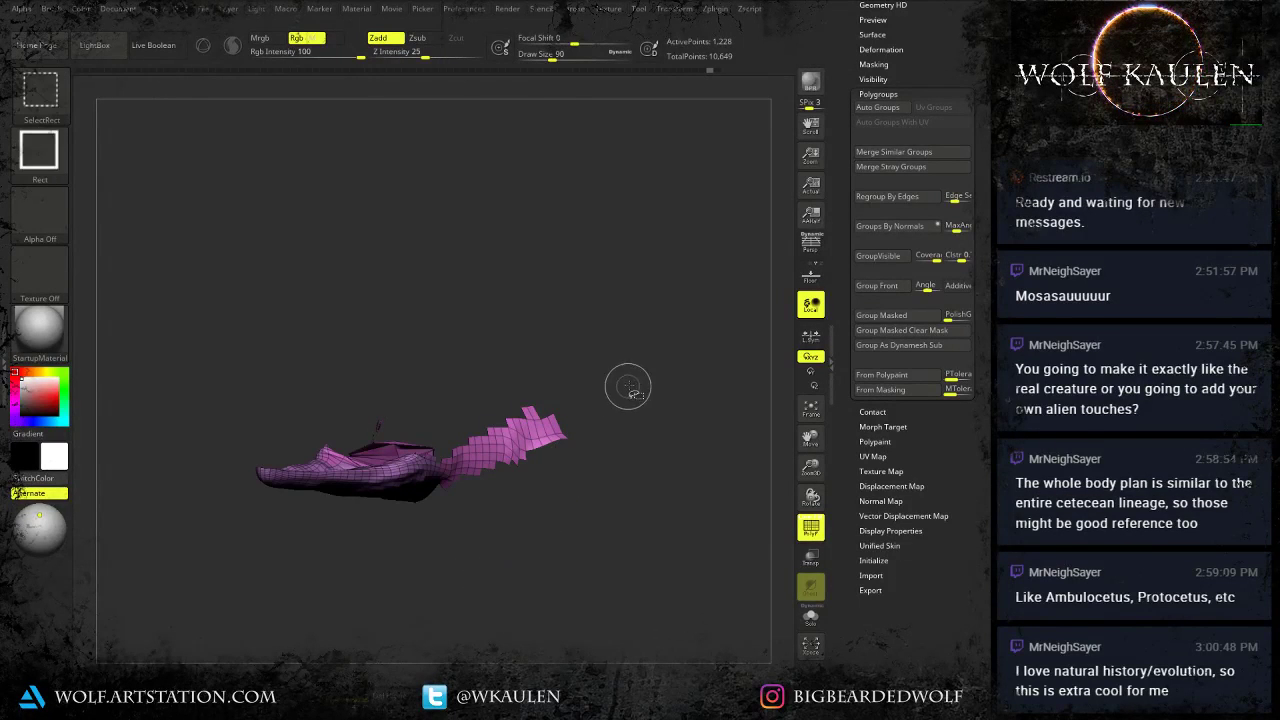
mouse_move(646, 347)
left_mouse_down("ctrl+alt+shift")
mouse_move(491, 514)
mouse_move(443, 521)
left_mouse_up("ctrl+alt+shift")
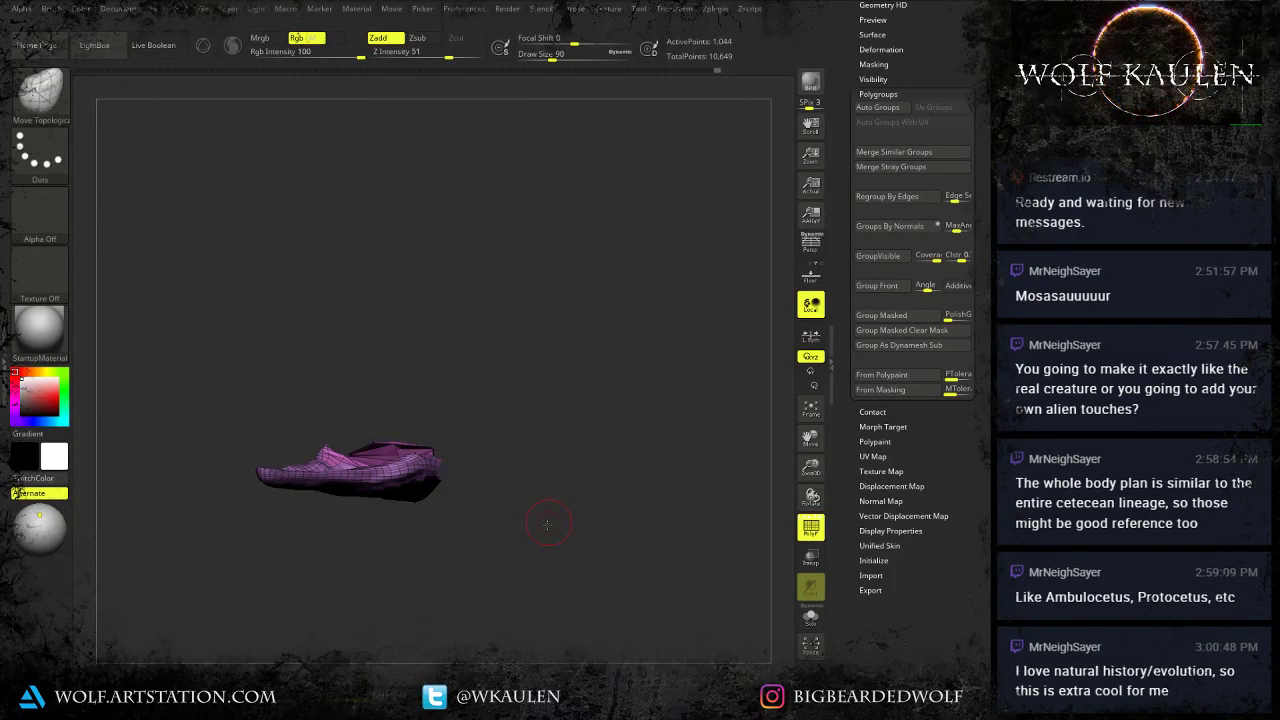
Assign the isolated lower jaw its own polygroup with Group Visible and unhide the whole body.
mouse_move(546, 523)
left_mouse_down()
mouse_move(546, 616)
mouse_move(601, 543)
mouse_move(590, 525)
mouse_move(545, 563)
mouse_move(401, 625)
left_mouse_up()
left_click(899, 256)
left_click(612, 546, "ctrl+shift")
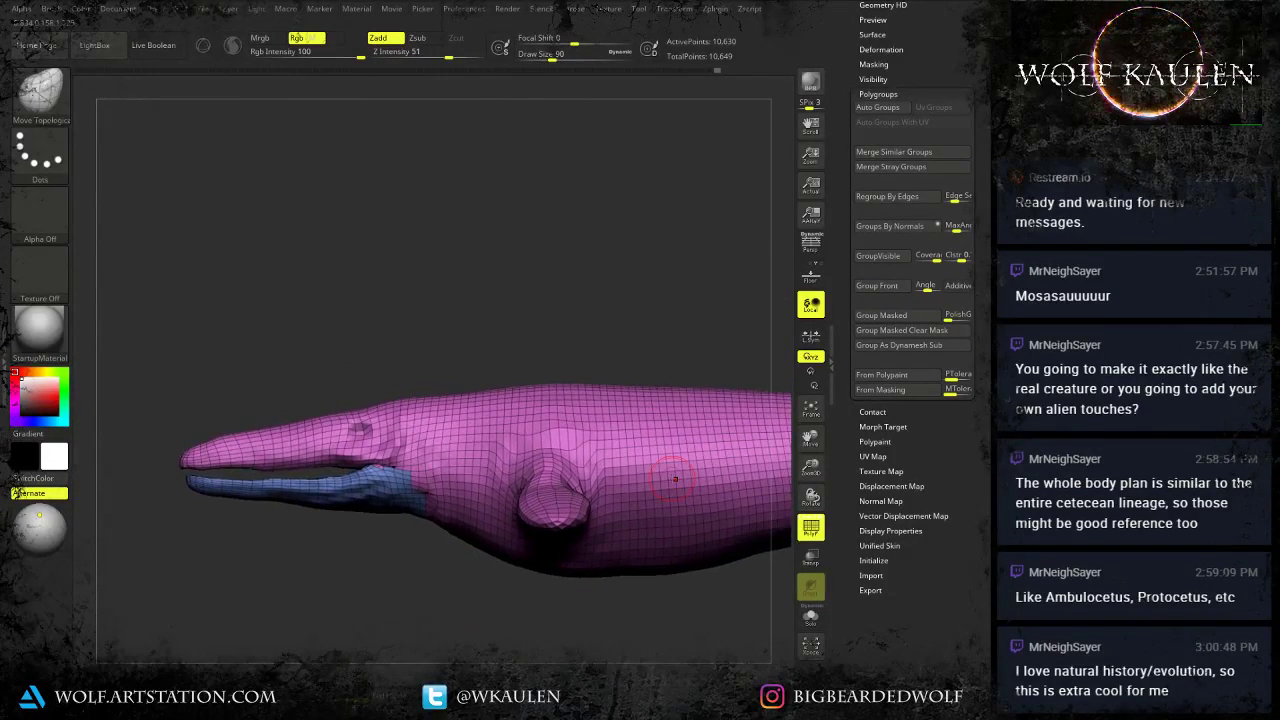
ZRemesh the body at the Same polygon count with KeepGroups enabled to preserve the lower-jaw polygroup.
left_click_drag(983, 80, 986, 171)
left_click(868, 187)
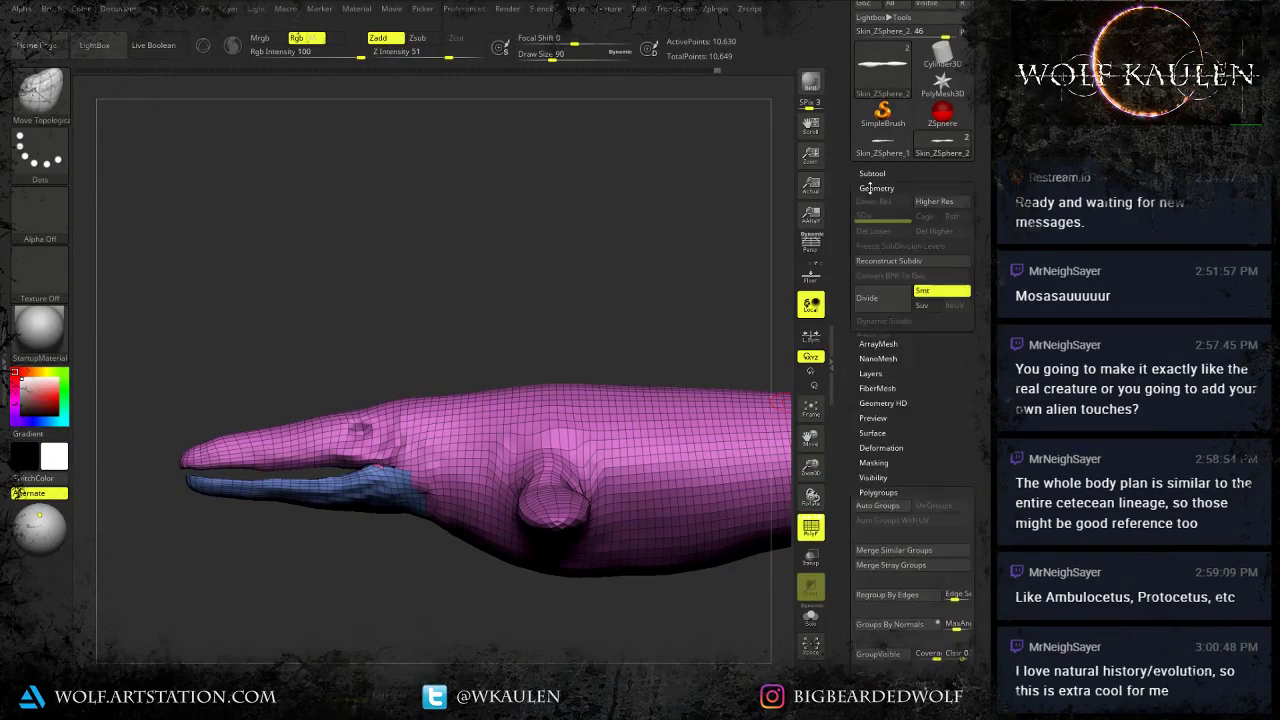
left_click_drag(572, 354, 504, 337, "alt")
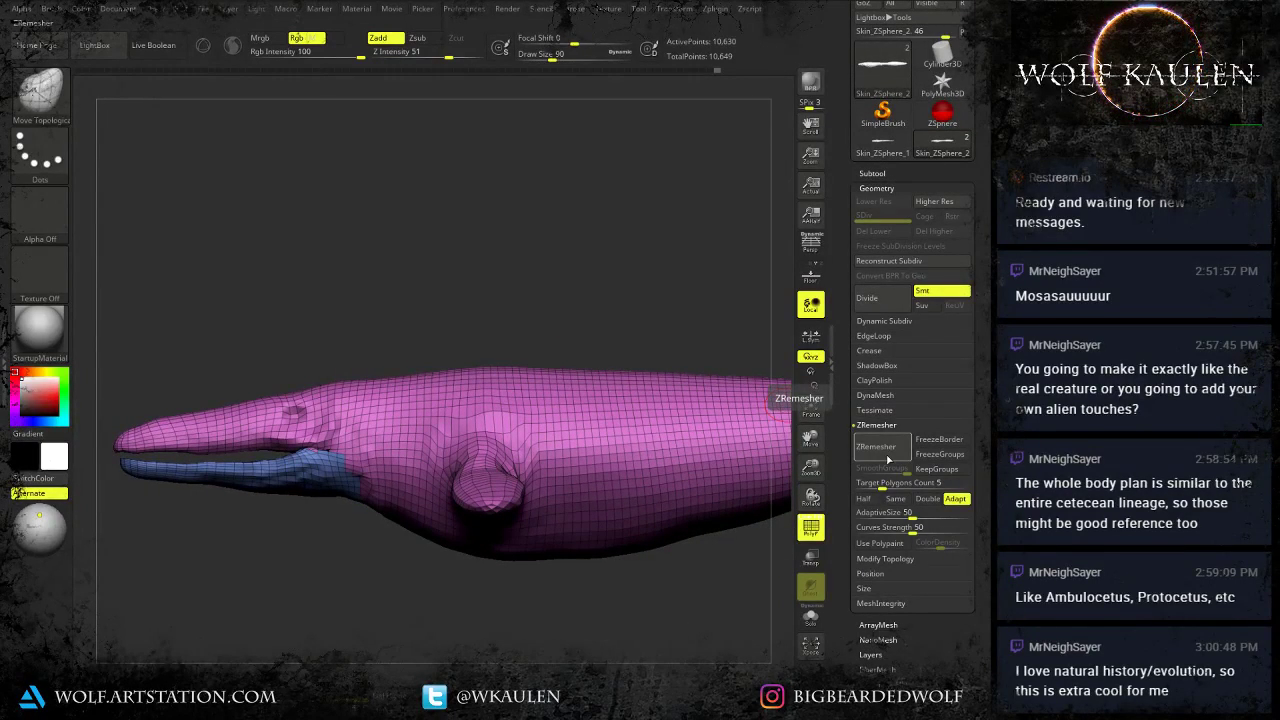
left_click(896, 498)
left_click(878, 446)
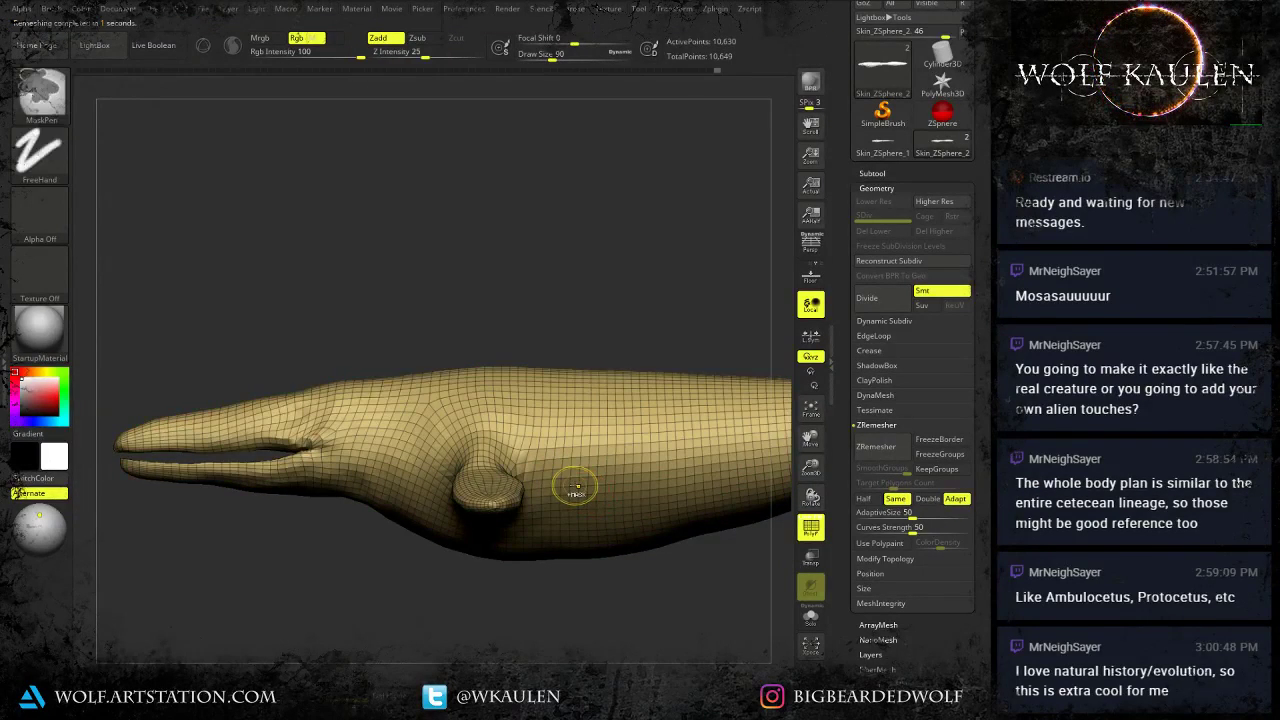
left_click(952, 468)
left_click(876, 446)
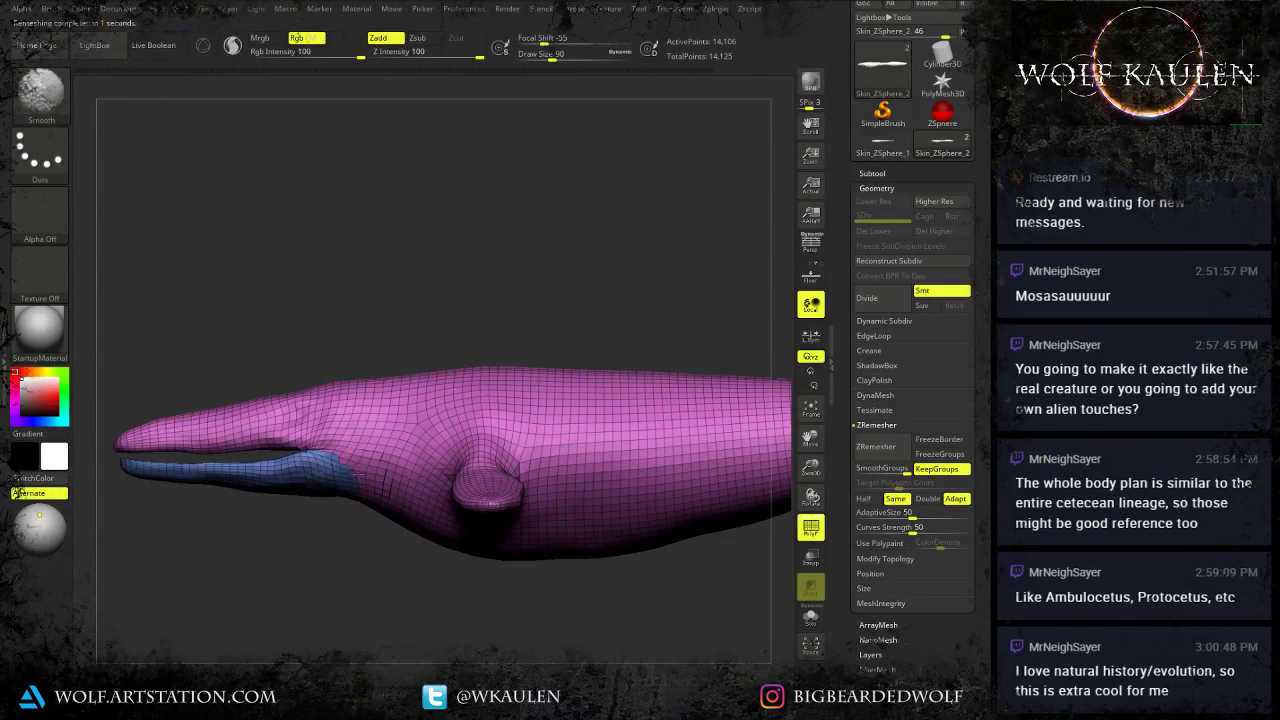
Hide the polygon wireframe and smooth the lumps on the upper and lower parts of the tail fin.
right_click(416, 532)
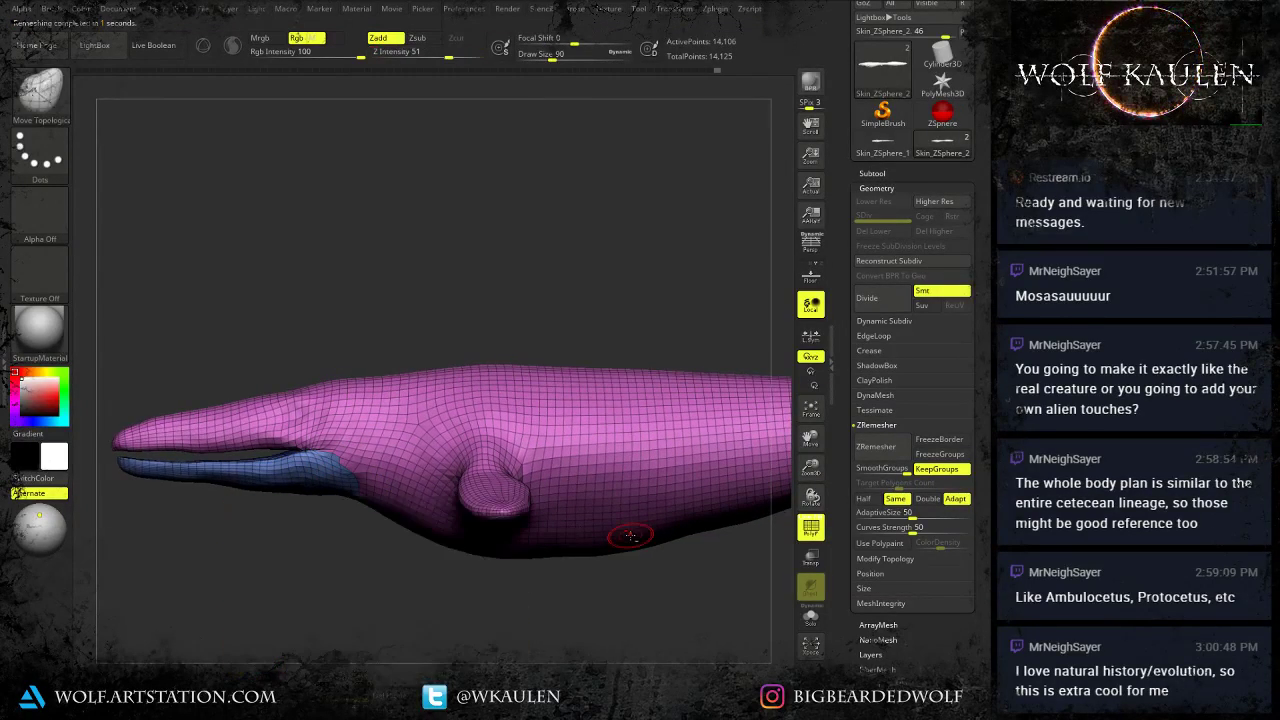
right_click_drag(614, 531, 549, 451)
left_click_drag(549, 451, 552, 494)
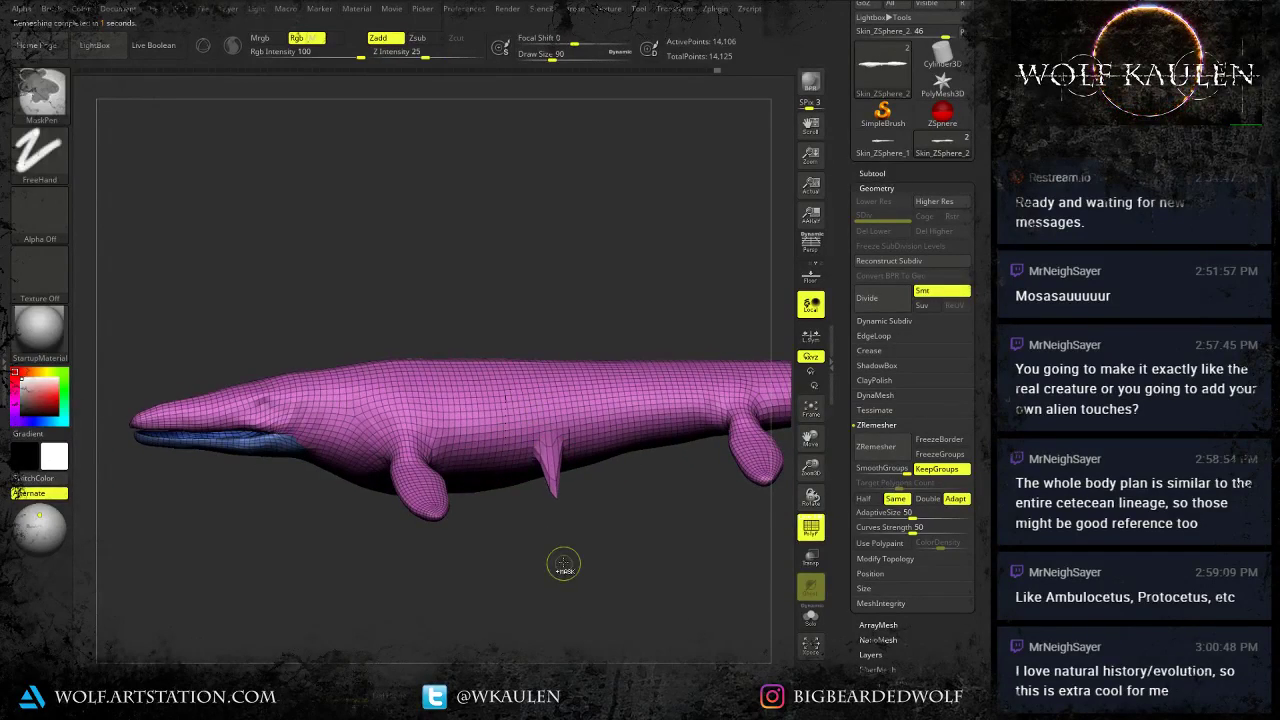
mouse_move(524, 508)
right_mouse_down()
mouse_move(566, 528)
mouse_move(628, 530)
mouse_move(591, 486)
mouse_move(686, 423)
mouse_move(350, 410)
right_mouse_up()
key("ctrl+z")
key("shift+f")
left_click_drag(349, 408, 369, 405, "shift")
left_click_drag(388, 451, 396, 468, "shift")
key("ctrl+z")
left_click_drag(484, 425, 497, 403, "shift")
left_click_drag(480, 449, 490, 472, "shift")
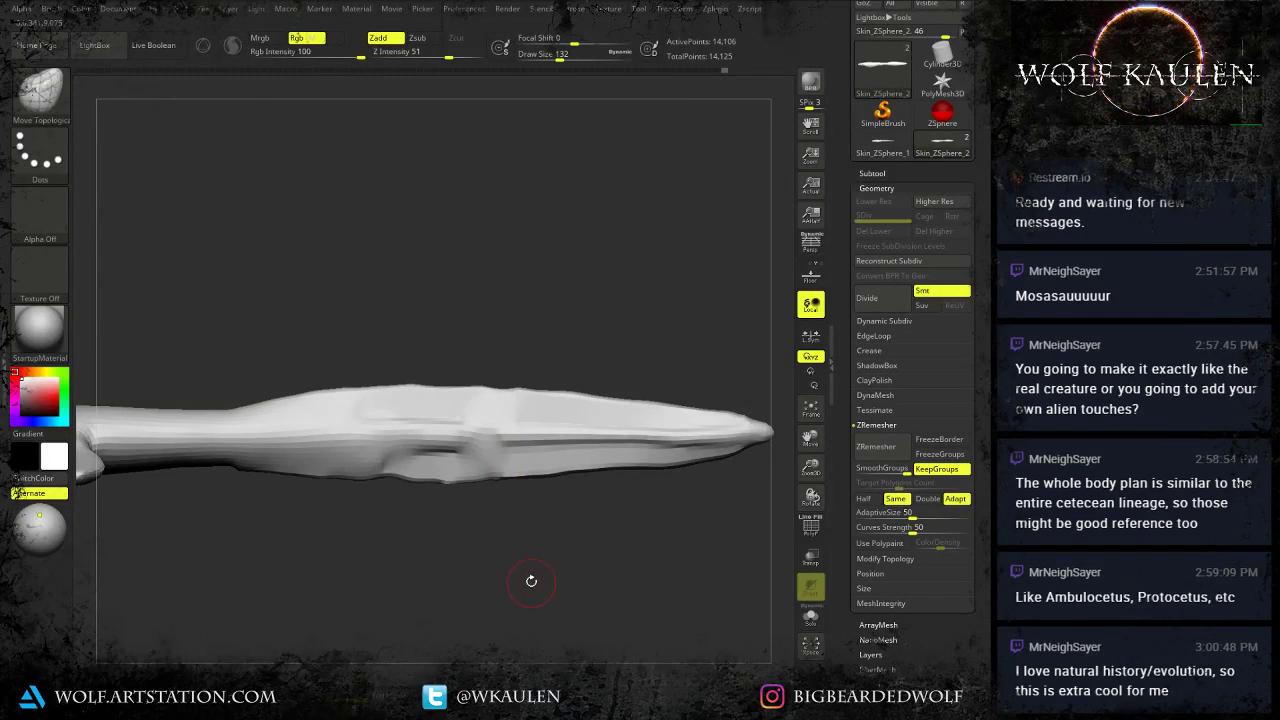
Flatten the ridge running along the tail fin's side with the Flatten brush at draw size 228.
key("b")
key("c")
key("t")
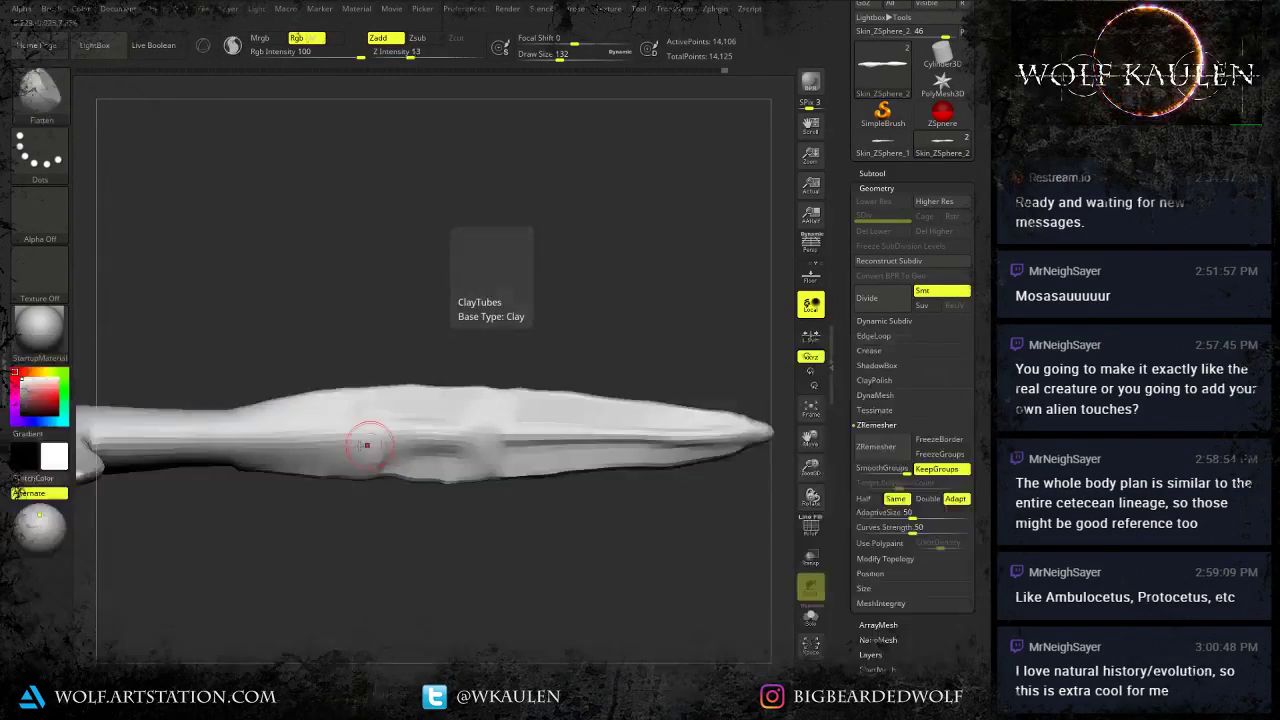
key("s")
mouse_move(289, 421)
left_mouse_down()
mouse_move(300, 422)
mouse_move(265, 425)
mouse_move(605, 436)
left_mouse_up()
left_click_drag(465, 432, 690, 436)
left_click_drag(482, 428, 730, 434)
mouse_move(603, 431)
left_mouse_down()
mouse_move(777, 434)
mouse_move(767, 482)
left_mouse_up()
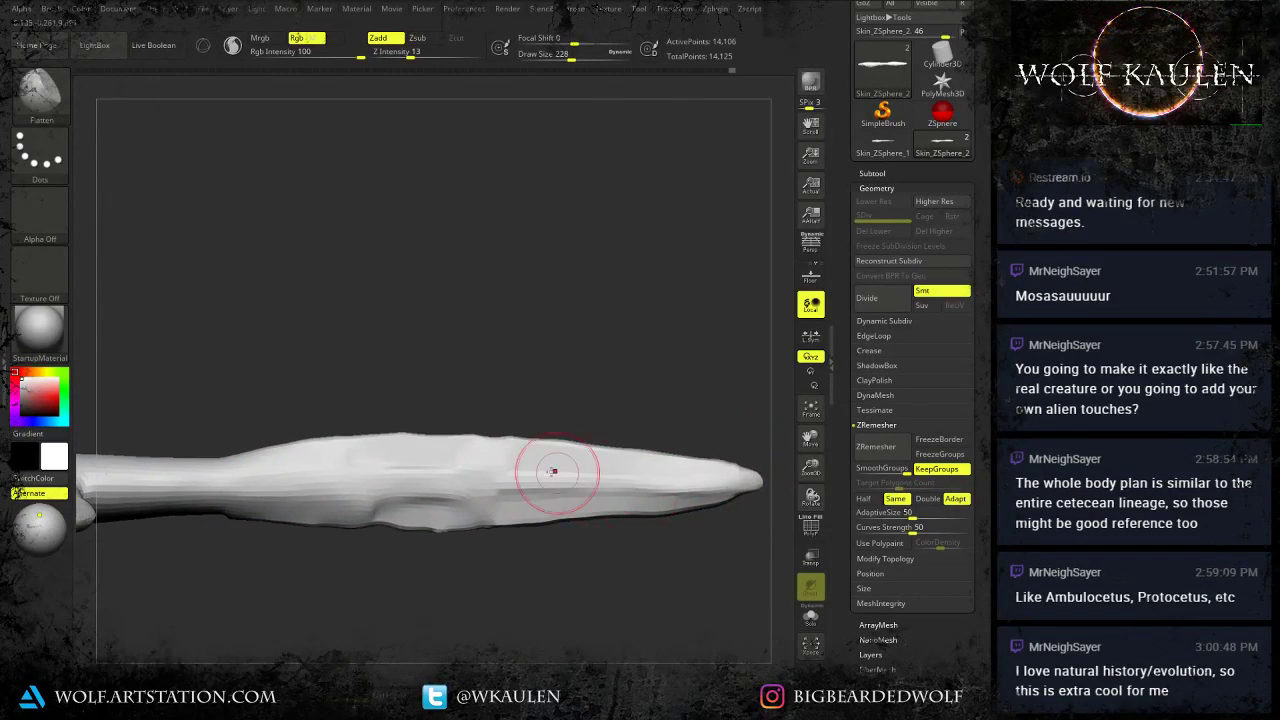
Even out the tail fin's side from its root towards the tip with Flatten strokes at draw size 192.
mouse_move(553, 471)
right_mouse_down()
mouse_move(625, 500)
mouse_move(600, 478)
right_mouse_up()
key("s")
left_click_drag(623, 466, 619, 466)
left_click_drag(605, 464, 729, 434)
left_click_drag(545, 476, 638, 458)
left_click_drag(485, 490, 555, 475)
mouse_move(408, 532)
left_mouse_down()
mouse_move(485, 502)
mouse_move(437, 528)
mouse_move(585, 490)
left_mouse_up()
left_click_drag(670, 452, 745, 430)
Flatten the side of the tail tip and the bumps along the fin's lower half.
right_click_drag(734, 434, 617, 446, "alt")
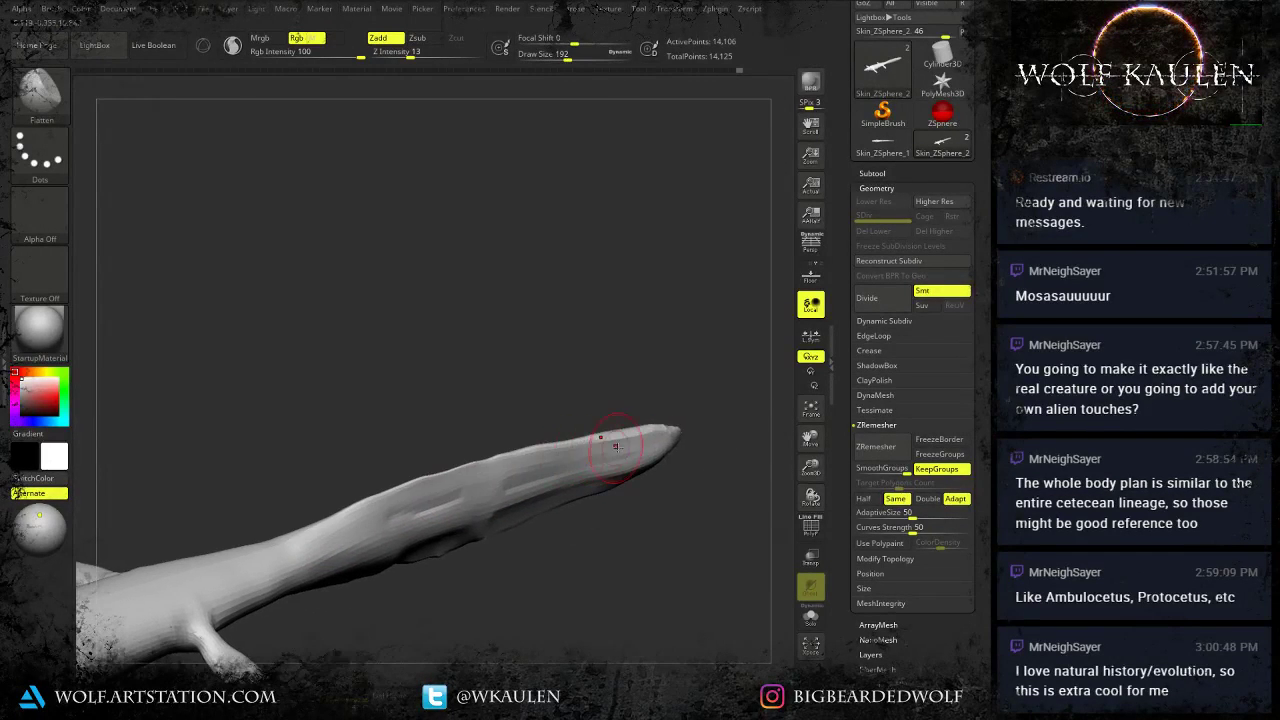
left_click_drag(617, 446, 655, 438)
left_click_drag(575, 445, 665, 435)
right_click_drag(616, 497, 517, 488)
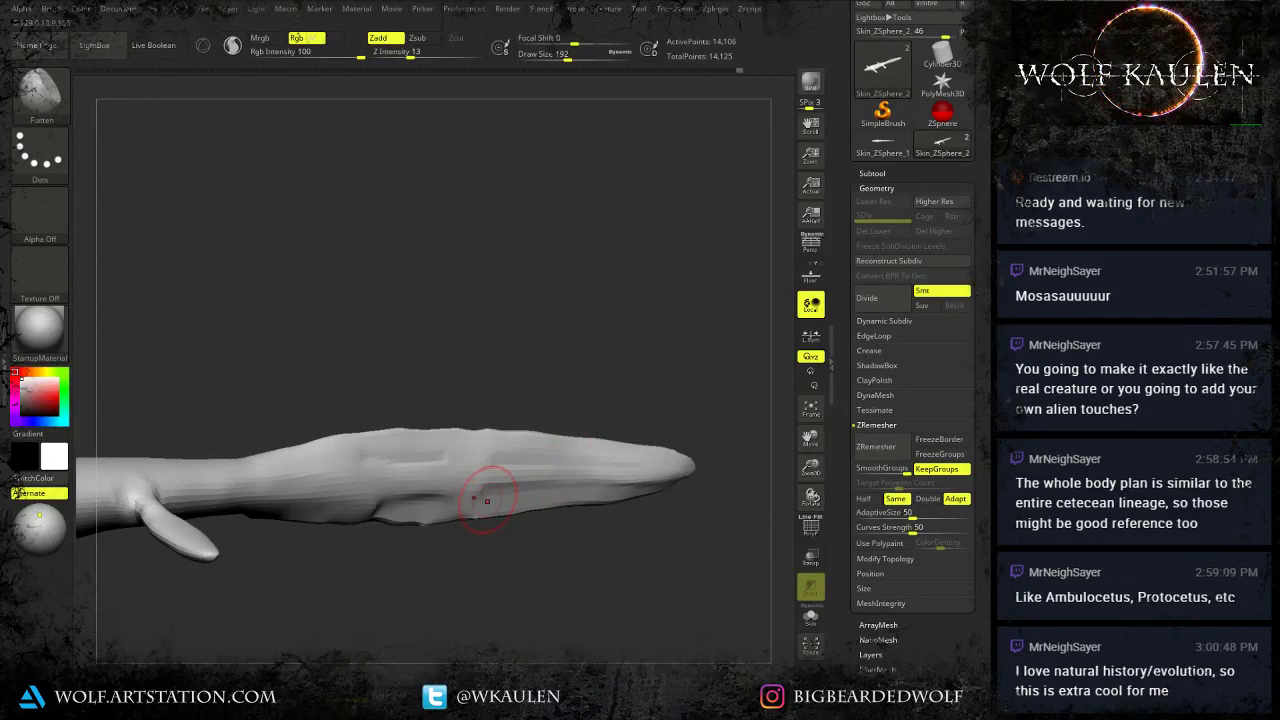
mouse_move(487, 500)
left_mouse_down()
mouse_move(405, 500)
mouse_move(466, 508)
left_mouse_up()
mouse_move(612, 483)
left_mouse_down()
mouse_move(680, 463)
mouse_move(606, 486)
left_mouse_up()
right_click_drag(481, 520, 466, 542)
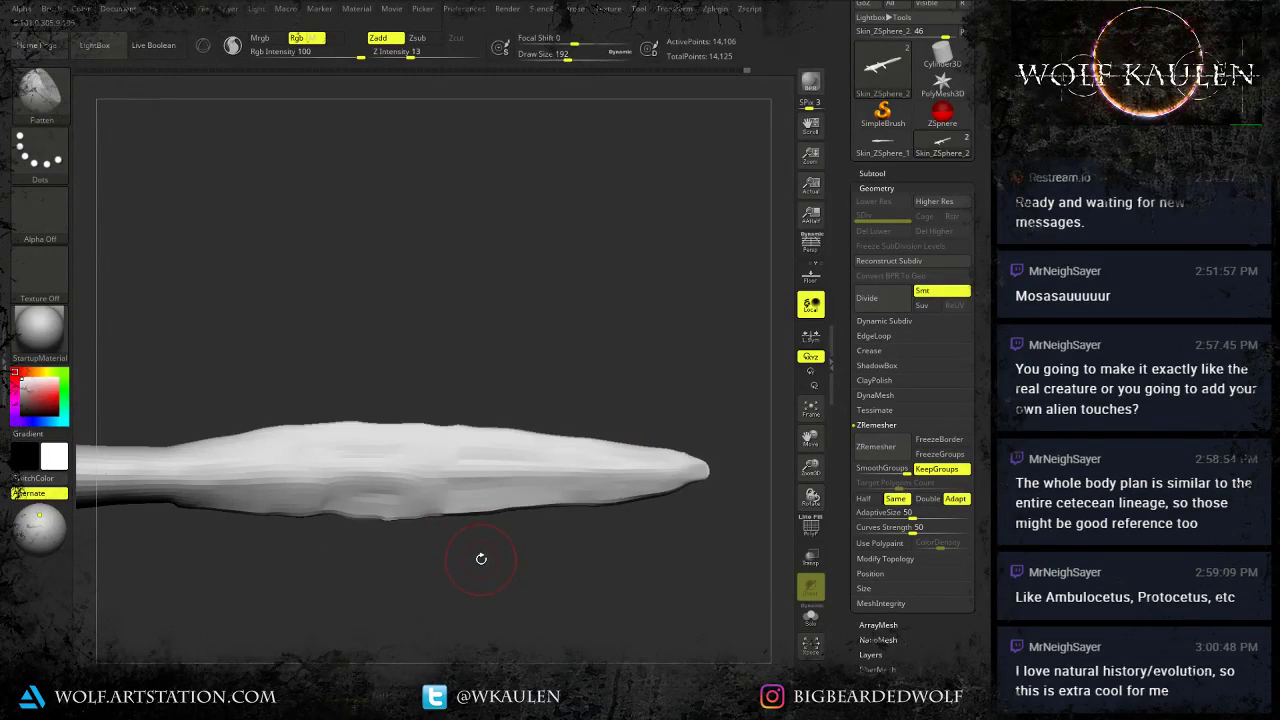
Reshape the tail fin's lower outline with the Move brush, using a draw size up to 338.
key("b")
key("m")
key("v")
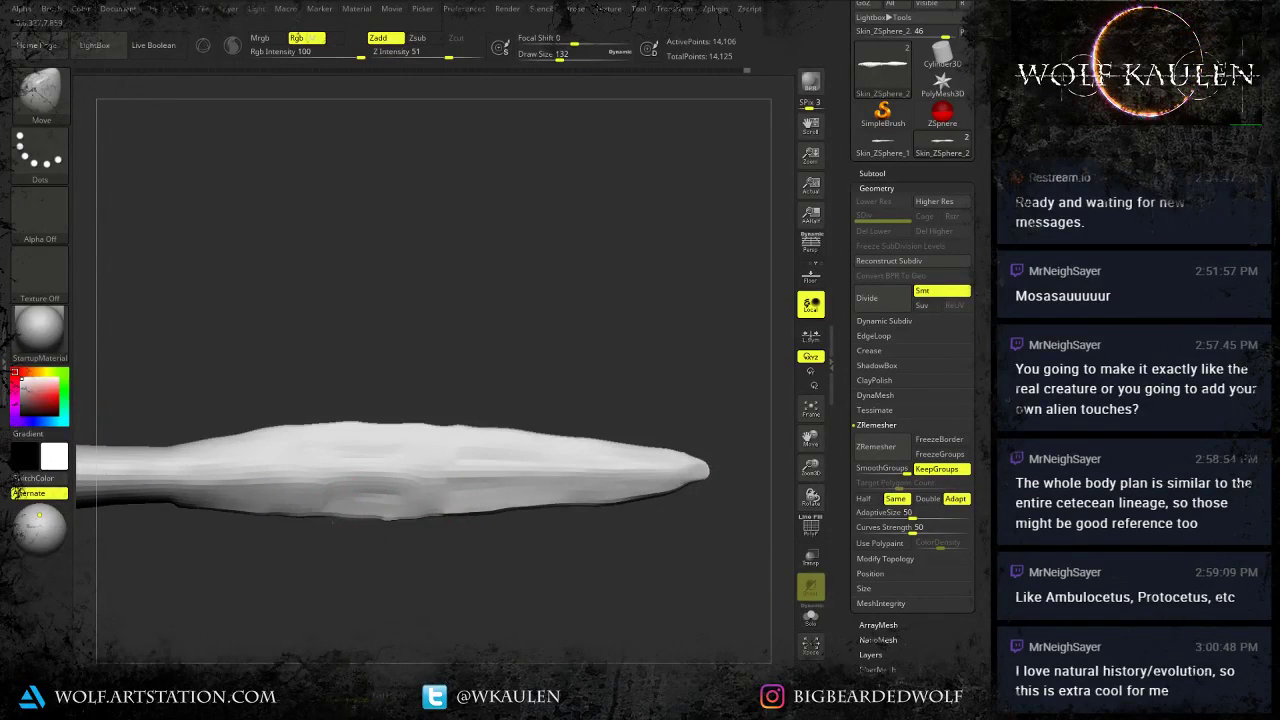
key("s")
left_click_drag(290, 513, 438, 517)
right_click_drag(560, 470, 586, 334, "ctrl")
mouse_move(473, 562)
right_mouse_down("alt")
mouse_move(651, 499)
mouse_move(607, 454)
right_mouse_up("alt")
right_click_drag(607, 454, 519, 540, "alt")
key("s")
left_click_drag(520, 541, 534, 544)
right_click_drag(477, 571, 535, 561, "alt")
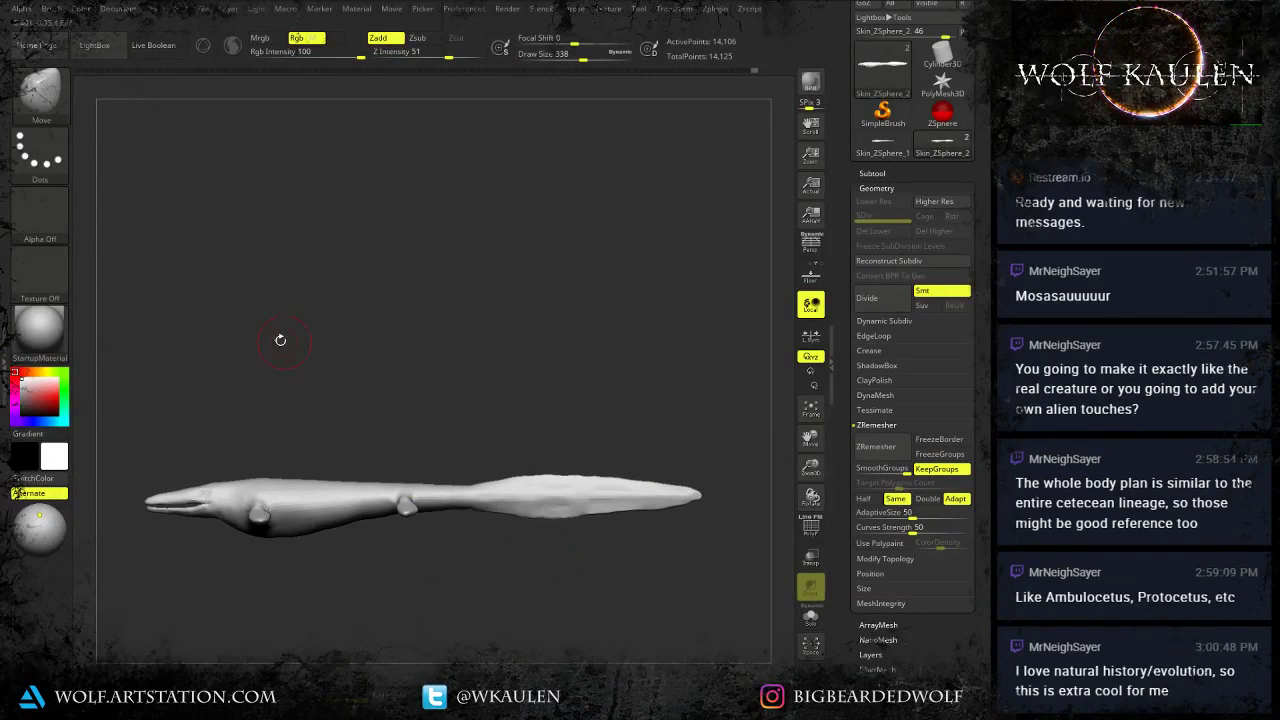
Adjust the body contour at the bases of the front and rear flippers with the Move brush at draw size 177.
mouse_move(260, 431)
right_mouse_down()
mouse_move(260, 510)
mouse_move(285, 597)
mouse_move(329, 569)
right_mouse_up()
key("s")
left_click_drag(284, 526, 275, 527)
right_click_drag(338, 536, 296, 528)
key("s")
mouse_move(296, 528)
left_mouse_down()
mouse_move(272, 544)
mouse_move(270, 484)
left_mouse_up()
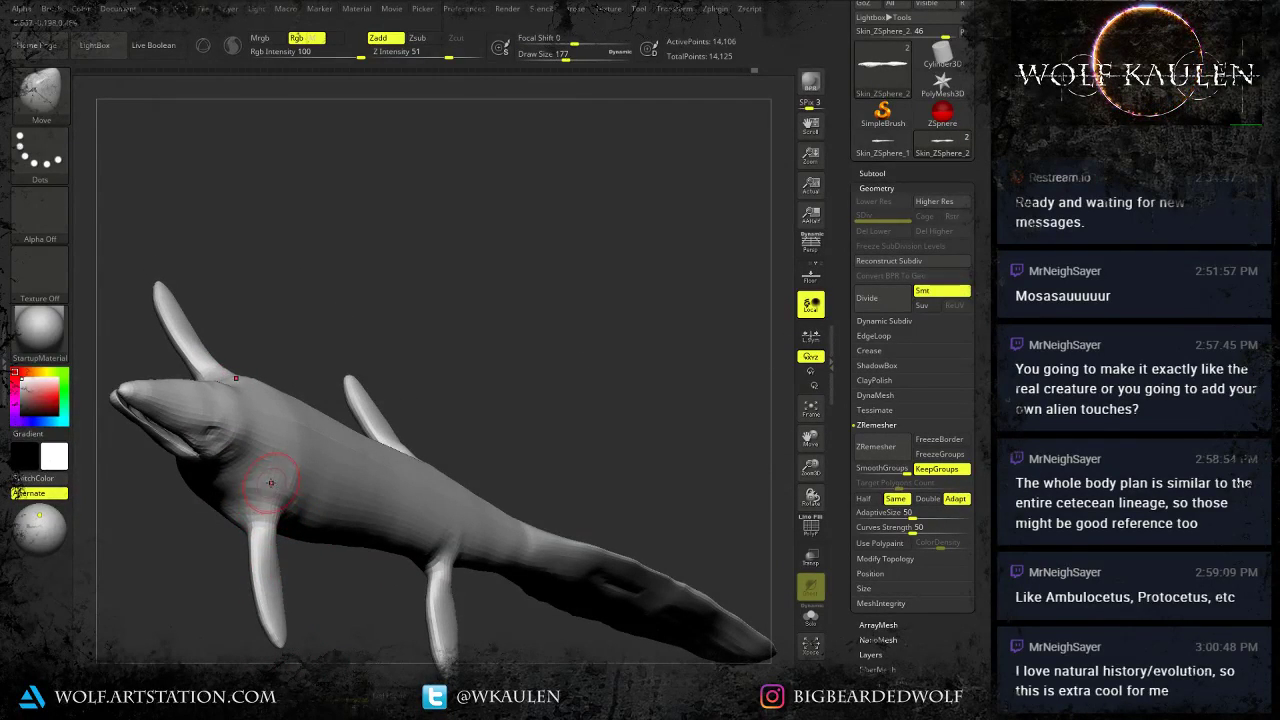
right_click_drag(270, 484, 266, 496)
left_click_drag(265, 518, 261, 487)
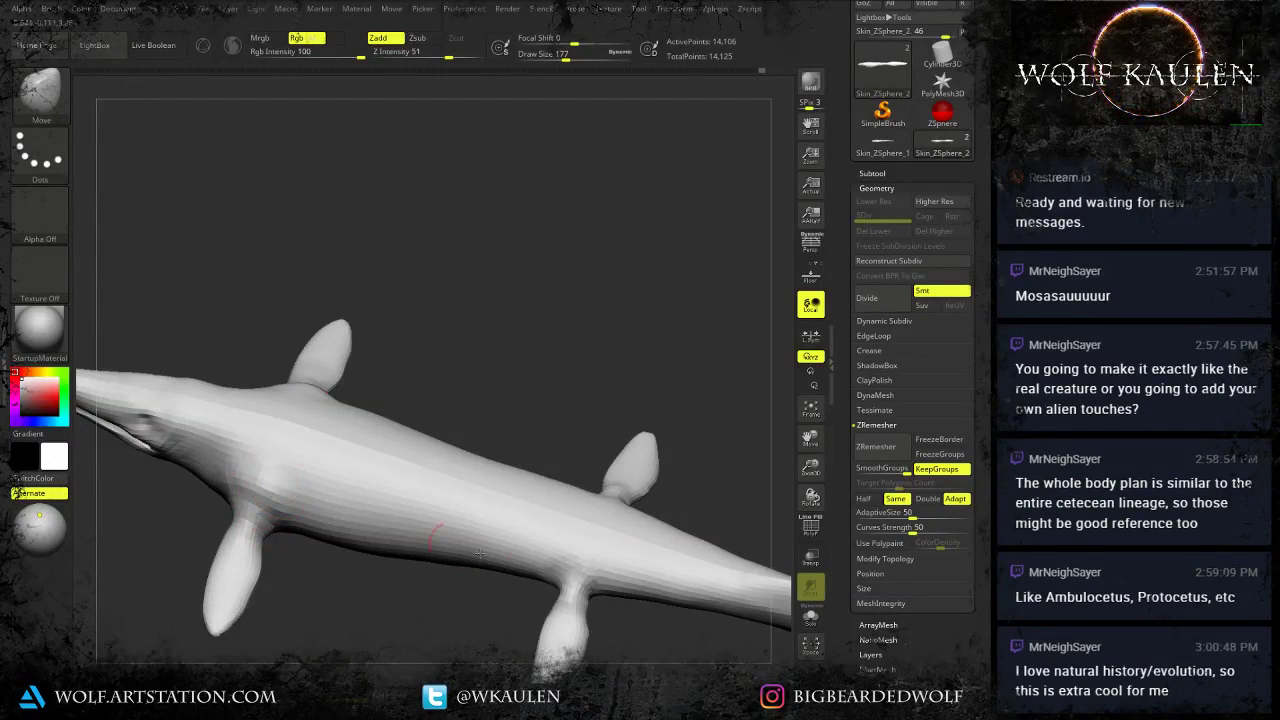
left_click_drag(562, 579, 566, 564)
right_click_drag(598, 576, 604, 656)
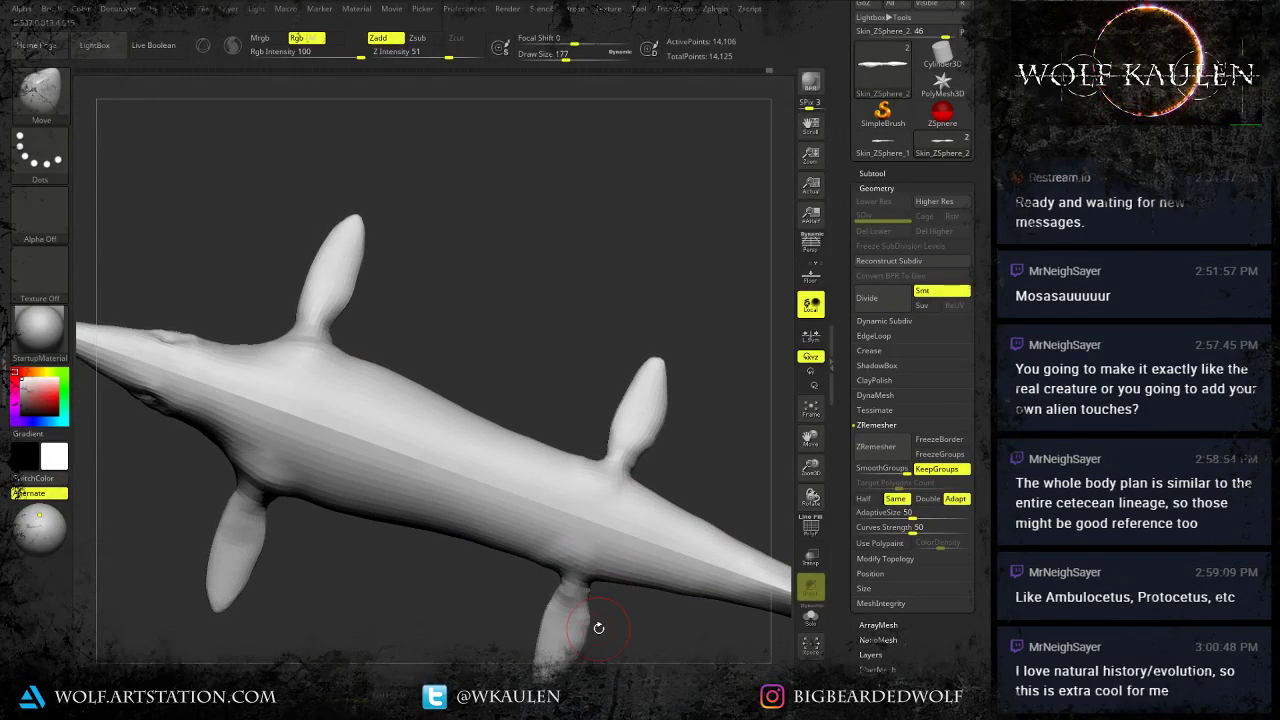
mouse_move(192, 575)
right_mouse_down()
mouse_move(215, 492)
mouse_move(343, 543)
mouse_move(294, 460)
mouse_move(386, 483)
mouse_move(343, 483)
right_mouse_up()
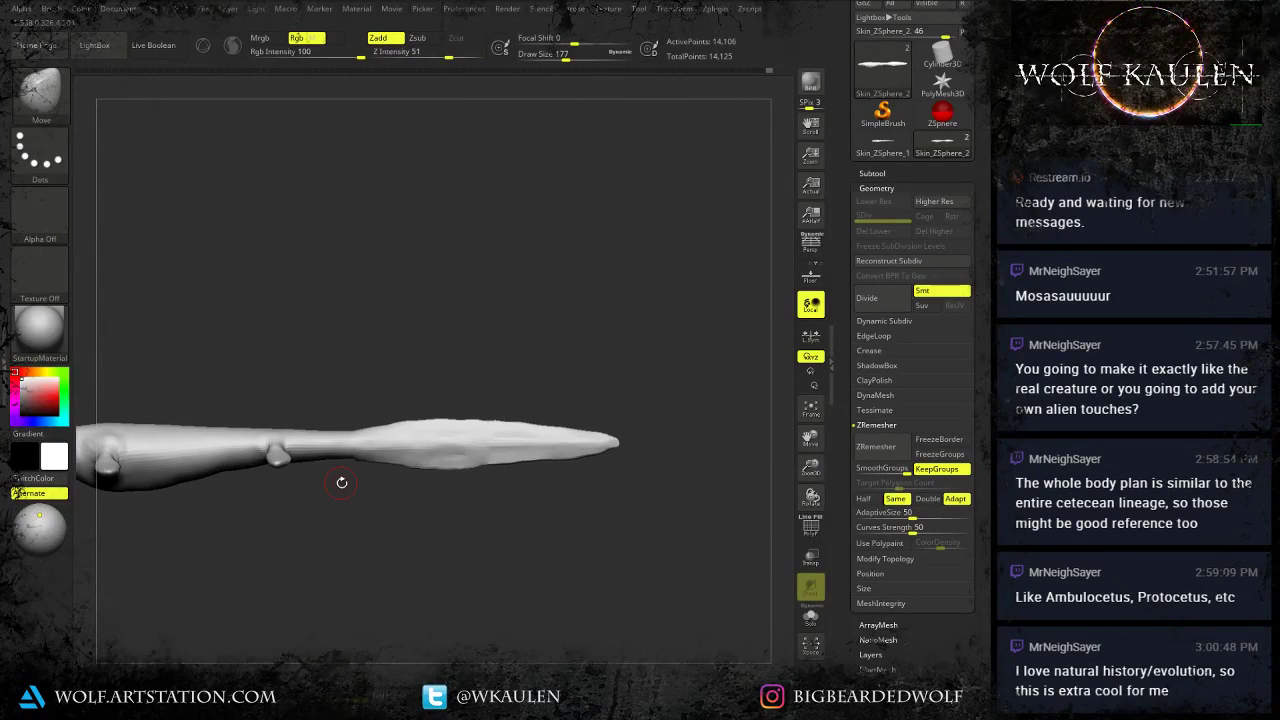
key("b")
key("f")
key("a")
mouse_move(480, 436)
right_mouse_down("alt")
mouse_move(566, 482)
mouse_move(632, 550)
mouse_move(583, 480)
right_mouse_up("alt")
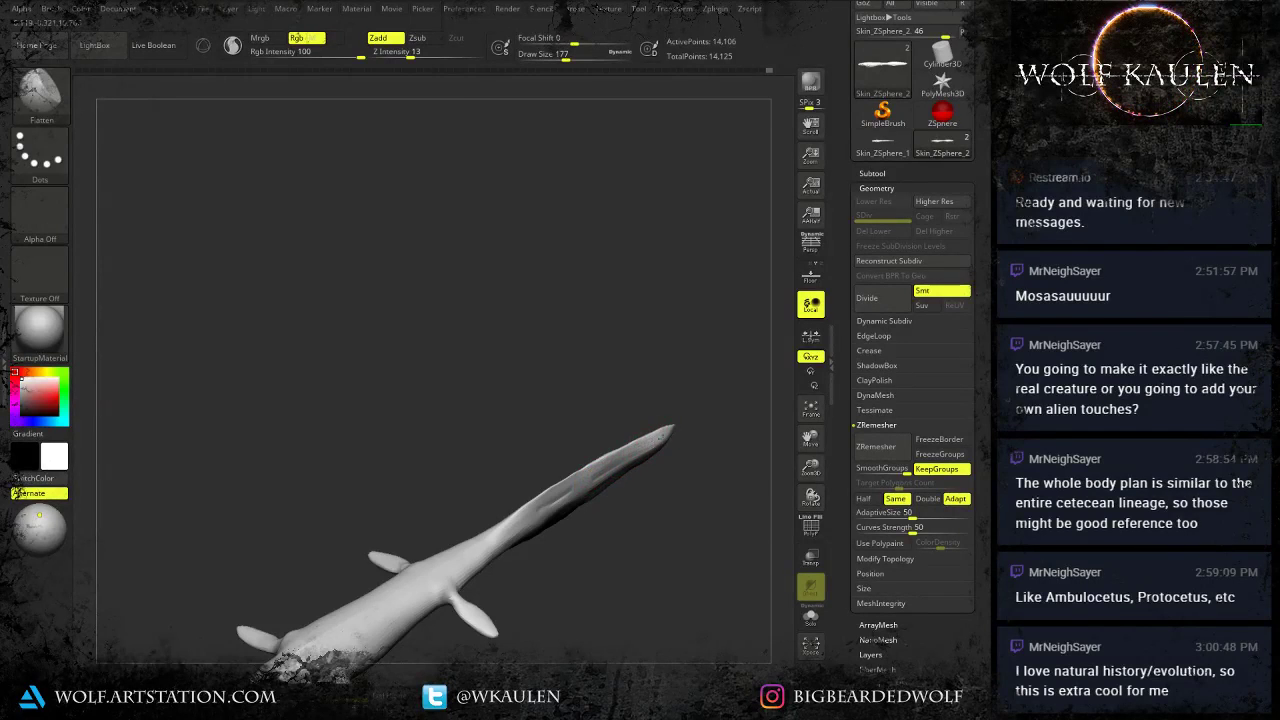
right_click_drag(660, 437, 631, 465)
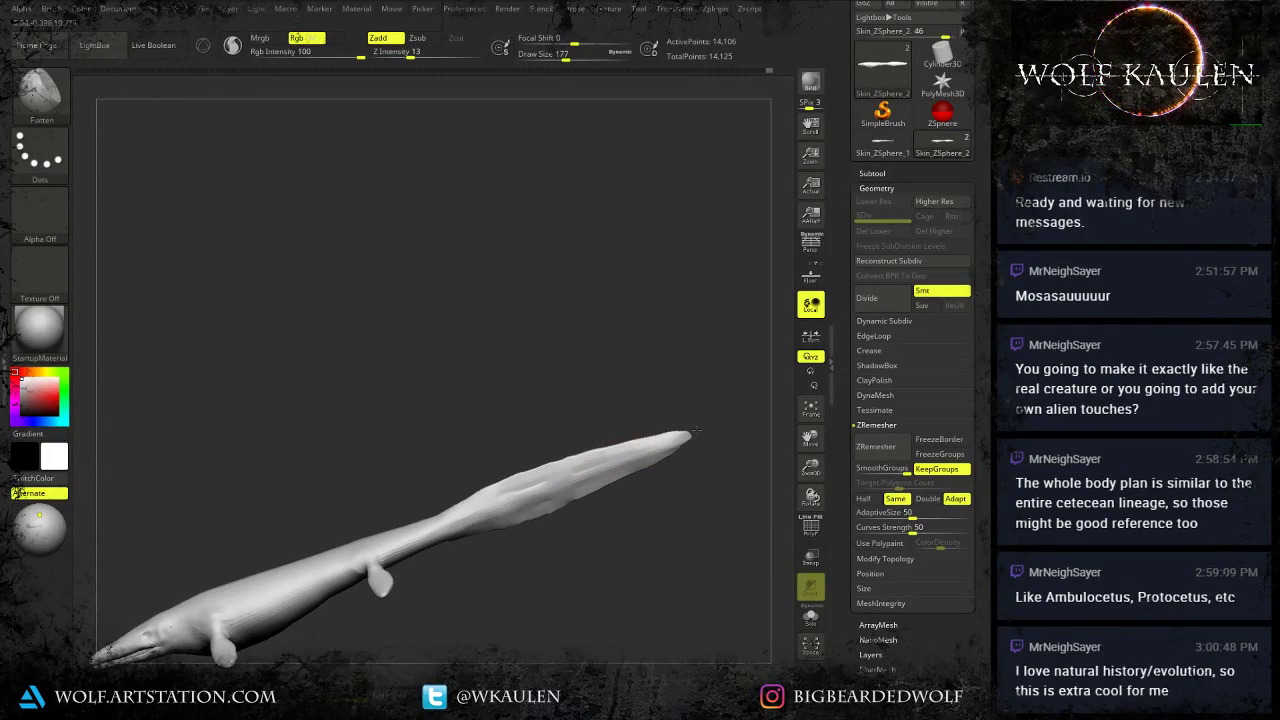
Refine the tail tip into a sharper point with the Move brush at draw size 136.
mouse_move(677, 446)
right_mouse_down()
mouse_move(615, 492)
mouse_move(630, 513)
right_mouse_up()
key("b")
key("m")
key("v")
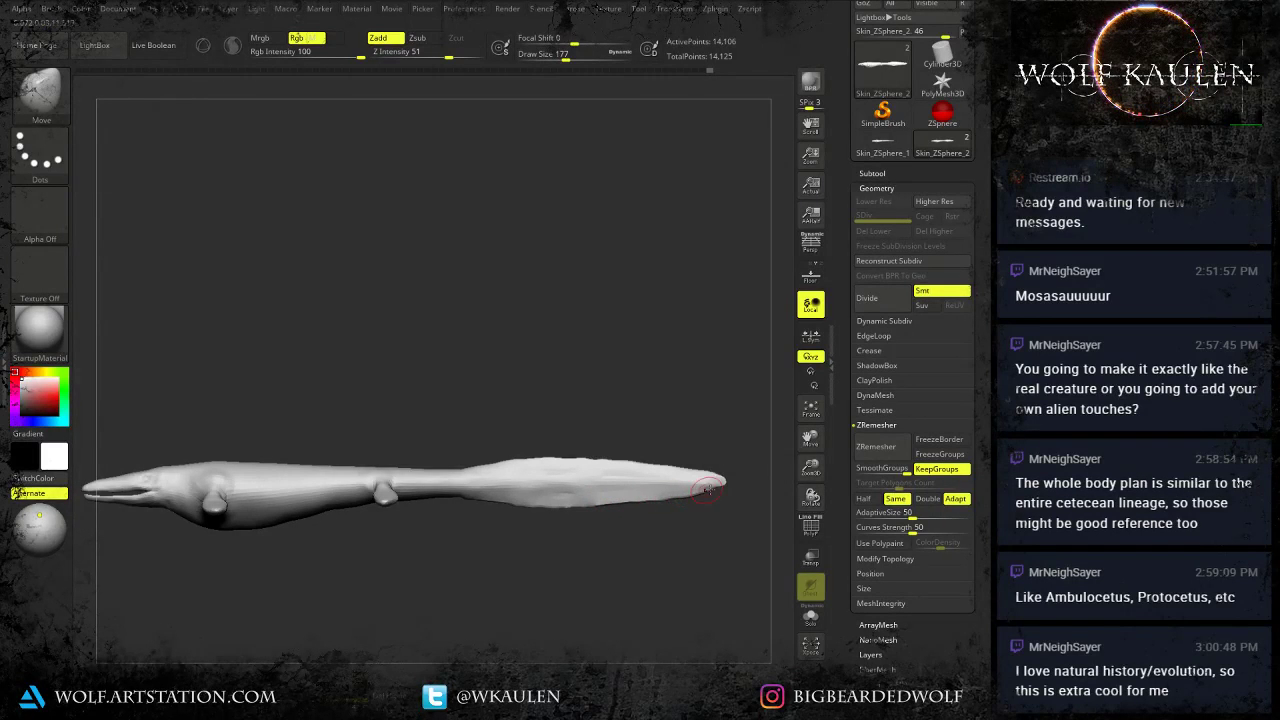
key("s")
left_click_drag(717, 490, 711, 490)
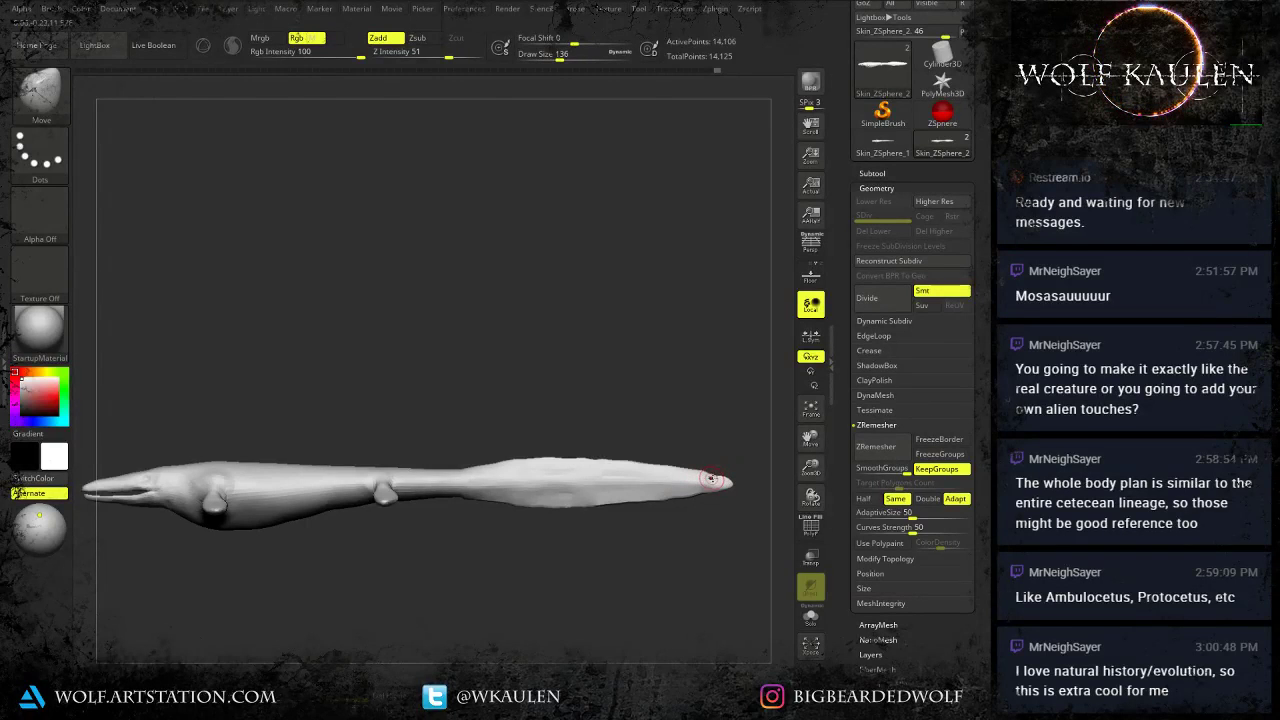
Smooth the remaining bumps across the tail fin's side and along its upper and lower edges.
mouse_move(656, 528)
left_mouse_down("alt")
mouse_move(612, 538)
mouse_move(597, 597)
mouse_move(591, 545)
left_mouse_up("alt")
left_click_drag(508, 495, 498, 502, "shift")
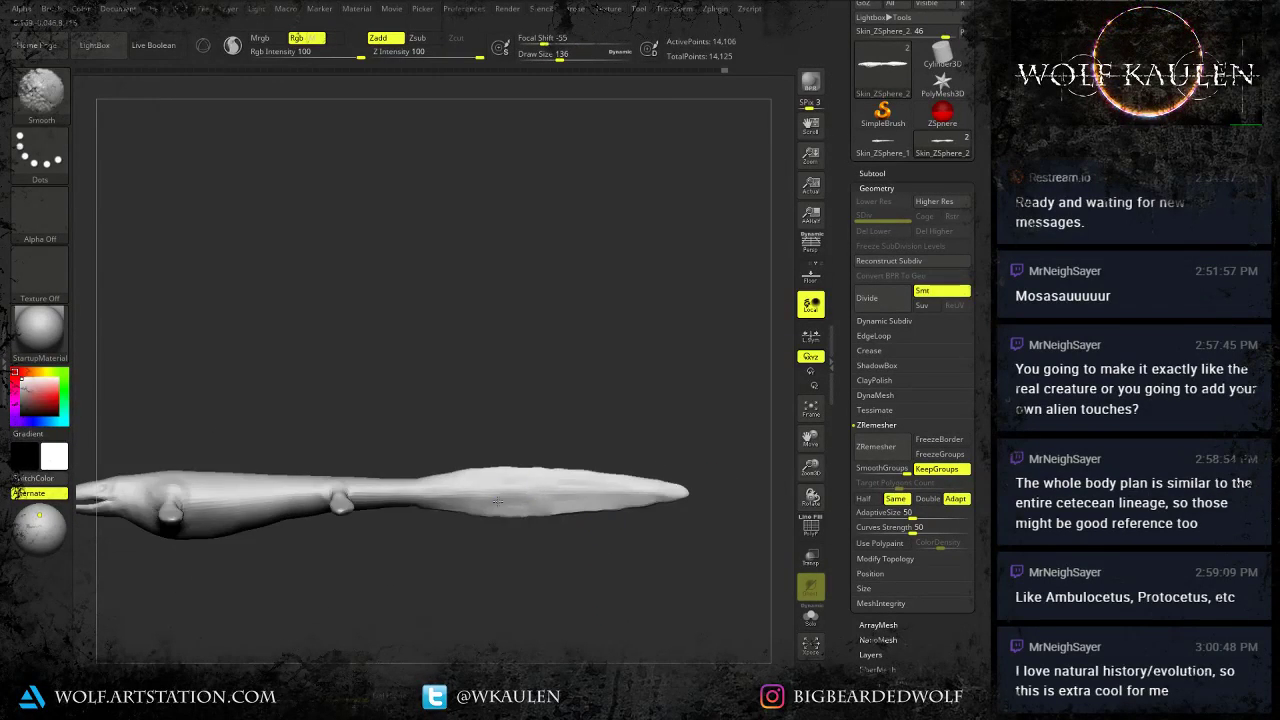
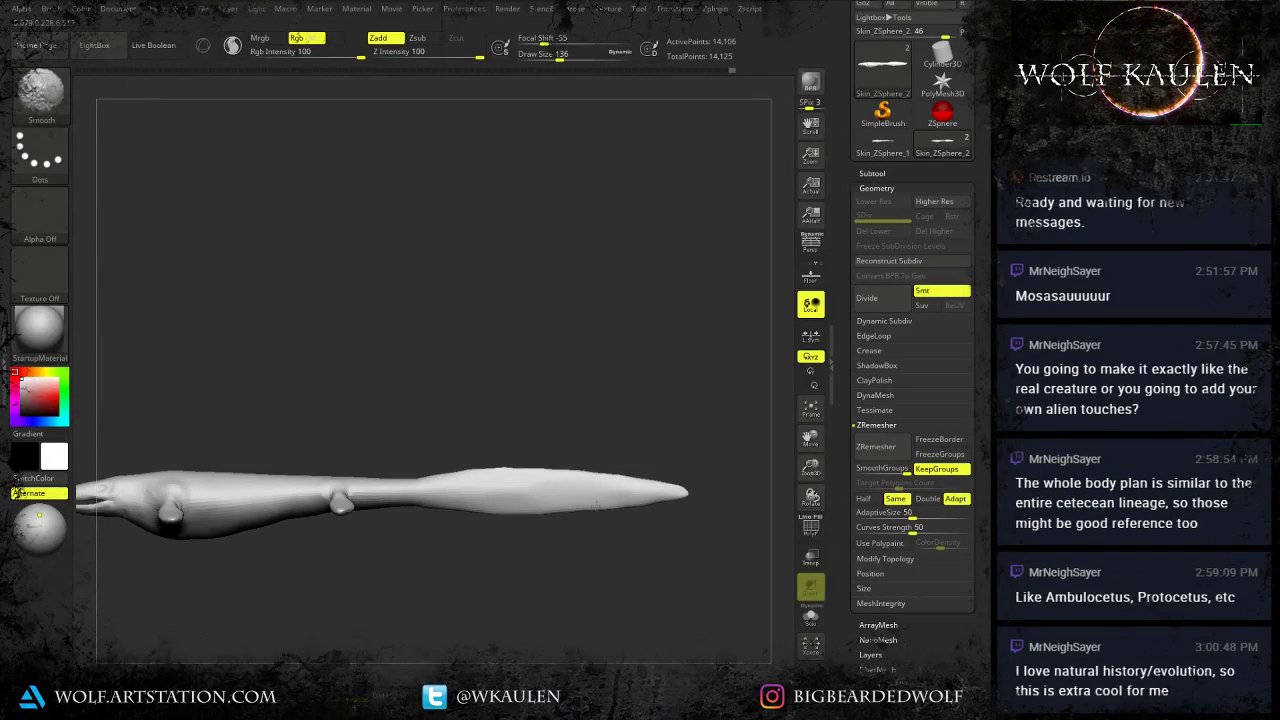
key("s")
left_click_drag(503, 511, 655, 499)
left_click_drag(452, 478, 685, 477, "shift")
left_click_drag(487, 506, 640, 504, "shift")
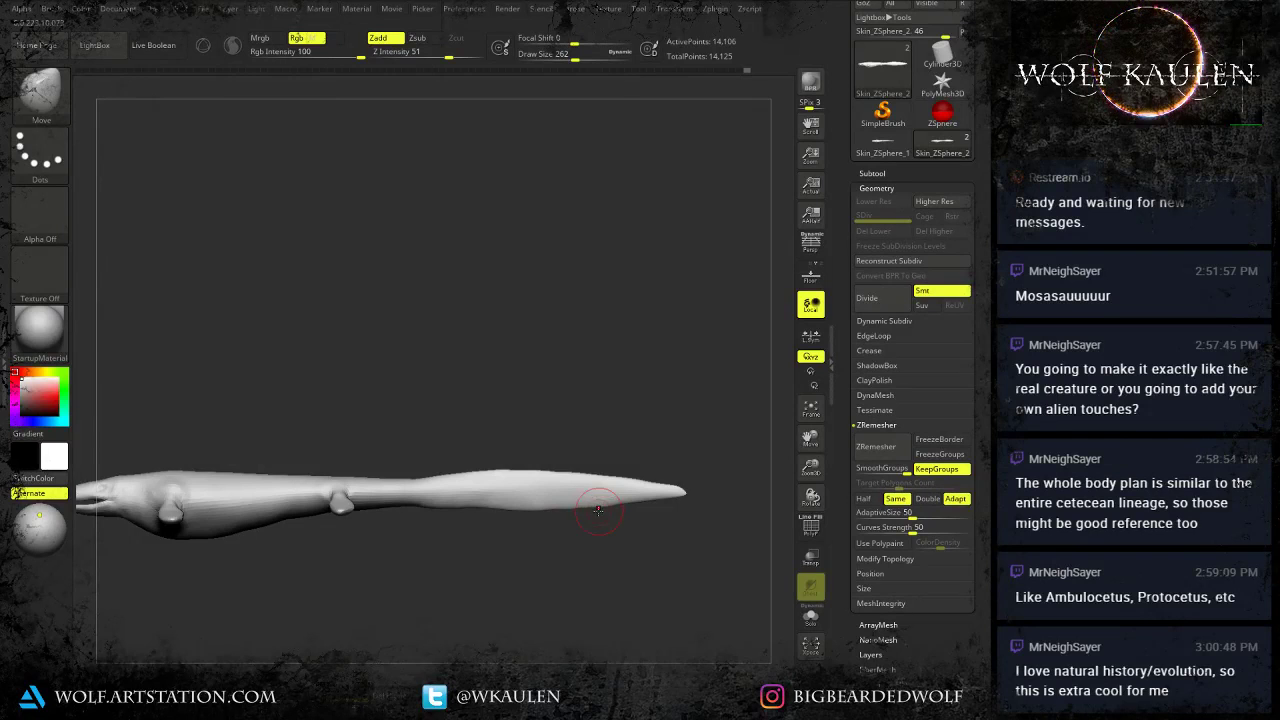
Extend the tail tip slightly and round the fin's lower edge with the Move brush, varying the draw size up to 338.
key("s")
left_click_drag(598, 510, 566, 514)
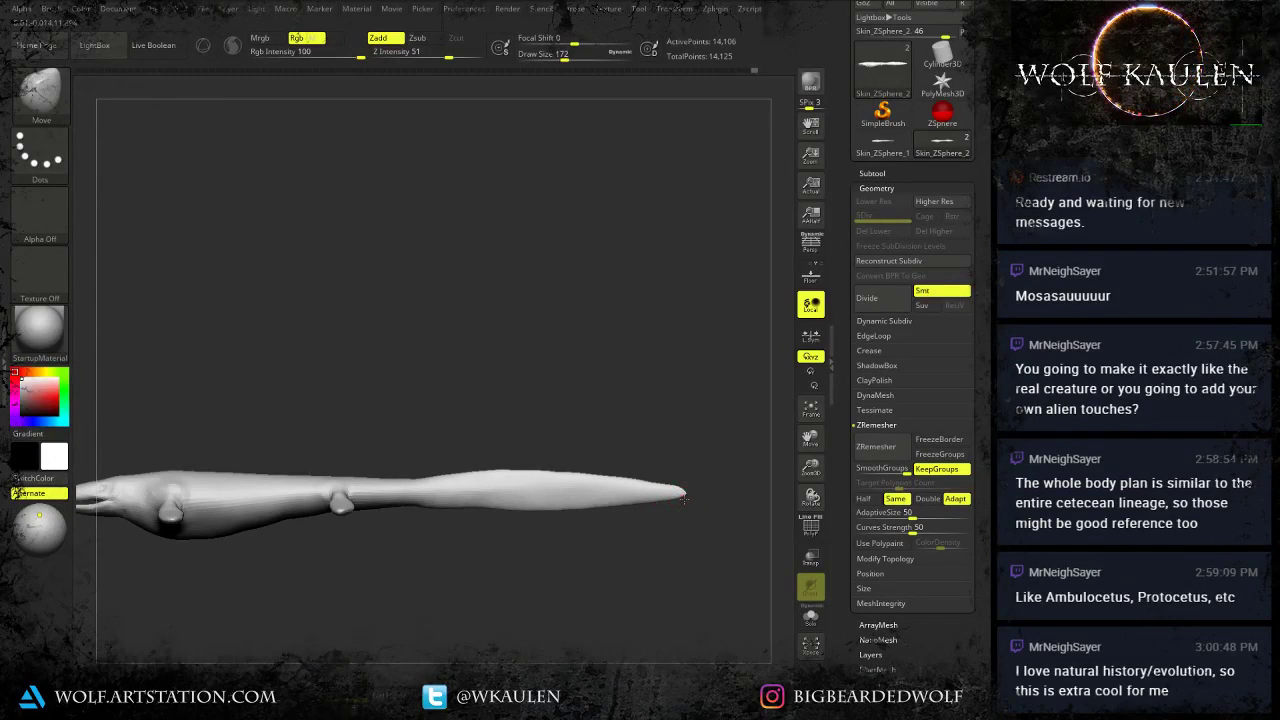
key("s")
left_click_drag(494, 510, 500, 510)
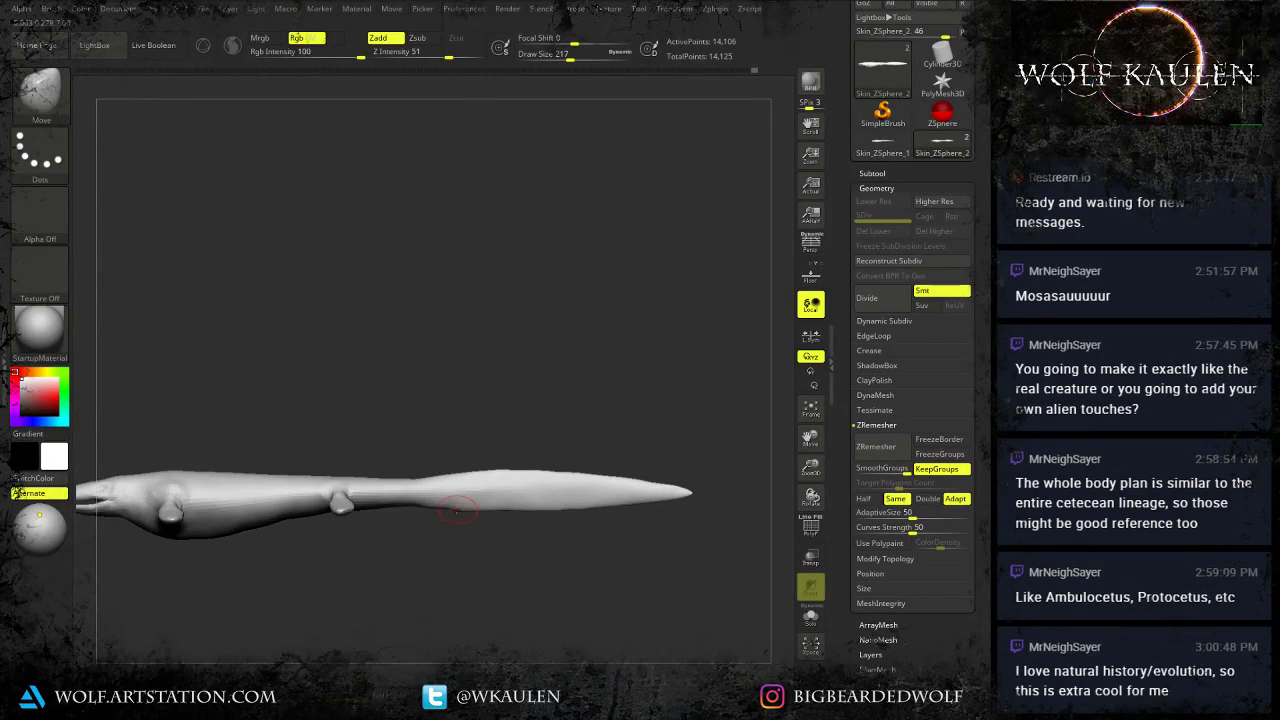
key("s")
left_click_drag(521, 546, 531, 546)
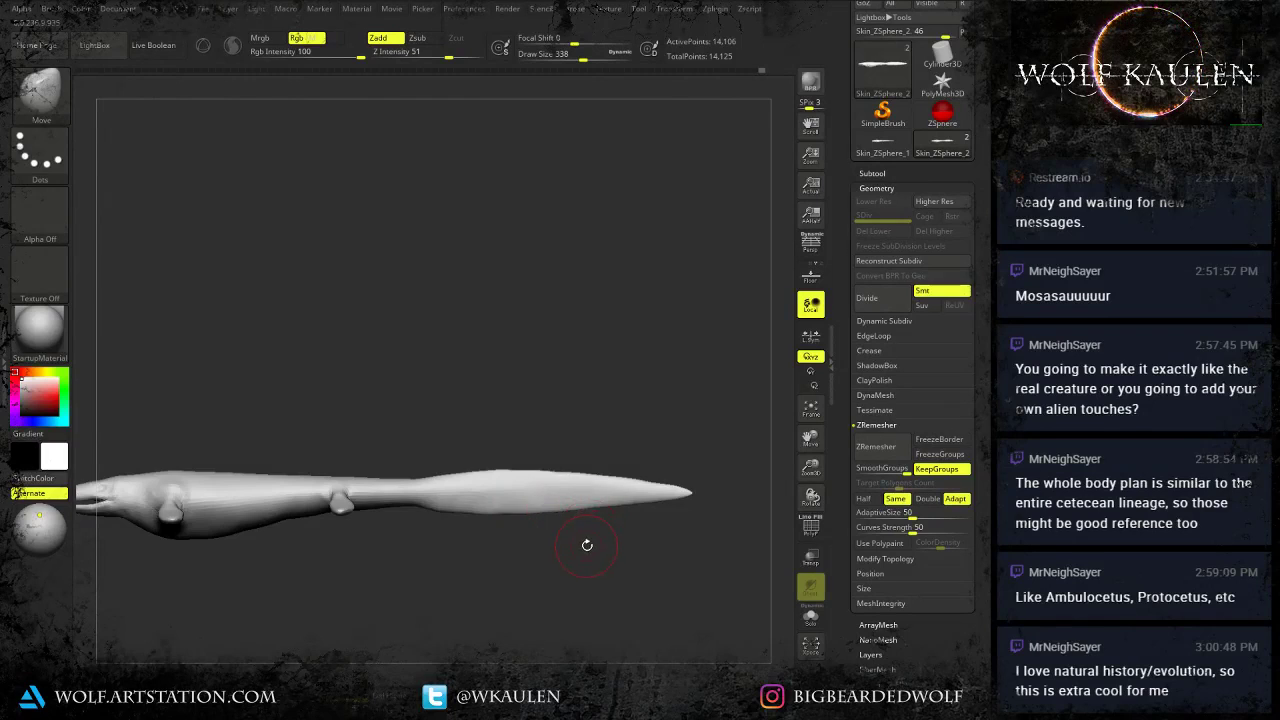
Work along the tail fin with the Standard brush at draw size 223 and smooth the narrow stalk behind the rear flippers.
mouse_move(586, 544)
left_mouse_down()
mouse_move(650, 574)
mouse_move(712, 550)
mouse_move(740, 514)
left_mouse_up()
right_click_drag(648, 506, 557, 519, "alt")
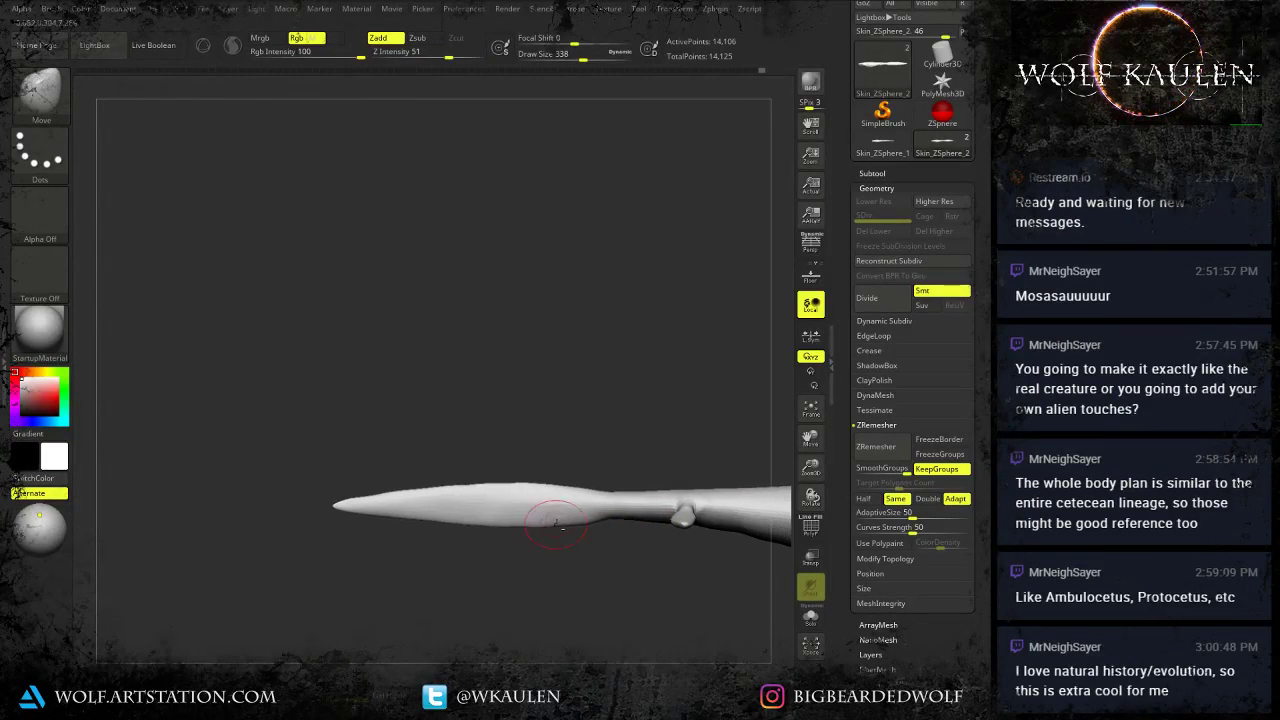
key("b")
key("s")
key("t")
left_click_drag(610, 505, 616, 505)
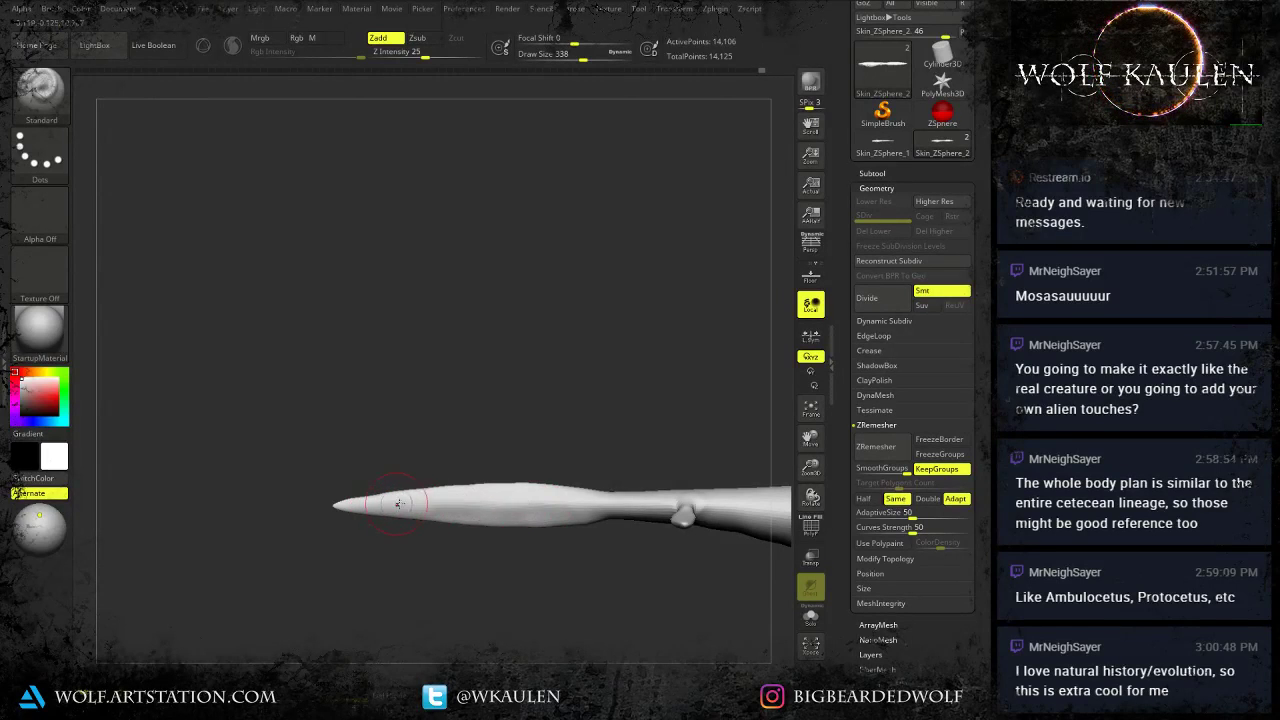
key("s")
left_click_drag(536, 505, 442, 504)
left_click_drag(610, 497, 646, 500, "shift")
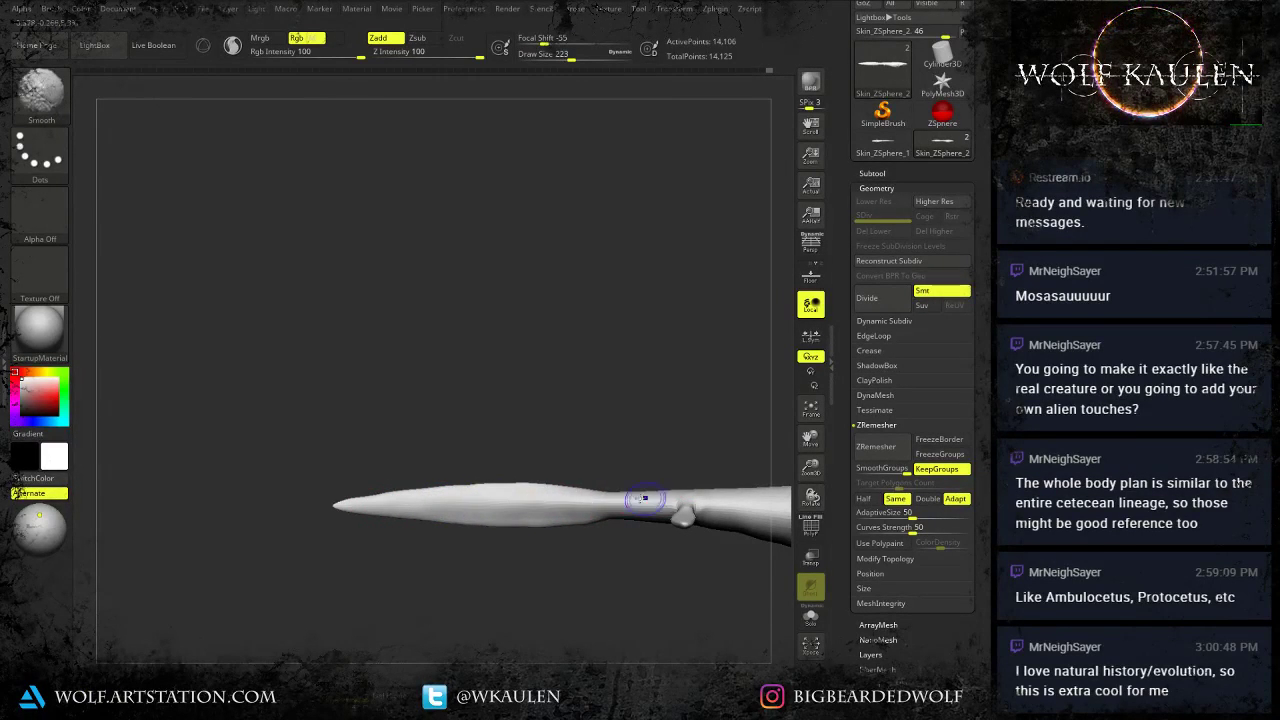
Smooth the body surface at the tail root just behind the rear flippers.
mouse_move(630, 568)
left_mouse_down()
mouse_move(660, 615)
mouse_move(650, 600)
mouse_move(370, 583)
mouse_move(345, 592)
mouse_move(350, 615)
mouse_move(340, 595)
left_mouse_up()
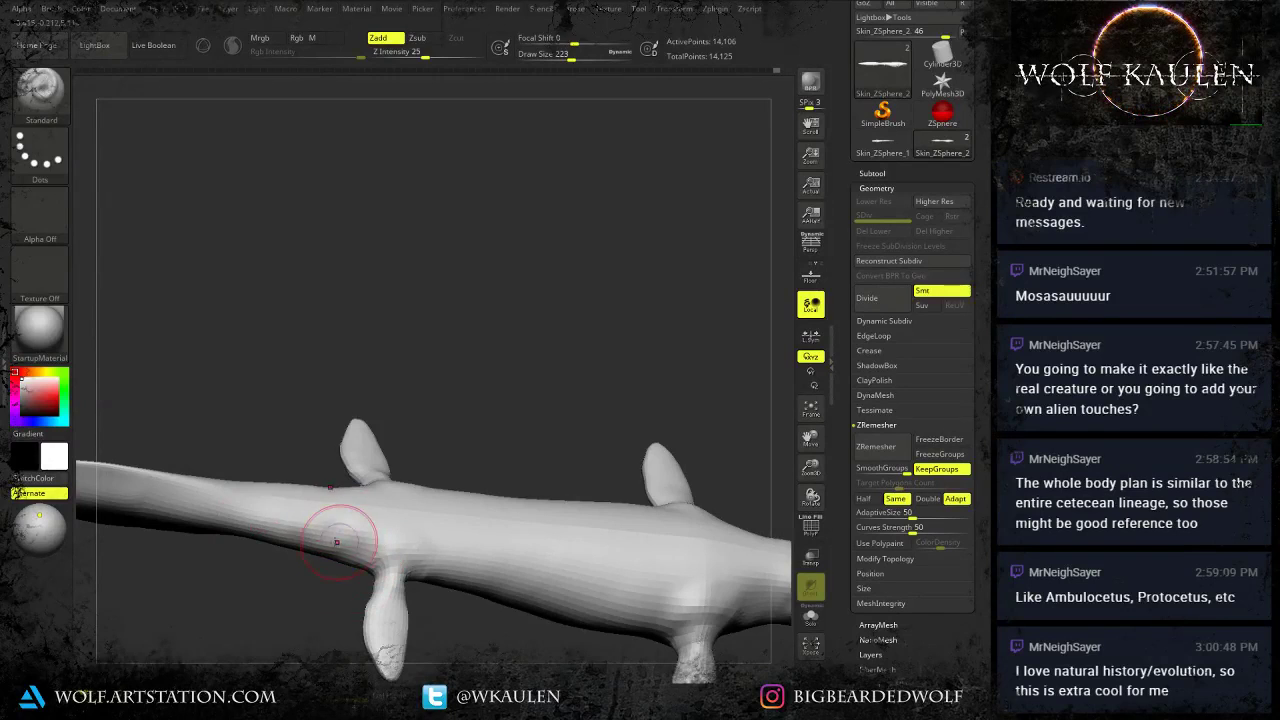
left_click_drag(303, 533, 267, 530, "shift")
mouse_move(300, 592)
left_mouse_down()
mouse_move(453, 617)
mouse_move(426, 708)
mouse_move(444, 528)
mouse_move(471, 520)
mouse_move(271, 574)
left_mouse_up()
left_click_drag(512, 575, 697, 556, "alt")
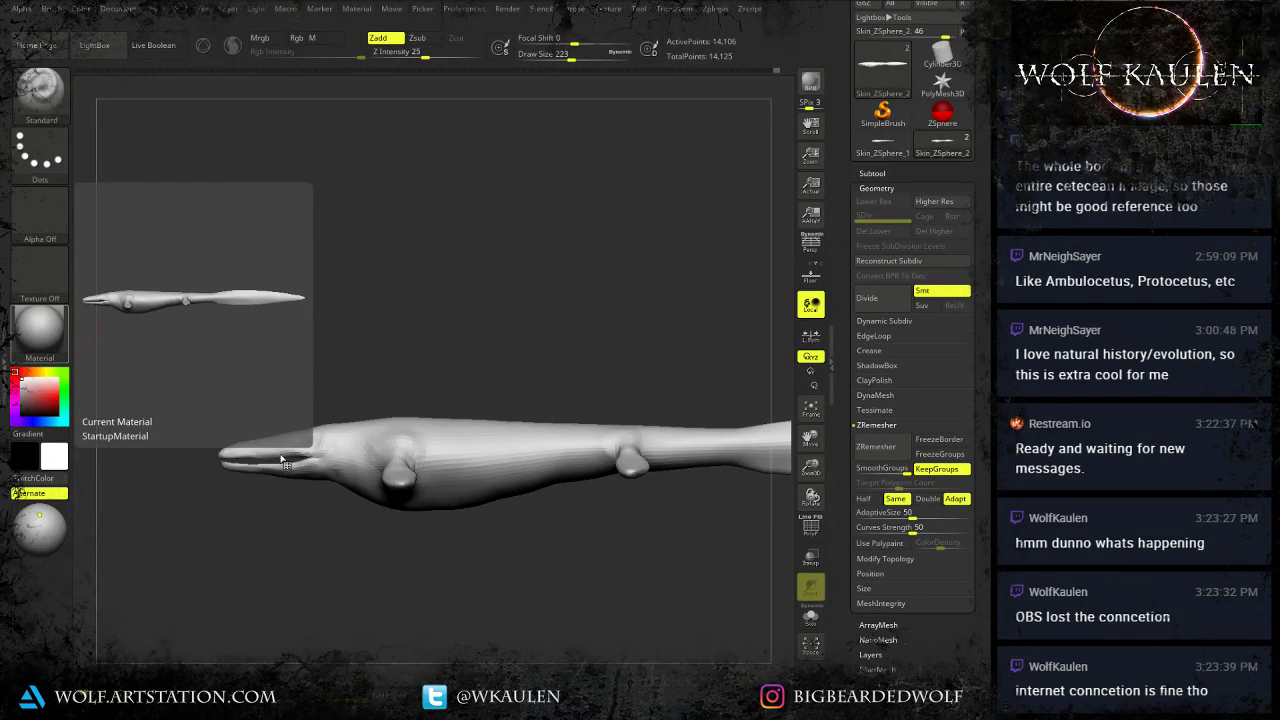
Reshape the lower jaw's tip with the Move Topological brush at draw size 132.
left_click_drag(555, 367, 410, 571)
left_click_drag(262, 518, 366, 625, "alt")
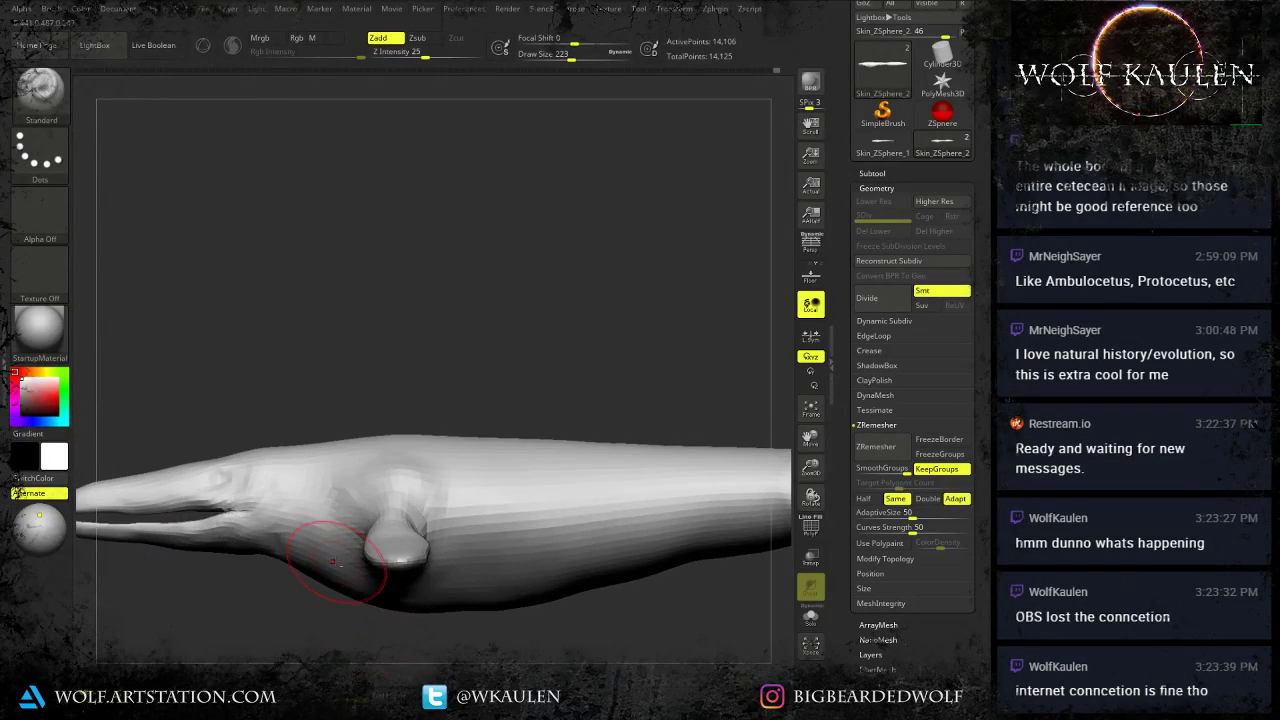
left_click_drag(335, 566, 514, 536, "alt")
left_click_drag(407, 524, 554, 500, "alt")
key("s")
left_click_drag(442, 467, 430, 467)
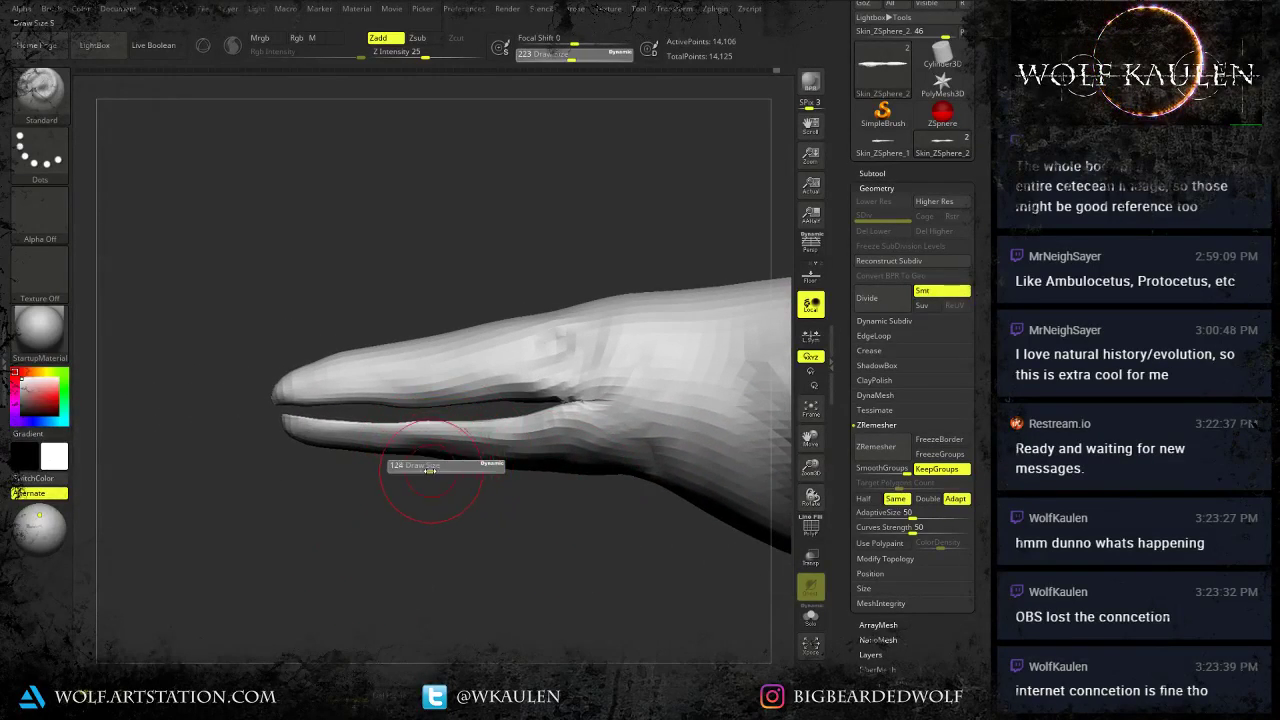
key("b")
key("m")
key("t")
left_click_drag(284, 420, 287, 426)
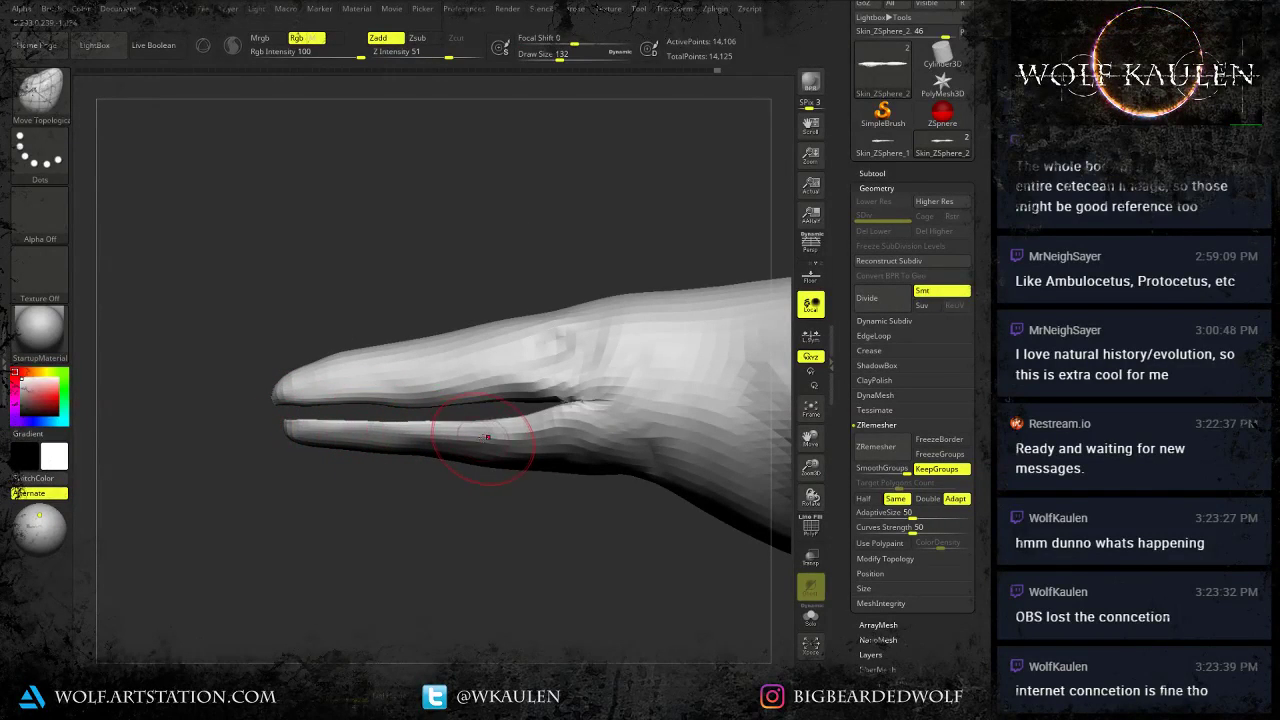
Pull the upper jaw's lip line down toward the lower jaw at draw size 80 and adjust the mouth corner.
key("s")
left_click_drag(480, 433, 475, 430)
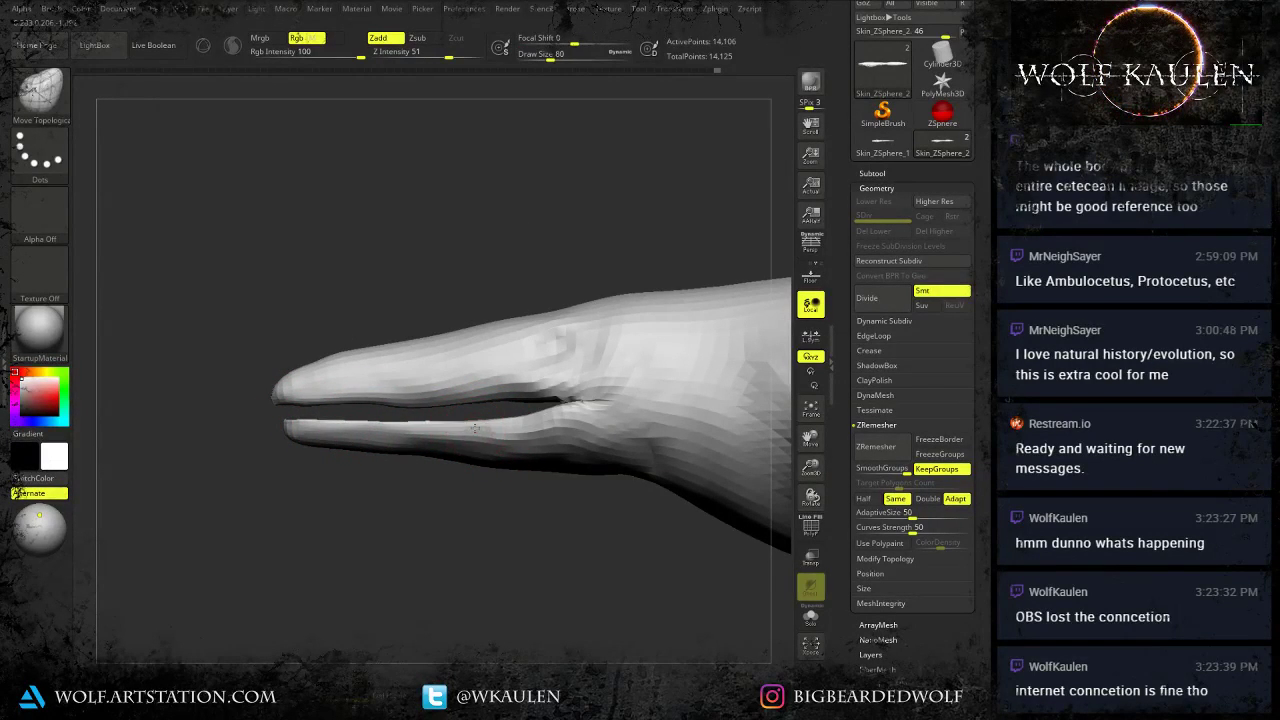
left_click_drag(366, 401, 294, 404)
key("s")
left_click(343, 395)
key("s")
left_click_drag(420, 414, 395, 411)
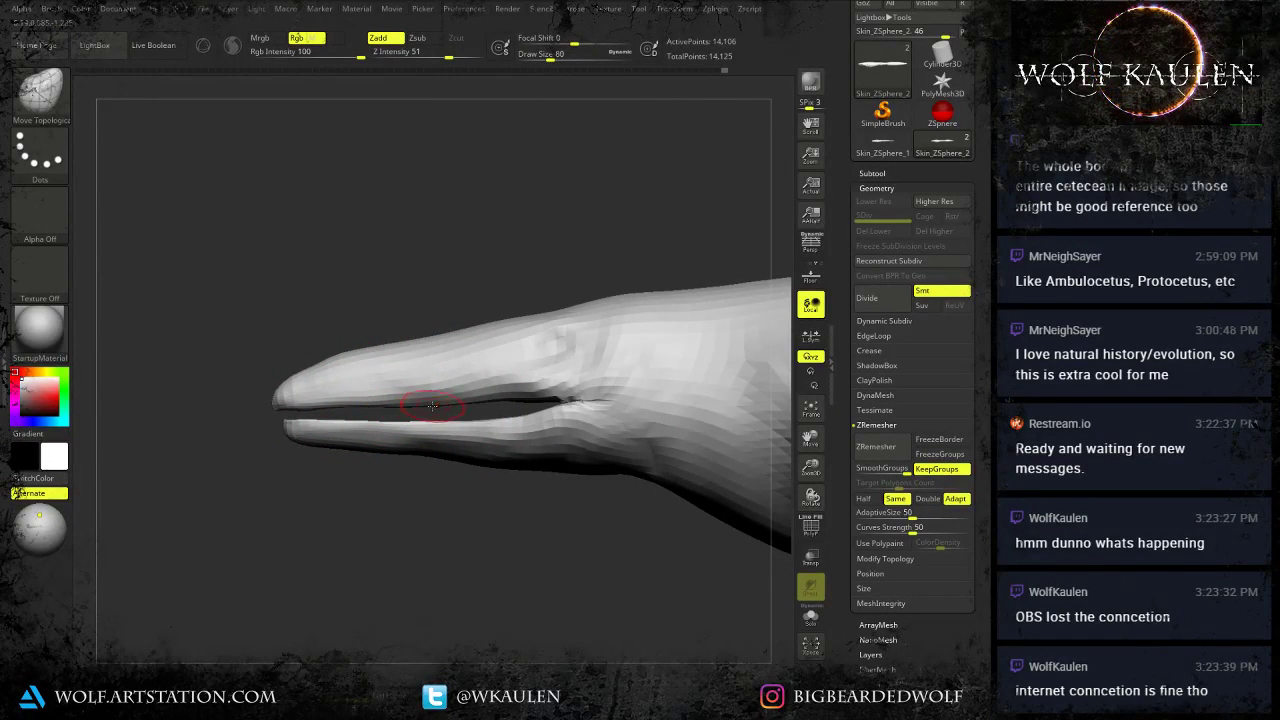
left_click_drag(540, 401, 560, 405)
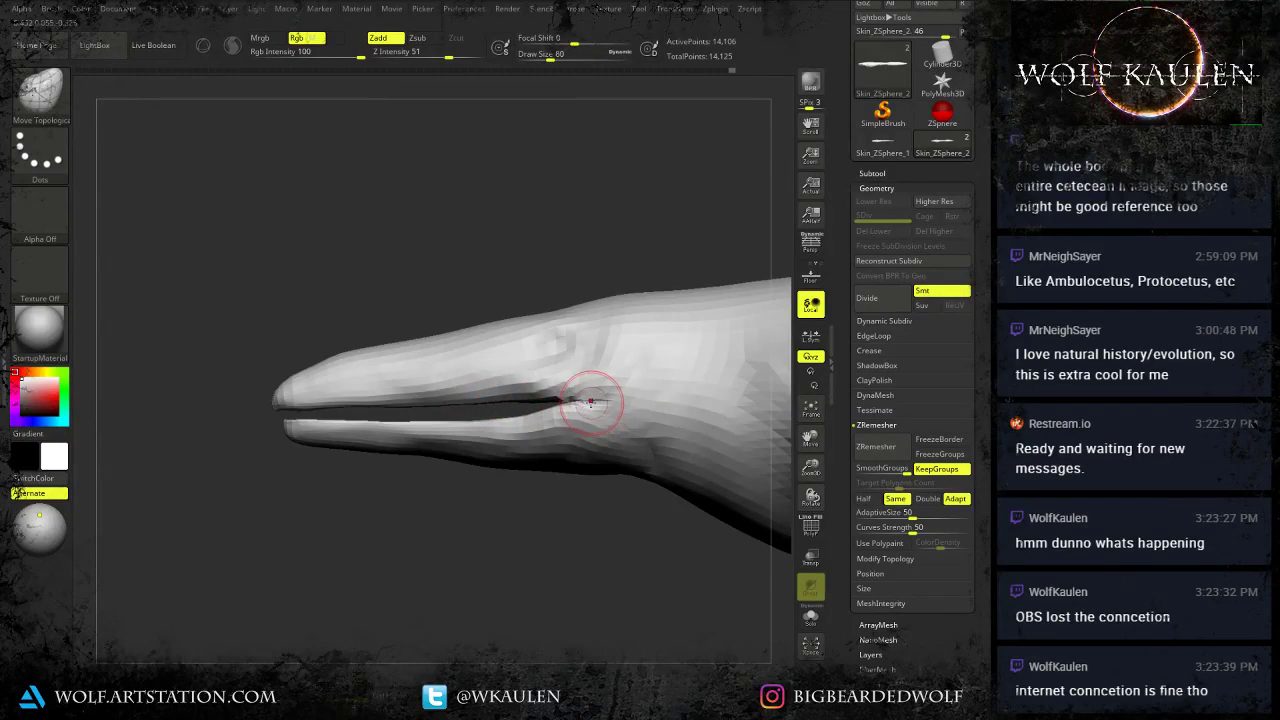
Smooth the creased surface around and just behind the mouth corner.
key("shift+f")
left_click_drag(574, 525, 590, 495, "alt")
key("shift+f")
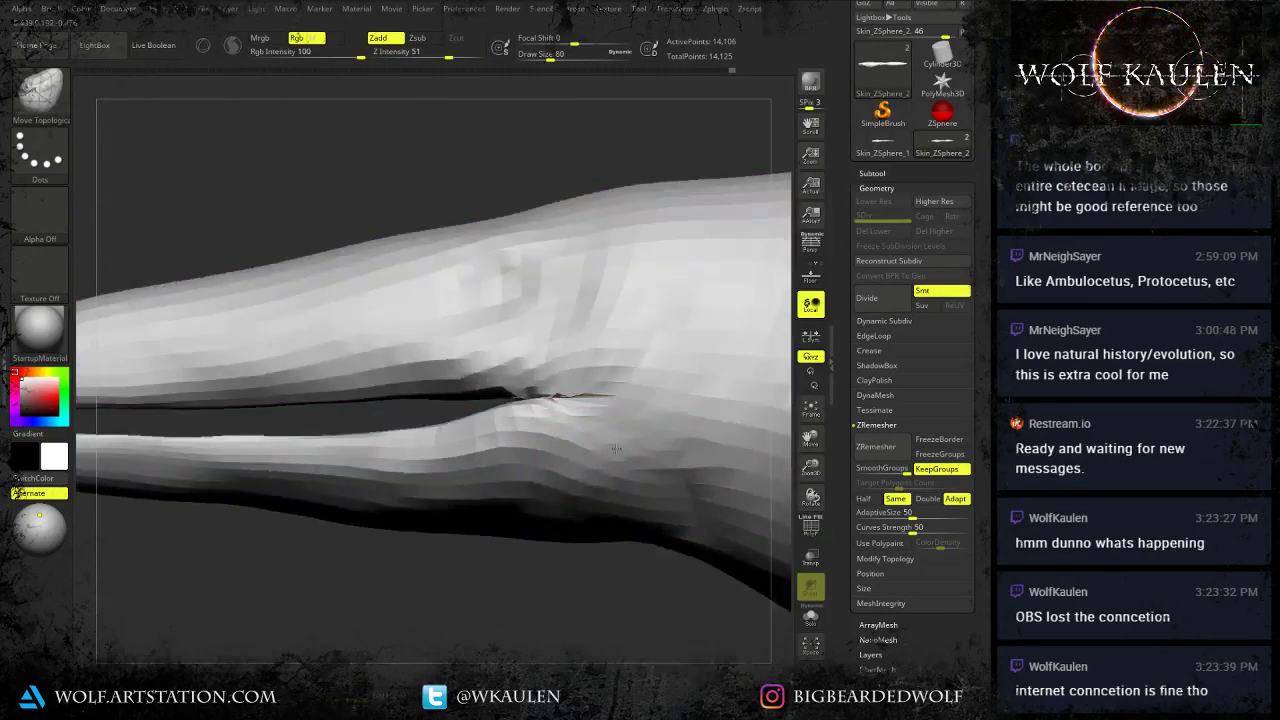
right_click_drag(583, 424, 571, 400)
mouse_move(571, 400)
left_mouse_down("shift")
mouse_move(603, 409)
mouse_move(580, 401)
mouse_move(592, 394)
left_mouse_up("shift")
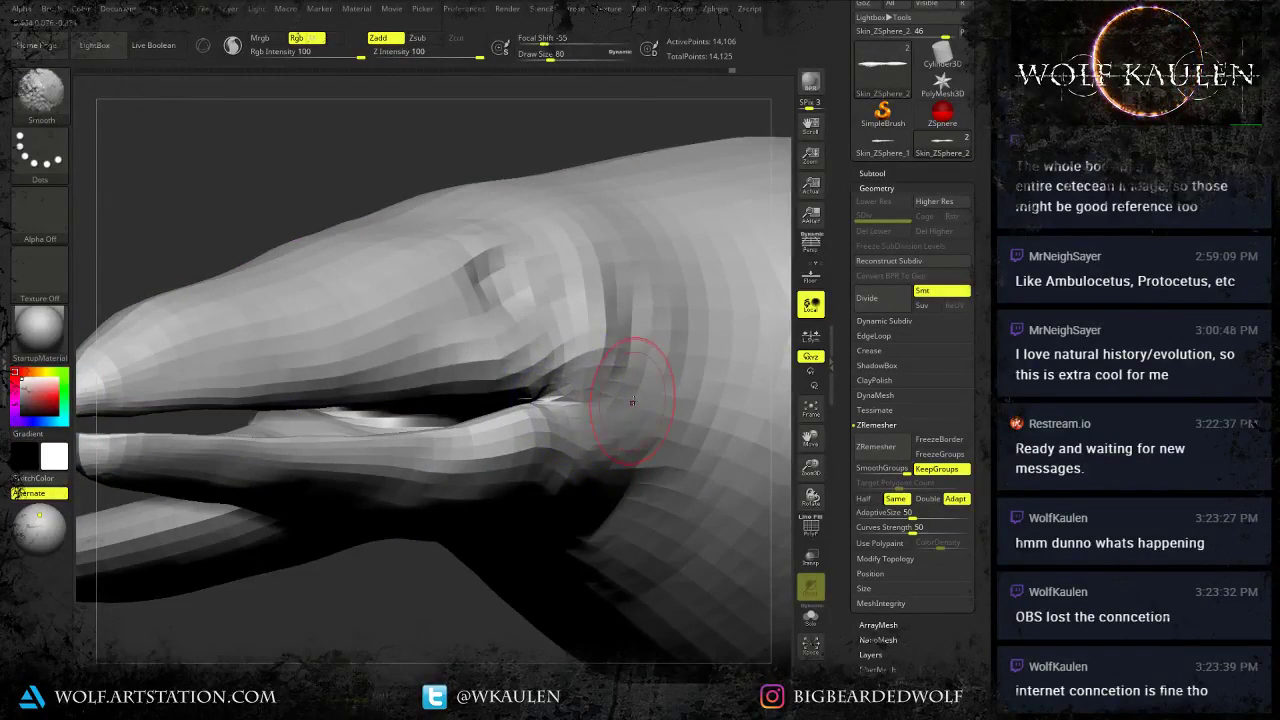
right_click_drag(628, 380, 596, 420)
left_click_drag(545, 420, 588, 396, "shift")
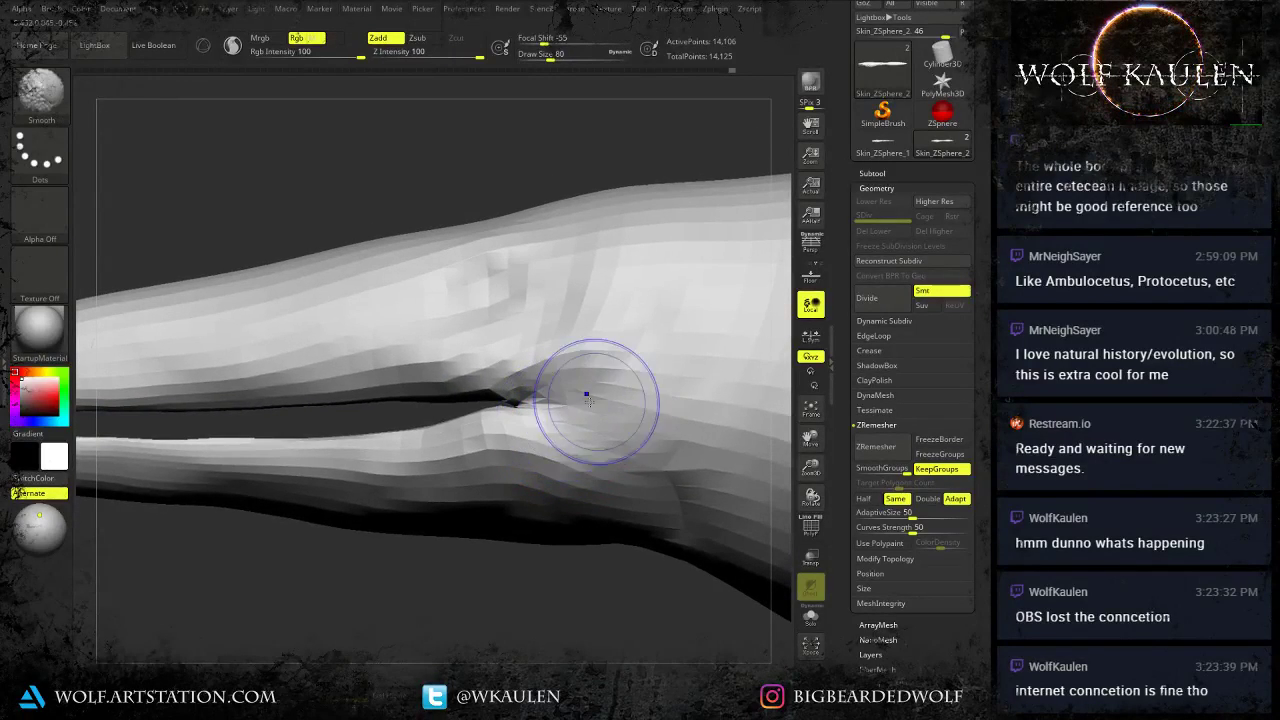
Refine the outline around the neck and front flipper roots, varying the draw size up to 172, and smooth the flipper roots.
mouse_move(506, 428)
right_mouse_down("ctrl")
mouse_move(499, 457)
mouse_move(514, 411)
right_mouse_up("ctrl")
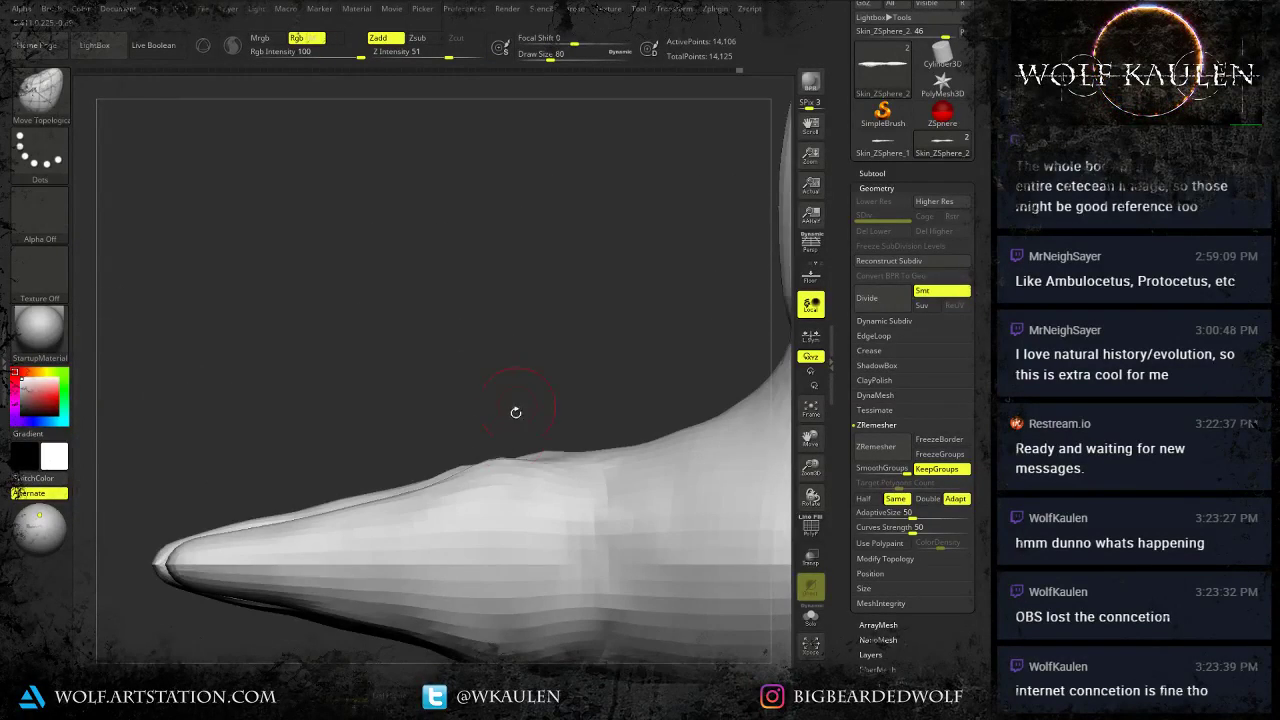
key("s")
left_click_drag(463, 505, 474, 505)
right_click_drag(442, 505, 446, 540, "ctrl")
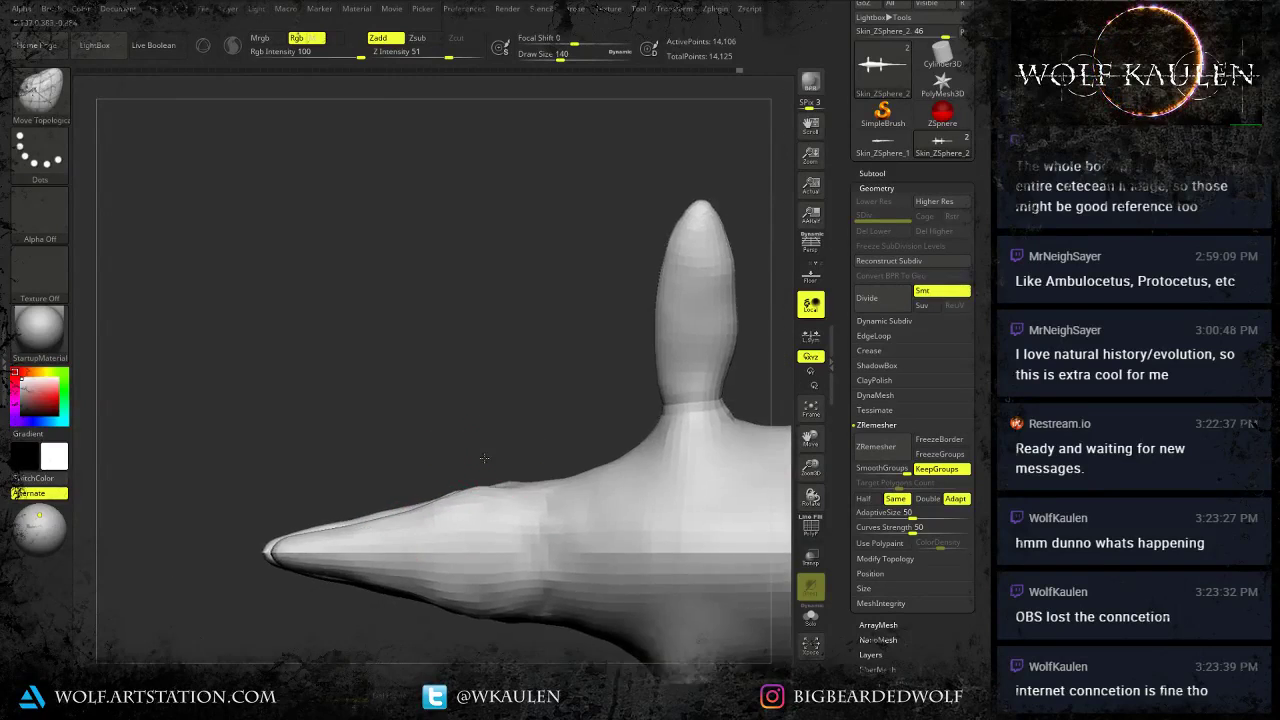
mouse_move(692, 545)
right_mouse_down("alt")
mouse_move(493, 508)
mouse_move(463, 488)
right_mouse_up("alt")
key("s")
left_click_drag(435, 512, 441, 512)
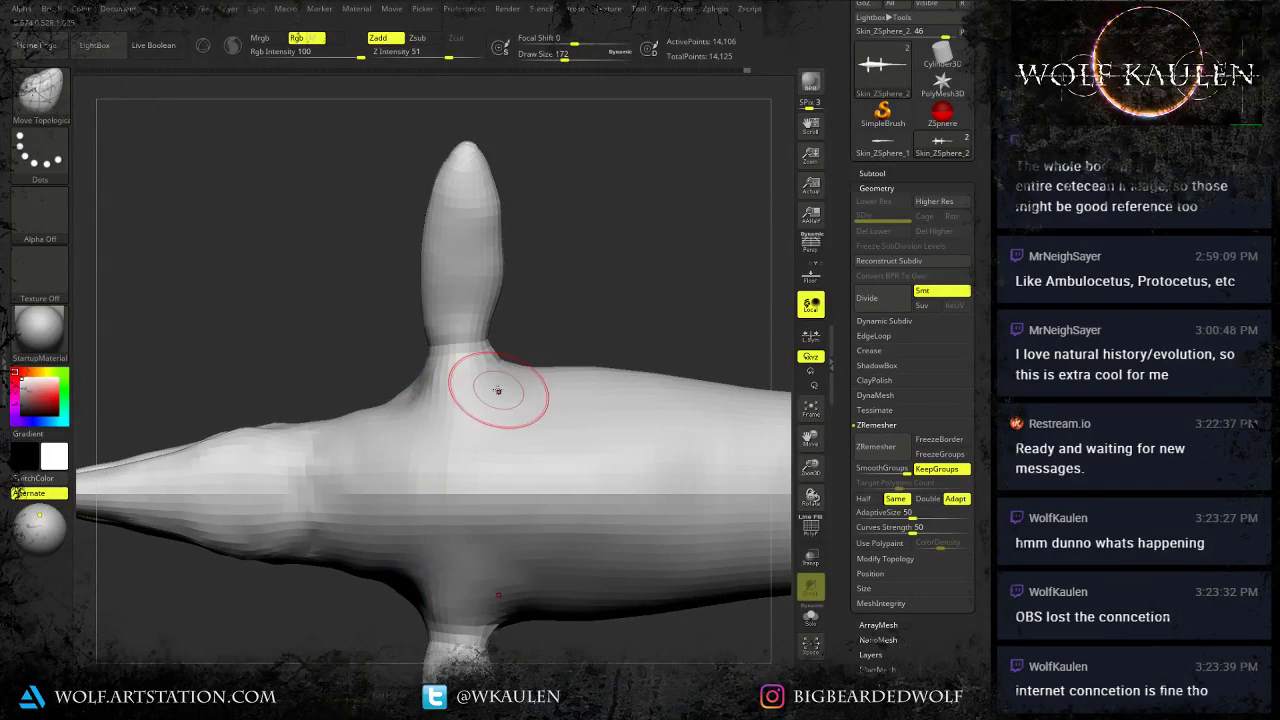
right_click_drag(497, 395, 480, 565)
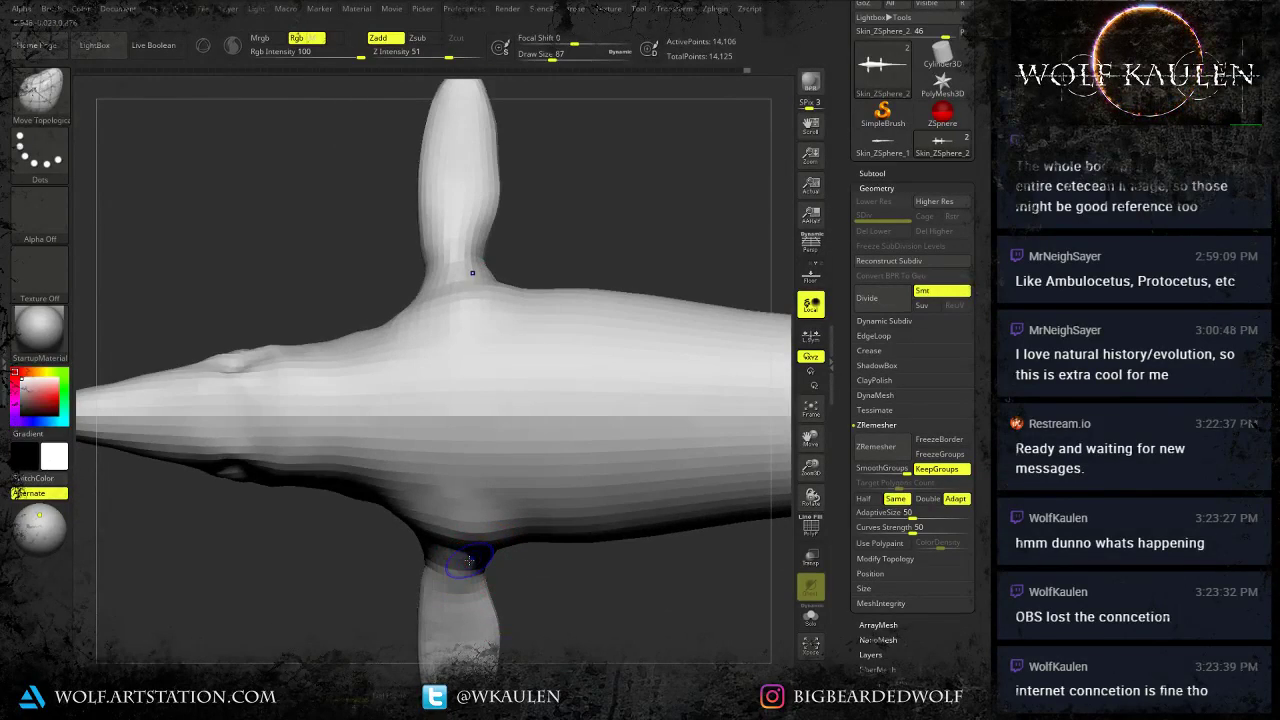
key("shift")
left_click_drag(418, 527, 432, 514, "shift")
Smooth the ridge running along the middle of the back from behind the head to the tail root.
right_click_drag(520, 490, 554, 406, "ctrl")
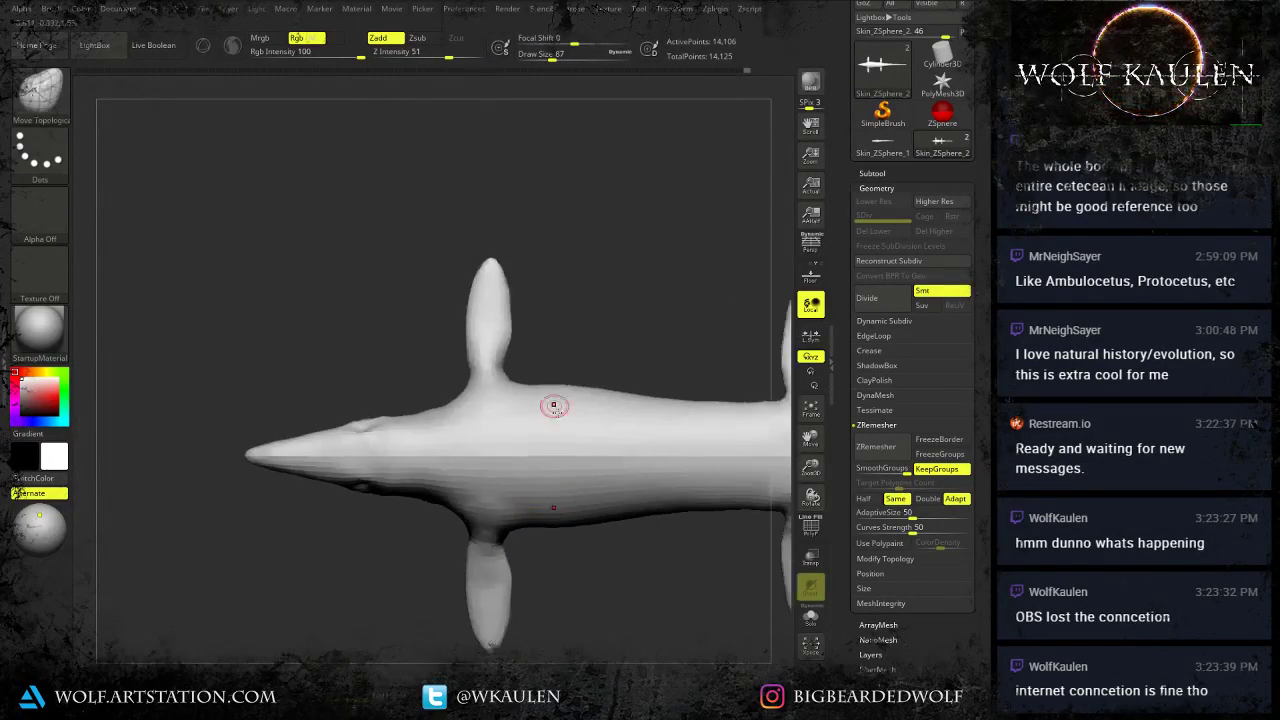
right_click_drag(612, 500, 434, 497, "alt")
right_click_drag(622, 525, 567, 524, "alt")
key("shift")
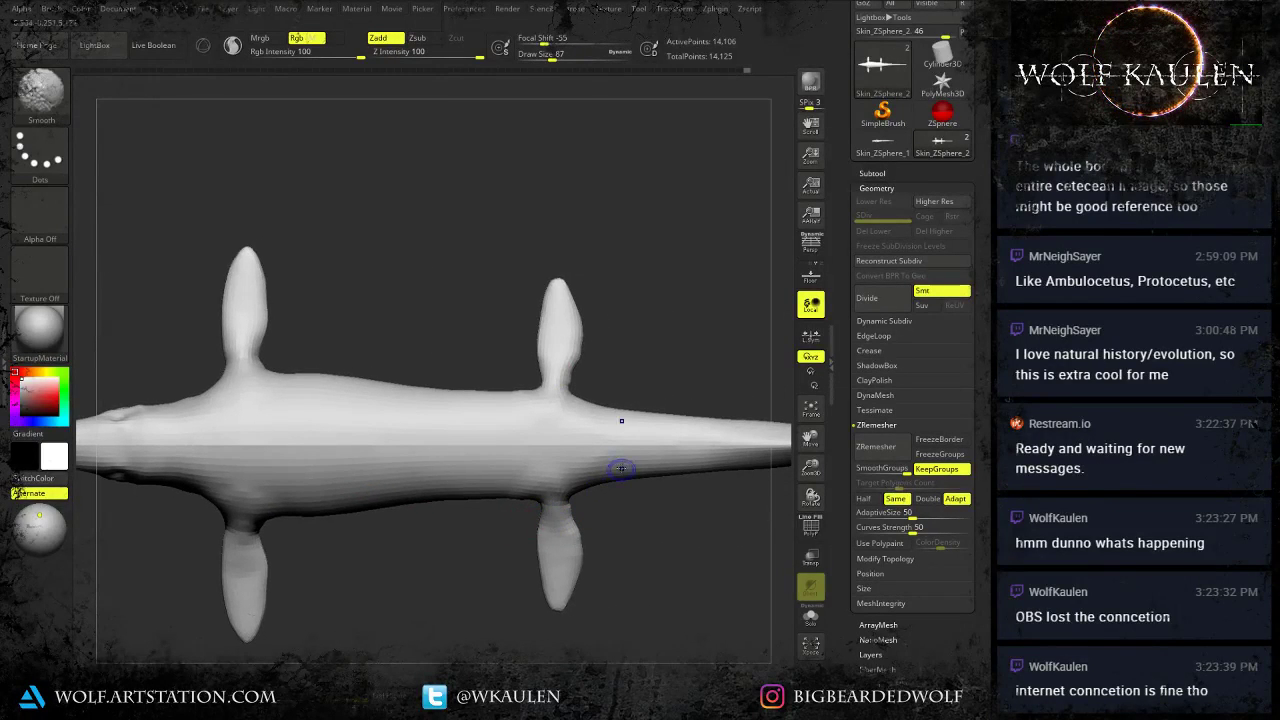
left_click_drag(598, 450, 192, 447, "shift")
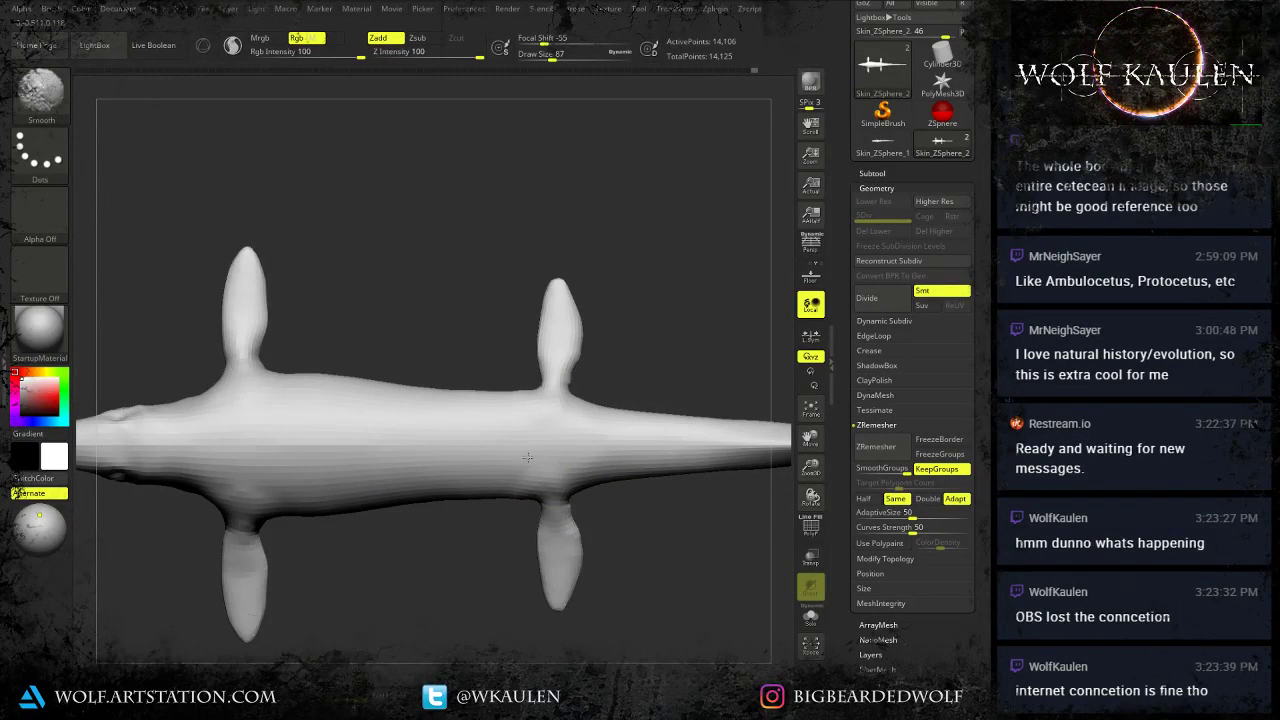
left_click_drag(336, 444, 430, 446, "shift")
right_click_drag(432, 448, 577, 458, "alt")
mouse_move(560, 460)
left_mouse_down("shift")
mouse_move(205, 458)
mouse_move(600, 451)
left_mouse_up("shift")
right_click_drag(682, 450, 468, 455, "alt")
left_click_drag(520, 460, 674, 460, "shift")
right_click_drag(594, 501, 442, 518, "alt")
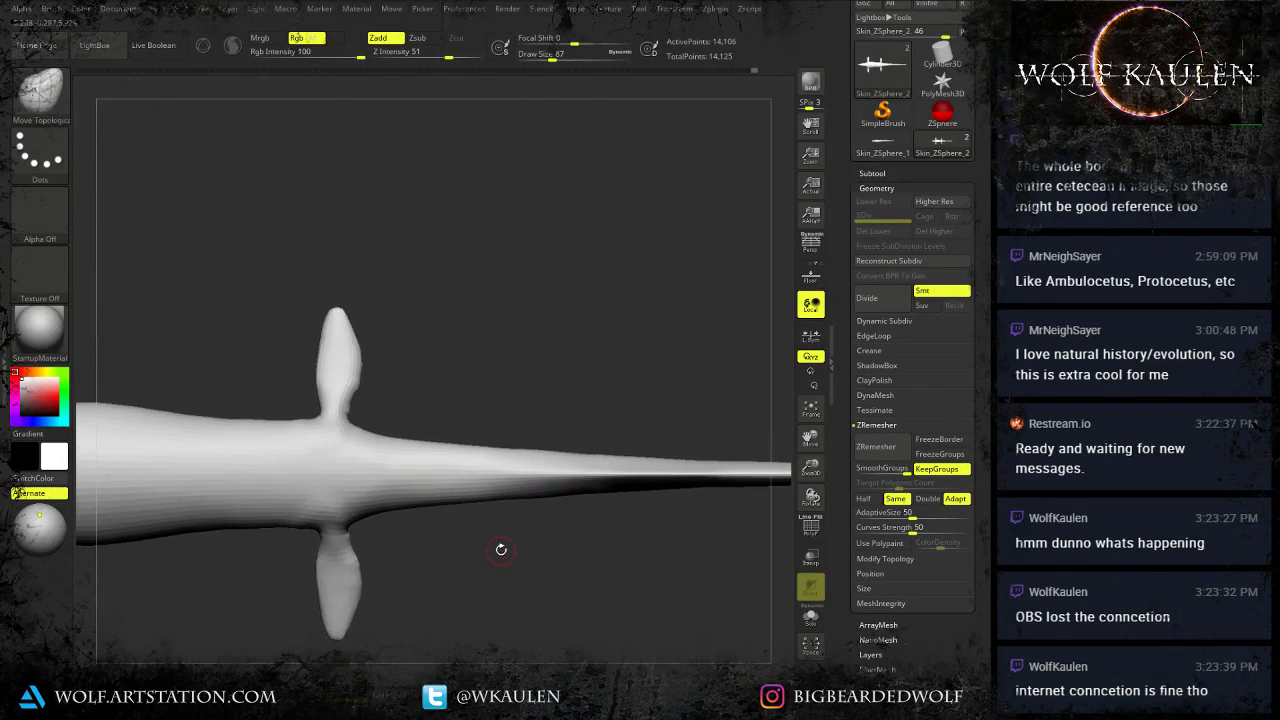
Examine the whole body from above, at an angle and from the side, with the draw size raised to 187.
right_click_drag(257, 538, 652, 459, "alt")
key("shift")
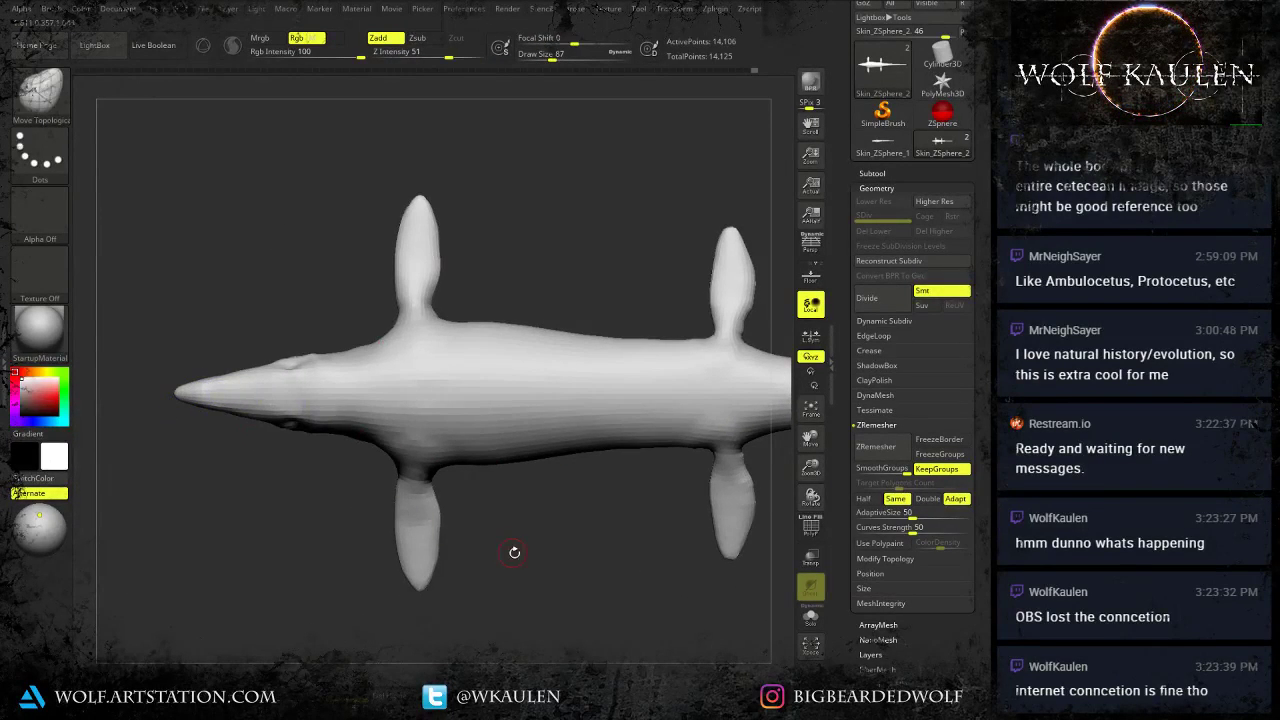
key("f")
right_click_drag(570, 569, 583, 455)
mouse_move(554, 518)
right_mouse_down("shift")
mouse_move(533, 477)
mouse_move(502, 587)
mouse_move(598, 587)
right_mouse_up("shift")
right_click_drag(342, 430, 332, 500)
key("s")
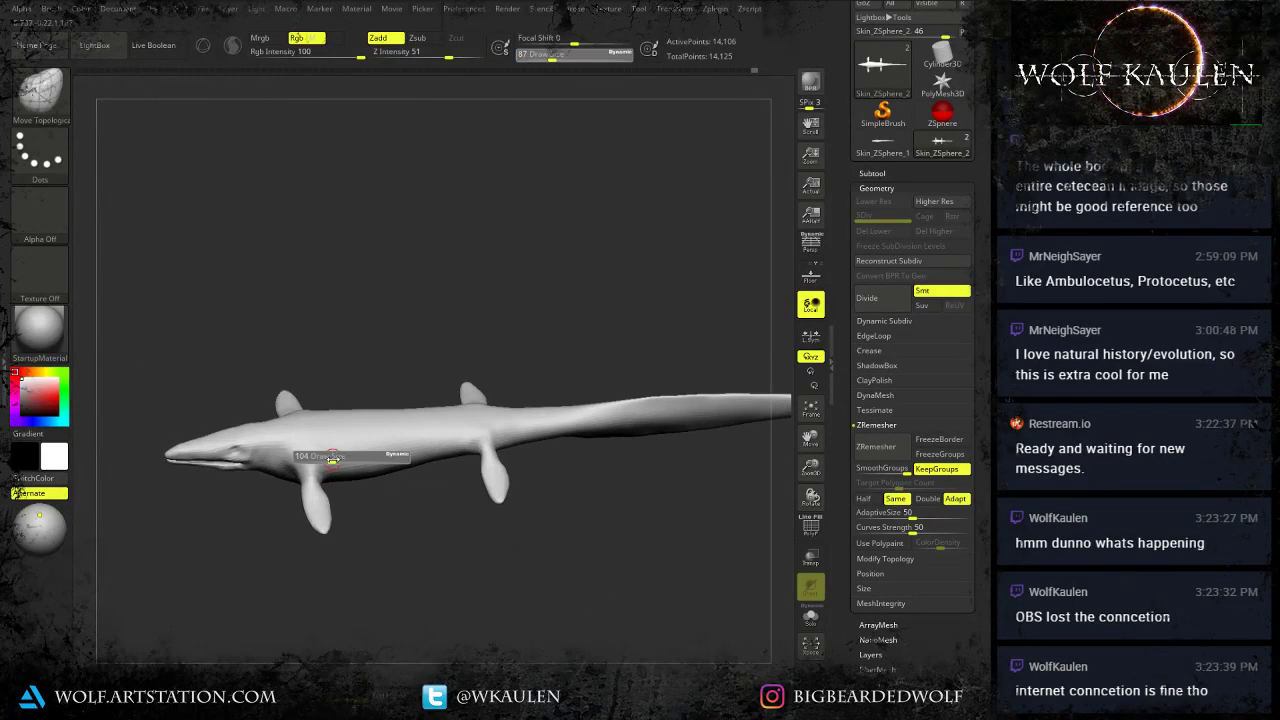
left_click_drag(332, 464, 341, 464)
right_click_drag(340, 467, 336, 516)
key("s")
left_click_drag(305, 474, 311, 473)
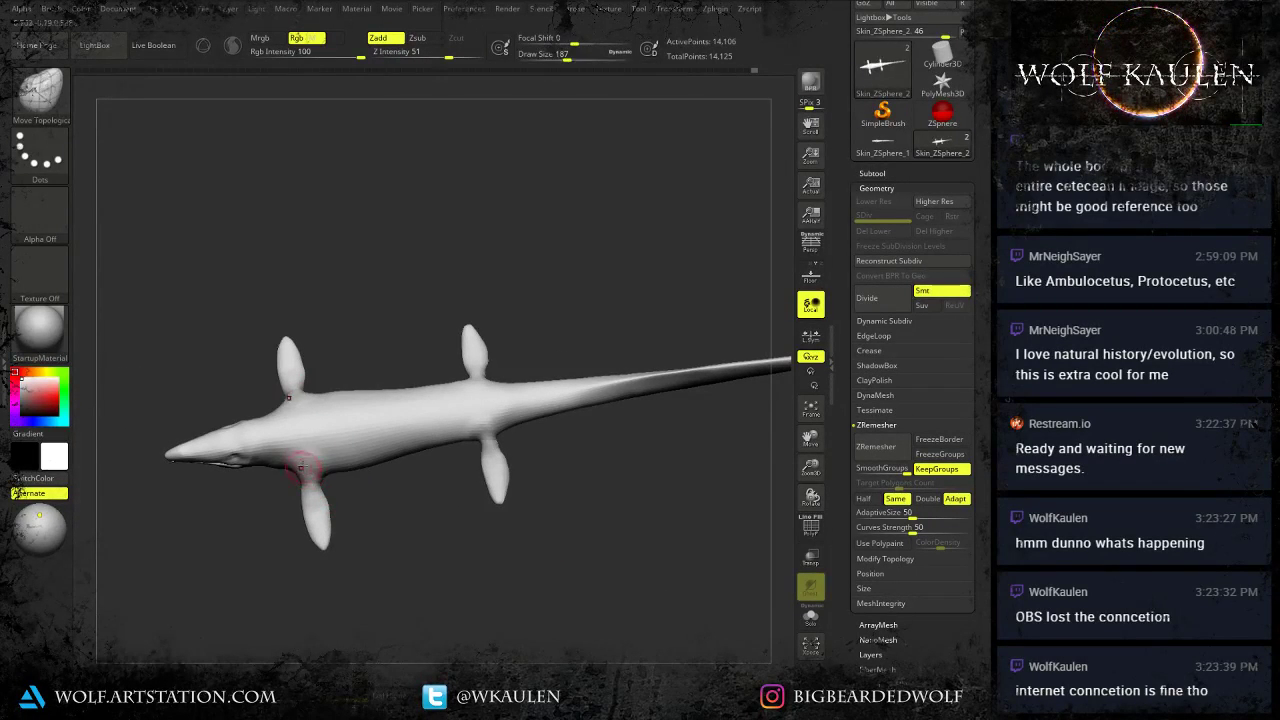
right_click_drag(317, 514, 371, 540, "shift")
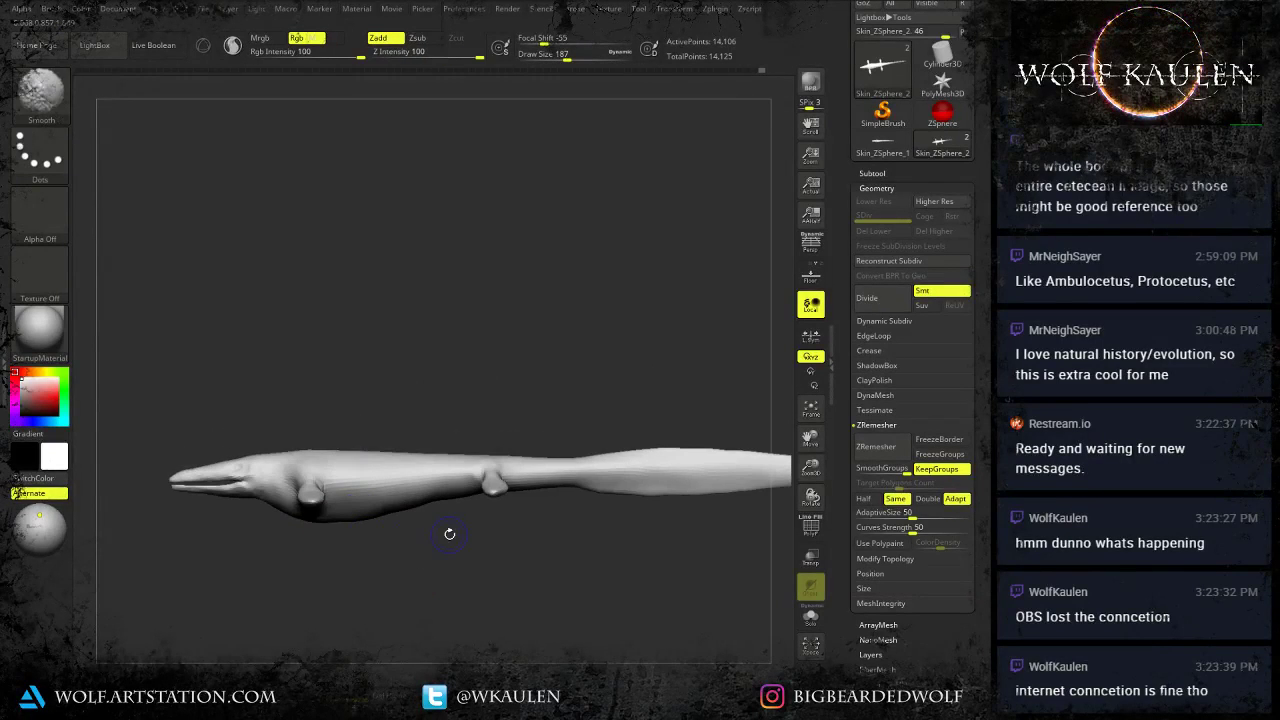
Mask everything behind the head with a blurred edge, tilt the head slightly upward with Transpose, and clear the mask.
right_click_drag(196, 471, 446, 563, "alt")
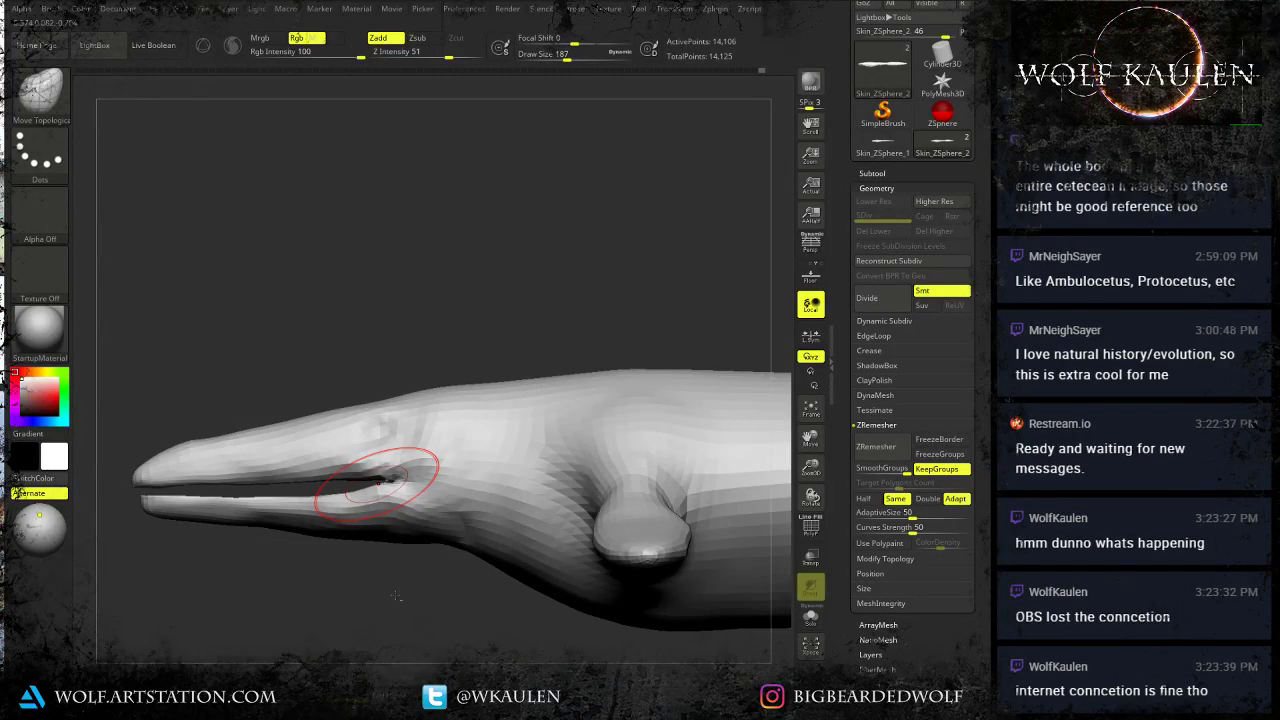
mouse_move(388, 597)
left_mouse_down("alt")
mouse_move(386, 543)
mouse_move(336, 477)
left_mouse_up("alt")
left_click_drag(161, 288, 480, 528, "ctrl")
left_click(493, 616, "ctrl")
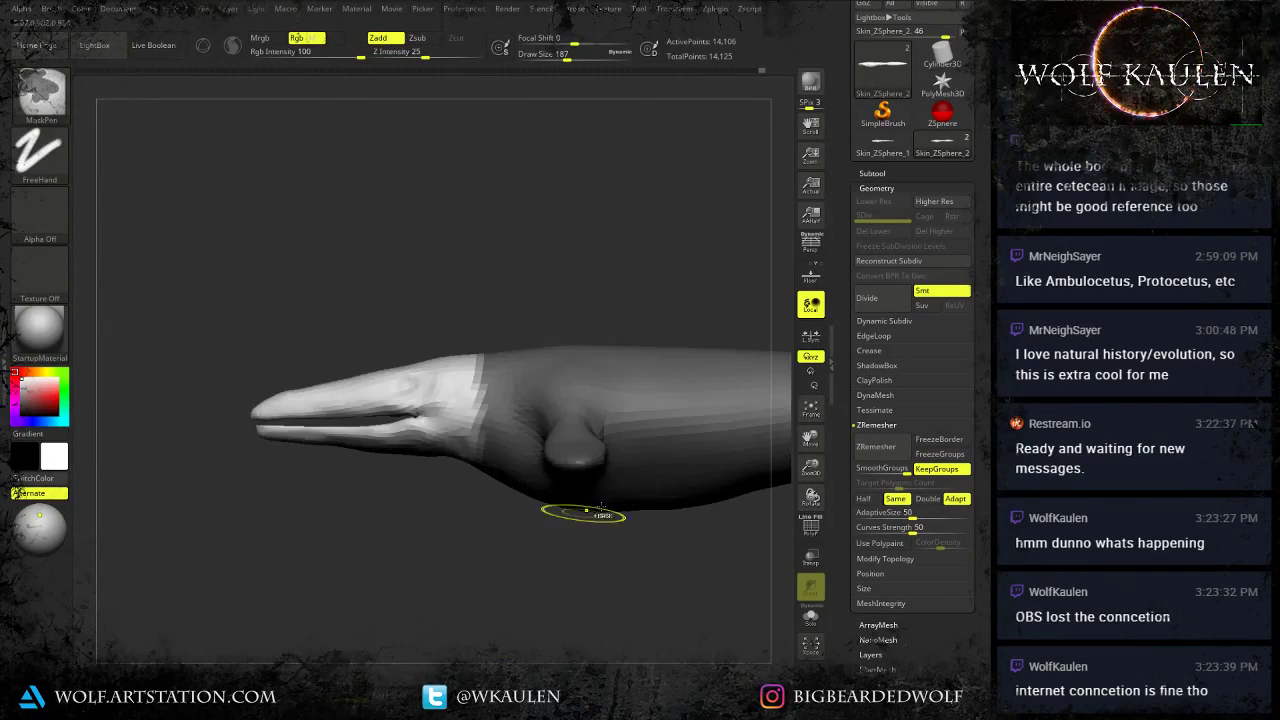
left_click(715, 466, "ctrl")
left_click(715, 466, "ctrl")
key("w")
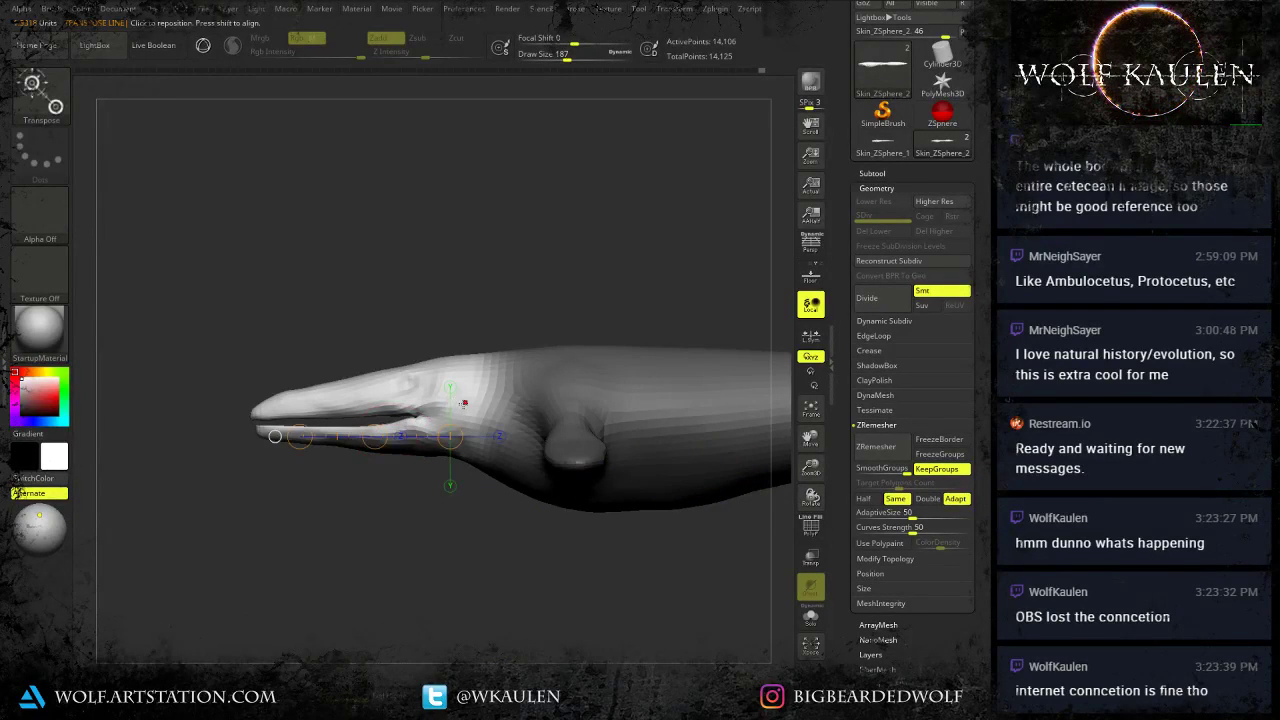
left_click_drag(464, 403, 302, 388, "shift")
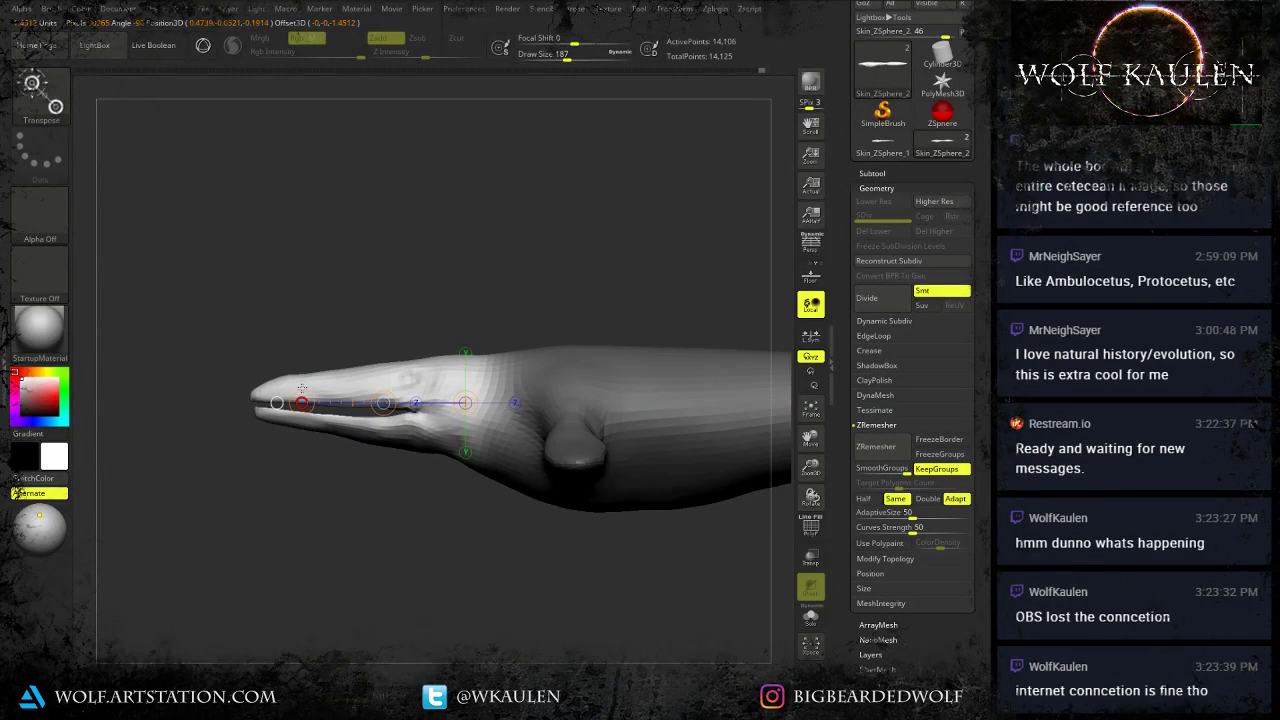
key("q")
left_click_drag(414, 560, 493, 633, "ctrl")
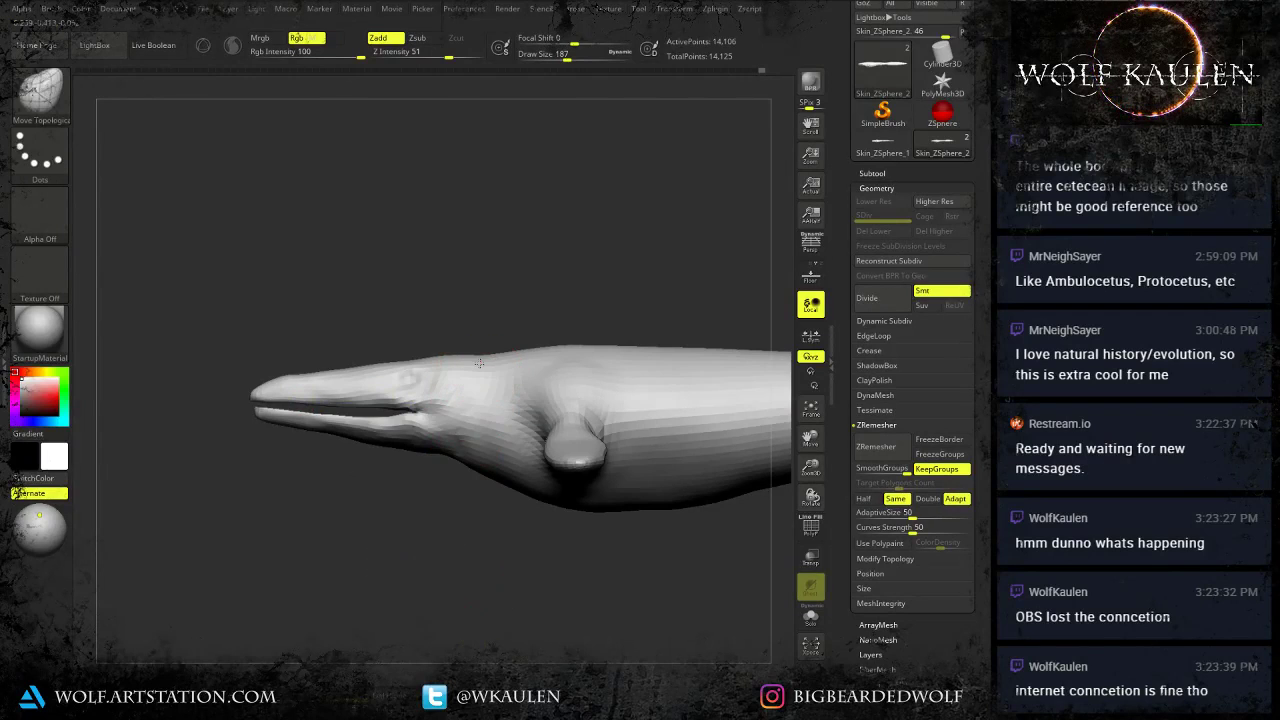
Mask everything except the lower-jaw polygroup and rotate the jaw slightly with a Transpose line from the jaw hinge to its tip.
right_click_drag(396, 442, 427, 485, "alt")
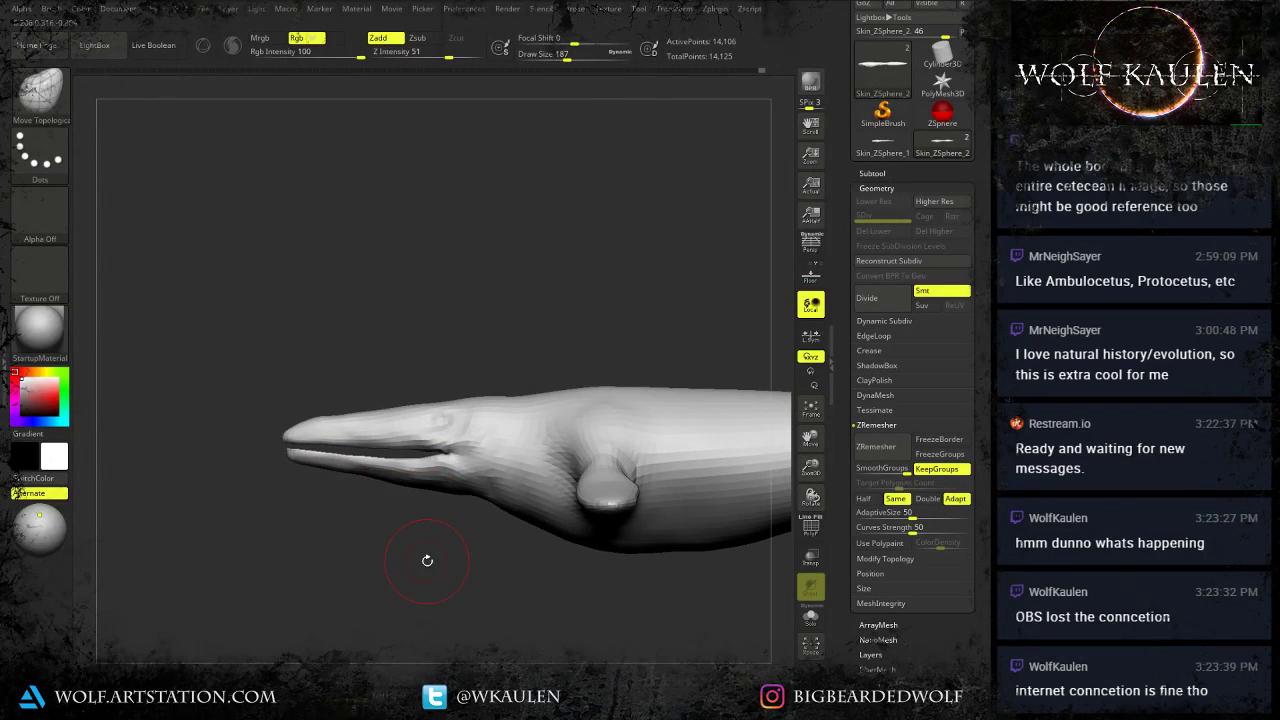
left_click(430, 470, "ctrl+shift")
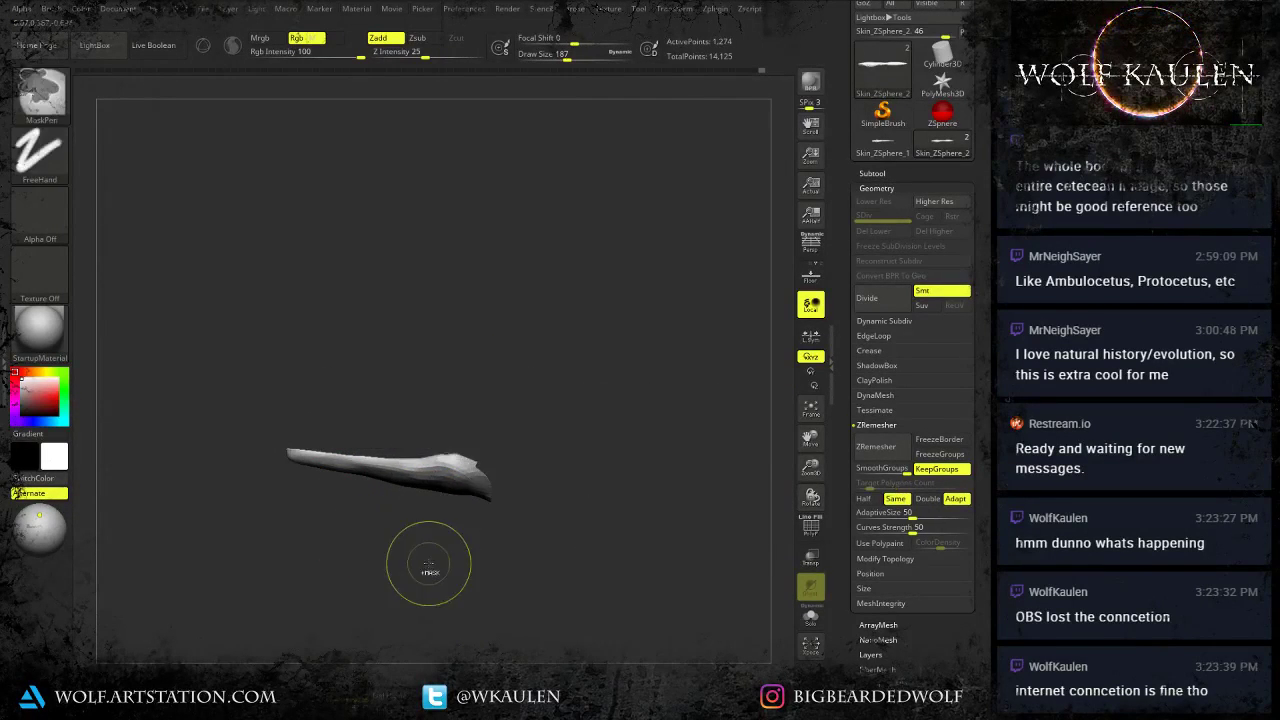
left_click(468, 570, "ctrl+shift")
left_click(480, 585, "ctrl")
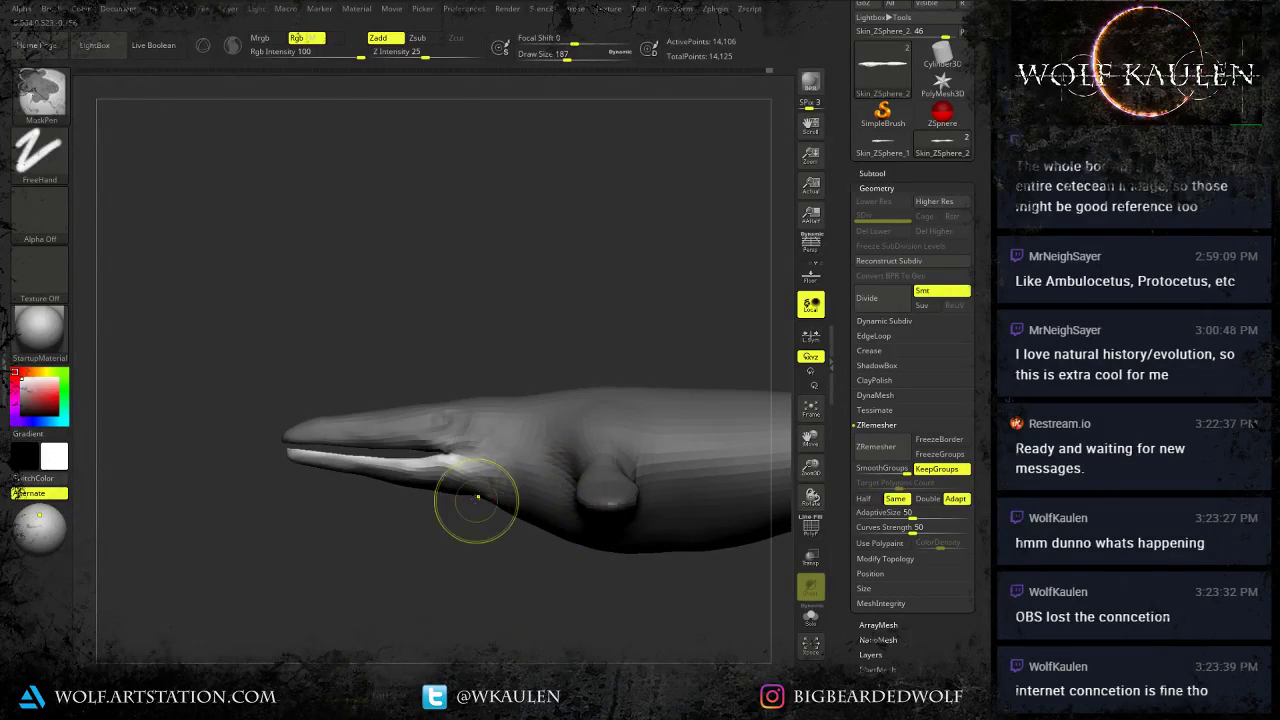
key("r")
left_click_drag(475, 468, 299, 458)
key("q")
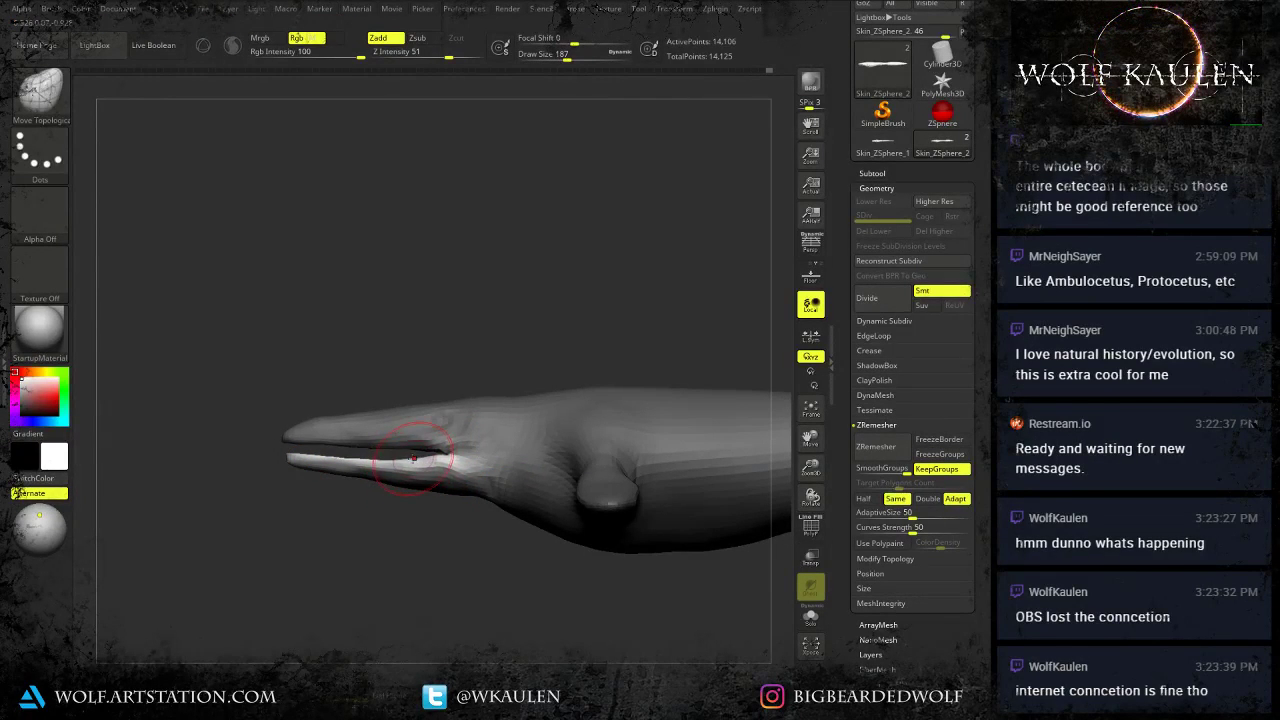
Reshape the unmasked lower jaw with the Move Topological brush at draw size 187, reducing it to 136.
left_click_drag(412, 459, 395, 460)
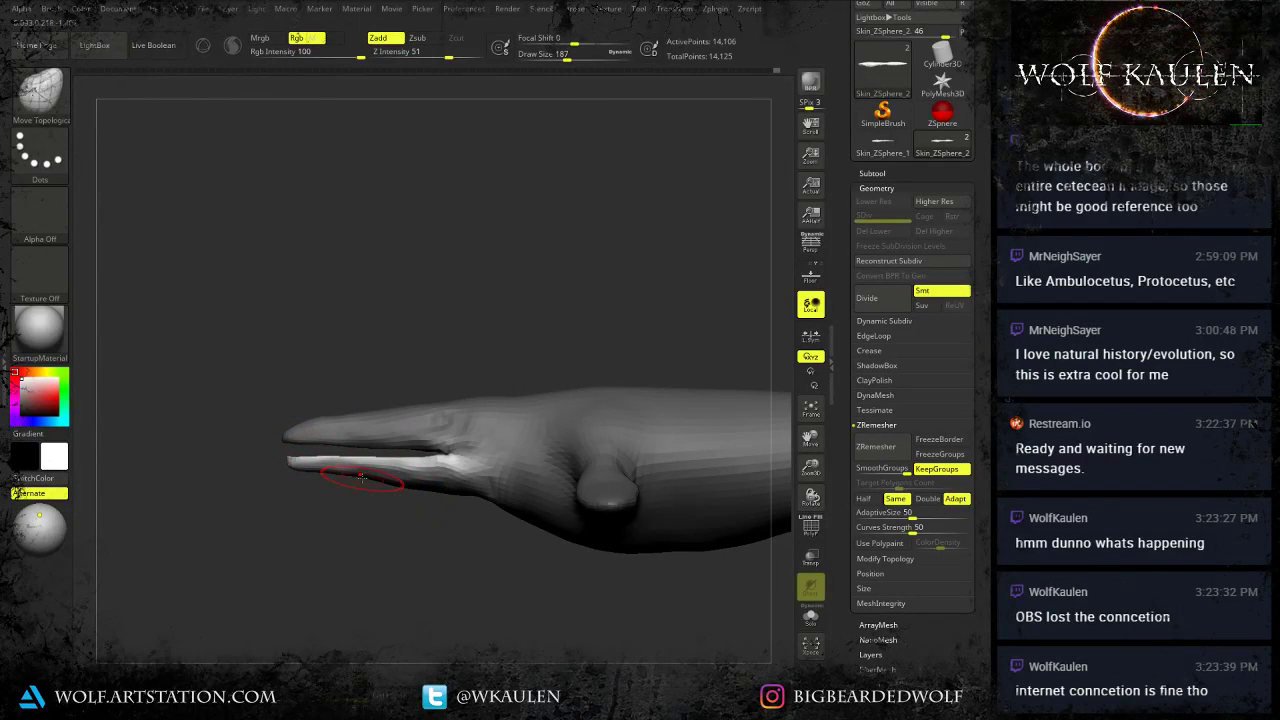
key("[")
key("[")
key("[")
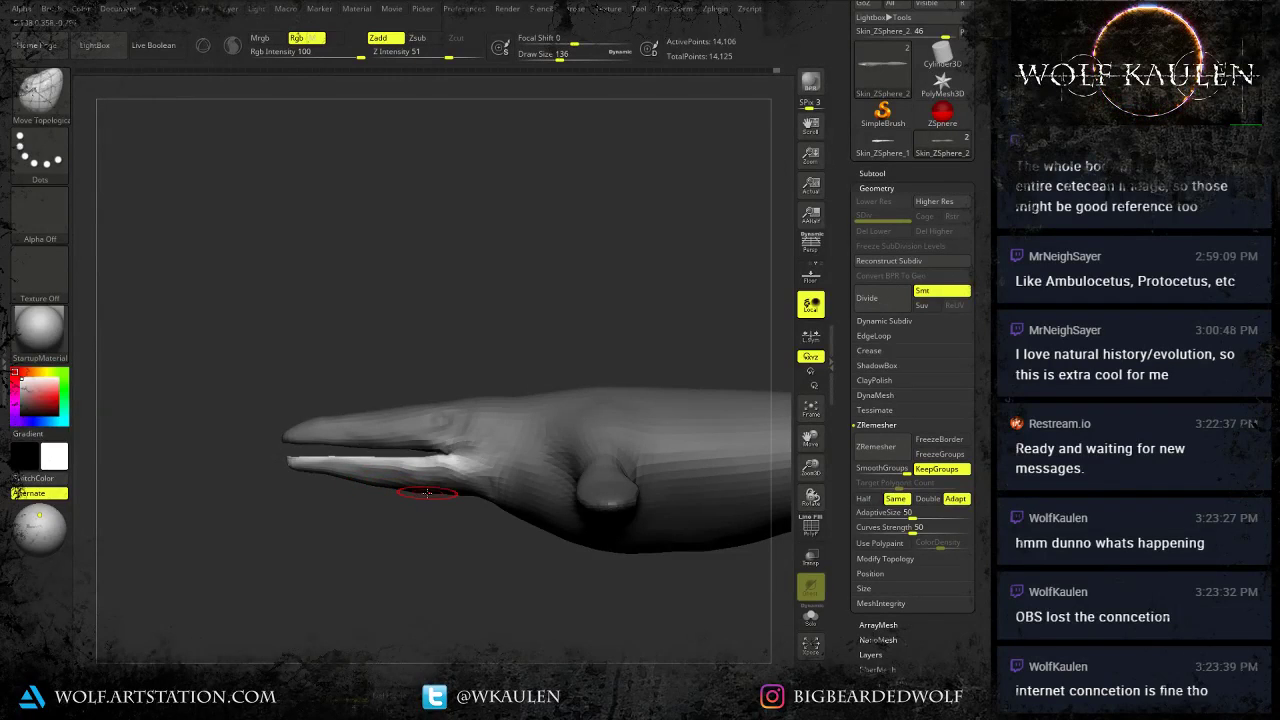
left_click_drag(472, 500, 466, 405)
Soften the mask edge behind the lower jaw and reshape the jaw's underside toward the throat at draw size 158.
left_click(452, 569, "ctrl")
left_click(468, 549, "ctrl")
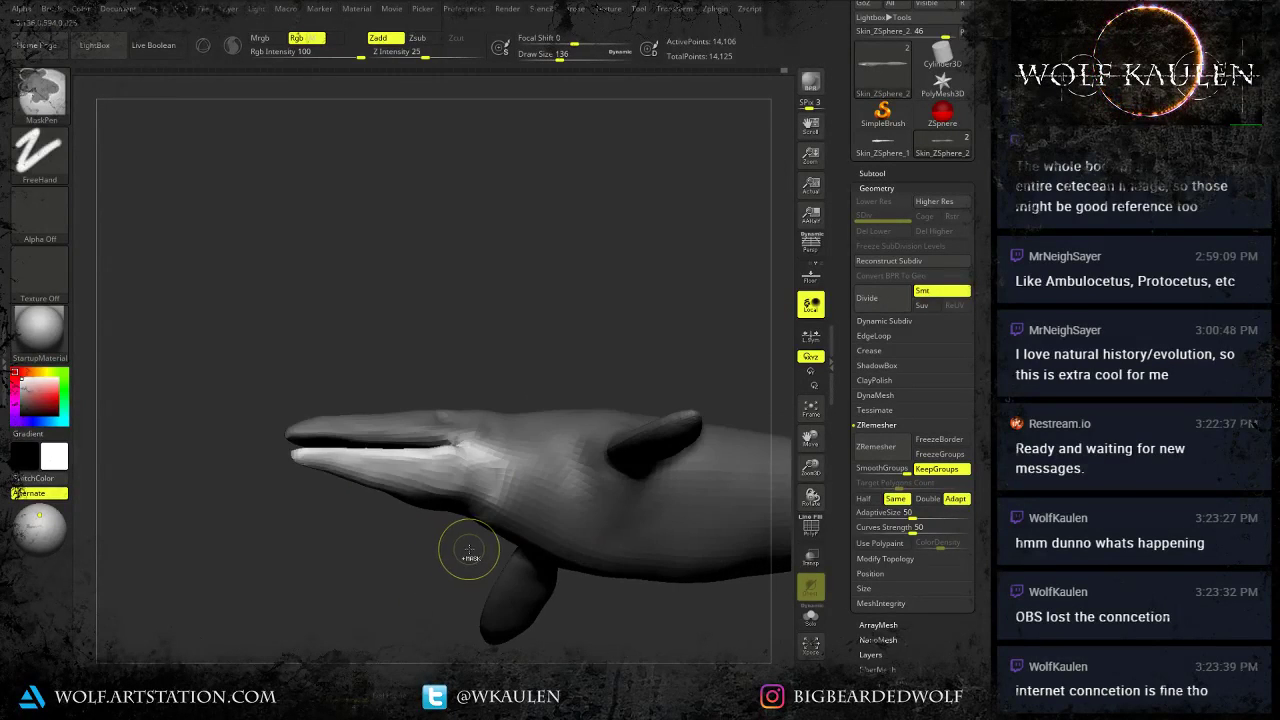
left_click(513, 499, "ctrl")
right_click_drag(513, 499, 457, 463)
left_click_drag(457, 463, 457, 497)
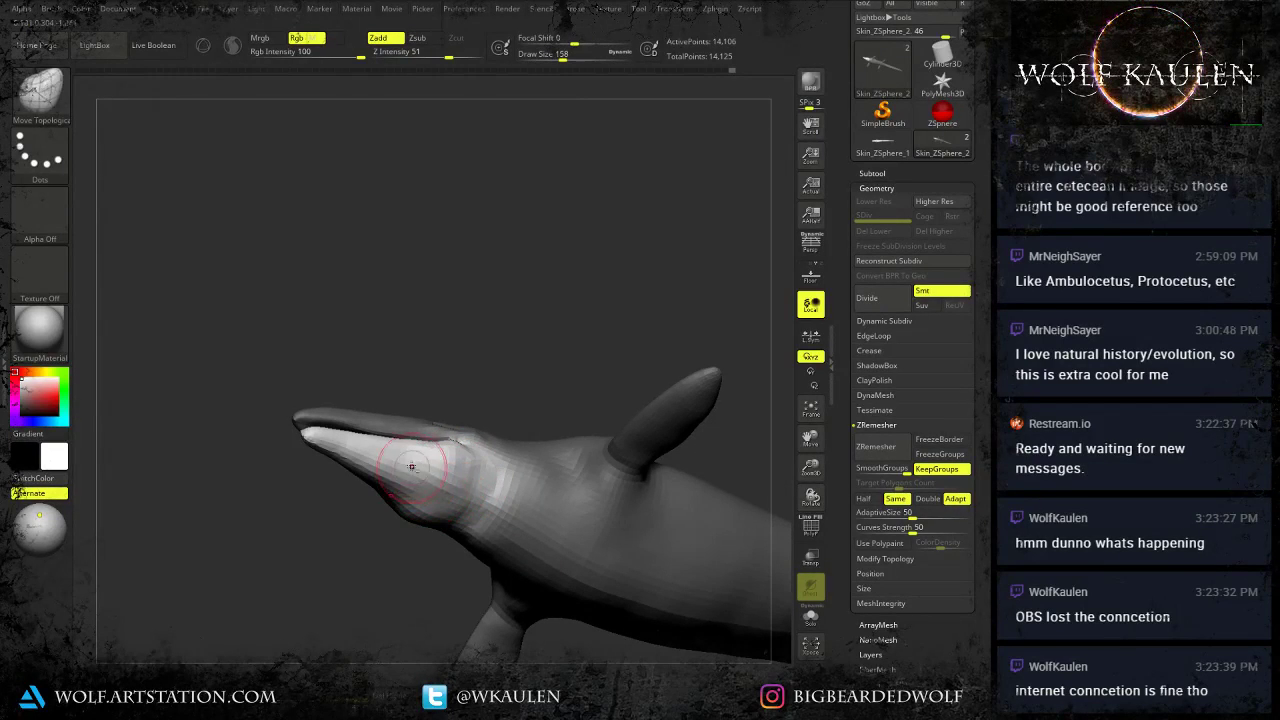
Adjust the rear of the lower jaw at draw size 167 and clear the mask from the body.
mouse_move(430, 482)
right_mouse_down()
mouse_move(465, 525)
mouse_move(463, 506)
right_mouse_up()
key("s")
left_click(466, 505)
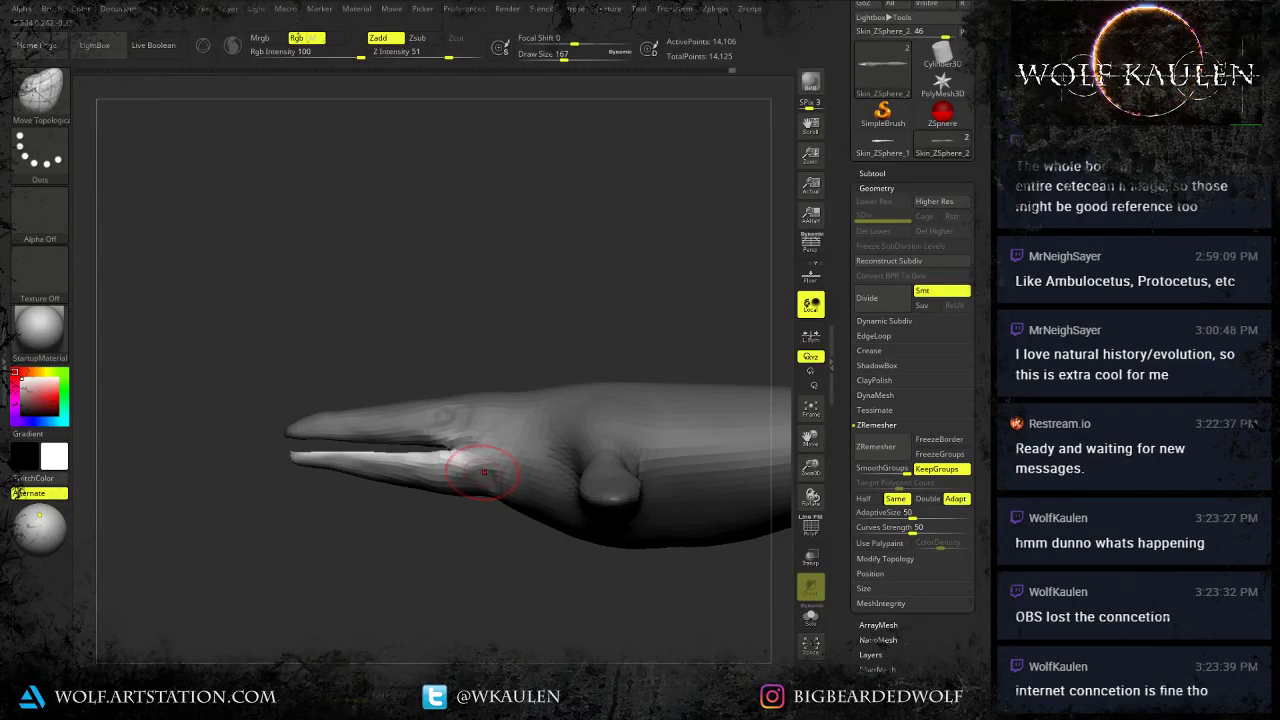
right_click_drag(465, 486, 513, 499, "alt")
left_click_drag(482, 550, 464, 532, "ctrl")
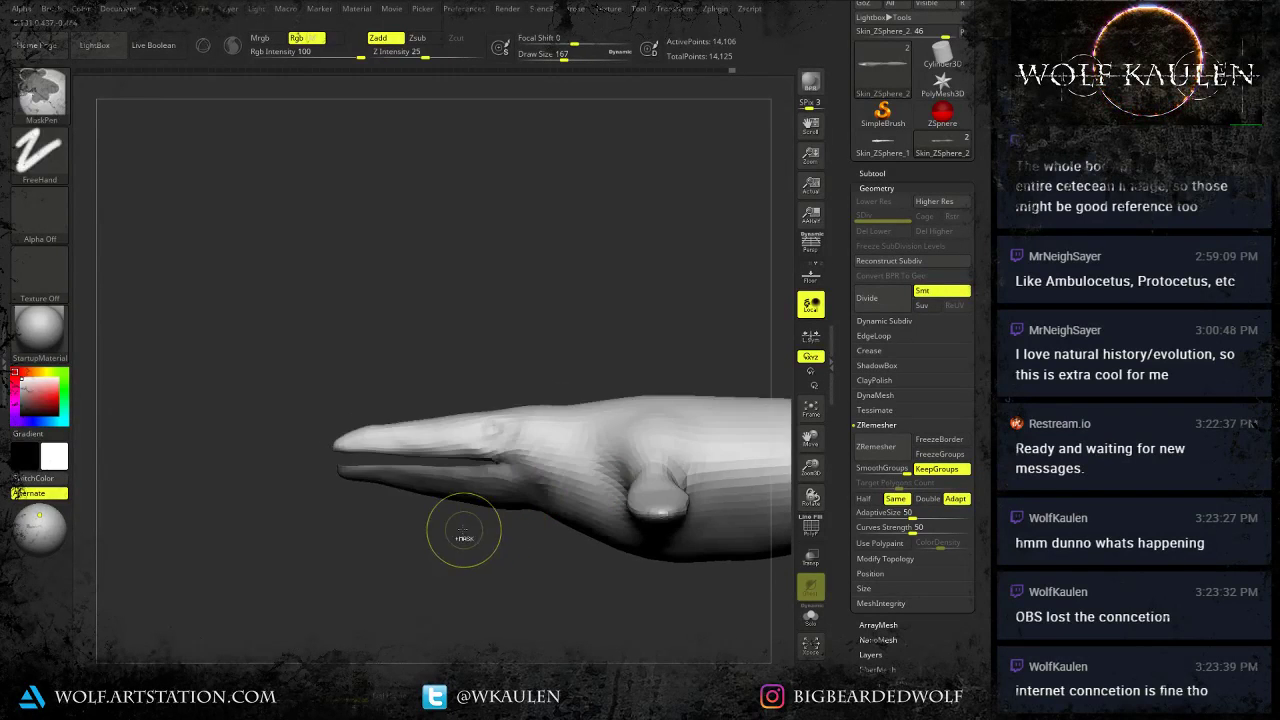
Narrow the gap between the front ends of the jaws with the Move Topological brush at draw size 145.
key("s")
left_click_drag(345, 455, 358, 449)
key("s")
left_click_drag(365, 459, 342, 467)
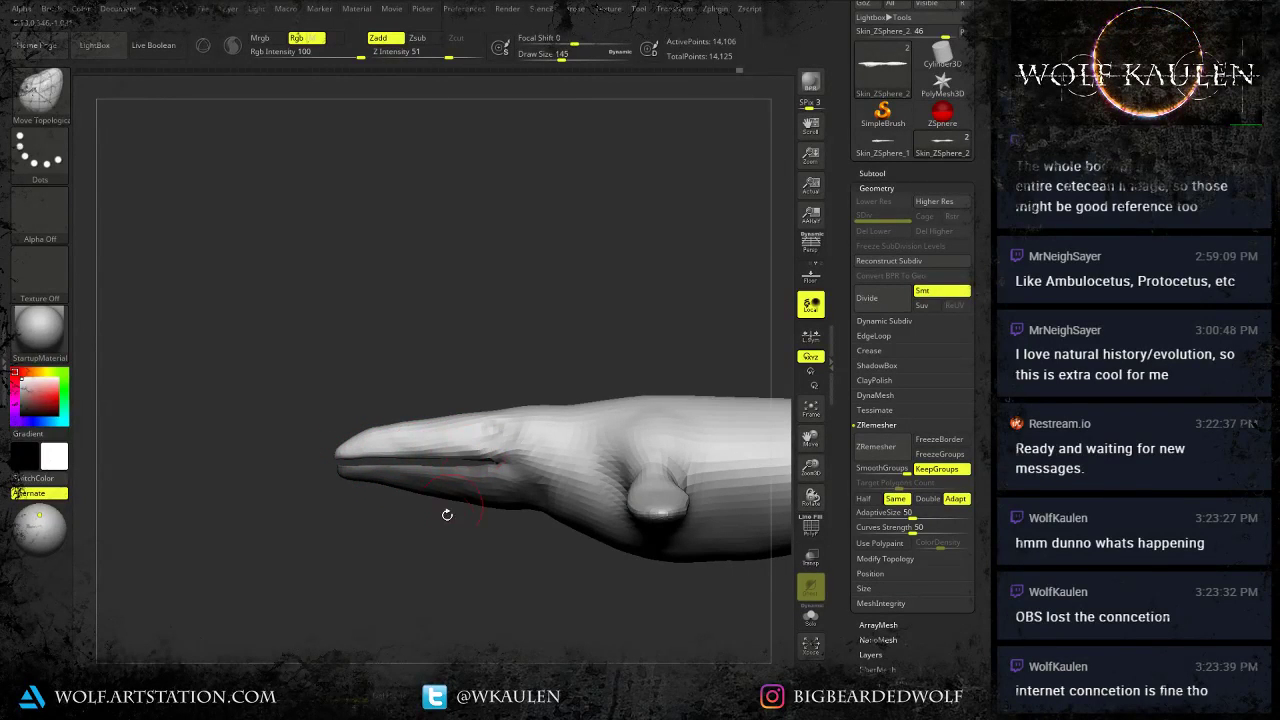
left_click_drag(418, 551, 419, 571, "alt")
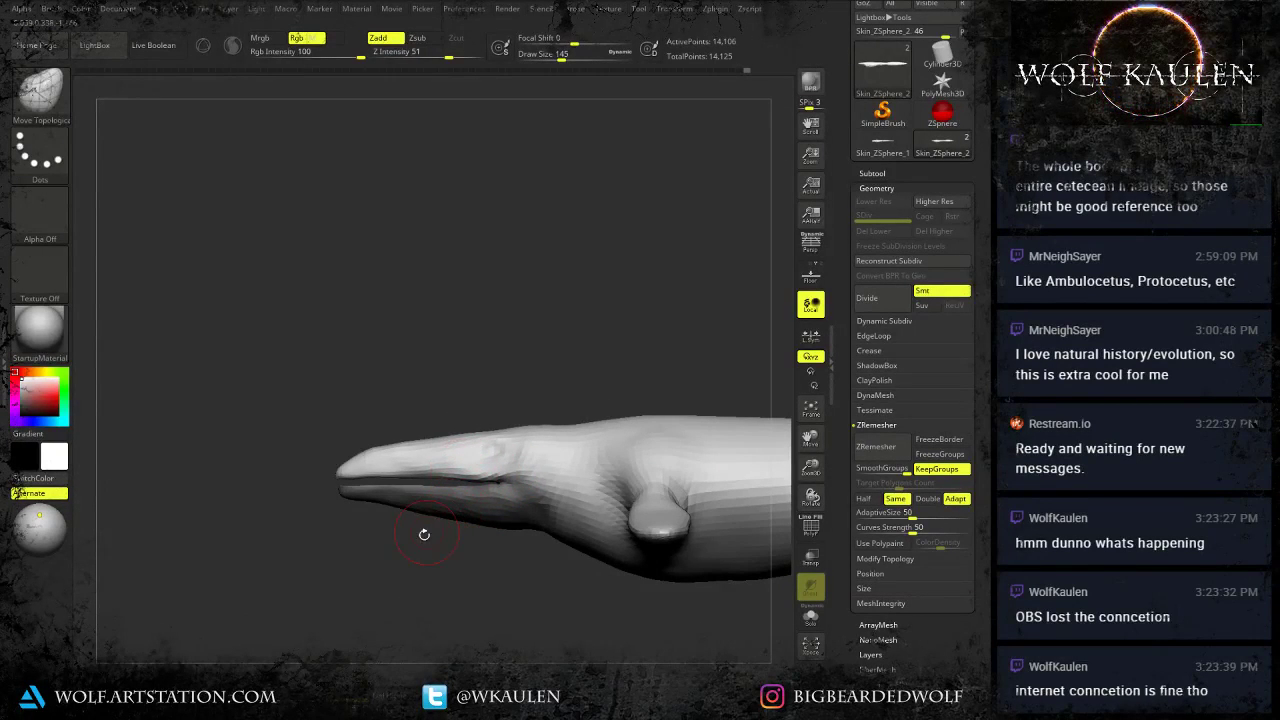
Reduce the brush draw size to 74 for working around the head.
mouse_move(498, 533)
left_mouse_down()
mouse_move(431, 576)
mouse_move(521, 592)
mouse_move(507, 640)
mouse_move(468, 658)
mouse_move(448, 601)
left_mouse_up()
key("s")
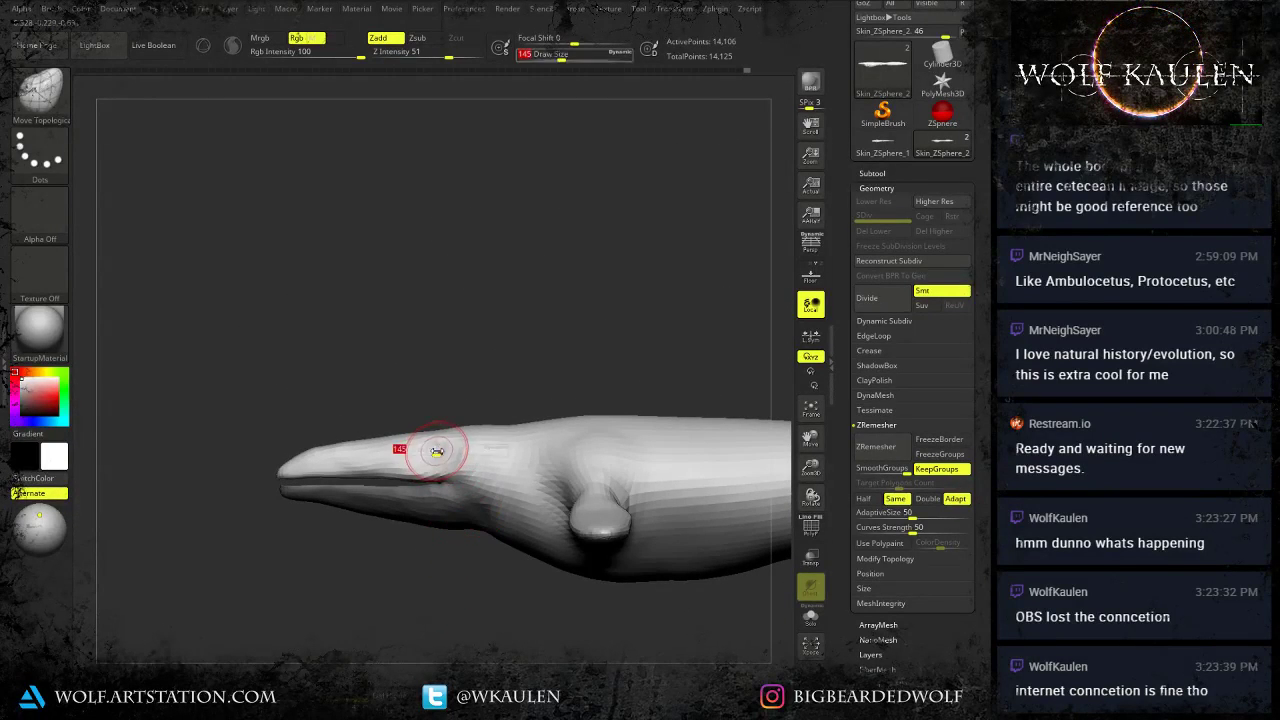
left_click_drag(441, 450, 435, 447)
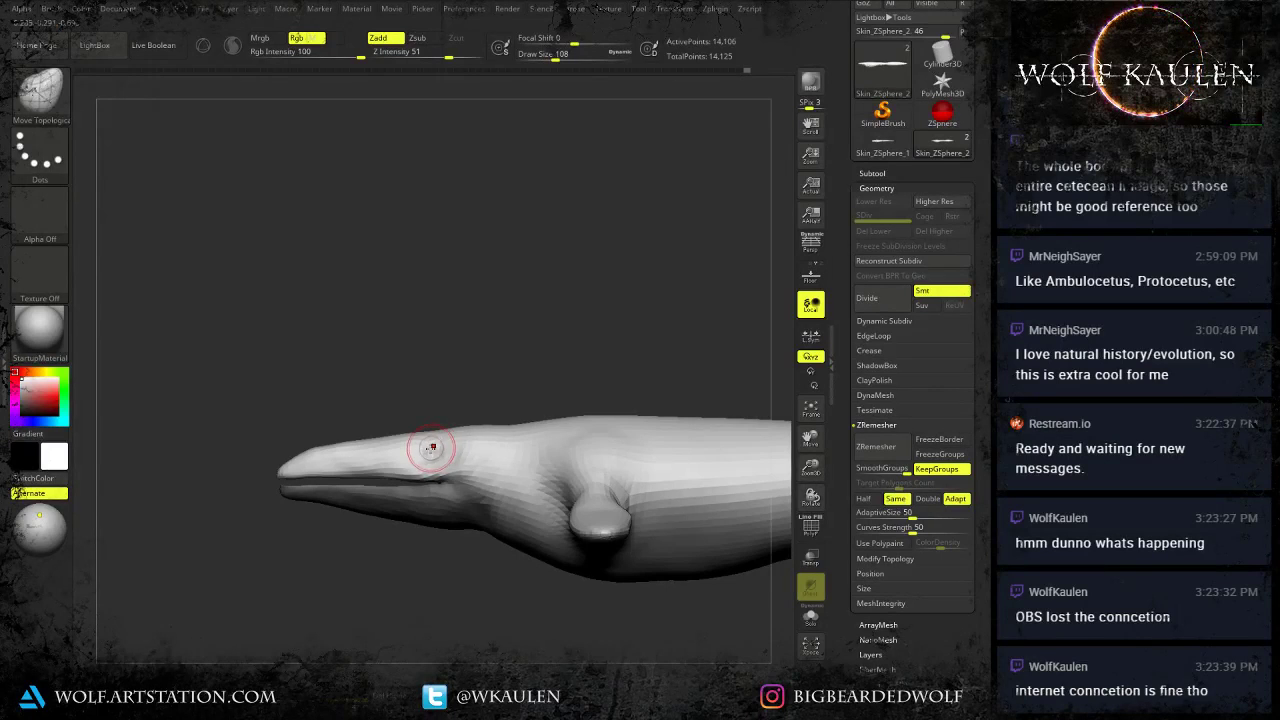
right_click_drag(431, 448, 443, 455)
key("s")
left_click_drag(443, 455, 437, 456)
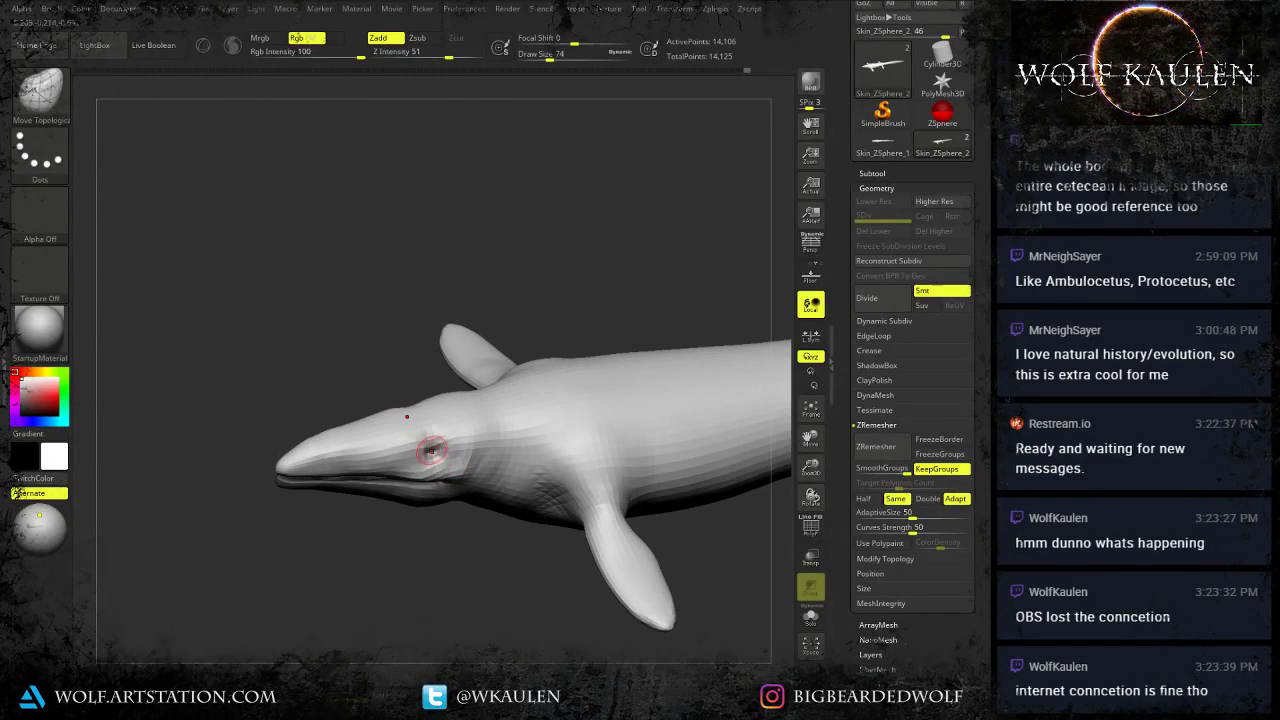
Examine the creature's overall shape and proportions from above, from the side and from the front.
right_click_drag(448, 441, 444, 477)
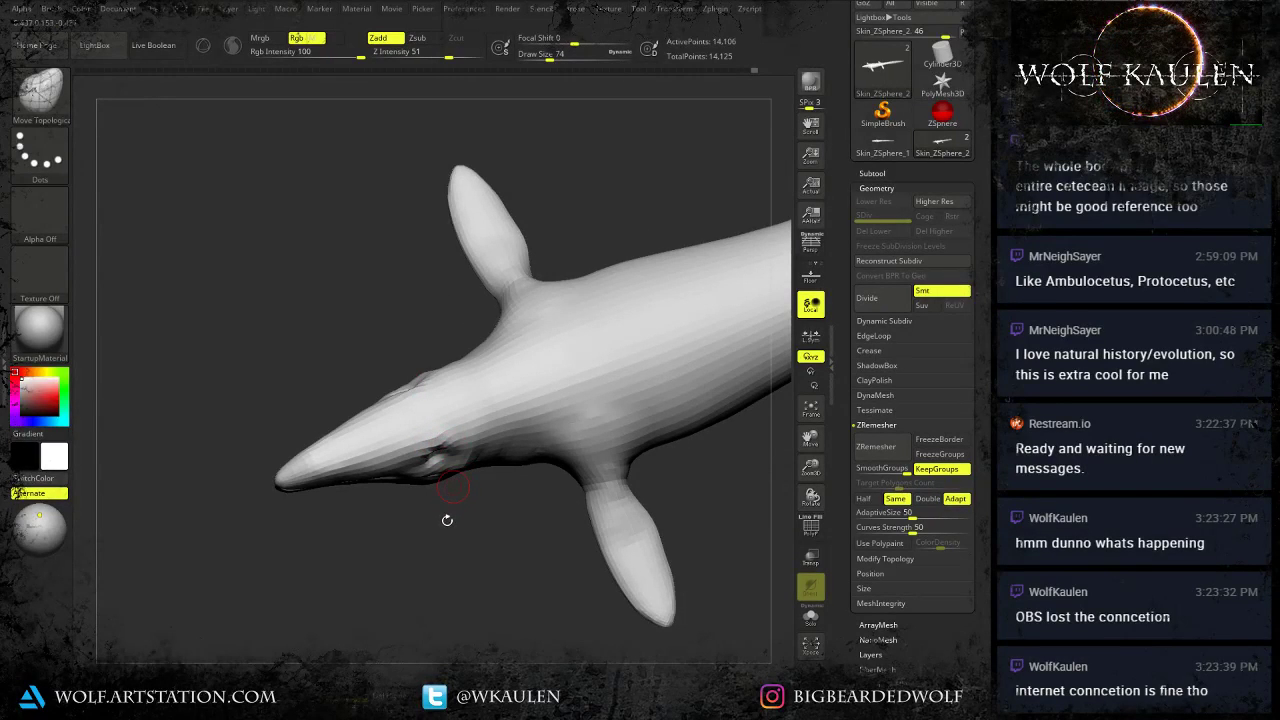
mouse_move(443, 599)
right_mouse_down()
mouse_move(424, 565)
mouse_move(396, 590)
mouse_move(410, 588)
mouse_move(260, 597)
mouse_move(399, 603)
right_mouse_up()
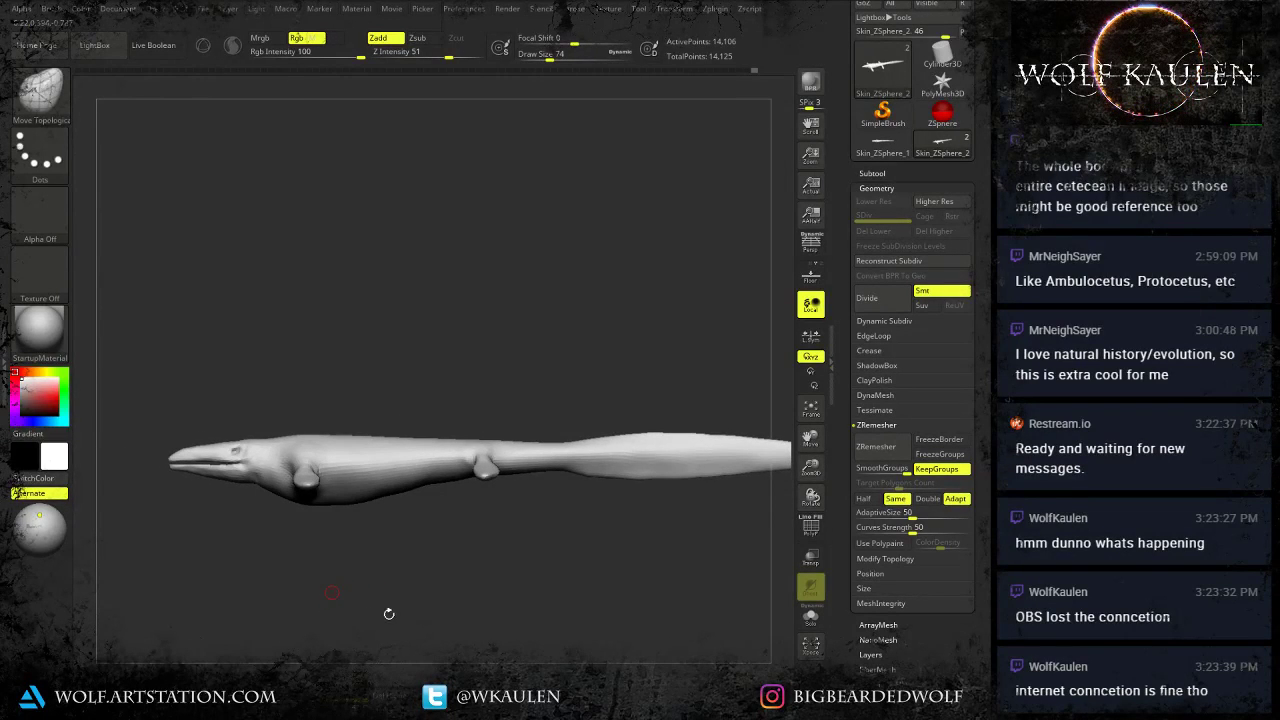
left_click_drag(987, 216, 989, 316)
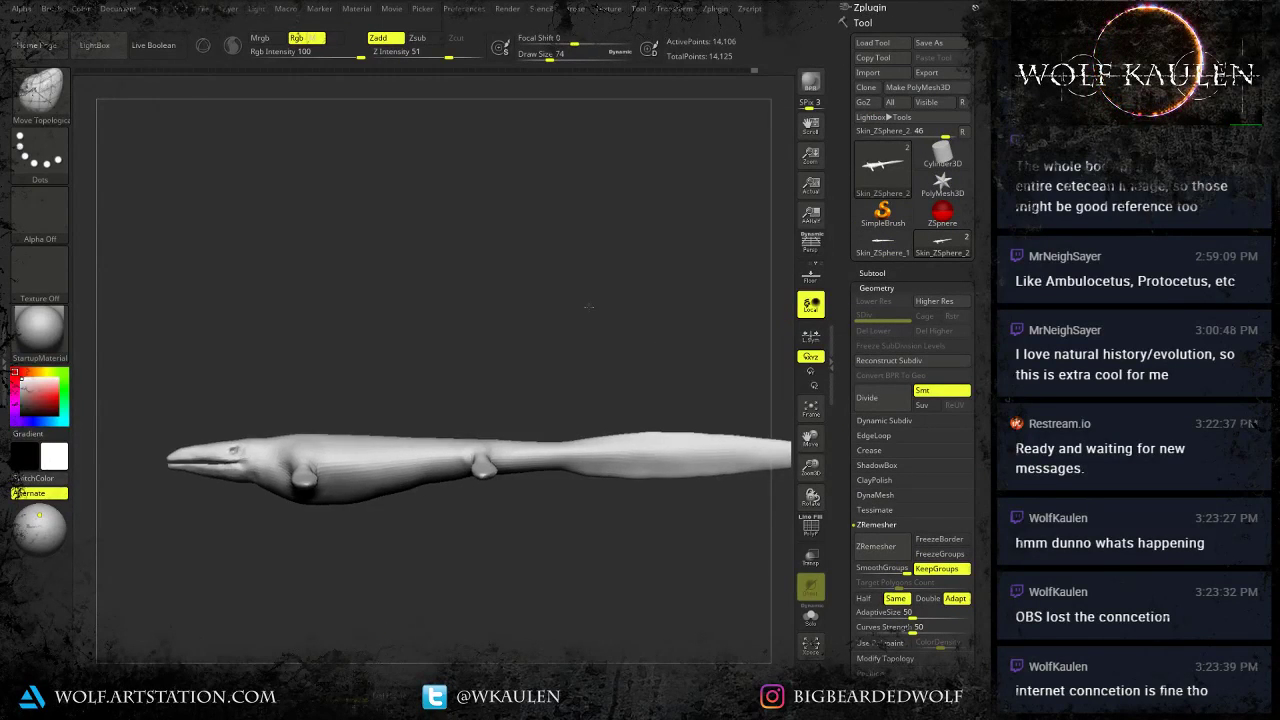
right_click_drag(591, 303, 762, 187, "ctrl")
right_click_drag(502, 280, 450, 430, "alt")
right_click_drag(381, 478, 388, 497, "ctrl")
right_click_drag(324, 465, 430, 462, "alt")
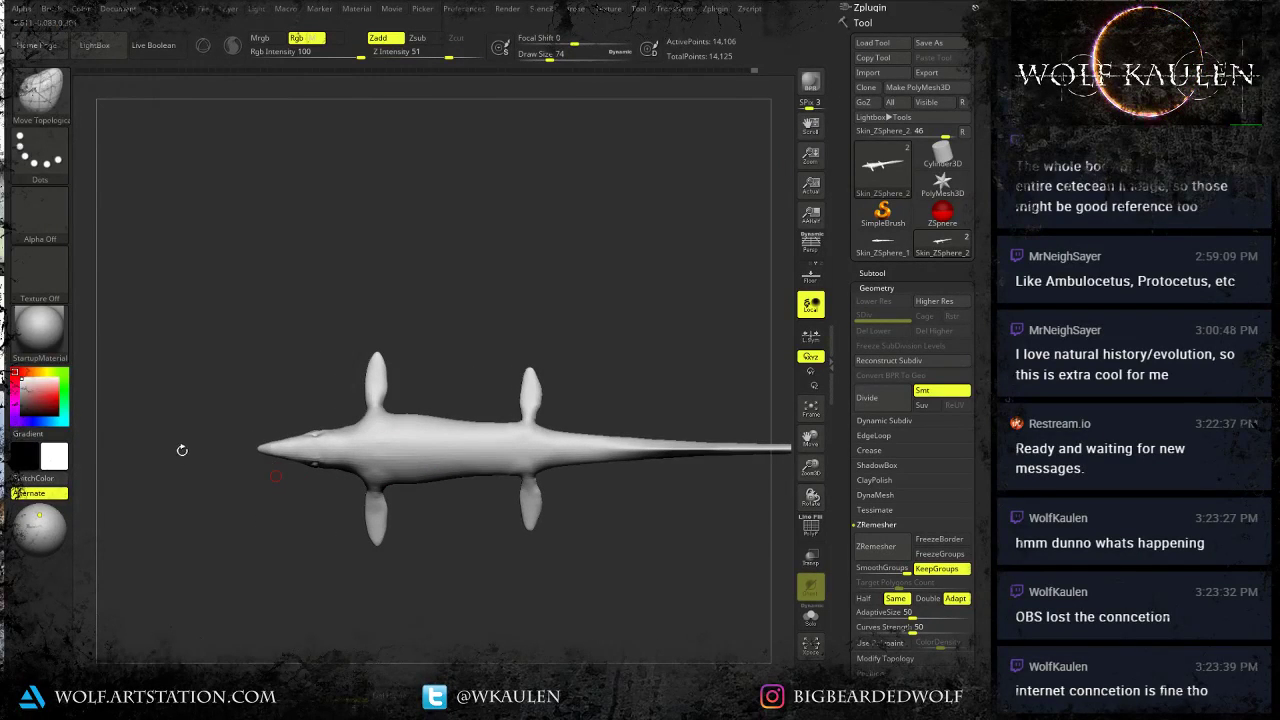
right_click_drag(216, 597, 378, 514)
left_click_drag(378, 515, 448, 554)
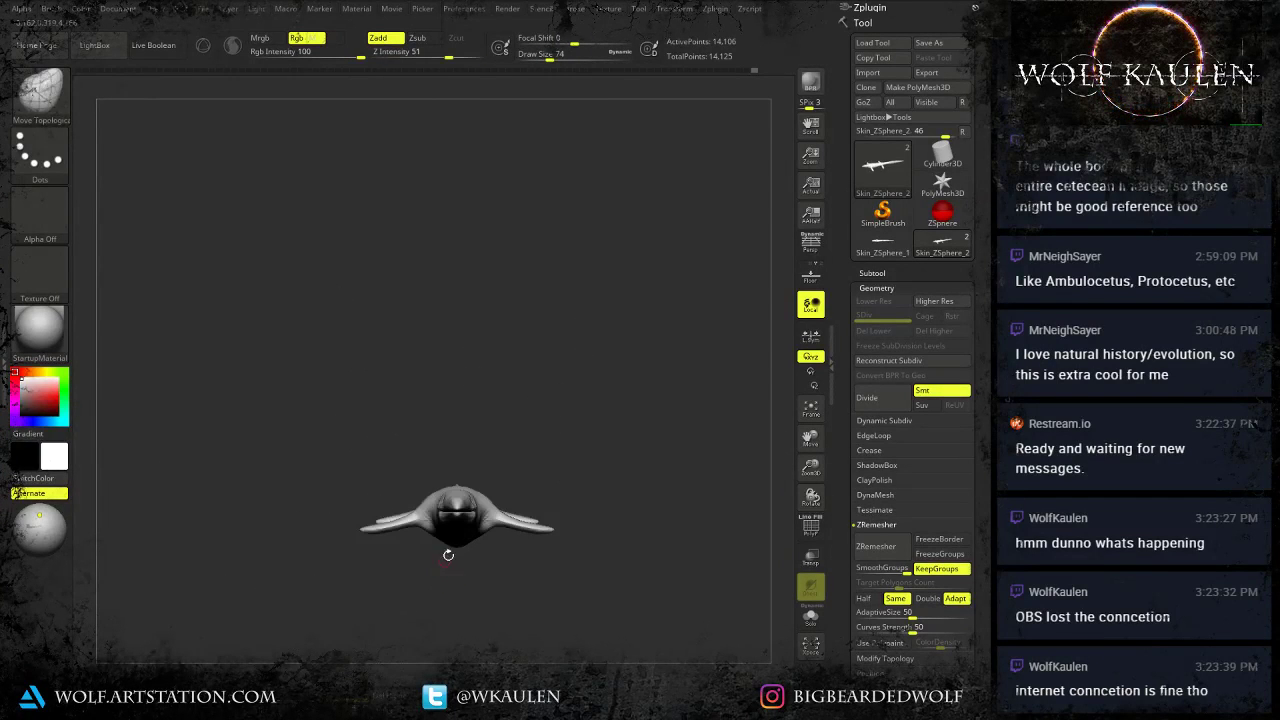
Turn on perspective display and view the creature's head up close from the front.
key("p")
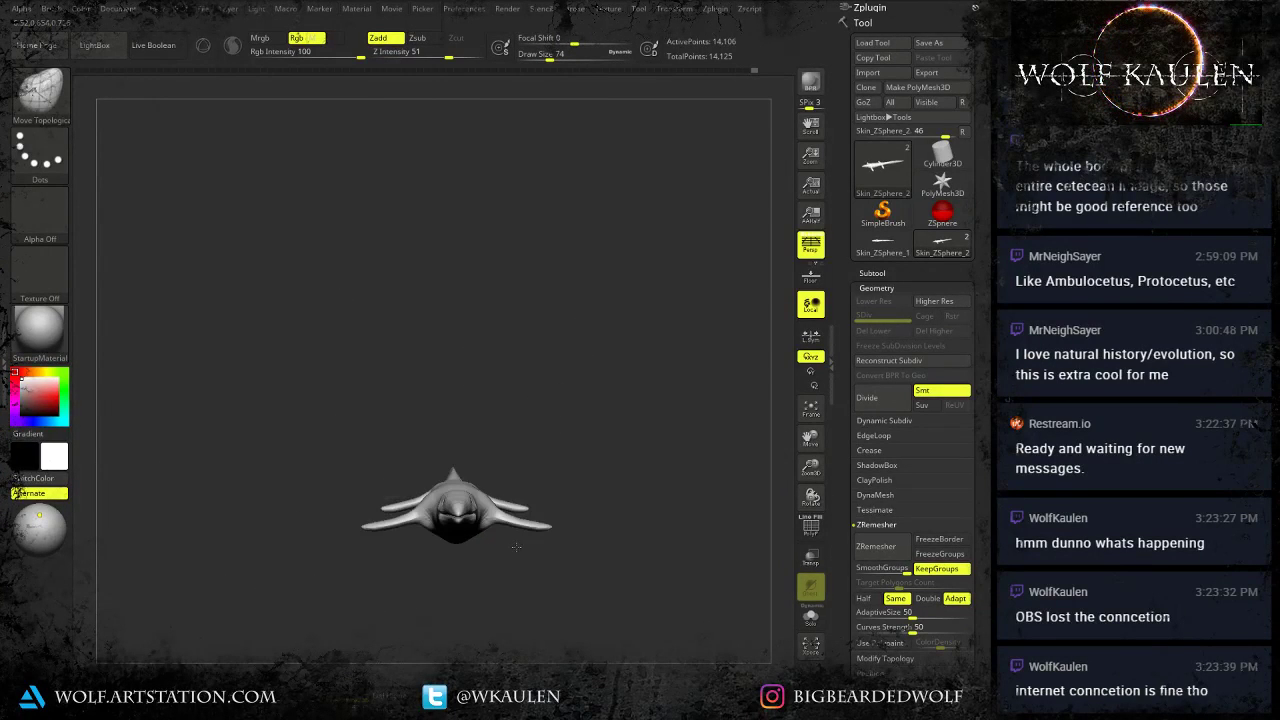
mouse_move(532, 526)
right_mouse_down("ctrl")
mouse_move(472, 520)
mouse_move(470, 546)
mouse_move(432, 548)
mouse_move(456, 566)
right_mouse_up("ctrl")
right_click_drag(471, 509, 520, 504)
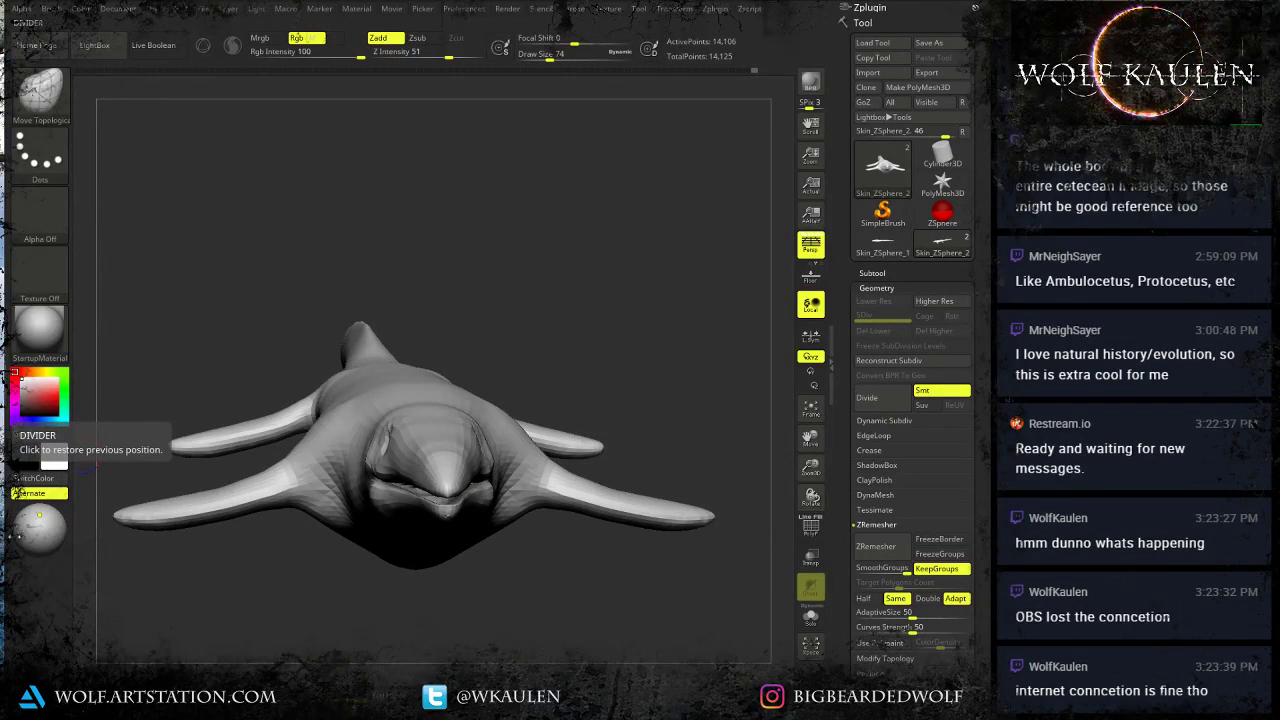
Sculpt strokes along the throat and the underside of the head with the Standard brush at draw size 74.
right_click_drag(187, 563, 260, 526)
right_click_drag(304, 563, 321, 406, "alt")
key("b")
key("s")
key("t")
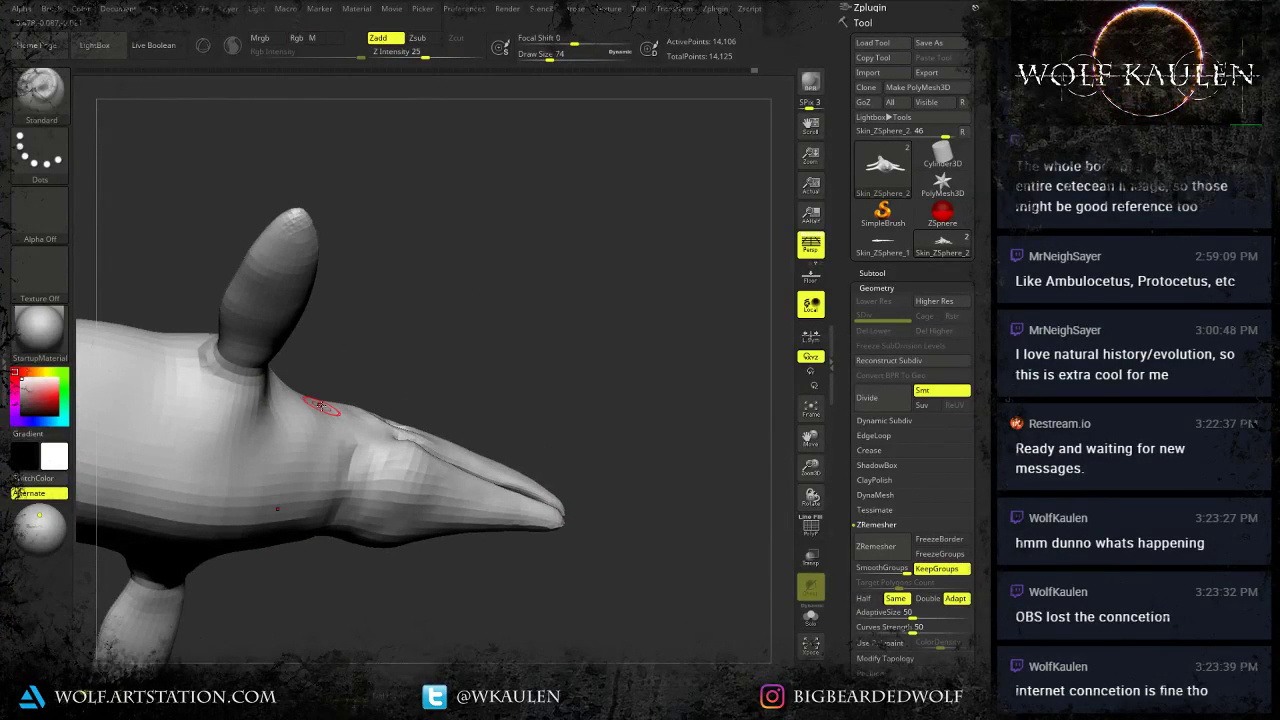
right_click_drag(311, 453, 315, 510)
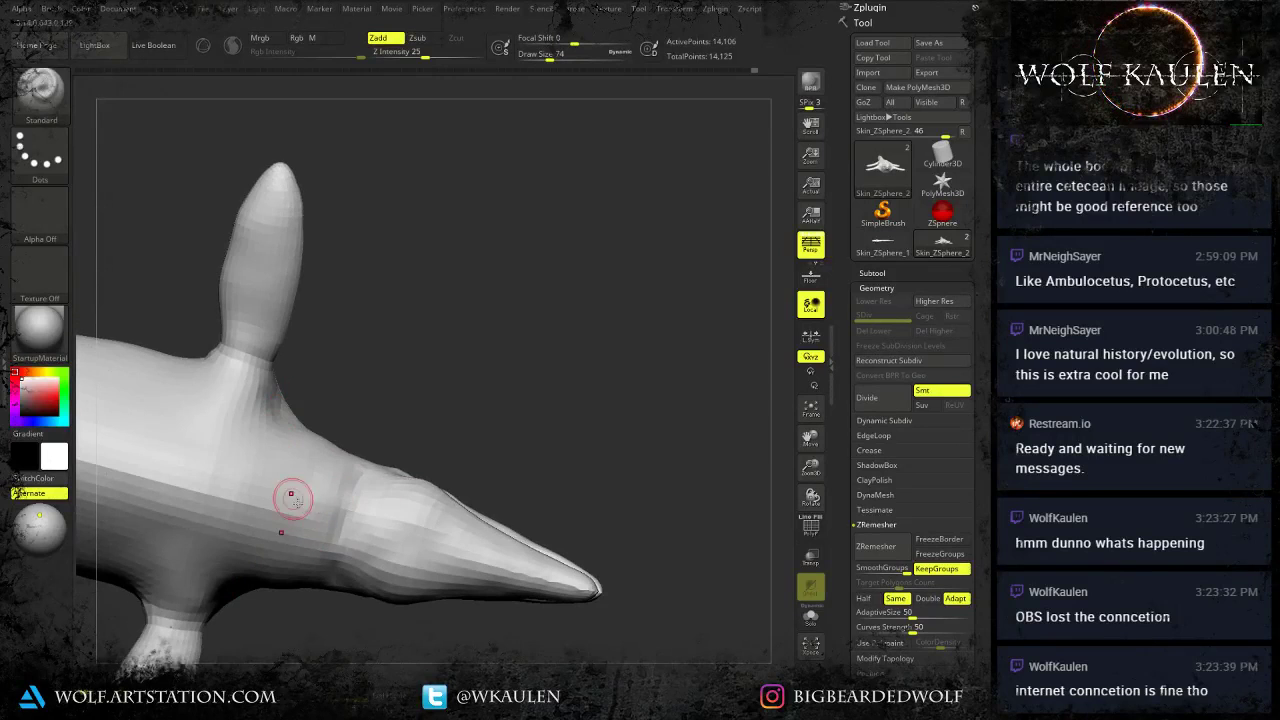
left_click_drag(290, 506, 484, 560)
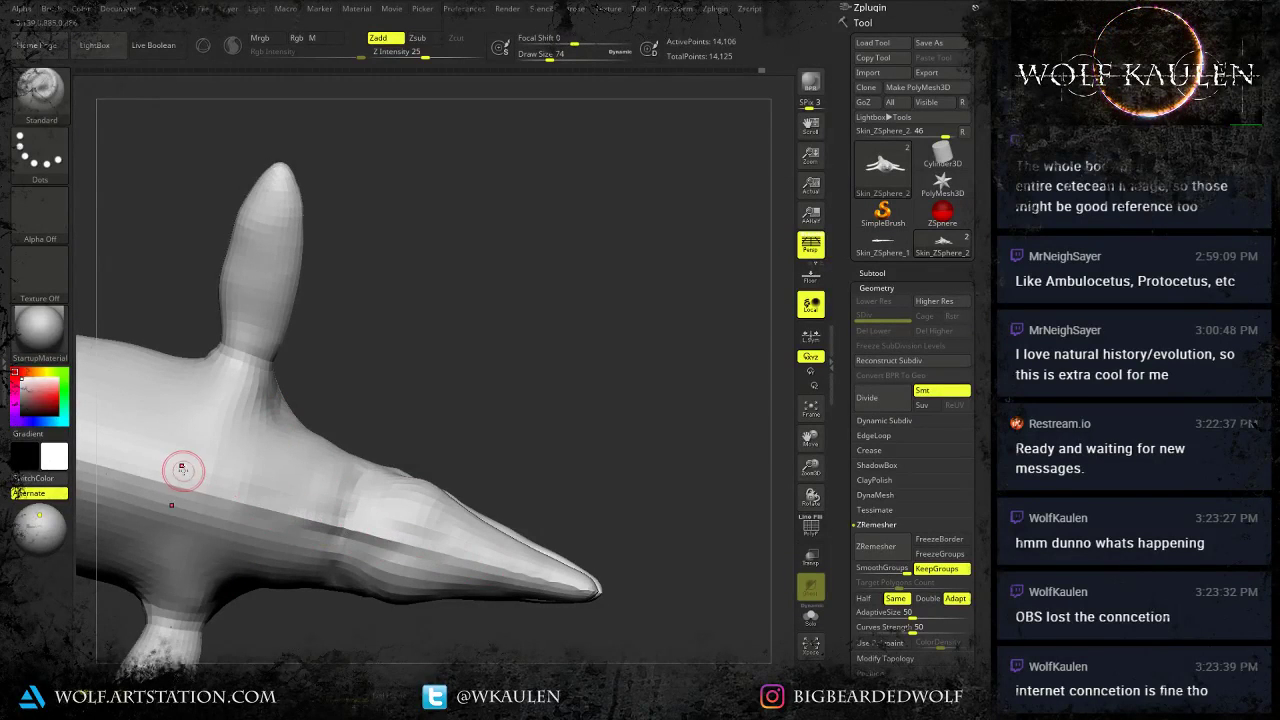
mouse_move(237, 506)
left_mouse_down()
mouse_move(450, 553)
mouse_move(443, 563)
mouse_move(350, 533)
mouse_move(369, 541)
left_mouse_up()
mouse_move(445, 499)
right_mouse_down()
mouse_move(441, 569)
mouse_move(512, 527)
right_mouse_up()
Save the project in the tylosaurus folder under Projects > Dinosaurs with a file name beginning with "Tylo".
key("ctrl+s")
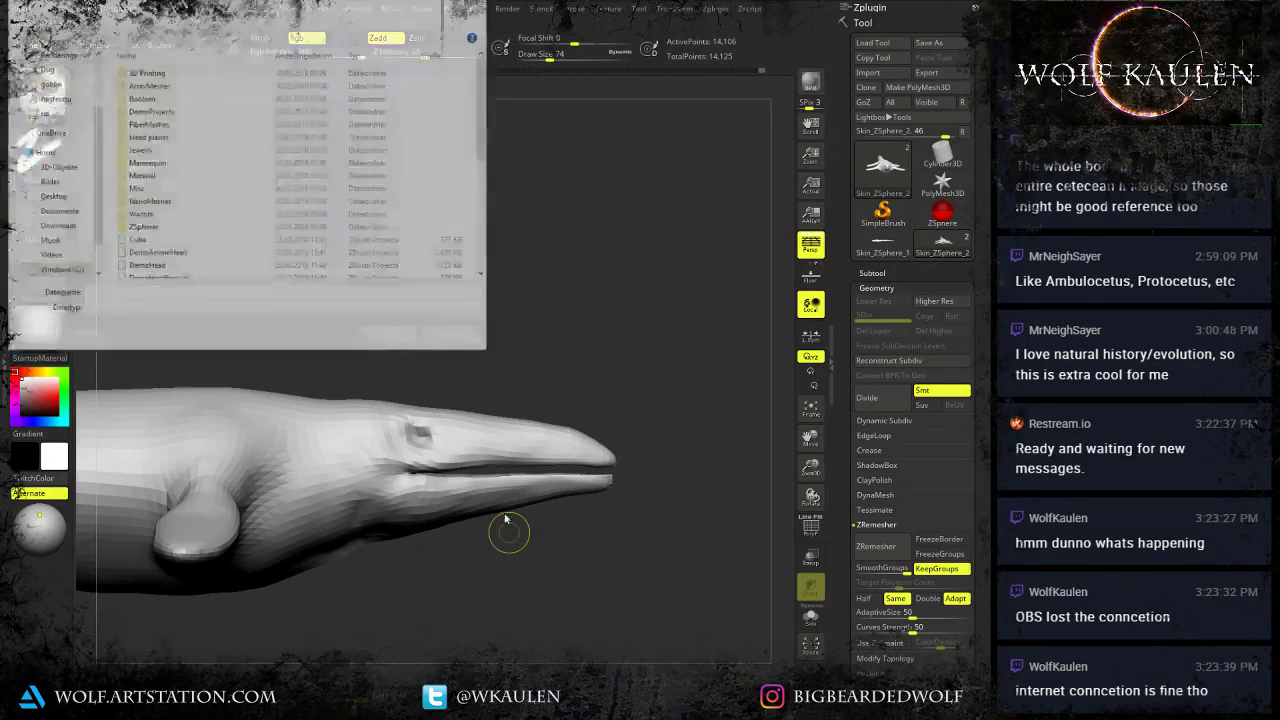
scroll(57, 70, "up", 3)
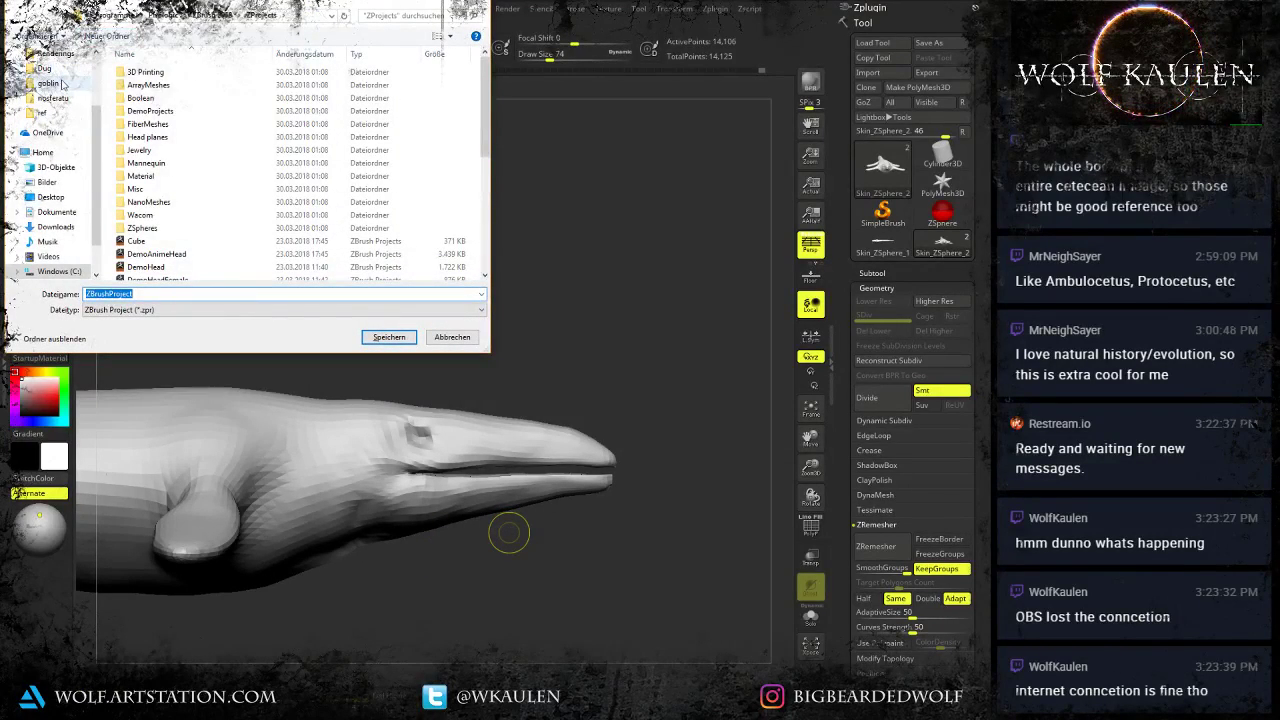
left_click(49, 94)
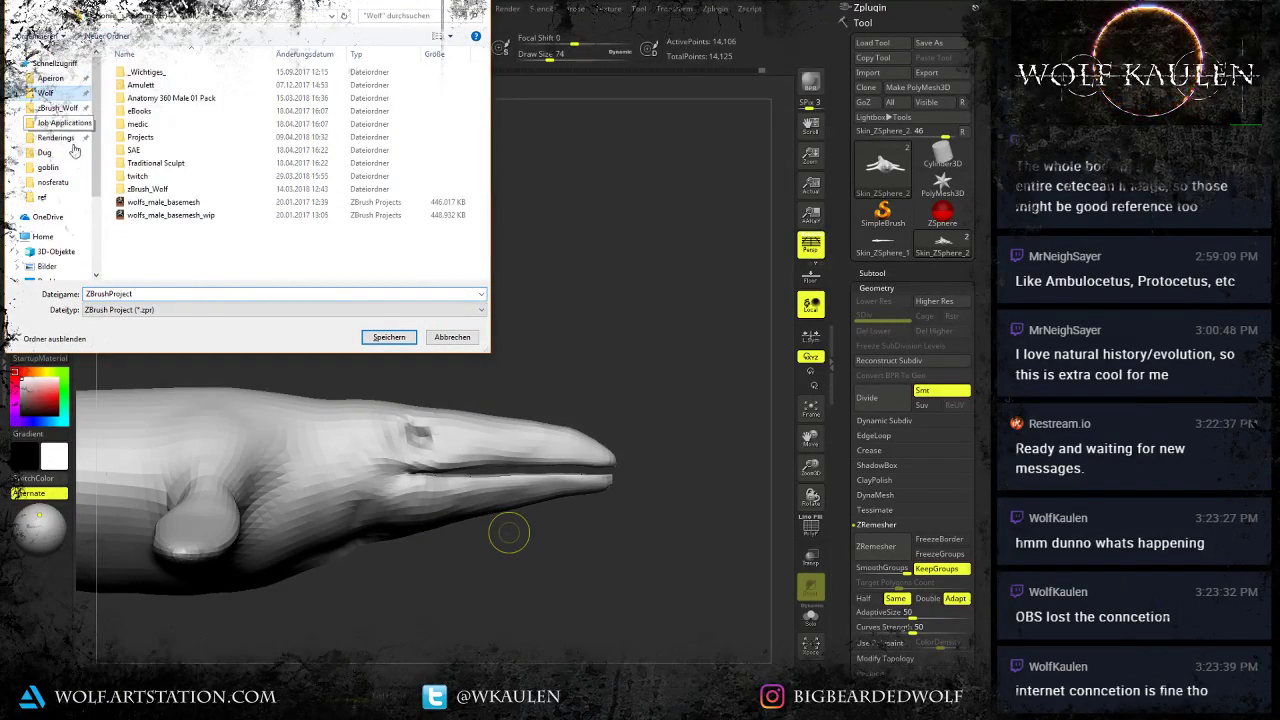
double_click(146, 139)
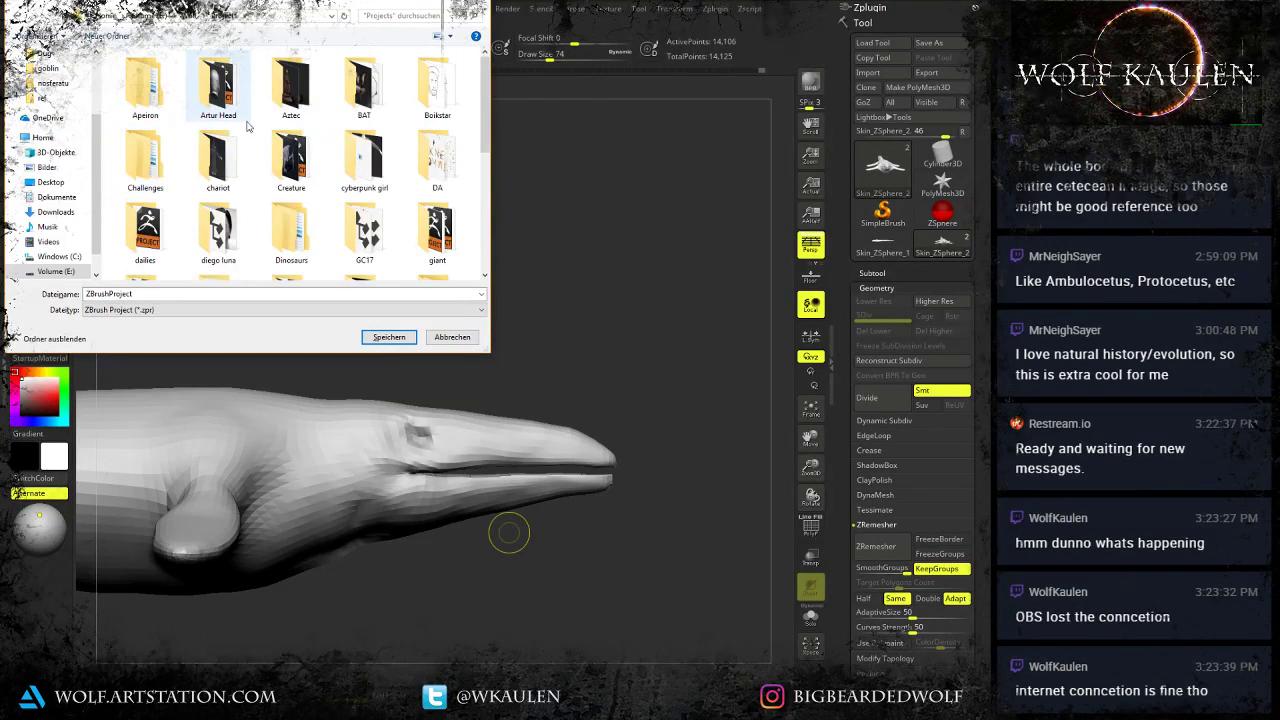
left_click(291, 155)
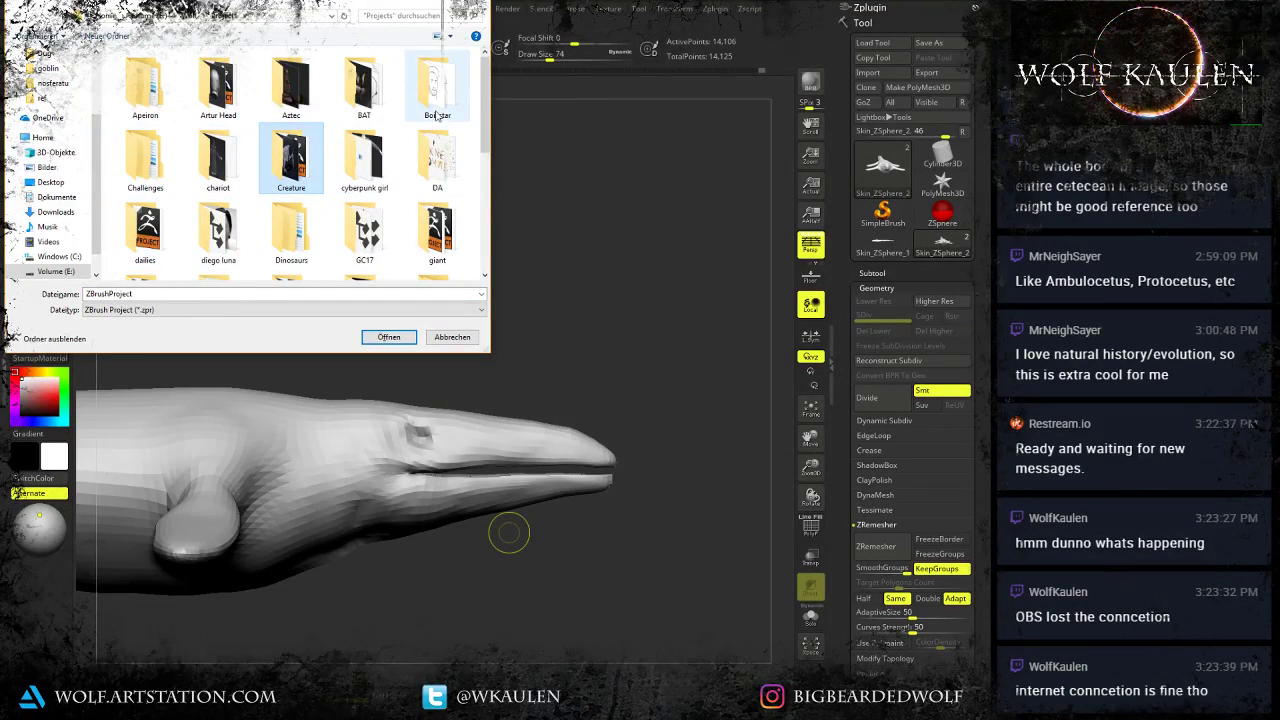
double_click(286, 230)
double_click(143, 111)
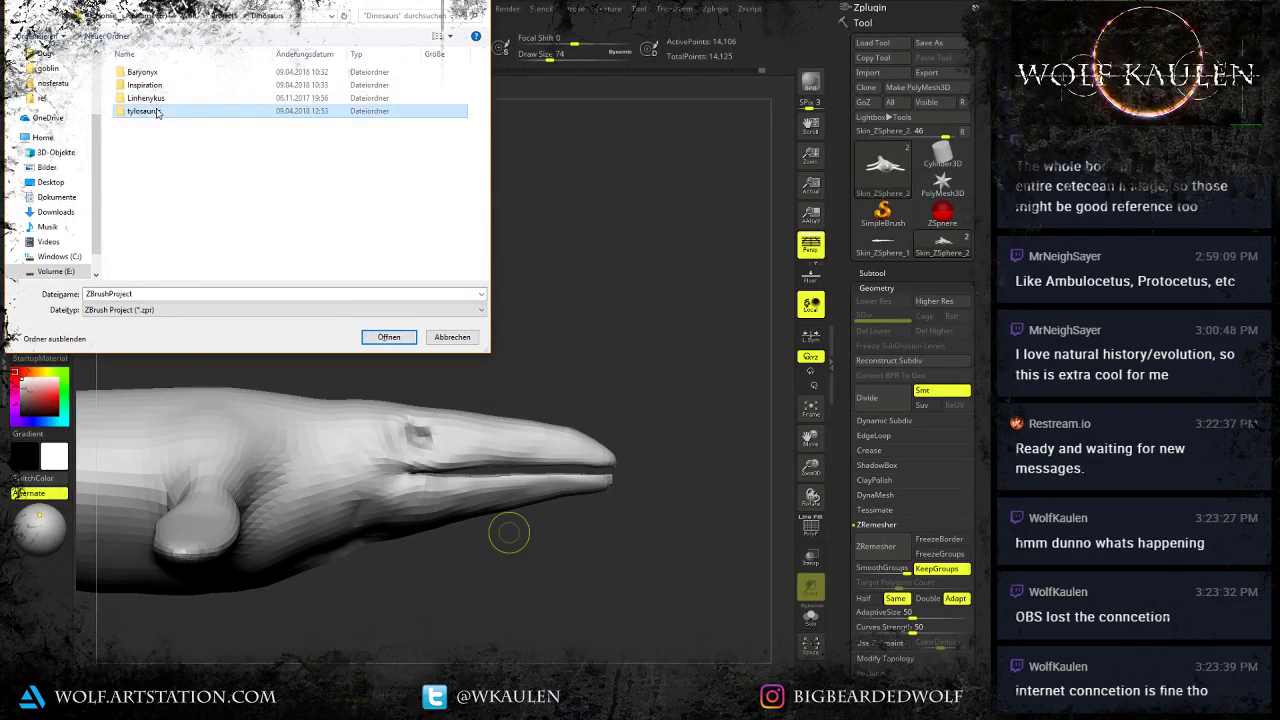
double_click(148, 293)
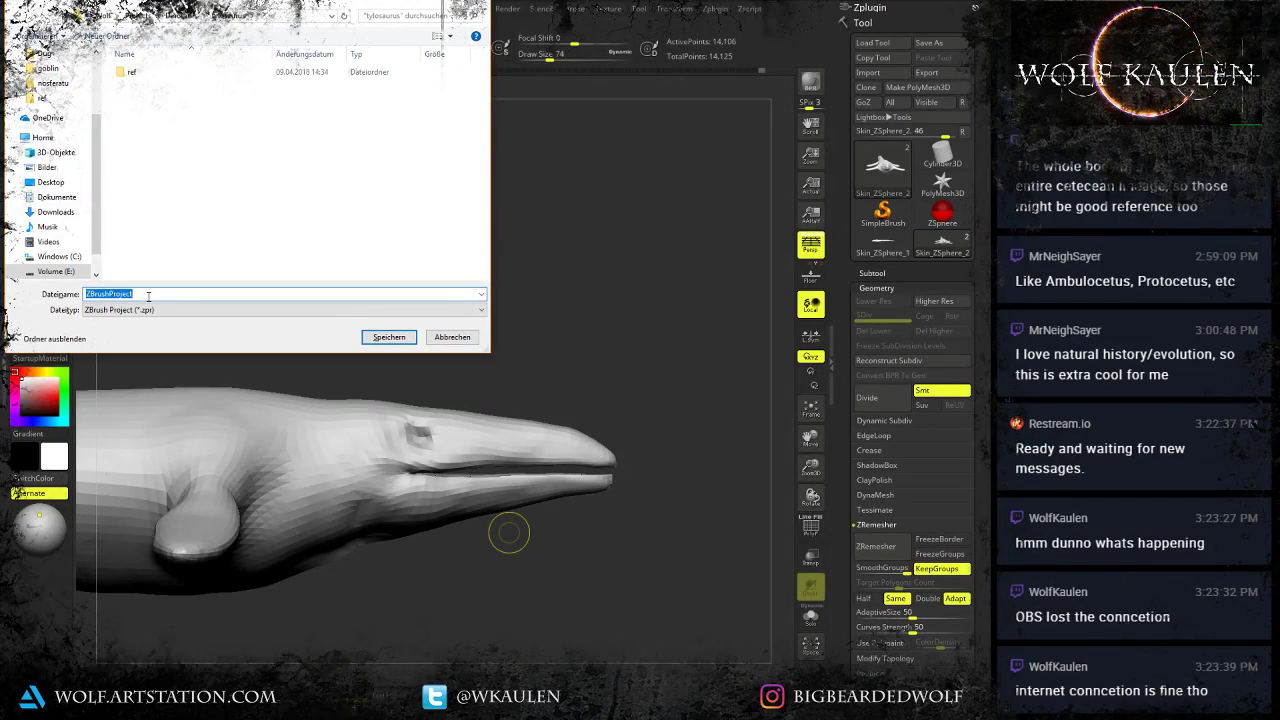
type("t")
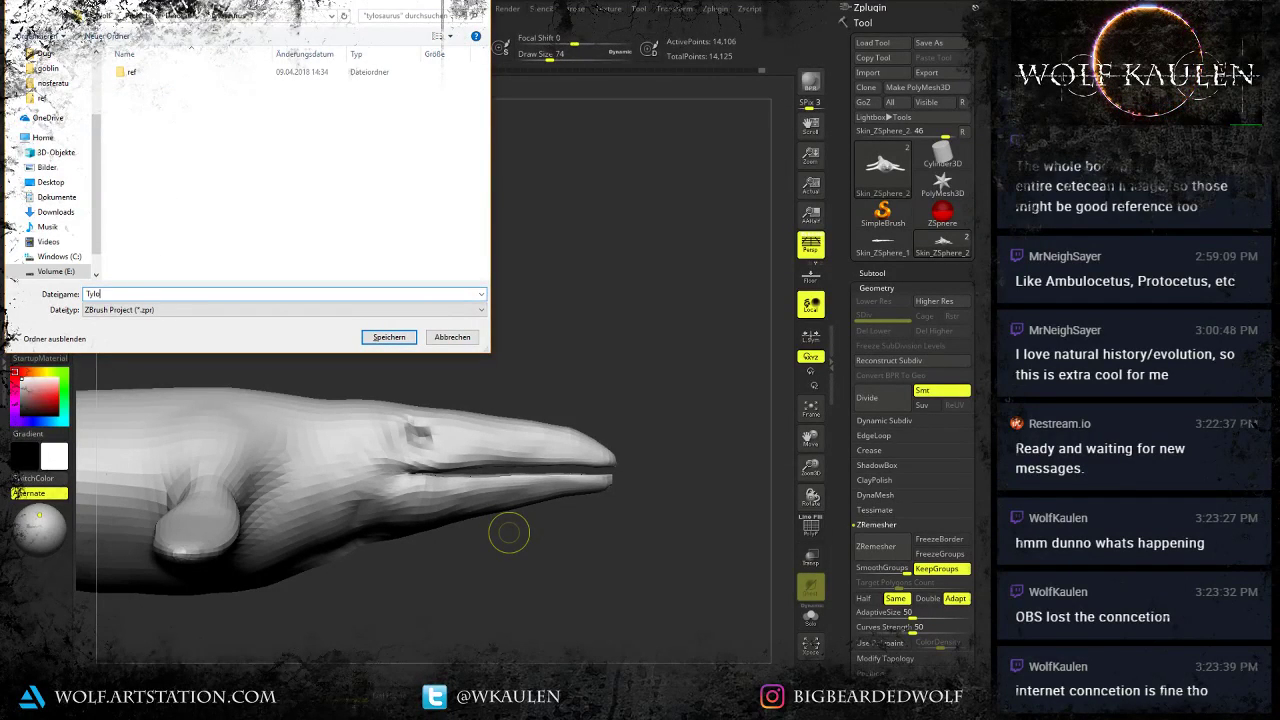
key("Return")
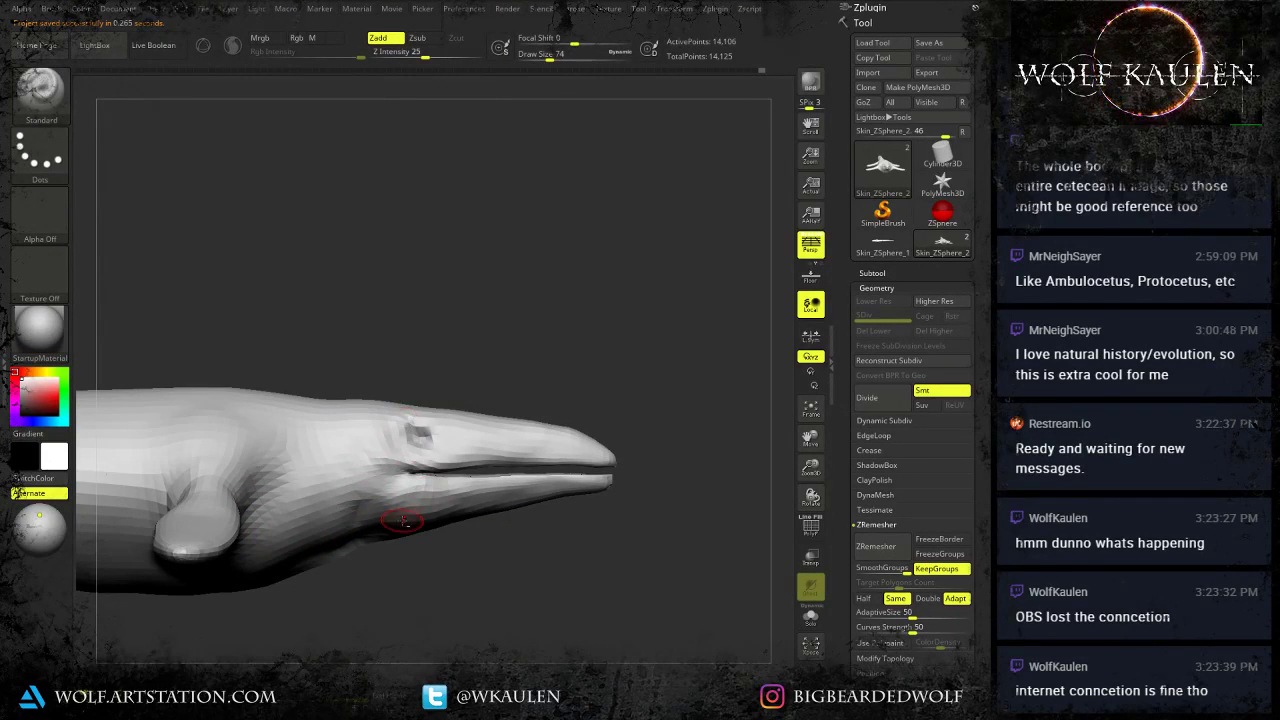
Reshape the tip of the upper jaw into a blunter, rounder snout with the Move brush at draw size 108.
left_click_drag(330, 562, 368, 516, "alt")
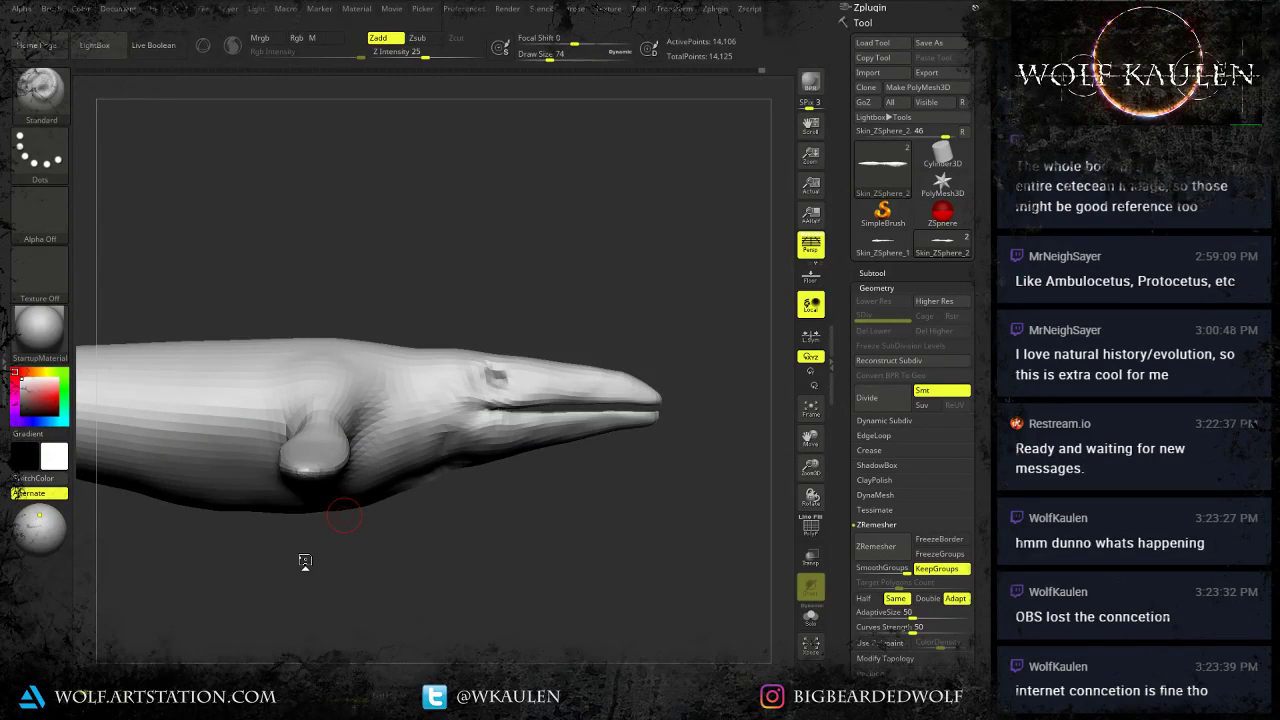
left_click_drag(552, 539, 420, 523)
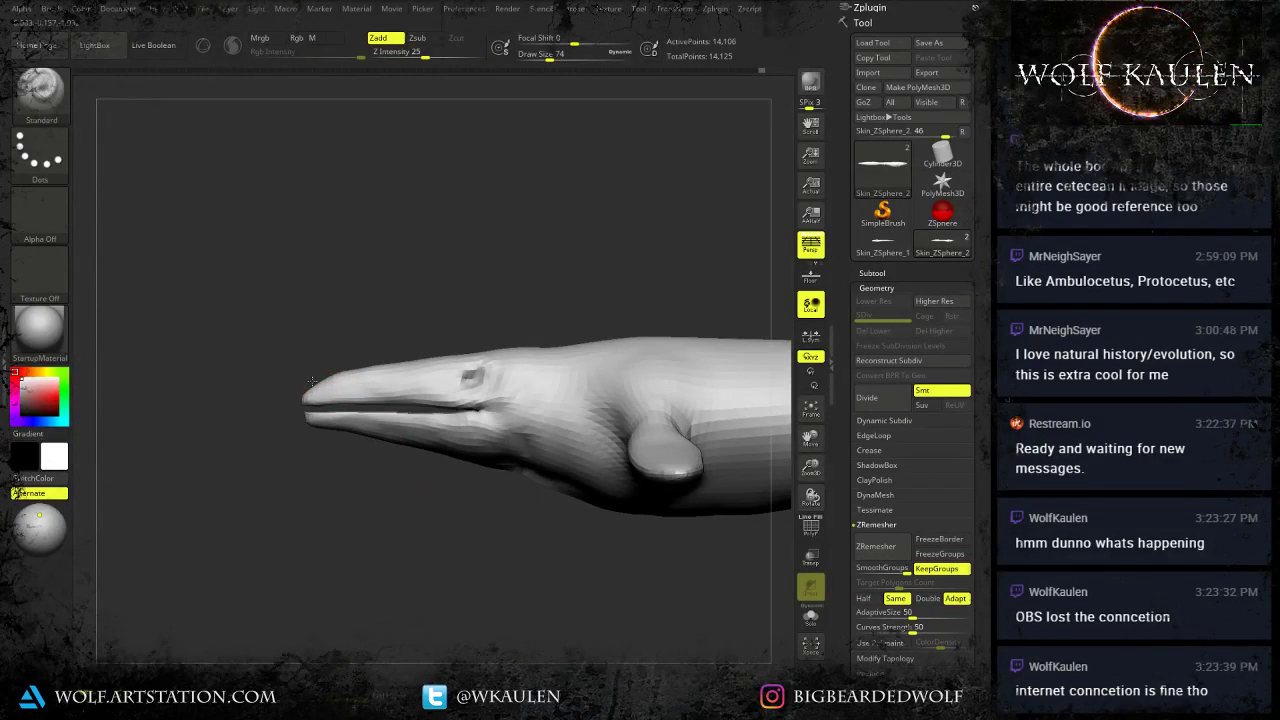
key("s")
left_click_drag(318, 384, 326, 385)
left_click_drag(340, 483, 353, 463)
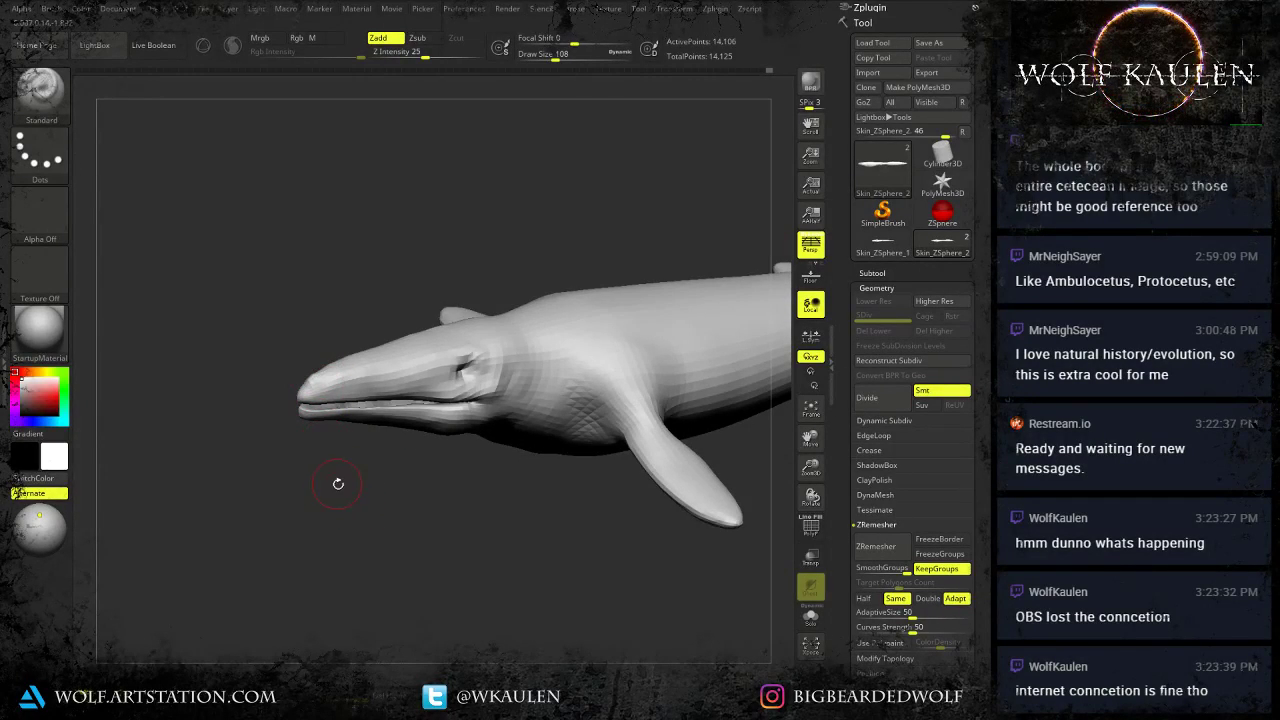
key("b")
key("m")
key("v")
left_click_drag(338, 484, 328, 396)
left_click_drag(328, 450, 323, 385)
key("space")
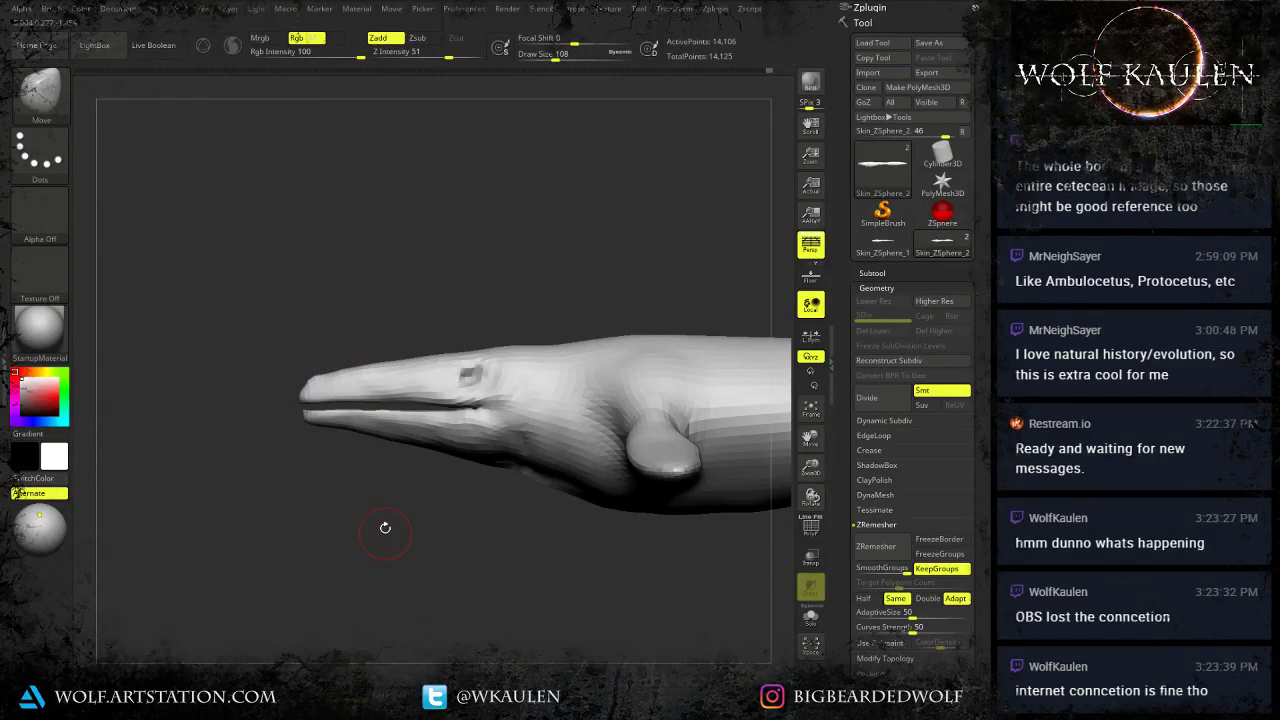
left_click_drag(318, 374, 318, 383)
left_click_drag(386, 565, 339, 547, "alt")
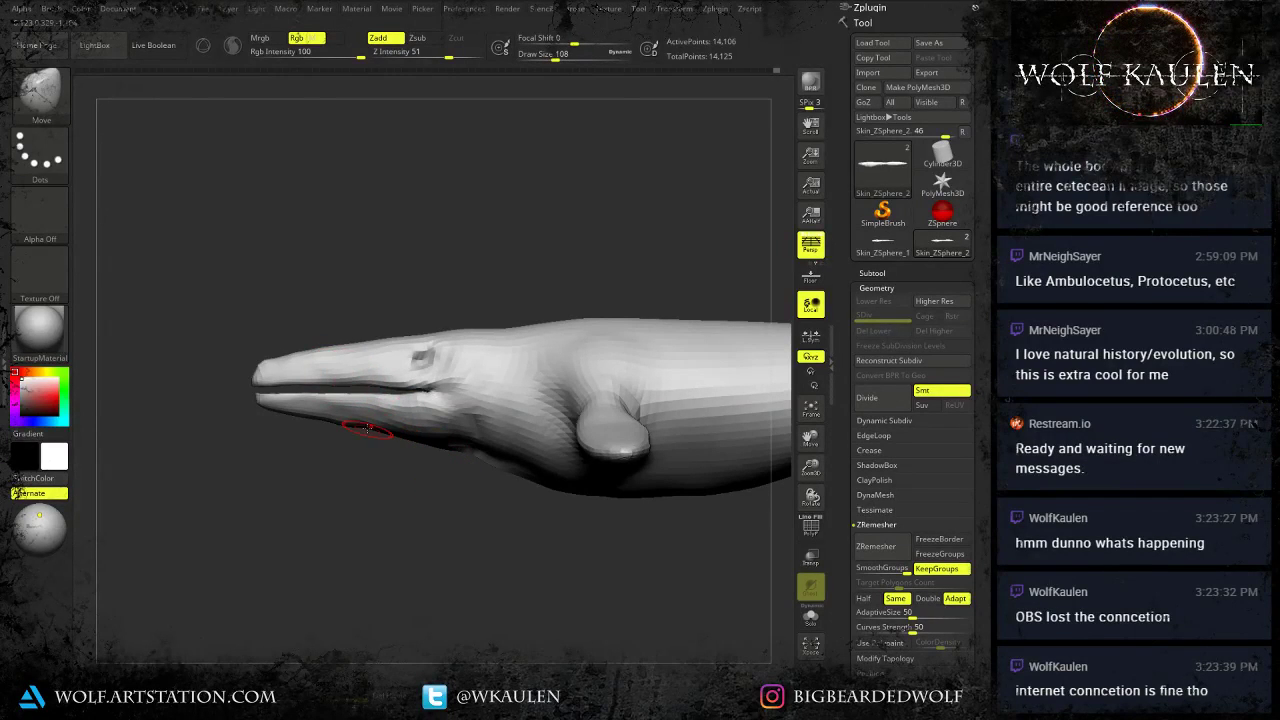
Sweep the front and rear flippers back toward the tail from the top view, using the Move brush at a draw size of about 145.
mouse_move(472, 500)
left_mouse_down("alt")
mouse_move(443, 503)
mouse_move(455, 503)
left_mouse_up("alt")
key("s")
left_click_drag(425, 550, 494, 442)
mouse_move(412, 528)
right_mouse_down()
mouse_move(356, 560)
mouse_move(558, 589)
right_mouse_up()
mouse_move(546, 544)
right_mouse_down()
mouse_move(536, 602)
mouse_move(554, 527)
right_mouse_up()
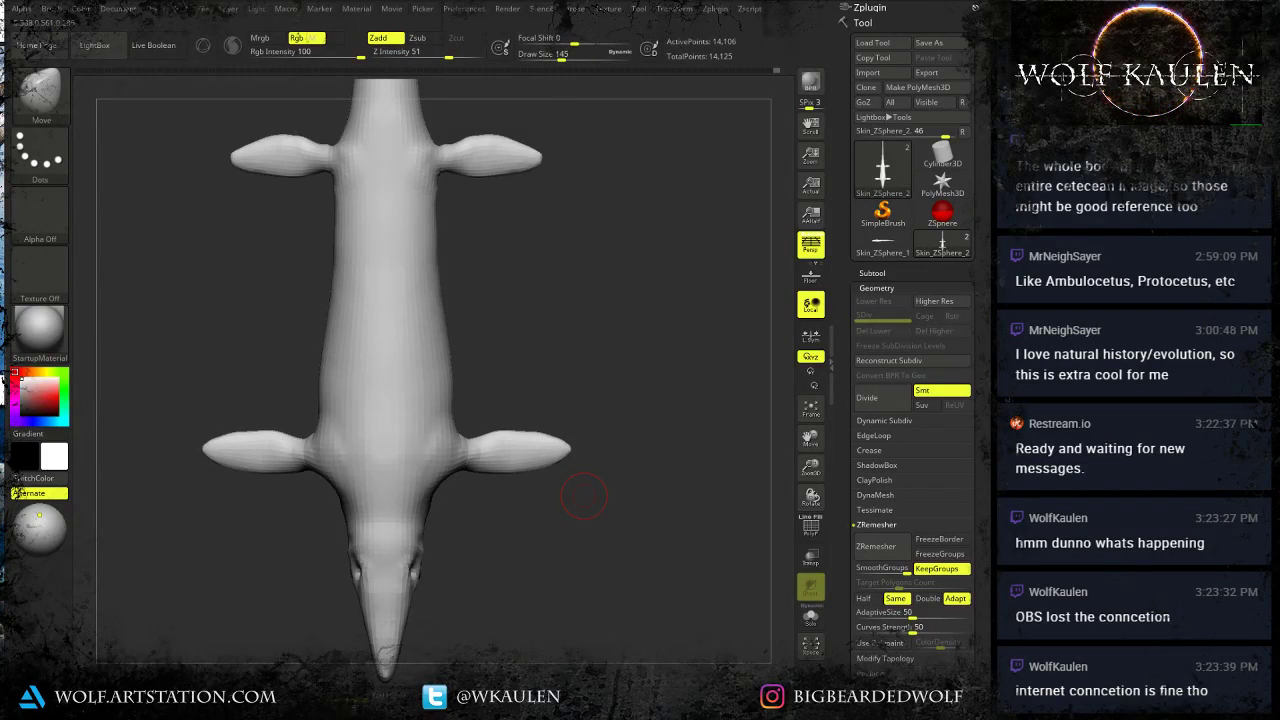
right_click_drag(539, 535, 429, 543, "alt")
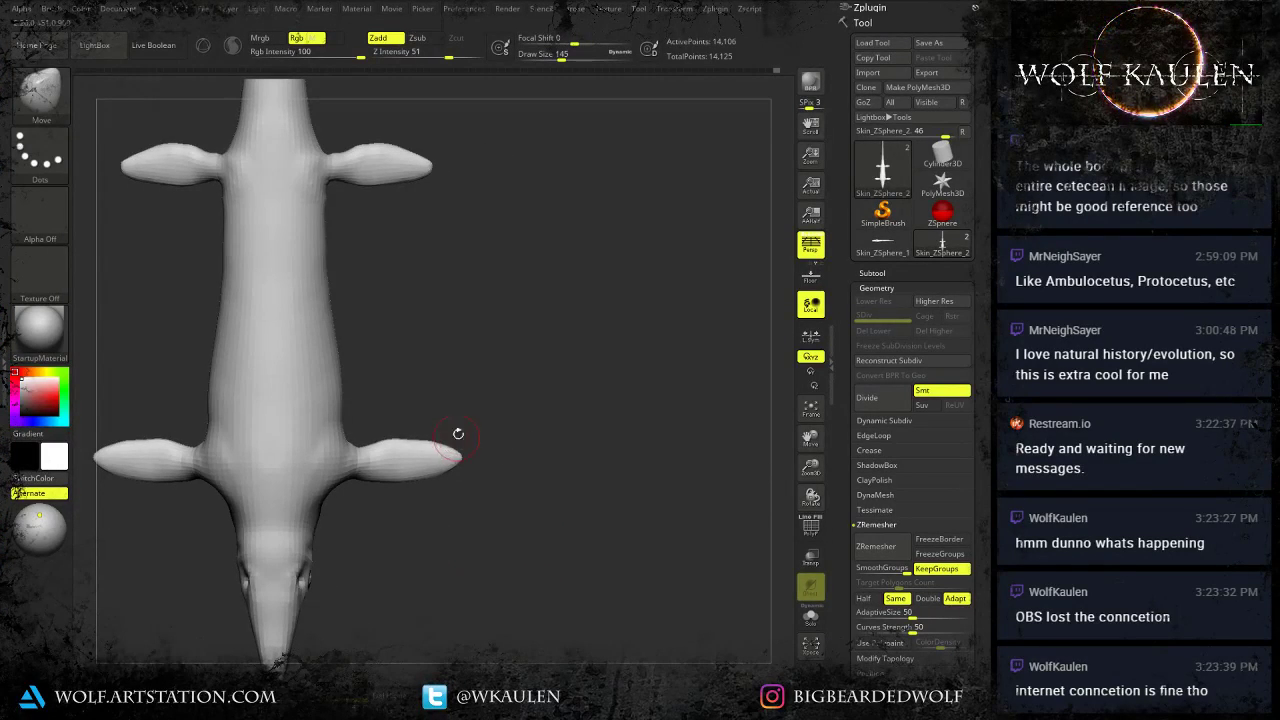
key("s")
mouse_move(458, 434)
left_mouse_down()
mouse_move(420, 440)
mouse_move(467, 435)
mouse_move(477, 543)
left_mouse_up()
left_click_drag(401, 262, 411, 258)
mouse_move(417, 265)
left_mouse_down()
mouse_move(428, 261)
mouse_move(355, 264)
mouse_move(396, 306)
mouse_move(381, 270)
left_mouse_up()
key("bracketleft")
key("s")
left_click_drag(380, 261, 381, 265)
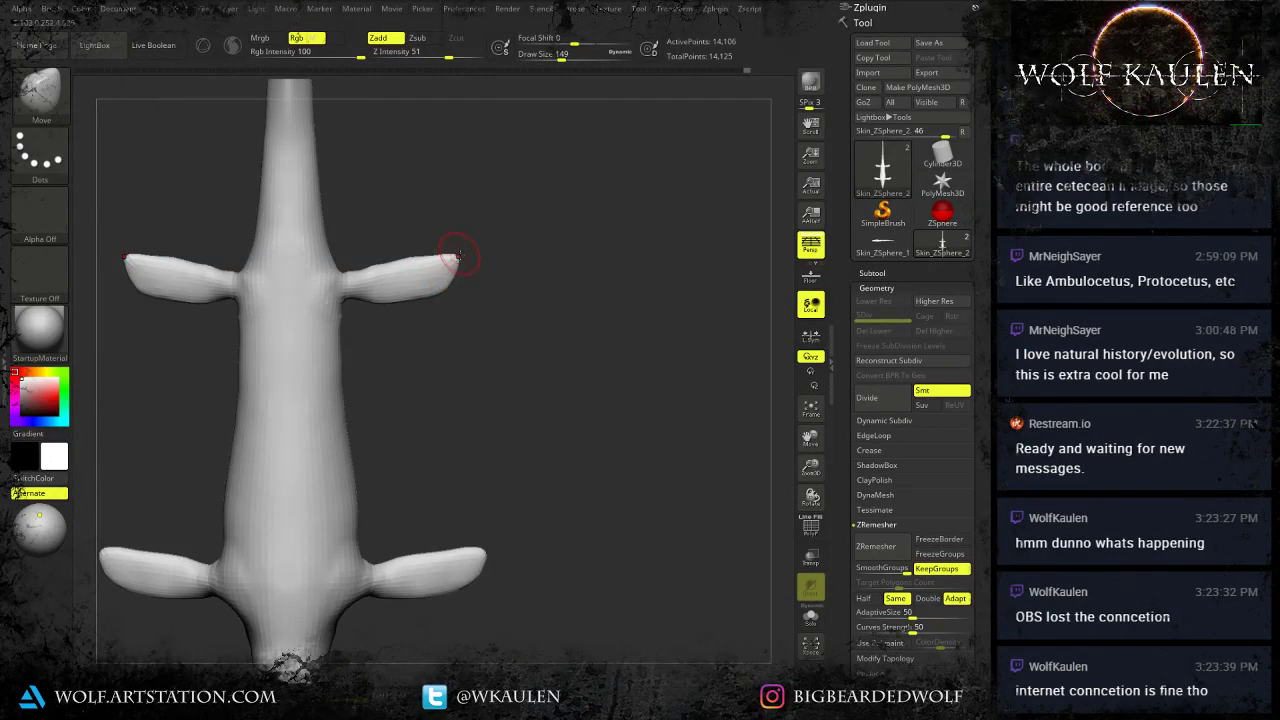
Refine the outline of the flipper tips with the Move brush, using draw sizes 108 and 145.
key("bracketleft")
key("bracketleft")
key("bracketleft")
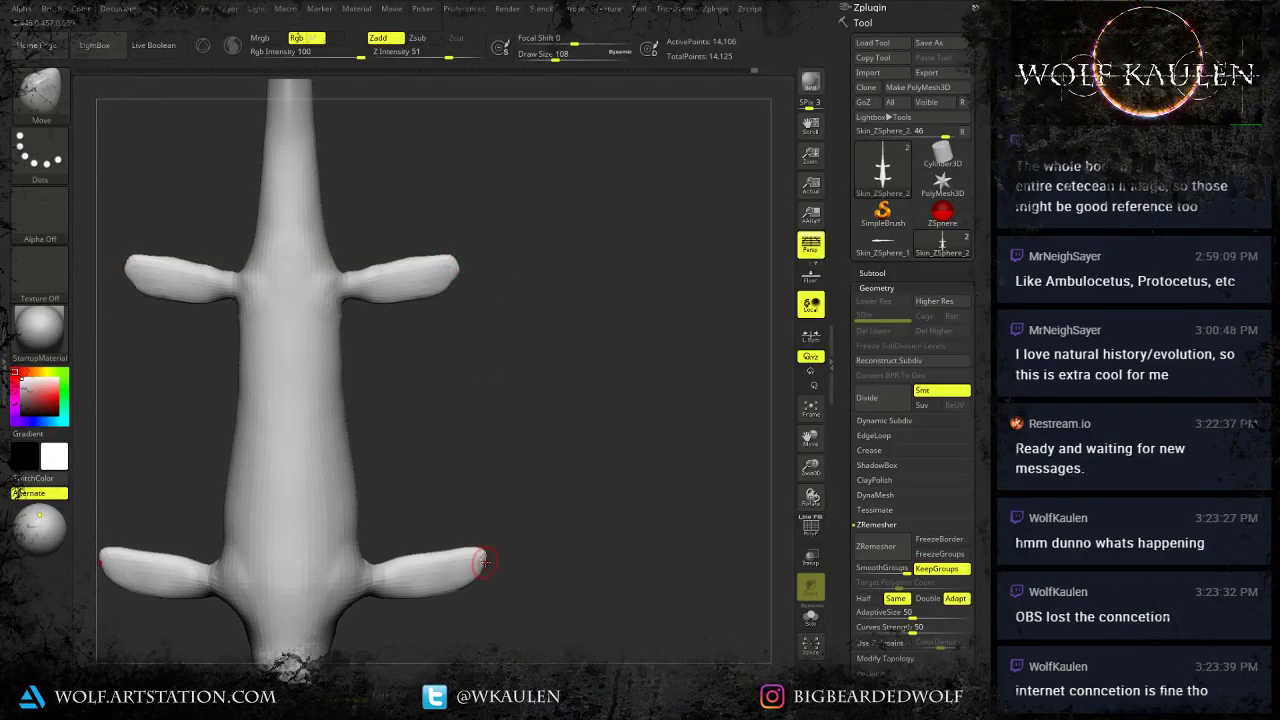
left_click_drag(485, 562, 462, 547)
key("s")
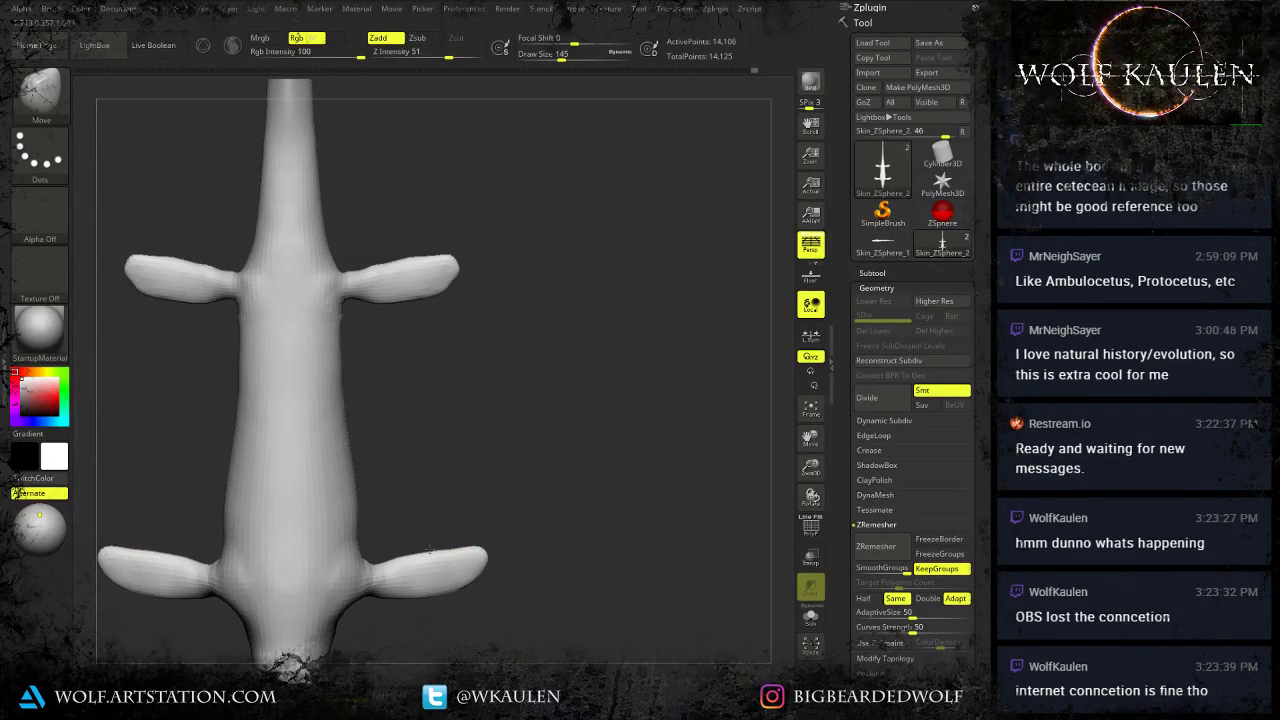
left_click_drag(472, 591, 475, 591)
Set the draw size to 35 and switch to the Standard brush.
key("s")
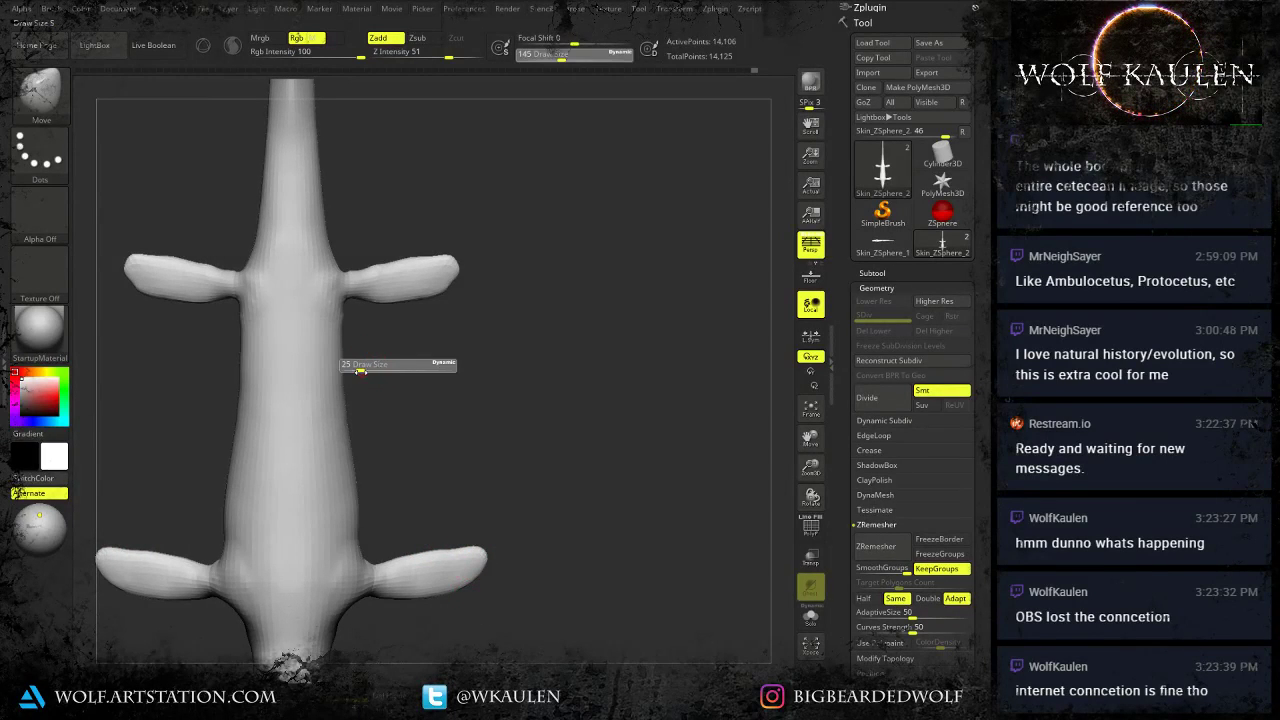
left_click_drag(362, 371, 449, 366)
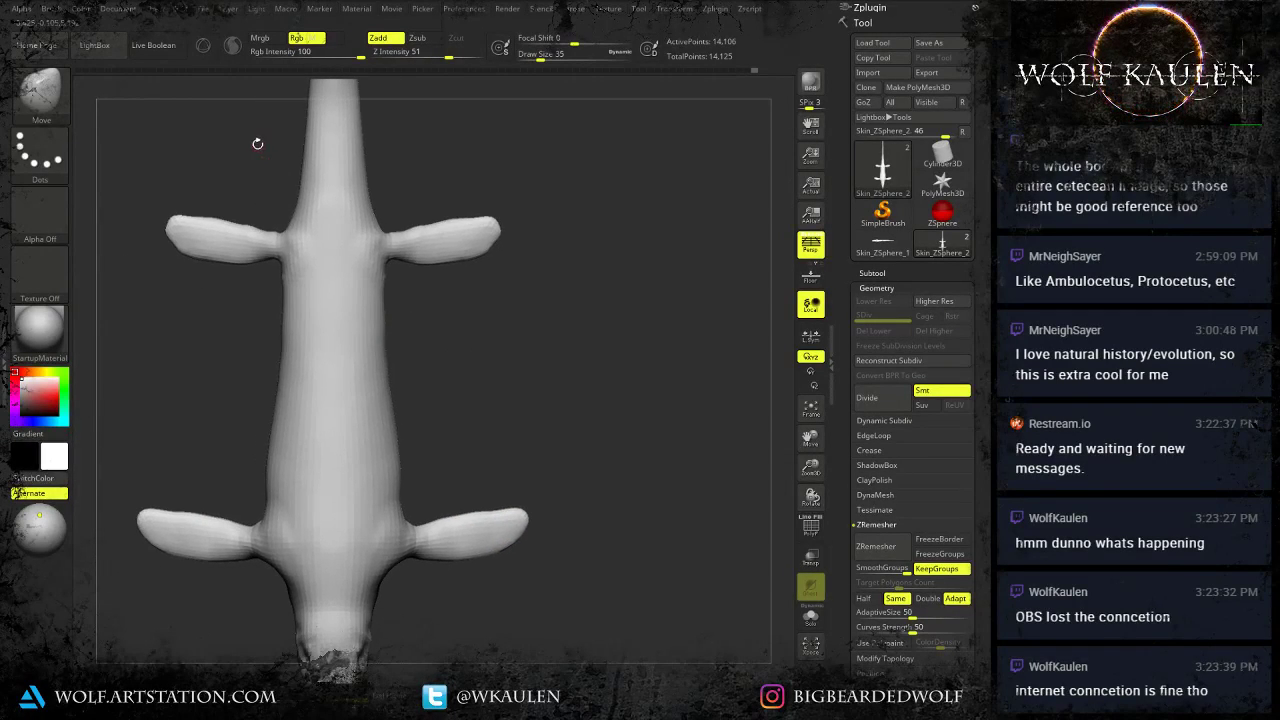
key("b")
key("s")
key("t")
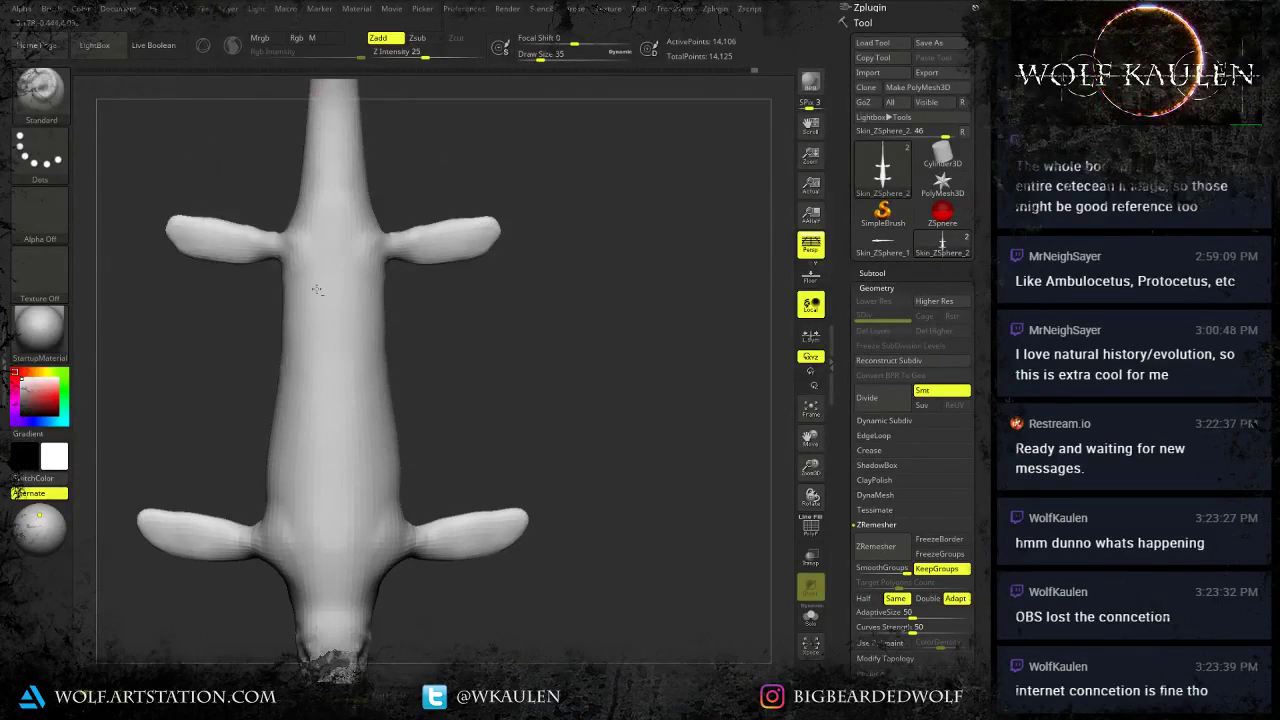
Set the Standard brush to paint only colour, using red with Rgb on and Zadd off.
right_click_drag(317, 289, 289, 275, "ctrl")
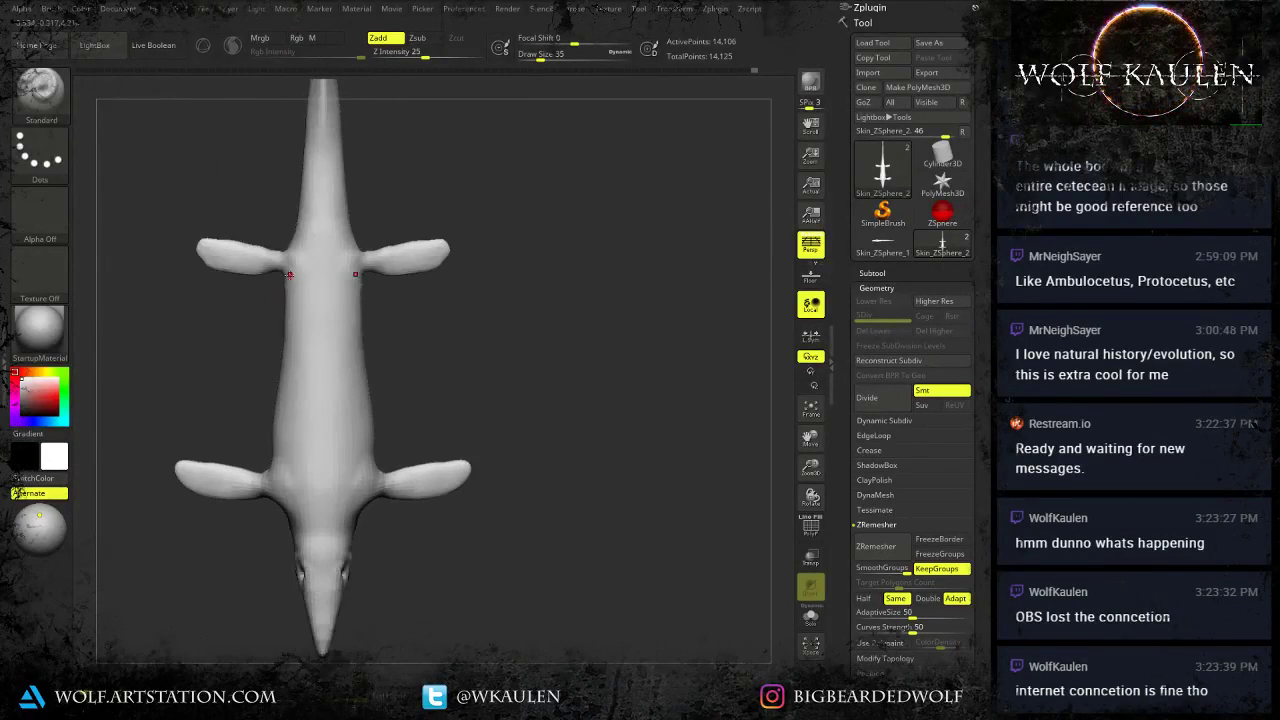
left_click(57, 394)
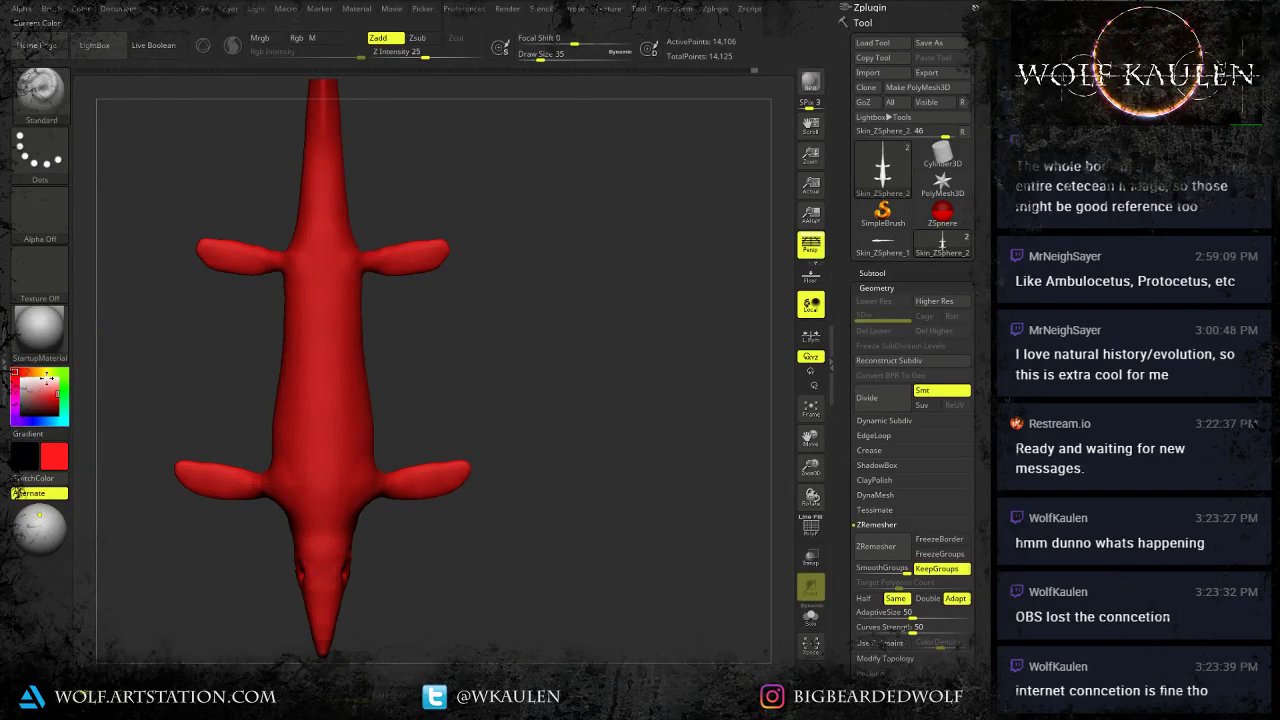
left_click_drag(42, 398, 5, 375)
left_click(257, 38)
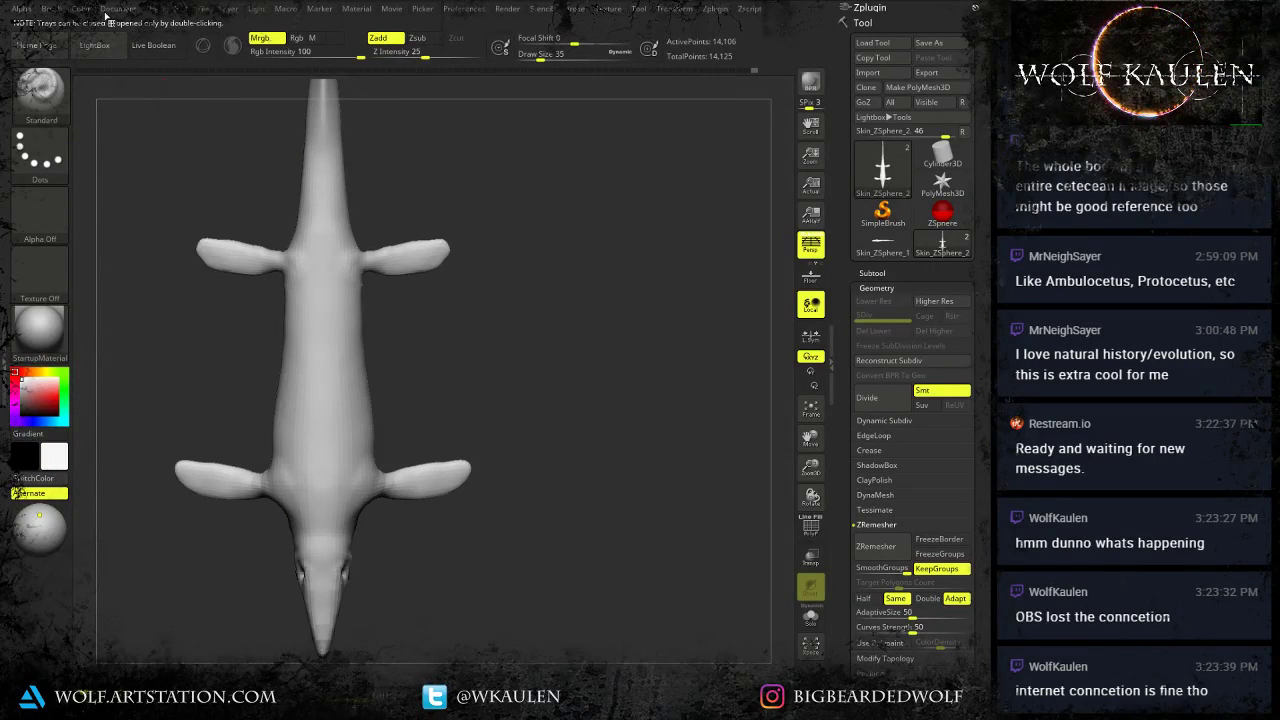
left_click(80, 9)
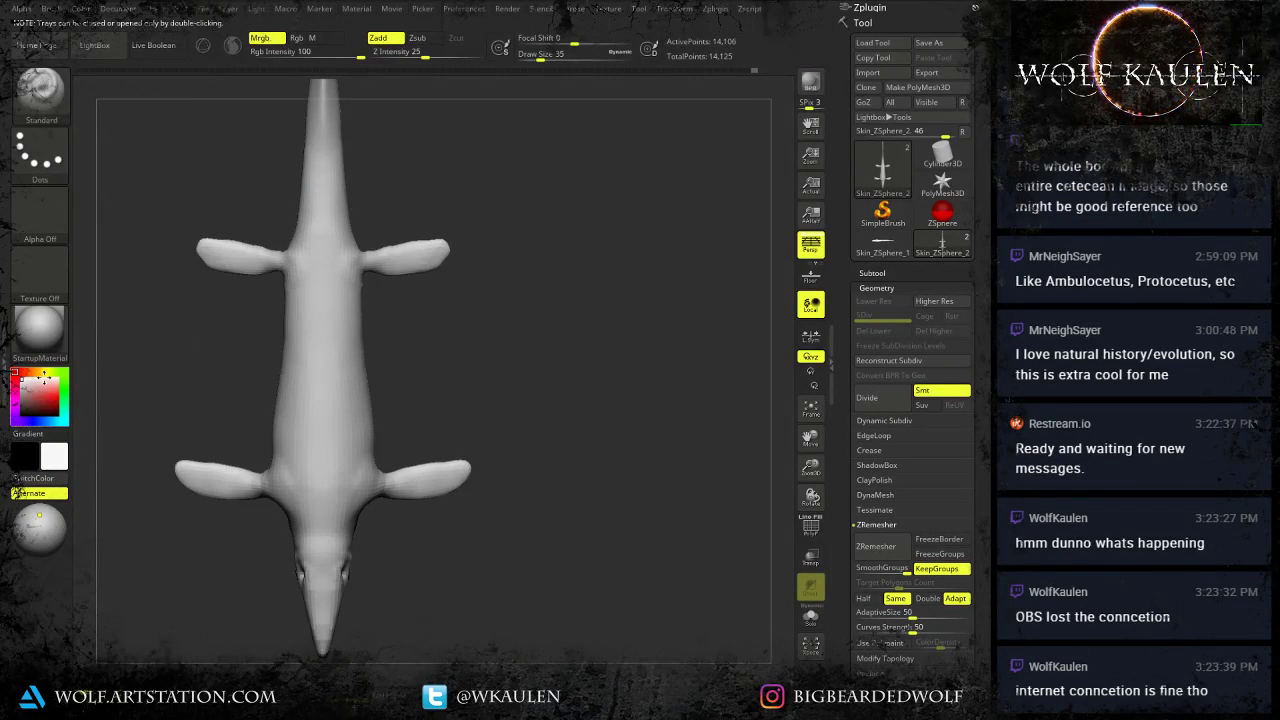
left_click(57, 391)
left_click(297, 38)
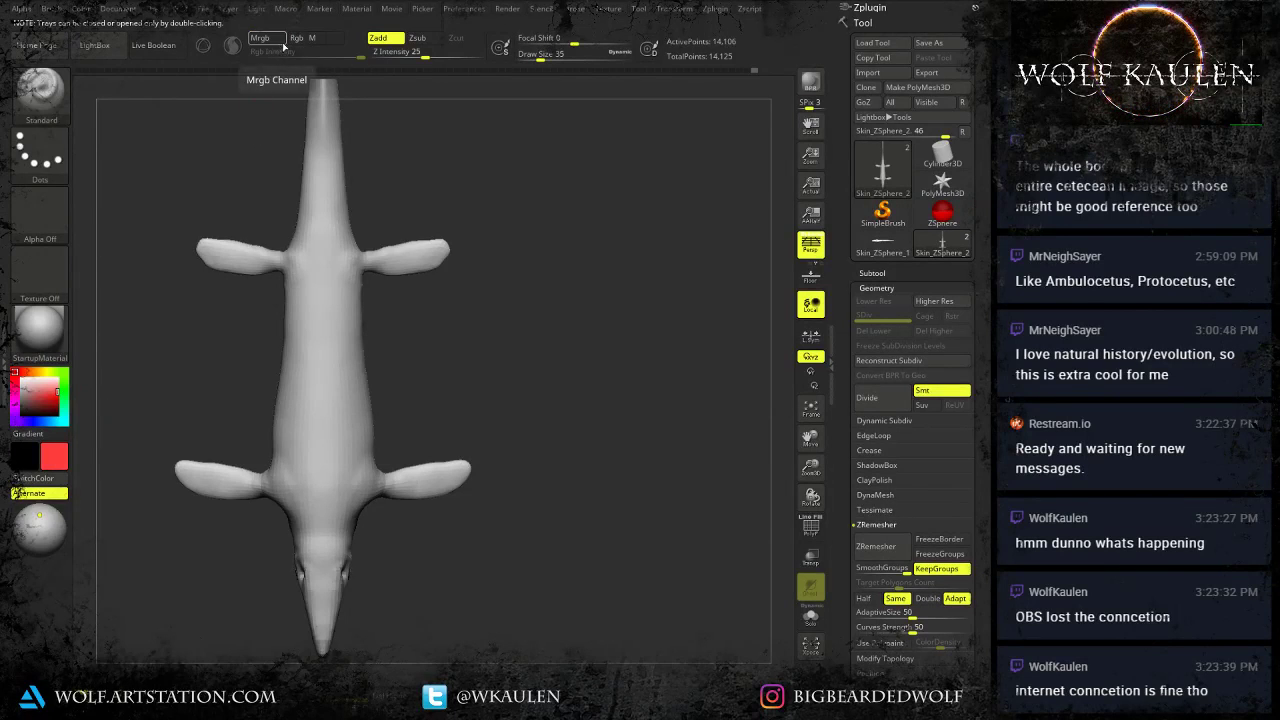
left_click(382, 39)
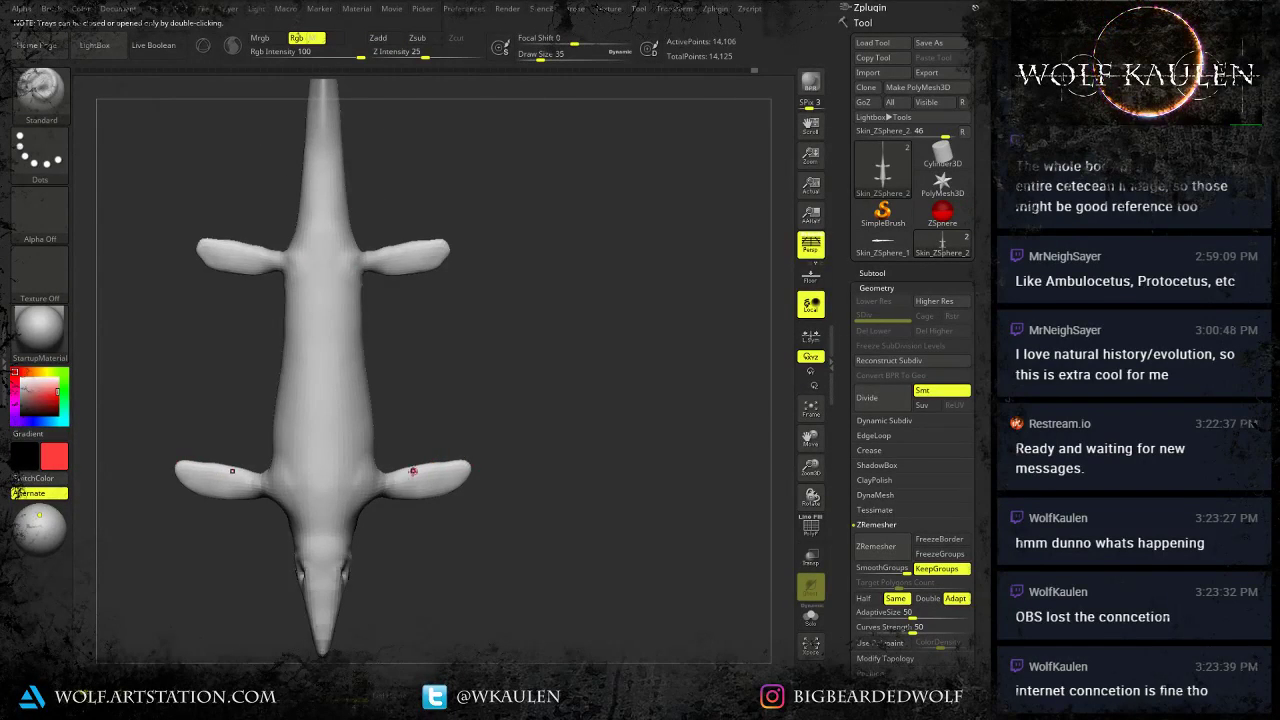
Paint red lines marking the bone structure along the front flippers and view them from the side.
mouse_move(394, 477)
left_mouse_down()
mouse_move(463, 463)
mouse_move(444, 486)
left_mouse_up()
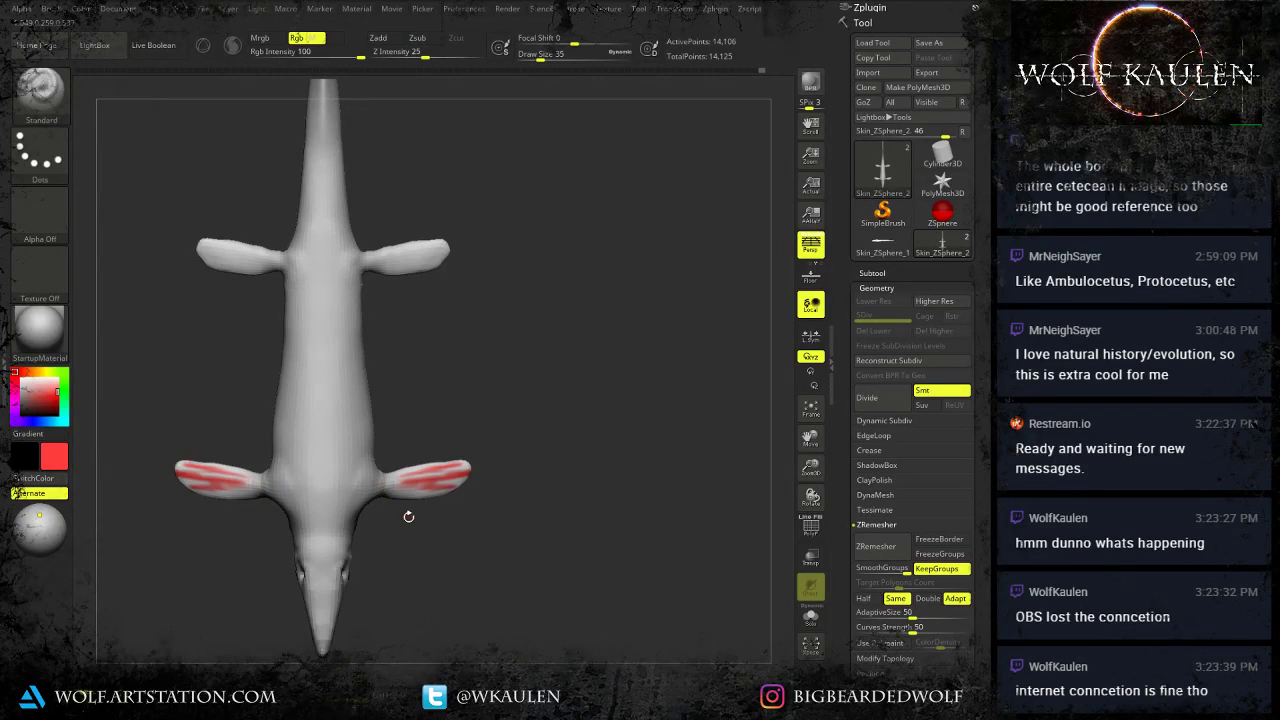
left_click_drag(385, 477, 391, 476)
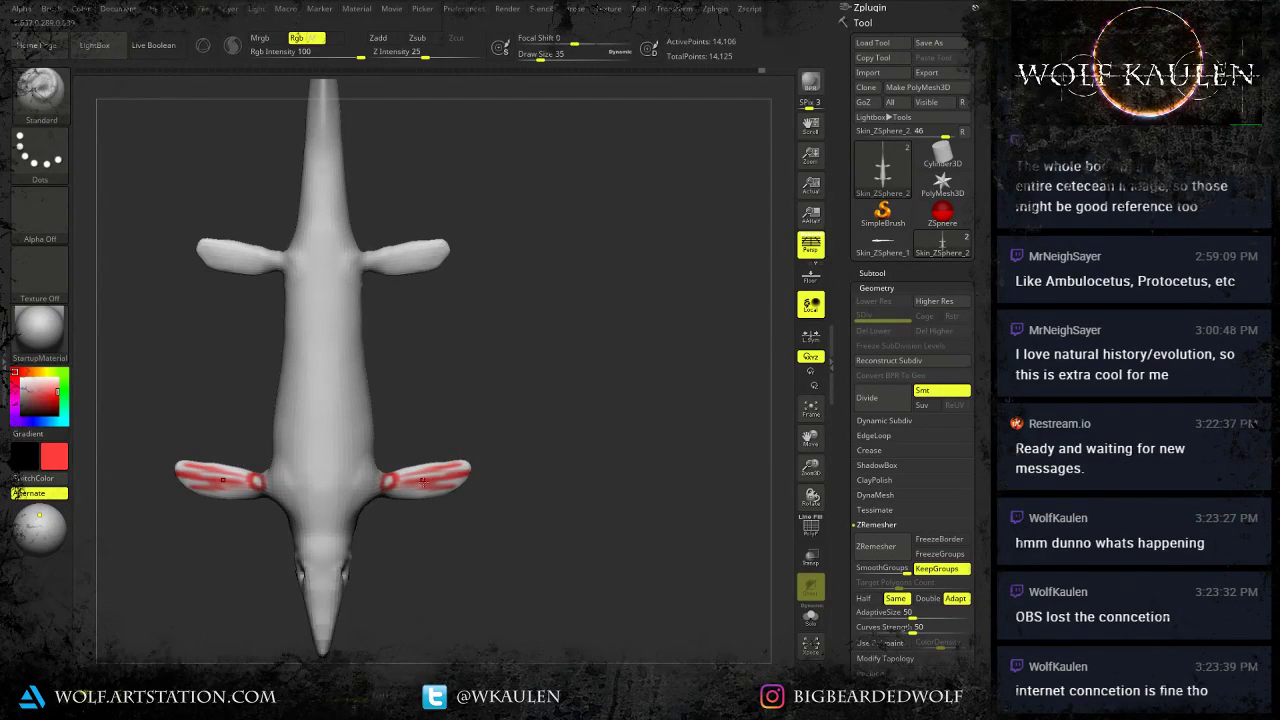
left_click_drag(420, 535, 275, 440)
left_click(503, 620, "ctrl")
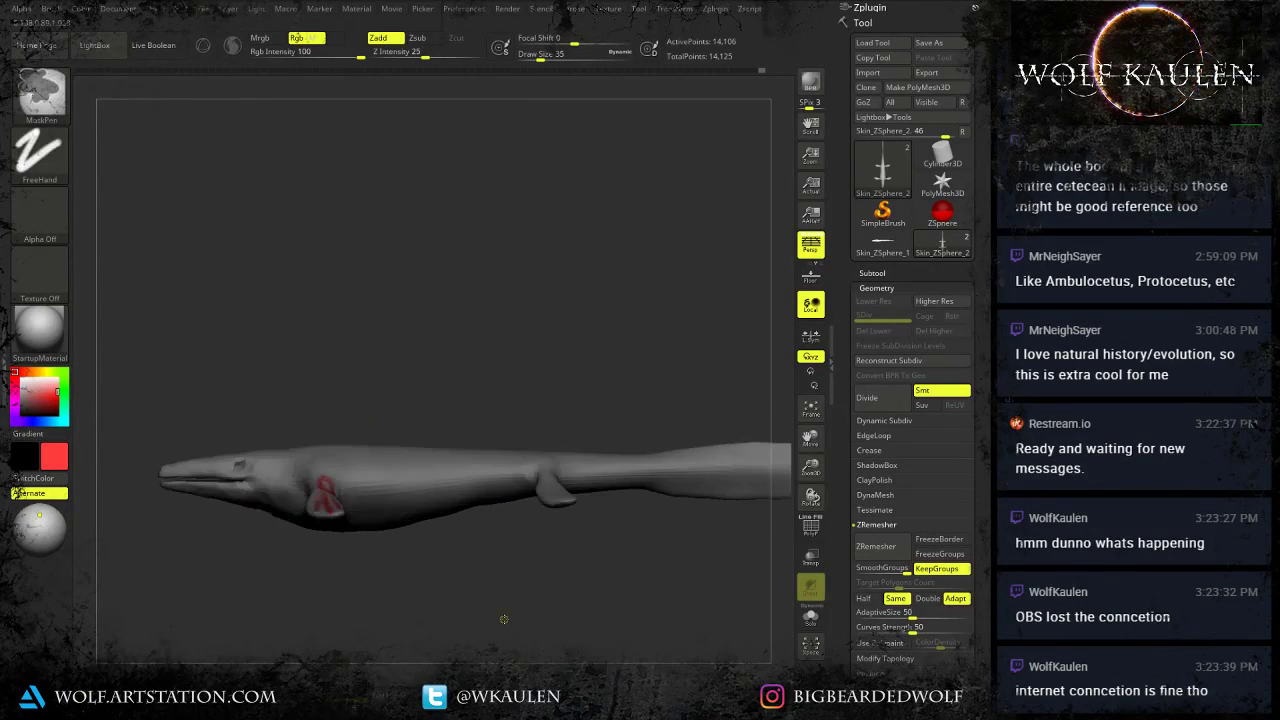
left_click(116, 525, "ctrl")
Undo the red strokes on the front flippers and return the Standard brush to Zadd with Rgb off.
key("ctrl+z")
key("ctrl+z")
key("ctrl+z")
key("ctrl+z")
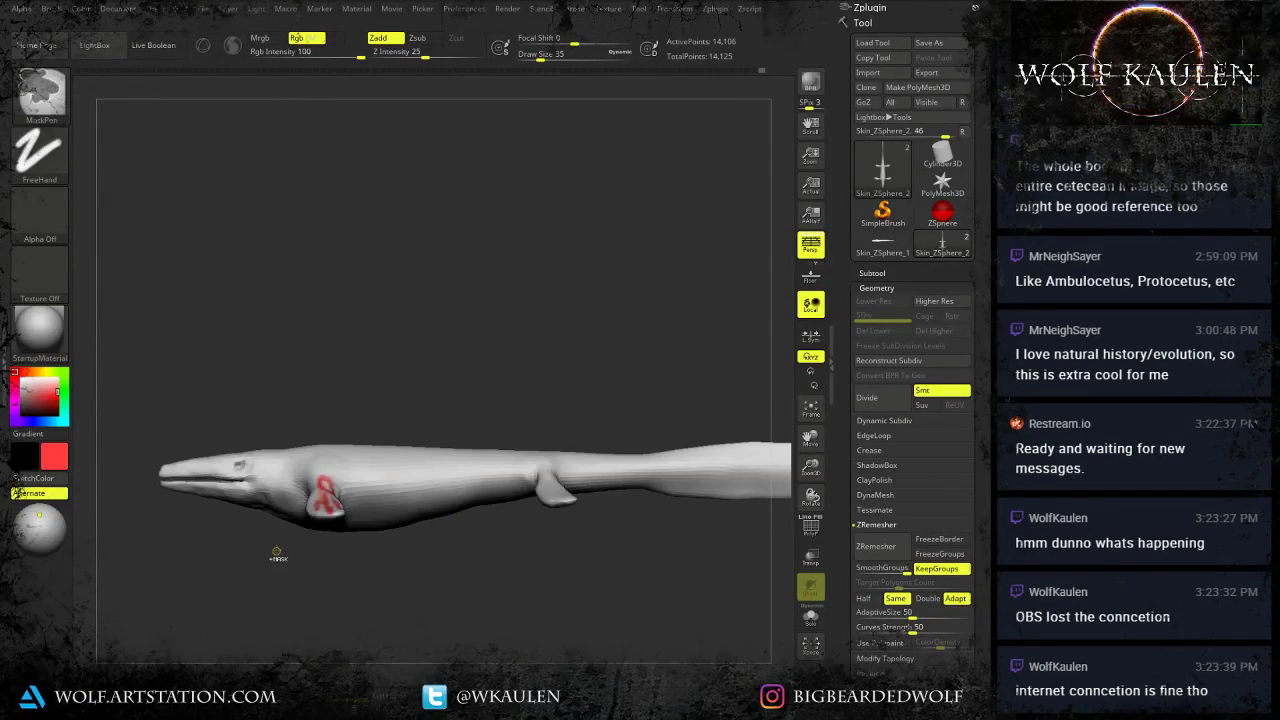
left_click_drag(279, 546, 281, 561)
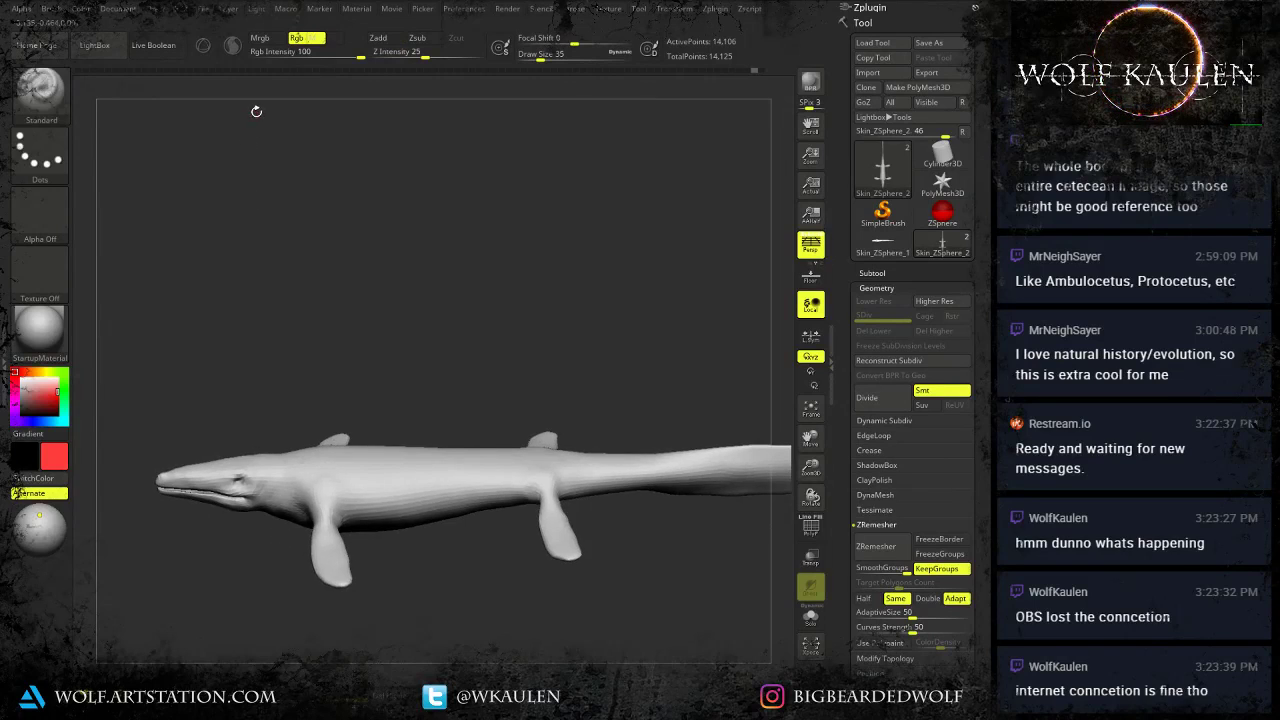
left_click(298, 42)
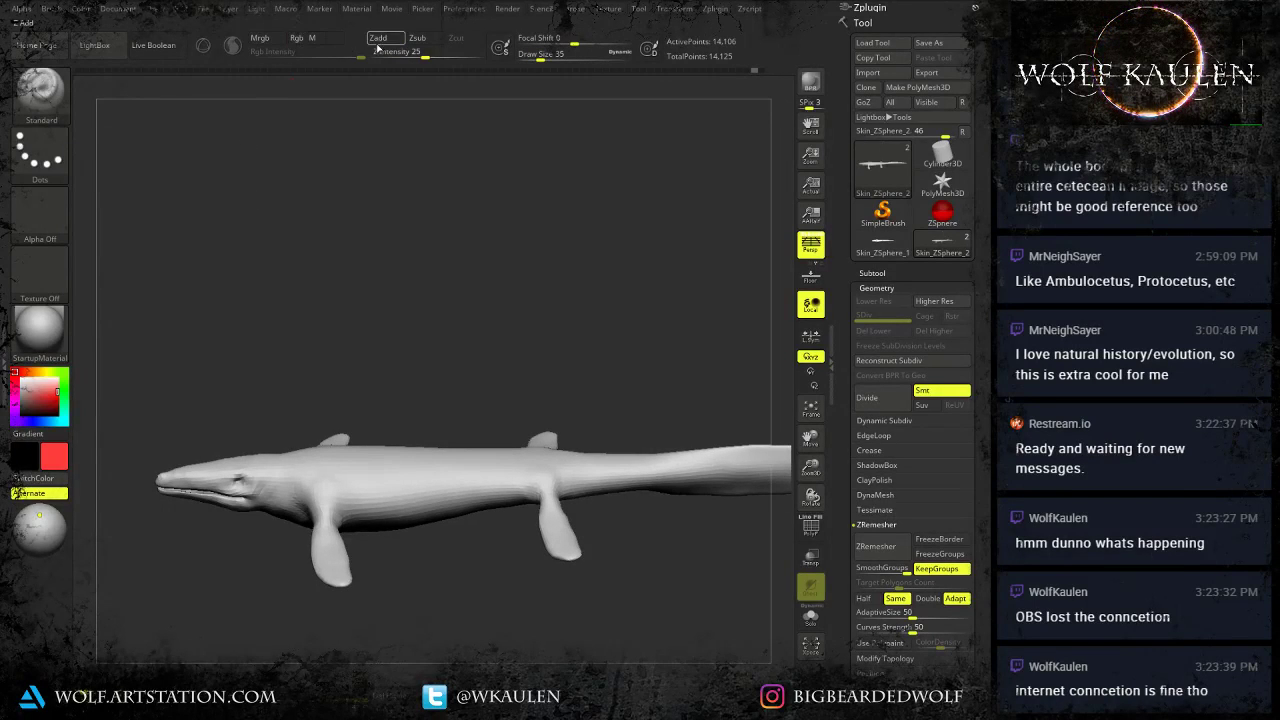
left_click(388, 42)
Save the project as Tylosaurus, overwriting the existing file.
left_click_drag(344, 325, 384, 474)
key("ctrl+s")
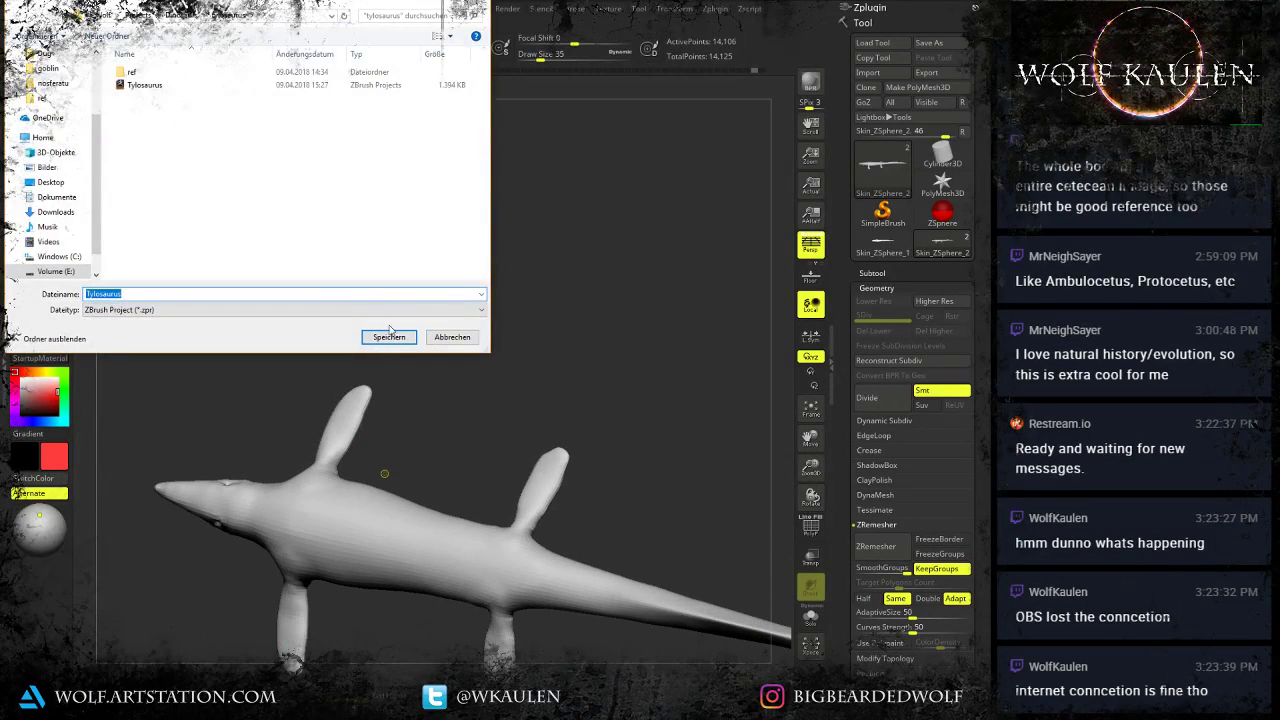
left_click(389, 337)
left_click(530, 368)
Lengthen the front and rear flippers slightly from the top view with the Move brush at draw sizes 784 and 620.
left_click_drag(482, 470, 337, 321, "alt")
left_click_drag(337, 321, 383, 339)
left_click_drag(330, 255, 401, 412, "alt")
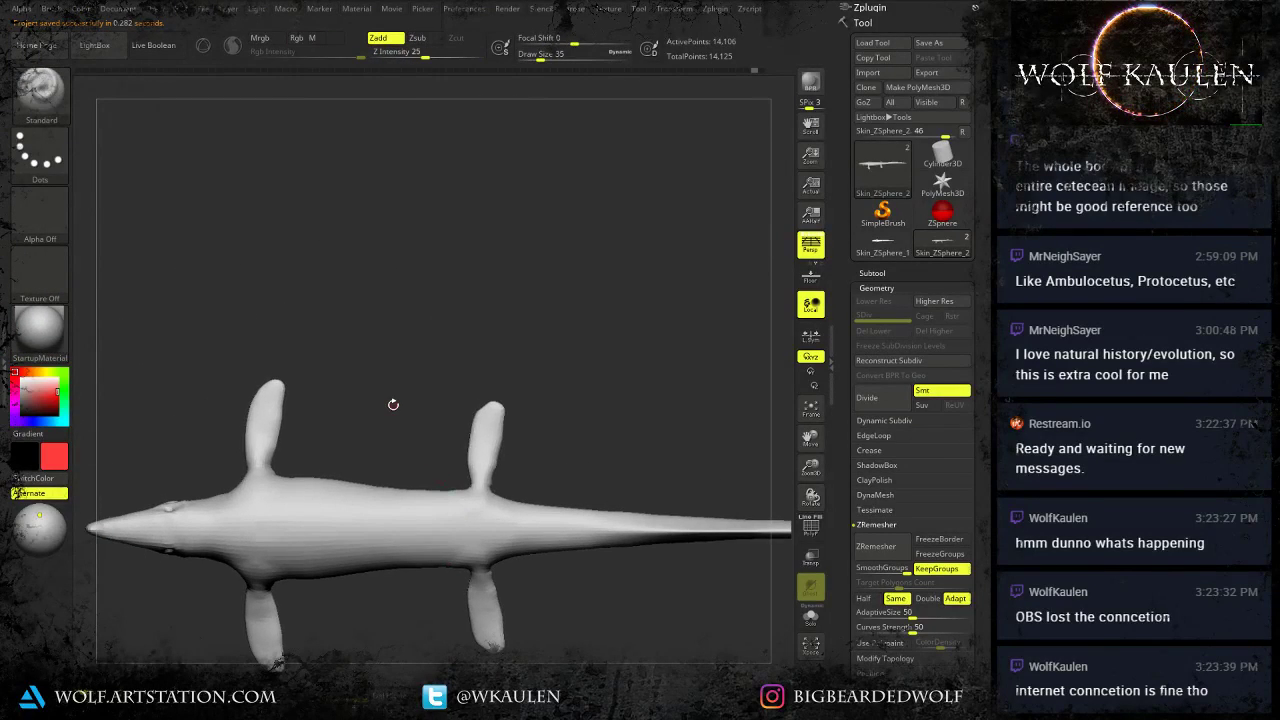
key("b")
key("m")
key("v")
key("s")
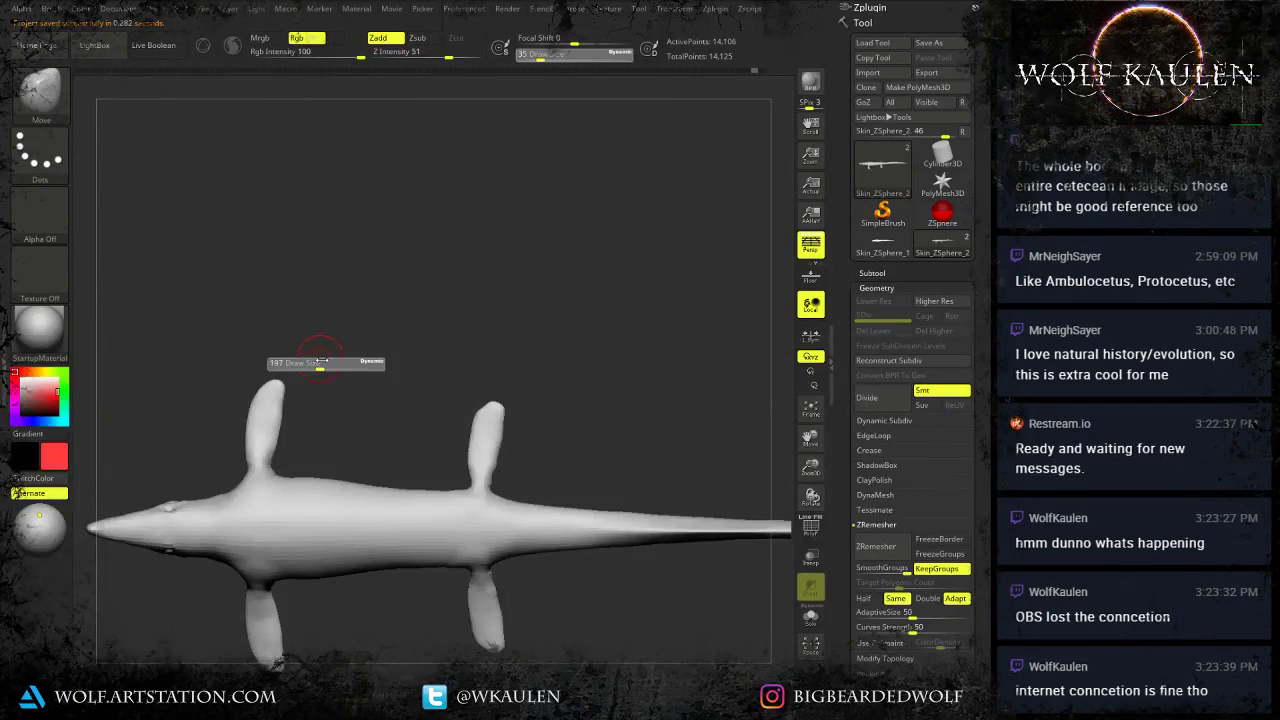
left_click_drag(318, 367, 368, 365)
left_click_drag(280, 384, 286, 375)
key("s")
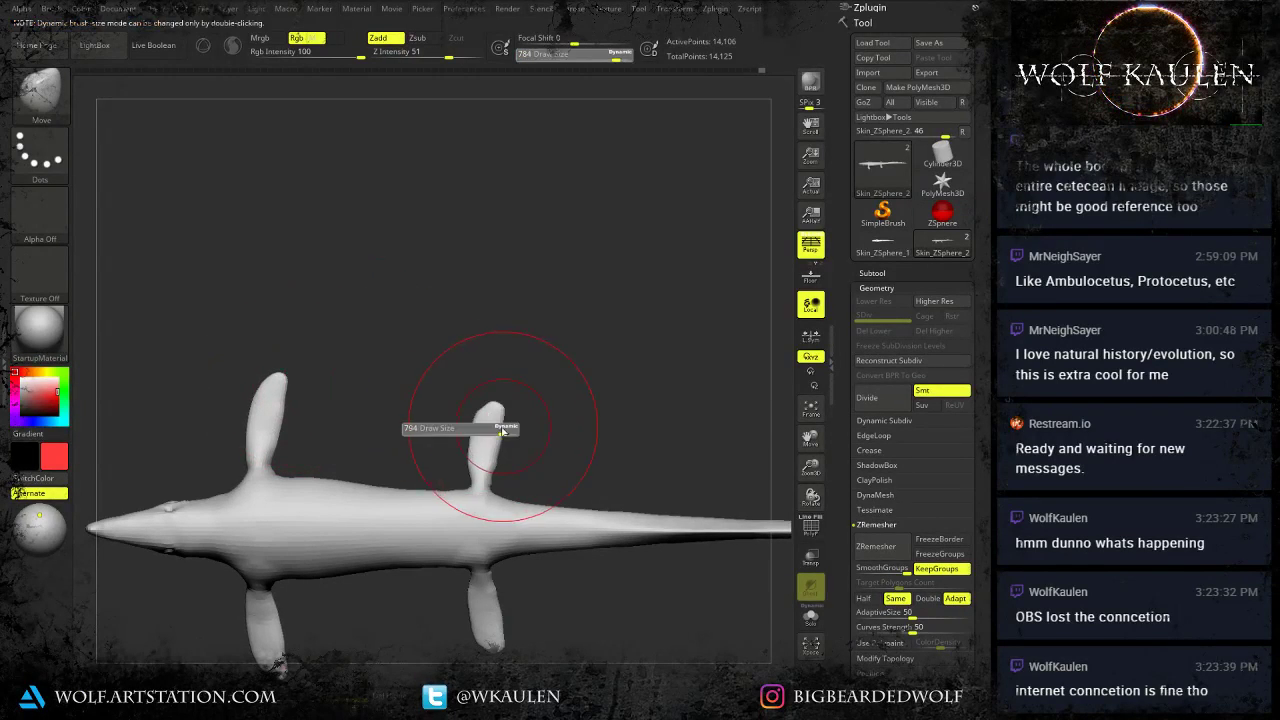
mouse_move(503, 428)
left_mouse_down()
mouse_move(491, 429)
mouse_move(499, 398)
left_mouse_up()
right_click_drag(500, 477, 520, 418, "ctrl")
right_click_drag(557, 572, 559, 537, "alt")
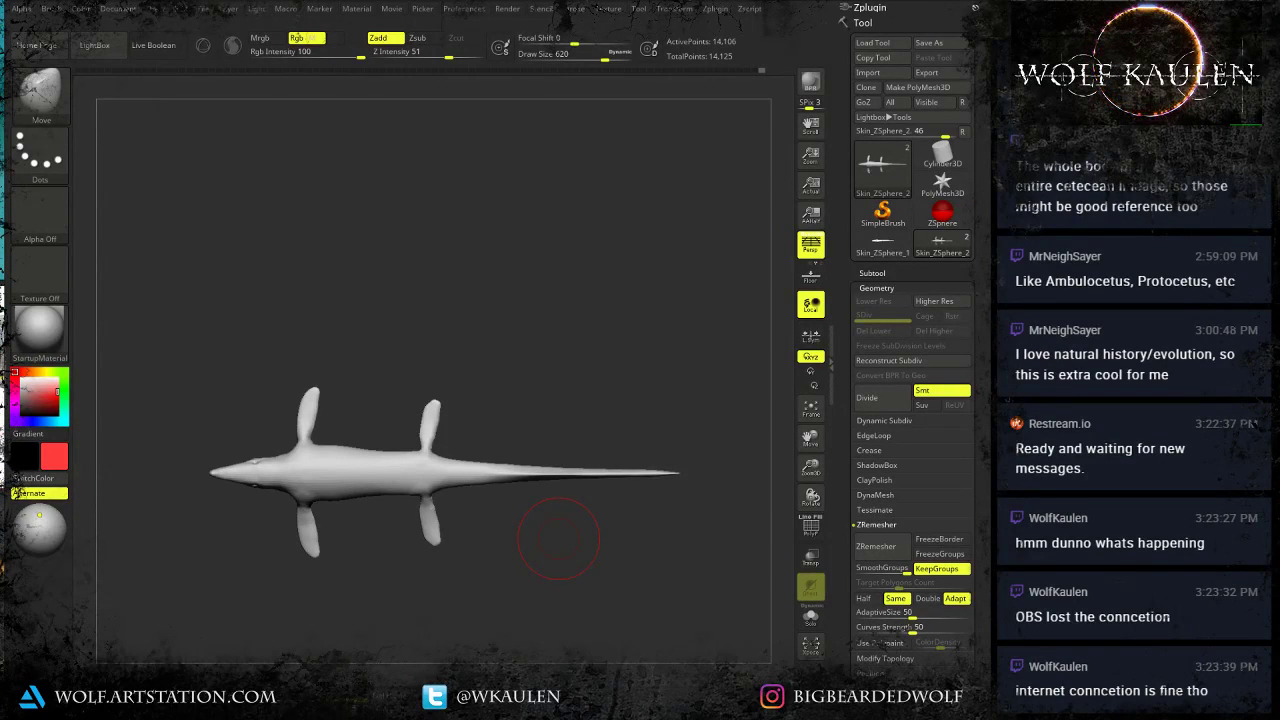
Refine the throat and neck contour ahead of the front flippers with the Move brush, using draw sizes 372 and 228.
left_click_drag(524, 605, 533, 497)
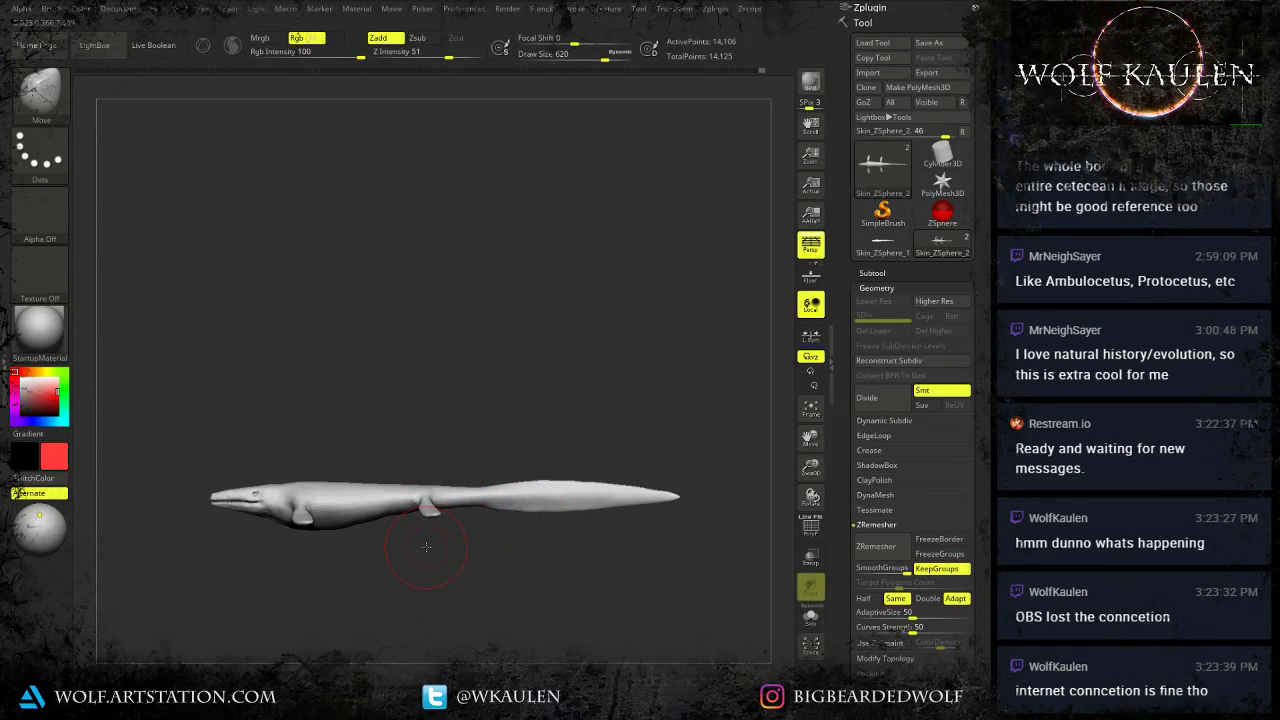
left_click_drag(427, 545, 500, 529, "alt")
mouse_move(416, 480)
left_mouse_down("alt")
mouse_move(386, 534)
mouse_move(462, 557)
mouse_move(449, 538)
left_mouse_up("alt")
key("s")
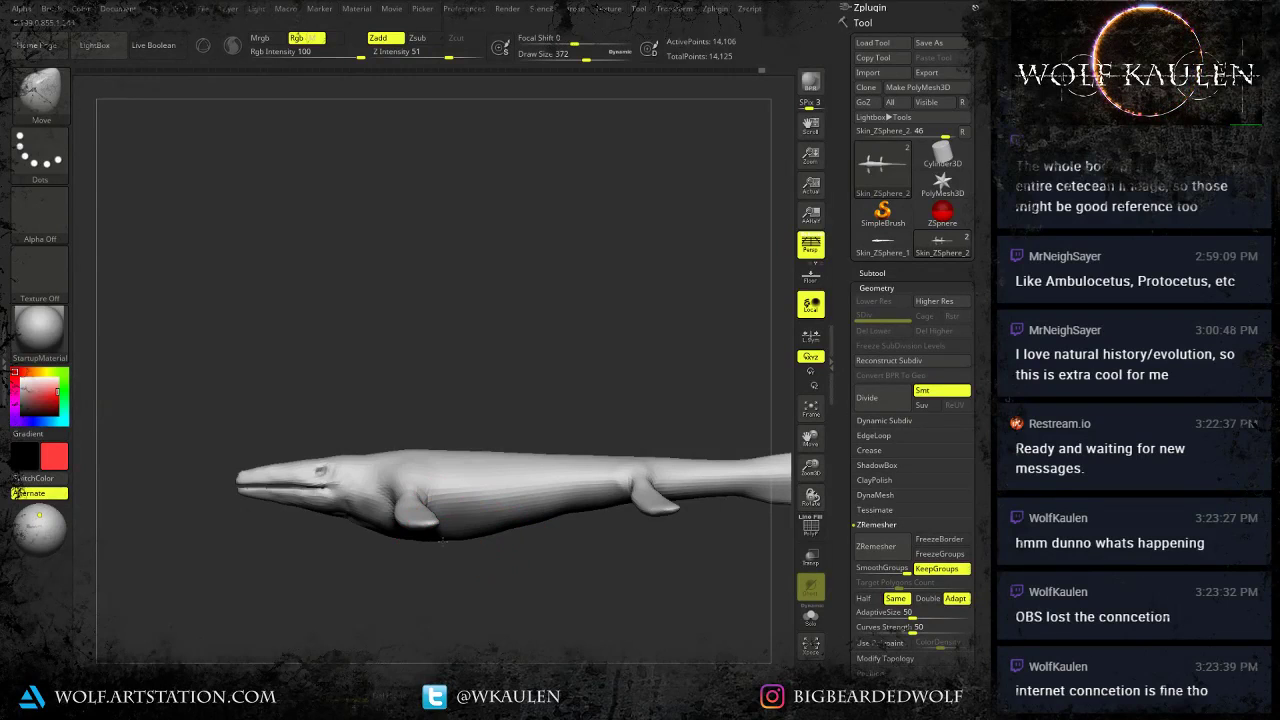
key("s")
left_click_drag(365, 527, 360, 508)
key("s")
right_click_drag(361, 507, 400, 494)
key("s")
left_click_drag(380, 506, 372, 508)
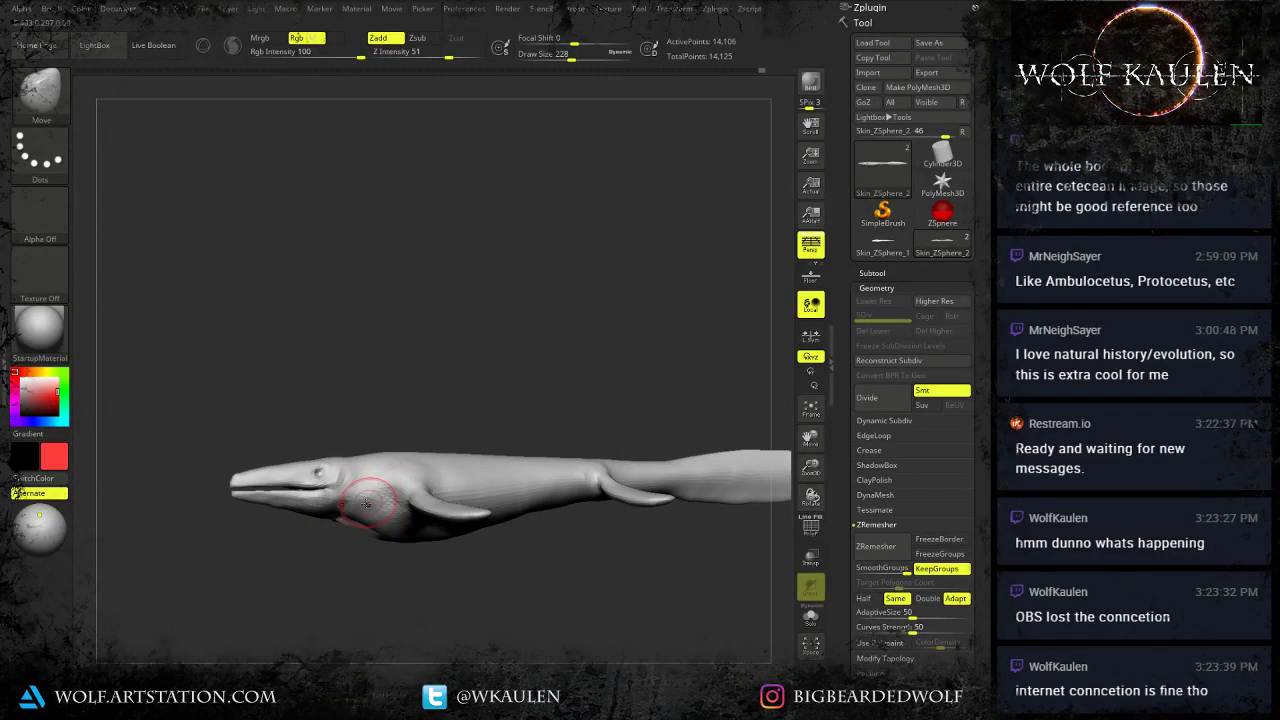
mouse_move(364, 505)
right_mouse_down()
mouse_move(382, 476)
mouse_move(378, 502)
mouse_move(408, 496)
mouse_move(400, 540)
mouse_move(417, 557)
mouse_move(371, 589)
mouse_move(455, 563)
right_mouse_up()
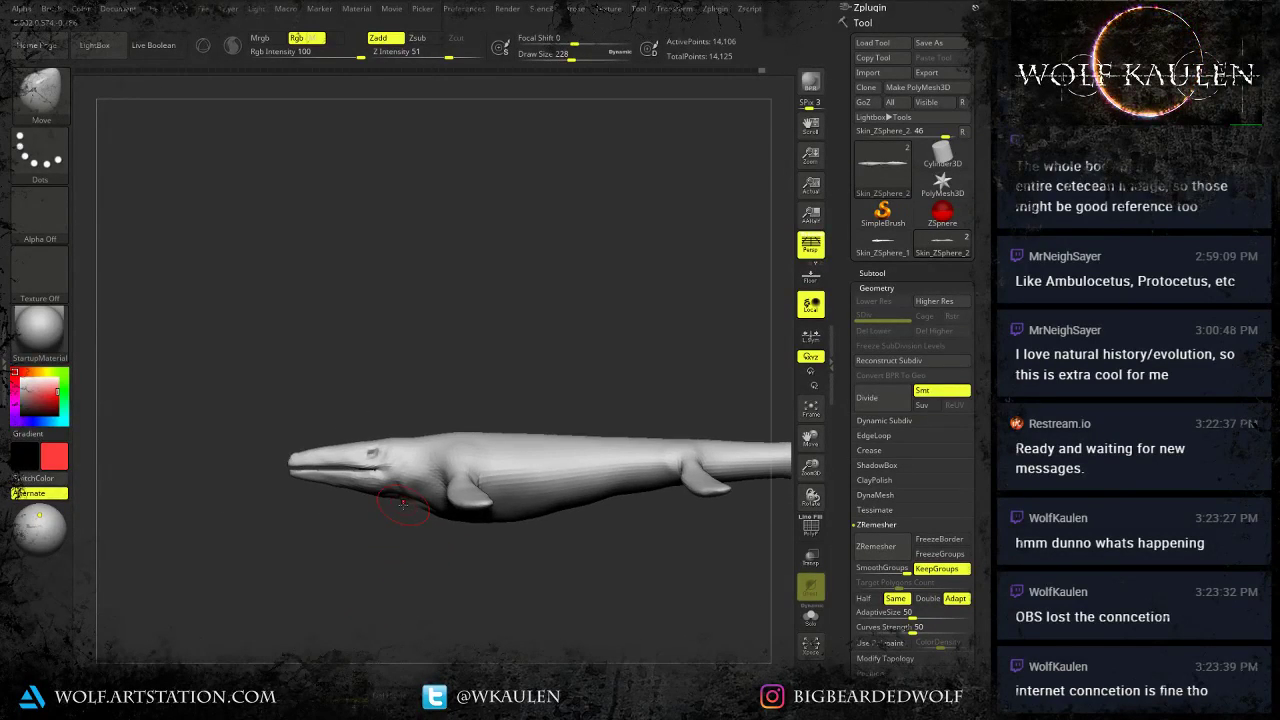
Append a Sphere3D subtool, make it active, set the colour to white and bring up the transform gizmo.
left_click(872, 273)
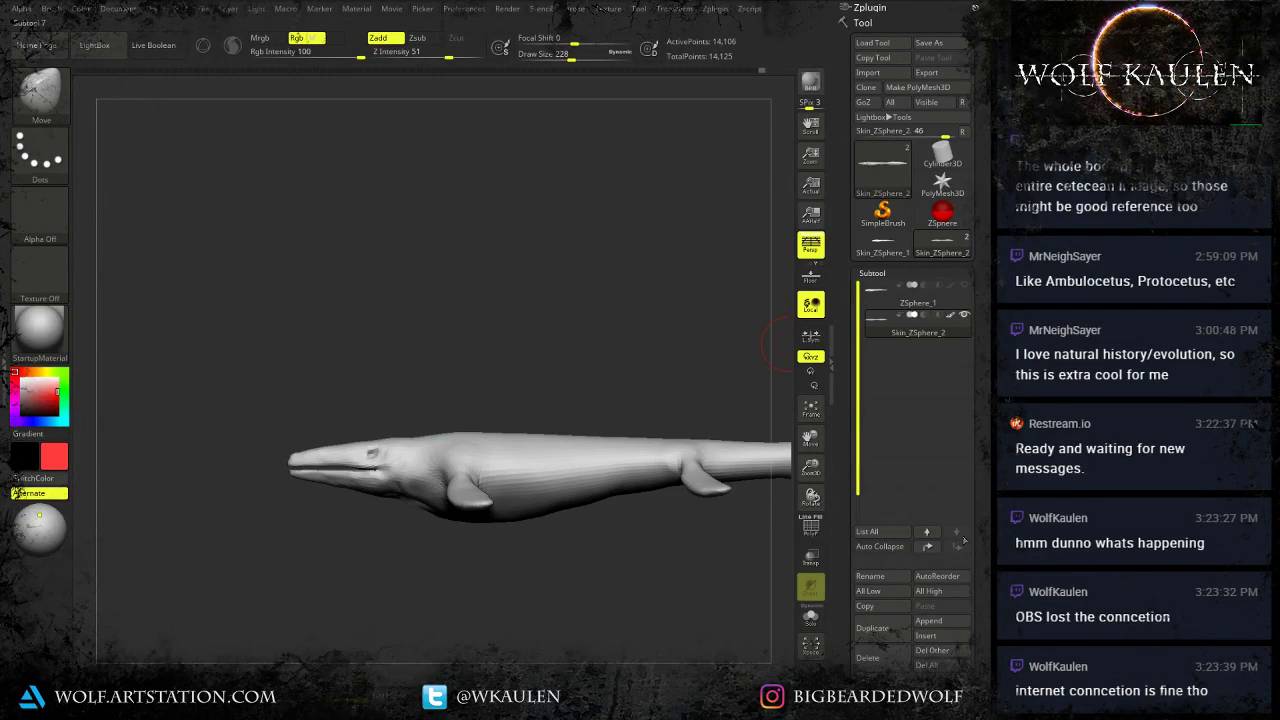
left_click(950, 620)
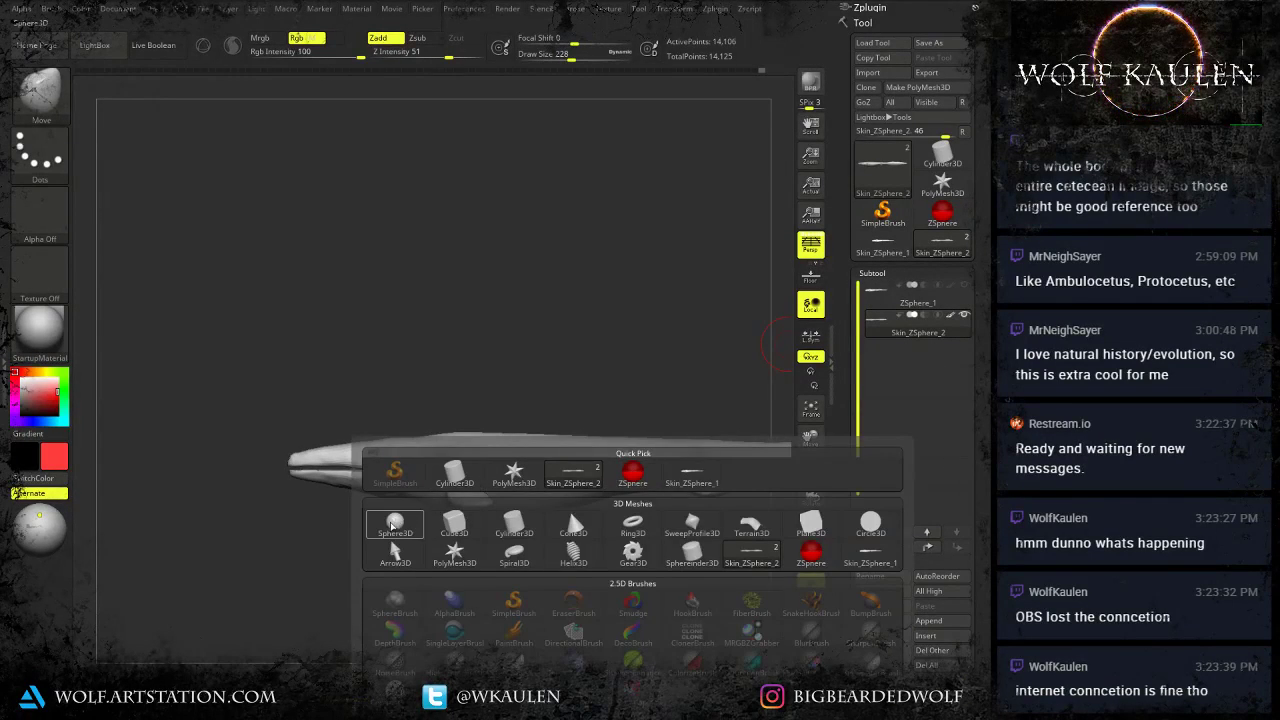
left_click(395, 524)
left_click(895, 352)
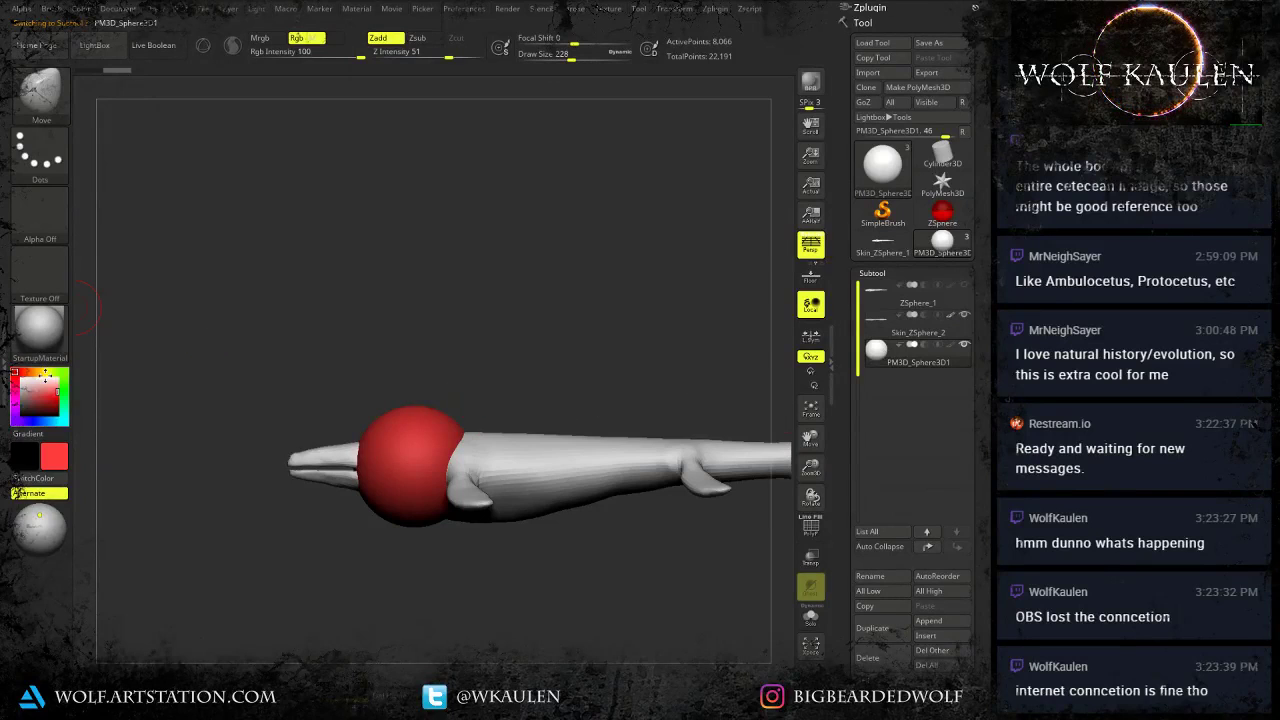
left_click_drag(27, 380, 15, 376)
key("w")
key("y")
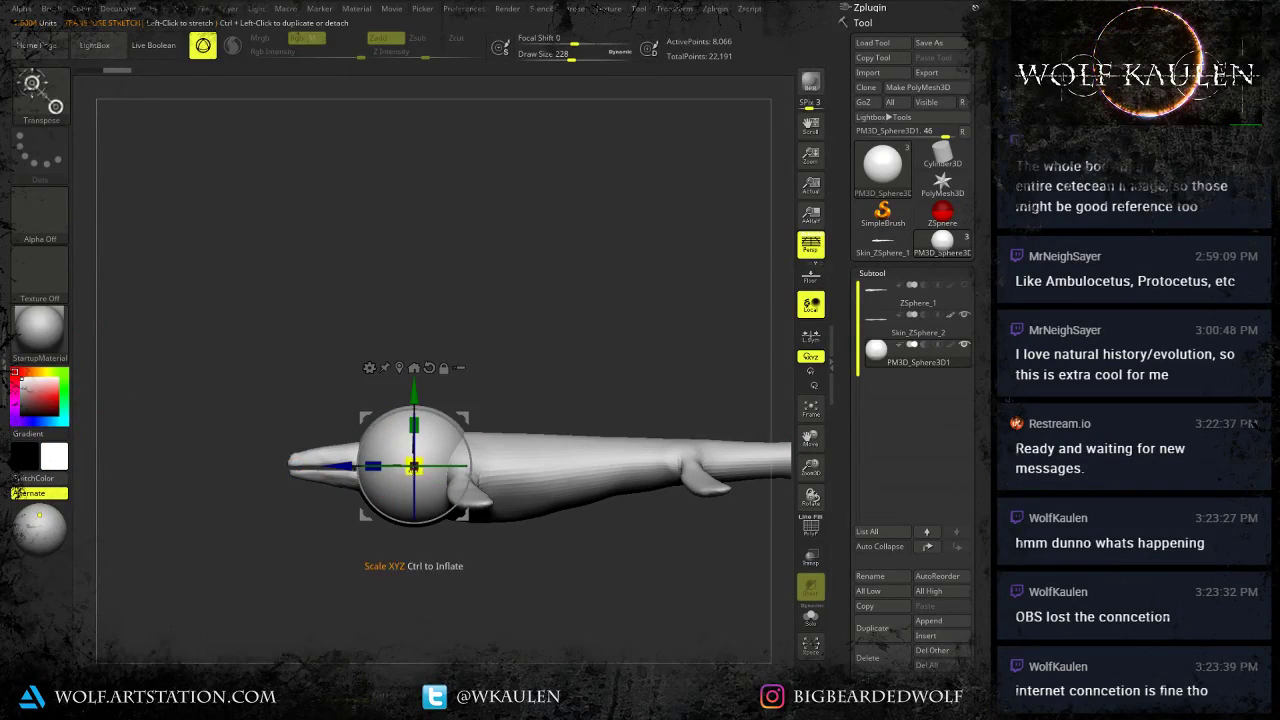
Scale the sphere down to eyeball size and move it to the eye socket on one side of the head.
left_click_drag(366, 417, 323, 407)
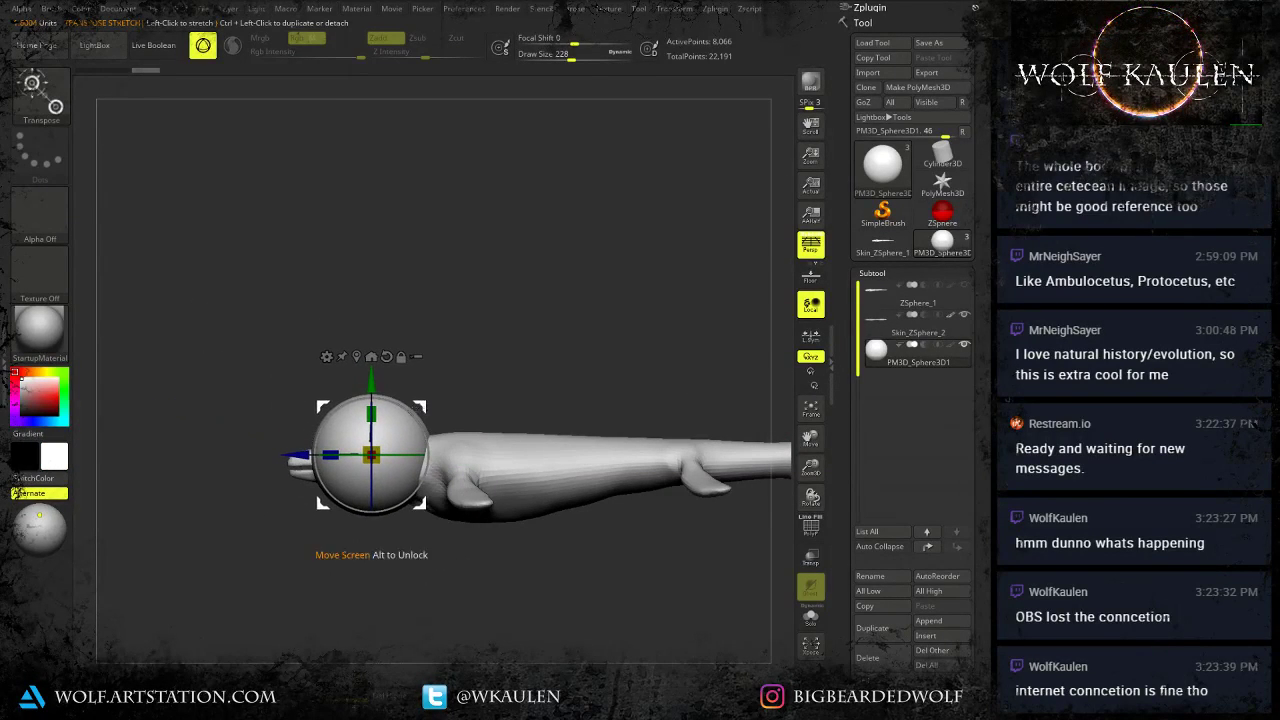
left_click_drag(371, 455, 367, 492)
right_click_drag(366, 510, 371, 590, "shift")
left_click_drag(296, 455, 365, 457)
left_click_drag(486, 407, 480, 389)
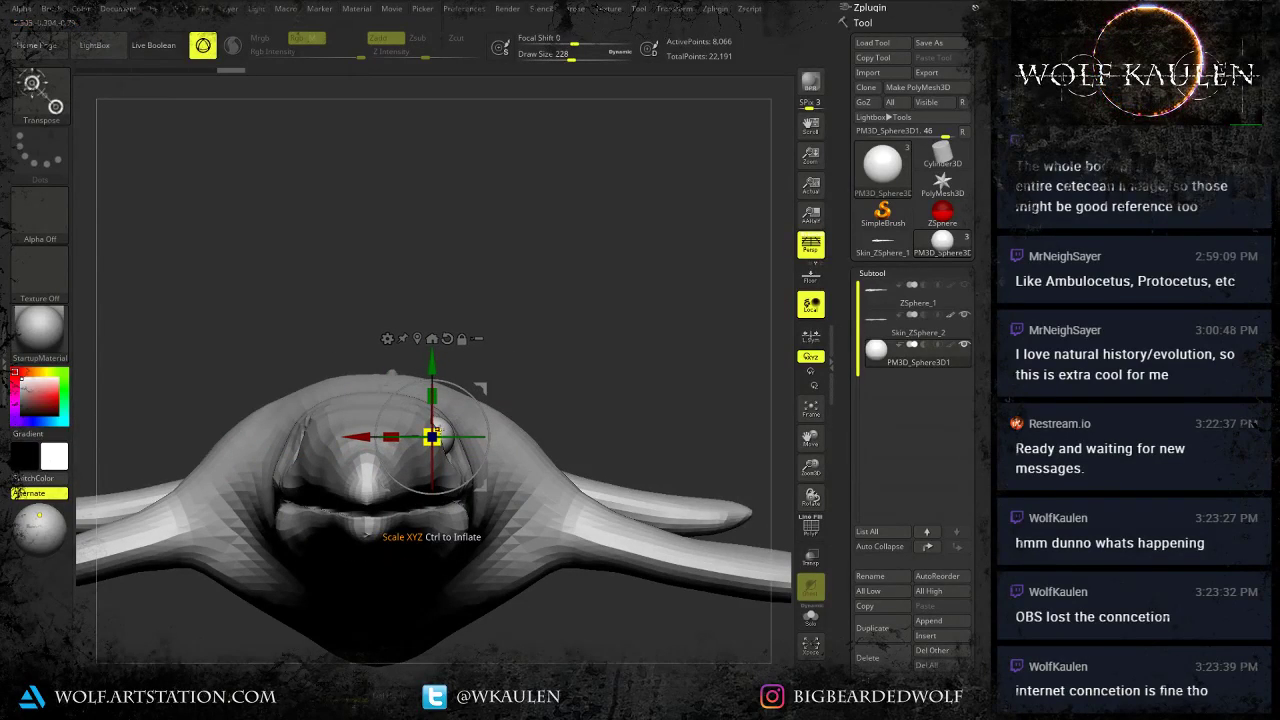
Fine-tune the eyeball's position in the eye socket from the front and side views.
left_click_drag(436, 430, 435, 441)
left_click_drag(481, 388, 477, 395)
right_click_drag(477, 395, 499, 491)
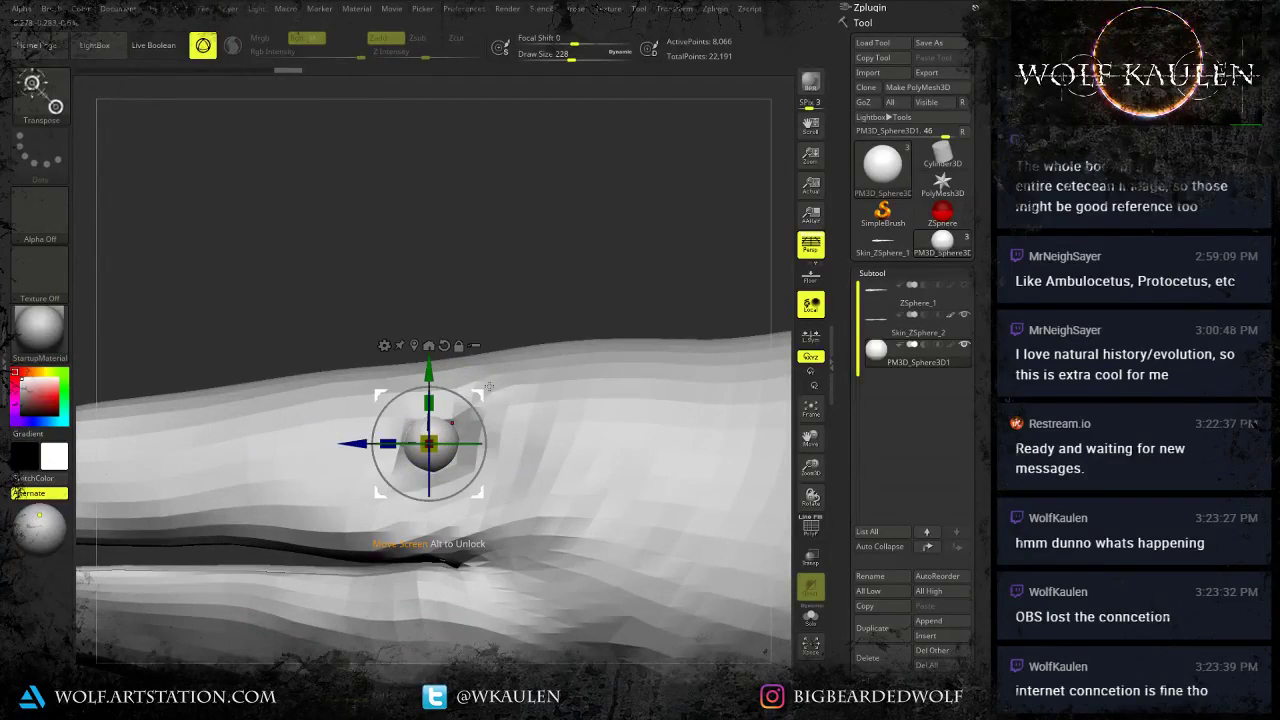
left_click_drag(483, 400, 489, 400)
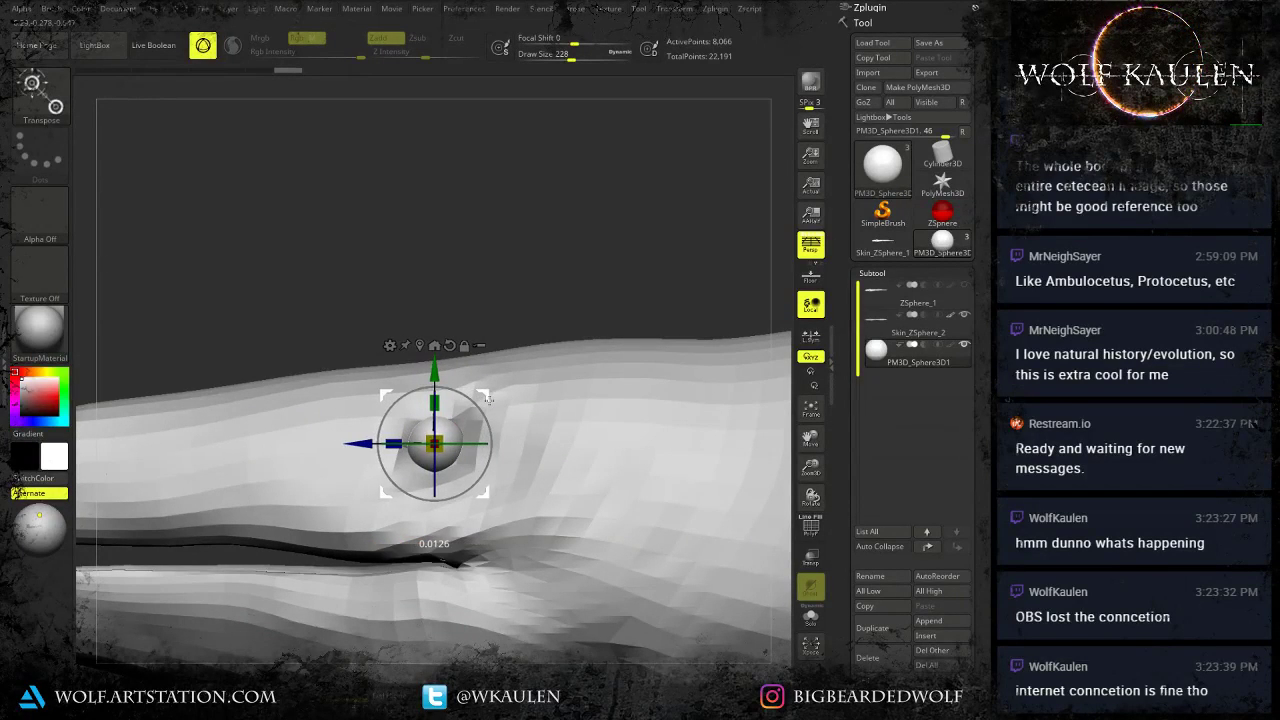
left_click_drag(441, 440, 447, 436)
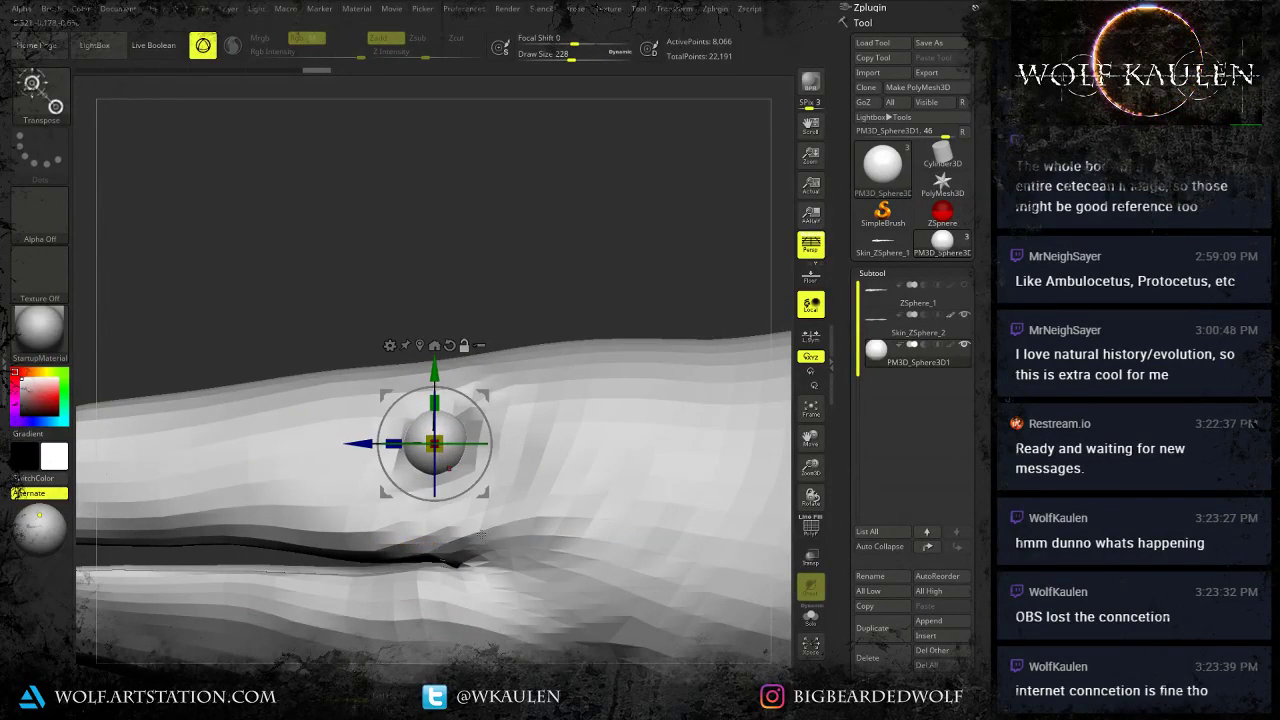
right_click_drag(482, 534, 556, 558, "ctrl")
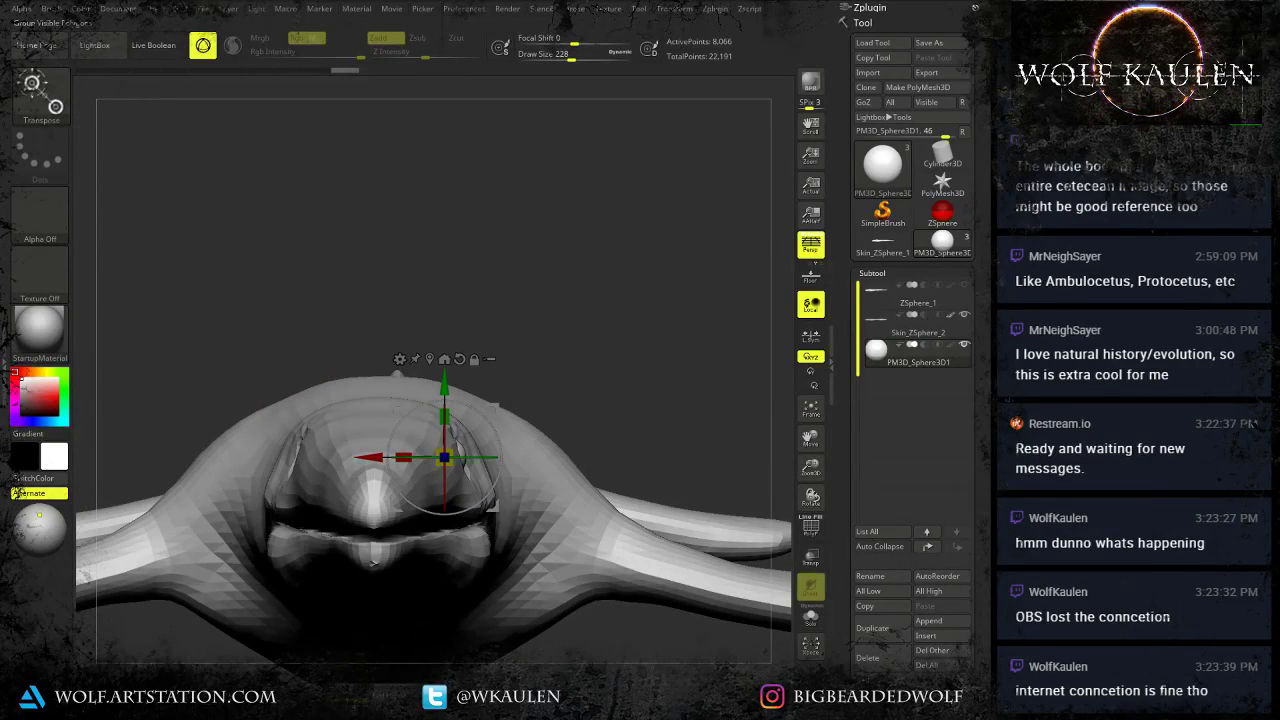
Create a mirrored duplicate of the eyeball for the other side of the head and merge both spheres into one subtool.
key("ctrl+shift+d")
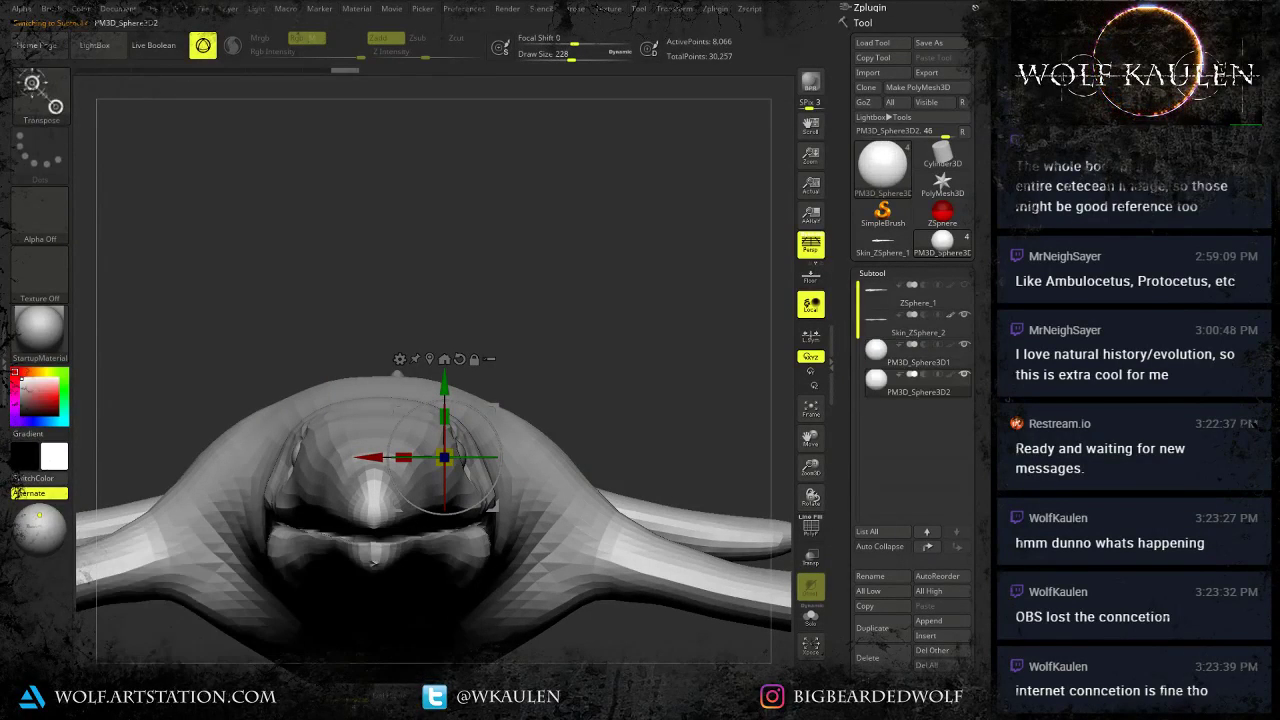
left_click_drag(849, 545, 849, 527)
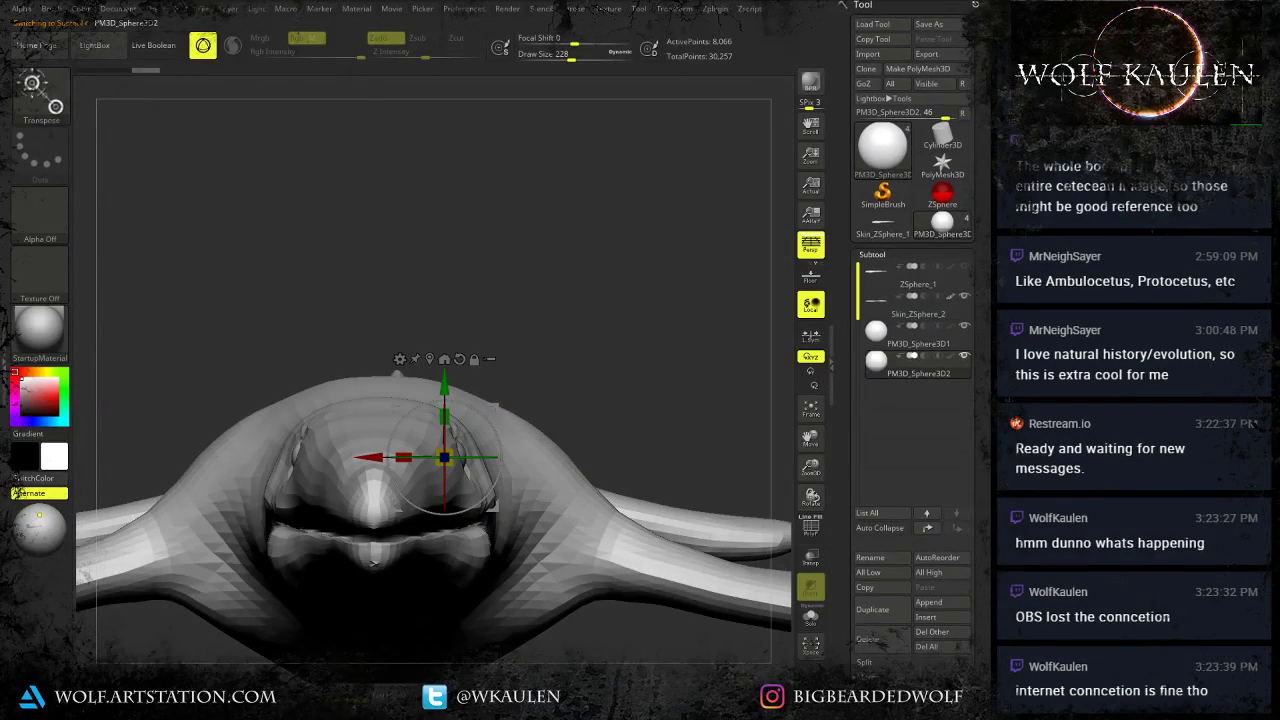
left_click(909, 335)
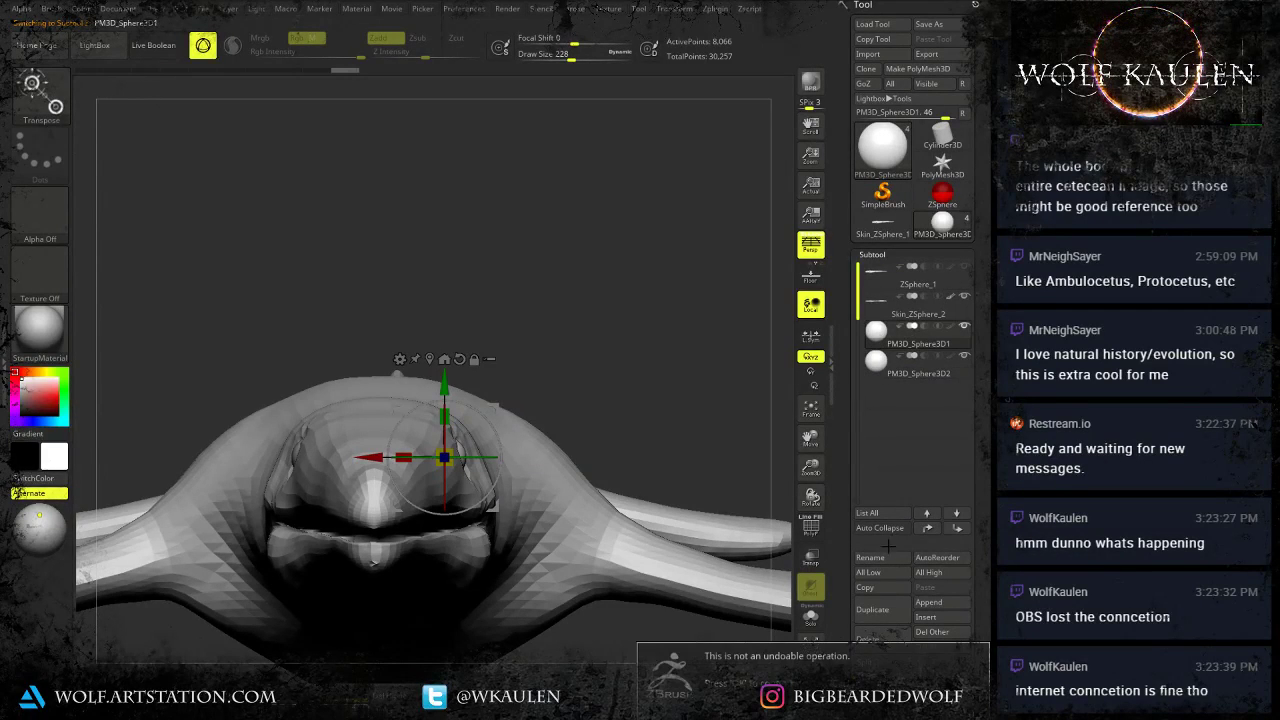
key("Return")
Rename the merged eyeball subtool to Eyes and the body subtool to Tylosaurus.
left_click(874, 561)
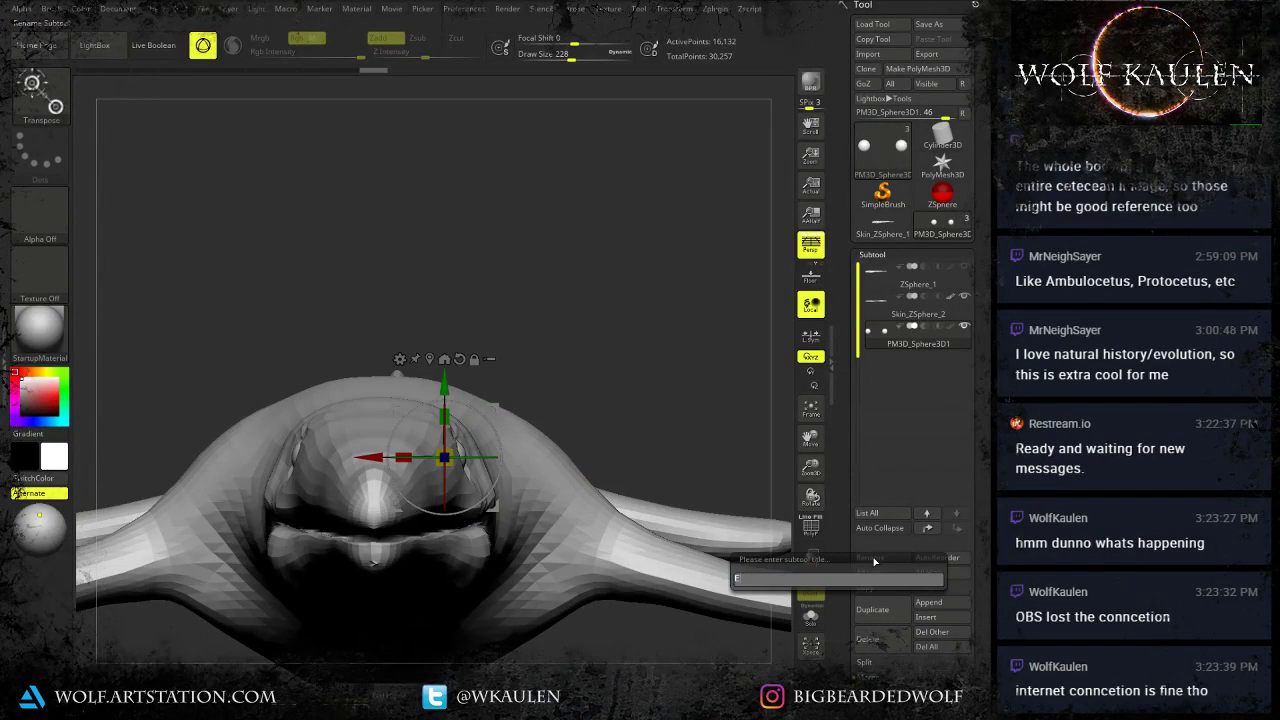
key("Return")
left_click(877, 305)
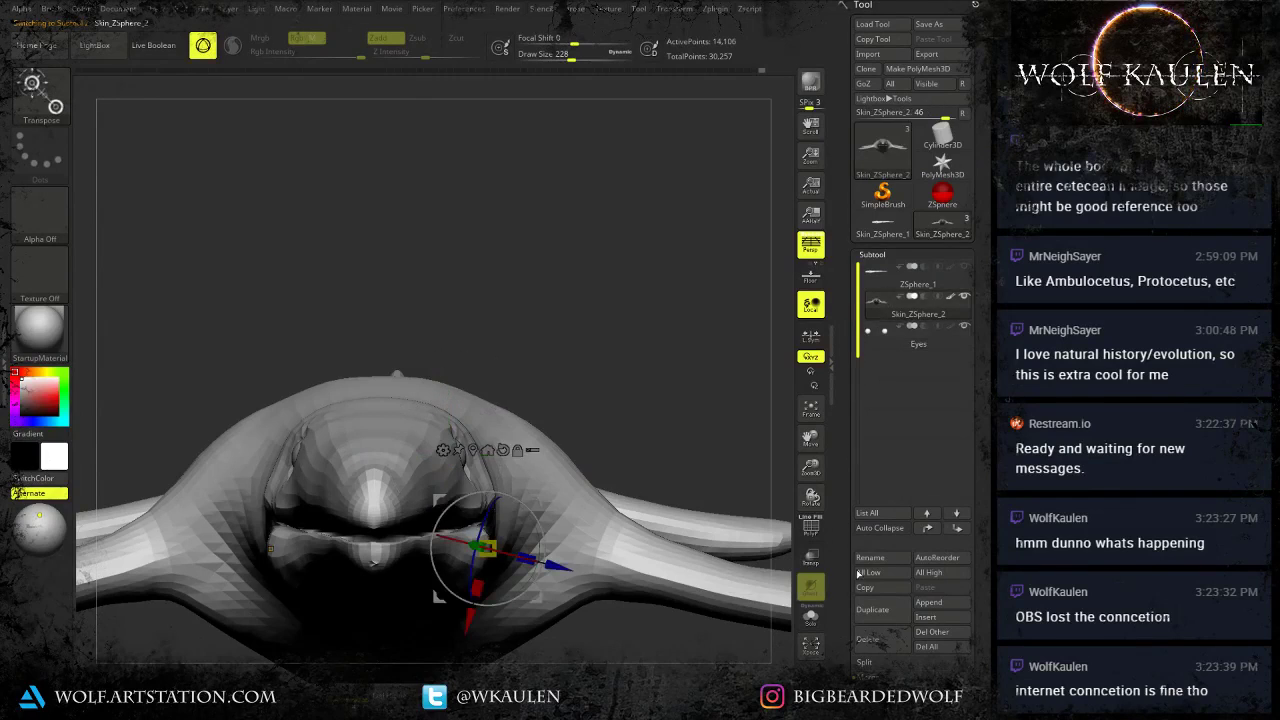
left_click(869, 558)
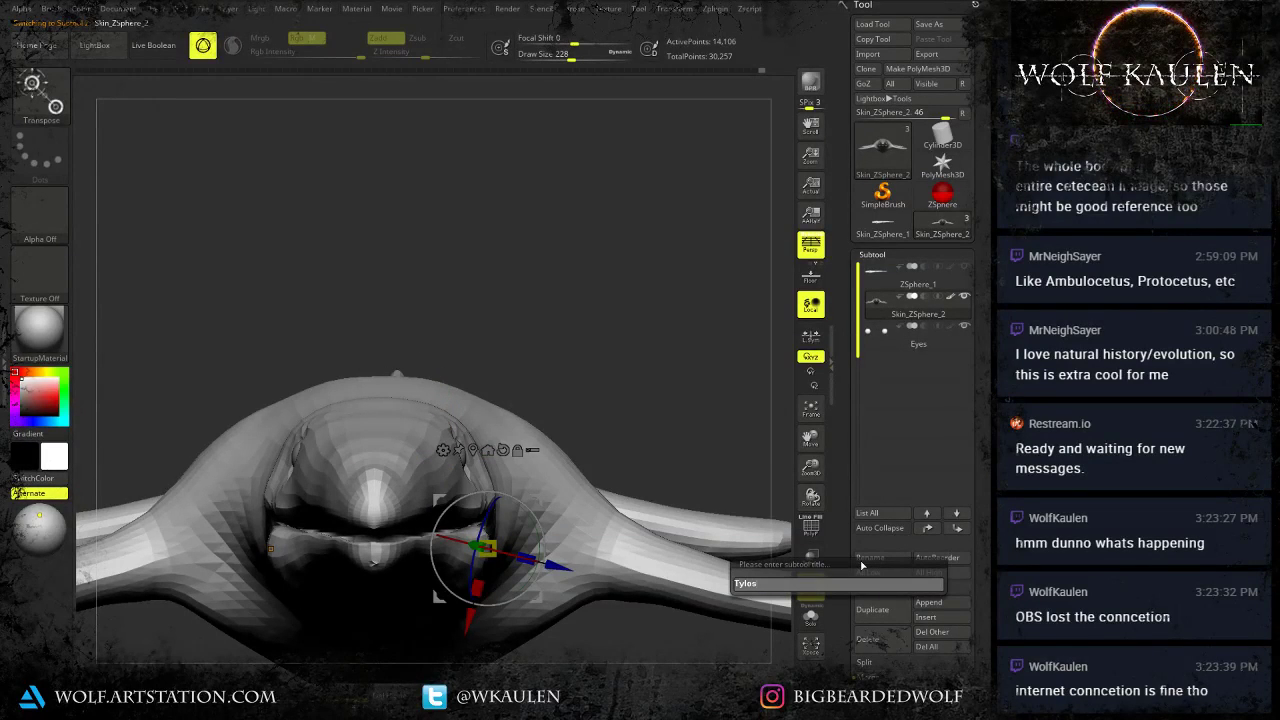
type("Tylosaurus")
key("Return")
Save the project as Tylosaurus, replacing the existing ZBrush project file.
left_click_drag(729, 361, 517, 337)
key("ctrl+s")
left_click(388, 337)
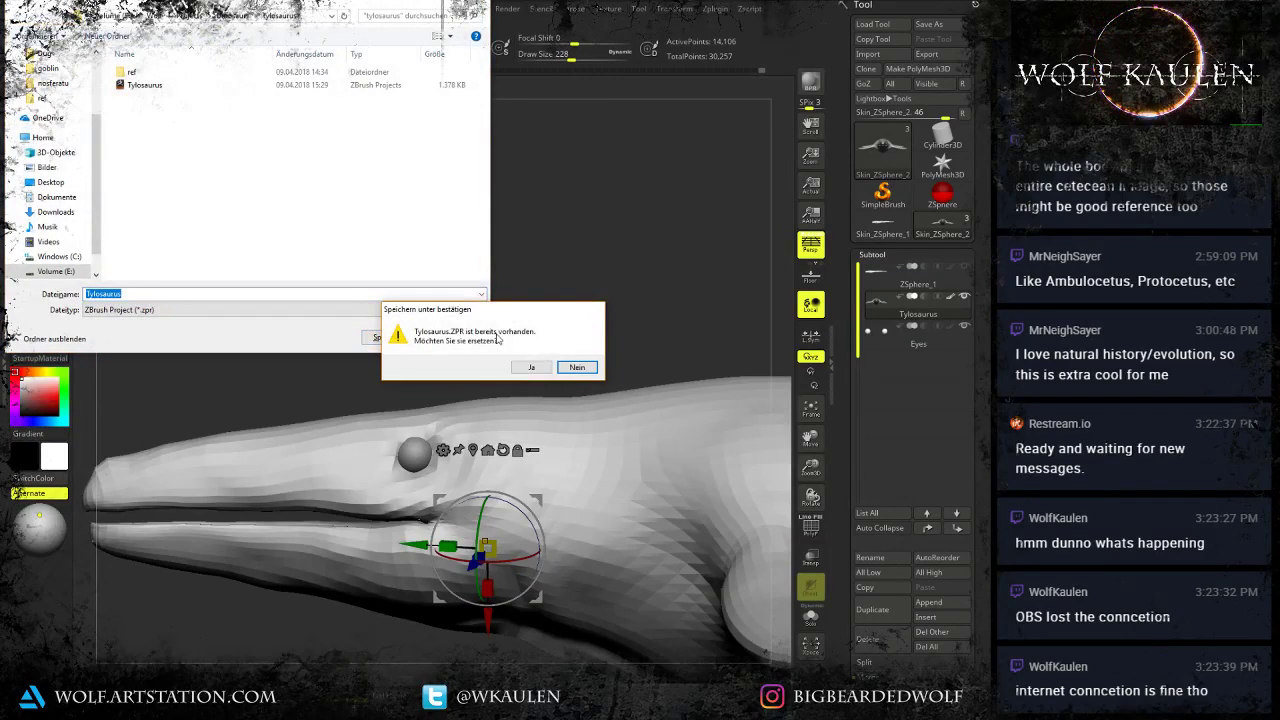
left_click(530, 370)
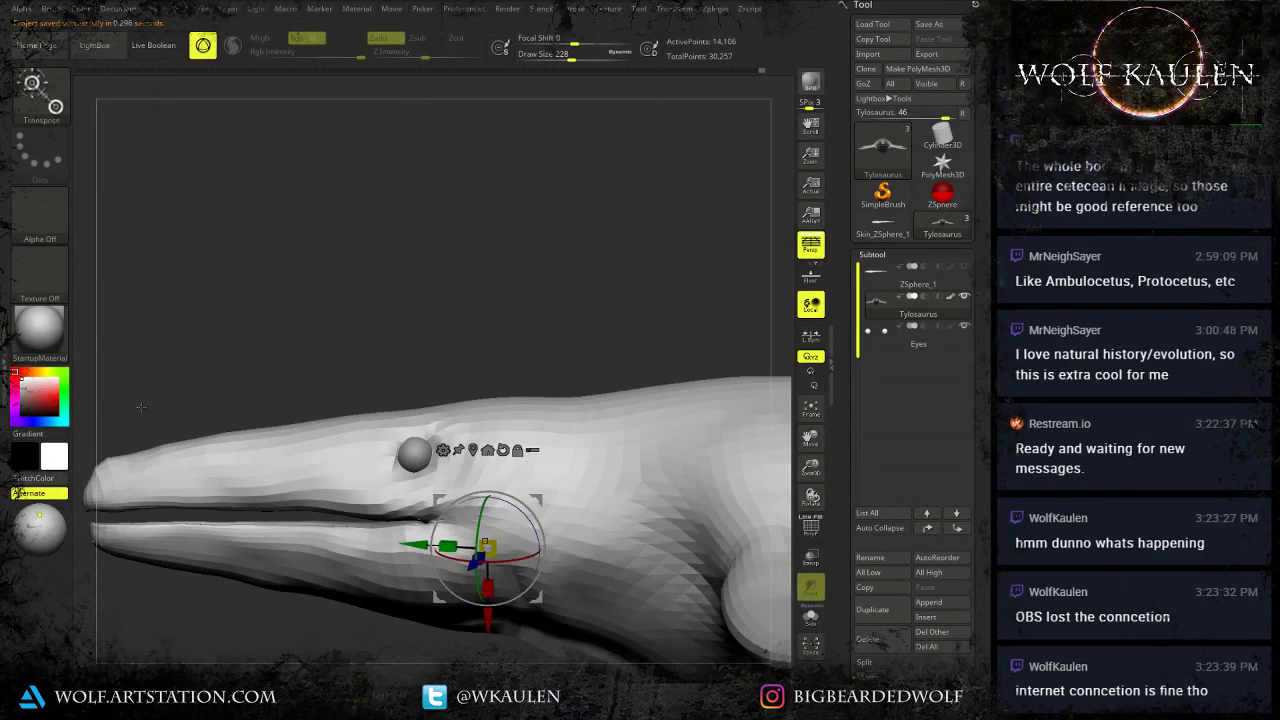
Check the body and flipper silhouette from the side and from below with the Move brush at draw size 311.
left_click_drag(220, 357, 230, 250, "alt")
left_click_drag(334, 394, 209, 350, "alt")
left_click_drag(395, 392, 310, 429, "alt")
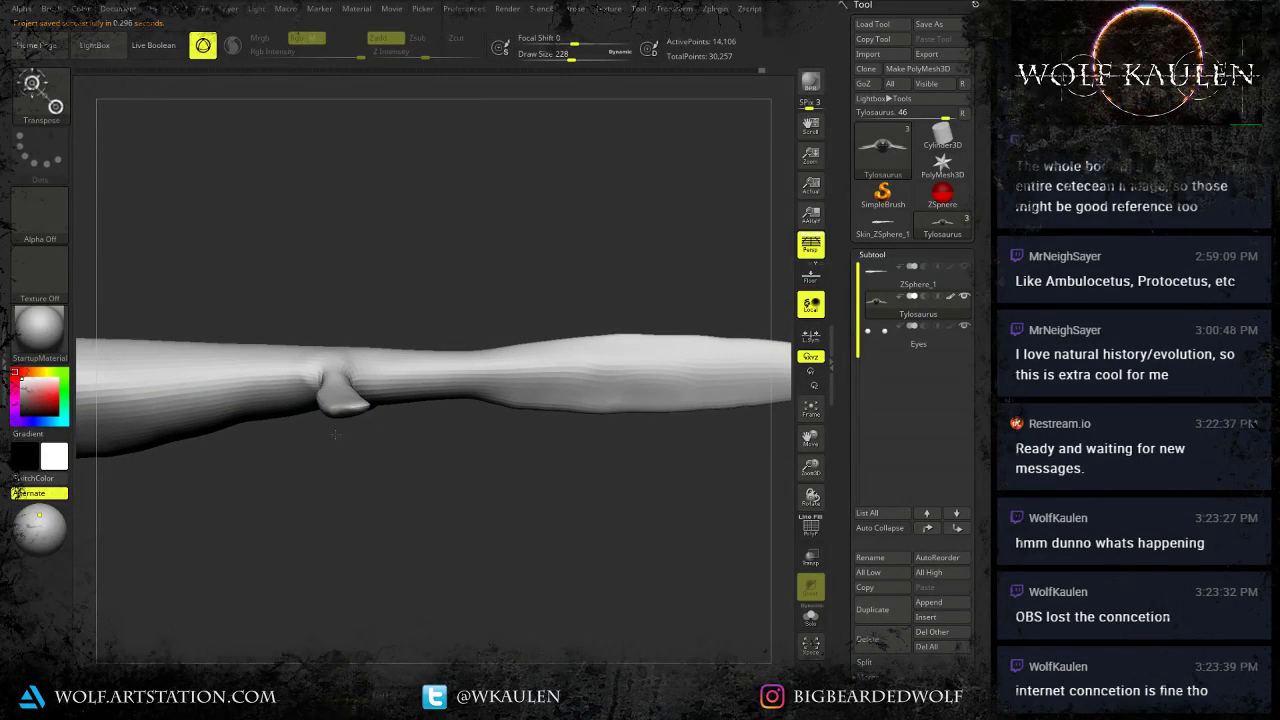
left_click_drag(439, 408, 548, 410, "alt")
key("q")
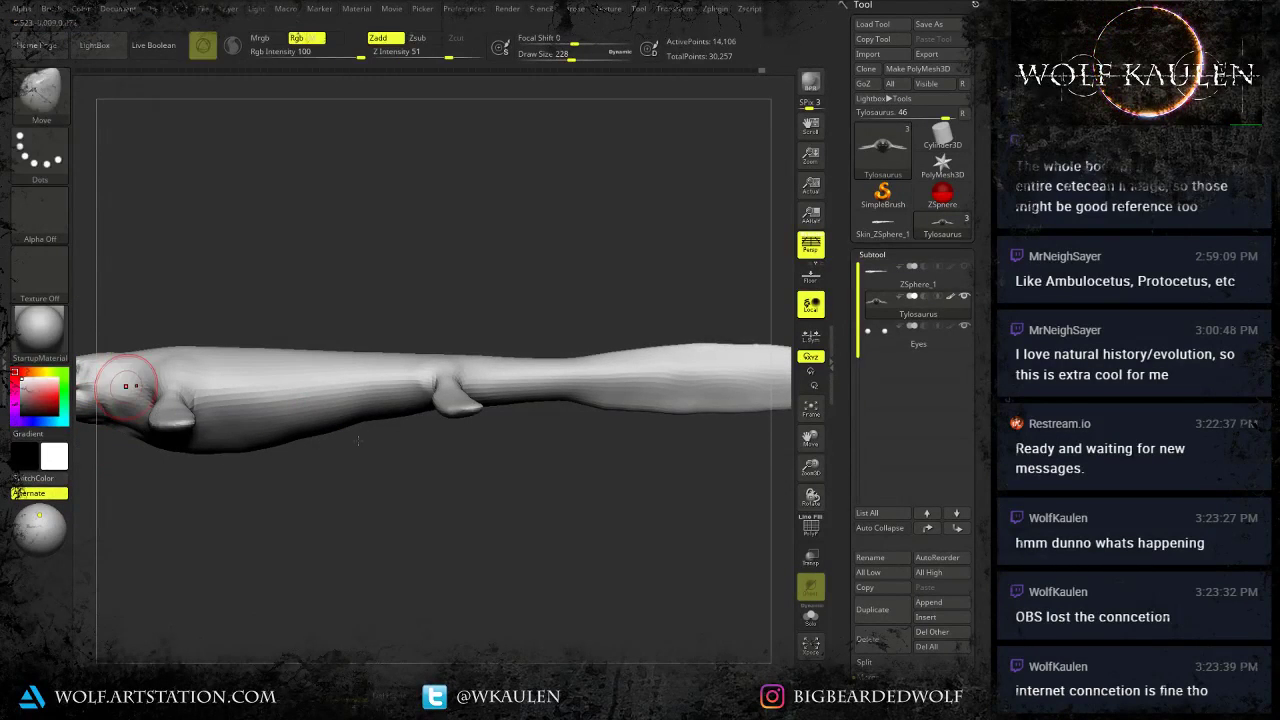
key("s")
left_click_drag(352, 449, 361, 449)
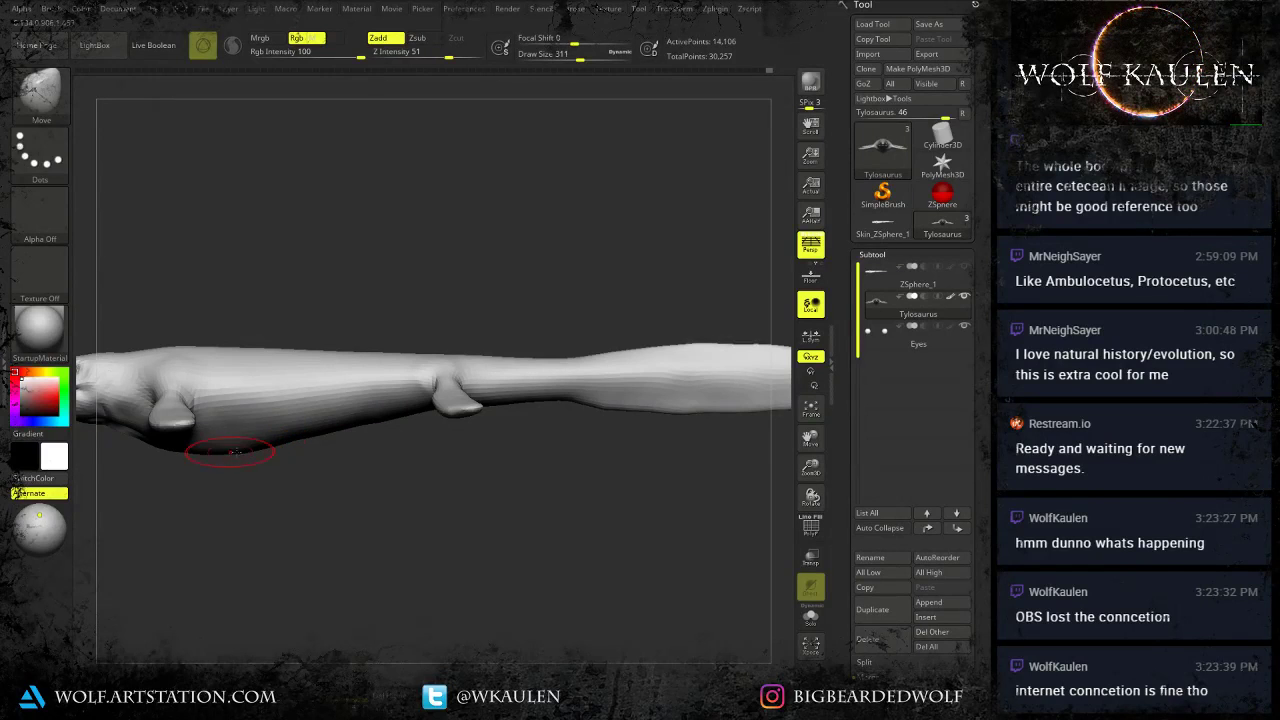
left_click_drag(355, 440, 390, 490)
right_click_drag(362, 474, 381, 540)
left_click_drag(380, 538, 323, 500)
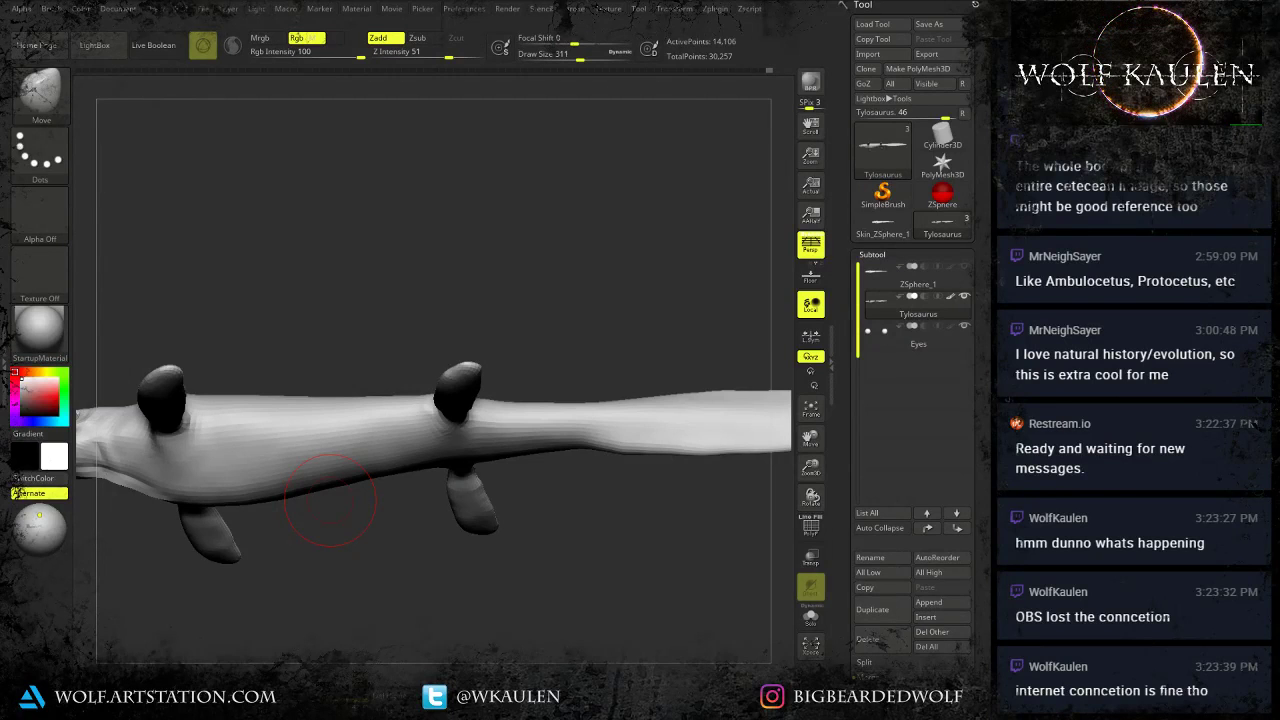
Adjust the brow area around the eyes from the top view with the Move brush at draw sizes 149 and 101.
left_click_drag(389, 323, 444, 388)
right_click_drag(328, 475, 374, 474, "shift")
right_click_drag(405, 372, 408, 415)
right_click_drag(396, 322, 417, 389, "ctrl")
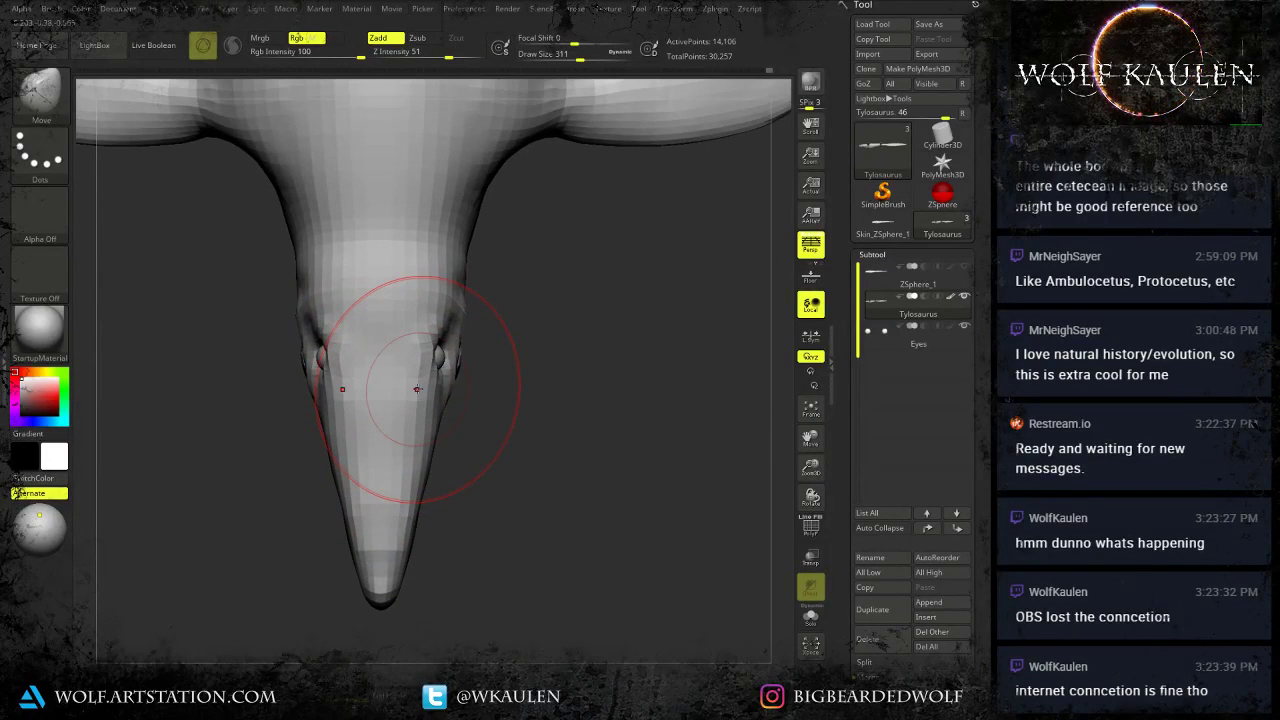
key("s")
mouse_move(432, 344)
left_mouse_down()
mouse_move(420, 345)
mouse_move(438, 346)
left_mouse_up()
left_click_drag(421, 345, 425, 345)
key("s")
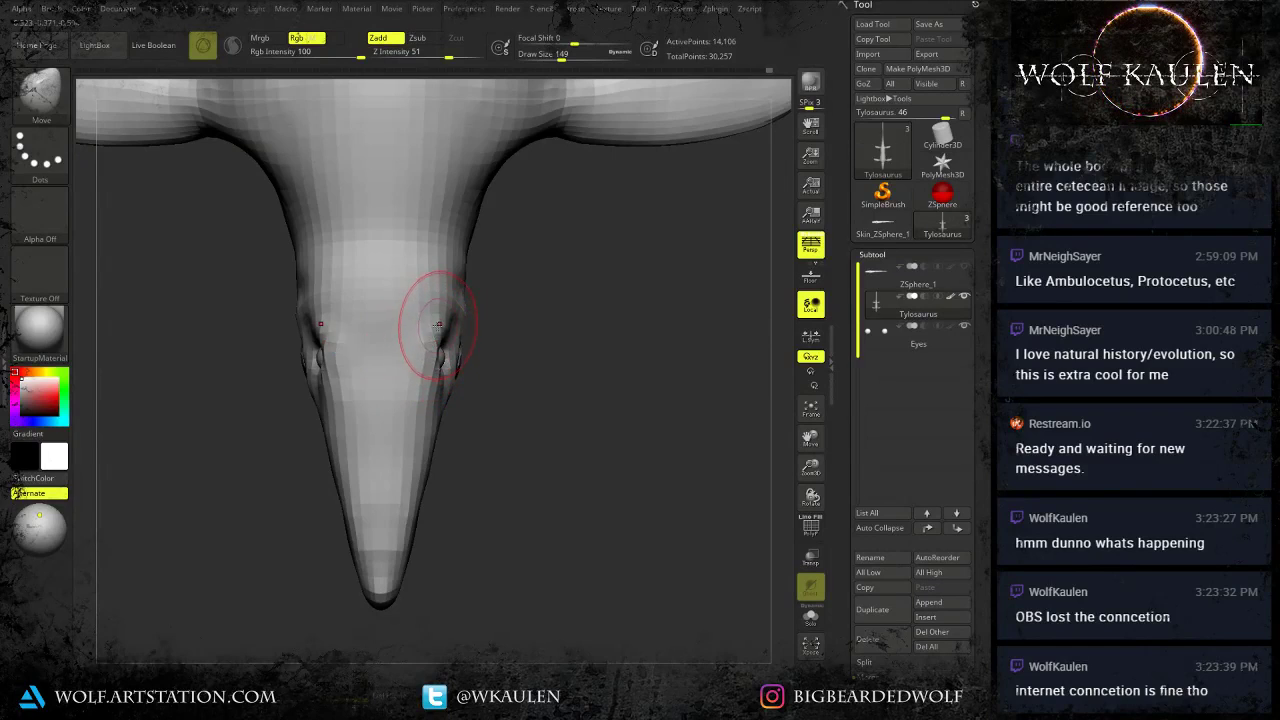
right_click_drag(434, 334, 434, 352)
key("s")
left_click_drag(441, 361, 434, 361)
Round off the tip and underside of the lower jaw in side view with the Move brush at draw sizes between 51 and 87.
right_click_drag(434, 361, 494, 462)
right_click_drag(538, 380, 448, 462)
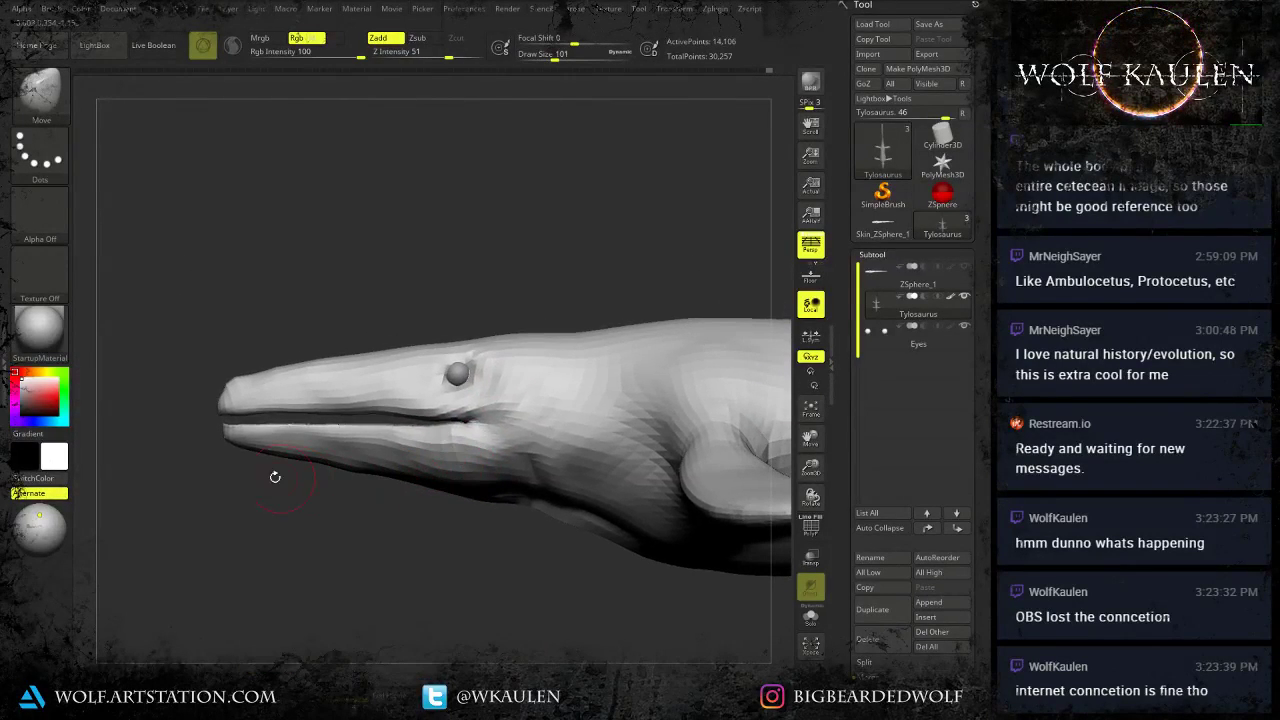
key("s")
left_click_drag(242, 447, 233, 447)
right_click_drag(246, 460, 256, 501, "ctrl")
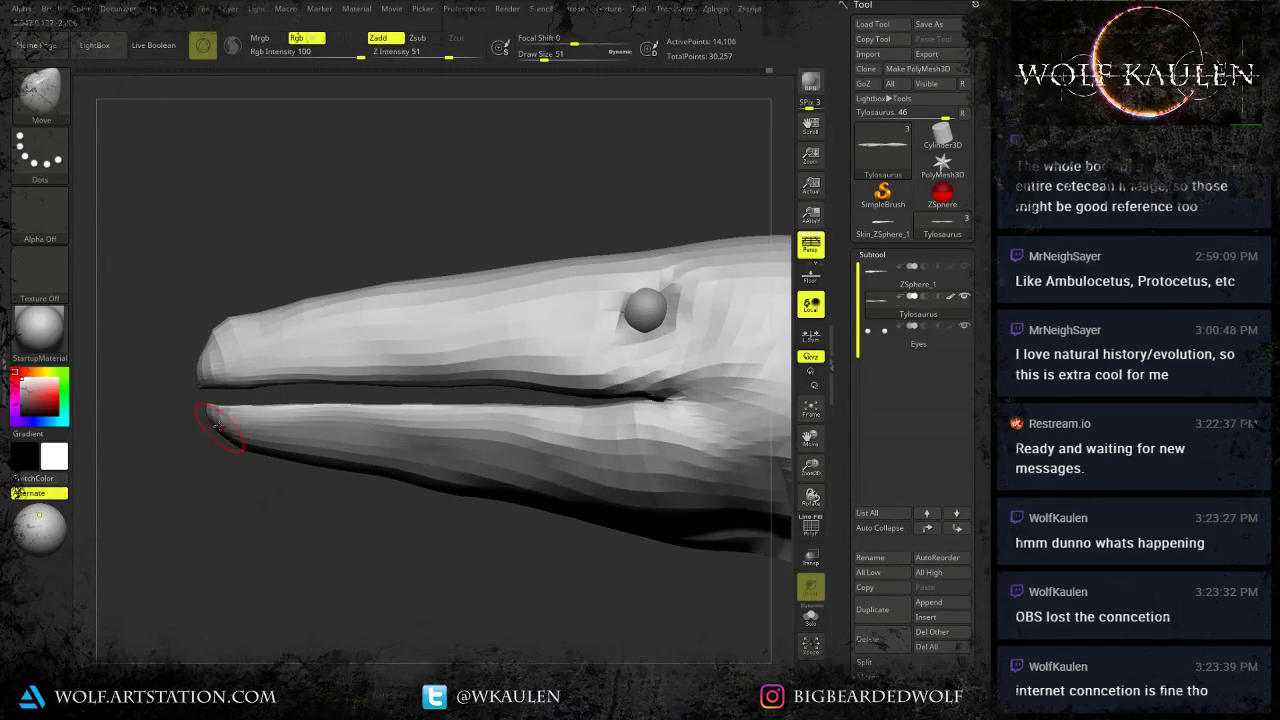
key("s")
left_click_drag(238, 450, 243, 450)
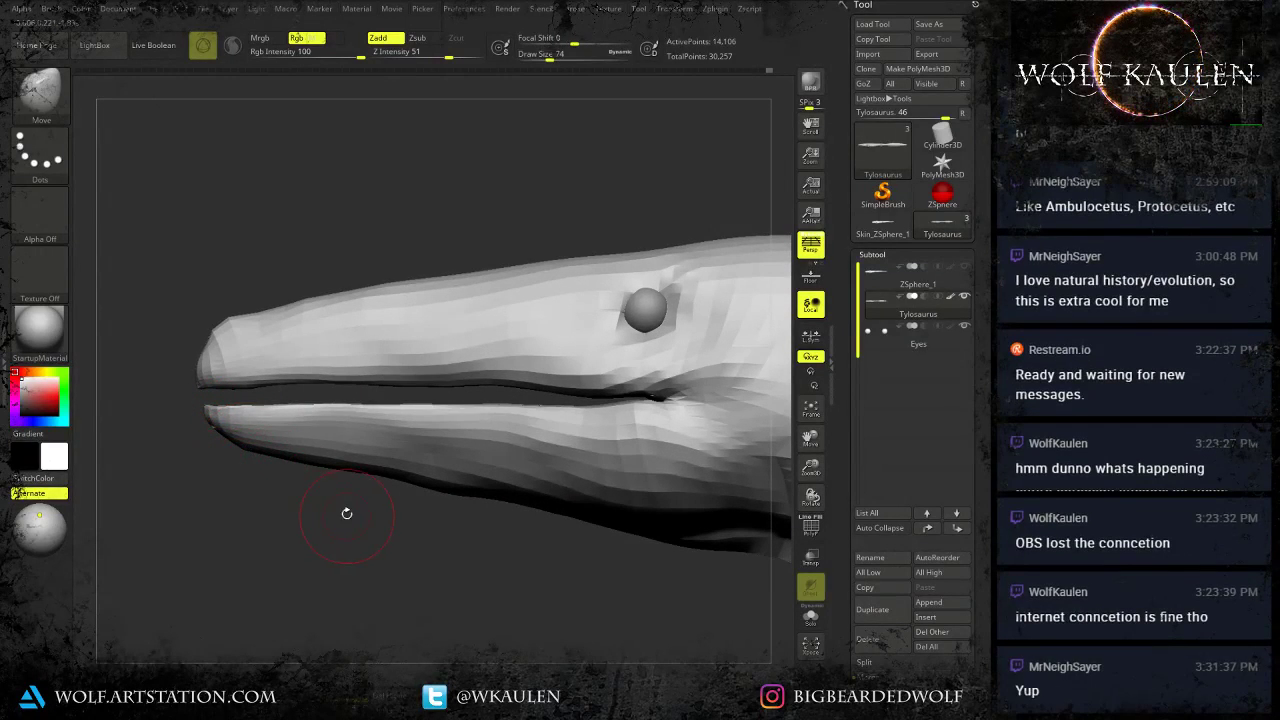
key("s")
left_click_drag(346, 514, 350, 513)
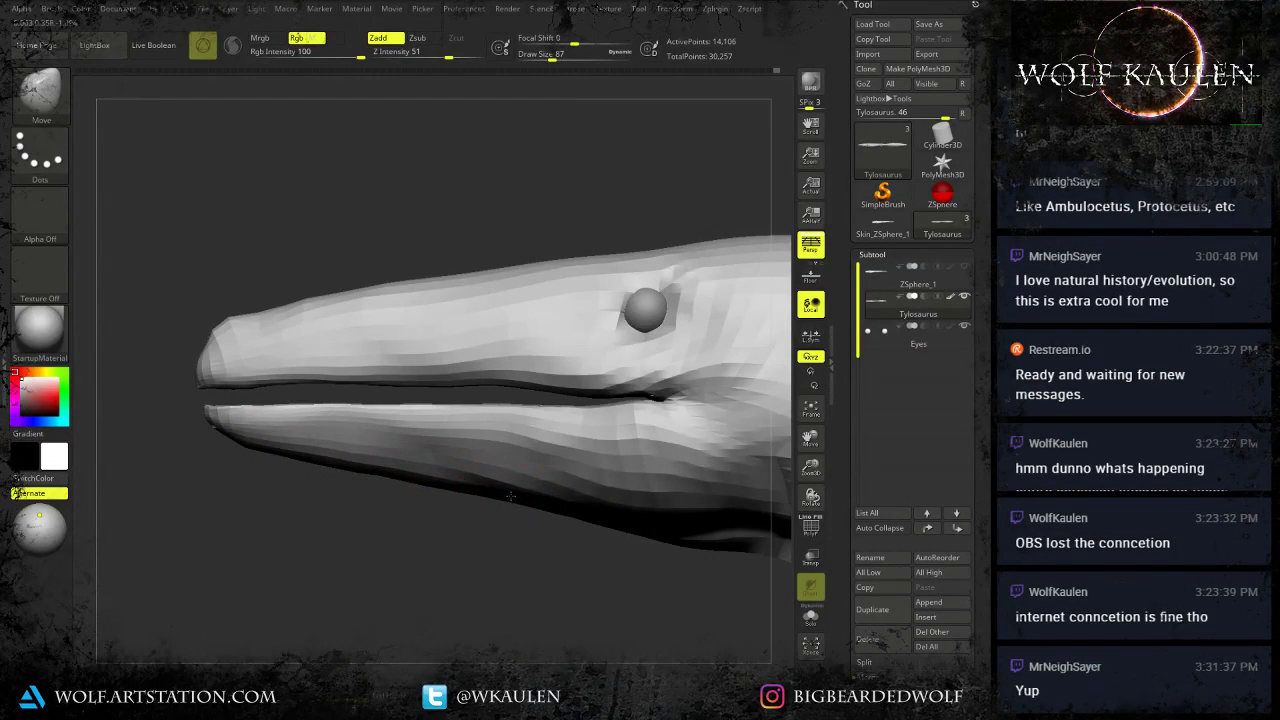
right_click_drag(636, 462, 548, 491, "alt")
key("s")
left_click_drag(550, 491, 543, 491)
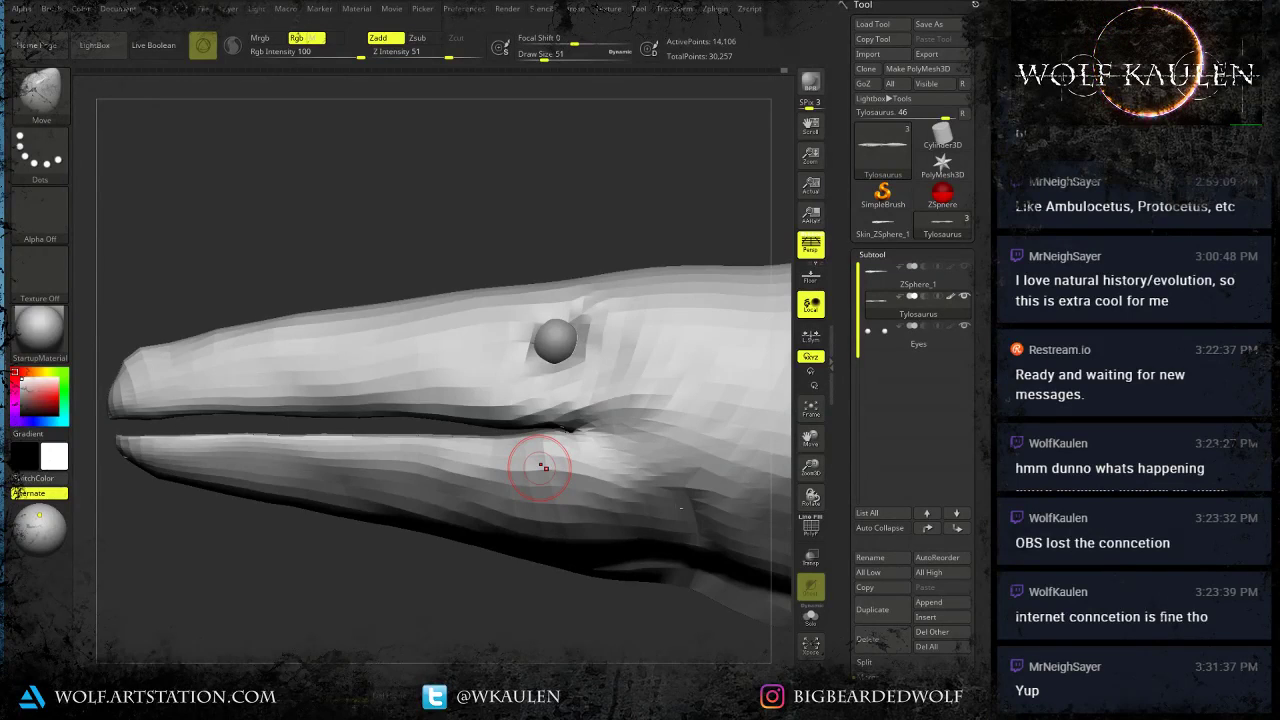
Isolate the lower jaw and reshape its inner surface and rim with the Move brush at draw sizes 51 and 65.
mouse_move(462, 565)
left_mouse_down()
mouse_move(535, 535)
mouse_move(550, 455)
mouse_move(443, 606)
left_mouse_up()
left_click(474, 535, "ctrl+shift")
left_click_drag(402, 557, 484, 604, "alt")
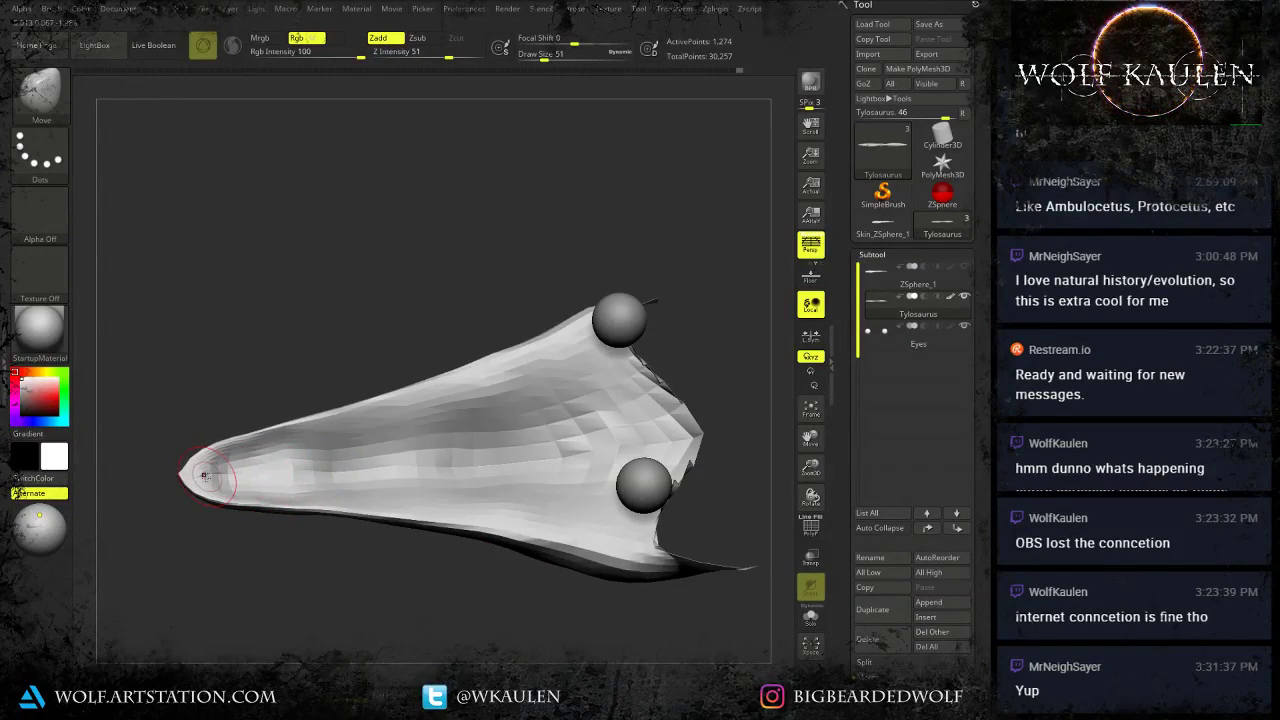
left_click_drag(352, 436, 420, 415)
right_click_drag(455, 403, 485, 393)
key("s")
left_click_drag(488, 395, 497, 396)
mouse_move(489, 400)
left_mouse_down()
mouse_move(484, 388)
mouse_move(443, 416)
mouse_move(434, 408)
left_mouse_up()
key("s")
right_click_drag(445, 413, 495, 456)
left_click_drag(528, 381, 540, 364)
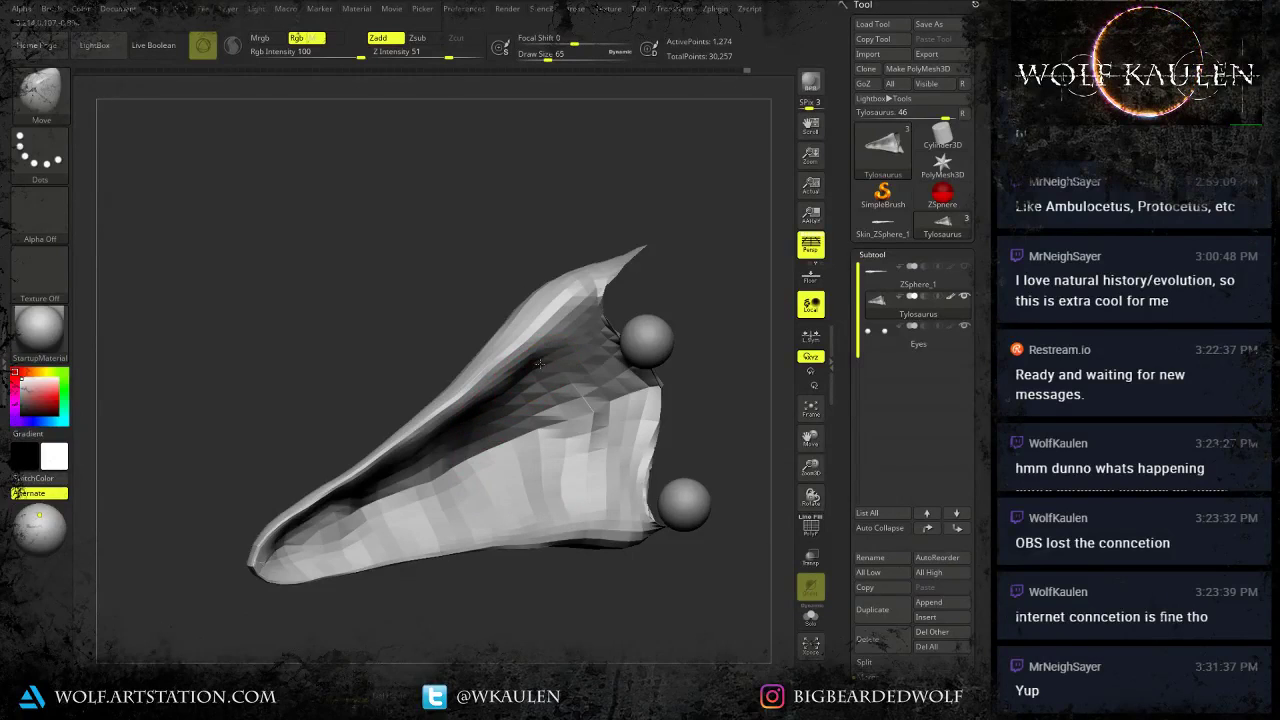
Hide the lower jaw, shape the underside of the upper jaw with the Move brush up to draw size 71, and unhide the whole body.
right_click_drag(562, 340, 500, 571)
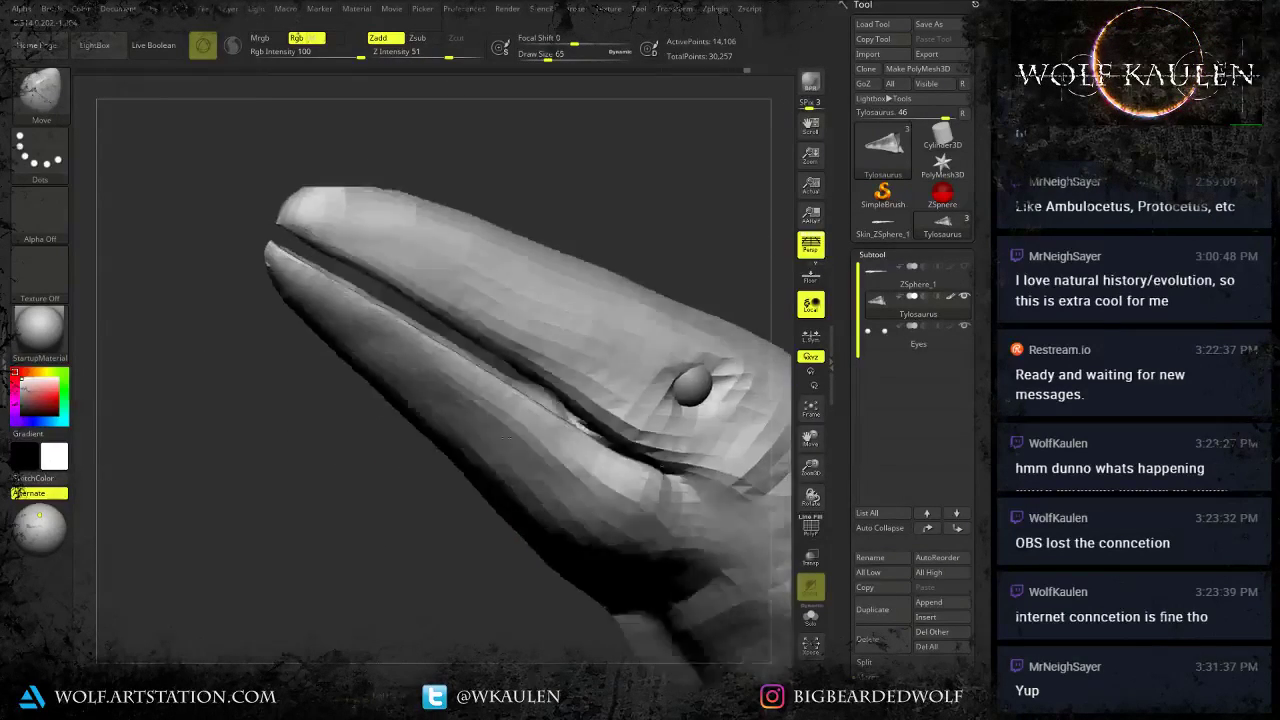
right_click_drag(506, 437, 463, 363)
left_click(491, 453, "ctrl+shift")
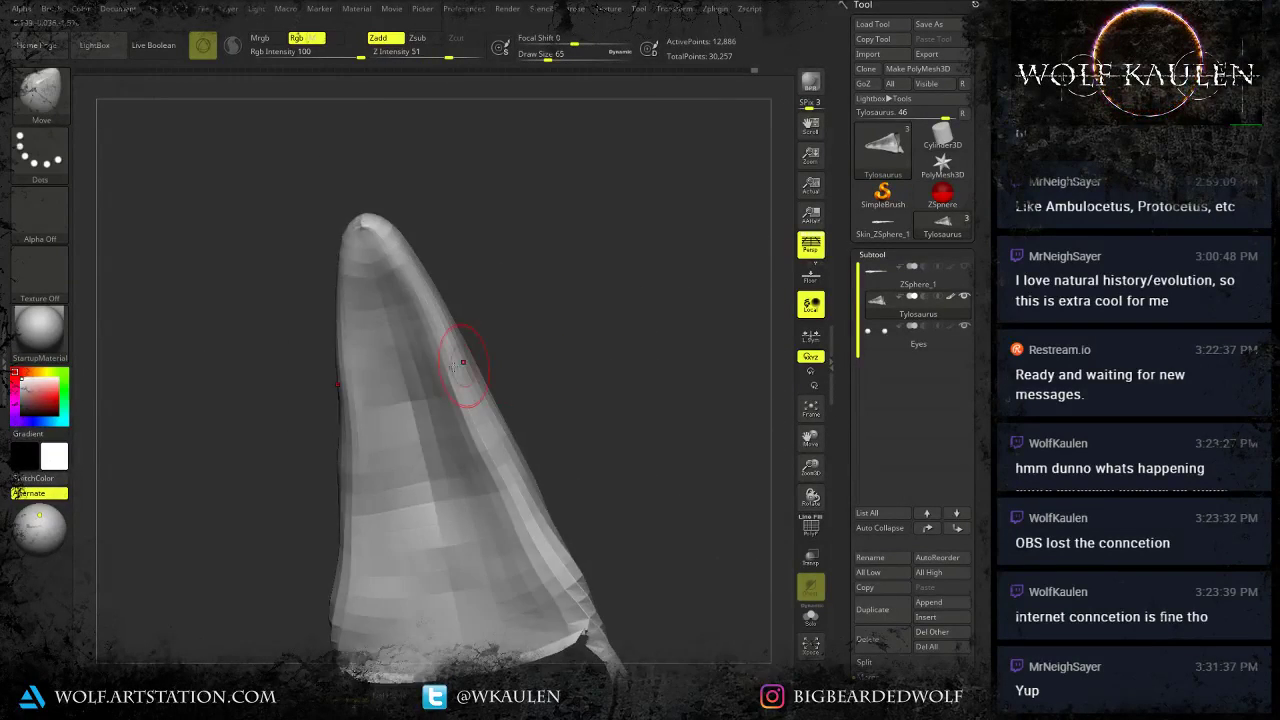
mouse_move(389, 408)
left_mouse_down()
mouse_move(386, 310)
mouse_move(369, 274)
left_mouse_up()
key("s")
mouse_move(370, 274)
left_mouse_down()
mouse_move(367, 262)
mouse_move(394, 456)
mouse_move(396, 649)
left_mouse_up()
key("s")
key("bracketright")
key("bracketright")
mouse_move(397, 649)
right_mouse_down()
mouse_move(434, 613)
mouse_move(452, 650)
right_mouse_up()
left_click_drag(452, 650, 448, 531)
key("ctrl+shift+x")
key("ctrl+shift+x")
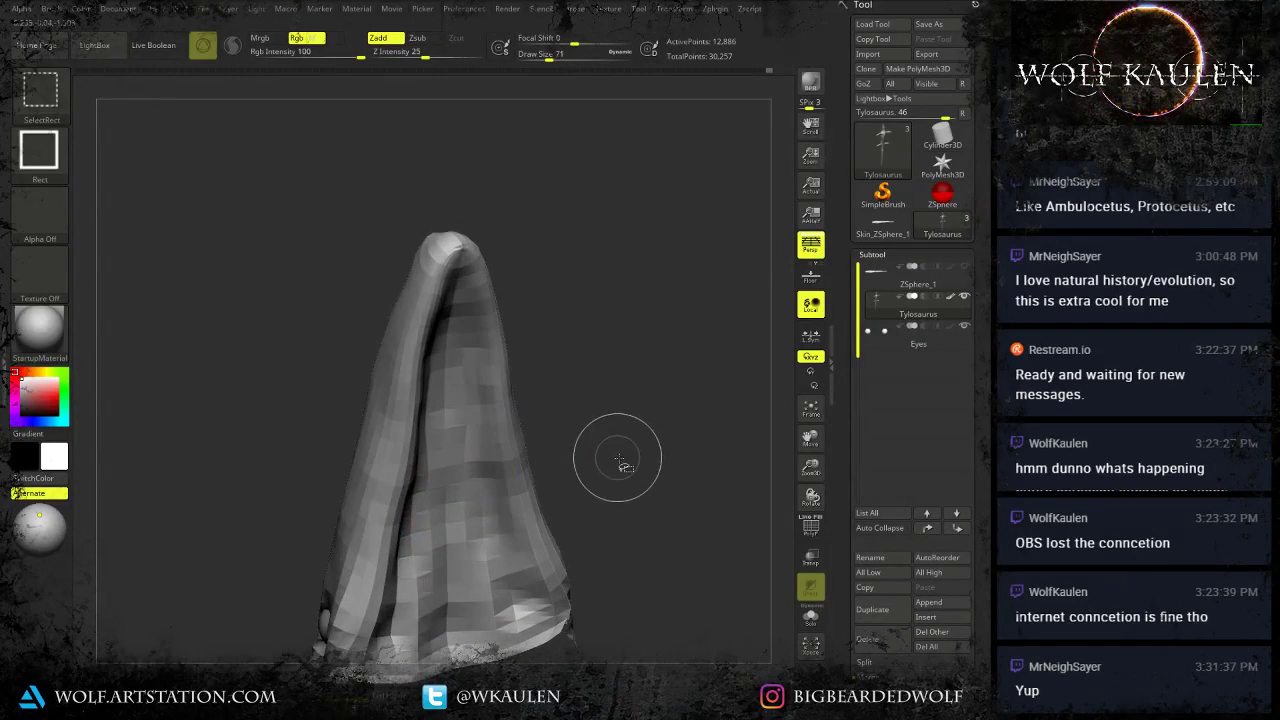
mouse_move(622, 463)
right_mouse_down()
mouse_move(560, 556)
mouse_move(654, 471)
mouse_move(586, 463)
right_mouse_up()
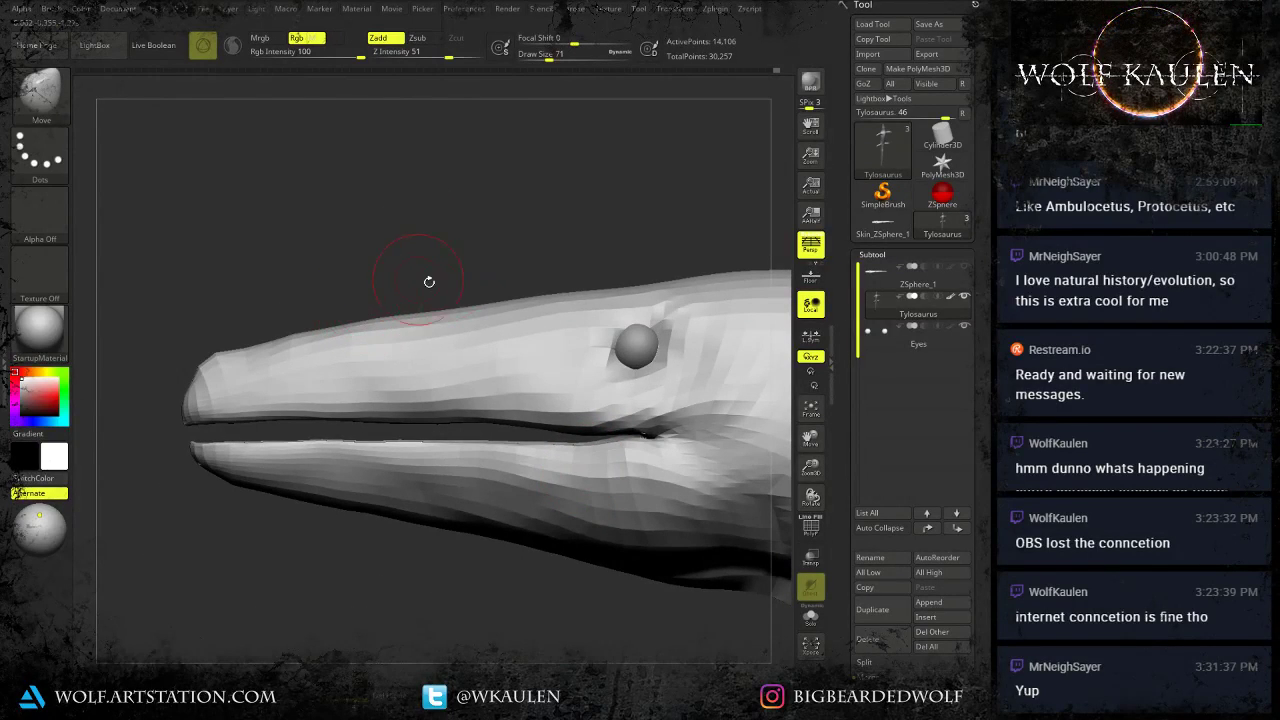
mouse_move(429, 282)
right_mouse_down()
mouse_move(440, 250)
mouse_move(410, 285)
right_mouse_up()
right_click_drag(410, 285, 372, 298, "ctrl")
right_click_drag(198, 278, 128, 276, "alt")
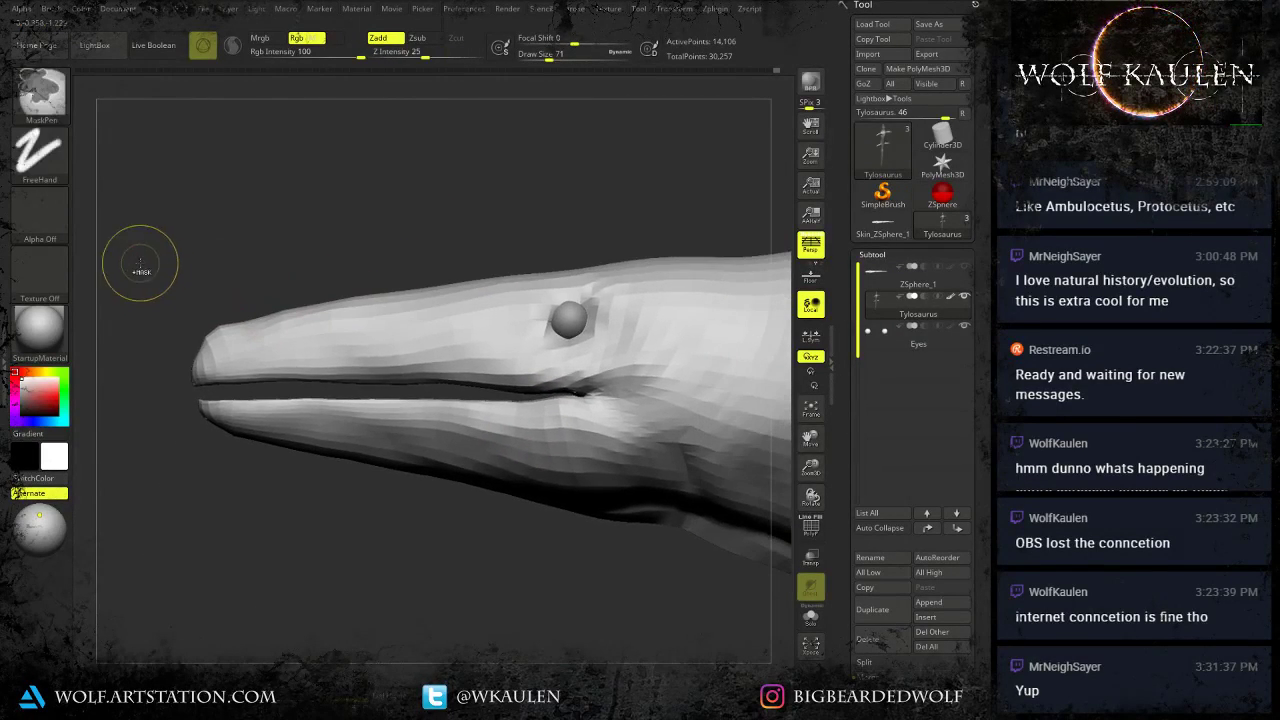
mouse_move(140, 264)
left_mouse_down("ctrl")
mouse_move(517, 517)
mouse_move(617, 540)
mouse_move(649, 633)
left_mouse_up("ctrl")
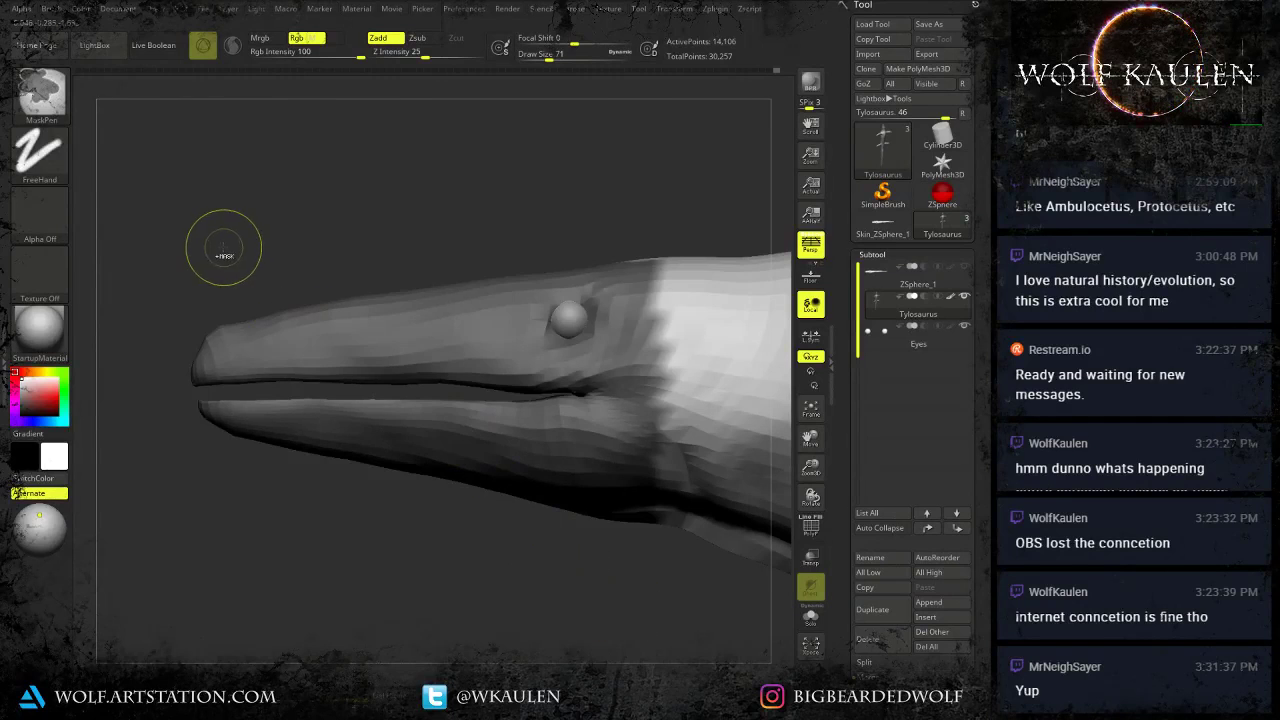
left_click_drag(272, 207, 340, 248, "ctrl")
With the draw size set to 172, hide the lower jaw and mask the head from the snout to just behind the eyes.
mouse_move(318, 342)
right_mouse_down()
mouse_move(268, 358)
mouse_move(285, 348)
right_mouse_up()
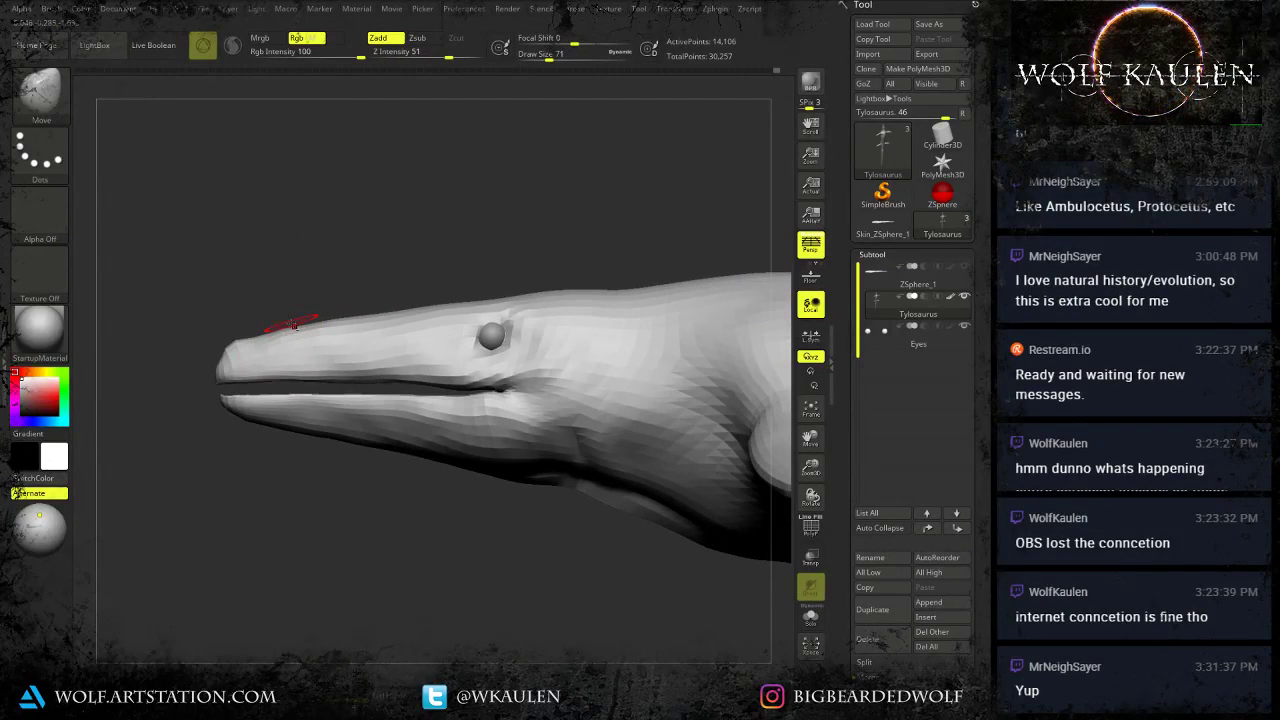
key("s")
left_click(231, 343)
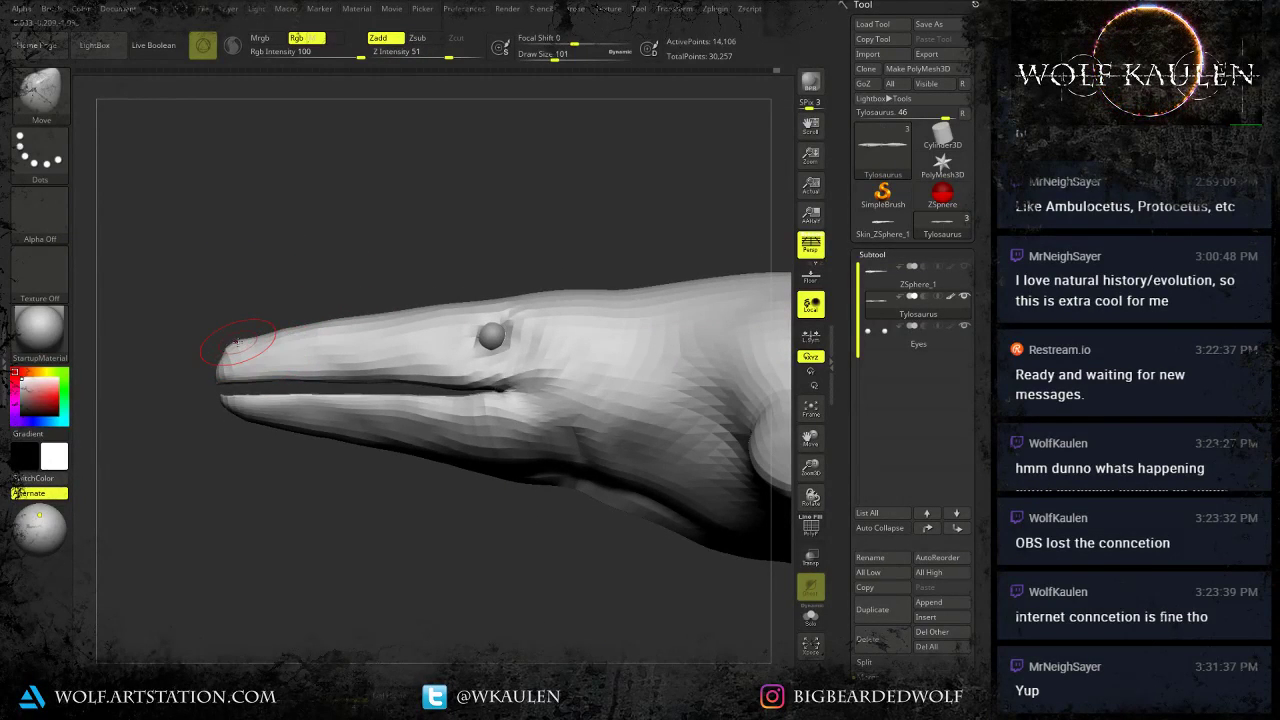
key("s")
left_click_drag(238, 343, 249, 347)
key("ctrl")
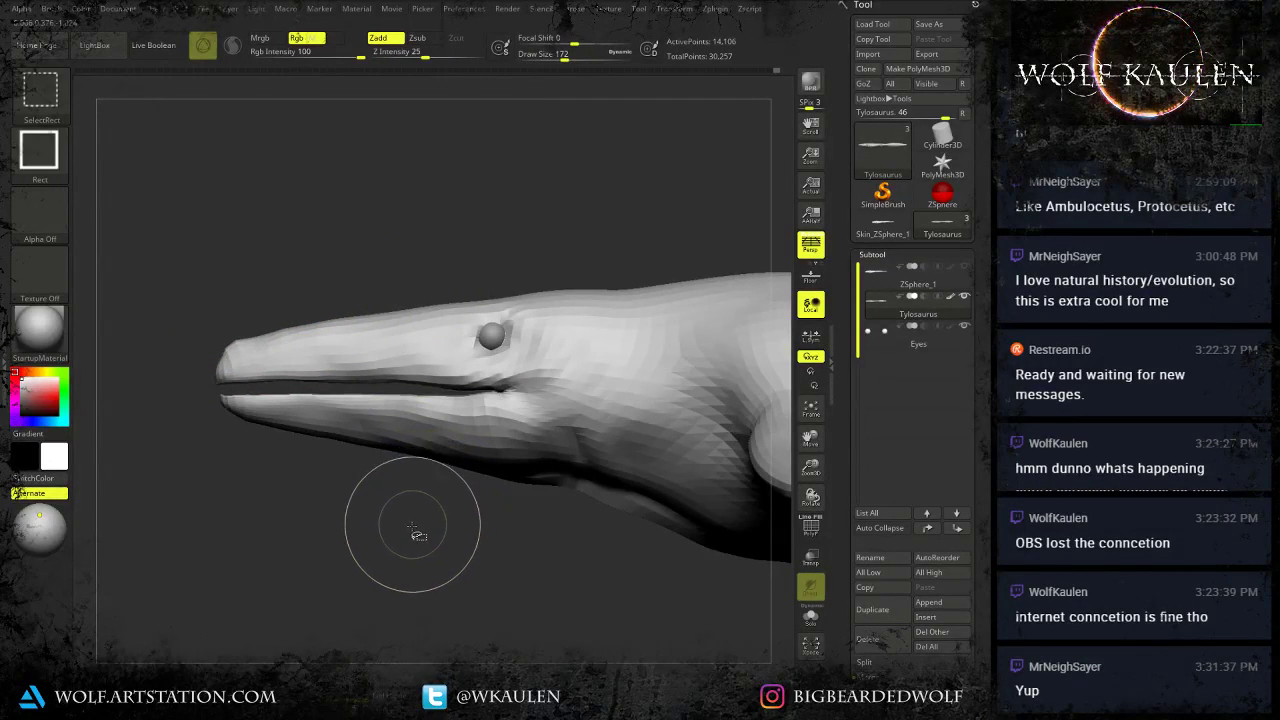
left_click(438, 448, "ctrl+shift")
left_click(408, 528, "ctrl+shift")
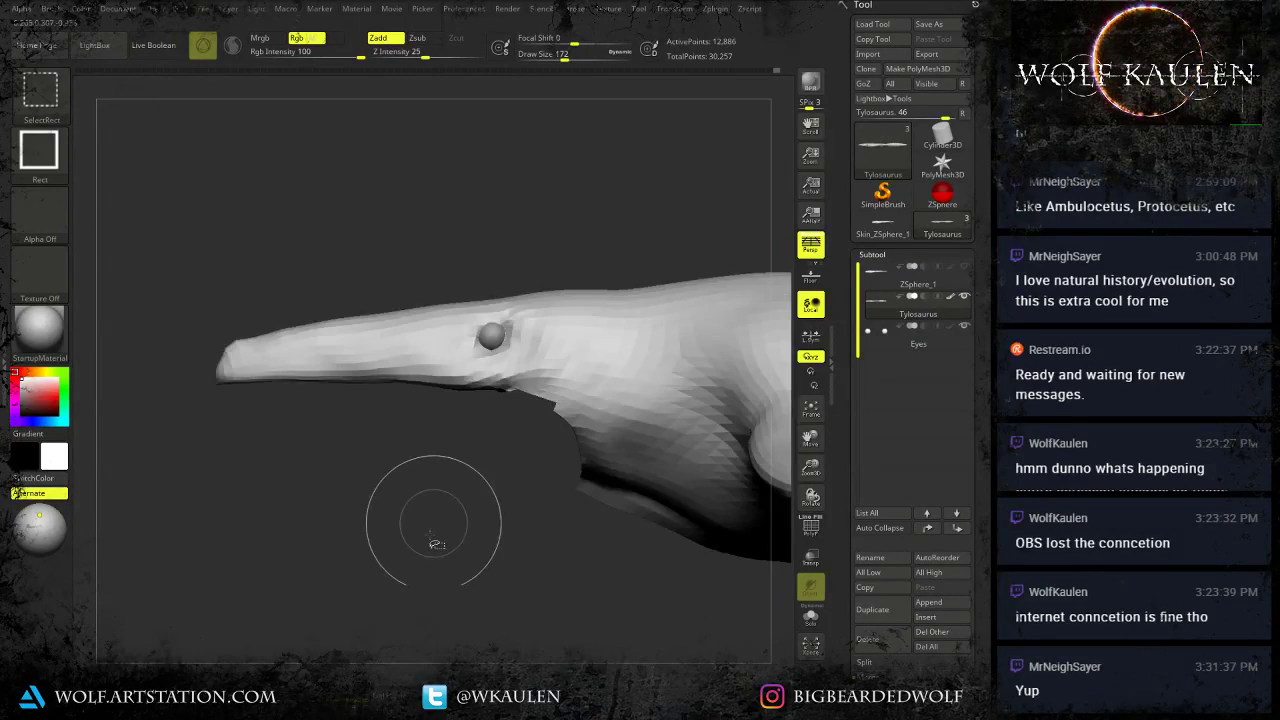
mouse_move(168, 274)
left_mouse_down("ctrl")
mouse_move(540, 452)
mouse_move(561, 448)
left_mouse_up("ctrl")
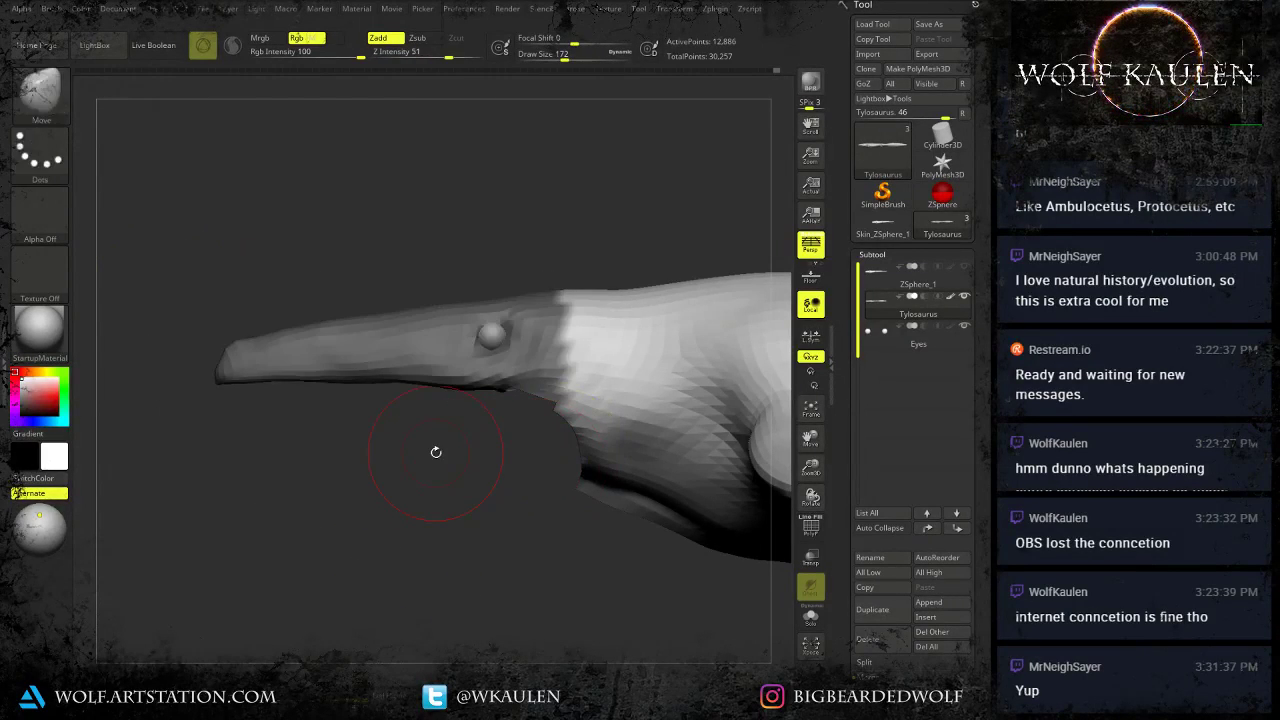
Invert and soften the mask so only the upper head is editable, and flatten the upper jaw along a vertical transpose line.
key("w")
left_click(374, 448, "ctrl")
key("y")
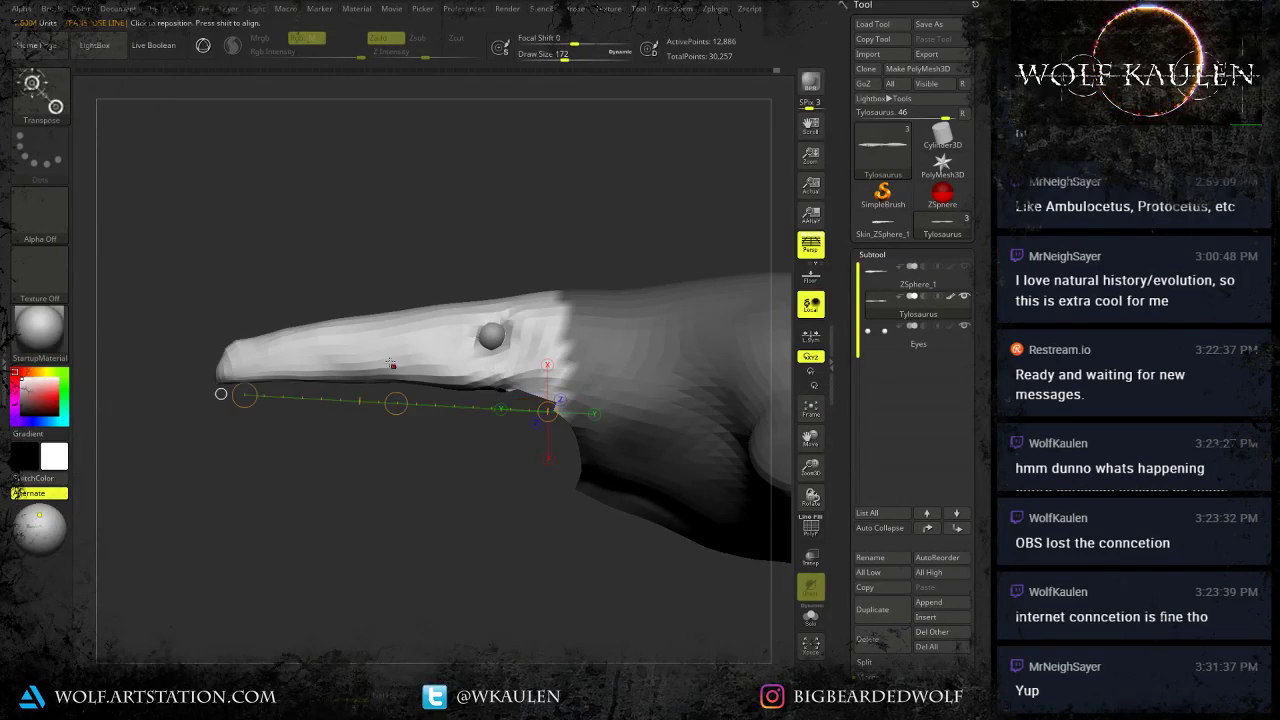
left_click(394, 359)
left_click(396, 310)
left_click(452, 363, "ctrl")
left_click(452, 363, "ctrl")
left_click(452, 363, "ctrl")
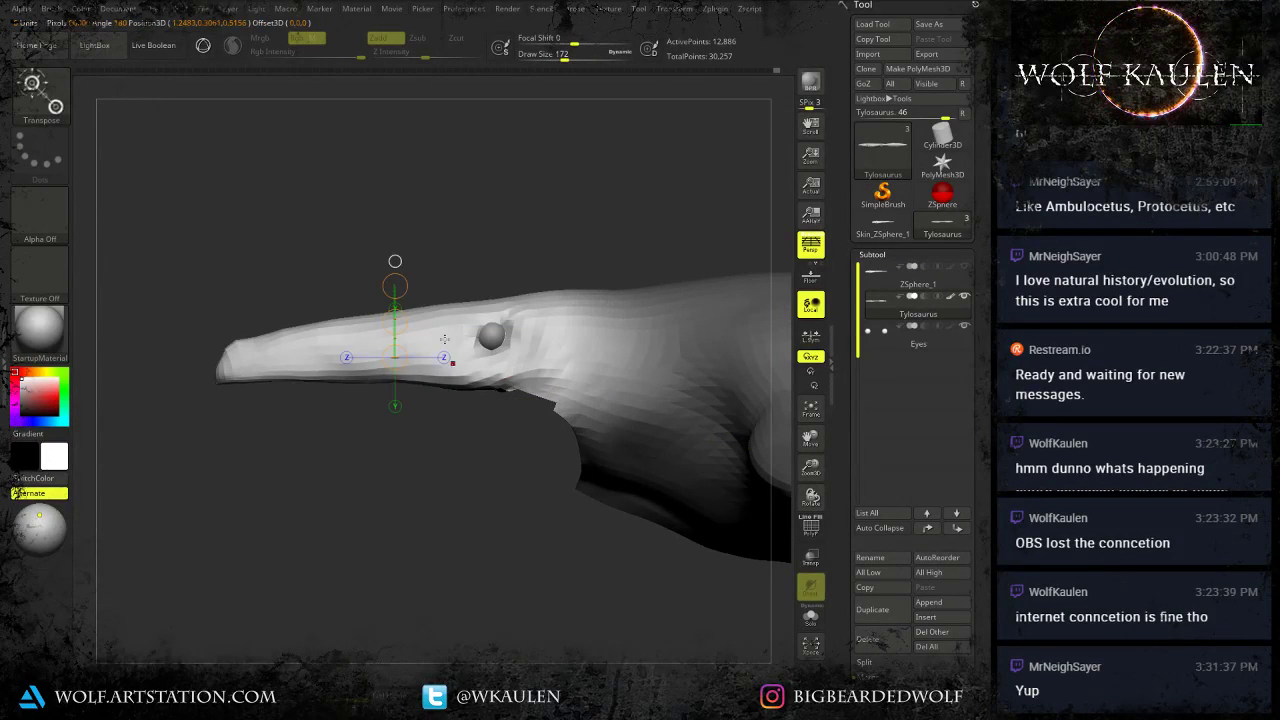
left_click_drag(396, 286, 397, 302)
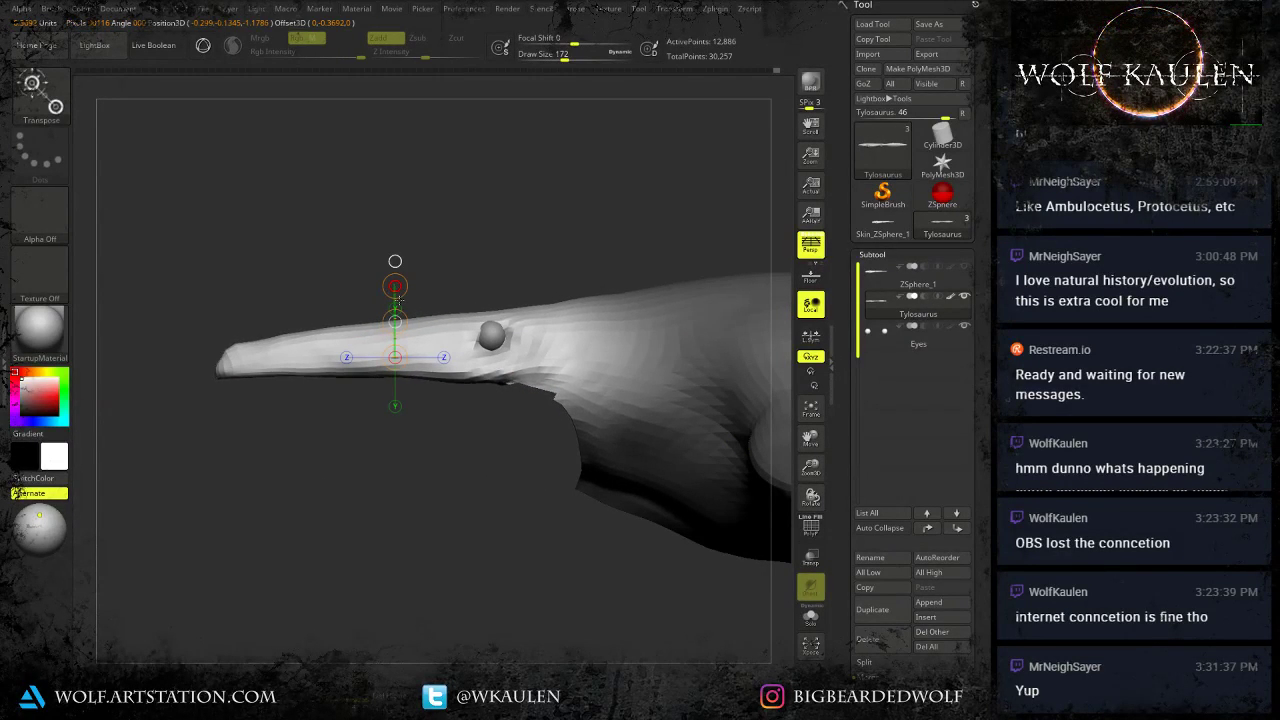
Mask the visible upper head and body and unhide the lower jaw so only the lower jaw is editable.
left_click(428, 482, "ctrl")
left_click(427, 489, "ctrl")
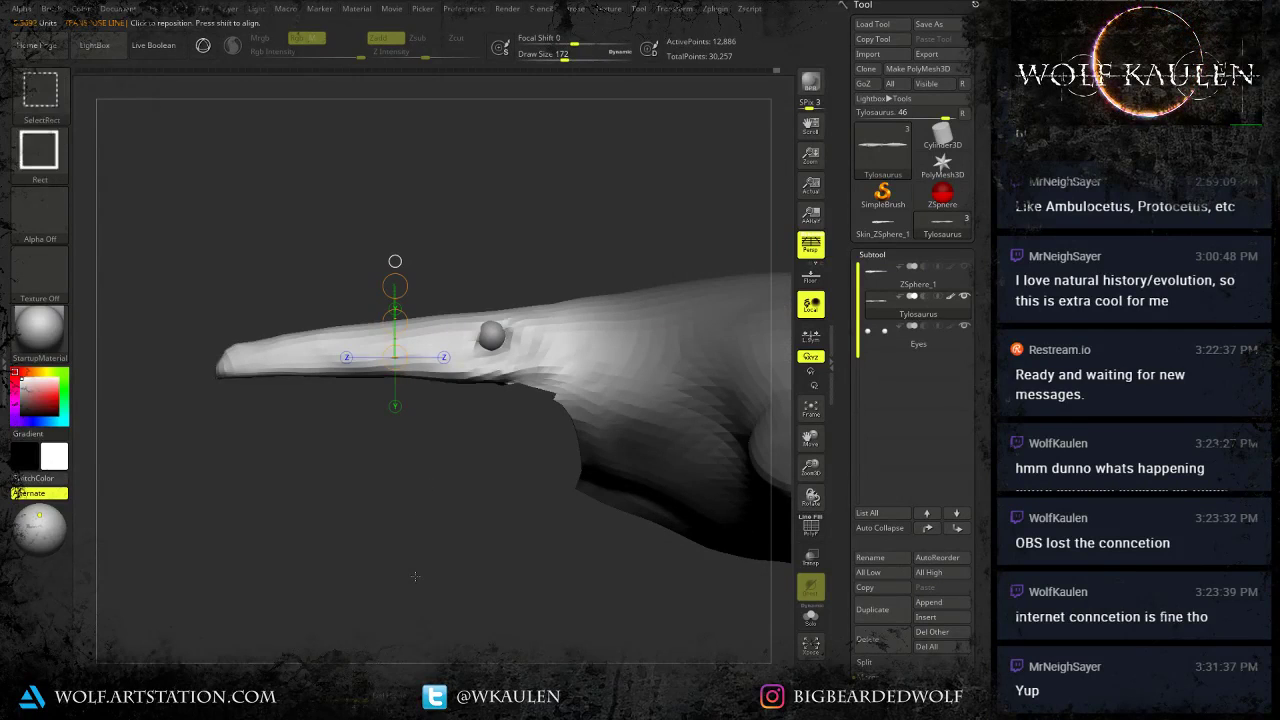
left_click(427, 489, "ctrl+shift")
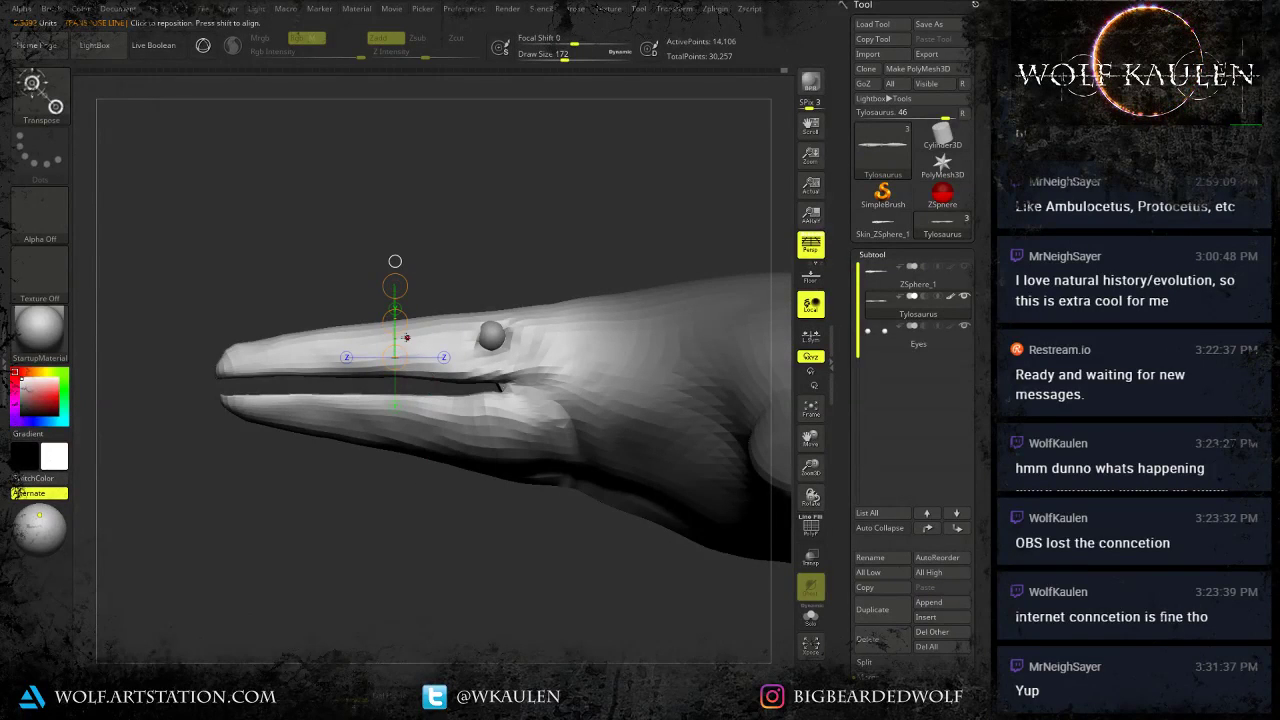
left_click_drag(408, 488, 428, 506, "ctrl")
left_click_drag(478, 454, 358, 421, "ctrl")
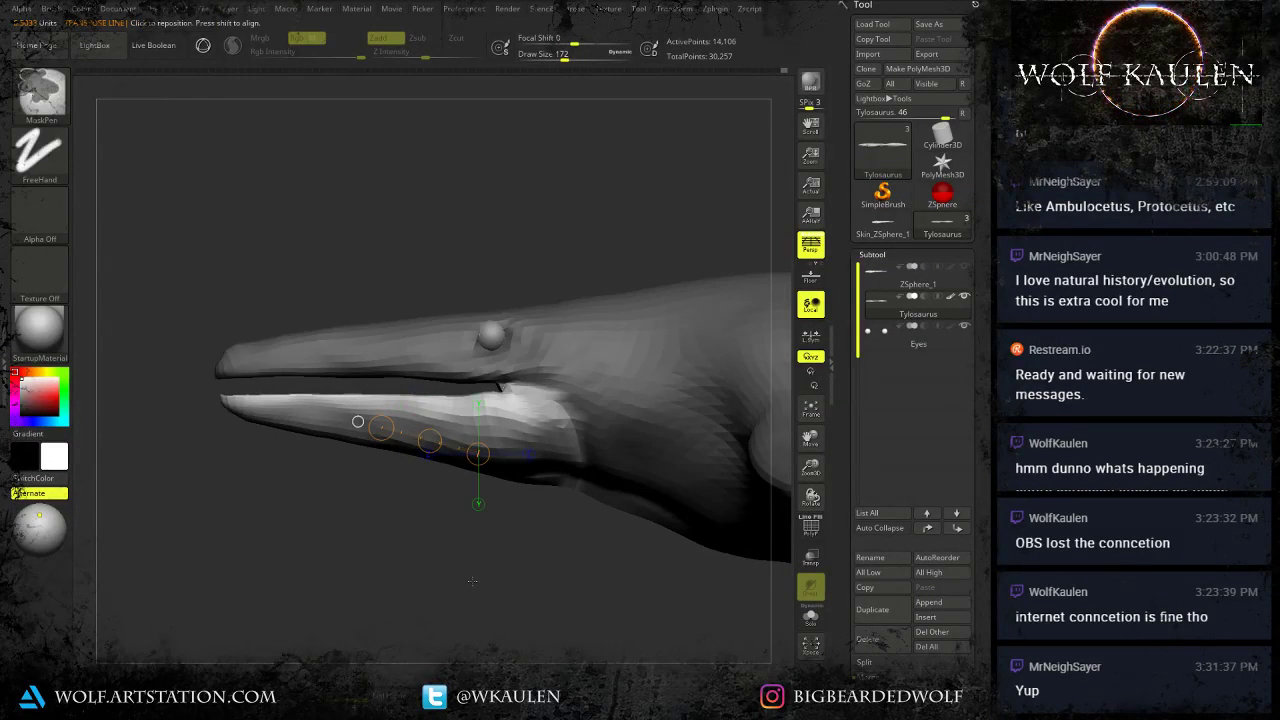
Raise the lower jaw along a vertical transpose line to close the mouth, and clear the mask on the body subtool.
left_click(358, 421)
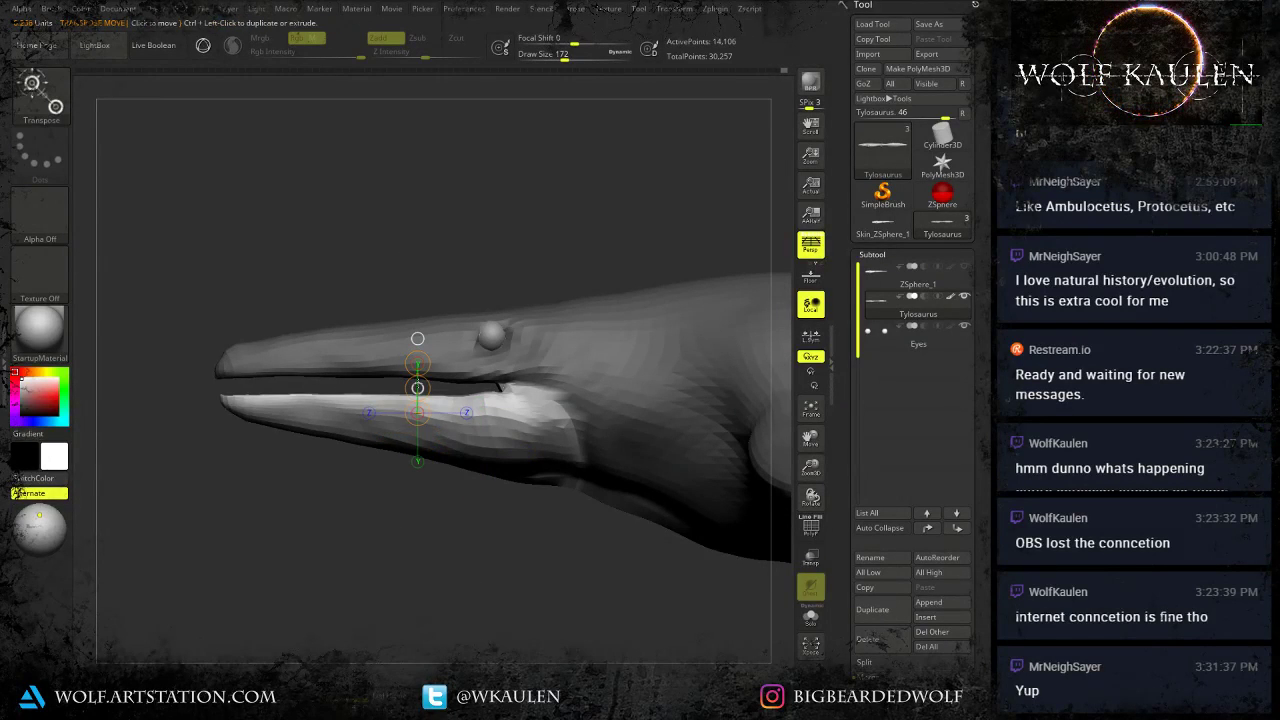
left_click_drag(417, 388, 419, 391)
key("q")
left_click(498, 346, "alt")
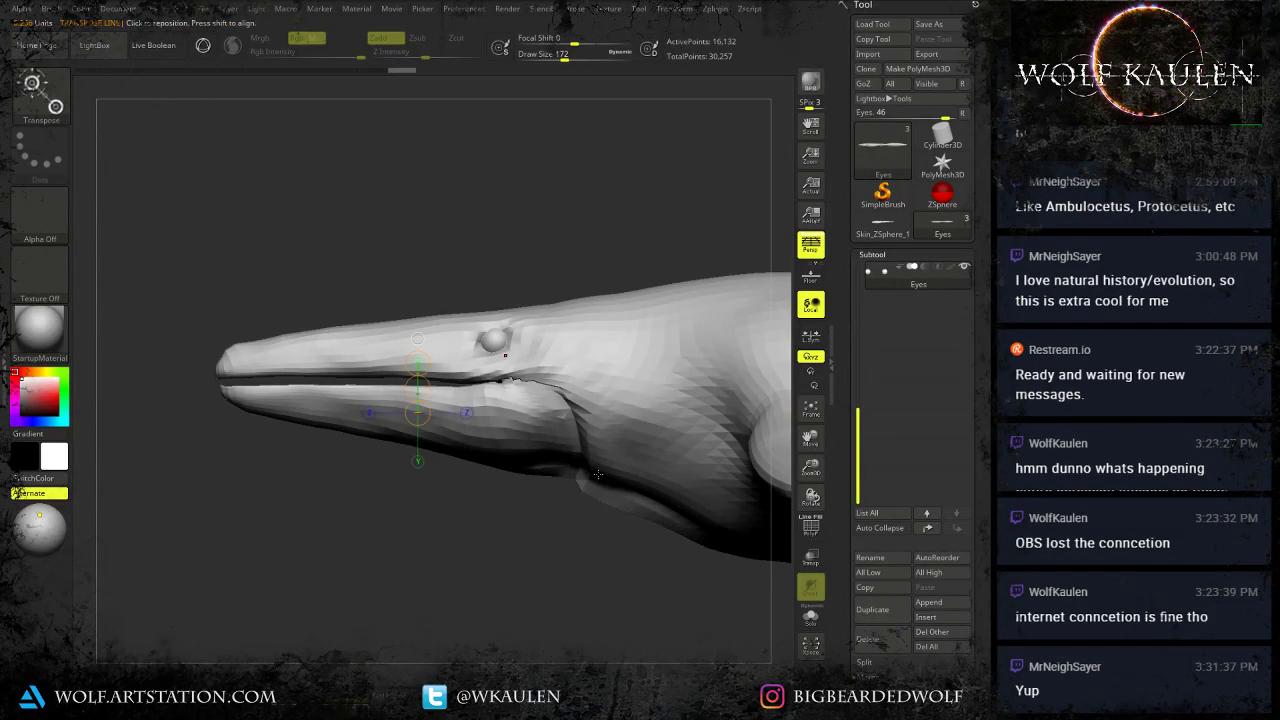
left_click(546, 440, "alt")
left_click_drag(544, 509, 564, 528, "ctrl")
key("q")
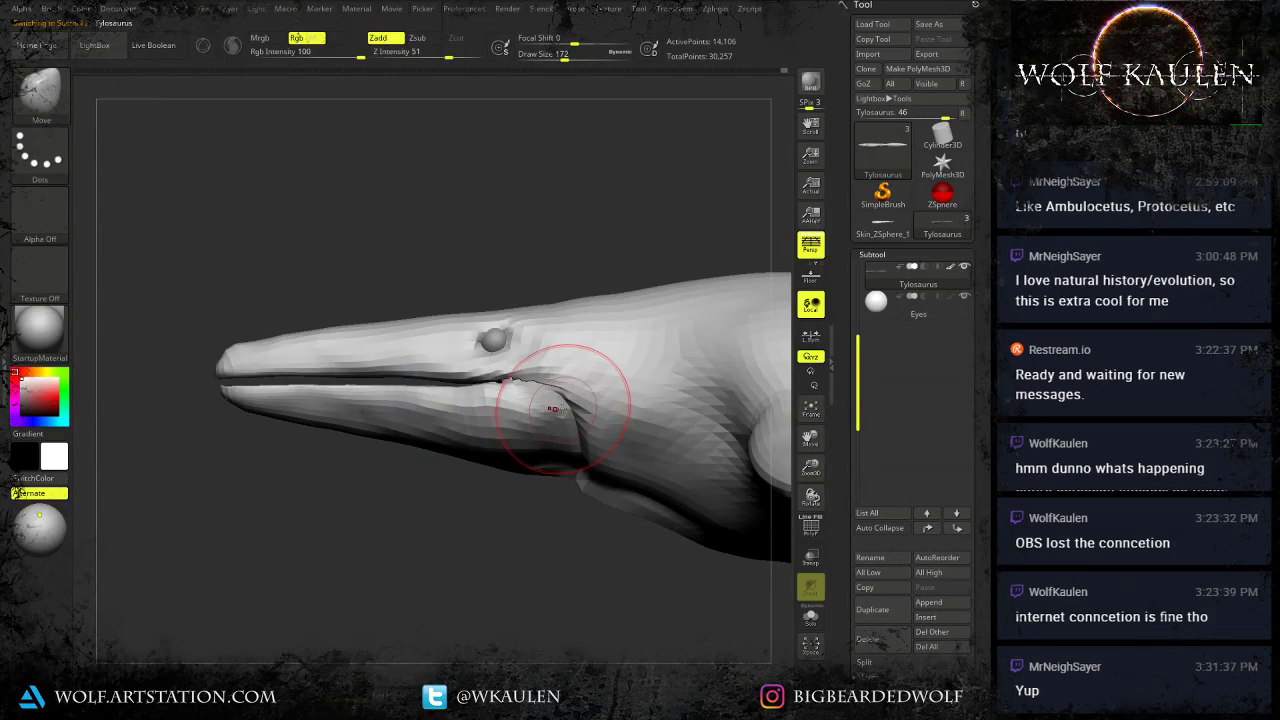
Blend the rear of the lower jaw into the neck with the Move brush at draw size 97 and smooth the crease.
key("s")
left_click_drag(563, 405, 552, 403)
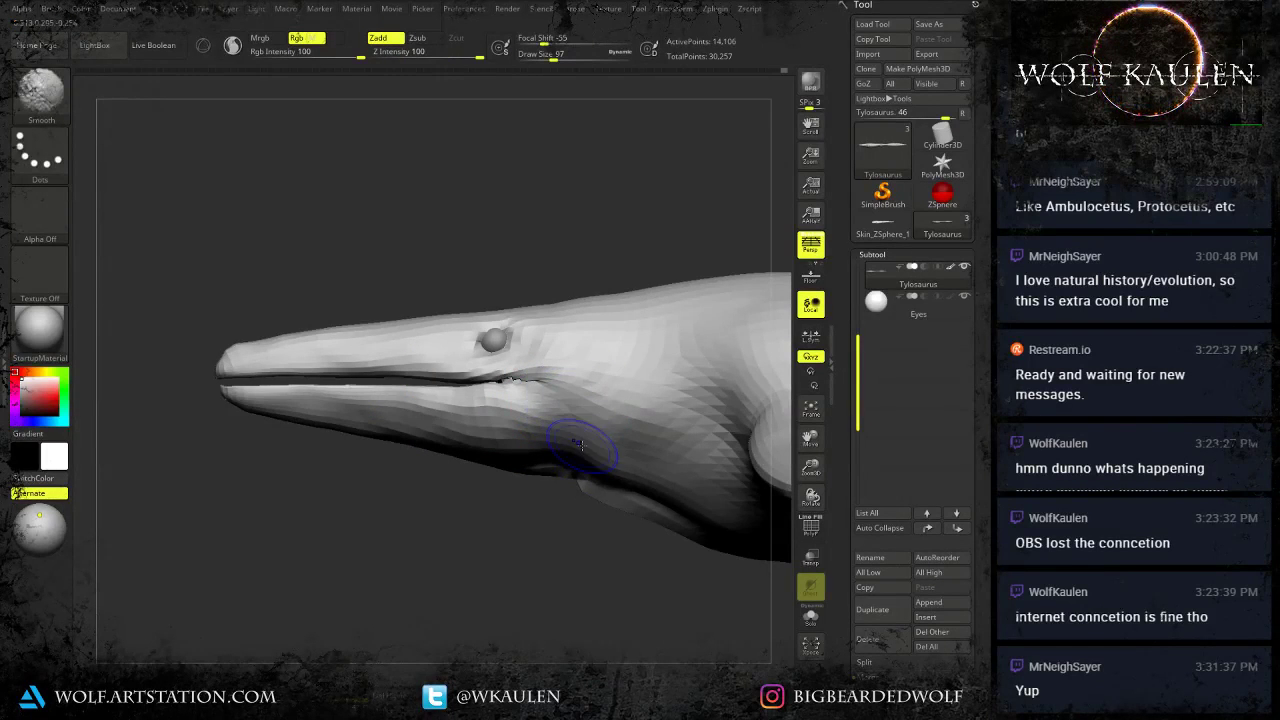
left_click_drag(581, 445, 573, 475, "shift")
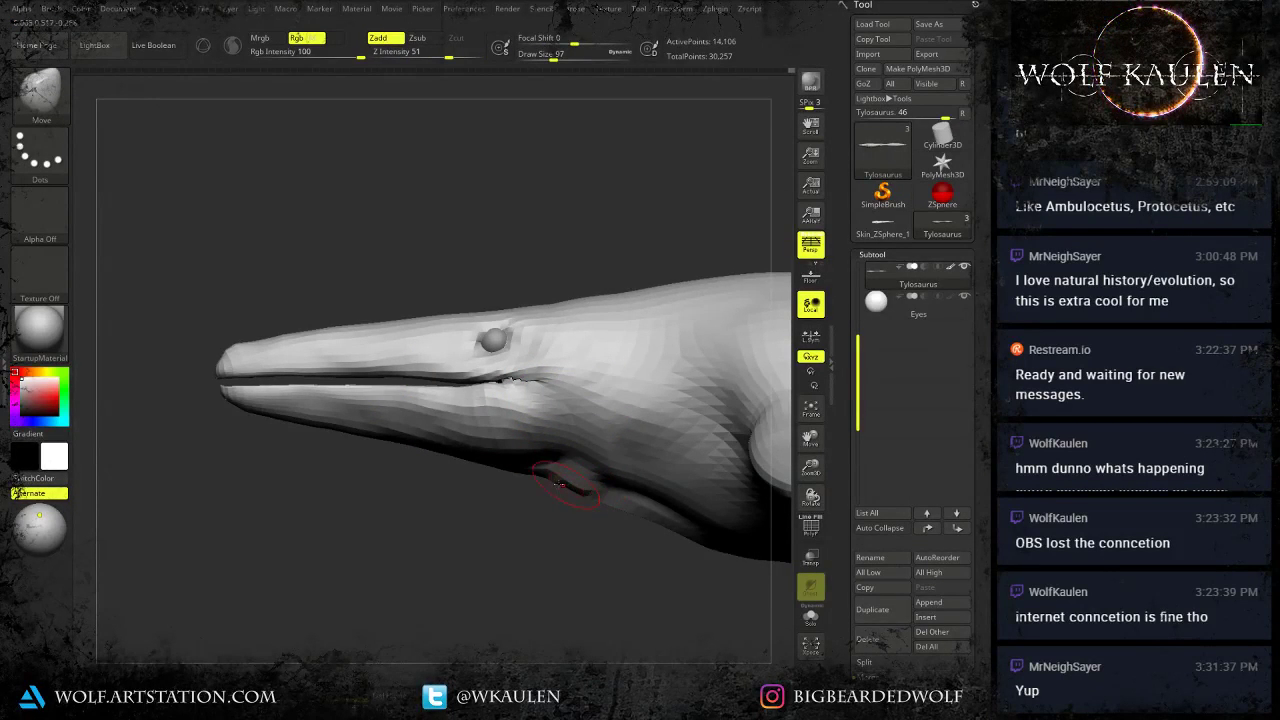
Set the draw size to 268 and check the head and neck proportions from above and from the side.
right_click_drag(546, 482, 533, 586)
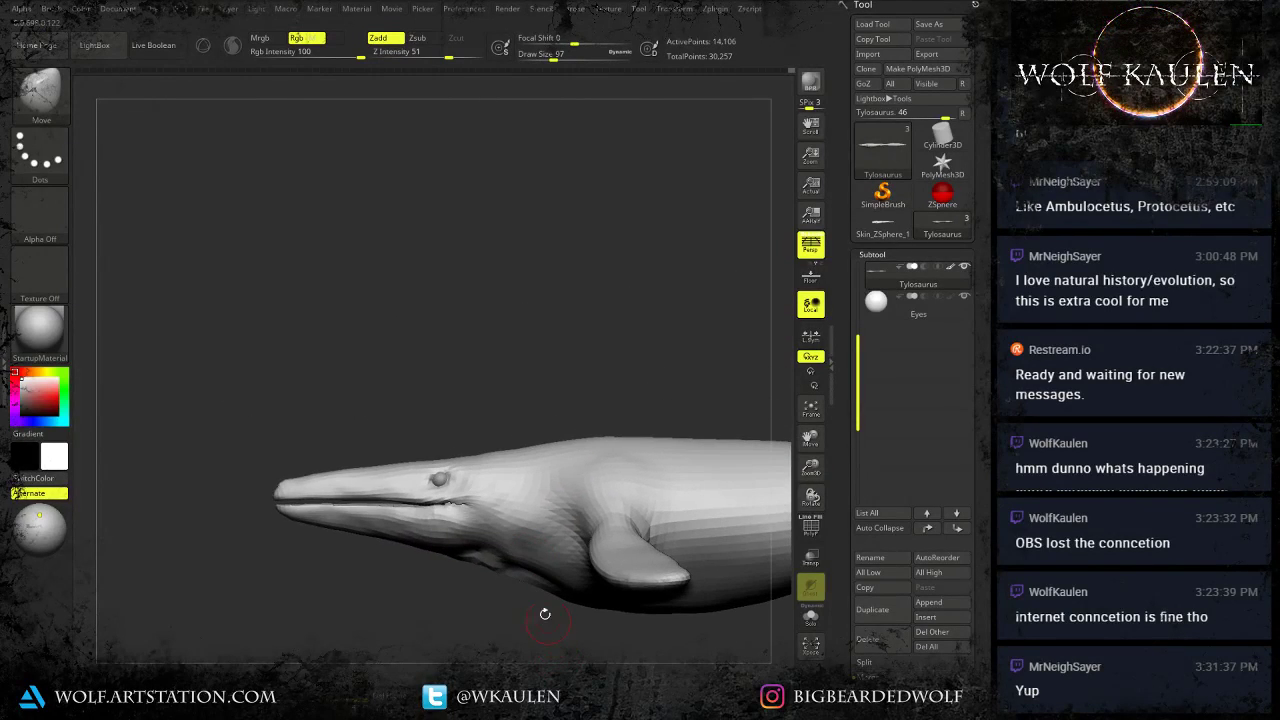
right_click_drag(462, 560, 530, 481, "alt")
right_click_drag(490, 518, 511, 435)
key("s")
left_click_drag(462, 423, 465, 420)
key("s")
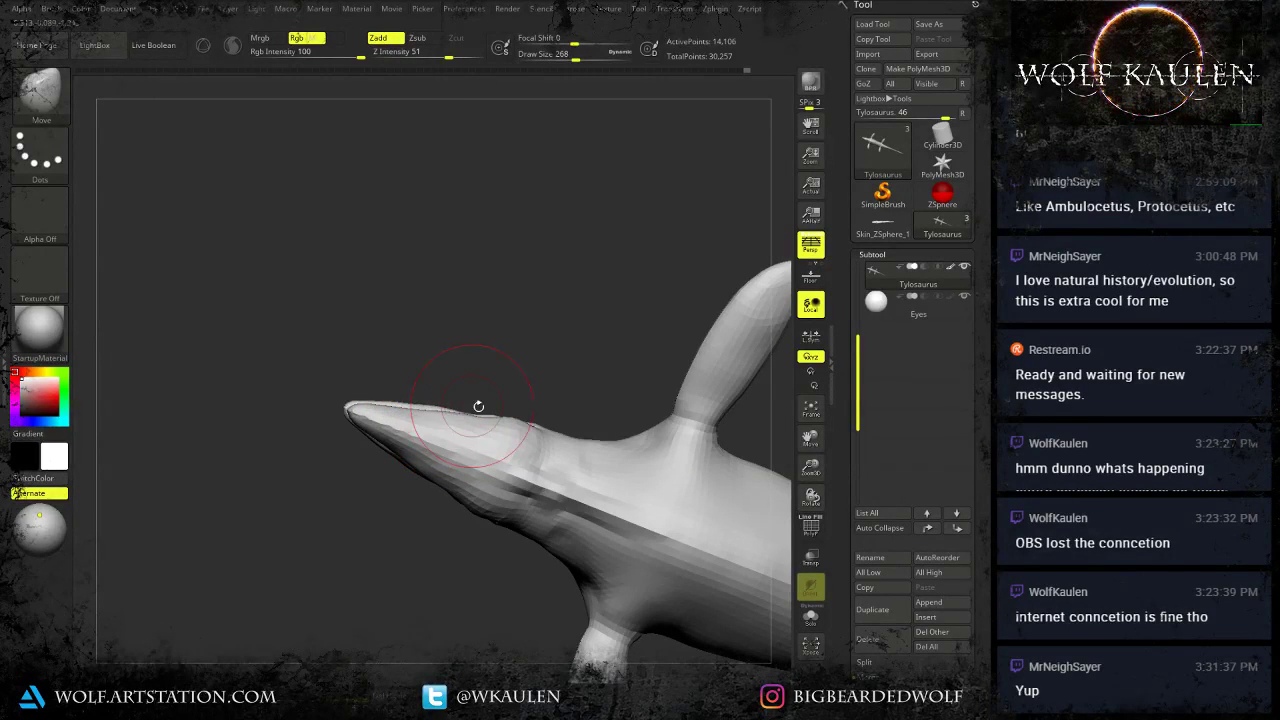
right_click_drag(554, 461, 520, 626)
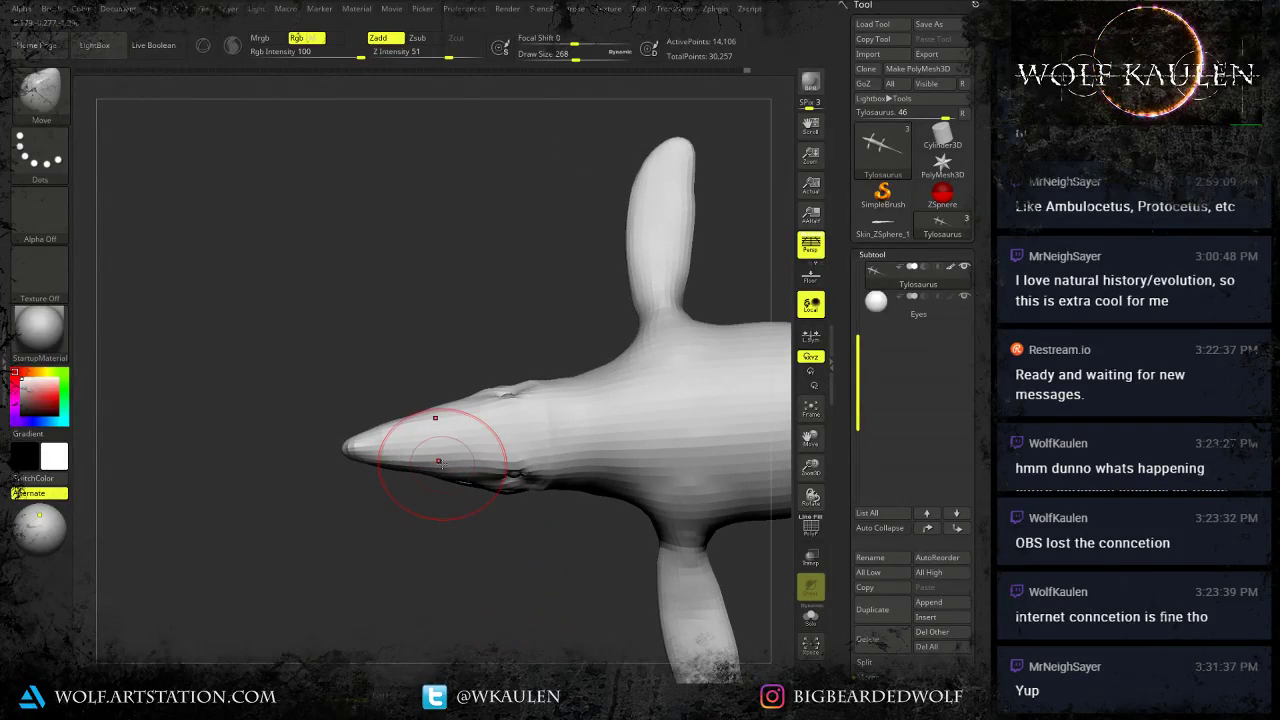
mouse_move(466, 517)
right_mouse_down()
mouse_move(457, 452)
mouse_move(467, 468)
mouse_move(502, 405)
mouse_move(500, 362)
right_mouse_up()
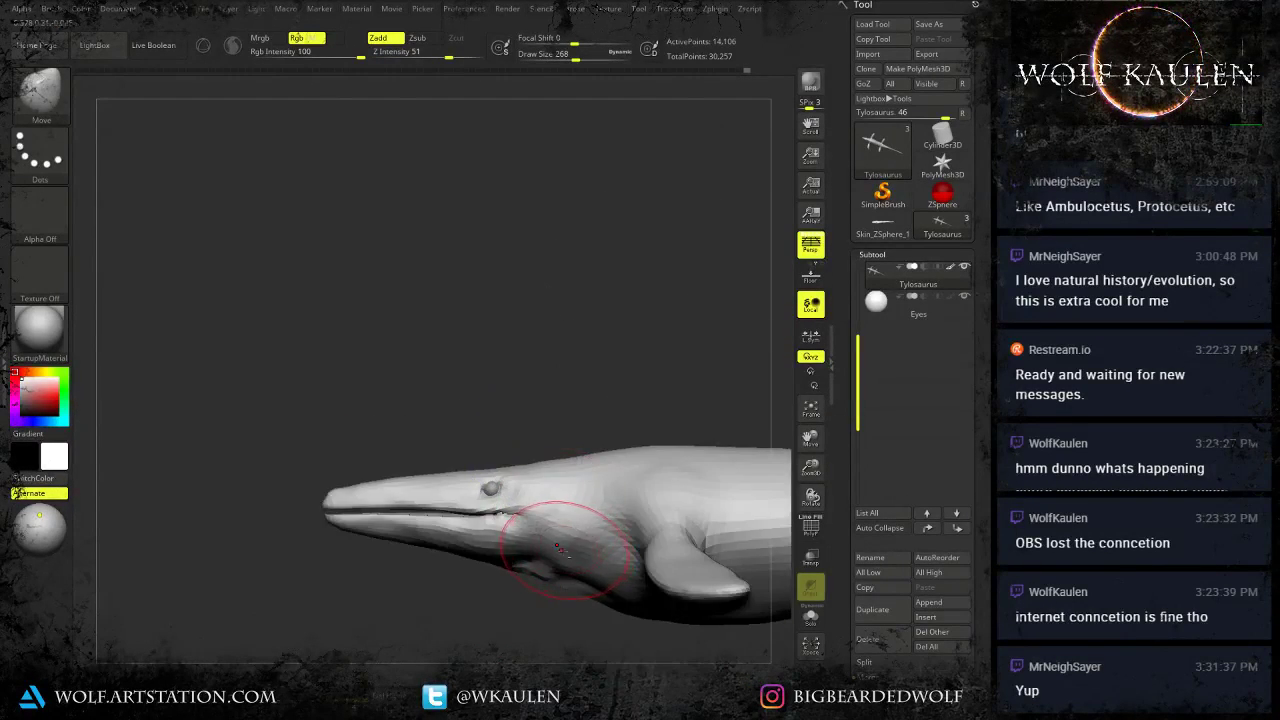
Build up the brow around the eye with the Standard brush at a draw size of 62.
right_click_drag(548, 524, 493, 551, "alt")
key("b")
key("s")
key("t")
right_click_drag(463, 479, 458, 515, "ctrl")
key("s")
left_click_drag(458, 515, 431, 518)
right_click_drag(440, 508, 447, 455)
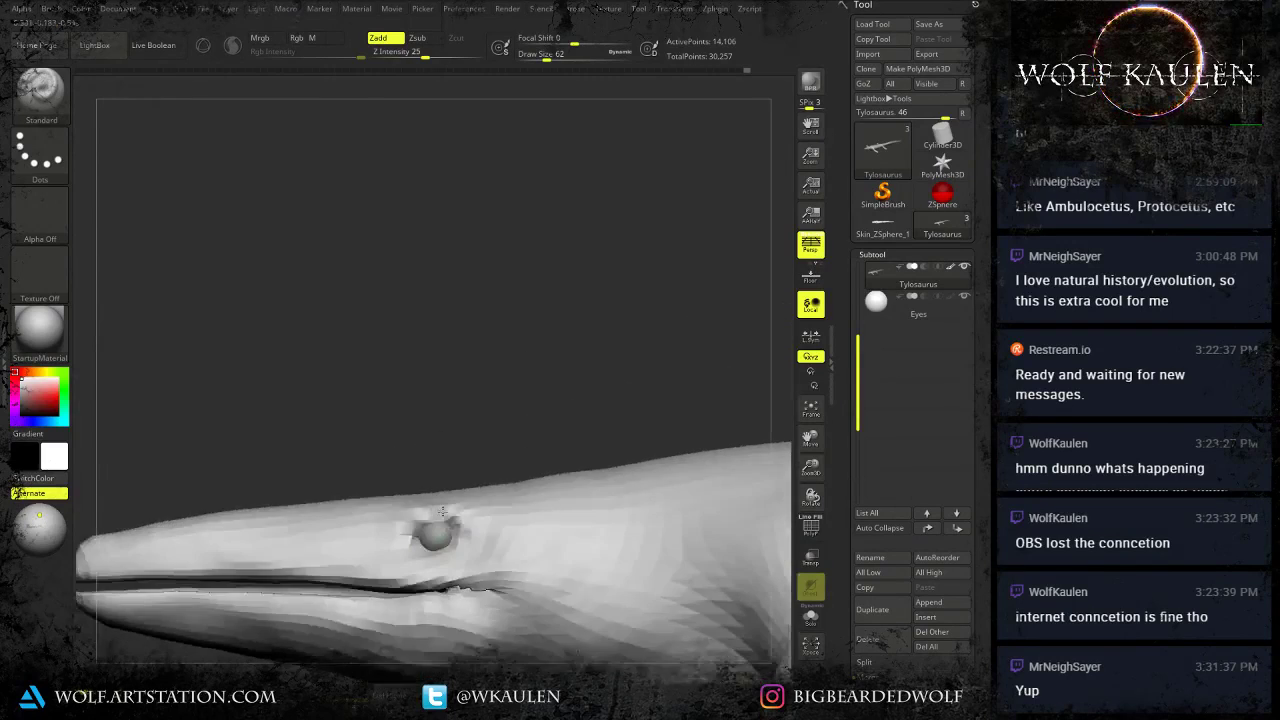
right_click_drag(550, 585, 500, 529, "alt")
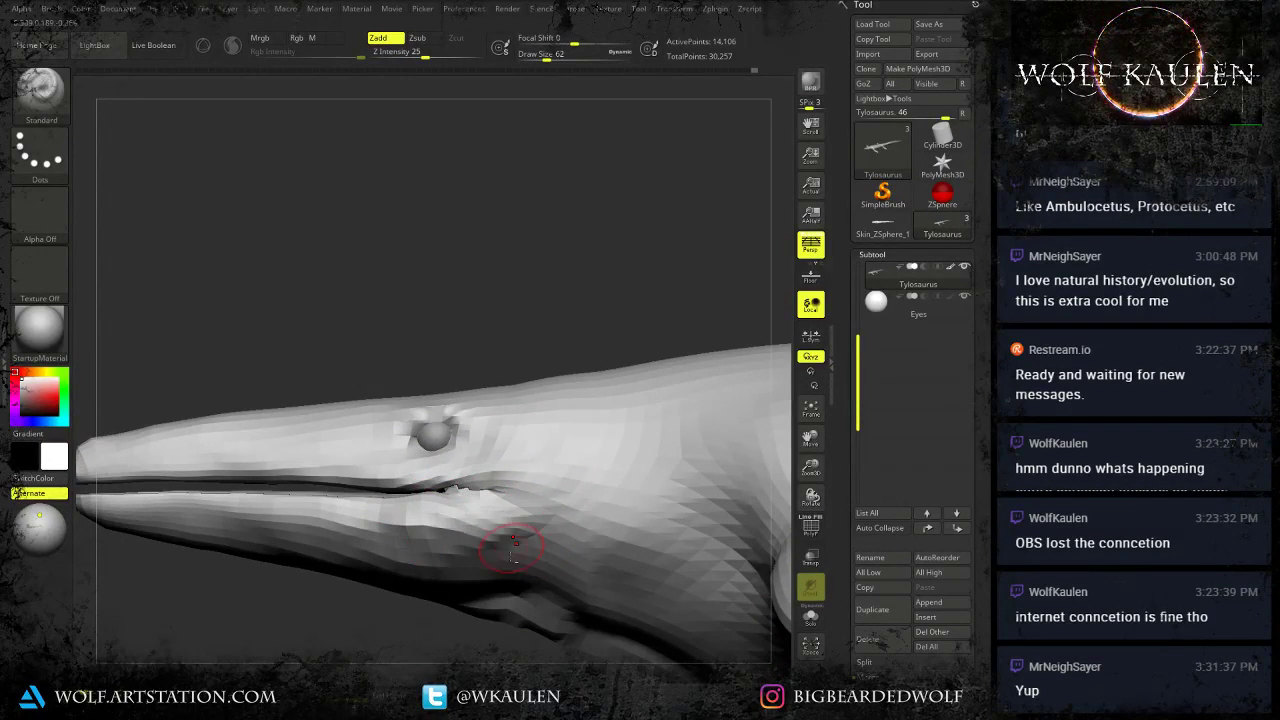
Build up and smooth the shoulder and the base of the front flipper with the Standard brush at draw size 145.
mouse_move(513, 547)
right_mouse_down("ctrl")
mouse_move(594, 520)
mouse_move(574, 494)
right_mouse_up("ctrl")
key("s")
left_click_drag(574, 532, 563, 534)
mouse_move(571, 586)
right_mouse_down()
mouse_move(642, 576)
mouse_move(638, 482)
mouse_move(565, 508)
mouse_move(593, 517)
right_mouse_up()
left_click_drag(535, 565, 516, 578)
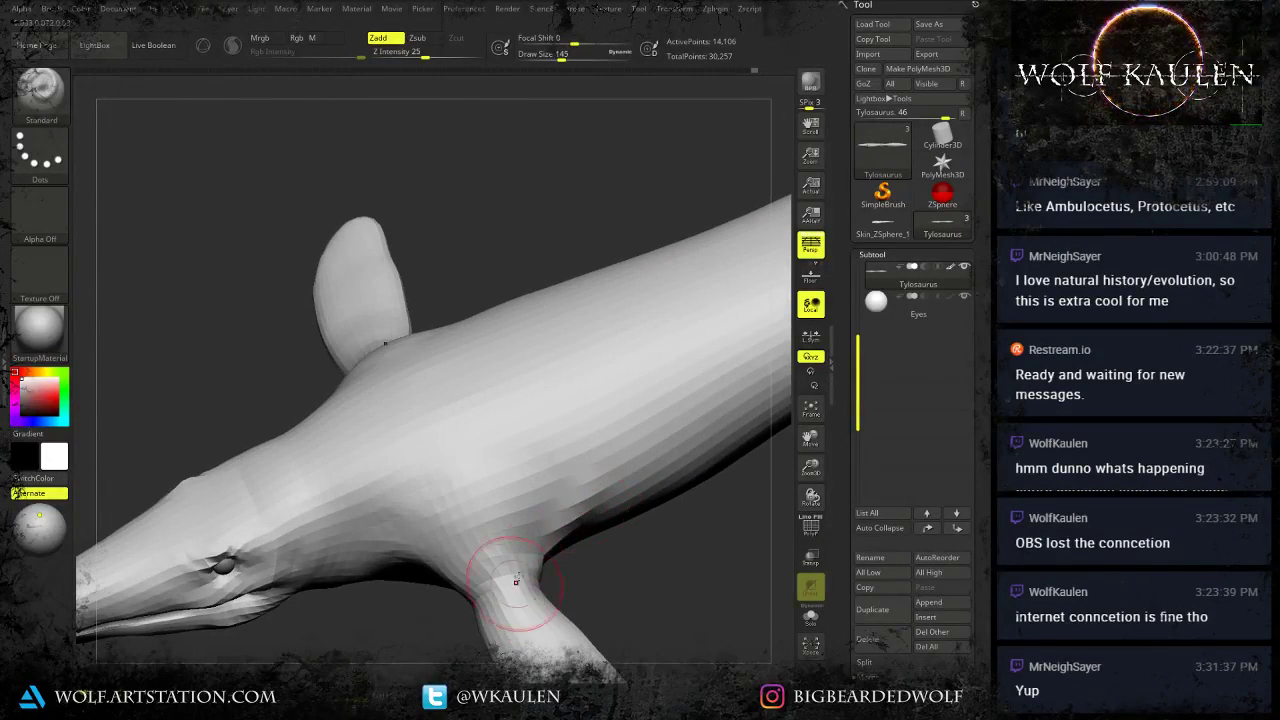
left_click_drag(580, 502, 612, 515, "shift")
mouse_move(438, 552)
left_mouse_down()
mouse_move(405, 562)
mouse_move(464, 525)
left_mouse_up()
left_click_drag(490, 600, 493, 536)
Slim the rear flippers from above with the Move brush at a draw size of 154.
right_click_drag(520, 600, 503, 466, "ctrl")
right_click_drag(551, 583, 345, 620, "alt")
right_click_drag(569, 431, 555, 589)
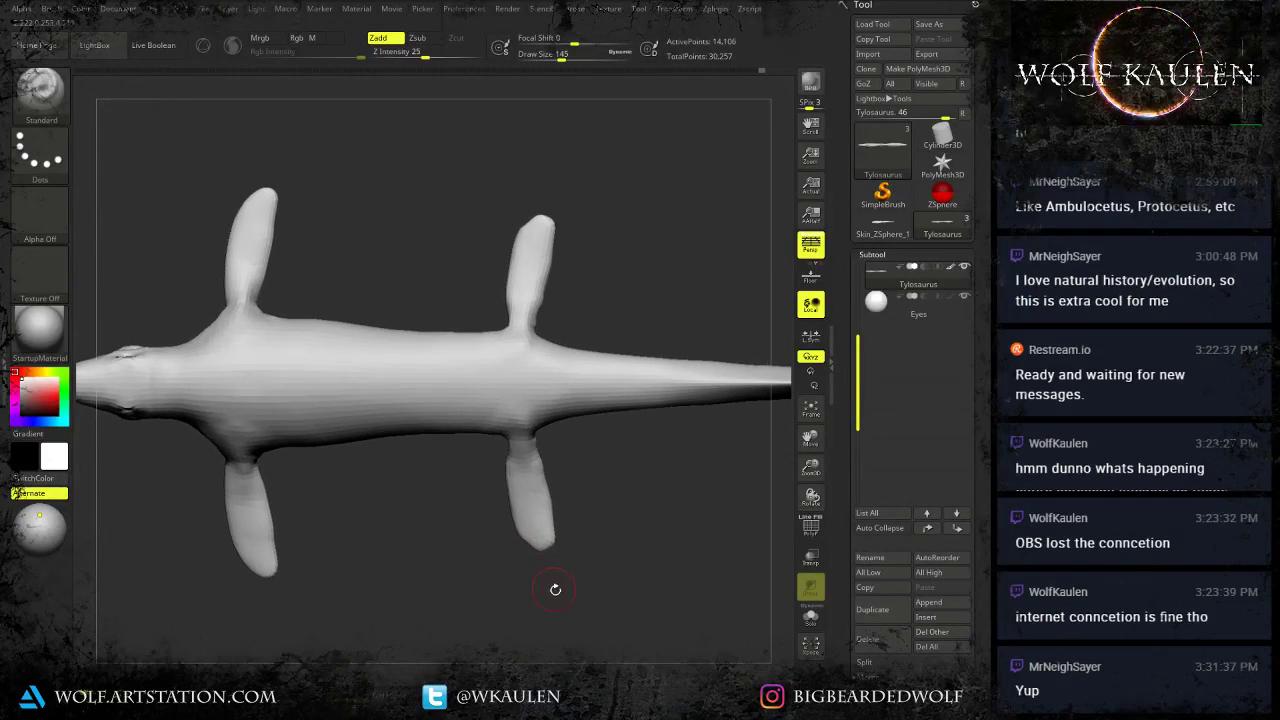
key("b")
key("m")
key("v")
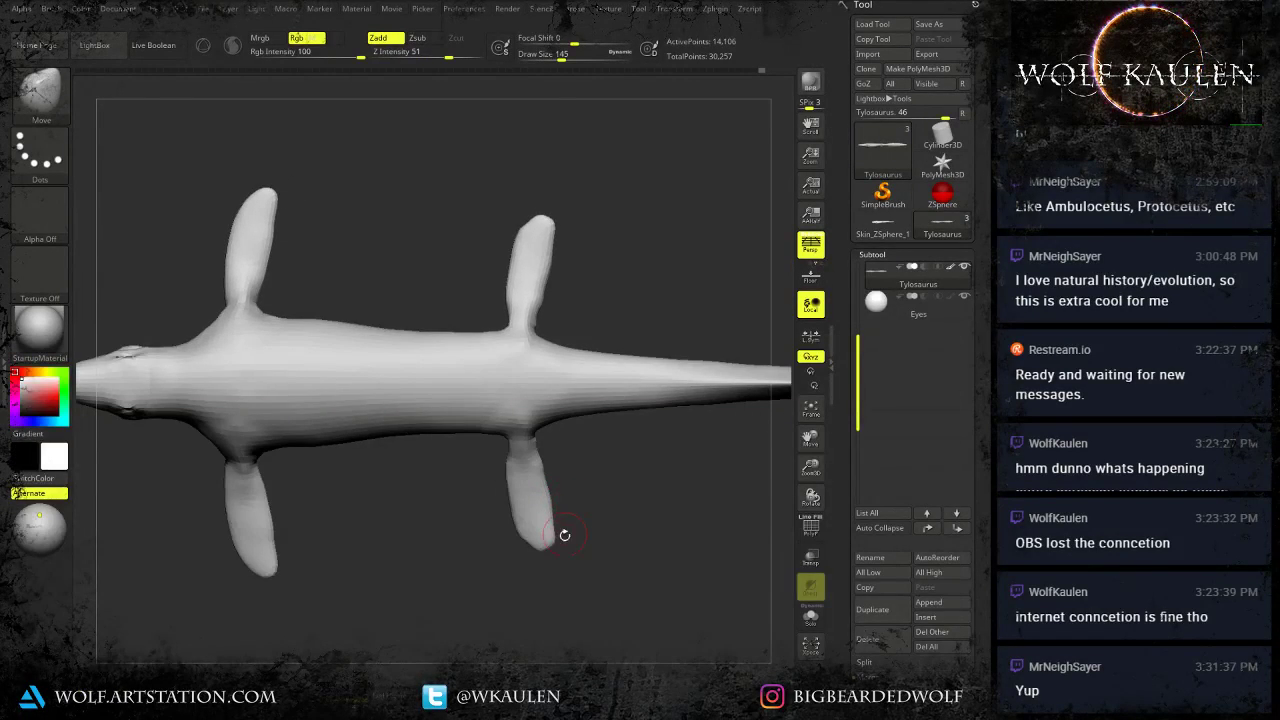
key("s")
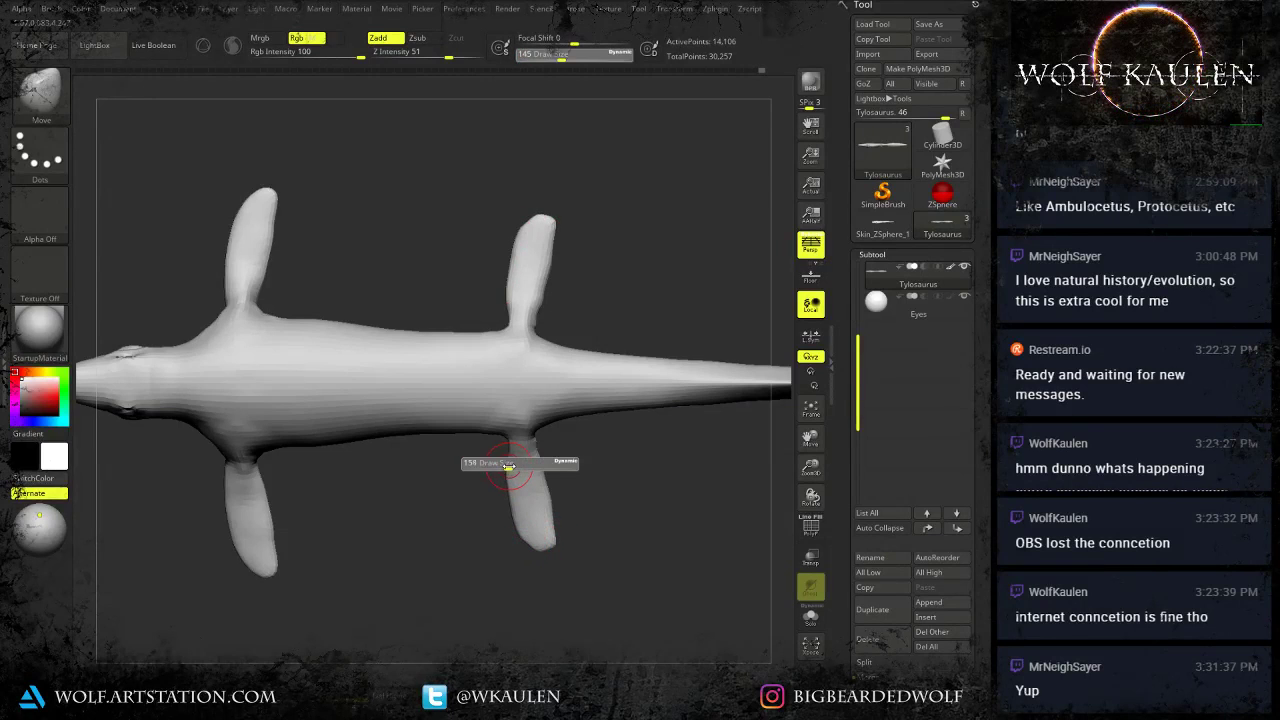
left_click_drag(508, 467, 510, 467)
left_click_drag(500, 473, 505, 474)
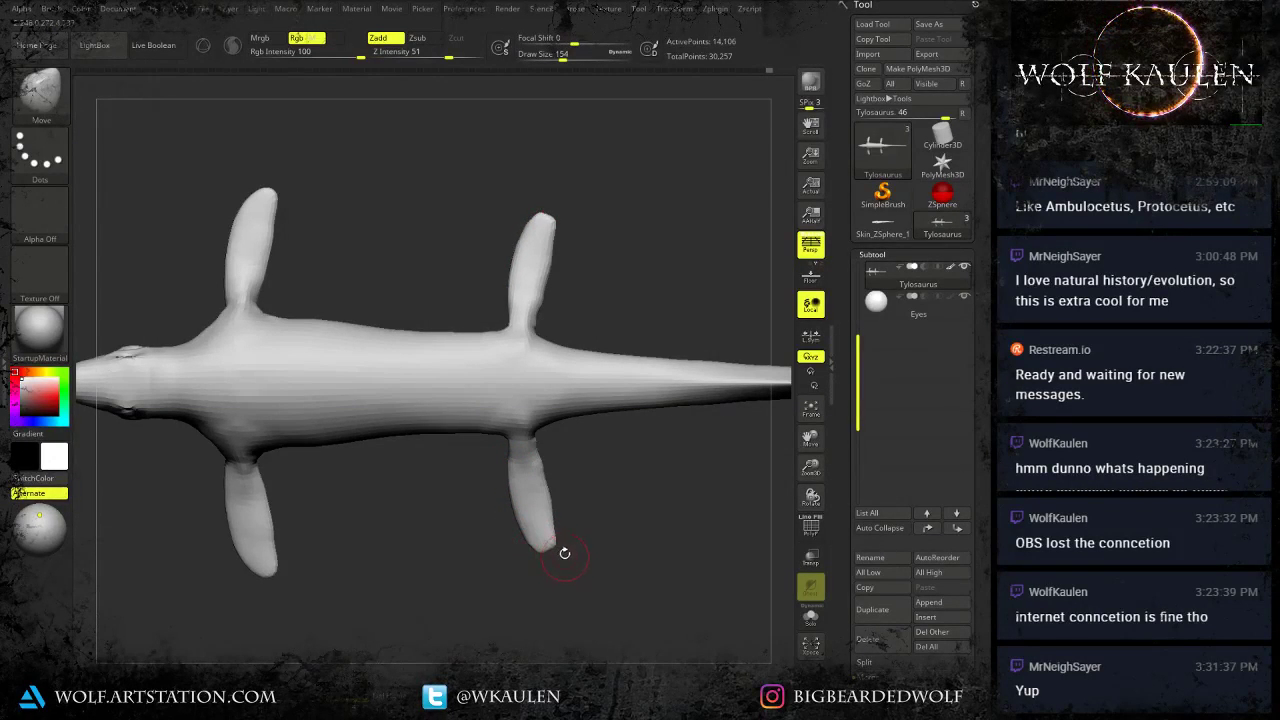
Refine the shape of the rear flippers and nearby body with the Move brush, varying the draw size up to 262.
key("s")
mouse_move(551, 555)
left_mouse_down()
mouse_move(577, 565)
mouse_move(554, 607)
mouse_move(508, 575)
mouse_move(553, 586)
mouse_move(533, 402)
mouse_move(549, 422)
mouse_move(553, 379)
mouse_move(525, 366)
mouse_move(525, 335)
left_mouse_up()
key("s")
key("s")
left_click_drag(492, 382, 493, 348)
right_click_drag(493, 348, 588, 390)
key("s")
left_click_drag(590, 398, 584, 398)
mouse_move(588, 398)
right_mouse_down()
mouse_move(640, 420)
mouse_move(534, 405)
right_mouse_up()
key("s")
left_click_drag(532, 411, 376, 384)
key("s")
mouse_move(350, 380)
right_mouse_down()
mouse_move(400, 358)
mouse_move(491, 355)
mouse_move(531, 490)
right_mouse_up()
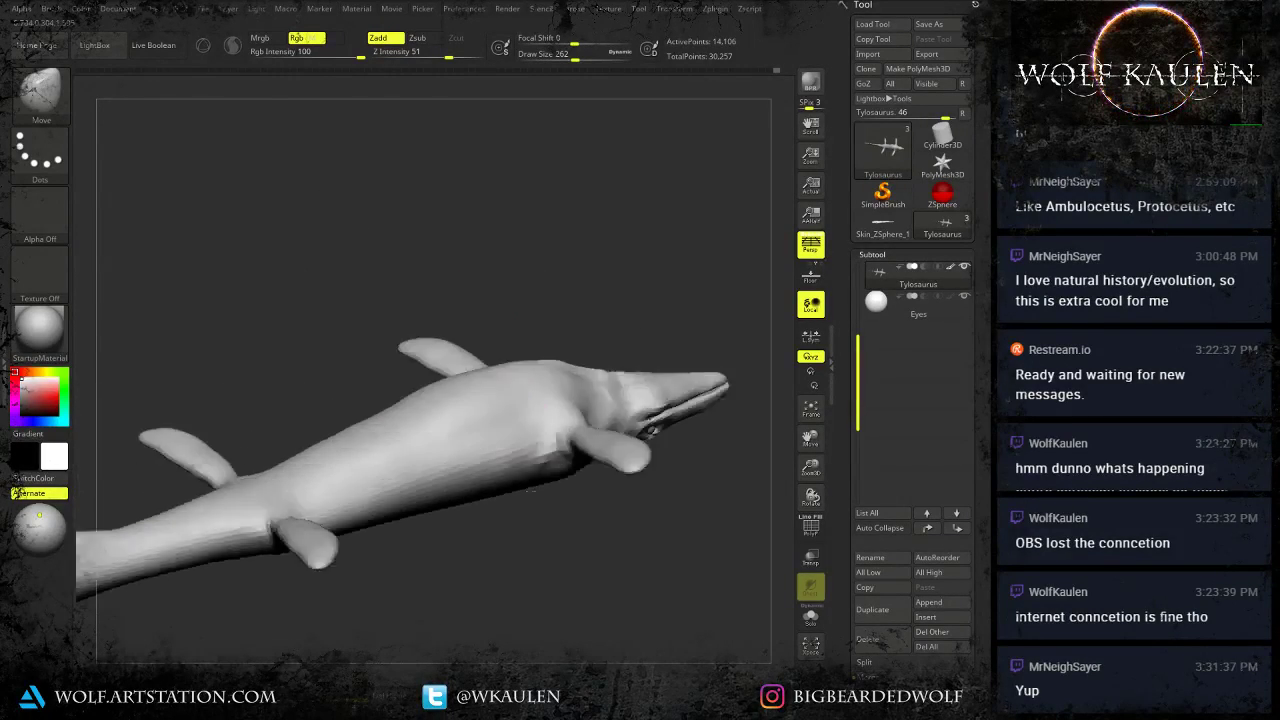
Sculpt volume along the side of the tail behind the rear flippers with the Standard brush at draw size 228.
mouse_move(533, 489)
left_mouse_down()
mouse_move(553, 595)
mouse_move(505, 470)
mouse_move(511, 384)
left_mouse_up()
left_click_drag(505, 145, 540, 234)
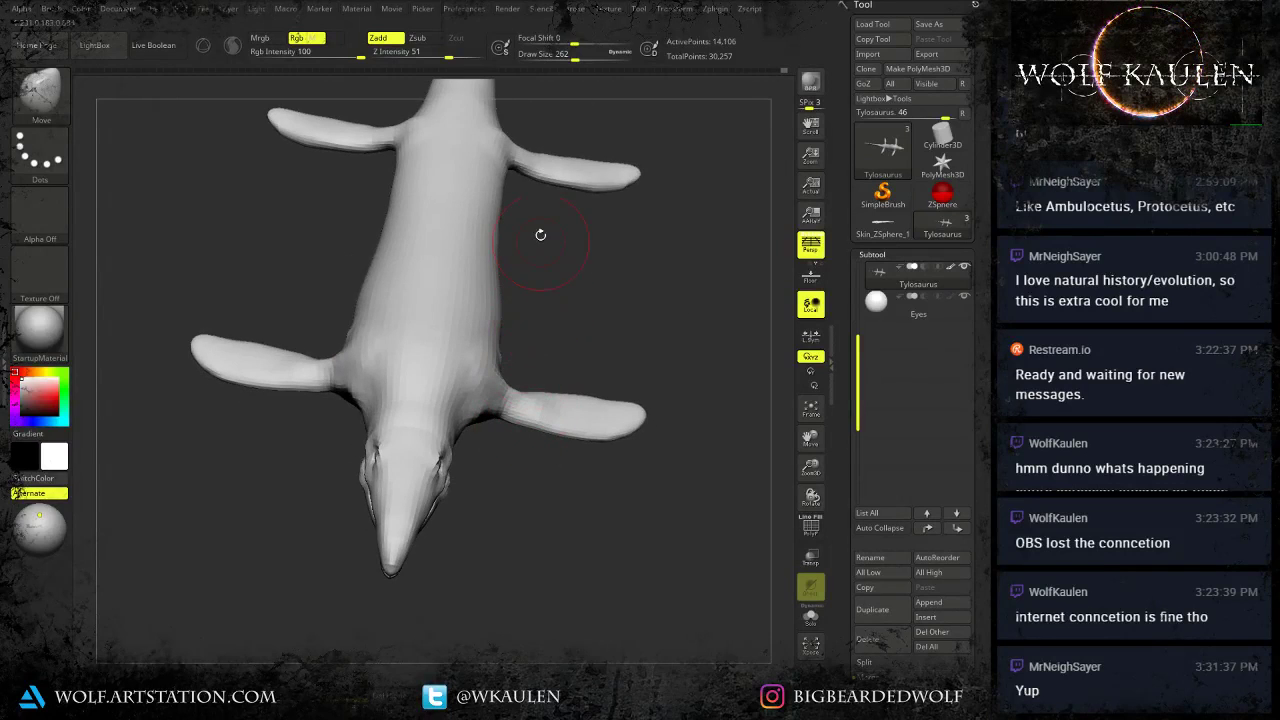
mouse_move(509, 140)
left_mouse_down()
mouse_move(511, 152)
mouse_move(516, 82)
mouse_move(508, 90)
left_mouse_up()
left_click_drag(620, 140, 508, 217)
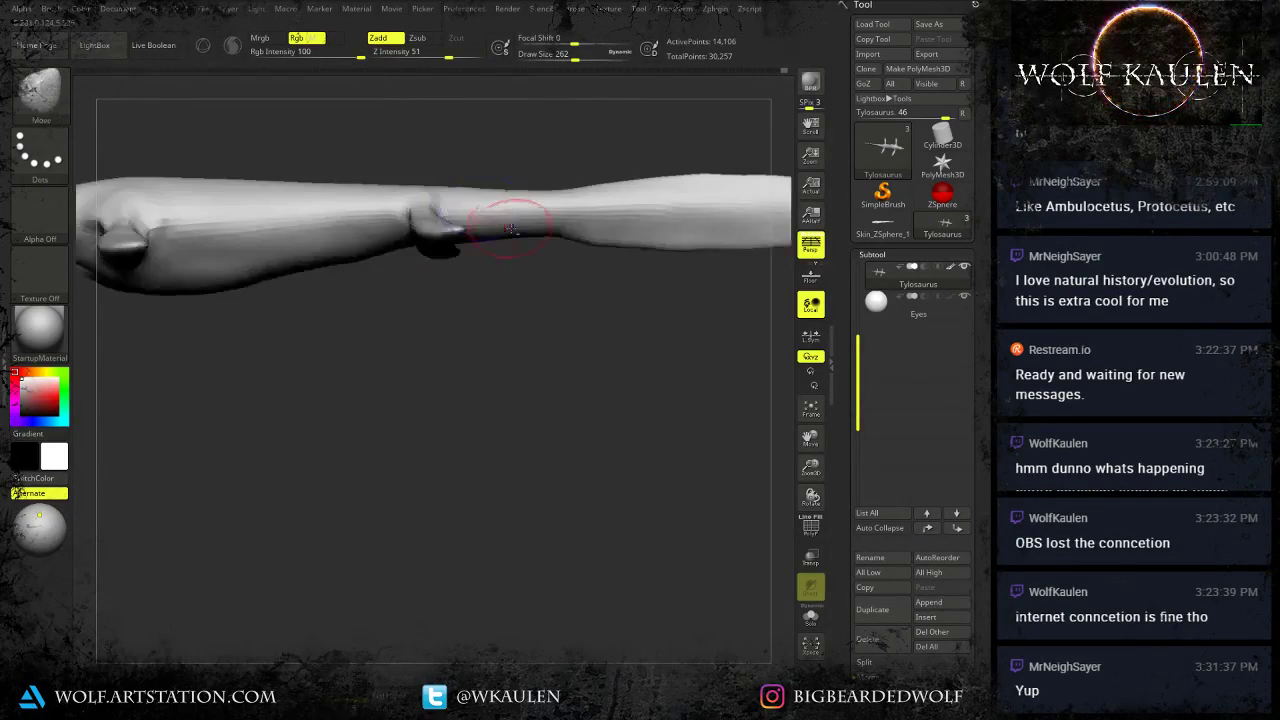
left_click_drag(575, 390, 658, 532, "alt")
key("b")
key("d")
key("s")
mouse_move(556, 416)
left_mouse_down("alt")
mouse_move(466, 407)
mouse_move(706, 375)
left_mouse_up("alt")
key("s")
key("b")
key("s")
key("t")
right_click_drag(684, 374, 534, 389, "alt")
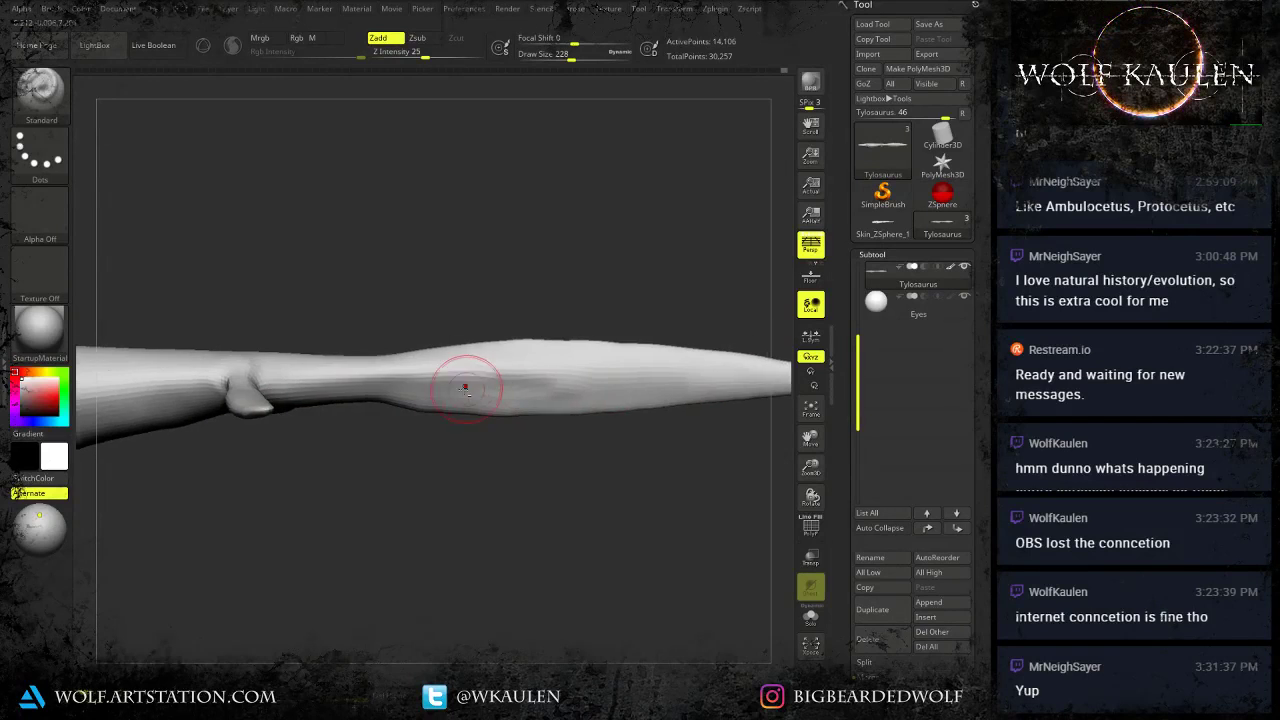
left_click_drag(466, 386, 694, 386)
mouse_move(557, 389)
right_mouse_down("ctrl")
mouse_move(606, 434)
mouse_move(594, 478)
mouse_move(591, 418)
right_mouse_up("ctrl")
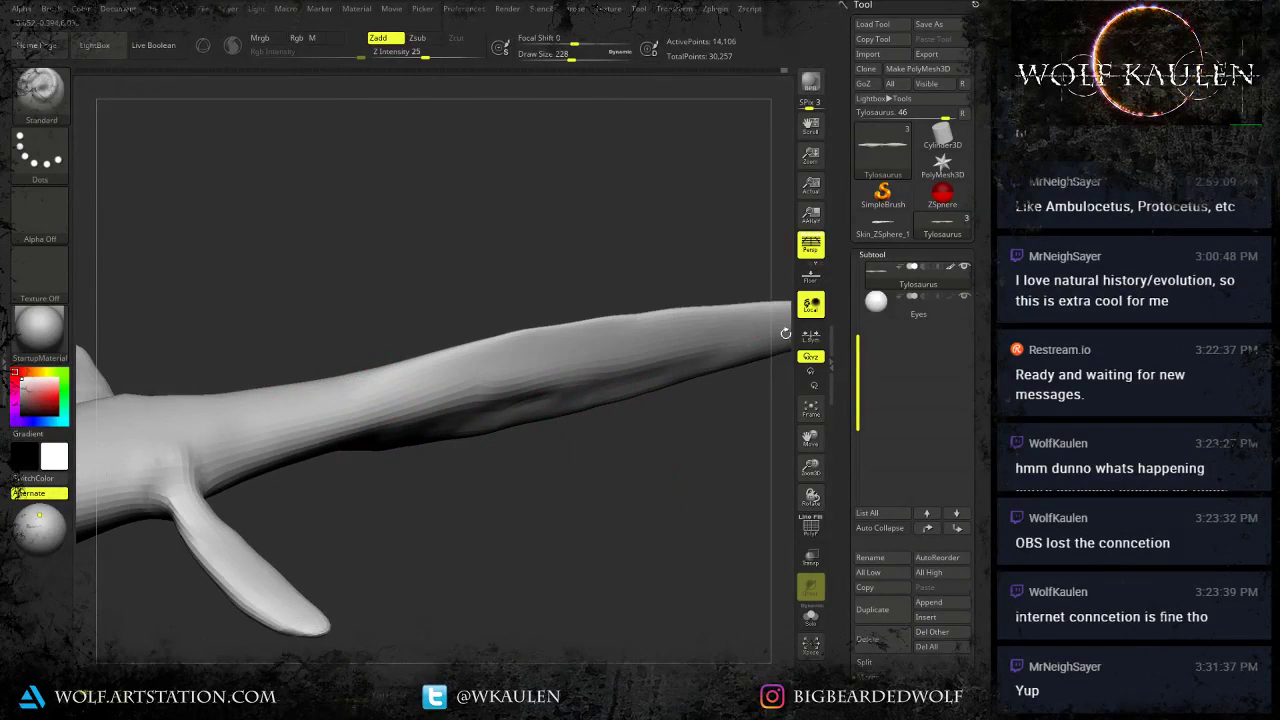
Reshape the flanks between the front and rear flippers with the Move brush at a draw size of 358.
right_click_drag(628, 348, 606, 306, "ctrl")
right_click_drag(512, 441, 720, 360, "alt")
mouse_move(674, 419)
right_mouse_down()
mouse_move(568, 467)
mouse_move(560, 530)
mouse_move(509, 453)
mouse_move(500, 408)
right_mouse_up()
key("s")
left_click_drag(514, 594, 530, 594)
right_click_drag(562, 595, 502, 440, "alt")
mouse_move(530, 515)
right_mouse_down()
mouse_move(594, 453)
mouse_move(568, 506)
mouse_move(546, 360)
mouse_move(526, 357)
right_mouse_up()
key("b")
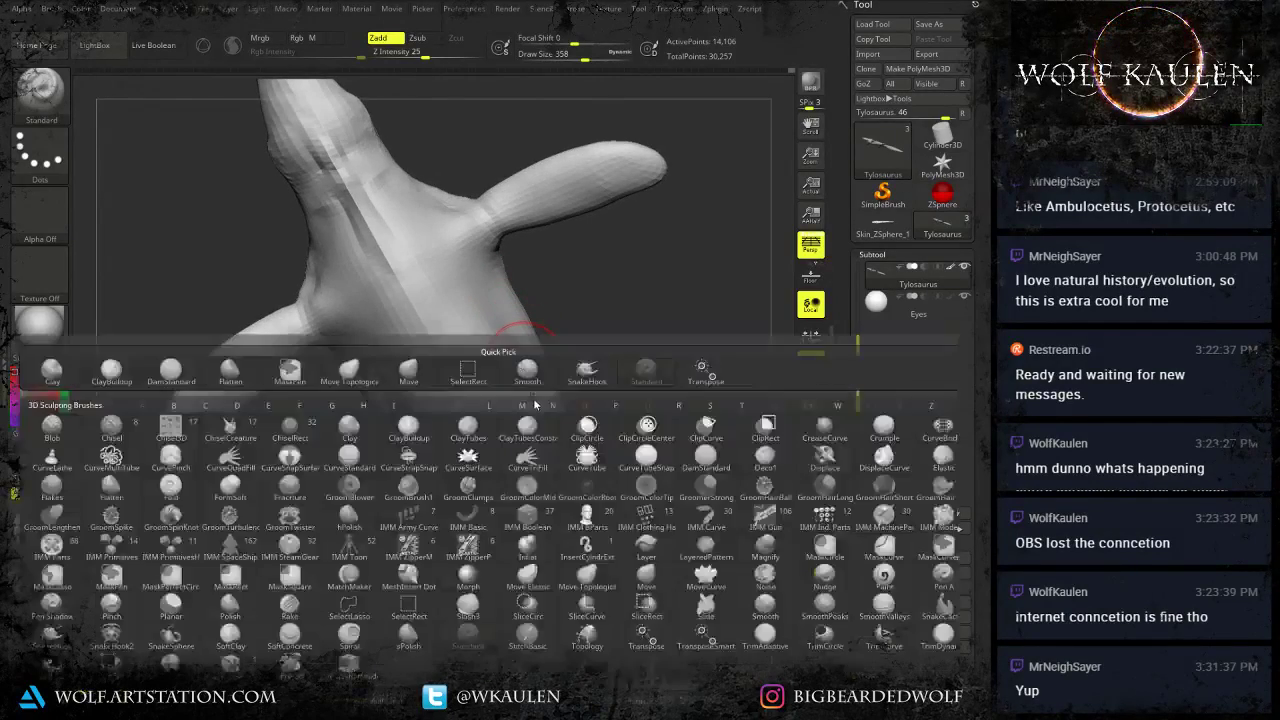
key("m")
key("v")
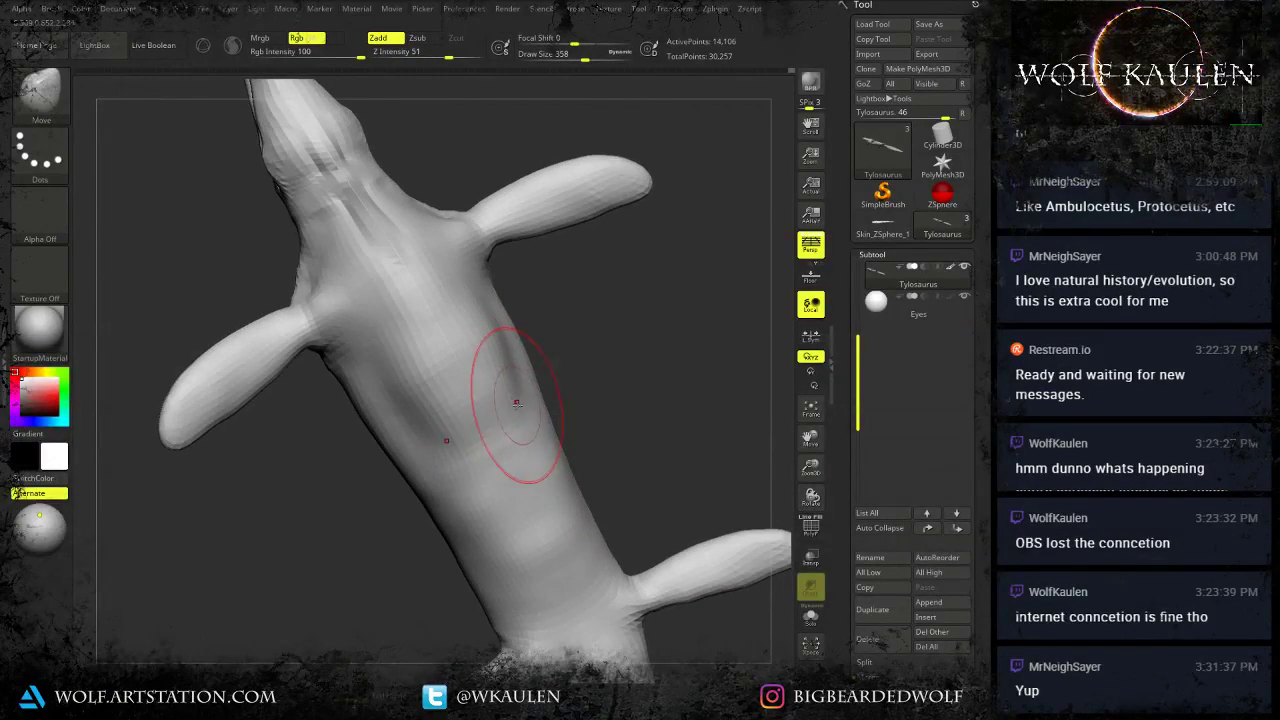
left_click_drag(518, 432, 511, 412)
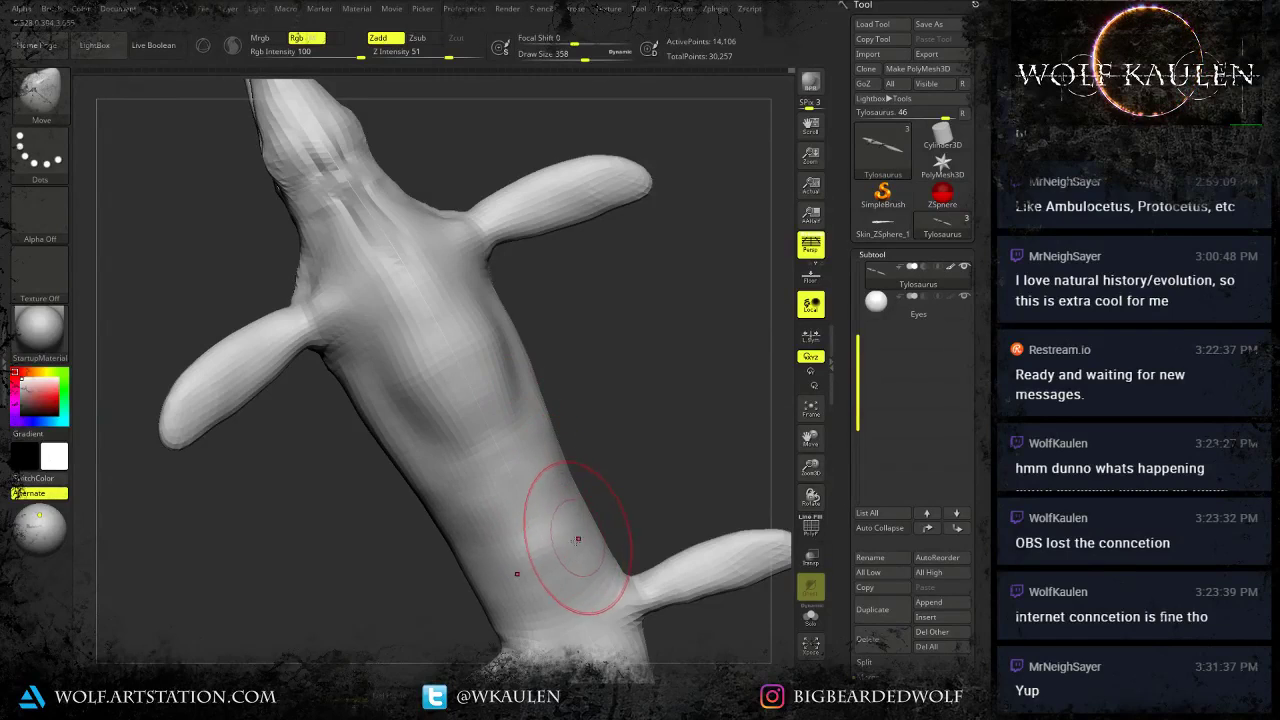
Adjust the bend of the front flippers from the front with the Move brush at draw size 358.
mouse_move(587, 562)
right_mouse_down()
mouse_move(634, 532)
mouse_move(636, 510)
mouse_move(618, 529)
mouse_move(646, 478)
mouse_move(637, 534)
mouse_move(694, 503)
right_mouse_up()
left_click_drag(696, 502, 686, 488)
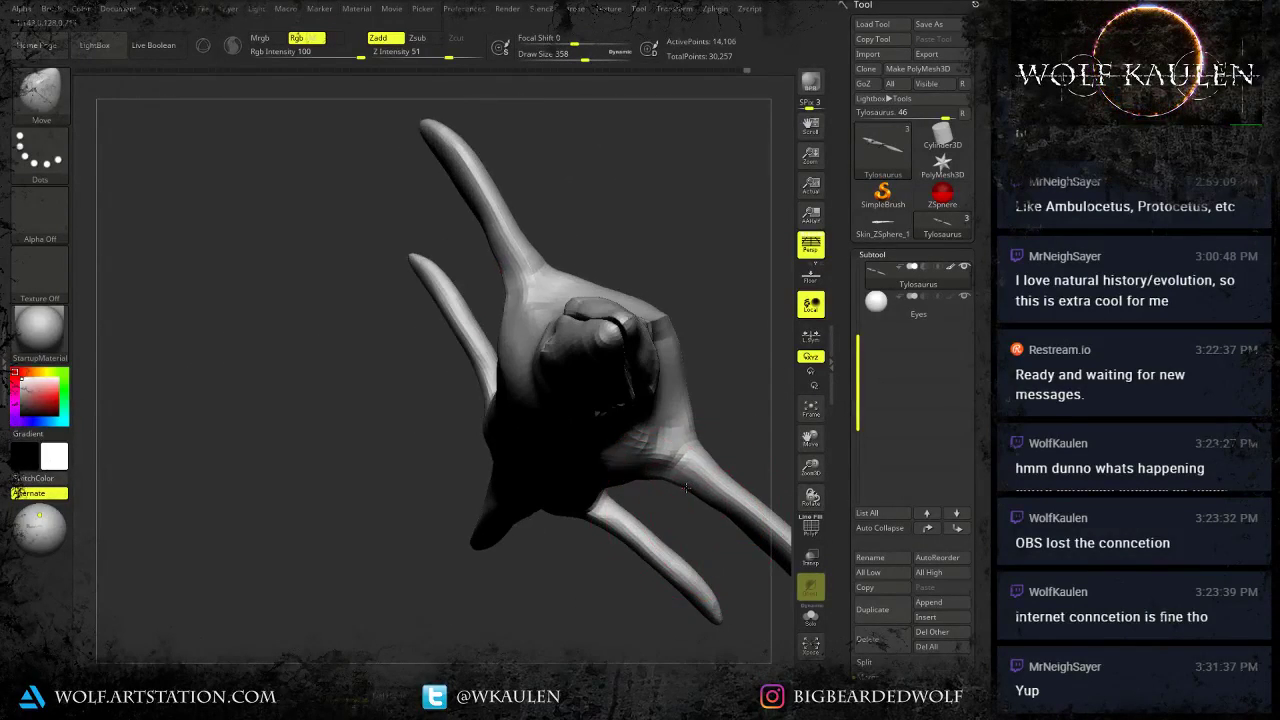
mouse_move(677, 480)
right_mouse_down()
mouse_move(655, 488)
mouse_move(629, 471)
mouse_move(695, 475)
right_mouse_up()
left_click_drag(697, 477, 746, 508)
left_click_drag(689, 452, 684, 457)
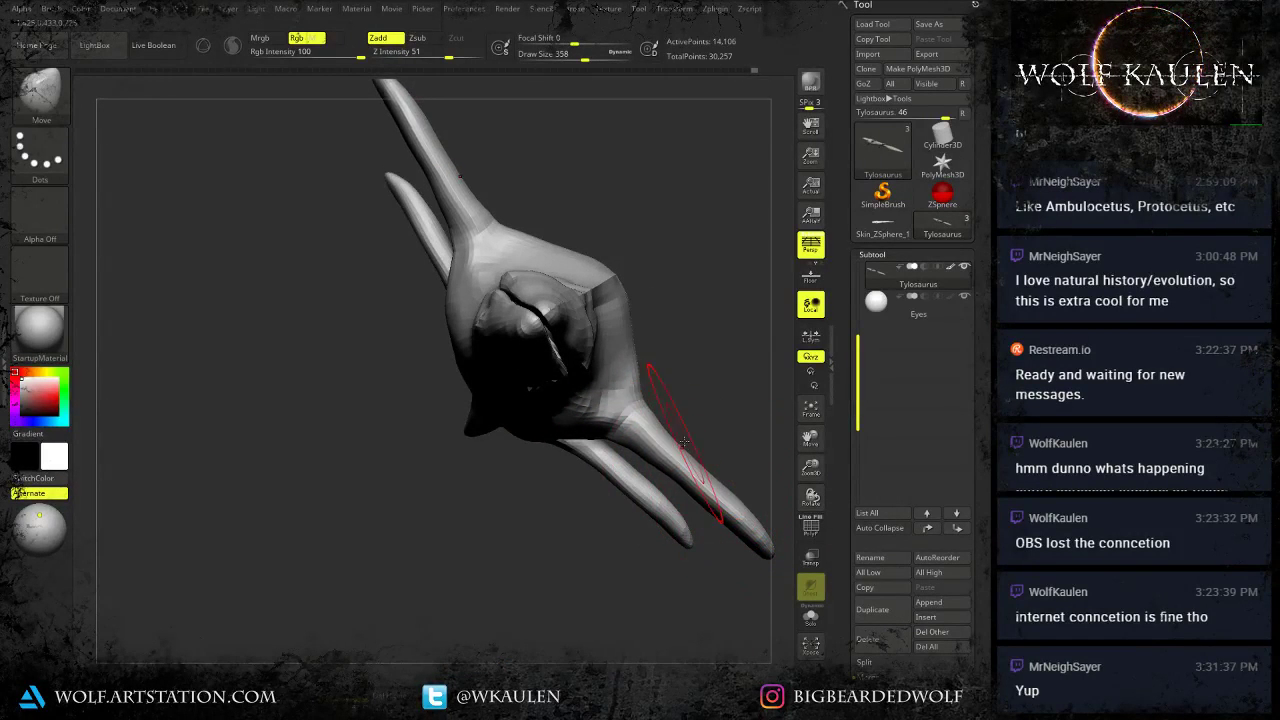
With the Move brush at draw size 136, undo the last two strokes and reshape the corner of the mouth.
mouse_move(675, 446)
right_mouse_down()
mouse_move(660, 464)
mouse_move(689, 463)
mouse_move(680, 451)
mouse_move(632, 488)
mouse_move(600, 490)
mouse_move(606, 467)
right_mouse_up()
key("s")
left_click_drag(614, 472, 605, 472)
mouse_move(594, 462)
right_mouse_down()
mouse_move(600, 440)
mouse_move(606, 452)
right_mouse_up()
key("s")
left_click_drag(604, 458, 588, 456)
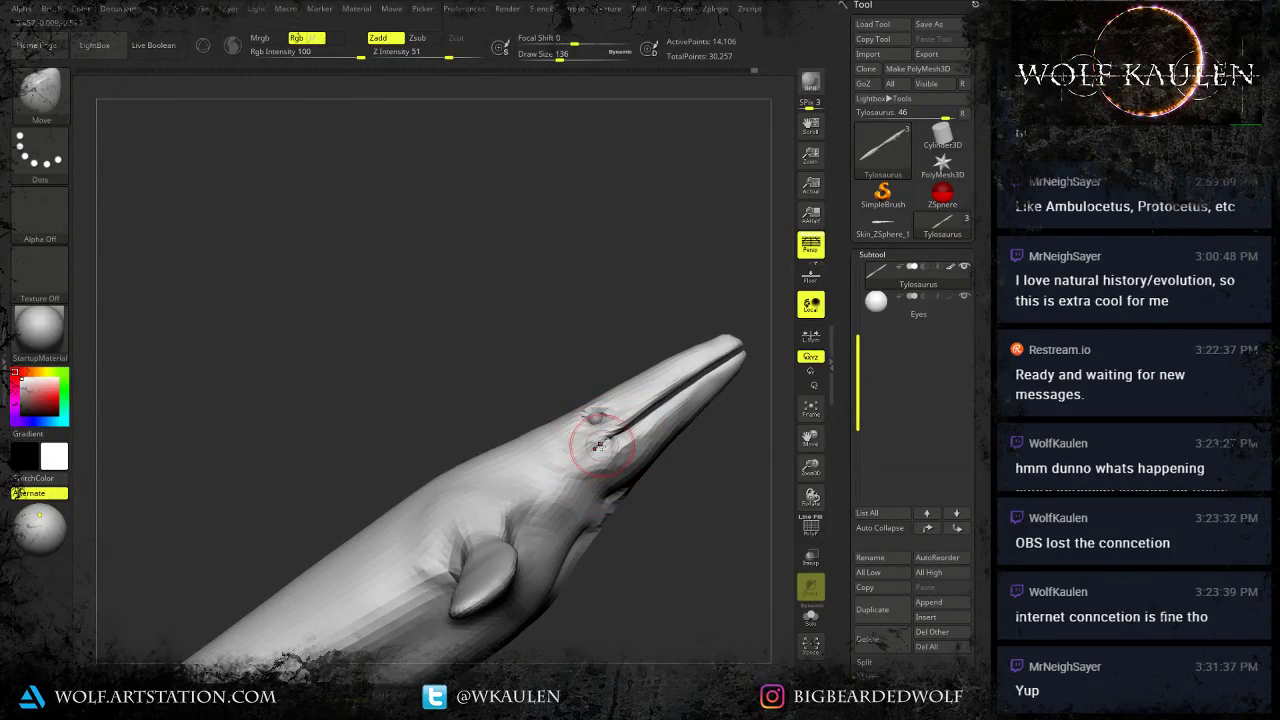
mouse_move(598, 447)
right_mouse_down()
mouse_move(626, 514)
mouse_move(530, 529)
mouse_move(565, 511)
right_mouse_up()
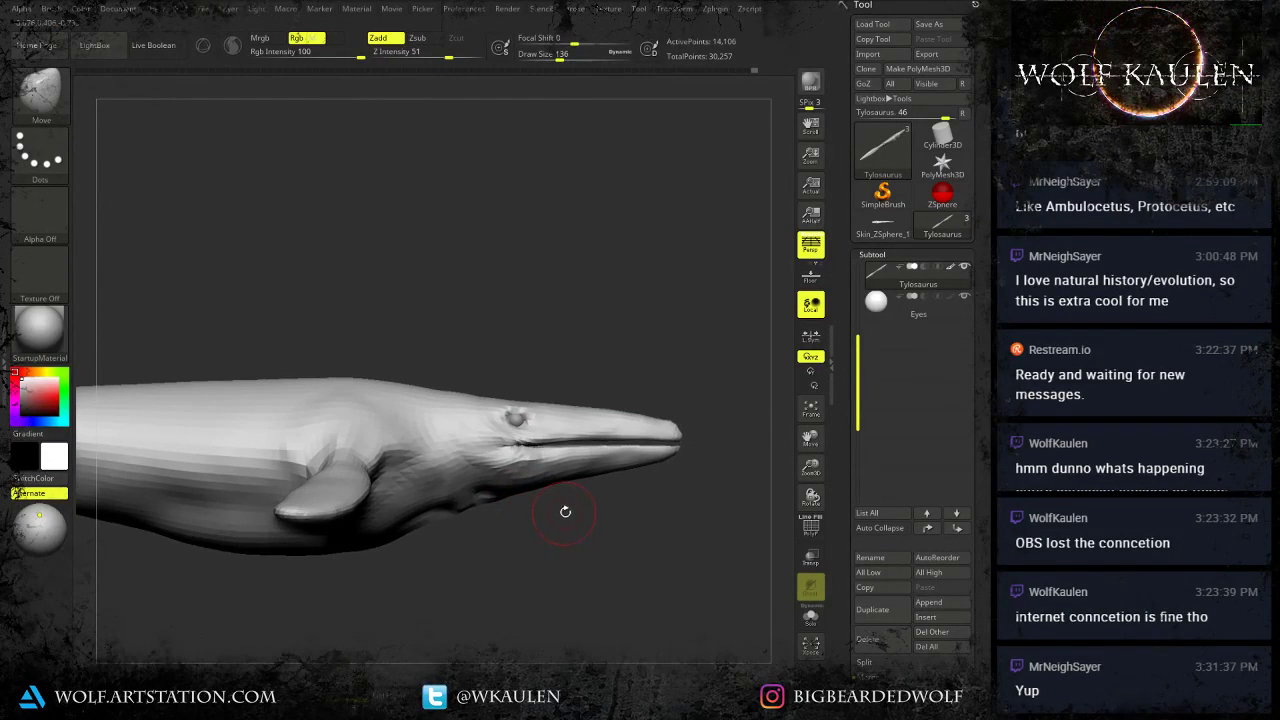
key("ctrl+z")
key("ctrl+z")
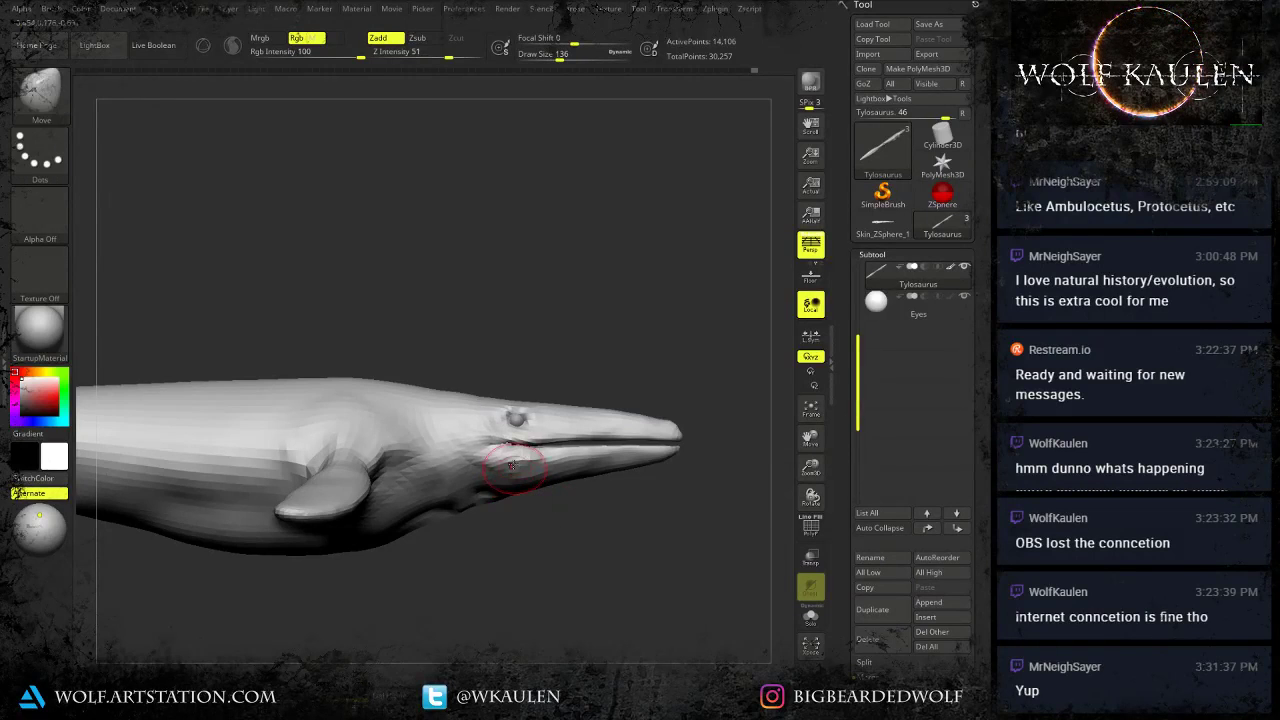
left_click_drag(494, 449, 492, 442)
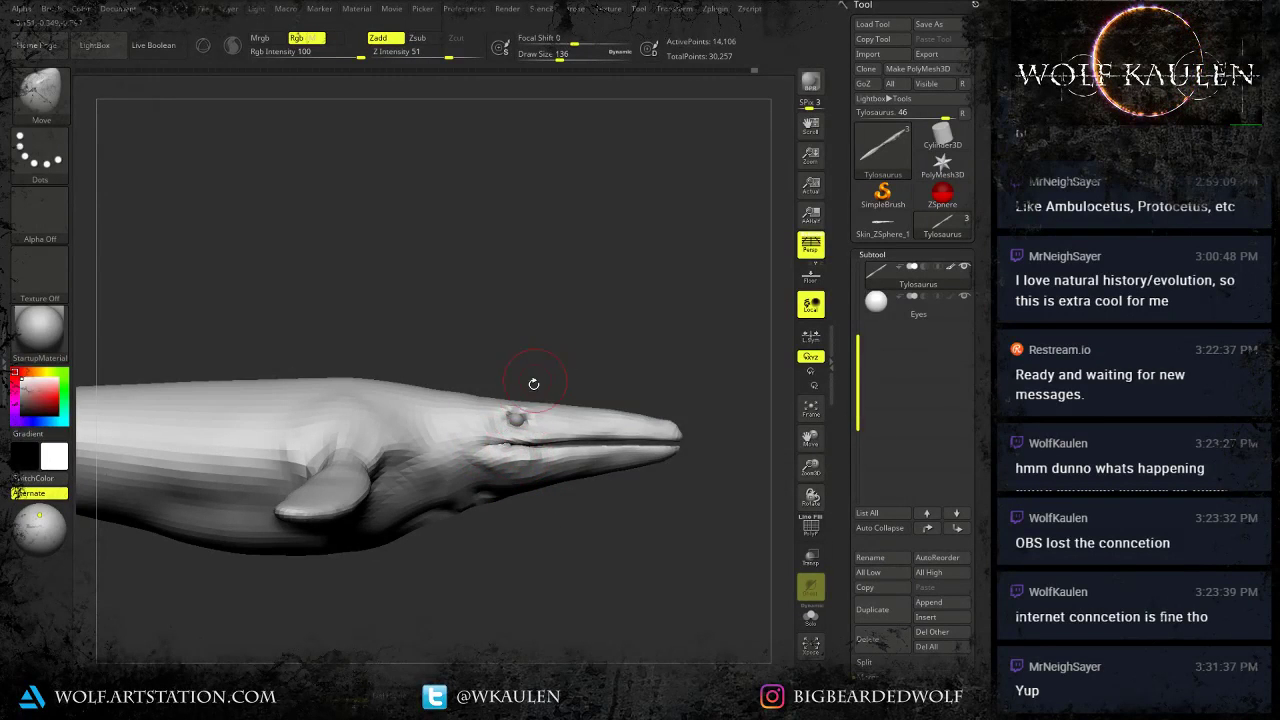
Refine the side of the head around the eyes from above with the Move brush at draw size 108.
right_click_drag(531, 383, 517, 450)
key("s")
left_click_drag(519, 406, 514, 406)
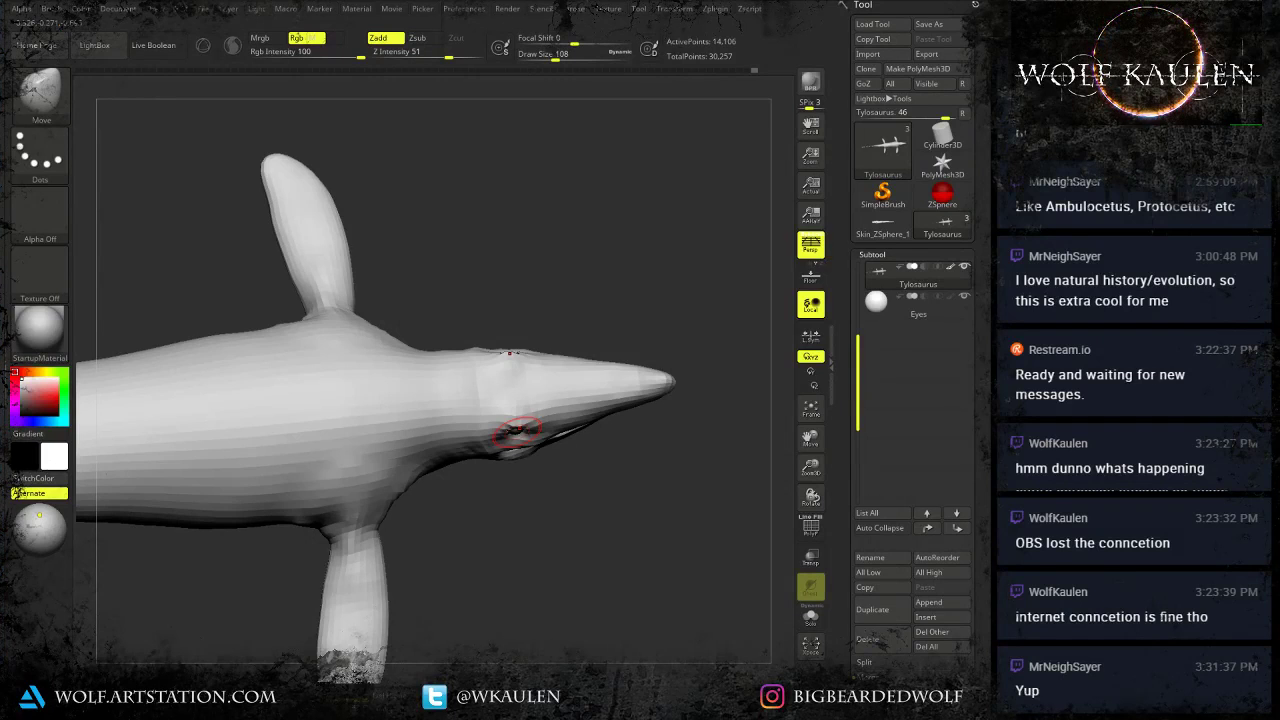
right_click_drag(469, 569, 565, 507)
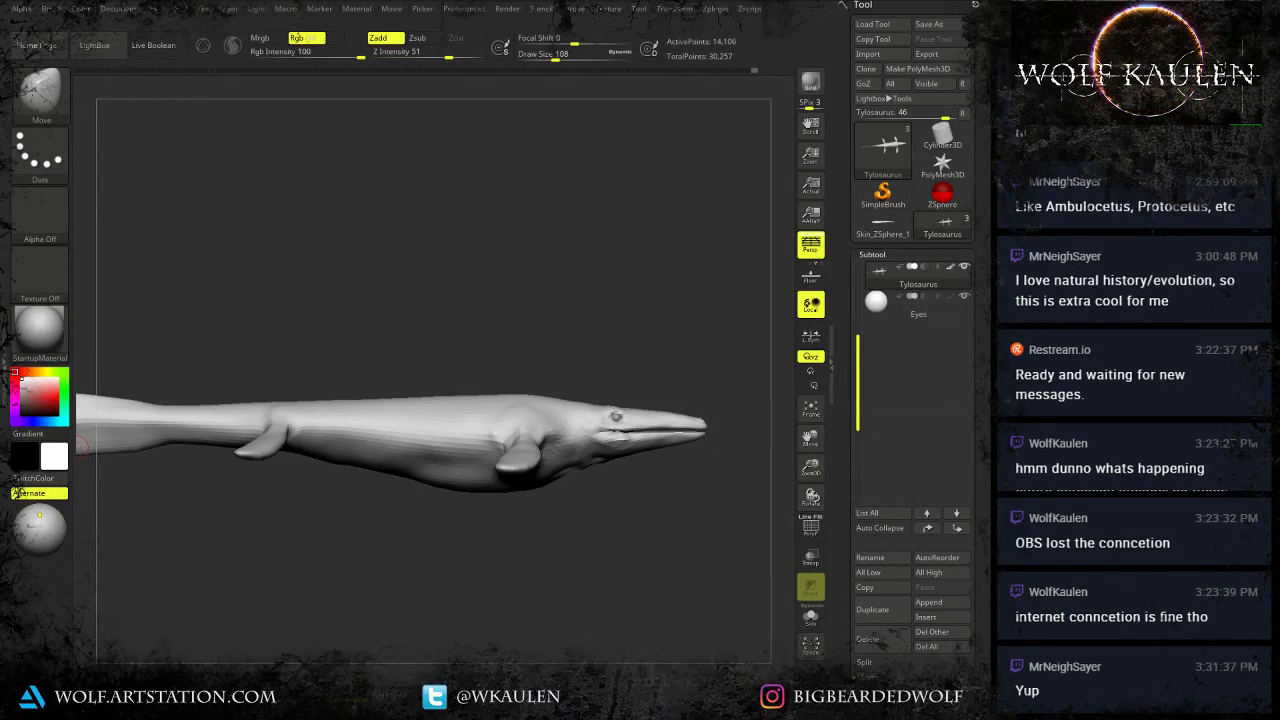
Mask the body of the Tylosaurus so that only the front and rear flippers stay unmasked.
left_click_drag(436, 586, 491, 557)
left_click_drag(490, 643, 590, 479)
left_click_drag(617, 292, 424, 468, "ctrl")
mouse_move(532, 490)
left_mouse_down("ctrl")
mouse_move(431, 600)
mouse_move(418, 589)
left_mouse_up("ctrl")
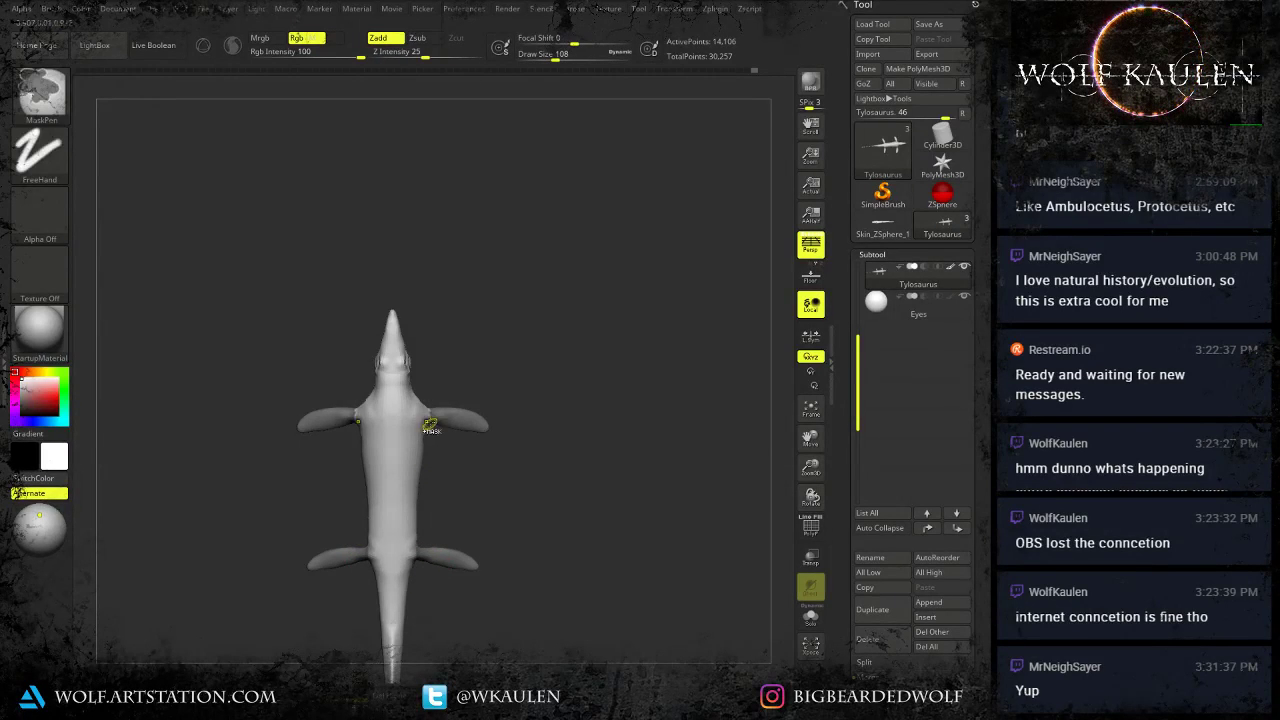
left_click_drag(429, 449, 429, 440, "ctrl")
mouse_move(440, 483)
left_mouse_down()
mouse_move(463, 392)
mouse_move(464, 404)
left_mouse_up()
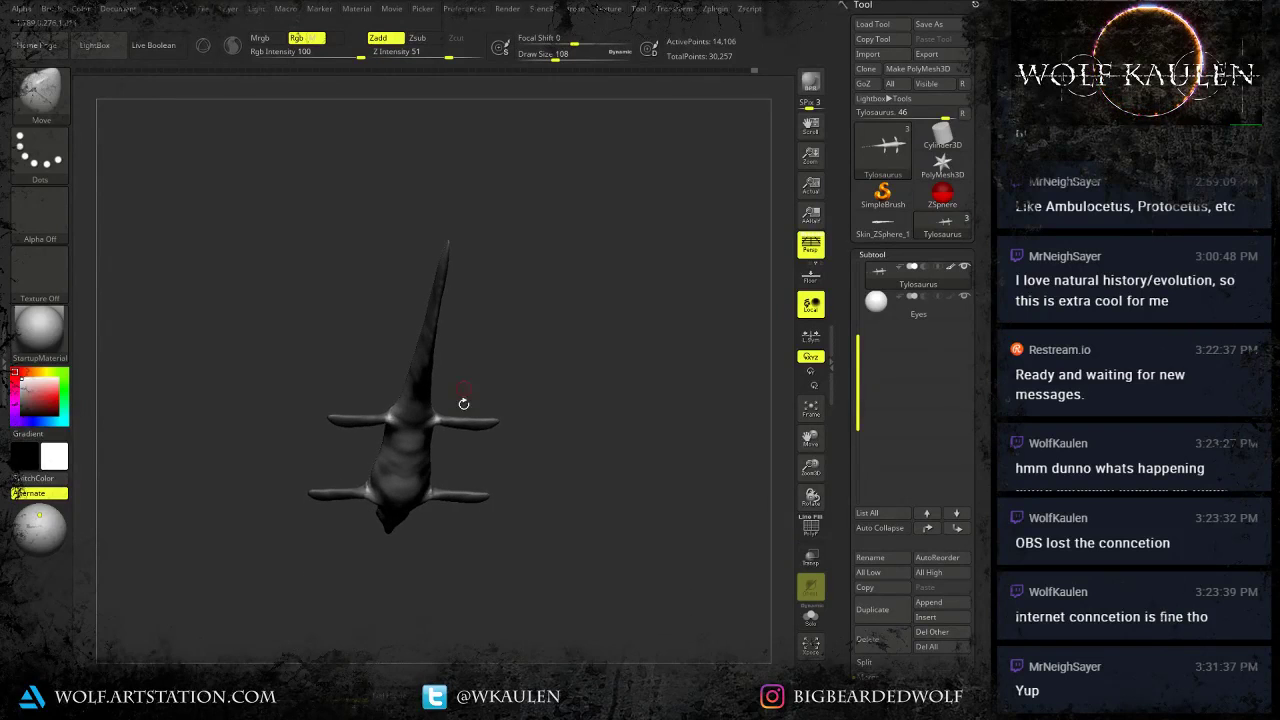
key("ctrl")
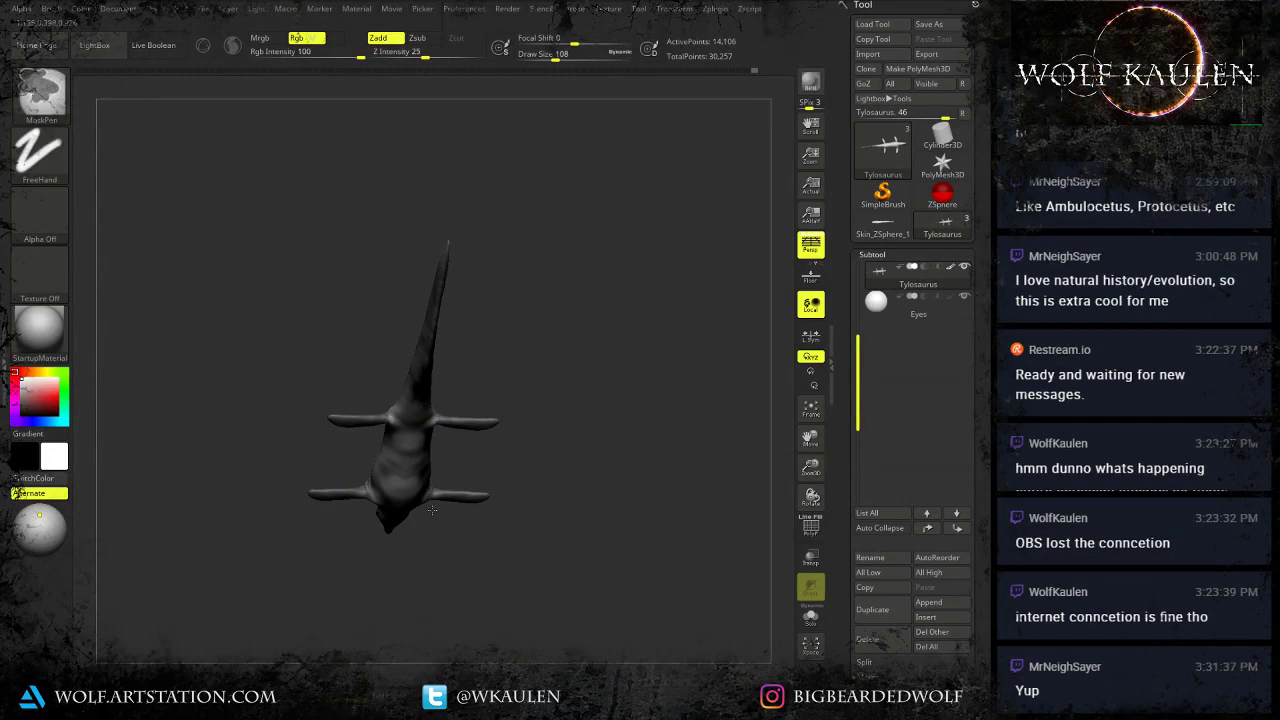
mouse_move(444, 511)
left_mouse_down()
mouse_move(562, 545)
mouse_move(620, 534)
mouse_move(589, 574)
left_mouse_up()
left_click(590, 571, "ctrl")
With perspective off, move the unmasked flippers slightly down from the front view with Transpose and clear the mask.
key("w")
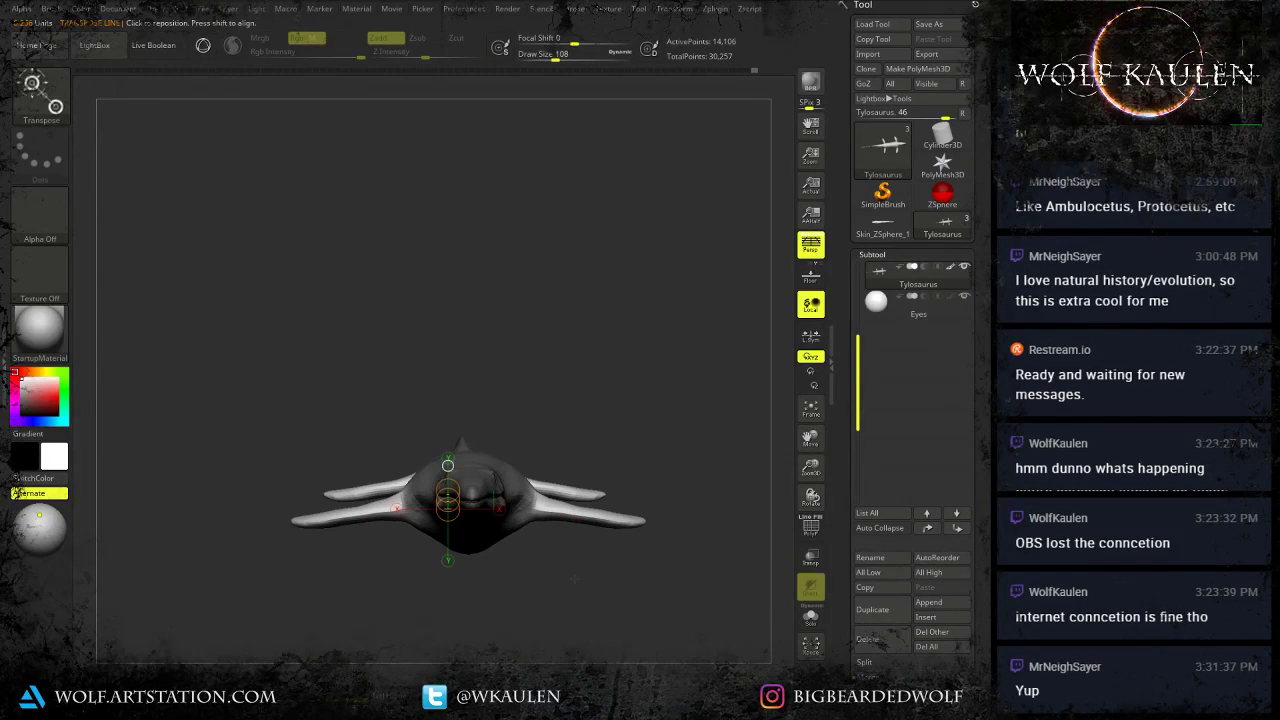
key("p")
key("f")
left_click_drag(619, 387, 620, 205, "shift")
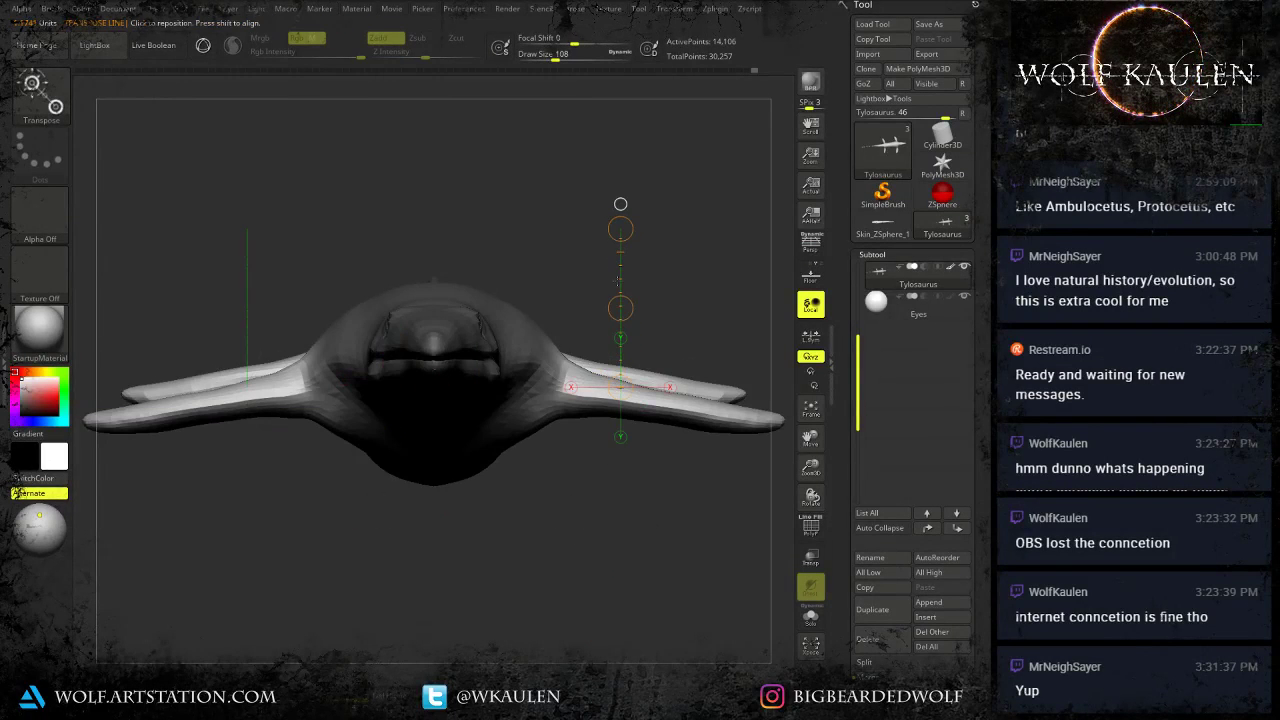
left_click_drag(620, 308, 618, 325, "shift")
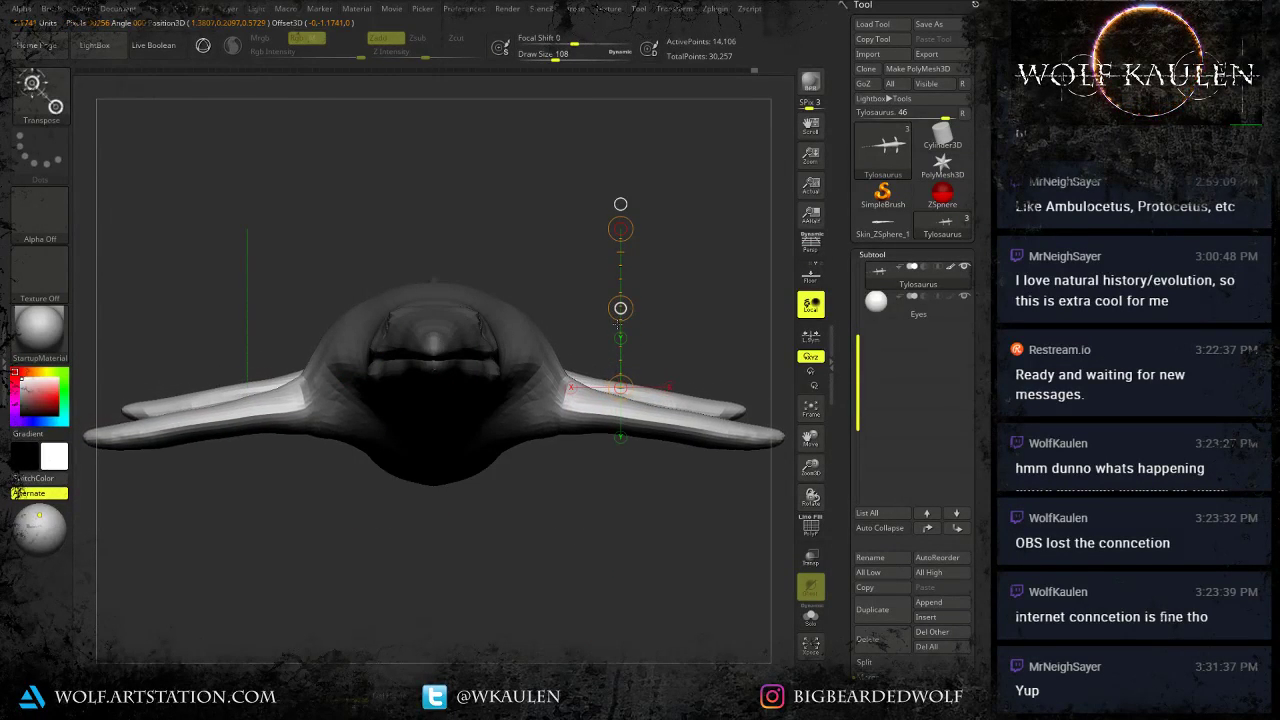
mouse_move(681, 418)
left_mouse_down("shift")
mouse_move(726, 434)
mouse_move(738, 420)
mouse_move(702, 423)
left_mouse_up("shift")
left_click_drag(651, 514, 636, 500, "ctrl")
Adjust the lip line of the upper jaw from the side with the Move brush at a draw size of 154.
left_click_drag(624, 468, 599, 431)
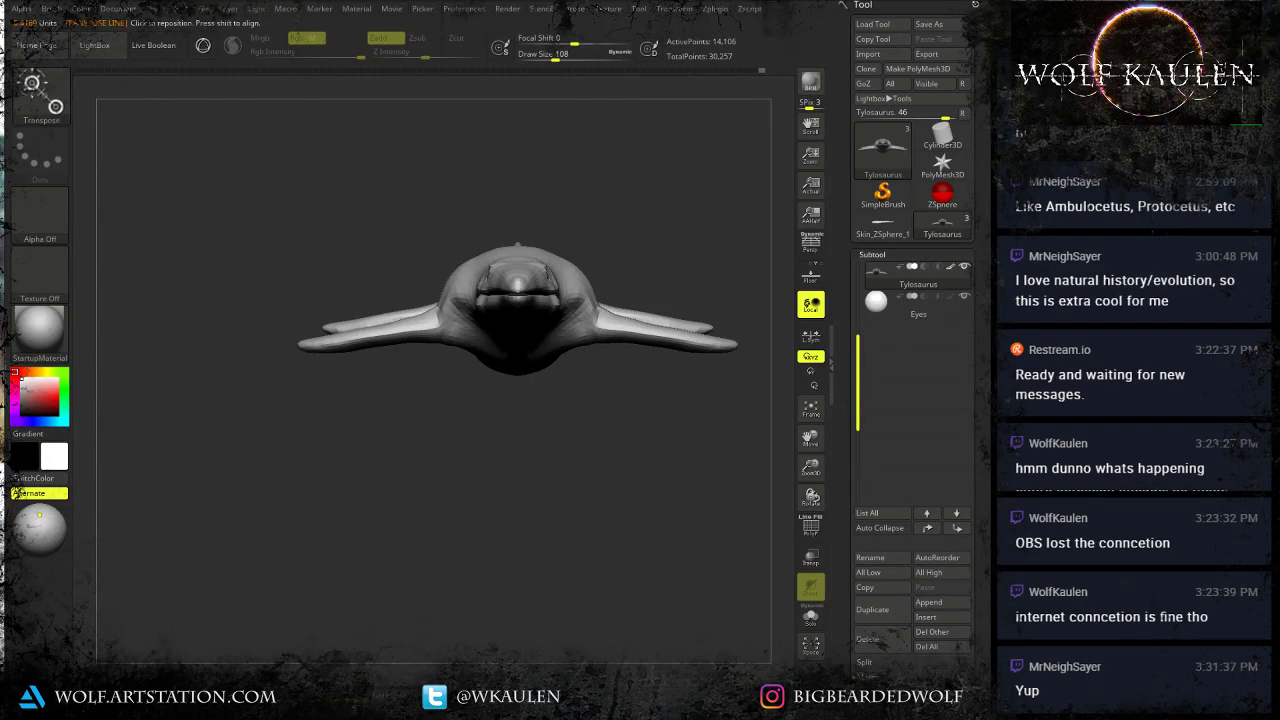
left_click_drag(539, 515, 494, 530)
key("q")
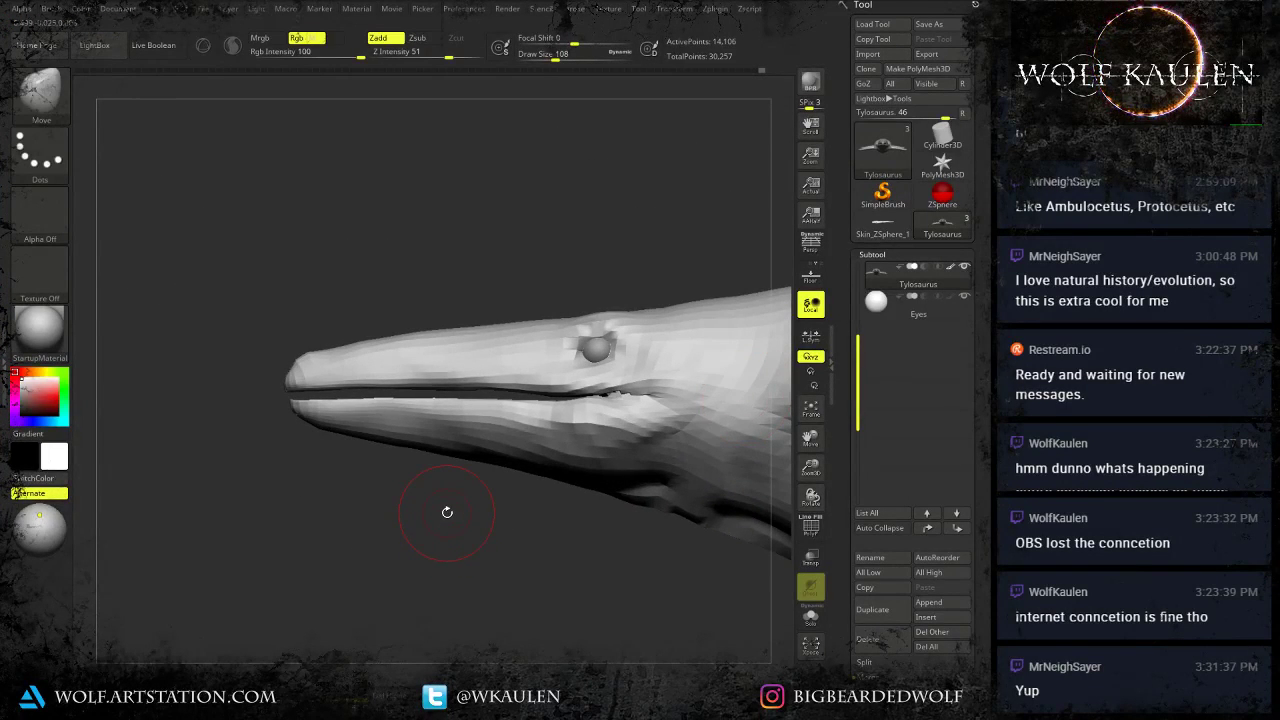
key("b")
key("m")
key("v")
key("s")
left_click_drag(507, 378, 515, 379)
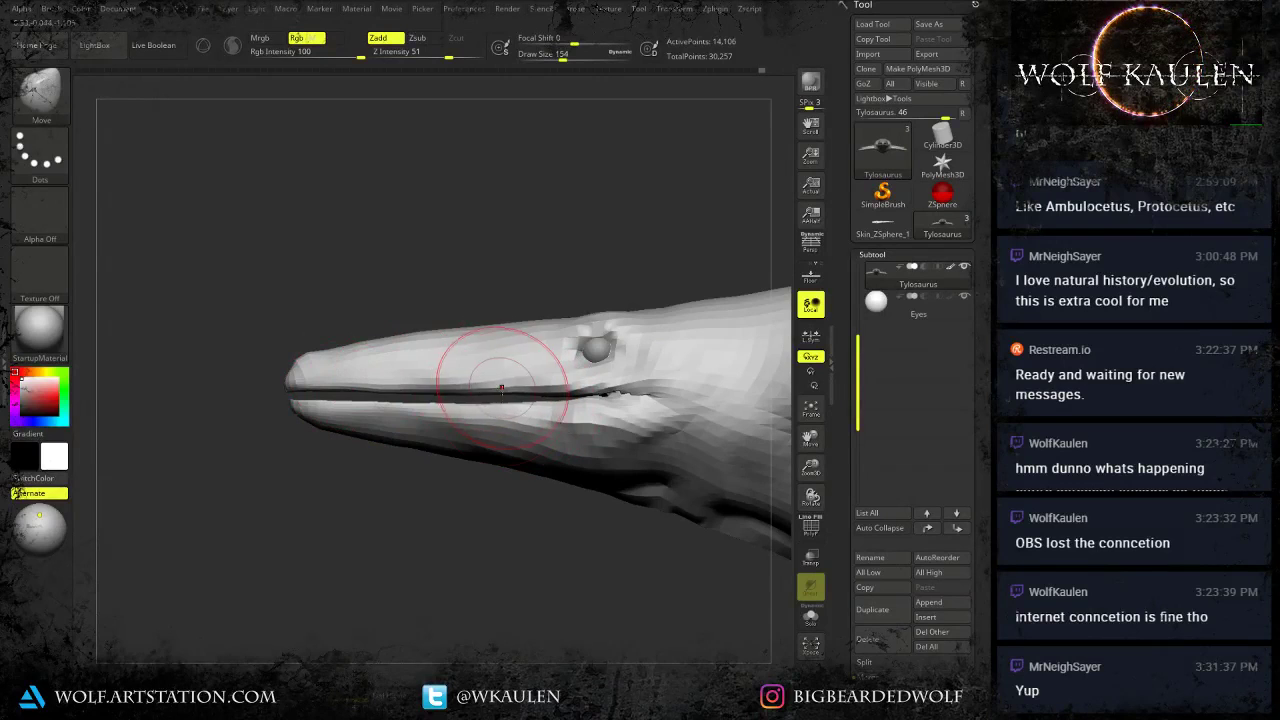
left_click_drag(336, 386, 338, 391)
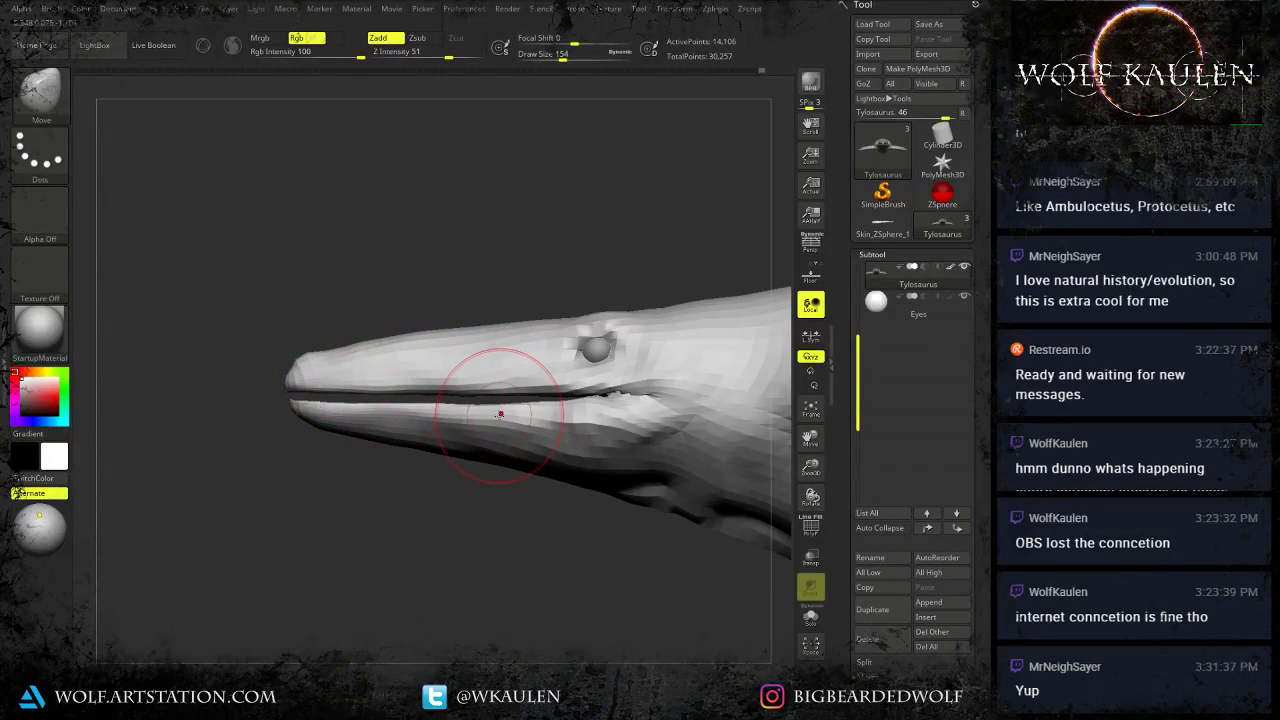
Curve the mouth line upward below the eye with the Move brush at a draw size of 116.
key("s")
left_click_drag(500, 414, 432, 385)
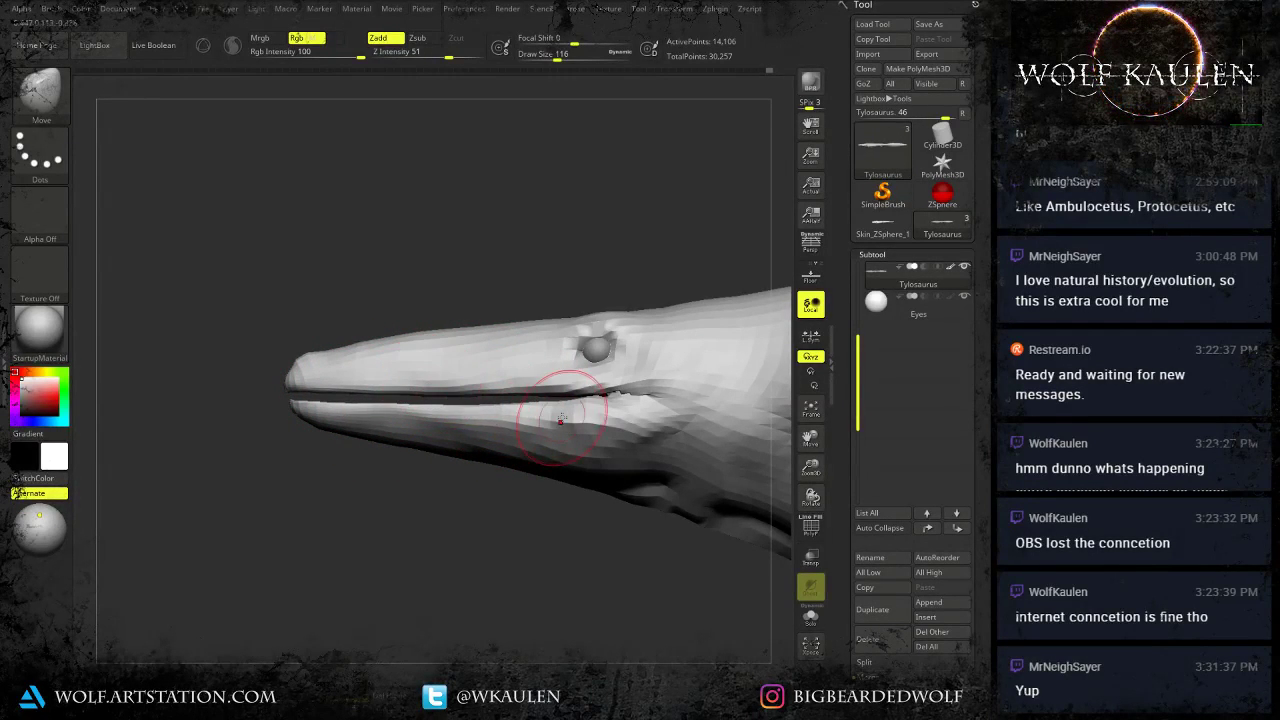
left_click_drag(550, 393, 588, 396)
mouse_move(514, 409)
left_mouse_down()
mouse_move(497, 391)
mouse_move(391, 389)
left_mouse_up()
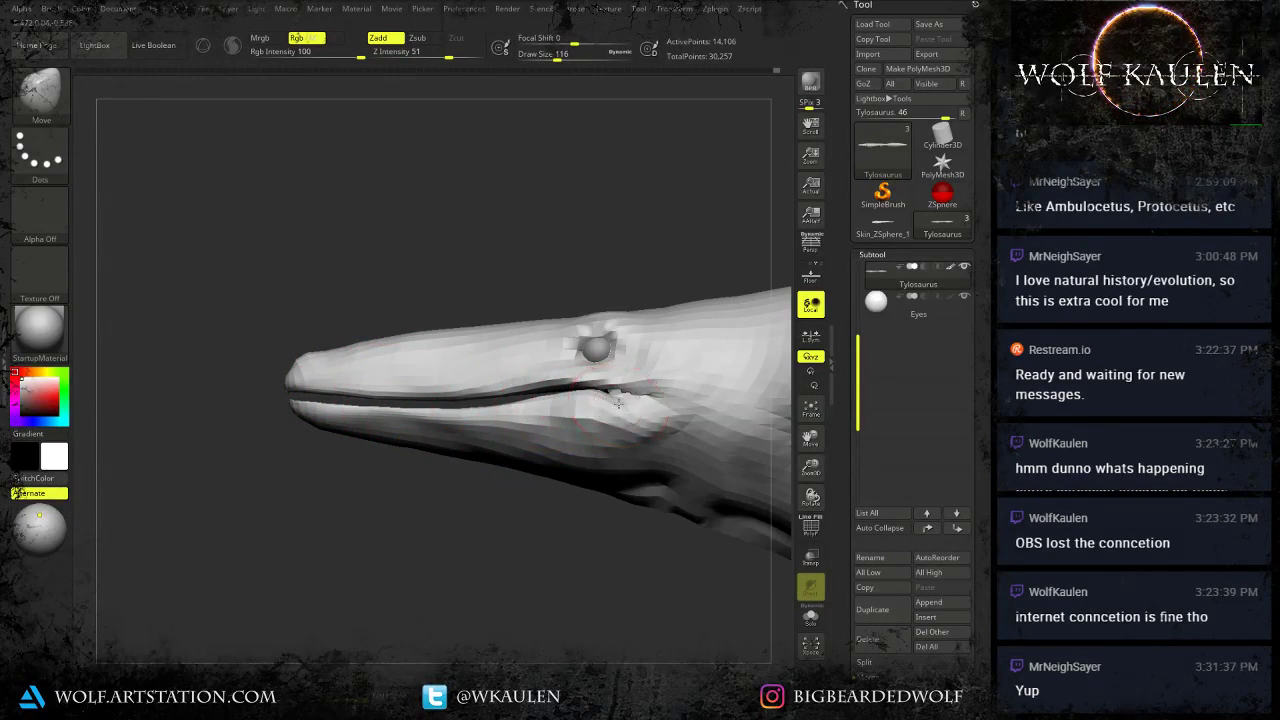
right_click_drag(629, 405, 589, 416, "alt")
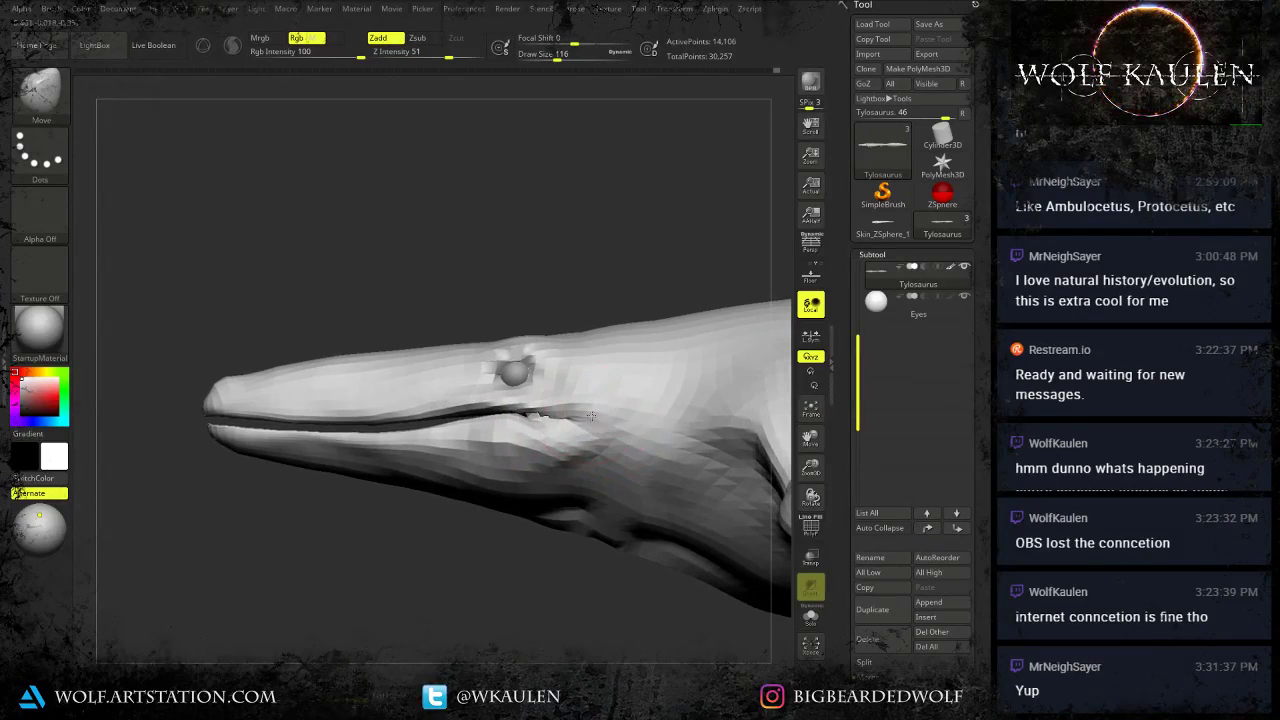
key("b")
key("s")
key("l")
key("s")
left_click_drag(612, 454, 602, 455)
mouse_move(604, 468)
left_mouse_down()
mouse_move(636, 434)
mouse_move(630, 368)
left_mouse_up()
key("ctrl+z")
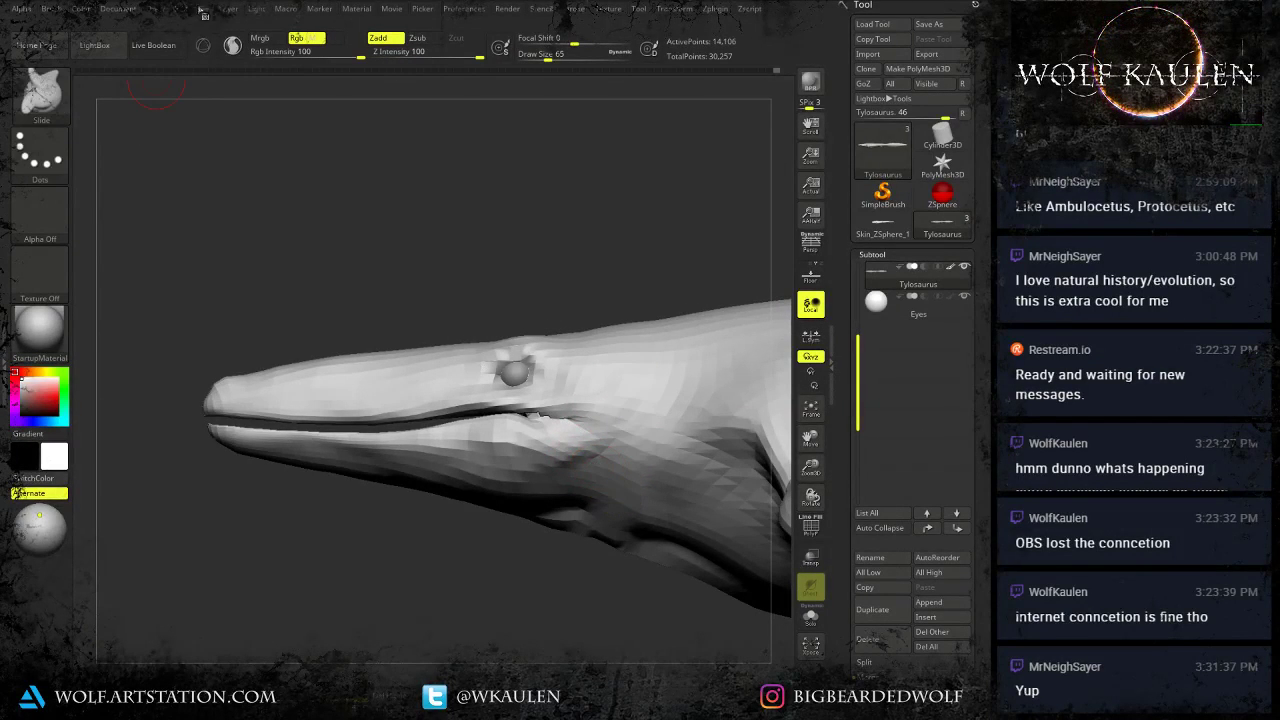
Build up a ridge around the neck just behind the jaw with the Standard brush at a draw size of 101.
key("b")
key("s")
key("t")
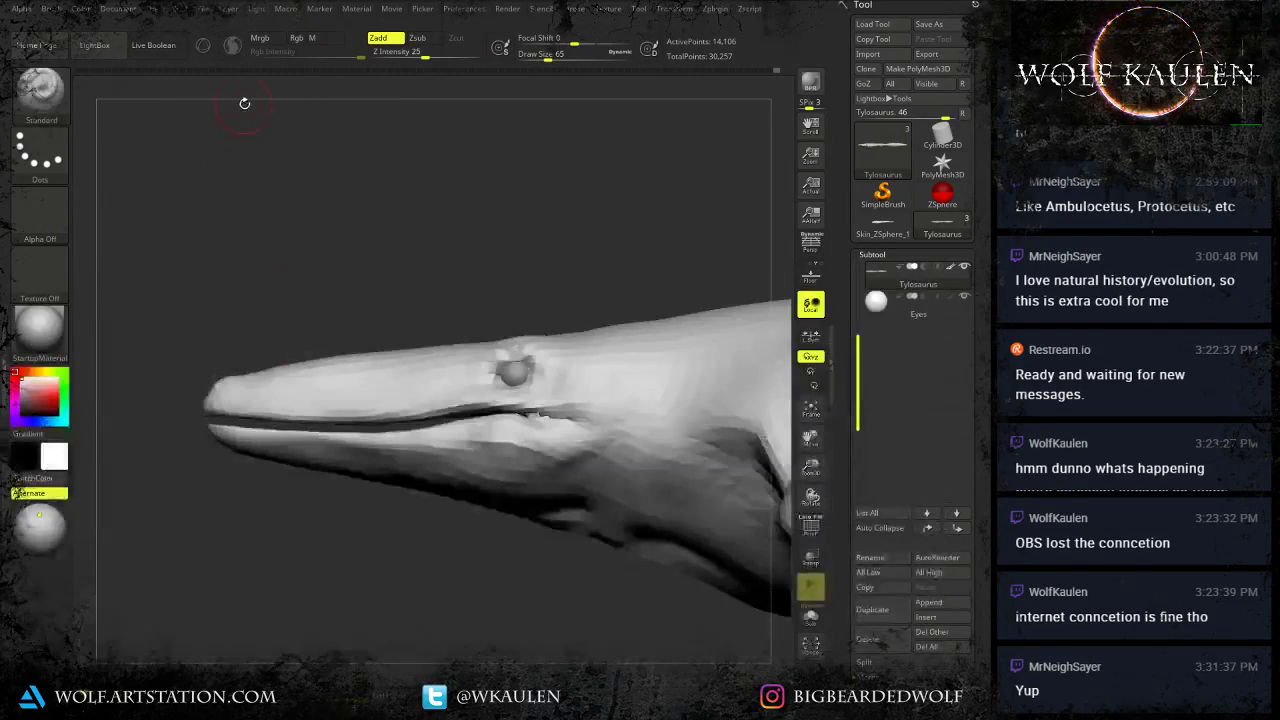
mouse_move(632, 421)
left_mouse_down()
mouse_move(590, 458)
mouse_move(612, 443)
left_mouse_up()
key("s")
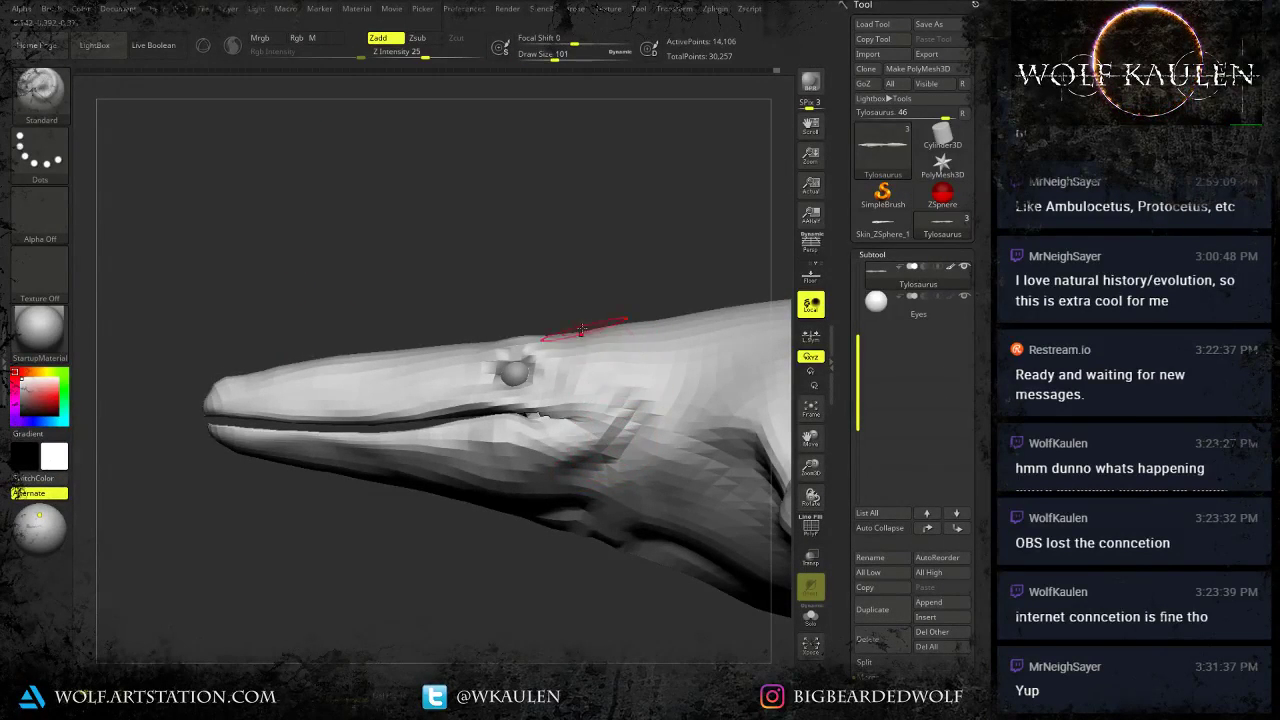
mouse_move(589, 491)
right_mouse_down()
mouse_move(580, 475)
mouse_move(609, 436)
right_mouse_up()
left_click_drag(611, 436, 546, 495)
mouse_move(575, 482)
right_mouse_down()
mouse_move(570, 496)
mouse_move(556, 474)
mouse_move(538, 603)
mouse_move(580, 451)
right_mouse_up()
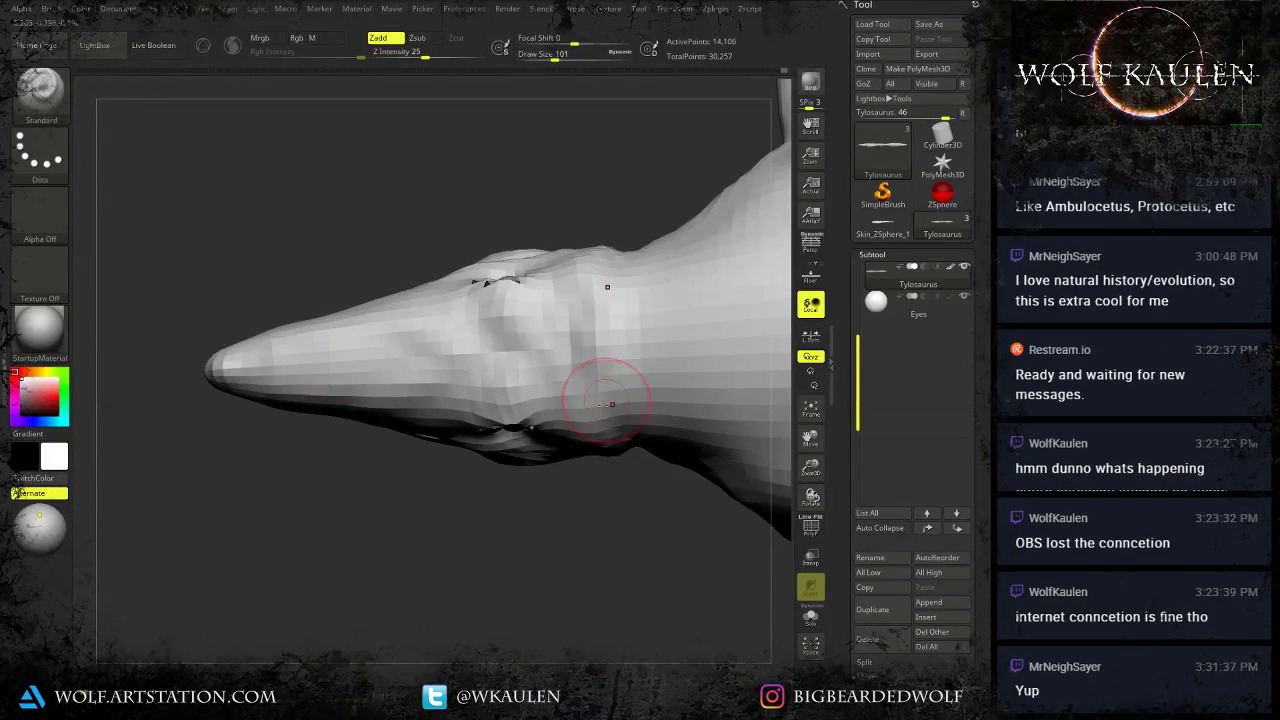
right_click_drag(606, 401, 551, 396)
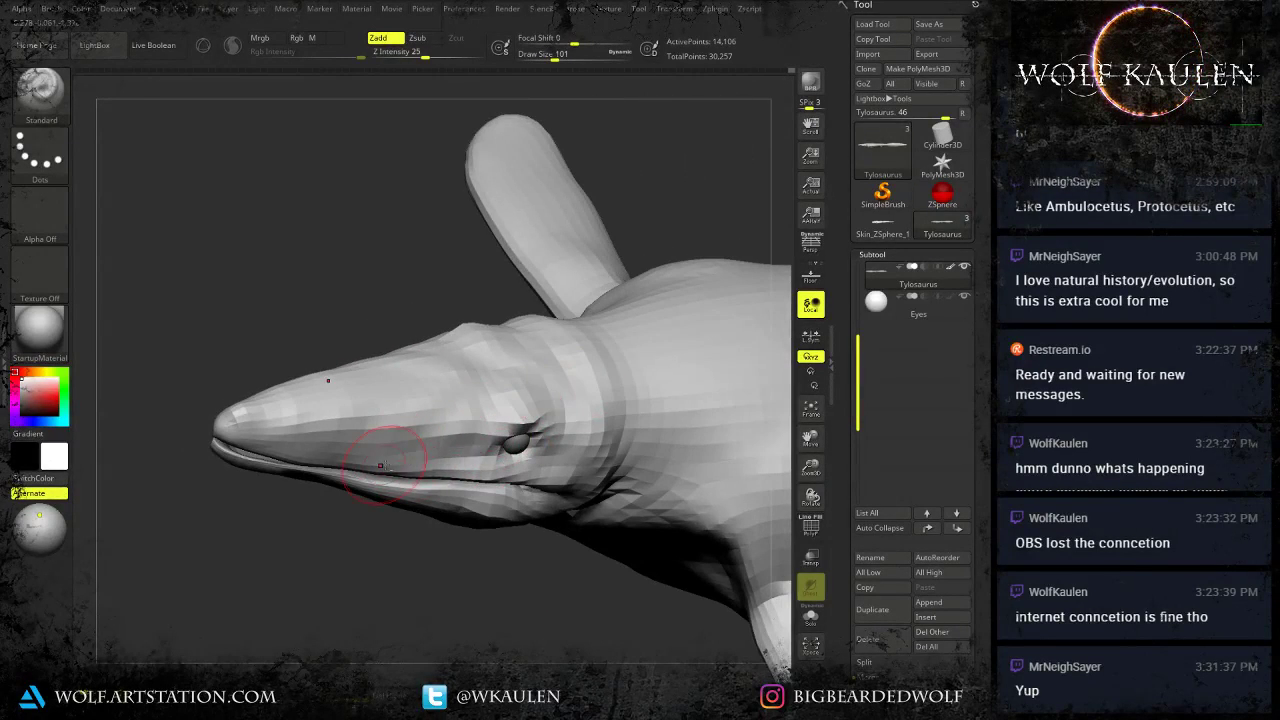
right_click_drag(533, 424, 503, 381)
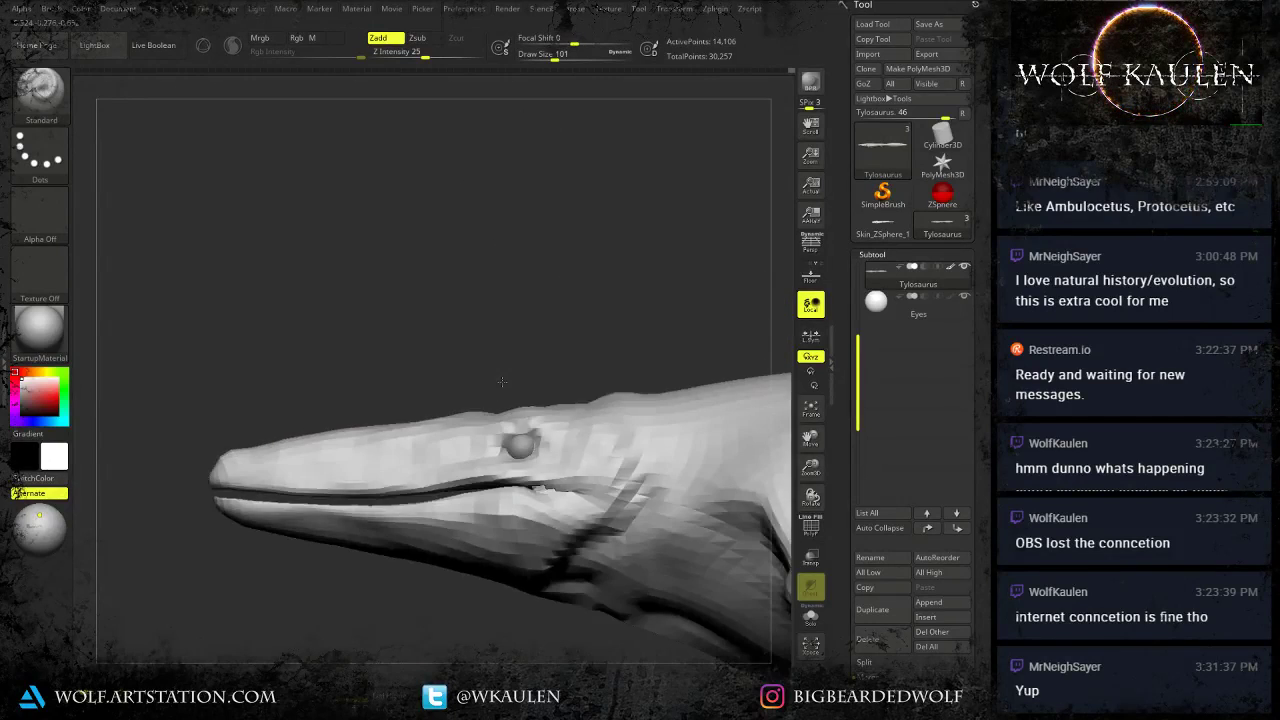
right_click_drag(611, 482, 560, 450)
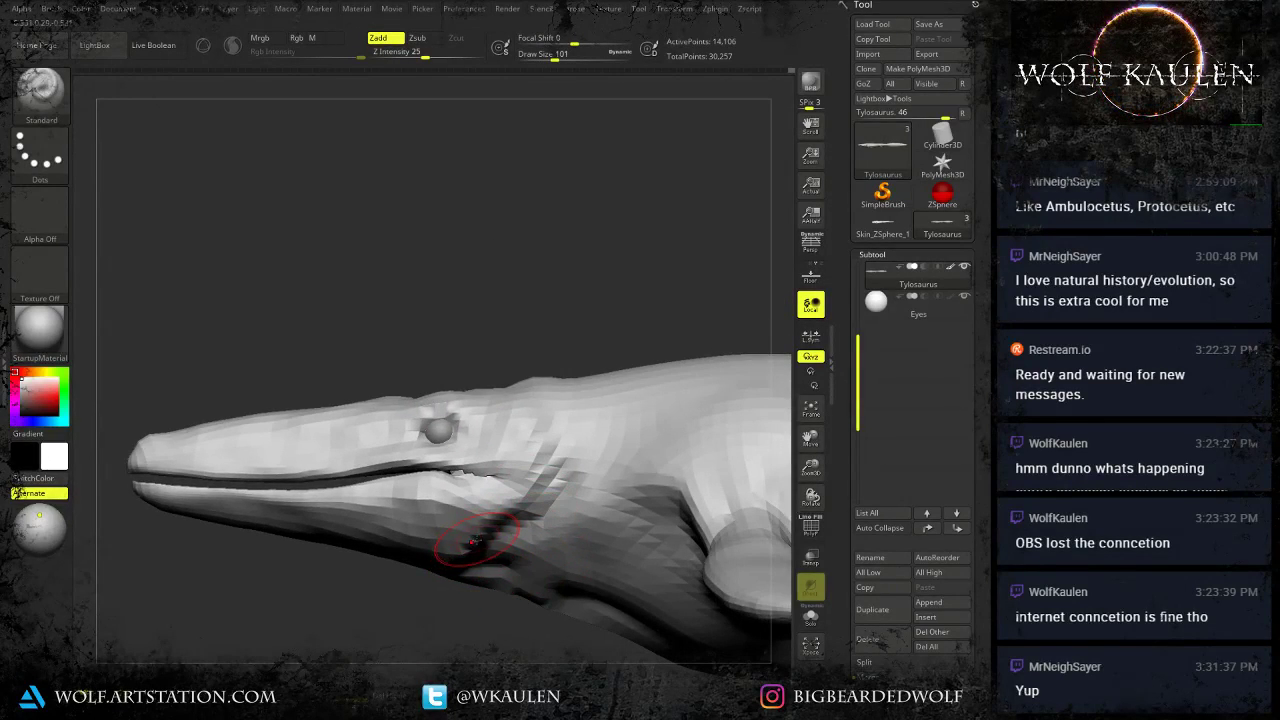
key("b")
key("m")
key("v")
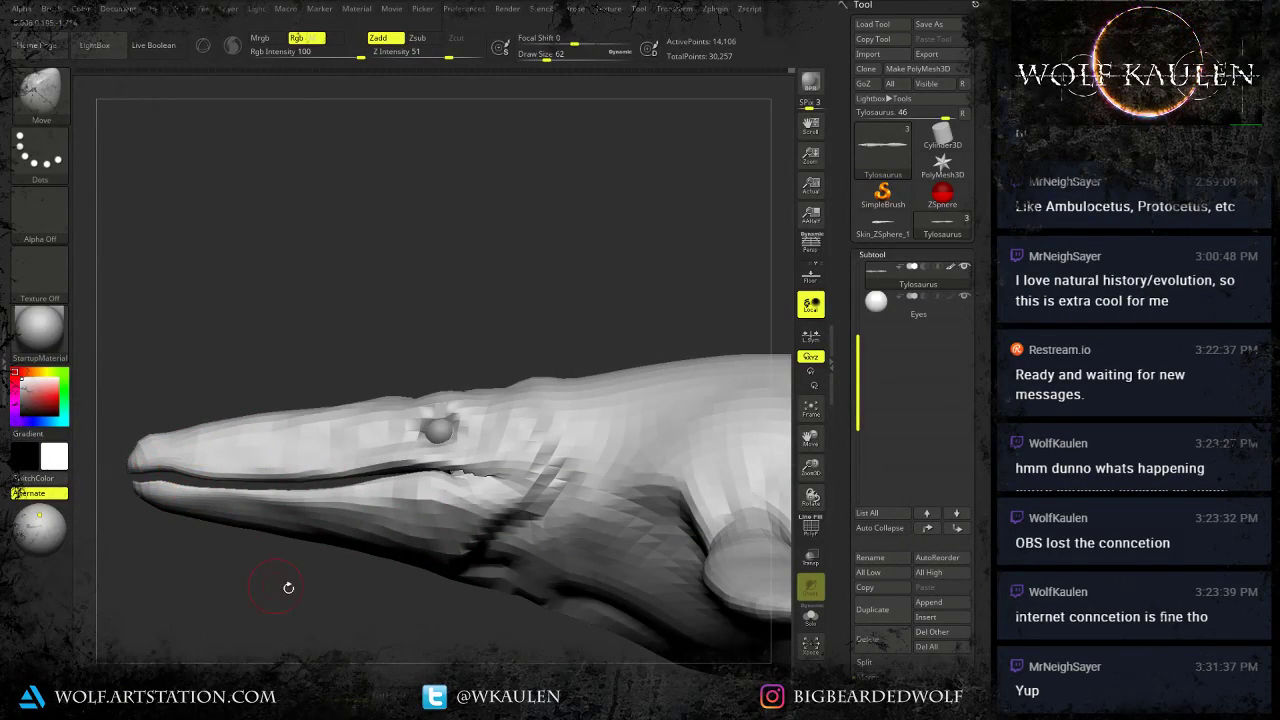
right_click_drag(375, 587, 394, 528, "ctrl")
right_click_drag(543, 638, 458, 569, "alt")
right_click_drag(458, 569, 534, 597)
right_click_drag(404, 595, 197, 526)
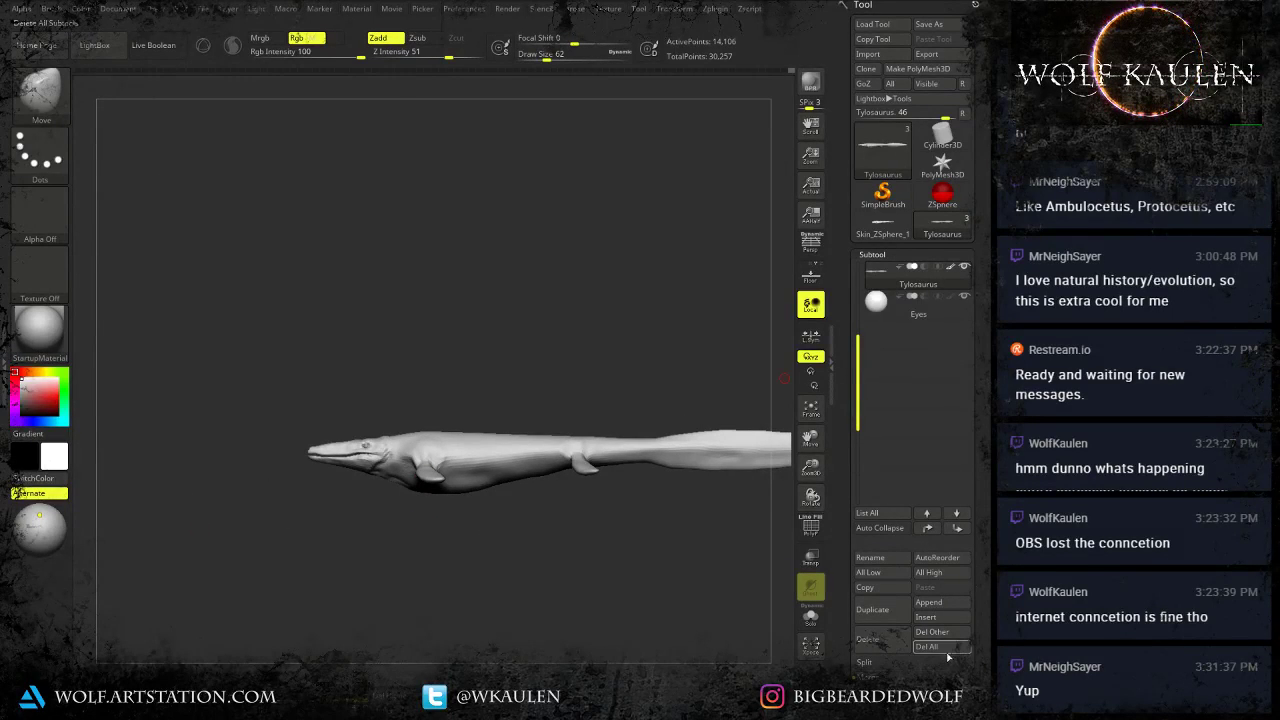
Append a PolyMesh3D subtool and replace it by importing Merged_Male_Basemesh from the Characters folder.
left_click(933, 603)
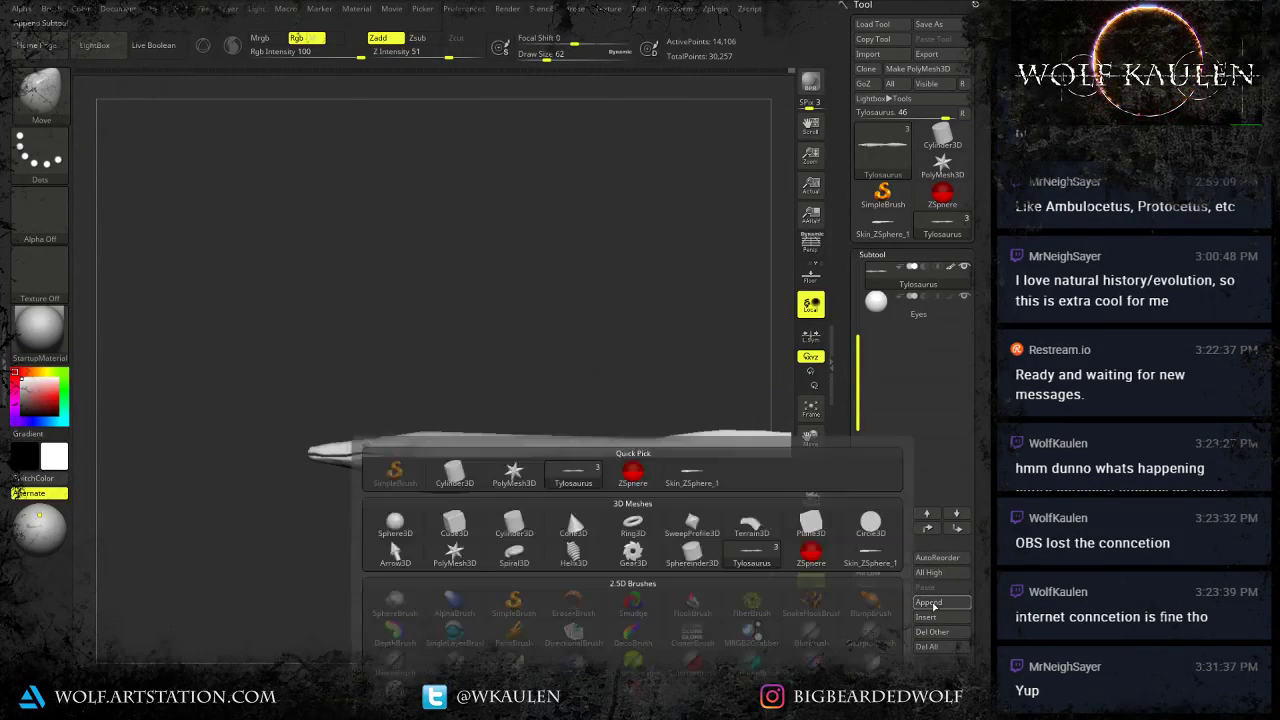
left_click(514, 473)
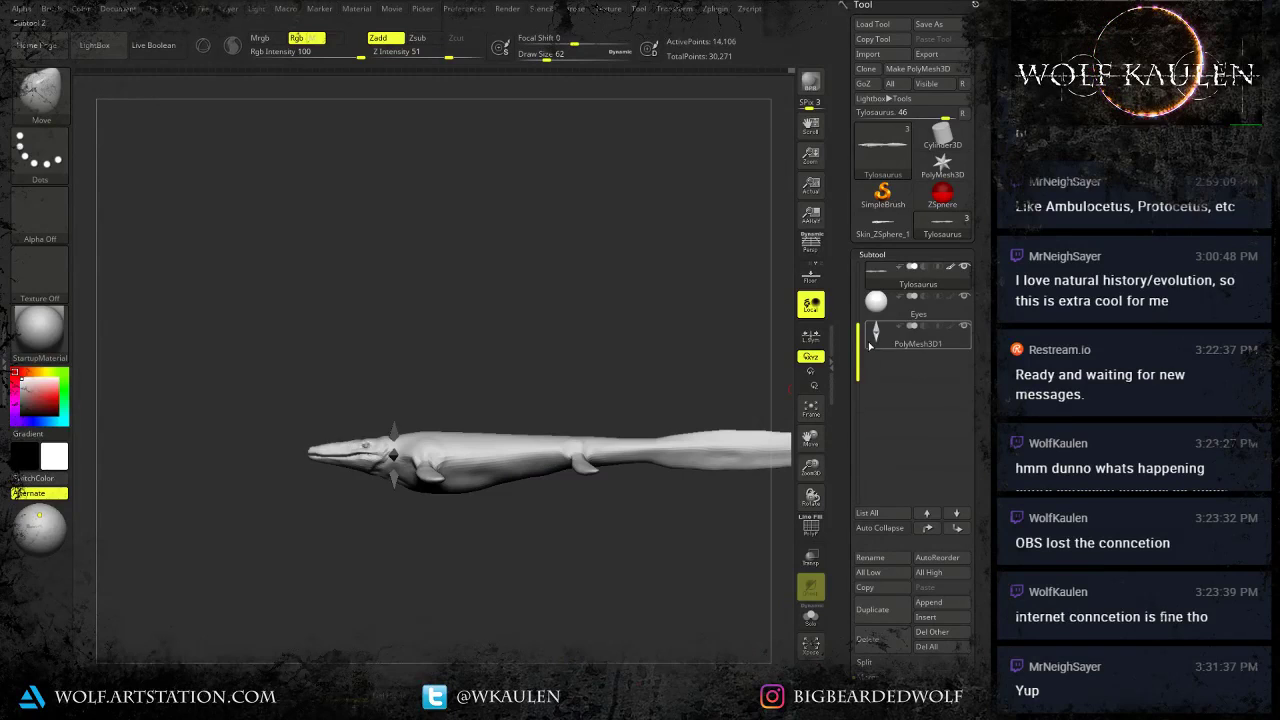
left_click(884, 57)
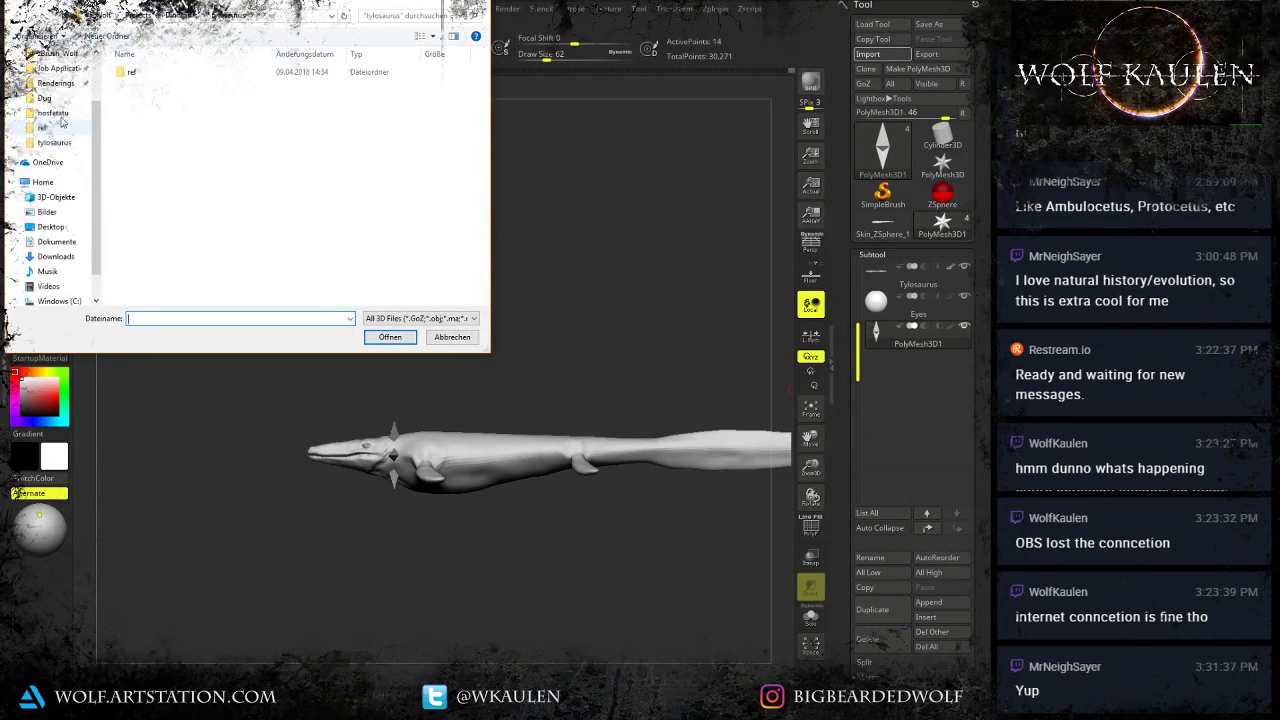
scroll(56, 122, "up", 2)
left_click(52, 78)
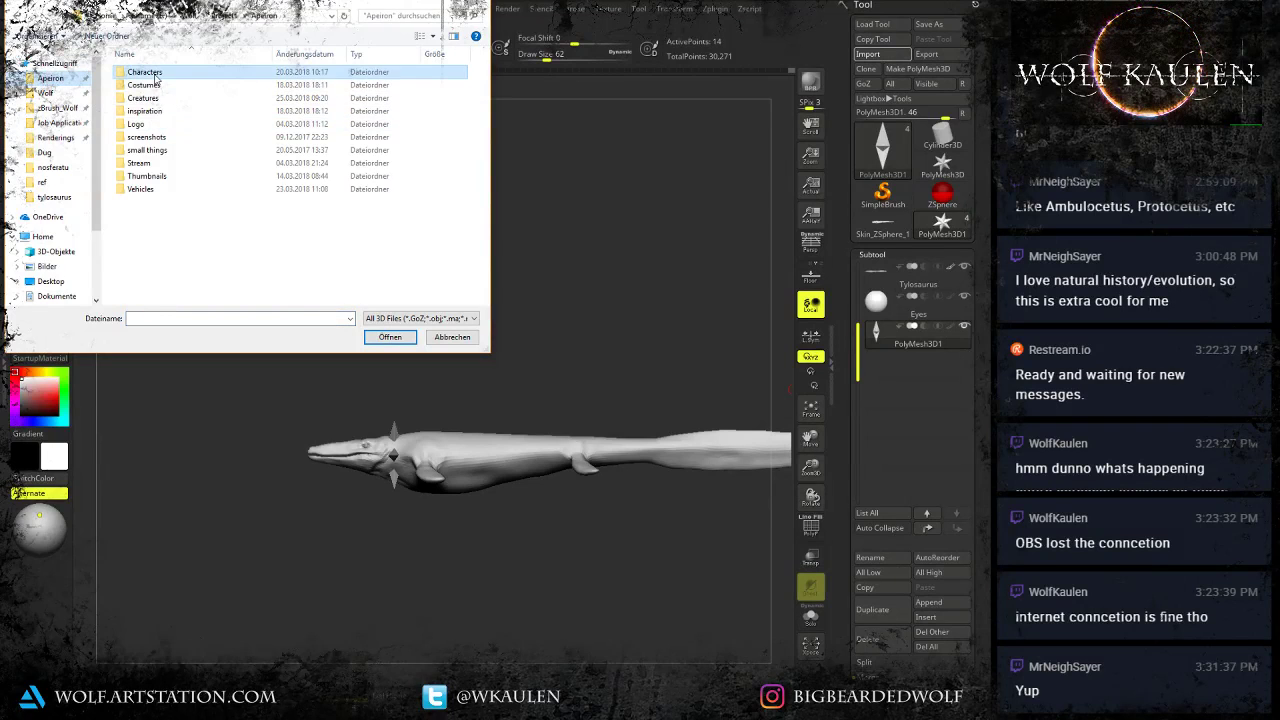
double_click(148, 72)
scroll(200, 220, "down", 5)
scroll(207, 238, "up", 5)
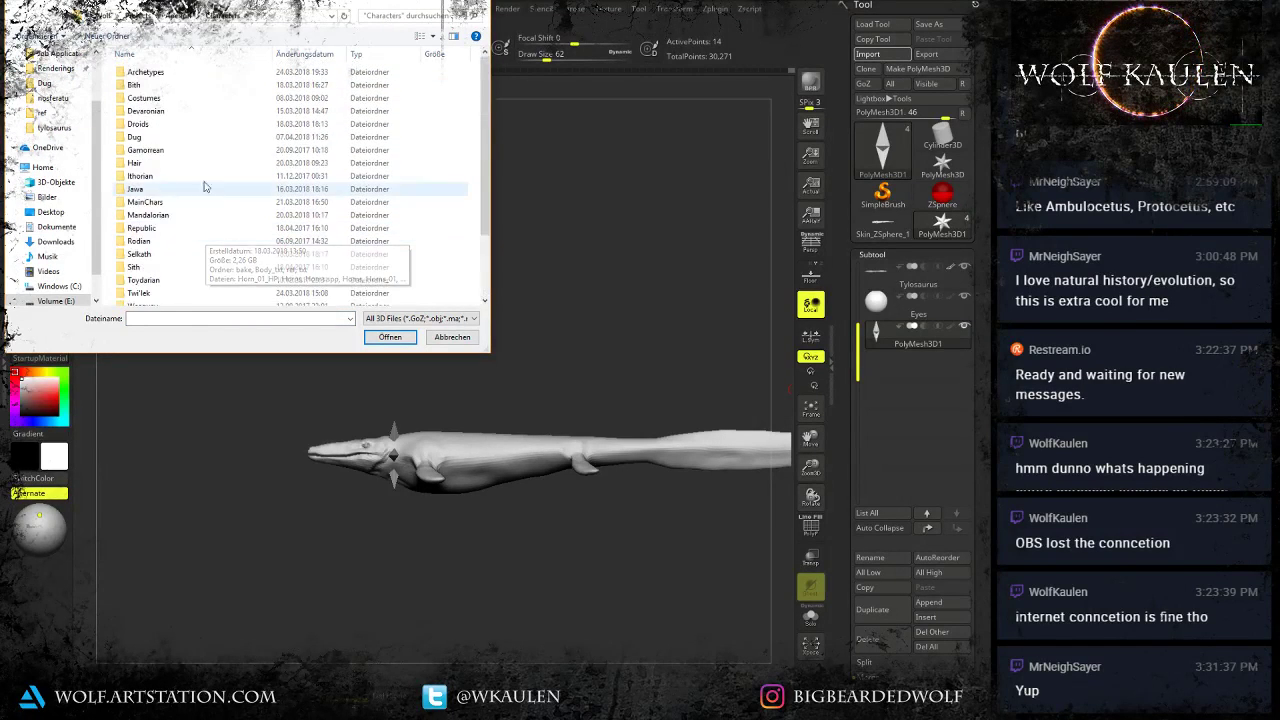
double_click(150, 72)
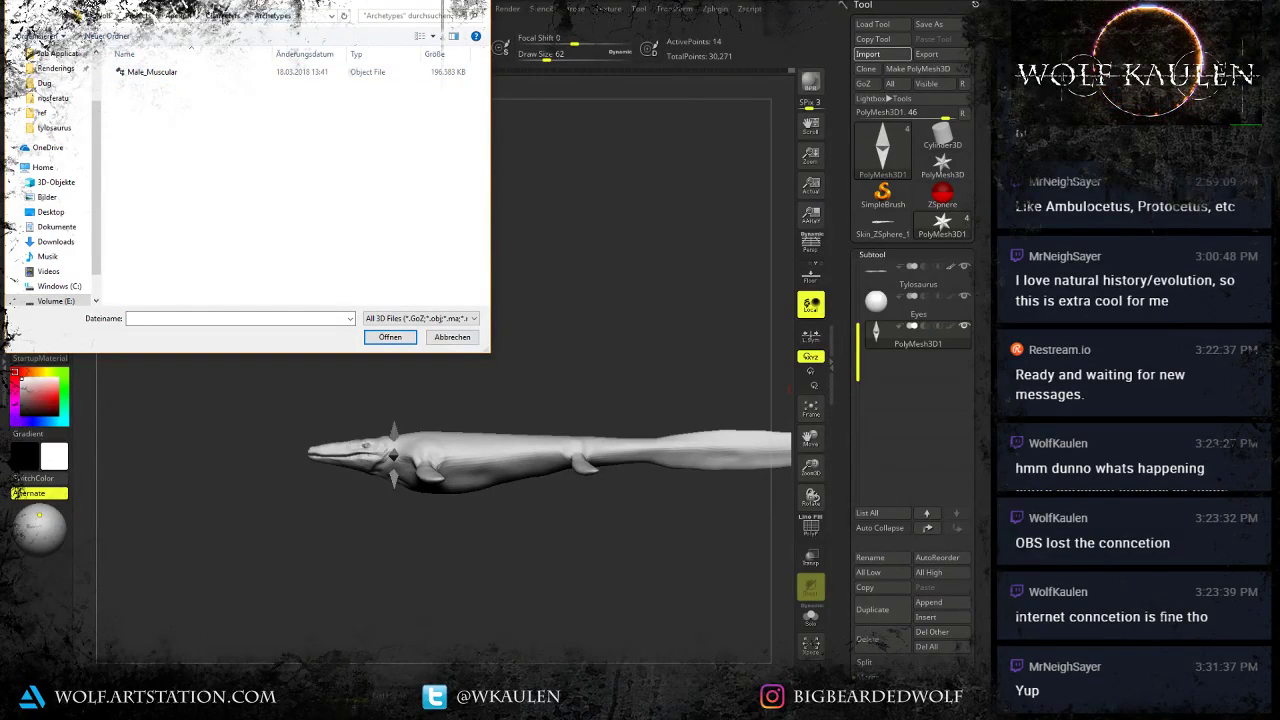
left_click(224, 16)
scroll(216, 138, "down", 3)
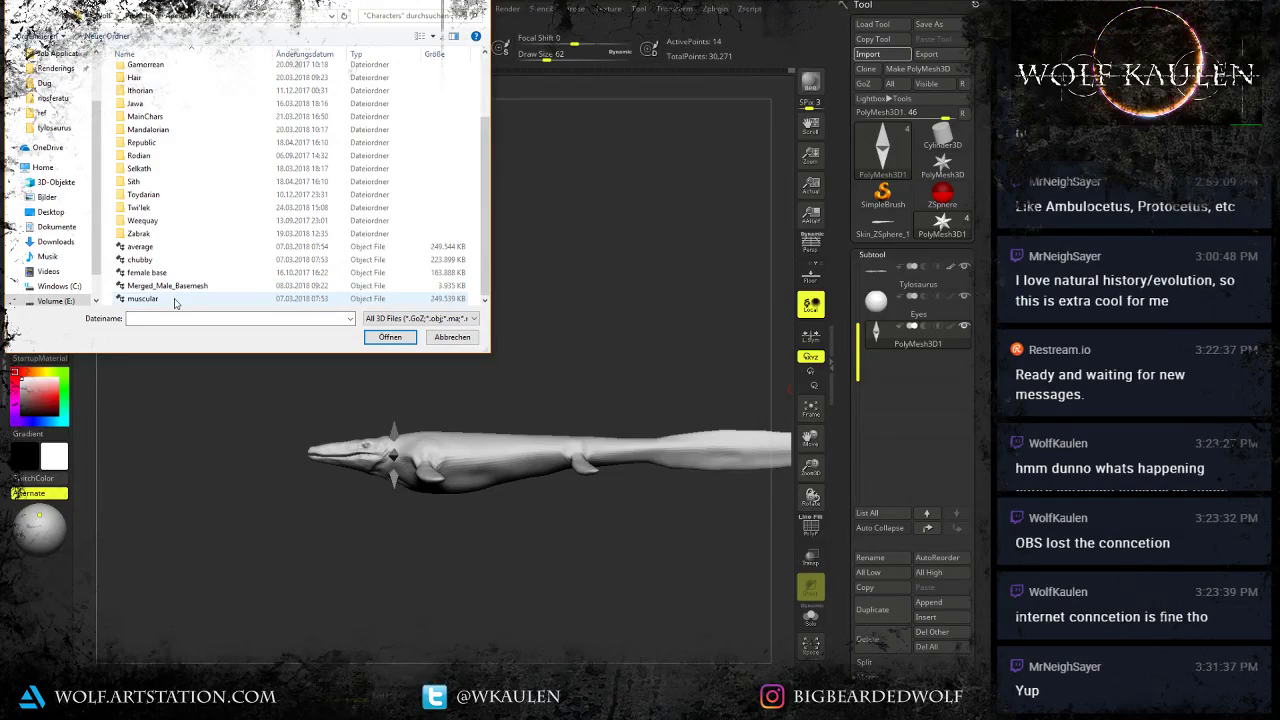
double_click(176, 288)
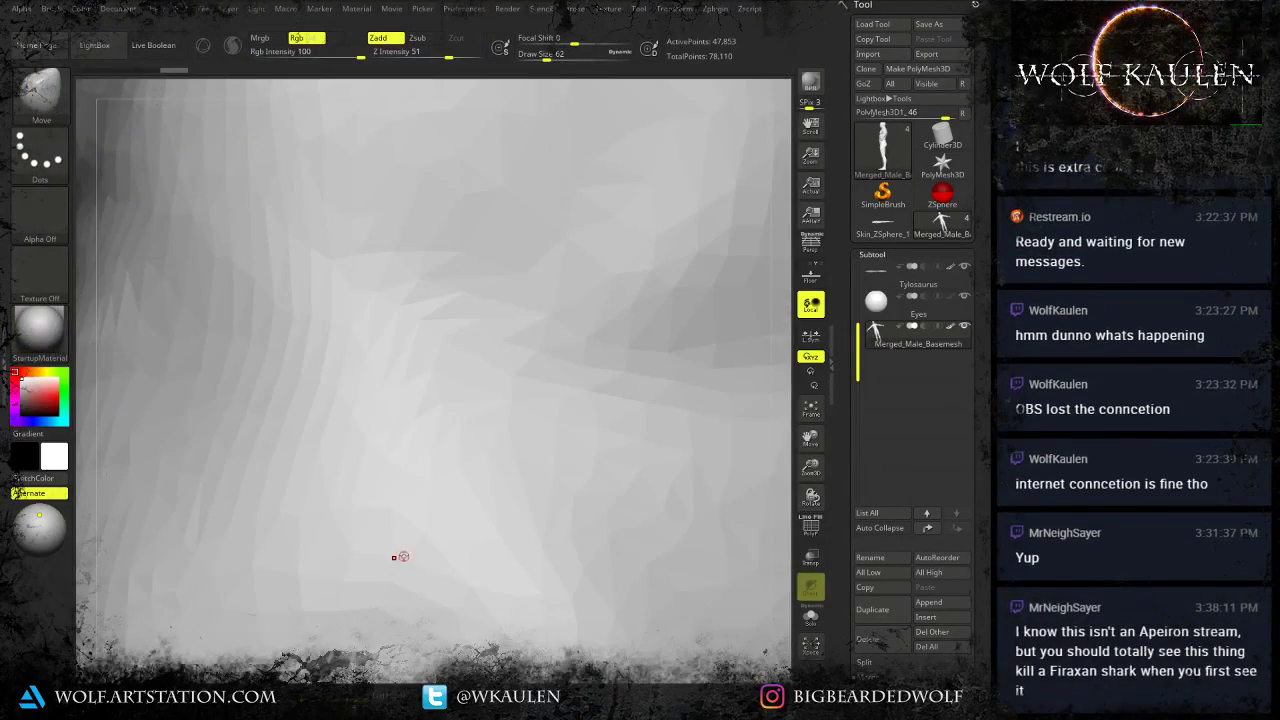
Scale the imported male figure down uniformly until it suits a size comparison with the Tylosaurus.
right_click_drag(400, 557, 441, 560)
key("f")
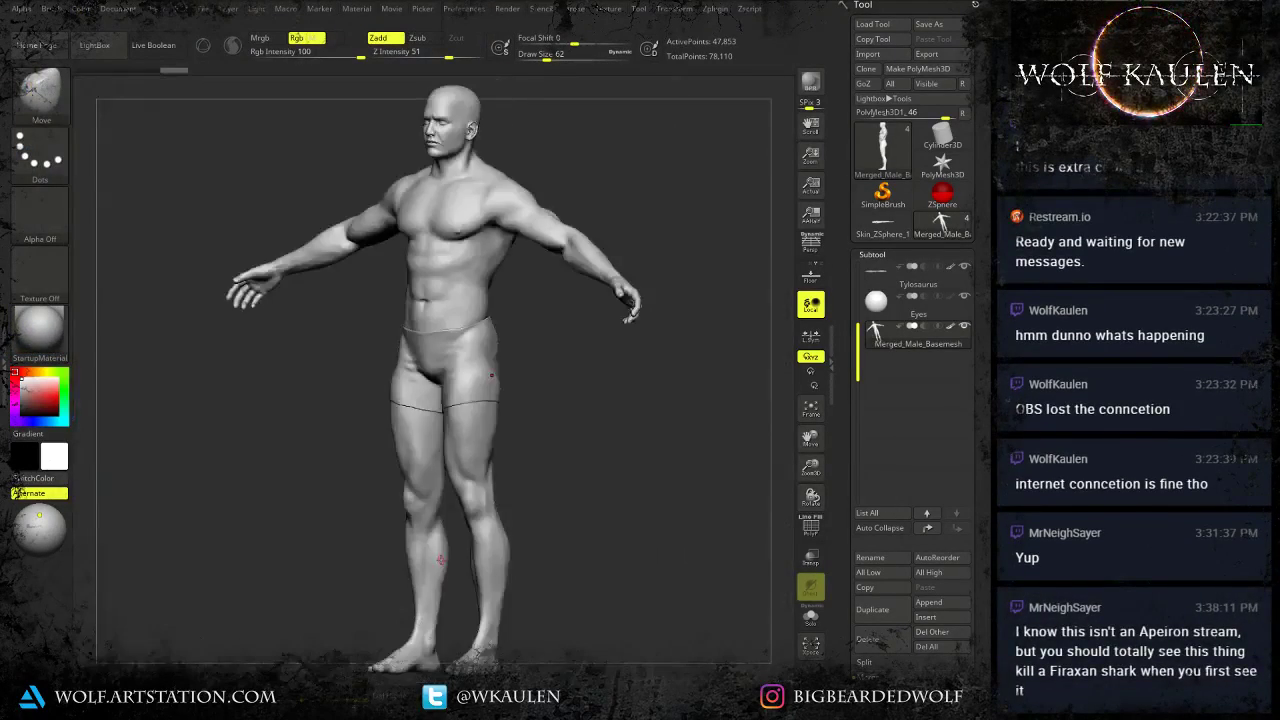
left_click_drag(660, 484, 723, 472)
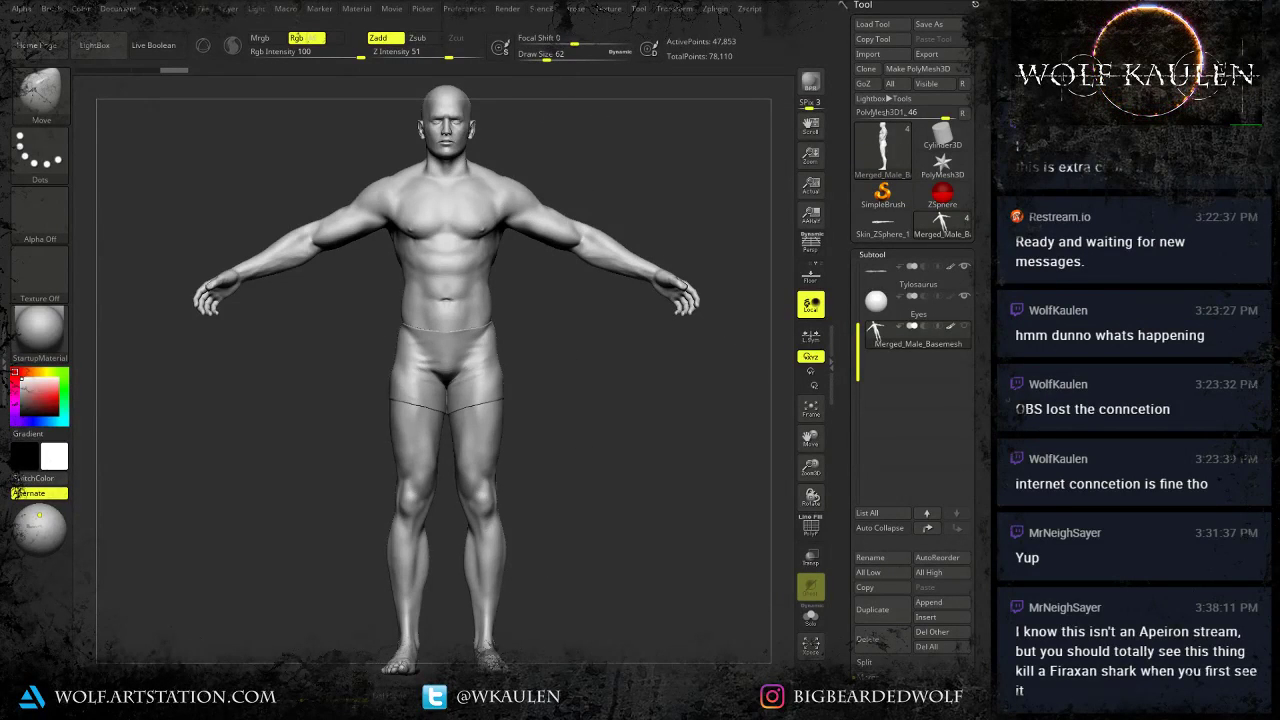
left_click_drag(620, 480, 620, 220, "alt")
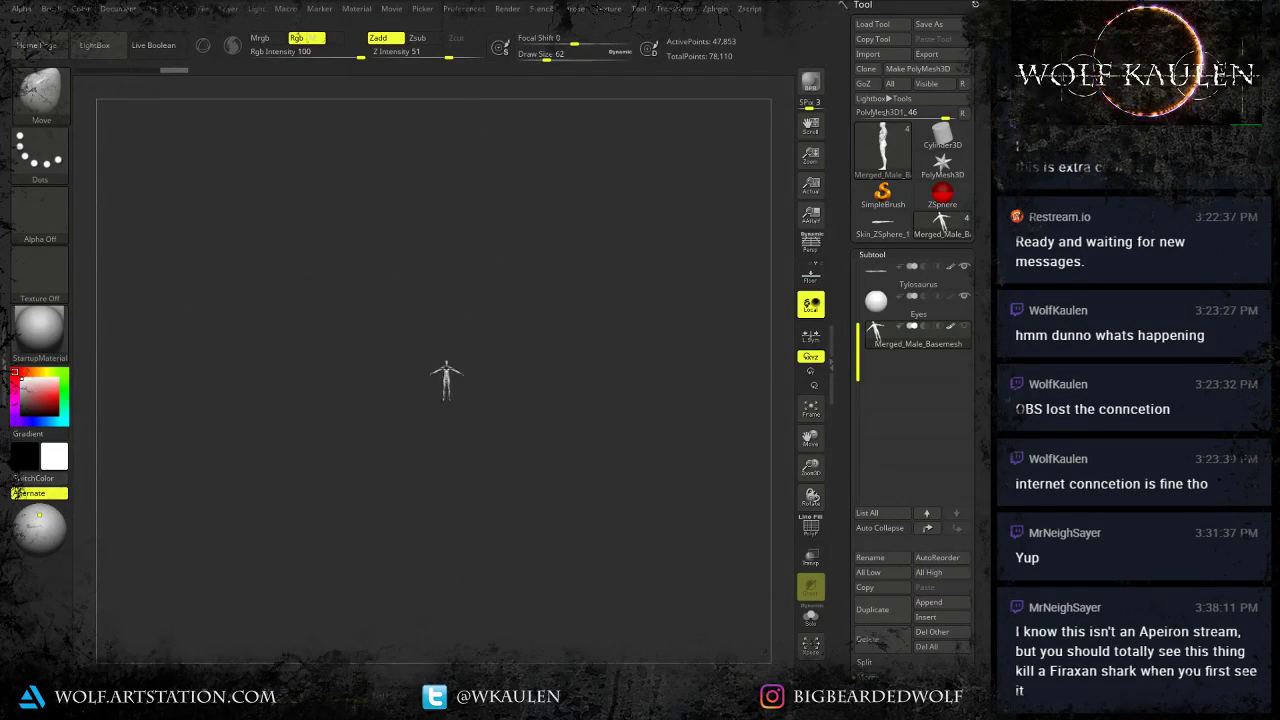
left_click_drag(480, 482, 395, 484)
left_click_drag(494, 479, 466, 560)
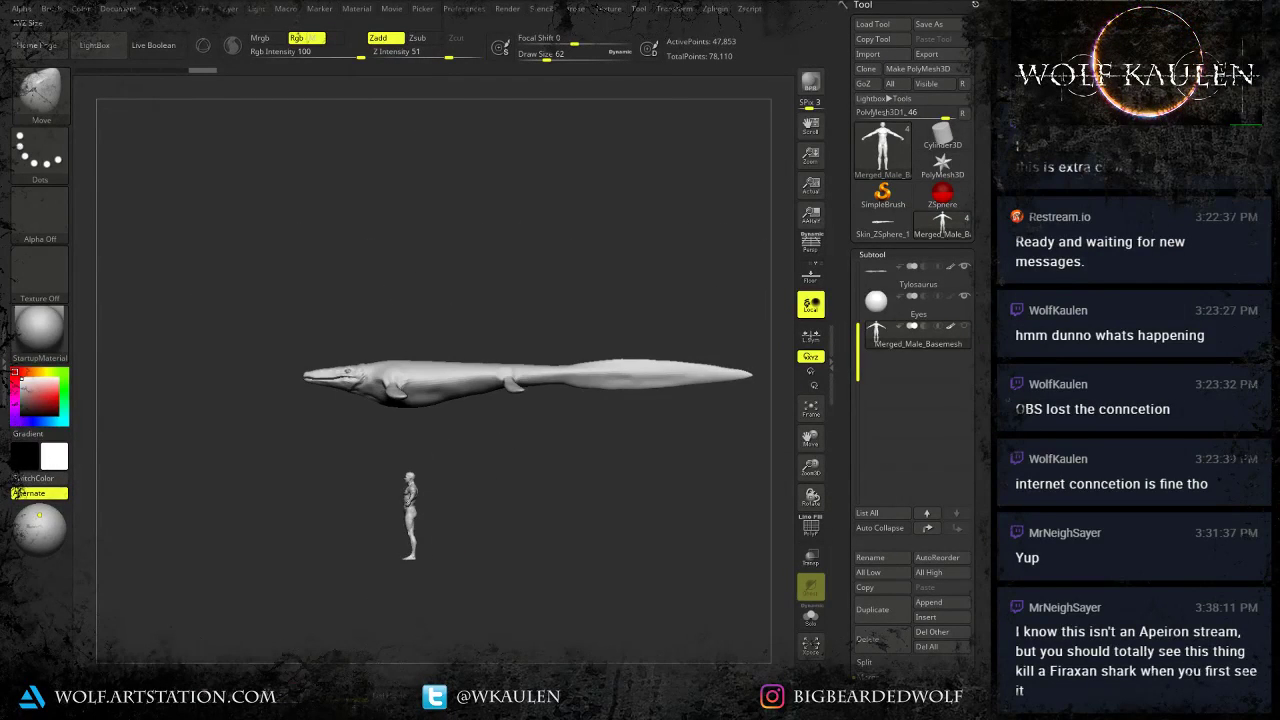
left_click_drag(427, 510, 379, 532, "alt")
key("w")
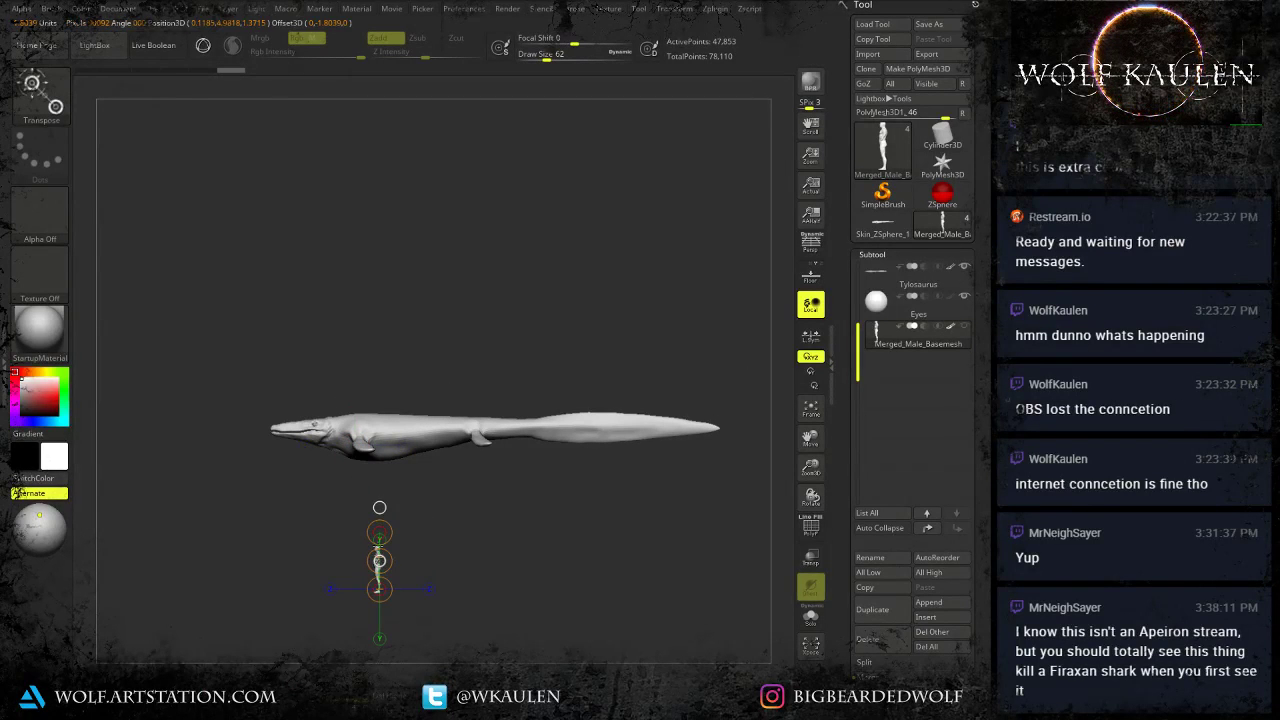
left_click_drag(315, 398, 301, 358)
key("y")
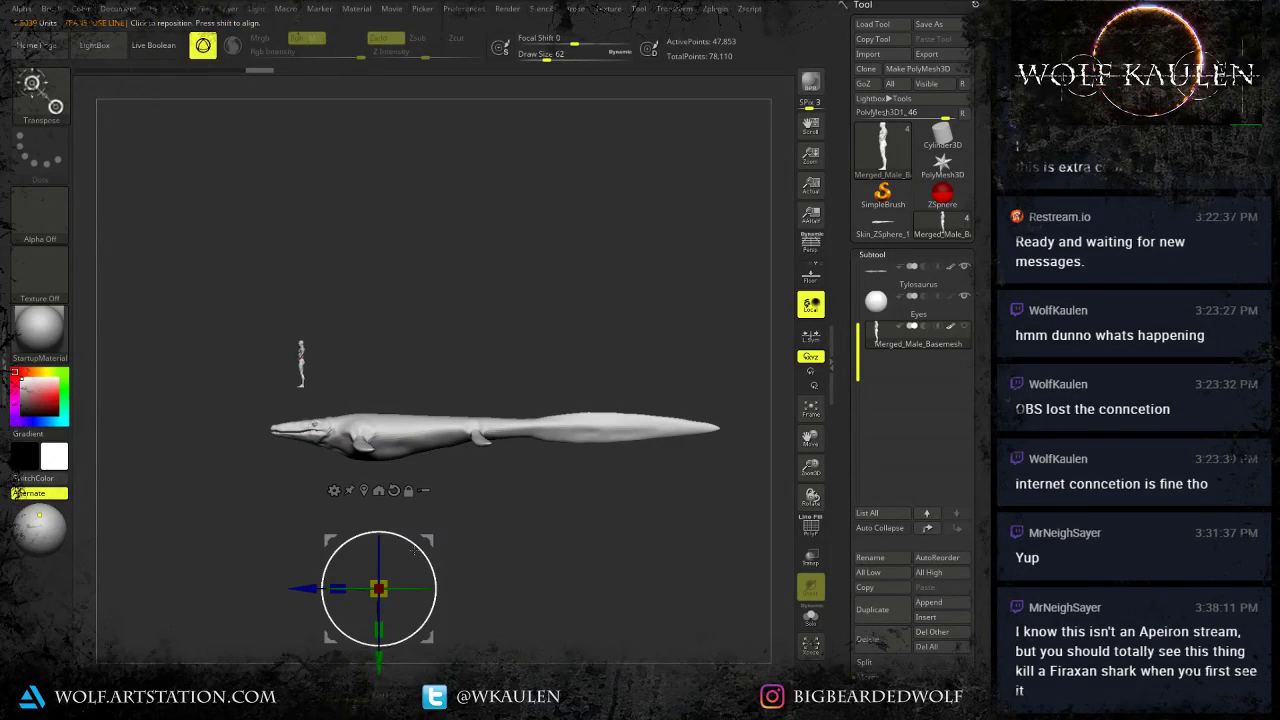
key("ctrl+z")
key("ctrl+z")
key("ctrl+z")
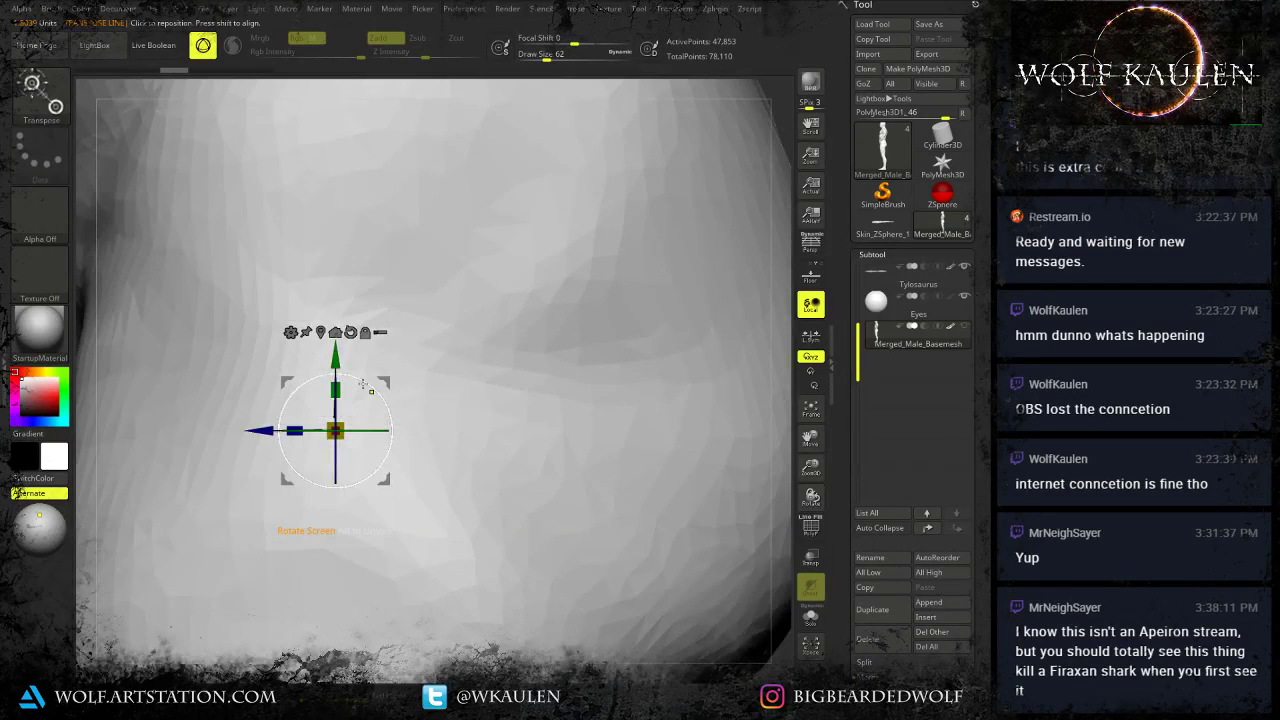
left_click_drag(341, 426, 285, 442)
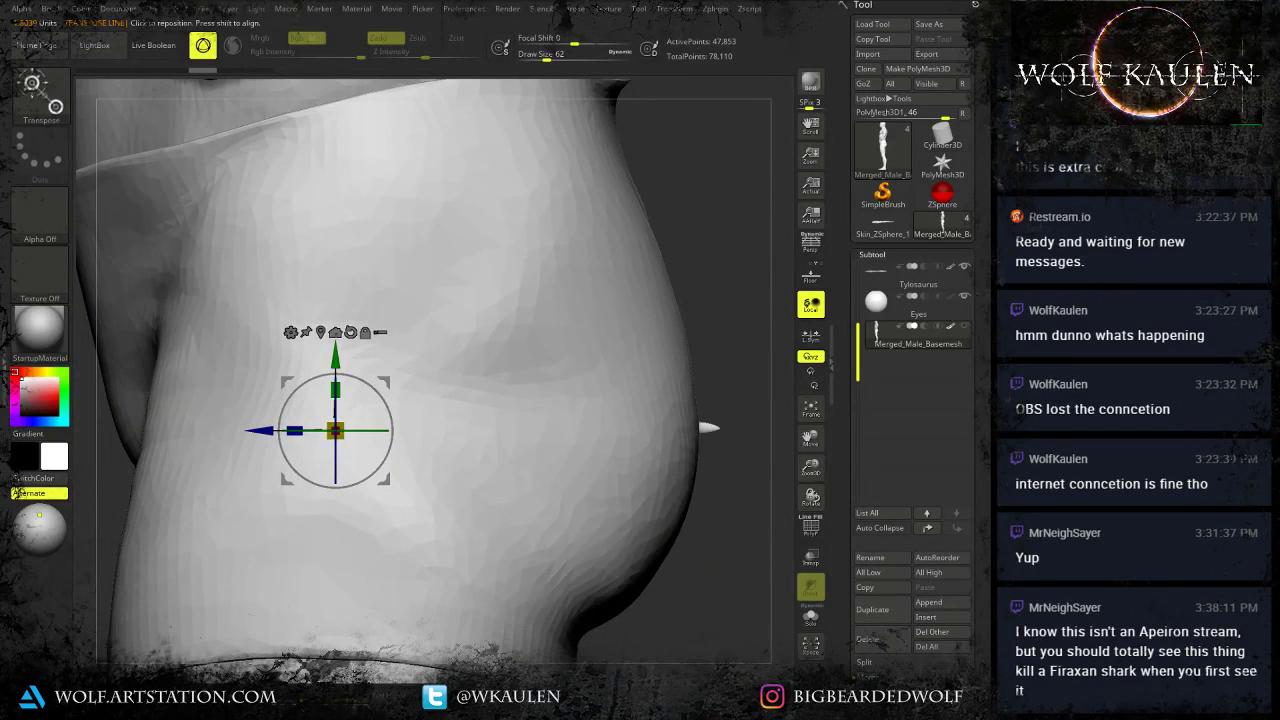
key("ctrl+z")
key("ctrl+z")
key("ctrl+z")
Place the transform gizmo at the human figure's feet and move the figure above the Tylosaurus's snout.
key("y")
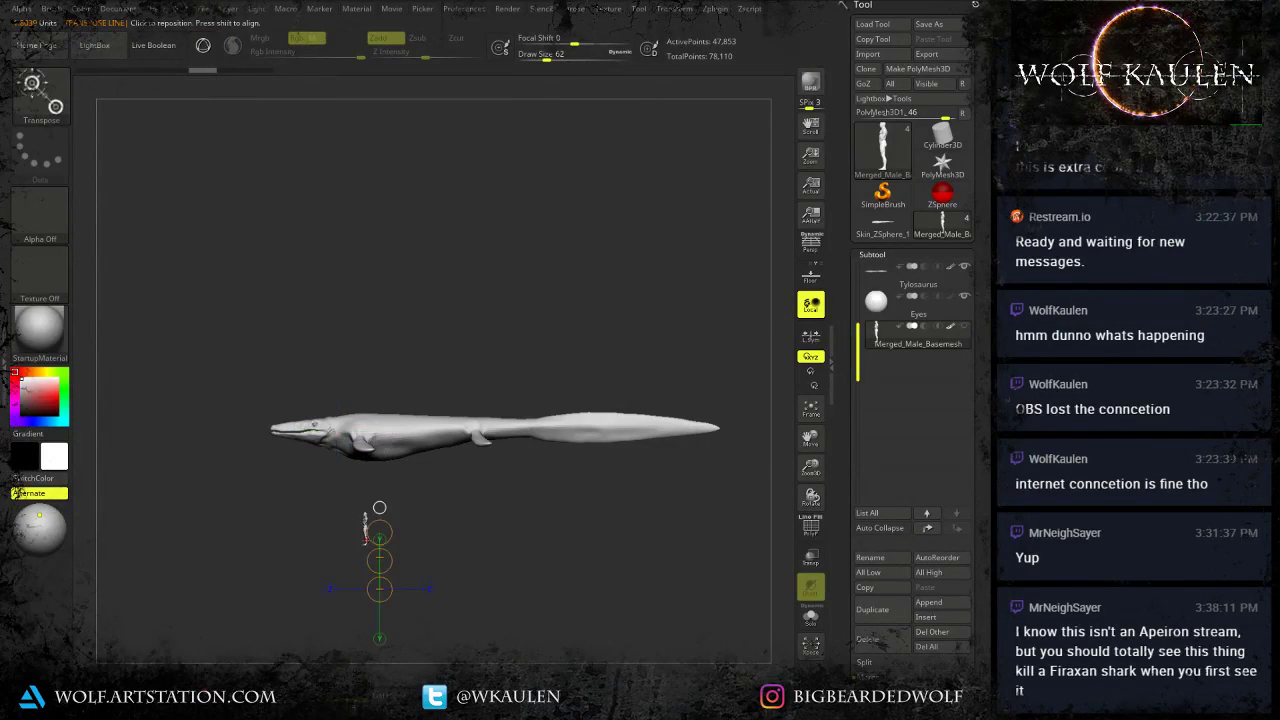
left_click(364, 544)
key("y")
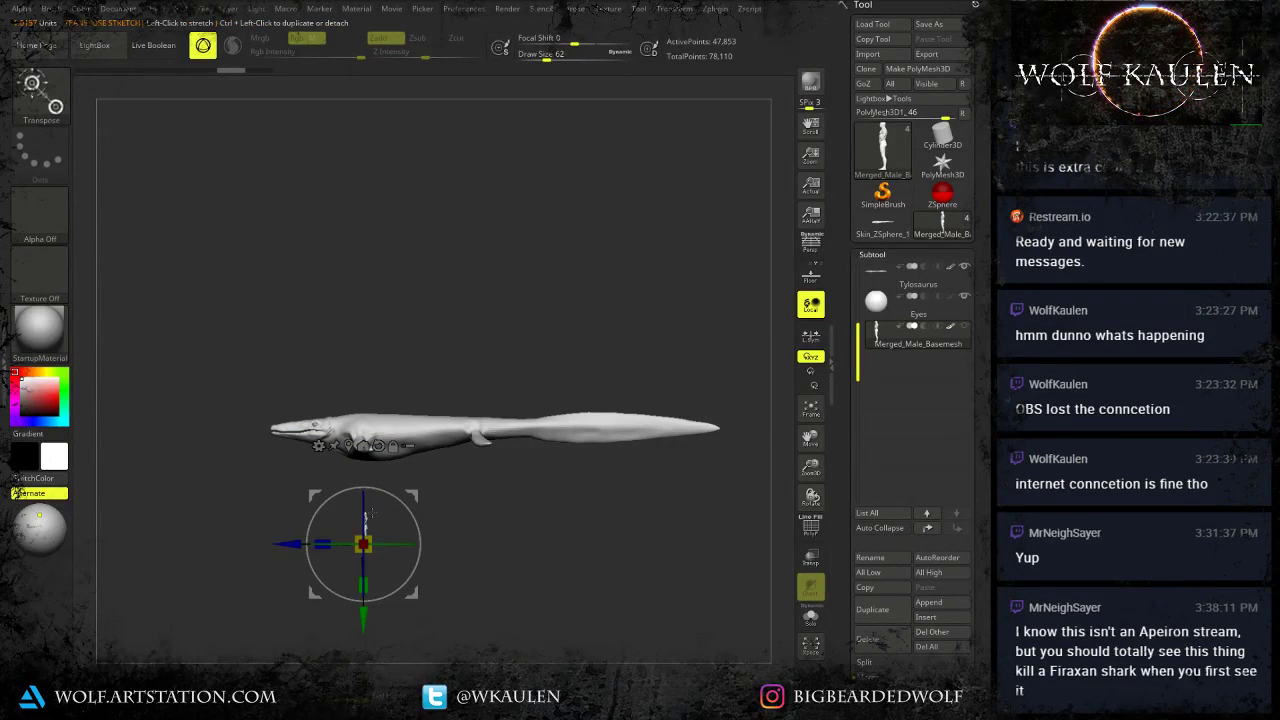
left_click_drag(412, 495, 328, 355)
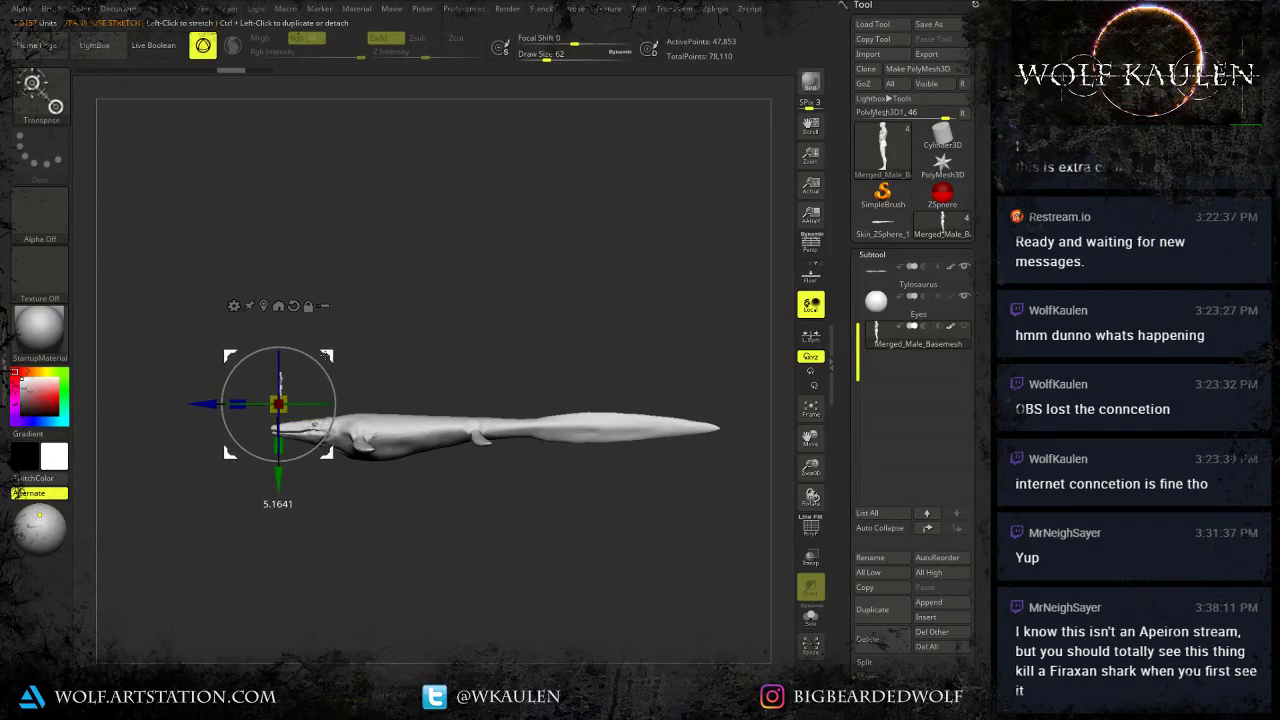
right_click_drag(335, 368, 380, 488, "ctrl")
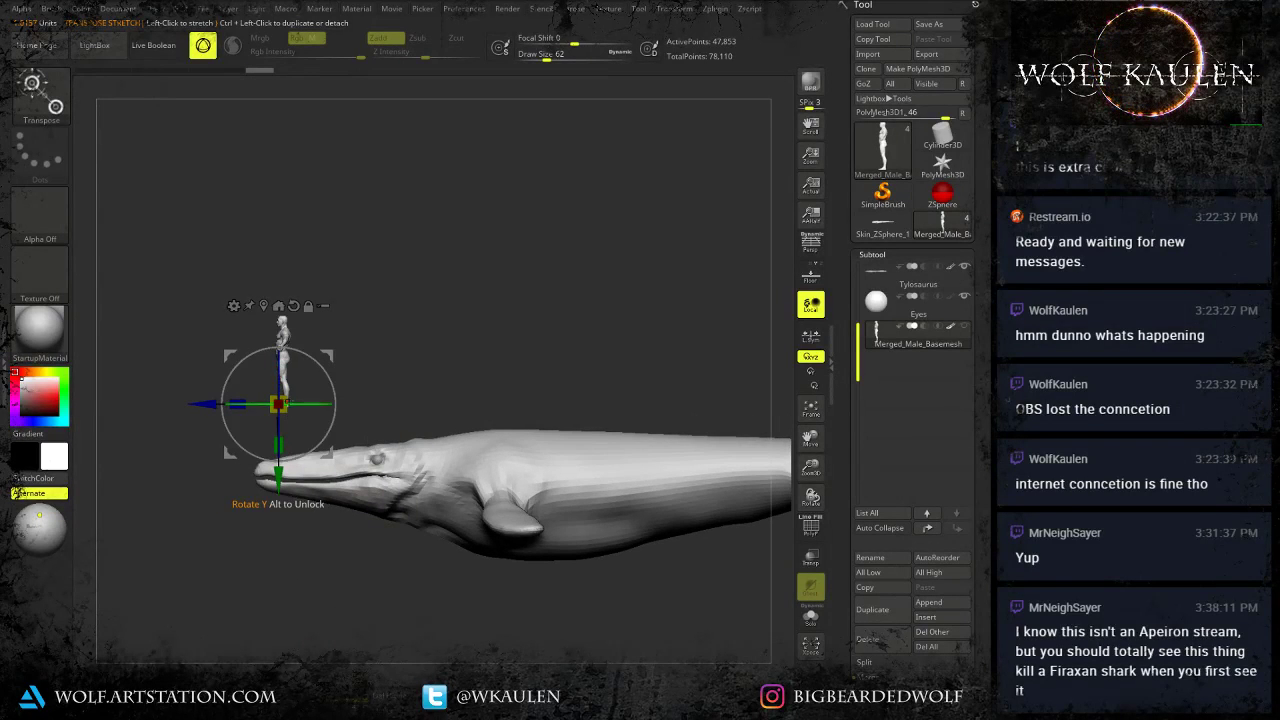
left_click_drag(282, 403, 299, 369)
left_click_drag(380, 560, 314, 471, "alt")
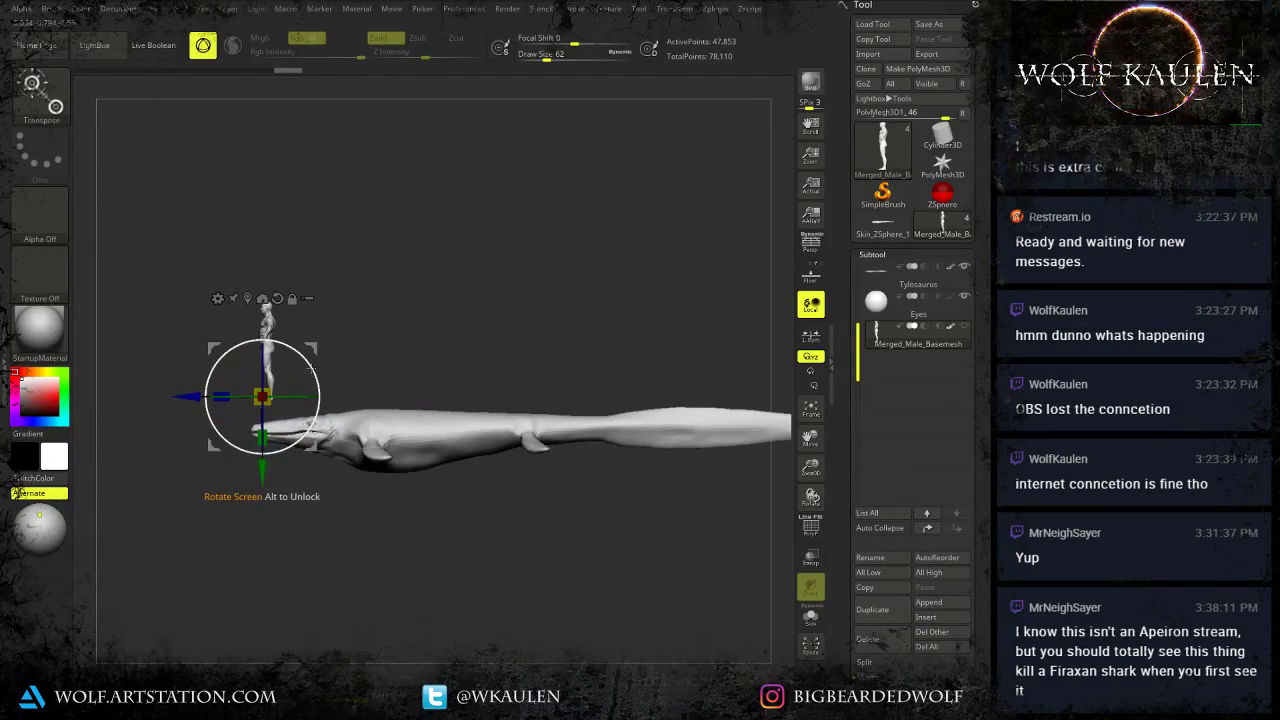
Turn the human figure to face the side view and place it in front of the Tylosaurus's snout.
left_click_drag(320, 351, 329, 474)
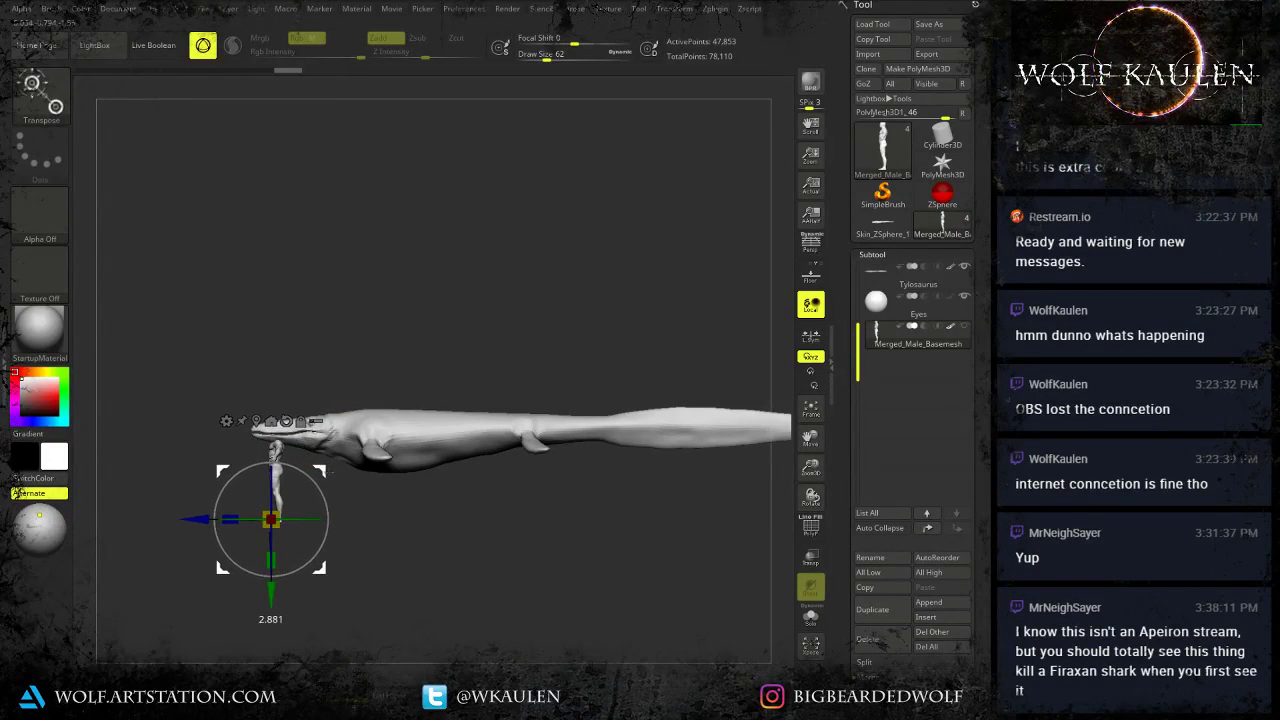
left_click_drag(226, 595, 205, 530, "alt")
left_click_drag(288, 524, 359, 527)
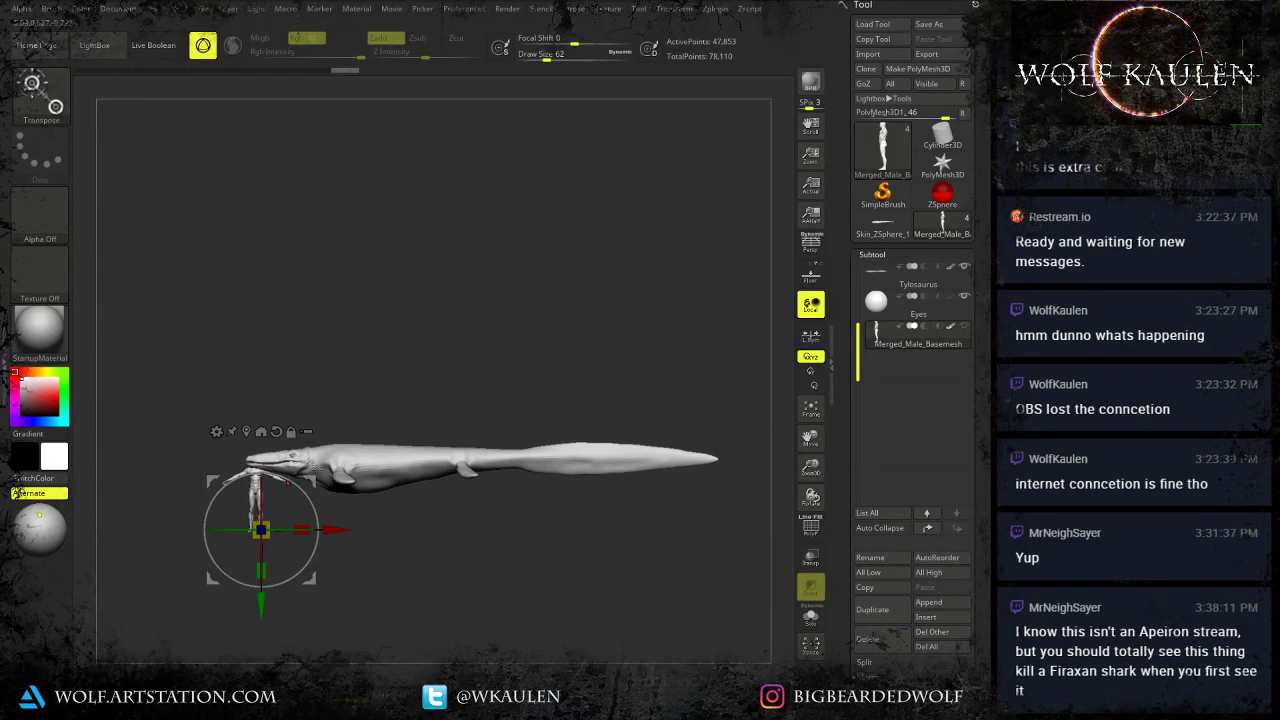
left_click_drag(310, 481, 247, 478)
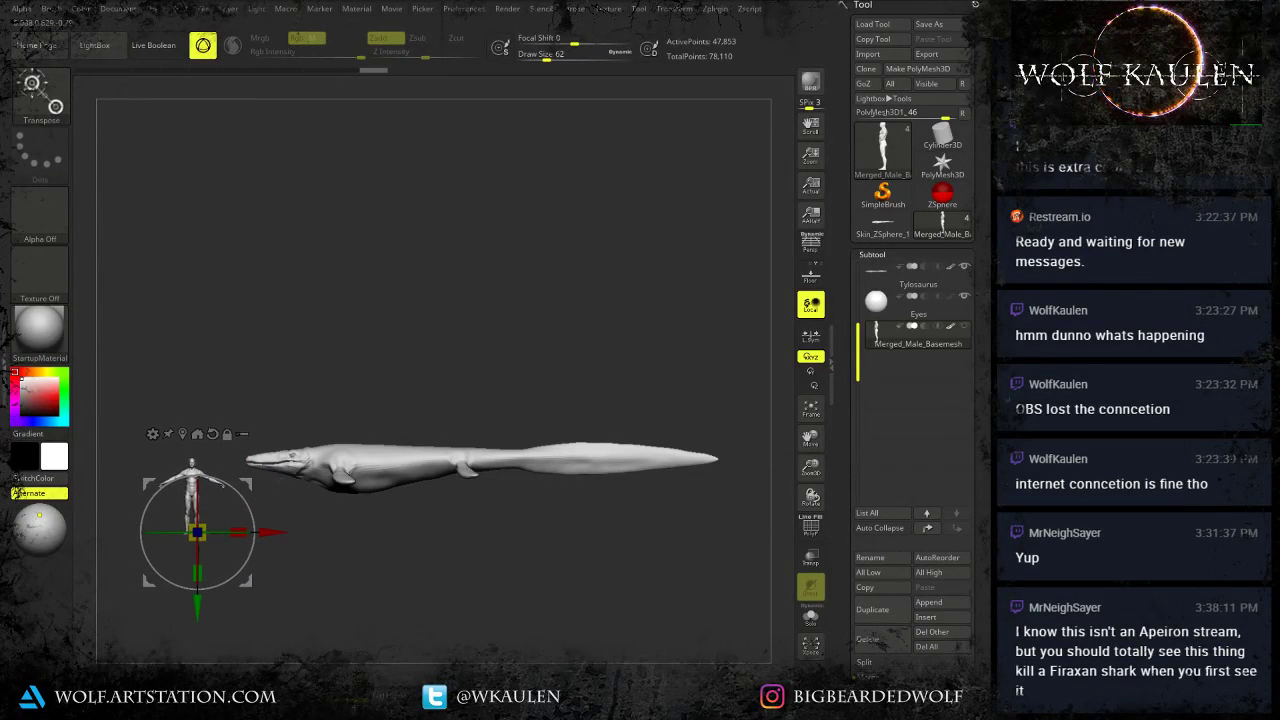
key("q")
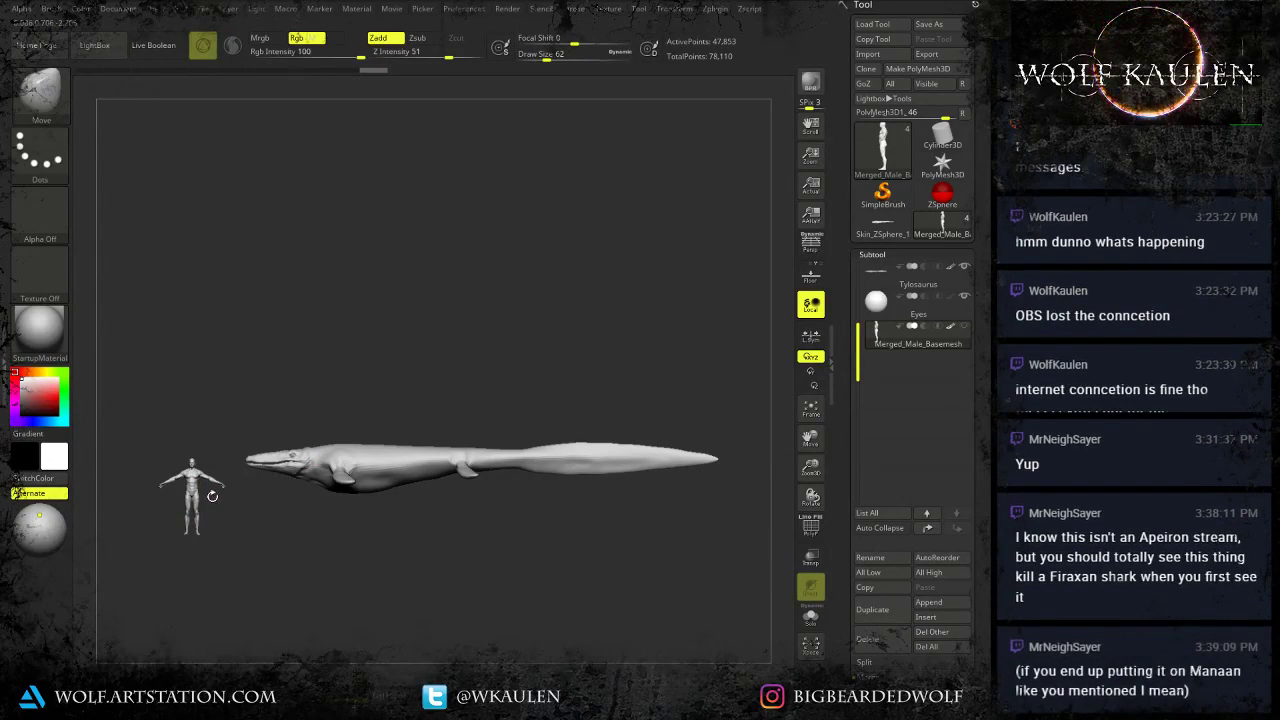
Enlarge the human figure slightly and raise it until it stands level with the Tylosaurus's head.
mouse_move(345, 535)
left_mouse_down()
mouse_move(500, 522)
mouse_move(335, 522)
left_mouse_up()
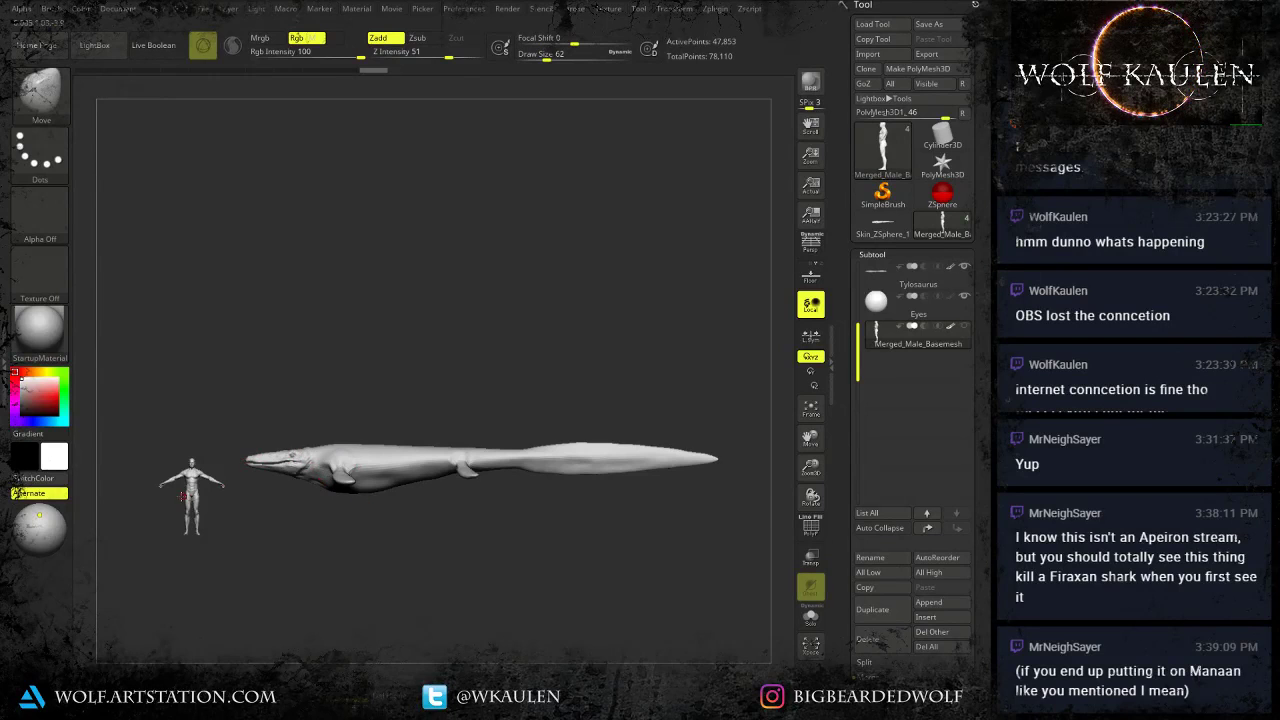
key("w")
left_click_drag(203, 526, 209, 518)
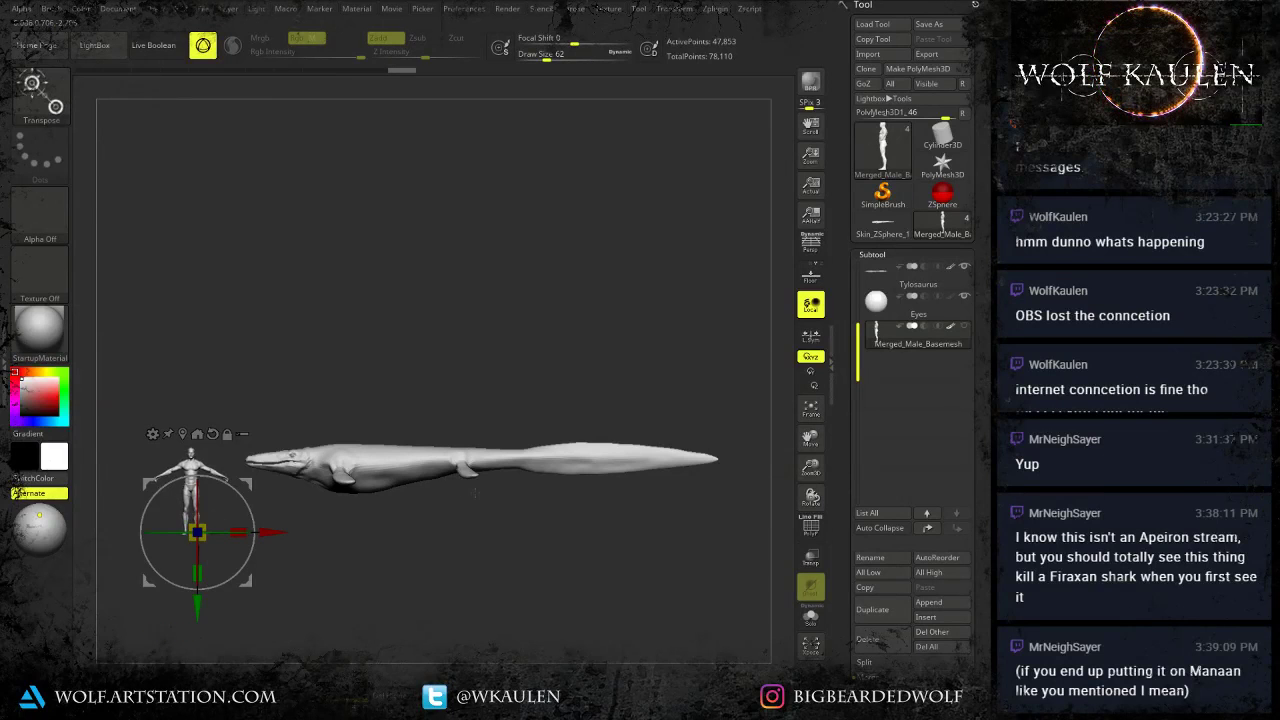
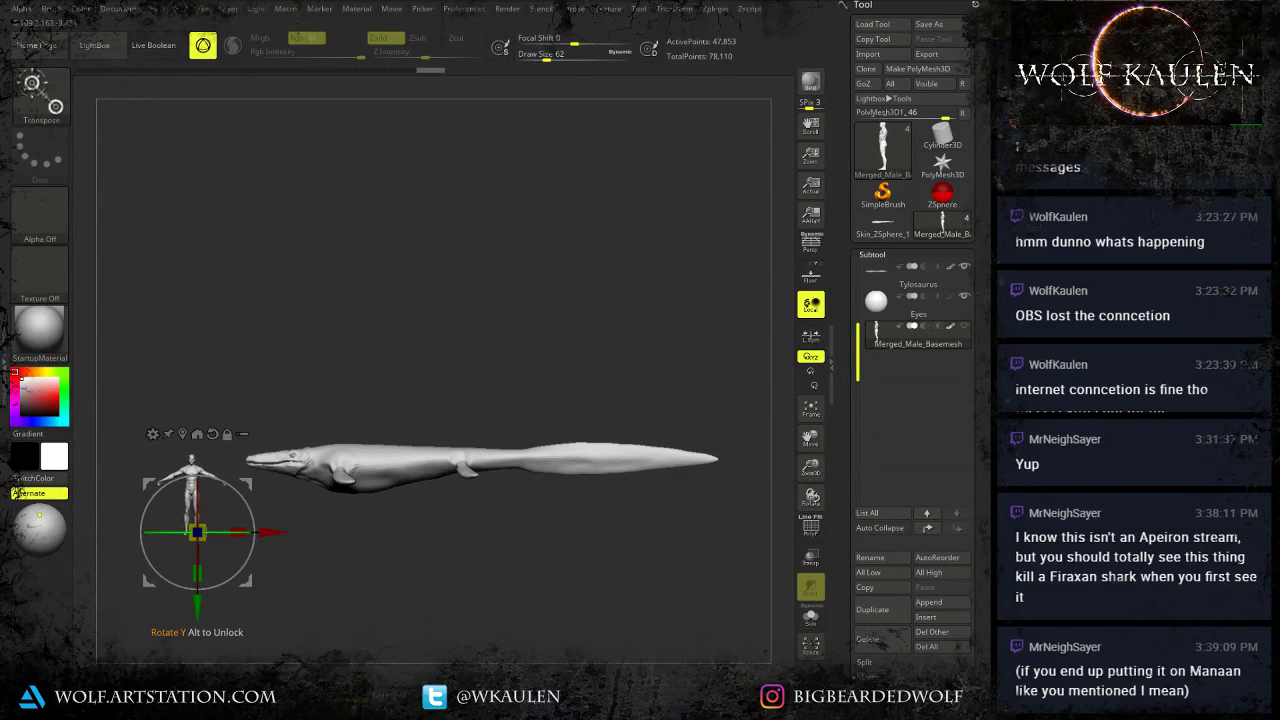
left_click_drag(150, 485, 139, 456)
key("q")
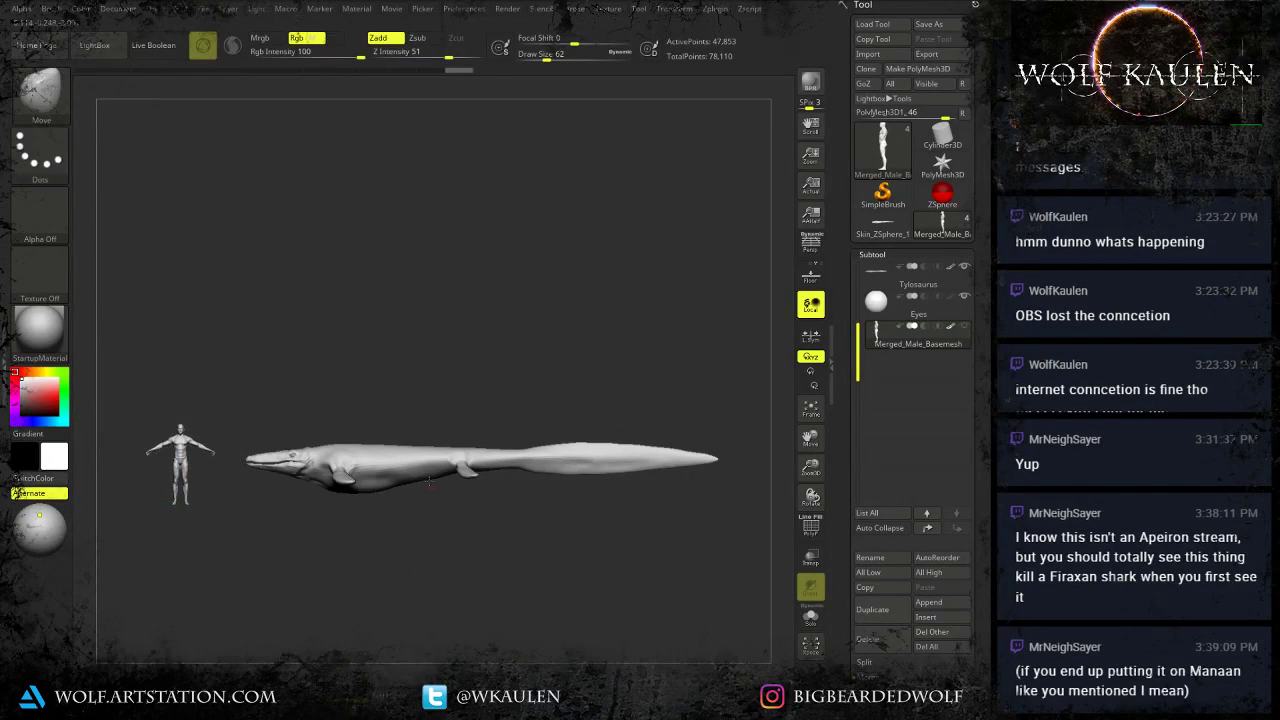
Select the Tylosaurus subtool and save the project over the existing Tylosaurus file in the tylosaurus folder.
left_click(412, 458, "alt")
key("ctrl+s")
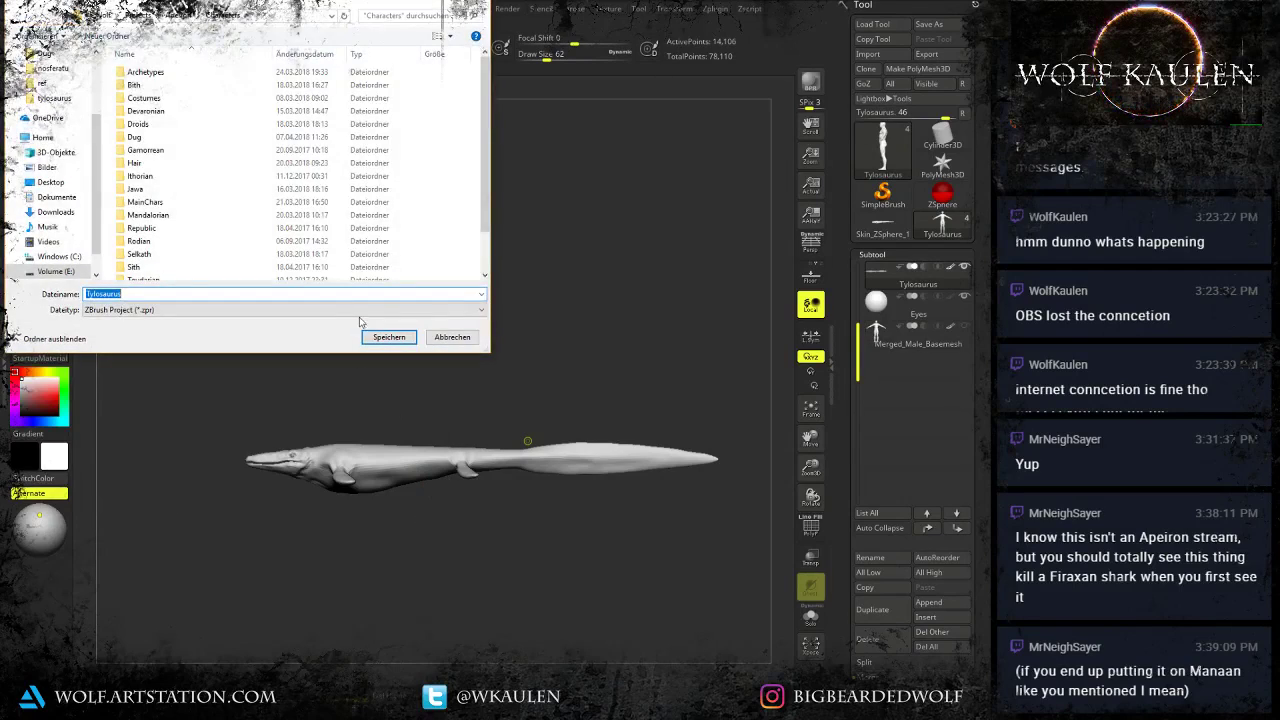
left_click(55, 98)
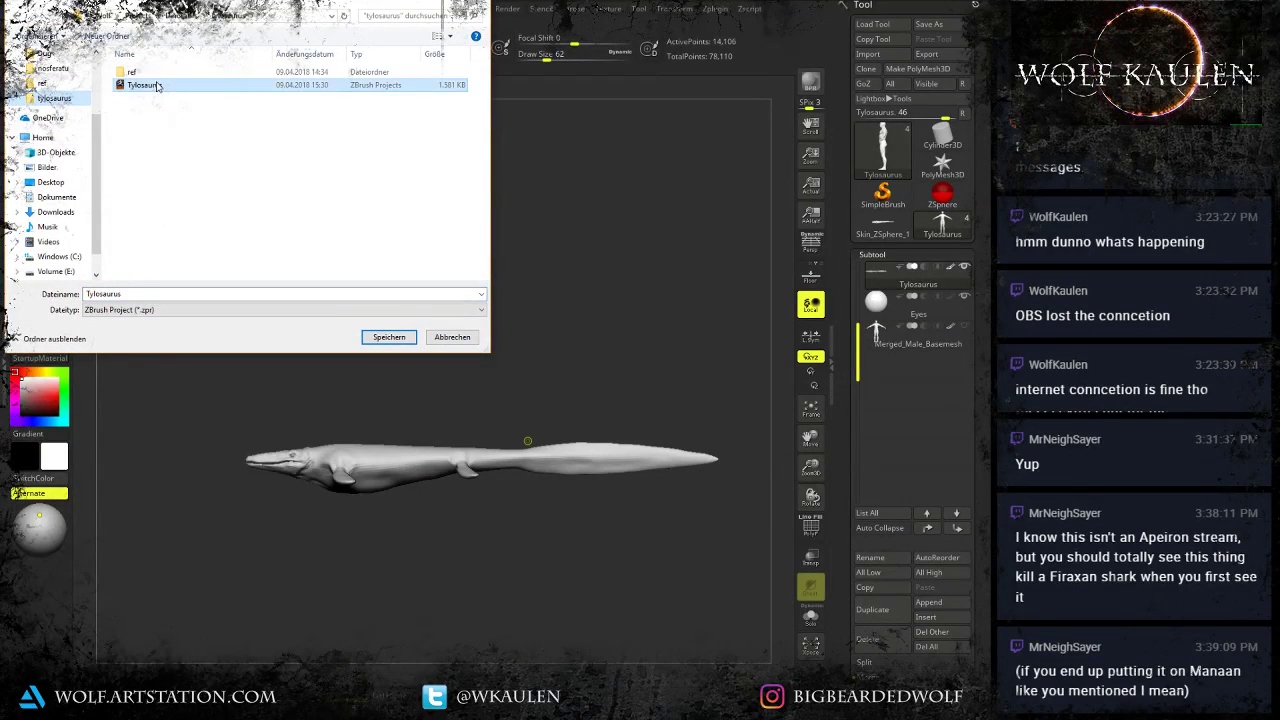
double_click(150, 85)
left_click(535, 368)
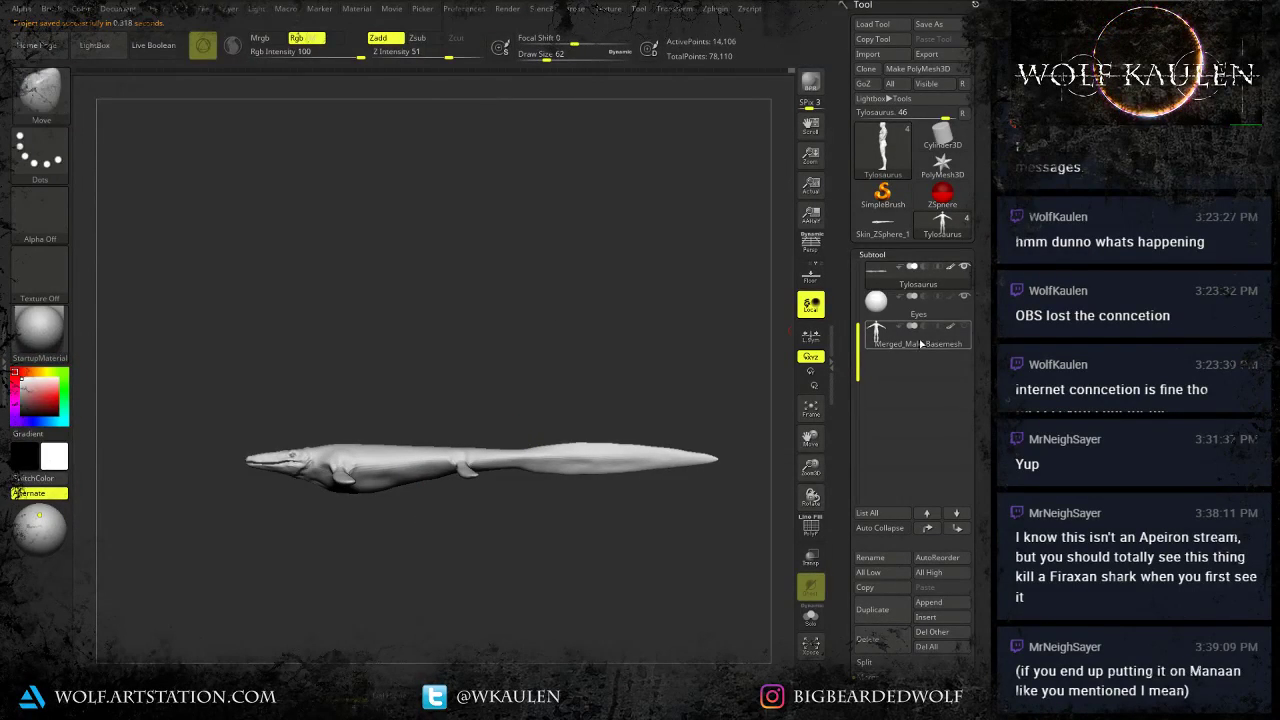
Show Merged_Male_Basemesh beside the Tylosaurus to compare their sizes and hide it again.
left_click(965, 335)
left_click_drag(500, 336, 554, 384)
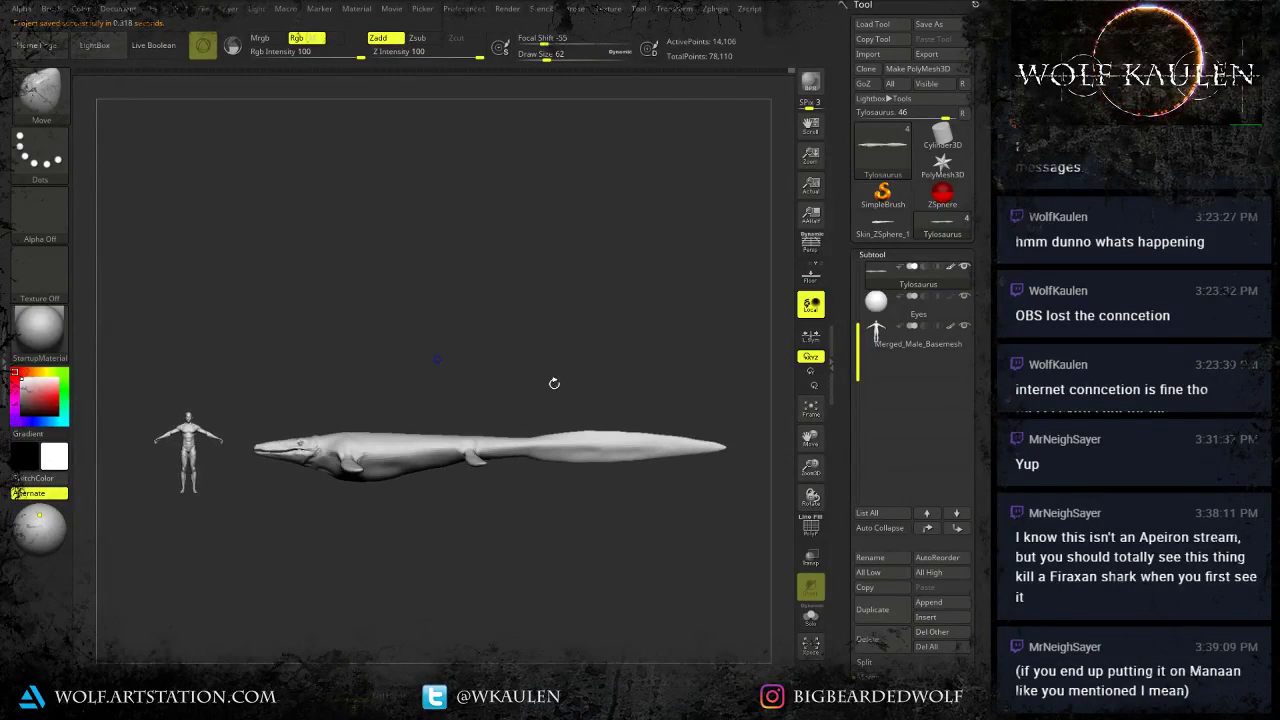
left_click(964, 328)
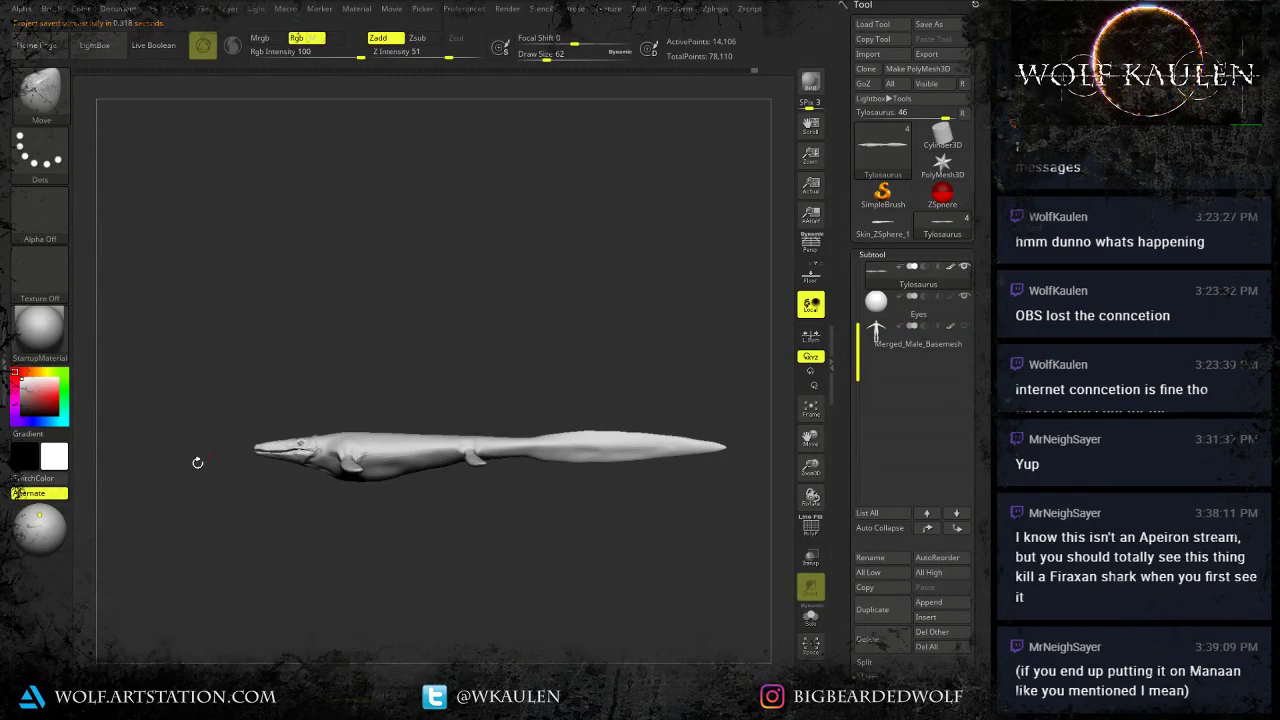
Subdivide the Tylosaurus mesh by one level.
left_click_drag(249, 485, 302, 627)
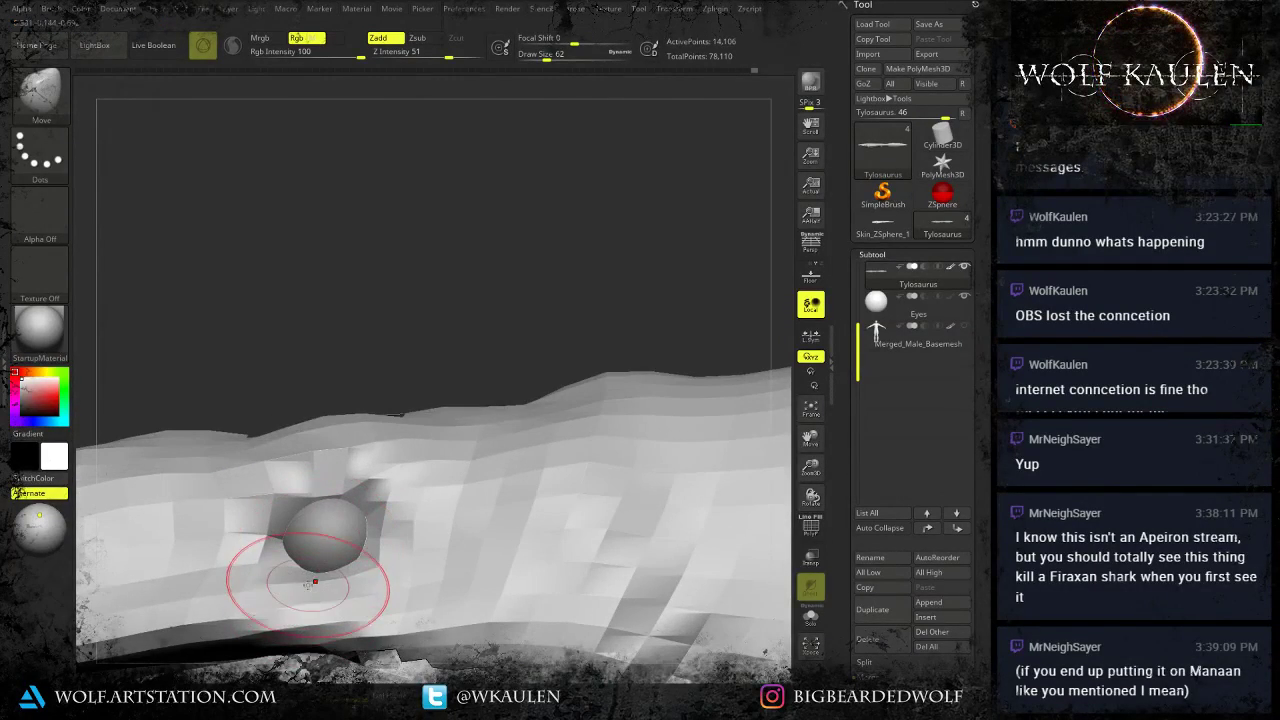
key("ctrl+d")
right_click_drag(438, 612, 316, 433, "alt")
Examine the wireframe around the head at the lower subdivision level and return to the higher level.
key("shift+d")
key("shift+f")
key("f")
left_click_drag(543, 486, 522, 550)
left_click_drag(346, 406, 557, 517, "alt")
key("shift+f")
key("f")
key("shift+f")
key("shift+f")
key("d")
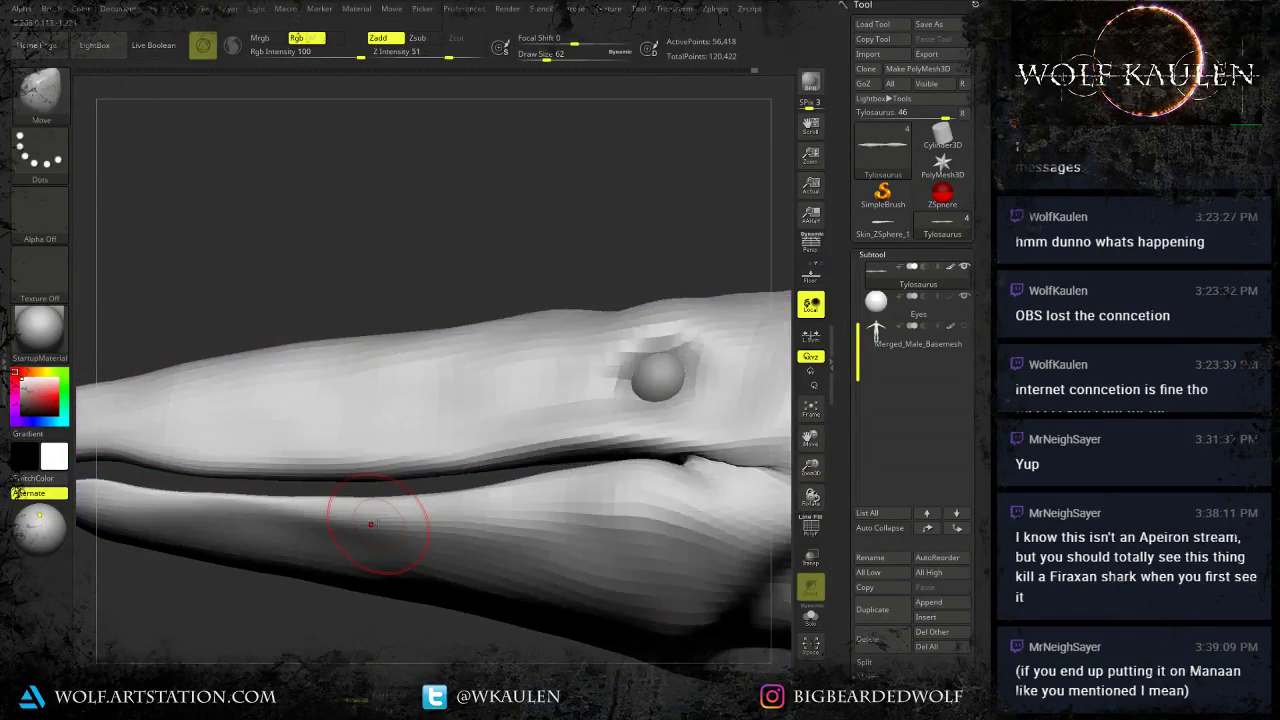
mouse_move(466, 516)
right_mouse_down("alt")
mouse_move(548, 506)
mouse_move(468, 514)
right_mouse_up("alt")
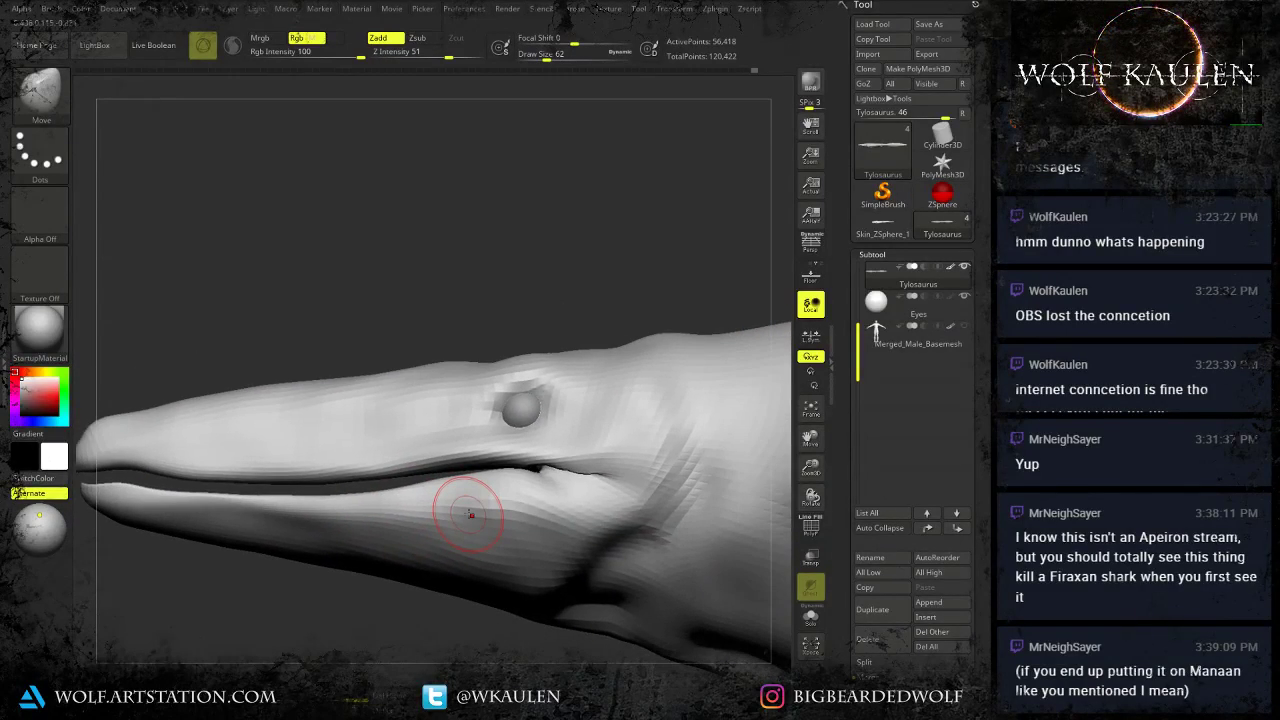
Sculpt the upper rim of the eye socket with the Standard brush at a draw size of 49.
key("b")
key("s")
key("t")
key("s")
left_click_drag(437, 393, 429, 394)
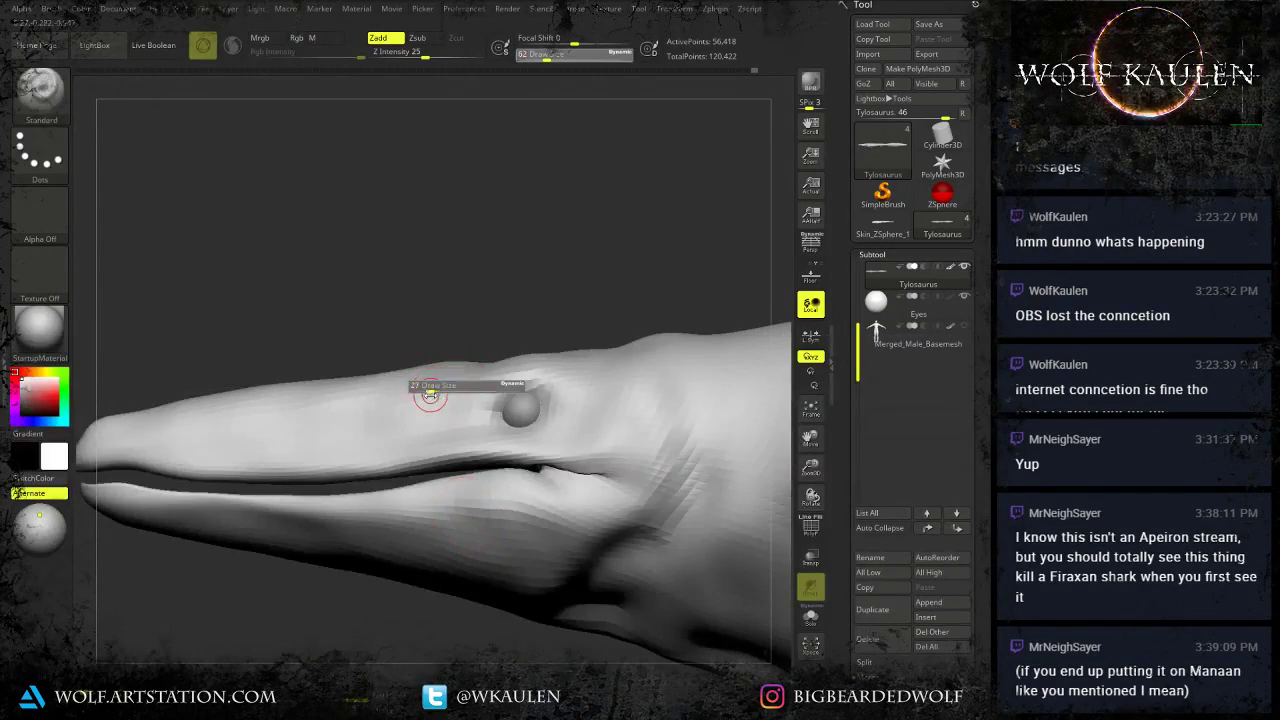
right_click_drag(490, 404, 526, 474)
key("s")
left_click_drag(480, 394, 486, 394)
left_click_drag(494, 384, 533, 372)
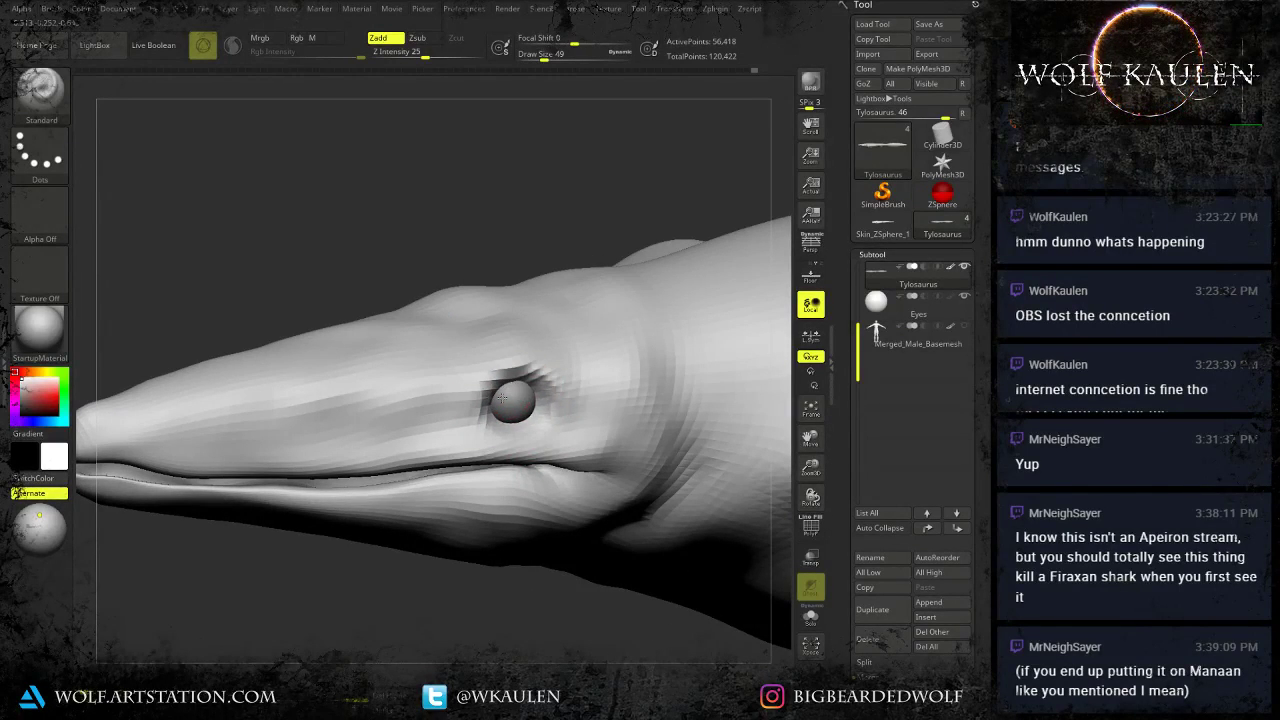
mouse_move(502, 398)
right_mouse_down()
mouse_move(536, 482)
mouse_move(503, 519)
mouse_move(515, 500)
mouse_move(456, 502)
right_mouse_up()
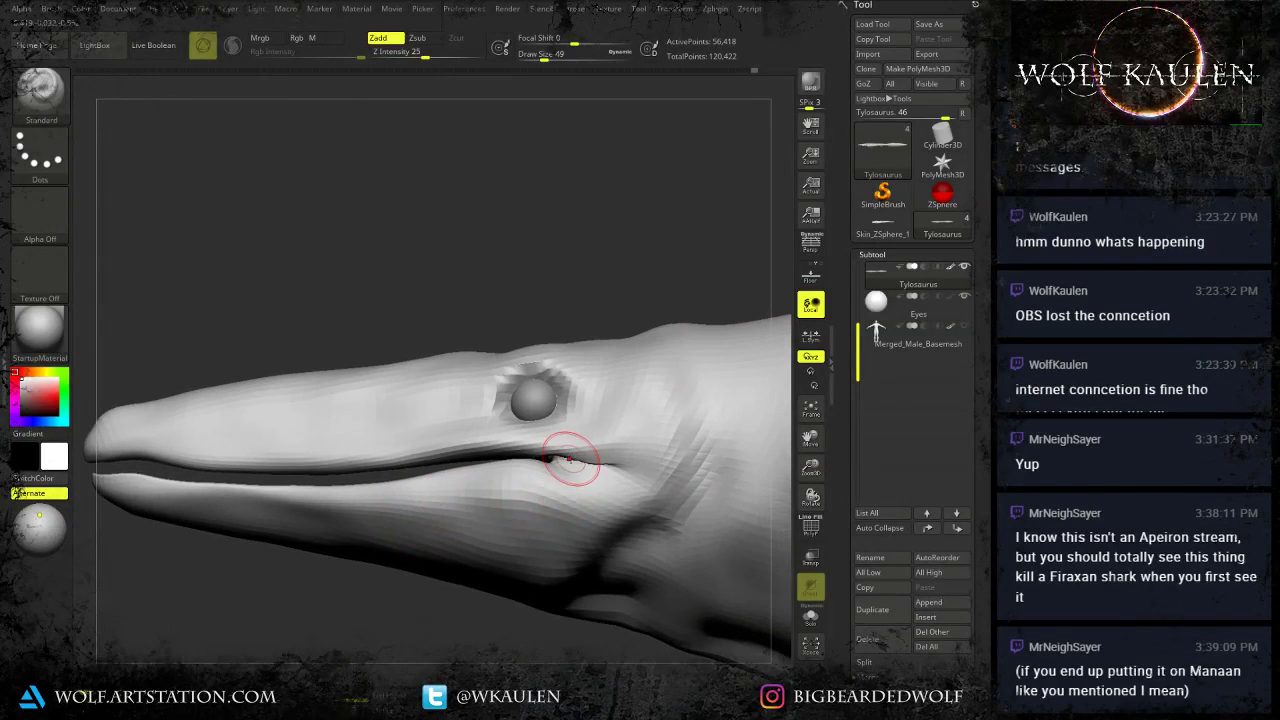
Sculpt along the edge of the upper lip from snout tip toward the eye with the Standard brush at a draw size of 23.
key("s")
left_click_drag(573, 459, 568, 461)
right_click_drag(543, 494, 680, 477, "alt")
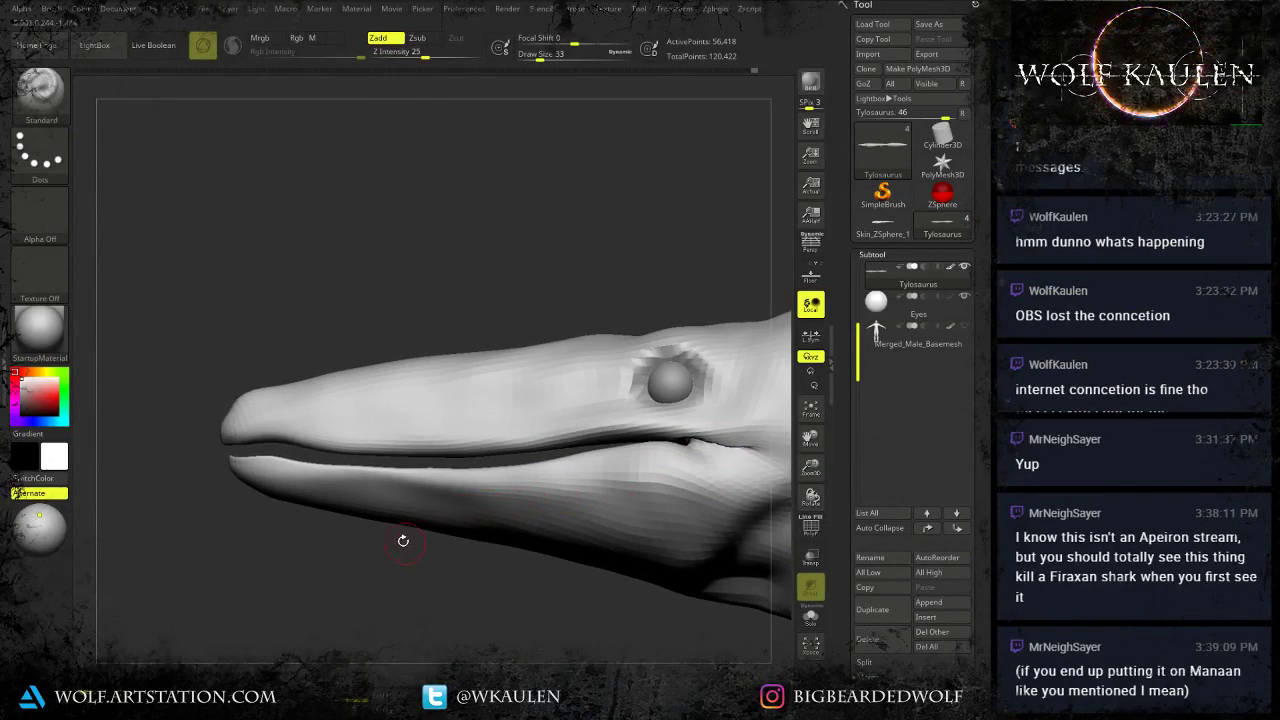
key("s")
mouse_move(241, 424)
left_mouse_down()
mouse_move(448, 447)
mouse_move(671, 426)
left_mouse_up()
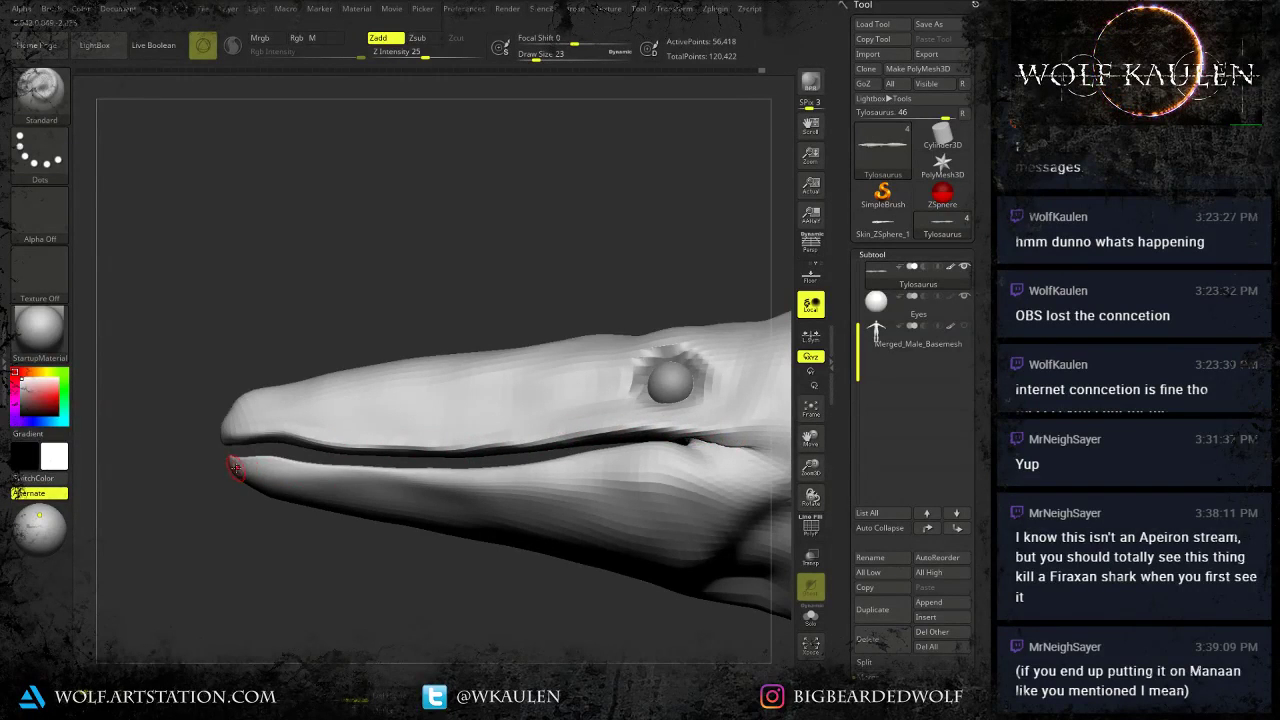
Build up the front edges of the upper and lower lips at a draw size of 17.
key("bracketleft")
mouse_move(175, 490)
left_mouse_down()
mouse_move(252, 500)
mouse_move(258, 486)
left_mouse_up()
left_click_drag(238, 440, 331, 449)
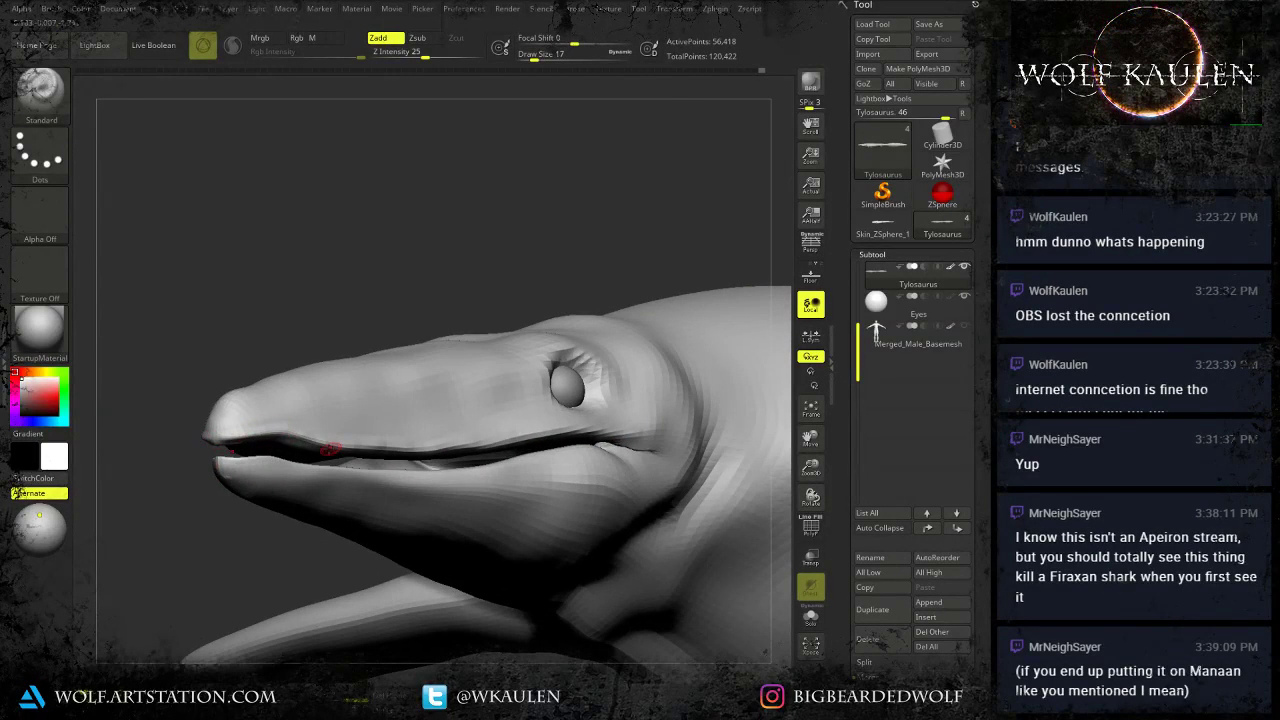
left_click_drag(226, 466, 268, 465)
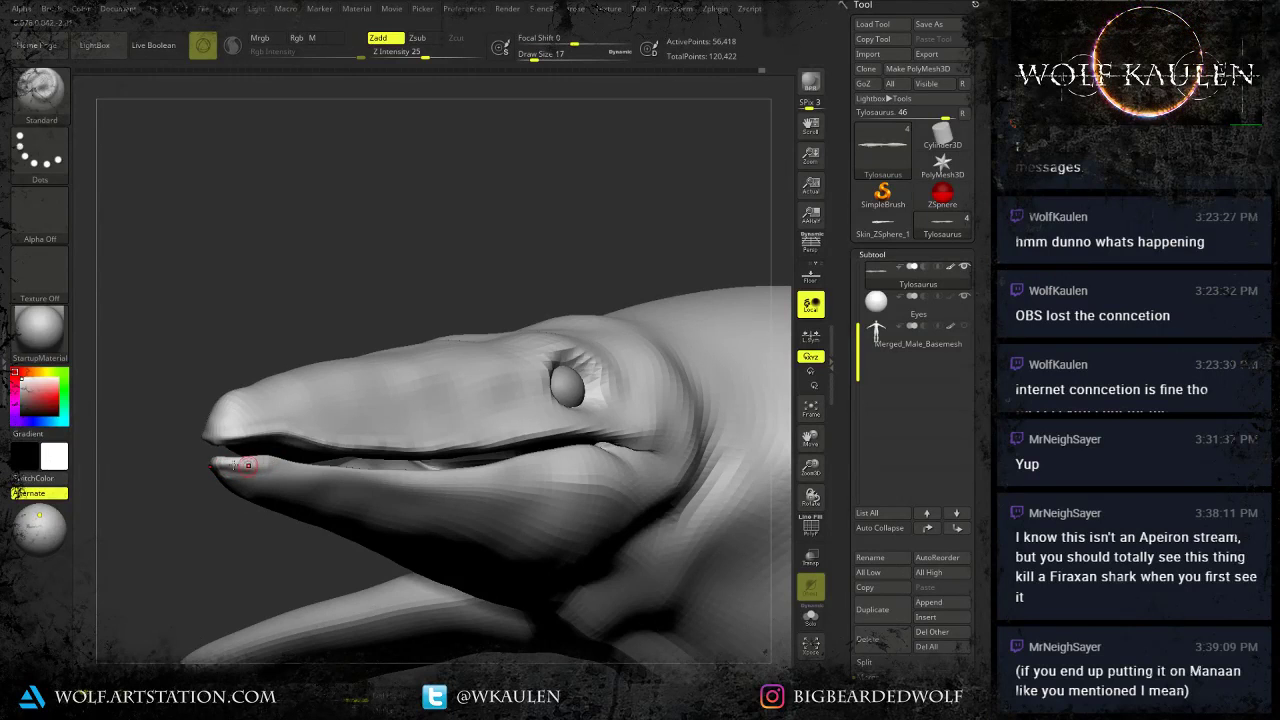
Sculpt a thin ridge along the rear half of the lower lip toward the mouth corner.
right_click_drag(325, 468, 252, 492)
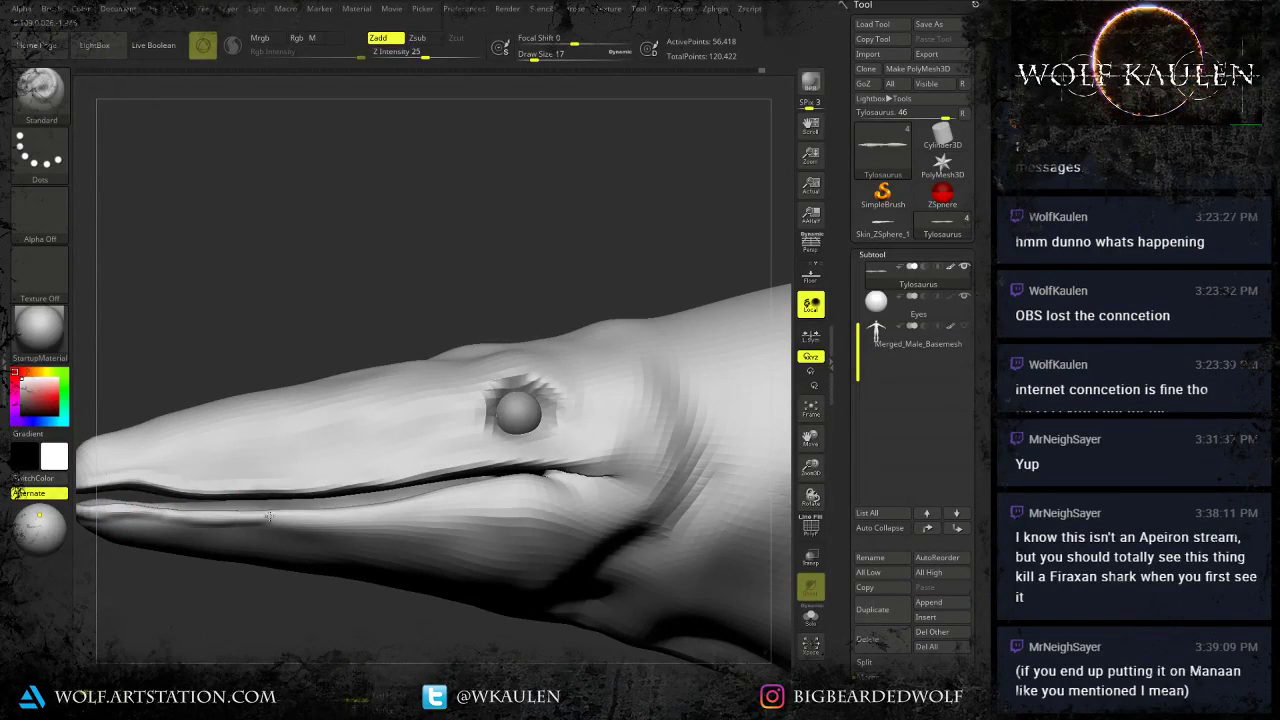
right_click_drag(394, 506, 384, 568)
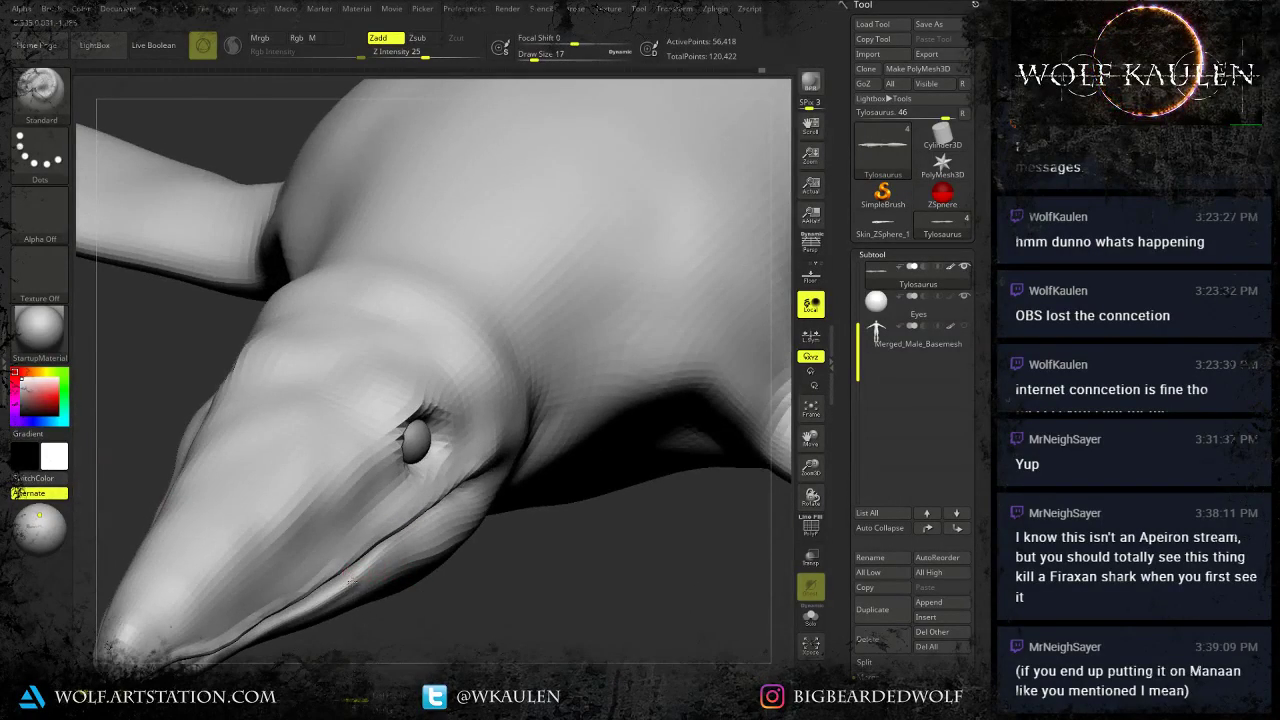
left_click_drag(366, 571, 438, 520)
right_click_drag(440, 520, 406, 514)
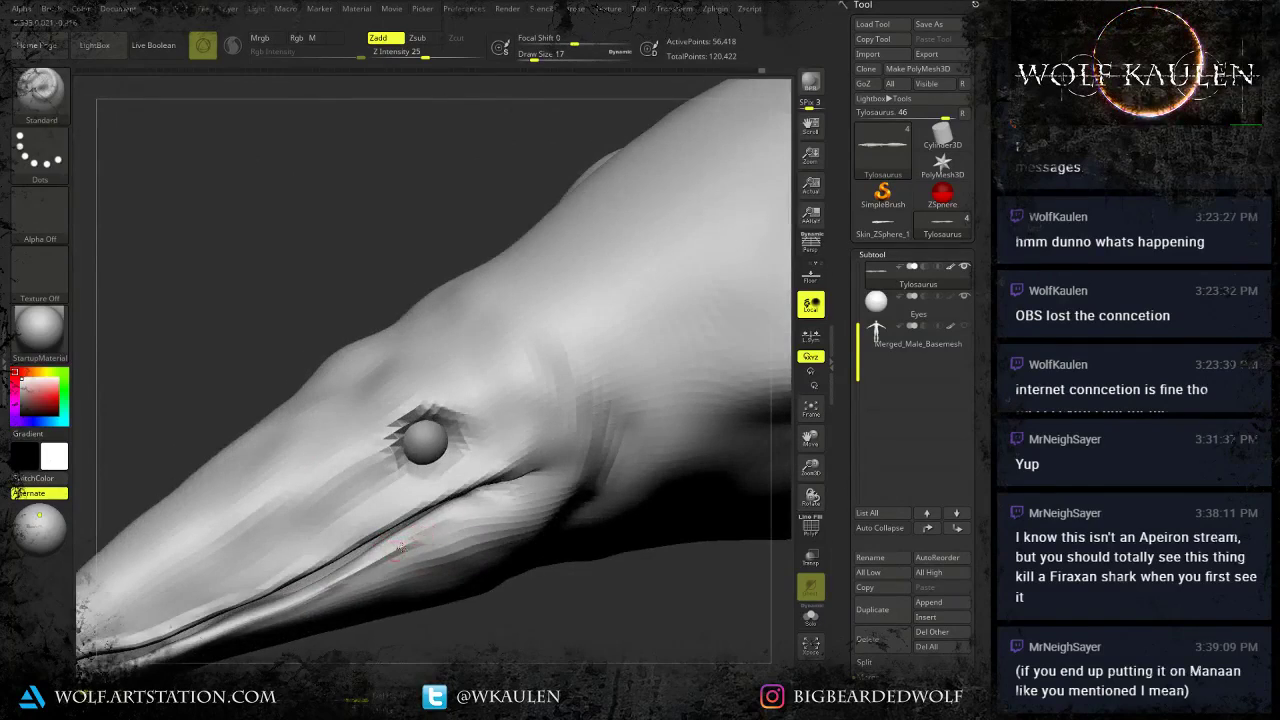
left_click_drag(400, 549, 522, 482)
right_click_drag(503, 494, 455, 510)
mouse_move(409, 548)
right_mouse_down()
mouse_move(450, 560)
mouse_move(478, 540)
right_mouse_up()
Thicken the lower lip and the mouth corner with long strokes at a draw size of 33.
key("s")
left_click_drag(497, 512, 503, 512)
left_click_drag(424, 545, 550, 472)
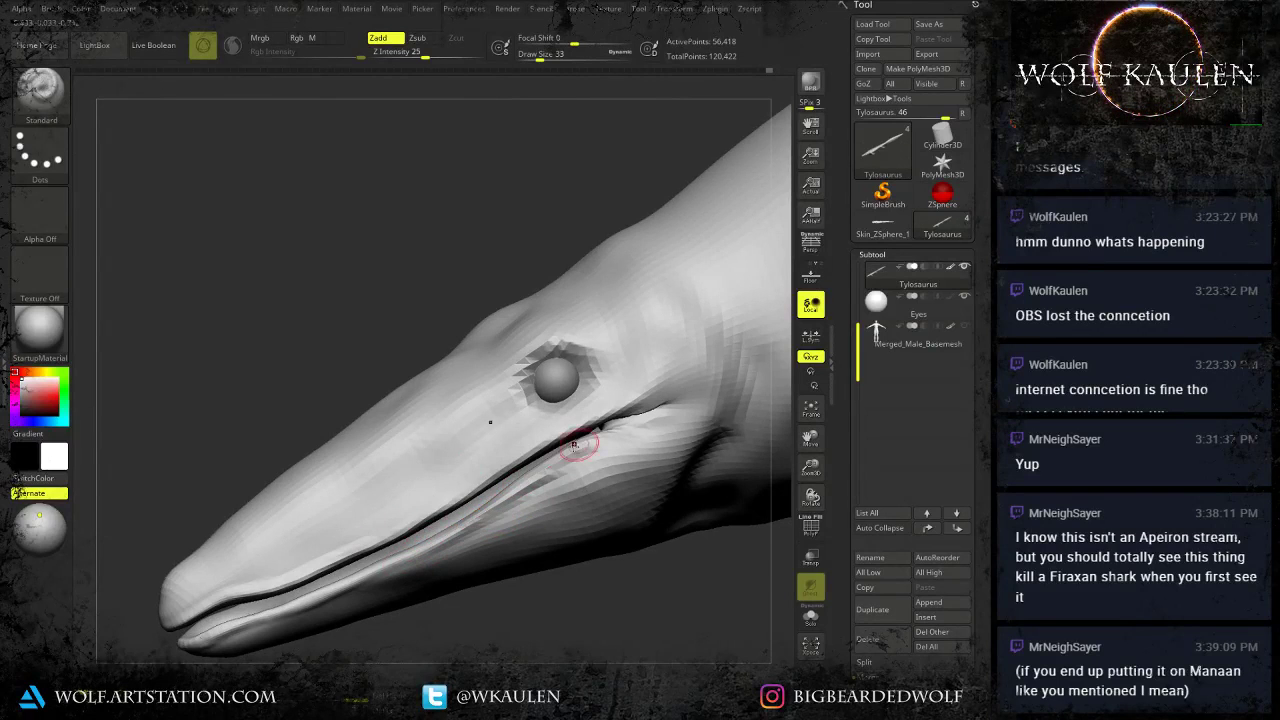
left_click_drag(489, 508, 547, 476)
mouse_move(337, 554)
left_mouse_down()
mouse_move(440, 516)
mouse_move(634, 407)
left_mouse_up()
mouse_move(540, 482)
left_mouse_down()
mouse_move(650, 421)
mouse_move(664, 394)
left_mouse_up()
mouse_move(603, 460)
right_mouse_down()
mouse_move(628, 460)
mouse_move(606, 508)
mouse_move(557, 500)
right_mouse_up()
Refine the rim of the eye socket and the area around it at draw sizes of 29 and 37.
left_click_drag(583, 425, 557, 514)
mouse_move(557, 514)
right_mouse_down("ctrl")
mouse_move(579, 484)
mouse_move(660, 528)
mouse_move(600, 603)
mouse_move(591, 580)
right_mouse_up("ctrl")
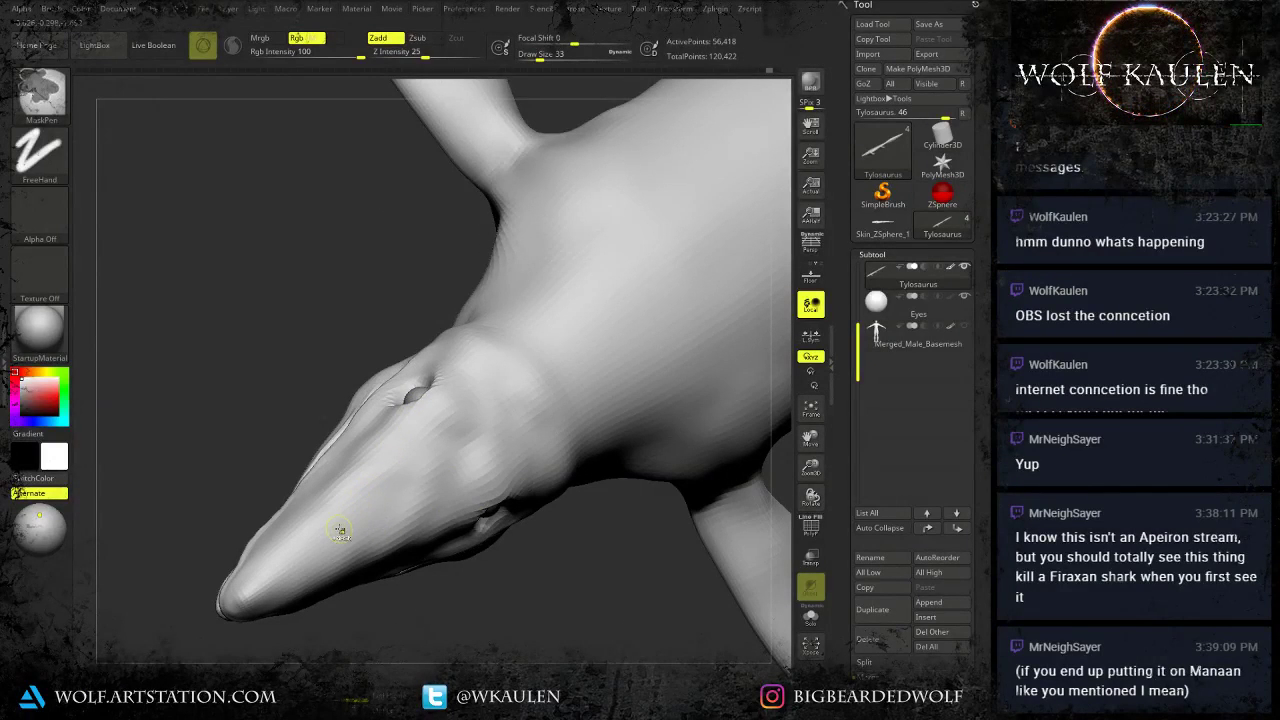
right_click_drag(333, 552, 311, 438)
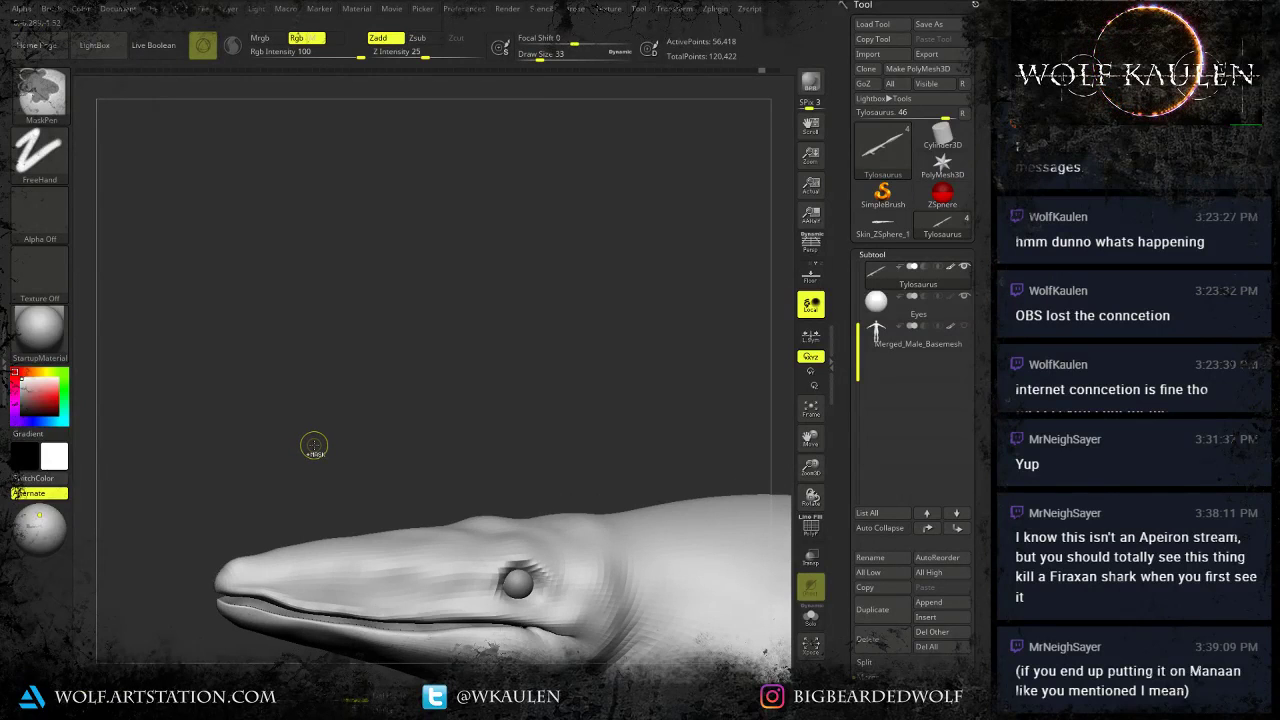
left_click_drag(316, 447, 338, 474, "ctrl")
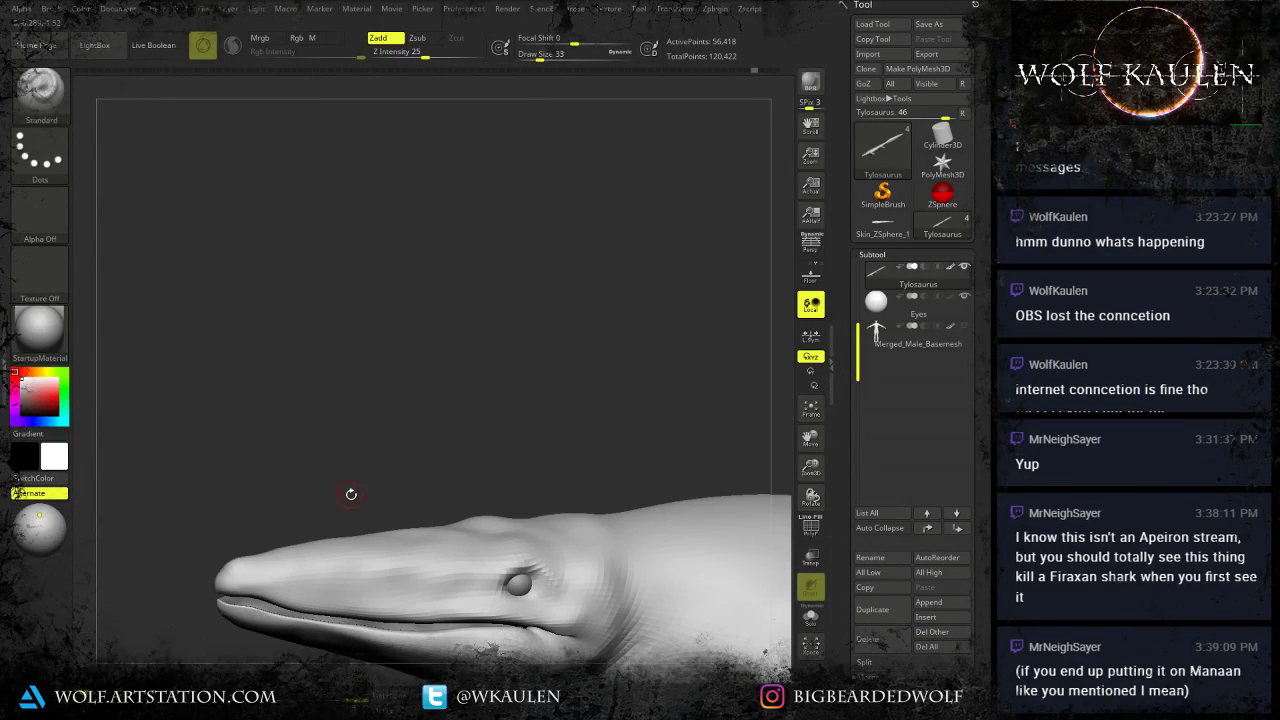
right_click_drag(424, 577, 391, 520)
key("s")
left_click_drag(492, 524, 479, 543)
left_click(486, 531)
left_click(483, 590)
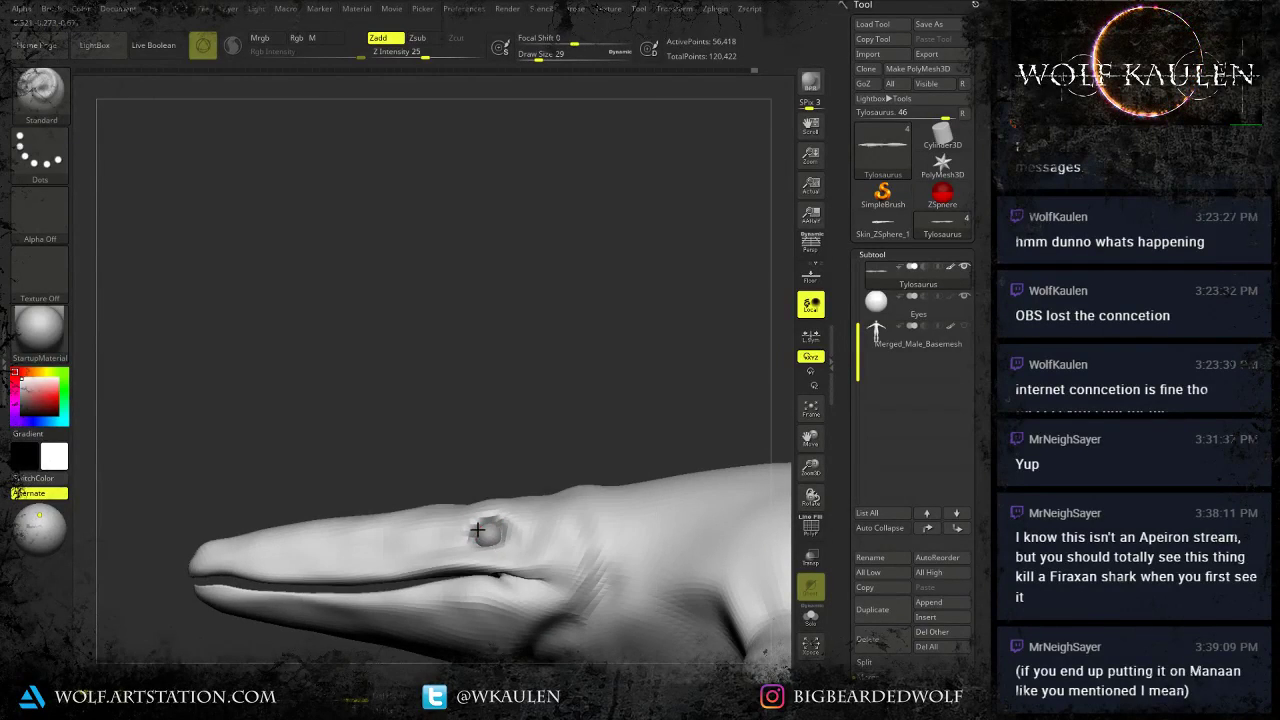
key("bracketright")
key("bracketright")
mouse_move(479, 500)
right_mouse_down()
mouse_move(486, 529)
mouse_move(468, 508)
right_mouse_up()
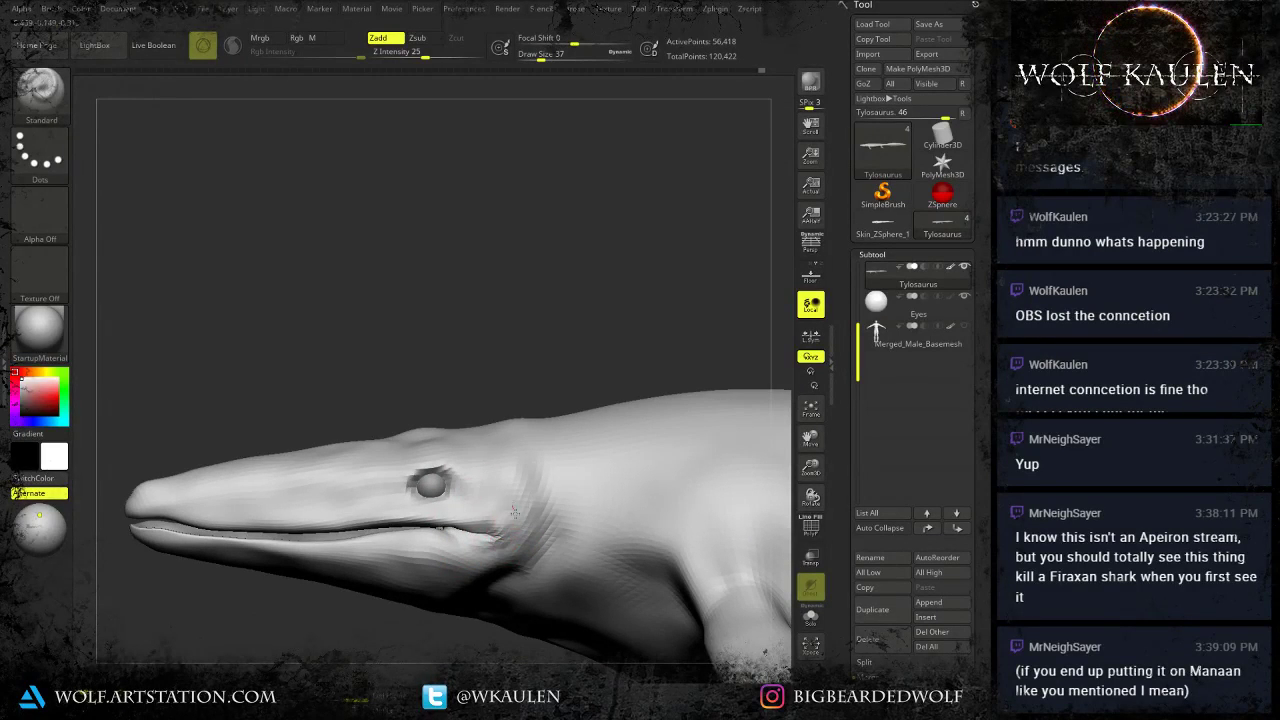
Sculpt skin folds behind the jaw and across the throat at a draw size of 83.
mouse_move(530, 525)
right_mouse_down()
mouse_move(537, 543)
mouse_move(517, 566)
mouse_move(531, 520)
right_mouse_up()
key("s")
left_click_drag(532, 521, 542, 522)
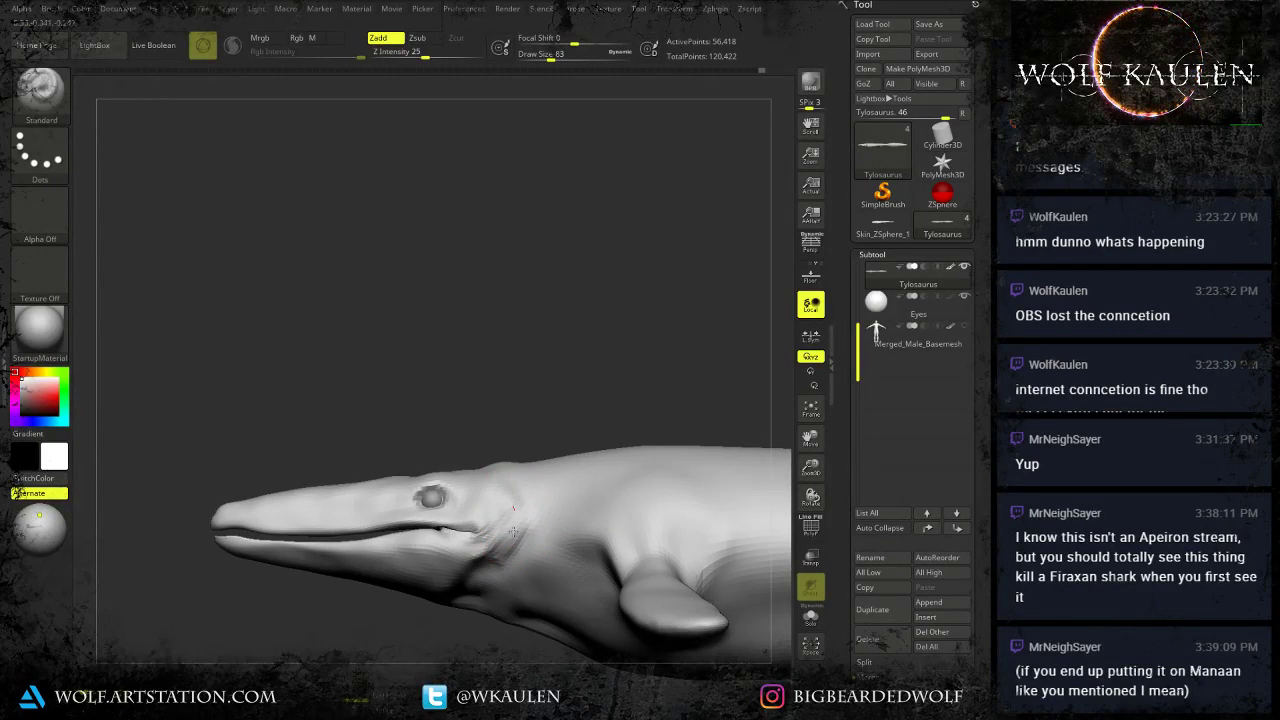
right_click_drag(520, 552, 519, 475, "alt")
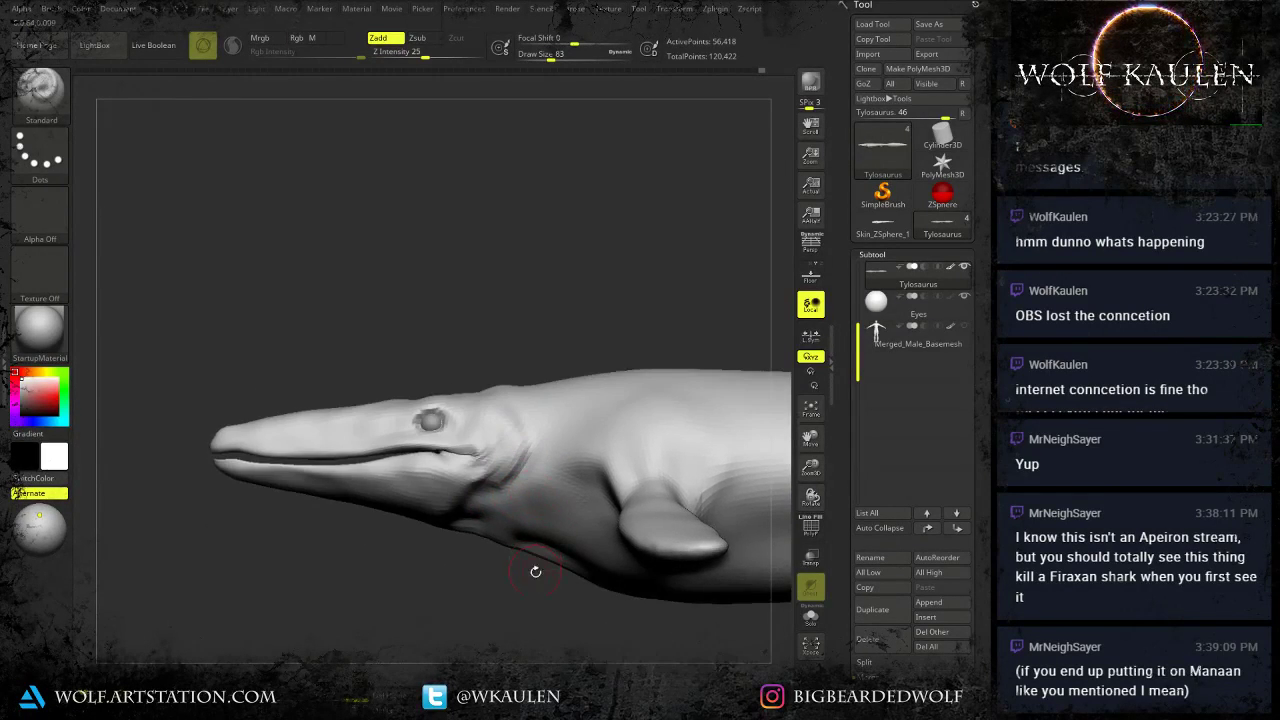
right_click_drag(535, 571, 581, 461, "alt")
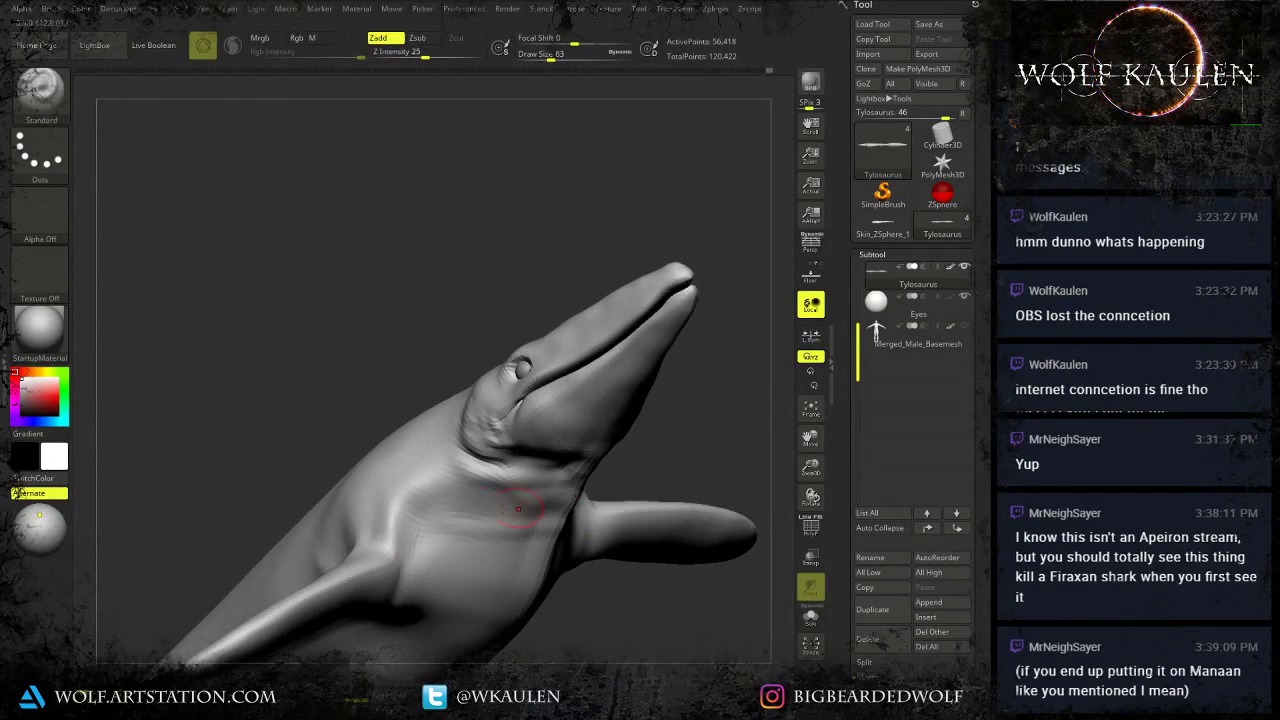
right_click_drag(534, 527, 447, 556)
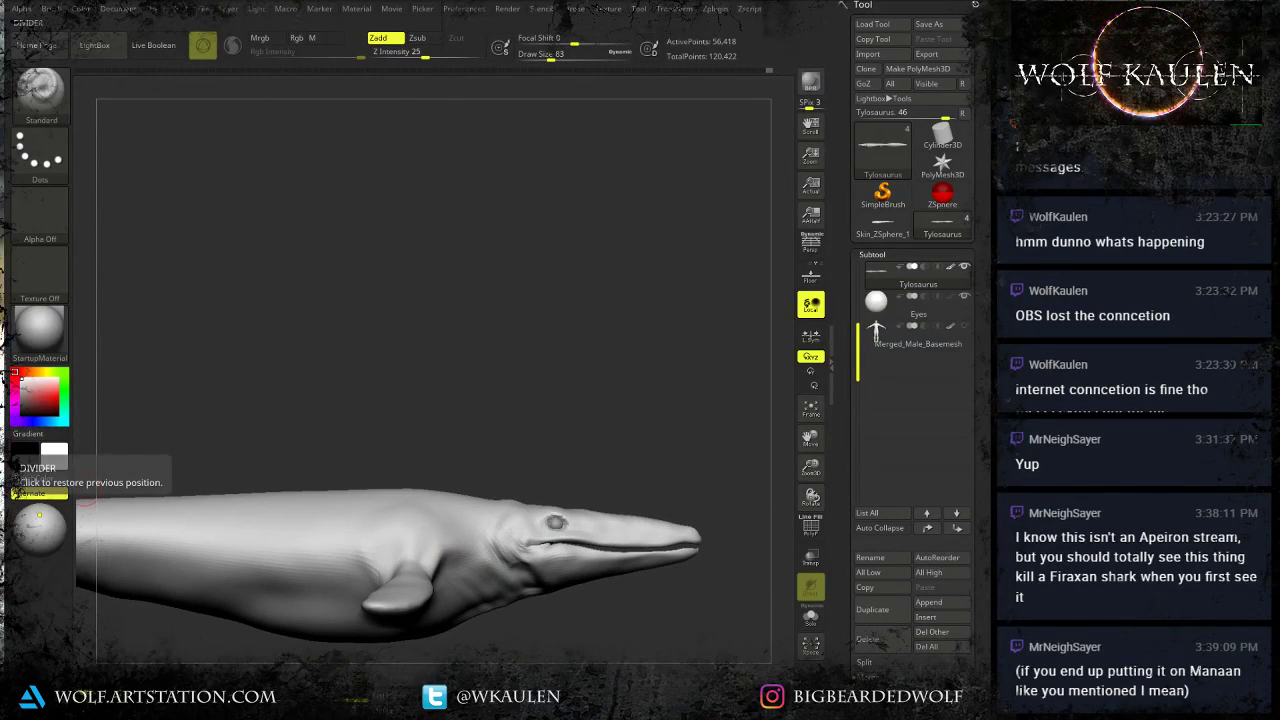
Sculpt folds where the hind flippers join the body at a draw size of 74.
mouse_move(84, 503)
right_mouse_down()
mouse_move(477, 543)
mouse_move(449, 591)
right_mouse_up()
key("bracketleft")
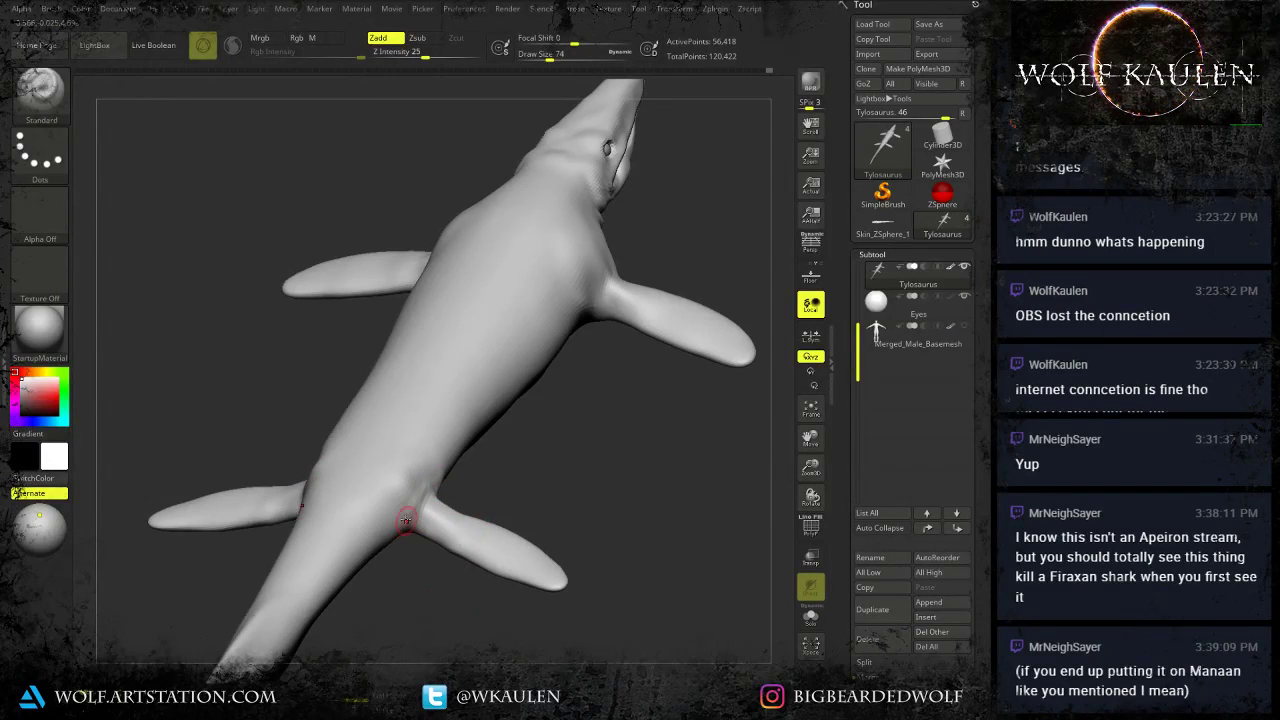
left_click_drag(405, 520, 413, 530)
mouse_move(412, 556)
right_mouse_down()
mouse_move(405, 513)
mouse_move(429, 499)
right_mouse_up()
right_click_drag(448, 543, 444, 562)
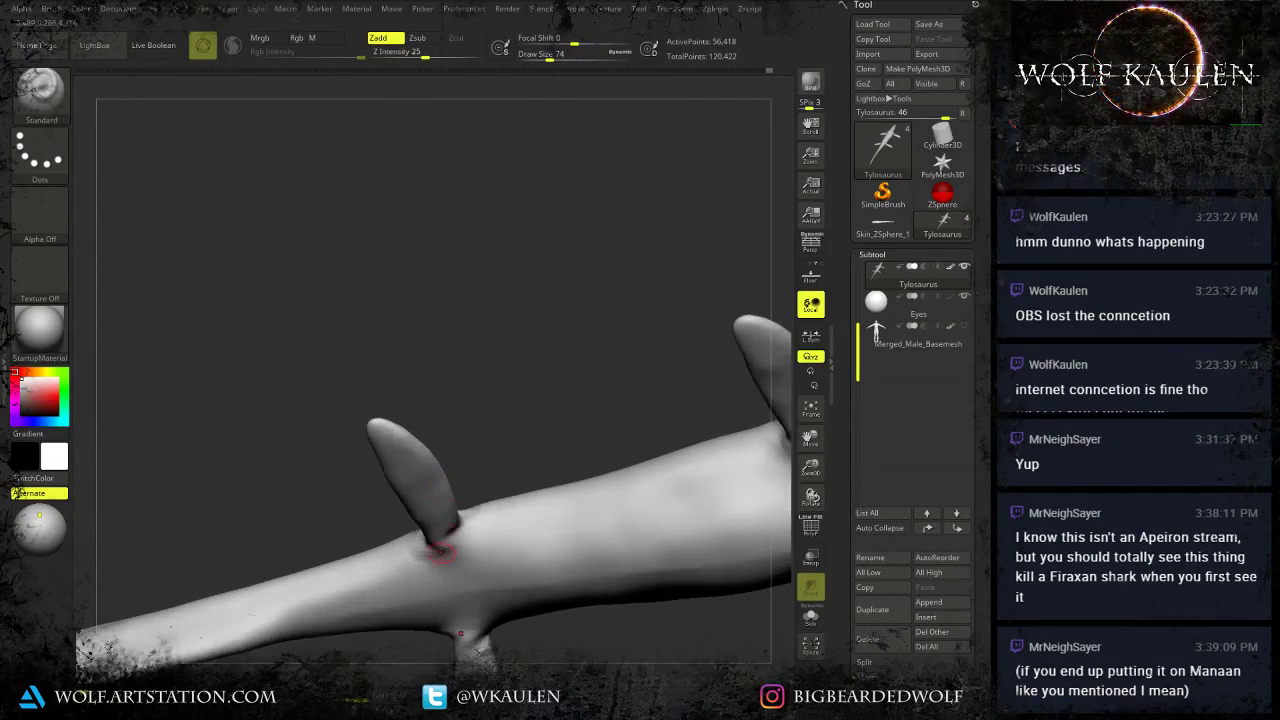
mouse_move(426, 550)
left_mouse_down()
mouse_move(466, 530)
mouse_move(479, 538)
left_mouse_up()
mouse_move(486, 597)
right_mouse_down()
mouse_move(487, 577)
mouse_move(397, 583)
mouse_move(594, 626)
right_mouse_up()
Sculpt muscle folds around the base of the front flippers where they meet the body.
right_click_drag(602, 525, 563, 578, "alt")
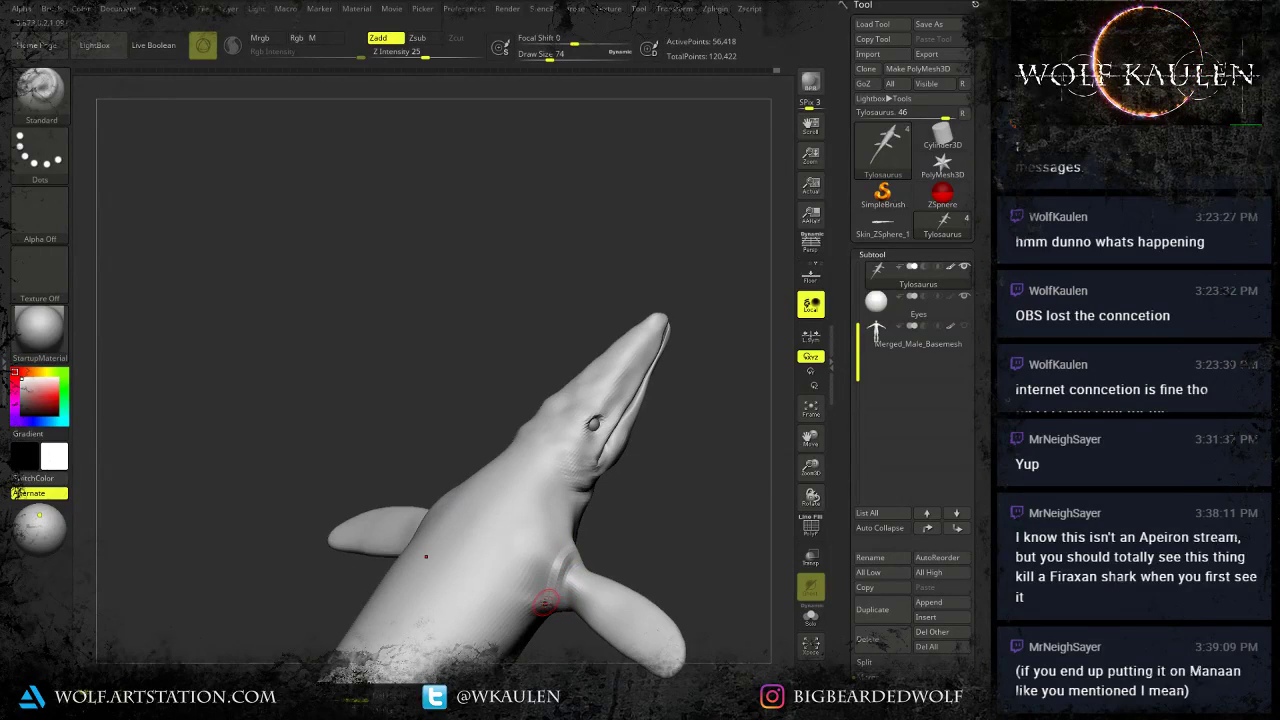
left_click_drag(556, 551, 557, 608)
right_click_drag(569, 620, 526, 549)
mouse_move(571, 503)
left_mouse_down()
mouse_move(549, 553)
mouse_move(574, 520)
left_mouse_up()
right_click_drag(574, 520, 588, 570)
mouse_move(559, 500)
right_mouse_down()
mouse_move(558, 541)
mouse_move(530, 506)
right_mouse_up()
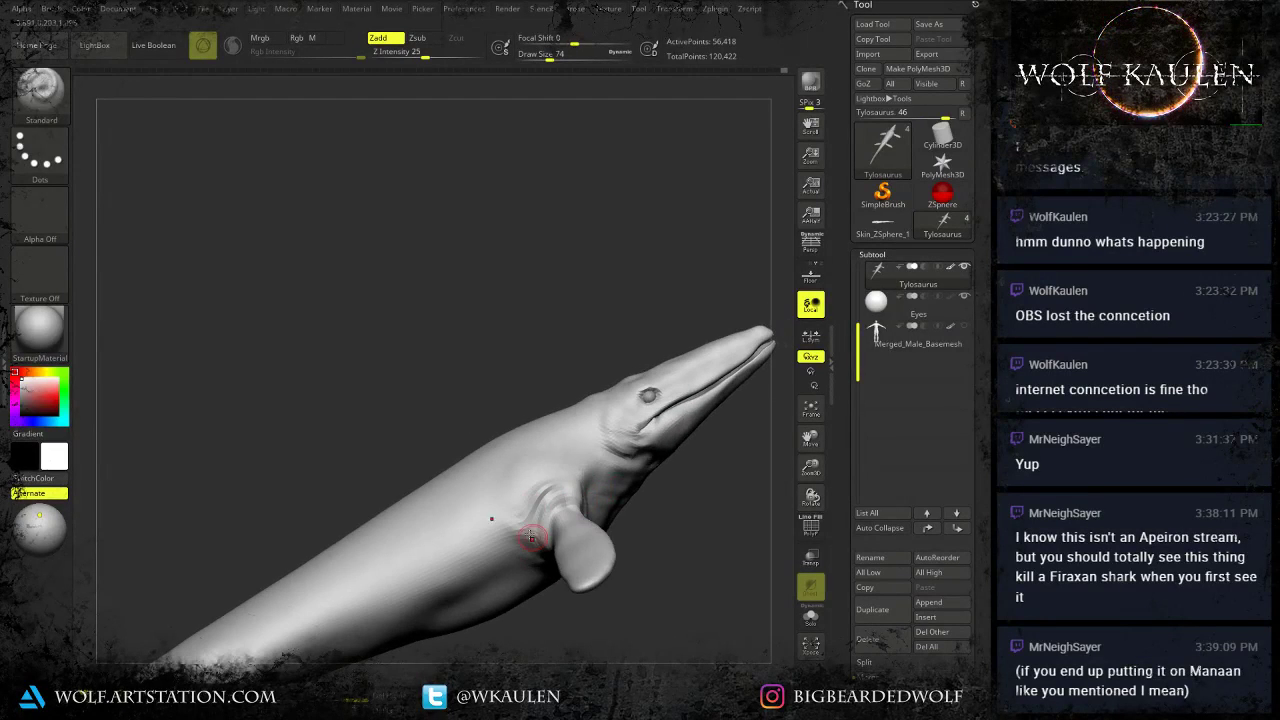
mouse_move(501, 529)
left_mouse_down()
mouse_move(536, 556)
mouse_move(518, 566)
left_mouse_up()
right_click_drag(574, 478, 606, 500)
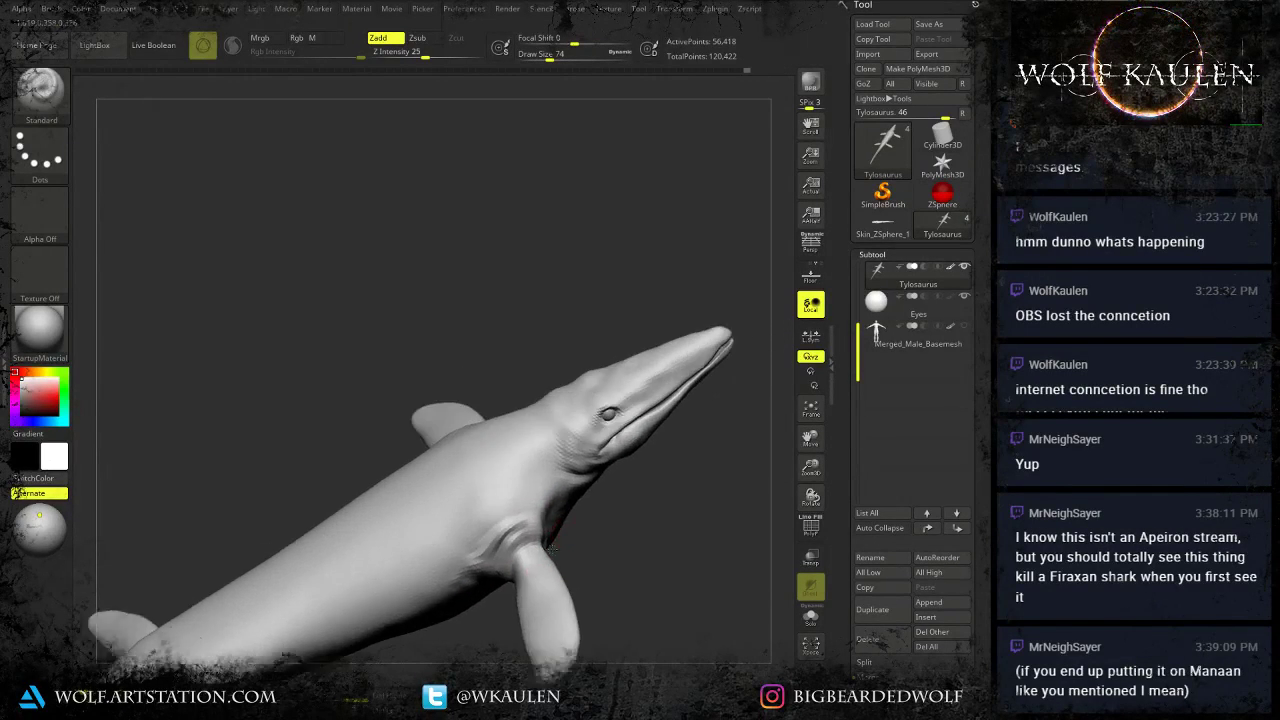
Build up the cheek between the eye and the mouth corner at a draw size of 59.
mouse_move(608, 436)
right_mouse_down("alt")
mouse_move(562, 475)
mouse_move(590, 503)
mouse_move(576, 519)
right_mouse_up("alt")
right_click_drag(616, 390, 552, 525, "alt")
key("s")
left_click_drag(552, 525, 547, 524)
mouse_move(484, 565)
left_mouse_down()
mouse_move(528, 548)
mouse_move(545, 524)
left_mouse_up()
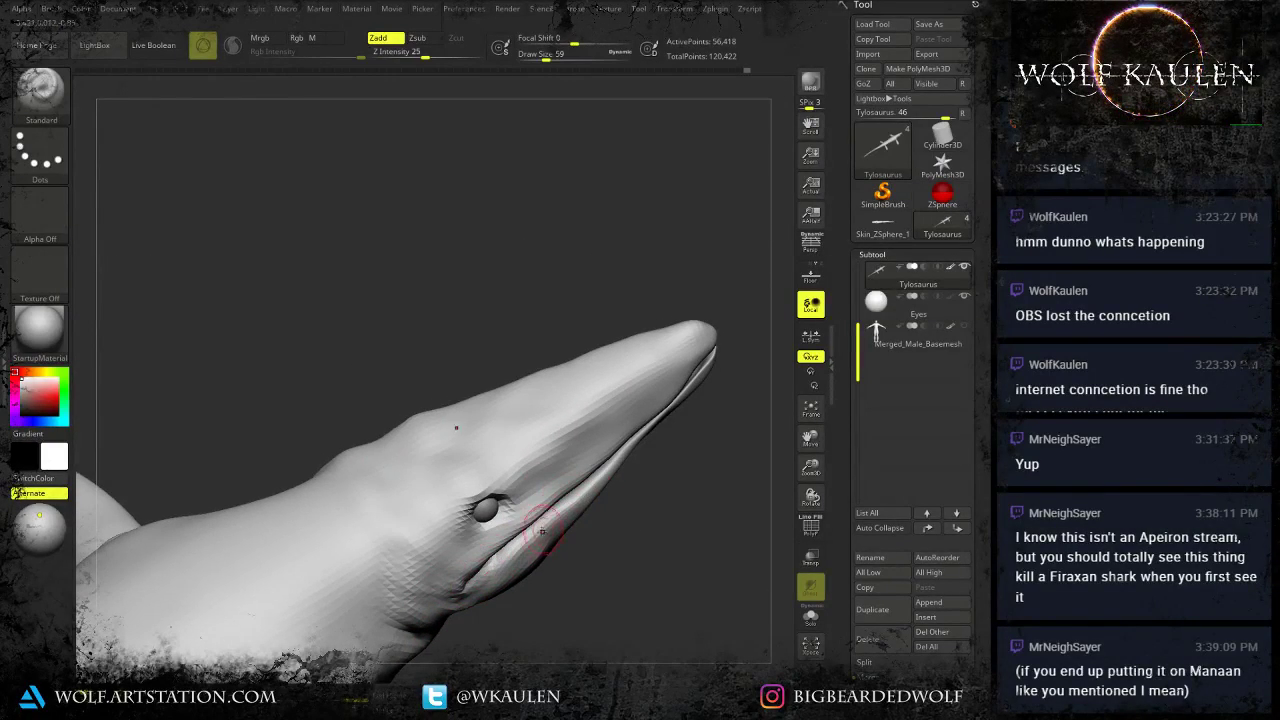
Refine the skin below the eye and behind the mouth corner at a draw size of 41.
right_click_drag(540, 528, 541, 498)
key("s")
left_click_drag(540, 498, 534, 499)
mouse_move(458, 546)
left_mouse_down()
mouse_move(534, 500)
mouse_move(480, 500)
left_mouse_up()
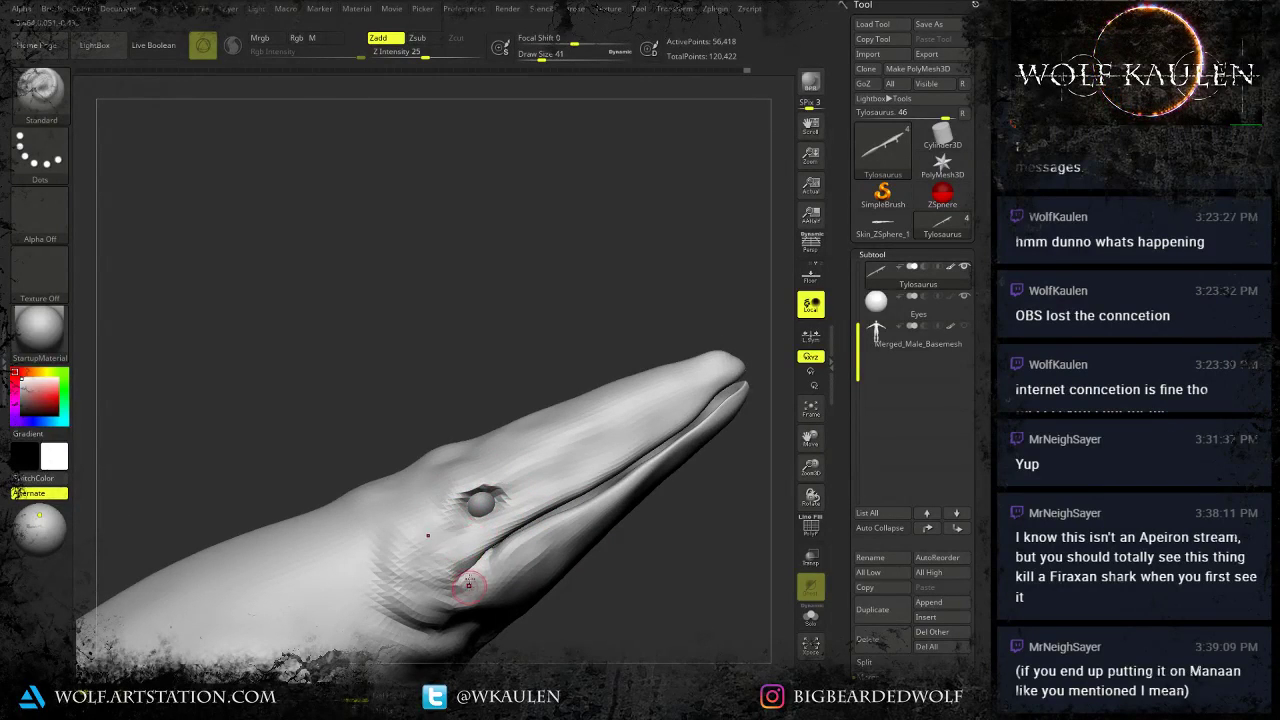
right_click_drag(469, 580, 488, 494, "ctrl")
Sculpt lengthwise ridges along the tail fin toward its tip at a draw size of 128.
right_click_drag(467, 652, 561, 480, "alt")
right_click_drag(550, 558, 543, 511, "ctrl")
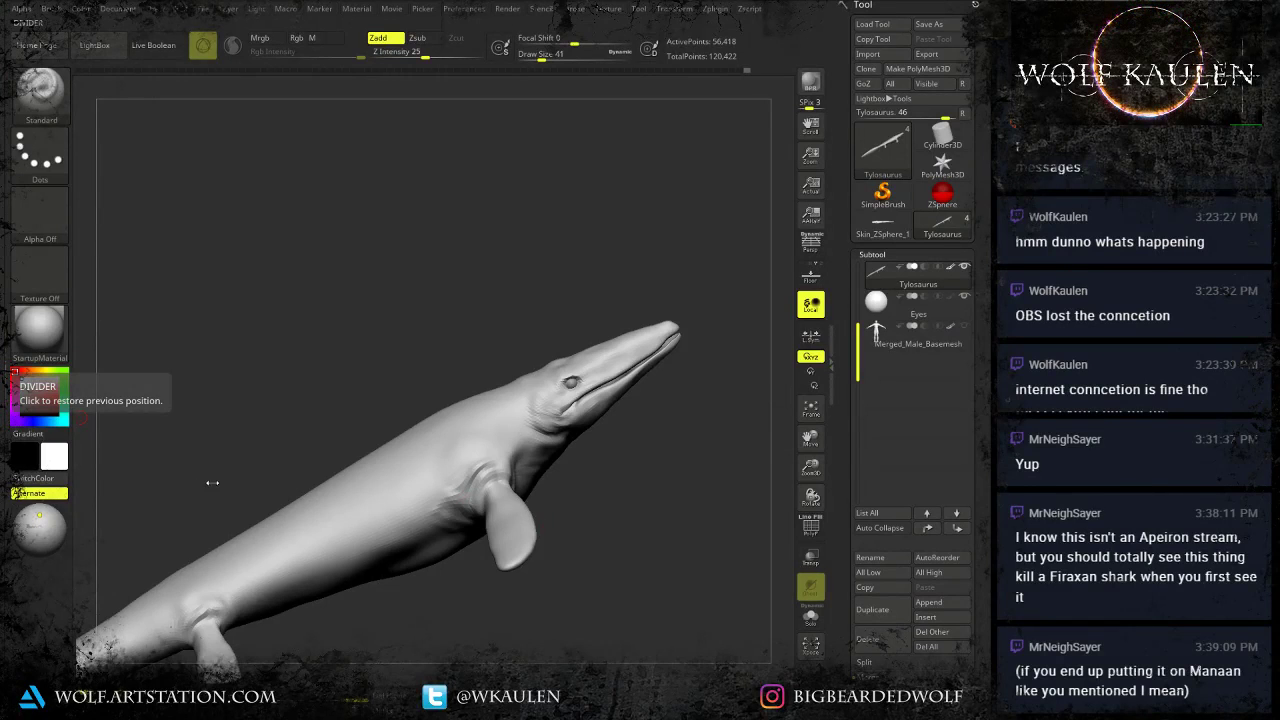
right_click_drag(232, 475, 480, 337, "alt")
right_click_drag(160, 598, 459, 438, "alt")
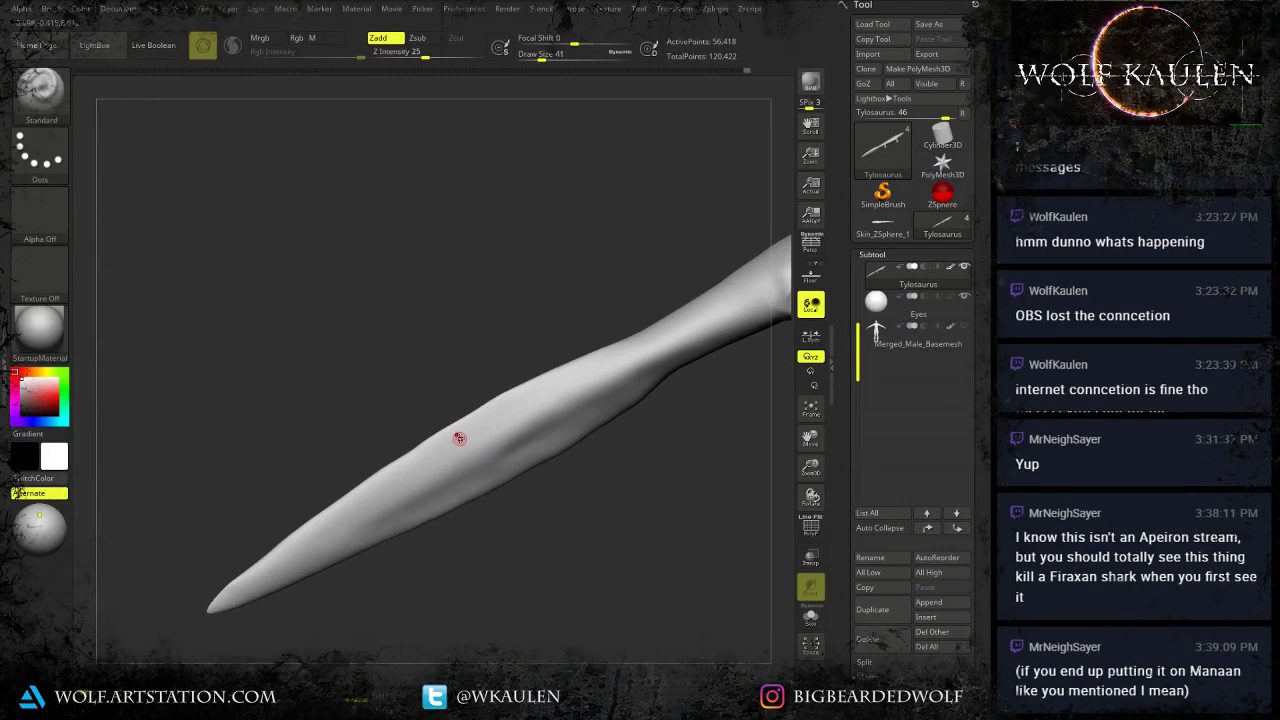
key("s")
left_click_drag(422, 461, 439, 464)
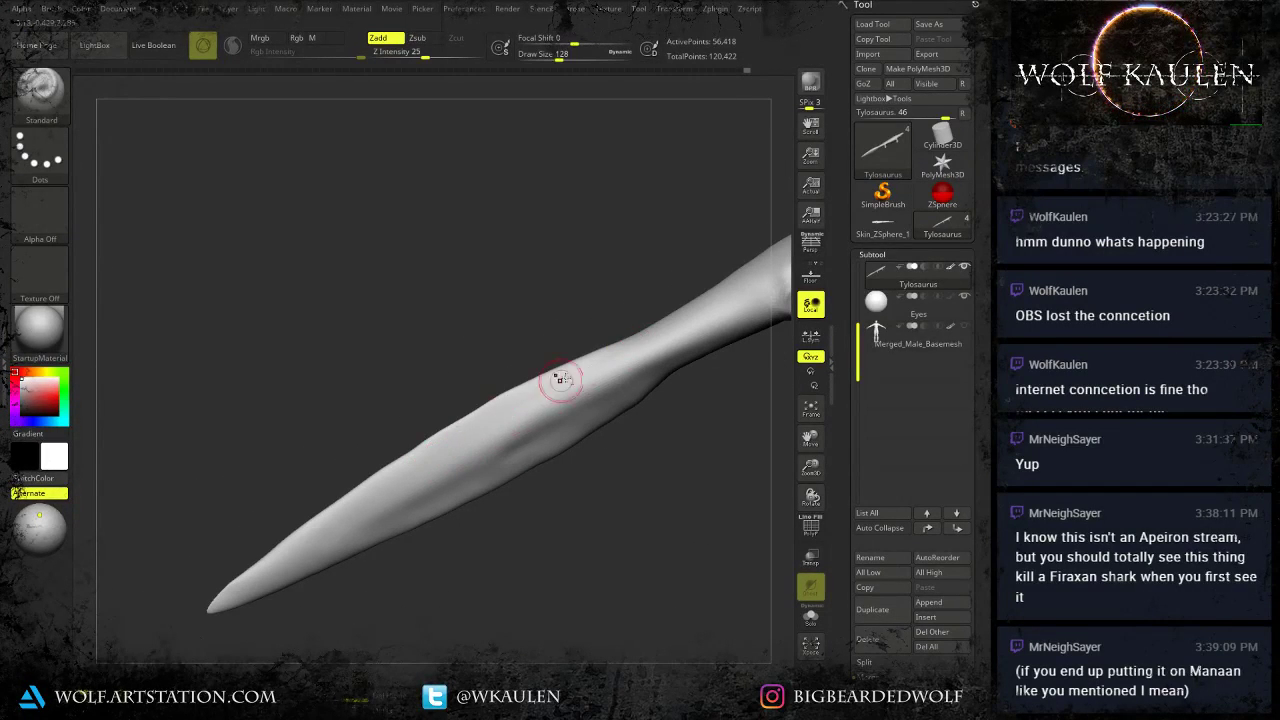
left_click_drag(560, 380, 363, 507)
left_click_drag(469, 441, 268, 568)
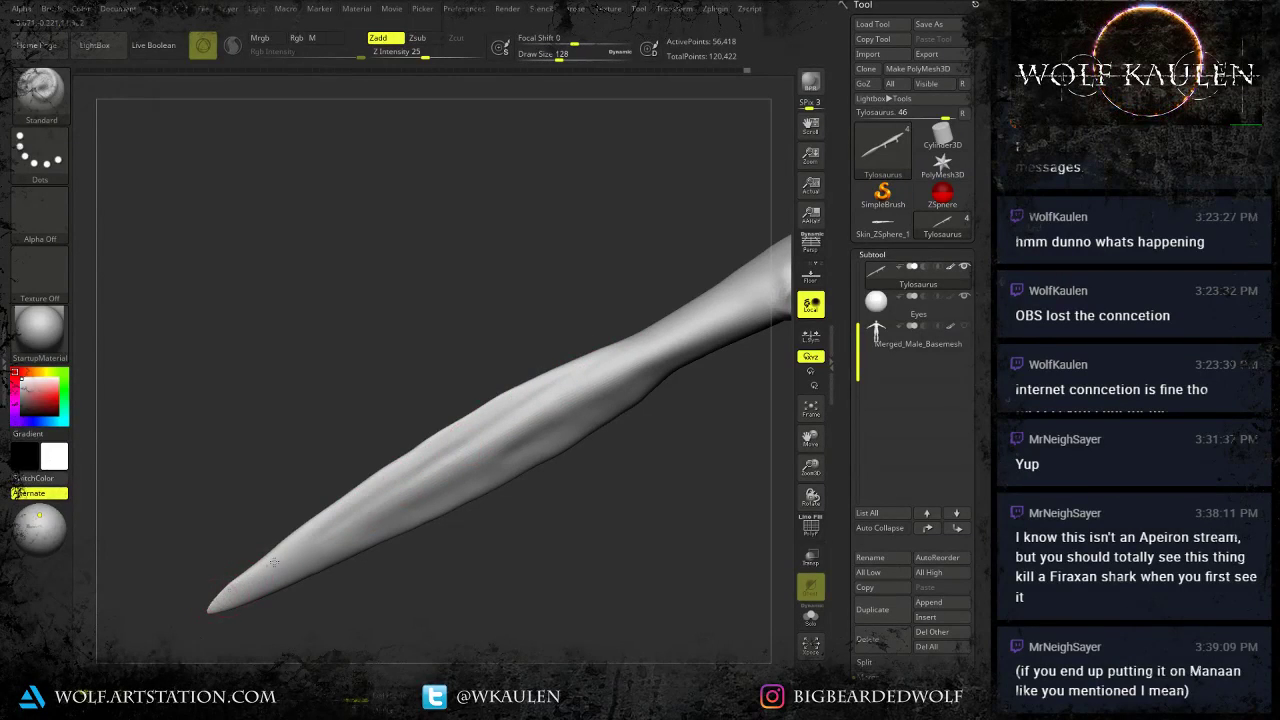
Extend the tail fin's ridges forward onto the narrow base of the tail with more long strokes.
right_click_drag(608, 411, 728, 345, "alt")
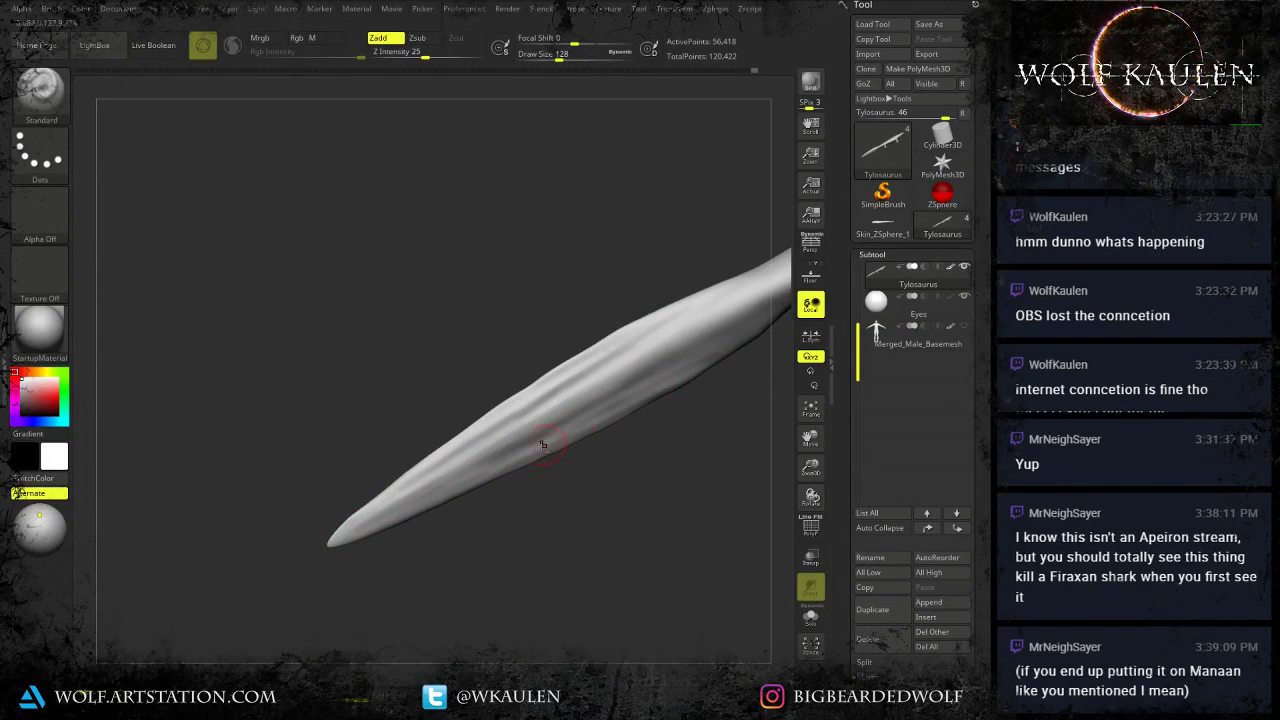
right_click_drag(683, 376, 611, 442, "alt")
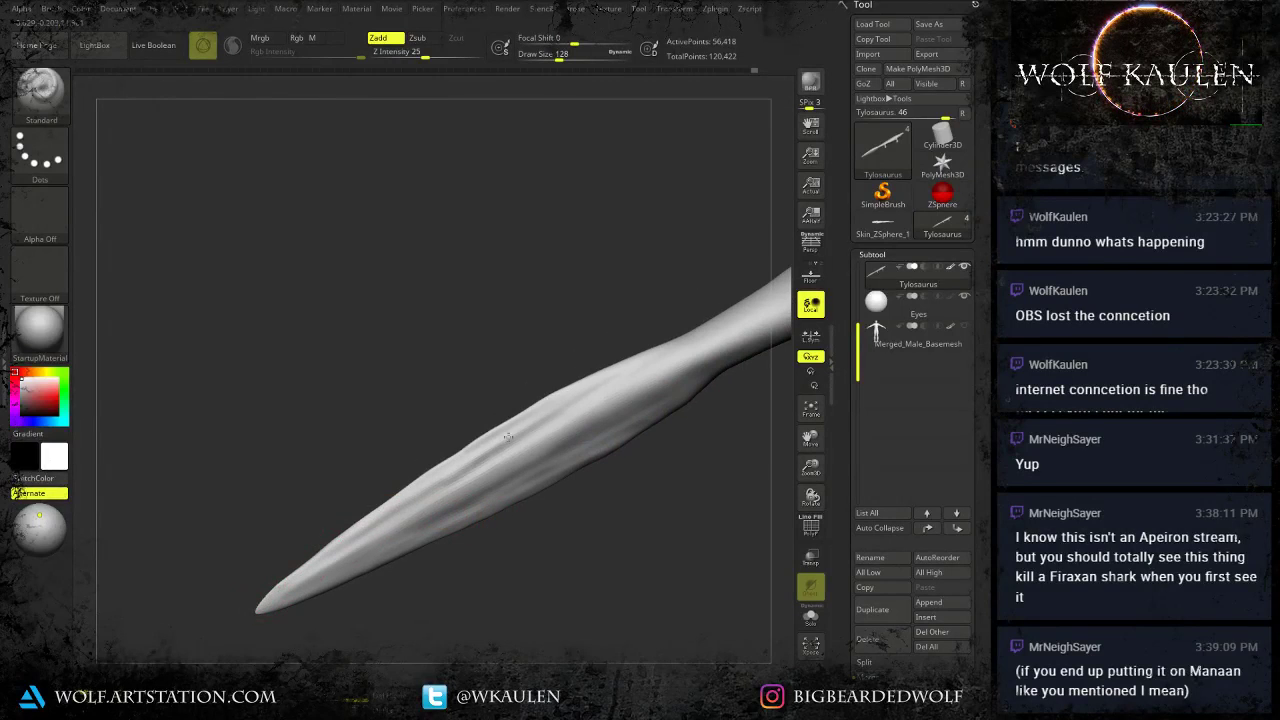
left_click_drag(511, 425, 651, 361)
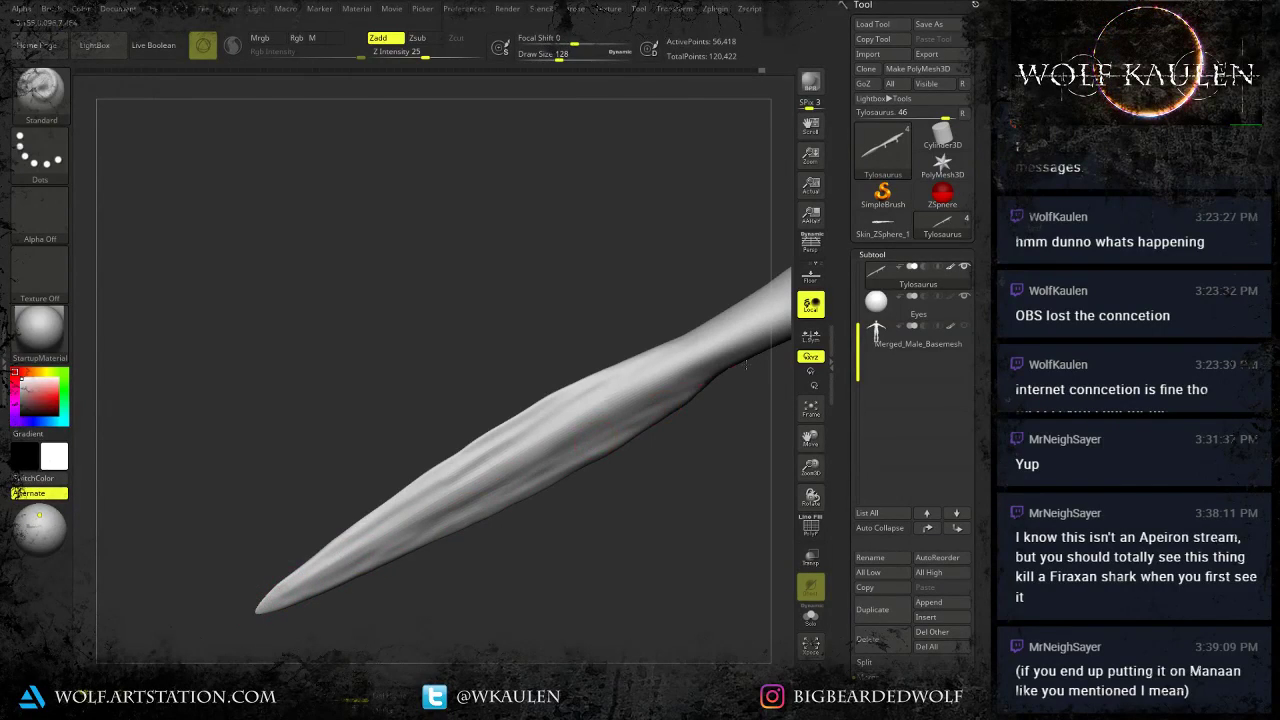
left_click_drag(612, 424, 751, 357)
left_click_drag(460, 457, 675, 348)
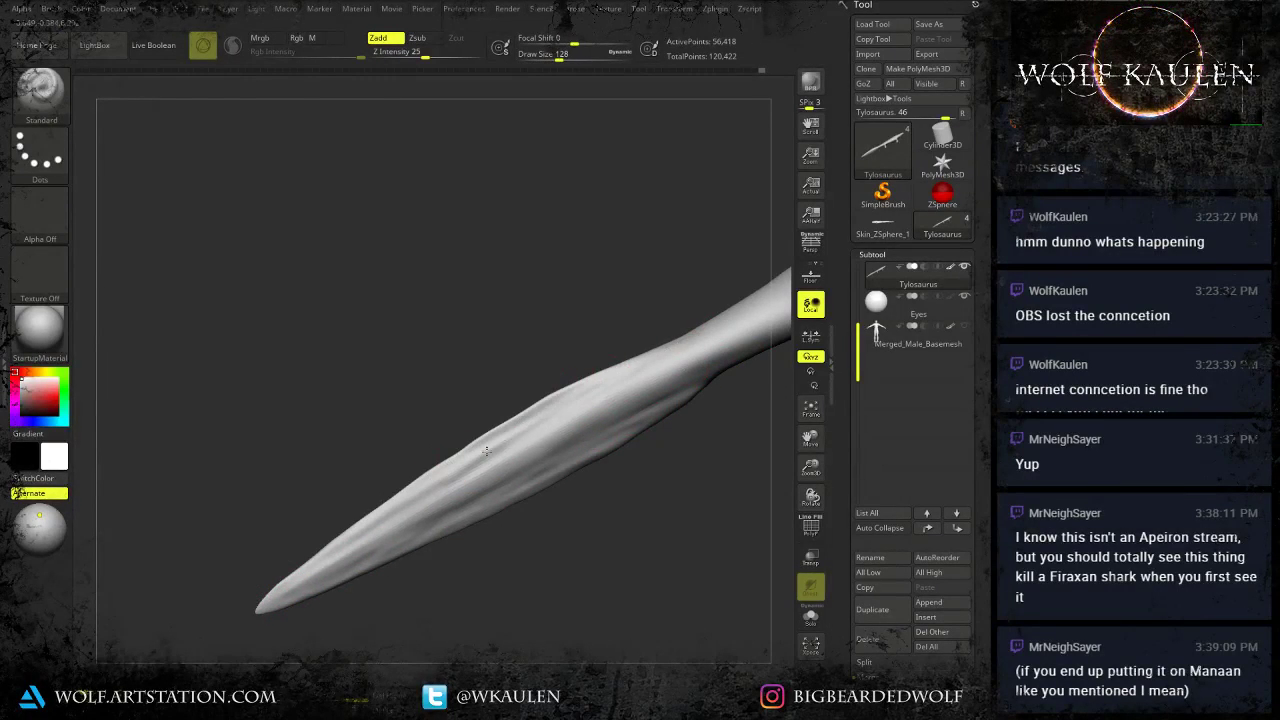
mouse_move(562, 520)
left_mouse_down()
mouse_move(529, 498)
mouse_move(522, 512)
mouse_move(592, 516)
mouse_move(540, 596)
left_mouse_up()
mouse_move(514, 527)
left_mouse_down()
mouse_move(586, 536)
mouse_move(520, 613)
left_mouse_up()
key("s")
left_click(495, 517)
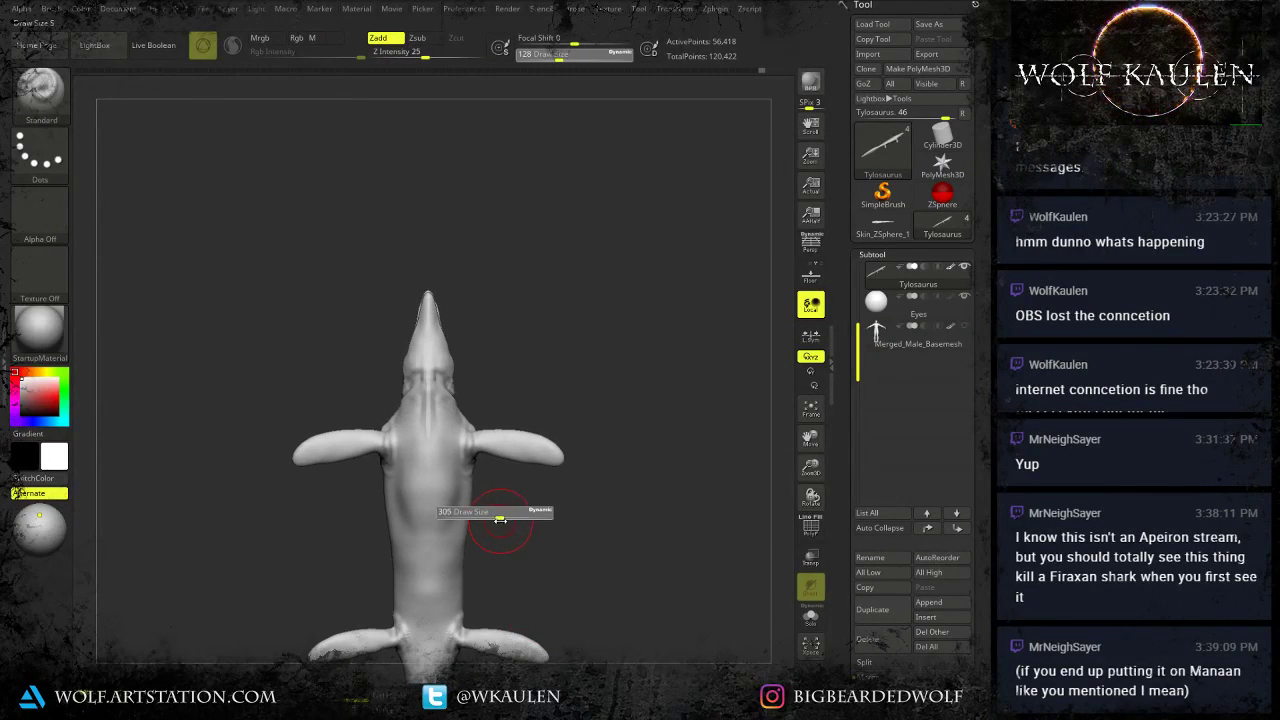
mouse_move(500, 520)
left_mouse_down()
mouse_move(499, 570)
mouse_move(566, 562)
mouse_move(559, 483)
left_mouse_up()
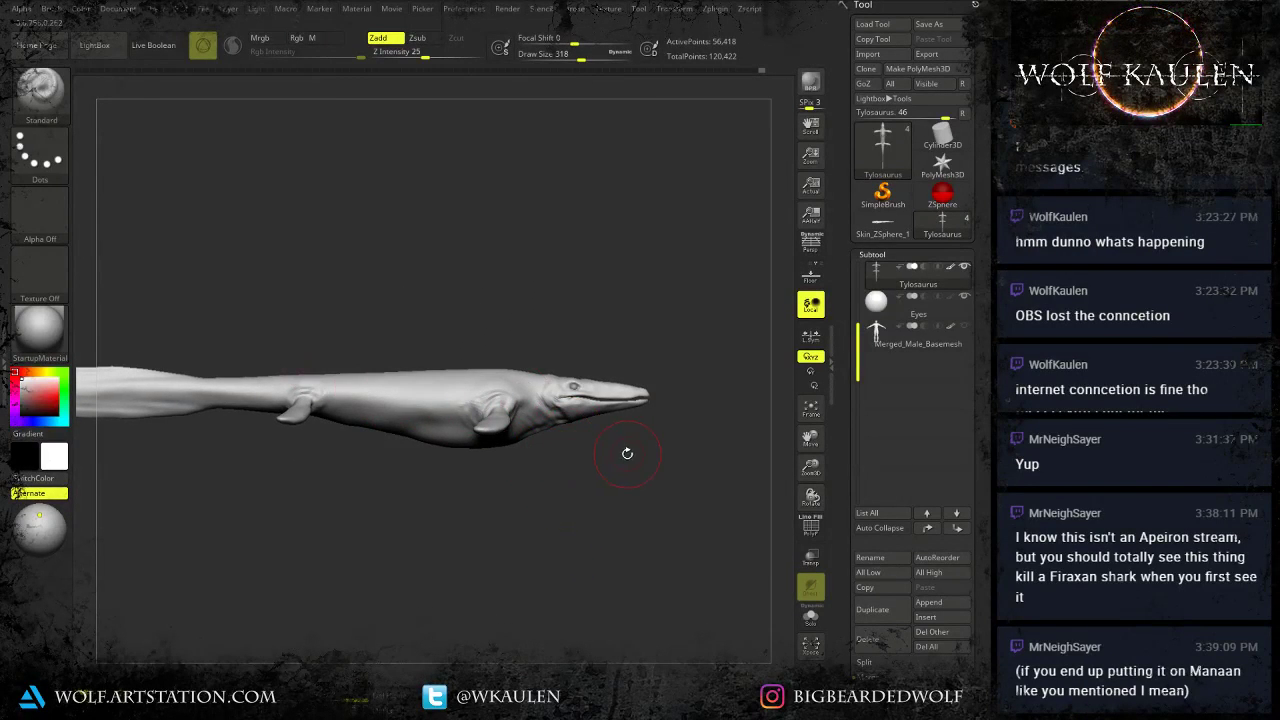
key("b")
key("m")
key("v")
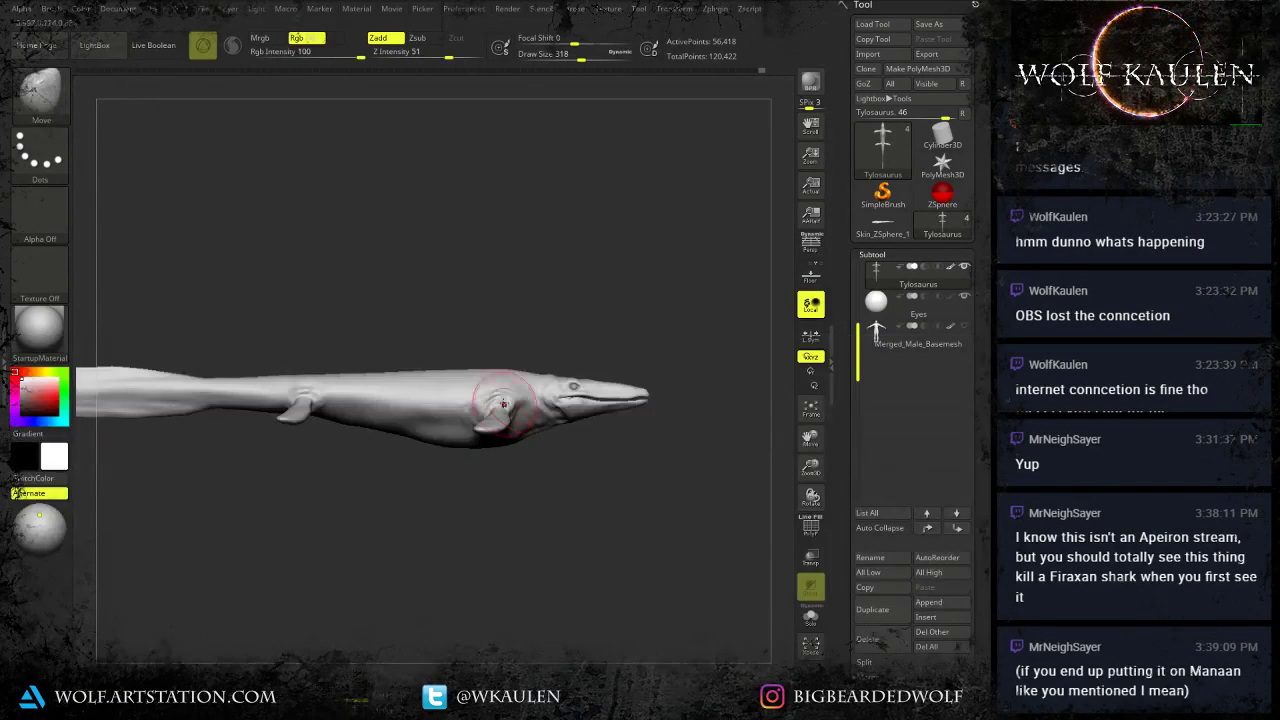
Build up the back lengthwise between the front and rear flippers using the Standard brush at a draw size of 400.
key("s")
mouse_move(436, 369)
left_mouse_down()
mouse_move(414, 430)
mouse_move(449, 434)
left_mouse_up()
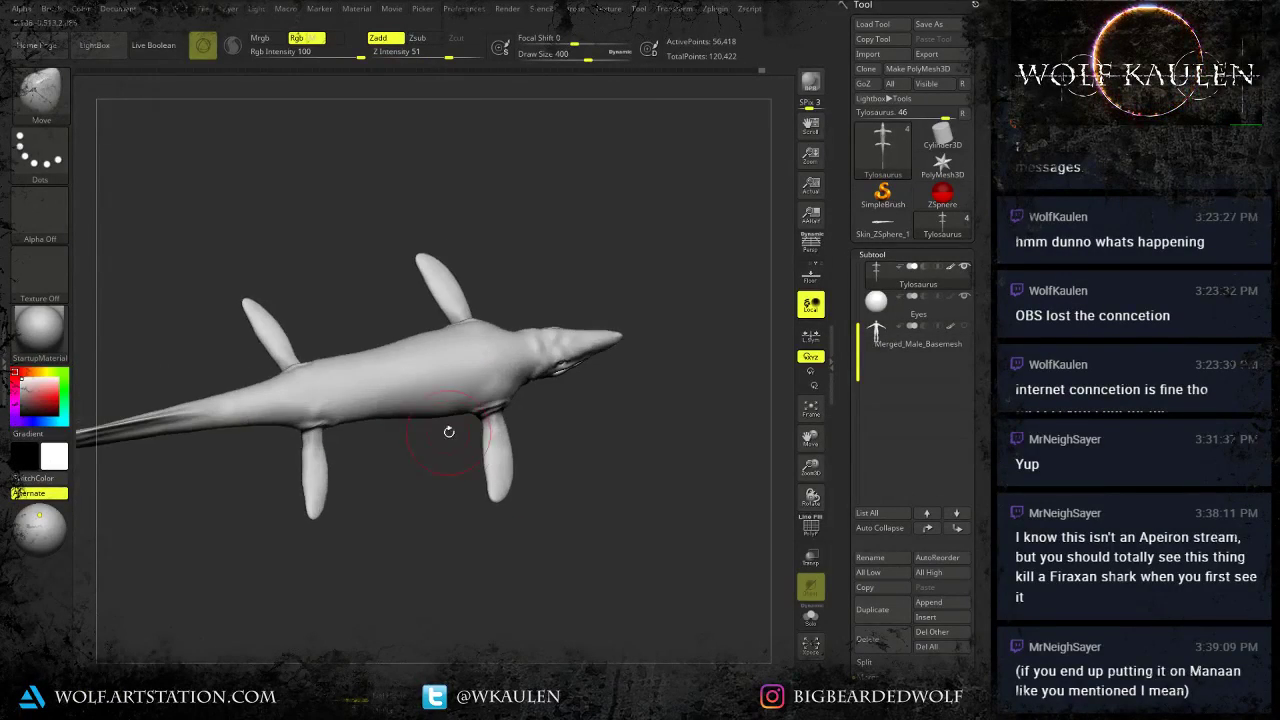
key("b")
key("s")
key("t")
left_click_drag(381, 457, 514, 498, "alt")
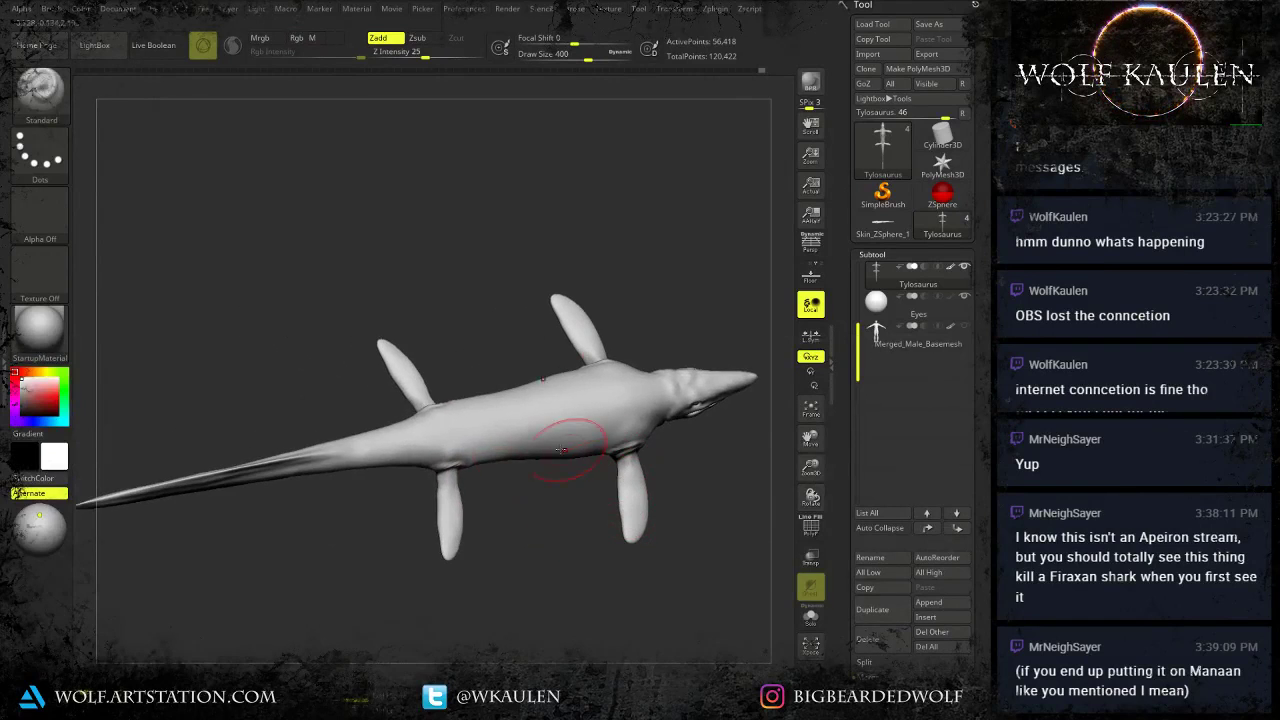
mouse_move(497, 415)
left_mouse_down()
mouse_move(540, 406)
mouse_move(458, 424)
mouse_move(574, 402)
left_mouse_up()
mouse_move(574, 402)
left_mouse_down()
mouse_move(516, 417)
mouse_move(630, 402)
left_mouse_up()
mouse_move(603, 490)
left_mouse_down()
mouse_move(598, 450)
mouse_move(590, 495)
left_mouse_up()
Smooth the back and flank from the shoulders toward the tail base at a draw size of 351.
key("shift")
key("bracketleft")
key("shift")
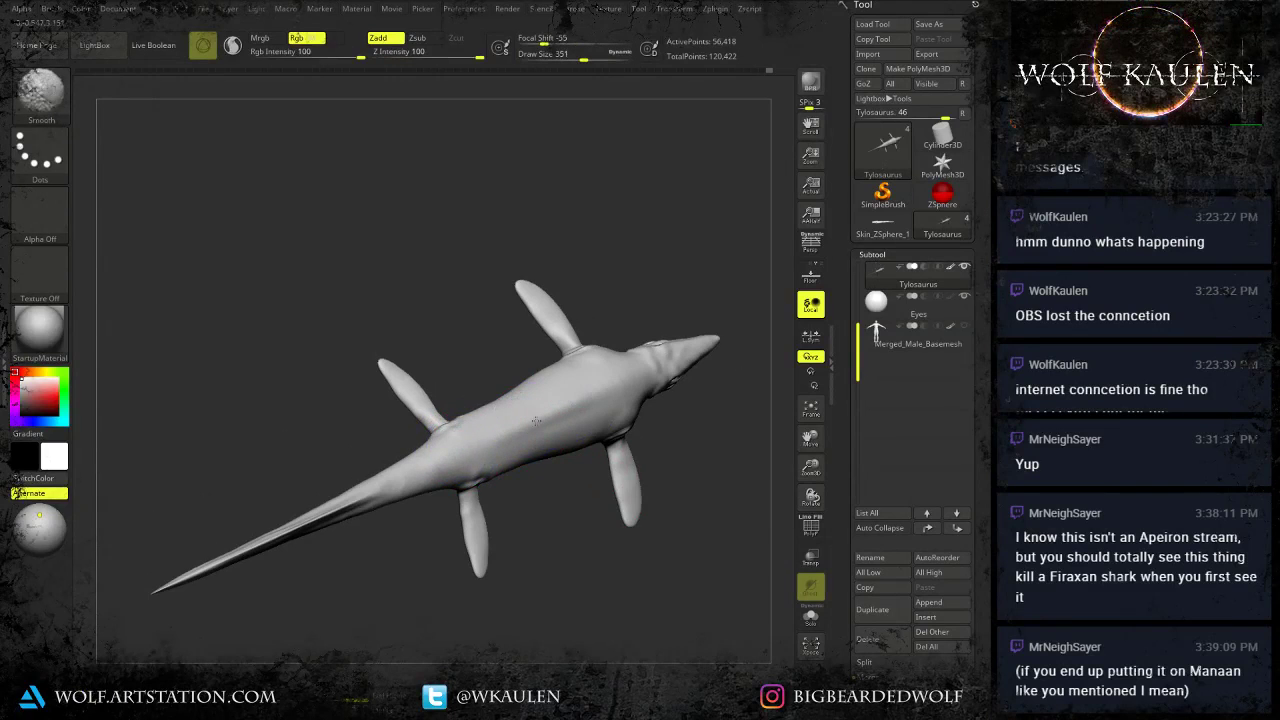
left_click_drag(536, 421, 580, 396, "shift")
right_click_drag(645, 385, 594, 408)
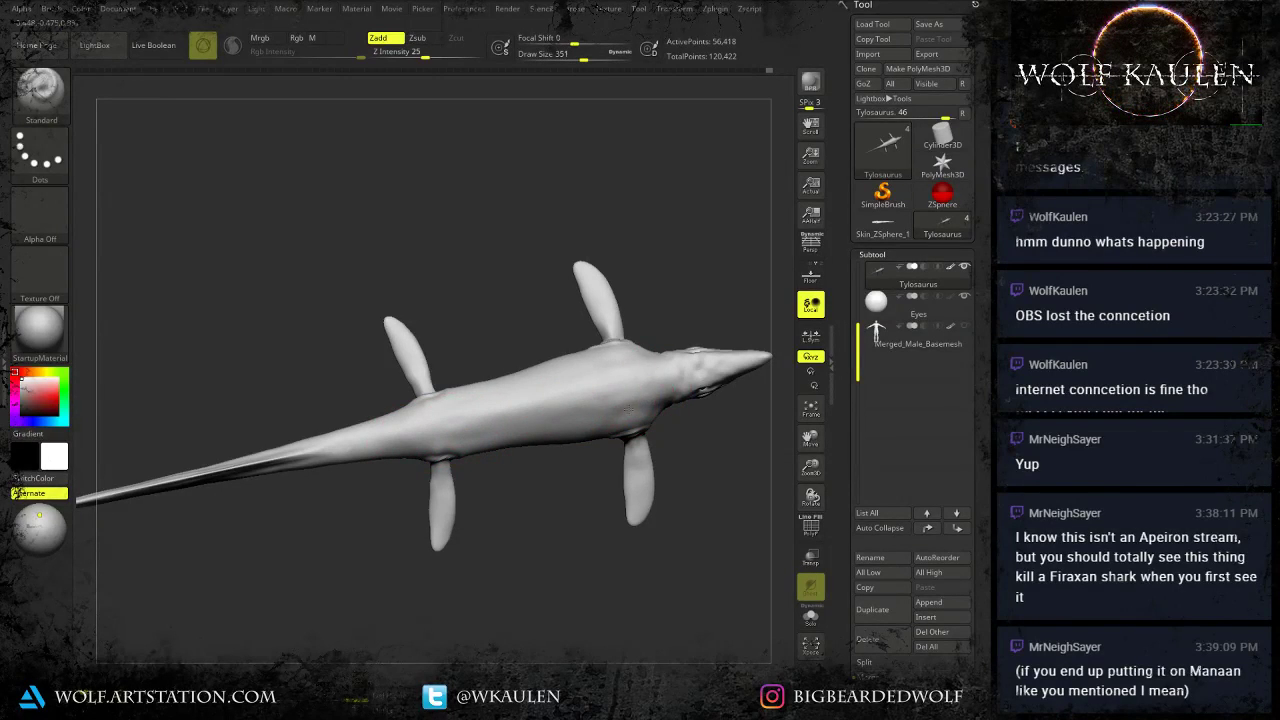
mouse_move(640, 398)
left_mouse_down("shift")
mouse_move(543, 401)
mouse_move(348, 446)
left_mouse_up("shift")
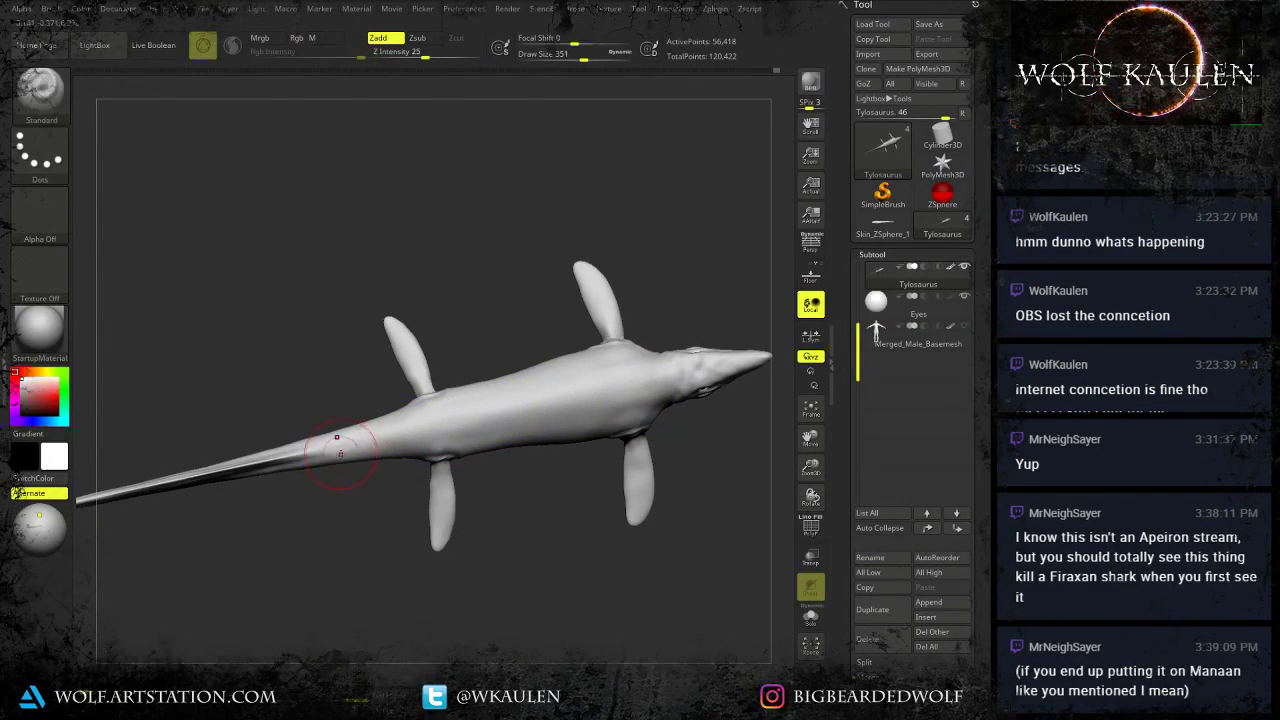
left_click_drag(352, 515, 391, 371, "shift")
Raise the upper contour of the back into a gentle arch using the Move brush at a draw size of 393.
left_click_drag(500, 537, 456, 567)
left_click_drag(538, 581, 486, 592)
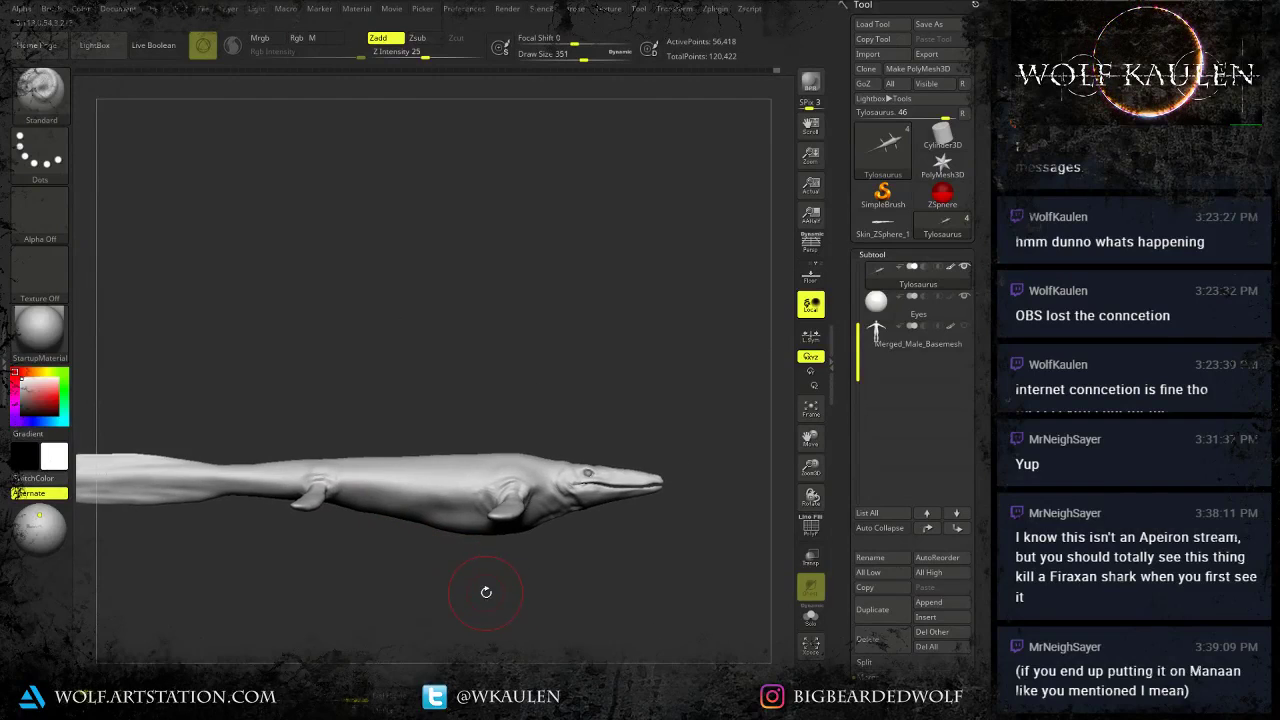
key("b")
key("m")
key("v")
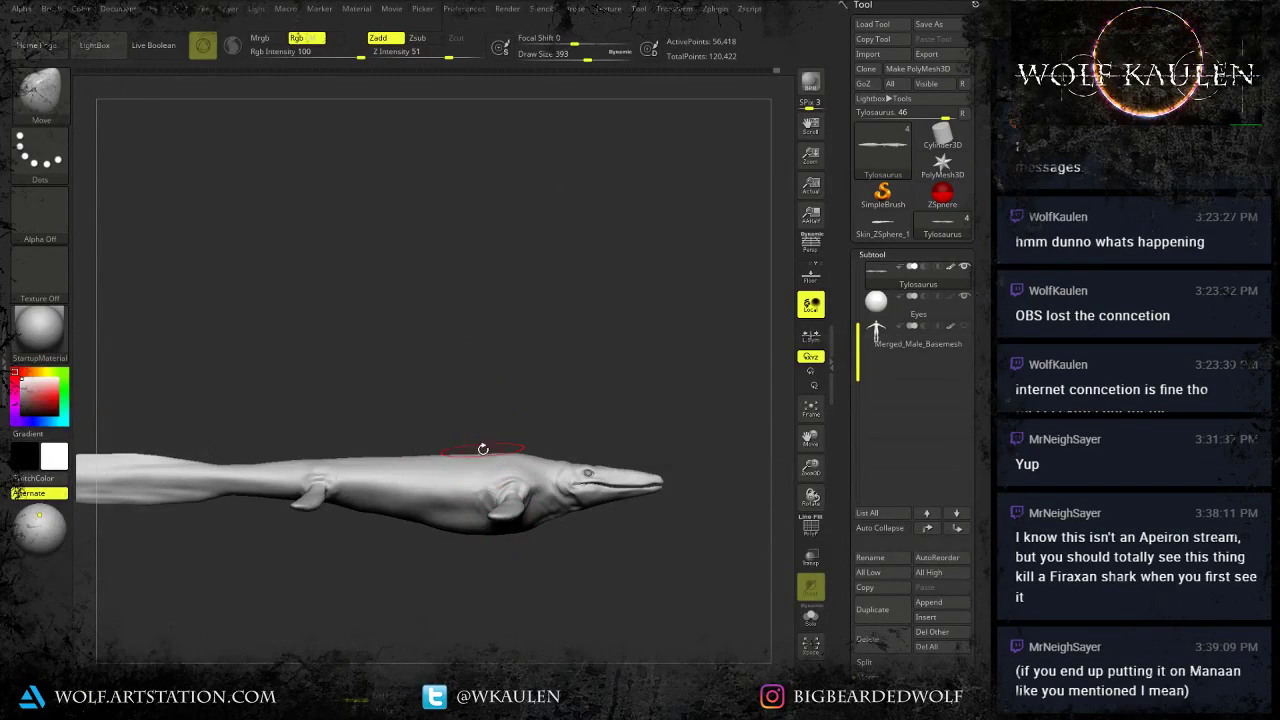
left_click_drag(402, 460, 400, 457)
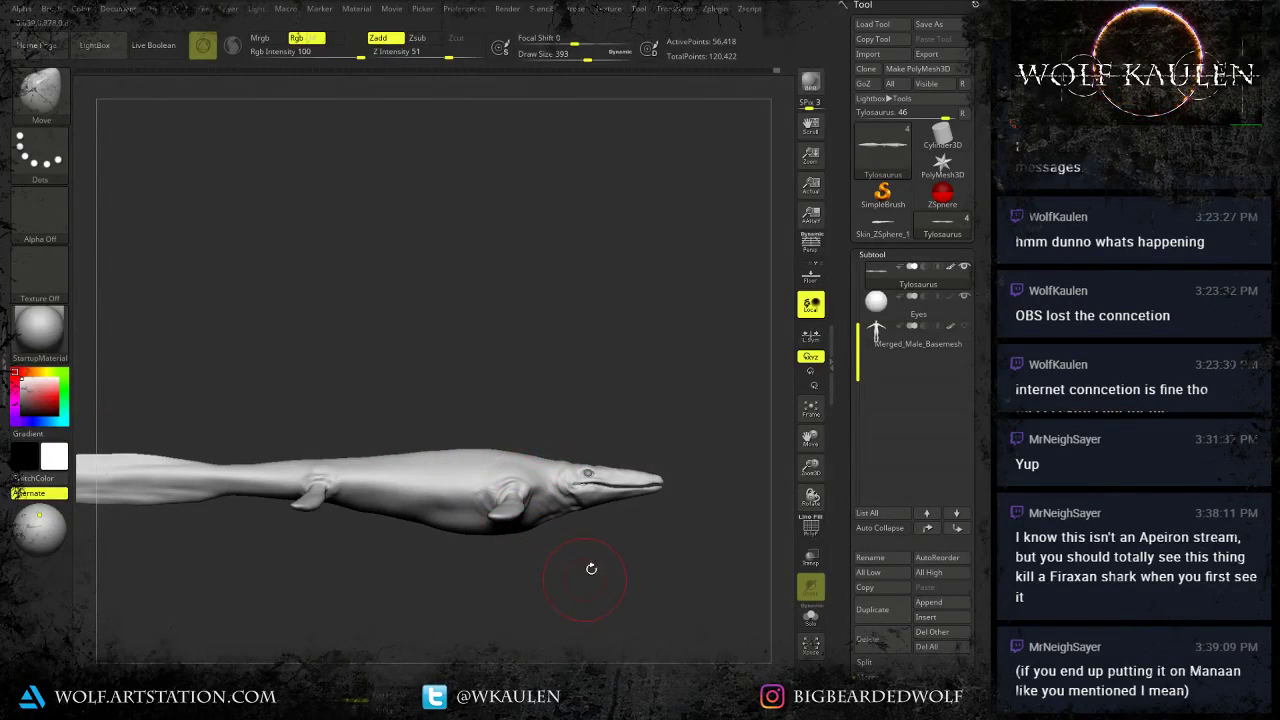
left_click_drag(513, 451, 518, 448)
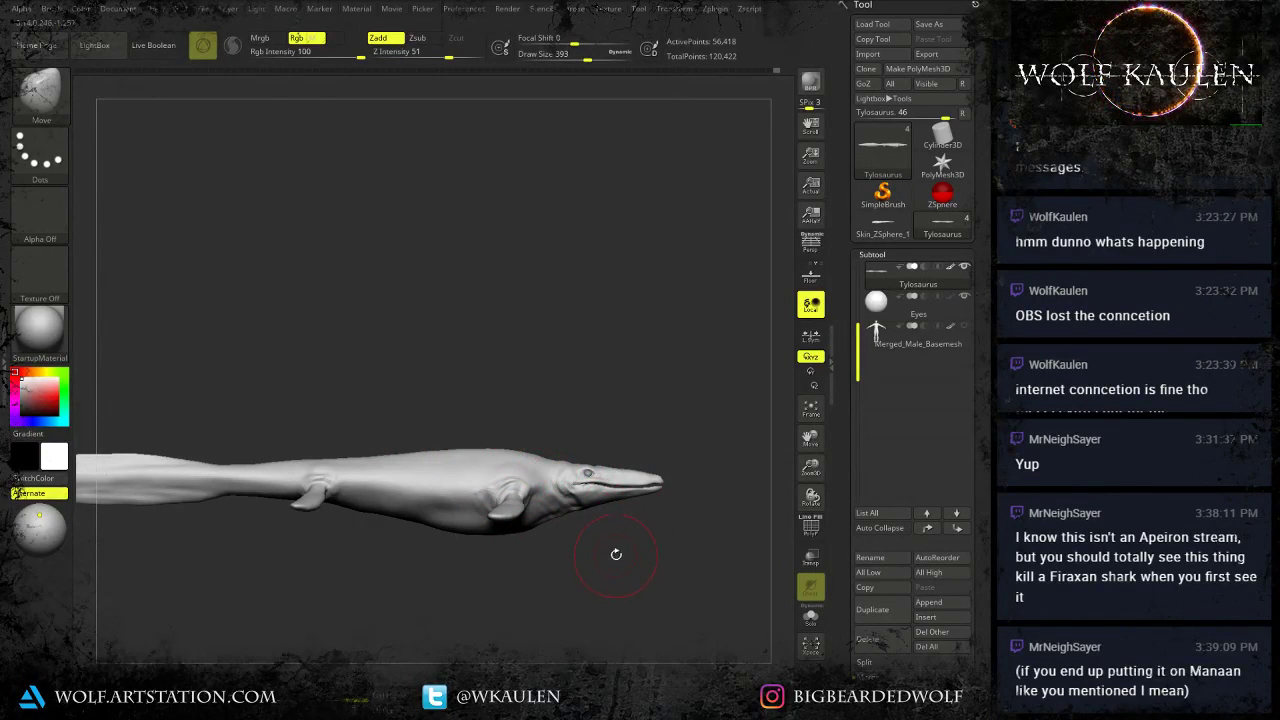
right_click_drag(416, 516, 497, 504, "alt")
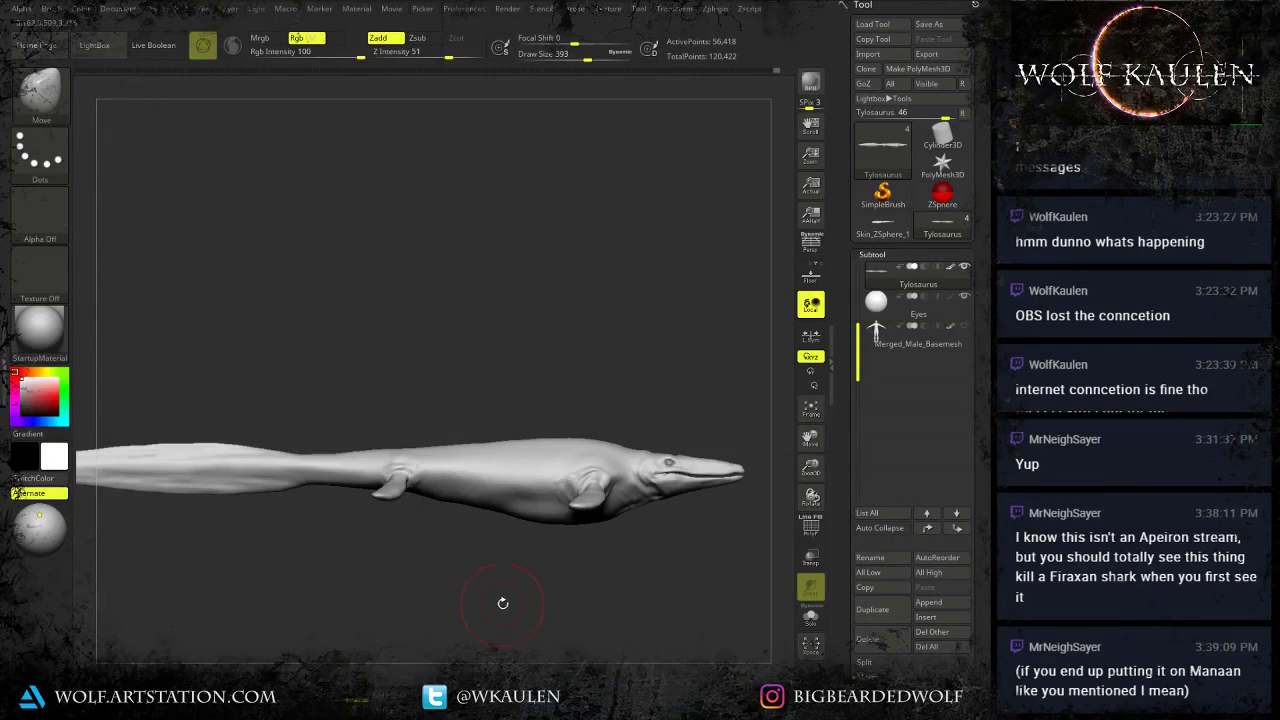
Adjust the back's profile above the front flippers with the Move brush at a draw size of 585.
left_click_drag(503, 603, 496, 569)
key("s")
mouse_move(573, 510)
left_mouse_down()
mouse_move(586, 512)
mouse_move(551, 522)
mouse_move(556, 508)
mouse_move(525, 506)
left_mouse_up()
key("s")
key("s")
left_click_drag(570, 433, 559, 426)
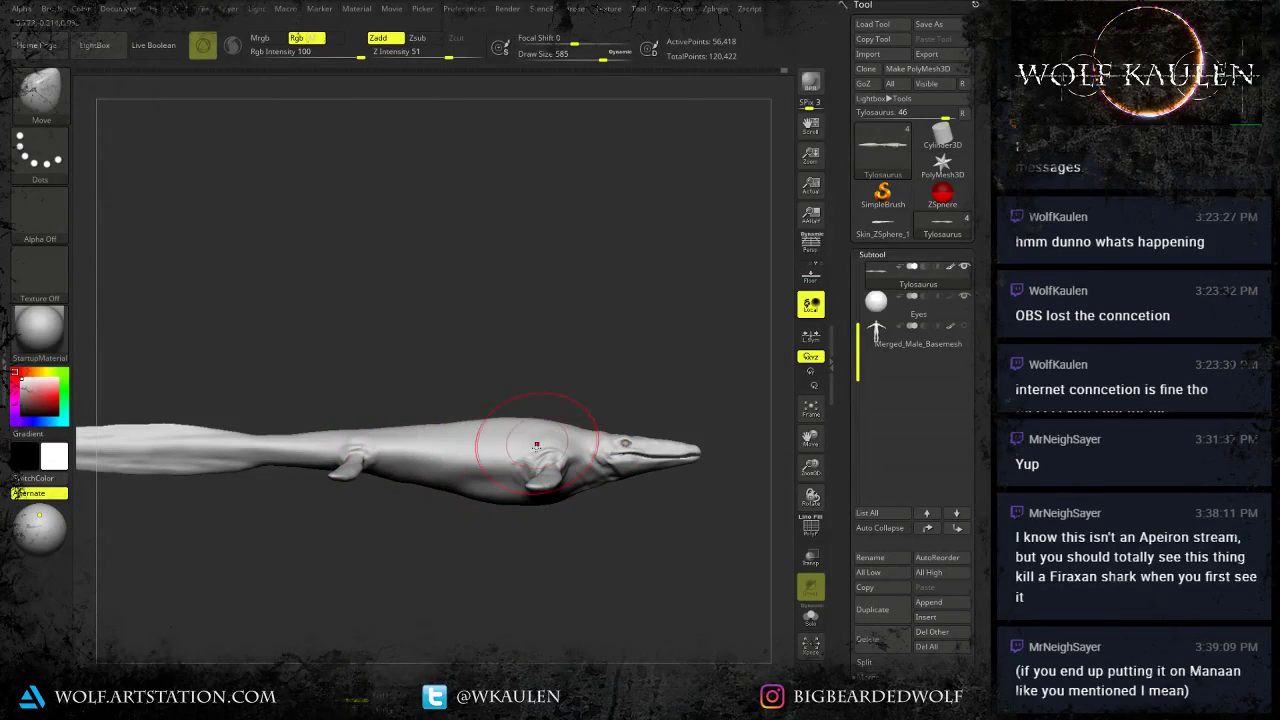
mouse_move(580, 548)
left_mouse_down()
mouse_move(546, 559)
mouse_move(591, 603)
mouse_move(595, 570)
left_mouse_up()
Refine the head and snout outline from the side and from above, reducing the Move brush to a draw size of 154.
key("s")
left_click_drag(670, 474, 656, 474)
mouse_move(660, 510)
left_mouse_down()
mouse_move(656, 560)
mouse_move(652, 538)
mouse_move(630, 545)
left_mouse_up()
key("s")
mouse_move(636, 600)
left_mouse_down()
mouse_move(645, 550)
mouse_move(615, 578)
mouse_move(575, 550)
left_mouse_up()
key("s")
left_click(570, 535)
left_click_drag(575, 422, 578, 450, "shift")
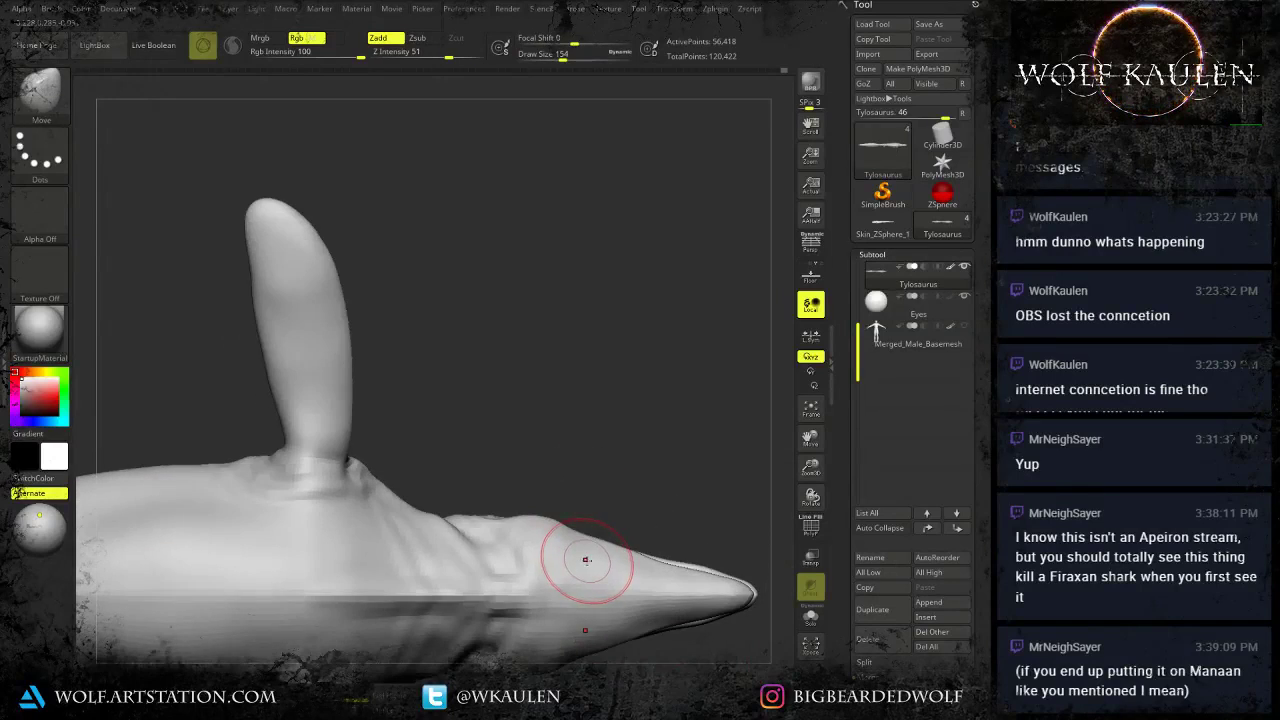
left_click_drag(712, 555, 654, 497, "alt")
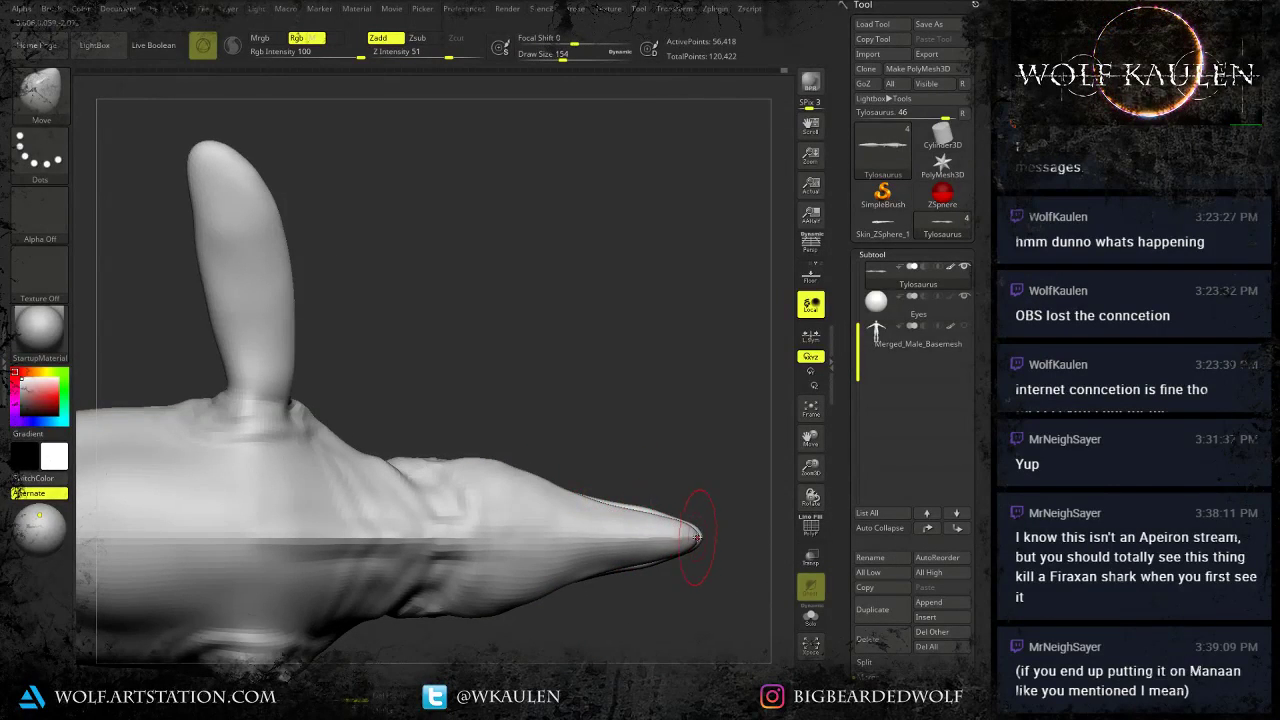
left_click_drag(707, 552, 714, 667, "shift")
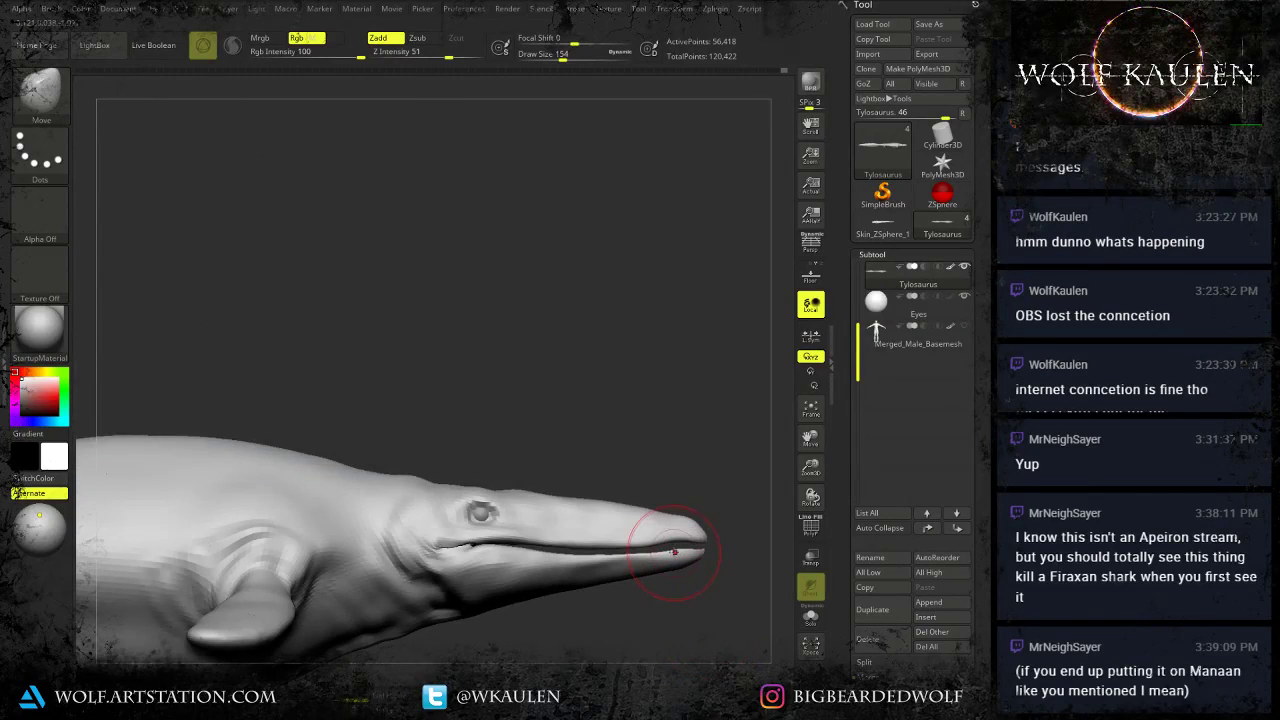
Reshape the tip of the upper snout into a blunter end with the Move brush at a draw size of 59.
key("s")
mouse_move(678, 545)
left_mouse_down()
mouse_move(665, 545)
mouse_move(708, 598)
mouse_move(696, 567)
mouse_move(711, 561)
left_mouse_up()
key("bracketleft")
key("s")
left_click_drag(720, 514, 709, 503)
key("s")
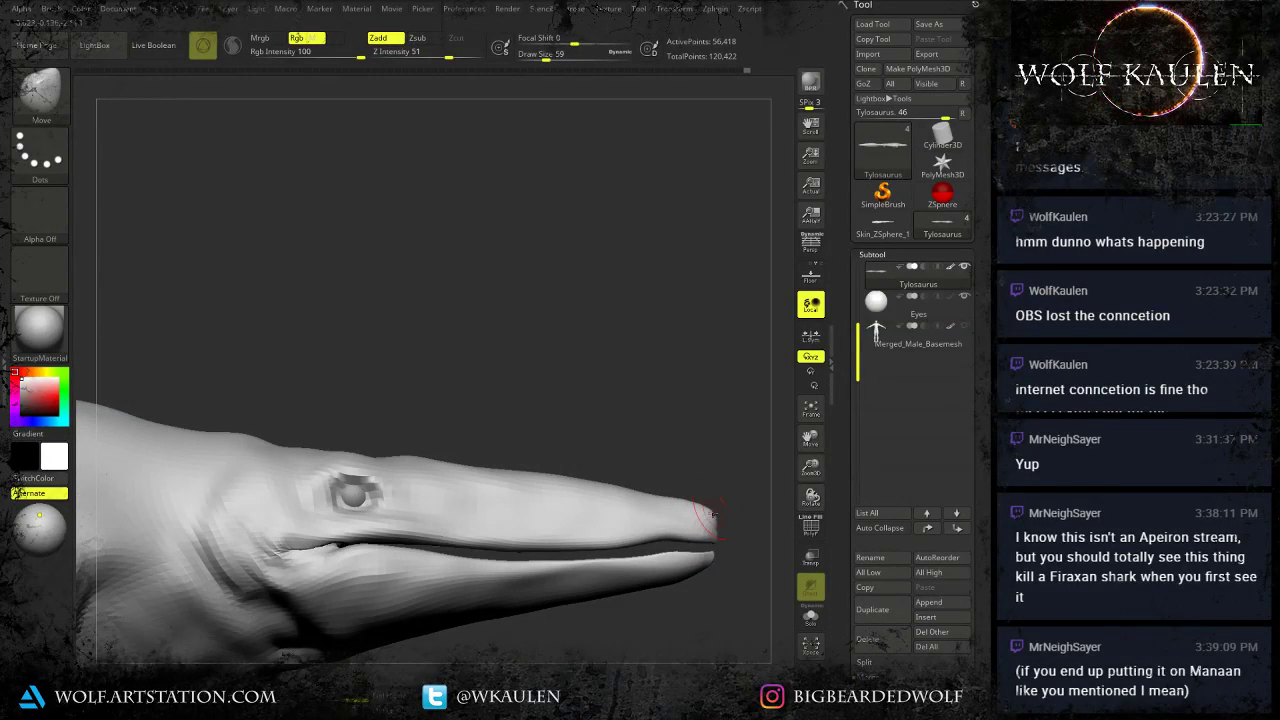
left_click_drag(724, 600, 650, 575)
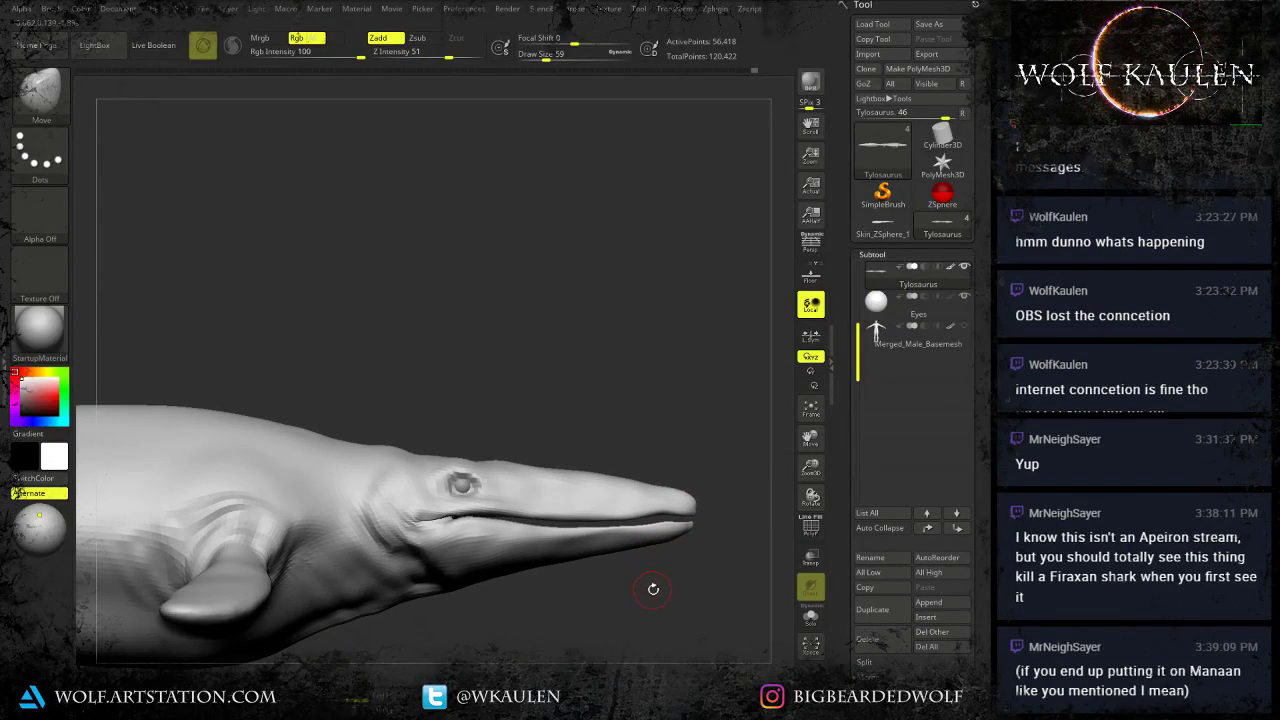
Choose the Move Topological brush at a draw size of 71 and quick-save the sculpt.
key("s")
left_click_drag(637, 516, 640, 518)
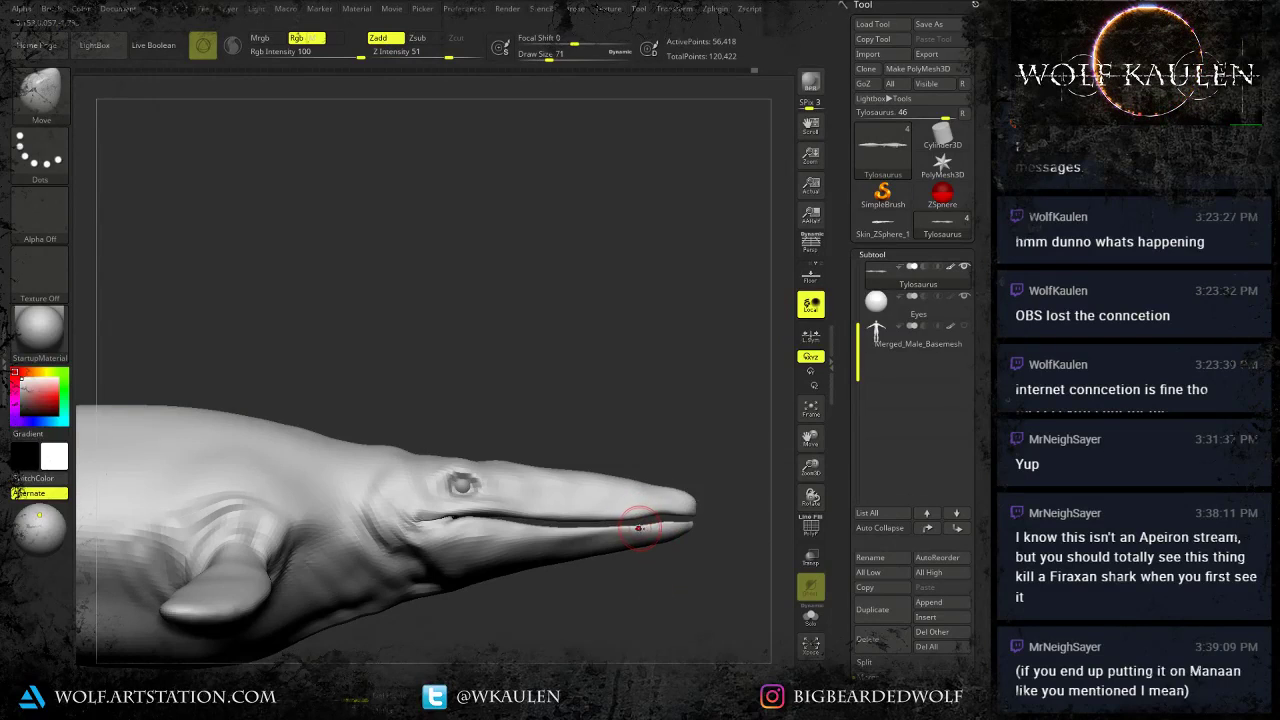
key("b")
key("m")
key("t")
mouse_move(635, 562)
left_mouse_down()
mouse_move(617, 597)
mouse_move(624, 554)
mouse_move(581, 575)
mouse_move(603, 612)
mouse_move(570, 600)
mouse_move(594, 554)
left_mouse_up()
key("9")
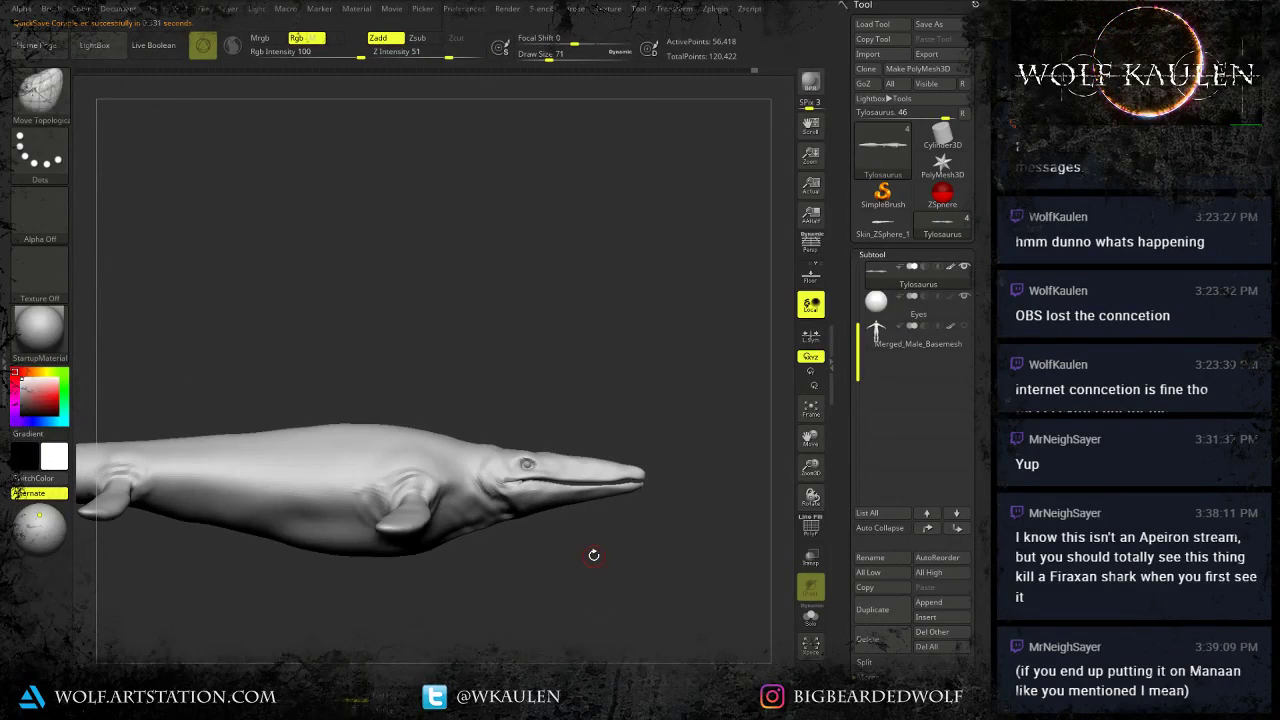
Isolate the lower jaw's polygroup and mask it, show the whole body, and invert the mask so only the jaw is editable.
left_click(520, 503, "ctrl+shift")
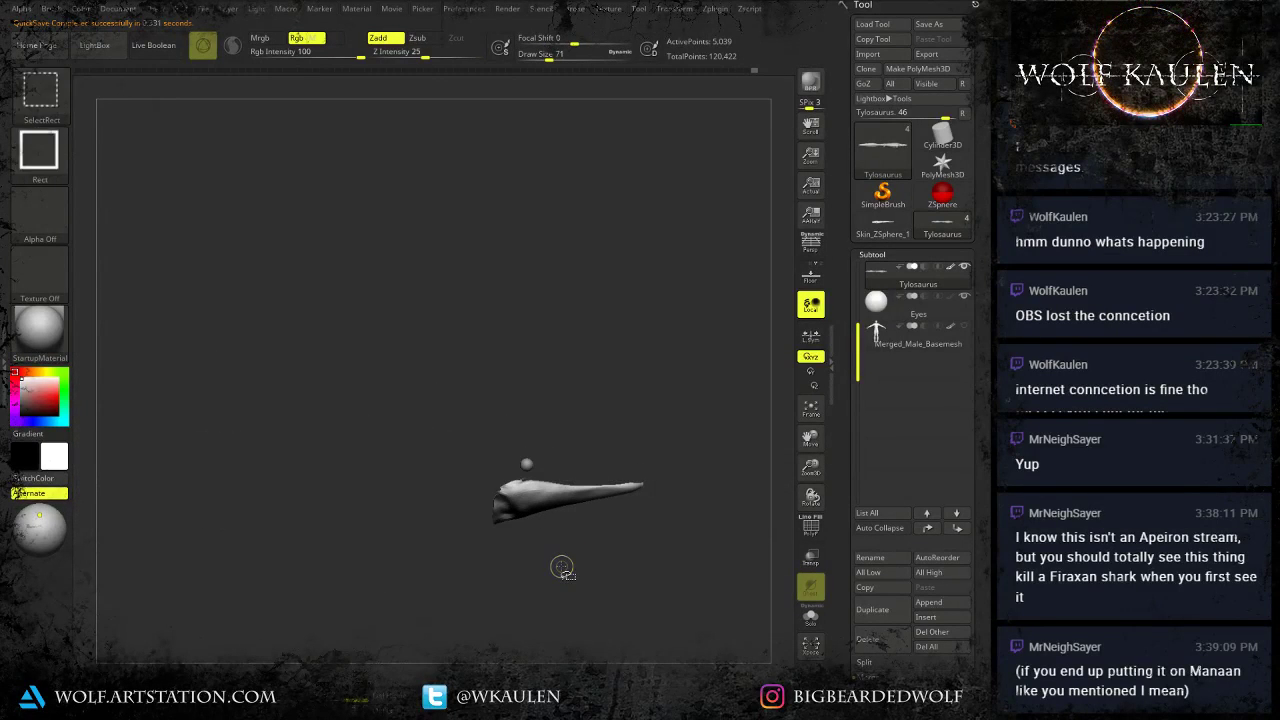
left_click(561, 582, "ctrl")
left_click(560, 586, "ctrl+shift")
key("ctrl+i")
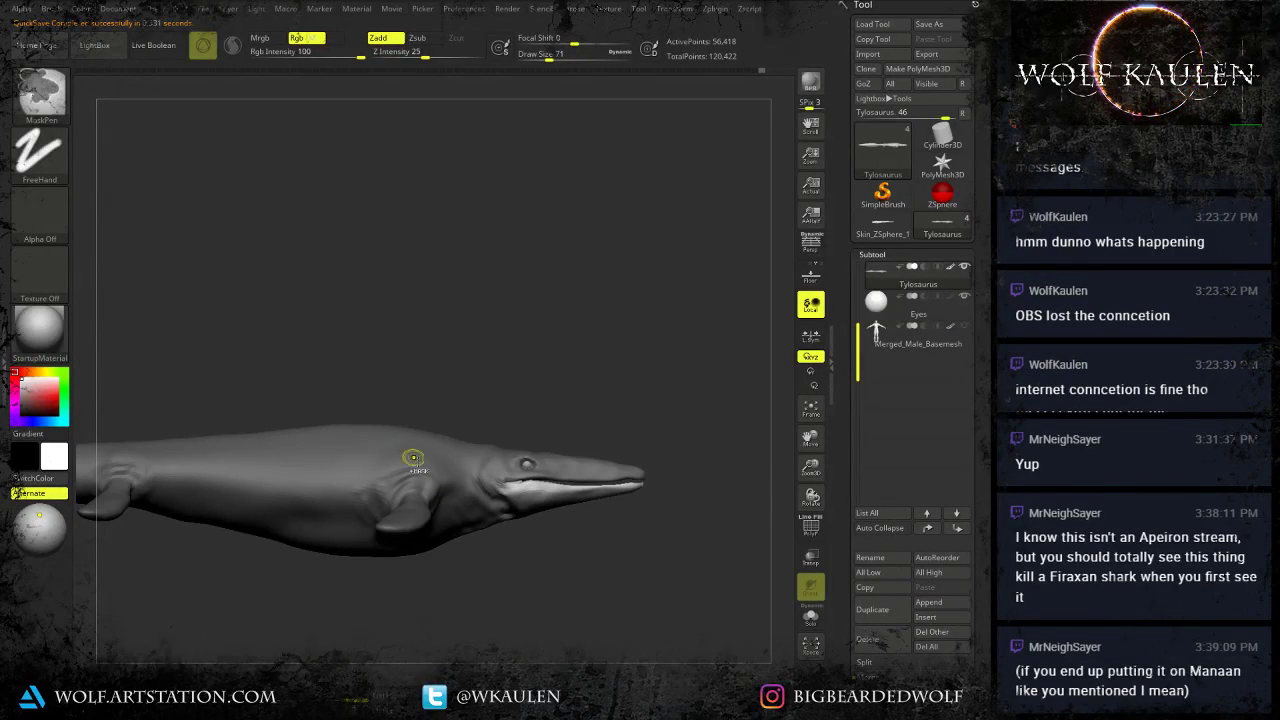
Rotate the lower jaw downward from the mouth corner to open the mouth, and clear the mask.
key("w")
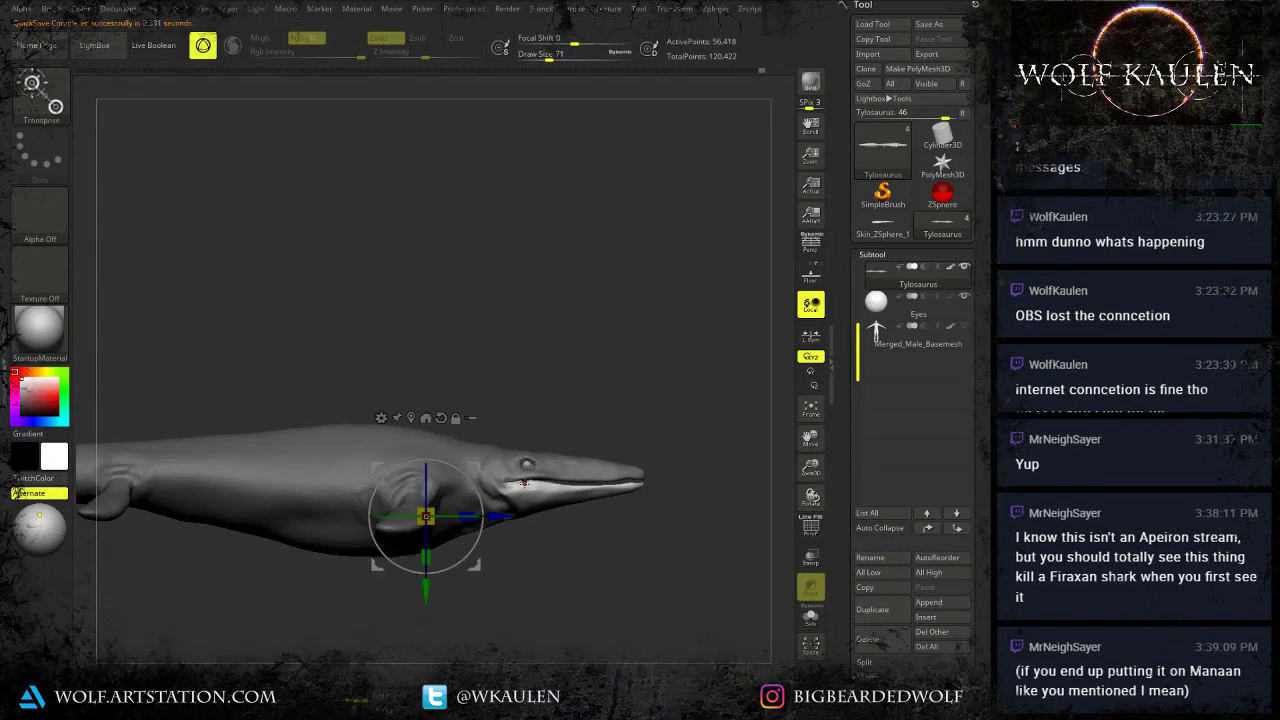
key("y")
left_click_drag(497, 484, 627, 493, "shift")
mouse_move(634, 563)
left_mouse_down("ctrl")
mouse_move(660, 588)
mouse_move(500, 606)
mouse_move(426, 582)
mouse_move(424, 544)
mouse_move(377, 581)
left_mouse_up("ctrl")
key("q")
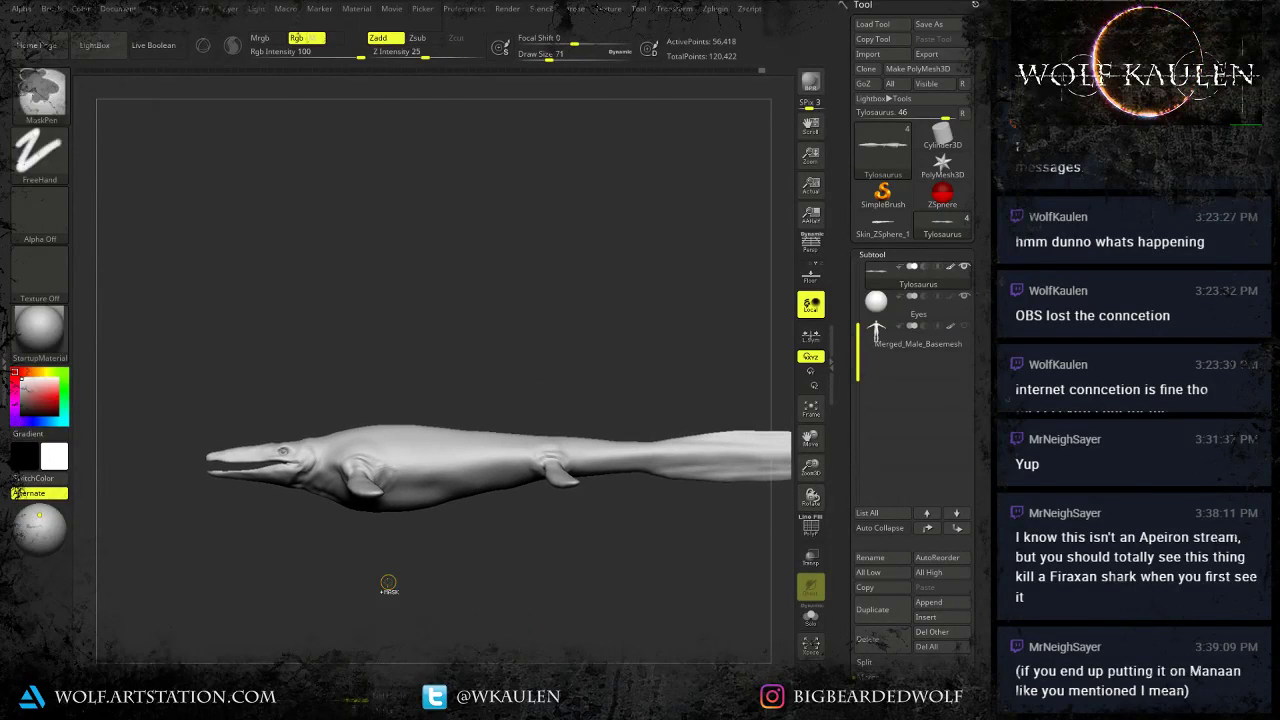
Save the project as Tylosaurus, replacing the existing file.
key("ctrl+s")
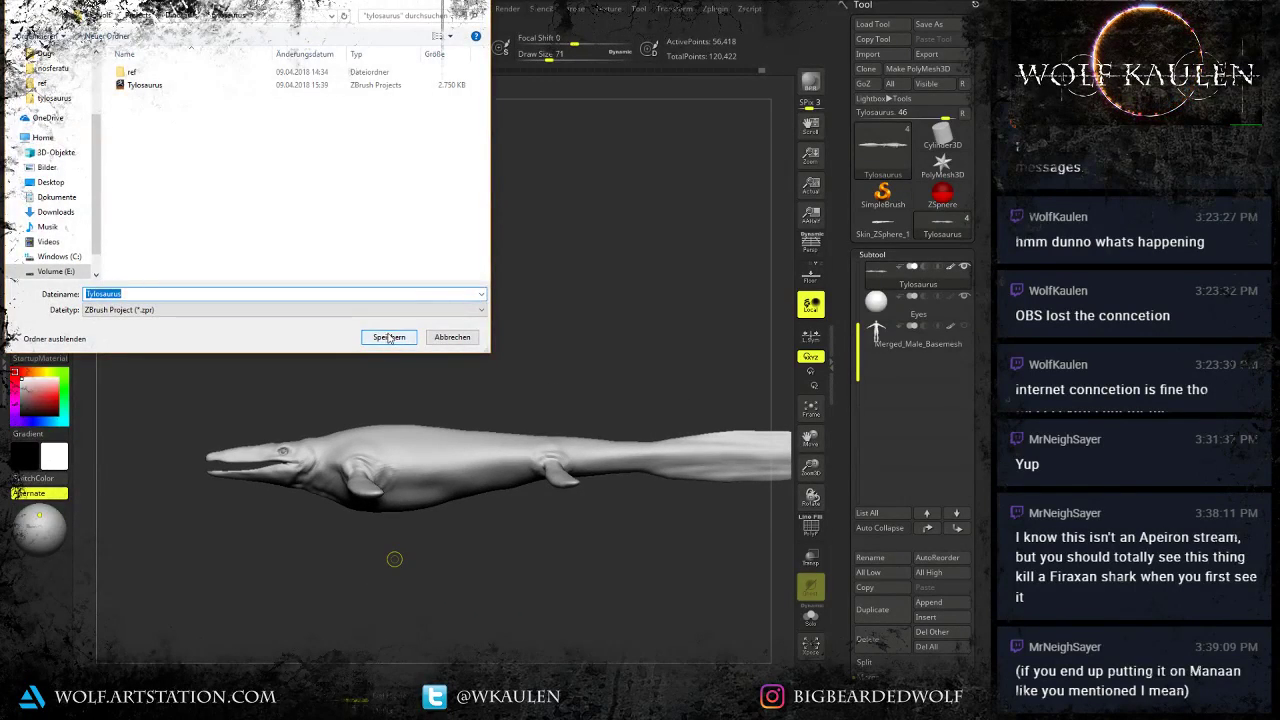
left_click(388, 337)
left_click(540, 366)
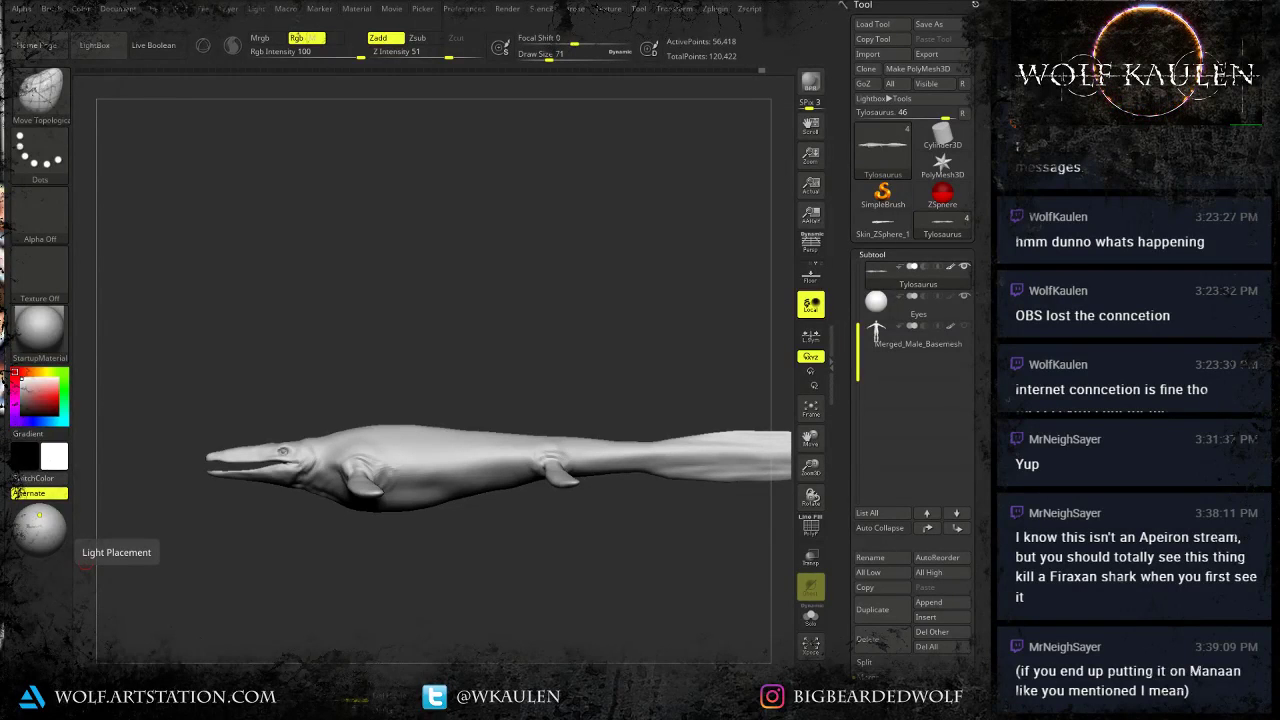
Append a sphere as a new subtool and make it the active one.
left_click_drag(234, 491, 286, 626, "alt")
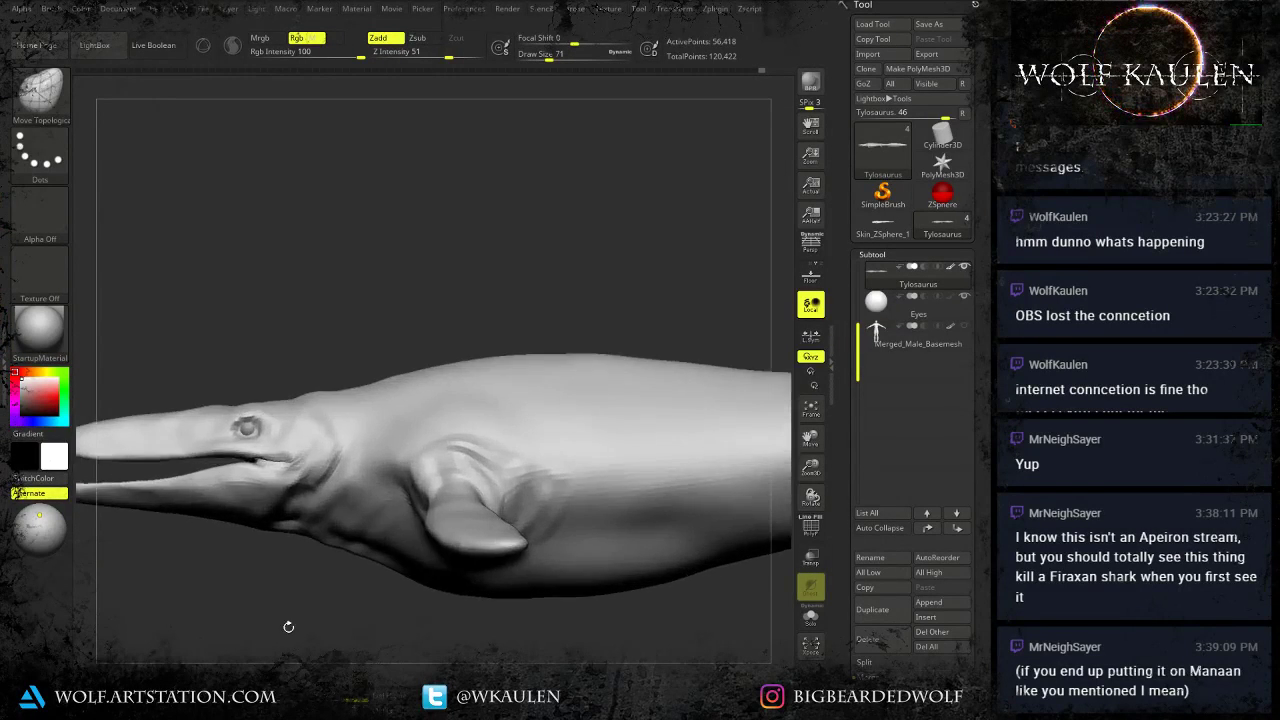
left_click_drag(190, 510, 413, 582, "alt")
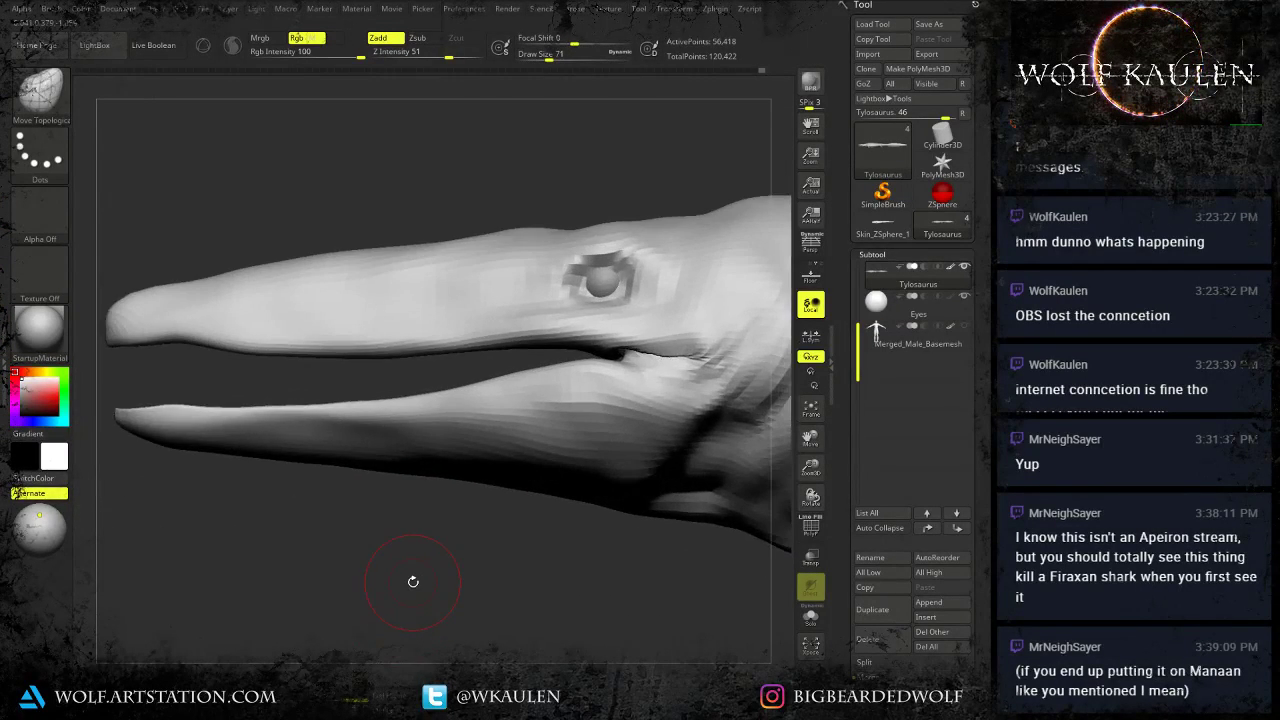
left_click(932, 601)
left_click(567, 507)
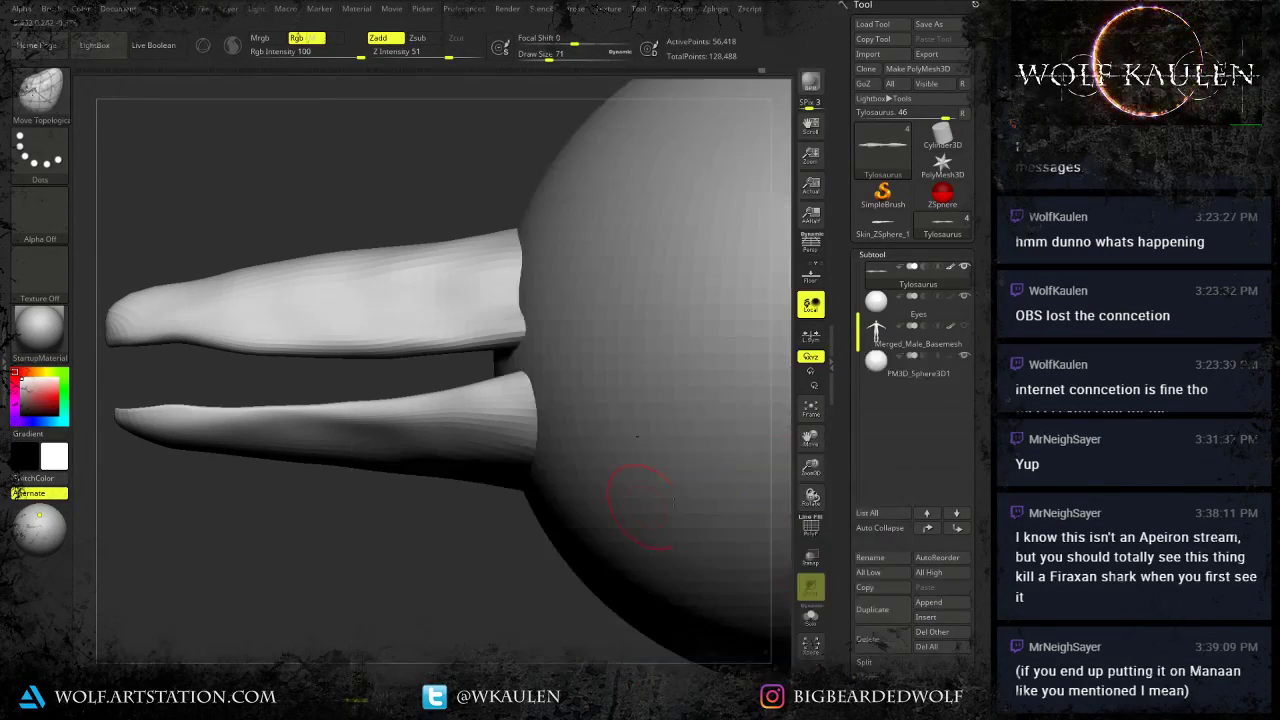
left_click(873, 373)
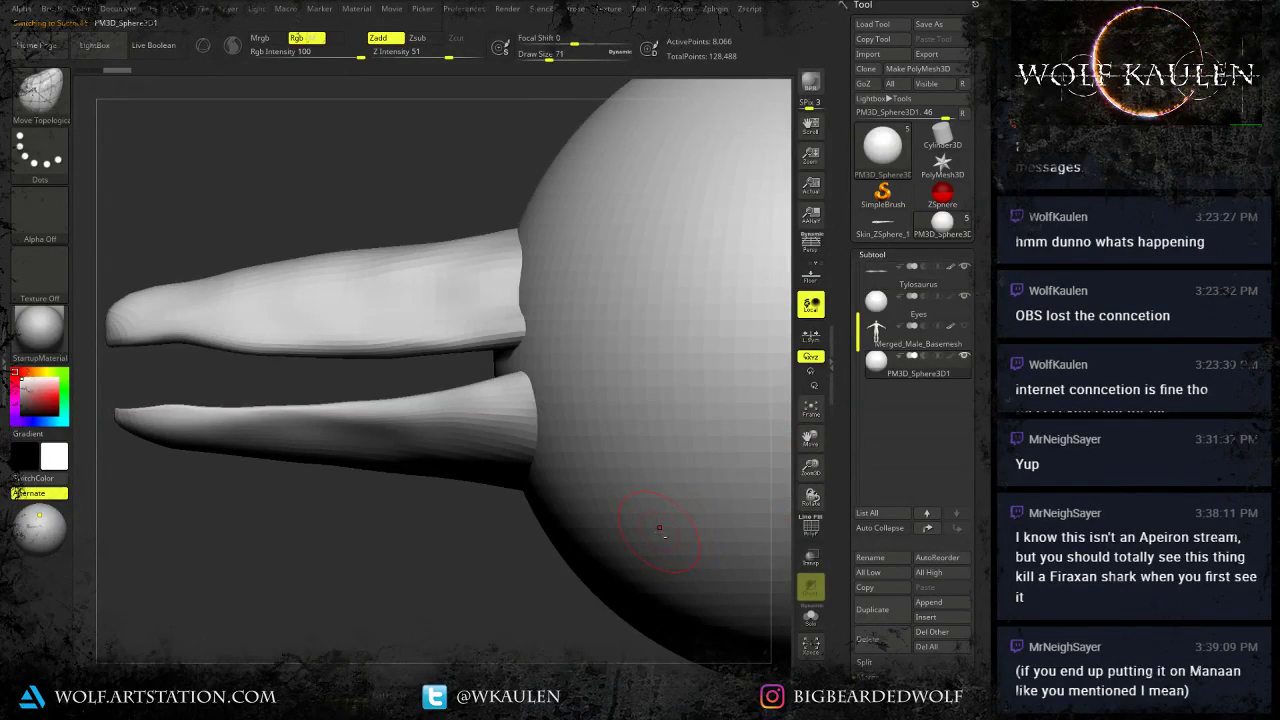
Move the sphere forward to the jaws and scale it down uniformly.
right_click_drag(659, 527, 652, 395, "ctrl")
key("w")
key("y")
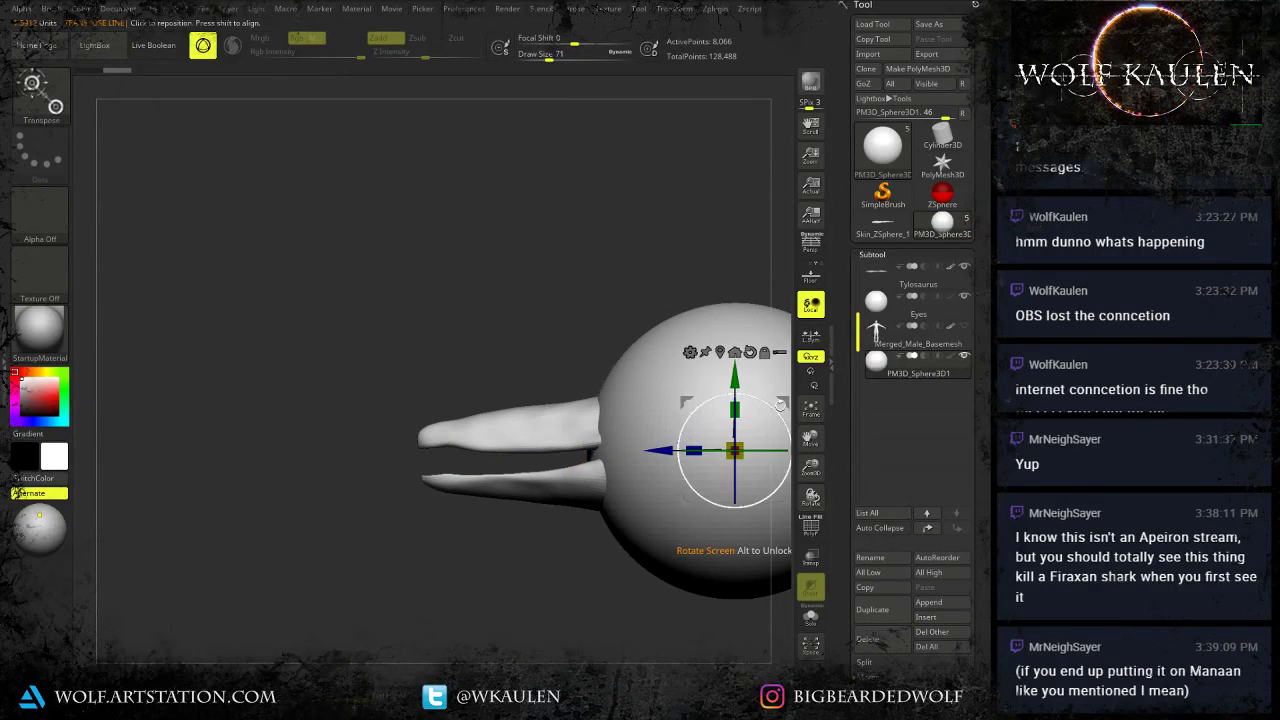
left_click_drag(783, 401, 534, 398)
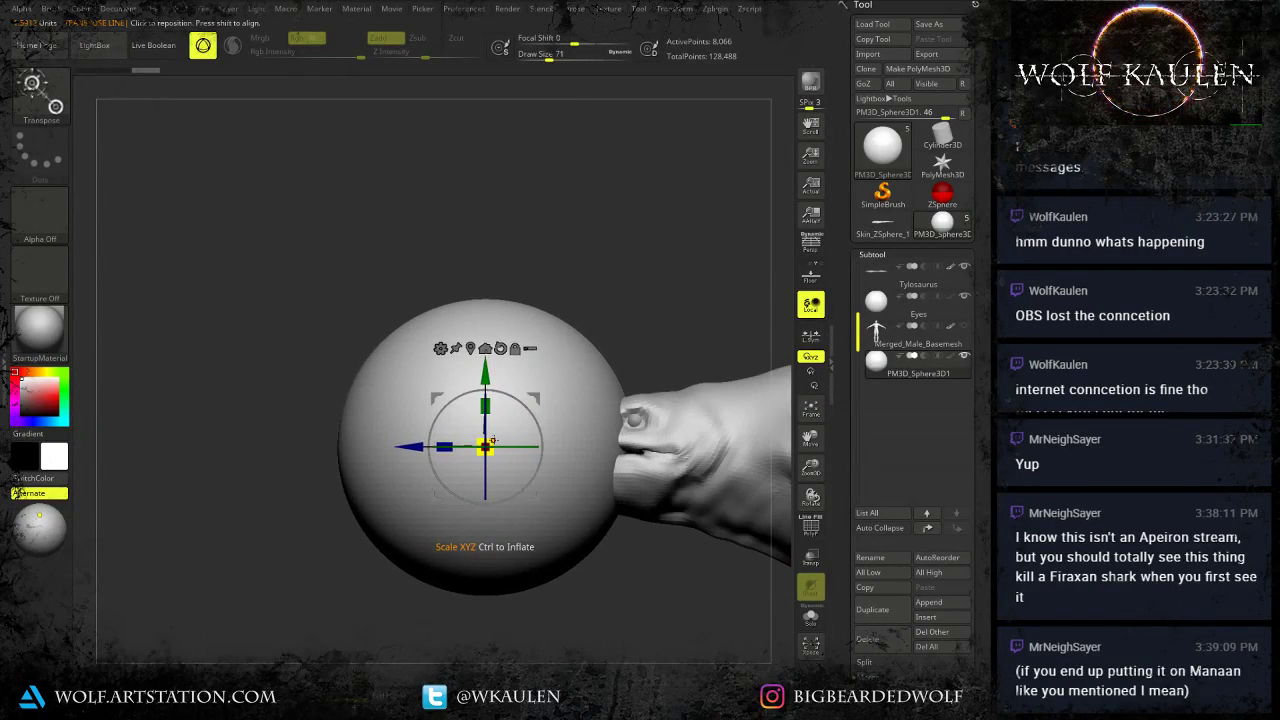
left_click_drag(487, 446, 415, 450)
right_click_drag(492, 441, 497, 500, "ctrl")
Shrink the sphere to a small bead and place it on the upper edge of the lower jaw near its tip.
left_click_drag(530, 406, 408, 480)
left_click_drag(359, 534, 344, 543)
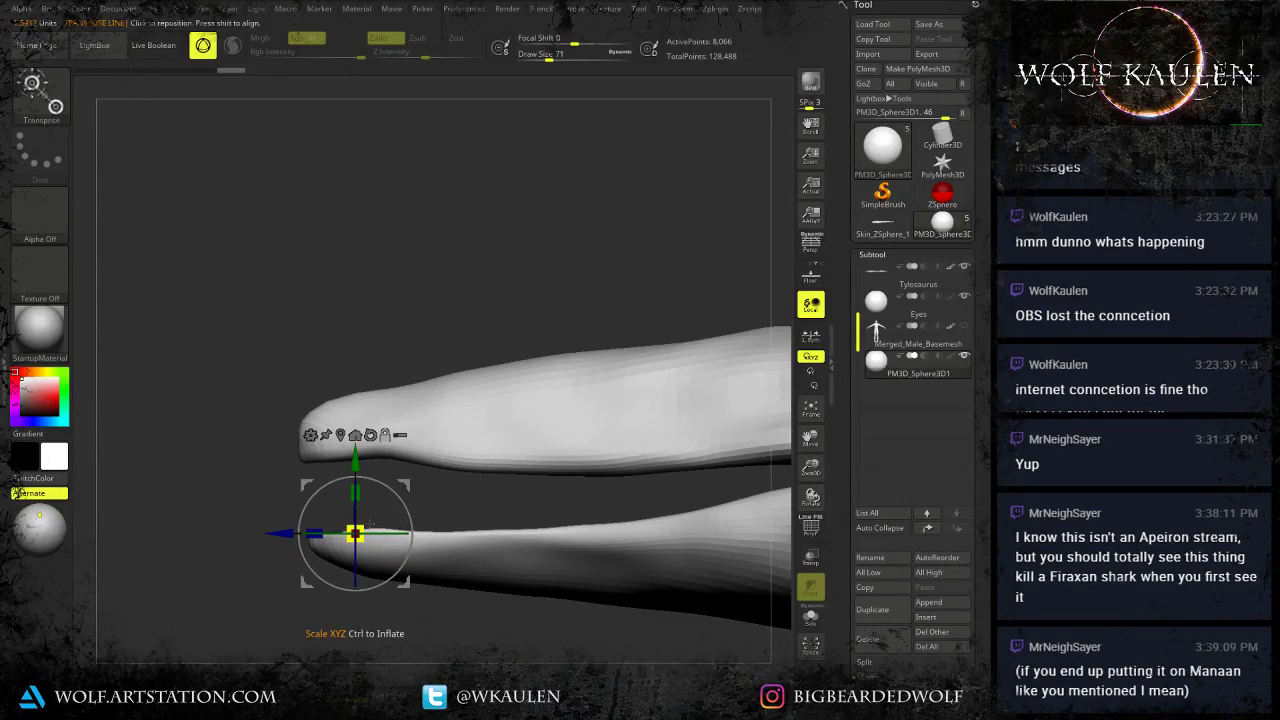
right_click_drag(392, 505, 435, 504, "ctrl")
left_click_drag(389, 475, 325, 458)
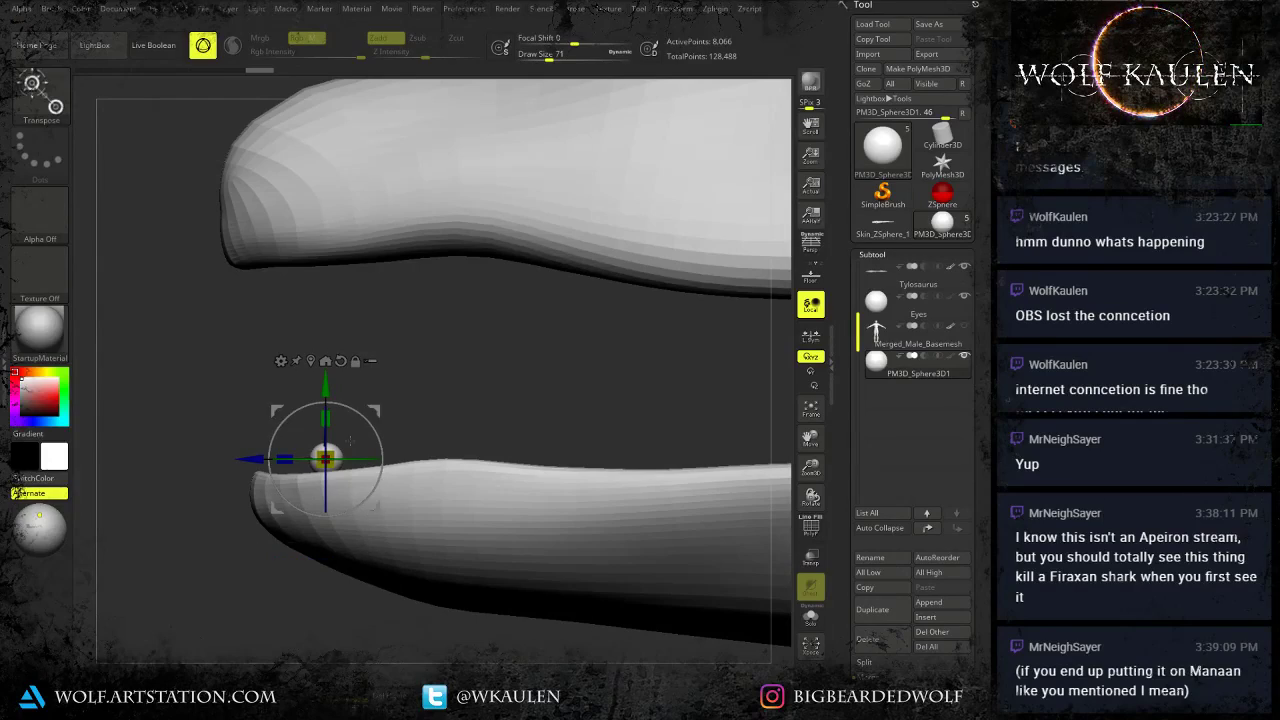
Choose the SnakeHook brush and turn on Sculptris Pro mode for sculpting the small sphere on the lower jaw.
key("q")
right_click_drag(335, 429, 386, 430)
key("b")
key("s")
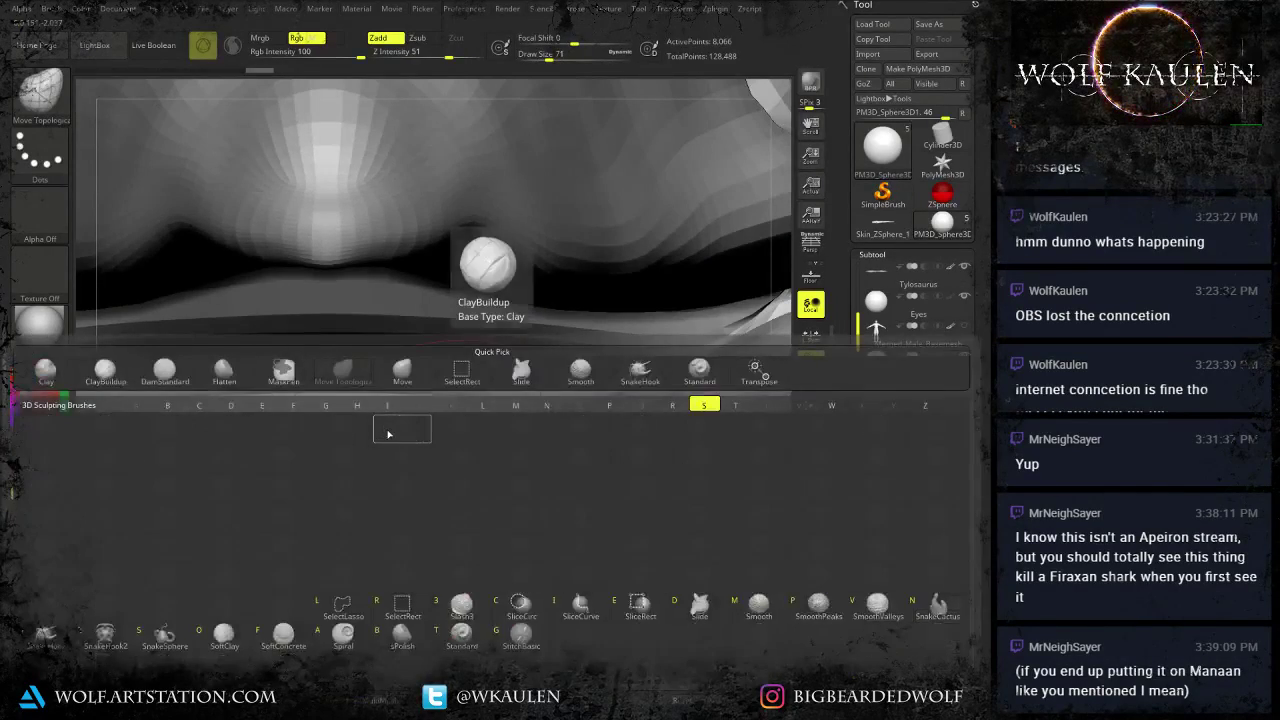
key("h")
key("s")
left_click_drag(353, 431, 332, 433)
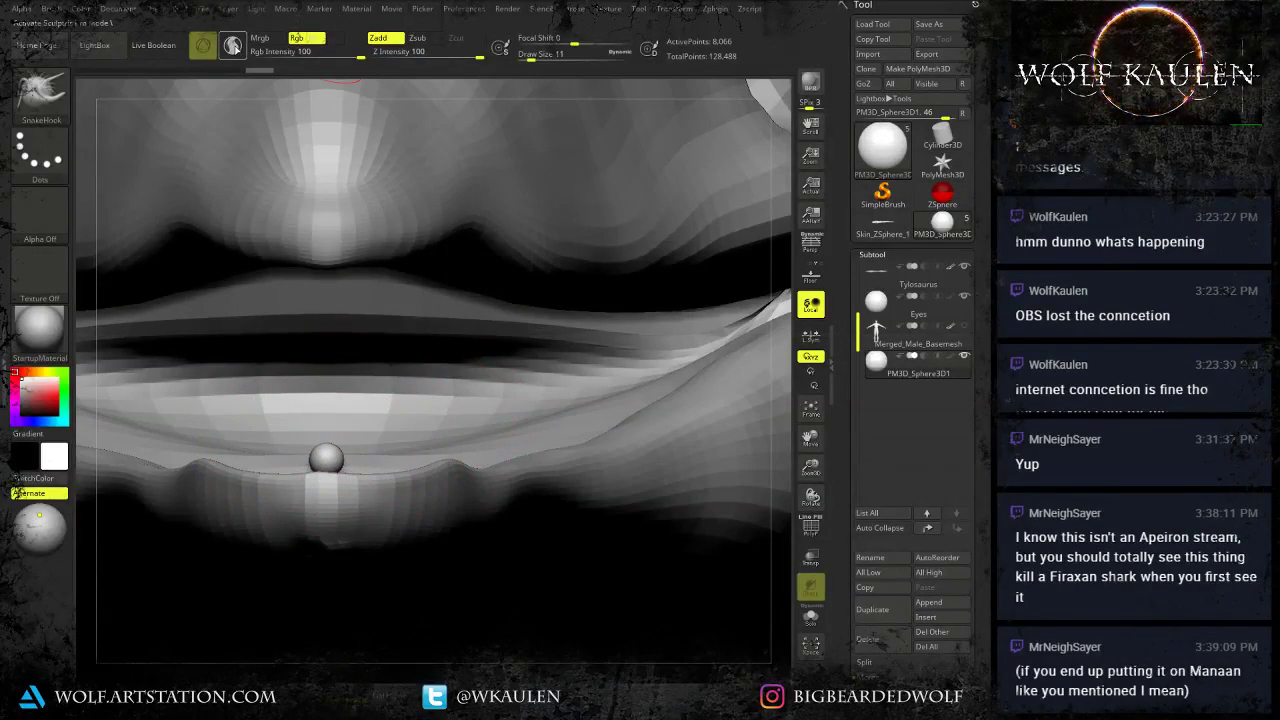
left_click(232, 45)
right_click_drag(338, 482, 284, 489)
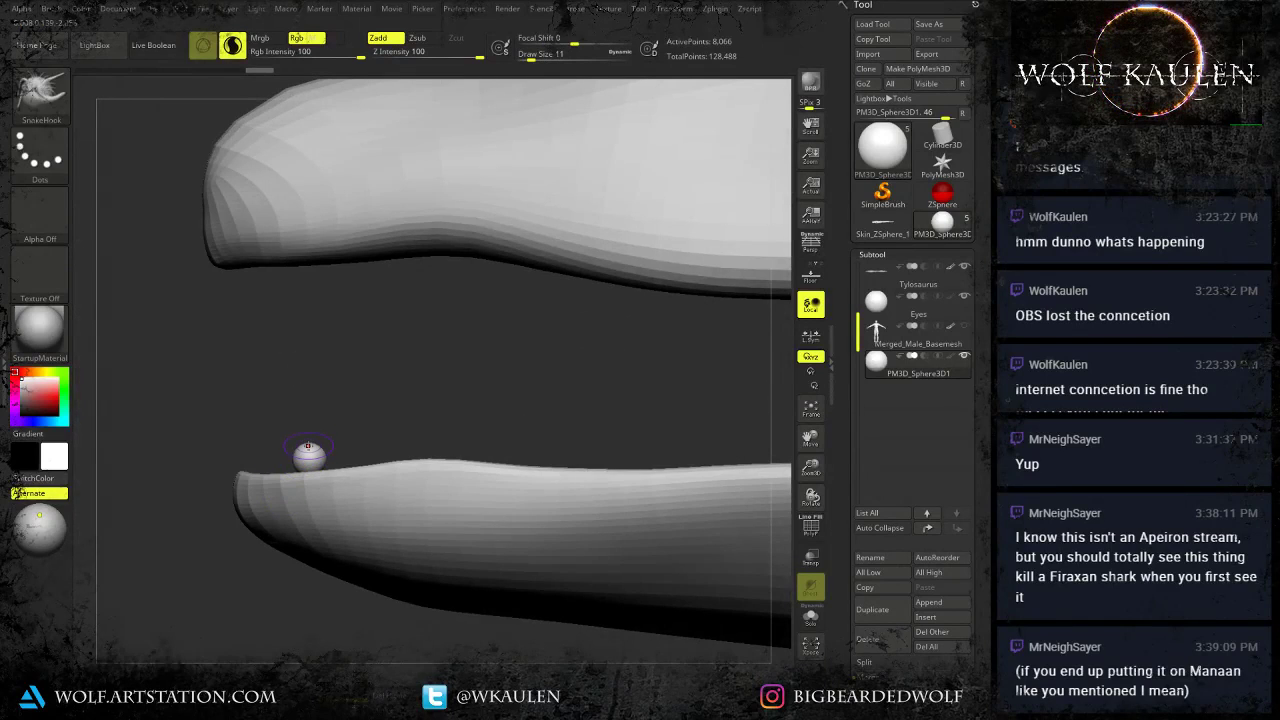
mouse_move(389, 383)
right_mouse_down()
mouse_move(423, 358)
mouse_move(371, 426)
mouse_move(331, 409)
right_mouse_up()
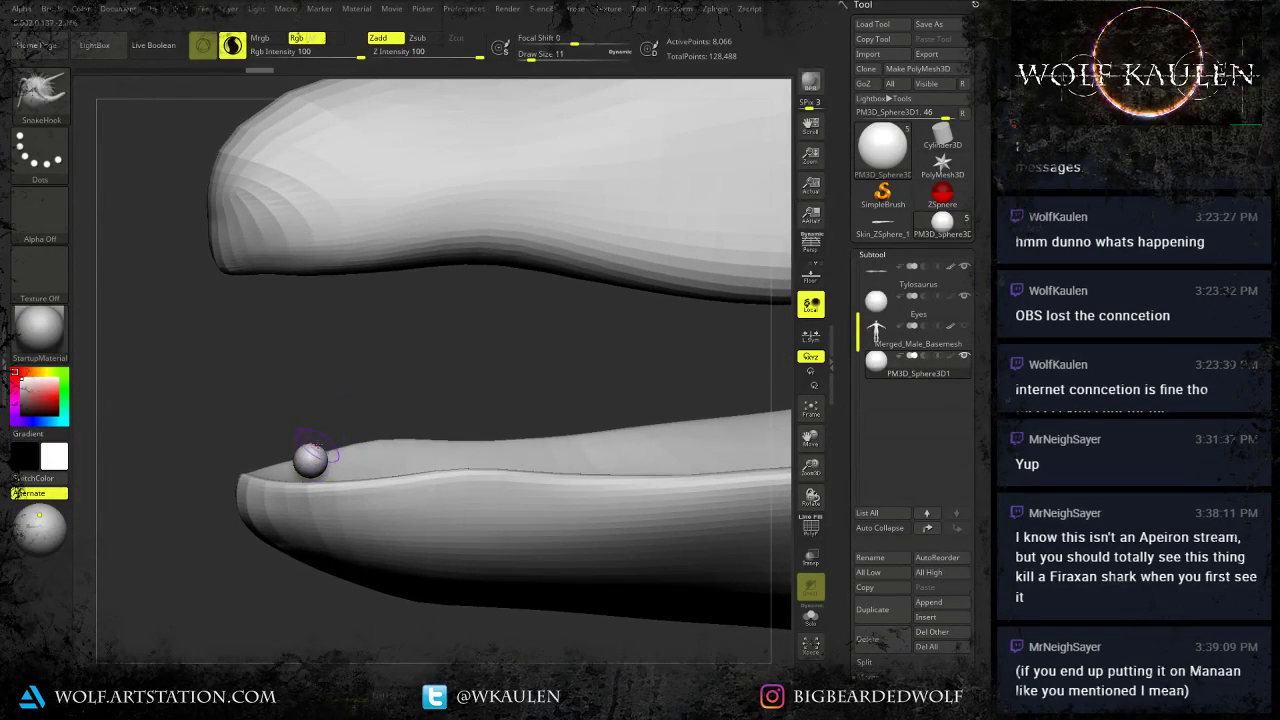
Try to pull the sphere's upper part into a tall tooth point with SnakeHook at draw size 11.
left_click_drag(312, 428, 317, 417)
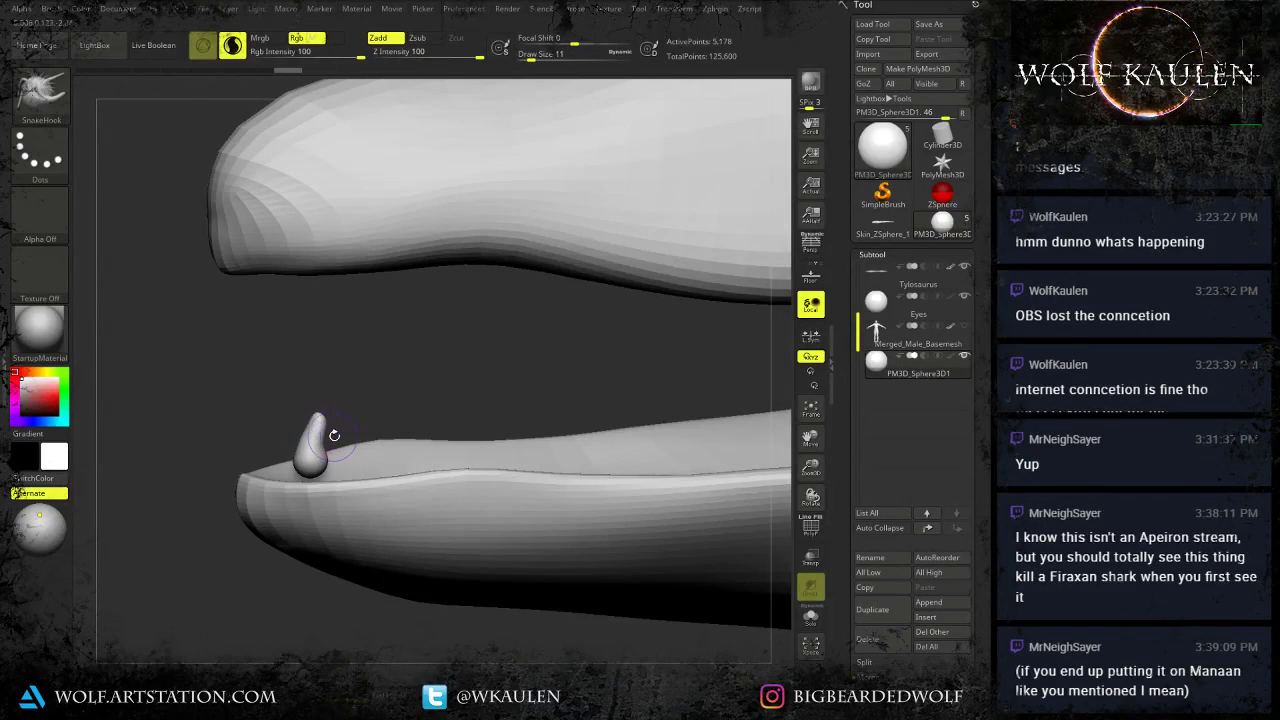
right_click_drag(341, 446, 332, 429)
key("ctrl+z")
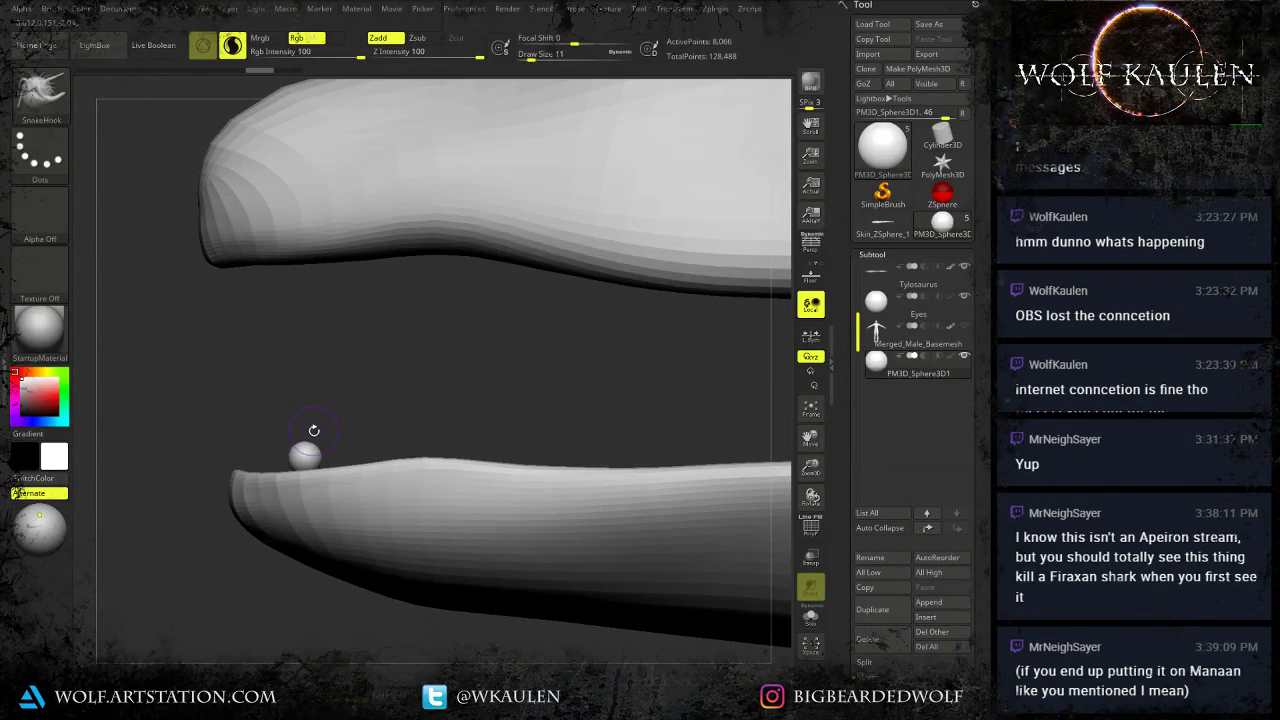
Reduce the draw size to 8 and pull the sphere's top into a pointed tooth tip curving backward.
key("s")
left_click(309, 437)
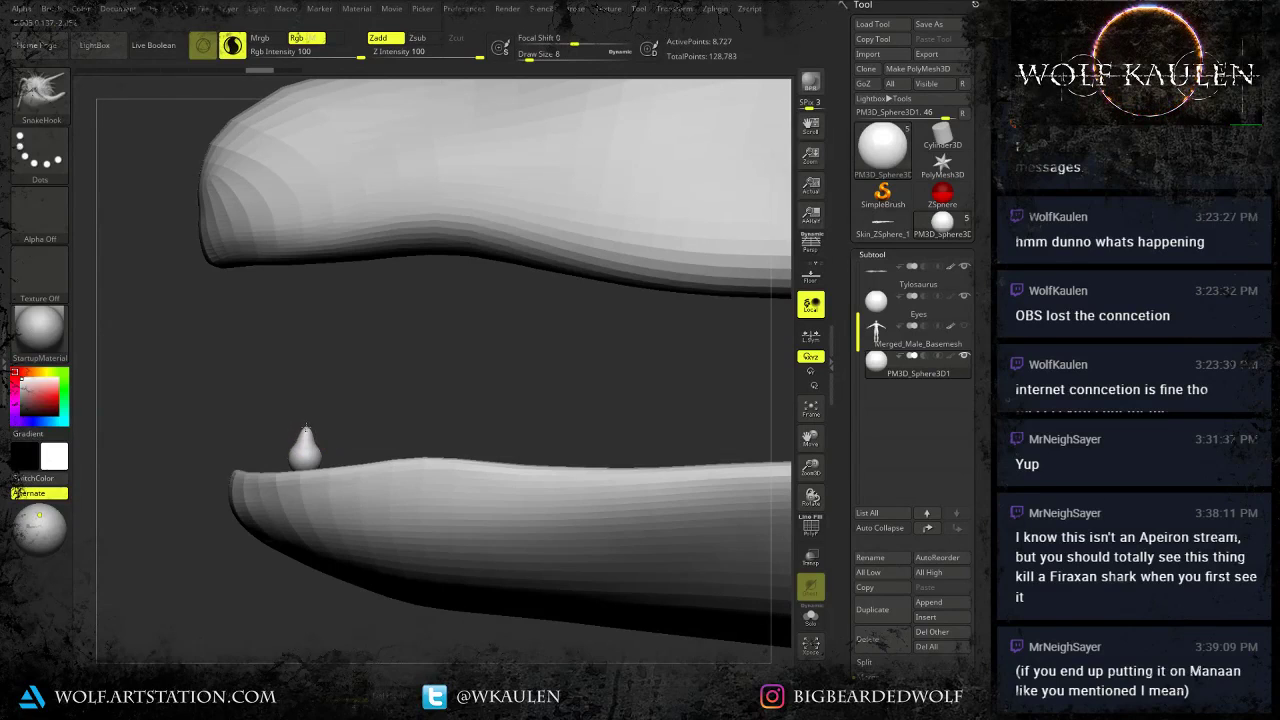
key("ctrl+z")
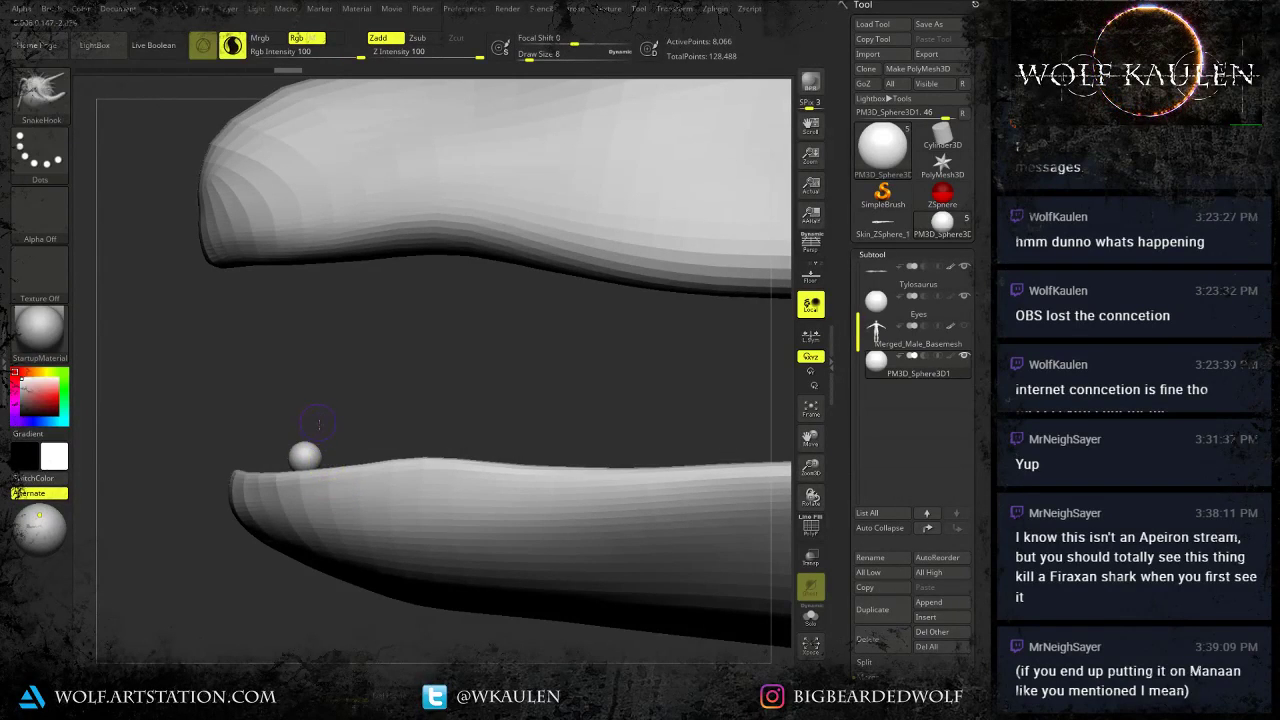
right_click_drag(313, 424, 303, 438)
left_click_drag(311, 424, 314, 421)
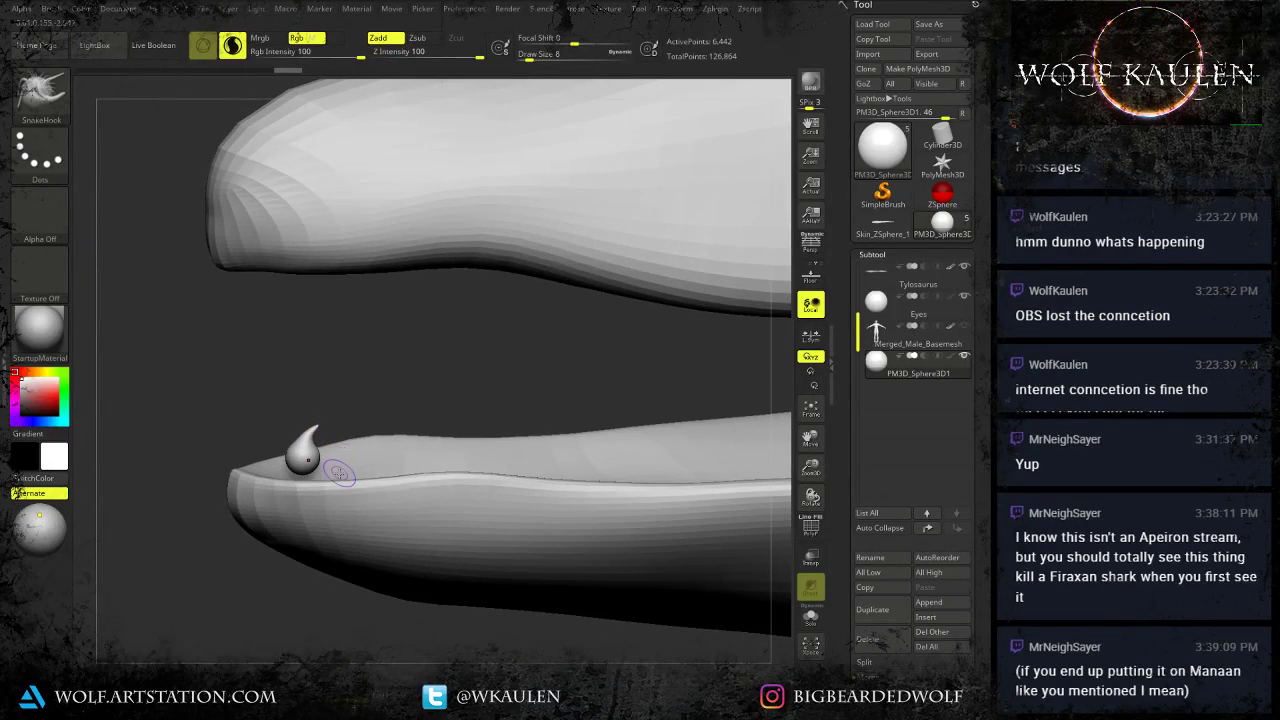
mouse_move(335, 471)
right_mouse_down()
mouse_move(321, 461)
mouse_move(328, 493)
right_mouse_up()
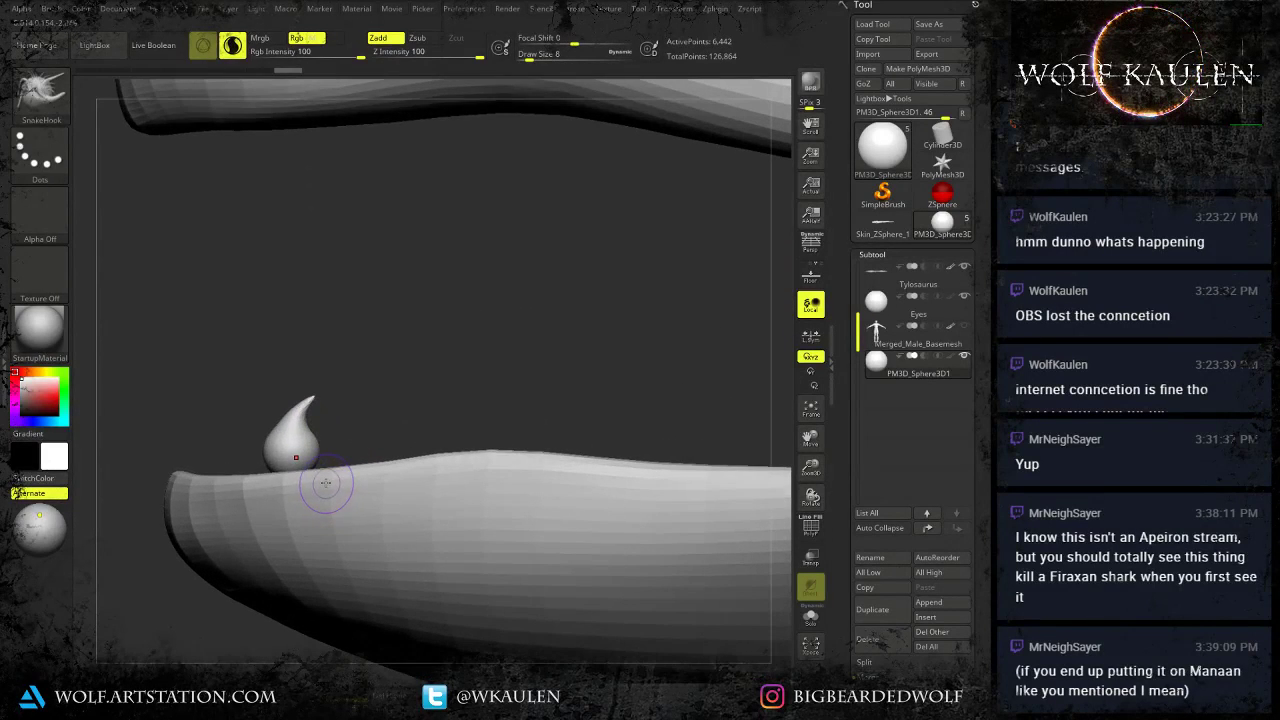
key("v")
key("t")
key("b")
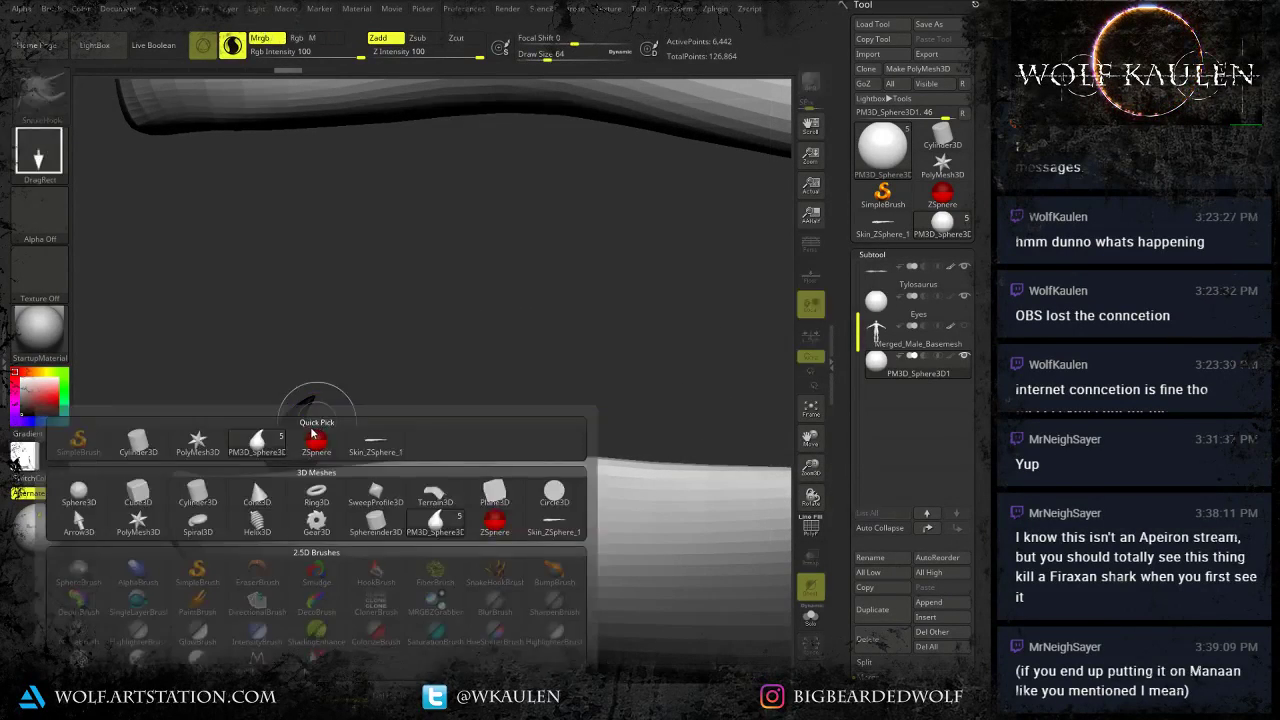
key("v")
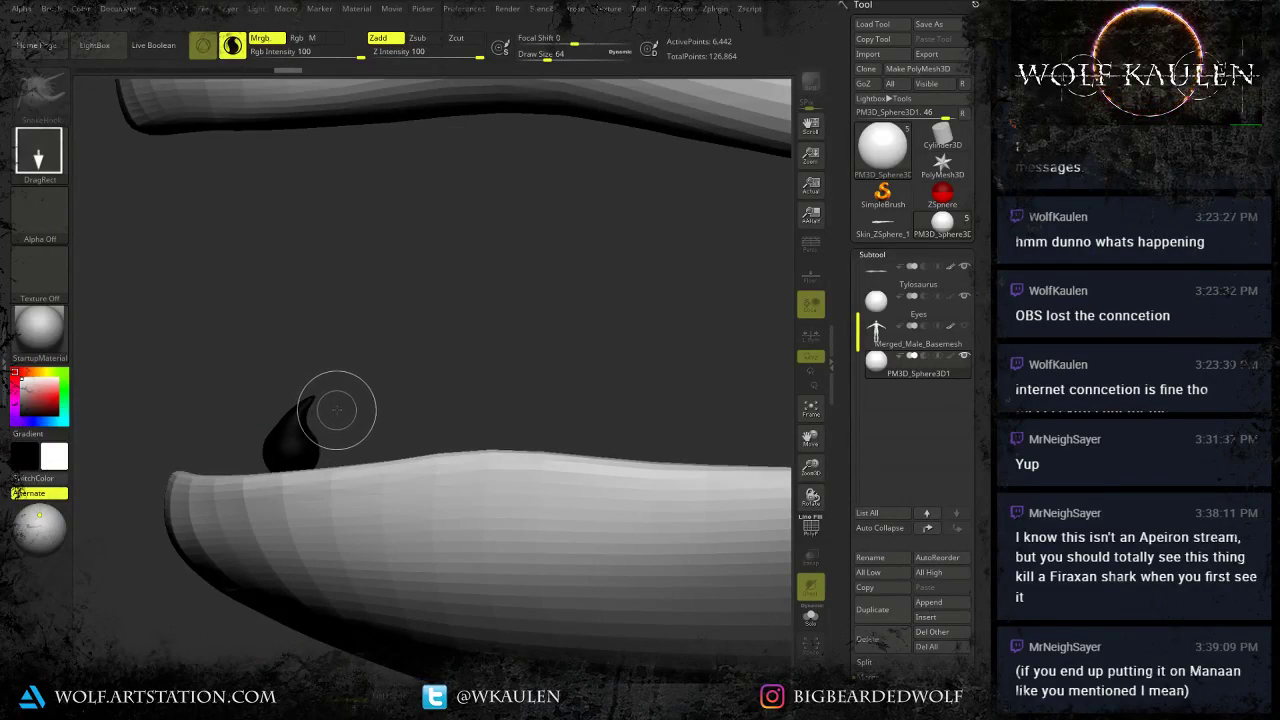
key("v")
key("t")
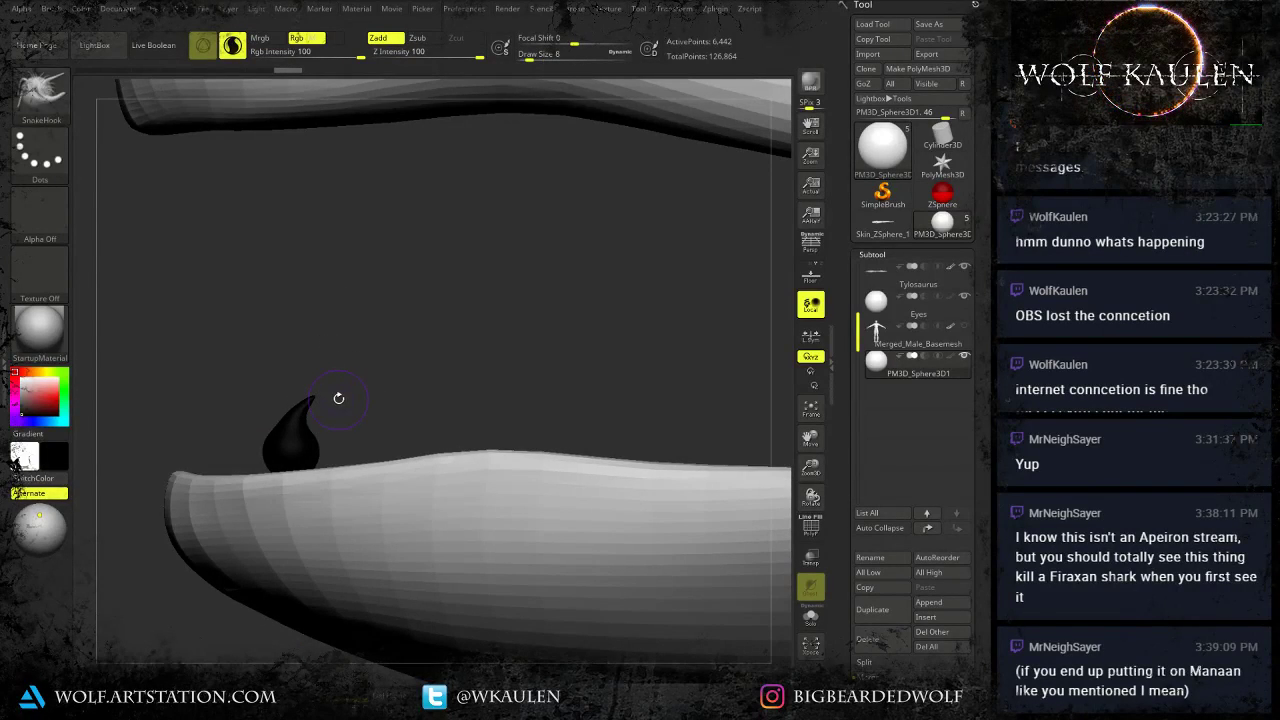
key("v")
Choose the Move Topological brush and scale the tooth slightly wider along its X axis.
key("b")
key("m")
key("t")
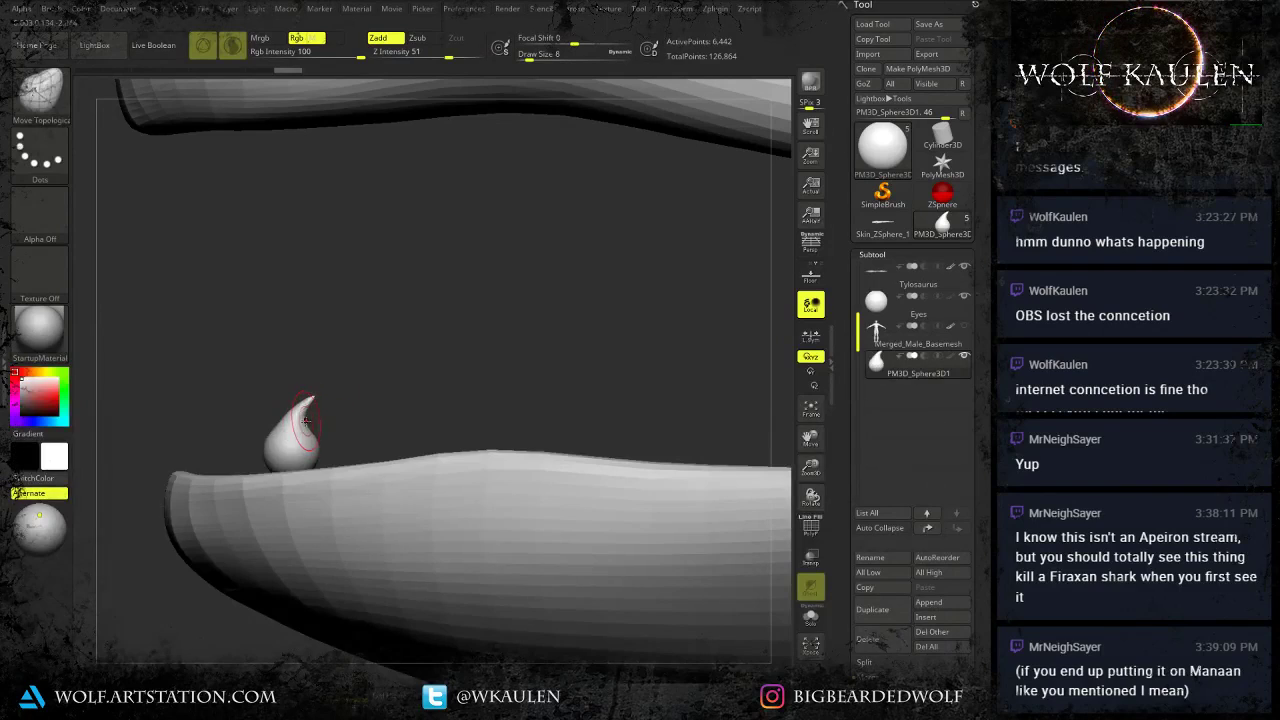
right_click_drag(310, 420, 335, 440)
key("w")
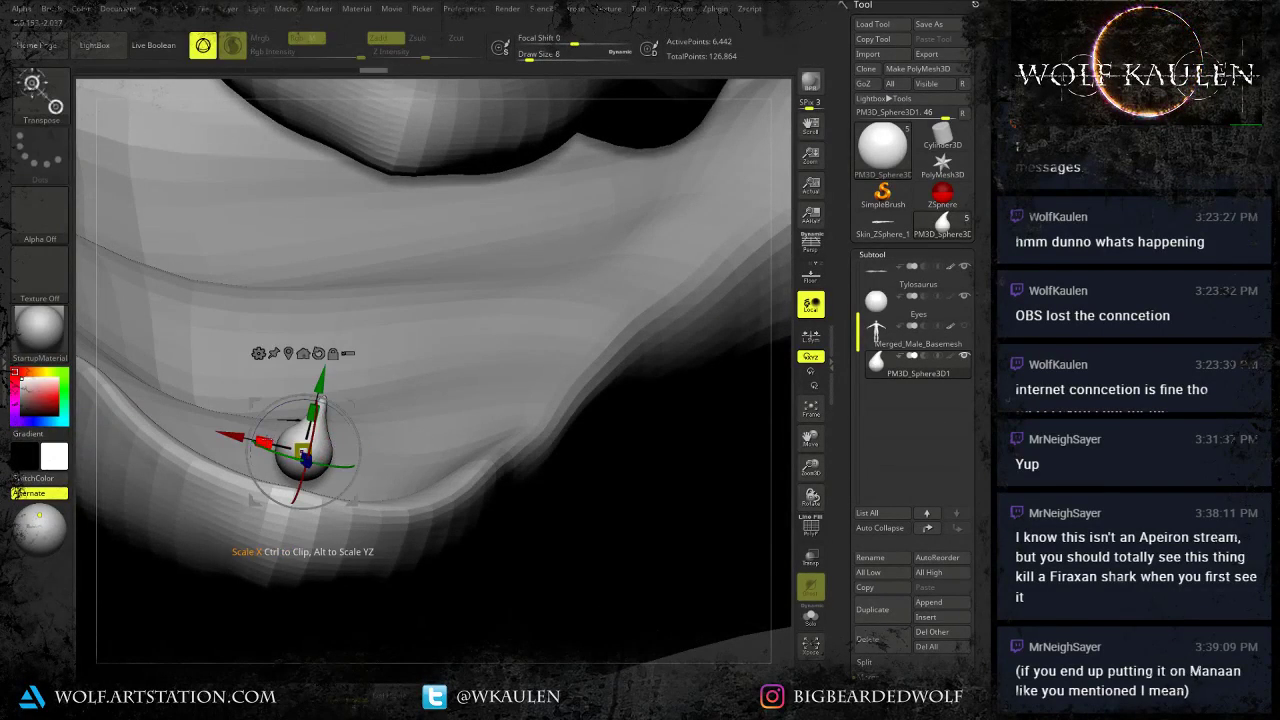
left_click_drag(263, 442, 261, 442)
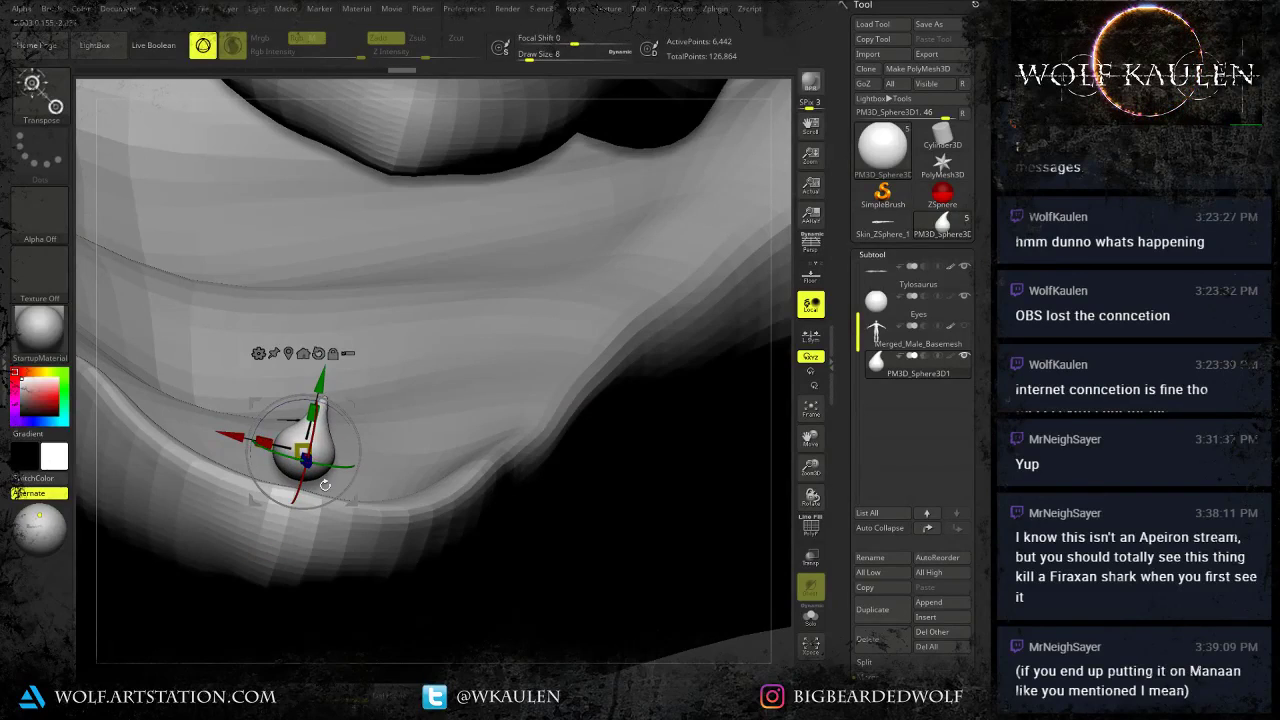
key("q")
Hide the rounded lower part of the tooth and delete the hidden geometry to leave a flat base.
mouse_move(309, 455)
right_mouse_down()
mouse_move(385, 472)
mouse_move(285, 488)
right_mouse_up()
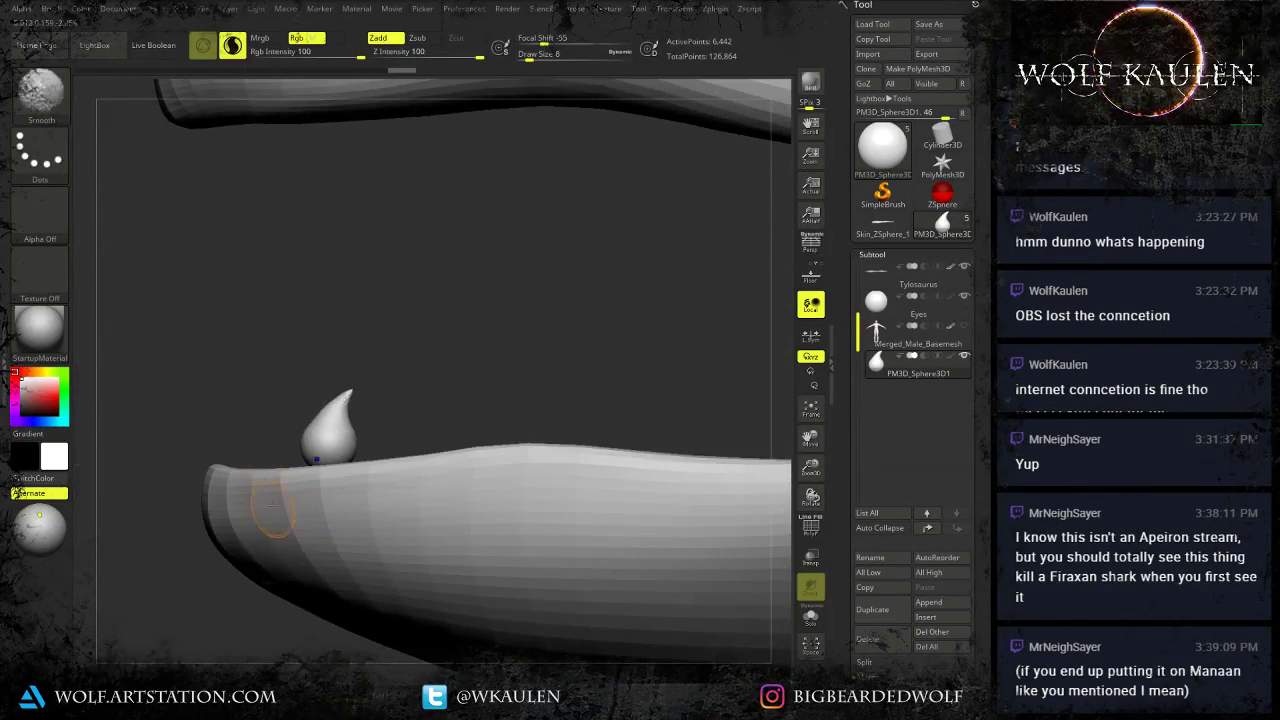
left_click_drag(196, 631, 408, 435, "ctrl+shift")
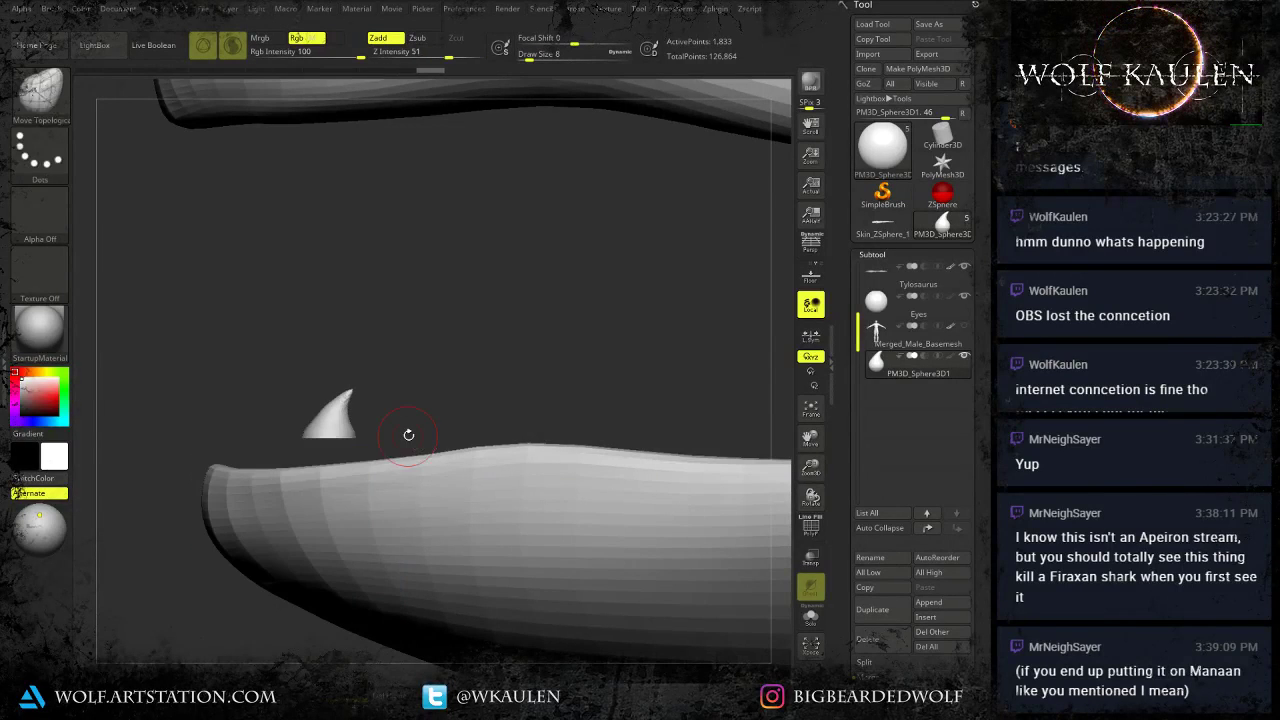
left_click(240, 680)
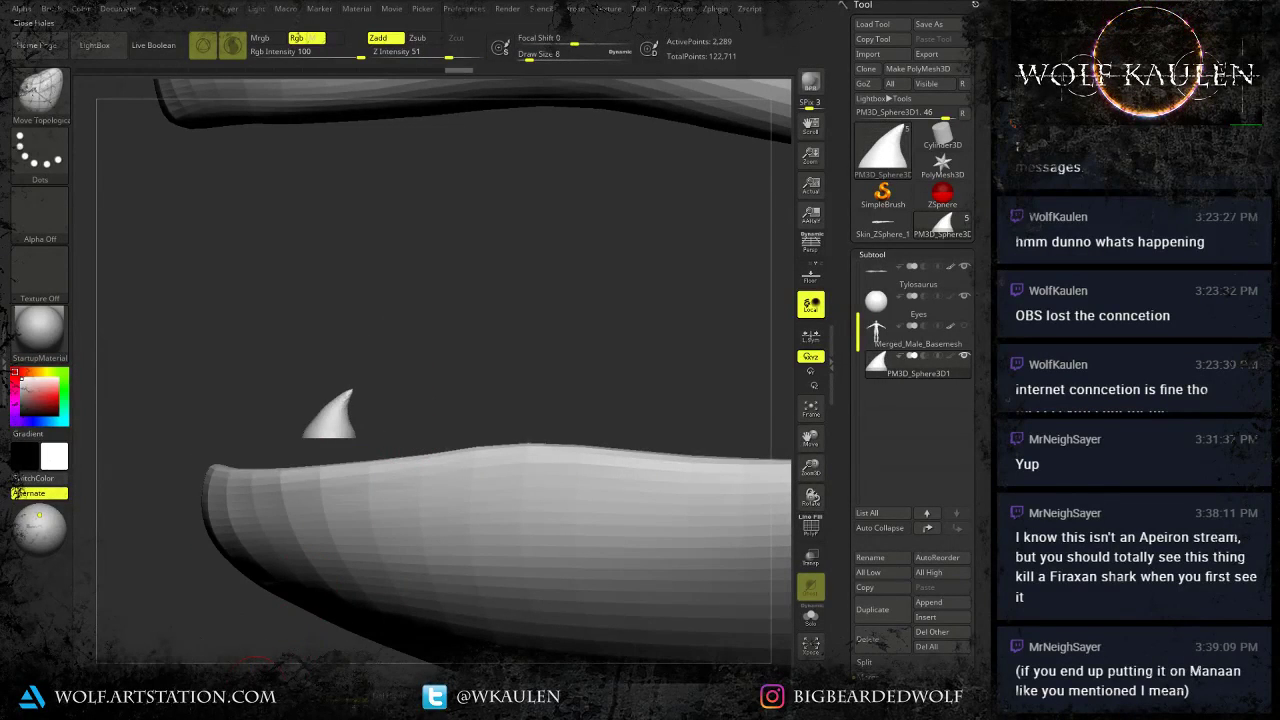
Stretch the tooth vertically to make it taller and inflate it by 2.
key("w")
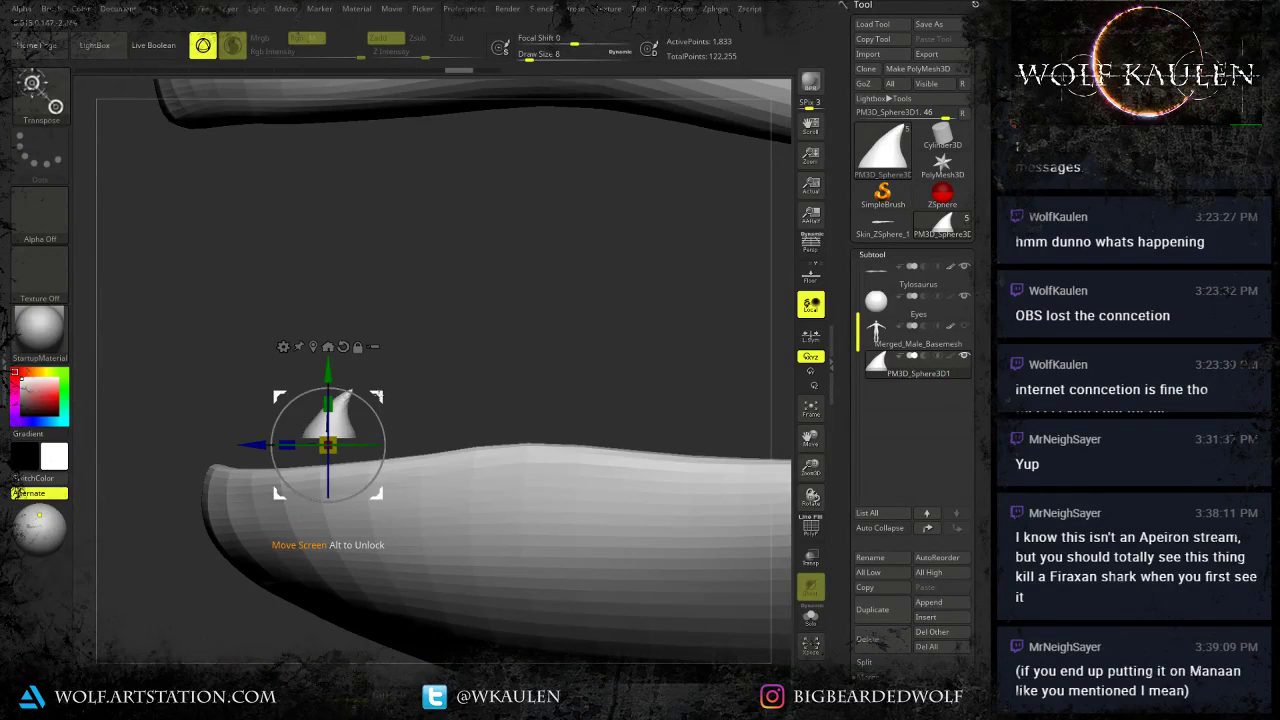
left_click_drag(328, 403, 336, 393)
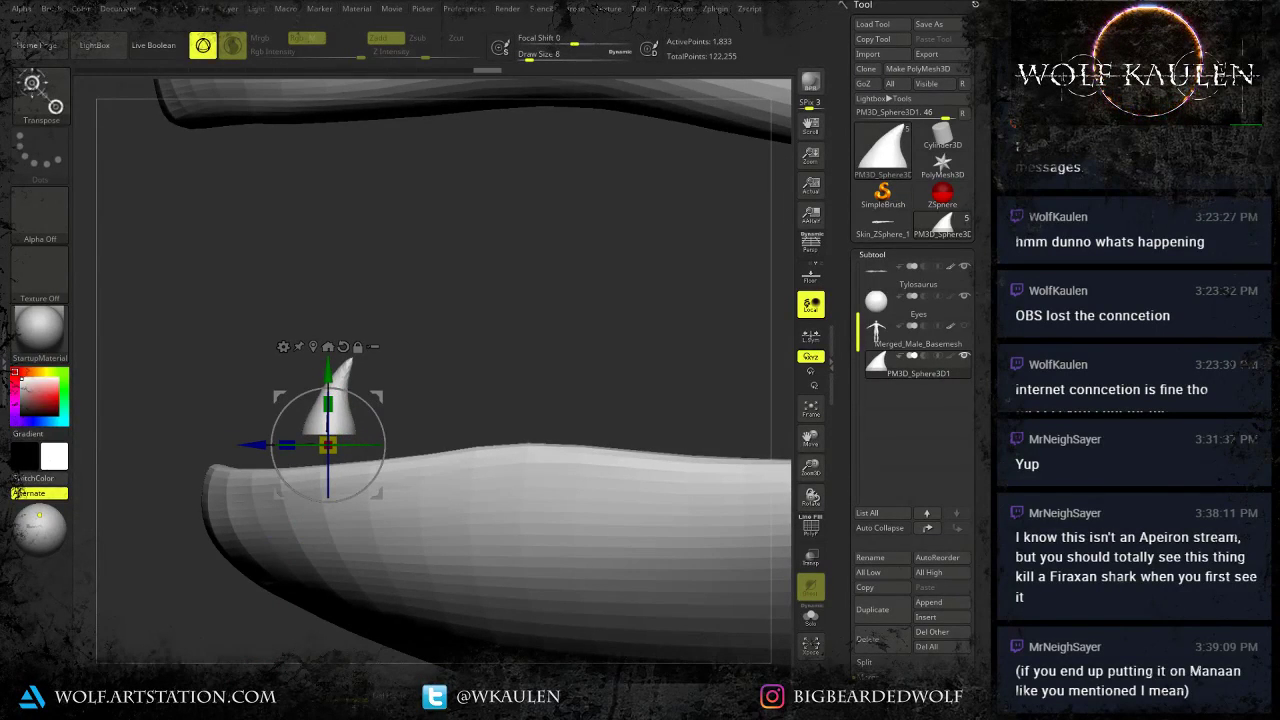
left_click_drag(990, 700, 990, 578)
scroll(868, 642, "down", 3)
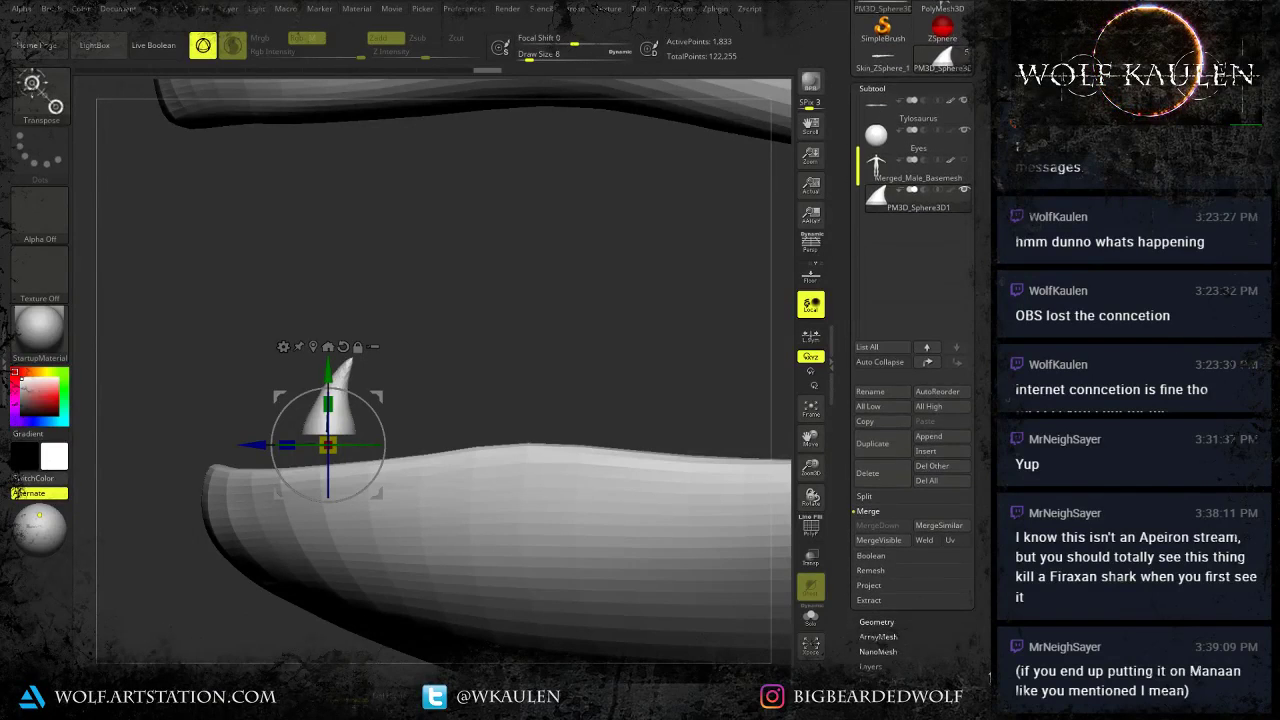
left_click(878, 668)
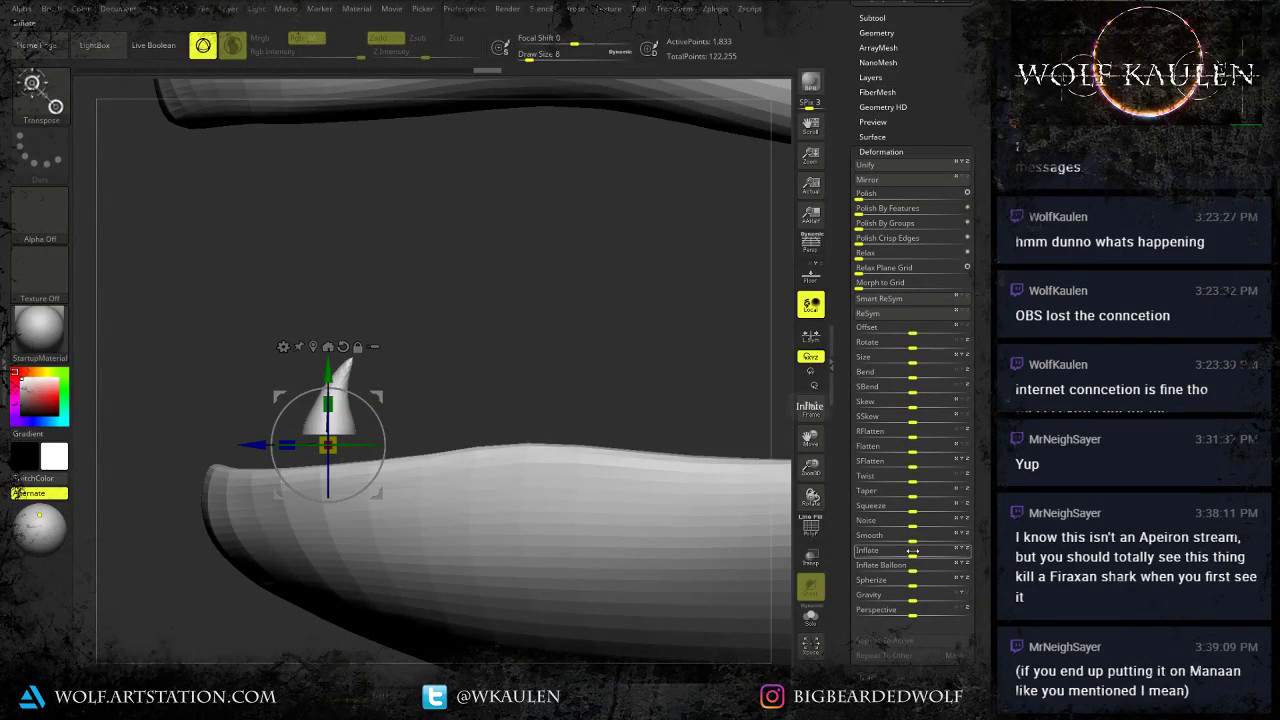
left_click_drag(911, 554, 915, 555)
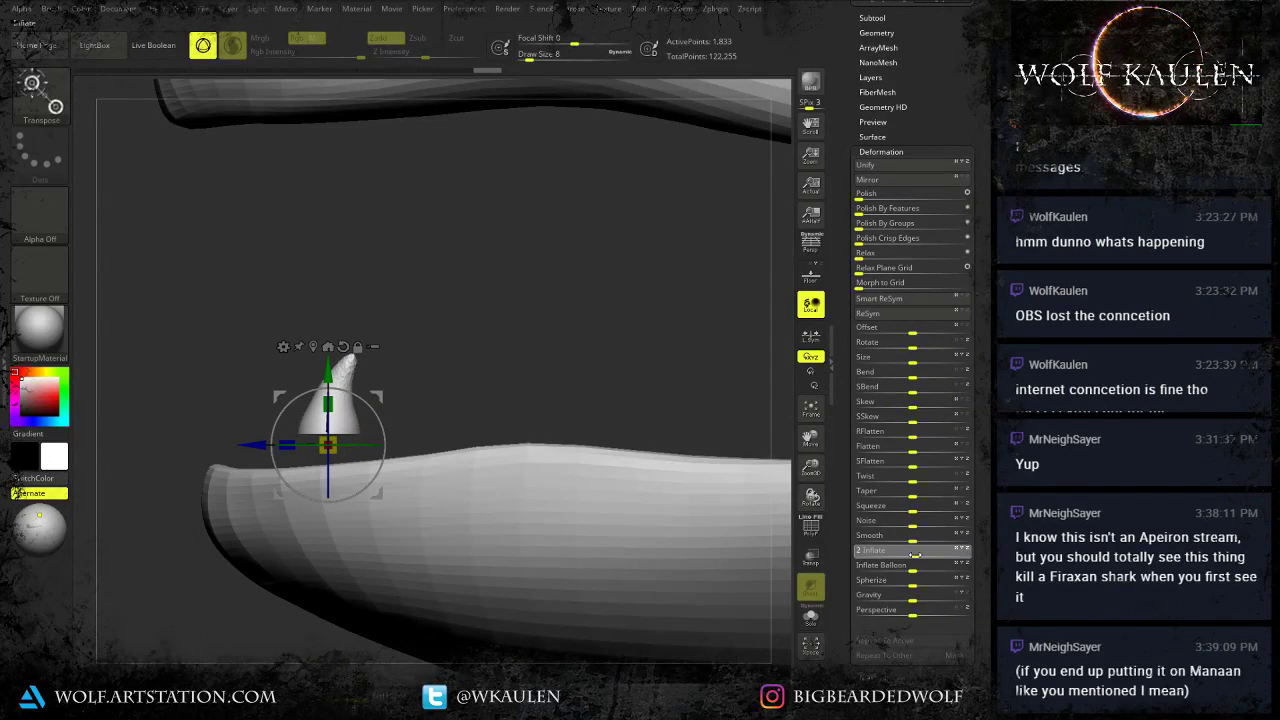
Lower the tooth toward the upper edge of the lower jaw.
key("q")
key("w")
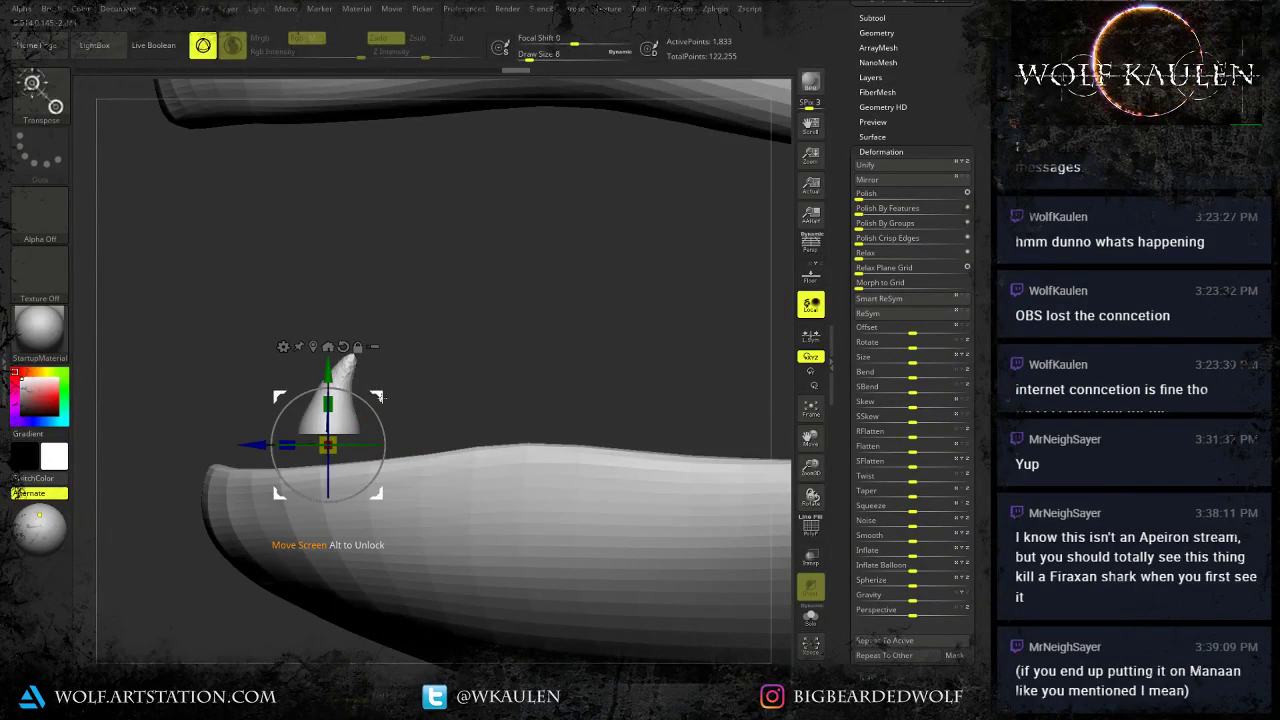
left_click_drag(381, 398, 385, 418)
Reshape the tooth's tip with the Move Topological brush, setting the draw size to 4 and then 12.
key("q")
key("s")
left_click_drag(357, 373, 364, 373)
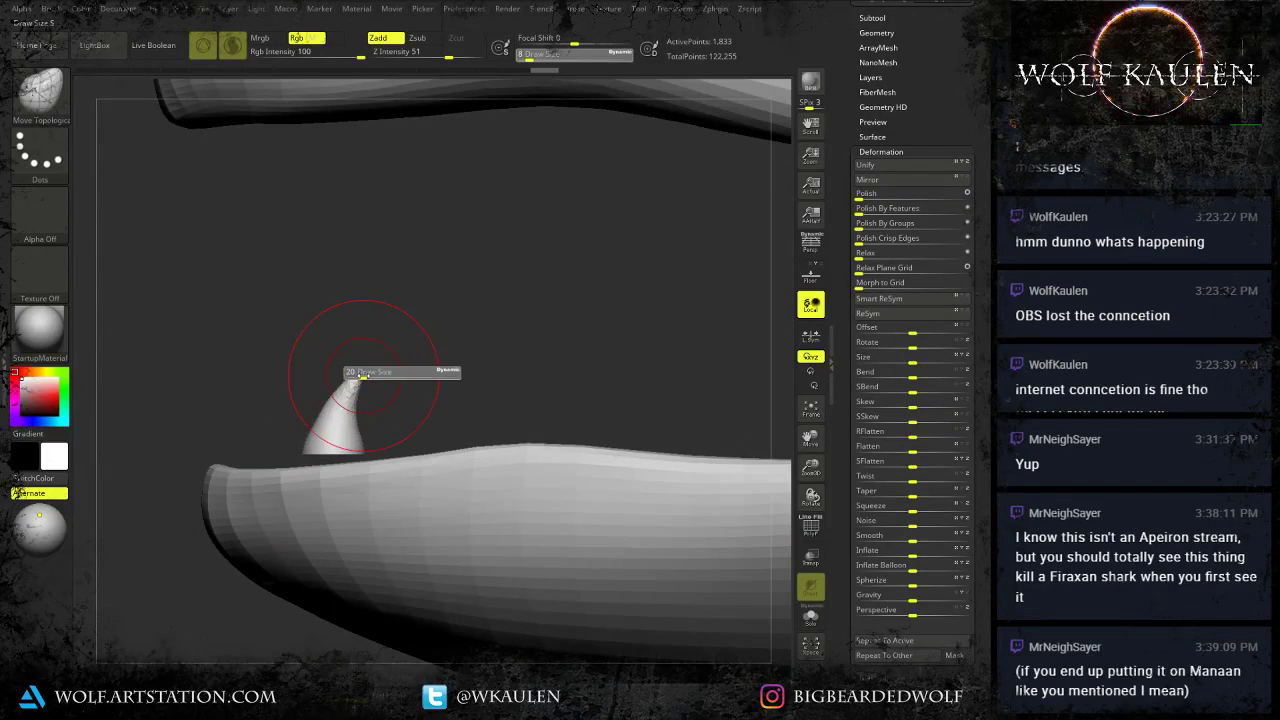
type("s4")
key("Return")
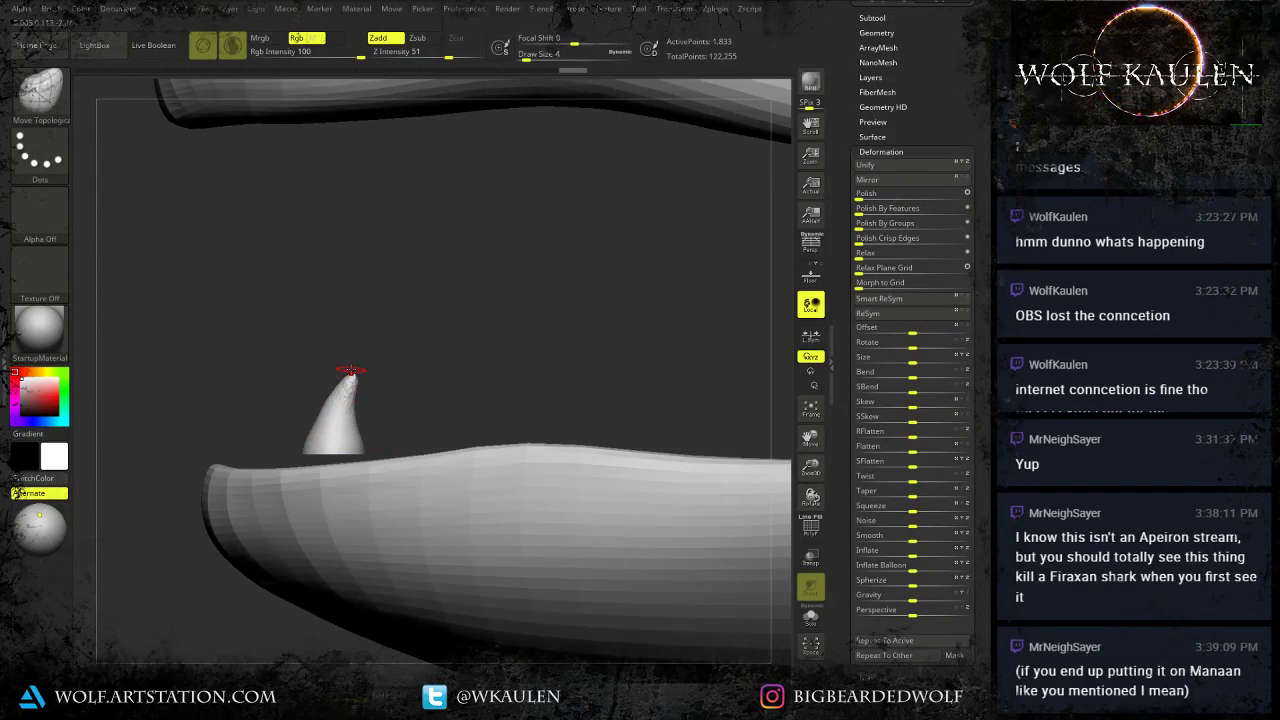
type("s12")
key("Return")
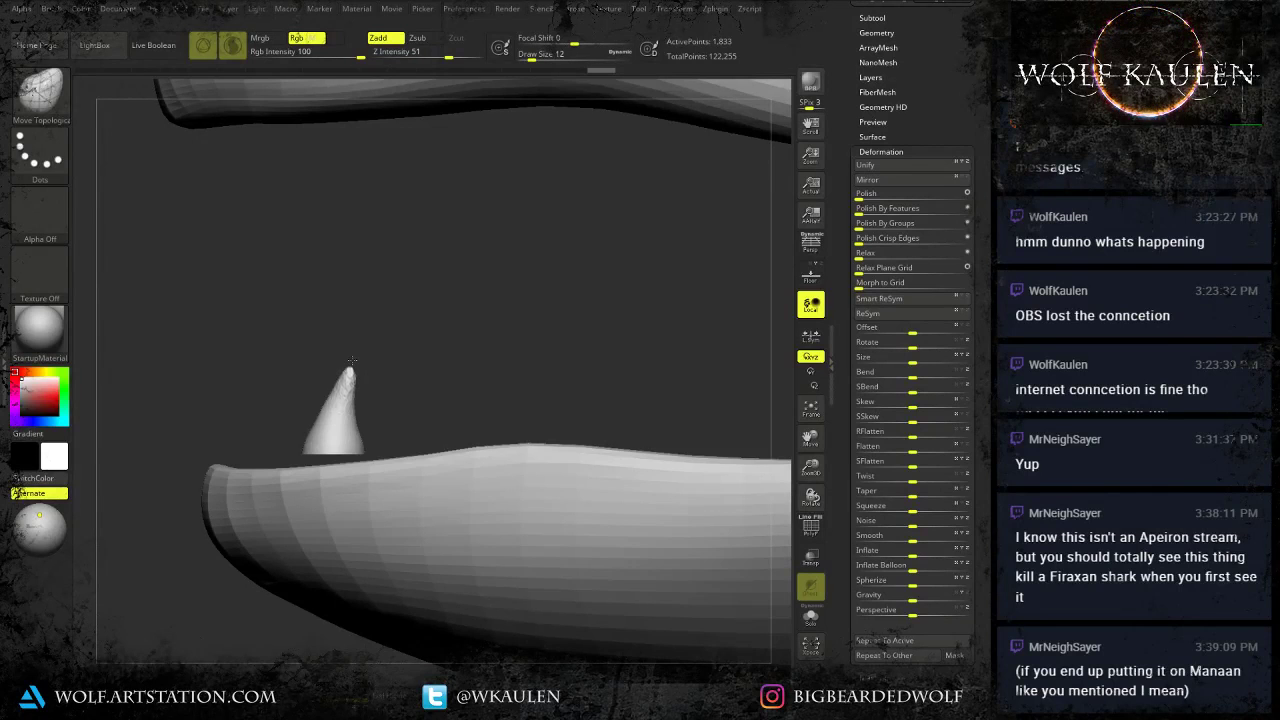
Sink the tooth's base into the lower jaw near its tip and shift it sideways off the midline.
key("w")
left_click_drag(379, 409, 343, 446)
right_click_drag(350, 445, 570, 445, "ctrl")
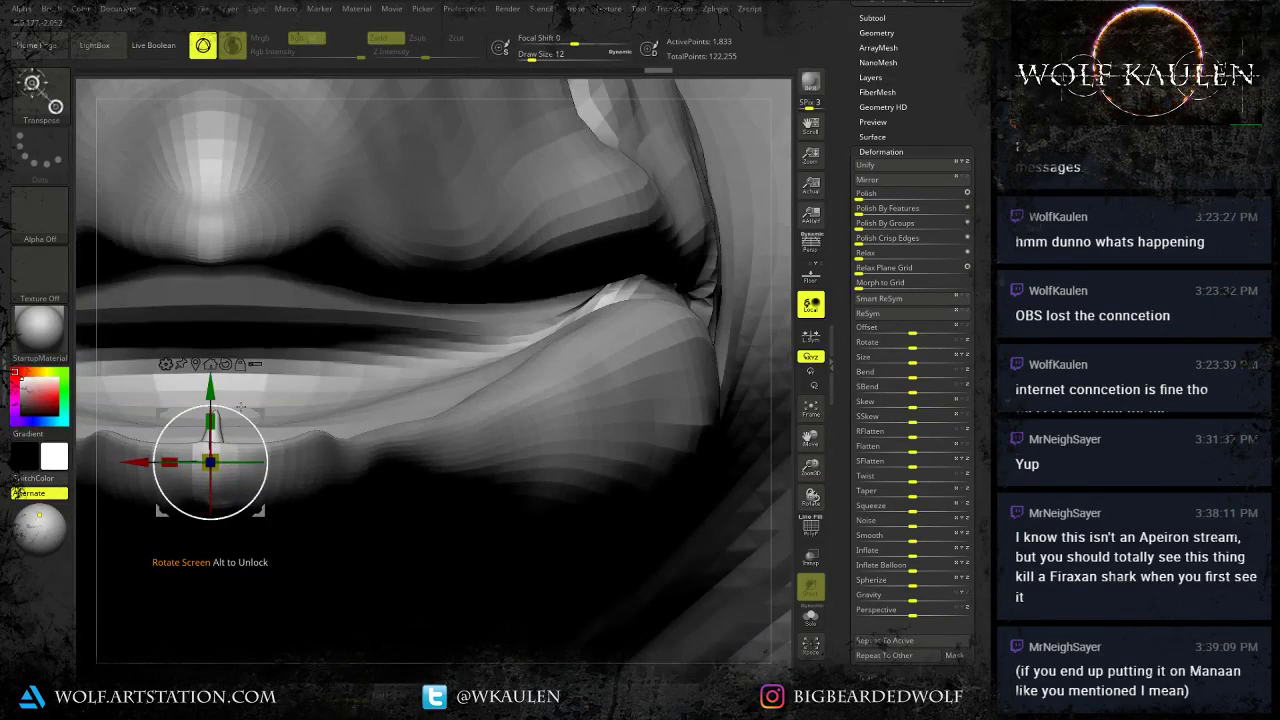
left_click_drag(158, 462, 202, 466)
key("ctrl+z")
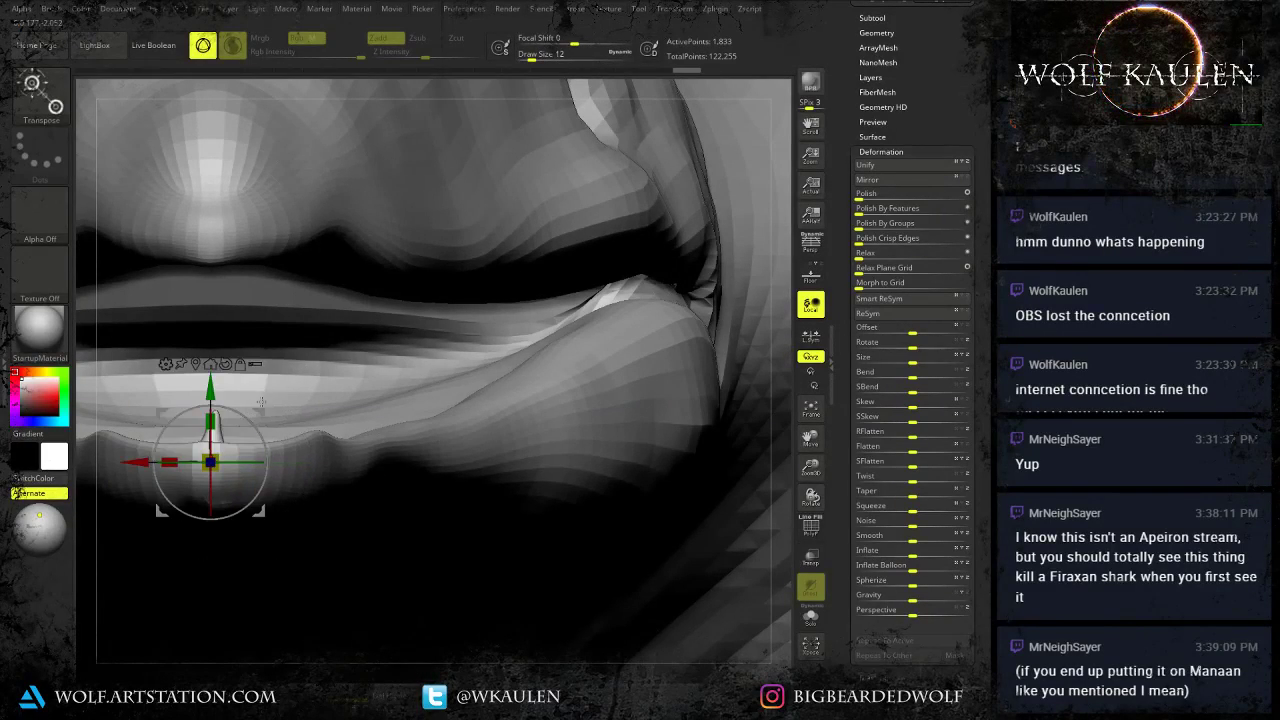
left_click_drag(261, 408, 297, 408)
right_click_drag(425, 425, 353, 440, "shift")
Duplicate the tooth five times, spacing the copies in a row backward along the front of the lower jaw.
left_click_drag(229, 398, 287, 445, "ctrl")
left_click_drag(212, 375, 217, 397)
left_click_drag(285, 525, 408, 442)
key("ctrl+shift+d")
key("ctrl+shift+d")
key("ctrl+shift+d")
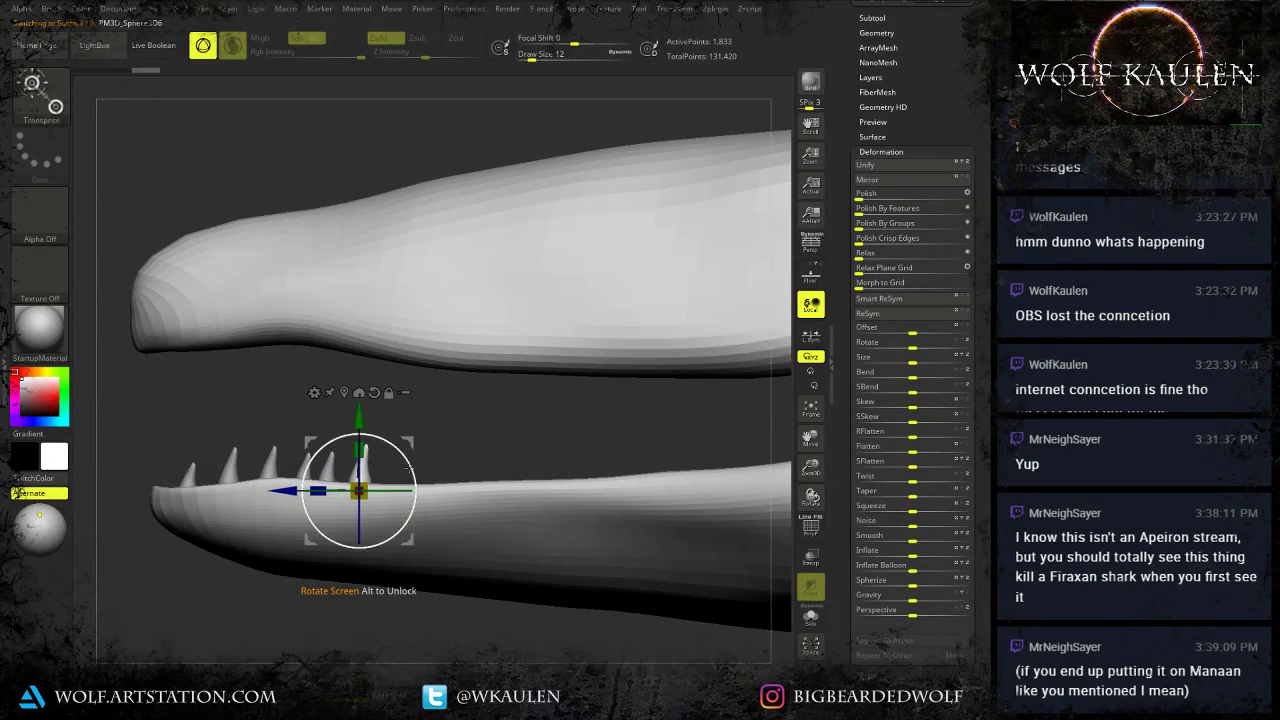
Add six more duplicated teeth, continuing the row farther back along the lower jaw's upper edge.
key("ctrl")
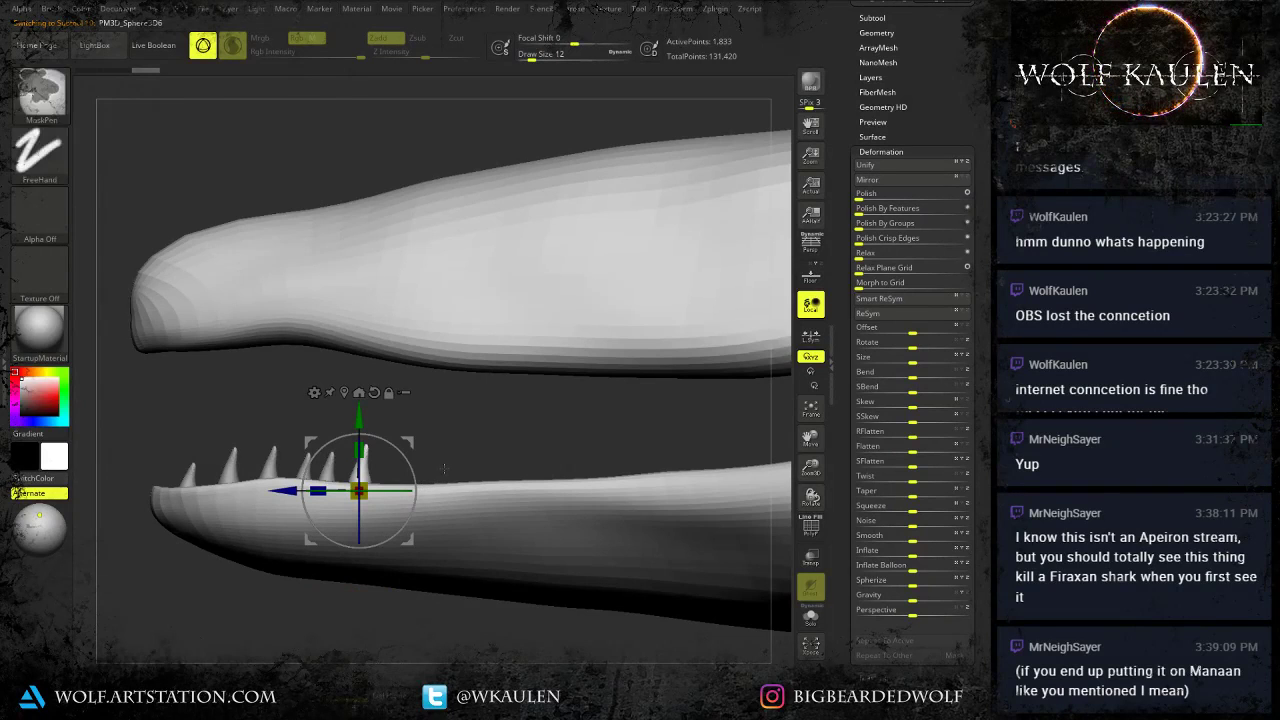
left_click_drag(409, 442, 518, 451, "ctrl")
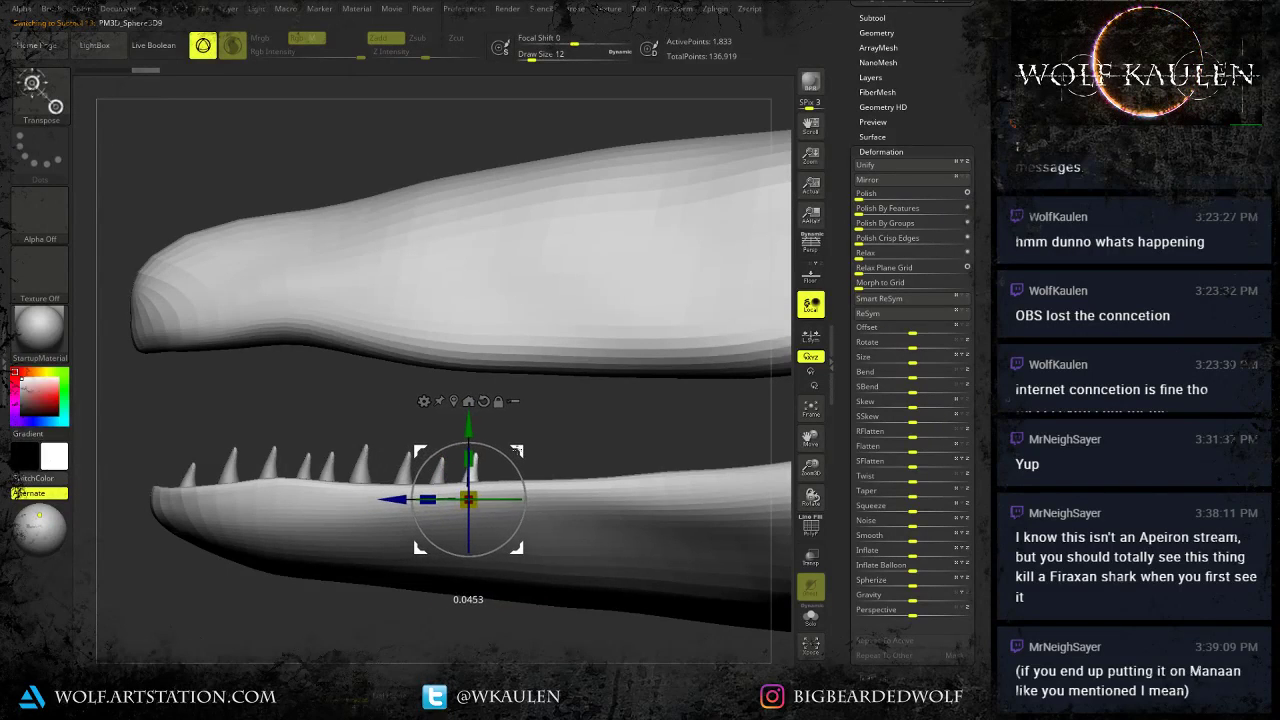
right_click_drag(518, 451, 433, 454, "alt")
key("ctrl+shift+d")
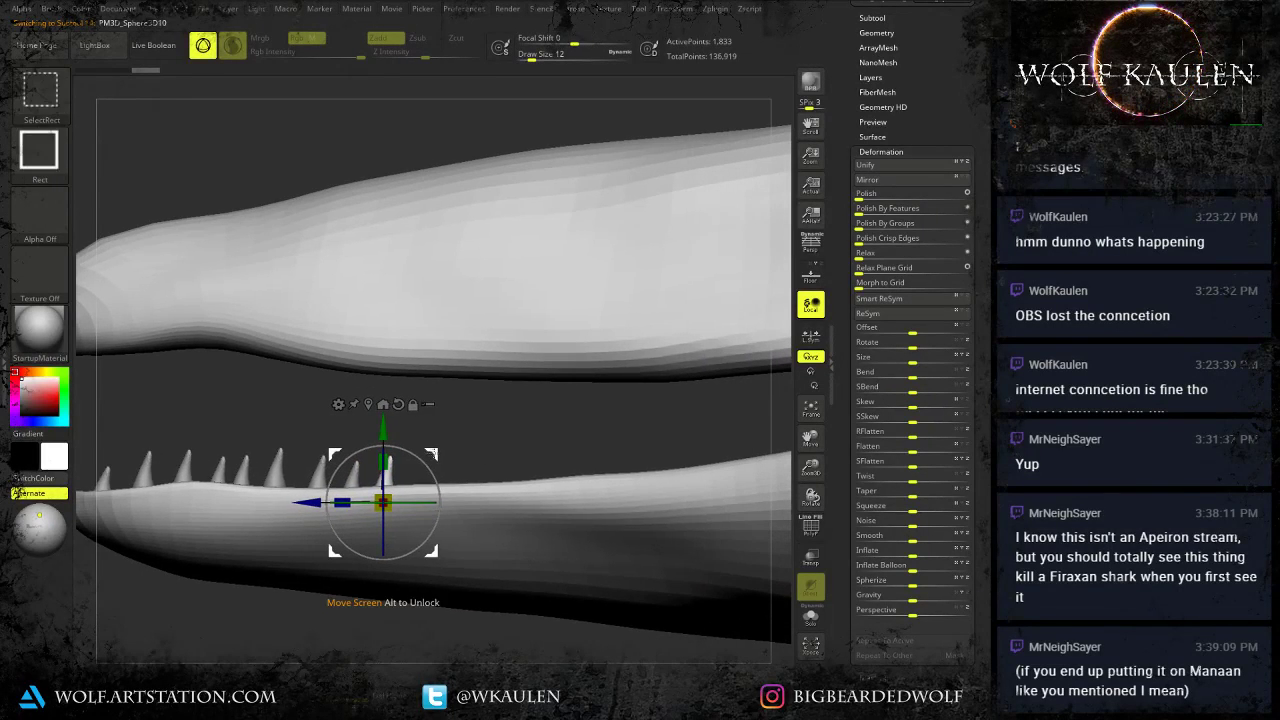
left_click_drag(383, 500, 501, 488, "ctrl")
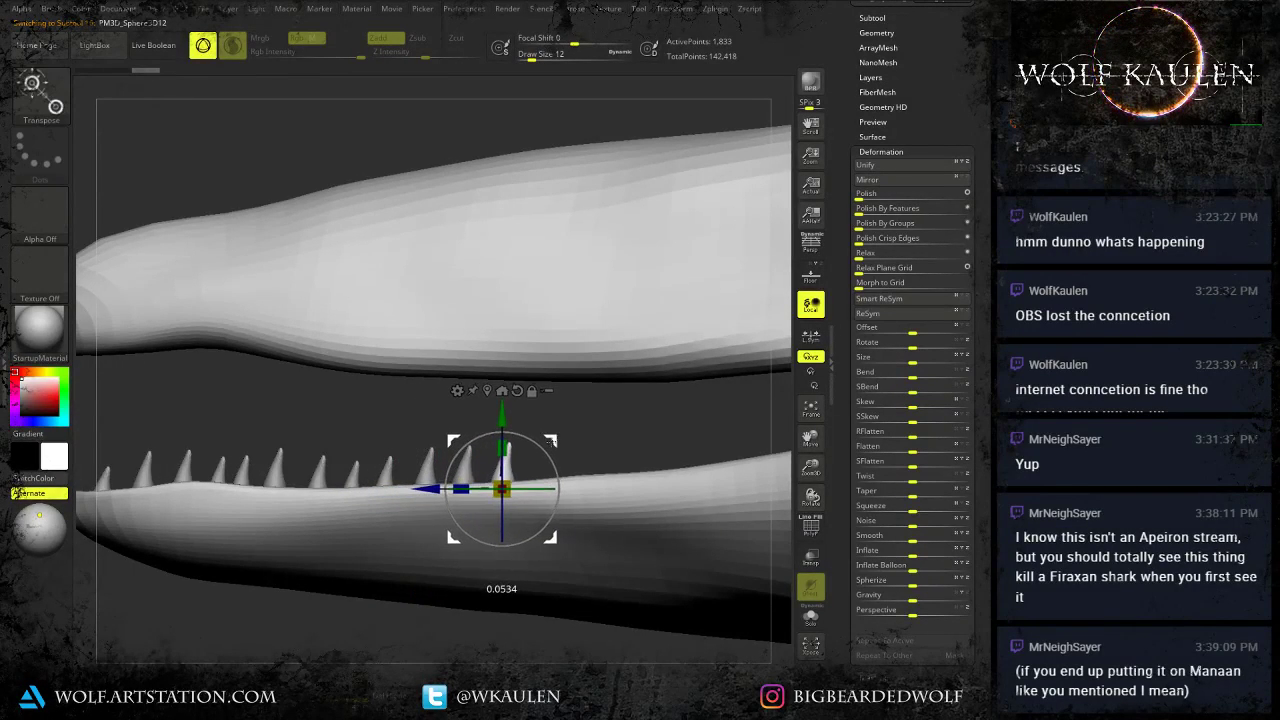
Extend the lower jaw's tooth row backward with two more duplicated teeth.
right_click_drag(550, 441, 443, 448, "alt")
left_click_drag(443, 448, 482, 452, "ctrl")
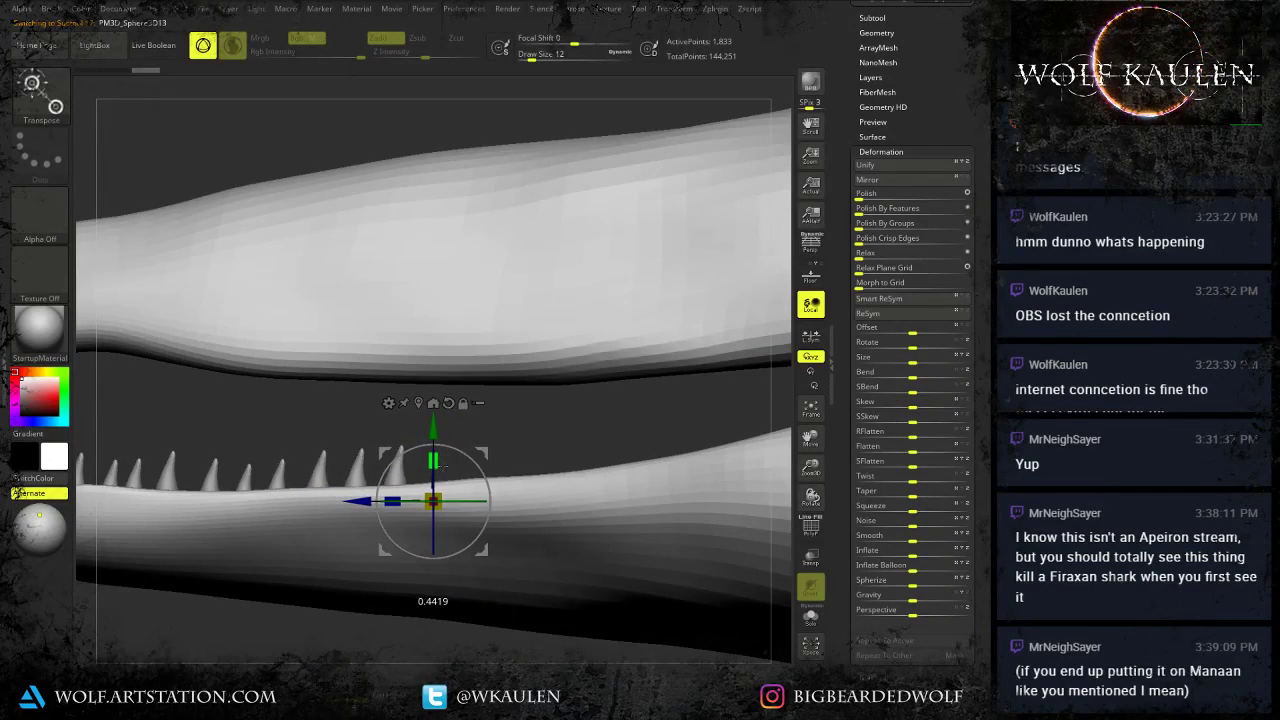
left_click_drag(443, 467, 518, 443)
key("ctrl+shift+d")
right_click_drag(518, 443, 551, 480, "ctrl")
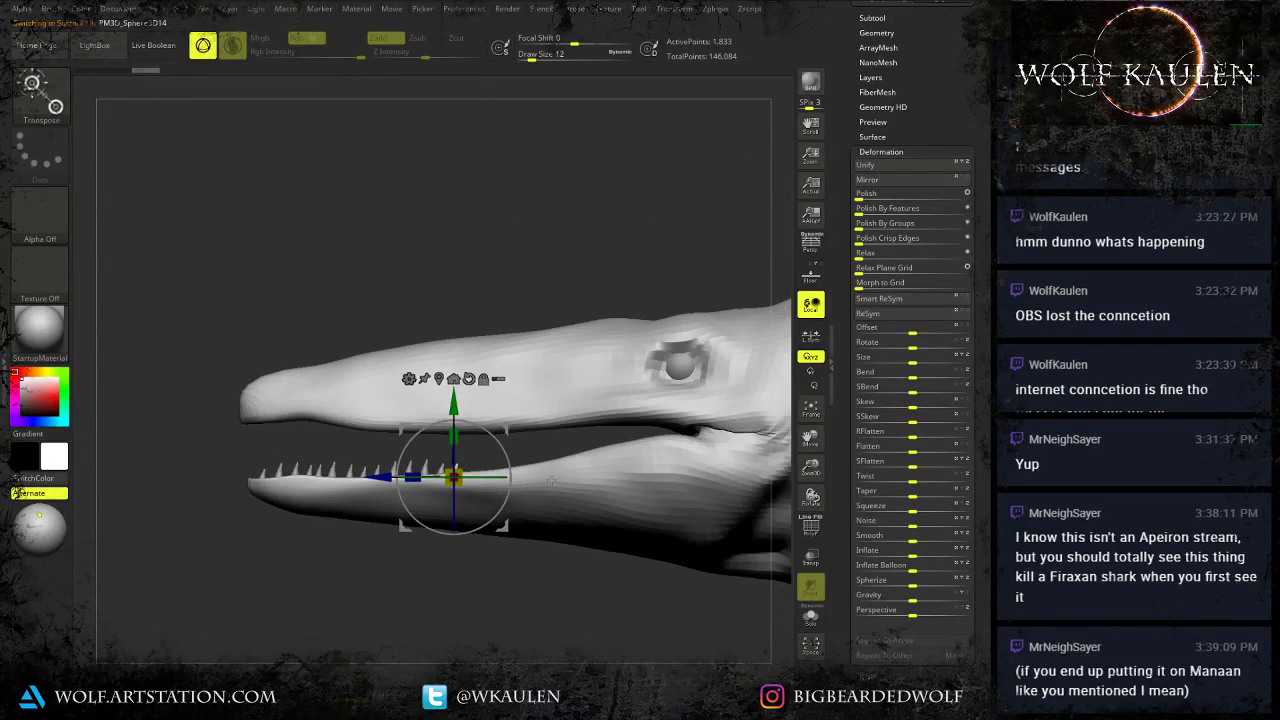
Expand the subtool list and turn on ghost transparency, viewing the jaw so the teeth can be placed across its width.
left_click(873, 17)
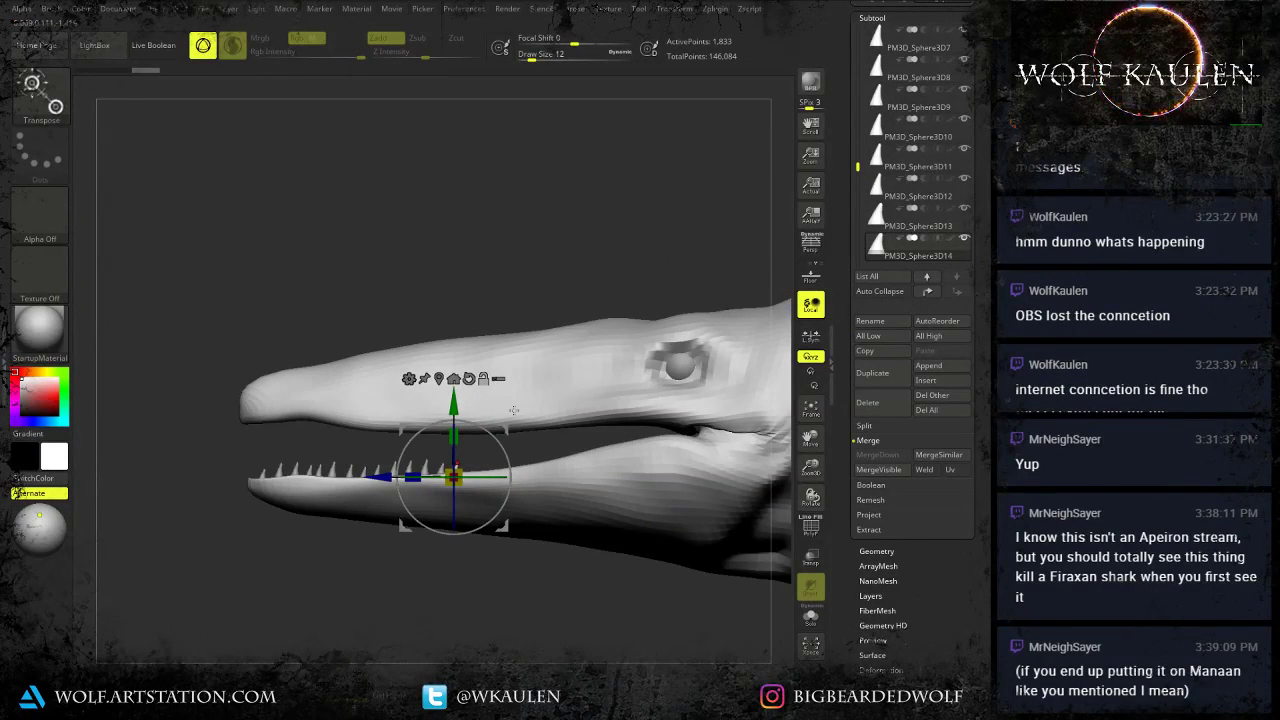
right_click_drag(514, 412, 449, 419, "alt")
right_click_drag(380, 481, 433, 478, "alt")
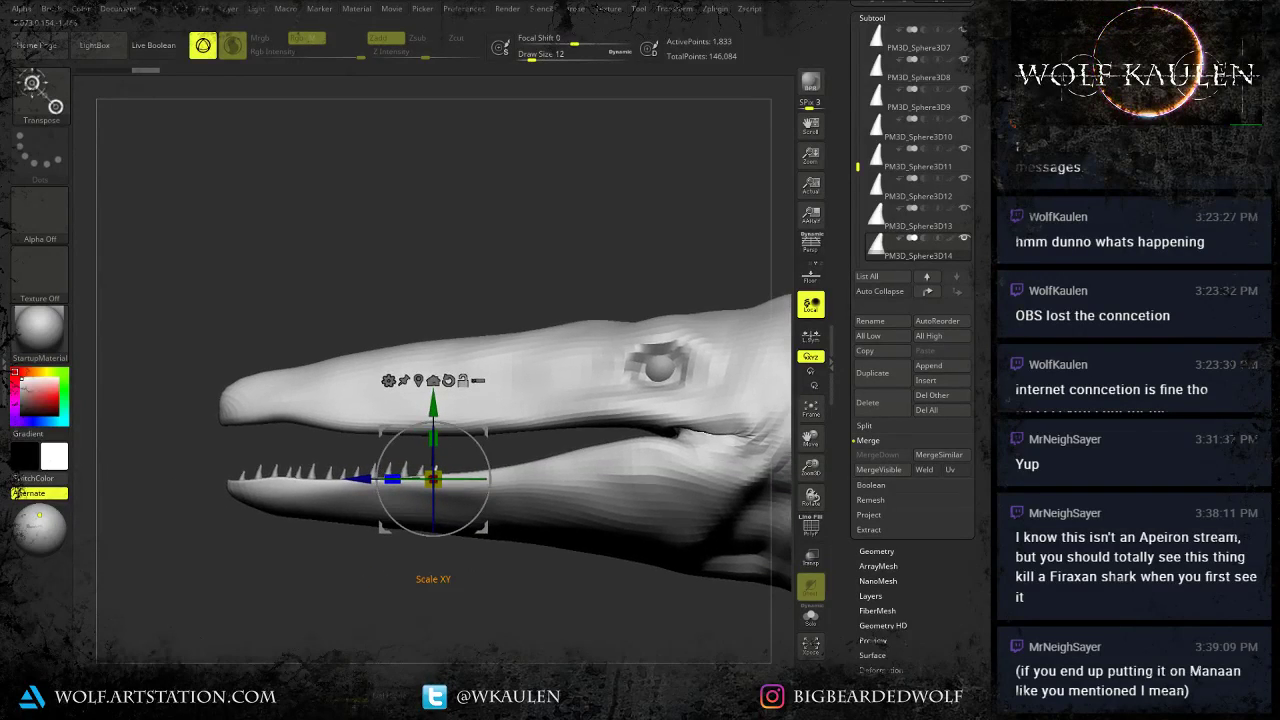
left_click_drag(859, 168, 869, 131)
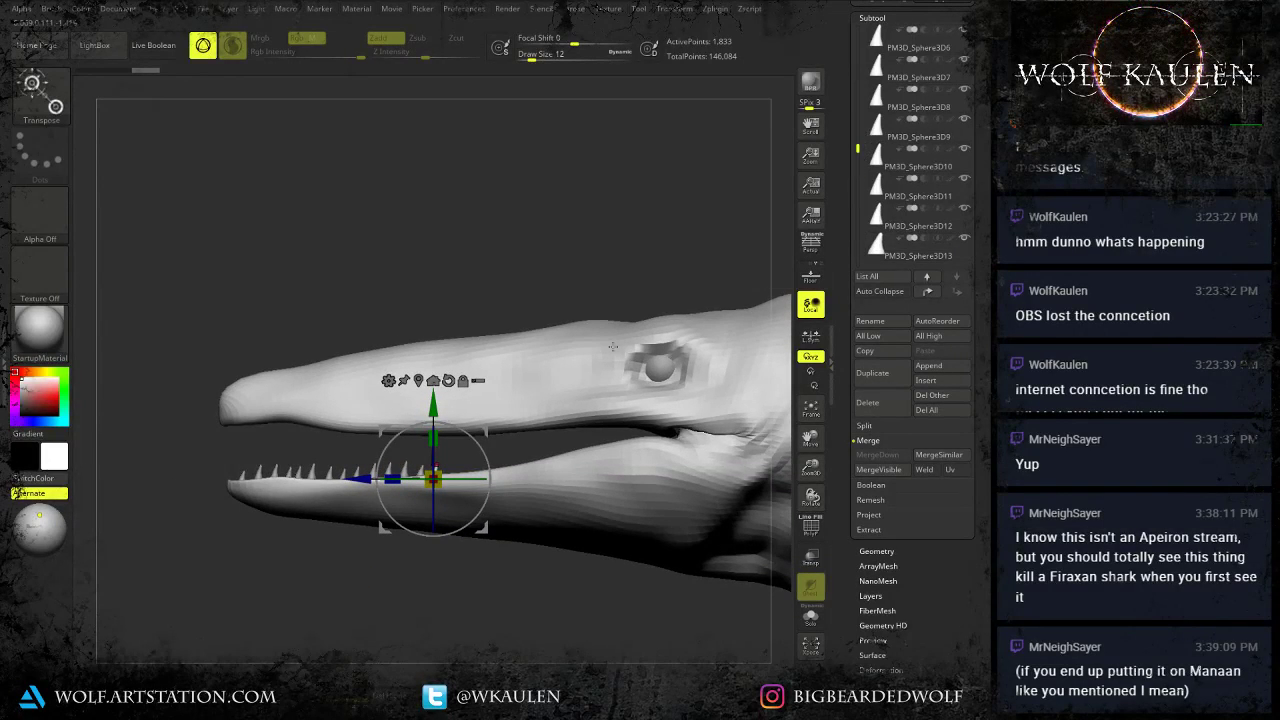
right_click_drag(613, 347, 611, 399)
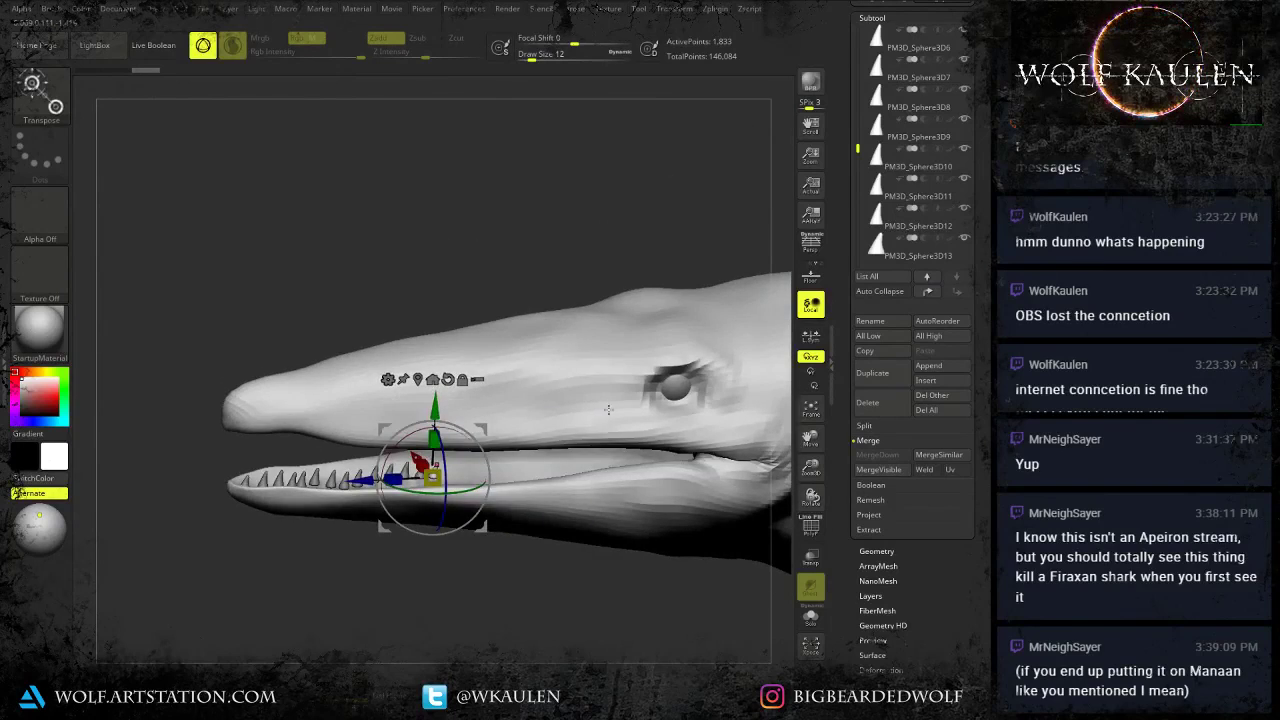
left_click(811, 560)
right_click_drag(585, 560, 545, 535, "shift")
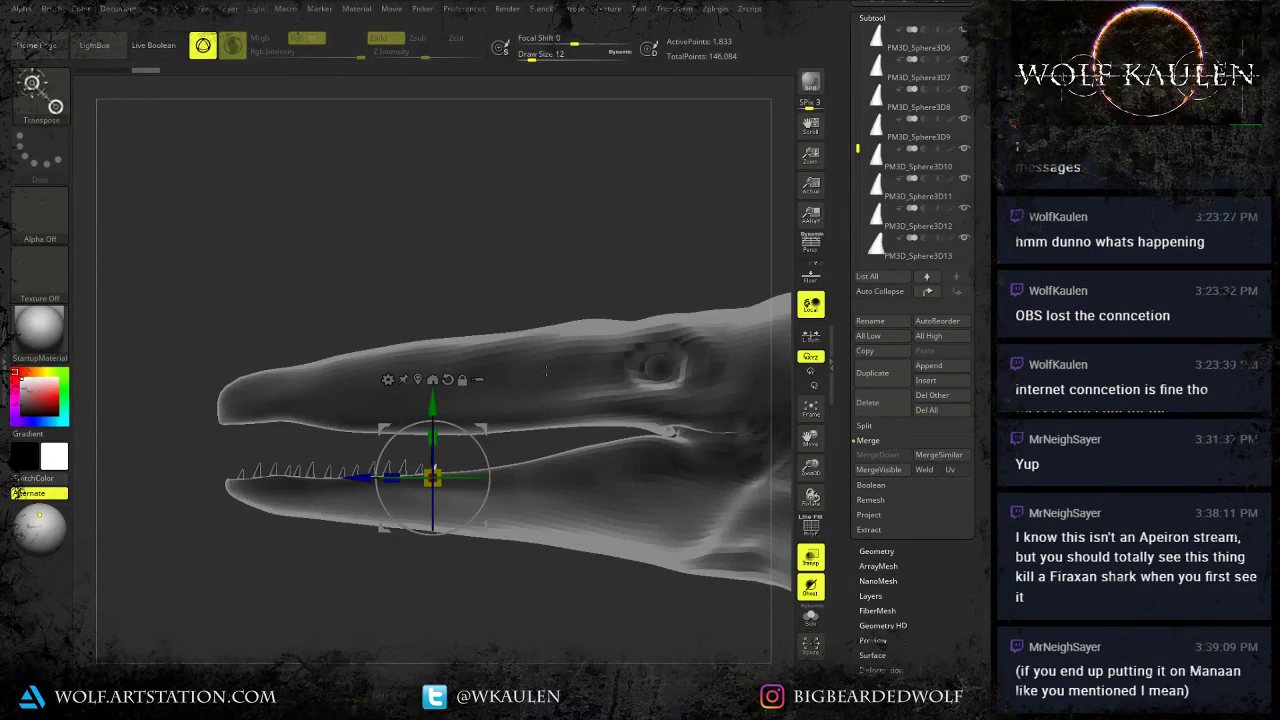
right_click_drag(545, 385, 551, 496, "shift")
right_click_drag(499, 406, 503, 458, "ctrl")
Shift the five rearmost teeth outward one by one to follow the lower jaw's side edge.
left_click_drag(433, 405, 433, 466)
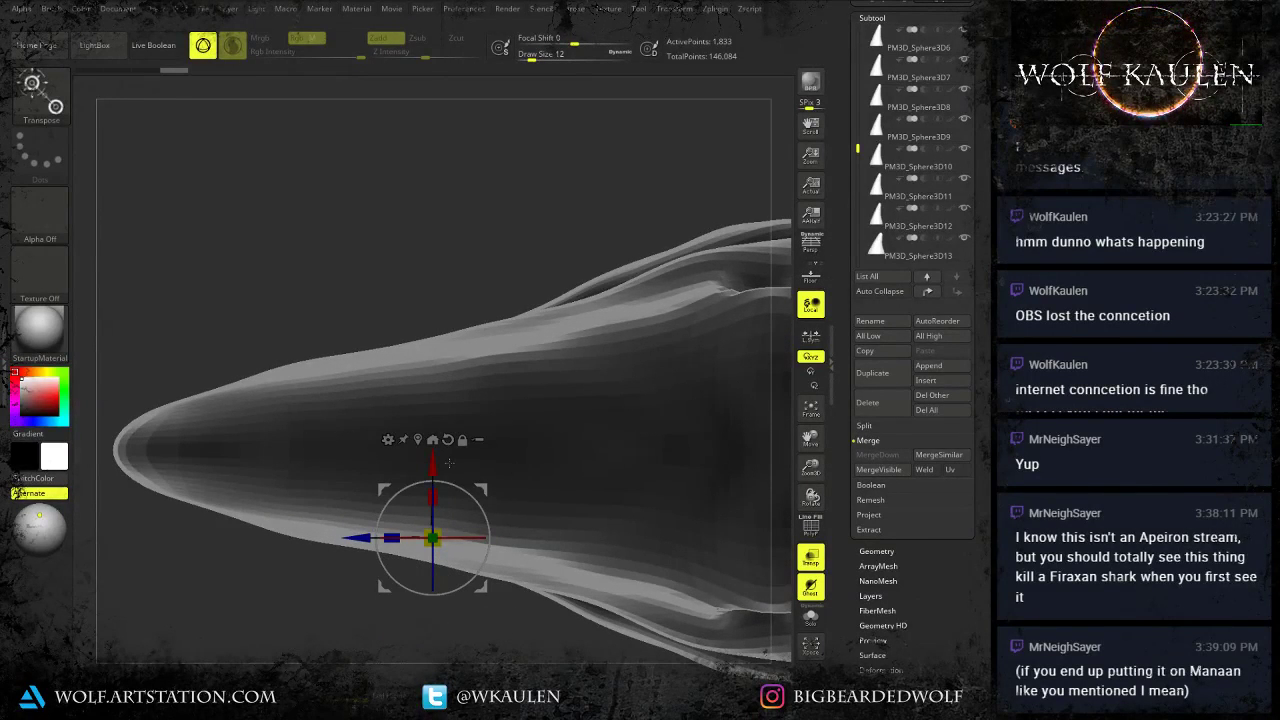
right_click_drag(560, 532, 573, 297)
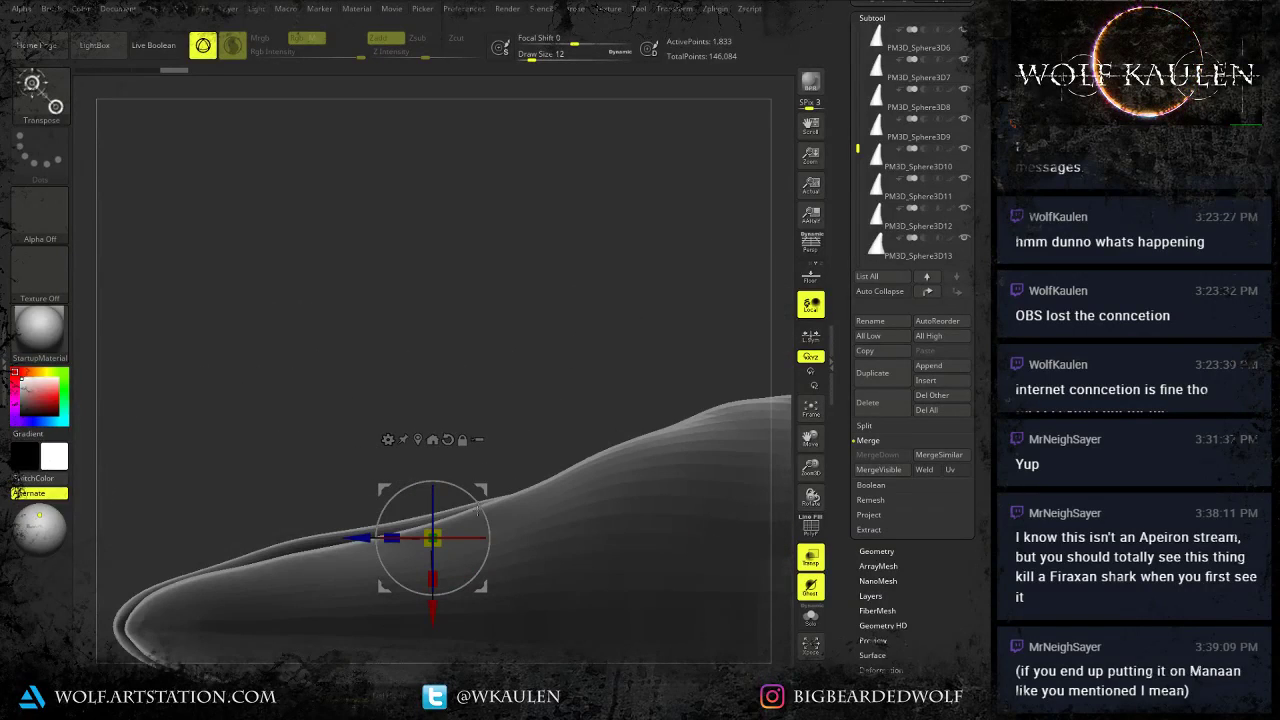
left_click(445, 610, "alt")
left_click_drag(415, 669, 418, 617)
left_click(400, 645, "alt")
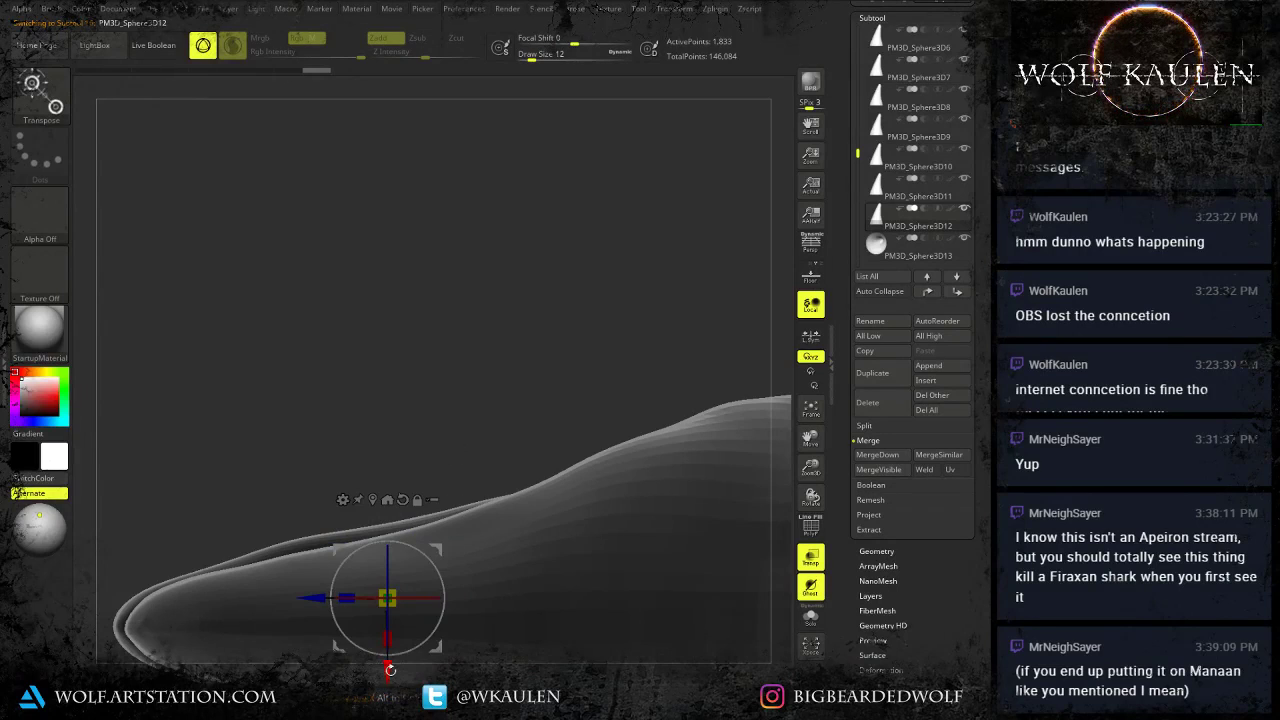
left_click_drag(389, 669, 397, 623)
left_click(377, 645, "alt")
left_click_drag(368, 667, 374, 622)
left_click(354, 645, "alt")
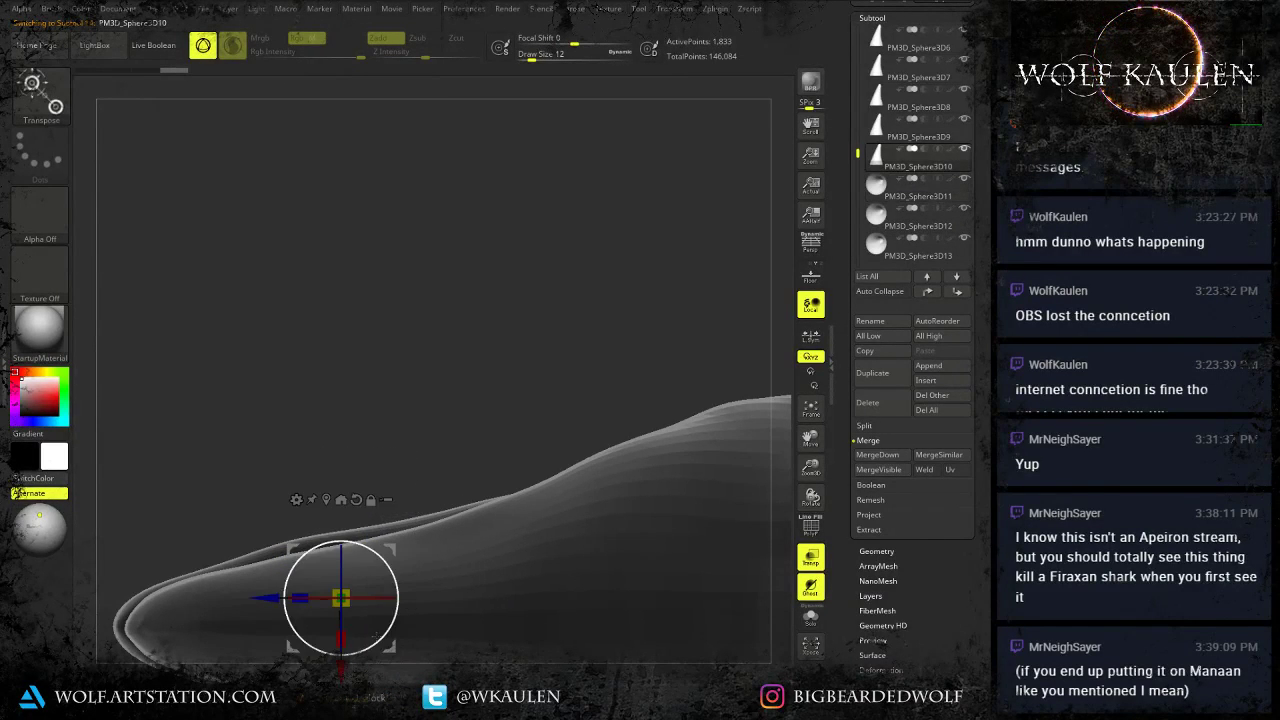
left_click_drag(341, 669, 317, 632)
Select the remaining teeth toward the jaw's tip in turn and shift them outward along the jaw's curve.
left_click(329, 645, "alt")
left_click(322, 636, "alt")
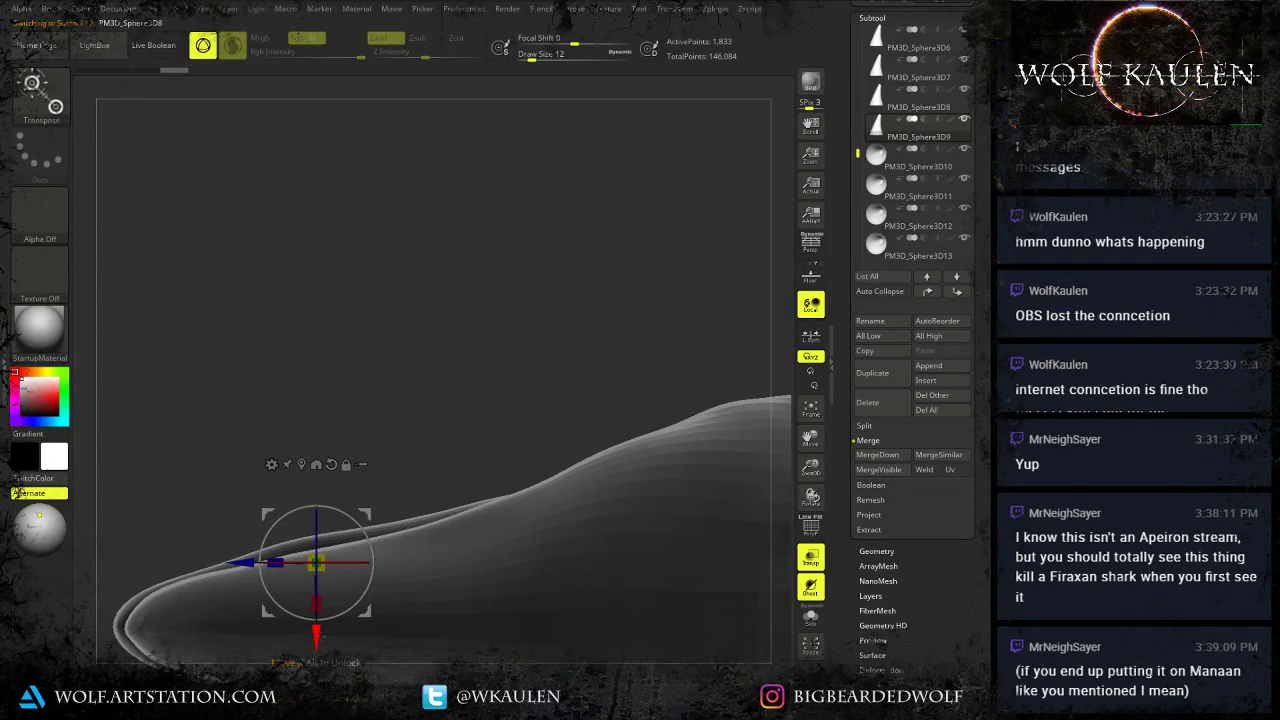
left_click(291, 670, "alt")
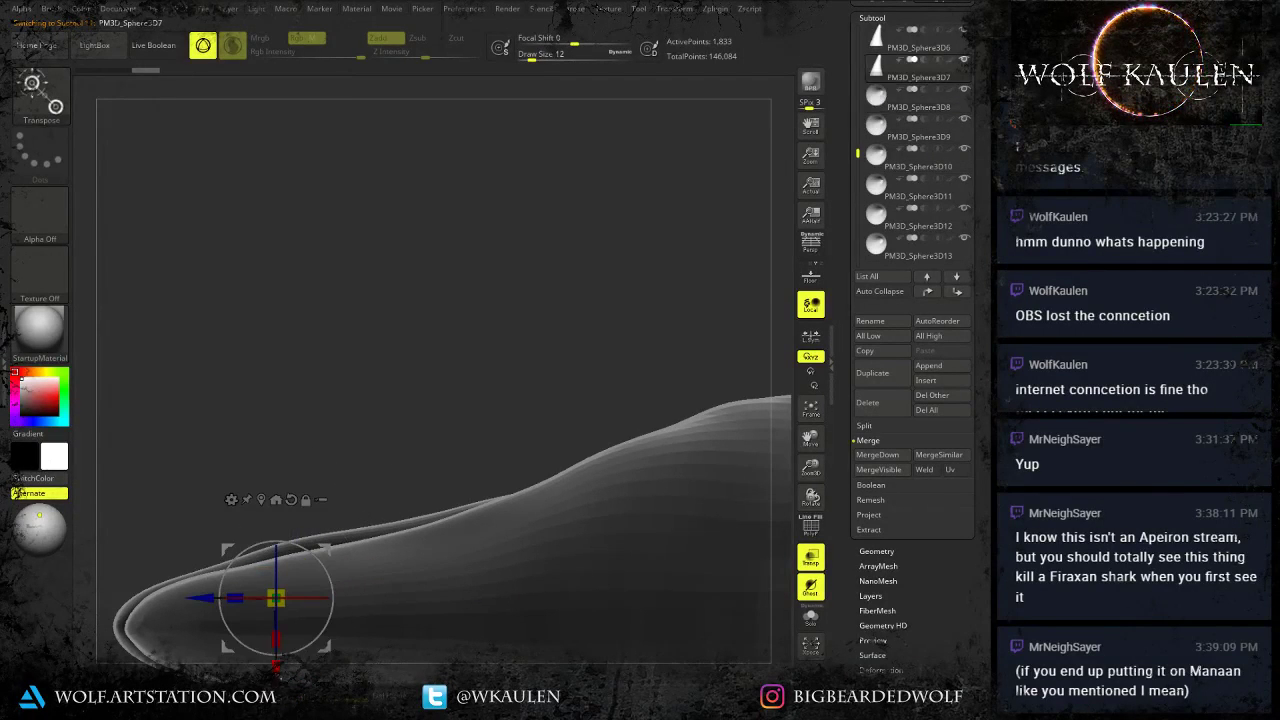
left_click_drag(277, 668, 213, 652)
left_click(278, 653, "alt")
left_click(251, 662, "alt")
left_click(239, 662, "alt")
left_click(212, 662, "alt")
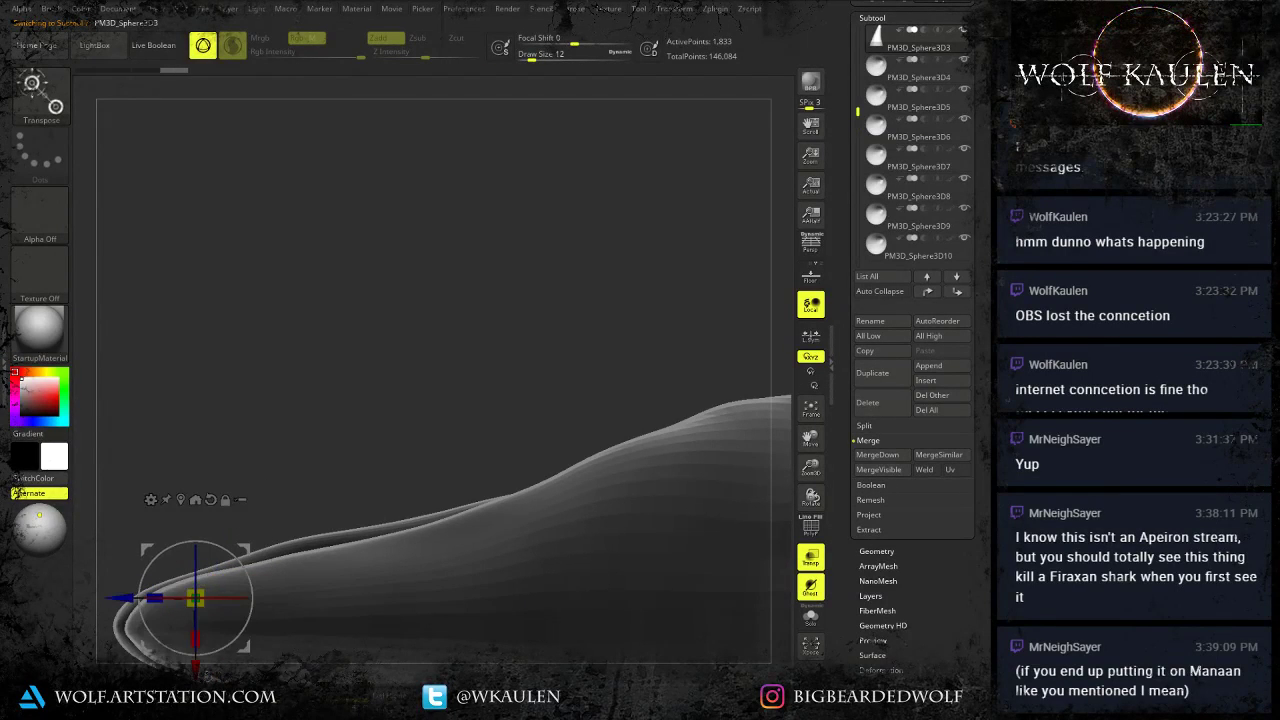
left_click(197, 669, "alt")
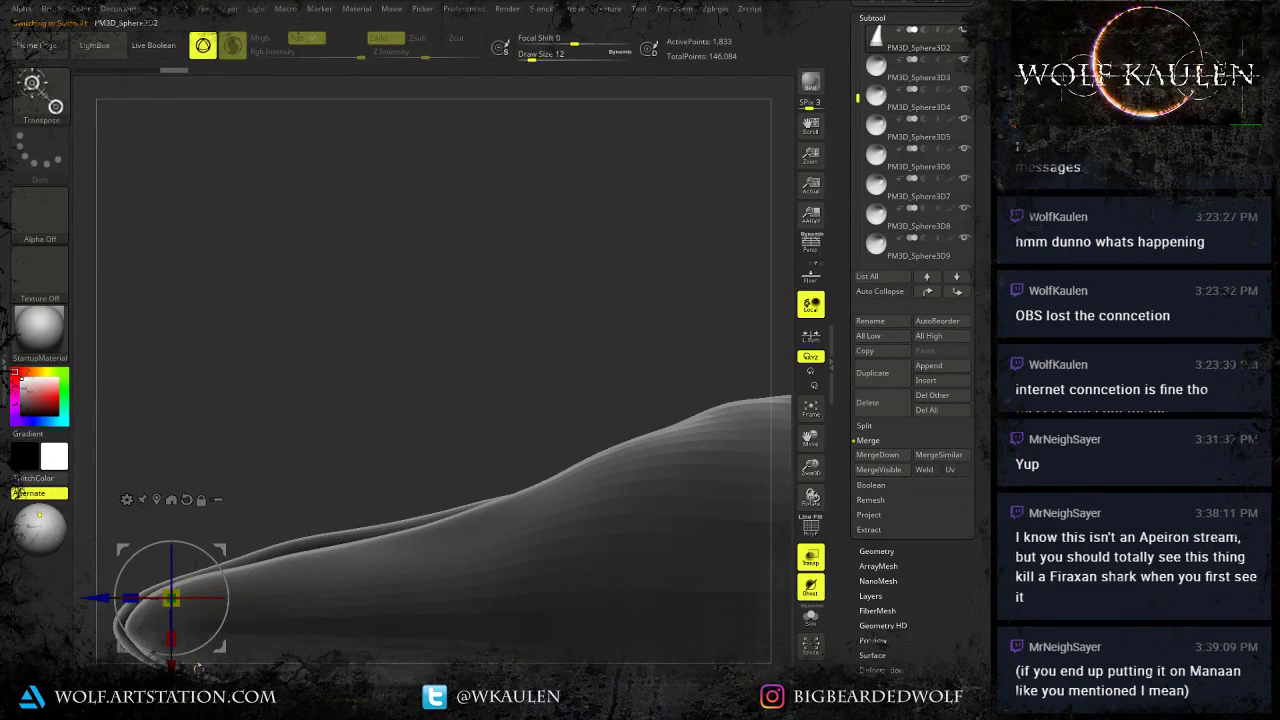
left_click(172, 668, "alt")
left_click(250, 645, "alt")
left_click_drag(394, 678, 377, 587)
Merge all the separate tooth subtools down into the first tooth's subtool, PM3D_Sphere1.
right_click_drag(386, 262, 367, 575, "alt")
left_click(371, 436, "alt")
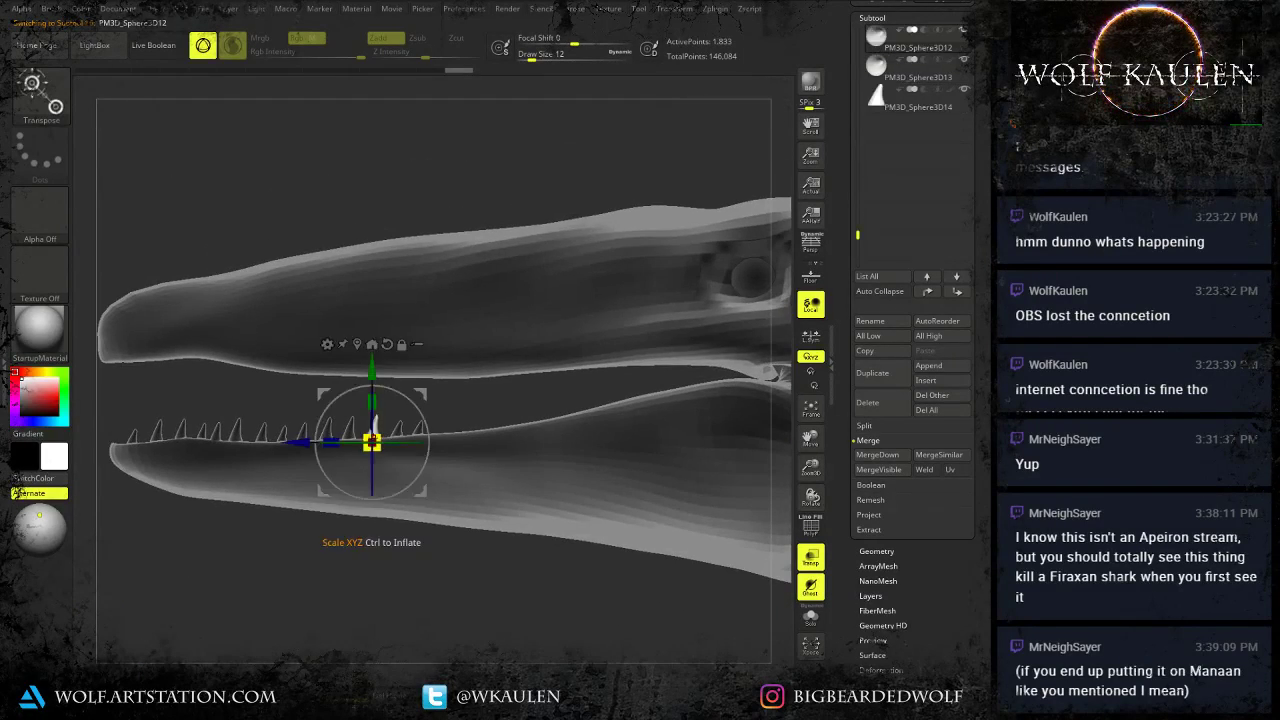
right_click_drag(373, 440, 769, 267)
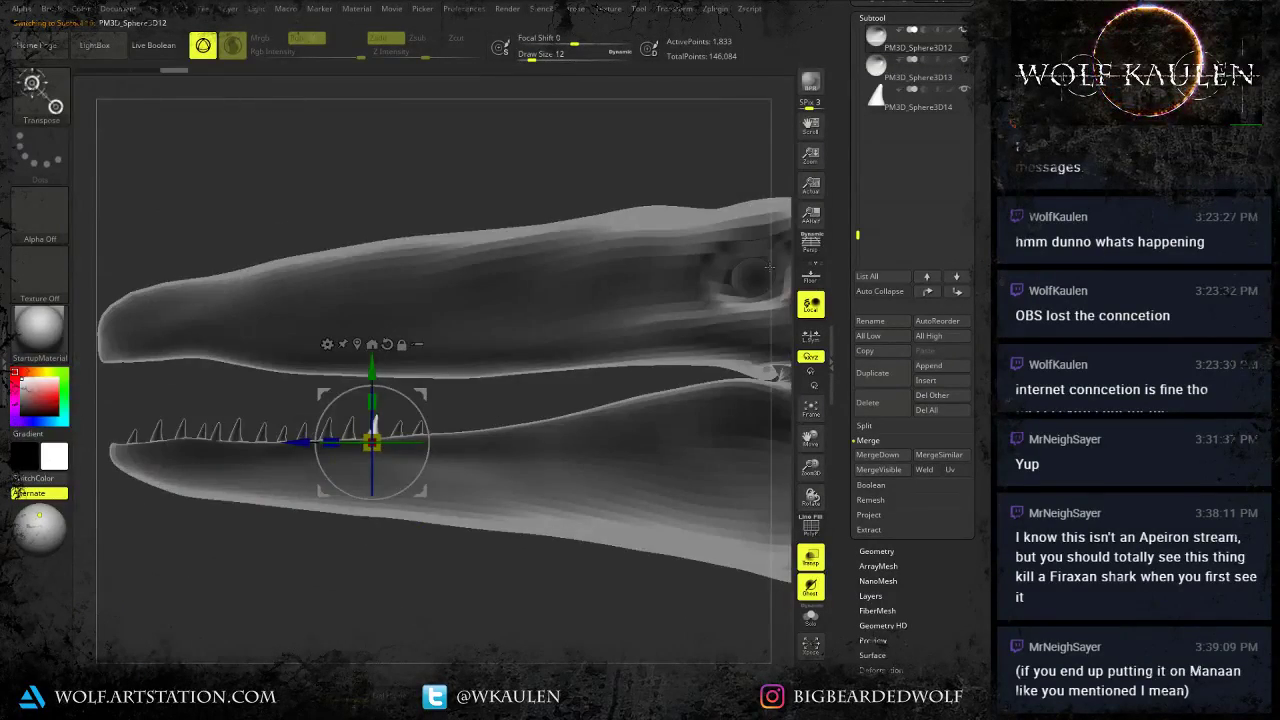
scroll(874, 229, "up", 10)
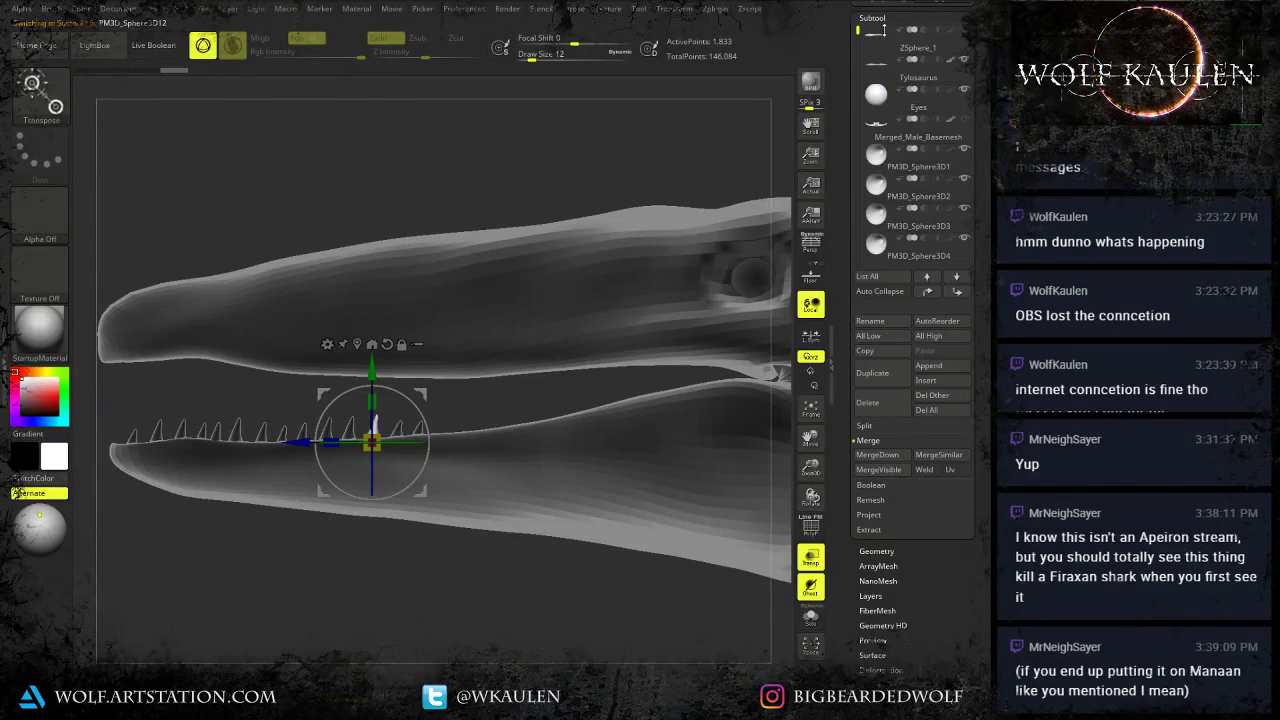
left_click(876, 158)
right_click_drag(562, 382, 762, 518)
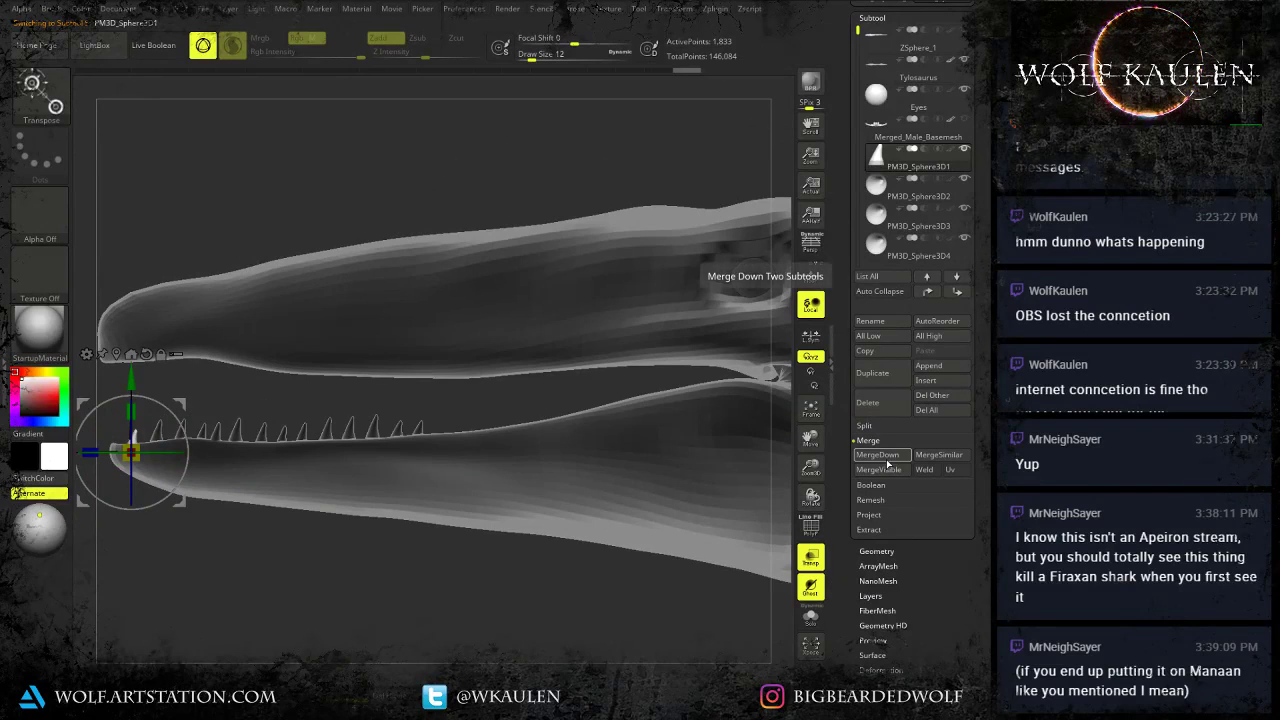
left_click(886, 460)
left_click(886, 460)
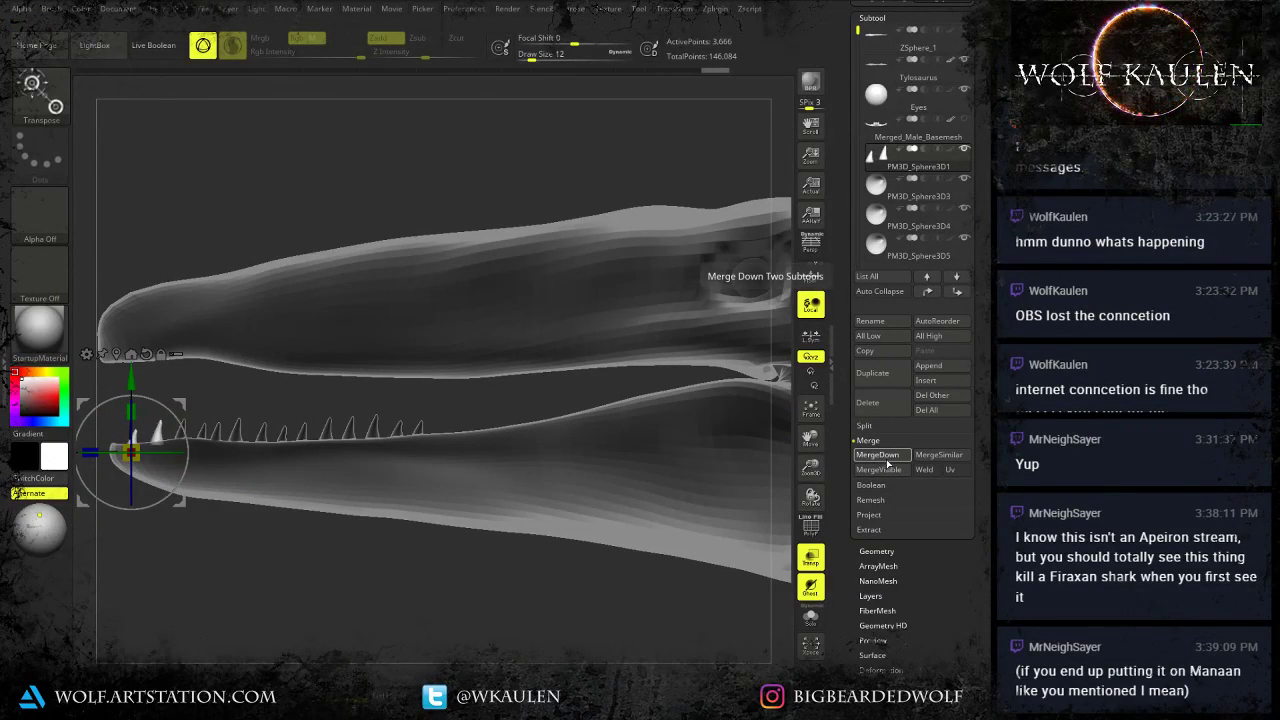
left_click(886, 460)
left_click(886, 460)
left_click(886, 460)
left_click(886, 460)
left_click(886, 460)
left_click(886, 460)
left_click(886, 460)
left_click(886, 460)
left_click(886, 460)
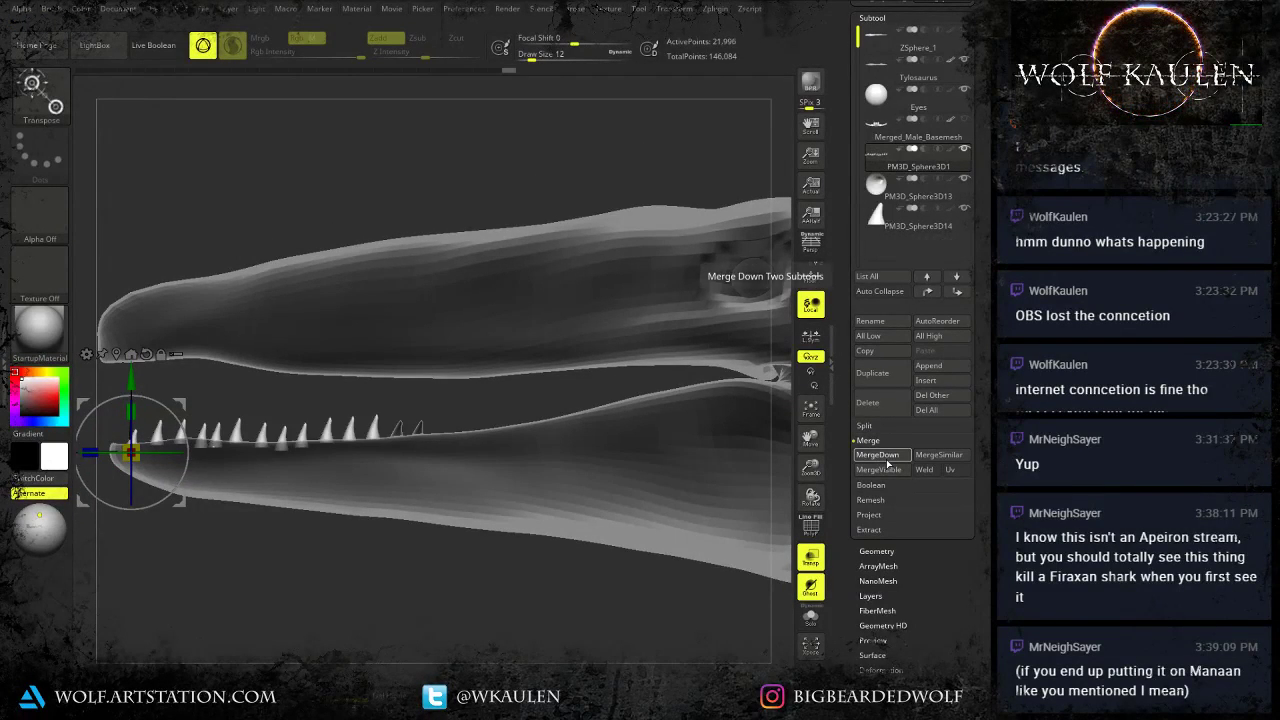
left_click(886, 460)
left_click(886, 460)
Shift and rotate the merged tooth row so that it follows the angle of the lower jaw's edge.
left_click_drag(492, 563, 276, 469)
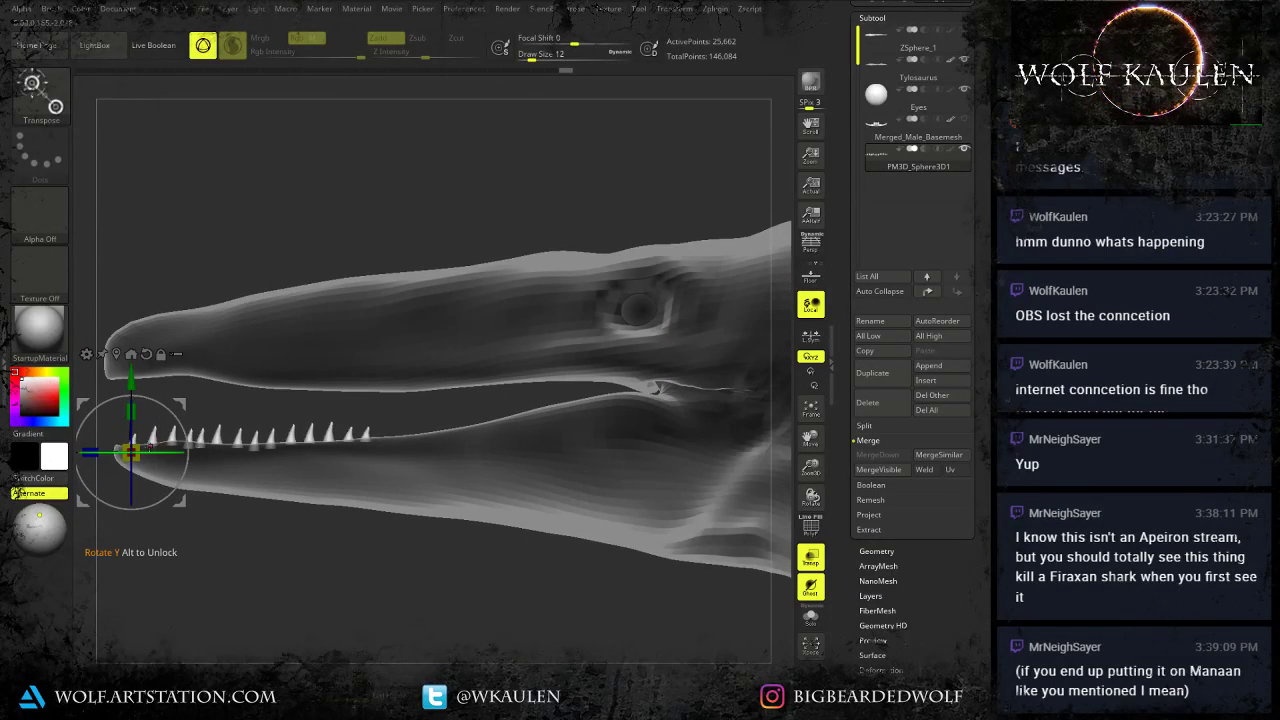
left_click_drag(132, 453, 161, 434)
left_click_drag(190, 530, 353, 495)
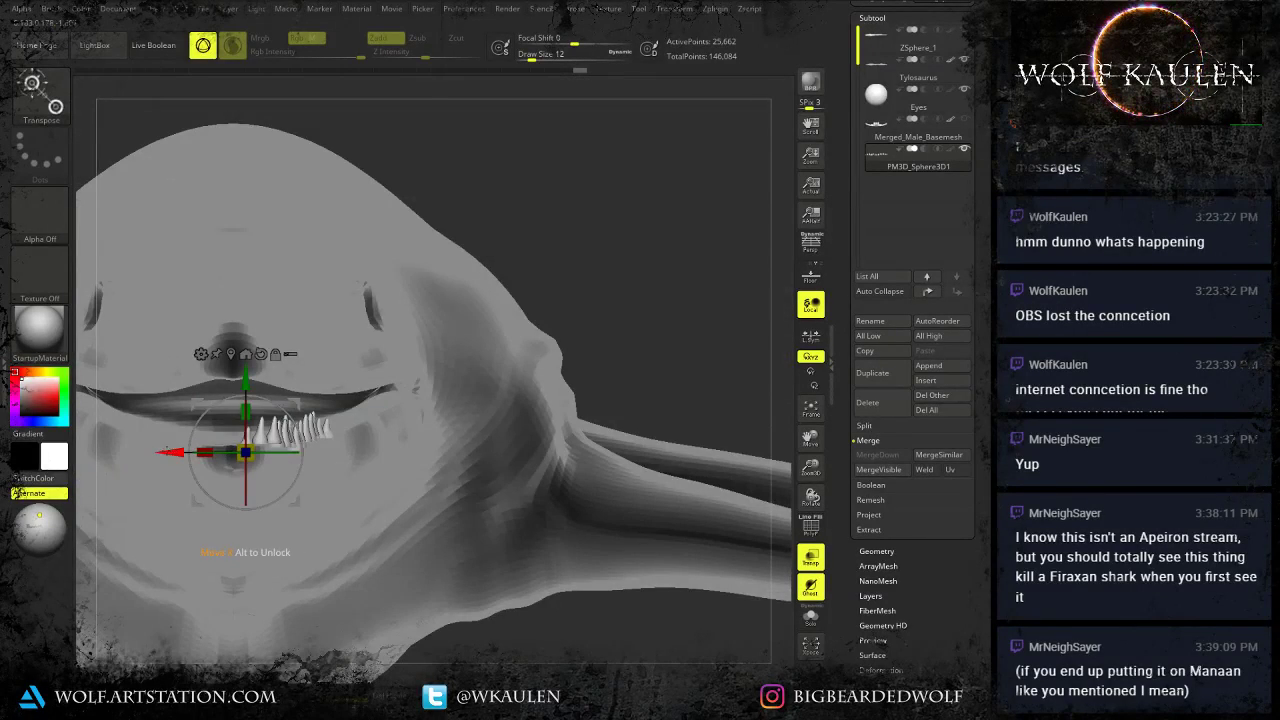
left_click_drag(165, 450, 157, 449)
left_click_drag(352, 478, 312, 535)
left_click_drag(266, 463, 376, 539)
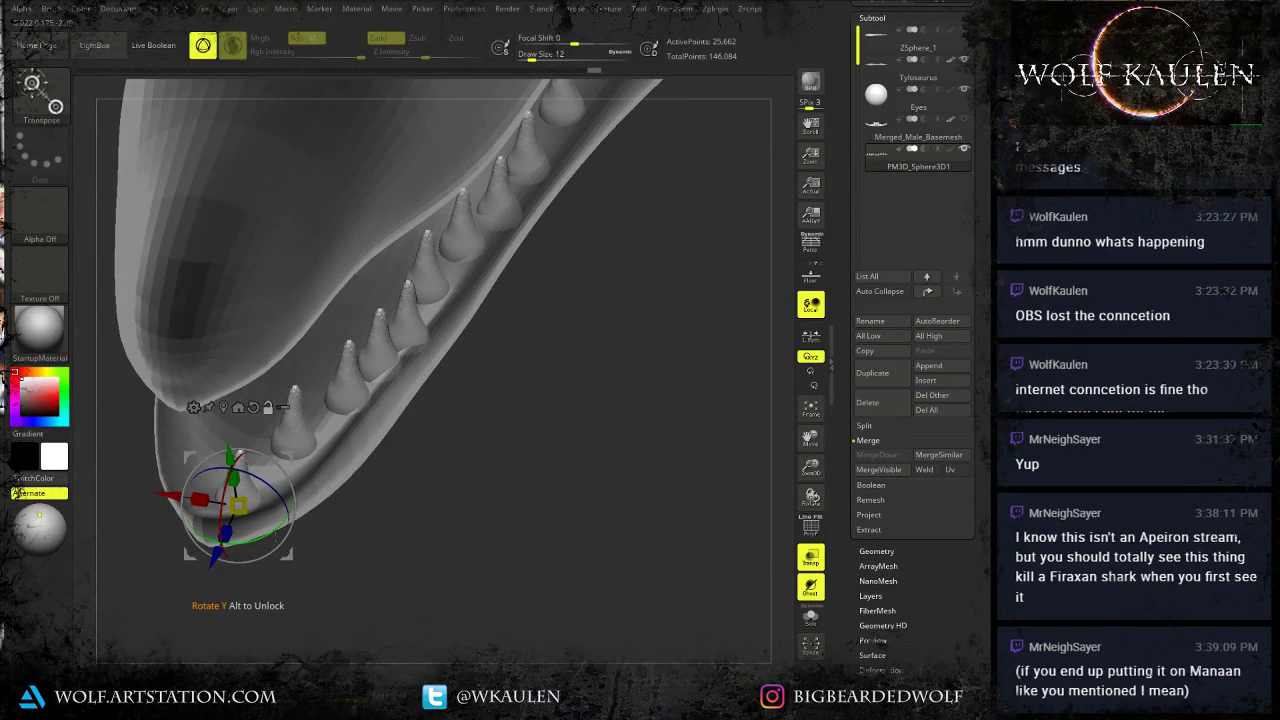
mouse_move(306, 546)
left_mouse_down()
mouse_move(150, 405)
mouse_move(266, 554)
mouse_move(296, 550)
left_mouse_up()
Mask everything except the fourth tooth from the tip, realign the gizmo, and move that tooth sideways on the jaw's rim.
left_click(268, 560, "ctrl")
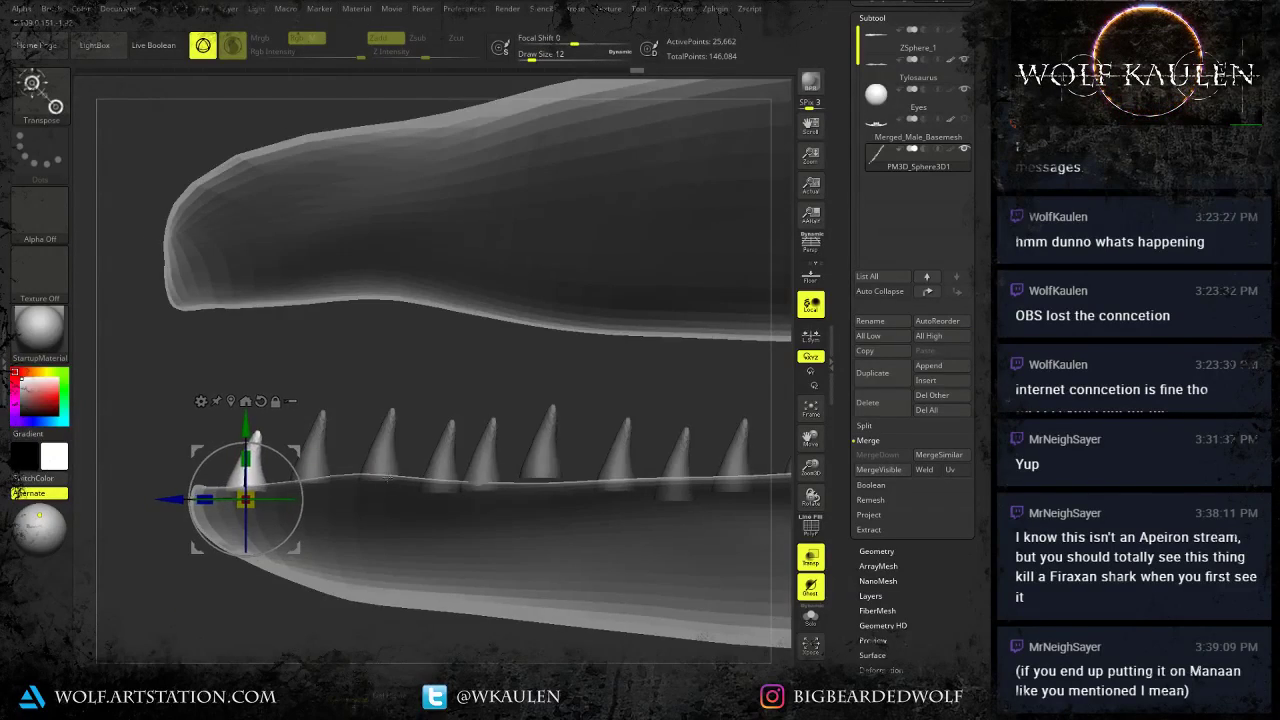
left_click_drag(388, 478, 448, 529)
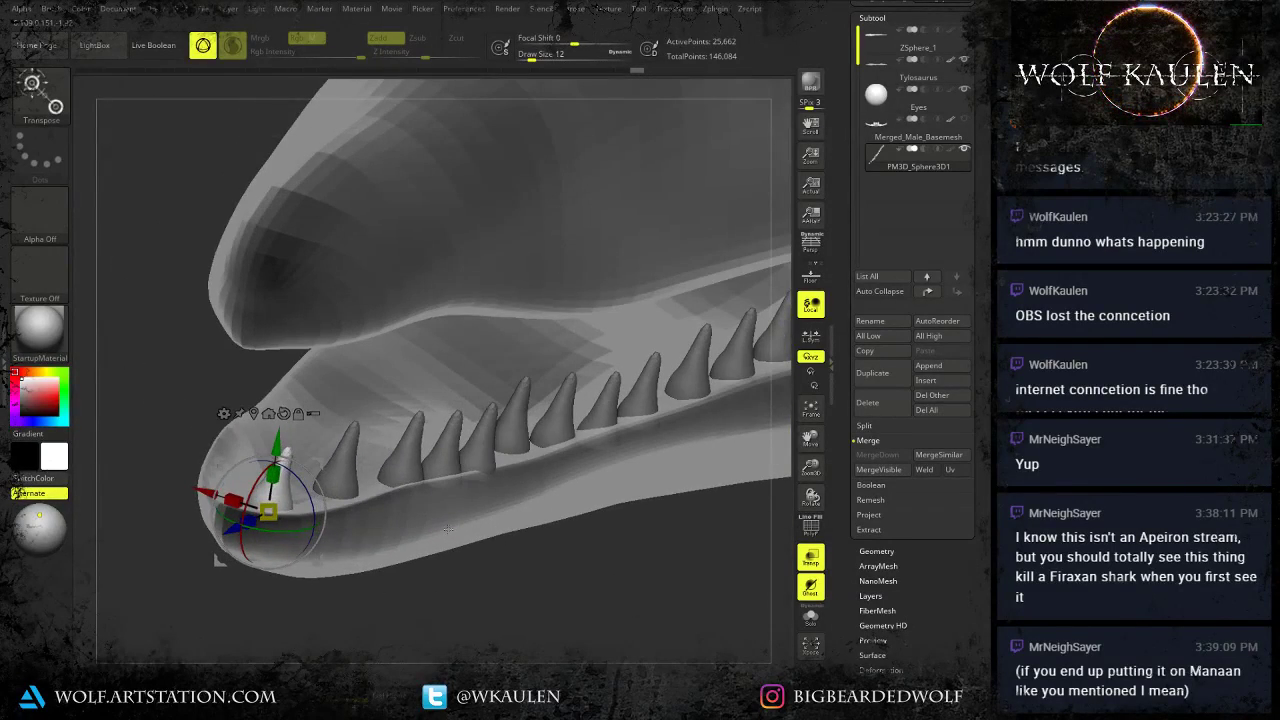
left_click(478, 448, "ctrl")
left_click_drag(528, 568, 593, 490)
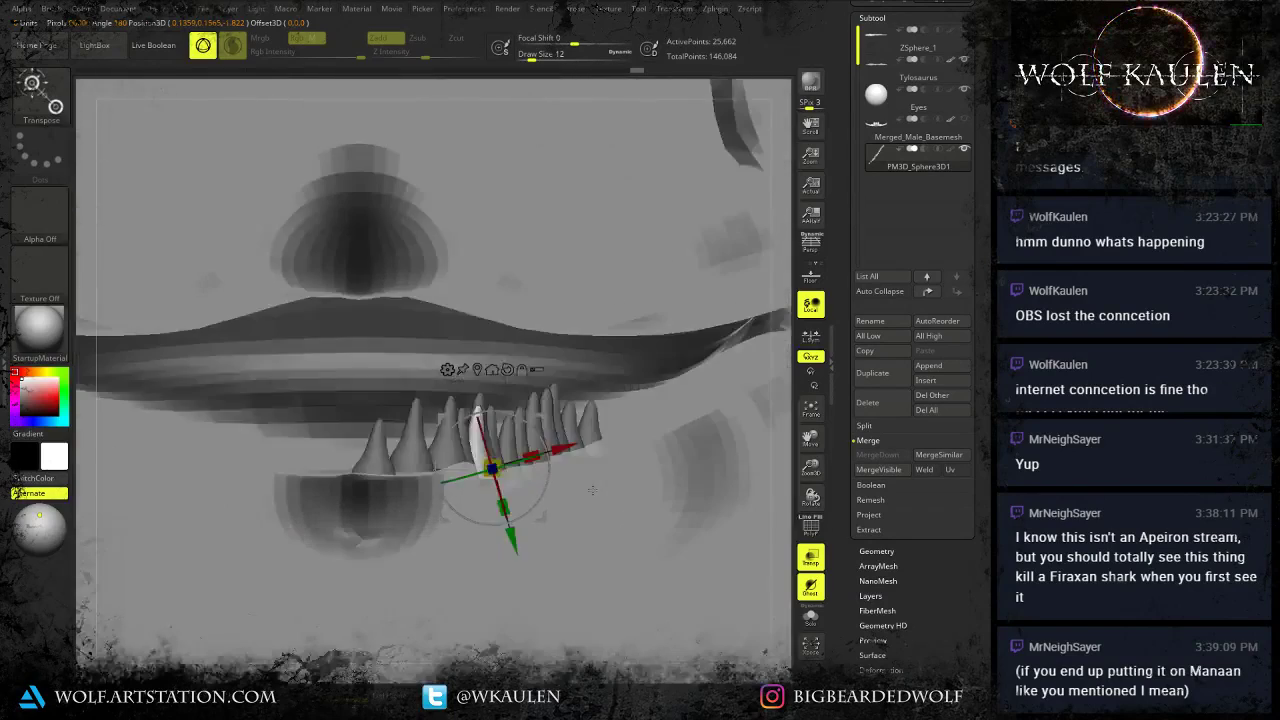
key("y")
left_click_drag(474, 459, 623, 458, "shift")
key("y")
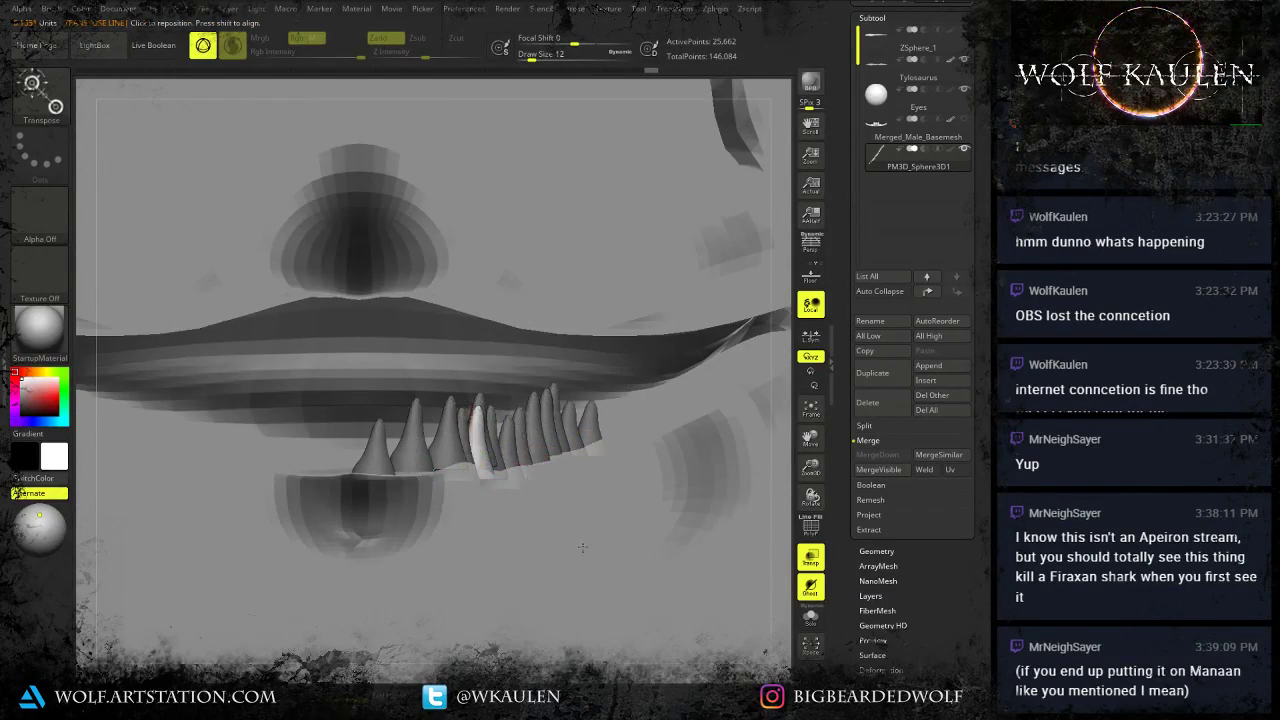
left_click_drag(636, 505, 577, 533)
left_click_drag(549, 464, 529, 462)
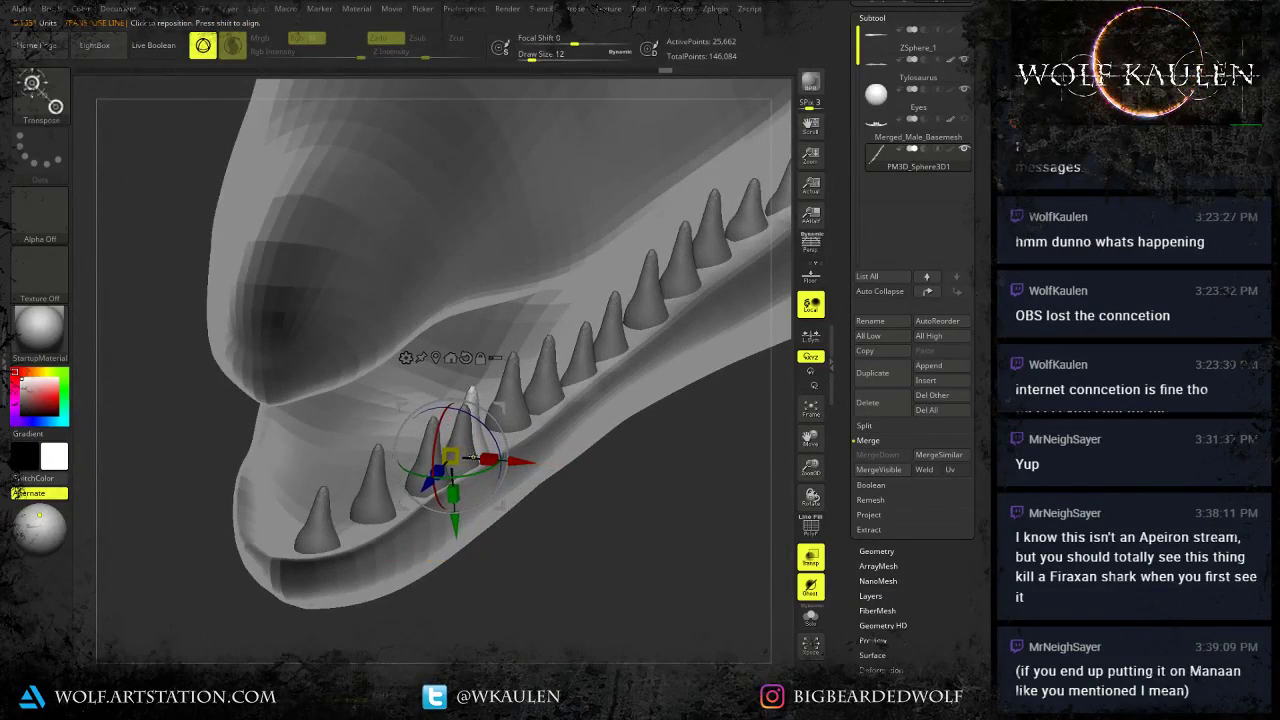
Mask everything except the third tooth from the lower jaw's tip and shift that tooth about 0.008 on the jaw's rim.
left_click(463, 434, "ctrl")
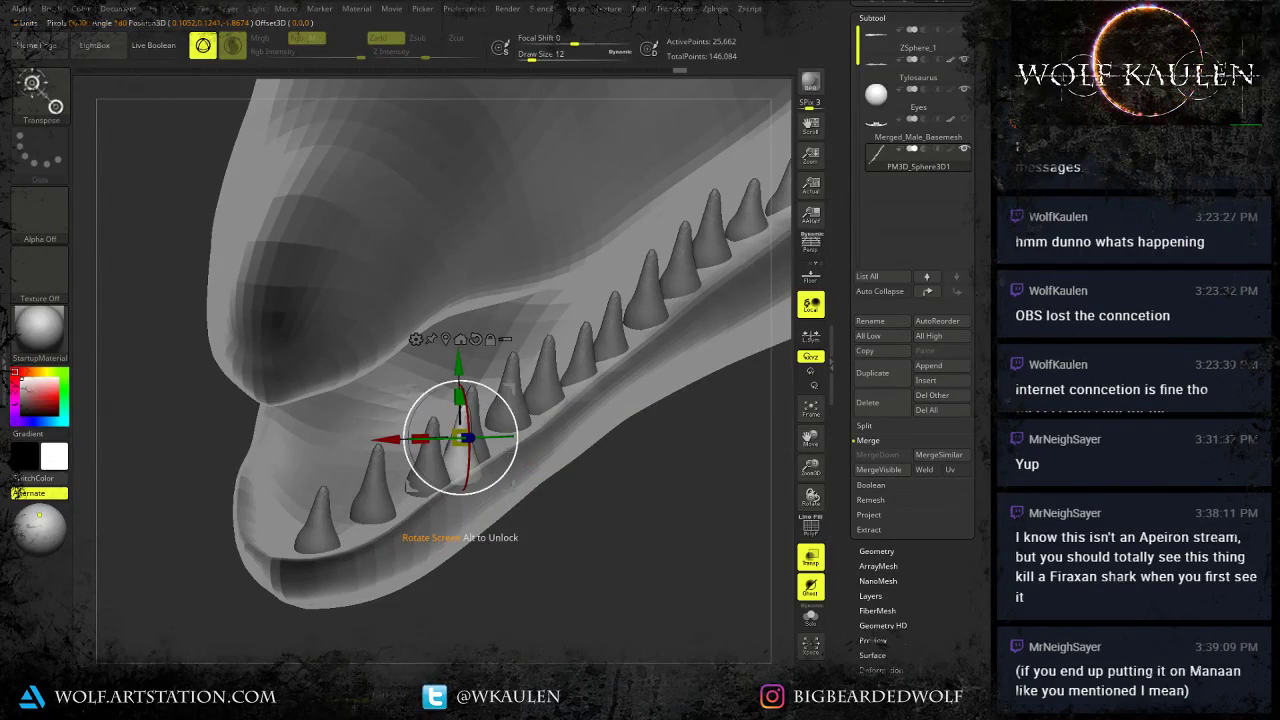
left_click_drag(556, 535, 494, 484)
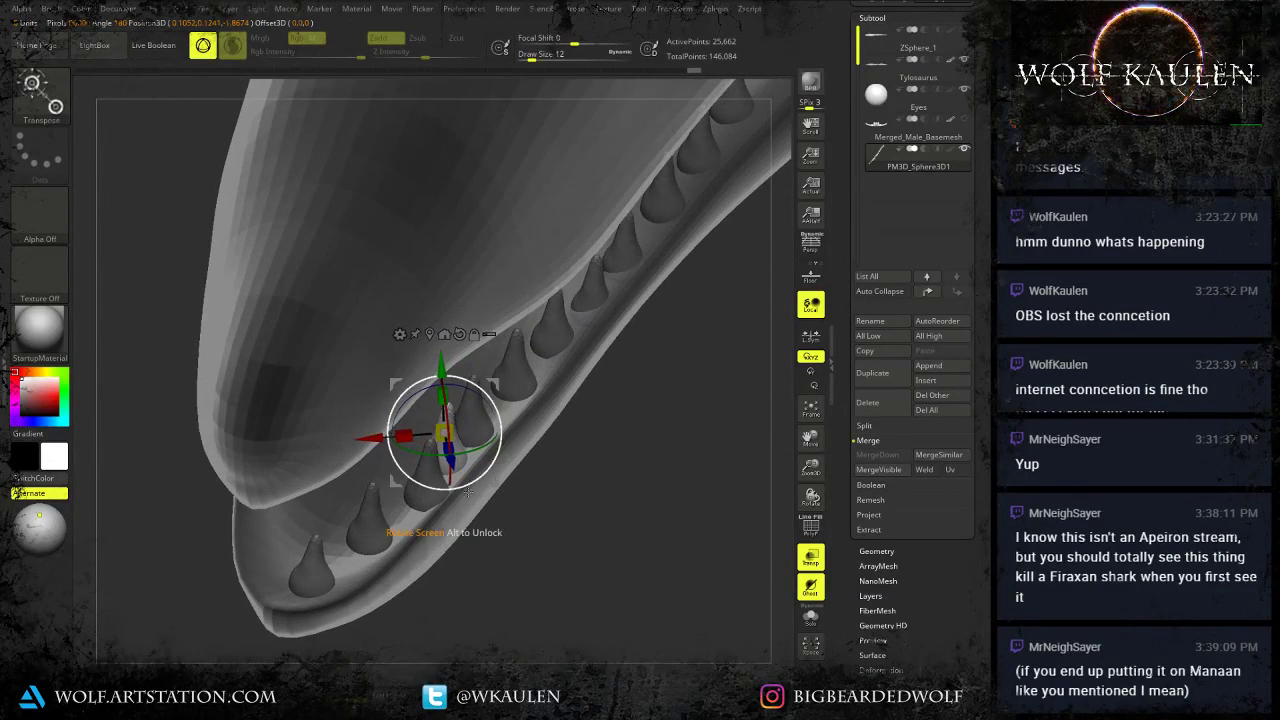
left_click(434, 497, "ctrl")
left_click_drag(464, 545, 454, 545)
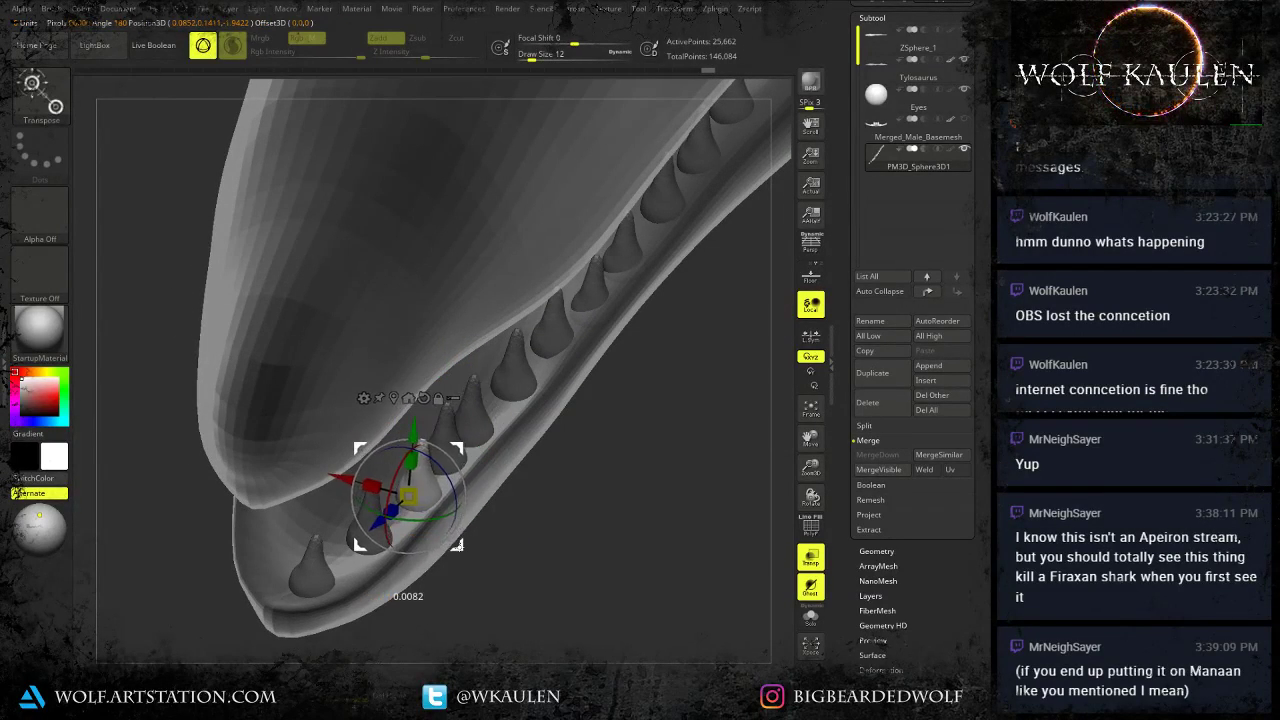
Isolate two neighbouring teeth midway along the row in turn and nudge each one into line on the jaw's rim.
left_click_drag(684, 493, 378, 560, "alt")
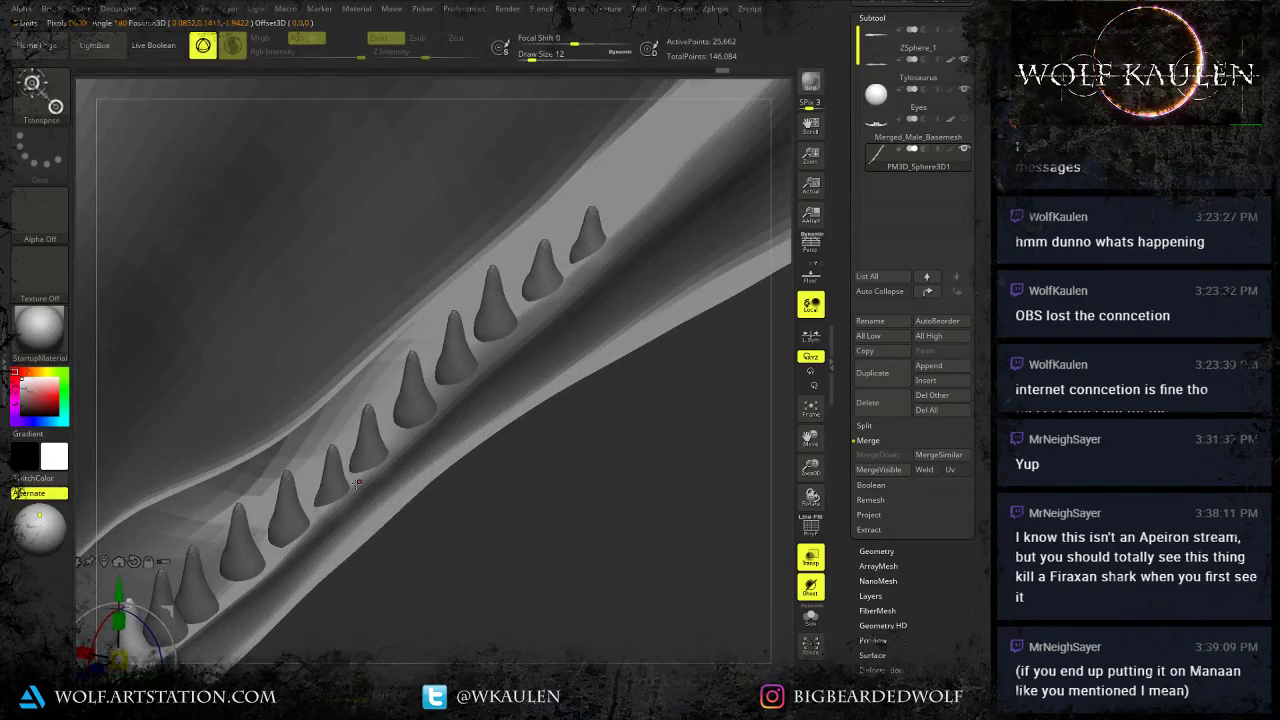
left_click(333, 482, "ctrl")
left_click_drag(391, 439, 383, 438)
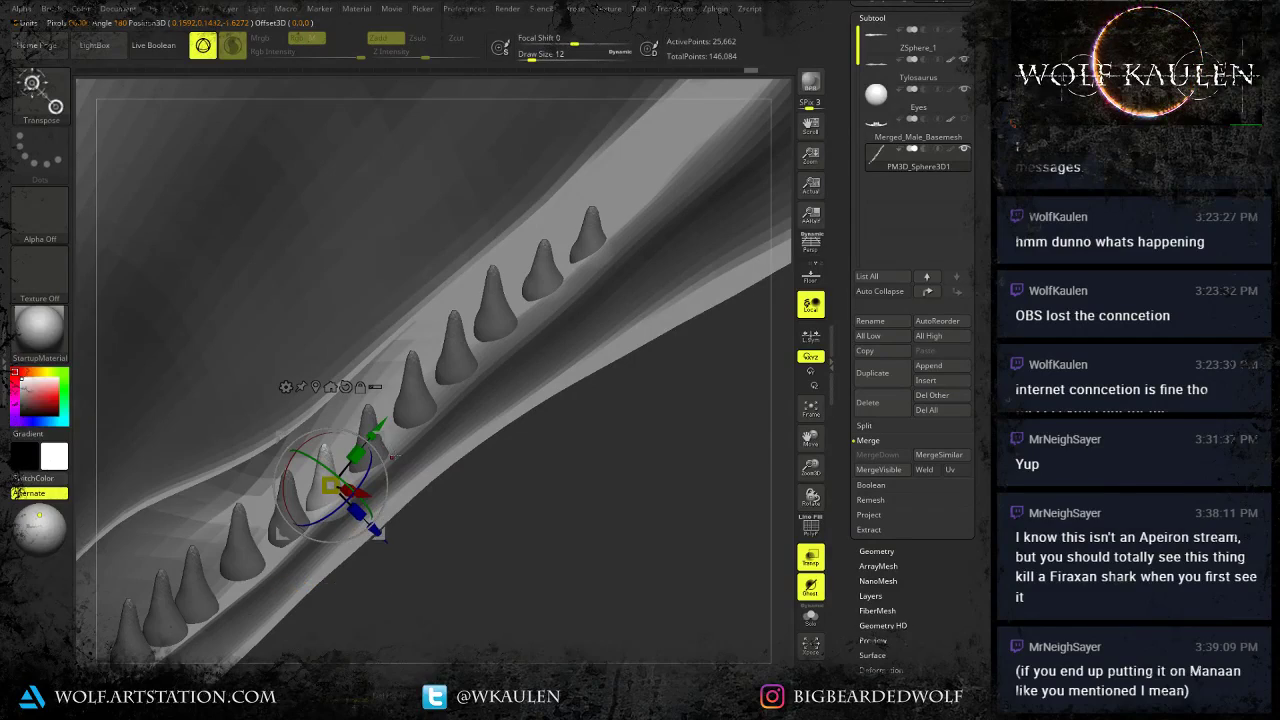
left_click(375, 415, "ctrl")
left_click_drag(470, 512, 415, 459)
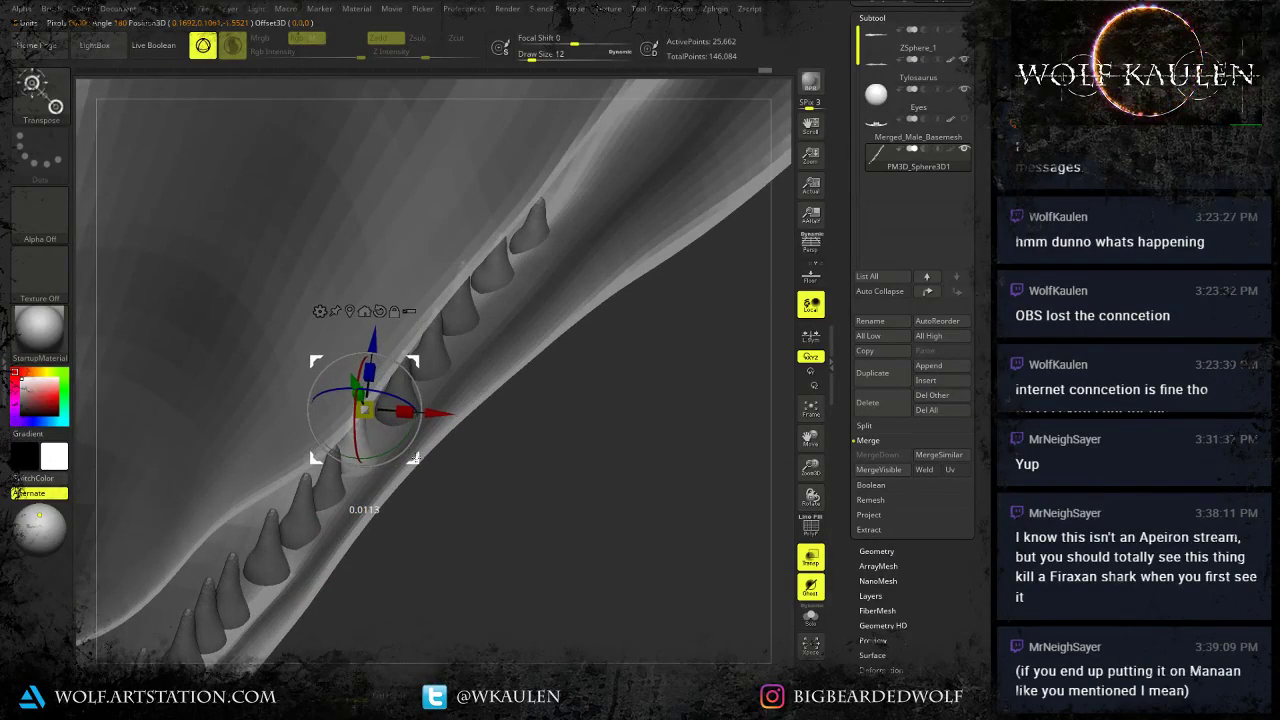
Isolate the tooth sitting too high in side view, lower it about 0.009 into the jaw's rim, and clear the mask.
left_click_drag(367, 561, 480, 590)
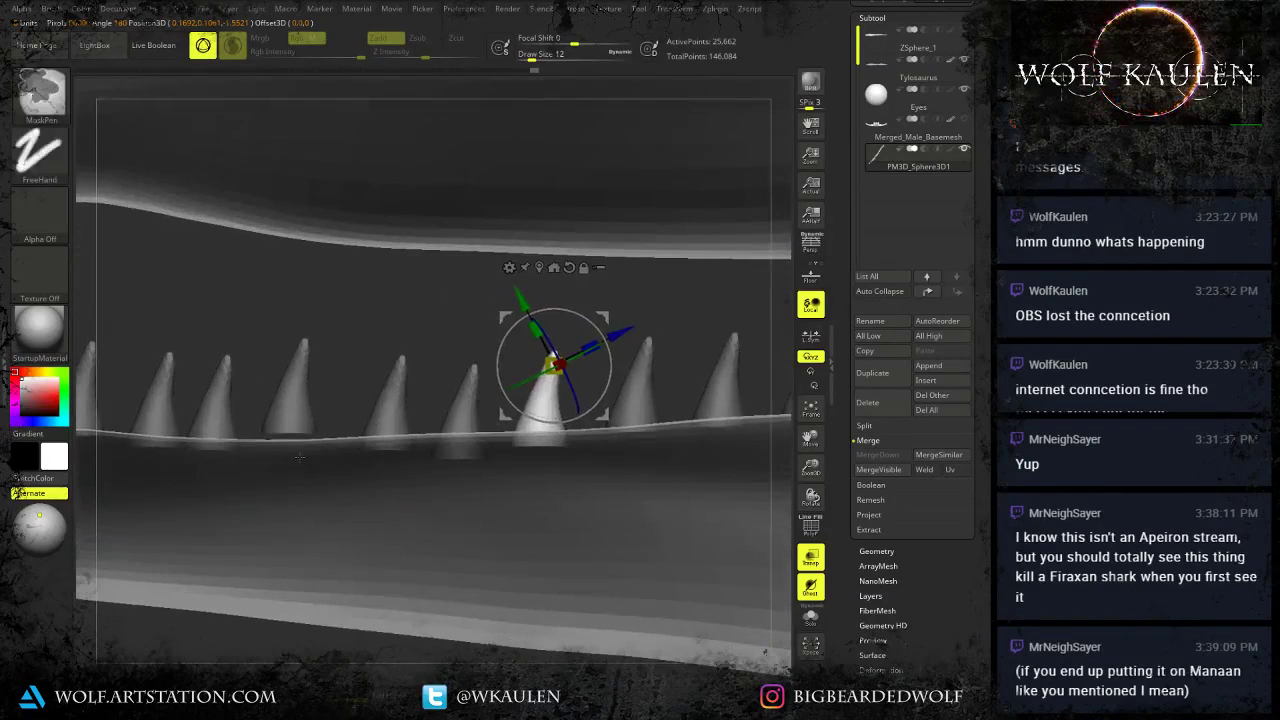
left_click(297, 402, "ctrl")
left_click_drag(346, 384, 349, 396)
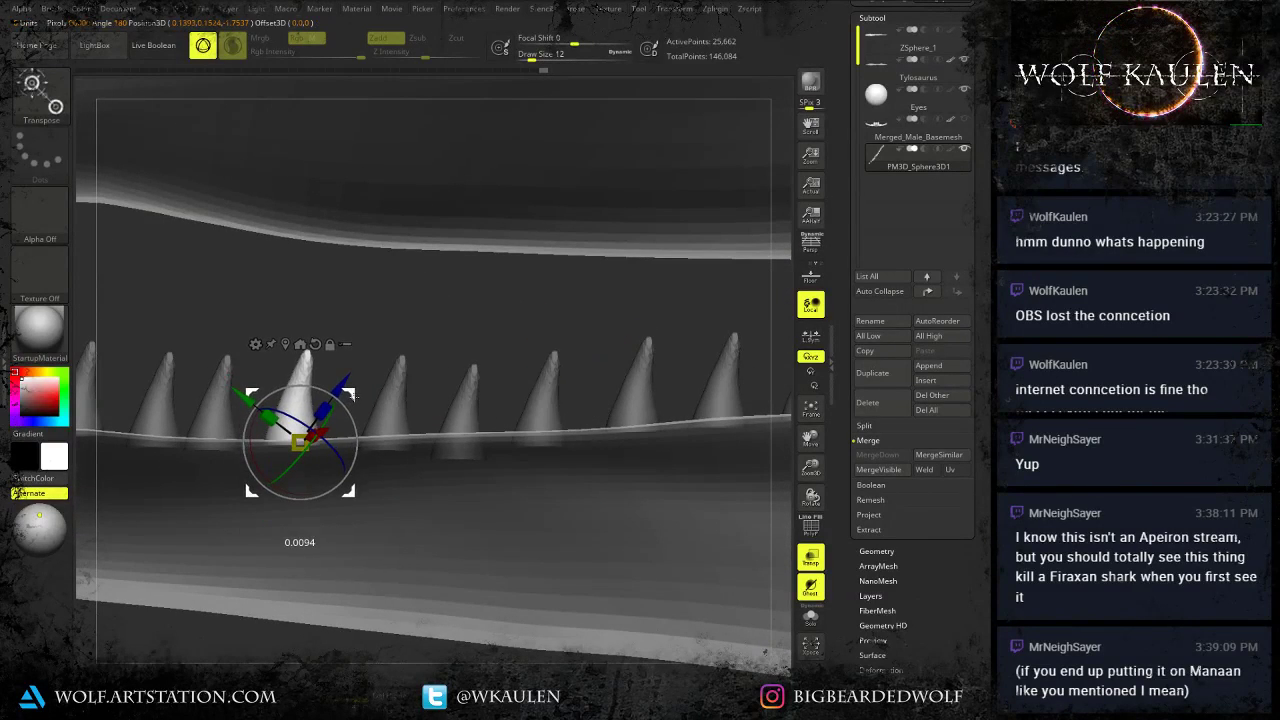
left_click_drag(382, 452, 384, 418, "alt")
mouse_move(409, 537)
left_mouse_down("alt")
mouse_move(410, 508)
mouse_move(426, 524)
left_mouse_up("alt")
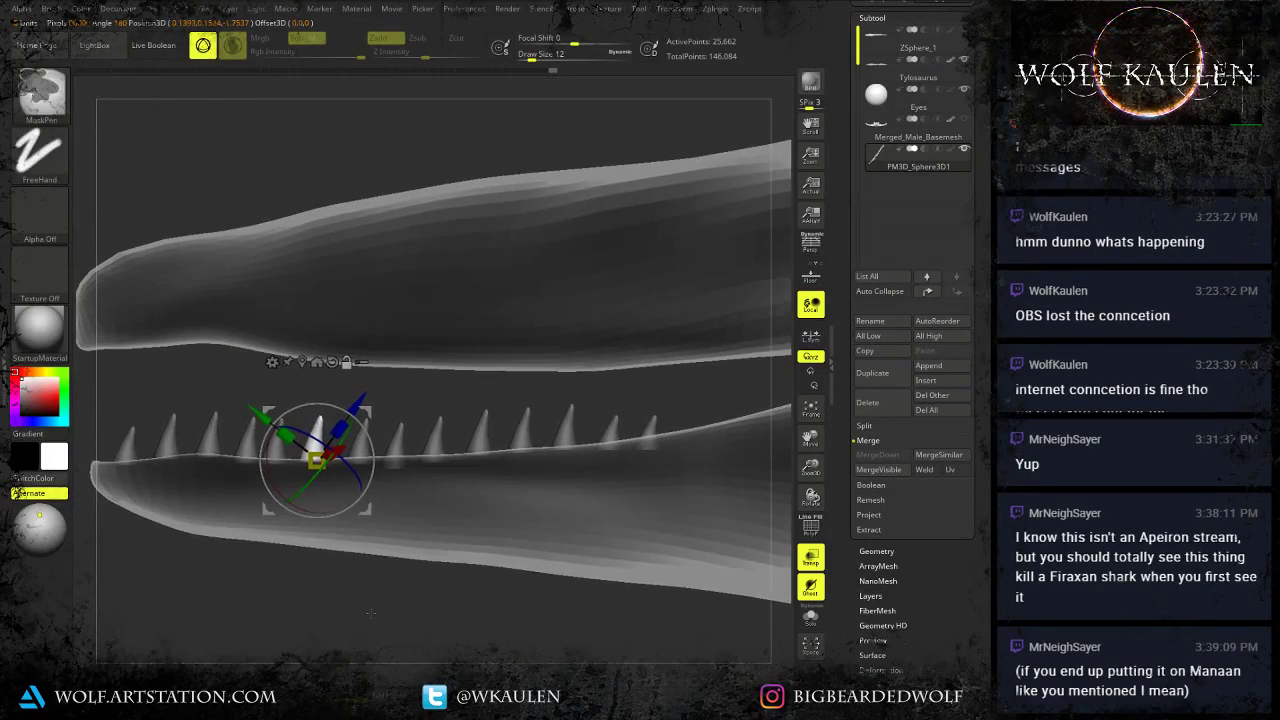
left_click_drag(412, 600, 375, 587, "ctrl")
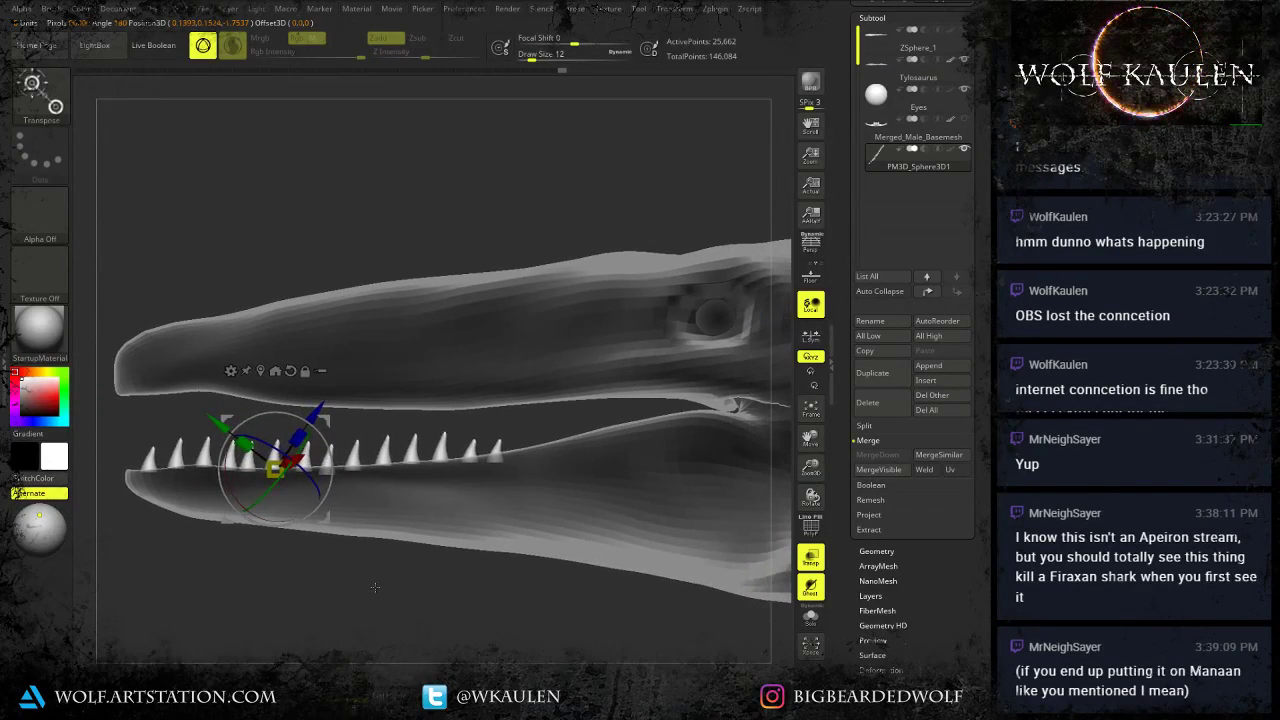
Rename the merged tooth subtool to Teeth_lower.
left_click(903, 322)
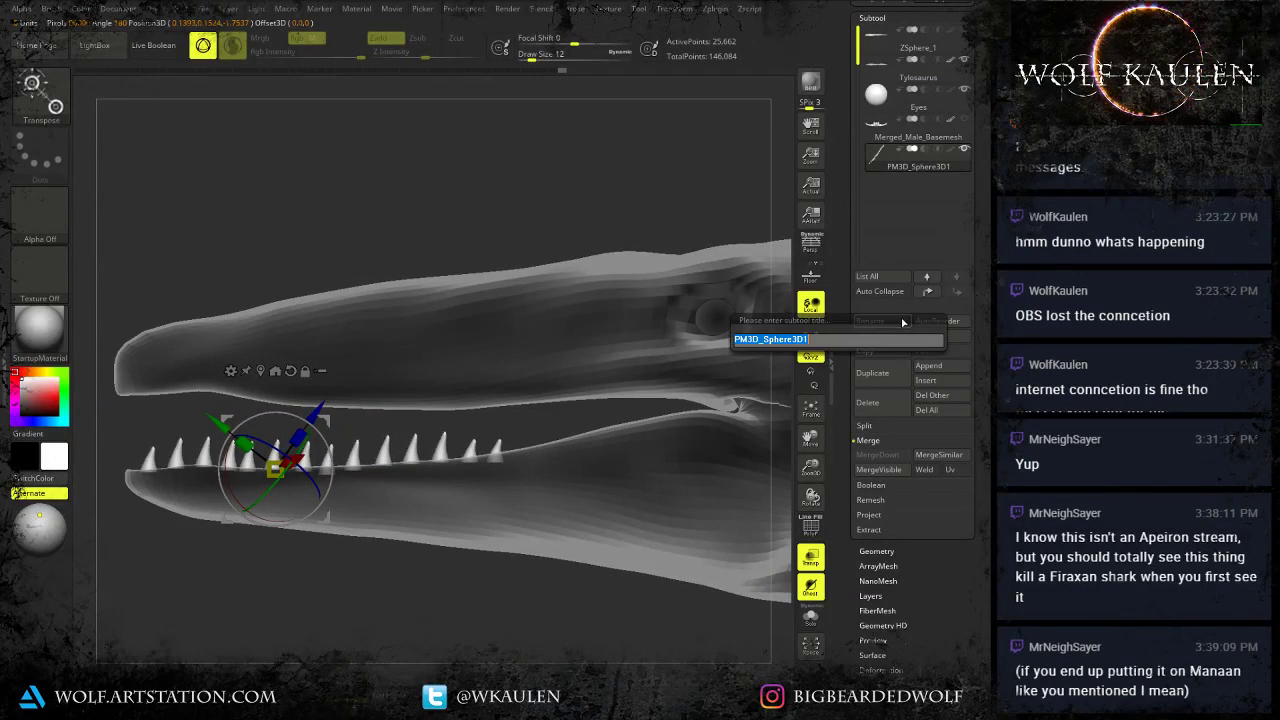
type("Teeth_")
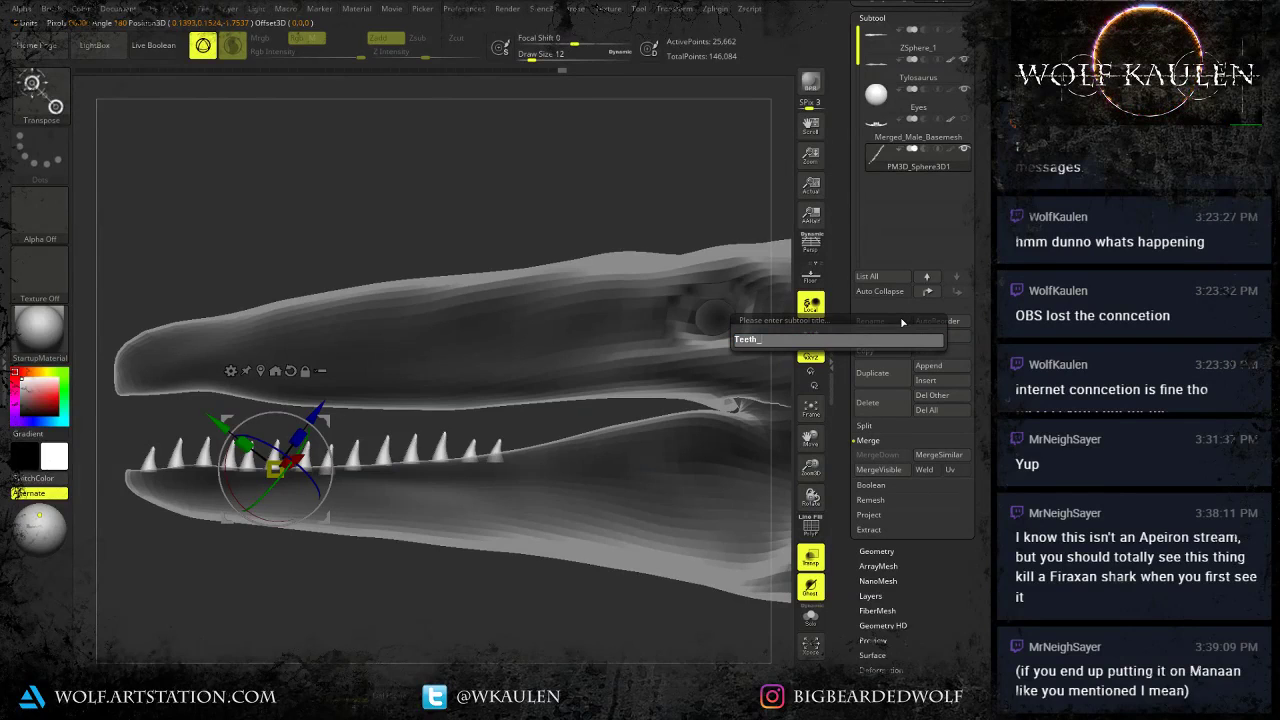
type("lowert")
key("Return")
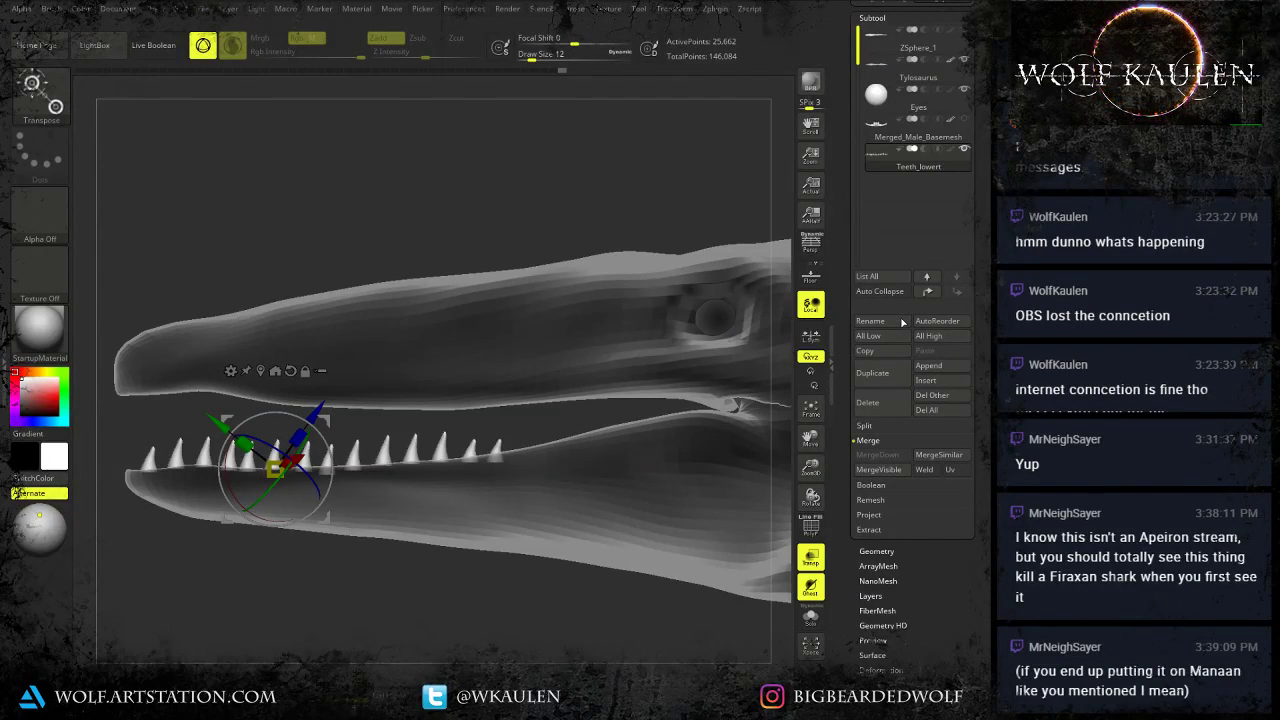
left_click(880, 325)
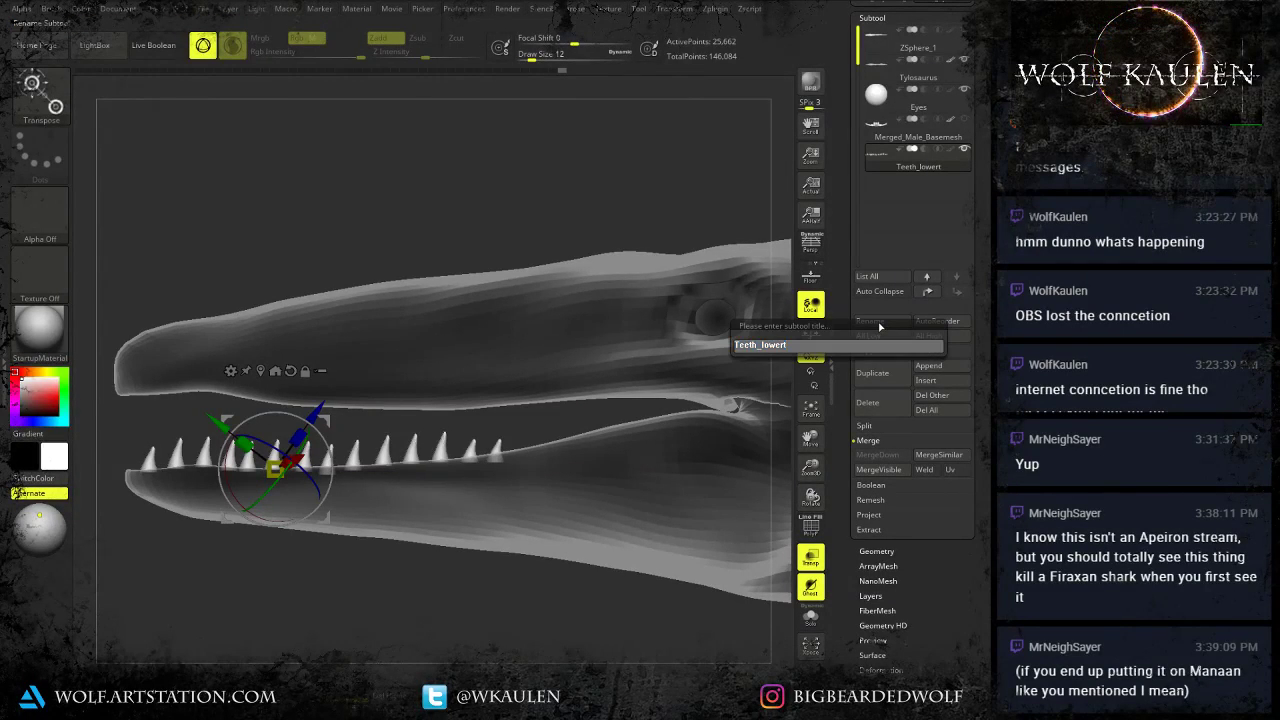
key("Return")
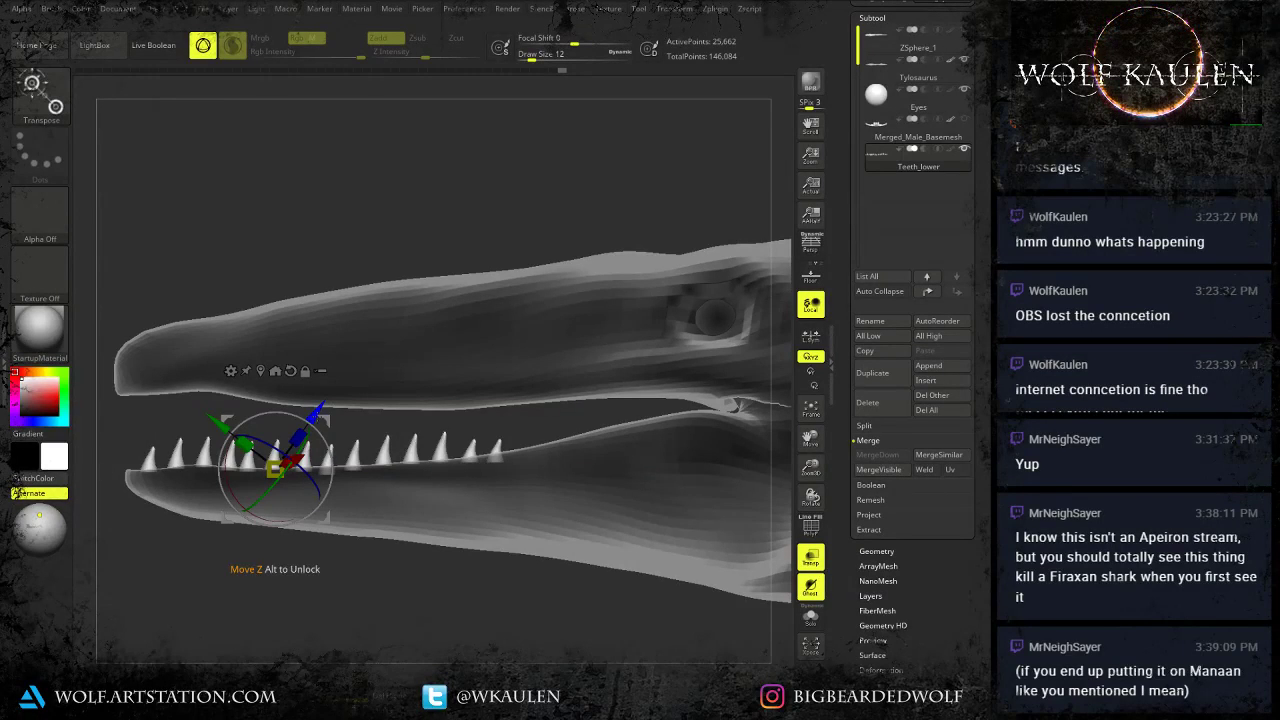
Isolate the frontmost tooth of Teeth_lower and split it from the other lower teeth into its own subtool.
right_click_drag(607, 451, 570, 432, "ctrl")
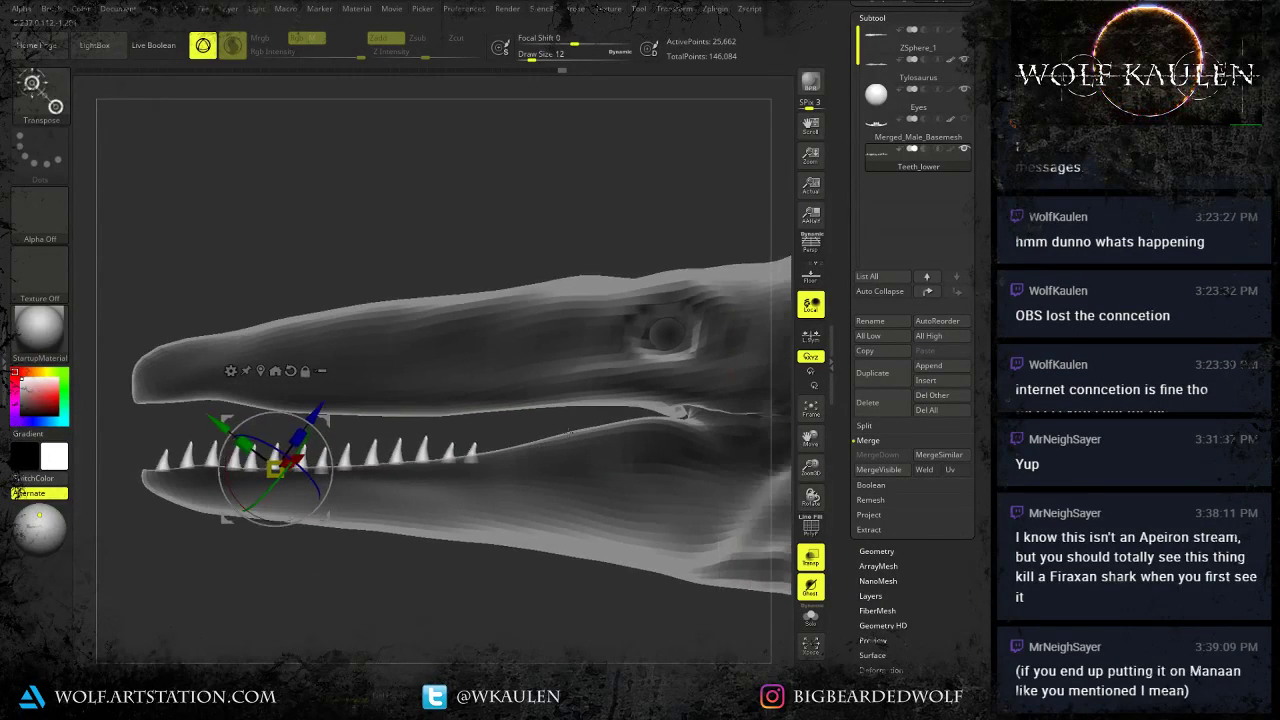
left_click(158, 467, "ctrl+shift")
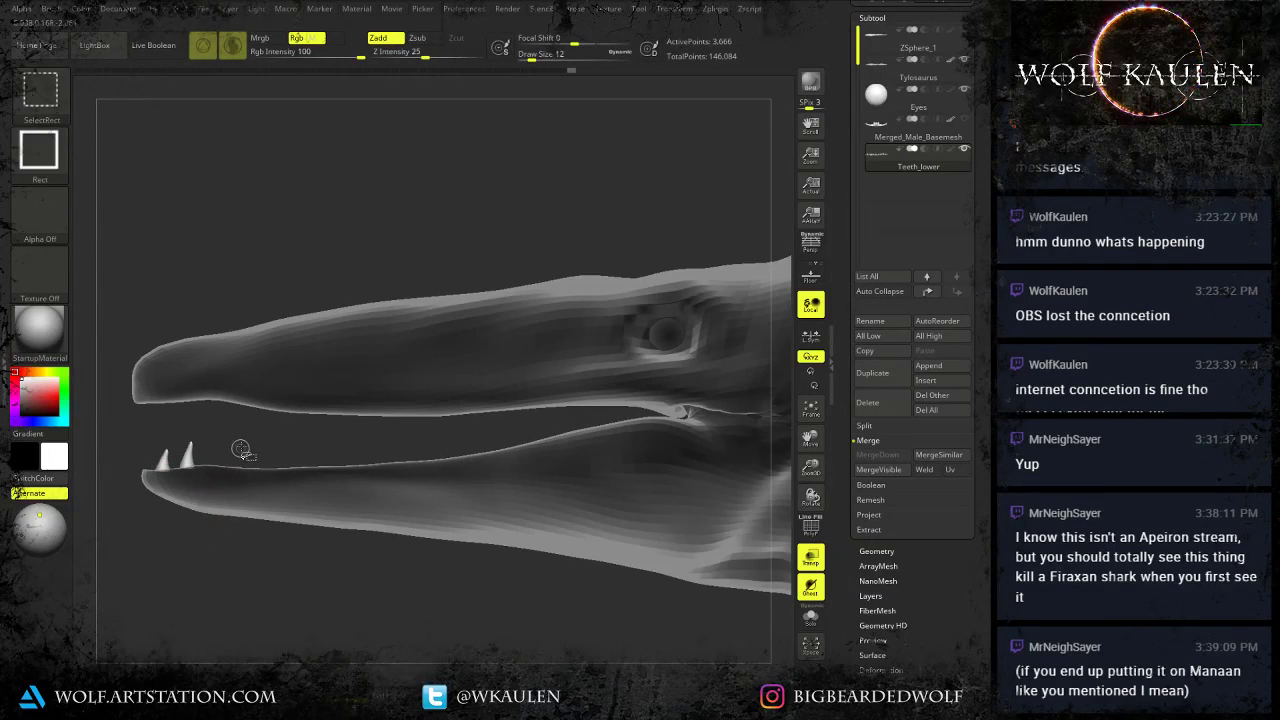
left_click_drag(239, 394, 177, 545, "ctrl+alt+shift")
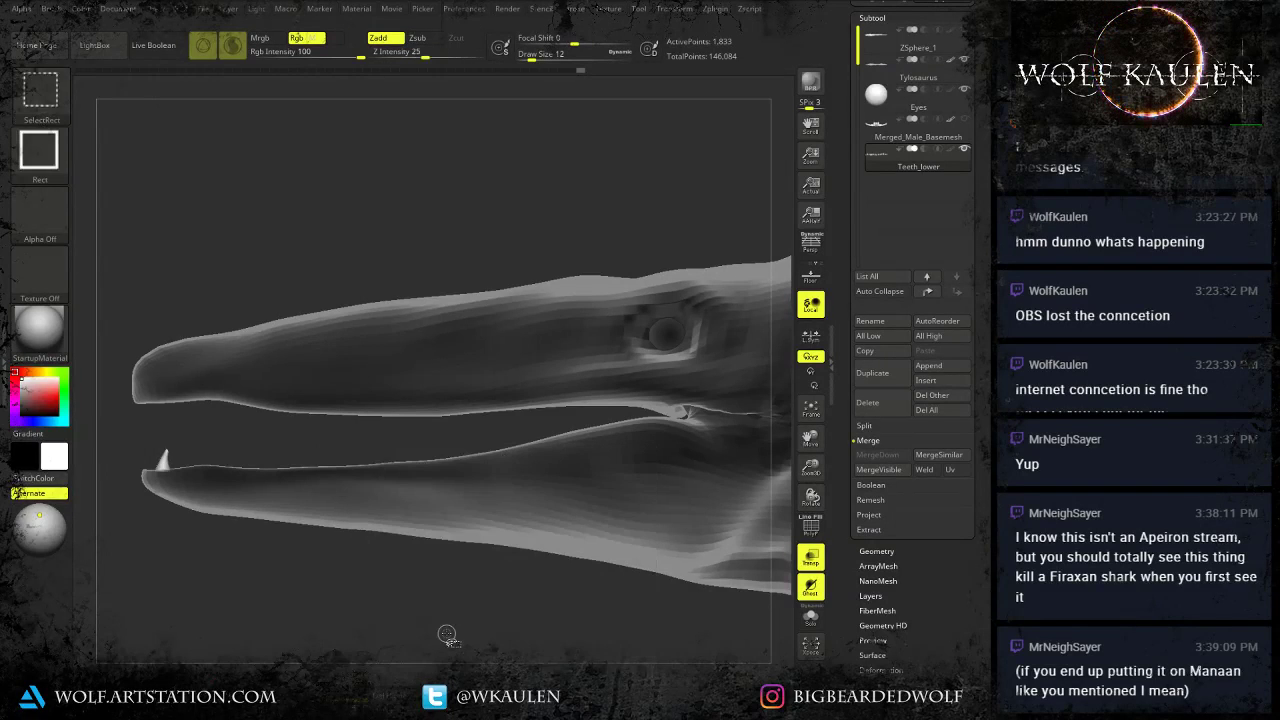
left_click(446, 634, "ctrl+shift")
key("ctrl+z")
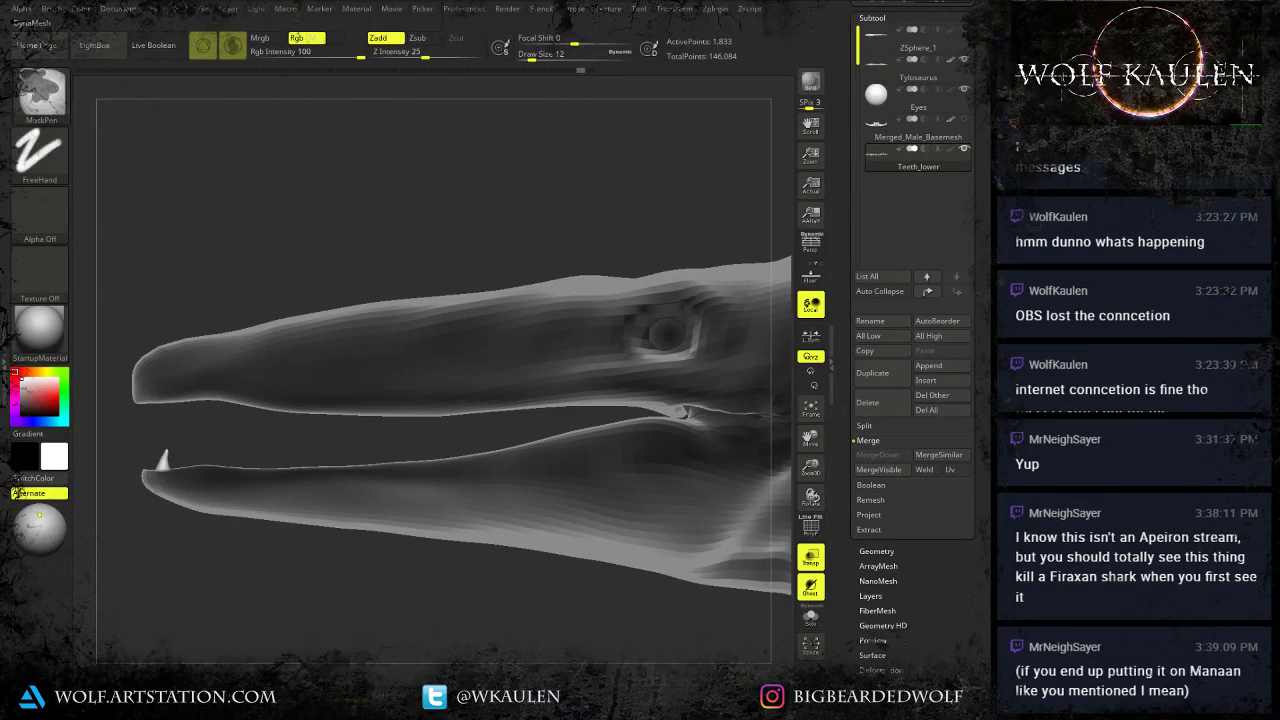
left_click_drag(445, 631, 469, 611, "ctrl+shift")
left_click(547, 669)
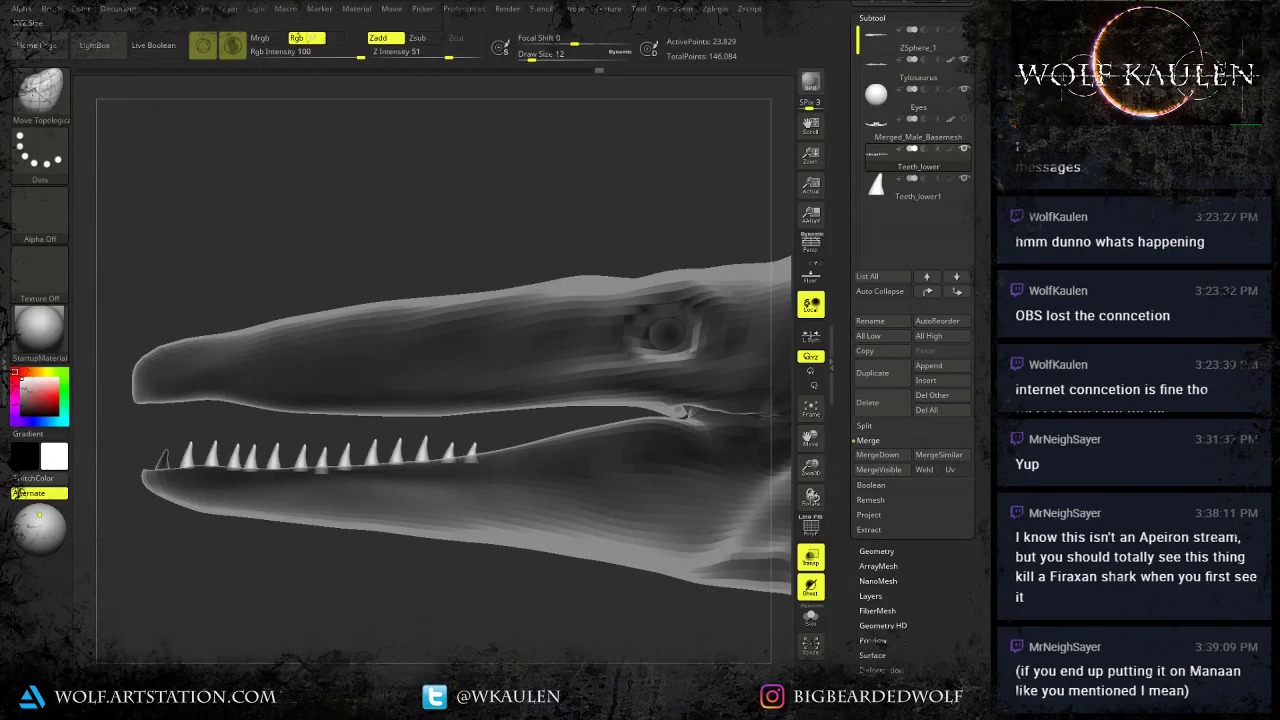
Duplicate the separated front tooth subtool and merge one copy back down into Teeth_lower.
left_click(885, 182)
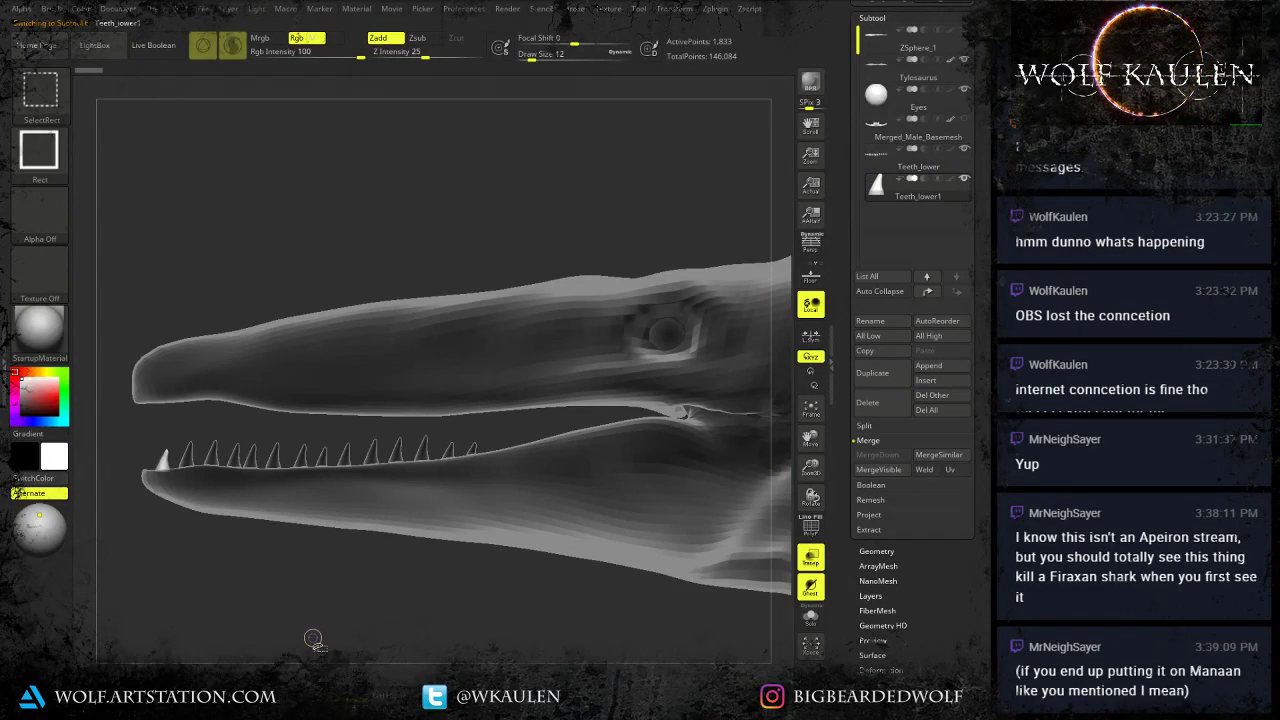
key("ctrl+shift+d")
left_click(879, 158)
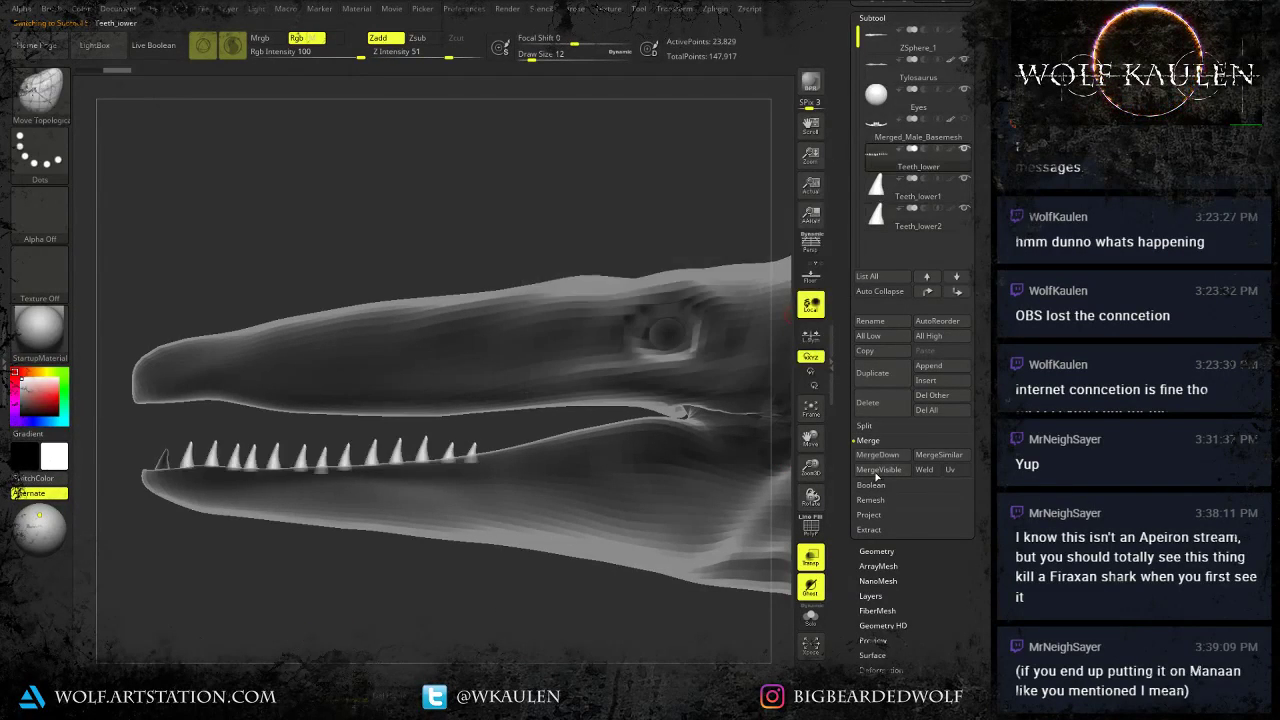
left_click(883, 455)
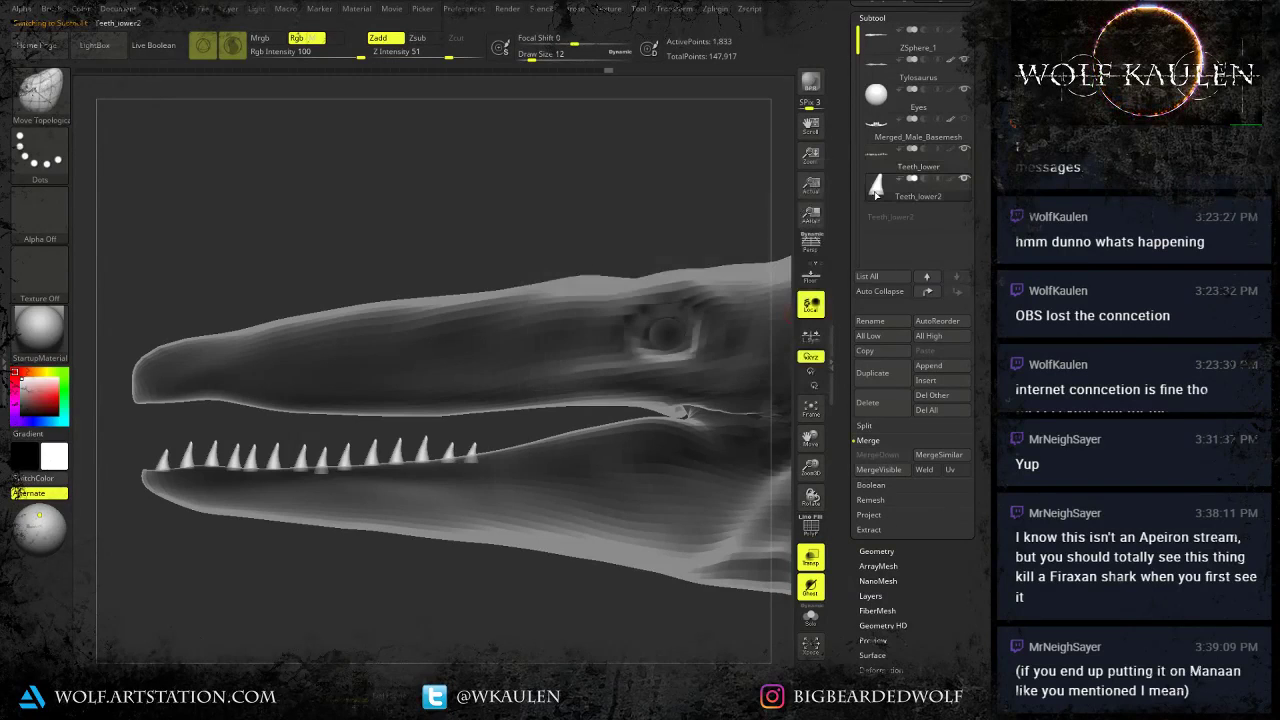
Rename the remaining single-tooth subtool as Teeth_upper.
left_click(889, 321)
key("shift+Left")
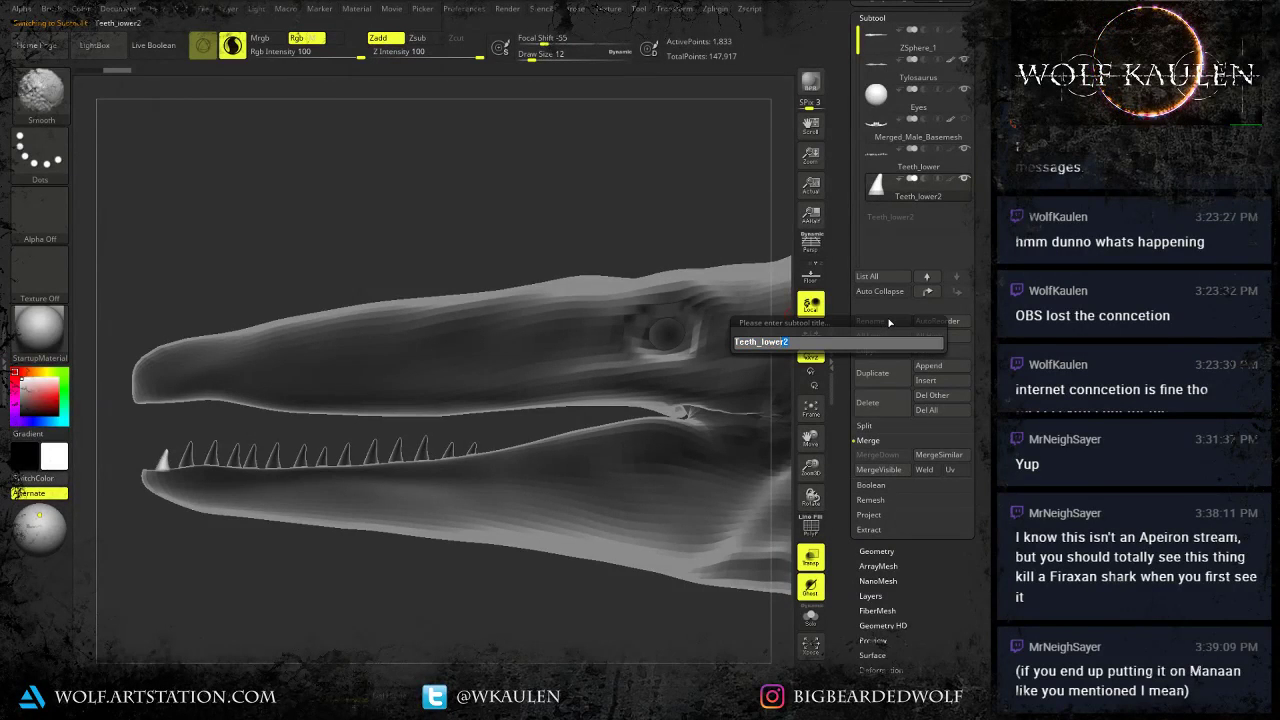
type("upp")
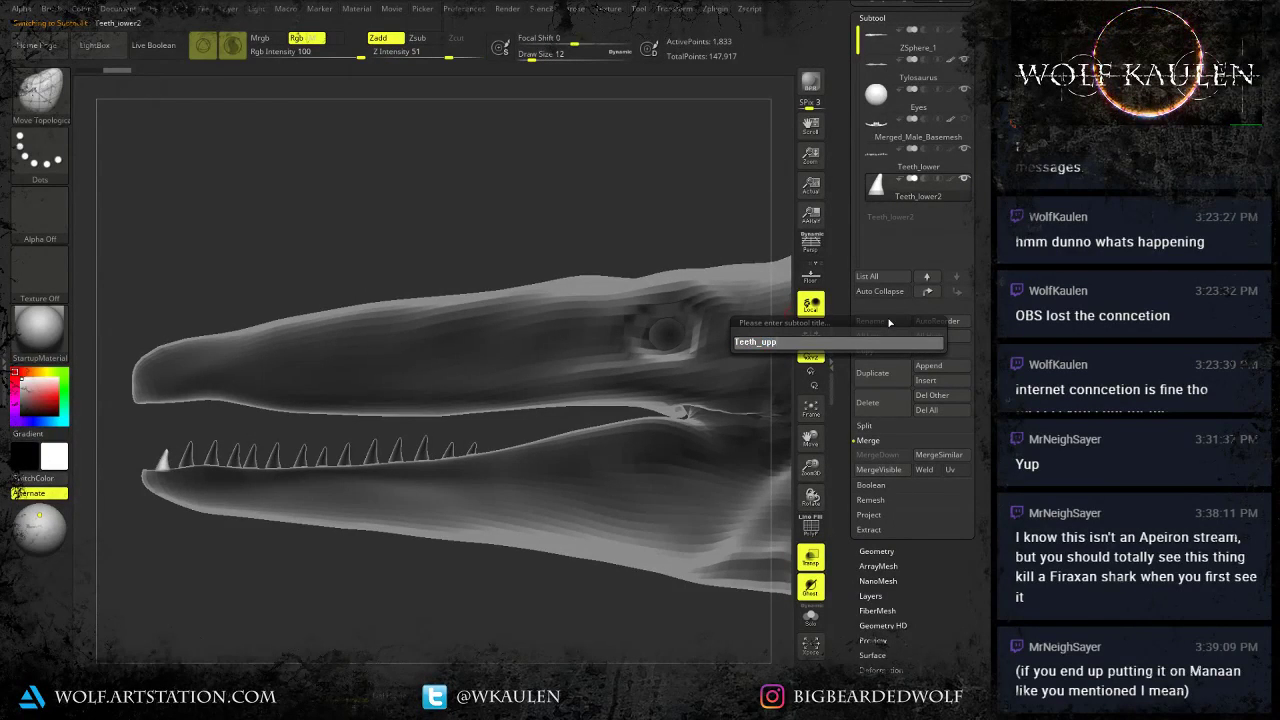
type("er")
key("Return")
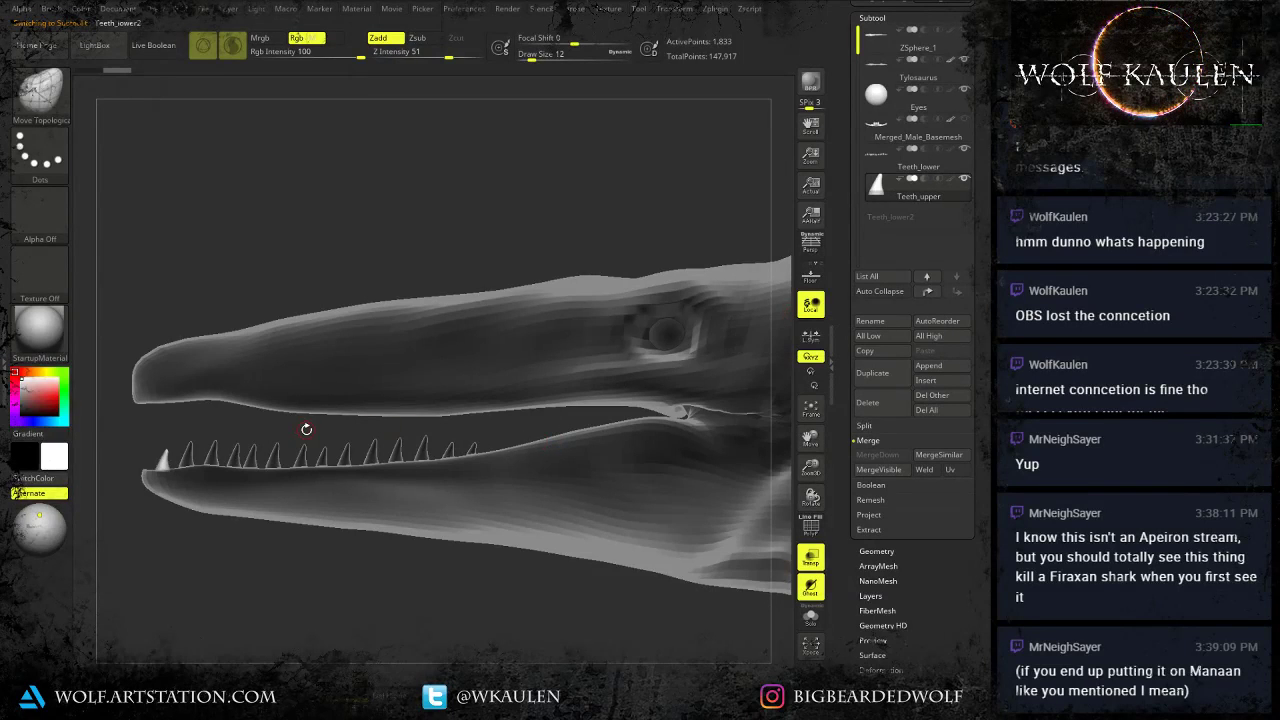
Turn the Teeth_upper tooth upside down and move it under the front tip of the upper jaw.
key("w")
key("y")
left_click_drag(166, 462, 166, 314, "shift")
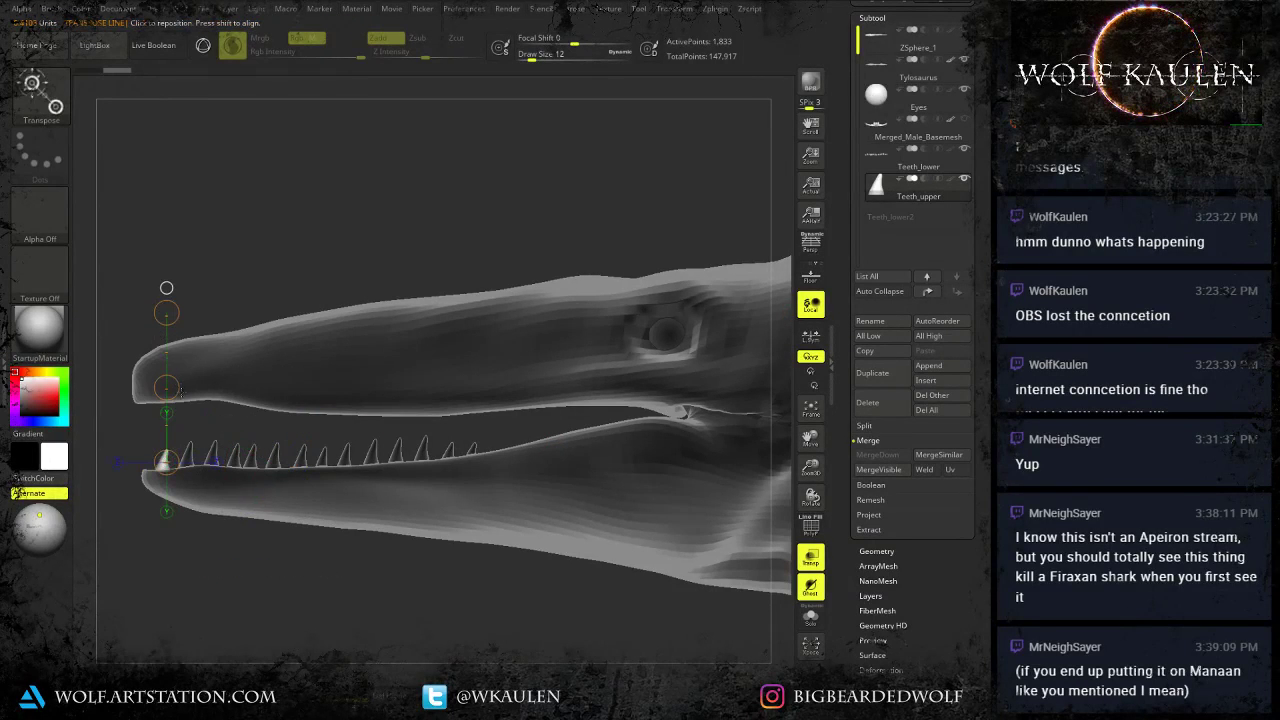
key("y")
left_click_drag(166, 424, 166, 472, "shift")
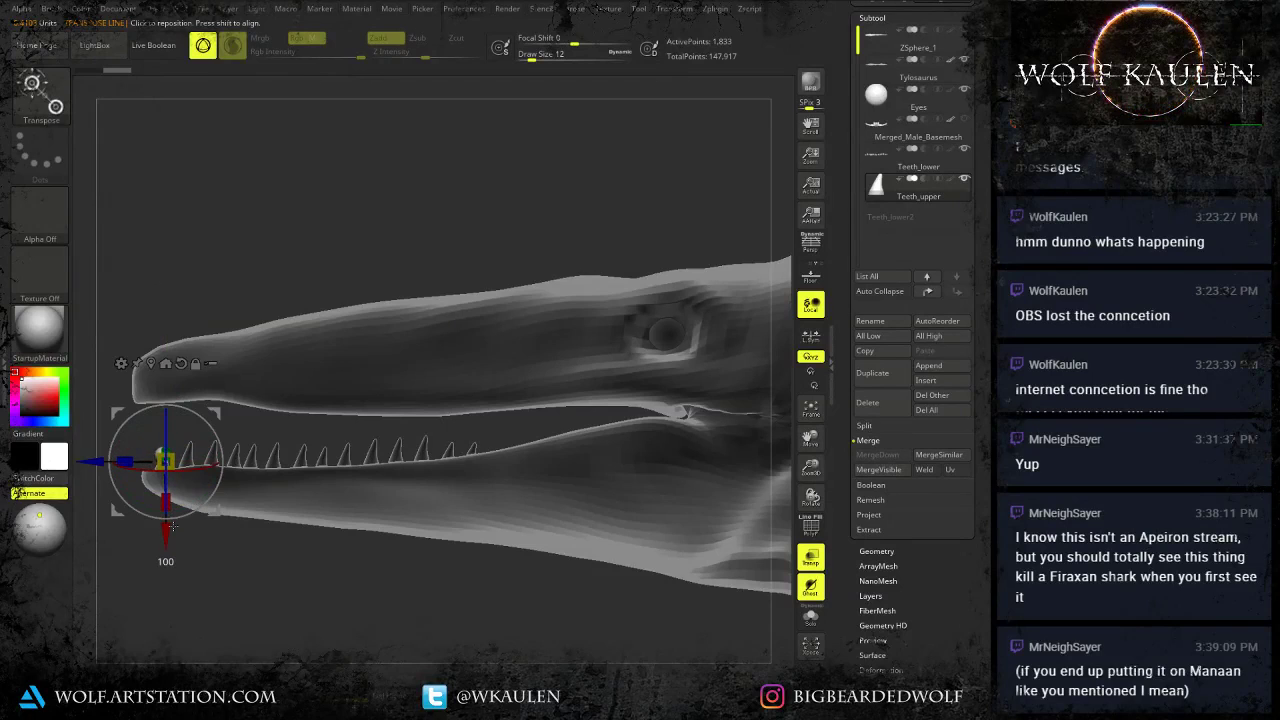
left_click_drag(214, 511, 233, 472)
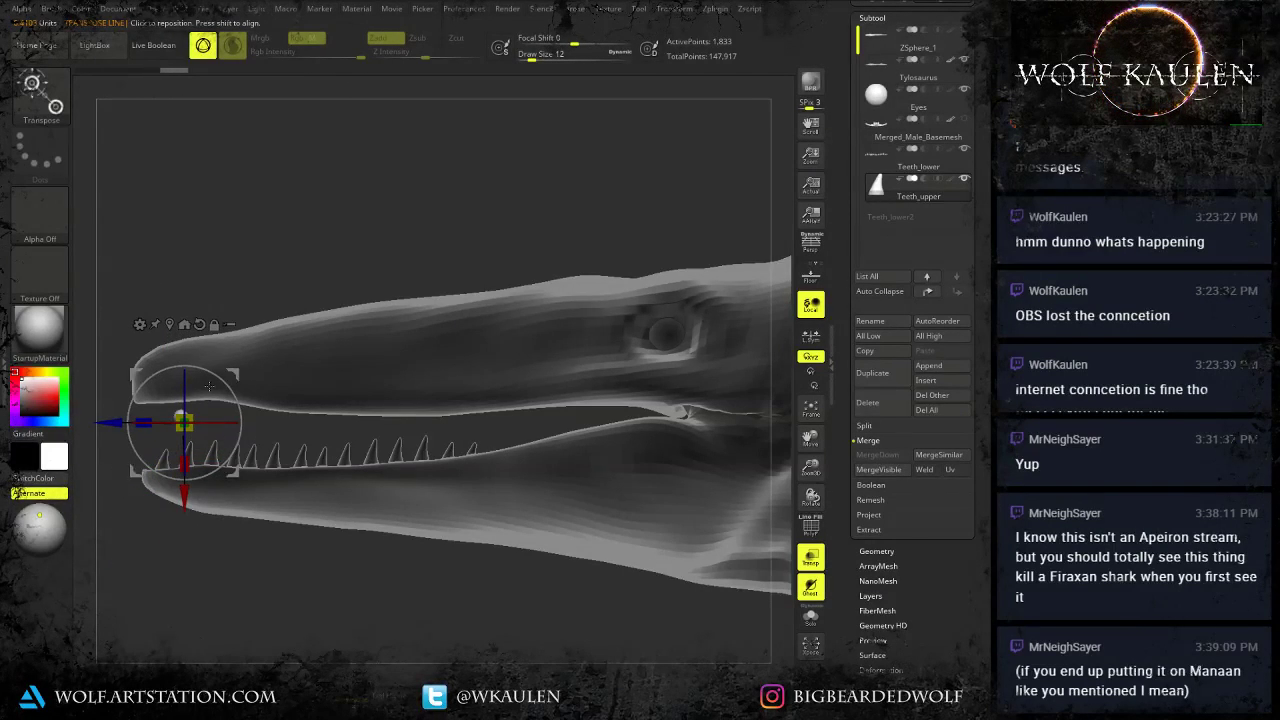
left_click_drag(184, 396, 183, 421, "shift")
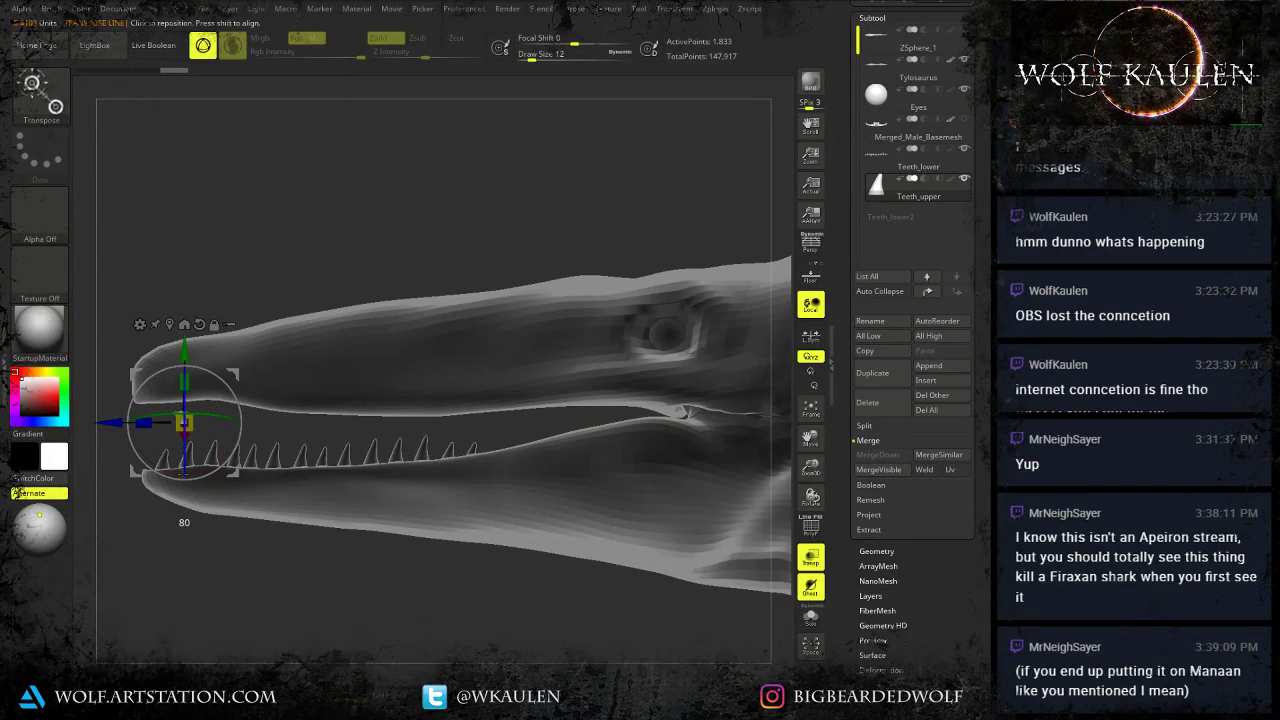
left_click_drag(235, 473, 209, 462)
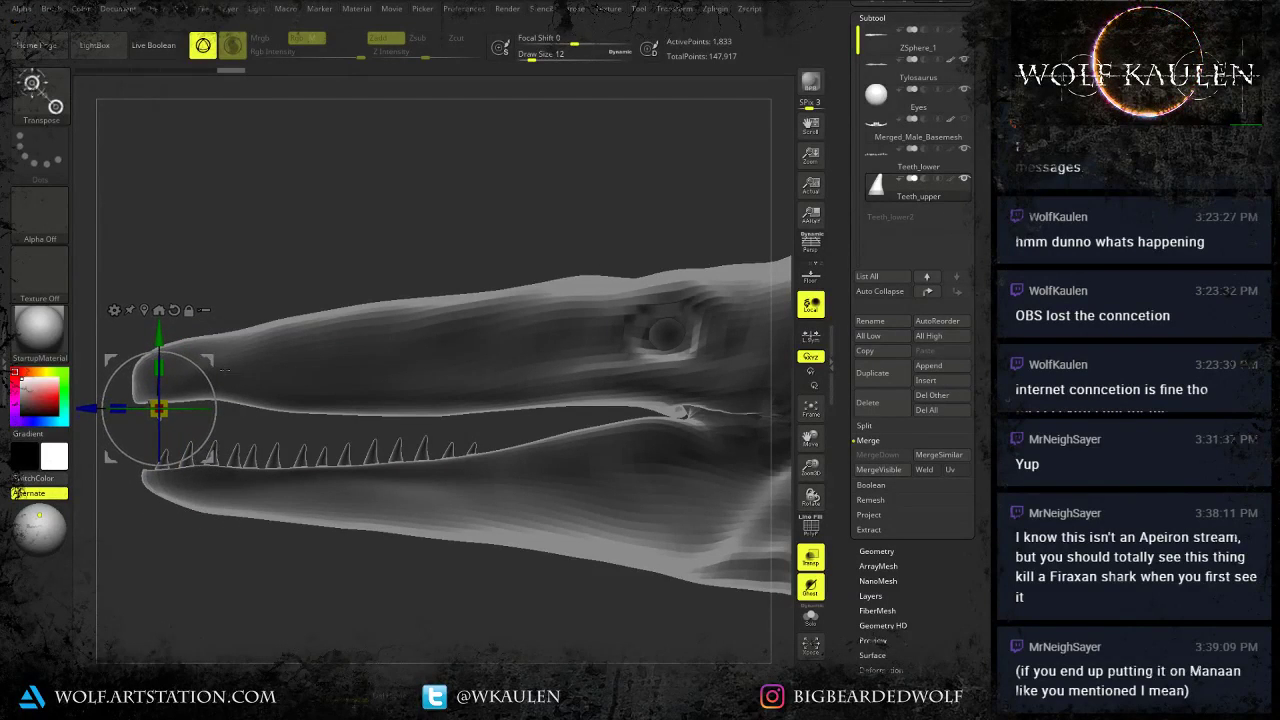
Adjust the first upper tooth at the jaw tip and copy it to form a second tooth behind it.
key("q")
right_click_drag(176, 408, 271, 457, "ctrl")
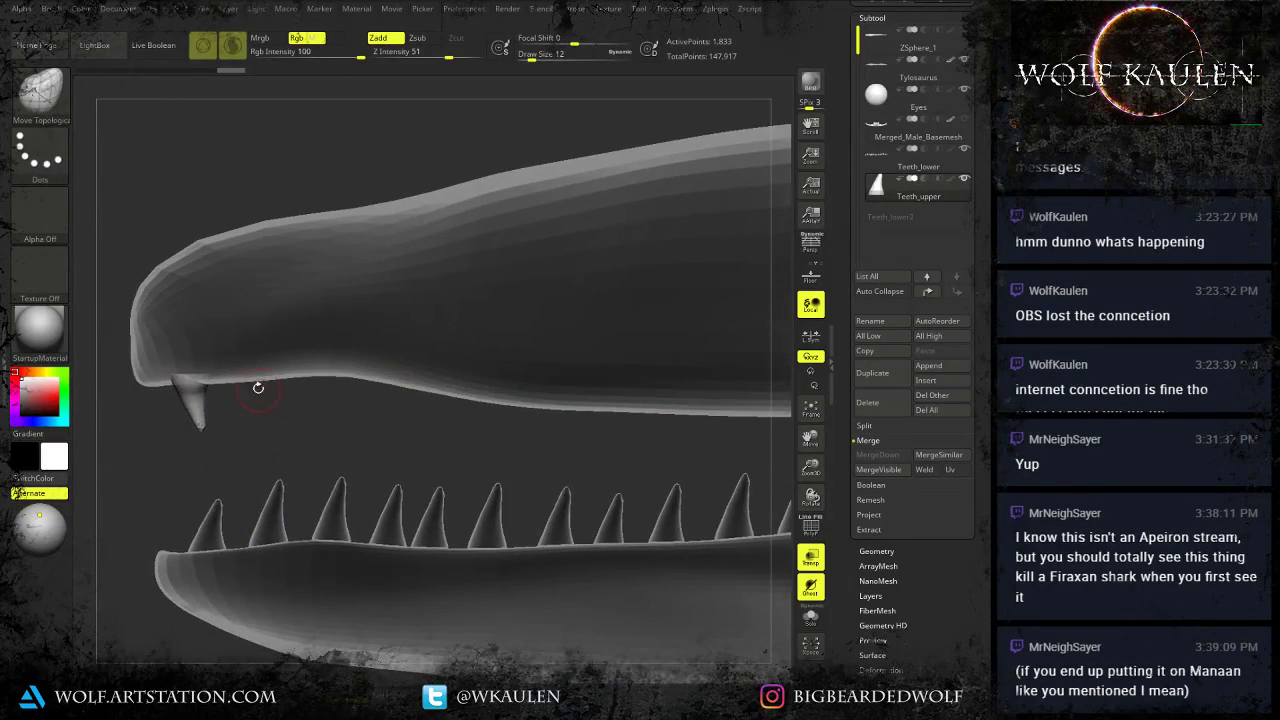
key("w")
mouse_move(238, 355)
left_mouse_down()
mouse_move(229, 350)
mouse_move(256, 349)
left_mouse_up()
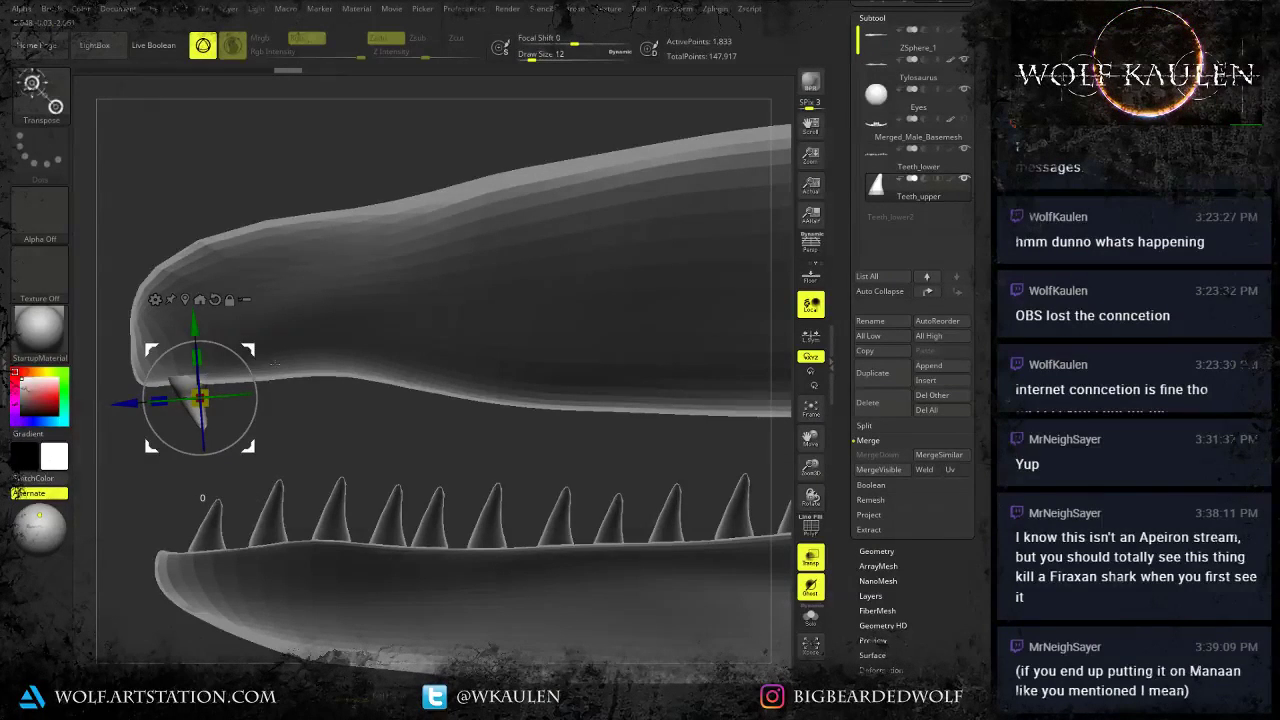
mouse_move(248, 347)
left_mouse_down()
mouse_move(288, 369)
mouse_move(316, 362)
mouse_move(292, 353)
mouse_move(384, 370)
mouse_move(338, 358)
mouse_move(343, 348)
left_mouse_up()
key("ctrl+z")
right_click_drag(343, 348, 271, 337, "alt")
right_click_drag(349, 357, 261, 345, "alt")
key("ctrl+z")
key("ctrl+z")
left_click(357, 338, "alt")
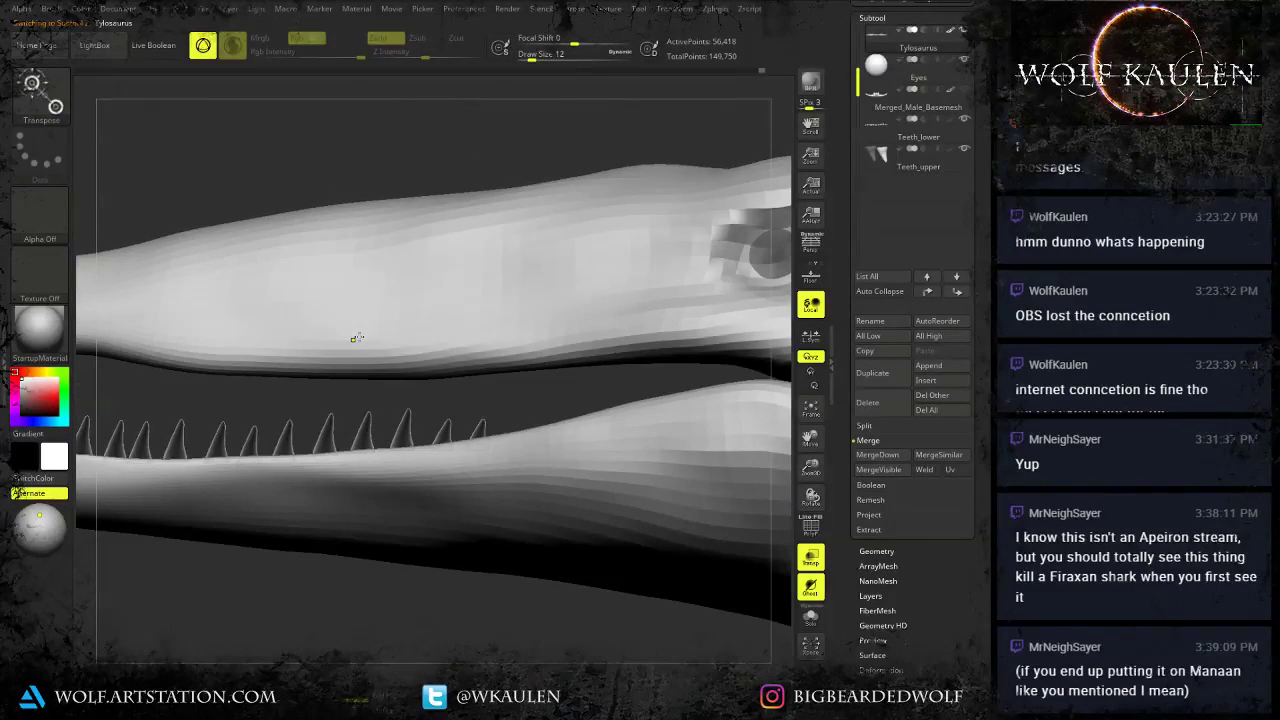
left_click(357, 342, "ctrl")
key("ctrl+z")
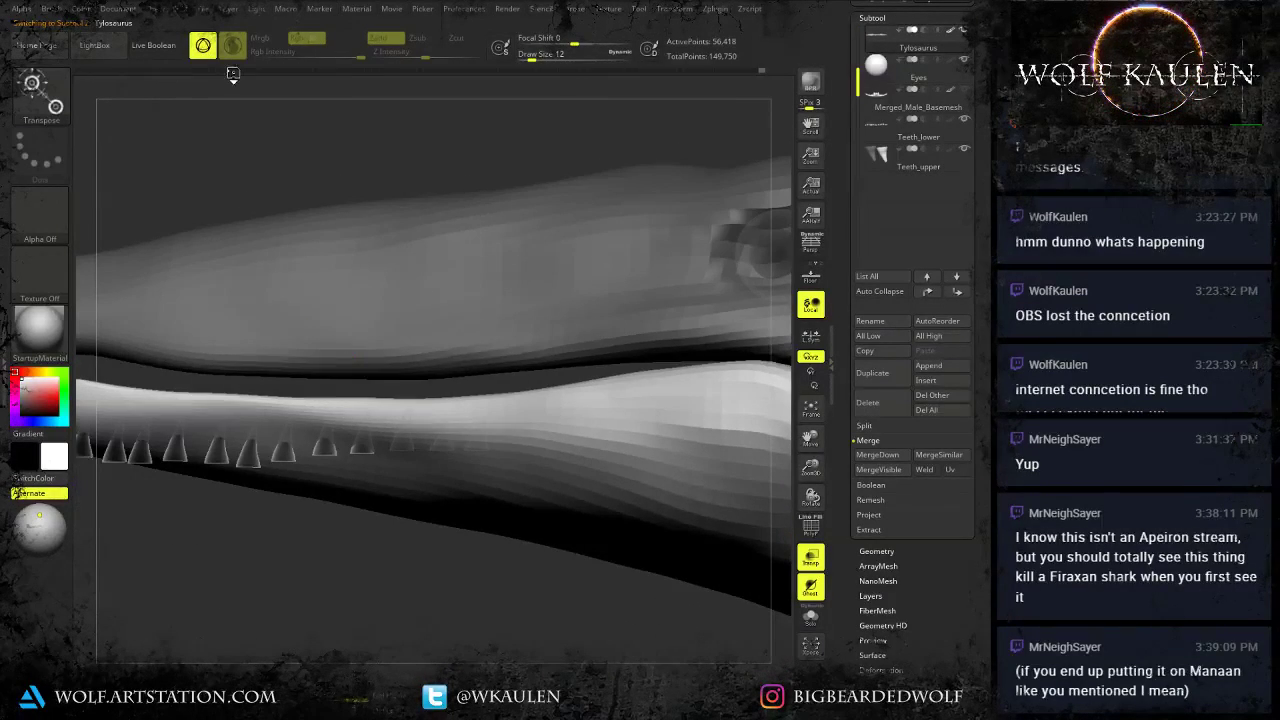
left_click(761, 73)
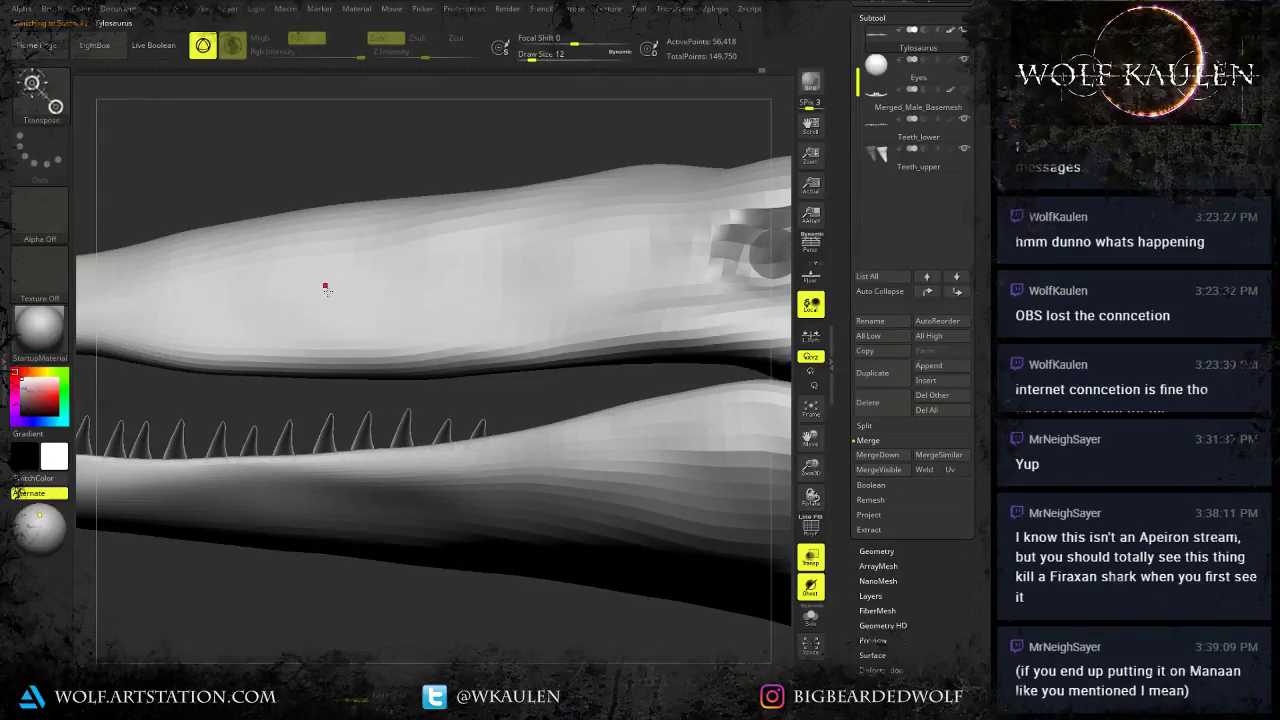
right_click_drag(325, 288, 588, 273, "alt")
left_click(290, 355, "alt")
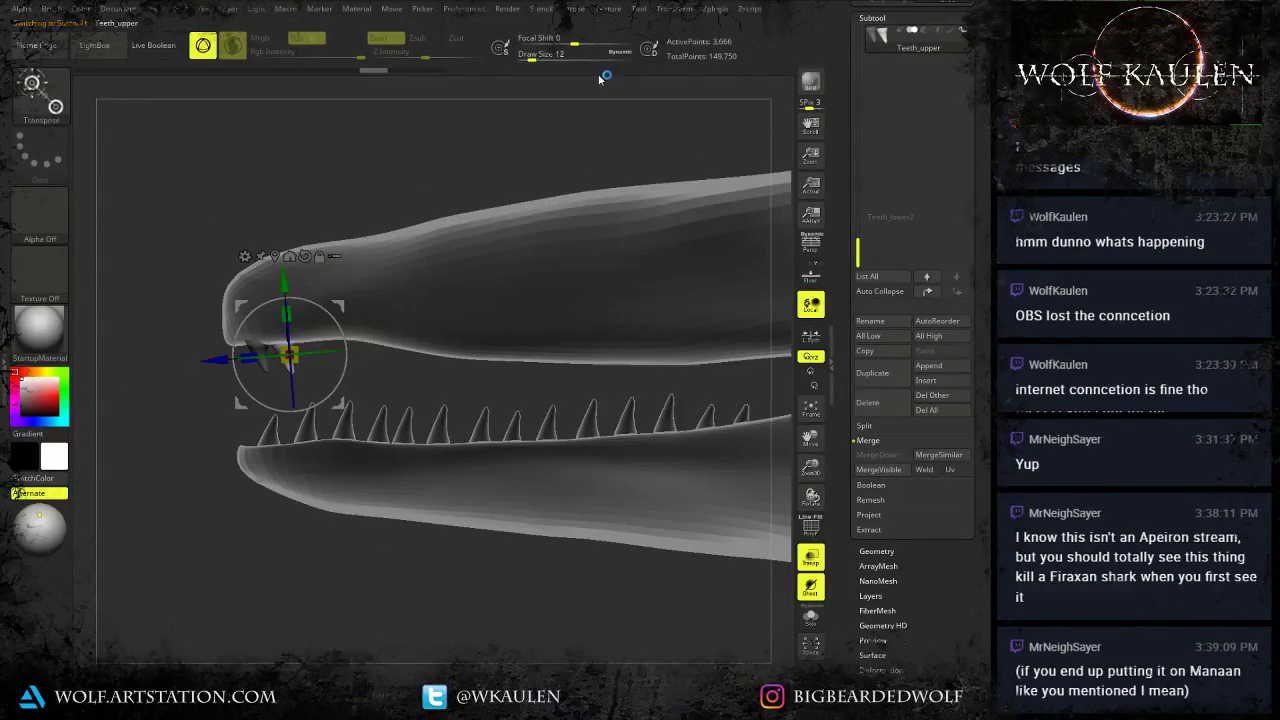
Copy the upper tooth further back to make the third and fourth teeth along the front of the upper jaw.
left_click_drag(388, 68, 430, 76)
right_click_drag(392, 282, 297, 295, "alt")
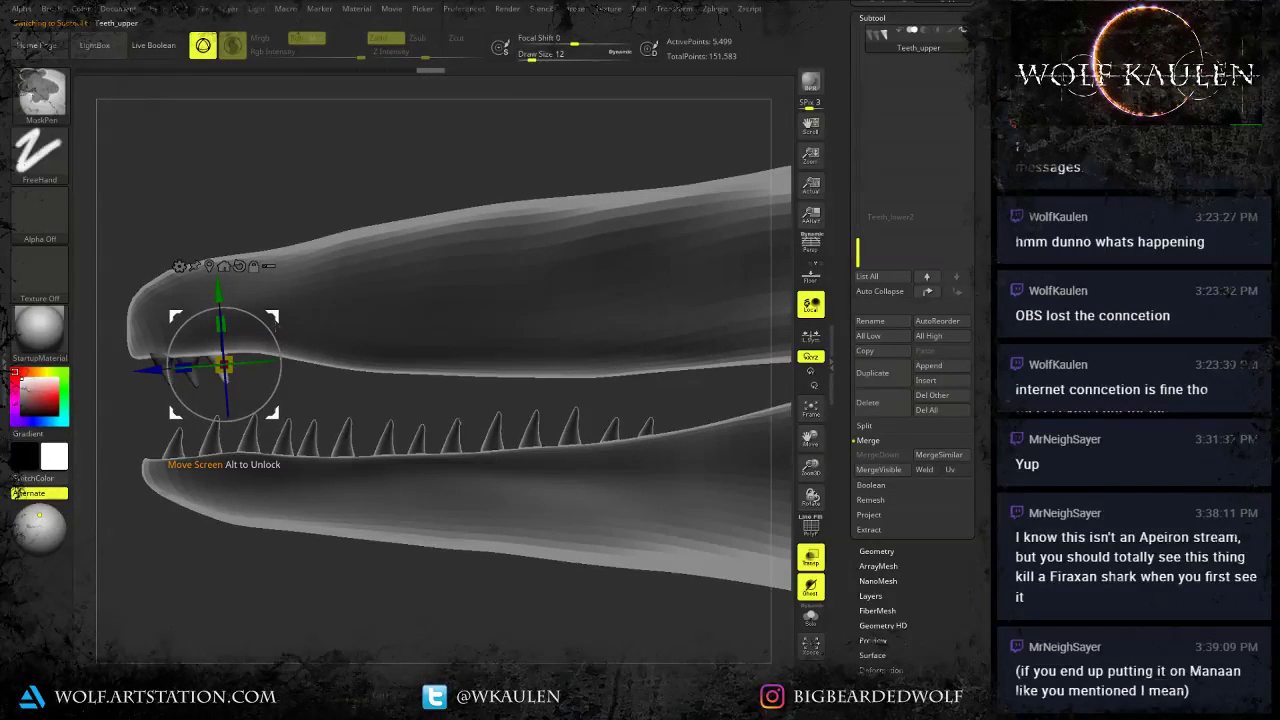
left_click_drag(300, 322, 311, 316, "ctrl+shift")
Duplicate the Teeth_upper subtool and delete the original, keeping the copy.
key("ctrl+shift+d")
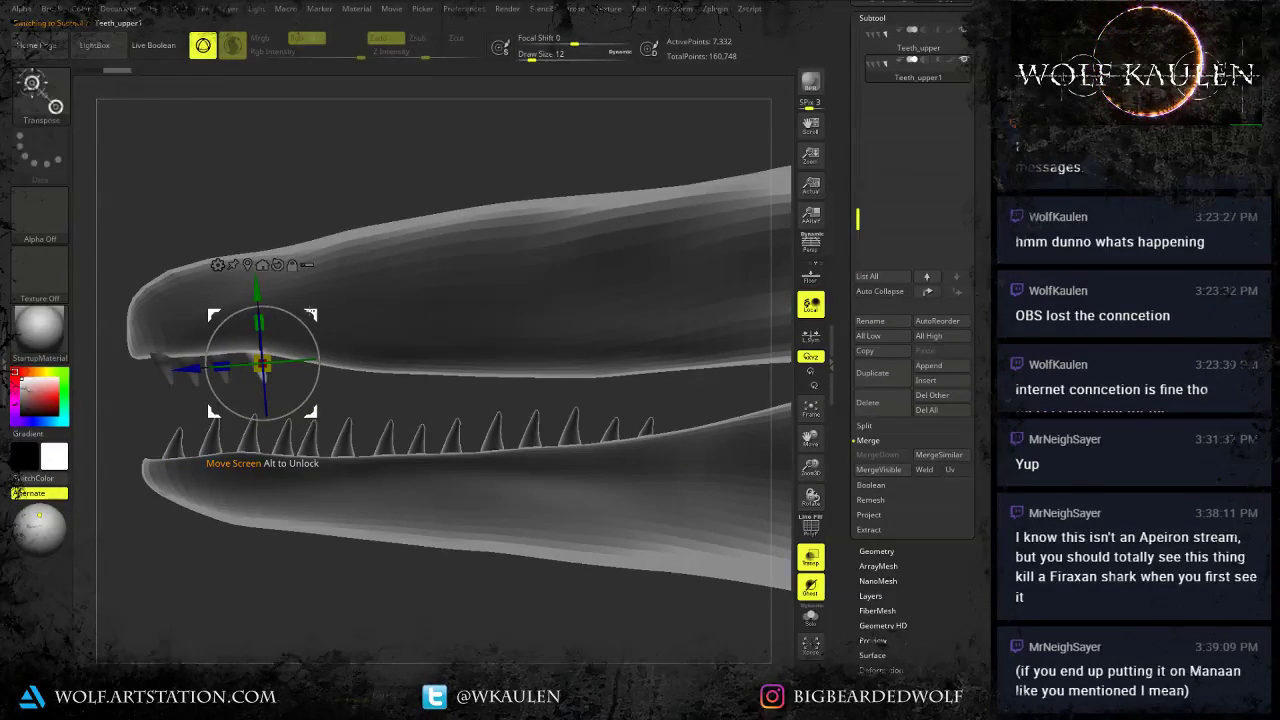
right_click_drag(350, 259, 594, 262, "ctrl")
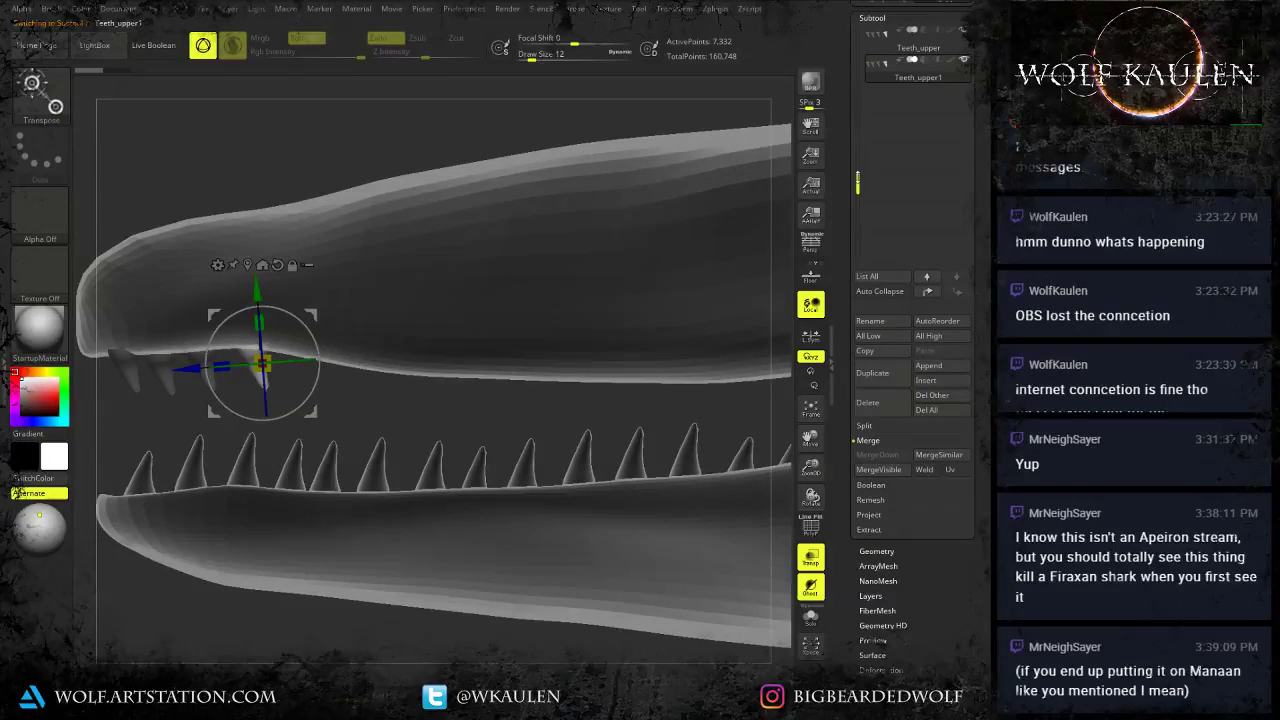
left_click_drag(857, 180, 857, 104)
left_click(882, 128)
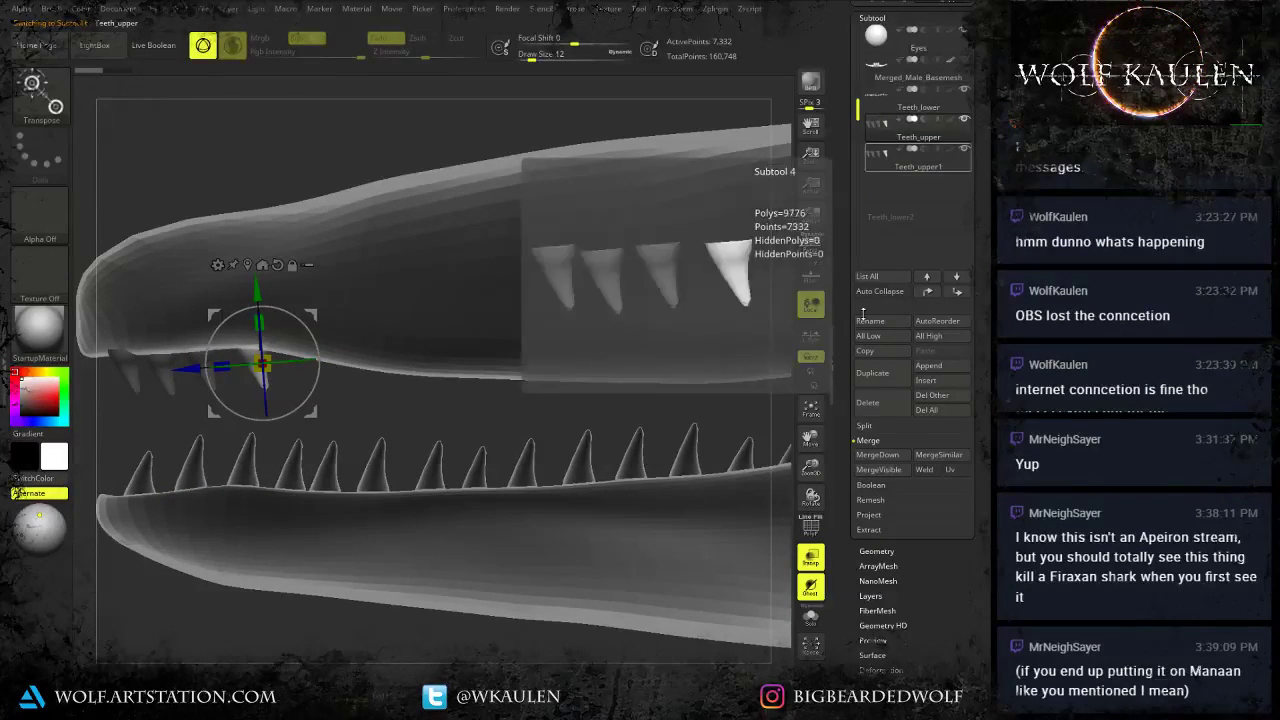
left_click(868, 407)
key("q")
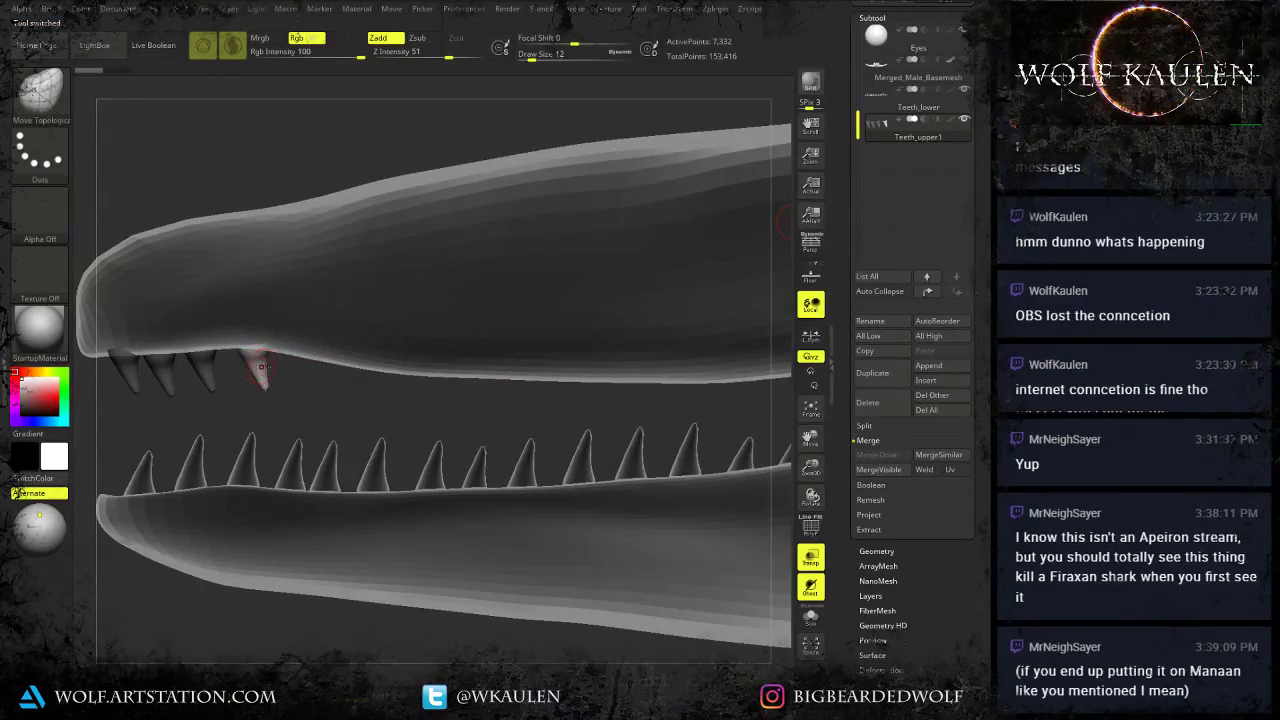
Copy two more teeth behind the fourth upper tooth and adjust the rear one's position and size against the jaw edge.
key("w")
left_click_drag(315, 316, 428, 331, "ctrl")
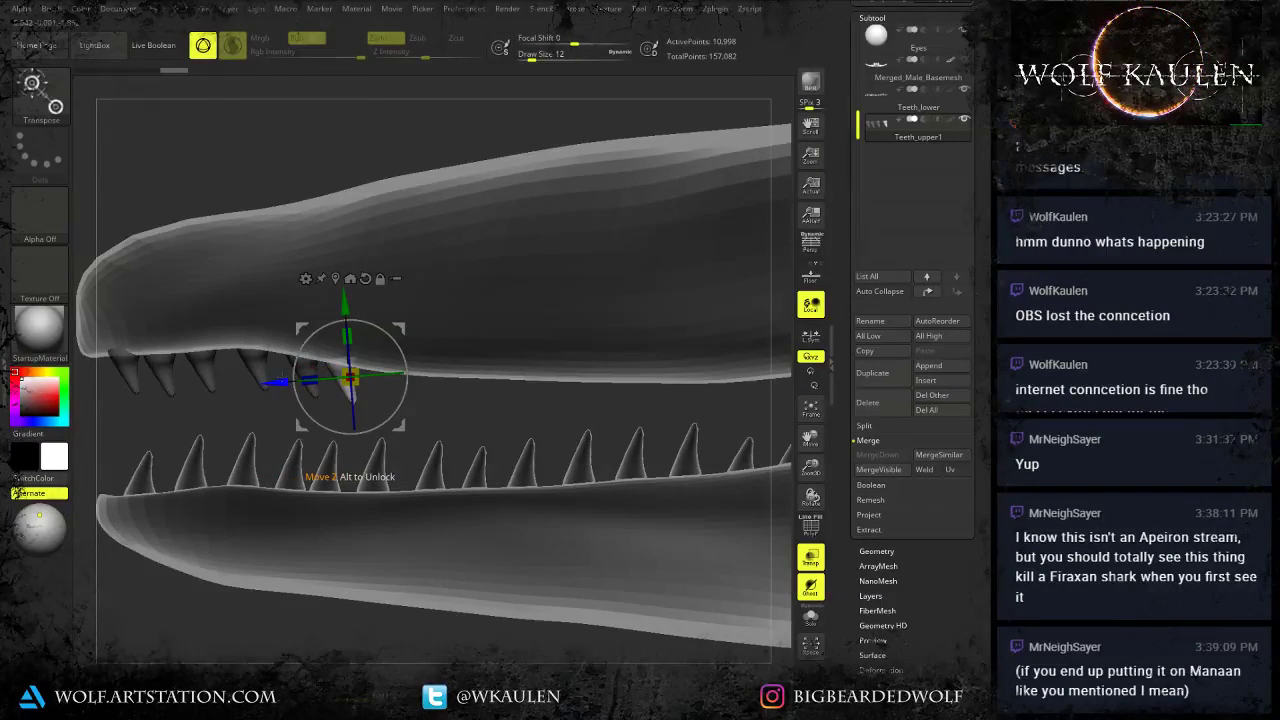
left_click_drag(281, 377, 298, 378)
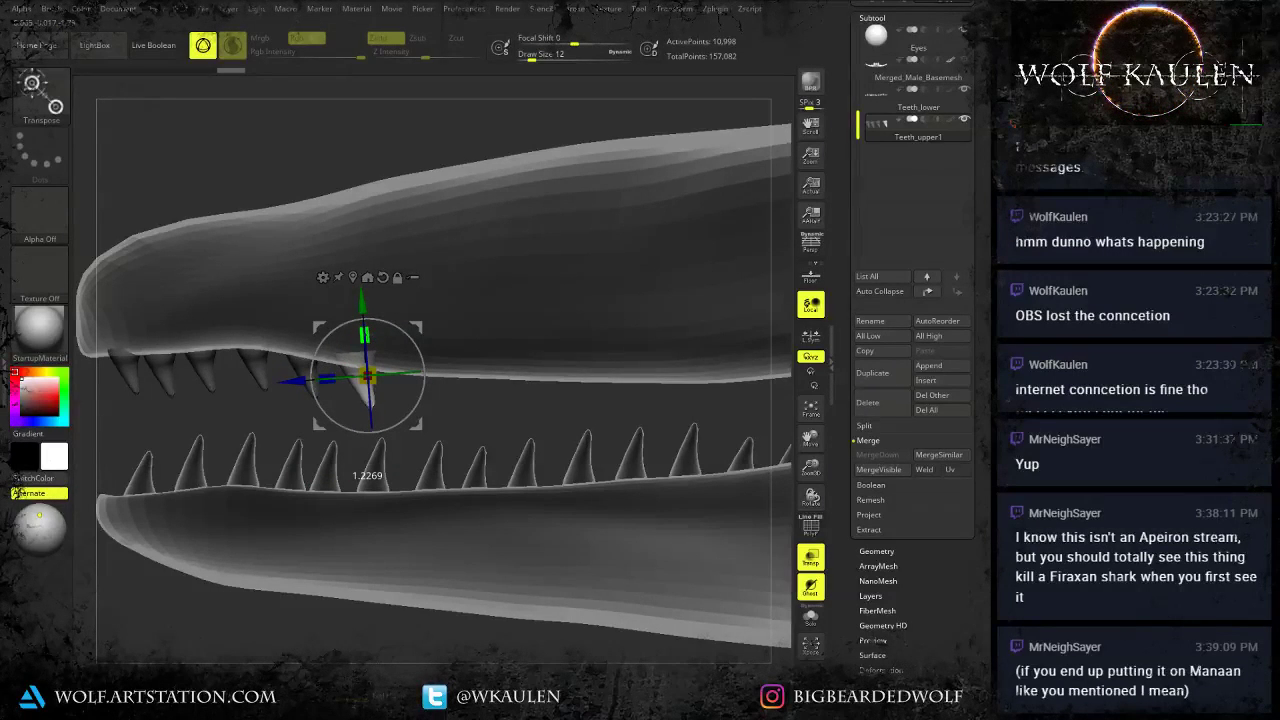
left_click_drag(417, 329, 415, 332)
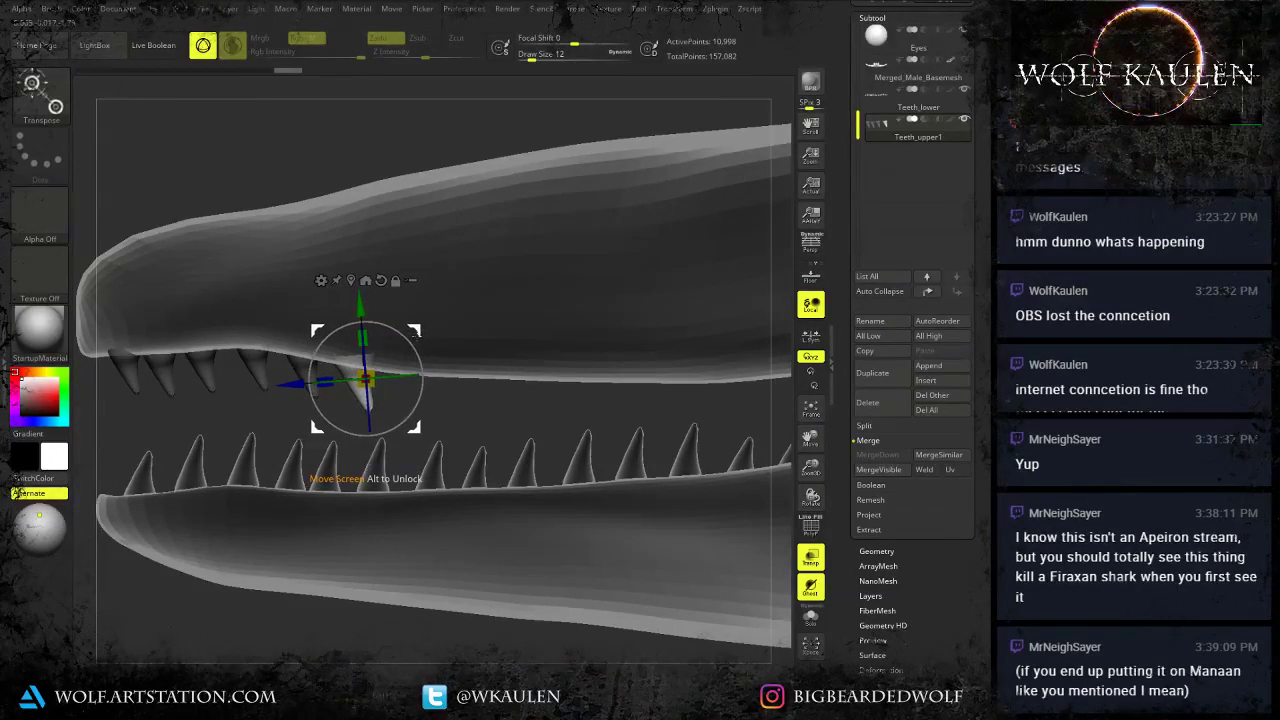
Continue the upper tooth row with spaced copies along the middle of the jaw, tilting them to follow its edge.
right_click_drag(415, 332, 312, 327, "alt")
left_click_drag(312, 327, 370, 324, "ctrl+shift")
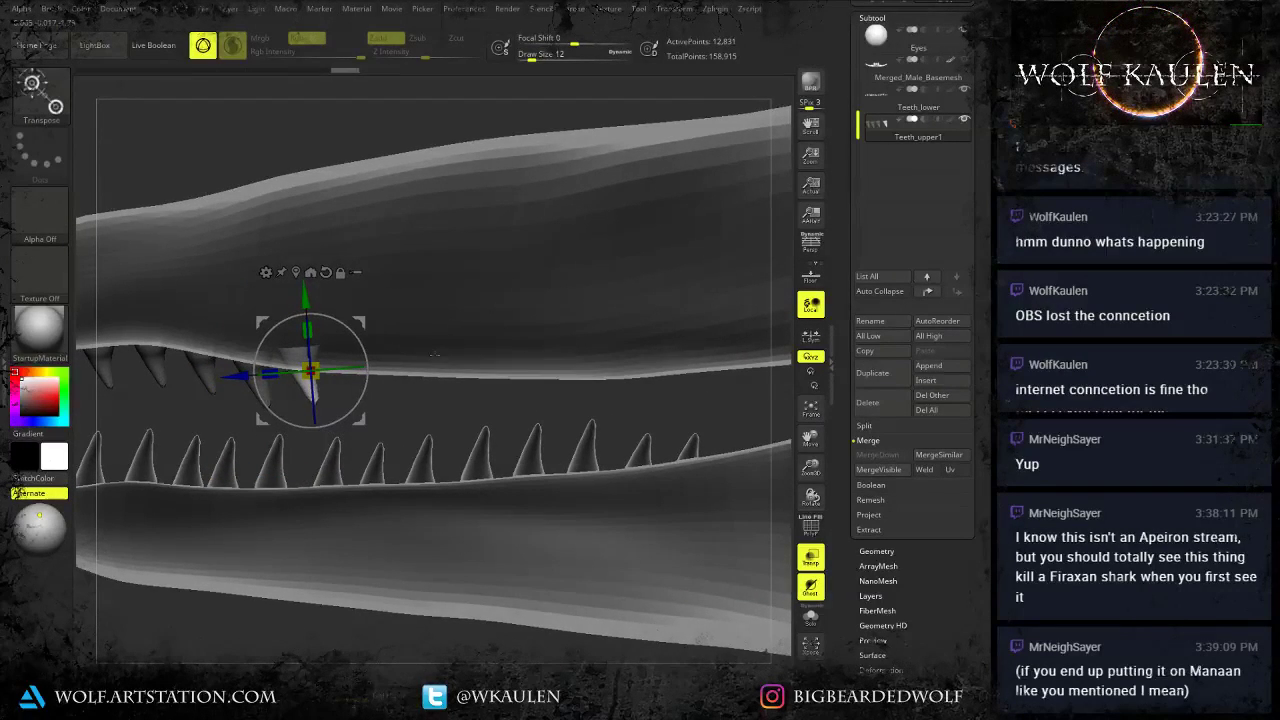
left_click_drag(434, 354, 363, 361, "alt")
left_click_drag(288, 330, 338, 369, "ctrl+shift")
left_click_drag(267, 350, 334, 343)
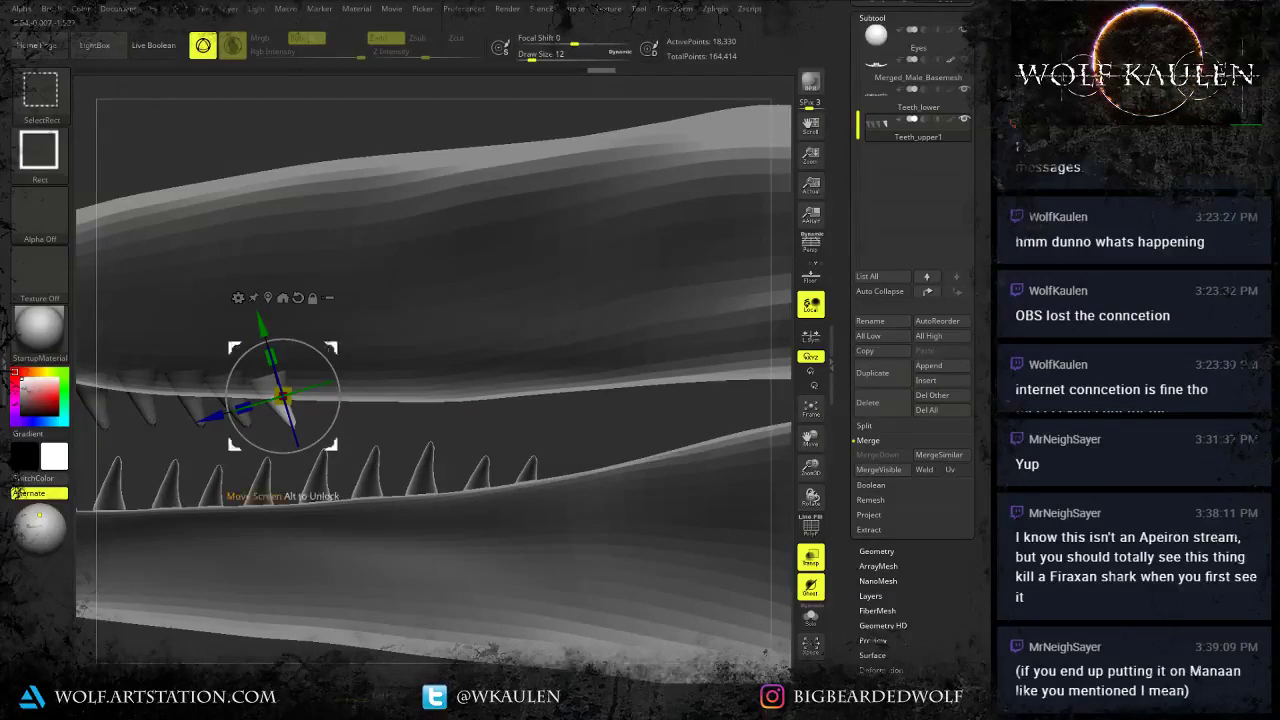
Copy further upper teeth toward the rear of the jaw and tilt the last one to follow the jaw edge.
left_click_drag(332, 346, 369, 353, "ctrl")
left_click_drag(321, 404, 293, 405)
left_click_drag(386, 349, 798, 328)
key("ctrl+shift")
left_click_drag(647, 392, 500, 396, "alt")
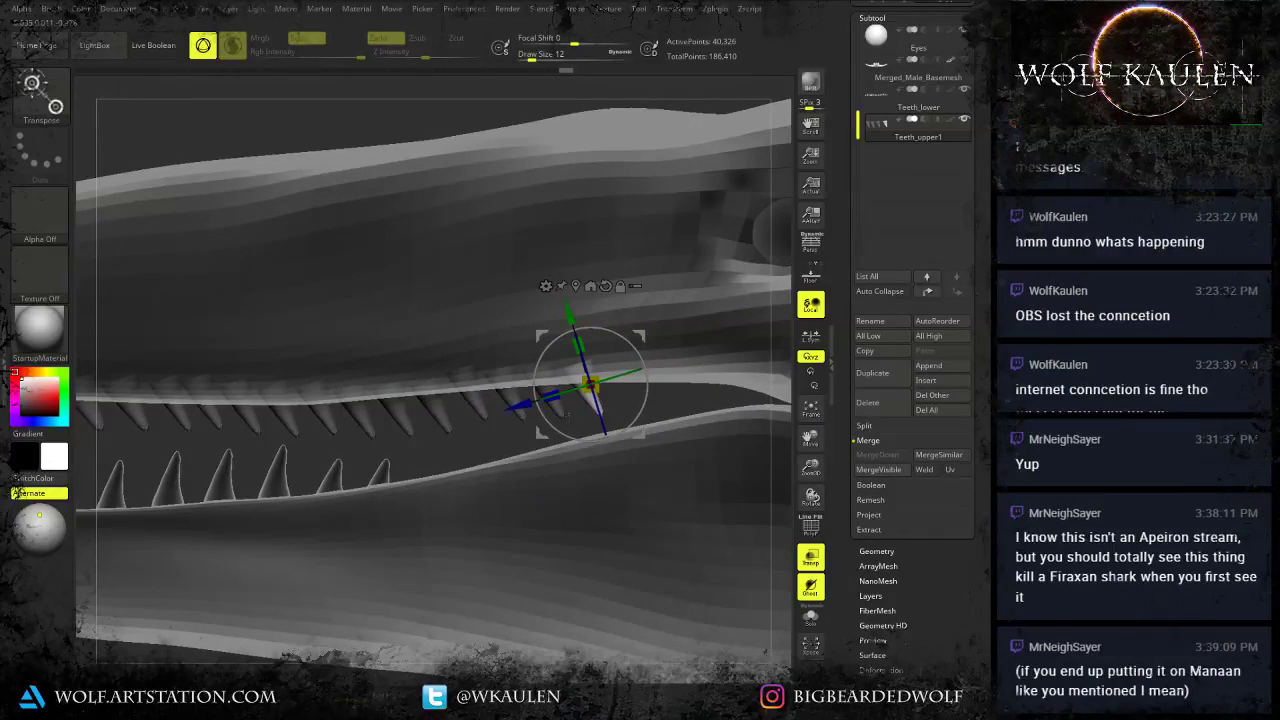
mouse_move(630, 343)
left_mouse_down()
mouse_move(641, 359)
mouse_move(592, 374)
mouse_move(622, 331)
left_mouse_up()
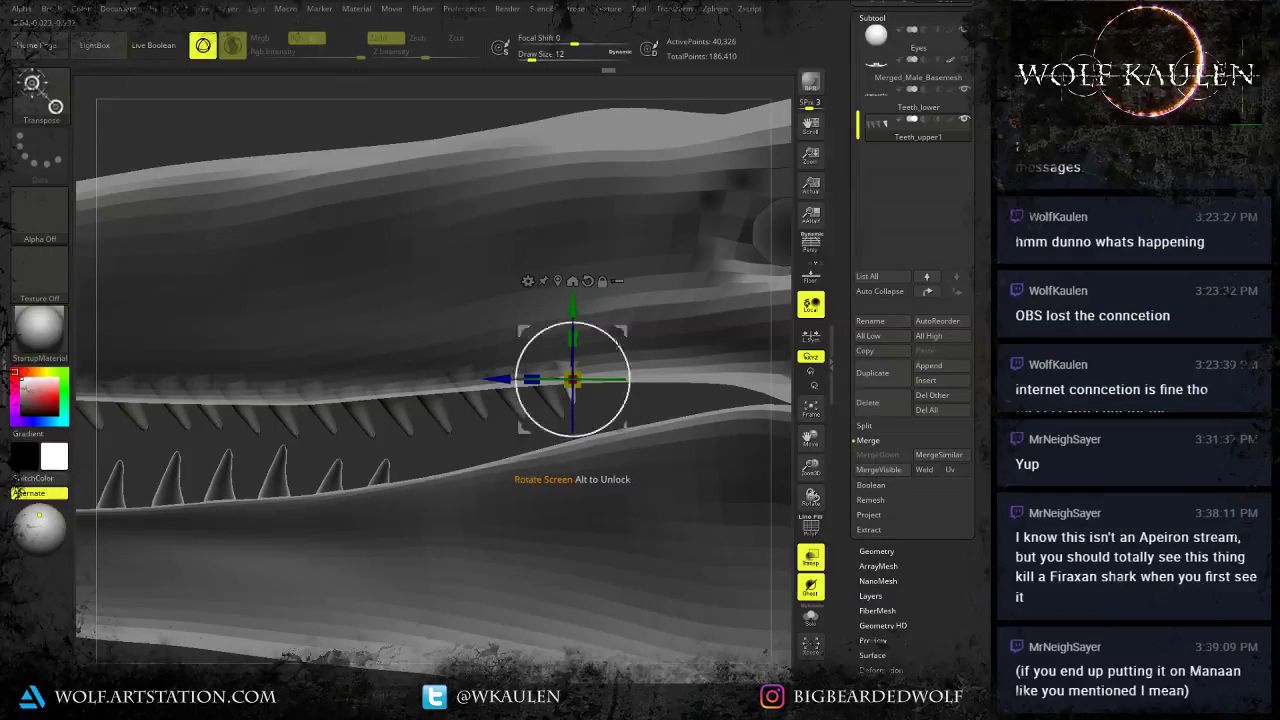
Clear the mask on the upper teeth and give each tooth its own polygroup with Auto Groups.
left_click(557, 391, "alt")
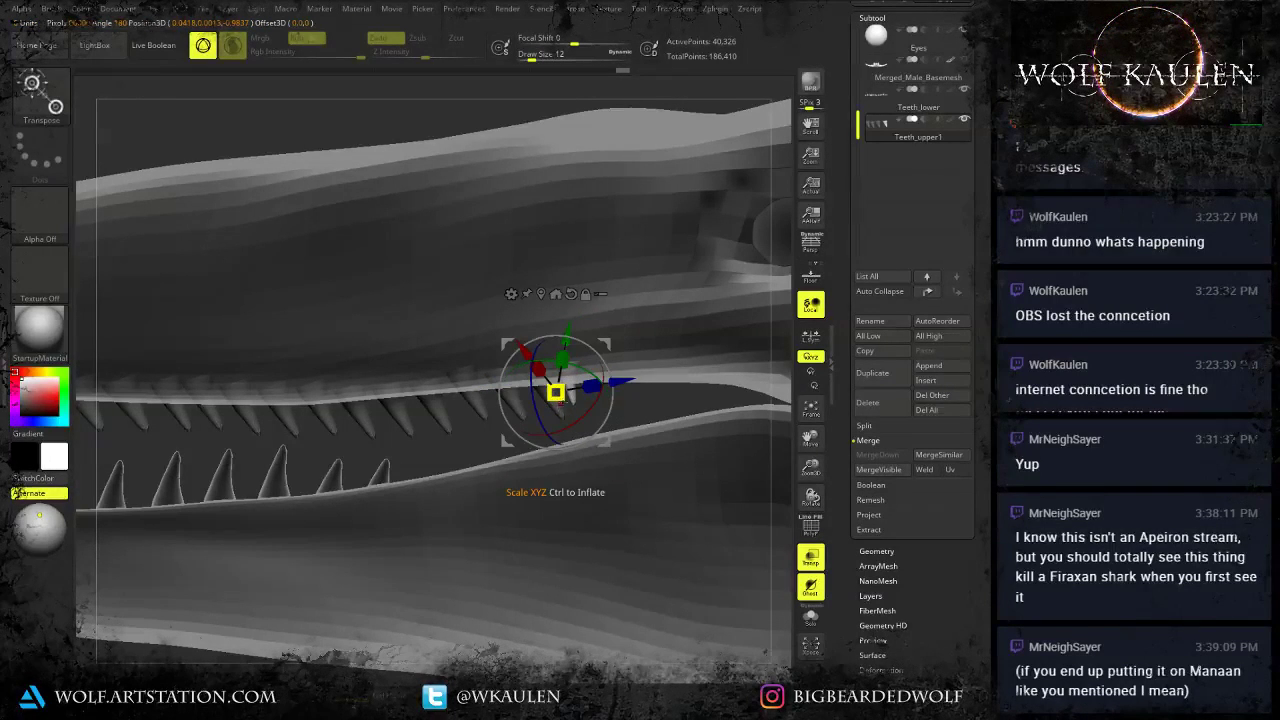
key("q")
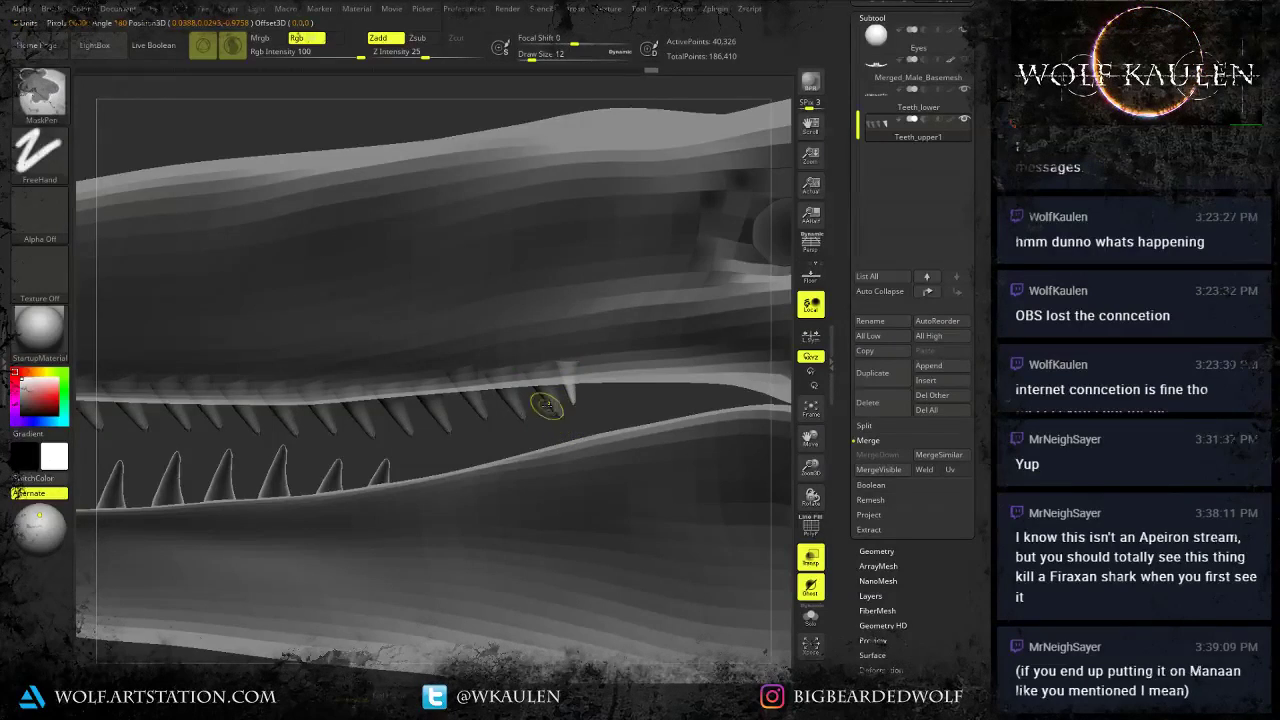
left_click(534, 440, "ctrl")
left_click(545, 441, "ctrl")
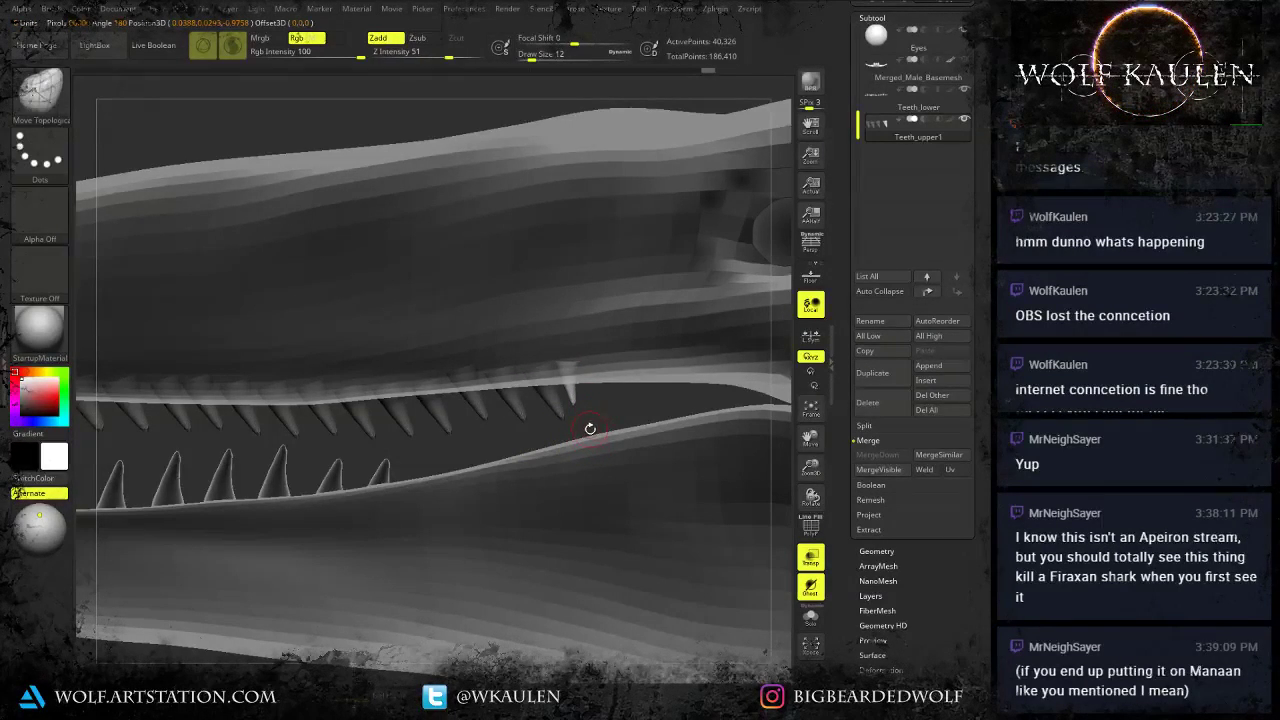
left_click_drag(590, 429, 578, 437, "ctrl")
key("shift+f")
key("shift+f")
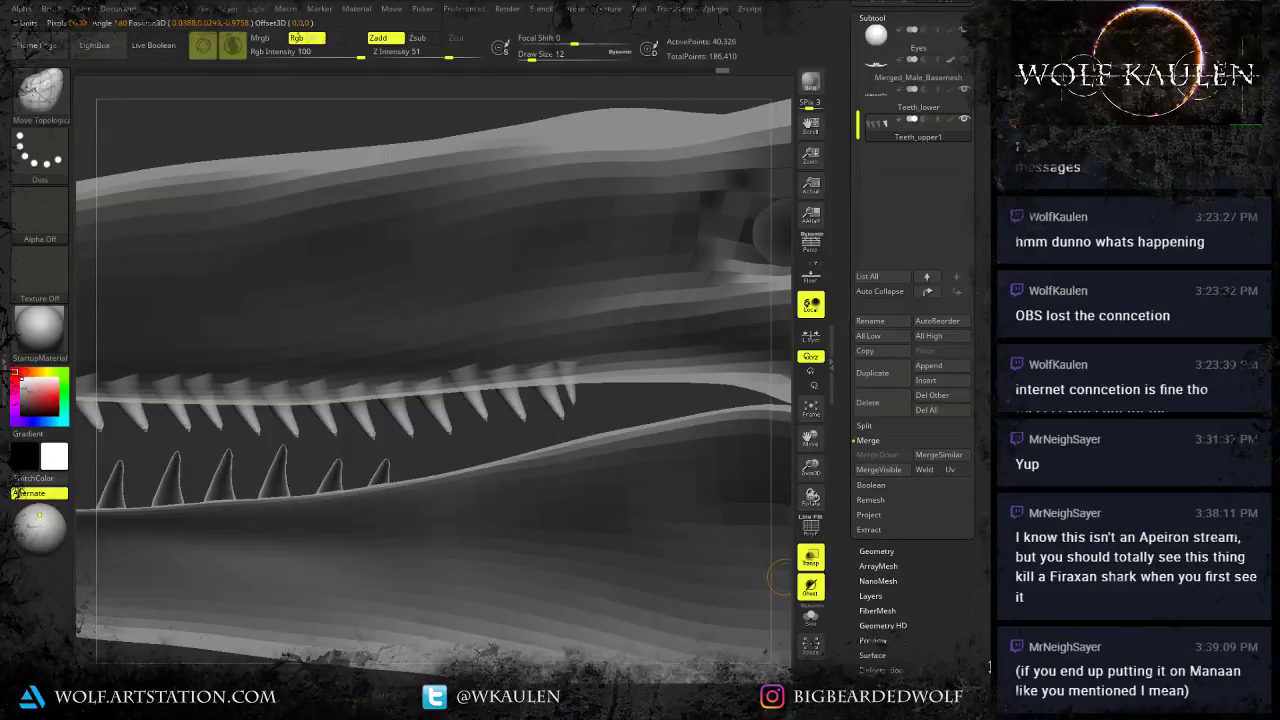
scroll(960, 638, "down", 2)
left_click(893, 675)
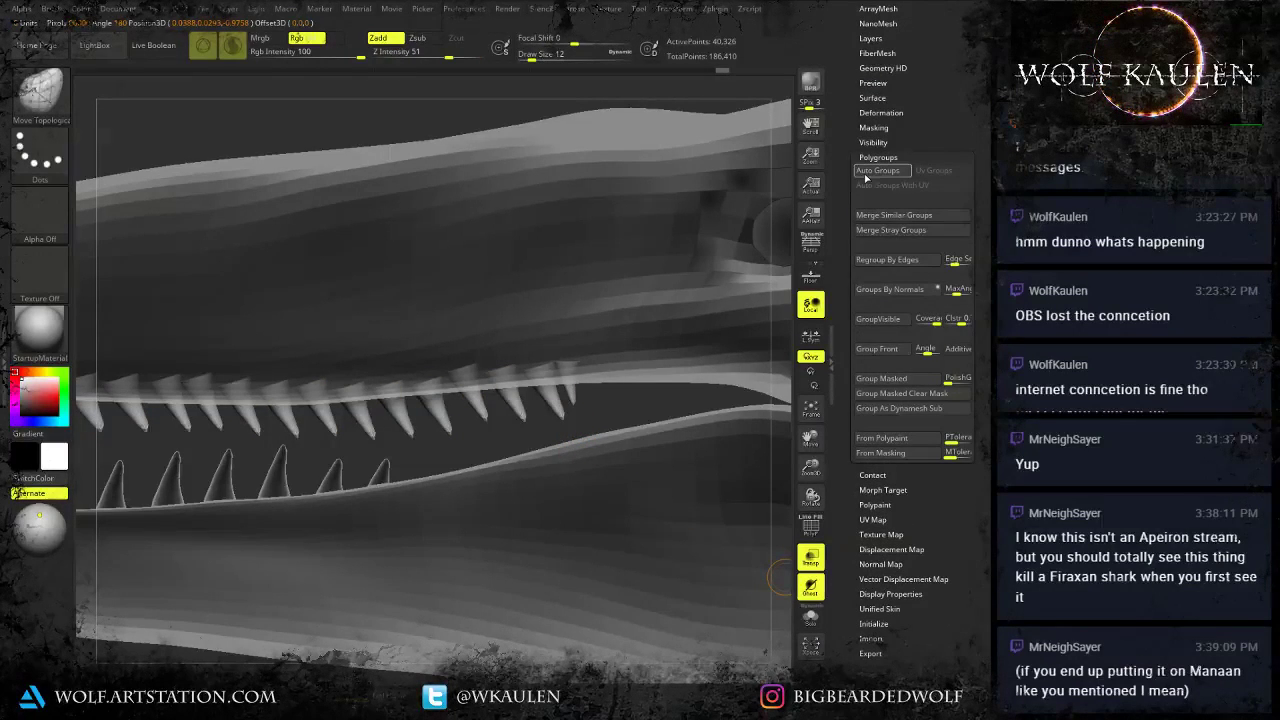
left_click(866, 175)
left_click(575, 394, "ctrl+shift")
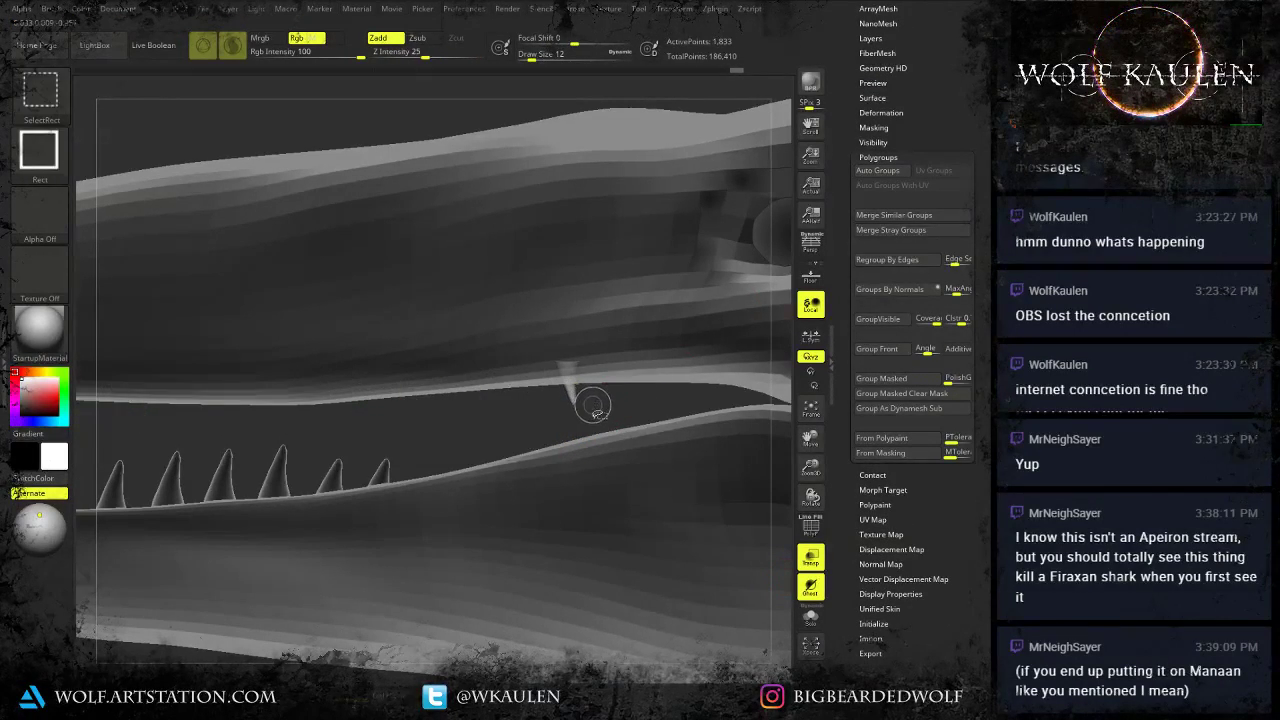
left_click(608, 416, "ctrl")
left_click(617, 418, "ctrl+shift")
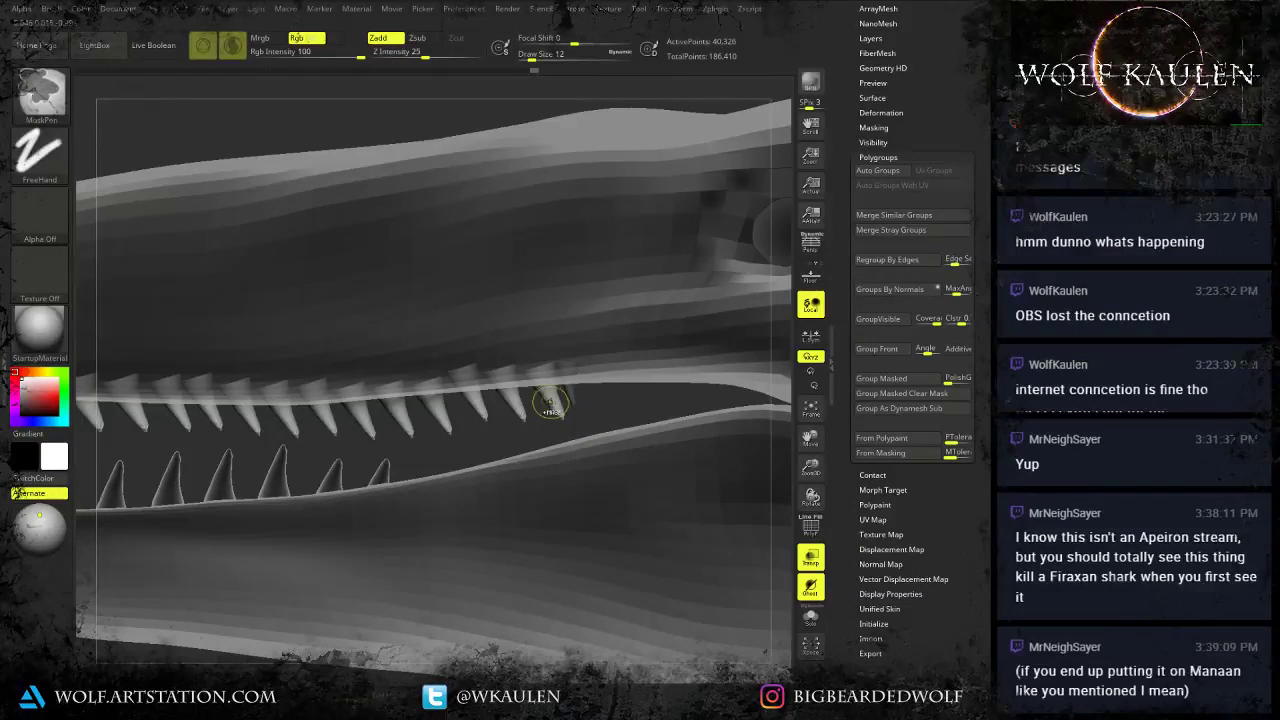
left_click(605, 419, "ctrl")
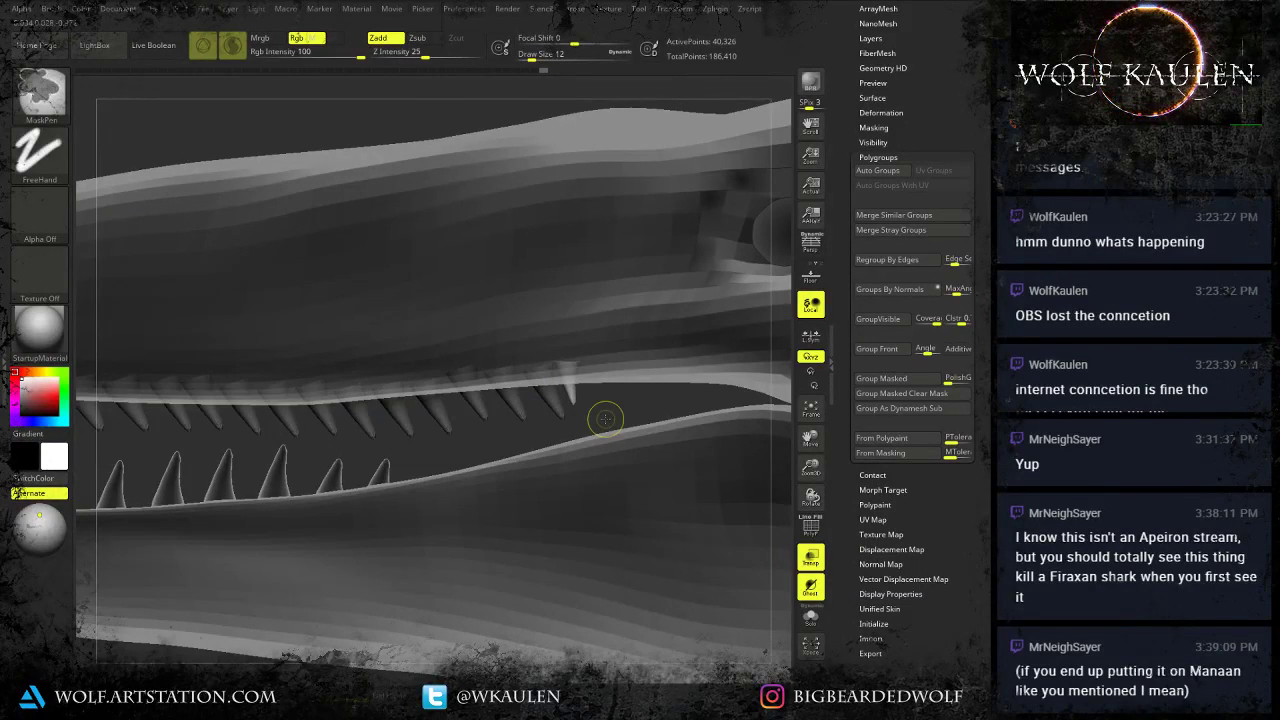
left_click(554, 404, "ctrl+shift")
left_click(613, 421, "ctrl")
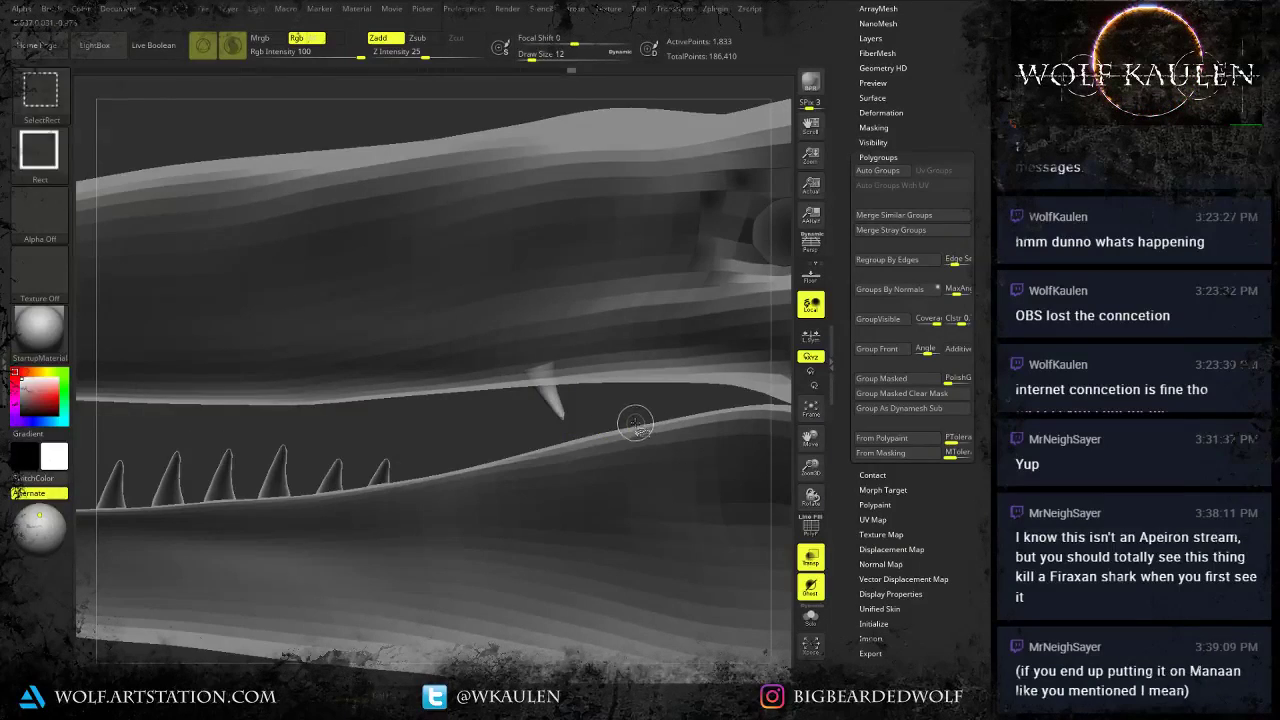
left_click(634, 423, "ctrl+shift")
key("w")
left_click_drag(611, 377, 638, 434)
key("q")
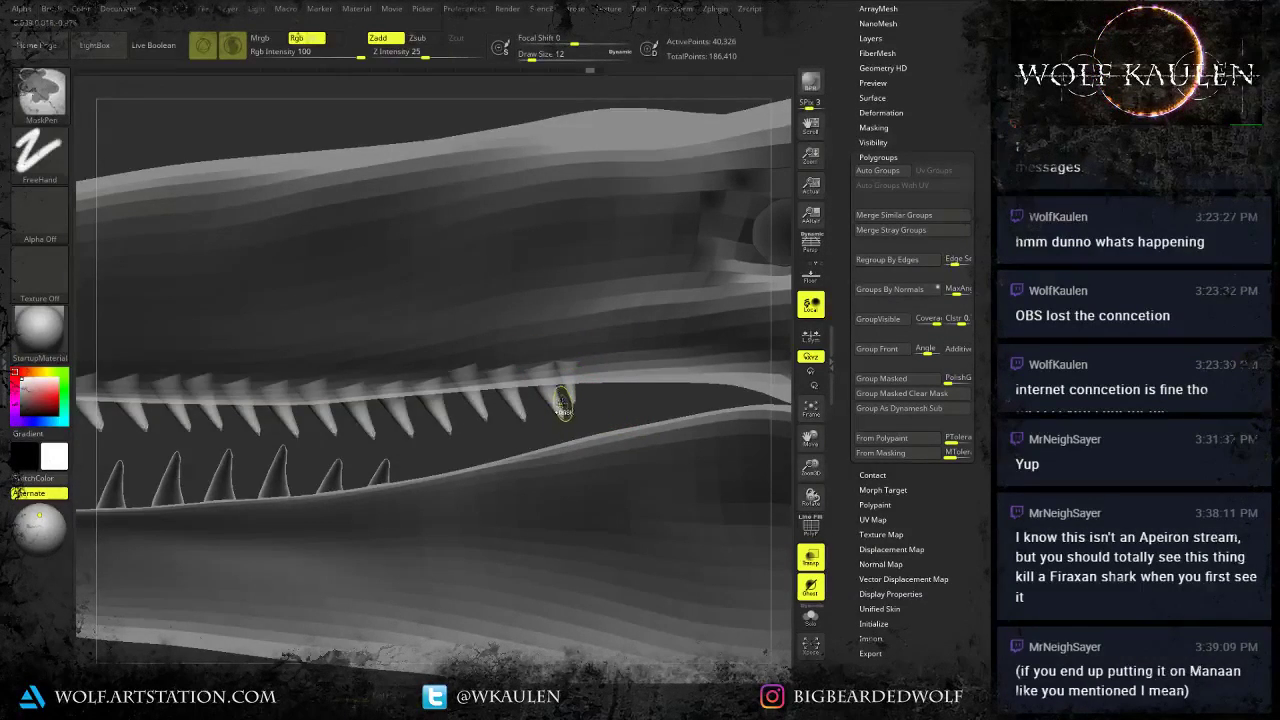
Isolate the second-to-last upper tooth, mask all the other teeth and rotate that tooth slightly.
left_click(562, 407, "ctrl+shift")
left_click(602, 414, "ctrl")
left_click(623, 416, "ctrl")
left_click(623, 416, "ctrl")
left_click(623, 416, "ctrl+shift")
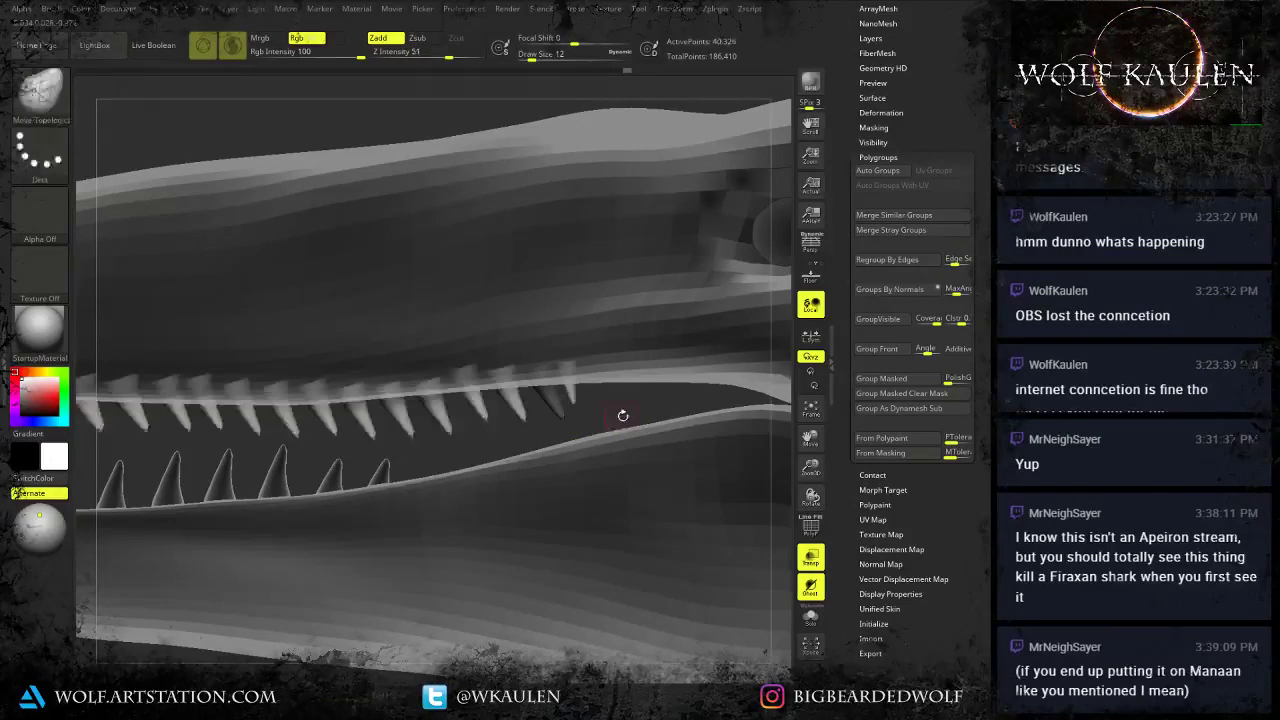
key("w")
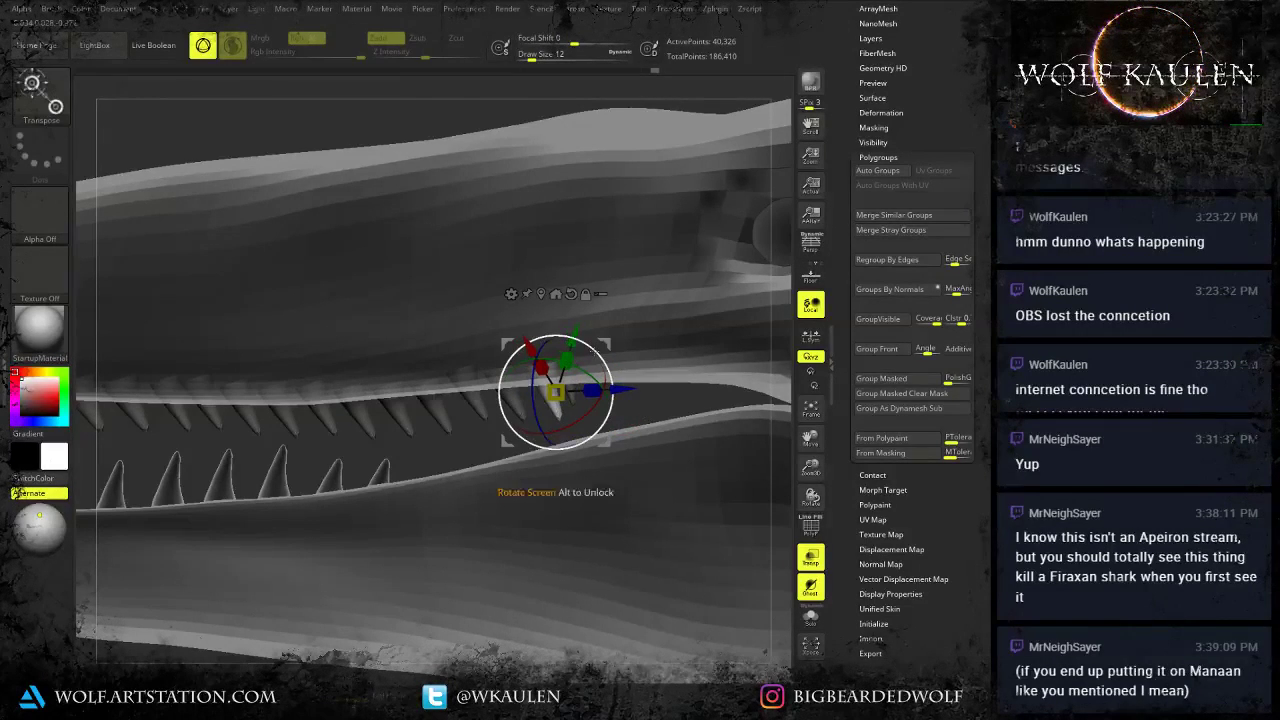
left_click_drag(599, 343, 598, 335)
Rename the Teeth_upper1 subtool to Teeth_upper.
right_click_drag(470, 590, 495, 542, "ctrl")
left_click_drag(495, 542, 508, 560, "ctrl")
right_click_drag(508, 560, 505, 525, "ctrl")
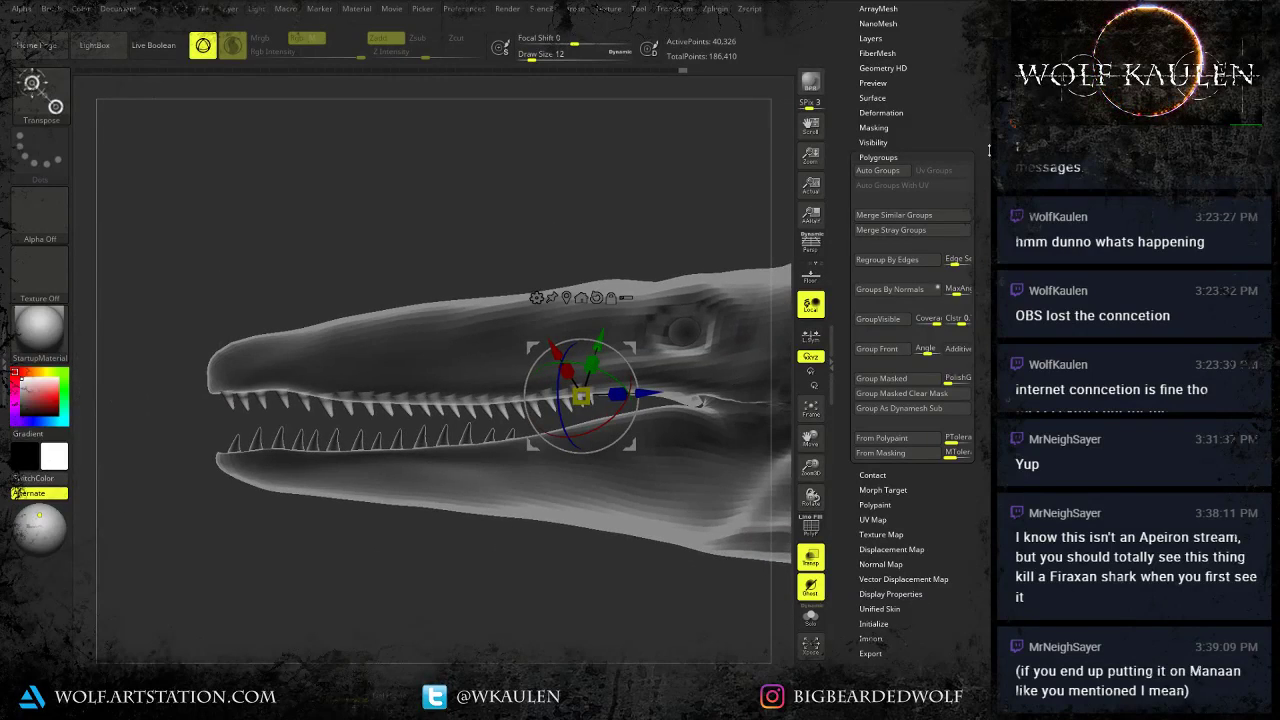
left_click(955, 59)
left_click_drag(955, 60, 905, 138)
left_click(872, 274)
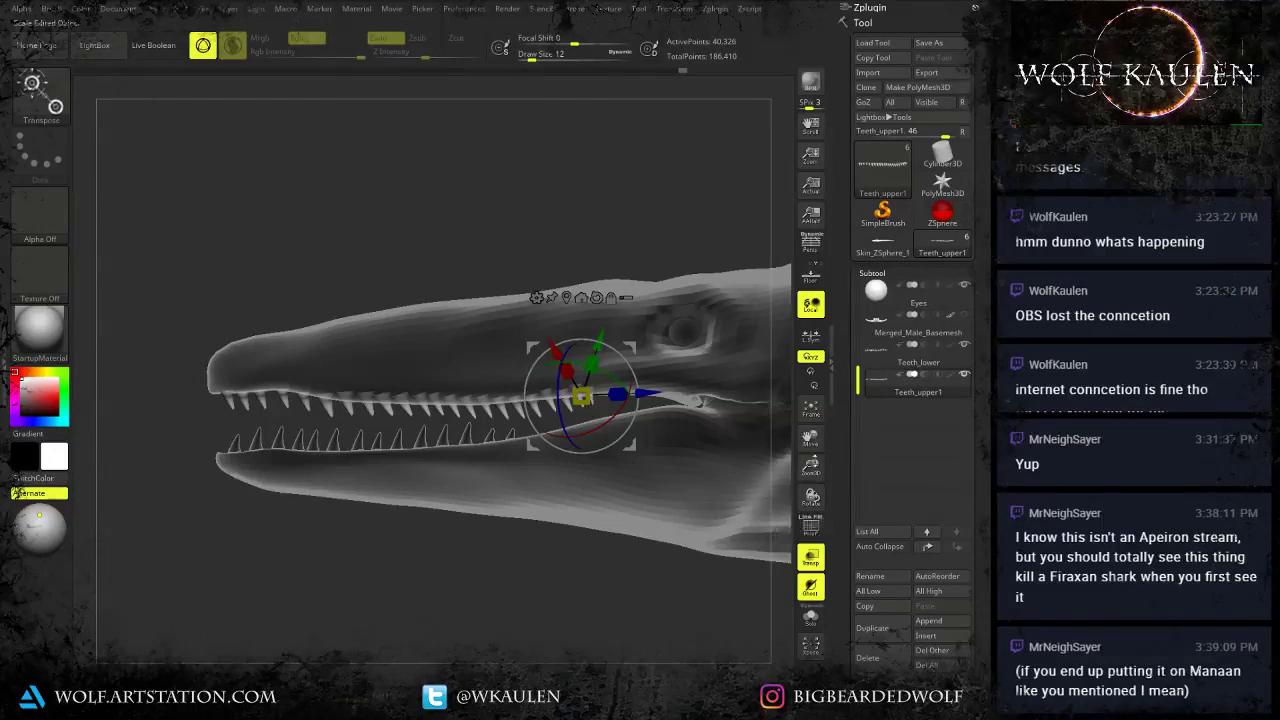
left_click(866, 579)
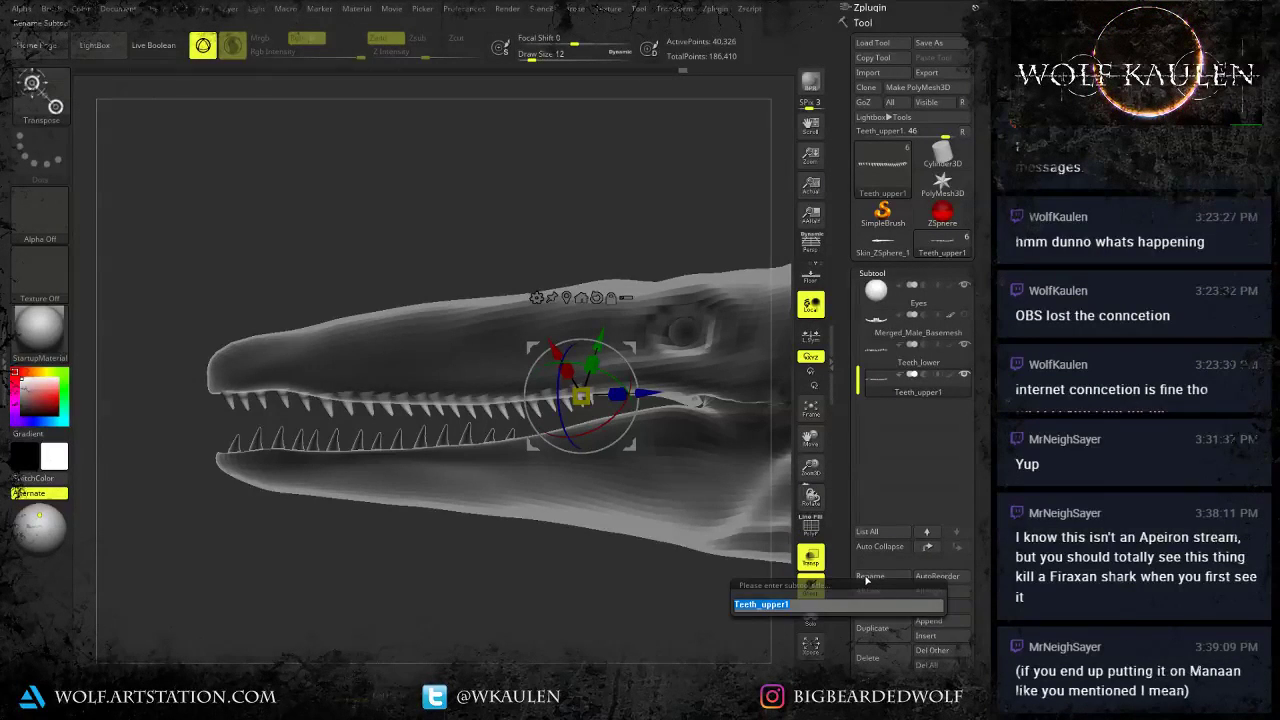
key("BackSpace")
key("Return")
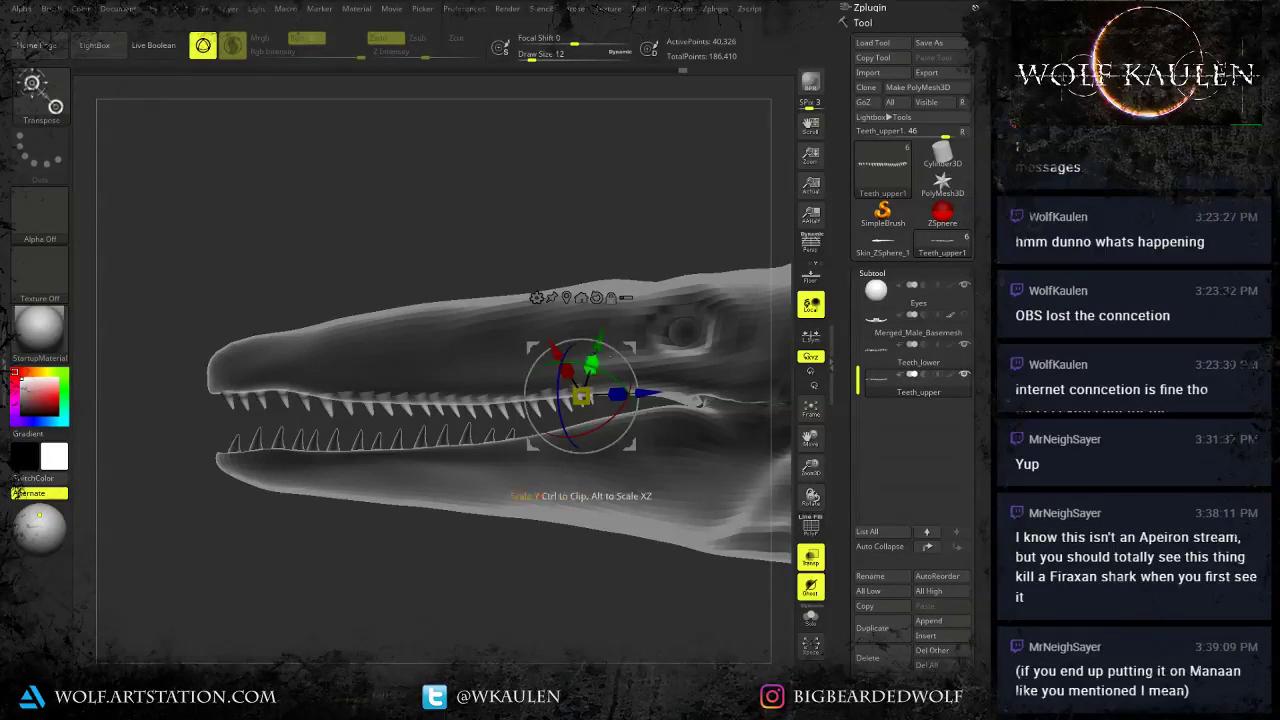
Stretch the upper tooth row backward along the jaw toward the jaw corner.
left_click(459, 398, "ctrl")
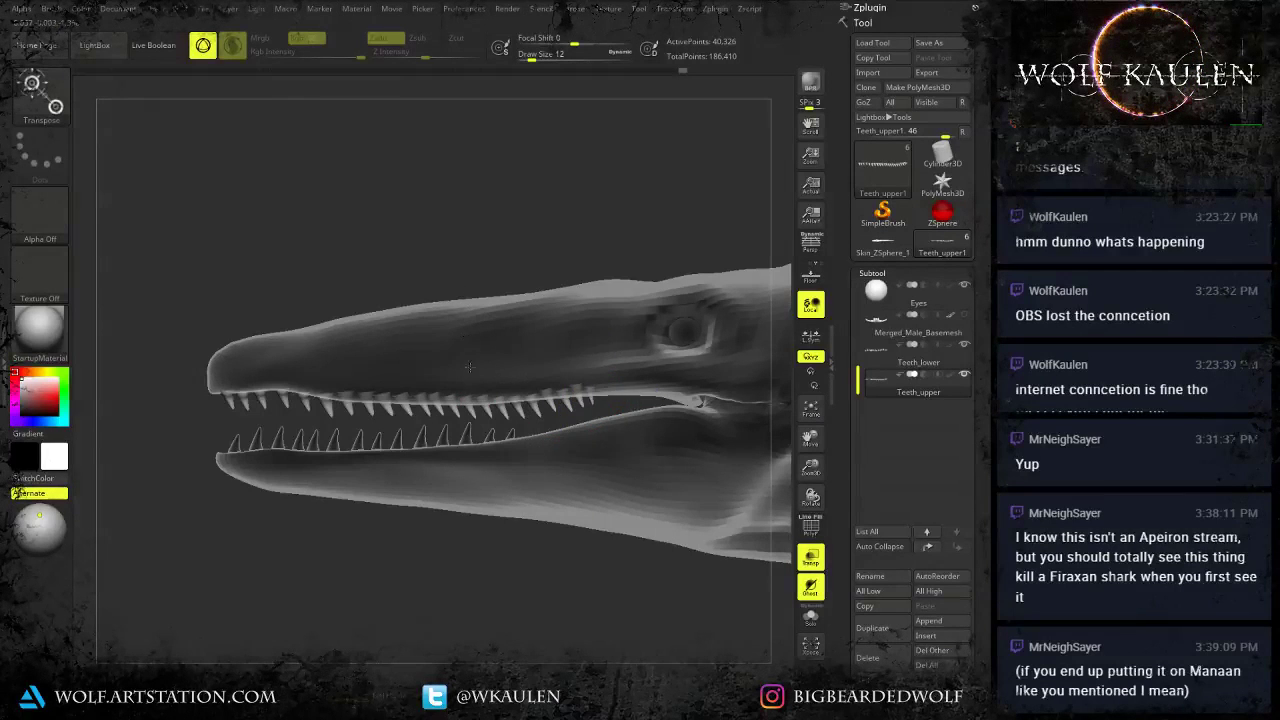
key("y")
key("y")
mouse_move(453, 399)
left_mouse_down()
mouse_move(481, 361)
mouse_move(527, 350)
mouse_move(478, 398)
left_mouse_up()
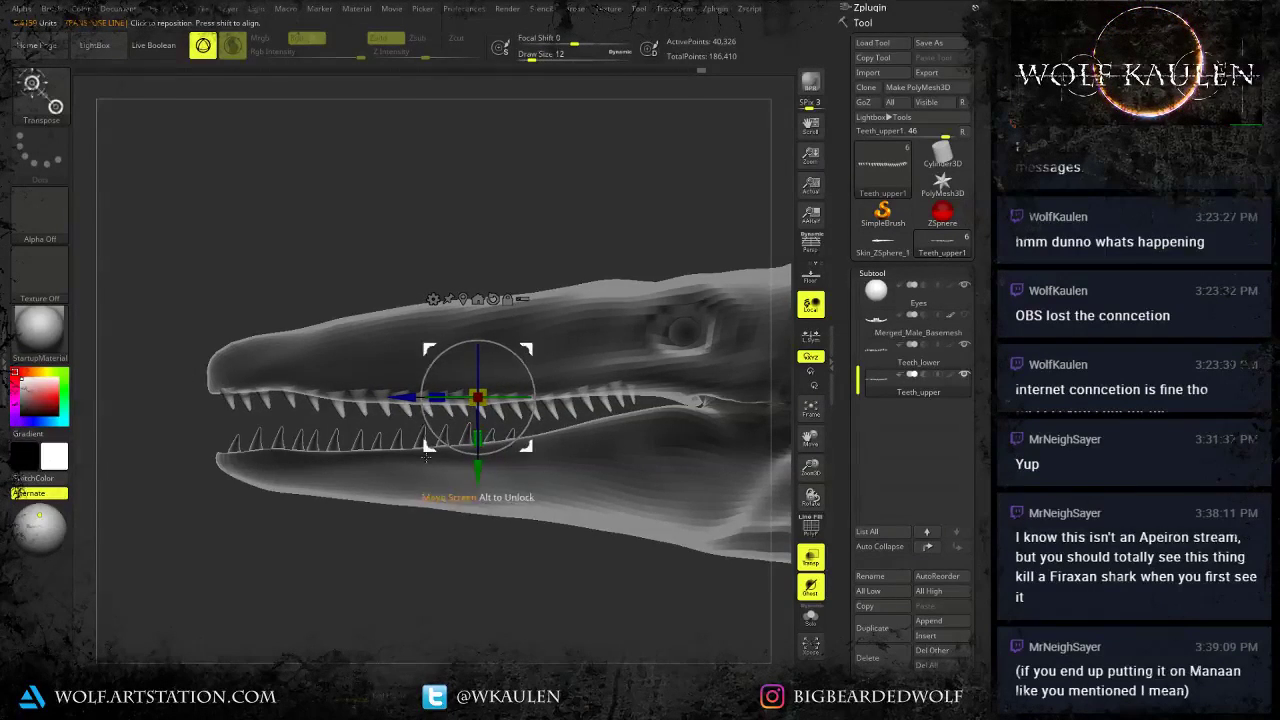
right_click_drag(426, 457, 478, 398)
right_click_drag(322, 377, 597, 360, "alt")
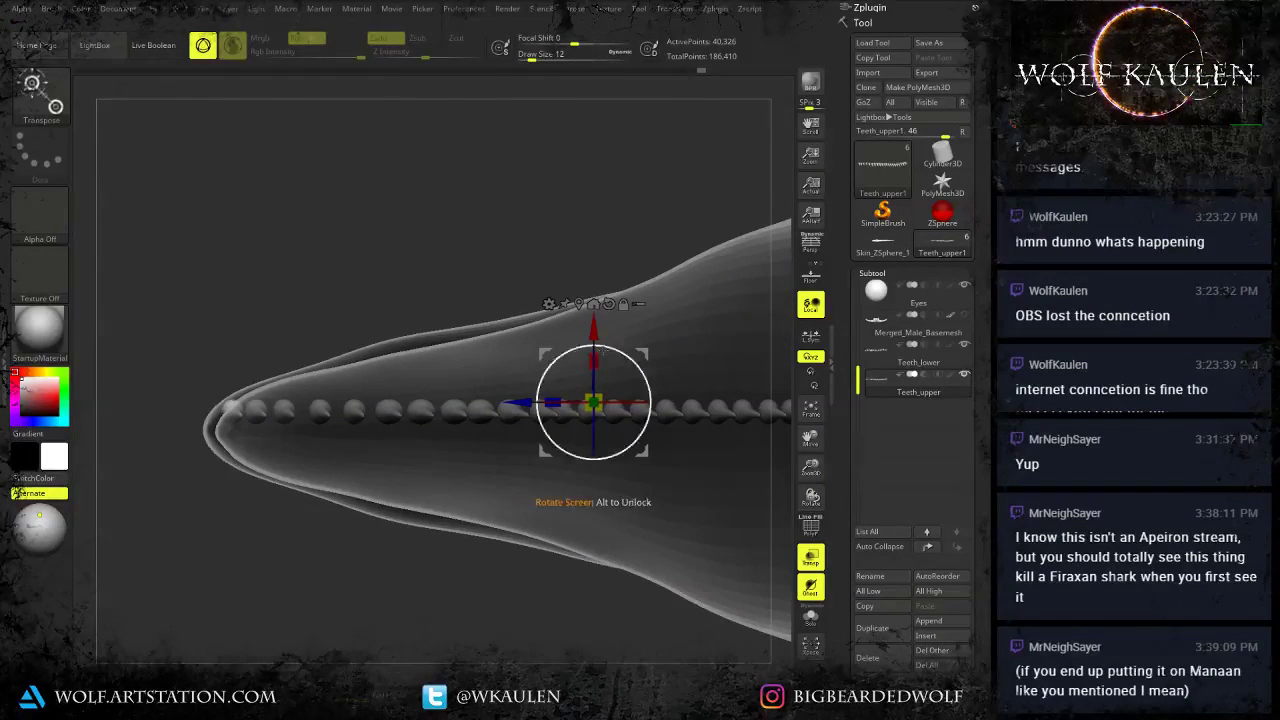
left_click_drag(603, 348, 602, 347)
From below, isolate the second upper tooth, mask the rest of the row and move it sideways toward the jaw edge.
right_click_drag(623, 306, 470, 294, "ctrl")
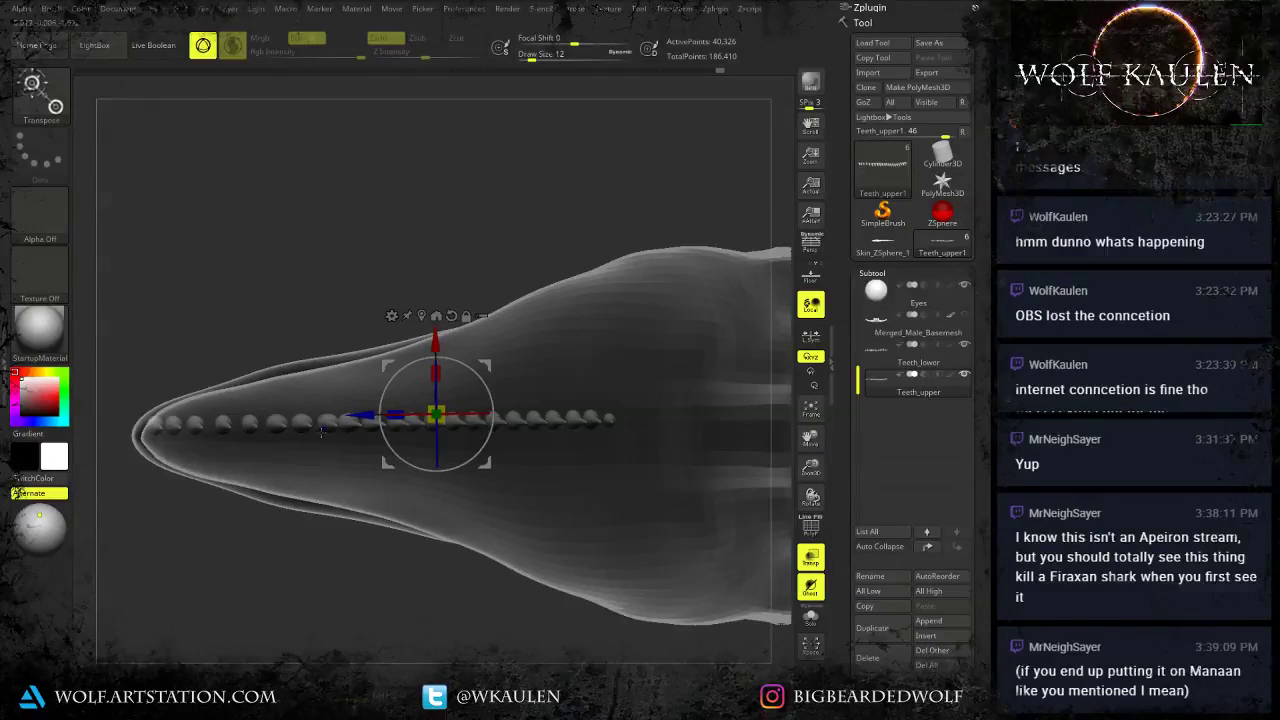
key("q")
key("shift+f")
key("shift+f")
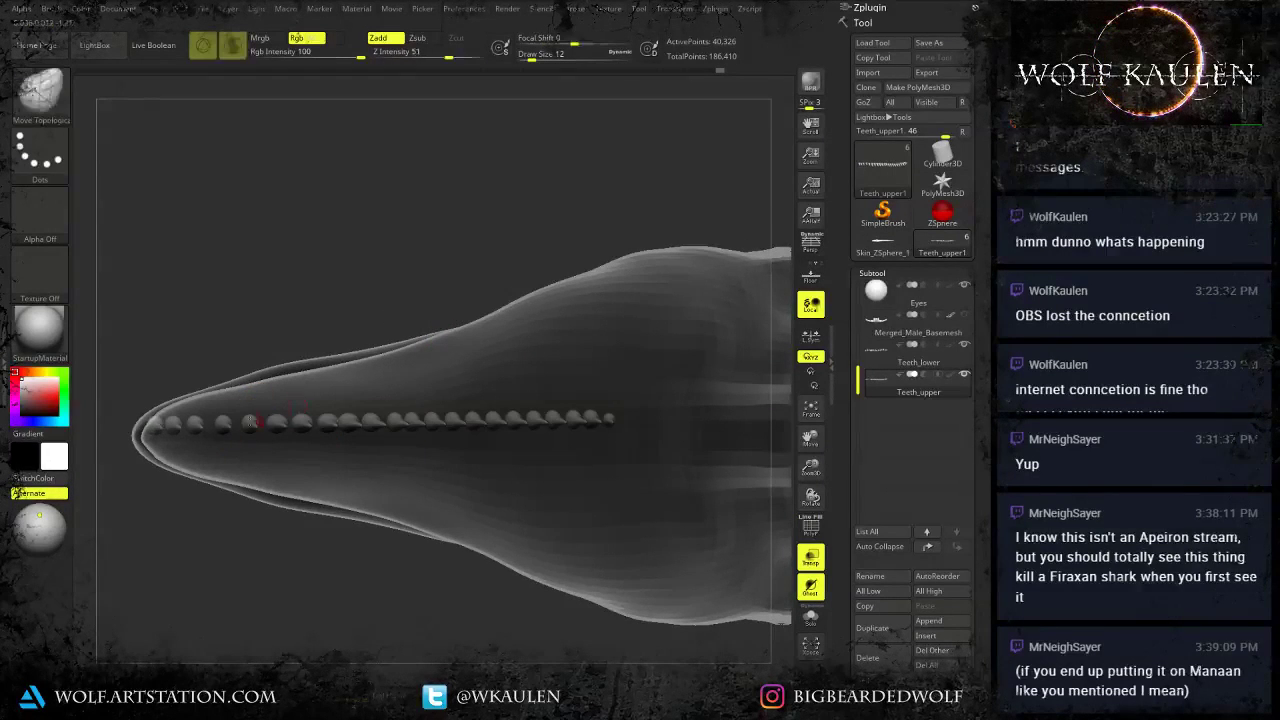
left_click(178, 427, "ctrl+shift")
key("w")
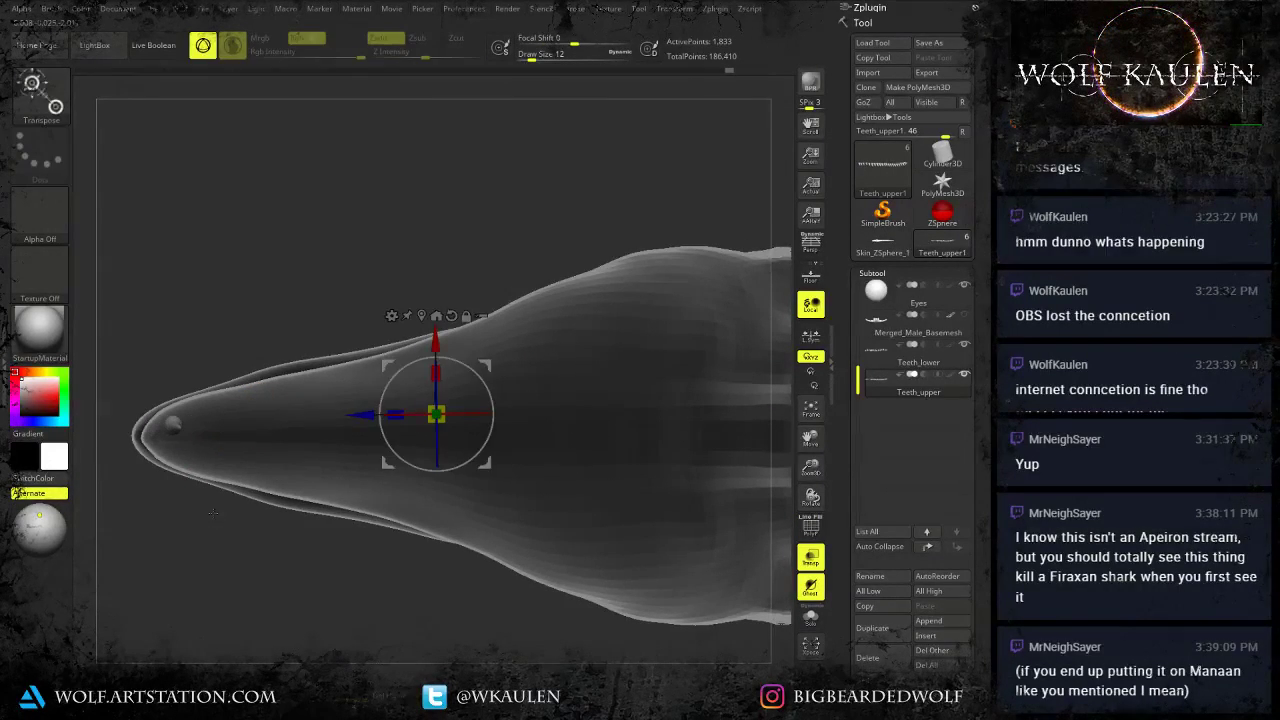
key("ctrl")
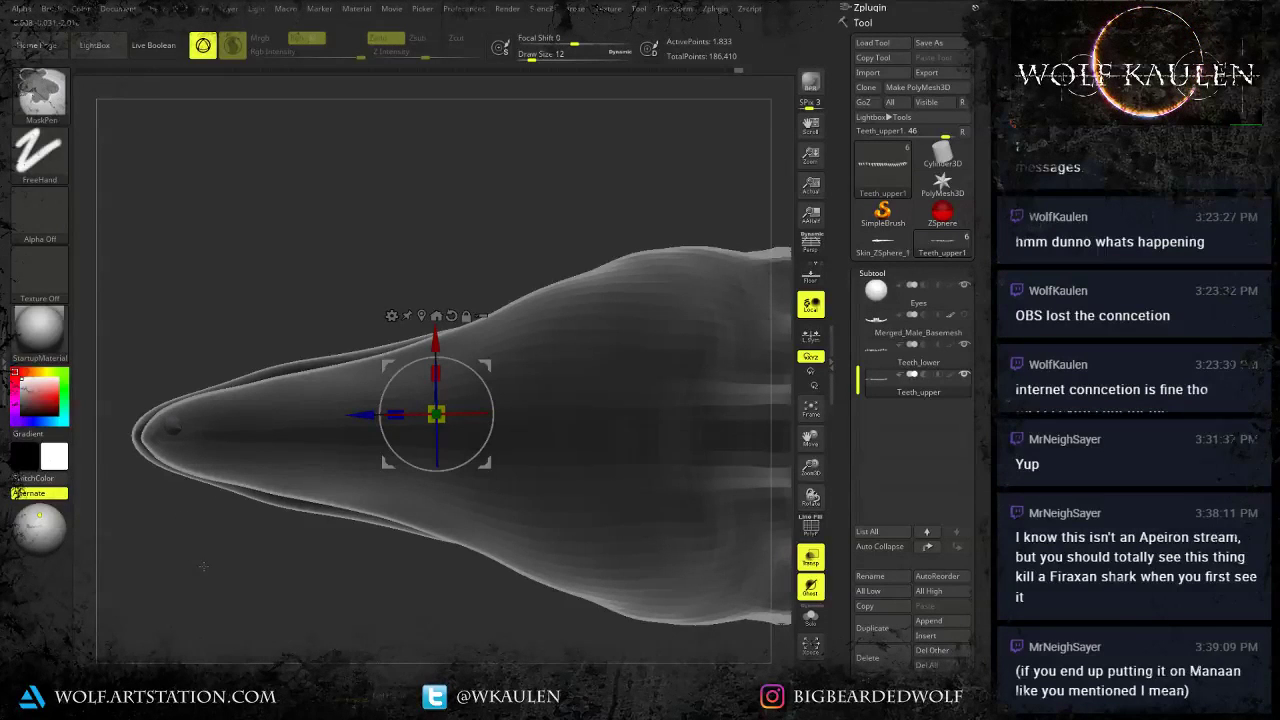
left_click(203, 566, "ctrl+shift")
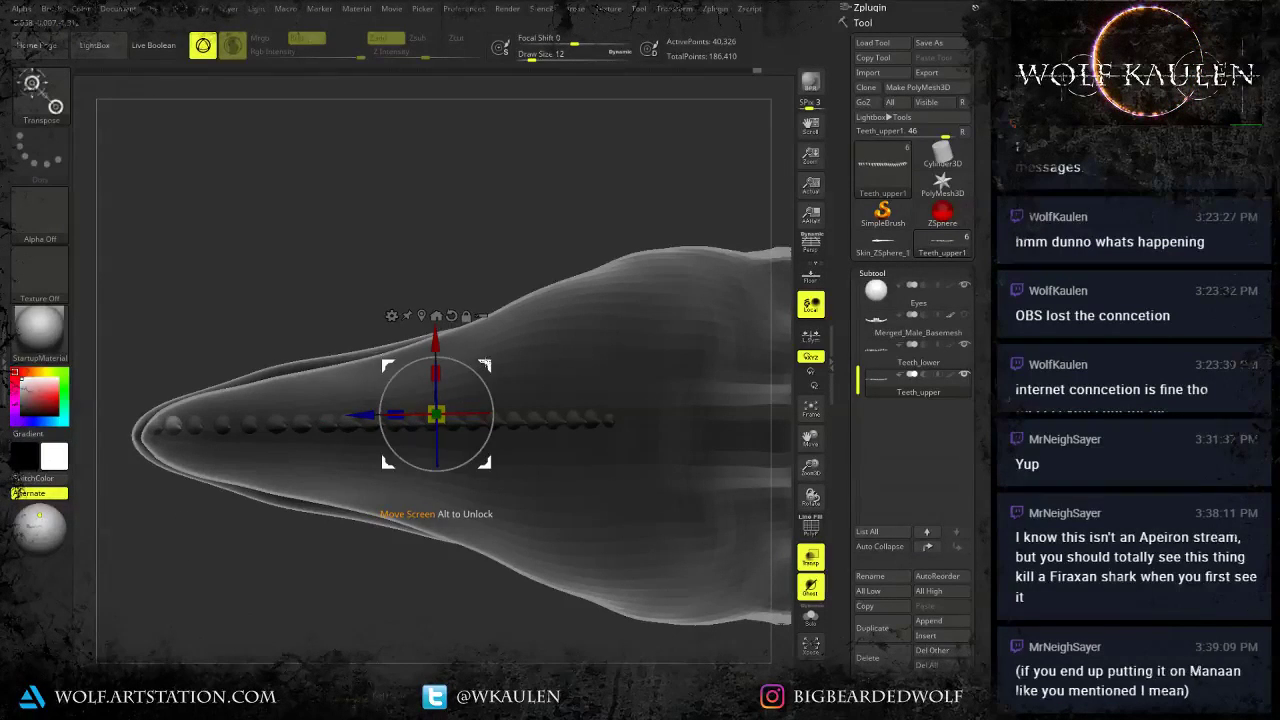
left_click_drag(486, 365, 485, 355)
Unmask the third, fourth and fifth upper teeth one at a time and move each sideways to follow the curved jaw edge.
key("ctrl")
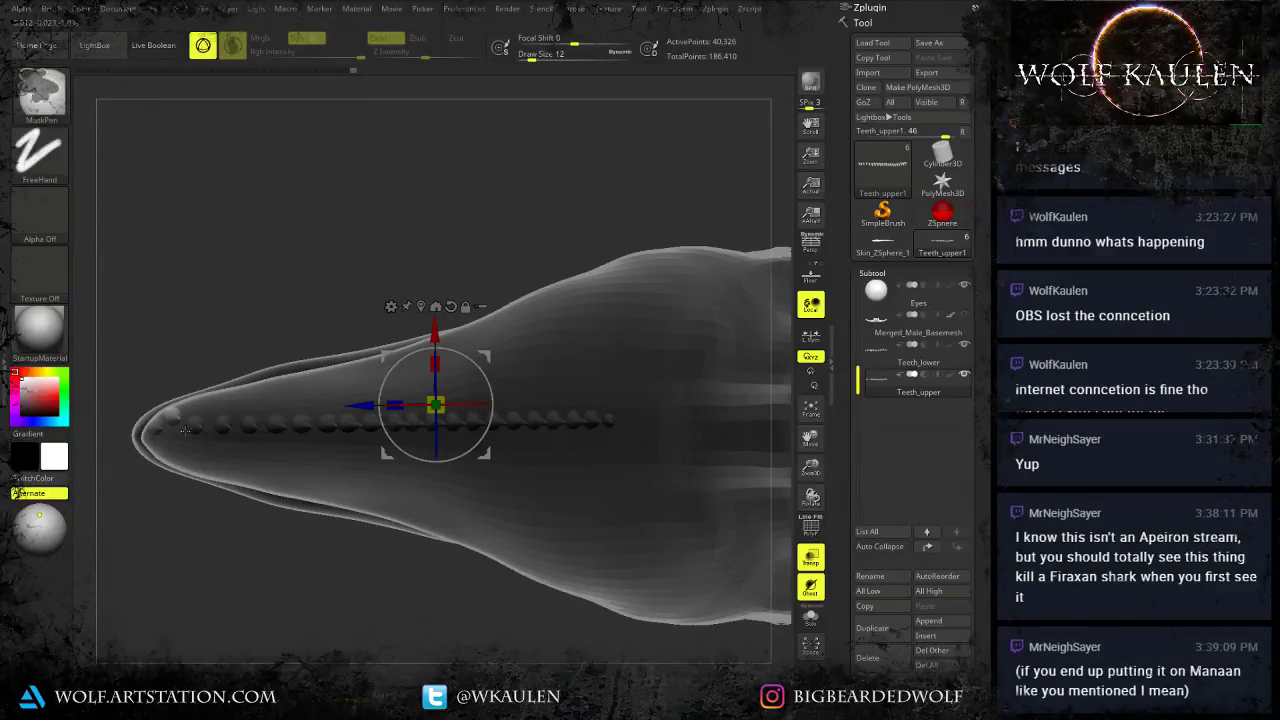
left_click(197, 425, "ctrl")
left_click_drag(252, 372, 254, 355)
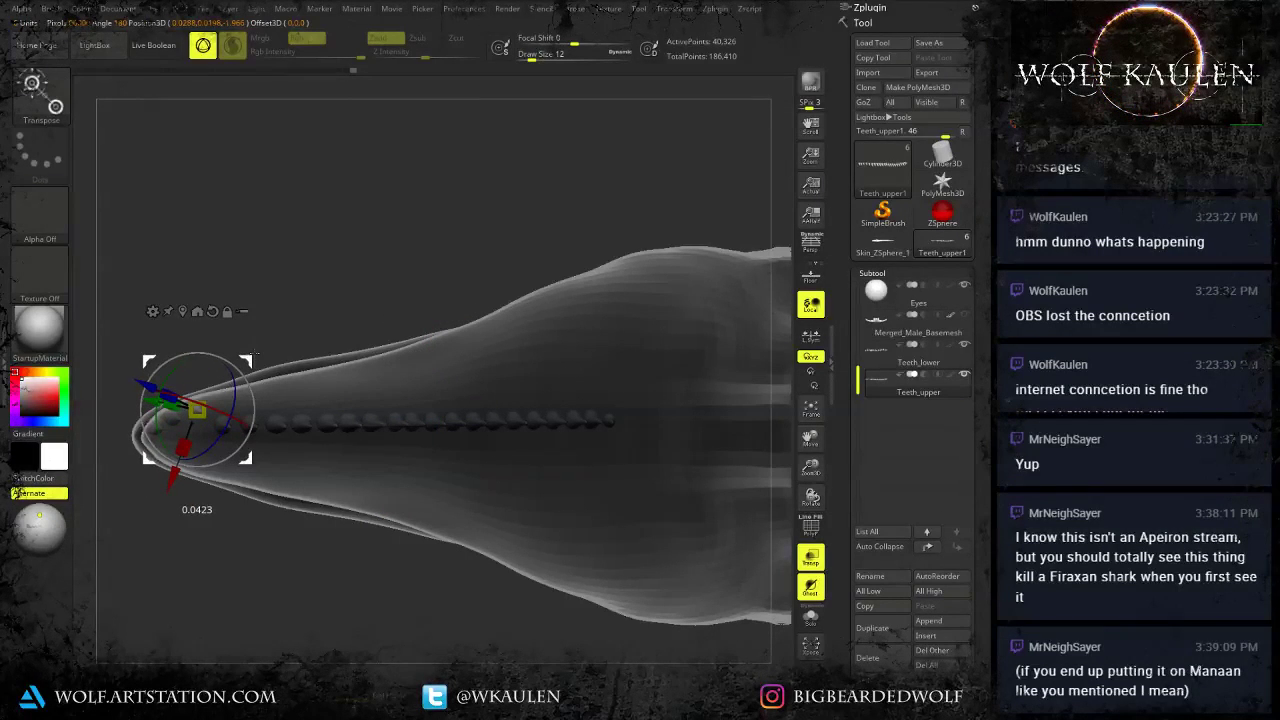
left_click(219, 426, "ctrl")
left_click_drag(265, 375, 263, 355)
key("q")
left_click(257, 430, "ctrl")
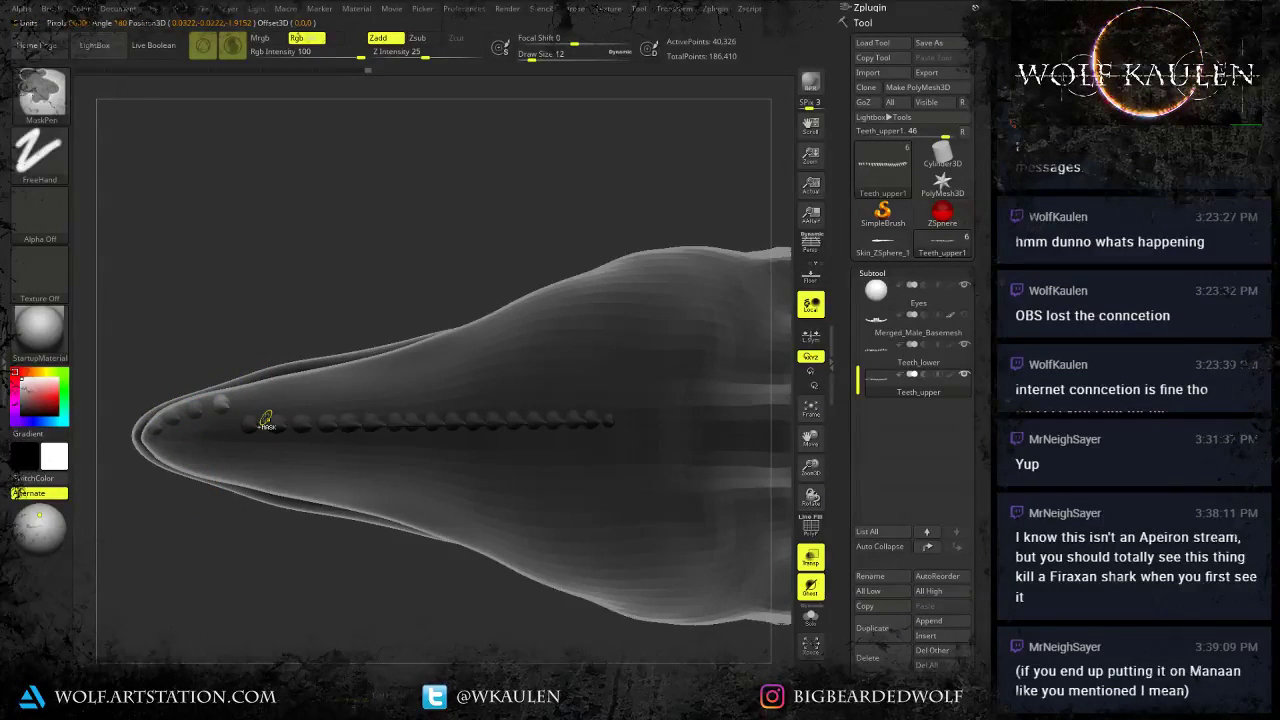
key("w")
left_click(253, 428, "ctrl")
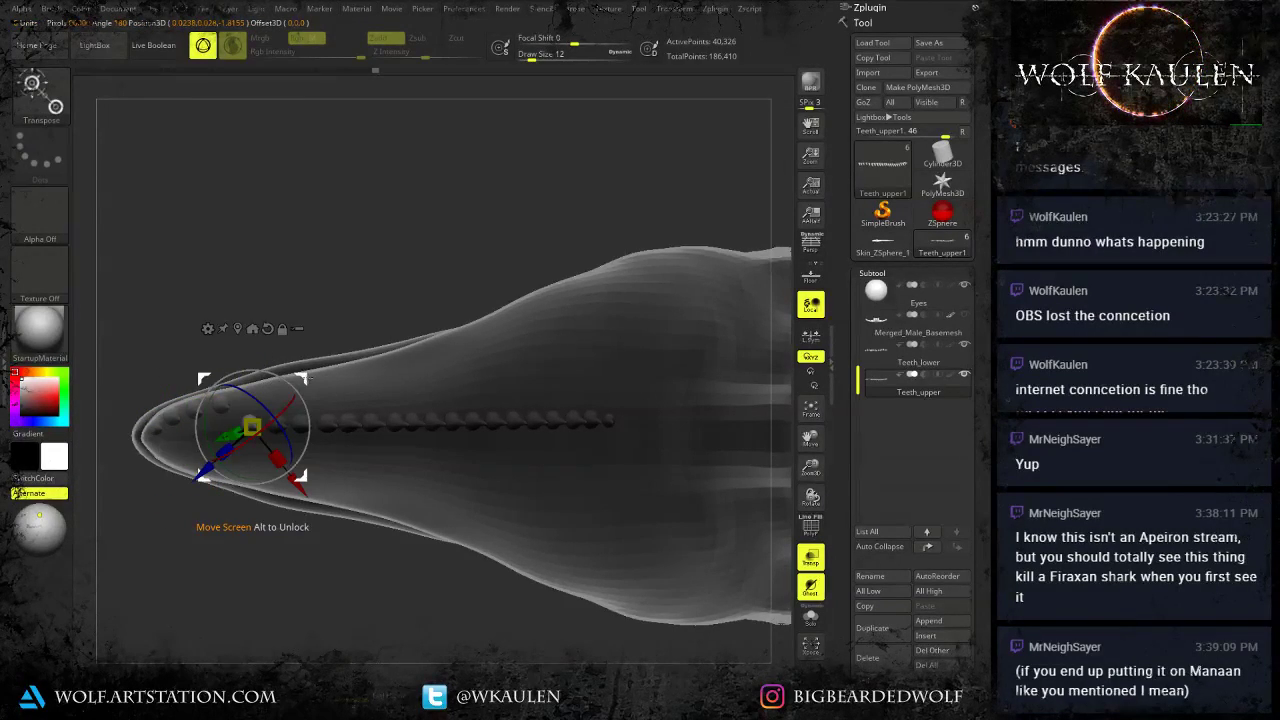
left_click_drag(307, 379, 300, 356)
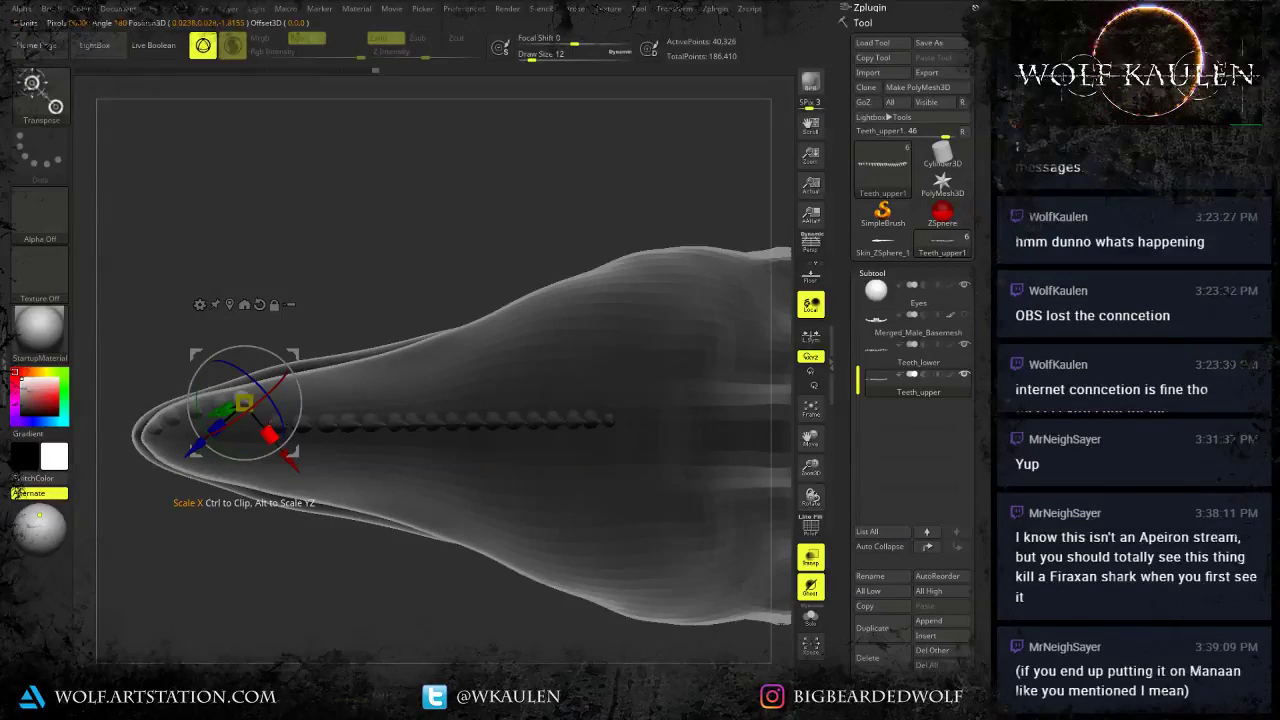
Isolate the next two upper teeth behind the fifth one at a time and move each sideways onto the curved jaw edge.
left_click(286, 427, "ctrl")
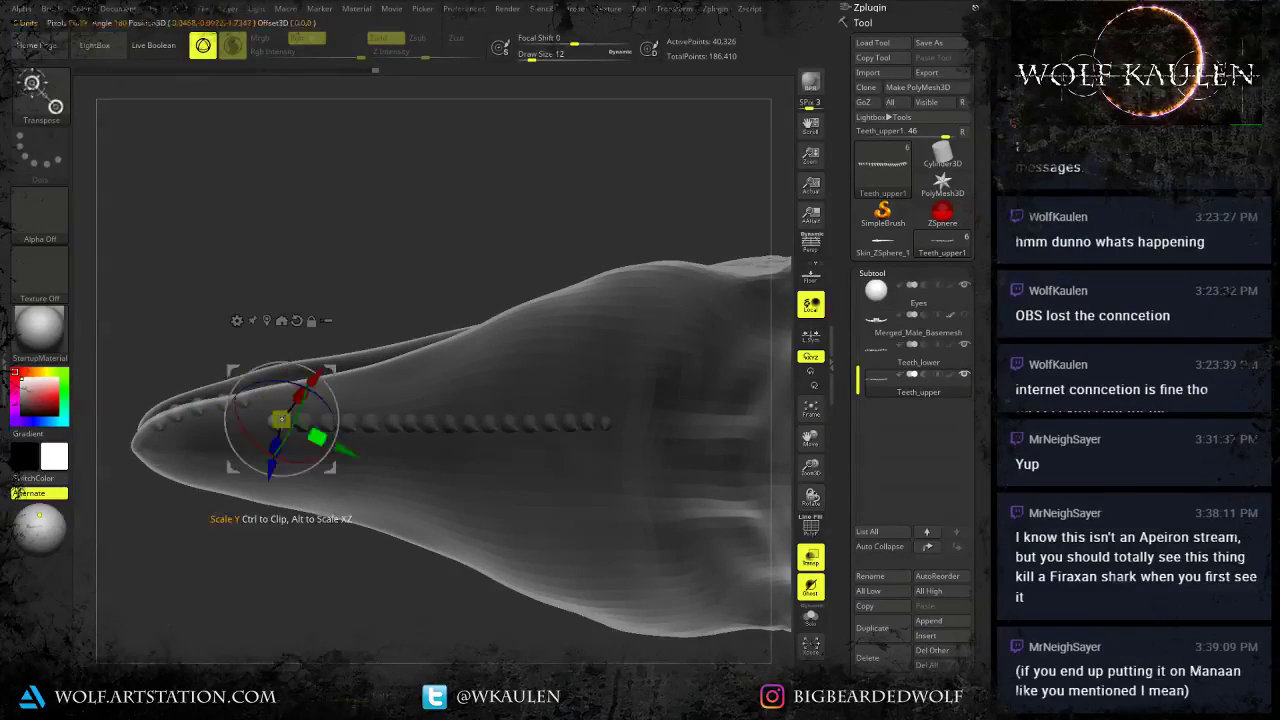
left_click_drag(282, 422, 282, 424)
left_click_drag(335, 374, 323, 339)
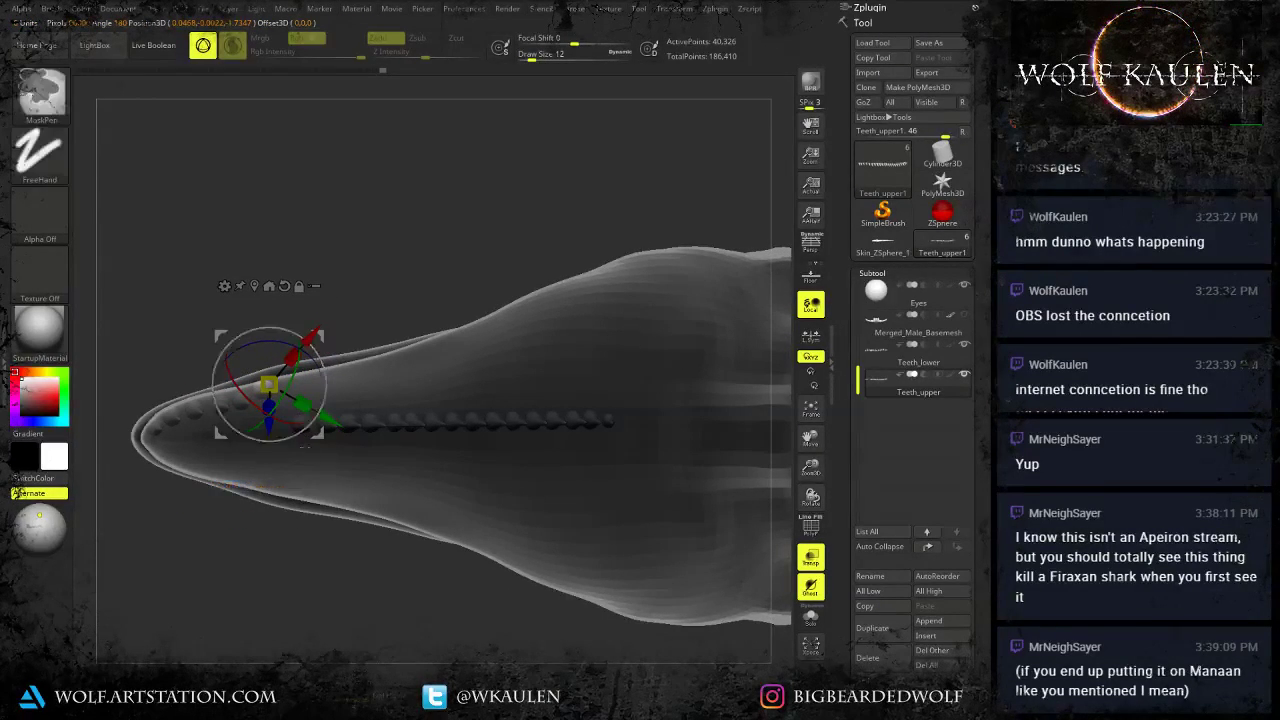
right_click_drag(306, 446, 301, 404)
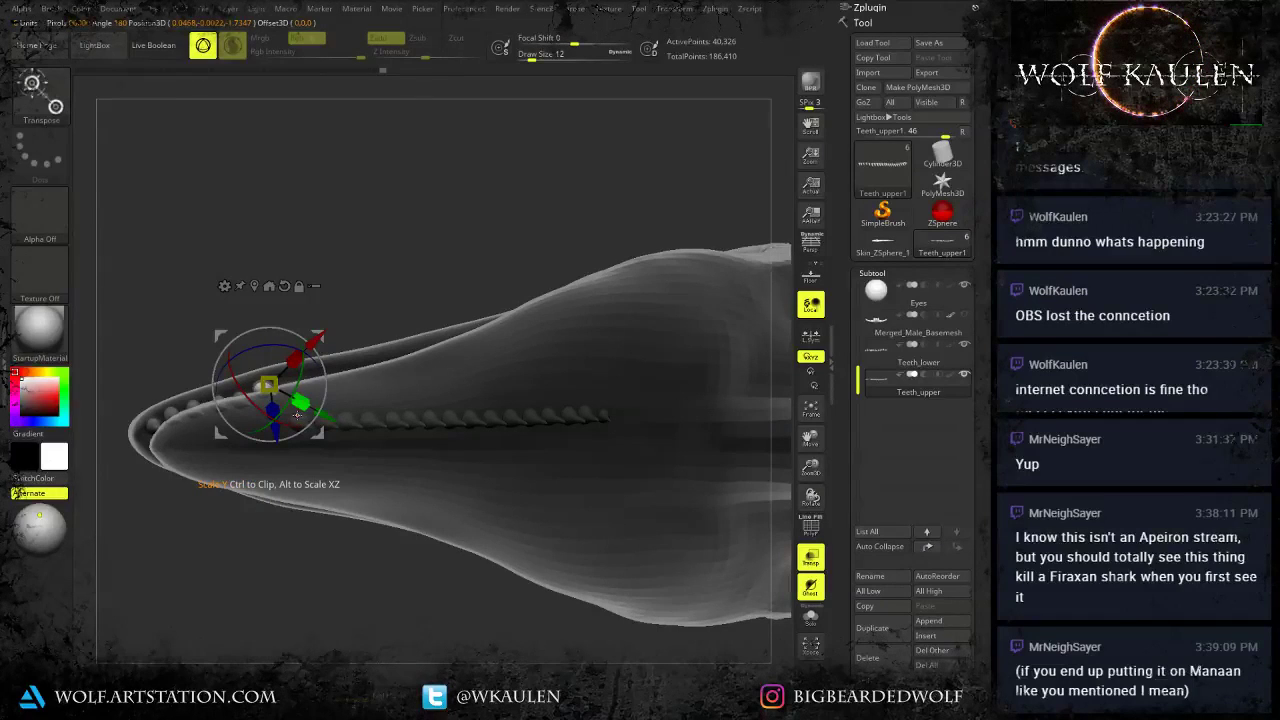
right_click_drag(299, 433, 330, 408)
left_click(308, 443, "alt")
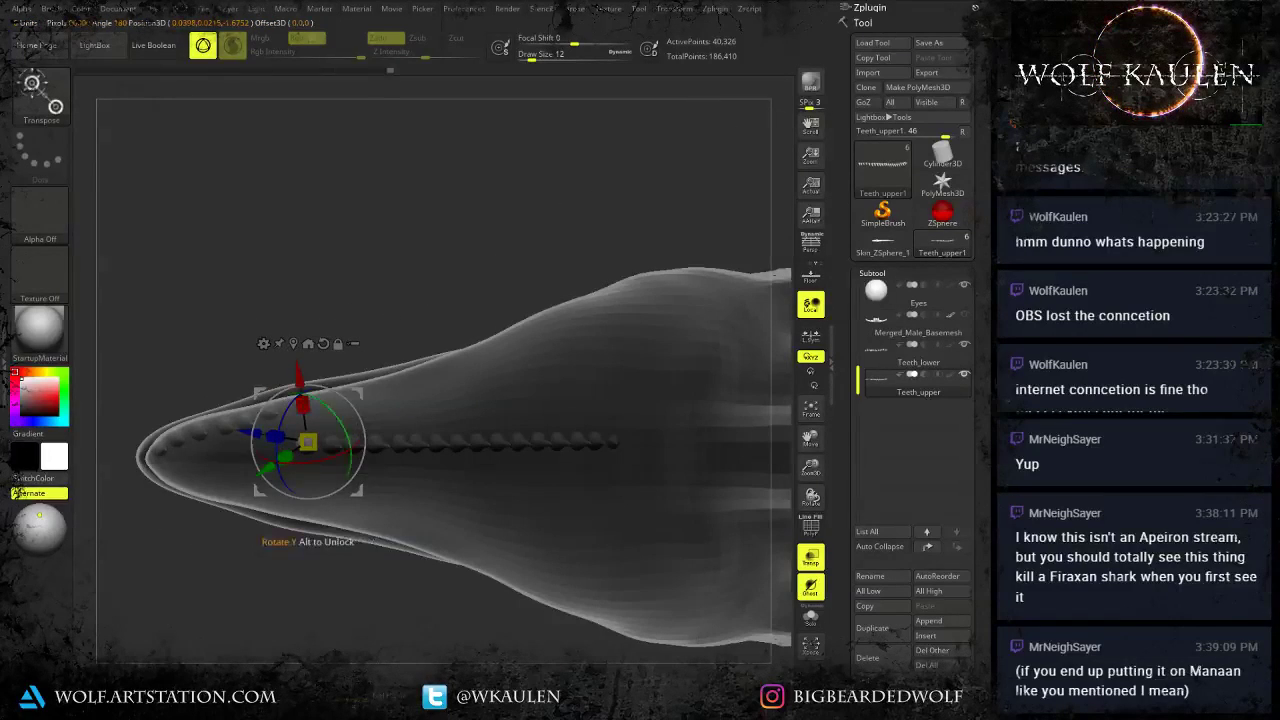
key("ctrl+z")
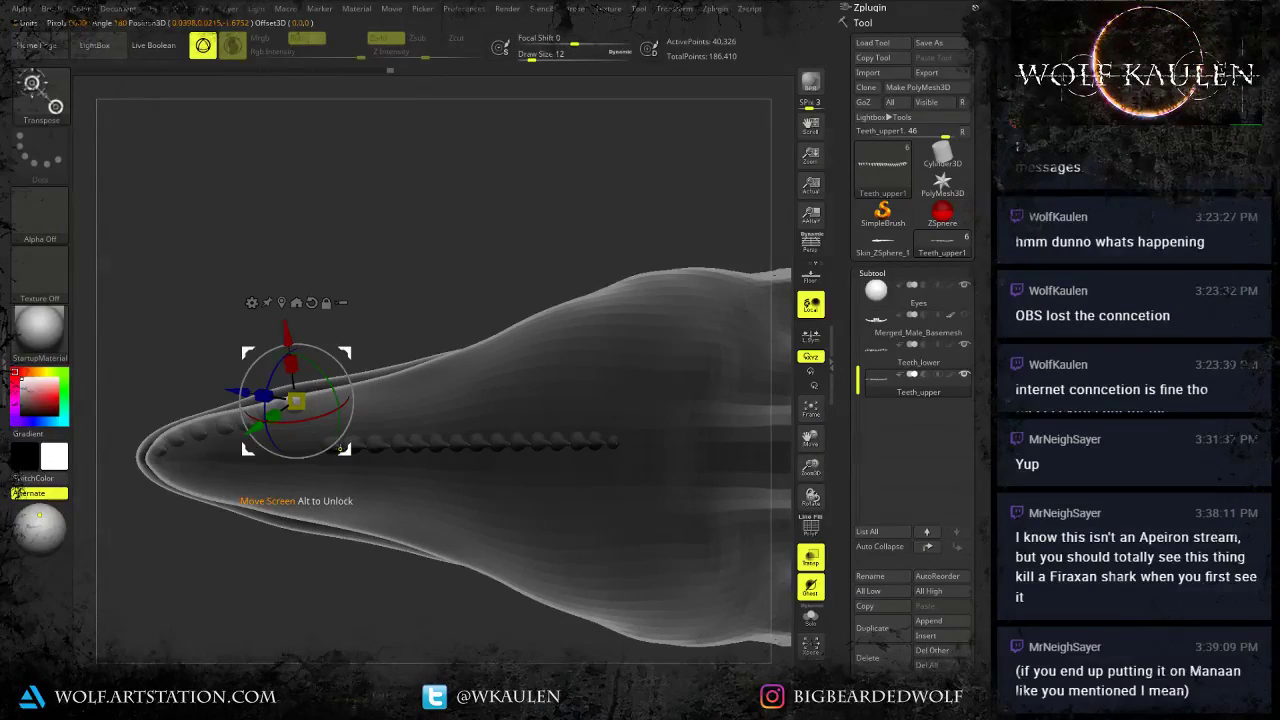
right_click_drag(340, 449, 372, 386)
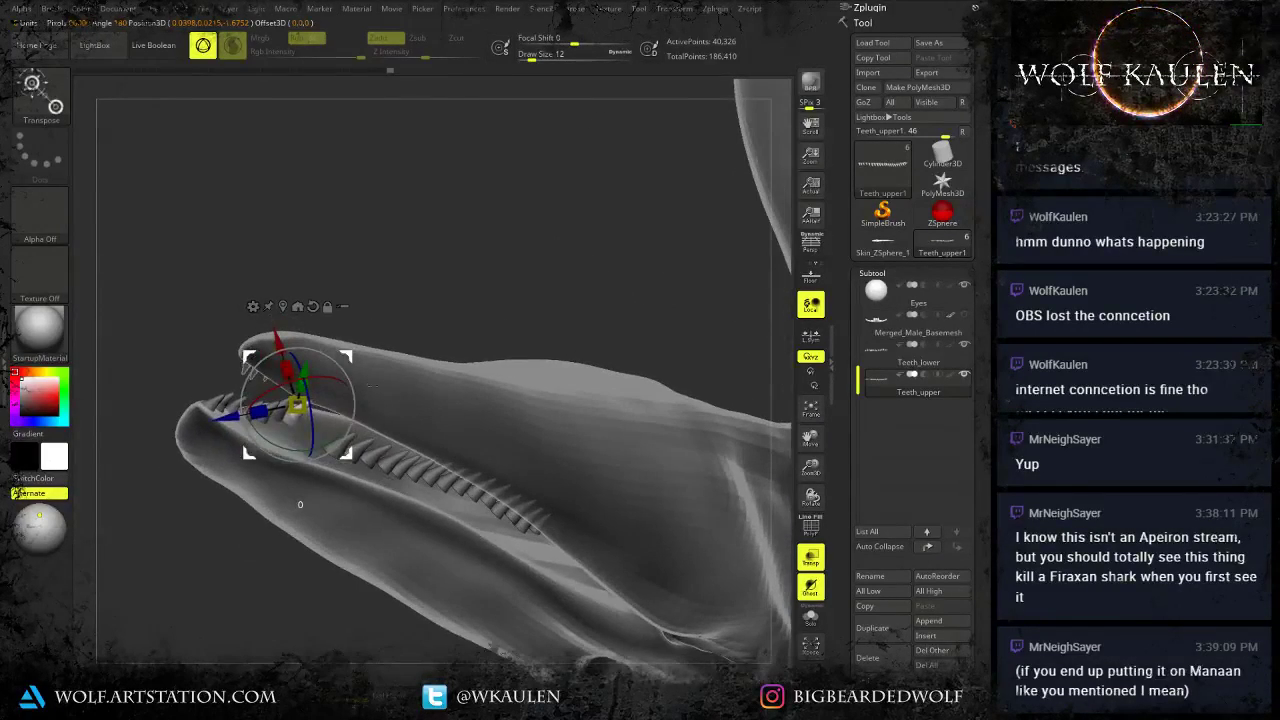
Unmask the following two upper teeth individually and move each toward the jaw edge, continuing the curve backward.
left_click(346, 443, "ctrl")
right_click_drag(360, 478, 392, 438)
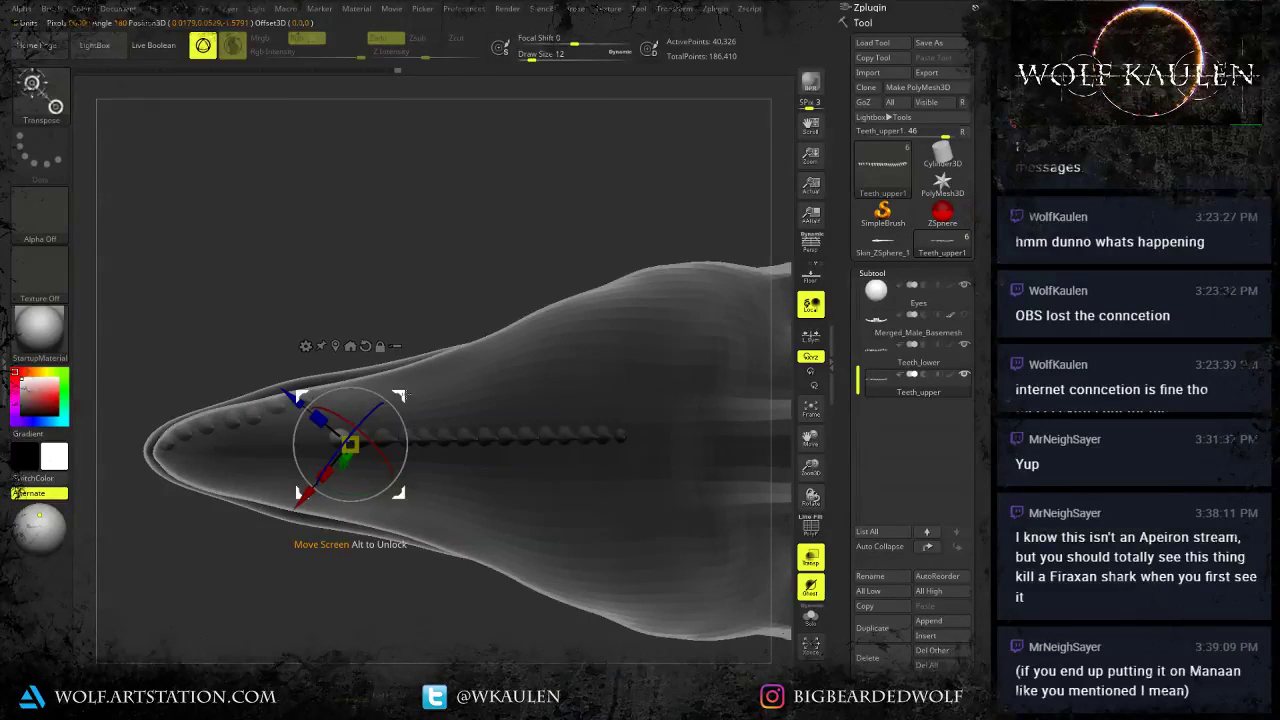
left_click_drag(405, 395, 402, 330)
left_click(362, 434, "ctrl")
left_click(380, 445, "ctrl")
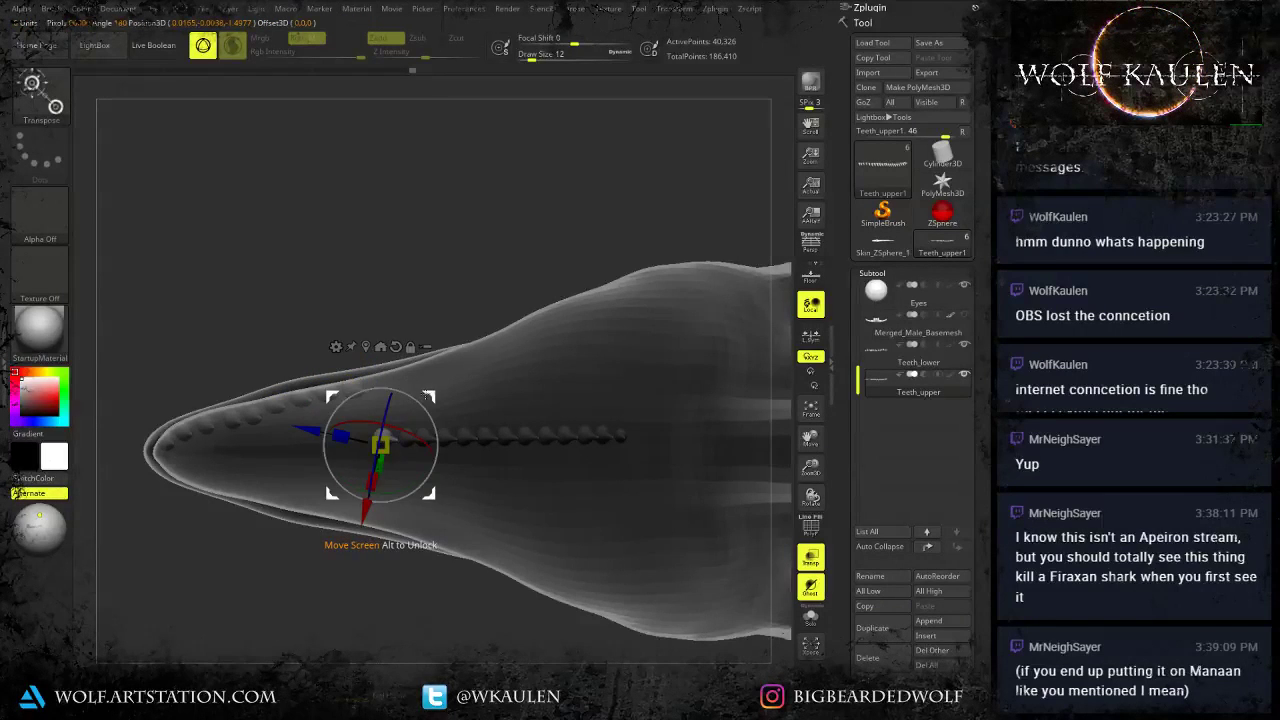
left_click_drag(427, 396, 422, 345)
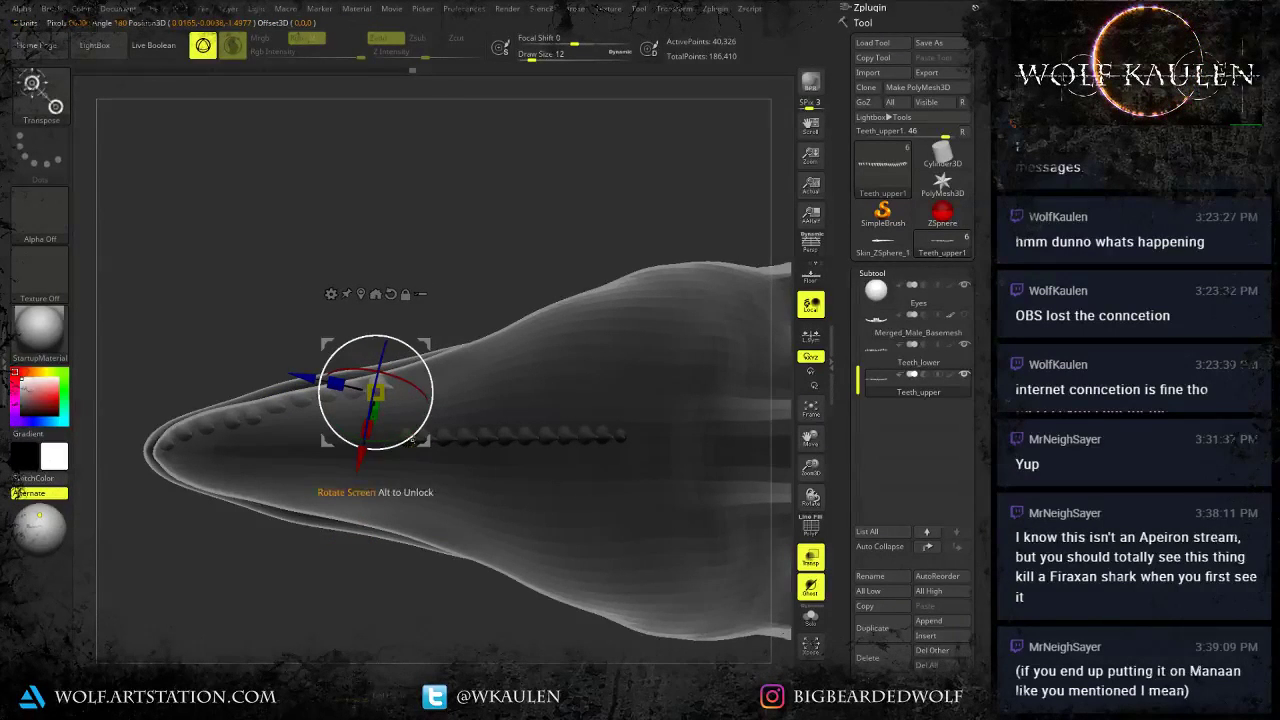
In a close view from below, isolate the first two teeth still on the centre line and move each to the jaw edge.
right_click_drag(411, 438, 407, 530)
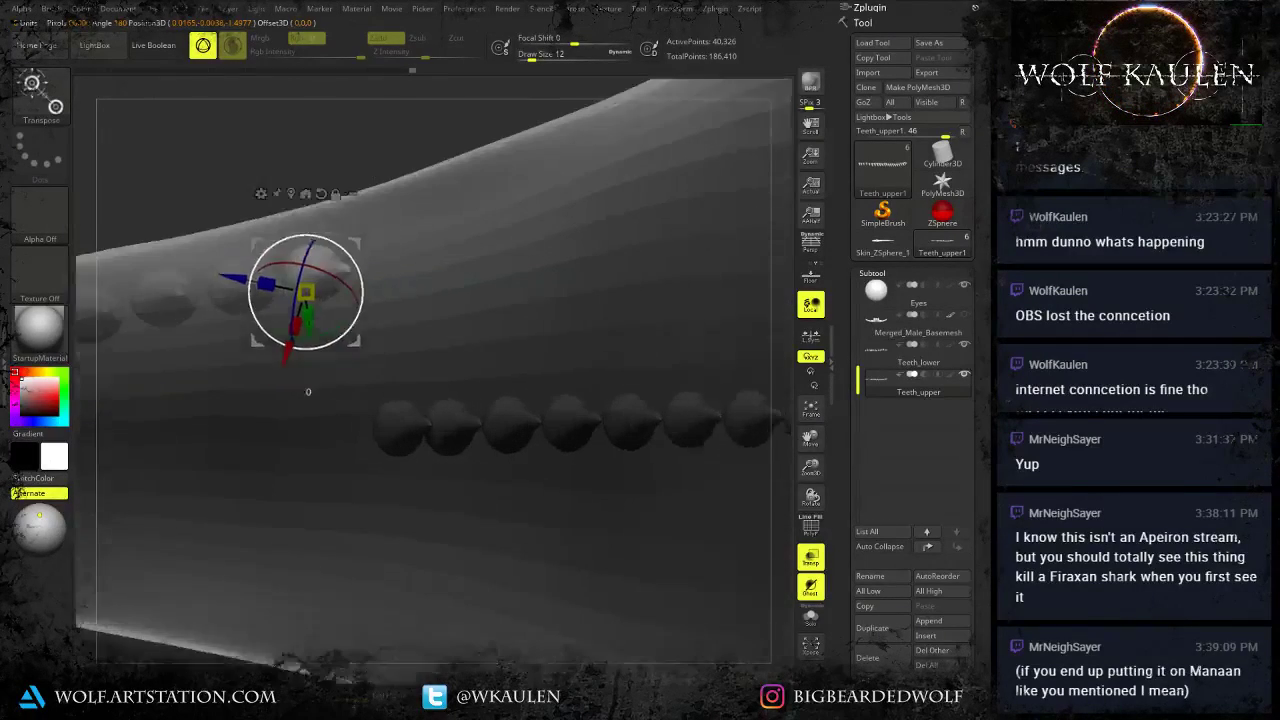
right_click_drag(405, 460, 440, 400)
left_click(394, 429, "ctrl")
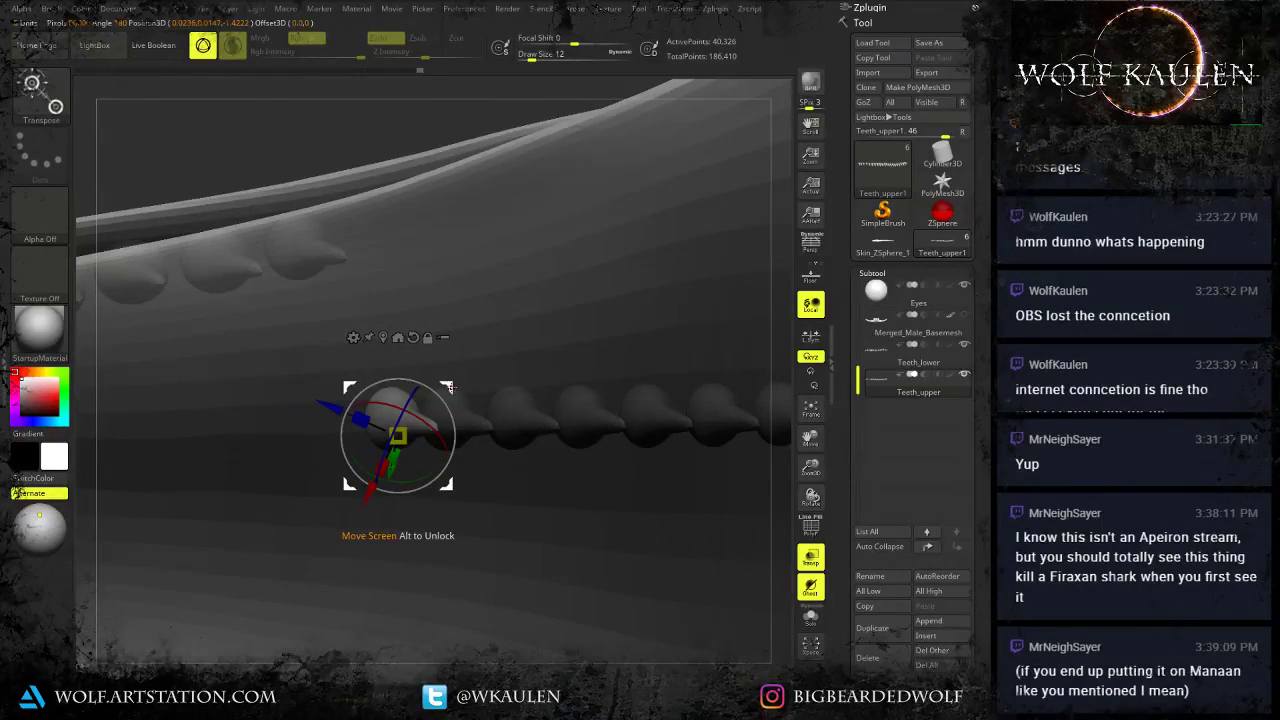
left_click_drag(452, 387, 457, 201)
left_click(455, 424, "ctrl")
right_click_drag(457, 424, 450, 449)
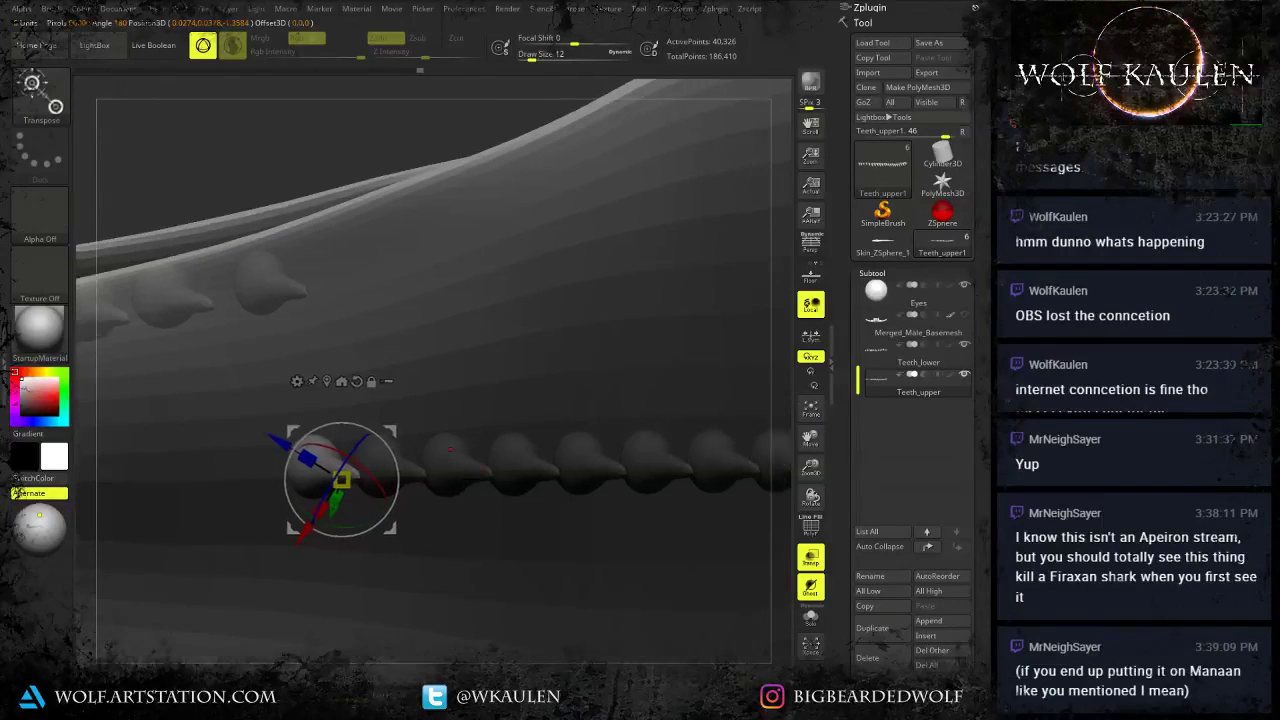
left_click_drag(391, 431, 414, 227)
Isolate three more upper teeth one at a time and move each from the centre line to the end of the curved row.
left_click(397, 454, "ctrl")
left_click_drag(449, 404, 476, 181)
left_click(455, 460, "ctrl")
left_click_drag(512, 416, 541, 170)
left_click(516, 457, "ctrl")
right_click_drag(550, 421, 321, 499, "alt")
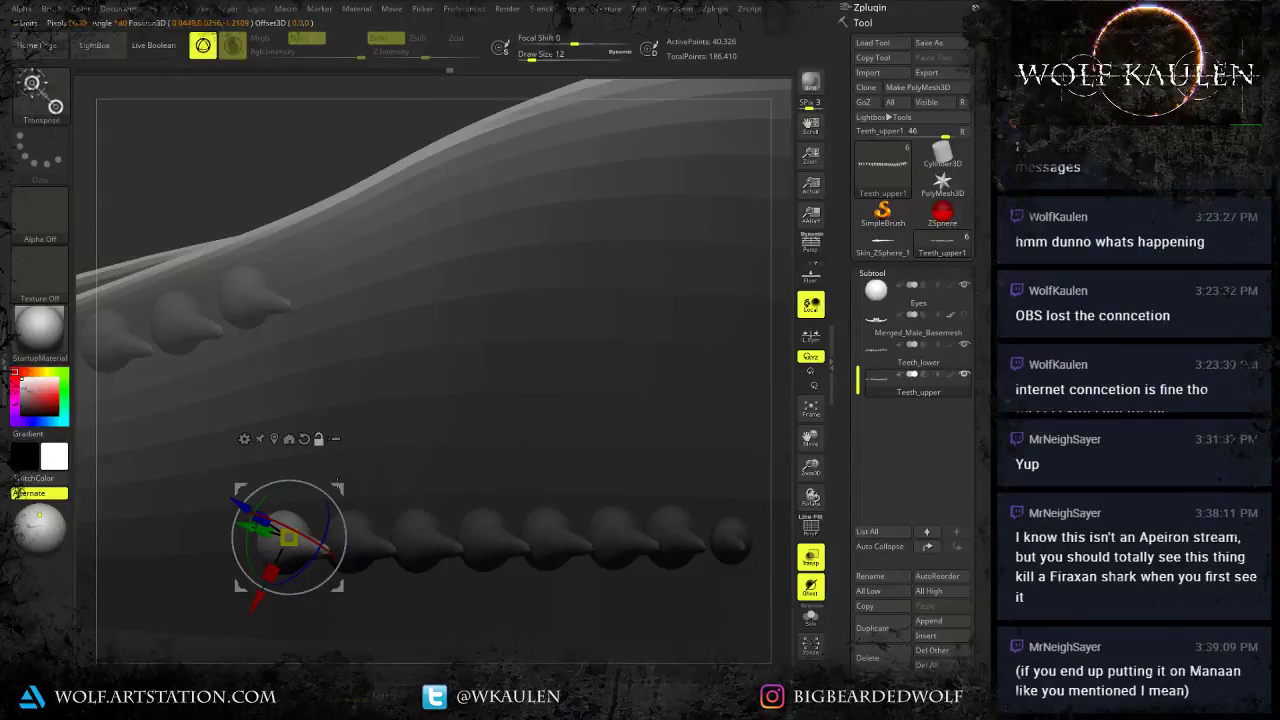
left_click_drag(341, 491, 374, 226)
Continue the curved row with the next three centre-line teeth, unmasking each one and moving it behind the previously placed tooth.
left_click(352, 570, "ctrl")
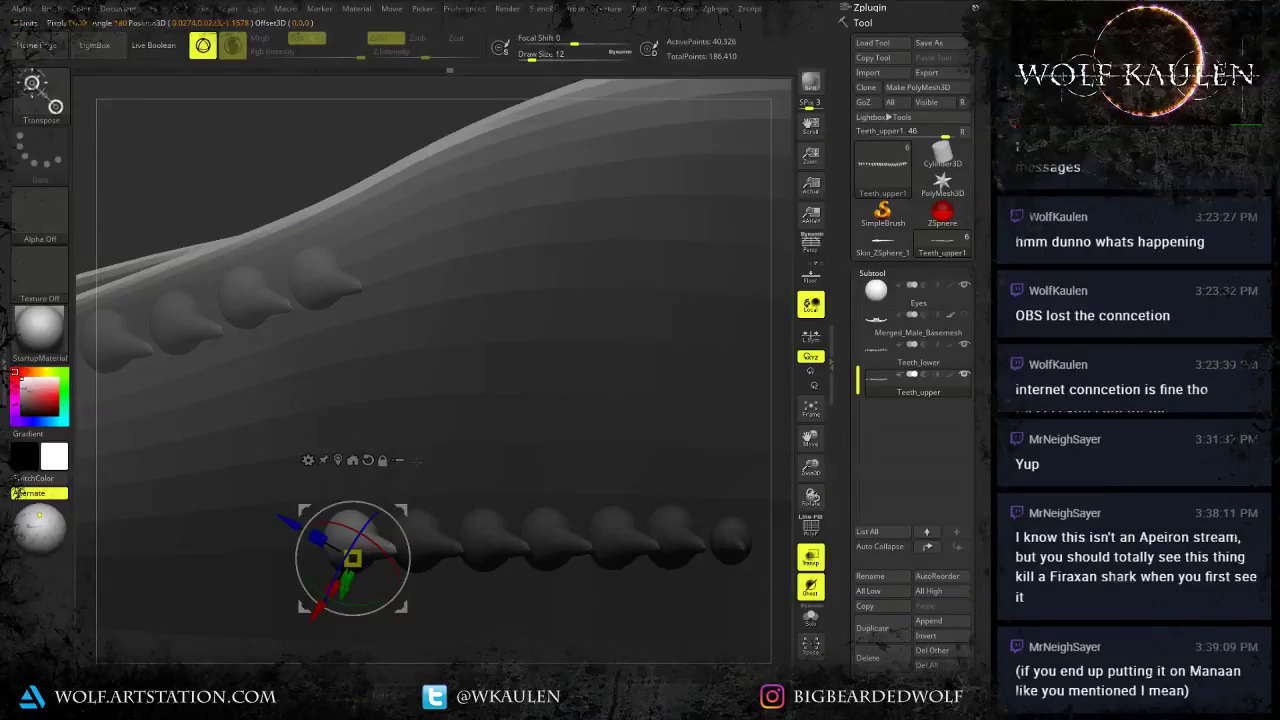
left_click_drag(401, 509, 457, 226)
left_click(492, 545, "ctrl")
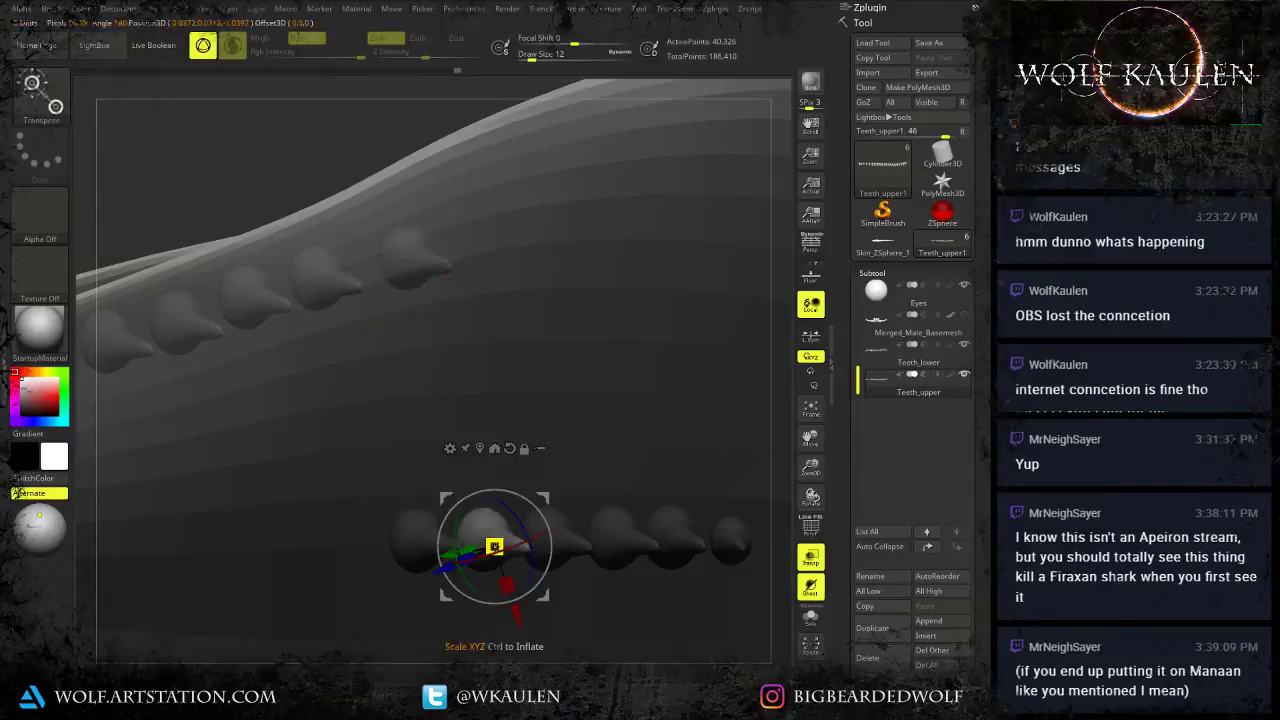
left_click(424, 546, "ctrl")
left_click_drag(473, 497, 527, 201)
left_click(487, 540, "ctrl")
left_click_drag(535, 502, 588, 186)
Isolate the next two of the four remaining centre-line teeth and move each to the back of the curved row.
left_click(555, 532, "ctrl")
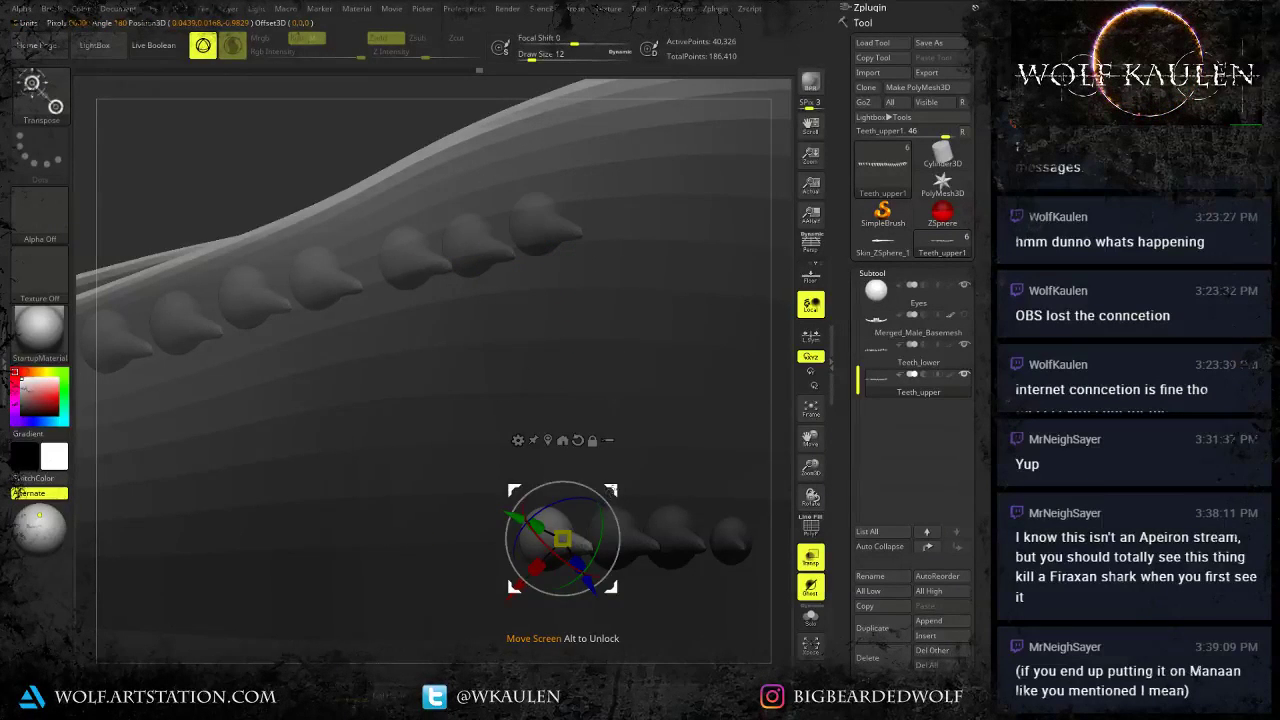
left_click_drag(612, 491, 661, 179)
left_click(632, 531, "ctrl")
right_click_drag(632, 531, 430, 581, "alt")
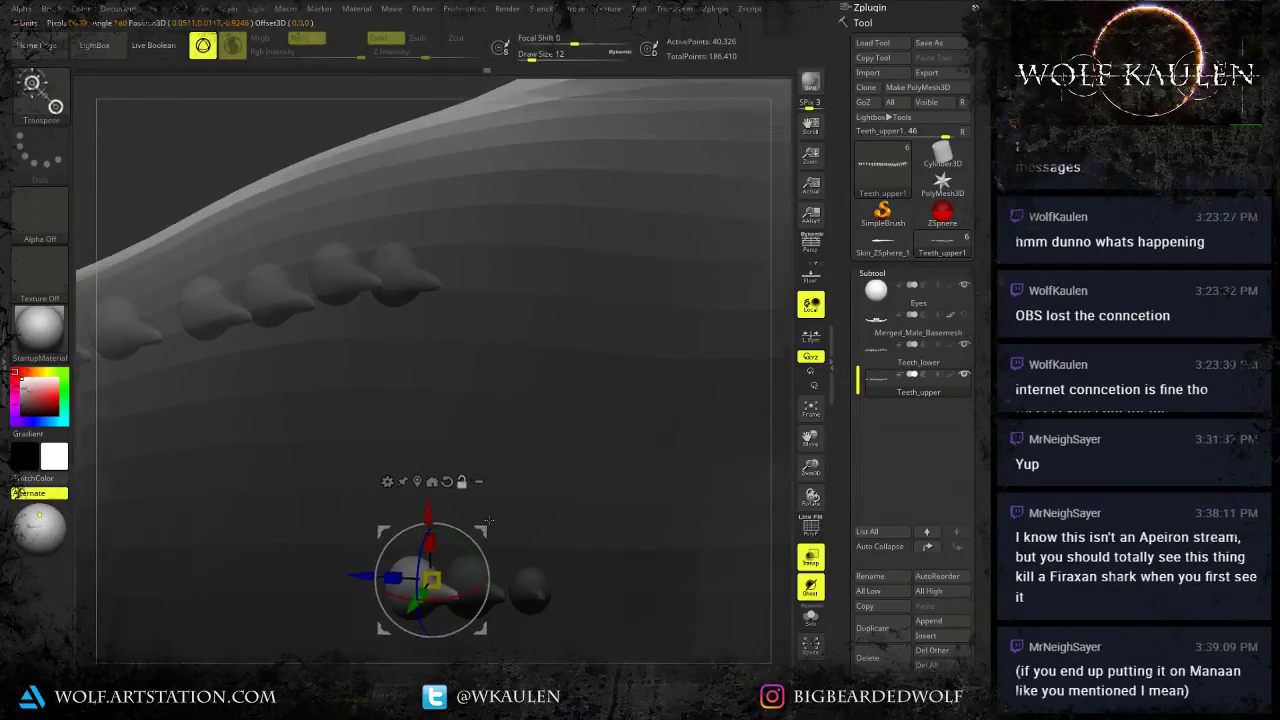
left_click_drag(484, 528, 523, 210)
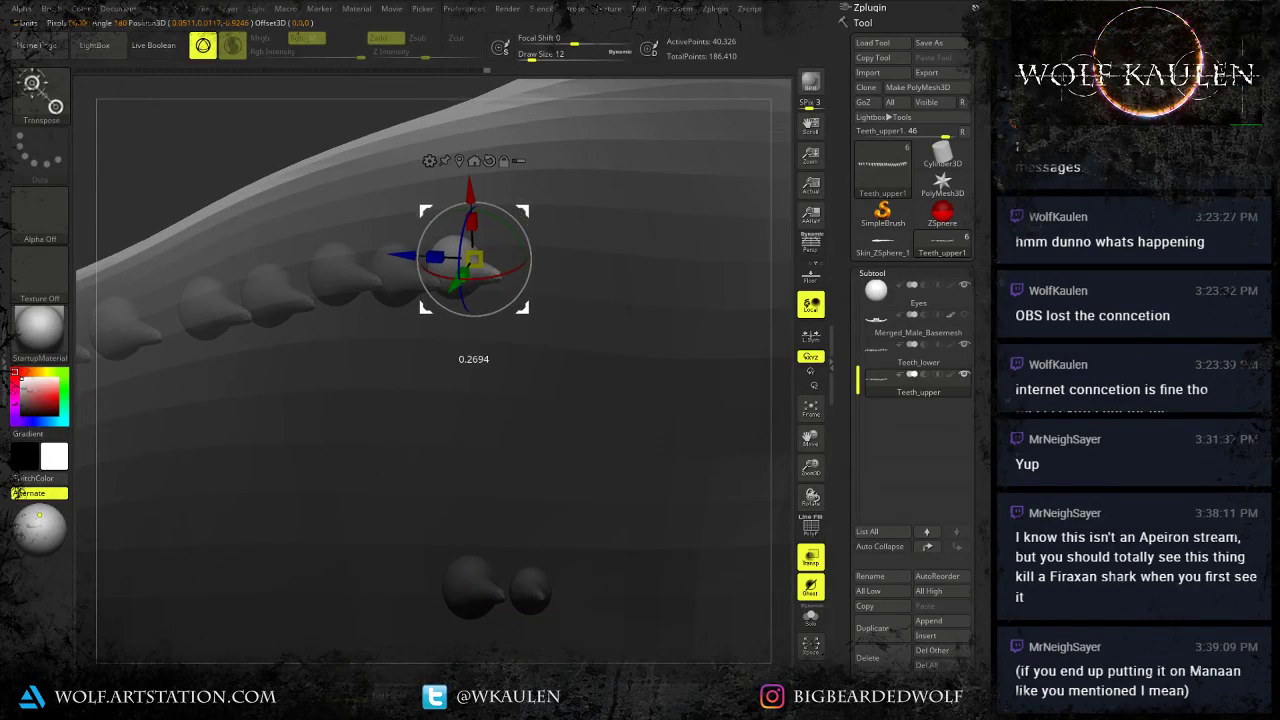
Move the last two upper teeth separately into line at the rear of the curved row and check the jaw from the side.
left_click(470, 585, "ctrl")
left_click_drag(470, 585, 529, 268)
left_click(530, 590, "ctrl")
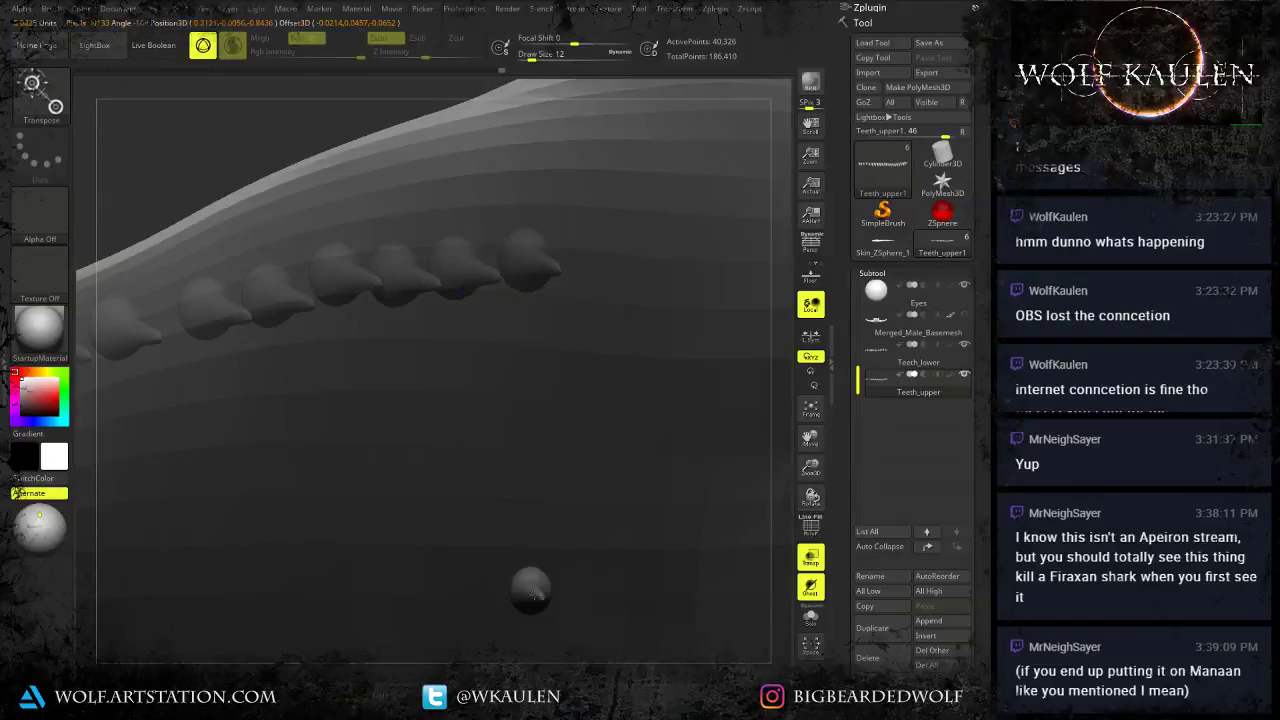
left_click_drag(592, 548, 657, 216)
right_click_drag(657, 230, 646, 375)
left_click_drag(646, 375, 517, 516)
right_click_drag(517, 516, 437, 504)
left_click_drag(437, 504, 473, 502)
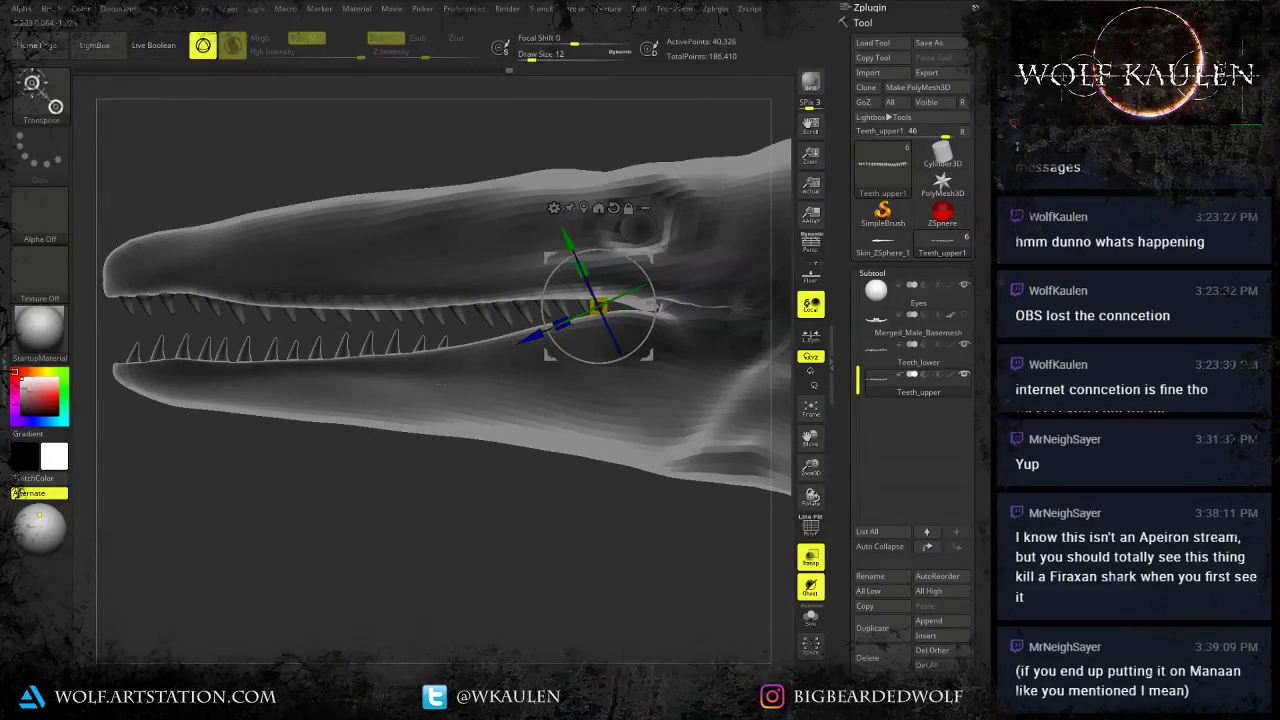
Clear the mask from the upper teeth and activate the Move Topological brush.
mouse_move(414, 414)
right_mouse_down("alt")
mouse_move(386, 446)
mouse_move(474, 516)
right_mouse_up("alt")
key("q")
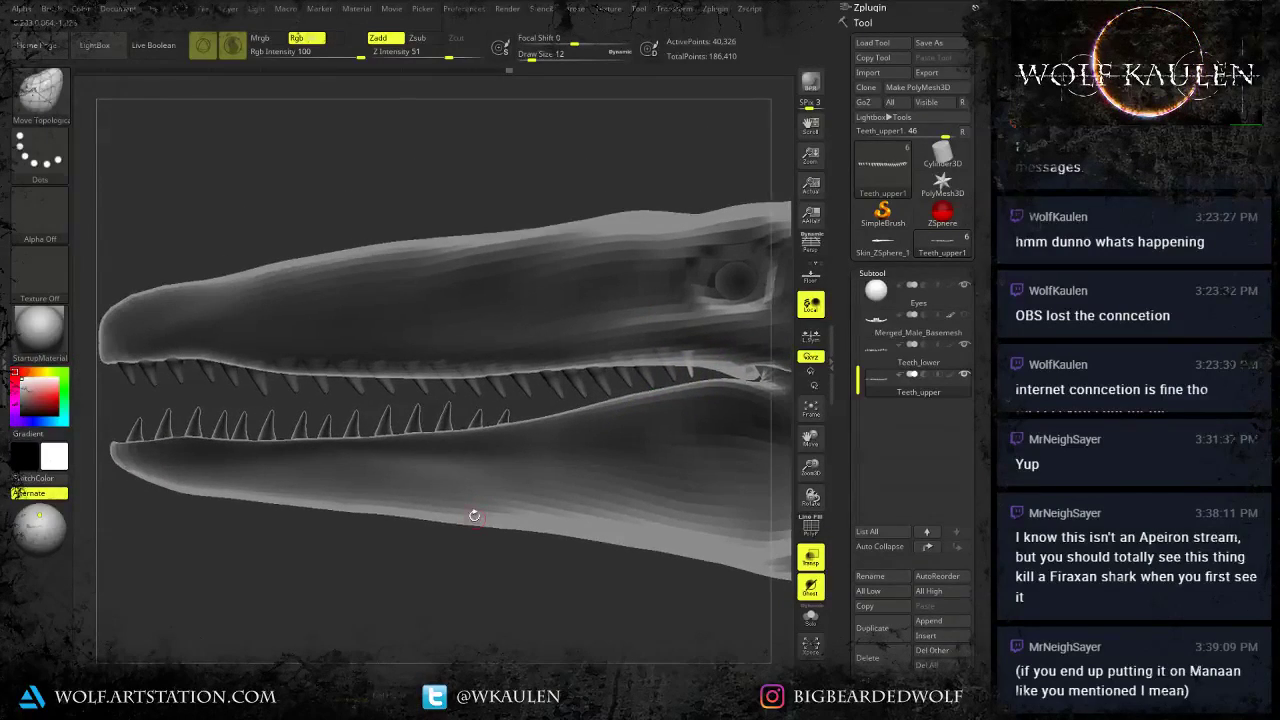
key("b")
key("m")
key("v")
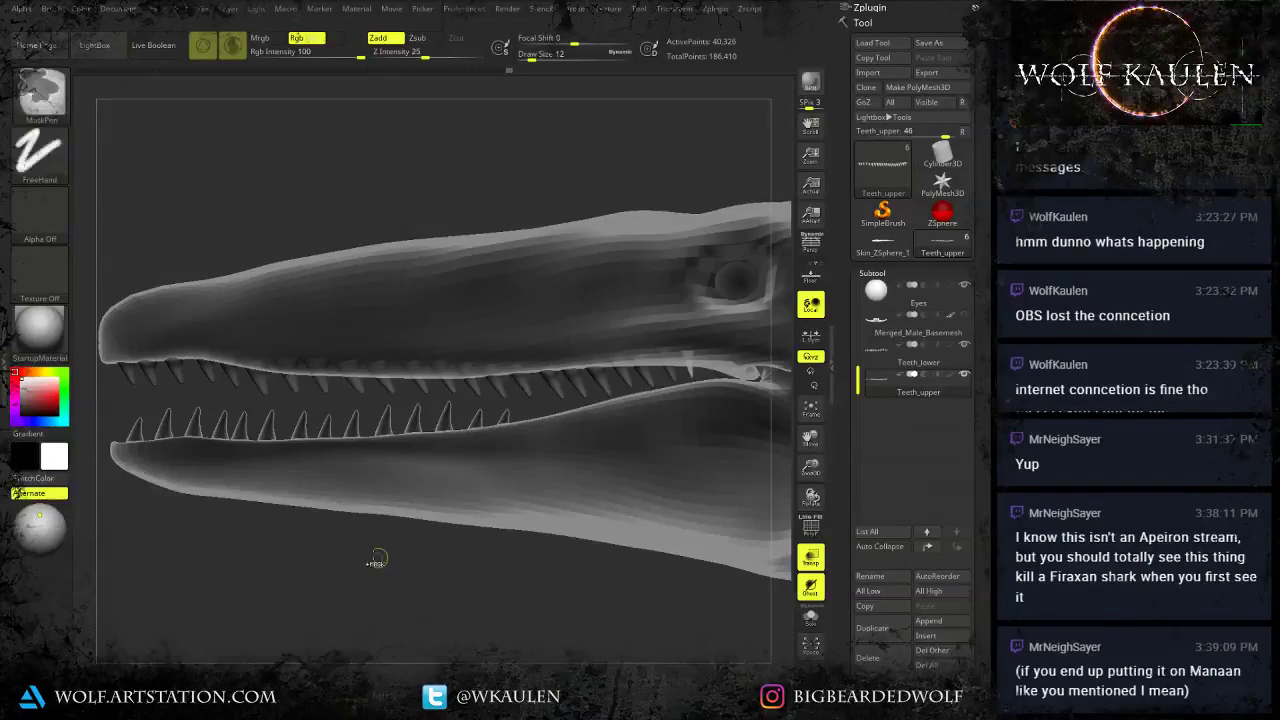
left_click_drag(374, 556, 433, 573, "ctrl")
key("b")
key("m")
key("t")
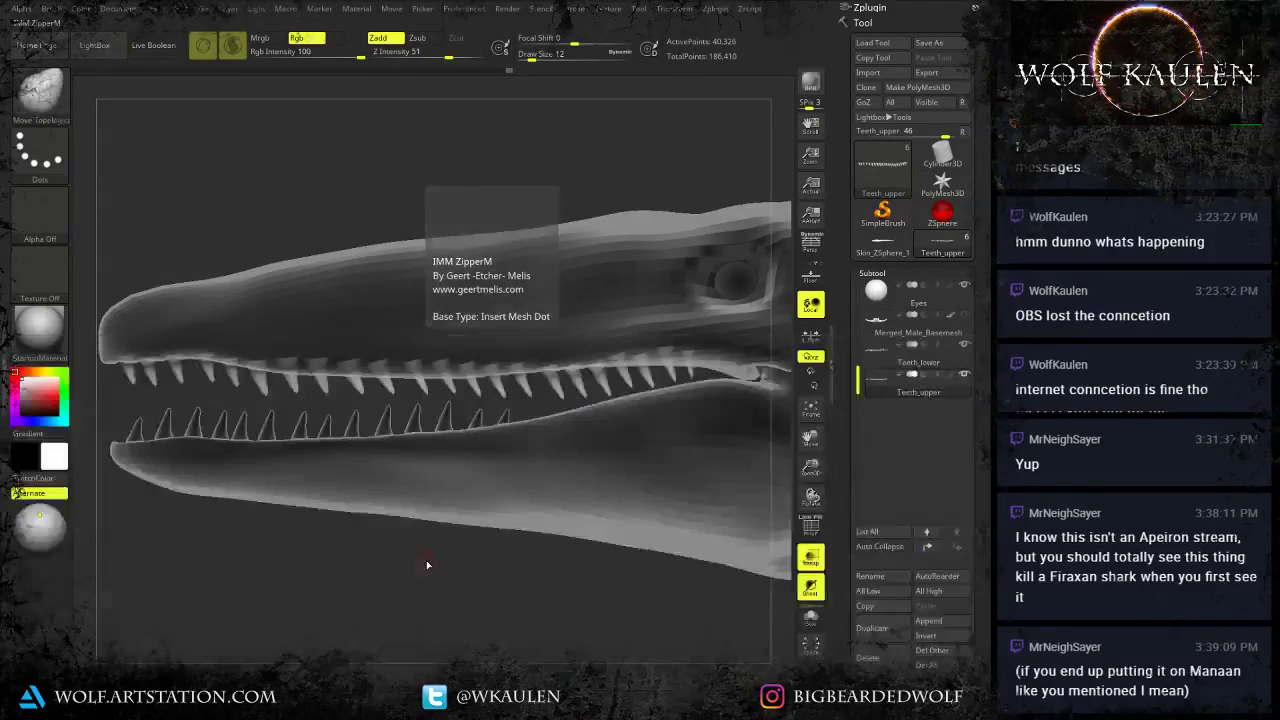
Reshape individual upper teeth in side view with the Move Topological brush, raising the draw size from 46 to 63.
key("s")
left_click_drag(359, 392, 369, 392)
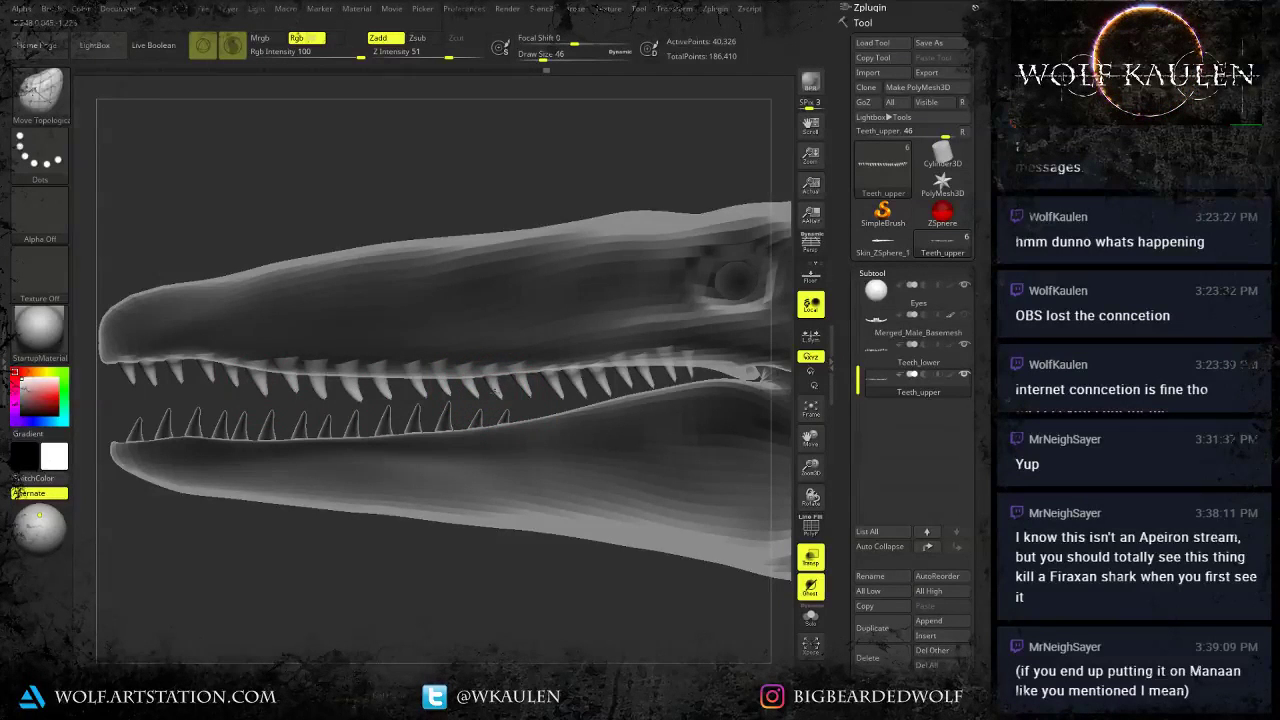
key("s")
left_click_drag(550, 397, 562, 397)
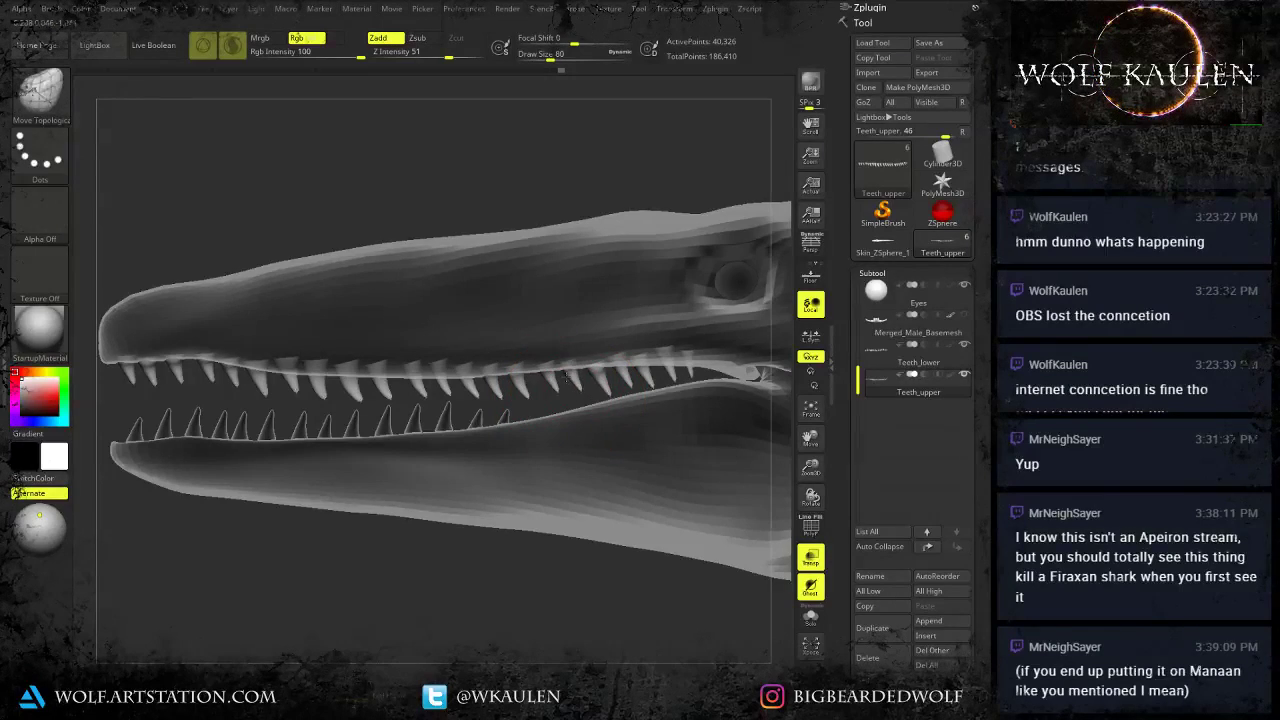
mouse_move(601, 388)
left_mouse_down()
mouse_move(590, 379)
mouse_move(598, 391)
mouse_move(500, 420)
mouse_move(493, 400)
left_mouse_up()
key("s")
key("s")
key("s")
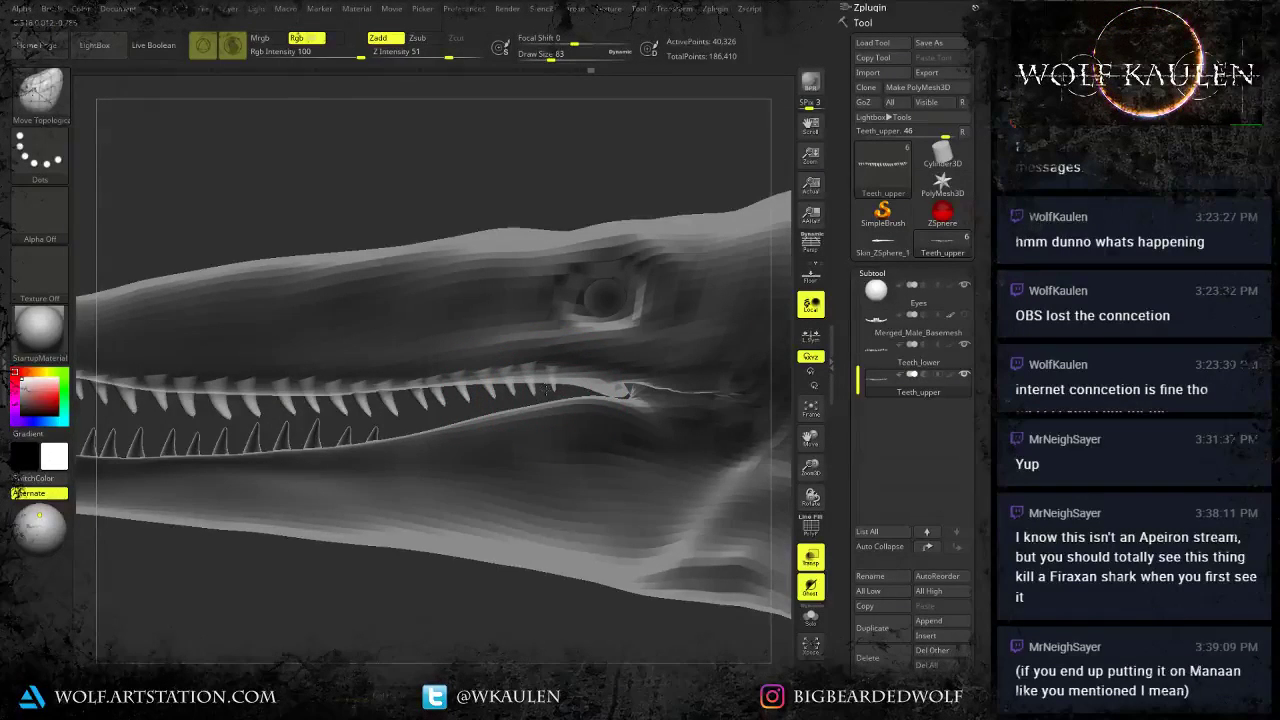
Turn on the PolyFrame display and view the upper teeth's polygroups from the side.
mouse_move(543, 399)
right_mouse_down("ctrl")
mouse_move(466, 428)
mouse_move(530, 427)
mouse_move(546, 463)
mouse_move(507, 543)
right_mouse_up("ctrl")
key("shift+f")
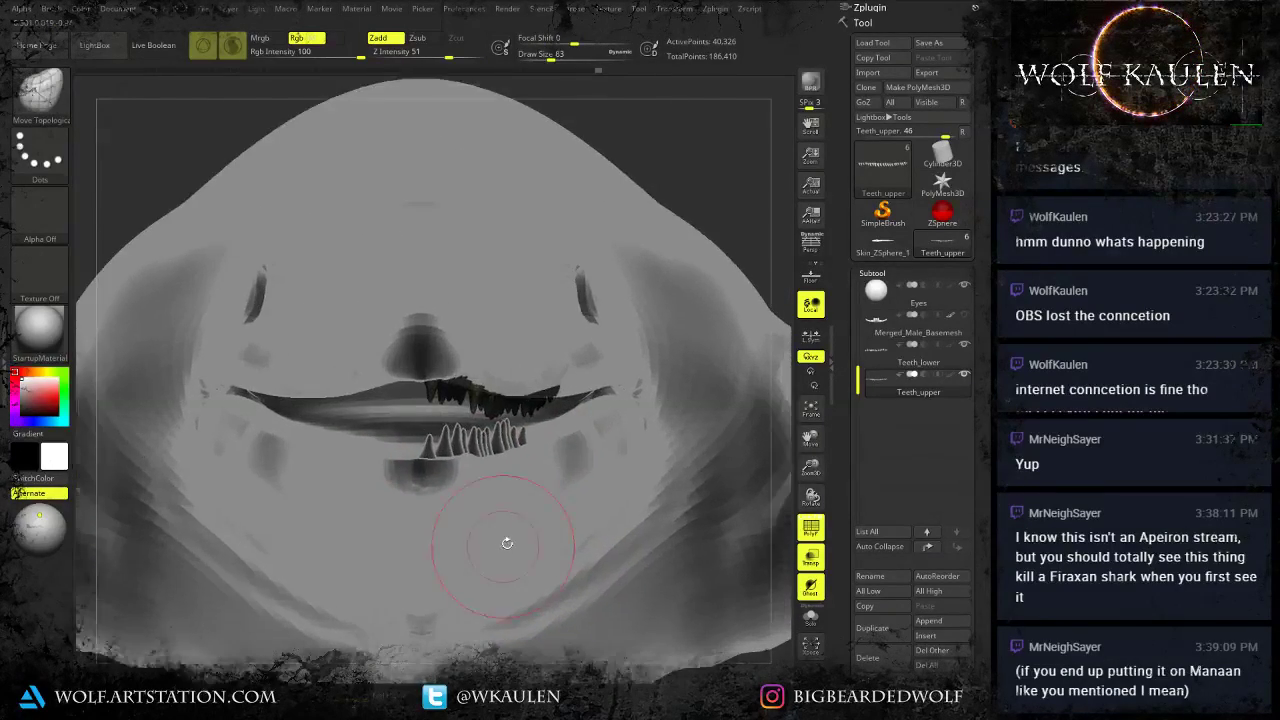
right_click_drag(479, 453, 629, 460, "shift")
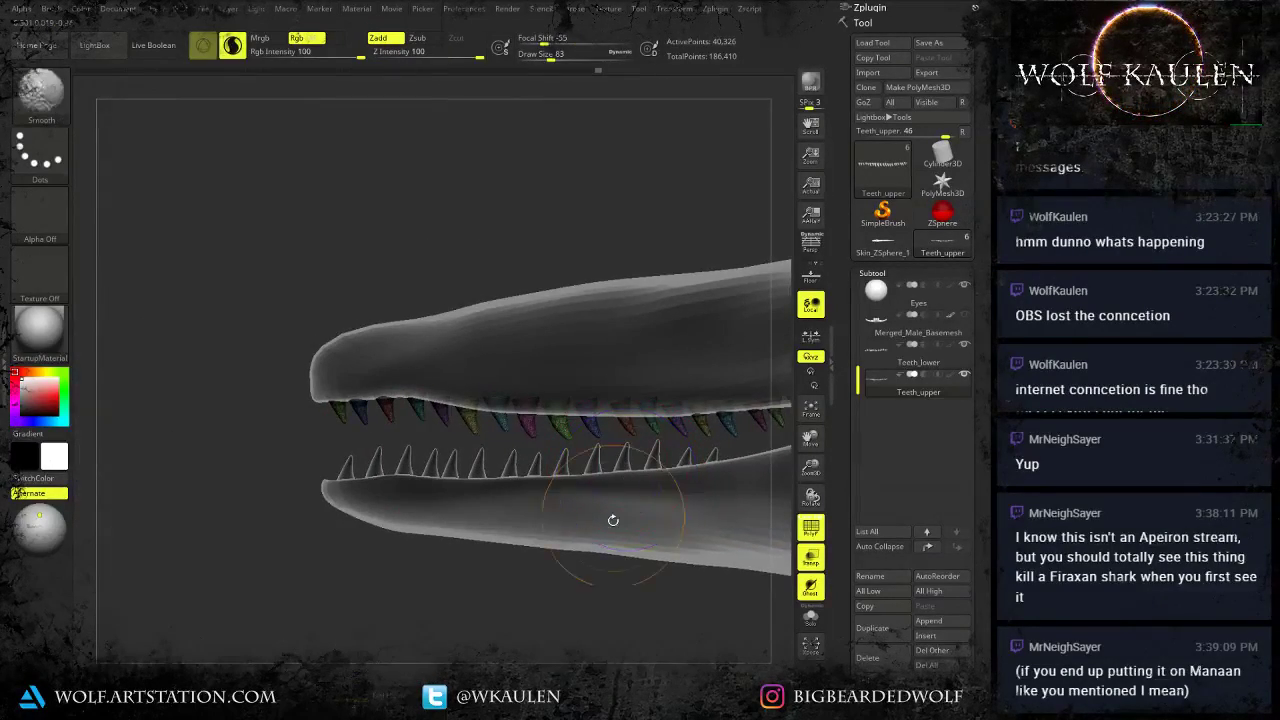
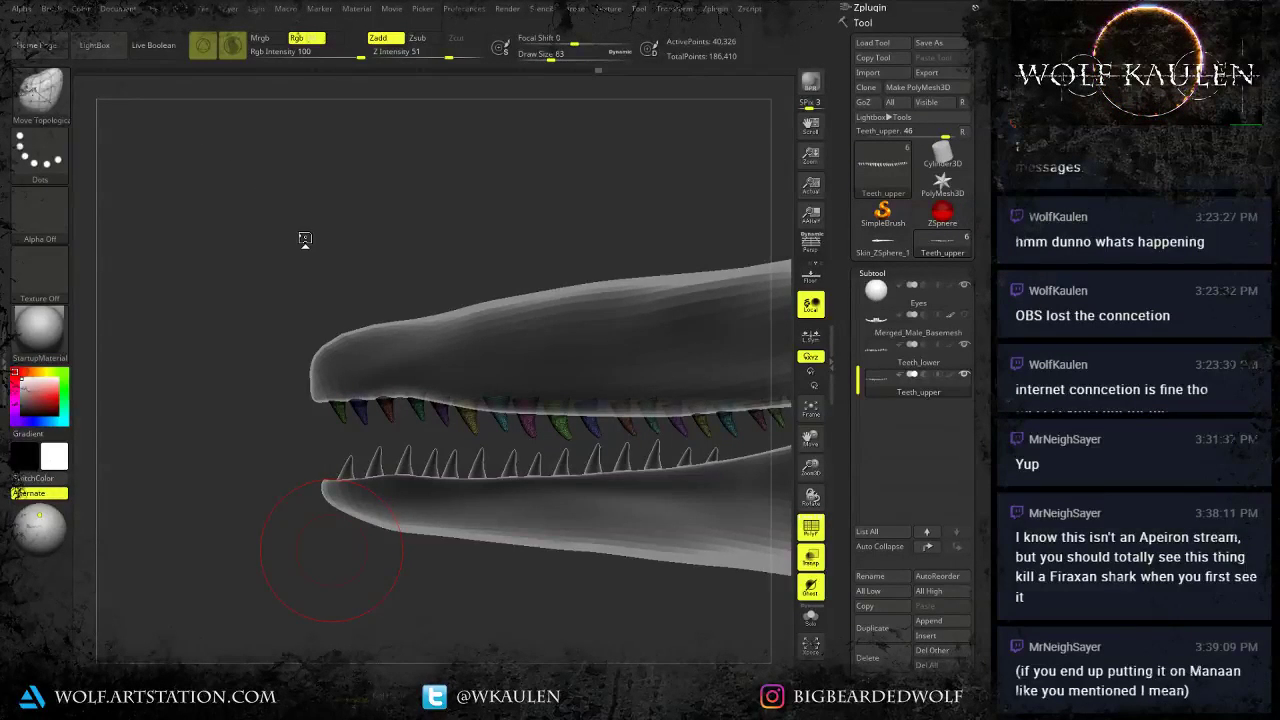
Face the head from the front and switch off the PolyFrame and Transparency displays.
left_click_drag(464, 292, 531, 522, "alt")
key("shift+f")
left_click(811, 528)
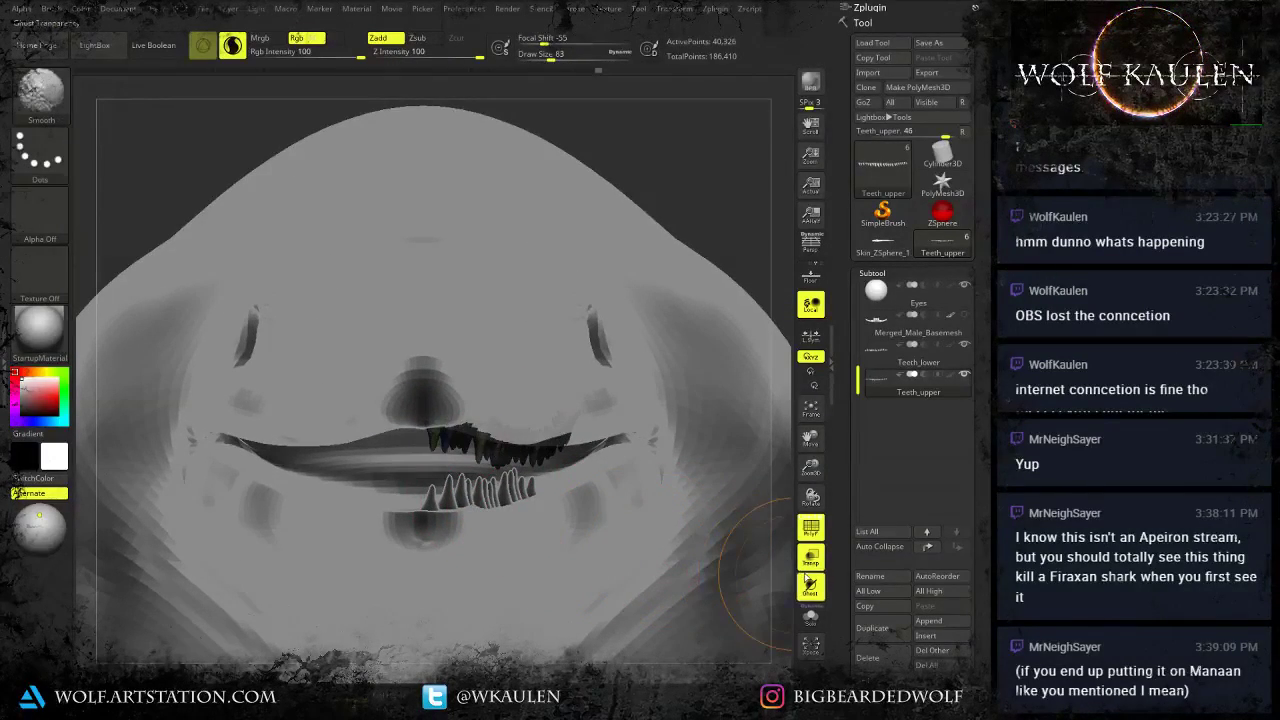
left_click(809, 534)
left_click(809, 534)
left_click(810, 556)
left_click(810, 537)
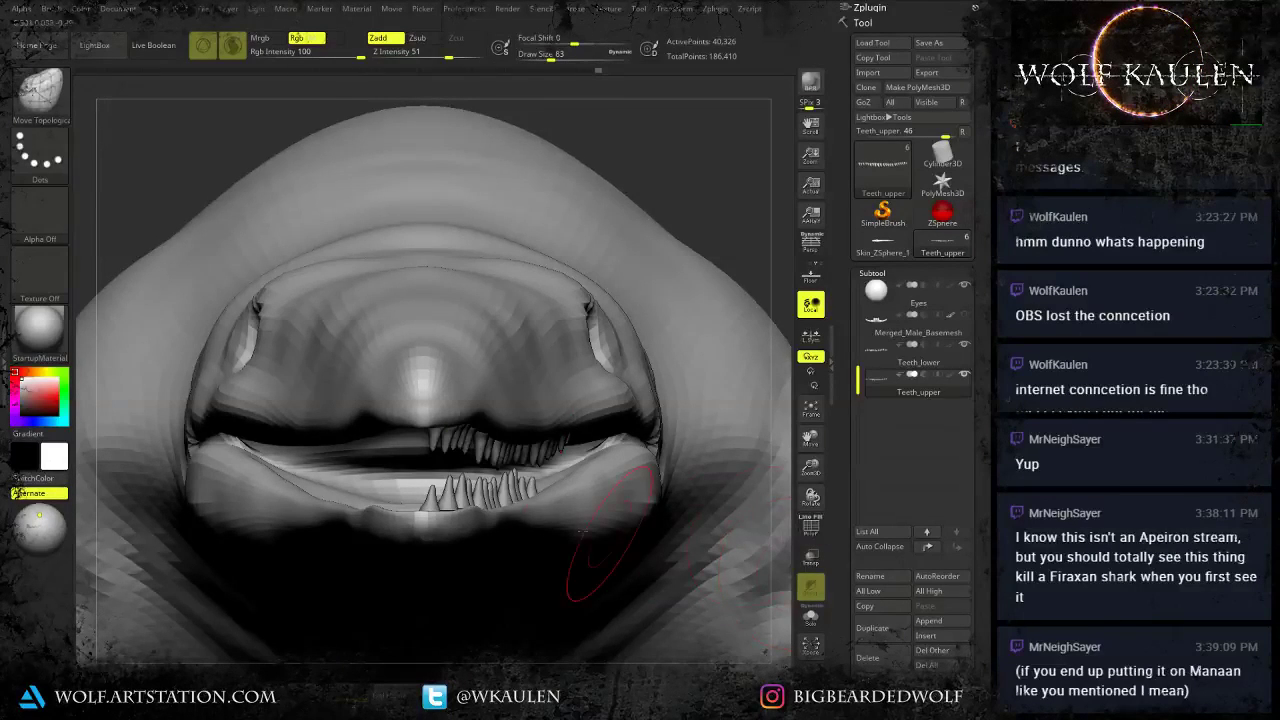
Nudge the upper tooth row sideways along the X axis in the front view.
right_click_drag(497, 460, 474, 460, "alt")
key("w")
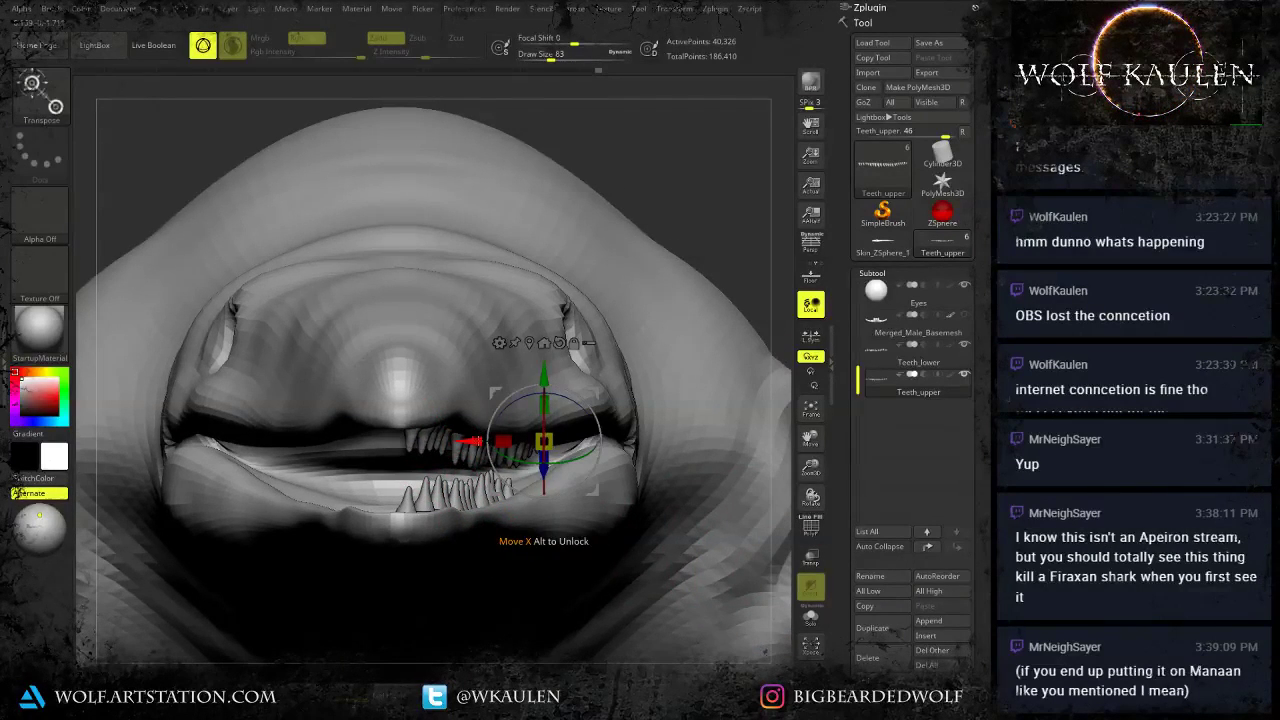
left_click_drag(481, 441, 481, 441)
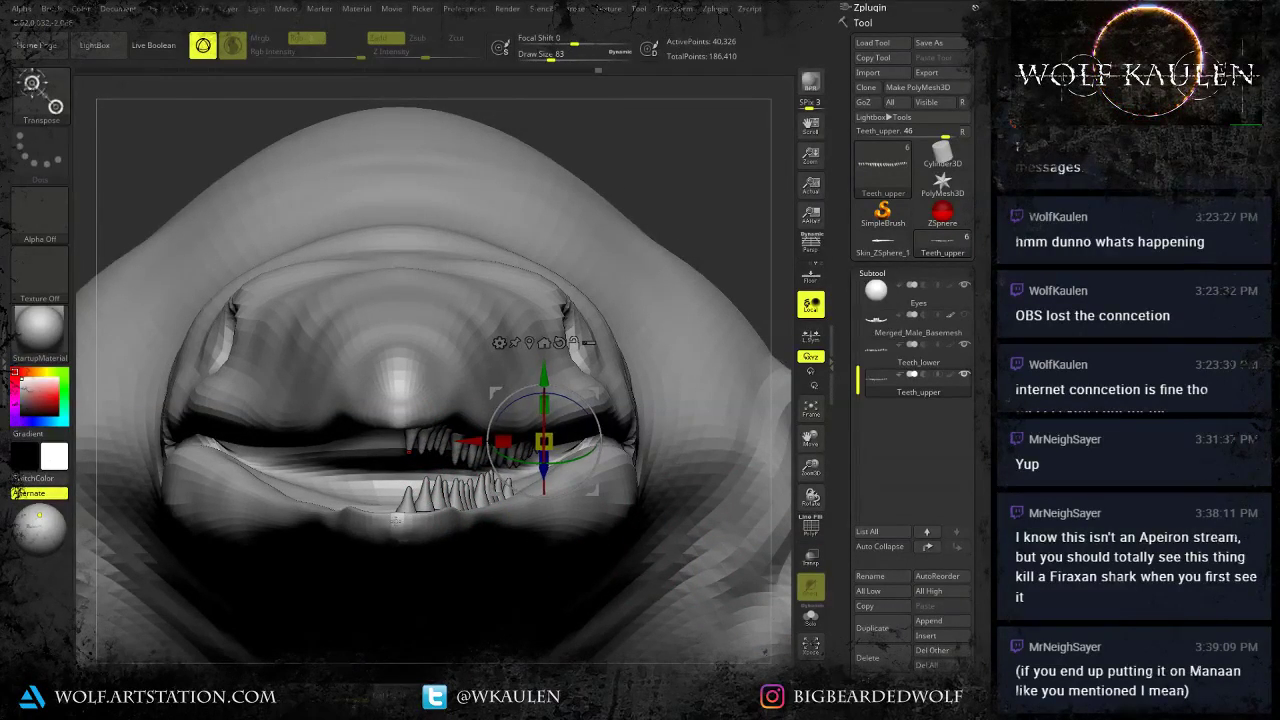
Select the Teeth_lower subtool, move it slightly sideways away from the jaw's centre line and return to the Move Topological brush.
left_click(425, 503, "alt")
left_click_drag(538, 502, 546, 502)
key("q")
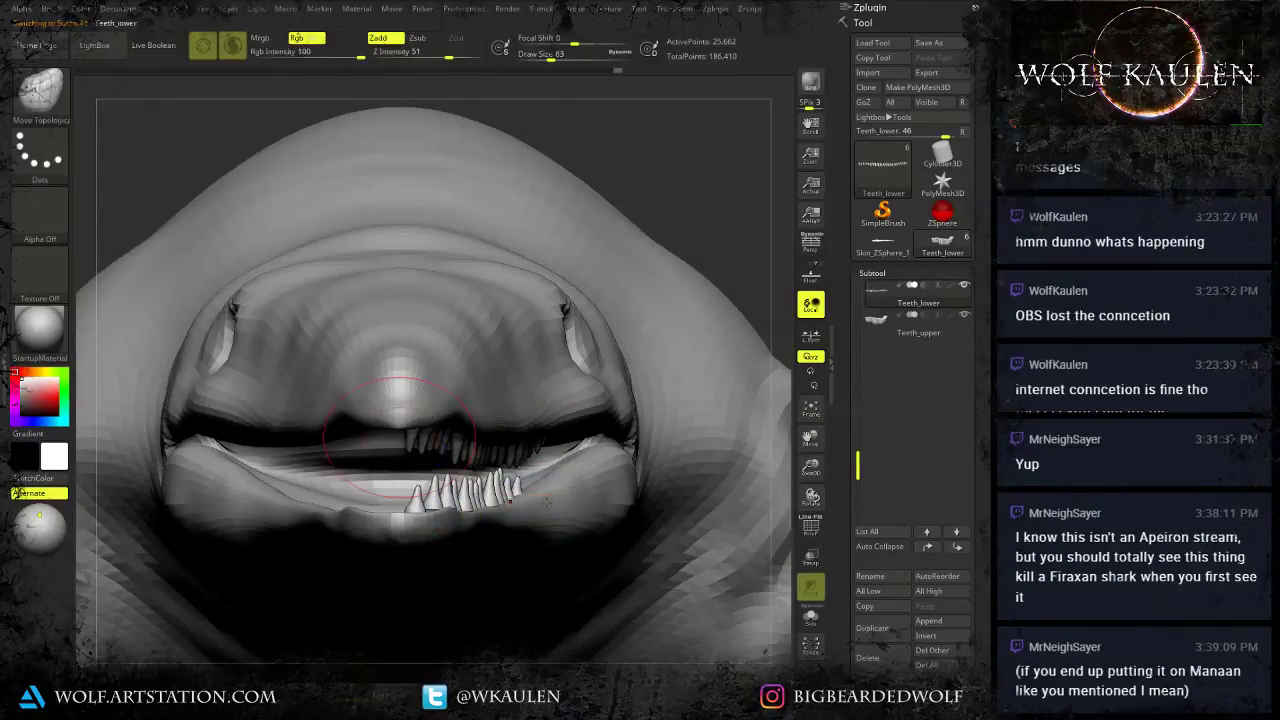
right_click_drag(492, 508, 476, 540)
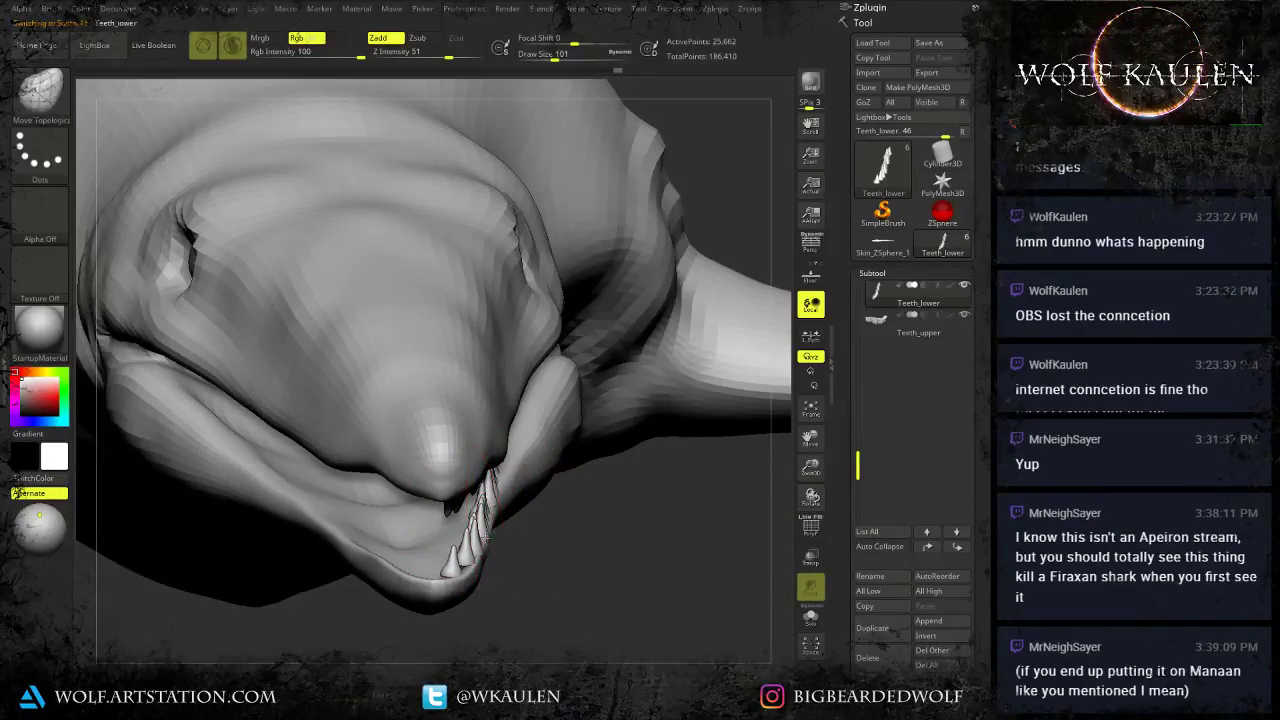
Nudge the front lower teeth with the Move Topological brush so the row follows the lower jaw's curved edge.
left_click_drag(485, 538, 466, 553)
right_click_drag(466, 553, 310, 548)
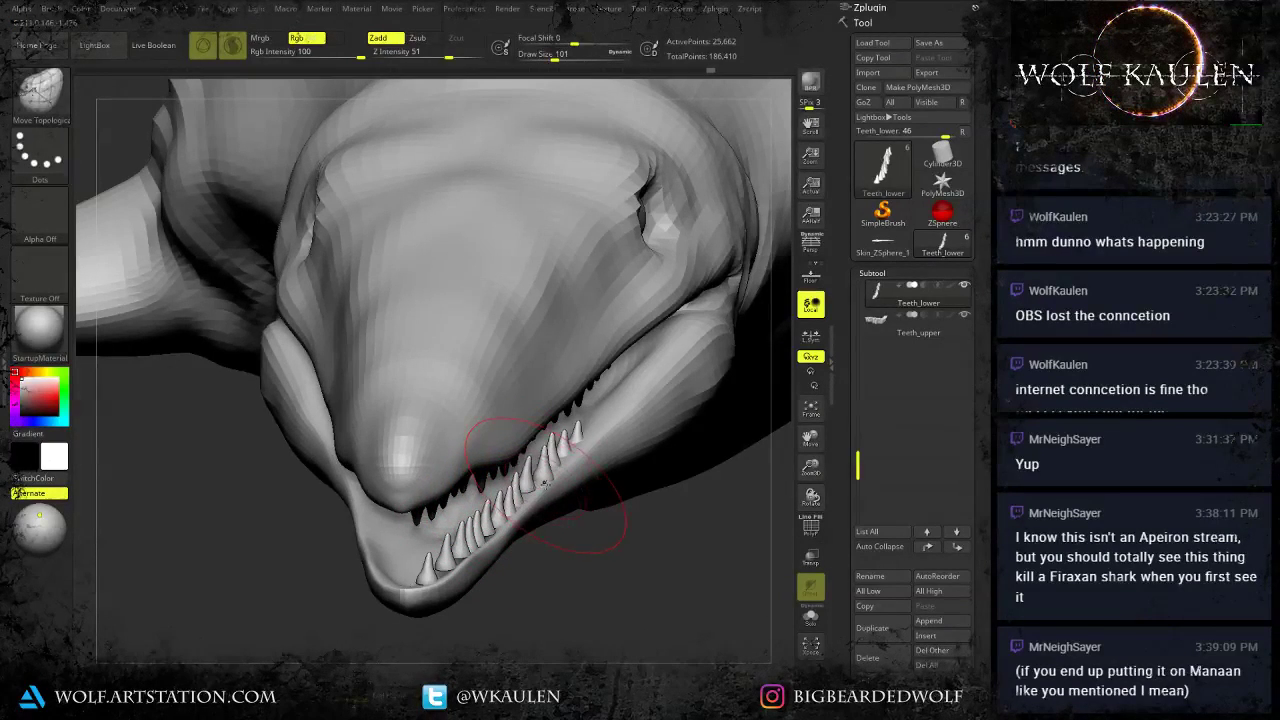
right_click_drag(554, 484, 440, 452)
right_click_drag(636, 505, 620, 455)
Select the Teeth_upper subtool and nudge the rear upper teeth slightly along the upper jaw's edge.
left_click(626, 470, "alt")
left_click_drag(628, 466, 623, 464)
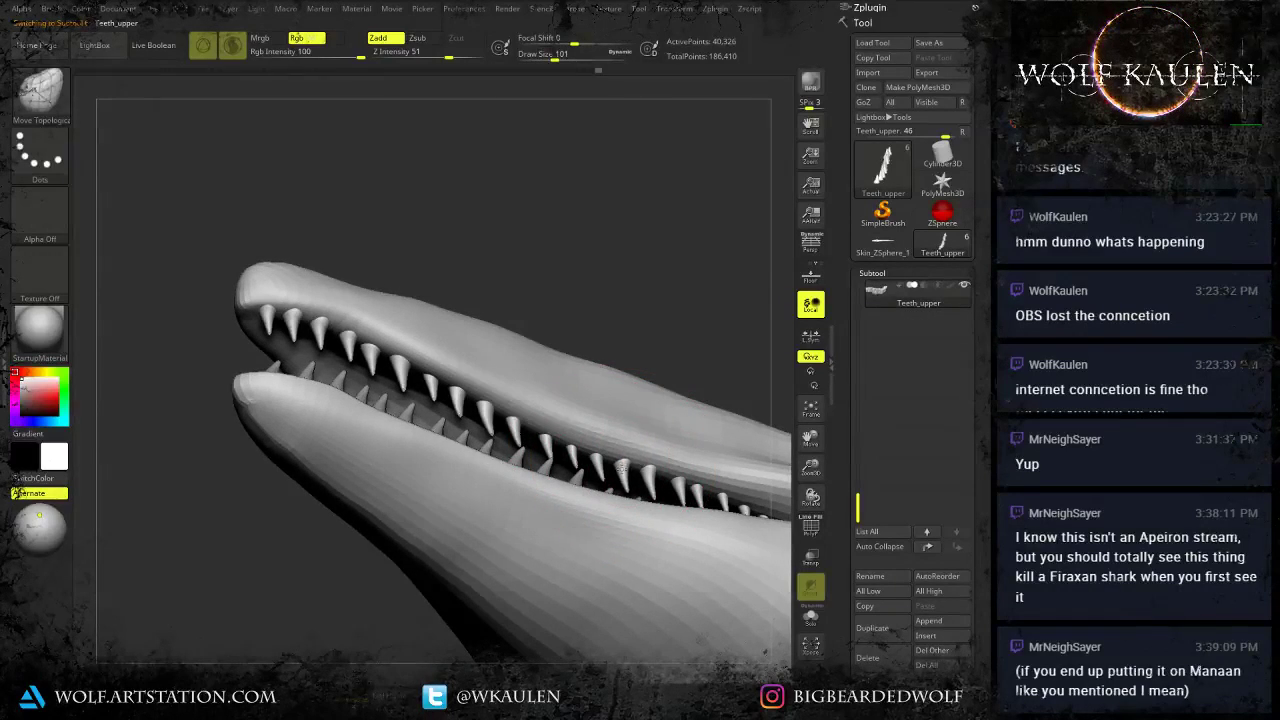
mouse_move(628, 460)
right_mouse_down()
mouse_move(680, 465)
mouse_move(638, 484)
right_mouse_up()
left_click_drag(626, 470, 636, 468)
mouse_move(640, 464)
right_mouse_down()
mouse_move(692, 480)
mouse_move(612, 459)
mouse_move(637, 478)
right_mouse_up()
Examine how the upper and lower tooth rows line up from the front and side, reducing the brush draw size to 27.
right_click_drag(420, 484, 378, 510, "ctrl")
key("s")
left_click_drag(373, 509, 378, 509)
mouse_move(315, 502)
right_mouse_down()
mouse_move(284, 505)
mouse_move(350, 527)
right_mouse_up()
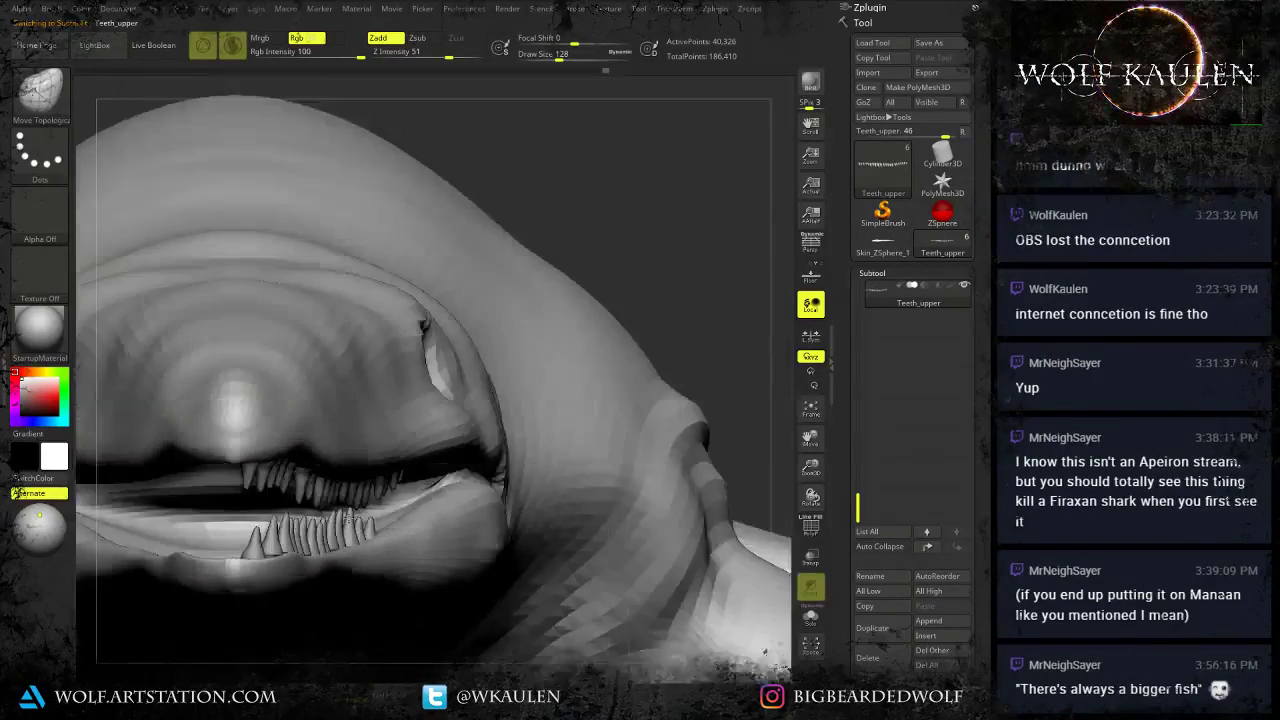
right_click_drag(268, 522, 284, 537)
key("s")
left_click_drag(285, 537, 272, 537)
mouse_move(272, 538)
right_mouse_down("ctrl")
mouse_move(258, 570)
mouse_move(385, 580)
right_mouse_up("ctrl")
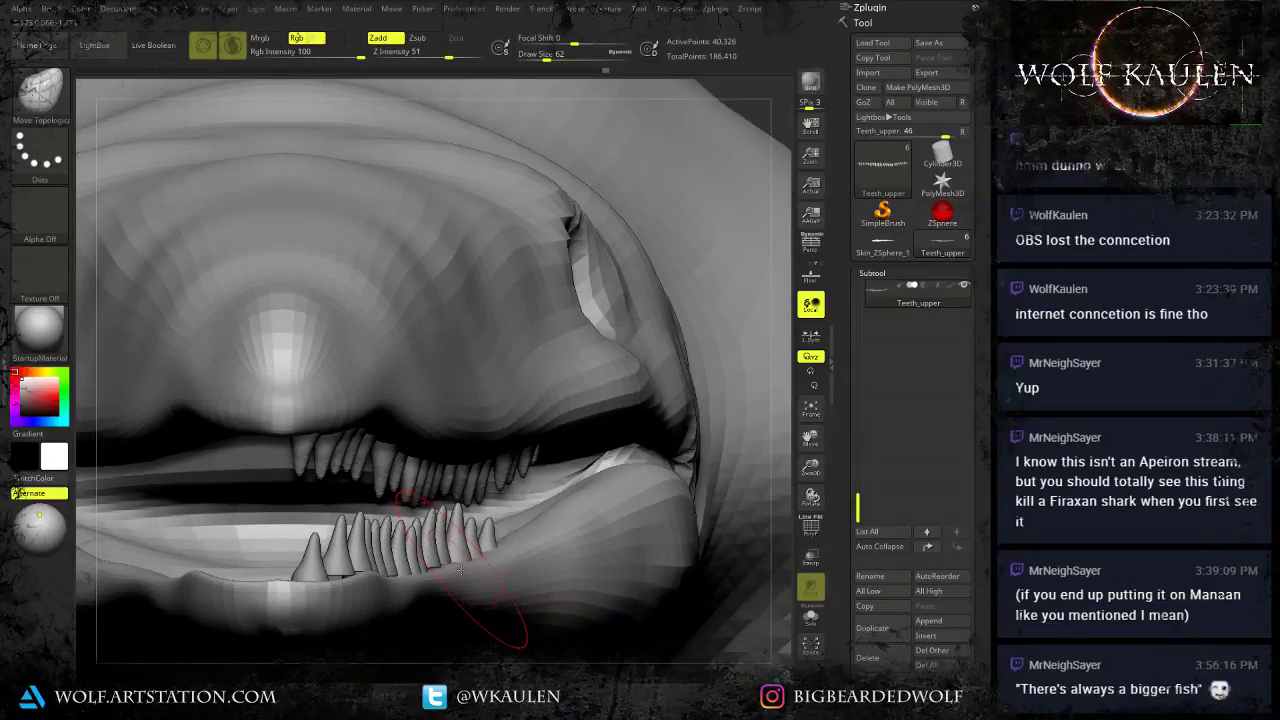
key("s")
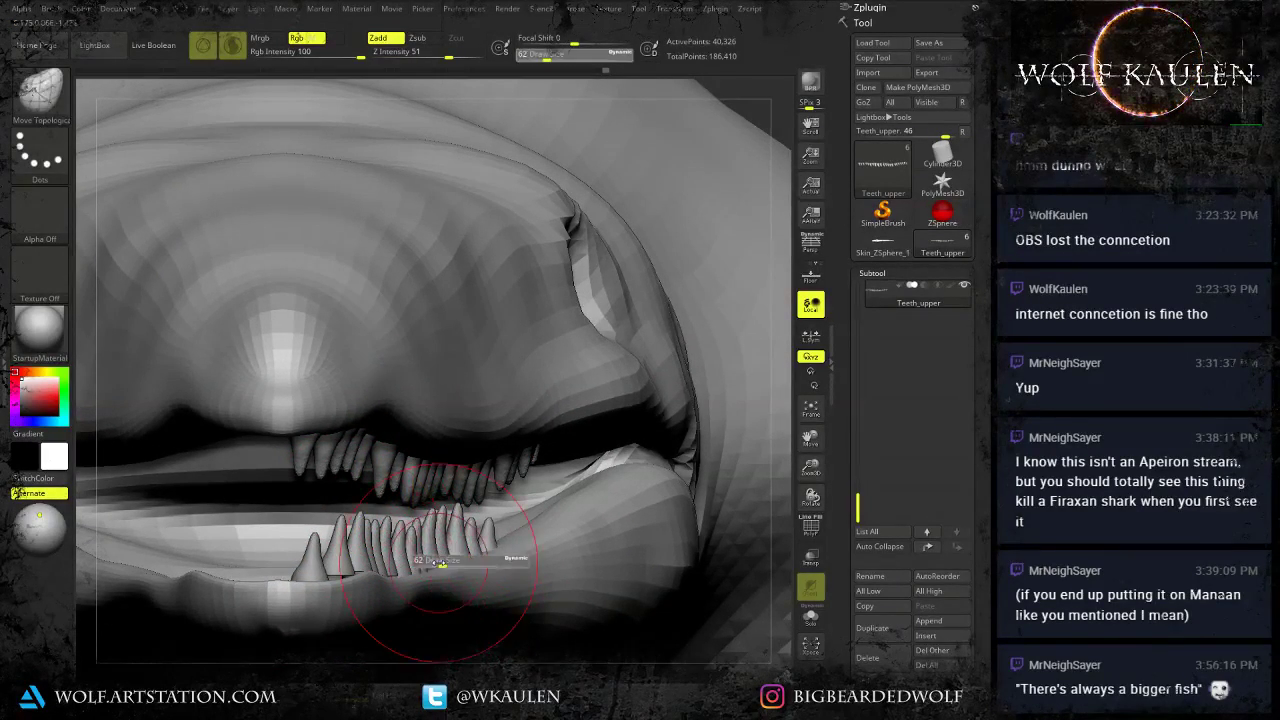
left_click_drag(447, 563, 438, 563)
right_click_drag(346, 552, 268, 550)
mouse_move(405, 570)
right_mouse_down("alt")
mouse_move(690, 583)
mouse_move(600, 585)
right_mouse_up("alt")
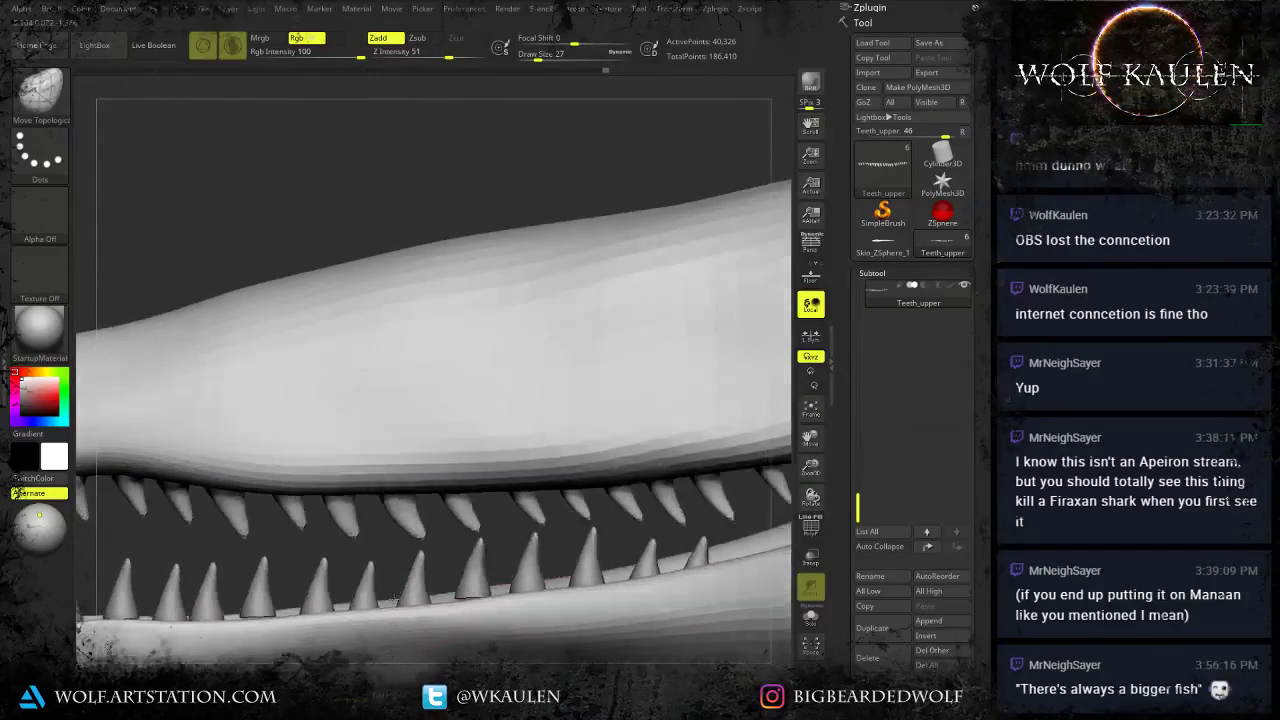
Set the draw size to 51, select the Teeth_lower subtool and push several tooth bases down into the lower jaw's edge.
right_click_drag(200, 585, 420, 588, "alt")
key("s")
left_click_drag(404, 588, 411, 588)
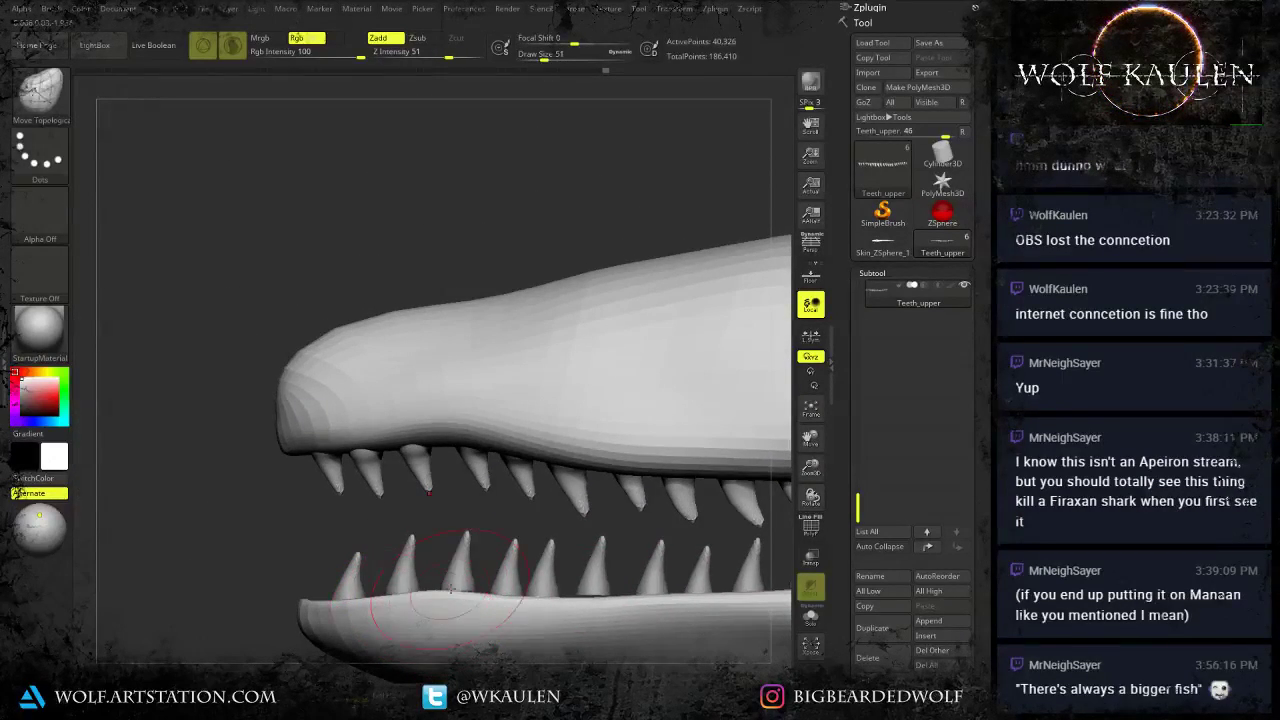
left_click(455, 584, "alt")
right_click_drag(597, 588, 562, 586, "alt")
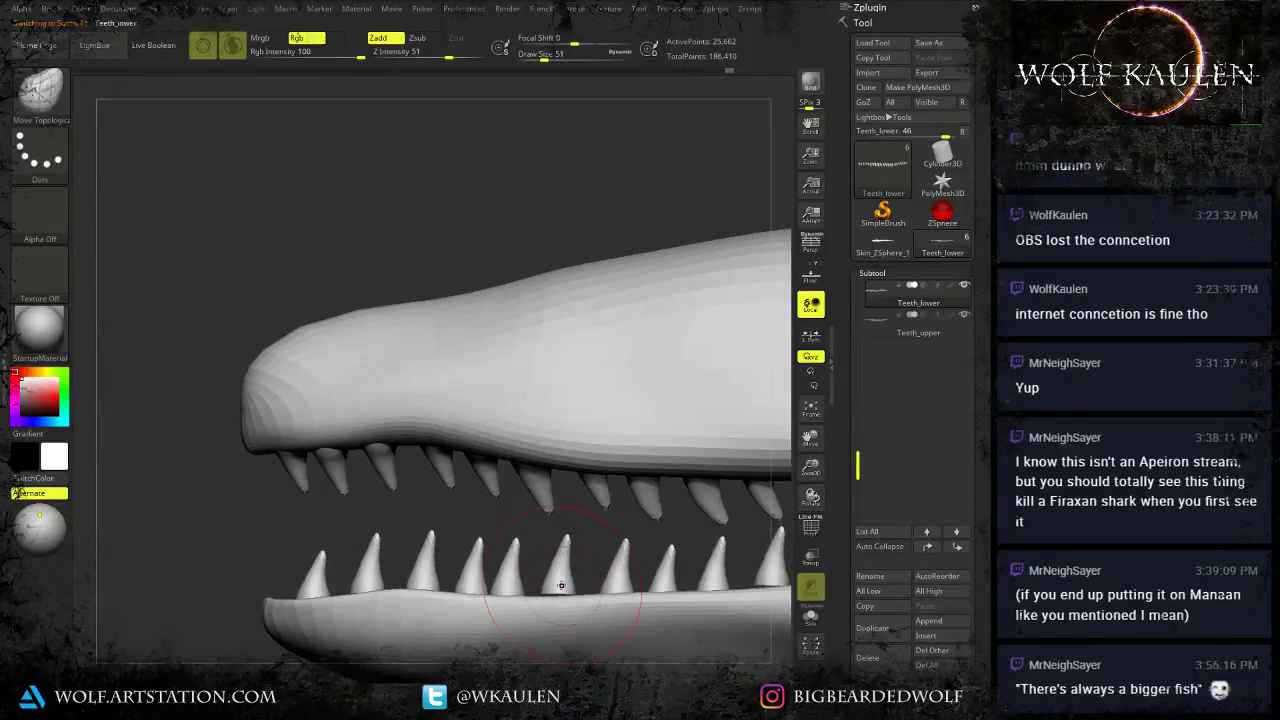
left_click_drag(561, 586, 562, 590)
right_click_drag(737, 590, 604, 588, "alt")
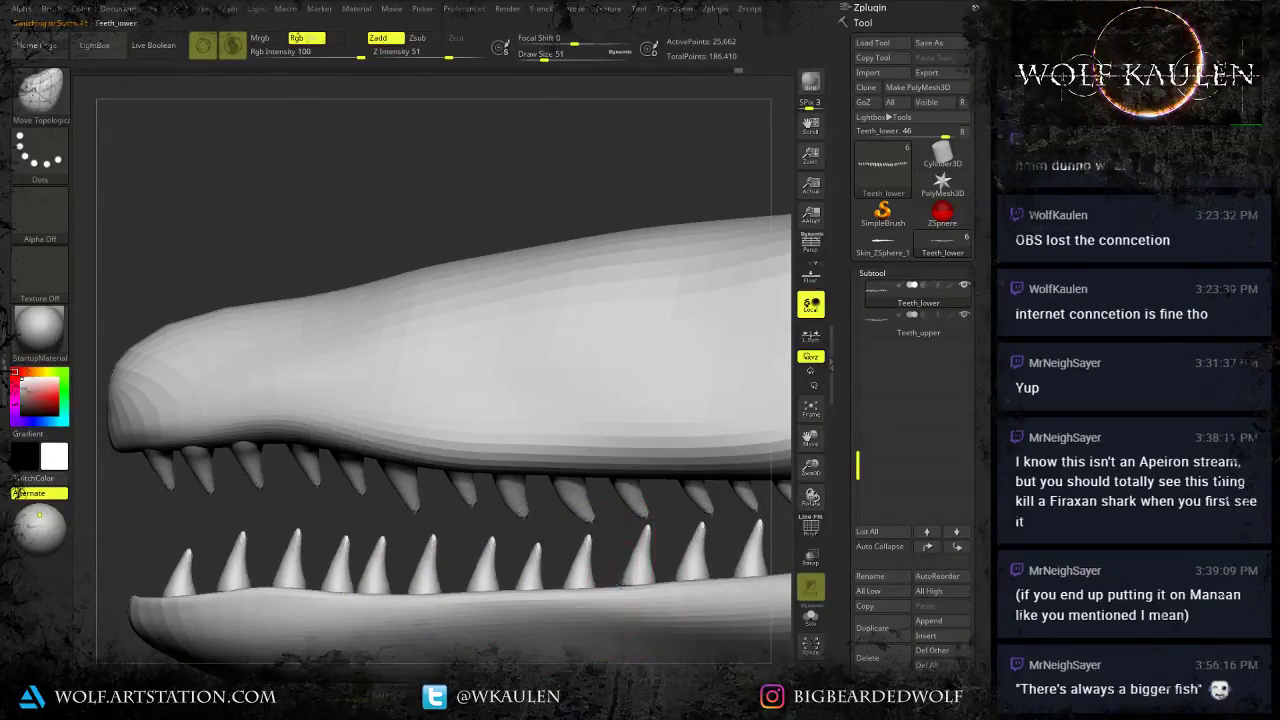
left_click_drag(576, 583, 579, 590)
right_click_drag(580, 591, 400, 594, "alt")
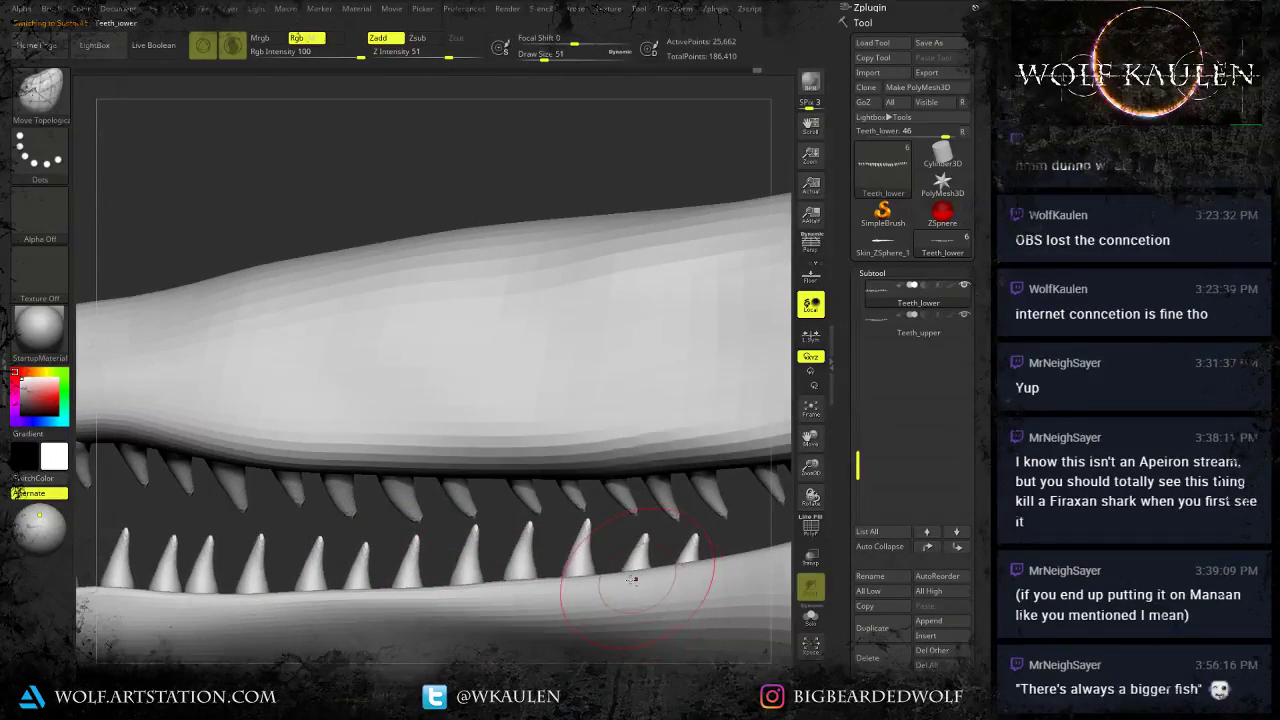
left_click_drag(634, 580, 634, 584)
right_click_drag(634, 584, 618, 584, "alt")
Duplicate the Teeth_upper subtool and mirror the copy to the opposite side of the upper jaw.
left_click(509, 512, "alt")
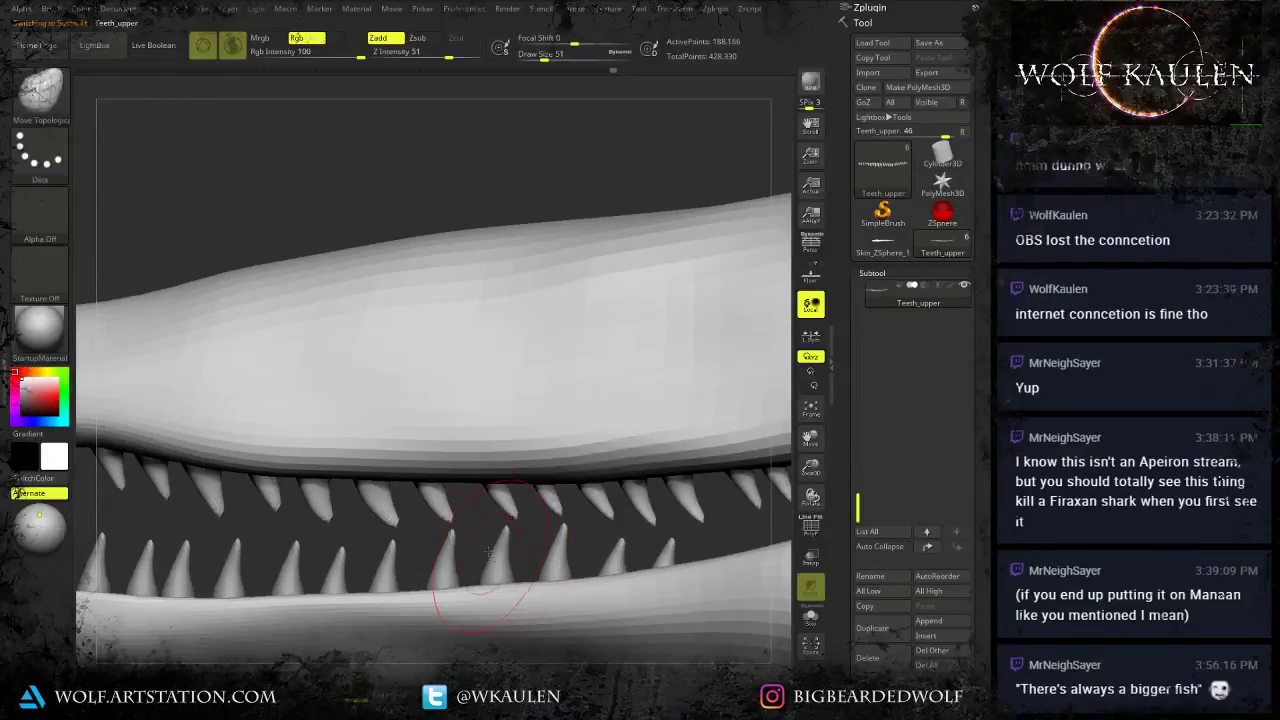
right_click_drag(508, 592, 546, 553, "ctrl")
right_click_drag(434, 538, 620, 540, "shift")
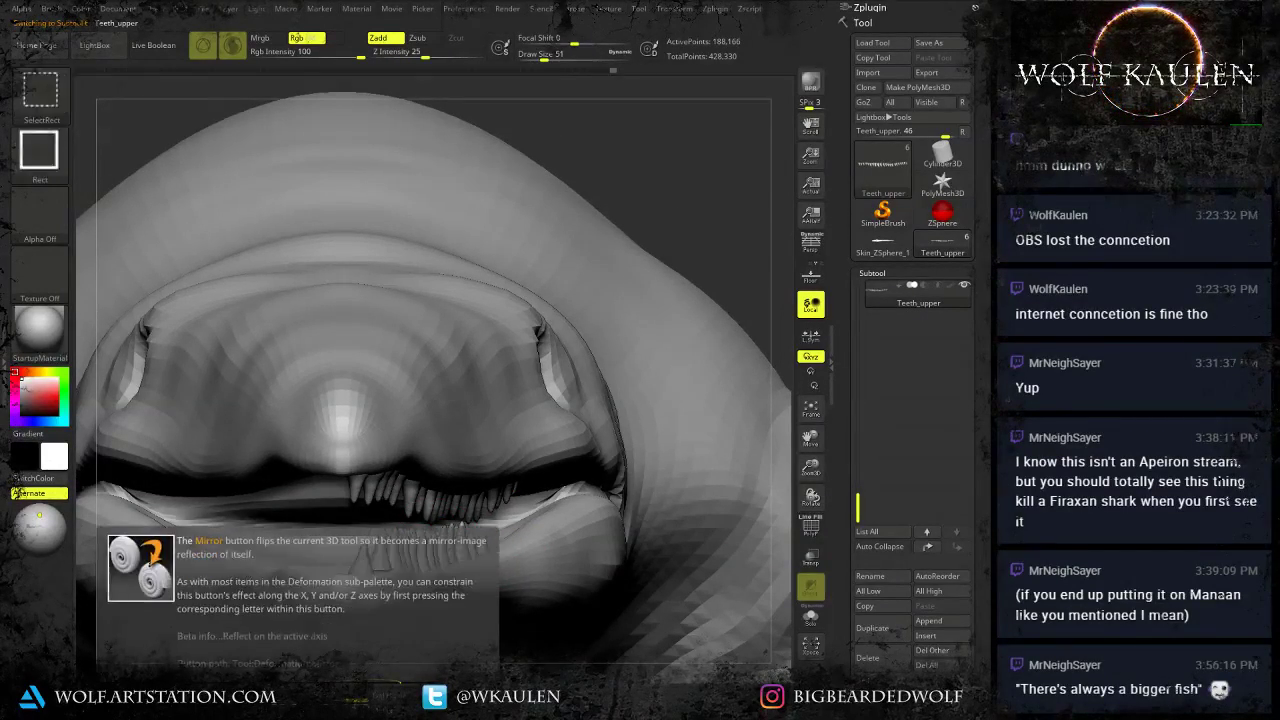
key("ctrl+shift+d")
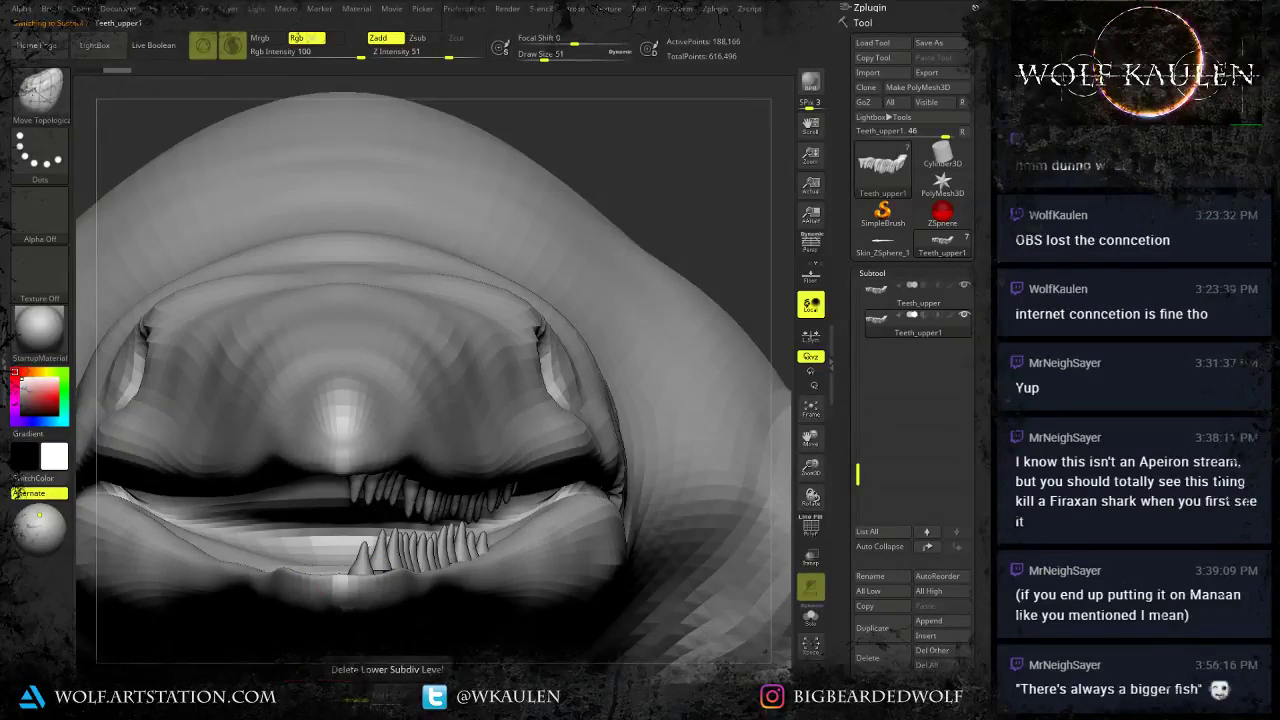
left_click(342, 696)
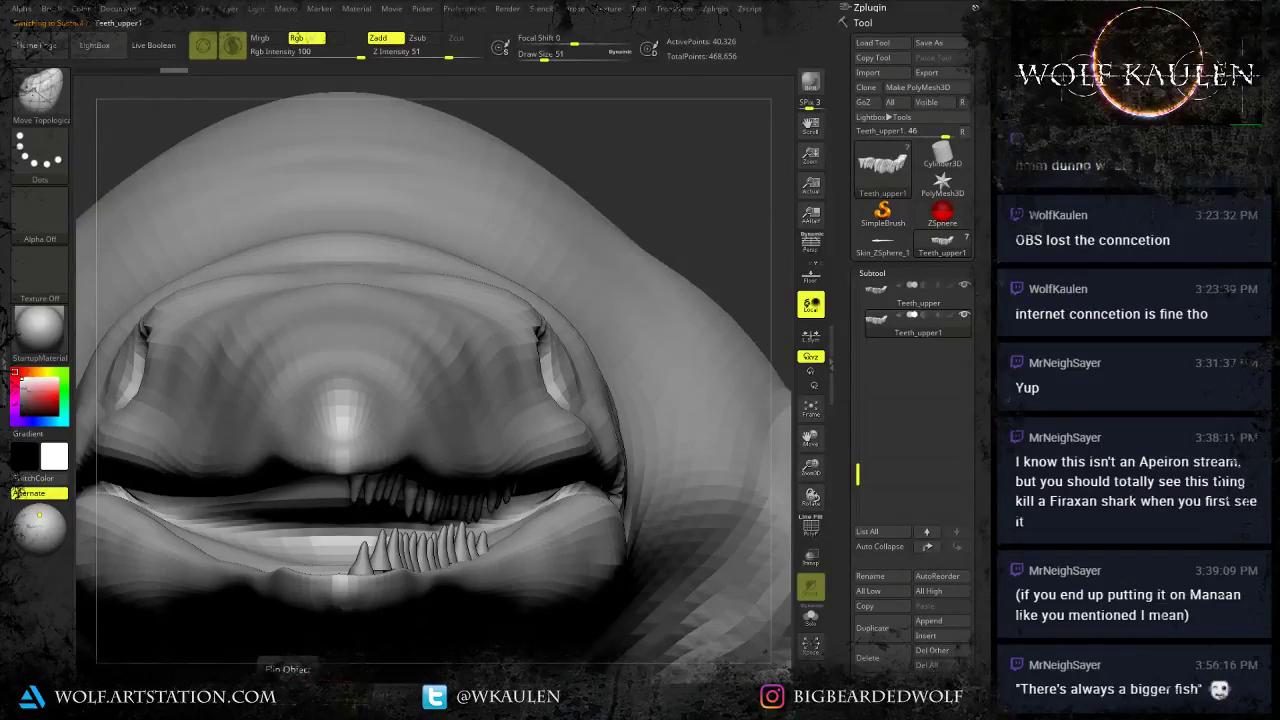
left_click(288, 690)
Duplicate the Teeth_lower subtool and mirror the copy to the opposite side of the lower jaw.
left_click(360, 561, "alt")
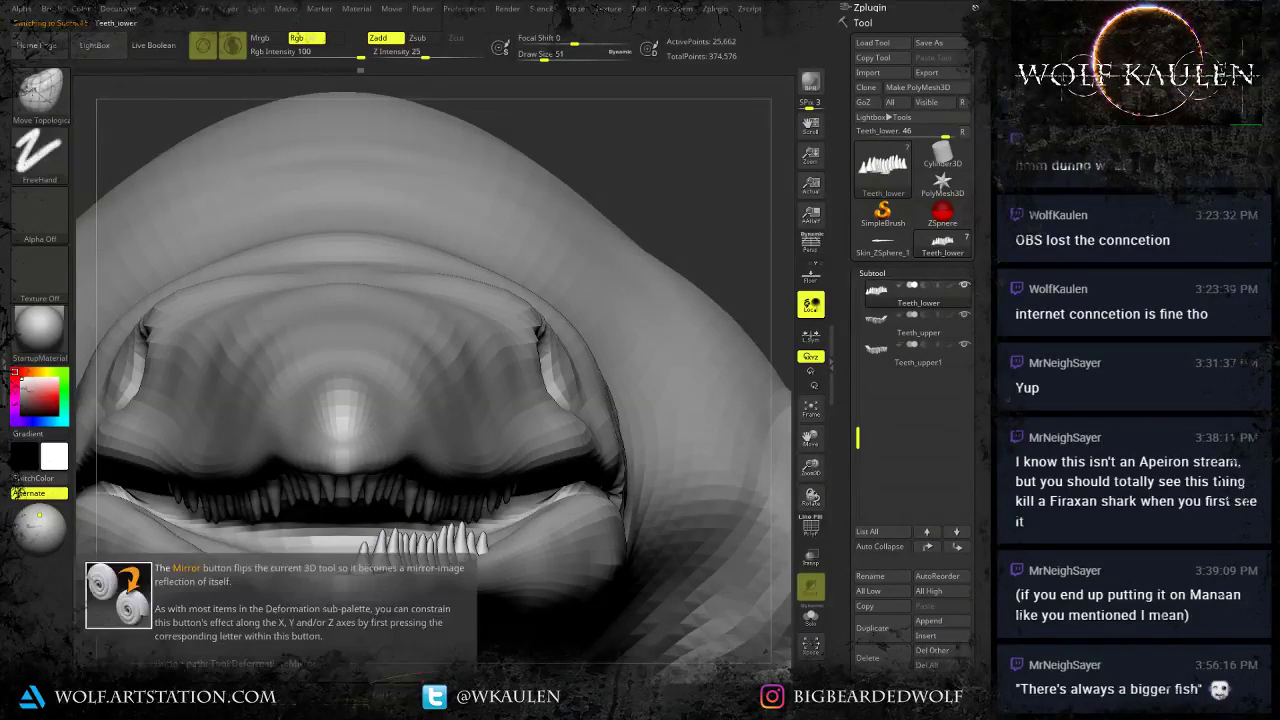
key("ctrl+shift+d")
left_click(280, 670)
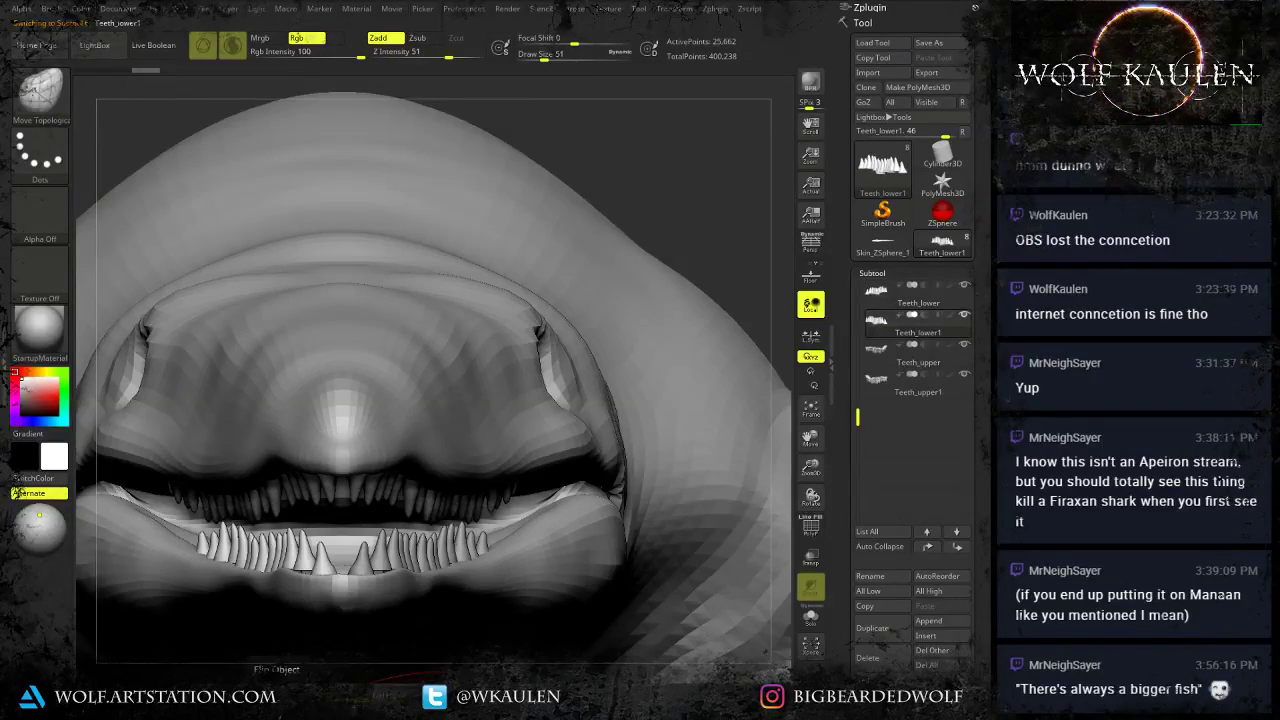
left_click_drag(535, 543, 449, 559)
right_click_drag(449, 559, 500, 531)
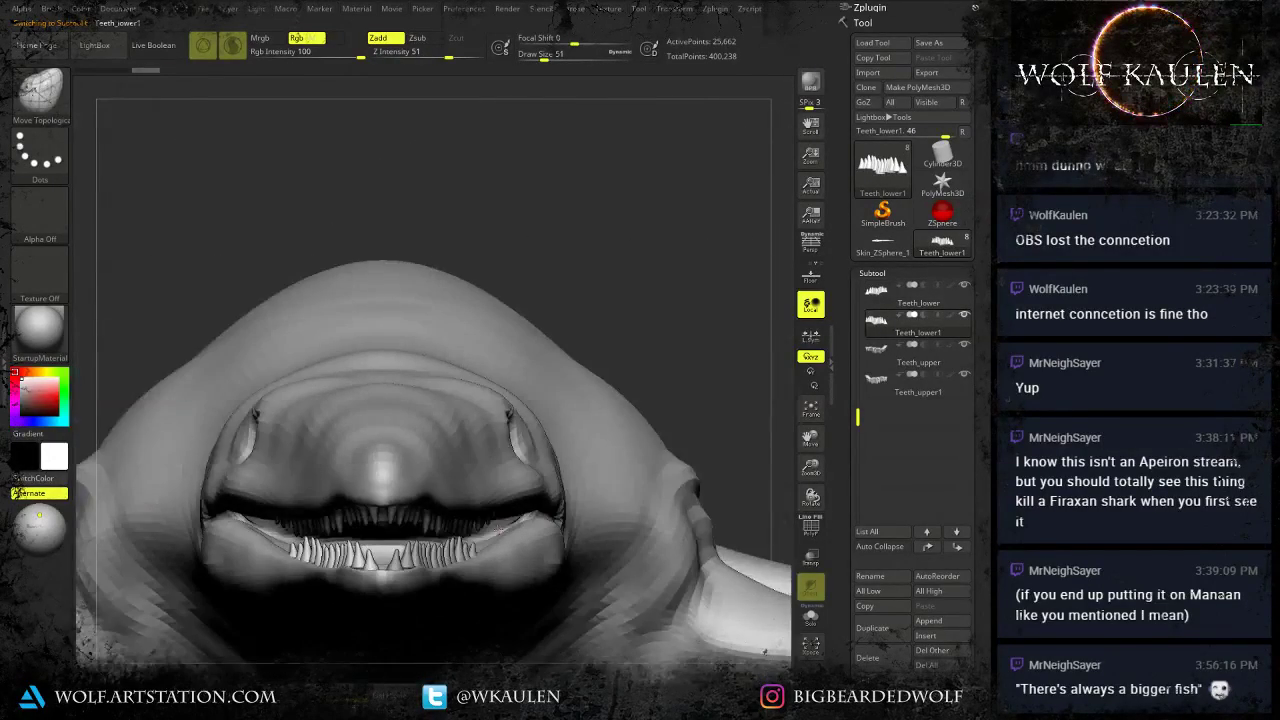
Merge Teeth_lower with its mirrored copy and Teeth_upper with its mirrored copy, leaving one subtool per tooth row.
left_click(884, 298)
left_click(881, 698)
left_click(876, 322)
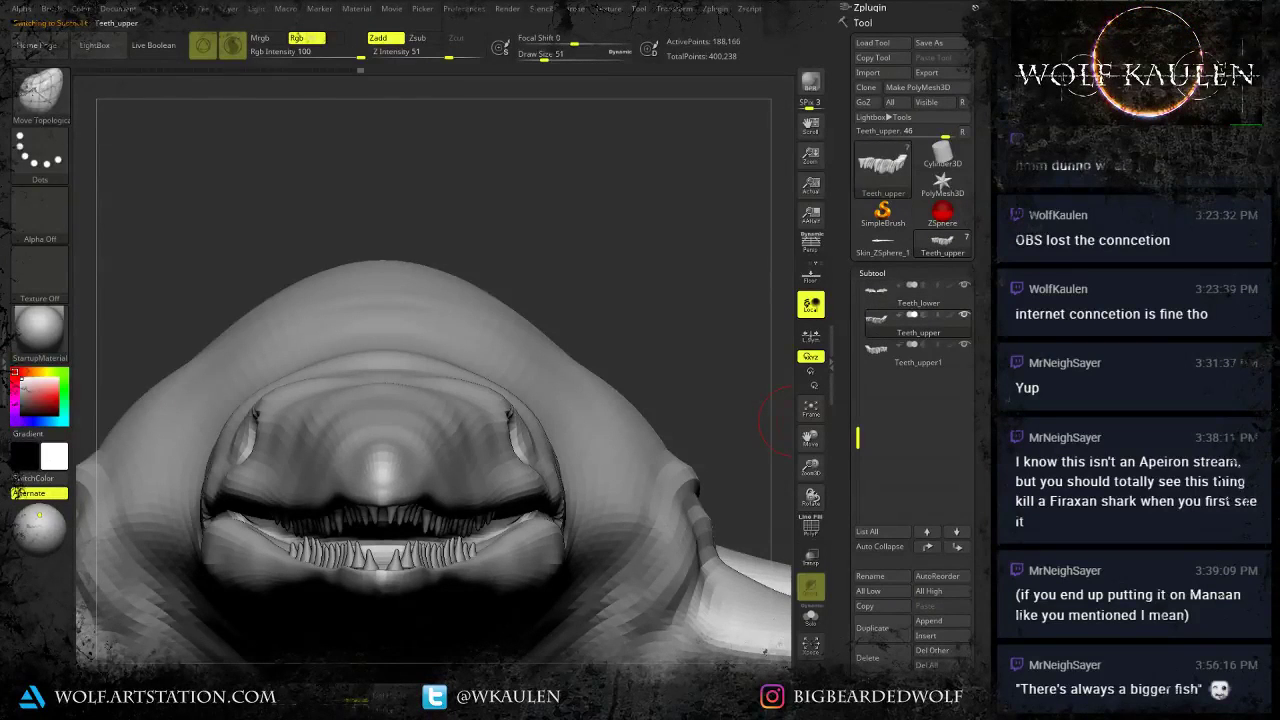
left_click(881, 698)
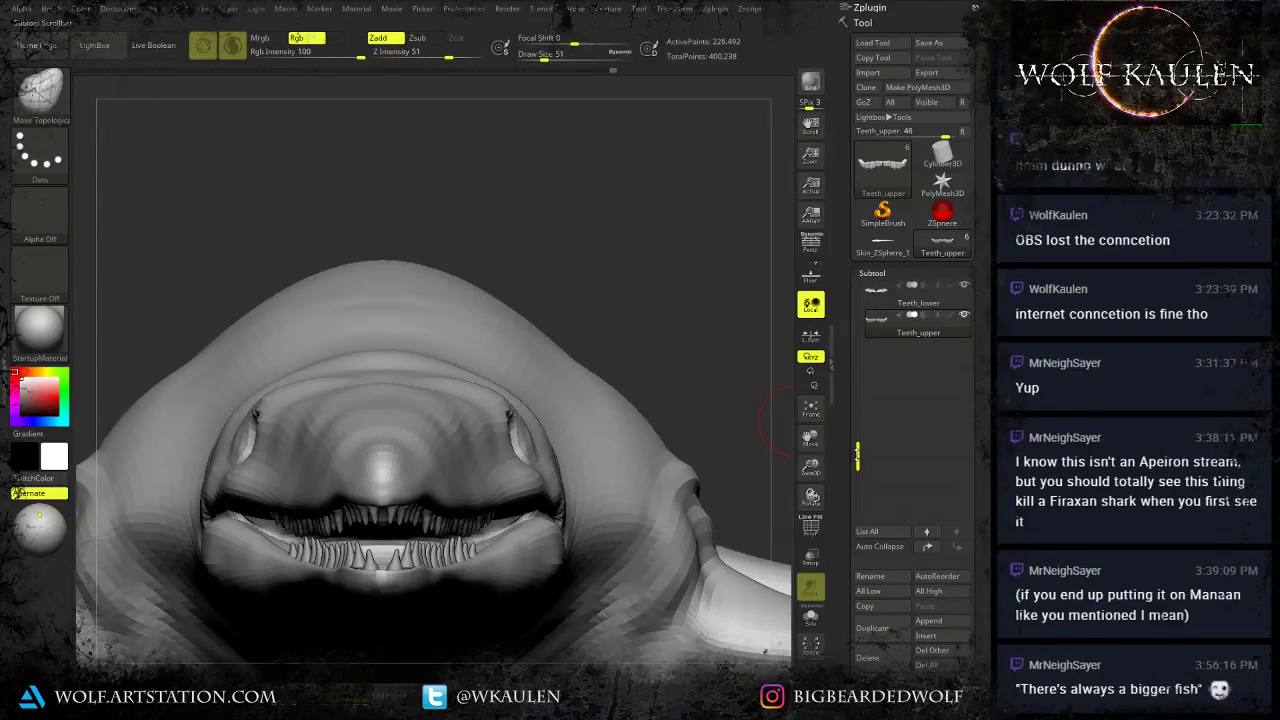
left_click_drag(857, 455, 858, 349)
Save the project as Tylosaurus in ZBrush Project format, replacing the existing file.
left_click_drag(765, 375, 665, 384)
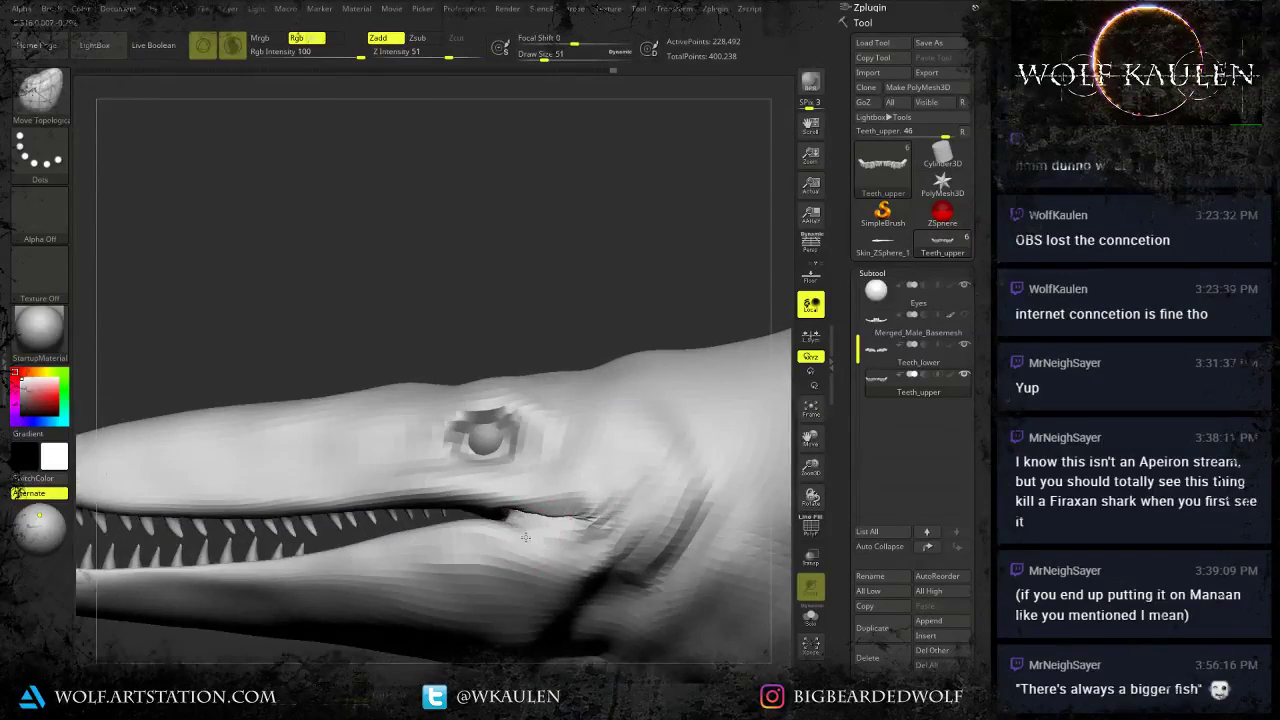
left_click_drag(525, 537, 515, 384, "alt")
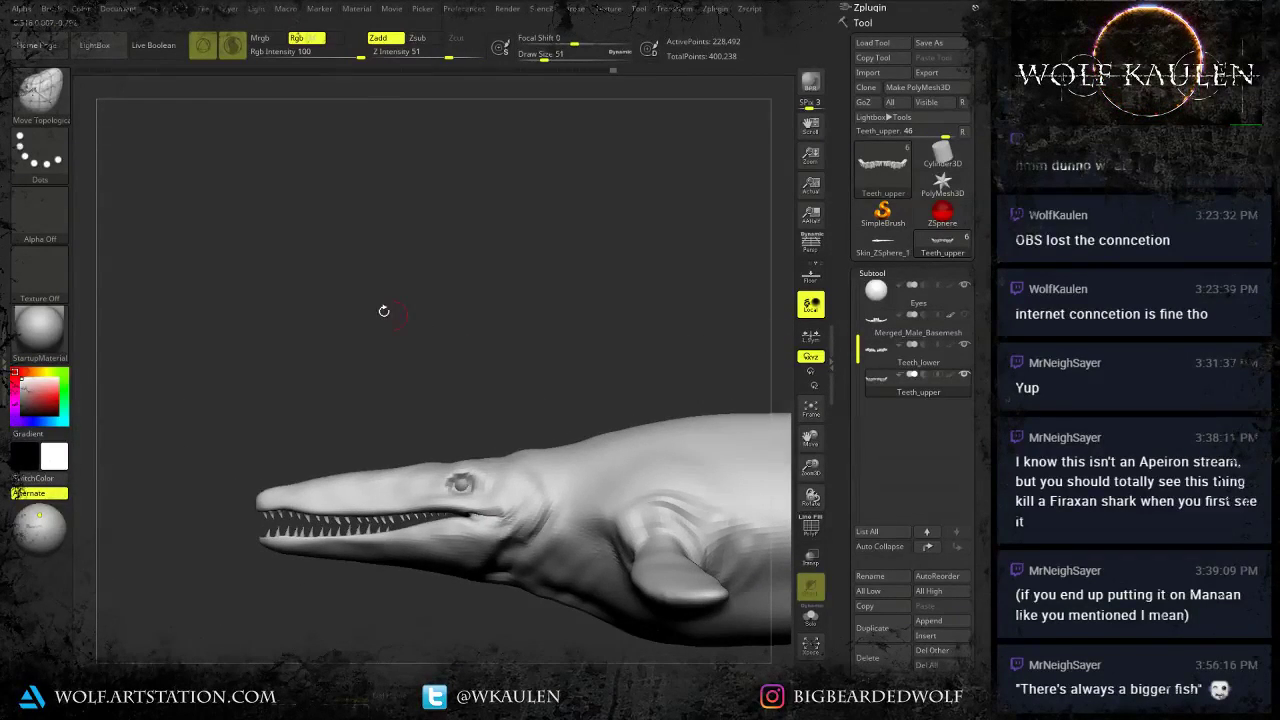
left_click_drag(382, 355, 357, 420, "alt")
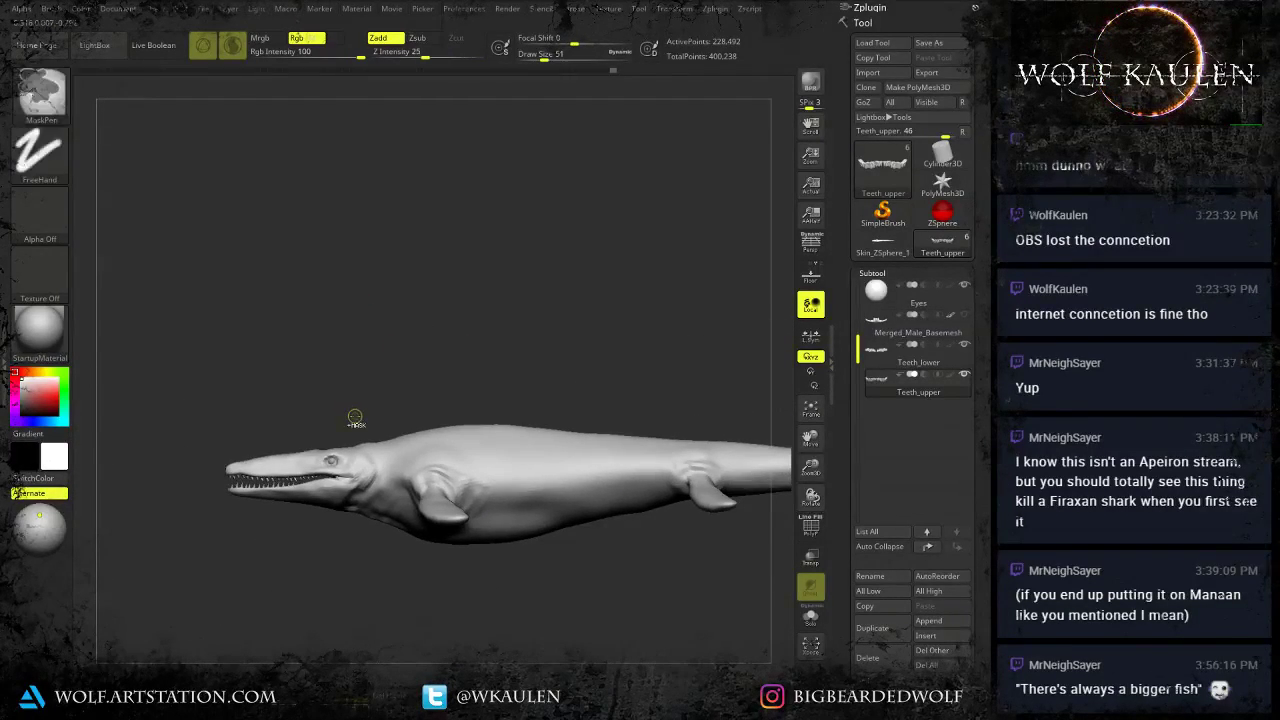
key("ctrl+s")
left_click(392, 337)
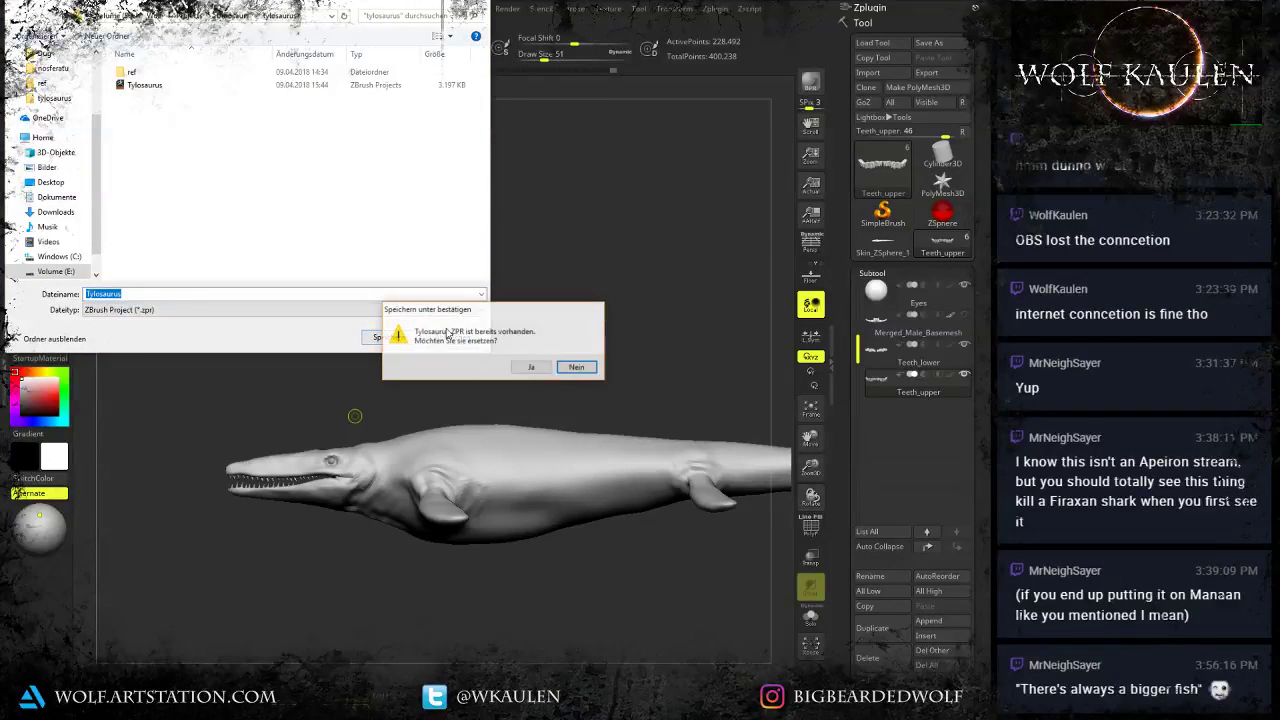
left_click(531, 368)
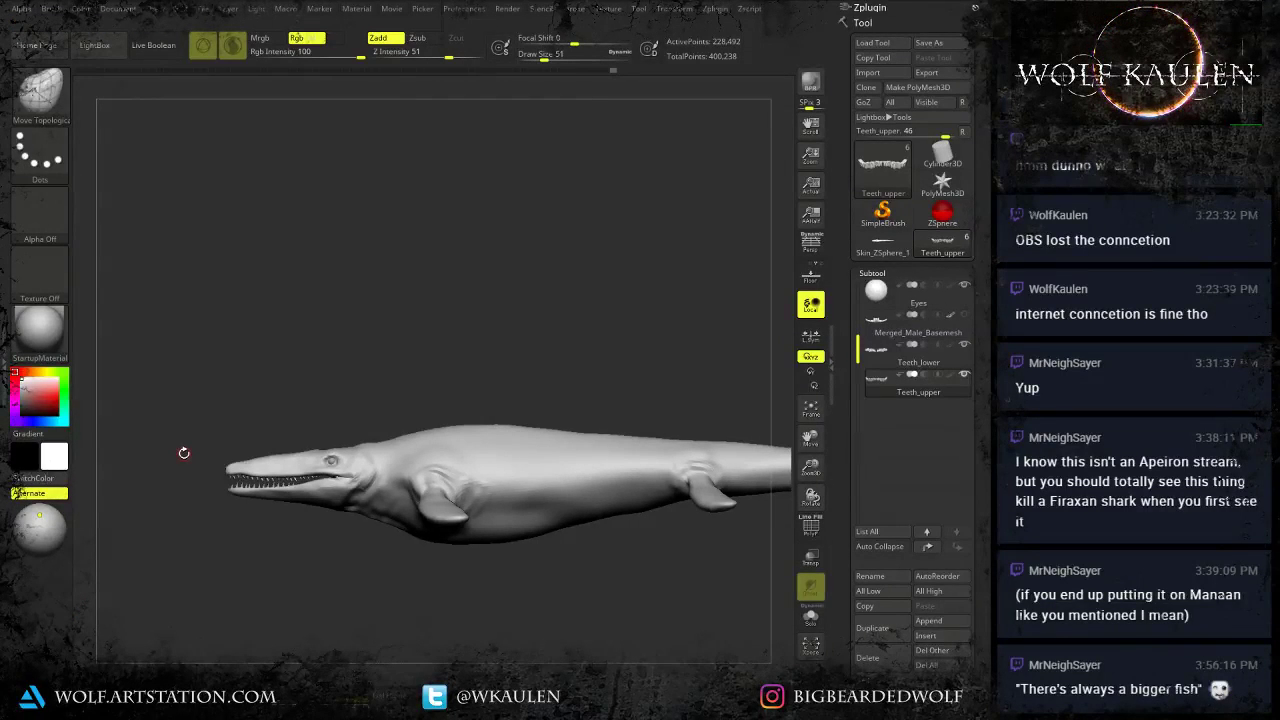
Switch to the Move brush, set the draw size to 268 and select the Tylosaurus body subtool.
mouse_move(549, 356)
left_mouse_down()
mouse_move(440, 354)
mouse_move(508, 377)
mouse_move(571, 500)
mouse_move(588, 450)
left_mouse_up()
mouse_move(431, 480)
left_mouse_down()
mouse_move(412, 436)
mouse_move(374, 490)
mouse_move(384, 520)
mouse_move(396, 481)
left_mouse_up()
mouse_move(330, 649)
left_mouse_down("alt")
mouse_move(396, 627)
mouse_move(307, 406)
mouse_move(340, 391)
left_mouse_up("alt")
key("b")
key("m")
key("v")
key("s")
key("s")
left_click_drag(298, 204, 310, 178)
left_click(308, 187, "alt")
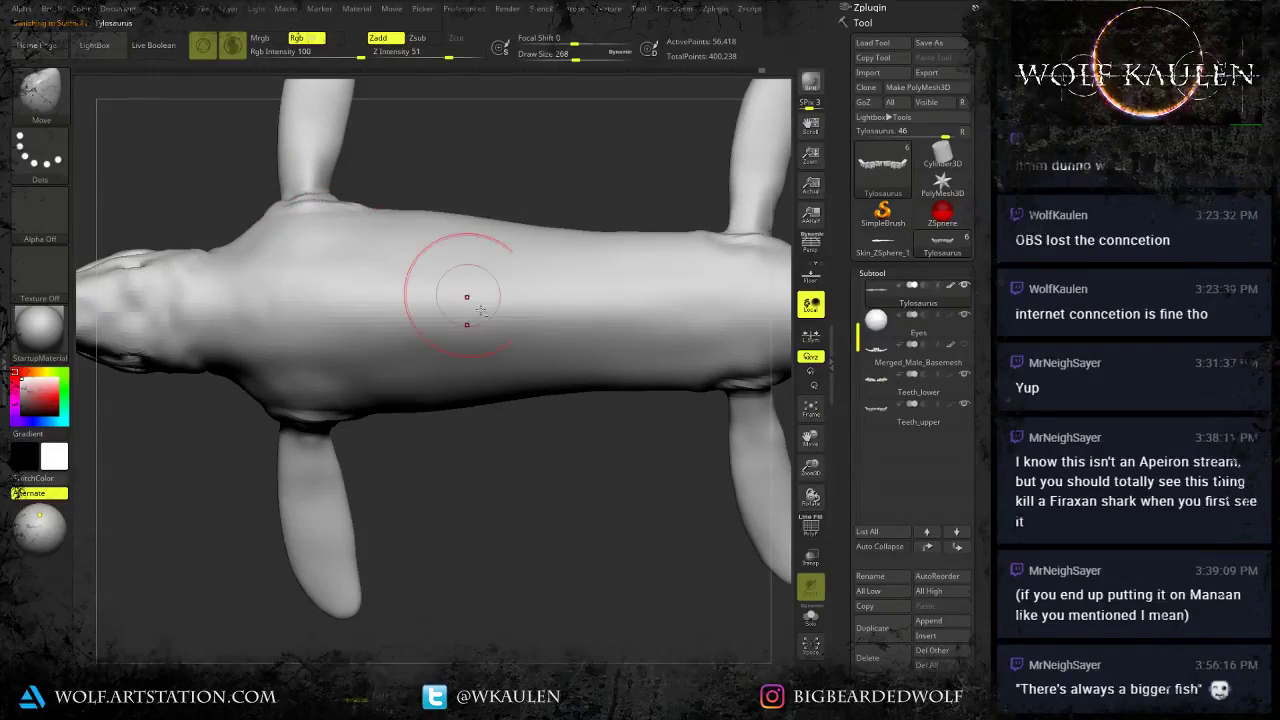
Set the draw size to 140 and pull the rear flipper's base slightly outward from the body.
right_click_drag(481, 310, 195, 277, "alt")
key("s")
left_click_drag(457, 205, 455, 186)
key("s")
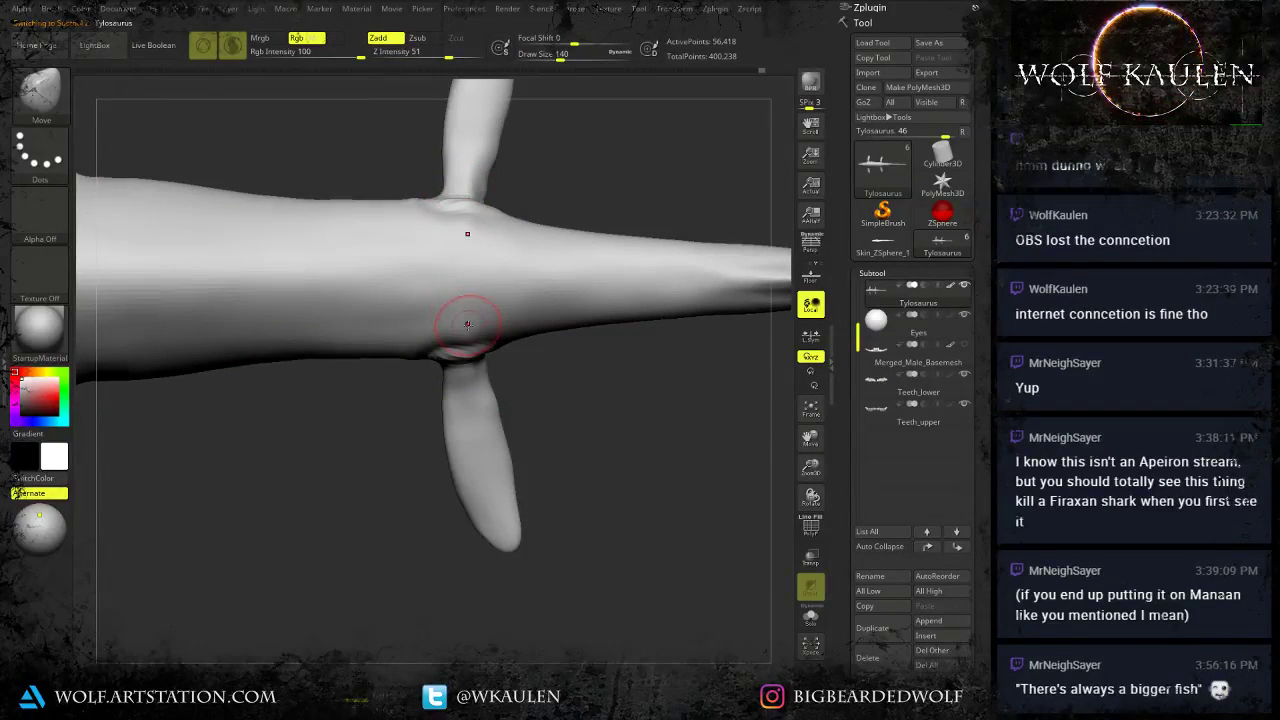
left_click_drag(465, 368, 461, 374)
right_click_drag(433, 394, 694, 401, "alt")
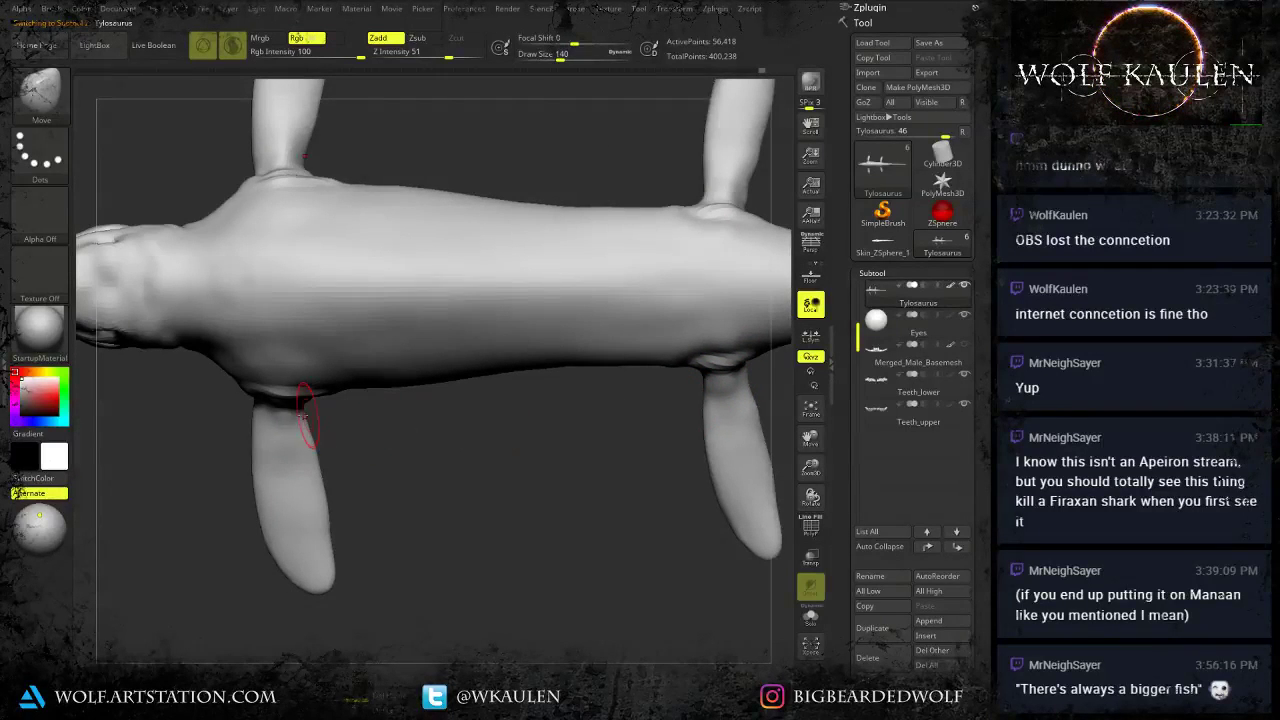
Set the draw size to 136 and nudge the rear flipper's base slightly toward the body.
key("s")
left_click_drag(293, 404, 262, 406)
key("s")
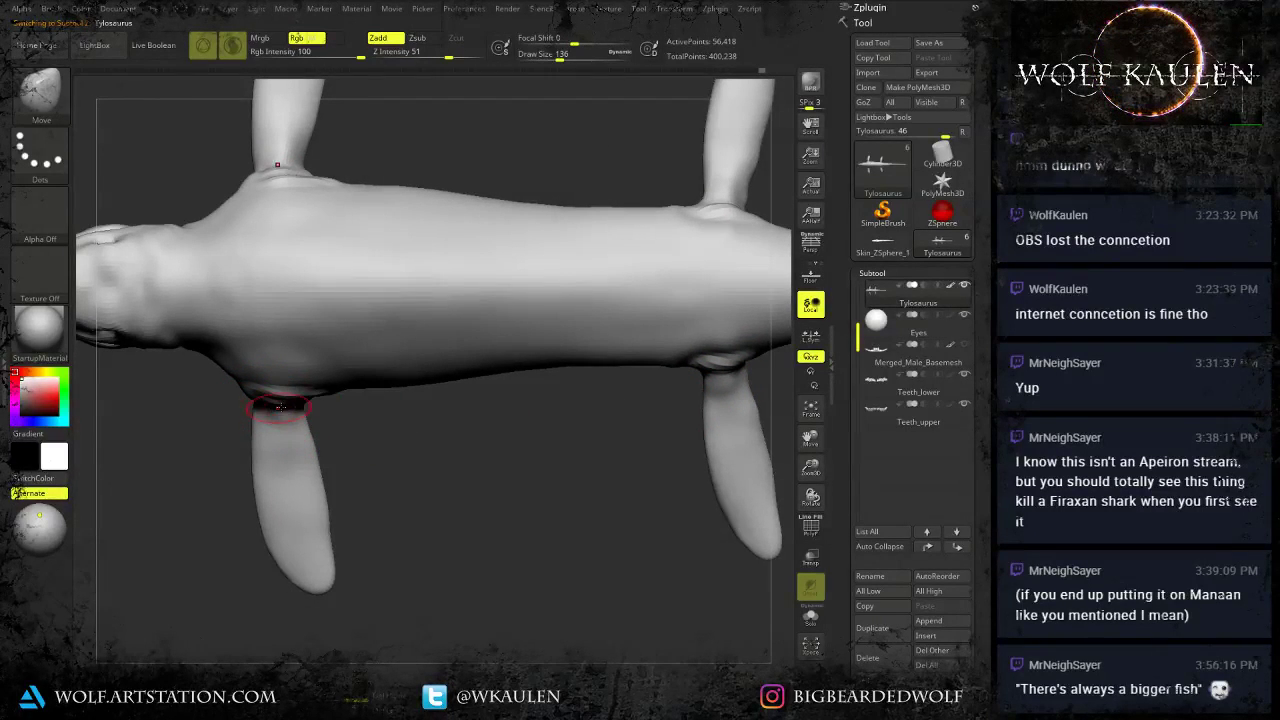
mouse_move(281, 410)
right_mouse_down()
mouse_move(480, 400)
mouse_move(420, 392)
right_mouse_up()
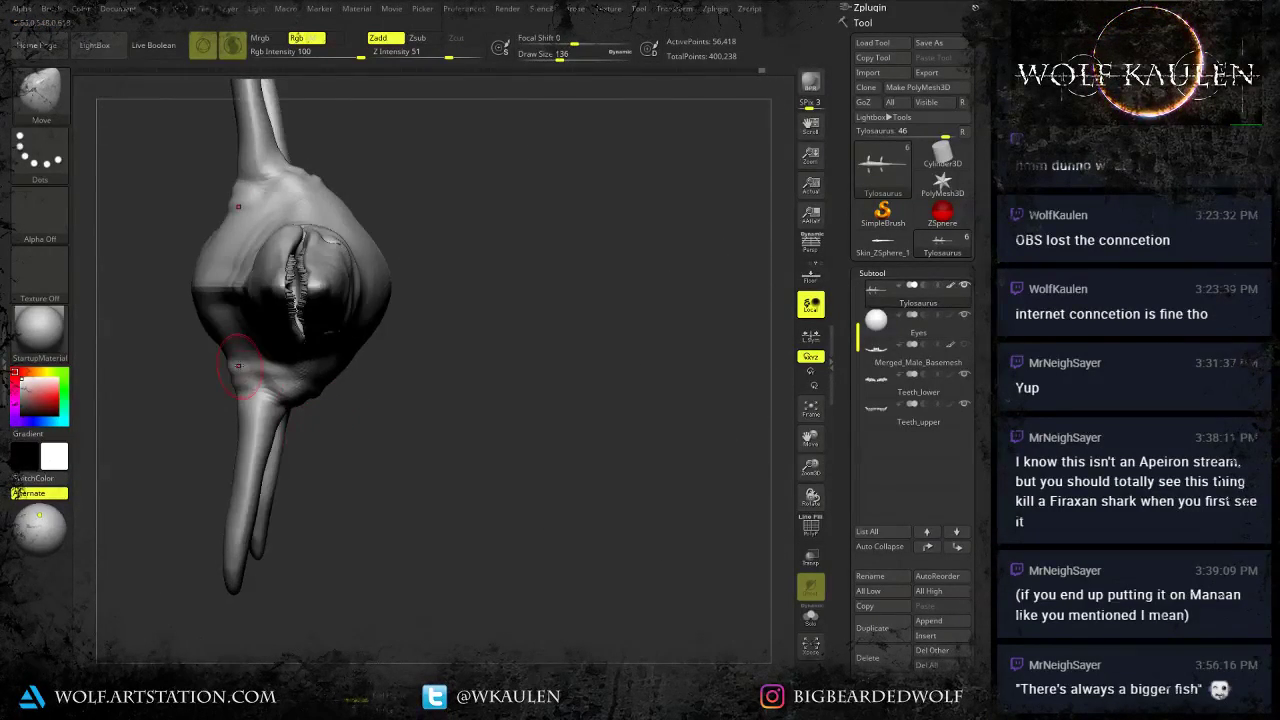
mouse_move(252, 393)
right_mouse_down()
mouse_move(425, 385)
mouse_move(480, 400)
right_mouse_up()
right_click_drag(310, 390, 266, 428)
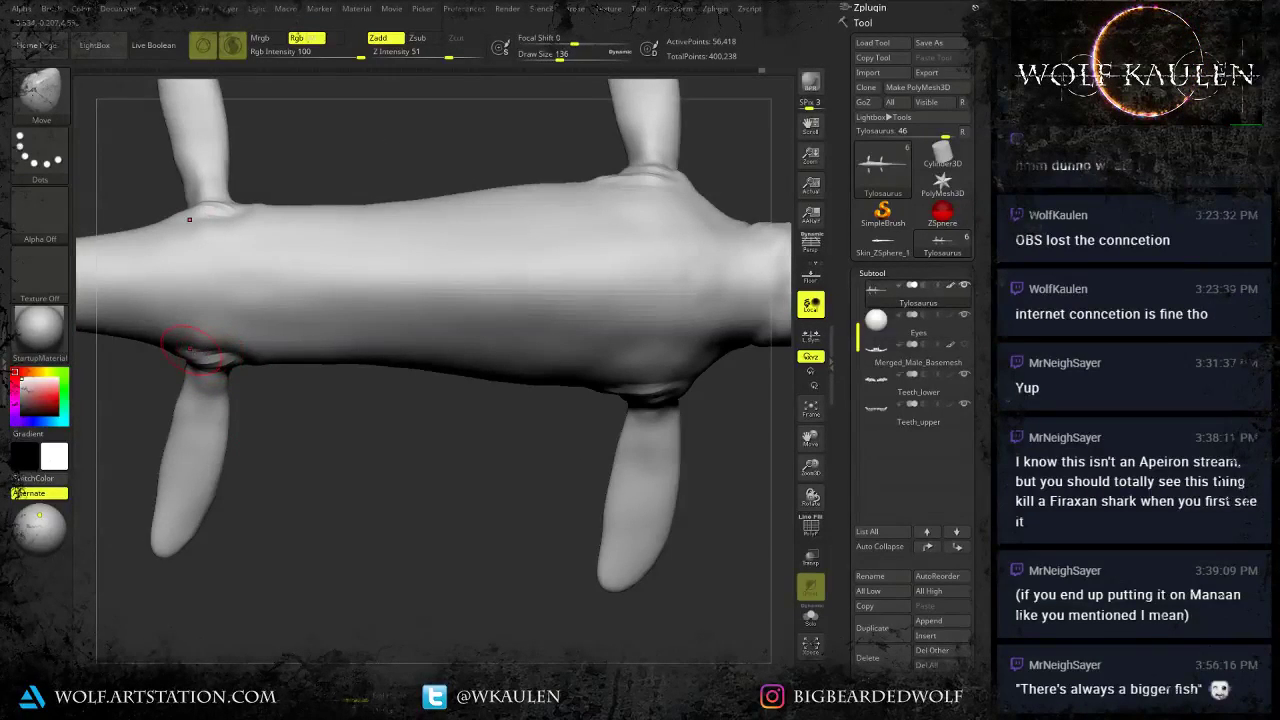
left_click_drag(203, 365, 207, 361)
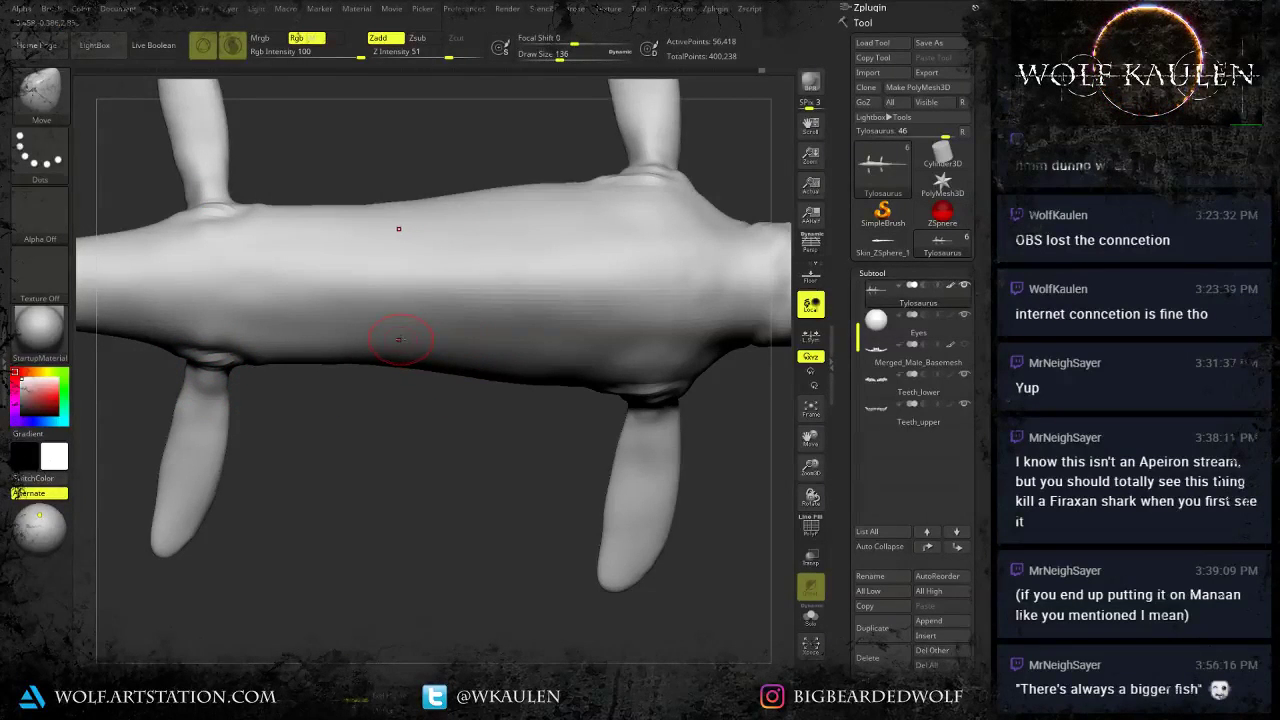
Set the draw size to 460 and push the flank between the front and rear flippers slightly inward.
key("s")
left_click_drag(400, 342, 424, 348)
right_click_drag(430, 350, 405, 398, "alt")
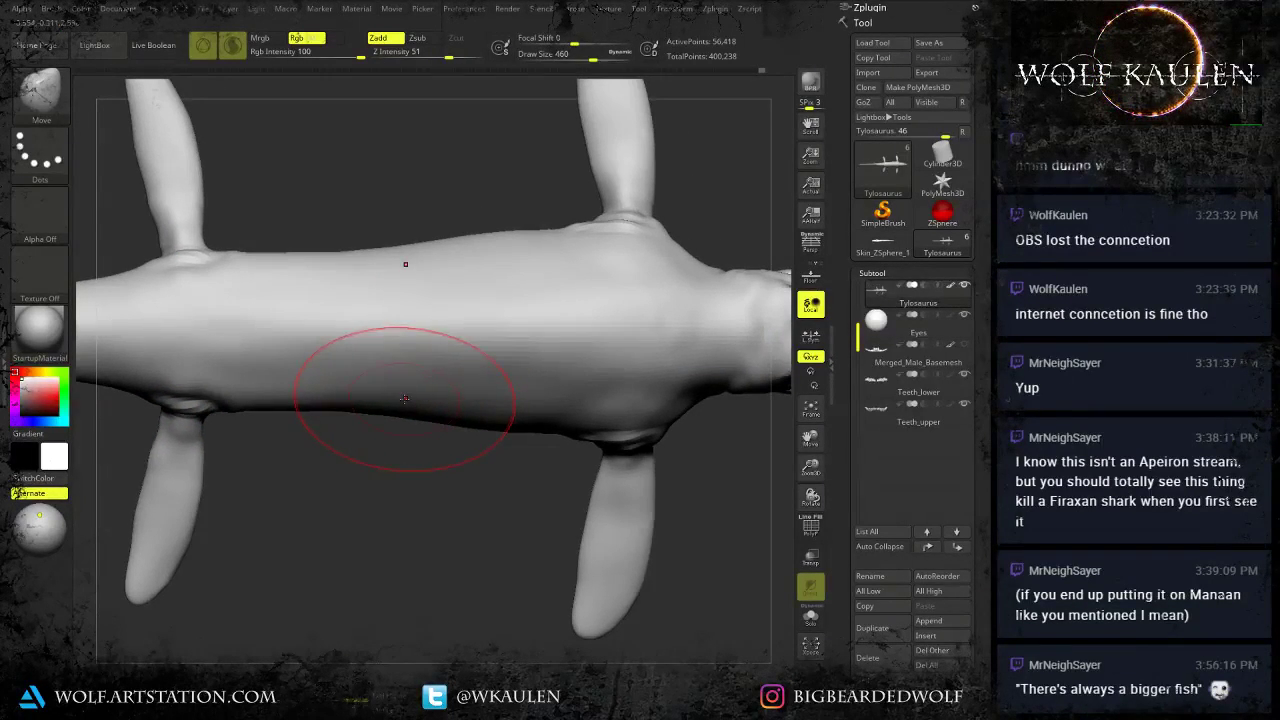
left_click_drag(404, 399, 403, 395)
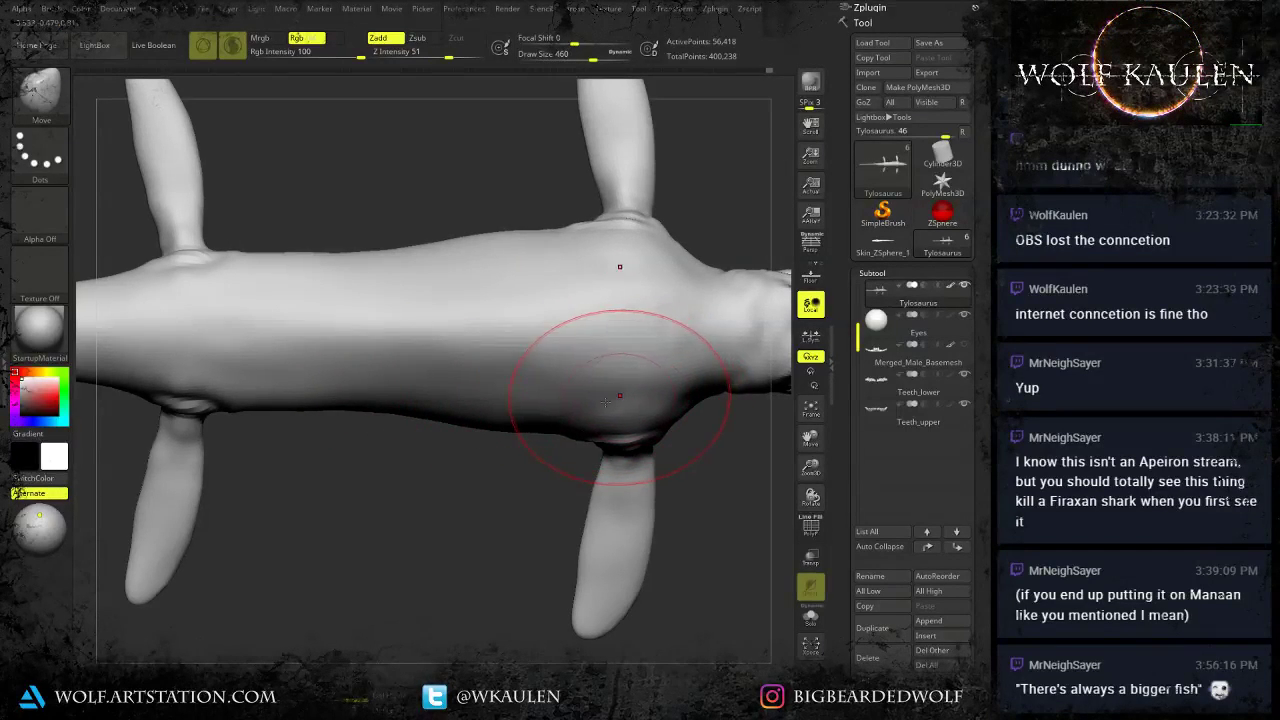
Set the draw size to 154 and shift the body surface just behind the front flipper in the side view.
mouse_move(624, 394)
right_mouse_down()
mouse_move(609, 331)
mouse_move(574, 309)
mouse_move(566, 256)
right_mouse_up()
mouse_move(540, 400)
right_mouse_down()
mouse_move(500, 314)
mouse_move(460, 333)
right_mouse_up()
key("s")
left_click_drag(517, 370, 487, 370)
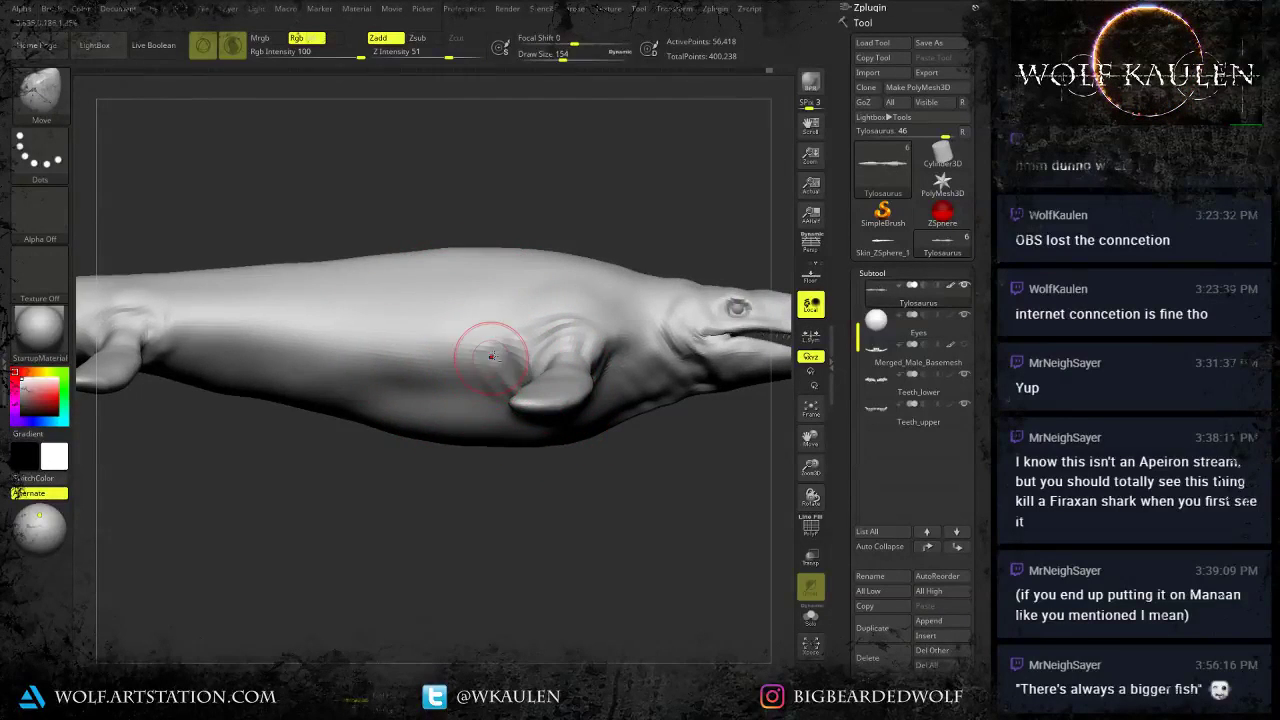
mouse_move(490, 356)
right_mouse_down("ctrl")
mouse_move(528, 362)
mouse_move(500, 337)
mouse_move(514, 337)
right_mouse_up("ctrl")
left_click_drag(523, 357, 510, 378)
Select the Eyes subtool and move the eyes slightly outward from the centre of the head.
mouse_move(497, 399)
right_mouse_down()
mouse_move(500, 364)
mouse_move(530, 460)
right_mouse_up()
mouse_move(668, 424)
right_mouse_down()
mouse_move(641, 429)
mouse_move(590, 392)
mouse_move(606, 400)
mouse_move(612, 370)
mouse_move(598, 410)
mouse_move(579, 412)
mouse_move(574, 475)
right_mouse_up()
key("bracketleft")
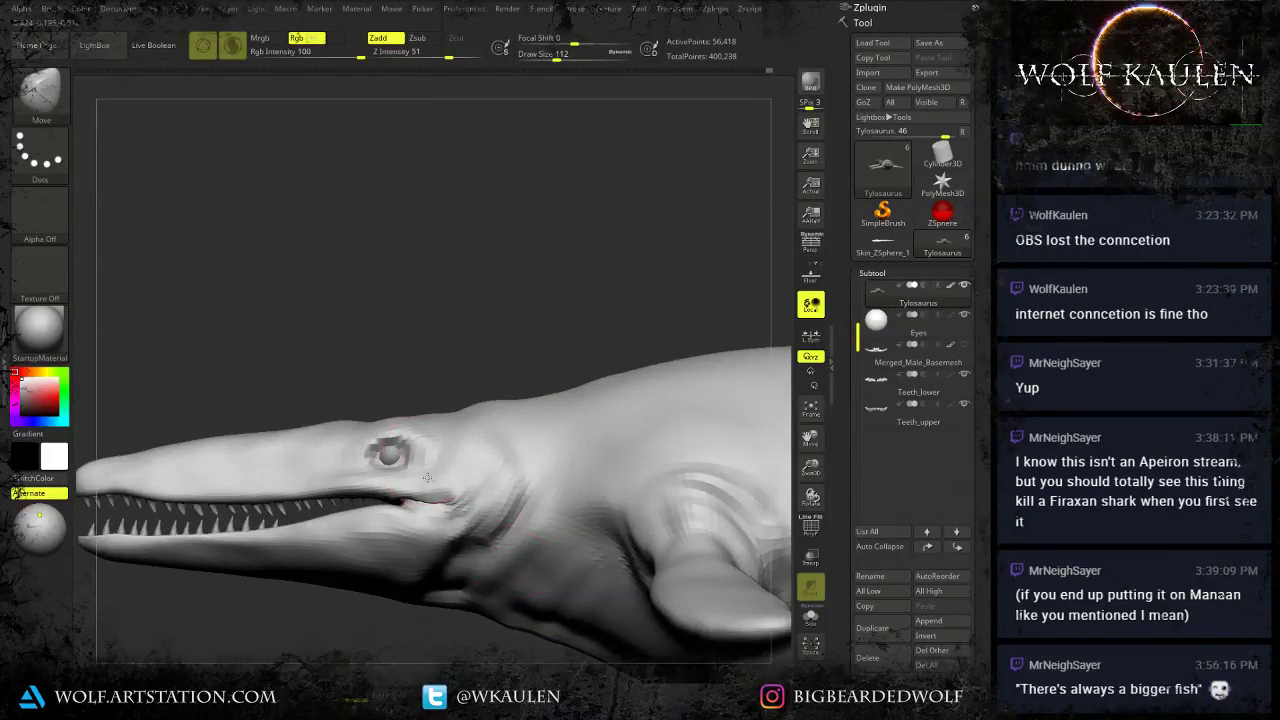
mouse_move(455, 454)
right_mouse_down("ctrl")
mouse_move(448, 490)
mouse_move(449, 424)
mouse_move(408, 434)
mouse_move(407, 415)
right_mouse_up("ctrl")
left_click(330, 455, "alt")
key("w")
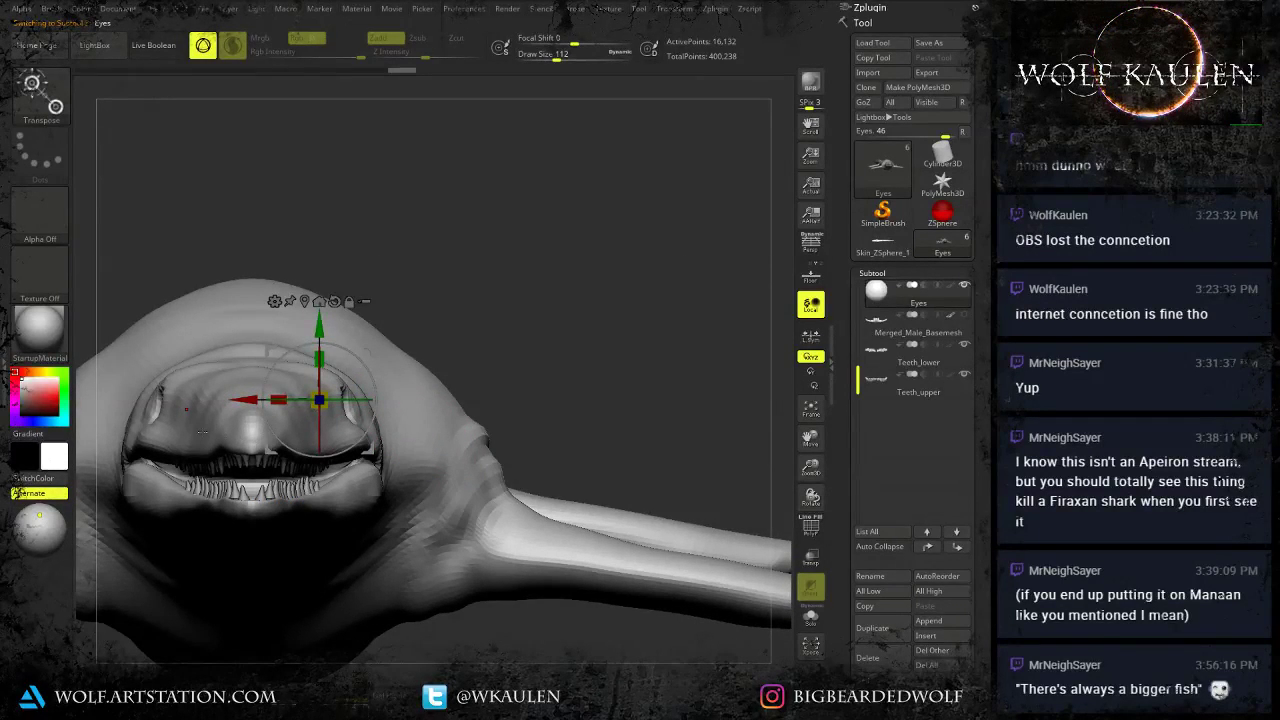
left_click_drag(241, 402, 254, 400)
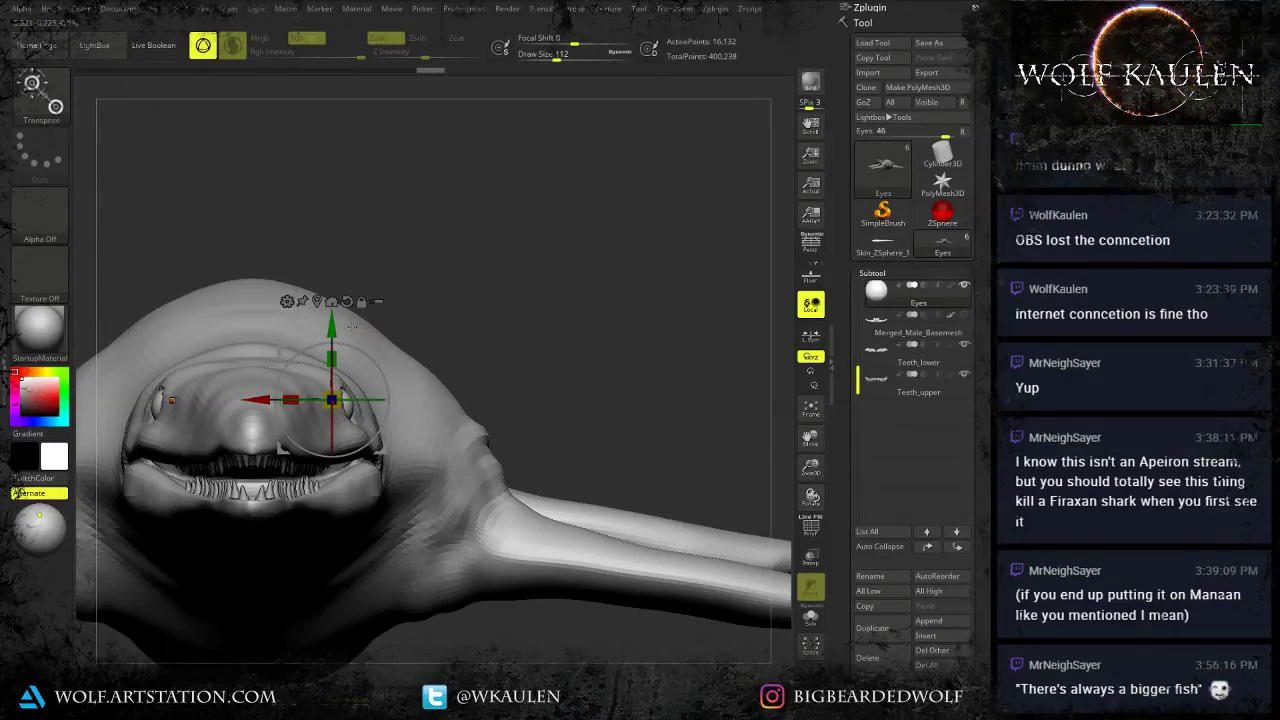
left_click_drag(371, 343, 372, 347)
mouse_move(540, 370)
right_mouse_down()
mouse_move(434, 411)
mouse_move(466, 470)
right_mouse_up()
key("q")
right_click_drag(582, 496, 391, 472, "alt")
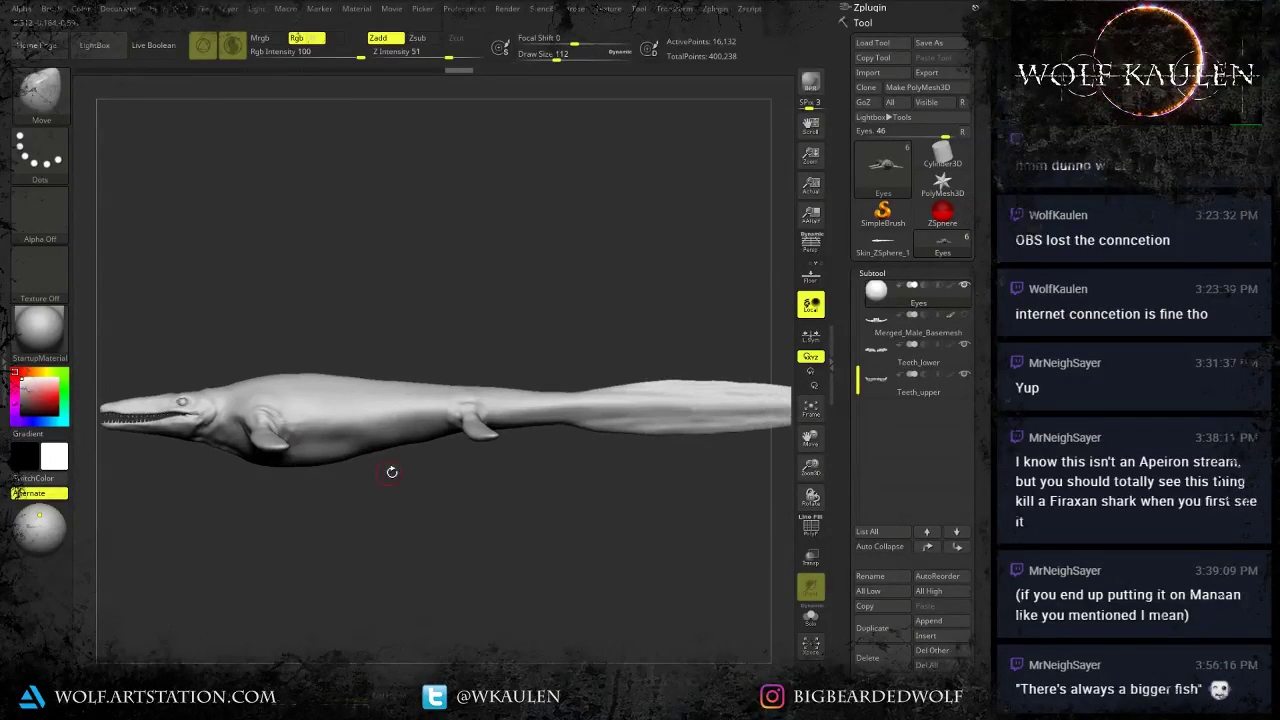
Save the project over the existing Tylosaurus ZBrush project file.
key("ctrl+s")
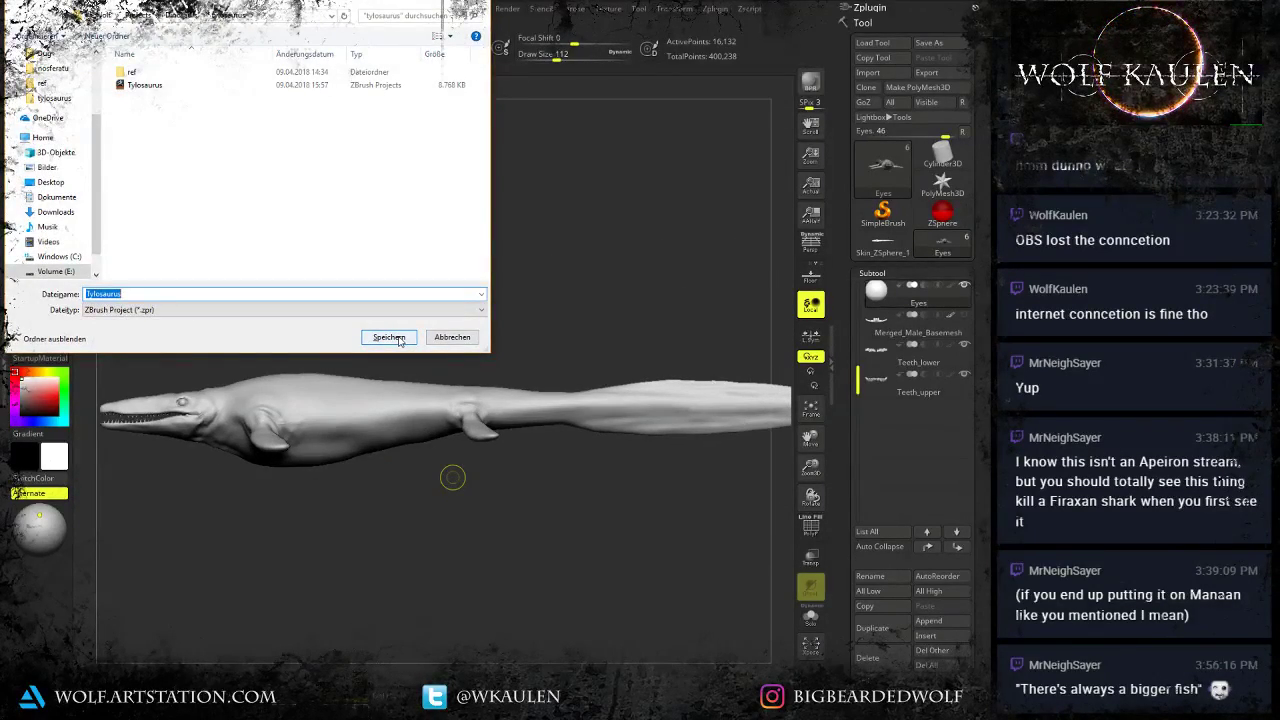
left_click(388, 337)
left_click(531, 367)
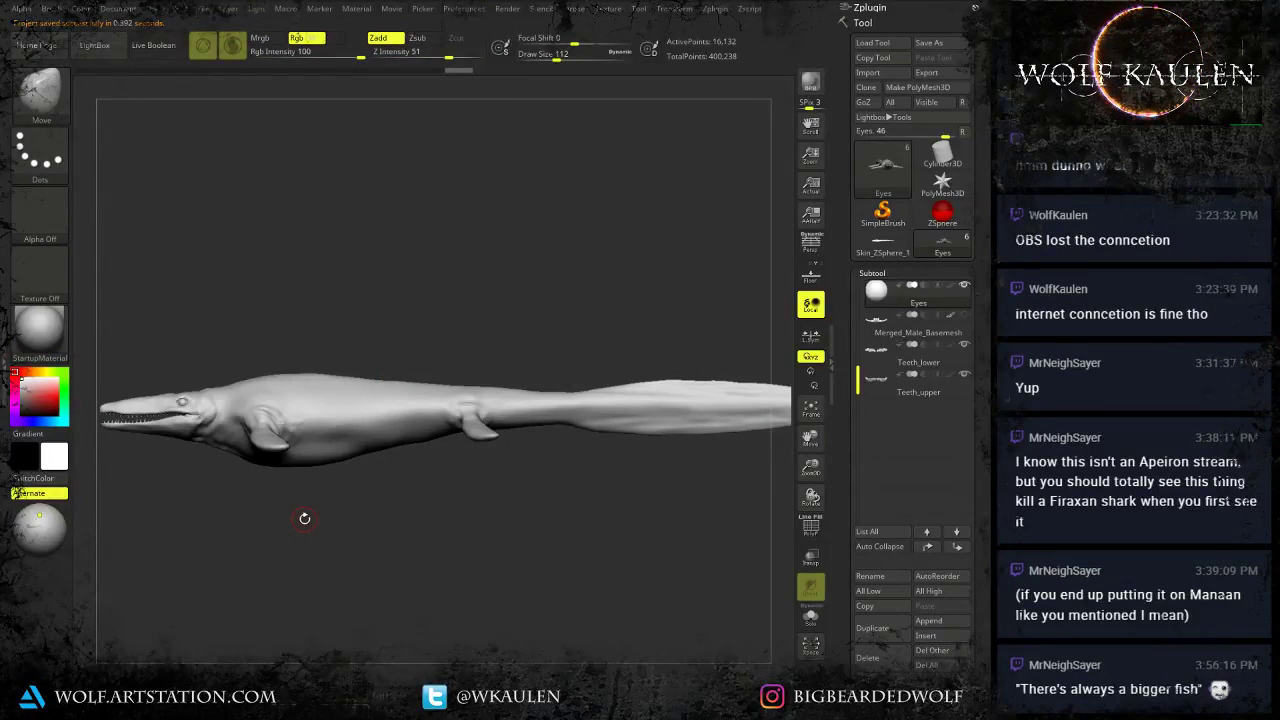
Select the Tylosaurus subtool, set the draw size to 293 and nudge the belly just ahead of the rear flipper upward.
left_click_drag(366, 311, 360, 405)
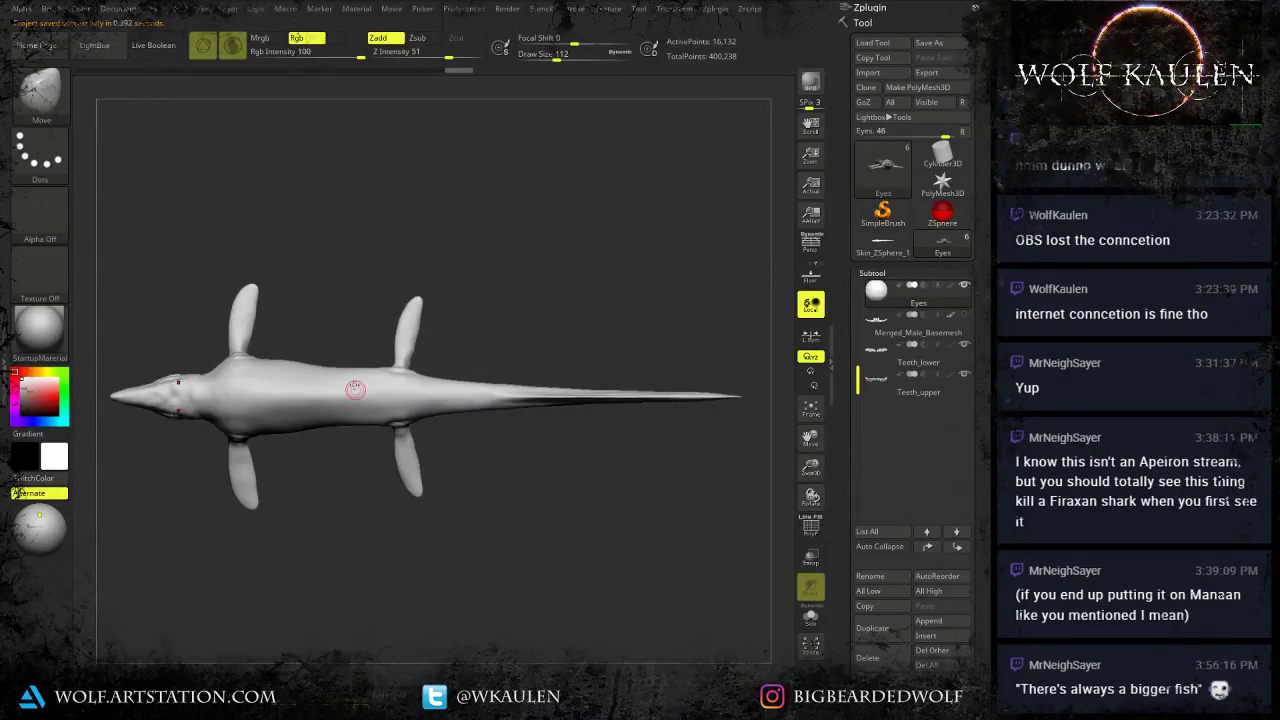
left_click_drag(319, 340, 326, 366)
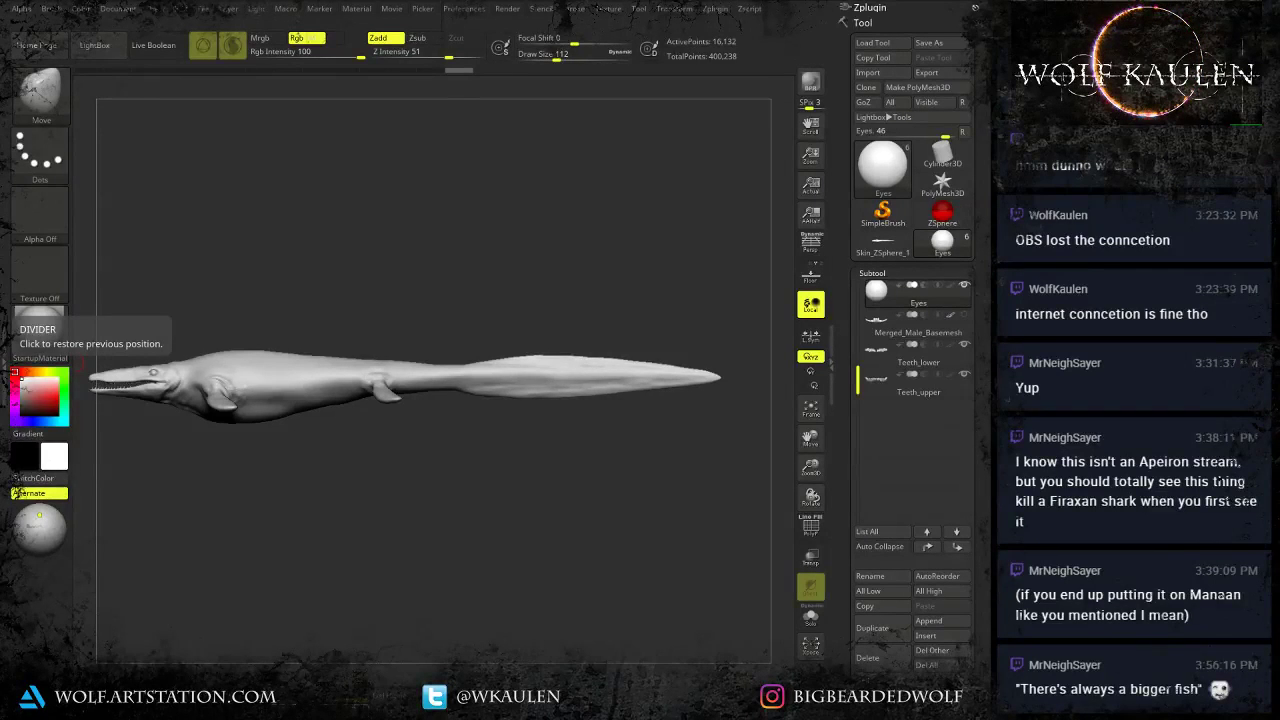
mouse_move(286, 458)
left_mouse_down()
mouse_move(402, 466)
mouse_move(365, 473)
mouse_move(373, 570)
mouse_move(368, 520)
mouse_move(411, 434)
mouse_move(265, 416)
mouse_move(367, 412)
mouse_move(371, 256)
mouse_move(411, 323)
mouse_move(381, 423)
mouse_move(378, 535)
left_mouse_up()
mouse_move(708, 480)
left_mouse_down("alt")
mouse_move(414, 446)
mouse_move(428, 442)
left_mouse_up("alt")
key("s")
key("s")
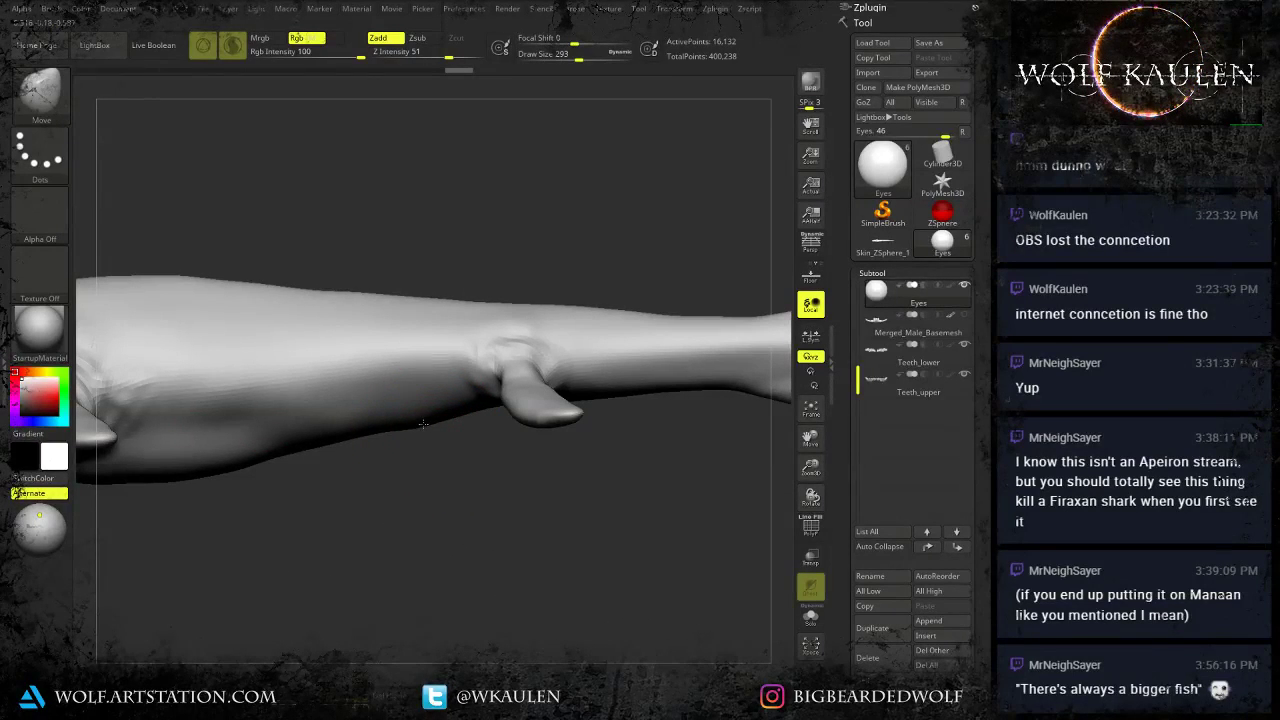
left_click(414, 445, "alt")
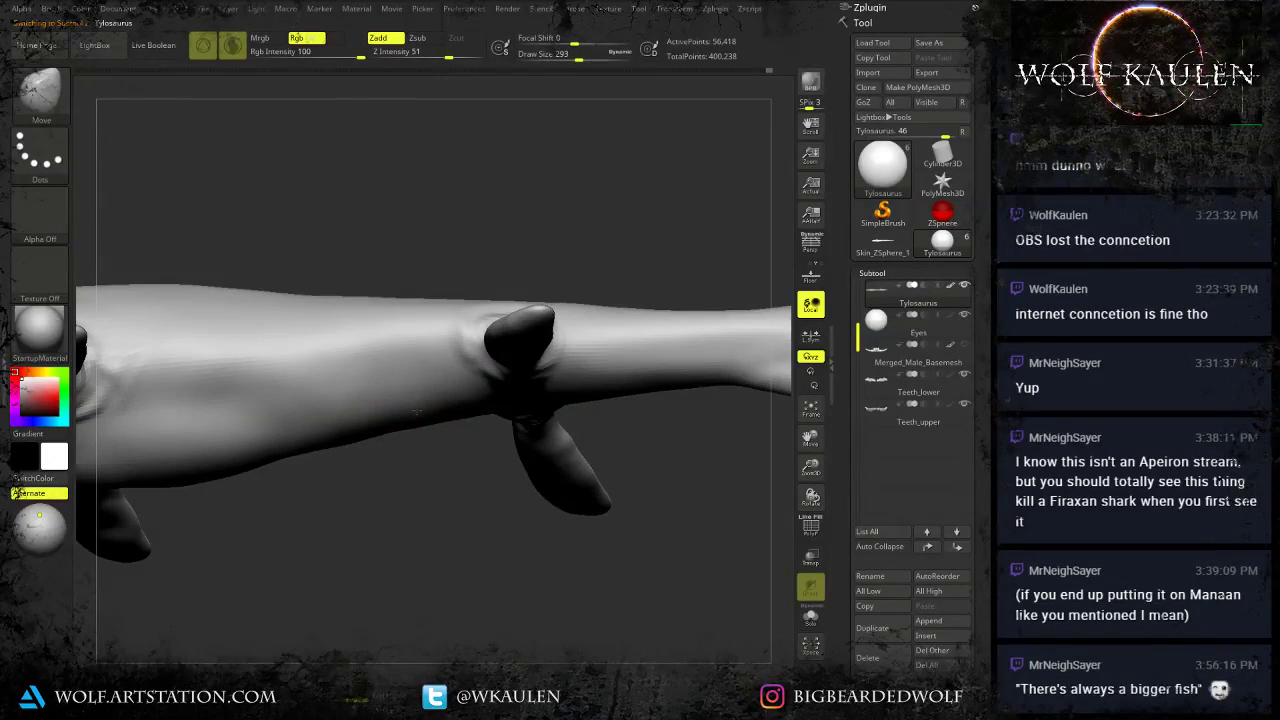
left_click_drag(417, 412, 303, 424)
left_click_drag(387, 426, 387, 418)
Set the draw size to 202 and nudge the body surface around the flipper bases from below.
mouse_move(390, 420)
right_mouse_down()
mouse_move(508, 380)
mouse_move(520, 388)
right_mouse_up()
key("s")
left_click_drag(525, 385, 515, 384)
mouse_move(515, 384)
right_mouse_down()
mouse_move(509, 340)
mouse_move(506, 352)
right_mouse_up()
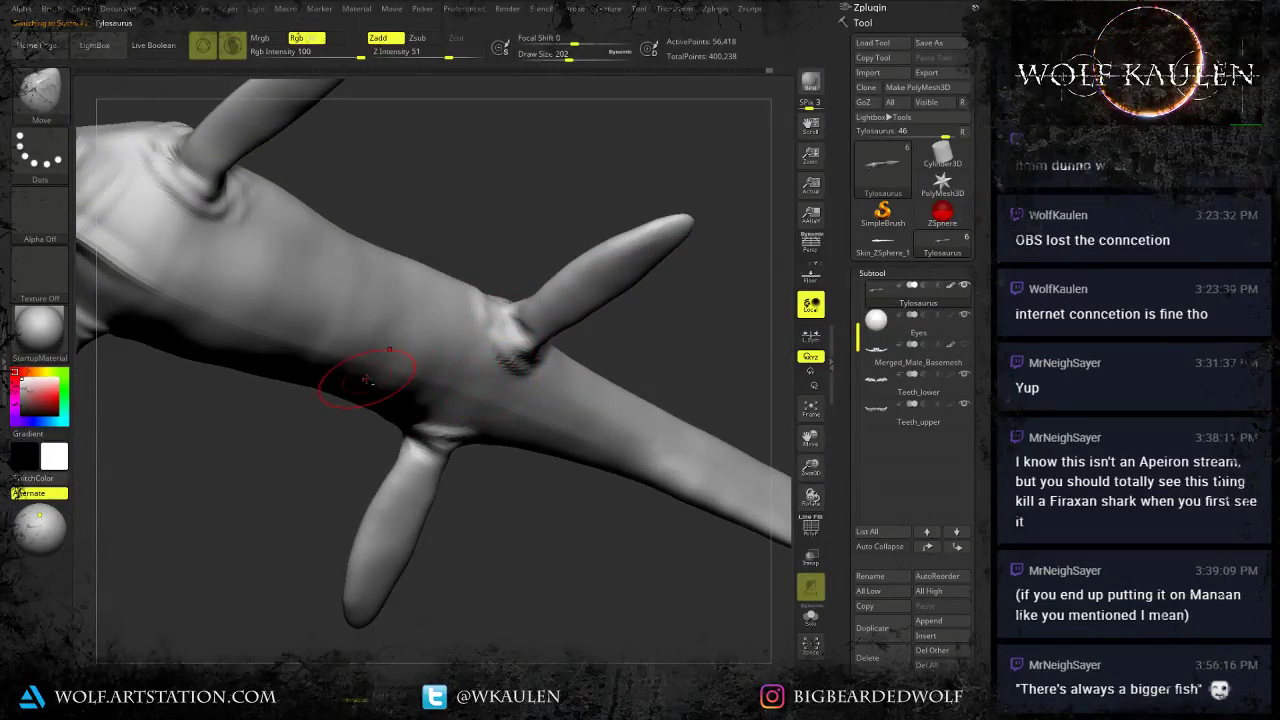
right_click_drag(367, 380, 512, 425, "alt")
left_click_drag(343, 266, 343, 240)
left_click_drag(362, 248, 385, 258)
right_click_drag(397, 262, 430, 301)
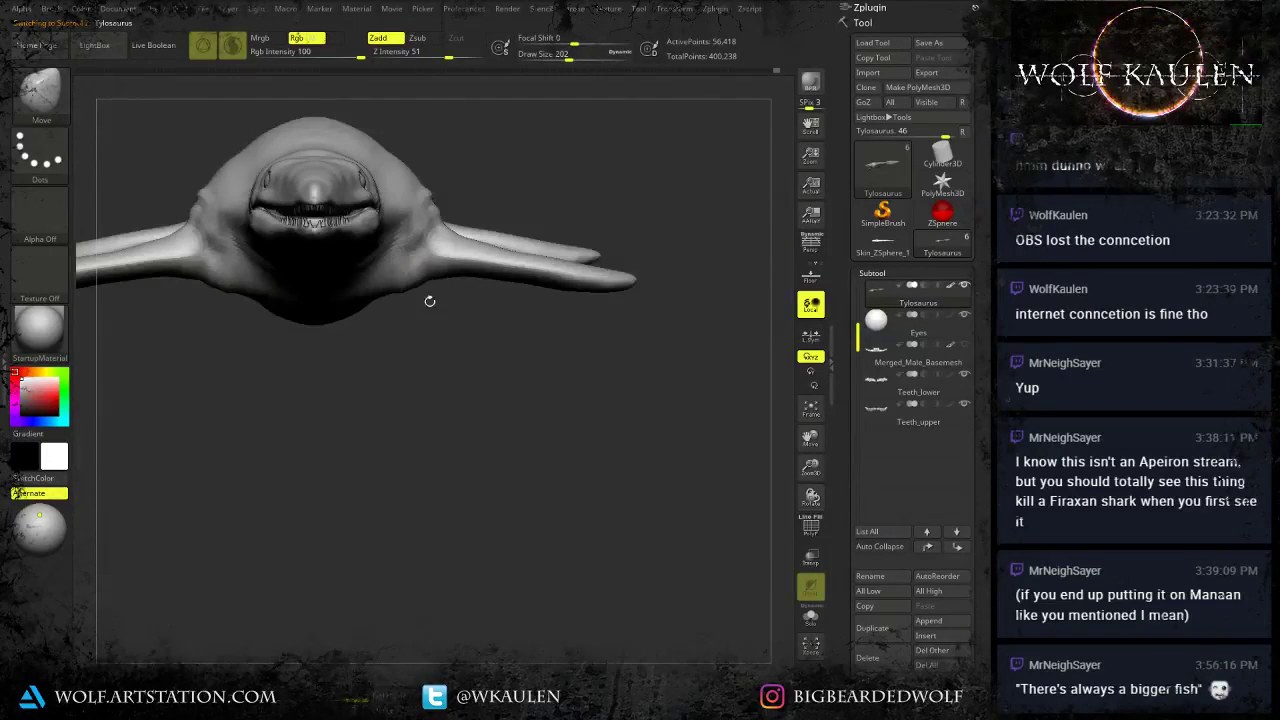
Examine the overall body, flipper and tail proportions from the side, top and oblique views.
left_click_drag(453, 365, 409, 401)
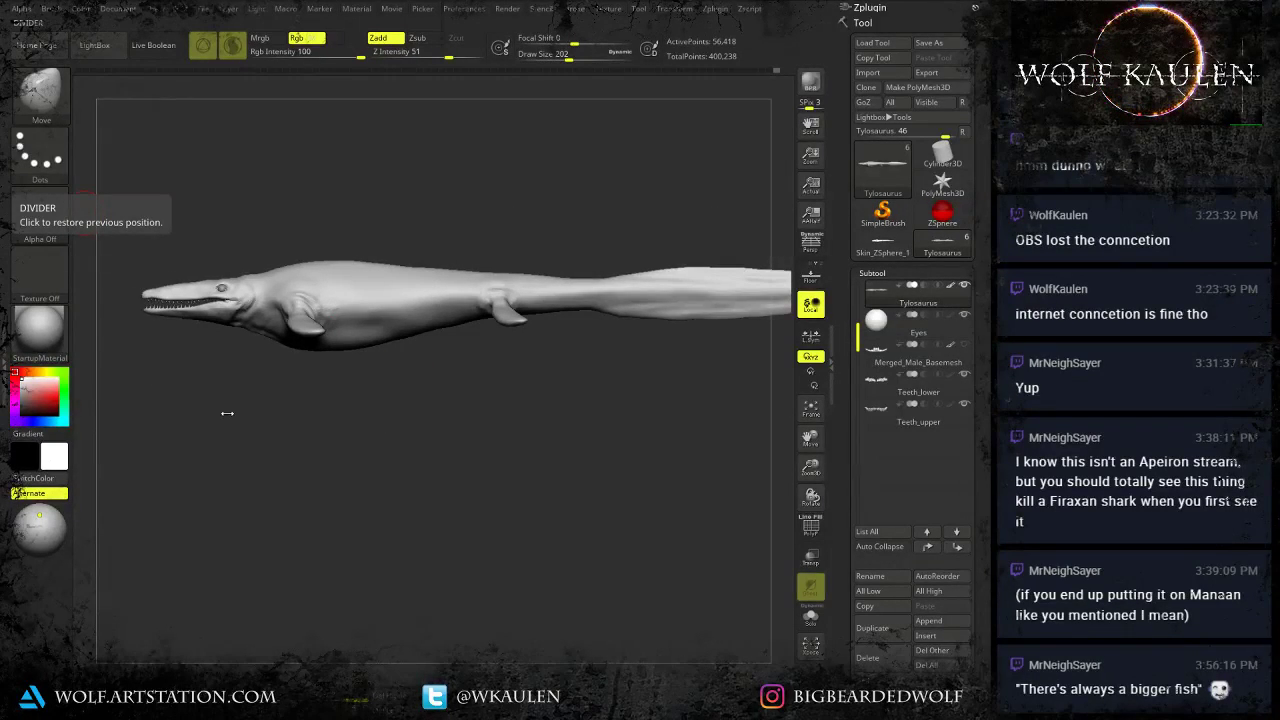
mouse_move(318, 505)
left_mouse_down()
mouse_move(294, 420)
mouse_move(306, 509)
left_mouse_up()
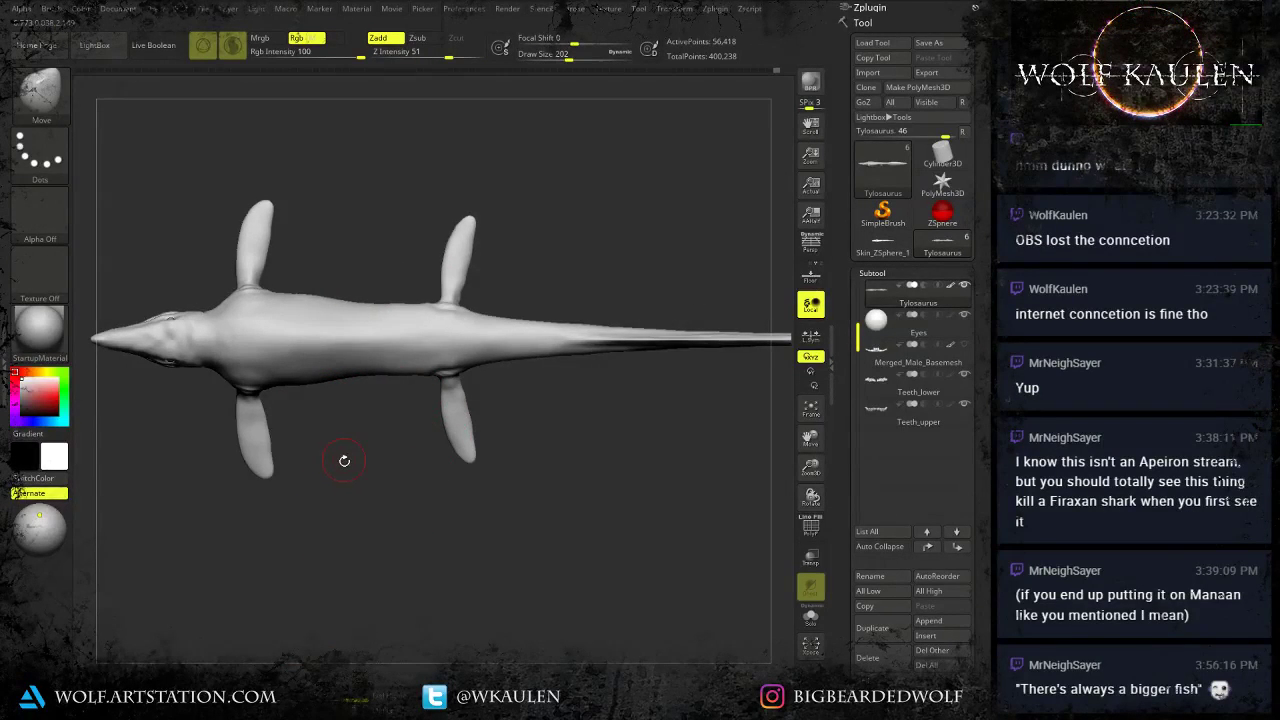
mouse_move(367, 461)
left_mouse_down("alt")
mouse_move(357, 498)
mouse_move(334, 501)
mouse_move(343, 458)
left_mouse_up("alt")
key("s")
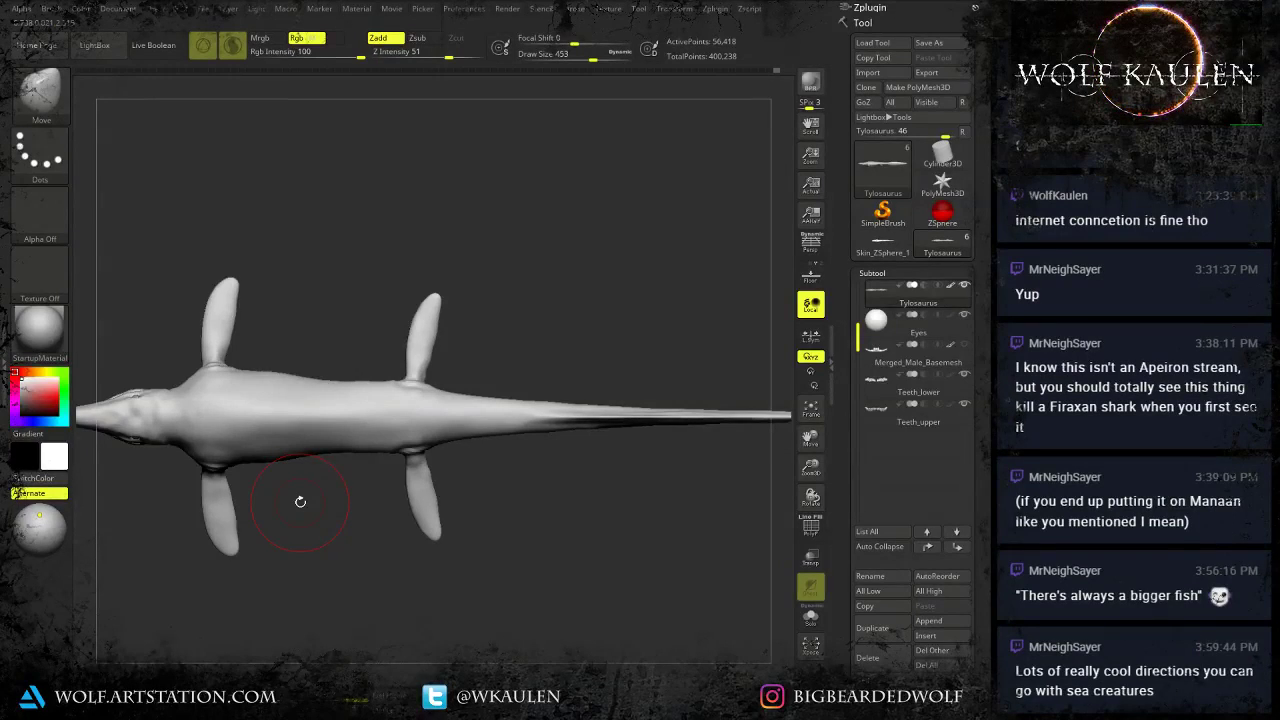
mouse_move(331, 497)
left_mouse_down()
mouse_move(345, 525)
mouse_move(354, 491)
mouse_move(370, 515)
mouse_move(391, 482)
left_mouse_up()
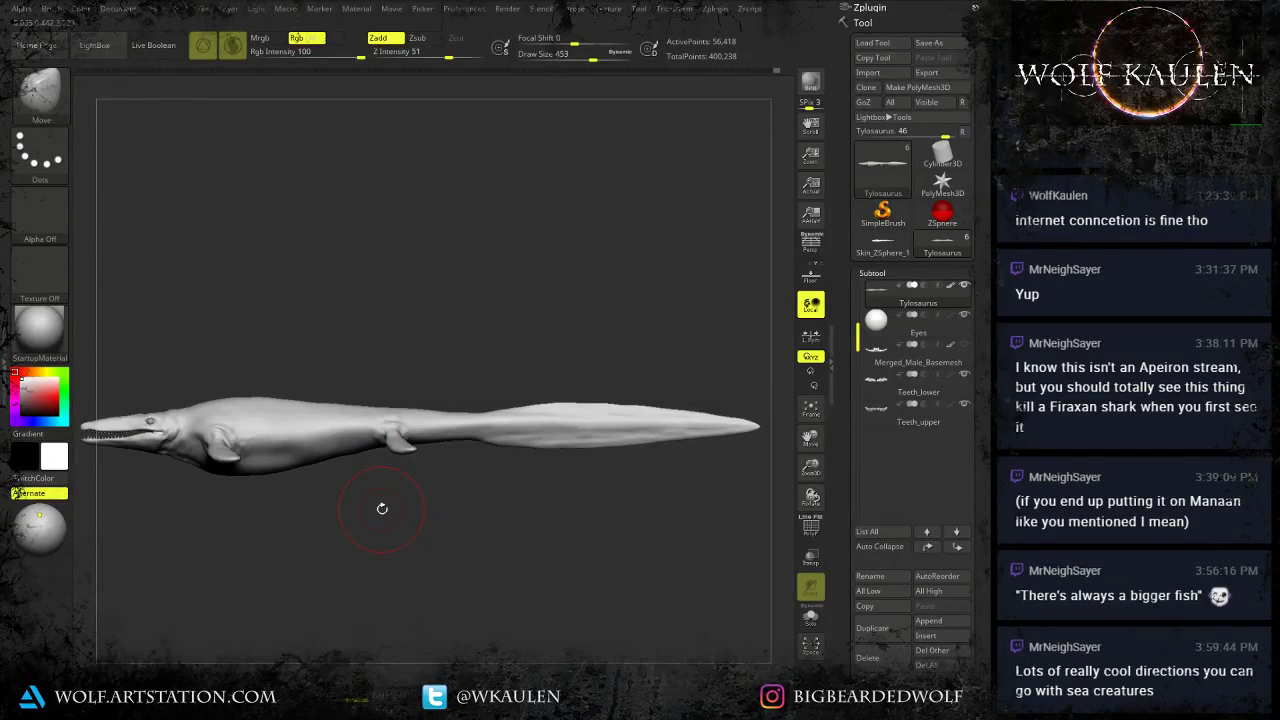
left_click_drag(345, 541, 478, 487, "alt")
left_click_drag(392, 499, 366, 560, "alt")
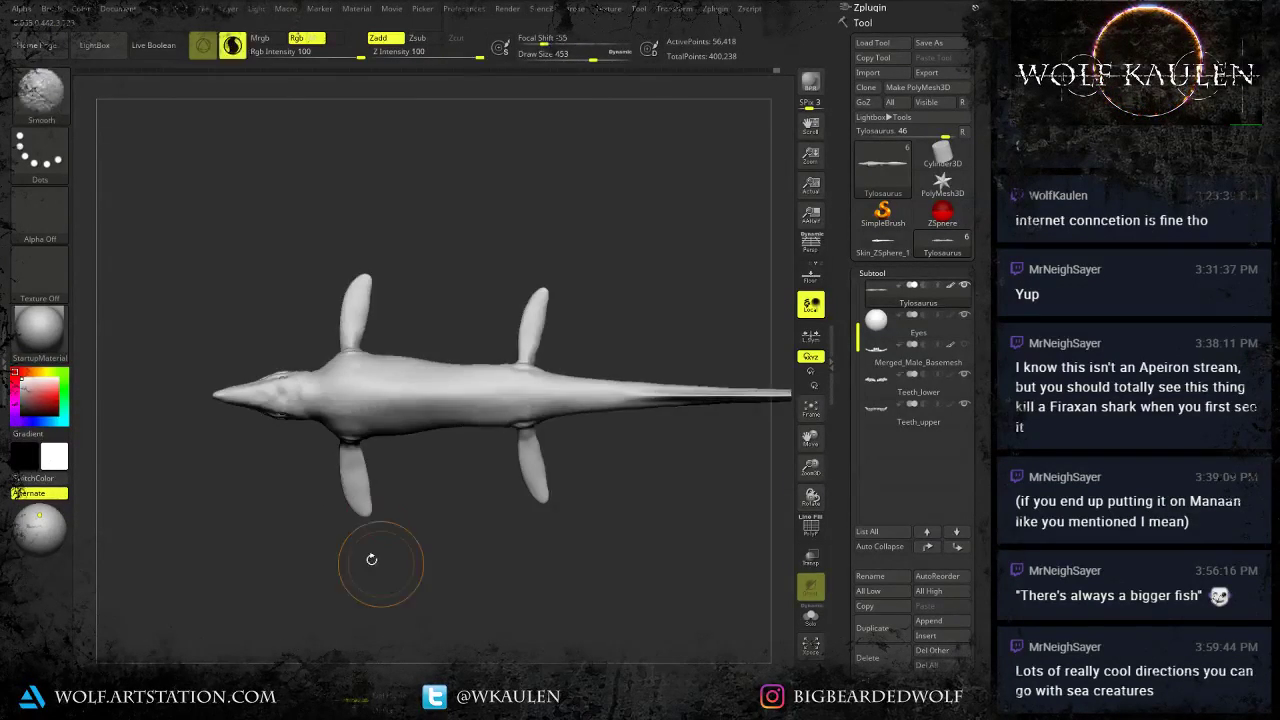
left_click_drag(404, 442, 368, 394, "alt")
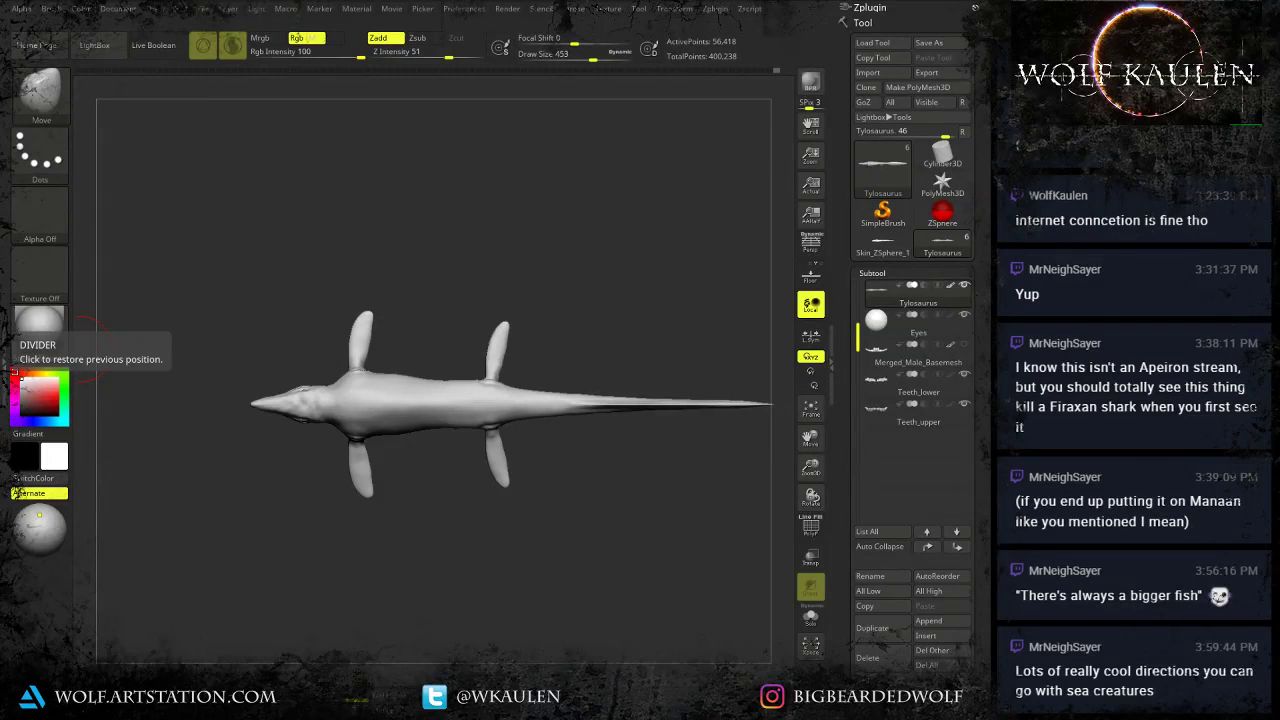
left_click_drag(386, 451, 400, 372, "shift")
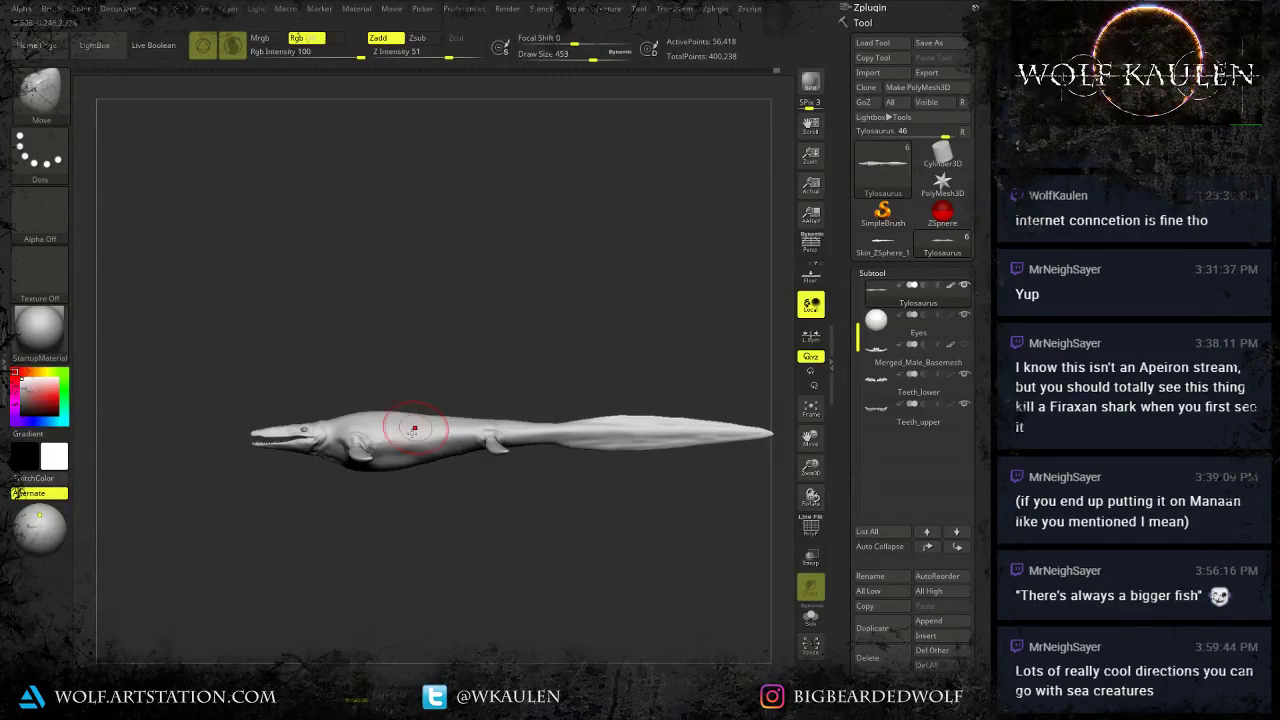
right_click_drag(369, 437, 429, 419, "ctrl")
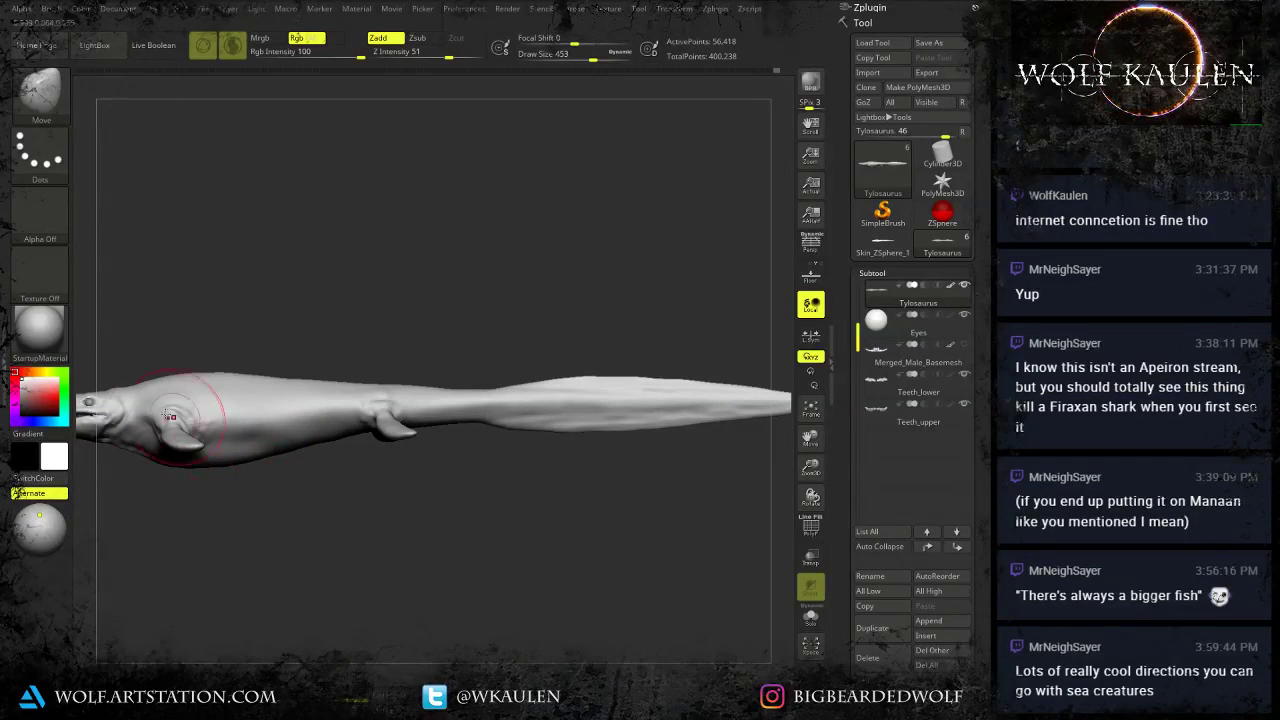
left_click_drag(297, 470, 349, 581)
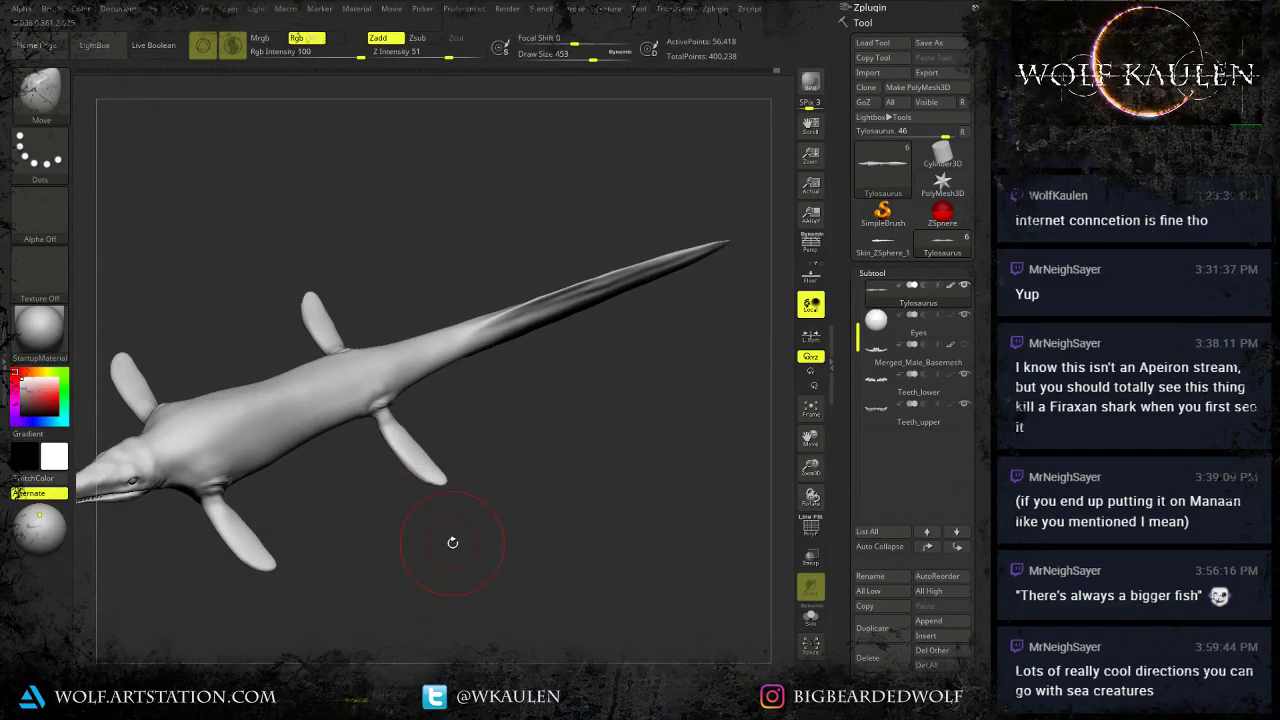
mouse_move(452, 542)
left_mouse_down()
mouse_move(291, 449)
mouse_move(446, 438)
left_mouse_up()
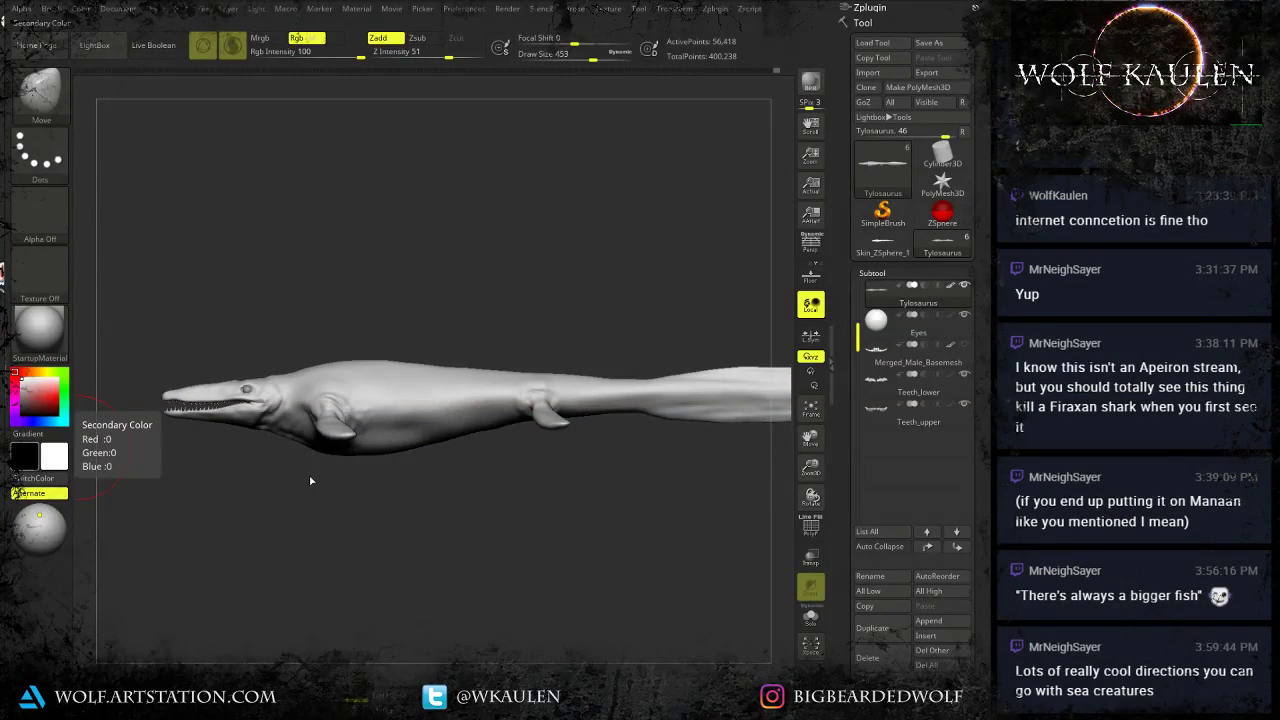
Pull the belly downward behind the front flipper at draw size 437, and reduce the draw size to 351.
key("s")
left_click_drag(435, 478, 407, 451)
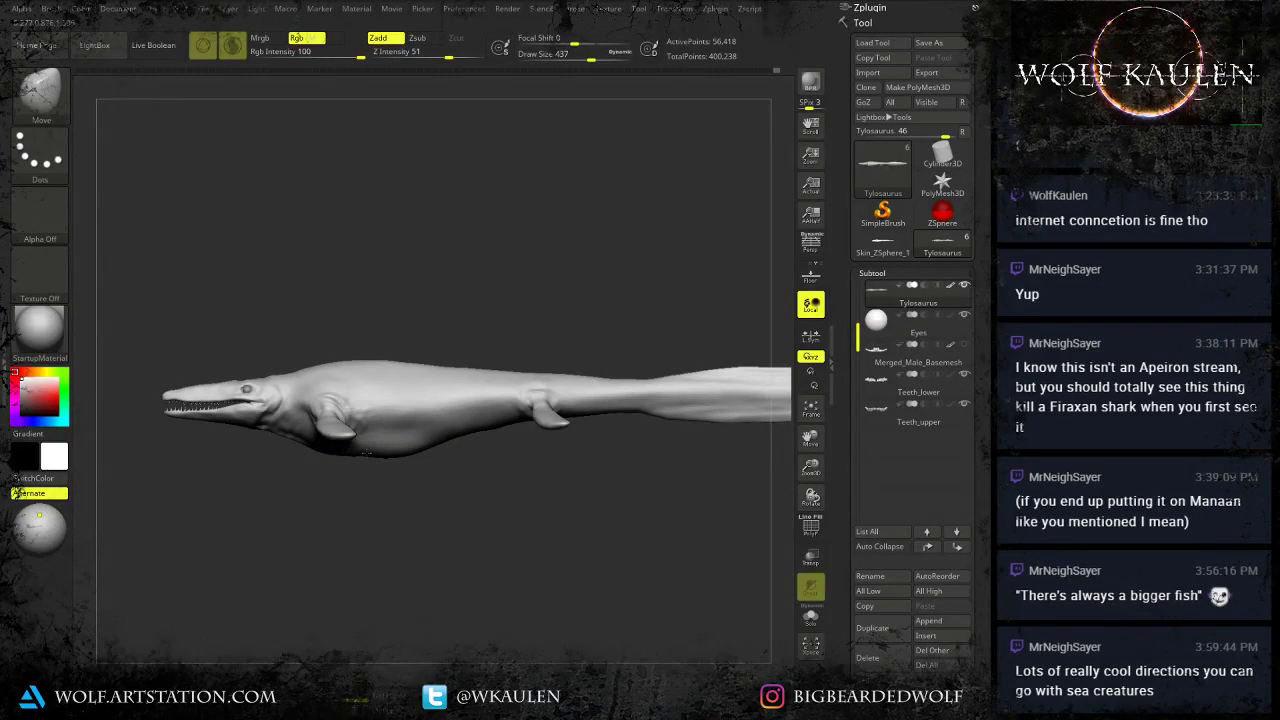
left_click_drag(321, 446, 322, 453)
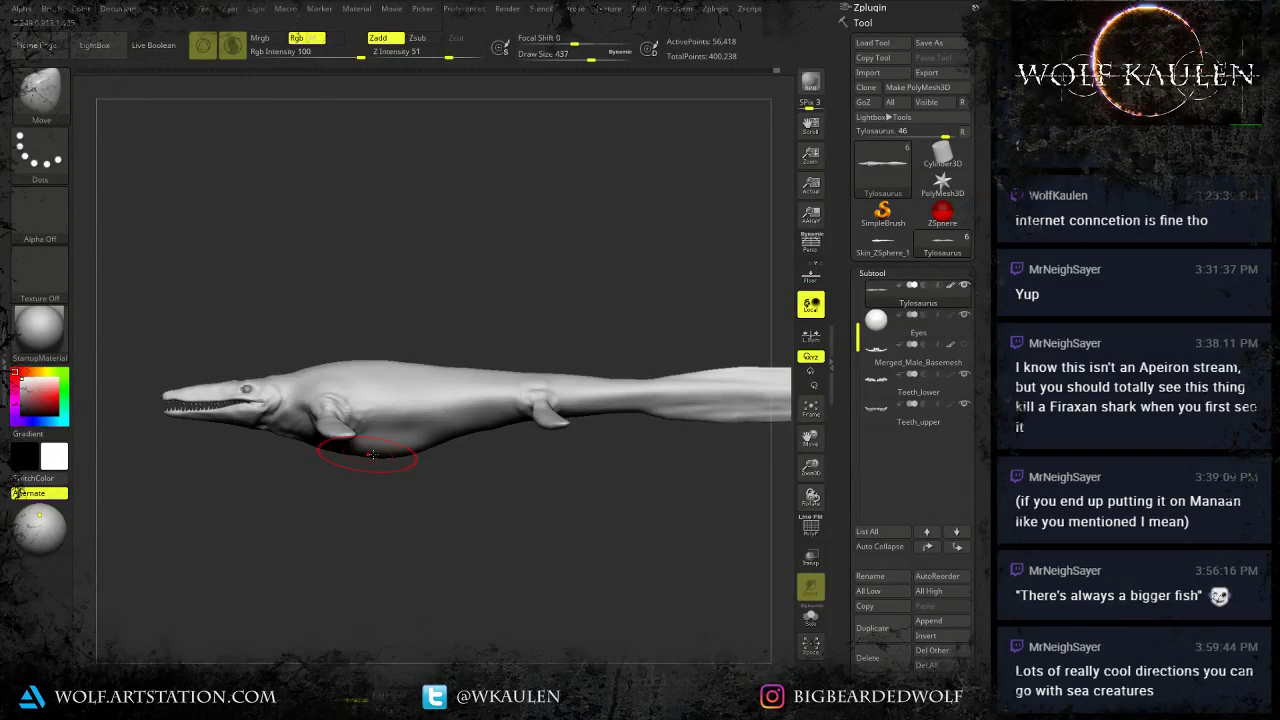
mouse_move(486, 464)
left_mouse_down("alt")
mouse_move(370, 472)
mouse_move(400, 461)
mouse_move(328, 437)
mouse_move(352, 443)
left_mouse_up("alt")
key("s")
key("s")
key("s")
key("s")
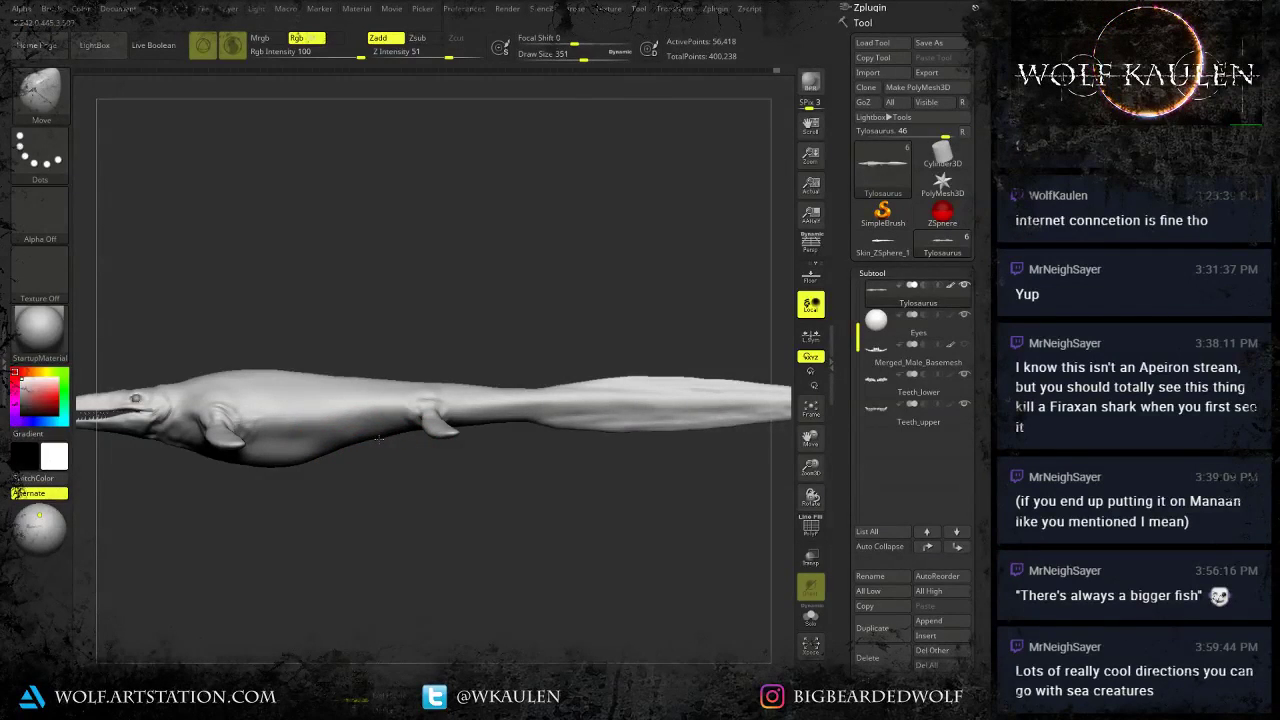
right_click(365, 479)
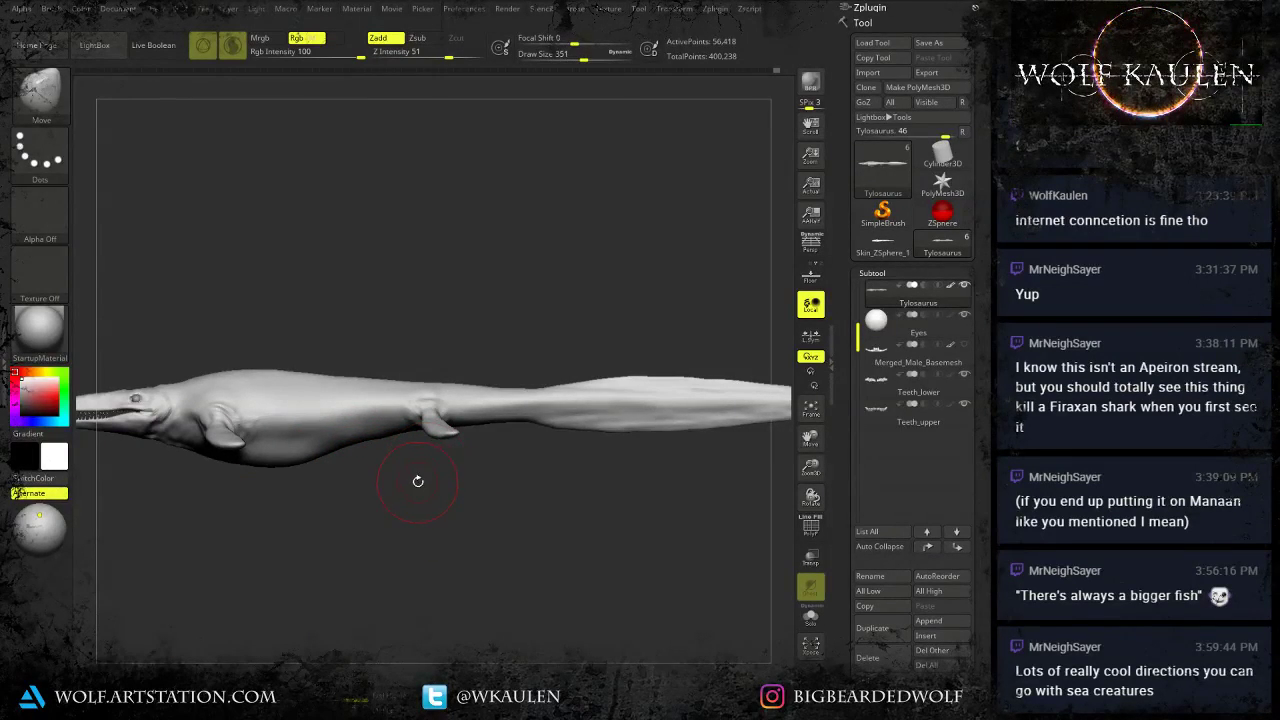
Set the draw size to 372 and pull the tips of the rear and front flippers slightly outward and backward.
mouse_move(382, 451)
left_mouse_down()
mouse_move(437, 577)
mouse_move(454, 536)
left_mouse_up()
key("s")
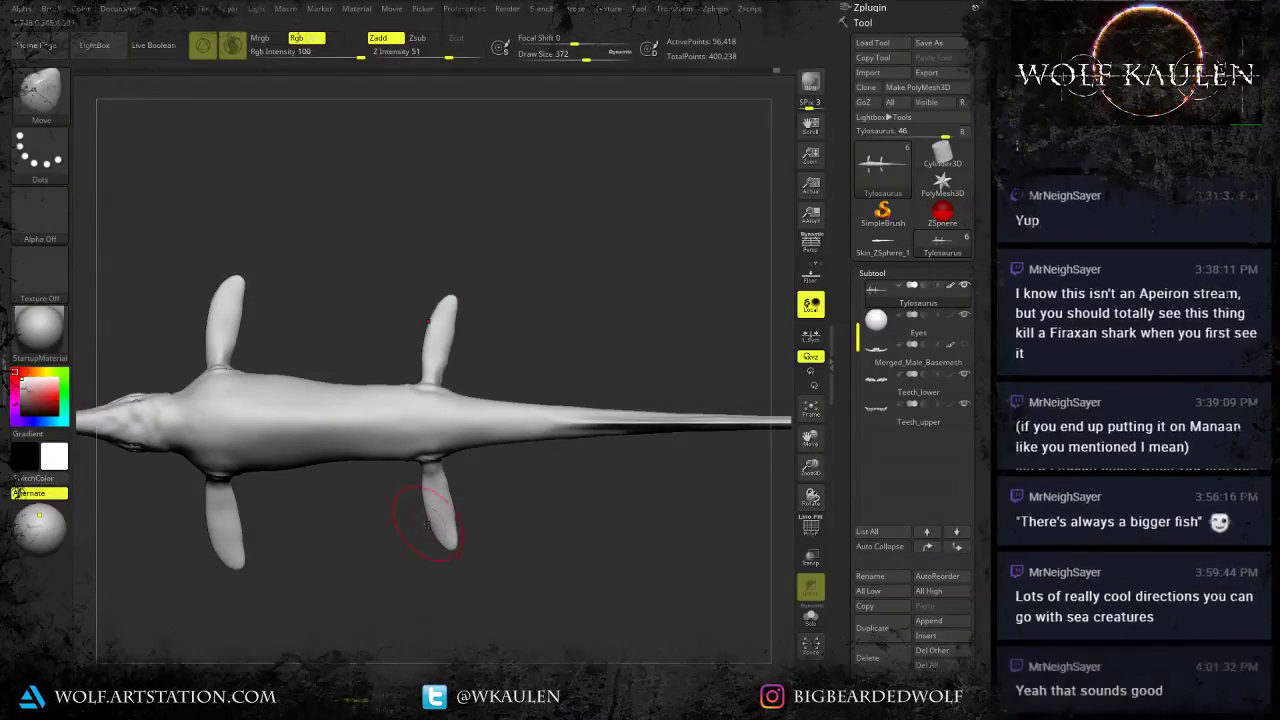
right_click_drag(454, 544, 400, 529, "alt")
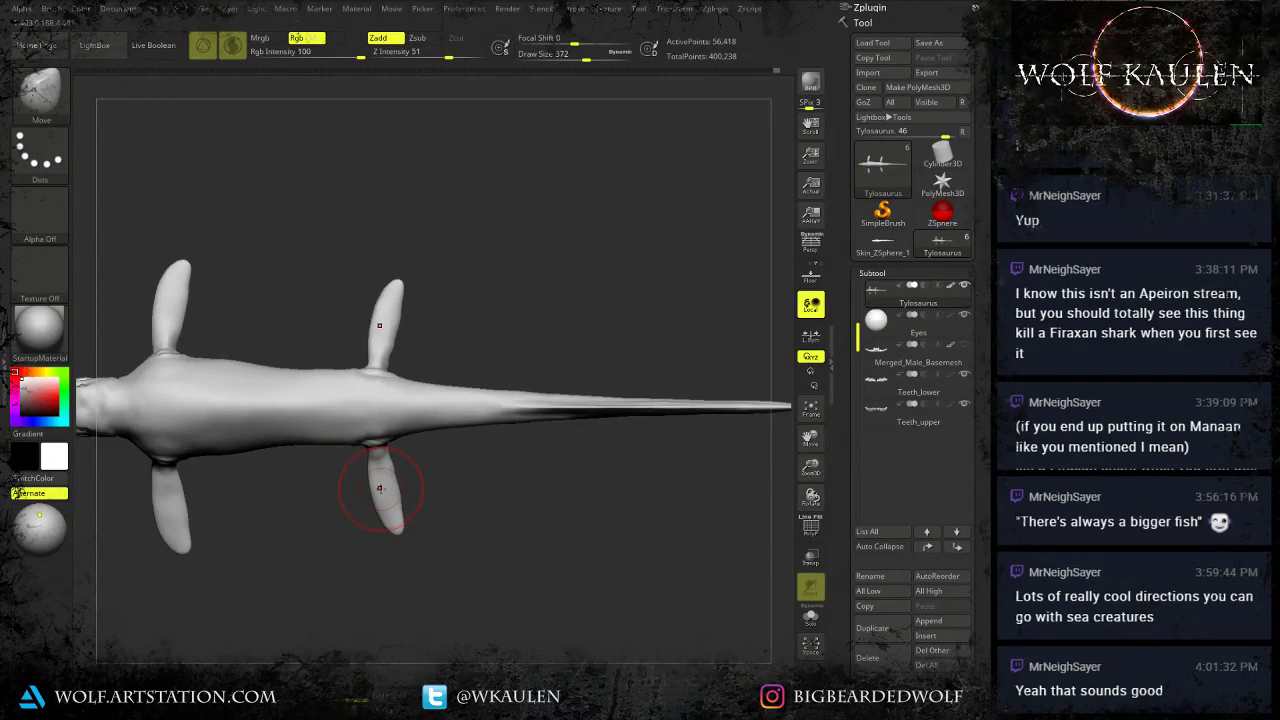
left_click_drag(399, 527, 408, 537)
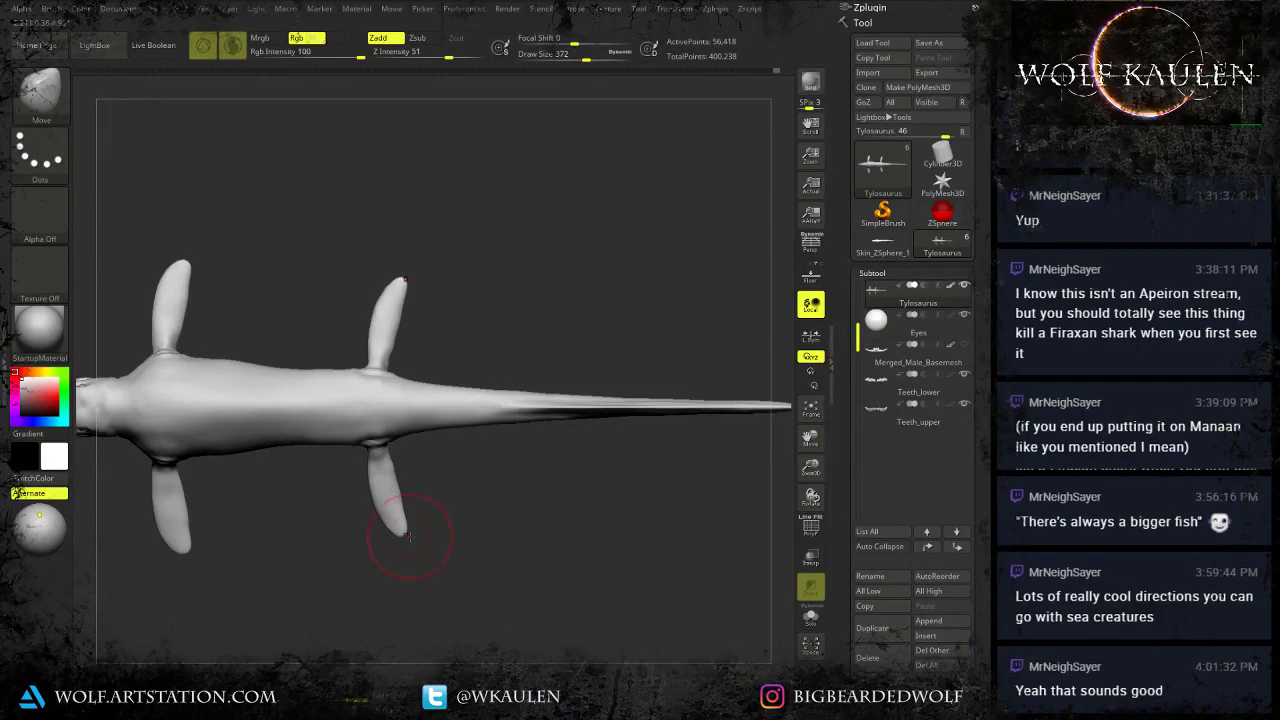
mouse_move(183, 553)
left_mouse_down()
mouse_move(191, 572)
mouse_move(194, 547)
left_mouse_up()
Set the draw size to 286 and broaden the front and rear flippers by pulling their trailing edges toward the tail.
key("s")
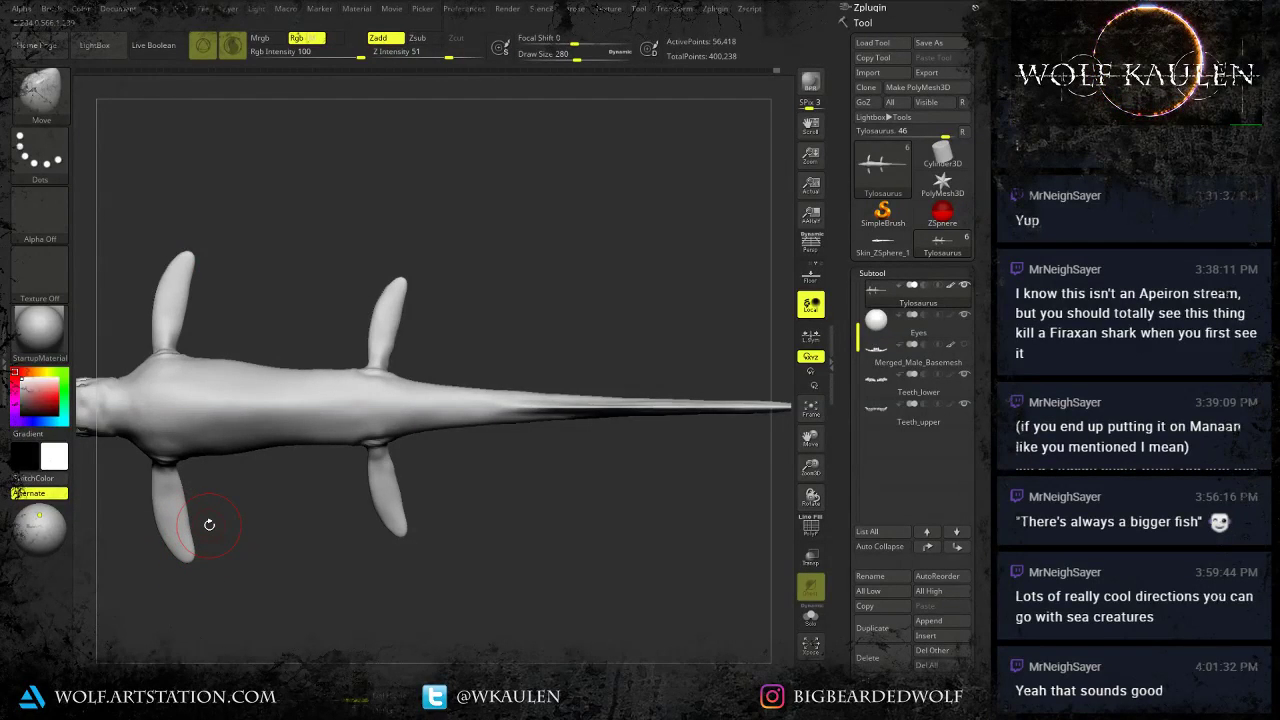
key("s")
mouse_move(186, 519)
left_mouse_down()
mouse_move(197, 517)
mouse_move(207, 558)
left_mouse_up()
left_click_drag(396, 495, 423, 537)
mouse_move(440, 600)
left_mouse_down()
mouse_move(394, 421)
mouse_move(497, 431)
mouse_move(519, 550)
mouse_move(151, 517)
left_mouse_up()
left_click_drag(533, 590, 525, 562, "alt")
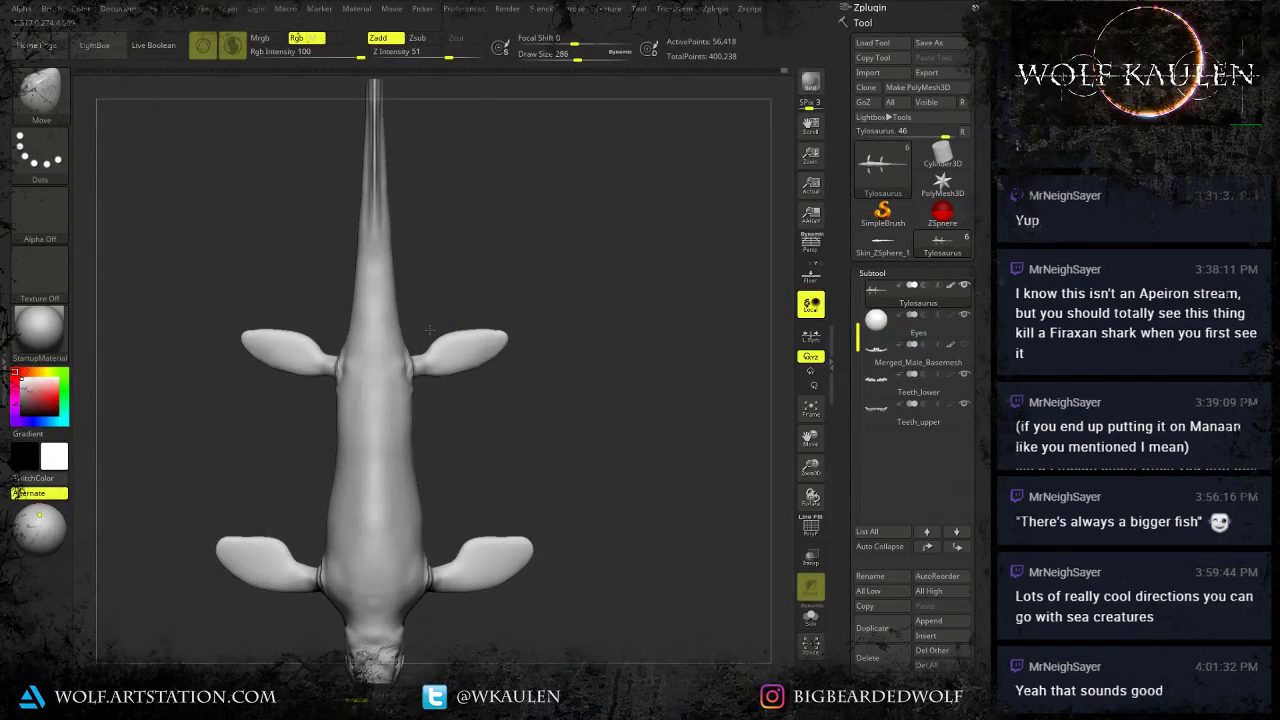
mouse_move(490, 427)
left_mouse_down()
mouse_move(468, 436)
mouse_move(515, 467)
left_mouse_up()
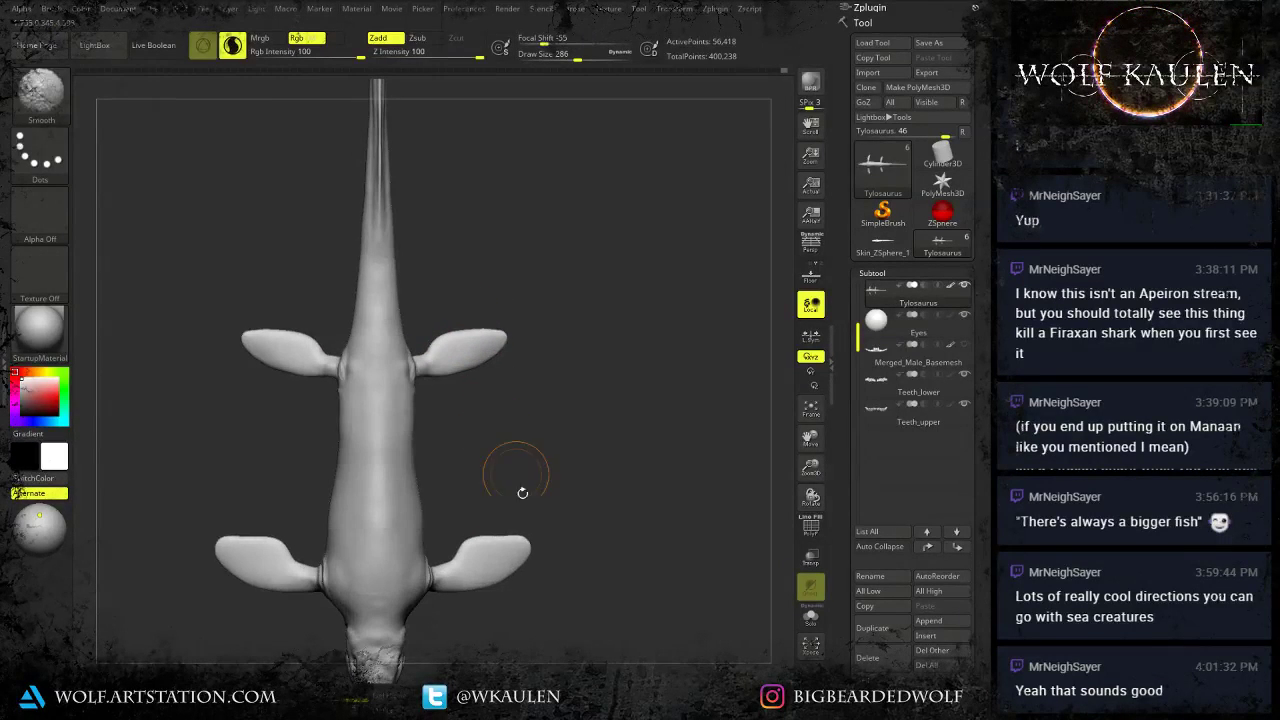
Set the draw size to 318 and stretch the front and rear flipper tips slightly outward and toward the tail.
key("s")
left_click_drag(517, 544, 526, 541)
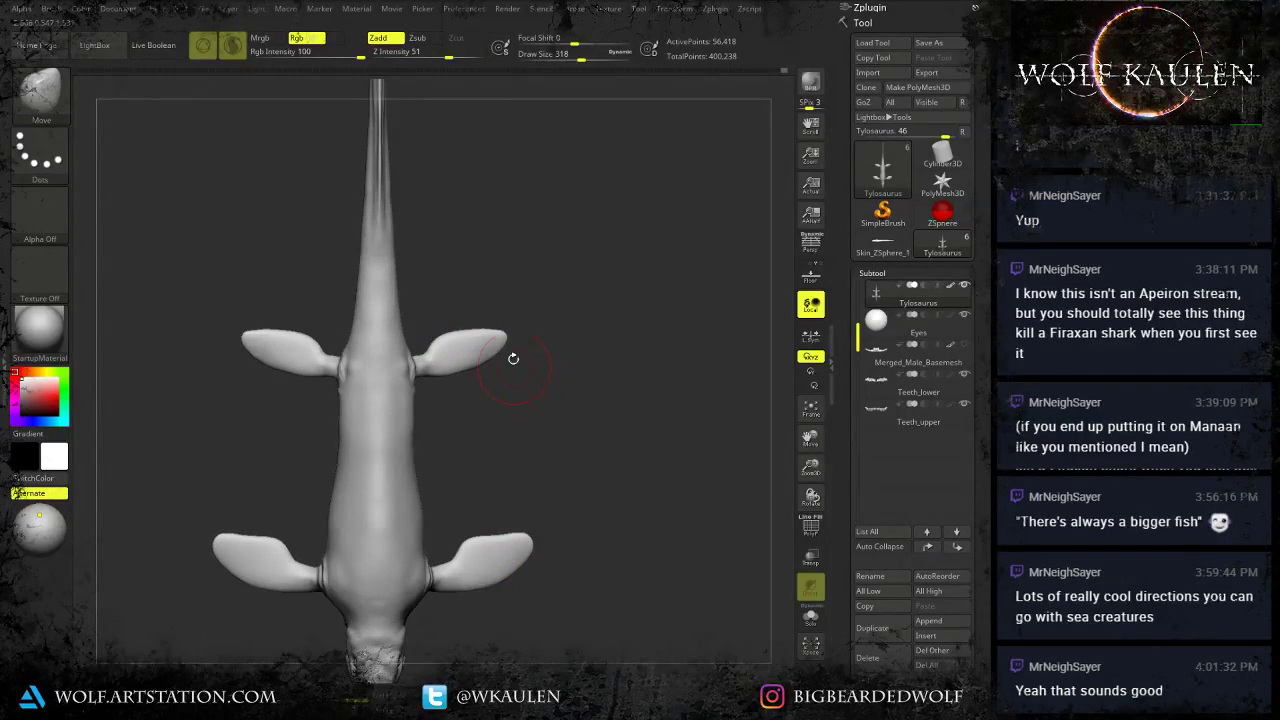
left_click_drag(505, 330, 507, 326)
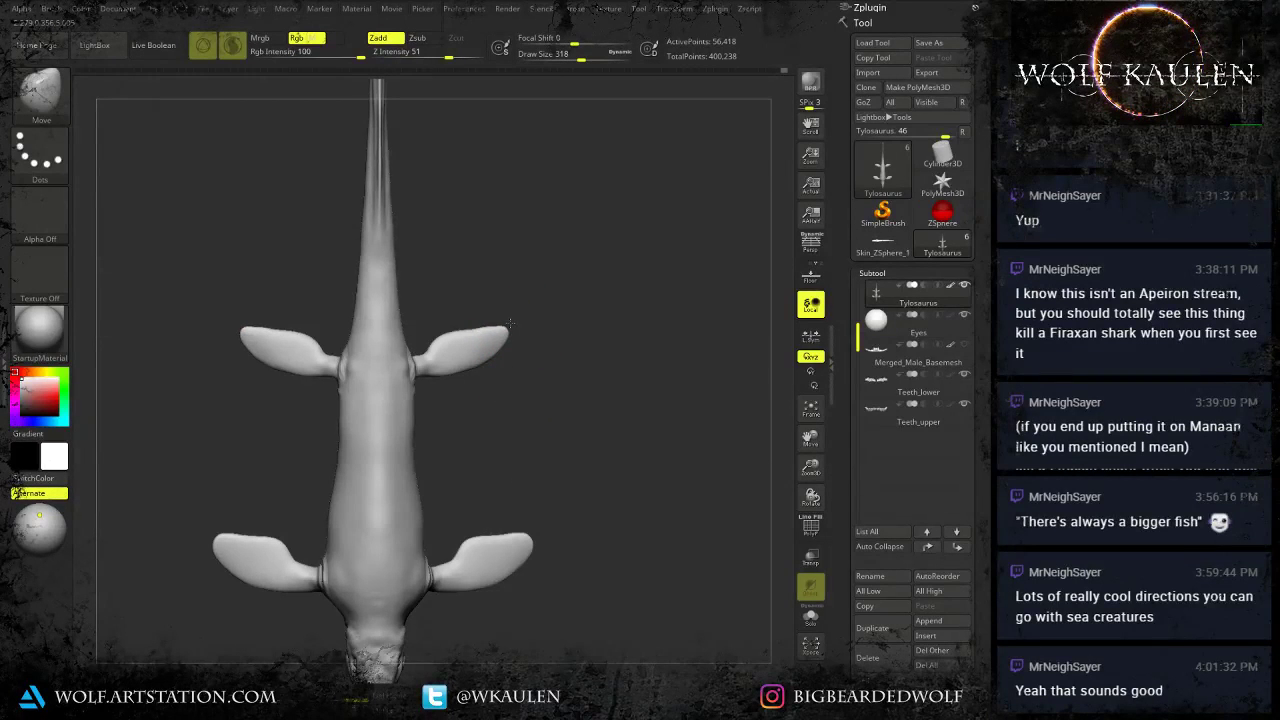
Switch to the Standard brush at draw size 116 for sculpting the upper side of the flippers.
left_click_drag(522, 495, 420, 409)
key("b")
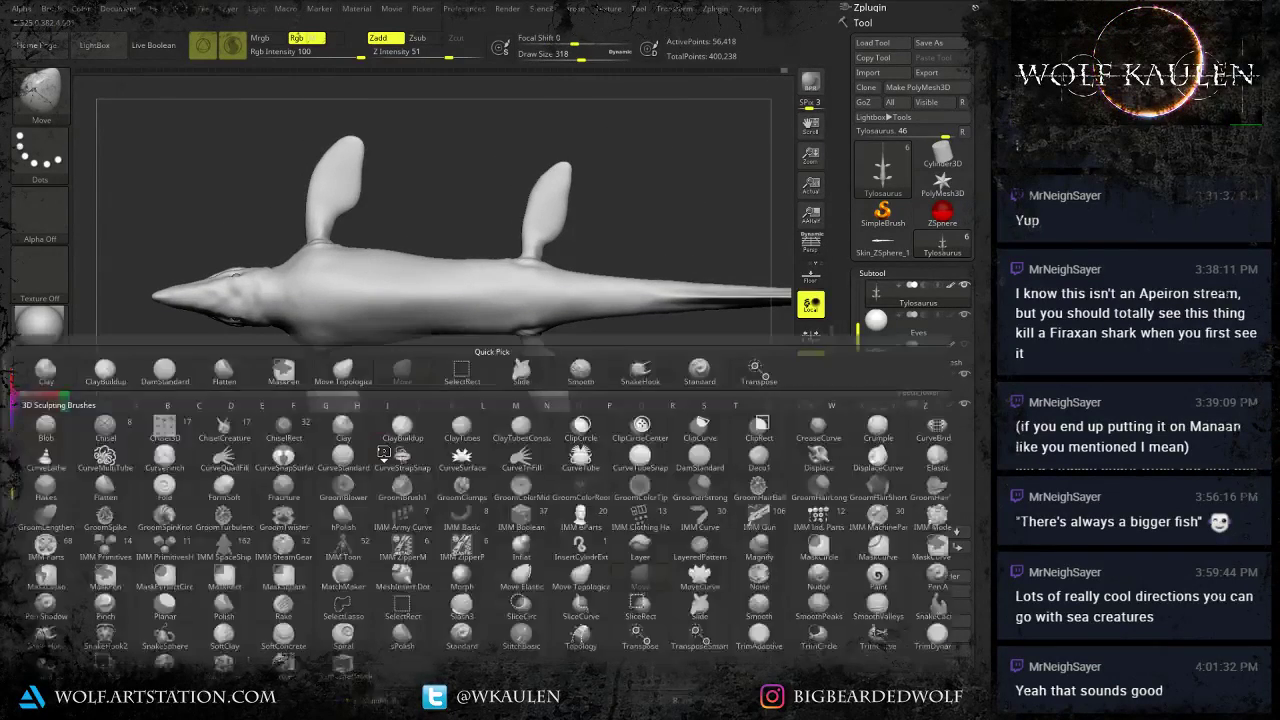
key("s")
key("t")
key("s")
Try sculpting ridges along the front flippers at draw size 116 and the rear ones at 108, and undo the strokes.
mouse_move(335, 409)
left_mouse_down()
mouse_move(318, 412)
mouse_move(324, 398)
mouse_move(326, 418)
mouse_move(311, 401)
mouse_move(356, 443)
left_mouse_up()
key("s")
key("s")
key("s")
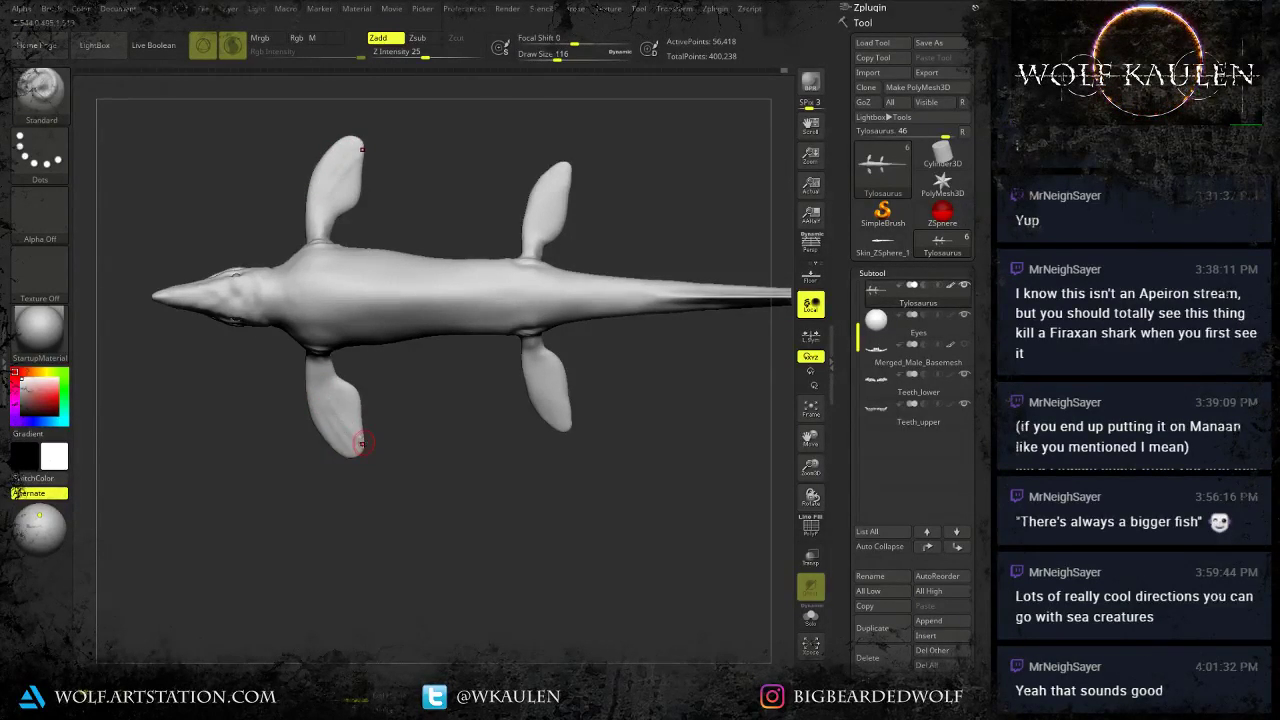
mouse_move(347, 390)
left_mouse_down()
mouse_move(367, 423)
mouse_move(356, 401)
left_mouse_up()
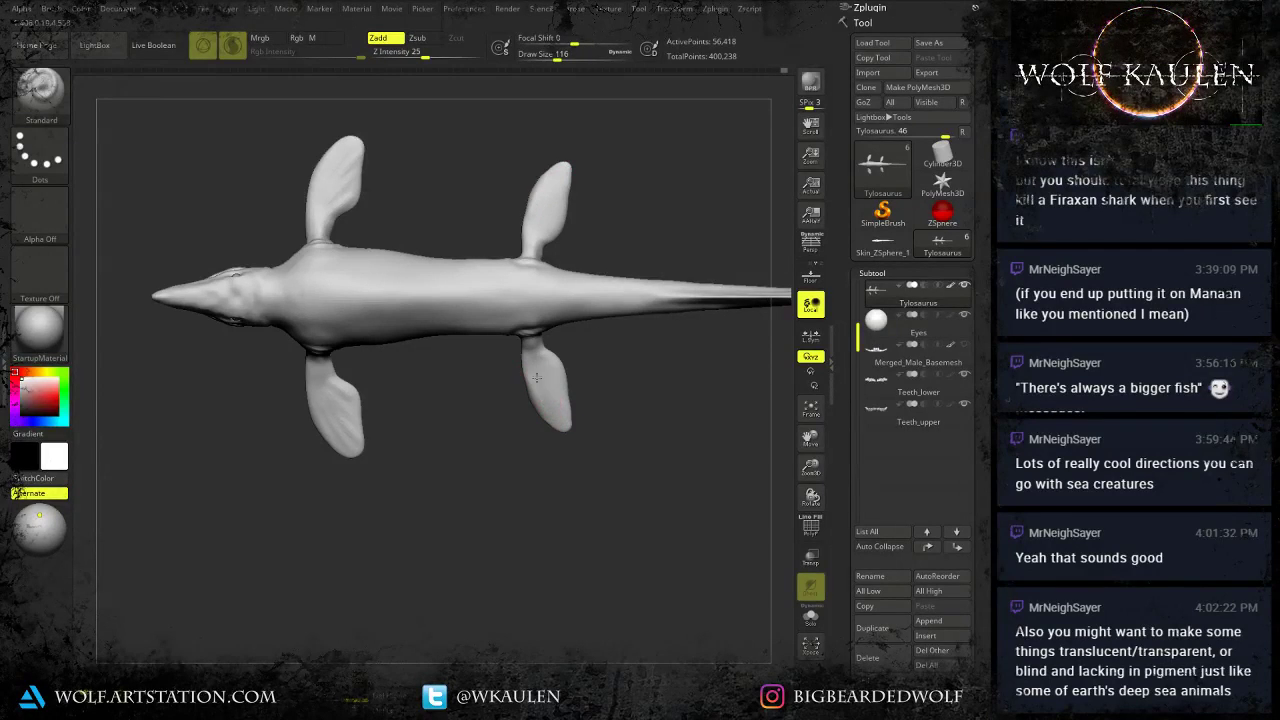
key("s")
left_click_drag(538, 381, 539, 381)
mouse_move(537, 372)
left_mouse_down()
mouse_move(568, 425)
mouse_move(559, 392)
left_mouse_up()
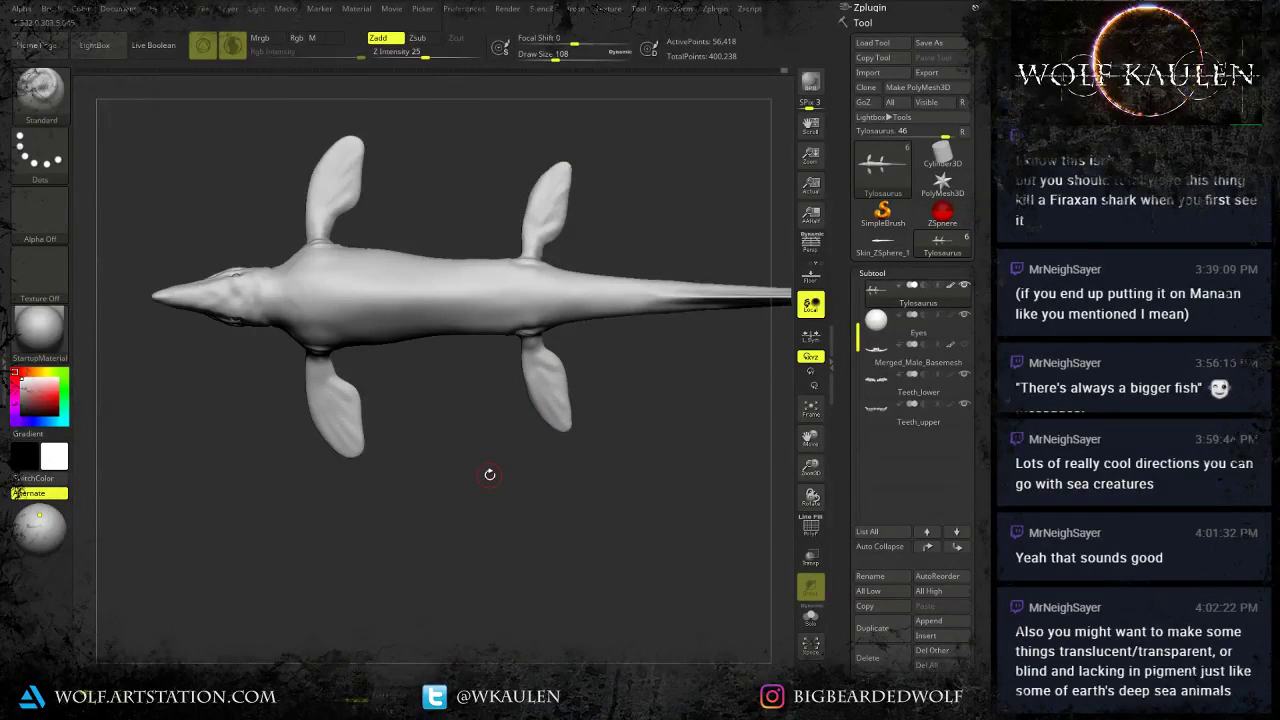
key("ctrl")
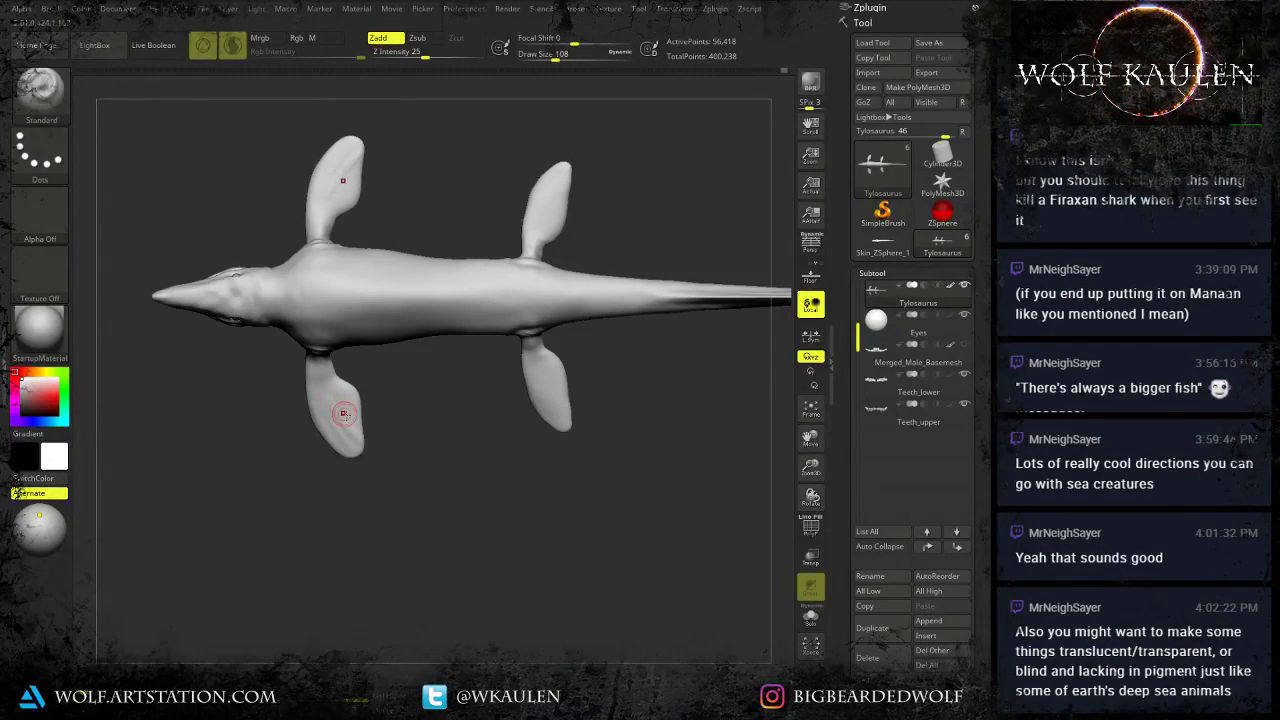
key("ctrl+z")
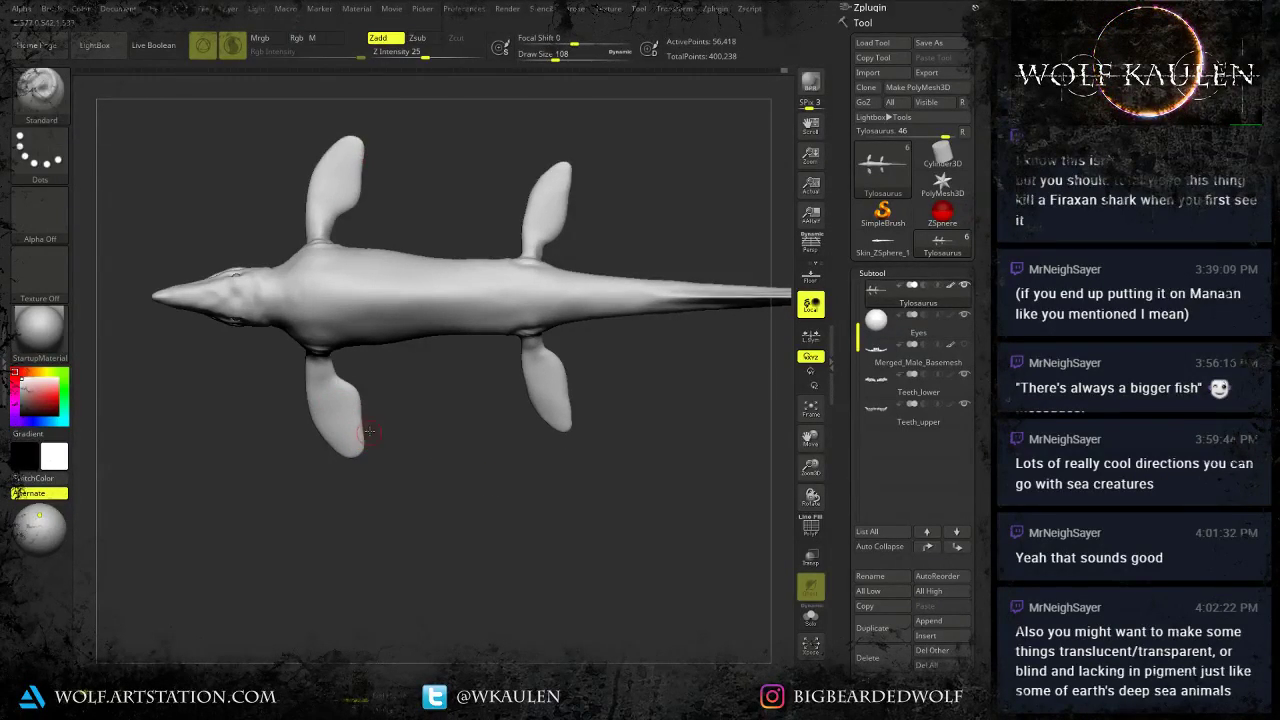
Sculpt fine ridges across the front and rear flippers at draw size 90, and smooth them toward the flipper roots.
left_click_drag(369, 431, 344, 408)
key("s")
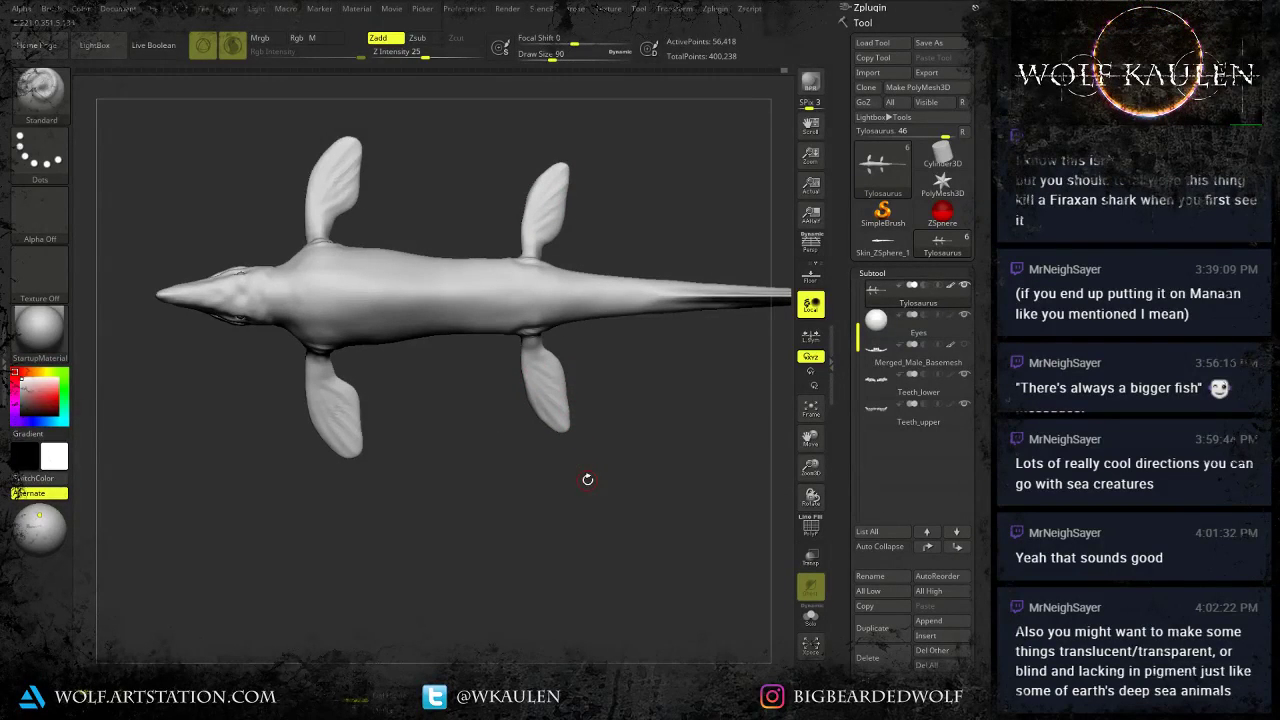
left_click(320, 387, "shift")
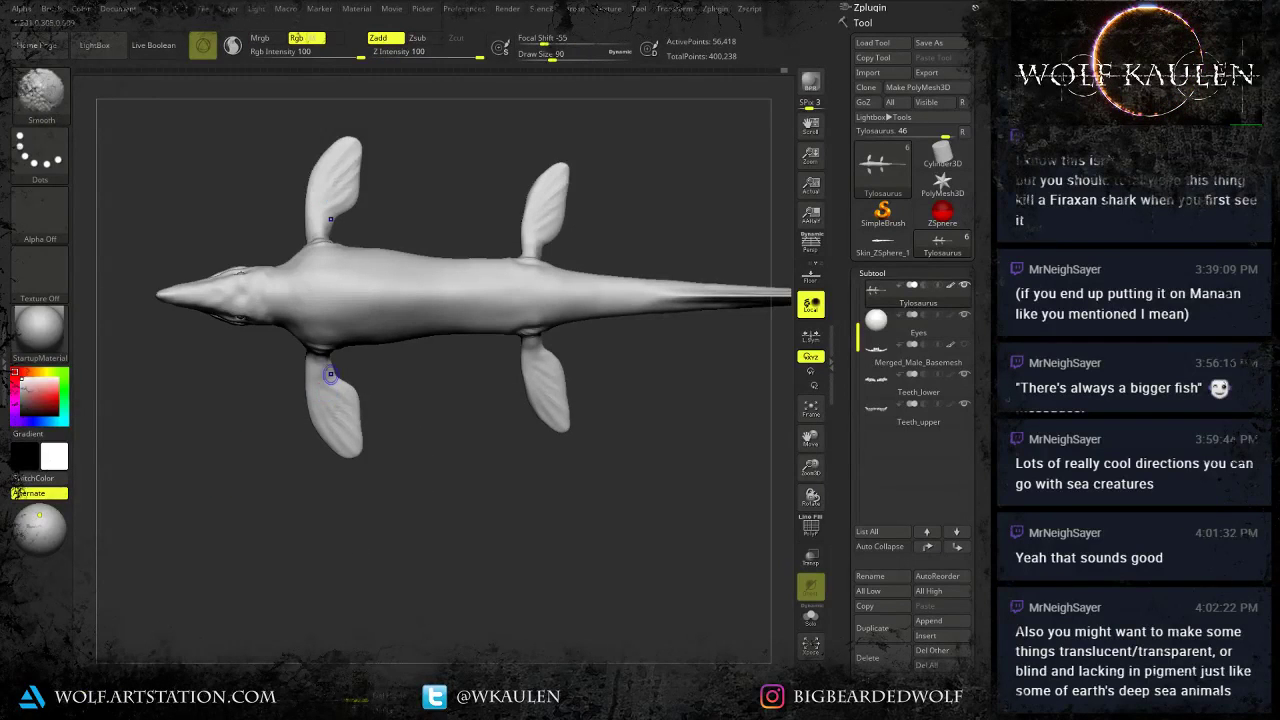
mouse_move(329, 374)
left_mouse_down("shift")
mouse_move(329, 427)
mouse_move(354, 428)
left_mouse_up("shift")
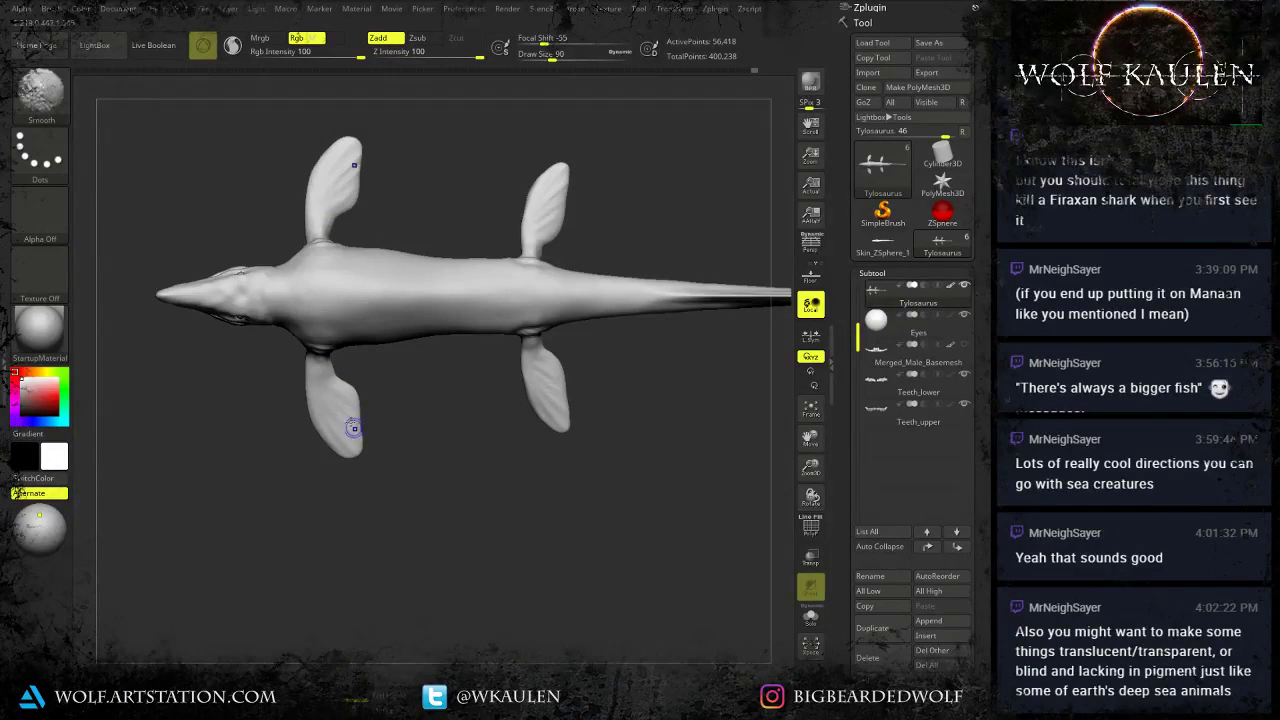
mouse_move(538, 368)
left_mouse_down("shift")
mouse_move(542, 396)
mouse_move(545, 377)
left_mouse_up("shift")
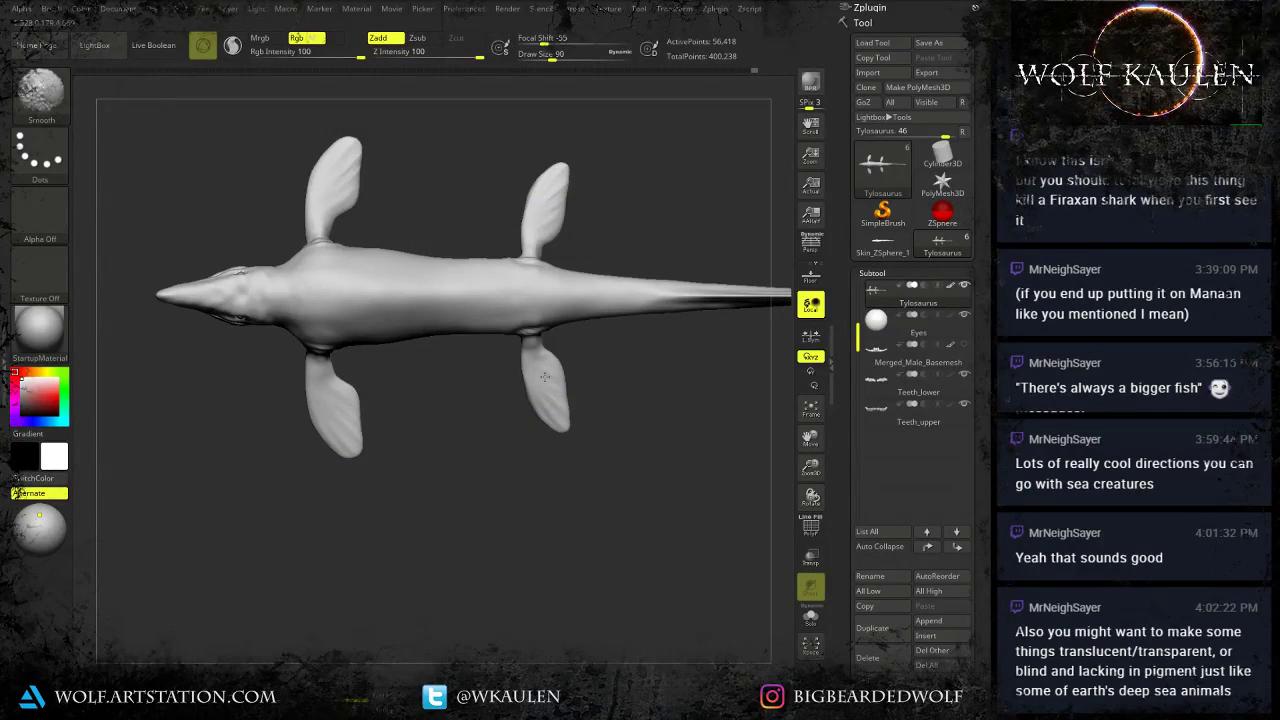
Set the draw size to 44 and sculpt a ridge behind and below the eye.
mouse_move(304, 361)
right_mouse_down()
mouse_move(314, 297)
mouse_move(426, 403)
mouse_move(383, 403)
mouse_move(503, 426)
mouse_move(541, 418)
right_mouse_up()
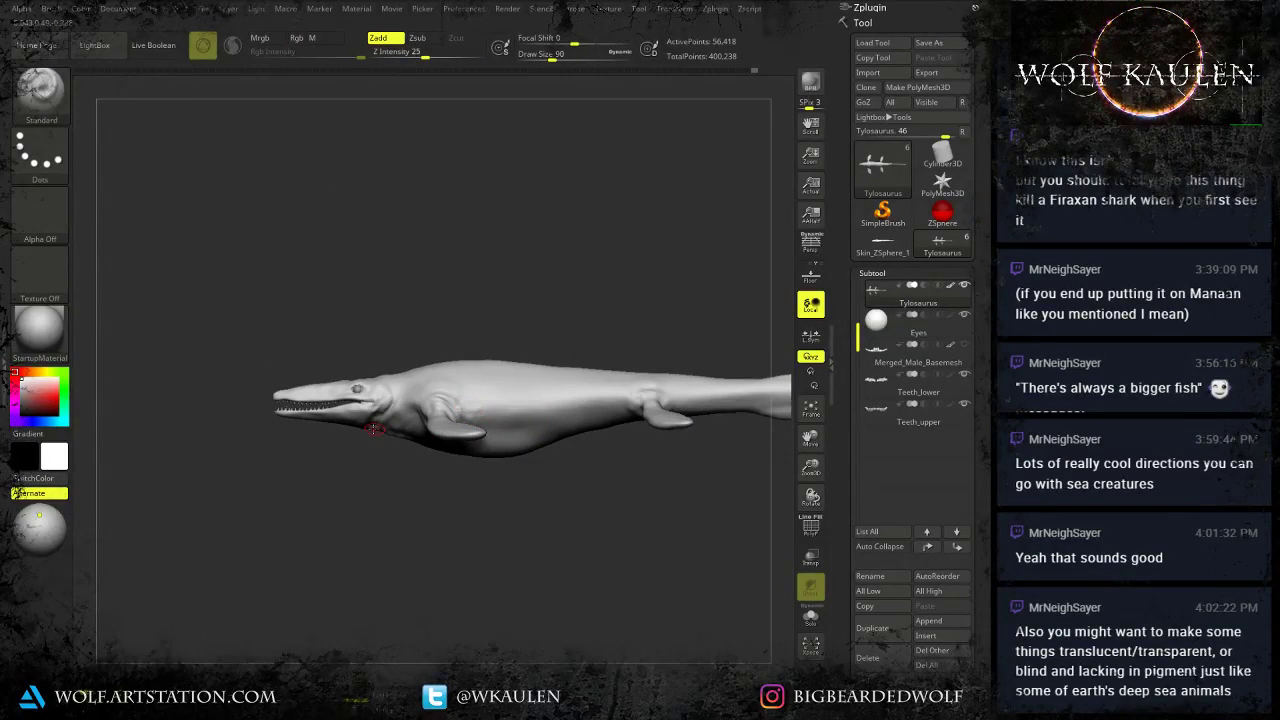
right_click_drag(330, 421, 385, 603, "ctrl")
mouse_move(368, 314)
right_mouse_down()
mouse_move(382, 381)
mouse_move(406, 318)
right_mouse_up()
key("s")
mouse_move(406, 318)
left_mouse_down()
mouse_move(377, 335)
mouse_move(393, 365)
left_mouse_up()
key("s")
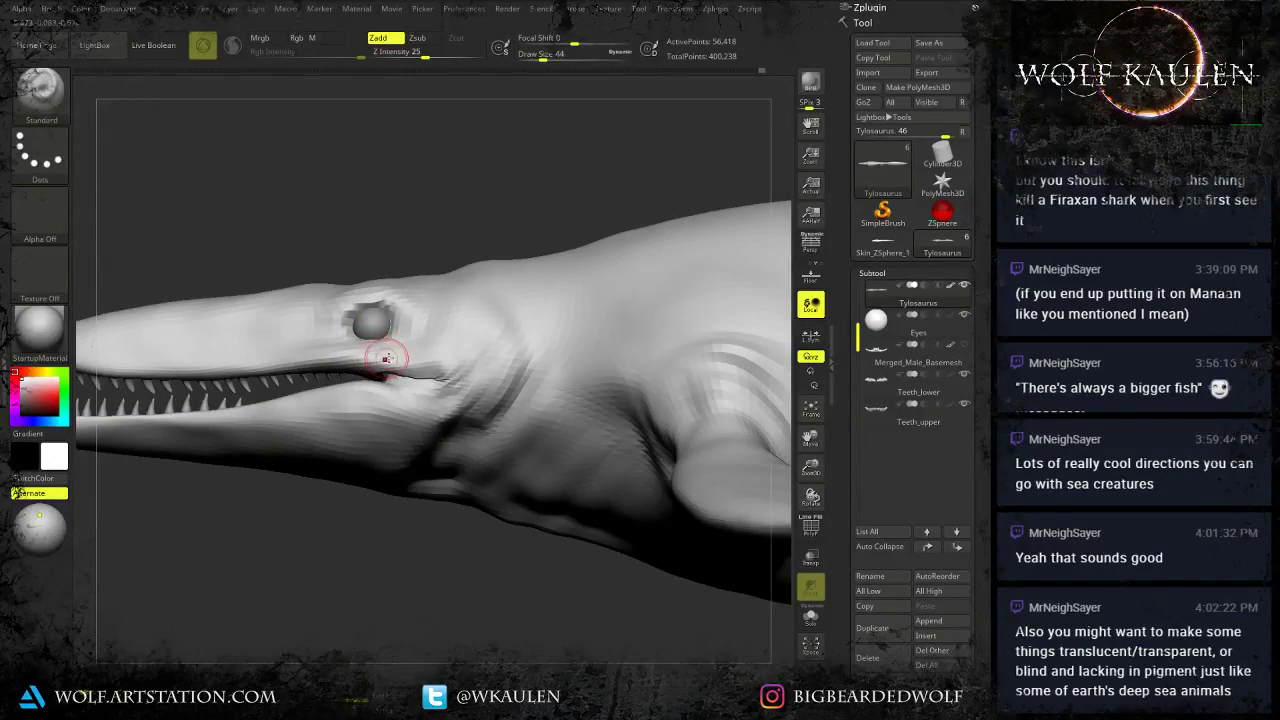
Set the draw size to 65 and sculpt folds in the skin between the eye and the neck.
right_click_drag(418, 327, 412, 350)
key("s")
mouse_move(412, 348)
left_mouse_down()
mouse_move(418, 335)
mouse_move(404, 360)
left_mouse_up()
right_click_drag(424, 332, 447, 319)
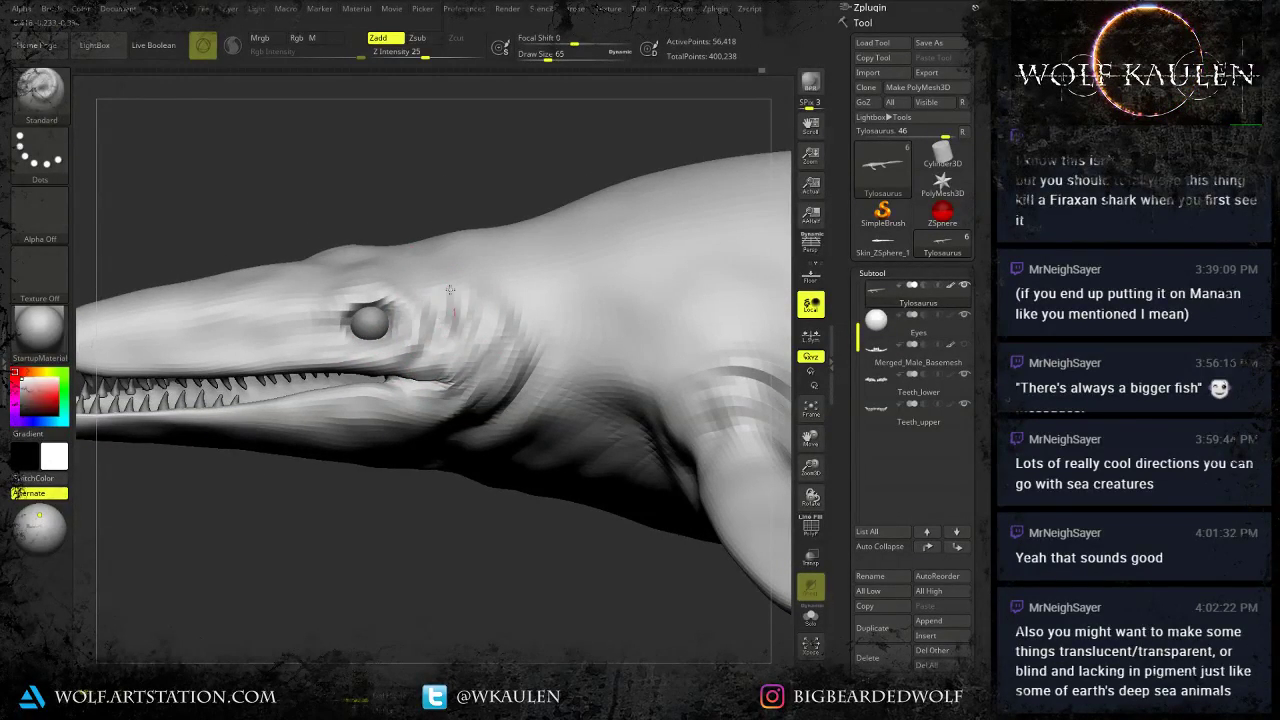
left_click_drag(467, 310, 471, 342)
right_click_drag(509, 329, 512, 350)
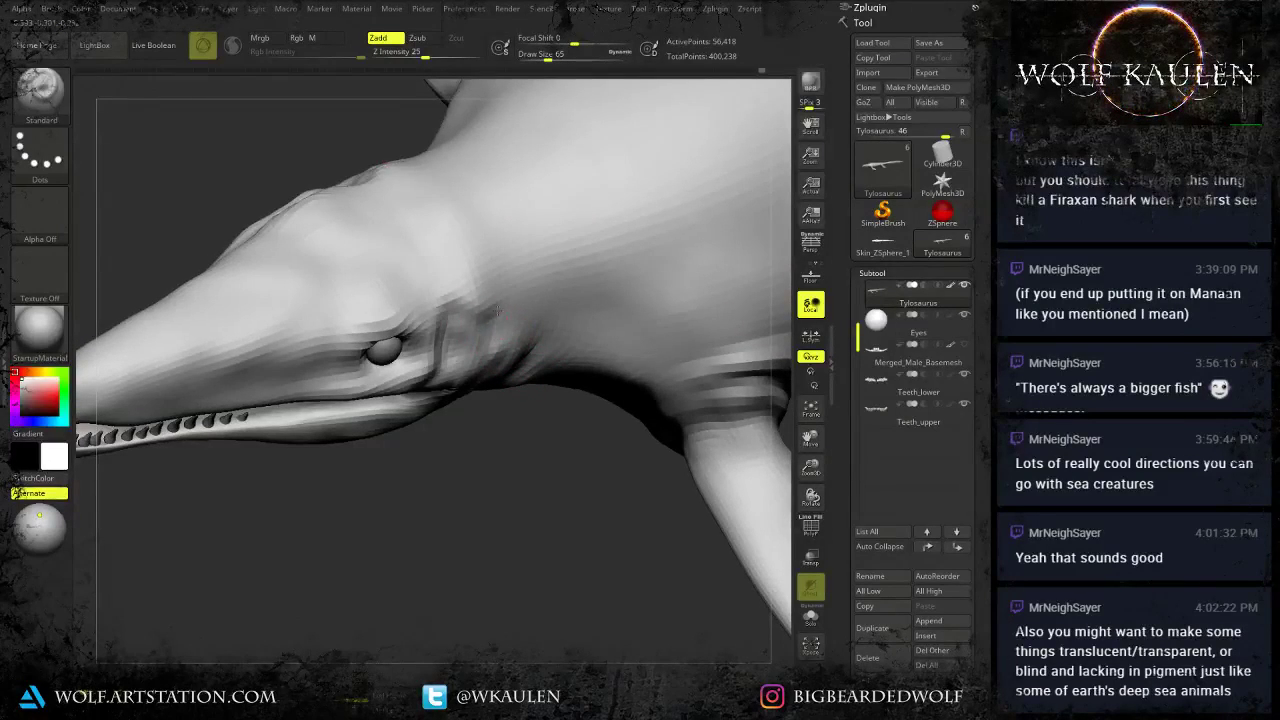
key("ctrl+shift+z")
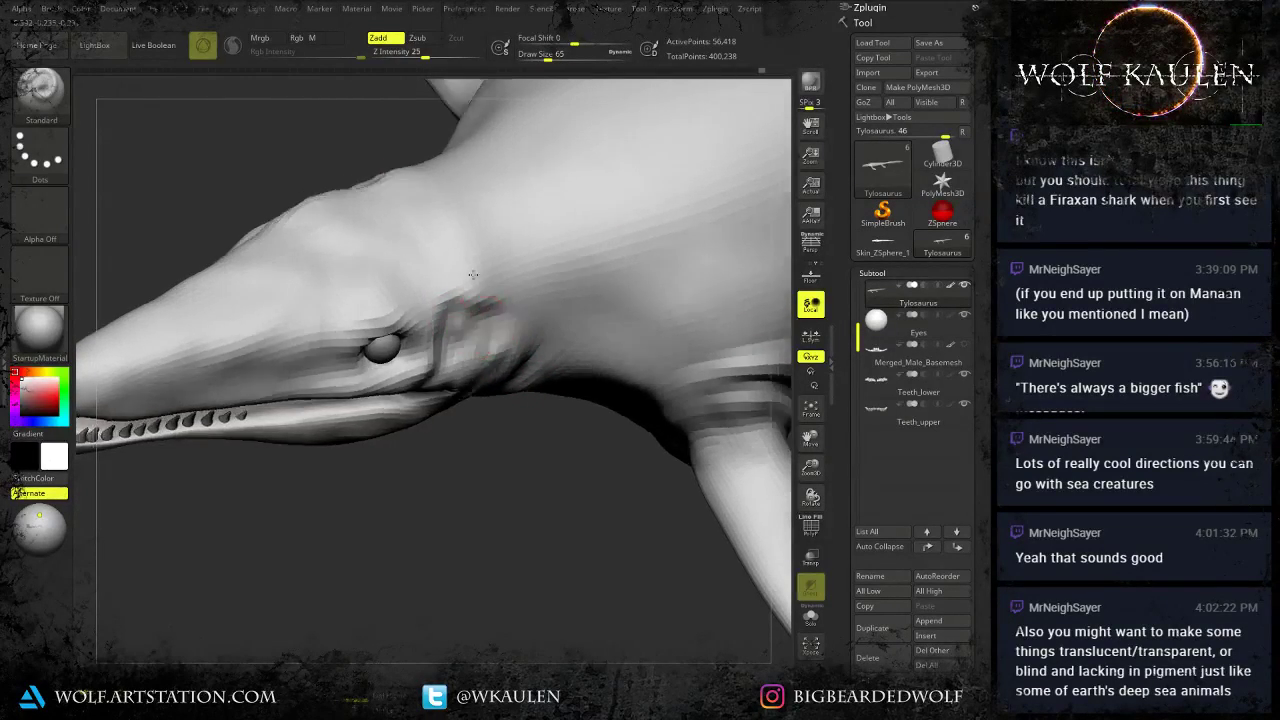
Smooth the newly sculpted folds behind the eye.
right_click_drag(499, 296, 471, 328)
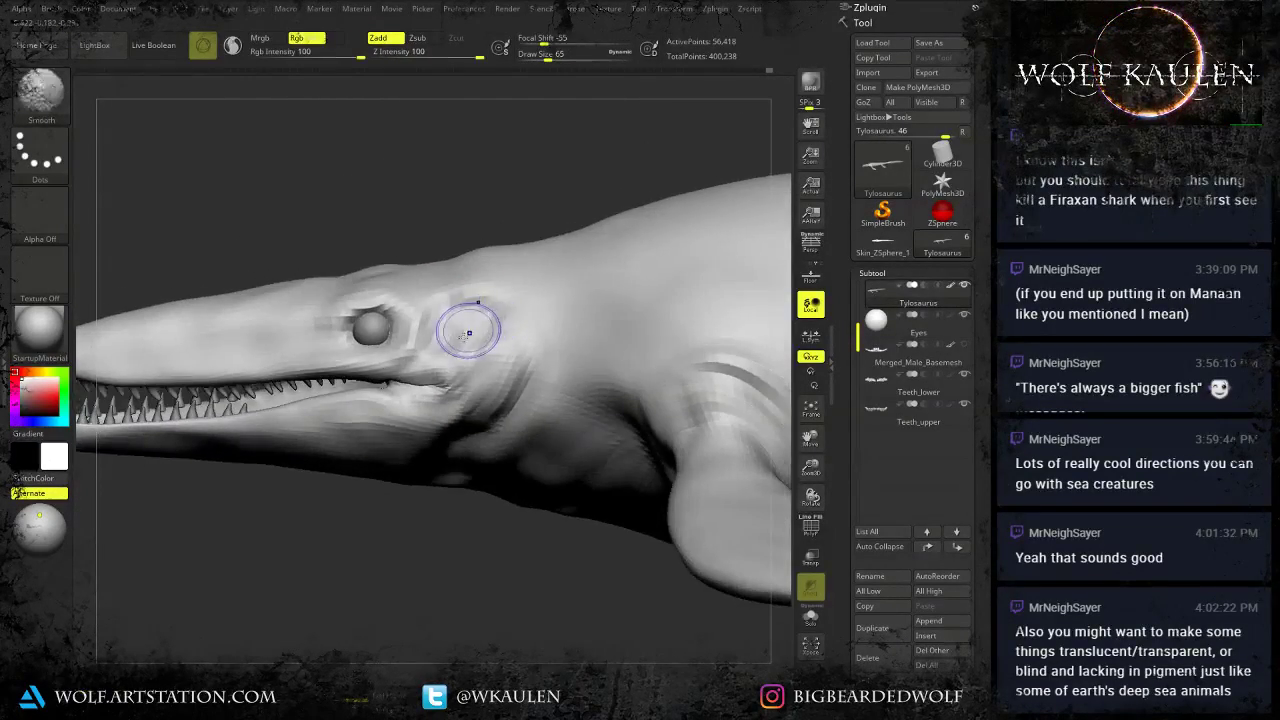
left_click_drag(469, 331, 466, 343, "shift")
right_click_drag(466, 343, 497, 323)
left_click_drag(497, 323, 492, 299, "shift")
mouse_move(492, 299)
right_mouse_down()
mouse_move(537, 466)
mouse_move(511, 472)
right_mouse_up()
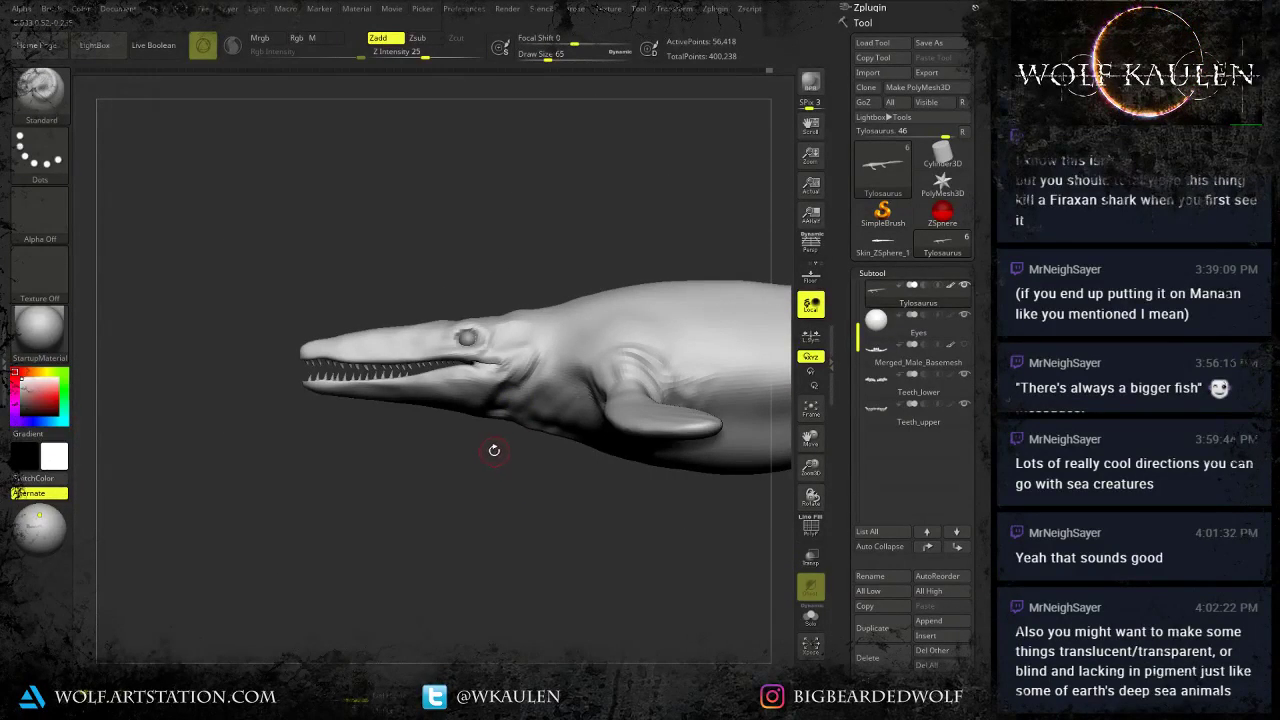
Build up the lower jaw at draw size 54, smooth it, and add a stroke across the throat.
left_click_drag(495, 463, 543, 489, "alt")
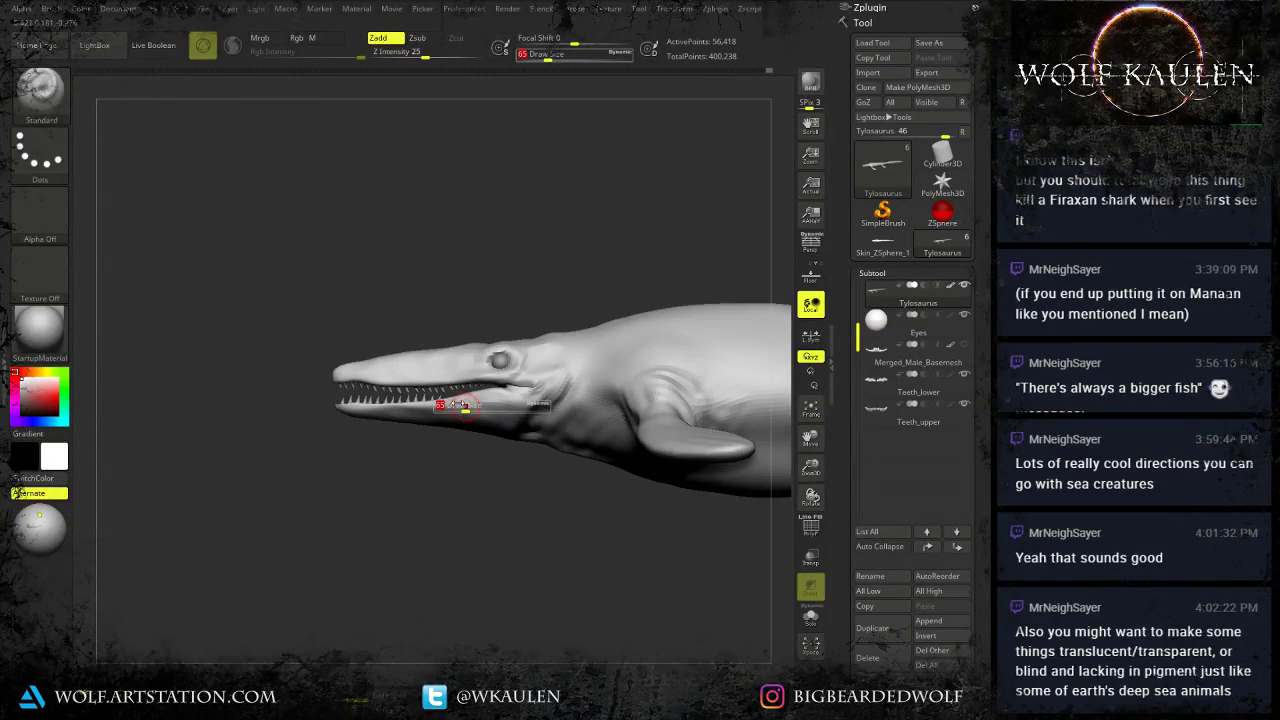
key("s")
mouse_move(457, 411)
left_mouse_down()
mouse_move(459, 428)
mouse_move(456, 414)
left_mouse_up()
key("s")
left_click_drag(456, 414, 463, 423)
right_click_drag(463, 425, 443, 352)
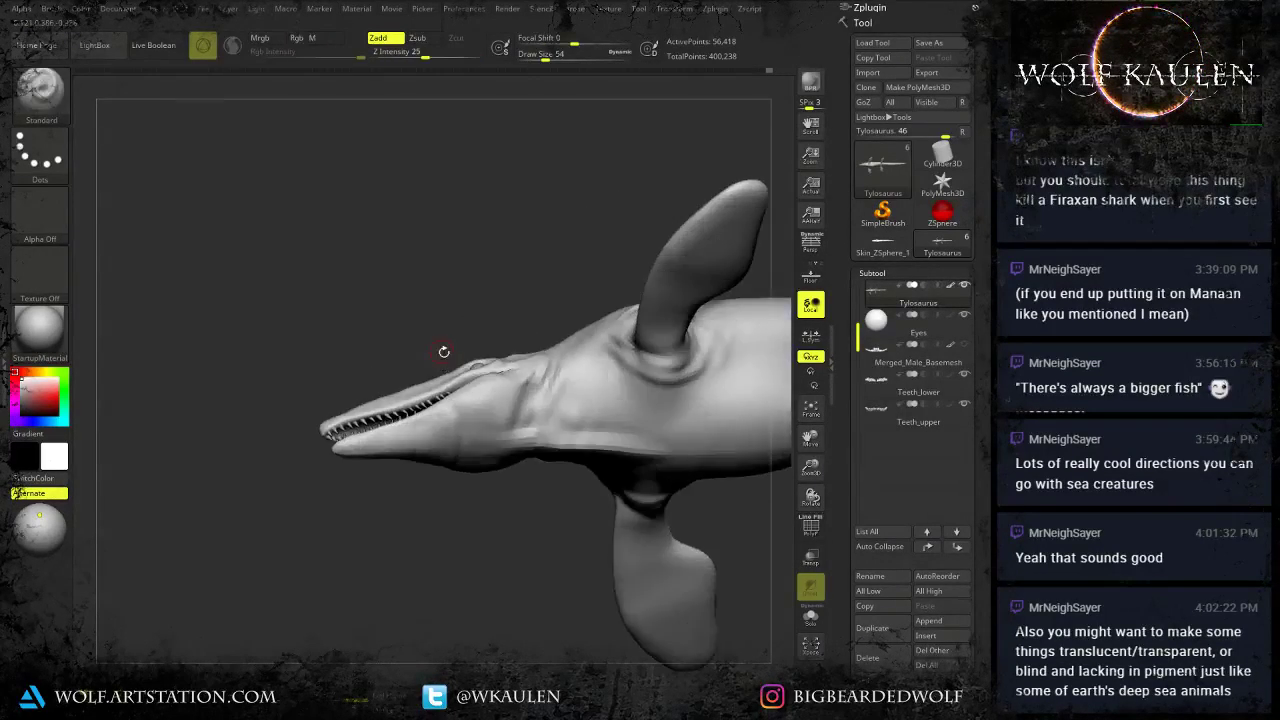
left_click_drag(460, 420, 463, 438, "shift")
mouse_move(466, 491)
right_mouse_down()
mouse_move(480, 452)
mouse_move(486, 500)
mouse_move(505, 440)
mouse_move(496, 430)
mouse_move(530, 440)
right_mouse_up()
left_click_drag(586, 457, 568, 464)
mouse_move(568, 464)
right_mouse_down()
mouse_move(593, 420)
mouse_move(589, 441)
mouse_move(583, 407)
right_mouse_up()
Switch to the Move brush and reshape the rear corner of the lower jaw at draw size 77.
key("b")
key("m")
key("v")
key("s")
left_click_drag(583, 407, 603, 396)
mouse_move(600, 390)
right_mouse_down()
mouse_move(586, 425)
mouse_move(570, 368)
mouse_move(614, 466)
mouse_move(596, 410)
right_mouse_up()
key("s")
left_click_drag(596, 411, 588, 411)
right_click_drag(560, 368, 563, 403, "alt")
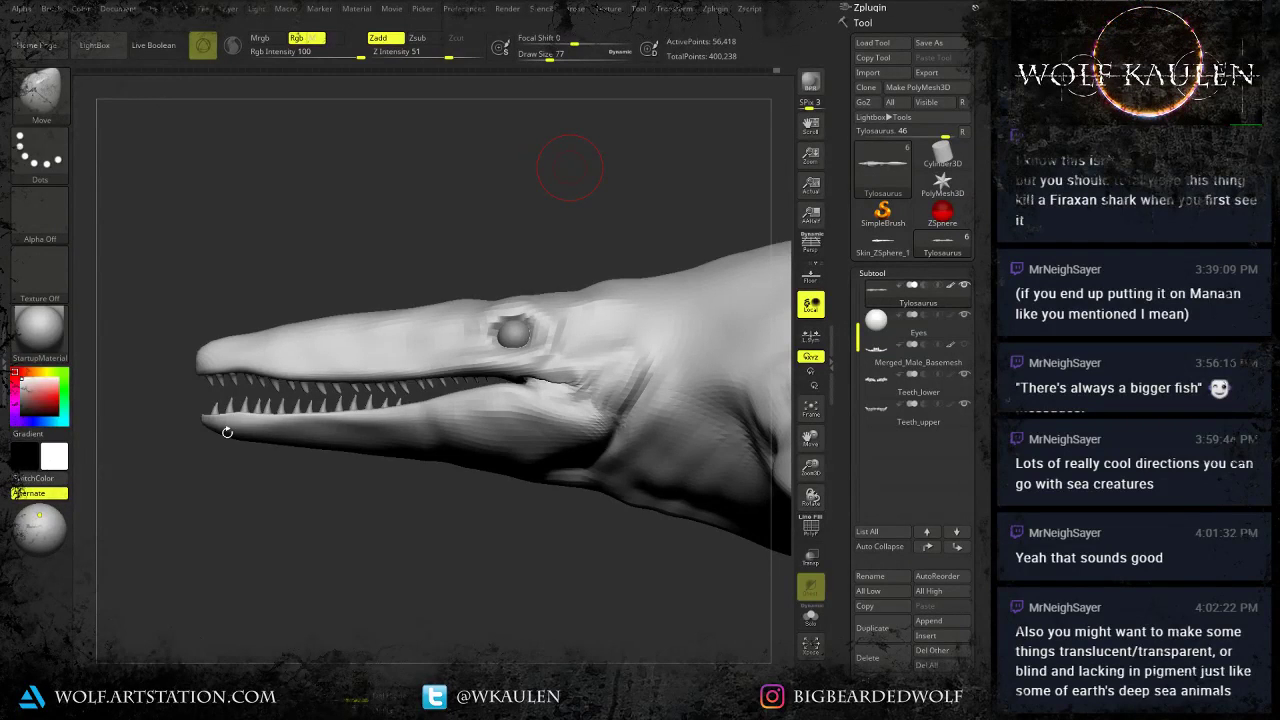
Select the lower teeth and the upper teeth subtools in turn and examine how both rows sit in the jaws.
right_click_drag(341, 465, 328, 627)
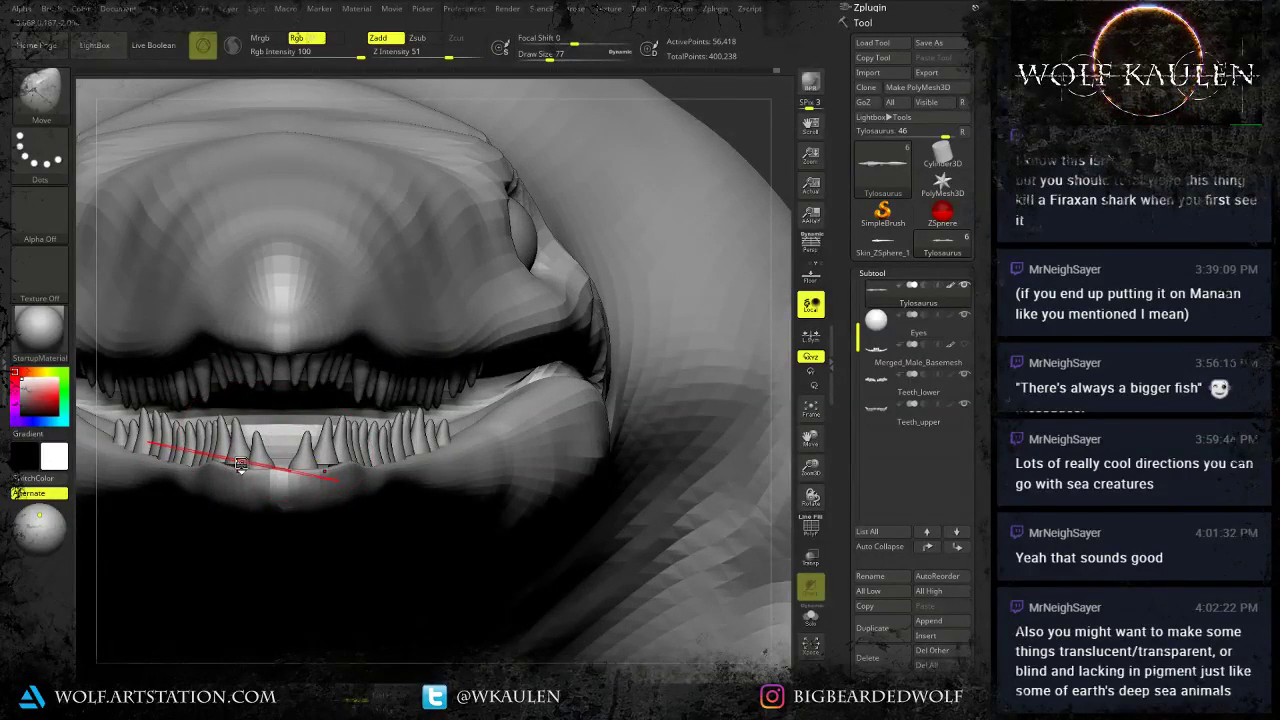
left_click(325, 460, "alt")
mouse_move(322, 463)
right_mouse_down()
mouse_move(425, 480)
mouse_move(316, 448)
right_mouse_up()
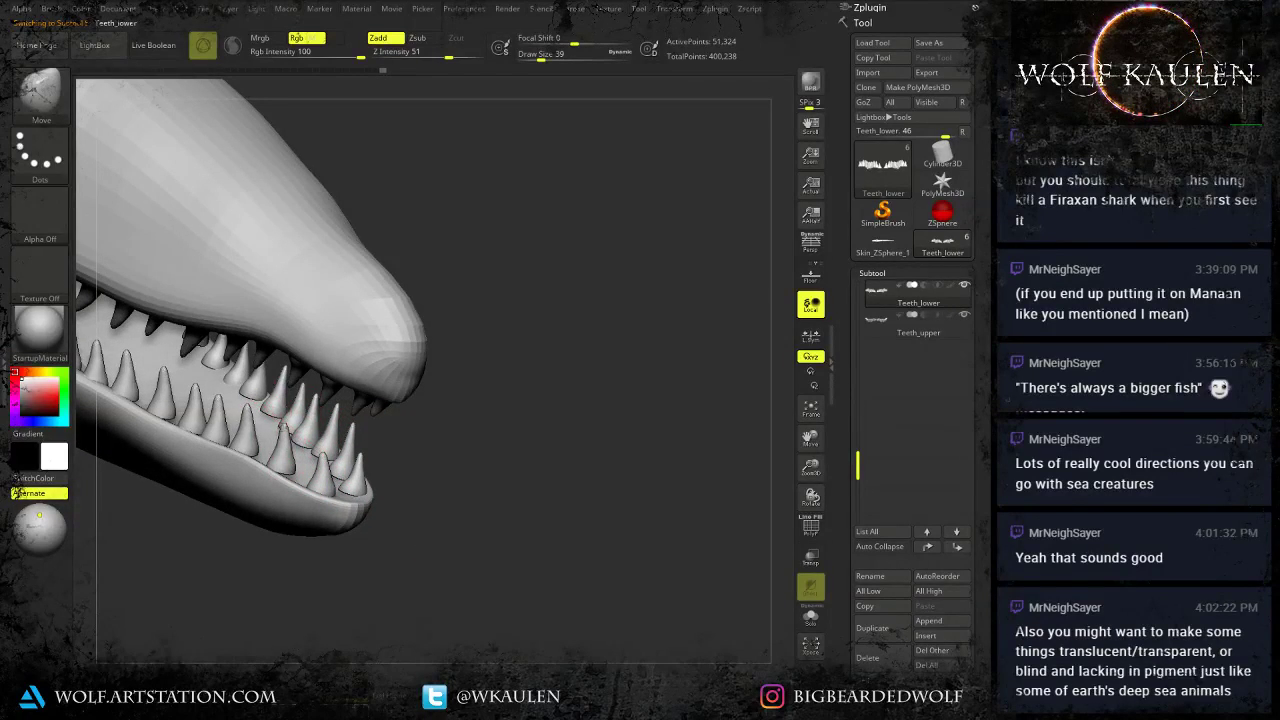
mouse_move(312, 436)
right_mouse_down()
mouse_move(279, 434)
mouse_move(278, 412)
mouse_move(300, 445)
mouse_move(457, 469)
right_mouse_up()
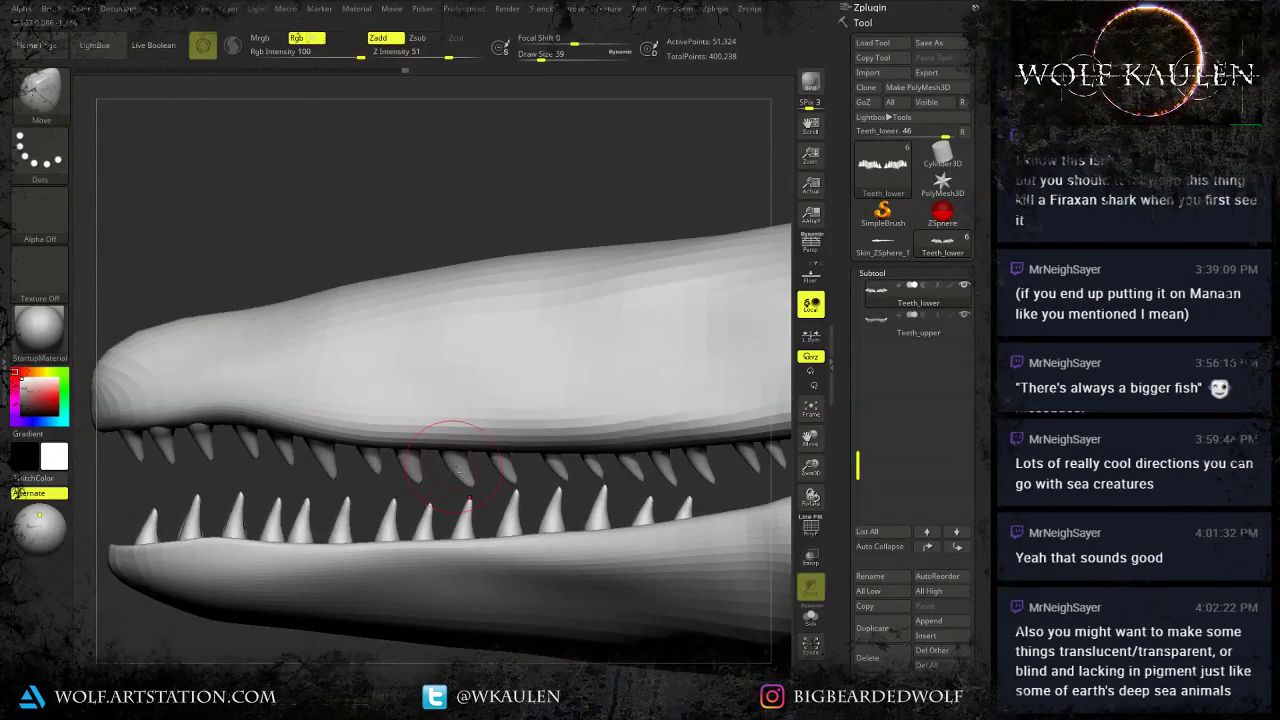
left_click(457, 469, "alt")
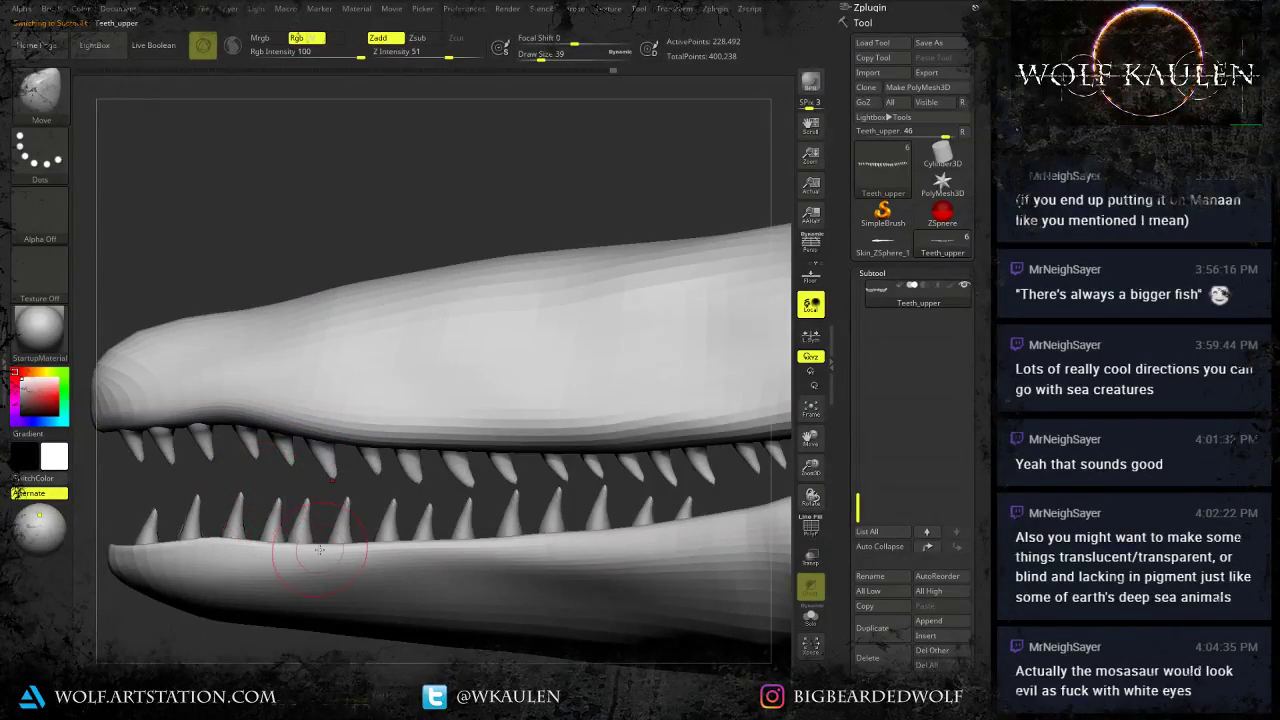
right_click_drag(375, 542, 308, 497, "ctrl")
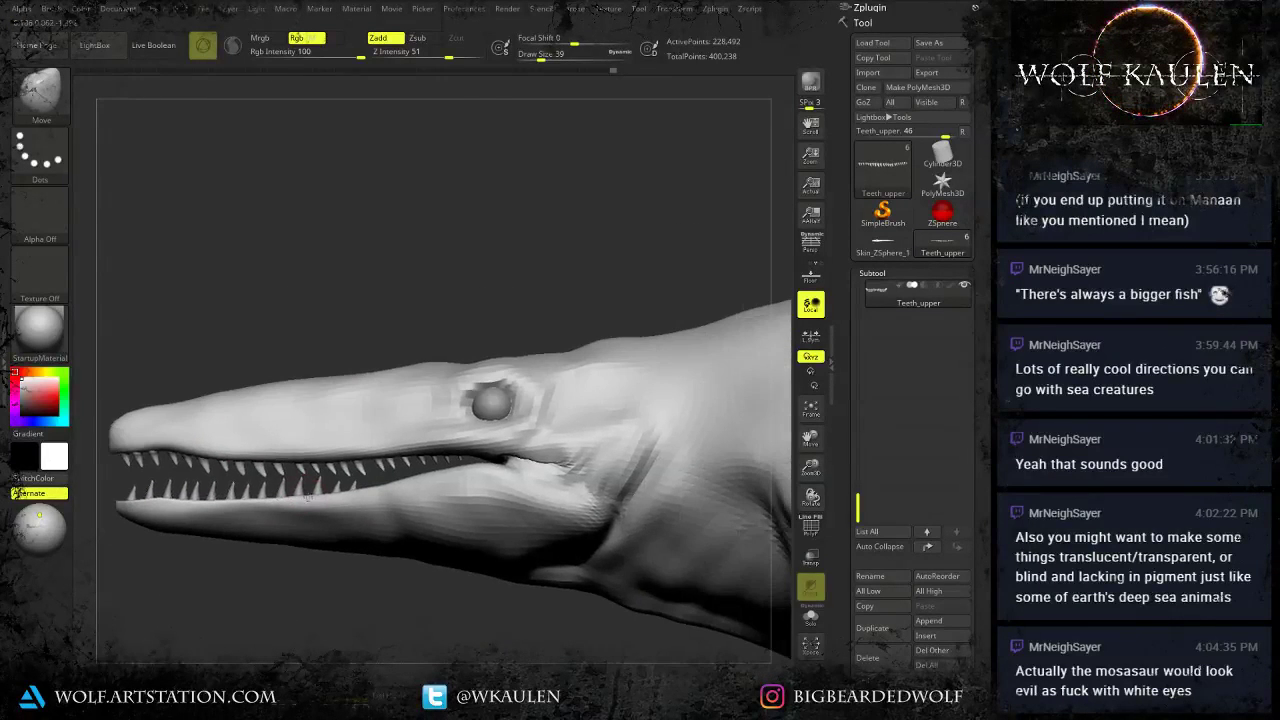
right_click_drag(405, 500, 359, 507, "alt")
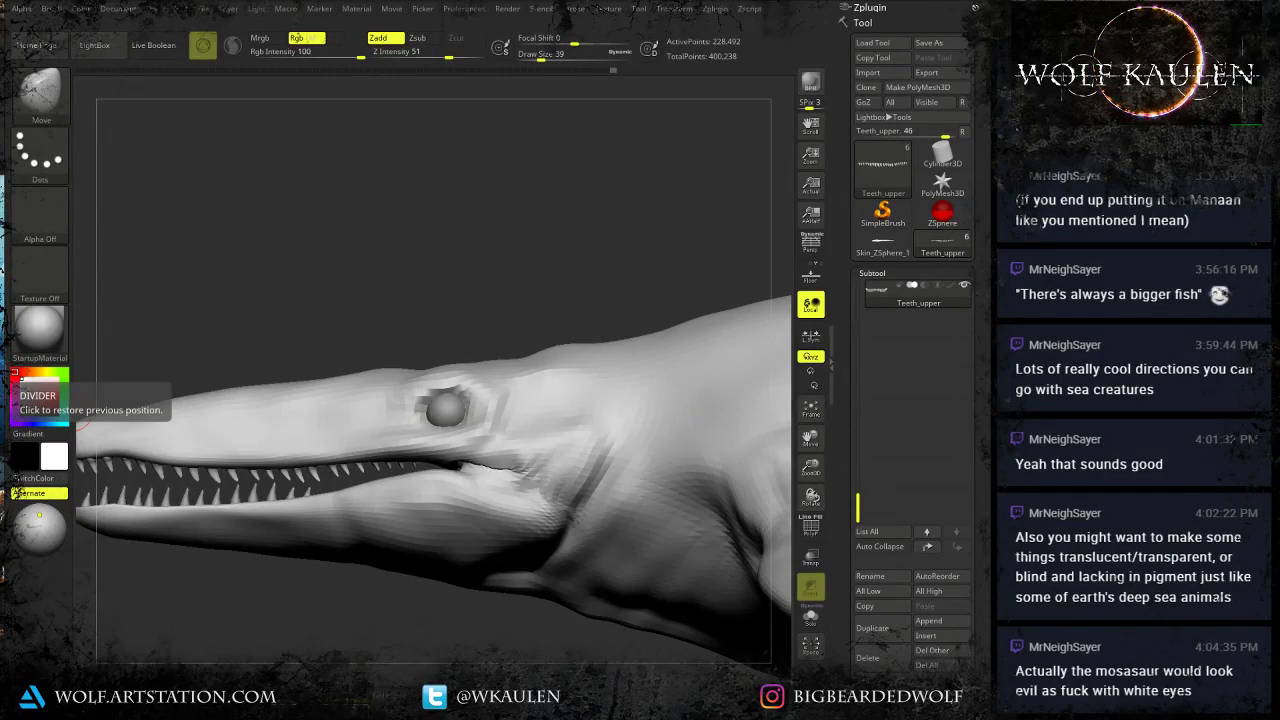
Make the Tylosaurus body the active subtool again.
left_click_drag(388, 620, 182, 409, "alt")
left_click_drag(234, 447, 362, 527)
left_click_drag(300, 478, 220, 476)
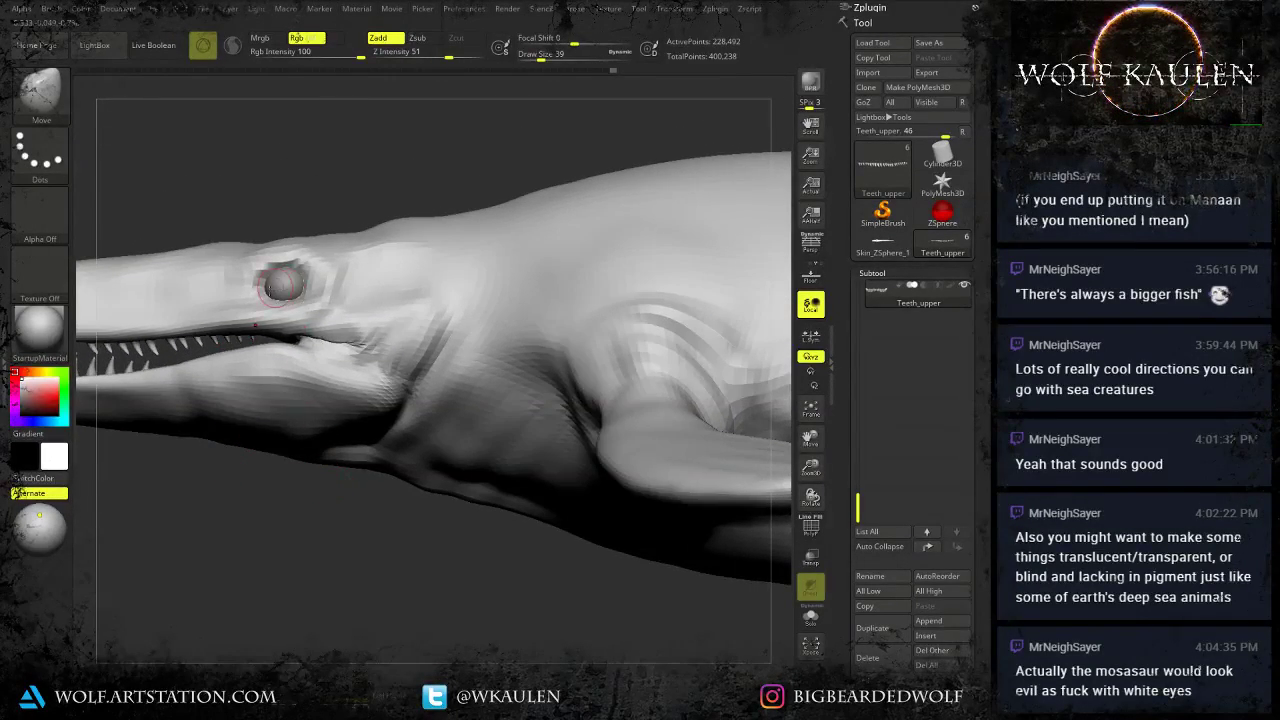
left_click_drag(201, 219, 238, 293)
left_click(203, 219, "alt")
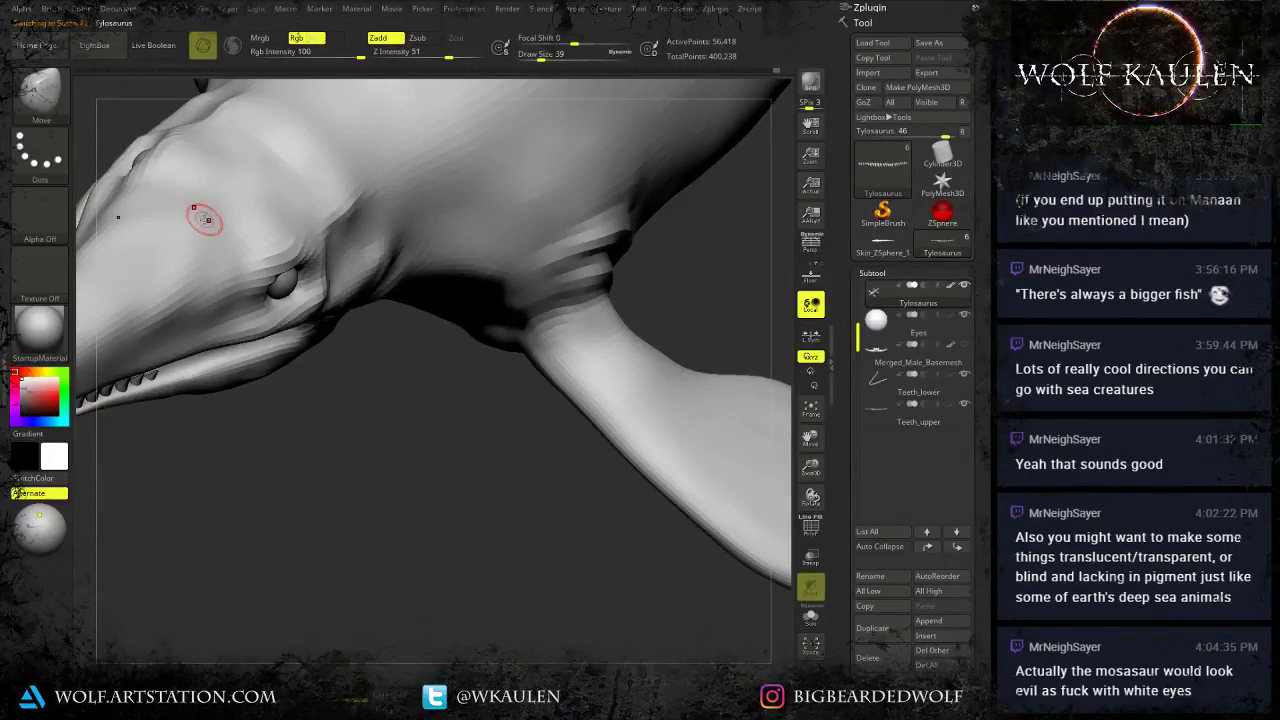
Set the draw size to 87 and pull the top and back of the head slightly upward.
key("s")
mouse_move(204, 219)
left_mouse_down()
mouse_move(231, 224)
mouse_move(219, 213)
mouse_move(234, 204)
left_mouse_up()
key("s")
mouse_move(303, 186)
right_mouse_down()
mouse_move(317, 186)
mouse_move(322, 165)
mouse_move(343, 210)
mouse_move(420, 240)
mouse_move(433, 228)
right_mouse_up()
key("s")
mouse_move(357, 178)
left_mouse_down()
mouse_move(348, 186)
mouse_move(426, 170)
left_mouse_up()
right_click_drag(481, 196, 492, 169)
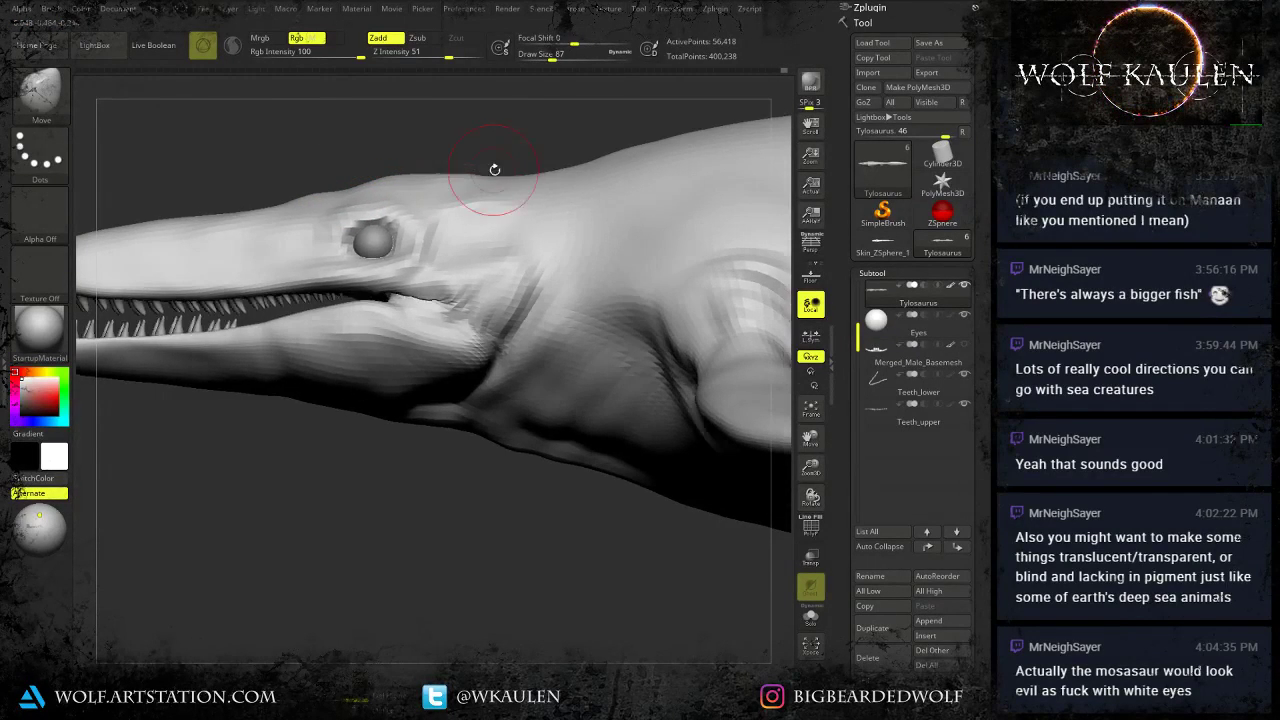
left_click_drag(358, 189, 356, 184)
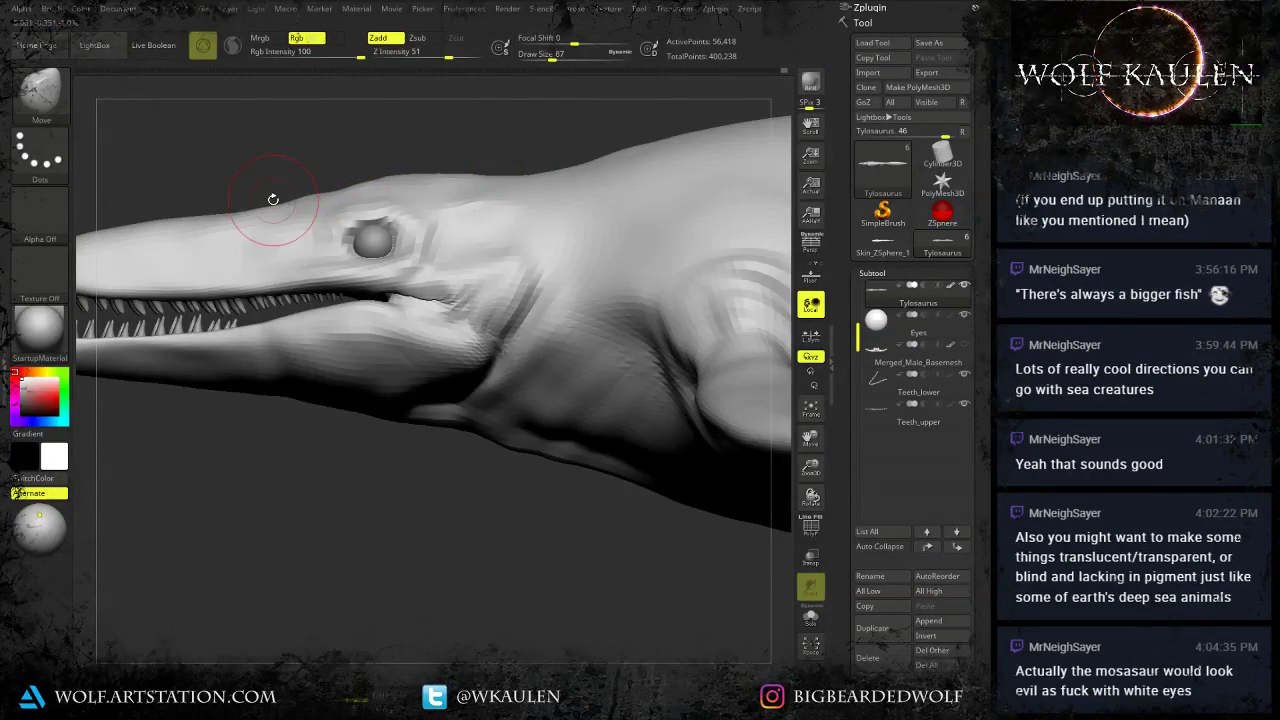
Raise the bridge of the snout in front of the eyes and the crown of the head slightly.
mouse_move(337, 236)
right_mouse_down()
mouse_move(316, 216)
mouse_move(364, 301)
right_mouse_up()
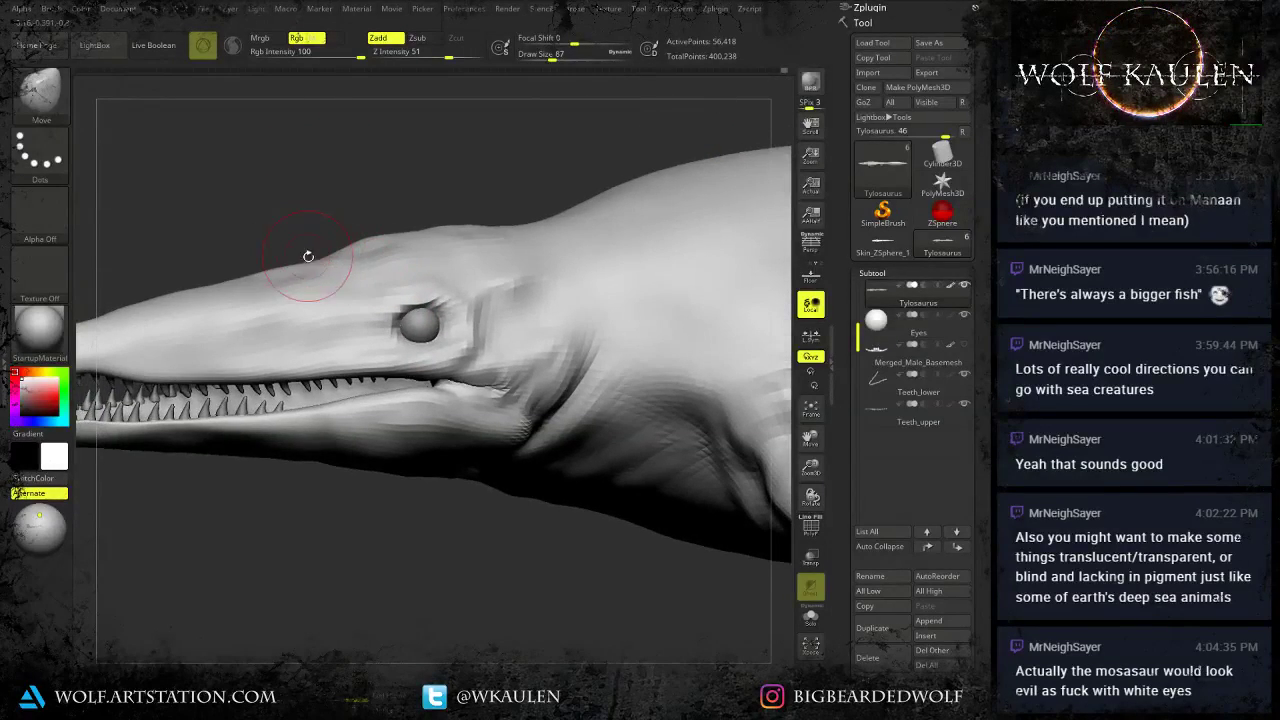
left_click_drag(288, 275, 327, 256)
right_click_drag(370, 253, 393, 371)
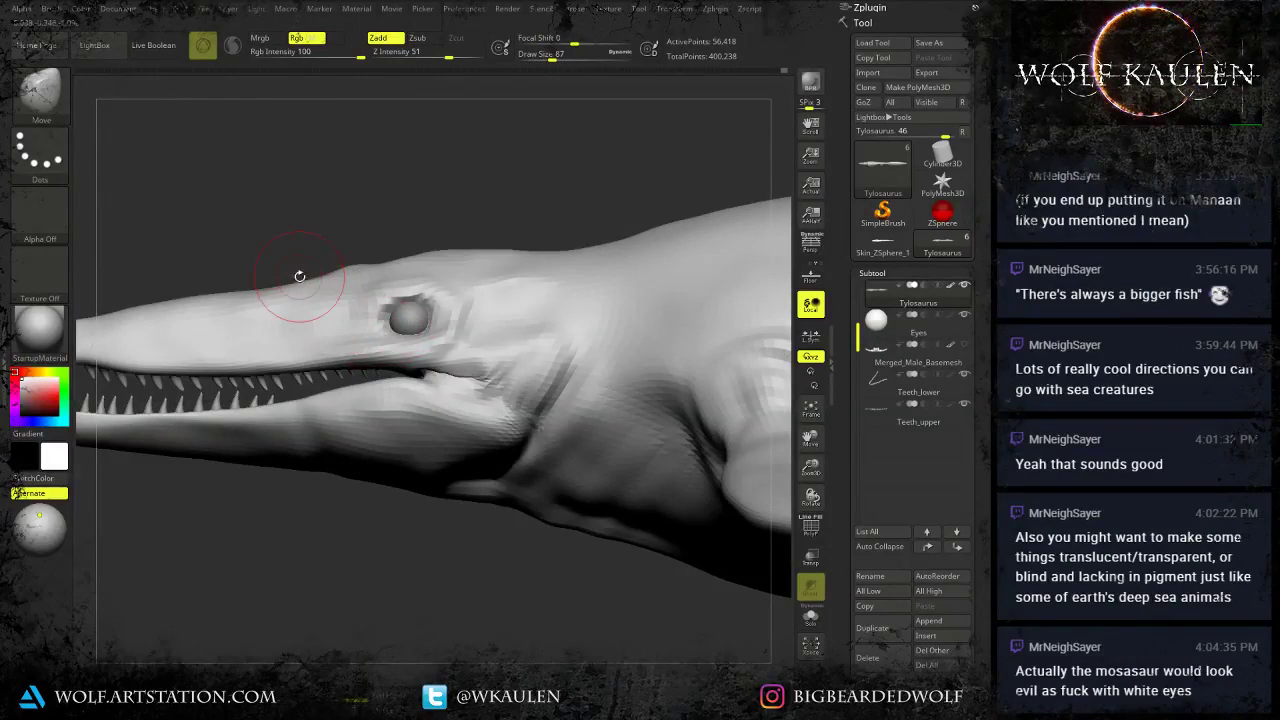
left_click_drag(423, 259, 425, 253)
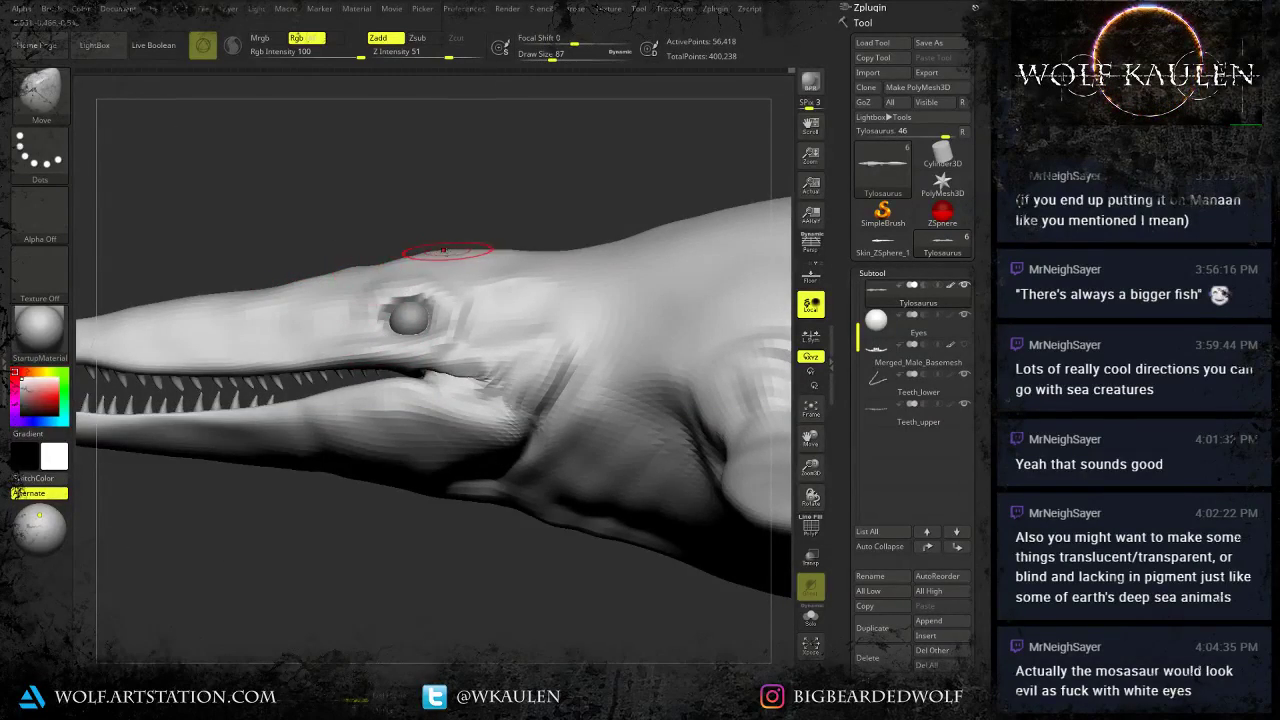
Choose the Standard brush at draw size 120 and stroke over the top of the head from the snout toward the crown.
right_click_drag(424, 235, 526, 240, "alt")
right_click_drag(432, 290, 478, 336)
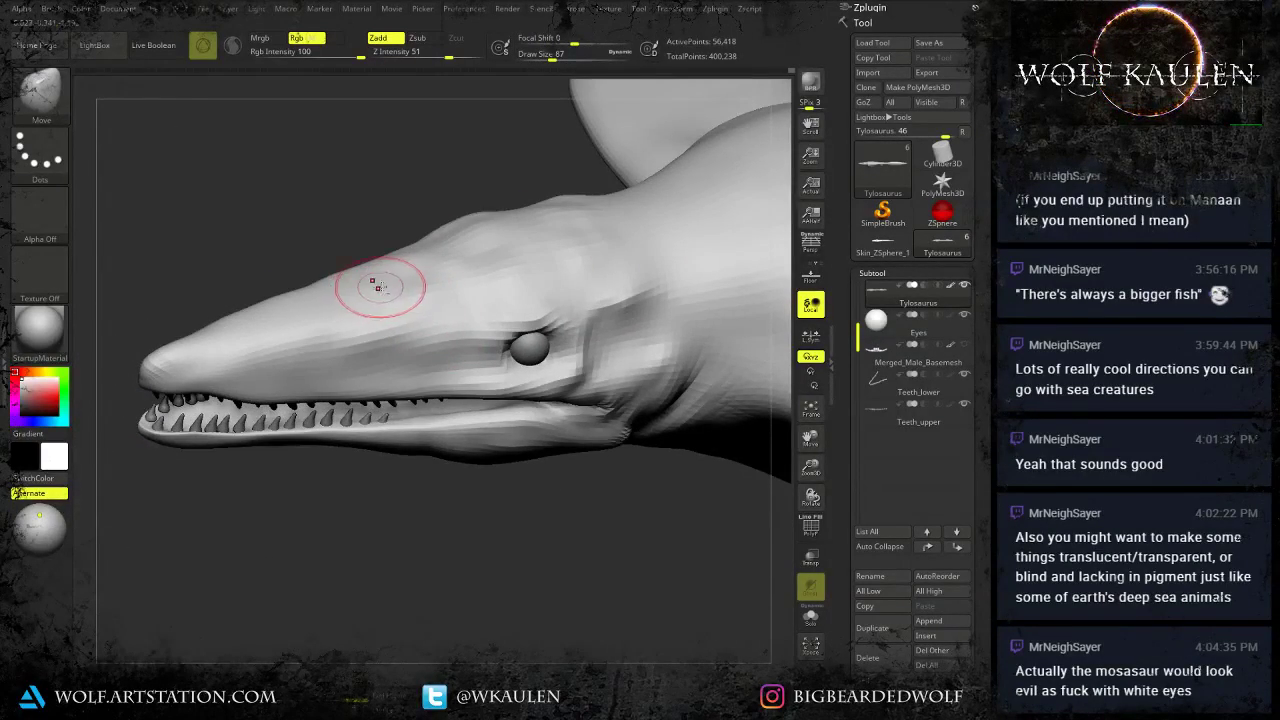
right_click_drag(395, 278, 400, 332)
key("t")
key("s")
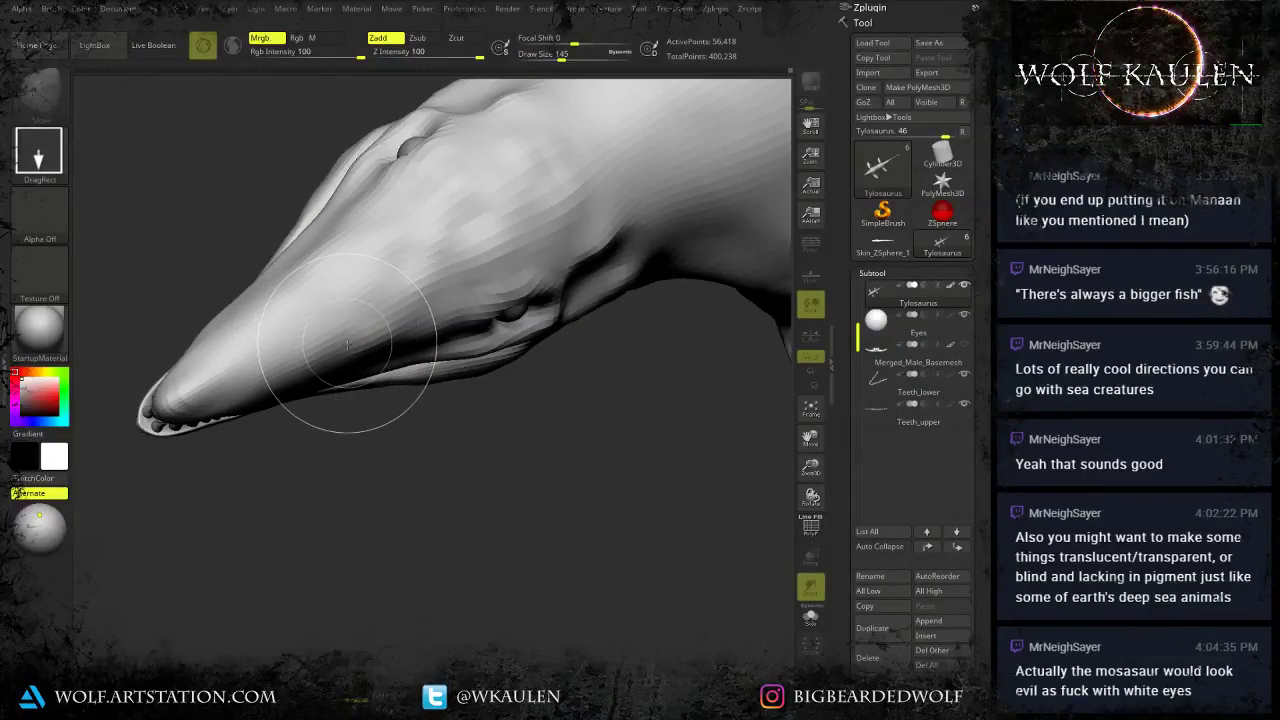
key("t")
key("b")
key("s")
key("t")
key("s")
mouse_move(340, 319)
left_mouse_down()
mouse_move(578, 178)
mouse_move(515, 248)
left_mouse_up()
mouse_move(640, 186)
right_mouse_down()
mouse_move(652, 126)
mouse_move(678, 250)
right_mouse_up()
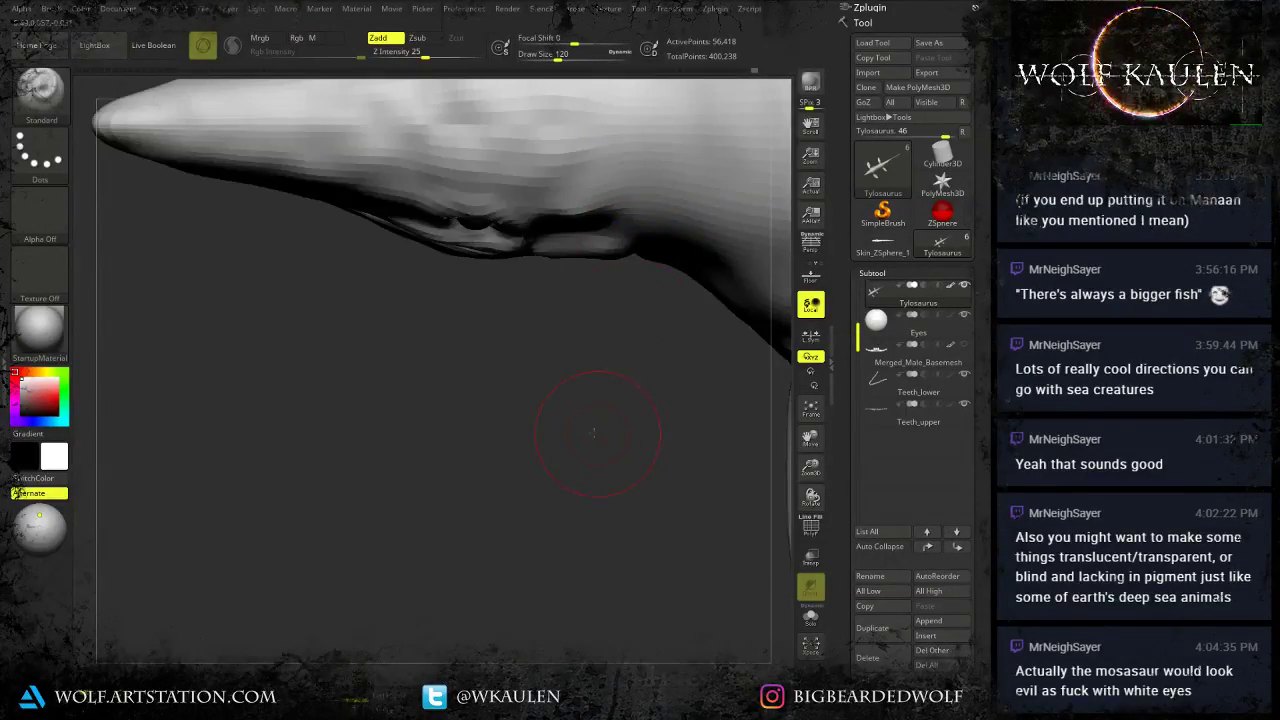
Switch to the Move brush at draw size 197 and push the sides of the snout inward to narrow it.
right_click_drag(612, 480, 590, 430)
right_click_drag(470, 534, 520, 548, "alt")
mouse_move(520, 608)
right_mouse_down("ctrl")
mouse_move(517, 565)
mouse_move(551, 580)
mouse_move(540, 631)
mouse_move(541, 565)
mouse_move(530, 625)
right_mouse_up("ctrl")
right_click_drag(530, 563, 494, 400, "alt")
key("b")
key("m")
key("v")
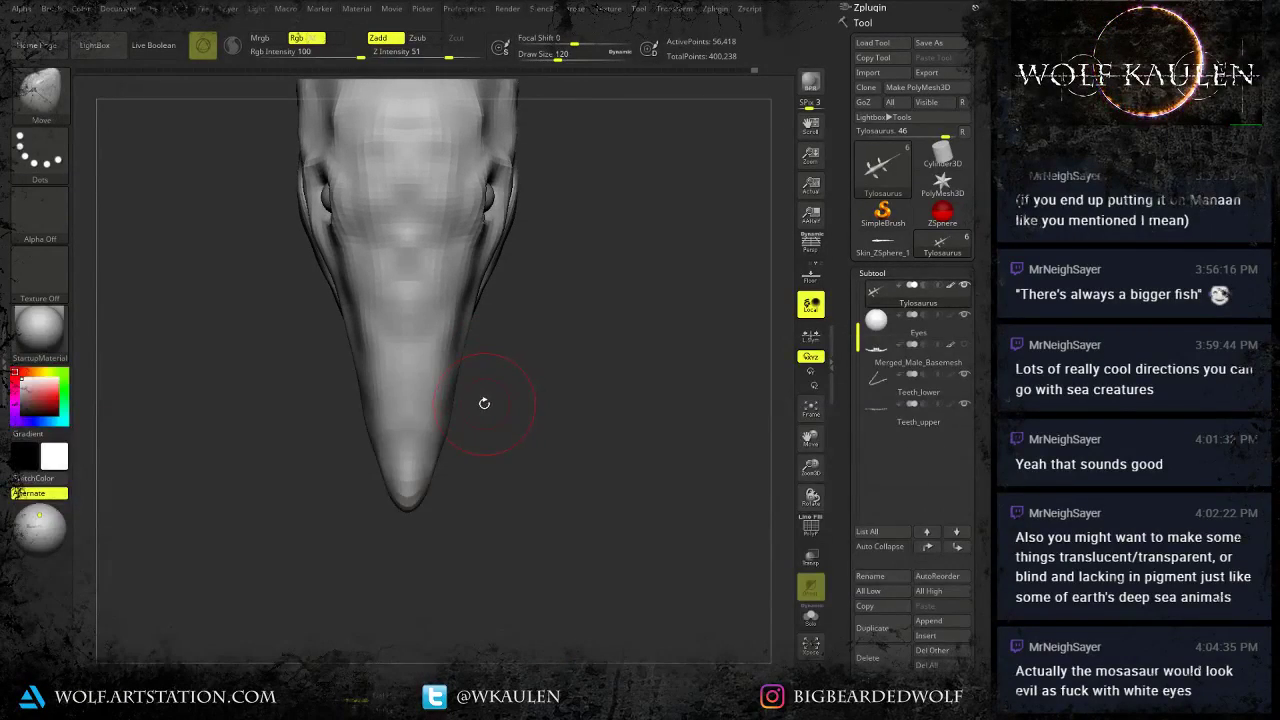
key("s")
left_click_drag(484, 404, 494, 406)
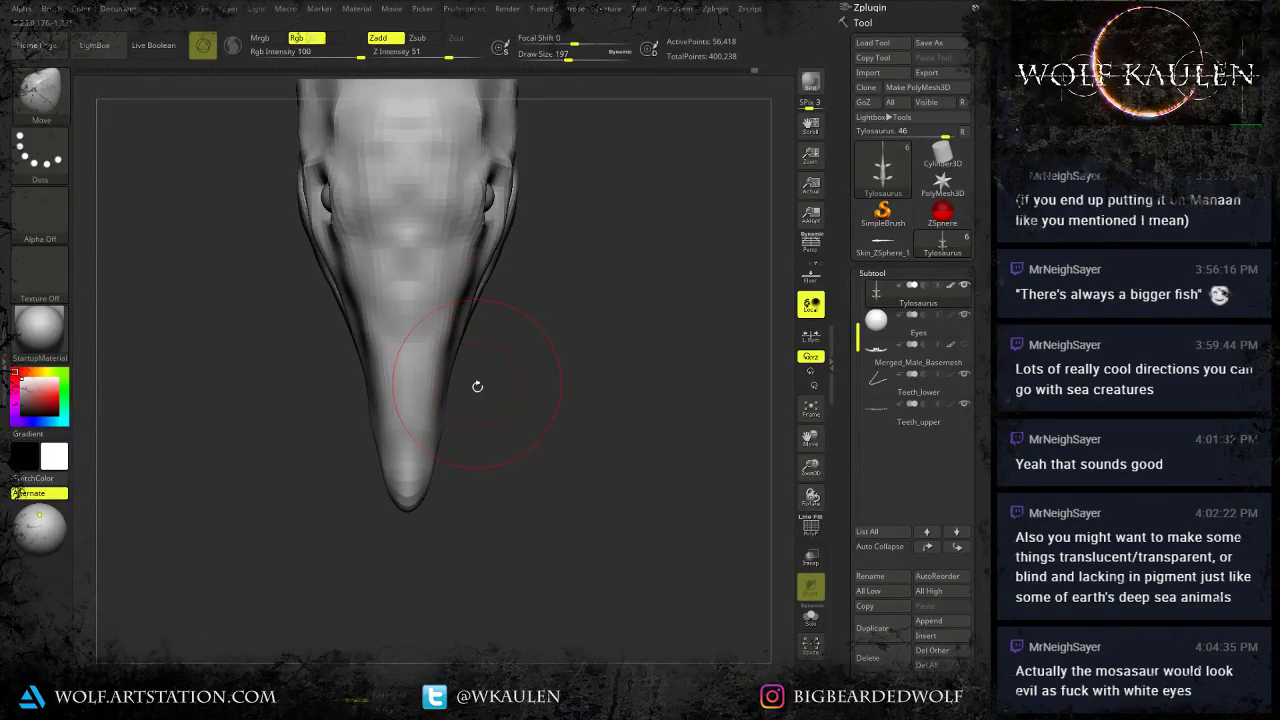
Make the lower teeth the active subtool and shift the row to fit the narrowed jaw using draw size 228.
right_click_drag(477, 386, 462, 270)
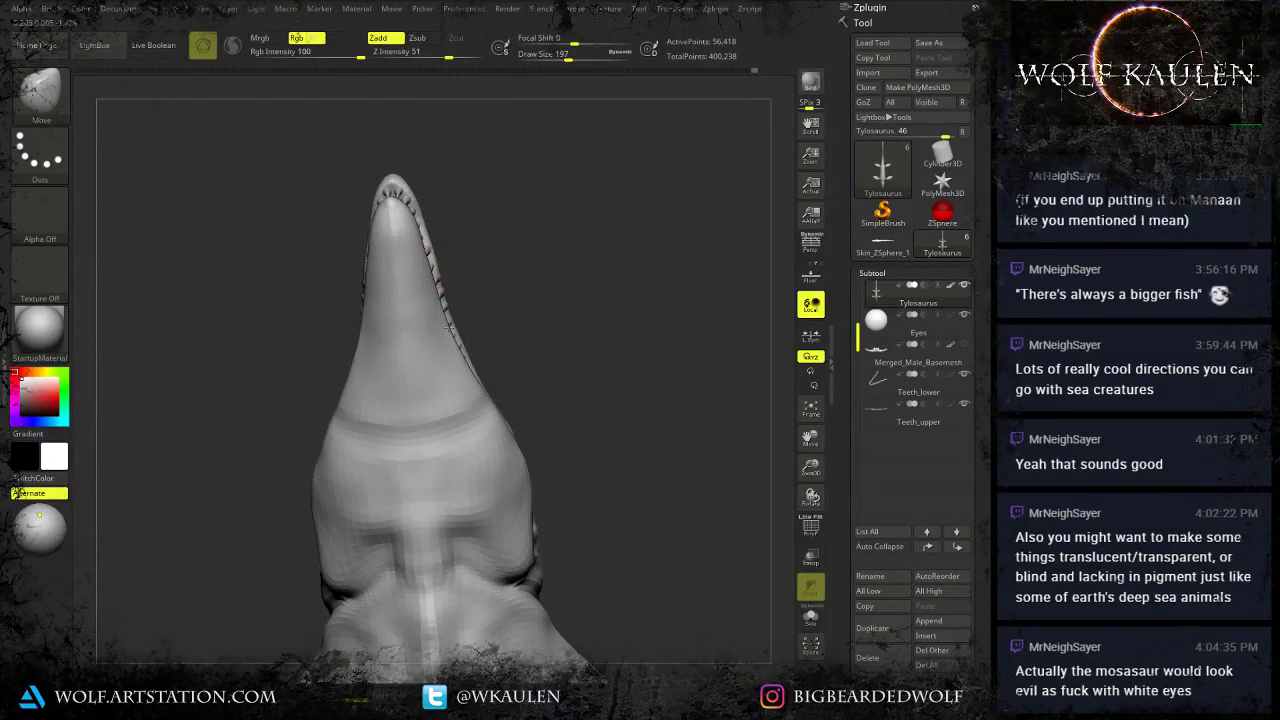
mouse_move(461, 355)
right_mouse_down()
mouse_move(458, 405)
mouse_move(446, 368)
right_mouse_up()
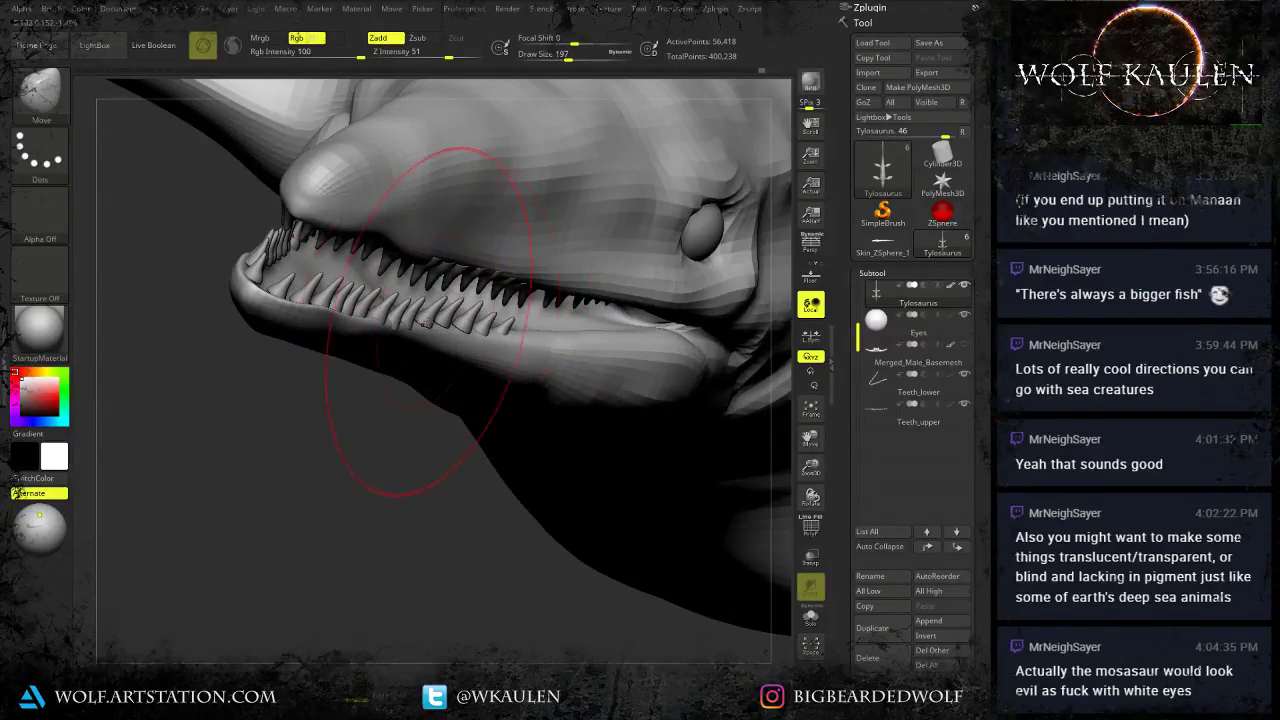
left_click(429, 320, "alt")
key("s")
left_click_drag(429, 321, 433, 322)
left_click(432, 322)
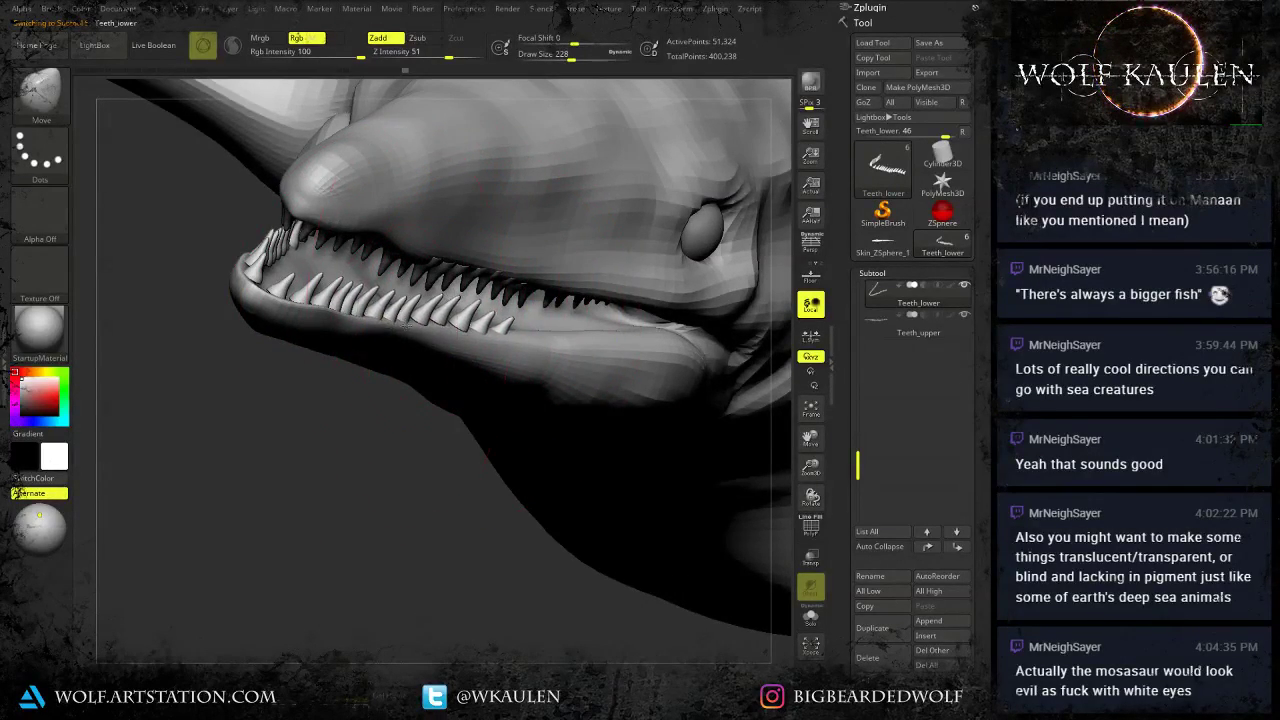
right_click_drag(408, 325, 388, 347)
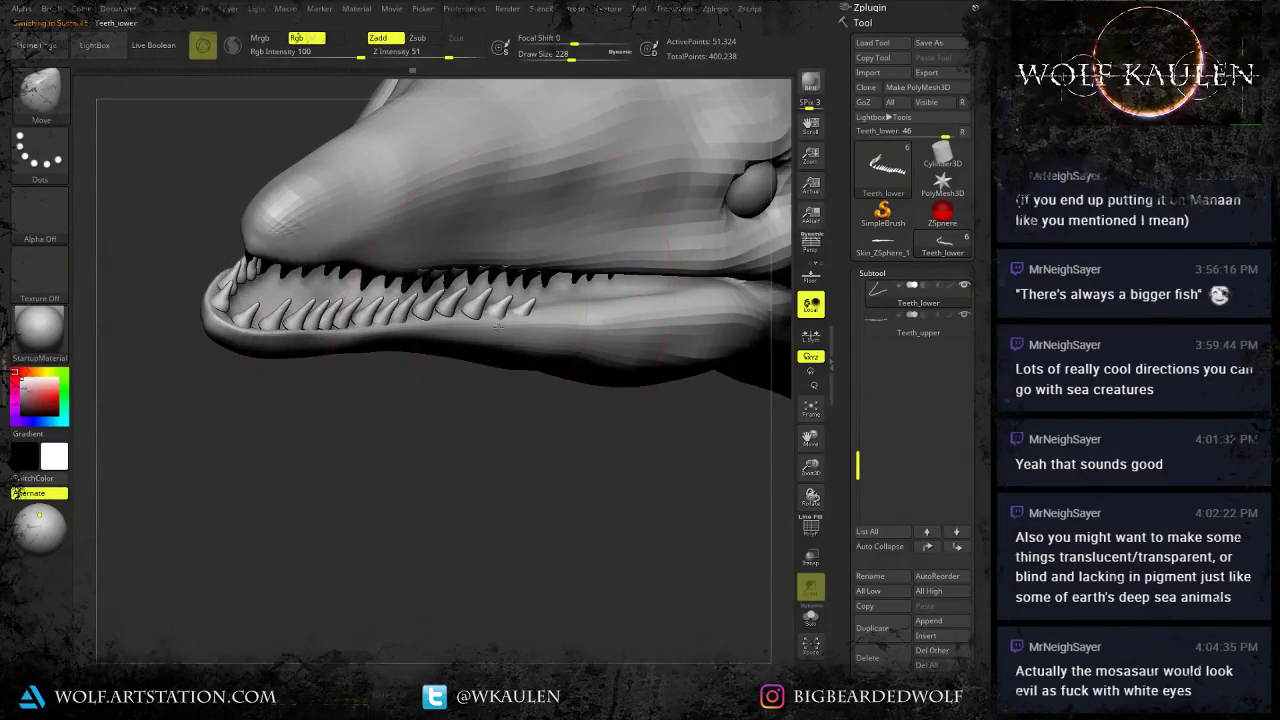
Make the upper teeth the active subtool and shift the row to fit the narrowed upper jaw.
left_click(522, 285, "alt")
mouse_move(522, 290)
right_mouse_down()
mouse_move(504, 380)
mouse_move(562, 316)
right_mouse_up()
left_click_drag(486, 300, 471, 245)
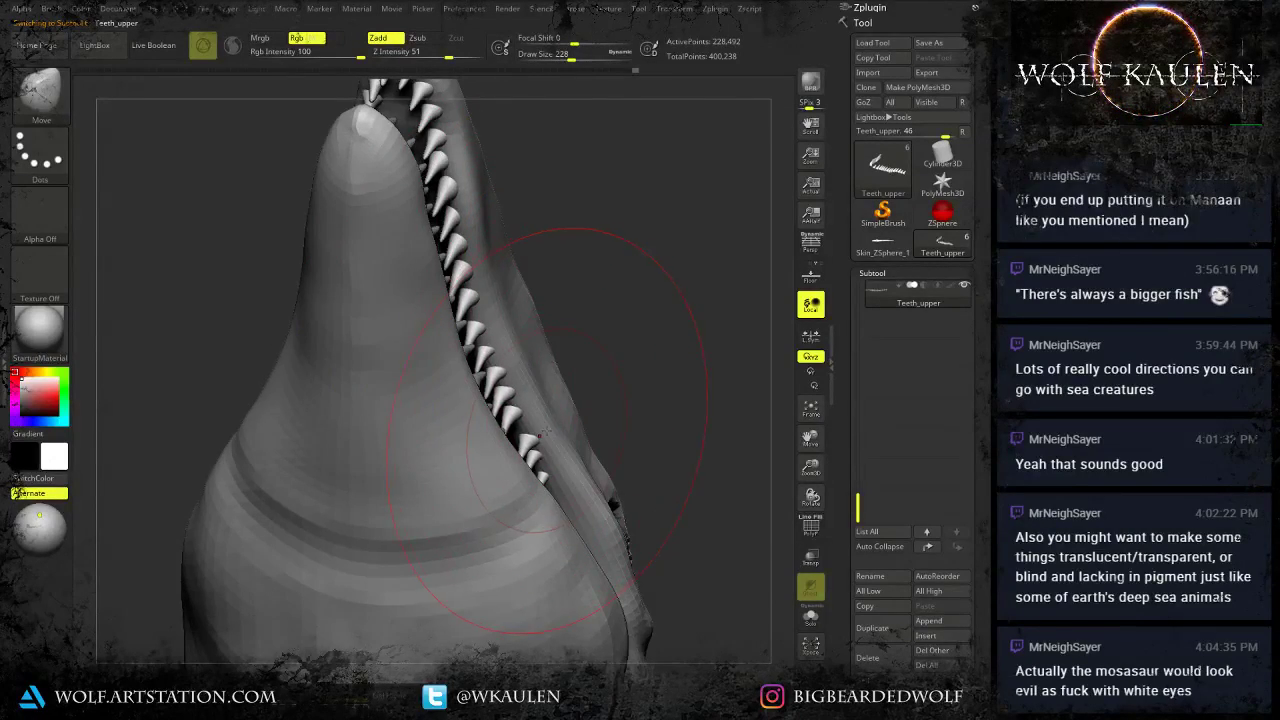
mouse_move(540, 435)
right_mouse_down()
mouse_move(490, 440)
mouse_move(480, 465)
mouse_move(520, 475)
right_mouse_up()
Frame the whole creature in side view and save the project as Tylosaurus, replacing the existing file.
key("f")
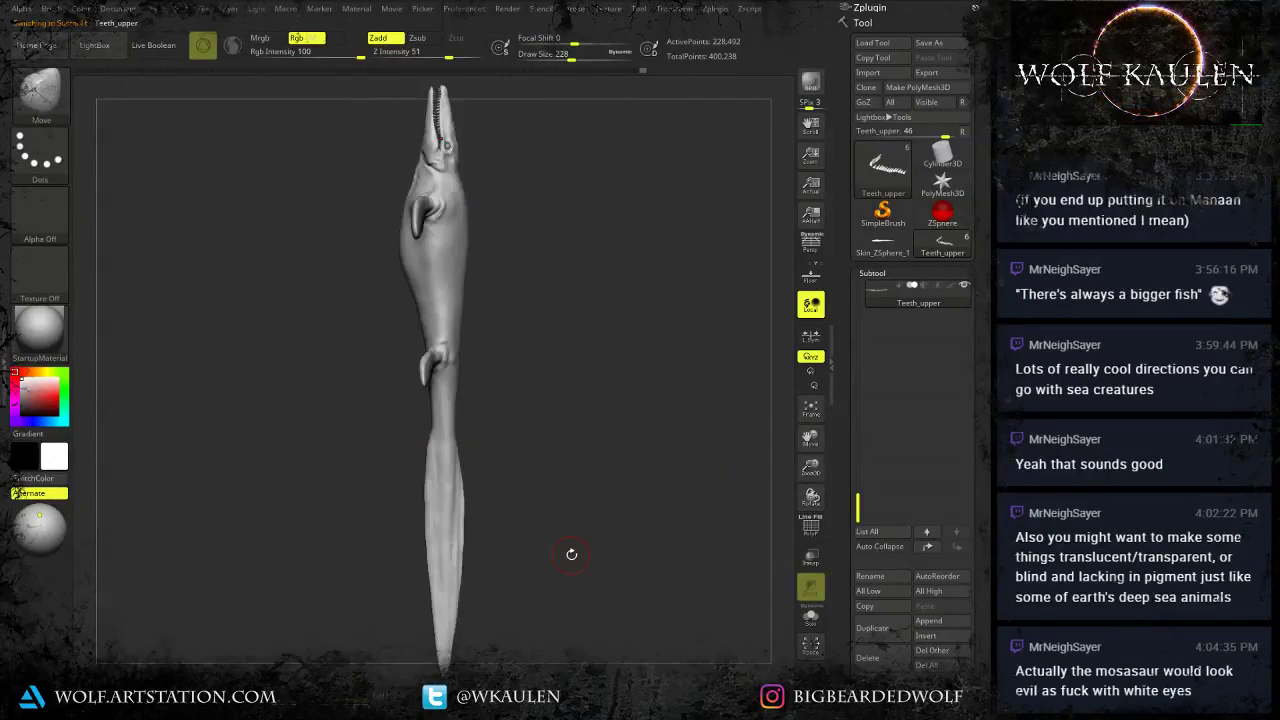
mouse_move(362, 294)
left_mouse_down()
mouse_move(397, 260)
mouse_move(409, 206)
mouse_move(340, 309)
mouse_move(377, 279)
mouse_move(300, 412)
left_mouse_up()
mouse_move(300, 412)
left_mouse_down("alt")
mouse_move(314, 445)
mouse_move(330, 439)
mouse_move(290, 405)
left_mouse_up("alt")
key("ctrl+s")
left_click(382, 335)
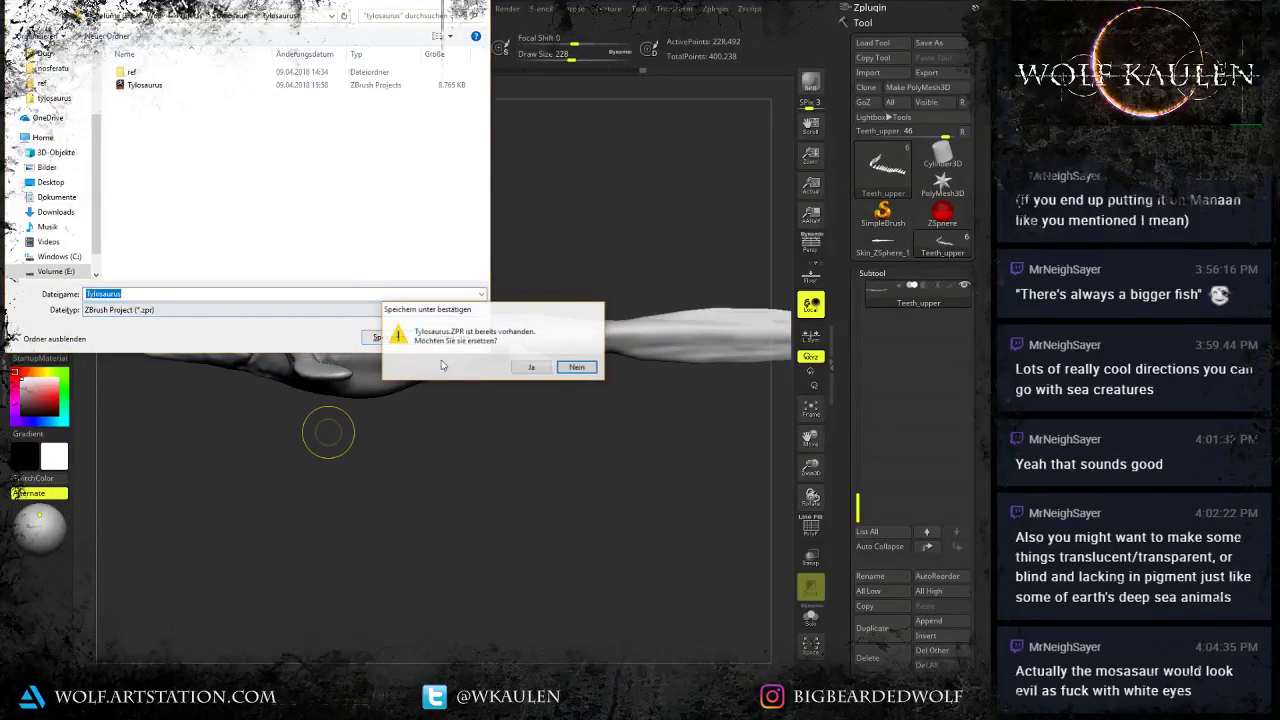
left_click(524, 367)
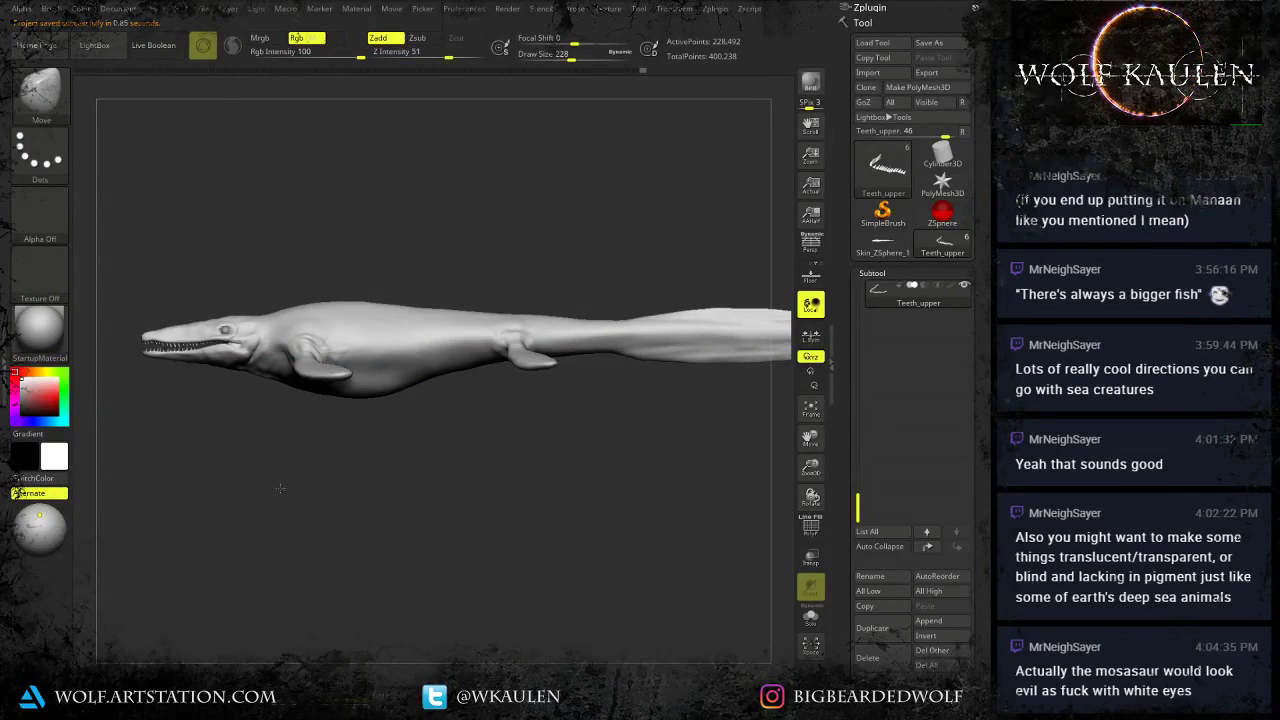
Make the lower teeth active again, nudge them at draw size 154, and undo the last adjustment.
left_click_drag(280, 488, 352, 518, "alt")
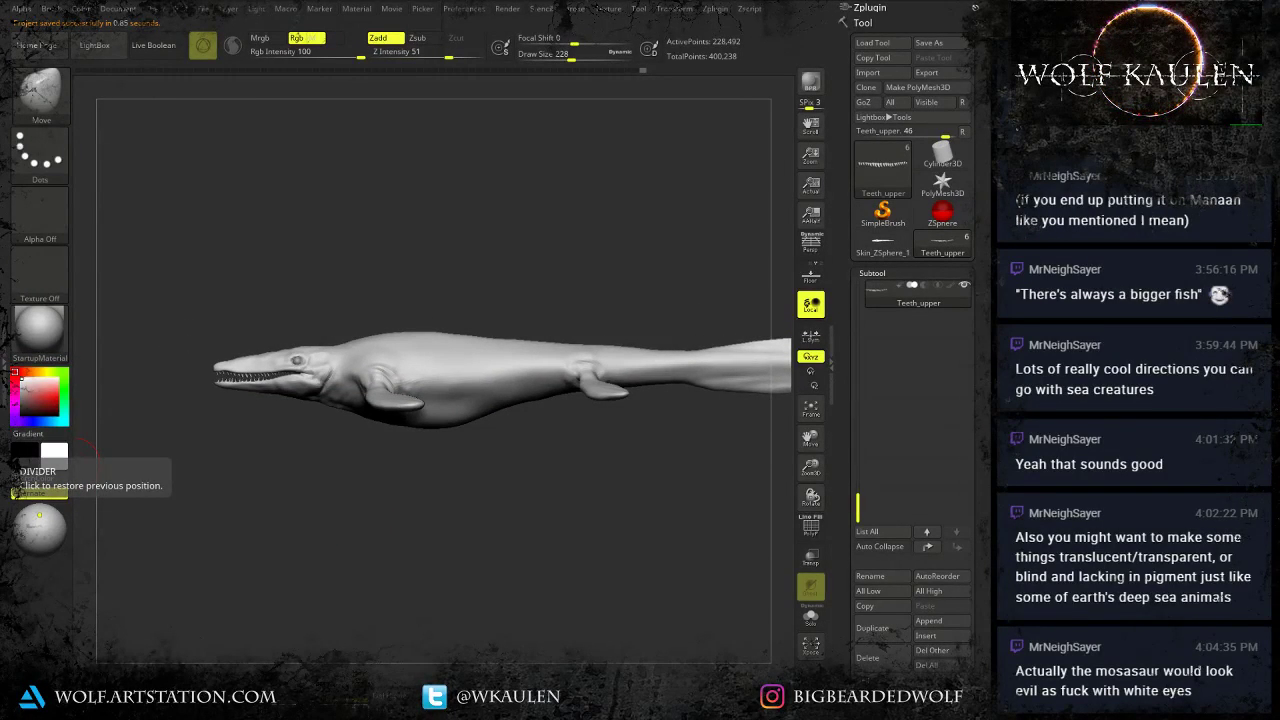
left_click_drag(299, 417, 445, 680, "alt")
mouse_move(313, 600)
right_mouse_down()
mouse_move(400, 560)
mouse_move(420, 520)
right_mouse_up()
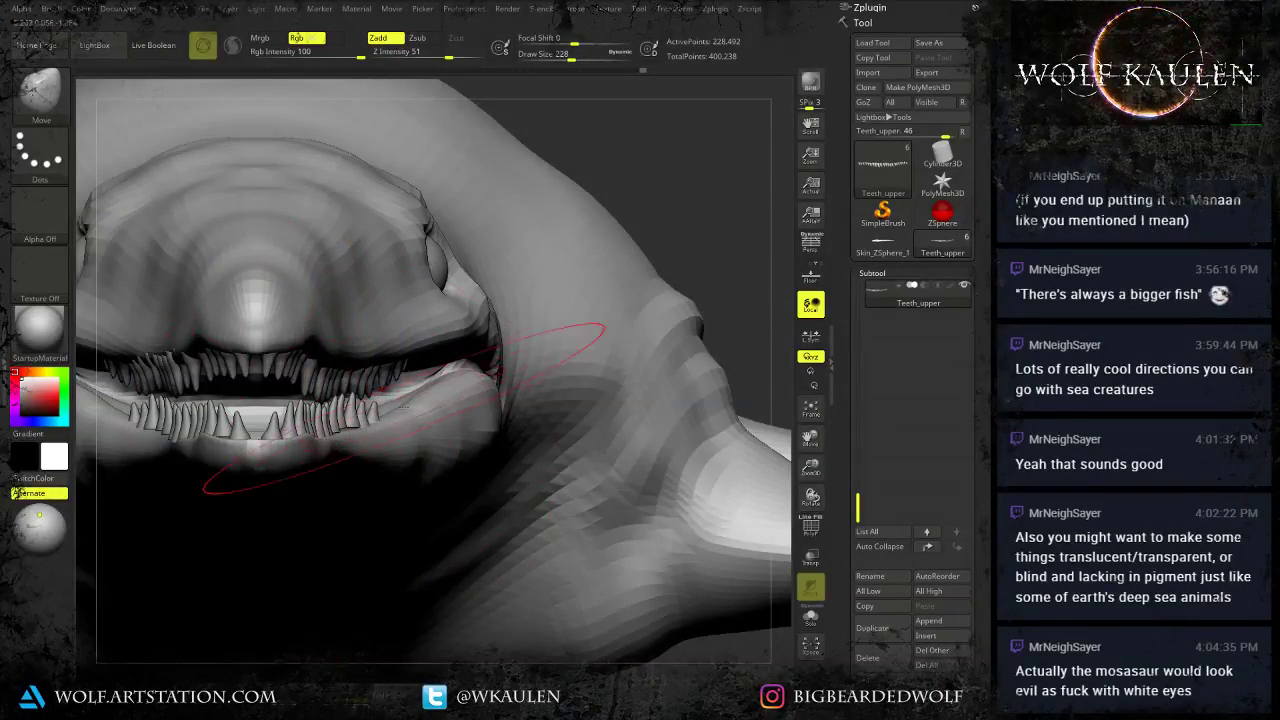
mouse_move(355, 428)
right_mouse_down()
mouse_move(314, 429)
mouse_move(329, 440)
right_mouse_up()
key("s")
left_click_drag(329, 440, 297, 435)
left_click(259, 421, "alt")
key("s")
left_click_drag(275, 436, 260, 436)
key("ctrl+z")
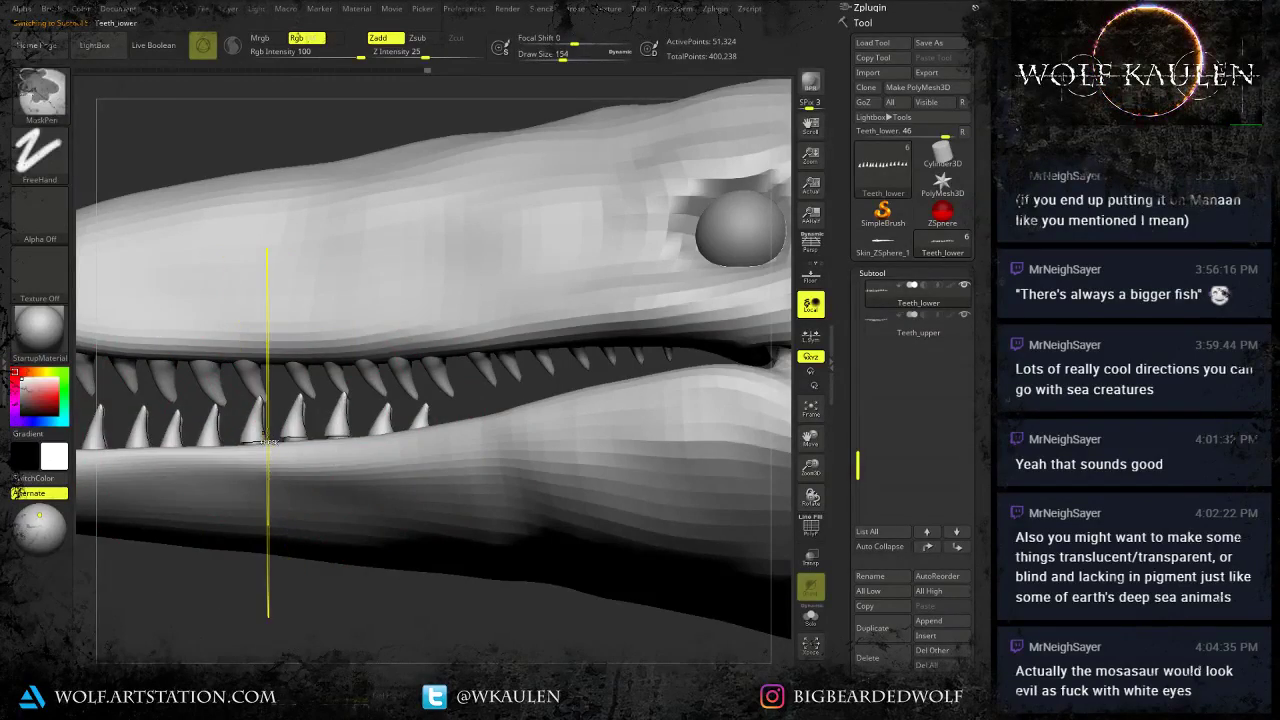
Redo the undone adjustment of the lower teeth and apply Mirror And Weld to the row.
mouse_move(254, 424)
right_mouse_down()
mouse_move(340, 450)
mouse_move(355, 440)
right_mouse_up()
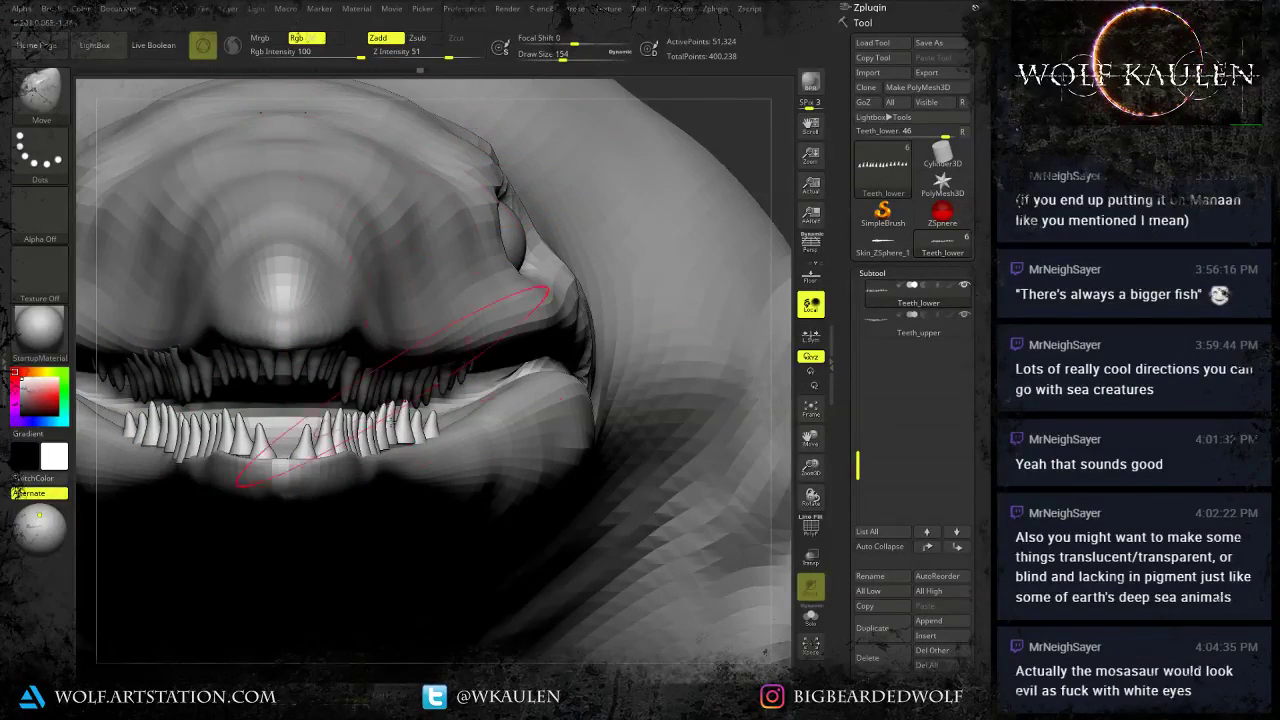
left_click_drag(871, 656, 870, 521)
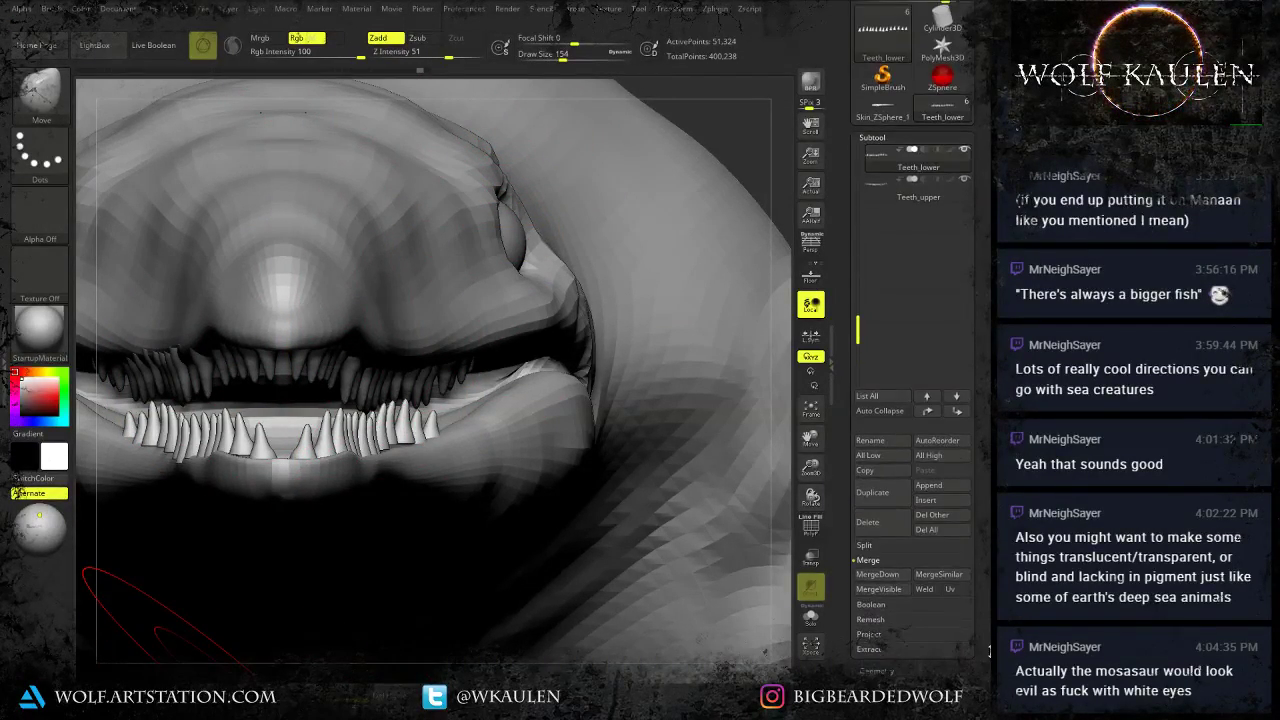
key("ctrl+shift+z")
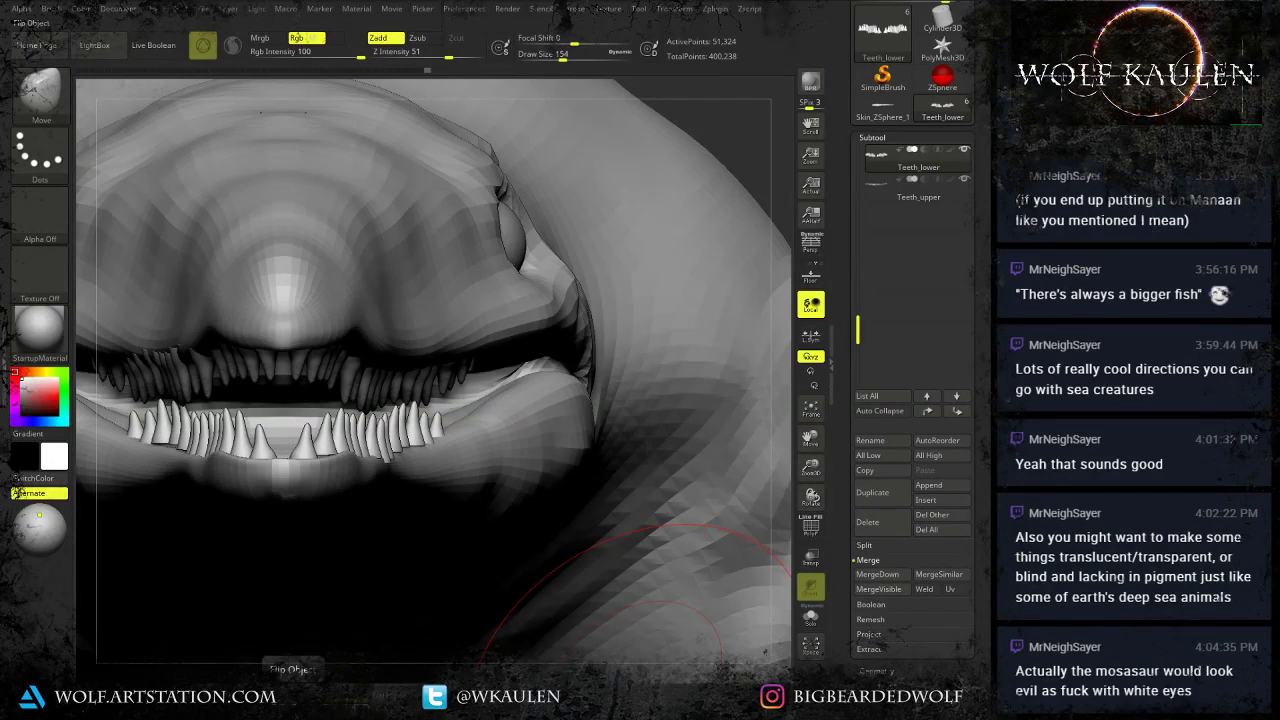
left_click_drag(870, 655, 870, 468)
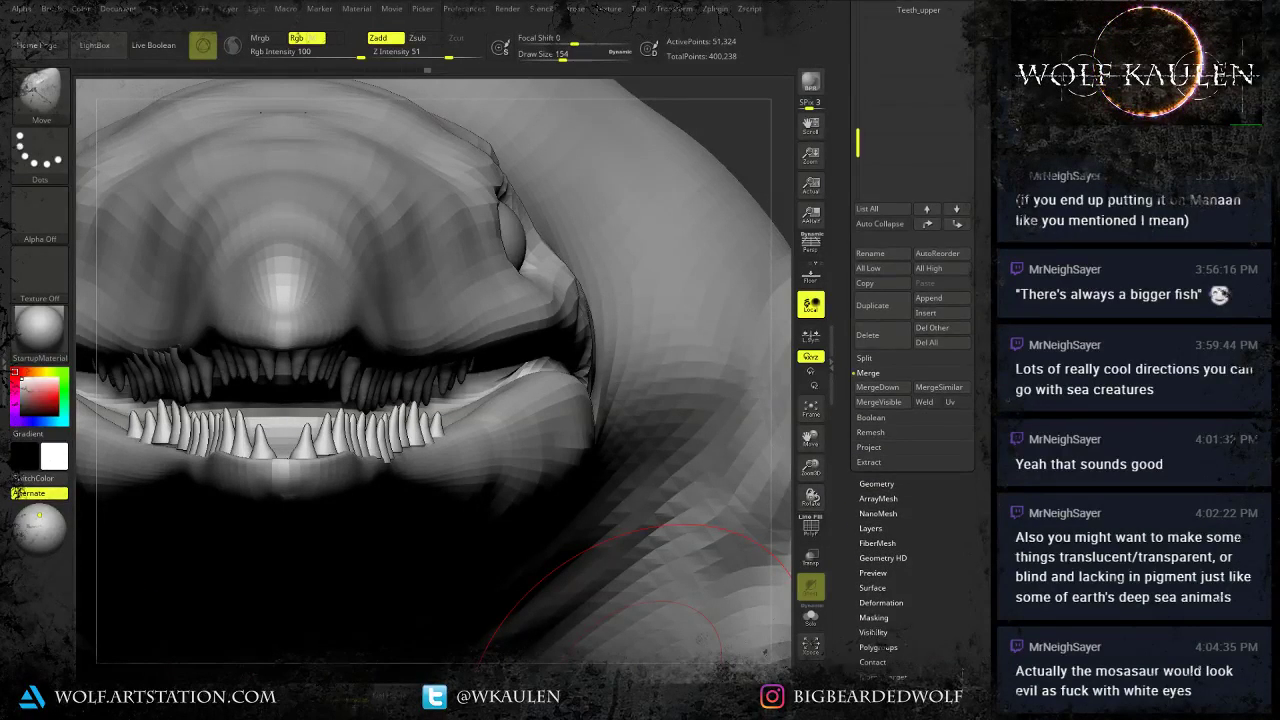
left_click_drag(870, 600, 870, 501)
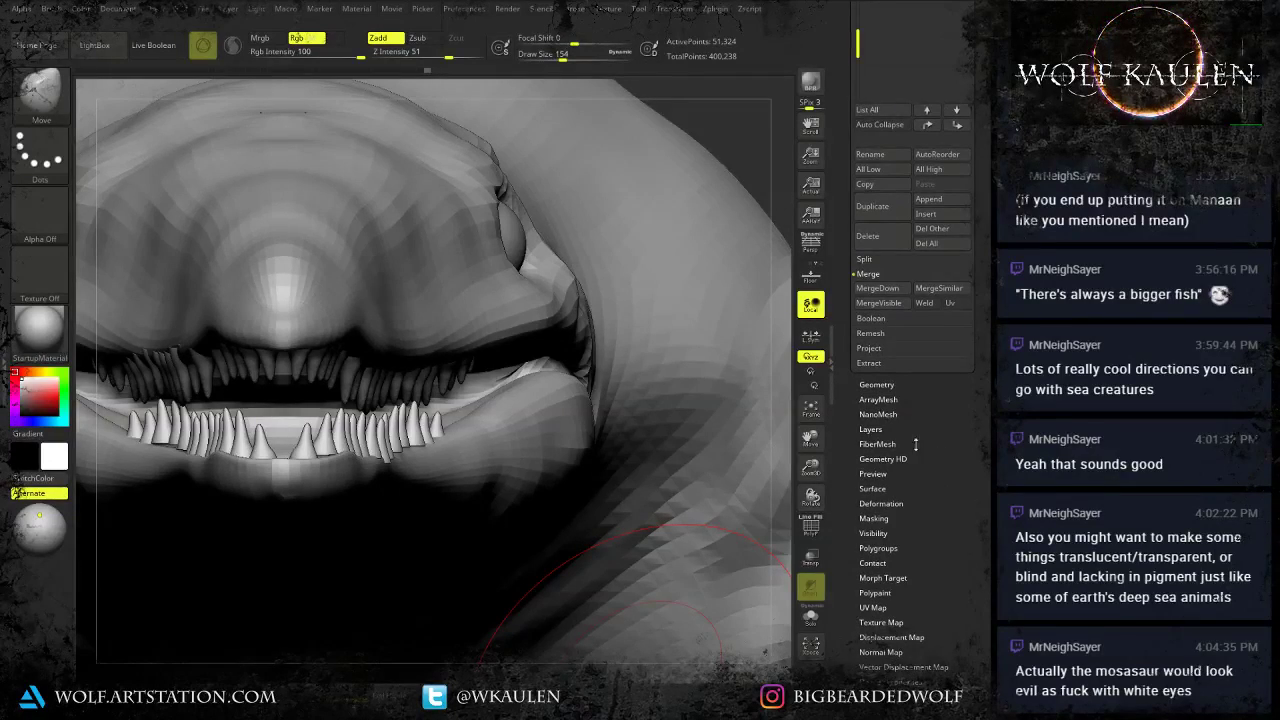
left_click(882, 384)
left_click_drag(990, 346, 988, 386)
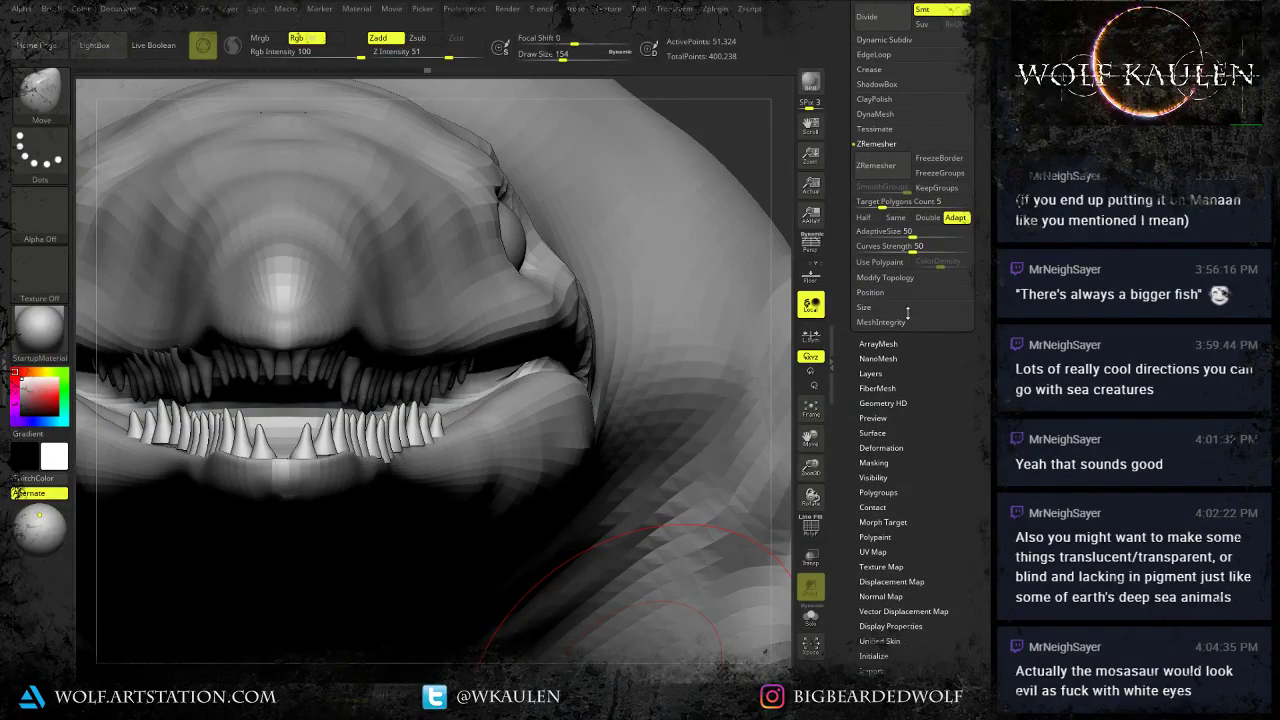
left_click(898, 279)
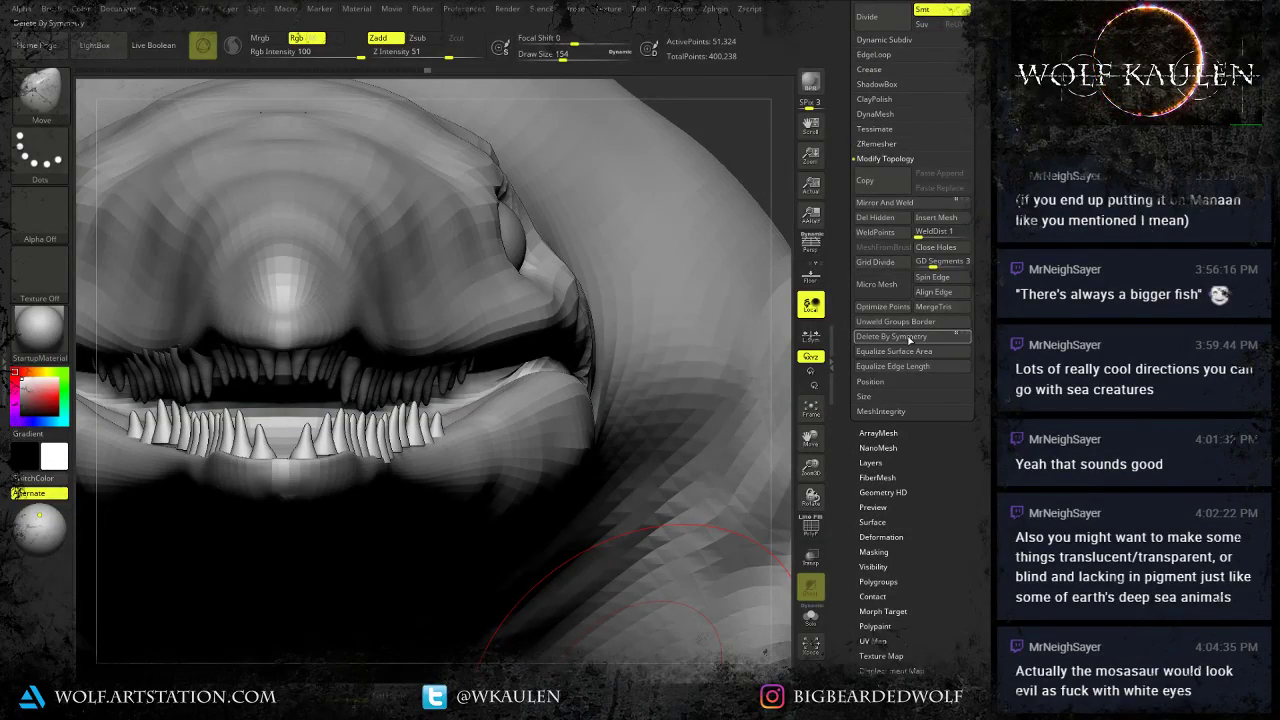
left_click(890, 204)
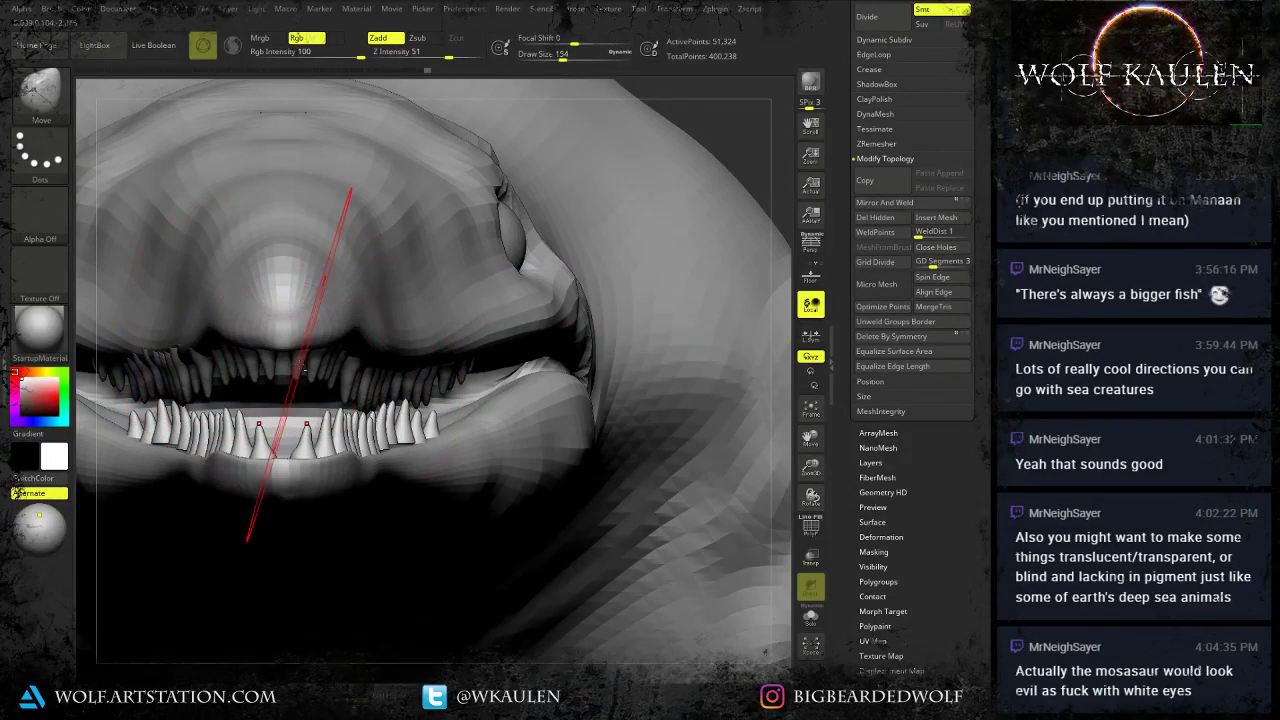
Make the upper teeth the active subtool, apply Mirror And Weld to them and check both rows from the side.
left_click(293, 380, "alt")
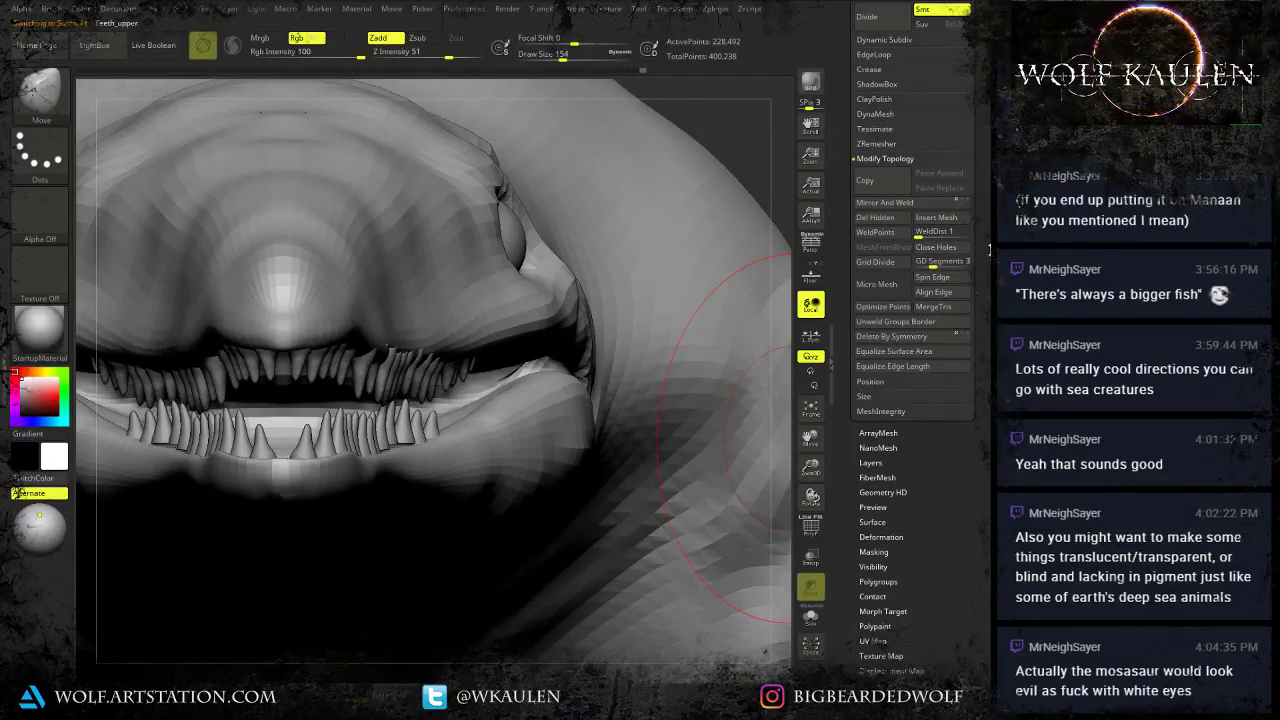
left_click(887, 203)
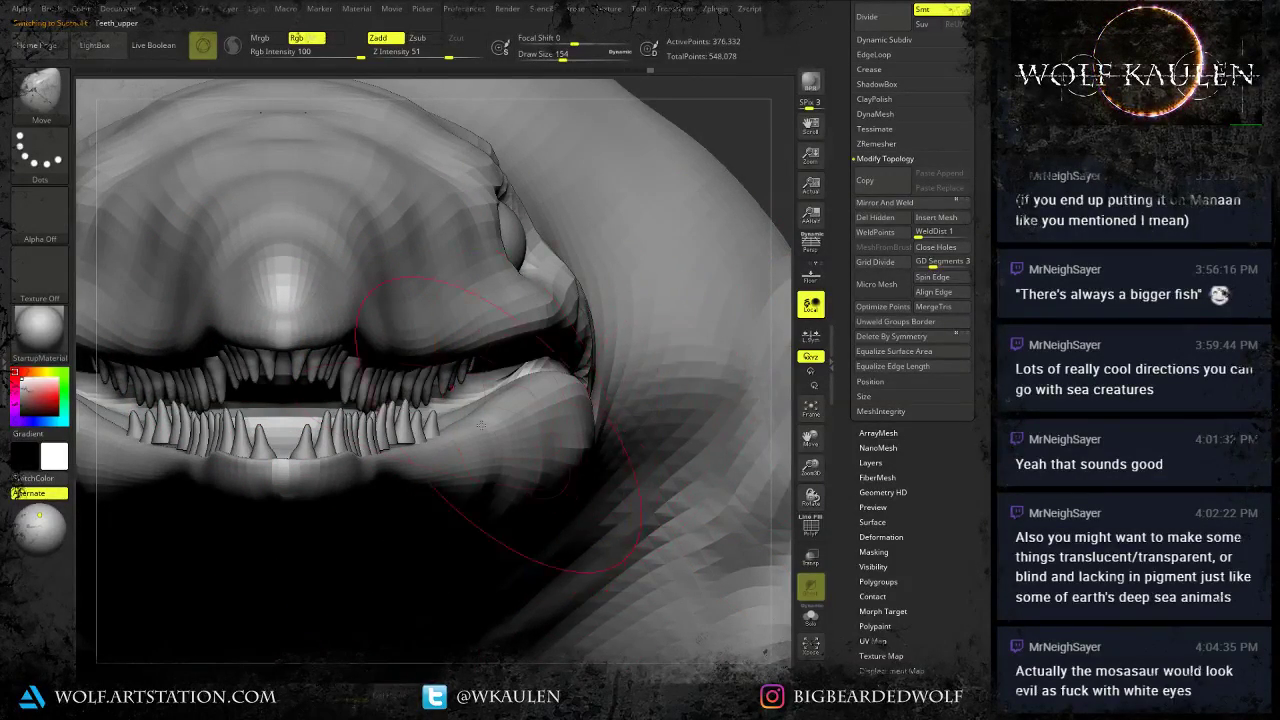
right_click_drag(500, 430, 281, 421)
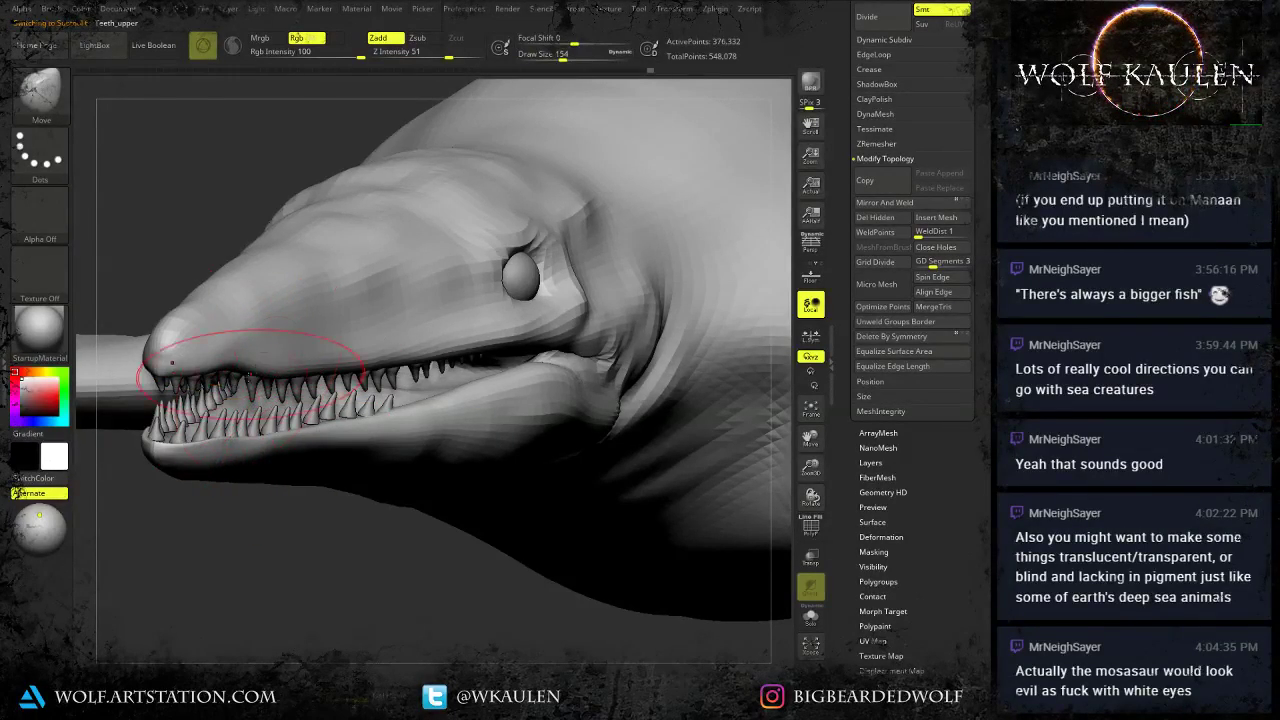
right_click_drag(250, 375, 204, 400)
Save the project again under the name Tylosaurus, overwriting the previous version.
right_click_drag(382, 590, 542, 522, "ctrl")
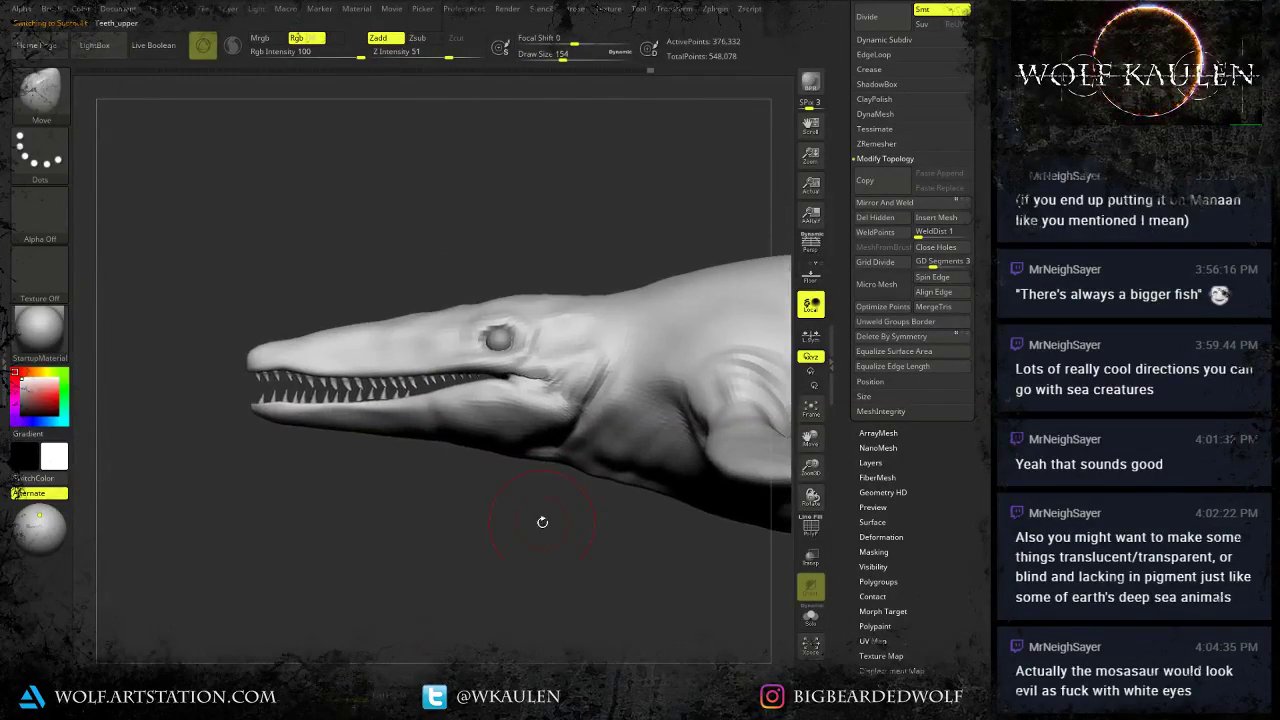
key("ctrl+s")
left_click(409, 340)
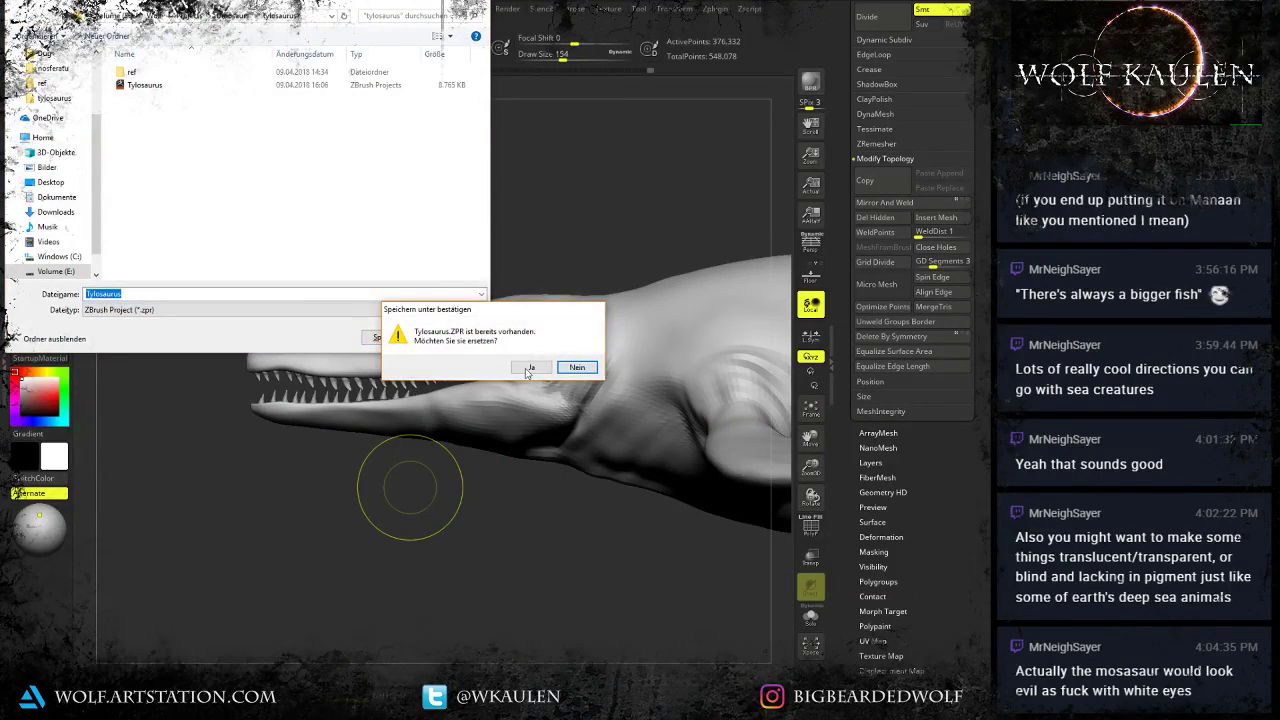
left_click(527, 372)
Make the Tylosaurus body active and push the sides of the front snout inward from above at draw size 90.
left_click(474, 395, "alt")
right_click_drag(407, 381, 420, 462)
key("s")
left_click_drag(275, 339, 264, 339)
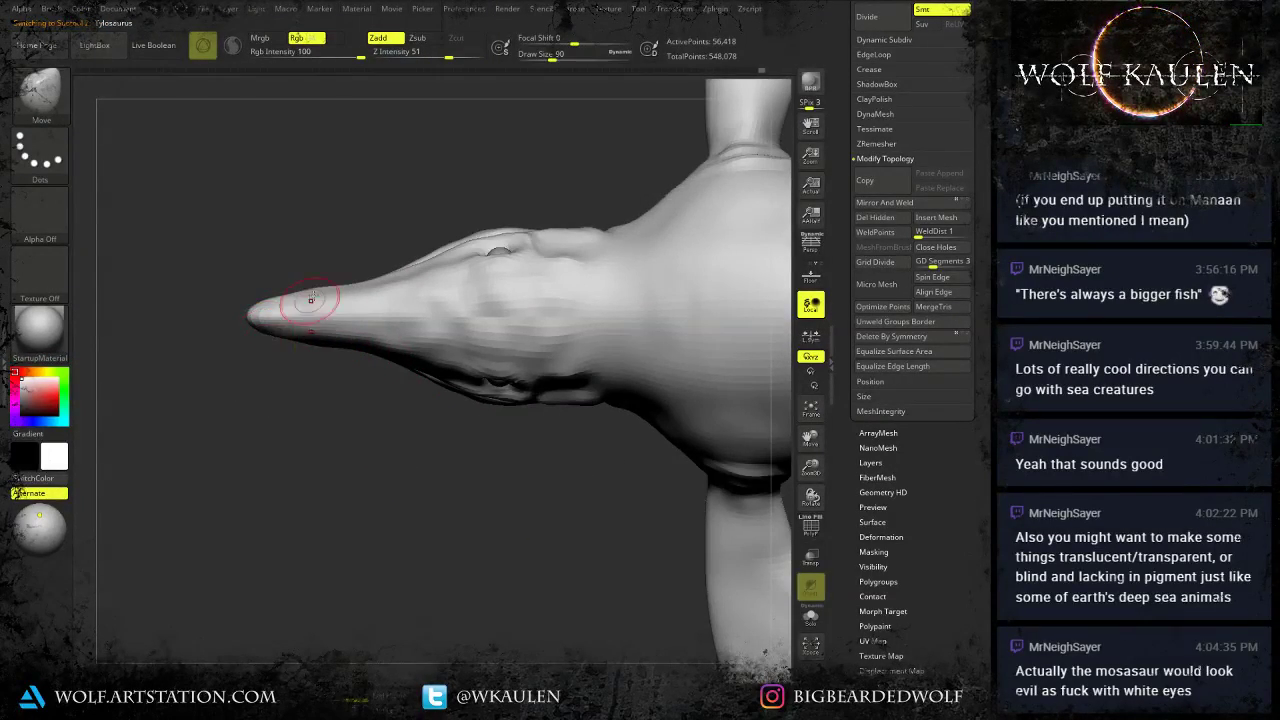
left_click_drag(314, 285, 315, 289)
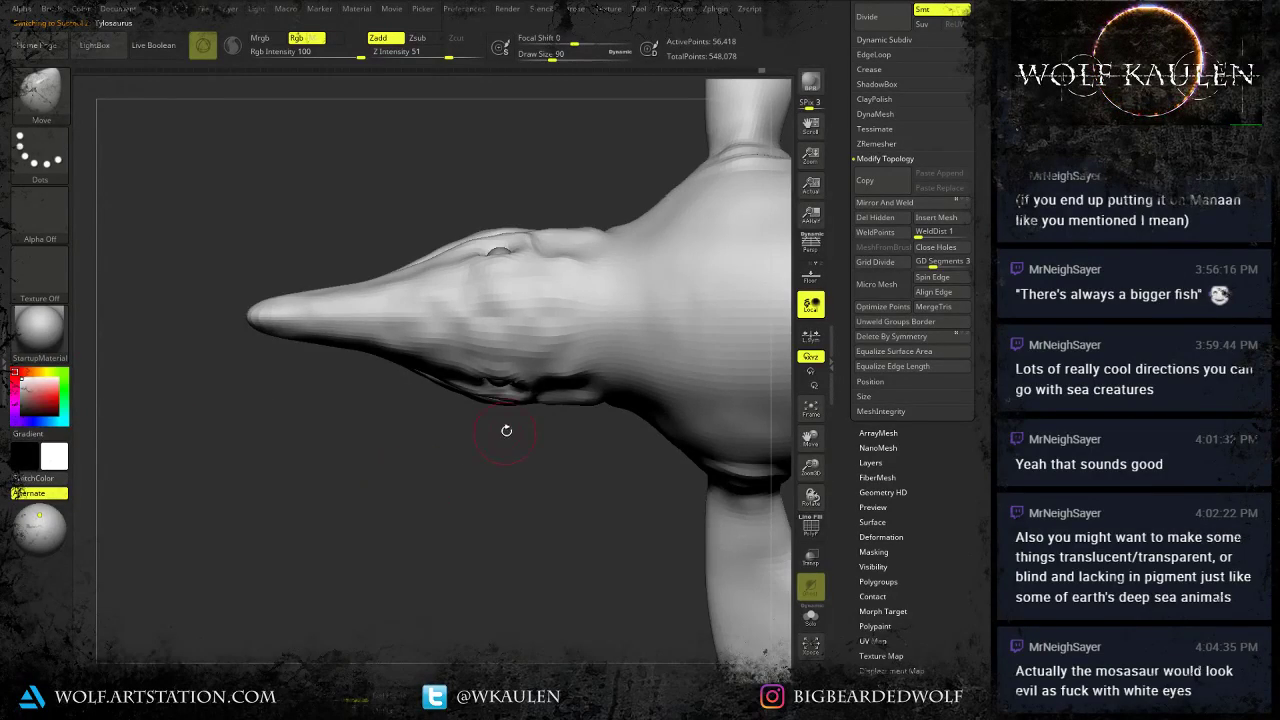
Set the draw size to 344 and push the sides of the head around the eyes slightly inward.
left_click_drag(506, 431, 388, 471, "alt")
key("s")
left_click_drag(408, 354, 436, 355)
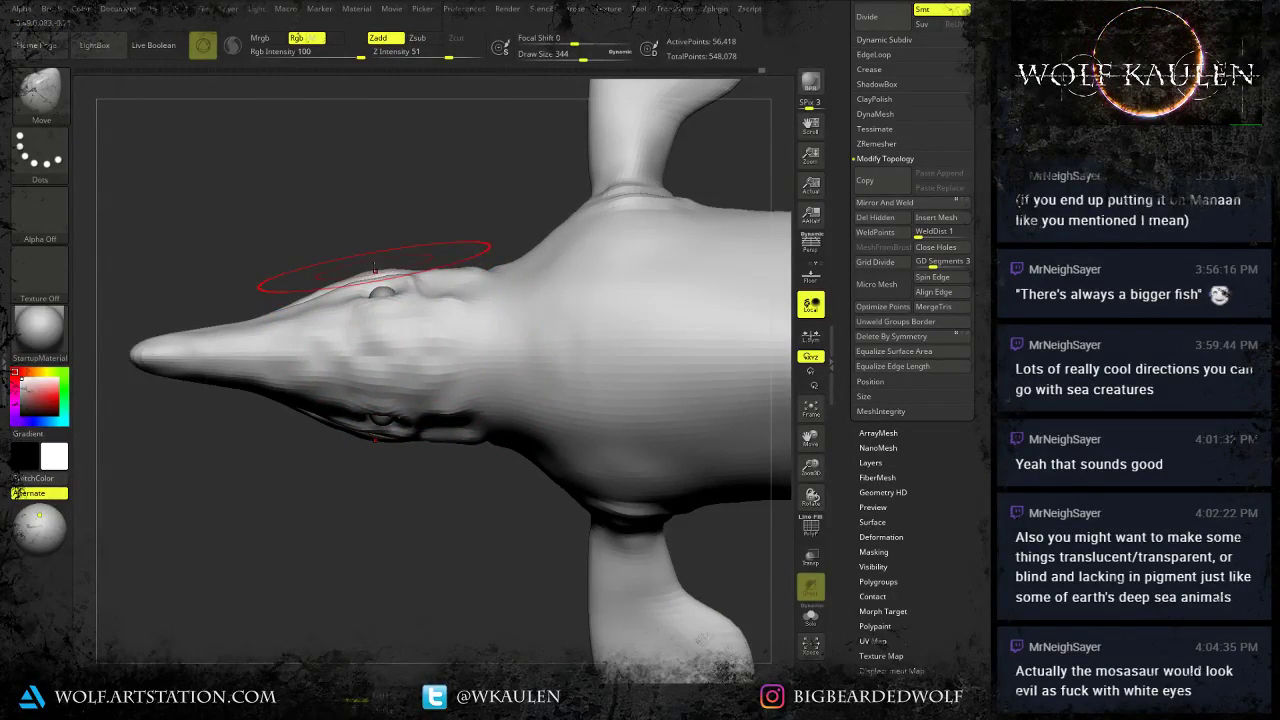
left_click_drag(375, 268, 377, 276)
mouse_move(378, 246)
left_mouse_down()
mouse_move(377, 294)
mouse_move(385, 222)
left_mouse_up()
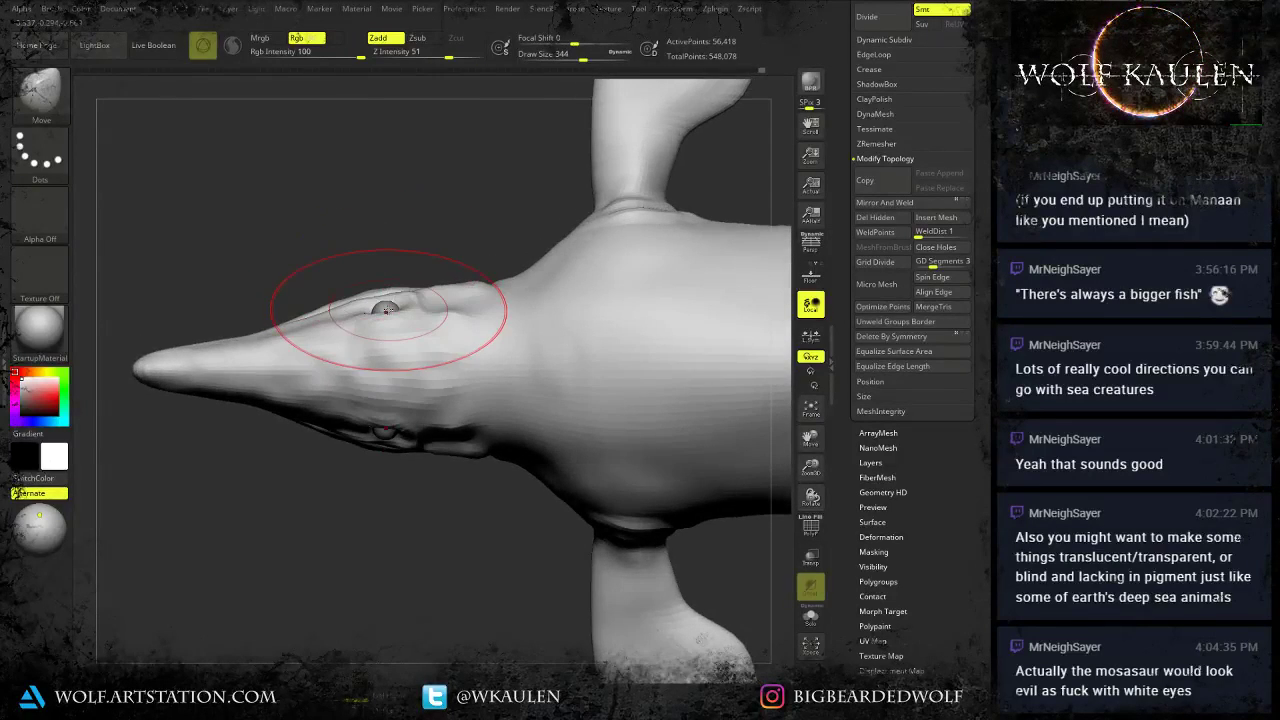
Make the Eyes subtool active and move the eyes slightly inward to fit the narrowed head.
left_click(387, 309, "alt")
key("w")
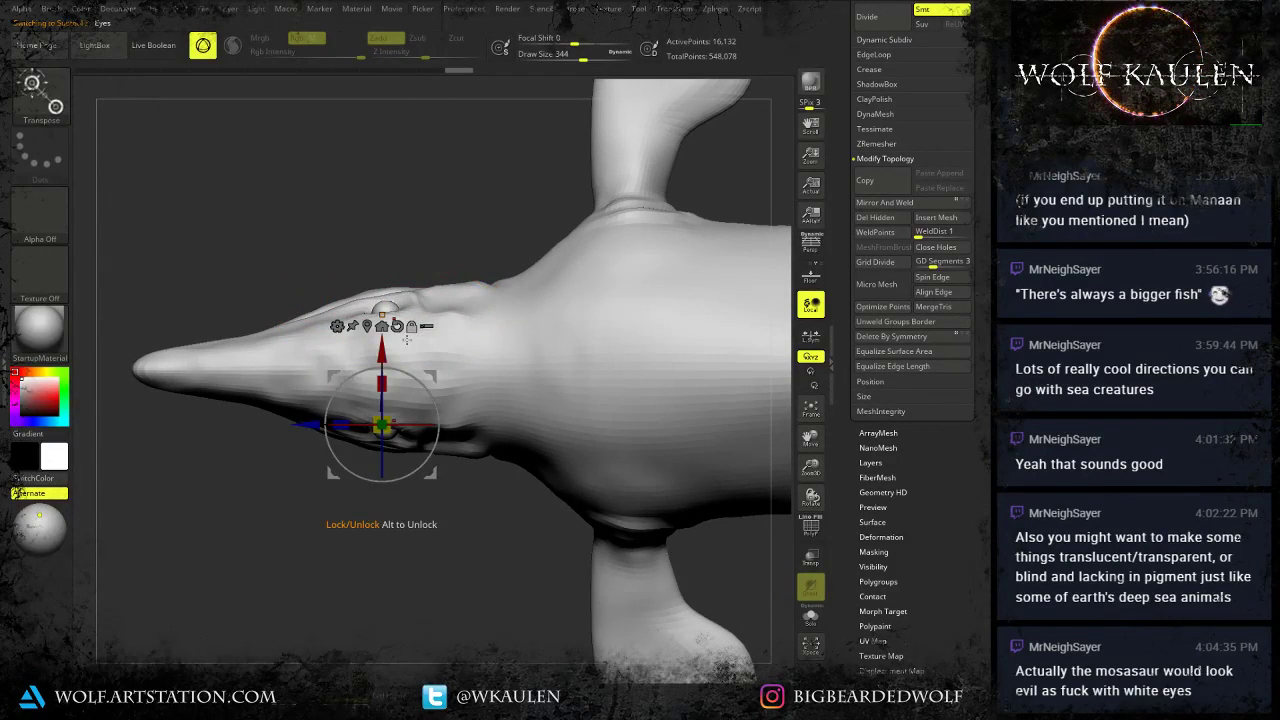
left_click_drag(382, 354, 382, 350)
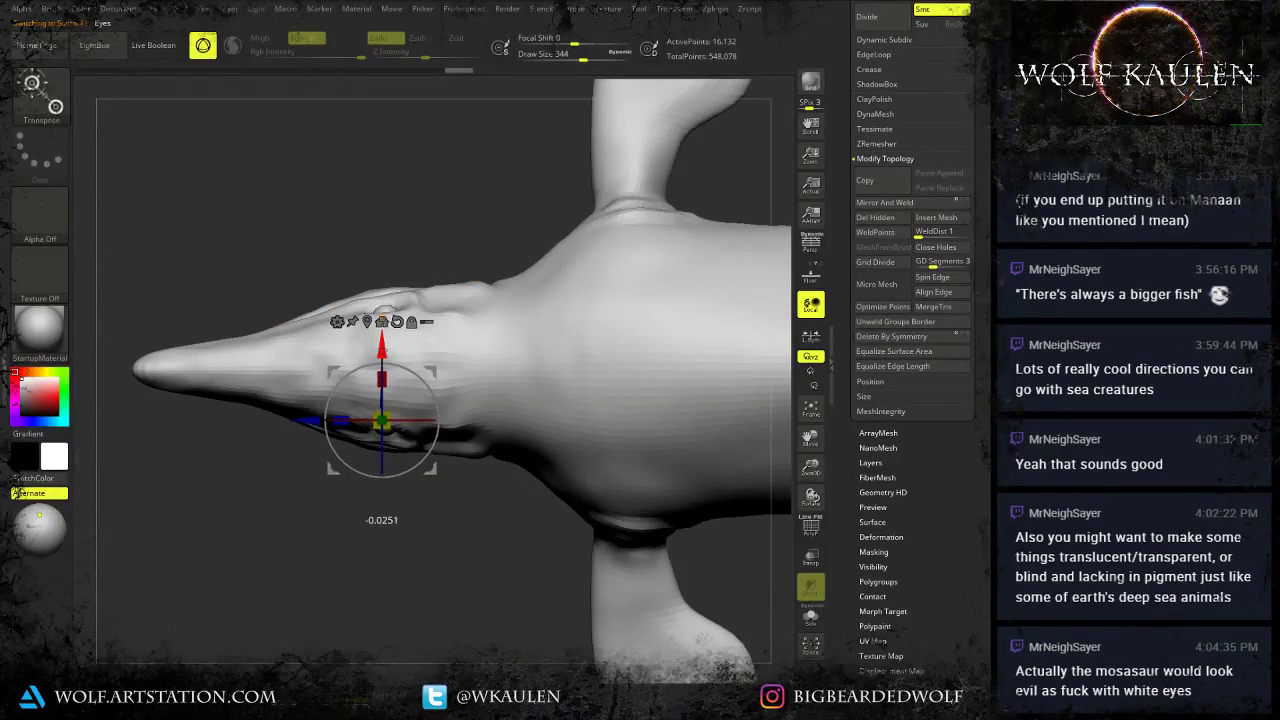
Make the Tylosaurus body active and nudge the rear sides of the head backward with the Move brush at draw size 172.
left_click_drag(412, 264, 372, 270, "alt")
left_click(433, 321, "alt")
key("s")
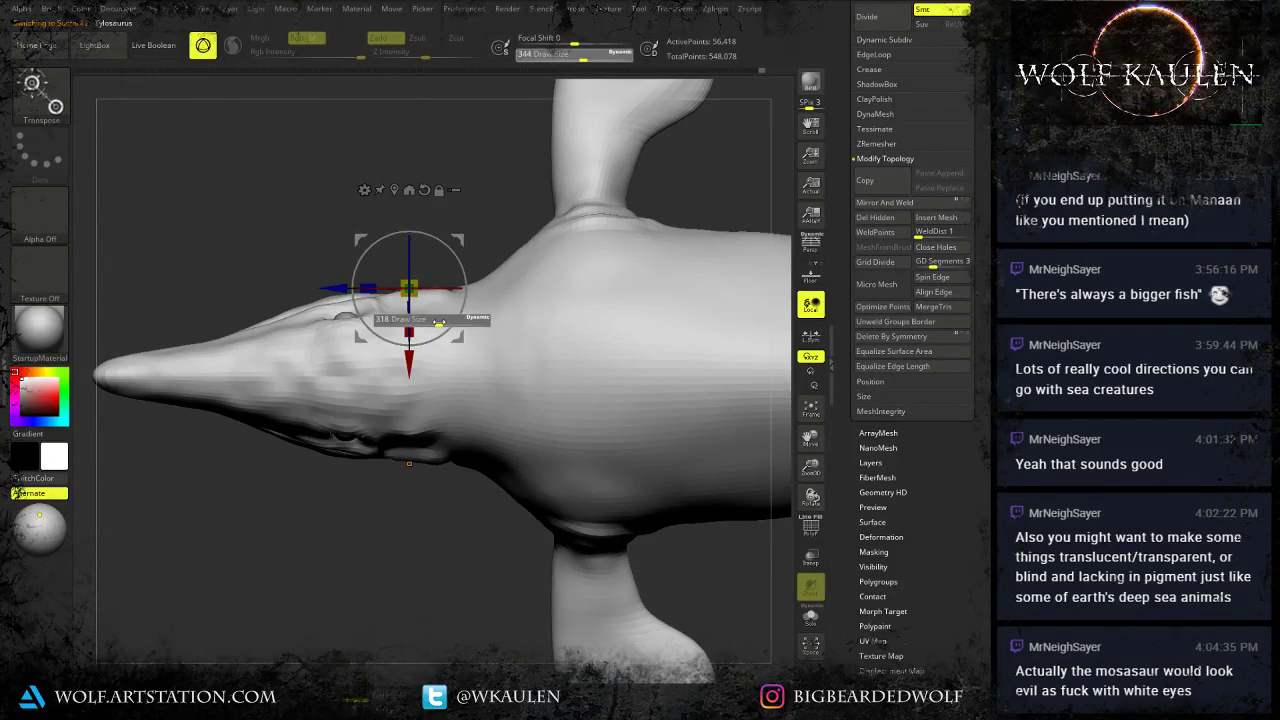
key("q")
key("s")
left_click_drag(448, 344, 430, 344)
mouse_move(429, 297)
left_mouse_down()
mouse_move(420, 307)
mouse_move(447, 300)
left_mouse_up()
From the side, pull the jaw hinge backward and raise the lower jaw edge behind the teeth at draw size 97.
left_click_drag(448, 600, 429, 508)
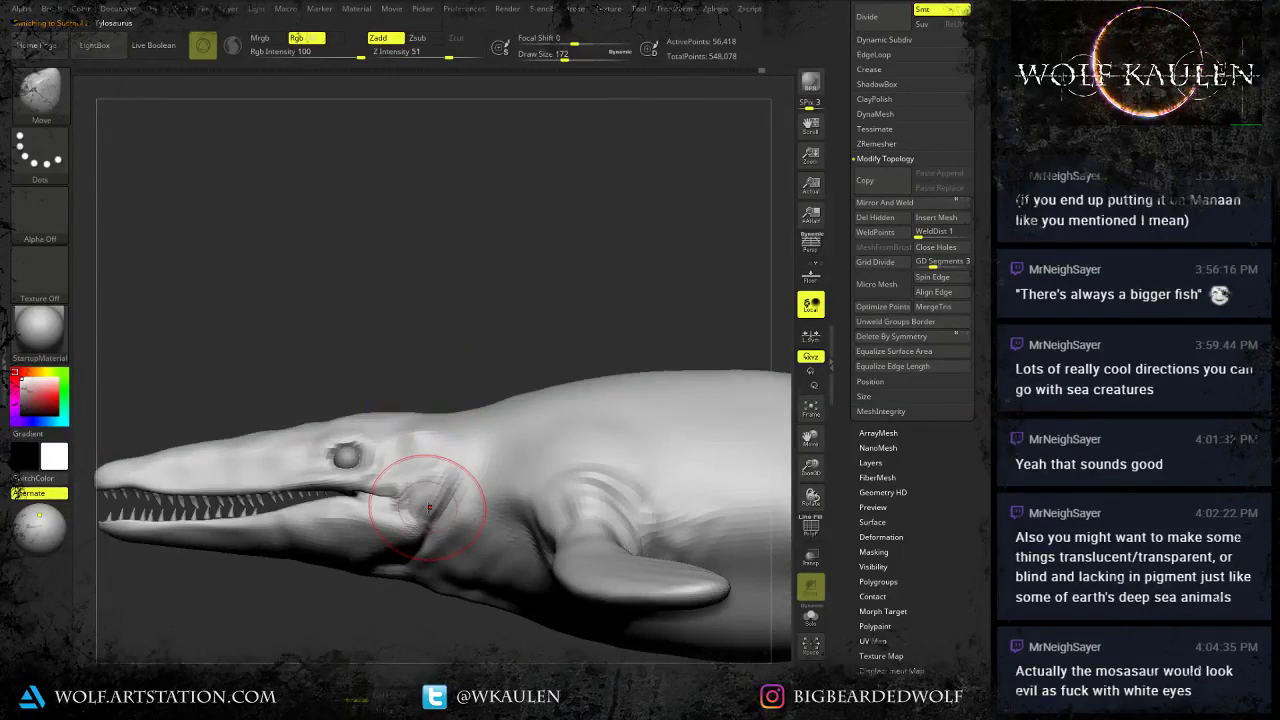
left_click_drag(420, 578, 388, 486, "alt")
key("s")
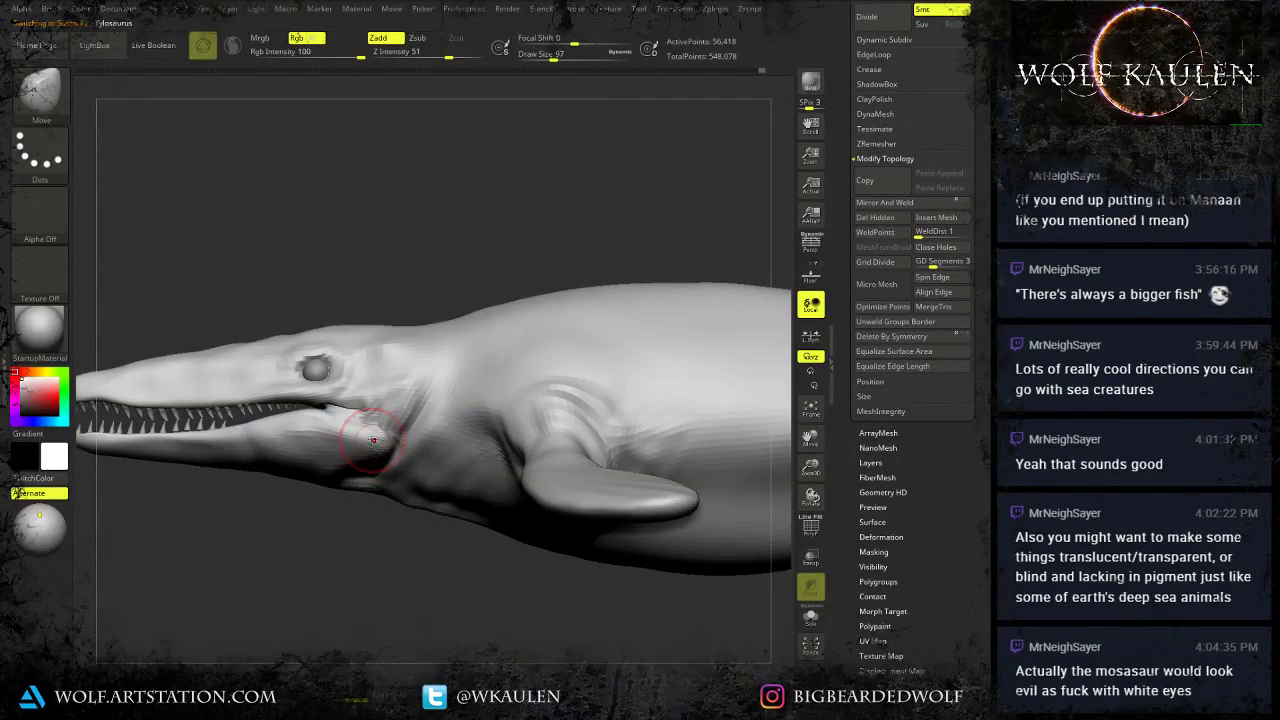
left_click_drag(372, 440, 401, 438)
left_click_drag(345, 565, 335, 530, "alt")
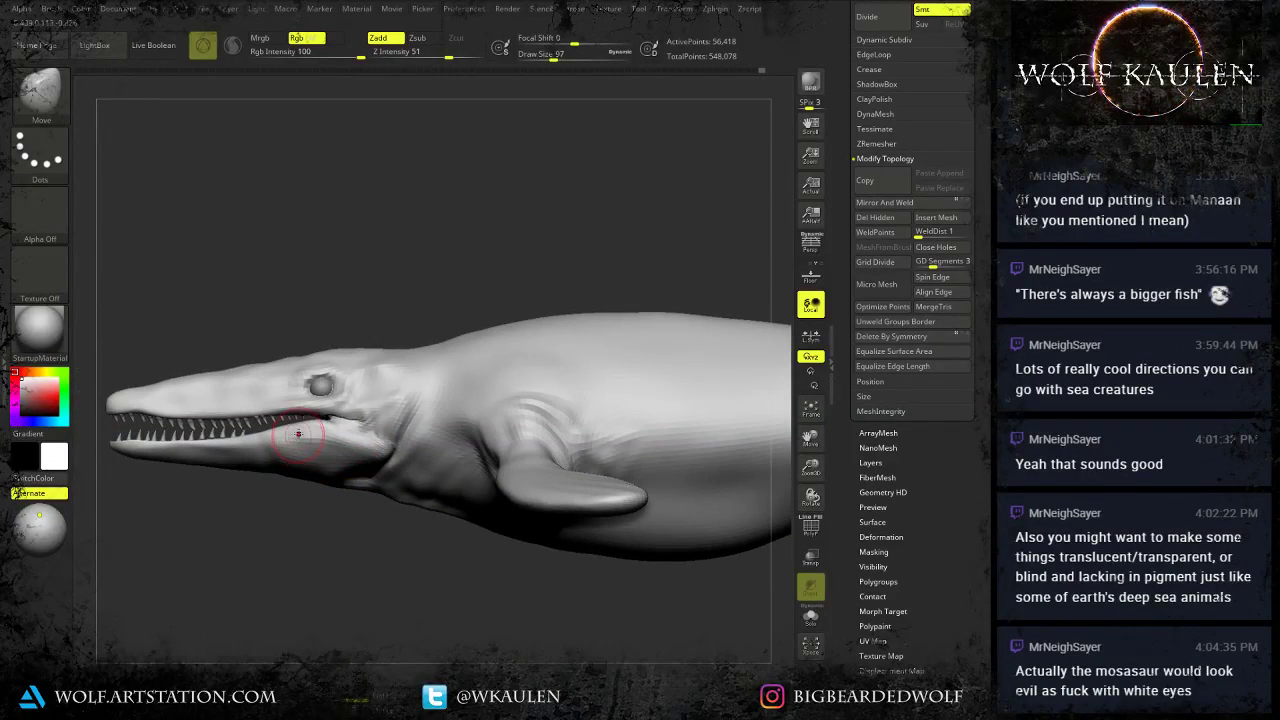
left_click_drag(290, 431, 284, 427)
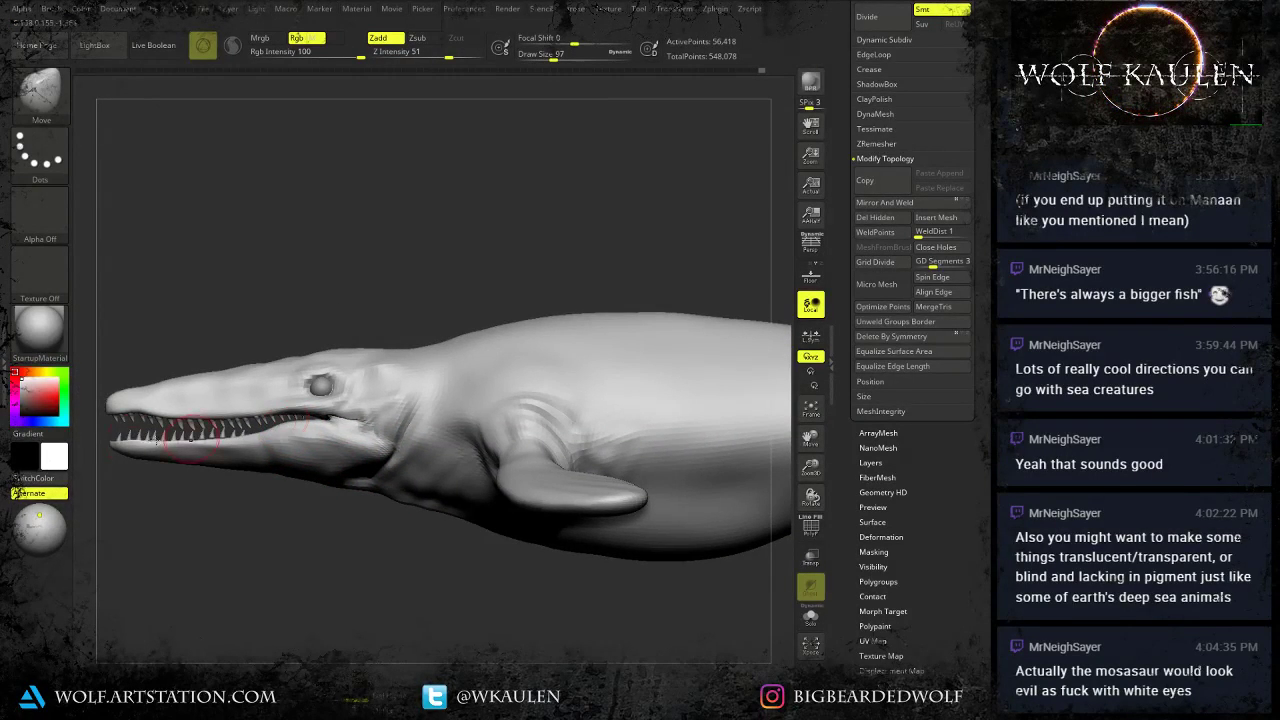
Adjust the snout tip with the Move brush at draw size 46 and the front of the lower jaw at 65.
mouse_move(132, 478)
left_mouse_down("alt")
mouse_move(311, 545)
mouse_move(312, 575)
left_mouse_up("alt")
key("s")
mouse_move(357, 460)
left_mouse_down()
mouse_move(348, 449)
mouse_move(281, 458)
left_mouse_up()
key("s")
left_click(315, 463)
key("s")
left_click(287, 456)
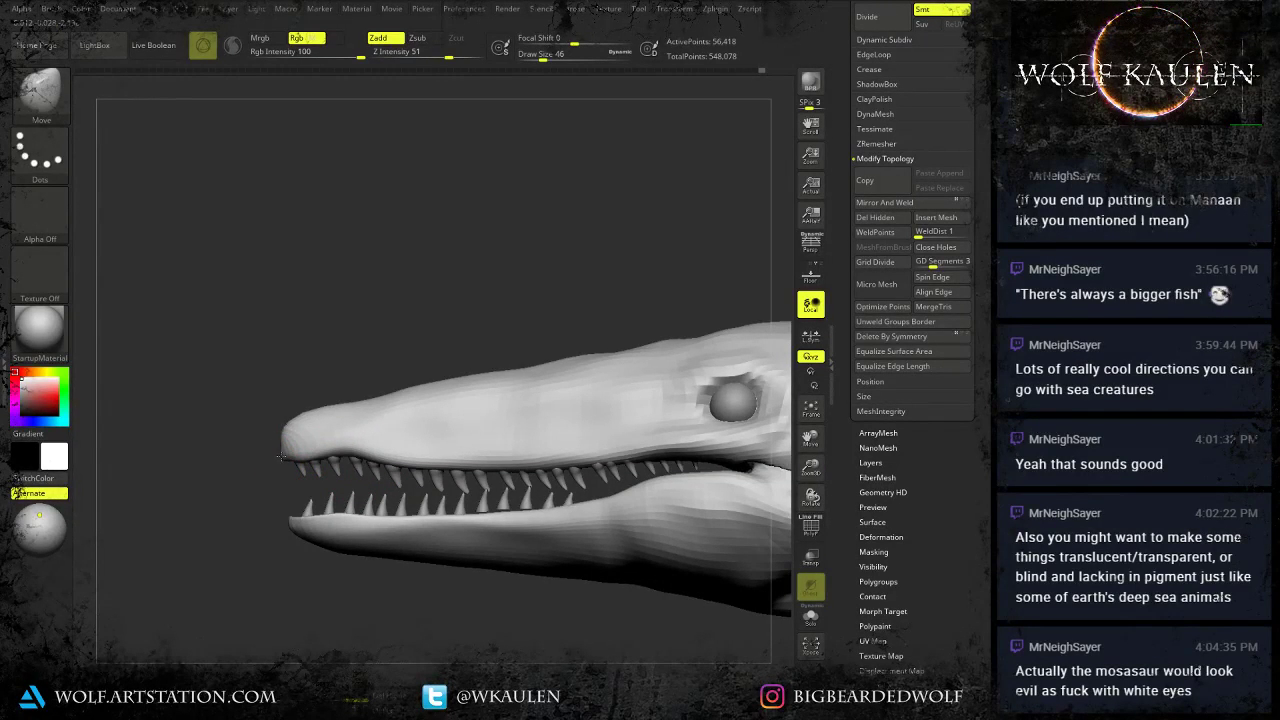
key("s")
left_click(341, 515)
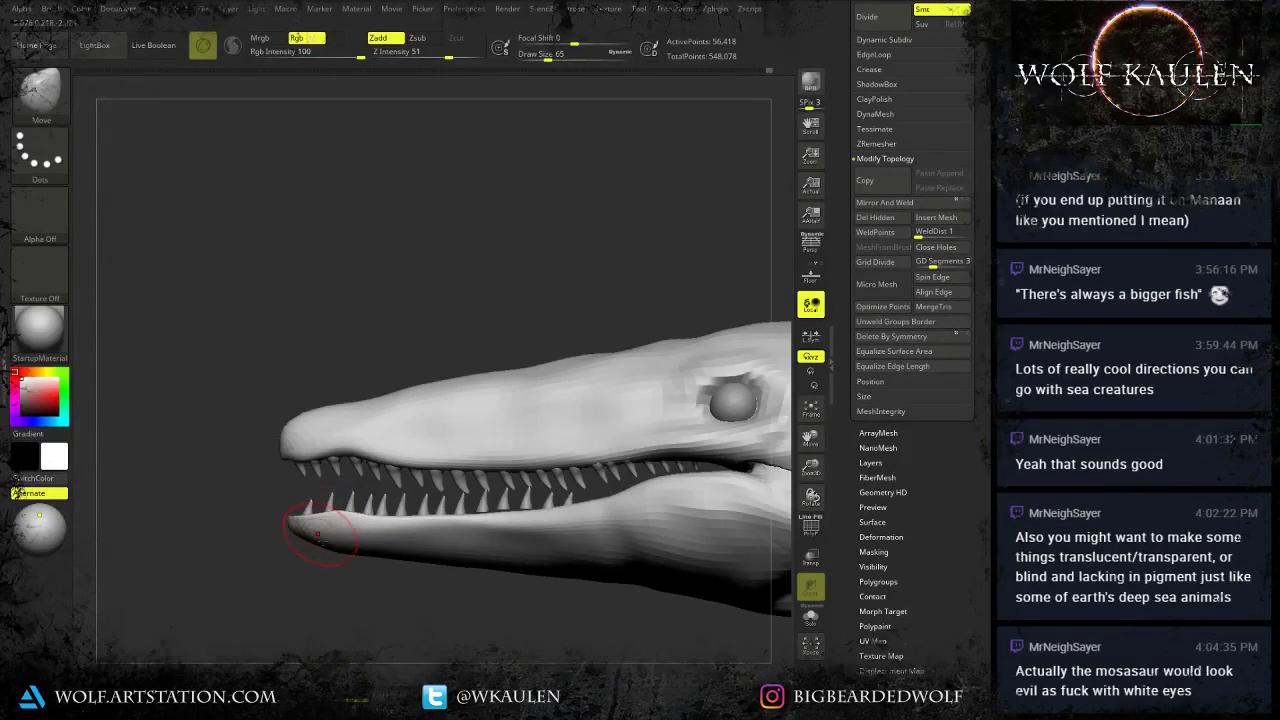
Refine the upper lip edge midway along the tooth row with the Move brush at draw size 71.
left_click_drag(361, 584, 278, 549, "alt")
key("s")
left_click(293, 553)
mouse_move(406, 571)
left_mouse_down("alt")
mouse_move(543, 553)
mouse_move(525, 556)
left_mouse_up("alt")
key("s")
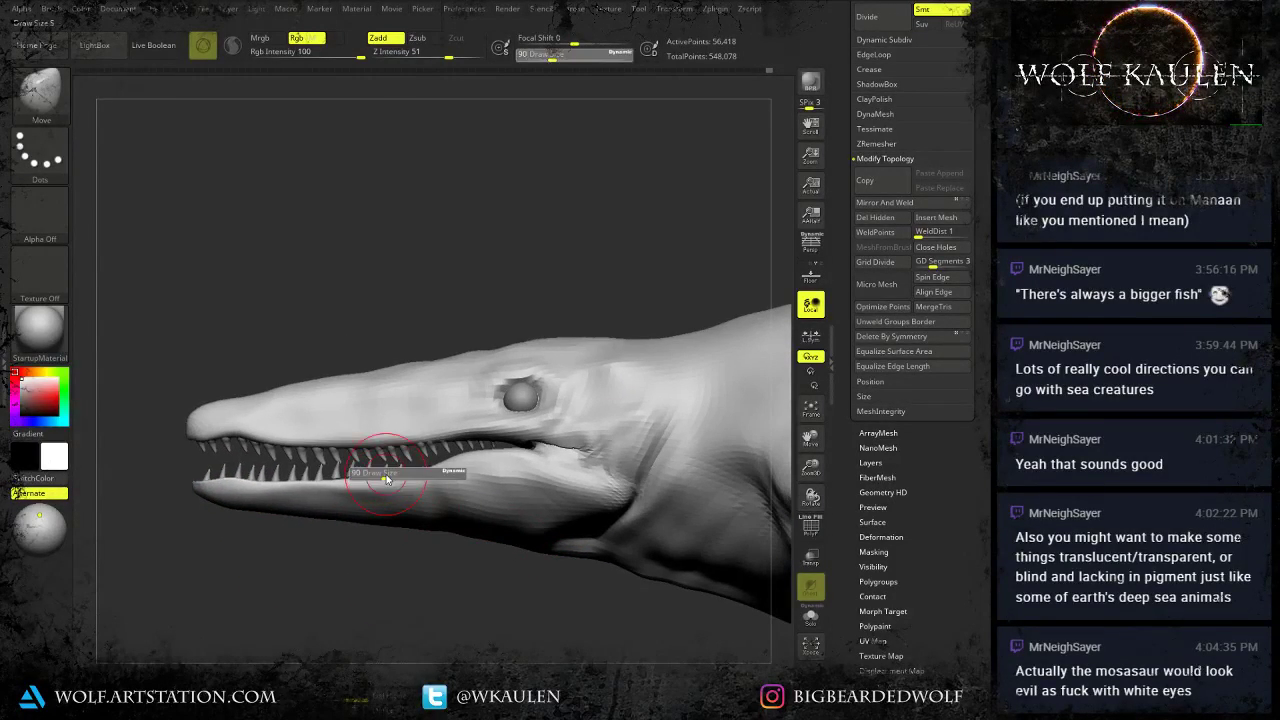
left_click(383, 478)
left_click_drag(396, 442, 378, 442)
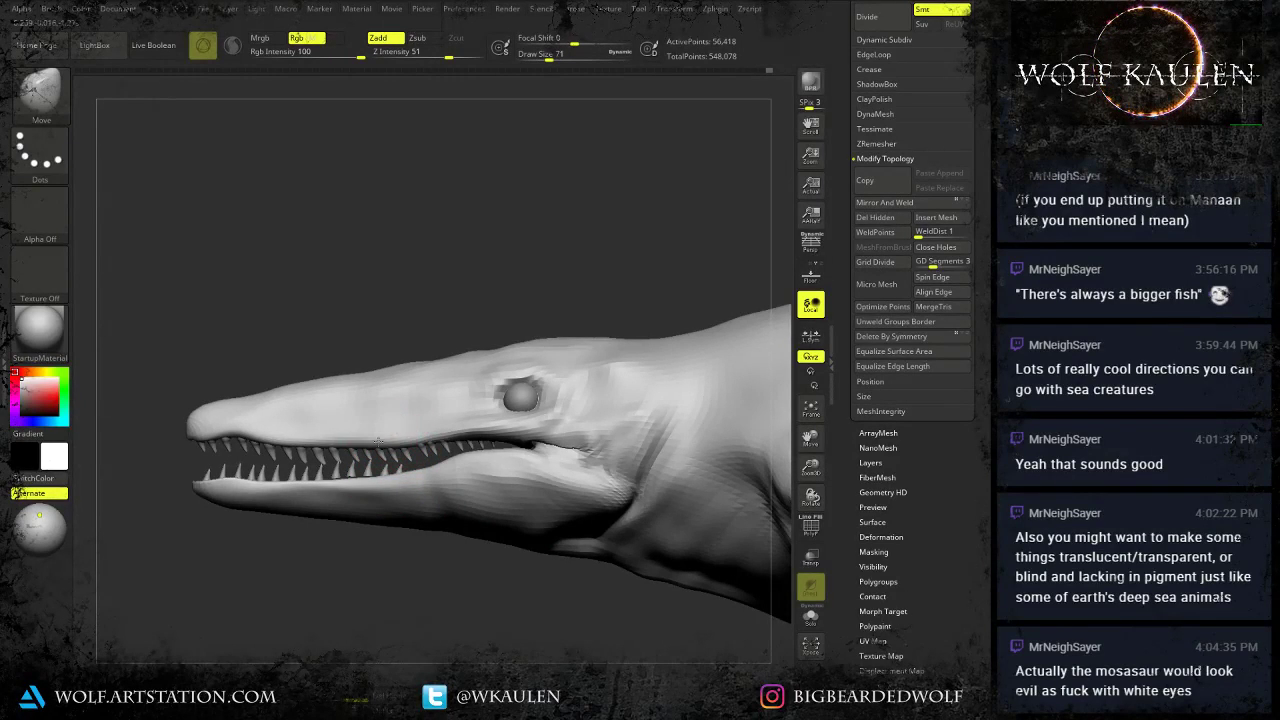
From above, push the sides of the neck in front of the front flippers slightly inward at draw size 207.
mouse_move(562, 524)
right_mouse_down("ctrl")
mouse_move(660, 497)
mouse_move(414, 477)
mouse_move(409, 504)
mouse_move(368, 464)
mouse_move(376, 430)
right_mouse_up("ctrl")
mouse_move(376, 430)
right_mouse_down("ctrl")
mouse_move(371, 500)
mouse_move(381, 496)
mouse_move(391, 540)
right_mouse_up("ctrl")
key("s")
left_click(383, 494)
key("s")
left_click(379, 493)
key("s")
left_click(366, 472)
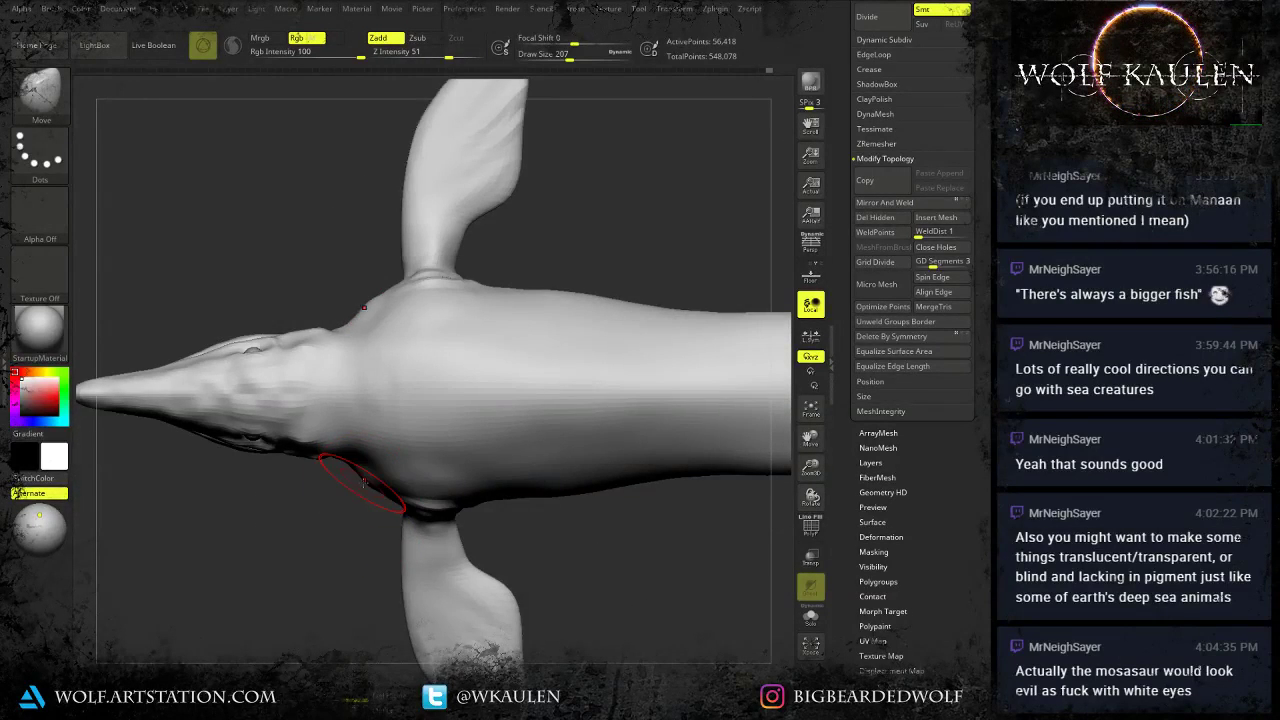
left_click_drag(358, 480, 365, 471)
Even out the sides of the torso at draw size 299 and the tail base at 187, checking the profile from the side.
mouse_move(437, 514)
right_mouse_down("ctrl")
mouse_move(500, 498)
mouse_move(382, 511)
right_mouse_up("ctrl")
key("s")
left_click(382, 511)
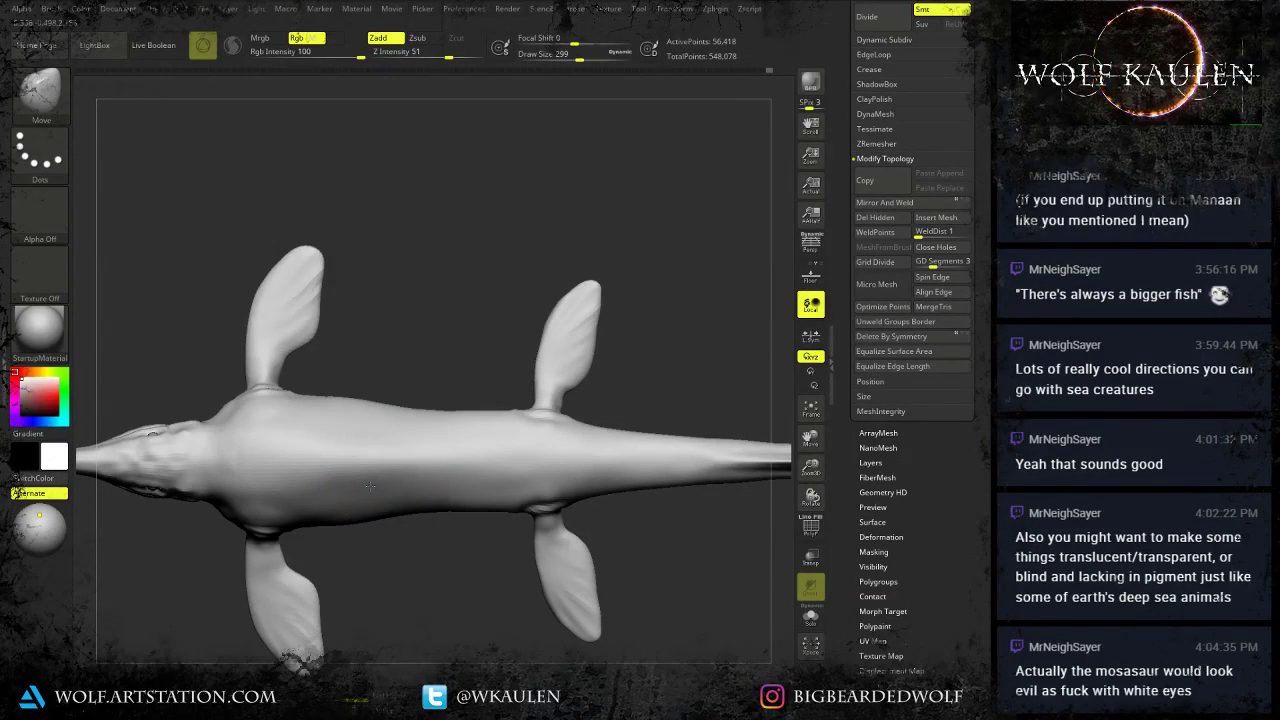
right_click_drag(643, 508, 452, 503, "alt")
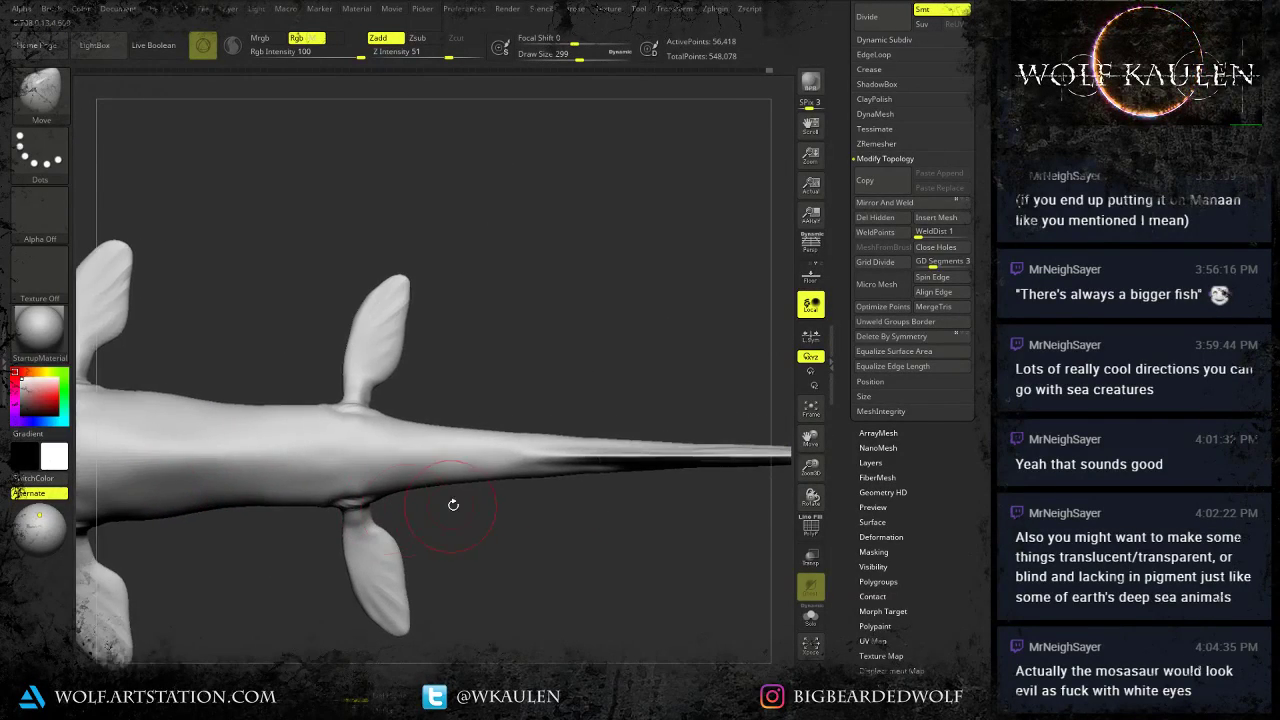
key("s")
left_click(514, 468)
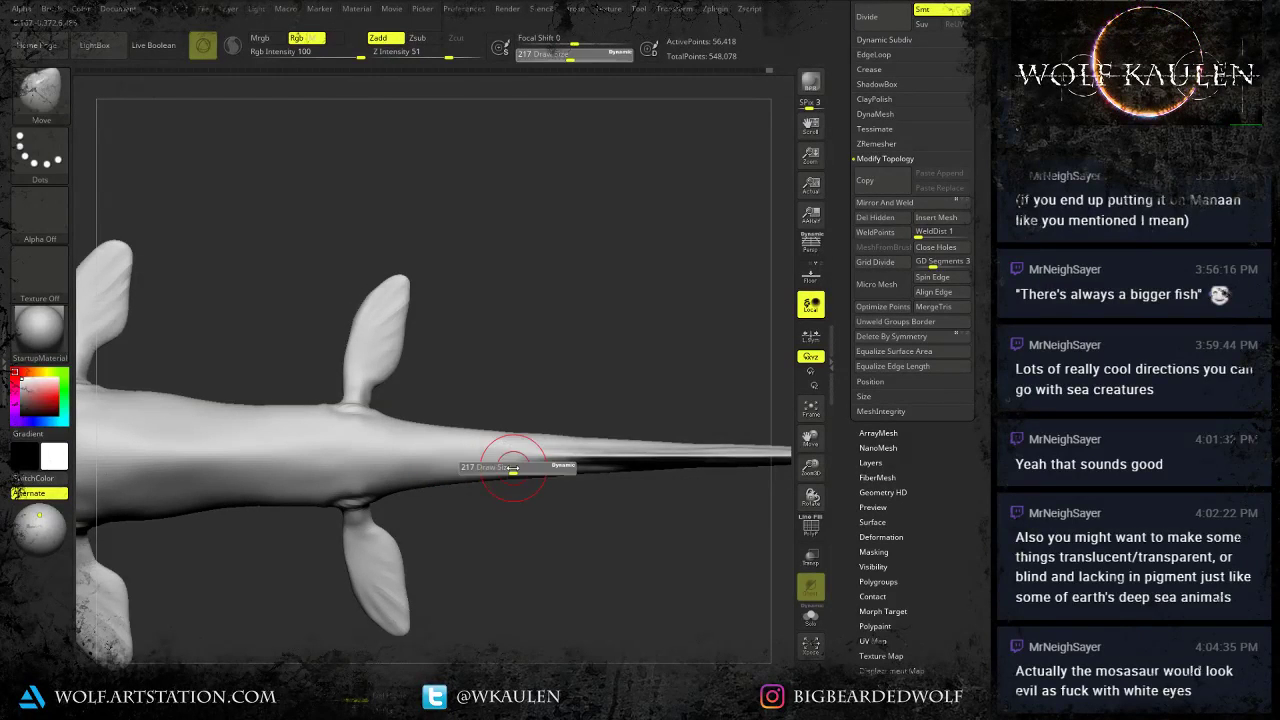
key("bracketleft")
mouse_move(494, 457)
right_mouse_down("shift")
mouse_move(469, 451)
mouse_move(444, 545)
mouse_move(442, 461)
right_mouse_up("shift")
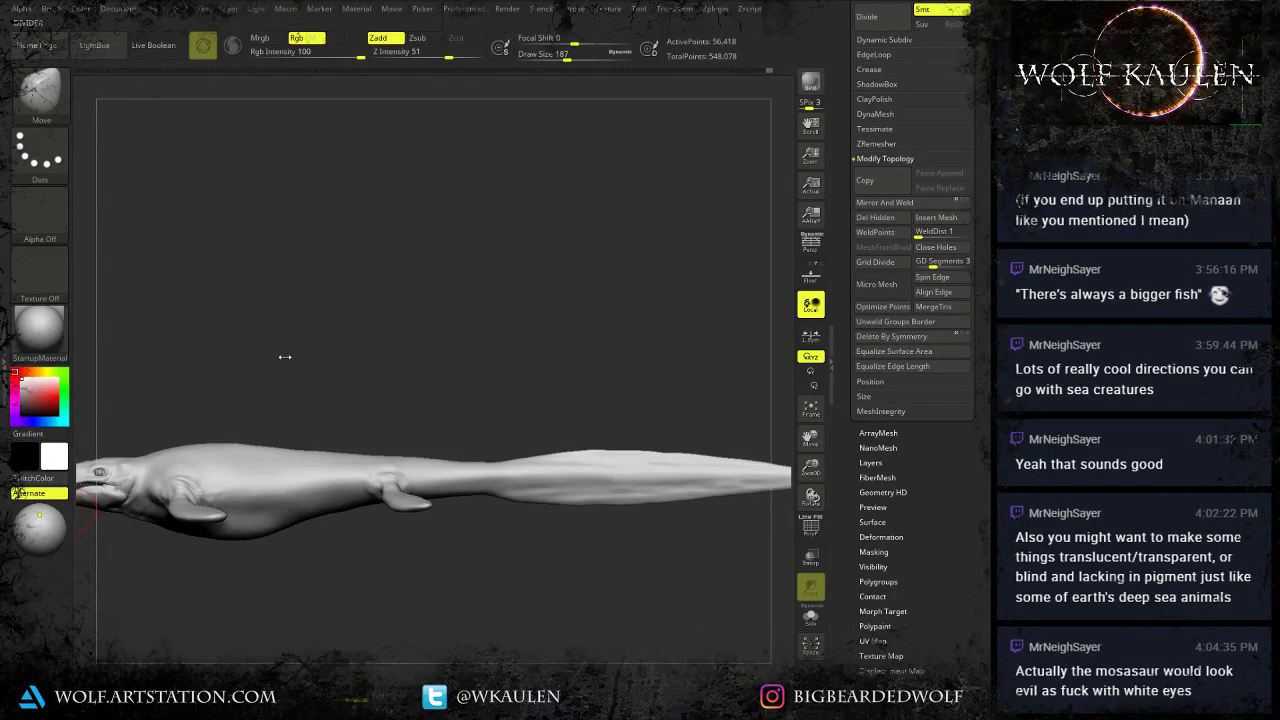
mouse_move(285, 357)
right_mouse_down()
mouse_move(281, 325)
mouse_move(278, 381)
right_mouse_up()
right_click_drag(278, 381, 444, 351, "alt")
right_click_drag(444, 351, 336, 354)
Save the project under the name Tylosaurus, replacing the existing file.
key("ctrl+s")
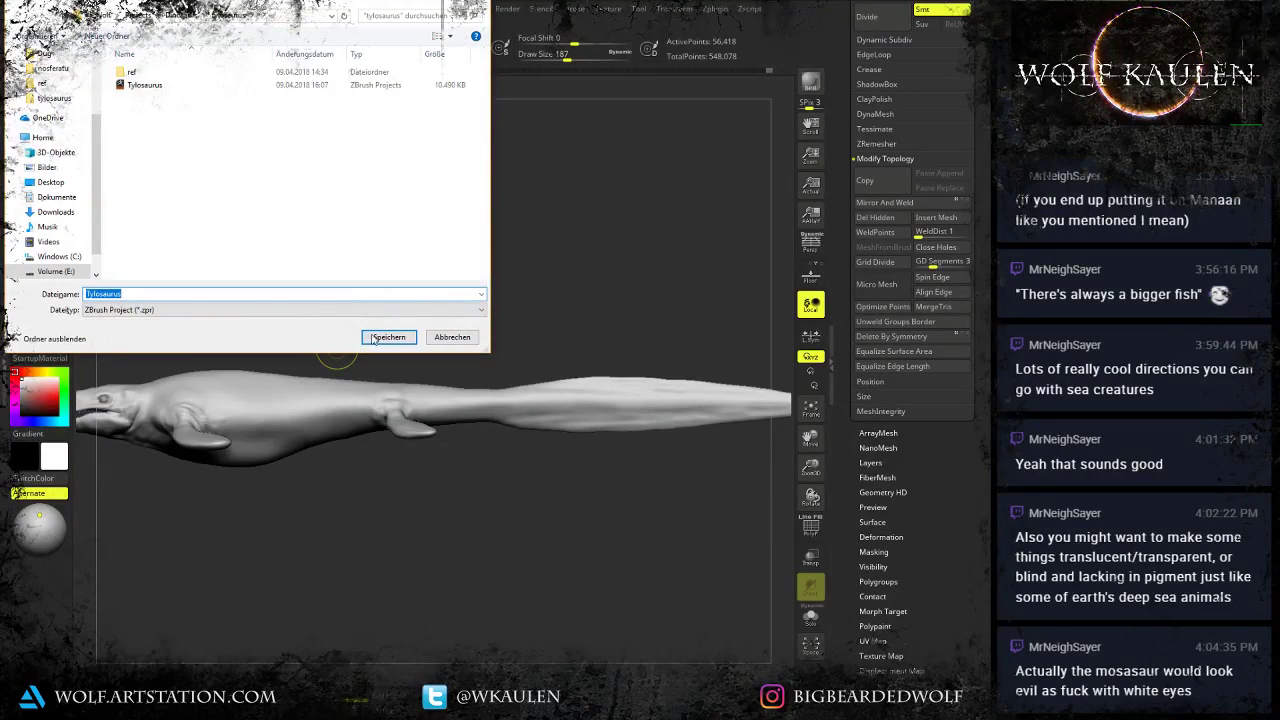
left_click(378, 342)
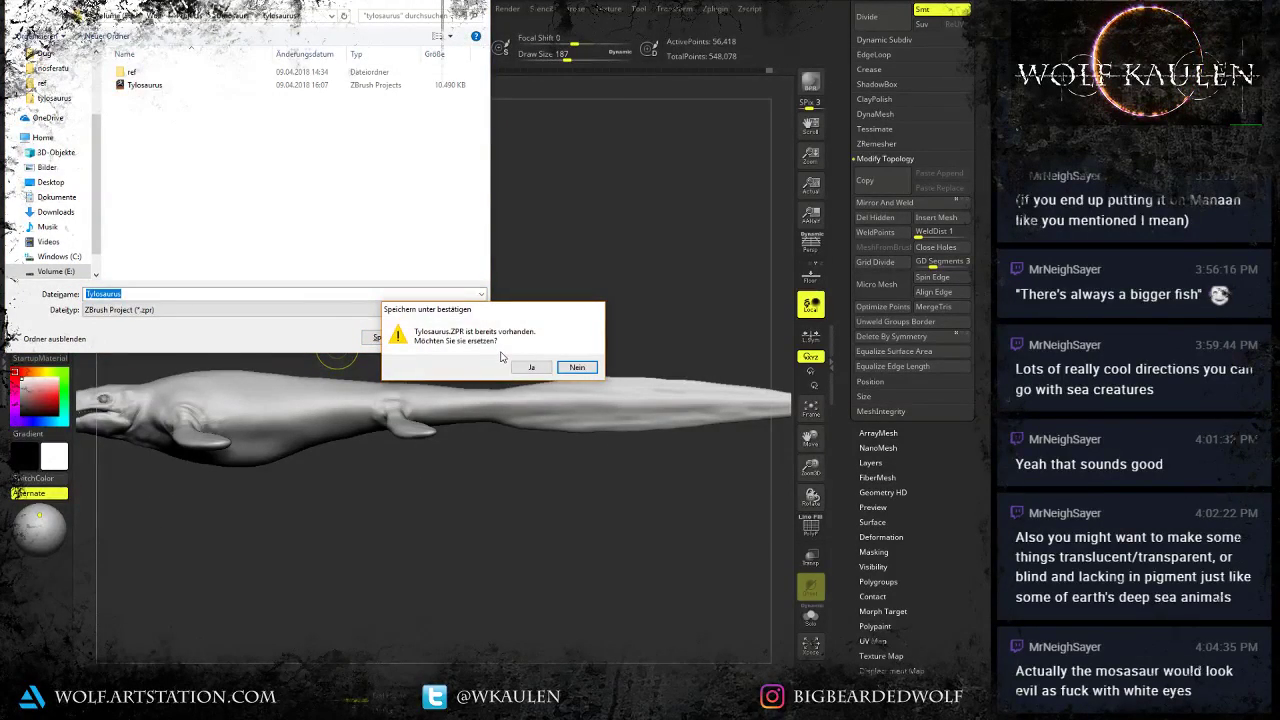
left_click(532, 368)
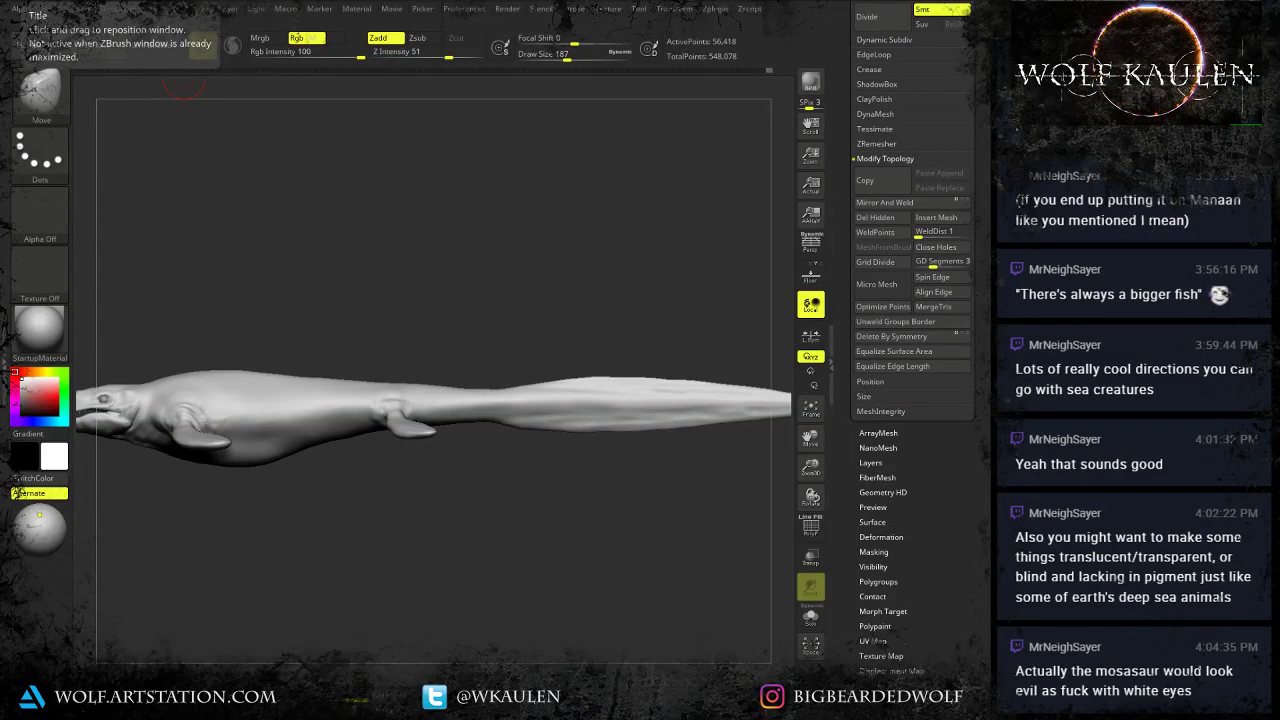
From above, adjust the body sides at the base of the rear flippers with the Move brush at draw size 286.
mouse_move(323, 491)
left_mouse_down()
mouse_move(498, 496)
mouse_move(447, 421)
left_mouse_up()
key("s")
left_click_drag(441, 504, 457, 504)
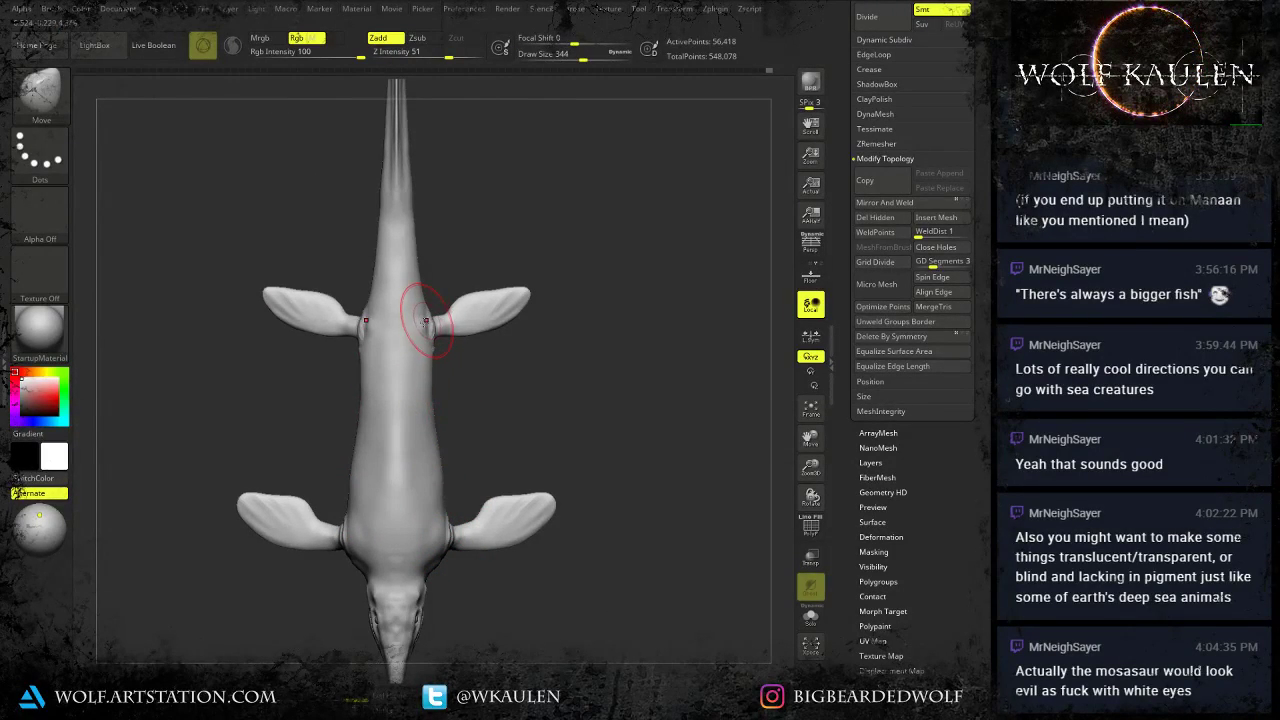
key("bracketleft")
left_click_drag(417, 324, 417, 325)
mouse_move(425, 361)
right_mouse_down()
mouse_move(434, 346)
mouse_move(441, 362)
right_mouse_up()
right_click_drag(520, 485, 437, 493, "shift")
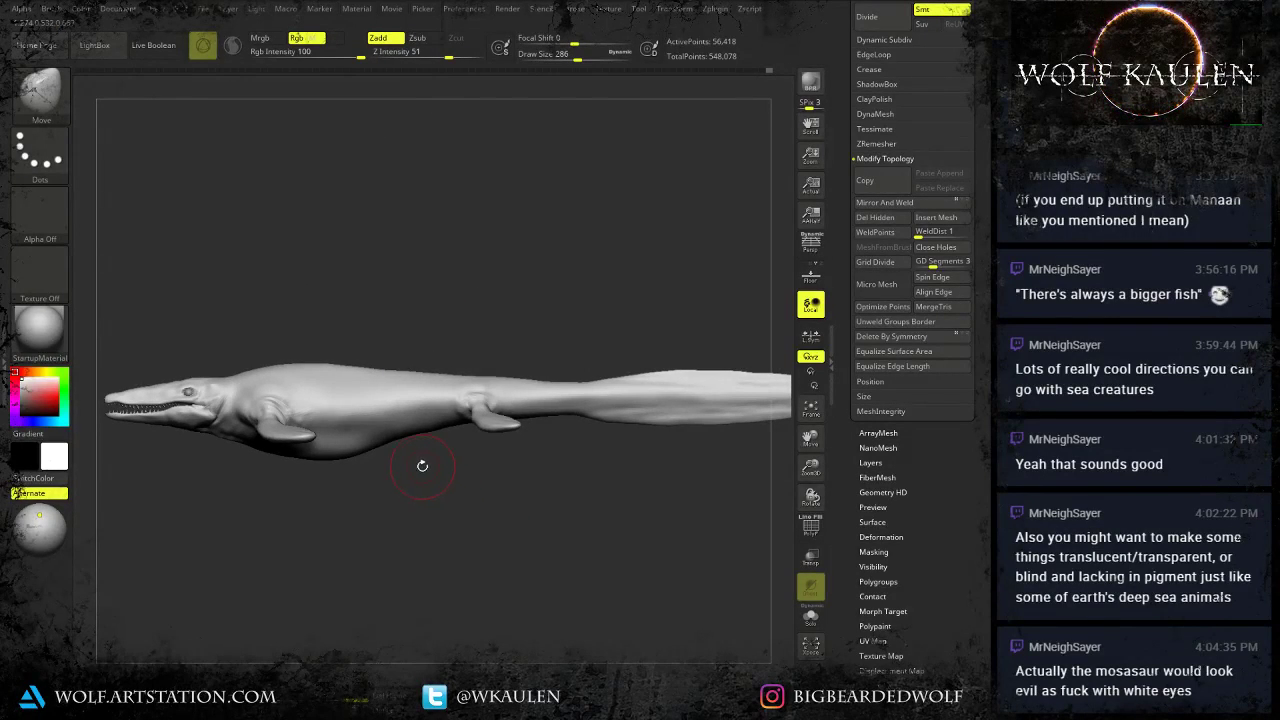
Save the reshaped rear flipper bases by overwriting the Tylosaurus project file.
key("ctrl+s")
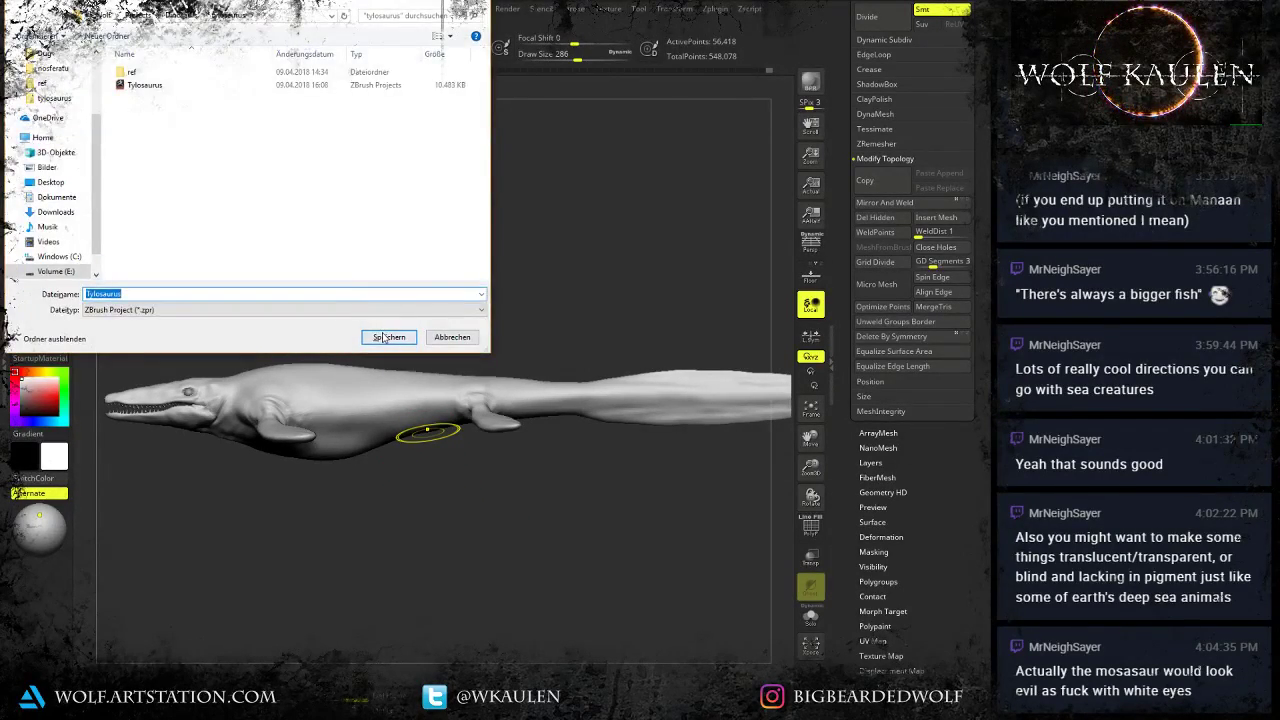
left_click(385, 338)
left_click(527, 368)
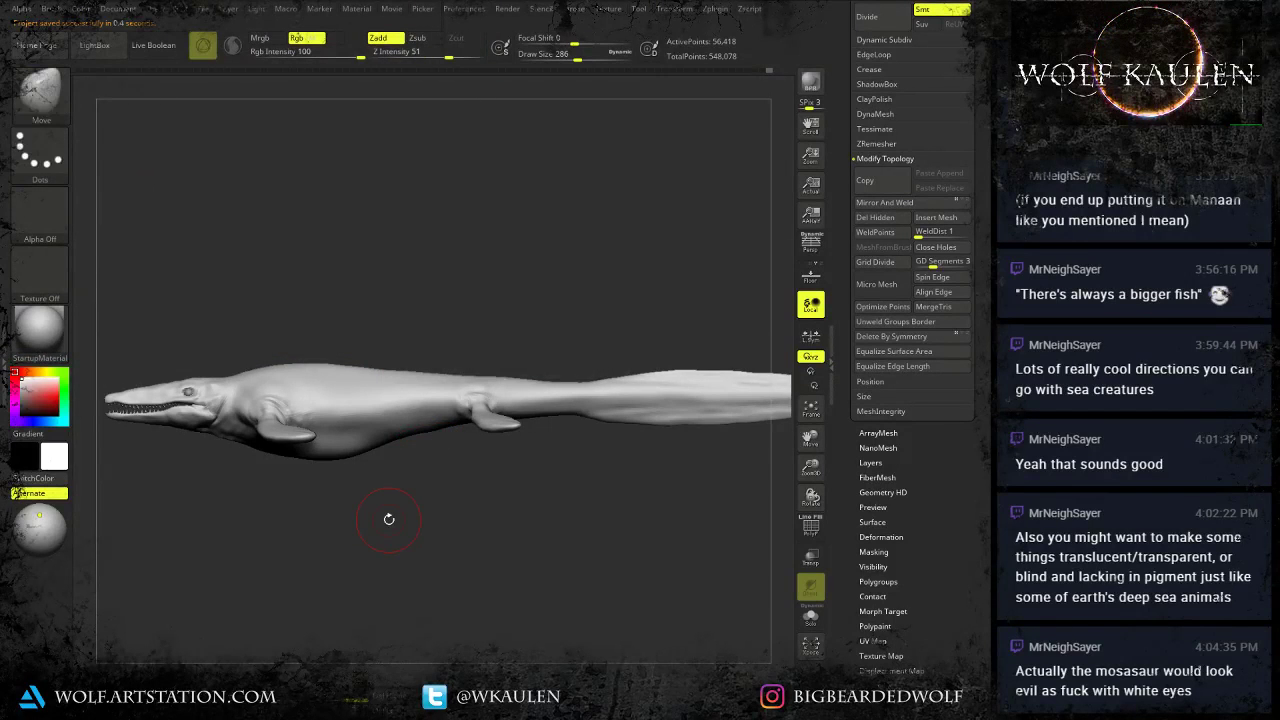
Switch to the Standard brush and build up the rear of the lower jaw at draw size 68.
right_click_drag(243, 493, 323, 486, "alt")
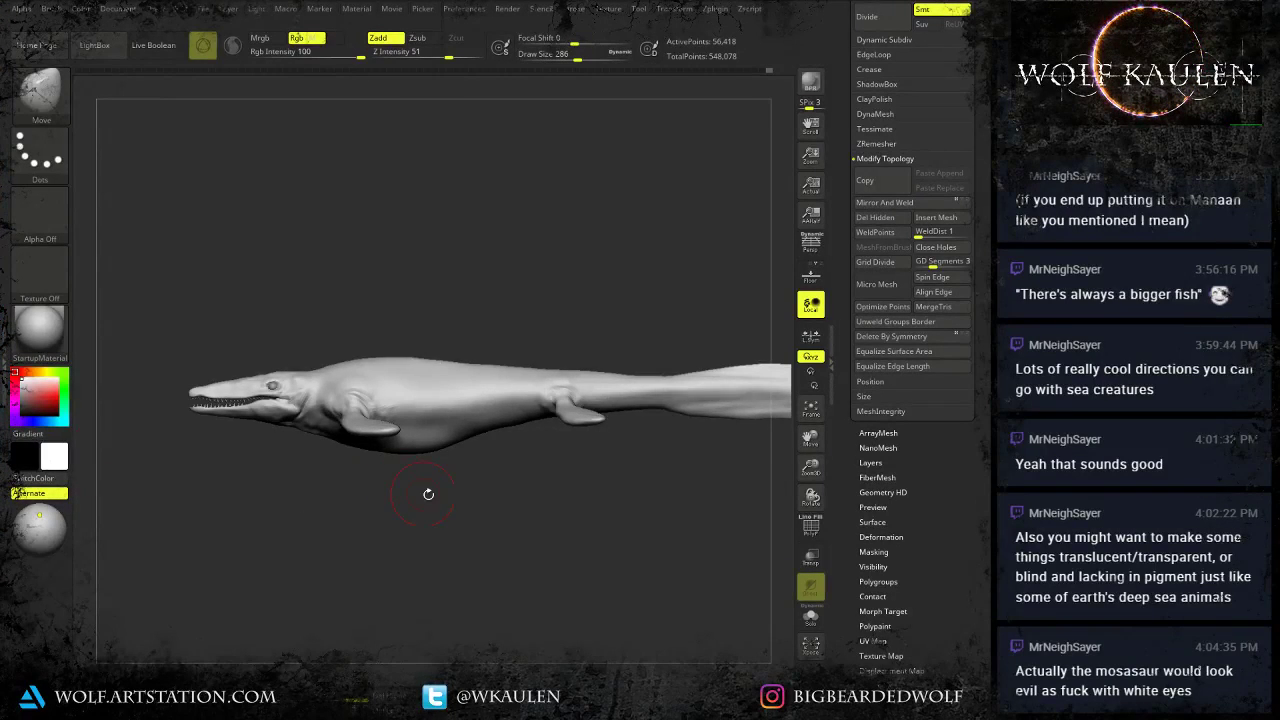
left_click_drag(426, 491, 458, 579)
key("b")
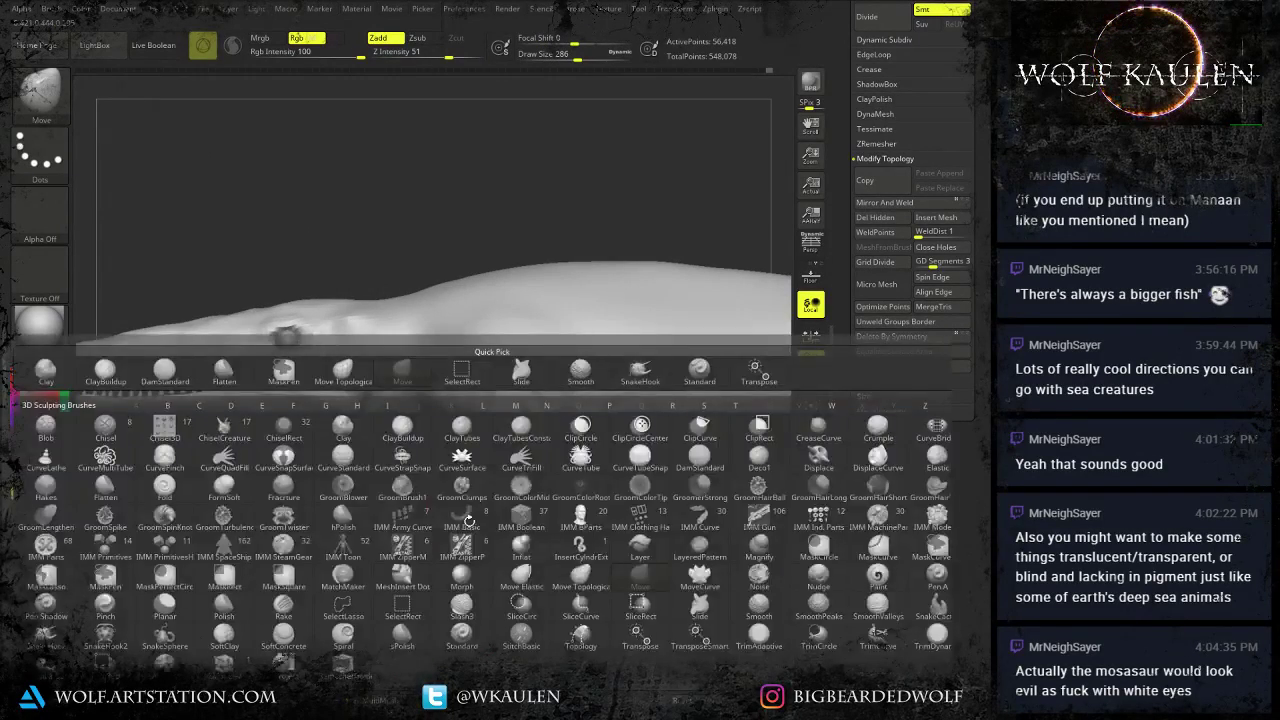
key("s")
key("t")
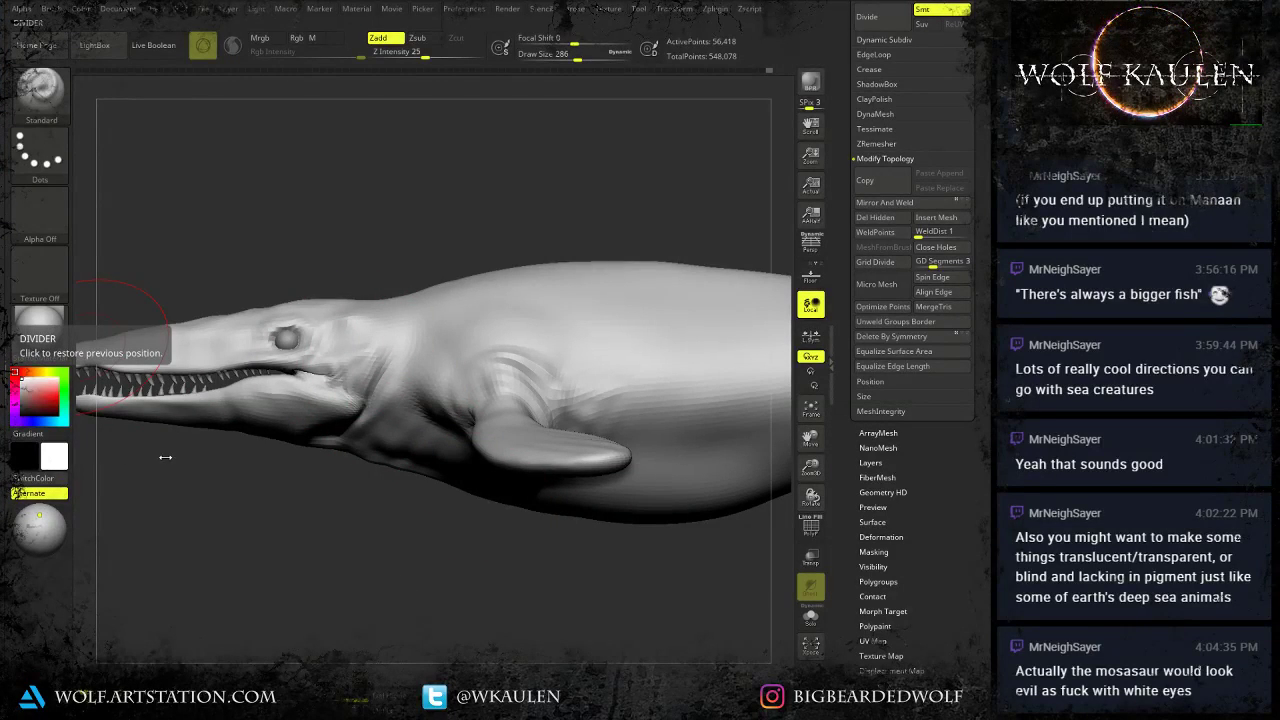
left_click_drag(266, 489, 507, 523, "alt")
left_click_drag(471, 429, 434, 629, "alt")
right_click_drag(593, 321, 600, 326)
key("s")
mouse_move(530, 358)
left_mouse_down()
mouse_move(500, 362)
mouse_move(538, 353)
mouse_move(519, 373)
mouse_move(590, 347)
mouse_move(611, 371)
left_mouse_up()
mouse_move(605, 405)
right_mouse_down("alt")
mouse_move(569, 414)
mouse_move(583, 397)
right_mouse_up("alt")
right_click_drag(585, 503, 617, 450, "alt")
left_click_drag(617, 450, 593, 461)
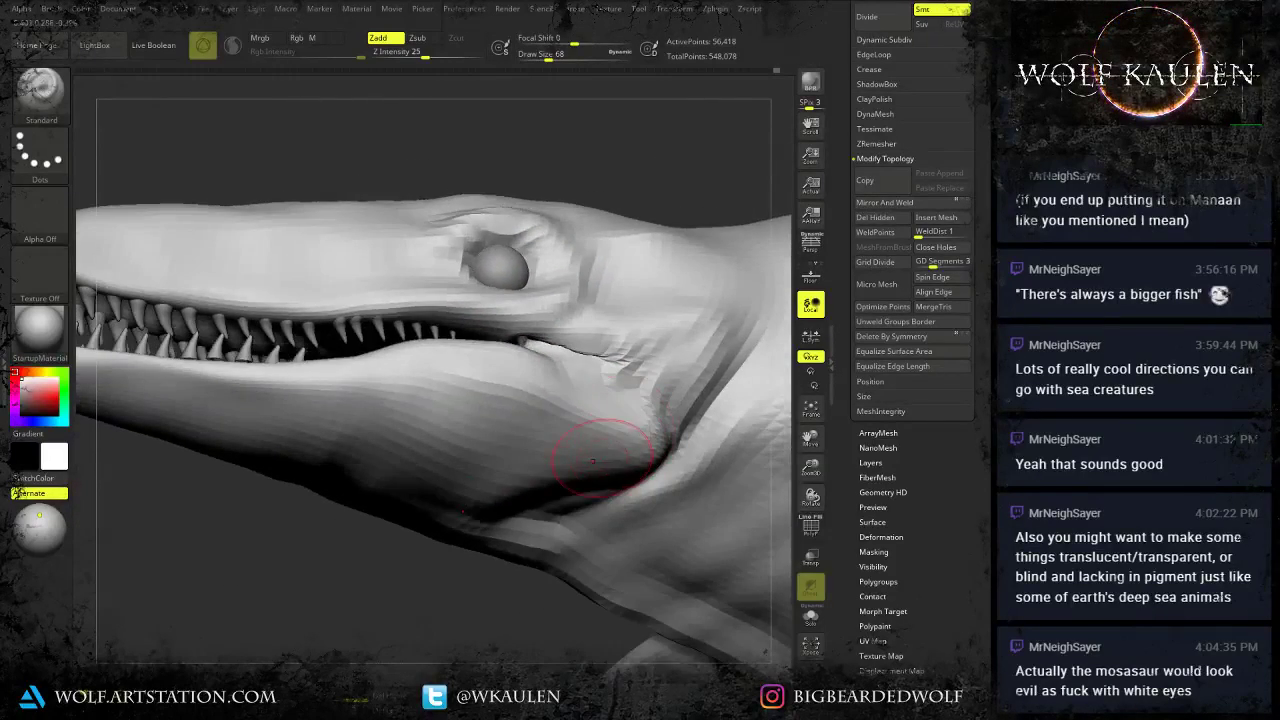
Build up the jaw hinge and the cheek behind the eye with the Standard brush, raising the draw size to 90.
right_click_drag(585, 490, 606, 482)
mouse_move(606, 482)
left_mouse_down()
mouse_move(662, 436)
mouse_move(678, 386)
left_mouse_up()
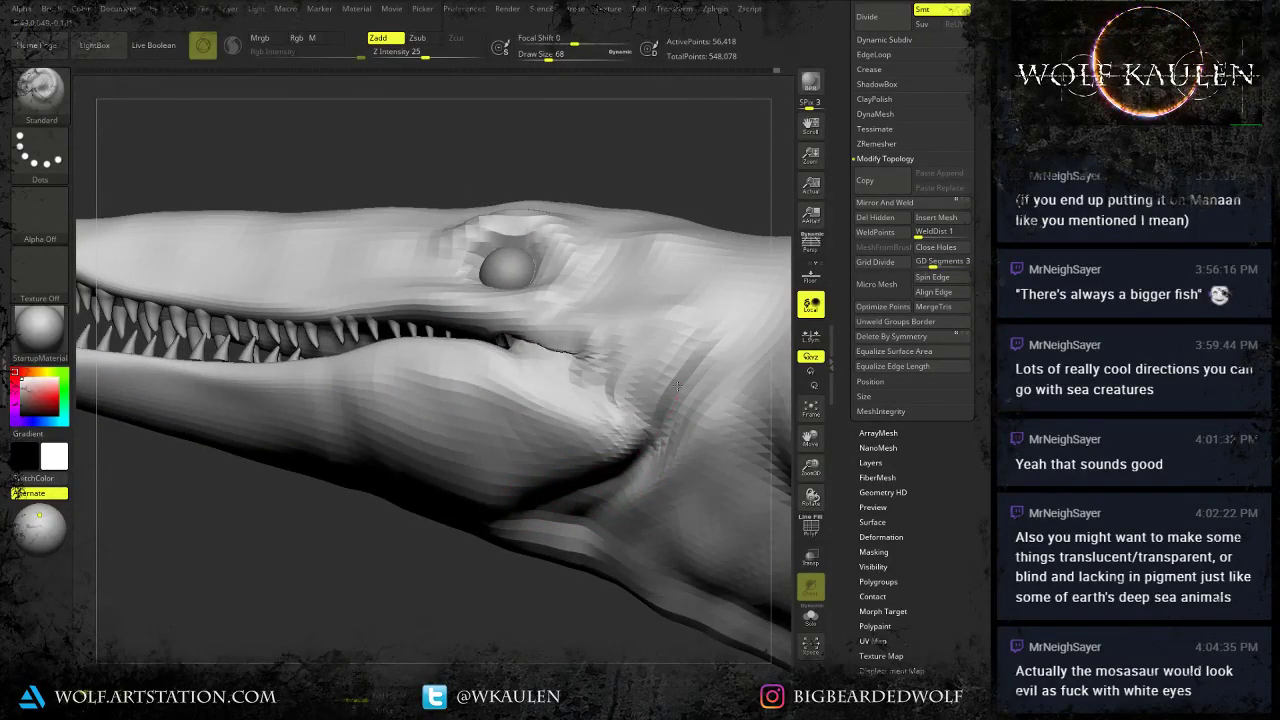
mouse_move(647, 452)
right_mouse_down()
mouse_move(656, 446)
mouse_move(612, 472)
mouse_move(616, 461)
right_mouse_up()
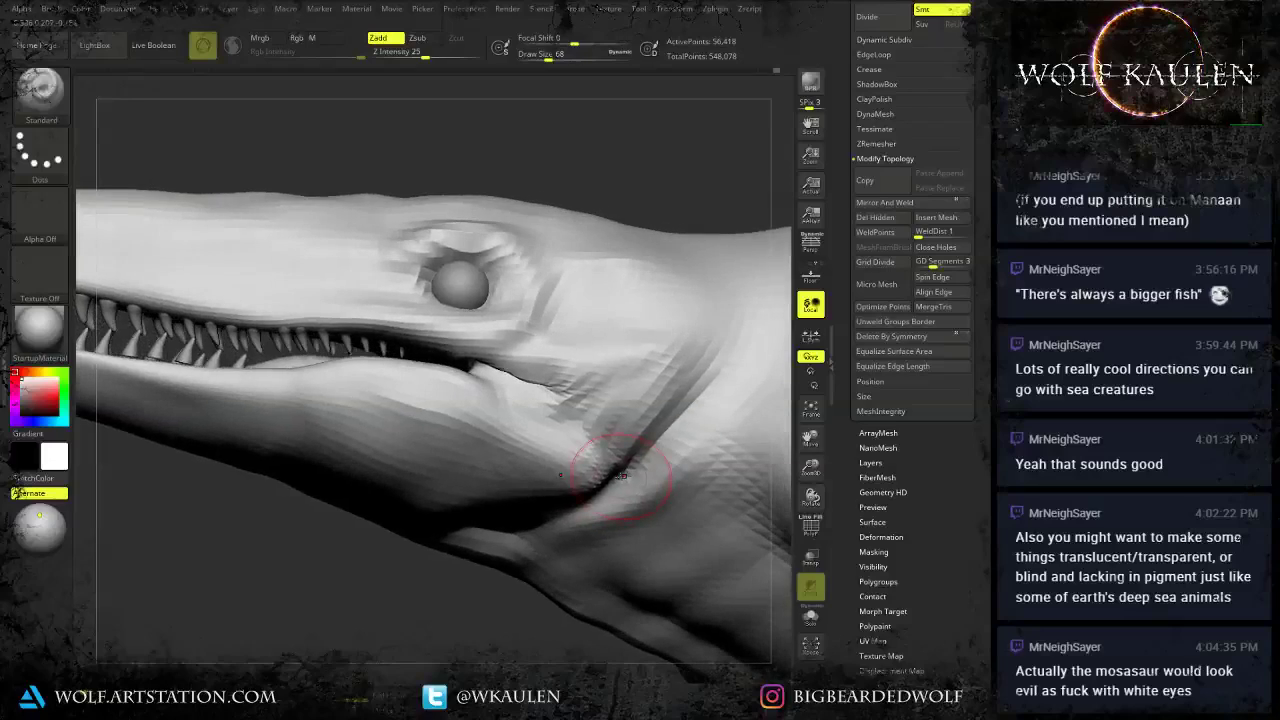
key("s")
left_click_drag(628, 442, 632, 442)
mouse_move(614, 458)
left_mouse_down()
mouse_move(673, 316)
mouse_move(700, 352)
mouse_move(652, 300)
left_mouse_up()
right_click_drag(657, 391, 556, 360)
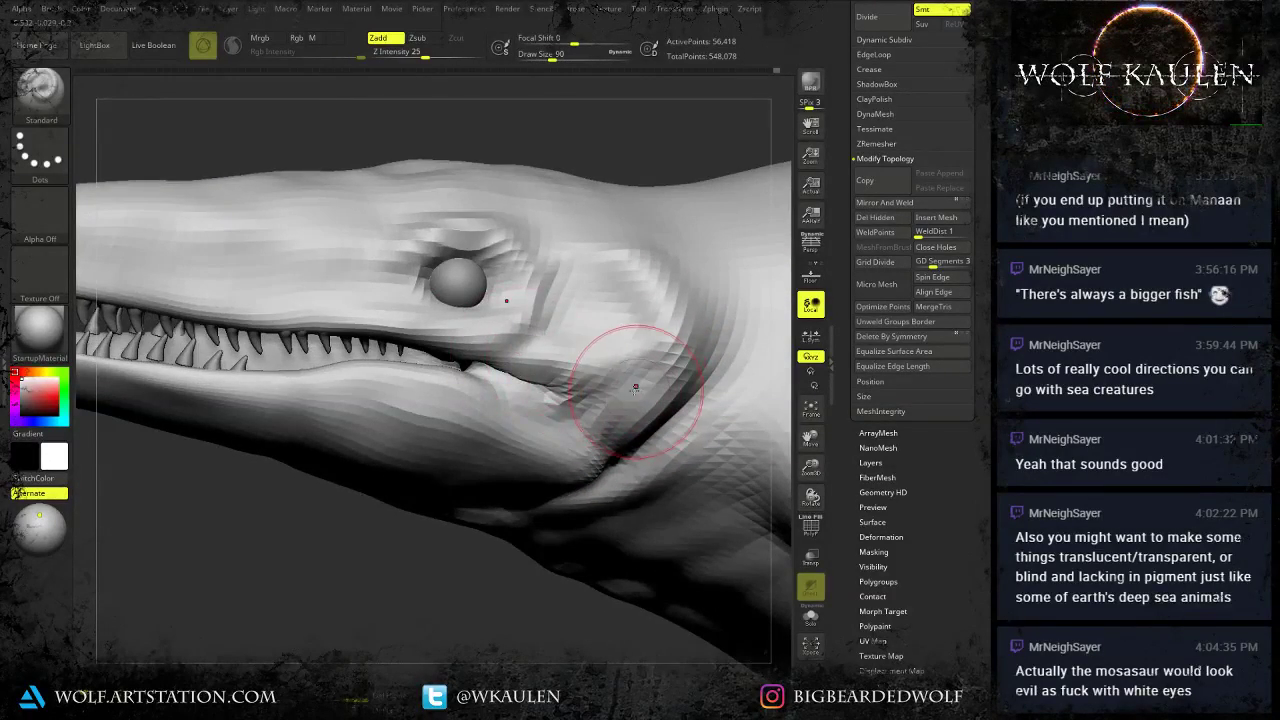
mouse_move(634, 383)
right_mouse_down()
mouse_move(604, 410)
mouse_move(671, 446)
right_mouse_up()
right_click_drag(537, 357, 705, 400)
Set the draw size to 27 and build up a lip ridge along the upper jaw from the snout tip to the mouth corner.
key("s")
left_click_drag(306, 372, 292, 372)
left_click_drag(190, 374, 283, 369)
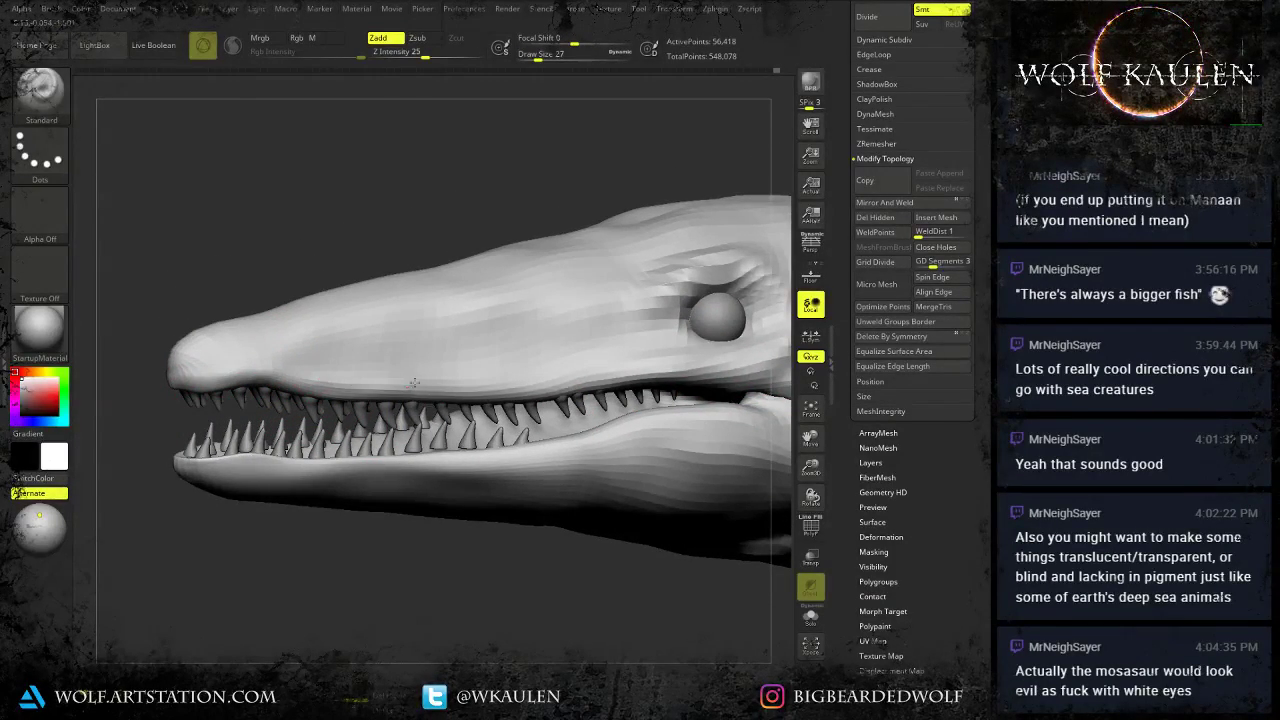
left_click_drag(398, 382, 558, 380)
left_click_drag(469, 382, 586, 378)
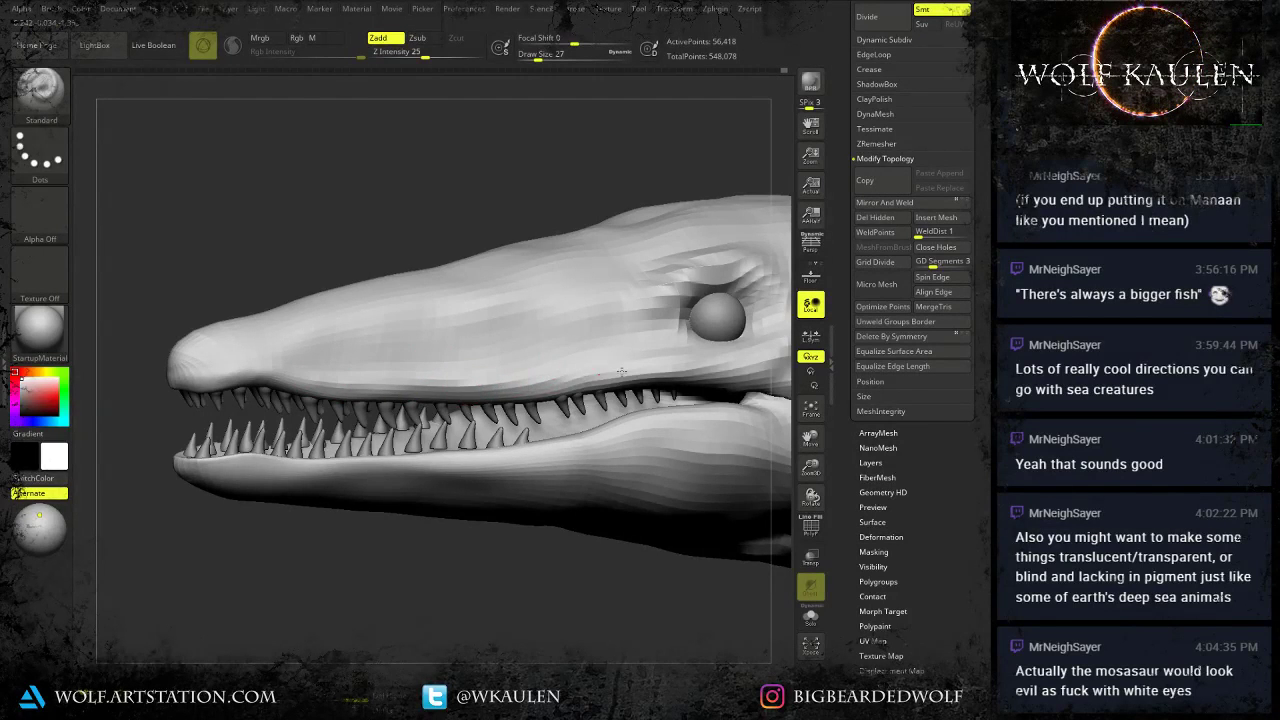
right_click_drag(610, 370, 535, 394, "alt")
left_click_drag(478, 404, 662, 399)
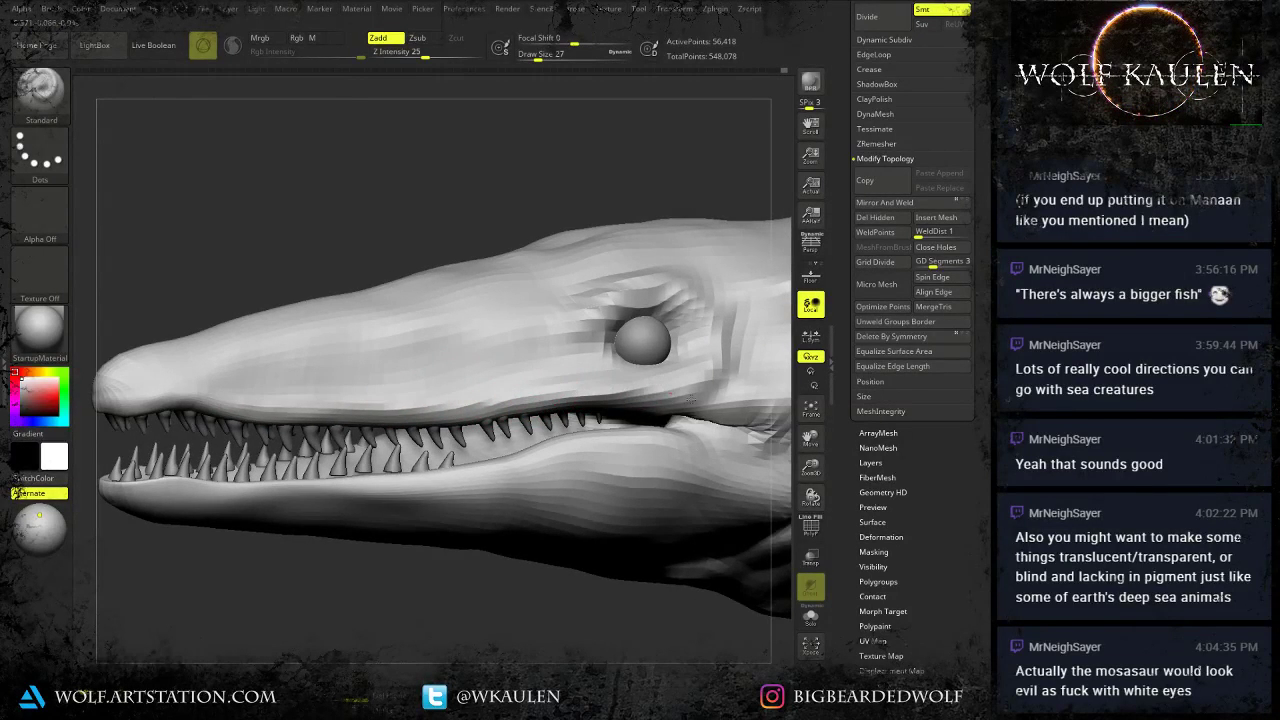
right_click_drag(677, 406, 734, 379, "alt")
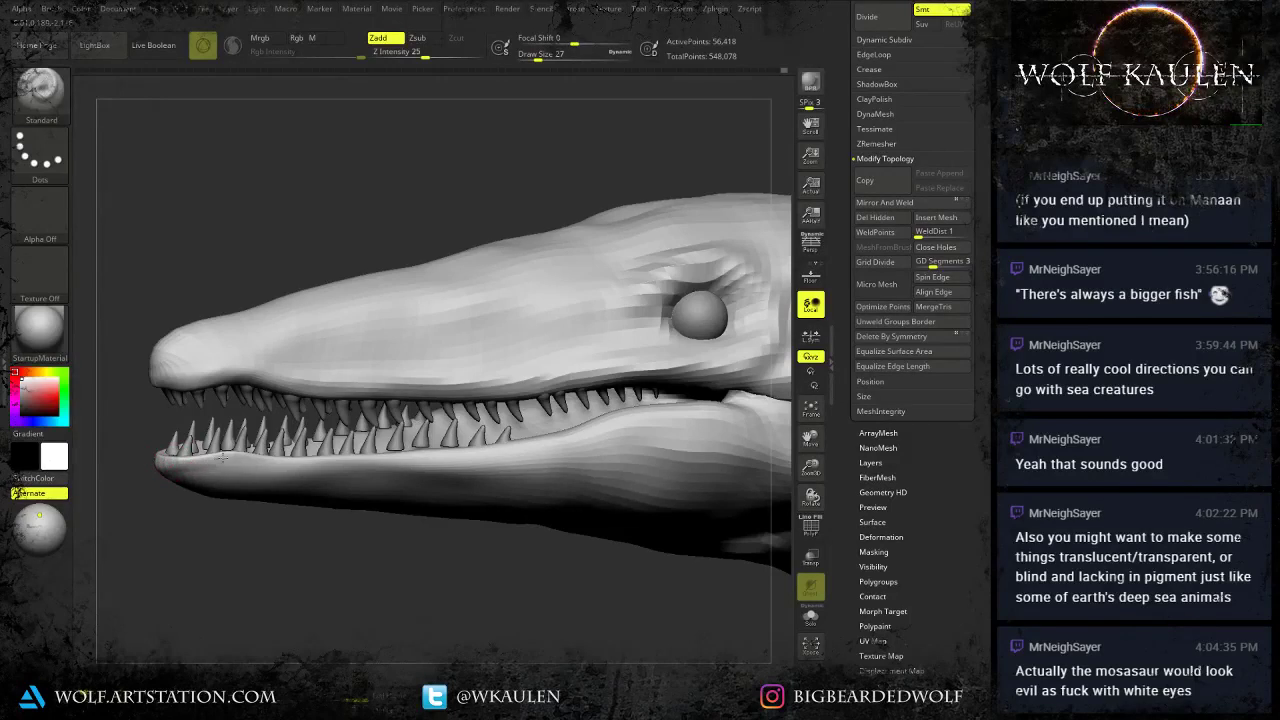
right_click_drag(189, 468, 254, 462)
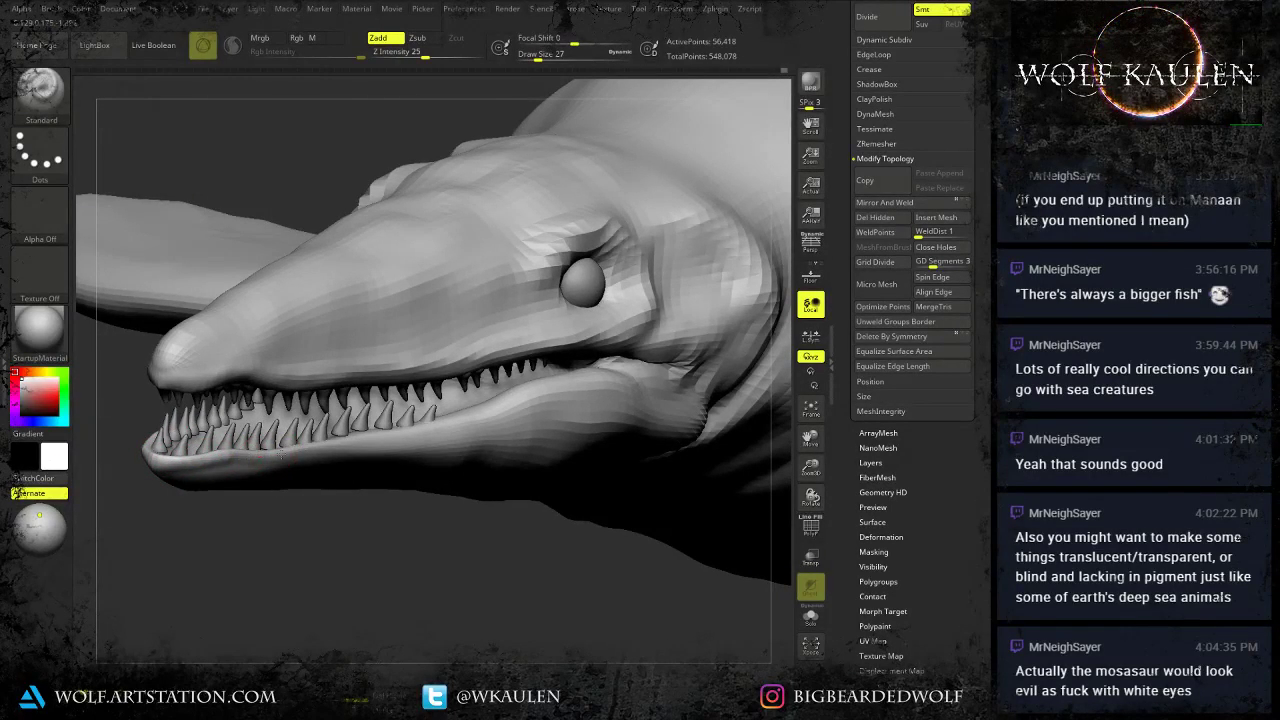
Build up a lip ridge along the lower jaw from the teeth to the mouth corner with the Standard brush at draw size 27.
right_click_drag(314, 444, 388, 453)
left_click_drag(361, 451, 532, 351)
right_click_drag(535, 348, 494, 370)
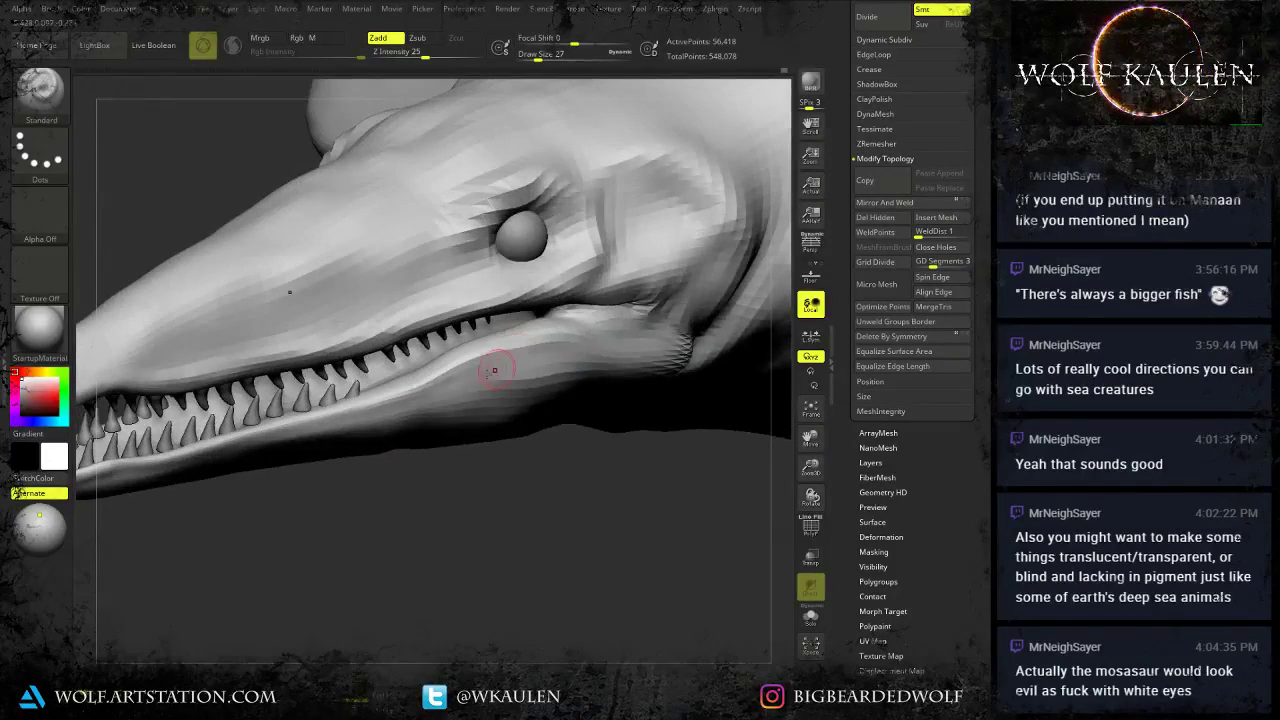
left_click_drag(416, 388, 550, 345)
mouse_move(550, 347)
right_mouse_down()
mouse_move(594, 326)
mouse_move(460, 363)
right_mouse_up()
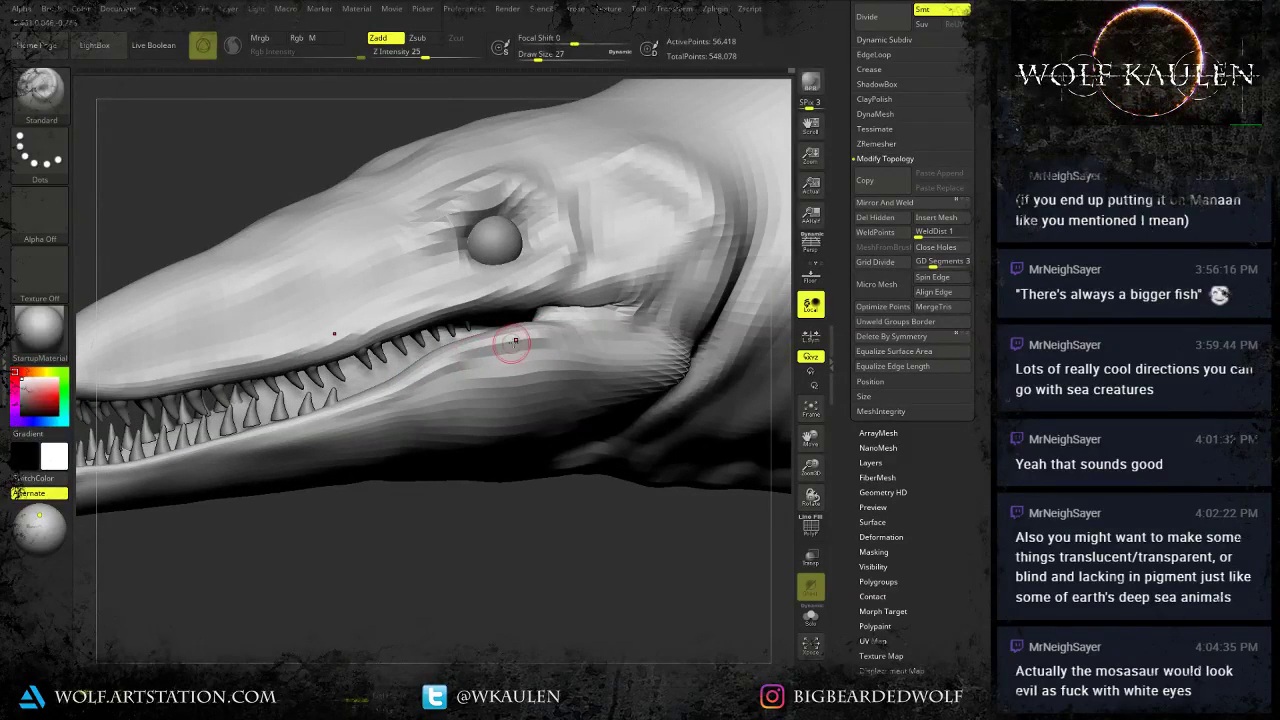
right_click_drag(606, 328, 580, 319)
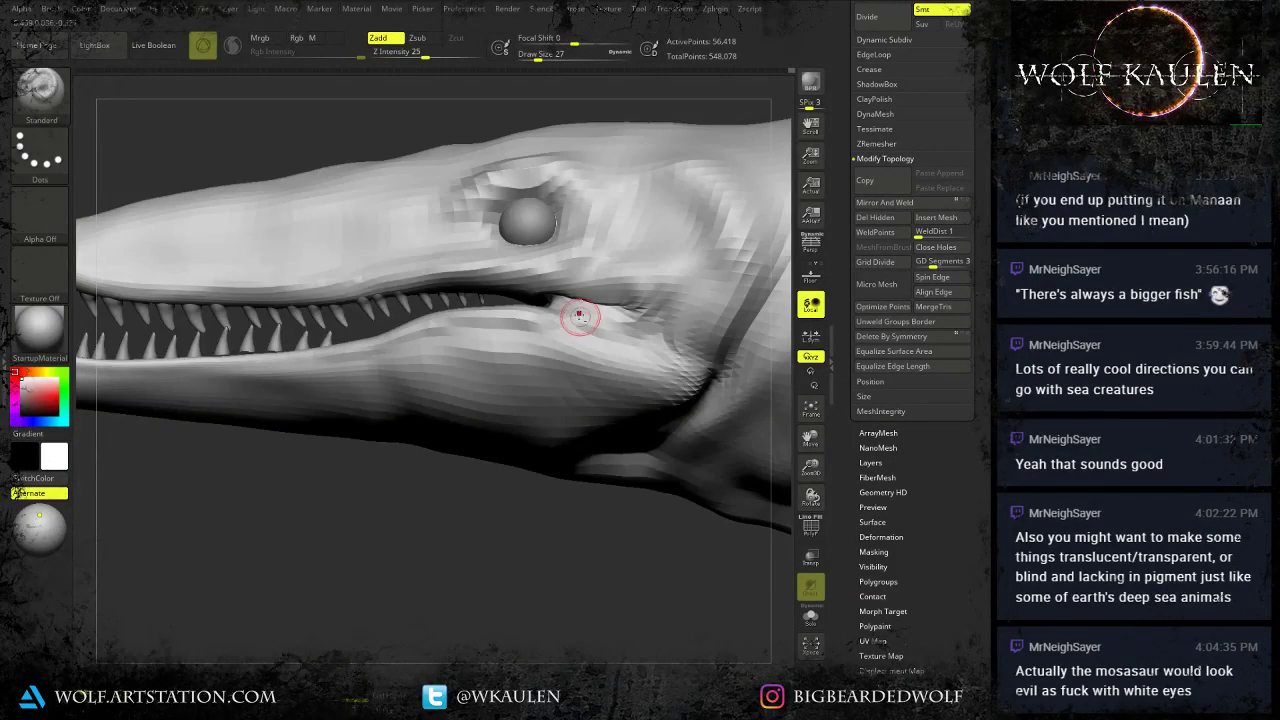
Sculpt the side of the snout tip around the nostril area with the Standard brush, using draw sizes 62, 37 and 56.
right_click_drag(358, 470, 408, 395, "ctrl")
right_click_drag(224, 316, 312, 388, "alt")
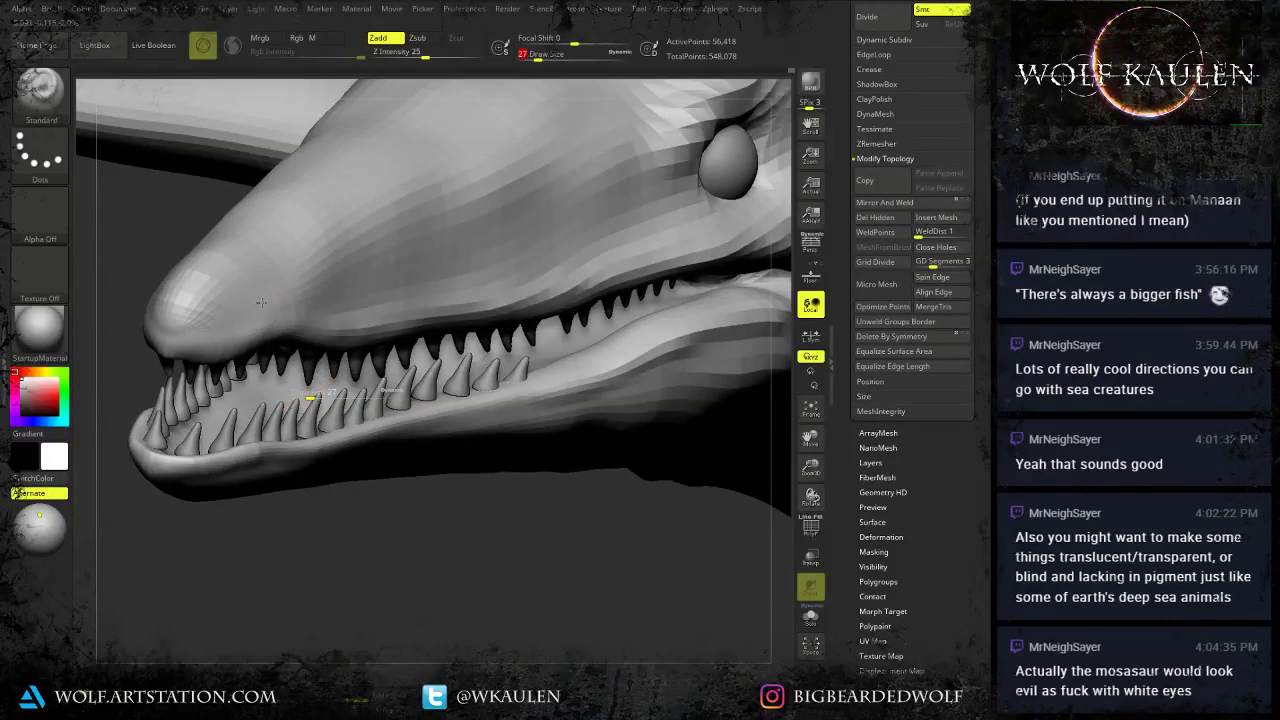
key("s")
left_click_drag(254, 296, 265, 296)
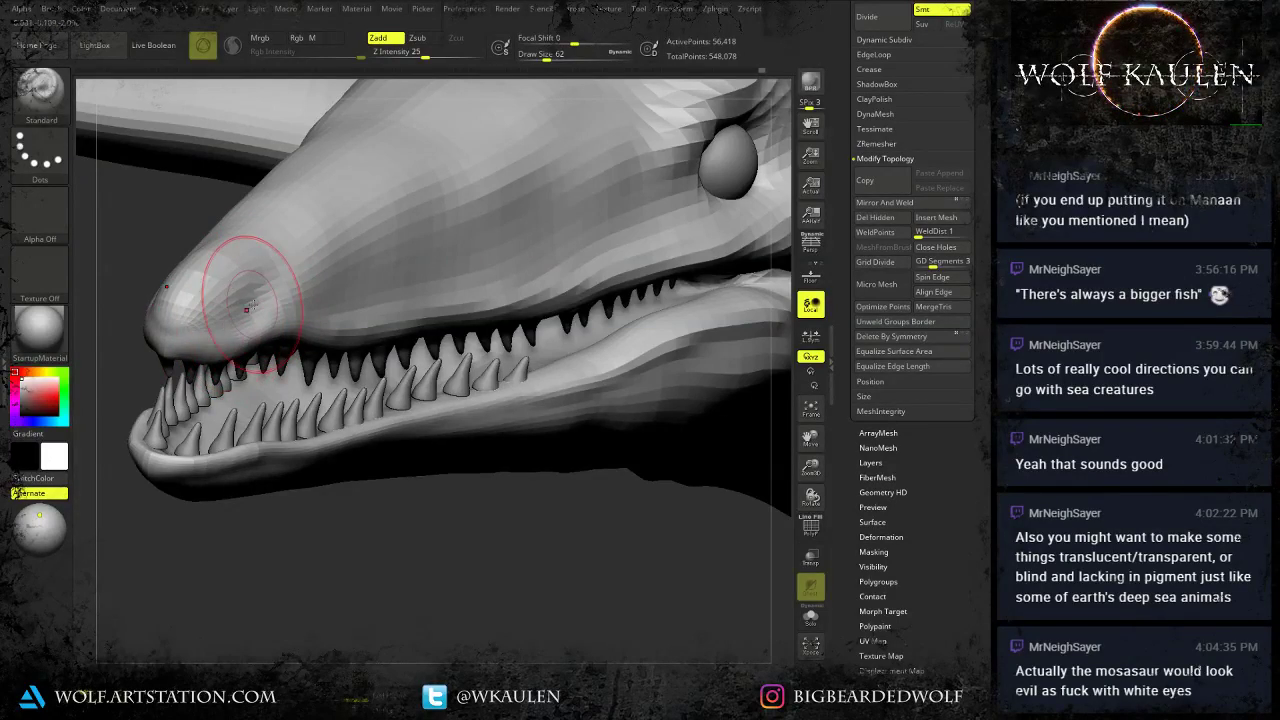
right_click_drag(250, 306, 302, 368)
key("s")
left_click_drag(270, 302, 262, 302)
right_click_drag(277, 265, 272, 233)
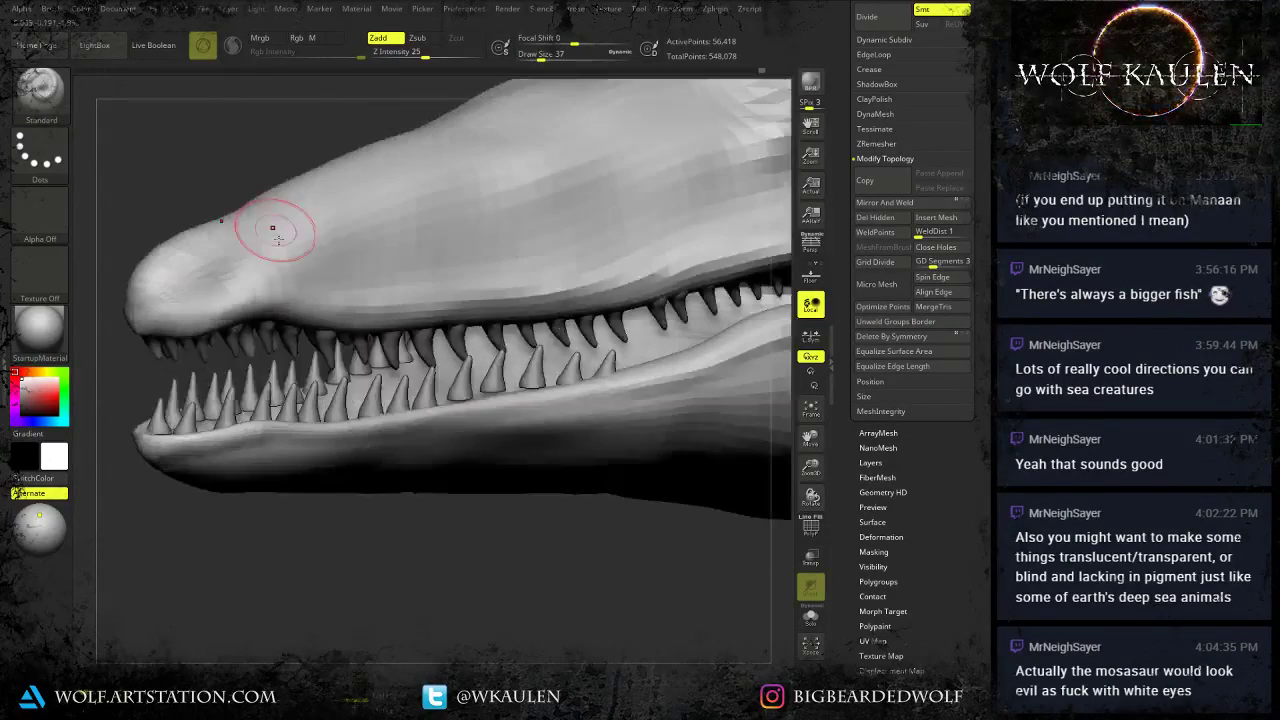
key("s")
left_click_drag(270, 289, 277, 289)
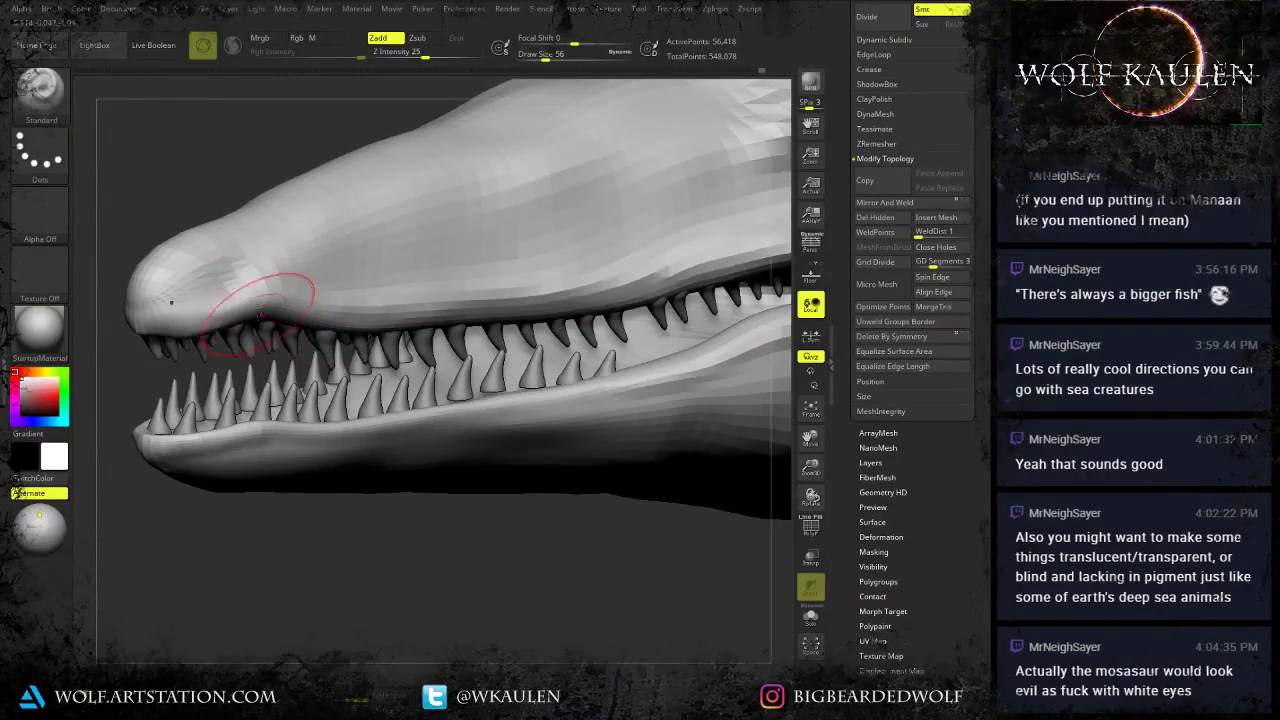
mouse_move(260, 316)
right_mouse_down()
mouse_move(245, 291)
mouse_move(245, 354)
mouse_move(258, 284)
right_mouse_up()
Reshape the snout tip with the Move brush at draw size 51, reduce the draw size to 35 and reselect the Tylosaurus body.
key("b")
key("m")
key("v")
key("s")
left_click_drag(271, 272, 279, 270)
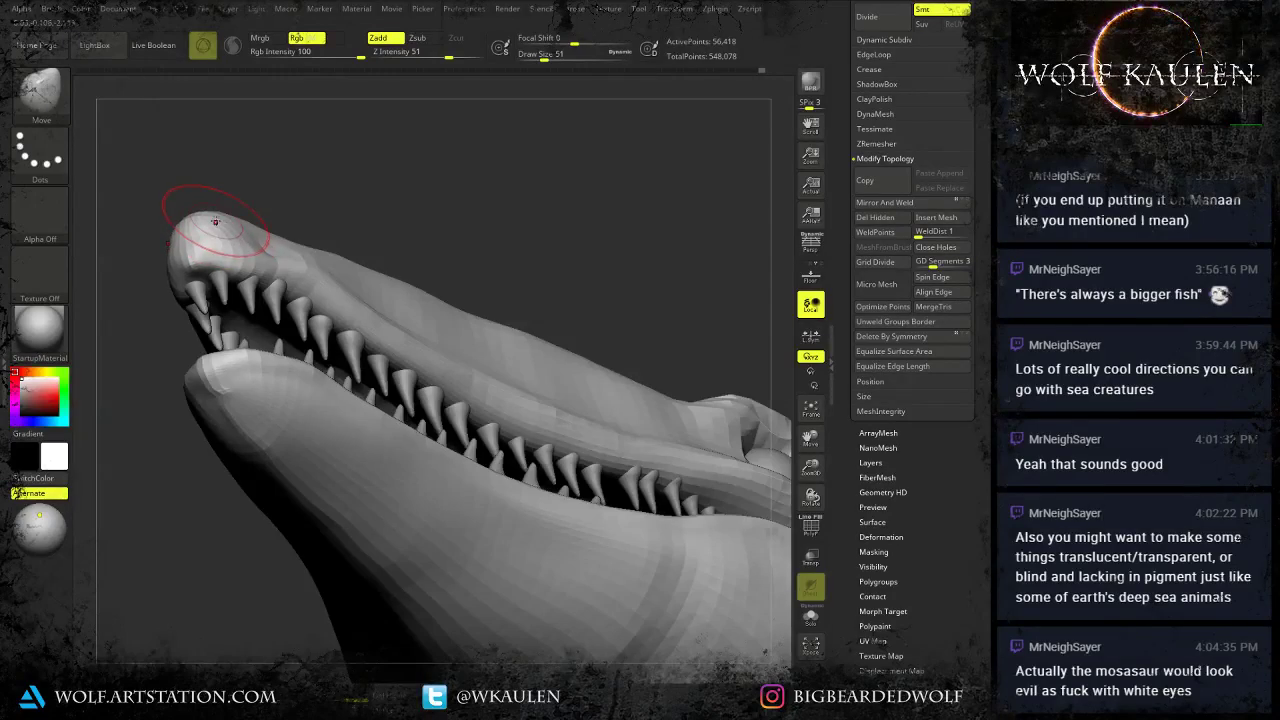
mouse_move(217, 232)
right_mouse_down()
mouse_move(255, 284)
mouse_move(262, 345)
mouse_move(278, 277)
mouse_move(320, 272)
mouse_move(294, 324)
mouse_move(432, 543)
mouse_move(444, 542)
right_mouse_up()
key("[")
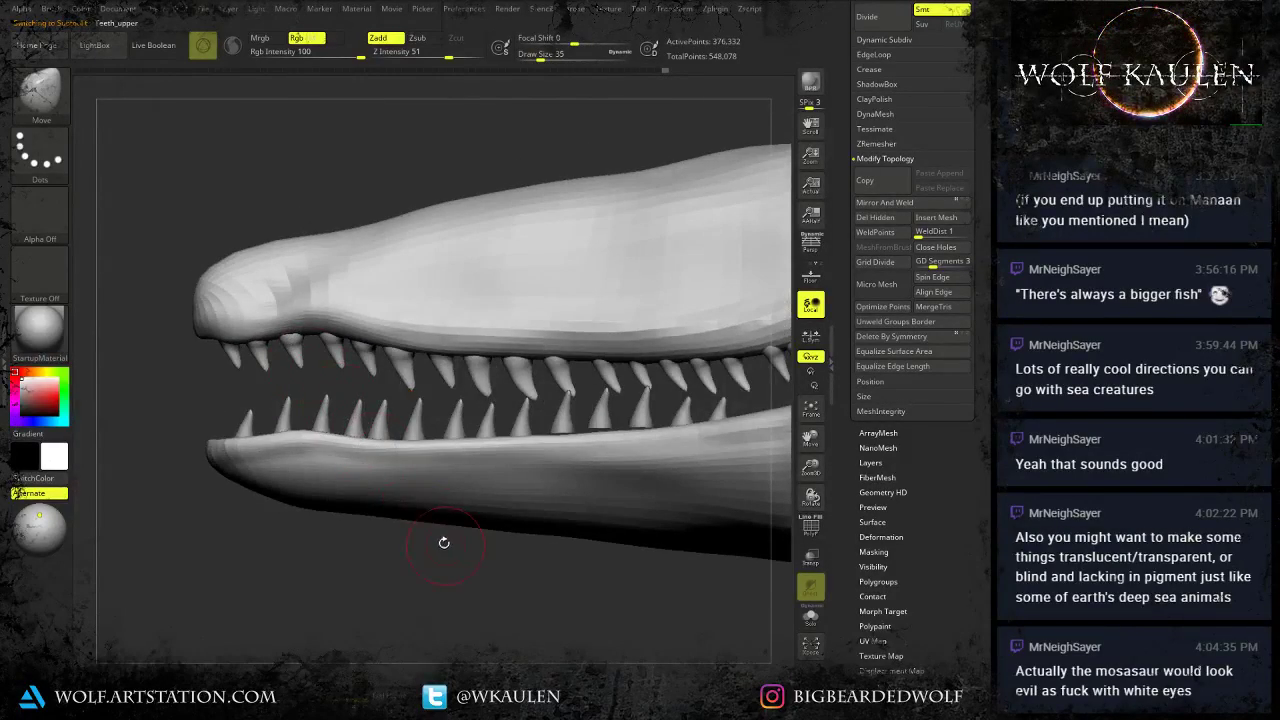
left_click(215, 445, "alt")
right_click_drag(234, 513, 356, 573, "ctrl")
right_click_drag(483, 566, 520, 528, "ctrl")
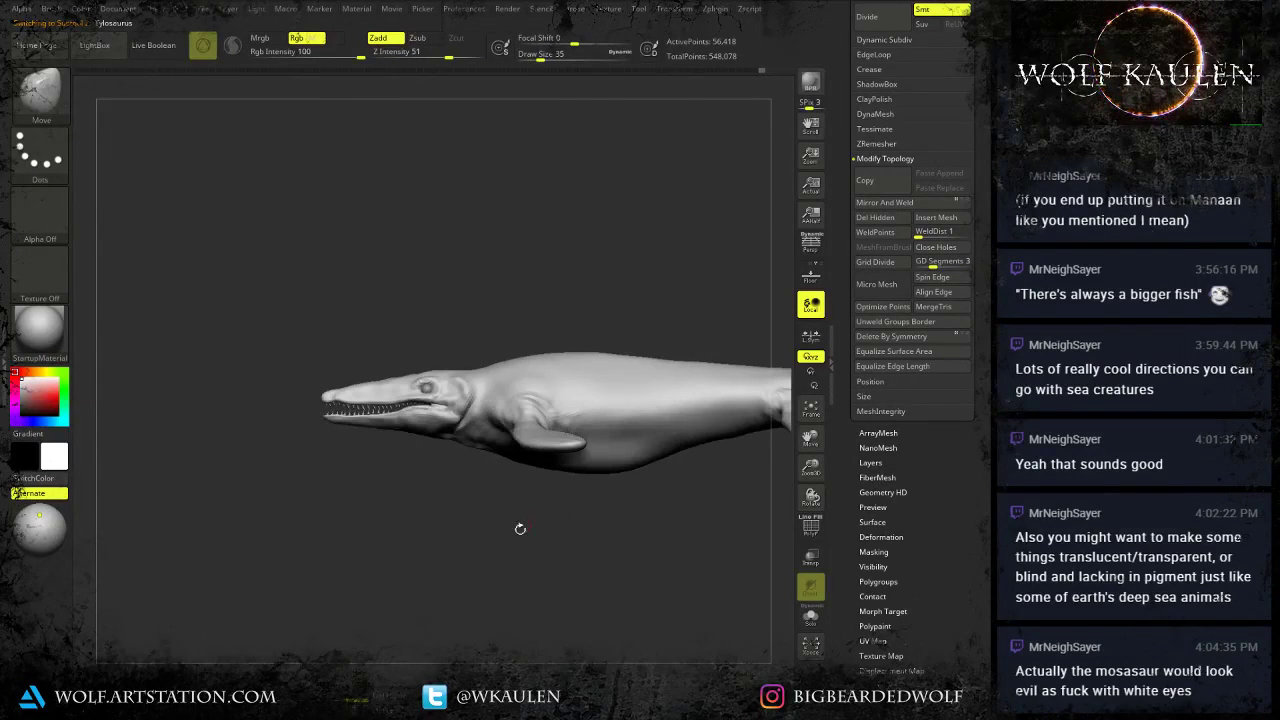
Turn on perspective and save the project by overwriting the Tylosaurus file.
key("p")
right_click_drag(494, 586, 431, 543)
key("ctrl+s")
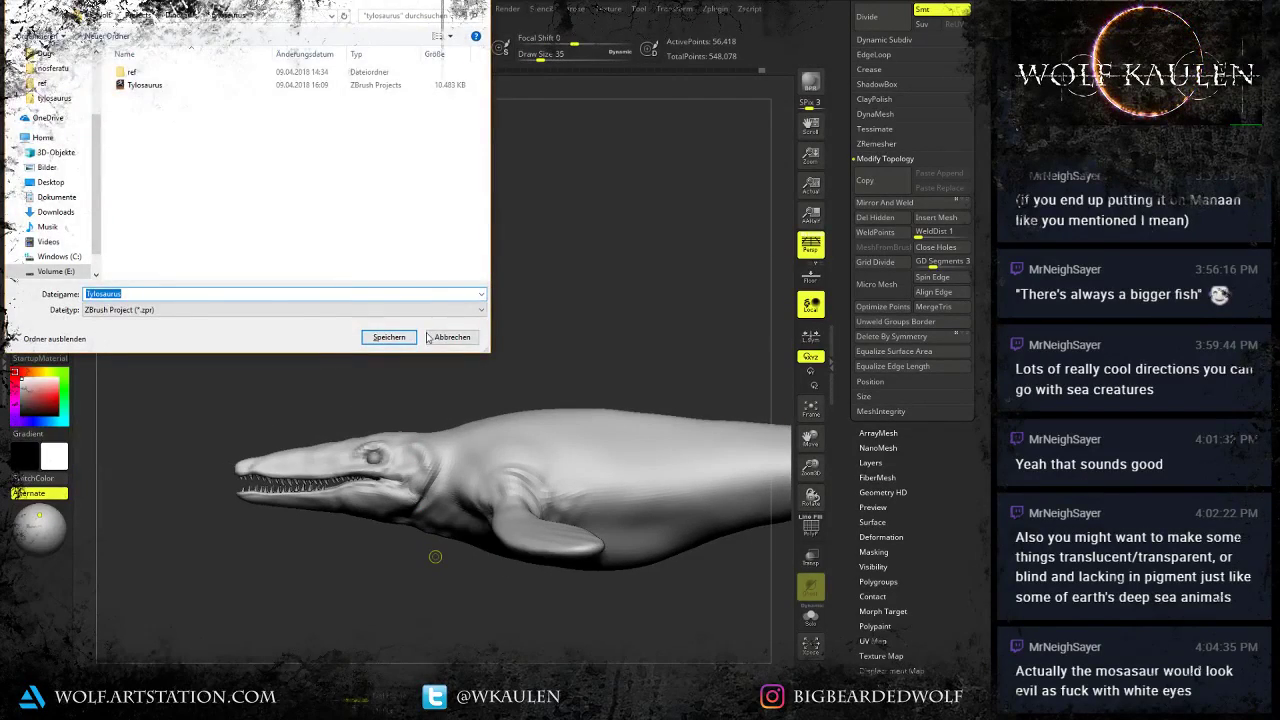
left_click(412, 337)
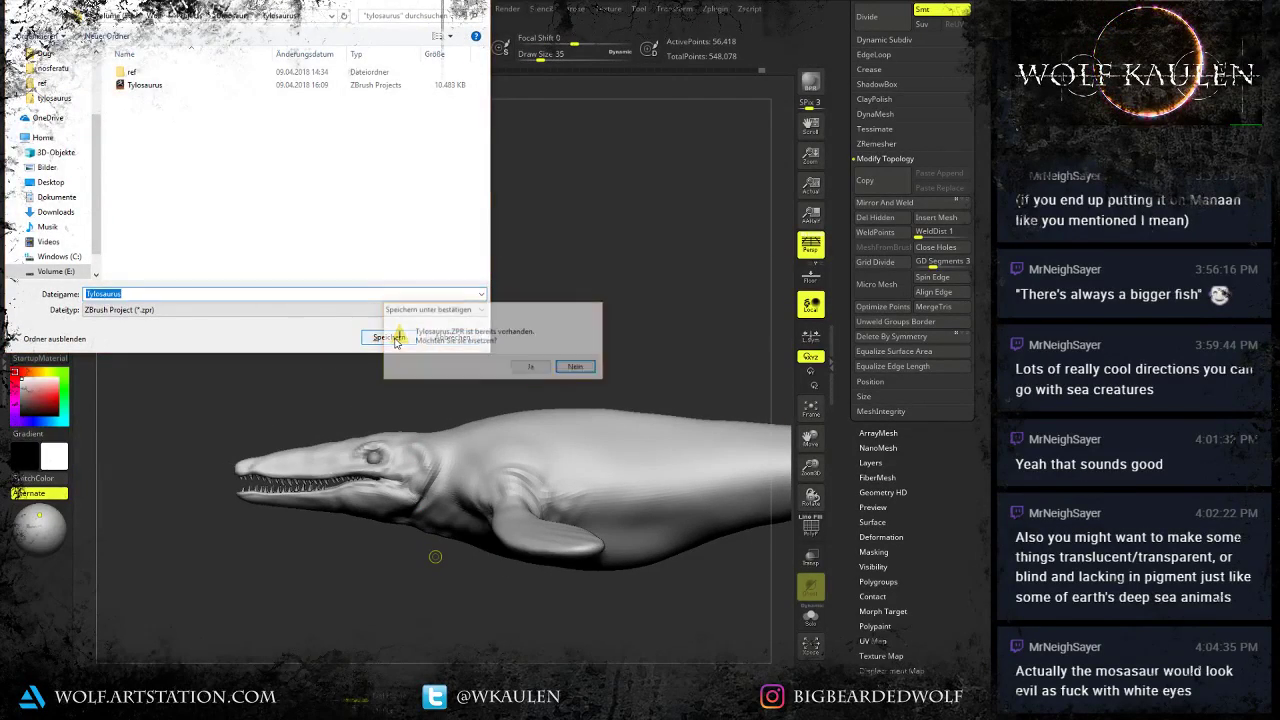
left_click(530, 367)
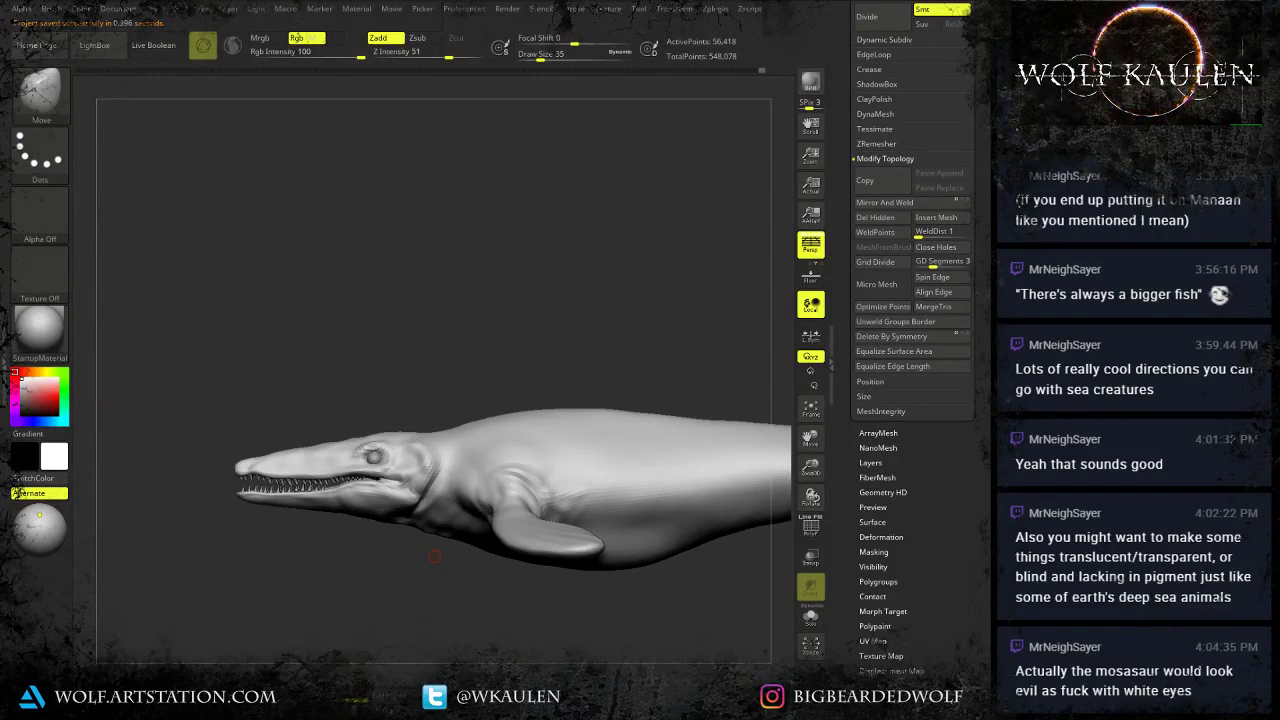
Check the skeleton sketch in Photoshop and reshape the top and back of the head with the Move brush, setting the draw size to 158.
key("alt+Tab")
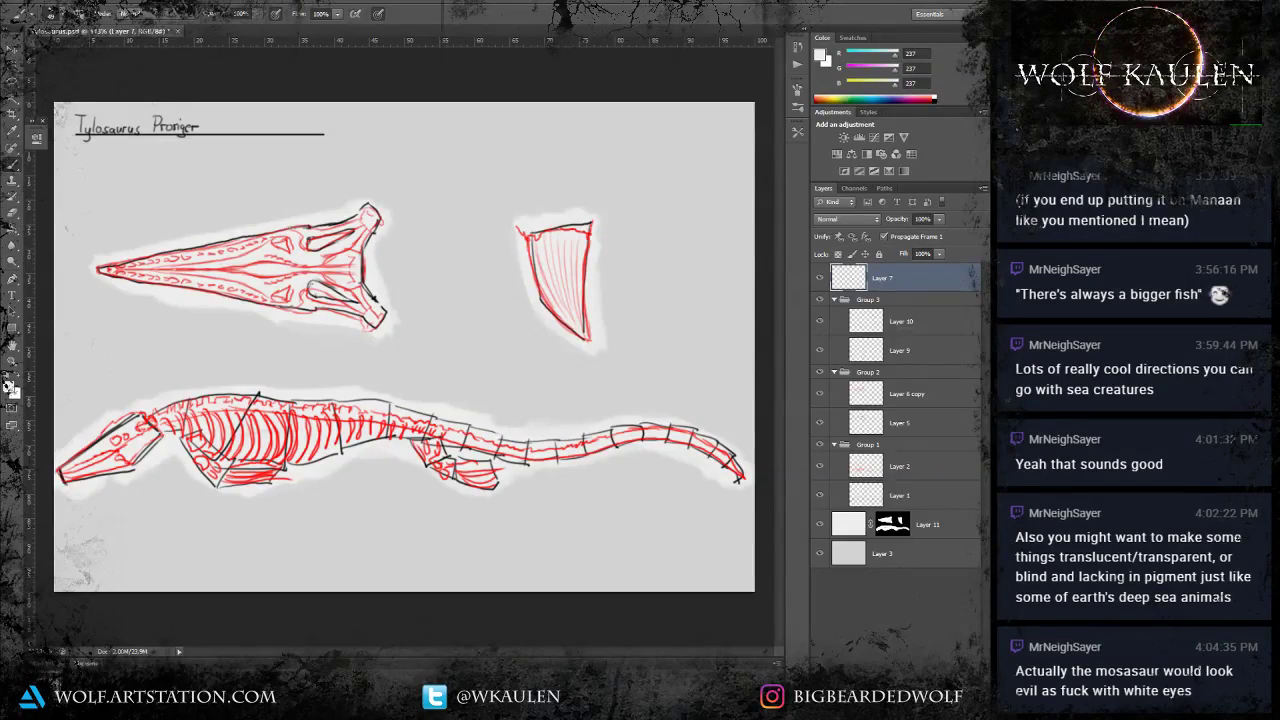
key("alt+Tab")
left_click_drag(360, 403, 372, 447)
key("s")
mouse_move(361, 432)
left_mouse_down()
mouse_move(383, 438)
mouse_move(376, 462)
left_mouse_up()
left_click_drag(340, 385, 348, 440)
right_click_drag(348, 440, 347, 432)
key("s")
left_click_drag(347, 430, 331, 422)
key("s")
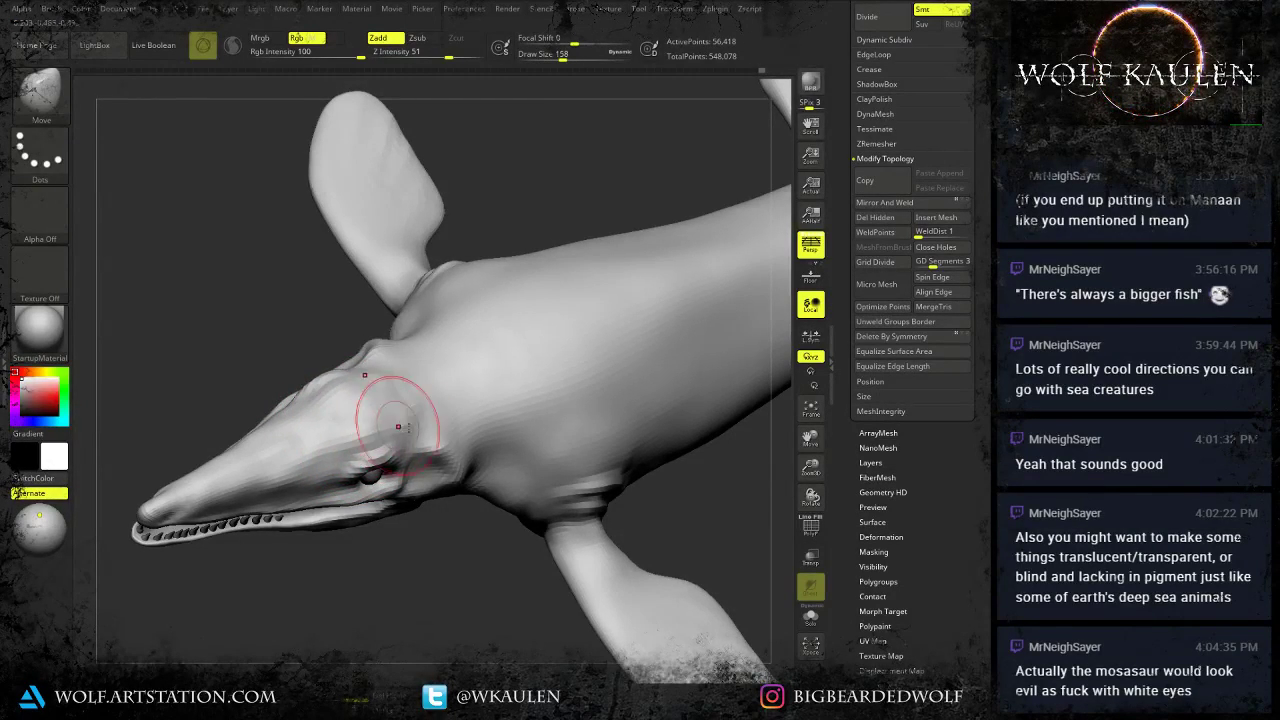
right_click_drag(400, 427, 401, 391, "shift")
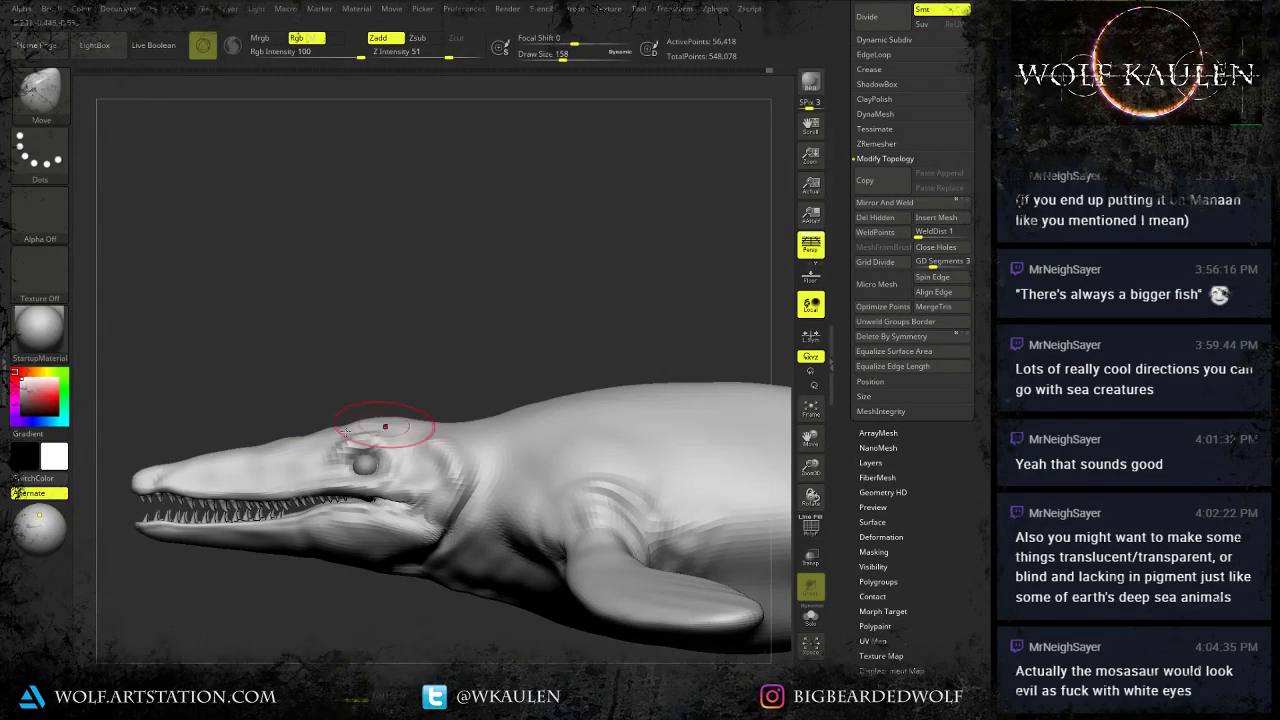
Reduce the Move brush's draw size to 67 and adjust the upper contour of the snout tip.
key("s")
left_click_drag(161, 474, 158, 474)
left_click_drag(148, 473, 146, 465)
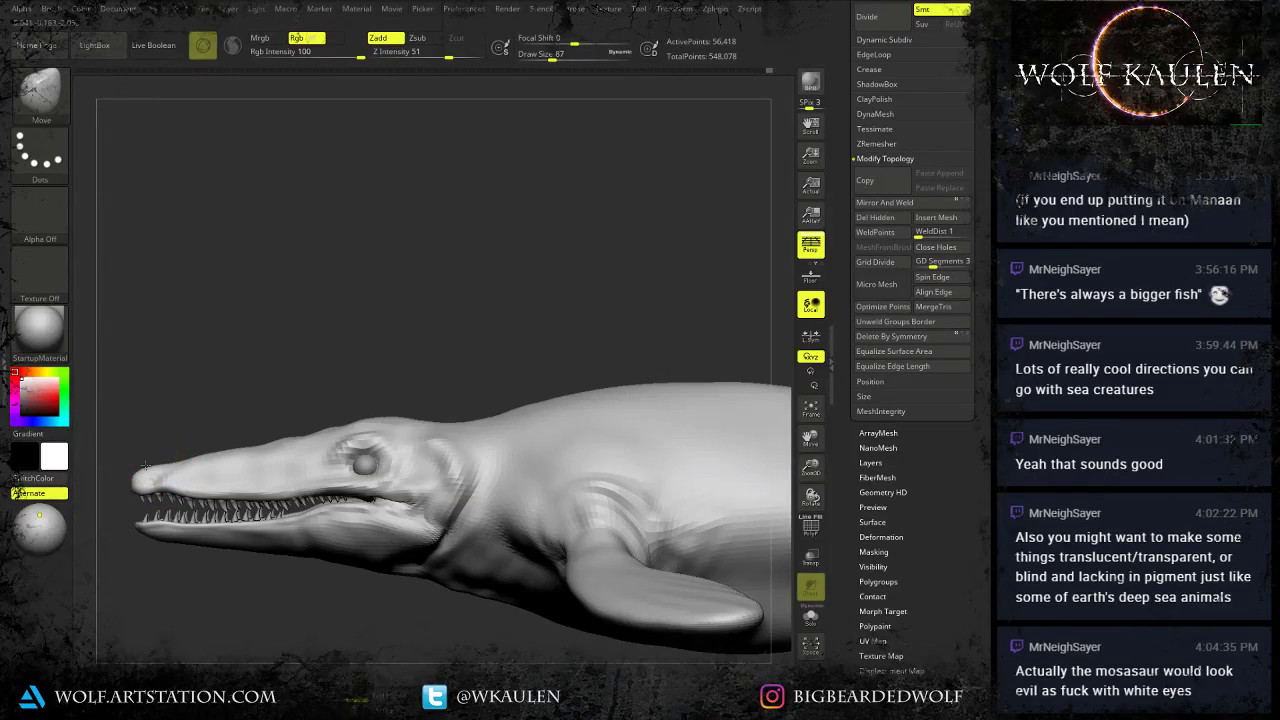
right_click_drag(241, 463, 326, 471)
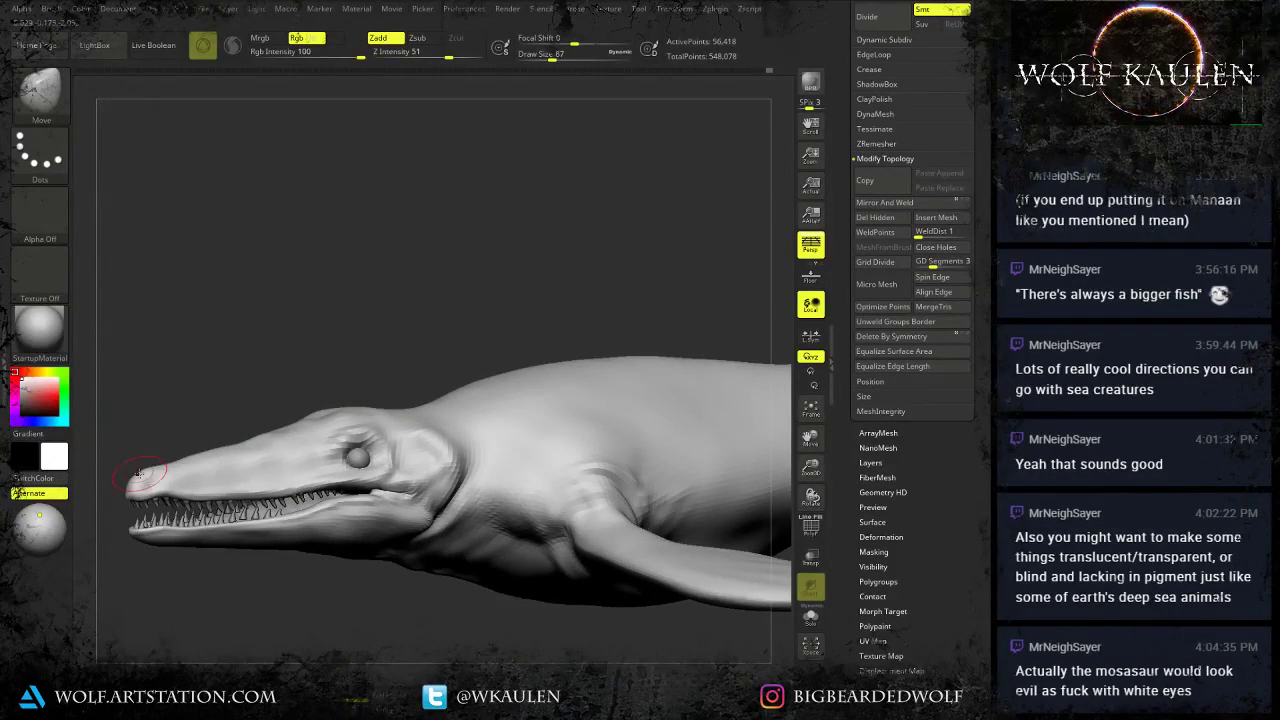
right_click_drag(138, 473, 288, 485)
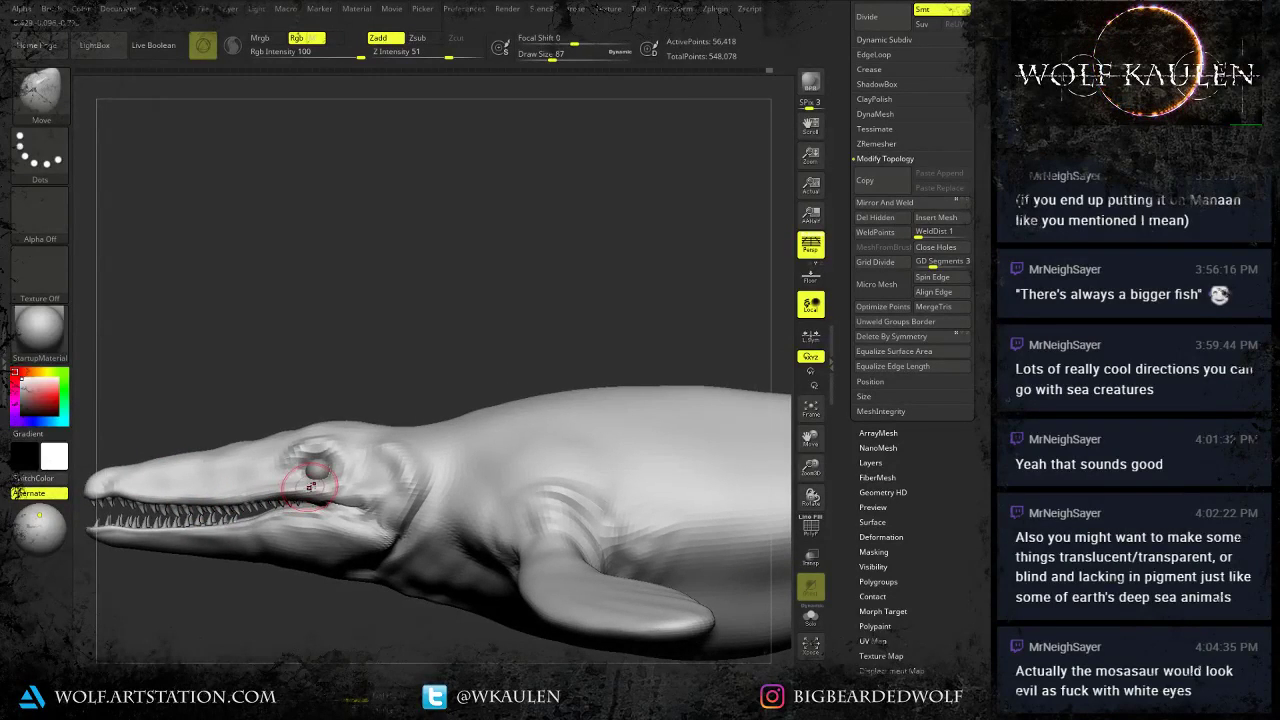
Adjust the brow and socket around the eye with the Move brush at draw sizes 56 and 71.
key("s")
left_click_drag(308, 458, 301, 456)
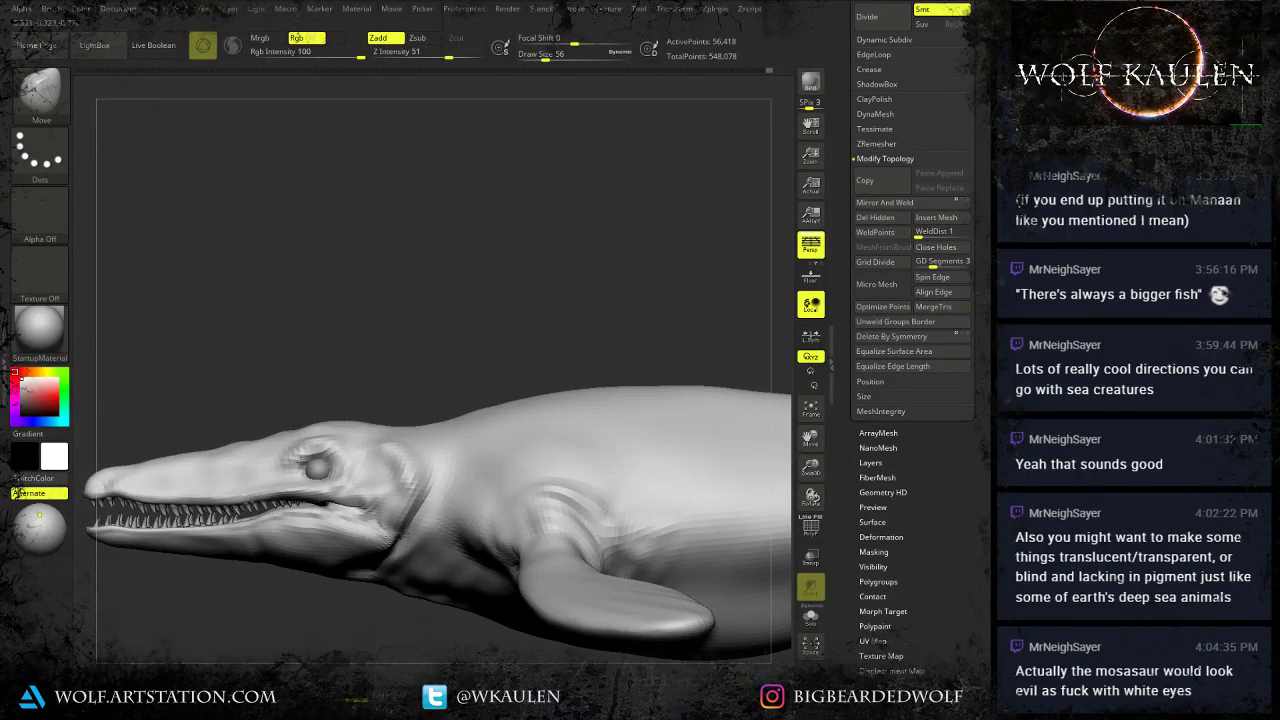
right_click_drag(306, 458, 321, 455)
key("s")
left_click_drag(306, 457, 310, 457)
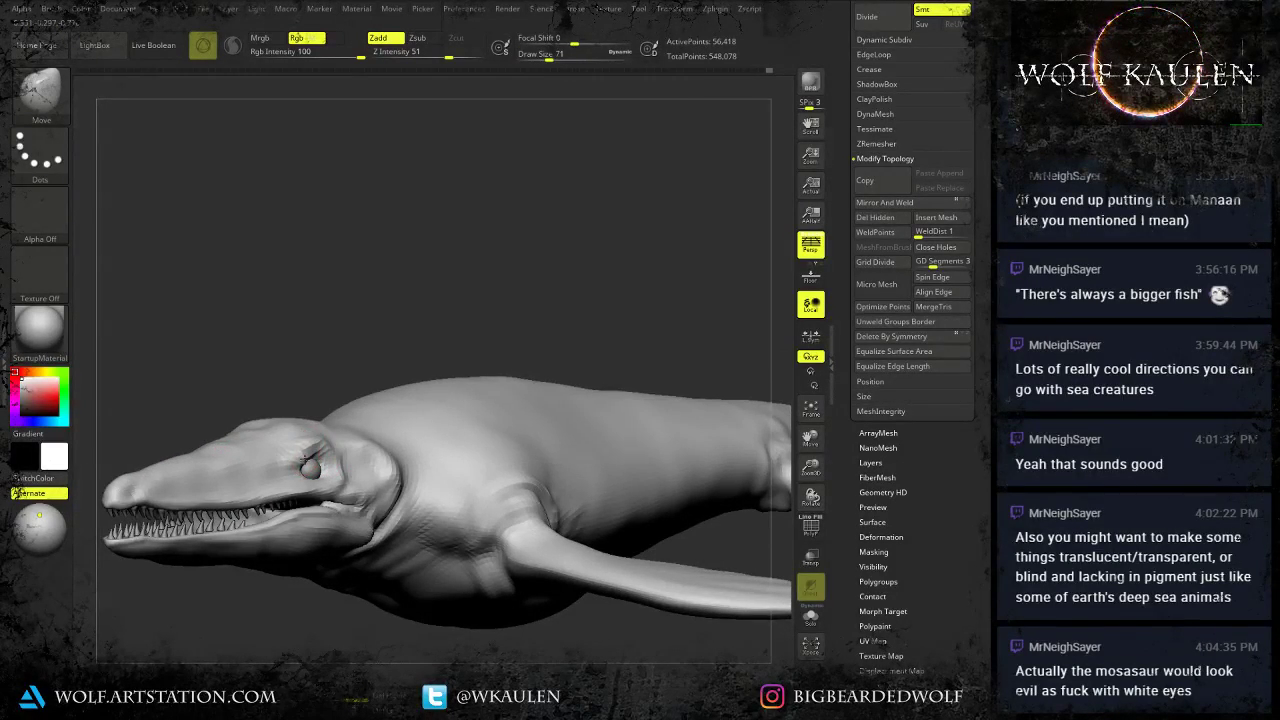
mouse_move(306, 458)
right_mouse_down()
mouse_move(270, 457)
mouse_move(309, 539)
right_mouse_up()
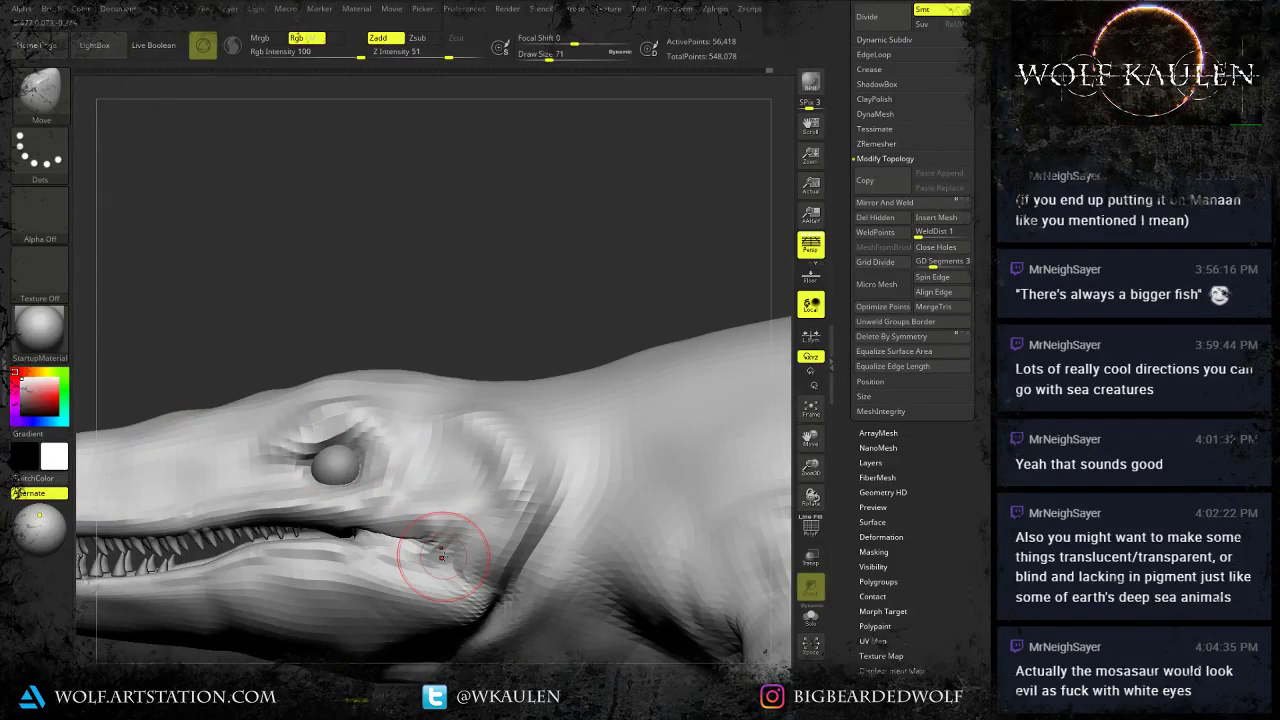
right_click_drag(350, 471, 342, 460, "ctrl")
Select the Eyes subtool, scale the eyes down slightly and shift them upward in the head with the gizmo.
left_click(340, 459, "alt")
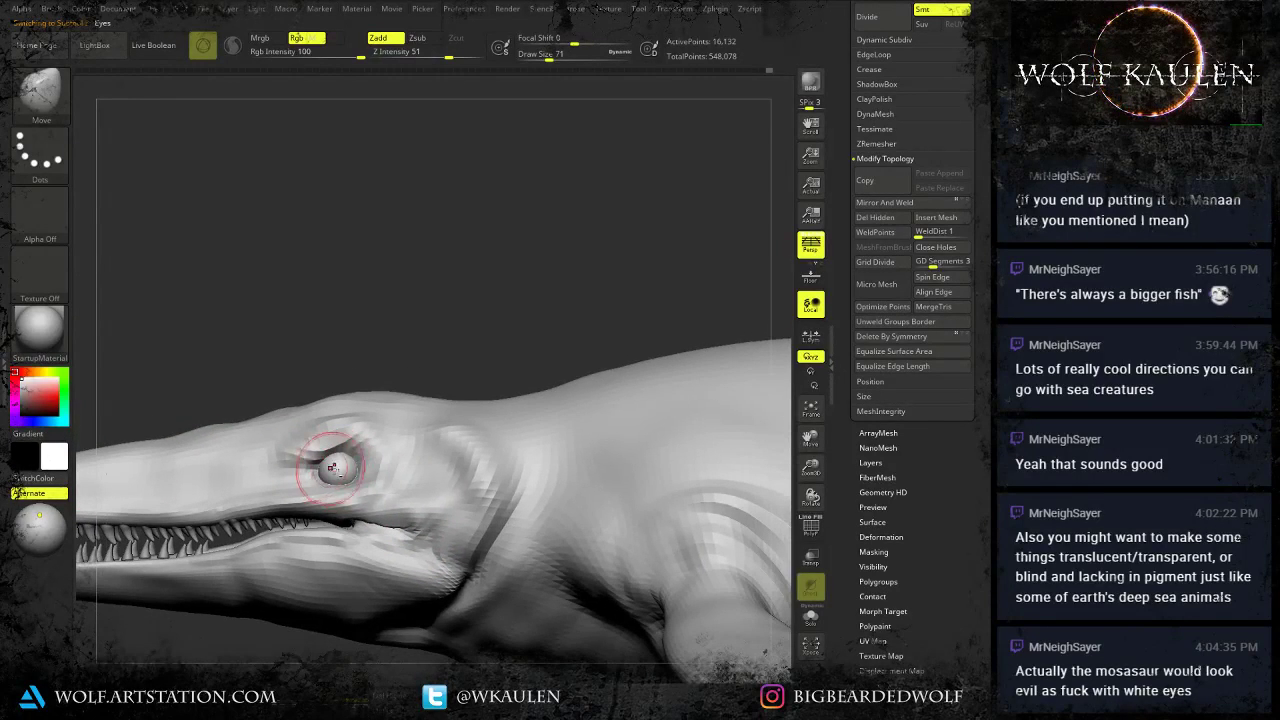
key("w")
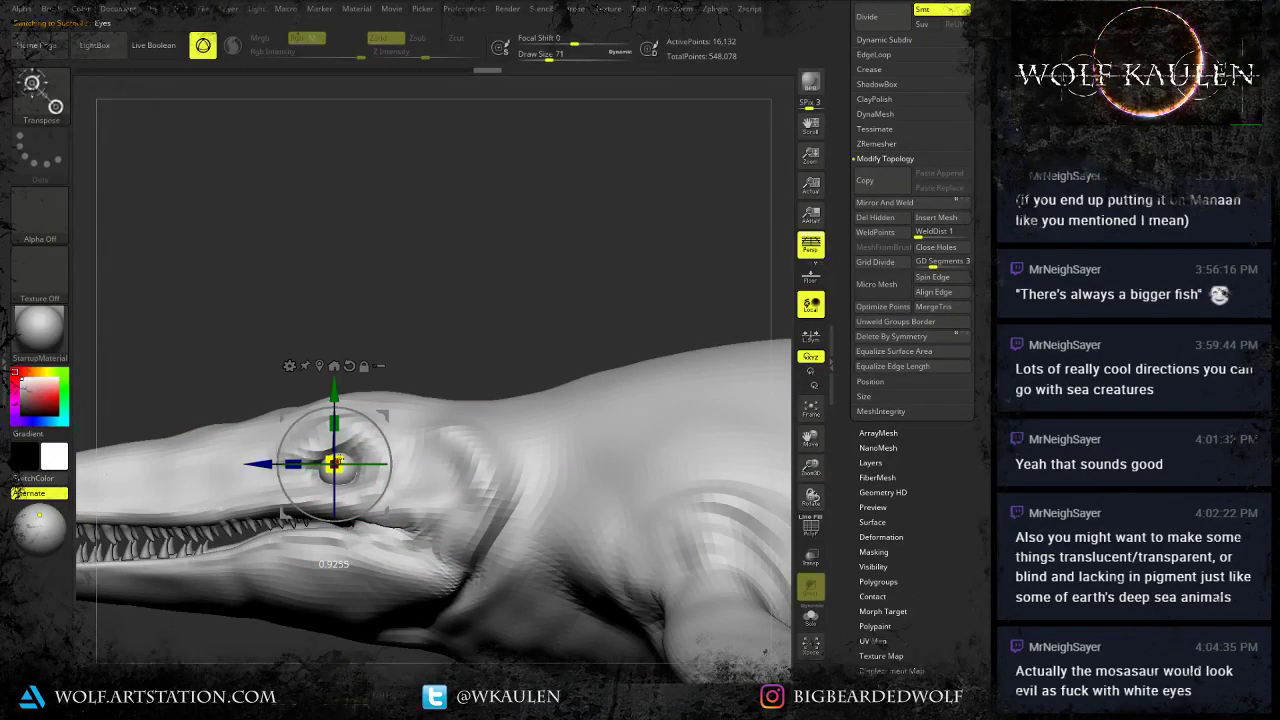
left_click_drag(340, 459, 337, 460)
left_click_drag(385, 412, 378, 390)
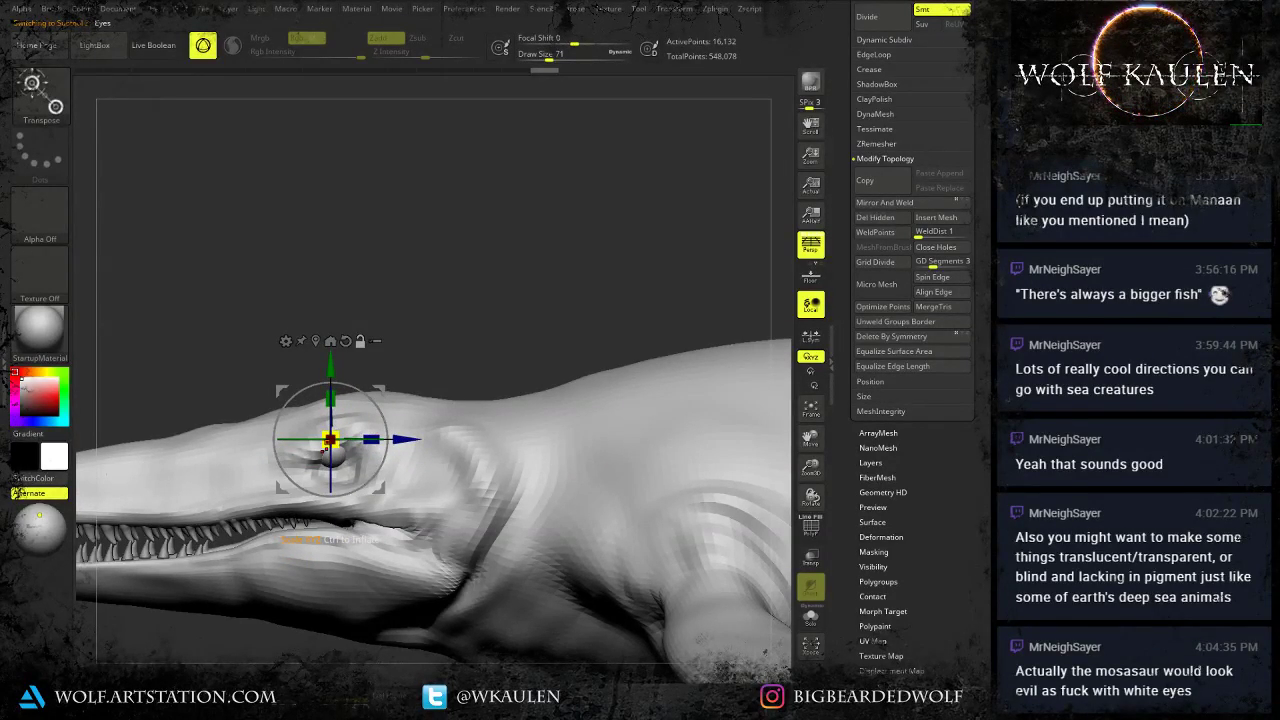
Compare the eye position with the skull sketch in Photoshop and move the eyes back down within their sockets.
key("alt+Tab")
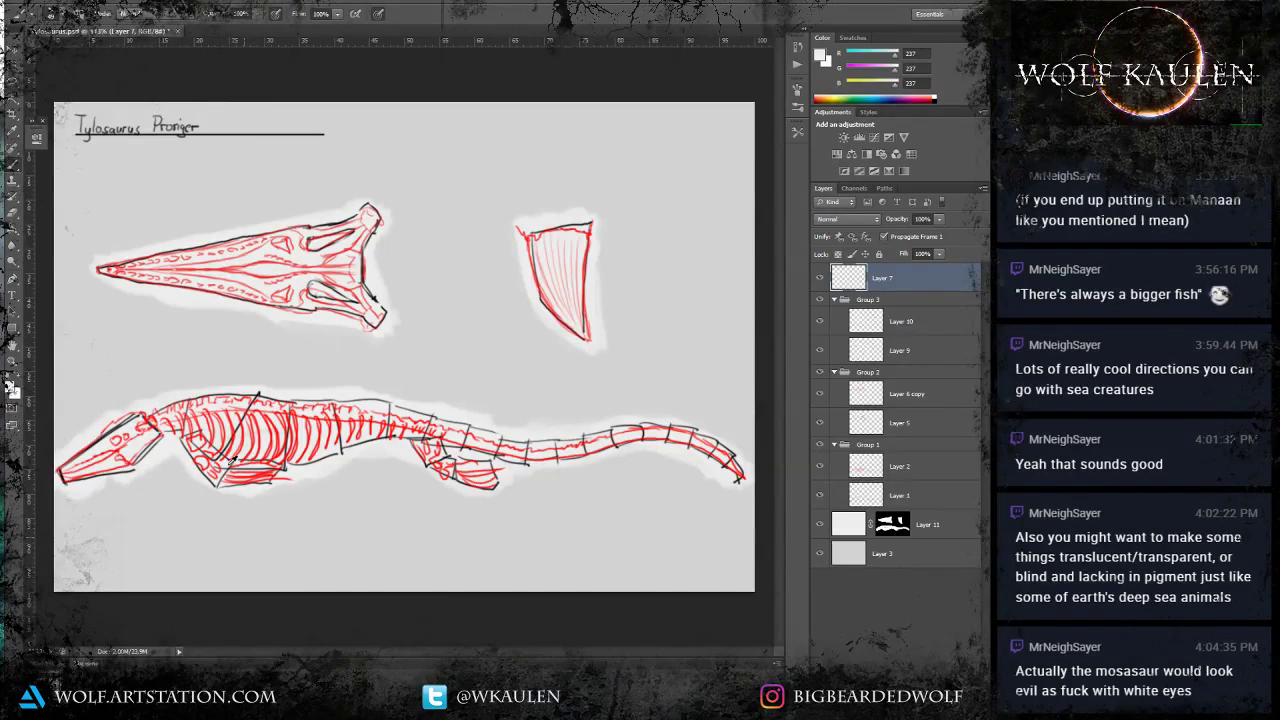
key("alt+Tab")
left_click_drag(380, 391, 393, 412)
right_click_drag(425, 424, 462, 485, "ctrl")
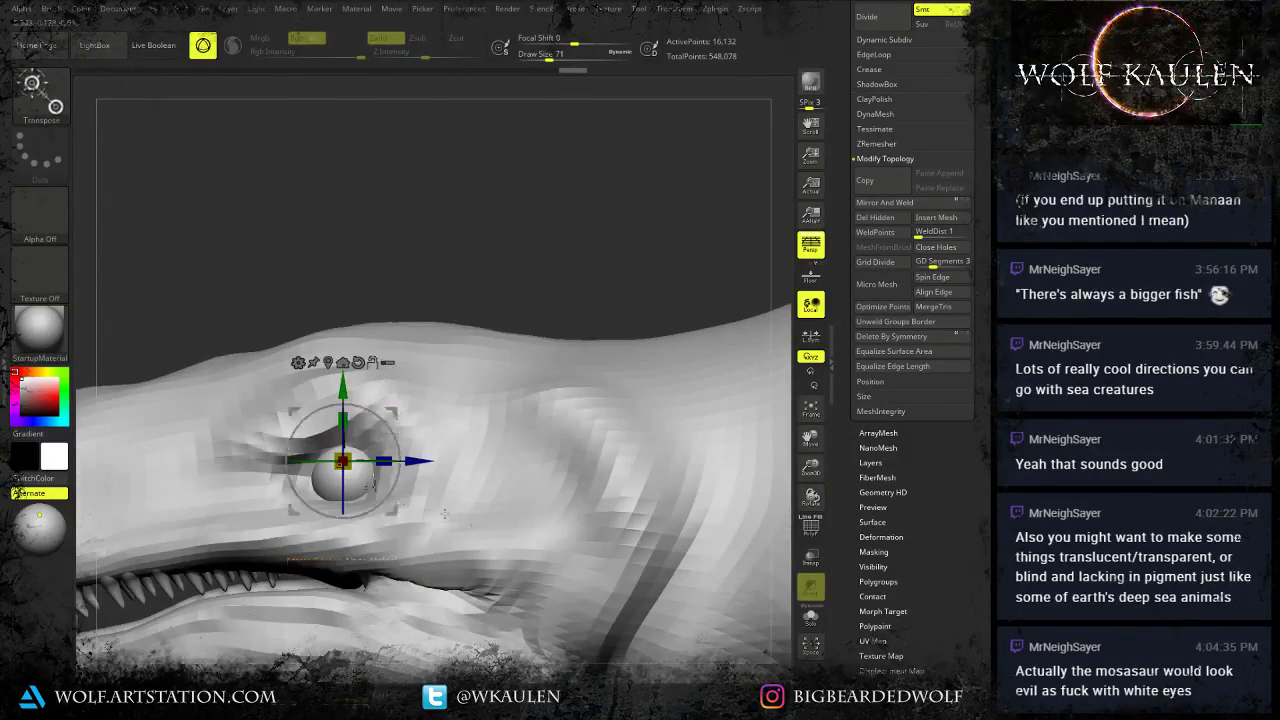
left_click(463, 487, "alt")
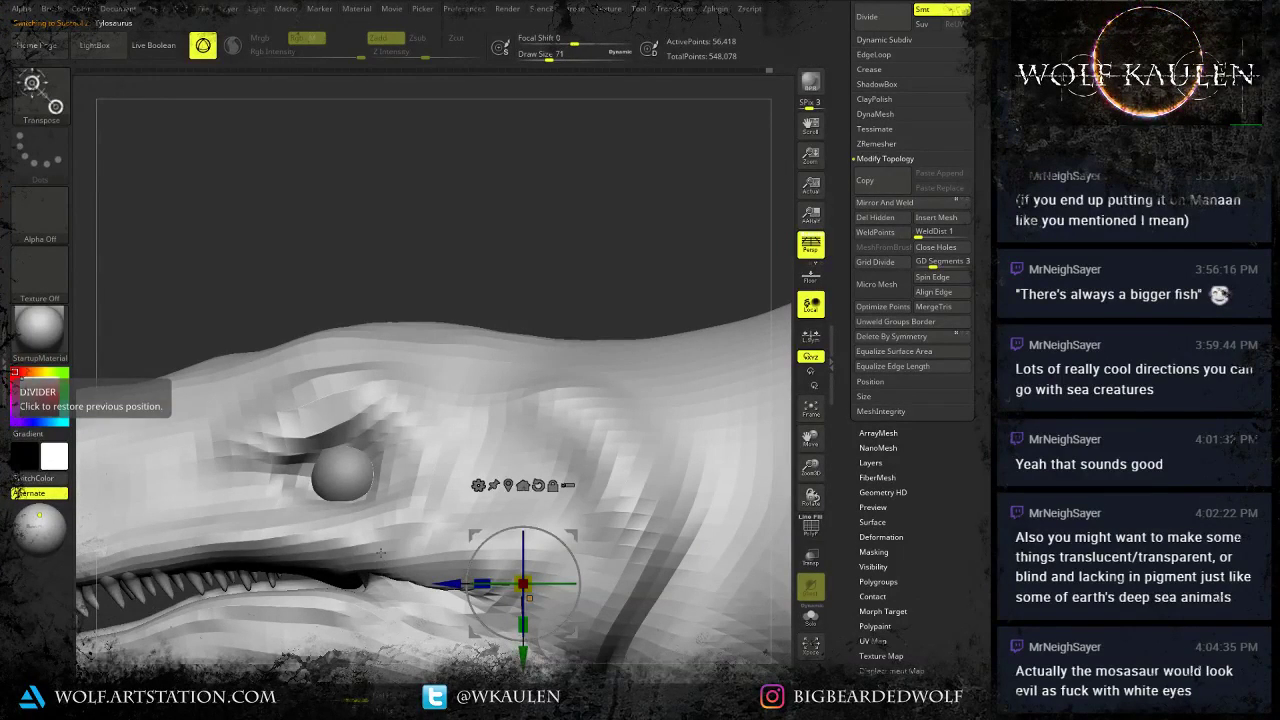
left_click(337, 492, "alt")
right_click_drag(345, 500, 383, 578, "ctrl")
left_click_drag(383, 578, 575, 533)
Select the Tylosaurus body, mask all four flippers from the top view and invert the mask so only the flippers stay editable.
left_click(655, 565, "alt")
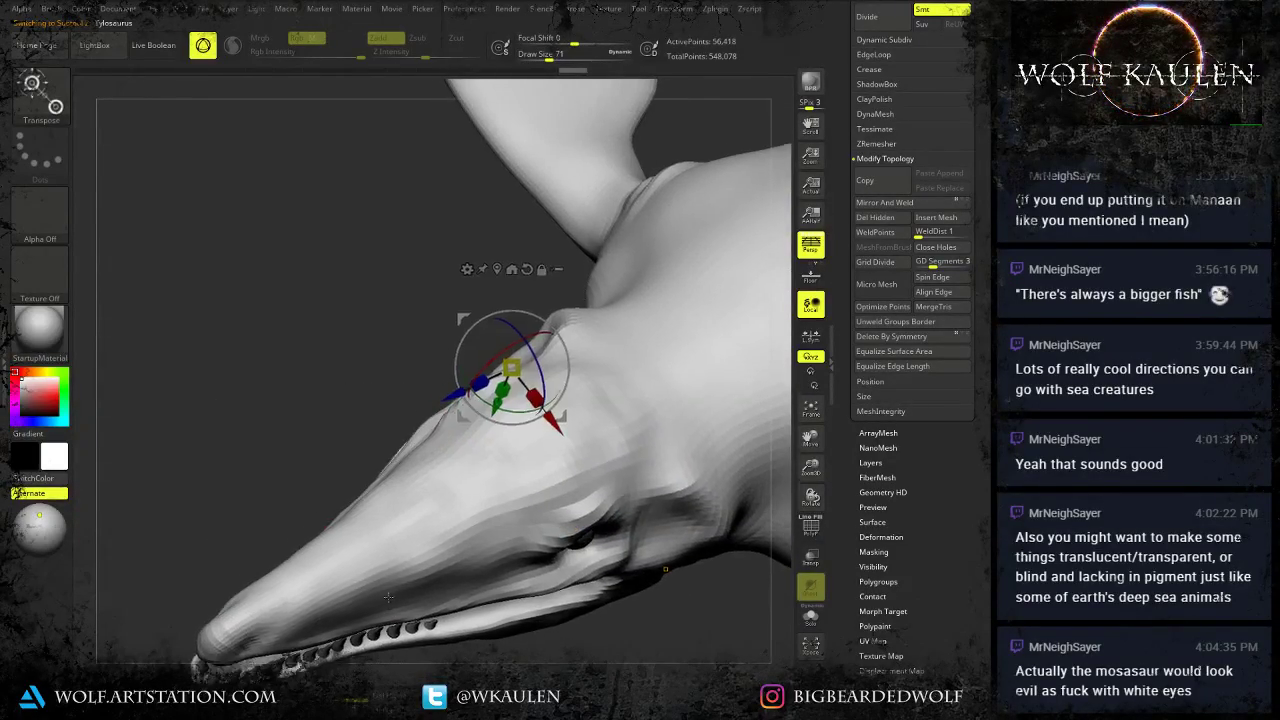
right_click_drag(660, 550, 362, 458, "alt")
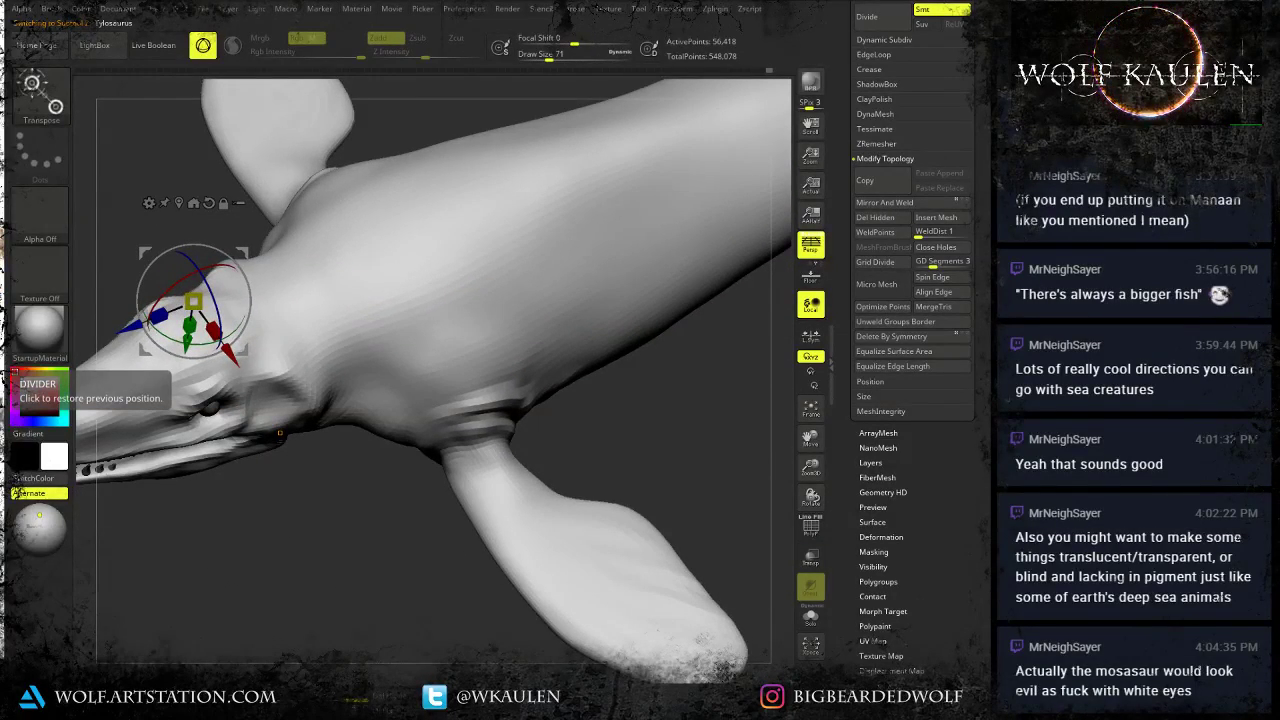
right_click_drag(428, 618, 400, 555, "alt")
right_click_drag(400, 555, 388, 526, "shift")
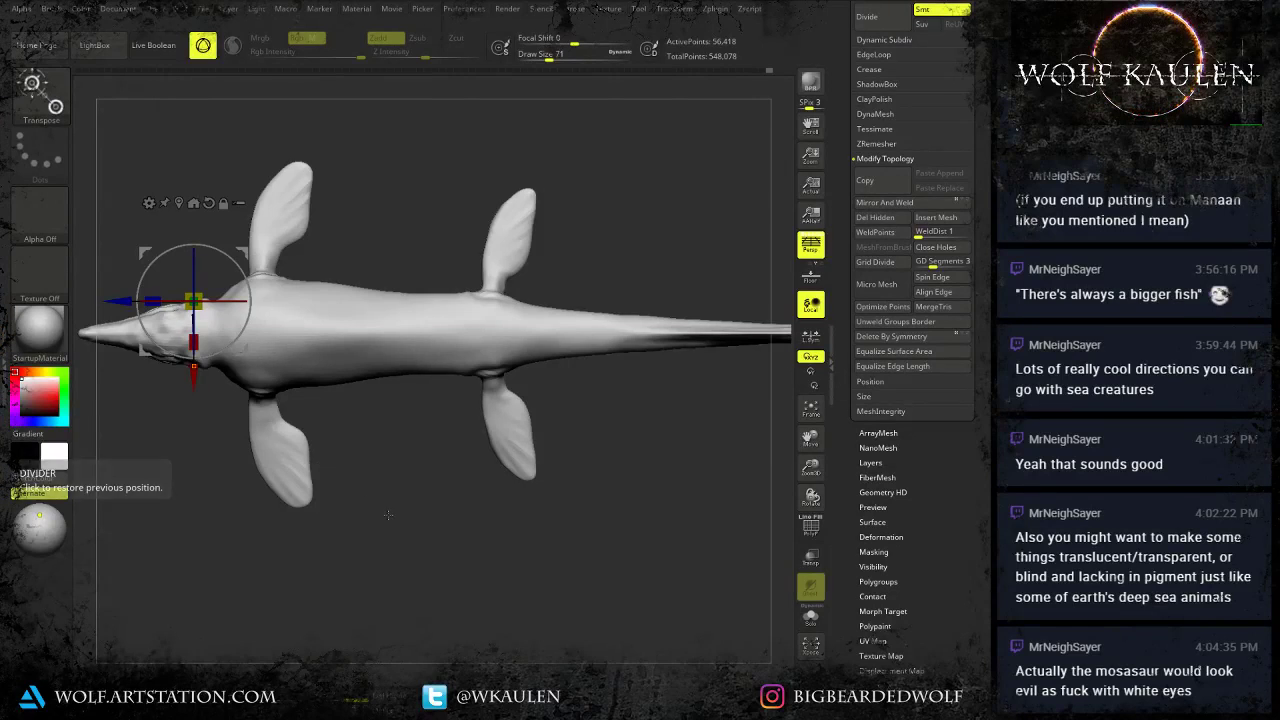
right_click_drag(404, 590, 417, 592, "alt")
left_click_drag(419, 595, 182, 395, "ctrl")
left_click_drag(668, 516, 466, 382, "ctrl")
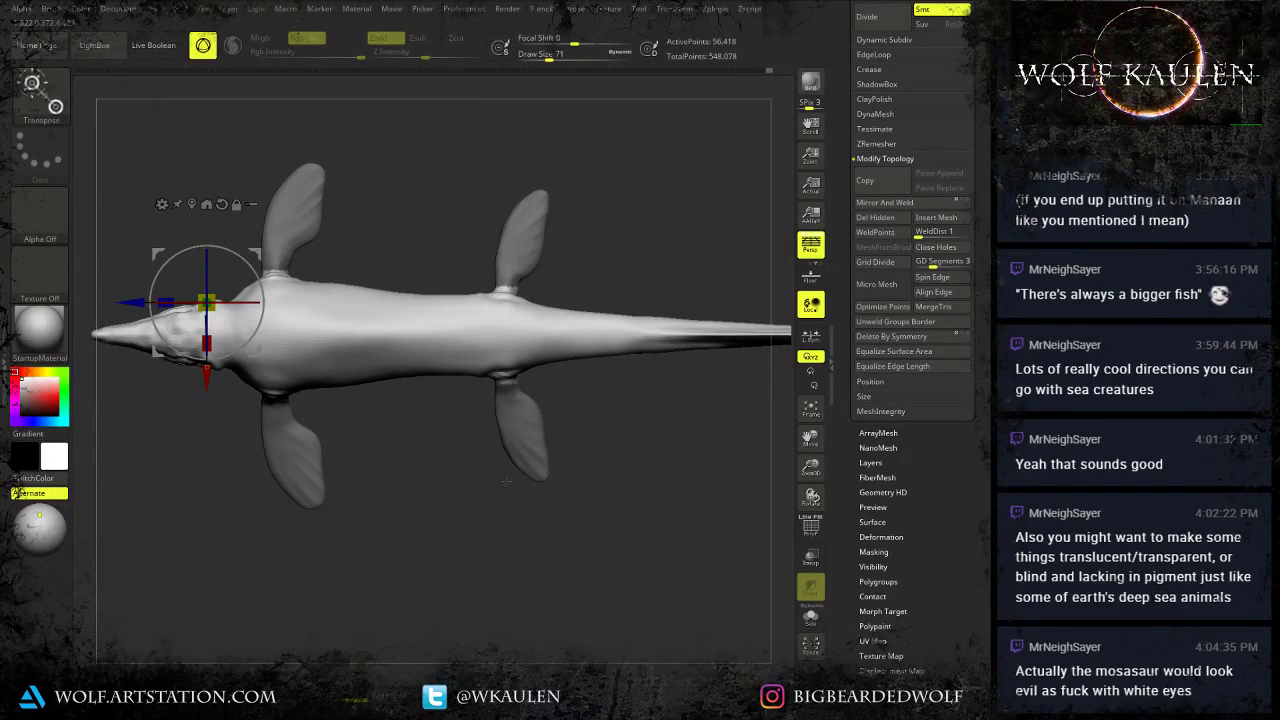
left_click(342, 466, "ctrl")
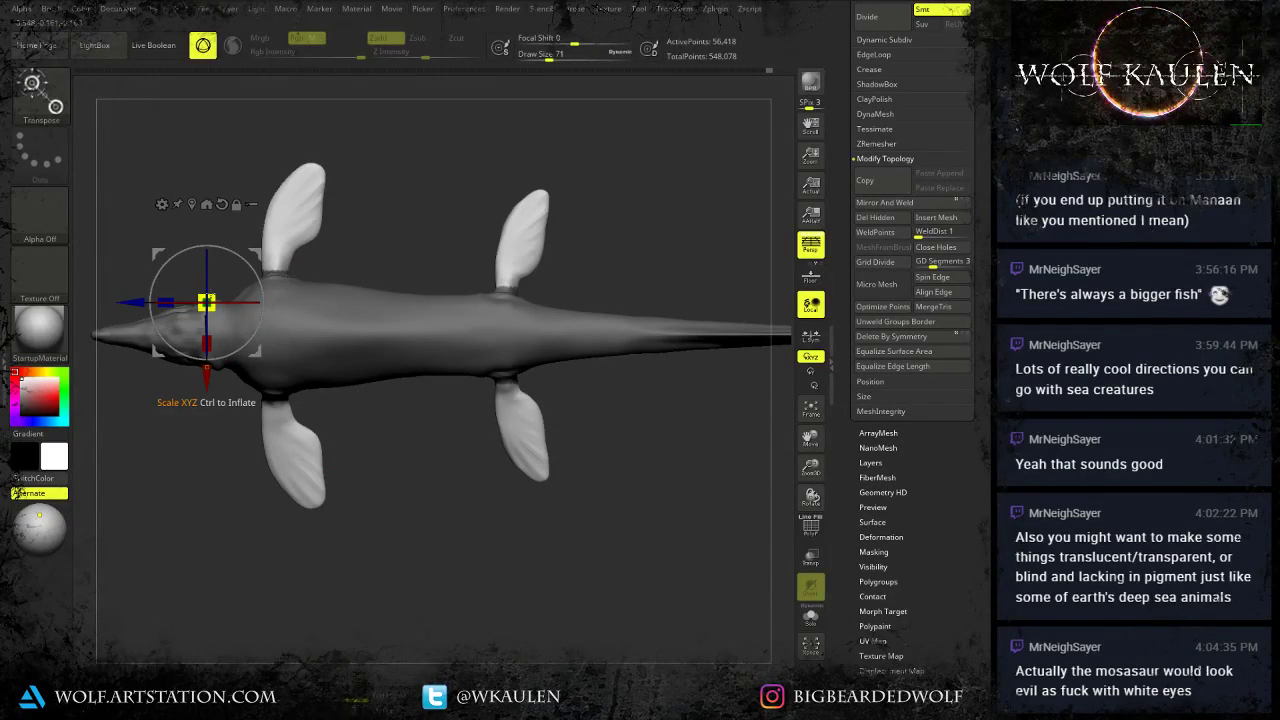
Try to scale and reposition the four unmasked flippers with the gizmo, then undo the changes and the mask inversion.
left_click_drag(207, 302, 229, 257)
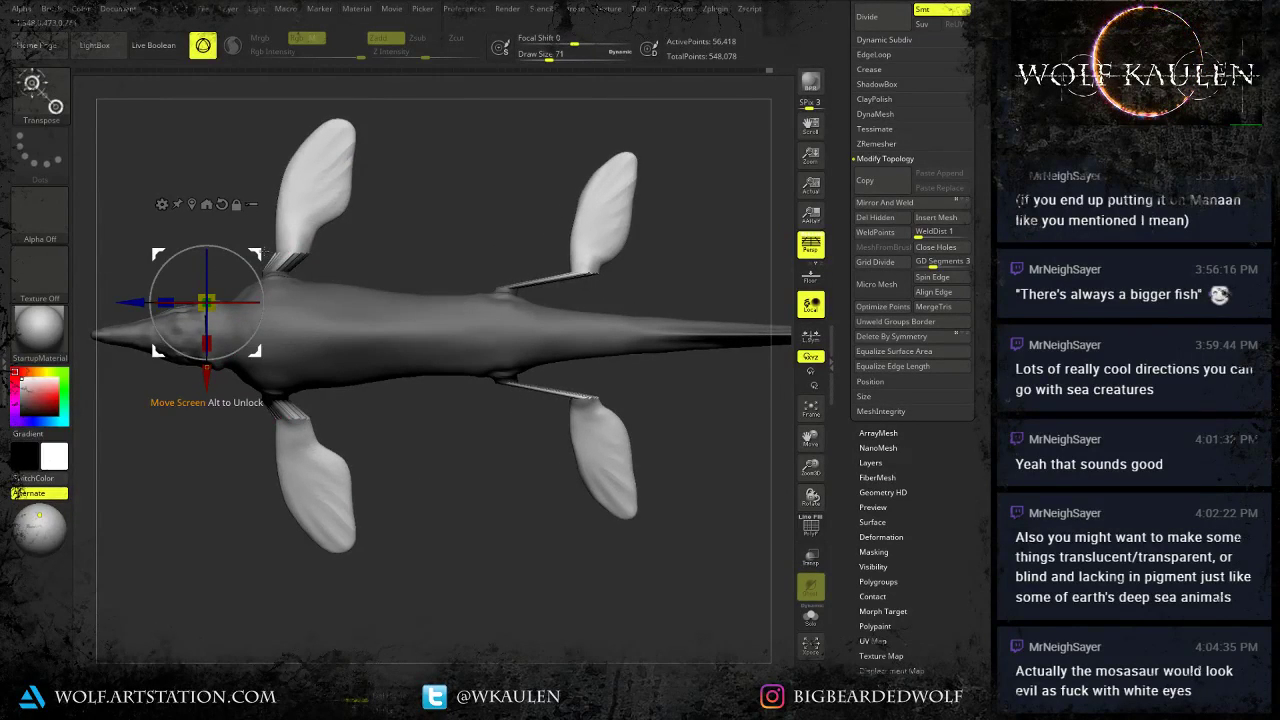
left_click_drag(264, 252, 246, 275)
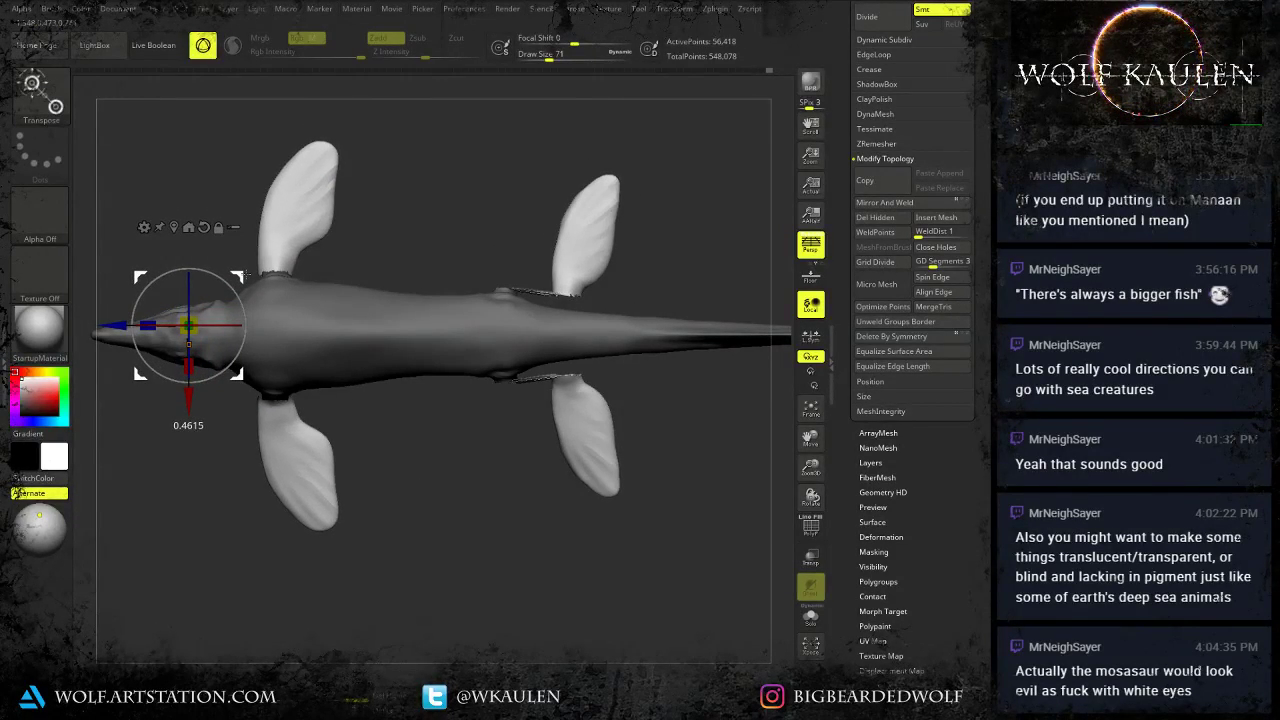
key("ctrl+z")
key("ctrl+z")
key("ctrl+z")
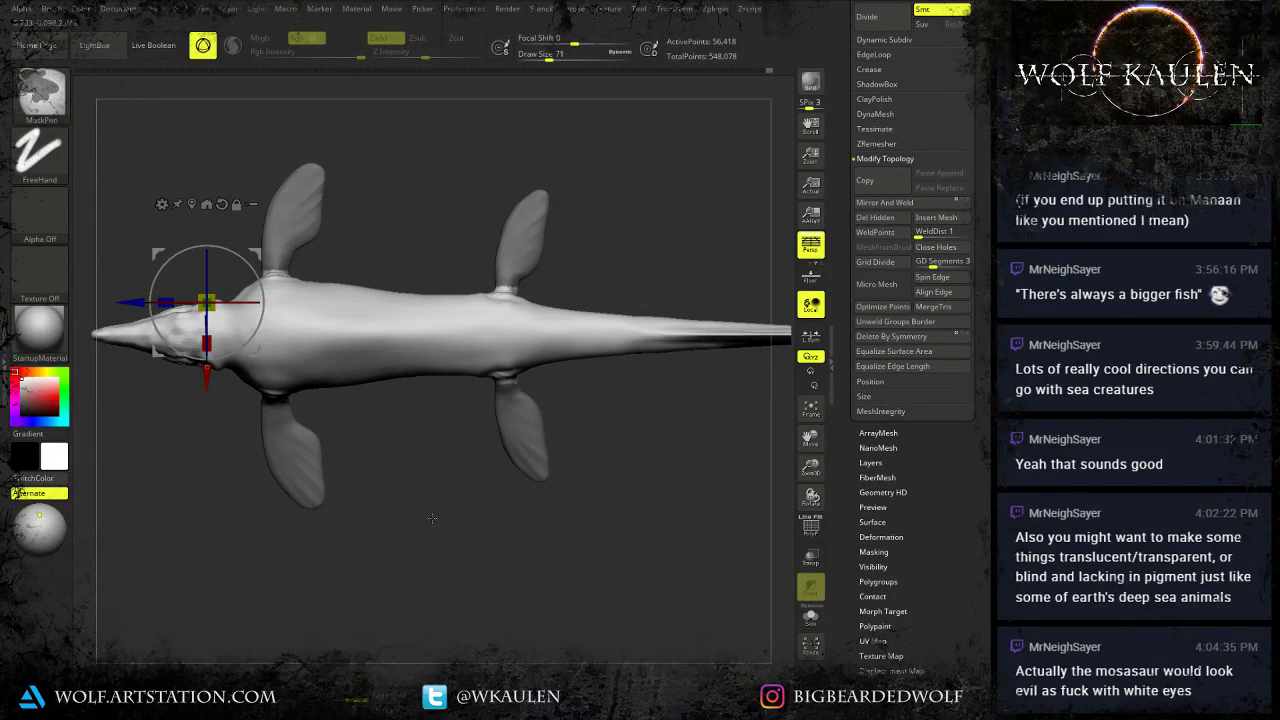
Clear the mask from the flippers and return to the Move brush.
left_click_drag(432, 519, 408, 473)
key("ctrl+z")
key("ctrl+z")
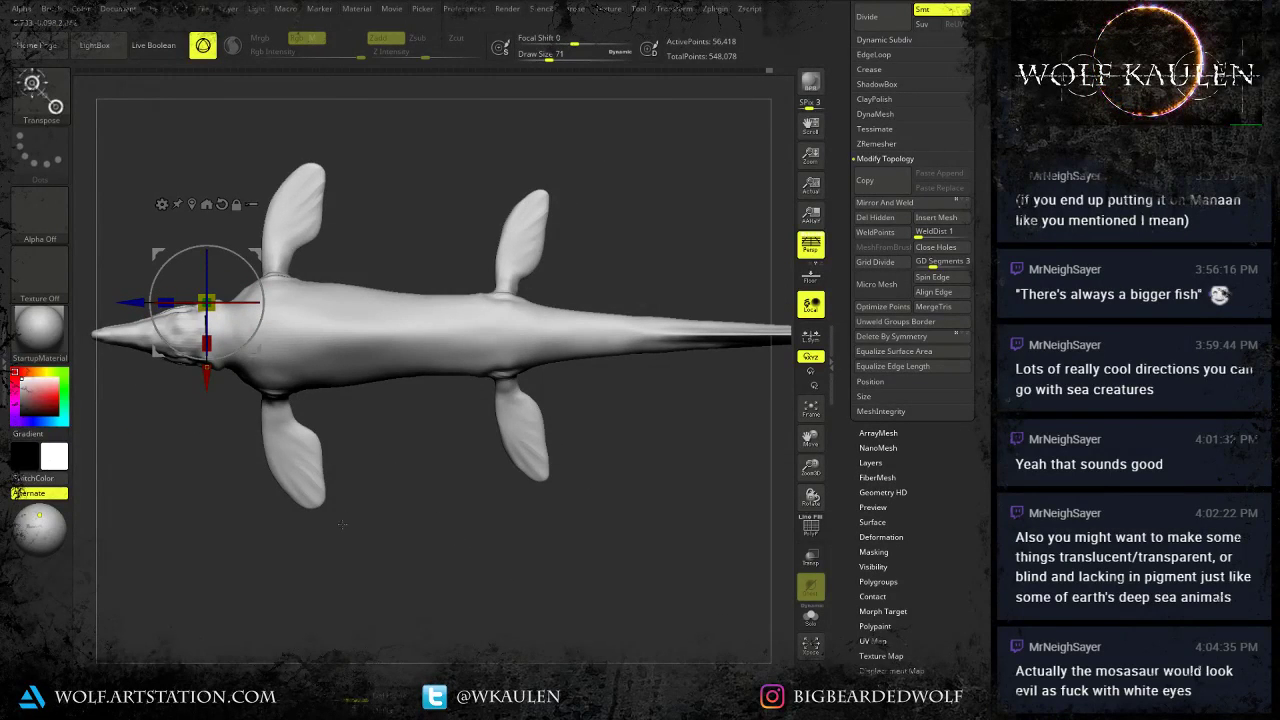
key("q")
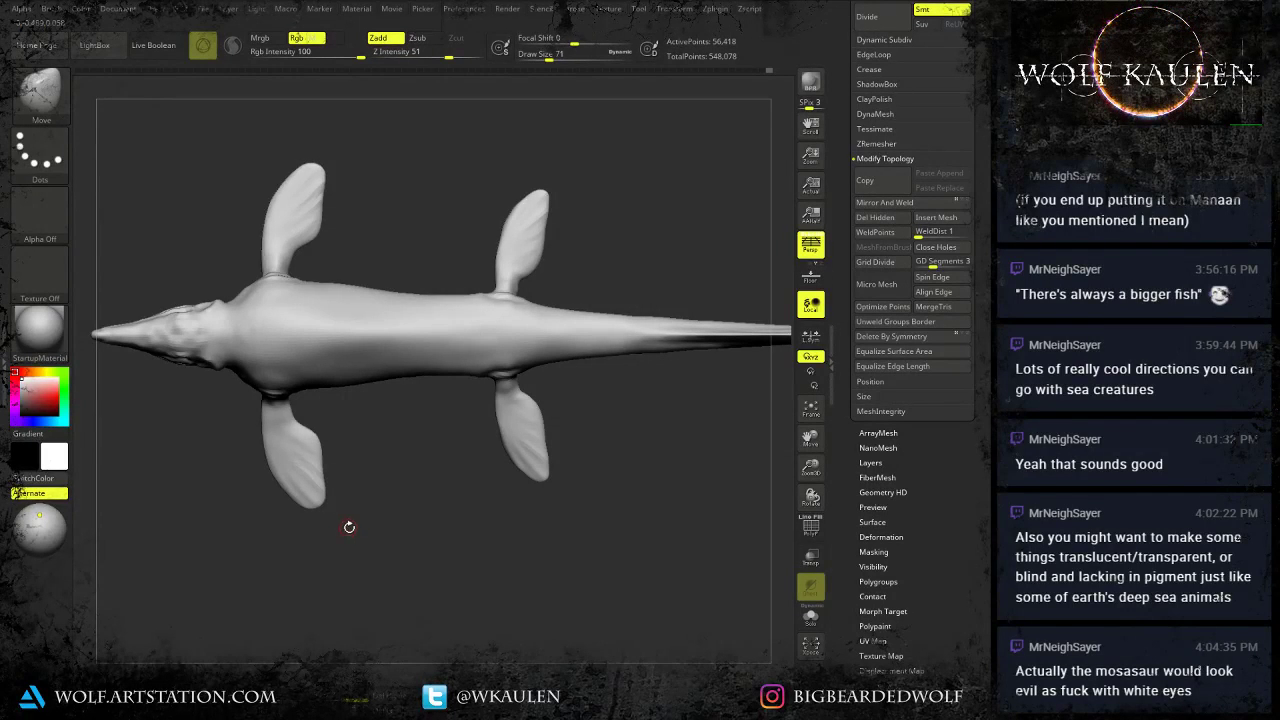
Adjust the body's back profile from the side with the Move brush at a draw size of 386.
left_click_drag(396, 557, 504, 439)
left_click_drag(504, 439, 523, 509, "alt")
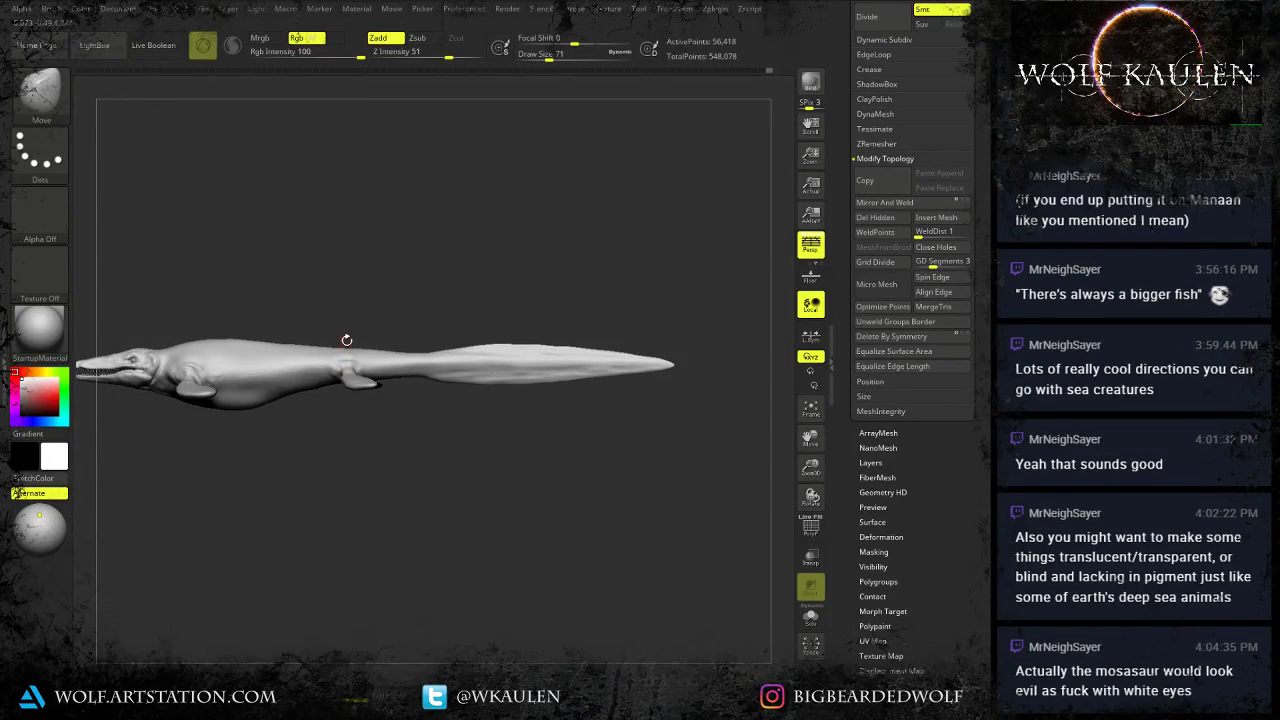
key("s")
mouse_move(301, 332)
left_mouse_down()
mouse_move(338, 340)
mouse_move(357, 399)
left_mouse_up()
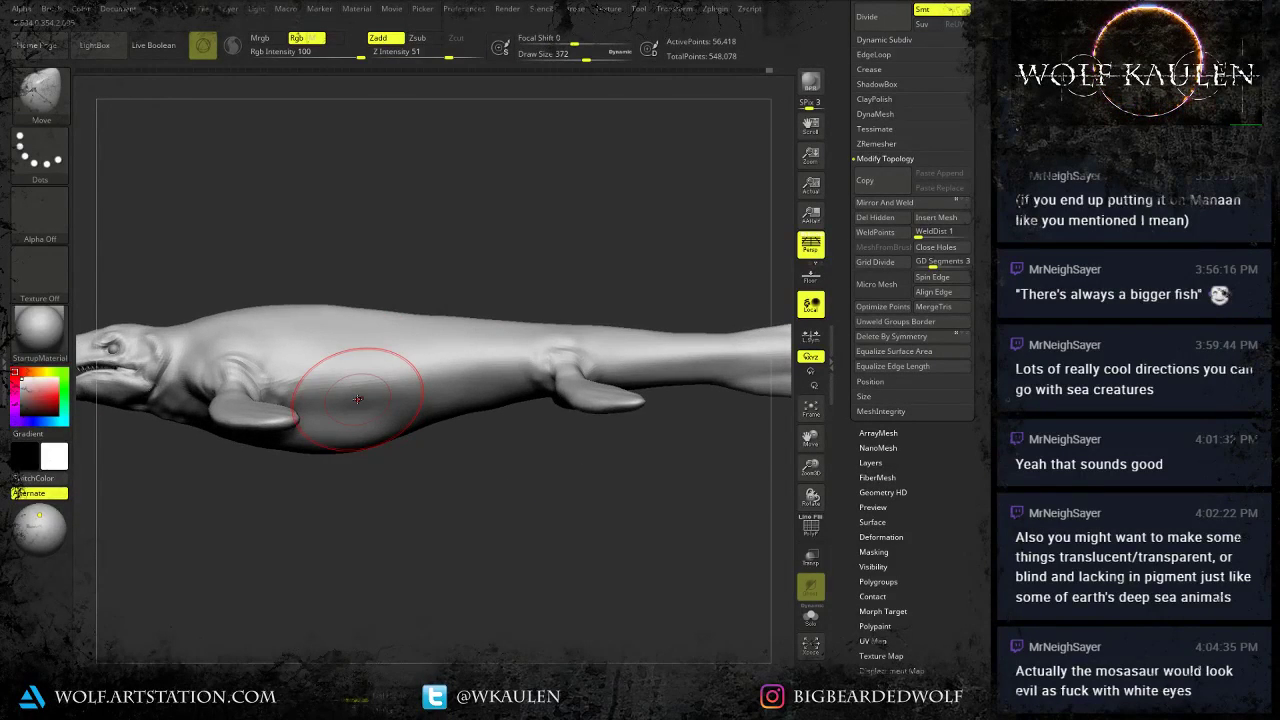
key("s")
mouse_move(383, 281)
left_mouse_down()
mouse_move(360, 306)
mouse_move(294, 304)
left_mouse_up()
left_click_drag(423, 316, 685, 329)
key("s")
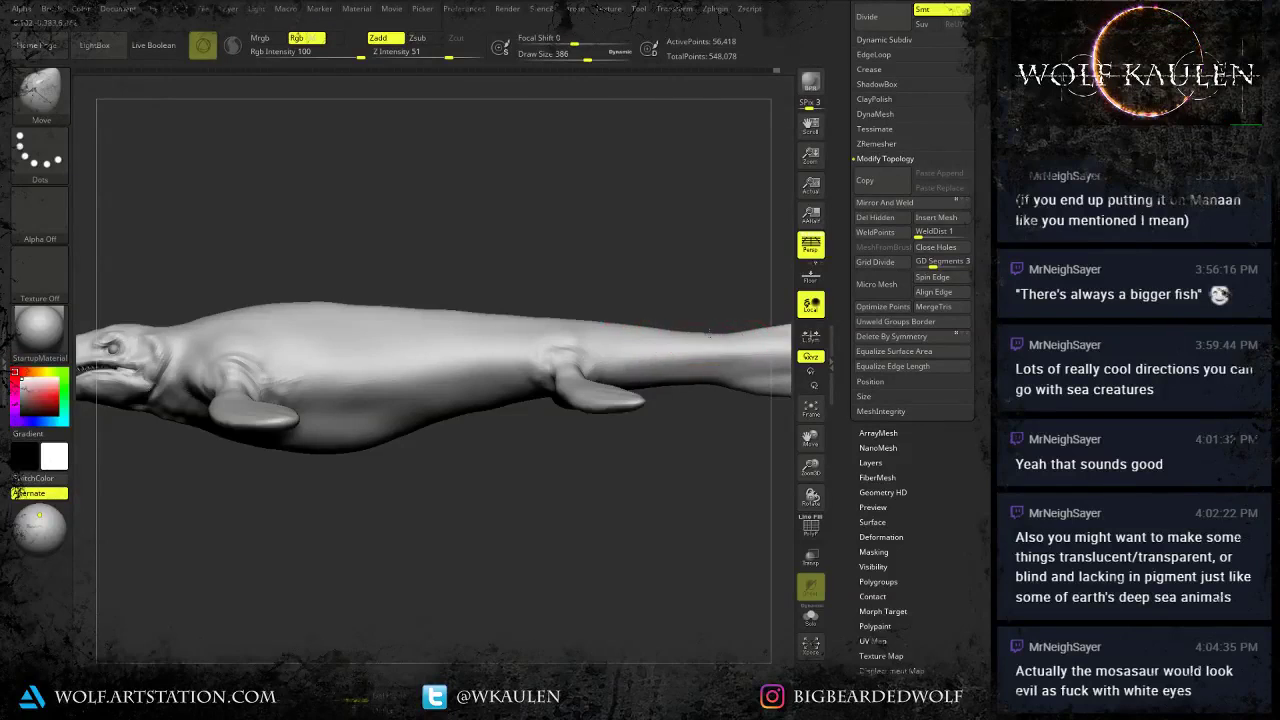
Reduce the draw size to 338 and save the project, replacing the existing Tylosaurus file.
mouse_move(718, 396)
left_mouse_down("alt")
mouse_move(608, 467)
mouse_move(611, 526)
mouse_move(603, 480)
mouse_move(581, 477)
left_mouse_up("alt")
key("s")
mouse_move(583, 520)
left_mouse_down("alt")
mouse_move(594, 494)
mouse_move(611, 641)
mouse_move(378, 532)
left_mouse_up("alt")
mouse_move(427, 599)
left_mouse_down()
mouse_move(428, 566)
mouse_move(448, 582)
mouse_move(483, 575)
mouse_move(441, 573)
mouse_move(450, 549)
mouse_move(455, 656)
mouse_move(443, 614)
left_mouse_up()
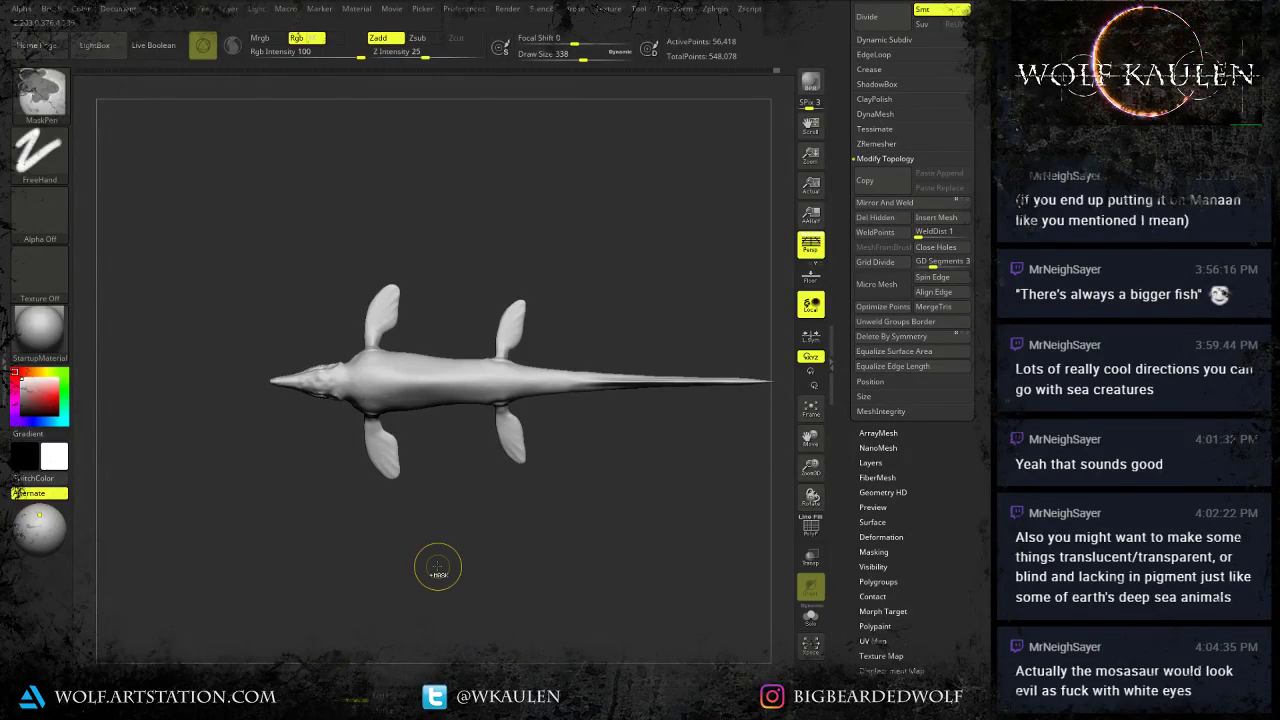
key("ctrl+s")
left_click(388, 340)
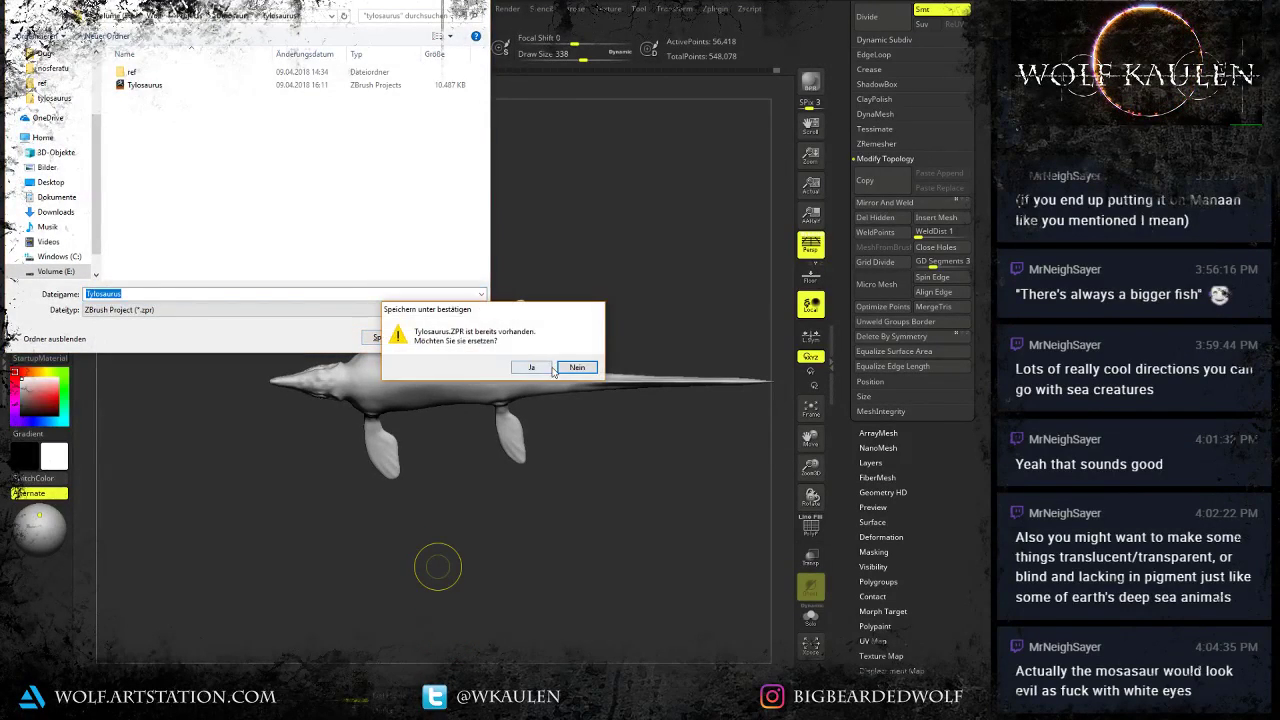
left_click(534, 367)
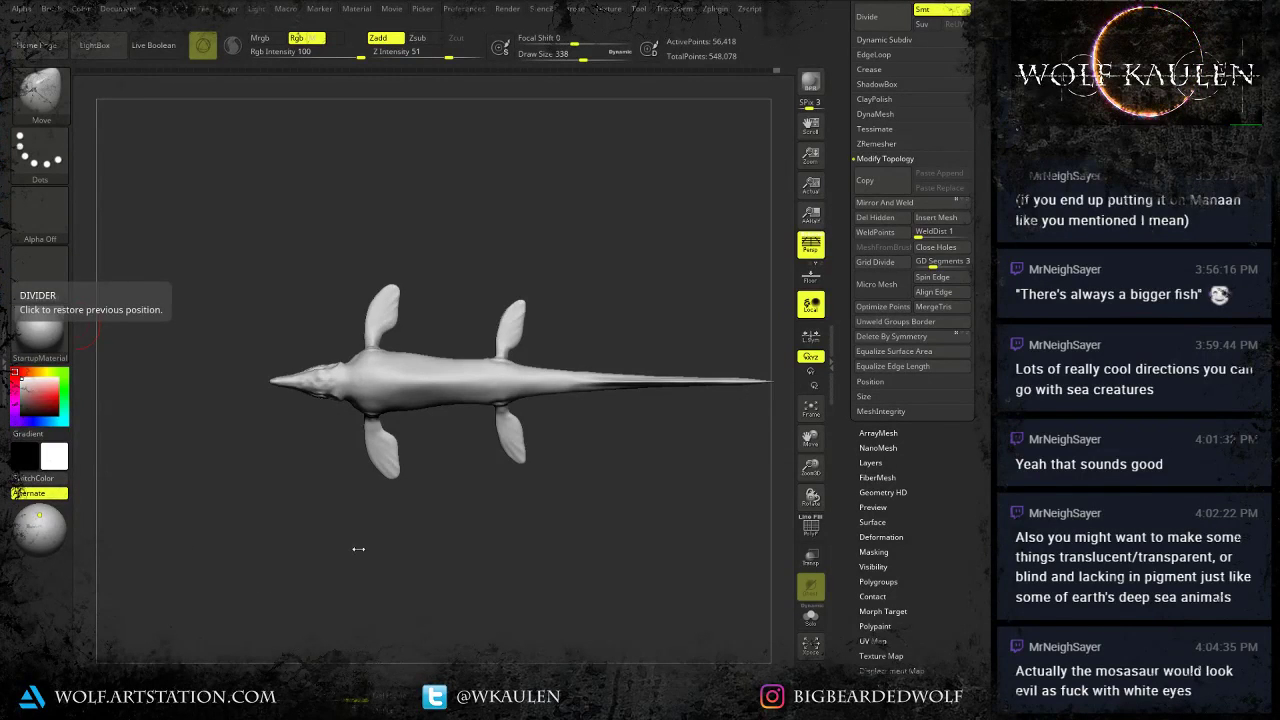
Raise the Tylosaurus body to subdivision level 3 and inspect the head and jaws from the side.
mouse_move(357, 549)
right_mouse_down()
mouse_move(366, 405)
mouse_move(417, 515)
mouse_move(378, 508)
right_mouse_up()
key("d")
mouse_move(220, 443)
right_mouse_down("alt")
mouse_move(491, 457)
mouse_move(474, 622)
right_mouse_up("alt")
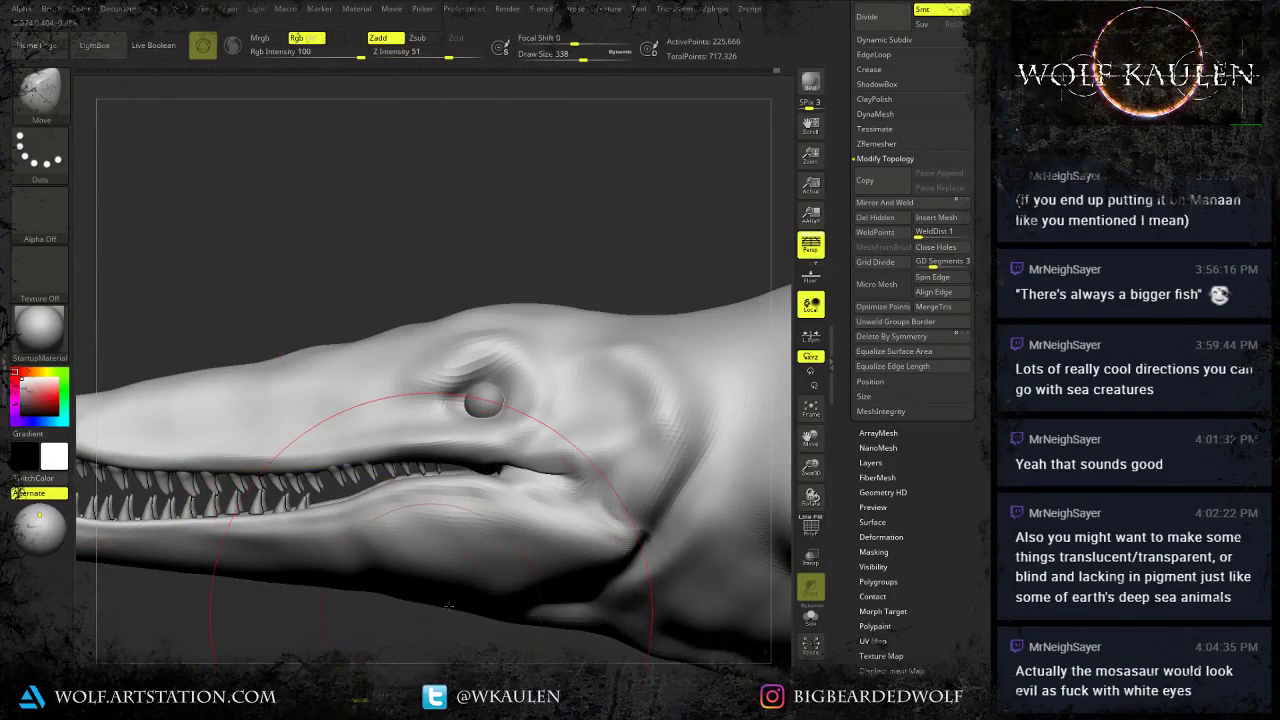
right_click_drag(397, 581, 662, 538, "alt")
Append a ZSphere to the subtools and make it the active subtool.
left_click_drag(988, 8, 990, 234)
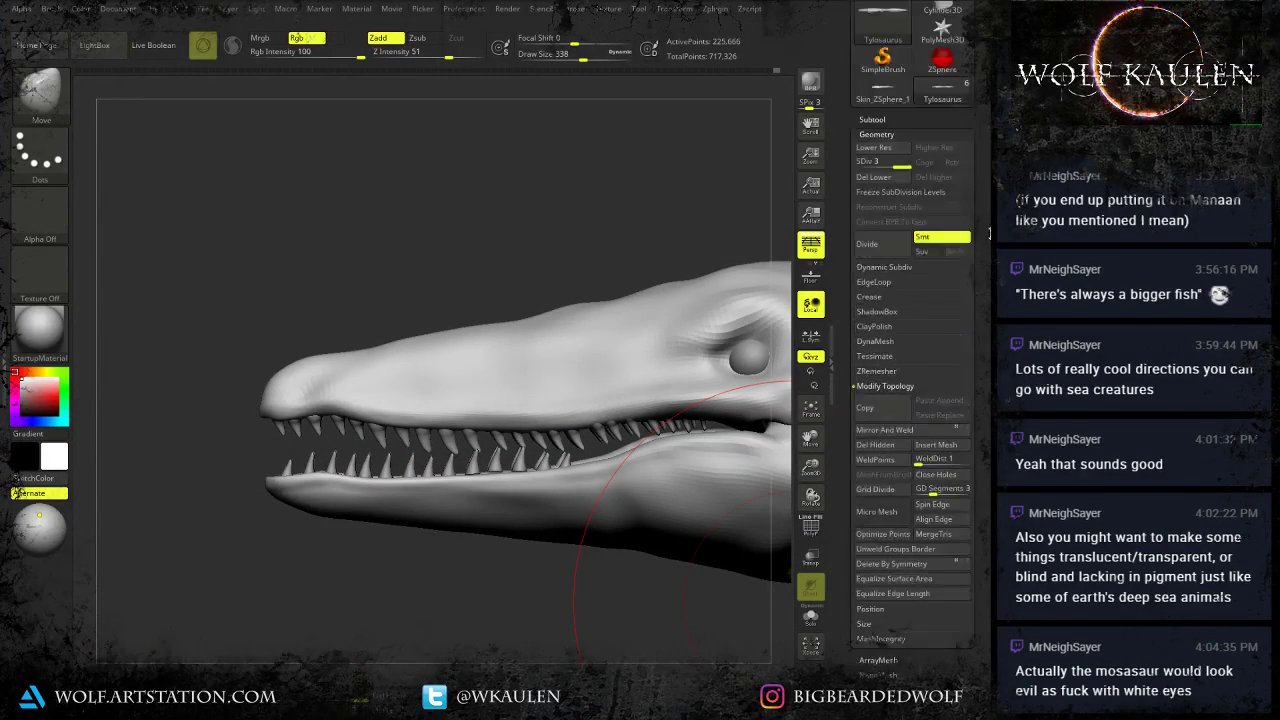
left_click(900, 120)
left_click(948, 468)
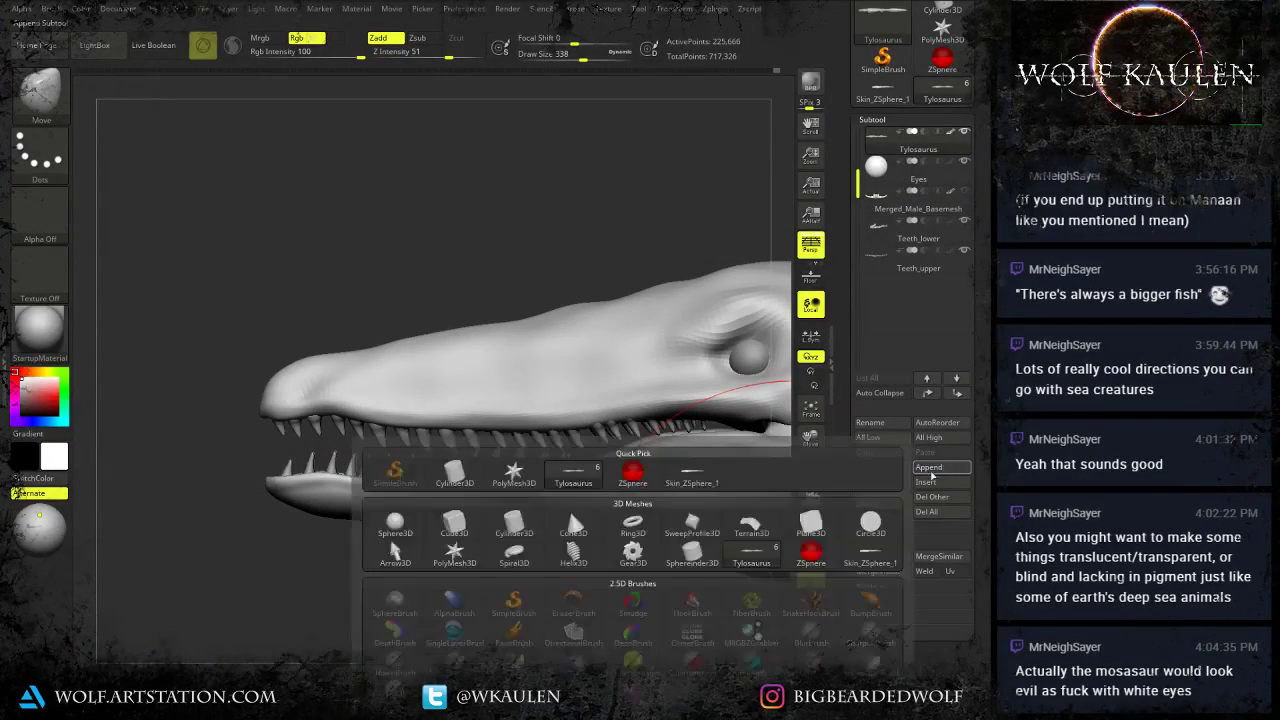
left_click(633, 474)
left_click(894, 289)
Set the draw size to 1 and scale the ZSphere down to fit inside the mouth.
right_click_drag(735, 570, 470, 407, "ctrl")
left_click_drag(480, 407, 382, 408)
key("s")
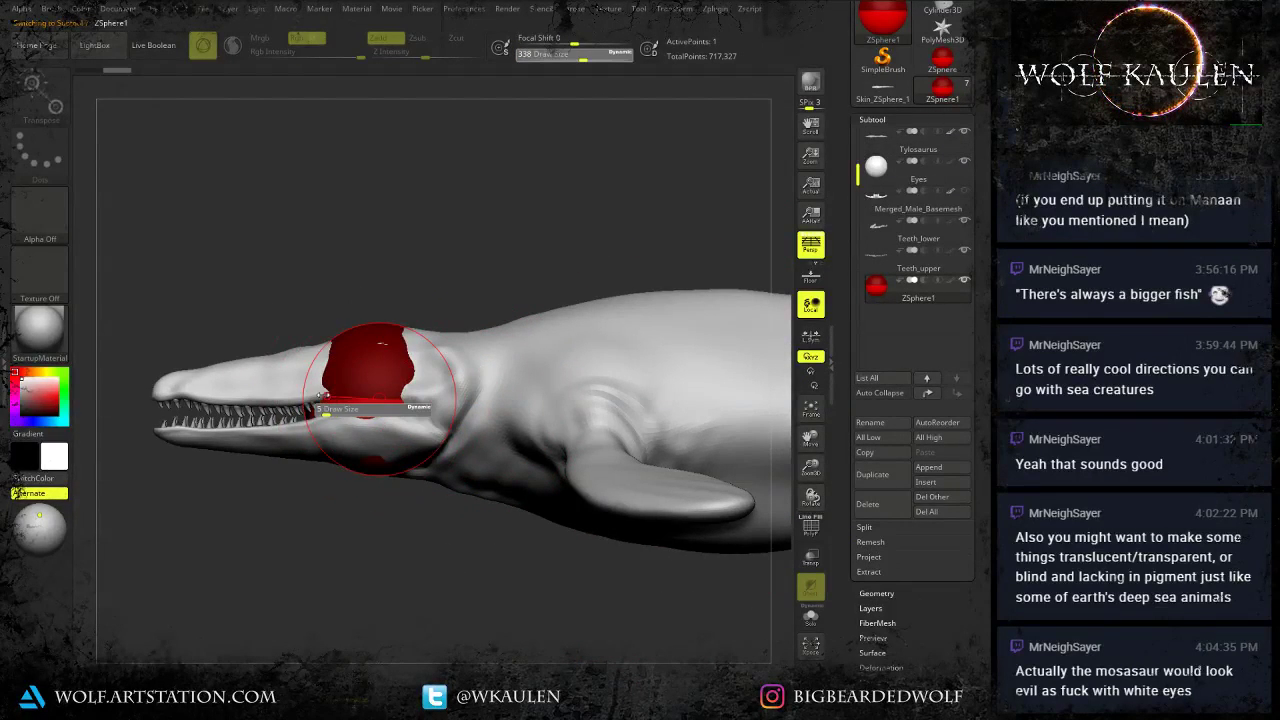
left_click_drag(280, 420, 308, 433)
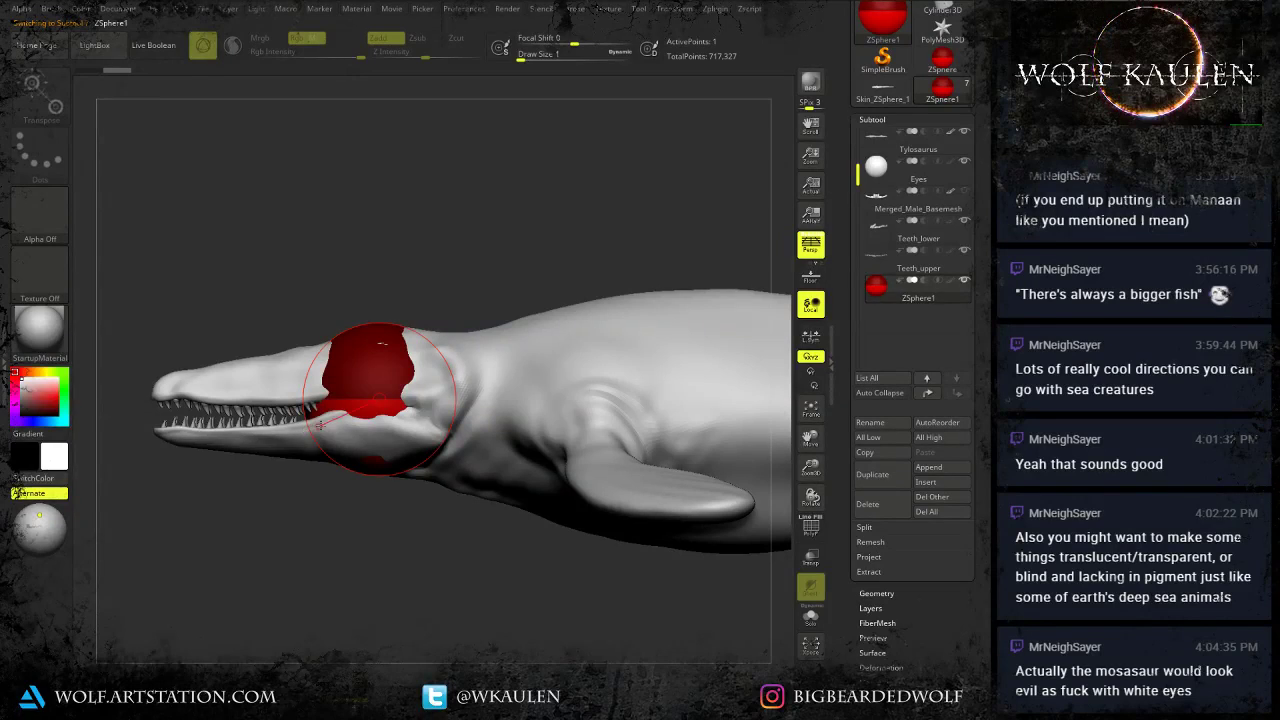
key("s")
mouse_move(378, 409)
left_mouse_down()
mouse_move(353, 415)
mouse_move(370, 374)
left_mouse_up()
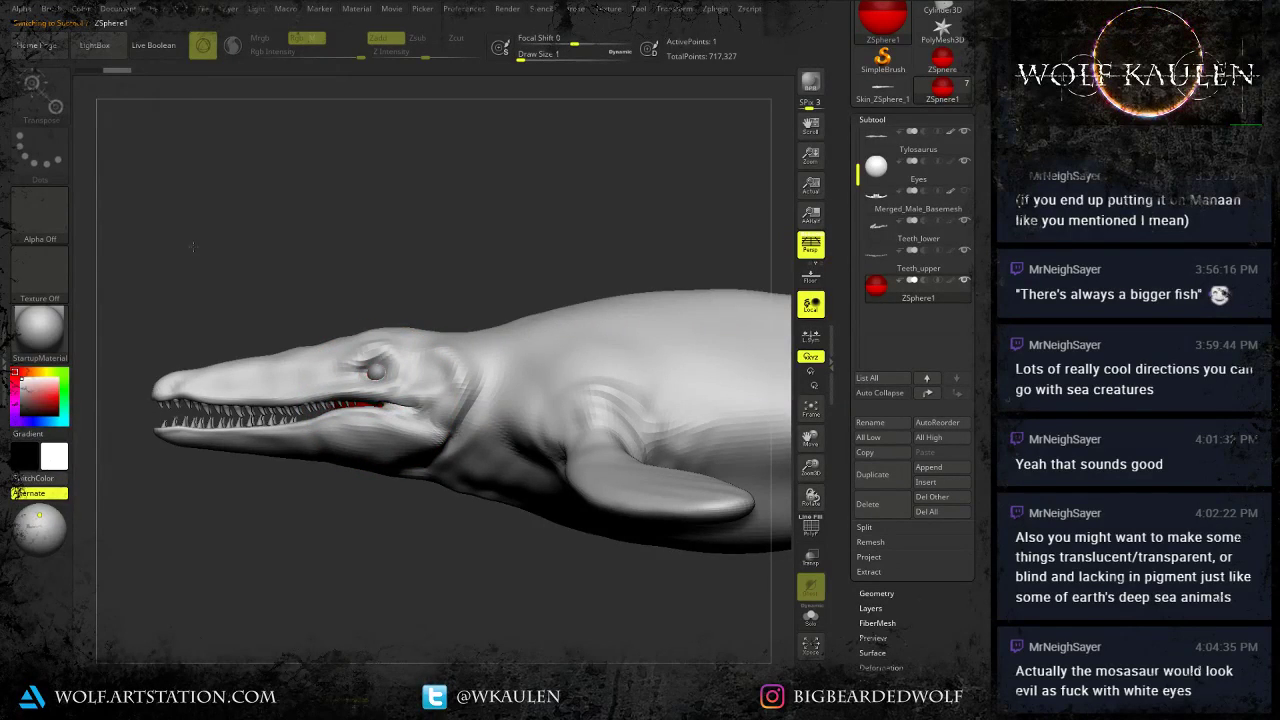
Set the ZSphere's X, Y and Z position values to 0.
right_click_drag(300, 372, 380, 399, "shift")
left_click(876, 593)
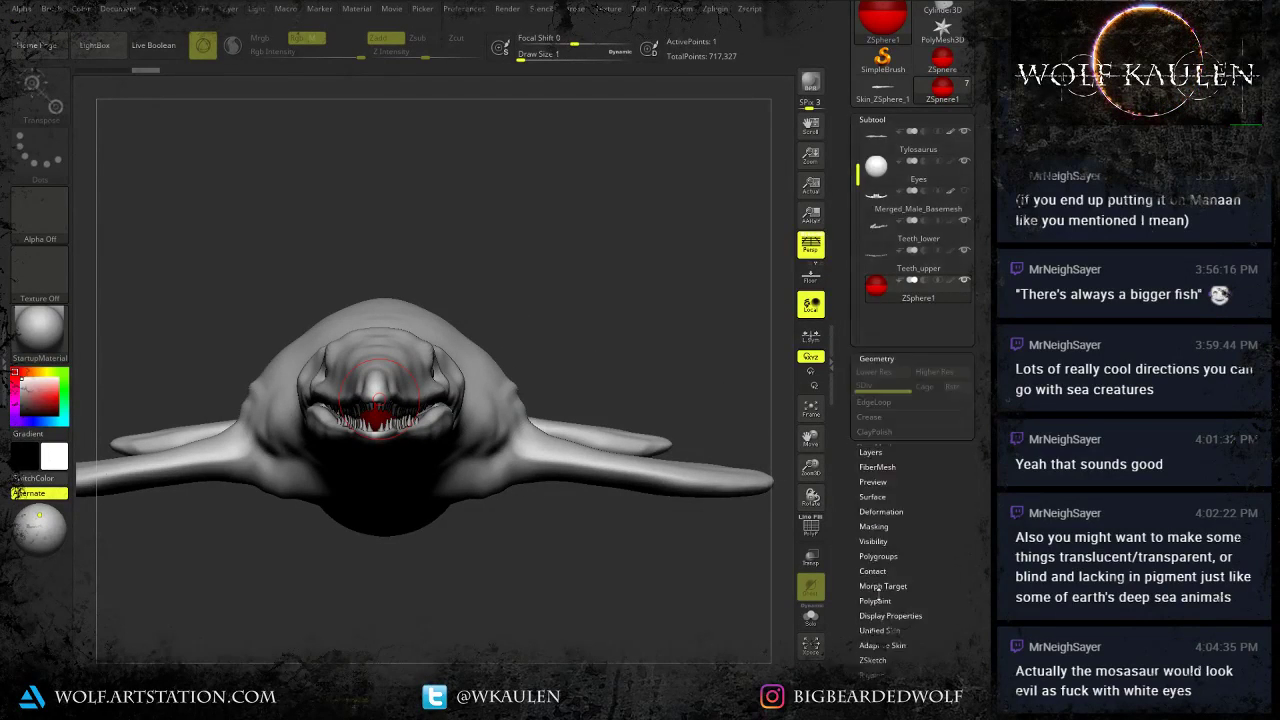
left_click(870, 267)
left_click(884, 283)
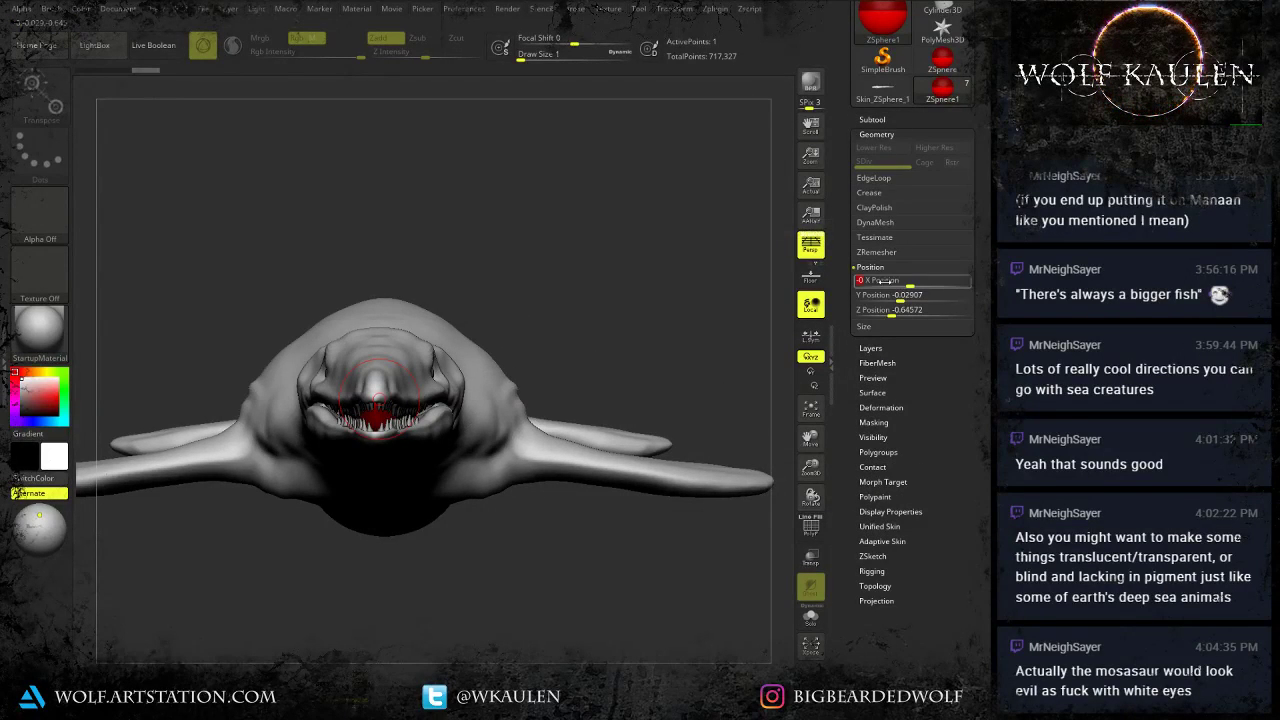
type("0")
key("Return")
left_click(887, 300)
type("0")
key("Return")
left_click(888, 313)
type("0")
key("Return")
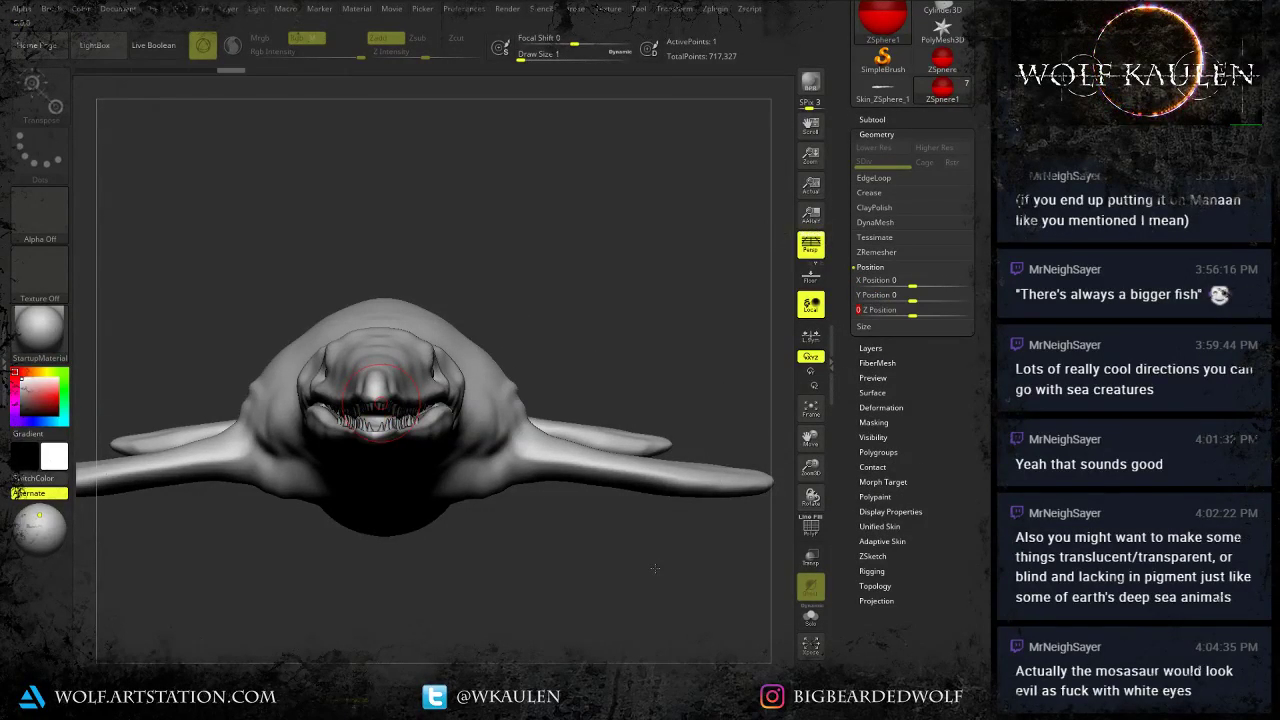
Move the ZSphere from the body's centre into the rear of the mouth in side view.
right_click_drag(385, 400, 235, 423)
key("f")
key("f")
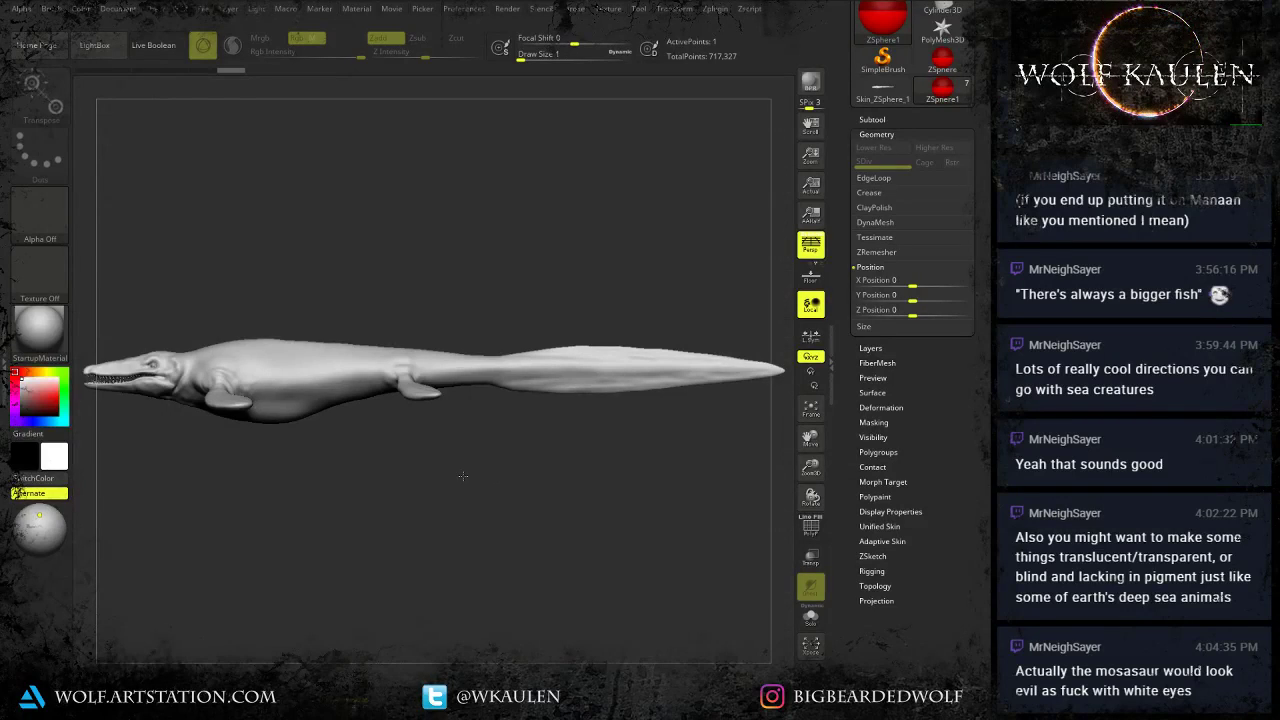
right_click_drag(482, 405, 460, 478)
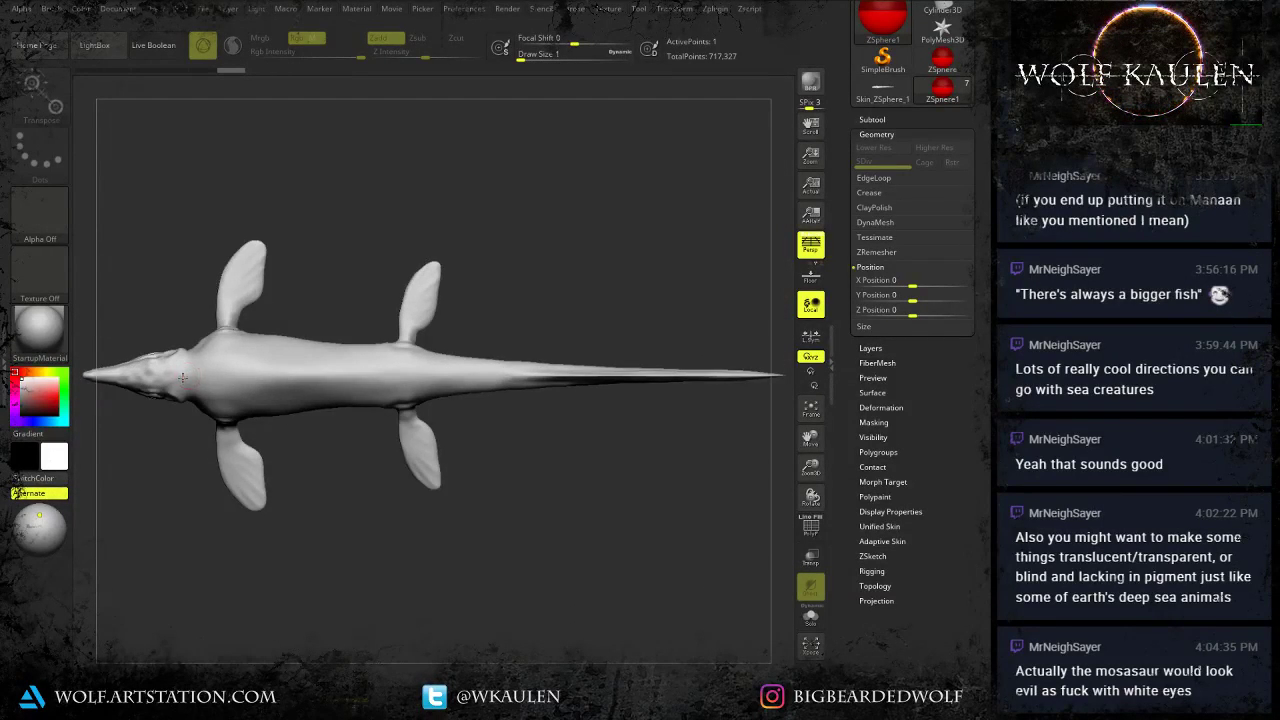
right_click_drag(182, 377, 506, 366)
right_click_drag(506, 366, 516, 424, "ctrl")
left_click_drag(516, 424, 482, 422)
right_click_drag(482, 422, 506, 463, "ctrl")
left_click_drag(506, 463, 462, 445)
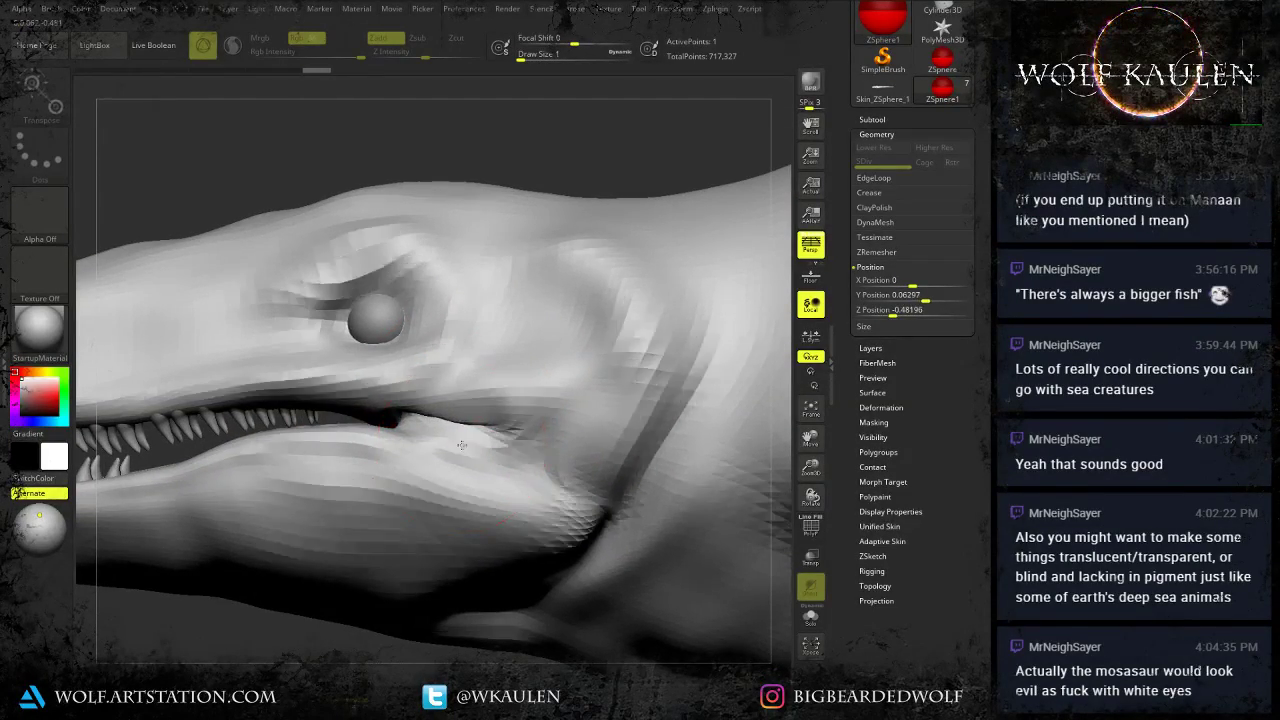
Add a second ZSphere, pull it forward along the lower jaw, shrink it and reposition the rear sphere.
mouse_move(417, 424)
right_mouse_down()
mouse_move(486, 462)
mouse_move(462, 412)
mouse_move(461, 447)
mouse_move(385, 450)
mouse_move(587, 459)
right_mouse_up()
key("q")
left_click(461, 447)
key("w")
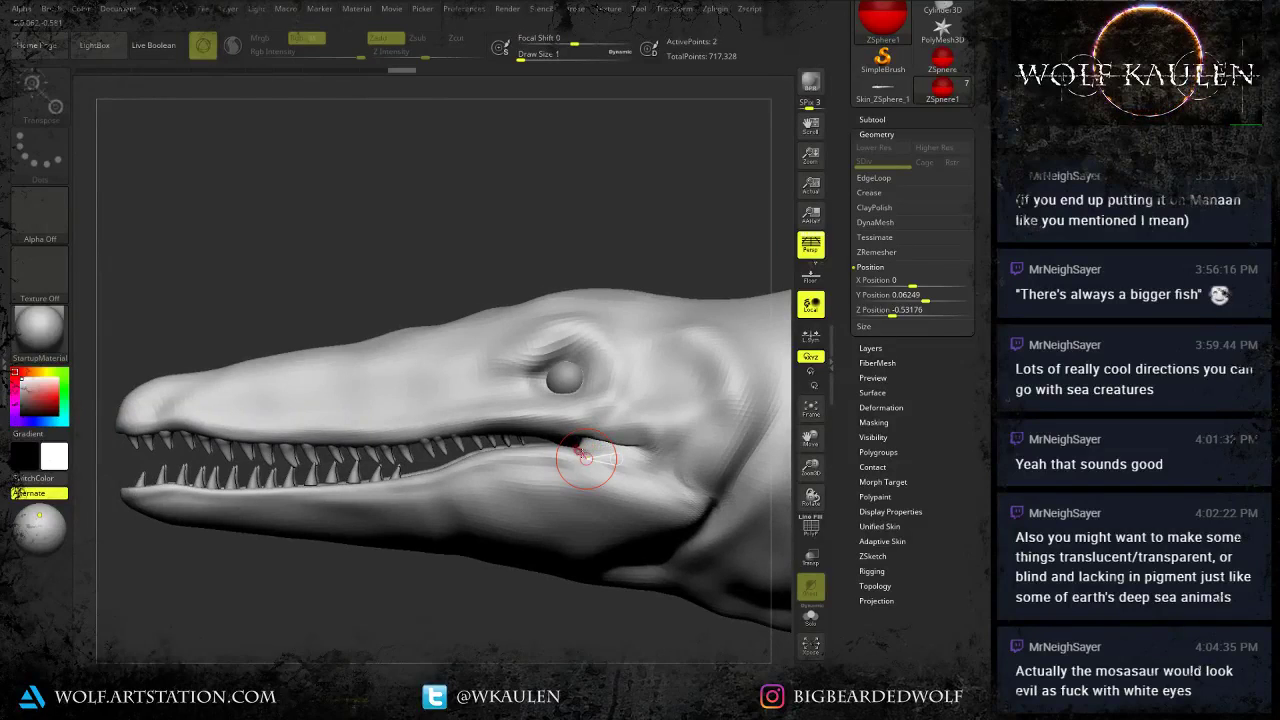
mouse_move(576, 458)
left_mouse_down()
mouse_move(427, 464)
mouse_move(456, 467)
left_mouse_up()
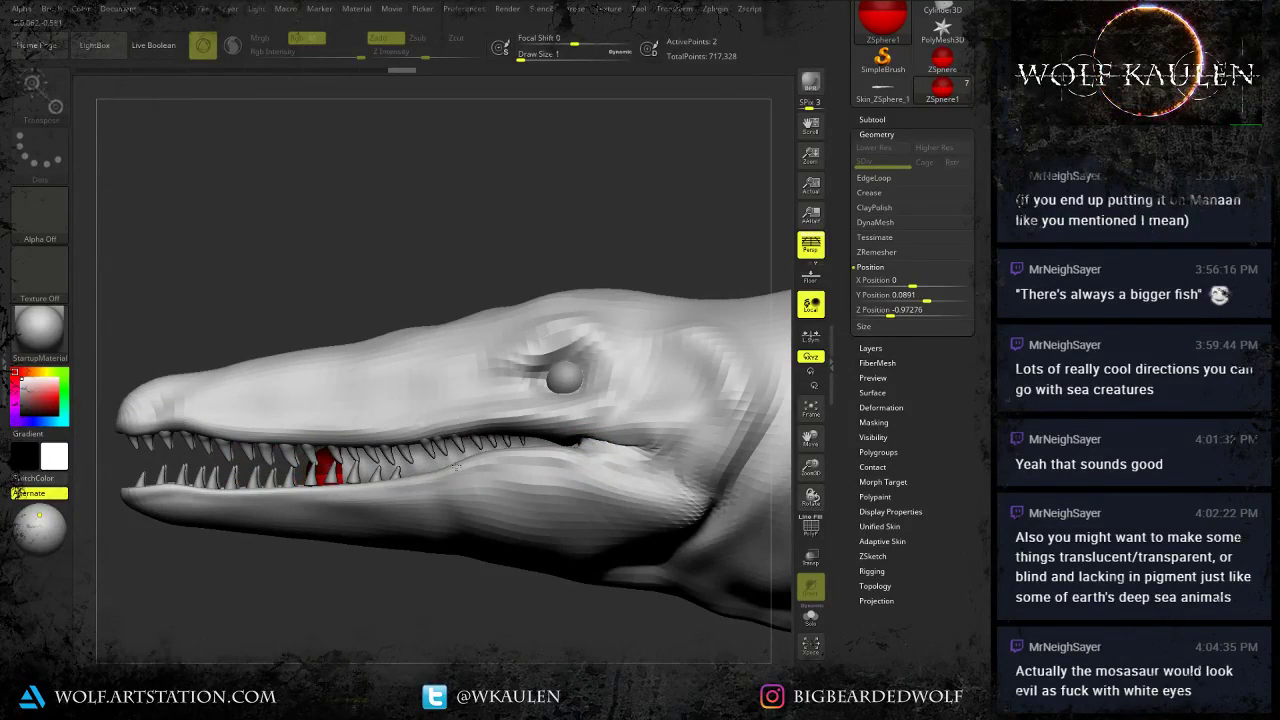
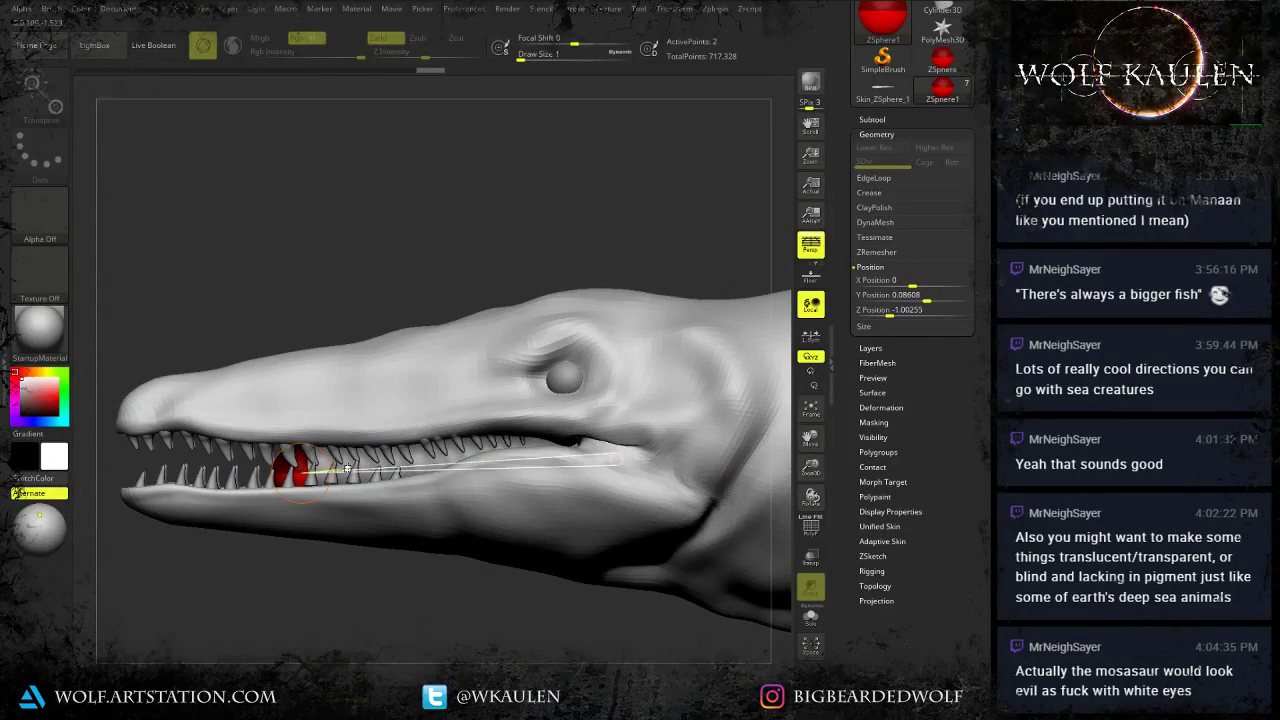
left_click_drag(302, 467, 312, 389)
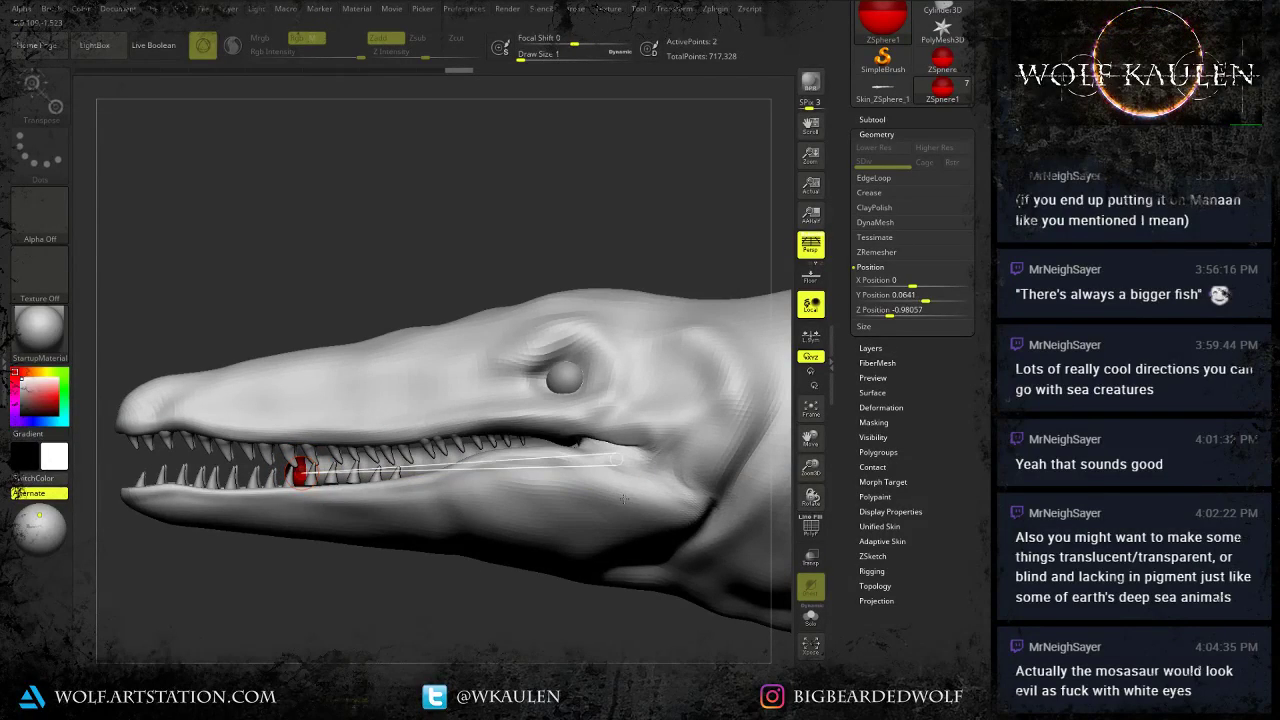
left_click_drag(603, 454, 598, 470)
Insert a third ZSphere in the middle of the chain and adjust the spheres to follow the lower jaw.
key("q")
left_click(493, 474)
key("w")
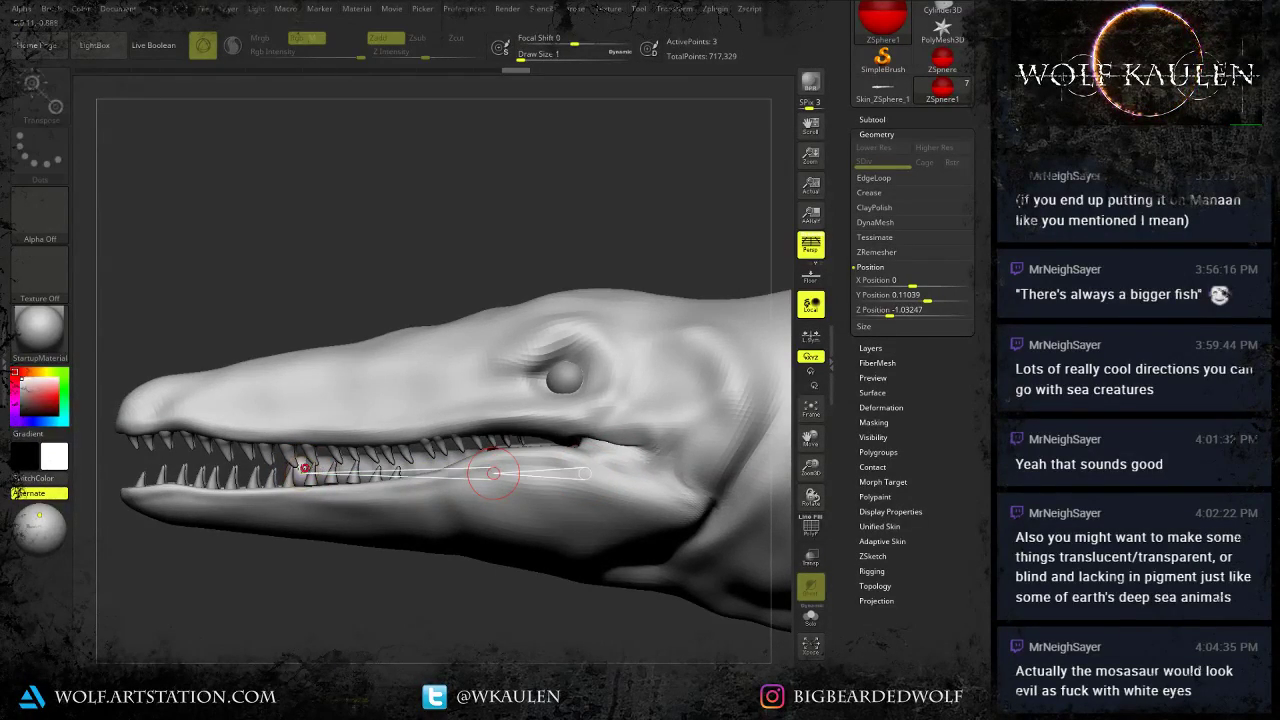
left_click_drag(304, 471, 639, 477)
right_click_drag(560, 482, 598, 487)
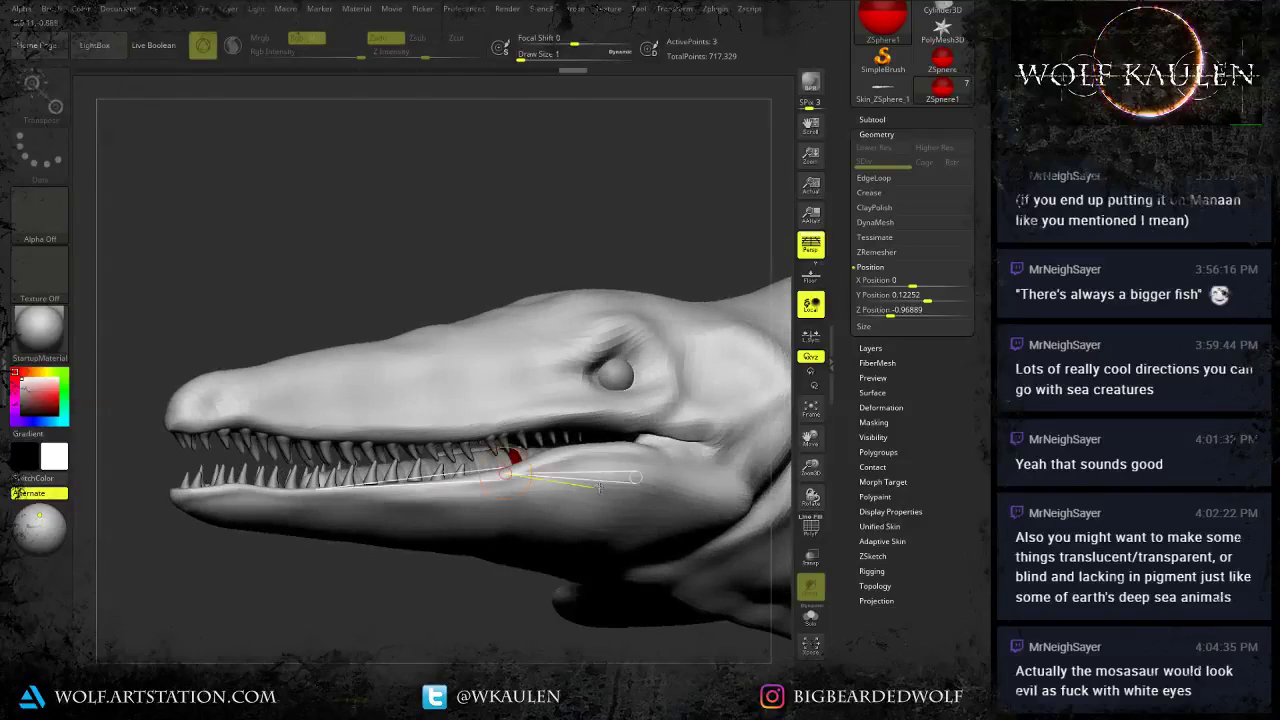
left_click_drag(499, 479, 506, 485)
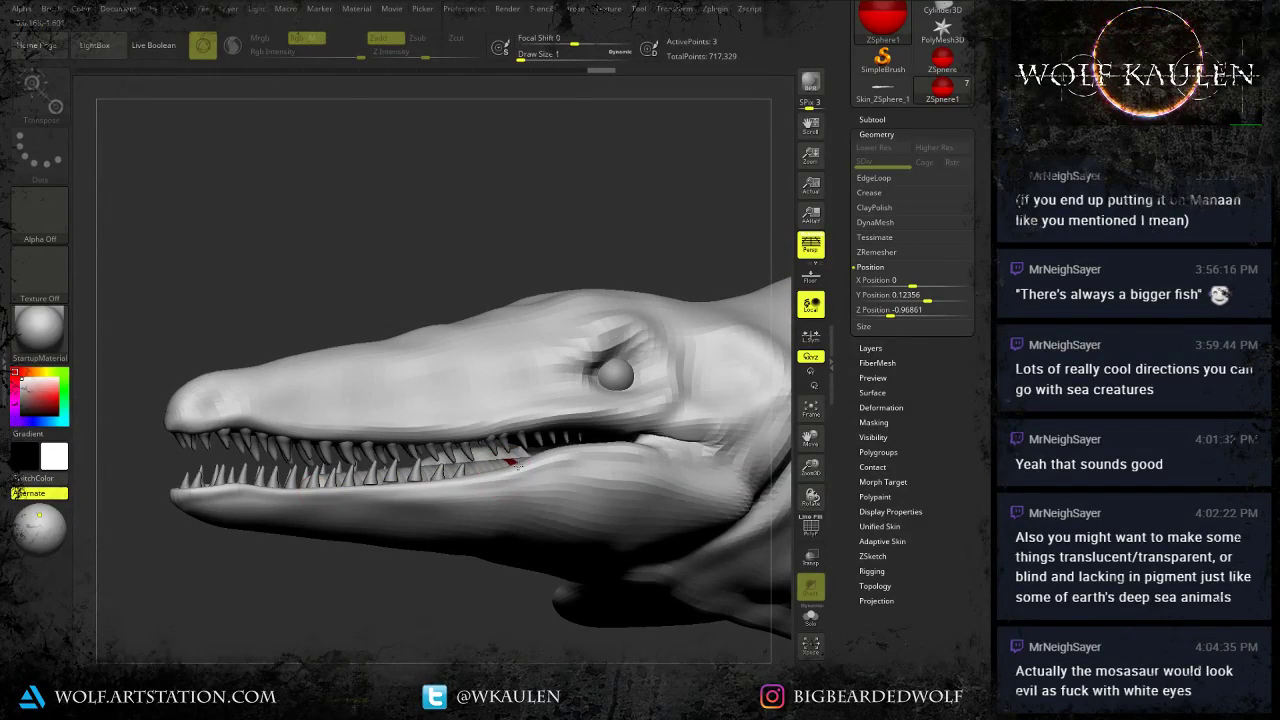
right_click_drag(680, 478, 626, 484, "shift")
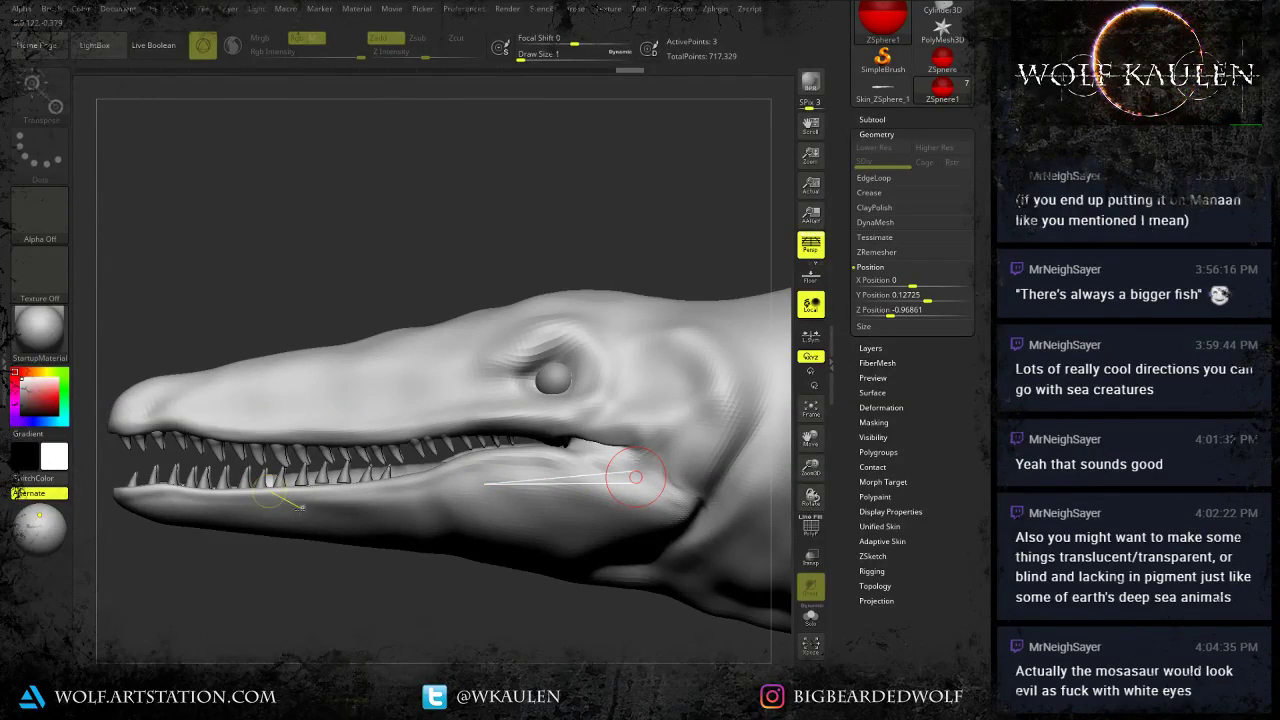
Make an adaptive skin from the tongue's ZSphere chain.
right_click_drag(379, 514, 515, 502)
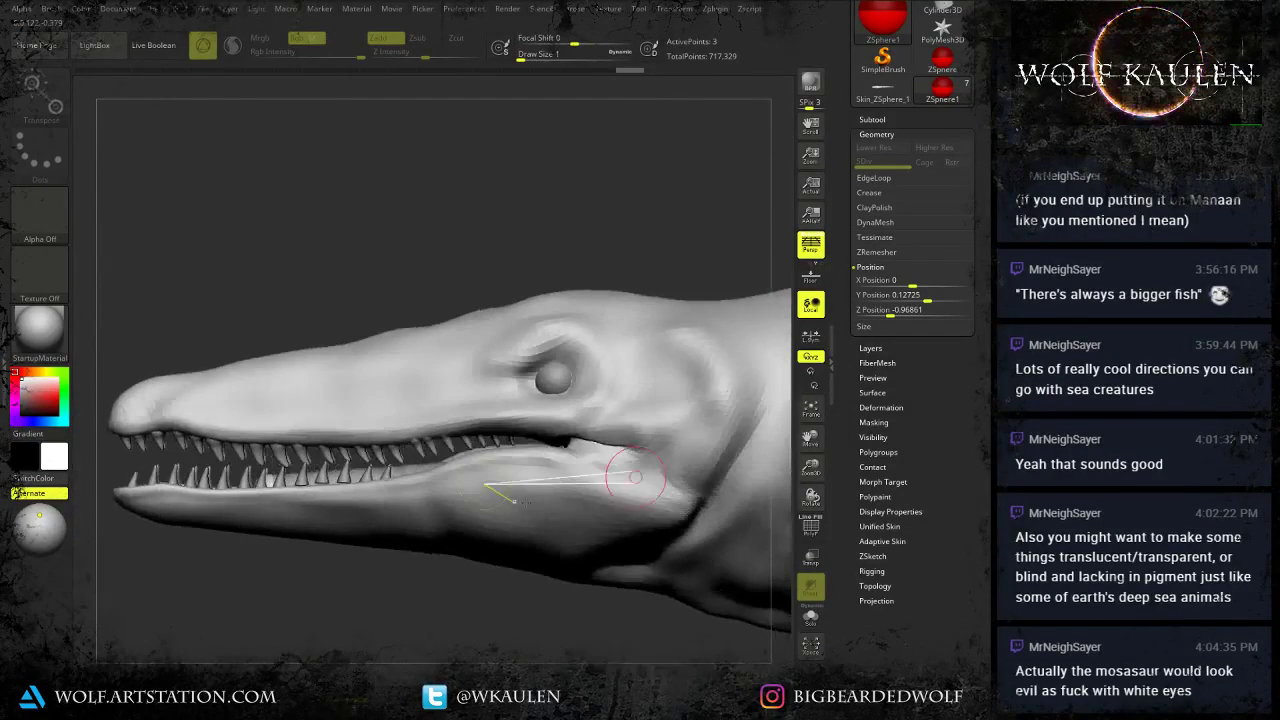
left_click(872, 119)
left_click(920, 482)
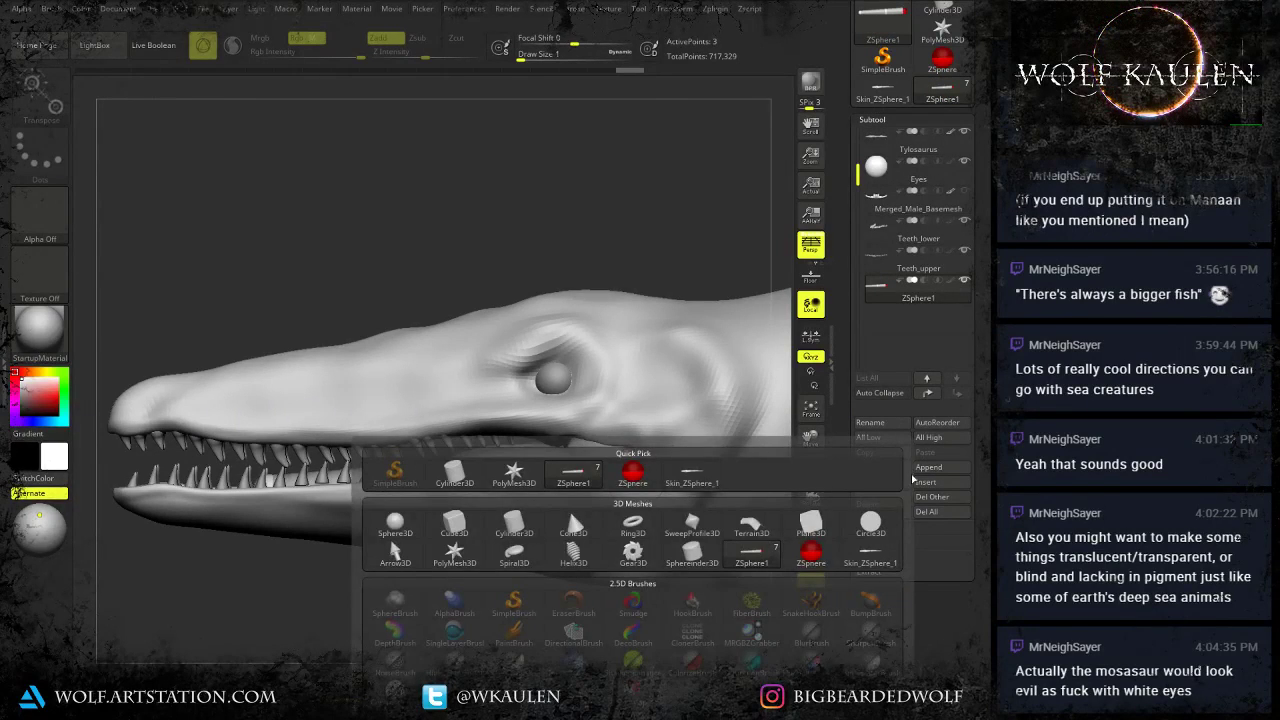
left_click_drag(967, 655, 963, 551)
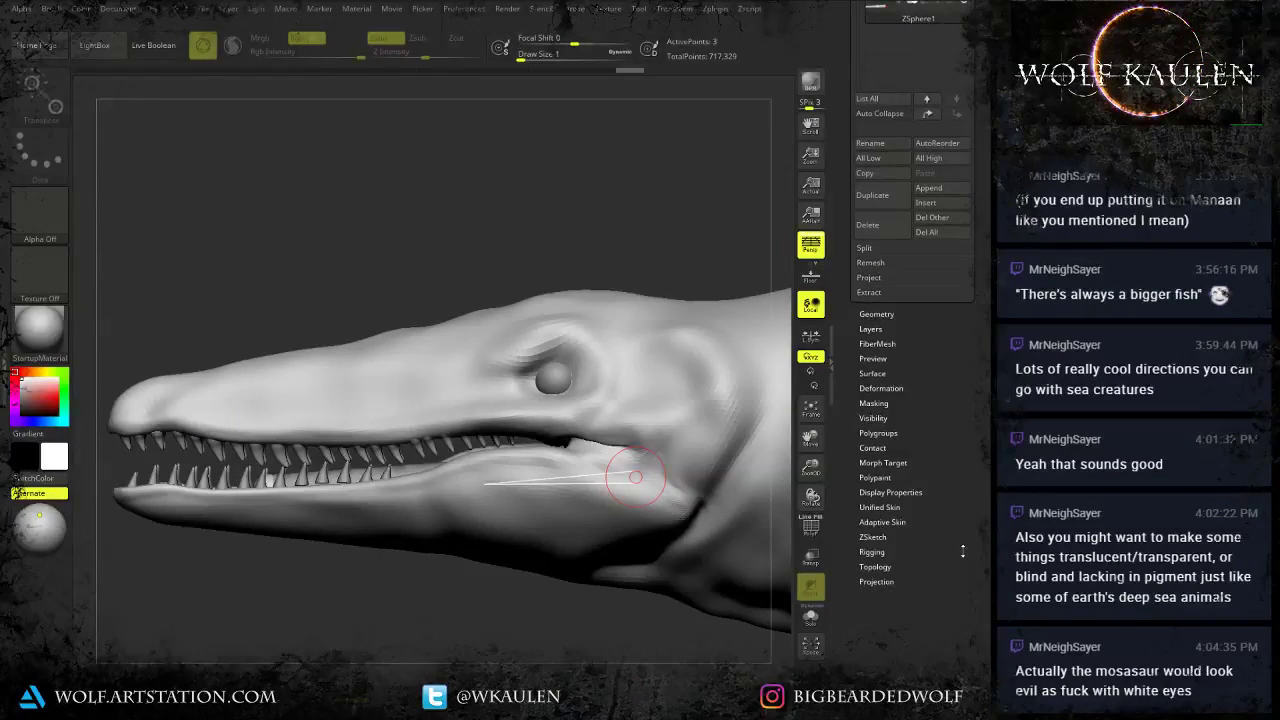
left_click(893, 521)
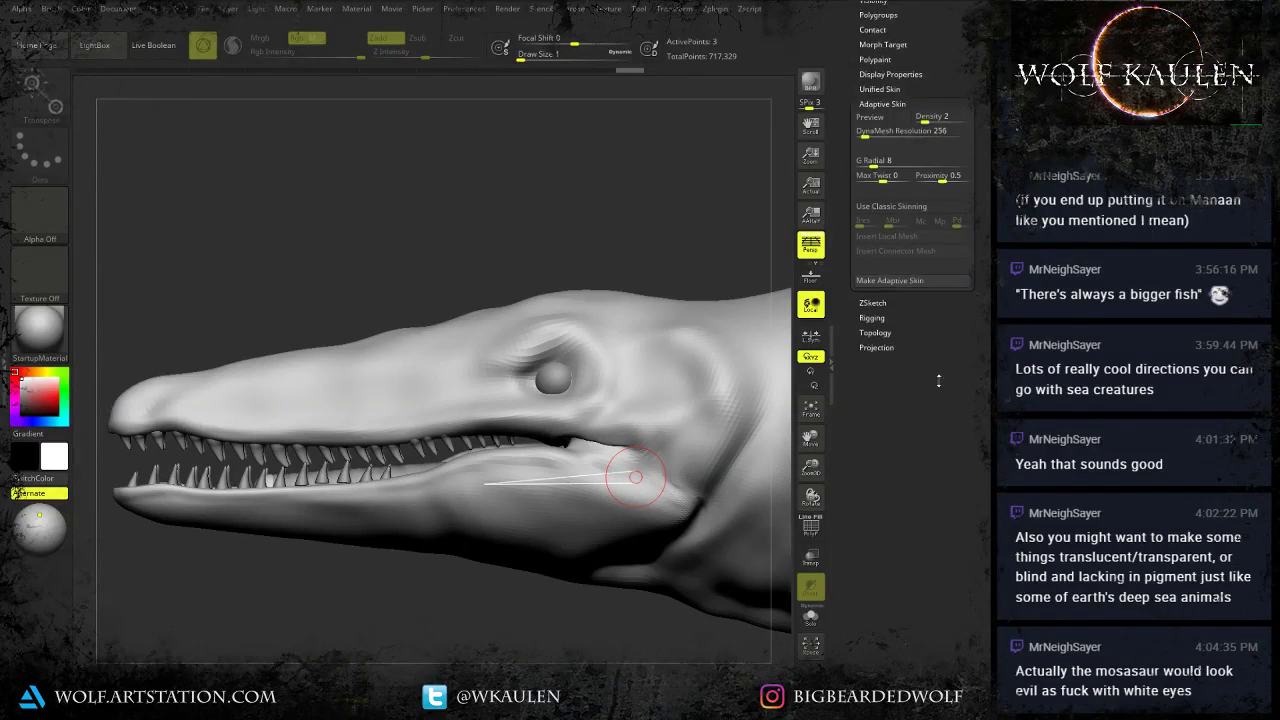
left_click_drag(939, 381, 930, 704)
Append the tongue's adaptive skin as a subtool and delete the original ZSphere subtool.
left_click(872, 203)
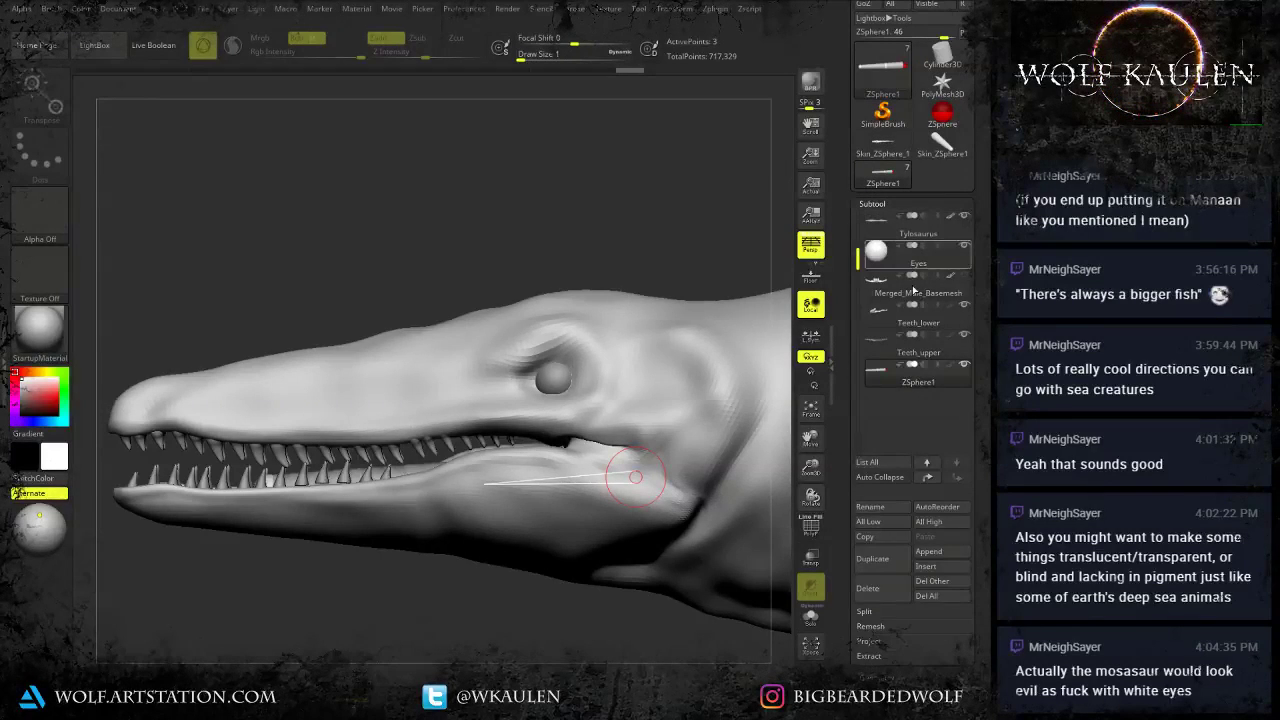
left_click(934, 552)
left_click(741, 452)
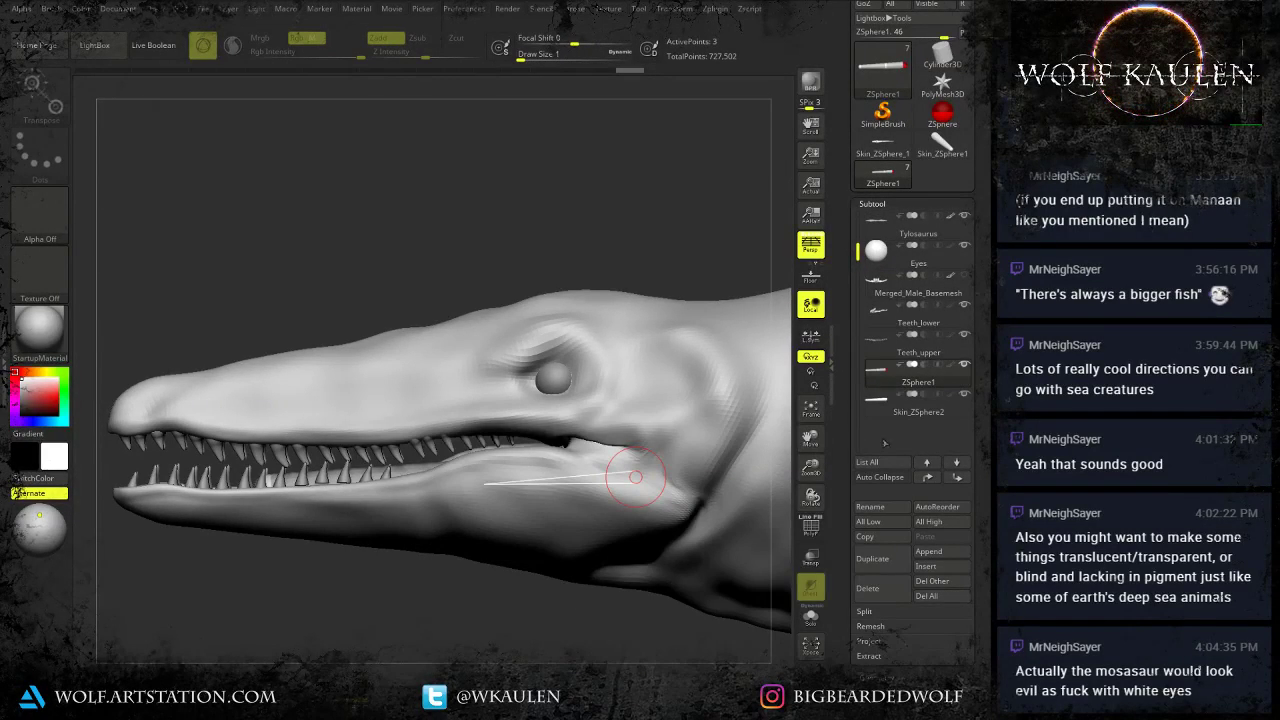
left_click(878, 597)
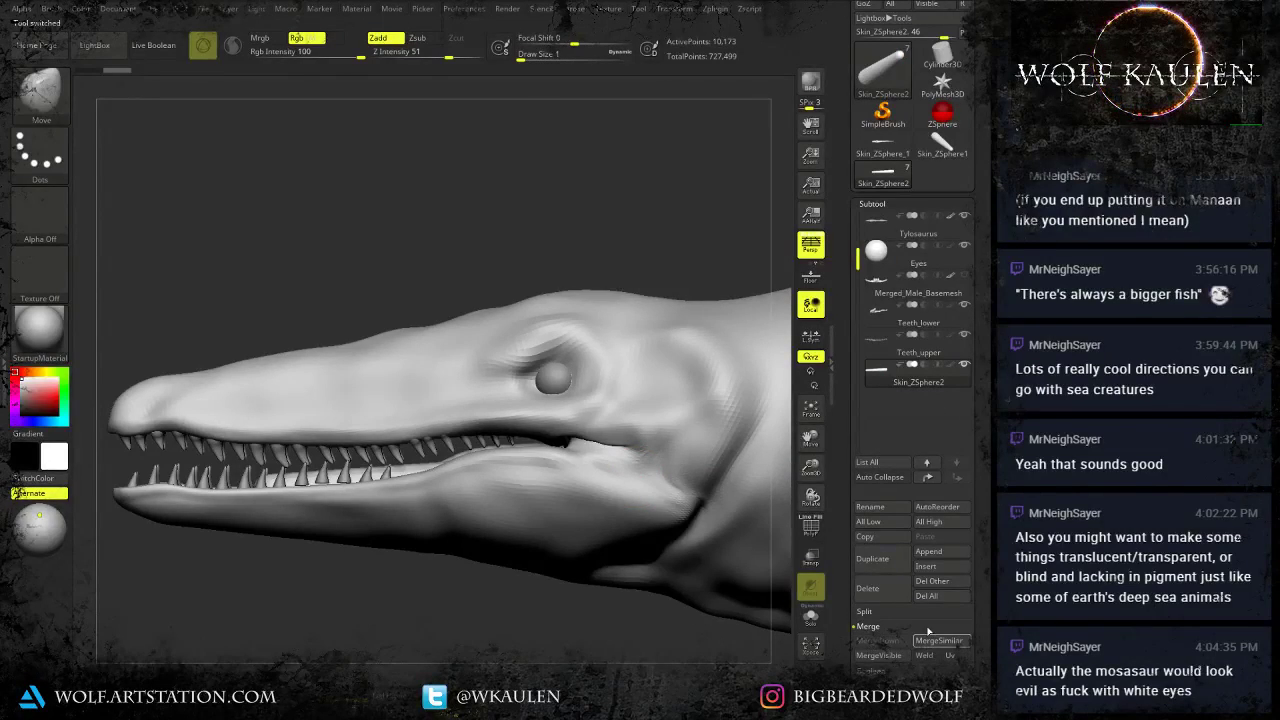
Append a new ZSphere as a subtool, select it, shrink it and move it into the mouth between the jaws.
left_click(932, 552)
left_click(632, 446)
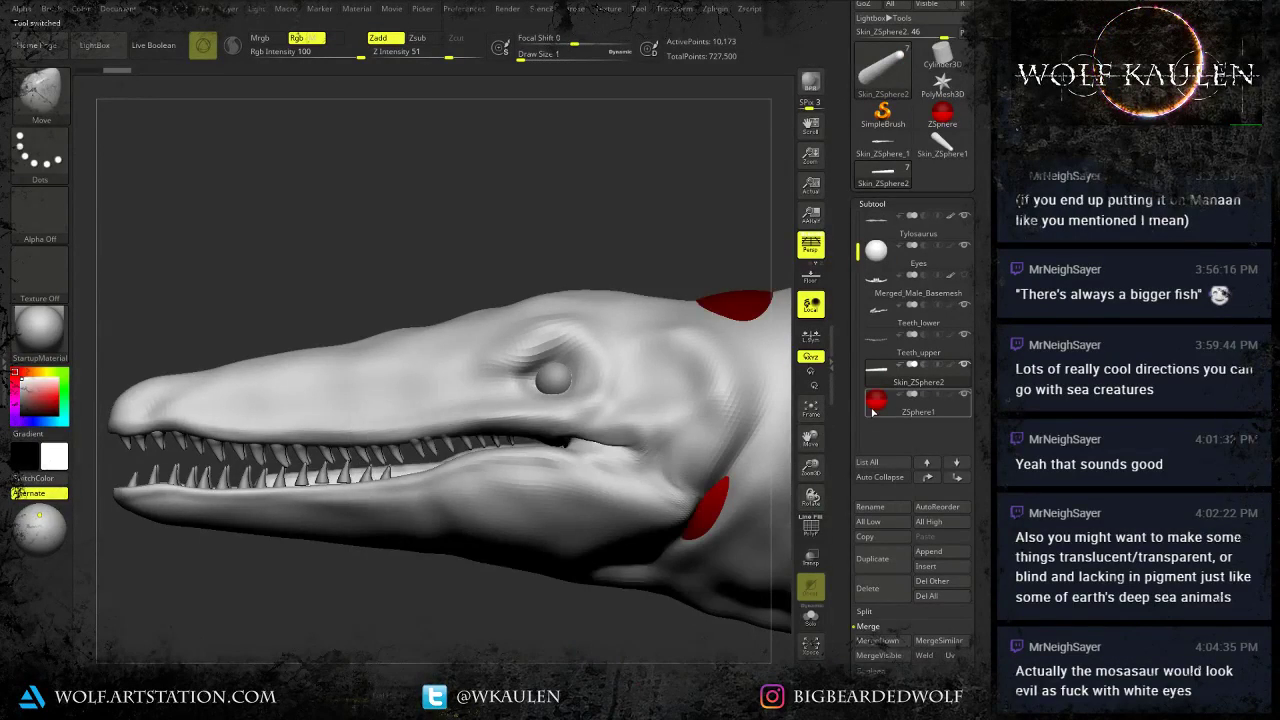
left_click(876, 411)
mouse_move(652, 436)
left_mouse_down()
mouse_move(698, 479)
mouse_move(704, 560)
mouse_move(732, 452)
mouse_move(537, 394)
left_mouse_up()
key("w")
key("e")
left_click_drag(537, 394, 505, 297)
left_click_drag(546, 415, 619, 381)
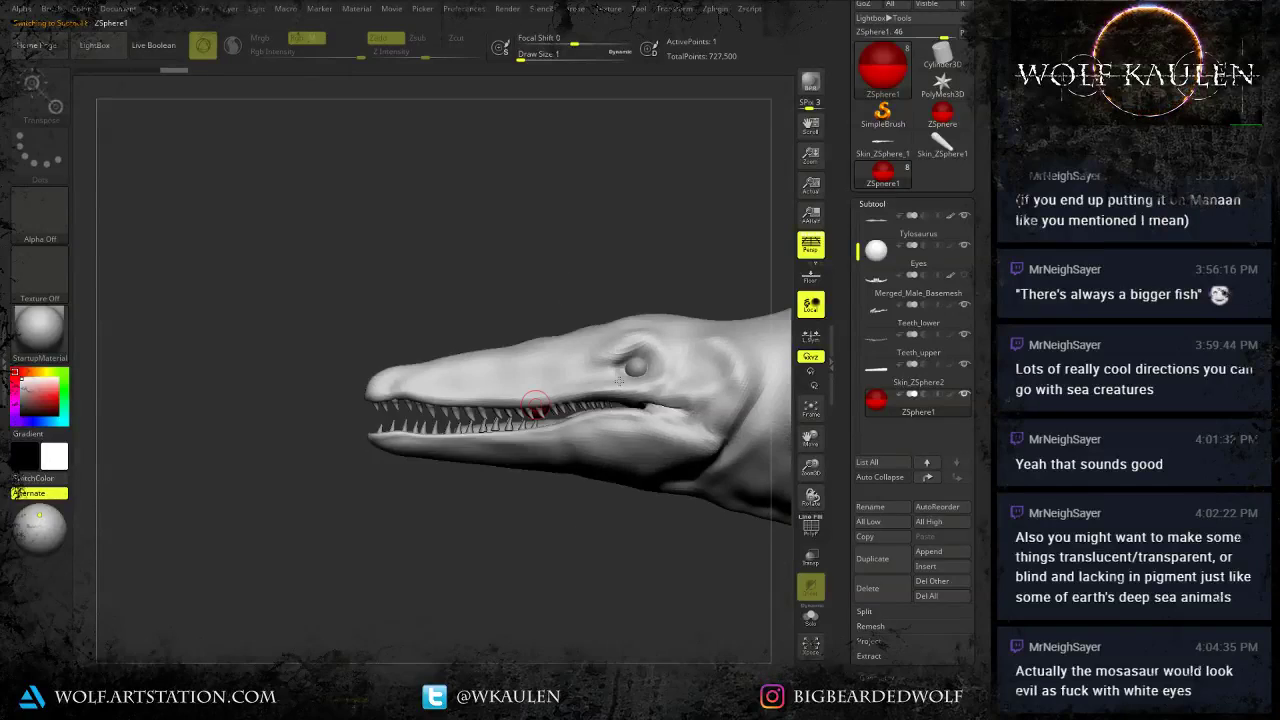
Hide the Teeth_upper, Teeth_lower and tongue skin subtools to clear the view of the new ZSphere.
right_click_drag(832, 549, 953, 341, "ctrl")
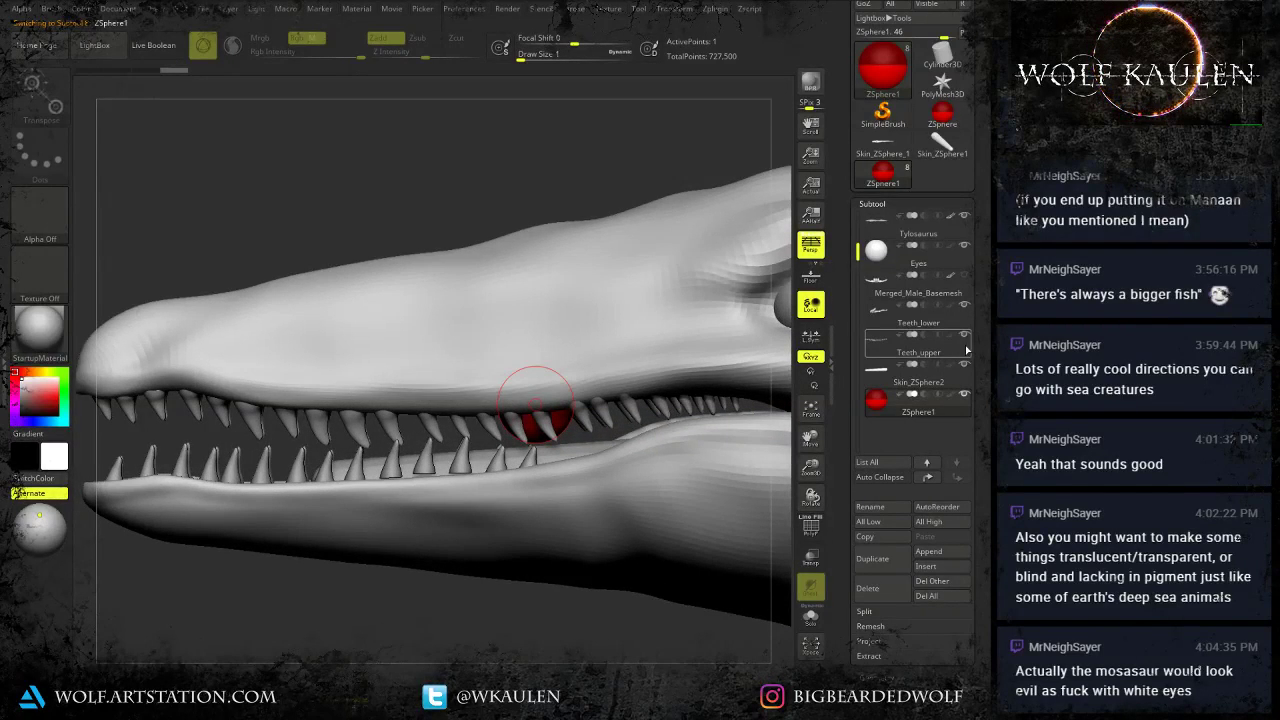
left_click(965, 337)
left_click(965, 307)
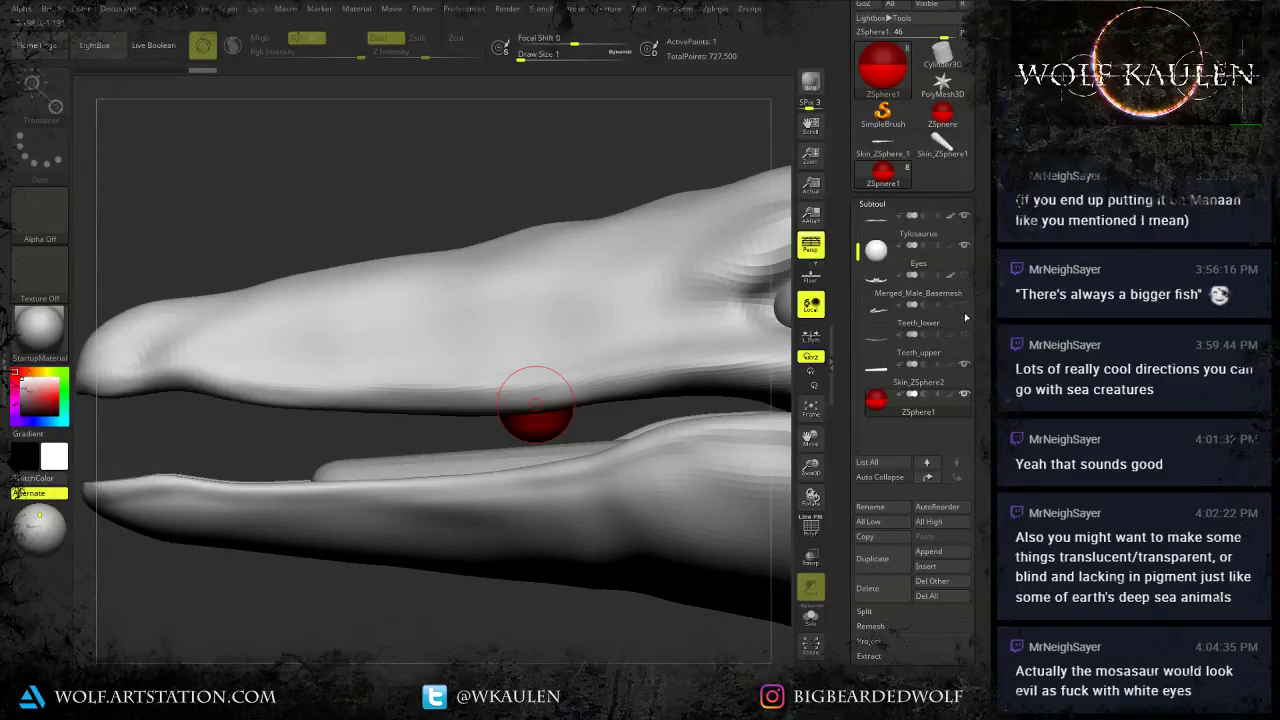
left_click(965, 367)
Adjust the new ZSphere's placement inside the mouth and turn on ghosted transparency for the head.
right_click_drag(500, 432, 598, 436)
left_click_drag(507, 432, 586, 399)
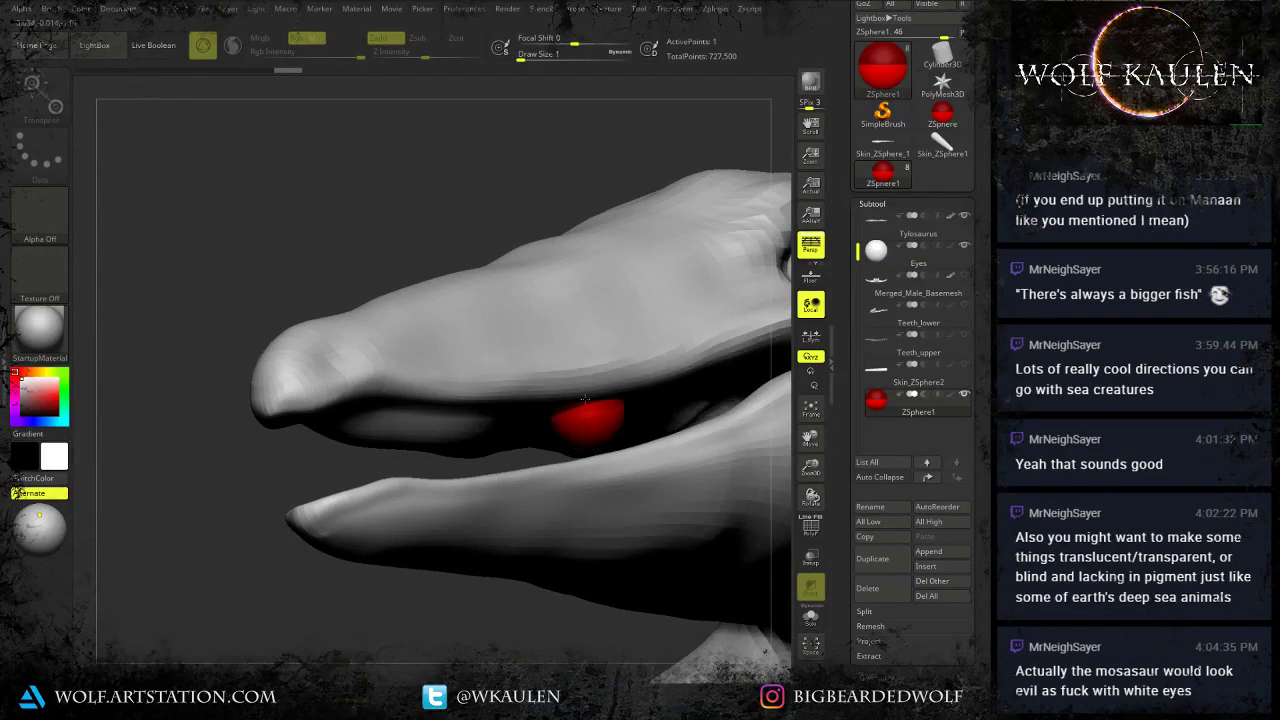
right_click_drag(763, 637, 790, 580)
left_click(818, 557)
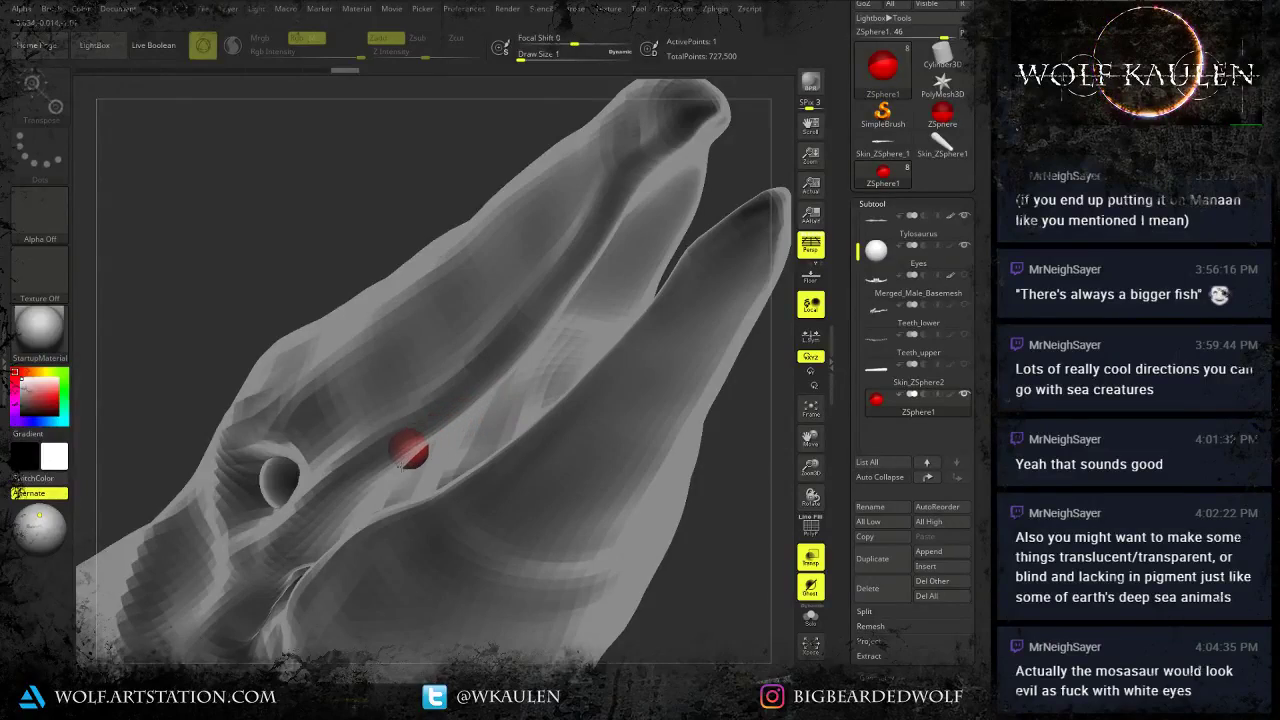
Position the root ZSphere at the corner of the mouth and draw a child ZSphere extending along the upper jaw.
left_click_drag(325, 575, 420, 482)
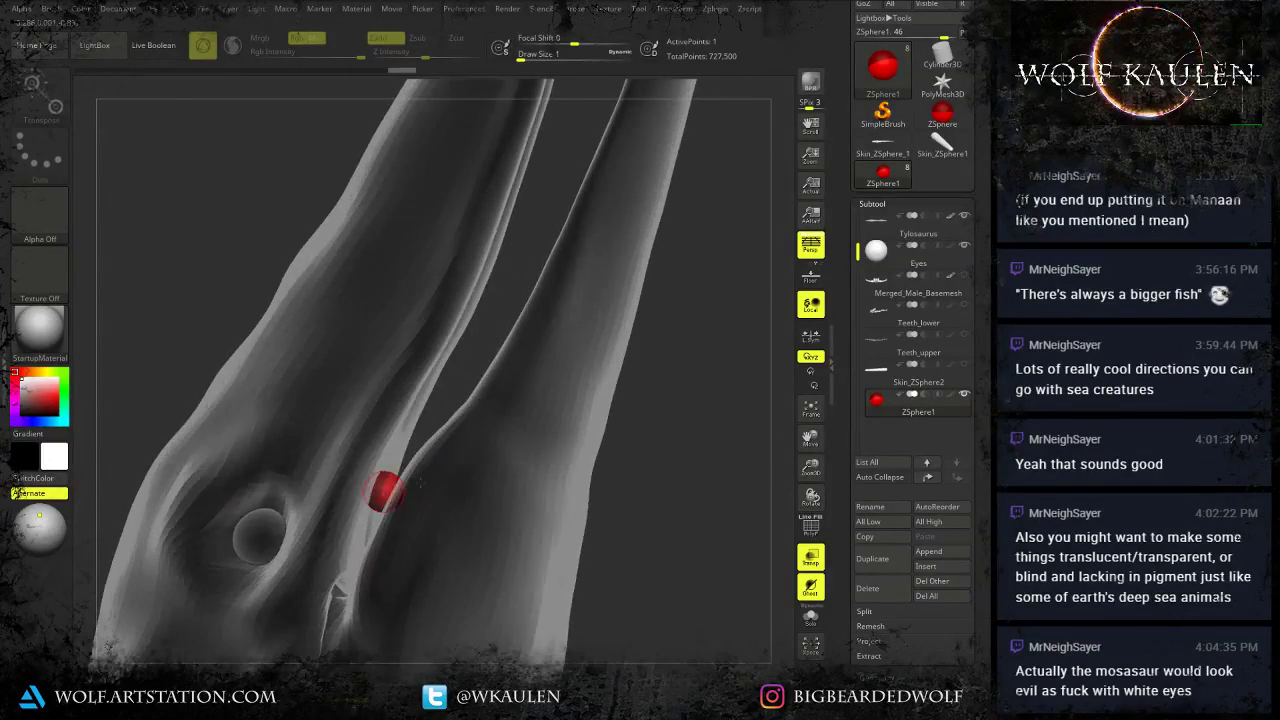
right_click_drag(384, 490, 347, 525)
key("q")
mouse_move(350, 541)
left_mouse_down()
mouse_move(378, 505)
mouse_move(496, 212)
left_mouse_up()
key("w")
right_click_drag(502, 280, 420, 440, "ctrl")
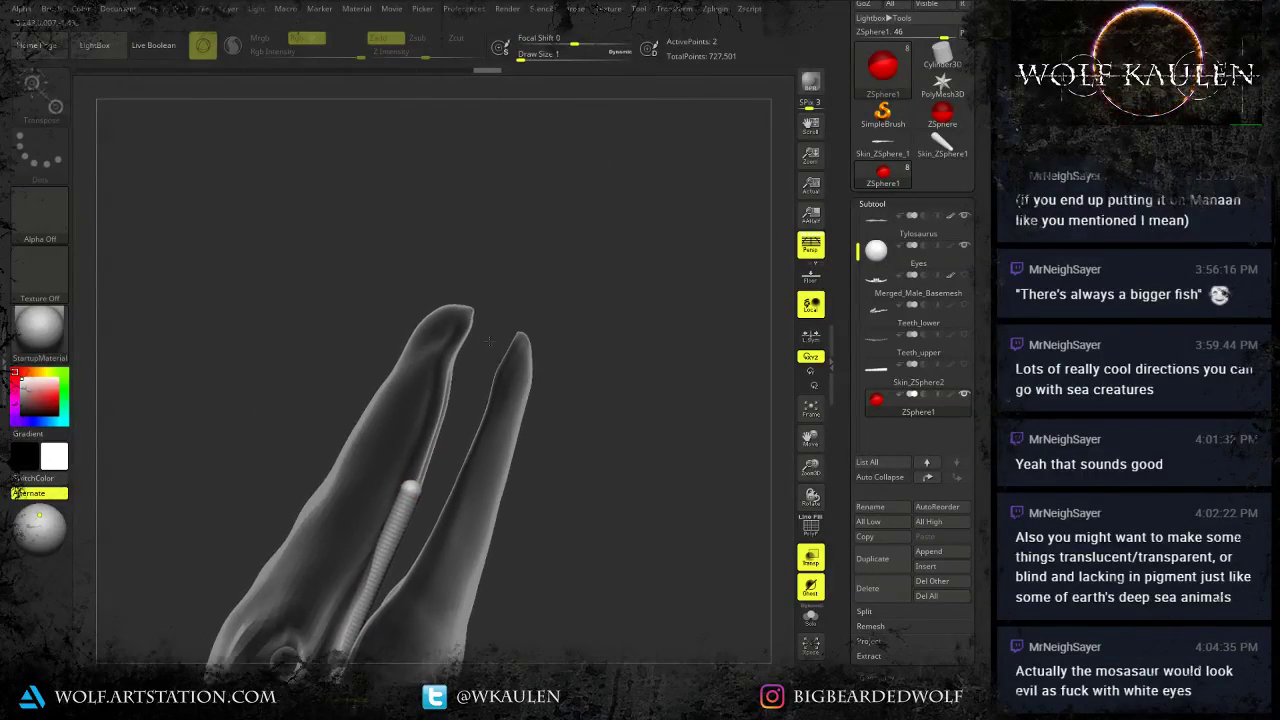
Move the end ZSphere to the tip of the upper jaw and centre it on the snout.
left_click_drag(405, 486, 458, 322)
right_click_drag(420, 322, 399, 338)
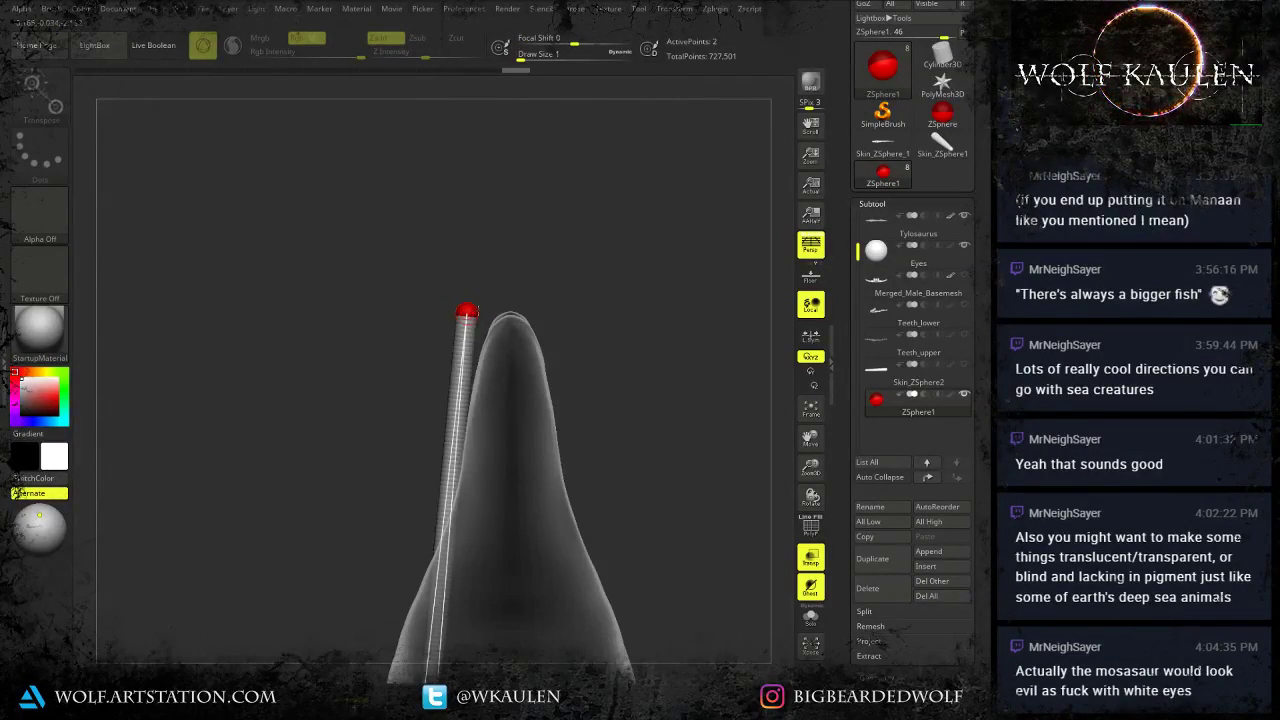
left_click_drag(466, 312, 505, 326)
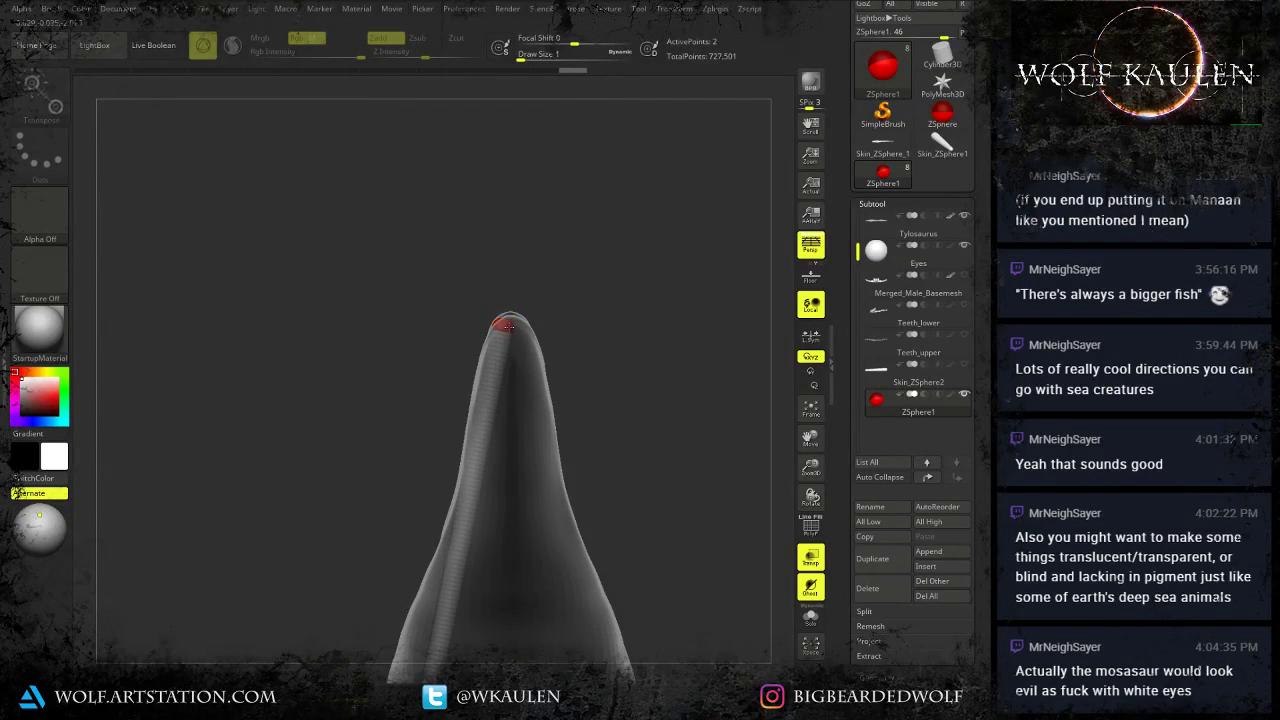
right_click_drag(505, 326, 516, 330, "shift")
left_click_drag(509, 326, 506, 326)
right_click_drag(502, 404, 469, 312, "alt")
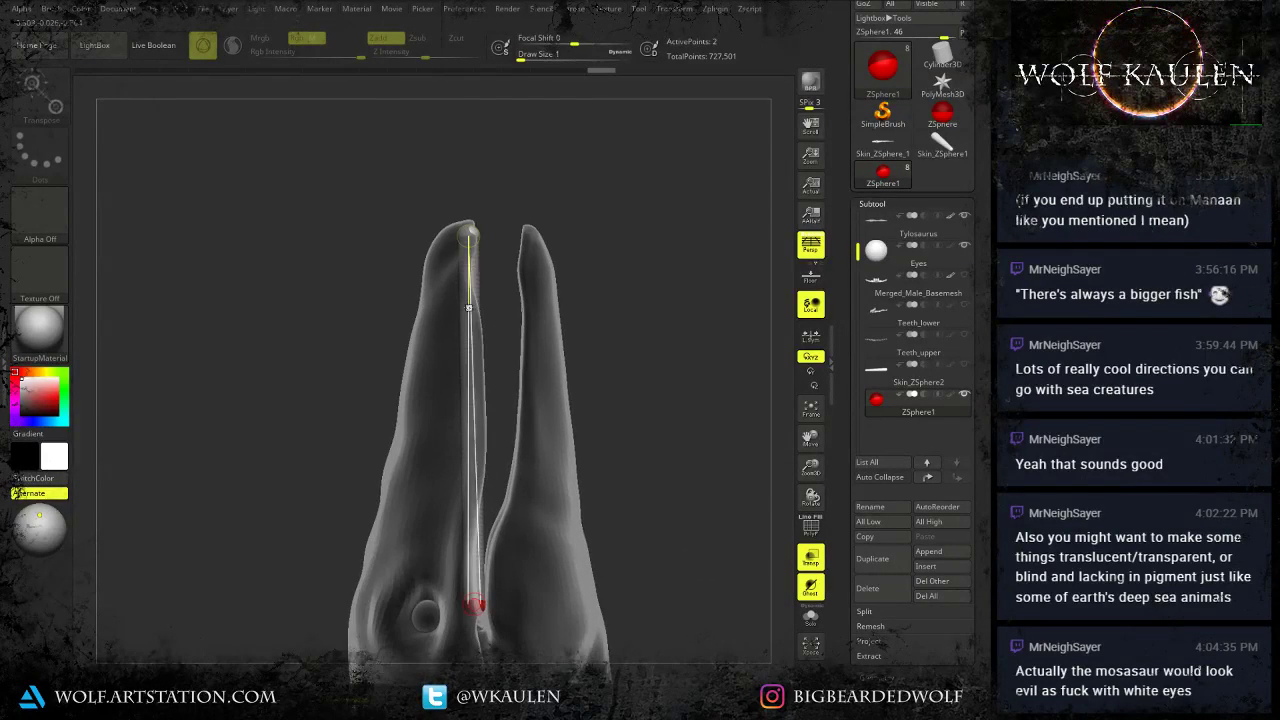
Insert two ZSpheres in the front part of the chain and shift them to follow the upper jaw's edge.
key("q")
left_click(468, 284)
key("w")
left_click_drag(469, 284, 465, 285)
key("q")
left_click(466, 331)
key("w")
left_click_drag(466, 331, 478, 328)
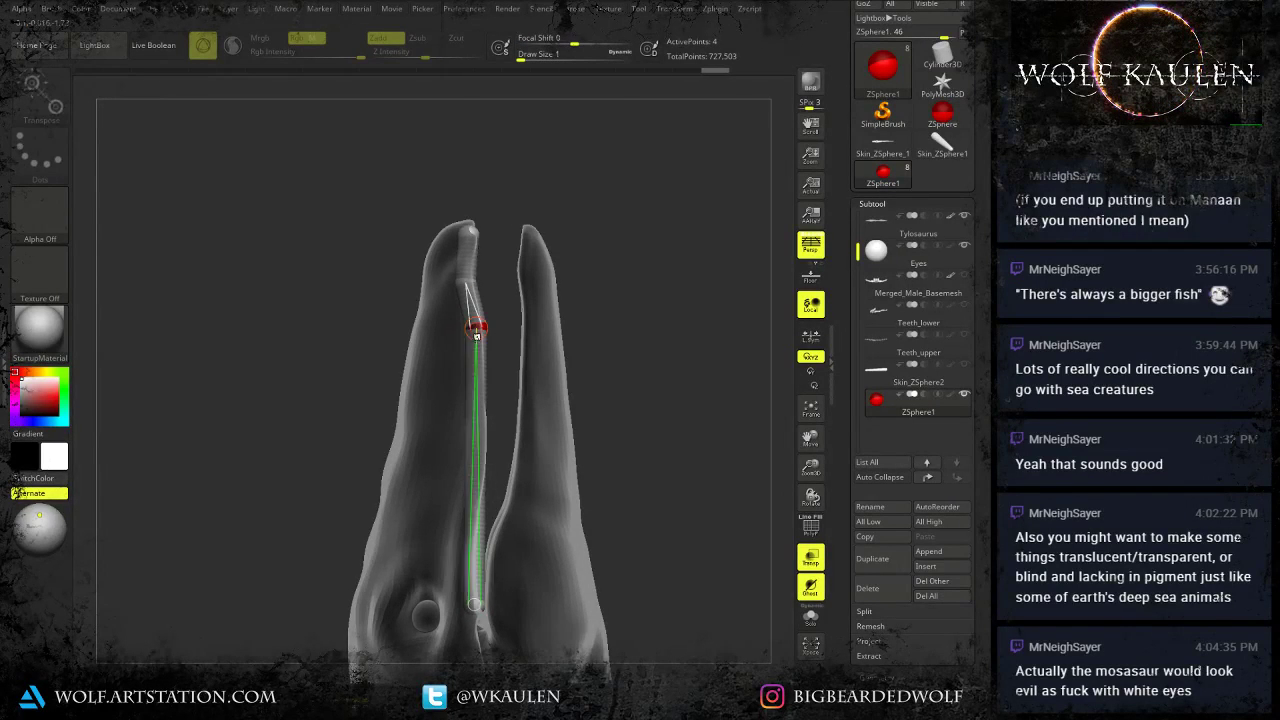
Insert three more ZSpheres along the middle of the chain and align them with the upper jaw's edge.
key("q")
left_click(478, 387)
key("w")
left_click_drag(478, 387, 482, 432)
key("q")
left_click(477, 431)
key("w")
key("q")
left_click(478, 482)
key("w")
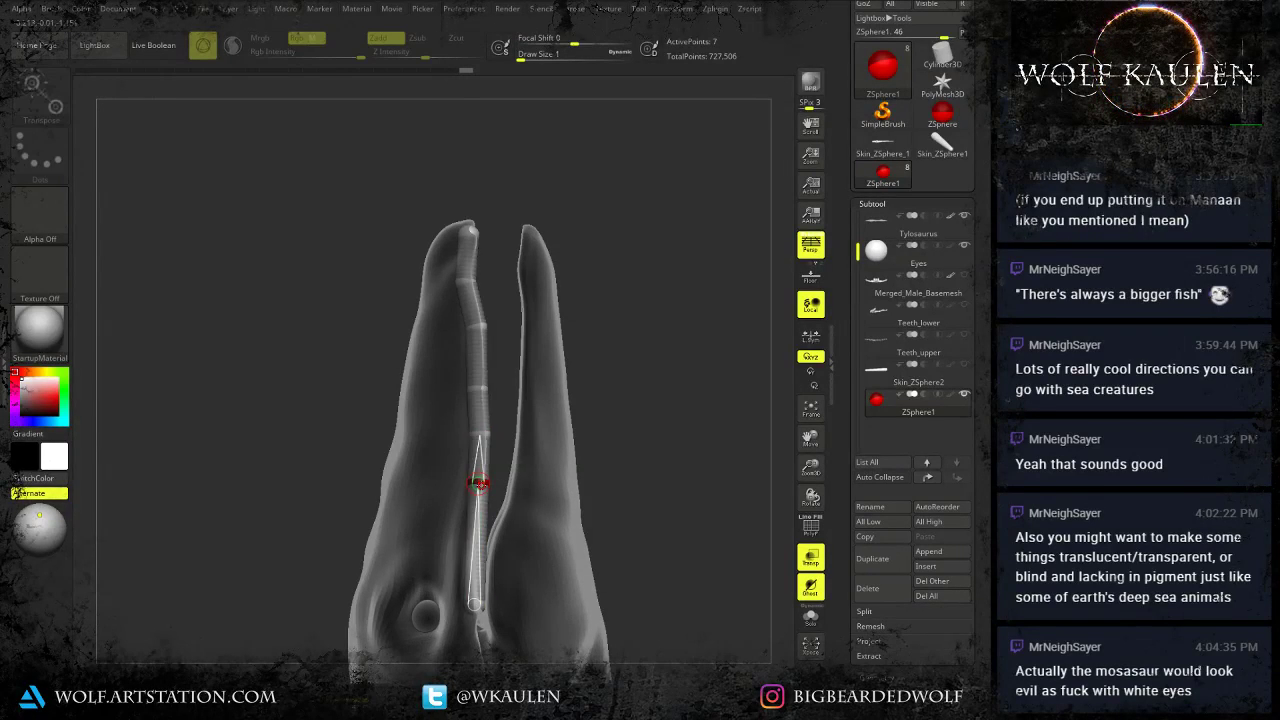
Insert two ZSpheres in the rear part of the chain and bend that section along the upper jaw's curve.
left_click_drag(478, 483, 481, 483)
key("q")
left_click(476, 533)
key("w")
left_click_drag(477, 533, 463, 530)
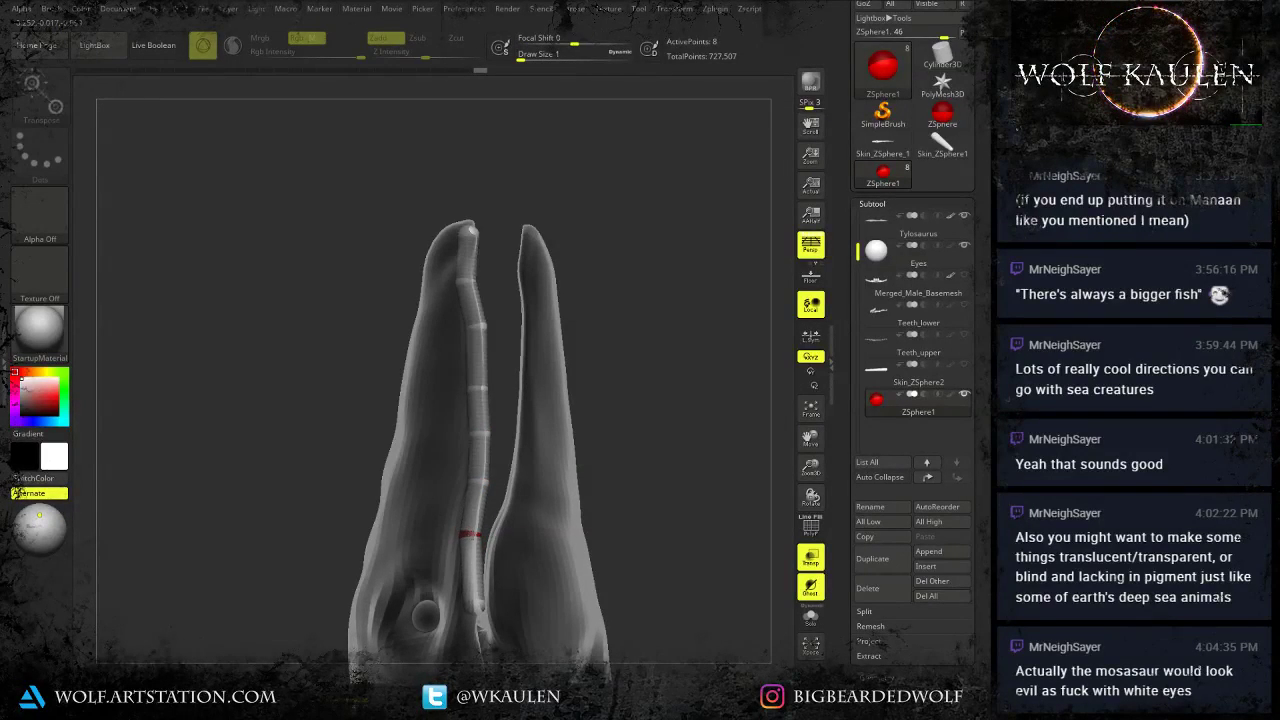
key("q")
left_click(477, 573)
key("w")
Insert two further ZSpheres between the rear of the chain and its root at the mouth corner.
left_click_drag(700, 360, 575, 350)
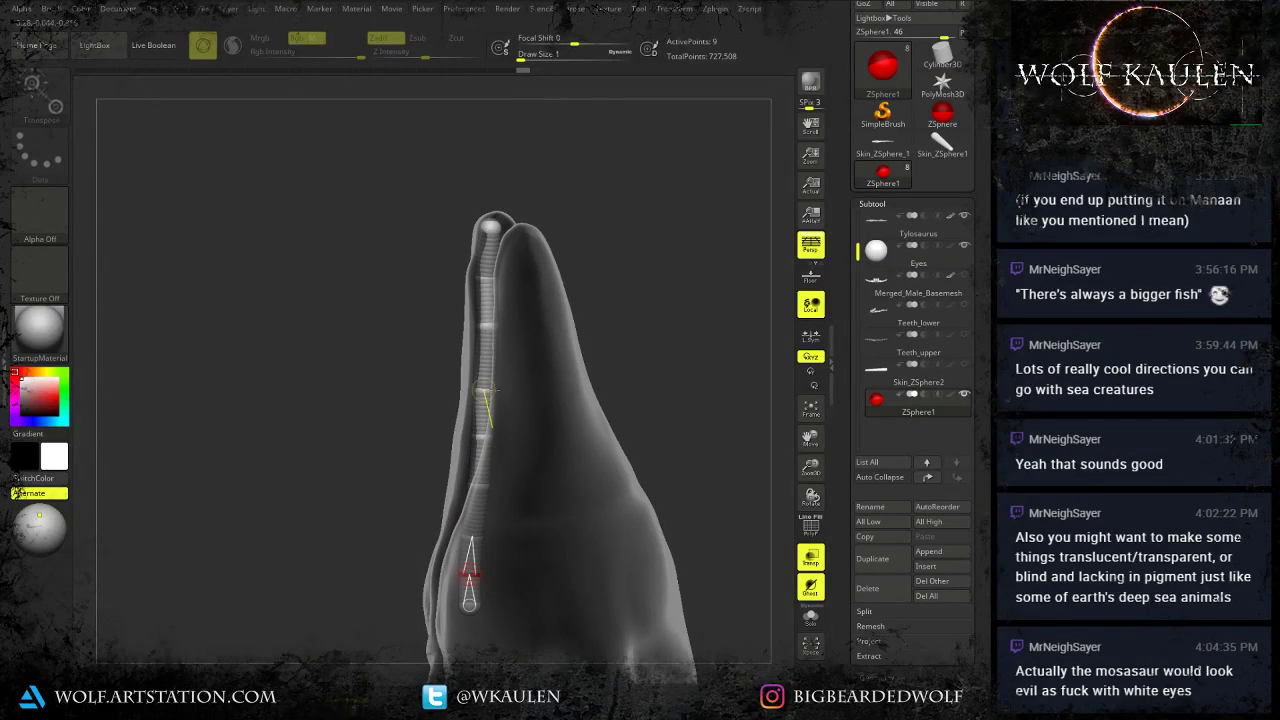
mouse_move(490, 392)
right_mouse_down()
mouse_move(562, 394)
mouse_move(505, 396)
mouse_move(482, 432)
mouse_move(522, 438)
mouse_move(510, 440)
right_mouse_up()
right_click_drag(426, 612, 440, 524, "alt")
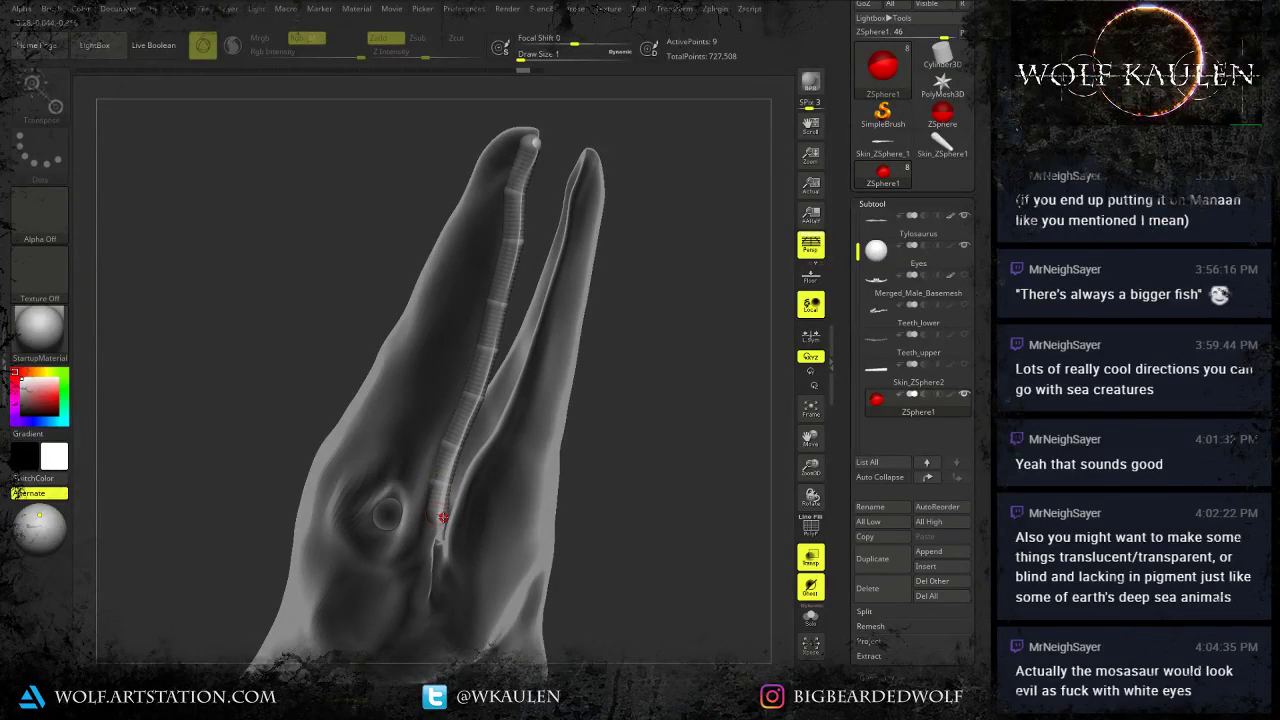
left_click(436, 522)
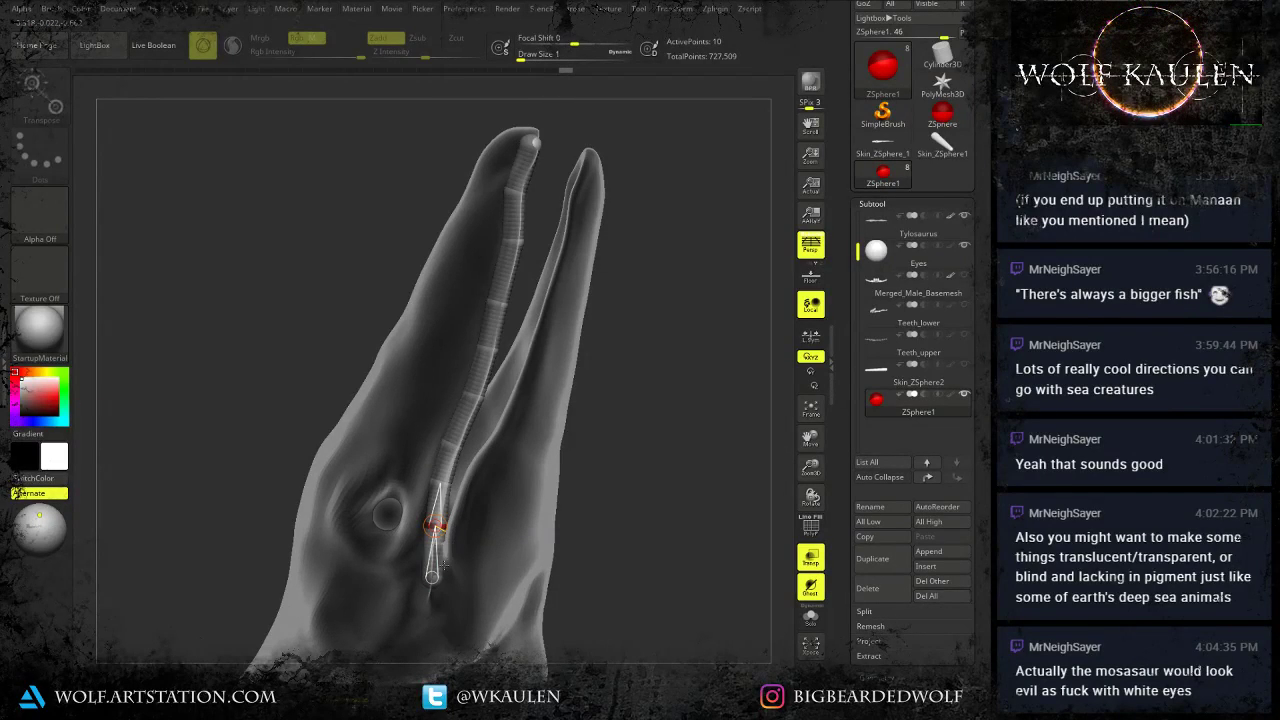
left_click(435, 558)
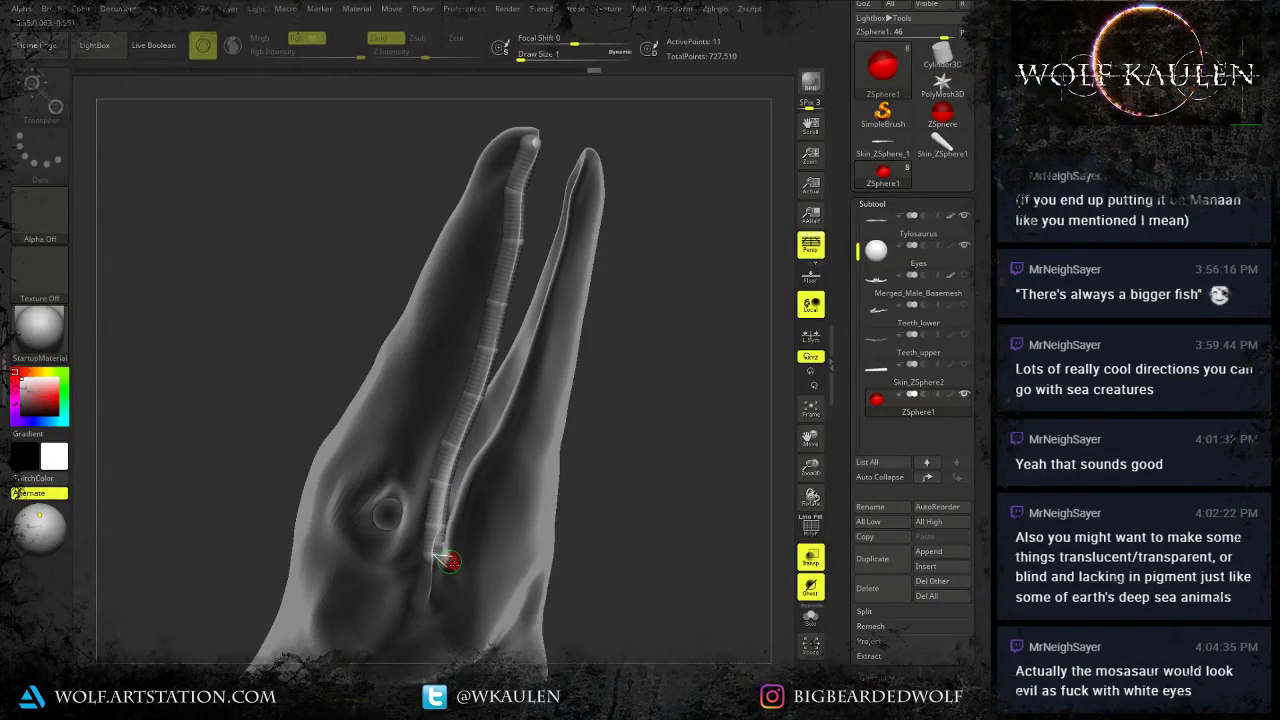
key("q")
left_click(456, 559)
key("w")
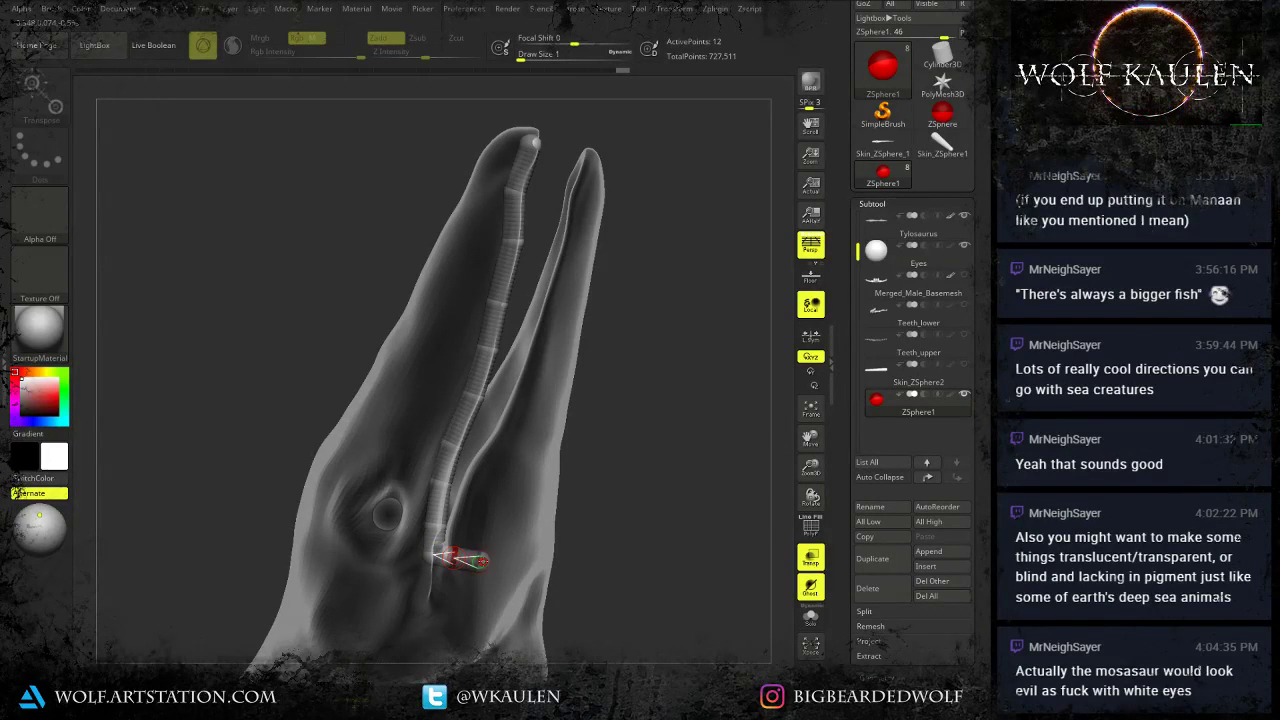
left_click_drag(481, 561, 456, 504)
key("ctrl+z")
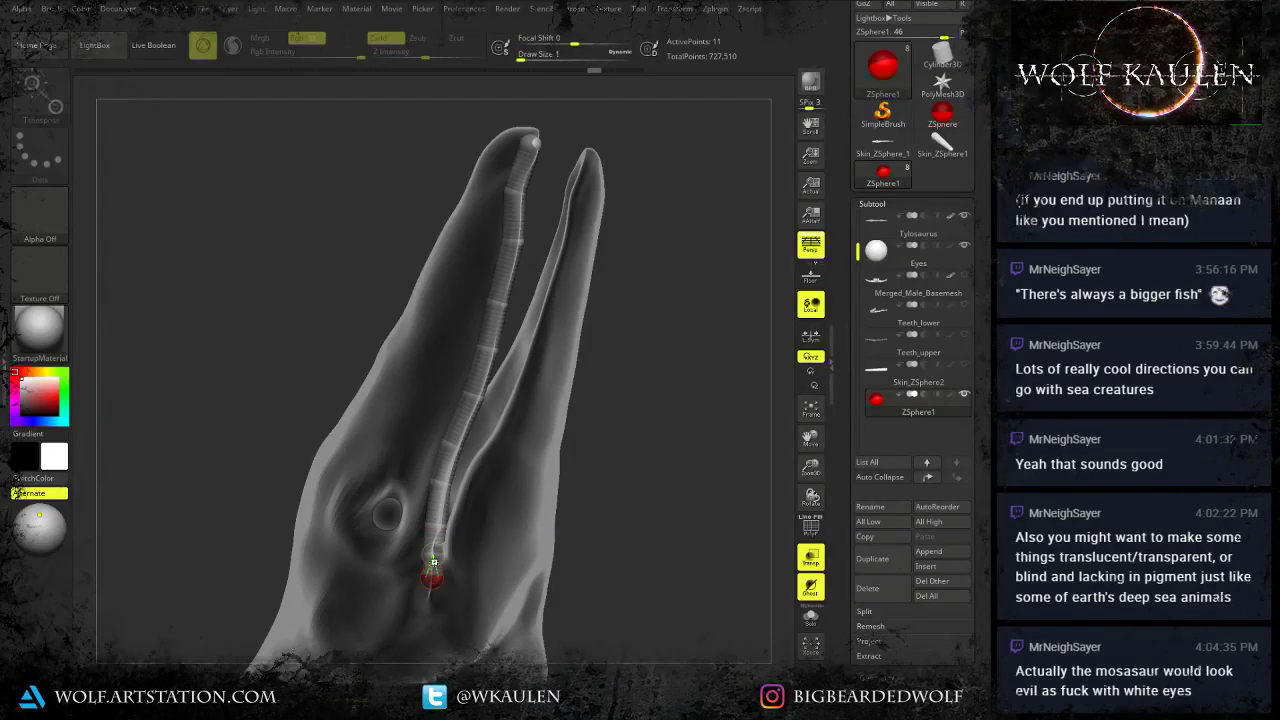
Insert another ZSphere near the front of the chain and shift it against the inside of the upper jaw.
right_click_drag(434, 556, 422, 536)
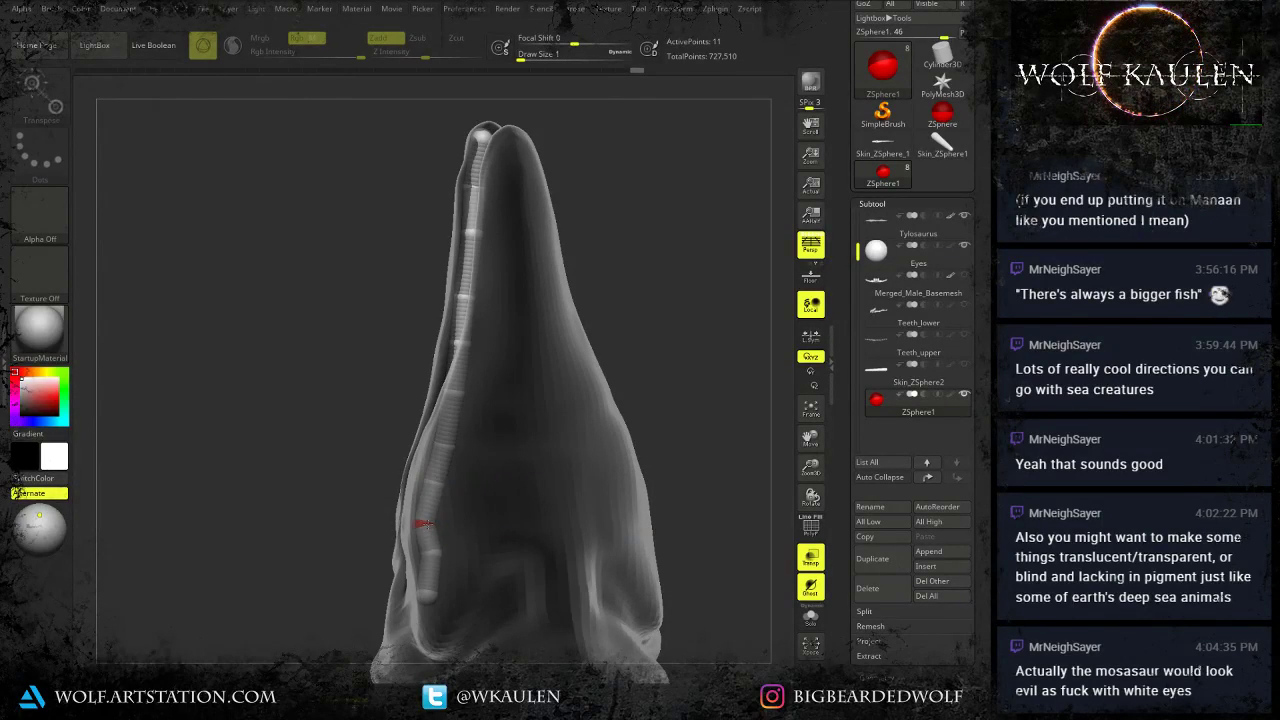
right_click_drag(427, 556, 437, 500)
right_click_drag(435, 206, 469, 480, "ctrl")
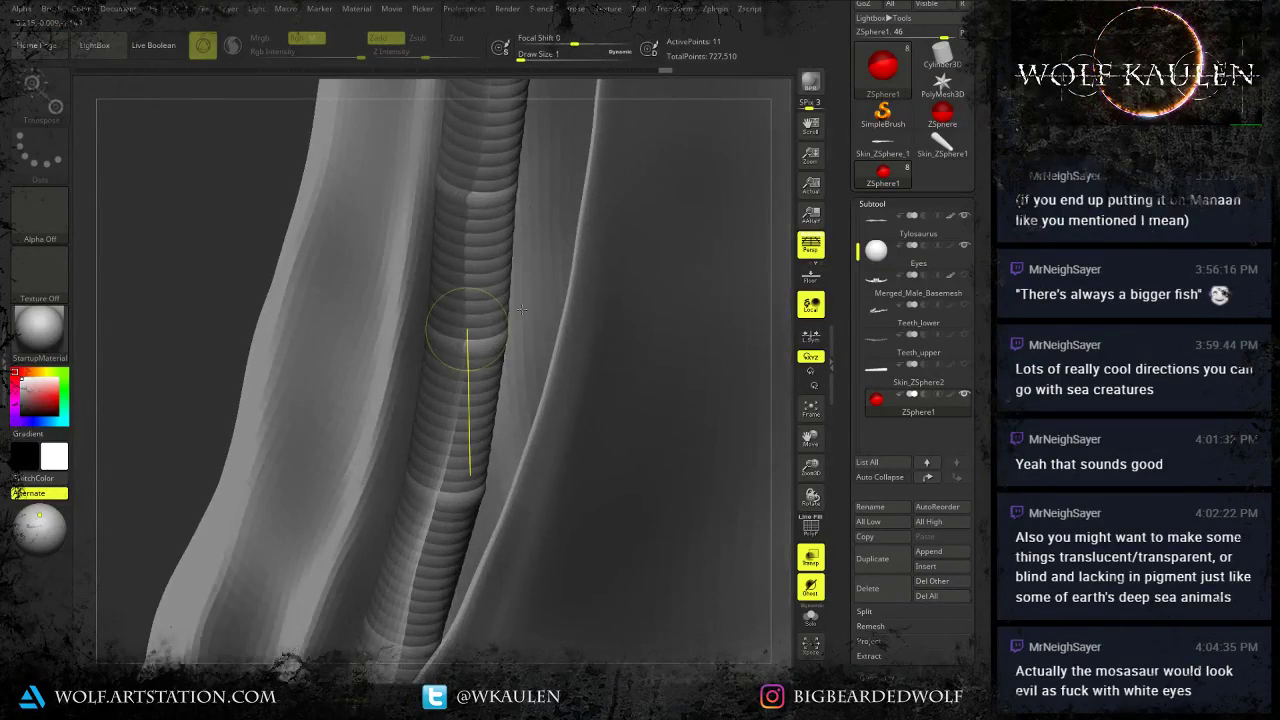
right_click_drag(452, 88, 457, 449, "alt")
right_click_drag(470, 200, 467, 400, "alt")
key("q")
left_click(476, 419)
key("w")
left_click_drag(476, 419, 502, 397)
Convert the upper jaw's ZSphere chain into a mesh with Make Adaptive Skin.
right_click_drag(503, 566, 345, 324, "ctrl")
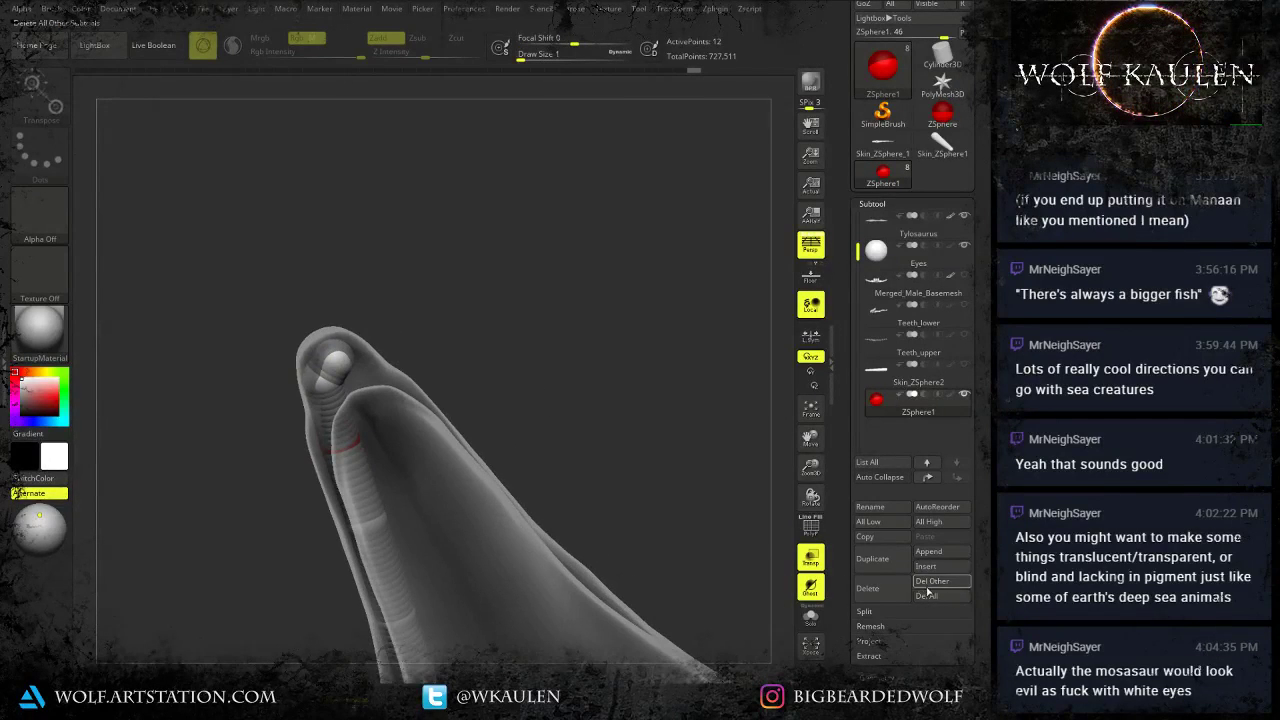
left_click_drag(978, 692, 952, 536)
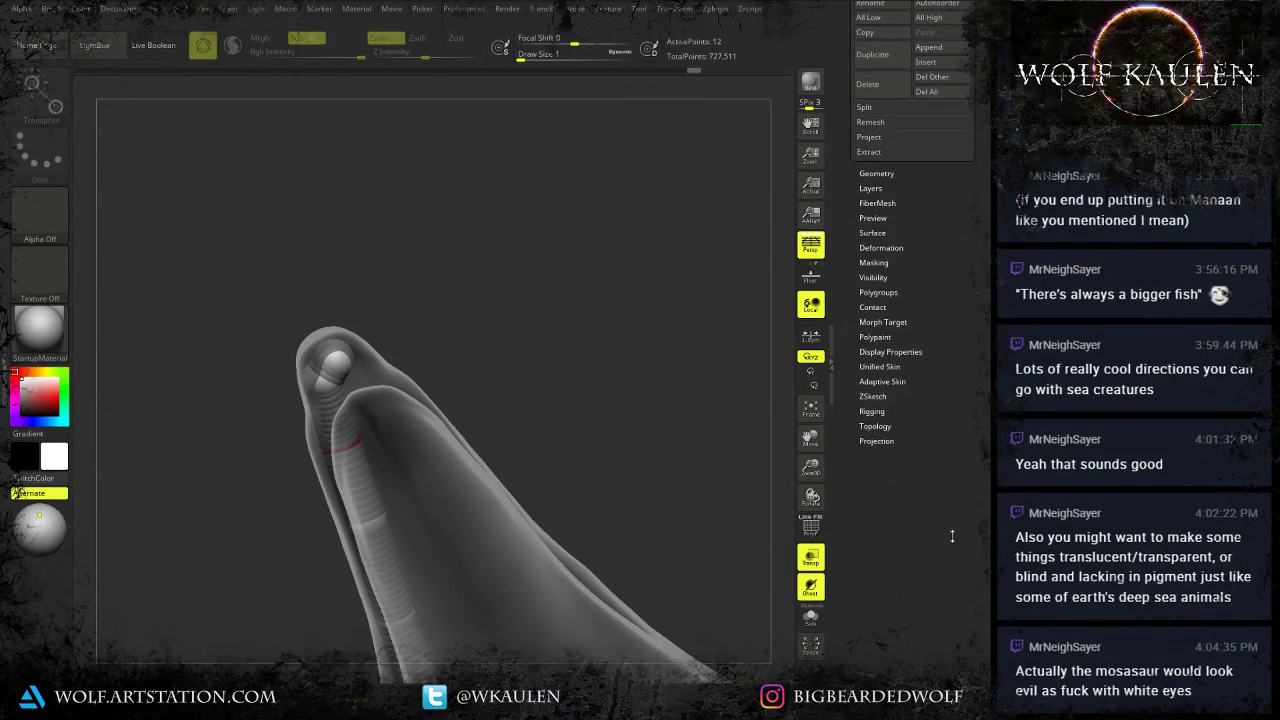
left_click(909, 381)
left_click(911, 99)
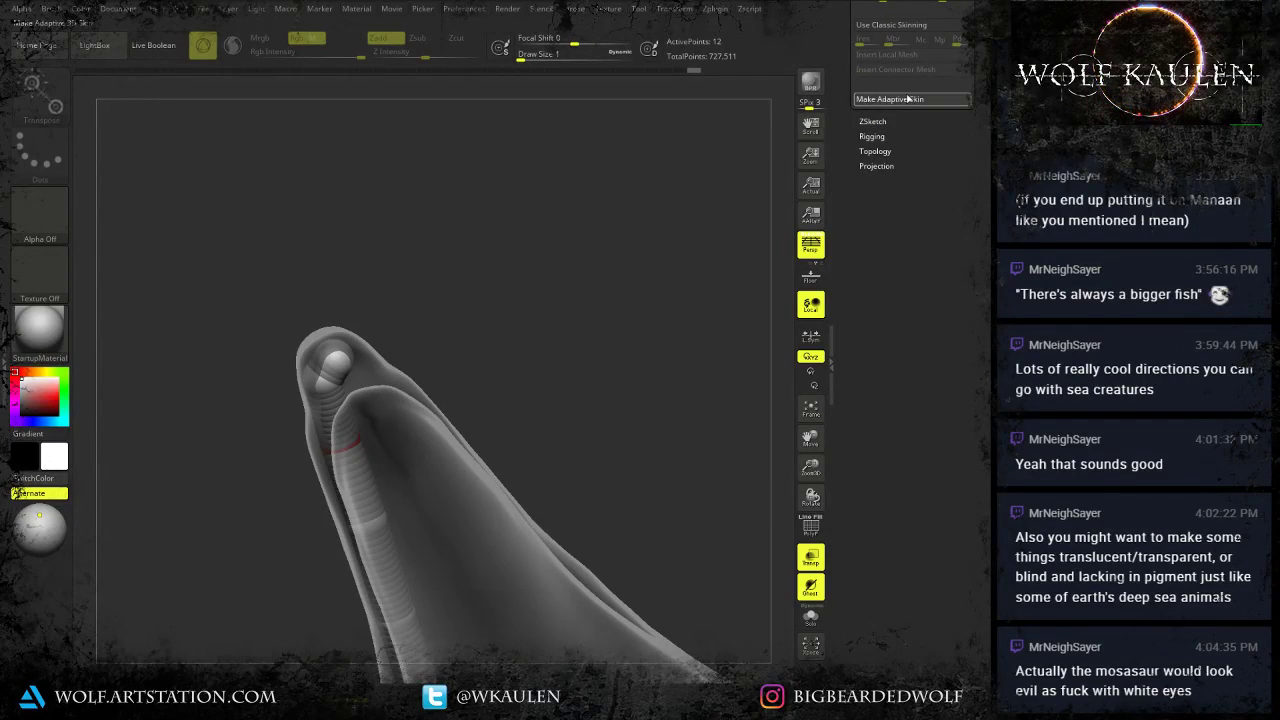
left_click_drag(953, 286, 945, 347)
left_click_drag(988, 107, 985, 223)
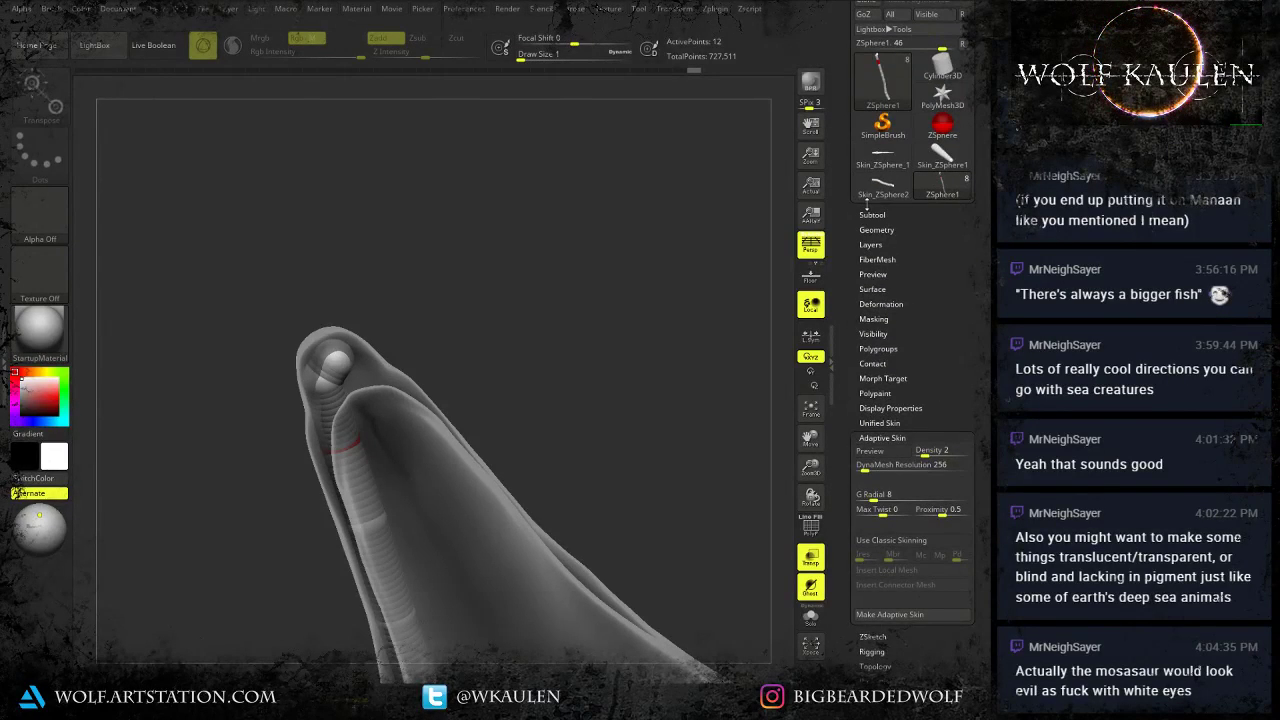
Append the newly generated adaptive skin mesh to the model as a subtool.
left_click(871, 214)
left_click(934, 566)
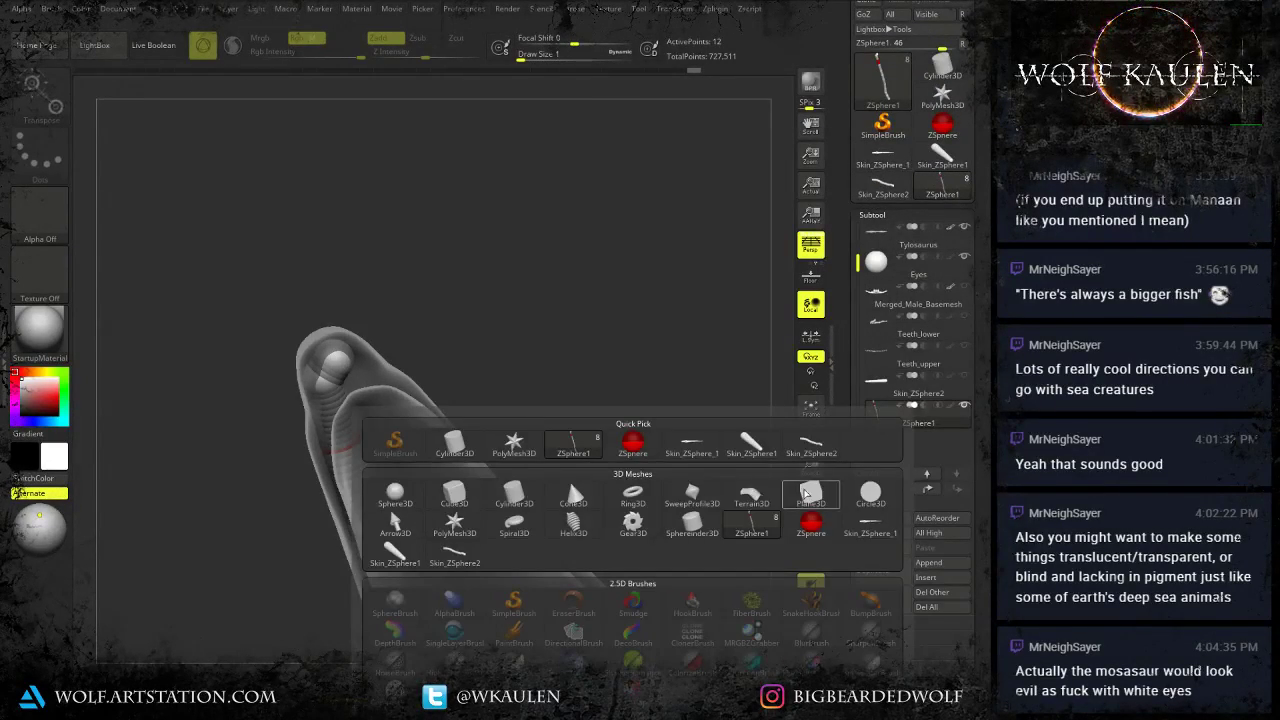
left_click(812, 444)
left_click_drag(784, 588, 793, 568, "alt")
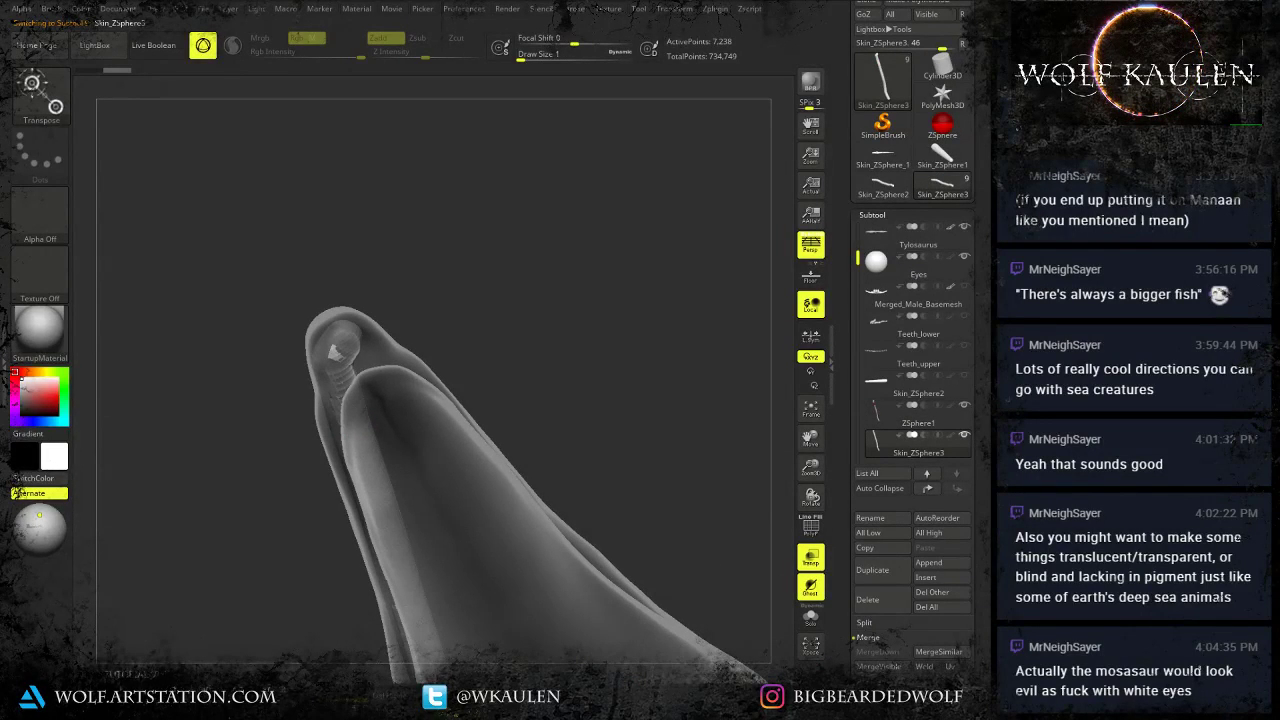
Duplicate the skin mesh mirrored to the other side of the jaw and merge both halves into Skin_ZSphere3.
key("ctrl+shift")
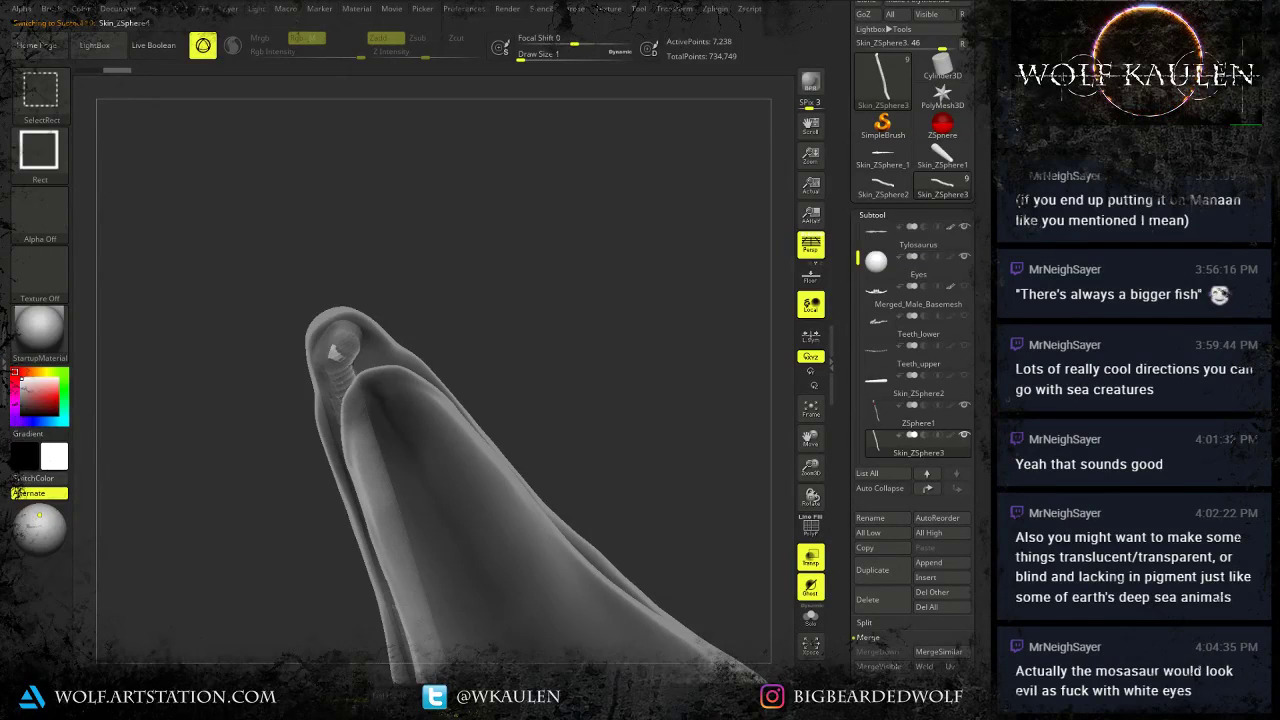
key("ctrl+shift+d")
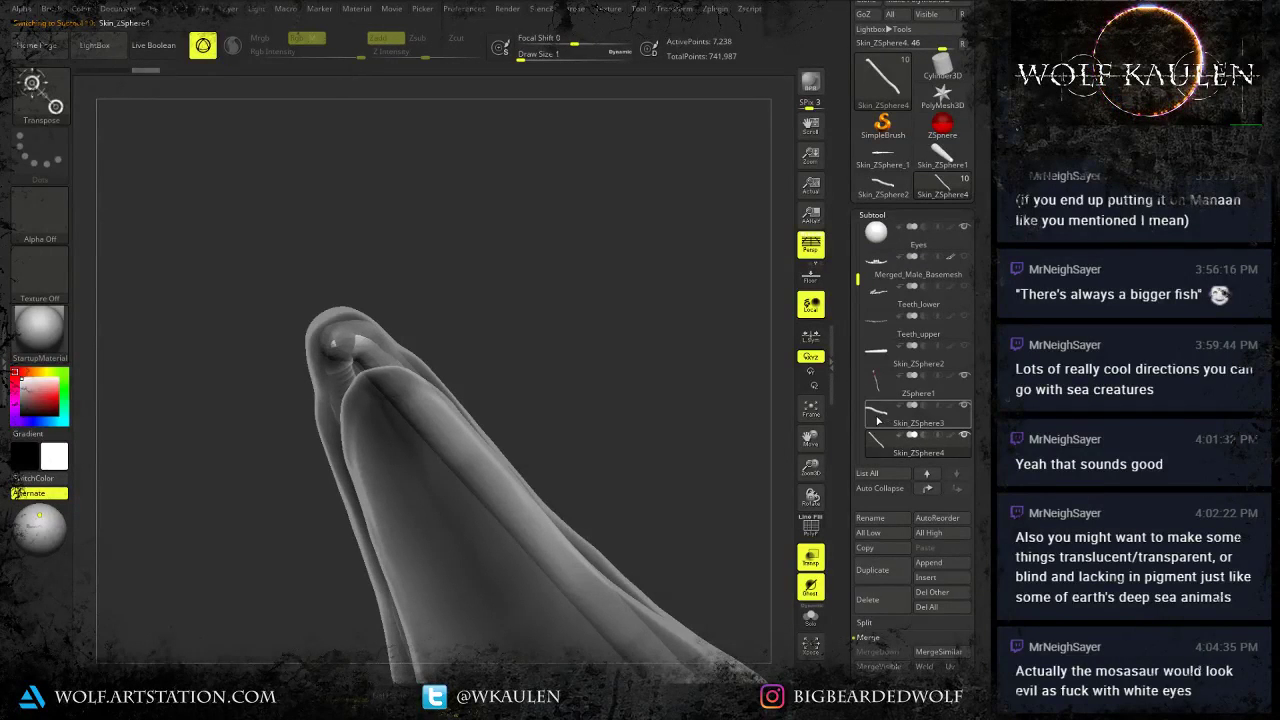
left_click(878, 418)
left_click(870, 652)
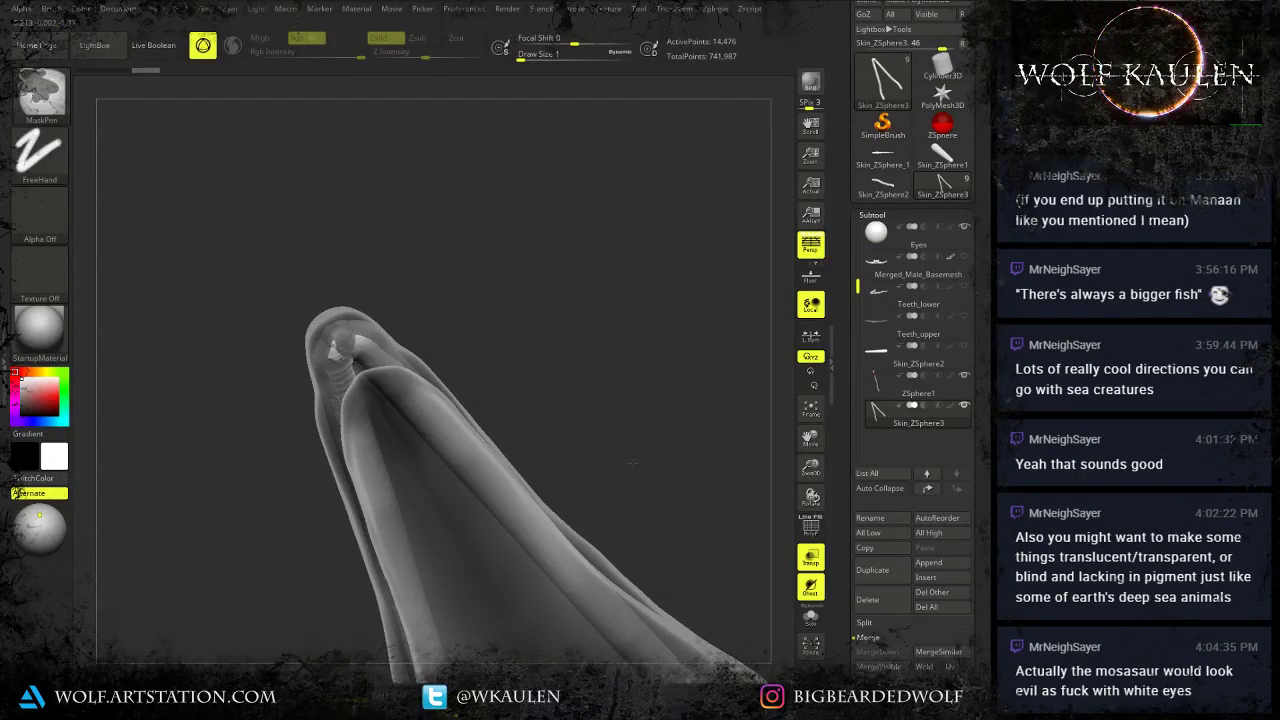
Select the ZSphere1 subtool and reposition its chain along the upper edge of the lower jaw.
key("Up")
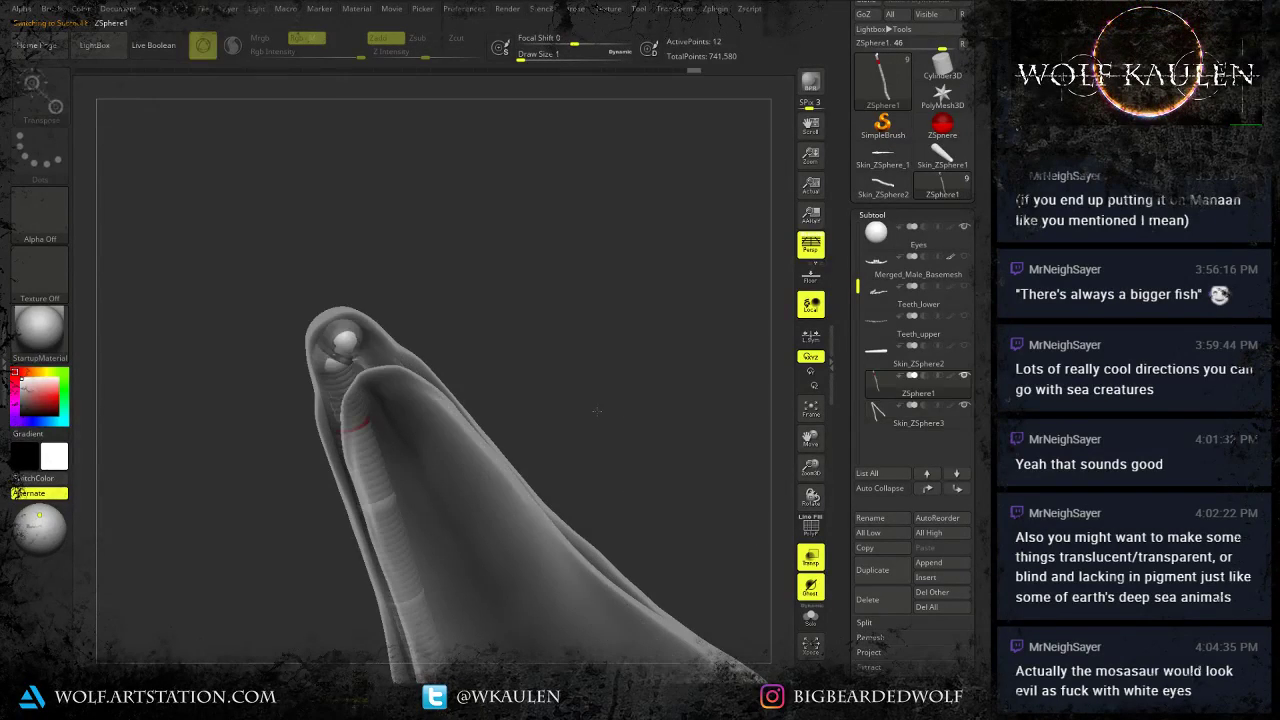
left_click_drag(534, 508, 559, 343)
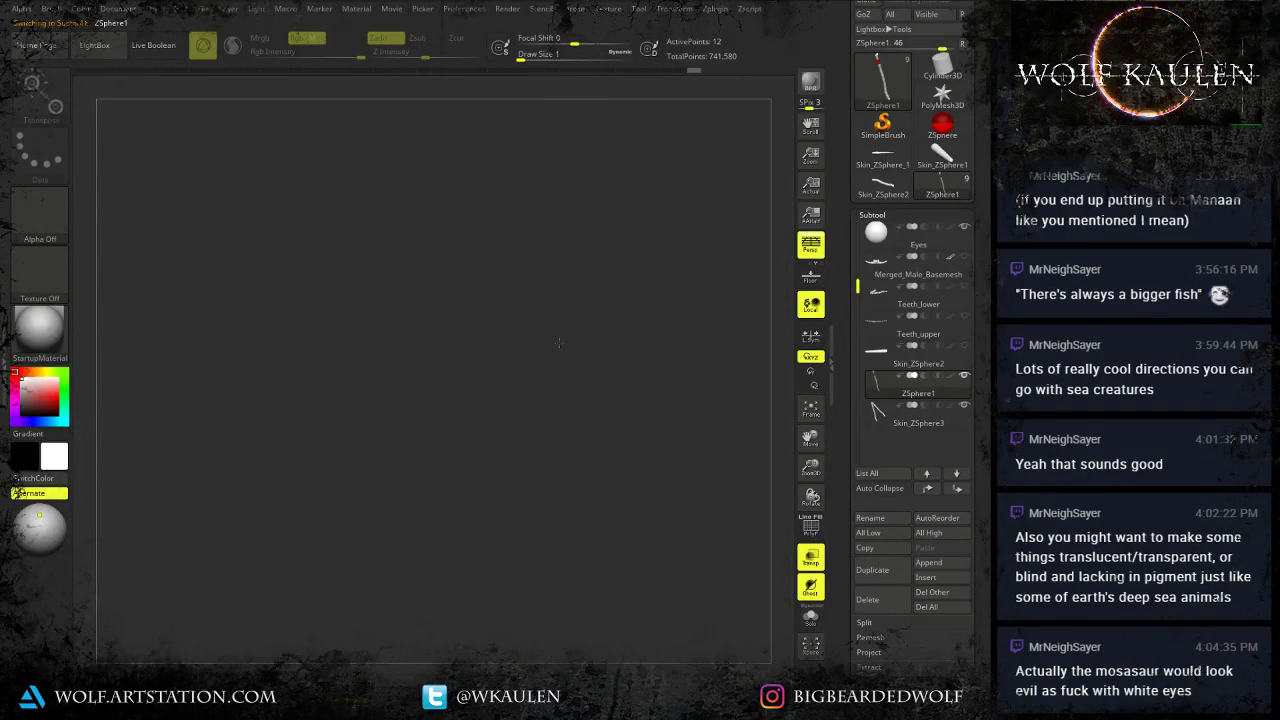
key("f")
left_click_drag(382, 433, 566, 546)
mouse_move(246, 417)
left_mouse_down()
mouse_move(247, 446)
mouse_move(345, 439)
mouse_move(534, 479)
mouse_move(394, 491)
mouse_move(415, 488)
left_mouse_up()
left_click_drag(495, 481, 495, 490)
key("a")
key("a")
key("a")
key("a")
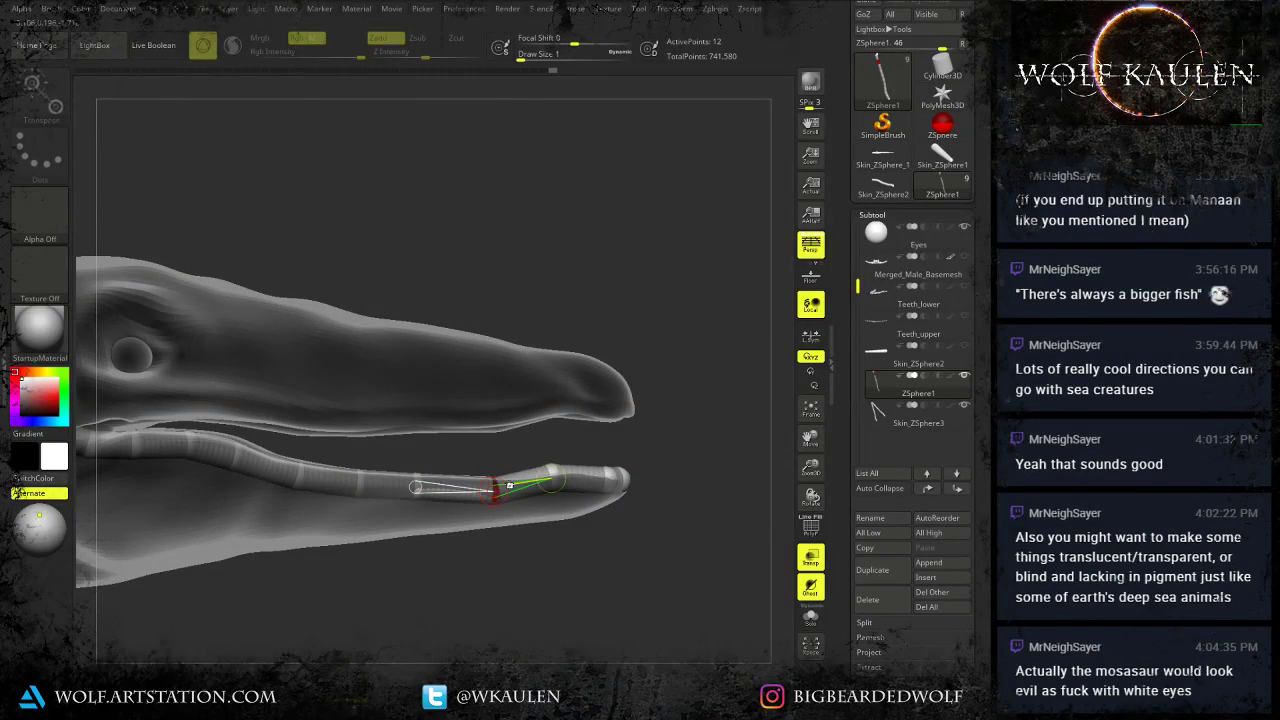
Adjust the chain's front end sphere at the lower jaw and nudge the rear spheres near the mouth corner into line.
left_click_drag(582, 452, 611, 524)
left_click_drag(622, 474, 613, 465)
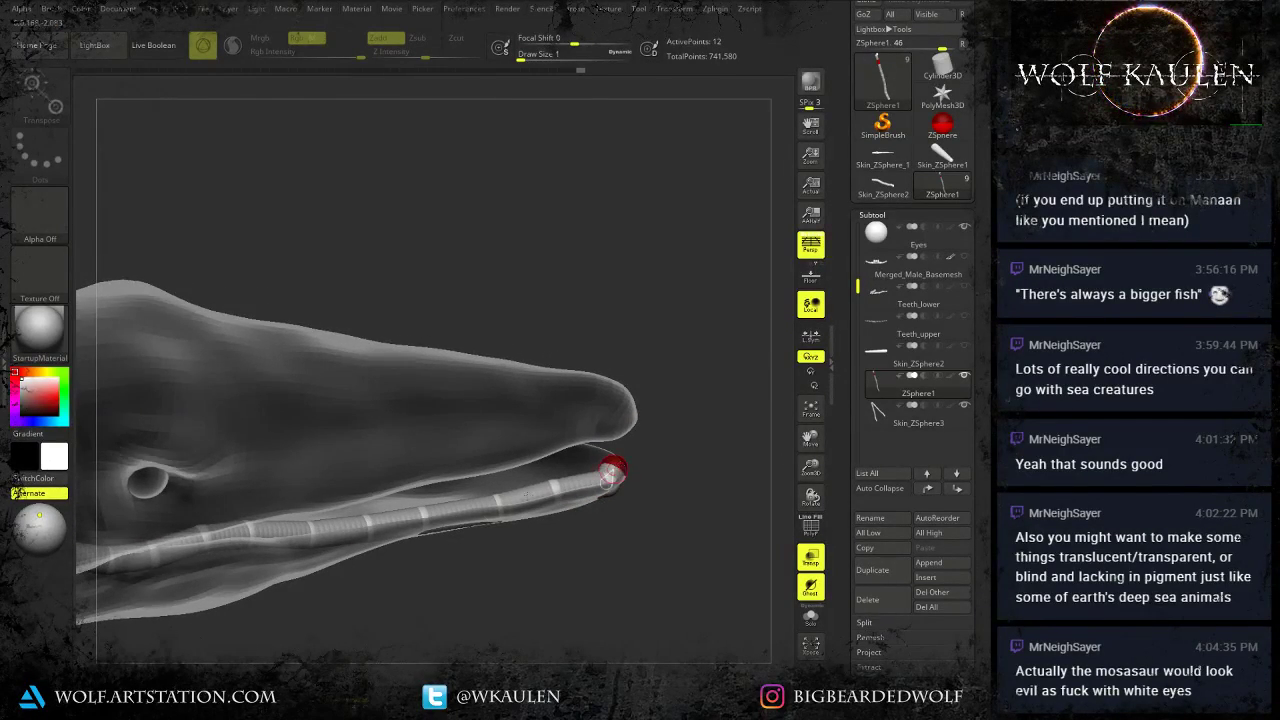
left_click_drag(175, 558, 413, 536, "alt")
key("a")
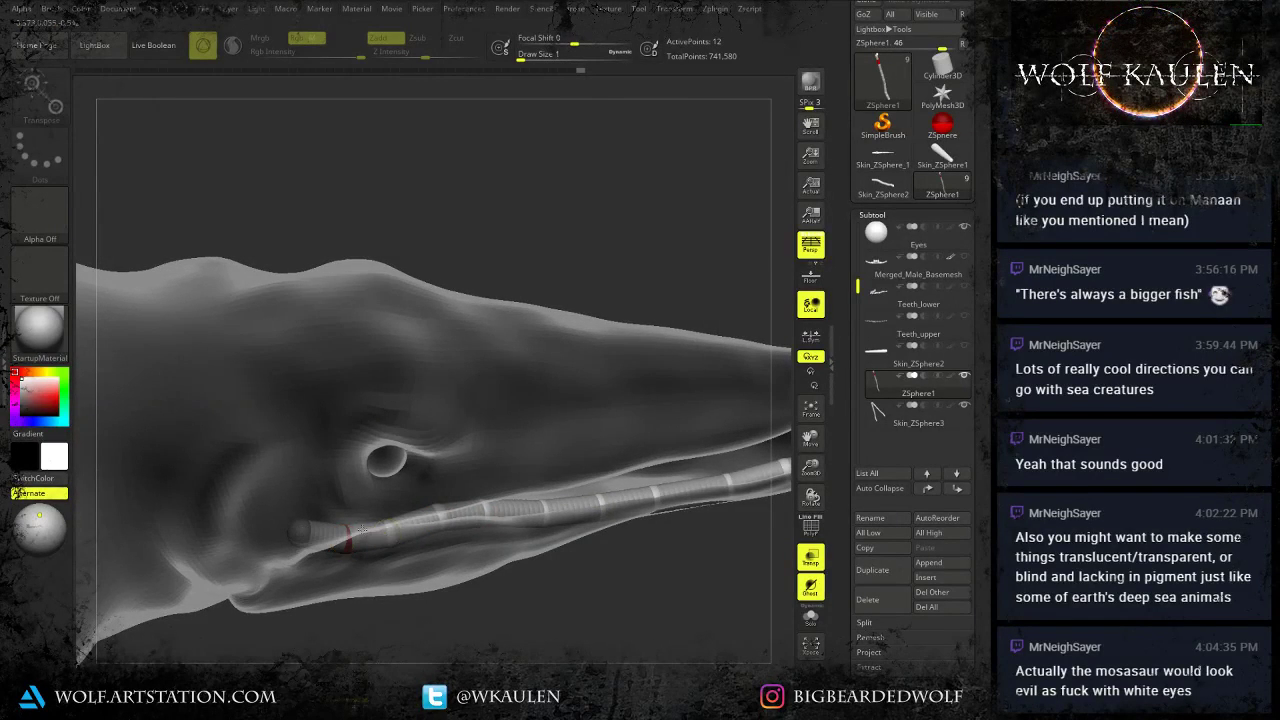
mouse_move(401, 524)
left_mouse_down()
mouse_move(387, 524)
mouse_move(397, 519)
left_mouse_up()
right_click_drag(397, 519, 340, 520, "alt")
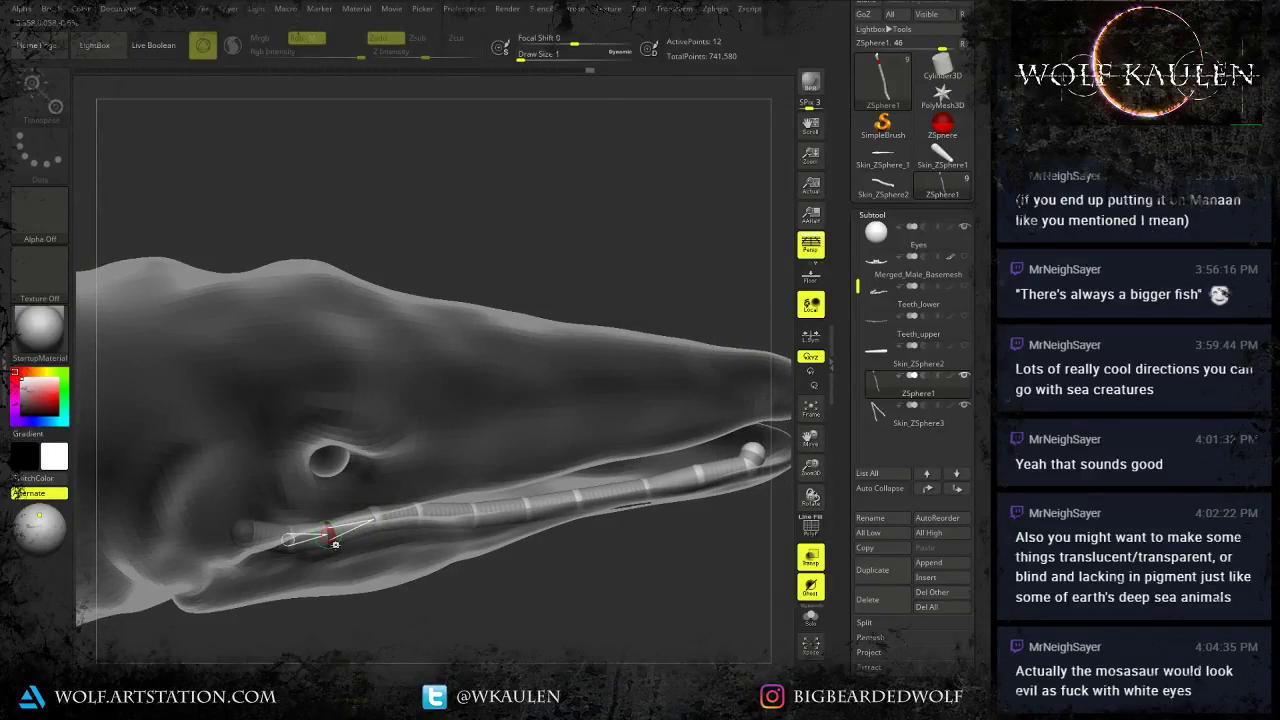
right_click_drag(355, 447, 221, 517)
right_click_drag(560, 553, 532, 546, "alt")
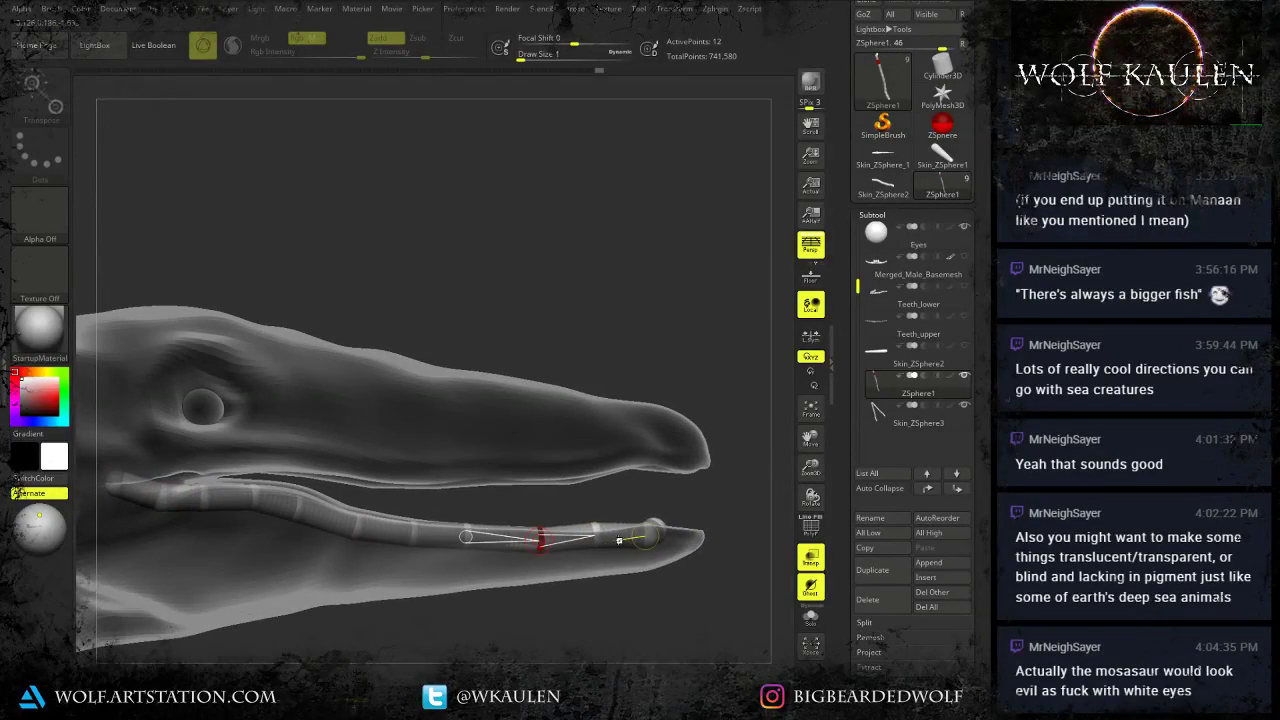
Move the chain's two foremost spheres to the lower jaw's tip and curve them around toward the centre line.
mouse_move(667, 535)
left_mouse_down()
mouse_move(693, 535)
mouse_move(677, 535)
left_mouse_up()
right_click_drag(680, 535, 678, 542)
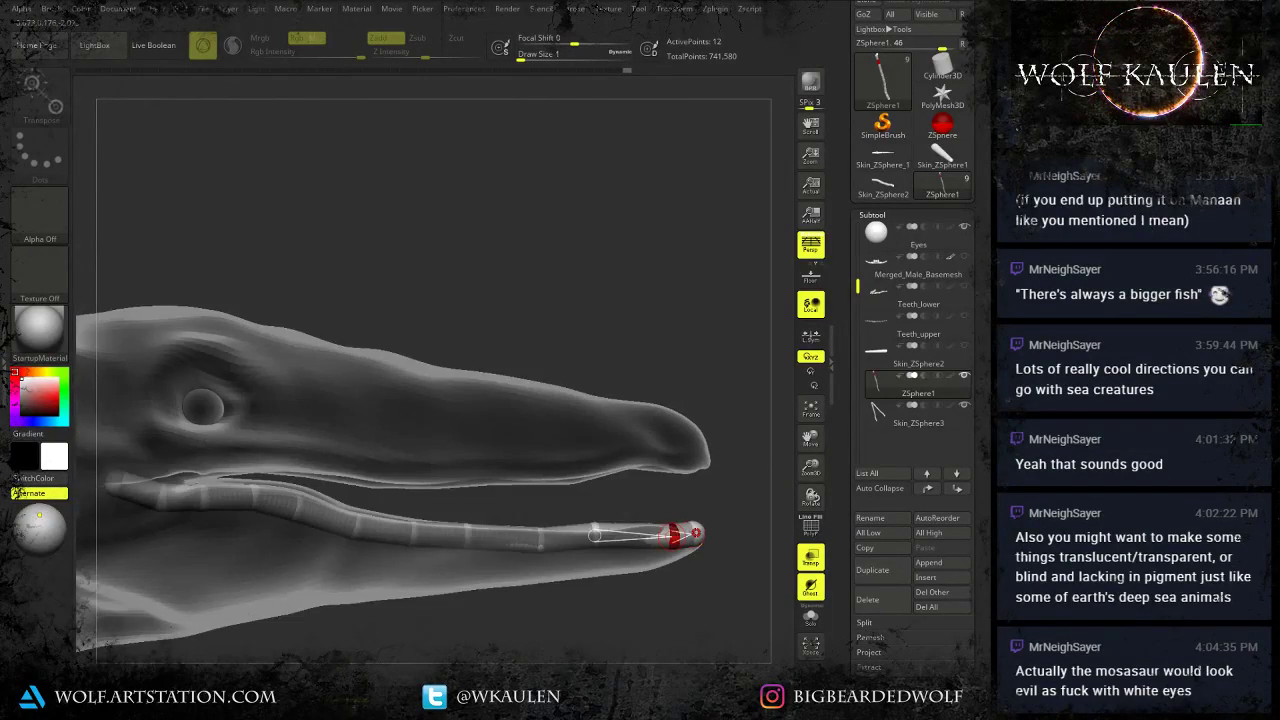
right_click_drag(735, 490, 684, 535)
left_click_drag(696, 521, 693, 525)
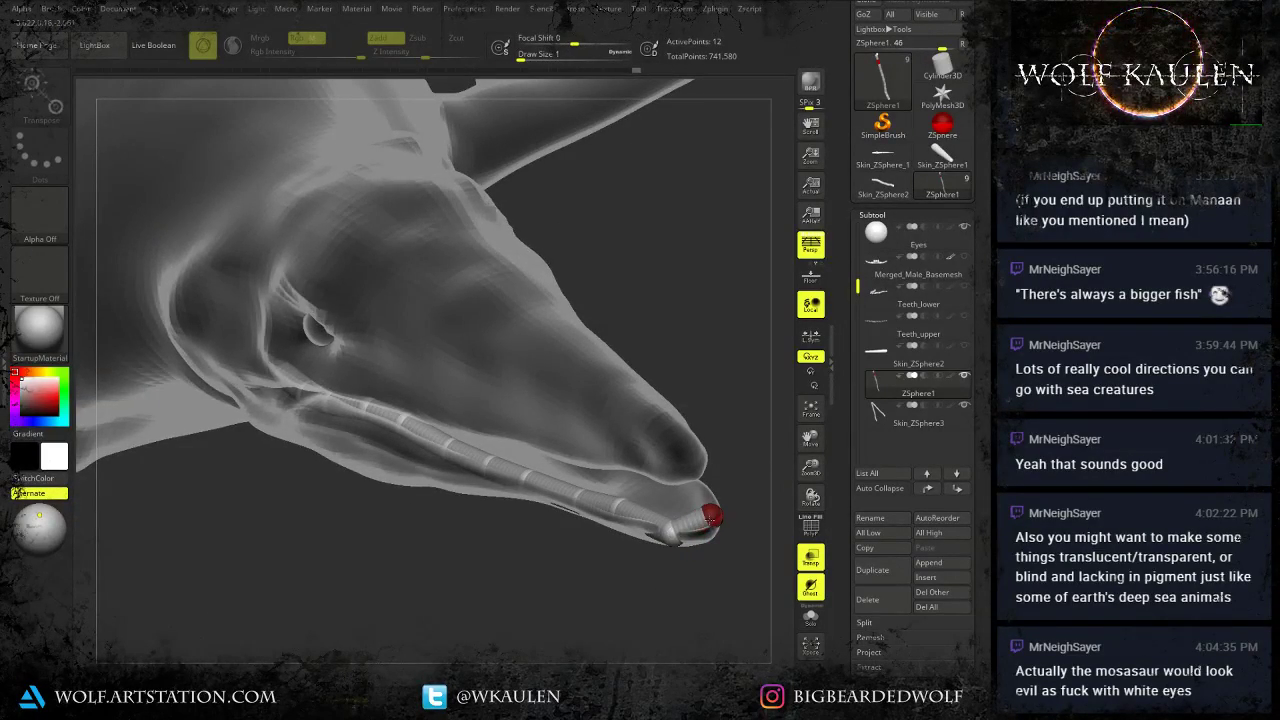
mouse_move(698, 517)
right_mouse_down()
mouse_move(686, 514)
mouse_move(703, 521)
mouse_move(680, 534)
right_mouse_up()
left_click_drag(677, 537, 696, 515)
left_click(684, 519, "alt")
Nudge two middle spheres of the chain to follow the lower jaw's edge.
right_click_drag(600, 523, 585, 545)
left_click_drag(545, 520, 545, 518)
left_click_drag(468, 512, 470, 514)
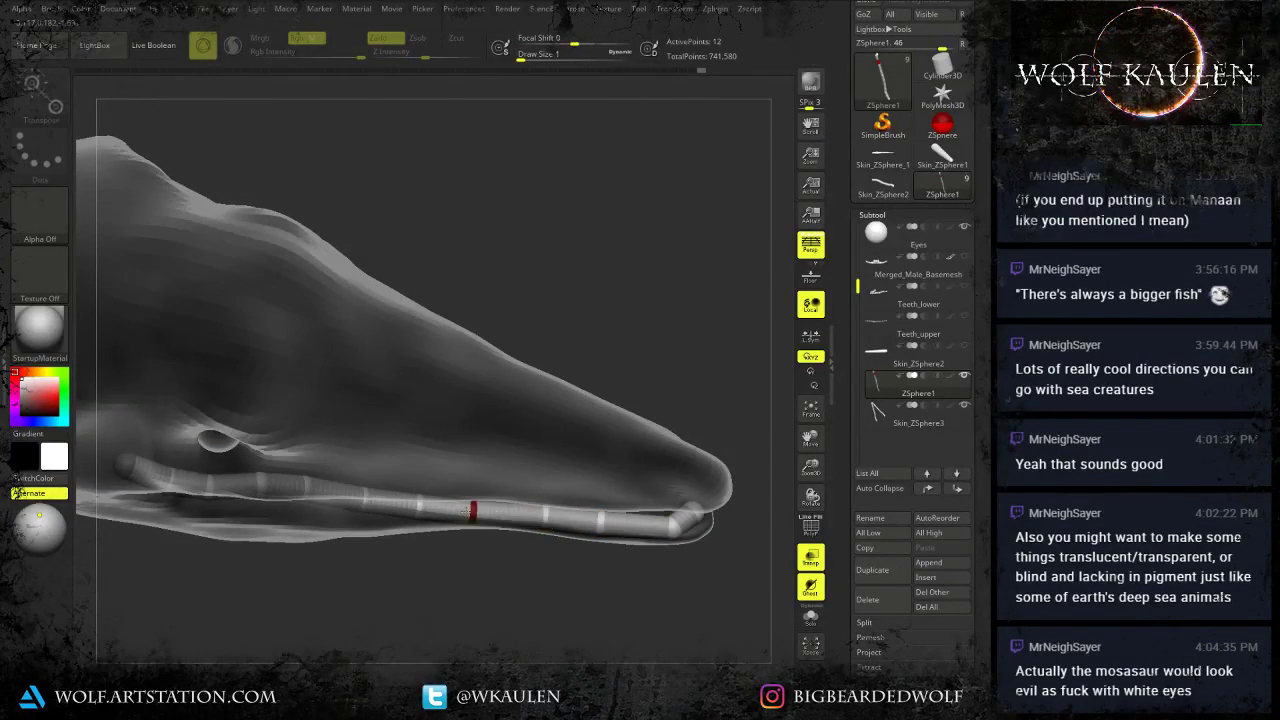
Nudge the chain's middle and front spheres so they sit evenly inside the lower jaw's edge up to the tip.
left_click(369, 502)
right_click_drag(371, 506, 440, 524)
left_click_drag(459, 501, 461, 505)
left_click_drag(379, 501, 380, 505)
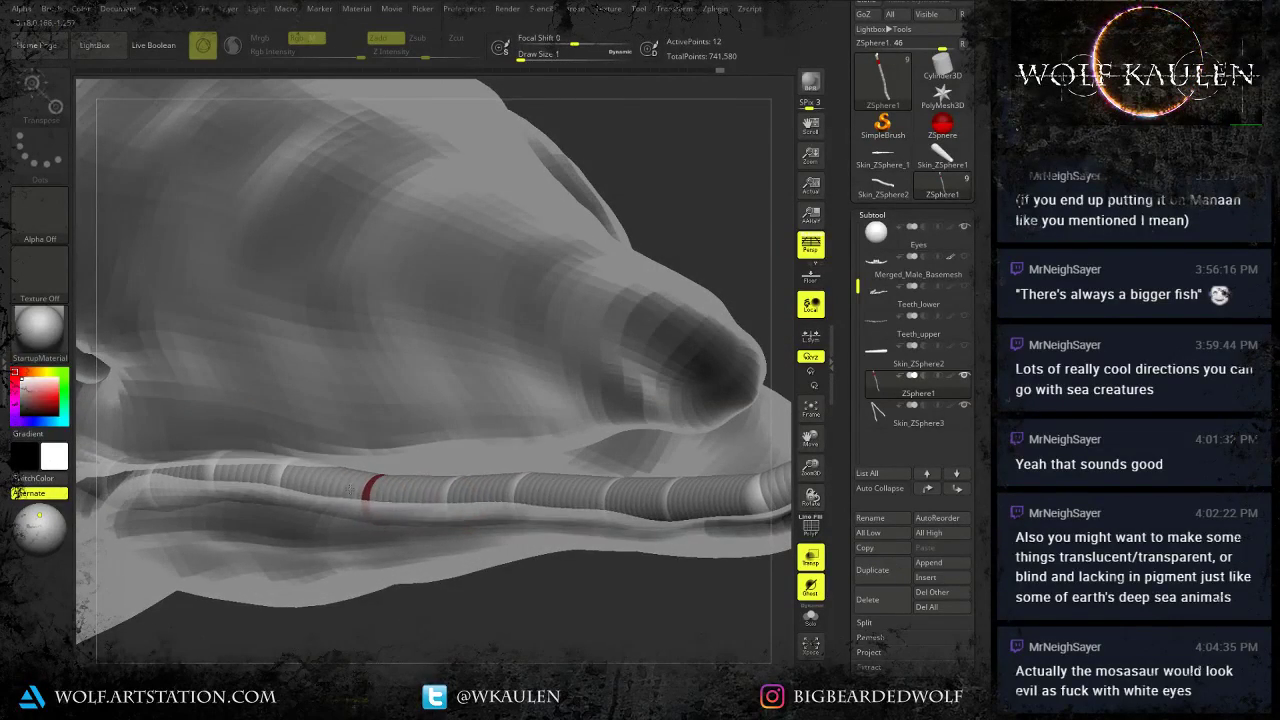
right_click_drag(668, 573, 441, 516)
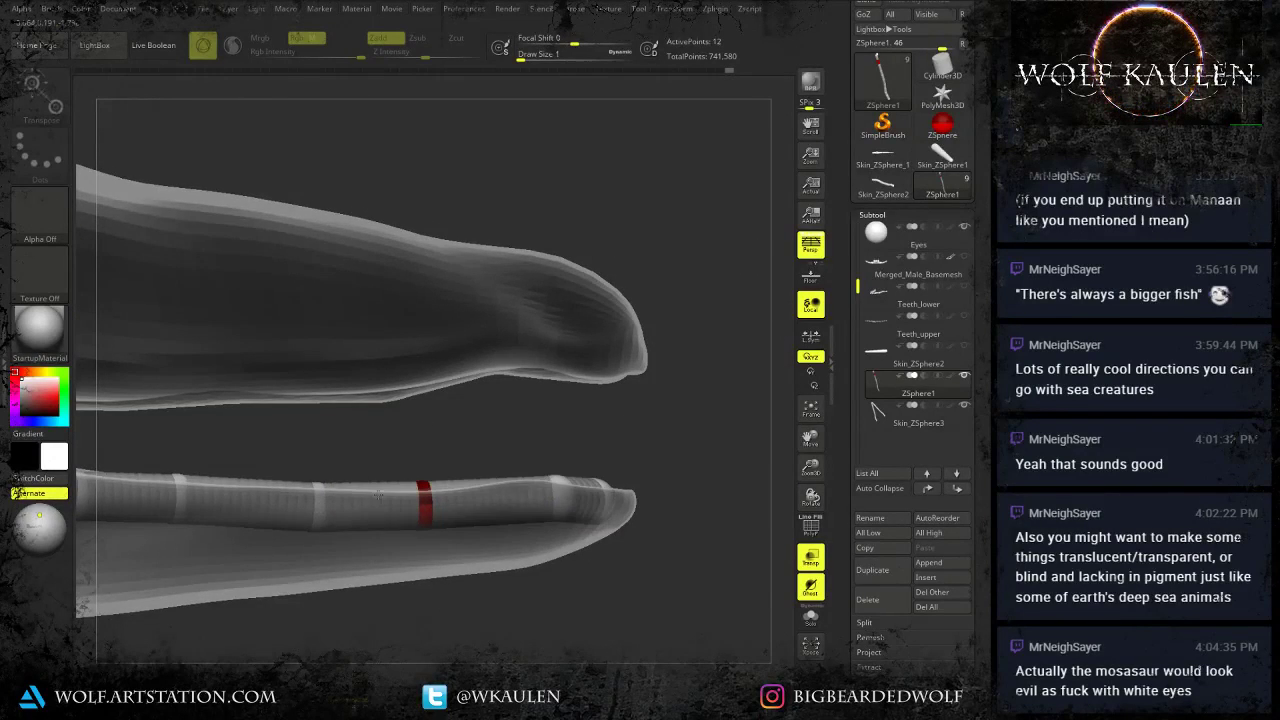
left_click_drag(557, 499, 557, 503)
right_click_drag(562, 512, 573, 562)
left_click(602, 457)
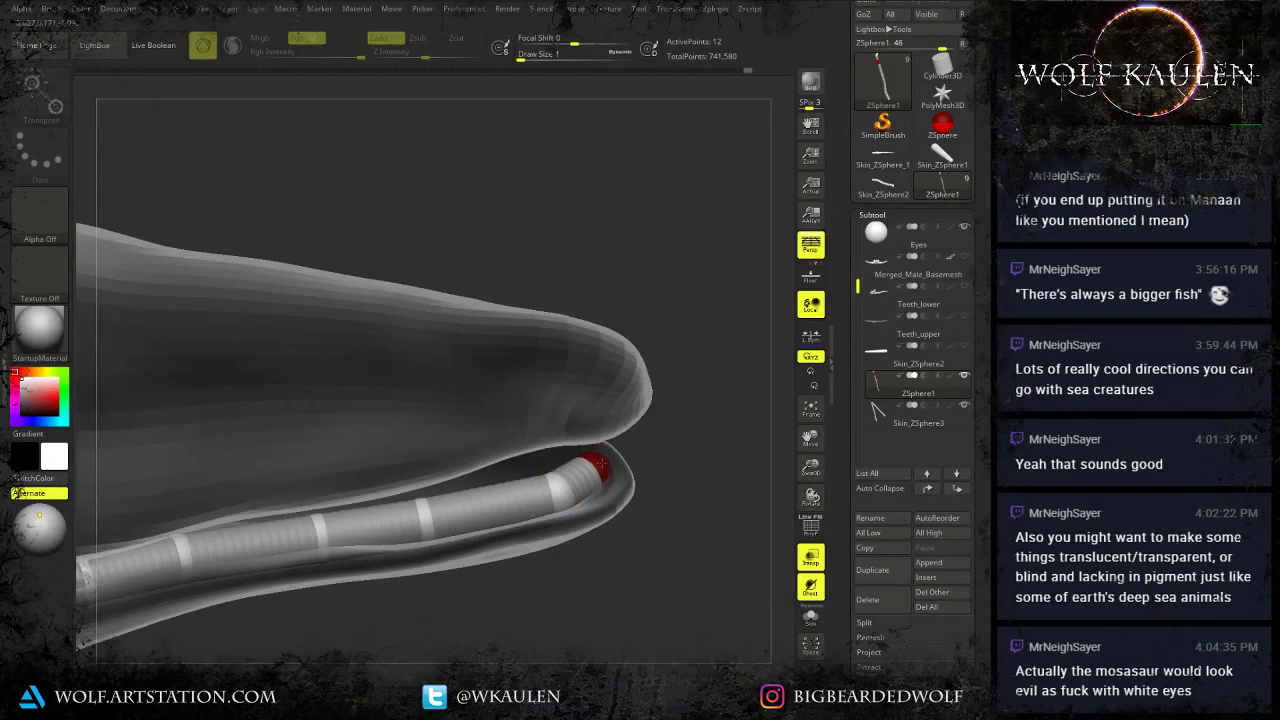
right_click_drag(602, 460, 425, 540)
Reposition the chain's rearmost spheres so they follow the lower jaw into the mouth corner.
left_click(328, 509)
right_click_drag(325, 530, 221, 544)
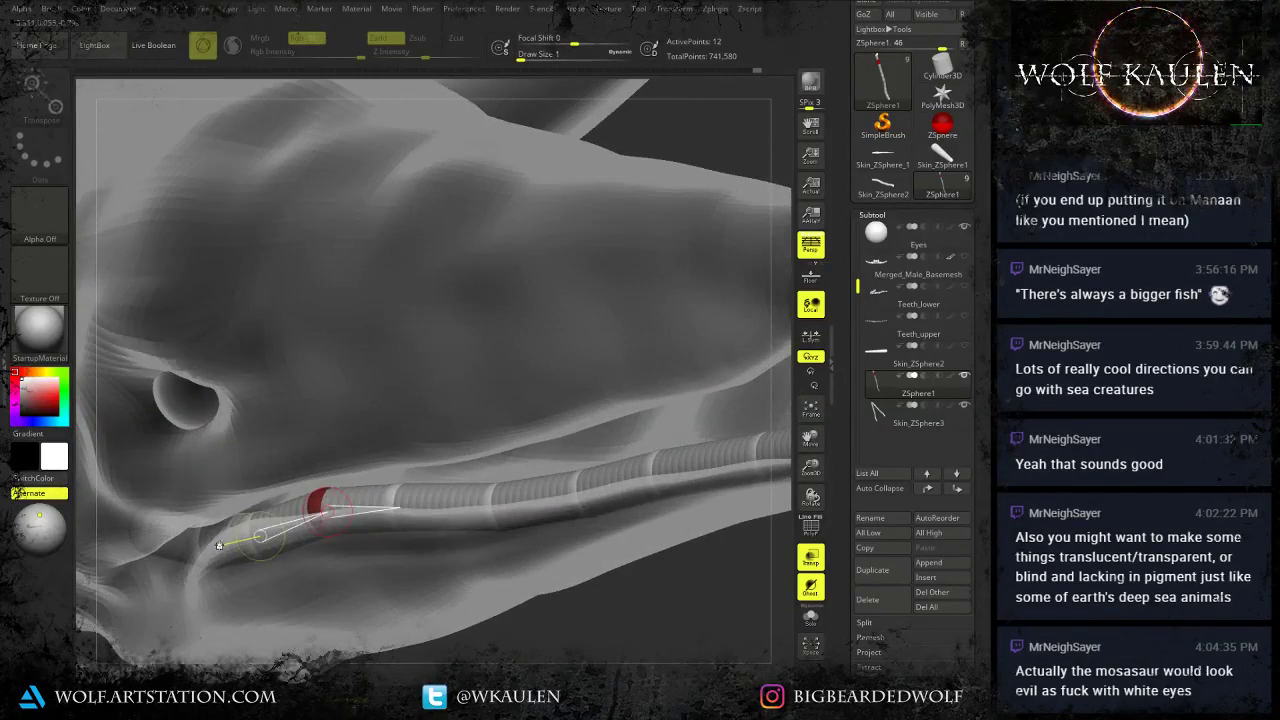
left_click(228, 536)
key("ctrl+z")
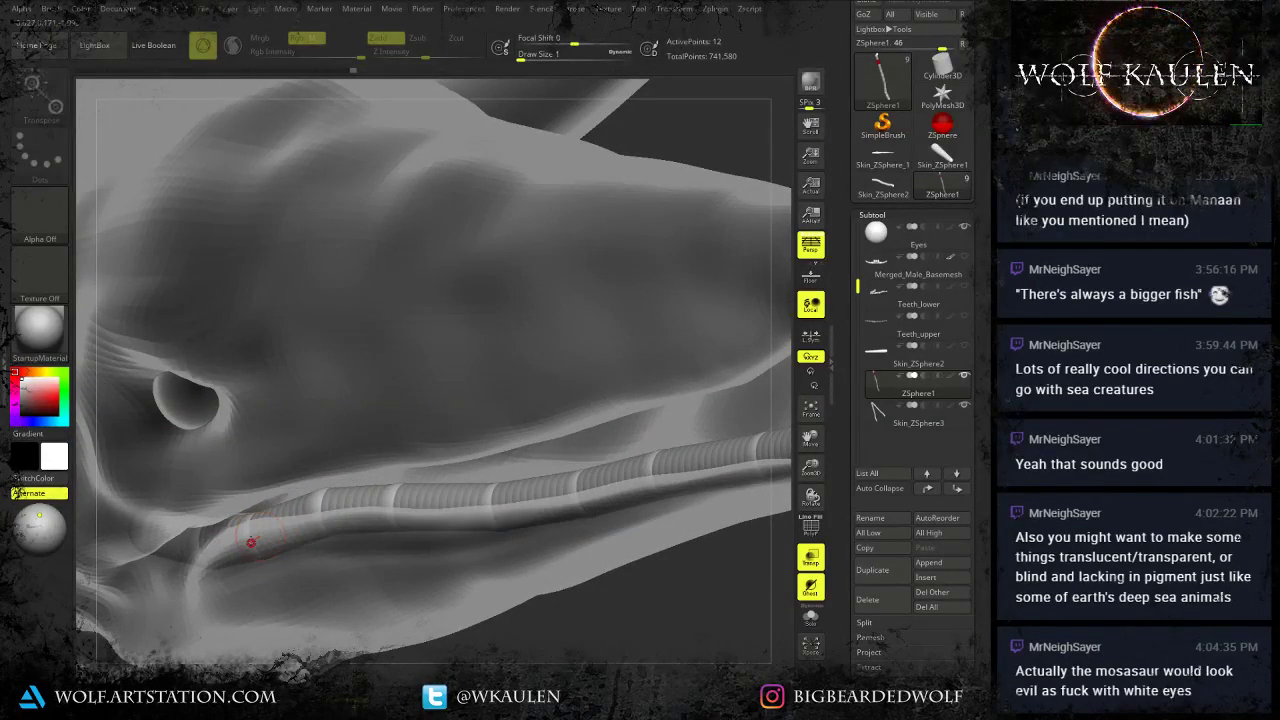
left_click(250, 533)
key("ctrl+z")
left_click(255, 533)
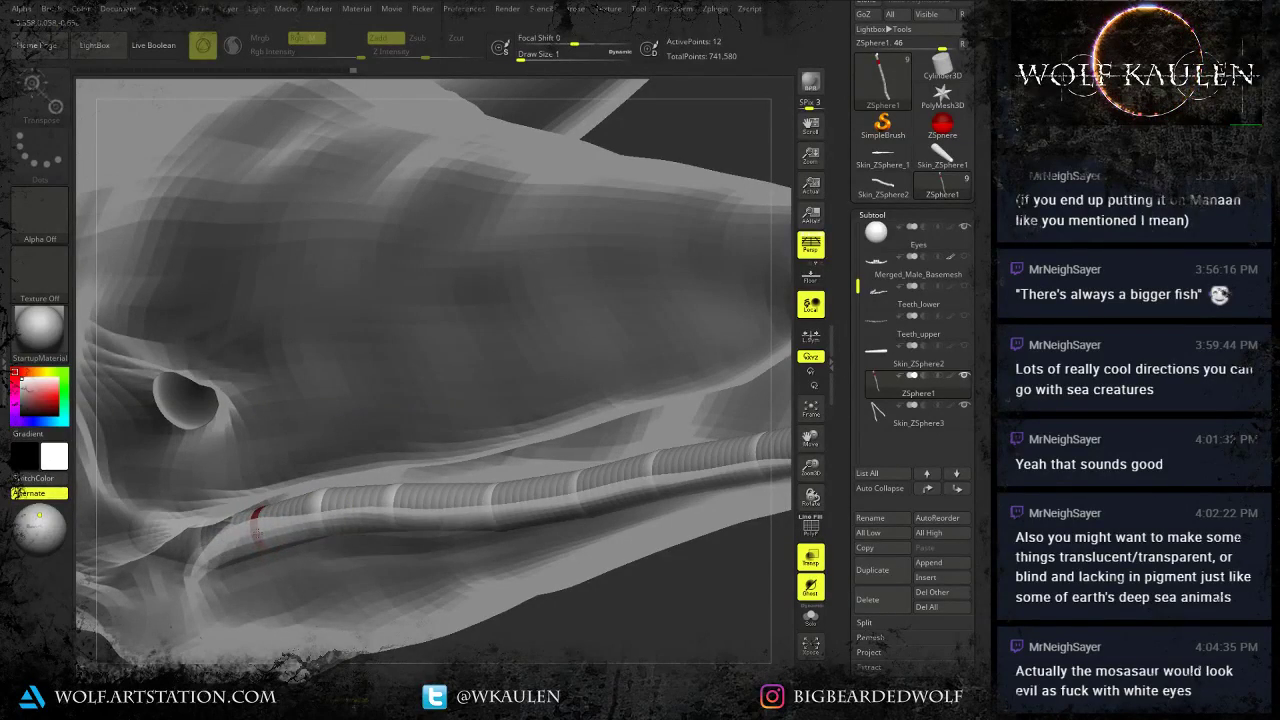
left_click(203, 540)
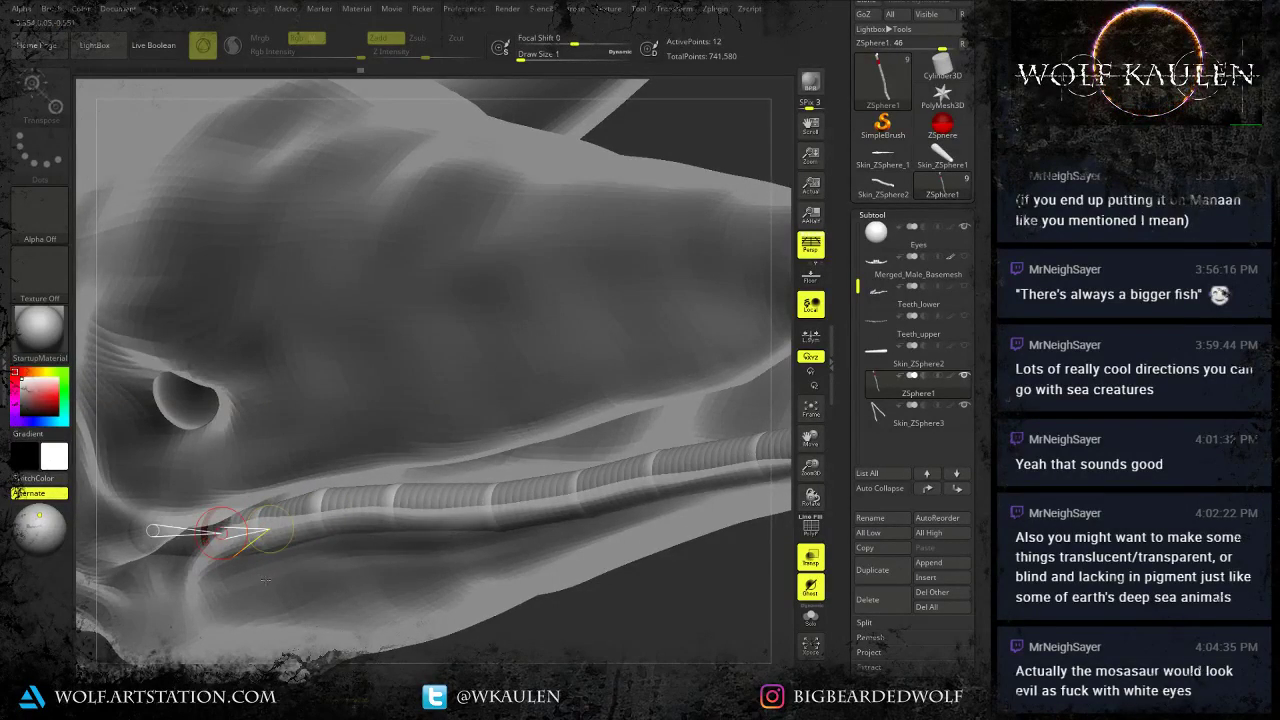
right_click_drag(214, 530, 370, 550, "ctrl")
right_click_drag(580, 592, 518, 540, "alt")
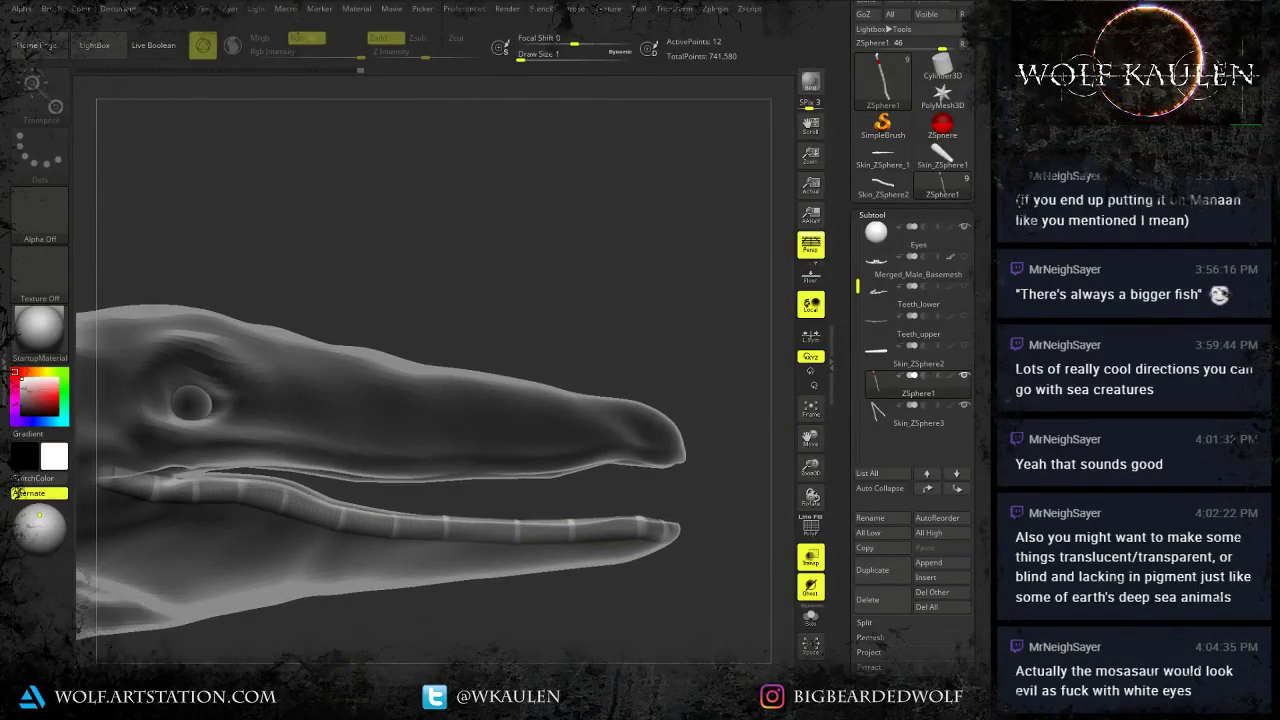
Make an adaptive skin from the lower-jaw ZSphere chain, append it as a subtool and select it.
left_click_drag(983, 400, 983, 609)
left_click(891, 528)
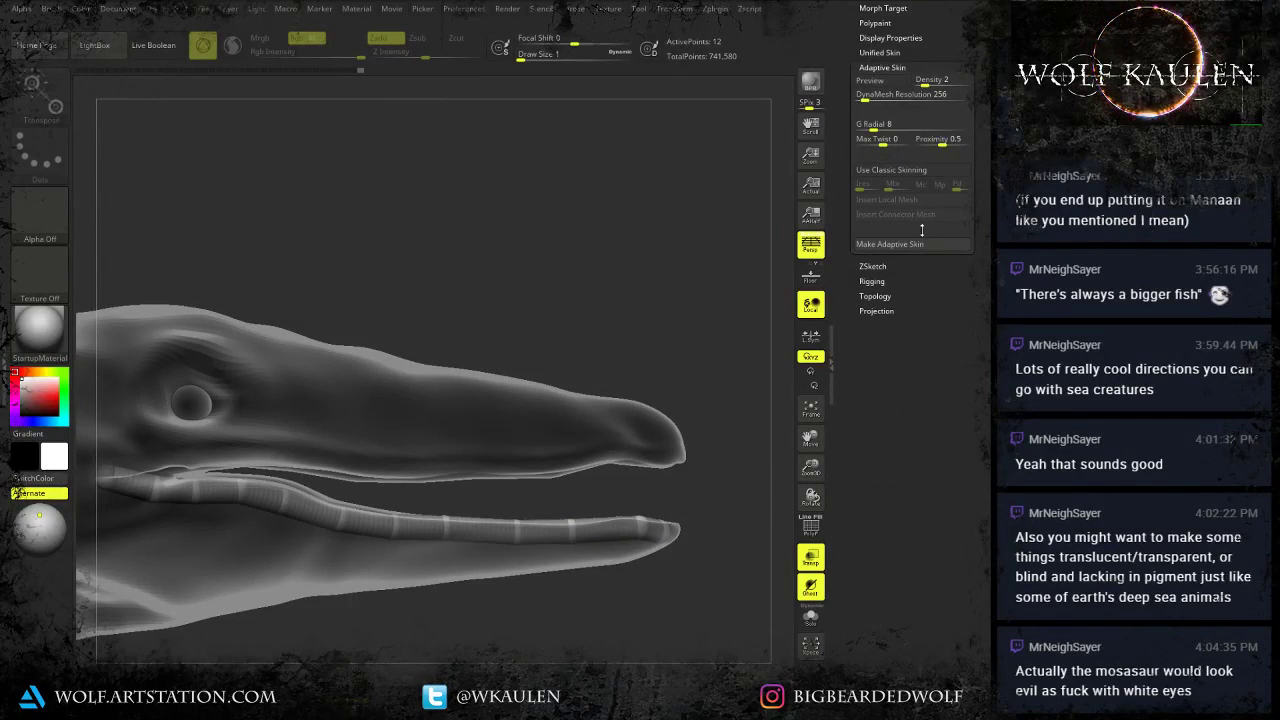
scroll(921, 230, "up", 5)
left_click(872, 101)
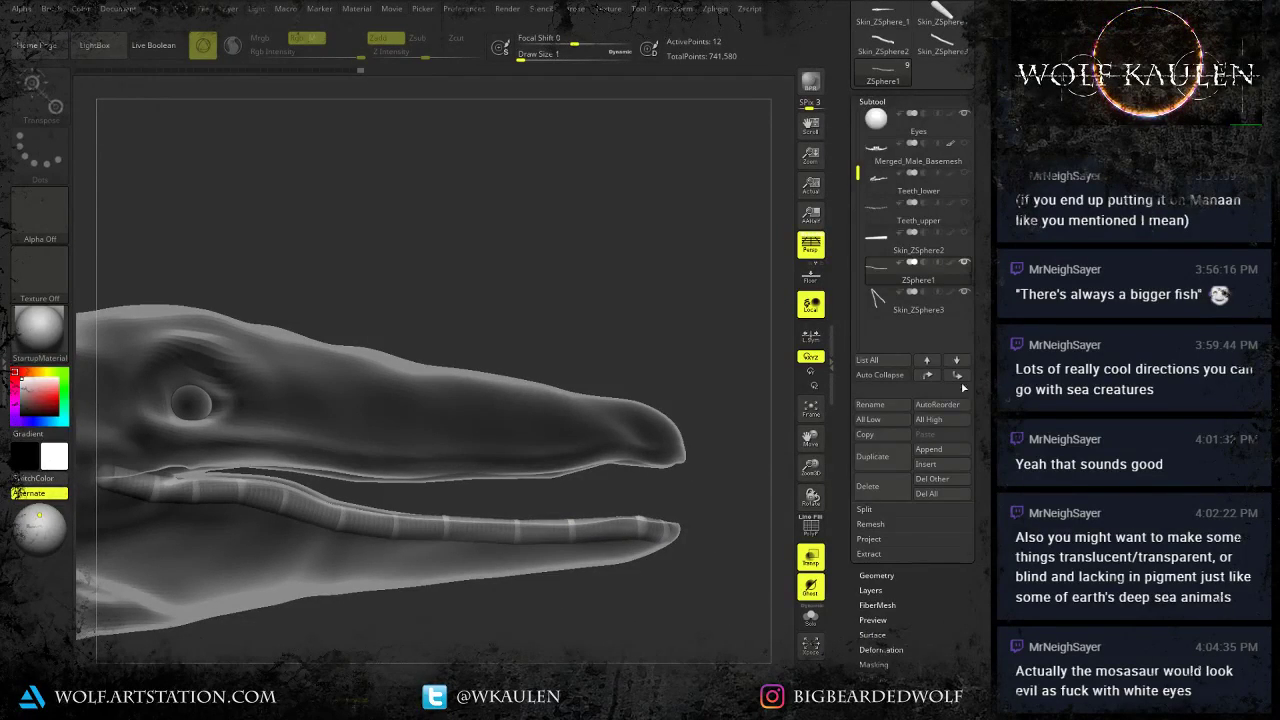
left_click(942, 451)
left_click(568, 478)
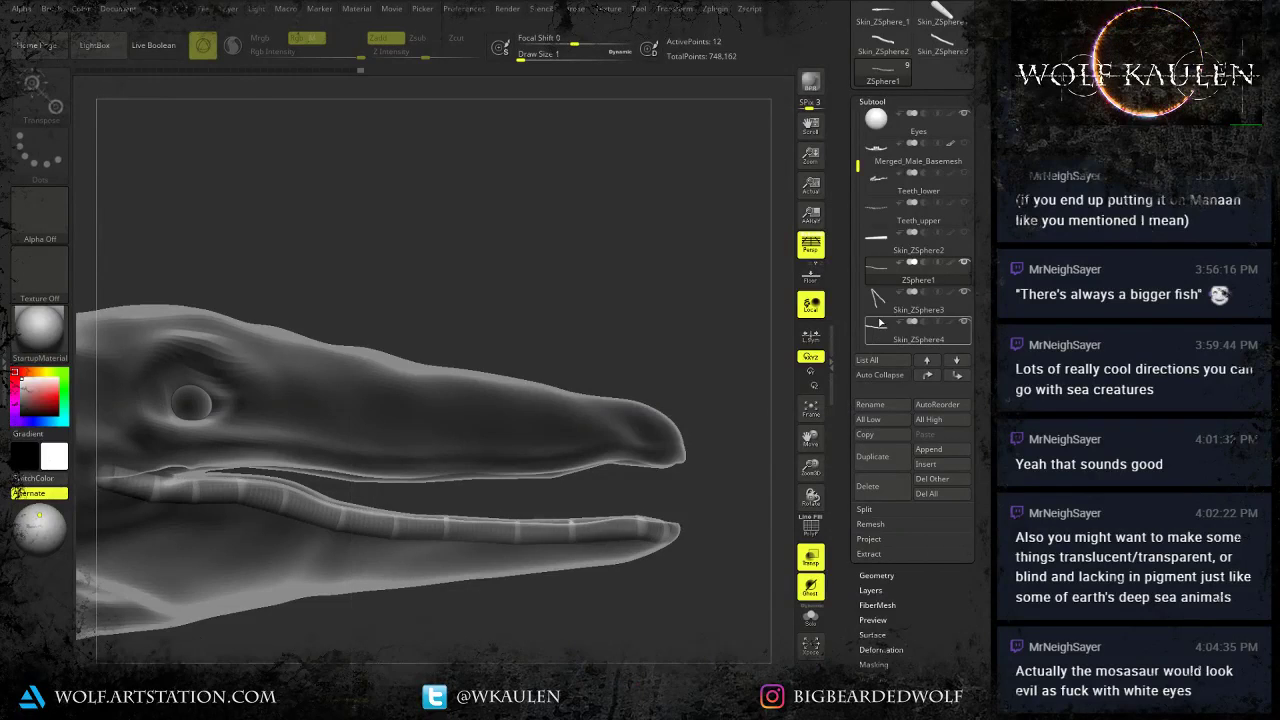
left_click(882, 341)
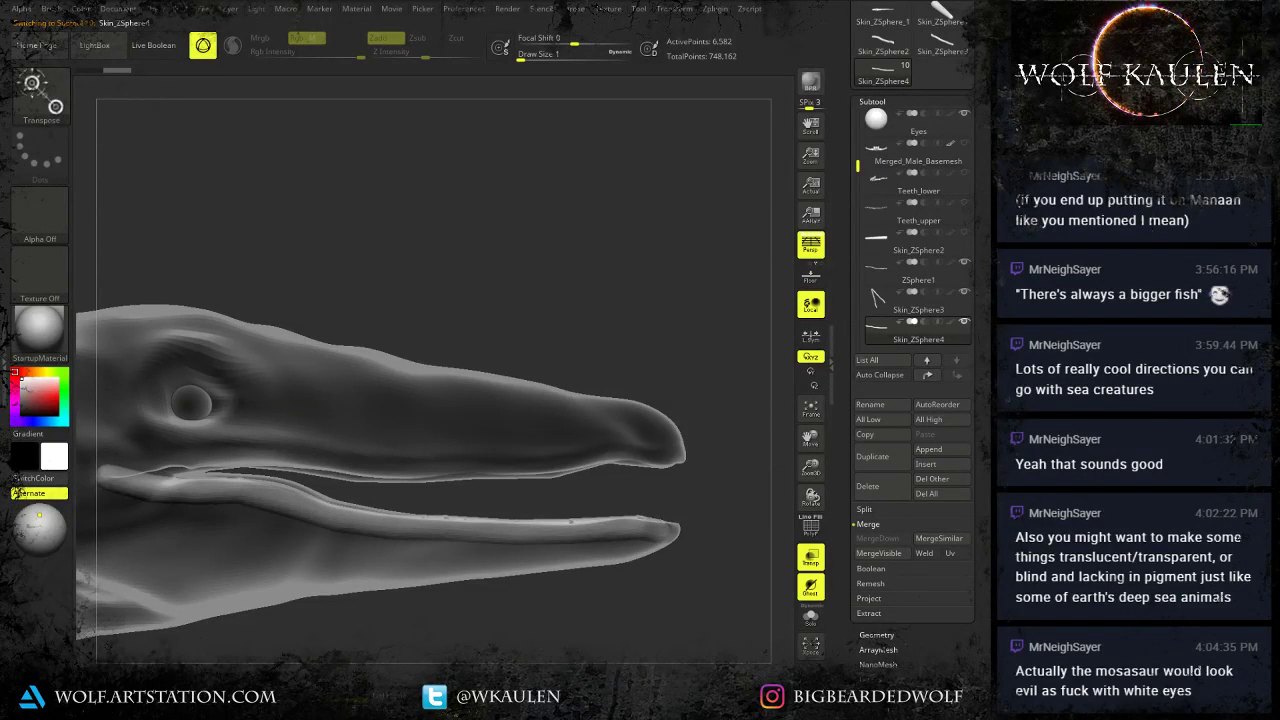
Duplicate the lower strip's skin subtool for the mirrored side and merge the copy down into the original.
key("ctrl+shift")
key("ctrl+shift+d")
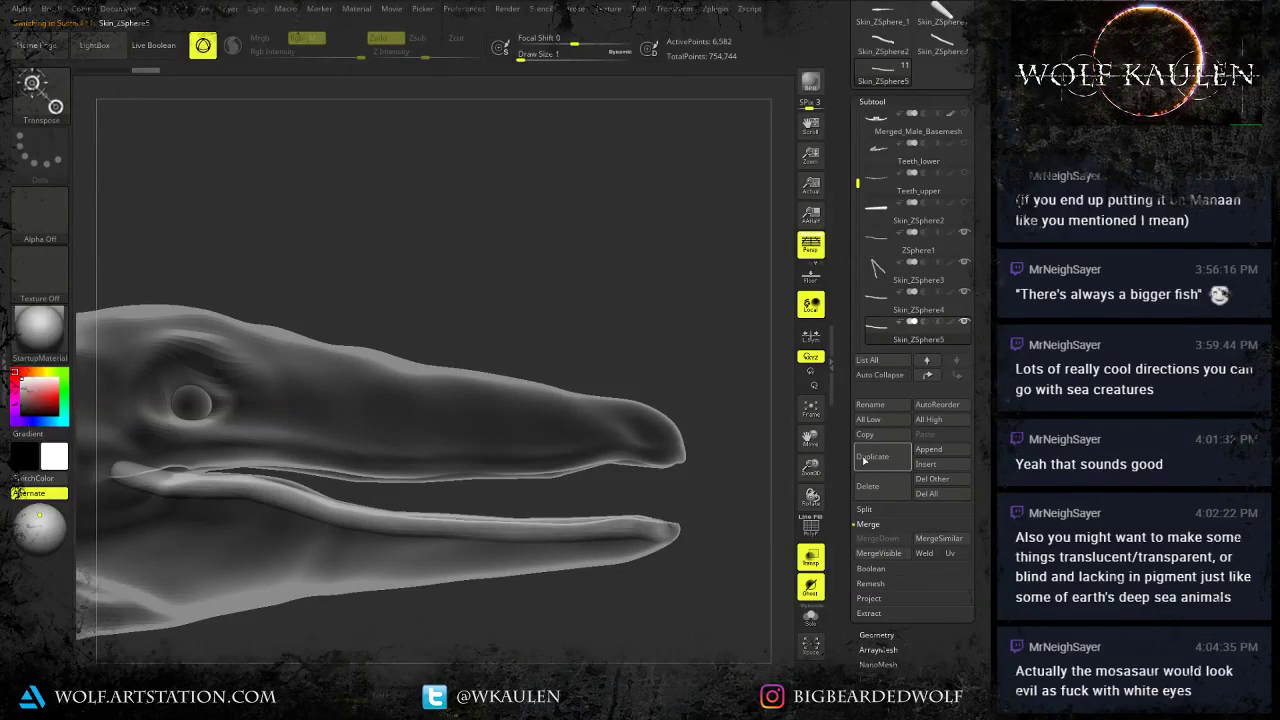
key("Up")
left_click(879, 538)
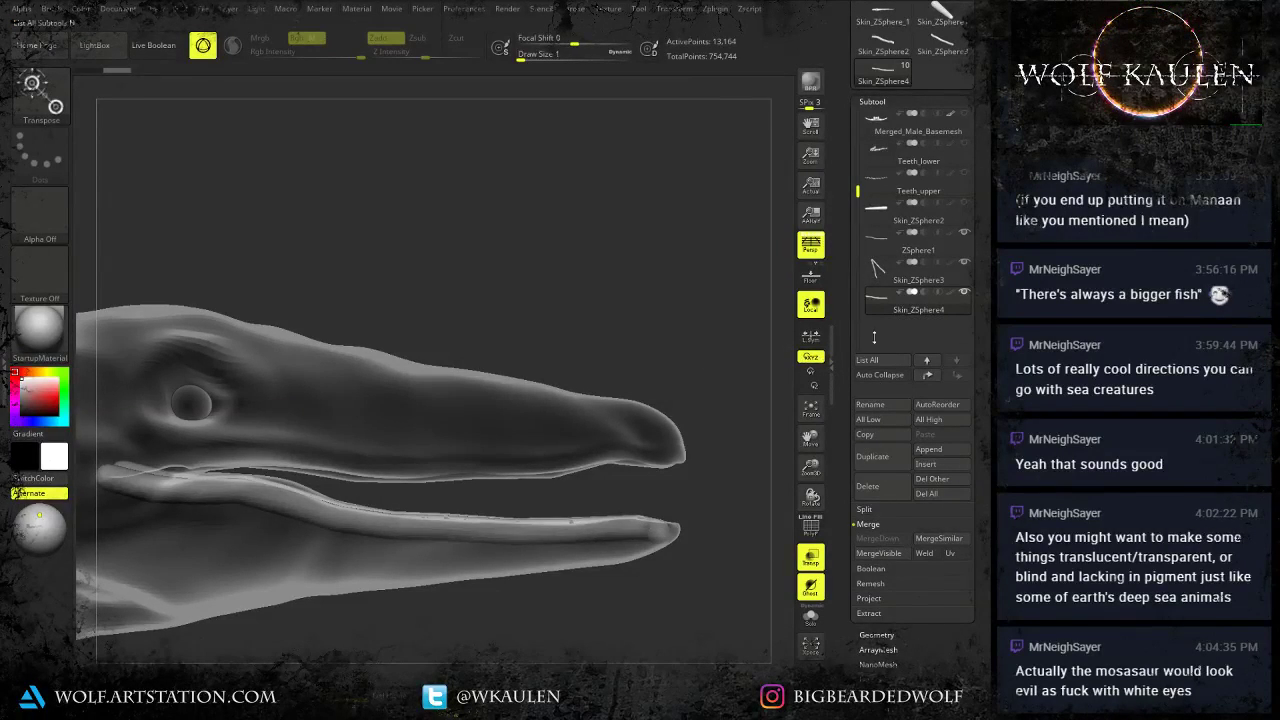
Delete the ZSphere1 subtool and remesh the two merged lower strips in Skin_ZSphere4 with DynaMesh.
left_click(878, 246)
left_click(866, 494)
left_click_drag(631, 488, 688, 434)
left_click(868, 280)
left_click_drag(660, 546, 626, 580, "ctrl")
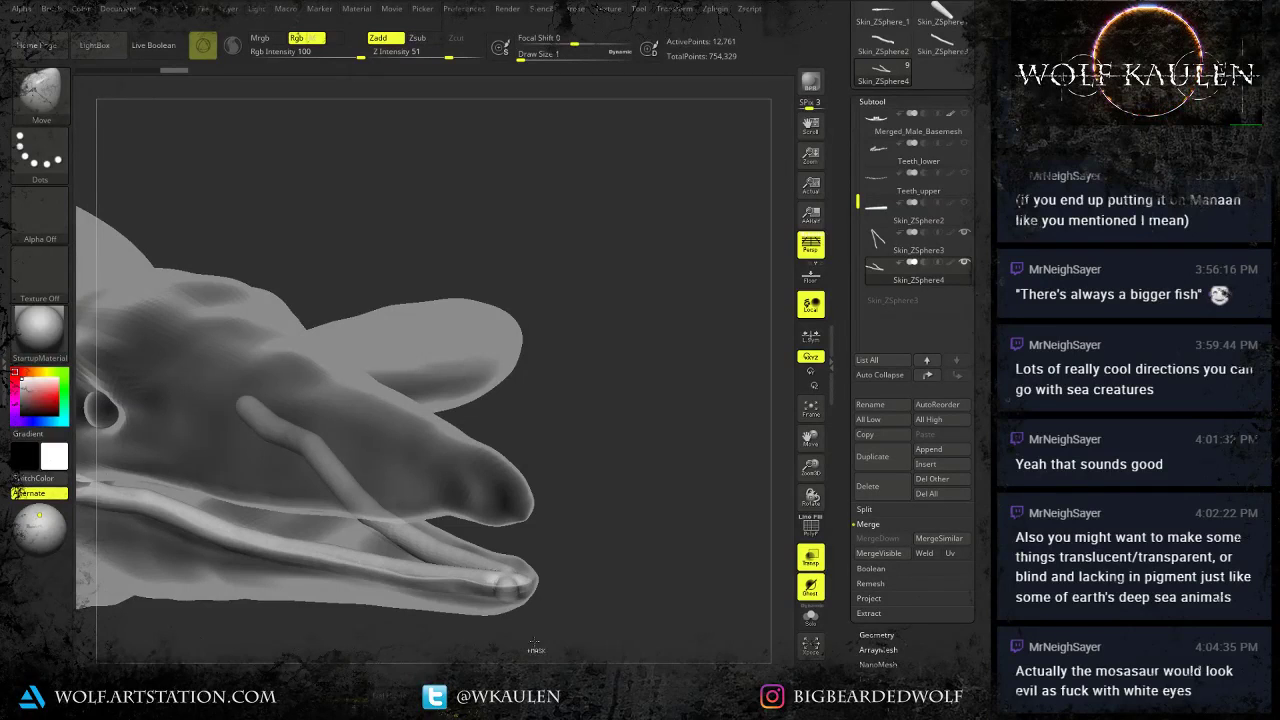
mouse_move(651, 603)
left_mouse_down("ctrl")
mouse_move(533, 645)
mouse_move(647, 601)
left_mouse_up("ctrl")
Display the PolyFrame, clear the mask on Skin_ZSphere3 and reapply DynaMesh to Skin_ZSphere4.
key("shift+f")
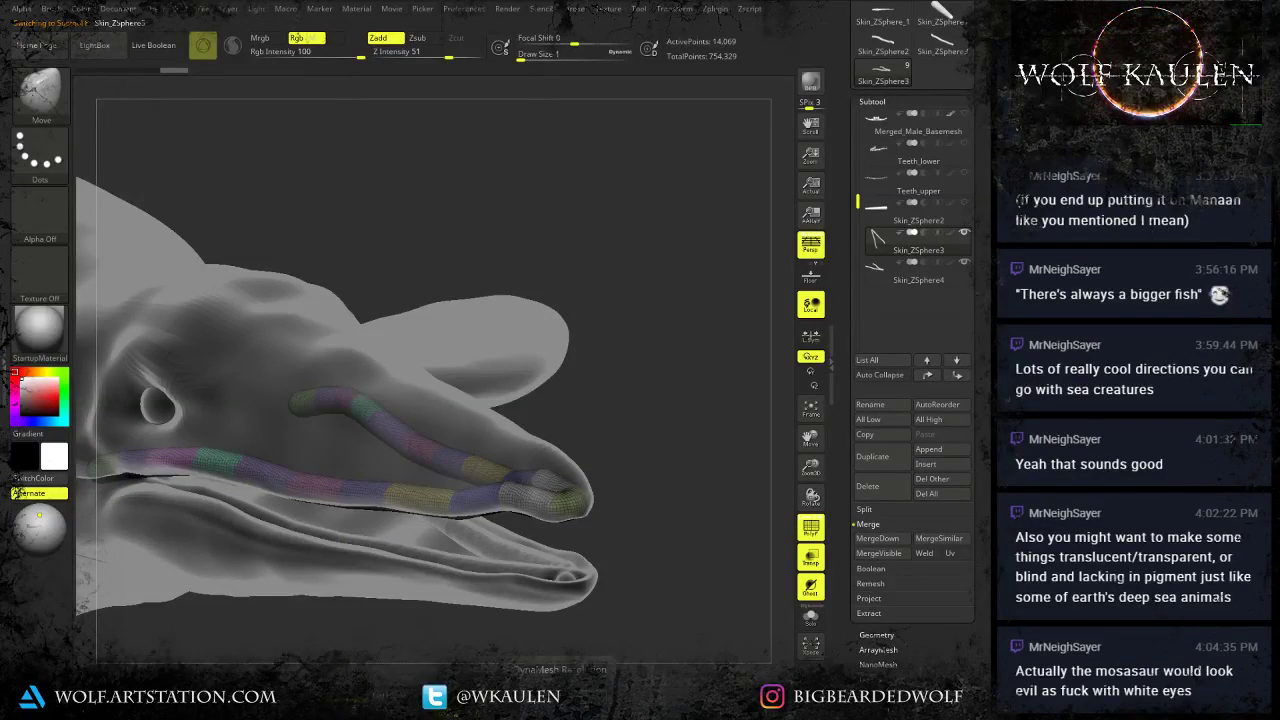
left_click(688, 582, "ctrl")
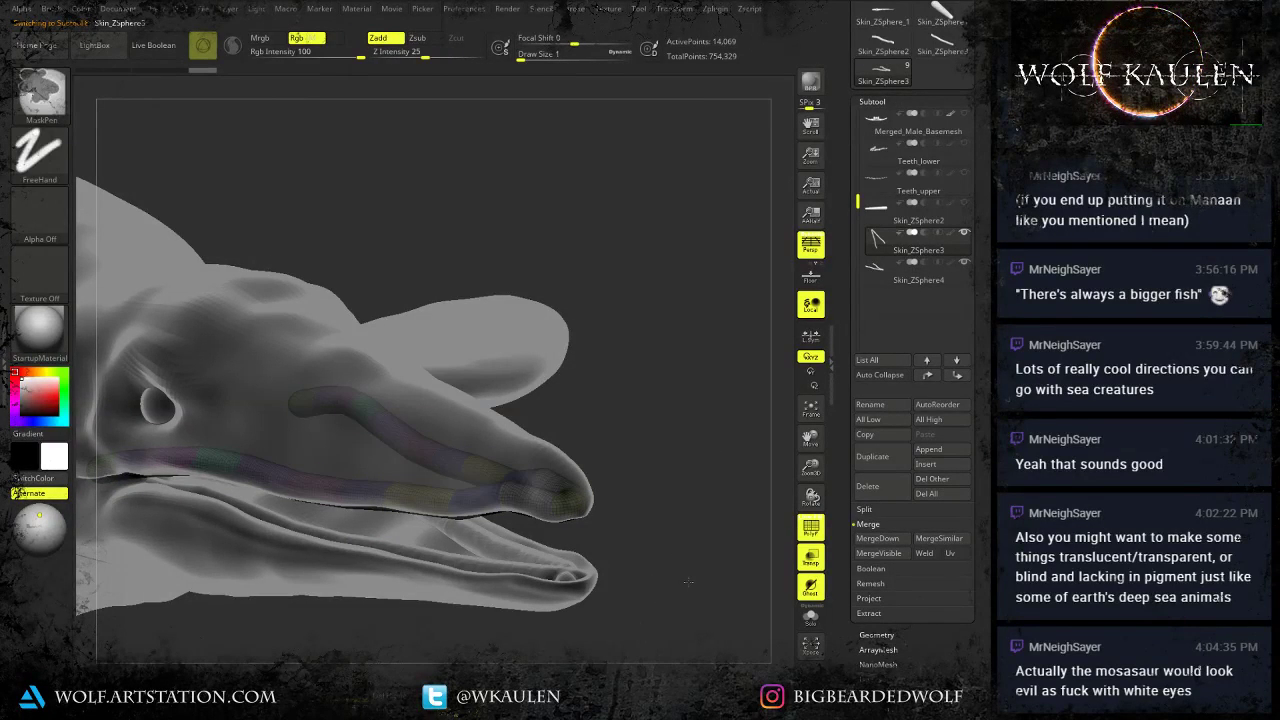
left_click_drag(674, 494, 701, 577, "ctrl")
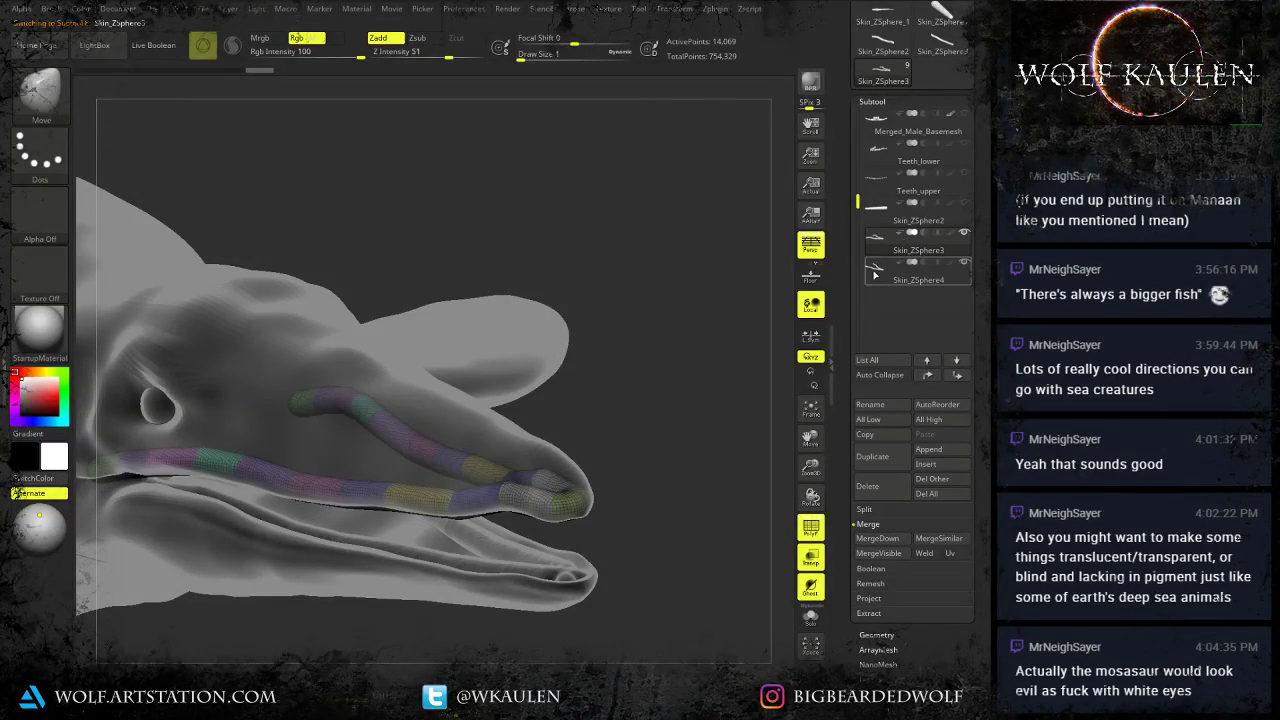
left_click(876, 276)
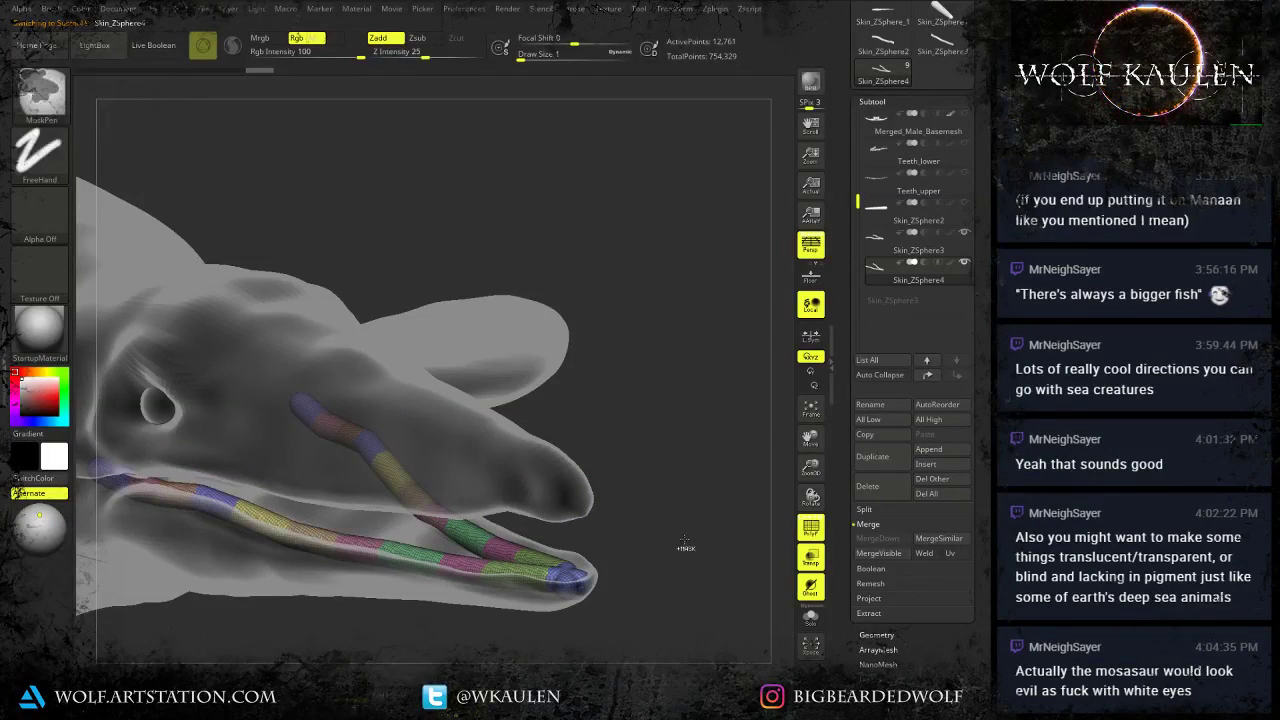
mouse_move(682, 483)
left_mouse_down("ctrl")
mouse_move(720, 567)
mouse_move(695, 624)
mouse_move(741, 678)
mouse_move(700, 616)
left_mouse_up("ctrl")
Smooth the lower strips where they join at the jaw's tip and hide the PolyFrame.
left_click_drag(620, 552, 615, 549, "shift")
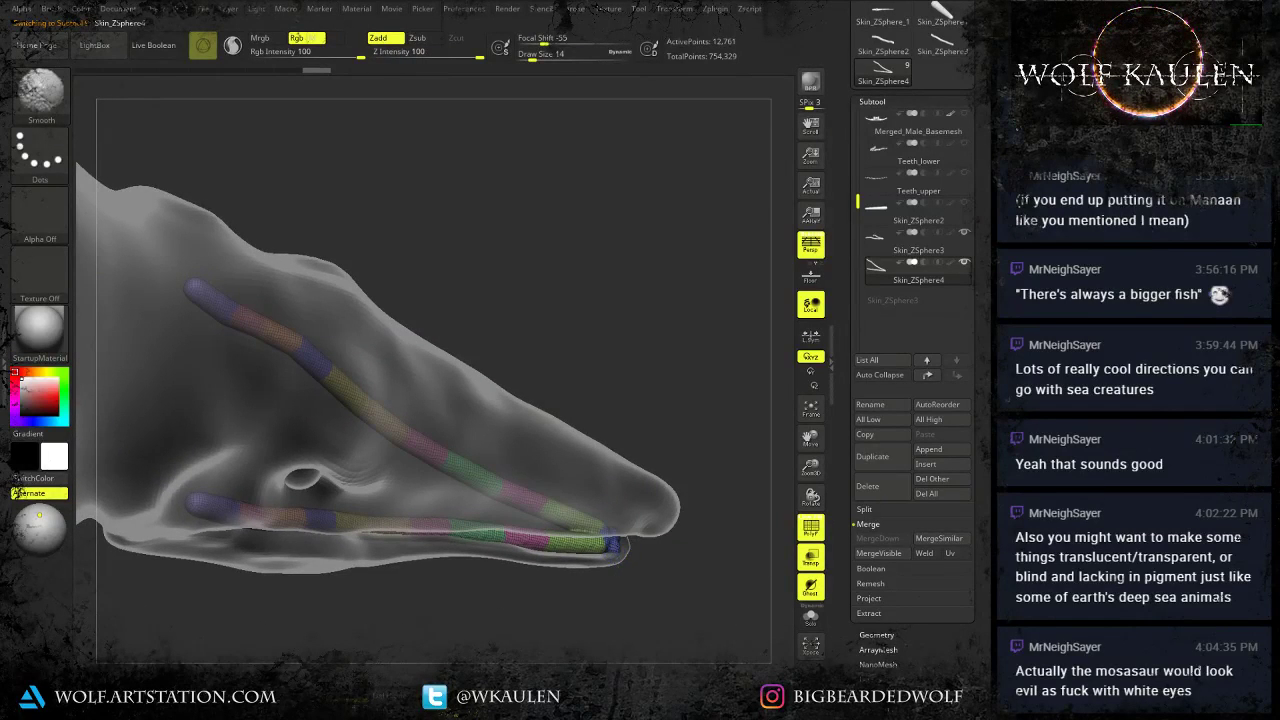
key("s")
mouse_move(669, 609)
left_mouse_down("ctrl")
mouse_move(723, 661)
mouse_move(577, 551)
left_mouse_up("ctrl")
key("ctrl+z")
key("s")
left_click_drag(605, 544, 600, 512)
key("shift+f")
Turn off transparency, select Skin_ZSphere3 and shape its front end to the upper jaw's tip with the Move brush at size 90.
left_click_drag(703, 623, 655, 472)
left_click(811, 562)
left_click(582, 519, "alt")
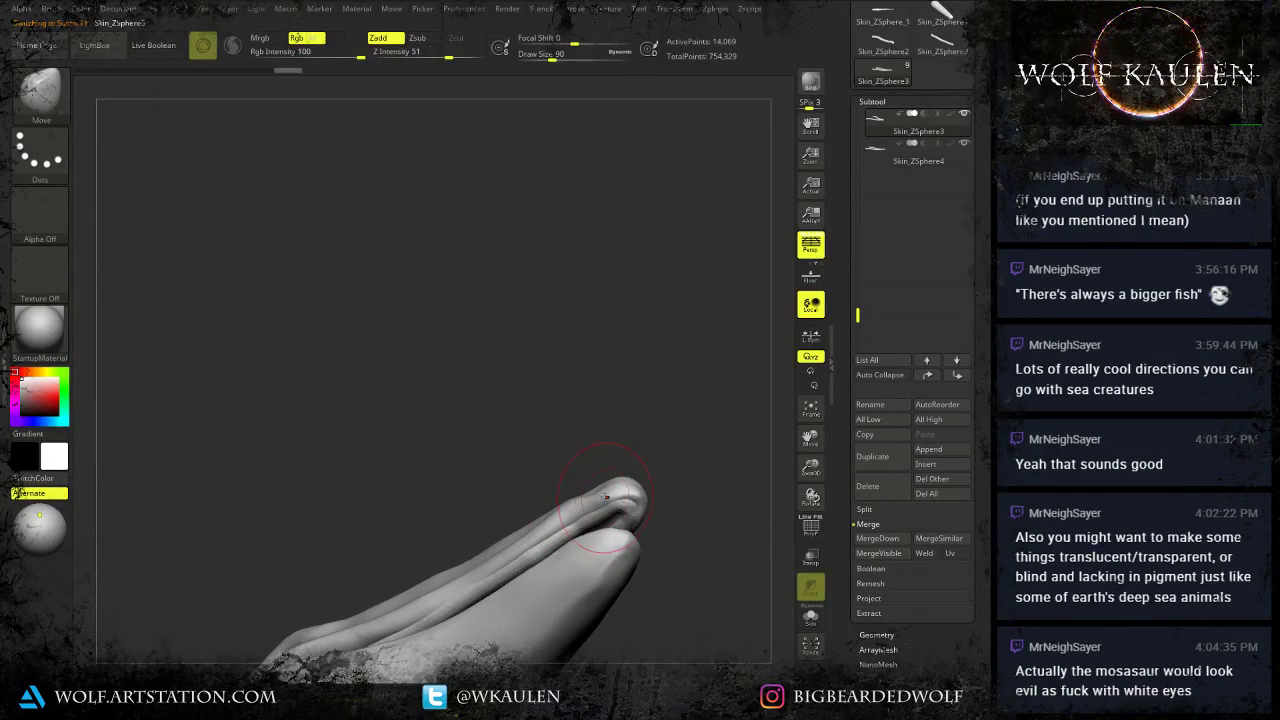
right_click_drag(627, 499, 627, 507)
key("ctrl+z")
key("ctrl+z")
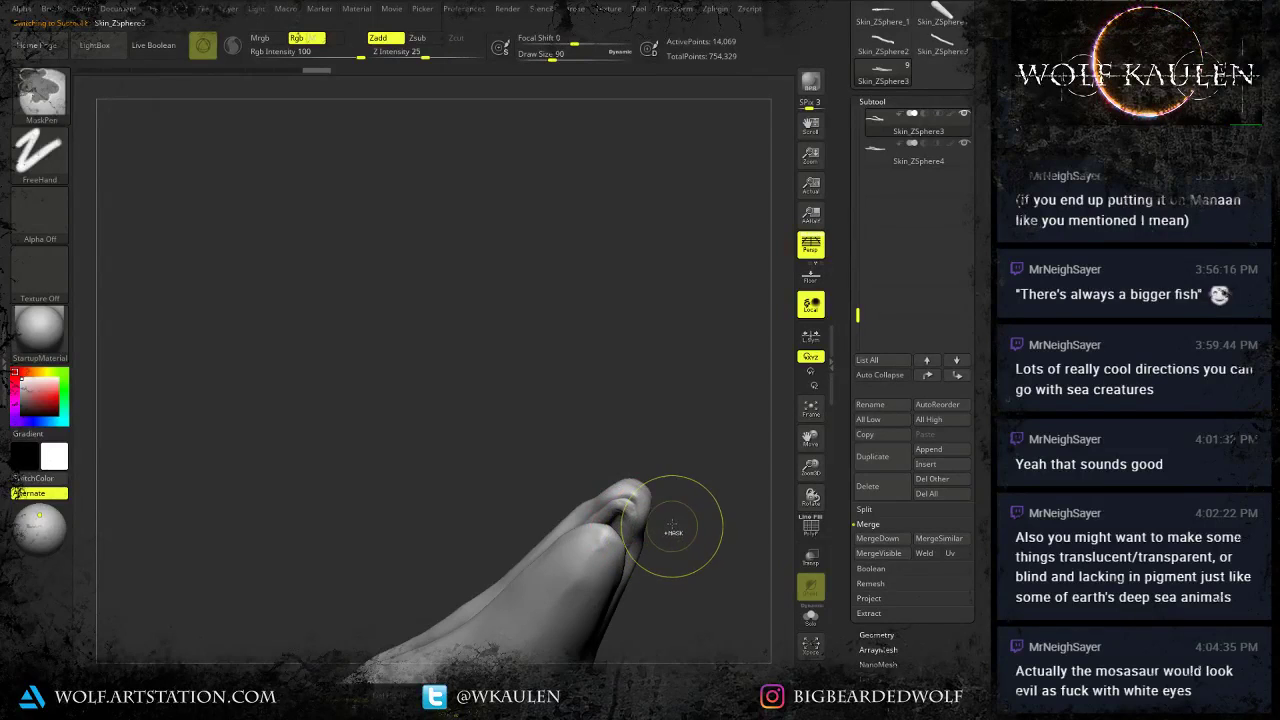
mouse_move(660, 517)
left_mouse_down()
mouse_move(677, 563)
mouse_move(632, 514)
left_mouse_up()
key("ctrl+shift+z")
right_click_drag(632, 514, 634, 516)
left_click_drag(634, 516, 657, 555)
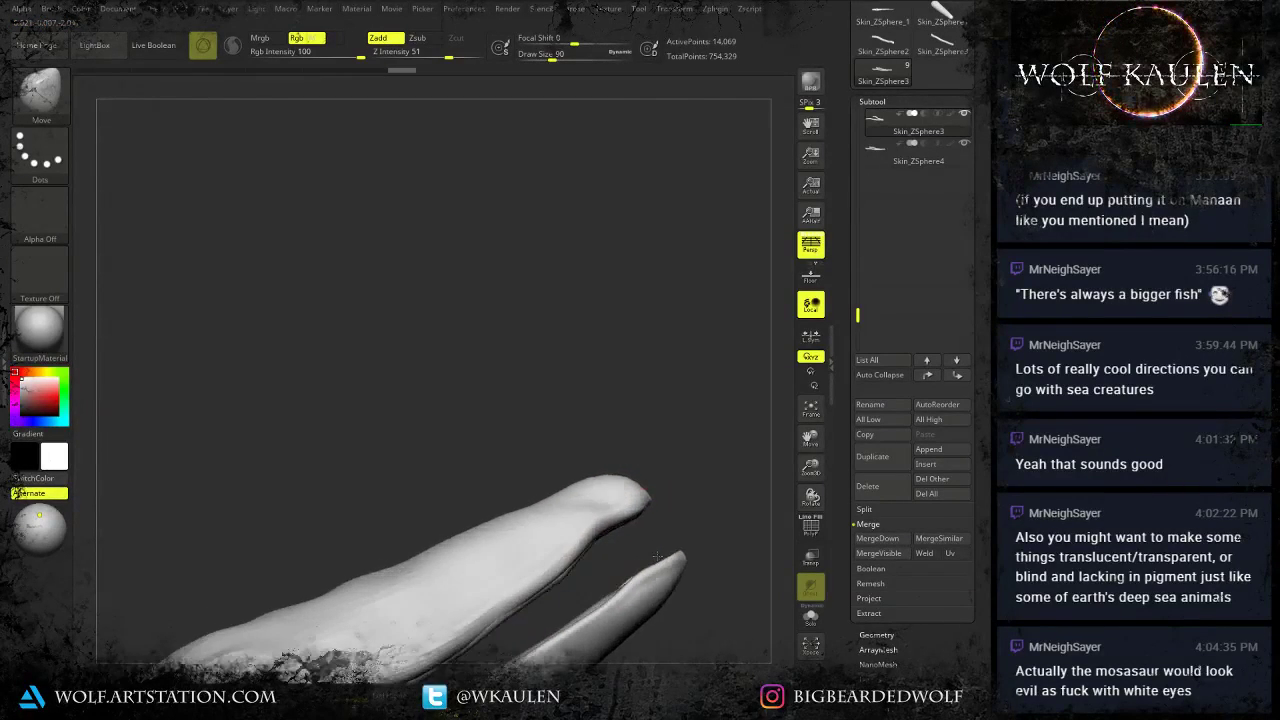
mouse_move(622, 597)
right_mouse_down()
mouse_move(630, 536)
mouse_move(632, 560)
mouse_move(583, 446)
mouse_move(548, 487)
mouse_move(509, 472)
mouse_move(533, 439)
mouse_move(573, 473)
mouse_move(530, 468)
right_mouse_up()
Select Skin_ZSphere4 and push the lower strip into the inner edge of the lower jaw with the Move brush.
left_click(630, 548, "alt")
left_click(810, 623)
left_click(811, 626)
key("s")
left_click_drag(499, 440, 470, 415)
key("bracketright")
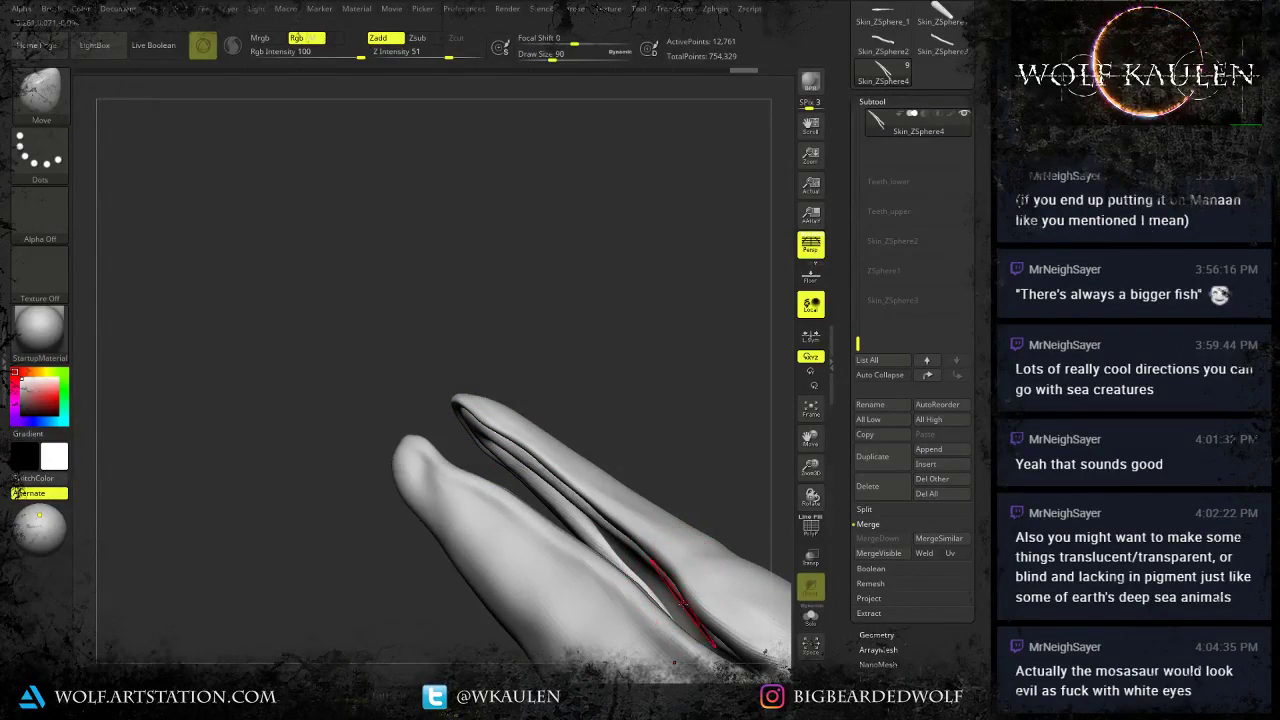
left_click_drag(684, 605, 690, 620)
right_click_drag(703, 633, 712, 630)
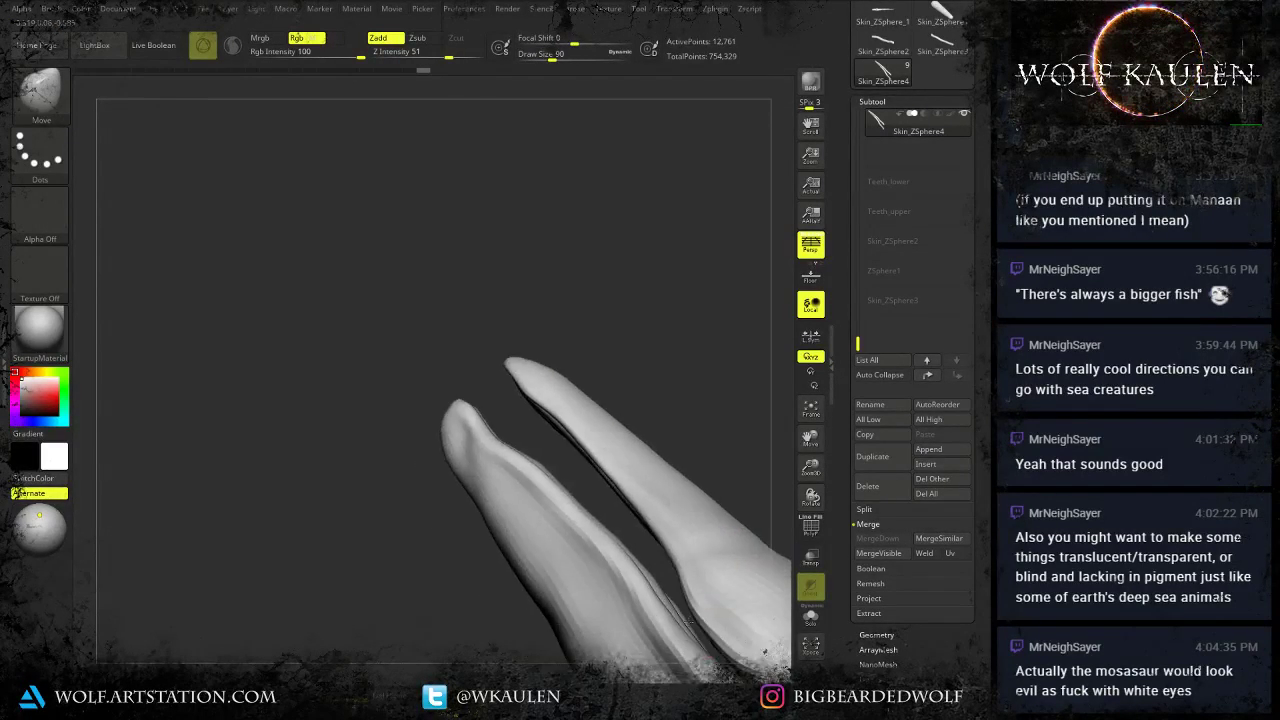
left_click_drag(664, 566, 656, 558)
mouse_move(656, 558)
right_mouse_down()
mouse_move(625, 488)
mouse_move(646, 522)
mouse_move(684, 498)
right_mouse_up()
Make the Teeth_lower and Teeth_upper subtools visible.
left_click_drag(985, 90, 985, 317)
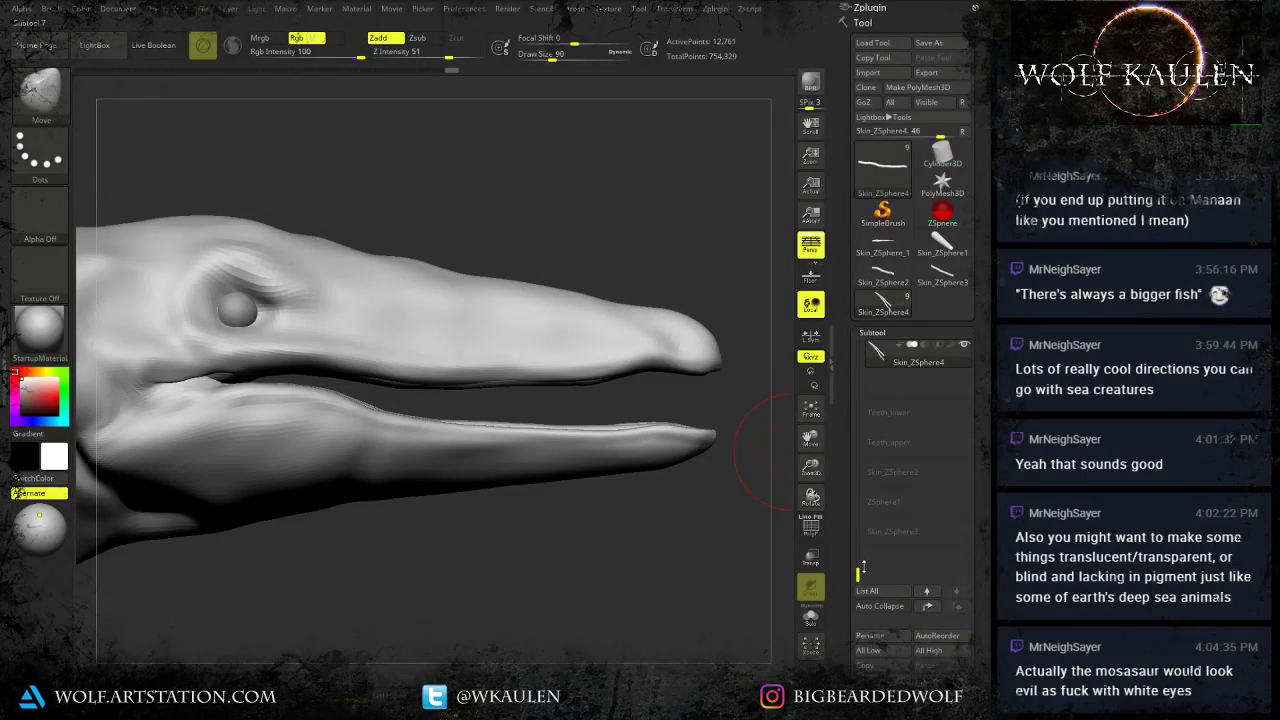
left_click_drag(856, 582, 857, 304)
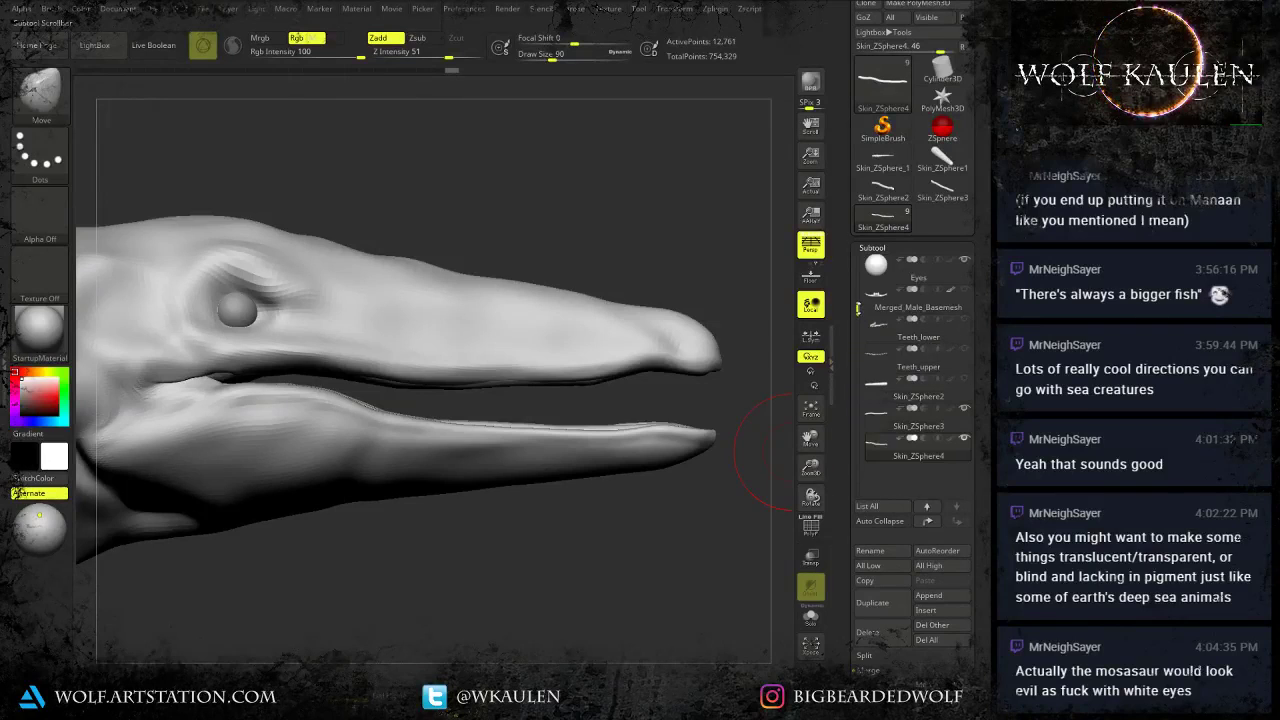
left_click(967, 322)
left_click(967, 351)
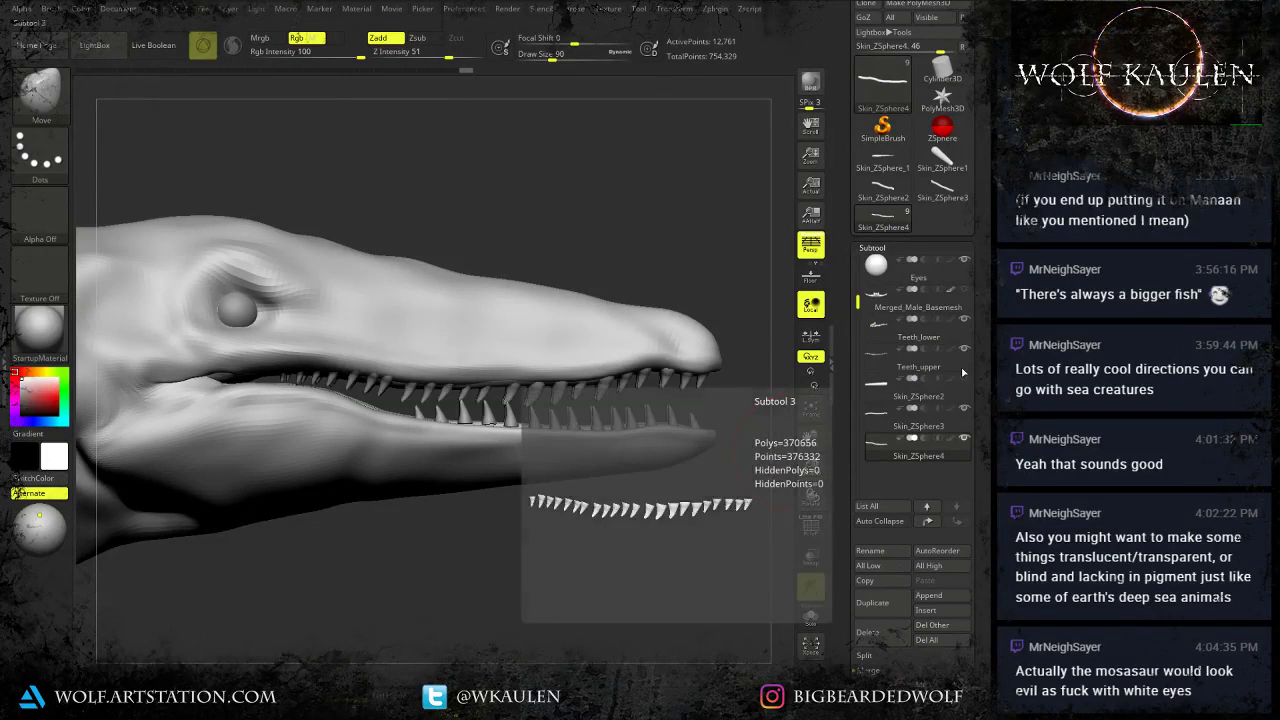
Select the Skin_ZSphere2 subtool and rename it as Tounge.
left_click(880, 393)
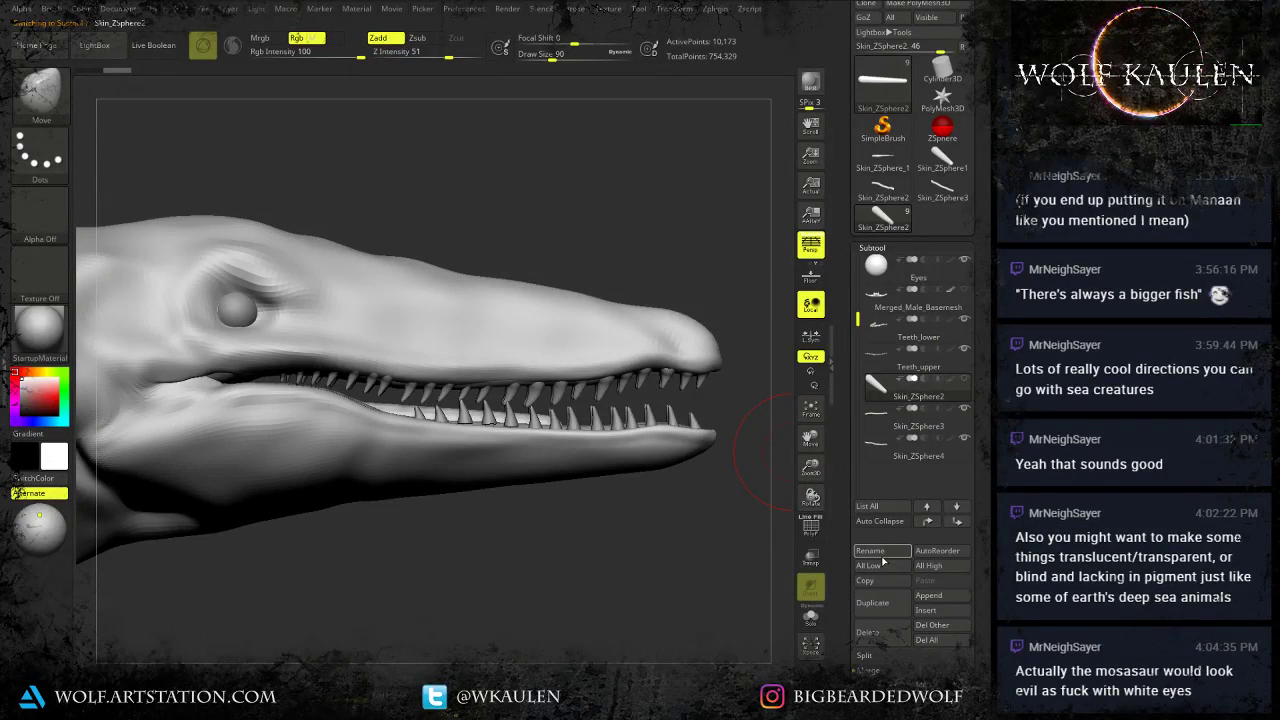
left_click(876, 549)
type("Tounge")
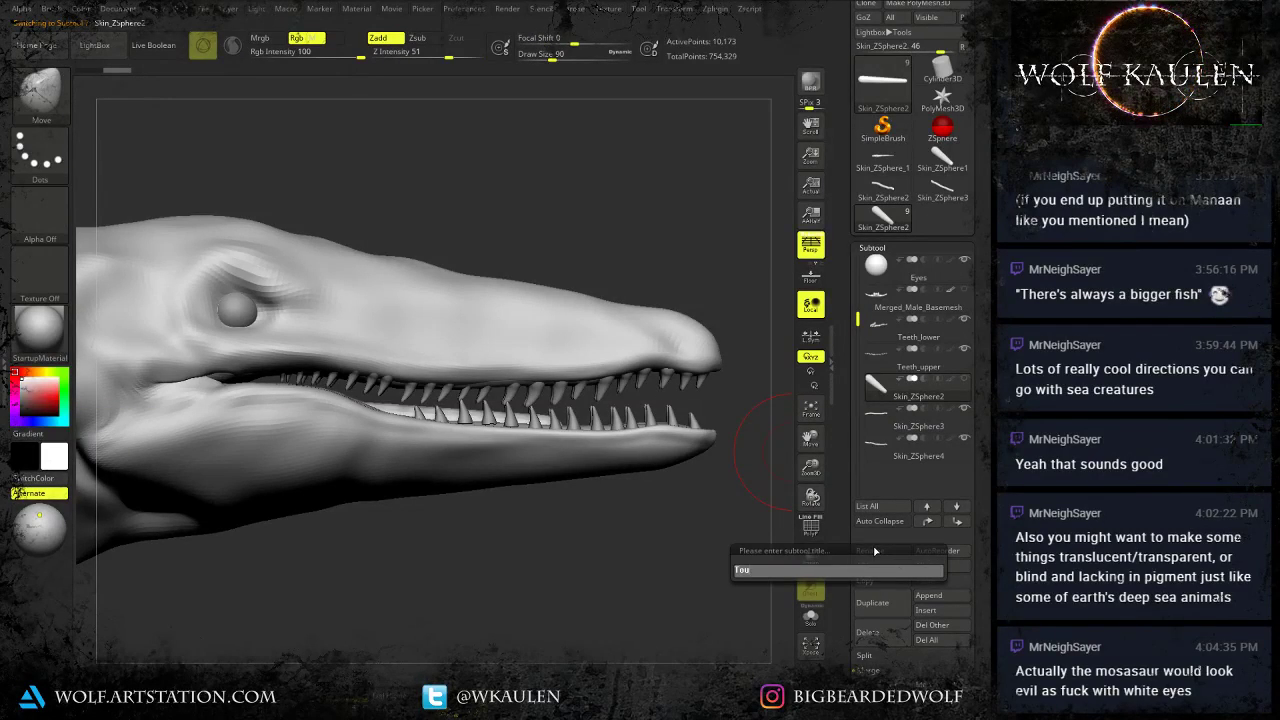
key("Return")
Turn on transparency and broaden the tongue's rear and middle within the jaw using the Move brush.
left_click_drag(500, 562, 719, 609)
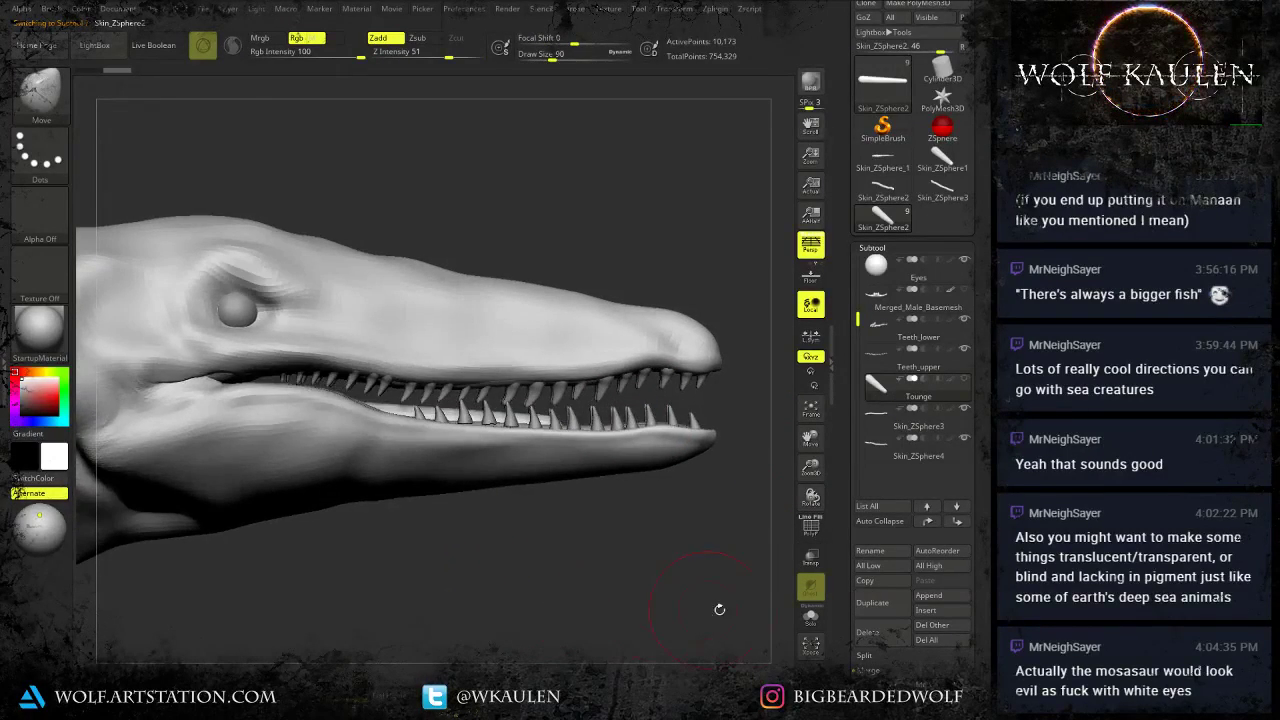
left_click(815, 560)
left_click_drag(420, 590, 400, 490, "shift")
mouse_move(240, 475)
left_mouse_down("alt")
mouse_move(308, 478)
mouse_move(297, 486)
mouse_move(338, 505)
left_mouse_up("alt")
key("s")
left_click_drag(428, 480, 434, 492)
left_click_drag(474, 469, 490, 482)
left_click_drag(434, 482, 422, 498)
mouse_move(520, 467)
left_mouse_down()
mouse_move(591, 481)
mouse_move(571, 468)
mouse_move(656, 447)
mouse_move(600, 461)
left_mouse_up()
key("s")
key("s")
key("s")
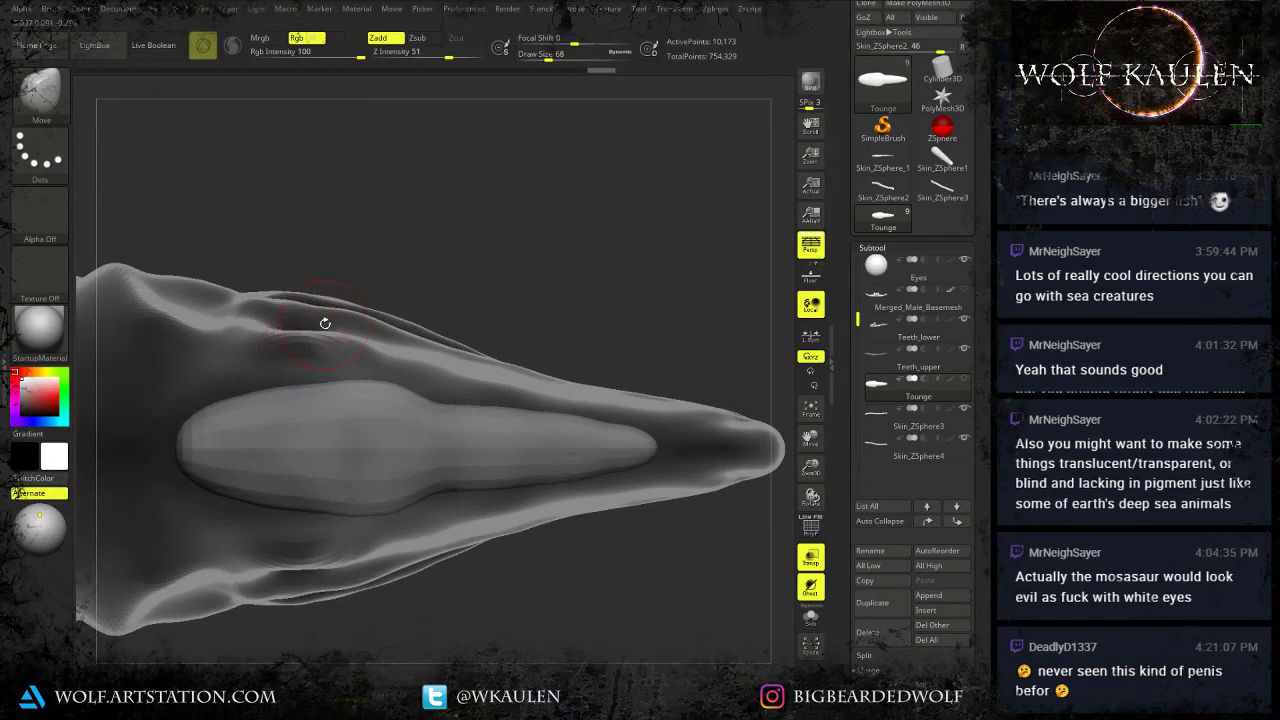
Fill out the tongue's front half into an even taper and extend its tip forward with the Move brush.
left_click_drag(306, 336, 335, 337, "alt")
key("s")
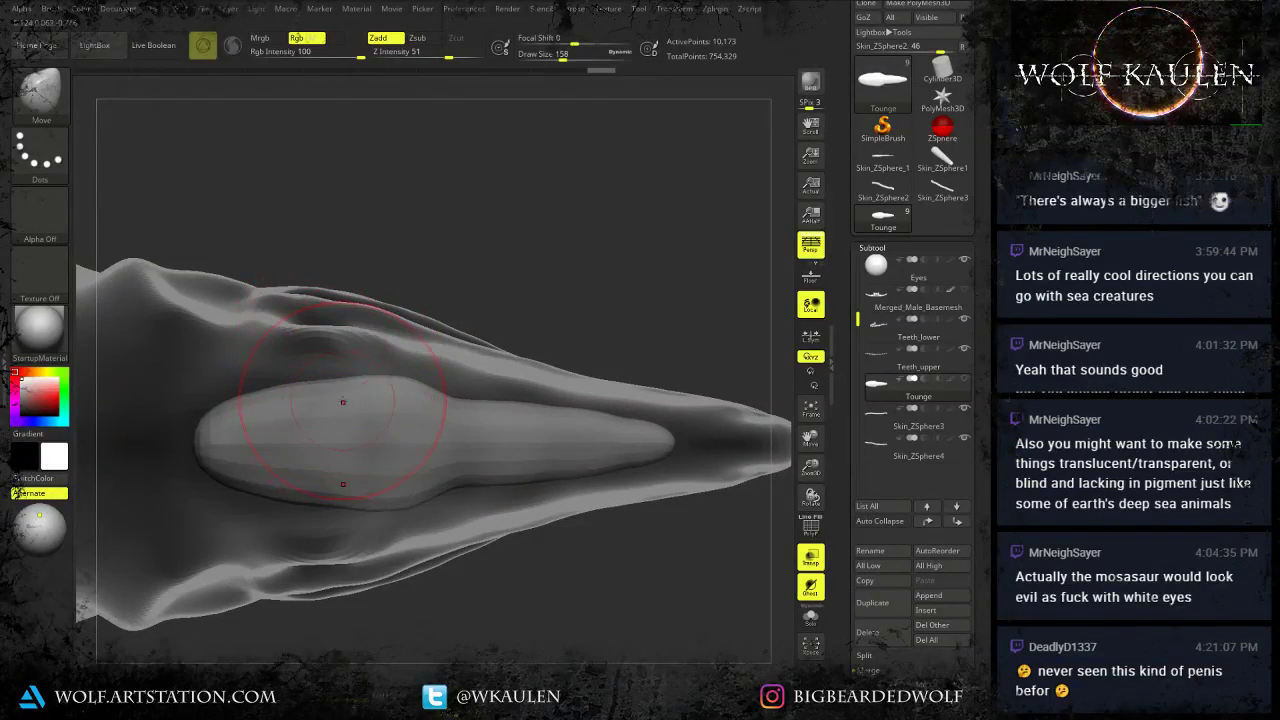
key("s")
left_click_drag(341, 439, 338, 441)
key("s")
left_click_drag(540, 502, 526, 502)
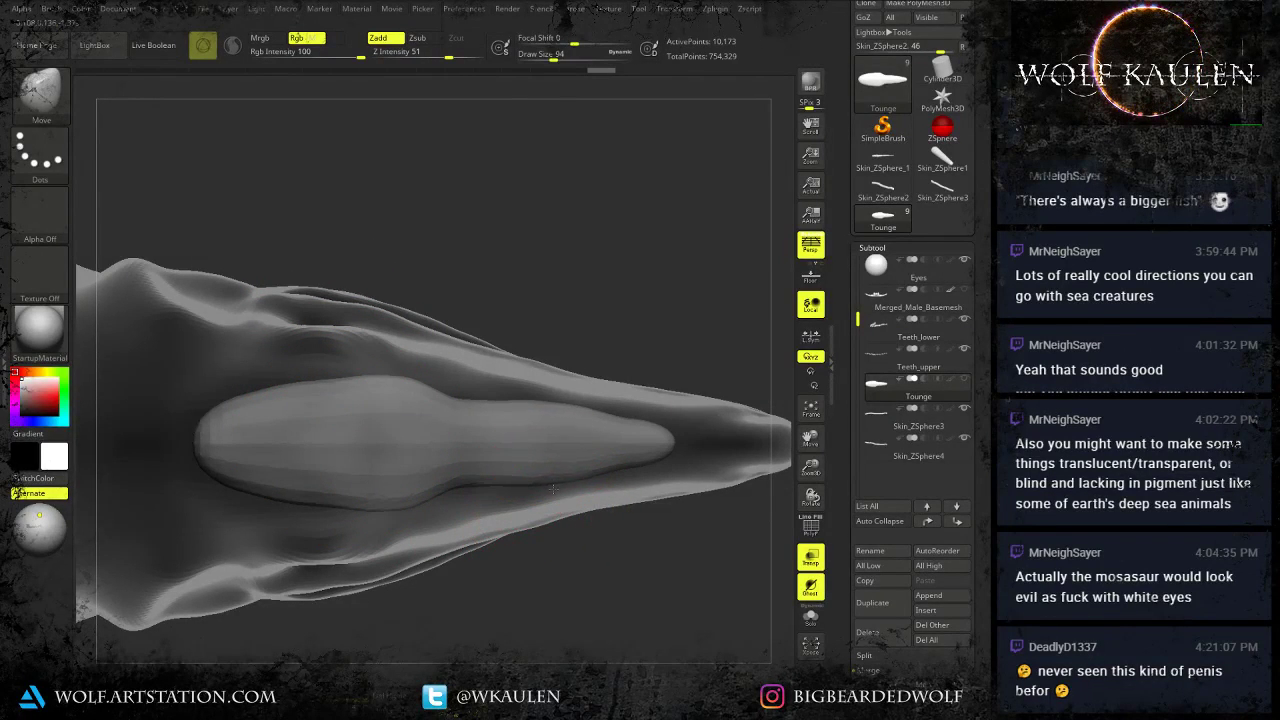
left_click_drag(656, 465, 658, 457)
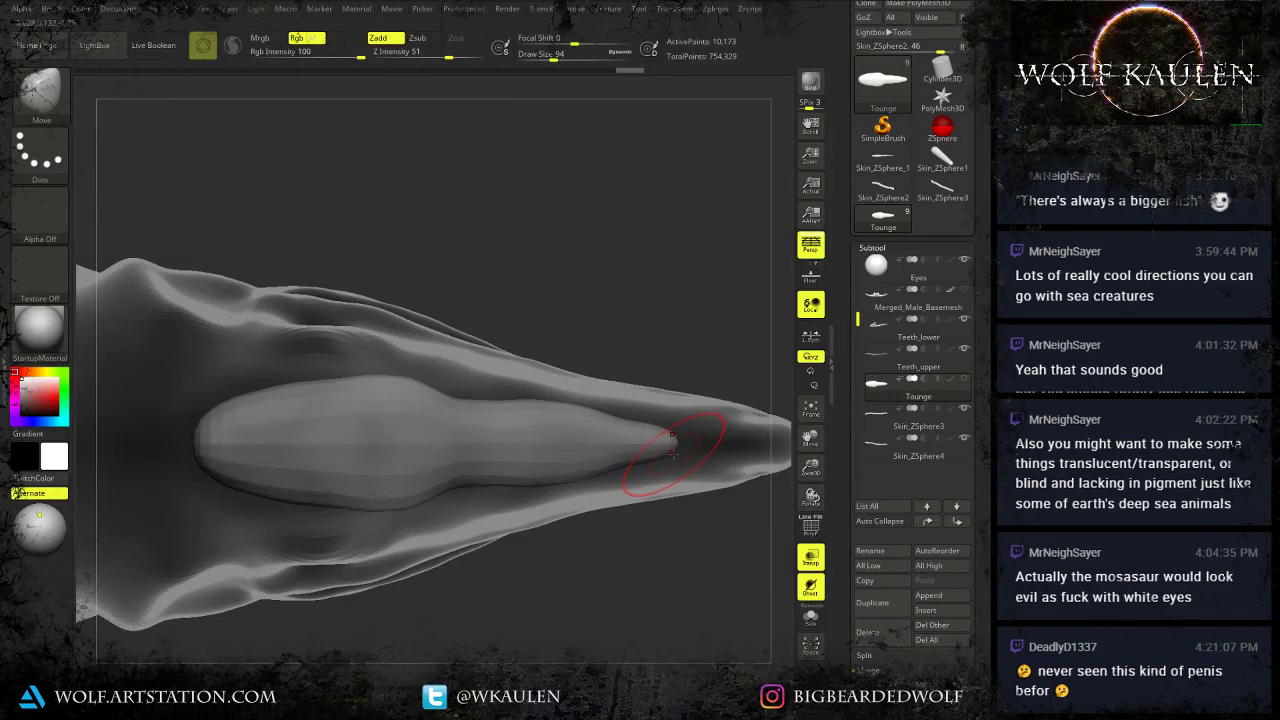
mouse_move(518, 494)
left_mouse_down()
mouse_move(514, 505)
mouse_move(464, 502)
left_mouse_up()
key("s")
left_click_drag(455, 498, 519, 490)
key("s")
left_click_drag(638, 471, 698, 450)
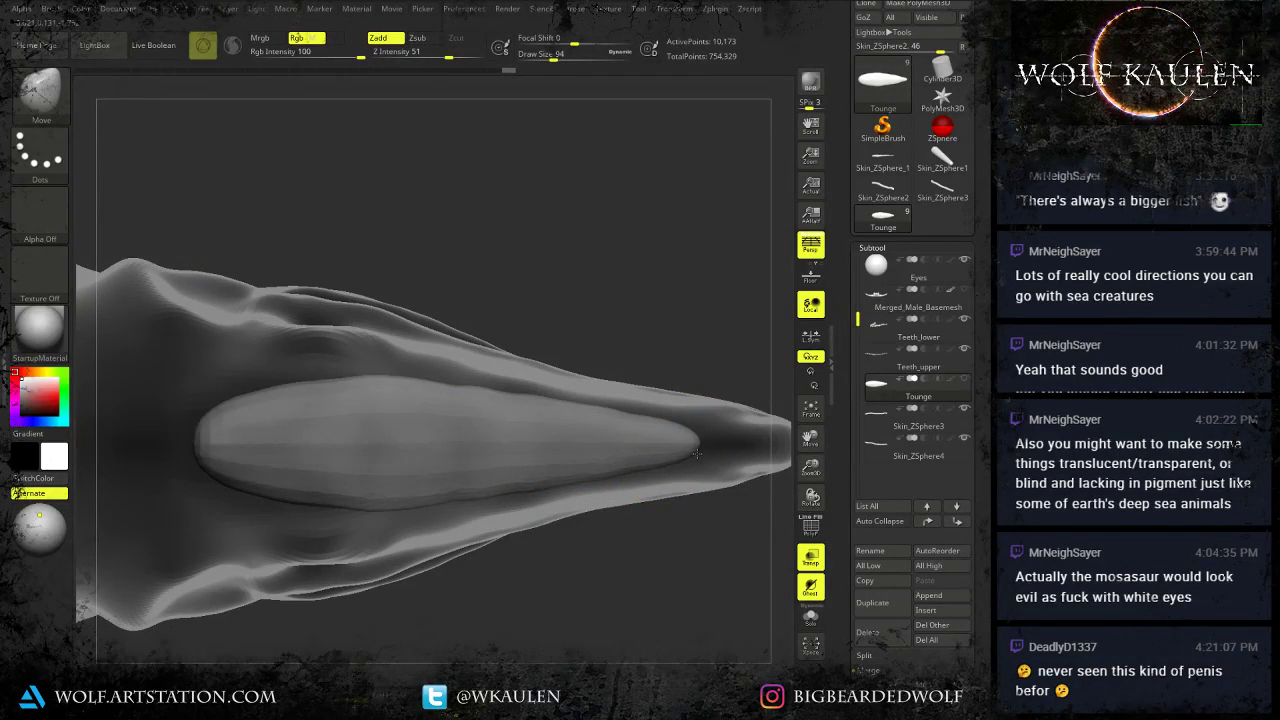
Remesh the Tounge subtool with DynaMesh at a lower resolution.
right_click_drag(640, 483, 585, 367, "alt")
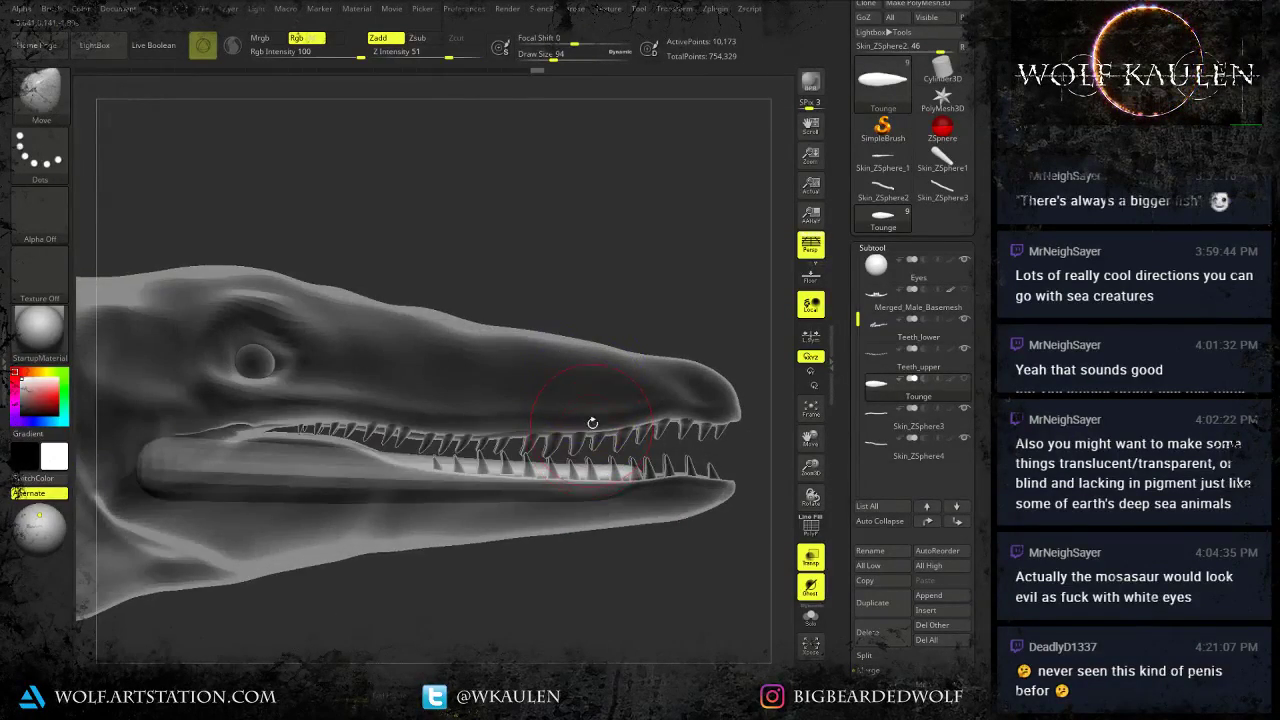
right_click_drag(591, 421, 602, 443)
right_click_drag(439, 418, 444, 457)
right_click_drag(454, 583, 466, 626)
right_click_drag(466, 626, 486, 647, "alt")
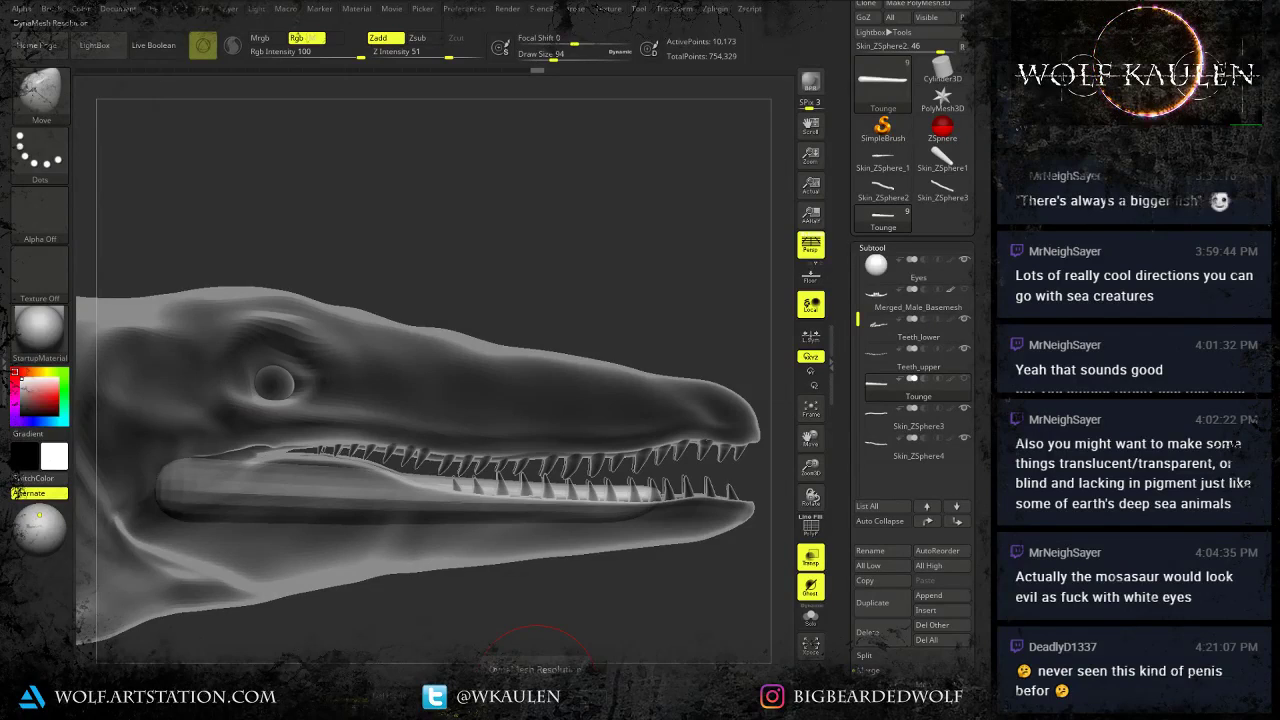
left_click_drag(566, 594, 669, 620, "ctrl")
Bulge the tongue's rear sides outward and narrow its front half with the Move brush, enlarging the draw size to 177.
right_click_drag(579, 589, 584, 684)
key("s")
mouse_move(469, 528)
left_mouse_down()
mouse_move(491, 528)
mouse_move(434, 537)
mouse_move(437, 547)
mouse_move(616, 516)
left_mouse_up()
key("s")
key("s")
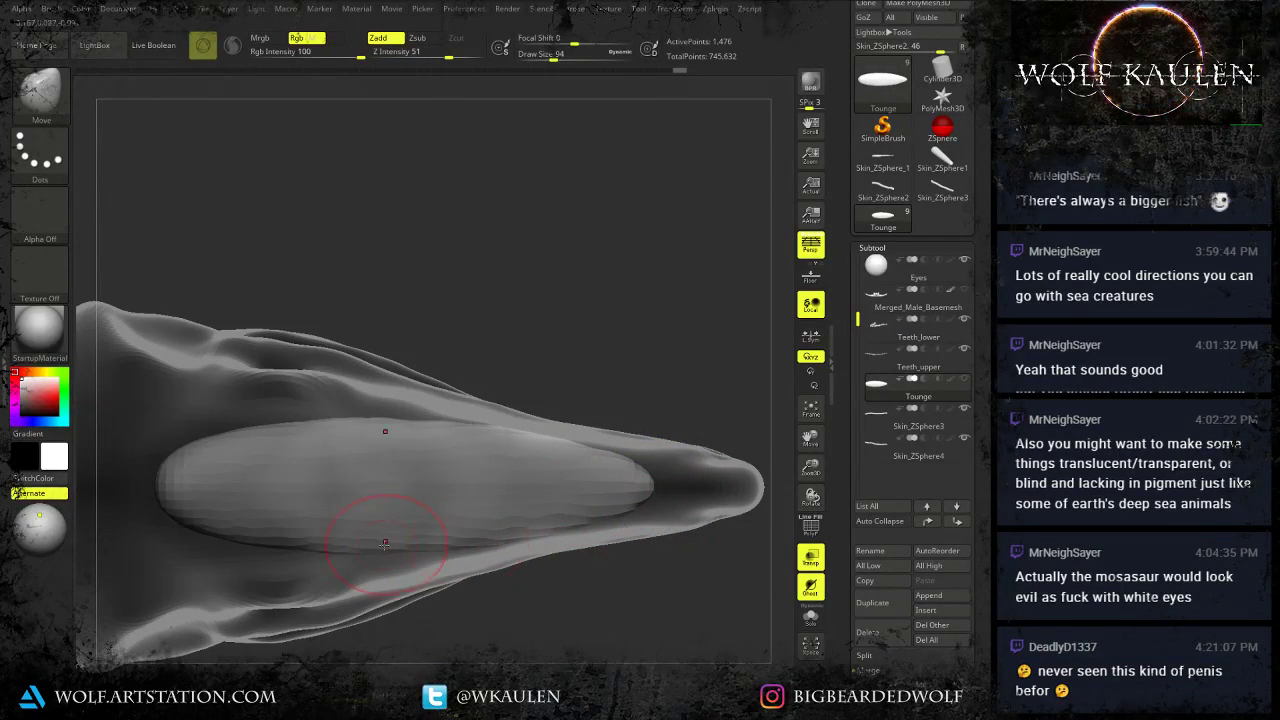
key("s")
left_click_drag(385, 545, 387, 553)
left_click_drag(346, 546, 312, 554)
left_click_drag(392, 556, 441, 547)
left_click_drag(519, 533, 518, 525)
right_click_drag(520, 527, 520, 528)
key("s")
left_click_drag(510, 524, 568, 515)
left_click_drag(429, 526, 429, 521)
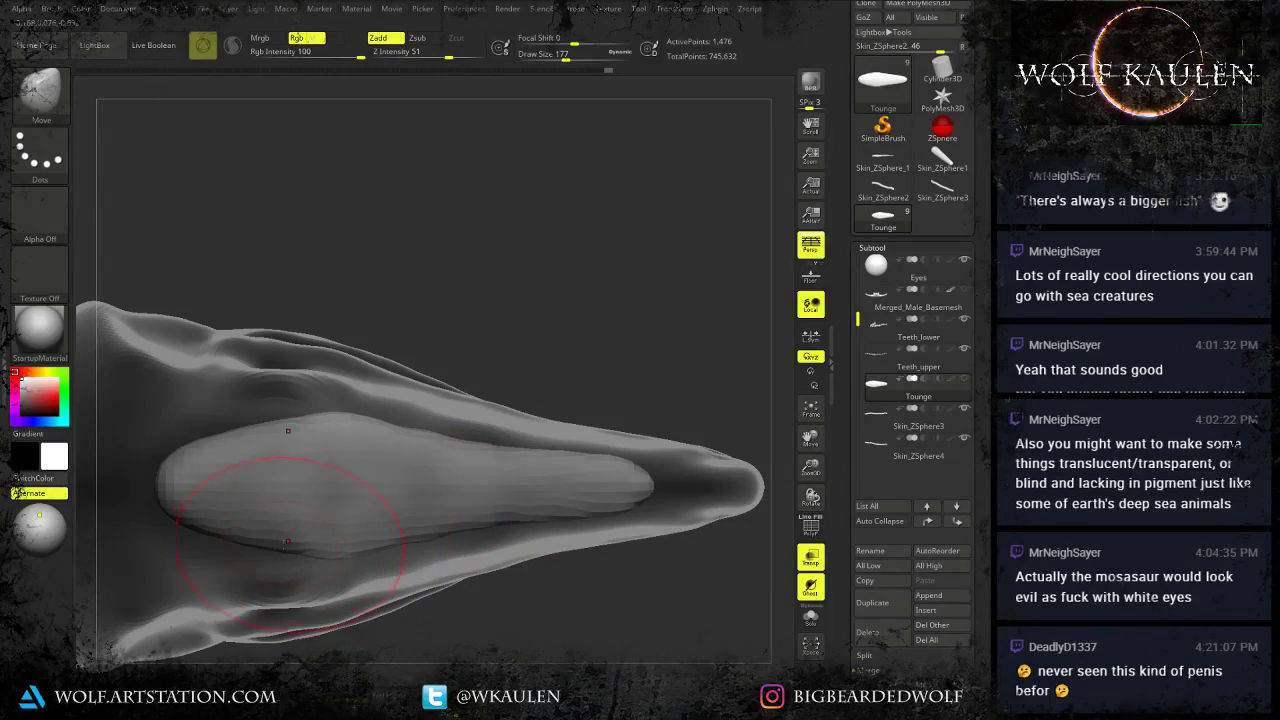
left_click_drag(277, 552, 273, 562)
Turn off transparency and frame the mouth from the side.
left_click_drag(589, 634, 608, 518)
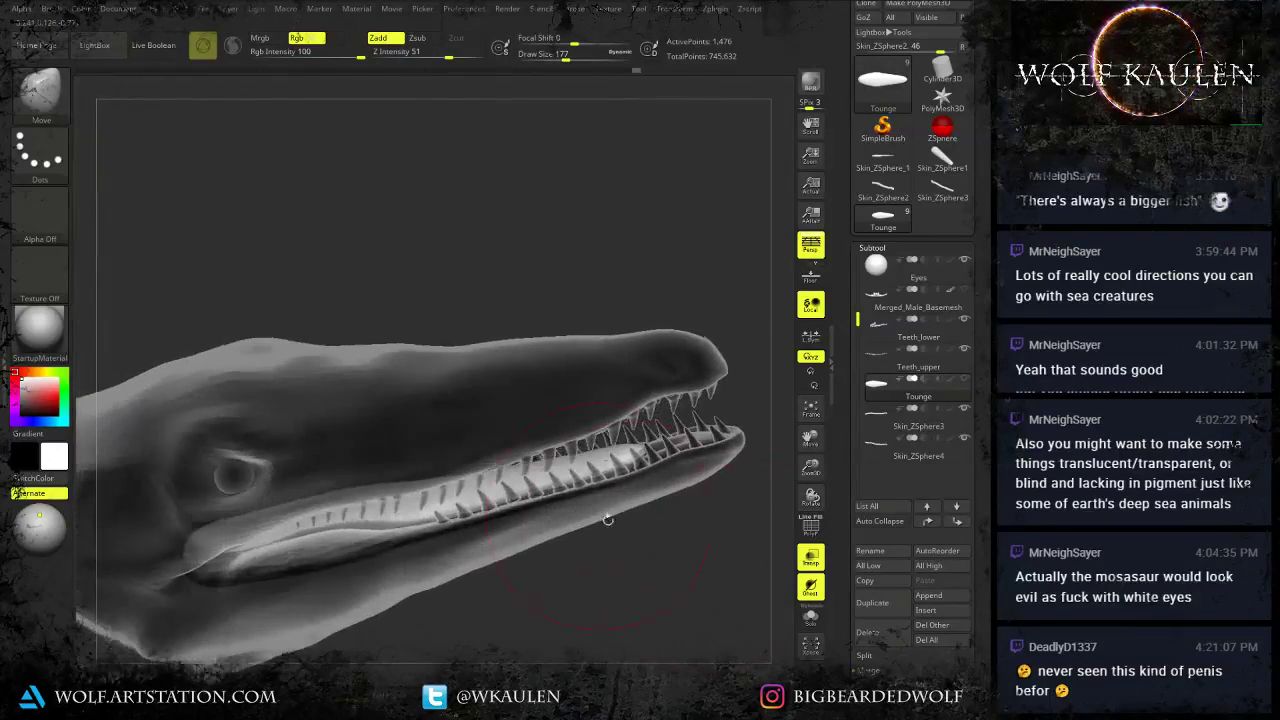
left_click(810, 560)
left_click_drag(757, 568, 458, 530)
key("f")
right_click_drag(600, 405, 529, 449)
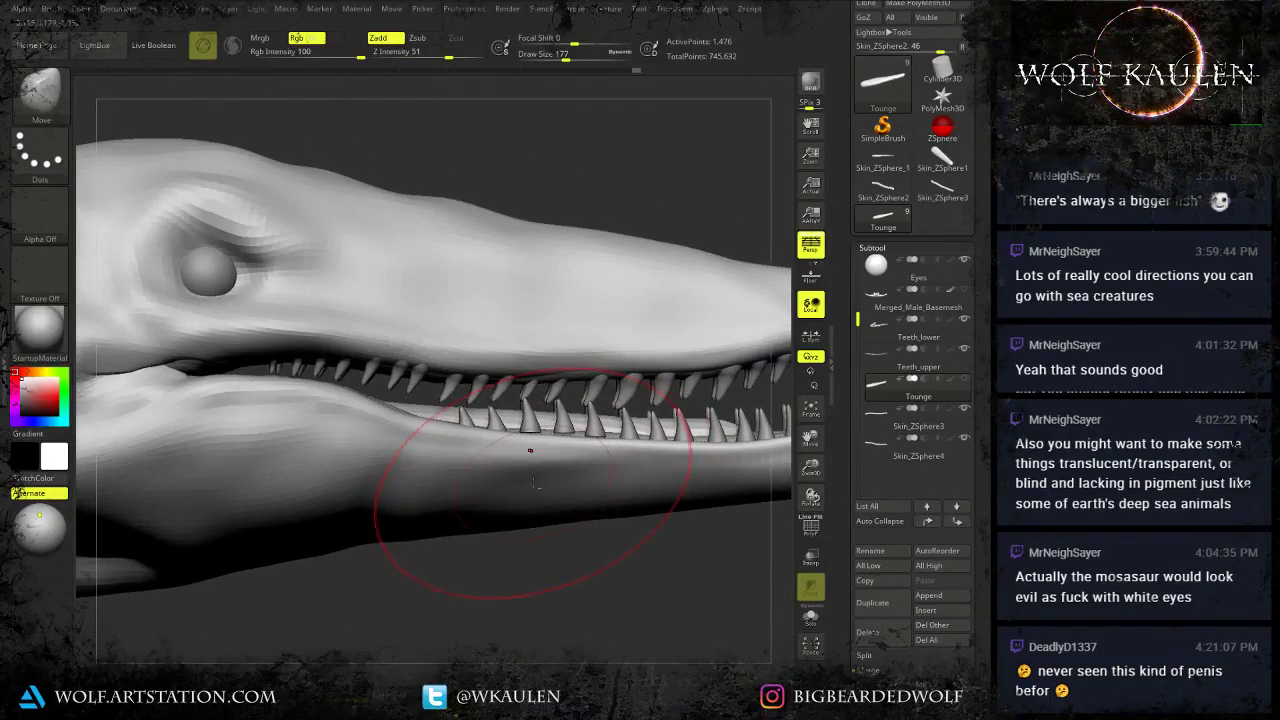
Save the project over the existing Tylosaurus file.
key("ctrl+s")
left_click(397, 339)
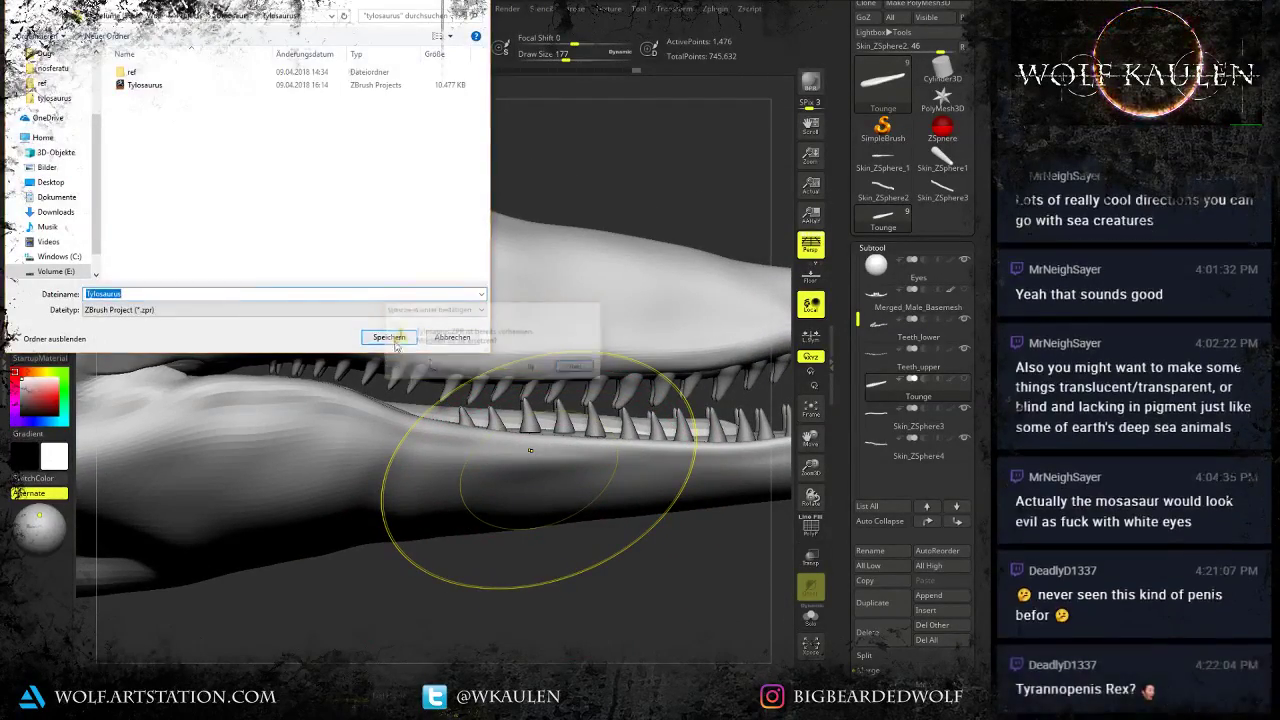
left_click(534, 368)
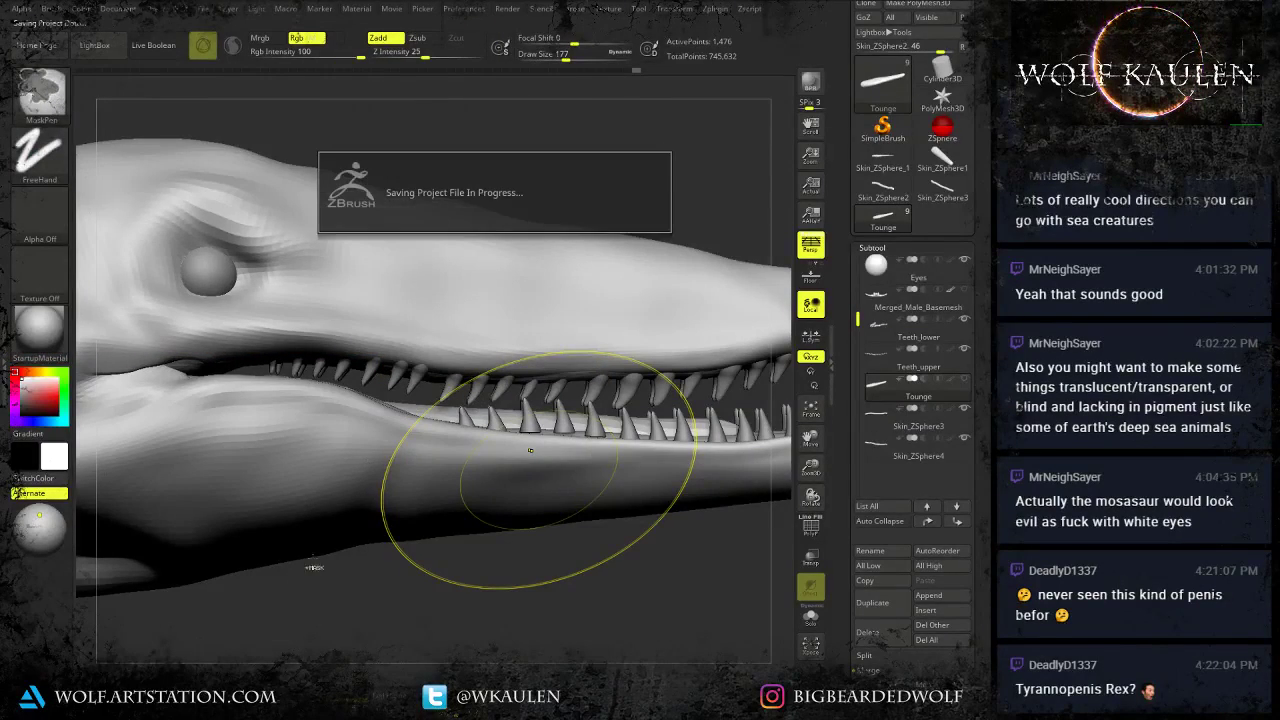
Select the Tylosaurus subtool and even out the snout's upper profile ahead of the eye with the Move brush at draw size 77.
right_click_drag(308, 550, 308, 455, "alt")
right_click_drag(308, 455, 331, 560, "alt")
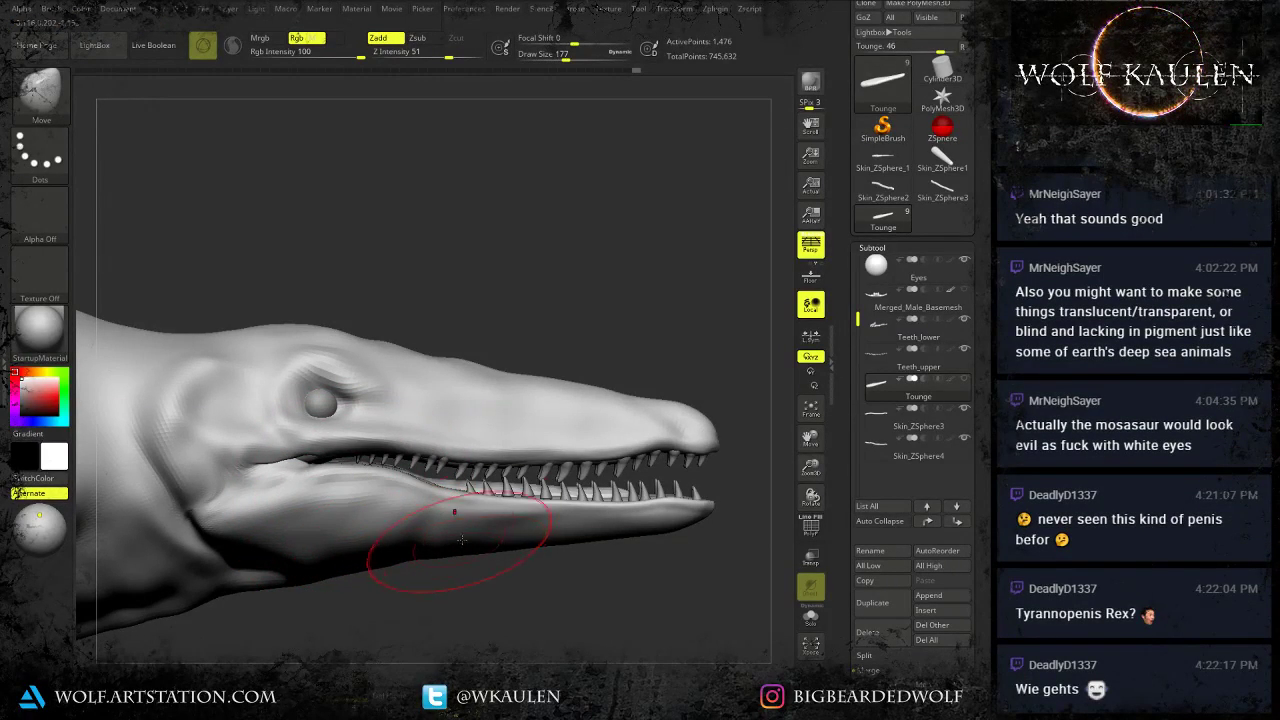
right_click_drag(610, 396, 578, 408, "alt")
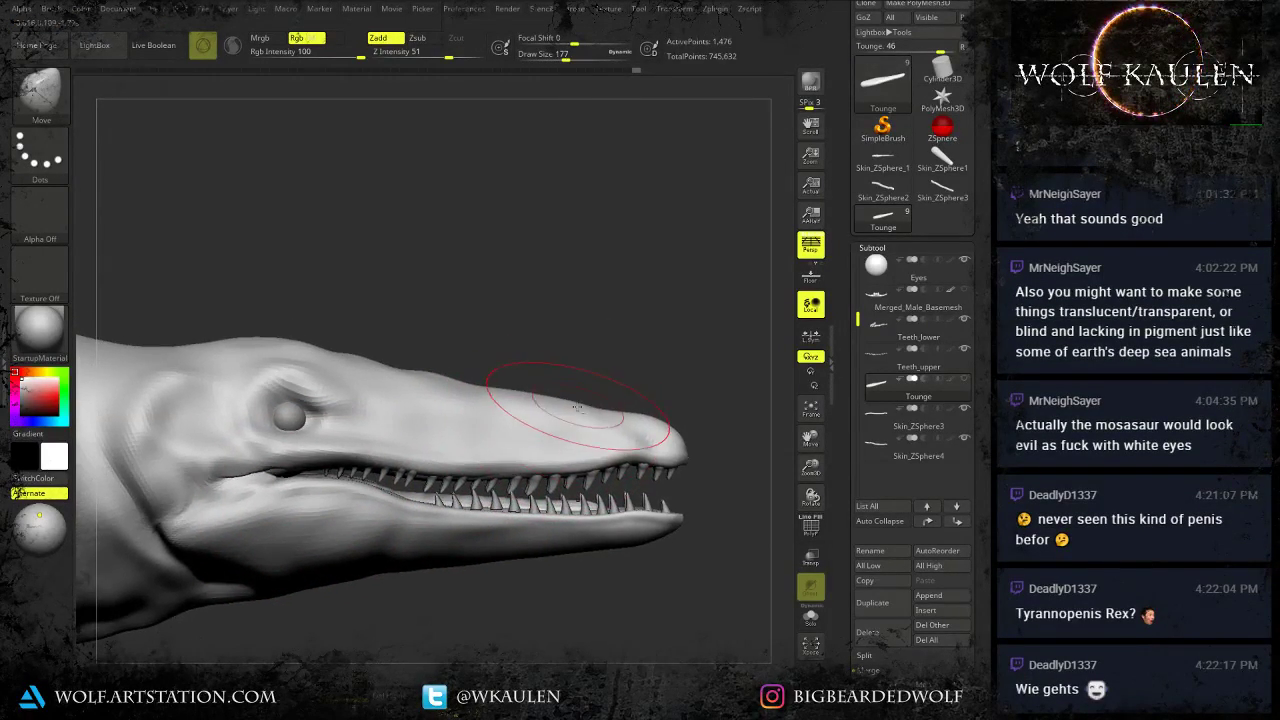
left_click(478, 376, "alt")
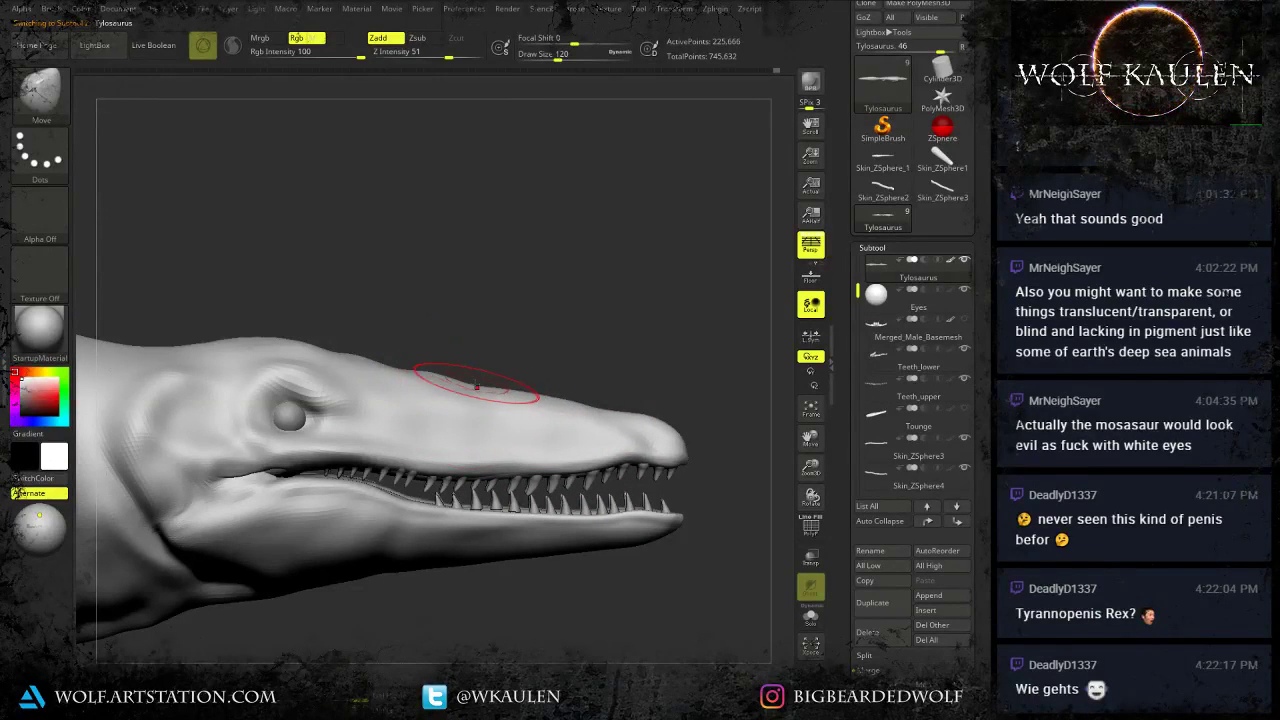
key("s")
left_click_drag(378, 368, 370, 368)
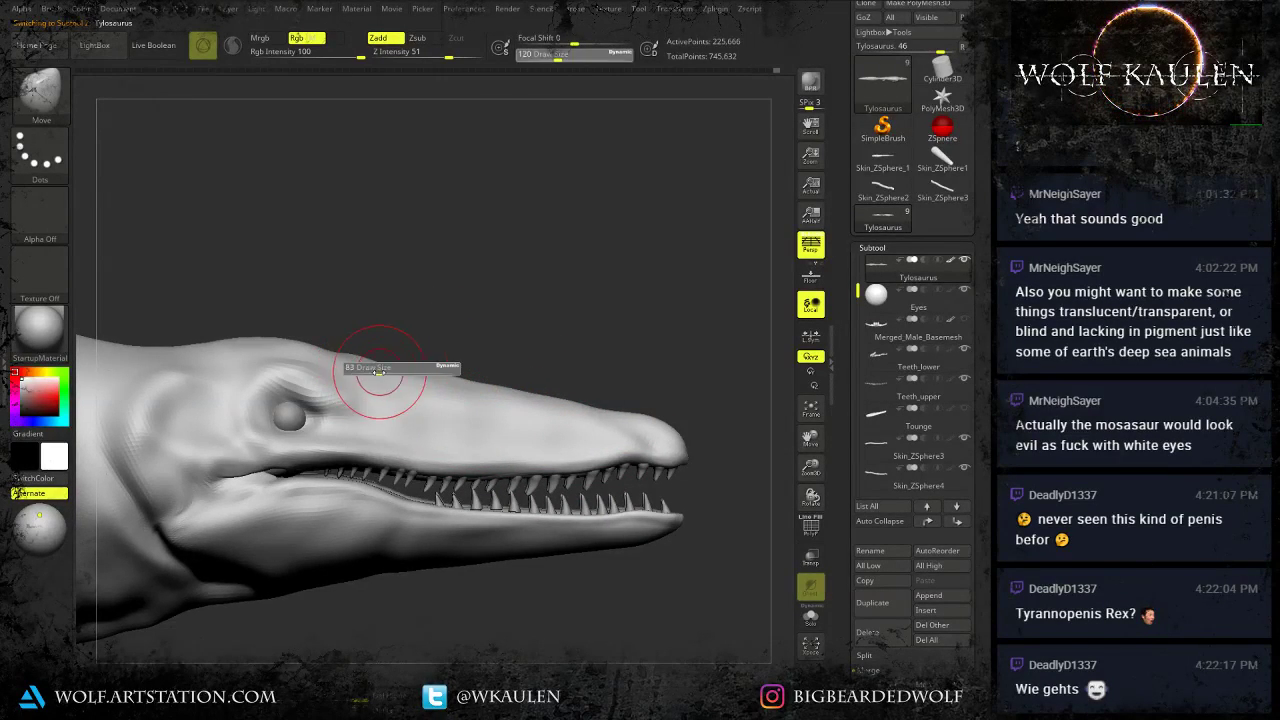
right_click_drag(380, 370, 398, 371)
left_click_drag(398, 370, 393, 364)
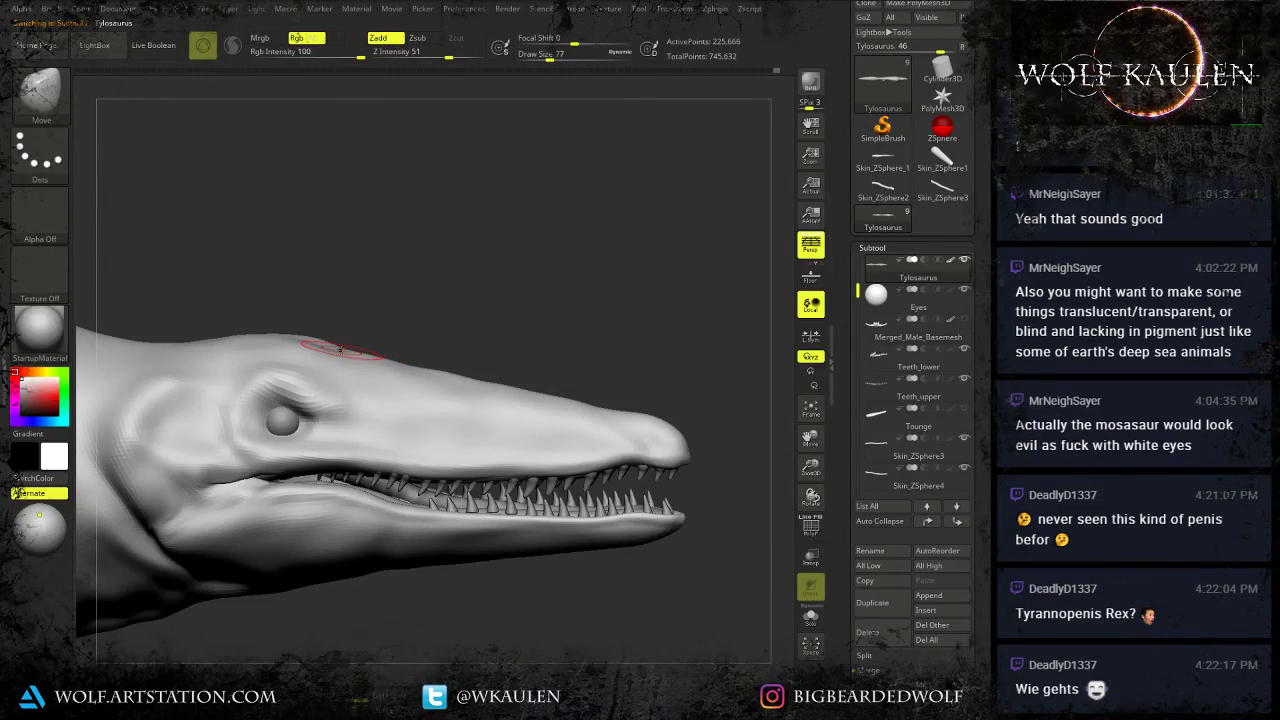
Adjust the eyelid and socket edge around the eye with the Move brush, varying the draw size between 25 and 51.
right_click_drag(358, 362, 286, 454, "shift")
key("s")
left_click_drag(286, 429, 278, 428)
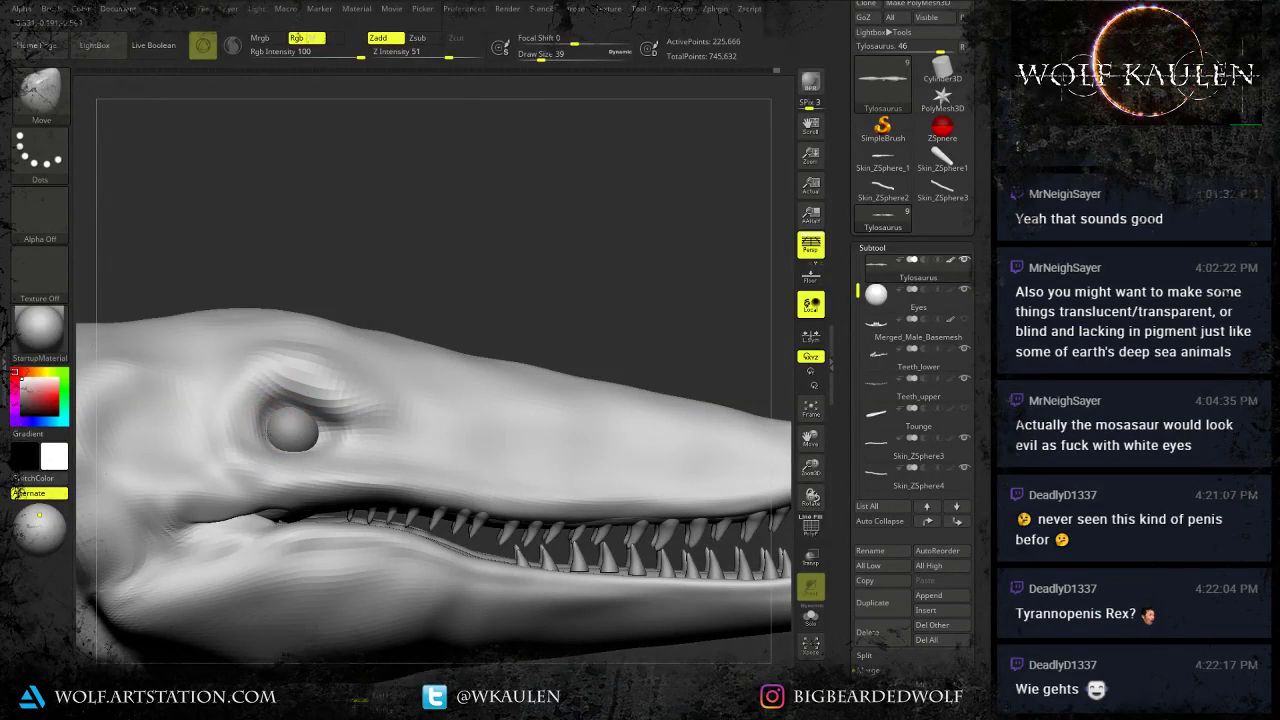
key("s")
left_click_drag(265, 437, 269, 437)
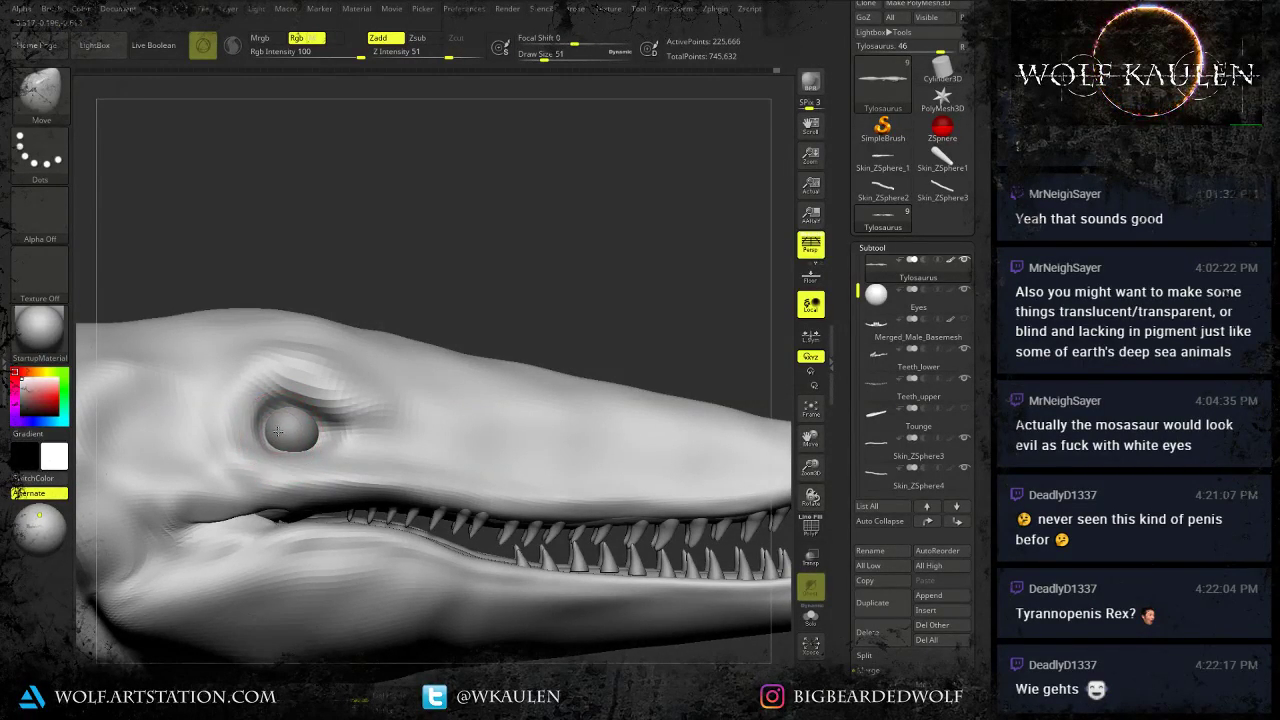
mouse_move(277, 431)
right_mouse_down()
mouse_move(200, 426)
mouse_move(276, 424)
right_mouse_up()
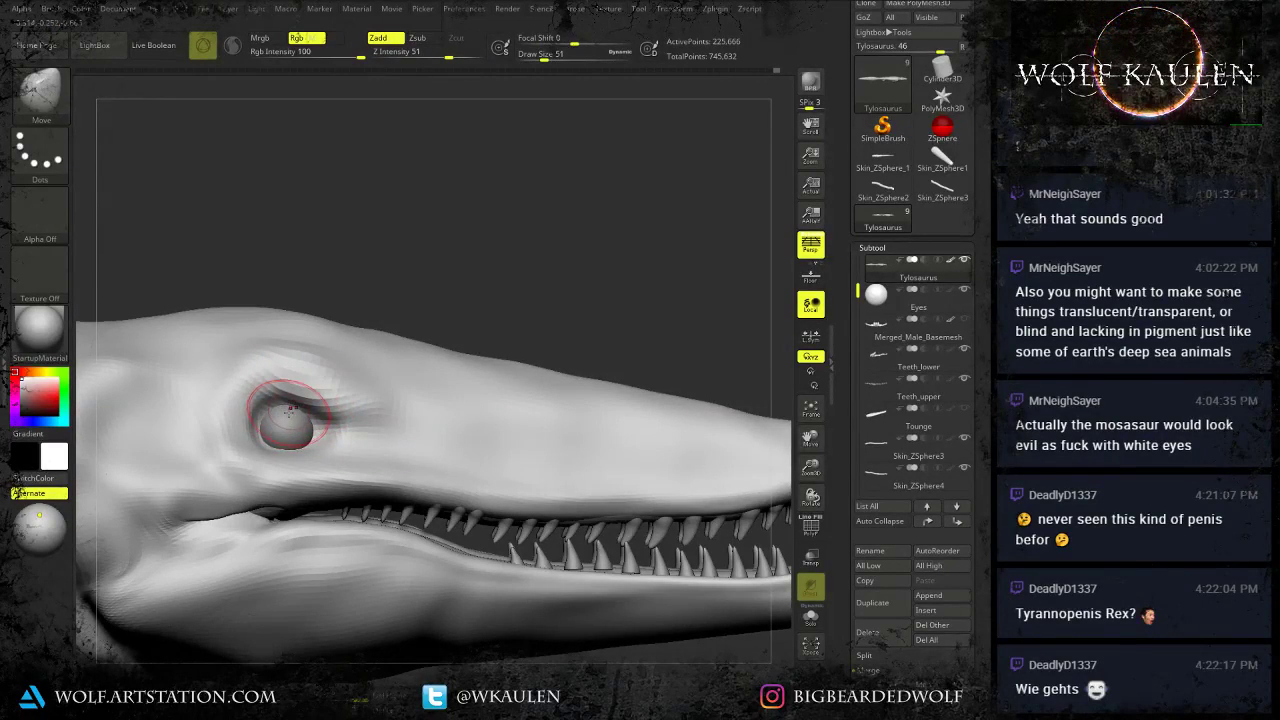
right_click_drag(283, 430, 280, 452)
key("s")
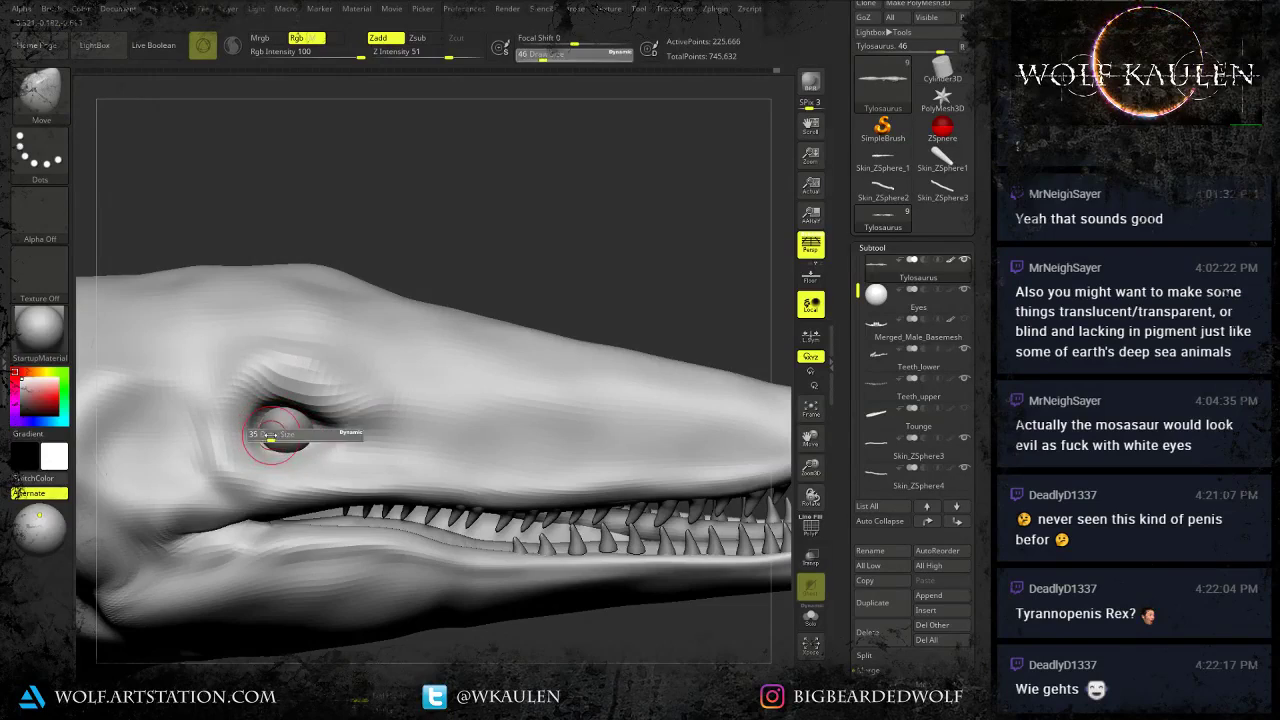
left_click_drag(276, 438, 268, 438)
Examine the head and eye region from several angles, along with the full body and flippers from above.
right_click_drag(280, 449, 560, 537, "ctrl")
key("f")
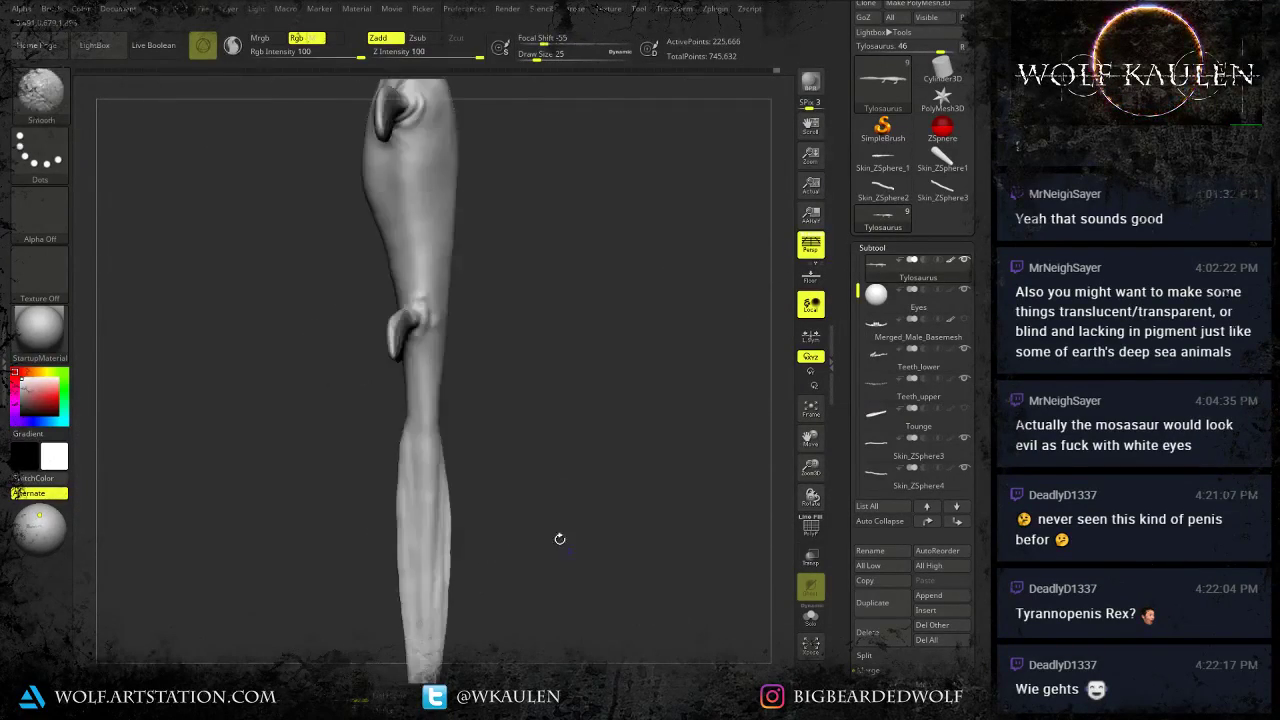
key("f")
right_click_drag(428, 421, 484, 521)
right_click_drag(400, 424, 423, 520)
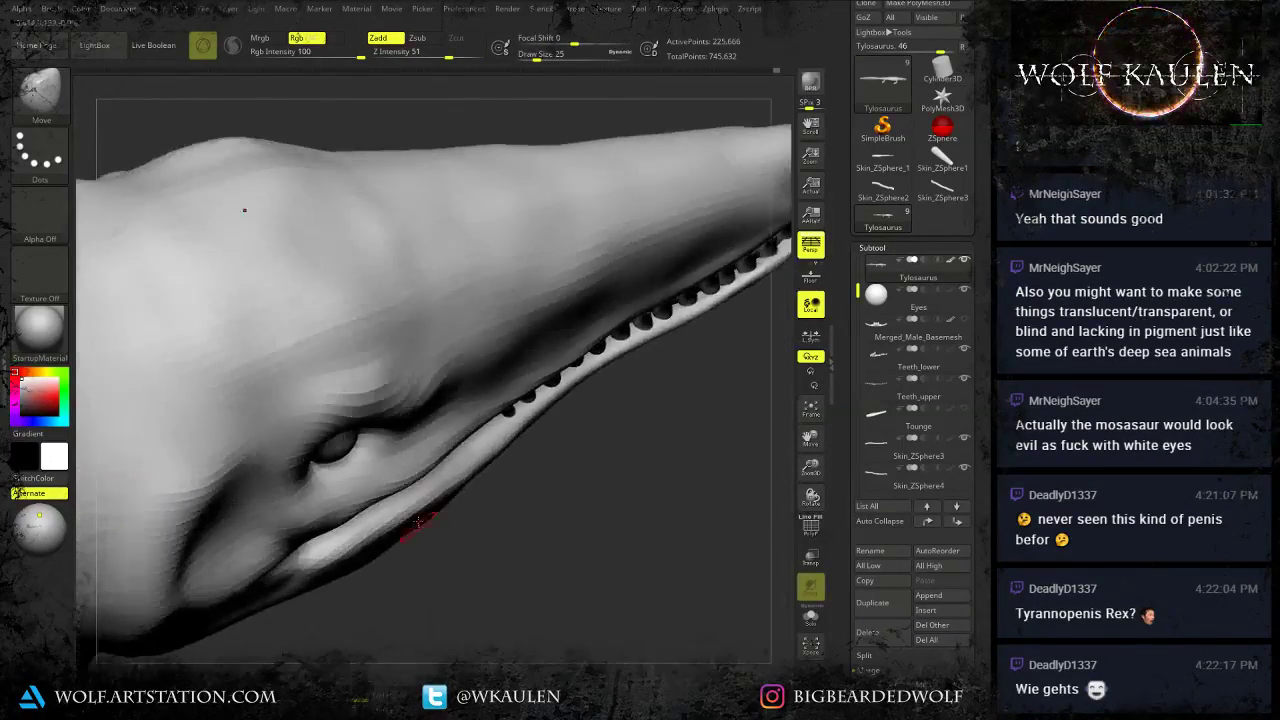
right_click_drag(395, 423, 402, 335)
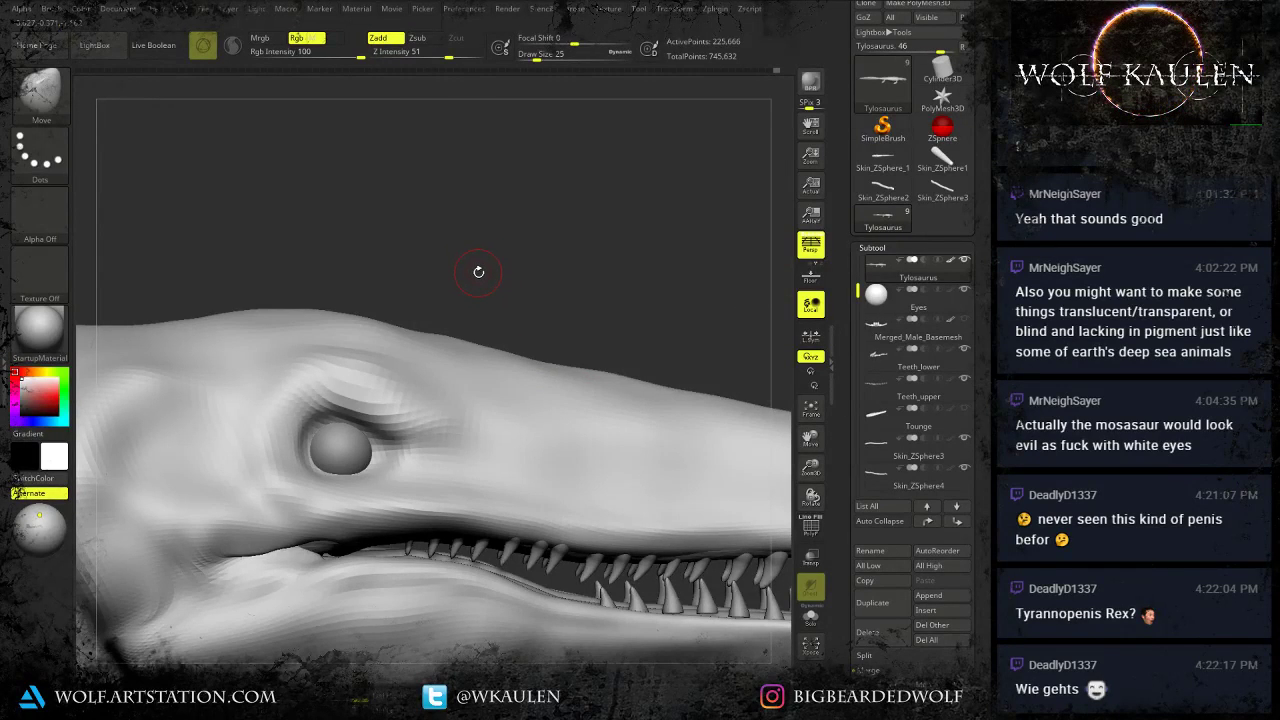
key("f")
left_click_drag(562, 328, 520, 454)
left_click_drag(320, 405, 80, 490, "alt")
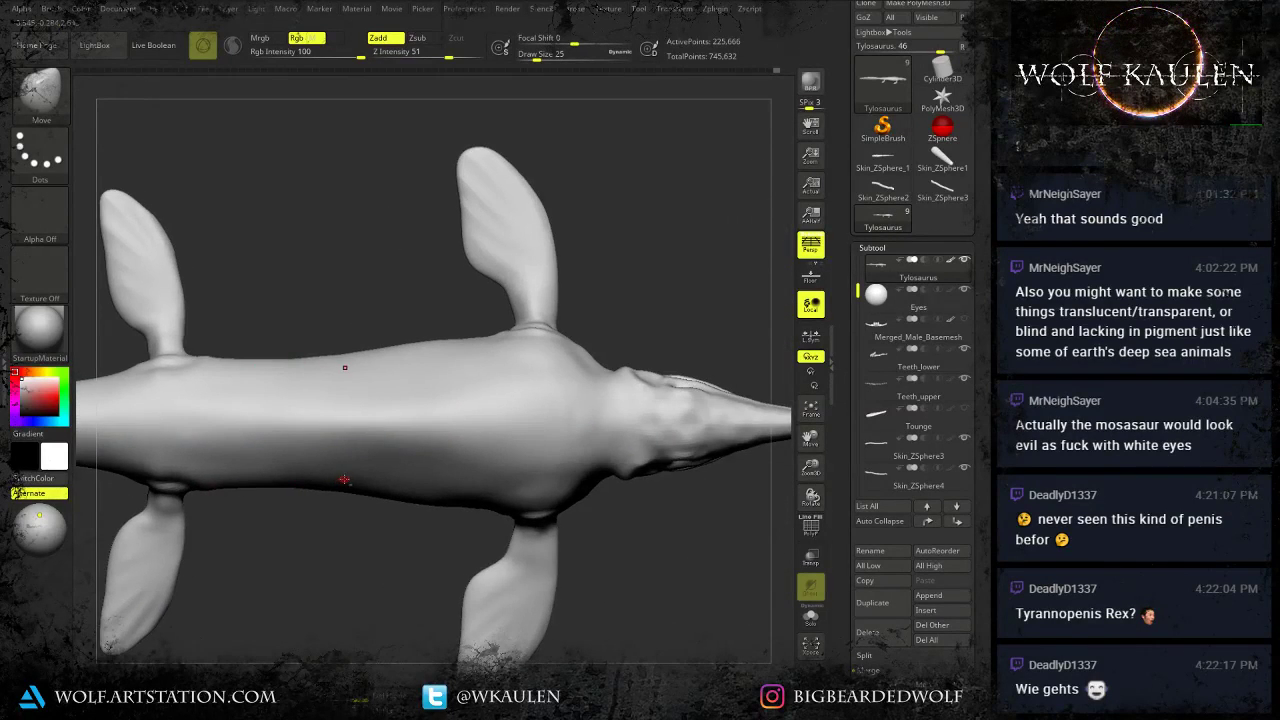
left_click_drag(319, 407, 294, 438, "alt")
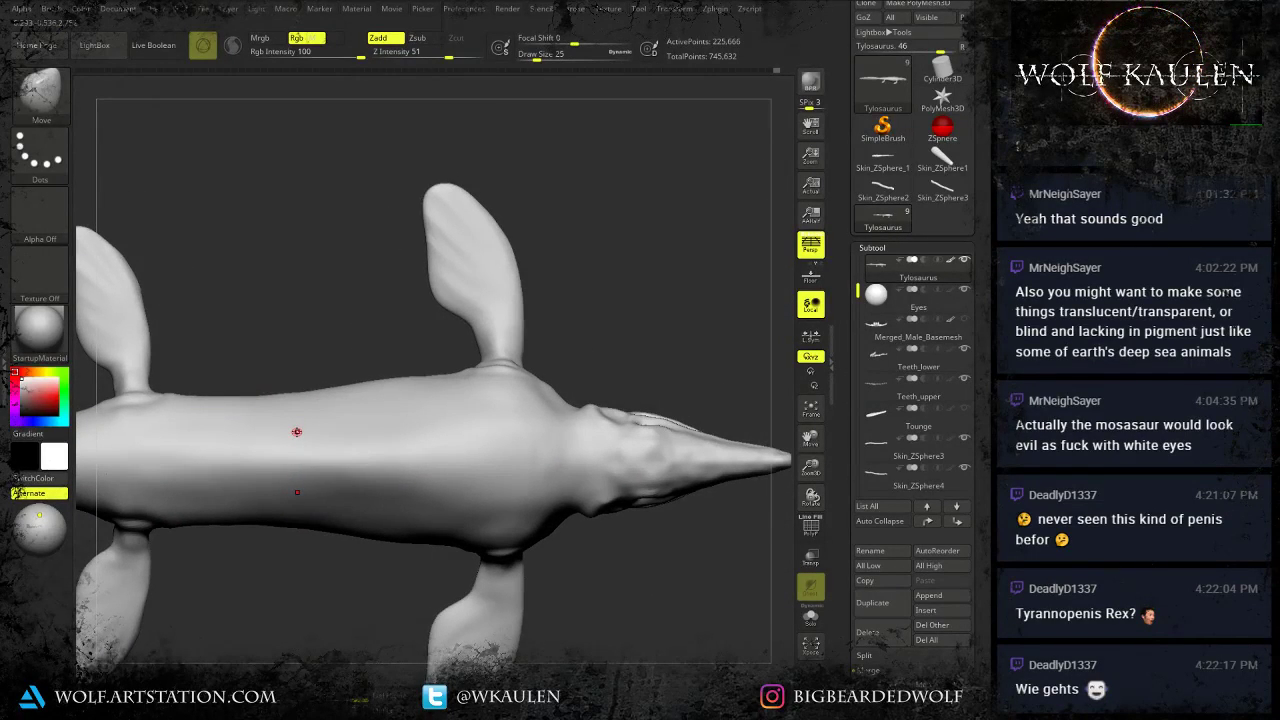
Save the project again, overwriting the Tylosaurus file.
key("ctrl+s")
left_click(392, 341)
left_click(523, 370)
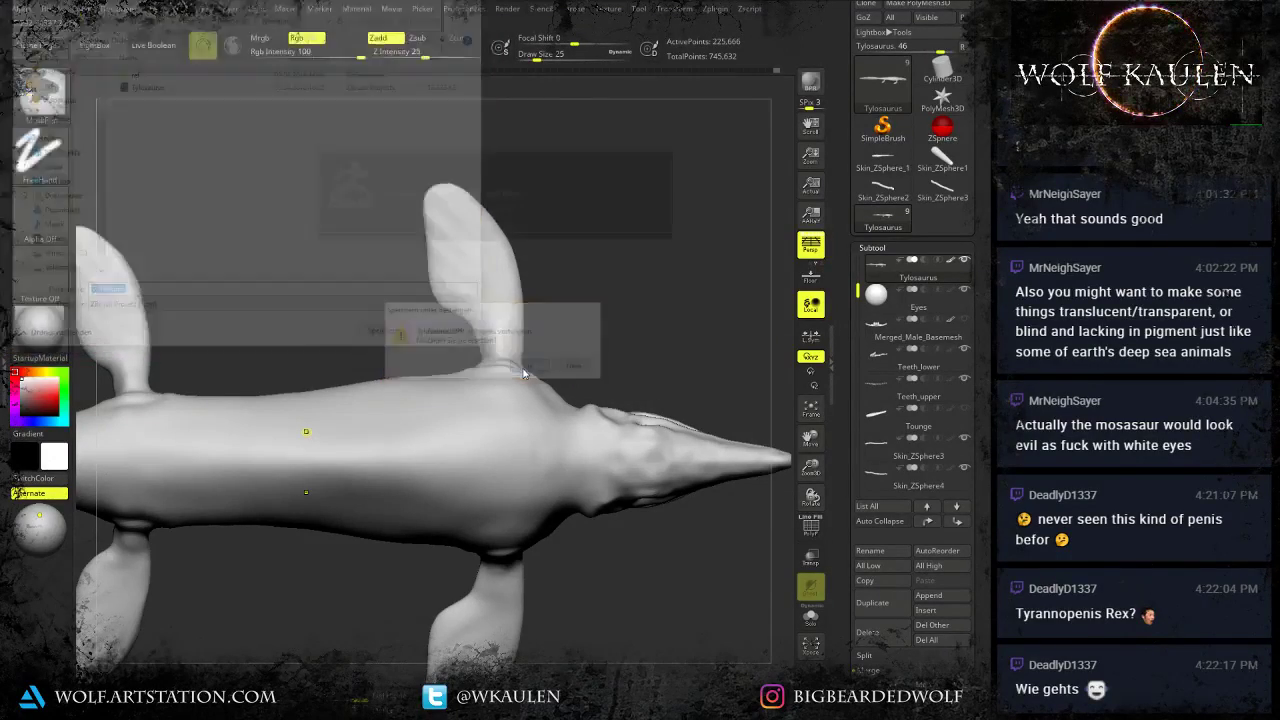
Build up a raised eyelid rim around the eye with the Standard brush at draw size 18.
mouse_move(630, 570)
left_mouse_down()
mouse_move(664, 457)
mouse_move(553, 511)
mouse_move(147, 391)
mouse_move(171, 466)
mouse_move(437, 494)
left_mouse_up()
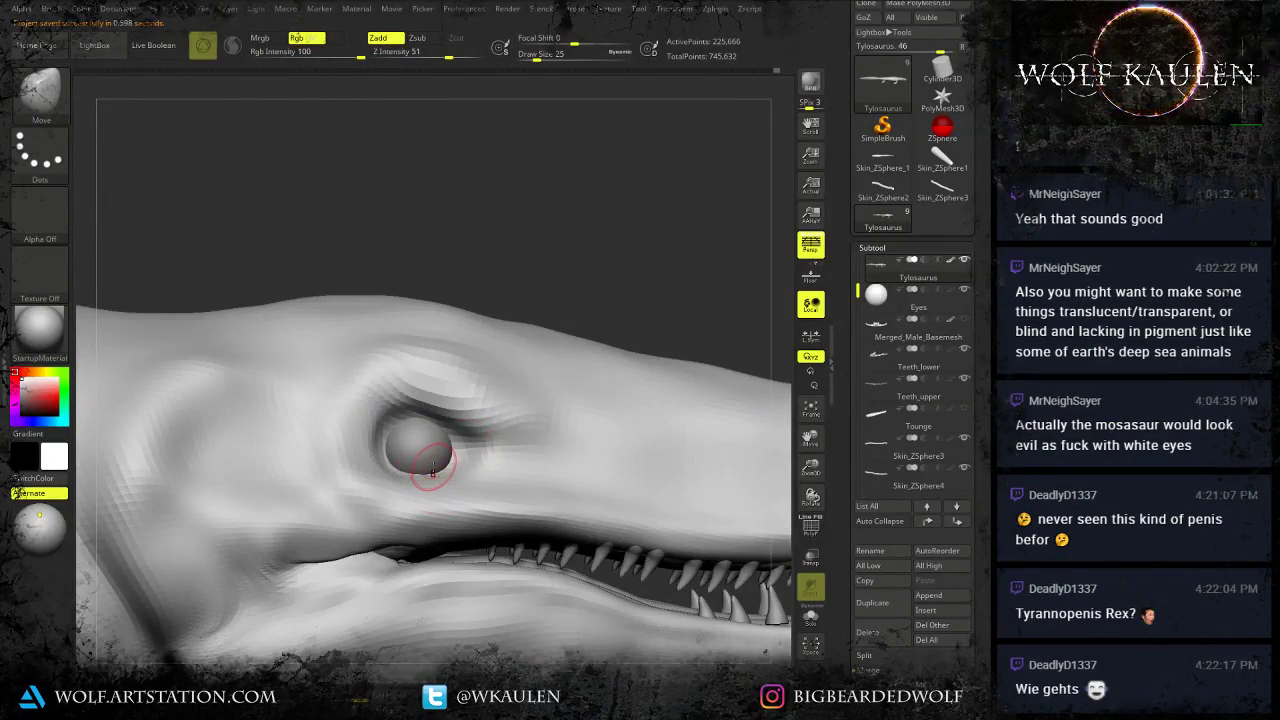
key("b")
key("s")
key("t")
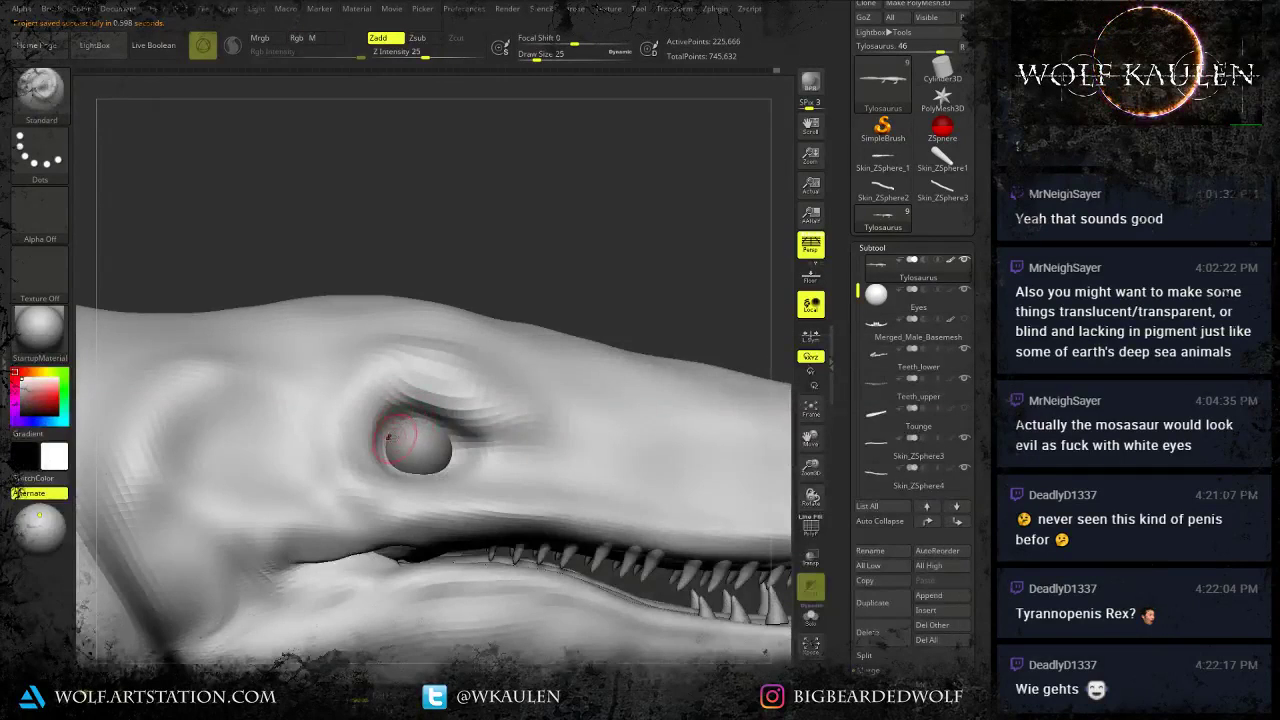
key("s")
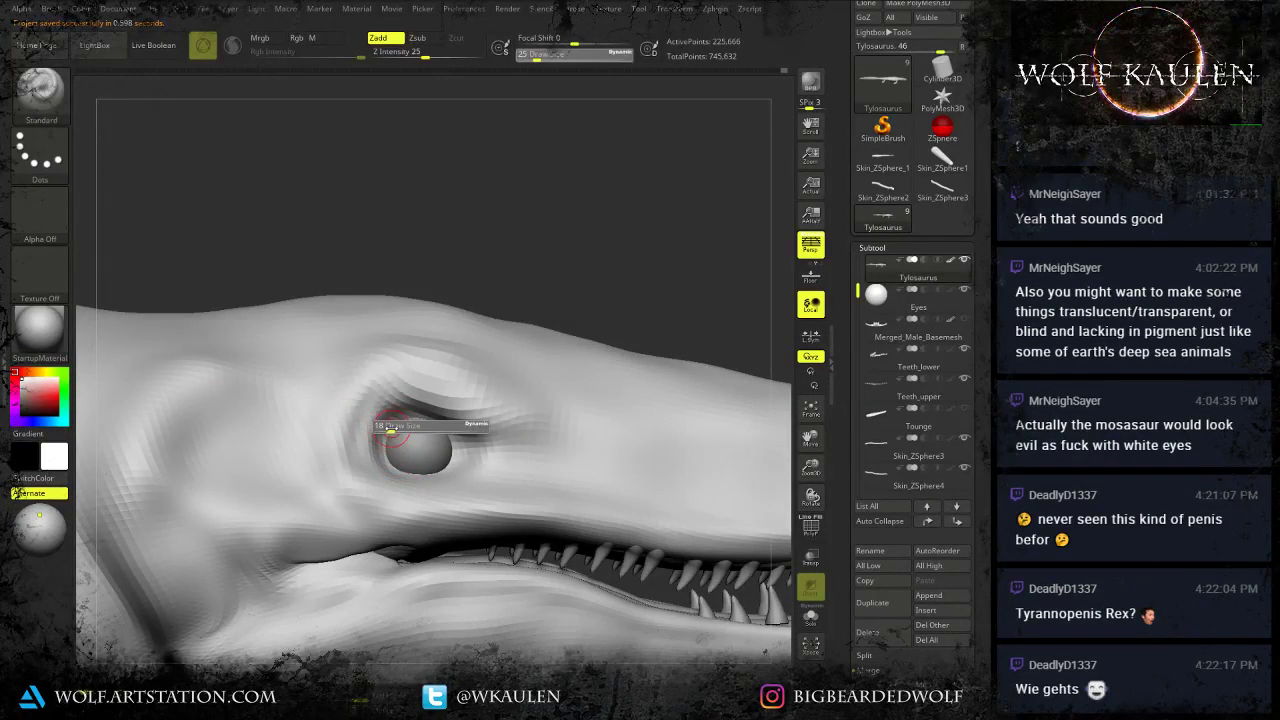
left_click_drag(394, 431, 390, 431)
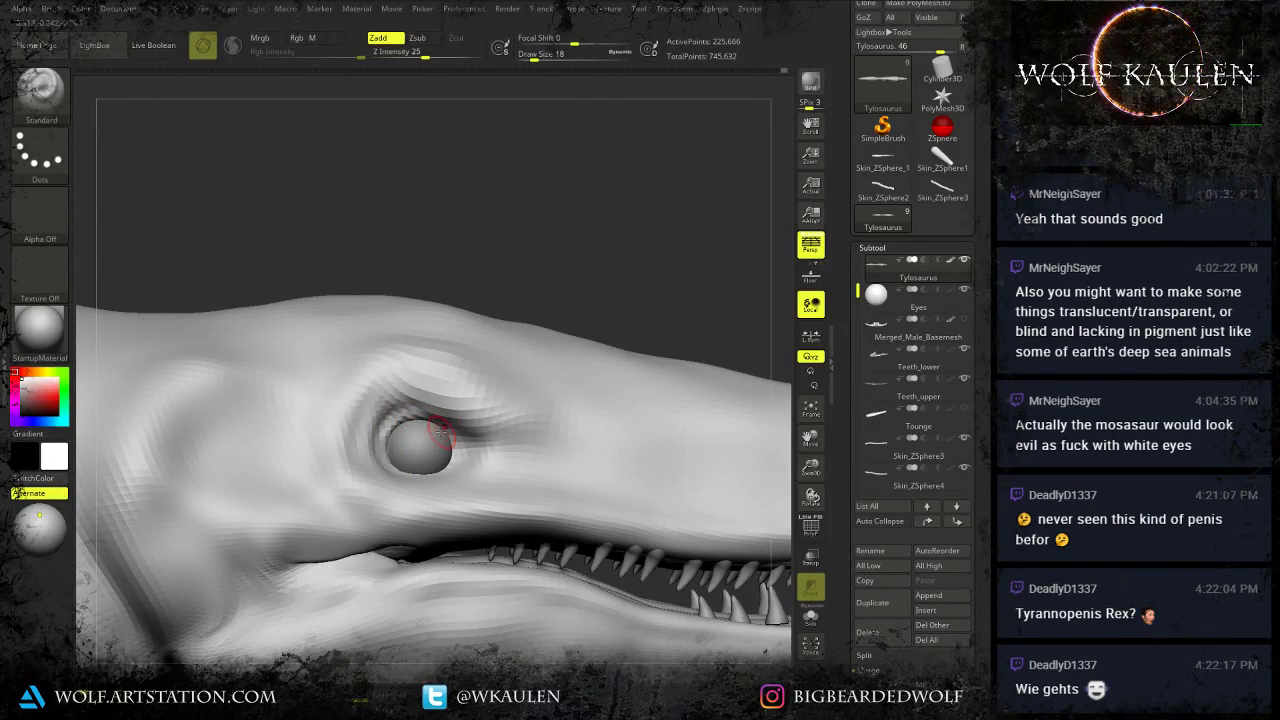
left_click_drag(457, 453, 461, 441)
right_click_drag(461, 441, 420, 486)
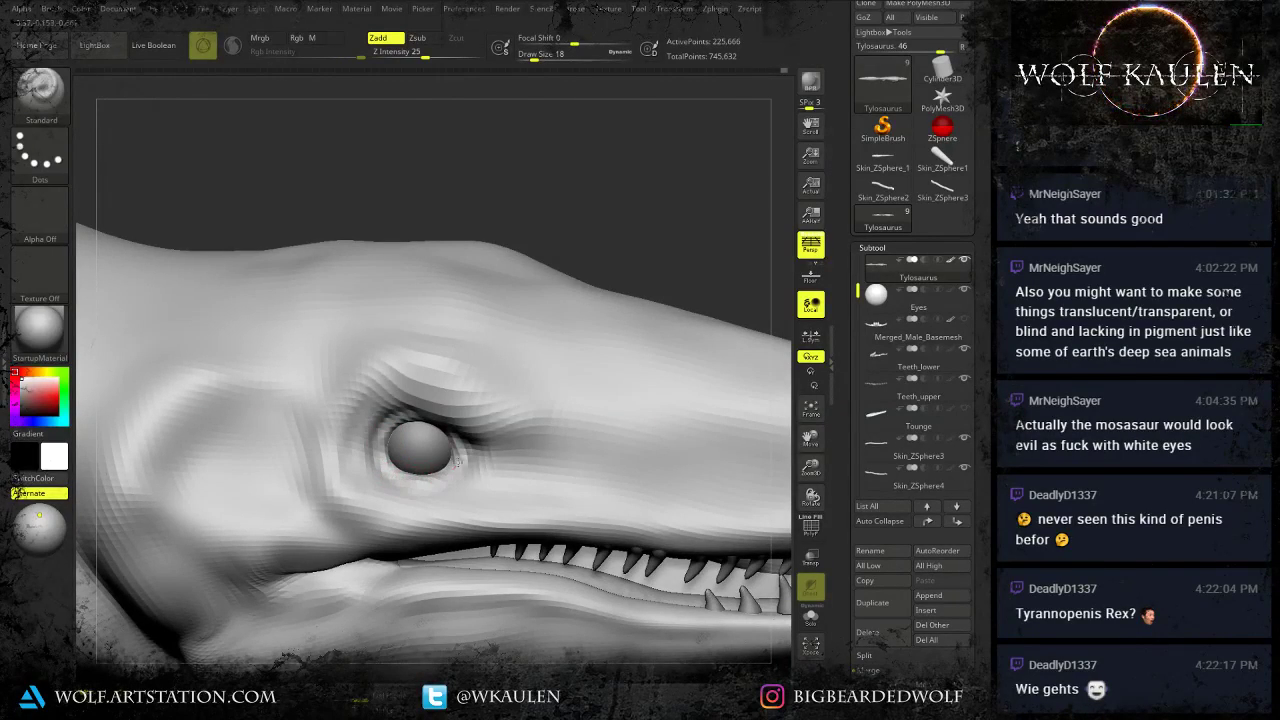
mouse_move(459, 441)
right_mouse_down()
mouse_move(438, 412)
mouse_move(395, 462)
right_mouse_up()
Pull the eyelid edge closer around the eyeball with the Move brush, using draw sizes 17 and 14.
key("bracketright")
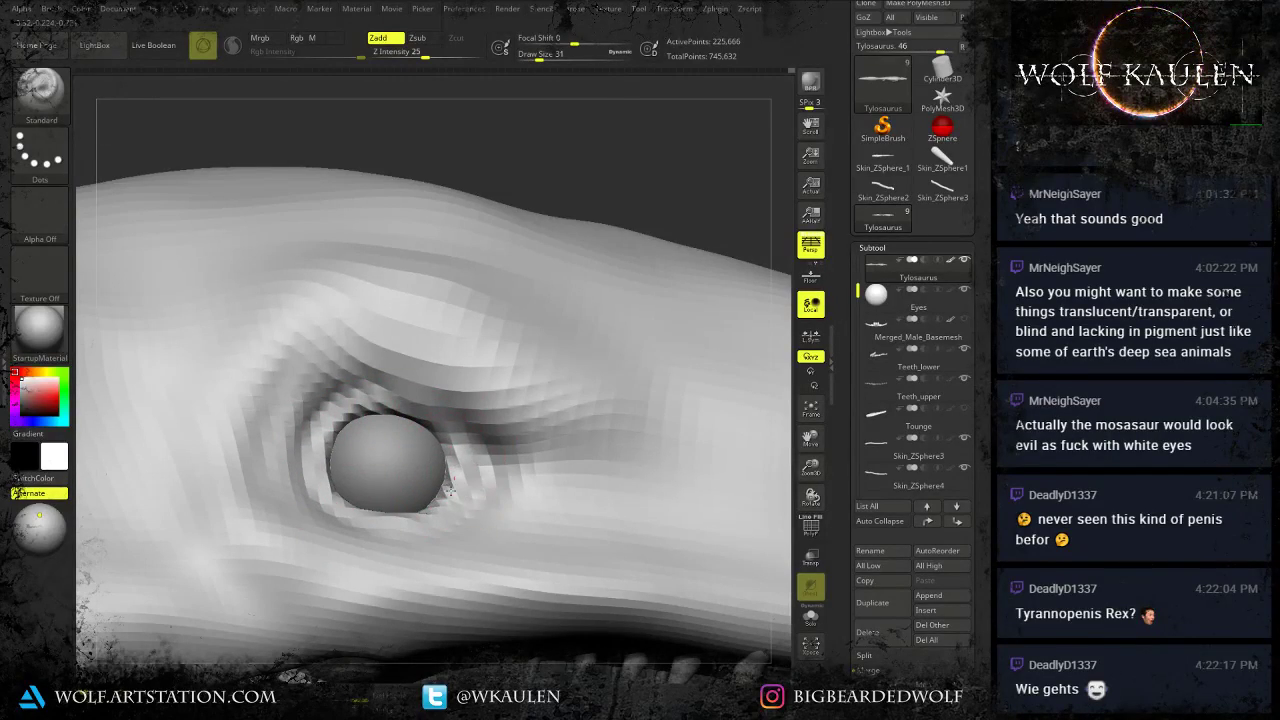
key("b")
key("m")
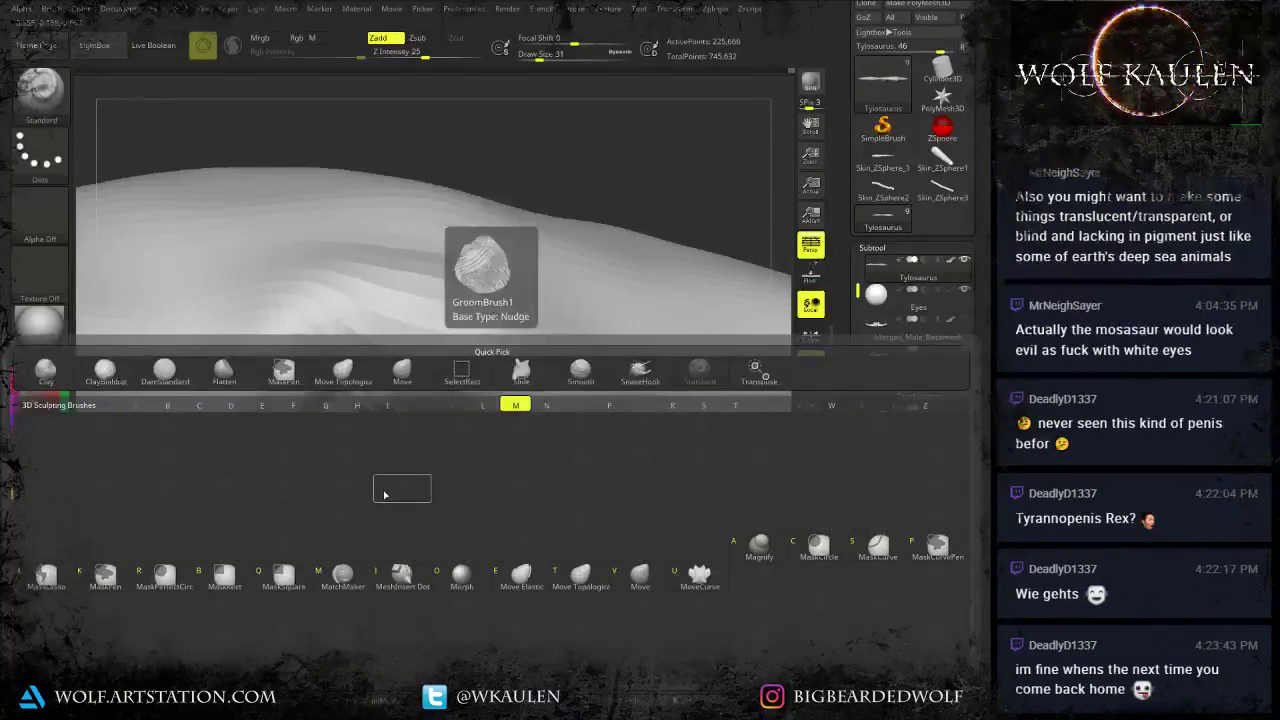
key("v")
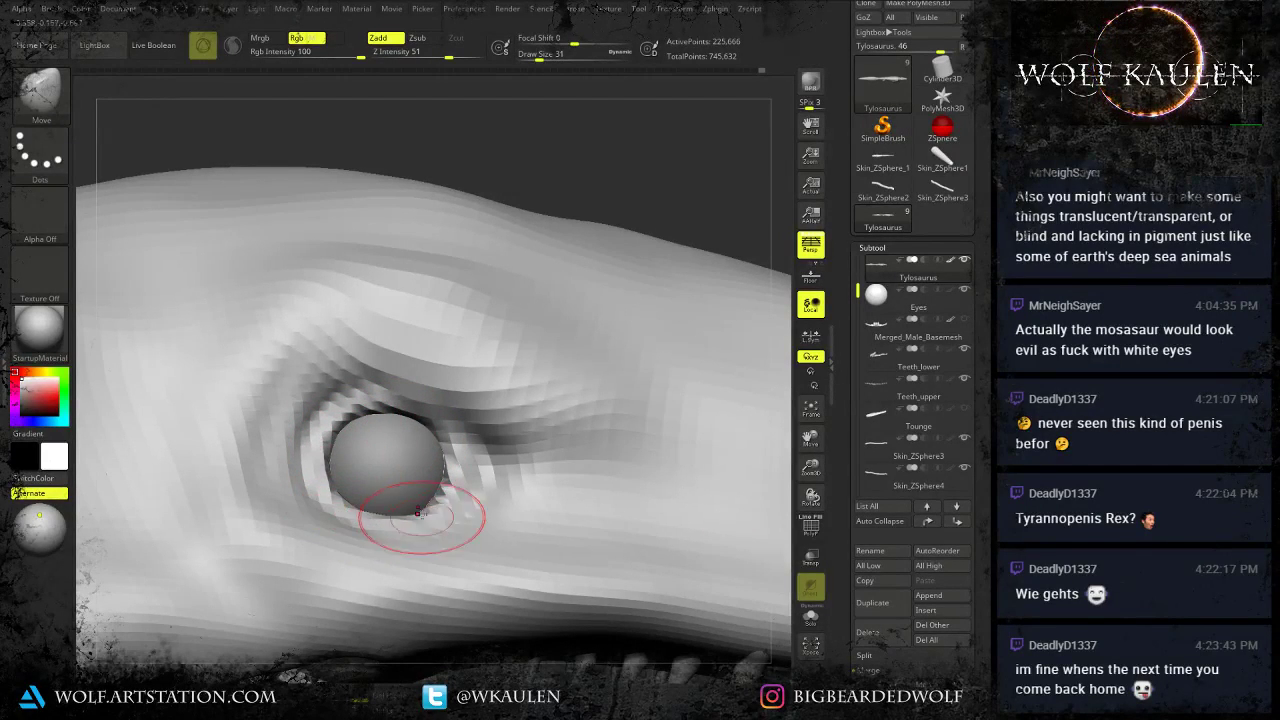
mouse_move(384, 515)
right_mouse_down()
mouse_move(400, 505)
mouse_move(429, 534)
mouse_move(391, 457)
mouse_move(351, 439)
right_mouse_up()
key("s")
left_click(366, 428)
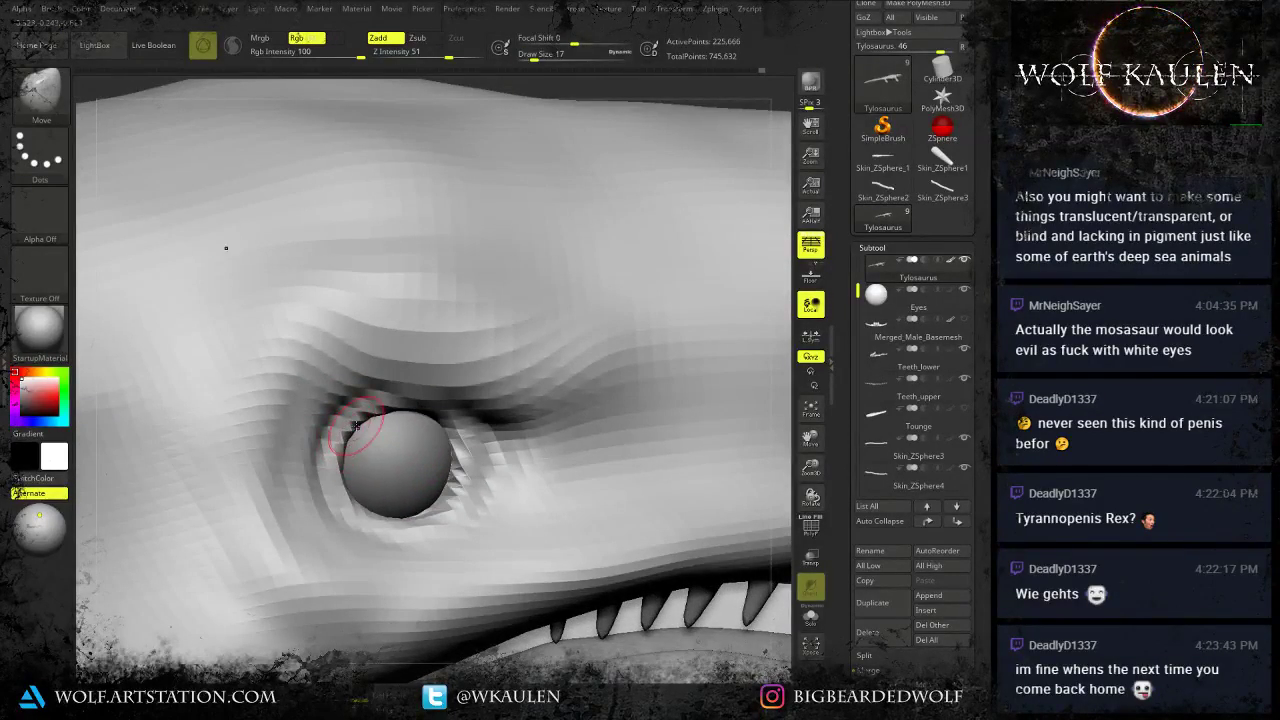
mouse_move(438, 425)
right_mouse_down()
mouse_move(452, 402)
mouse_move(470, 450)
right_mouse_up()
left_click_drag(465, 457, 458, 462)
mouse_move(440, 468)
right_mouse_down()
mouse_move(354, 473)
mouse_move(280, 500)
right_mouse_up()
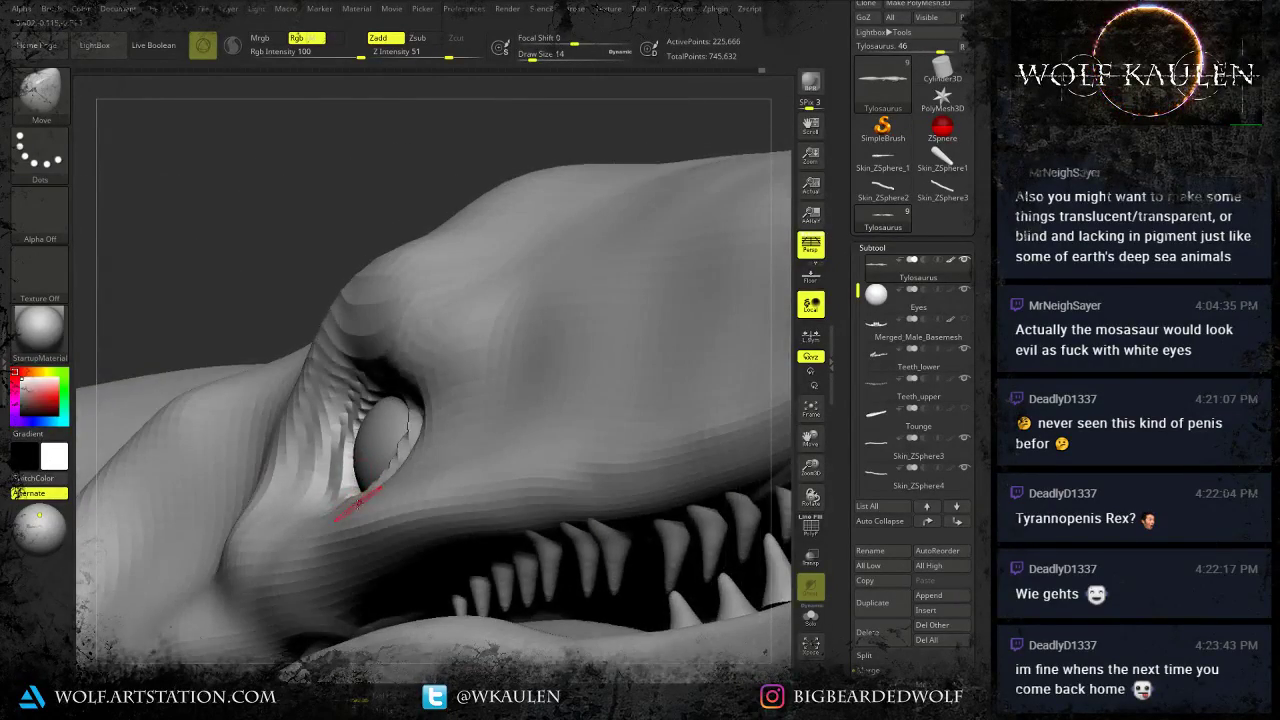
right_click_drag(358, 470, 449, 460)
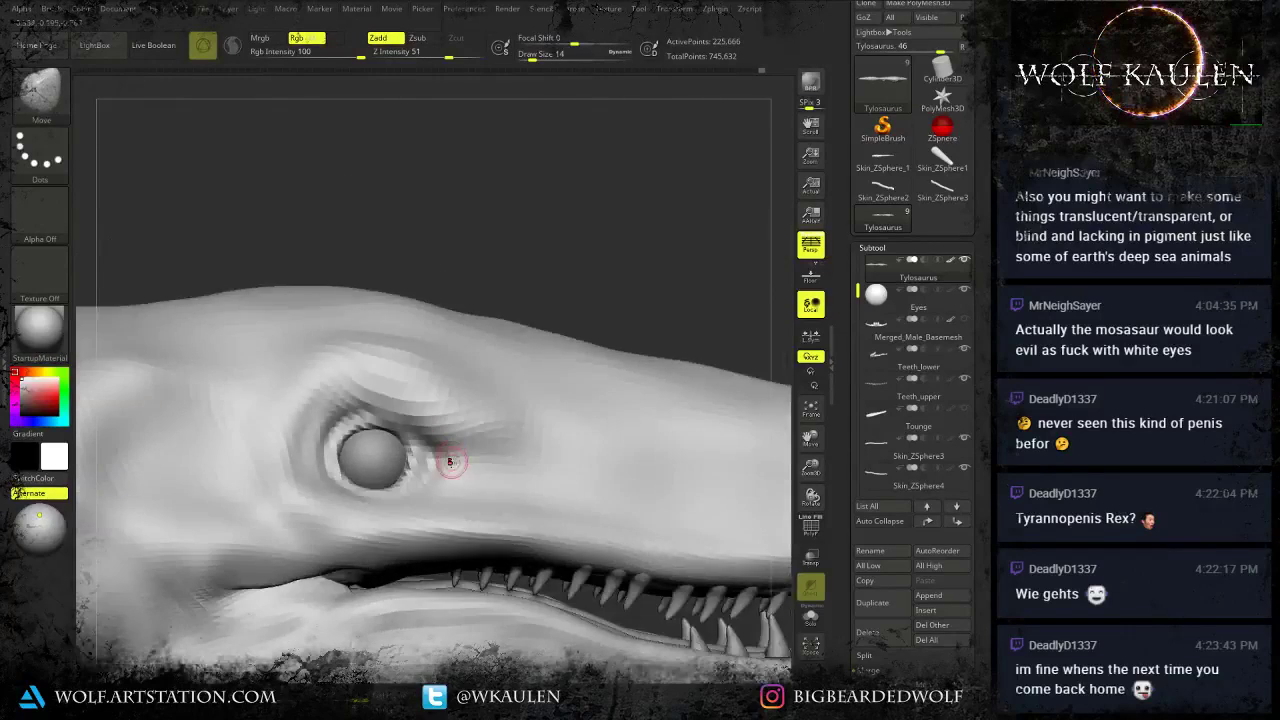
Sculpt ridges along the front flipper's blade and base from above with the Standard brush at draw size 94.
key("f")
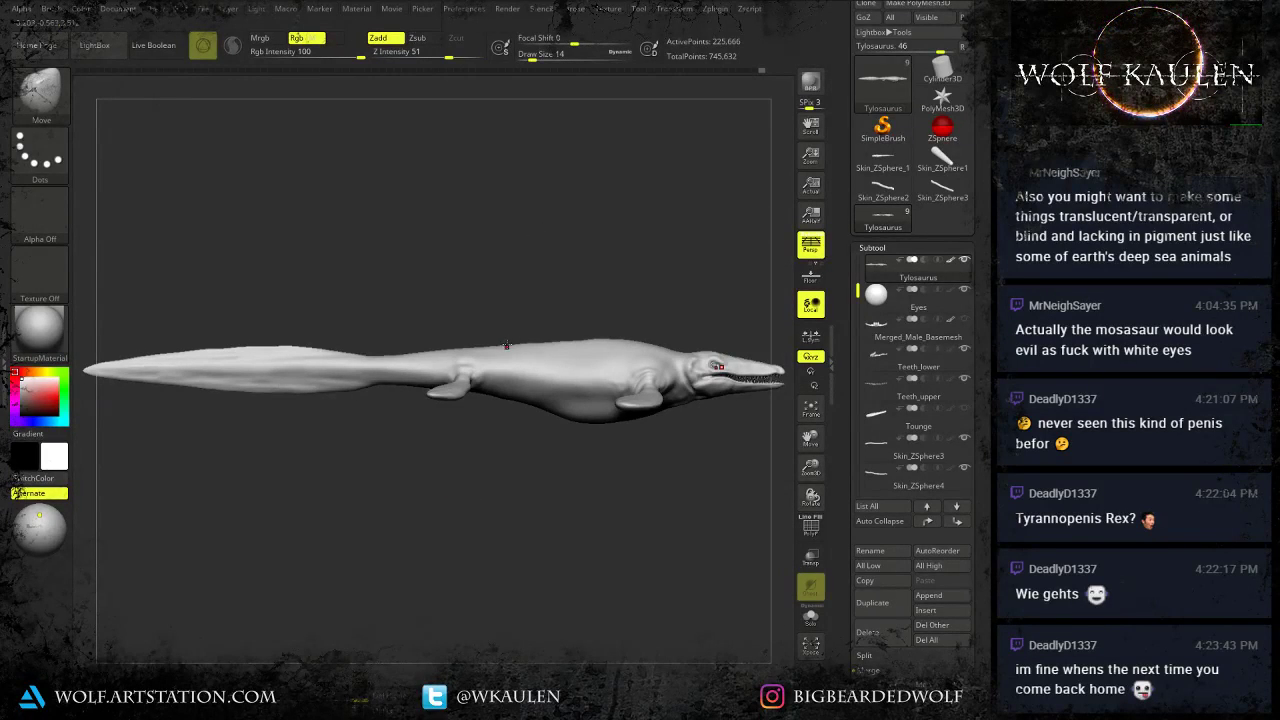
right_click_drag(507, 331, 399, 432)
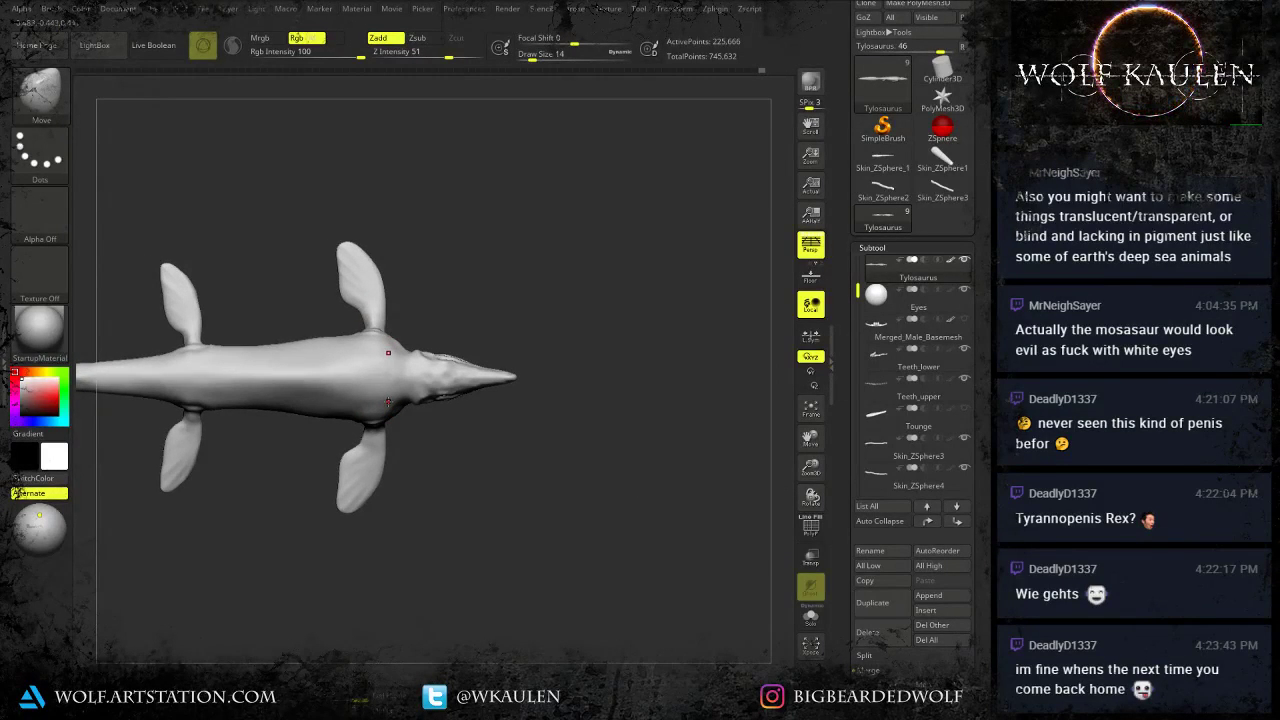
right_click_drag(398, 398, 413, 432, "ctrl")
right_click_drag(337, 211, 447, 380, "alt")
key("b")
key("s")
key("t")
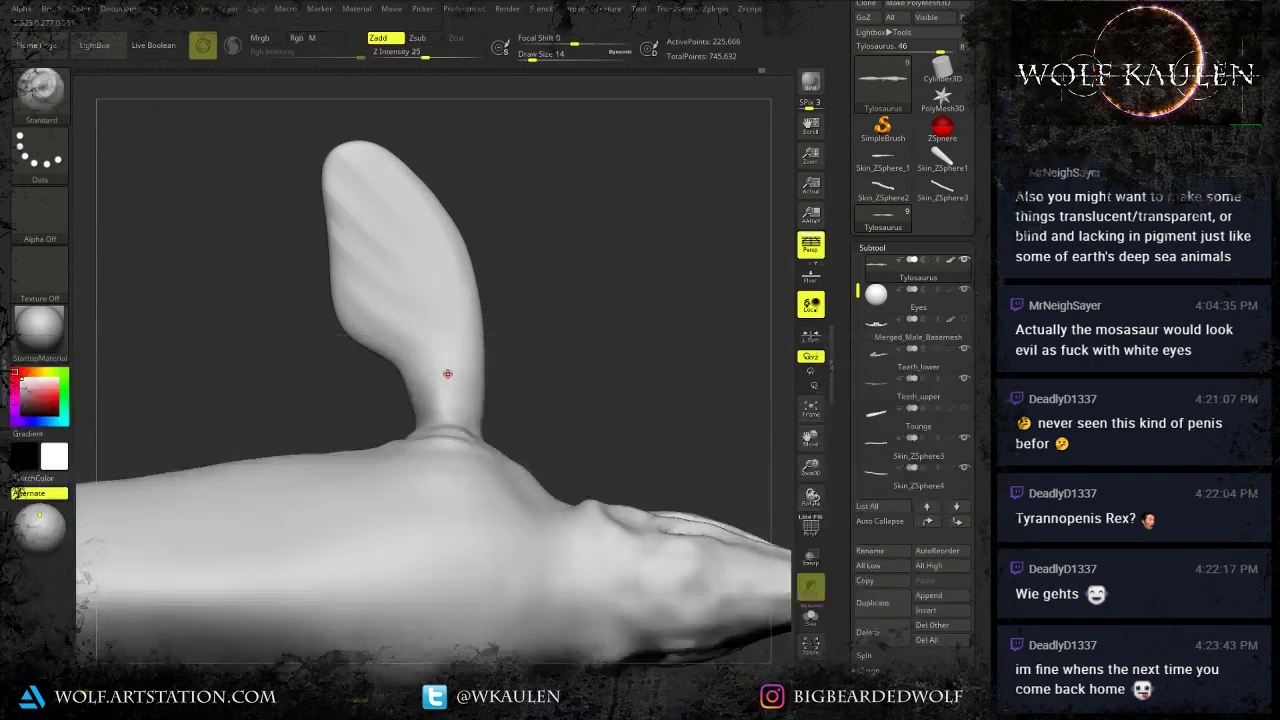
key("s")
left_click(416, 357)
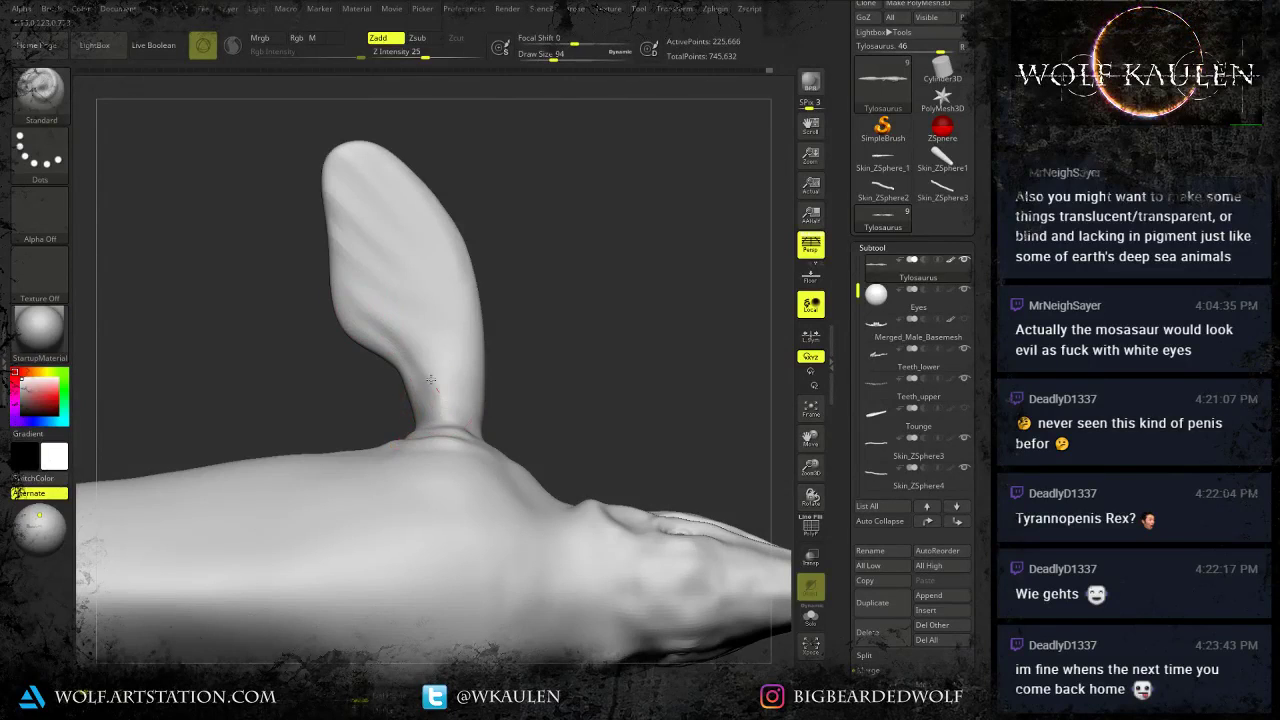
left_click_drag(431, 380, 440, 402)
left_click_drag(358, 277, 458, 422)
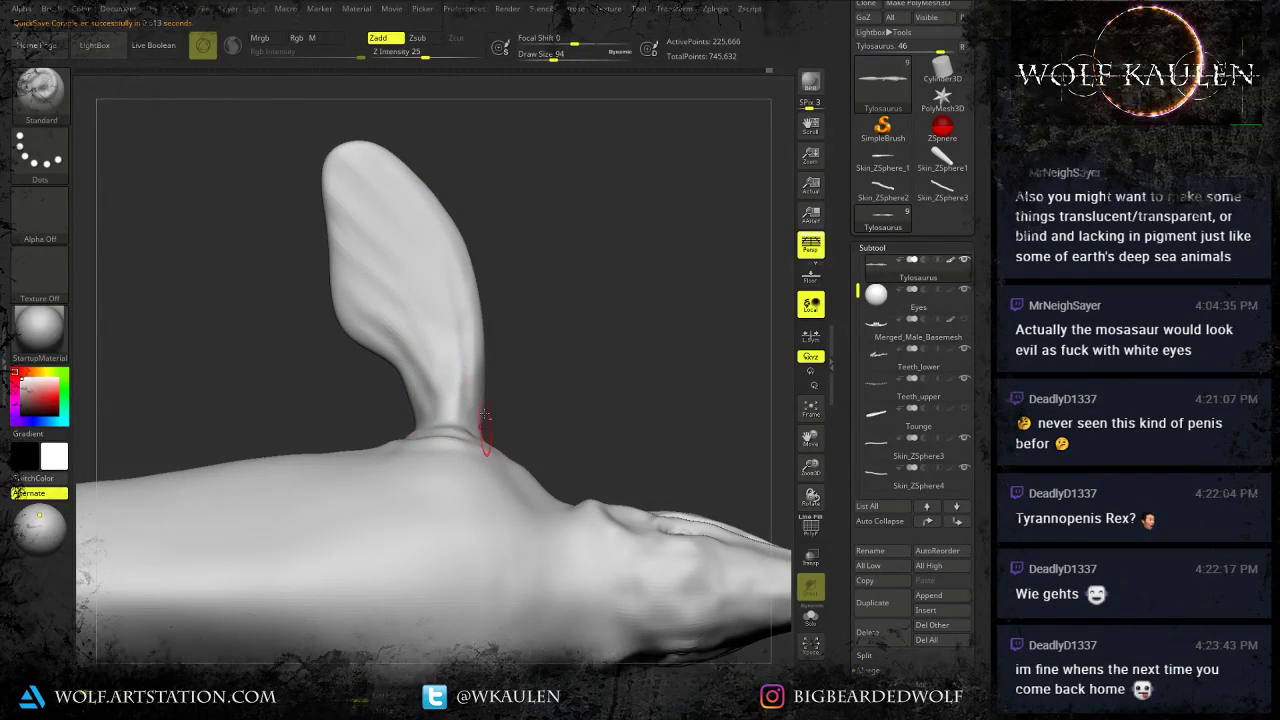
Shape the rear flipper's base and blade with the Standard brush at draw sizes 136 and 97.
right_click_drag(485, 415, 497, 265, "alt")
mouse_move(519, 545)
right_mouse_down("ctrl")
mouse_move(511, 495)
mouse_move(680, 447)
right_mouse_up("ctrl")
right_click_drag(365, 384, 346, 402)
key("s")
left_click_drag(346, 401, 350, 401)
right_click_drag(349, 401, 348, 431, "ctrl")
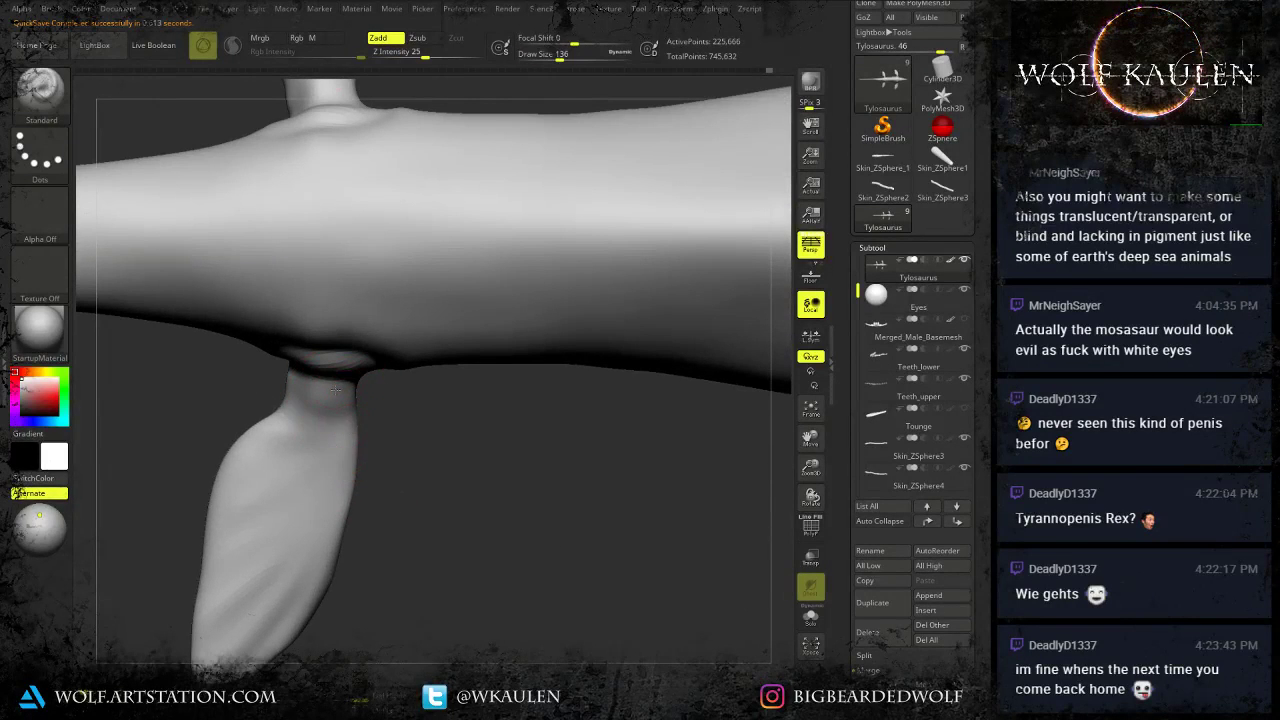
mouse_move(303, 569)
right_mouse_down()
mouse_move(294, 455)
mouse_move(268, 480)
right_mouse_up()
key("s")
left_click_drag(269, 480, 262, 480)
right_click_drag(254, 572, 304, 519, "alt")
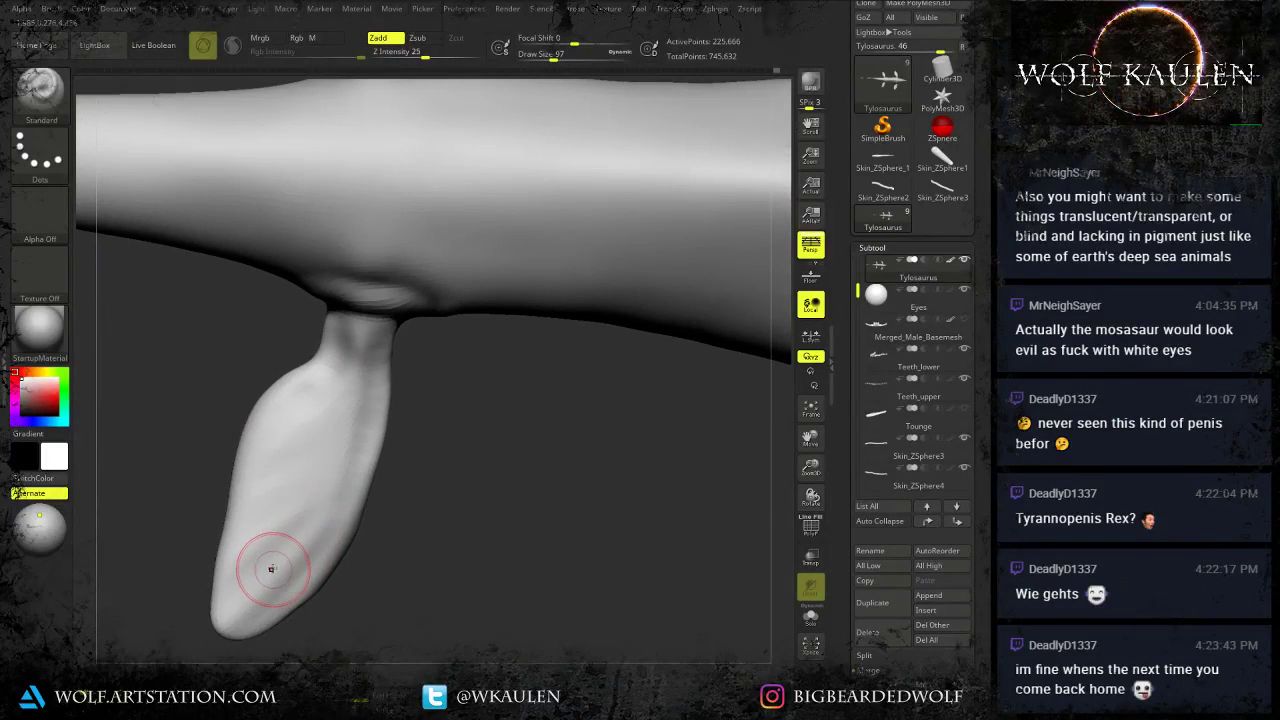
Sculpt diagonal ridges toward the rear flipper's tip with the Standard brush at draw size 74.
key("s")
left_click_drag(273, 568, 224, 602)
left_click_drag(294, 532, 224, 612)
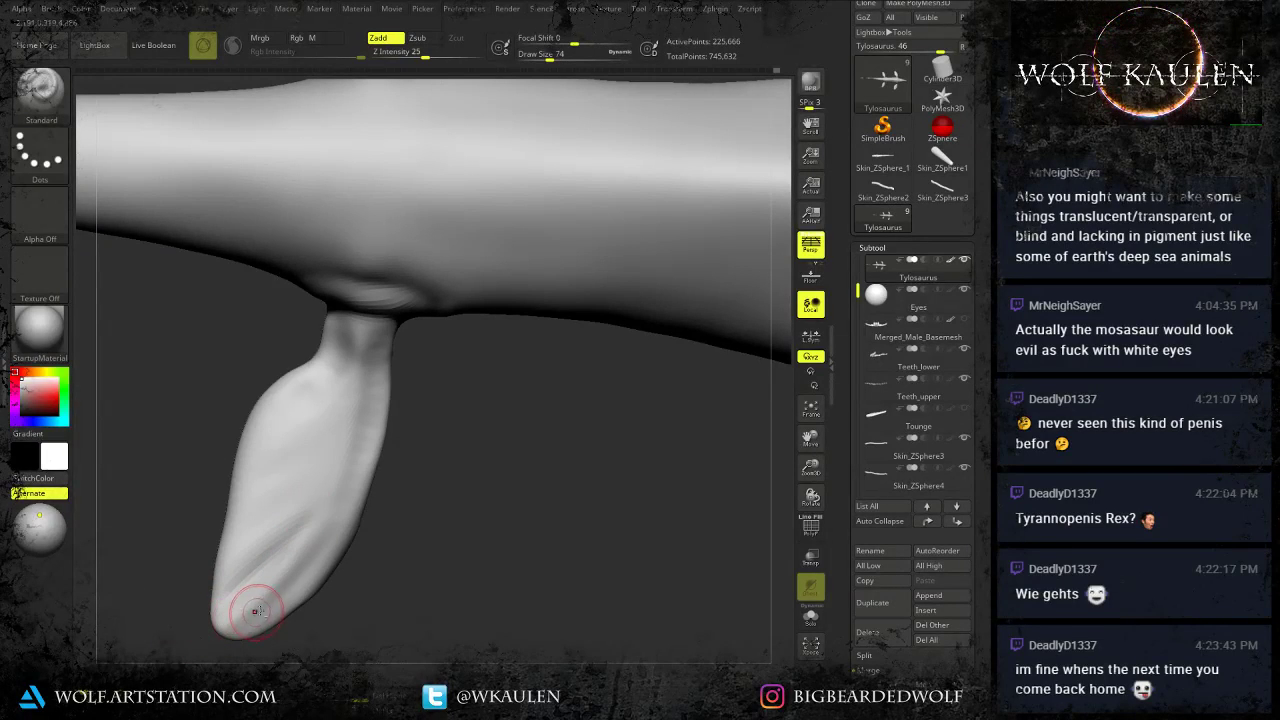
Examine the flippers from above and the full body's silhouette from both sides.
right_click_drag(368, 480, 337, 557, "ctrl")
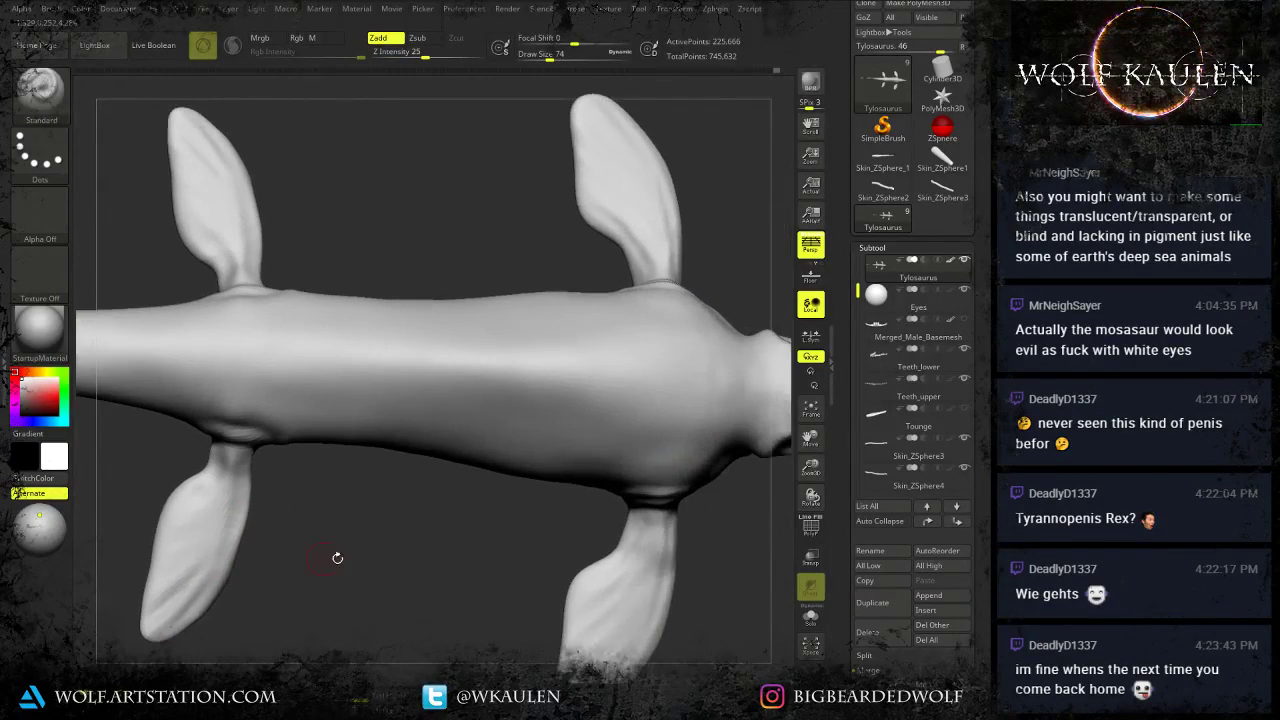
right_click_drag(520, 548, 426, 547, "alt")
right_click_drag(542, 592, 538, 590)
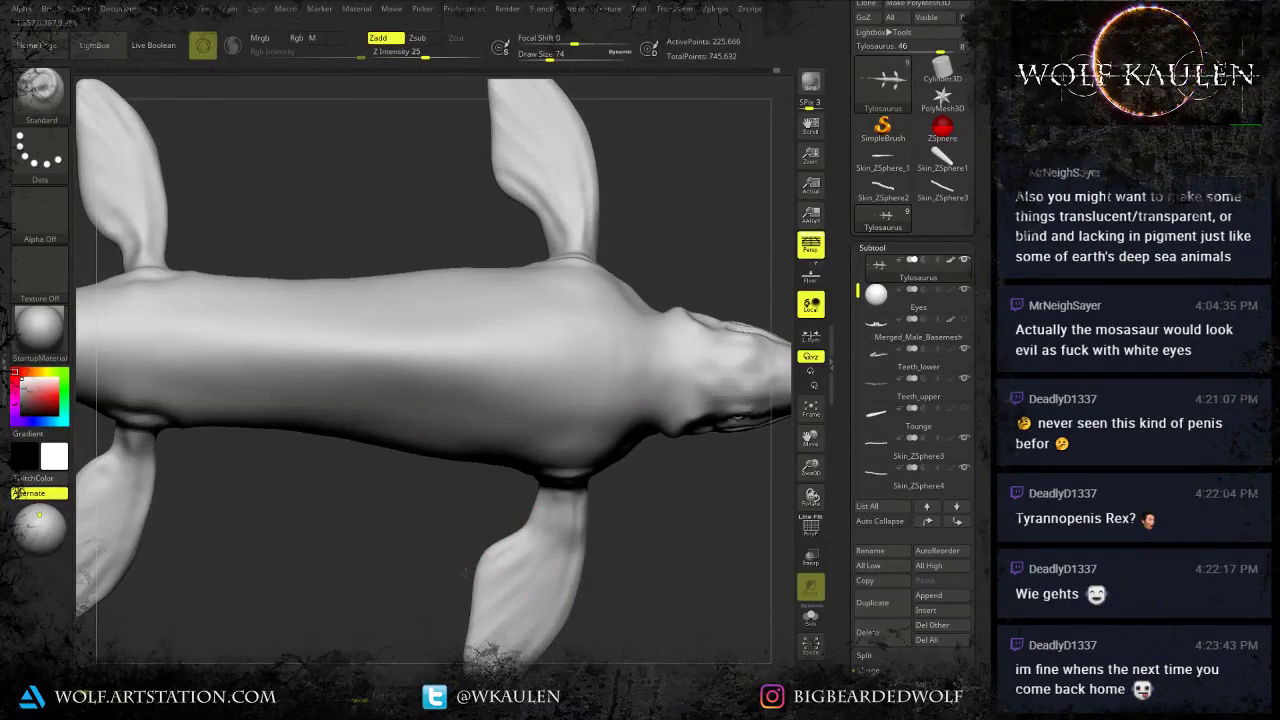
right_click_drag(506, 633, 584, 571, "ctrl")
key("f")
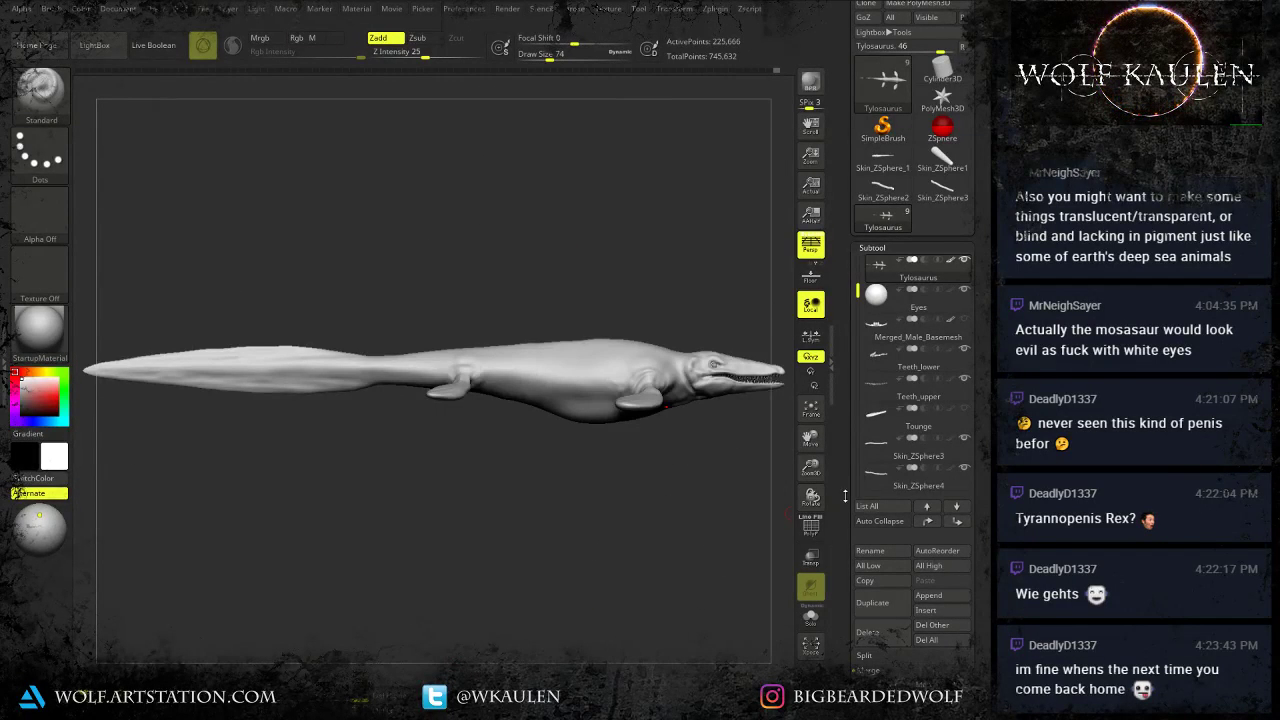
right_click_drag(610, 420, 400, 442, "alt")
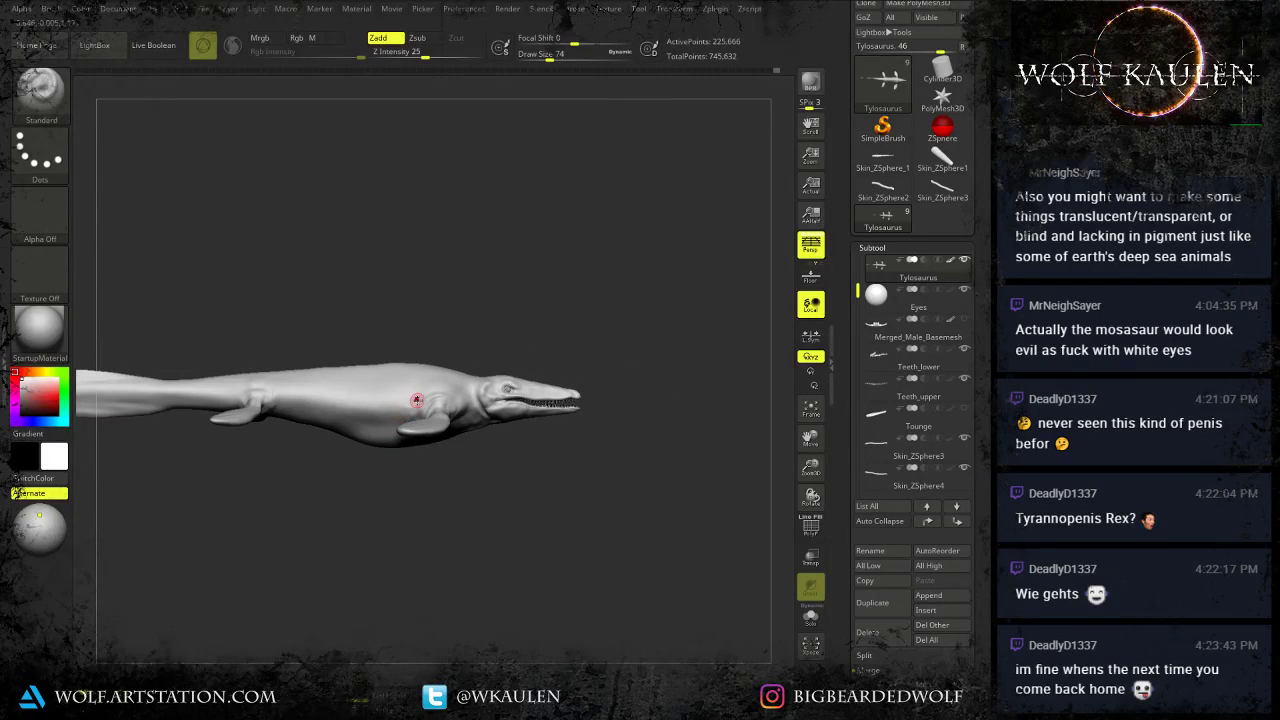
right_click_drag(434, 394, 435, 418, "alt")
right_click_drag(435, 418, 445, 448, "ctrl")
right_click_drag(473, 388, 562, 523)
key("f")
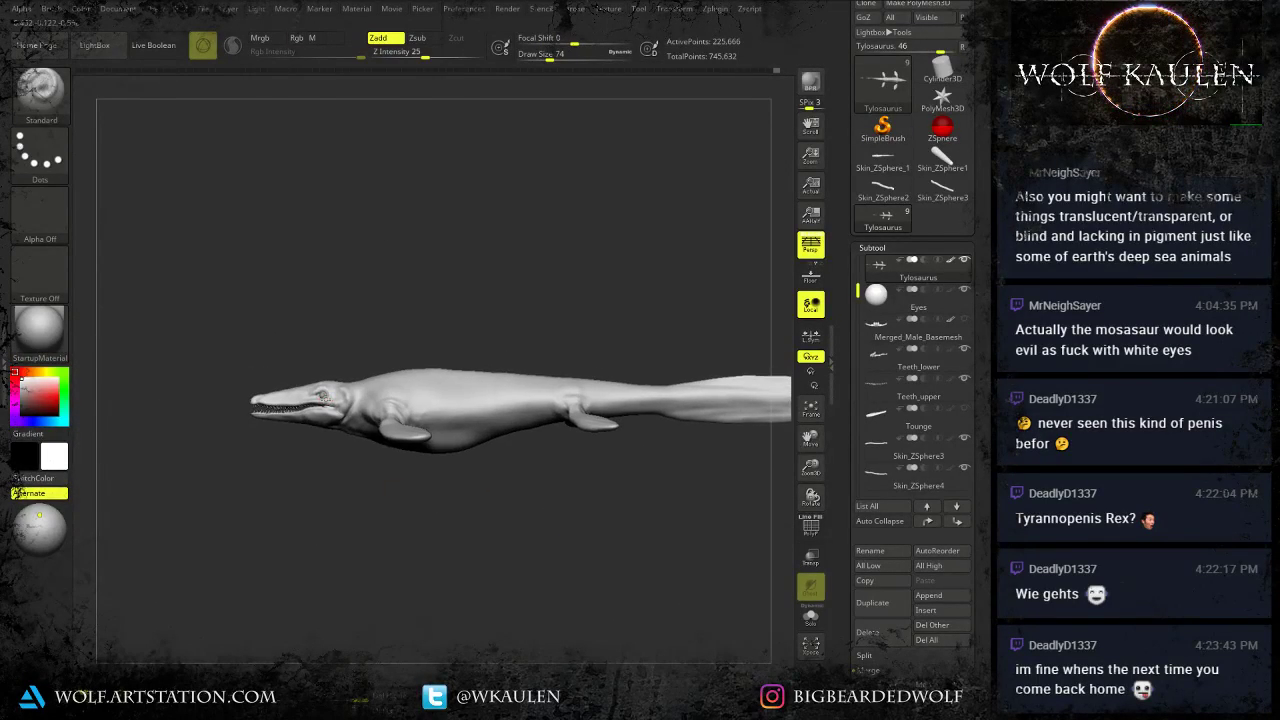
Add further subdivision levels to the Tylosaurus mesh and step back down one level from the densest.
right_click_drag(327, 401, 374, 514, "ctrl")
right_click_drag(368, 406, 508, 451, "ctrl")
key("ctrl+d")
key("ctrl+d")
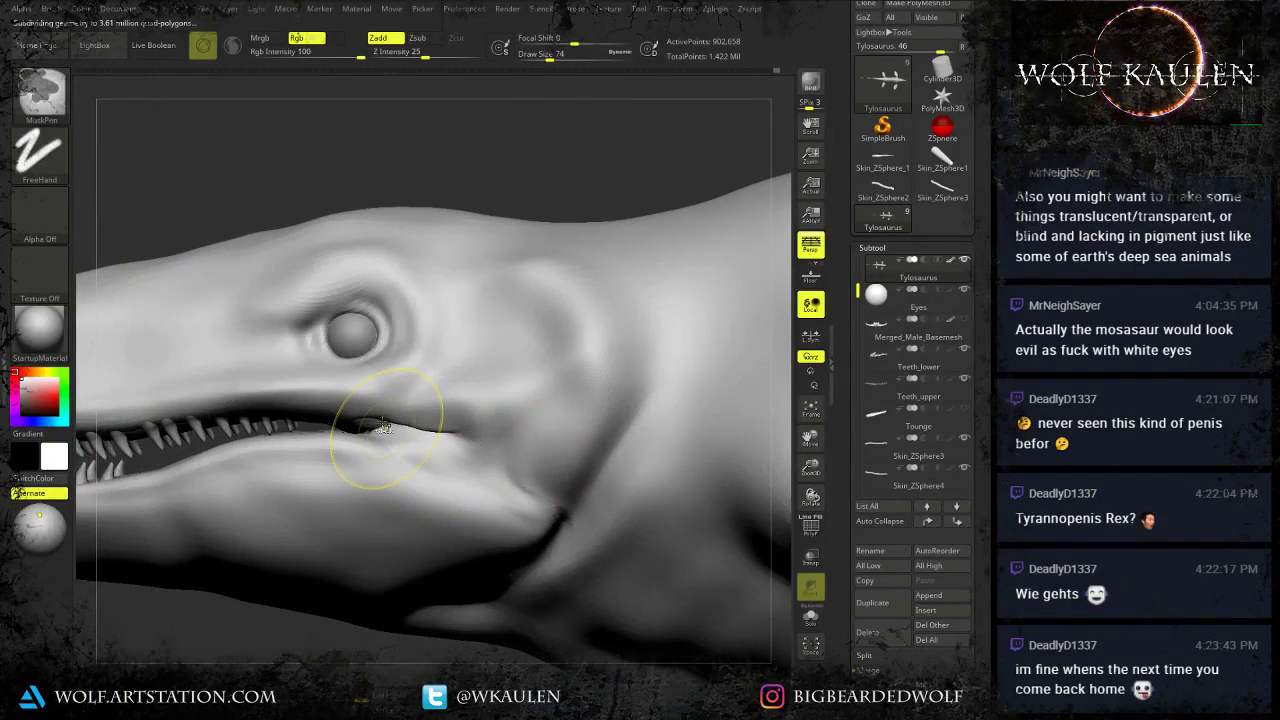
key("shift+d")
key("ctrl+d")
key("shift+d")
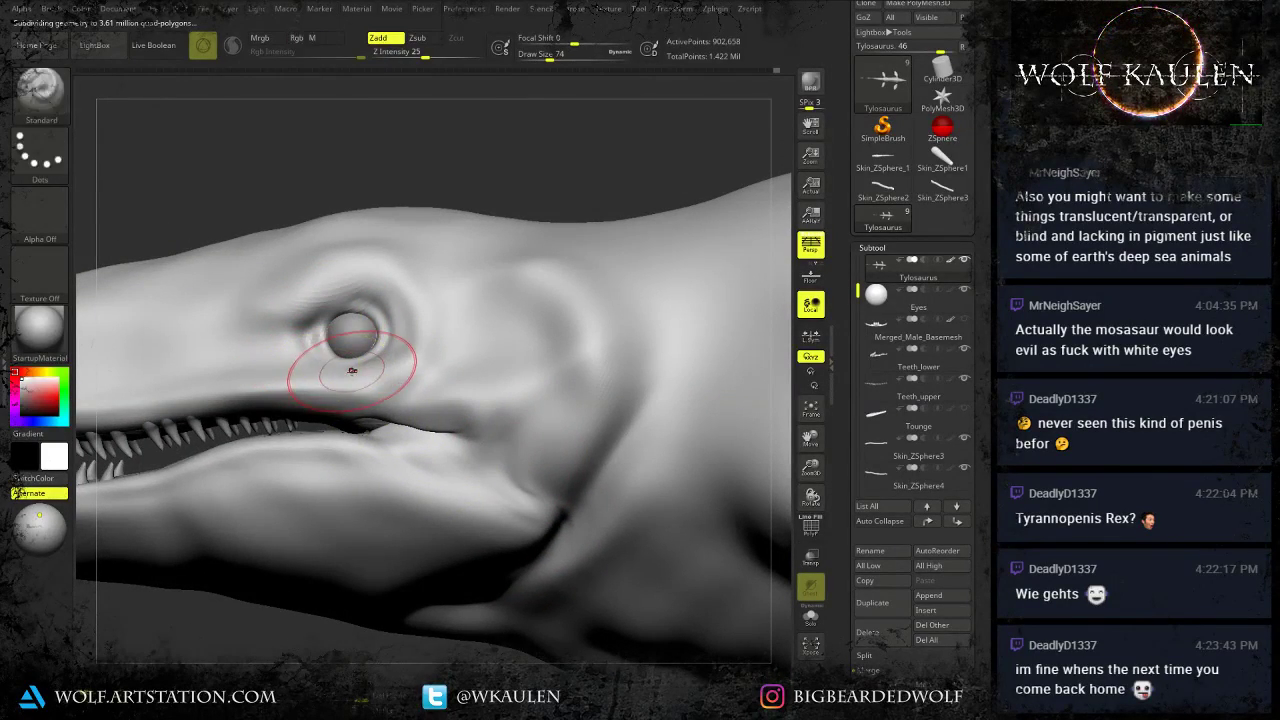
Save the project under the name Tylosaurus, replacing the existing file.
key("ctrl+s")
left_click(389, 337)
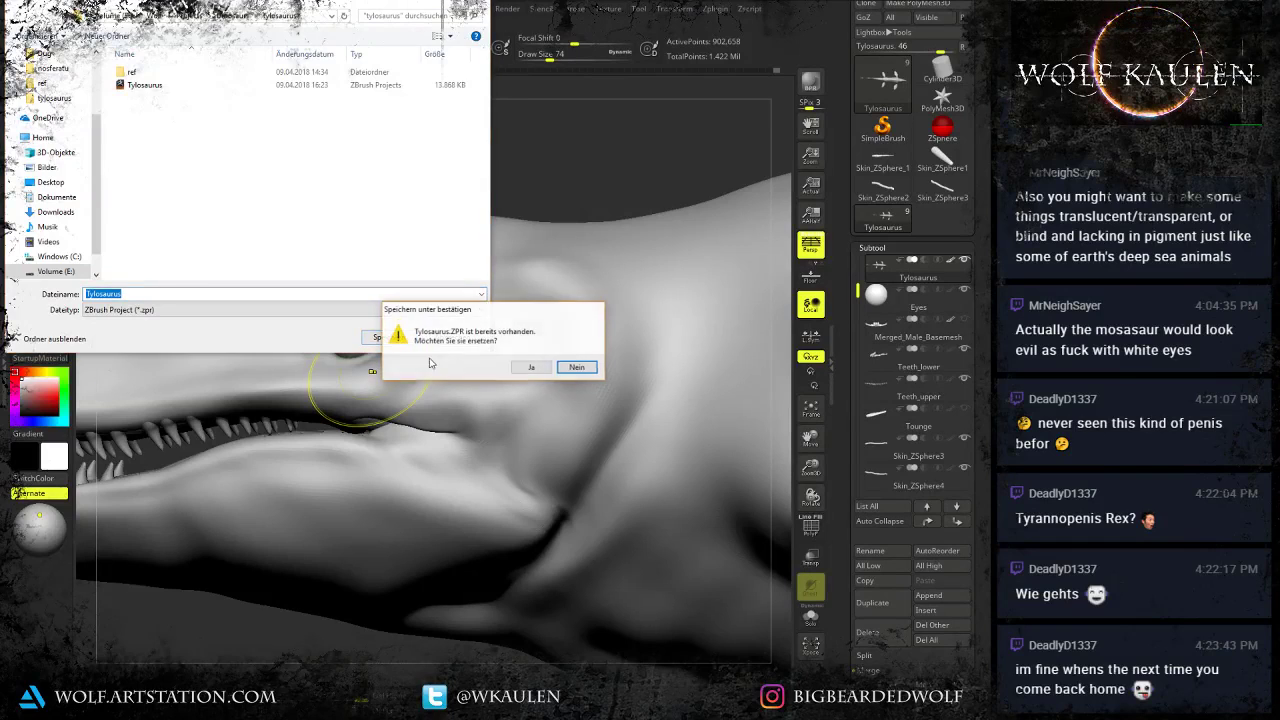
left_click(520, 366)
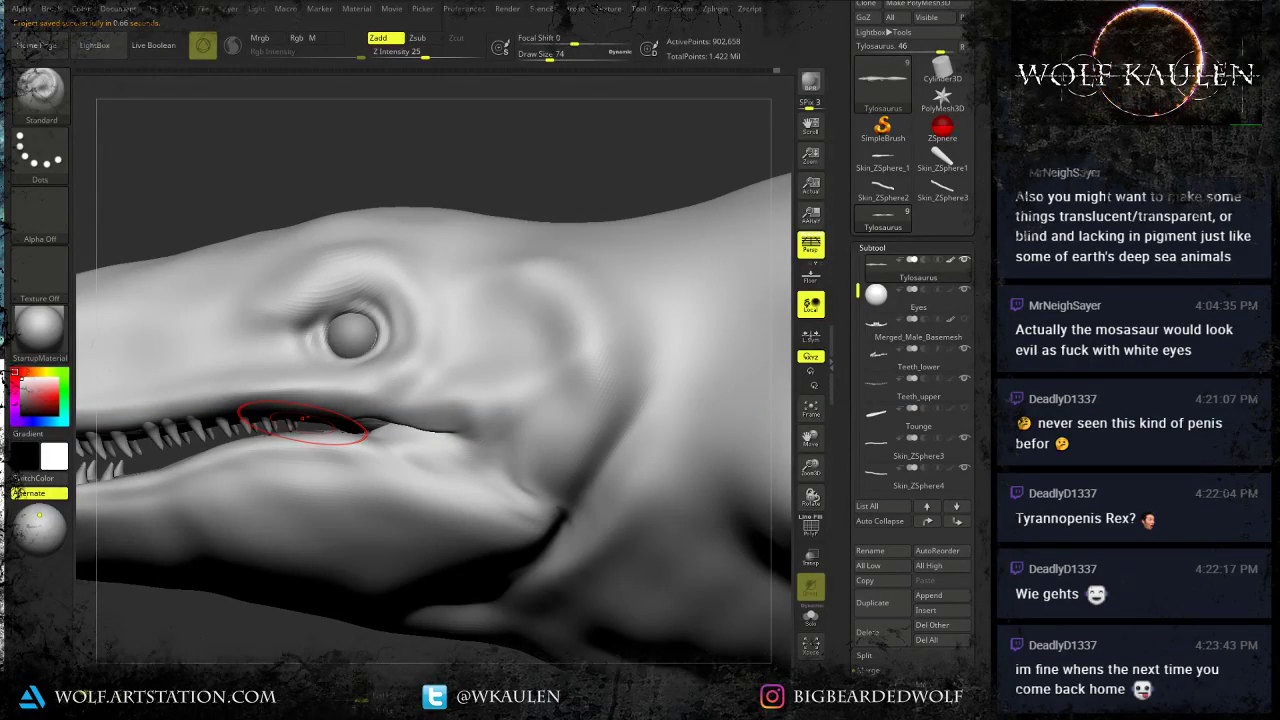
Make Tylosaurus the active subtool and isolate it in Solo mode.
mouse_move(277, 443)
right_mouse_down()
mouse_move(390, 440)
mouse_move(385, 420)
mouse_move(281, 441)
right_mouse_up()
left_click(211, 435, "alt")
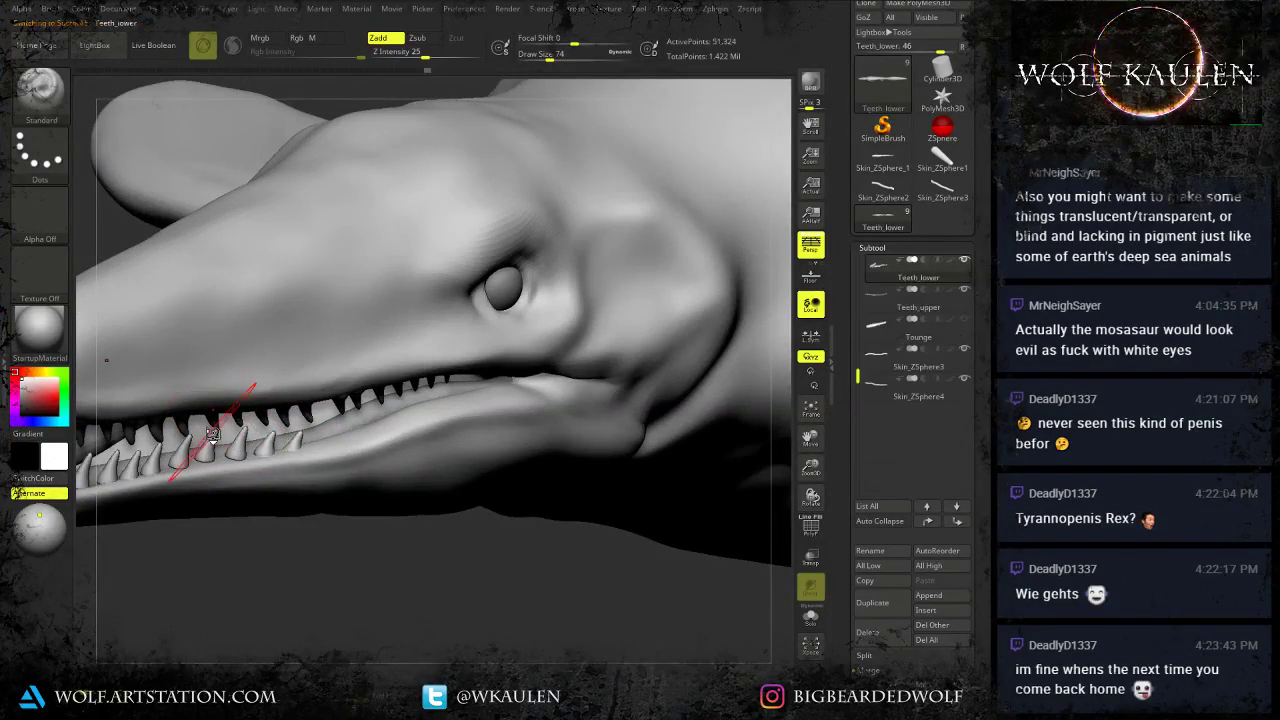
left_click(228, 431, "alt")
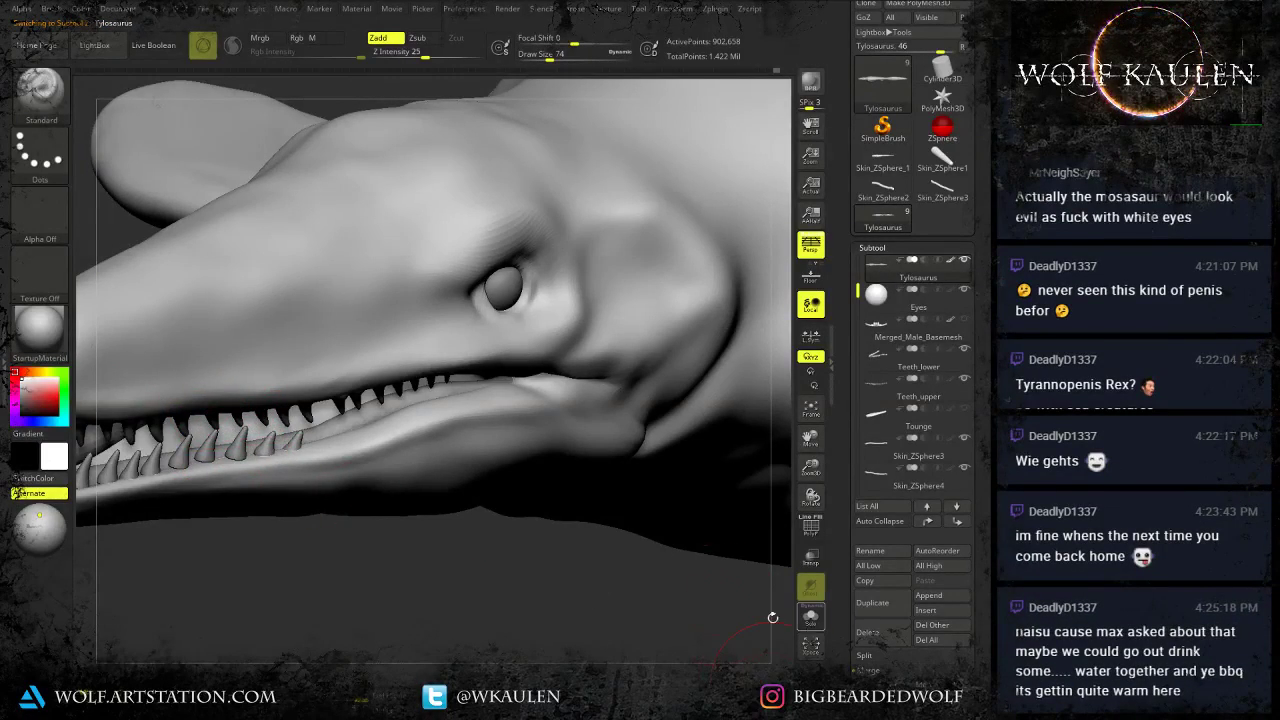
left_click(811, 617)
right_click_drag(560, 540, 730, 560)
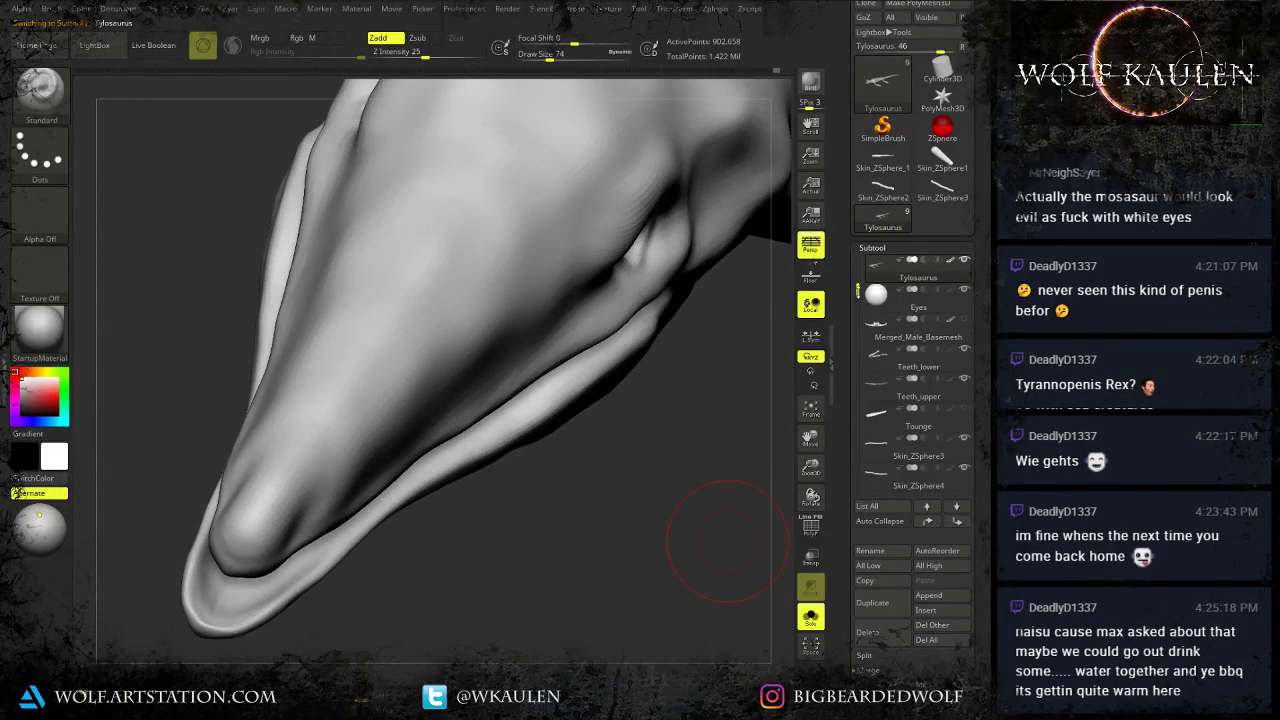
Select the Tounge subtool and subdivide its mesh twice.
left_click_drag(858, 291, 859, 348)
left_click(877, 328)
left_click_drag(638, 449, 597, 562)
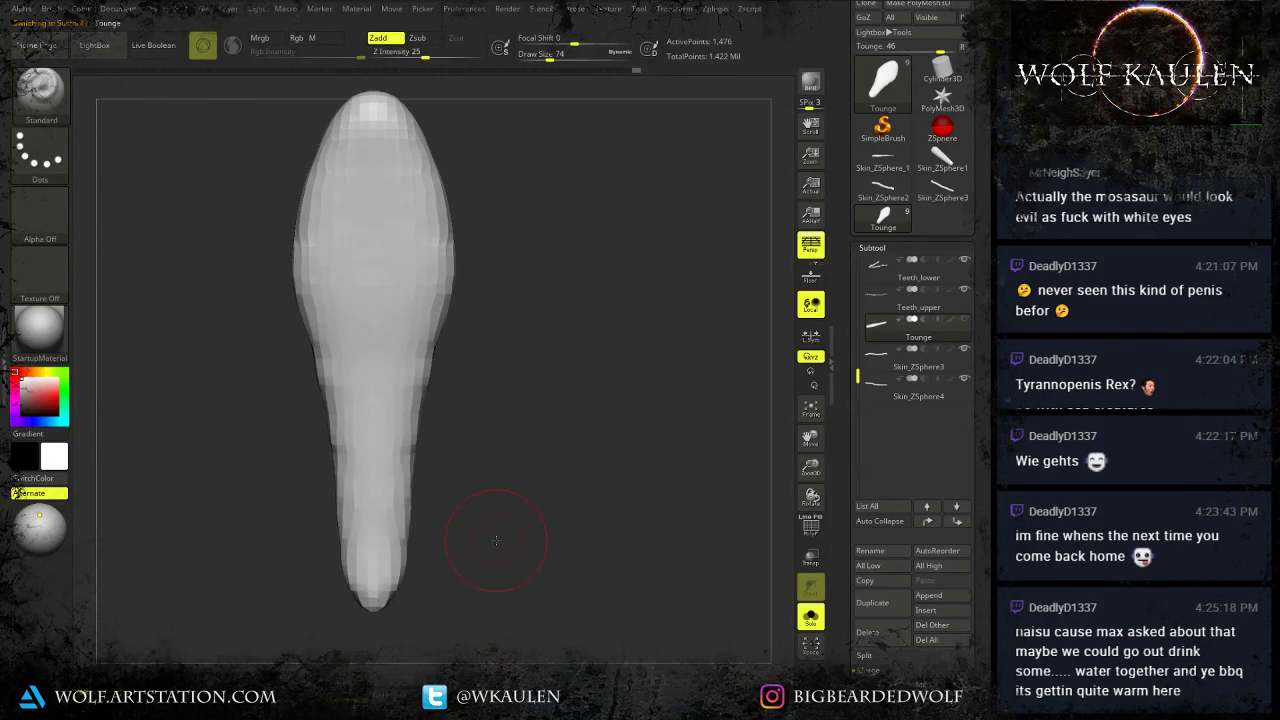
left_click_drag(496, 540, 497, 562, "alt")
key("ctrl+d")
key("ctrl+d")
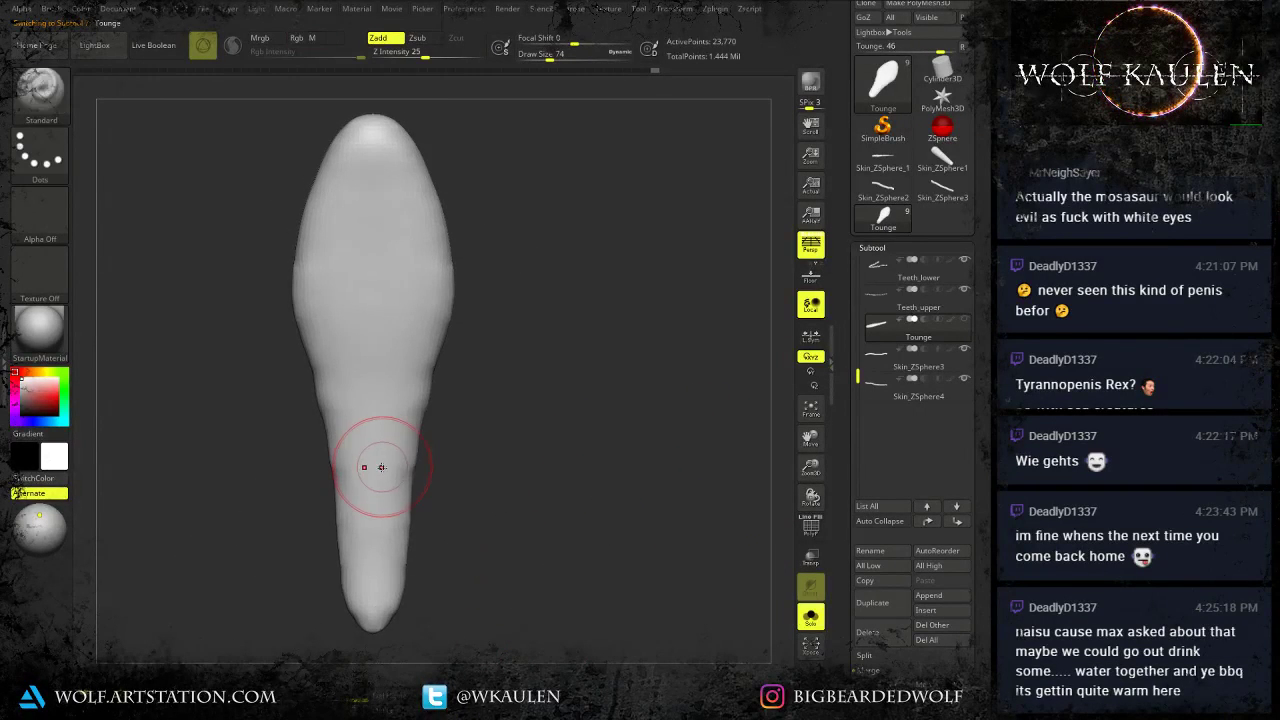
Sculpt a line along the tongue's centre from base to tip with the Standard brush at draw size 46.
key("s")
left_click_drag(381, 467, 374, 466)
left_click_drag(373, 536, 373, 530)
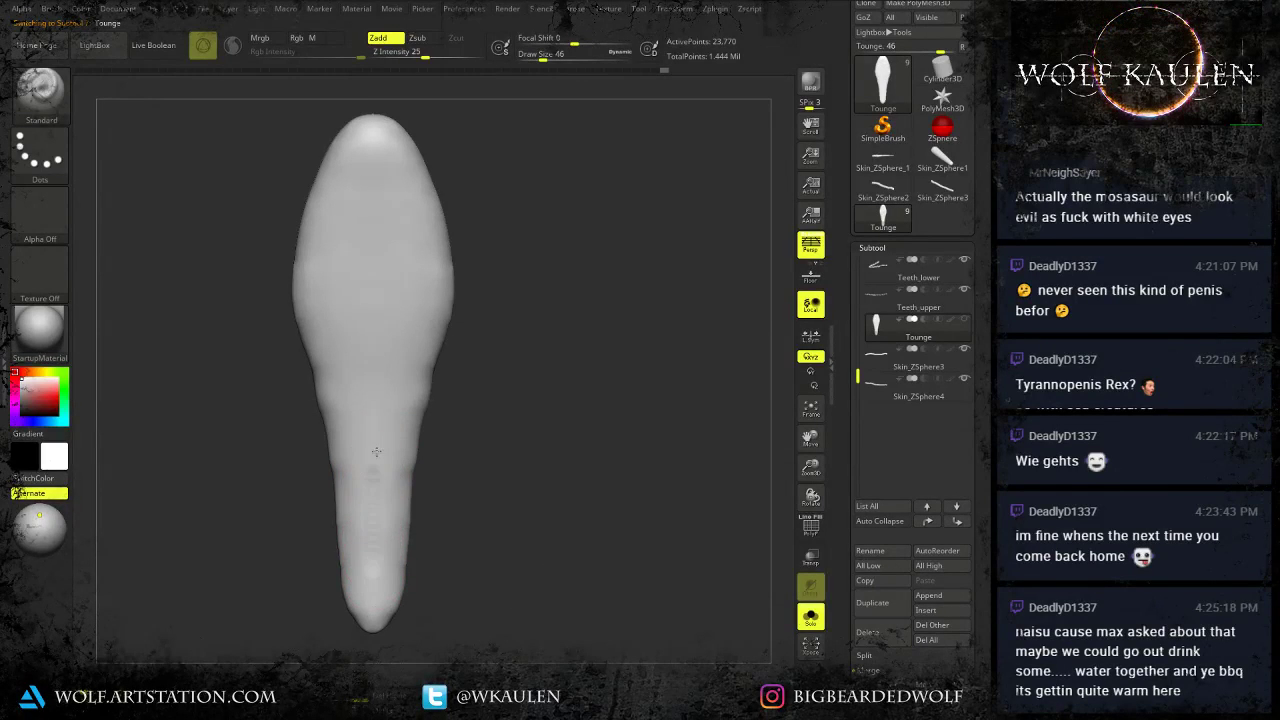
left_click_drag(379, 145, 381, 443)
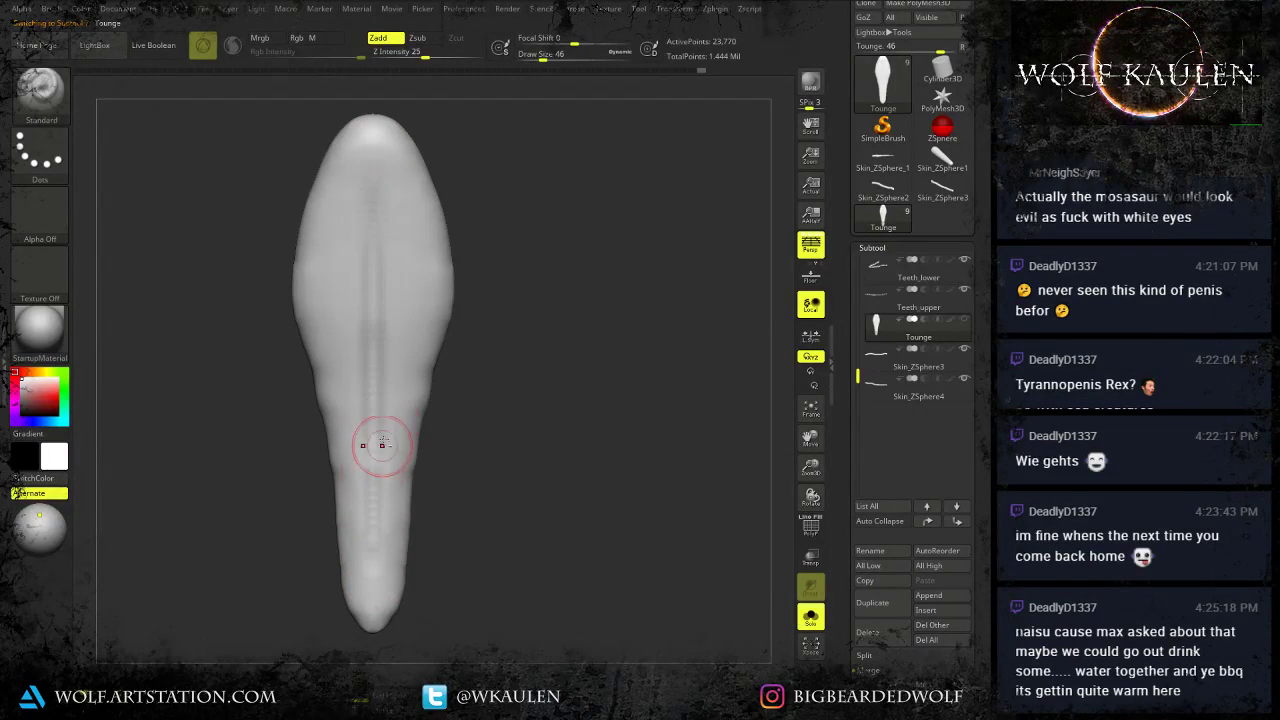
Build up lengthwise ridges on both sides of the tongue's centre line with the Standard brush at draw size 74.
key("s")
left_click_drag(420, 270, 429, 266)
key("s")
key("s")
left_click_drag(412, 194, 422, 195)
left_click_drag(415, 200, 412, 302)
key("s")
left_click_drag(407, 412, 397, 412)
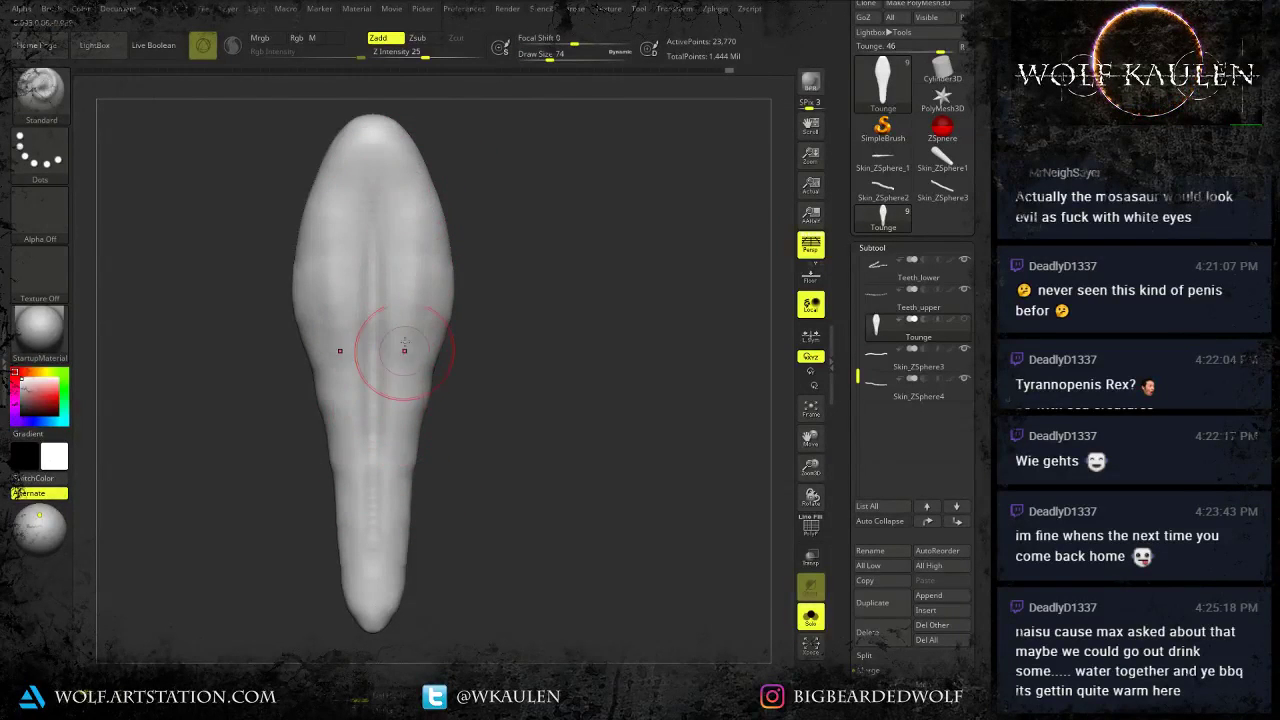
left_click_drag(406, 174, 382, 597)
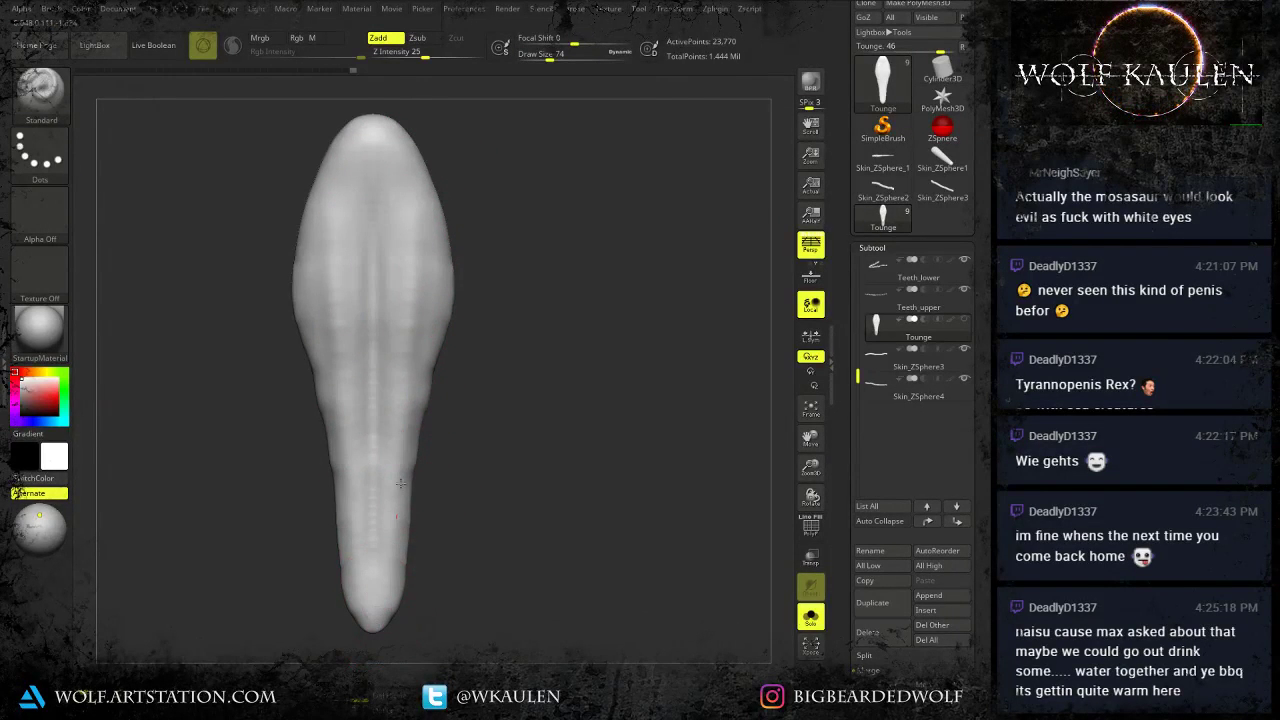
Deepen the tongue's central groove along its full length and reinforce the narrow end with the Standard brush.
key("s")
left_click_drag(379, 143, 374, 585)
mouse_move(374, 525)
left_mouse_down()
mouse_move(375, 582)
mouse_move(393, 584)
left_mouse_up()
key("s")
left_click_drag(399, 583, 396, 538)
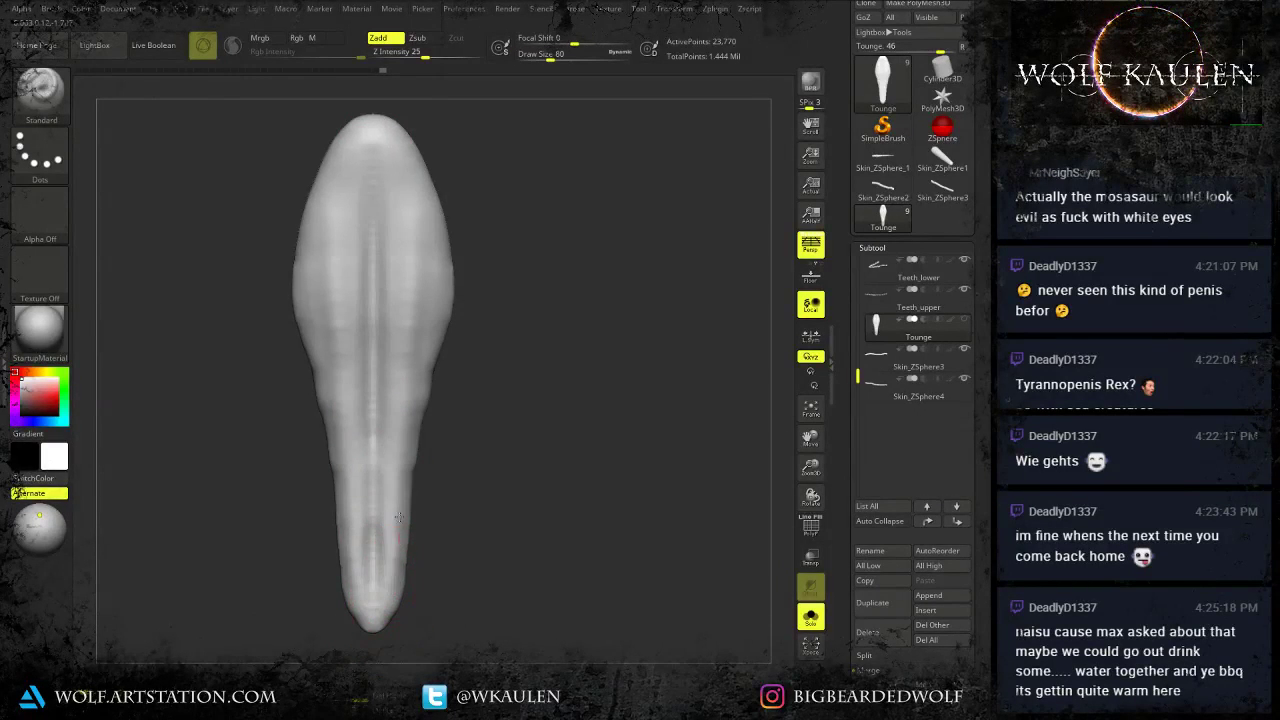
Build up the lengthwise ridges beside the tongue's central groove with the Standard brush at draw size 80.
left_click_drag(396, 334, 397, 410)
left_click_drag(412, 244, 402, 387)
left_click_drag(440, 209, 411, 384)
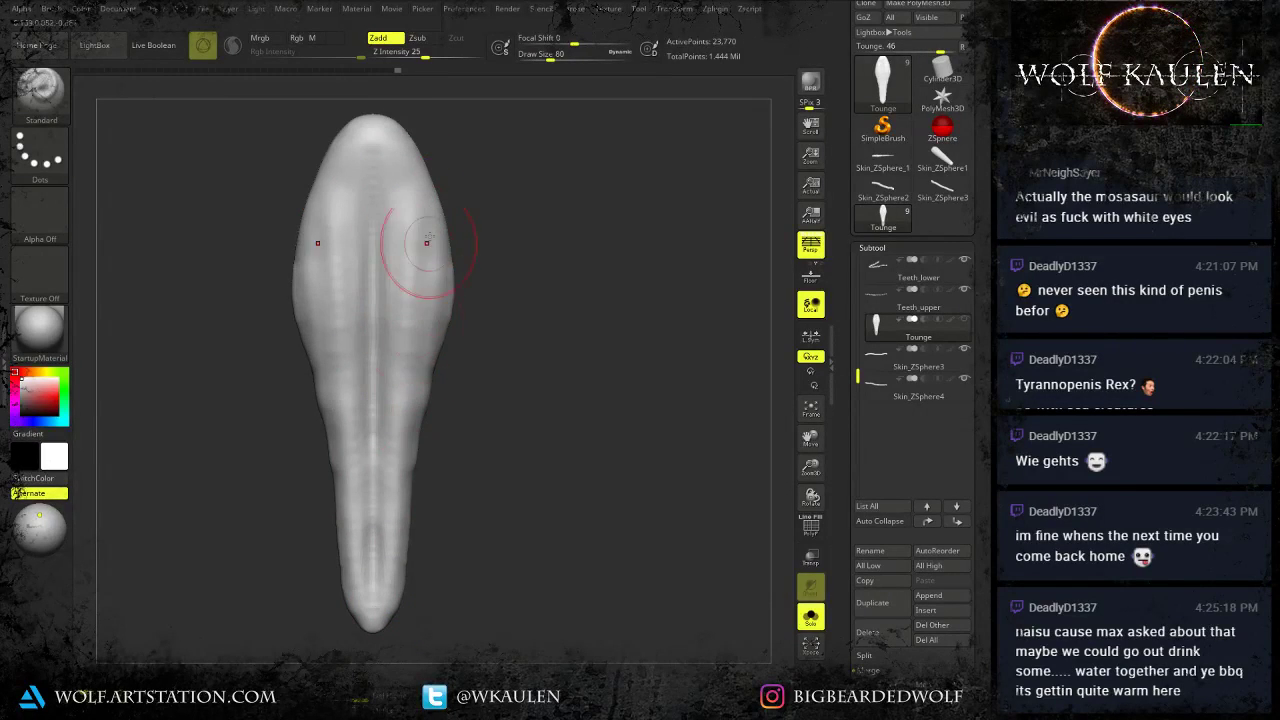
key("s")
mouse_move(427, 244)
left_mouse_down()
mouse_move(428, 318)
mouse_move(440, 322)
left_mouse_up()
Smooth the tongue's surface from the wide end to the narrow end at draw size 124.
key("s")
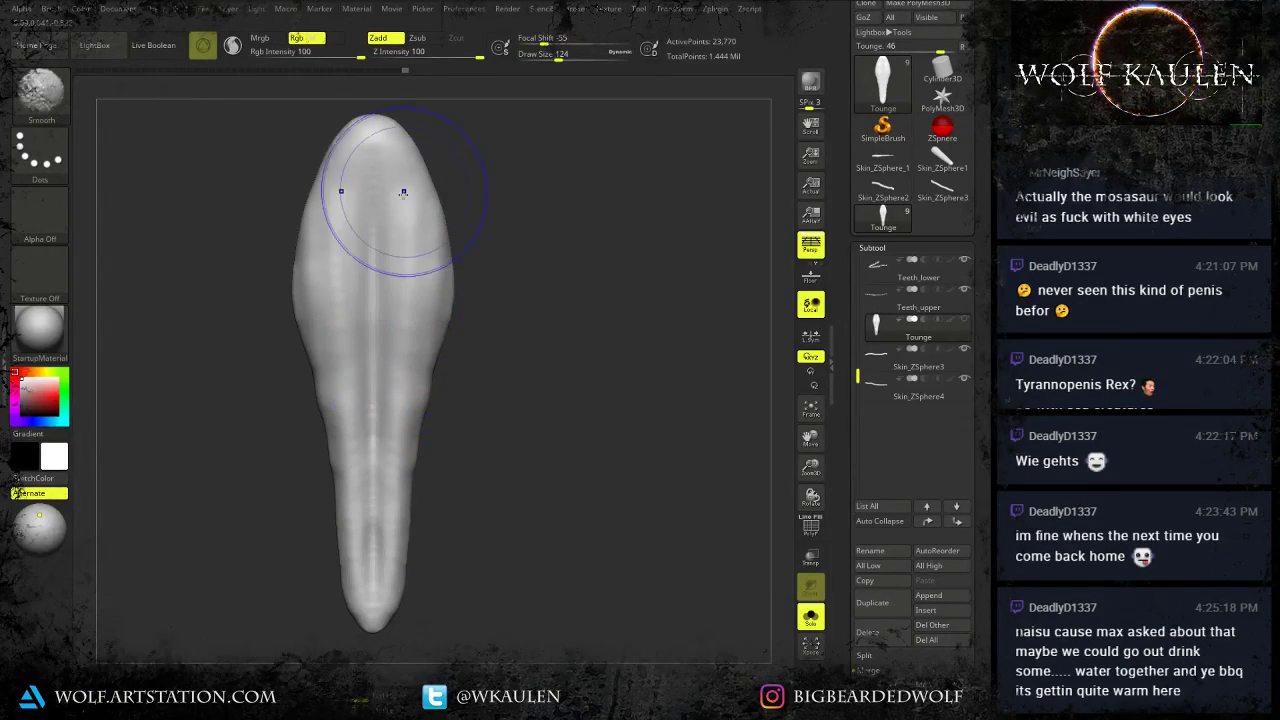
mouse_move(403, 191)
left_mouse_down("shift")
mouse_move(414, 256)
mouse_move(381, 617)
mouse_move(401, 218)
mouse_move(394, 502)
left_mouse_up("shift")
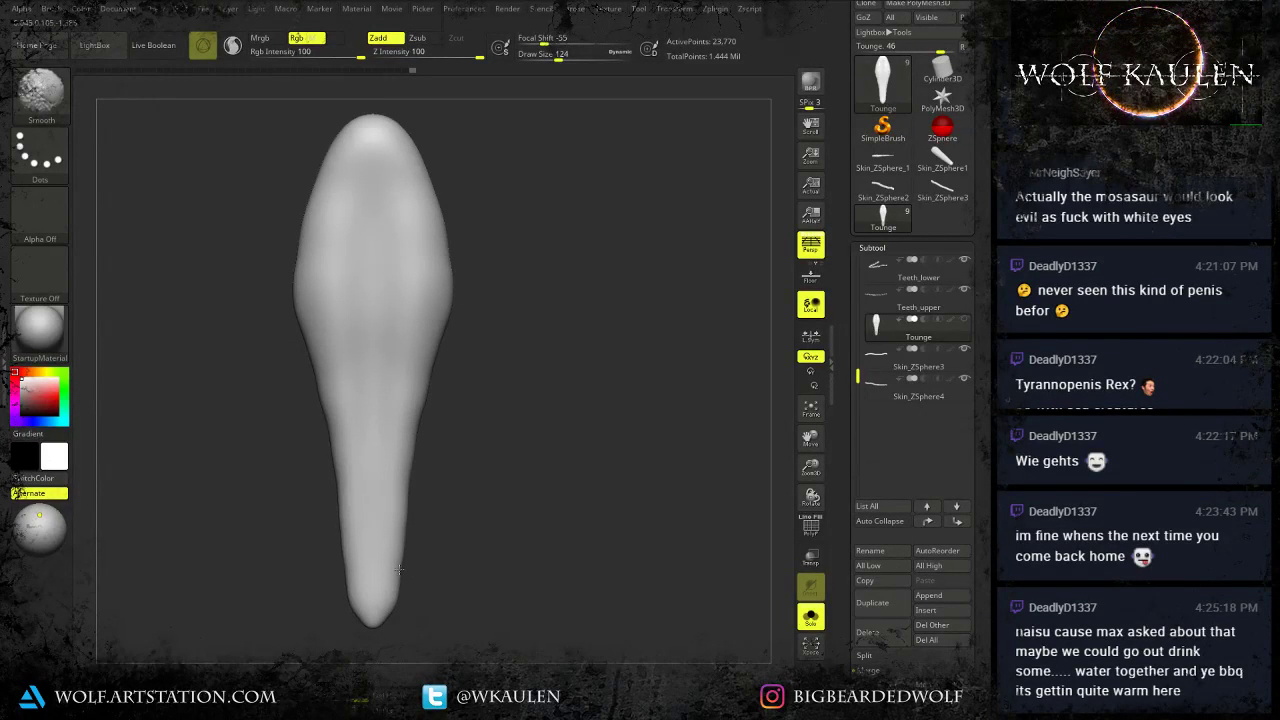
left_click_drag(403, 570, 402, 600, "shift")
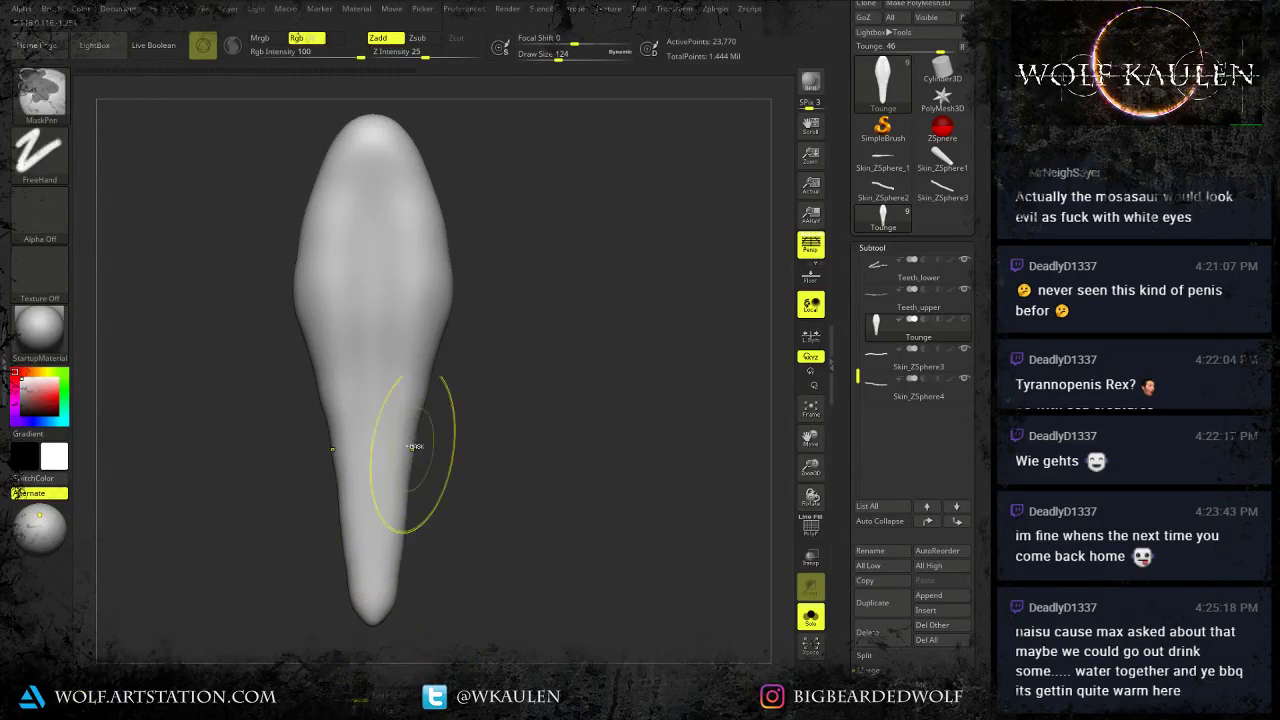
Carve a central groove along the tongue with the Standard brush in subtract mode, using draw sizes 68 and 31.
key("s")
left_click_drag(374, 226, 366, 226)
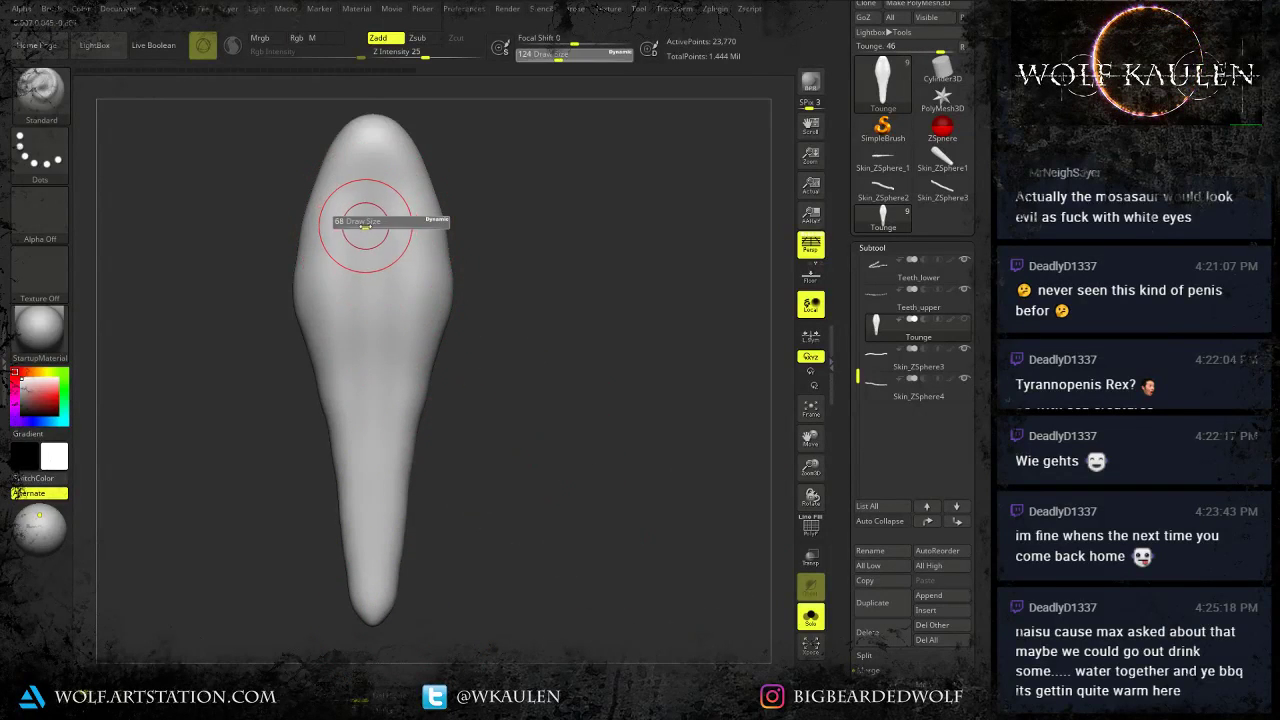
left_click_drag(372, 152, 375, 439, "alt")
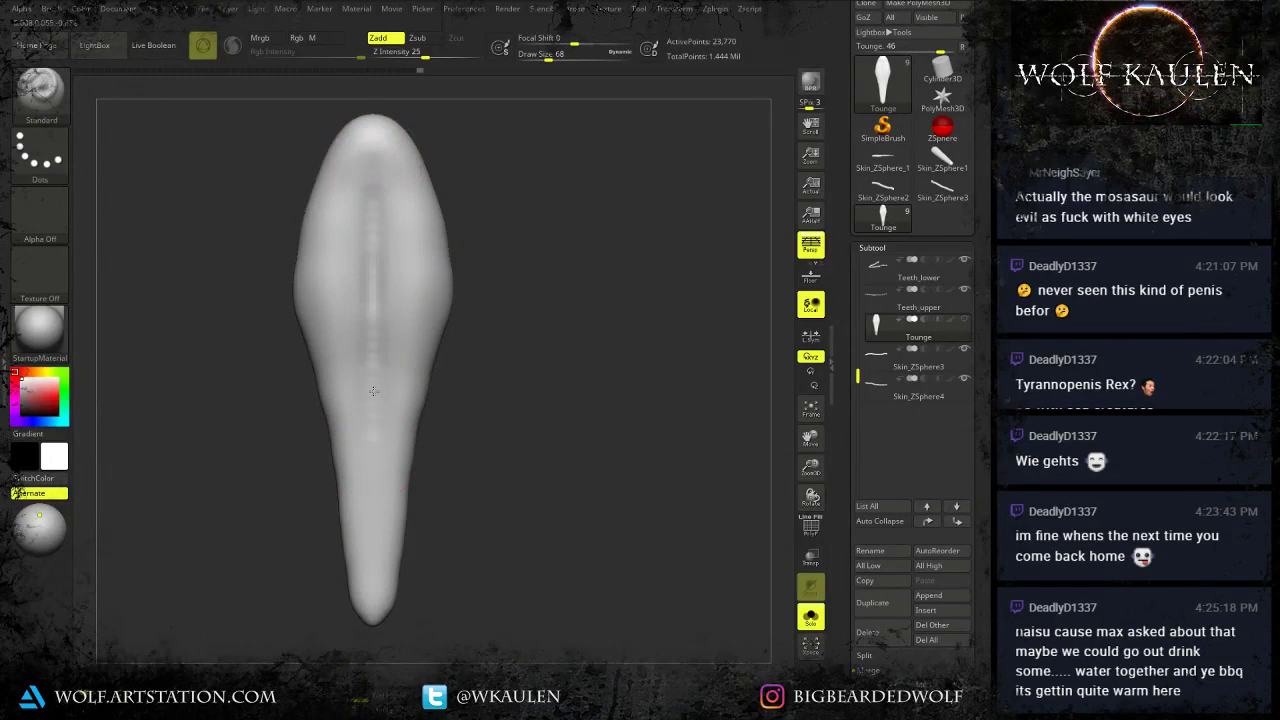
left_click_drag(374, 391, 373, 388, "alt")
key("s")
left_click_drag(377, 344, 370, 344)
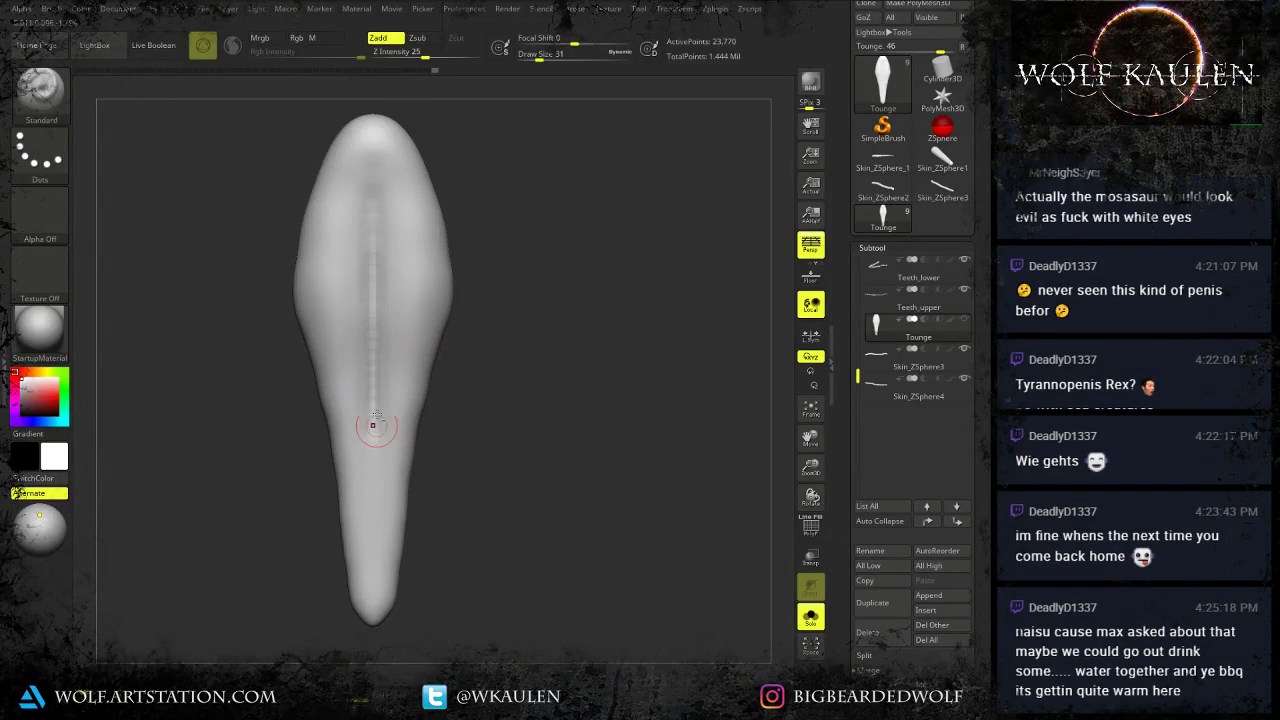
left_click_drag(376, 426, 371, 586, "alt")
left_click_drag(378, 244, 367, 333, "alt")
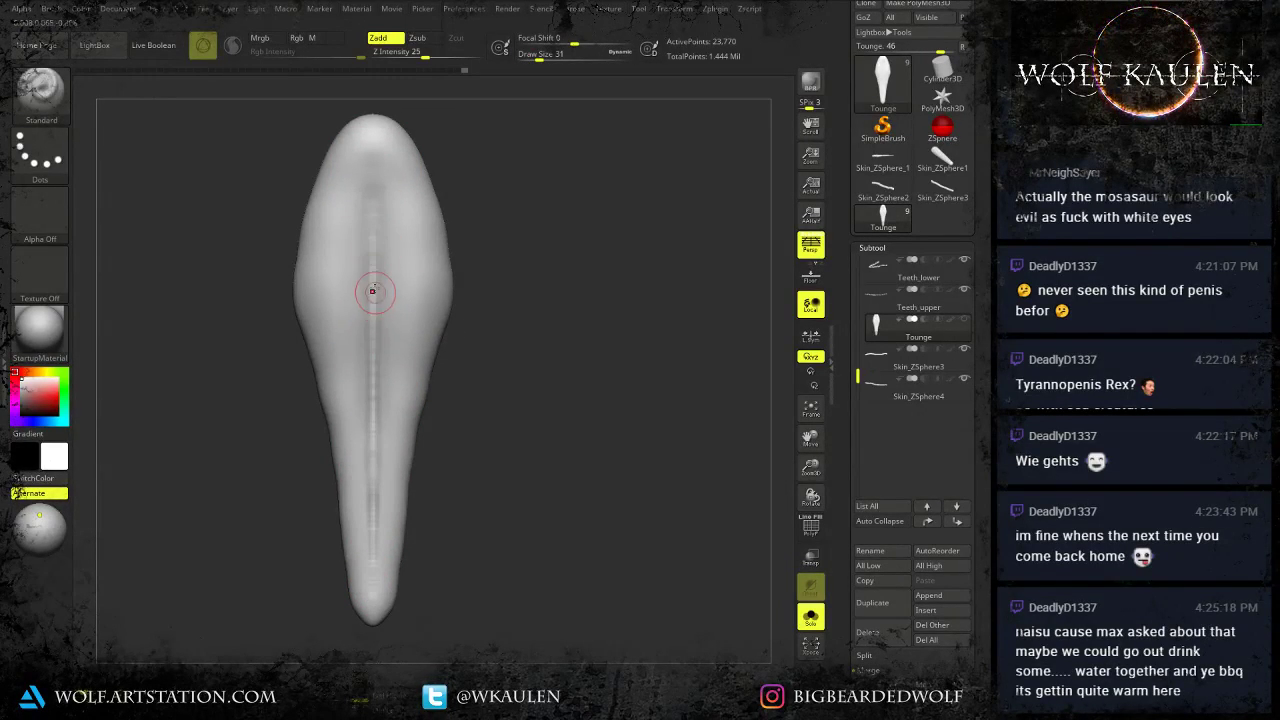
Deepen the central groove across the tongue's wide half with subtracting Standard brush strokes.
key("s")
left_click_drag(374, 263, 380, 253)
left_click_drag(380, 172, 373, 338, "alt")
mouse_move(376, 221)
left_mouse_down("alt")
mouse_move(371, 426)
mouse_move(380, 415)
left_mouse_up("alt")
Raise symmetrical ridges along both sides of the groove down to the narrow end with the Standard brush at draw size 80.
key("s")
key("s")
left_click_drag(342, 232, 337, 227)
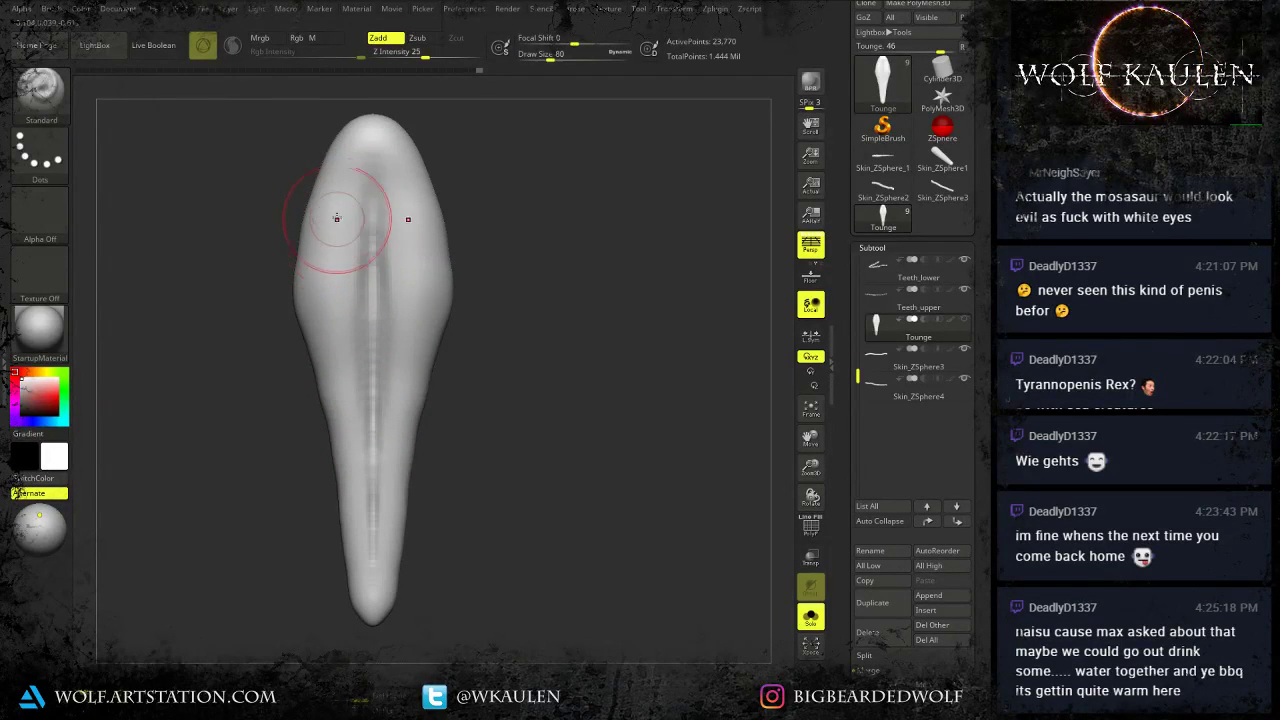
left_click_drag(348, 180, 334, 374)
left_click_drag(346, 225, 369, 592)
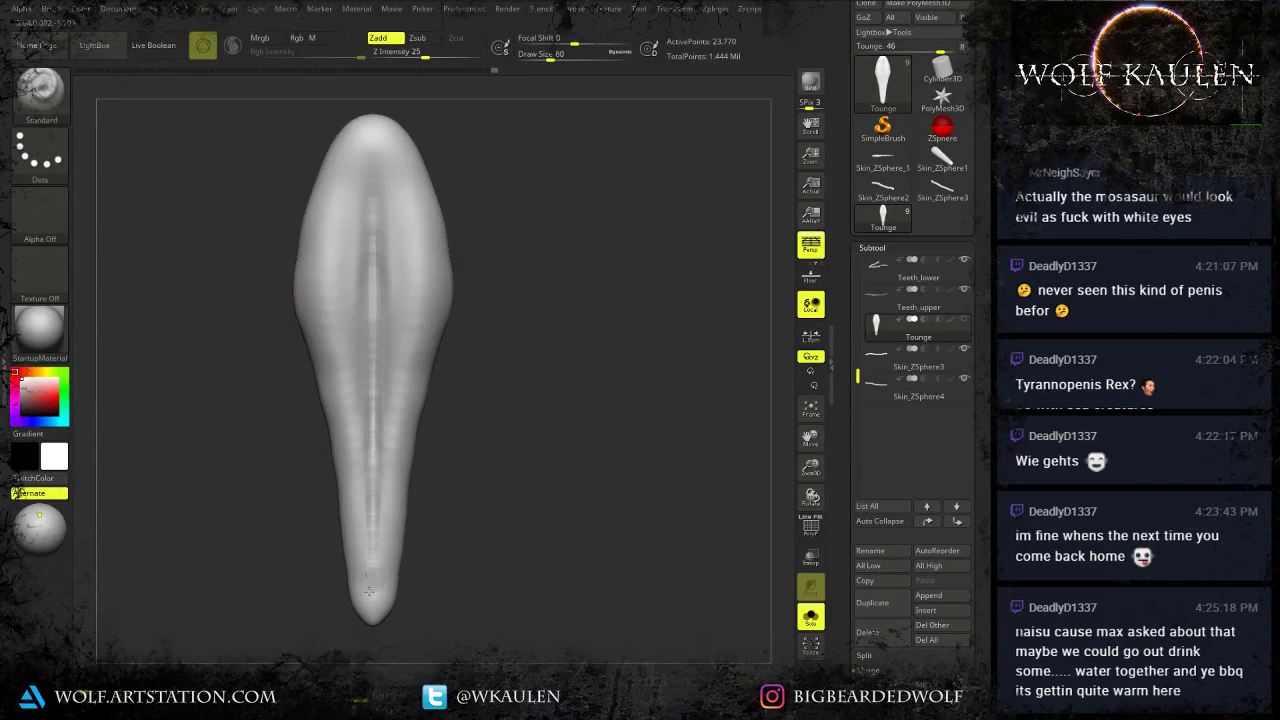
left_click_drag(366, 400, 371, 588)
Sharpen the ridges beside the groove from the wide end to mid-tongue with the Standard brush at draw size 49.
key("s")
left_click_drag(383, 543, 374, 545)
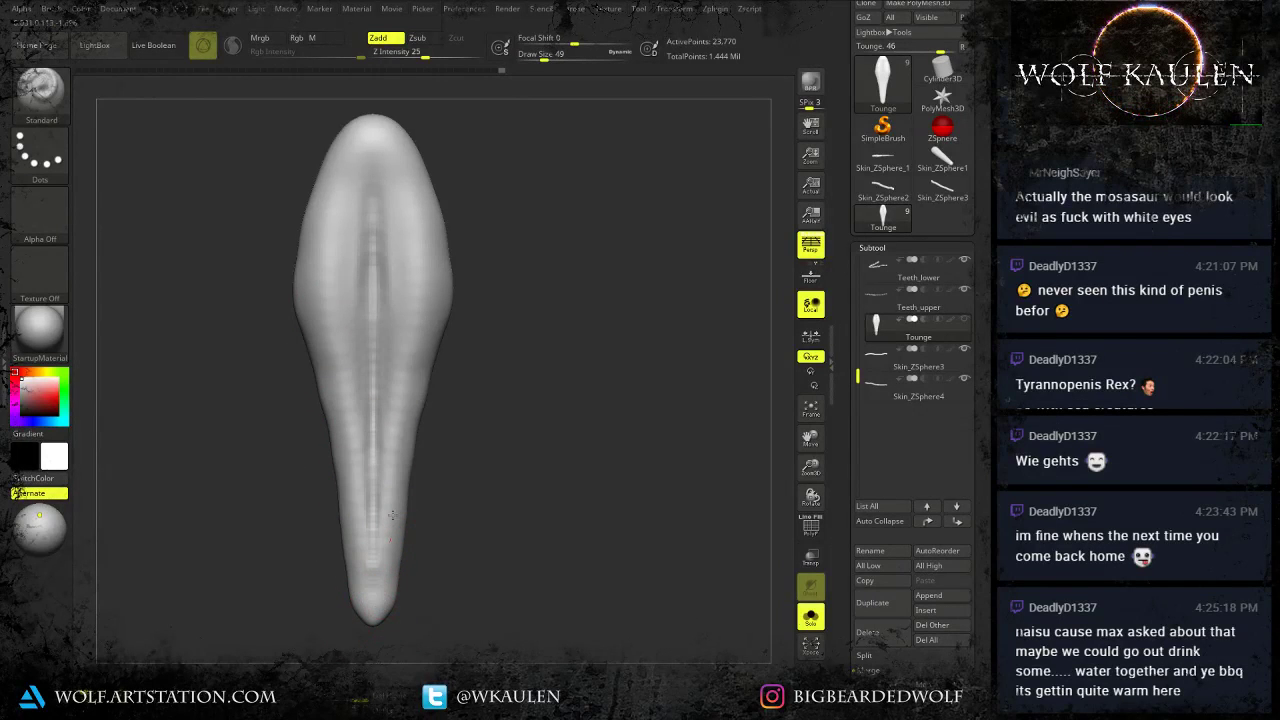
left_click_drag(408, 178, 388, 409)
Thicken the ridges on the tongue's wide half with repeated Standard brush strokes at draw size 62.
mouse_move(444, 370)
left_mouse_down()
mouse_move(436, 334)
mouse_move(458, 317)
mouse_move(491, 501)
left_mouse_up()
key("s")
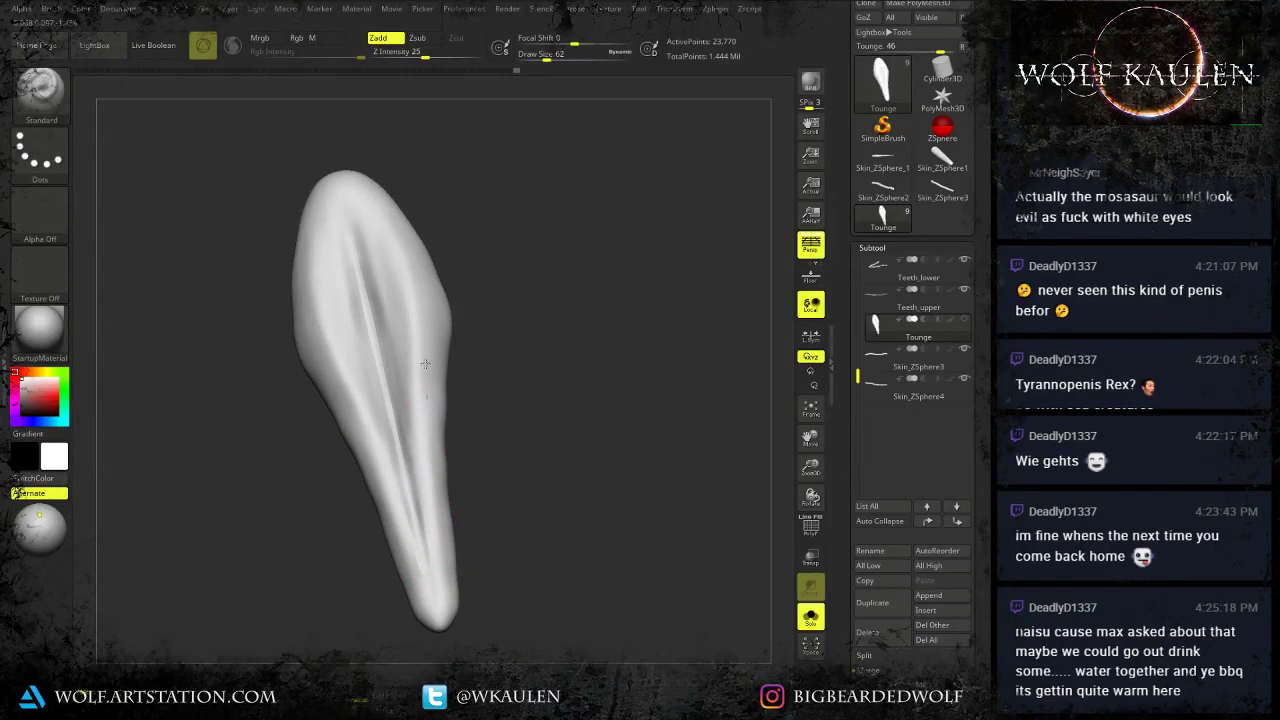
left_click_drag(368, 207, 402, 360)
left_click_drag(377, 257, 402, 370)
left_click_drag(376, 217, 409, 396)
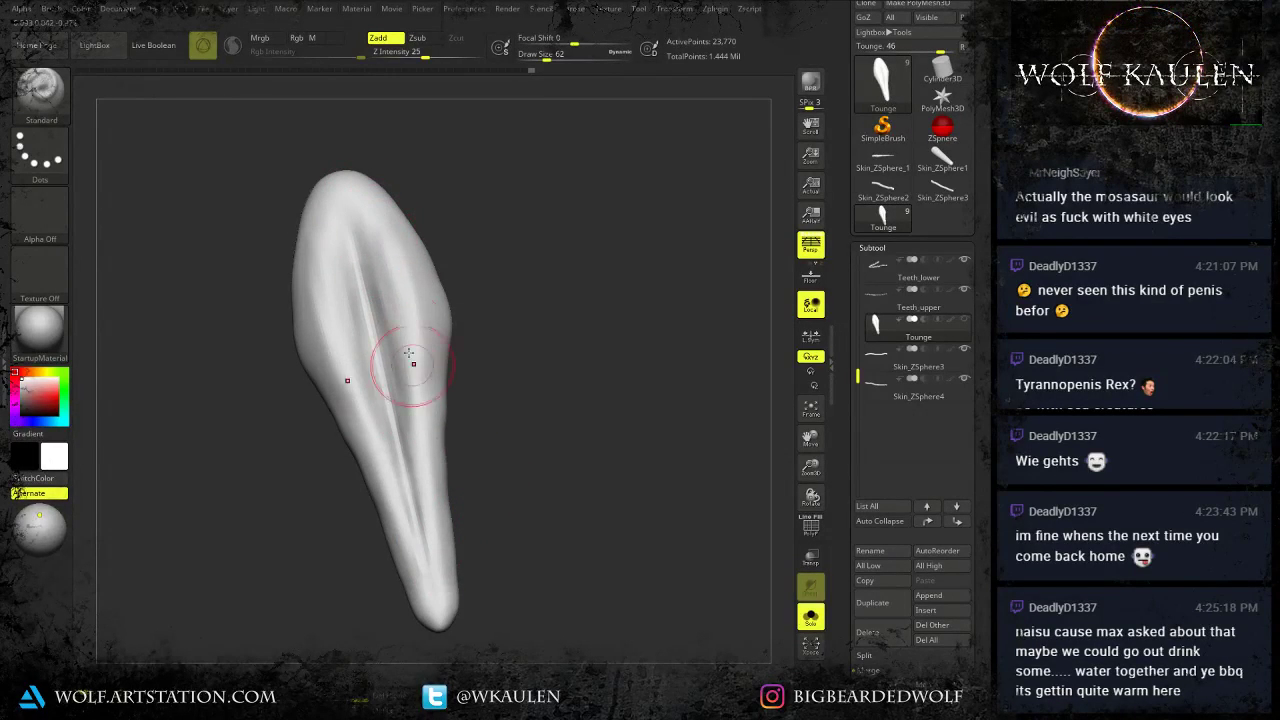
left_click_drag(408, 262, 431, 349)
Smooth the raised ridges on the tongue's wide half at draw size 62.
right_click_drag(431, 349, 420, 354)
key("s")
key("shift")
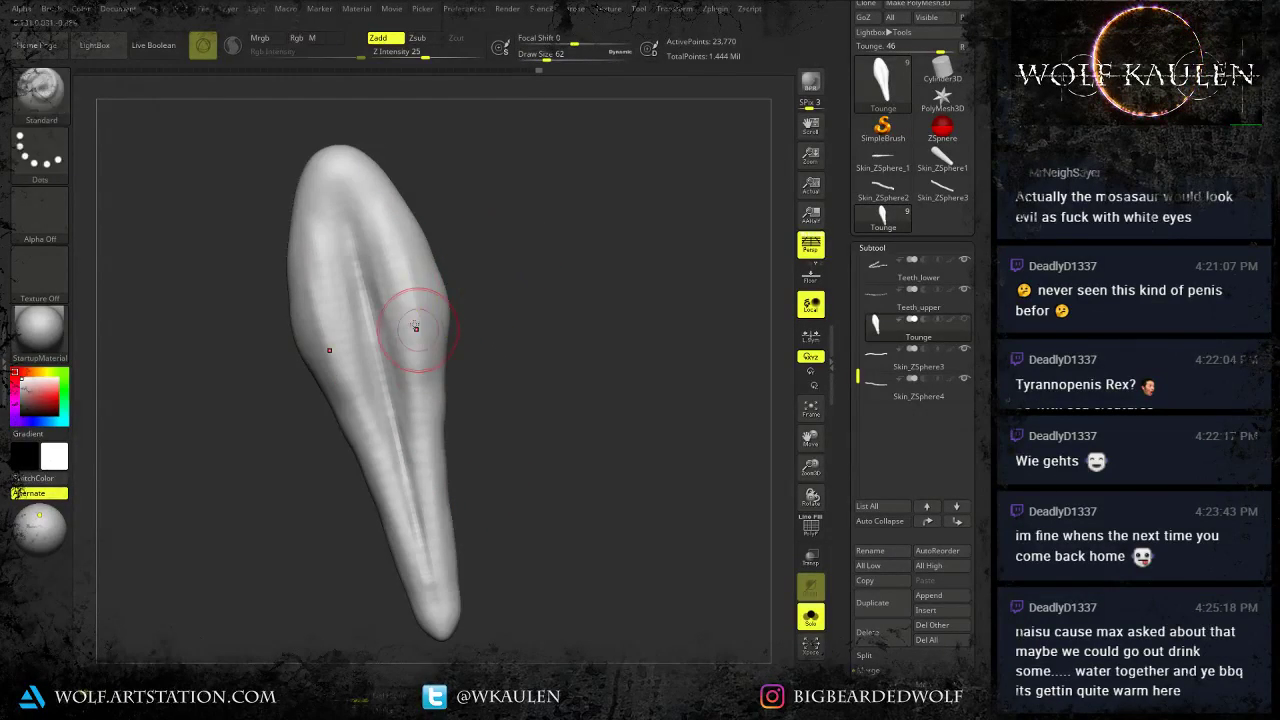
left_click_drag(416, 328, 396, 261, "shift")
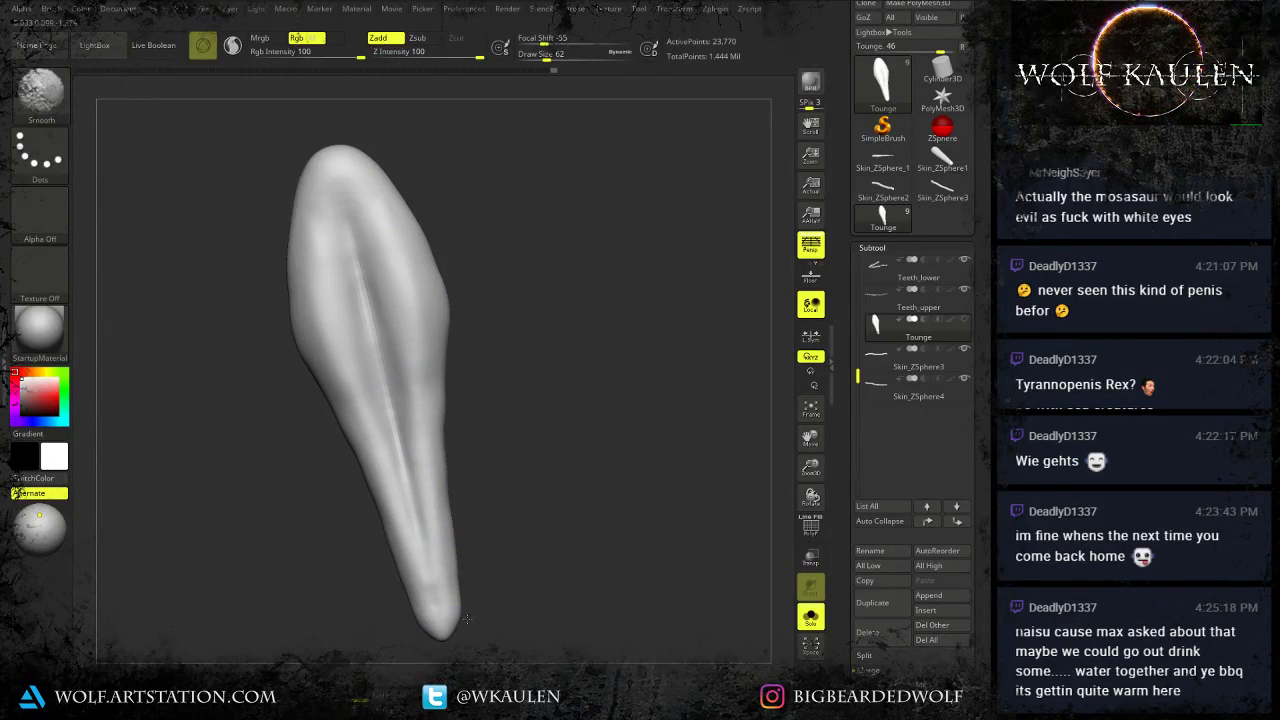
Turn off solo display and frame the whole Tylosaurus from the side.
left_click(811, 617)
right_click_drag(600, 560, 417, 531)
key("f")
key("f")
right_click_drag(600, 434, 466, 499)
Save the ZBrush project as Tylosaurus over the existing file.
key("ctrl+s")
key("Return")
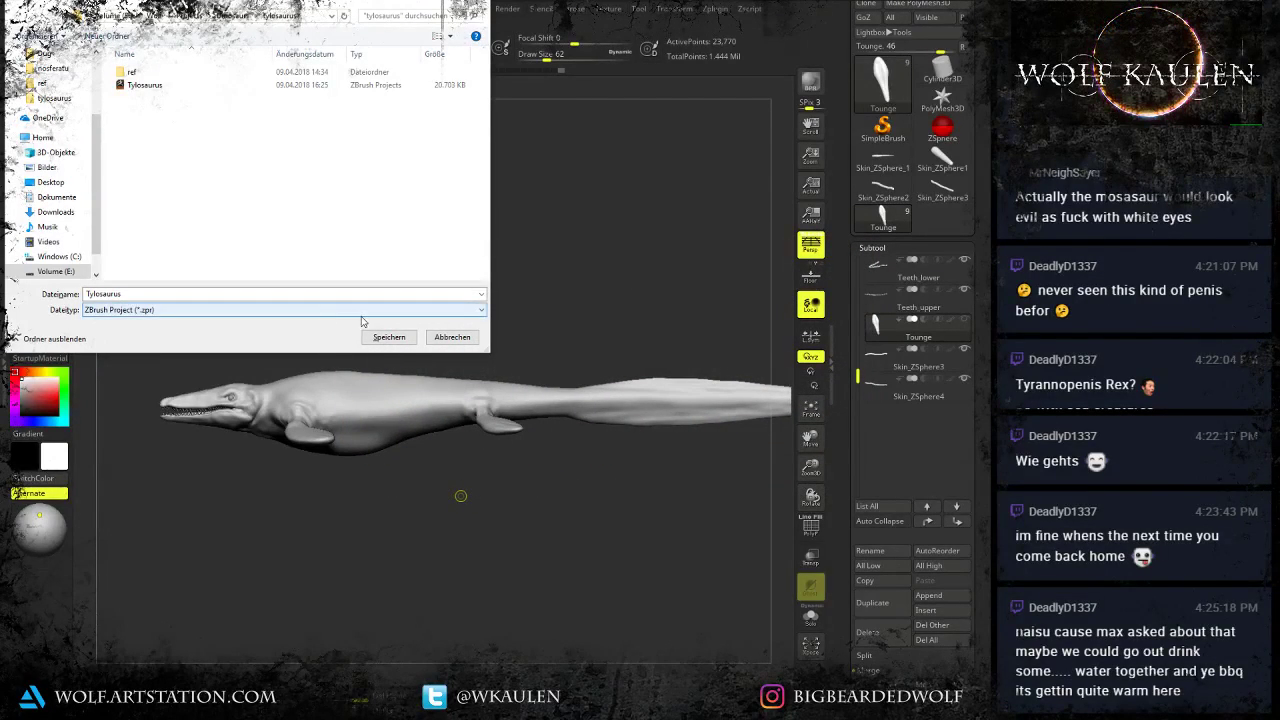
left_click(398, 339)
left_click(516, 368)
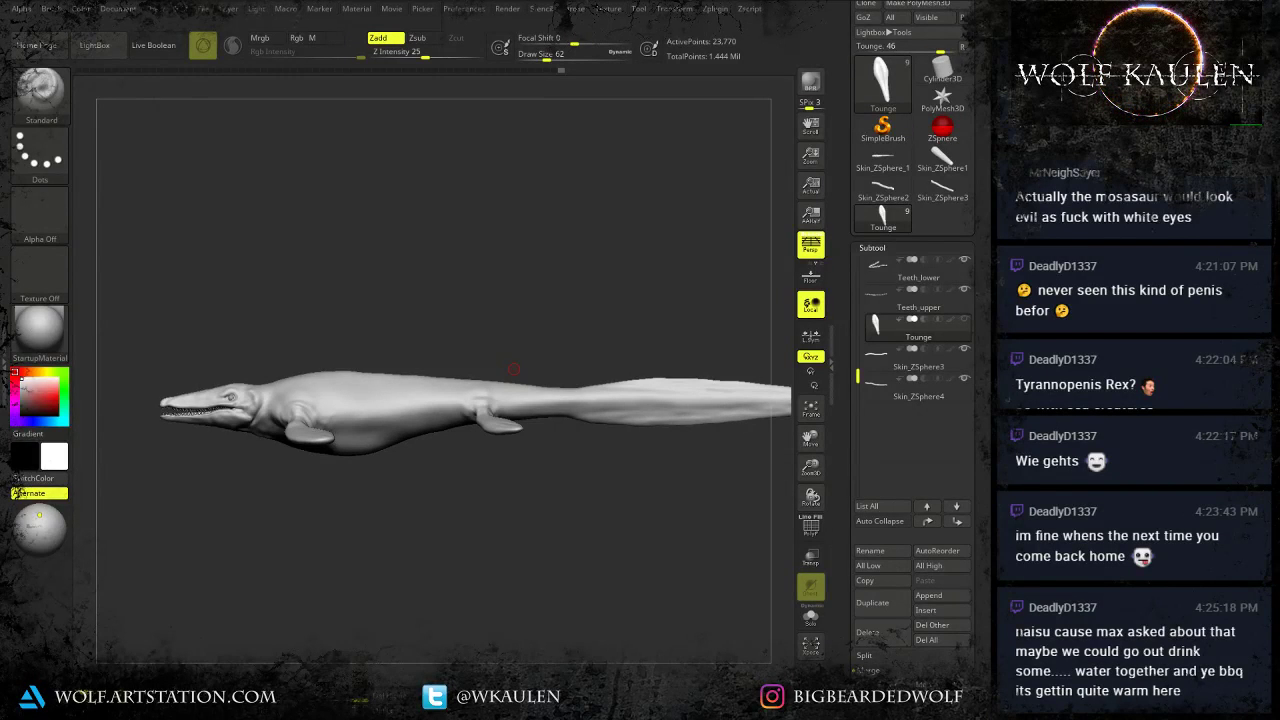
Examine the whole Tylosaurus body and its flippers from the side and from above.
left_click_drag(980, 250, 980, 563)
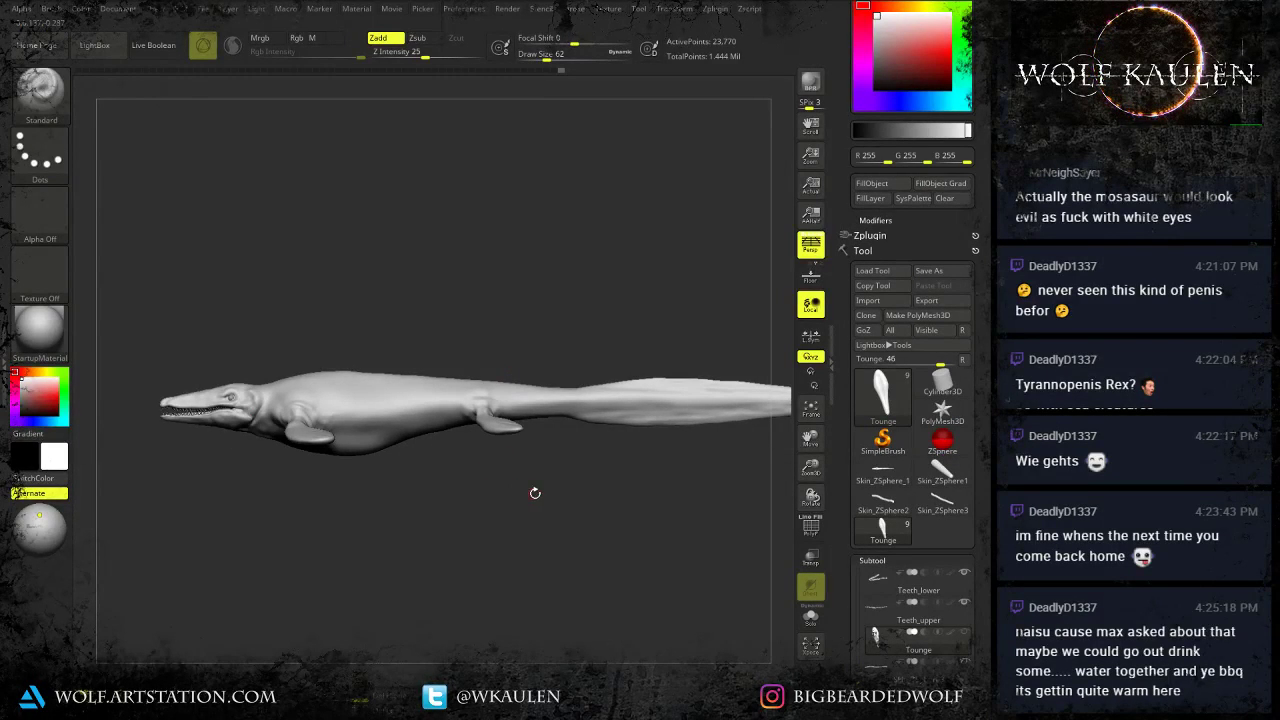
left_click_drag(535, 493, 479, 507, "alt")
left_click_drag(984, 602, 986, 425)
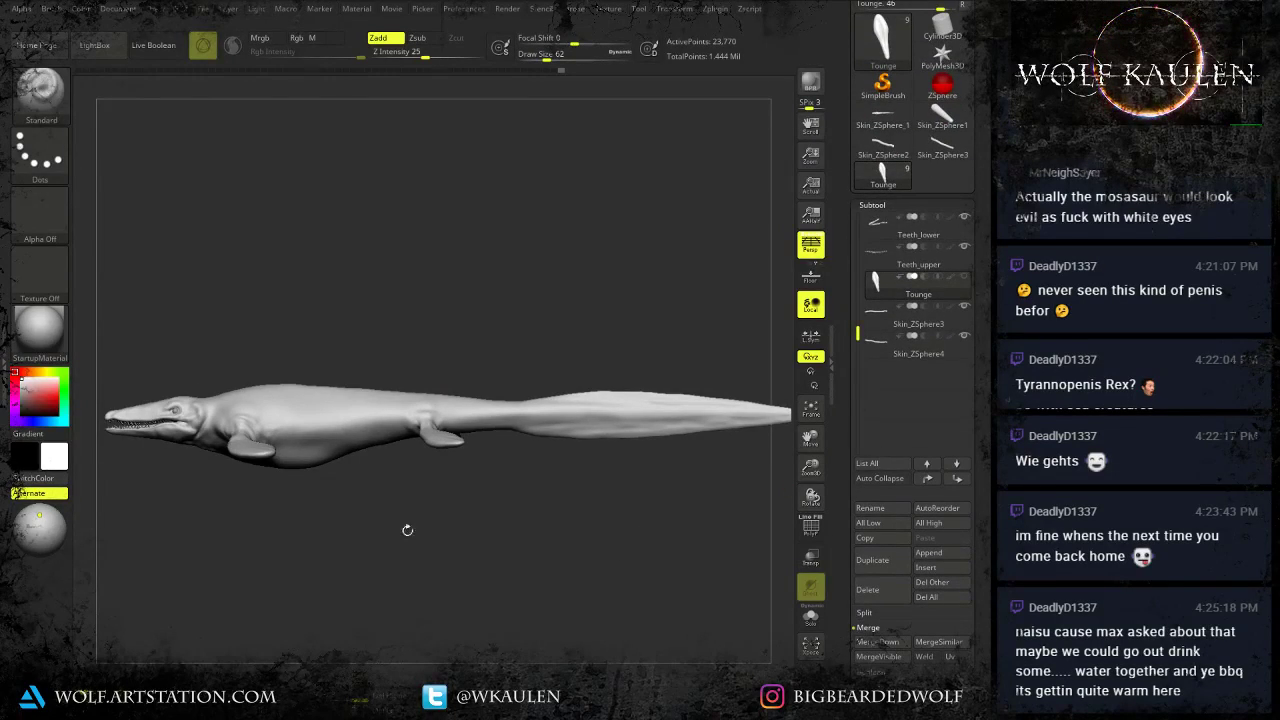
left_click_drag(407, 530, 540, 507, "alt")
left_click_drag(428, 458, 430, 550, "alt")
mouse_move(410, 300)
left_mouse_down()
mouse_move(410, 490)
mouse_move(420, 445)
mouse_move(331, 474)
mouse_move(389, 462)
left_mouse_up()
key("s")
mouse_move(403, 516)
left_mouse_down()
mouse_move(403, 421)
mouse_move(391, 457)
mouse_move(426, 480)
left_mouse_up()
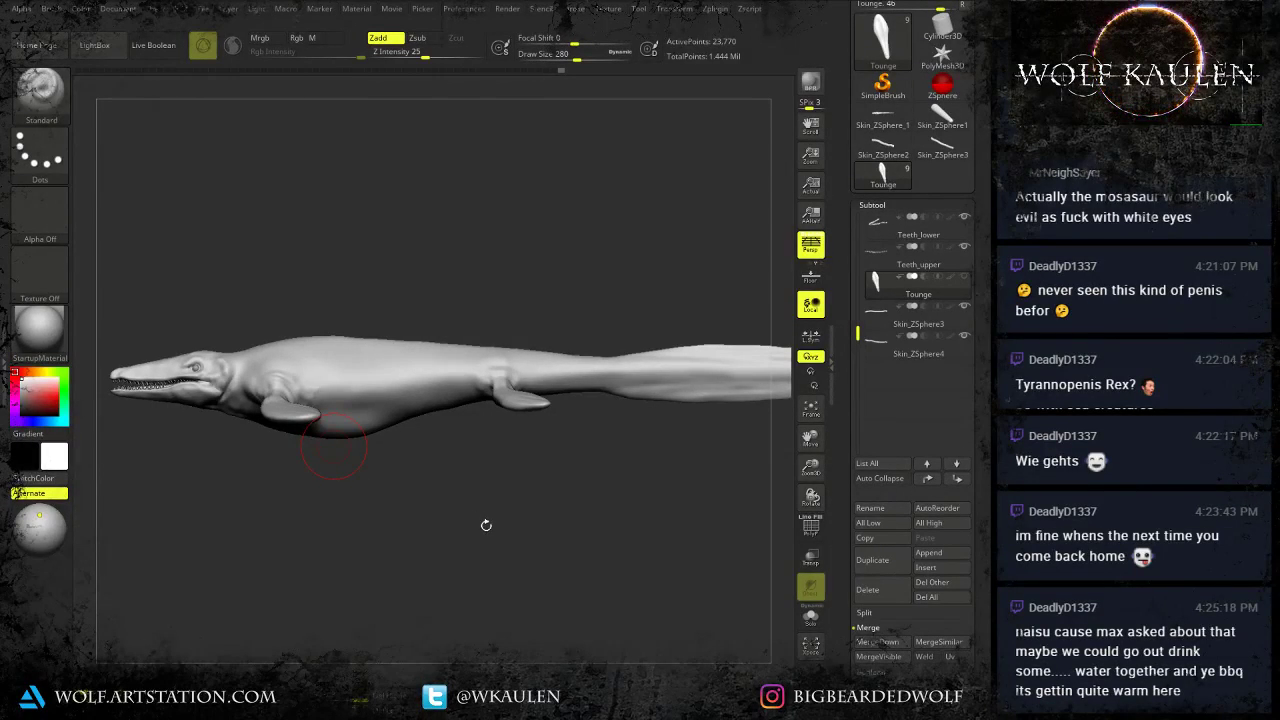
left_click_drag(454, 525, 478, 516, "alt")
left_click_drag(388, 497, 414, 576, "alt")
left_click_drag(420, 510, 418, 560, "alt")
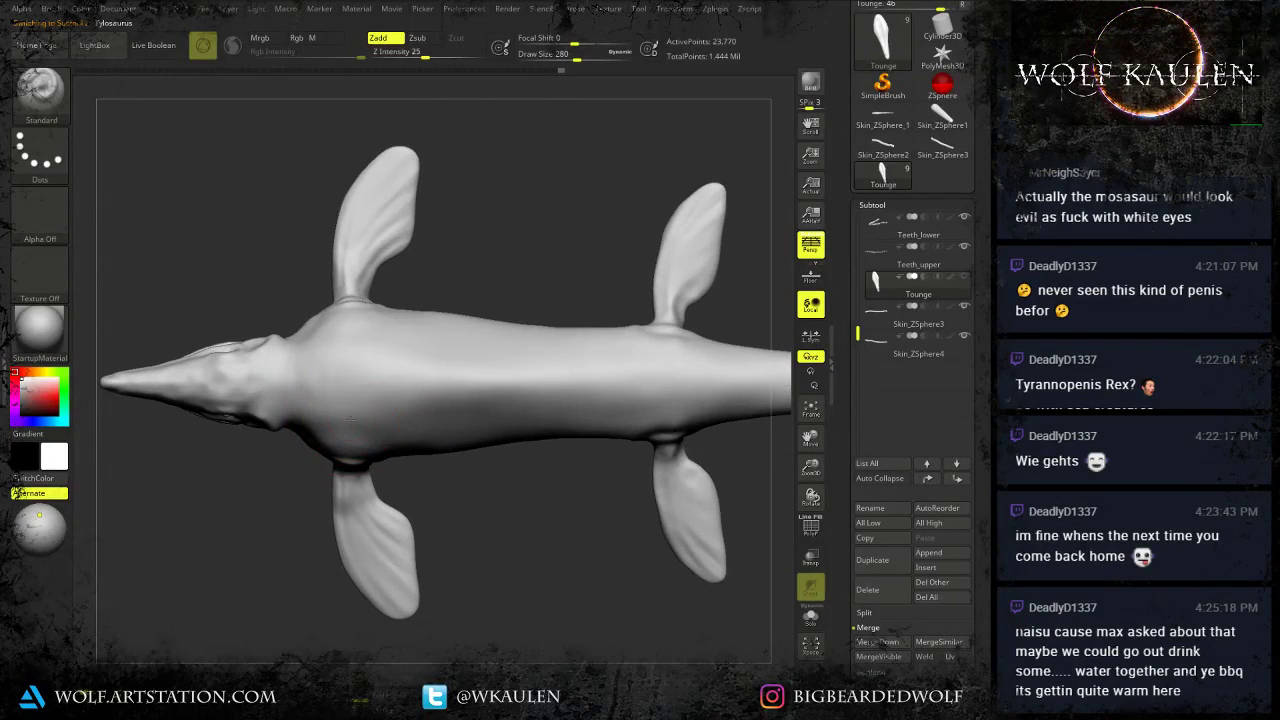
Select the Tylosaurus subtool and sculpt skin folds where the rear flipper joins the body with the Standard brush at draw size 90.
left_click(350, 430, "alt")
mouse_move(353, 434)
right_mouse_down("alt")
mouse_move(309, 388)
mouse_move(316, 304)
right_mouse_up("alt")
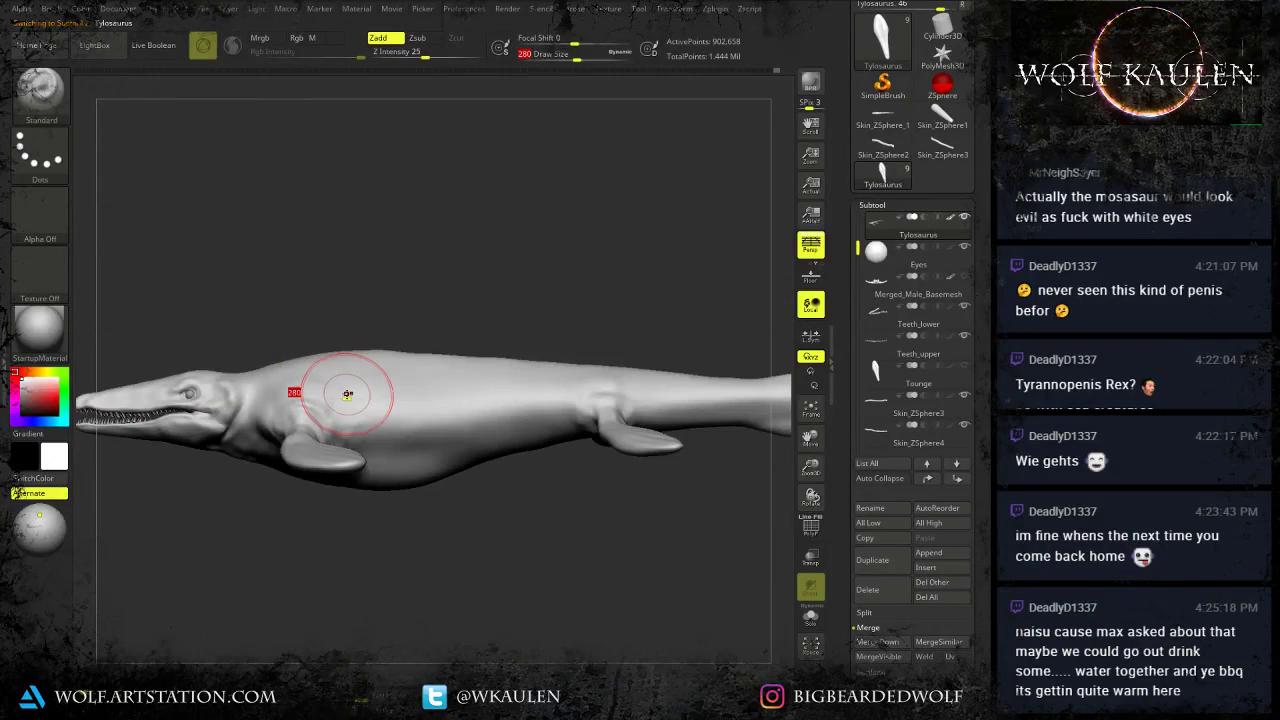
key("s")
left_click_drag(346, 394, 339, 394)
mouse_move(339, 392)
right_mouse_down("alt")
mouse_move(330, 446)
mouse_move(308, 430)
right_mouse_up("alt")
key("s")
mouse_move(305, 433)
left_mouse_down()
mouse_move(236, 468)
mouse_move(295, 463)
mouse_move(301, 475)
mouse_move(298, 436)
left_mouse_up()
key("s")
mouse_move(471, 443)
right_mouse_down("alt")
mouse_move(427, 468)
mouse_move(366, 460)
right_mouse_up("alt")
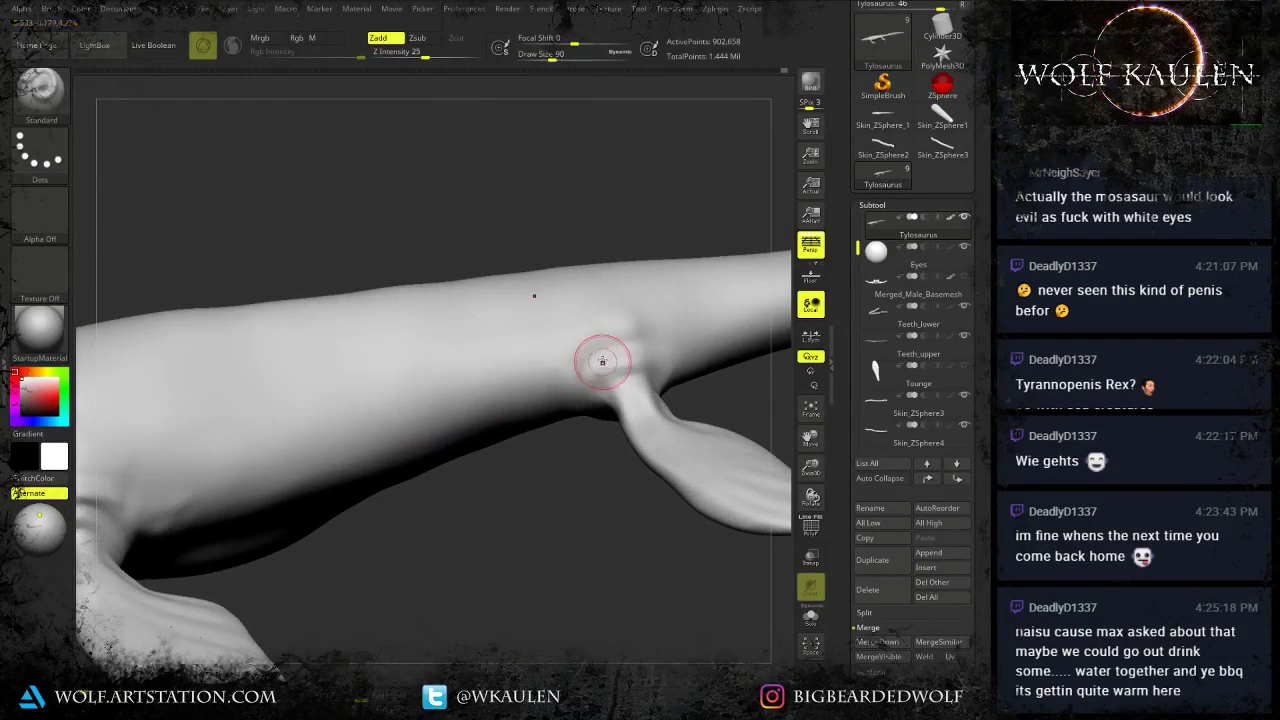
mouse_move(603, 360)
left_mouse_down()
mouse_move(582, 364)
mouse_move(646, 336)
mouse_move(582, 374)
mouse_move(608, 352)
mouse_move(590, 380)
mouse_move(640, 354)
left_mouse_up()
mouse_move(612, 396)
left_mouse_down()
mouse_move(640, 356)
mouse_move(678, 342)
mouse_move(652, 318)
mouse_move(594, 360)
left_mouse_up()
mouse_move(584, 437)
left_mouse_down()
mouse_move(597, 372)
mouse_move(620, 360)
mouse_move(624, 376)
left_mouse_up()
Refine the skin folds around the rear flipper's base with the Standard brush at draw sizes 44 and 62.
key("s")
left_click(612, 349)
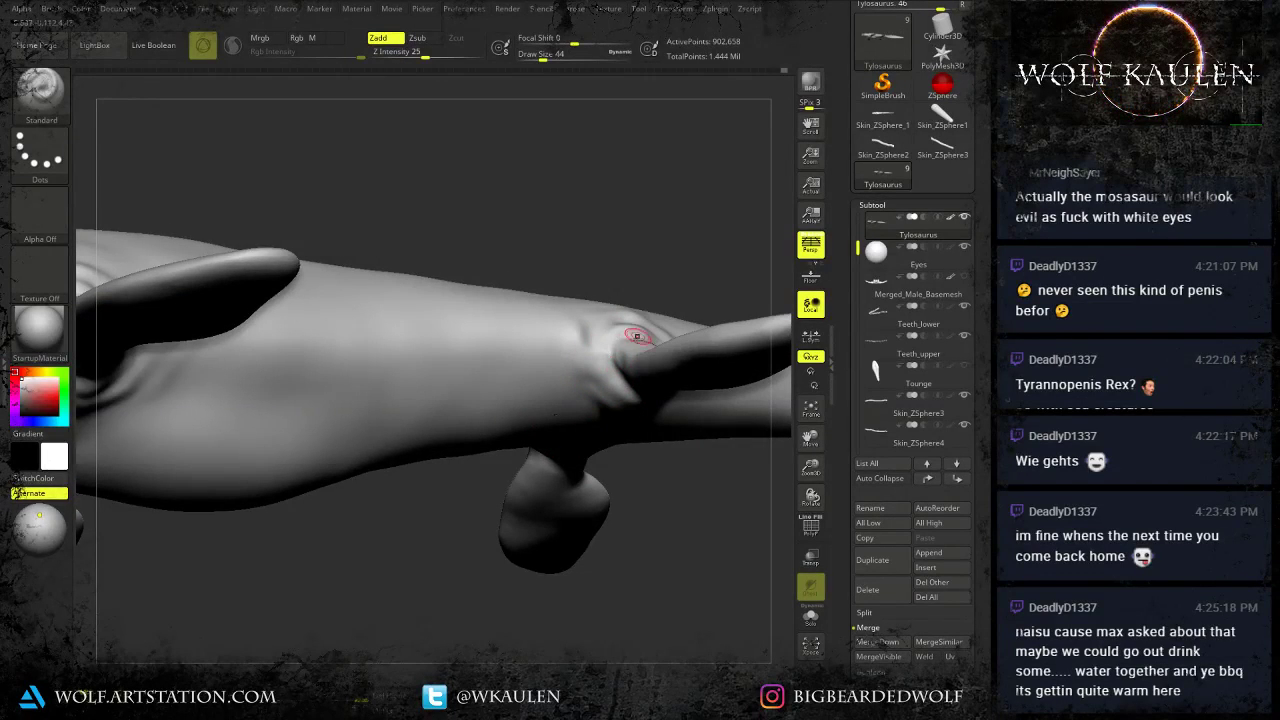
key("s")
mouse_move(645, 288)
left_mouse_down()
mouse_move(624, 342)
mouse_move(607, 321)
left_mouse_up()
left_click(617, 343)
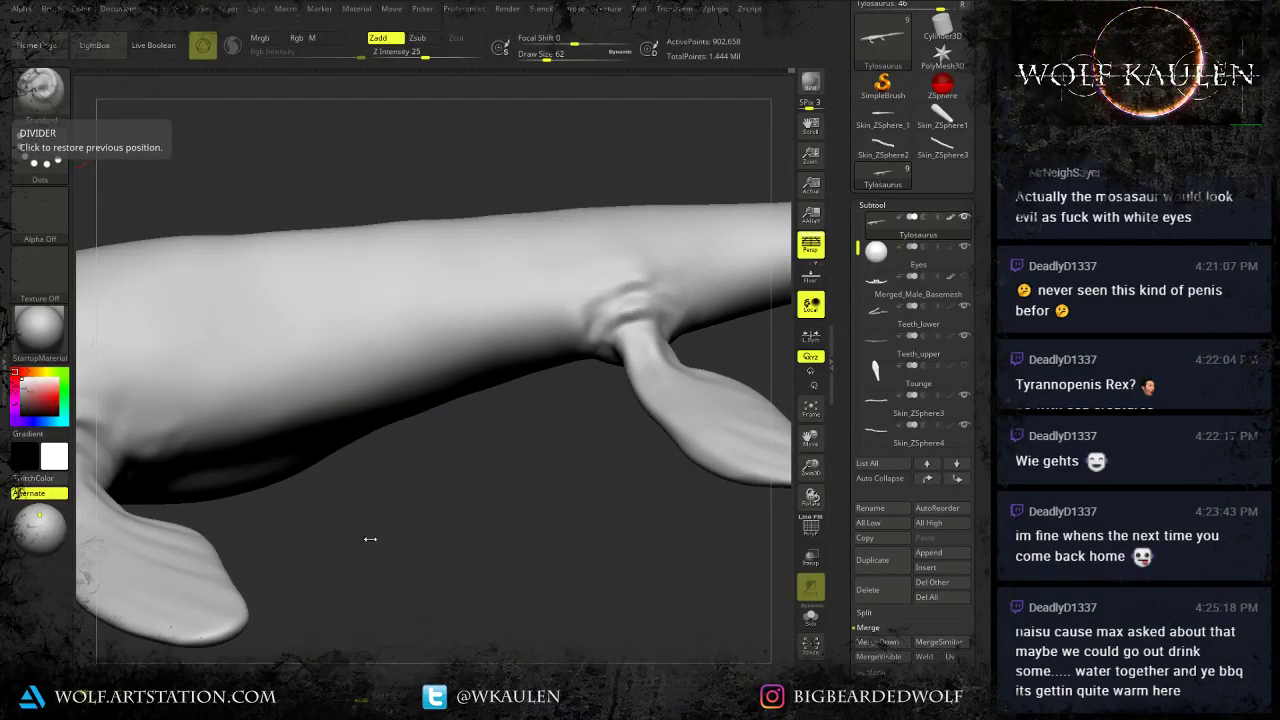
Define the crease between the back of the jaw and the neck with the Standard brush at draw size 27.
left_click_drag(418, 554, 426, 559)
key("f")
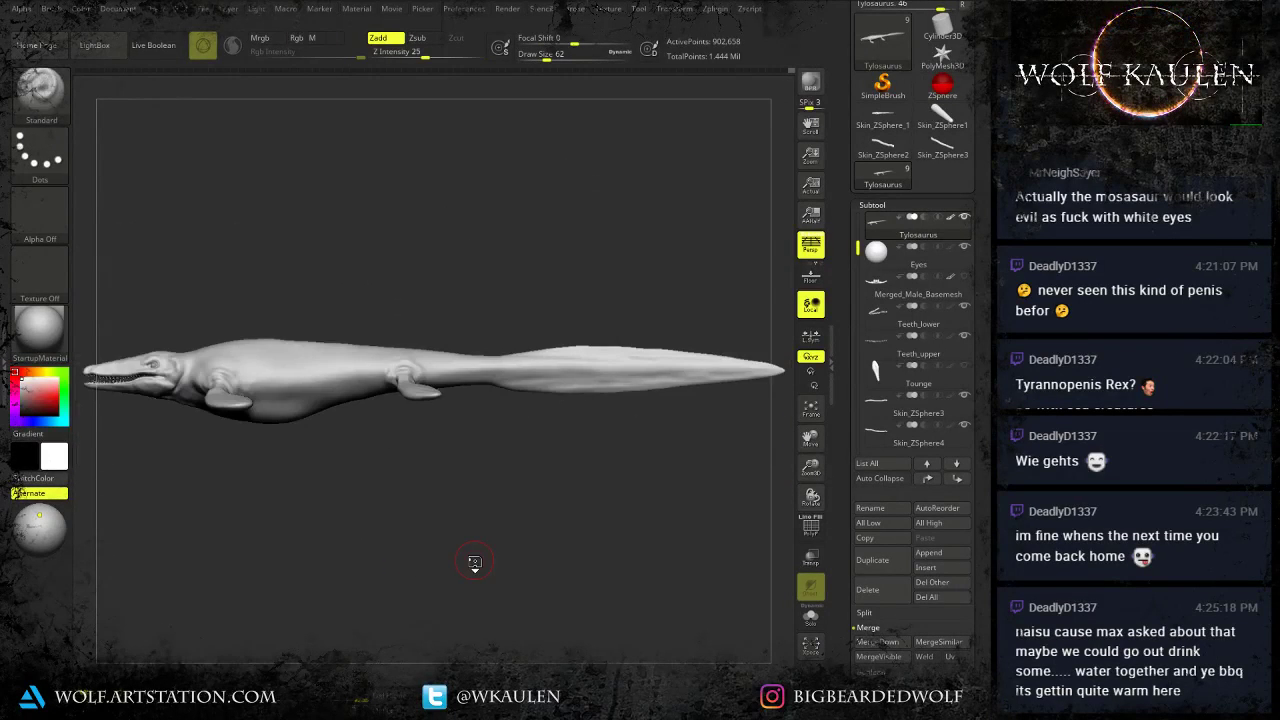
left_click_drag(380, 502, 303, 517, "alt")
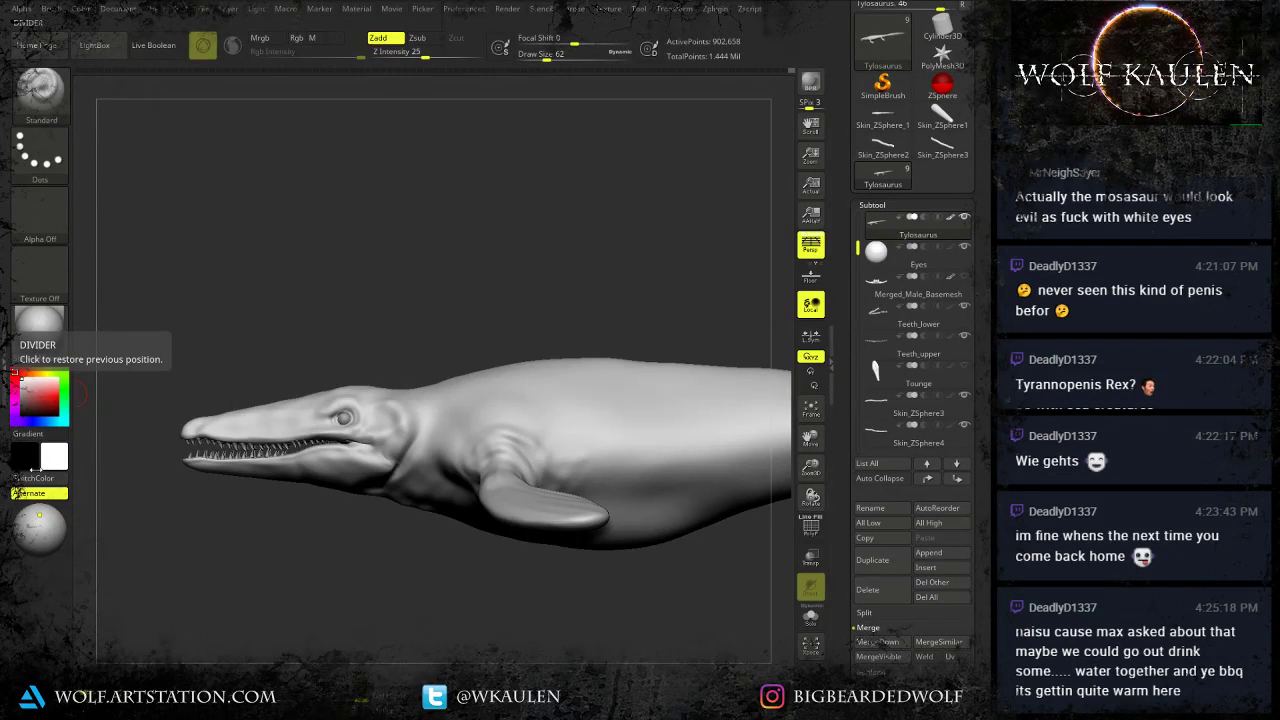
left_click_drag(310, 591, 148, 571, "alt")
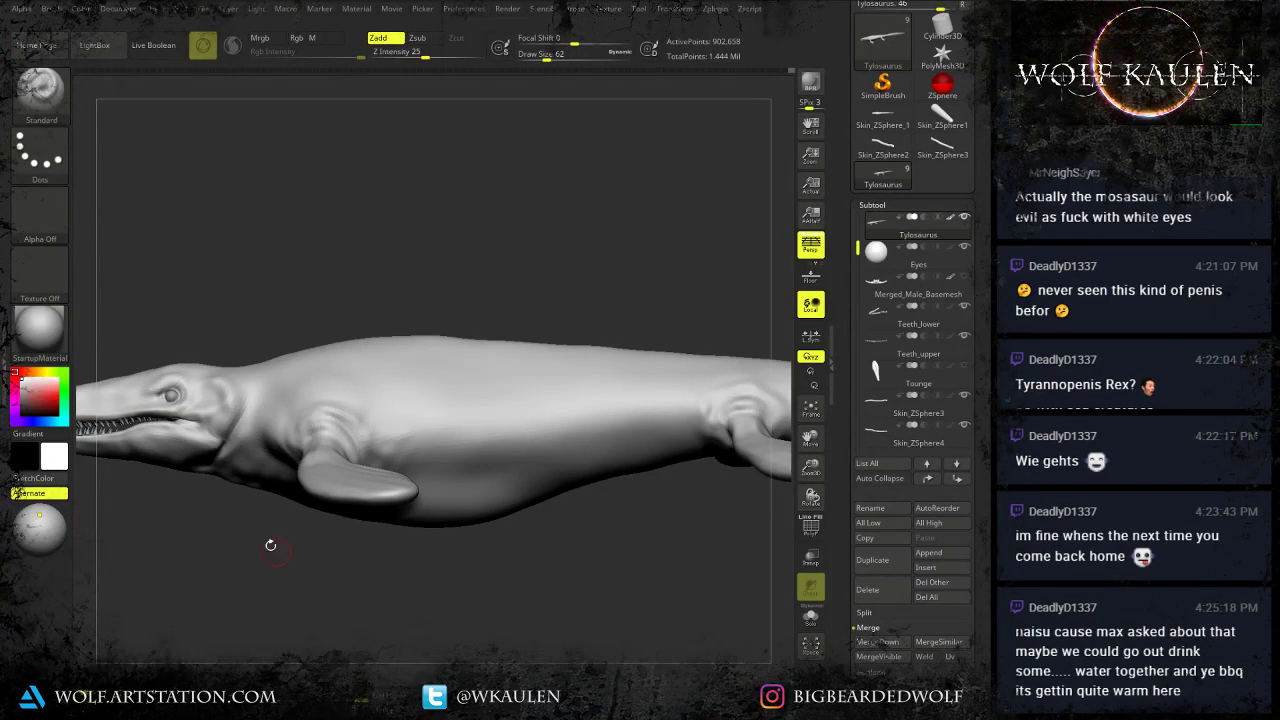
left_click_drag(272, 545, 306, 632, "alt")
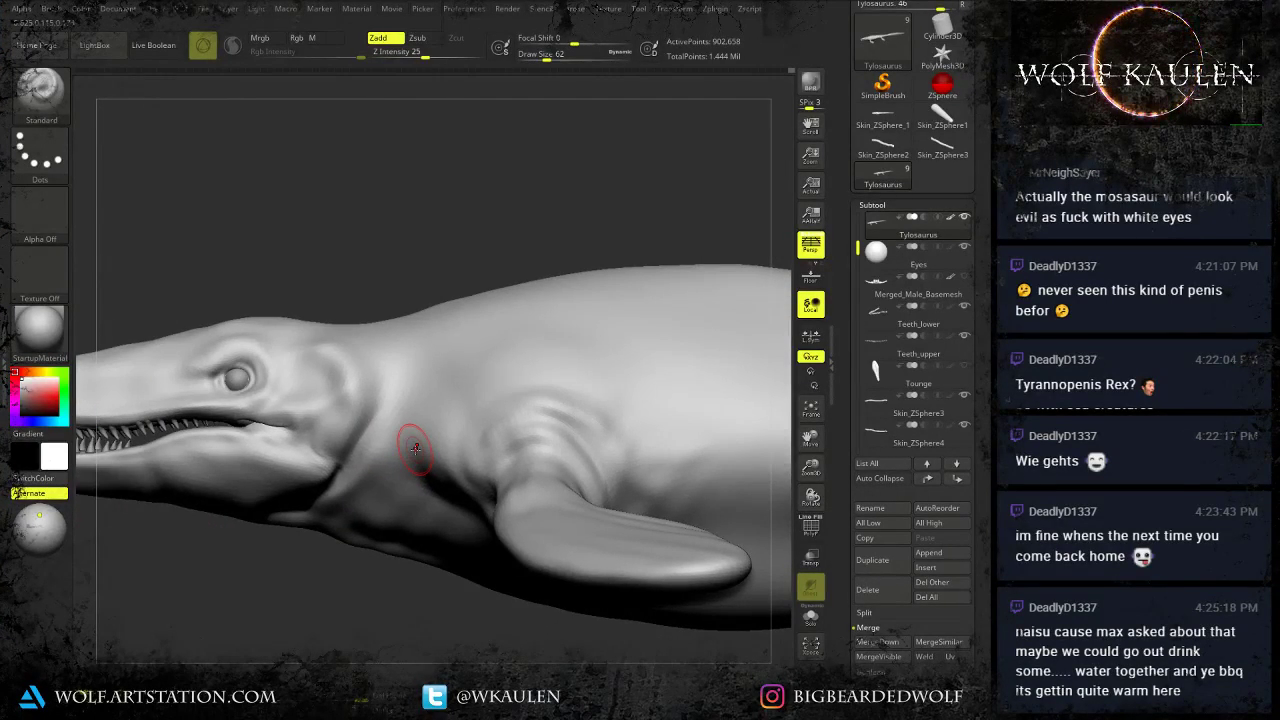
key("s")
left_click_drag(341, 403, 334, 404)
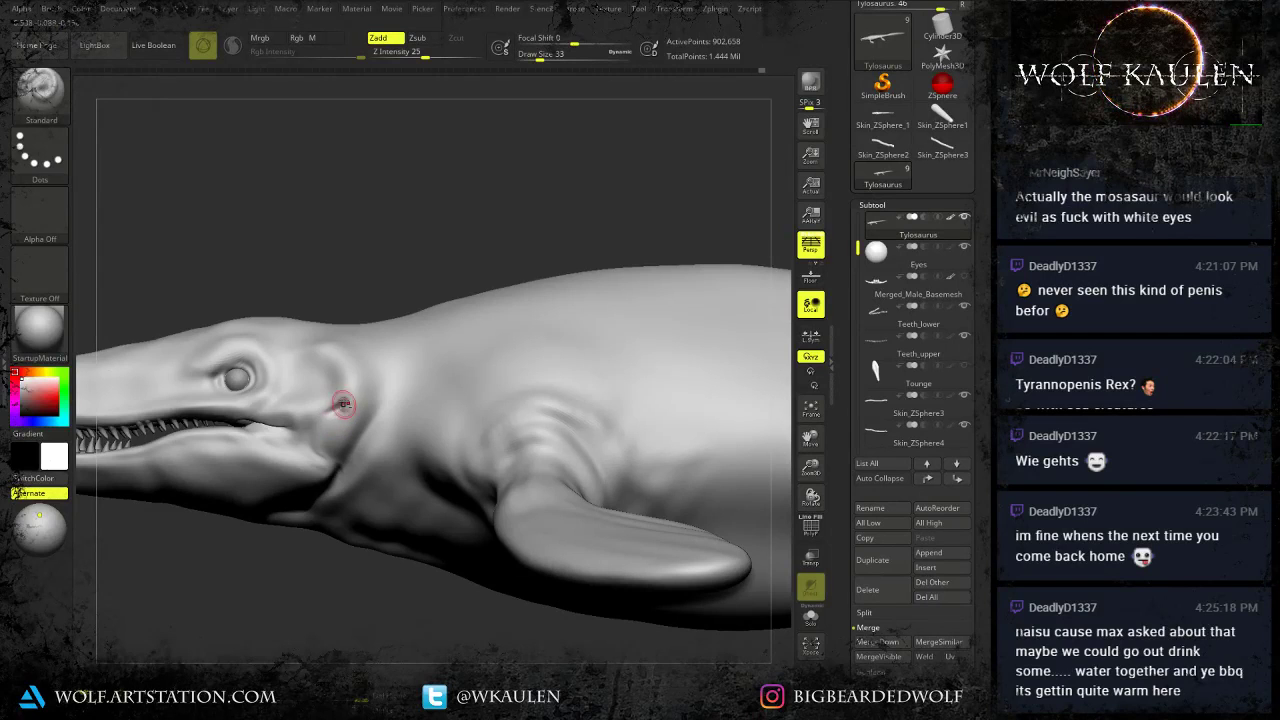
key("s")
left_click_drag(375, 403, 345, 460)
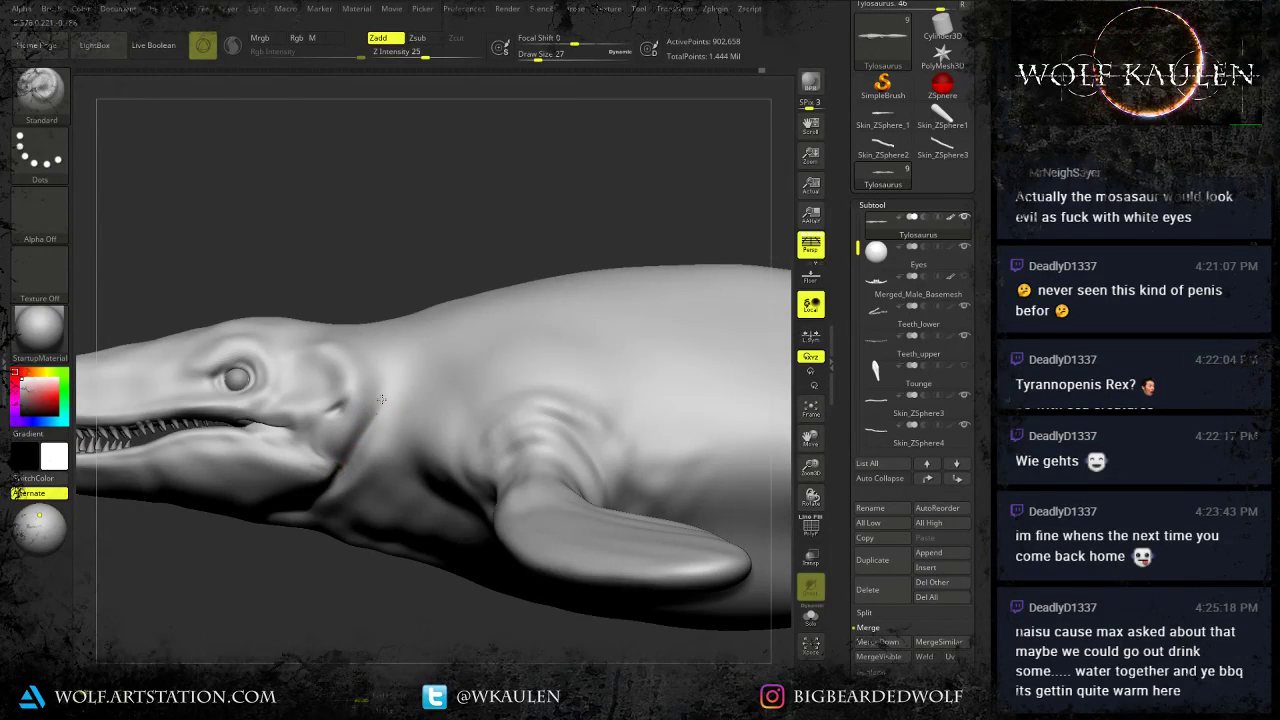
left_click_drag(380, 369, 328, 476)
left_click_drag(379, 379, 328, 474)
Sculpt the first skin folds on the neck behind the jaw crease with the Standard brush at draw sizes 41 and 51.
key("s")
left_click_drag(346, 443, 351, 443)
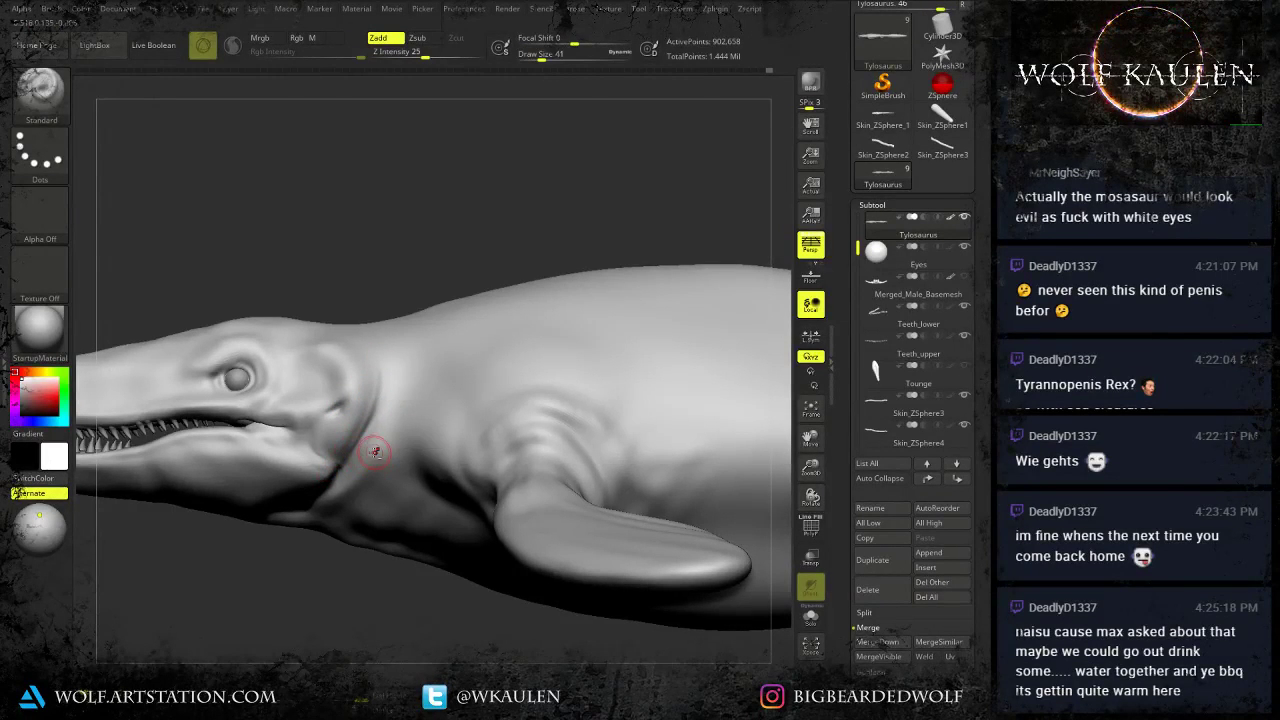
left_click_drag(406, 401, 361, 480)
left_click_drag(411, 360, 367, 460)
right_click_drag(394, 443, 418, 472)
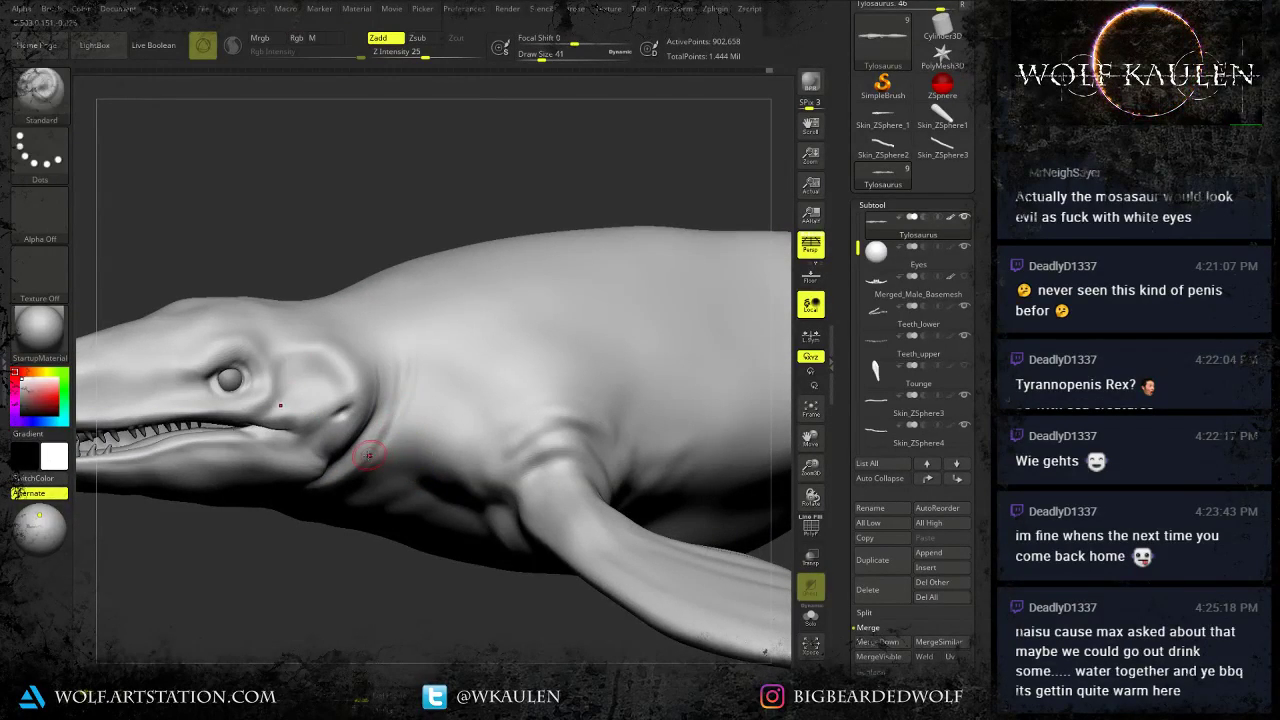
right_click_drag(350, 480, 369, 433)
key("s")
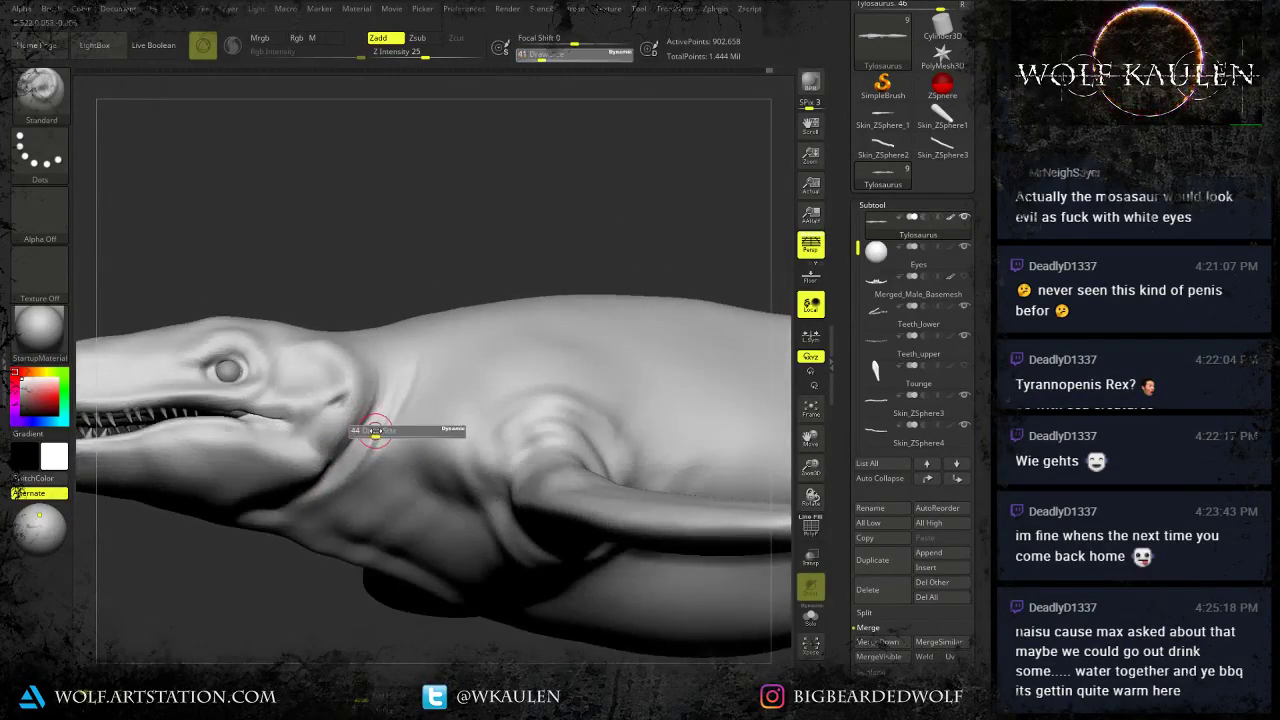
left_click_drag(369, 433, 372, 433)
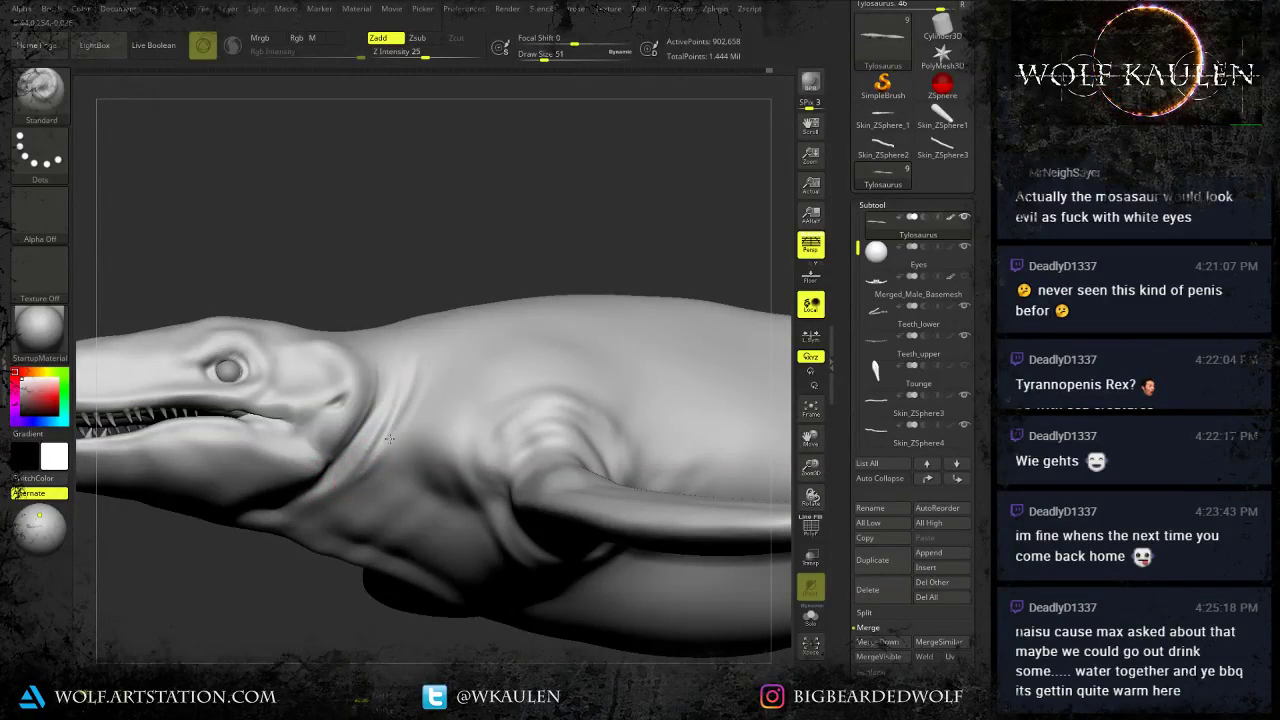
Add further parallel folds on the side of the neck towards the front flipper, using draw size 59.
right_click_drag(368, 462, 372, 480)
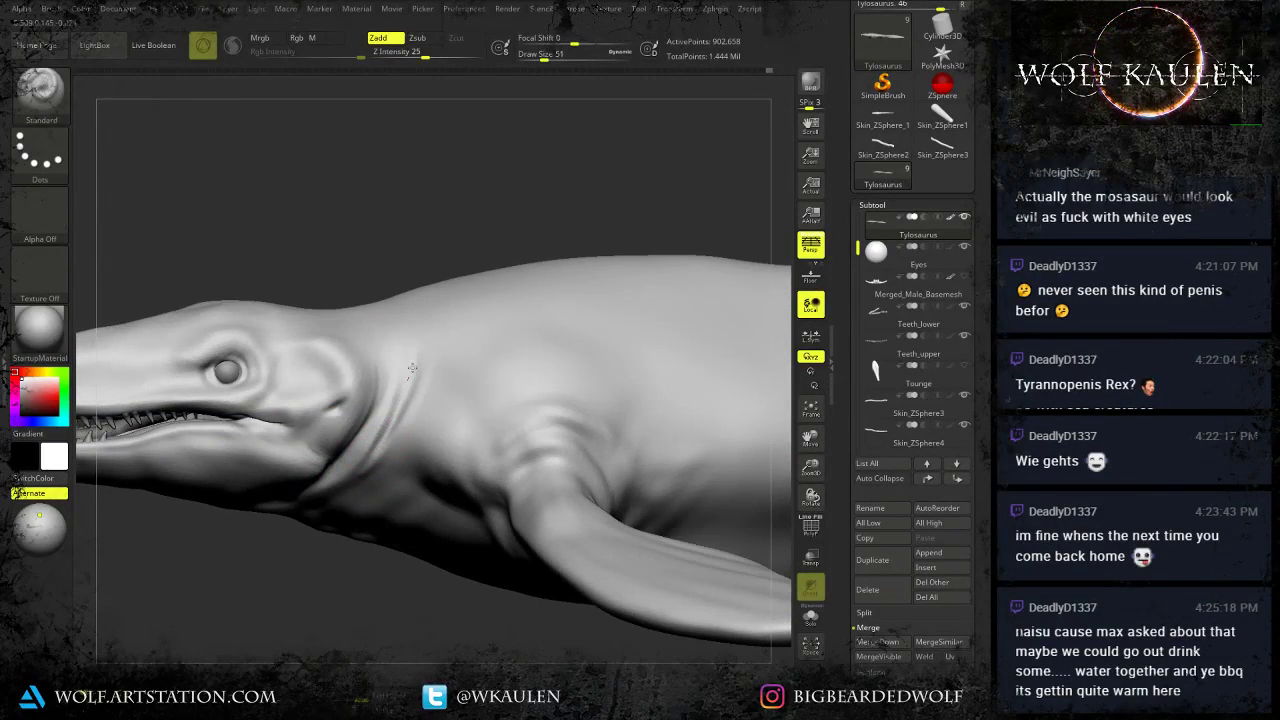
key("s")
left_click_drag(376, 418, 372, 421)
left_click_drag(340, 466, 412, 345)
key("s")
left_click_drag(404, 392, 410, 393)
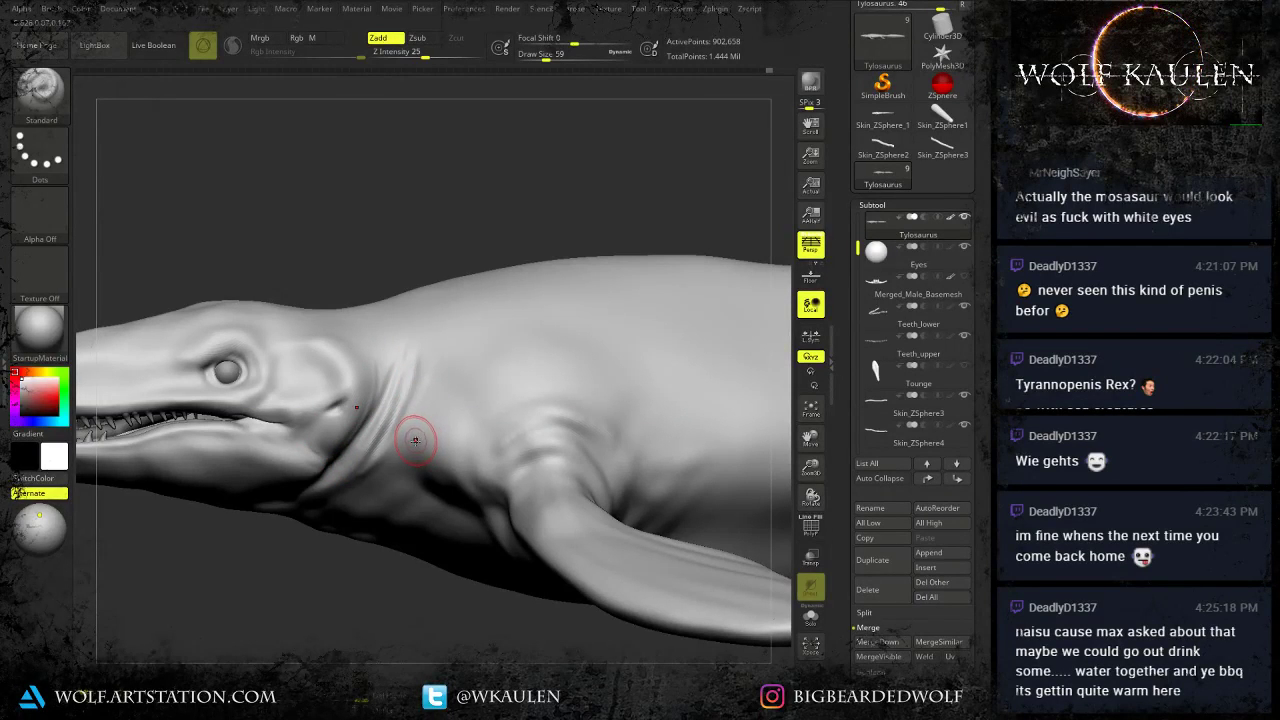
right_click_drag(456, 408, 454, 417)
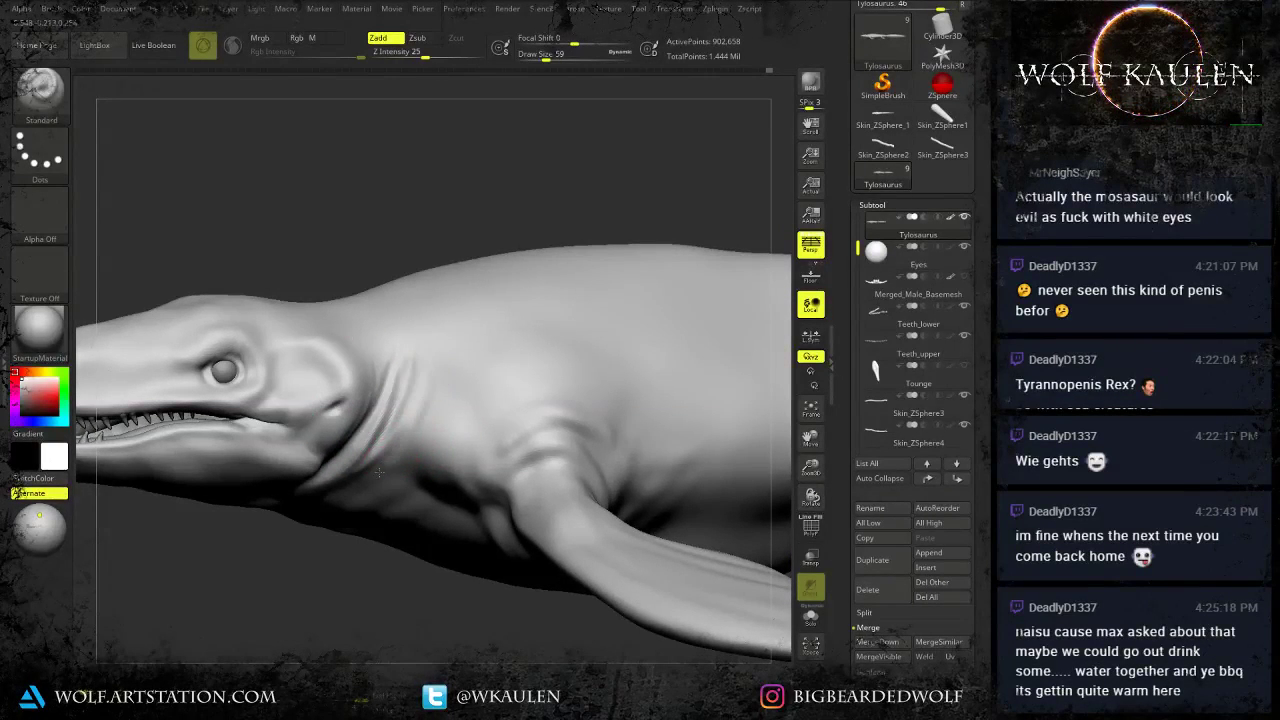
mouse_move(431, 389)
left_mouse_down()
mouse_move(414, 422)
mouse_move(442, 372)
left_mouse_up()
Sculpt wrinkles in front of the front flipper's base with the Standard brush at draw size 39.
right_click_drag(518, 452, 494, 474, "alt")
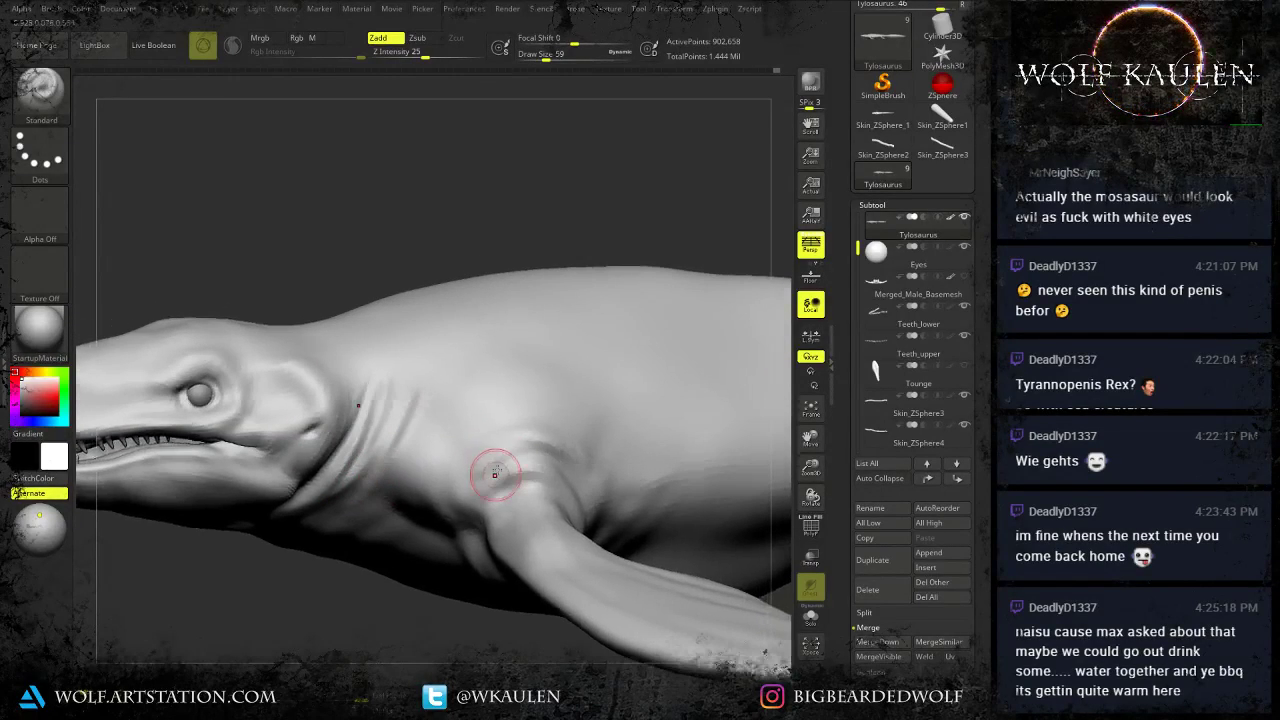
key("s")
left_click_drag(488, 465, 509, 439)
right_click_drag(480, 487, 470, 500)
left_click_drag(470, 500, 474, 497)
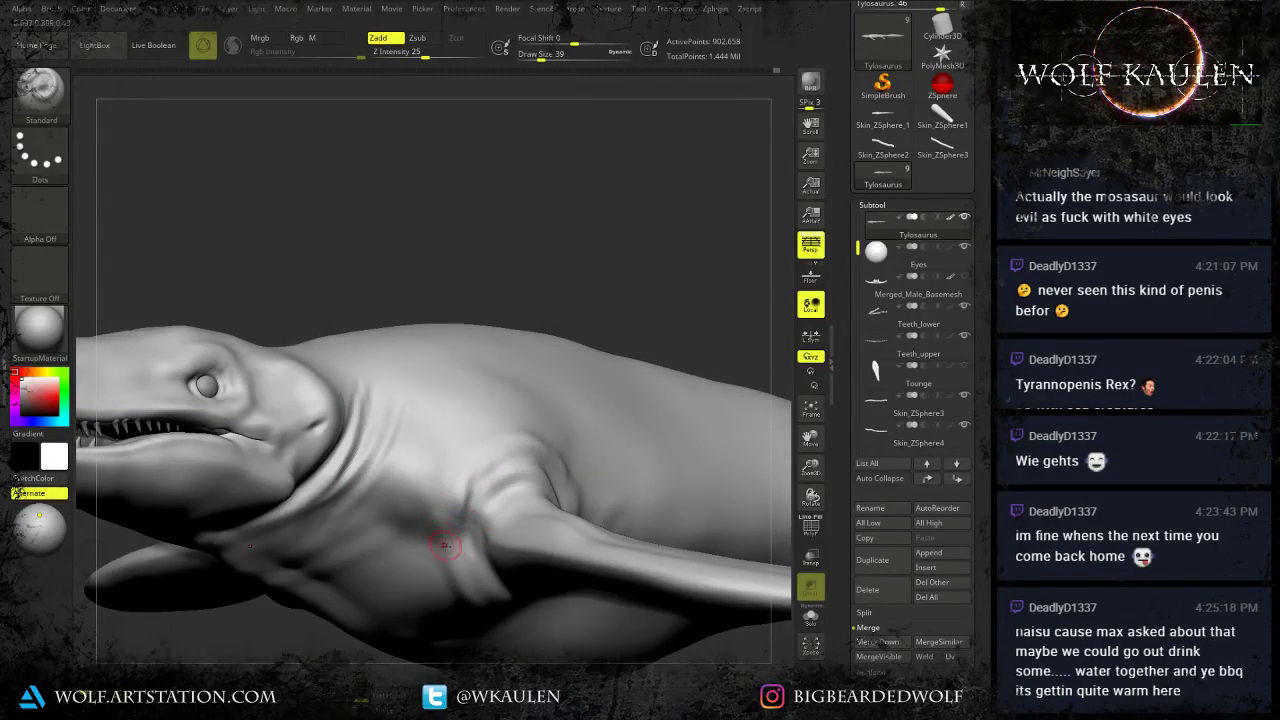
Sculpt broad folds along the throat and chest underside with the Standard brush at draw sizes 108 and 163.
mouse_move(450, 602)
right_mouse_down("alt")
mouse_move(460, 527)
mouse_move(526, 486)
mouse_move(424, 399)
right_mouse_up("alt")
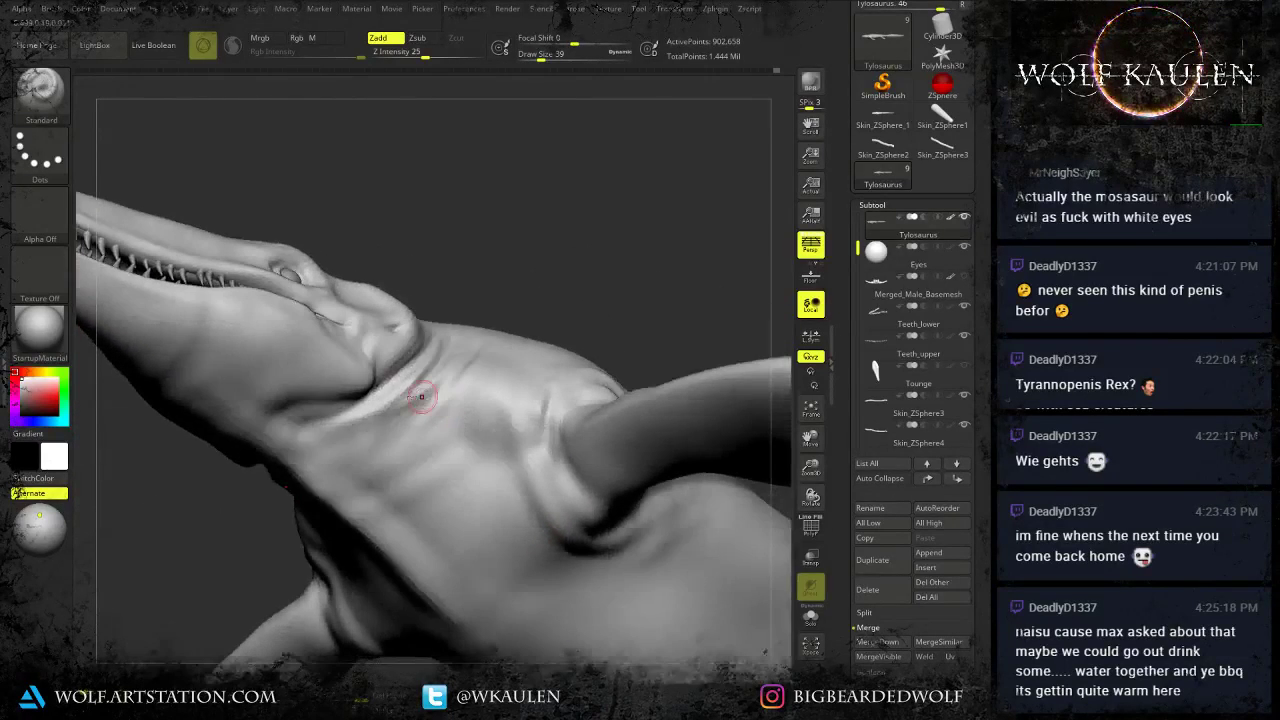
key("s")
left_click_drag(324, 440, 338, 440)
left_click_drag(194, 388, 322, 478)
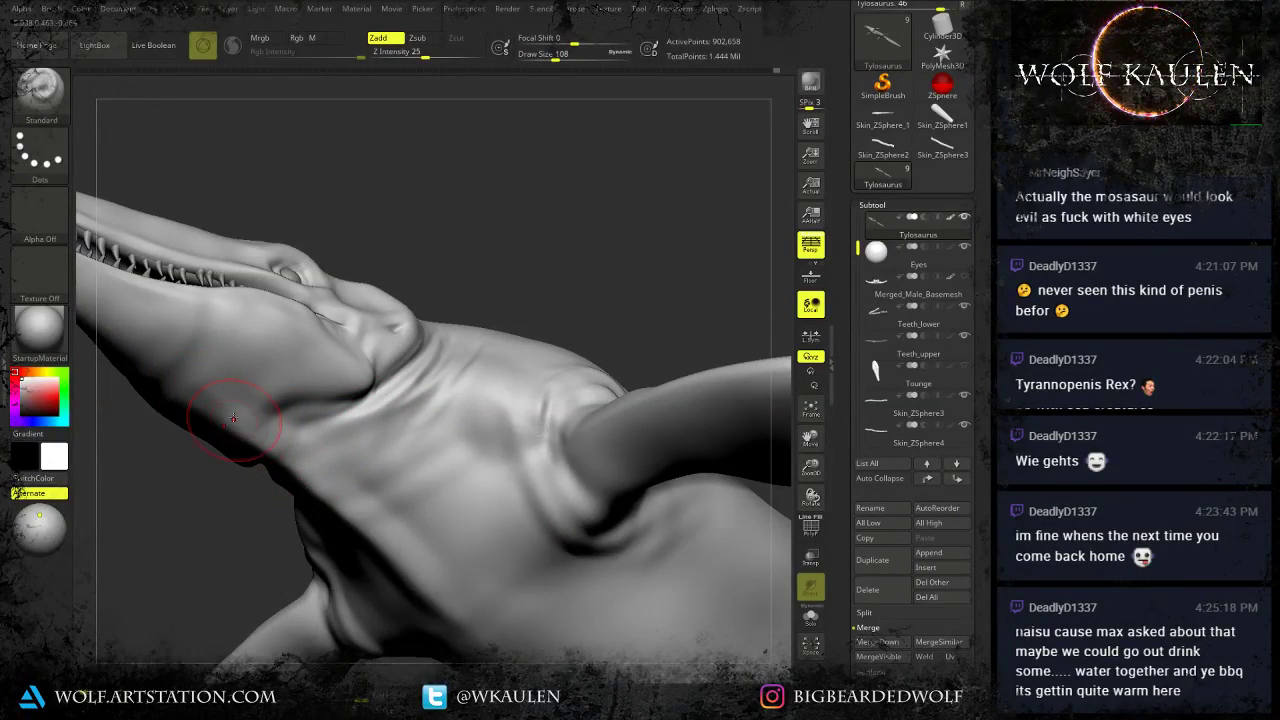
left_click_drag(234, 423, 410, 565)
right_click_drag(408, 562, 275, 415, "ctrl")
key("s")
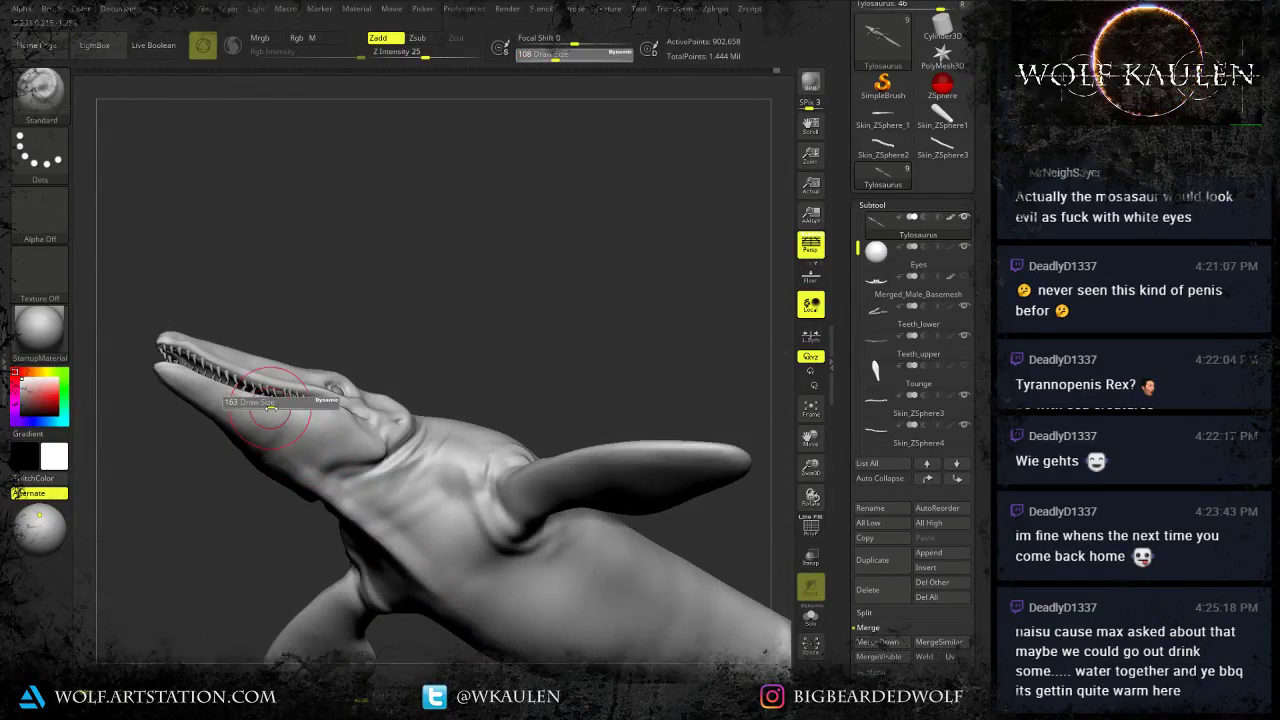
left_click_drag(263, 401, 271, 401)
mouse_move(292, 470)
left_mouse_down()
mouse_move(395, 560)
mouse_move(498, 604)
left_mouse_up()
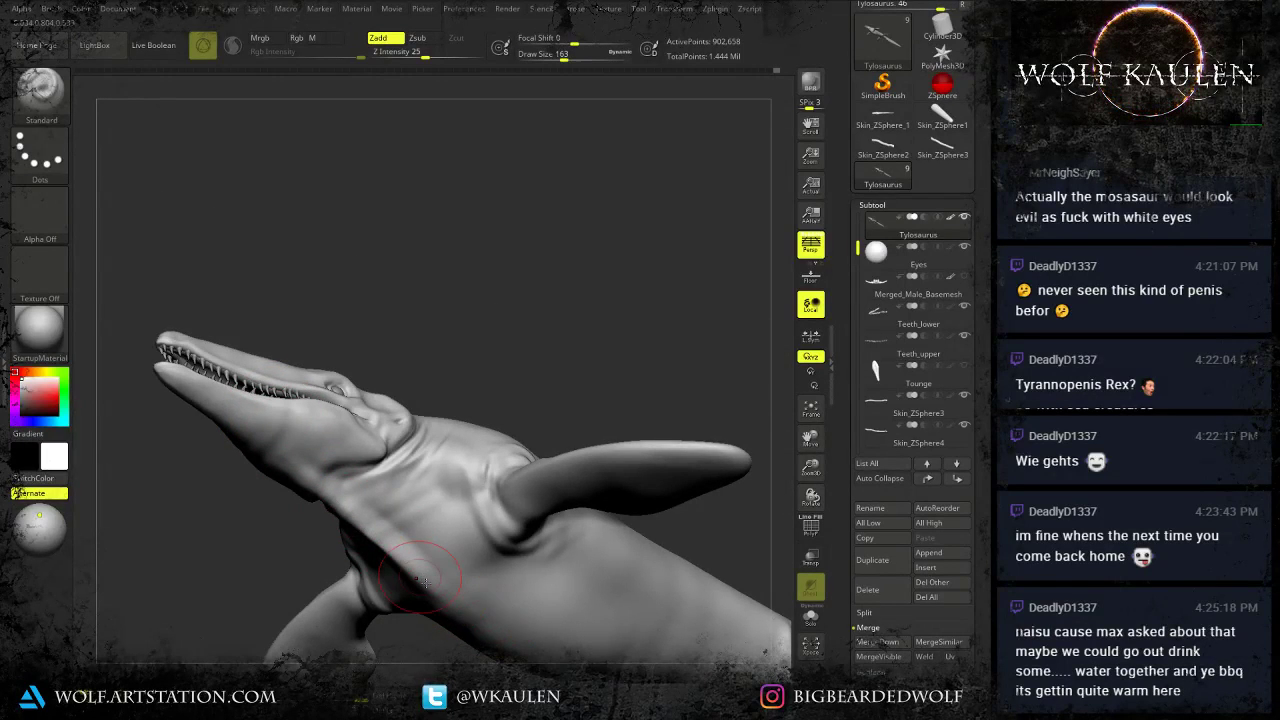
mouse_move(500, 598)
right_mouse_down()
mouse_move(485, 660)
mouse_move(486, 629)
mouse_move(552, 560)
right_mouse_up()
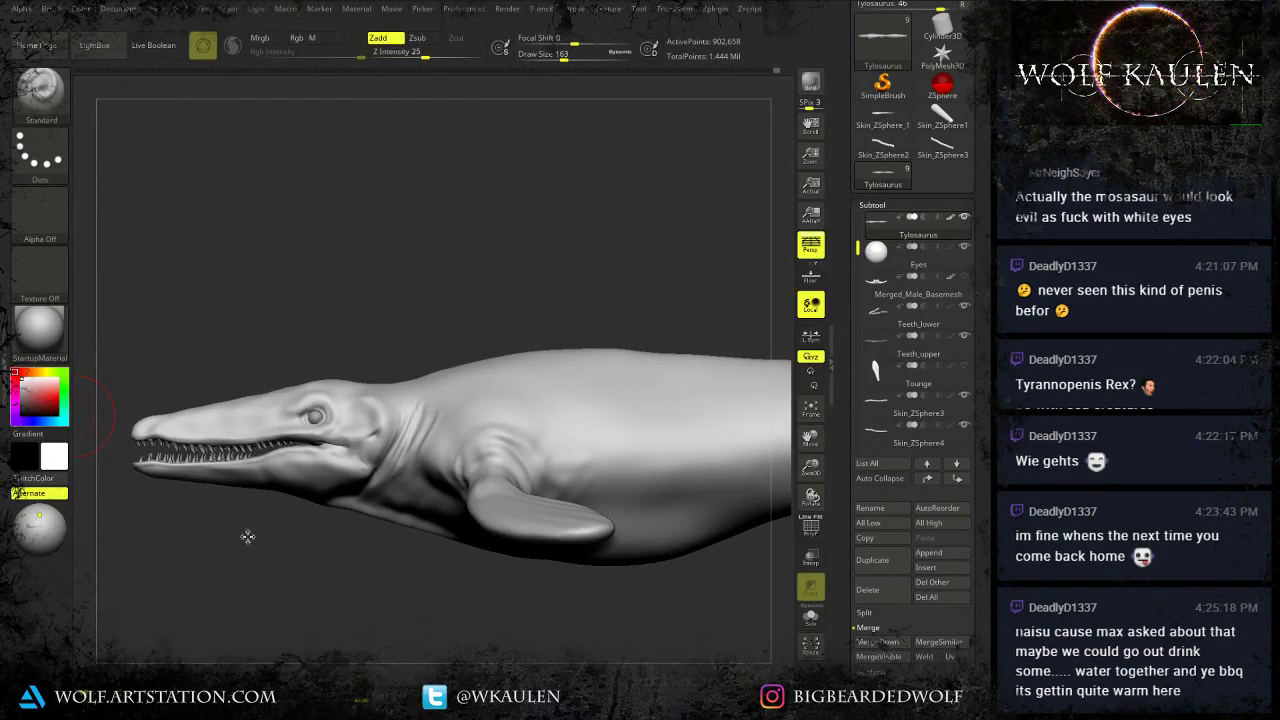
Soften the upper ends of the neck folds and rework them with the Standard brush at draw size 67.
mouse_move(249, 574)
left_mouse_down()
mouse_move(239, 533)
mouse_move(300, 548)
left_mouse_up()
mouse_move(354, 360)
left_mouse_down("shift")
mouse_move(347, 370)
mouse_move(366, 388)
left_mouse_up("shift")
right_click_drag(366, 388, 351, 378)
key("s")
left_click(349, 377)
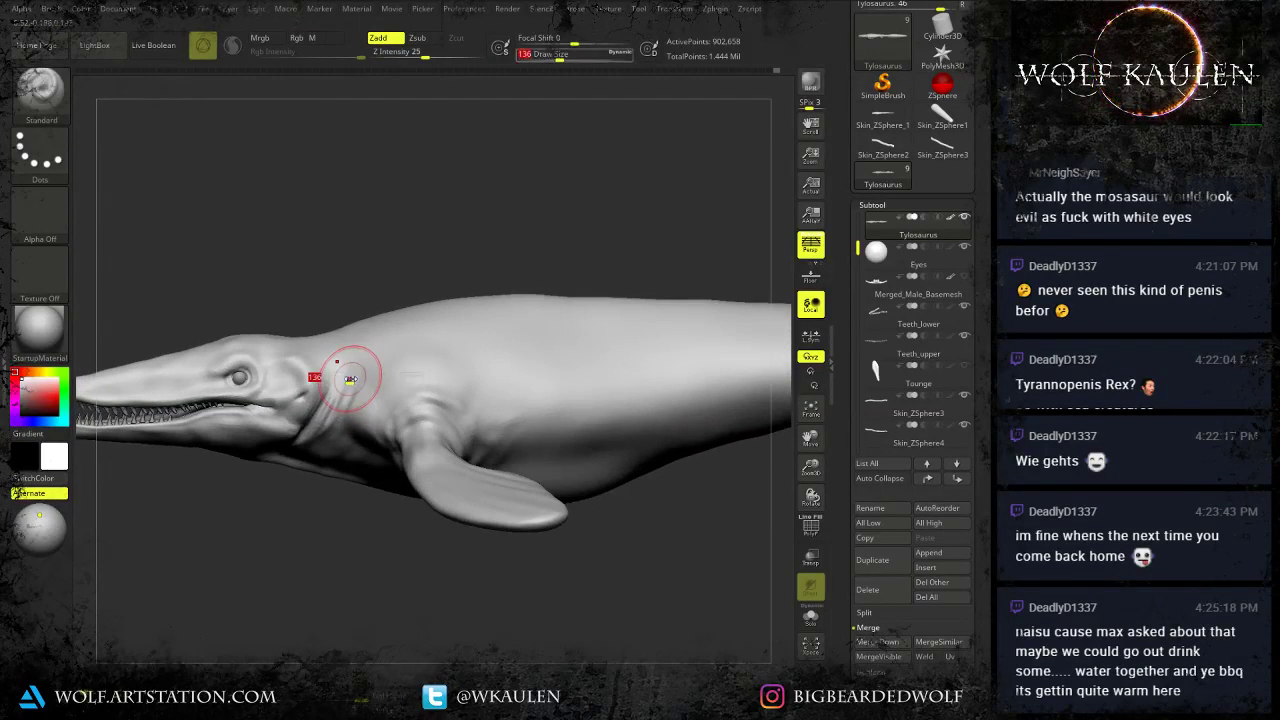
key("s")
left_click_drag(335, 389, 331, 390)
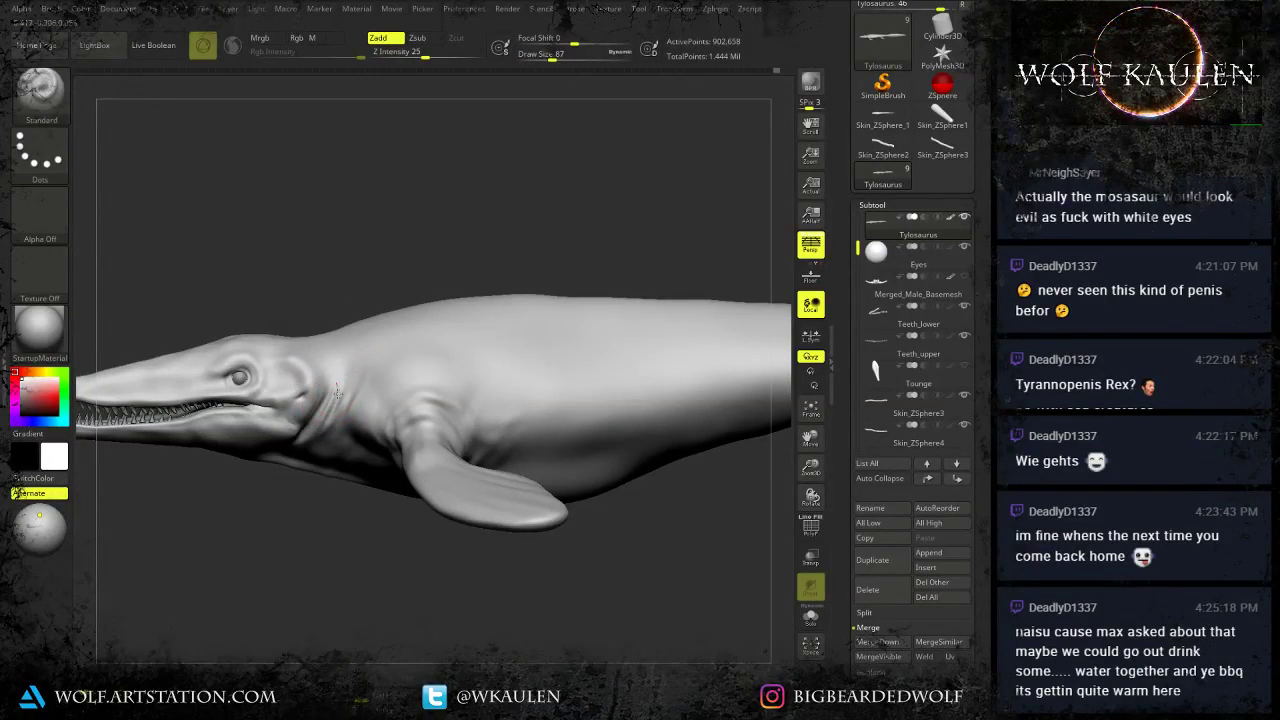
Extend the neck folds upward and refine the area behind the eye with the Standard brush at draw size 56.
mouse_move(322, 391)
right_mouse_down()
mouse_move(280, 389)
mouse_move(374, 483)
mouse_move(326, 314)
mouse_move(351, 423)
mouse_move(335, 385)
right_mouse_up()
key("s")
mouse_move(334, 385)
left_mouse_down()
mouse_move(335, 439)
mouse_move(318, 476)
mouse_move(304, 436)
left_mouse_up()
key("s")
mouse_move(303, 372)
left_mouse_down()
mouse_move(322, 428)
mouse_move(315, 474)
left_mouse_up()
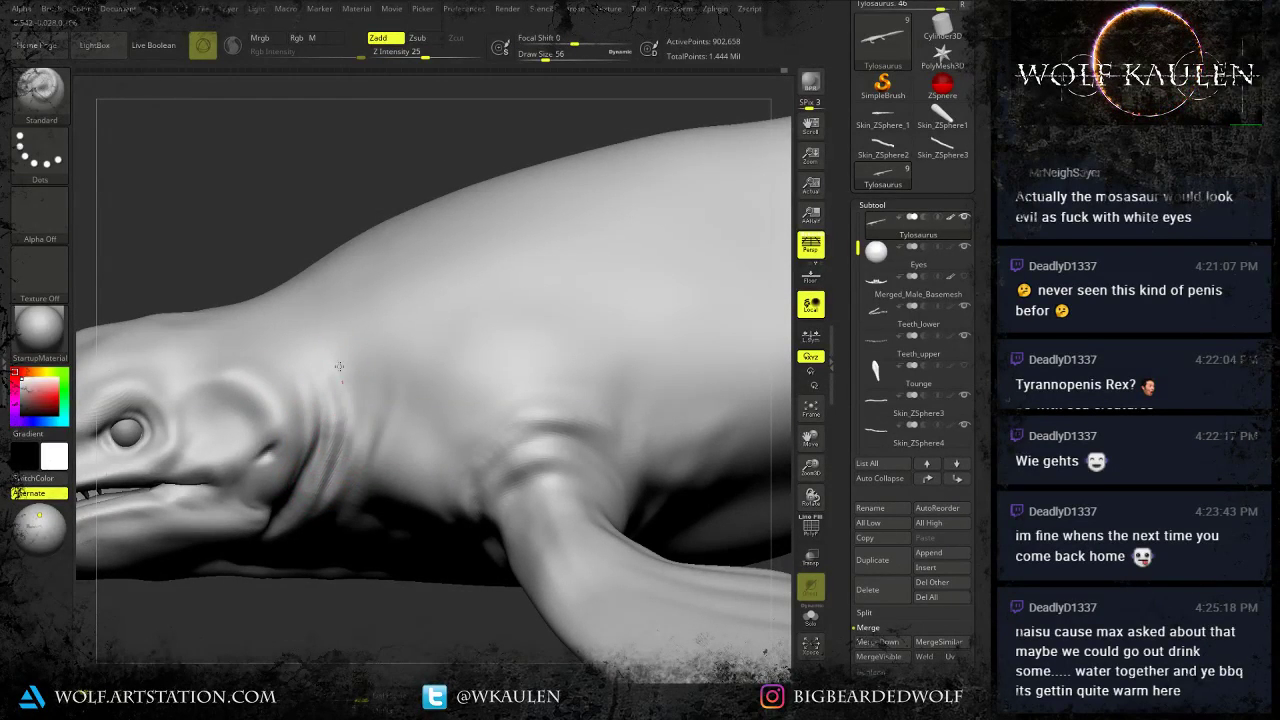
left_click_drag(341, 362, 354, 449)
mouse_move(374, 351)
left_mouse_down()
mouse_move(382, 436)
mouse_move(399, 391)
mouse_move(387, 405)
left_mouse_up()
right_click_drag(377, 329, 431, 299, "alt")
mouse_move(297, 394)
left_mouse_down()
mouse_move(261, 409)
mouse_move(281, 366)
left_mouse_up()
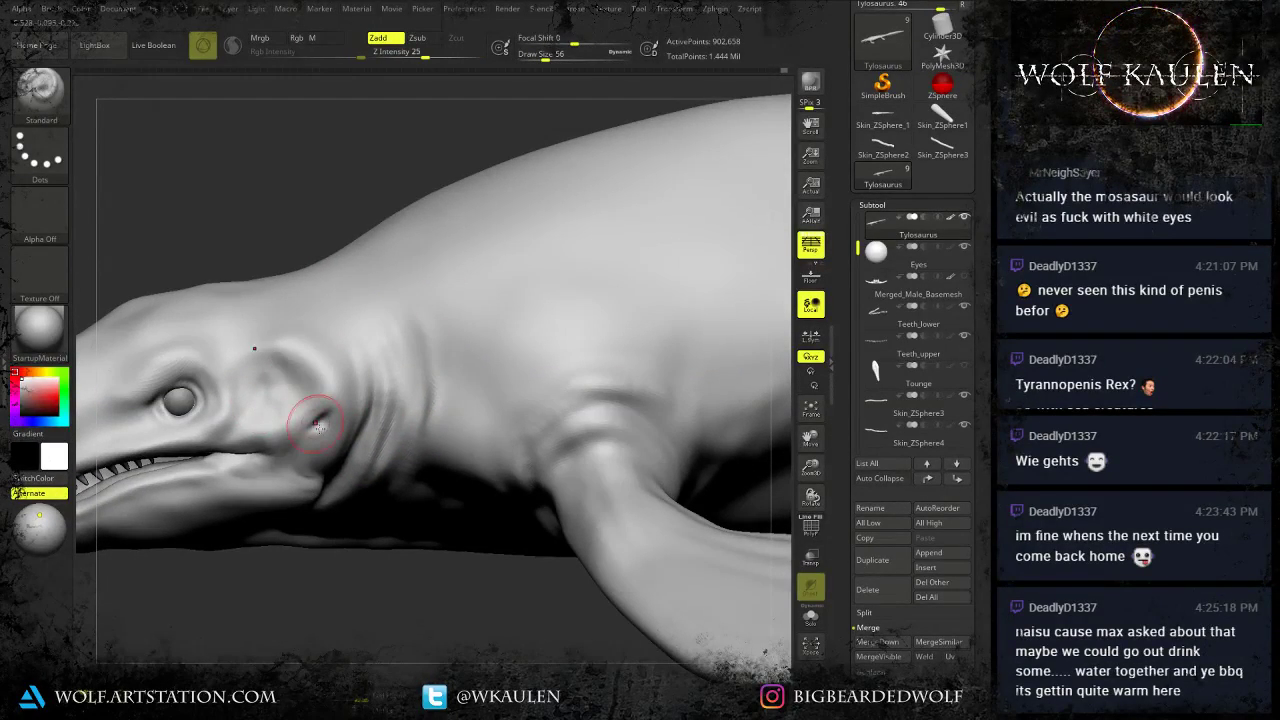
Examine the Tylosaurus from the head and jaw along the body to the tip of the tail.
right_click_drag(349, 474, 590, 453, "alt")
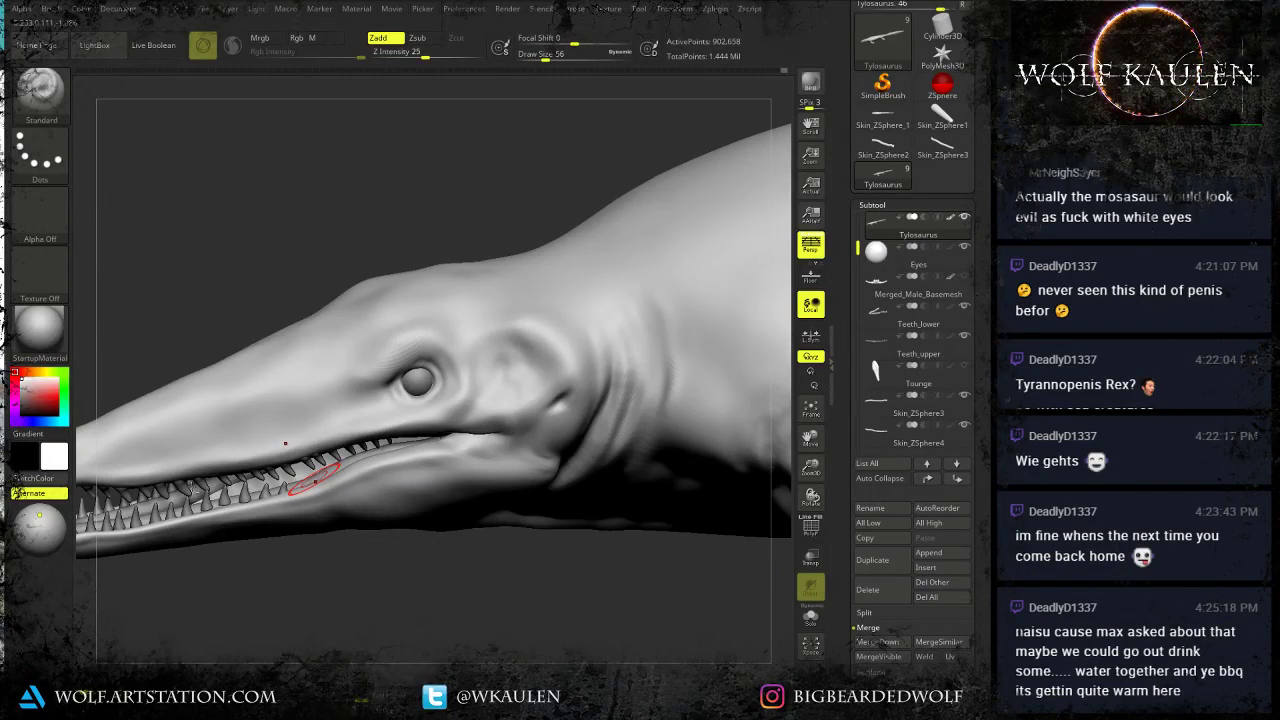
left_click_drag(483, 545, 265, 360, "alt")
mouse_move(617, 425)
left_mouse_down("alt")
mouse_move(537, 455)
mouse_move(531, 422)
left_mouse_up("alt")
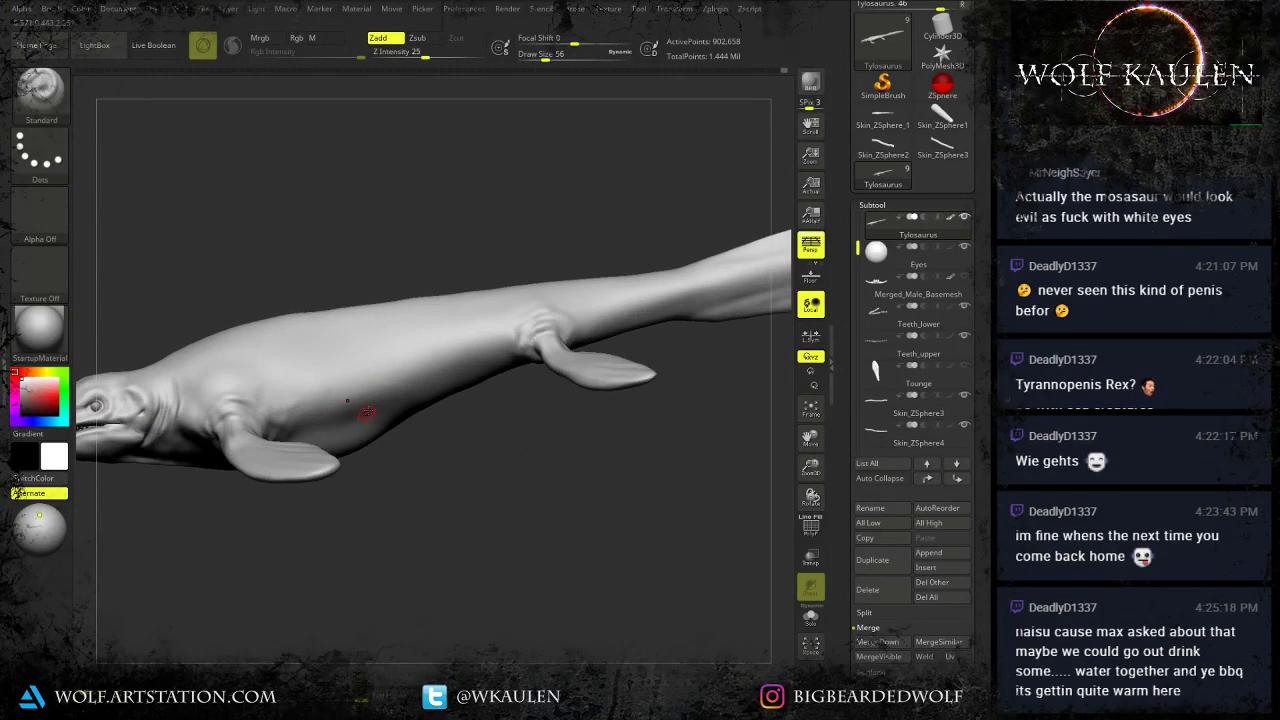
left_click(394, 410)
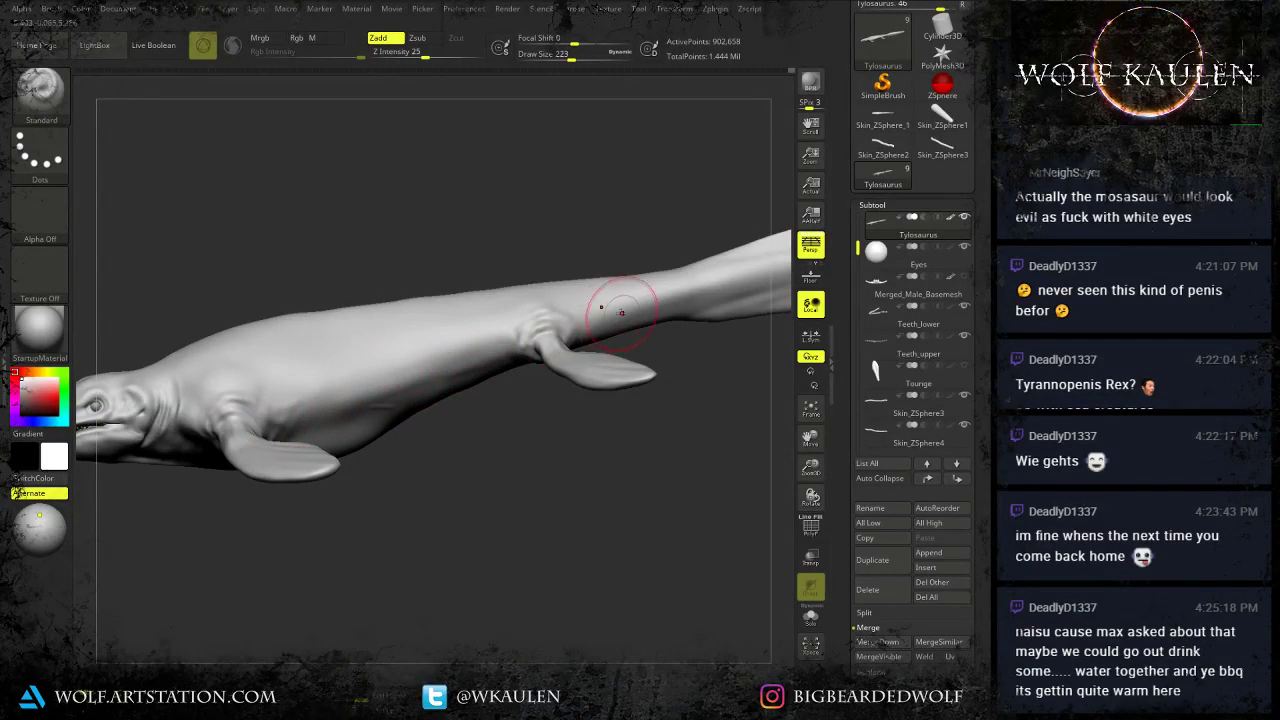
right_click_drag(714, 289, 410, 395, "alt")
right_click_drag(514, 368, 462, 384, "alt")
key("s")
left_click(535, 360)
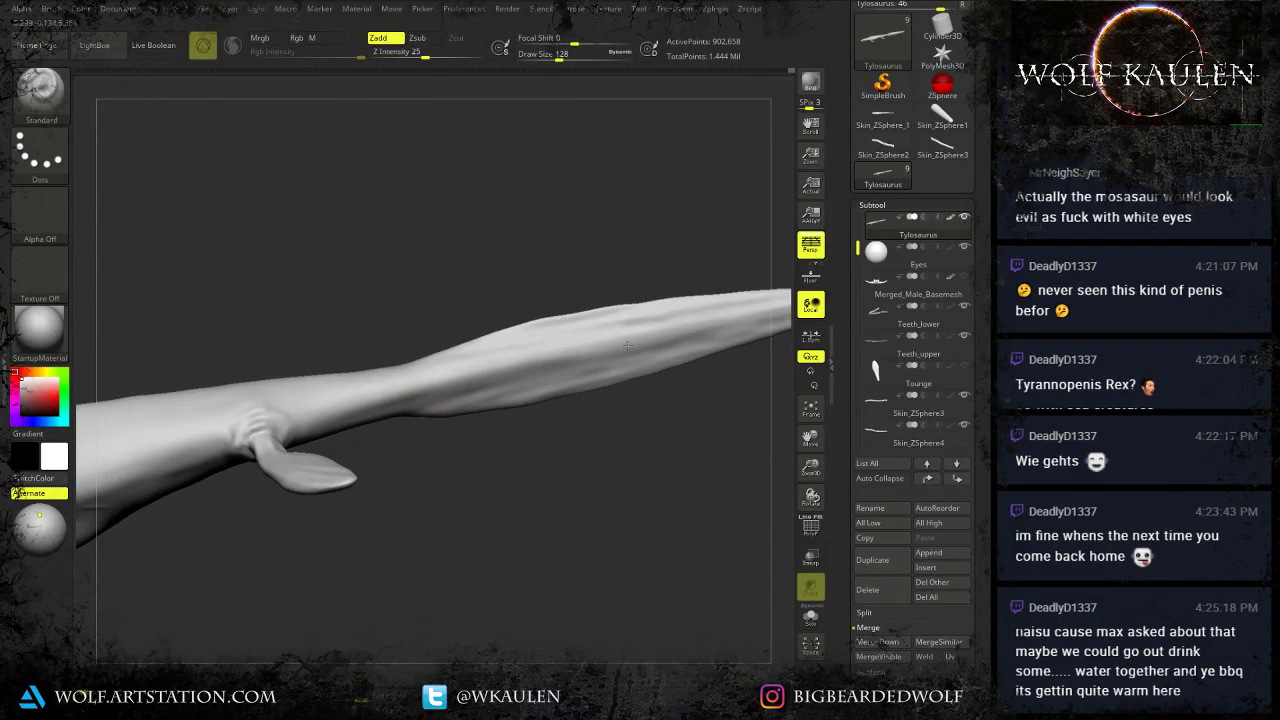
right_click_drag(558, 364, 413, 404, "alt")
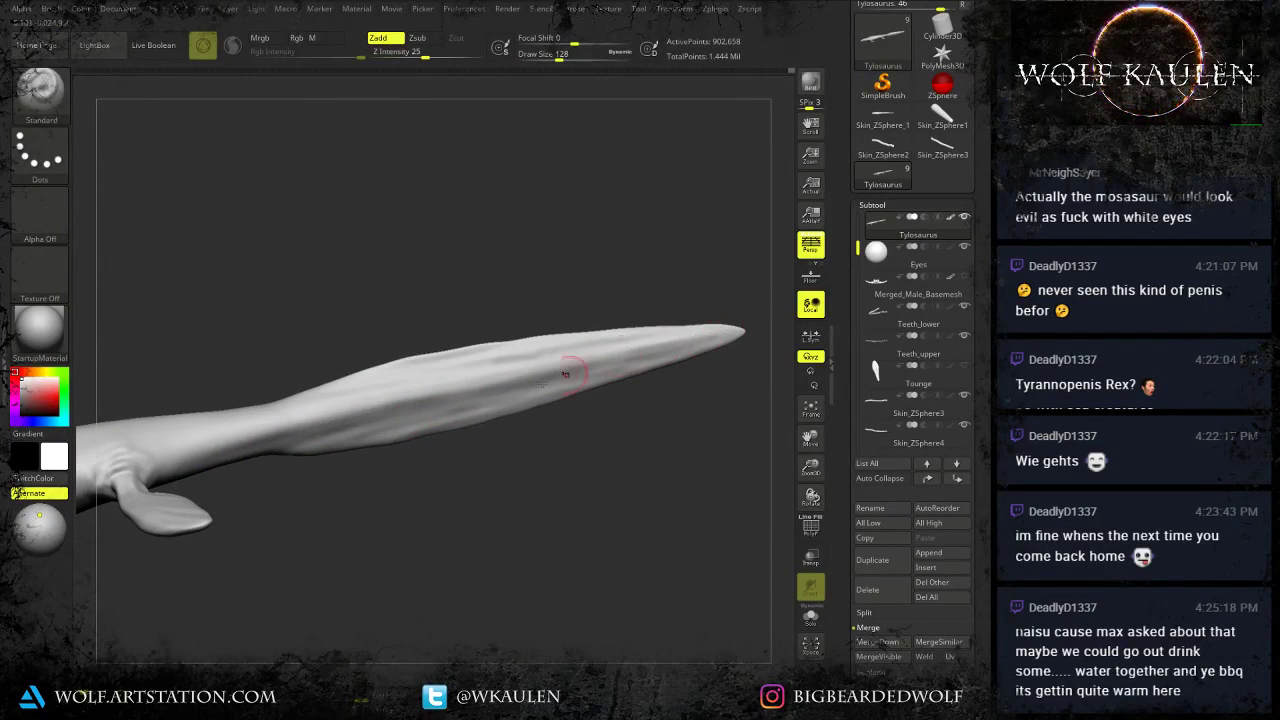
right_click_drag(520, 392, 771, 348, "alt")
right_click_drag(468, 423, 740, 368, "alt")
Sculpt the belly between the front and rear flippers with the Standard brush at draw size 239 and smooth the strokes.
mouse_move(510, 447)
right_mouse_down()
mouse_move(454, 409)
mouse_move(437, 474)
right_mouse_up()
key("s")
left_click(435, 449)
left_click_drag(402, 480, 462, 449)
left_click_drag(462, 449, 495, 427)
left_click_drag(495, 427, 465, 443, "shift")
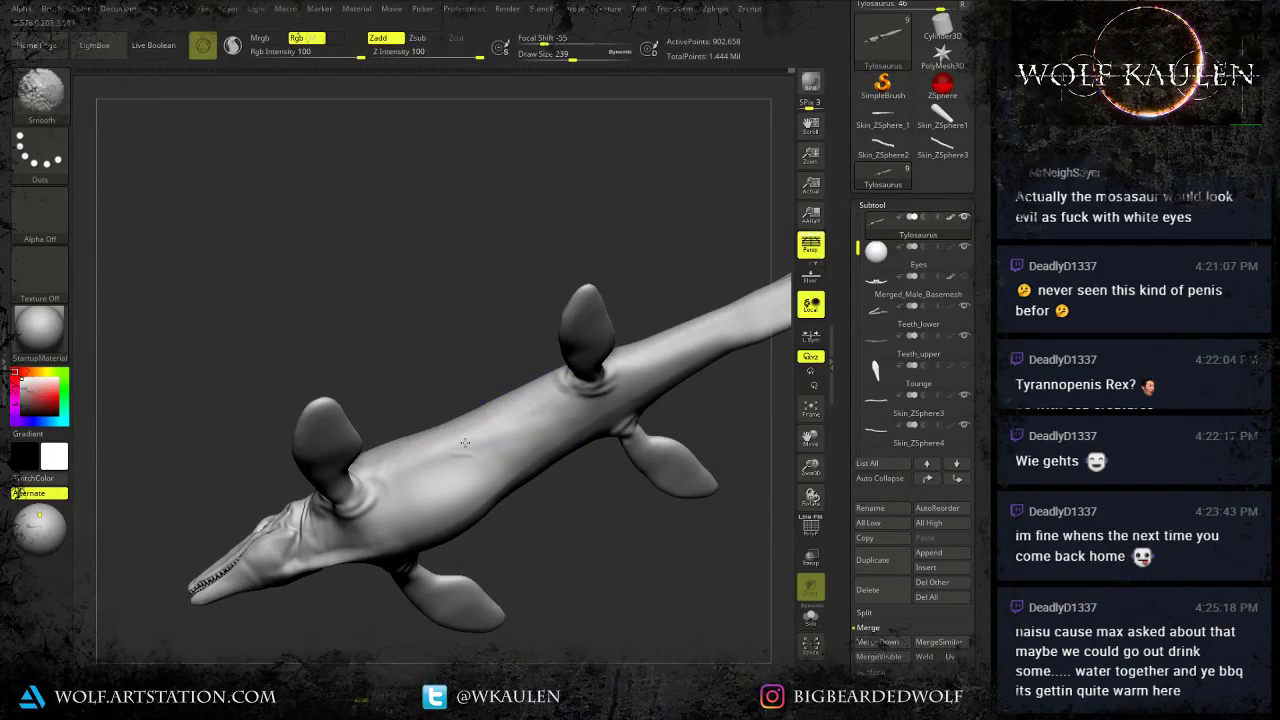
Smooth the upper neck and shoulder area behind the head at draw size 132.
right_click_drag(473, 453, 437, 525)
mouse_move(428, 473)
right_mouse_down("alt")
mouse_move(425, 557)
mouse_move(409, 549)
mouse_move(428, 509)
mouse_move(494, 521)
right_mouse_up("alt")
right_click_drag(389, 541, 421, 592, "alt")
right_click_drag(414, 494, 431, 674, "ctrl")
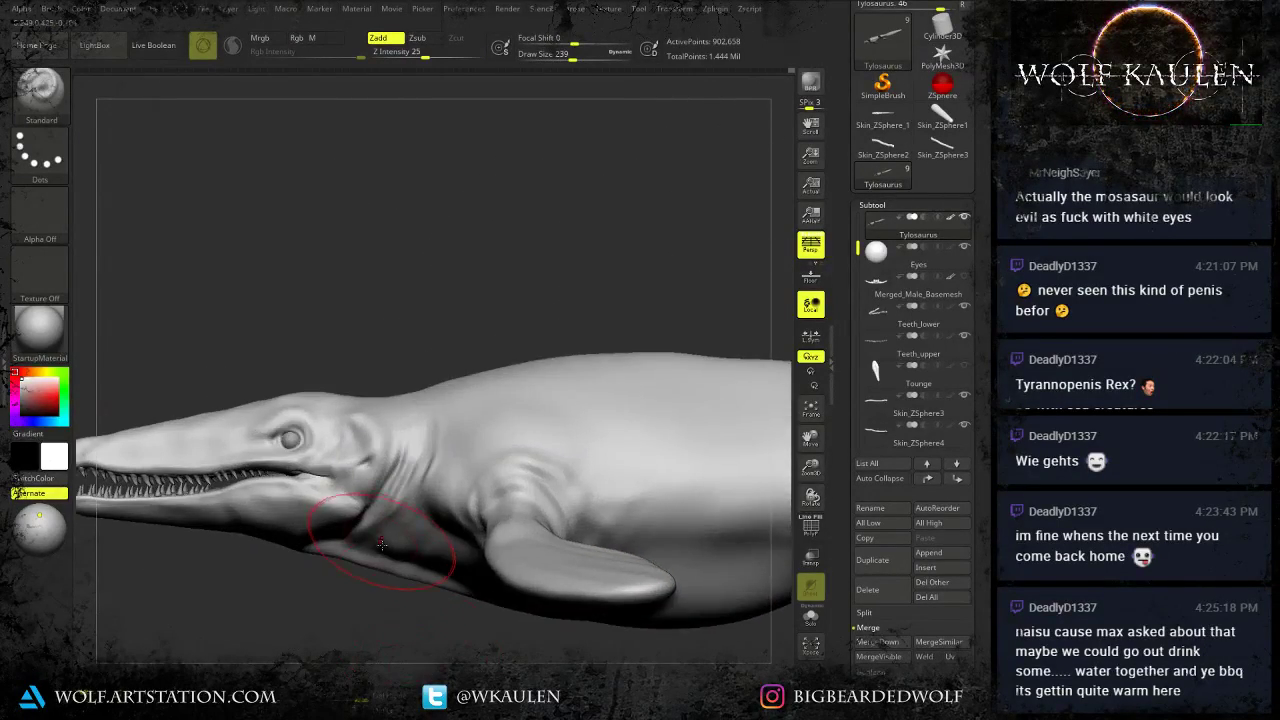
right_click_drag(382, 545, 390, 572)
right_click_drag(418, 460, 421, 537, "alt")
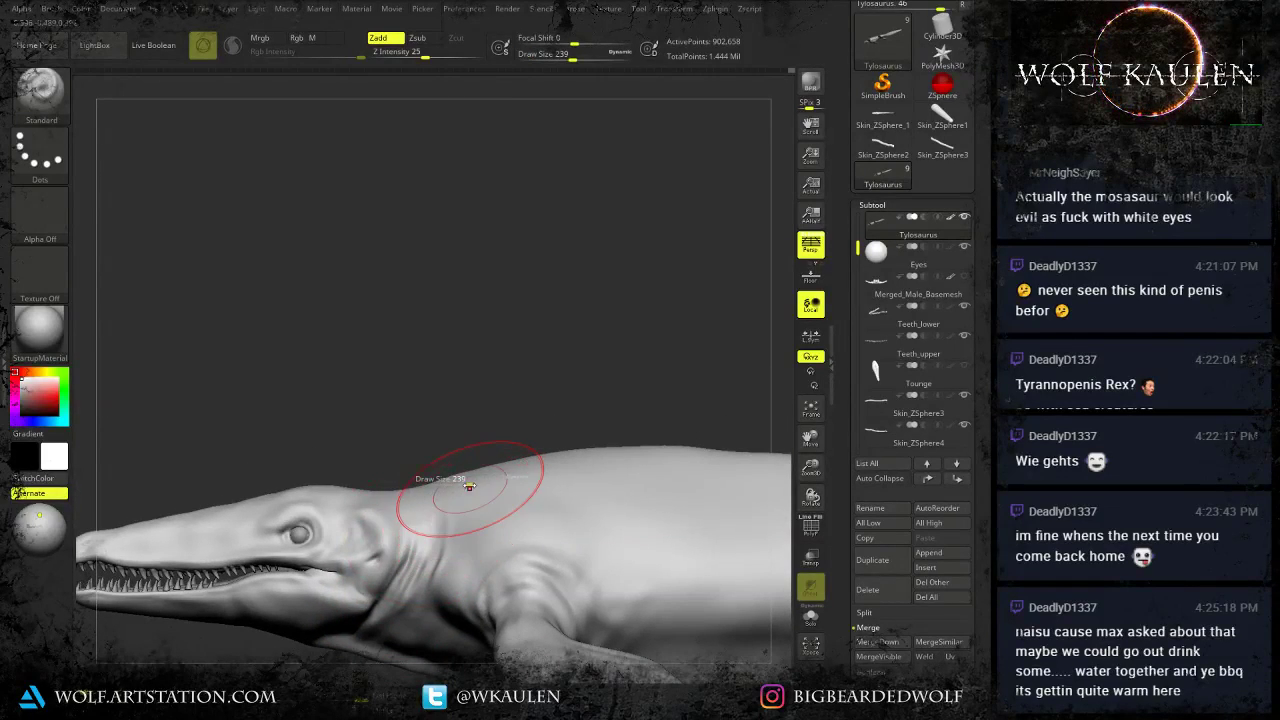
right_click_drag(467, 487, 457, 517)
left_click_drag(457, 517, 449, 557, "shift")
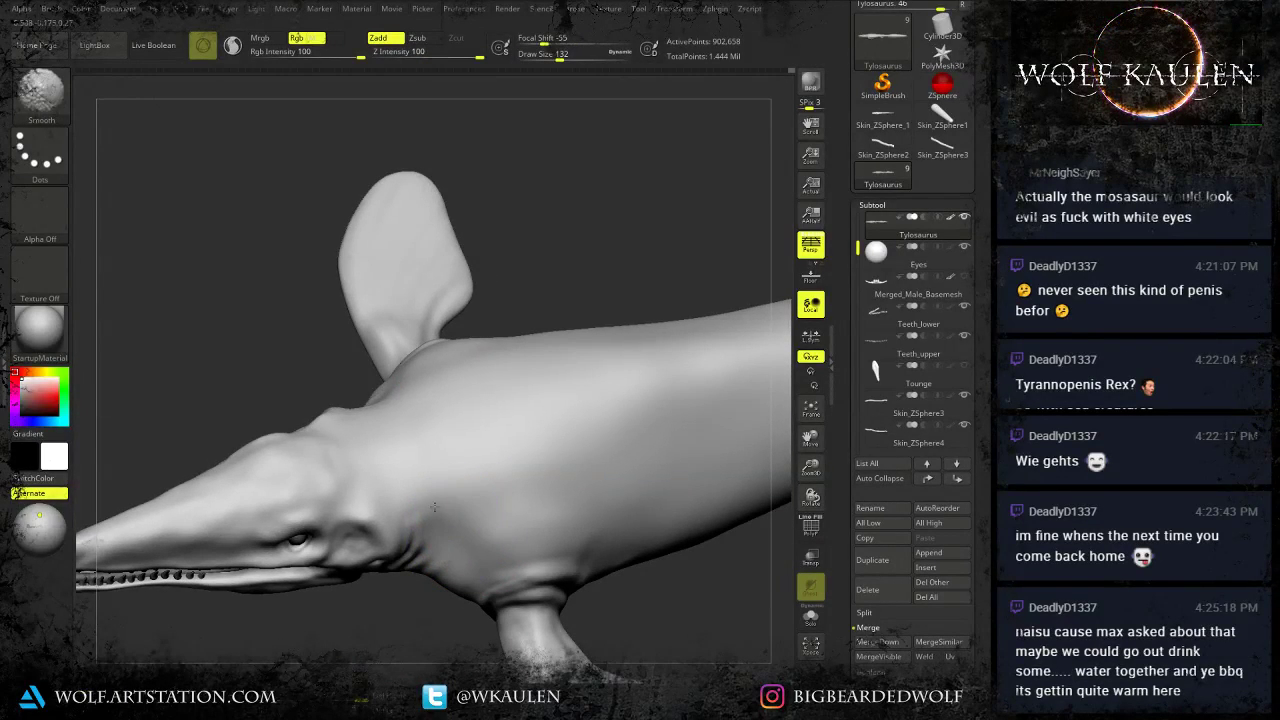
left_click_drag(419, 507, 440, 512, "shift")
right_click_drag(560, 530, 450, 400)
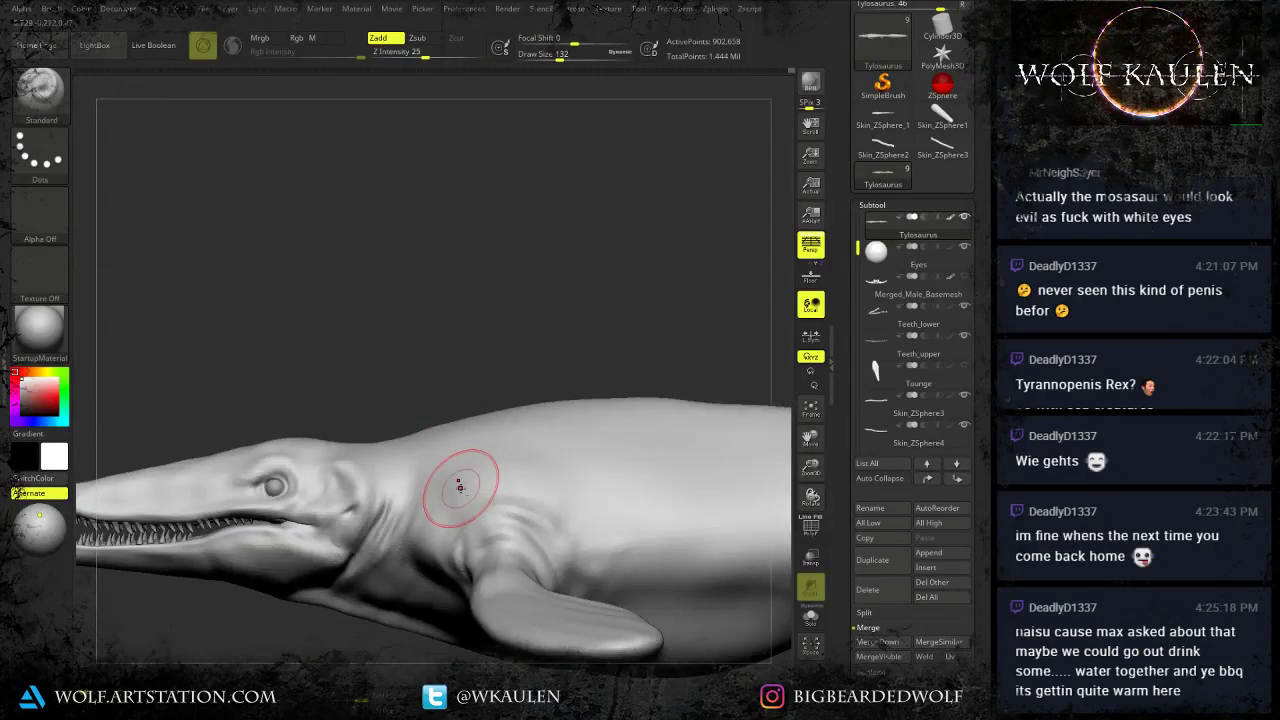
Subdivide the Tylosaurus mesh by one more level while checking the surface around the eye up close.
right_click_drag(460, 483, 490, 389, "alt")
mouse_move(359, 394)
right_mouse_down("alt")
mouse_move(377, 404)
mouse_move(385, 490)
mouse_move(450, 440)
mouse_move(985, 577)
right_mouse_up("alt")
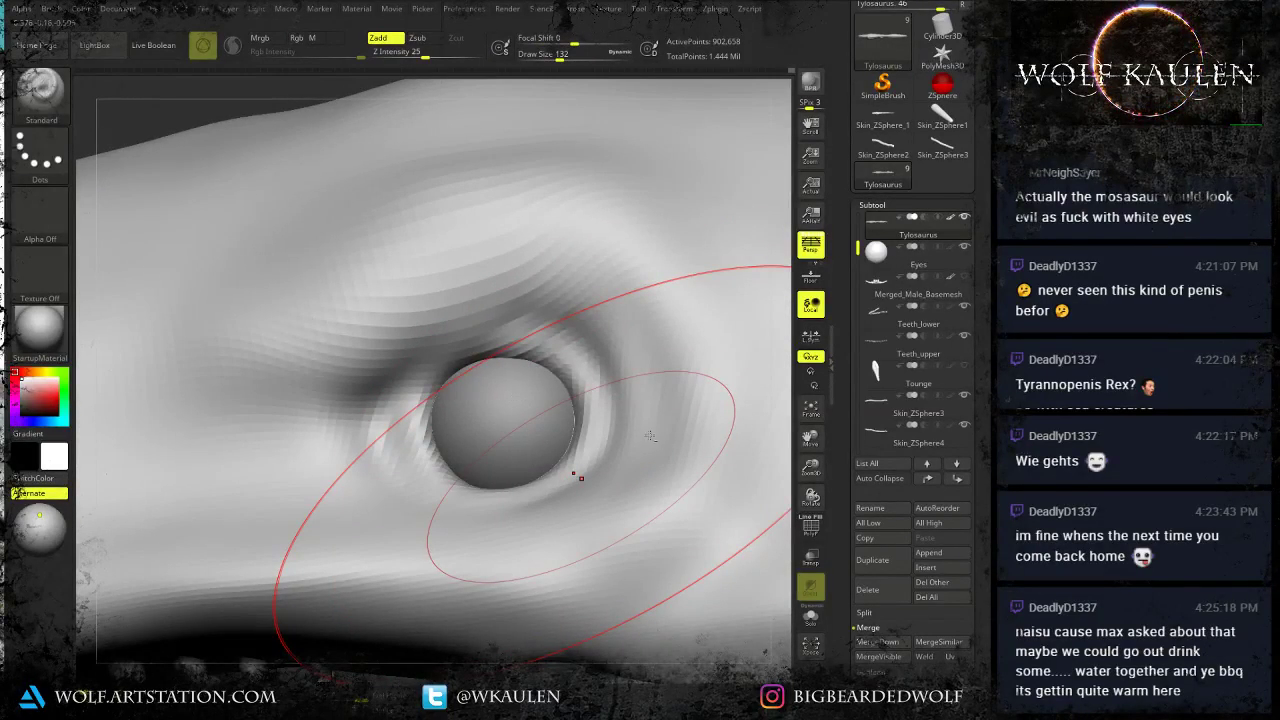
key("d")
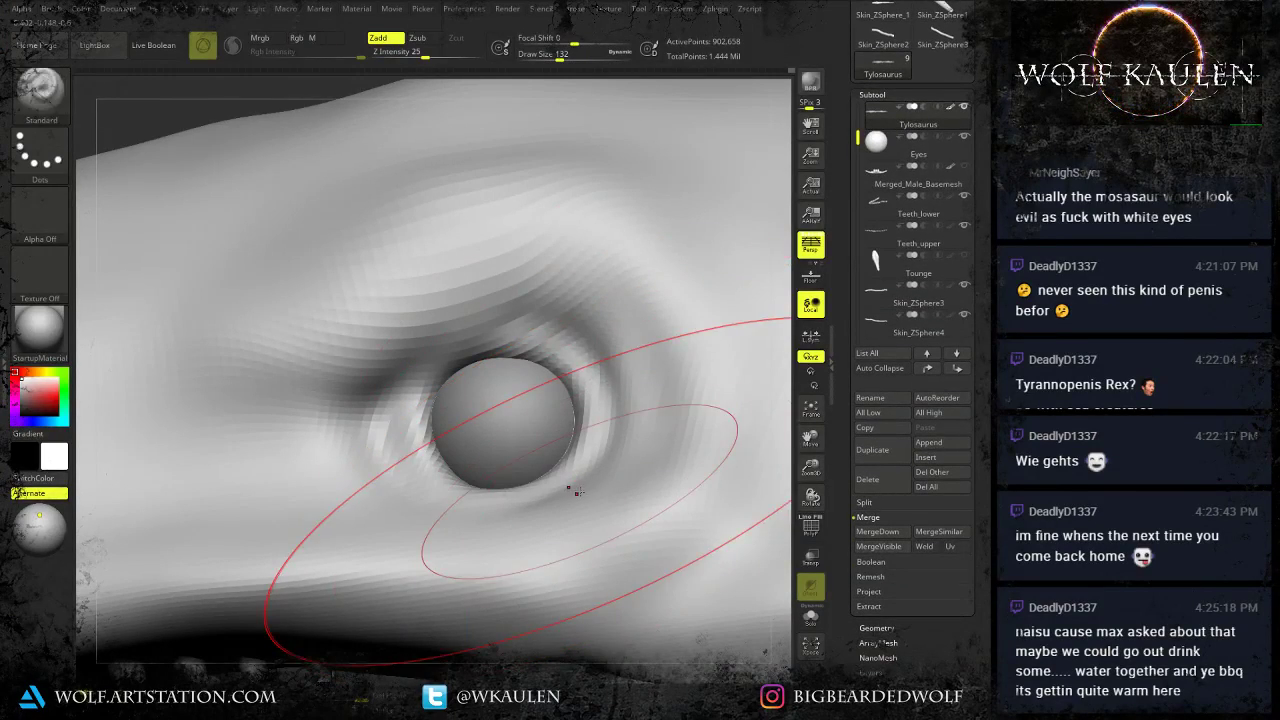
key("ctrl+d")
Create a sculpting layer on the Tylosaurus and name it Base.
left_click(874, 670)
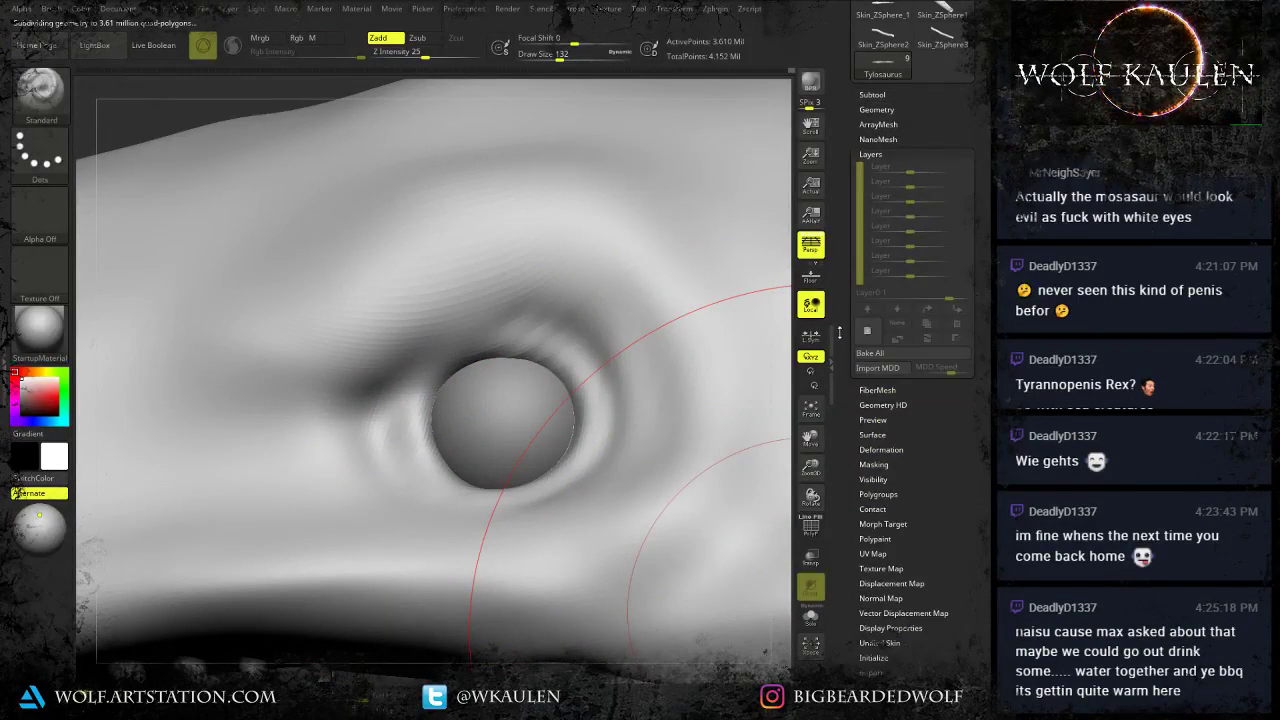
left_click(873, 335)
left_click(897, 325)
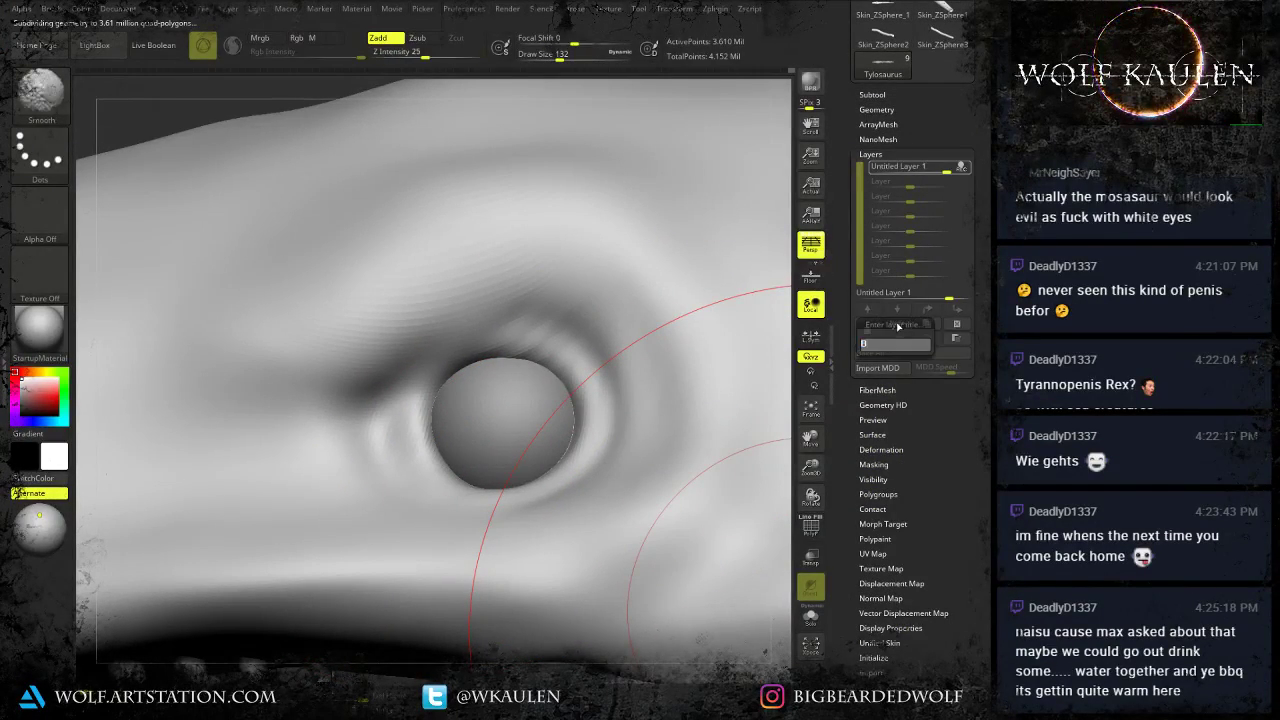
type("Base")
key("Return")
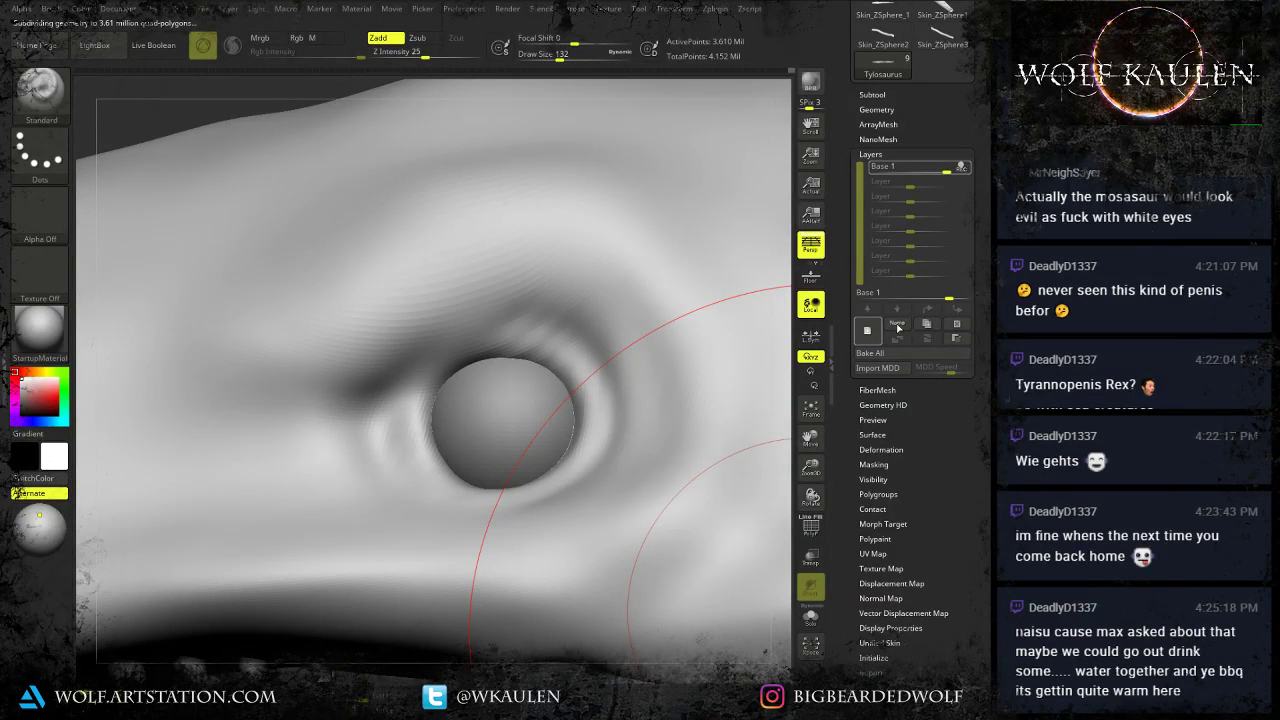
Create a second sculpting layer and name it 01.
left_click(867, 331)
left_click(898, 325)
type("01")
key("Return")
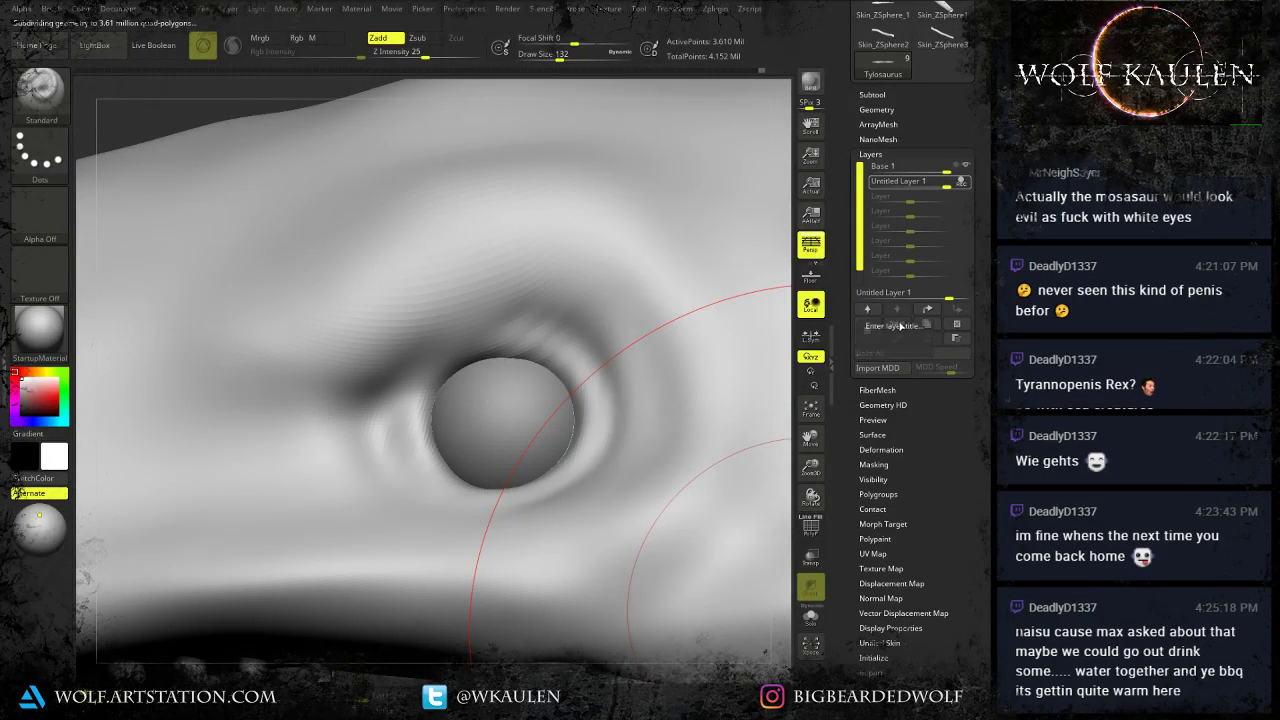
key("v")
key("s")
key("t")
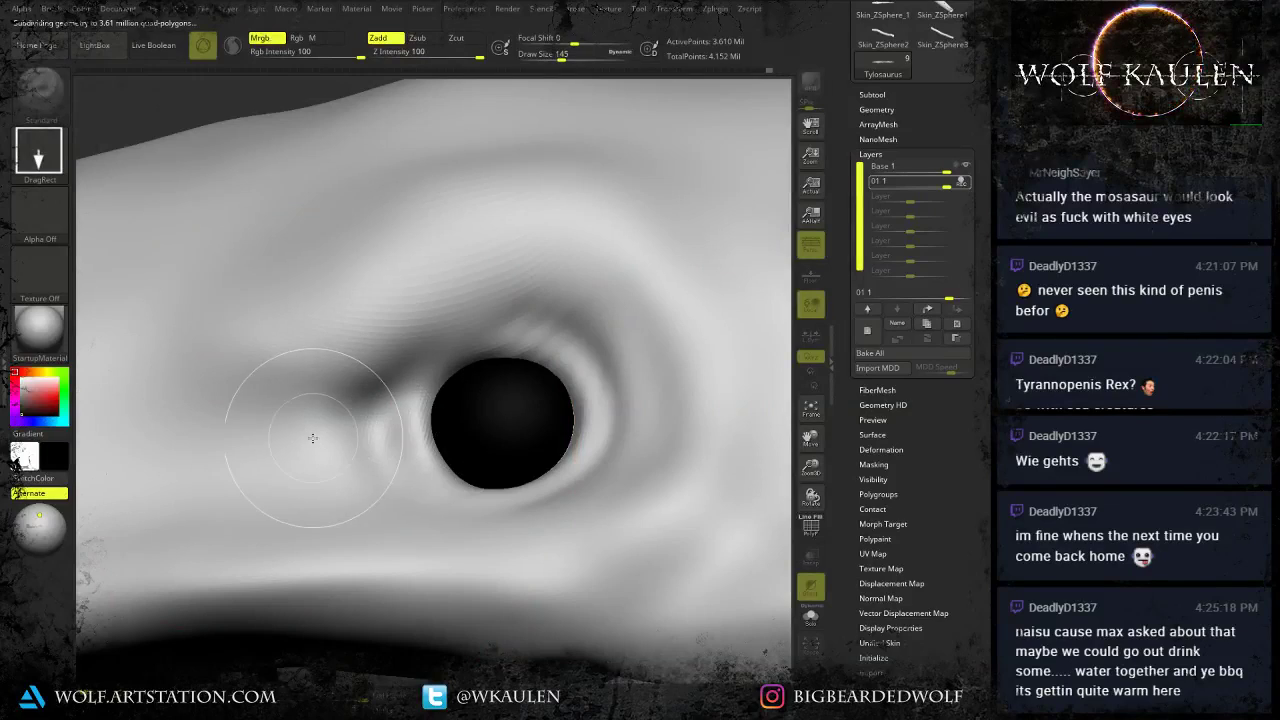
Carve the crease around the front corner and upper eyelid with the DamStandard brush at draw size 14.
key("t")
key("b")
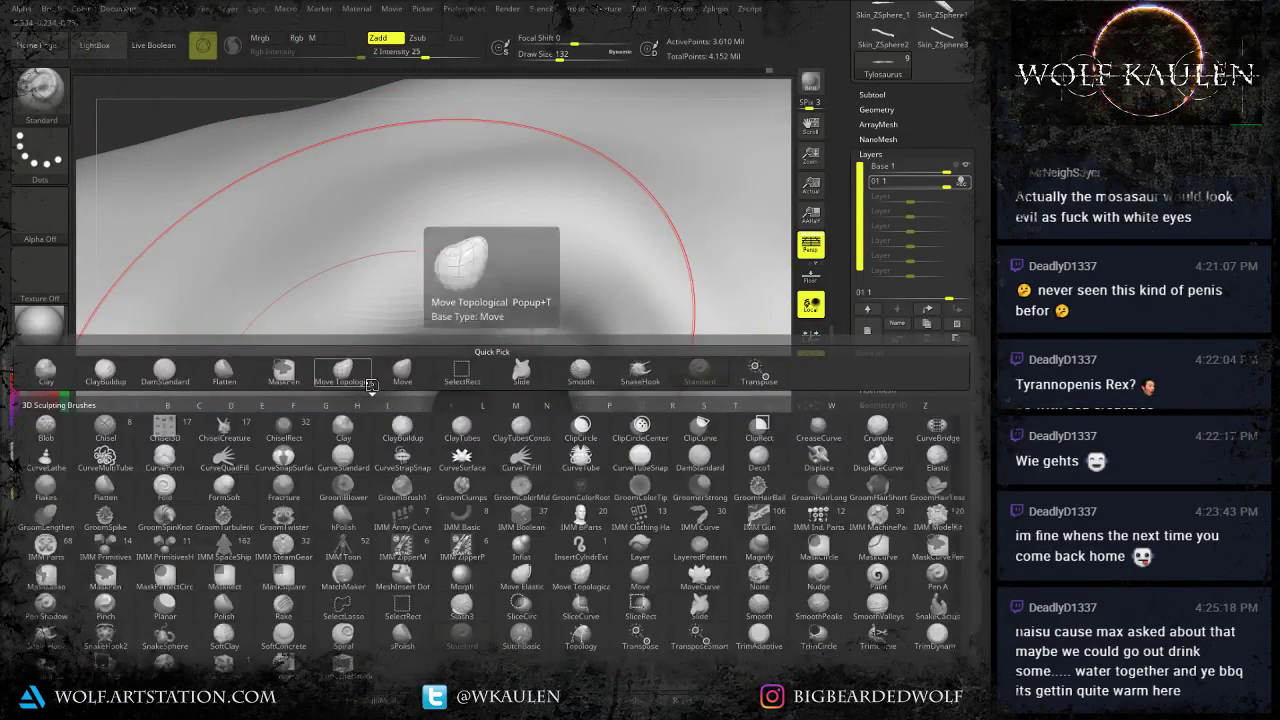
key("d")
key("s")
left_click_drag(27, 384, 15, 373)
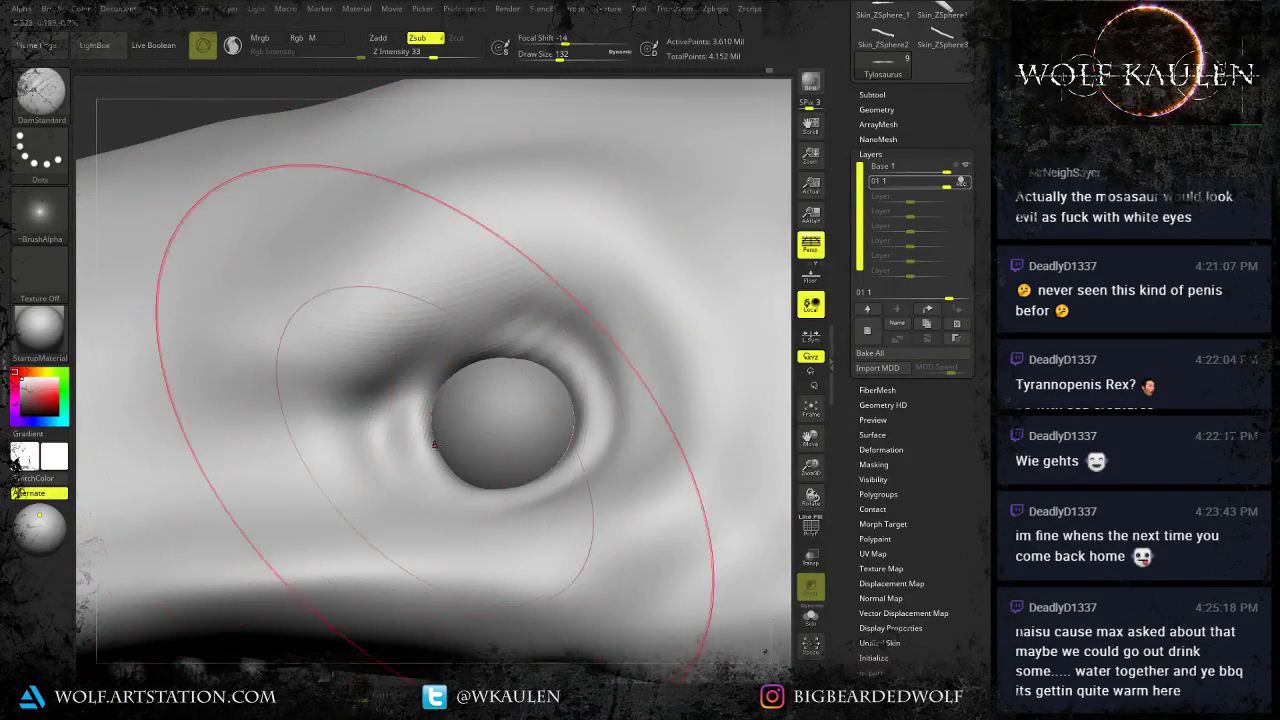
key("s")
mouse_move(437, 451)
left_mouse_down()
mouse_move(393, 456)
mouse_move(405, 460)
left_mouse_up()
key("Return")
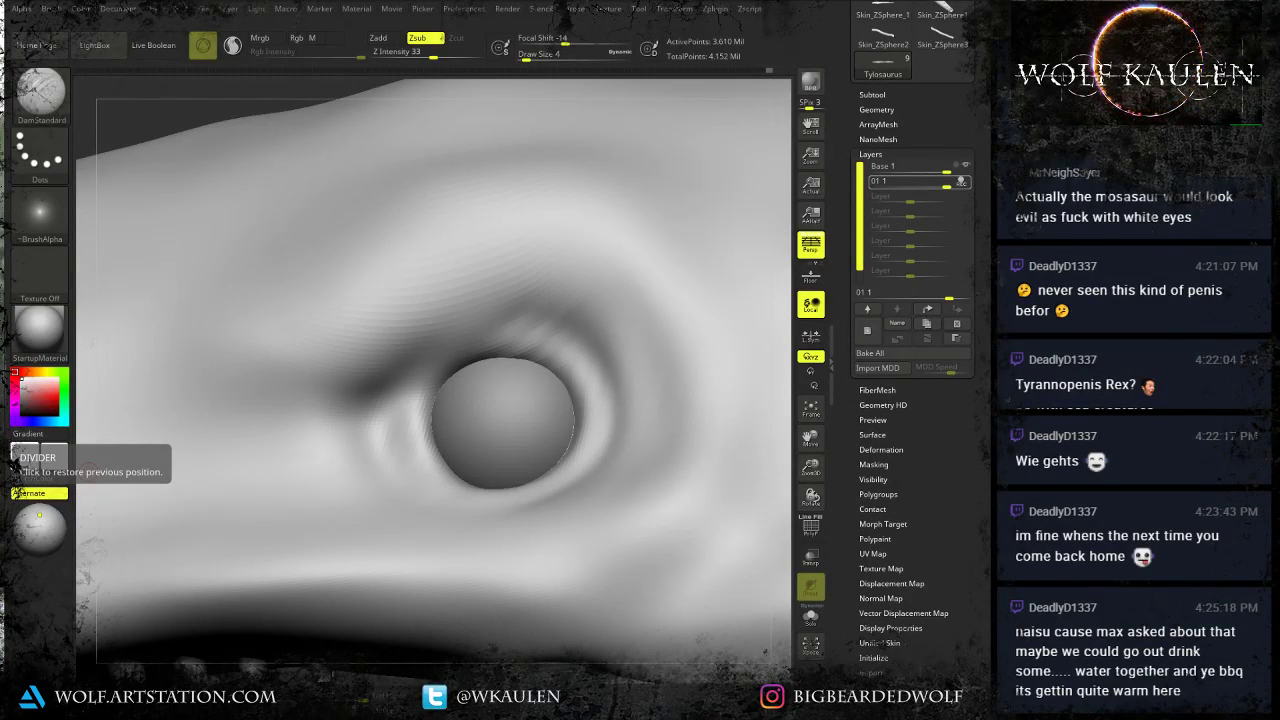
key("s")
left_click_drag(412, 392, 417, 393)
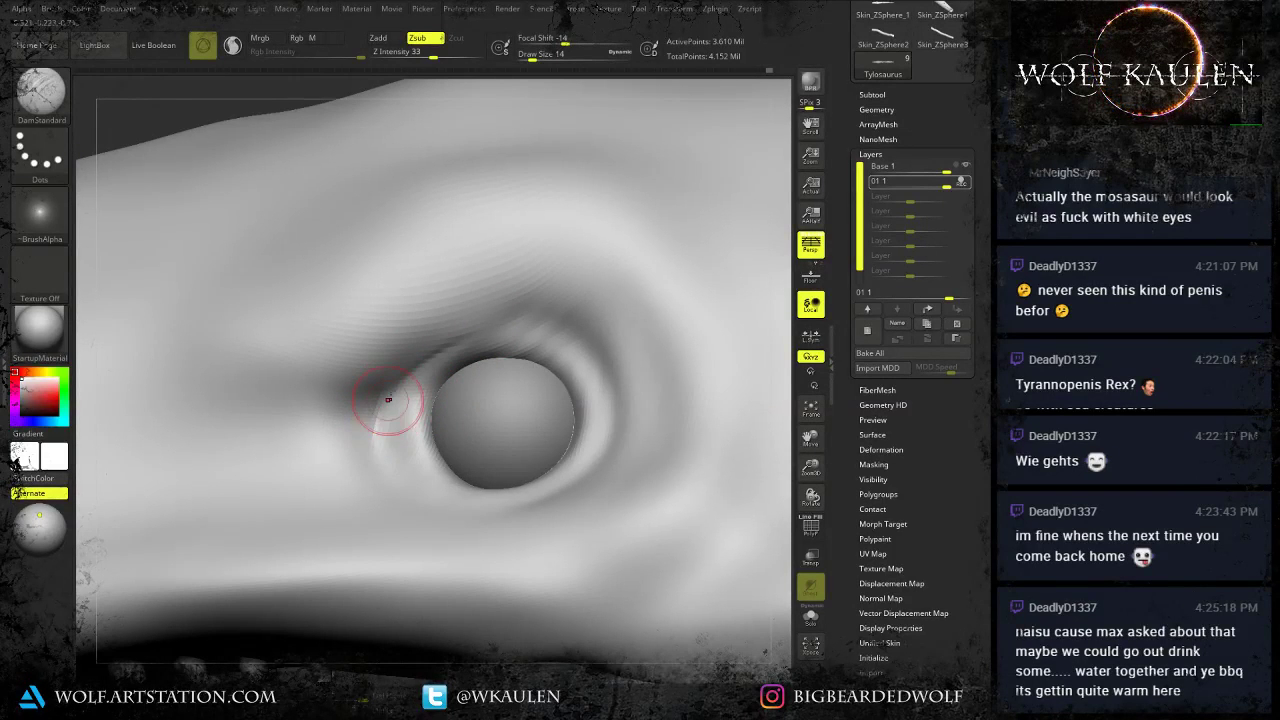
mouse_move(382, 419)
left_mouse_down()
mouse_move(372, 457)
mouse_move(436, 436)
mouse_move(440, 450)
mouse_move(462, 342)
mouse_move(374, 432)
mouse_move(490, 324)
left_mouse_up()
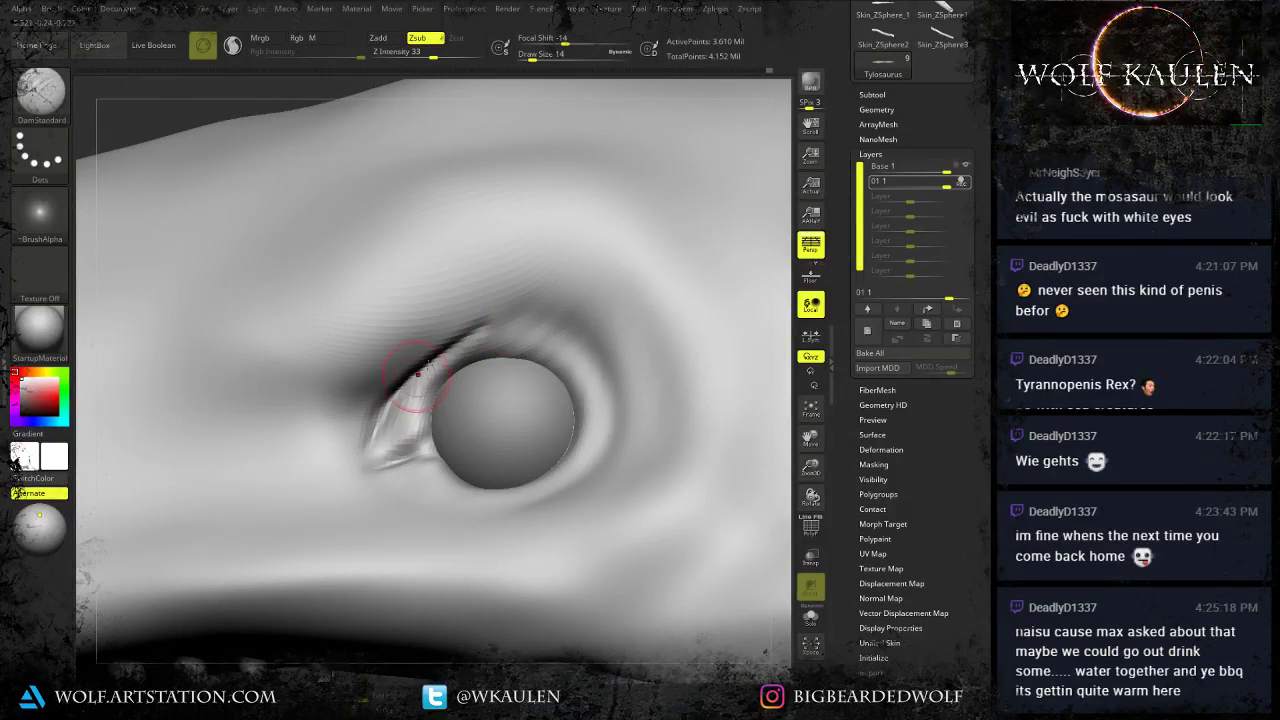
left_click_drag(430, 366, 492, 325)
mouse_move(430, 360)
left_mouse_down()
mouse_move(472, 334)
mouse_move(538, 322)
left_mouse_up()
left_click_drag(484, 330, 568, 326)
left_click_drag(528, 321, 618, 344)
Carve the eye's front and rear corner creases and the lower eyelid outline with the DamStandard brush.
mouse_move(430, 455)
right_mouse_down()
mouse_move(488, 438)
mouse_move(446, 466)
right_mouse_up()
left_click_drag(380, 476, 588, 384)
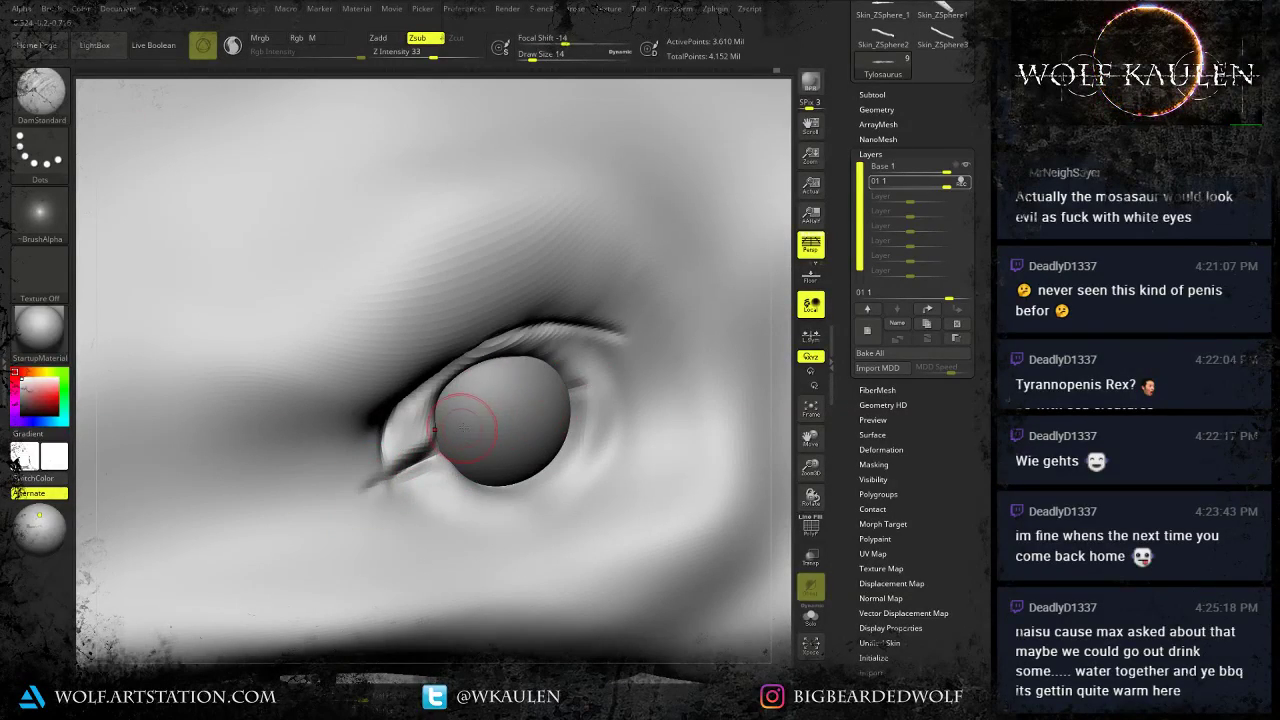
mouse_move(466, 428)
left_mouse_down()
mouse_move(610, 376)
mouse_move(636, 345)
left_mouse_up()
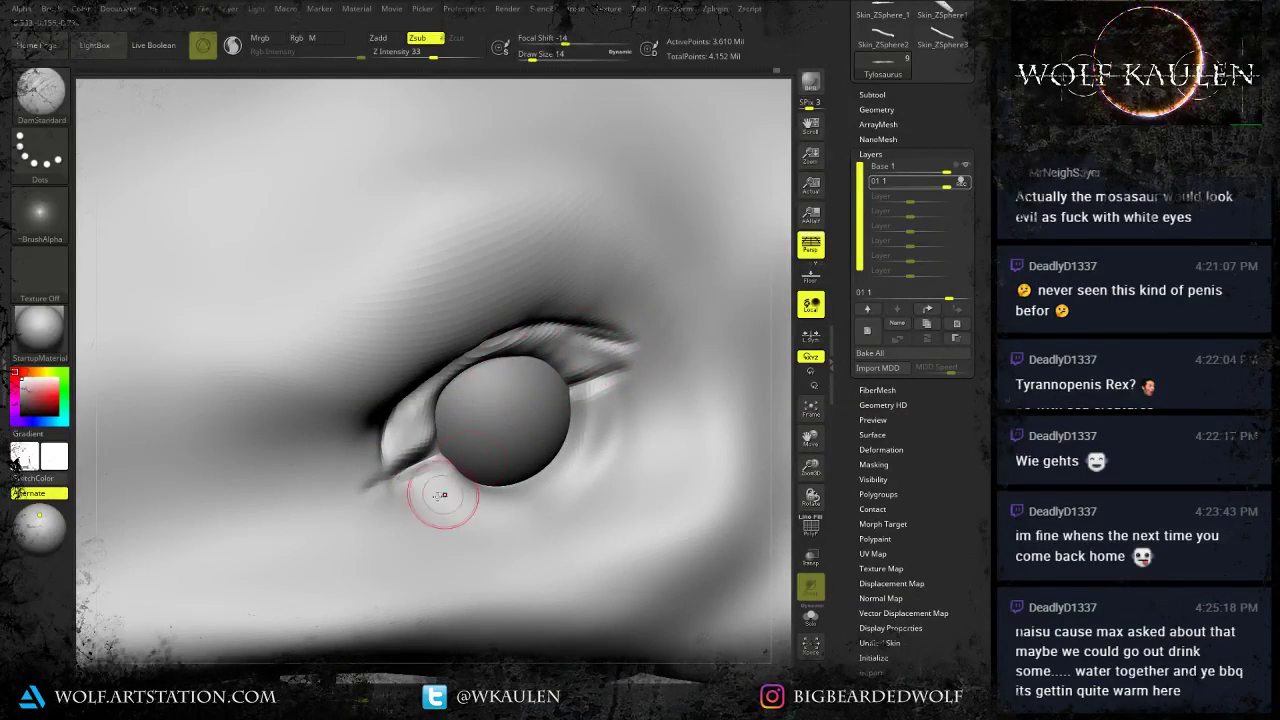
mouse_move(380, 491)
left_mouse_down()
mouse_move(438, 514)
mouse_move(574, 496)
left_mouse_up()
mouse_move(480, 514)
left_mouse_down()
mouse_move(512, 520)
mouse_move(622, 456)
mouse_move(638, 428)
left_mouse_up()
mouse_move(560, 509)
left_mouse_down()
mouse_move(611, 446)
mouse_move(626, 400)
left_mouse_up()
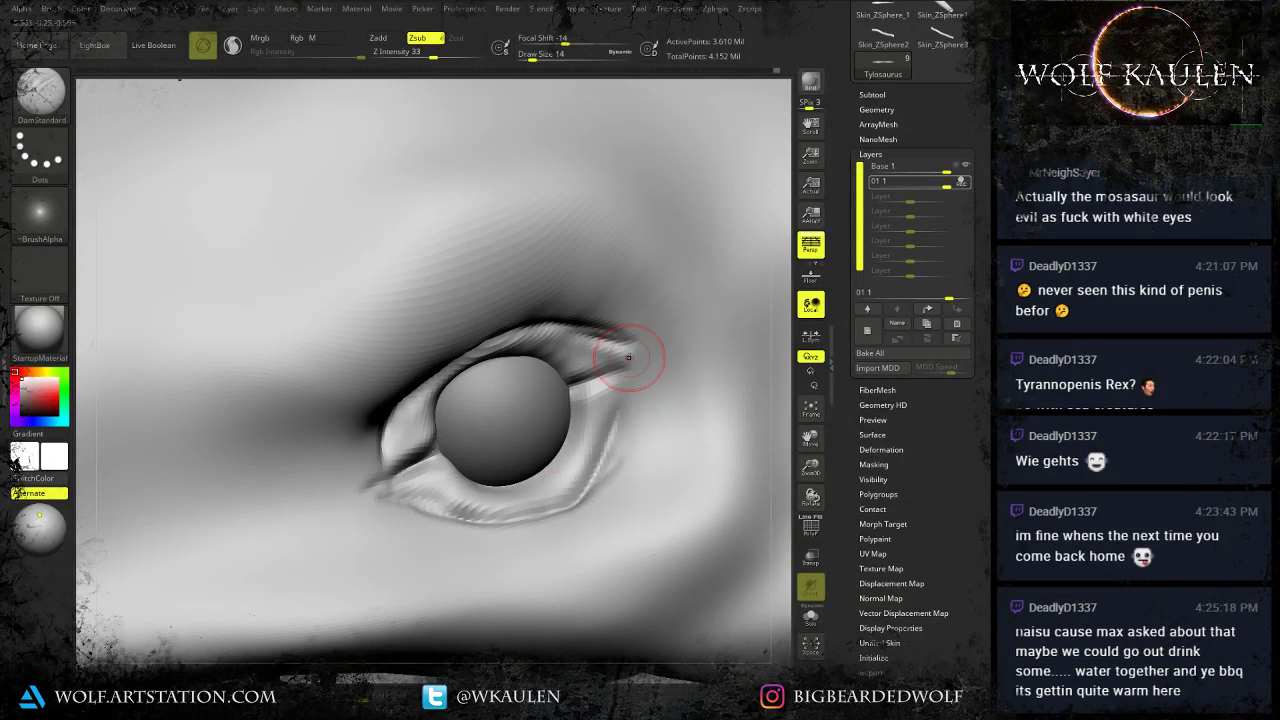
mouse_move(608, 454)
left_mouse_down()
mouse_move(647, 357)
mouse_move(525, 345)
left_mouse_up()
left_click_drag(396, 487, 460, 487)
Build up the upper eyelid rim from the front corner over the eyeball with the Standard brush at draw size 11.
key("b")
key("s")
key("t")
key("s")
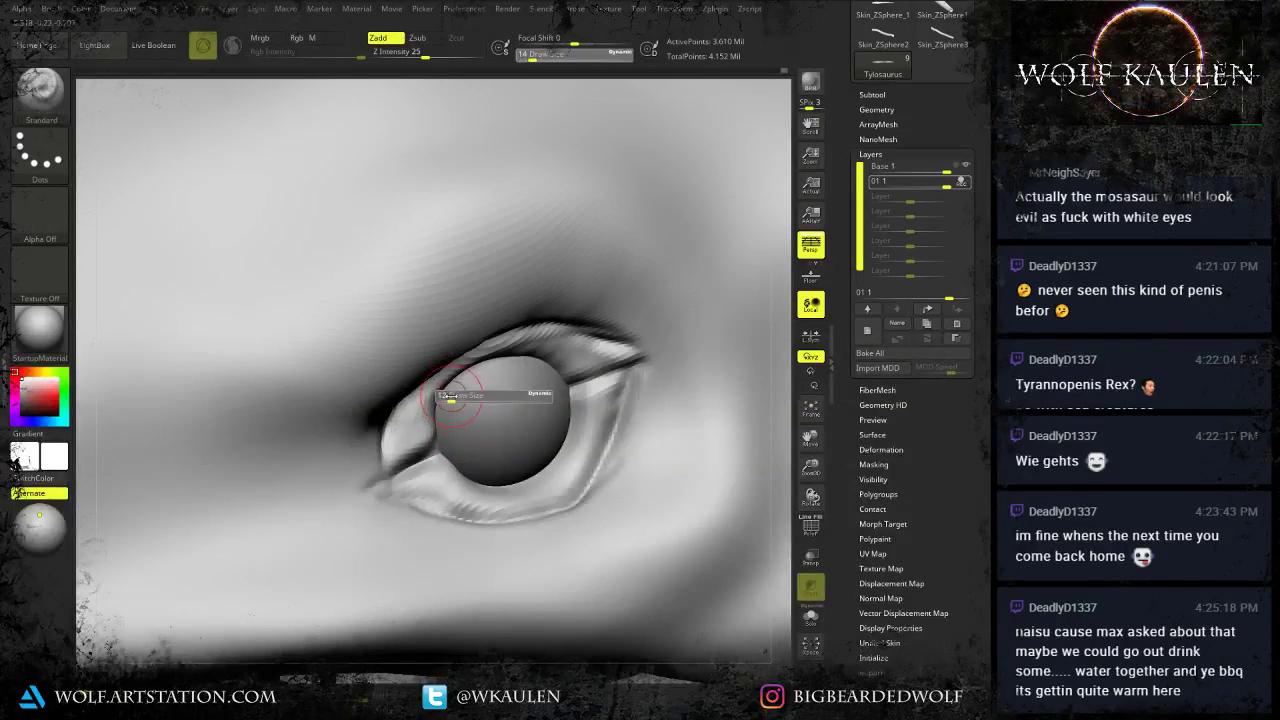
left_click_drag(450, 396, 448, 396)
right_click_drag(448, 396, 464, 398)
left_click_drag(441, 391, 411, 438)
mouse_move(474, 363)
left_mouse_down()
mouse_move(433, 398)
mouse_move(408, 446)
left_mouse_up()
mouse_move(436, 402)
left_mouse_down()
mouse_move(402, 446)
mouse_move(502, 350)
mouse_move(574, 355)
mouse_move(506, 352)
left_mouse_up()
Build up the lower eyelid rim along the eyeball up to the rear corner with the Standard brush.
right_click_drag(443, 457, 447, 474)
left_click_drag(430, 468, 502, 488)
mouse_move(446, 474)
left_mouse_down()
mouse_move(492, 491)
mouse_move(545, 478)
left_mouse_up()
mouse_move(440, 482)
left_mouse_down()
mouse_move(490, 498)
mouse_move(564, 463)
mouse_move(588, 424)
mouse_move(554, 480)
mouse_move(505, 498)
mouse_move(540, 492)
mouse_move(406, 494)
mouse_move(427, 415)
mouse_move(416, 440)
mouse_move(510, 357)
mouse_move(612, 368)
left_mouse_up()
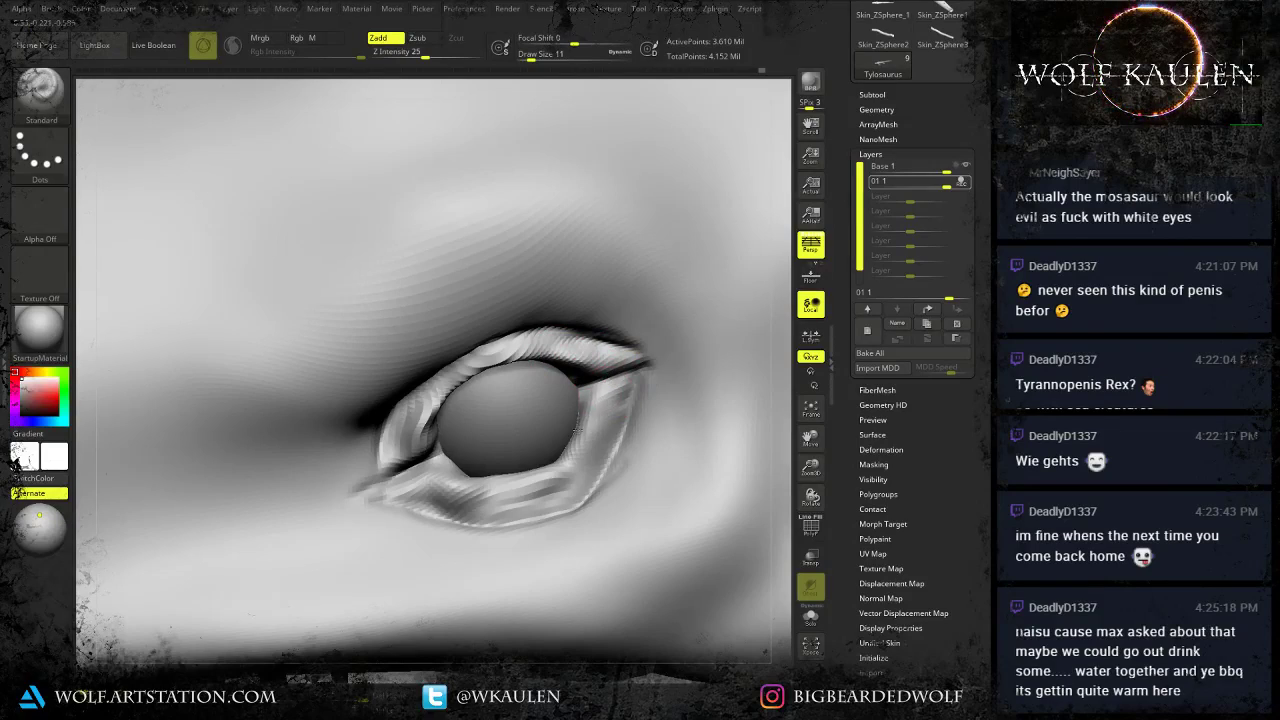
left_click_drag(577, 428, 553, 481)
right_click_drag(556, 490, 567, 457)
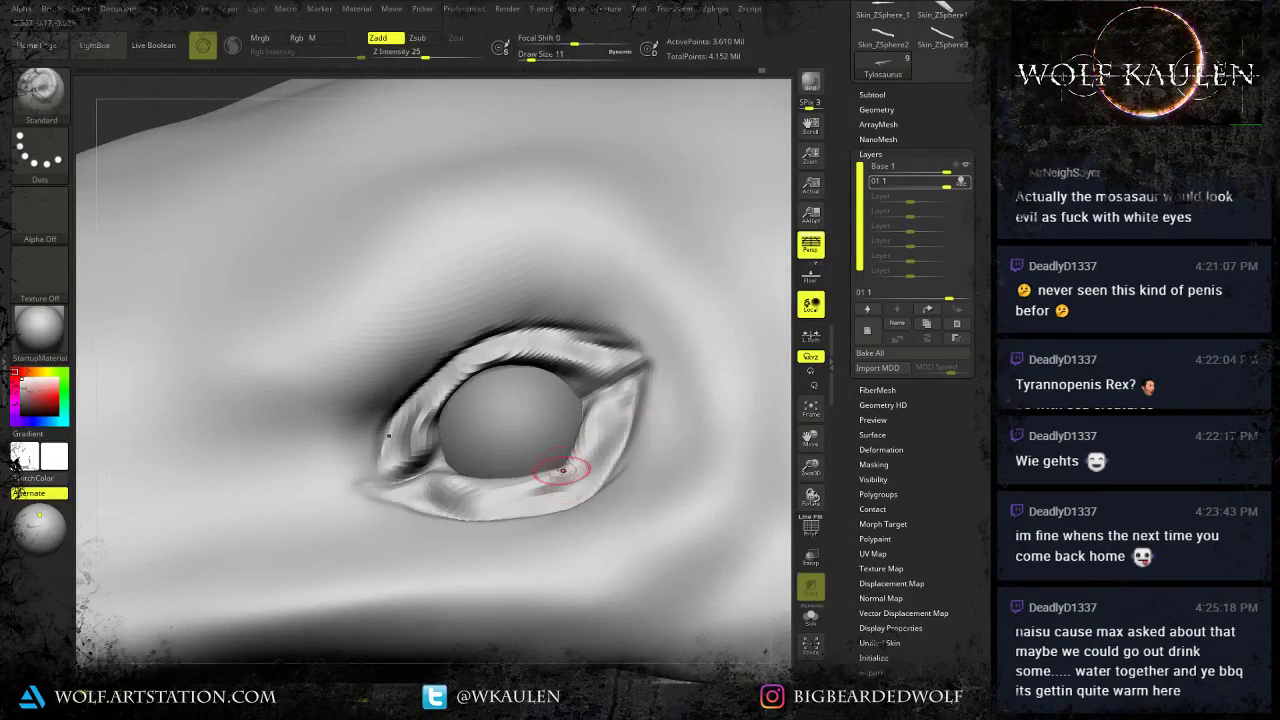
Pull the inner edges of the upper and lower eyelids into shape with the Move brush at draw size 11.
key("b")
key("m")
key("v")
right_click_drag(480, 391, 468, 380)
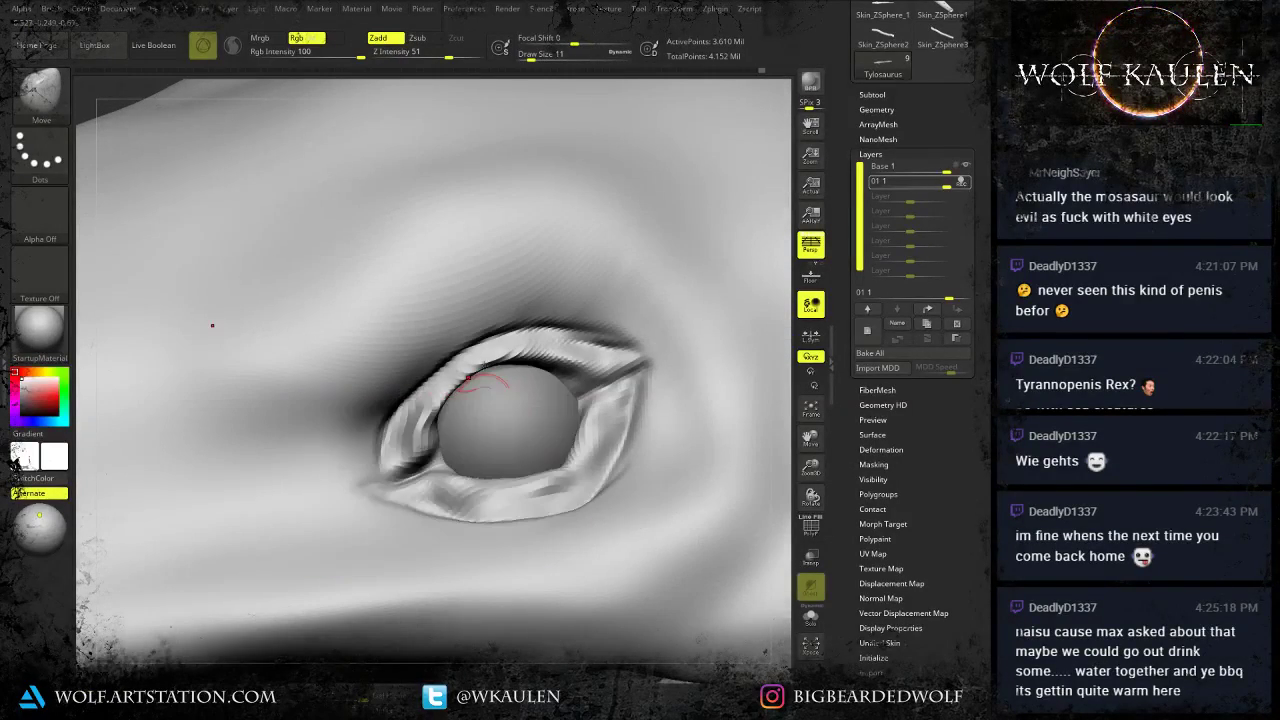
mouse_move(427, 421)
left_mouse_down()
mouse_move(495, 360)
mouse_move(530, 349)
mouse_move(577, 367)
left_mouse_up()
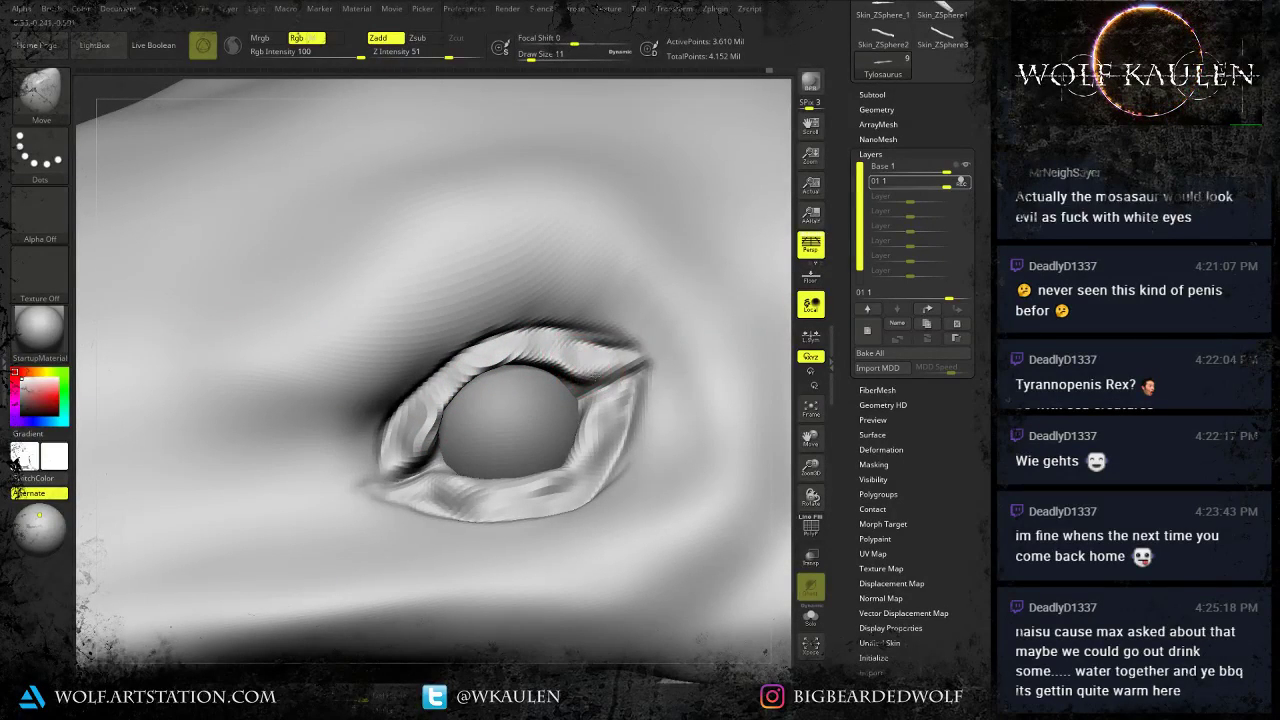
right_click_drag(573, 465, 566, 462)
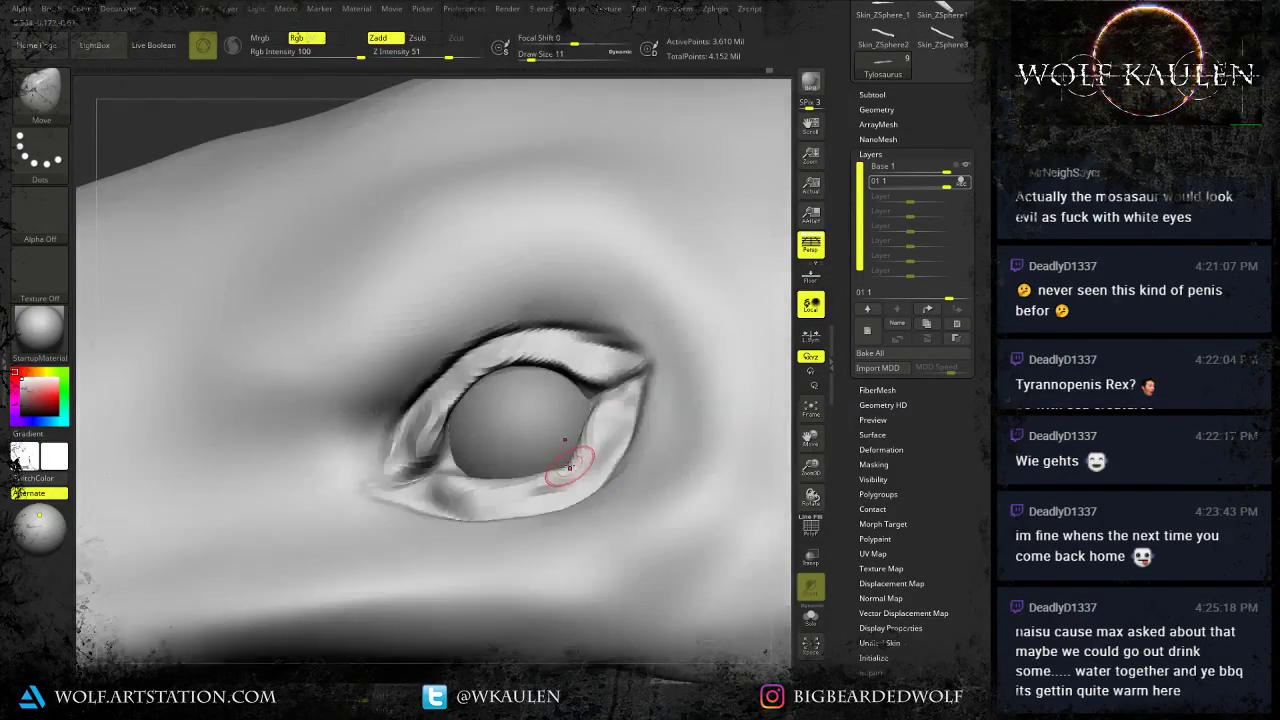
left_click_drag(555, 467, 514, 480)
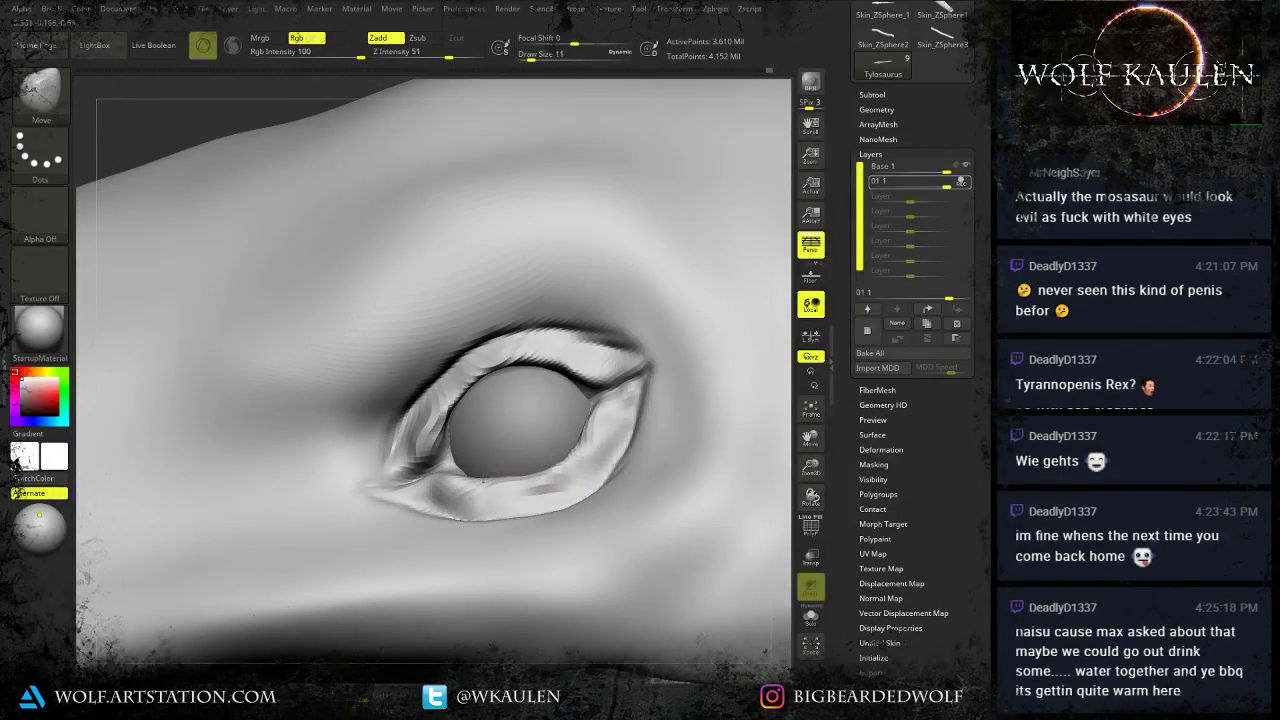
Fit the eyelid edge at the front of the eyeball with the Move brush at draw size 16.
mouse_move(459, 474)
right_mouse_down()
mouse_move(478, 462)
mouse_move(449, 467)
mouse_move(504, 484)
mouse_move(424, 489)
right_mouse_up()
key("bracketright")
key("s")
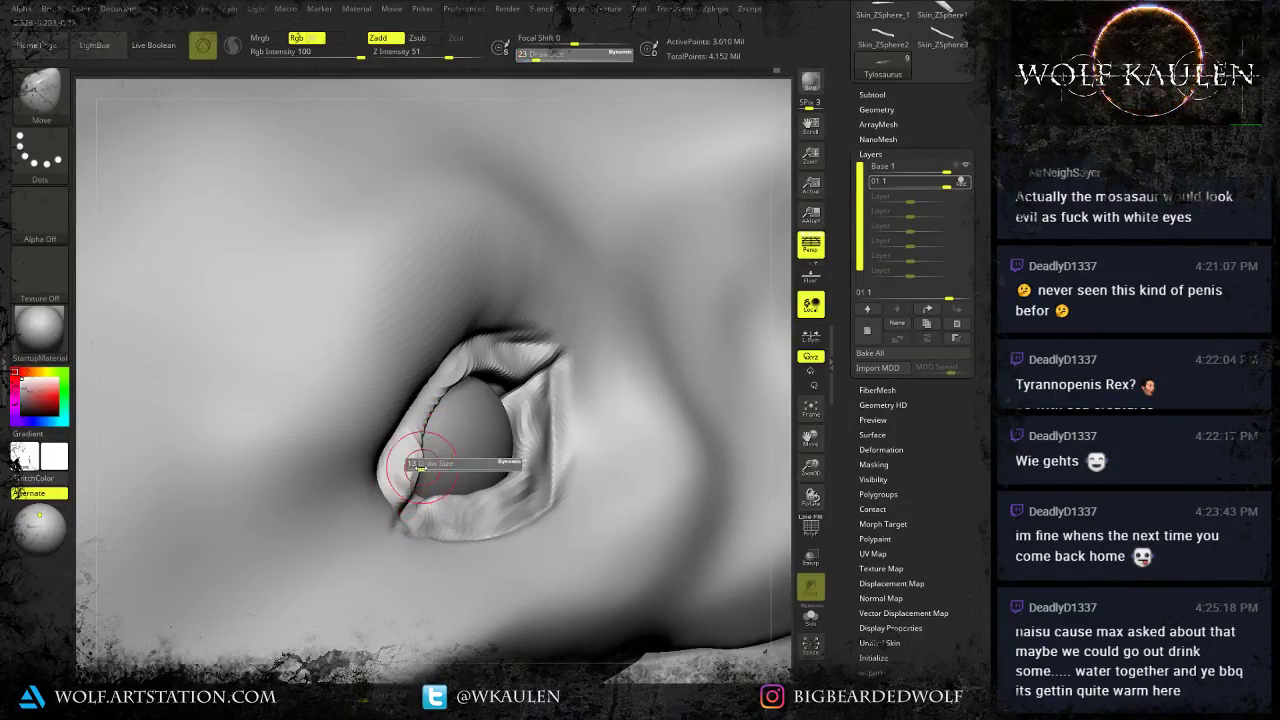
left_click_drag(426, 467, 423, 467)
left_click_drag(426, 448, 426, 462)
key("s")
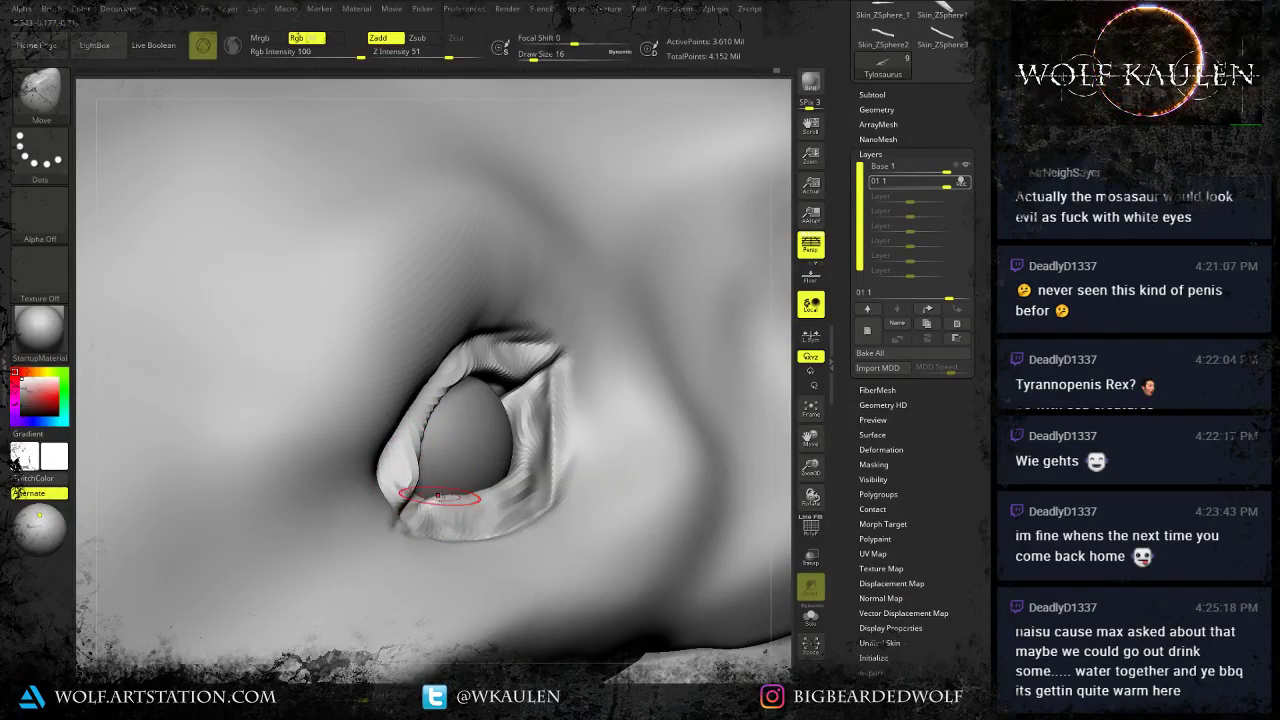
Reshape the rear of the upper eyelid and the lid corners with the Move brush, ending at draw size 22.
right_click_drag(440, 495, 512, 378)
key("s")
left_click_drag(514, 376, 519, 376)
right_click_drag(519, 376, 517, 386)
left_click_drag(518, 386, 518, 398)
right_click_drag(459, 393, 456, 470)
key("s")
mouse_move(350, 471)
left_mouse_down()
mouse_move(361, 472)
mouse_move(300, 491)
mouse_move(349, 466)
mouse_move(349, 446)
left_mouse_up()
key("s")
key("s")
key("s")
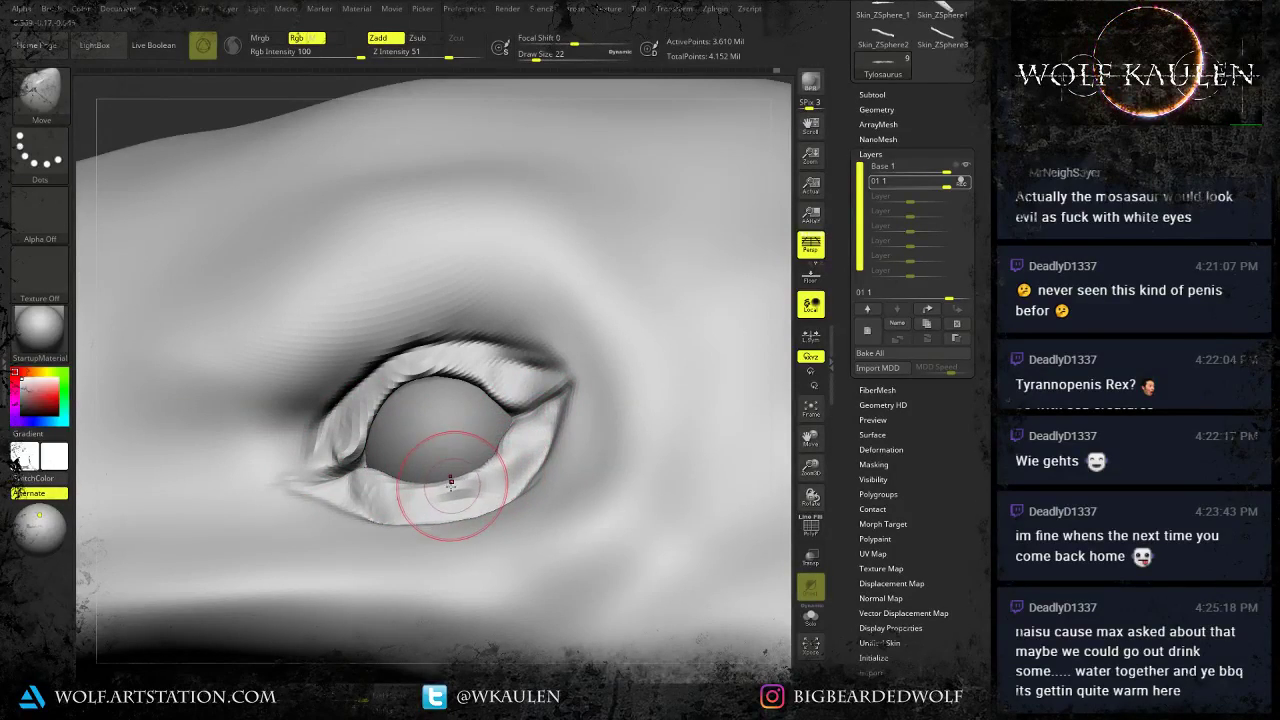
key("b")
key("m")
key("t")
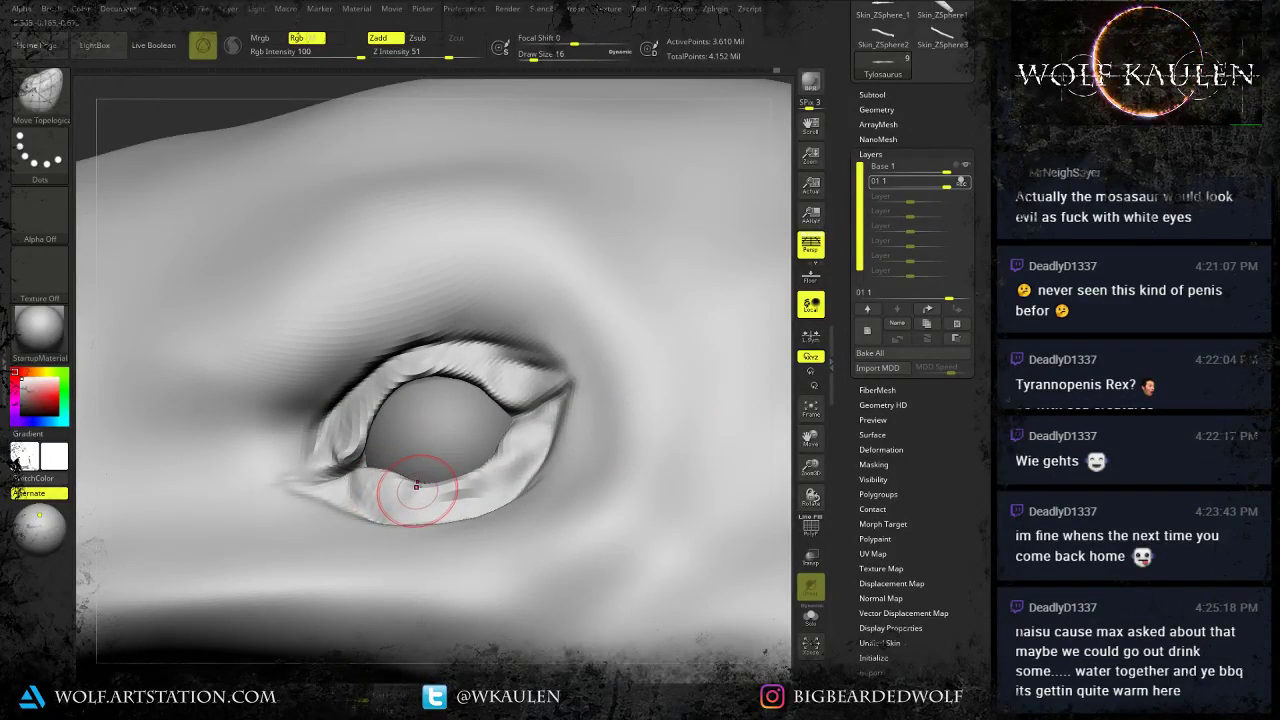
right_click_drag(441, 519, 478, 498)
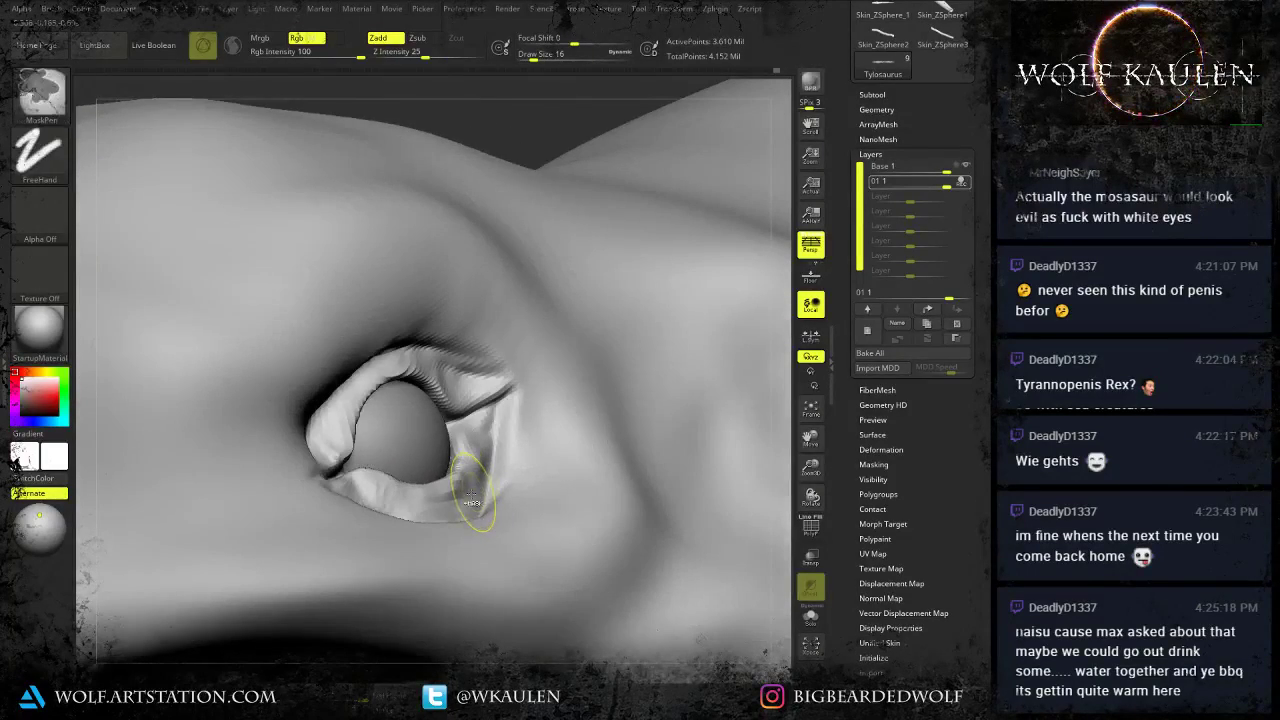
key("b")
key("m")
key("t")
key("b")
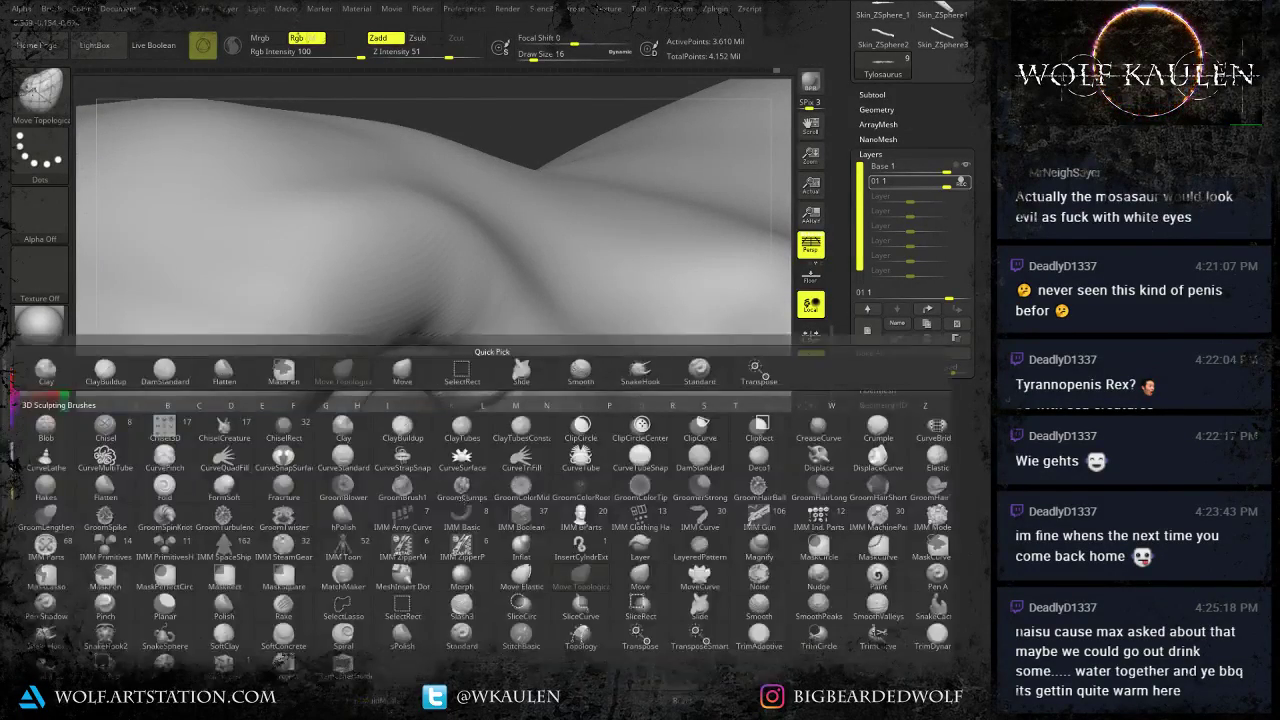
key("m")
key("v")
Raise the lower eyelid over the eyeball and refine the upper lid edge with the Move brush at draw sizes 12 to 16.
mouse_move(464, 497)
right_mouse_down()
mouse_move(430, 505)
mouse_move(412, 490)
right_mouse_up()
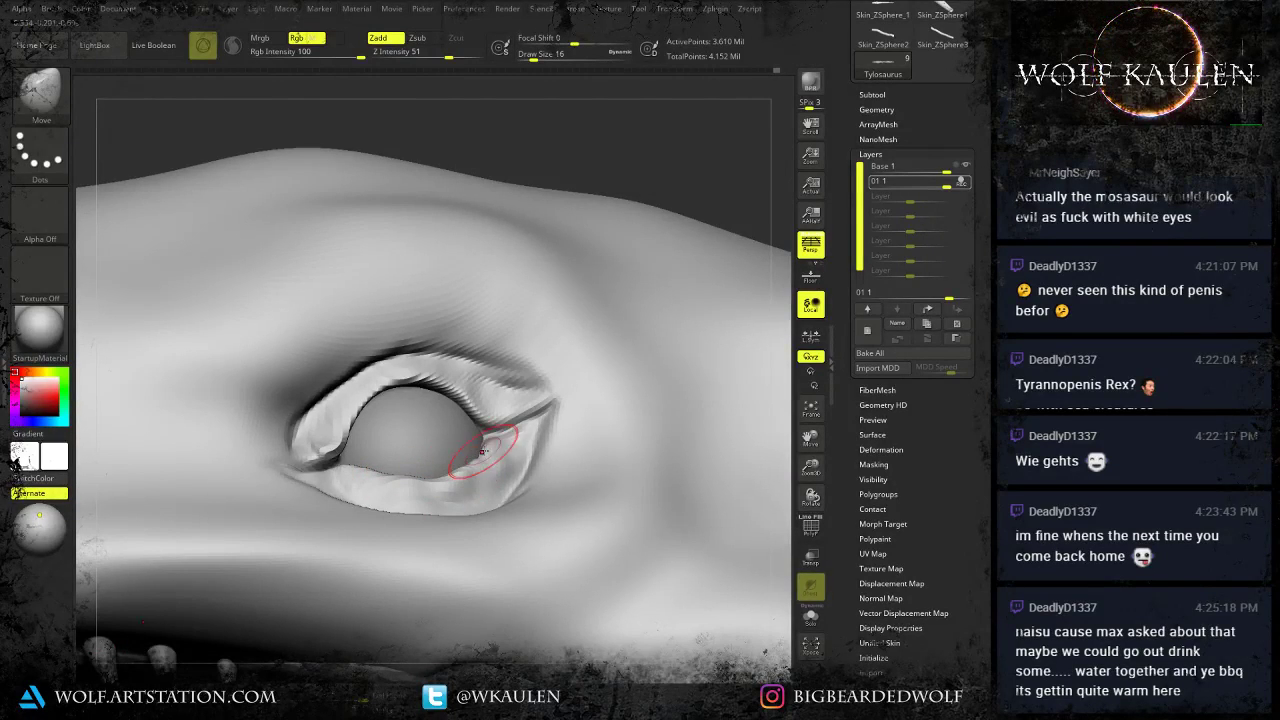
mouse_move(480, 453)
right_mouse_down()
mouse_move(440, 483)
mouse_move(455, 468)
right_mouse_up()
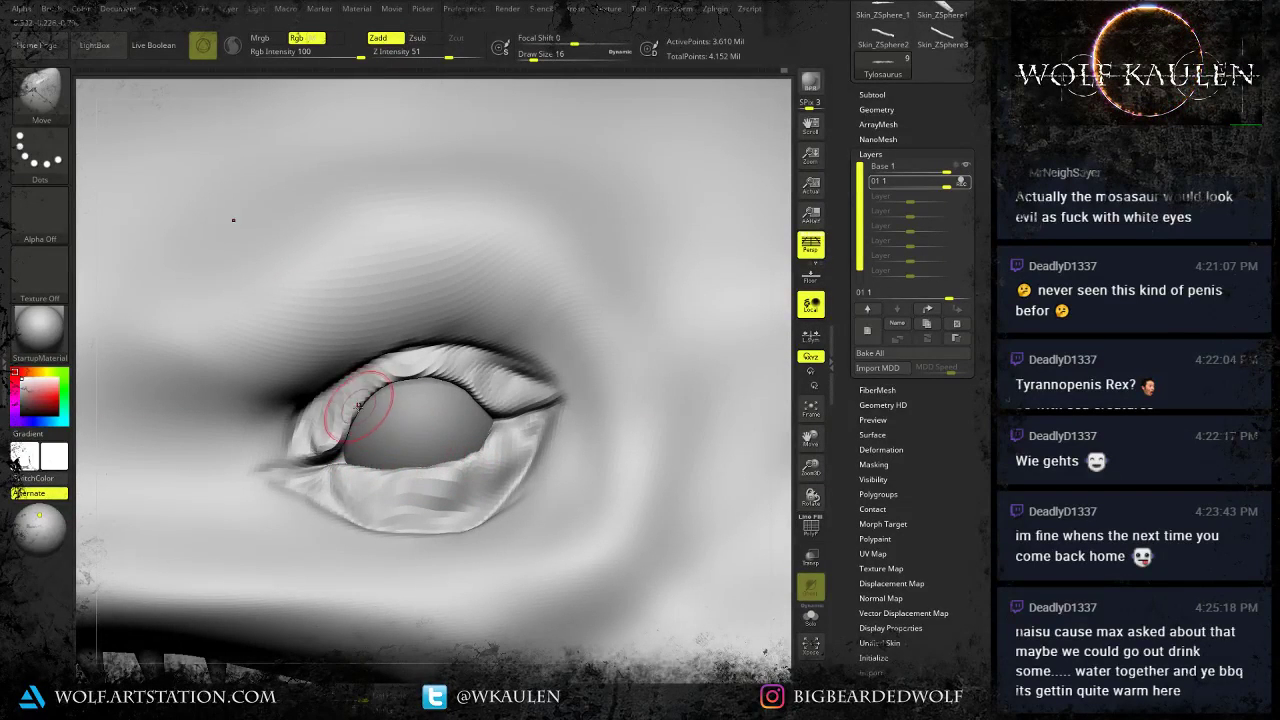
left_click_drag(358, 406, 424, 382)
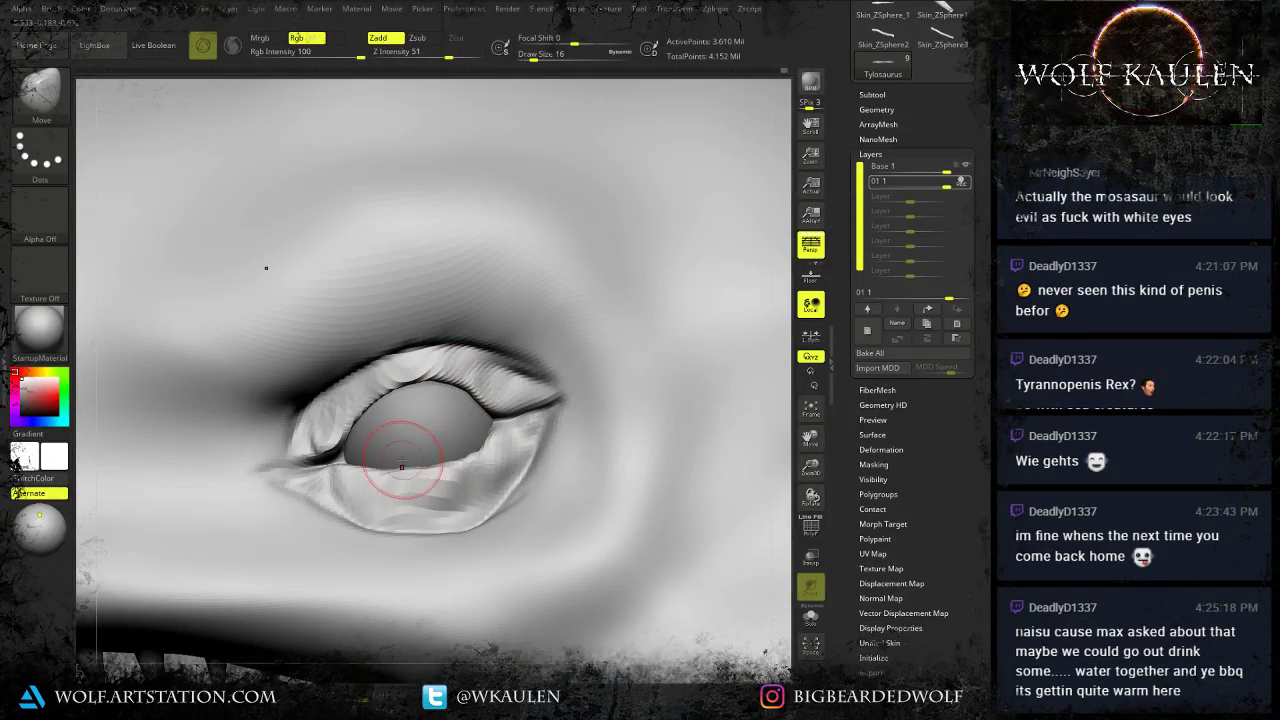
right_click_drag(452, 460, 405, 486)
key("s")
left_click_drag(405, 488, 400, 488)
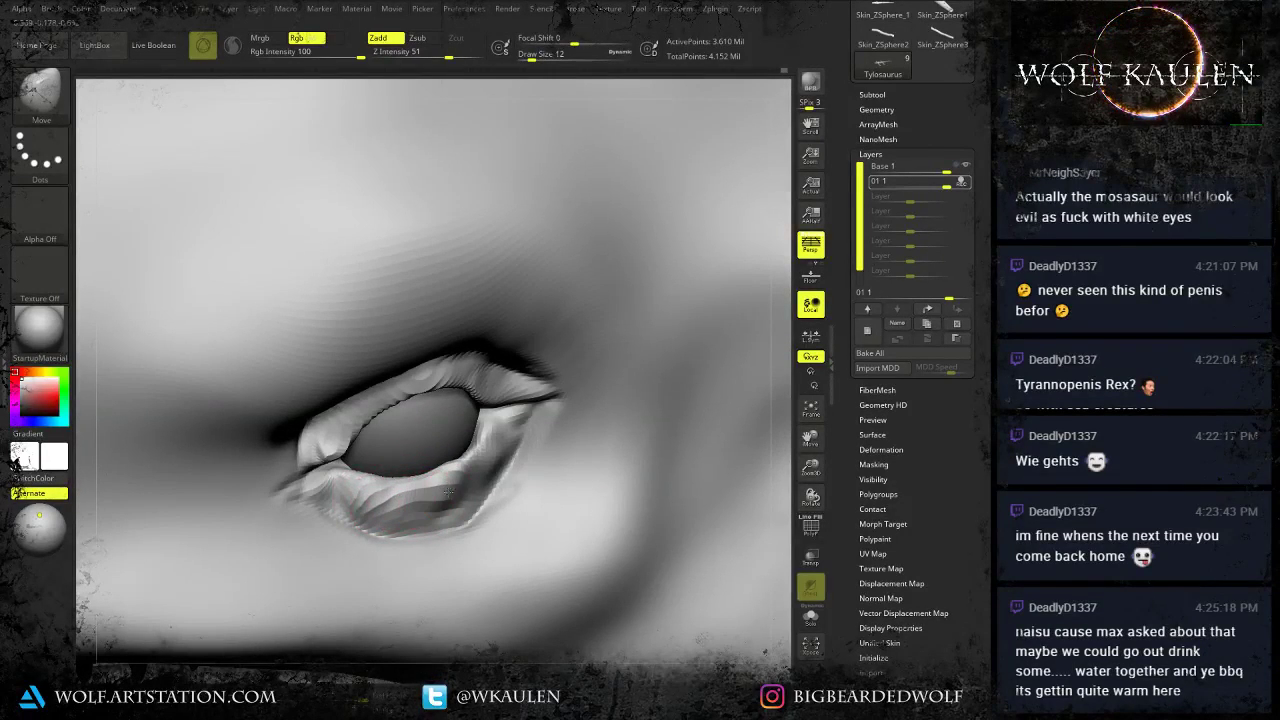
right_click_drag(469, 453, 473, 461)
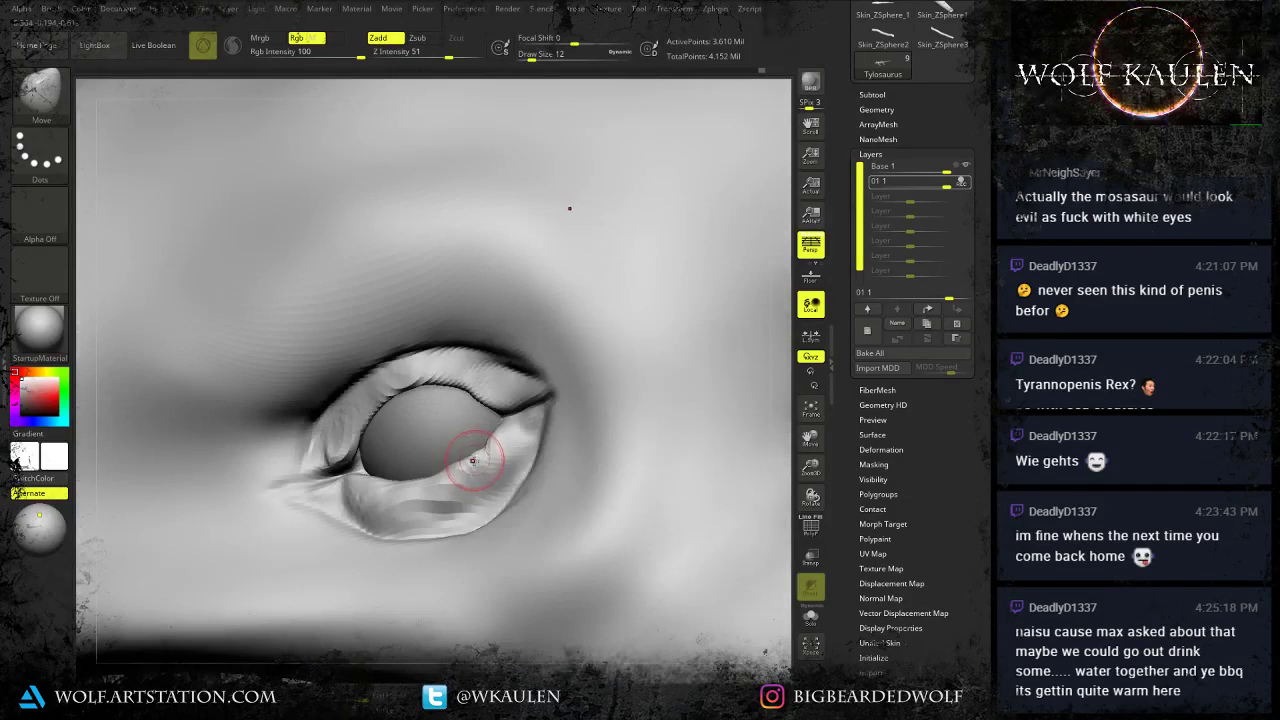
key("s")
left_click_drag(434, 500, 438, 501)
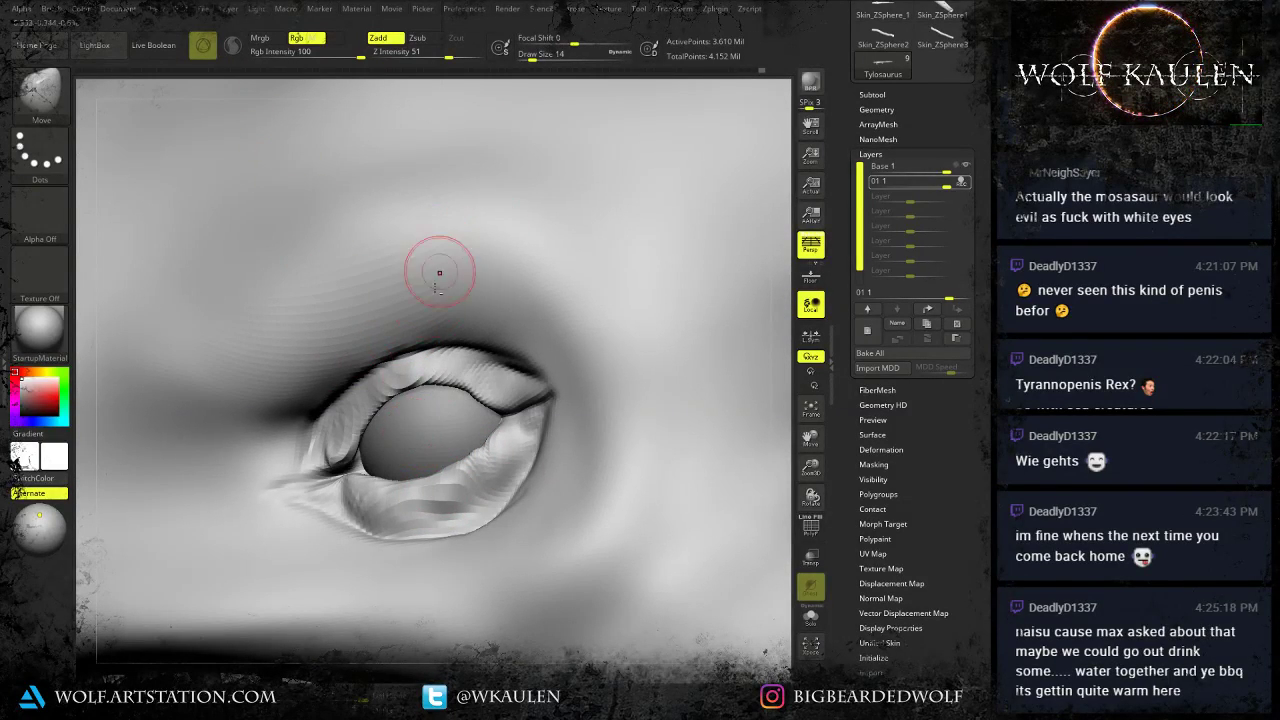
Adjust the eyelid shape against the whole head with the Move brush at draw size 18, checking side and front views.
right_click_drag(438, 276, 477, 488, "ctrl")
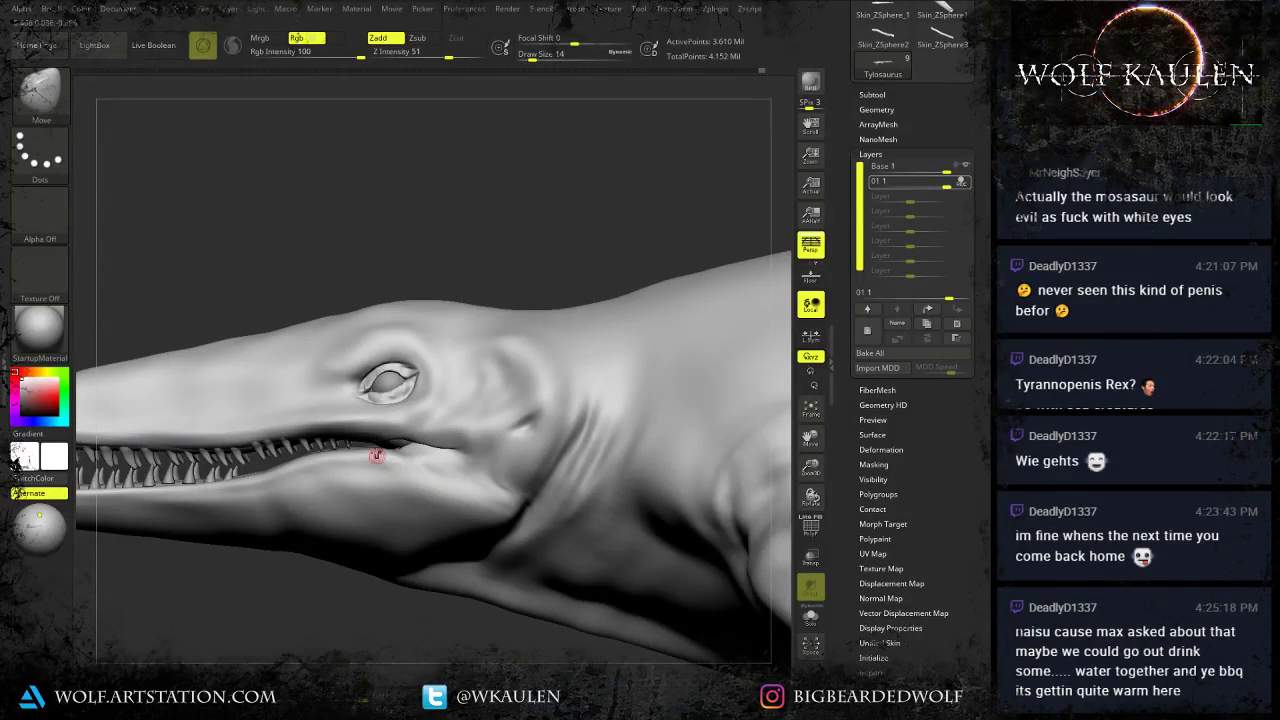
key("s")
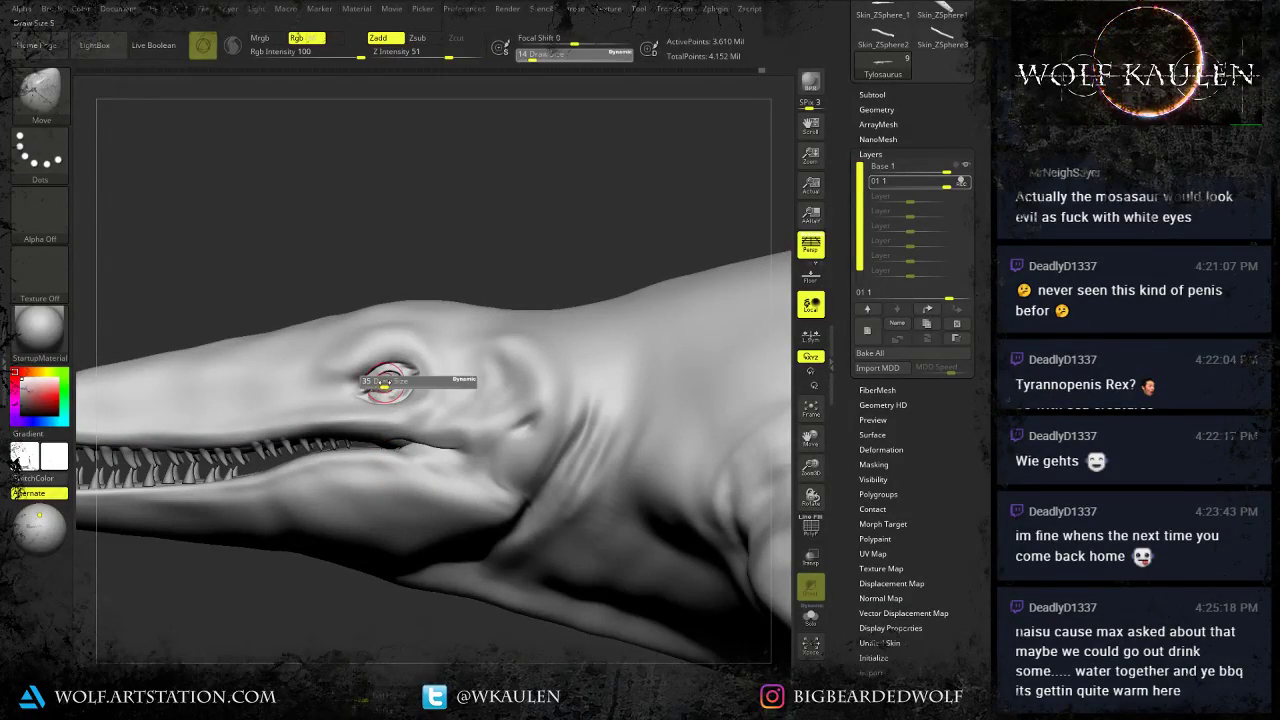
mouse_move(377, 383)
left_mouse_down()
mouse_move(388, 385)
mouse_move(359, 393)
left_mouse_up()
right_click_drag(384, 392, 395, 368, "ctrl")
key("s")
left_click_drag(396, 371, 386, 372)
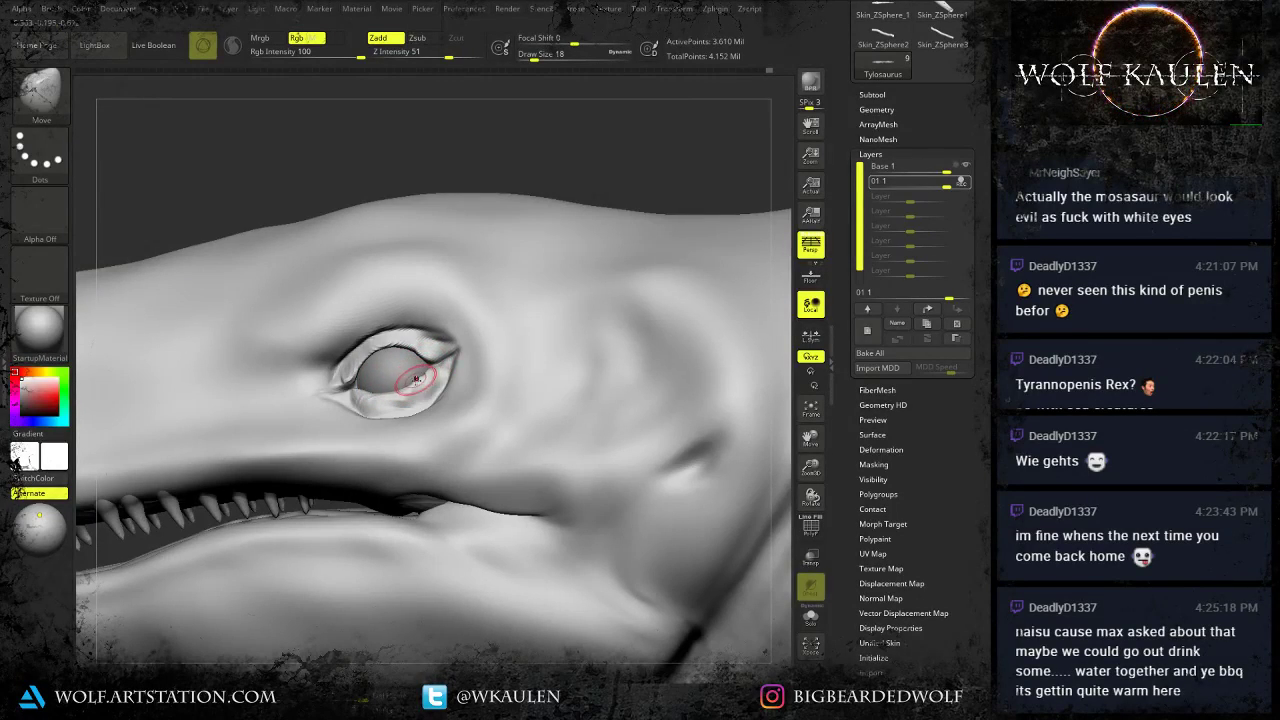
mouse_move(416, 380)
right_mouse_down("ctrl")
mouse_move(575, 512)
mouse_move(572, 488)
mouse_move(612, 500)
mouse_move(574, 482)
right_mouse_up("ctrl")
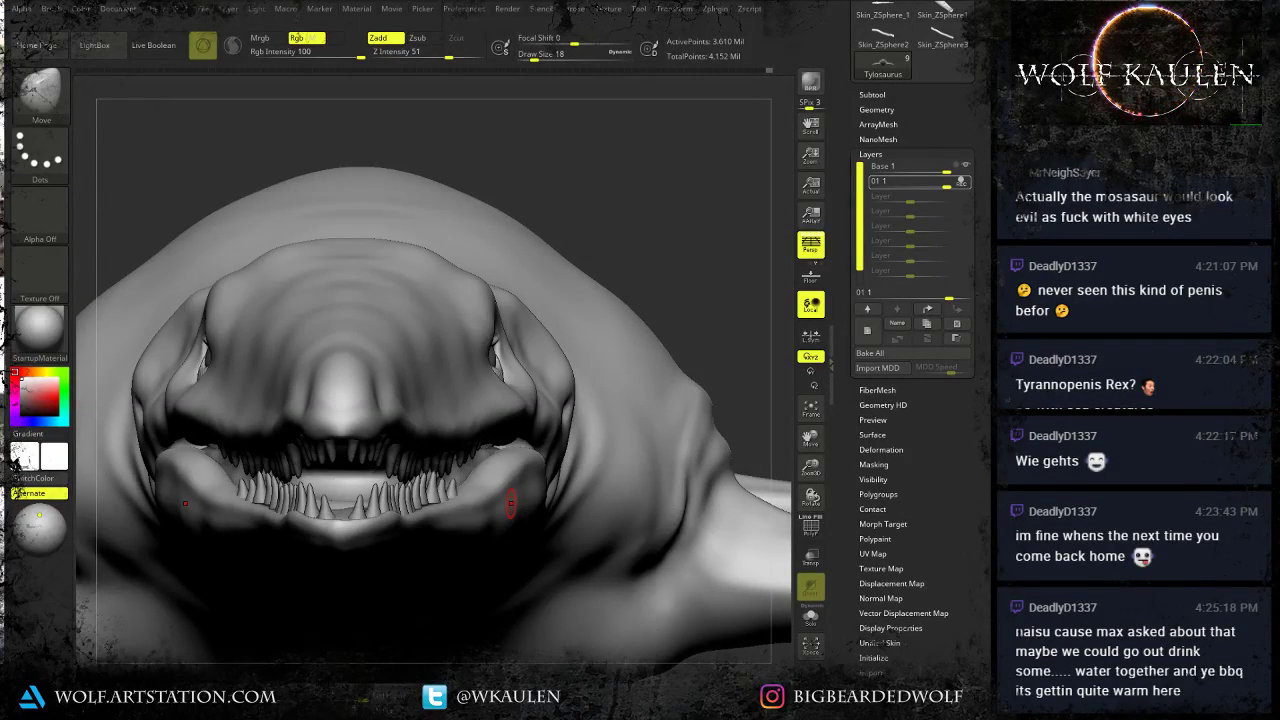
Refine the outline of the trunk and back in side view with the Move brush at draw size 415.
key("f")
mouse_move(540, 575)
left_mouse_down()
mouse_move(356, 545)
mouse_move(408, 451)
mouse_move(399, 482)
mouse_move(337, 461)
mouse_move(344, 442)
mouse_move(369, 454)
left_mouse_up()
key("b")
key("m")
key("v")
key("s")
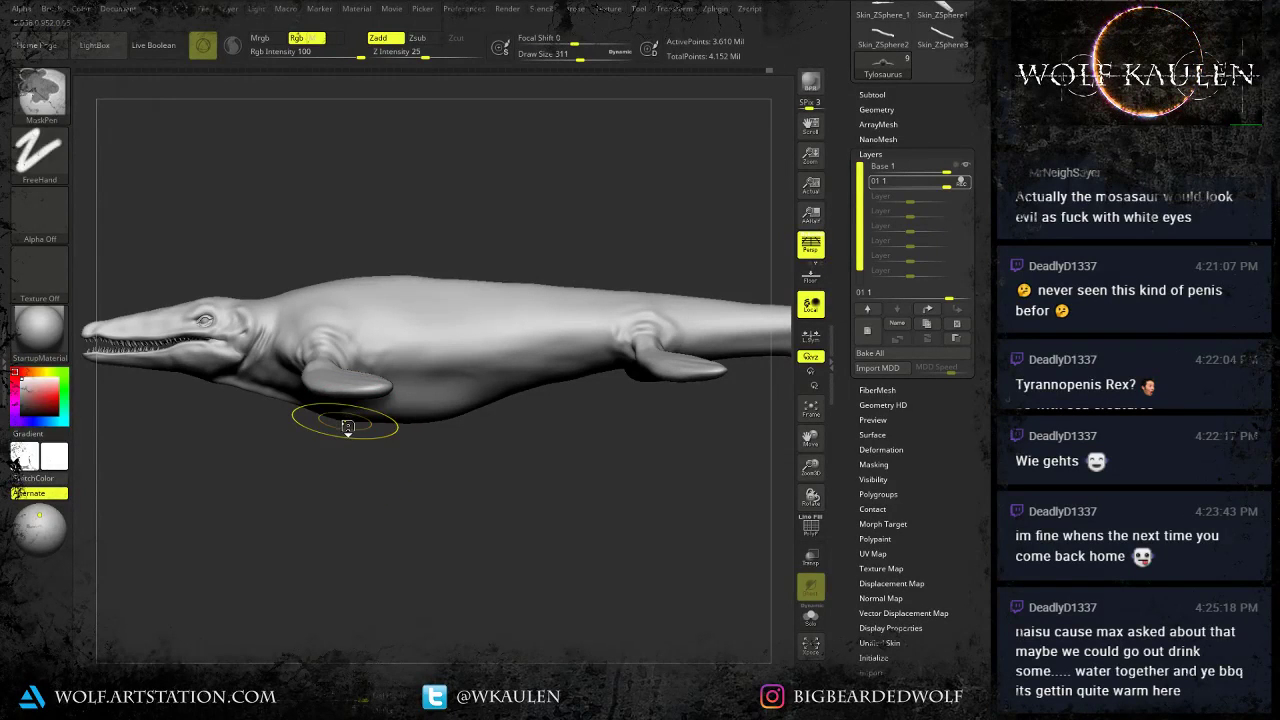
key("s")
mouse_move(352, 428)
left_mouse_down()
mouse_move(364, 425)
mouse_move(356, 417)
left_mouse_up()
left_click_drag(480, 448, 360, 474, "alt")
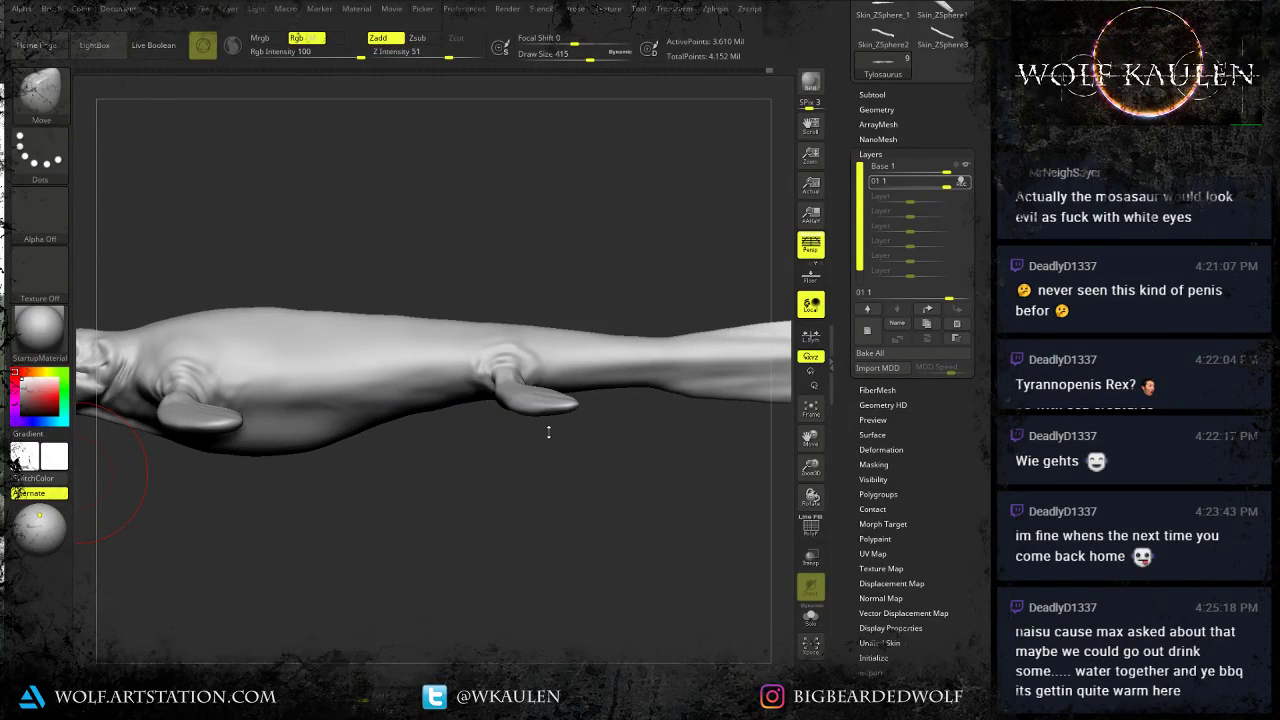
left_click_drag(471, 321, 487, 331, "alt")
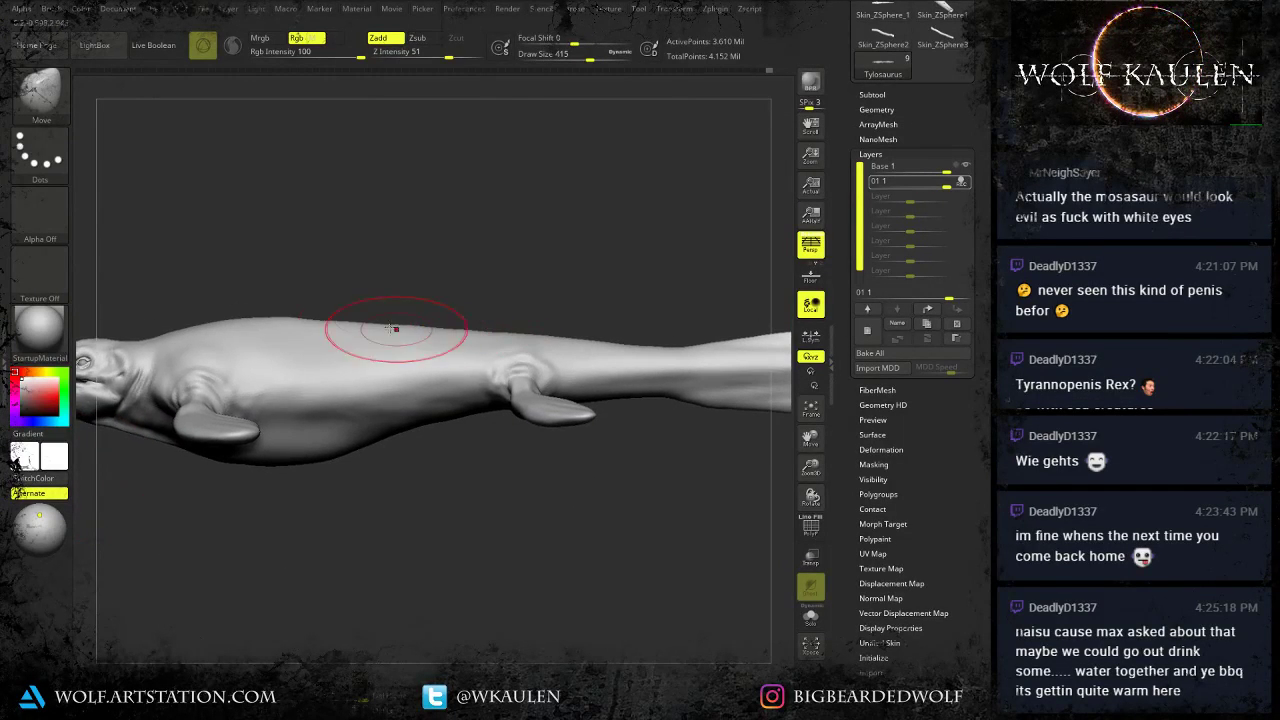
Adjust the neck and shoulder contour with the Move brush at draw size 484.
key("s")
left_click_drag(310, 303, 315, 303)
left_click_drag(178, 300, 372, 317, "alt")
key("s")
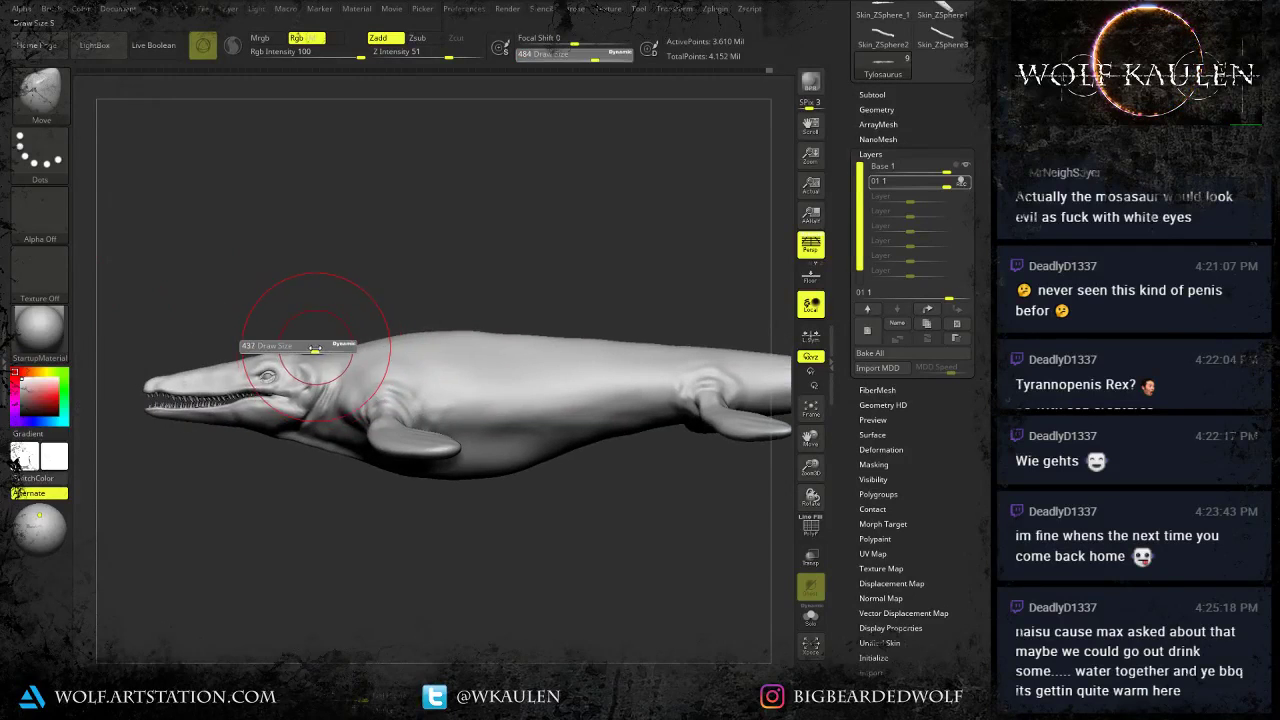
mouse_move(317, 350)
left_mouse_down()
mouse_move(331, 358)
mouse_move(320, 348)
left_mouse_up()
key("s")
right_click_drag(600, 385, 367, 389, "alt")
Shape the tail fin outline and its tip with the Move brush, reducing the draw size from 358 to 207.
key("s")
left_click_drag(508, 373, 513, 373)
right_click_drag(552, 378, 201, 388, "alt")
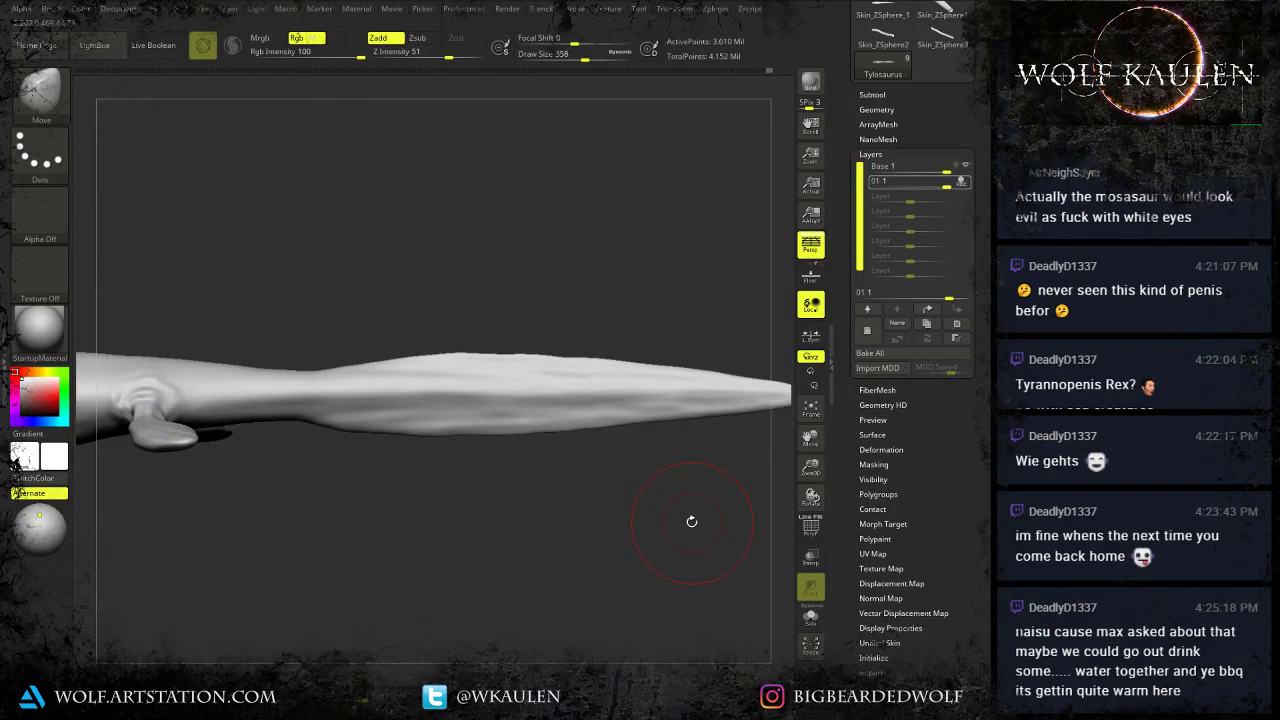
right_click_drag(641, 508, 544, 513, "alt")
key("s")
left_click_drag(620, 468, 617, 468)
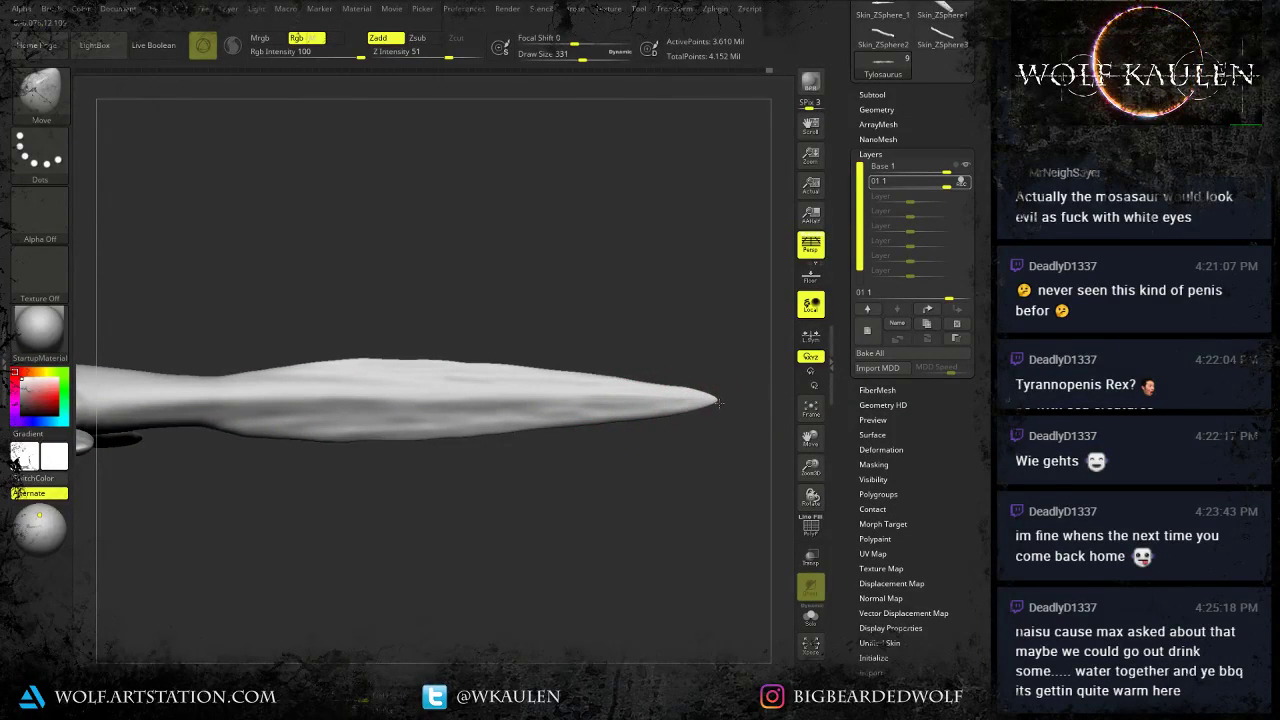
left_click_drag(719, 403, 686, 387)
key("s")
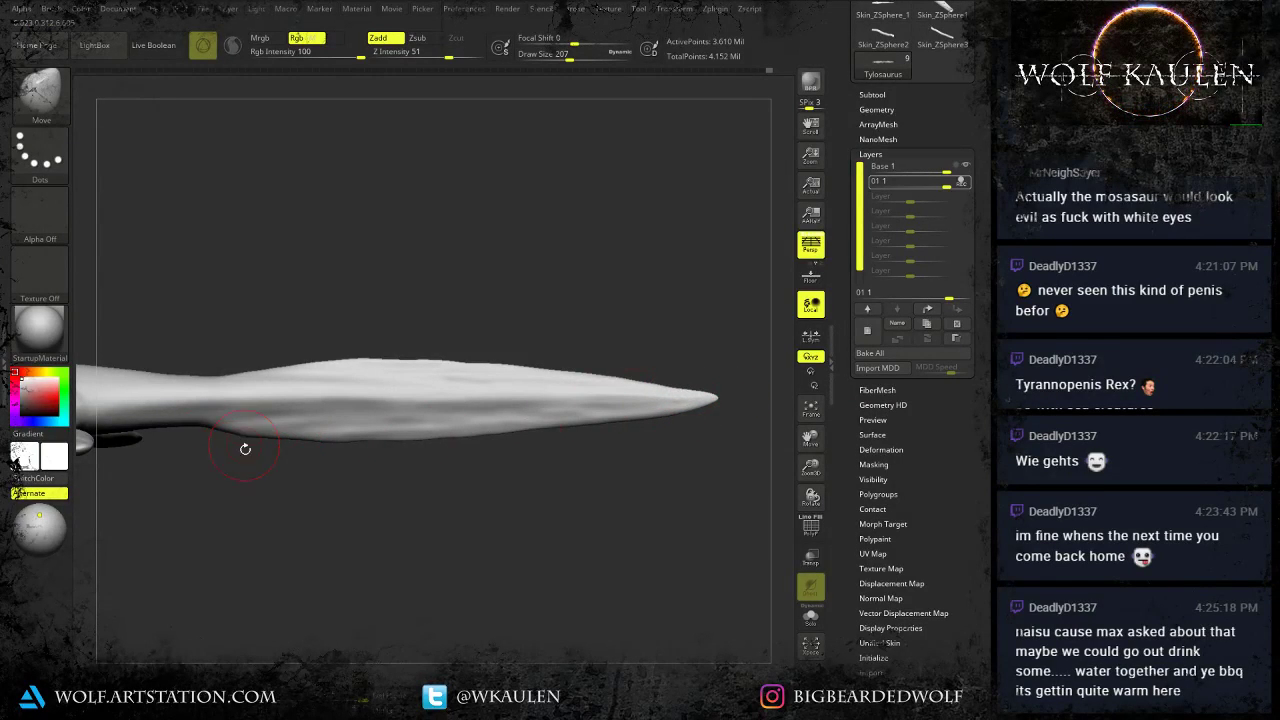
Examine the tail, flippers and head from above and from the side to judge the overall body shape.
right_click_drag(245, 449, 414, 477, "alt")
right_click_drag(335, 519, 492, 485, "alt")
right_click_drag(384, 472, 388, 560)
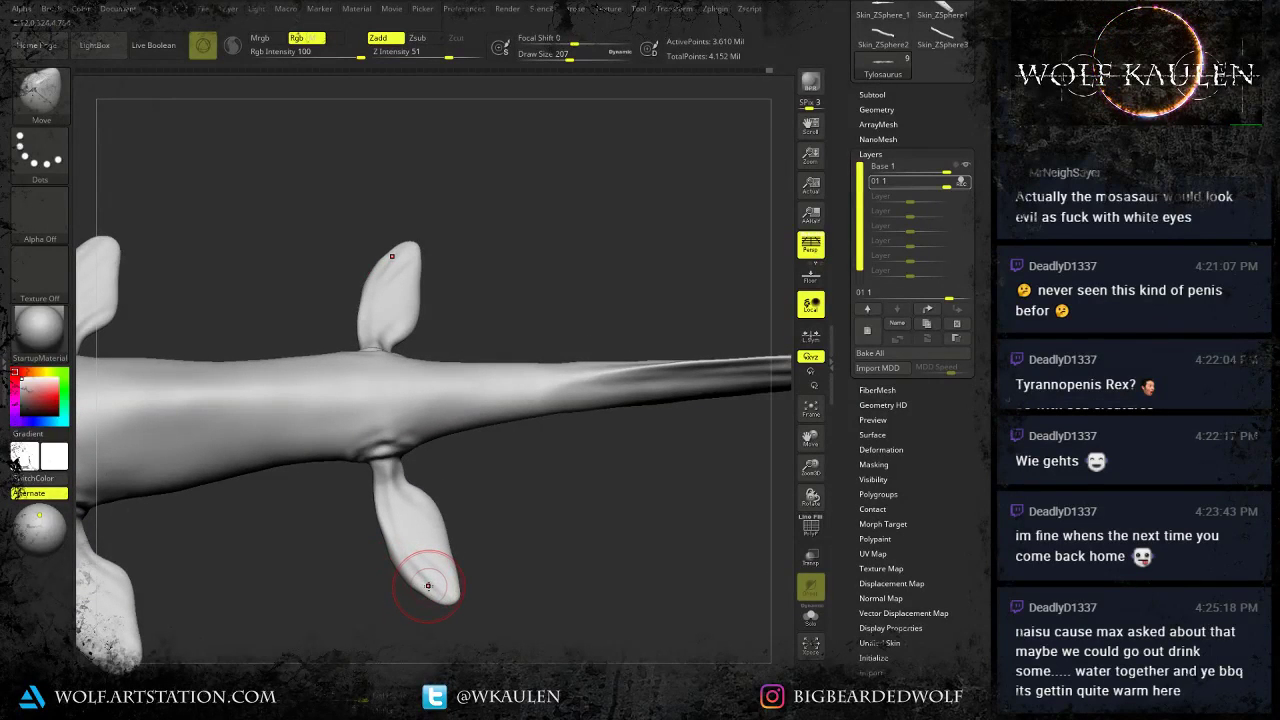
key("f")
right_click_drag(451, 555, 415, 483)
left_click_drag(415, 483, 735, 478)
right_click_drag(735, 478, 690, 470)
right_click_drag(603, 381, 394, 407, "alt")
Save the project as Tylosaurus, replacing the existing file.
left_click(393, 338)
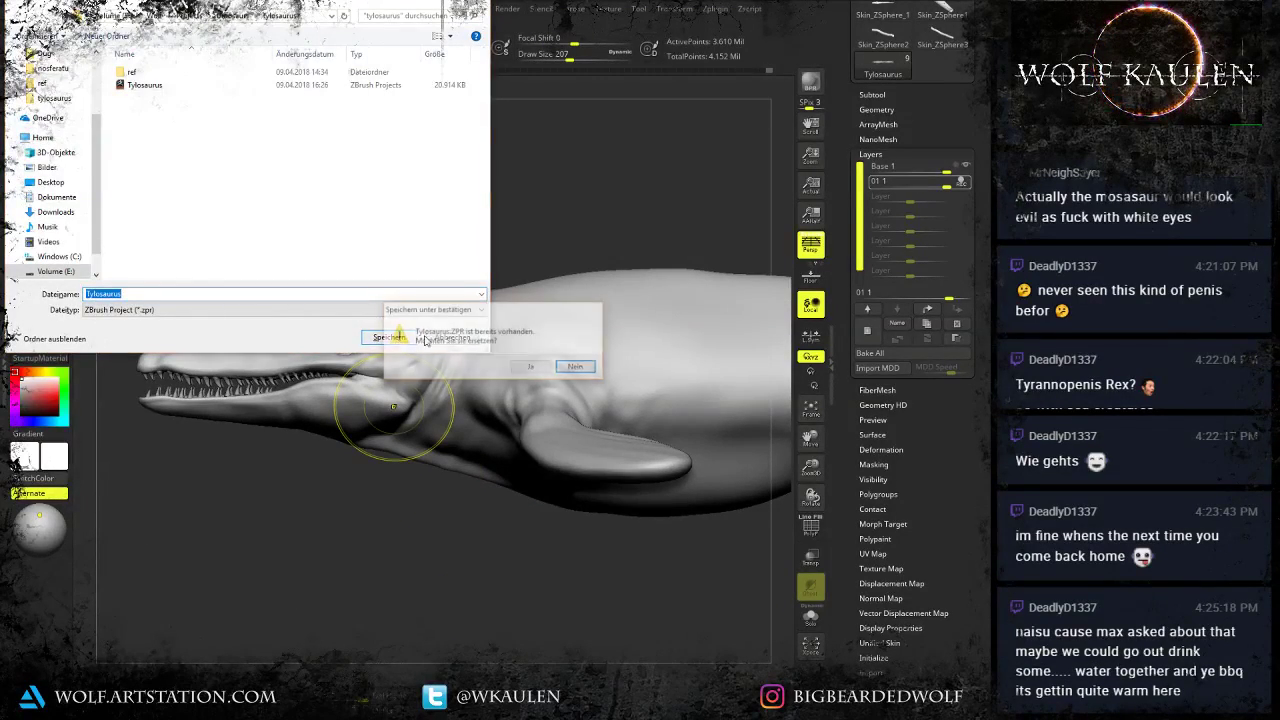
left_click(526, 368)
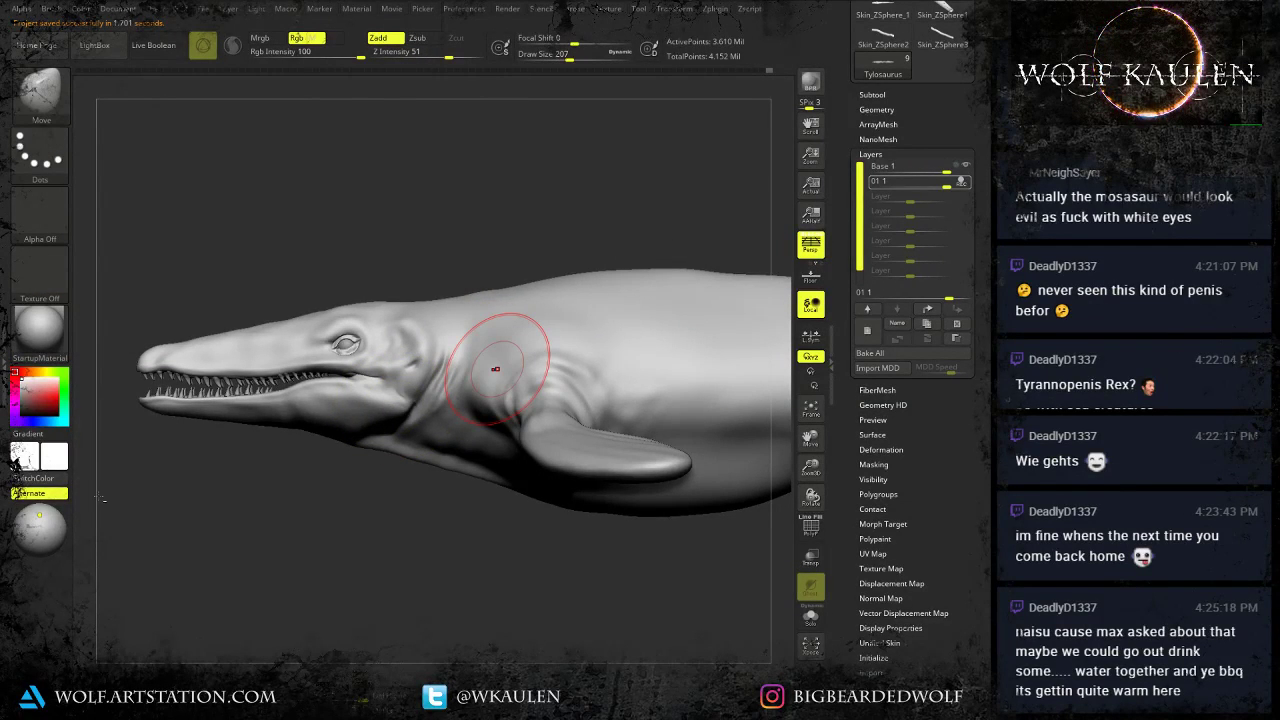
mouse_move(371, 523)
left_mouse_down()
mouse_move(405, 540)
mouse_move(415, 590)
mouse_move(429, 588)
left_mouse_up()
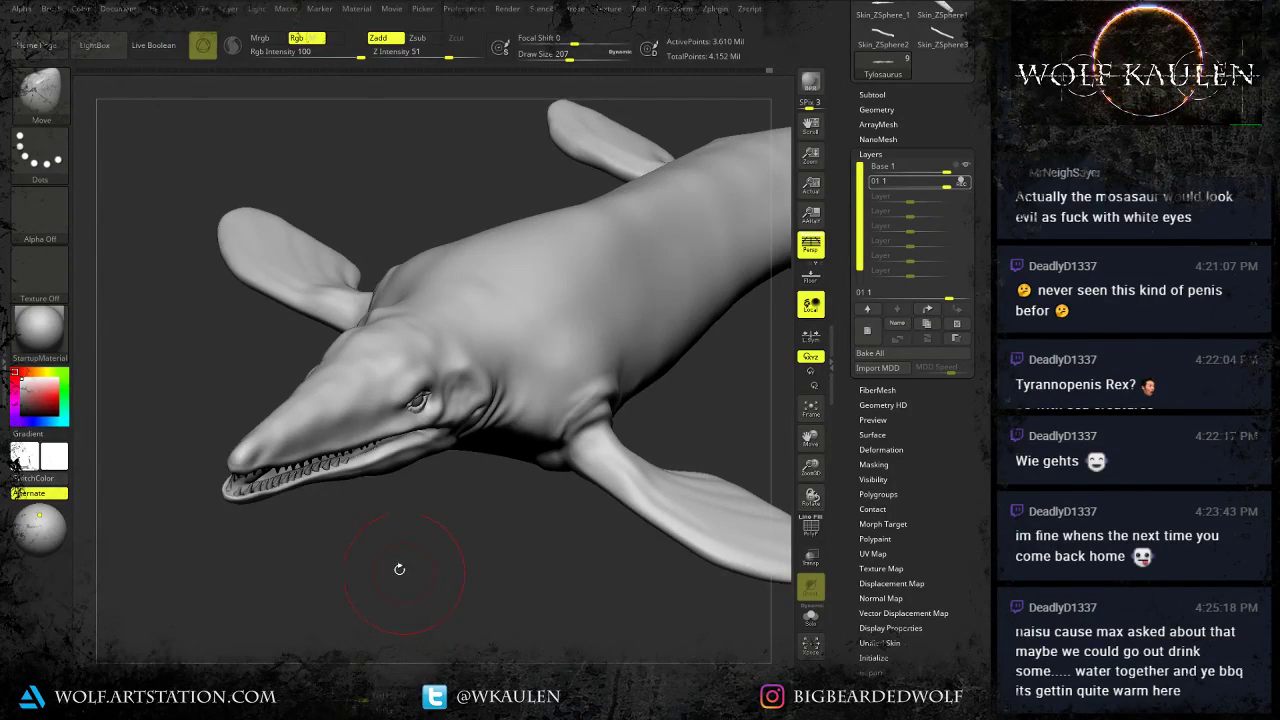
left_click_drag(391, 556, 202, 552)
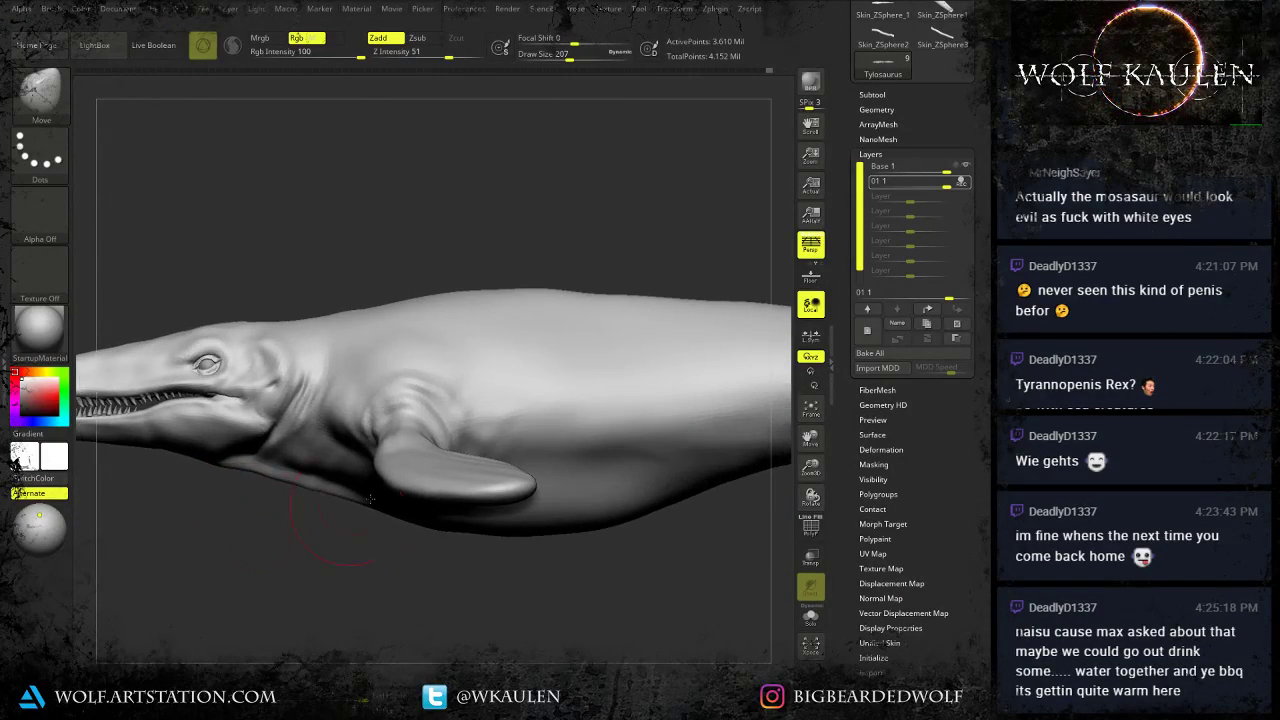
left_click_drag(320, 505, 392, 552)
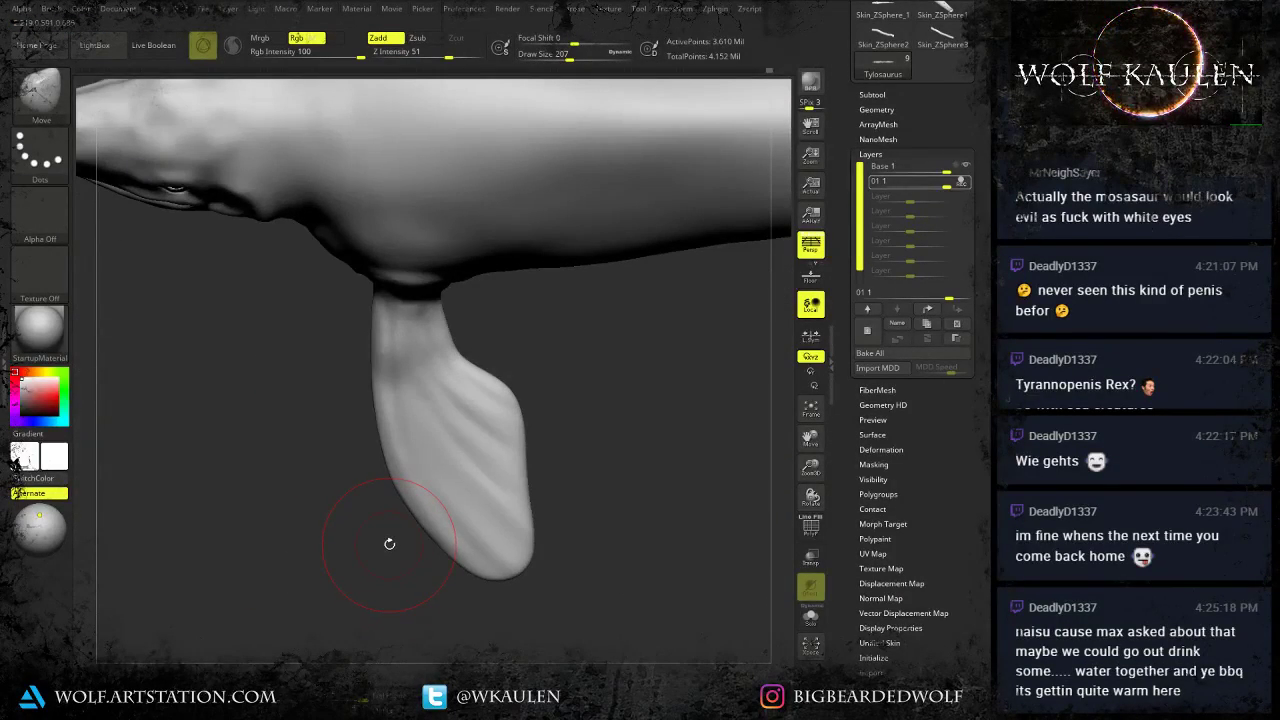
key("b")
key("s")
key("s")
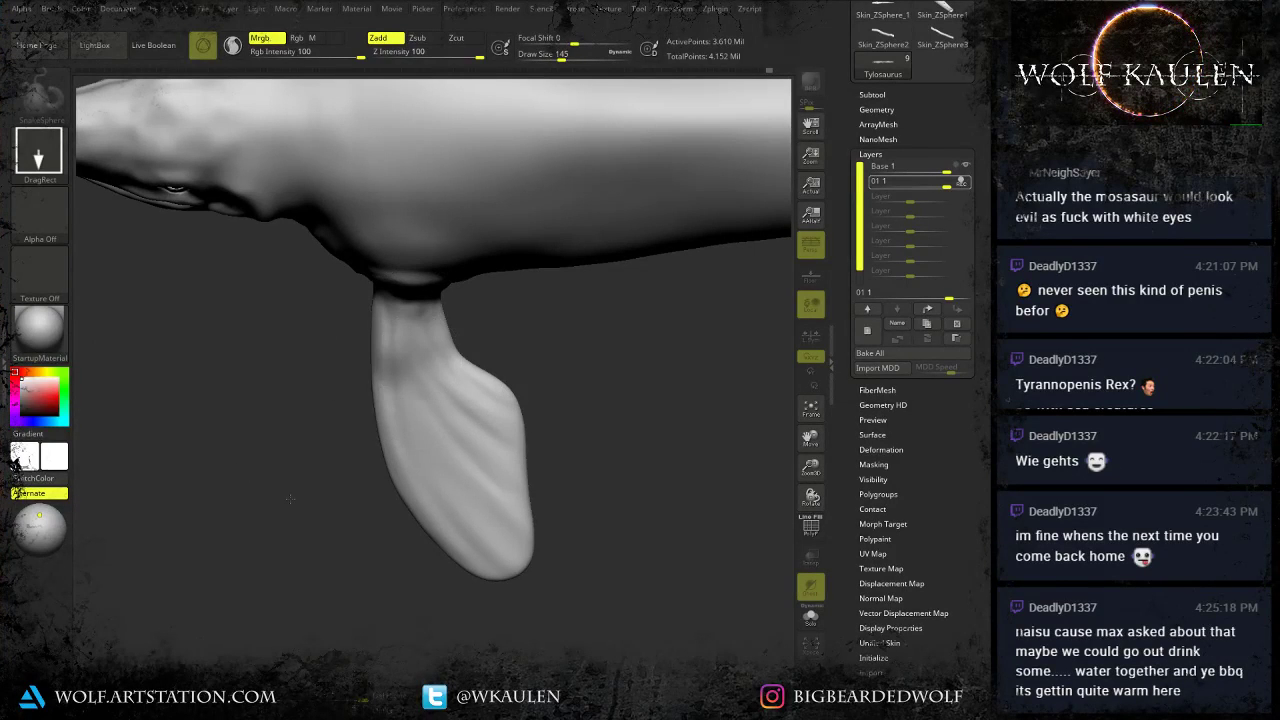
key("s")
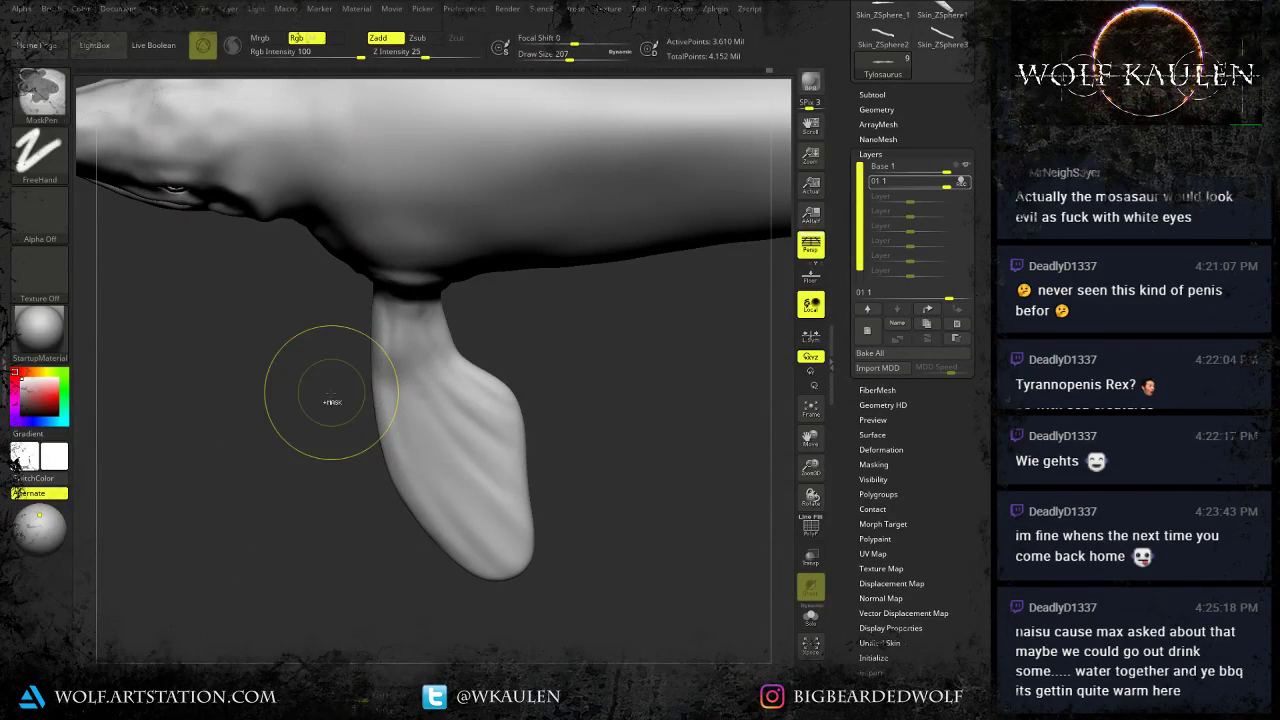
Save the project again, overwriting the Tylosaurus ZBrush project file.
key("ctrl+s")
left_click(395, 343)
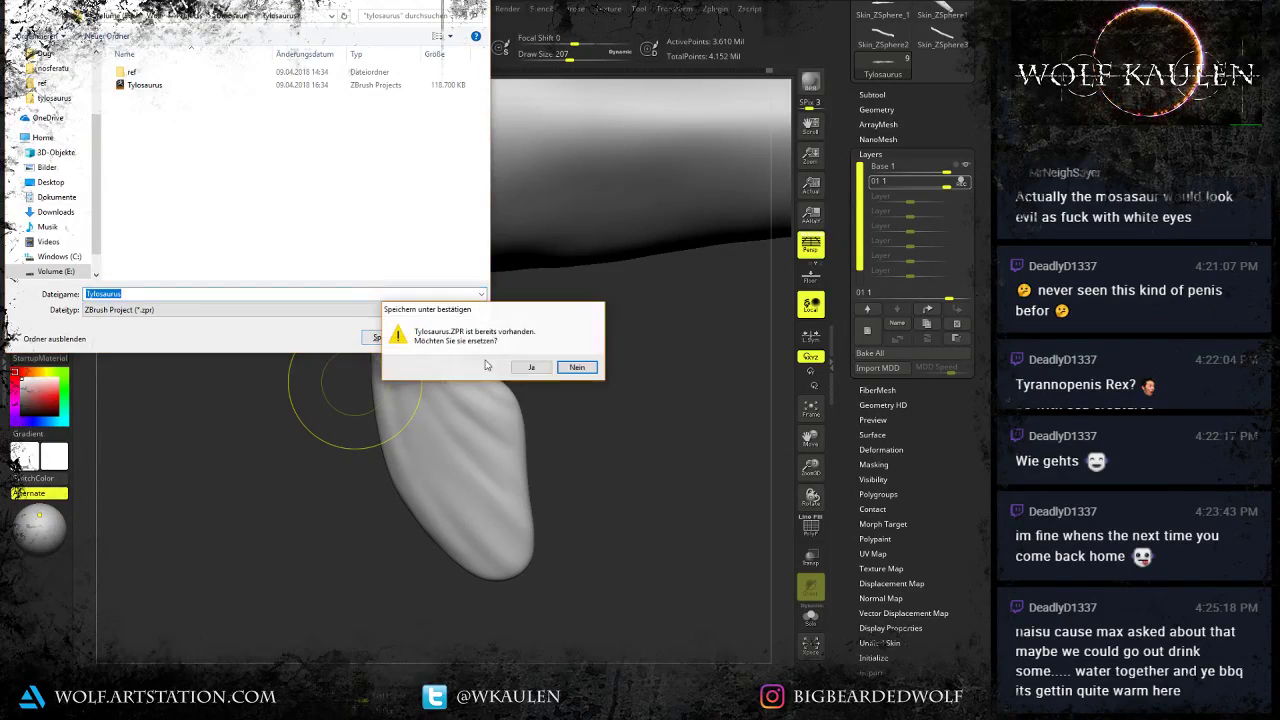
left_click(531, 367)
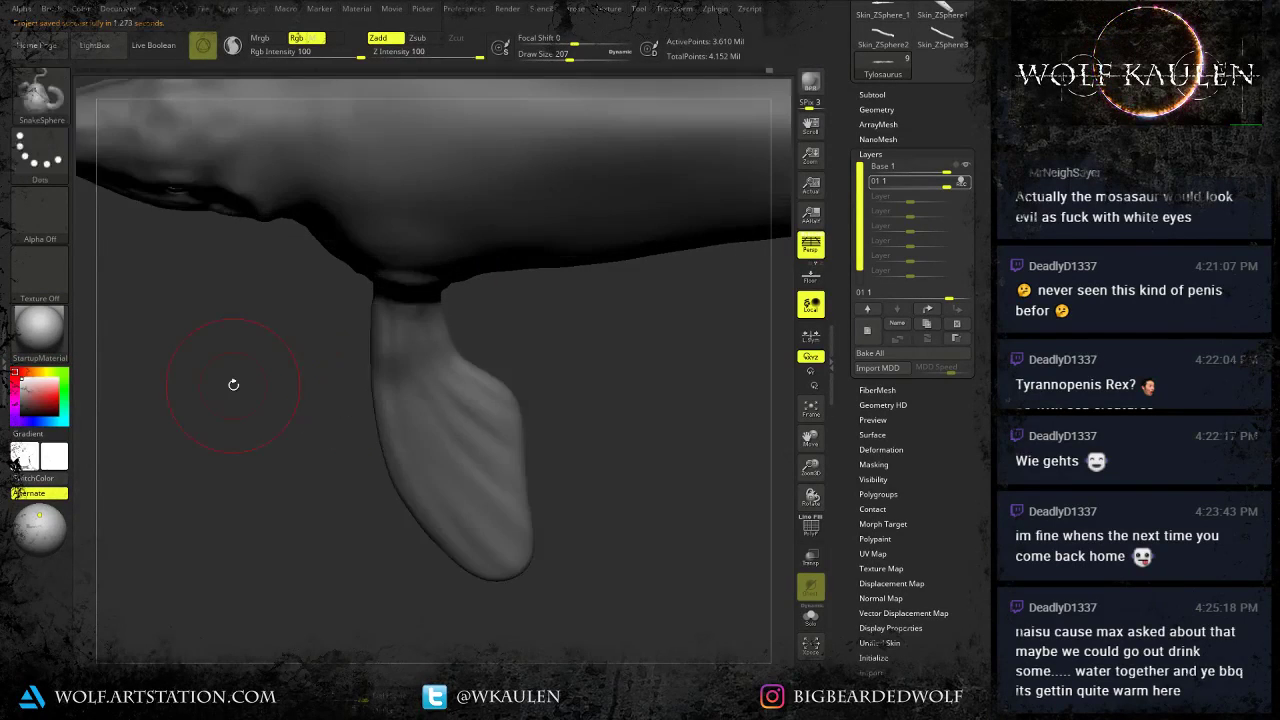
key("shift+s")
left_click_drag(234, 367, 378, 440, "alt")
left_click_drag(349, 376, 385, 447, "alt")
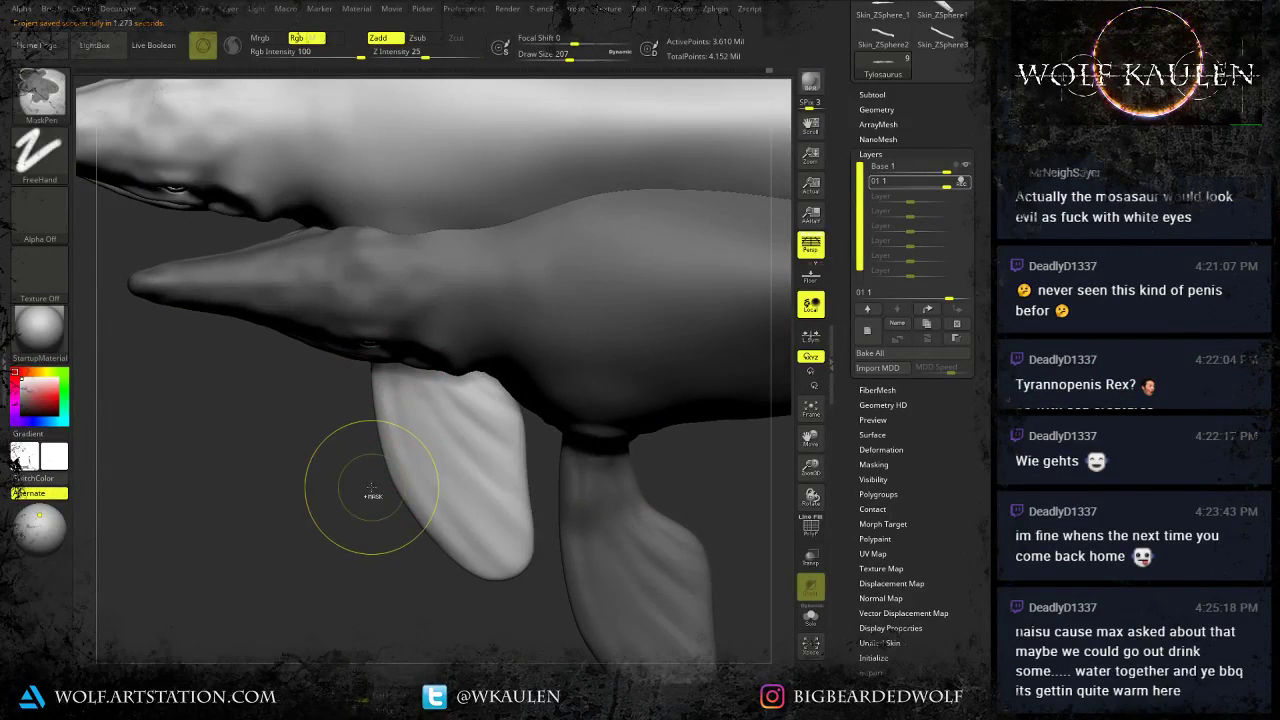
key("ctrl+n")
left_click_drag(363, 511, 312, 250)
left_click_drag(312, 250, 331, 477, "alt")
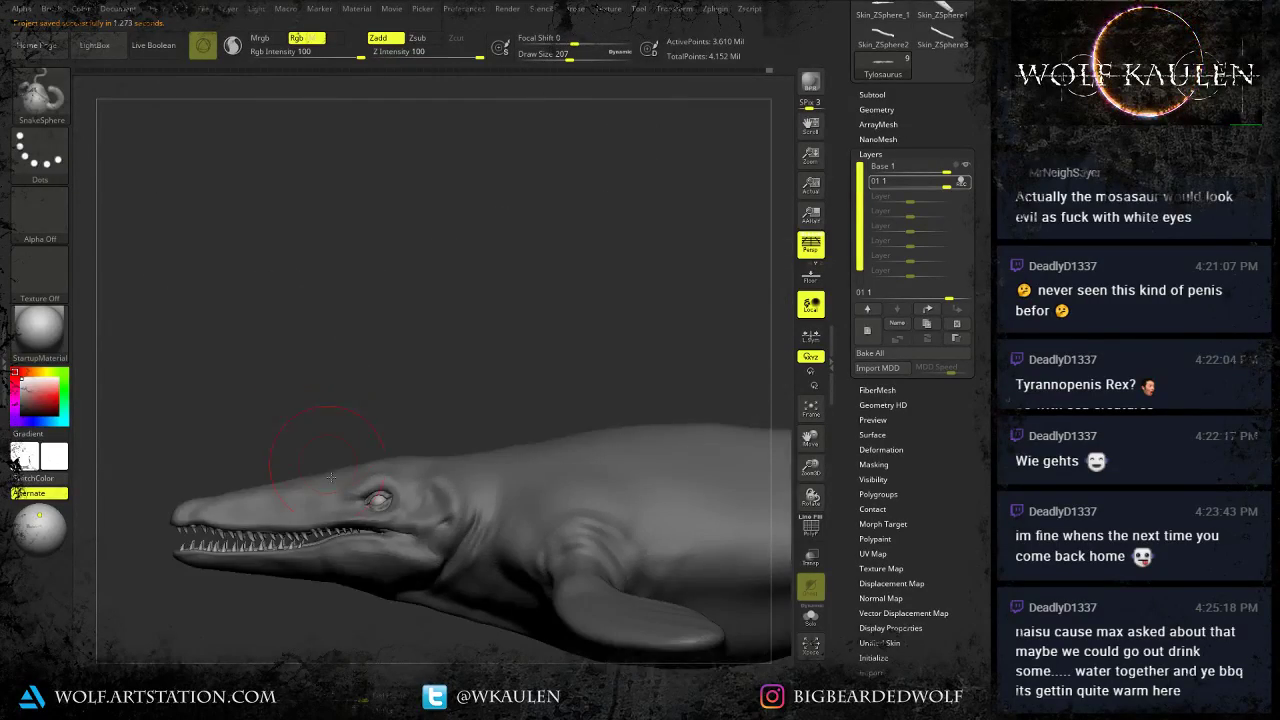
left_click_drag(384, 409, 436, 494, "ctrl")
Sculpt the top of the head and the brow above the eye with the Standard brush at draw size 77.
key("b")
key("s")
key("t")
key("s")
mouse_move(429, 444)
left_mouse_down()
mouse_move(409, 444)
mouse_move(495, 375)
left_mouse_up()
right_click_drag(333, 463, 442, 429)
mouse_move(280, 476)
left_mouse_down()
mouse_move(440, 412)
mouse_move(522, 361)
left_mouse_up()
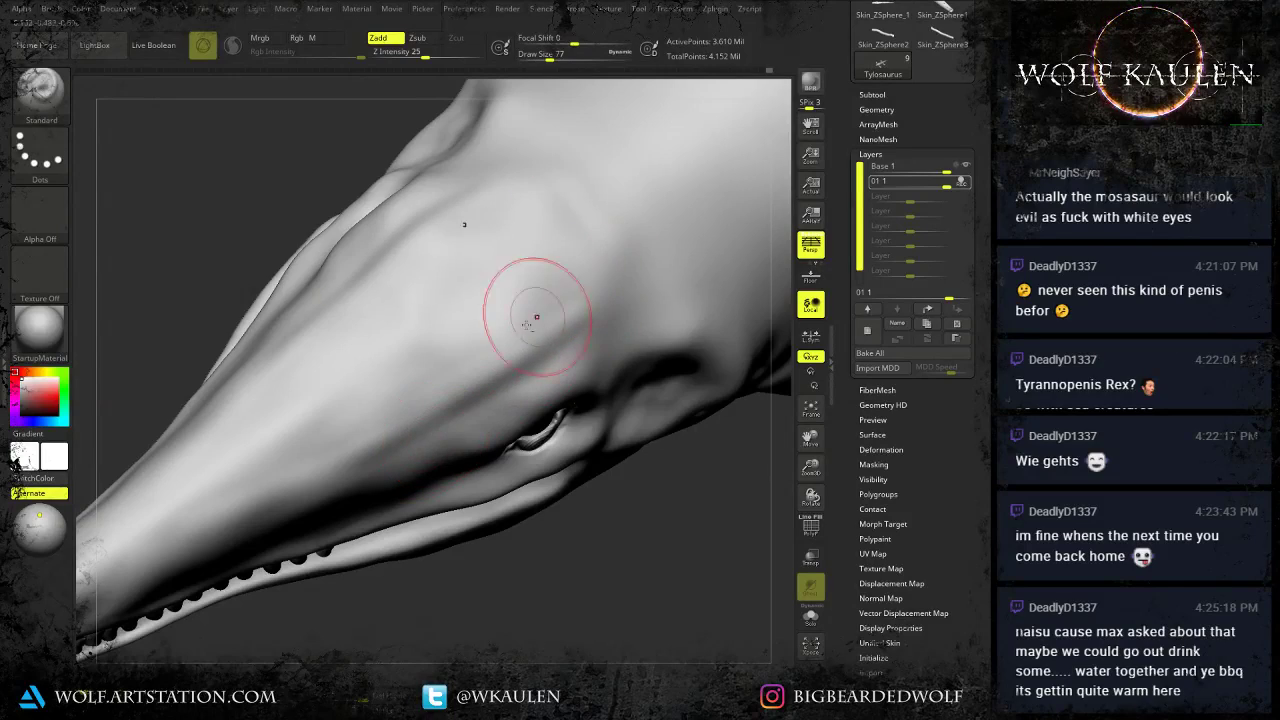
mouse_move(553, 376)
right_mouse_down()
mouse_move(578, 340)
mouse_move(537, 382)
mouse_move(528, 358)
right_mouse_up()
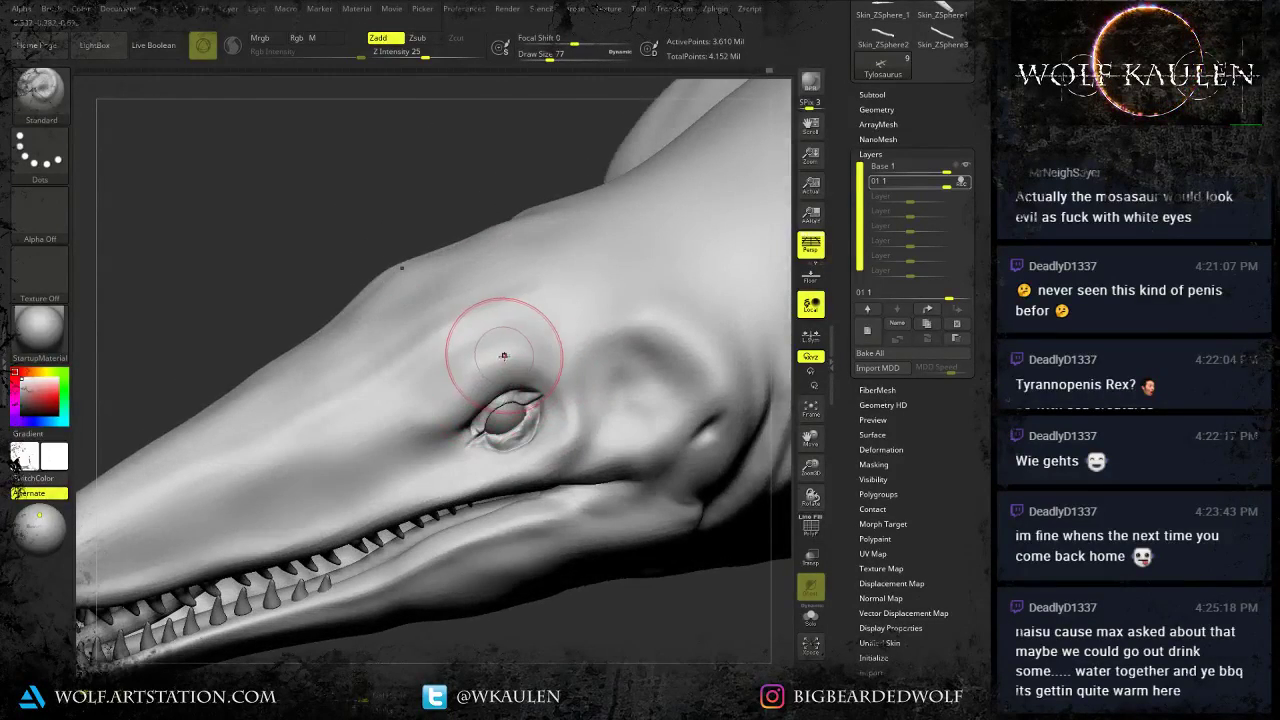
Work the brow and front eye corner with the Standard brush at draw size 56, and smooth the eyelids around the eyeball.
key("s")
left_click_drag(492, 366, 485, 366)
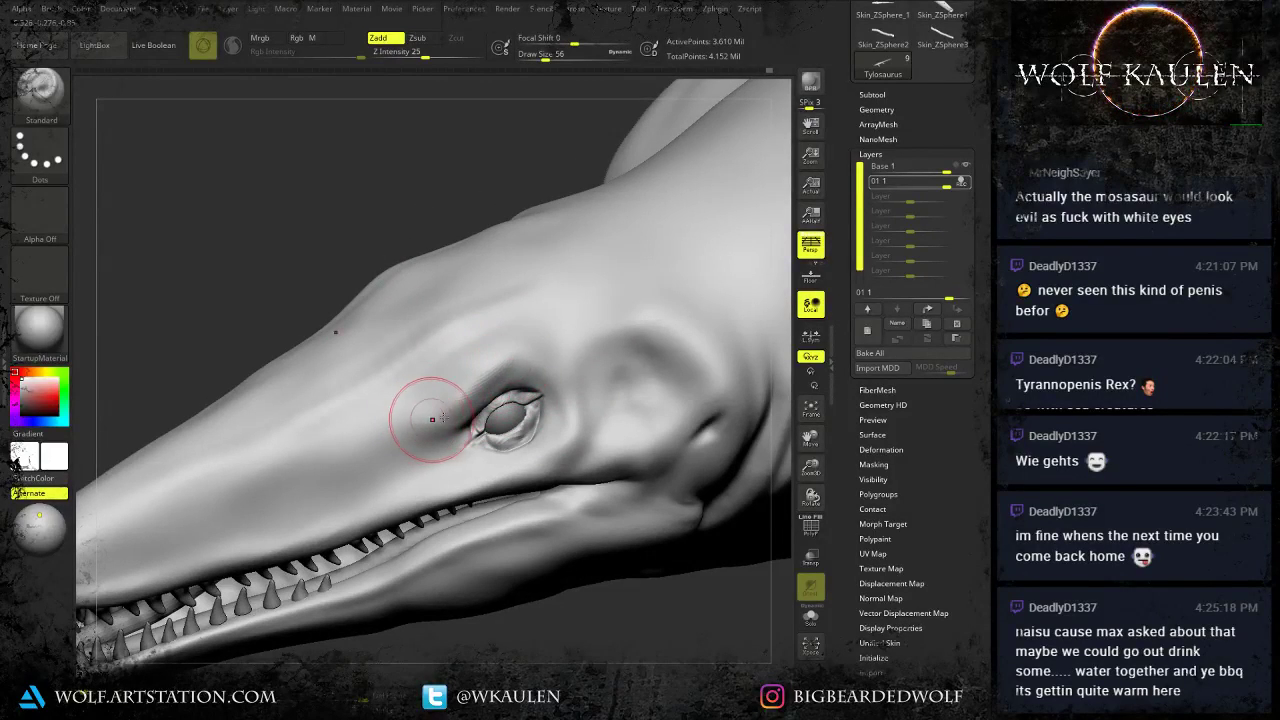
key("shift")
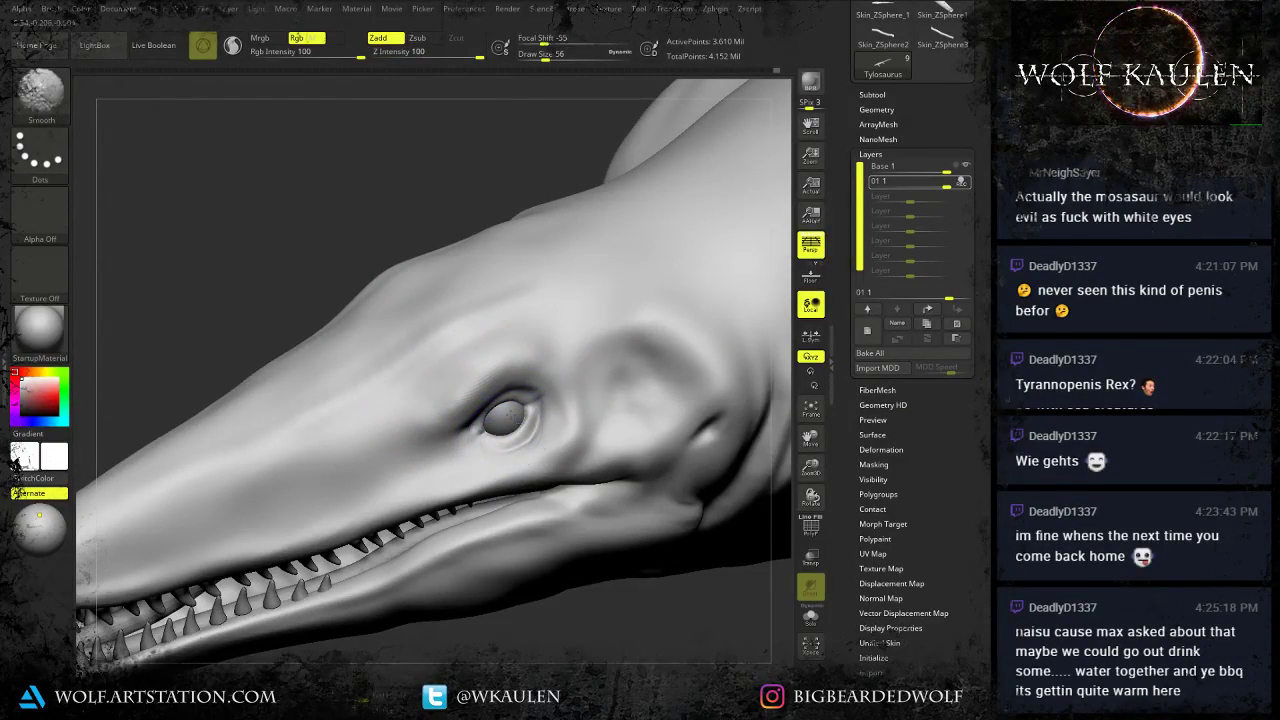
left_click_drag(471, 389, 490, 405, "shift")
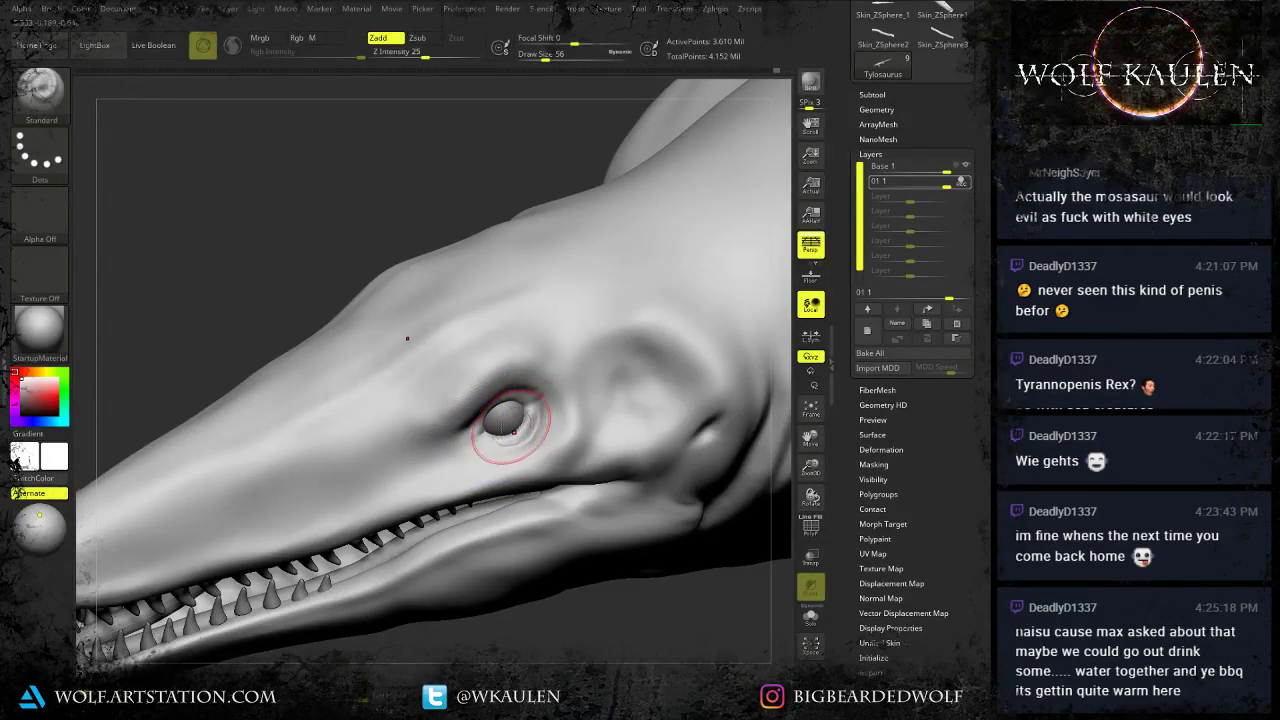
Sculpt folds behind the eye and around the hollow at the back of the head with the Standard brush.
right_click_drag(508, 423, 437, 453, "alt")
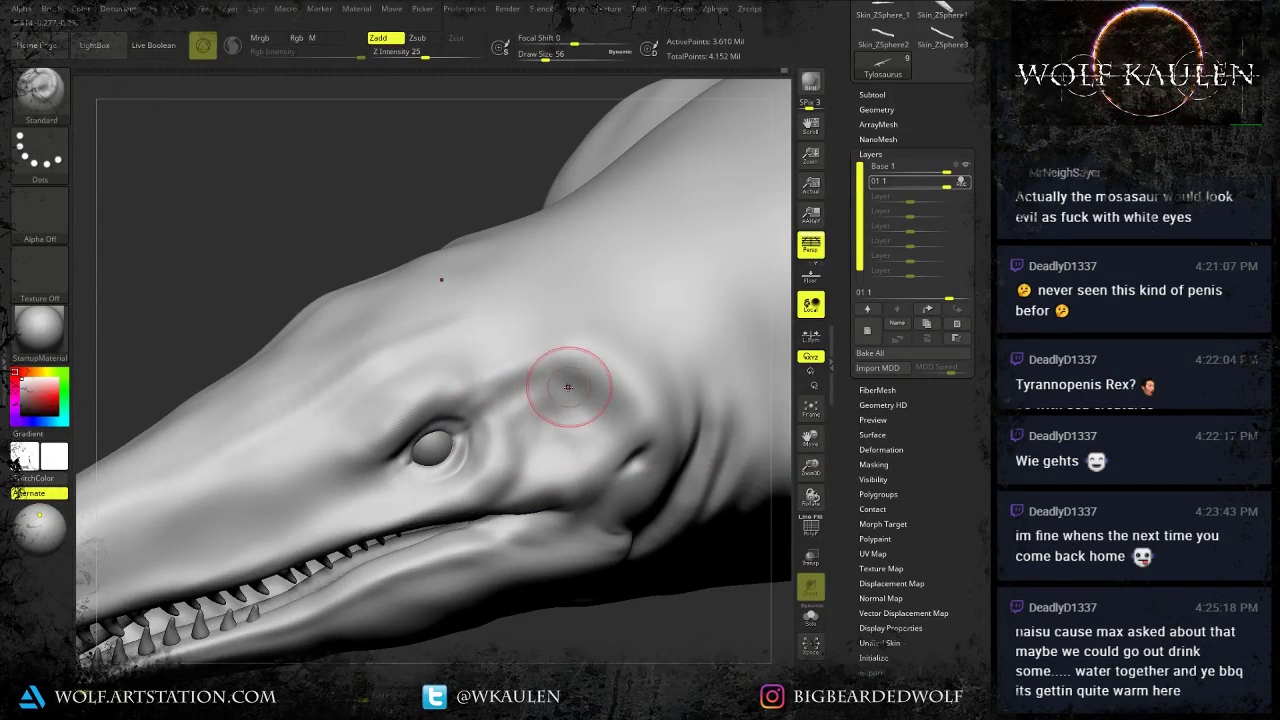
right_click_drag(390, 435, 500, 482)
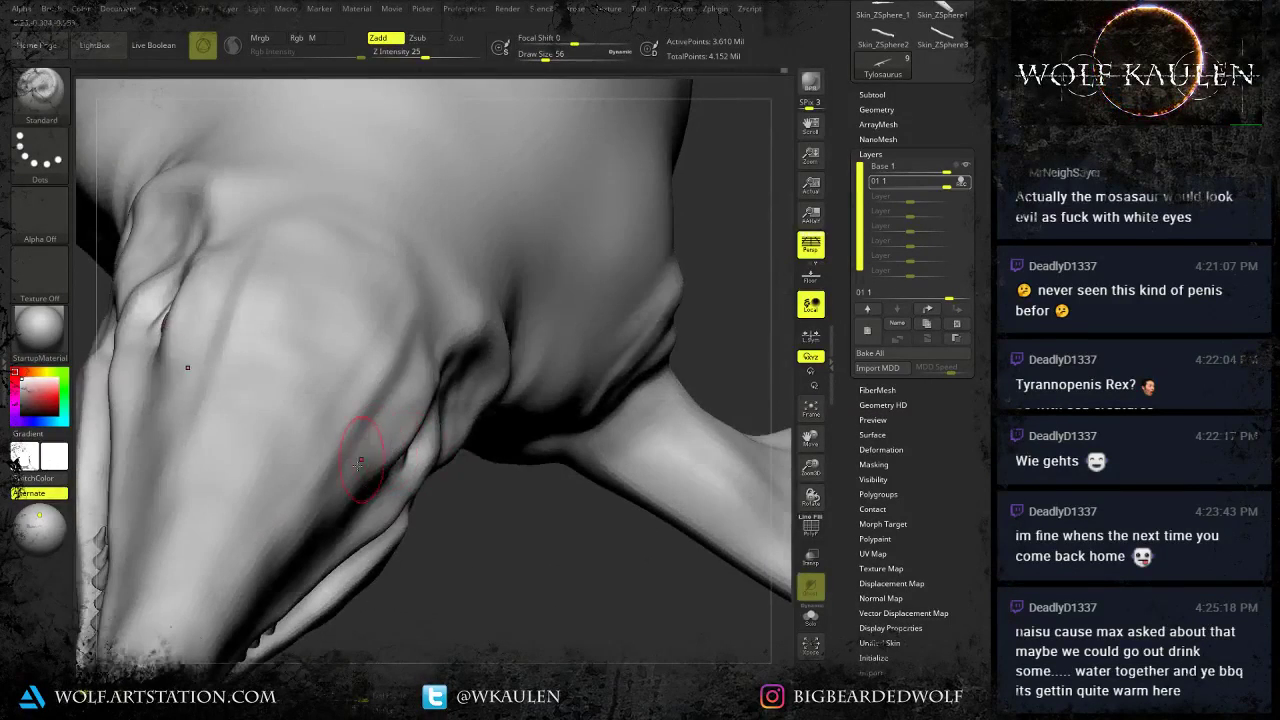
mouse_move(388, 474)
right_mouse_down()
mouse_move(491, 469)
mouse_move(554, 517)
mouse_move(577, 409)
mouse_move(559, 398)
right_mouse_up()
Enlarge the Standard brush and sculpt the neck and throat folds in front of the front flipper.
key("s")
left_click_drag(559, 398, 562, 398)
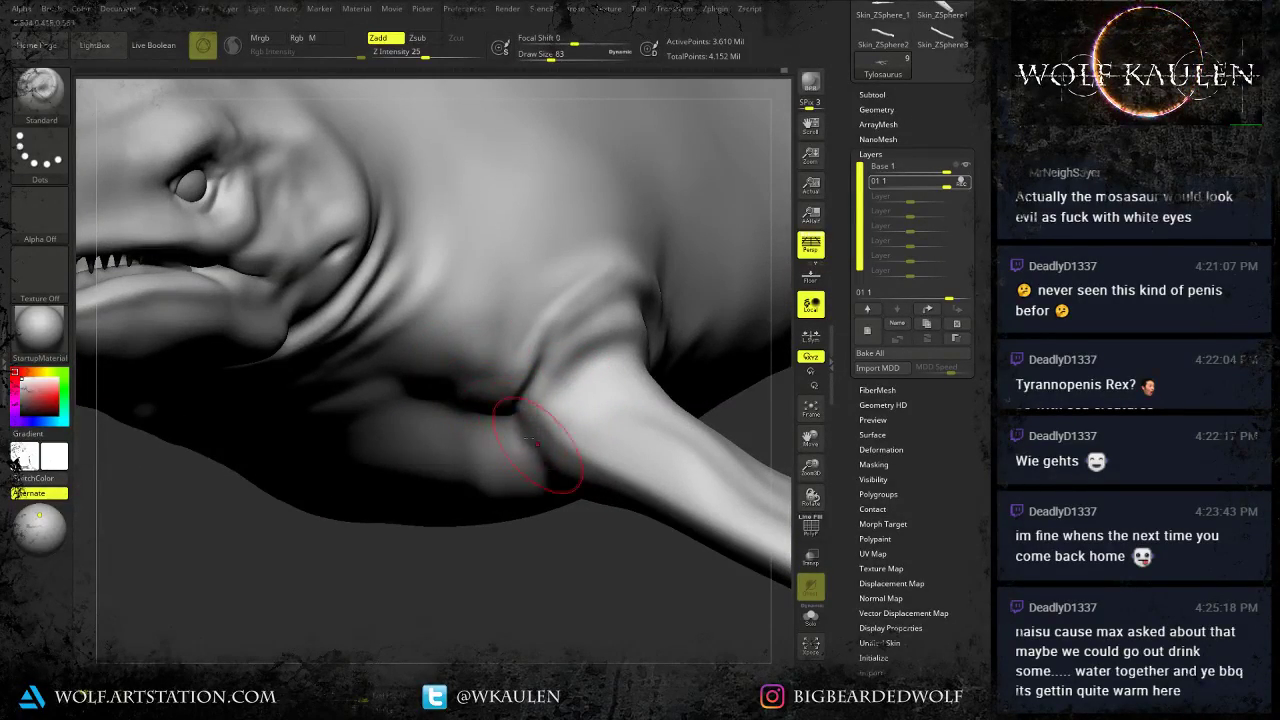
right_click_drag(618, 450, 583, 536)
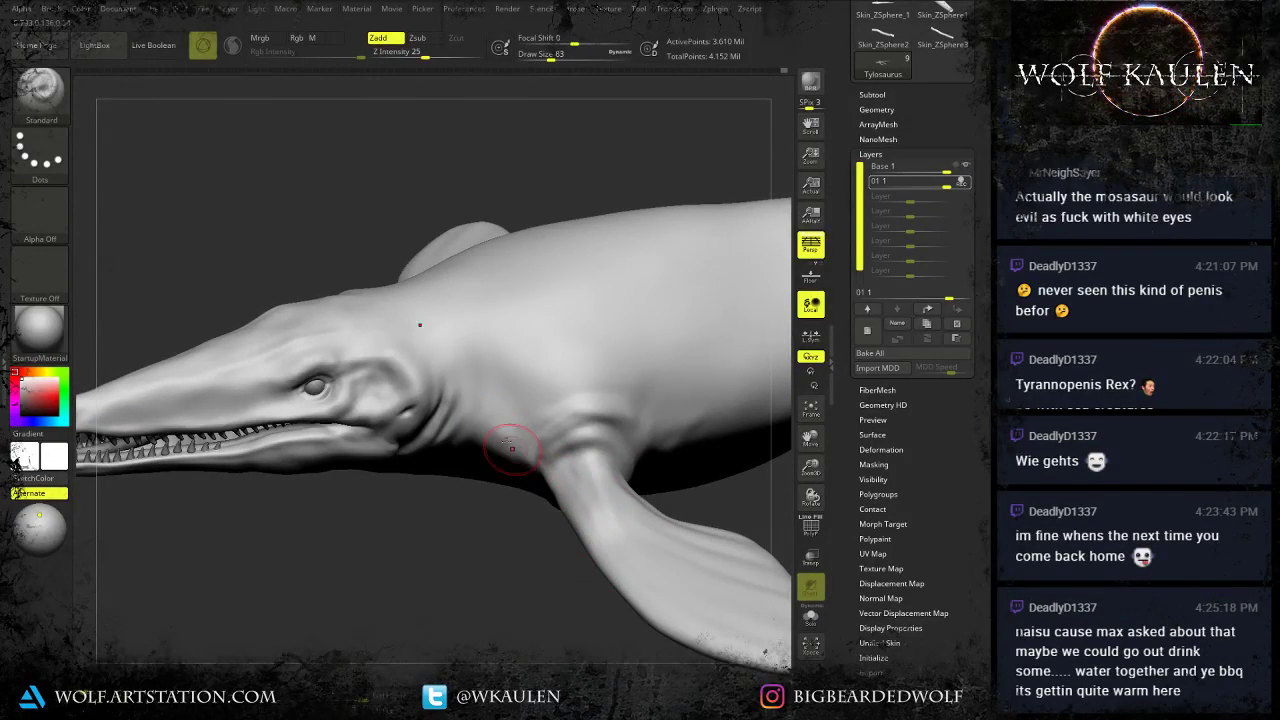
left_click_drag(512, 449, 563, 474)
Sculpt the rear of the front flipper's base and smooth its transition into the body.
right_click_drag(651, 508, 541, 506, "alt")
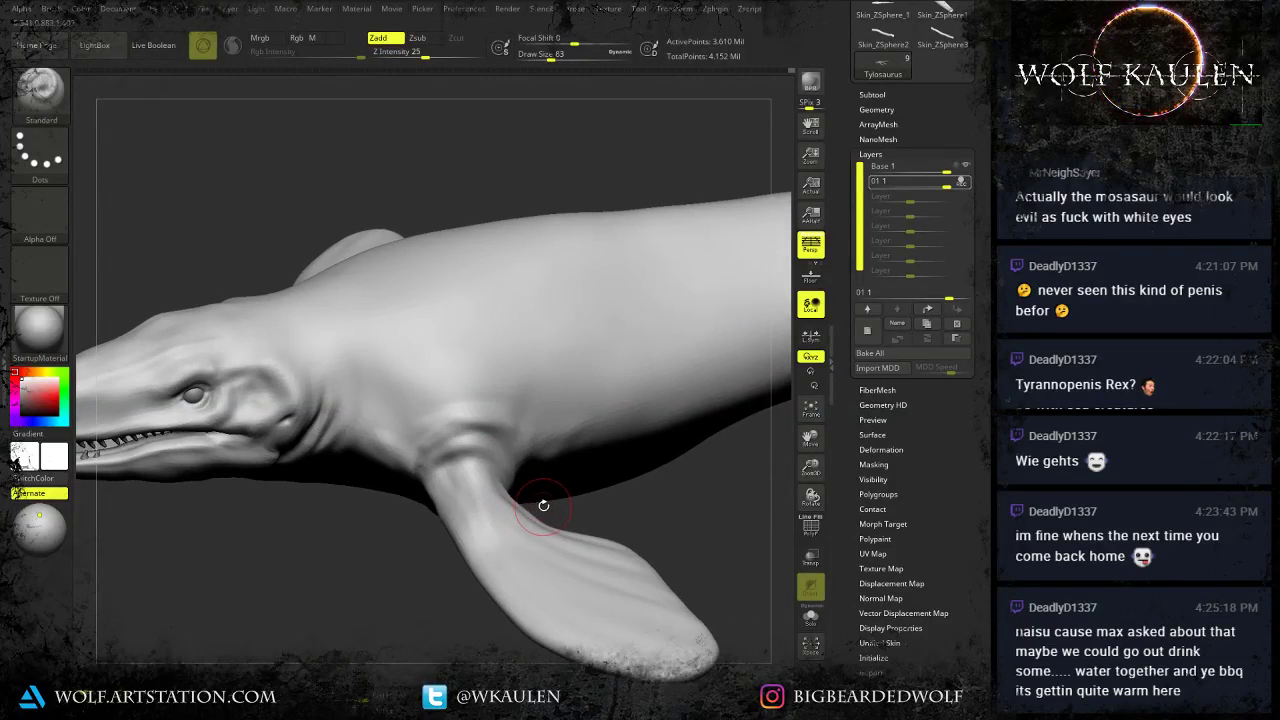
left_click_drag(543, 505, 503, 500)
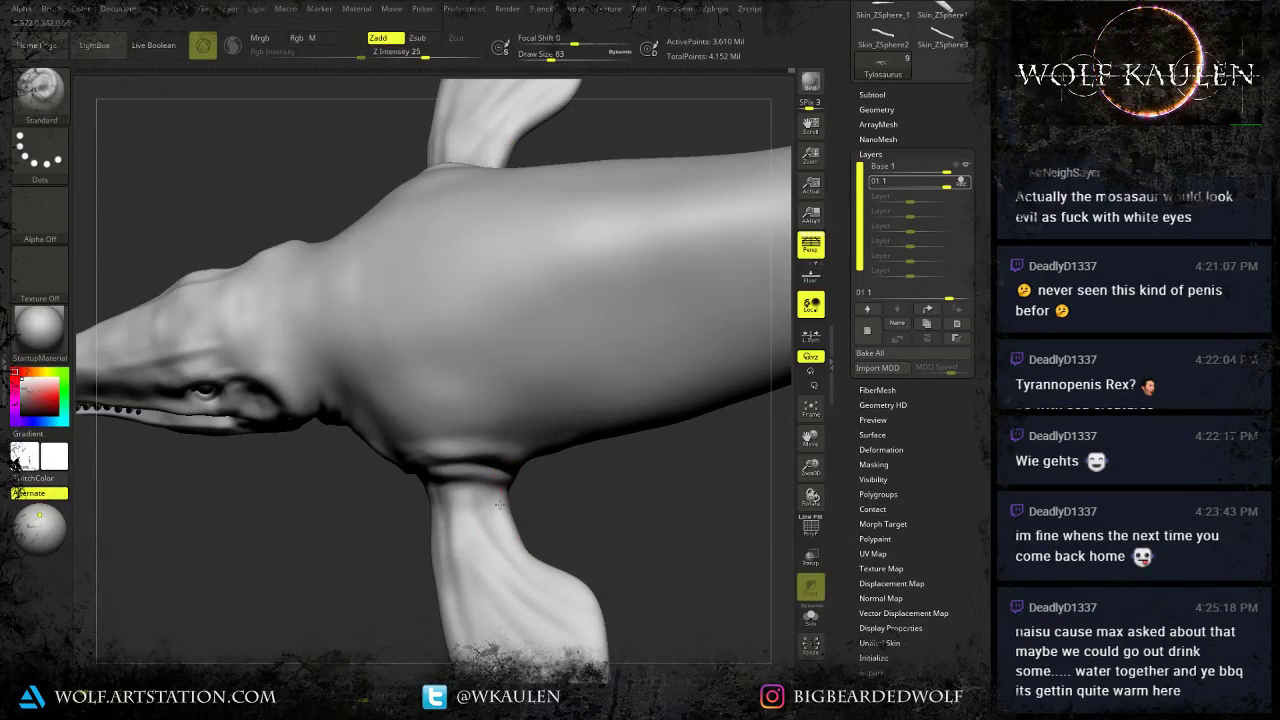
key("shift")
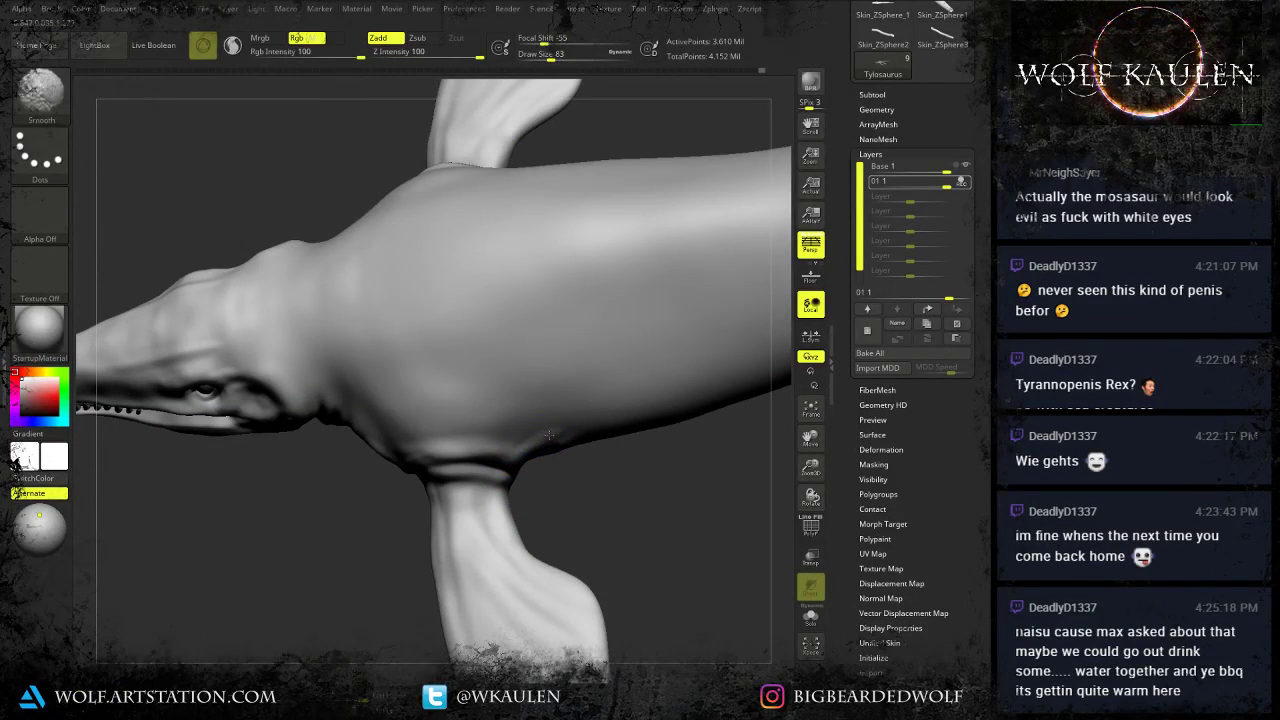
mouse_move(557, 492)
left_mouse_down("alt")
mouse_move(558, 515)
mouse_move(568, 467)
left_mouse_up("alt")
mouse_move(566, 474)
right_mouse_down("alt")
mouse_move(594, 482)
mouse_move(634, 388)
right_mouse_up("alt")
Work on the cheek and rear lower jaw with the Standard brush at draw size 182.
key("s")
left_click_drag(424, 414, 438, 414)
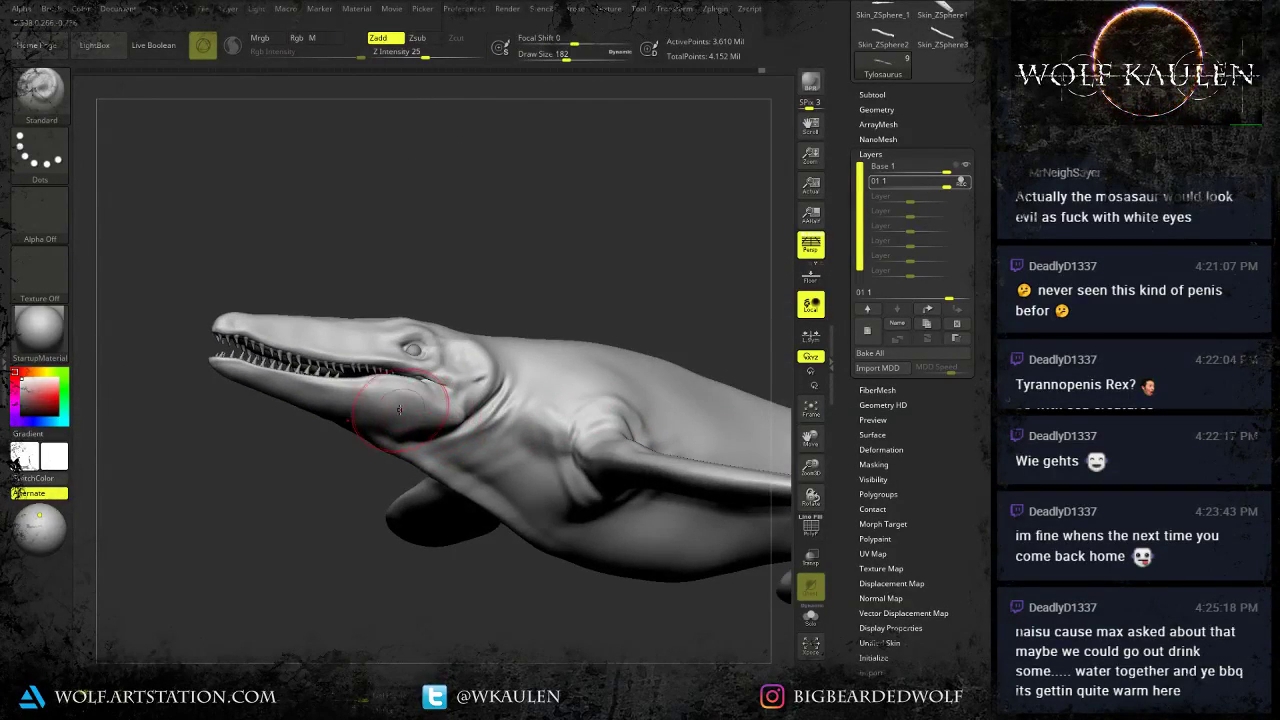
mouse_move(350, 425)
right_mouse_down()
mouse_move(335, 472)
mouse_move(460, 449)
right_mouse_up()
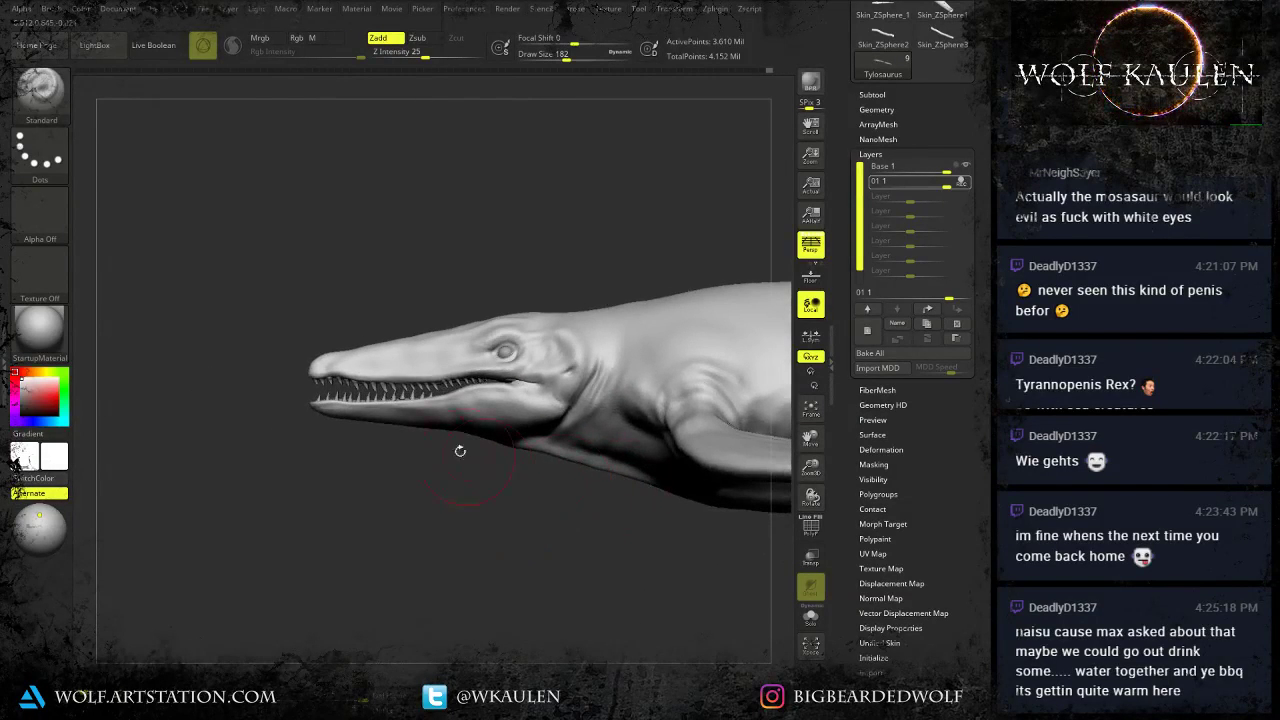
Reshape the tip of the lower jaw with the Move Topological brush, reducing its draw size to 44.
right_click_drag(338, 360, 334, 392, "alt")
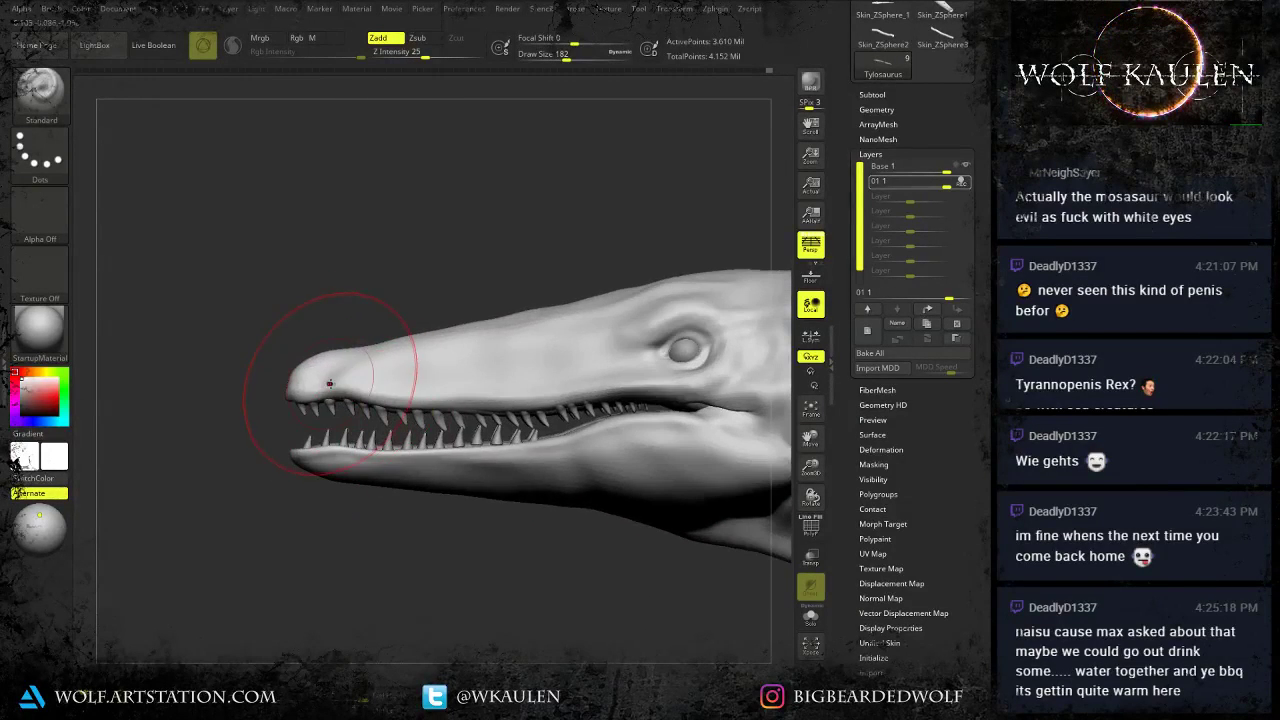
key("s")
left_click_drag(330, 386, 312, 395)
right_click_drag(337, 423, 337, 466, "alt")
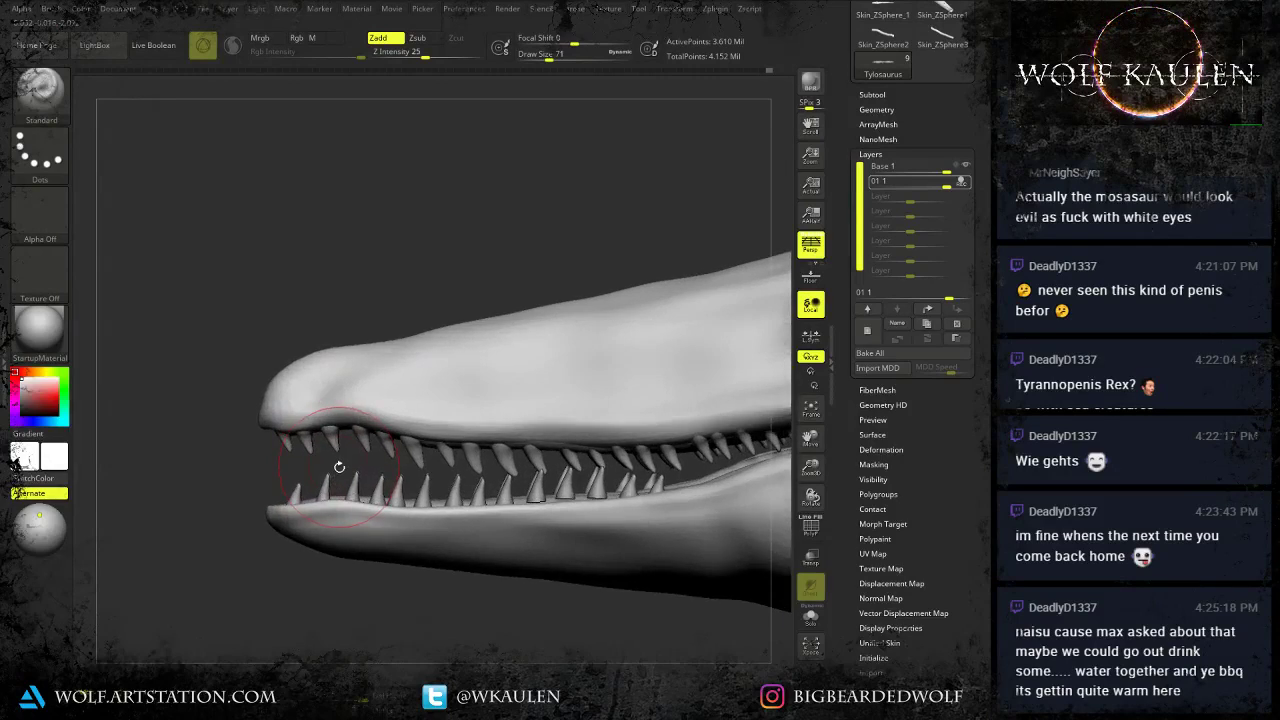
key("b")
key("m")
key("t")
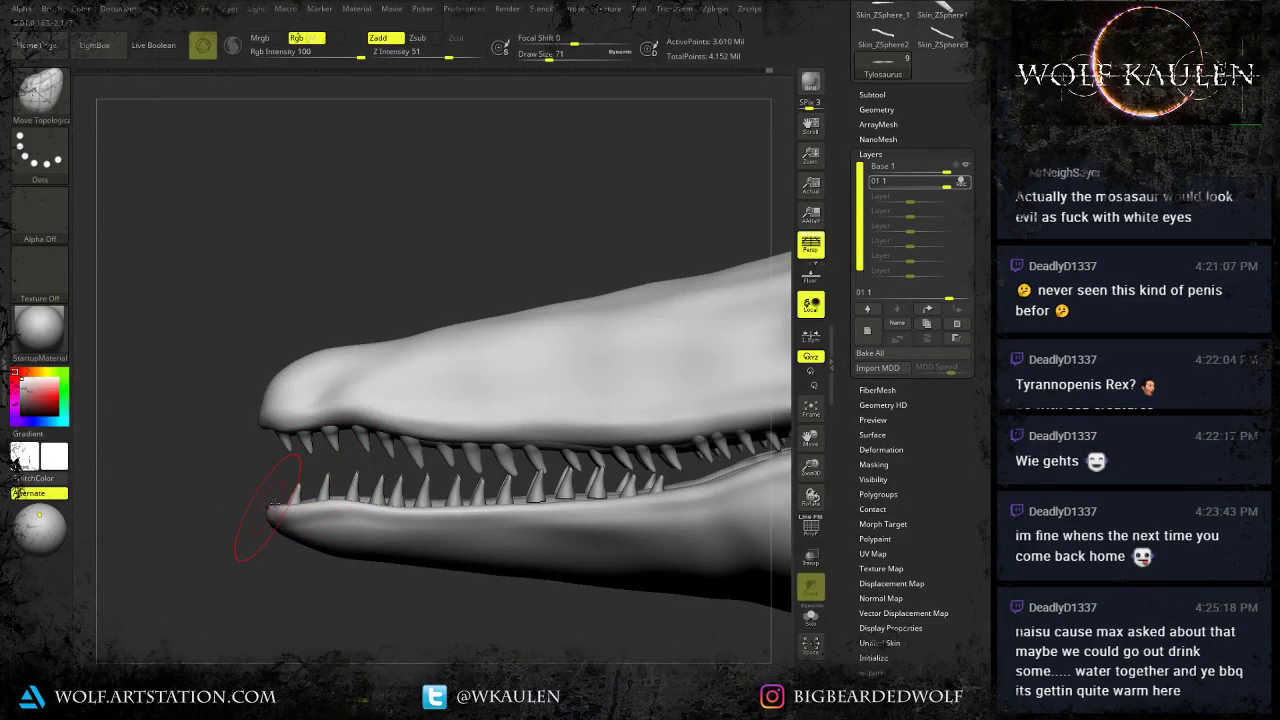
left_click_drag(275, 503, 284, 505)
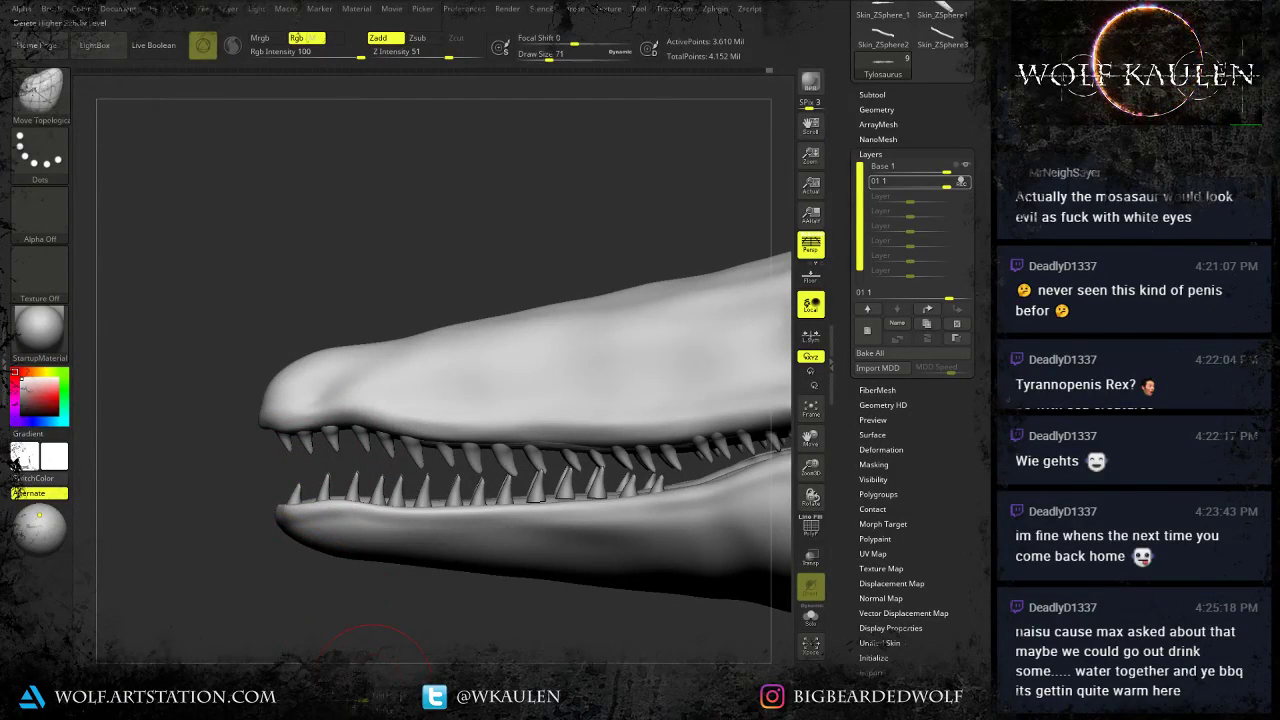
key("s")
left_click_drag(285, 508, 279, 507)
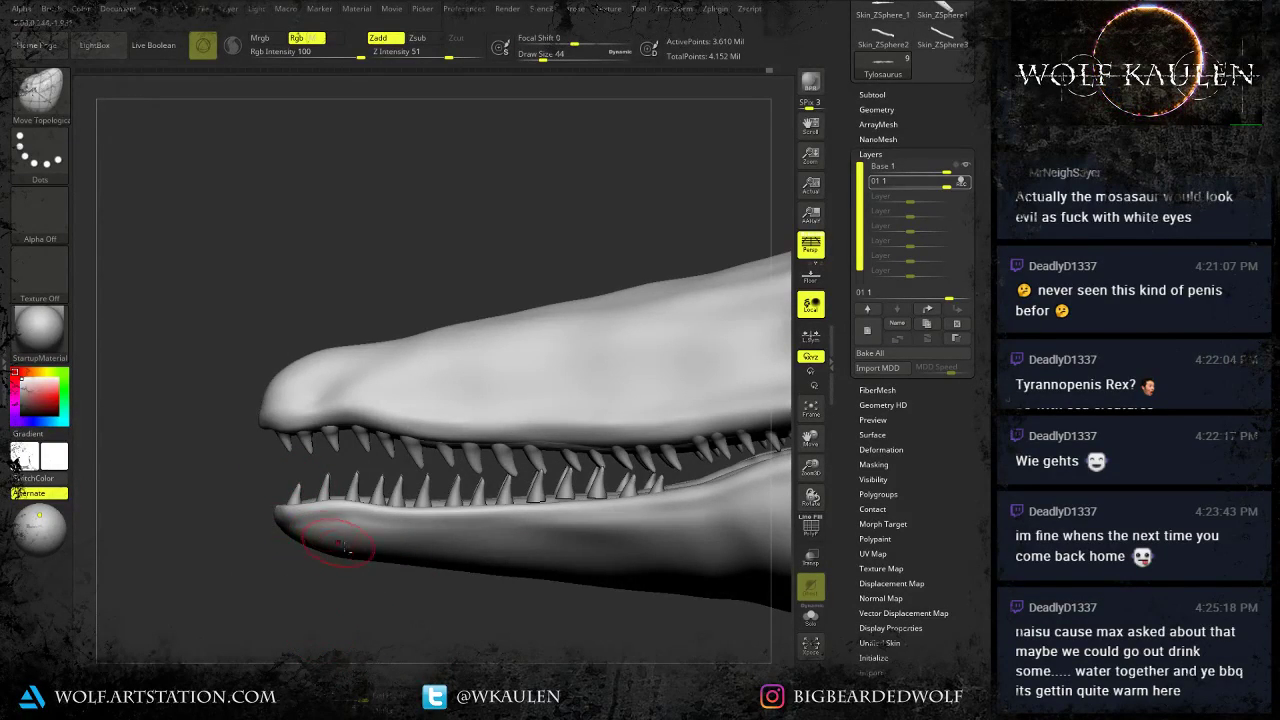
Adjust the throat contour behind the lower jaw with the Move Topological brush.
mouse_move(345, 547)
right_mouse_down("alt")
mouse_move(215, 513)
mouse_move(250, 480)
right_mouse_up("alt")
right_click_drag(638, 574, 500, 555, "alt")
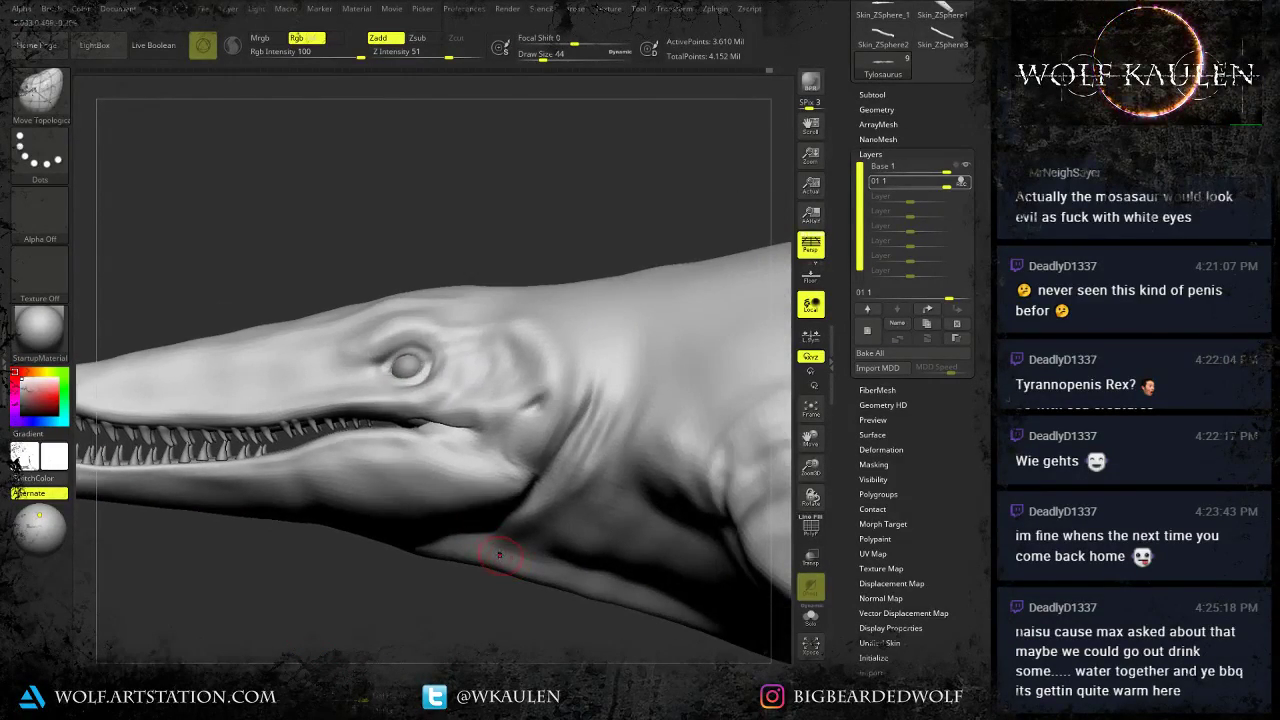
mouse_move(443, 463)
right_mouse_down("ctrl")
mouse_move(443, 445)
mouse_move(375, 440)
mouse_move(421, 473)
mouse_move(372, 458)
right_mouse_up("ctrl")
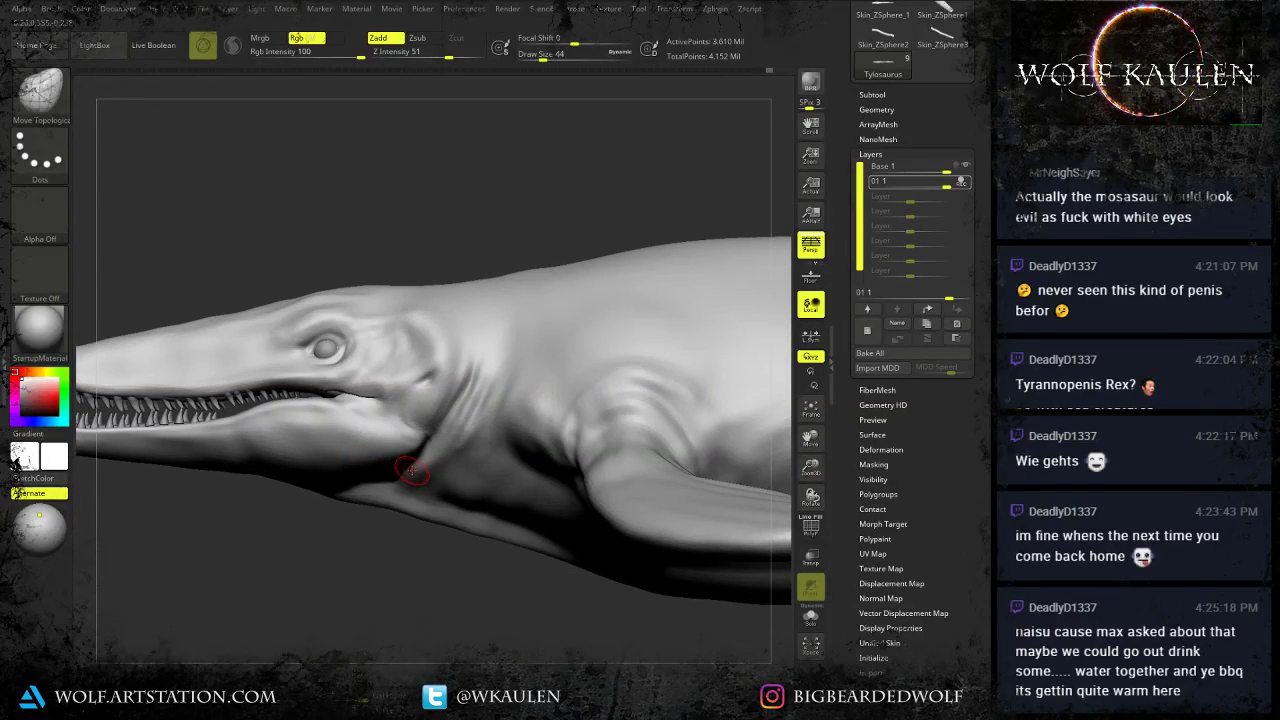
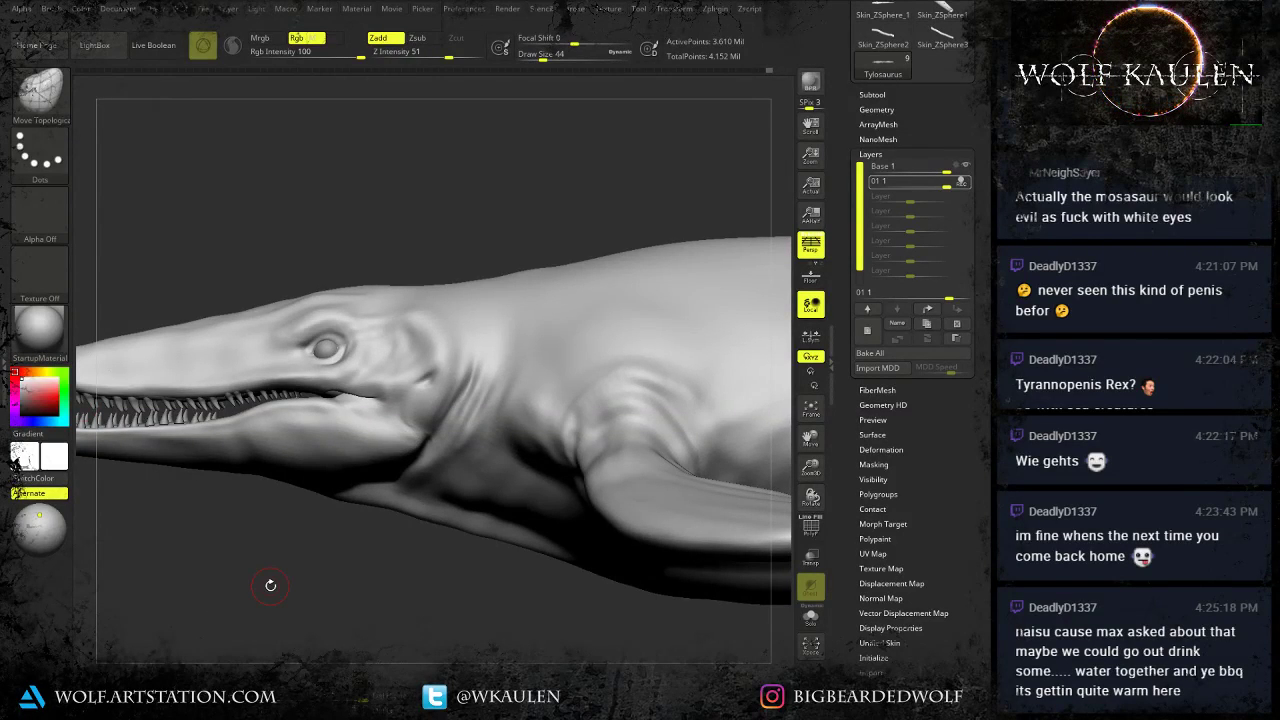
Sculpt the side and underside of the lower jaw with the Standard brush at draw size 68 and smooth the surface.
left_click_drag(421, 598, 526, 502)
left_click_drag(379, 494, 300, 400)
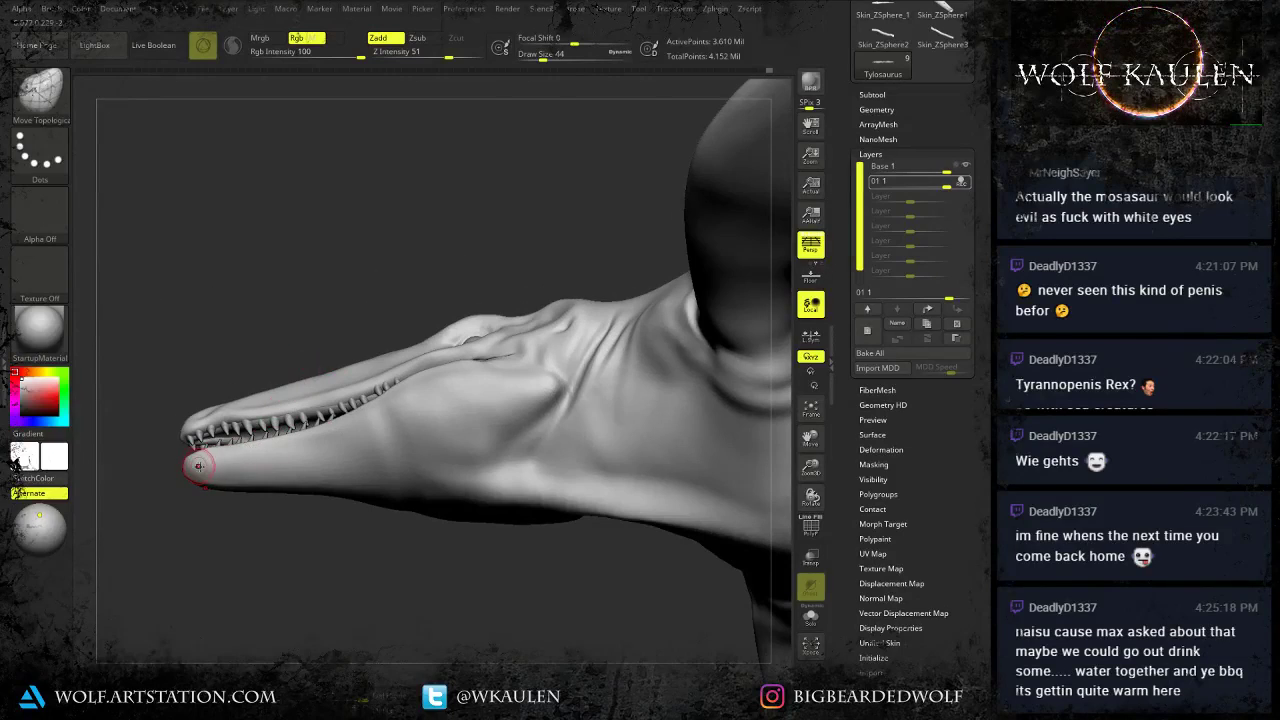
key("b")
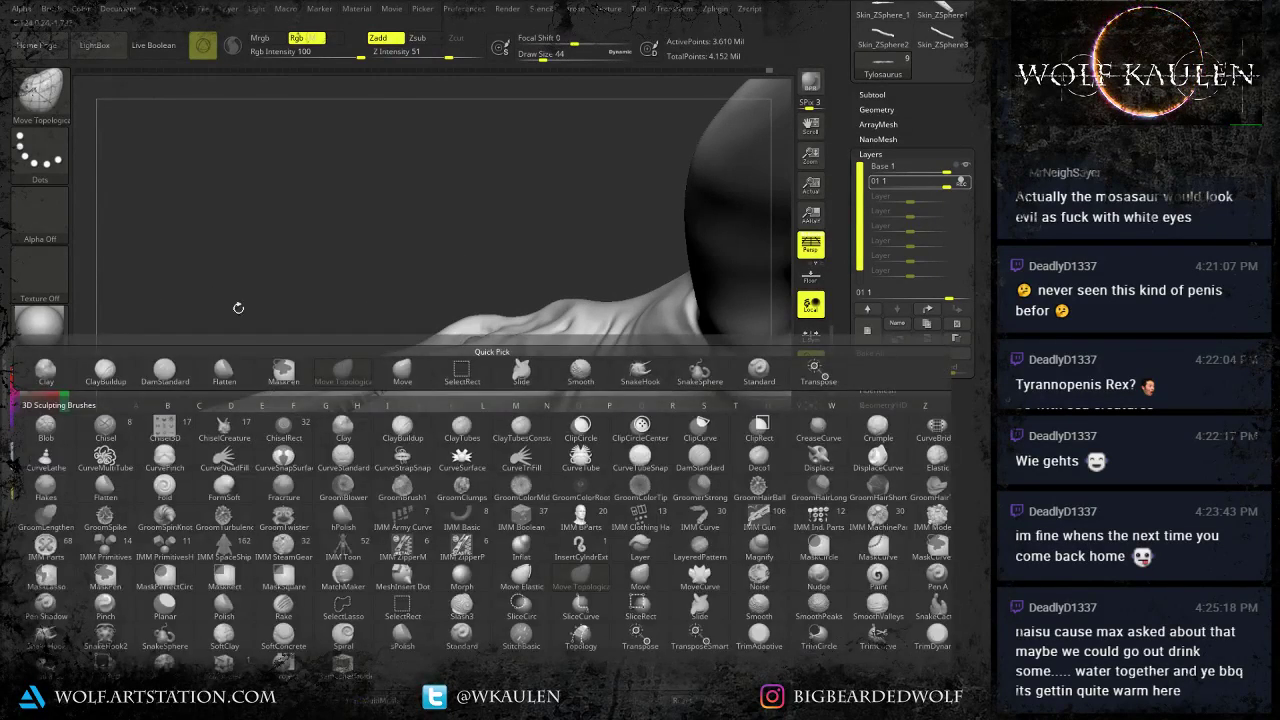
key("s")
key("t")
left_click_drag(221, 441, 227, 441)
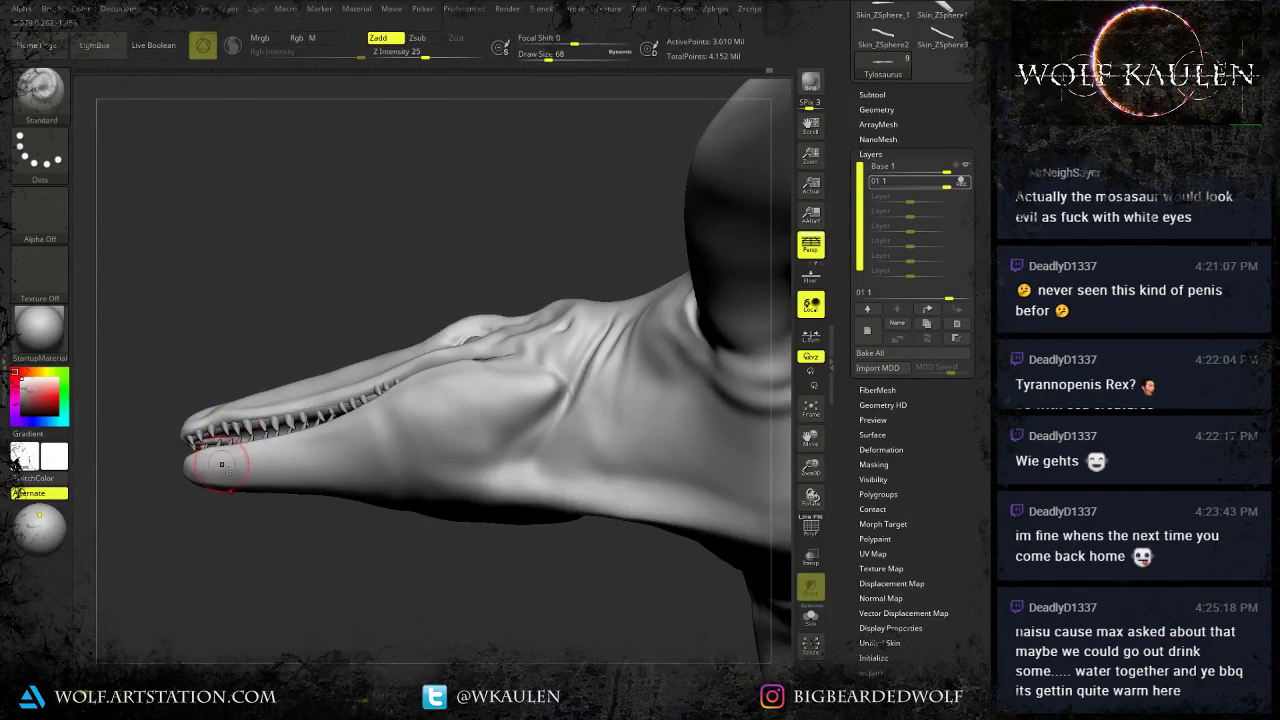
mouse_move(305, 454)
left_mouse_down()
mouse_move(338, 448)
mouse_move(371, 463)
left_mouse_up()
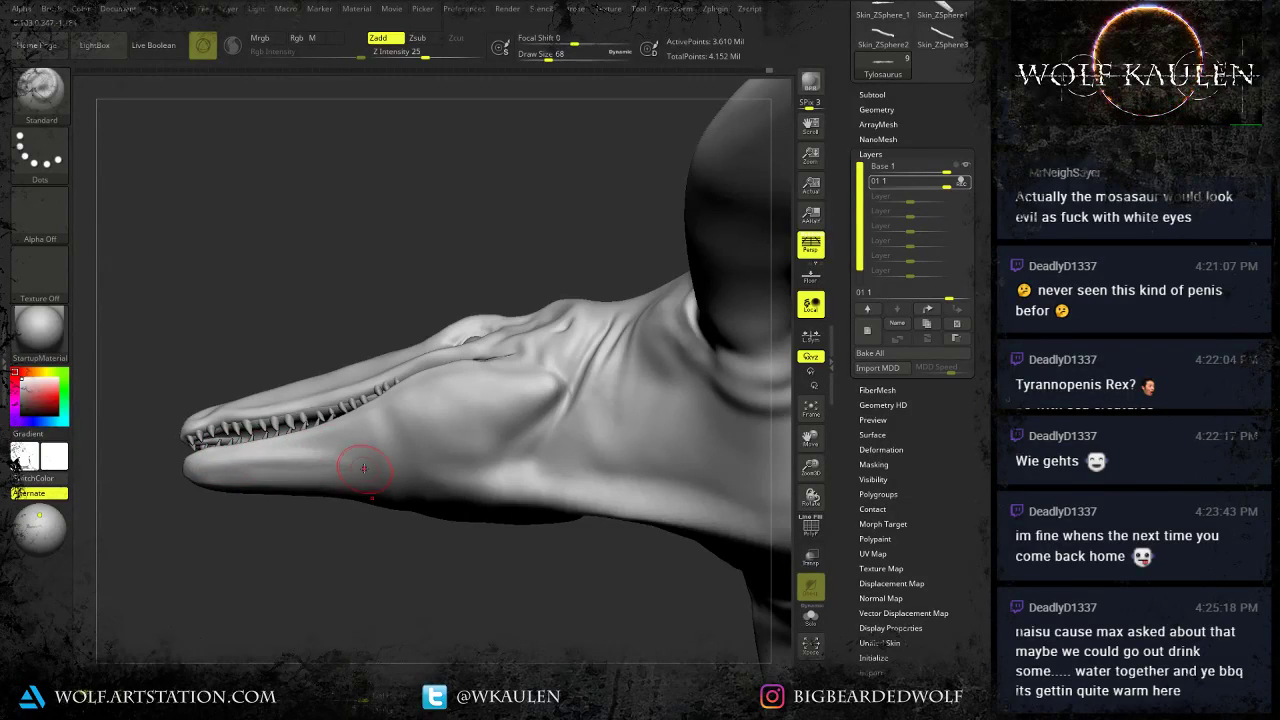
left_click_drag(350, 540, 418, 628)
left_click_drag(260, 474, 323, 467, "shift")
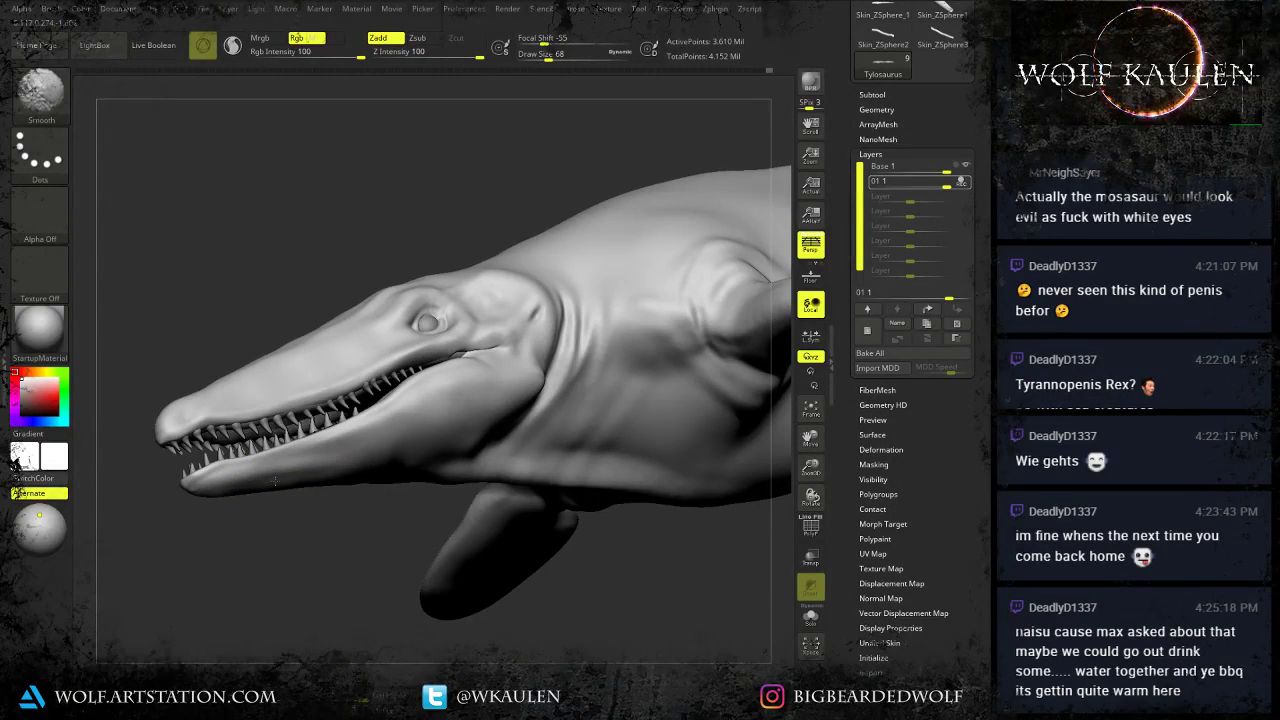
left_click_drag(342, 480, 440, 450)
Build up the cheek and rear lower jaw with the Standard brush at draw size 94.
right_click_drag(434, 445, 443, 423)
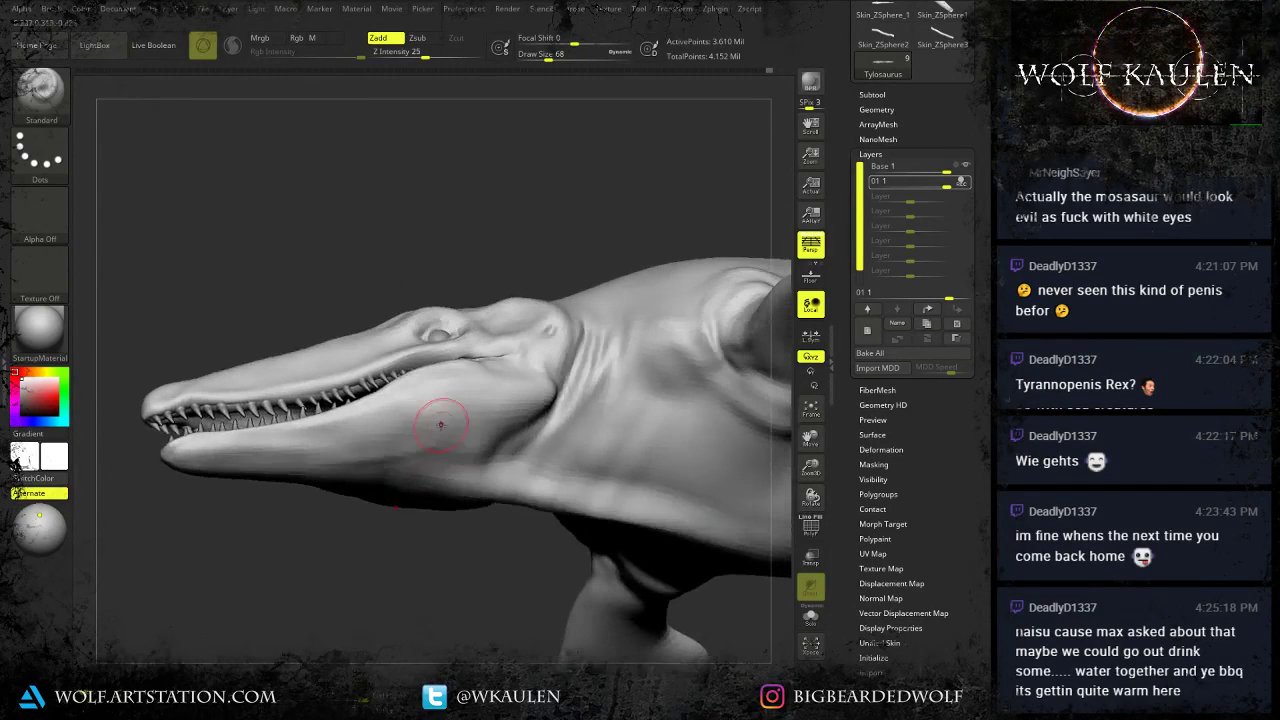
key("s")
left_click_drag(440, 424, 445, 424)
mouse_move(372, 442)
left_mouse_down()
mouse_move(470, 429)
mouse_move(506, 406)
mouse_move(398, 460)
mouse_move(505, 396)
left_mouse_up()
right_click_drag(465, 475, 471, 518)
left_click_drag(430, 452, 525, 386)
right_click_drag(458, 474, 528, 446)
Sculpt subtle surface forms along the upper snout in front of the eye with the Standard brush at draw size 77.
key("s")
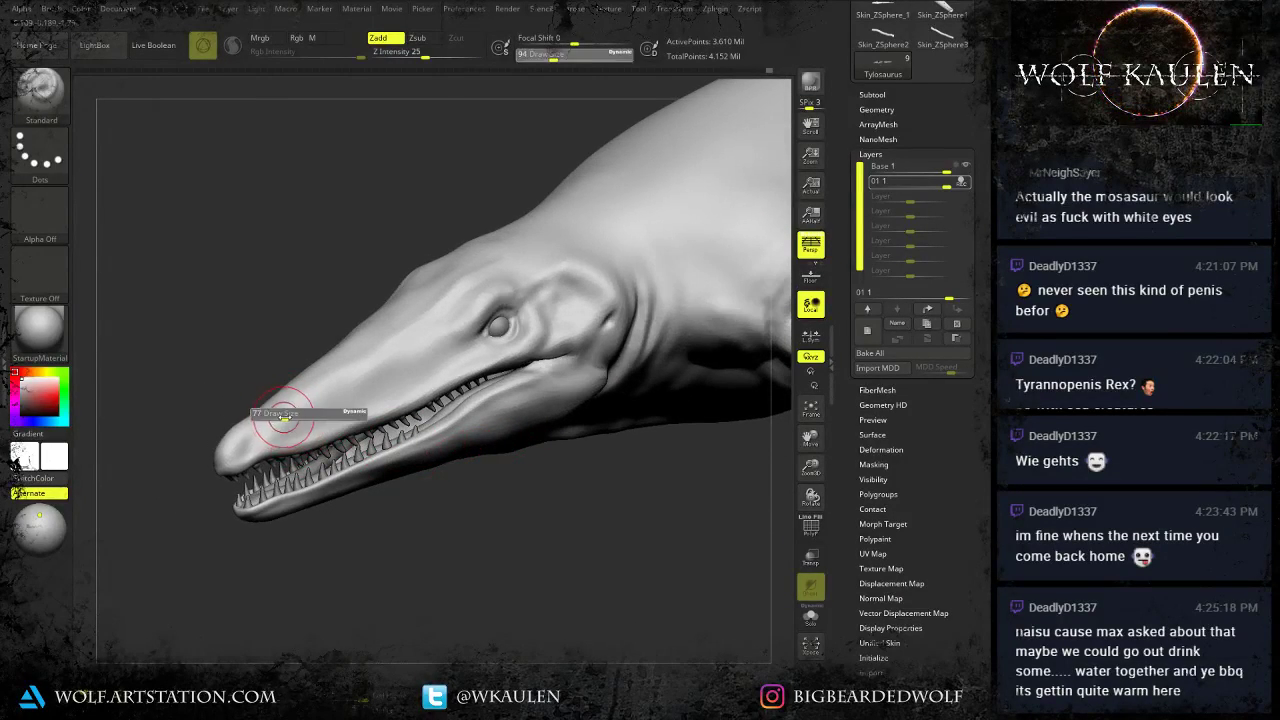
left_click_drag(289, 414, 284, 414)
right_click_drag(280, 390, 273, 411)
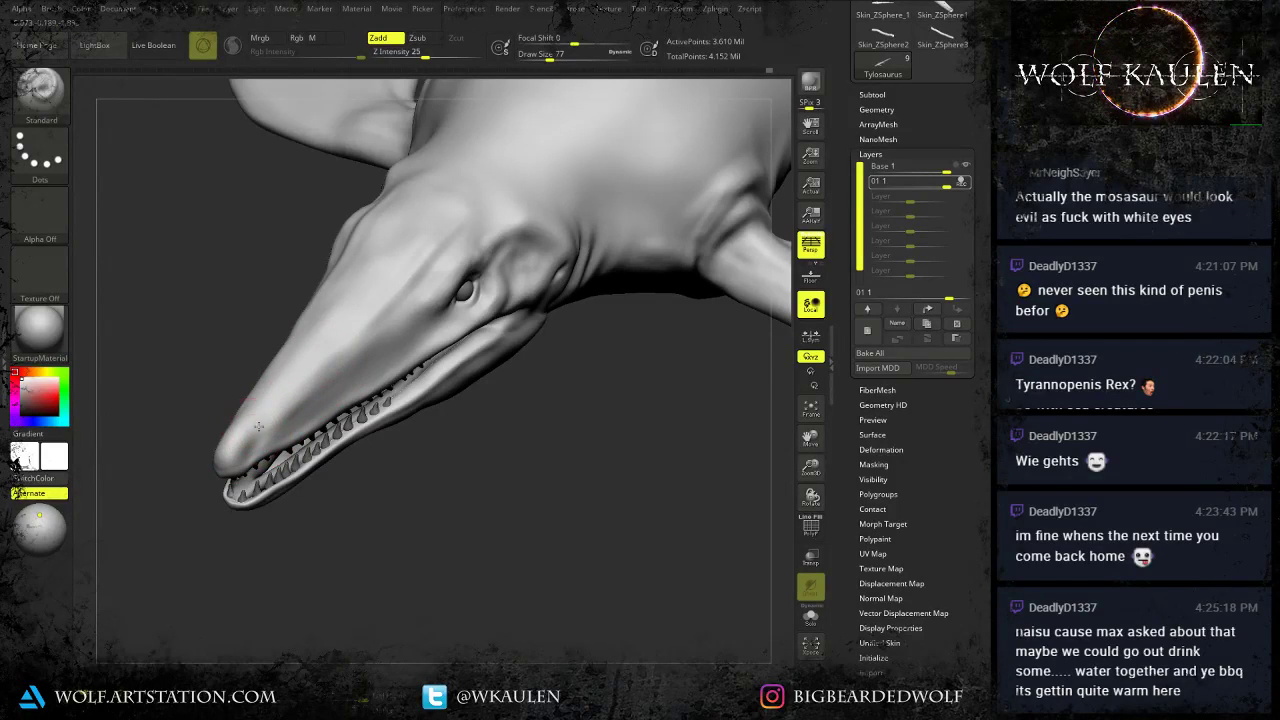
mouse_move(404, 371)
right_mouse_down("alt")
mouse_move(350, 446)
mouse_move(300, 439)
right_mouse_up("alt")
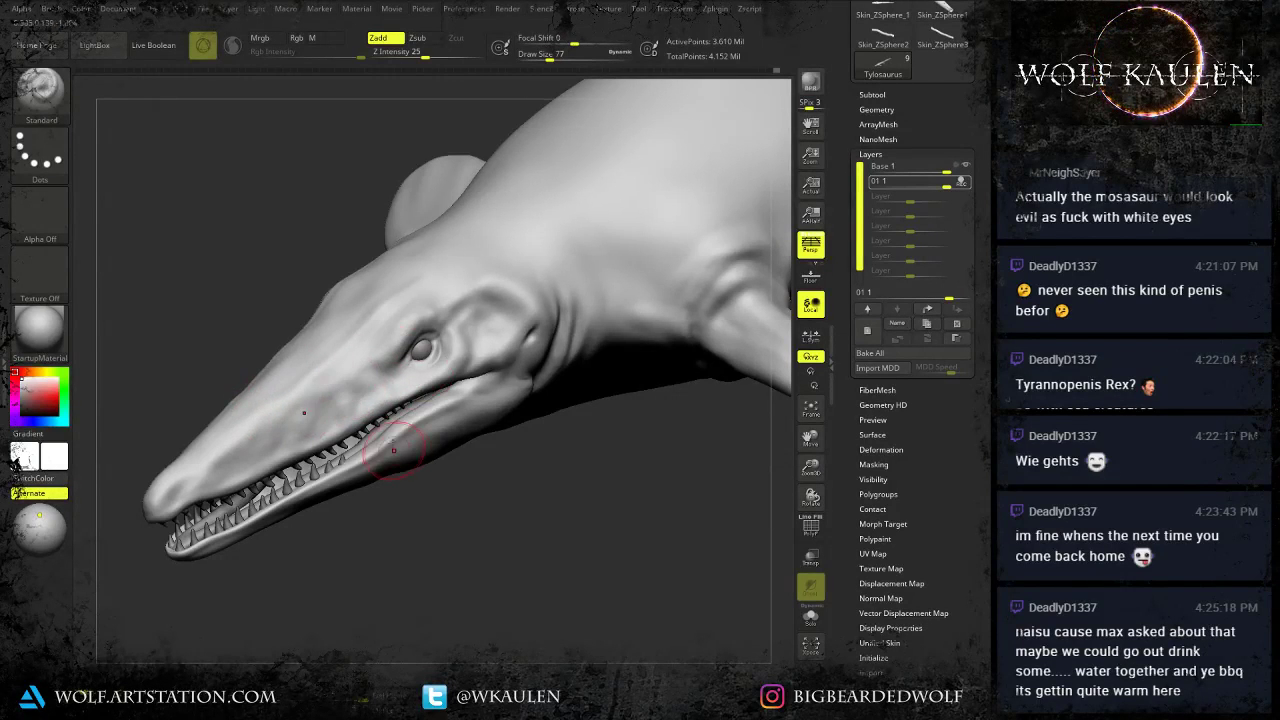
Refine the muscle forms along the side of the lower jaw with the Standard brush at draw size 68.
left_click_drag(455, 525, 375, 465)
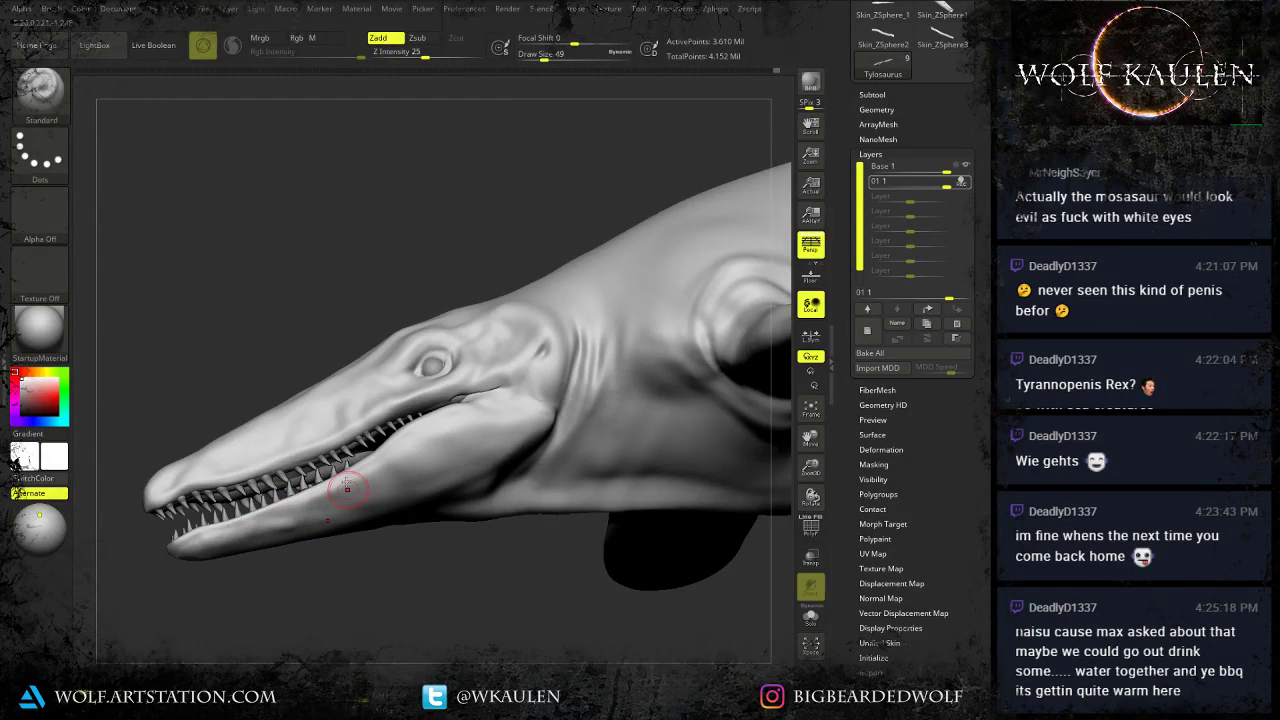
key("s")
left_click_drag(350, 482, 355, 483)
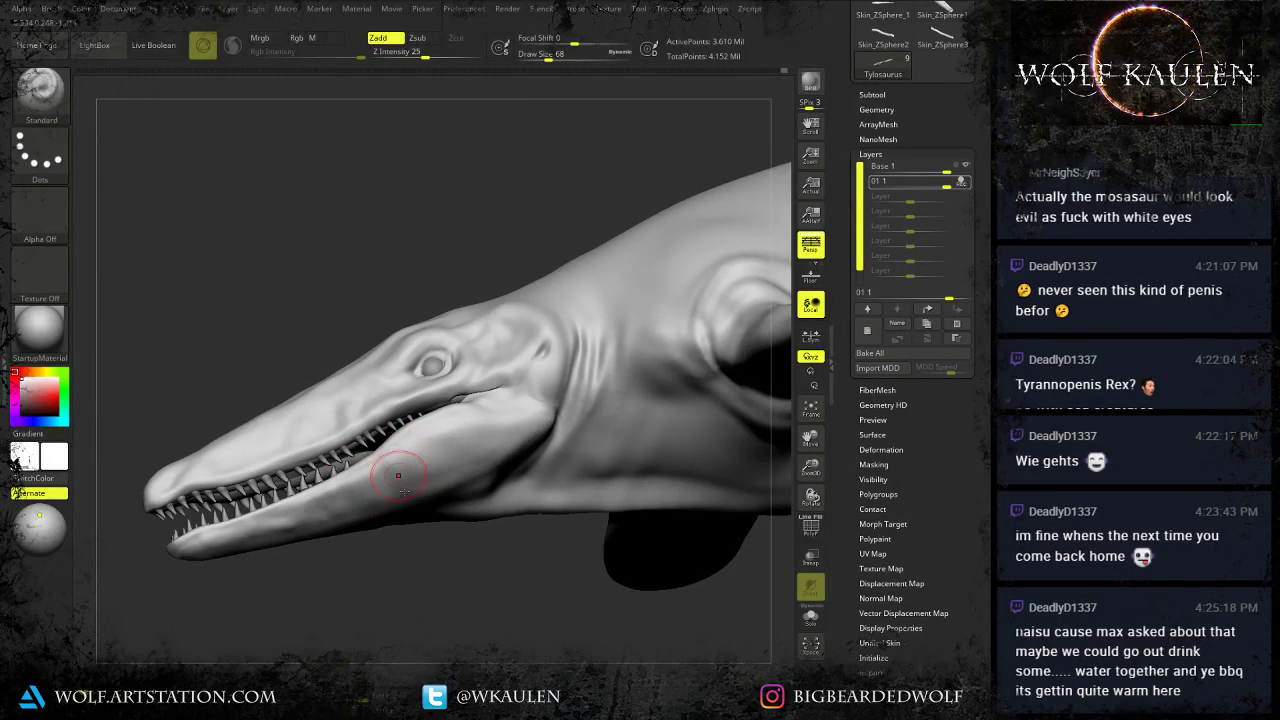
key("shift")
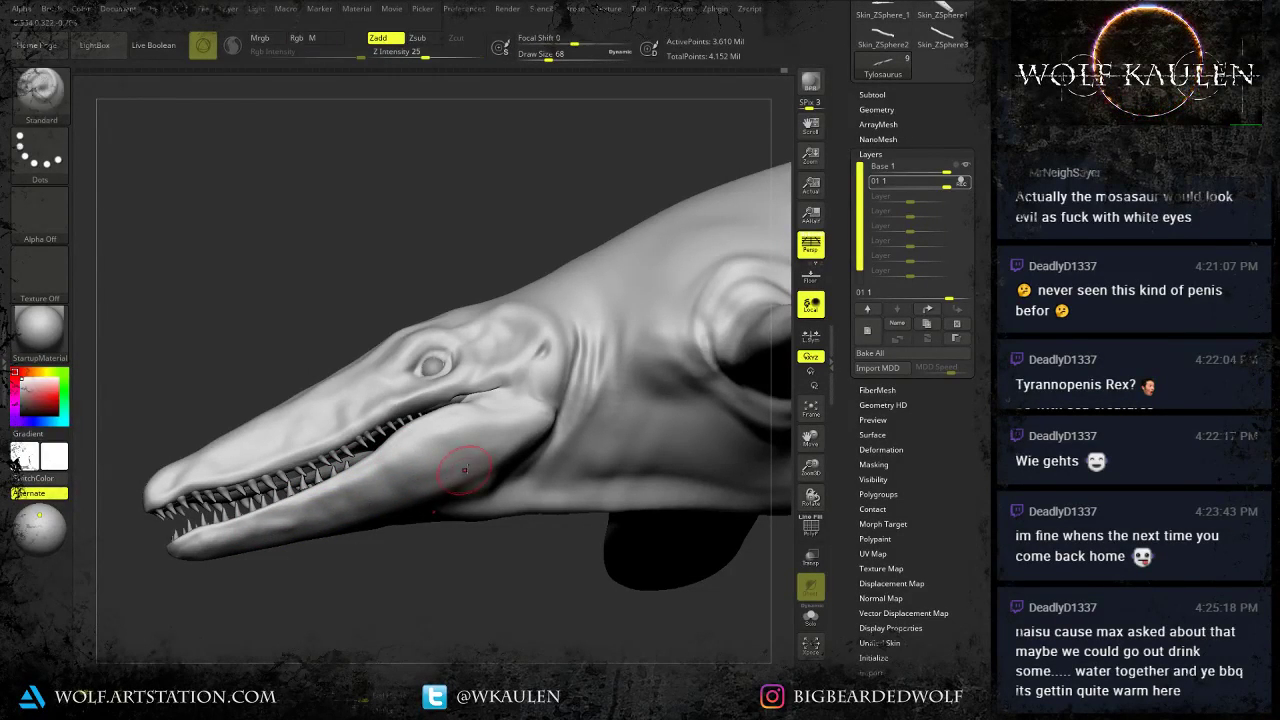
Refine and smooth the hollow at the back of the head with the Standard brush at draw sizes 35 and 44.
mouse_move(448, 461)
right_mouse_down()
mouse_move(386, 491)
mouse_move(441, 562)
mouse_move(390, 541)
right_mouse_up()
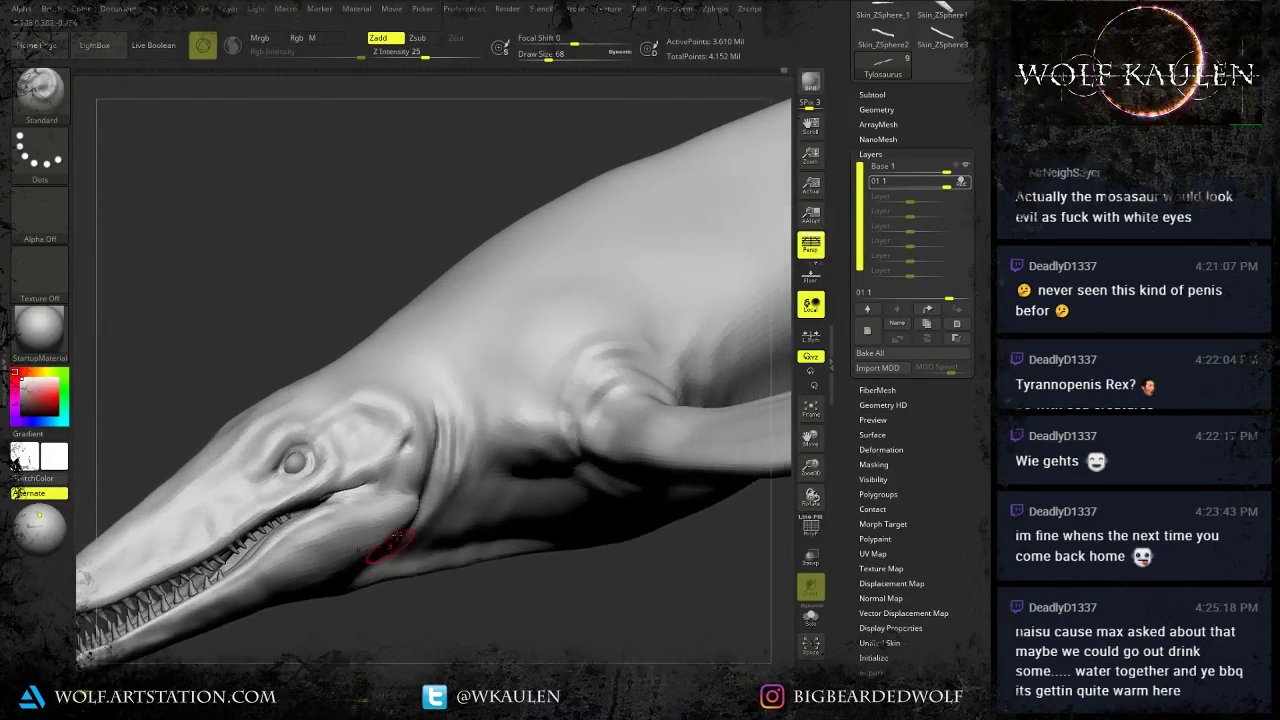
key("s")
left_click_drag(423, 443, 414, 443)
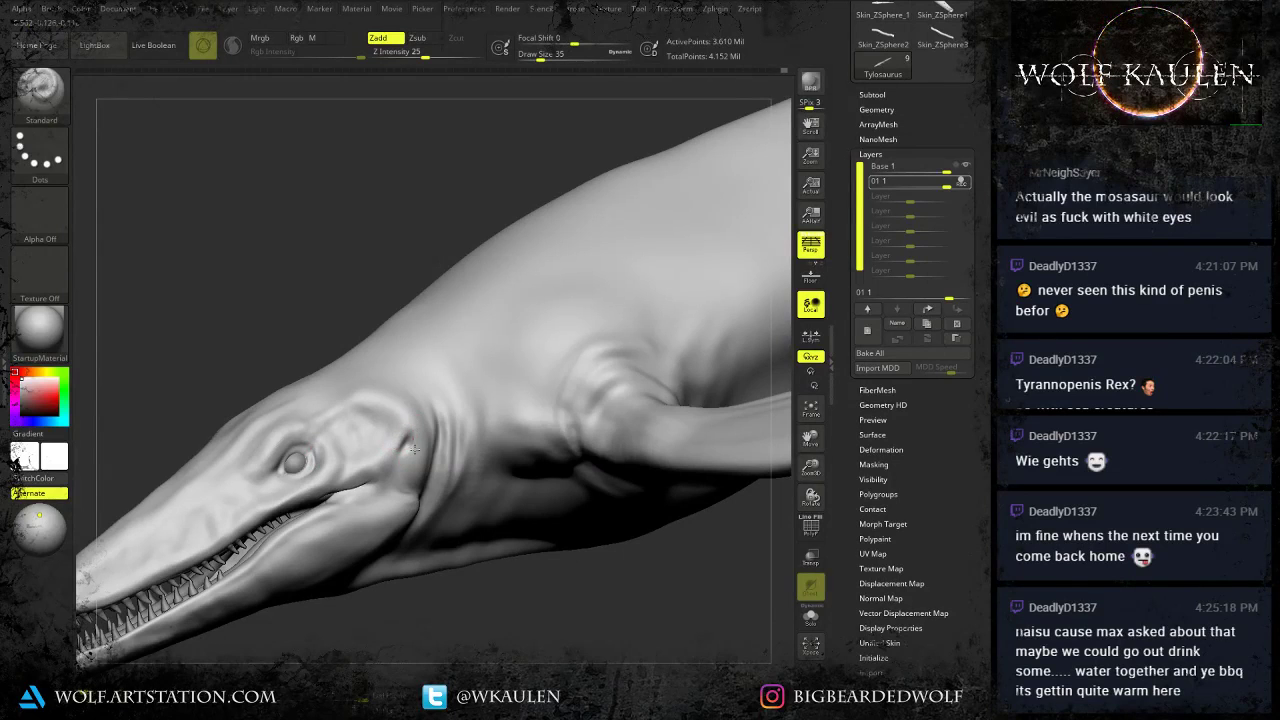
key("shift")
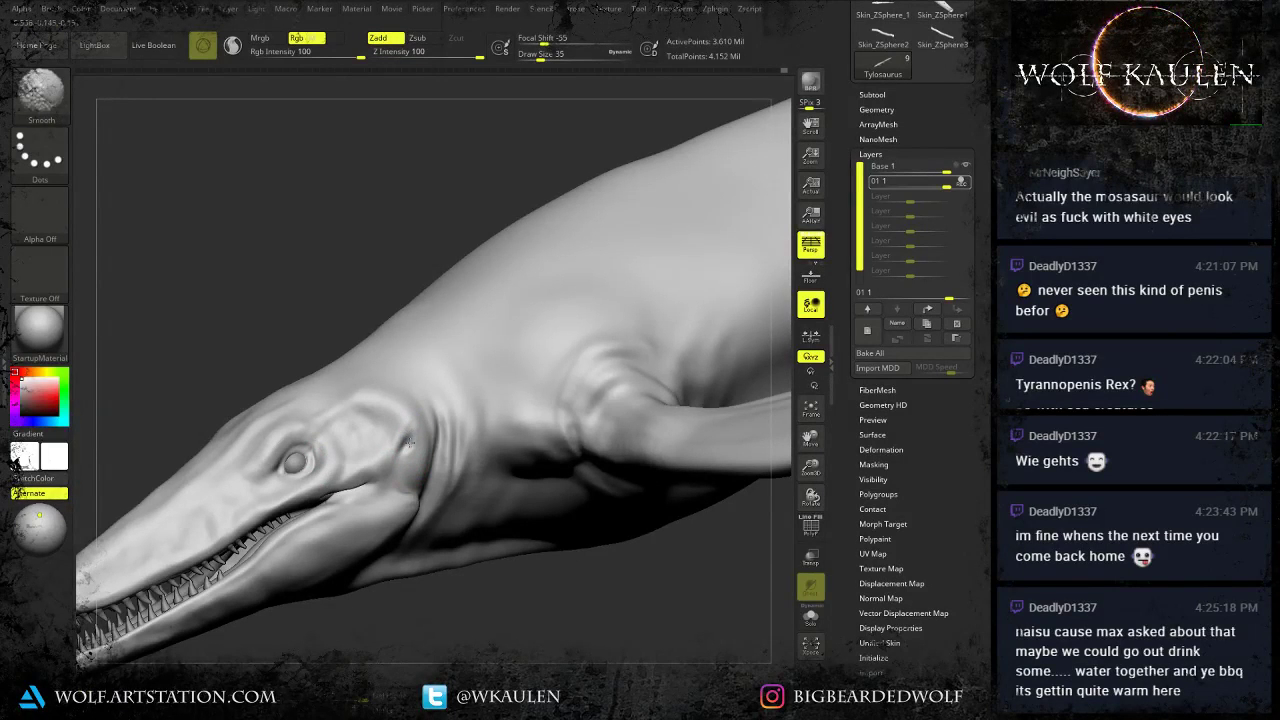
key("s")
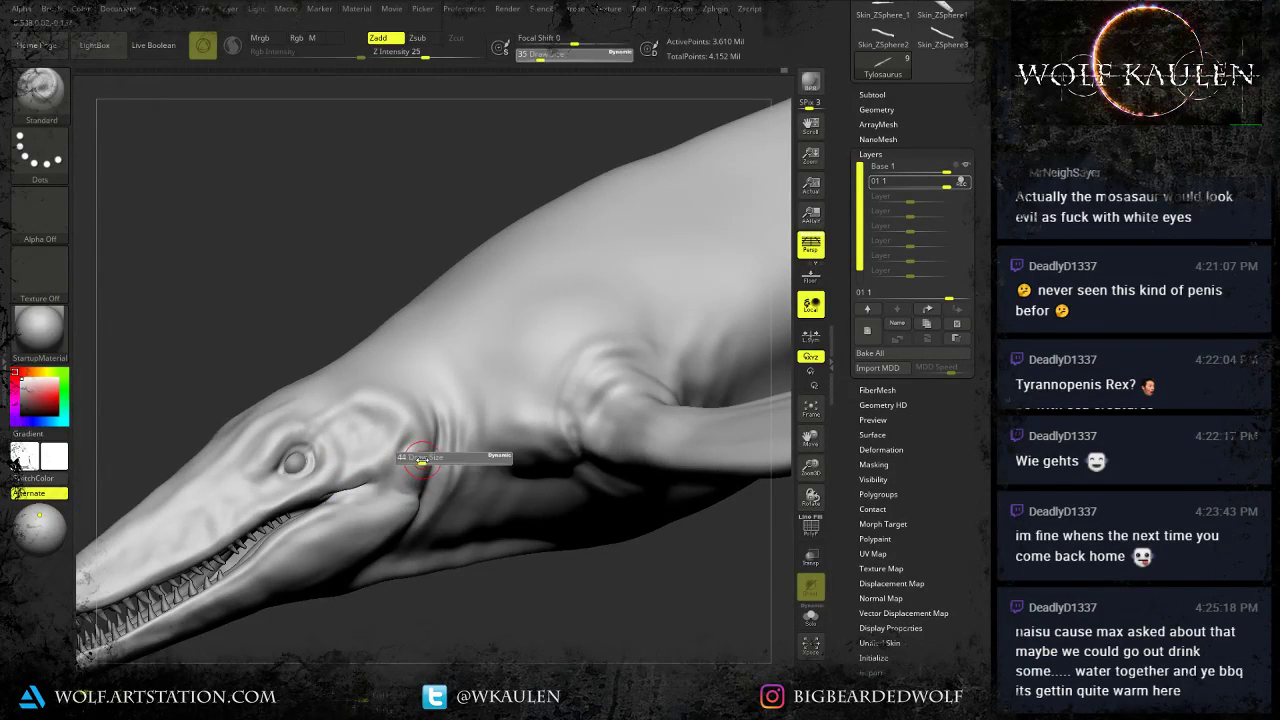
left_click_drag(424, 461, 427, 461)
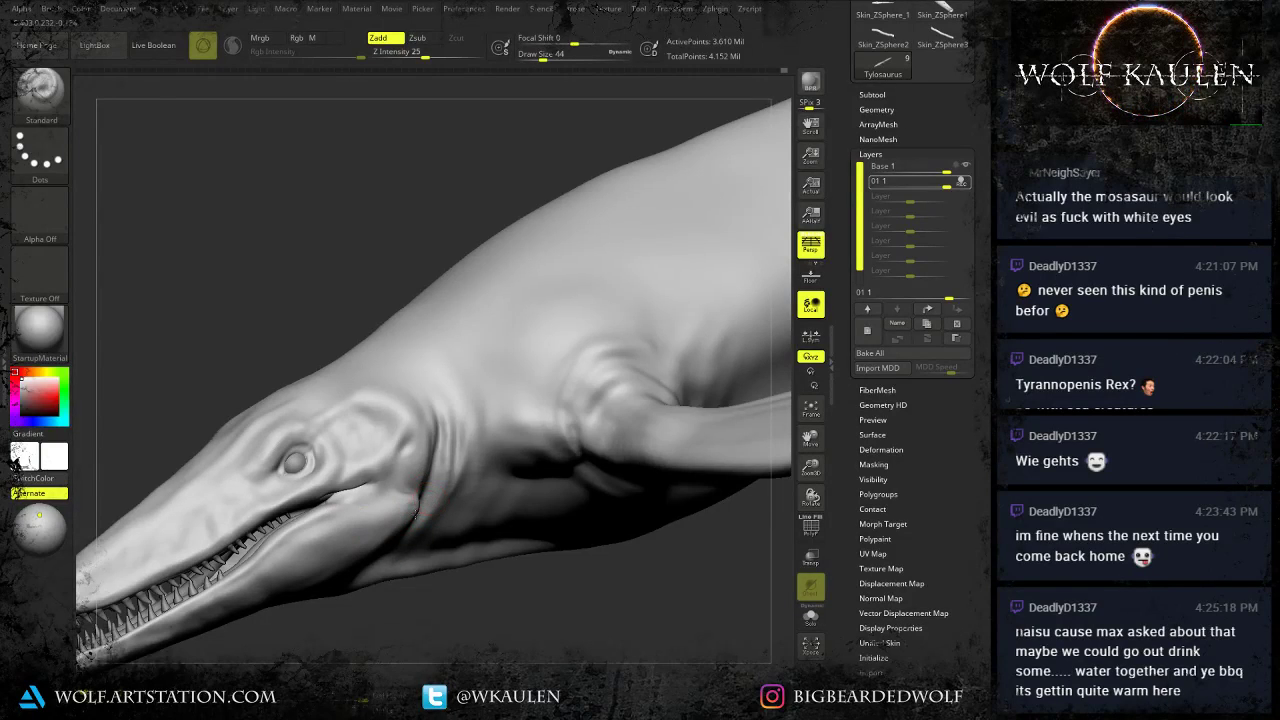
Sculpt fine neck folds just behind the head with the Standard brush at draw size 33.
right_click_drag(416, 515, 391, 541, "alt")
key("s")
left_click_drag(418, 440, 419, 469)
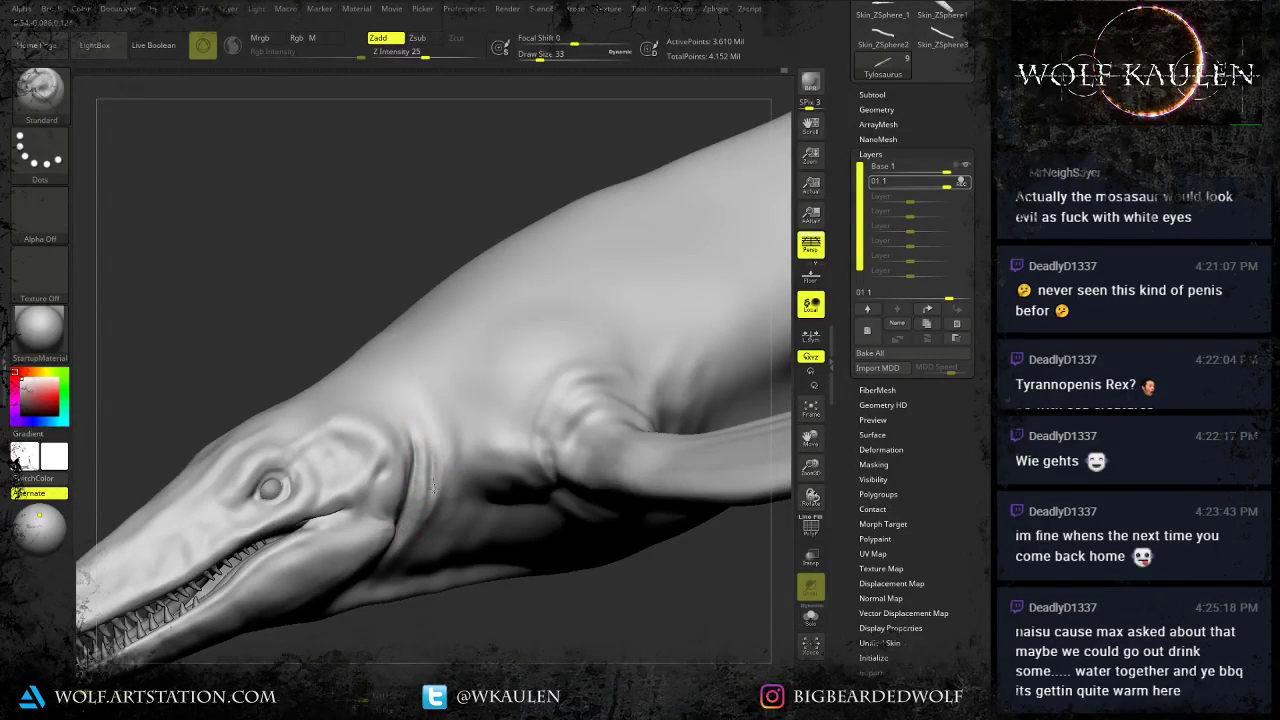
Sculpt the skin around and behind the eye from above with the Standard brush at draw size 54.
mouse_move(438, 500)
right_mouse_down()
mouse_move(413, 518)
mouse_move(397, 497)
mouse_move(326, 515)
right_mouse_up()
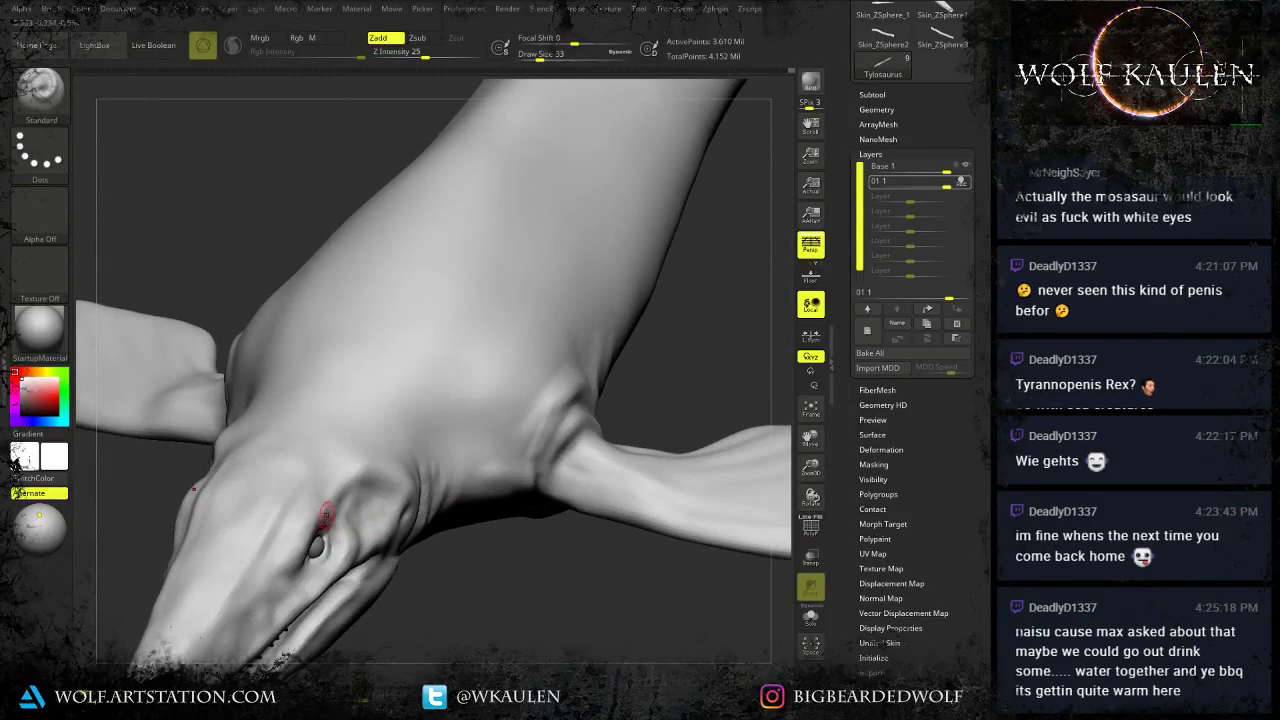
key("s")
mouse_move(320, 510)
left_mouse_down()
mouse_move(298, 524)
mouse_move(326, 562)
left_mouse_up()
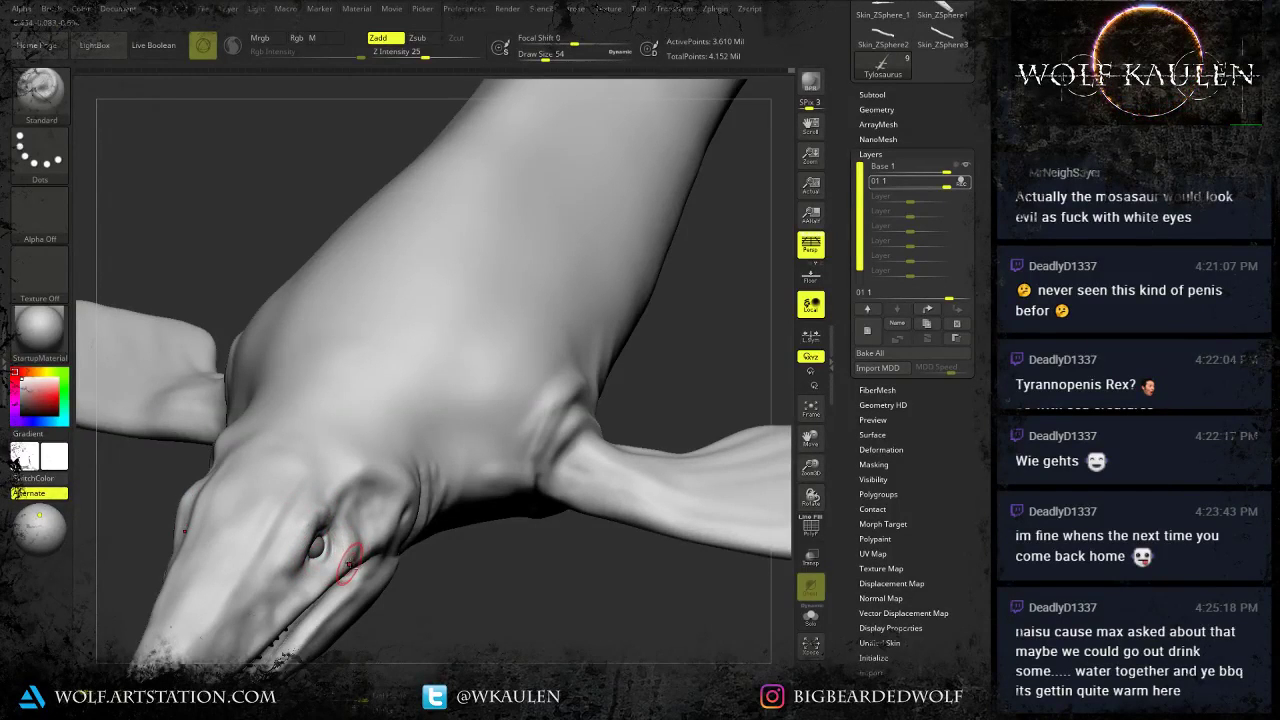
Try raising paired bumps along the back from the shoulders towards the tail with the Standard brush at draw size 136.
mouse_move(386, 549)
right_mouse_down("alt")
mouse_move(412, 519)
mouse_move(418, 478)
mouse_move(437, 539)
mouse_move(478, 485)
right_mouse_up("alt")
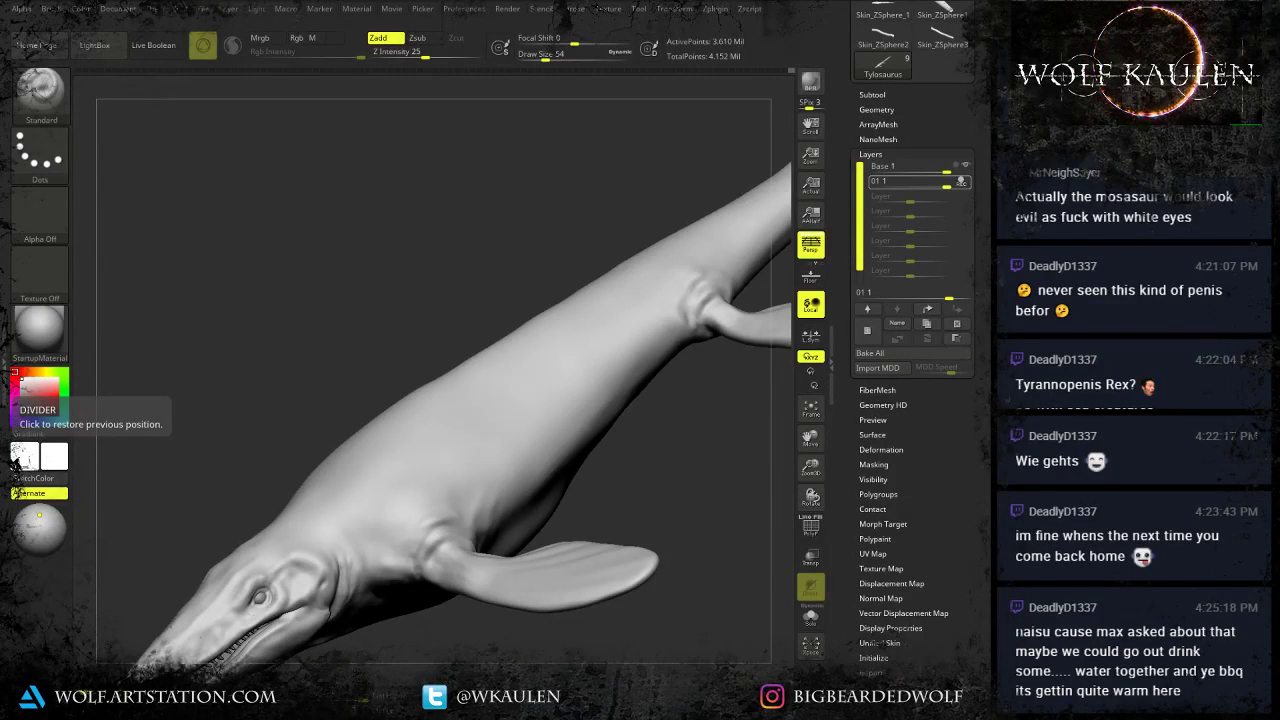
left_click_drag(626, 460, 570, 560)
key("s")
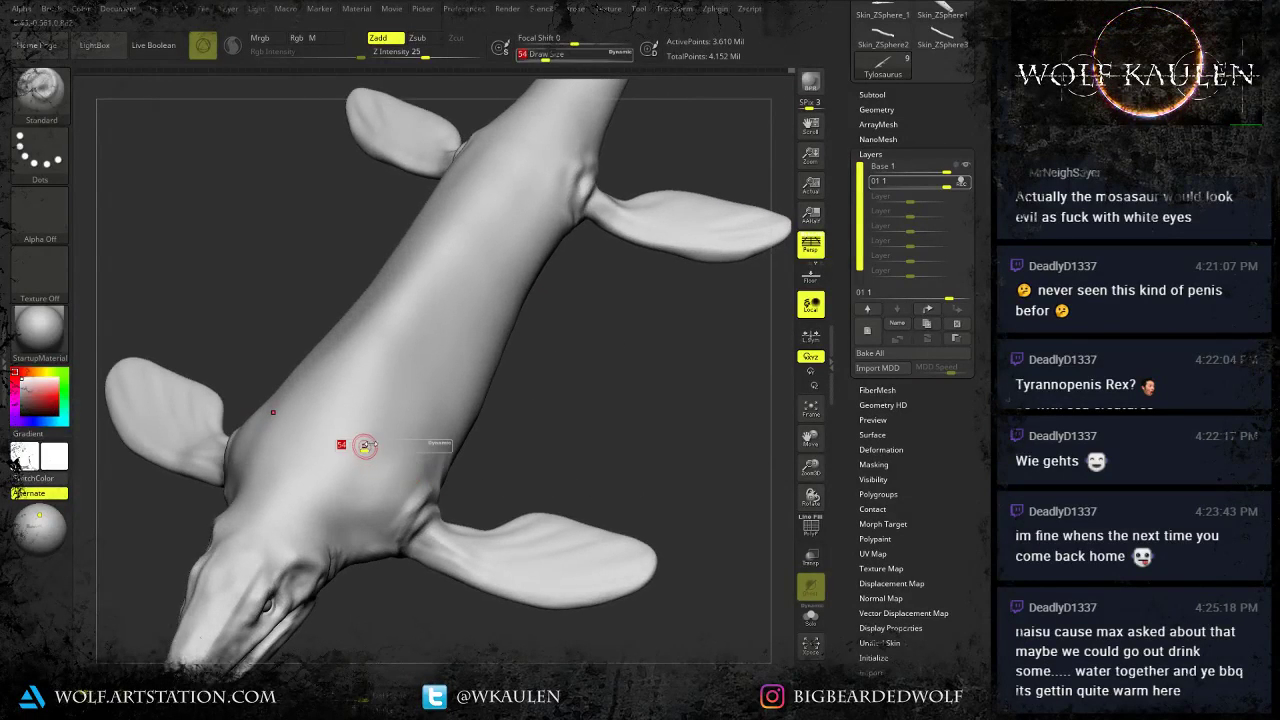
left_click_drag(366, 443, 379, 447)
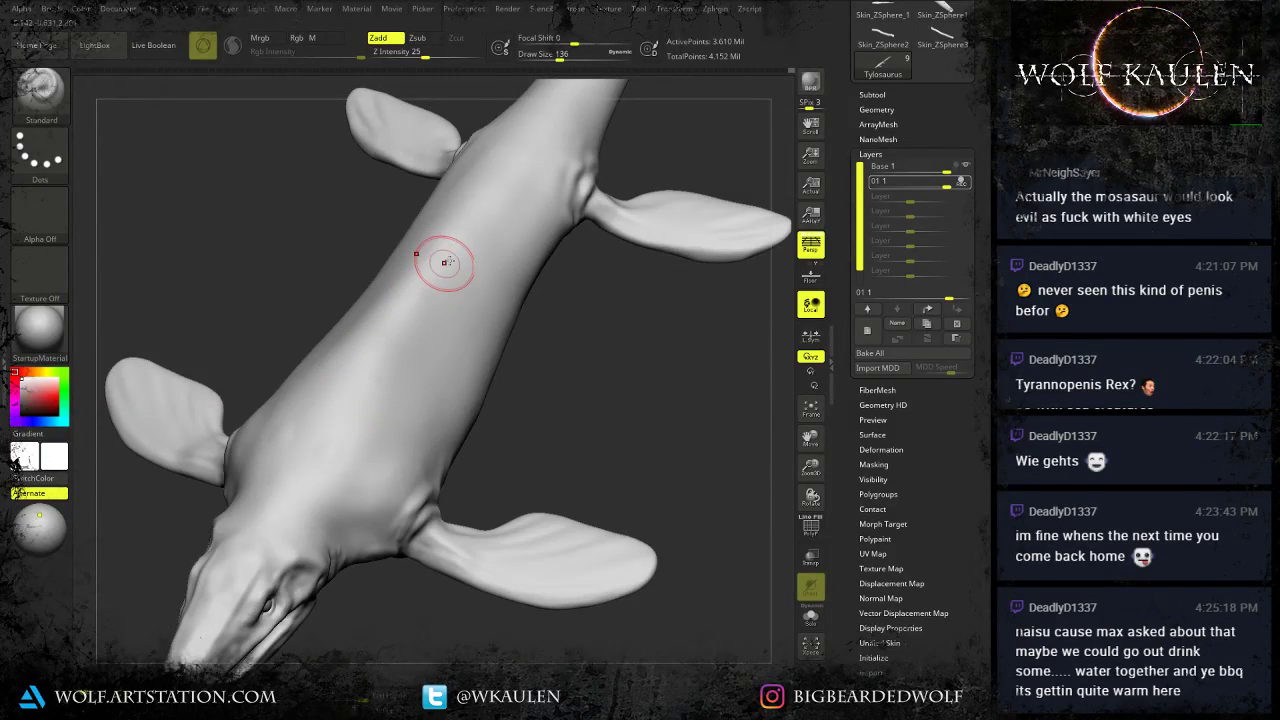
right_click_drag(458, 292, 366, 498, "alt")
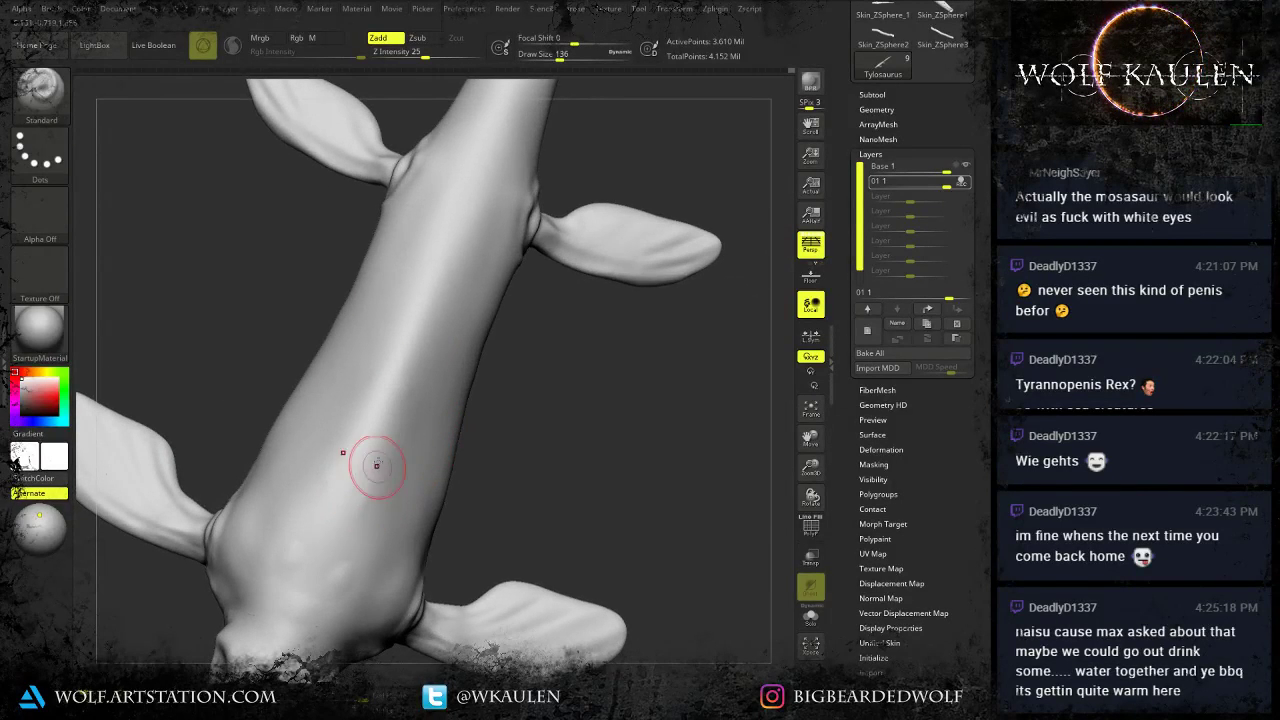
left_click_drag(362, 491, 376, 494)
left_click_drag(347, 564, 352, 553)
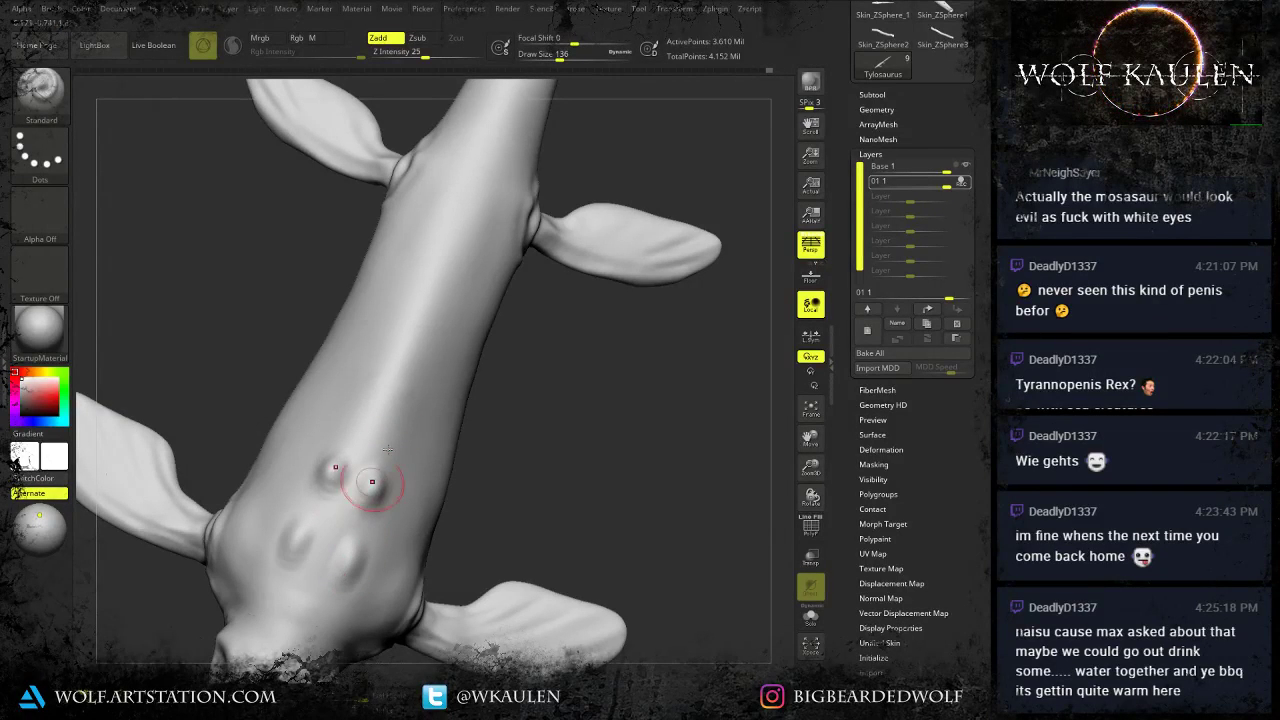
left_click_drag(401, 414, 396, 422)
left_click_drag(433, 341, 417, 358)
mouse_move(450, 277)
left_mouse_down()
mouse_move(438, 283)
mouse_move(446, 296)
left_mouse_up()
left_click_drag(466, 218, 464, 230)
left_click_drag(488, 154, 486, 166)
left_click_drag(468, 232, 461, 245)
Check the whole body from the side and undo the bumps along the back.
right_click_drag(461, 245, 449, 265, "ctrl")
right_click_drag(449, 265, 516, 283)
key("ctrl")
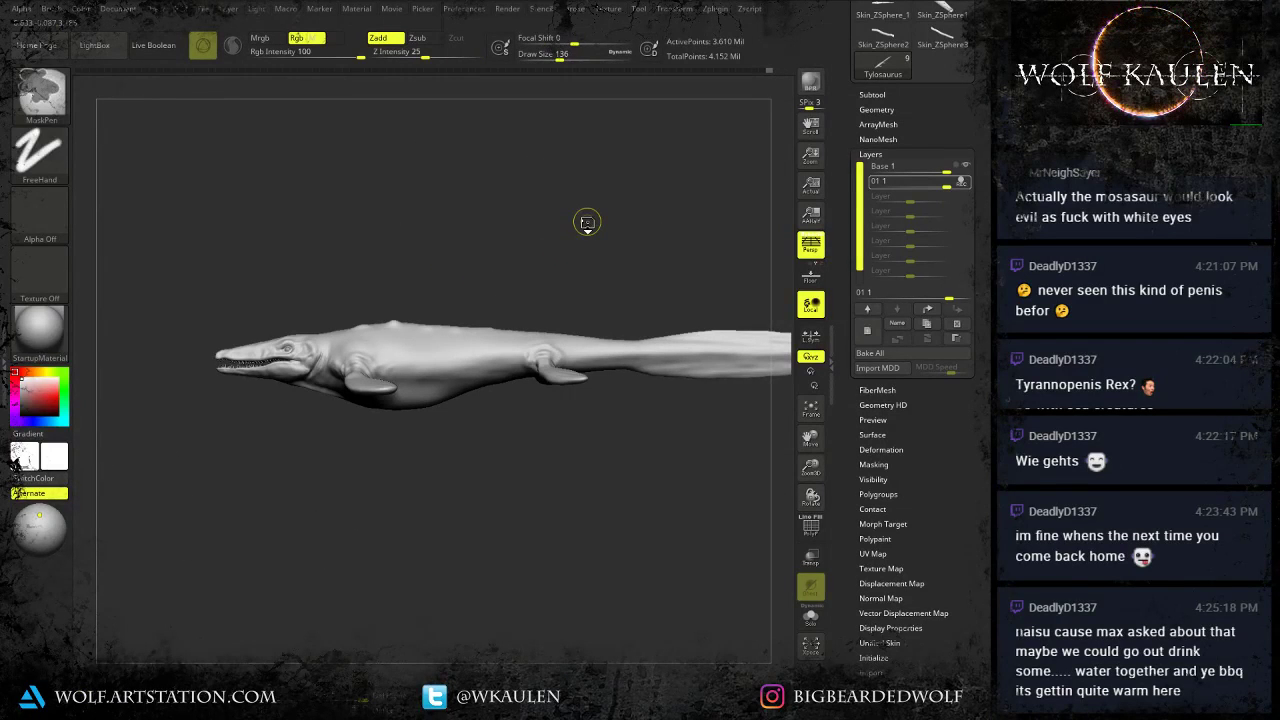
mouse_move(587, 222)
right_mouse_down()
mouse_move(598, 290)
mouse_move(548, 489)
right_mouse_up()
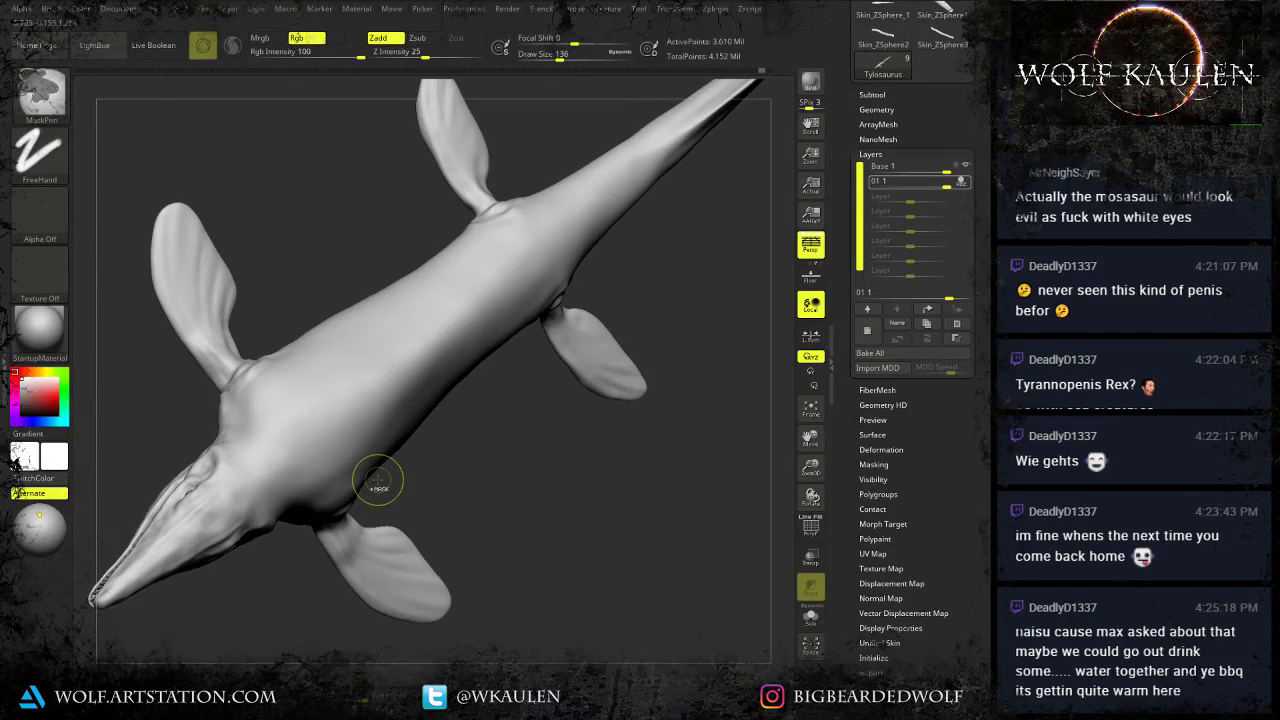
Add a new sculpting layer above layer 01 for the bumps on the body.
mouse_move(380, 486)
right_mouse_down()
mouse_move(369, 489)
mouse_move(600, 515)
mouse_move(531, 372)
right_mouse_up()
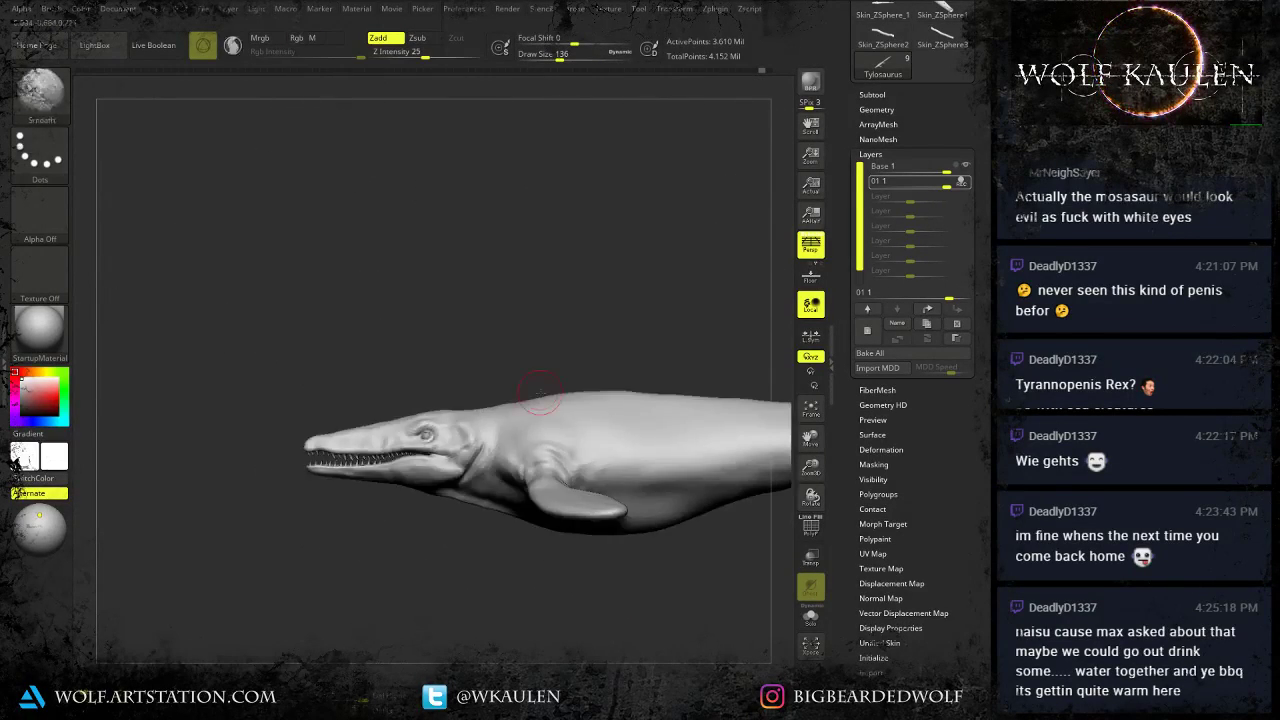
right_click_drag(489, 449, 415, 464)
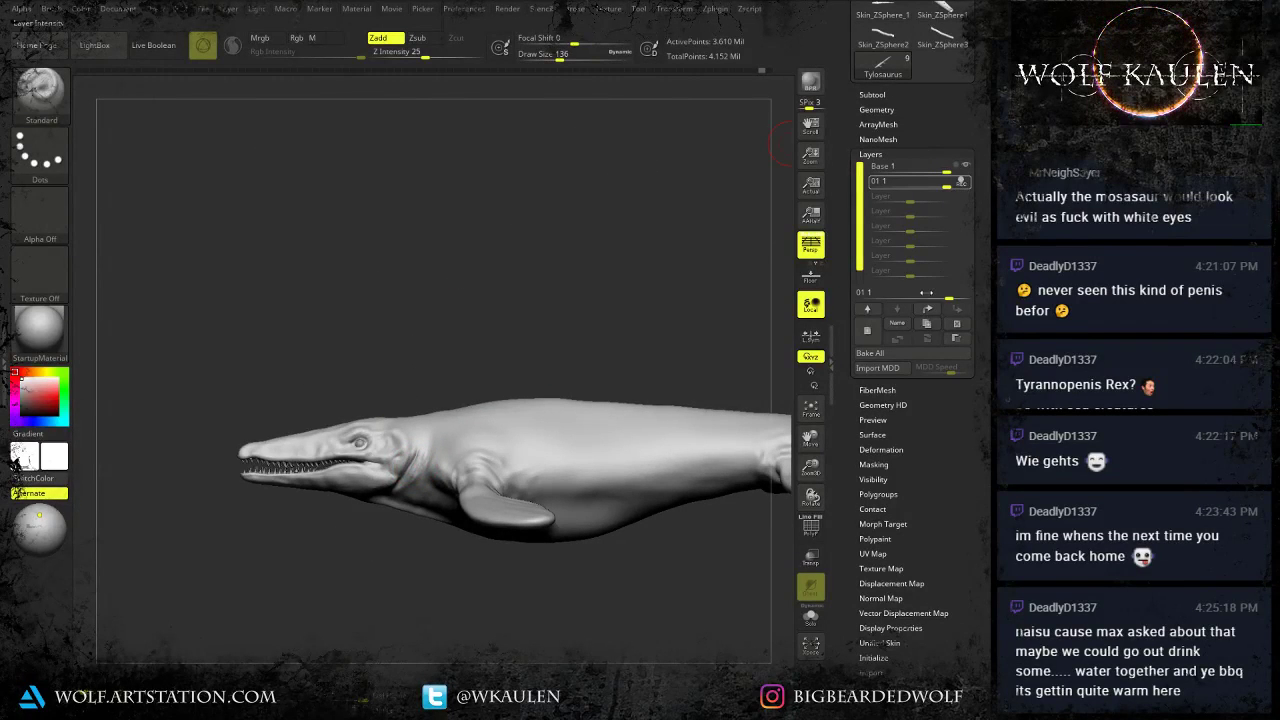
left_click(898, 324)
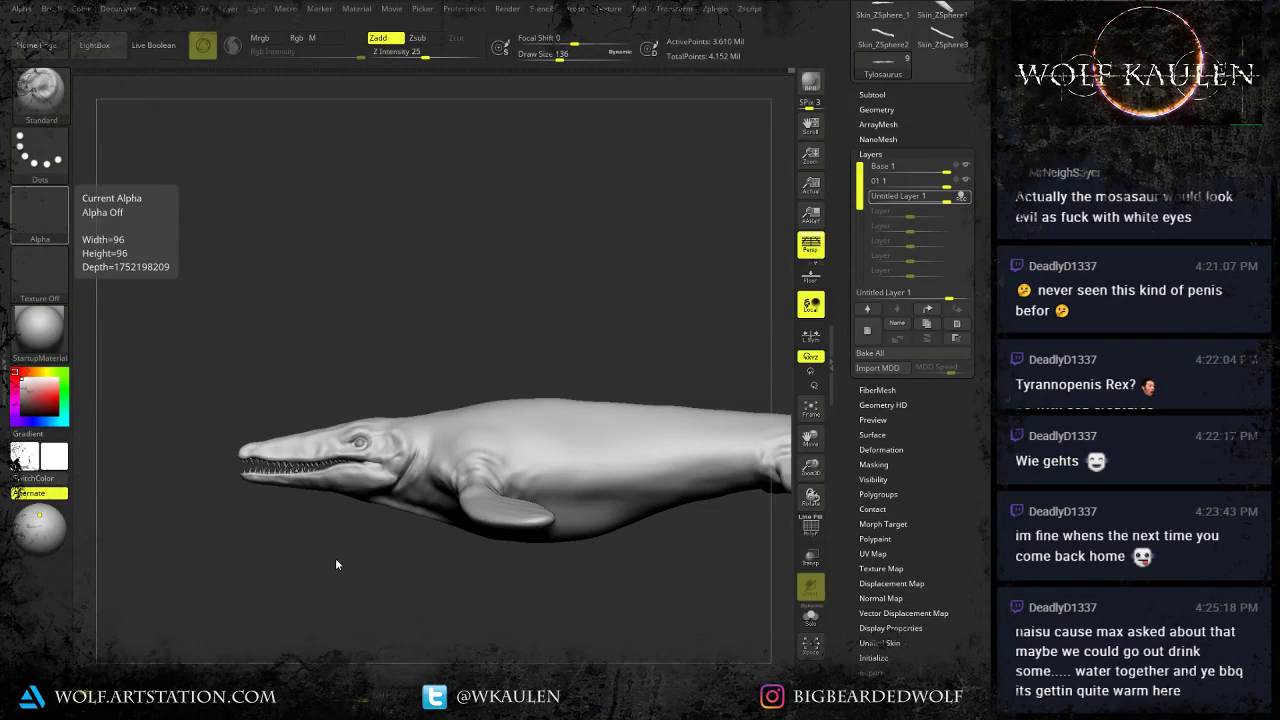
Raise paired rows of bumps along the back from the shoulders to the hind flippers with the Standard brush, reducing draw size from 101 to 74.
left_click_drag(312, 528, 263, 515, "alt")
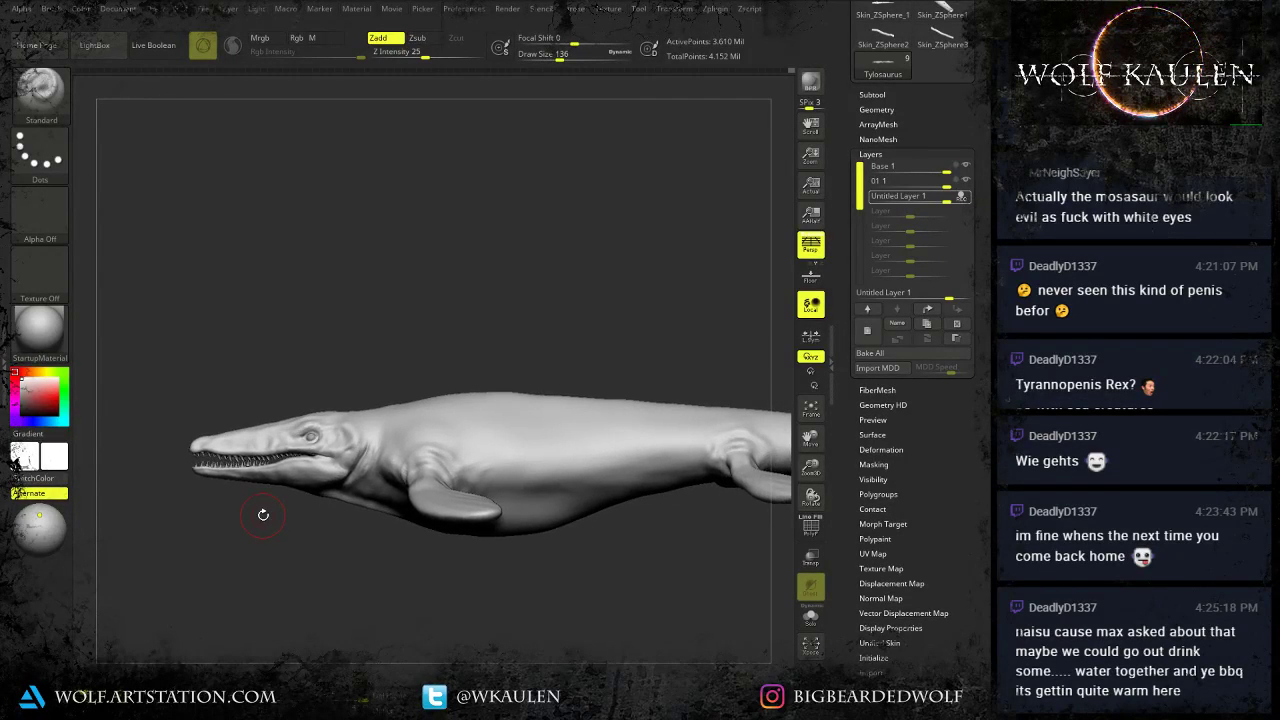
right_click_drag(476, 462, 522, 575)
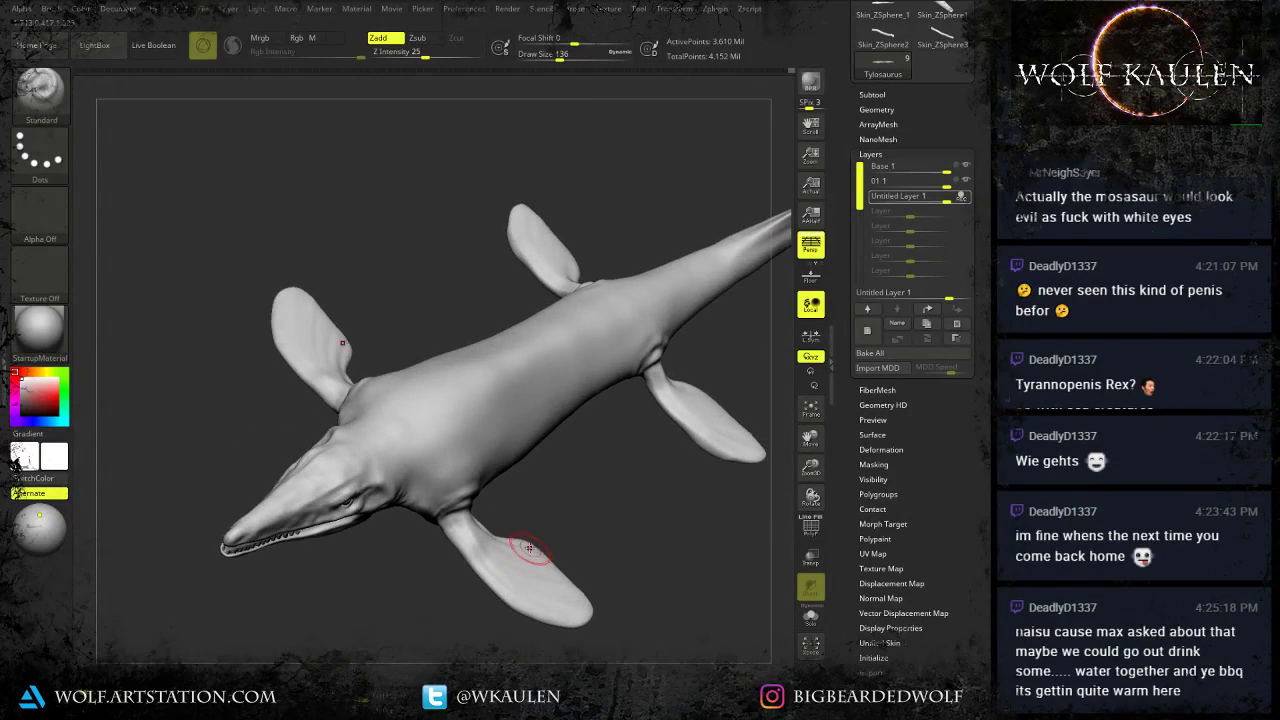
right_click_drag(422, 426, 420, 442)
right_click_drag(420, 442, 423, 480, "alt")
key("s")
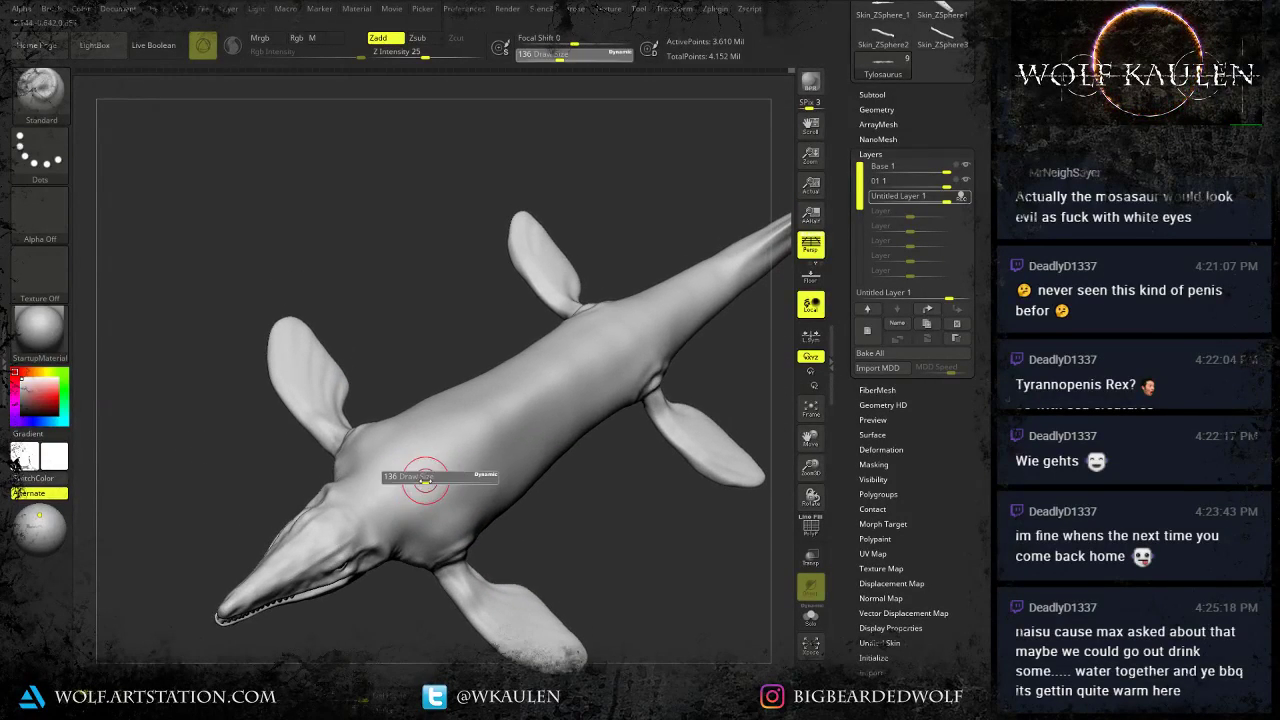
left_click(423, 480)
key("bracketleft")
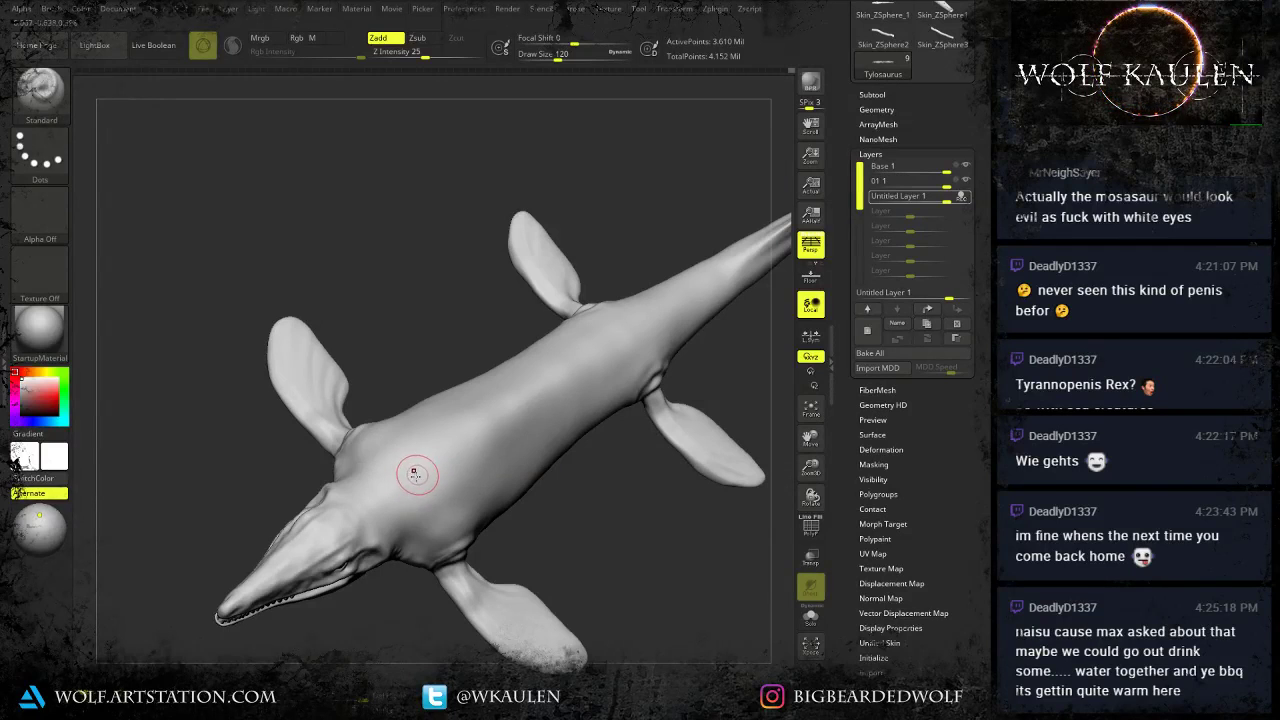
key("s")
left_click(411, 485)
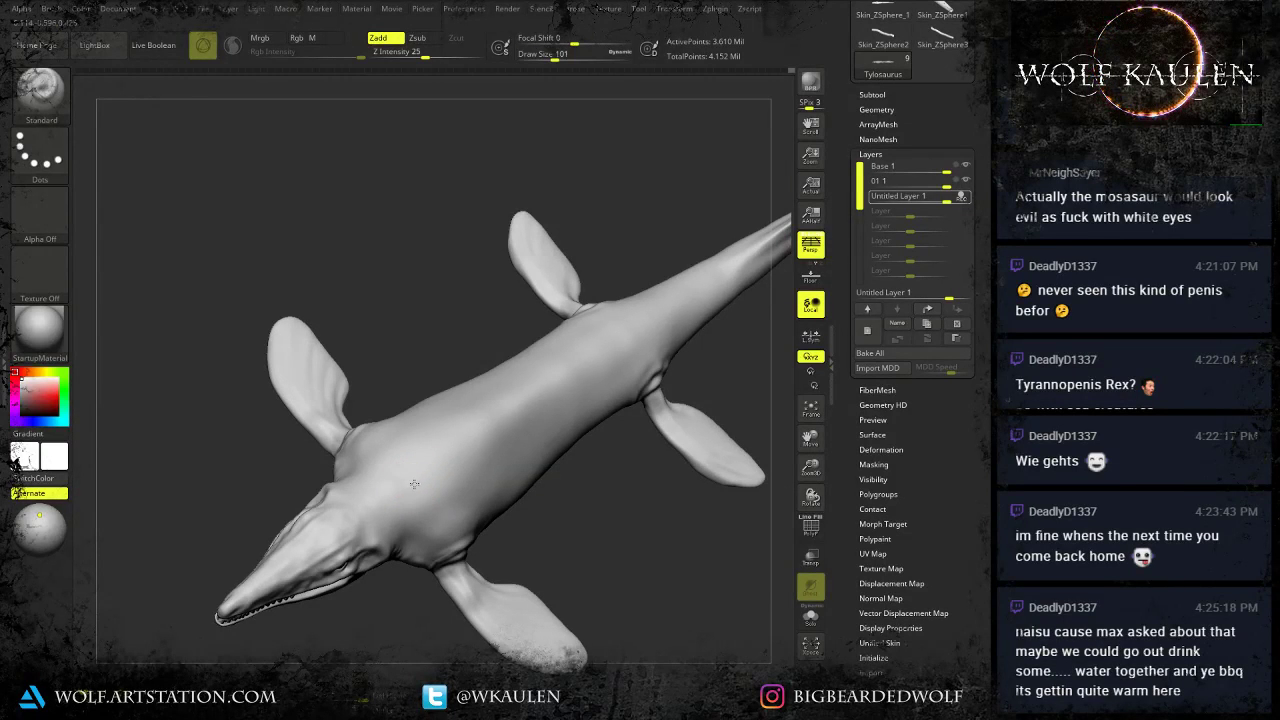
left_click_drag(415, 483, 583, 368)
key("bracketleft")
key("s")
left_click_drag(614, 344, 609, 348)
left_click_drag(640, 325, 655, 321)
key("]")
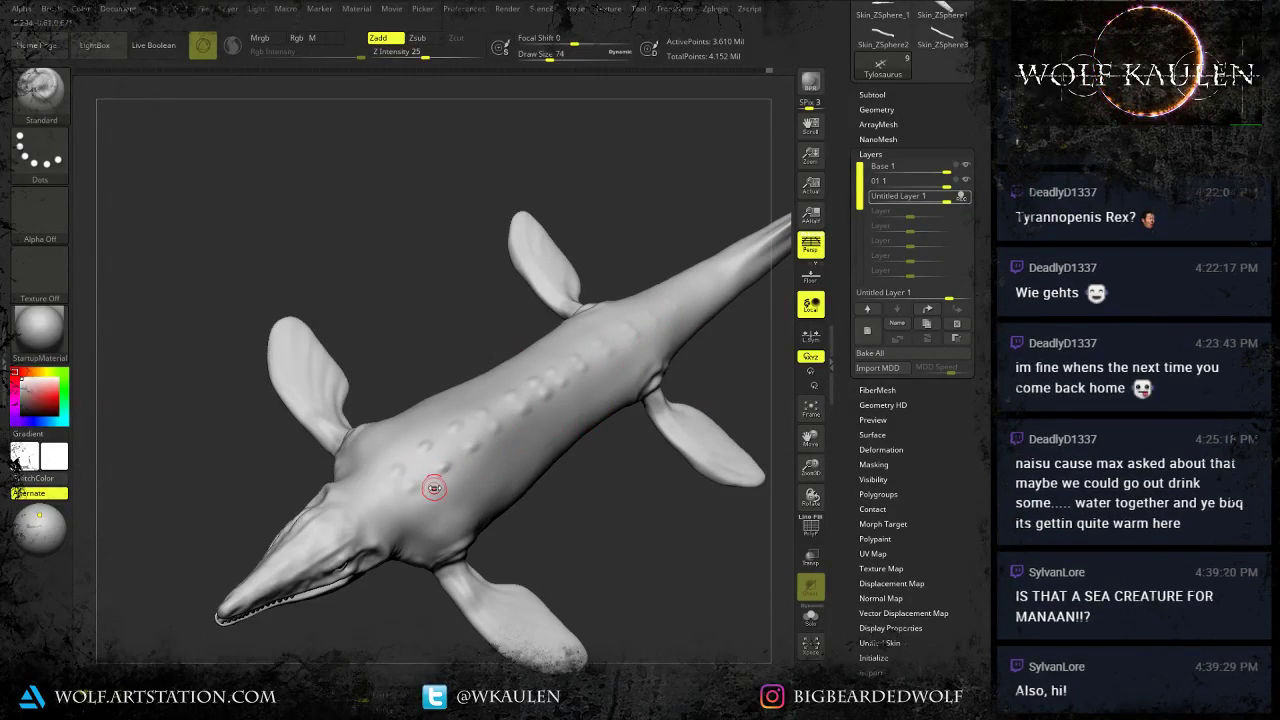
Add further bumps outward from the back rows on the shoulders and flanks with the Standard brush at draw sizes 74 and 62.
left_click_drag(421, 508, 480, 469)
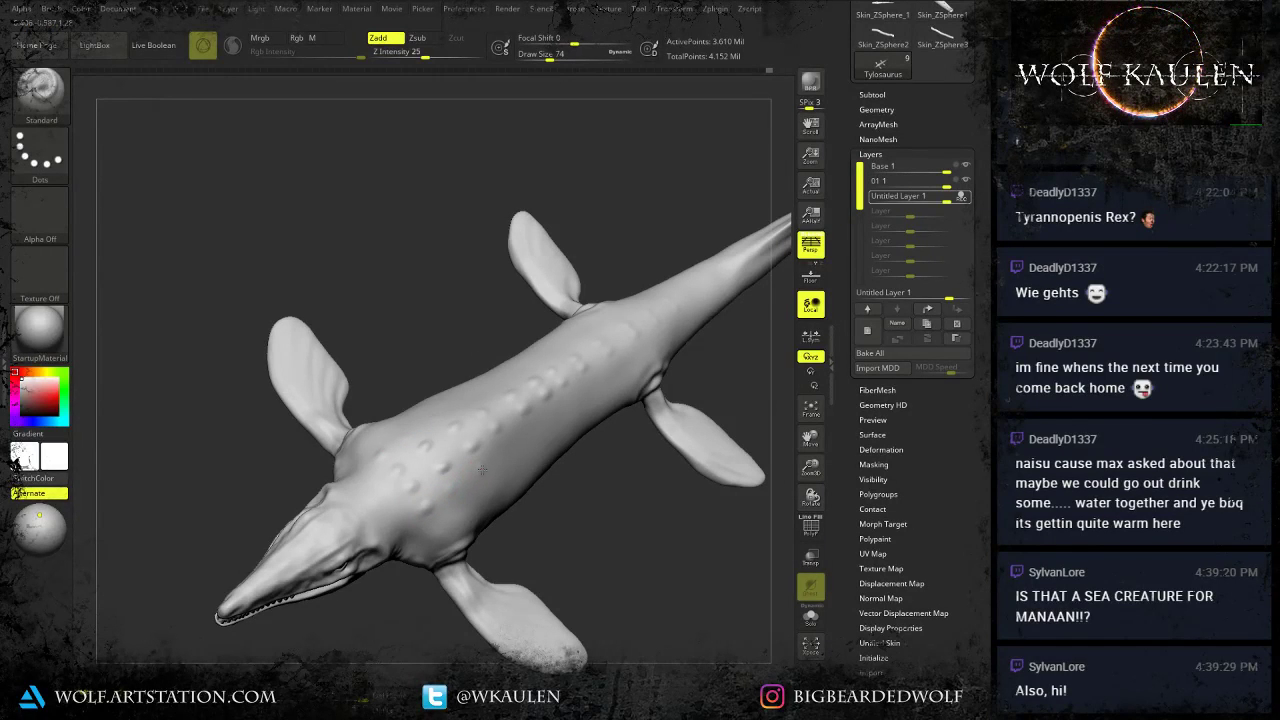
right_click_drag(481, 470, 472, 483, "alt")
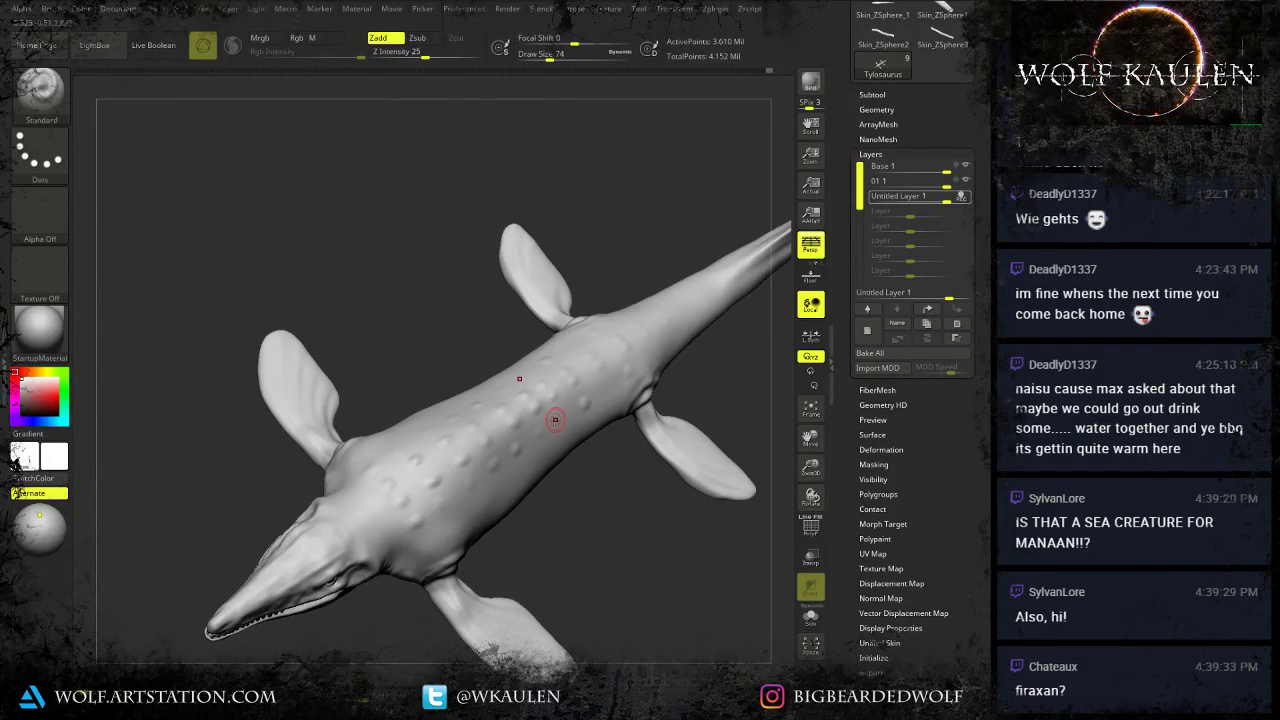
key("s")
left_click_drag(497, 476, 493, 478)
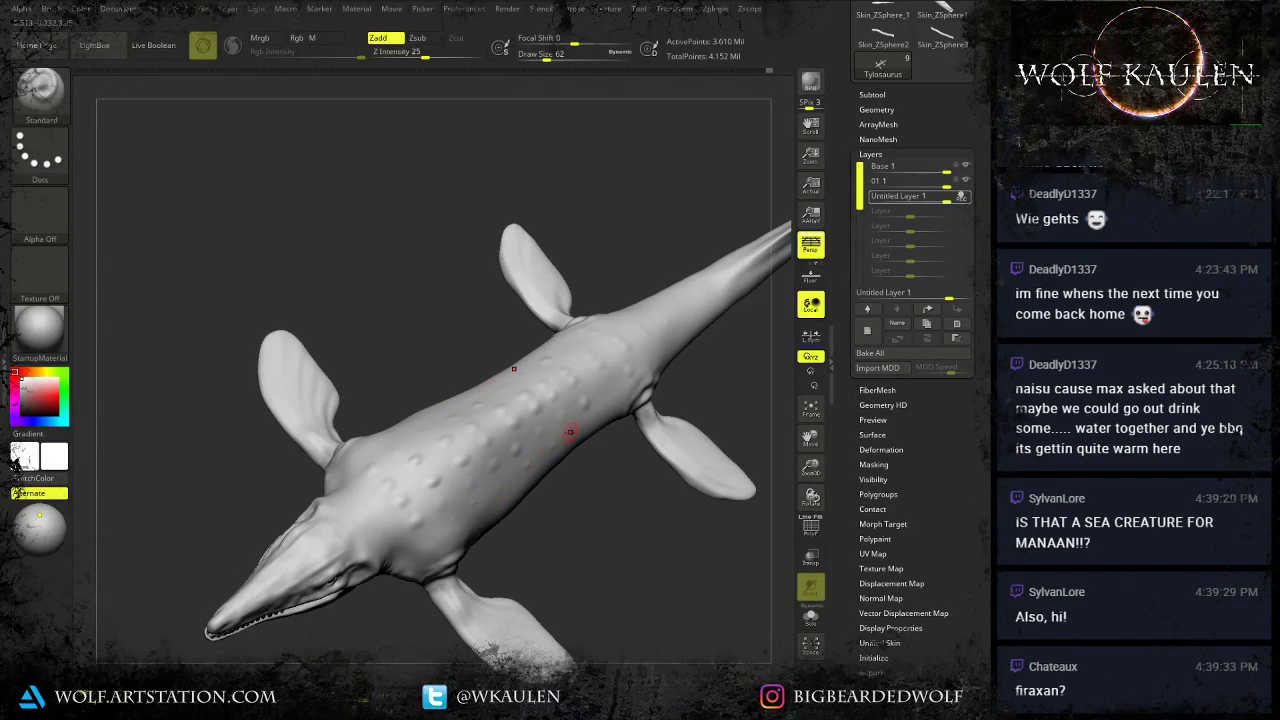
left_click_drag(645, 610, 570, 517)
mouse_move(569, 517)
right_mouse_down()
mouse_move(567, 463)
mouse_move(593, 543)
mouse_move(583, 506)
right_mouse_up()
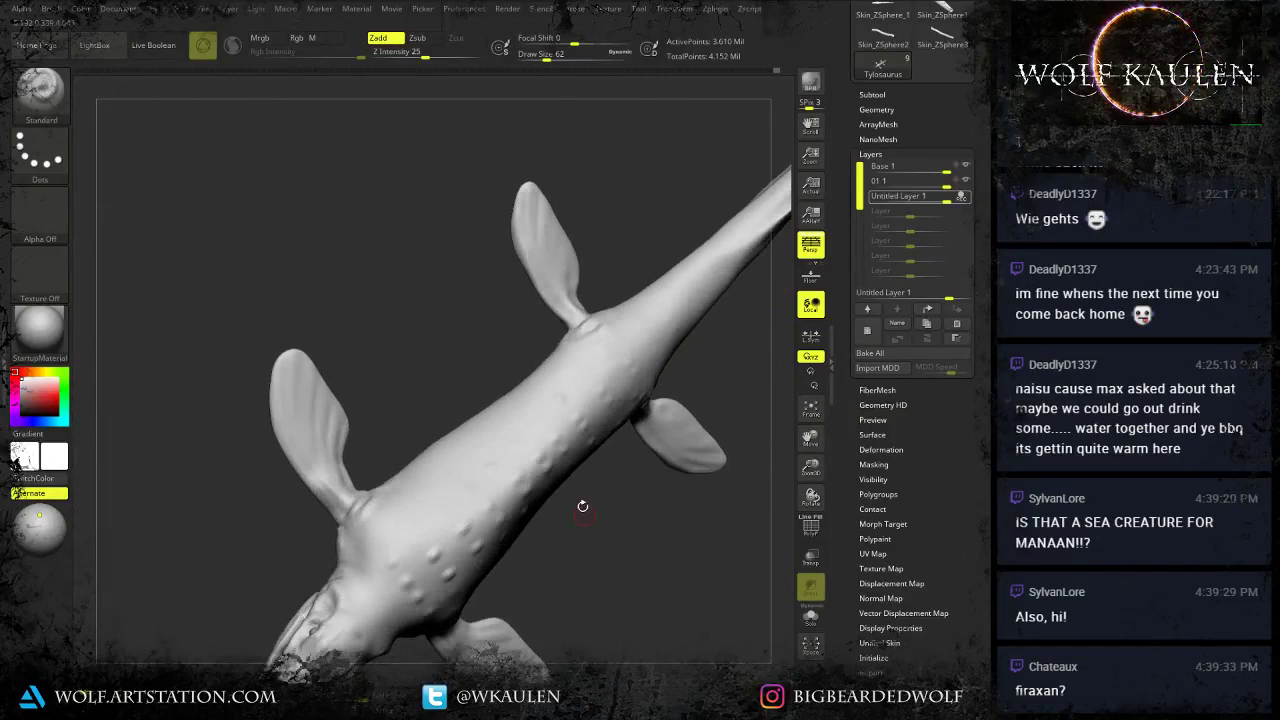
right_click_drag(508, 519, 434, 559)
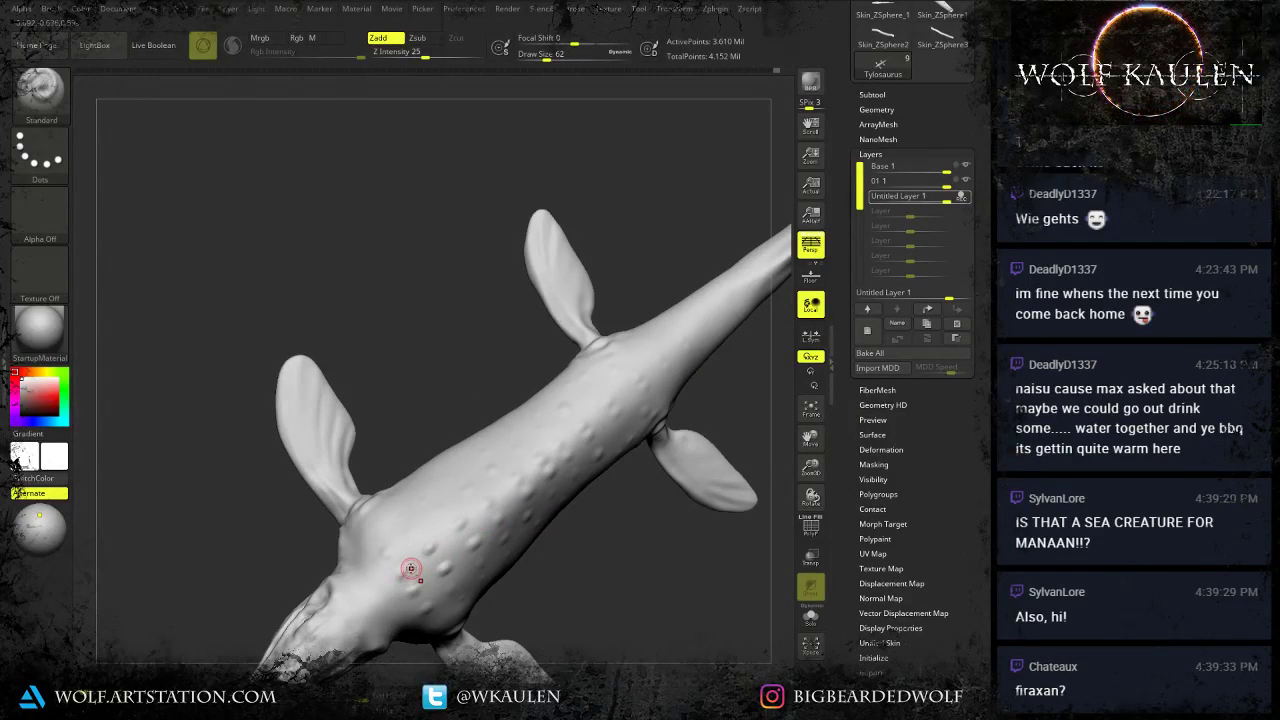
mouse_move(404, 576)
left_mouse_down()
mouse_move(412, 588)
mouse_move(432, 549)
left_mouse_up()
Dot smaller bumps between the rows and lower down the flanks towards the tail with the Standard brush at draw size 49.
key("s")
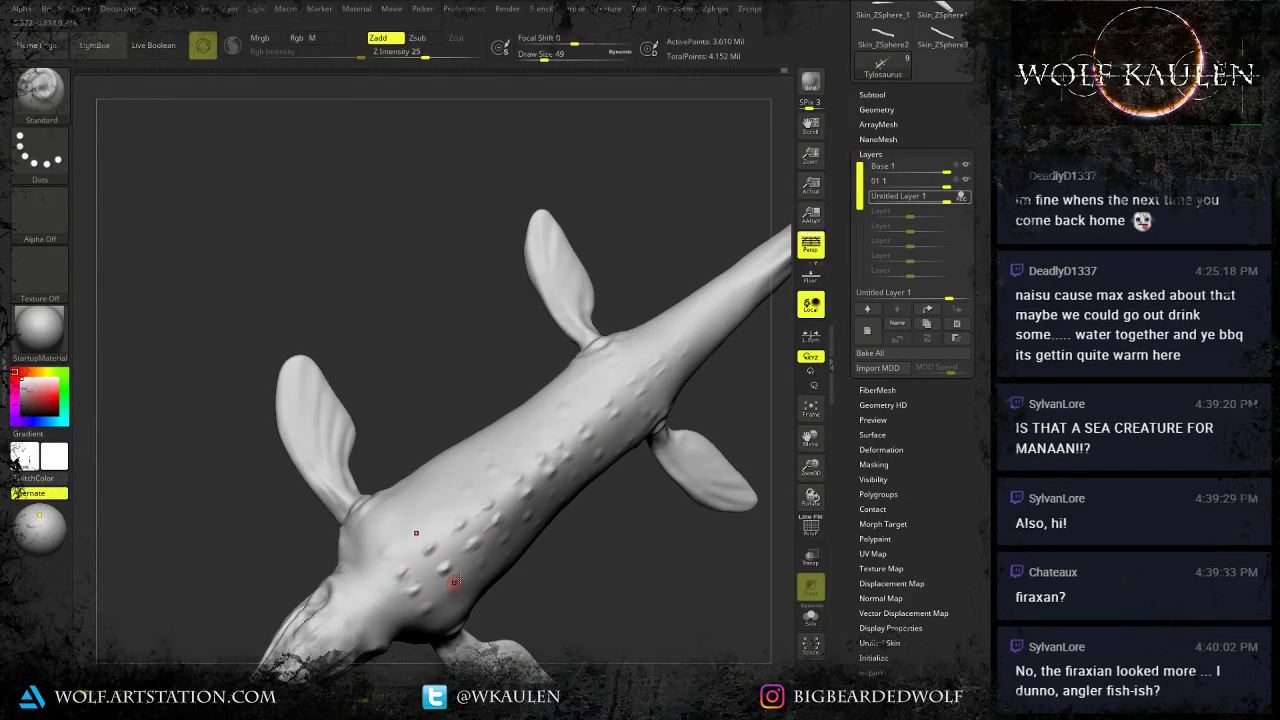
mouse_move(456, 582)
right_mouse_down("alt")
mouse_move(458, 540)
mouse_move(440, 551)
right_mouse_up("alt")
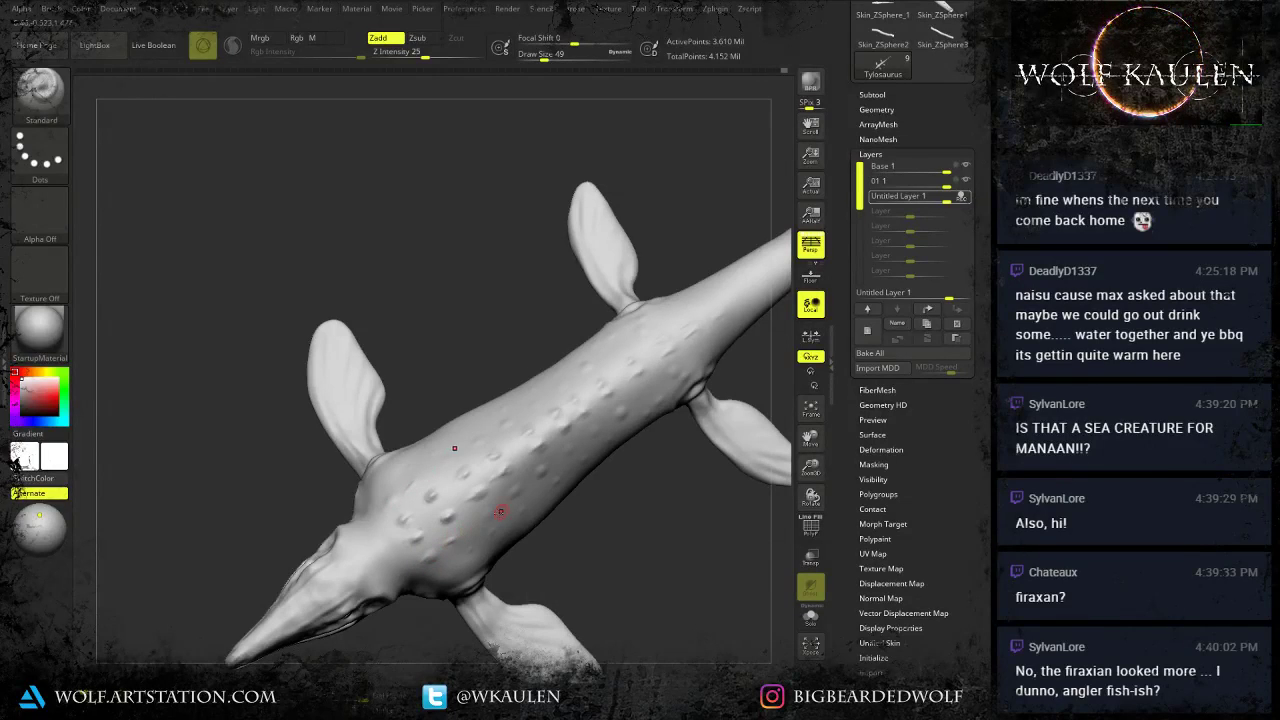
left_click(545, 471)
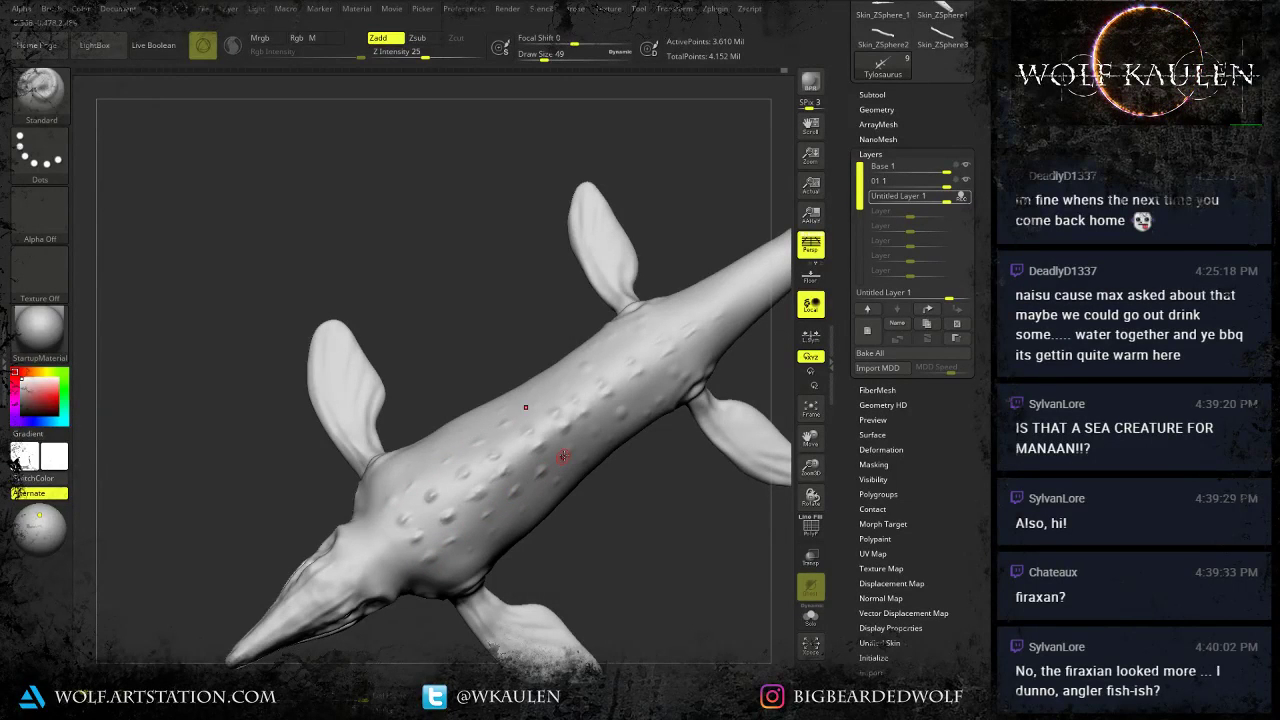
left_click(565, 453)
left_click(595, 430)
left_click(621, 411)
left_click_drag(629, 472, 632, 404)
left_click(466, 526)
left_click(497, 506)
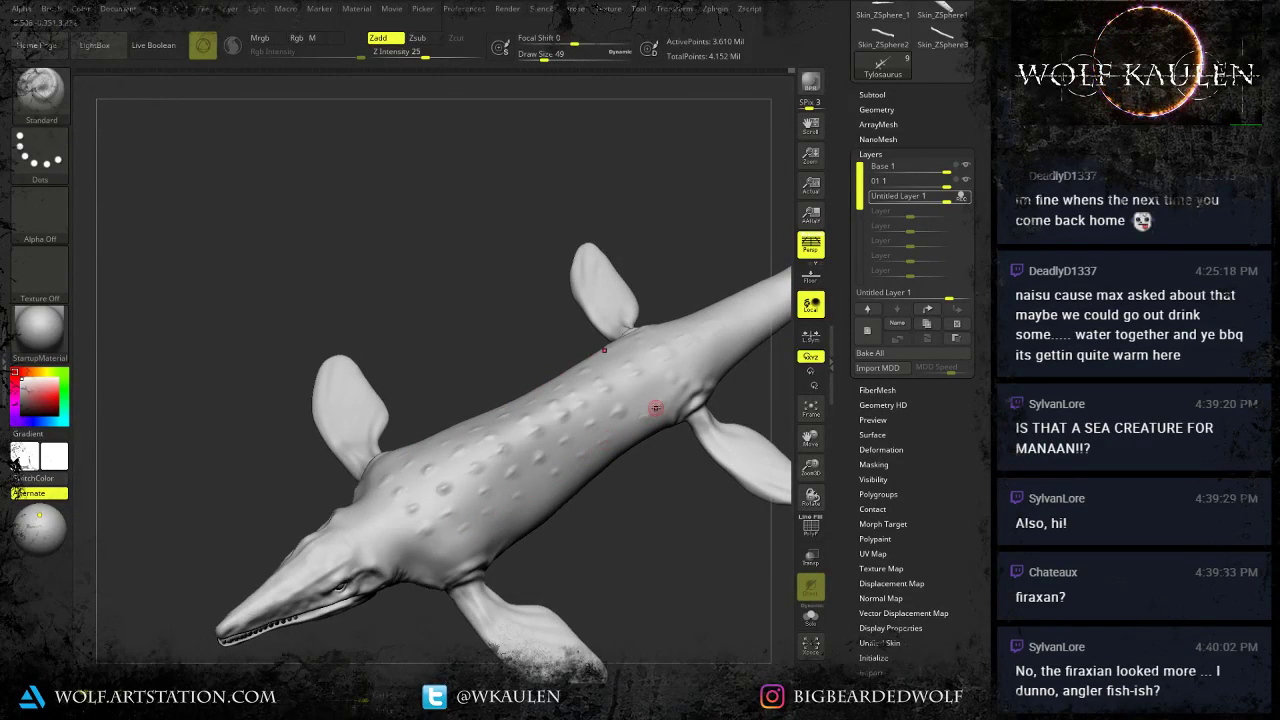
left_click_drag(628, 478, 580, 555)
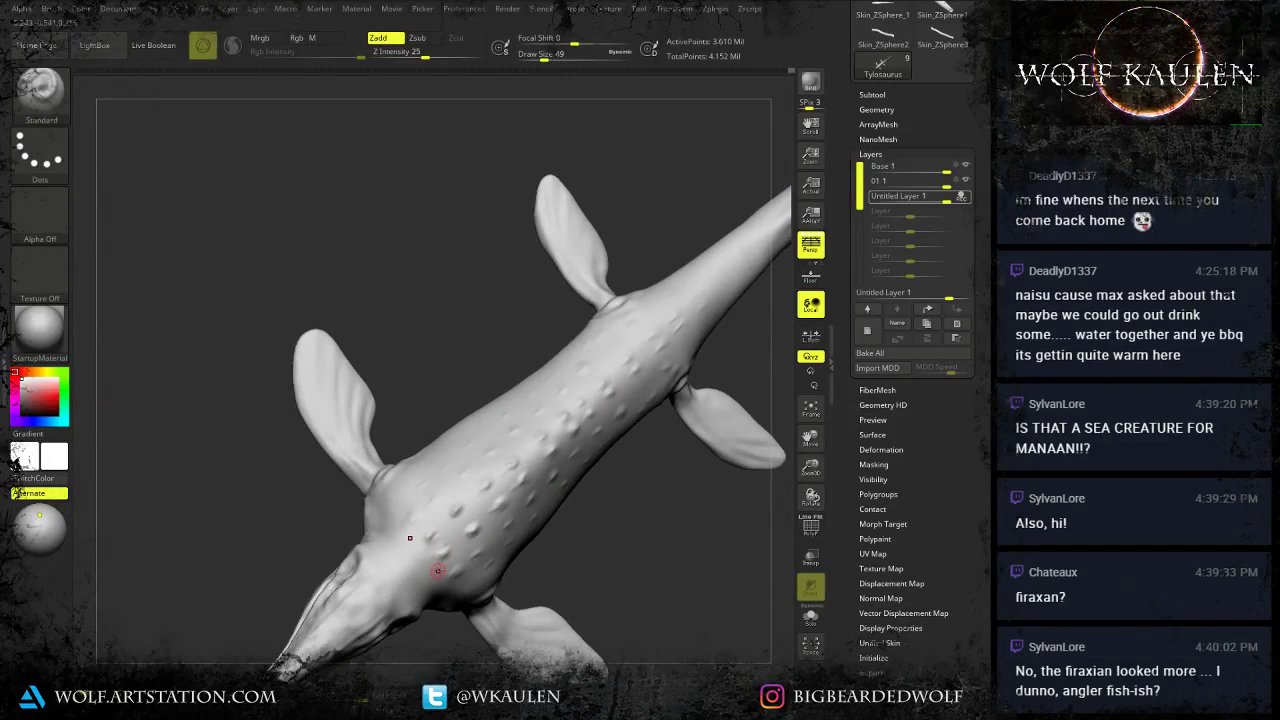
mouse_move(759, 297)
left_mouse_down("alt")
mouse_move(673, 311)
mouse_move(586, 361)
left_mouse_up("alt")
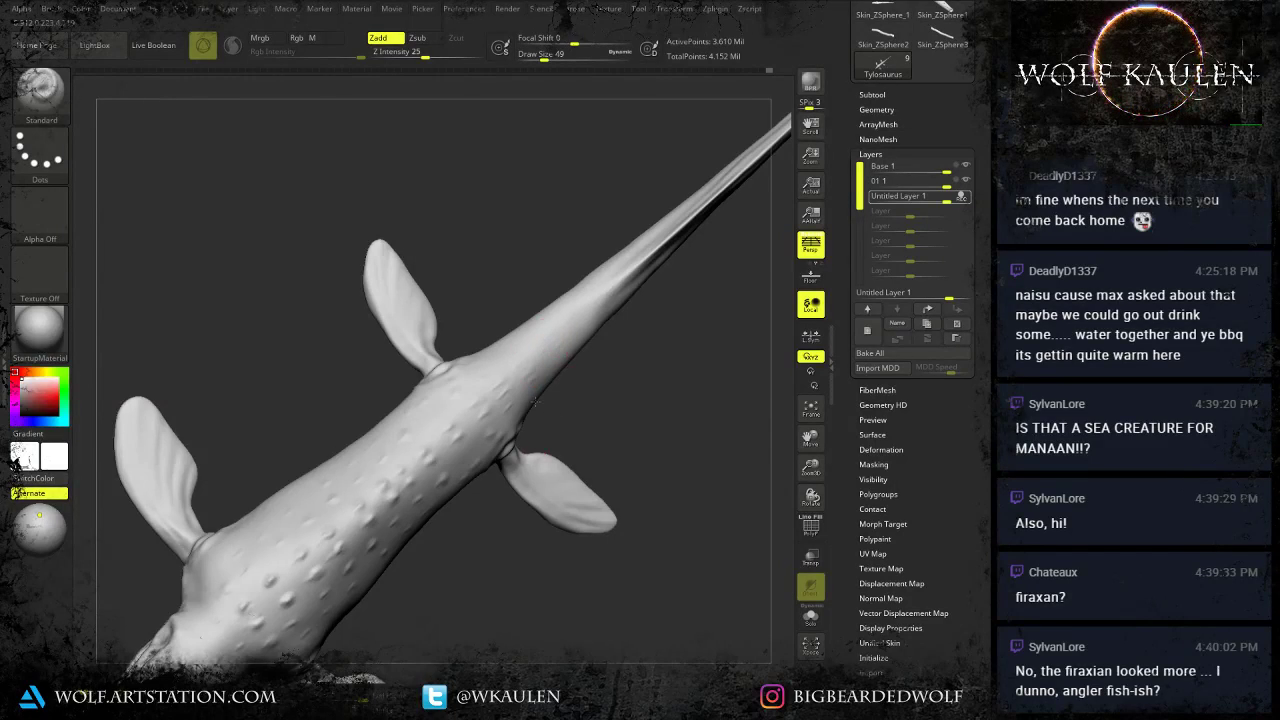
Set the bump layer's intensity to 0.43362 and check the whole body from the side and from above.
left_click_drag(598, 402, 528, 553, "alt")
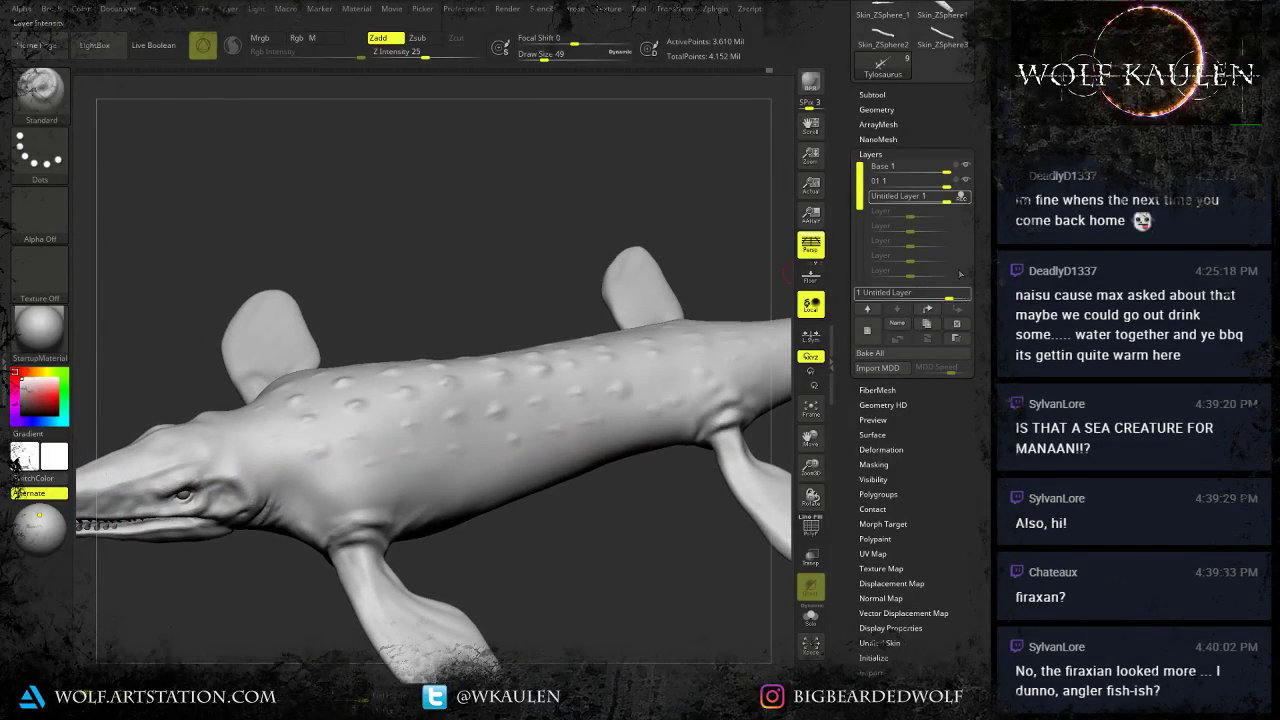
left_click_drag(950, 203, 926, 202)
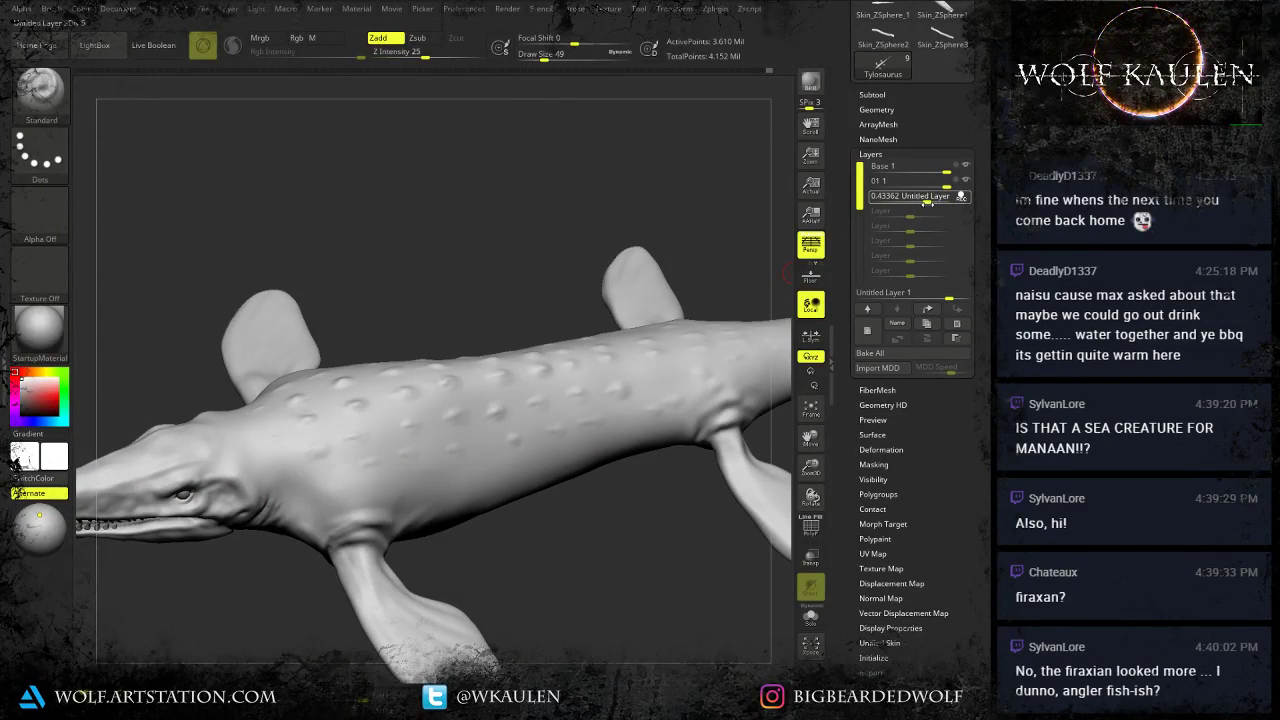
left_click_drag(640, 230, 424, 532)
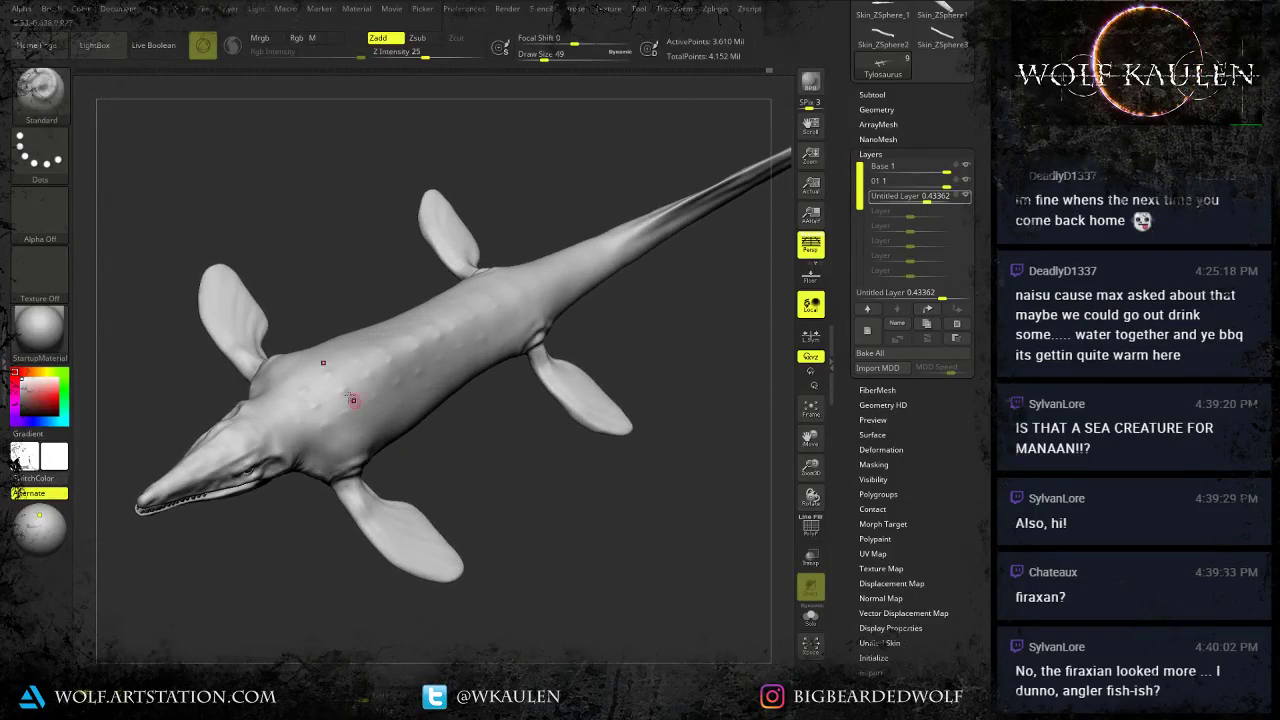
left_click_drag(312, 500, 354, 460)
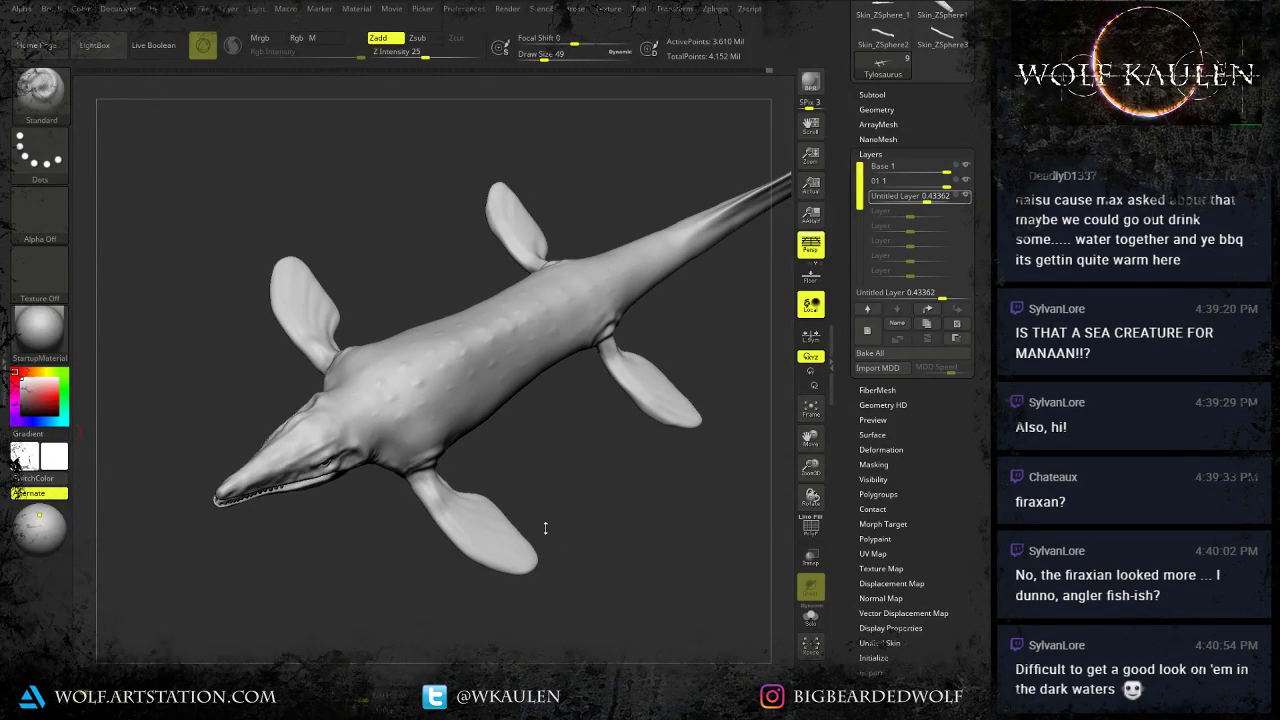
left_click(447, 388)
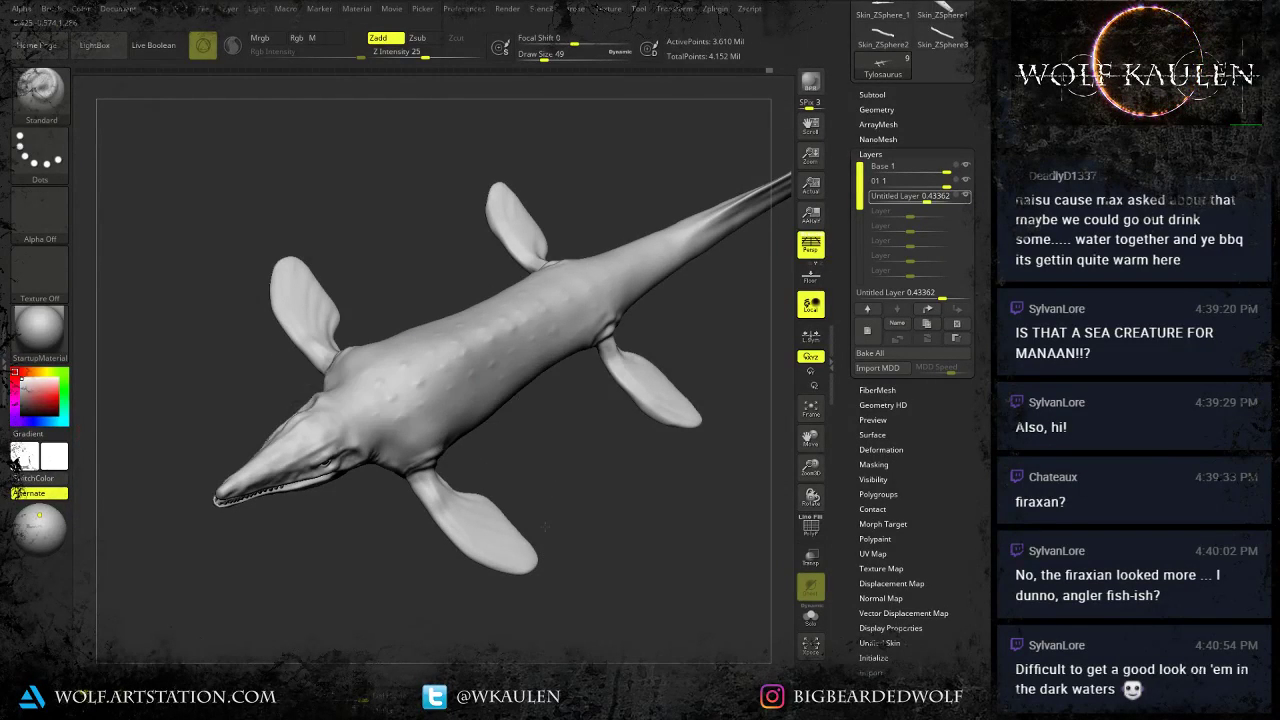
left_click_drag(565, 475, 436, 440, "shift")
left_click_drag(370, 540, 354, 459, "alt")
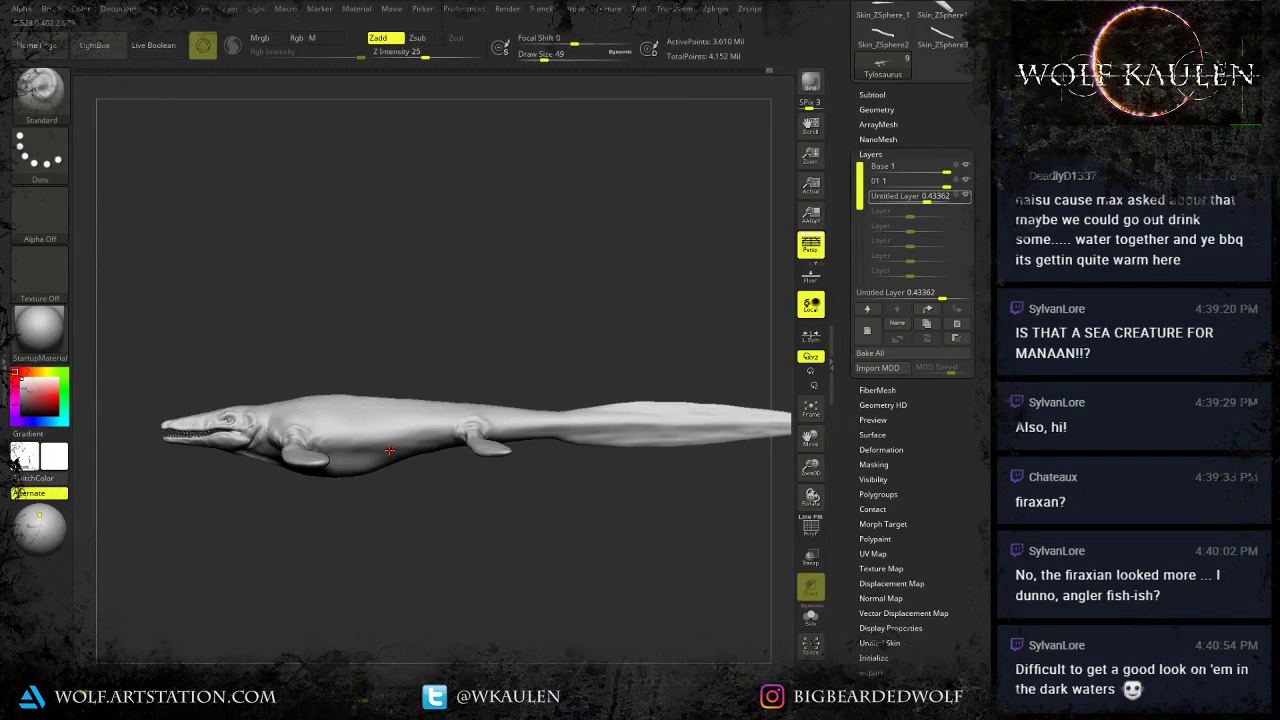
right_click_drag(385, 449, 366, 475)
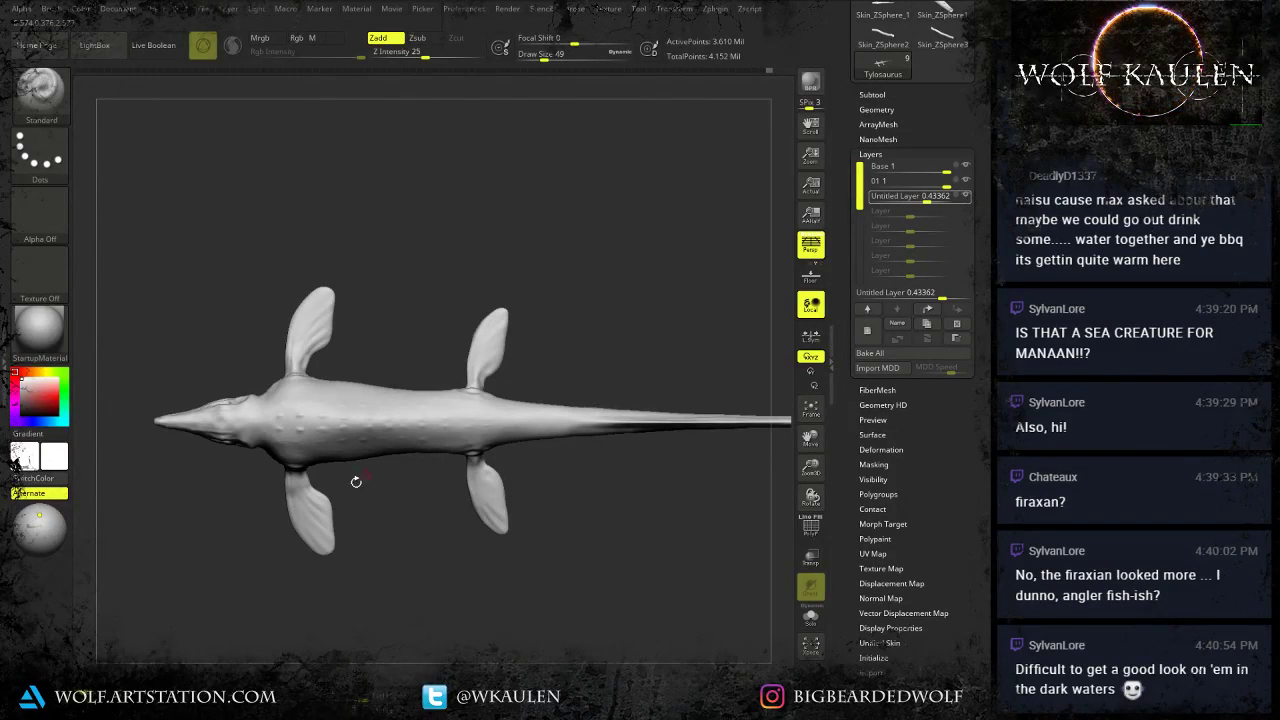
Switch to File Explorer and open the Reference folder of the Firaxan Shark among the Apeiron project's creatures.
mouse_move(235, 3)
left_click(105, 4)
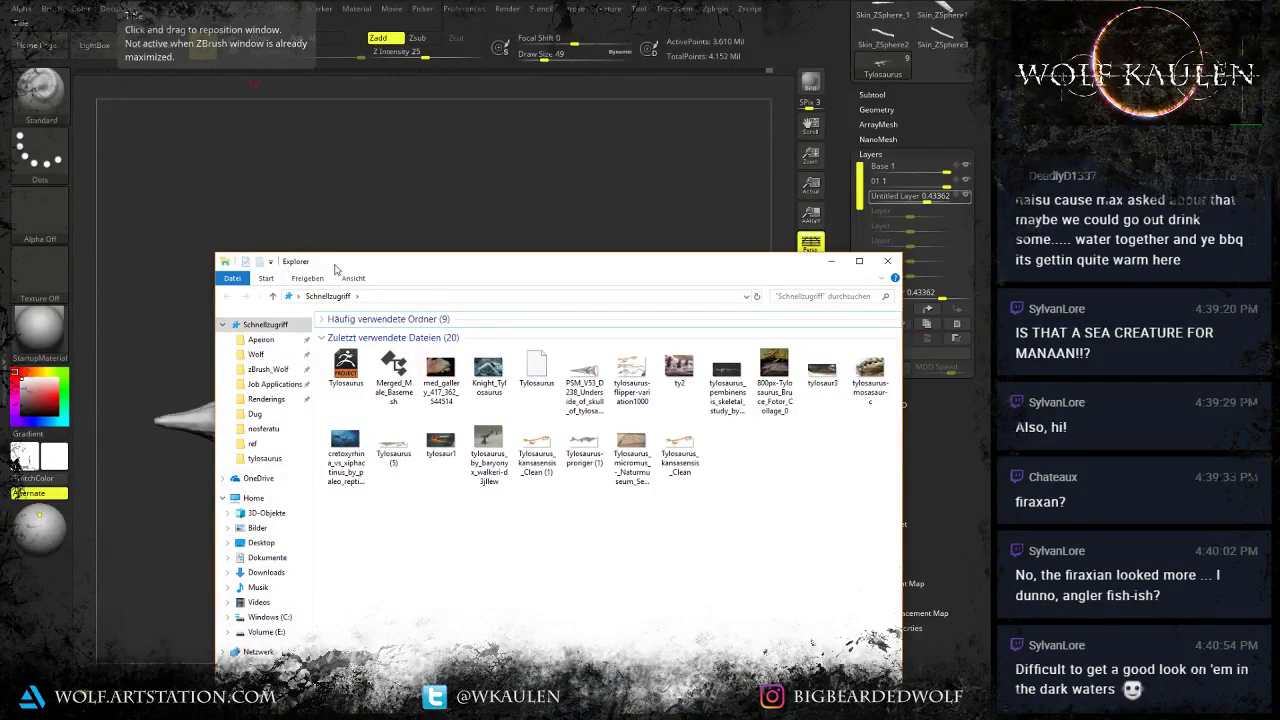
left_click(263, 340)
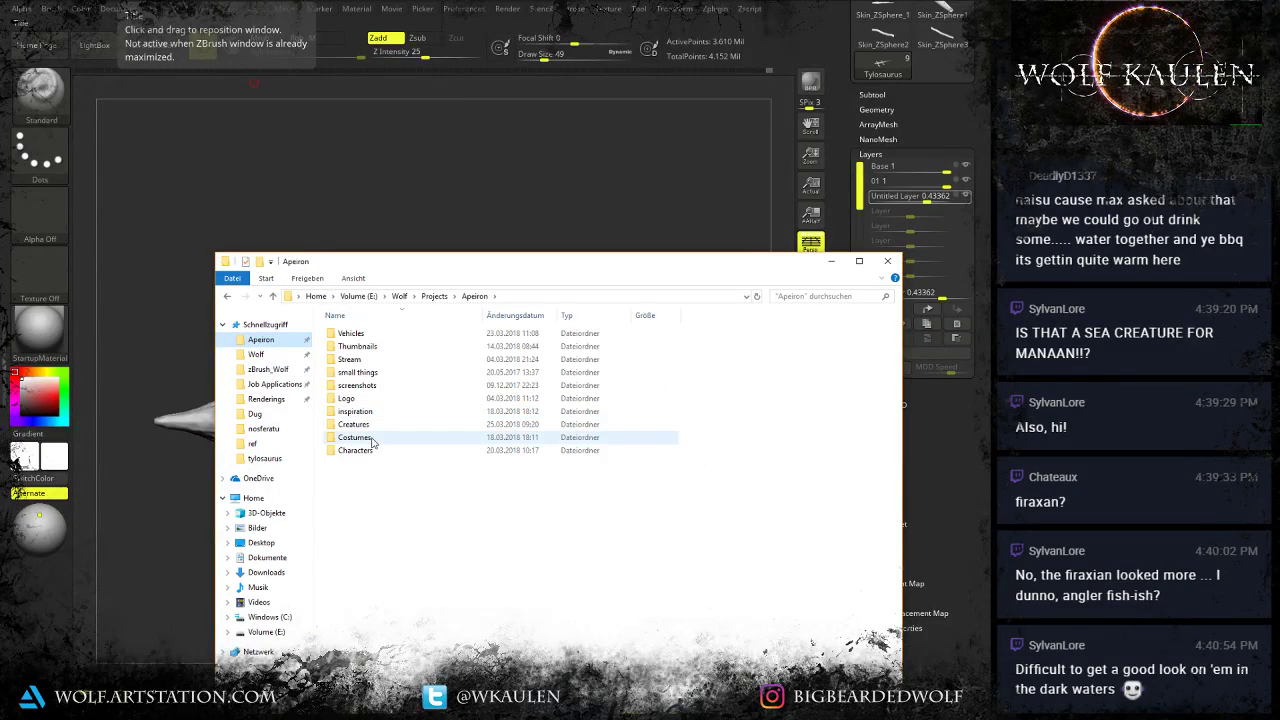
double_click(360, 424)
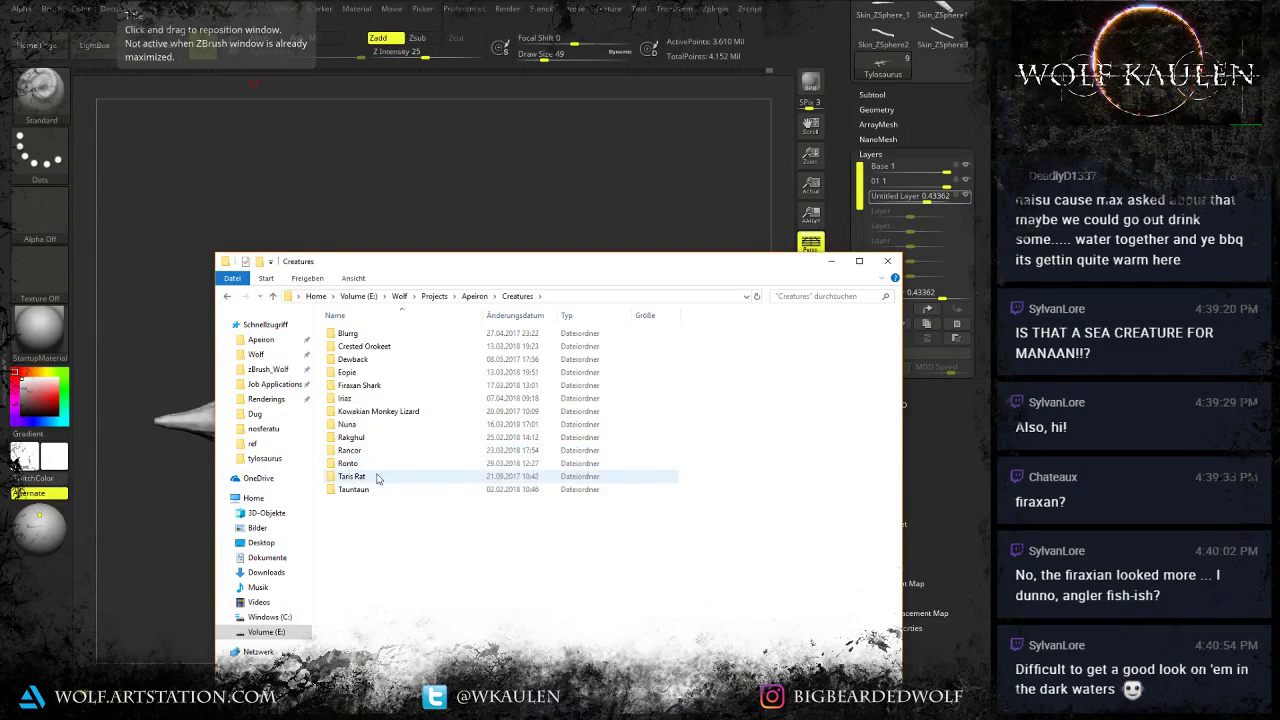
double_click(384, 386)
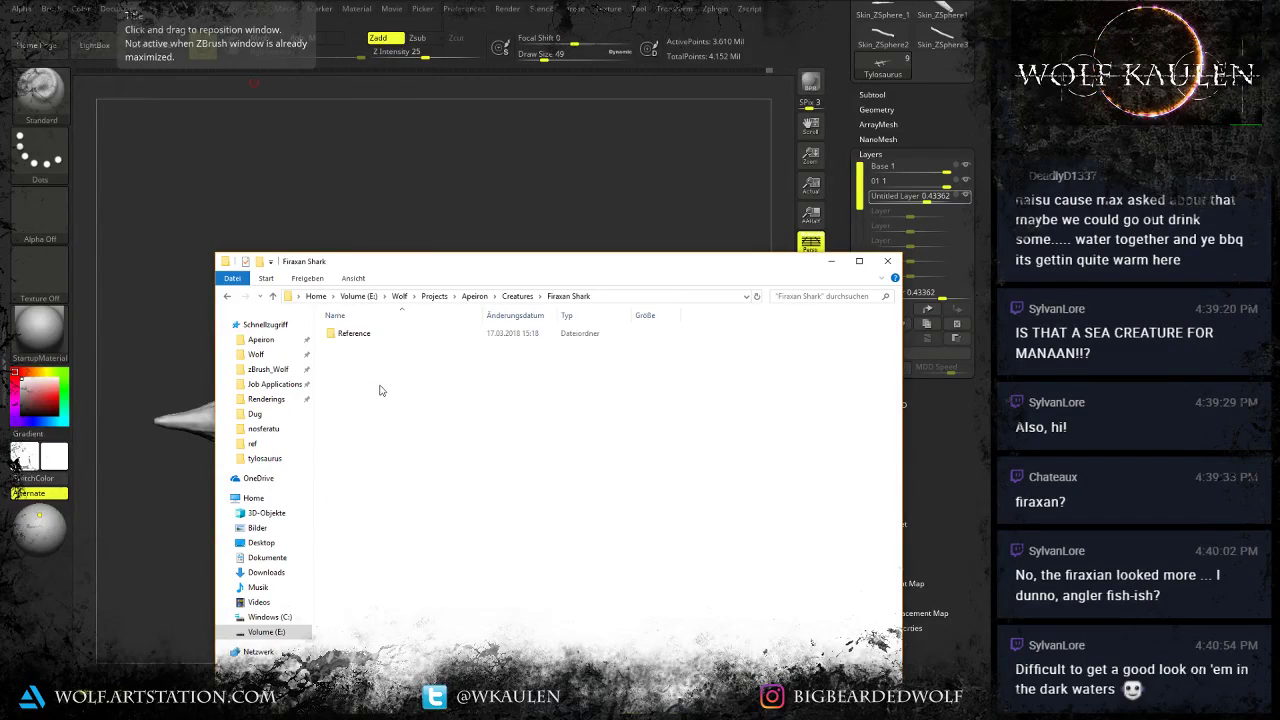
double_click(380, 334)
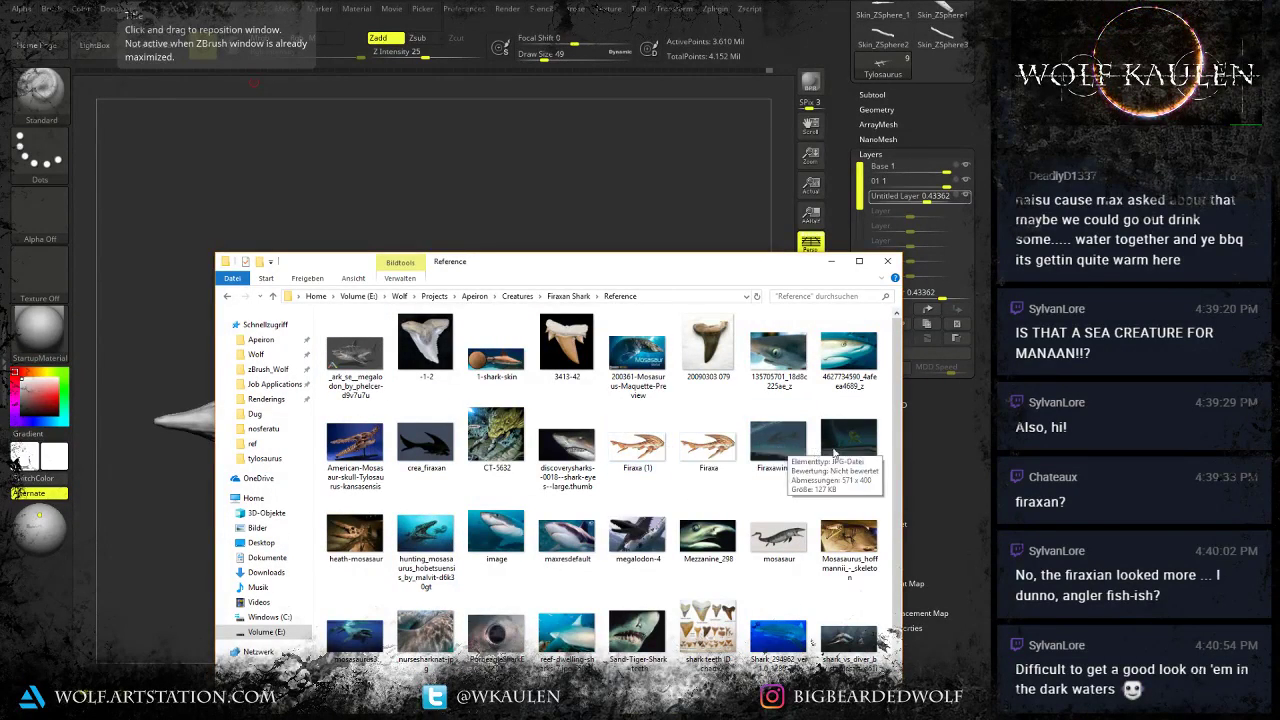
Open the reference image Firaxawindow.jpg in the photo viewer and enlarge it to examine the creature's silhouette.
left_click(800, 452)
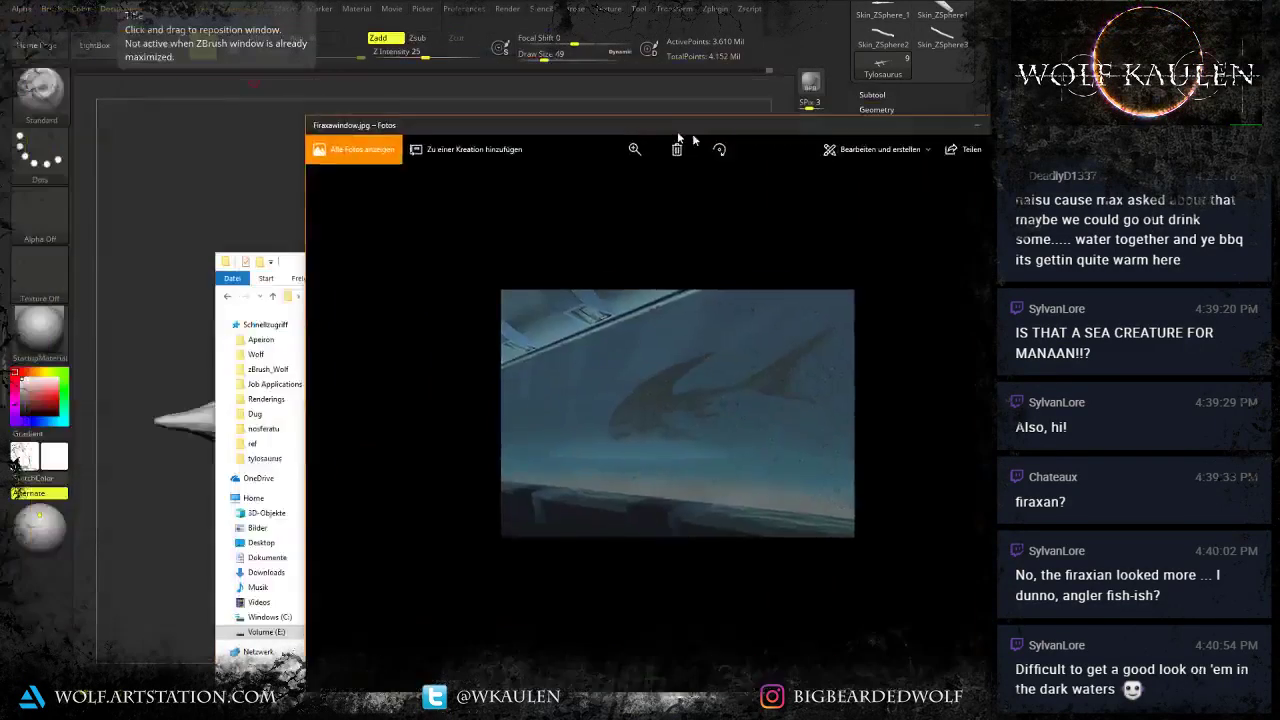
left_click_drag(690, 133, 610, 2)
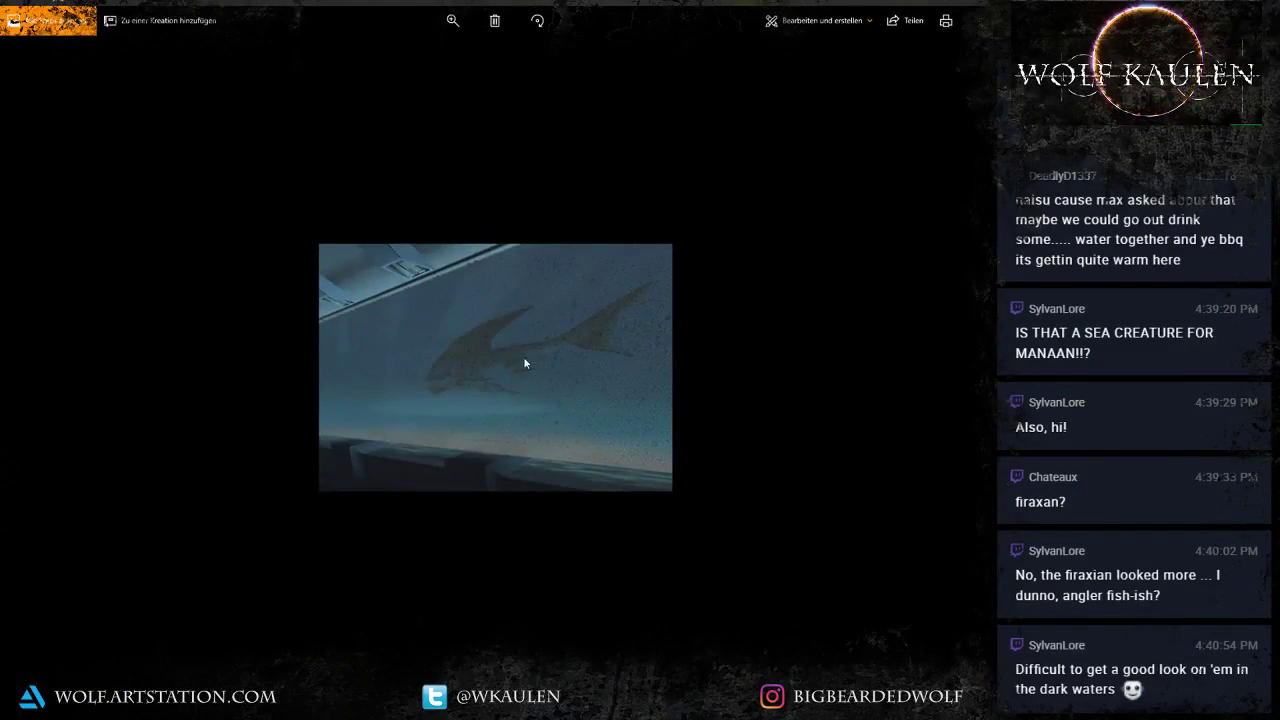
scroll(520, 393, "up", 10)
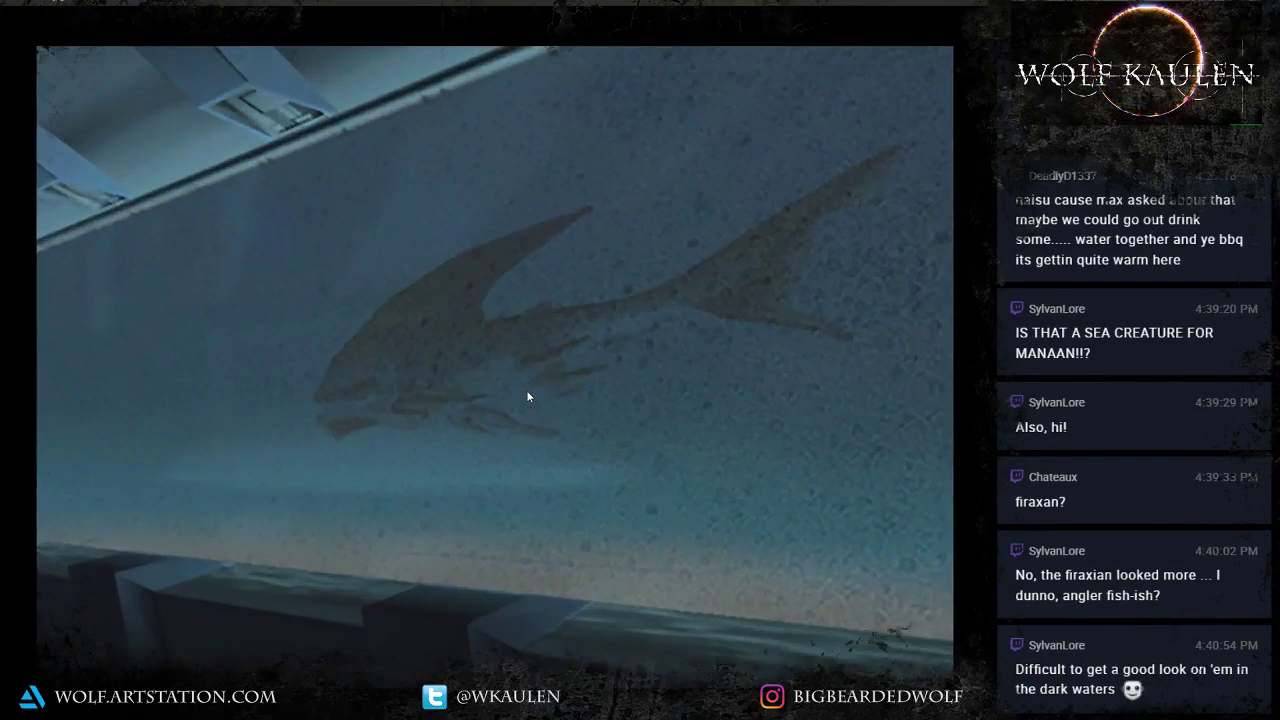
Examine the Giant_Firaxan reference image in the photo viewer, and move the reference windows aside to return to ZBrush.
left_click(977, 2)
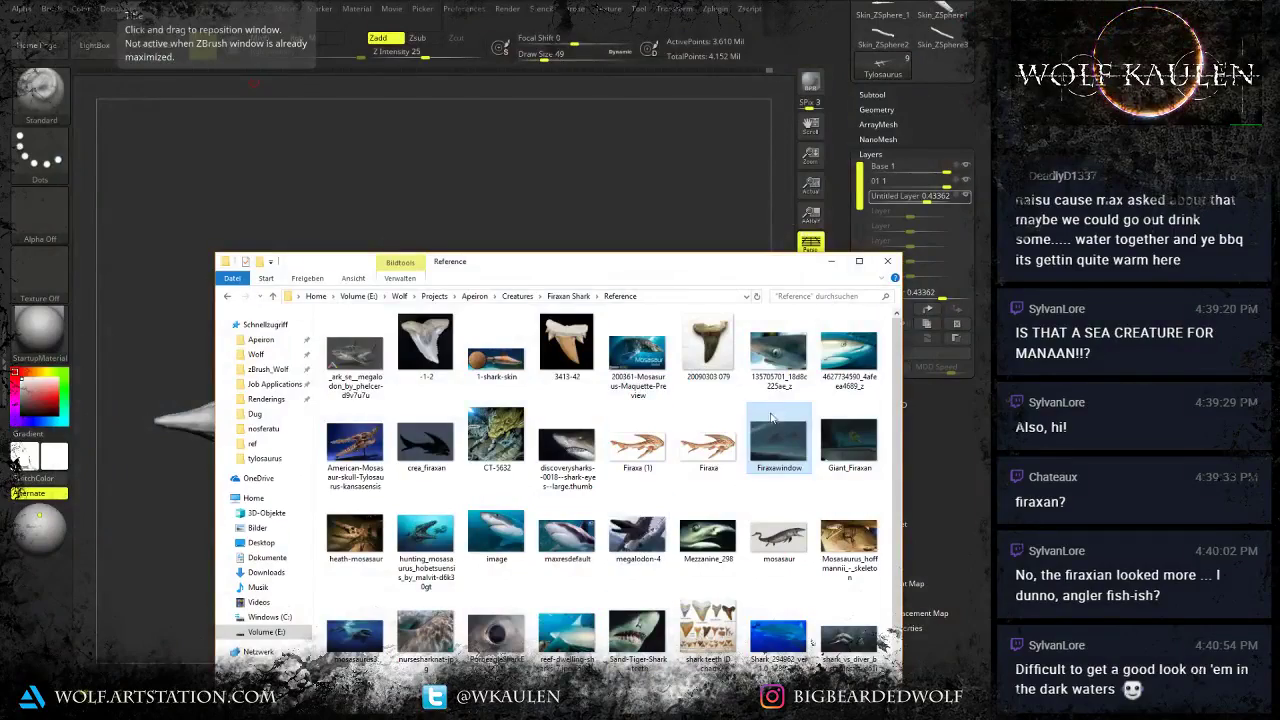
double_click(849, 443)
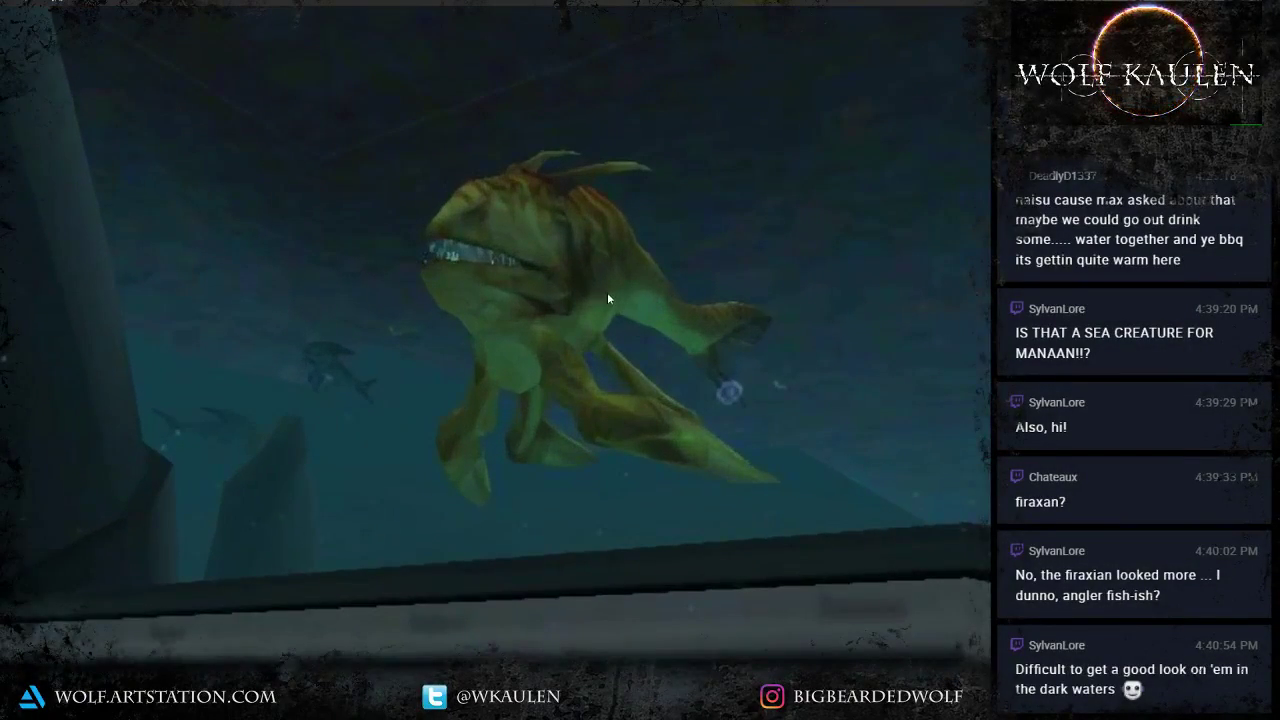
left_click_drag(607, 293, 558, 341)
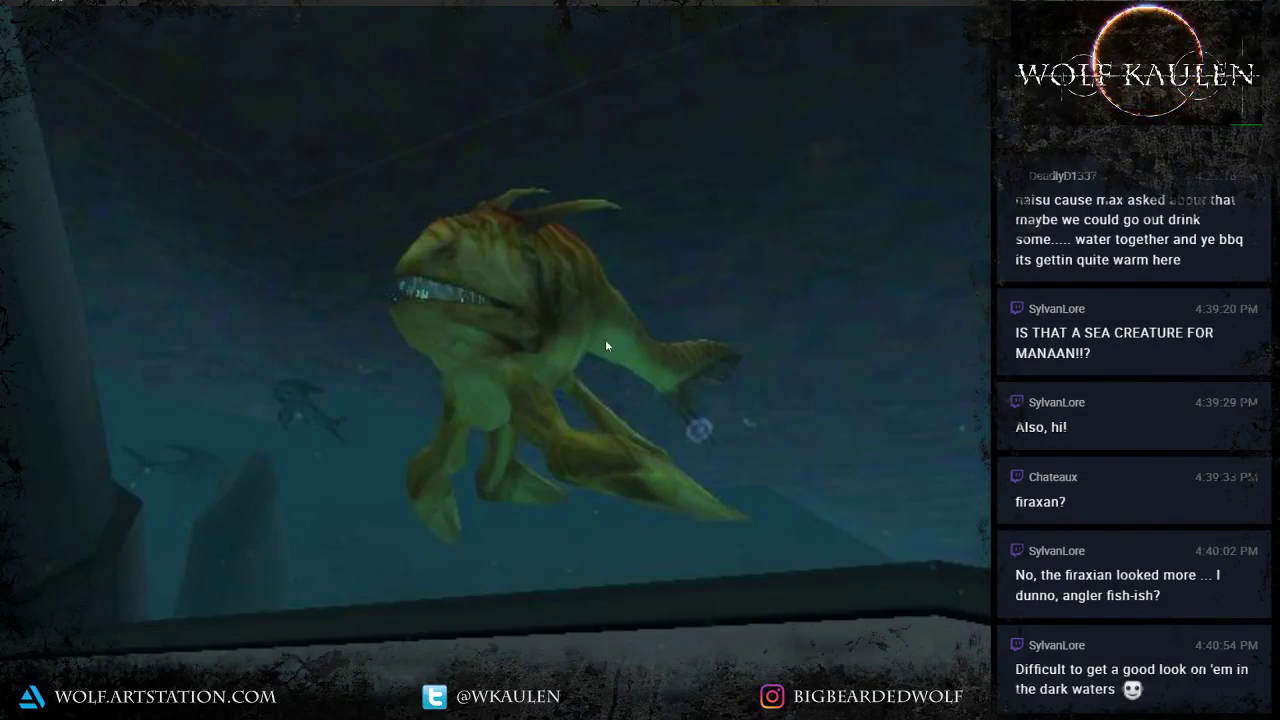
left_click(975, 5)
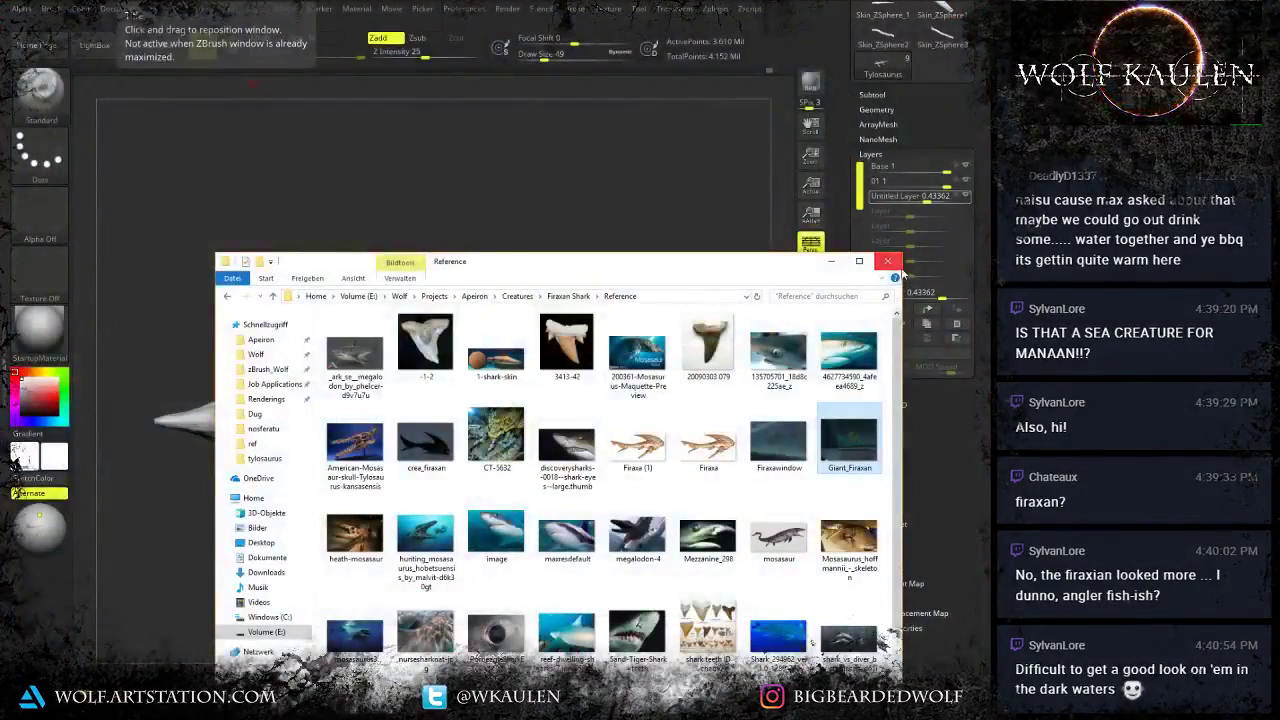
left_click_drag(499, 264, 0, 310)
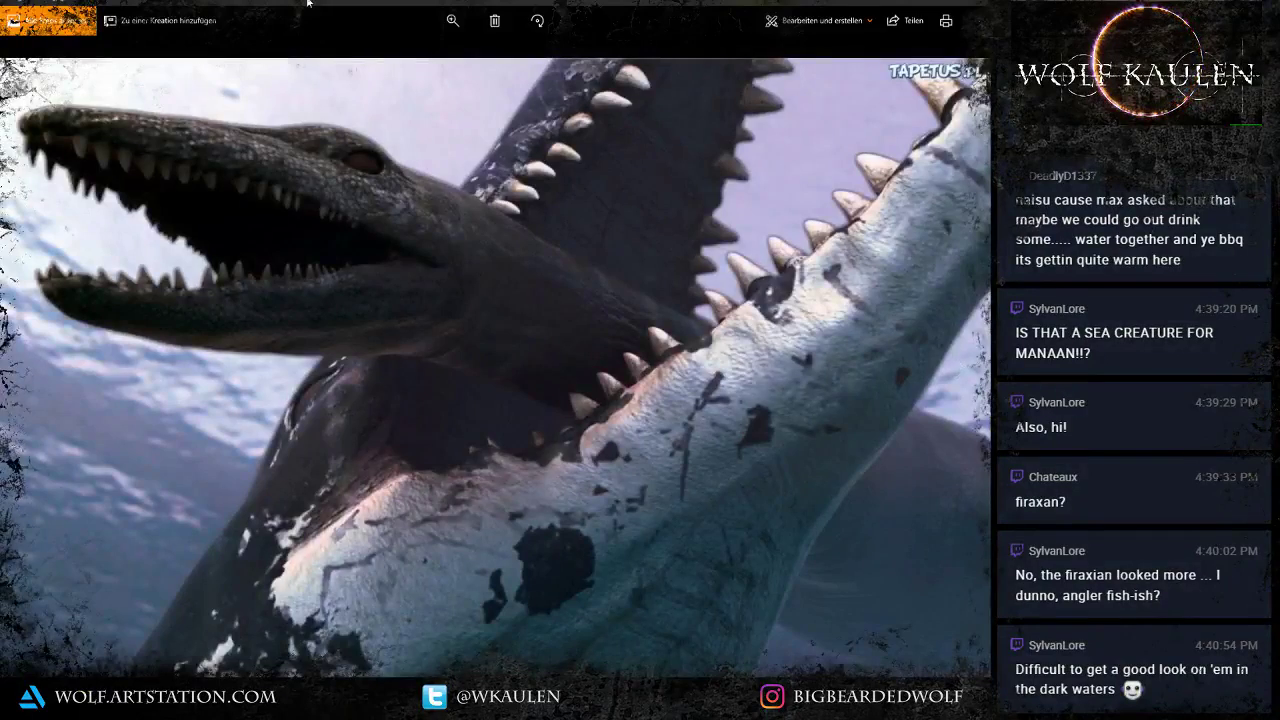
left_click_drag(308, 4, 0, 30)
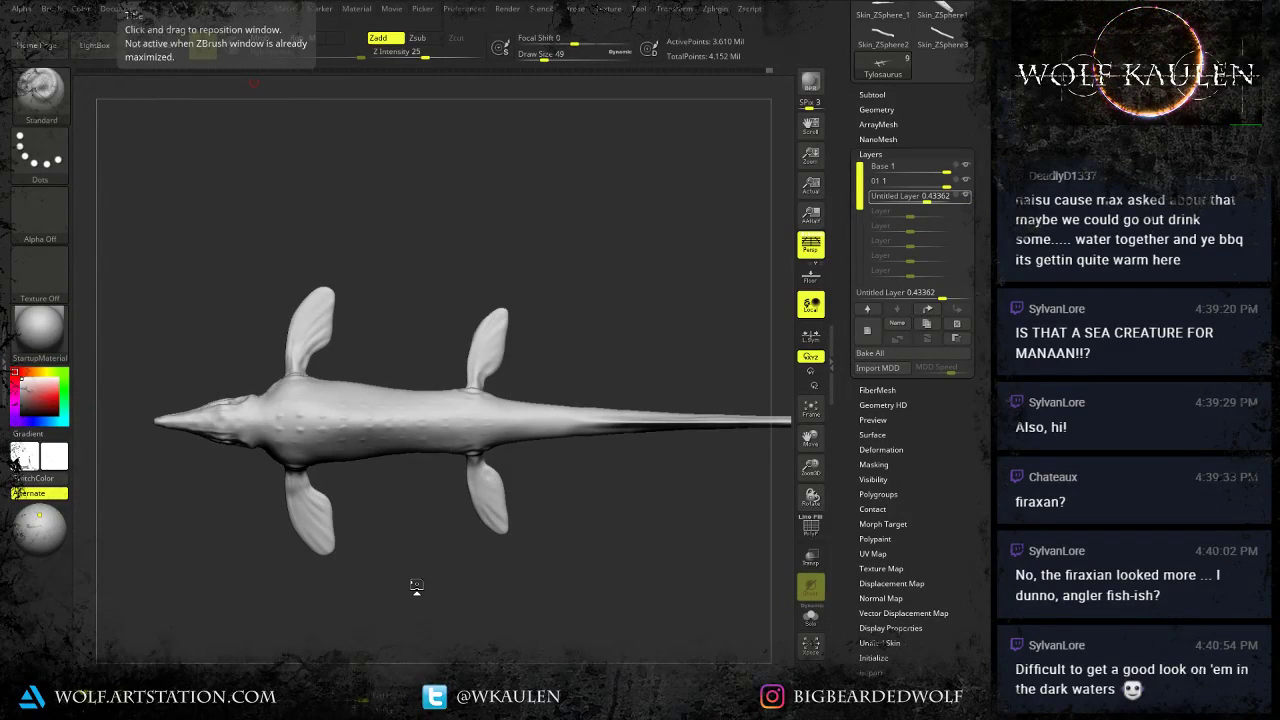
Set the bump layer's intensity to 0.22123 and check the bumps along the back and flank.
left_click_drag(364, 469, 404, 487, "alt")
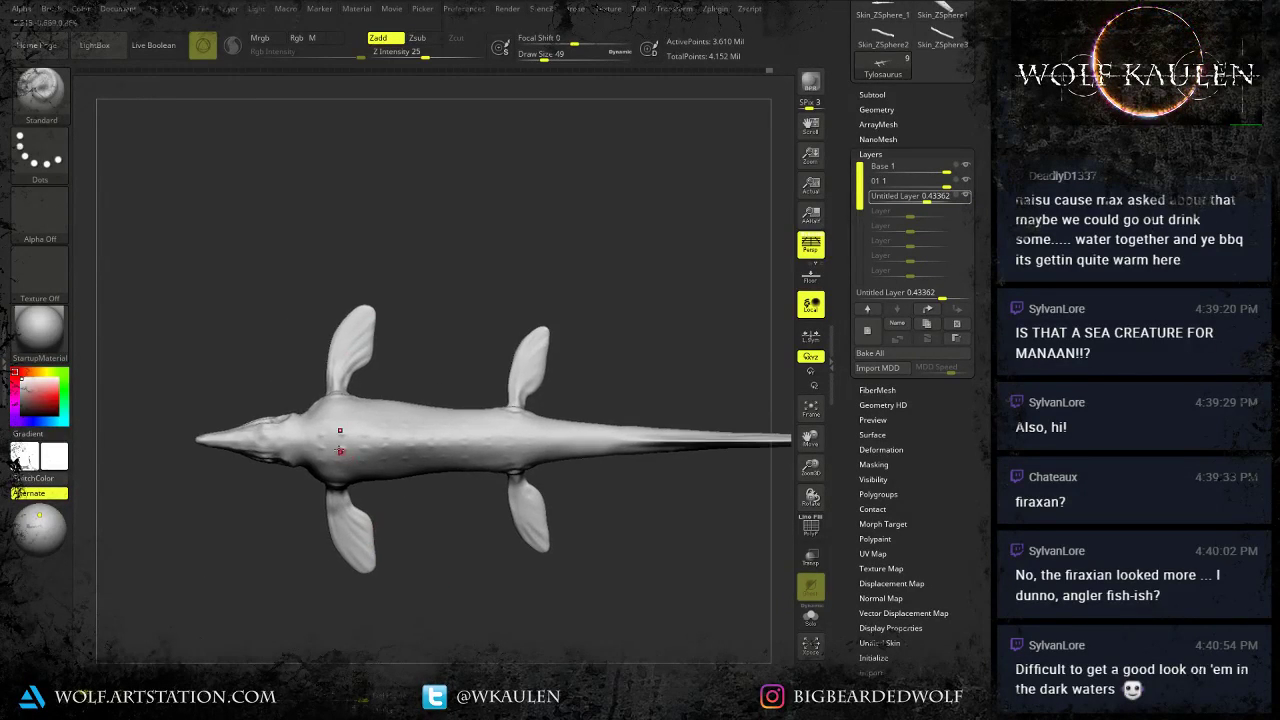
left_click_drag(926, 203, 918, 203)
mouse_move(396, 437)
right_mouse_down("ctrl")
mouse_move(412, 518)
mouse_move(422, 436)
mouse_move(407, 579)
mouse_move(403, 446)
right_mouse_up("ctrl")
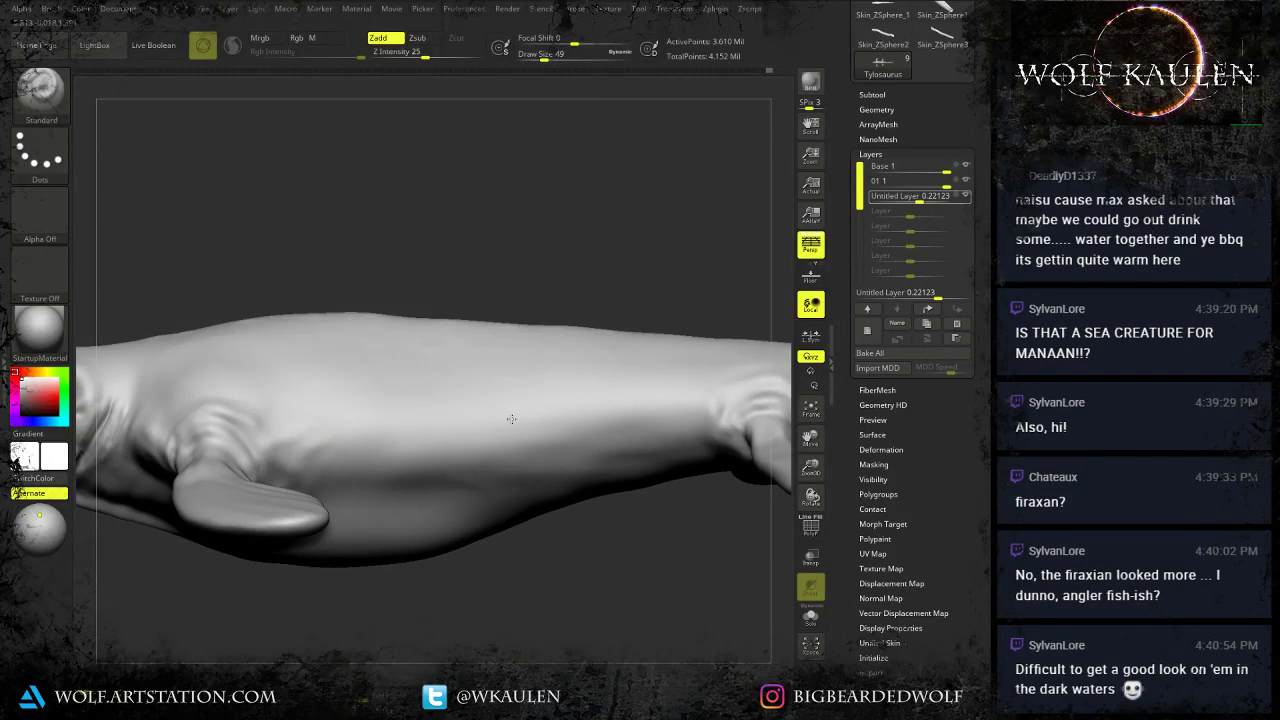
right_click_drag(167, 462, 510, 427, "alt")
Save the ZBrush project over the existing Tylosaurus file in the tylosaurus folder.
key("ctrl+s")
left_click(394, 340)
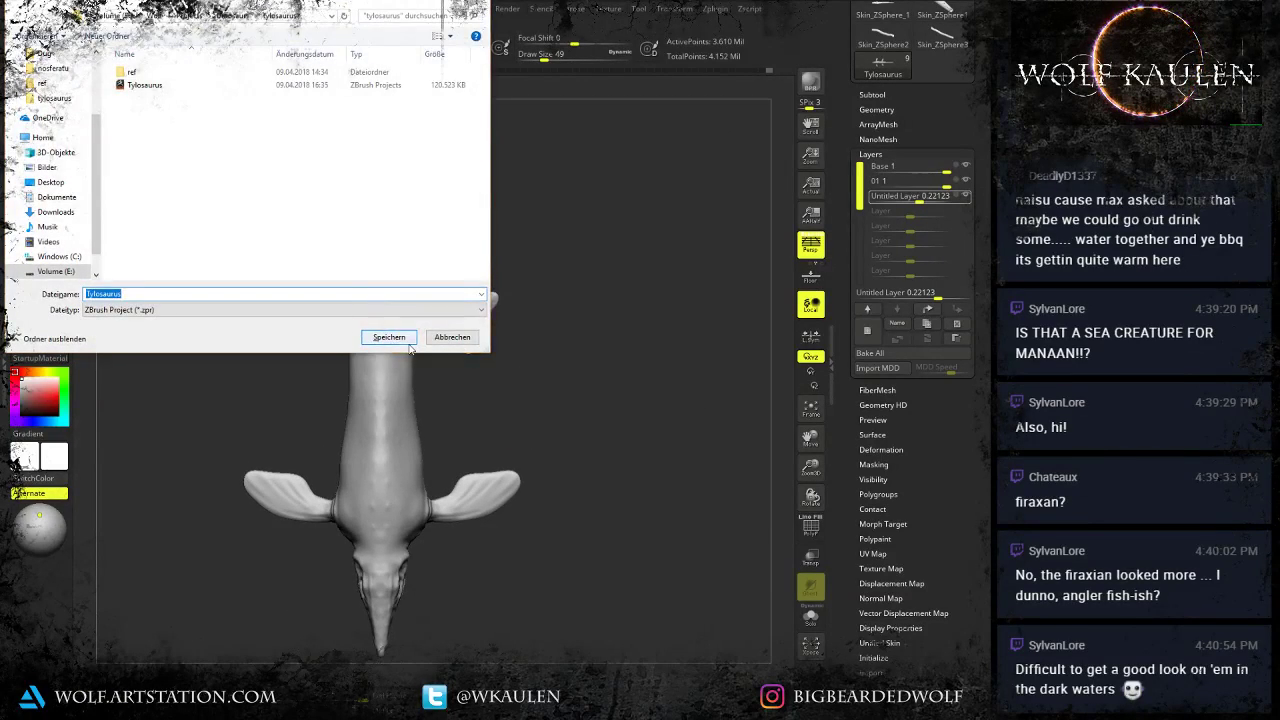
left_click(531, 367)
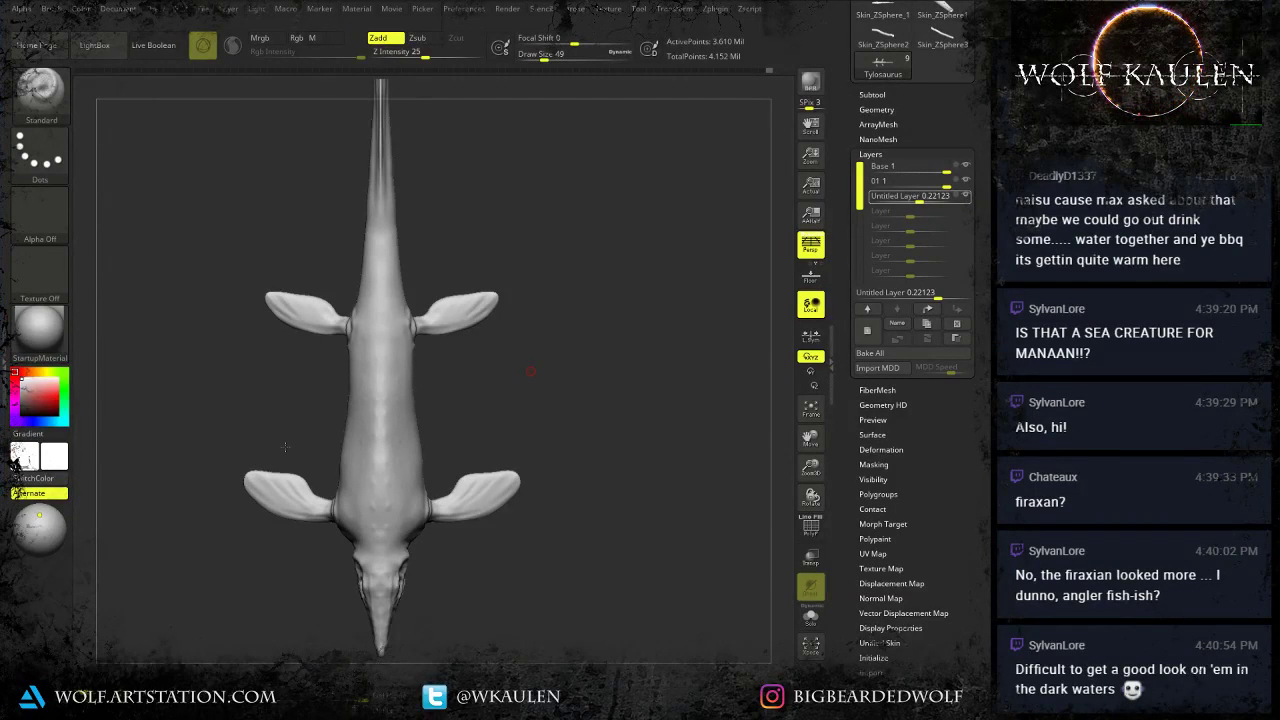
Check the body and flippers obliquely from above, and add a new sculpting layer after the bump layer.
left_click_drag(284, 444, 570, 380)
left_click_drag(500, 400, 500, 520, "alt")
left_click_drag(219, 526, 443, 460, "alt")
left_click(868, 330)
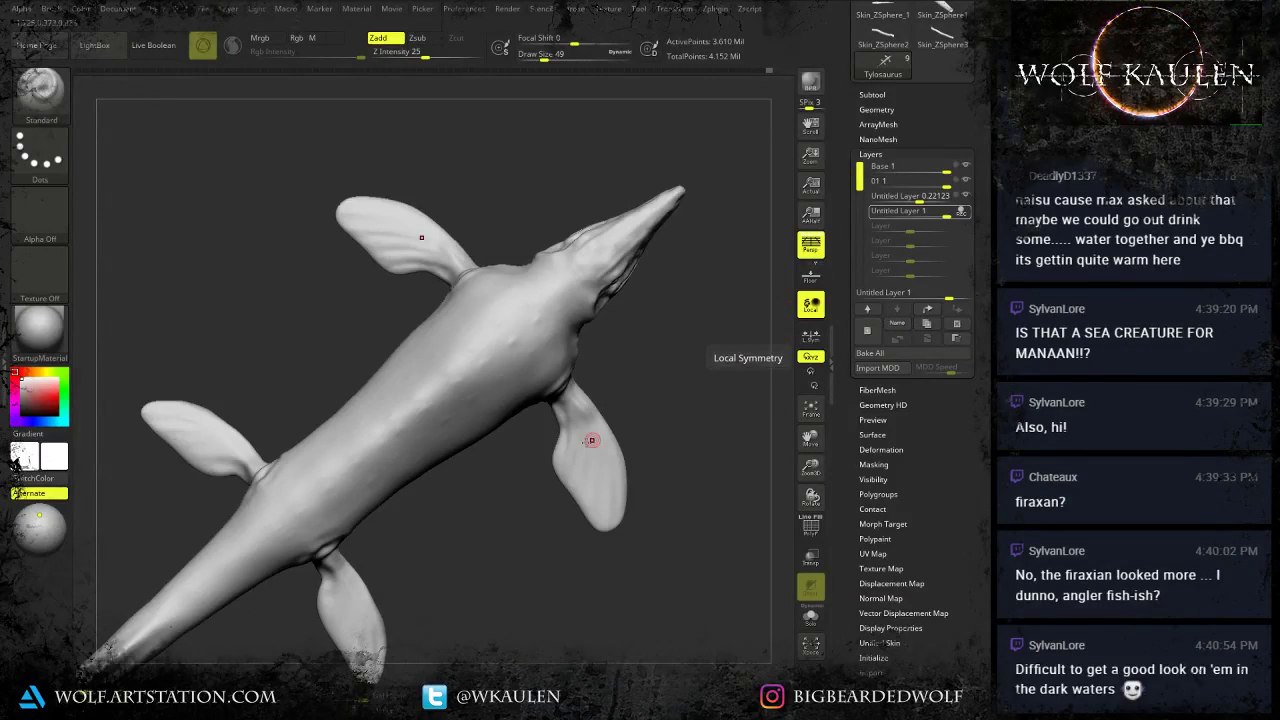
Carve a crease on the lower jaw behind the mouth corner using the DamStandard brush at draw size 22.
mouse_move(500, 490)
left_mouse_down("alt")
mouse_move(434, 411)
mouse_move(440, 361)
left_mouse_up("alt")
key("b")
key("d")
key("s")
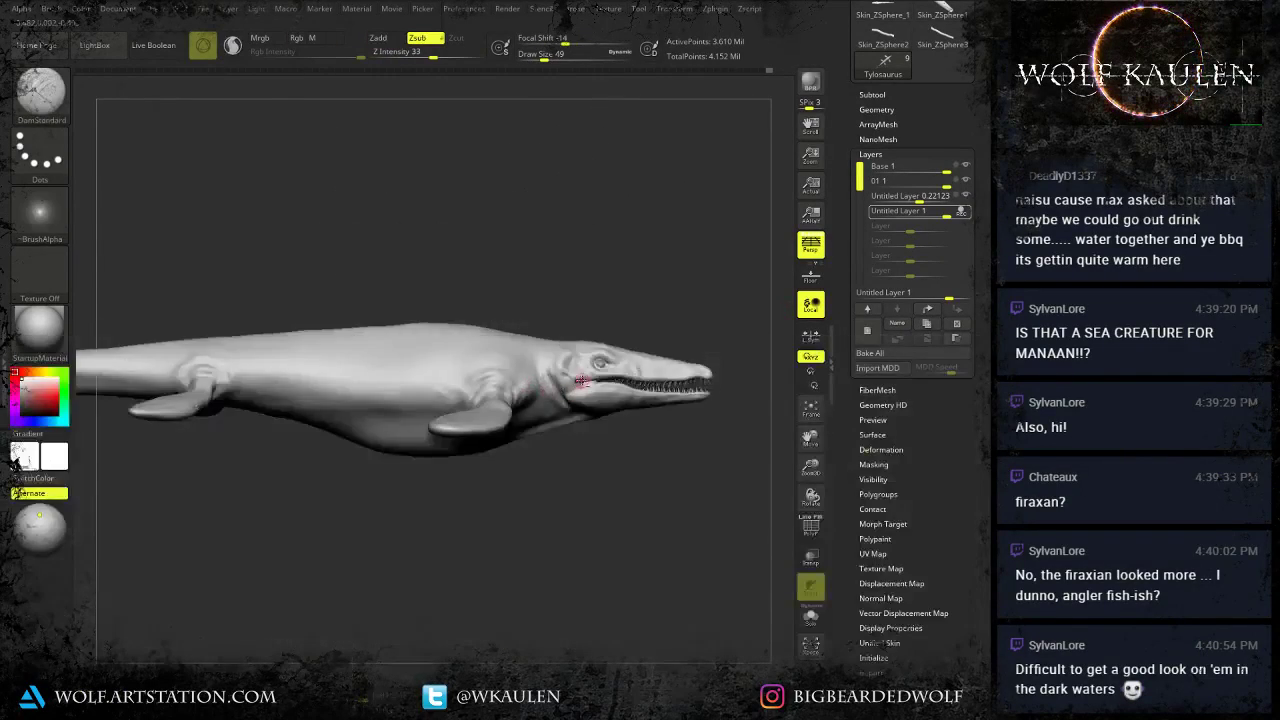
mouse_move(580, 377)
right_mouse_down("ctrl")
mouse_move(606, 466)
mouse_move(459, 468)
right_mouse_up("ctrl")
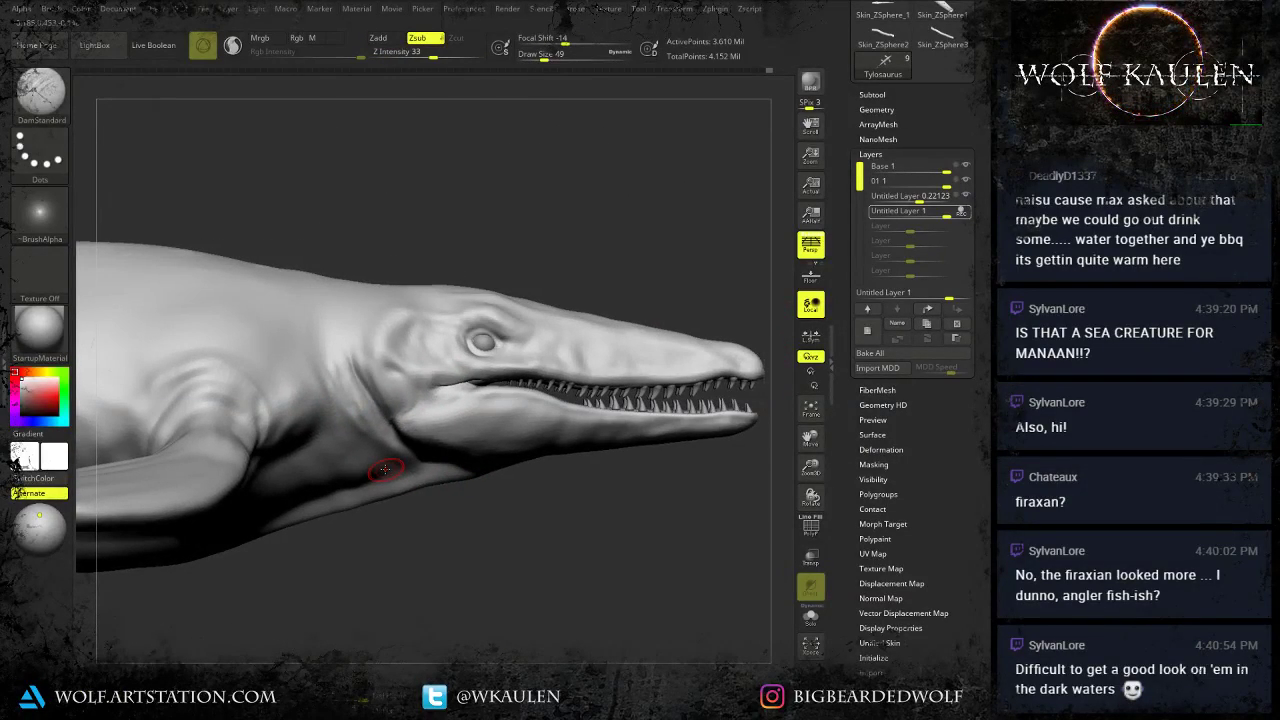
key("s")
left_click_drag(456, 391, 455, 387)
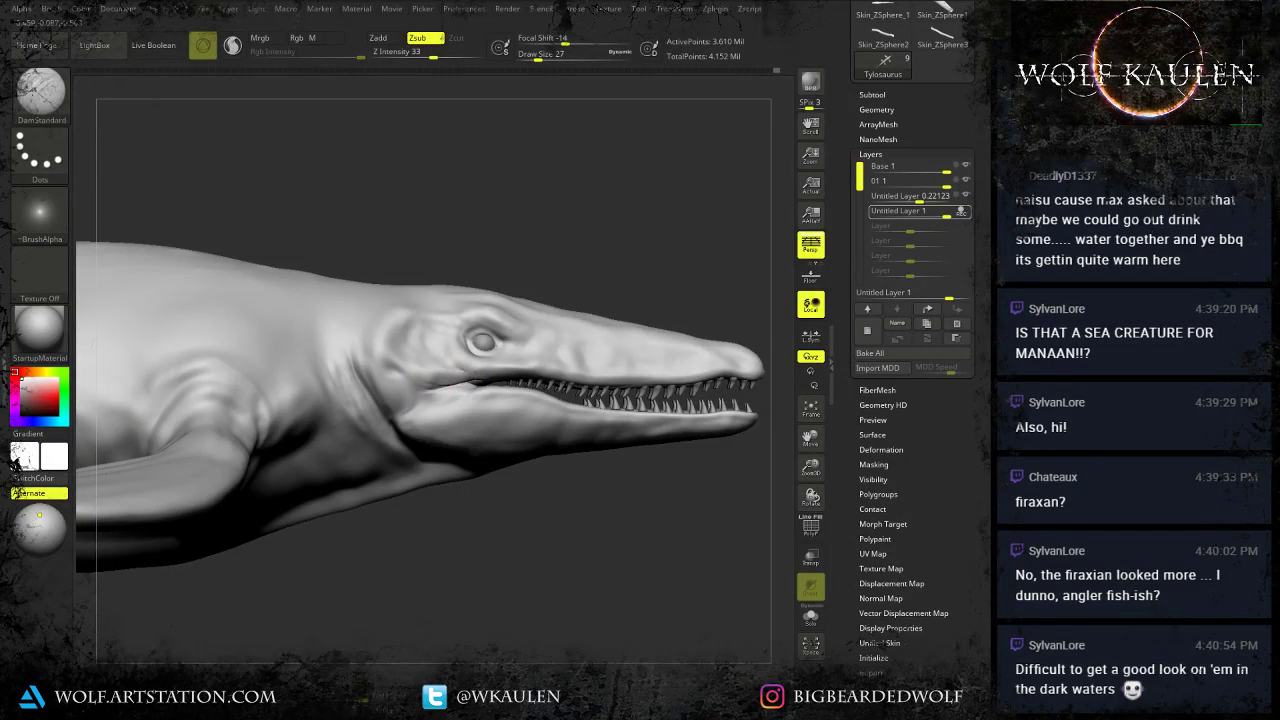
mouse_move(474, 385)
right_mouse_down("ctrl")
mouse_move(472, 510)
mouse_move(457, 380)
right_mouse_up("ctrl")
key("s")
left_click(455, 373)
left_click_drag(458, 358, 395, 408)
Deepen and extend the creases running down the lower jaw from the mouth corner with repeated DamStandard strokes.
key("s")
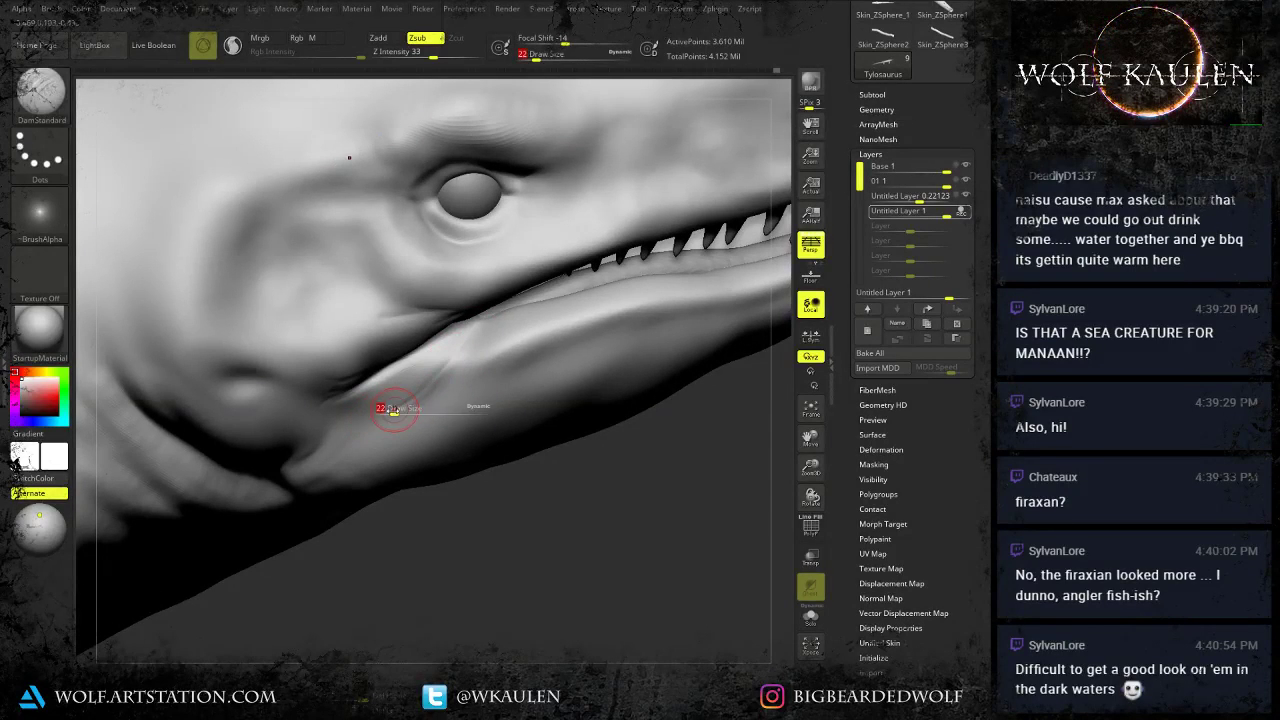
left_click(383, 413)
key("bracketright")
key("bracketright")
key("bracketright")
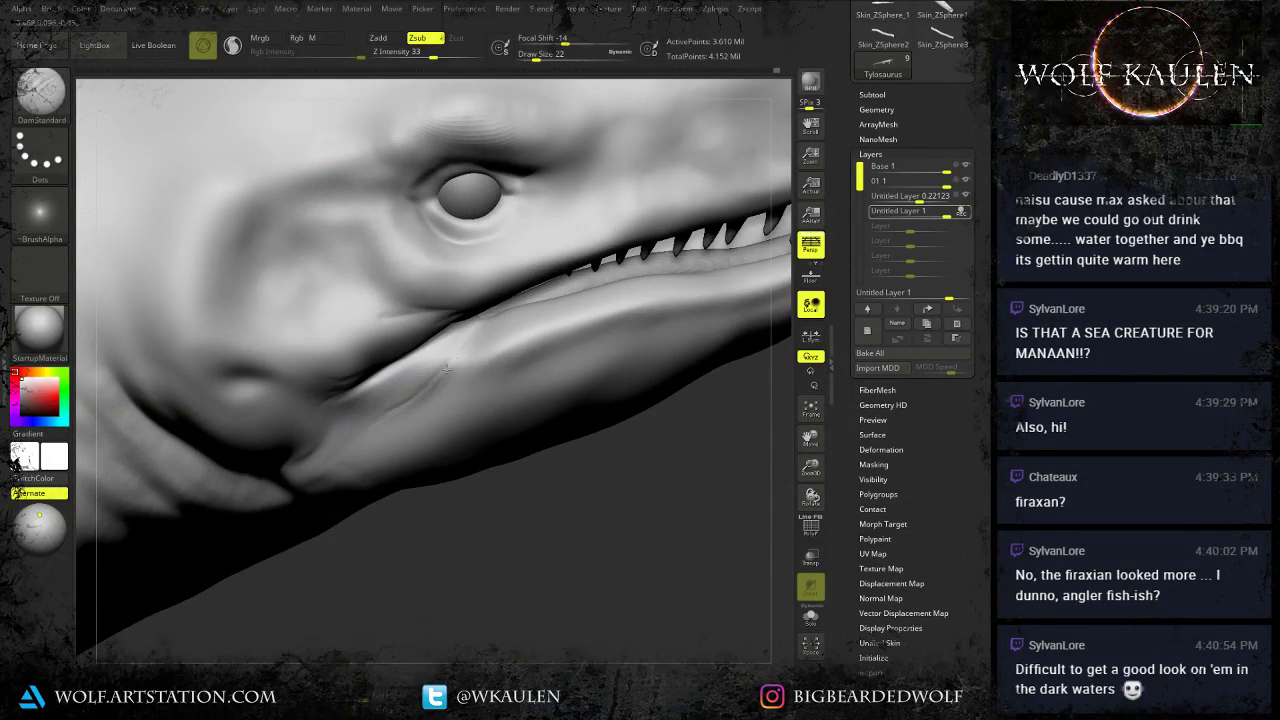
left_click_drag(435, 375, 405, 404)
left_click_drag(453, 347, 390, 411)
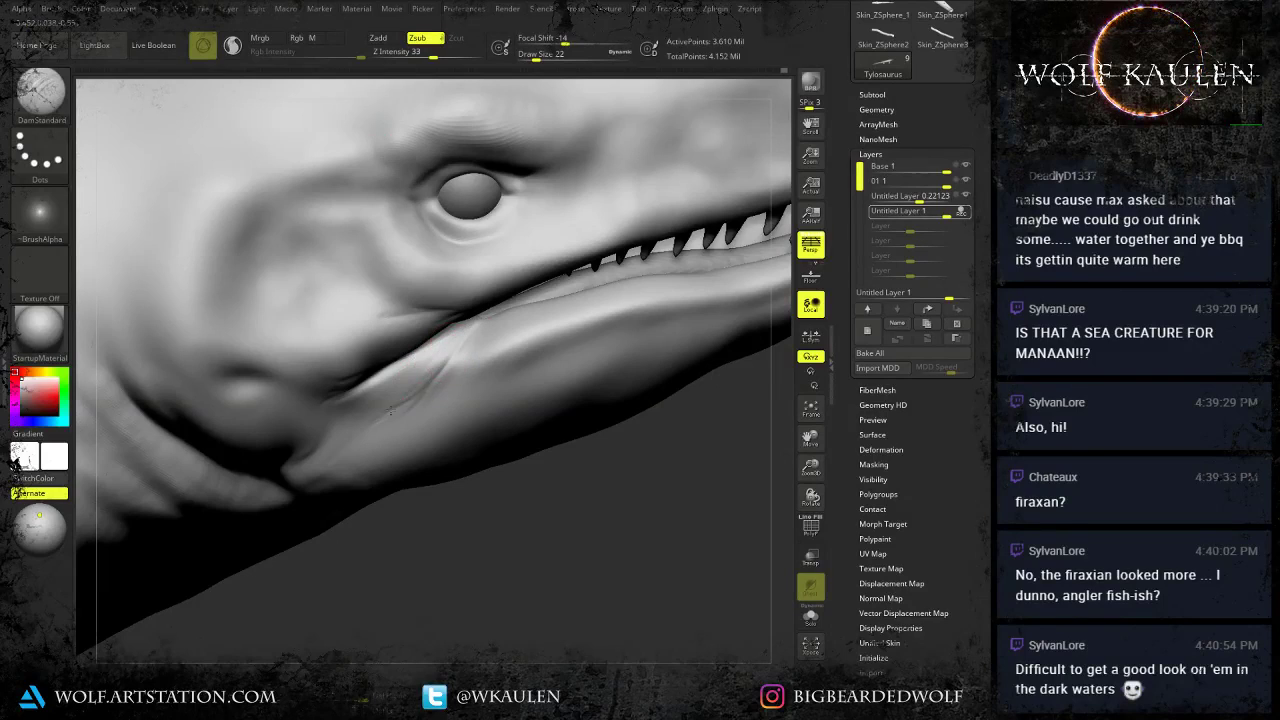
Cut sharp creases into the neck folds just behind the jaw.
right_click_drag(416, 405, 426, 427, "ctrl")
mouse_move(427, 378)
right_mouse_down()
mouse_move(429, 363)
mouse_move(431, 403)
right_mouse_up()
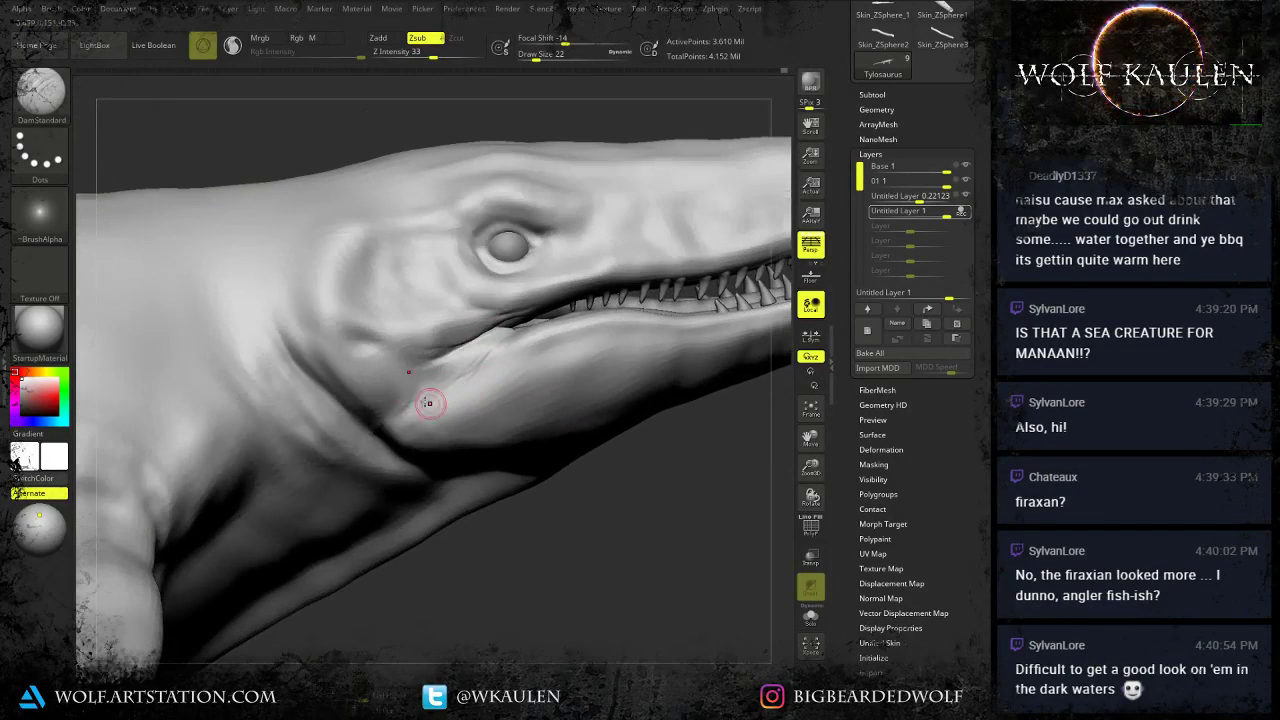
left_click_drag(267, 301, 292, 356)
mouse_move(264, 299)
left_mouse_down()
mouse_move(301, 363)
mouse_move(385, 440)
left_mouse_up()
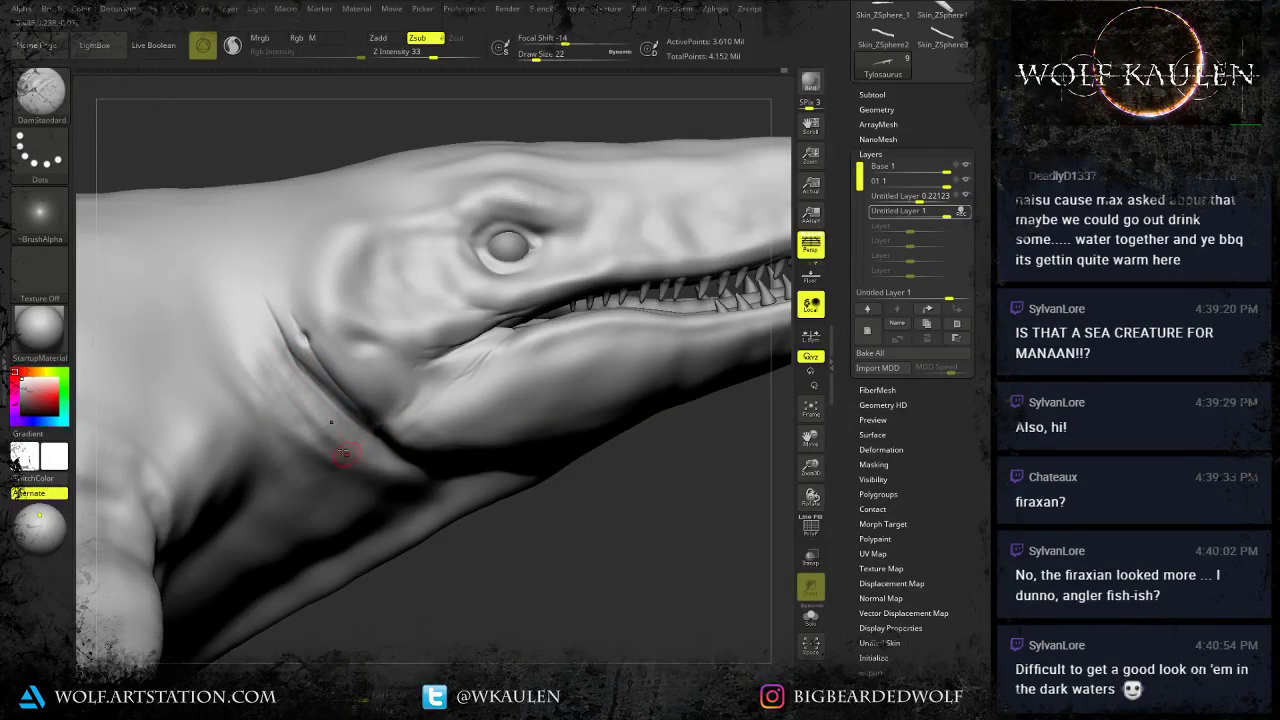
right_click_drag(368, 464, 450, 412, "alt")
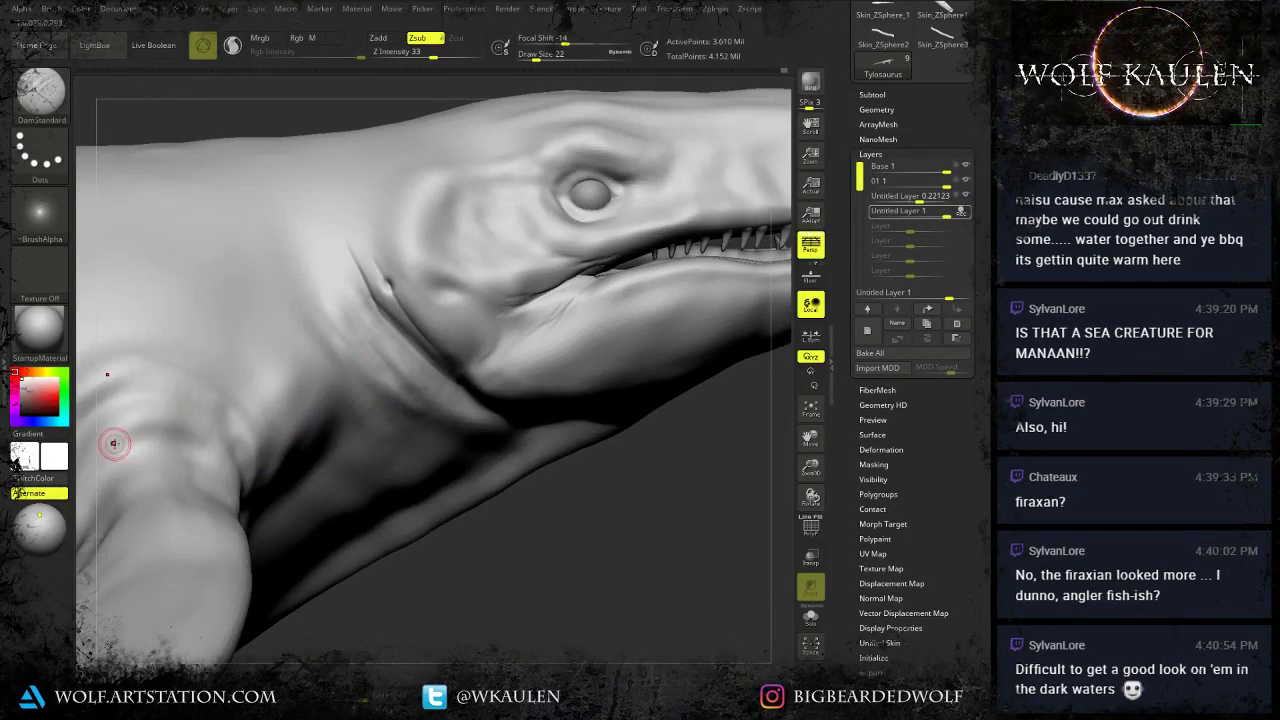
Carve skin folds around the rear and upper side of the front flipper's base.
mouse_move(143, 433)
right_mouse_down("alt")
mouse_move(385, 405)
mouse_move(398, 450)
right_mouse_up("alt")
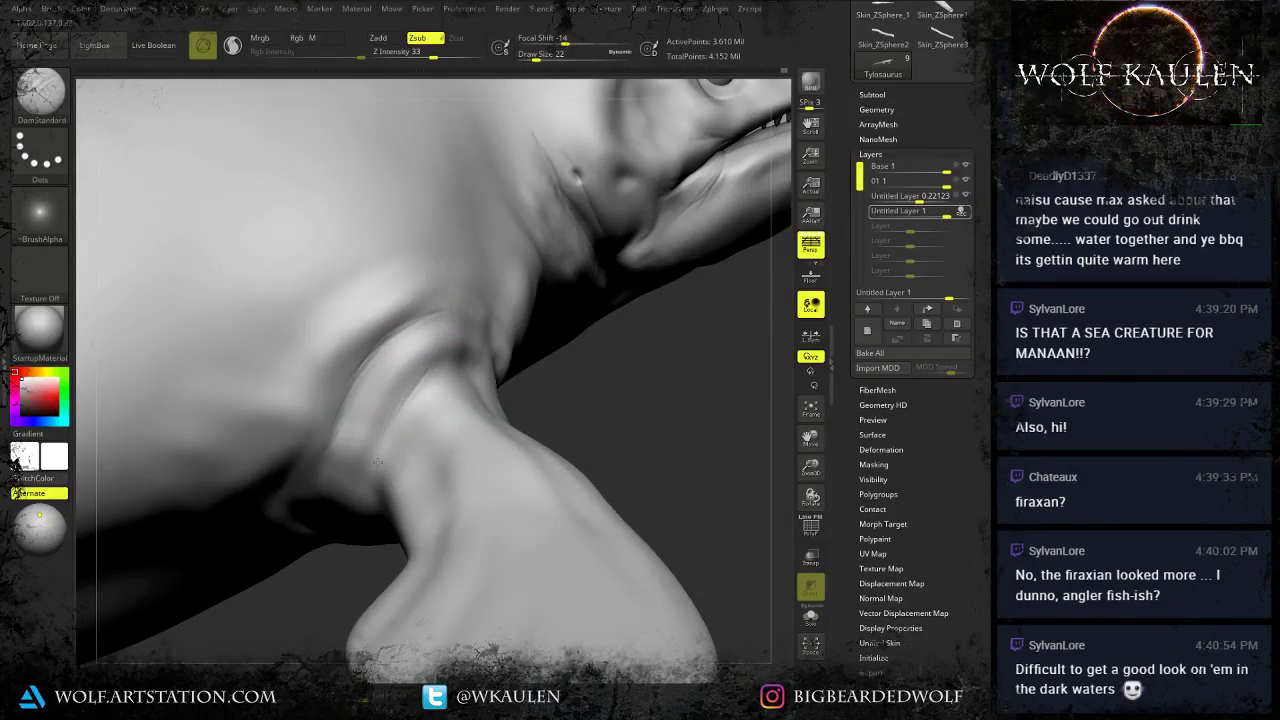
right_click_drag(380, 478, 380, 469)
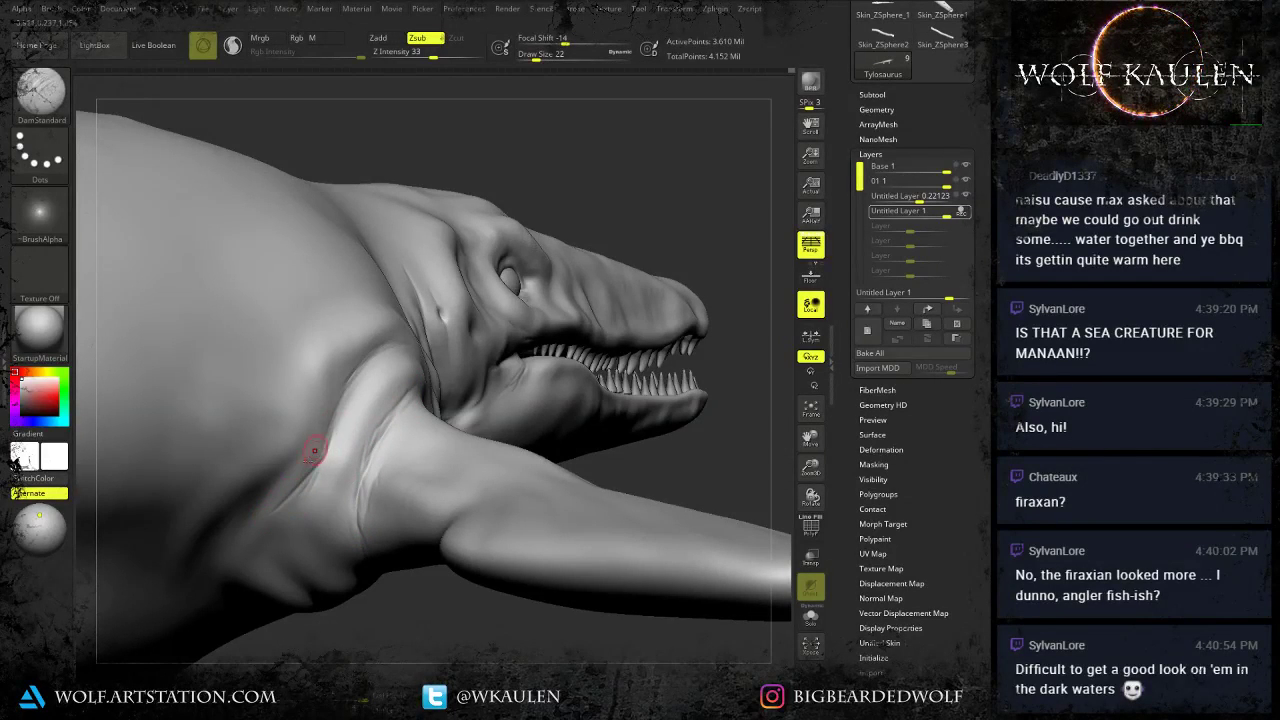
mouse_move(320, 450)
left_mouse_down()
mouse_move(366, 364)
mouse_move(402, 350)
left_mouse_up()
right_click_drag(402, 352, 350, 352)
left_click_drag(382, 346, 453, 330)
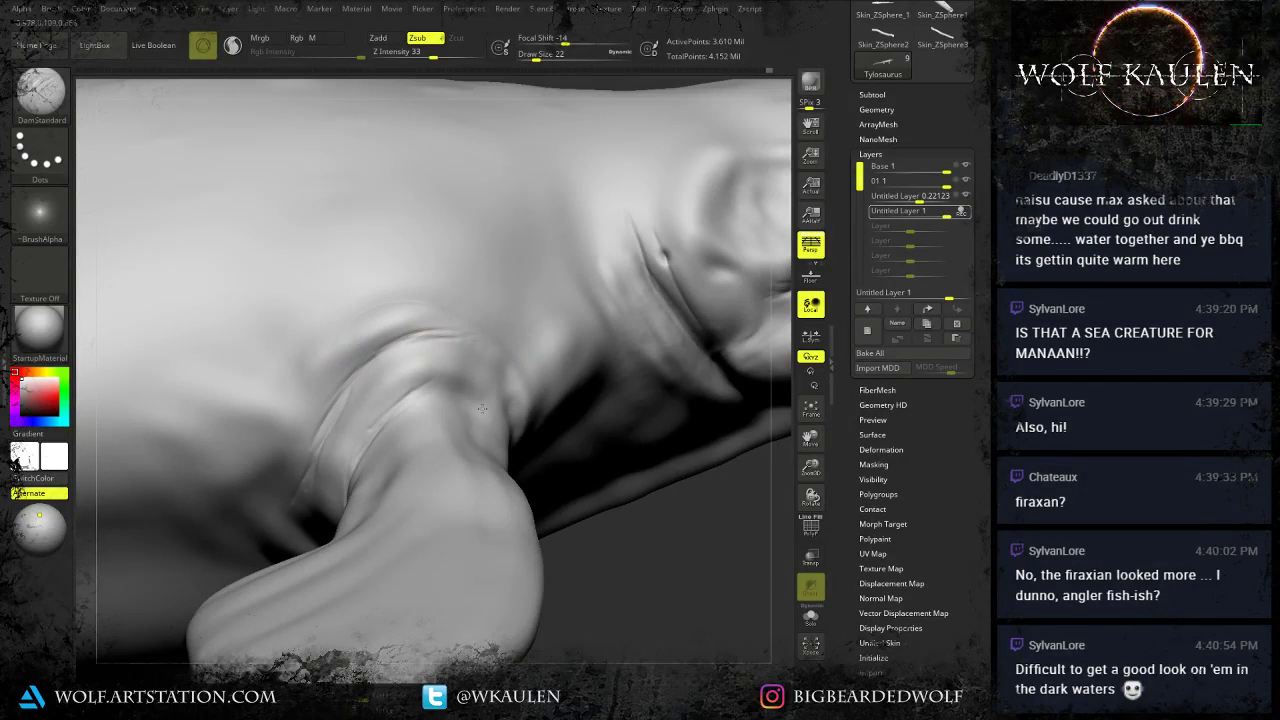
Add a crease along the front side of the front flipper's base, facing the neck.
right_click_drag(490, 440, 444, 376)
mouse_move(528, 434)
right_mouse_down()
mouse_move(312, 376)
mouse_move(305, 345)
right_mouse_up()
left_click_drag(512, 396, 518, 444)
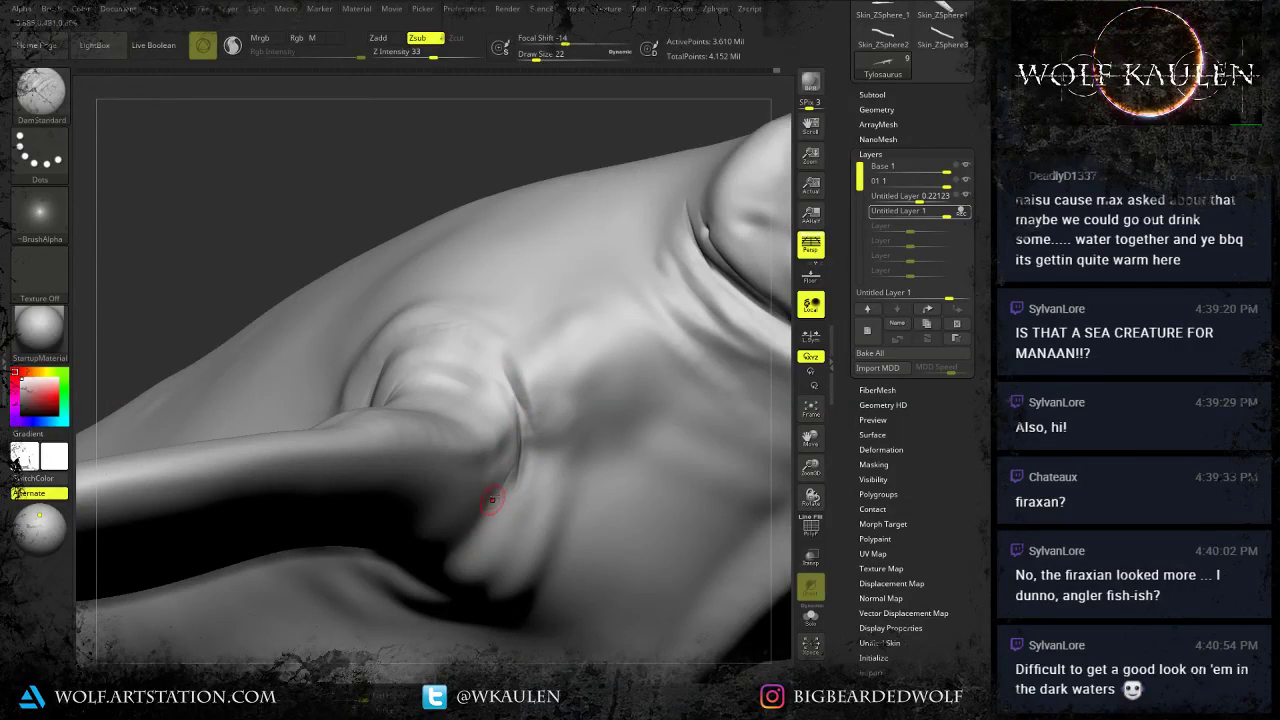
Try to carve a sharp crease beneath the base of the front flipper.
mouse_move(440, 560)
right_mouse_down()
mouse_move(465, 535)
mouse_move(430, 552)
right_mouse_up()
left_click_drag(424, 558, 480, 525)
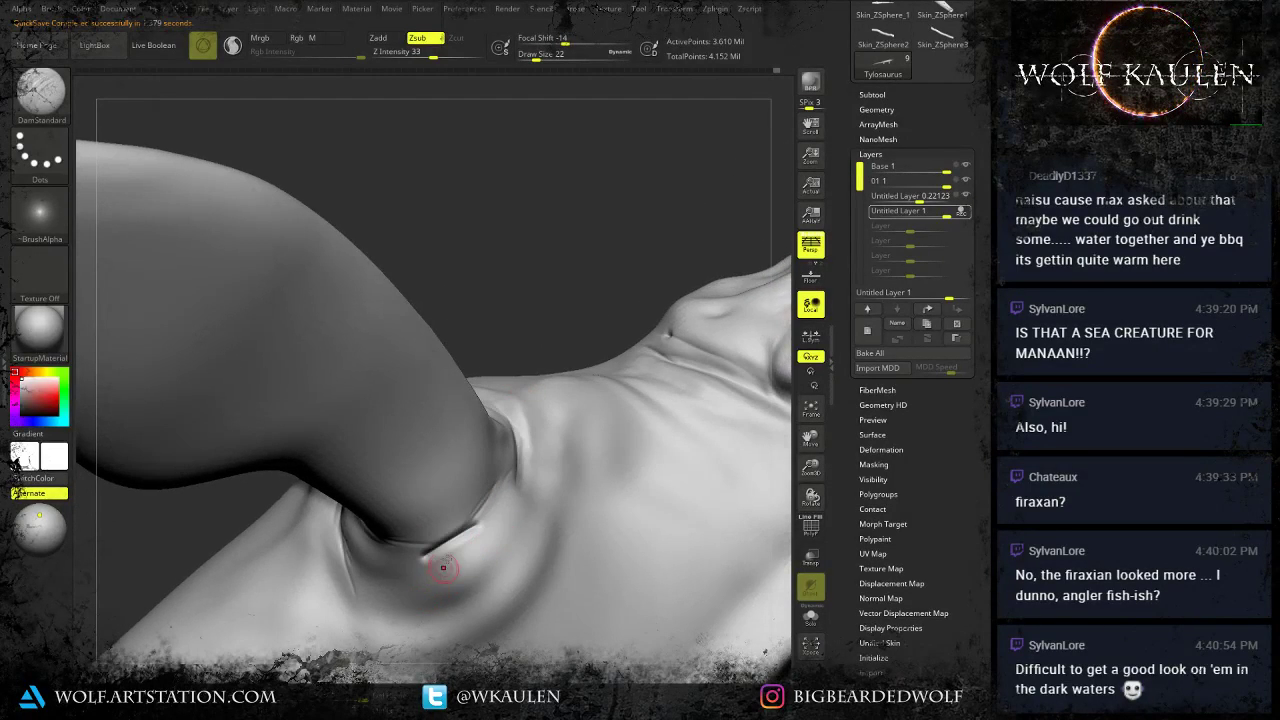
key("ctrl+z")
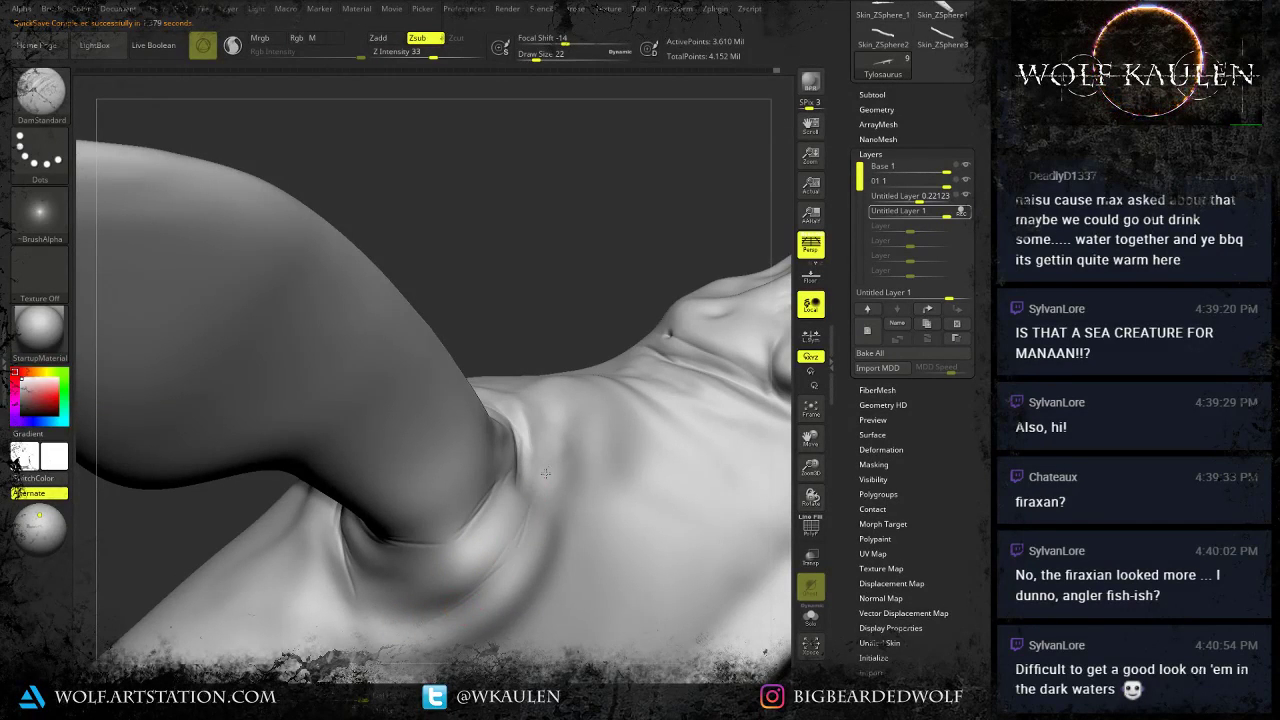
Set the draw size to 41 and deepen the outer skin fold curving beneath the front flipper.
right_click_drag(520, 620, 526, 491, "alt")
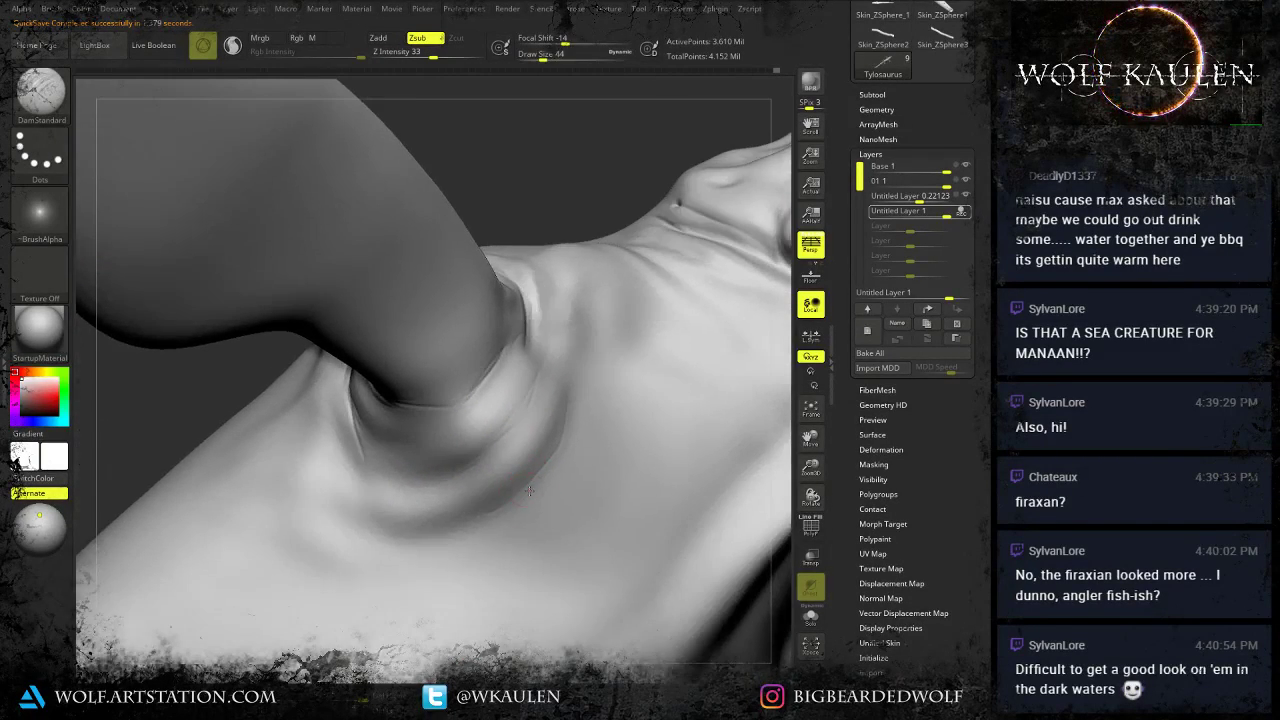
key("s")
left_click_drag(418, 534, 434, 534)
key("s")
left_click_drag(520, 512, 508, 513)
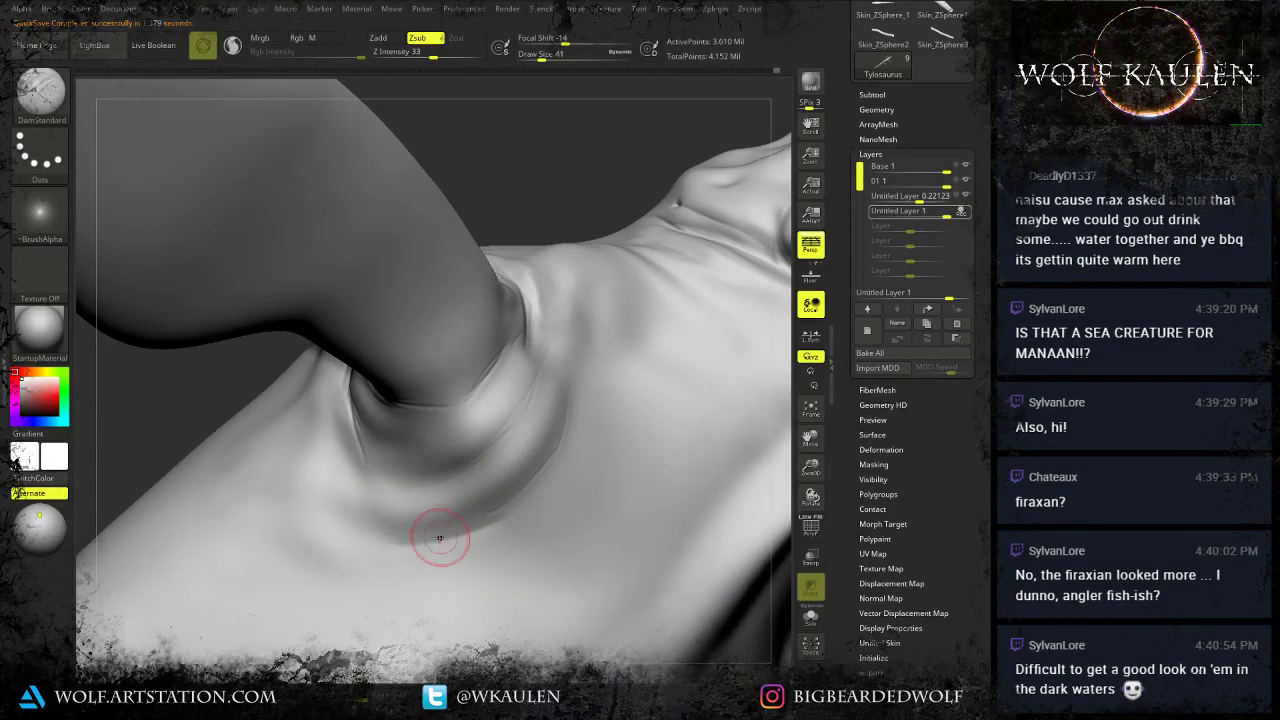
left_click_drag(437, 537, 540, 480)
mouse_move(378, 556)
left_mouse_down()
mouse_move(565, 438)
mouse_move(579, 372)
left_mouse_up()
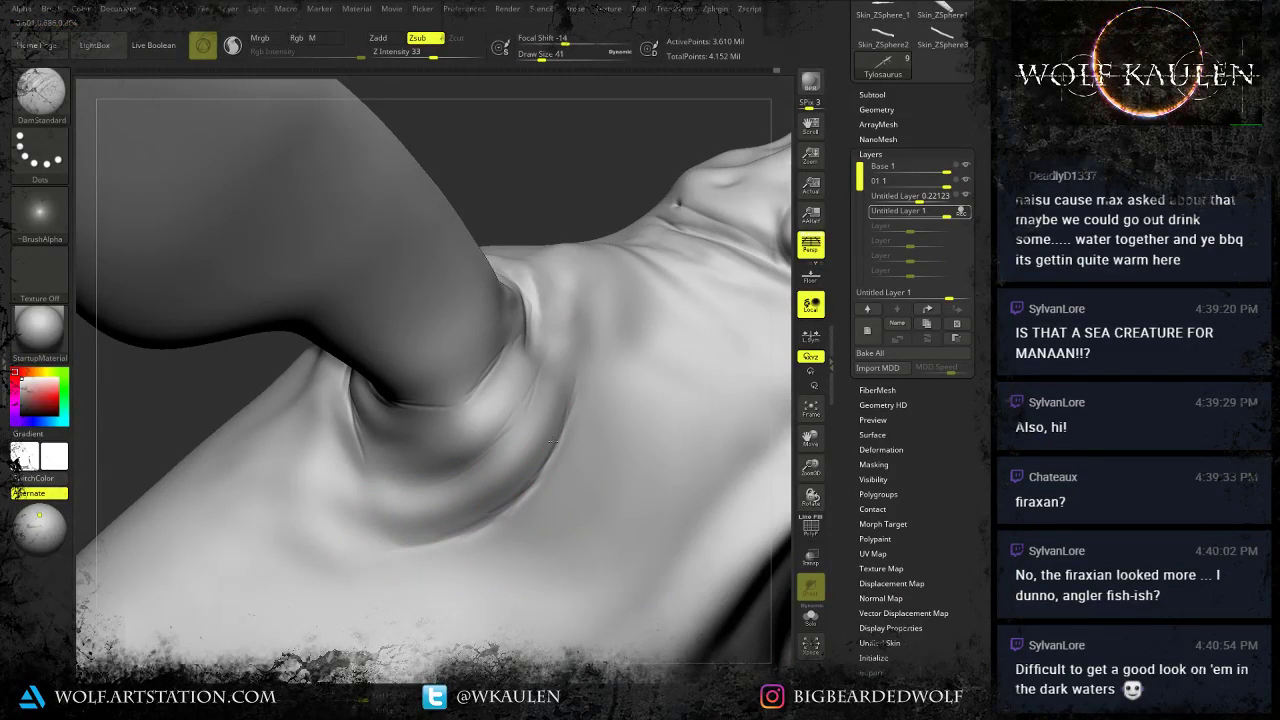
Carve inner creases between the outer fold and the underside of the front flipper's base.
mouse_move(553, 442)
left_mouse_down()
mouse_move(576, 378)
mouse_move(541, 352)
mouse_move(546, 320)
left_mouse_up()
left_click_drag(466, 468, 520, 410)
left_click_drag(377, 491, 518, 428)
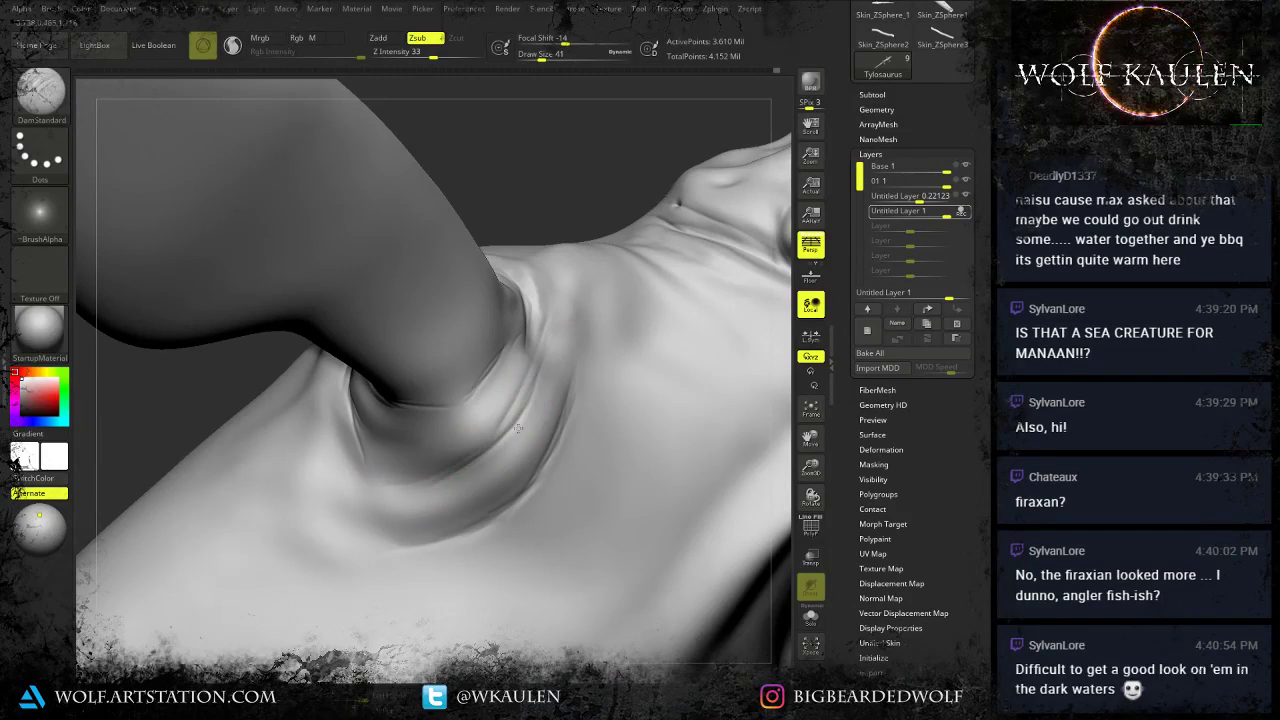
Carve several curved skin folds on the back where the top of the front flipper joins the body.
right_click_drag(518, 428, 438, 500)
right_click_drag(391, 260, 339, 284)
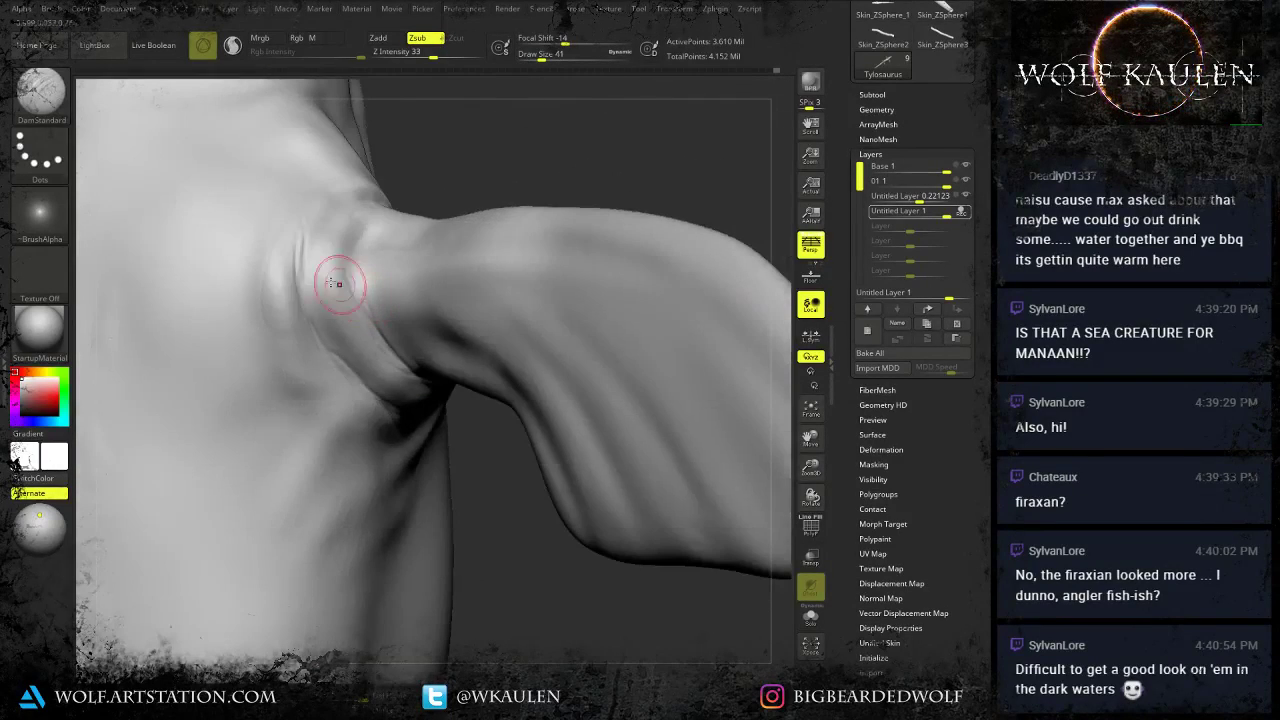
mouse_move(300, 235)
left_mouse_down()
mouse_move(341, 376)
mouse_move(383, 402)
left_mouse_up()
left_click_drag(294, 280, 366, 400)
mouse_move(323, 205)
left_mouse_down()
mouse_move(356, 384)
mouse_move(288, 348)
left_mouse_up()
left_click_drag(263, 280, 334, 432)
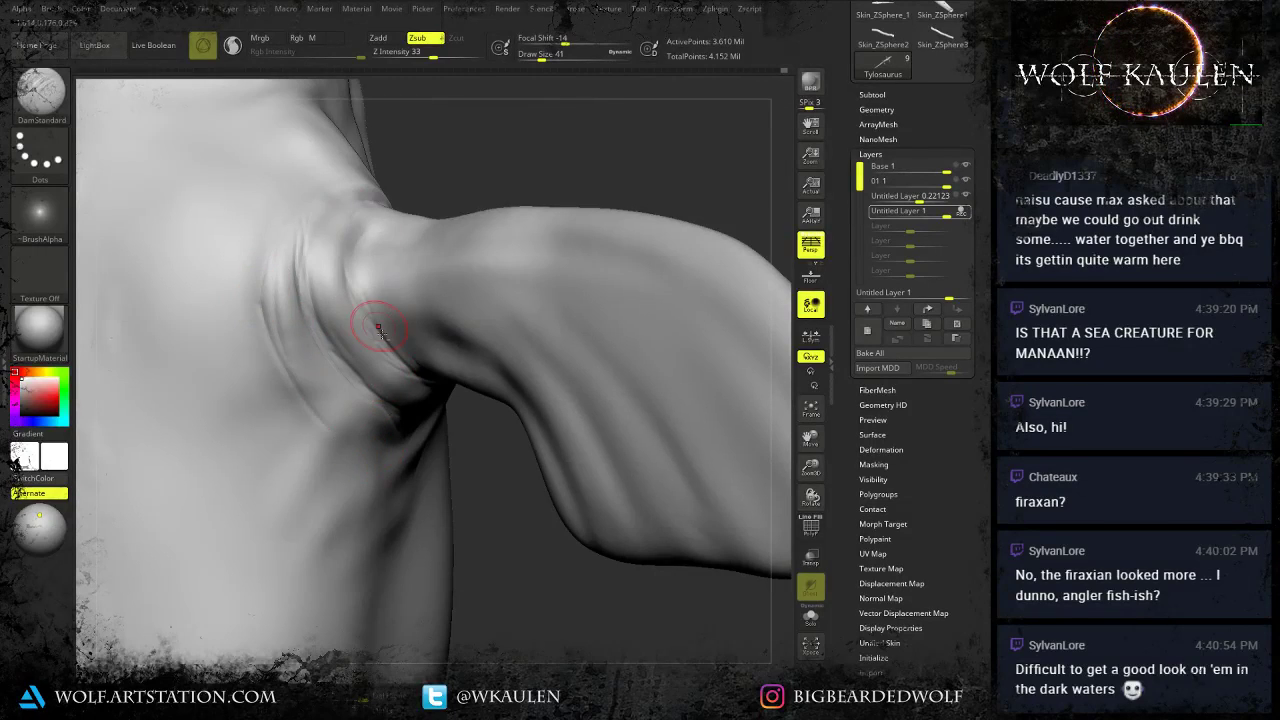
Carve matching skin folds around the base of the rear flipper, working from several sides.
right_click_drag(380, 323, 352, 537, "ctrl")
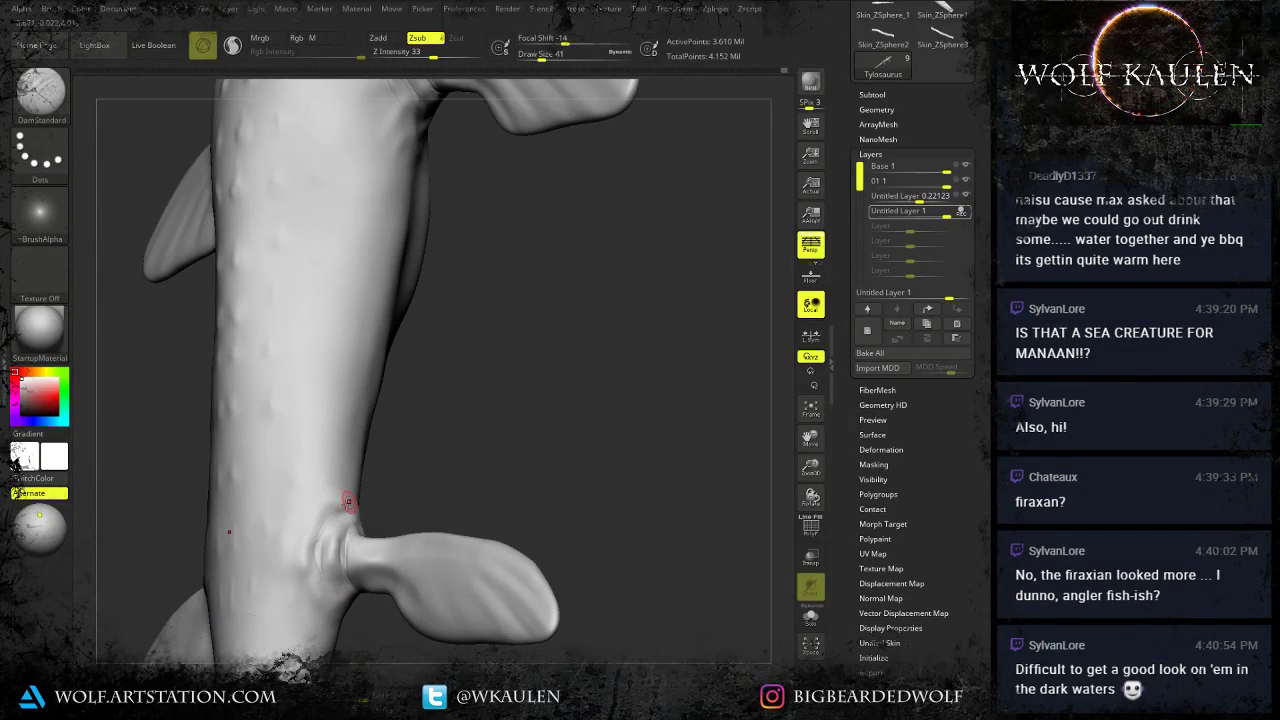
right_click_drag(344, 566, 352, 558)
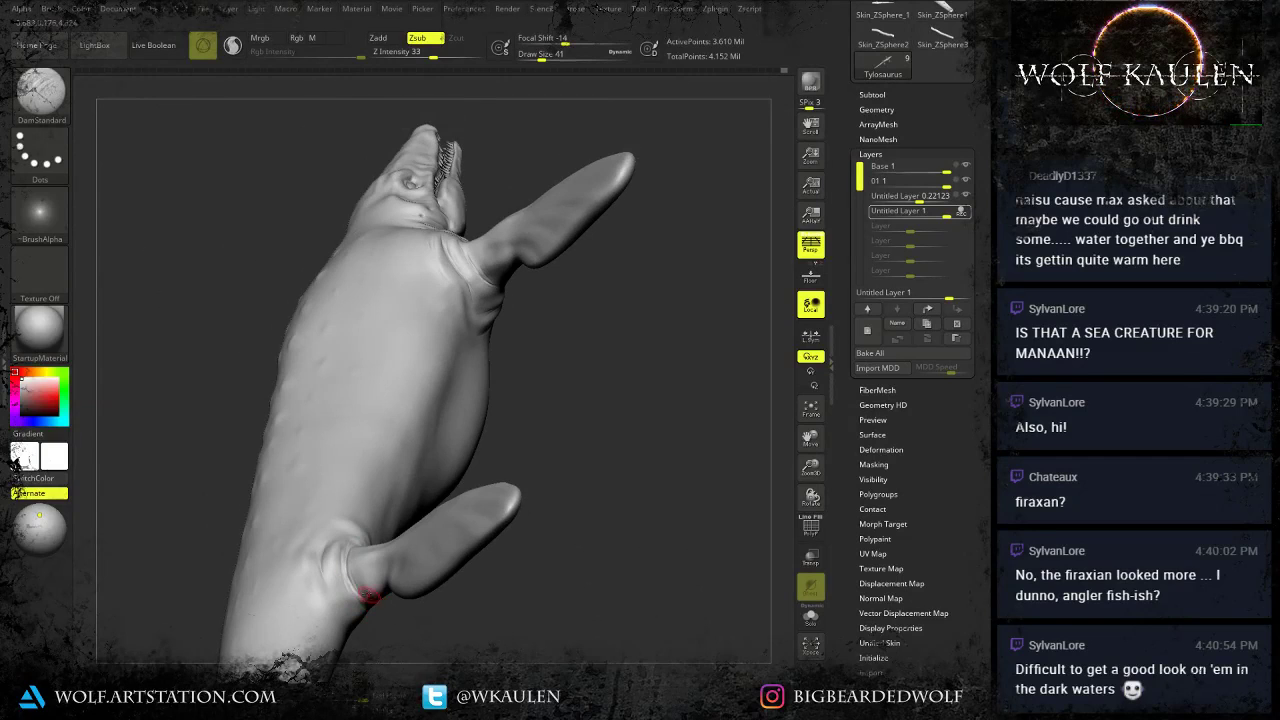
right_click_drag(363, 614, 429, 577)
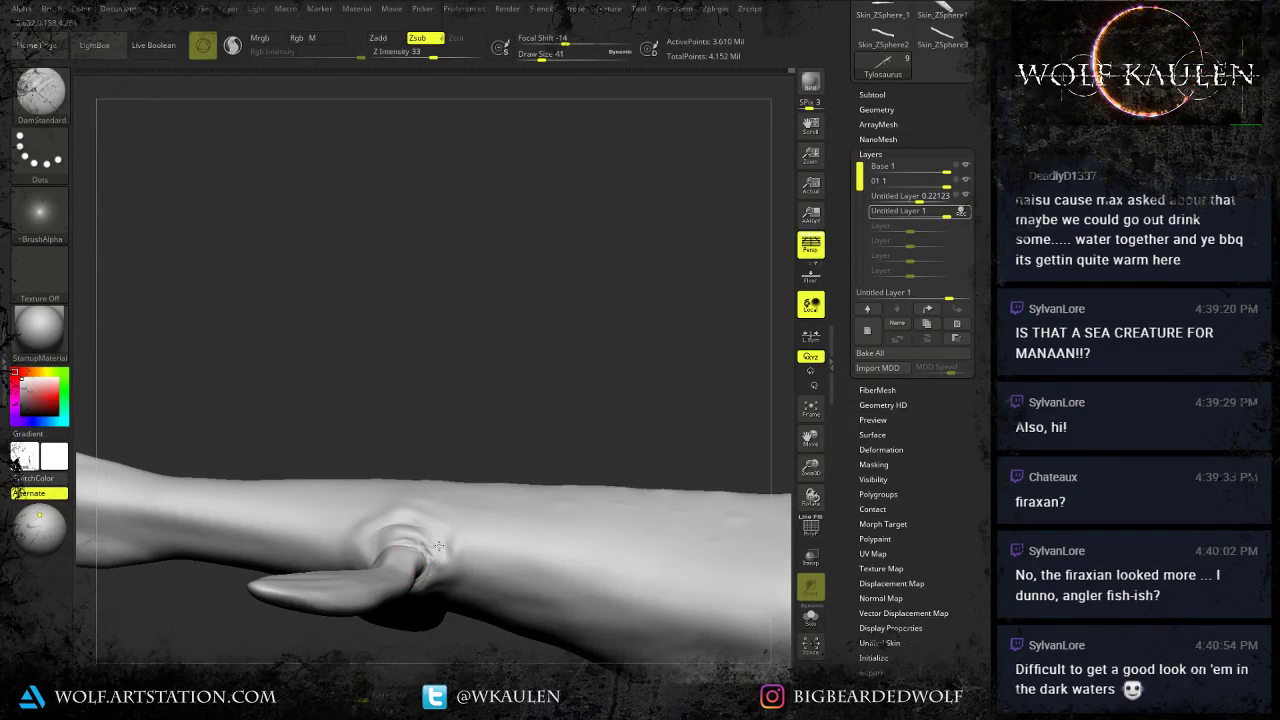
mouse_move(438, 546)
right_mouse_down()
mouse_move(434, 569)
mouse_move(468, 544)
right_mouse_up()
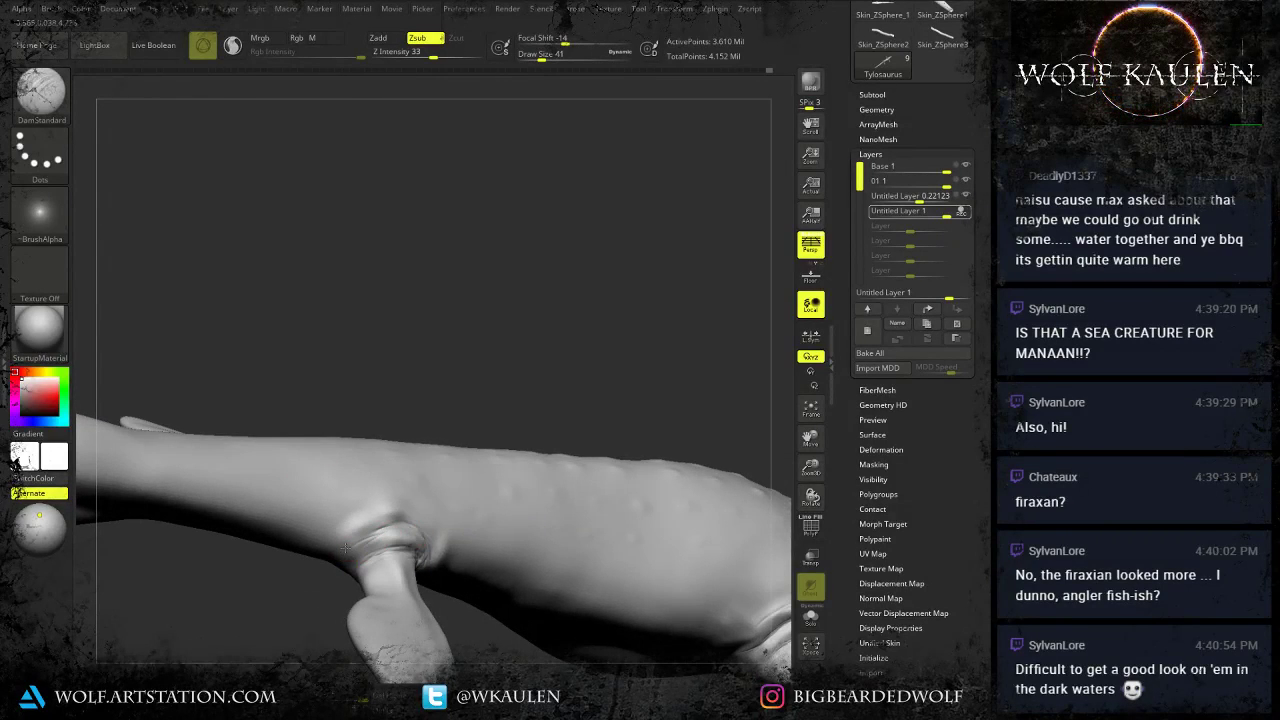
right_click_drag(345, 548, 345, 592)
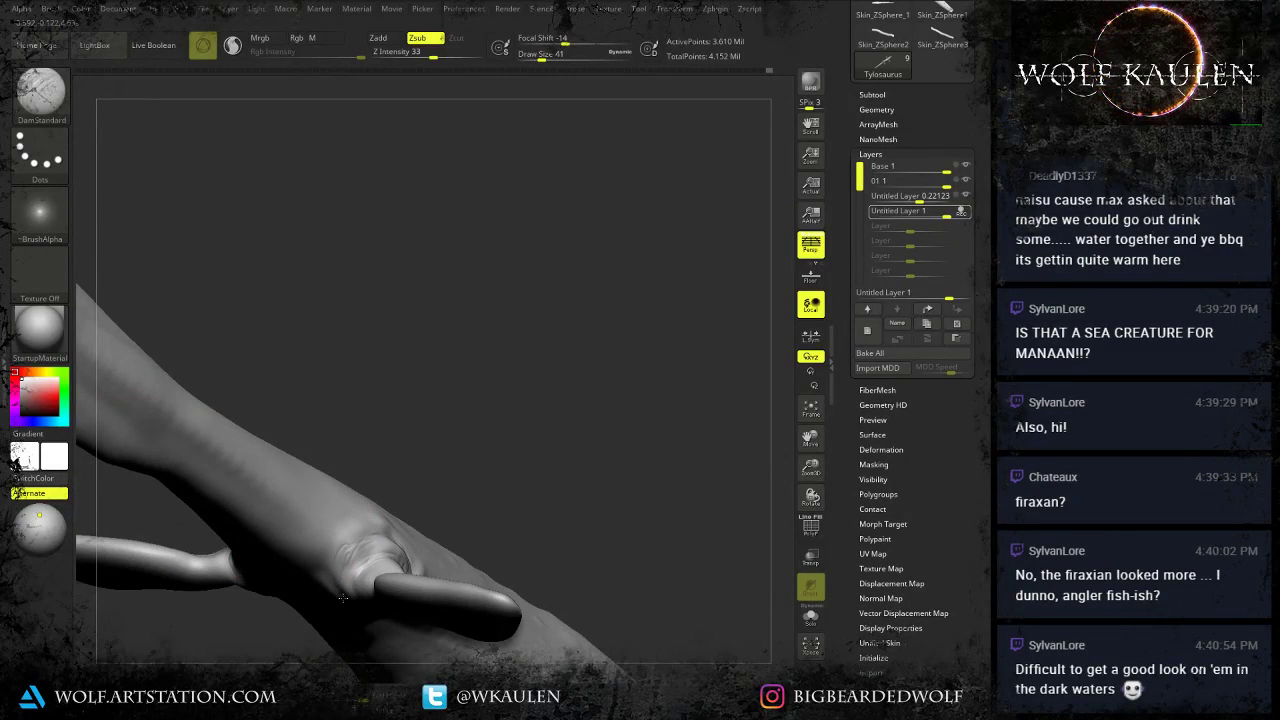
left_click_drag(362, 540, 350, 568)
mouse_move(352, 582)
right_mouse_down()
mouse_move(359, 535)
mouse_move(343, 568)
mouse_move(344, 554)
right_mouse_up()
mouse_move(336, 584)
left_mouse_down()
mouse_move(364, 632)
mouse_move(399, 621)
left_mouse_up()
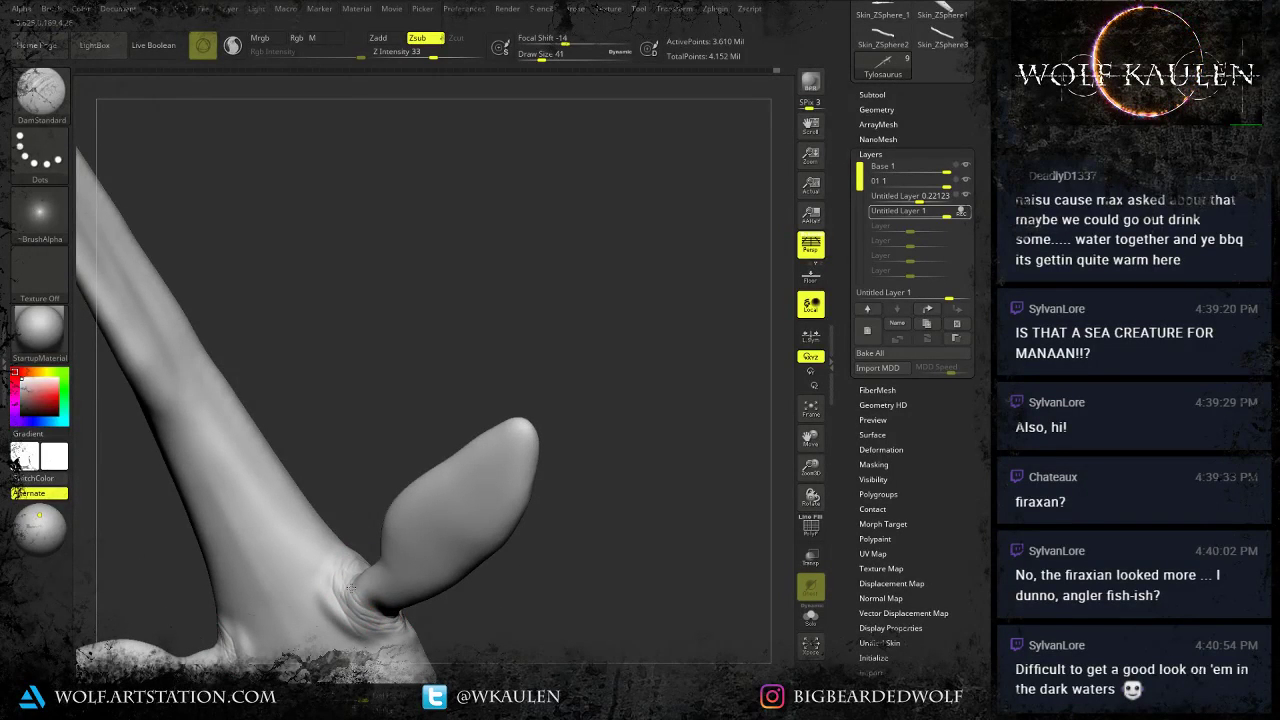
right_click_drag(391, 616, 394, 656)
mouse_move(358, 585)
right_mouse_down()
mouse_move(385, 664)
mouse_move(409, 645)
mouse_move(393, 569)
mouse_move(402, 632)
right_mouse_up()
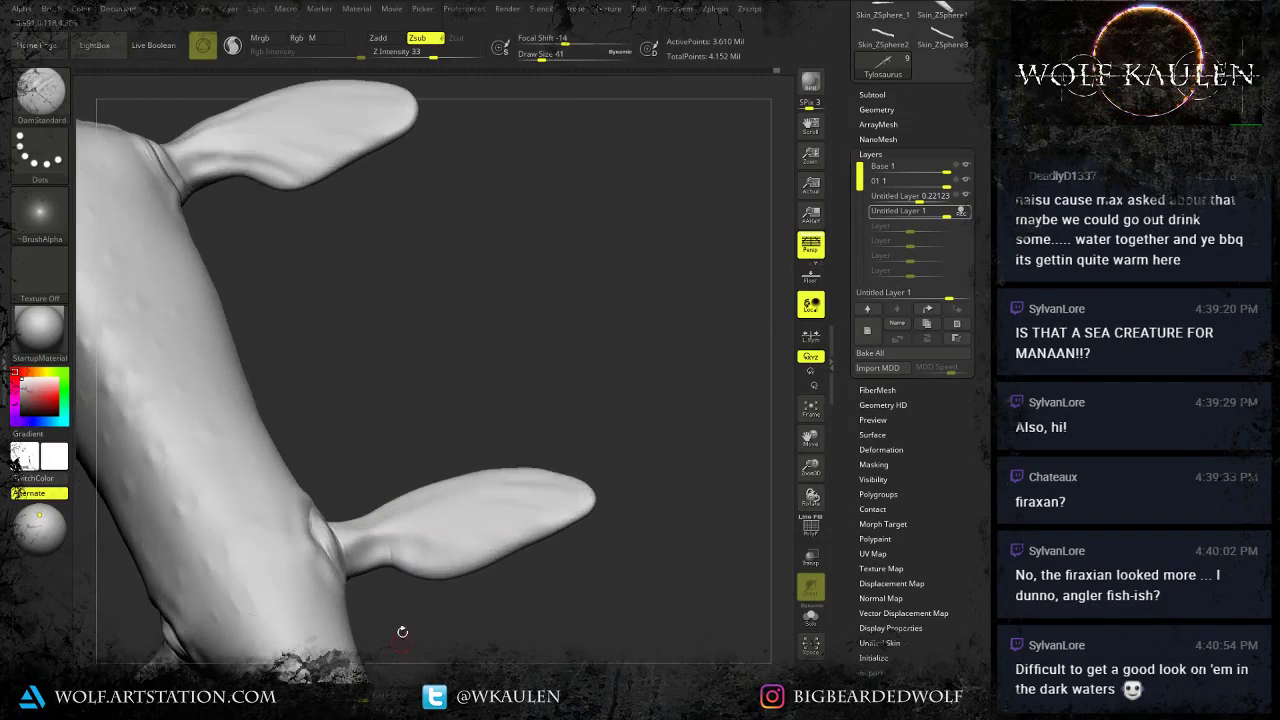
Set the draw size to 63 and carve skin folds across the throat behind the lower jaw.
right_click_drag(245, 140, 276, 260, "alt")
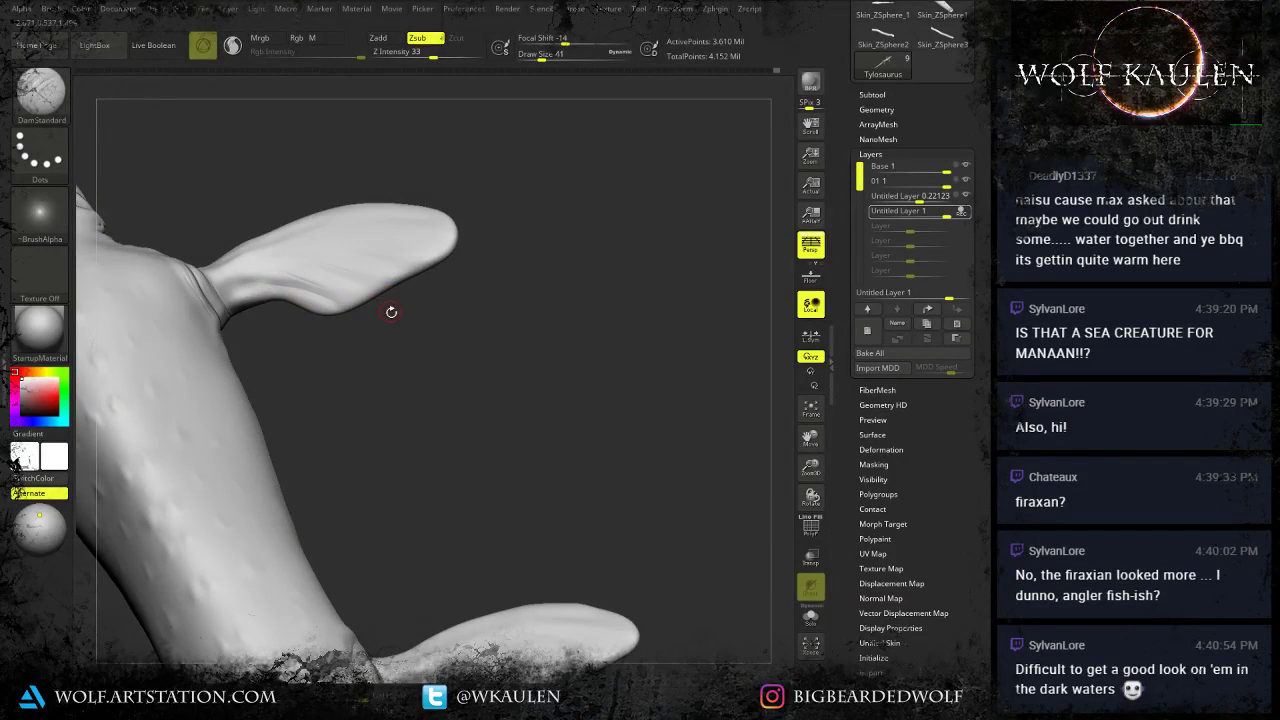
right_click_drag(422, 343, 518, 373, "ctrl")
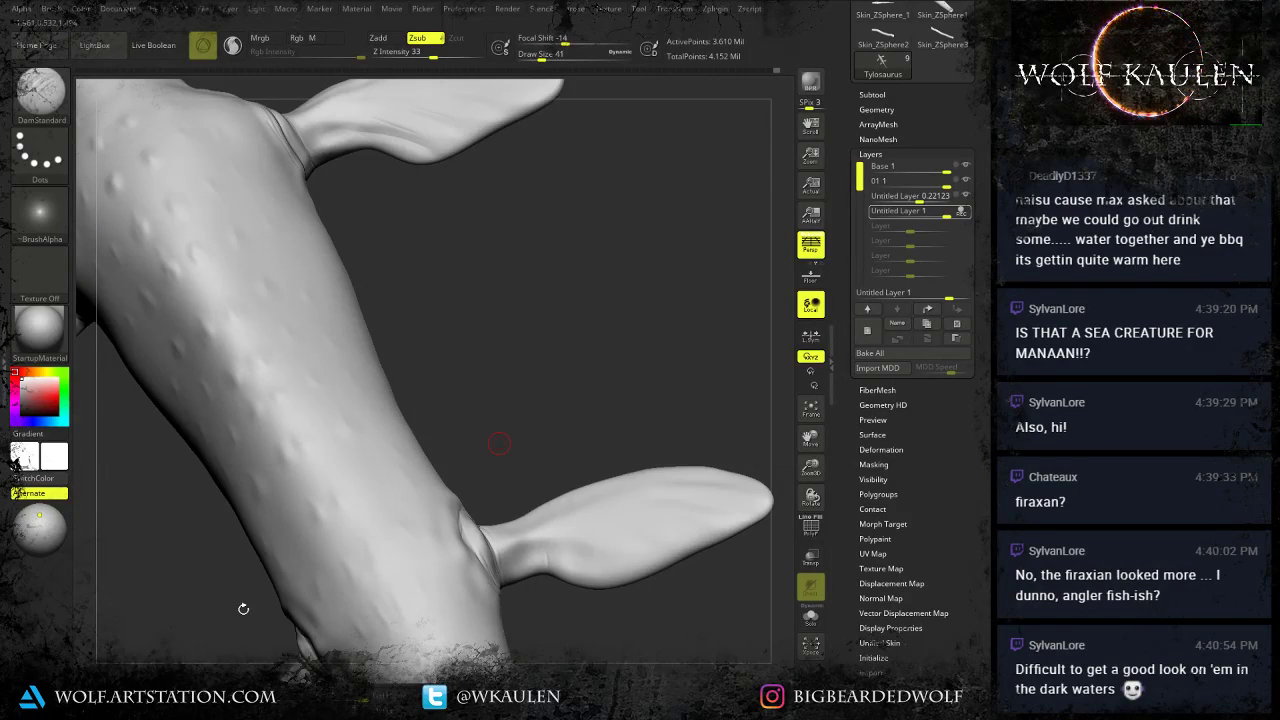
right_click_drag(243, 608, 388, 512, "ctrl")
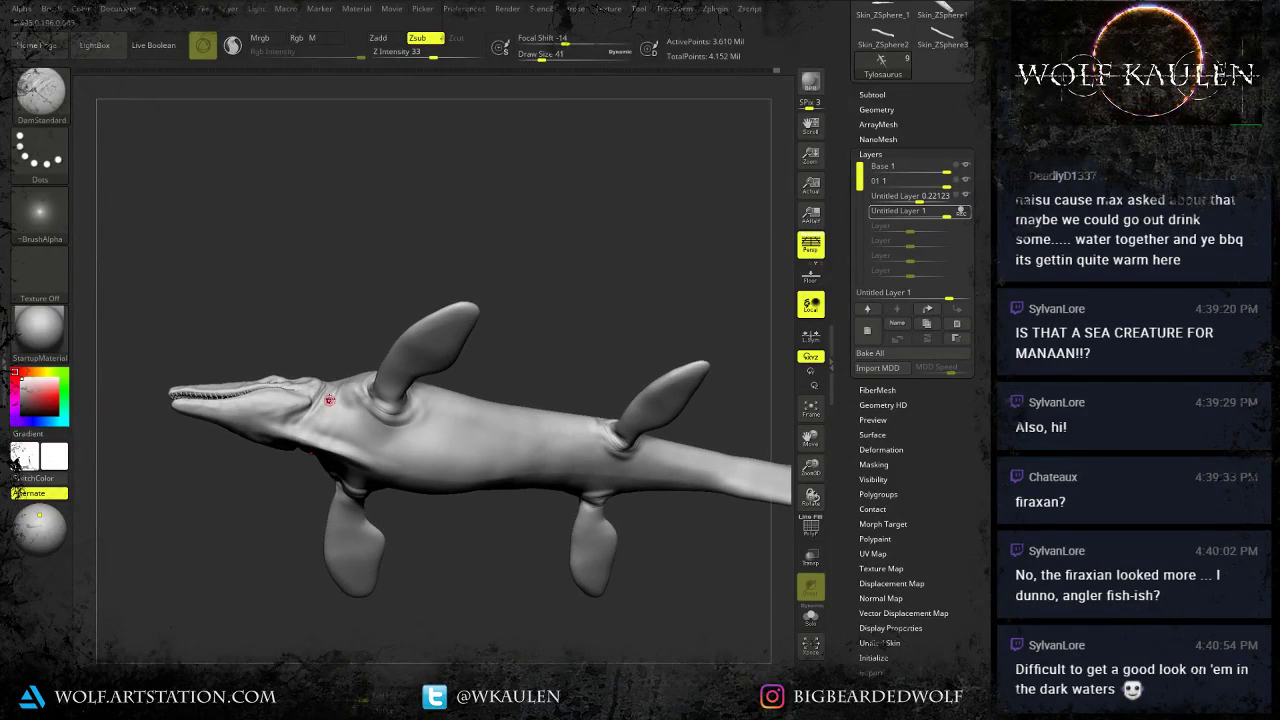
mouse_move(322, 428)
right_mouse_down("alt")
mouse_move(371, 460)
mouse_move(351, 429)
mouse_move(352, 478)
mouse_move(334, 458)
right_mouse_up("alt")
key("s")
left_click_drag(334, 458, 343, 459)
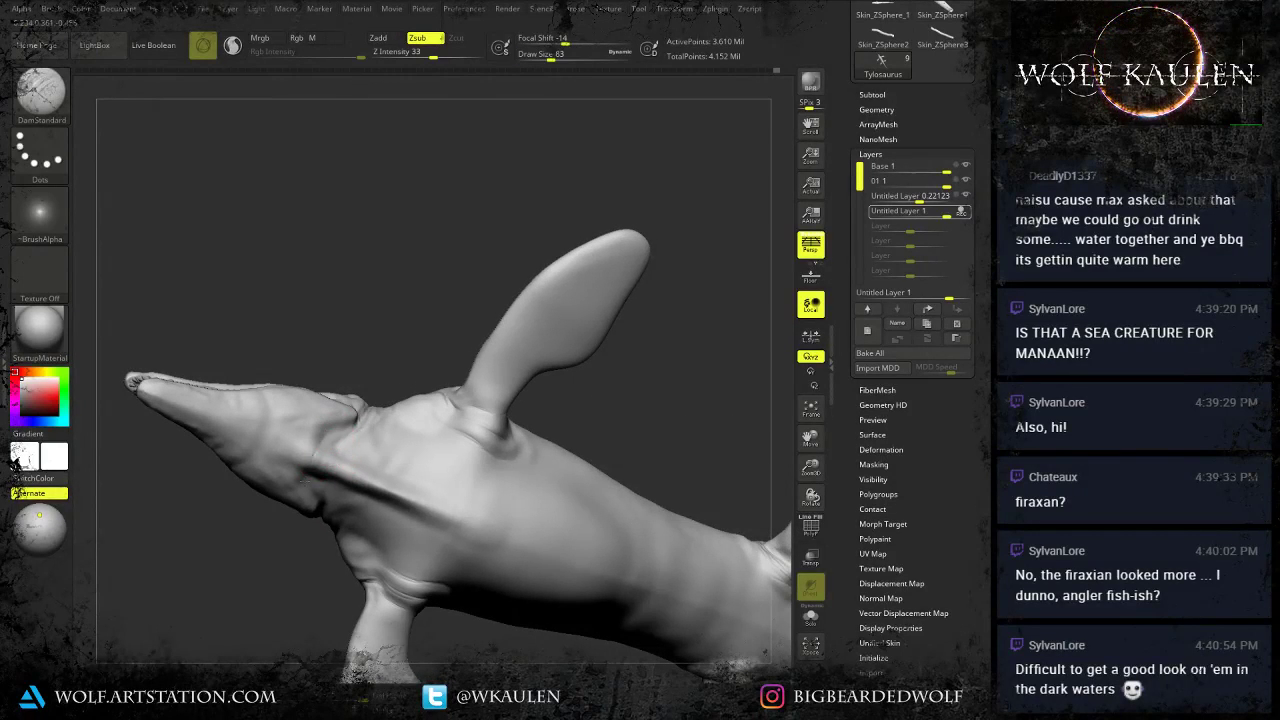
mouse_move(328, 435)
right_mouse_down()
mouse_move(310, 512)
mouse_move(327, 450)
right_mouse_up()
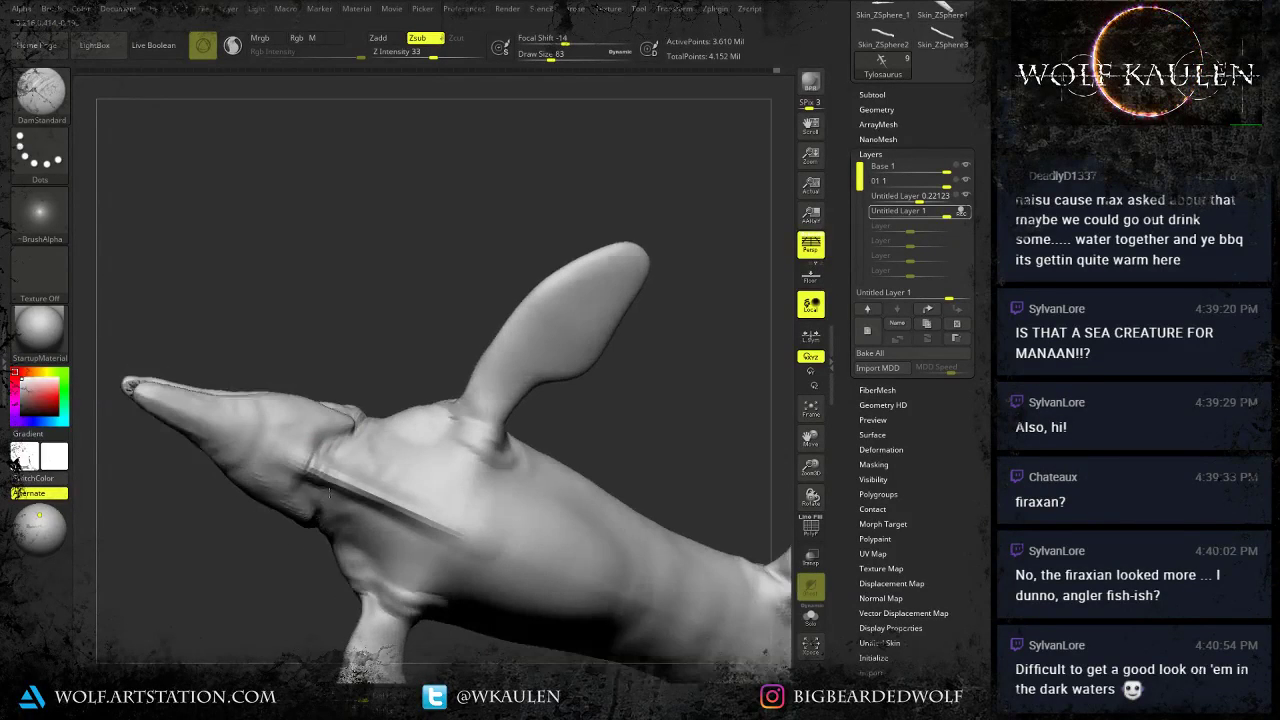
left_click_drag(438, 525, 325, 474)
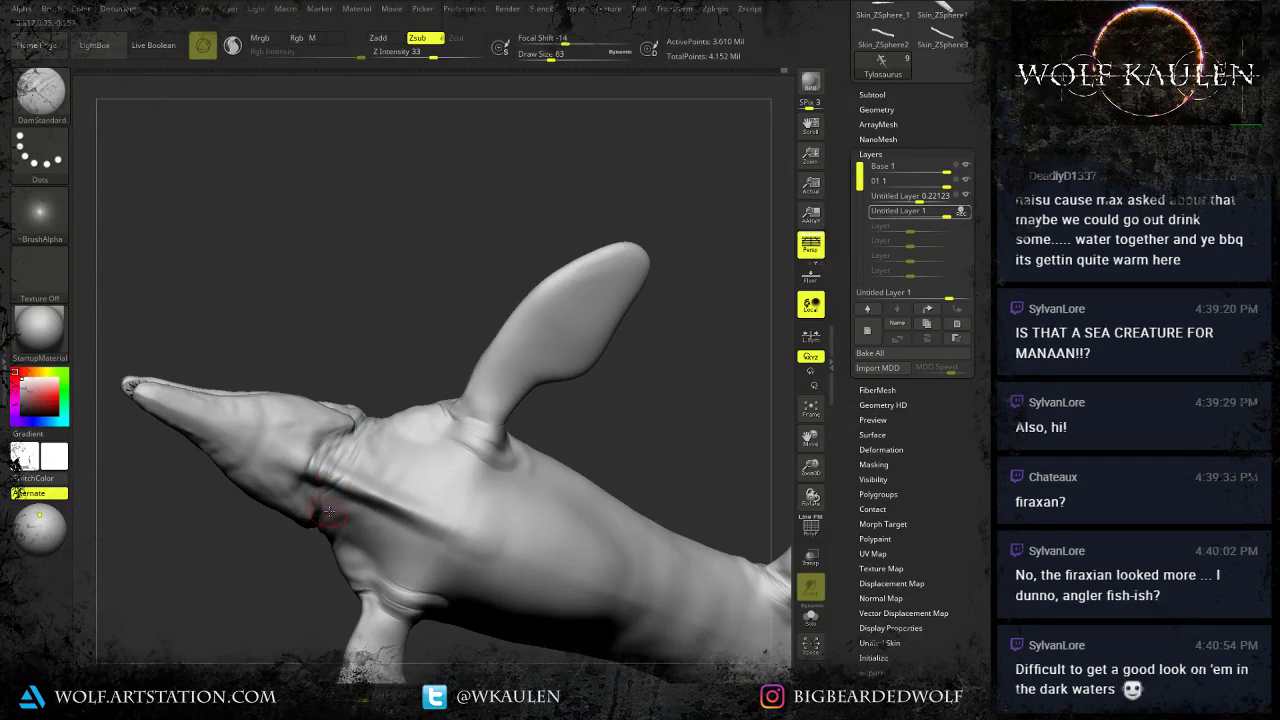
right_click_drag(329, 512, 327, 519)
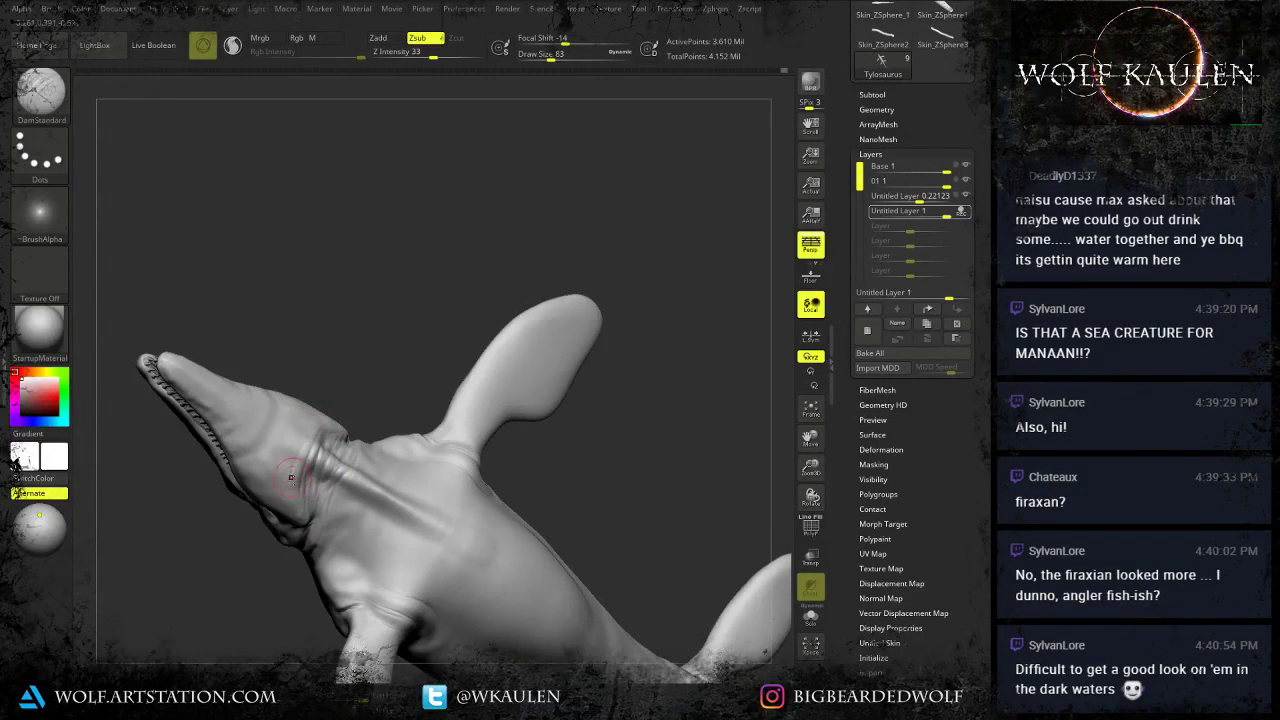
Carve fine skin creases across the belly, from behind the front flippers back to the rear flippers.
right_click_drag(300, 436, 288, 426)
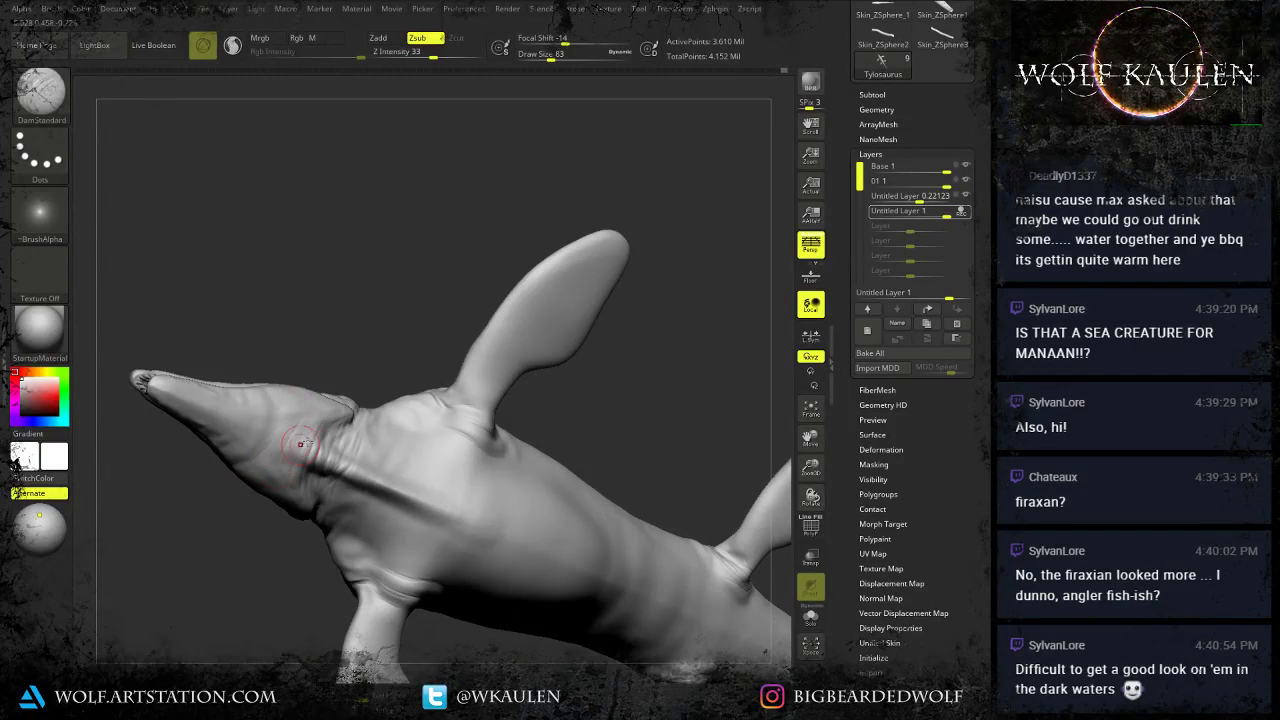
right_click_drag(388, 406, 373, 387)
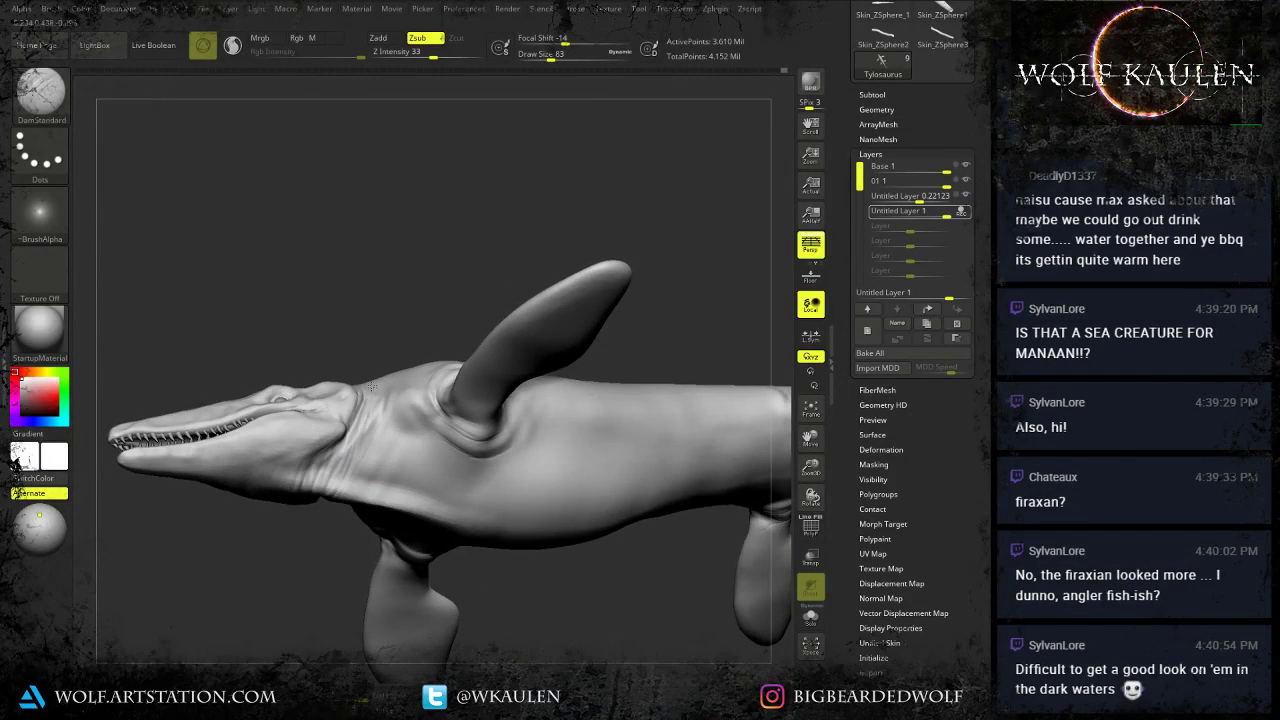
mouse_move(382, 488)
right_mouse_down()
mouse_move(392, 460)
mouse_move(384, 483)
right_mouse_up()
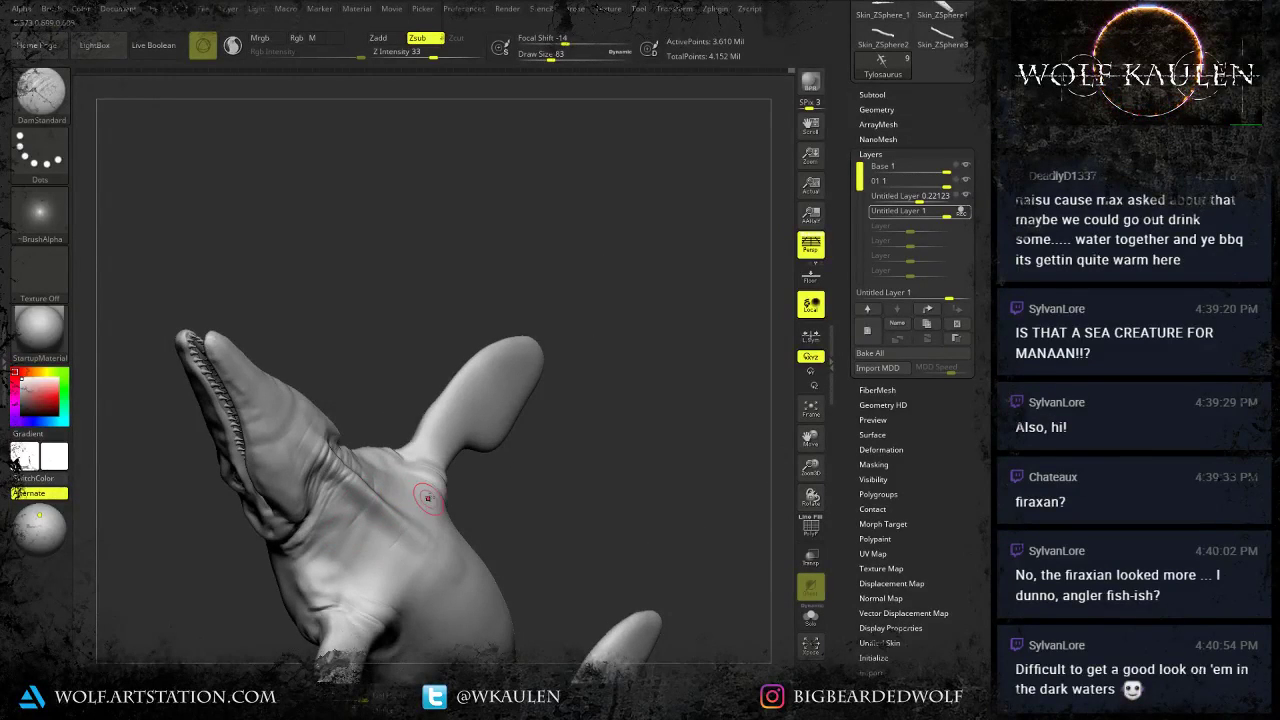
right_click_drag(391, 546, 423, 471)
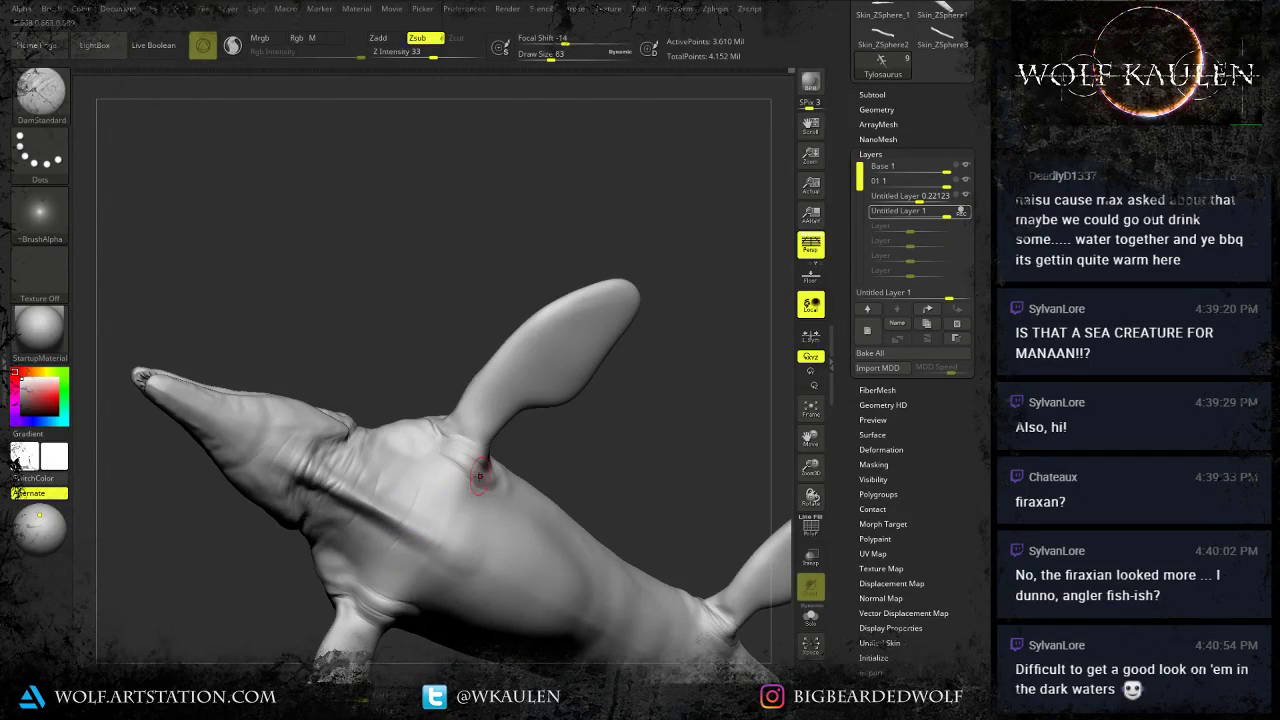
right_click_drag(513, 591, 460, 495, "alt")
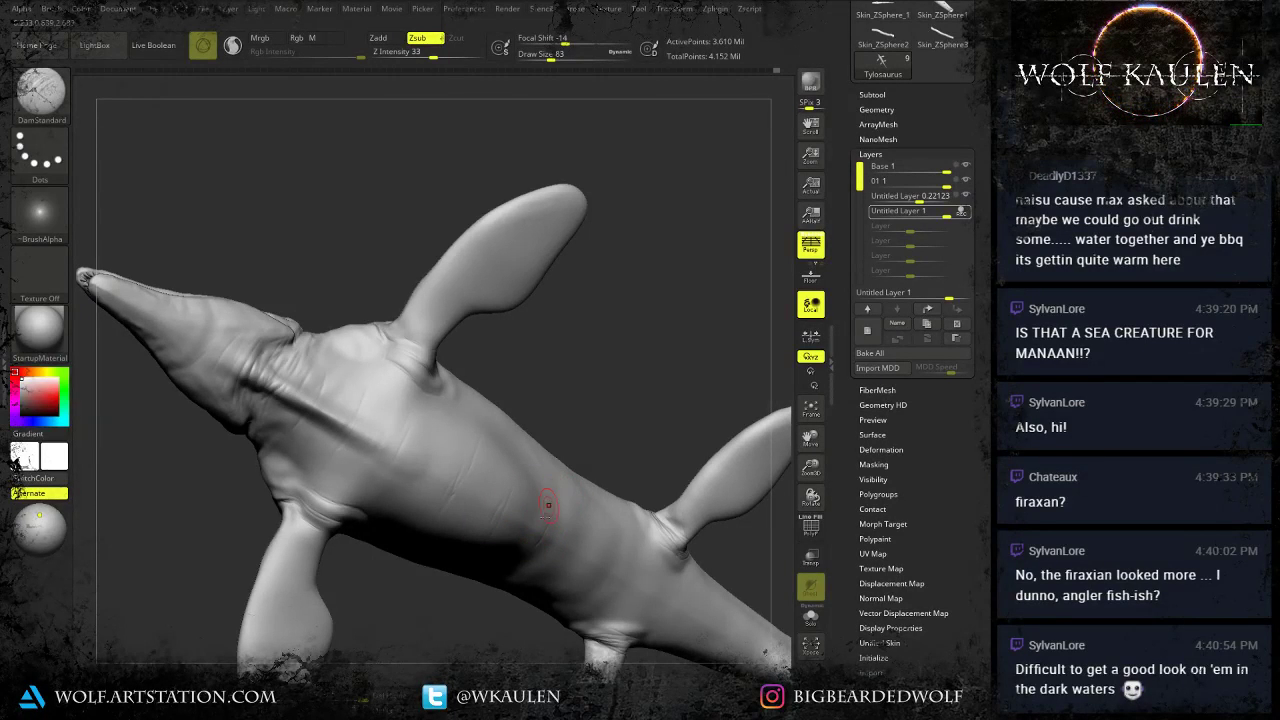
right_click_drag(636, 534, 553, 489, "alt")
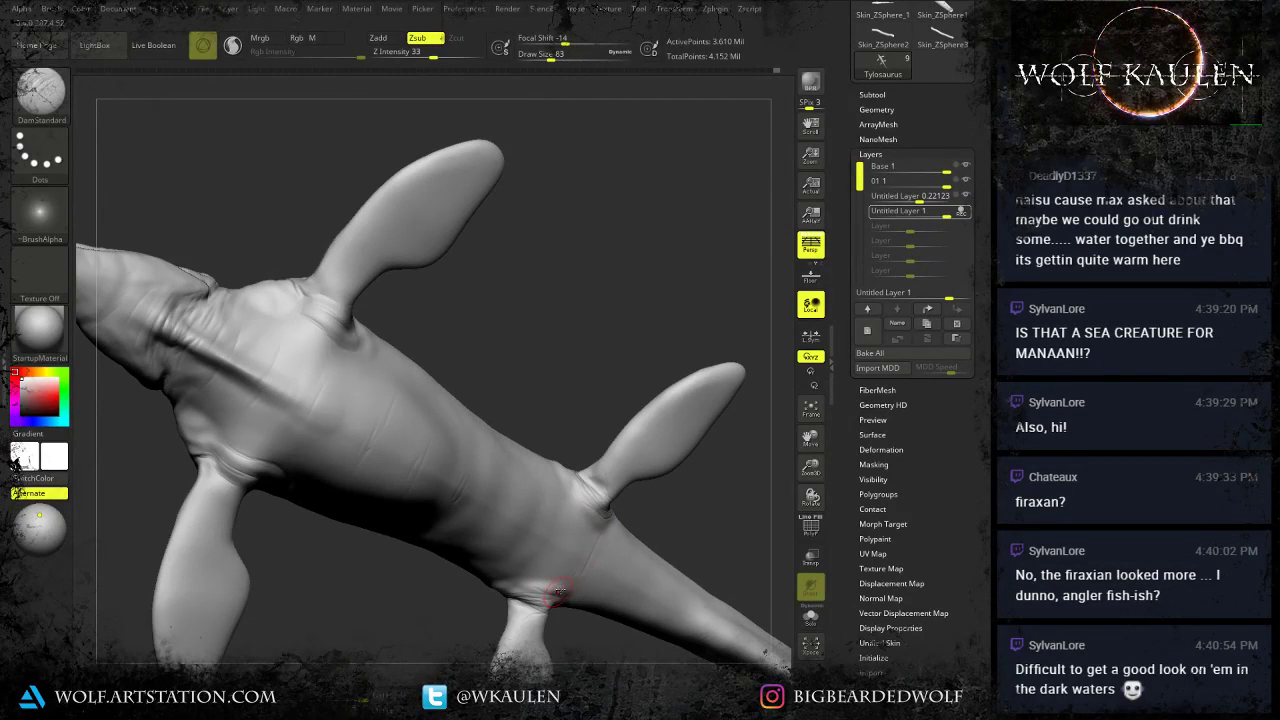
left_click_drag(597, 547, 611, 532)
mouse_move(608, 540)
right_mouse_down("alt")
mouse_move(558, 512)
mouse_move(549, 559)
mouse_move(535, 563)
right_mouse_up("alt")
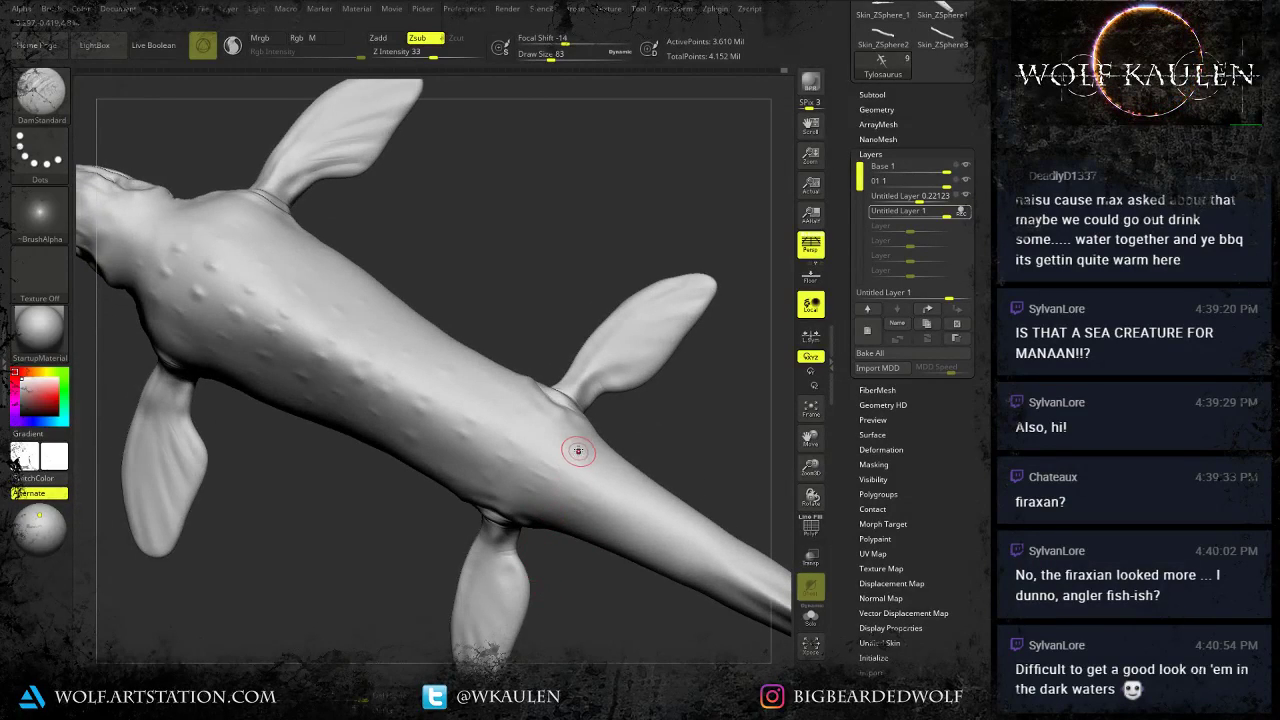
Set the draw size to 212 and carve long lengthwise grooves from the base of the tail fin towards its tip.
mouse_move(587, 451)
right_mouse_down()
mouse_move(555, 483)
mouse_move(580, 480)
mouse_move(314, 377)
right_mouse_up()
right_click_drag(359, 520, 330, 497)
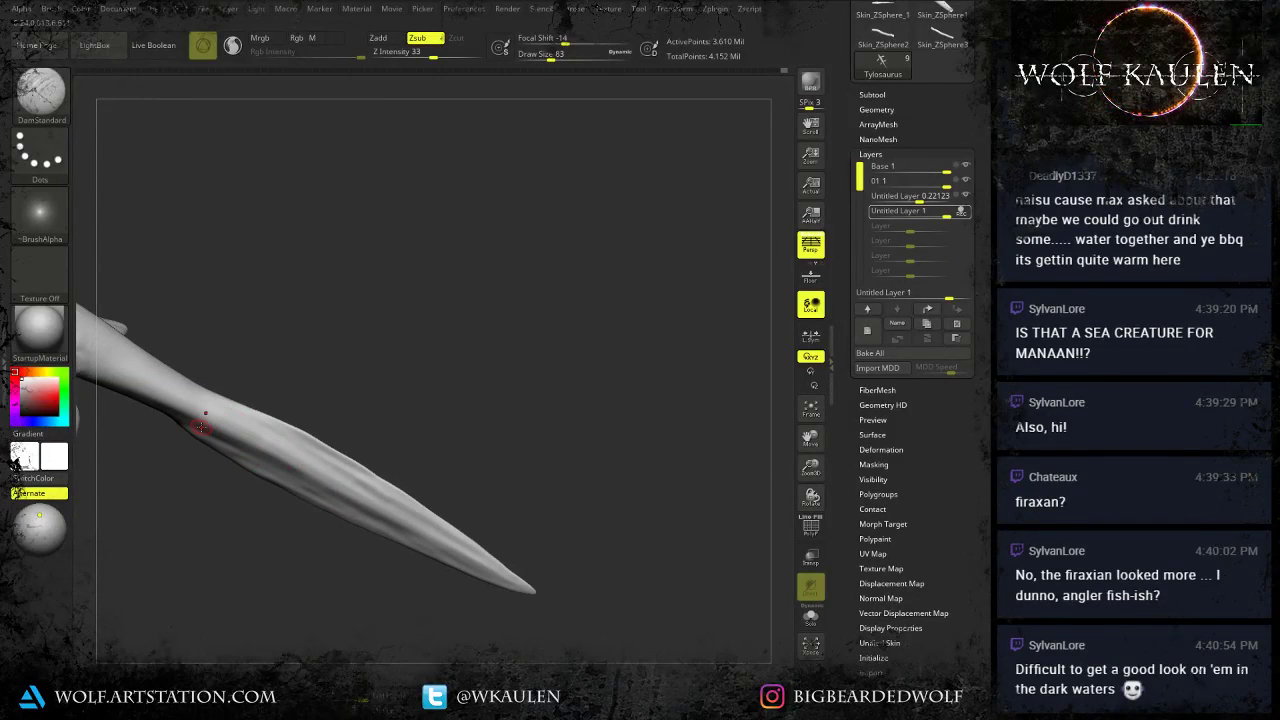
key("s")
left_click_drag(228, 445, 246, 444)
right_click_drag(250, 450, 240, 430)
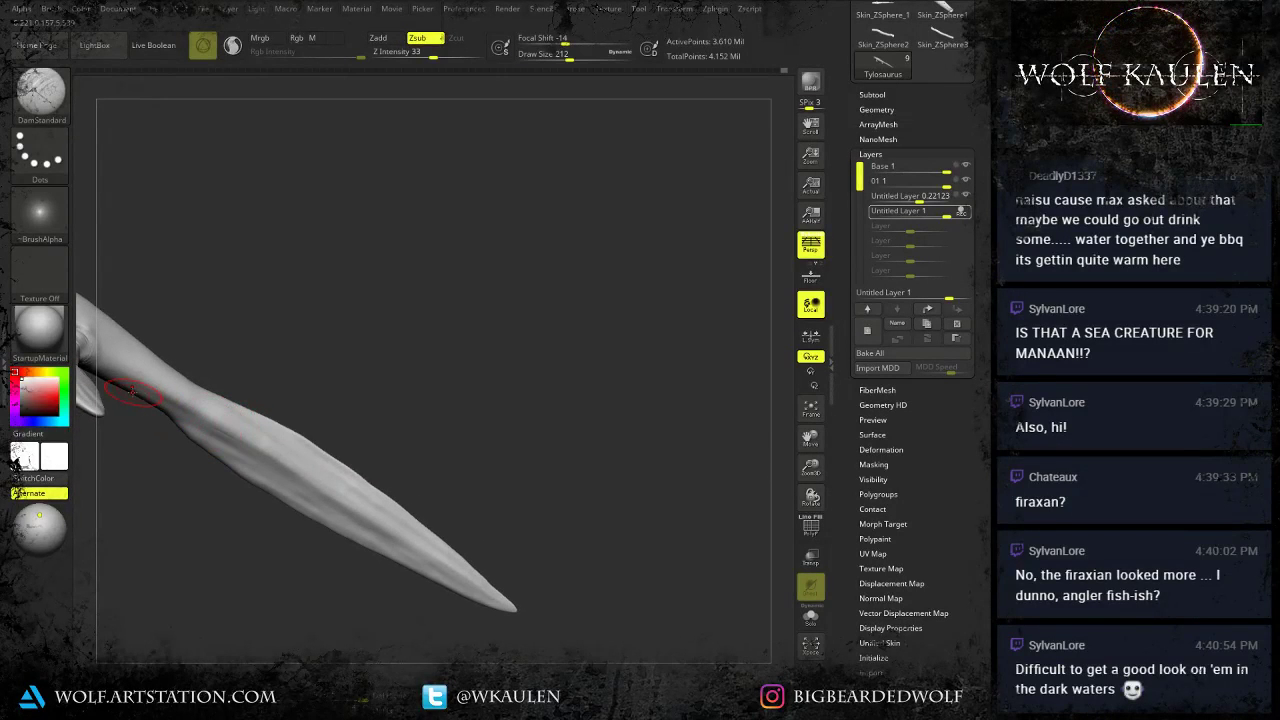
left_click_drag(186, 405, 262, 463)
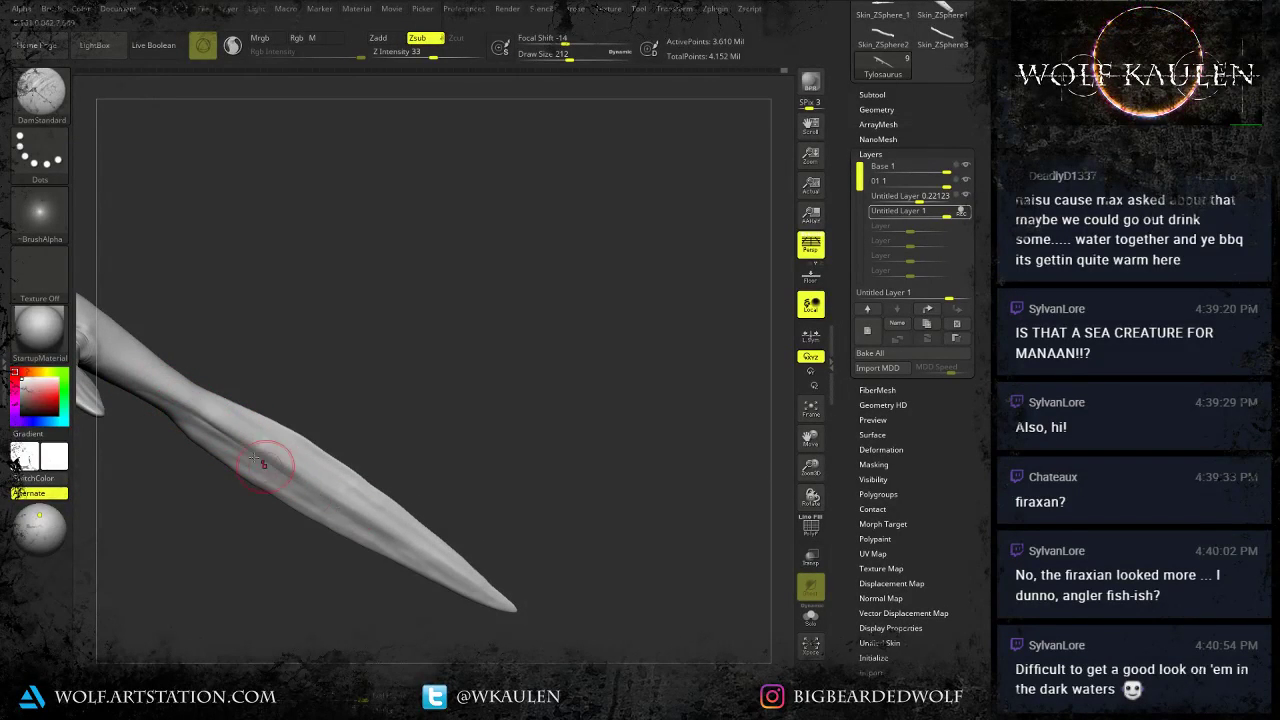
right_click_drag(362, 517, 313, 519)
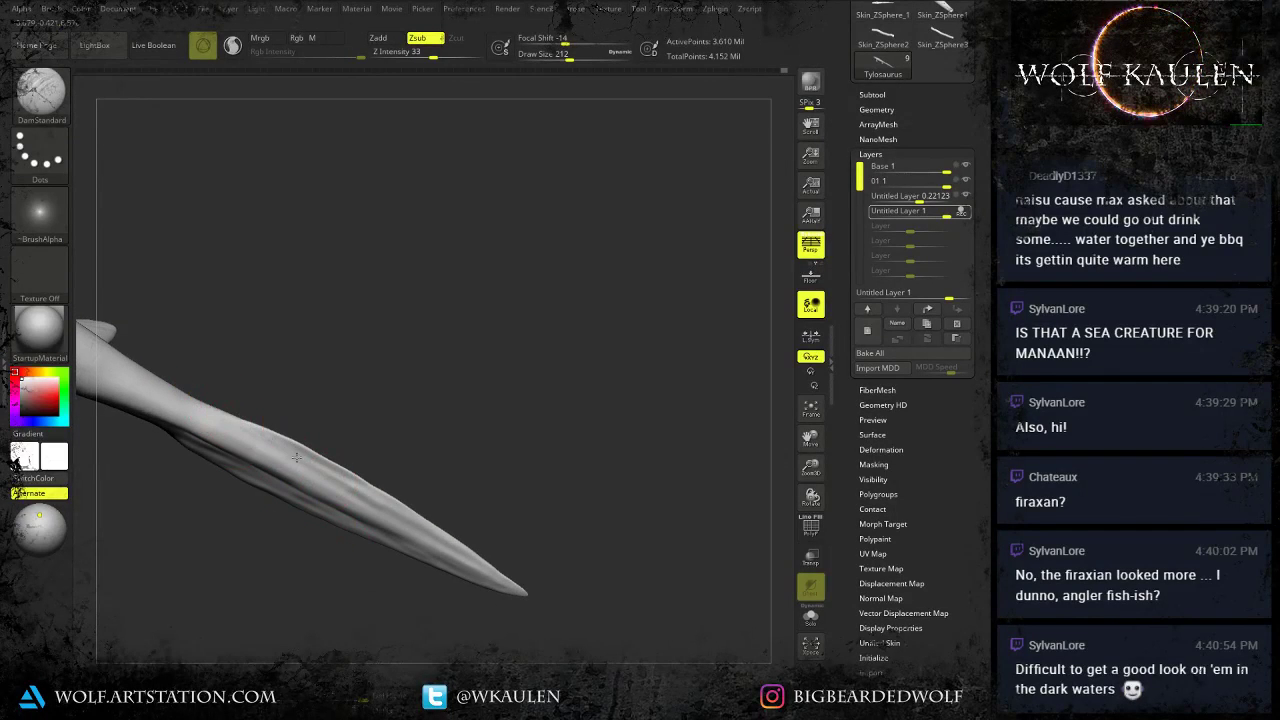
left_click_drag(347, 489, 514, 581)
Deepen and extend the lengthwise tail fin grooves, working from several angles and starting where the fin meets the tail.
mouse_move(514, 581)
right_mouse_down()
mouse_move(522, 535)
mouse_move(446, 515)
right_mouse_up()
left_click_drag(301, 431, 374, 504)
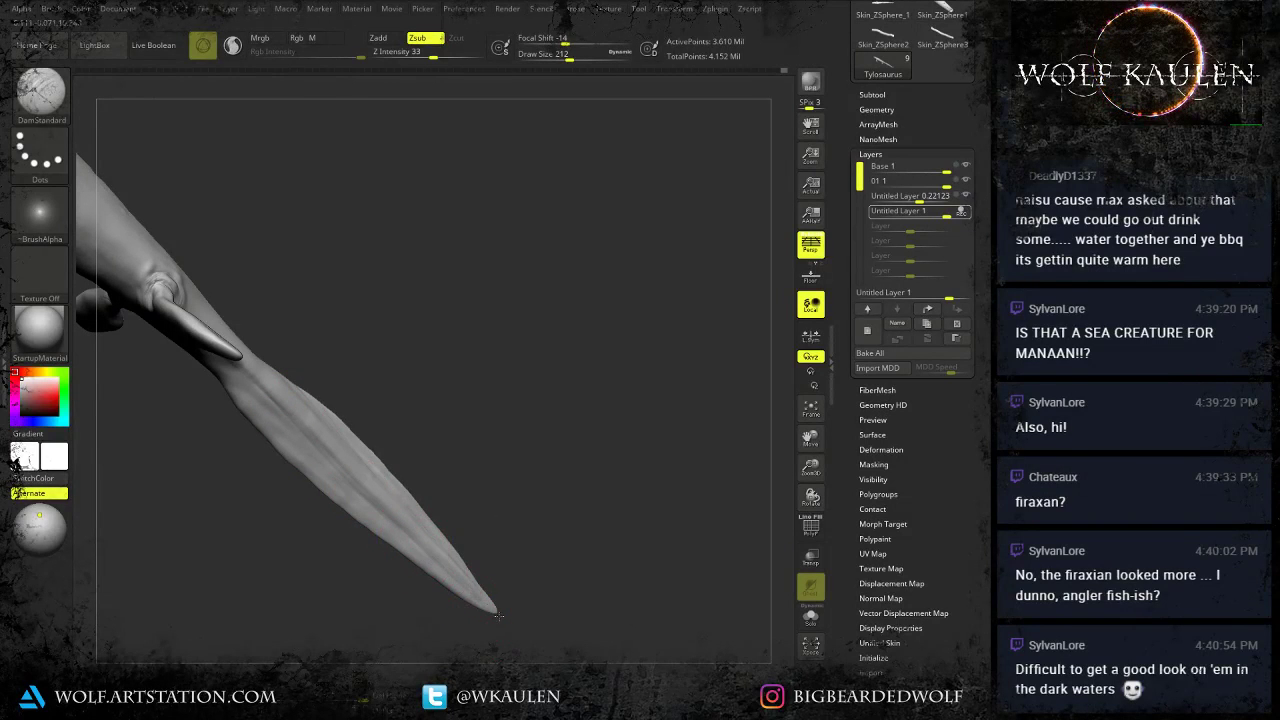
right_click_drag(506, 628, 415, 522)
mouse_move(316, 429)
left_mouse_down()
mouse_move(235, 376)
mouse_move(309, 434)
left_mouse_up()
left_click_drag(243, 369, 367, 482)
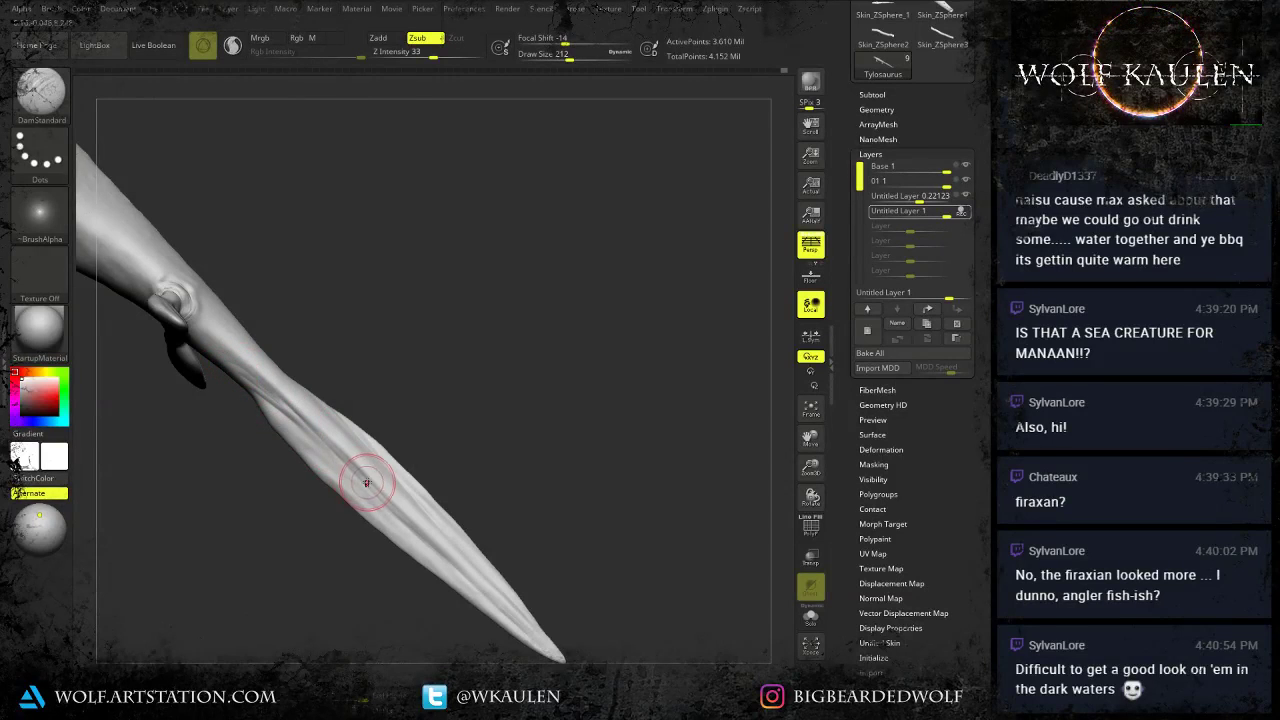
left_click_drag(268, 396, 339, 456)
left_click_drag(293, 419, 417, 536)
right_click_drag(417, 536, 370, 575)
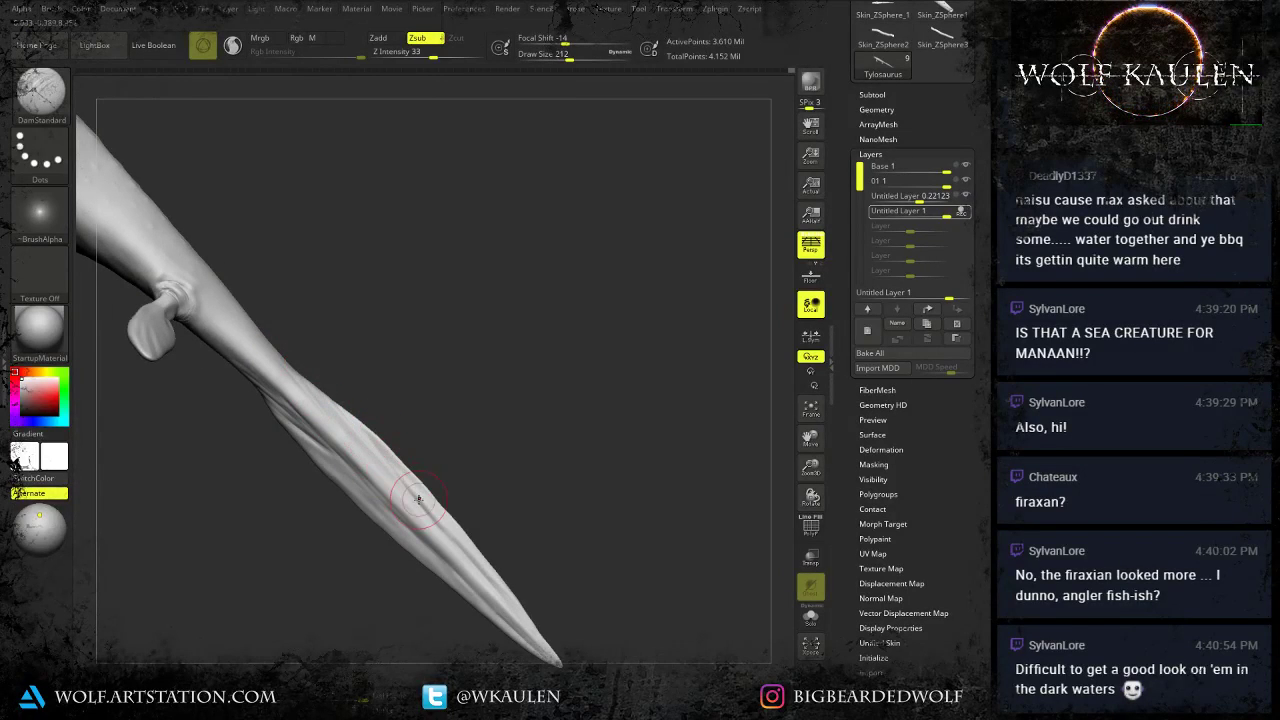
key("f")
left_click_drag(466, 485, 383, 494, "shift")
key("f")
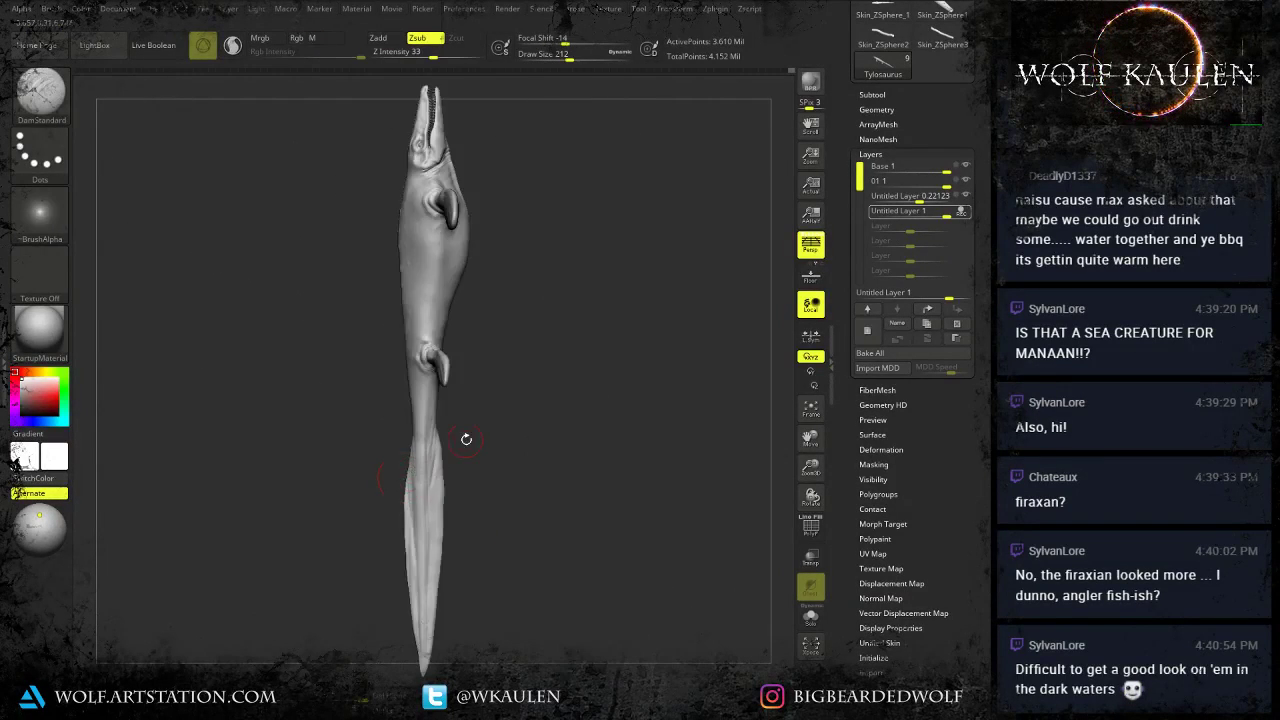
Reduce the draw size to 14 and carve fine creases into the upper and lower eyelids around the eye.
left_click_drag(466, 437, 439, 401)
right_click_drag(438, 400, 580, 600)
right_click_drag(700, 450, 412, 700, "alt")
right_click_drag(227, 331, 280, 357, "alt")
key("s")
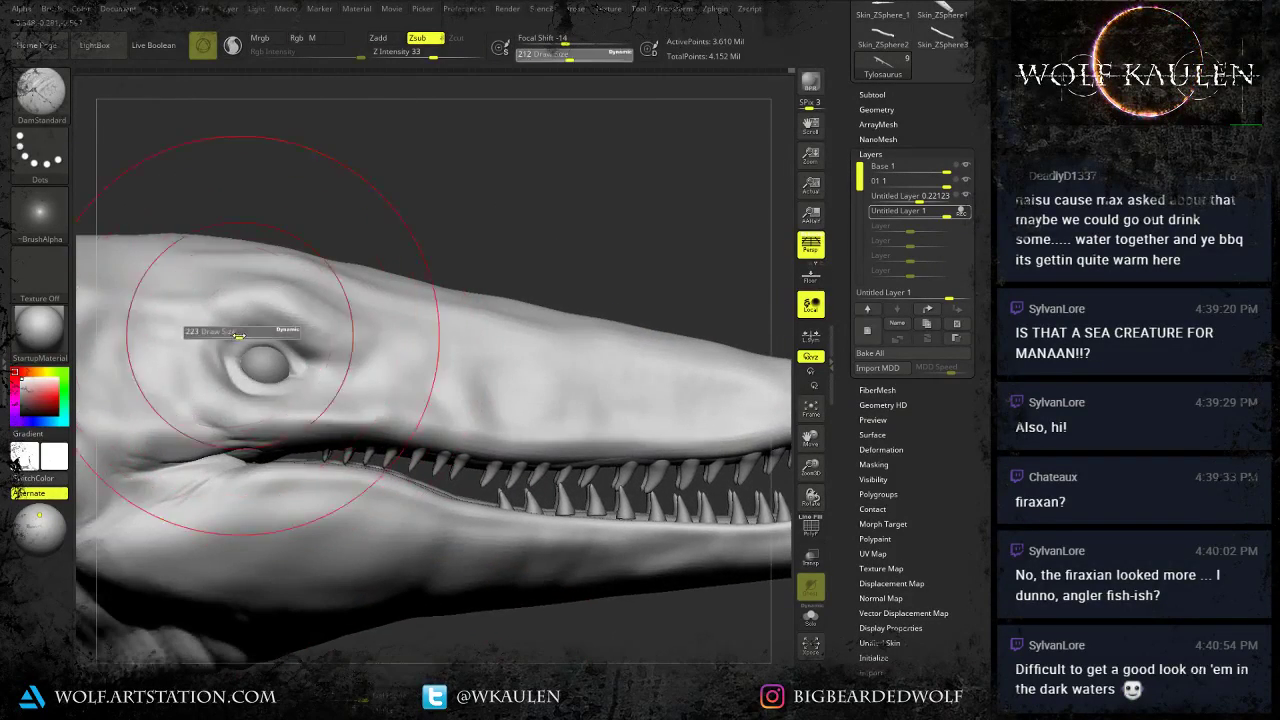
left_click_drag(240, 331, 226, 343)
right_click_drag(226, 343, 242, 405, "alt")
right_click_drag(242, 405, 285, 440, "ctrl")
key("s")
left_click_drag(289, 384, 269, 384)
key("s")
left_click_drag(261, 315, 251, 316)
left_click_drag(228, 316, 293, 299)
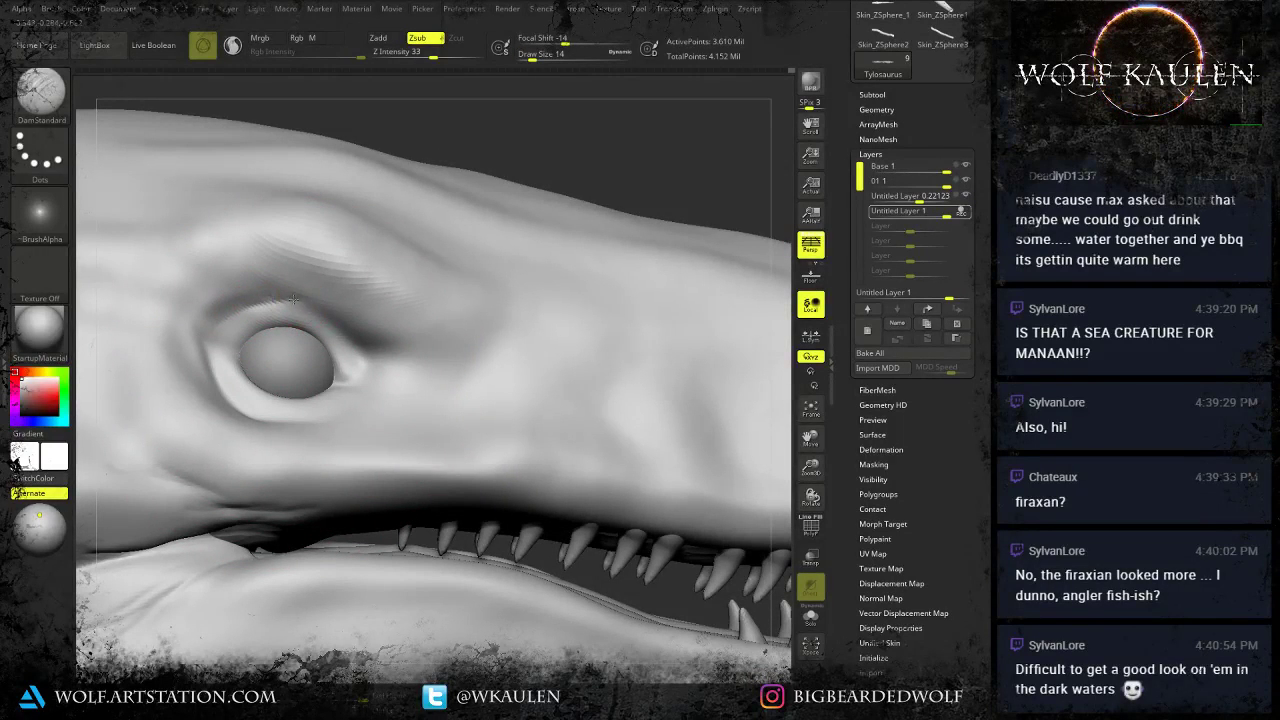
left_click_drag(340, 335, 268, 302)
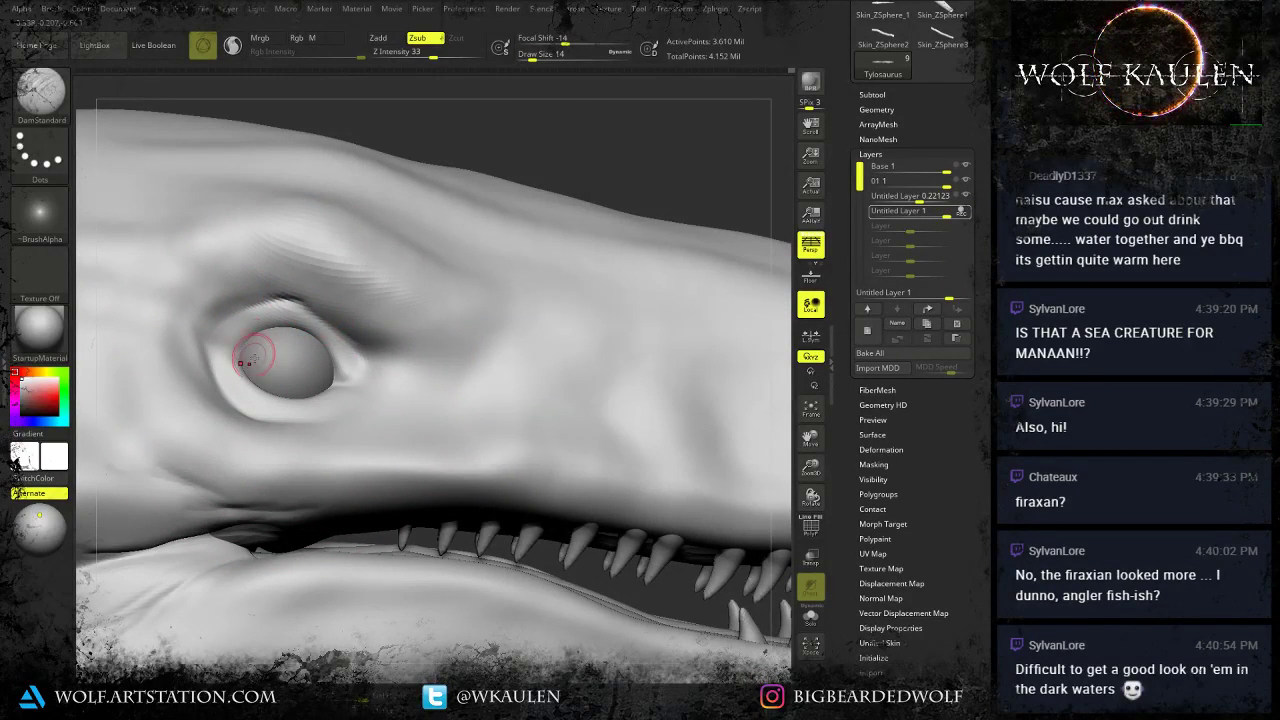
right_click_drag(252, 357, 231, 350)
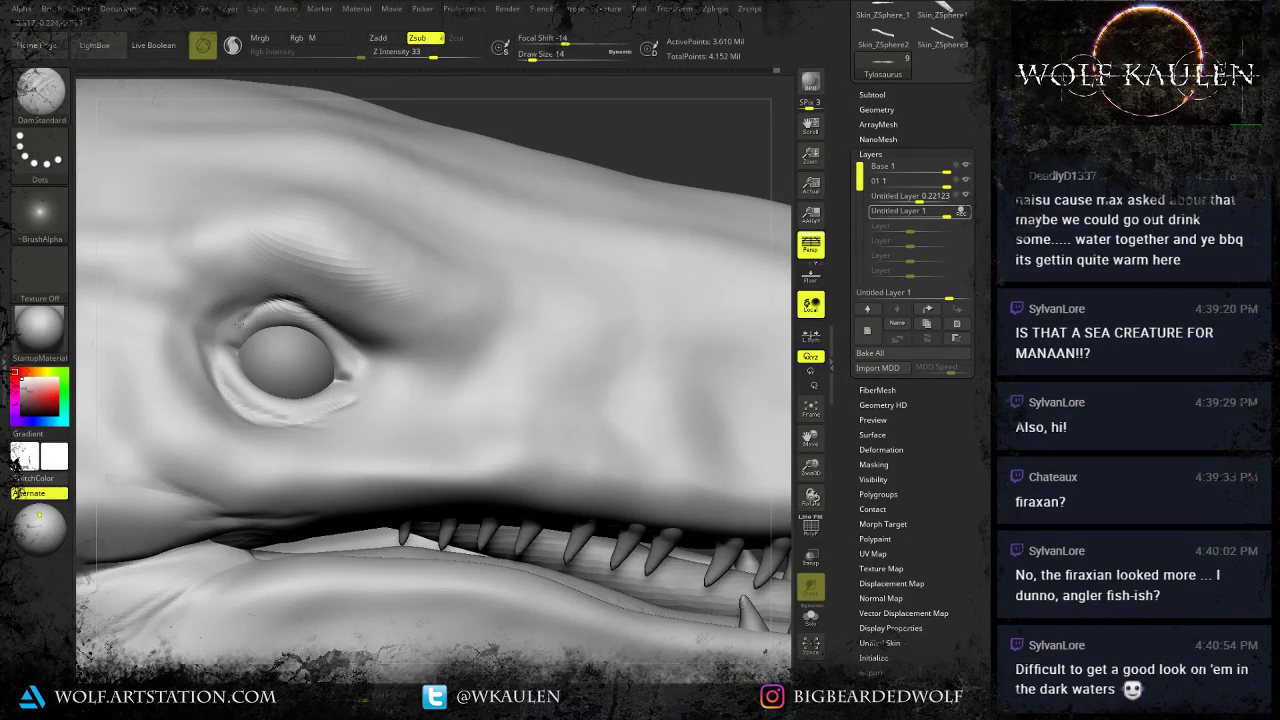
key("b")
key("t")
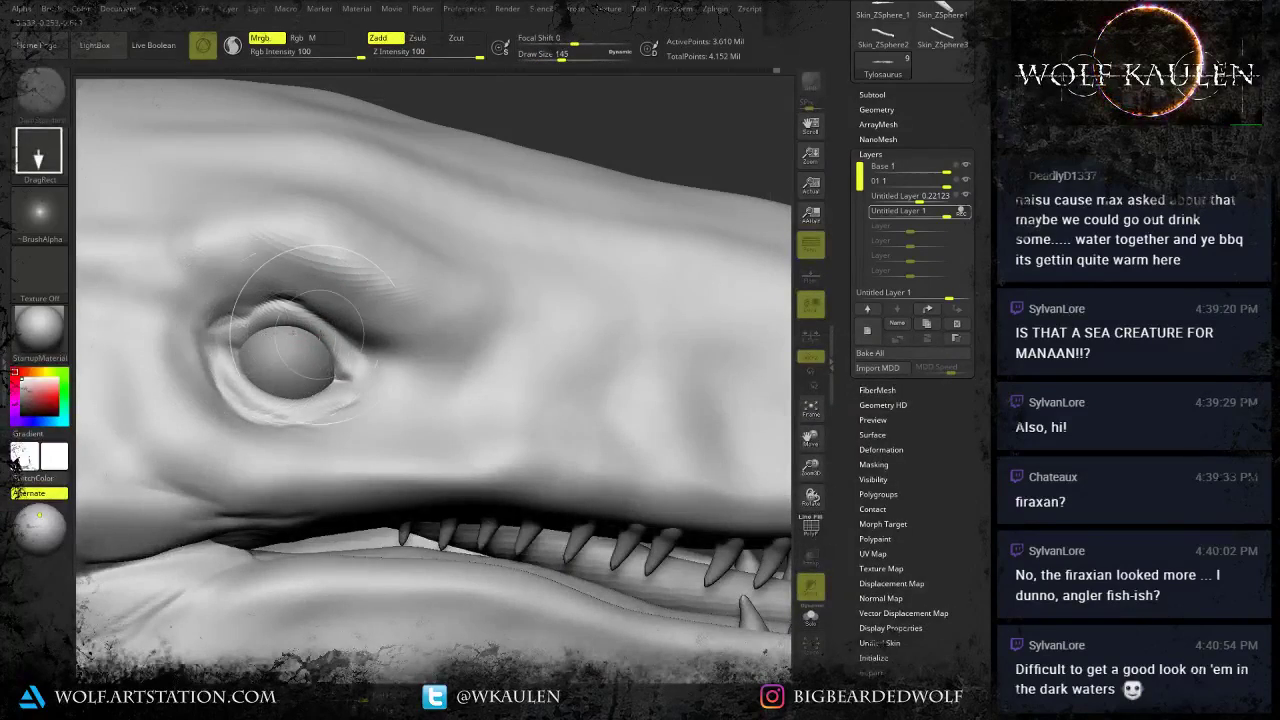
key("ctrl+n")
mouse_move(390, 322)
left_mouse_down()
mouse_move(382, 354)
mouse_move(503, 446)
mouse_move(508, 466)
mouse_move(408, 382)
left_mouse_up()
key("t")
Rename the active sculpting layer as bds.
mouse_move(465, 457)
left_mouse_down("alt")
mouse_move(468, 402)
mouse_move(362, 478)
left_mouse_up("alt")
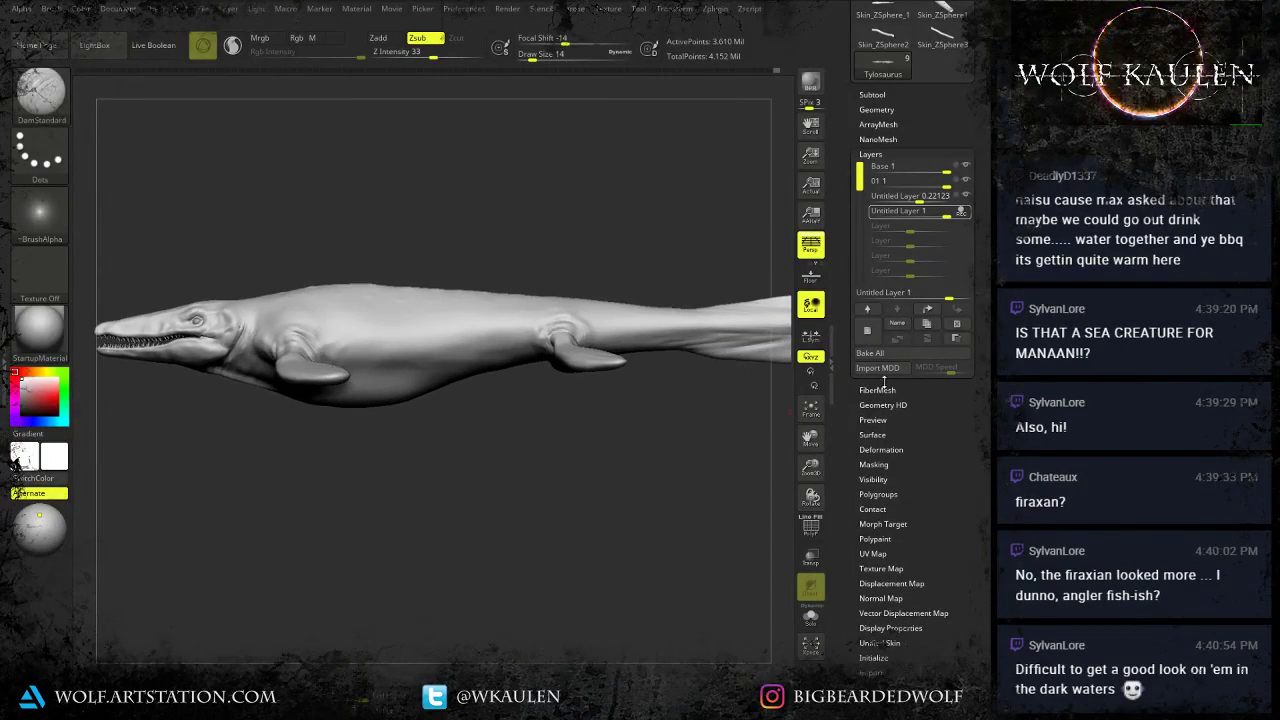
left_click(896, 323)
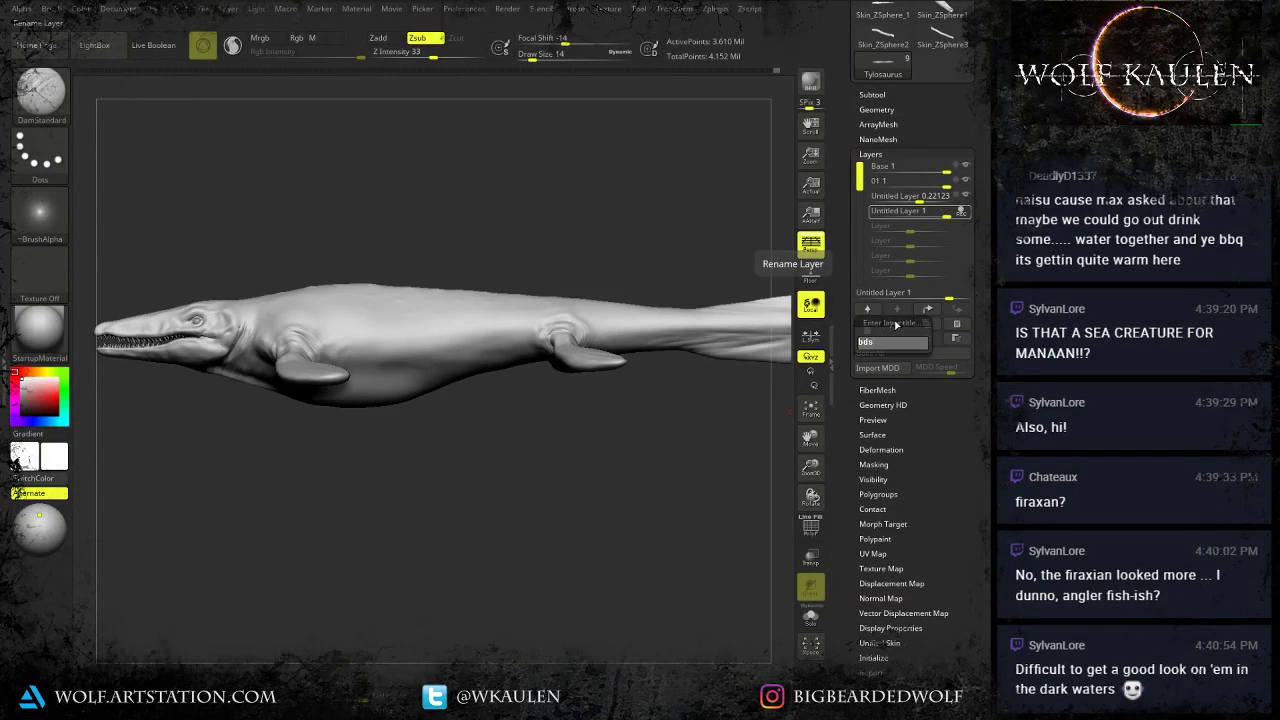
type("bds")
key("Return")
Add a new sculpting layer after the bds layer and set the draw size to 23 at the eye.
left_click_drag(361, 463, 354, 531, "alt")
left_click_drag(514, 434, 384, 422, "alt")
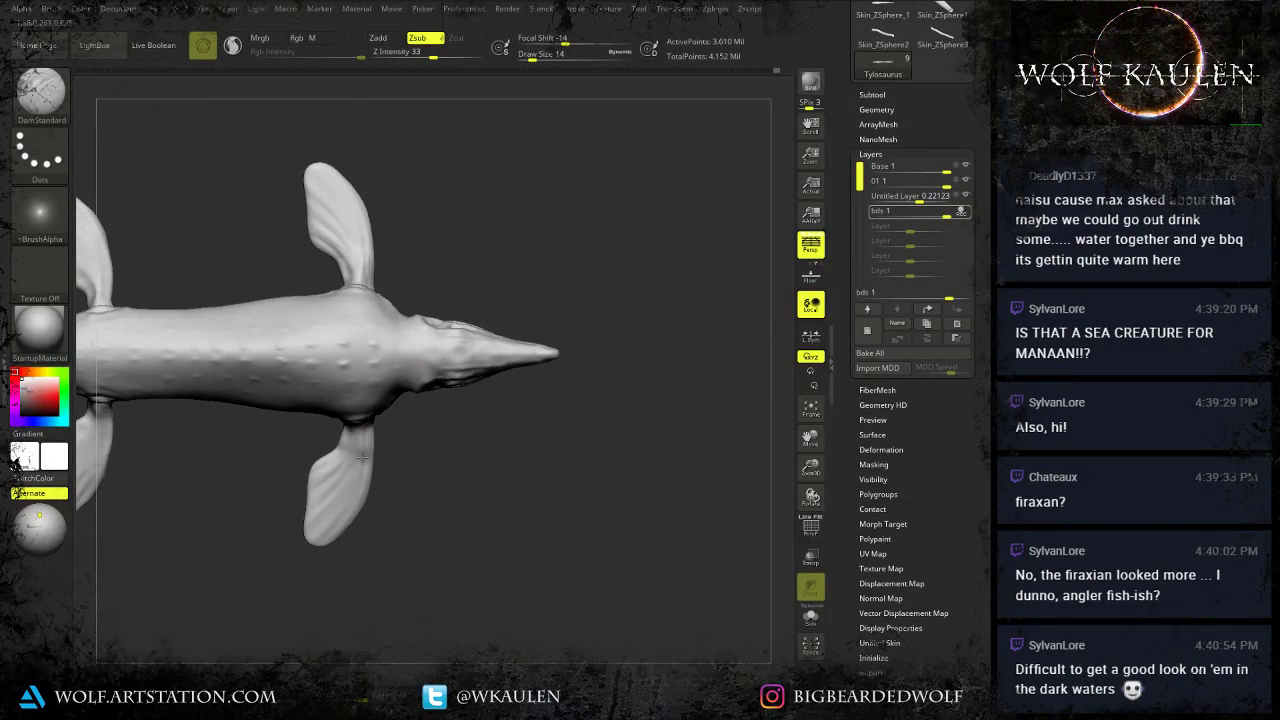
left_click_drag(472, 440, 499, 354)
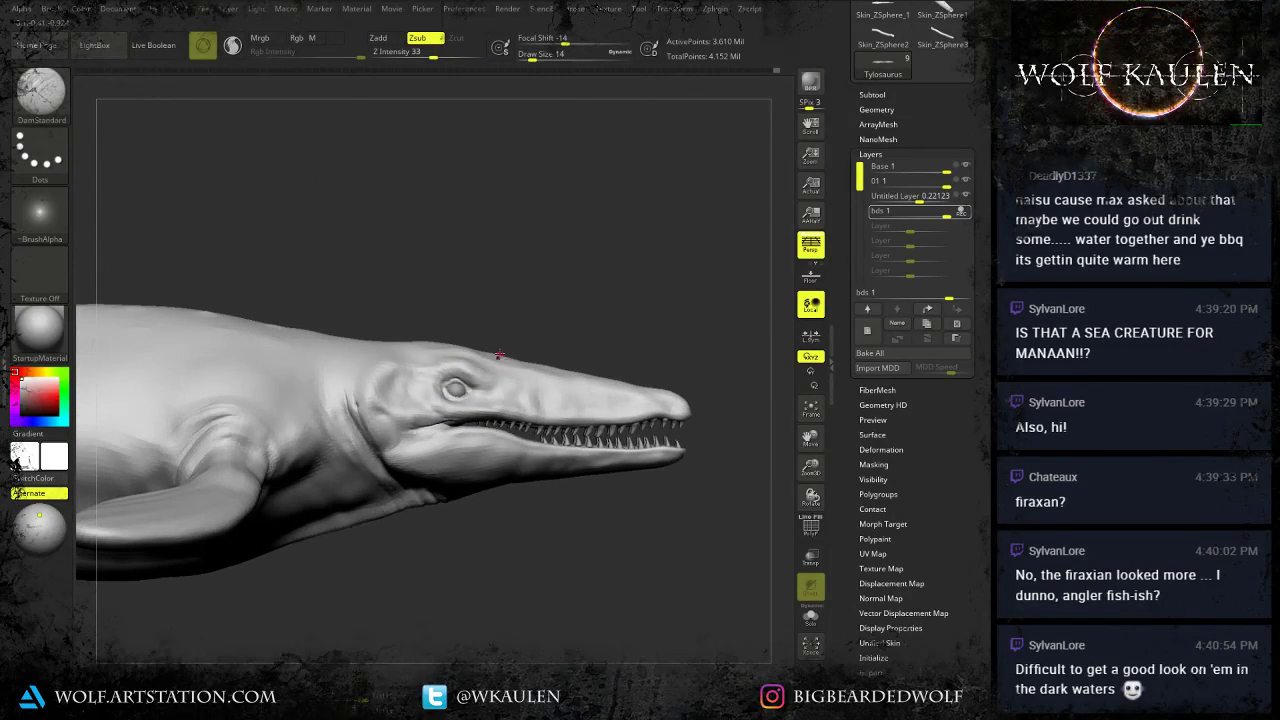
left_click_drag(458, 315, 471, 431, "alt")
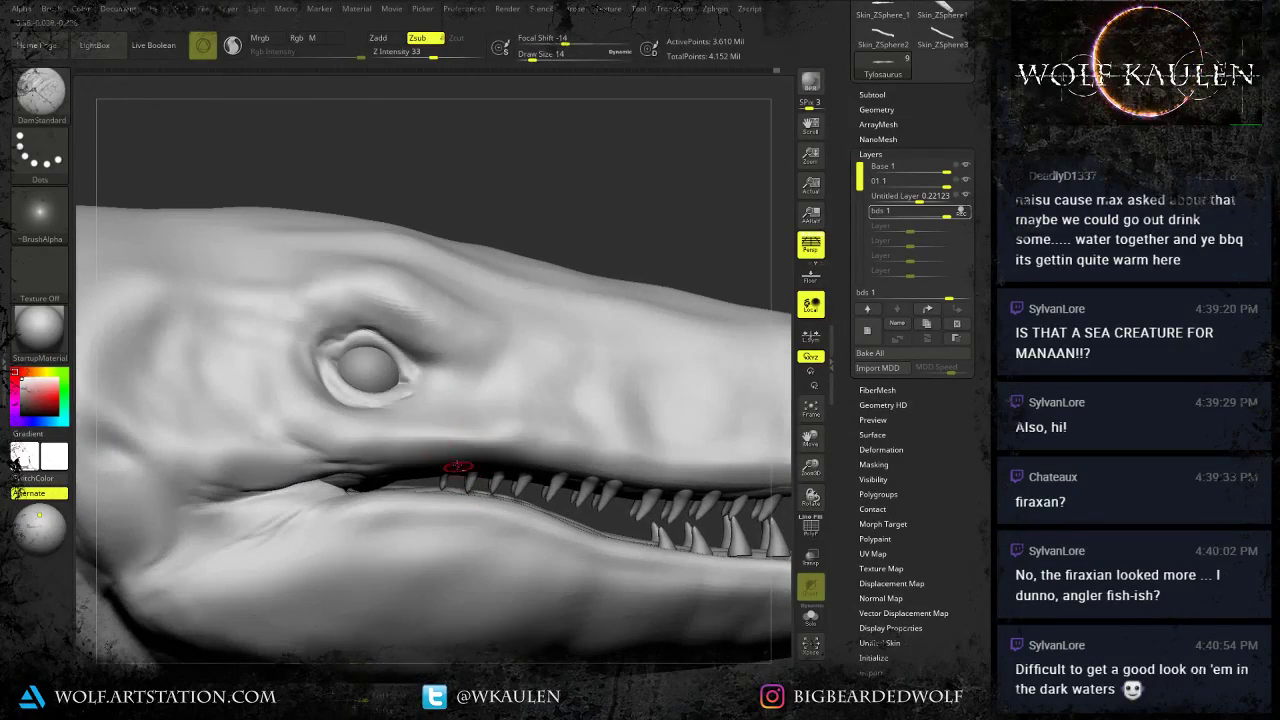
right_click_drag(359, 407, 363, 500, "ctrl")
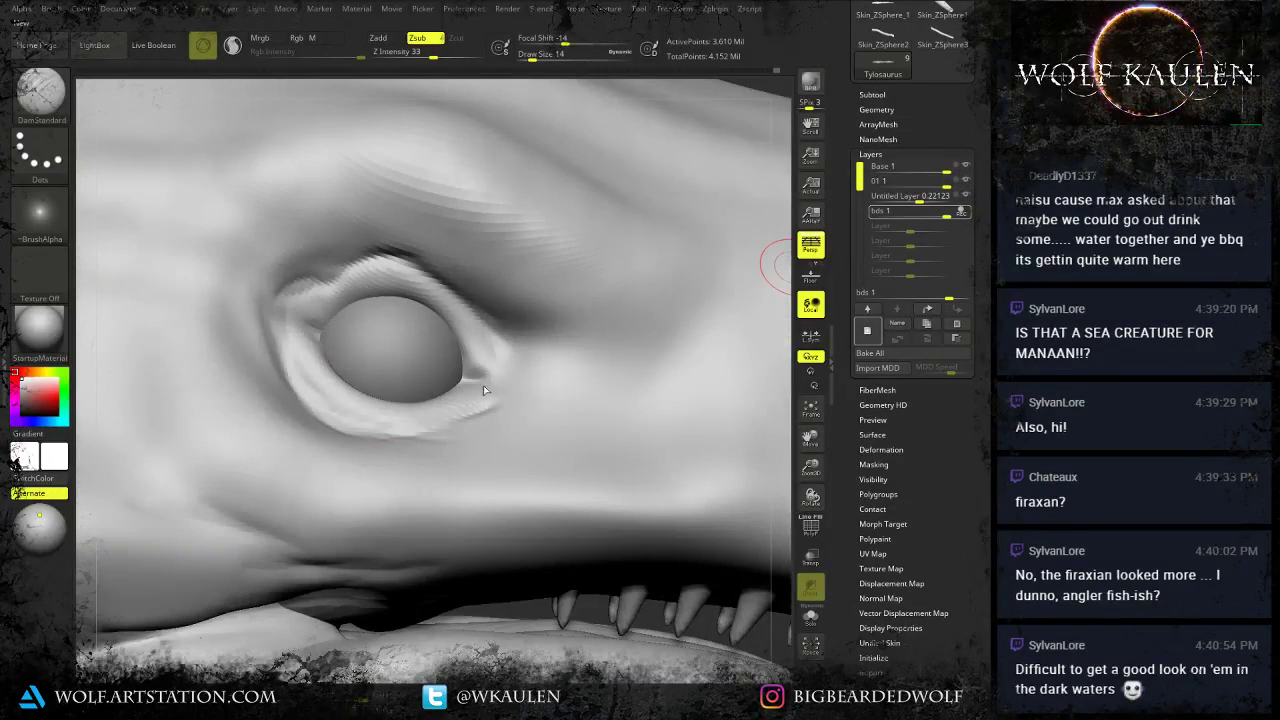
key("s")
left_click_drag(292, 319, 297, 320)
Build up a raised rim along both eyelids with the Standard brush at draw size 12, refining the front eye corner at size 7.
key("b")
key("m")
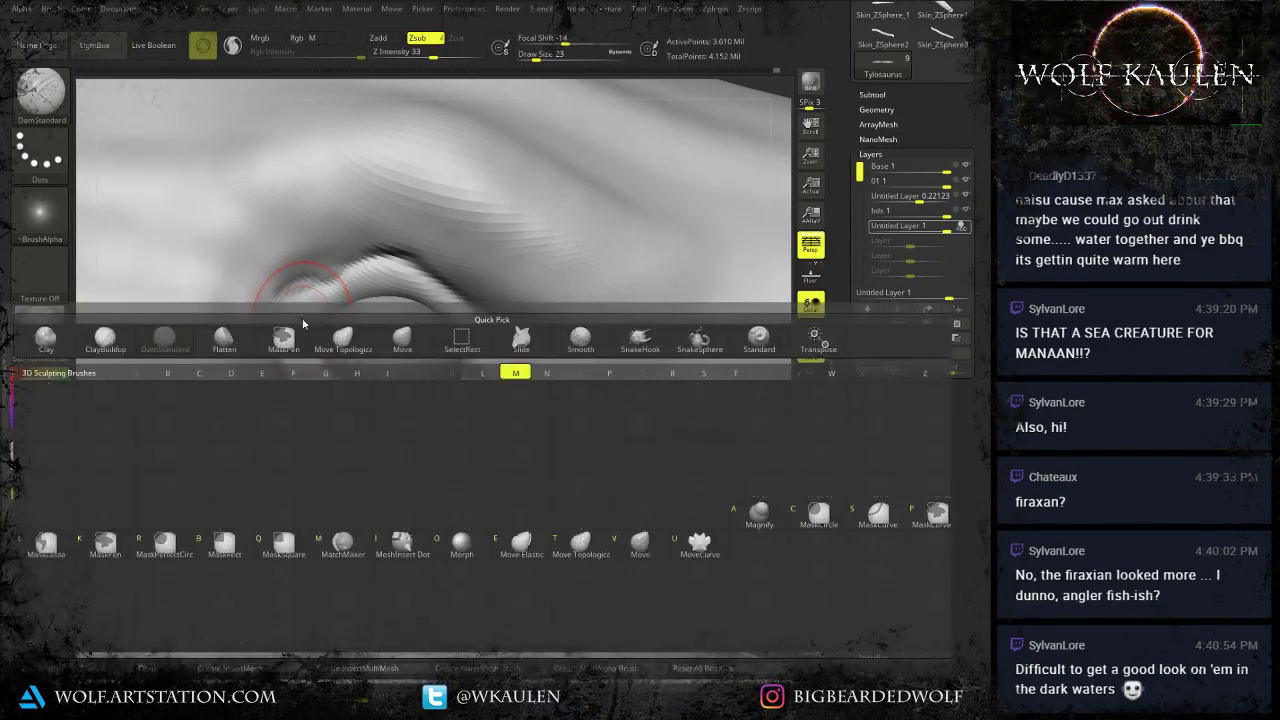
key("v")
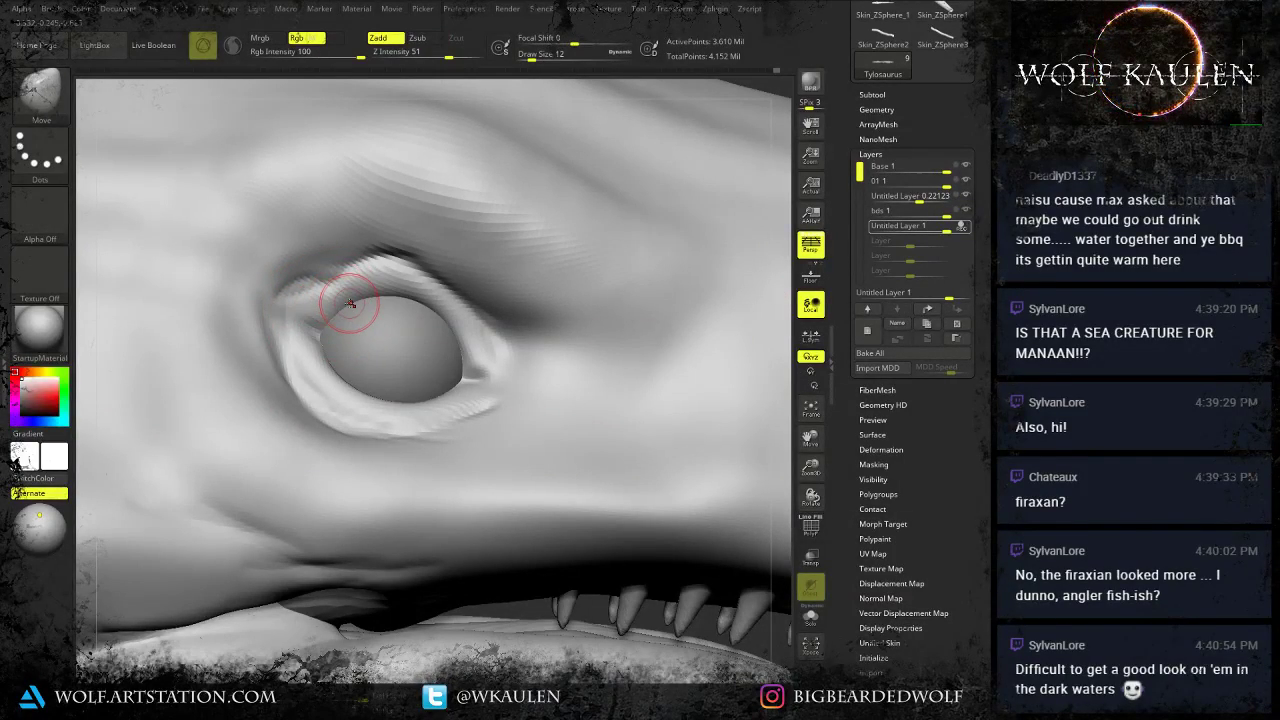
key("b")
key("s")
key("t")
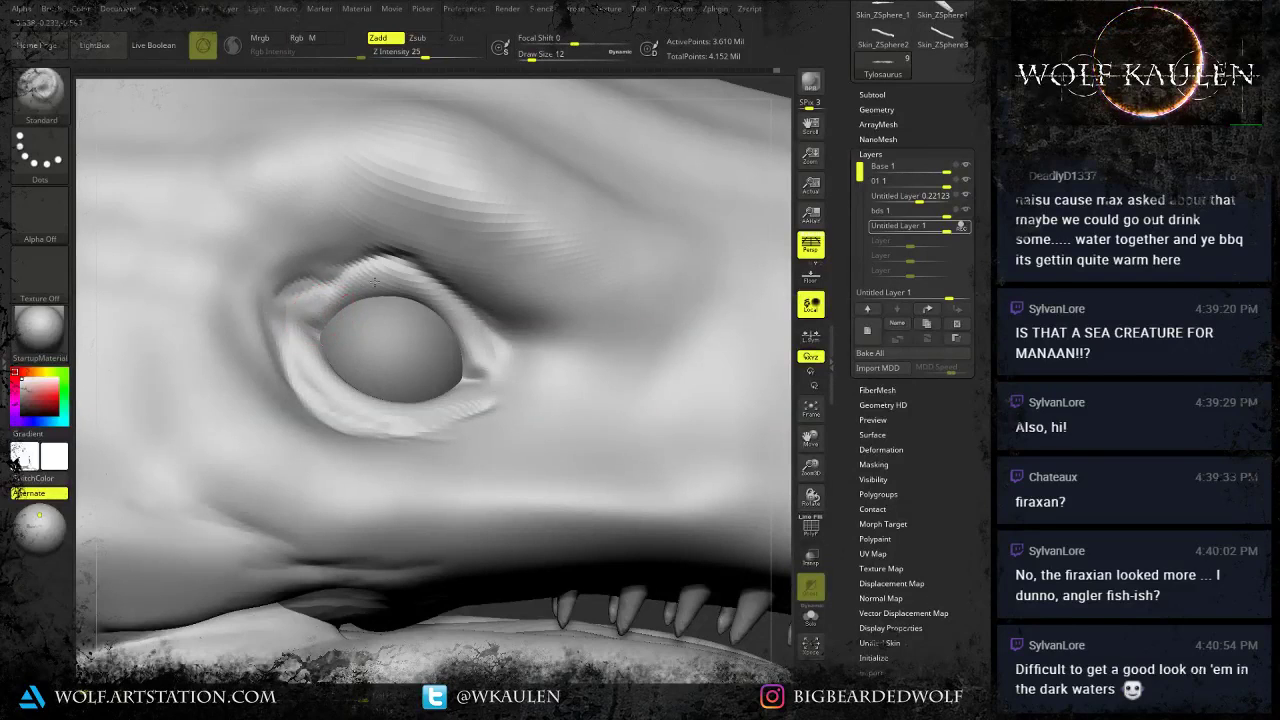
mouse_move(375, 283)
left_mouse_down()
mouse_move(318, 315)
mouse_move(380, 292)
mouse_move(424, 316)
mouse_move(438, 305)
mouse_move(481, 370)
left_mouse_up()
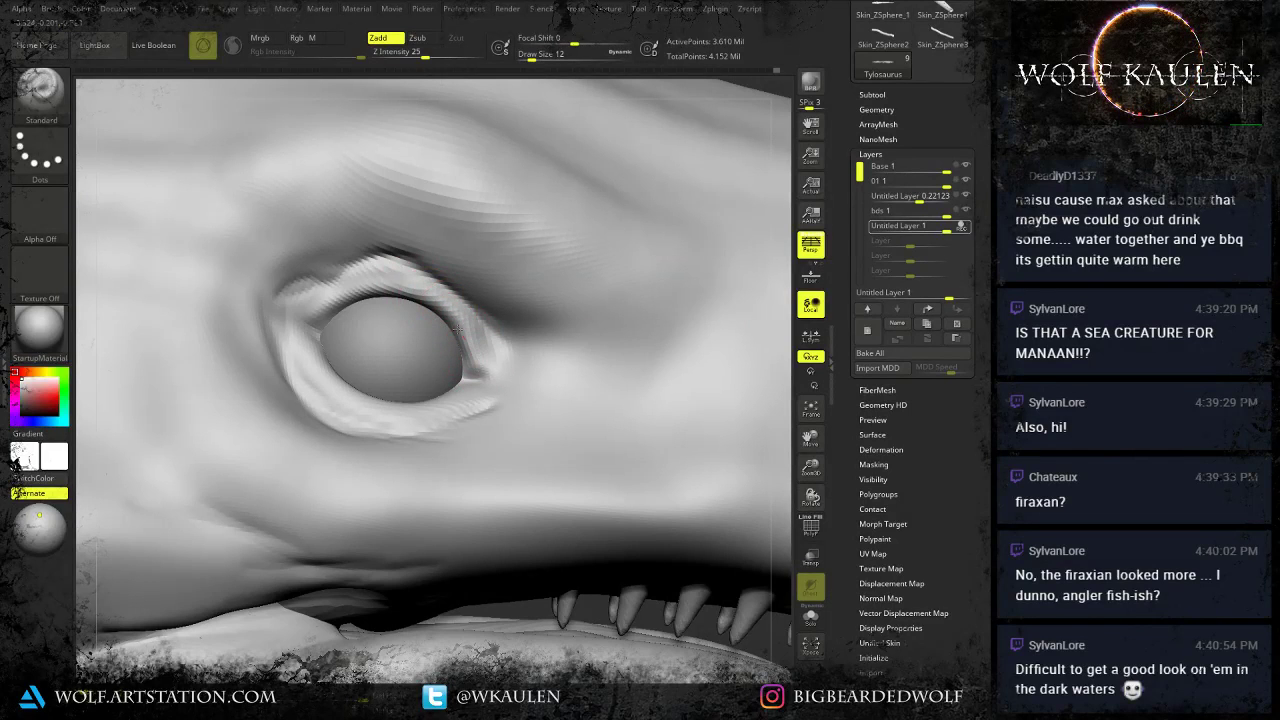
mouse_move(342, 301)
left_mouse_down()
mouse_move(294, 310)
mouse_move(331, 389)
mouse_move(378, 414)
left_mouse_up()
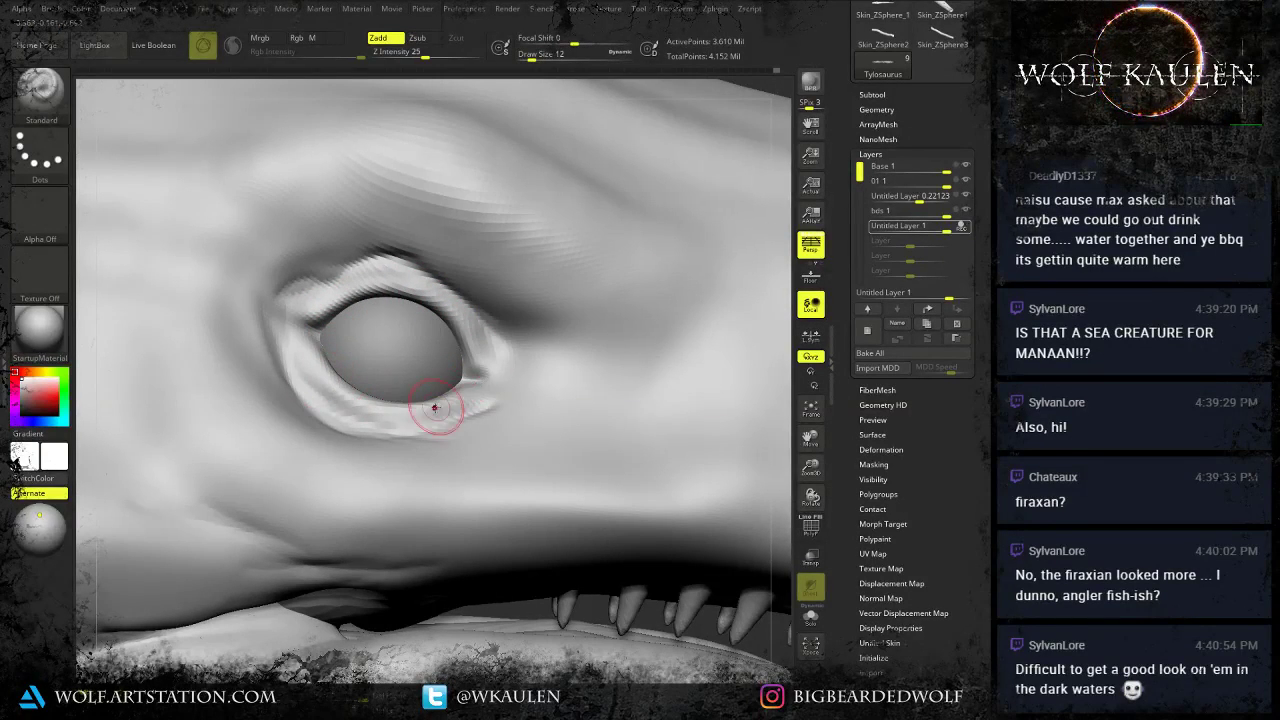
key("s")
left_click_drag(479, 367, 500, 379)
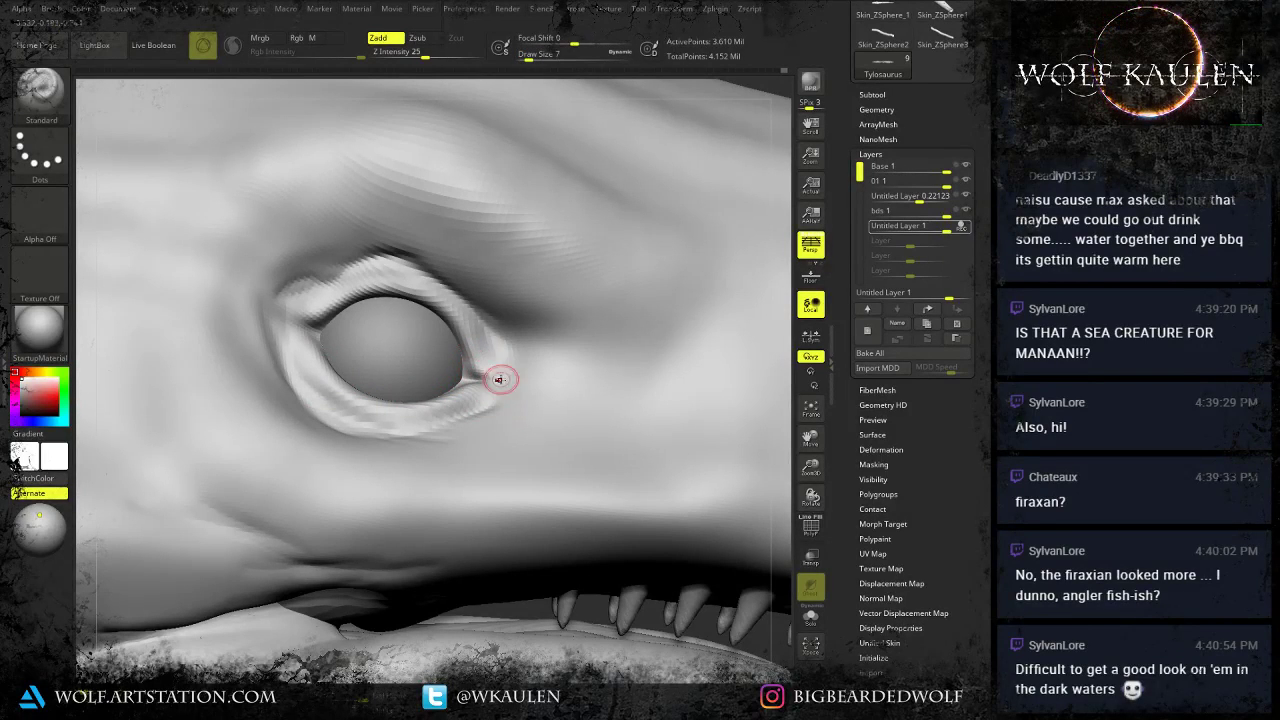
Set the draw size to 20 and thicken the folds of the lower and upper eyelids around the eye.
key("s")
left_click_drag(318, 301, 327, 302)
mouse_move(322, 306)
left_mouse_down()
mouse_move(336, 304)
mouse_move(300, 314)
mouse_move(355, 402)
left_mouse_up()
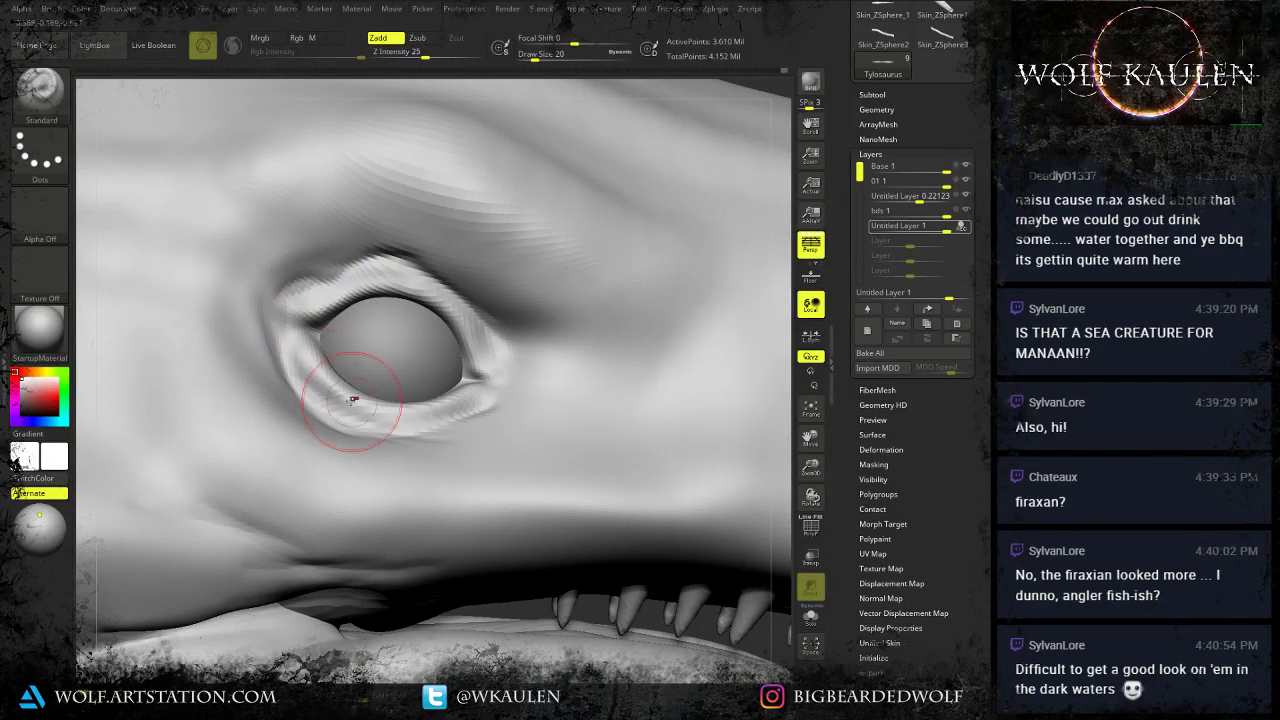
mouse_move(310, 362)
left_mouse_down()
mouse_move(360, 414)
mouse_move(486, 386)
left_mouse_up()
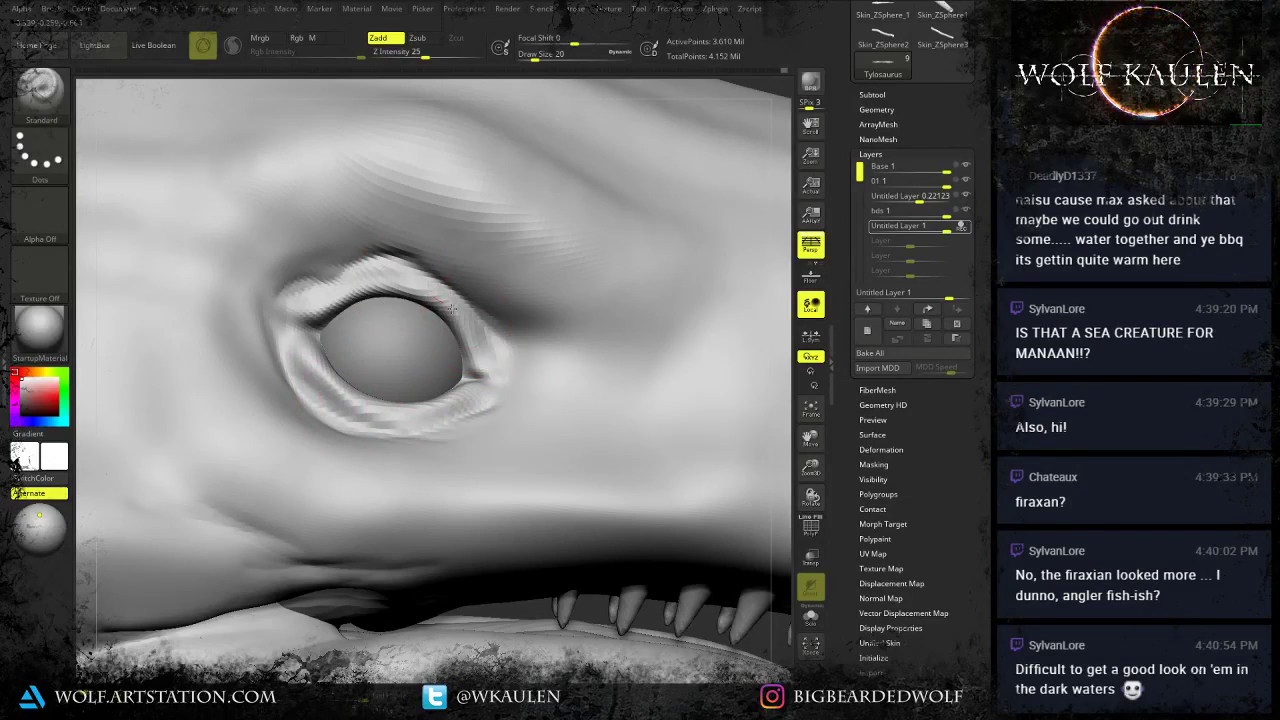
left_click_drag(436, 294, 493, 364)
left_click_drag(303, 338, 297, 354)
key("f")
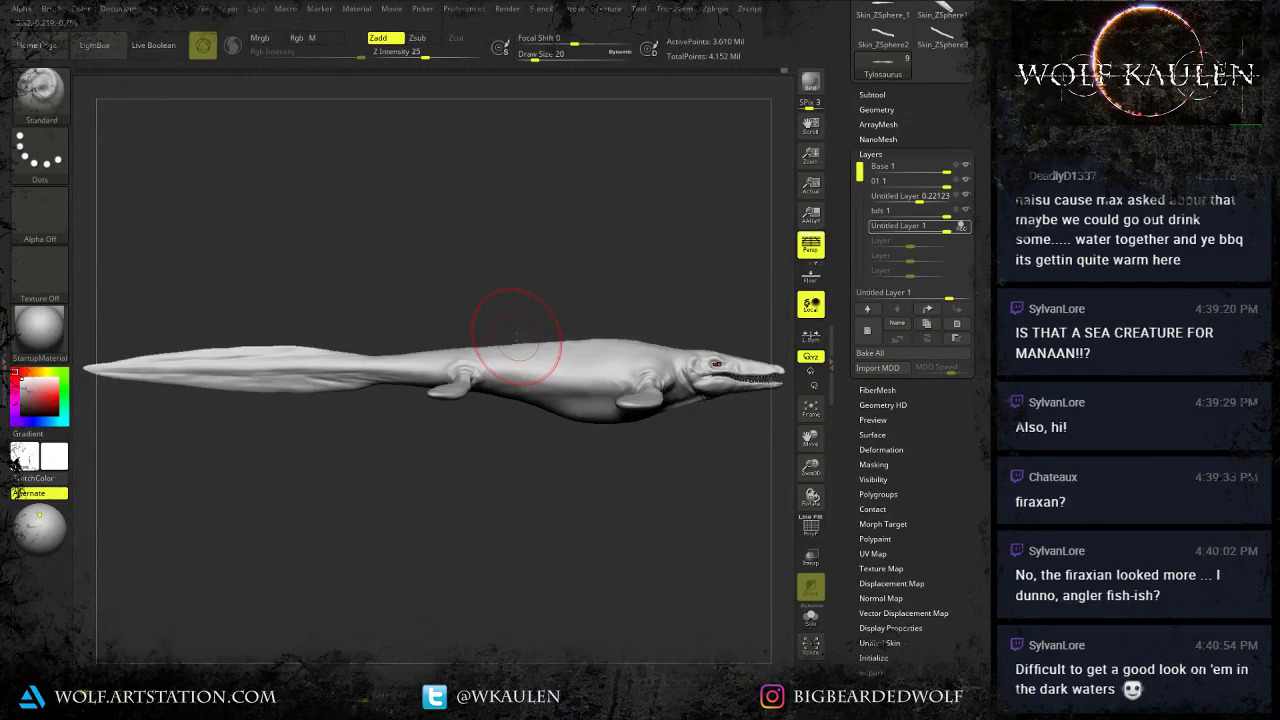
Save the project as Tylosaurus, replacing the existing ZBrush project file.
mouse_move(517, 340)
right_mouse_down()
mouse_move(560, 440)
mouse_move(549, 383)
right_mouse_up()
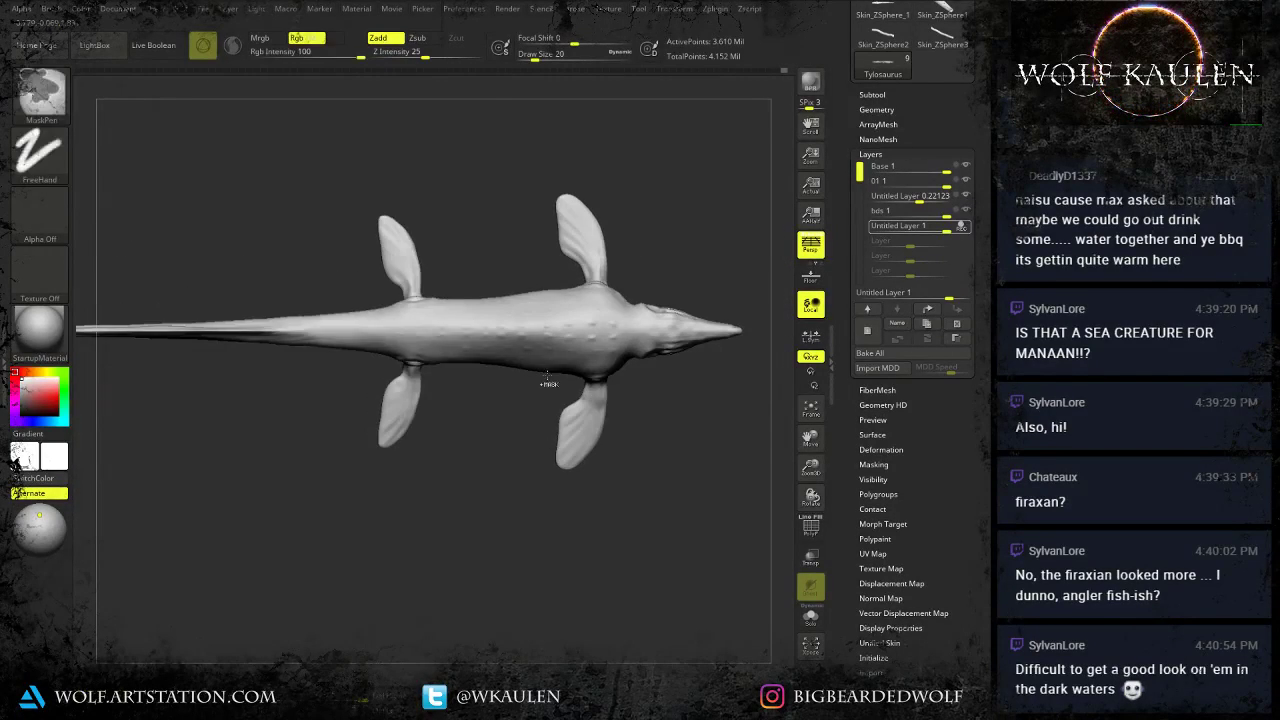
key("ctrl+s")
left_click(379, 336)
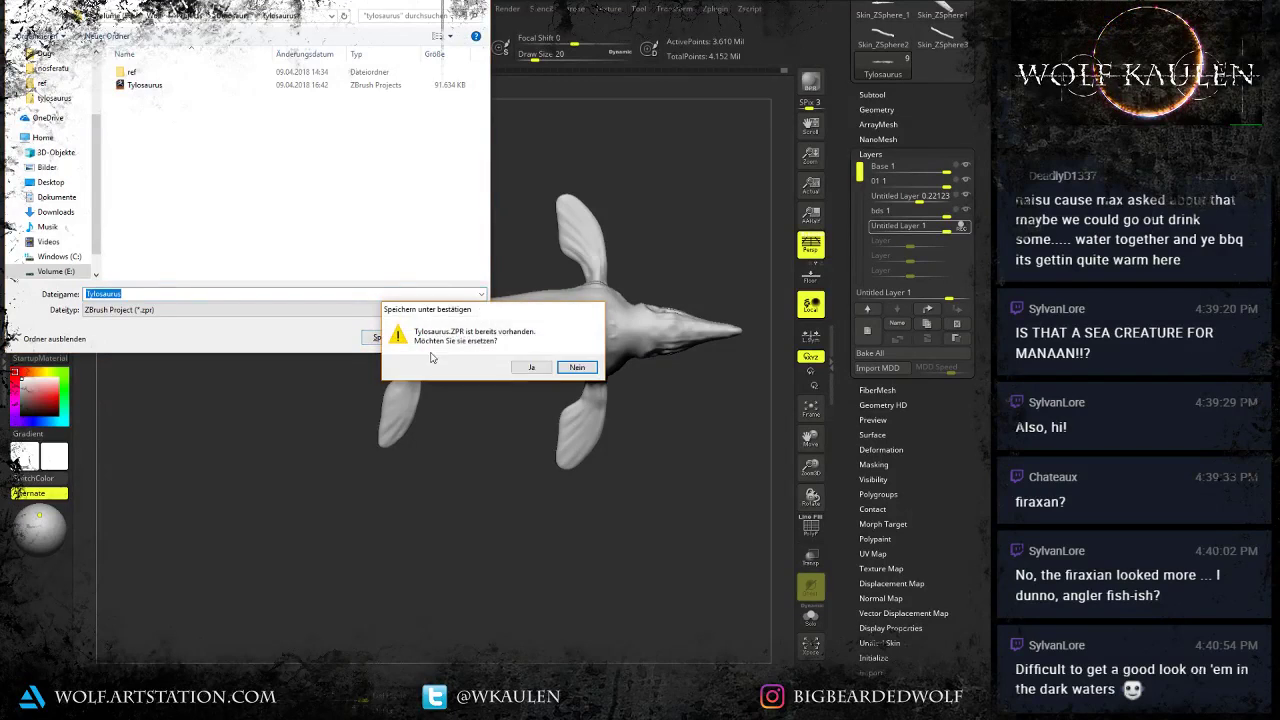
left_click(538, 367)
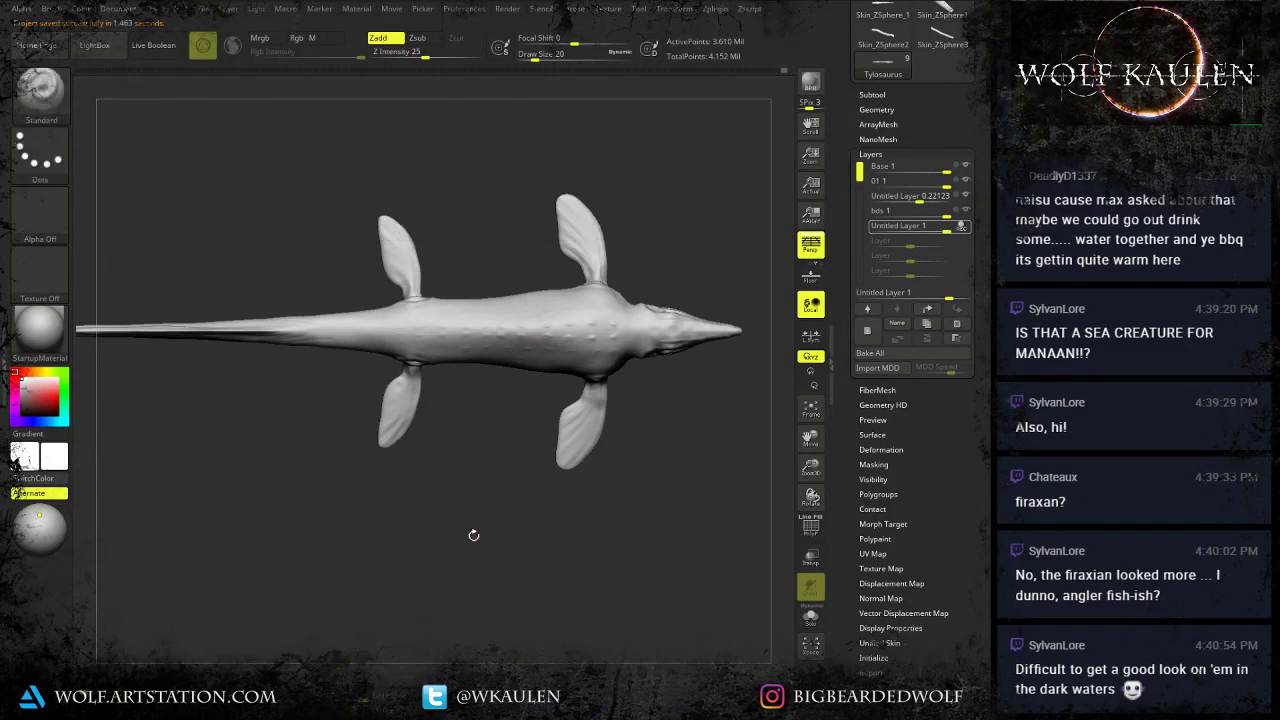
Examine the whole Tylosaurus from both sides and from above to judge the head, body, flippers and tail.
mouse_move(450, 502)
left_mouse_down()
mouse_move(412, 470)
mouse_move(422, 430)
mouse_move(438, 573)
mouse_move(512, 608)
mouse_move(604, 497)
mouse_move(520, 518)
mouse_move(425, 500)
mouse_move(299, 638)
left_mouse_up()
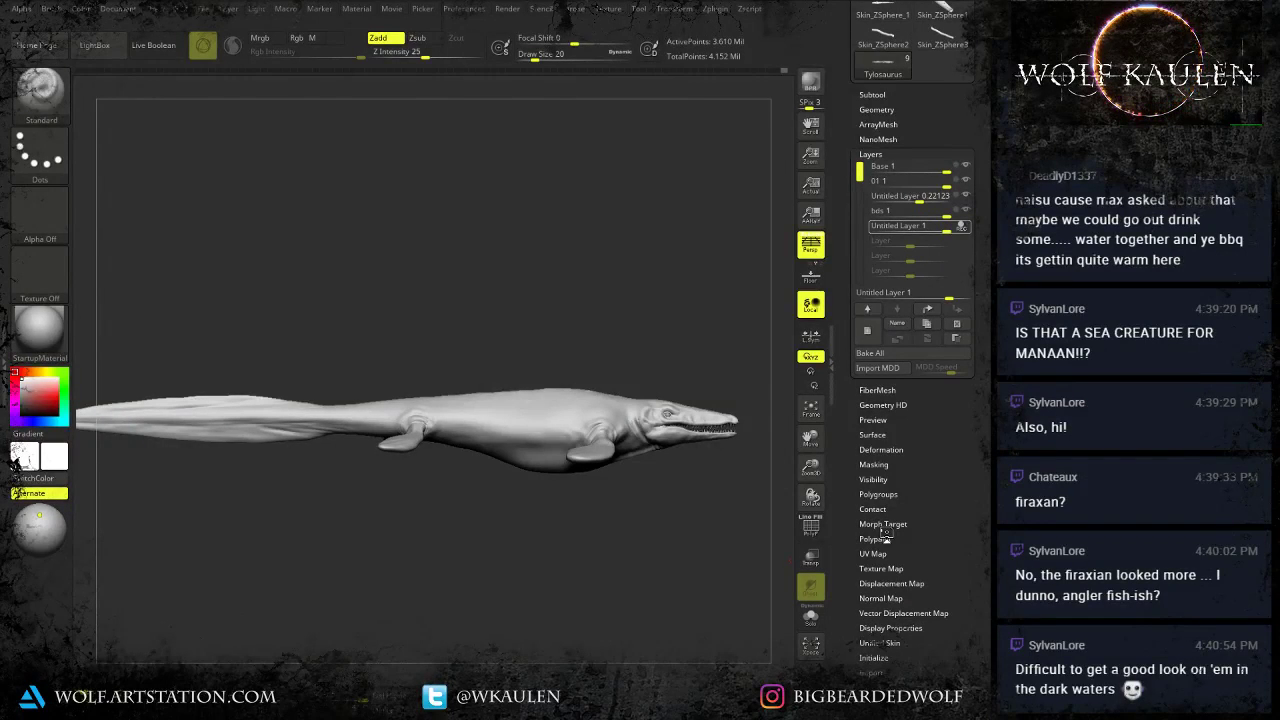
mouse_move(475, 1)
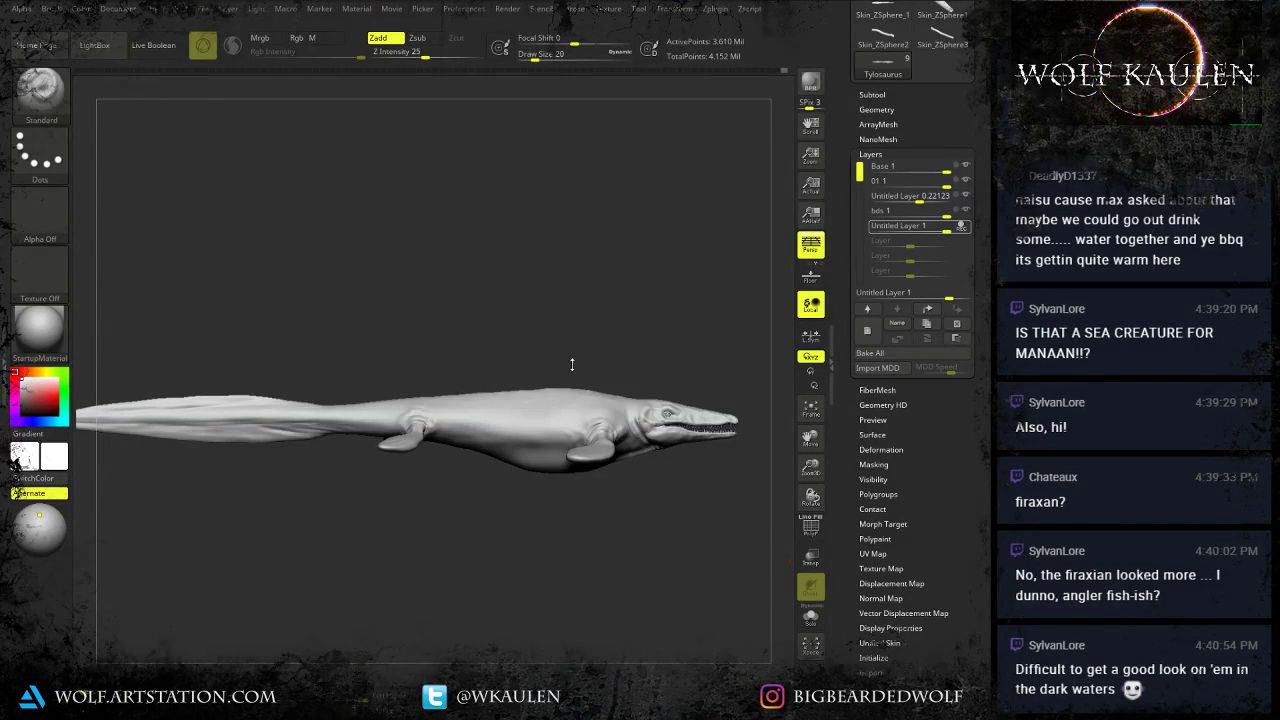
left_click_drag(583, 321, 640, 400)
right_click_drag(600, 350, 408, 323, "ctrl")
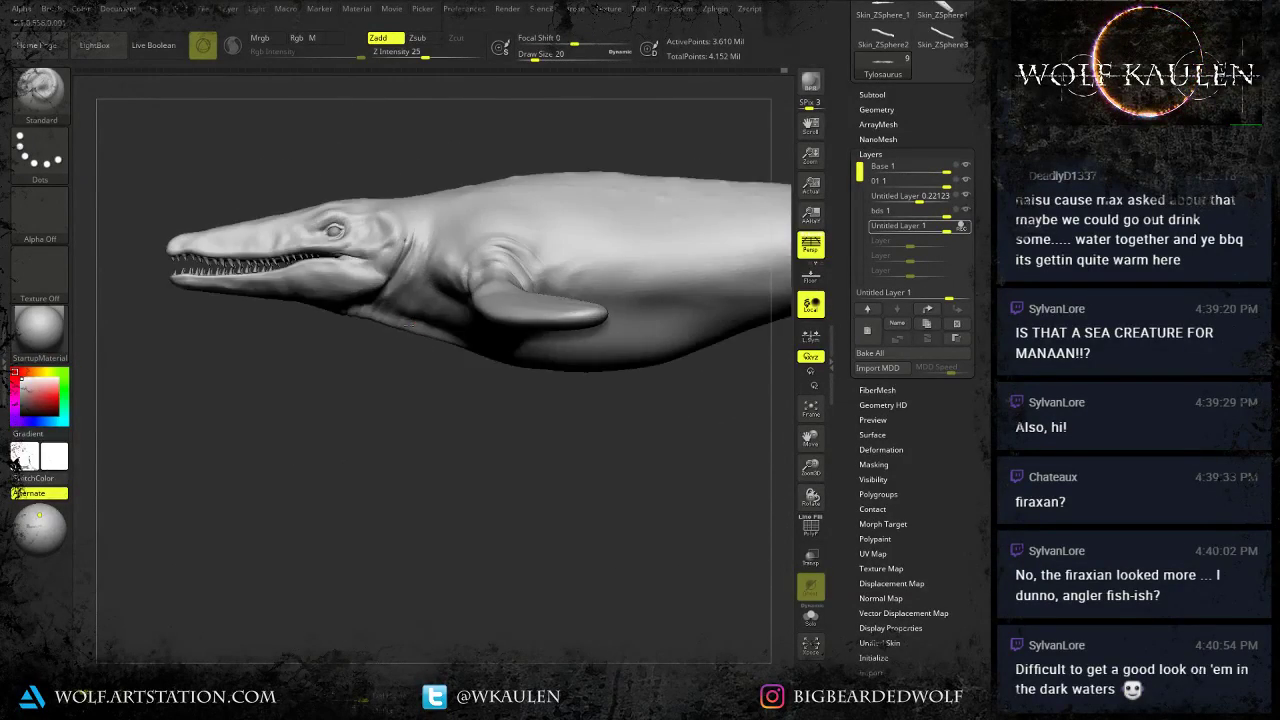
mouse_move(408, 325)
left_mouse_down()
mouse_move(463, 403)
mouse_move(617, 392)
left_mouse_up()
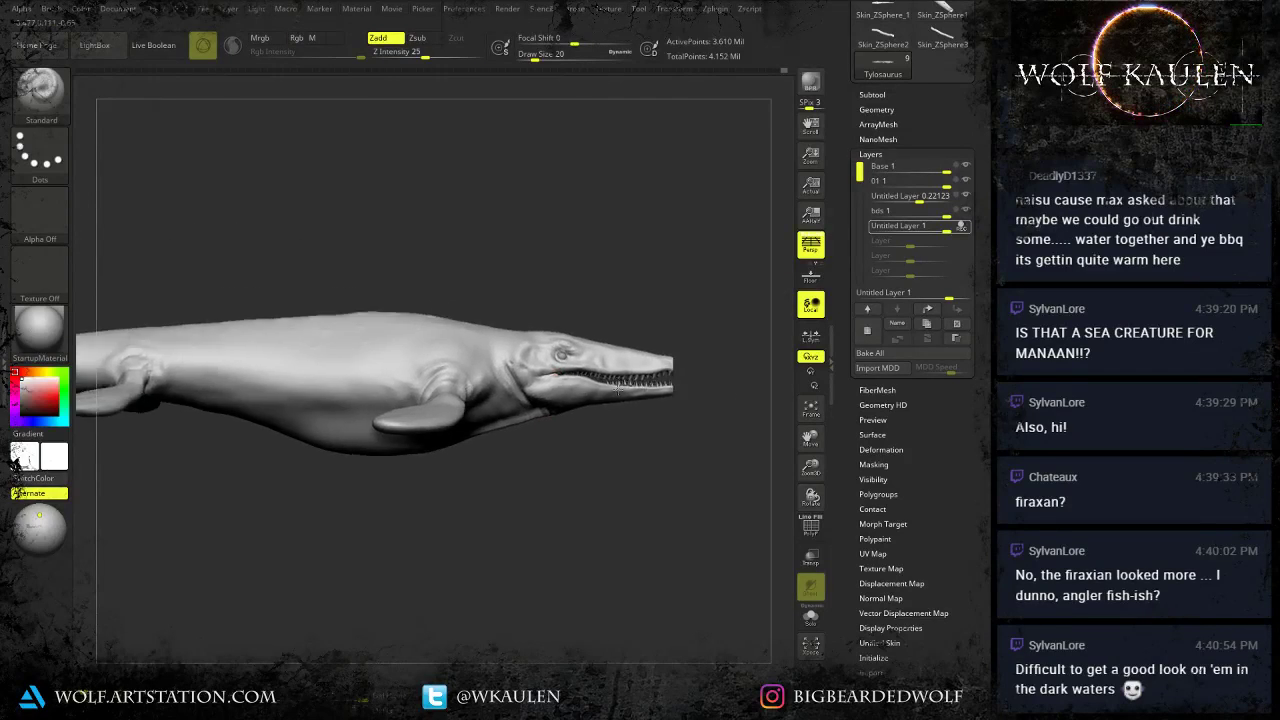
right_click_drag(618, 390, 604, 472)
right_click_drag(349, 415, 356, 383, "ctrl")
right_click_drag(356, 383, 478, 506, "alt")
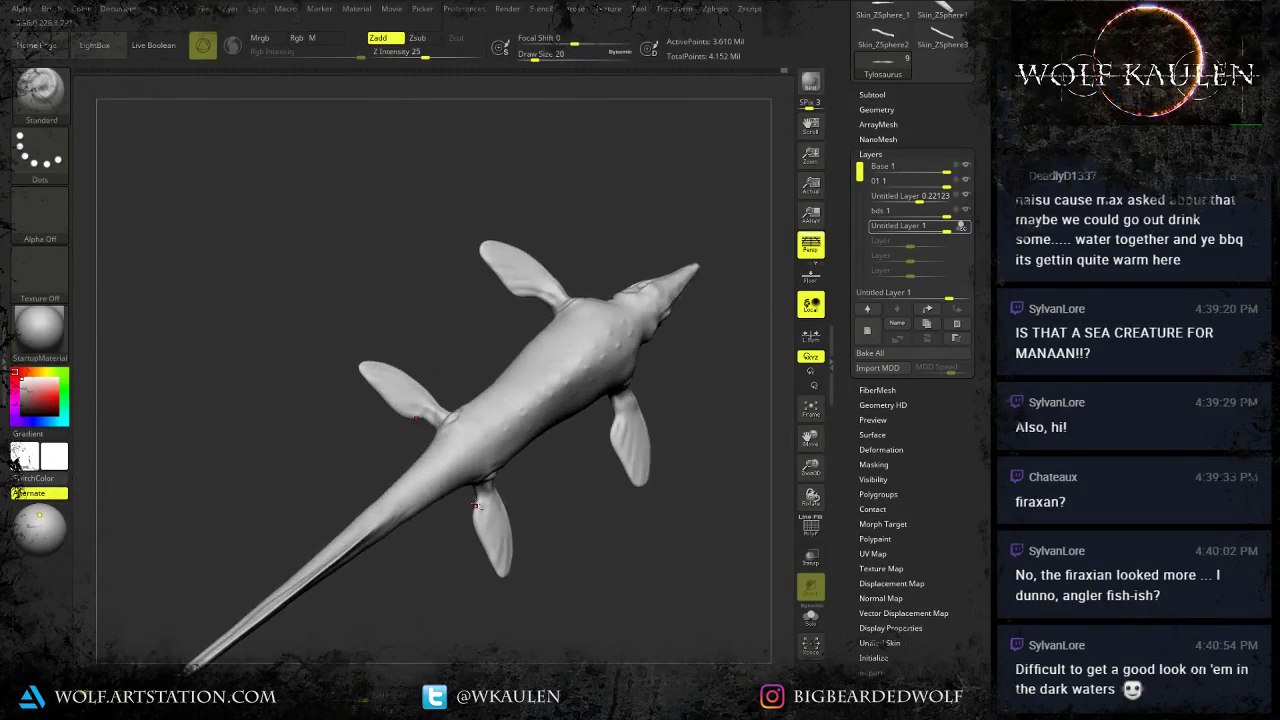
left_click_drag(476, 505, 428, 349)
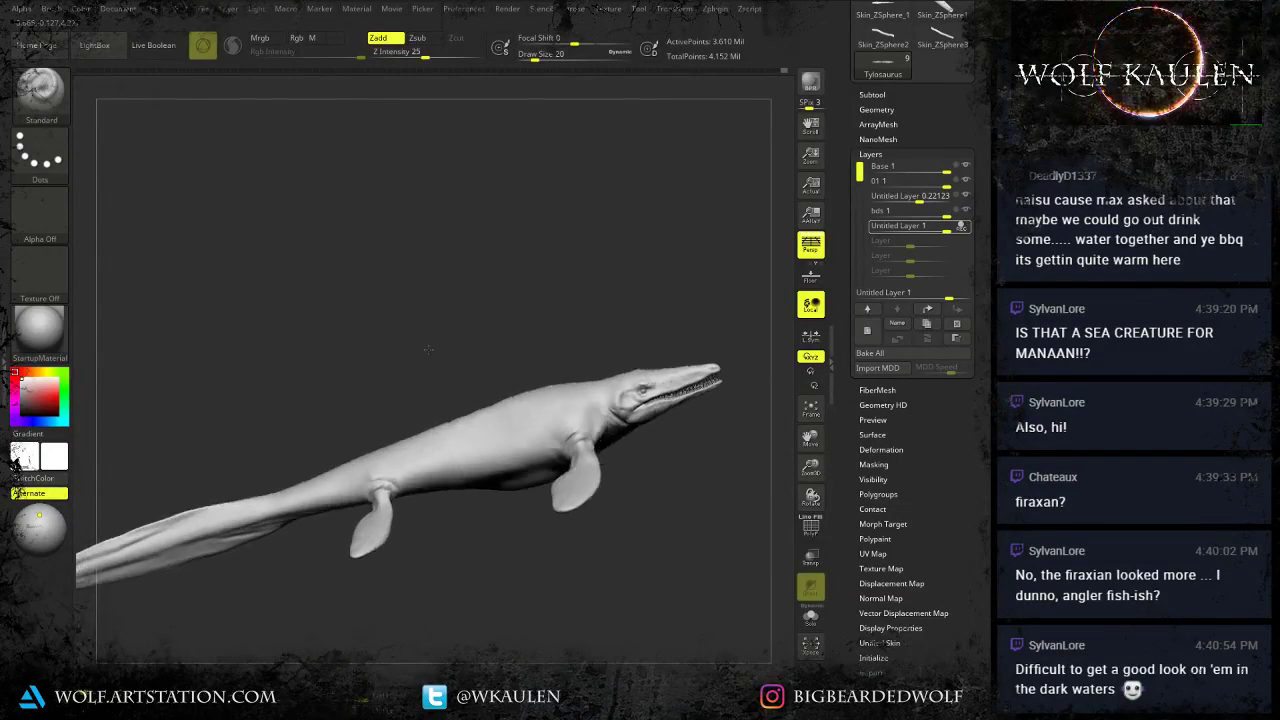
mouse_move(428, 349)
right_mouse_down()
mouse_move(375, 455)
mouse_move(312, 503)
right_mouse_up()
Activate the Standard brush and set its draw size to 245 for the body.
key("b")
key("s")
key("t")
key("s")
left_click_drag(315, 503, 357, 509)
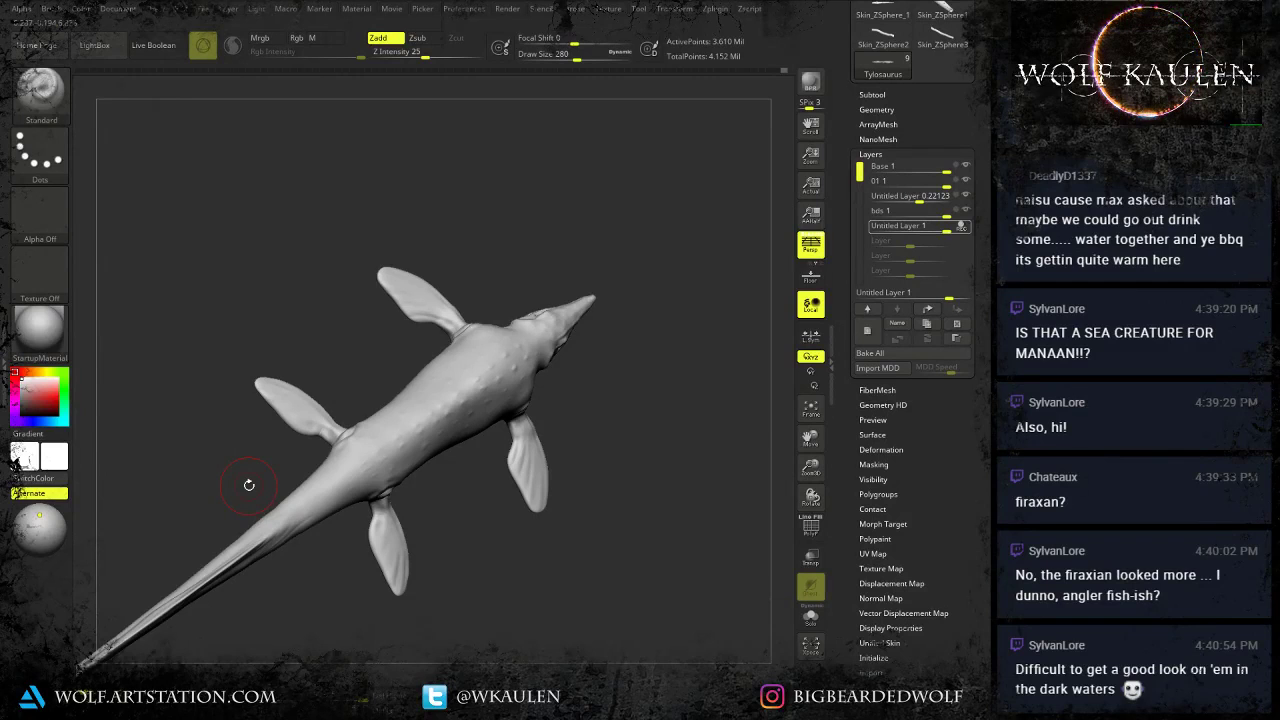
key("s")
left_click_drag(314, 507, 311, 507)
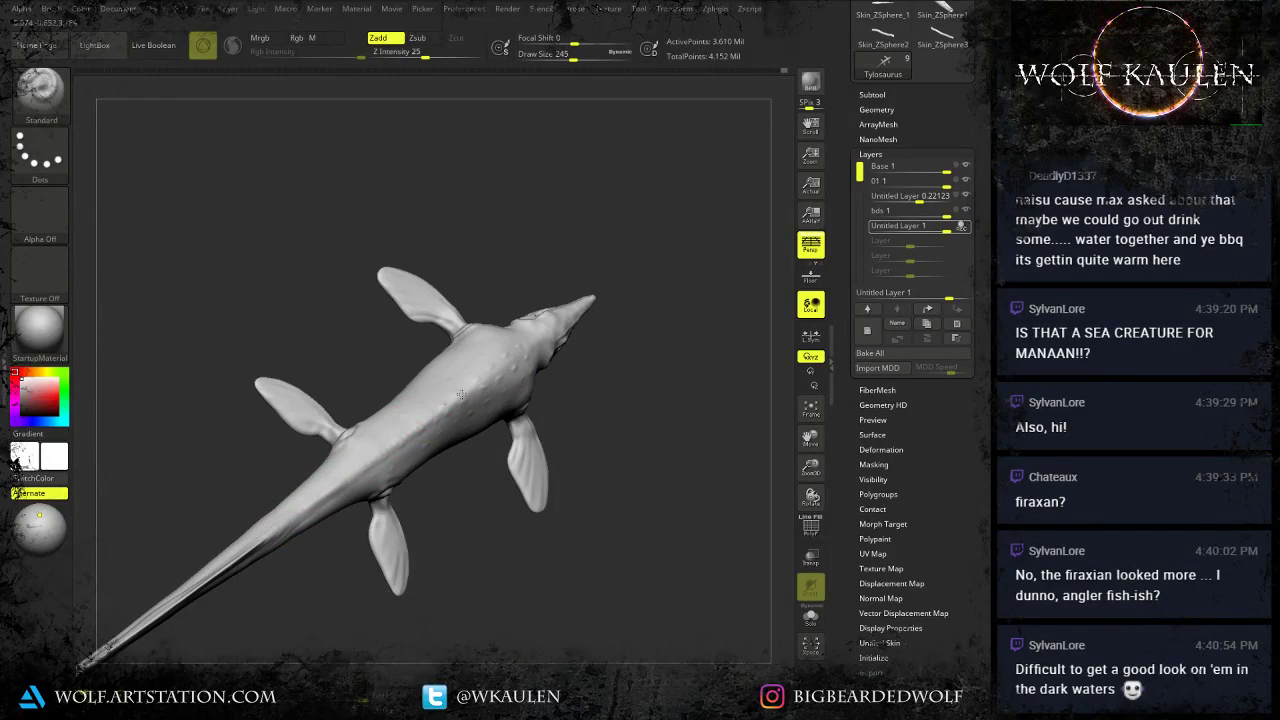
Reduce the Standard brush's draw size to 128 for work on the top and back of the head.
right_click_drag(470, 387, 500, 255)
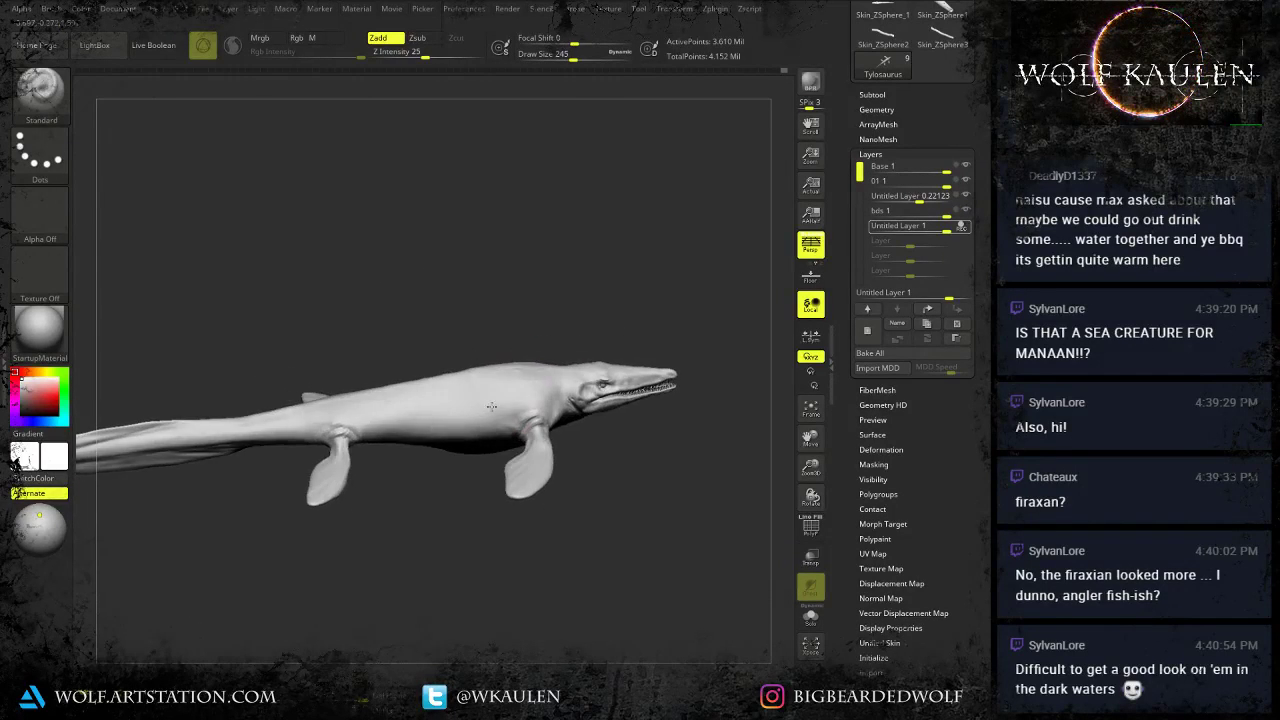
mouse_move(492, 407)
right_mouse_down()
mouse_move(512, 530)
mouse_move(563, 450)
mouse_move(596, 449)
right_mouse_up()
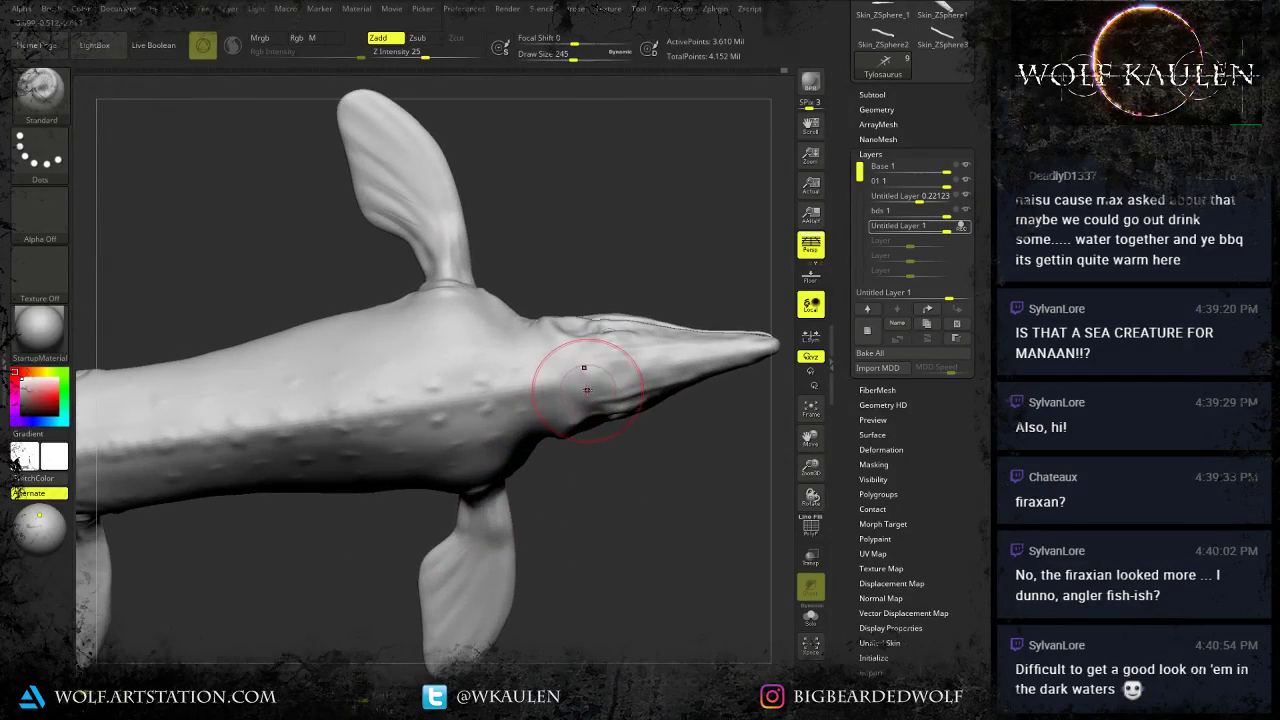
key("bracketleft")
mouse_move(611, 390)
right_mouse_down()
mouse_move(612, 290)
mouse_move(620, 383)
right_mouse_up()
key("bracketleft")
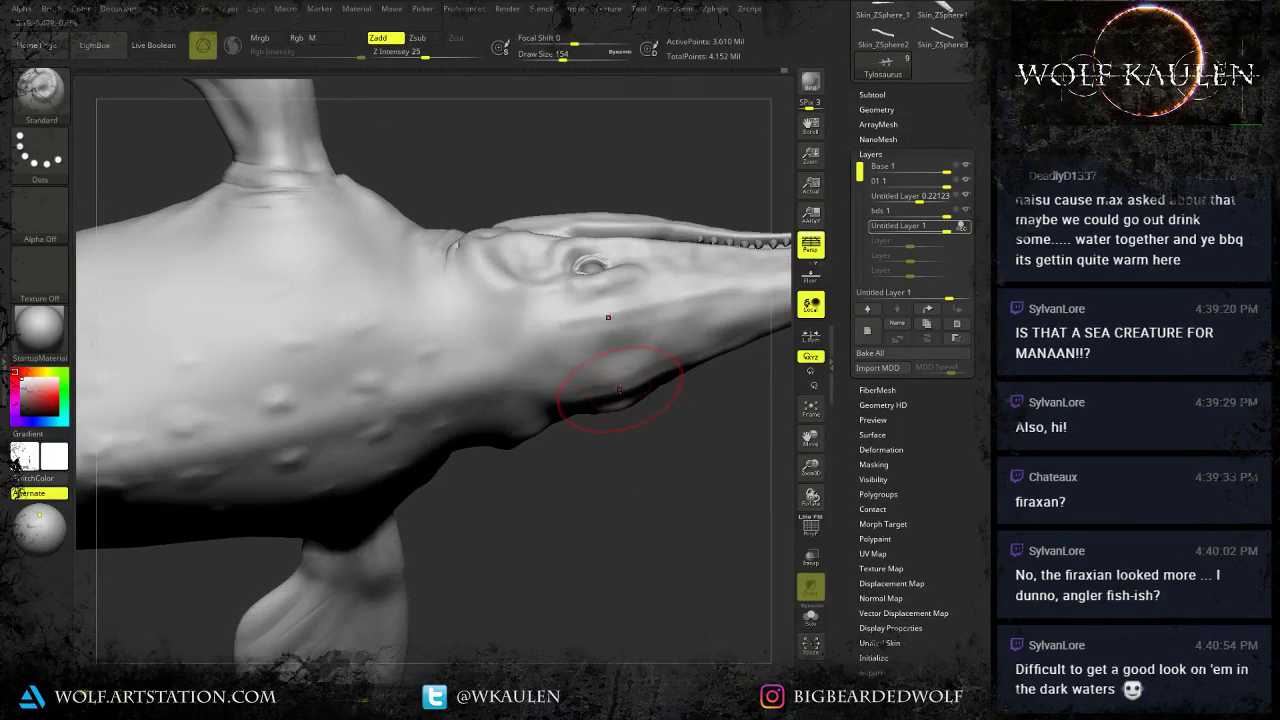
key("s")
left_click_drag(623, 358, 625, 350)
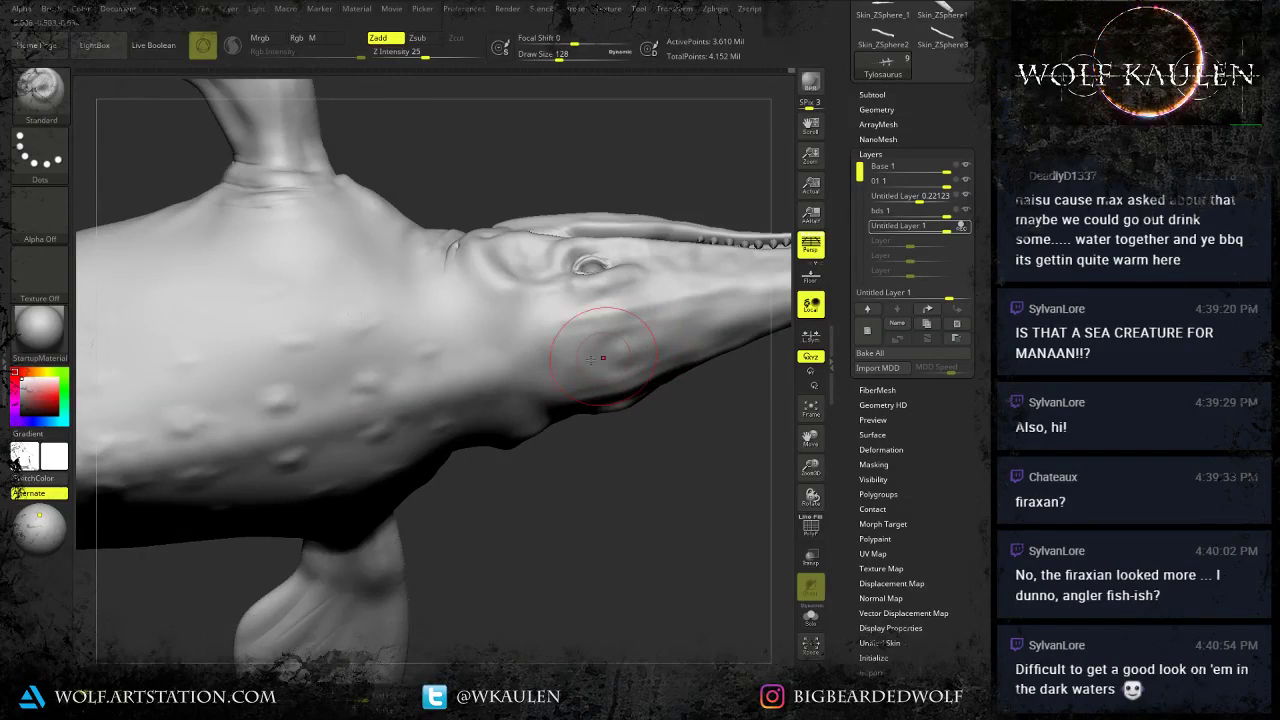
Set the draw size to 44 and shape the skin folds on the cheek behind the eye.
mouse_move(627, 436)
right_mouse_down()
mouse_move(636, 363)
mouse_move(637, 412)
right_mouse_up()
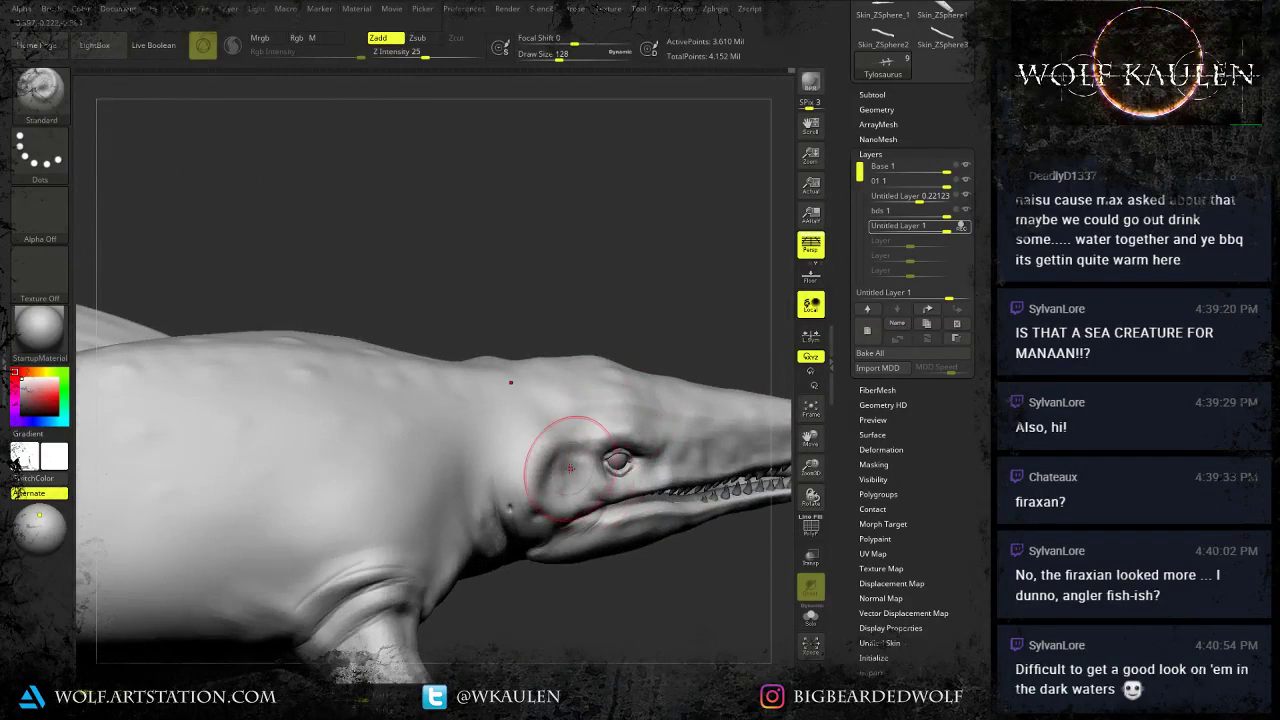
key("s")
left_click_drag(567, 472, 558, 472)
right_click_drag(557, 472, 565, 471)
key("s")
left_click_drag(565, 470, 539, 486)
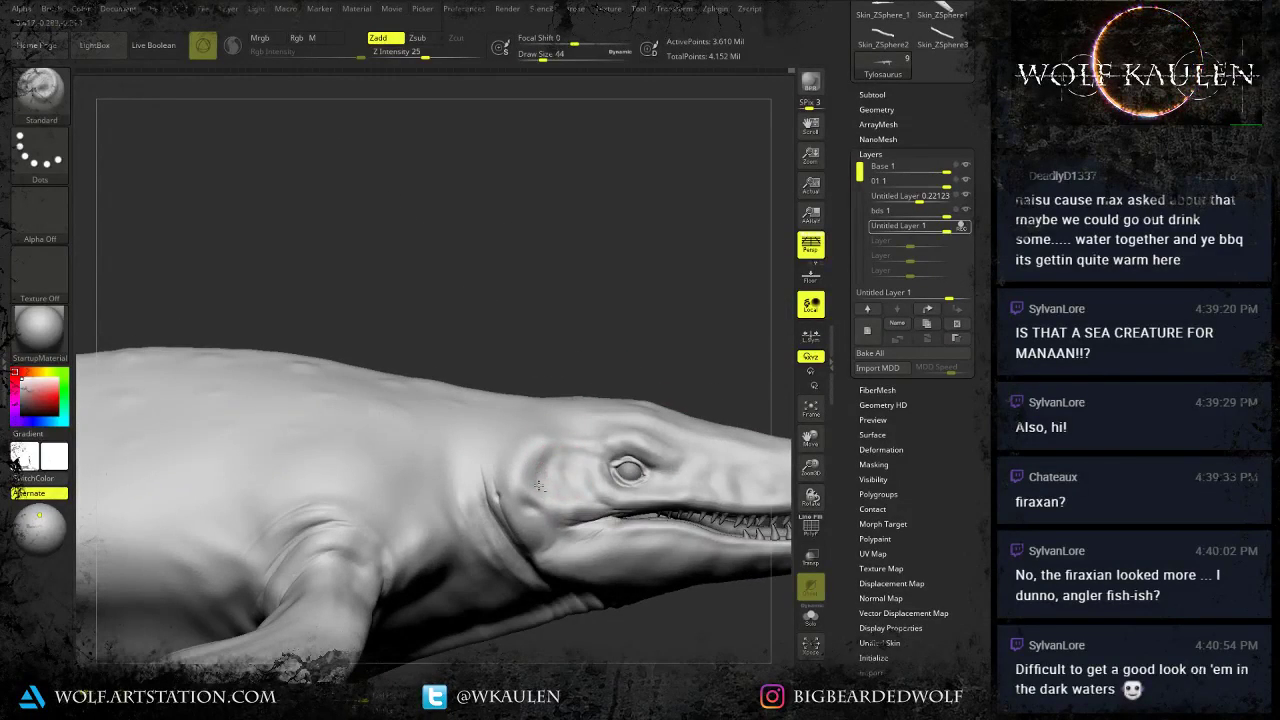
Reduce the draw size to 17 and smooth the skin at the neck crease behind the cheek.
key("bracketleft")
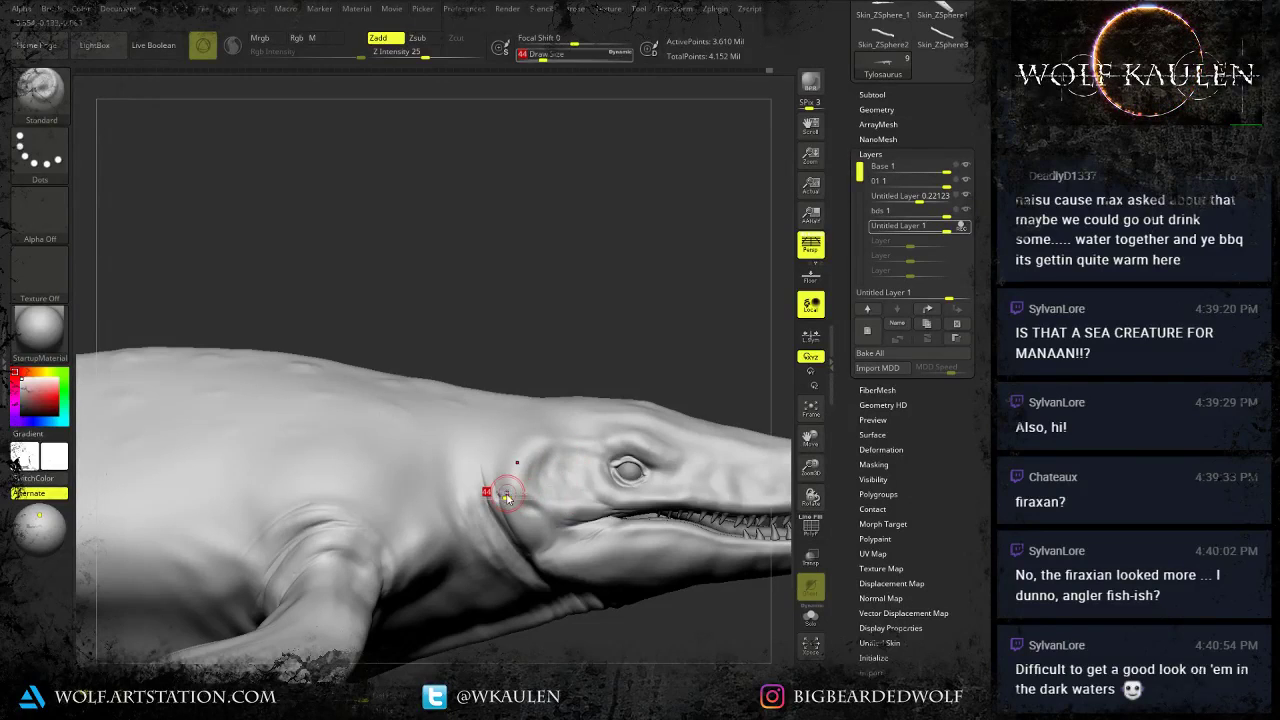
right_click_drag(499, 497, 493, 489)
key("bracketleft")
left_click_drag(493, 489, 499, 497, "shift")
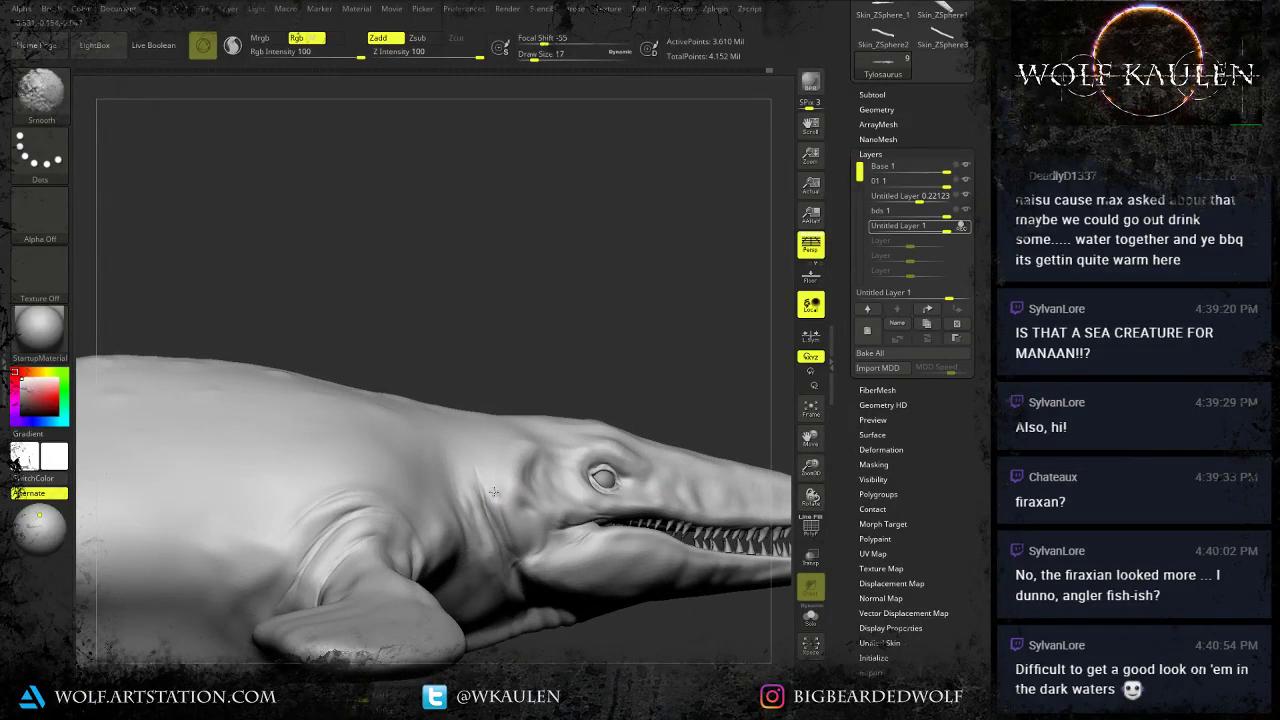
Build up the skin folds around the brow and front eye corner with the Standard brush at draw sizes 33 and 22.
right_click_drag(499, 501, 532, 493)
key("bracketright")
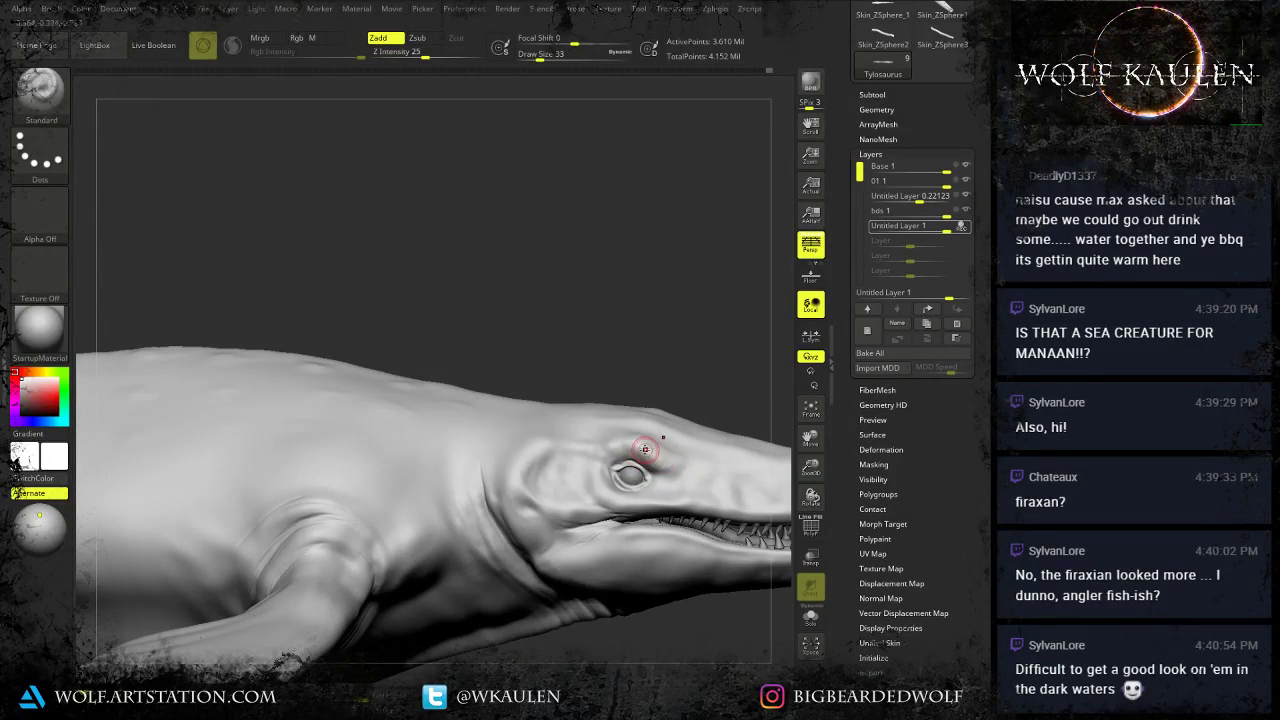
right_click_drag(684, 469, 660, 514, "ctrl")
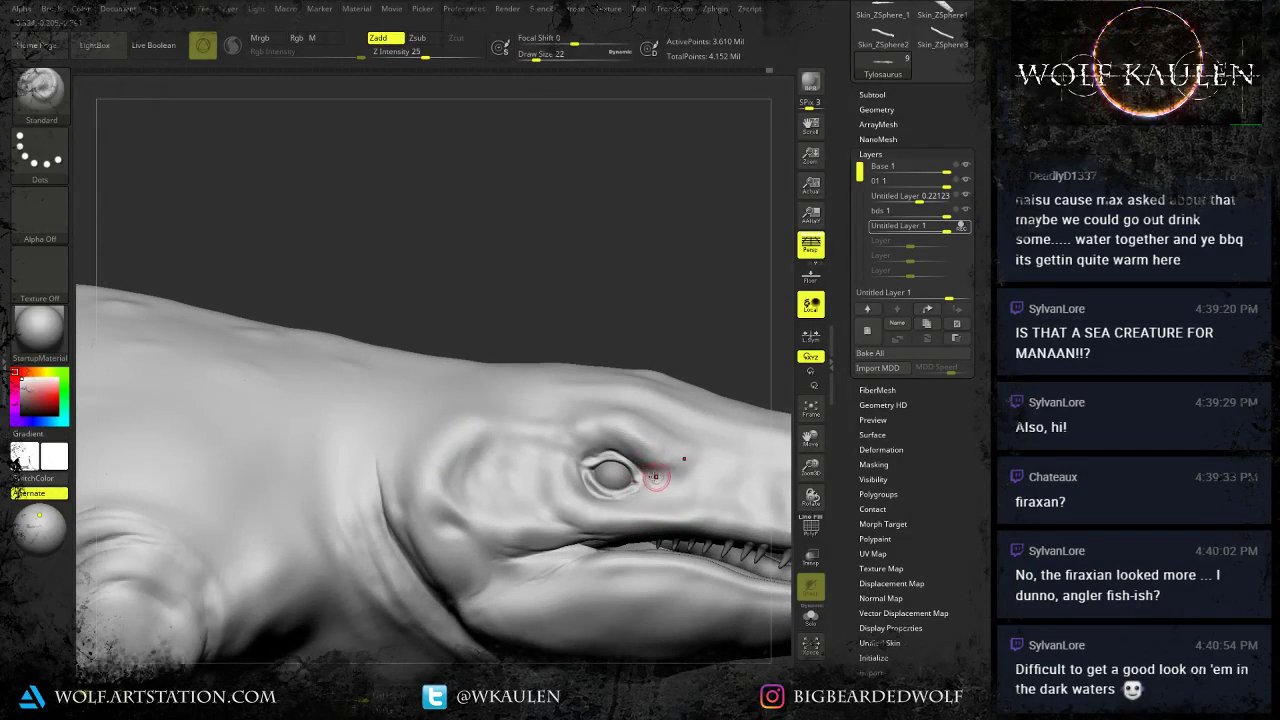
mouse_move(650, 489)
right_mouse_down()
mouse_move(654, 472)
mouse_move(645, 494)
right_mouse_up()
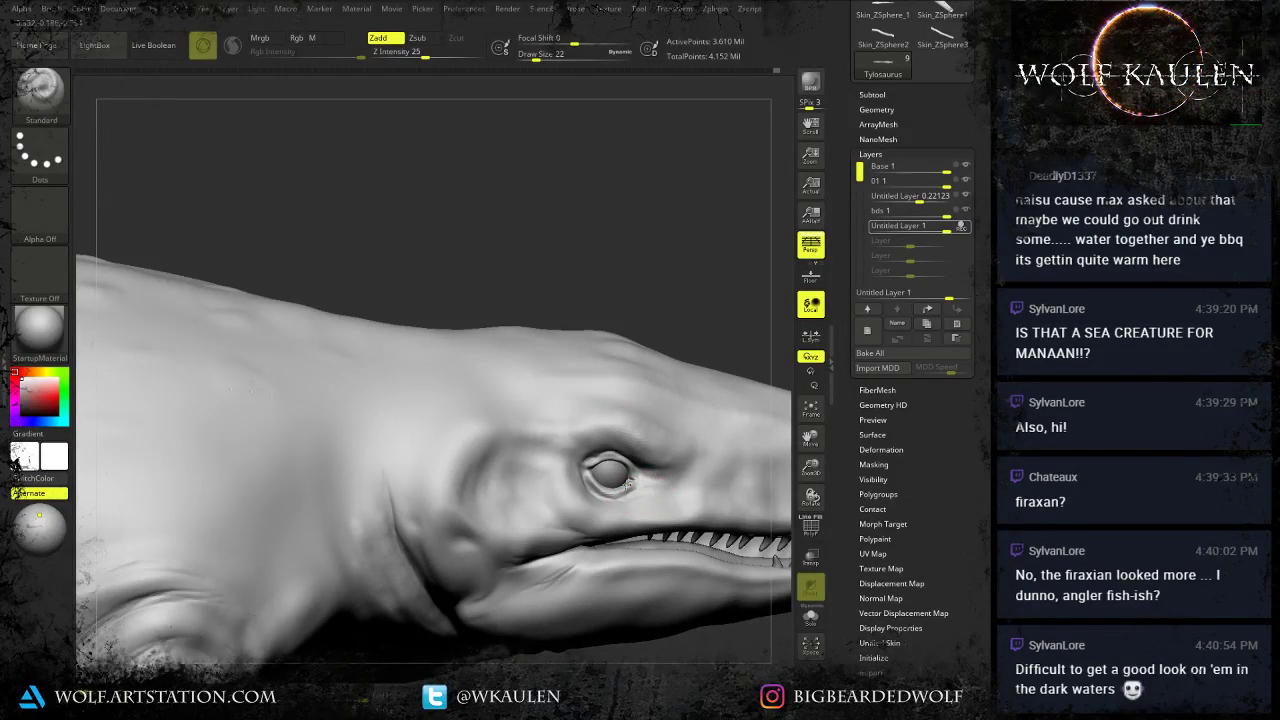
right_click_drag(613, 511, 598, 474)
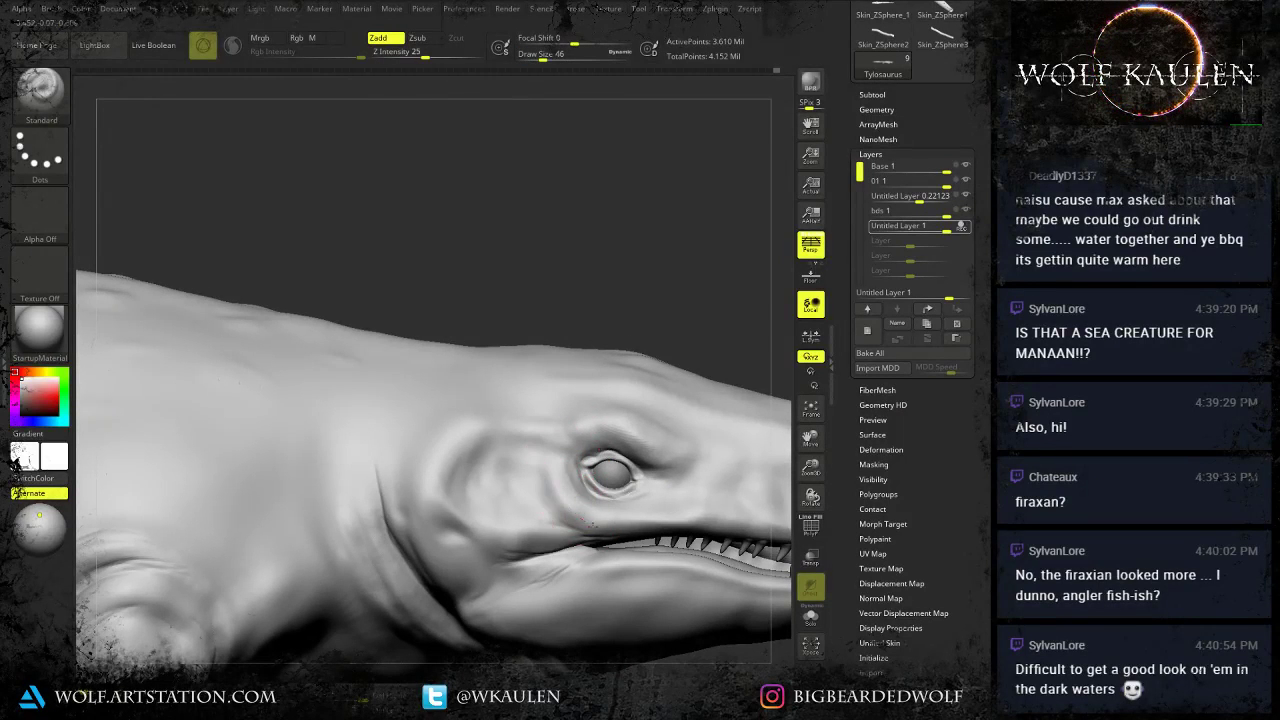
Refine the skin at the mouth corner with draw size 16 and in front of the eye with draw size 35.
key("s")
left_click_drag(543, 503, 547, 502)
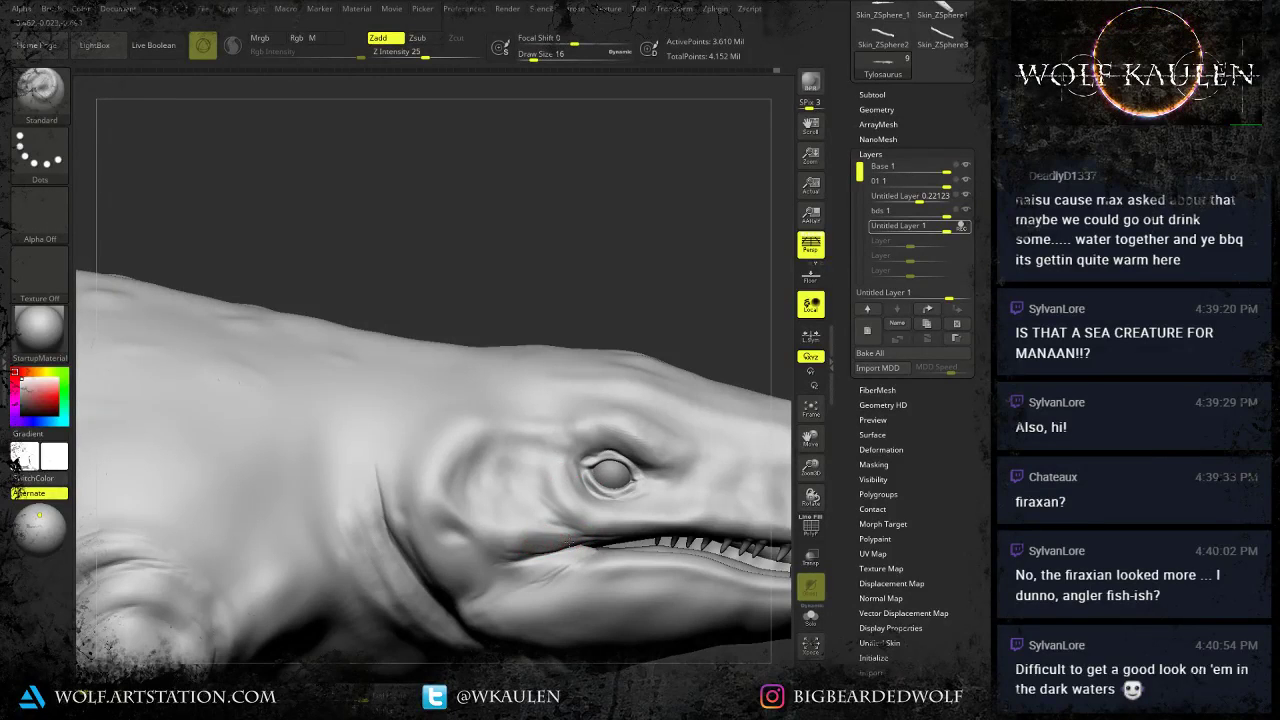
key("bracketright")
key("bracketright")
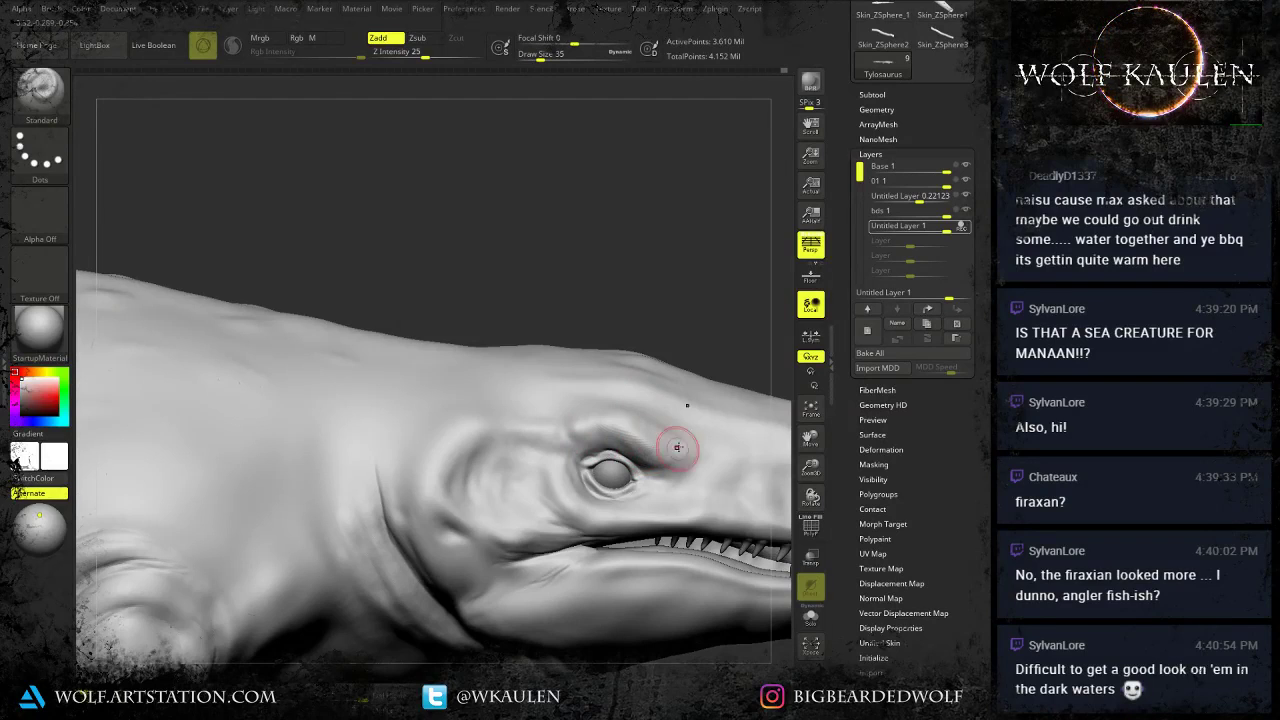
right_click_drag(680, 486, 615, 488, "alt")
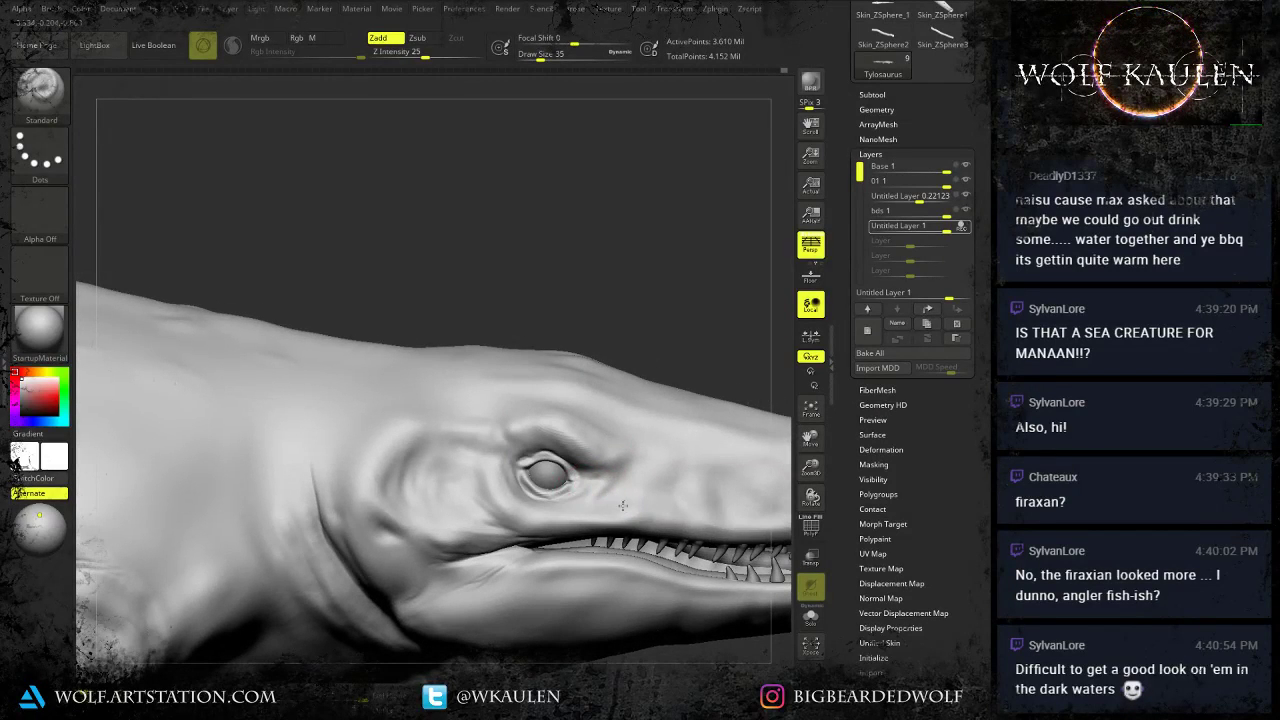
right_click_drag(637, 541, 624, 458, "alt")
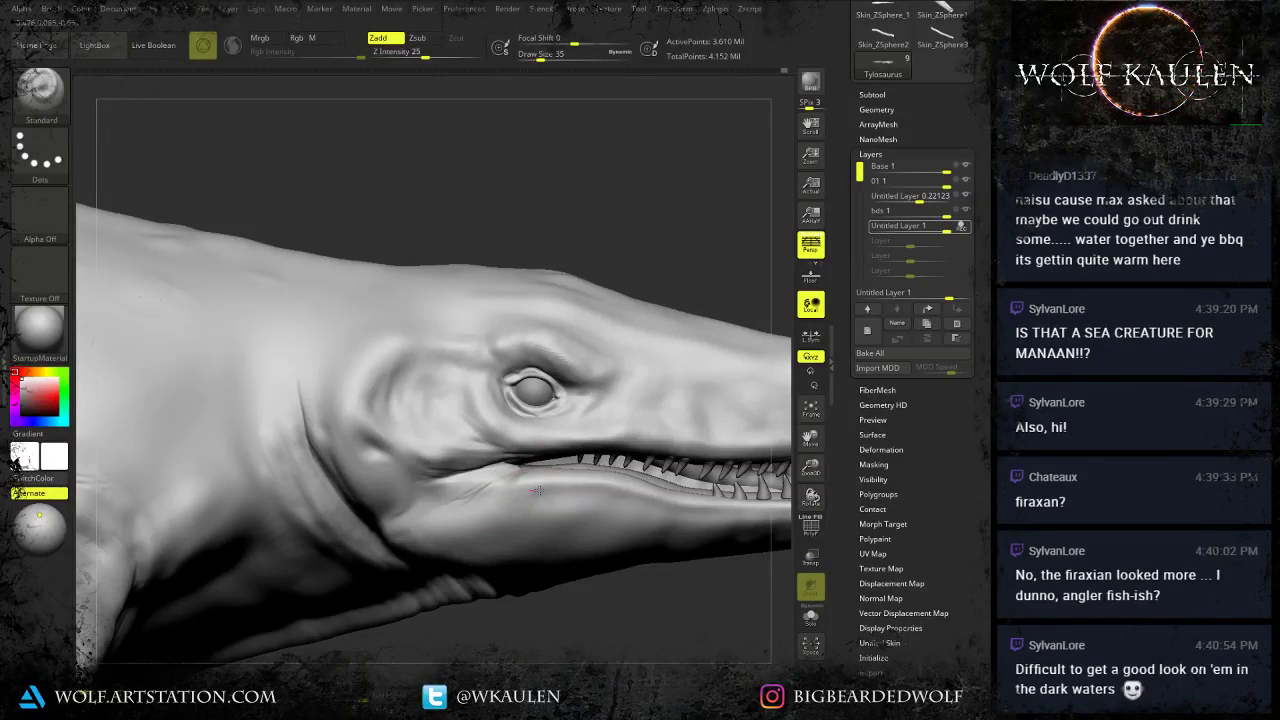
Sculpt fine wrinkles around the mouth corner and lower cheek with the Standard brush at draw size 13.
mouse_move(589, 489)
right_mouse_down()
mouse_move(462, 500)
mouse_move(515, 494)
mouse_move(477, 506)
right_mouse_up()
key("s")
left_click(471, 514)
mouse_move(484, 488)
left_mouse_down()
mouse_move(446, 512)
mouse_move(534, 452)
left_mouse_up()
left_click_drag(534, 452, 467, 478)
key("s")
left_click(476, 480)
key("s")
left_click(460, 484)
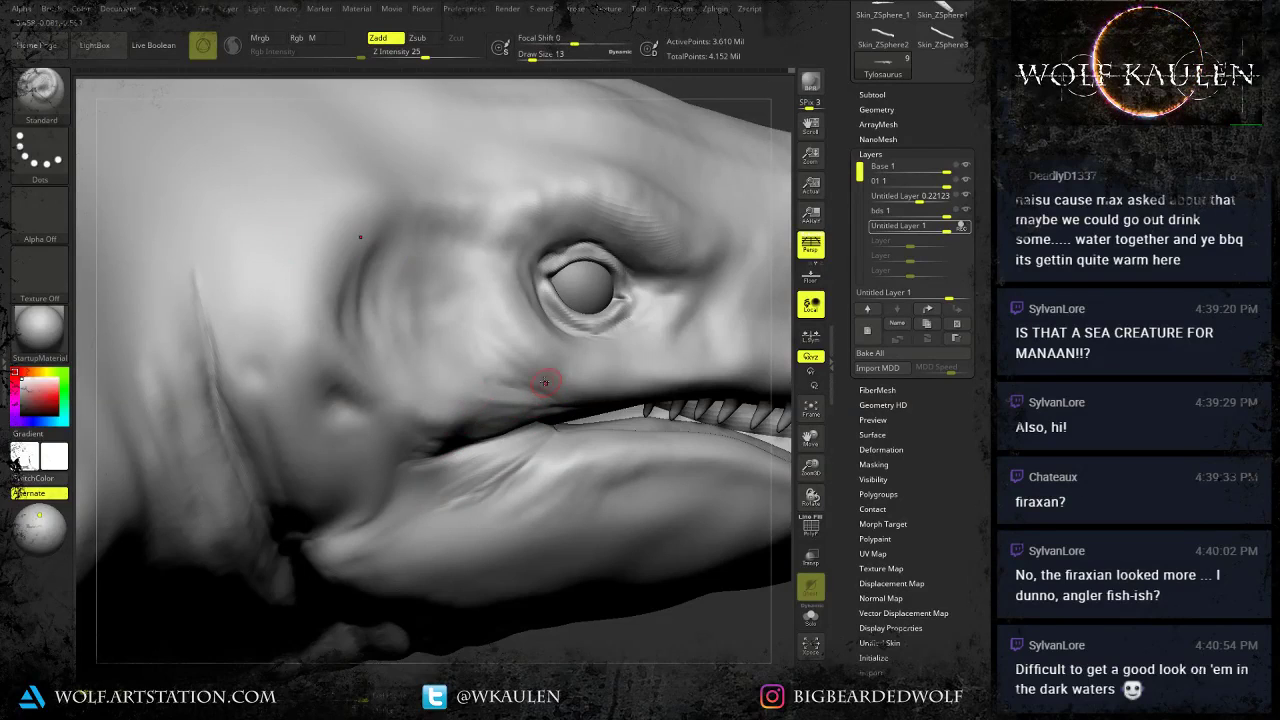
Strengthen the folds at the mouth corner with draw size 22 and fill out the jaw hinge at size 49.
key("]")
right_click_drag(497, 463, 410, 460)
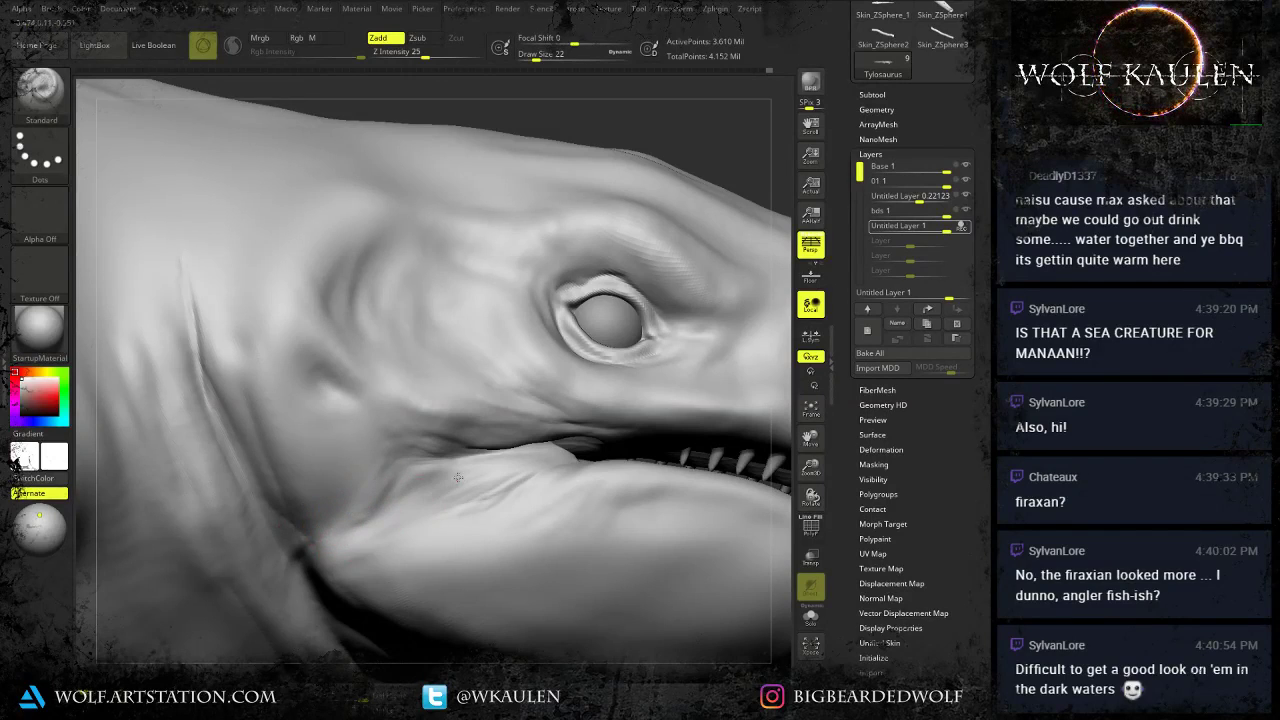
mouse_move(516, 566)
right_mouse_down("ctrl")
mouse_move(594, 510)
mouse_move(588, 566)
mouse_move(581, 527)
right_mouse_up("ctrl")
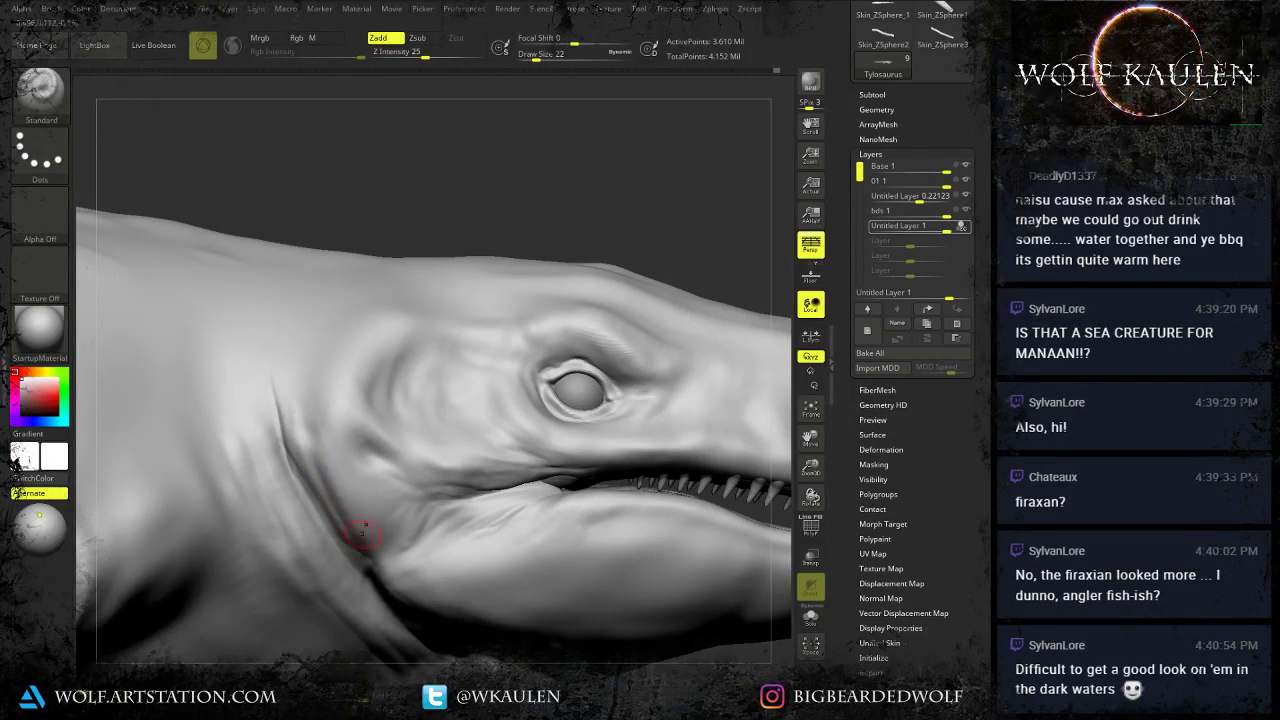
key("bracketright")
key("bracketright")
key("bracketright")
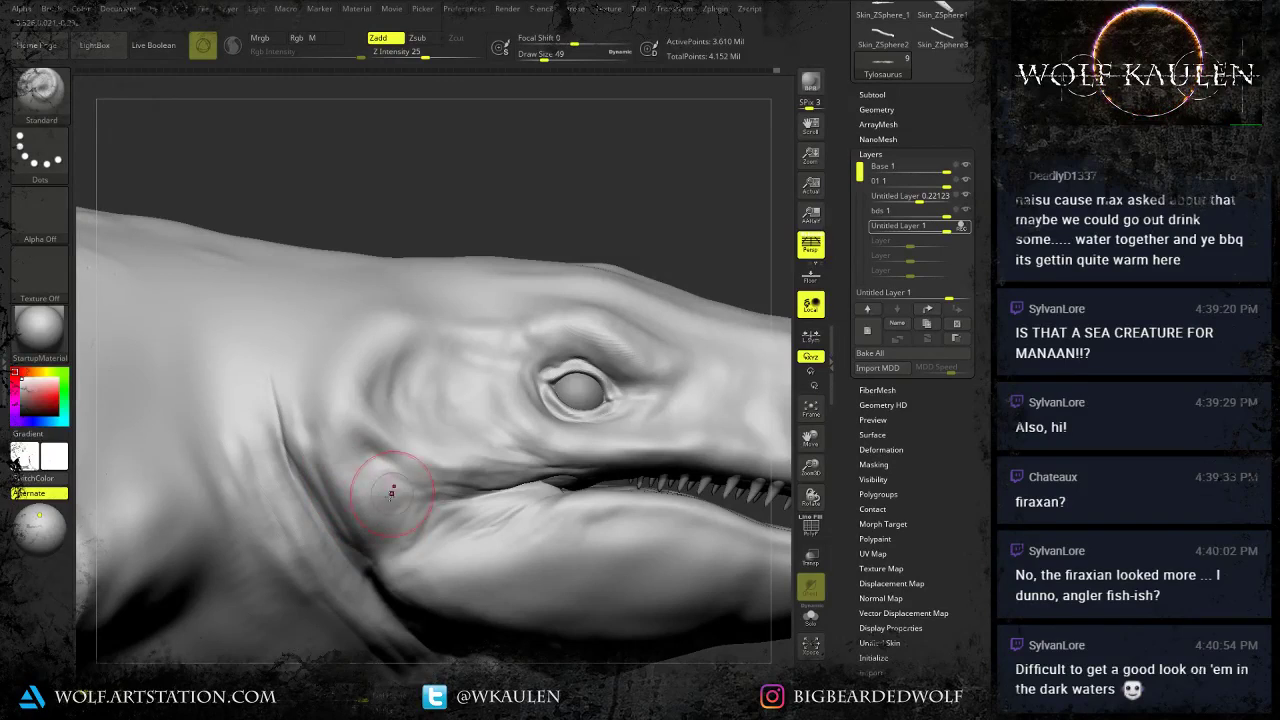
key("bracketleft")
key("bracketleft")
Set the draw size to 29 and sculpt skin folds in front of the eye's front corner.
mouse_move(440, 523)
right_mouse_down()
mouse_move(526, 534)
mouse_move(582, 340)
mouse_move(554, 408)
right_mouse_up()
key("bracketright")
mouse_move(506, 406)
left_mouse_down()
mouse_move(487, 413)
mouse_move(521, 427)
left_mouse_up()
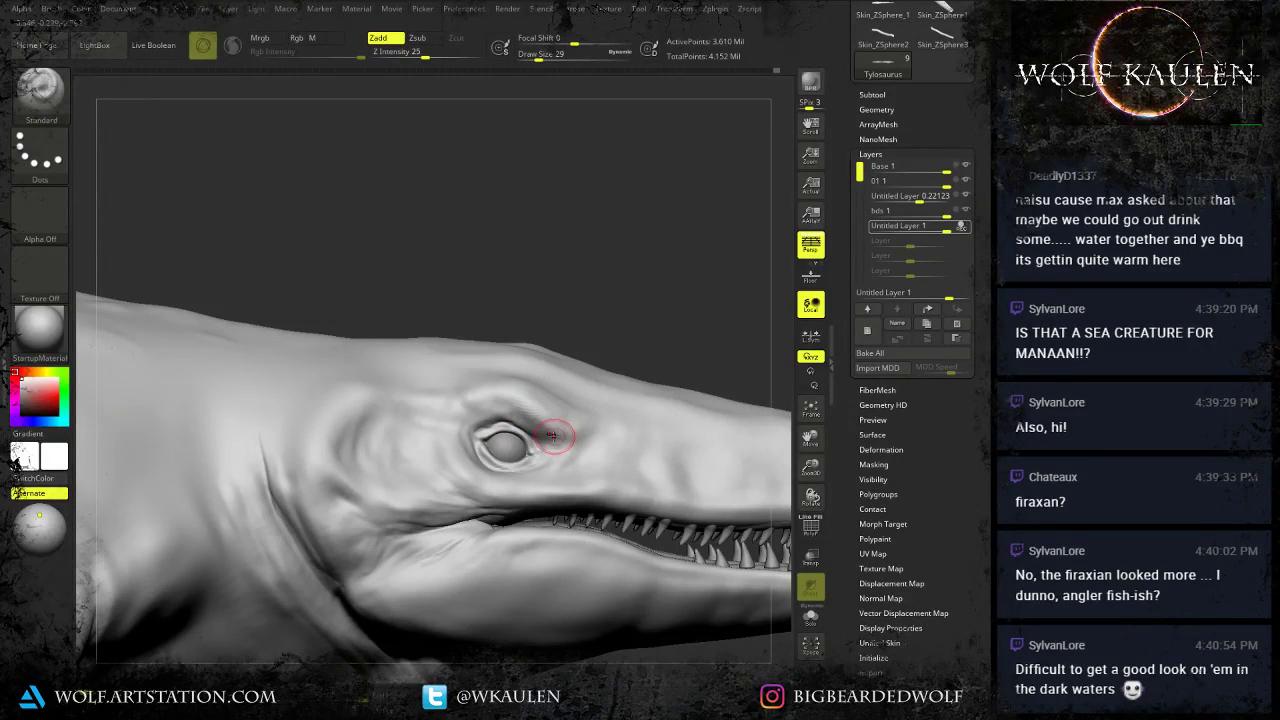
left_click_drag(557, 442, 584, 456)
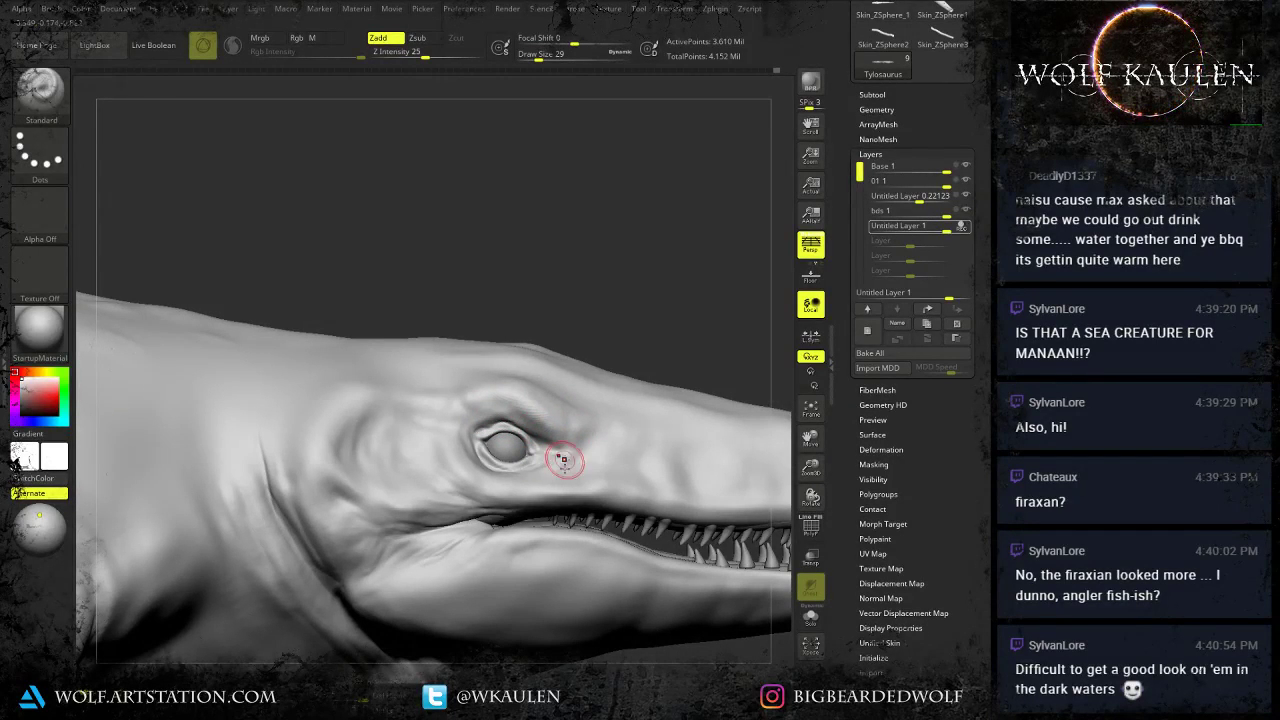
Set the draw size to 39 and add soft skin folds along the side of the snout ahead of the eye.
right_click_drag(561, 458, 507, 478)
key("s")
mouse_move(507, 478)
left_mouse_down()
mouse_move(538, 490)
mouse_move(558, 474)
left_mouse_up()
right_click_drag(597, 469, 532, 469, "alt")
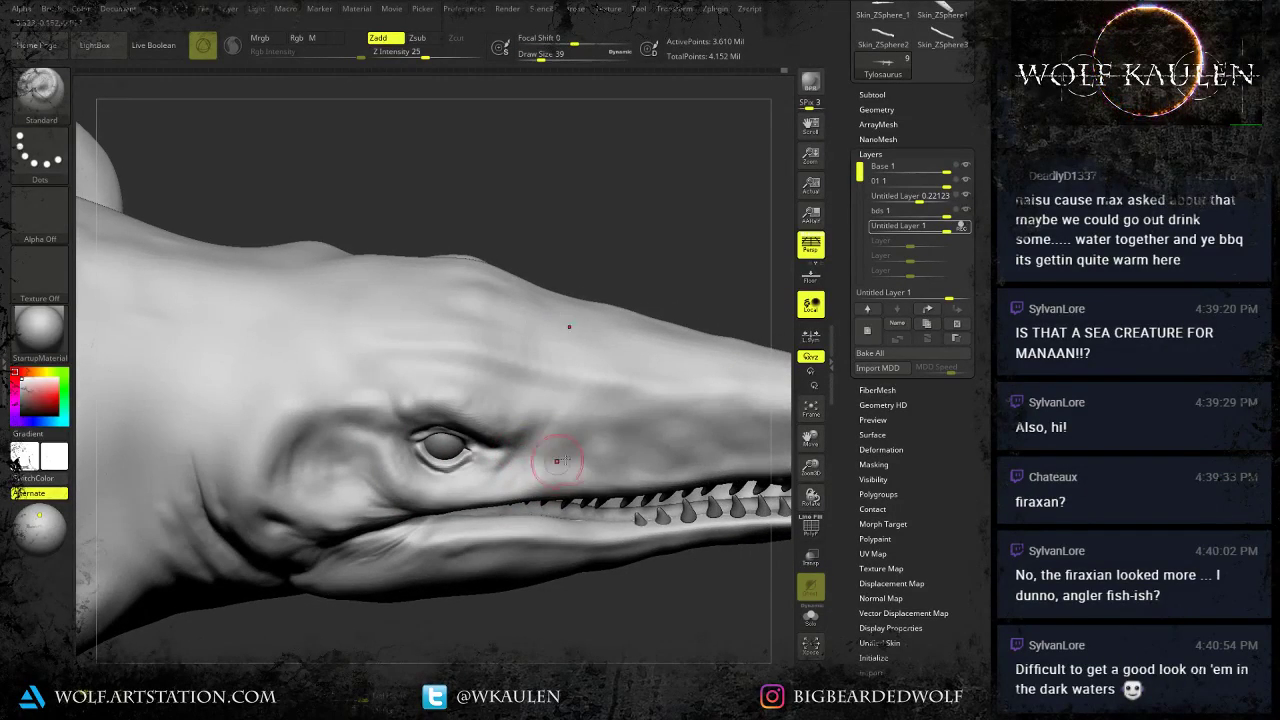
left_click_drag(579, 442, 568, 466)
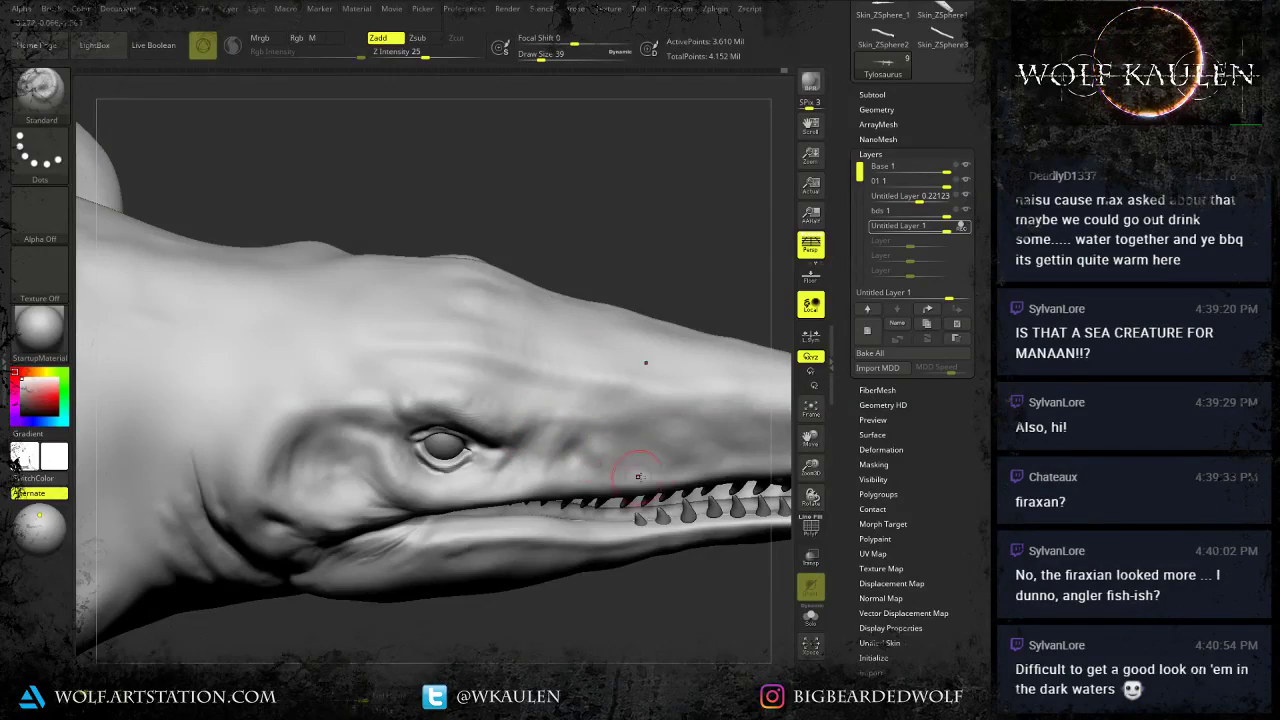
Set the Standard brush's draw size to 46 and sculpt soft skin forms around the tip of the snout.
mouse_move(614, 457)
right_mouse_down()
mouse_move(647, 441)
mouse_move(620, 432)
mouse_move(634, 440)
right_mouse_up()
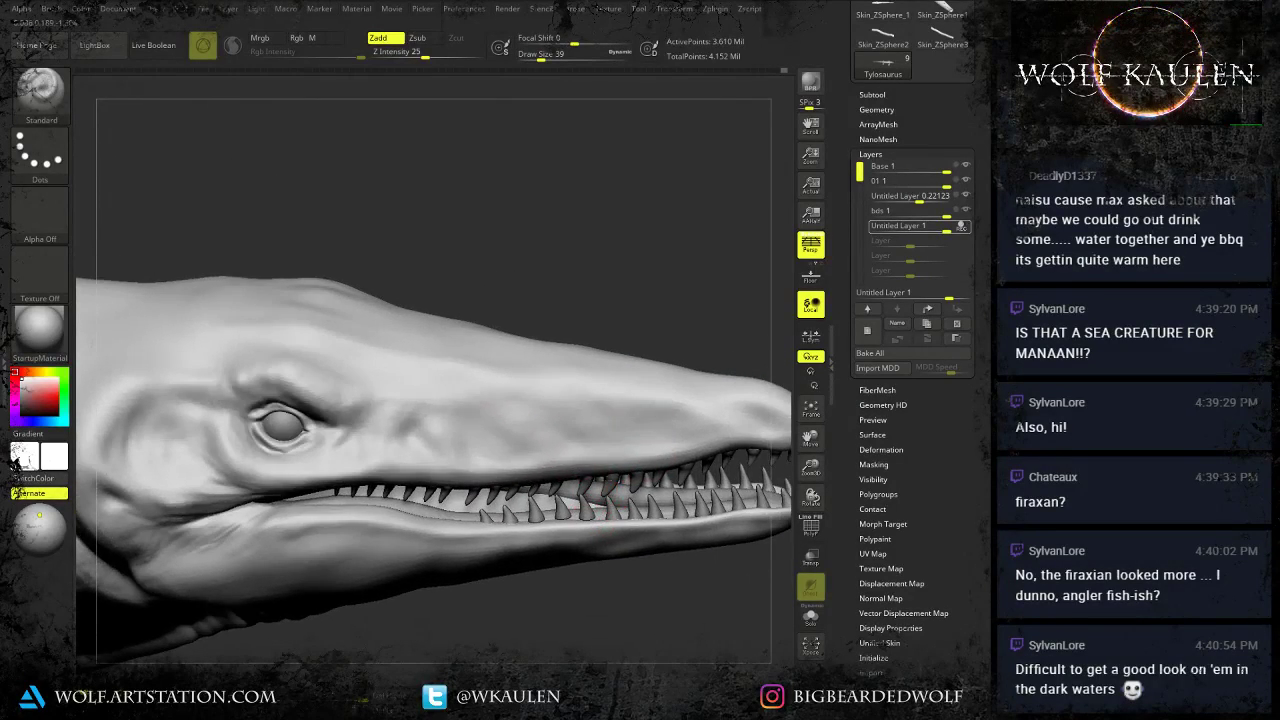
right_click_drag(530, 440, 492, 430)
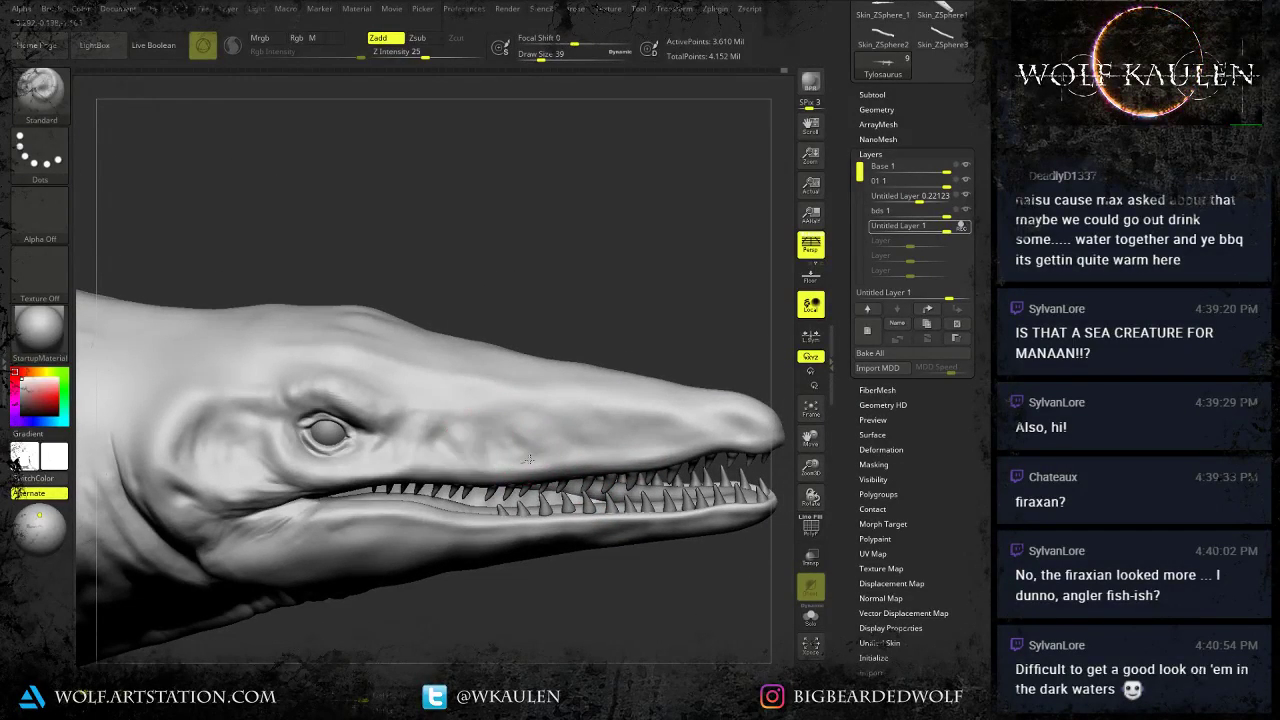
right_click_drag(672, 442, 581, 467, "alt")
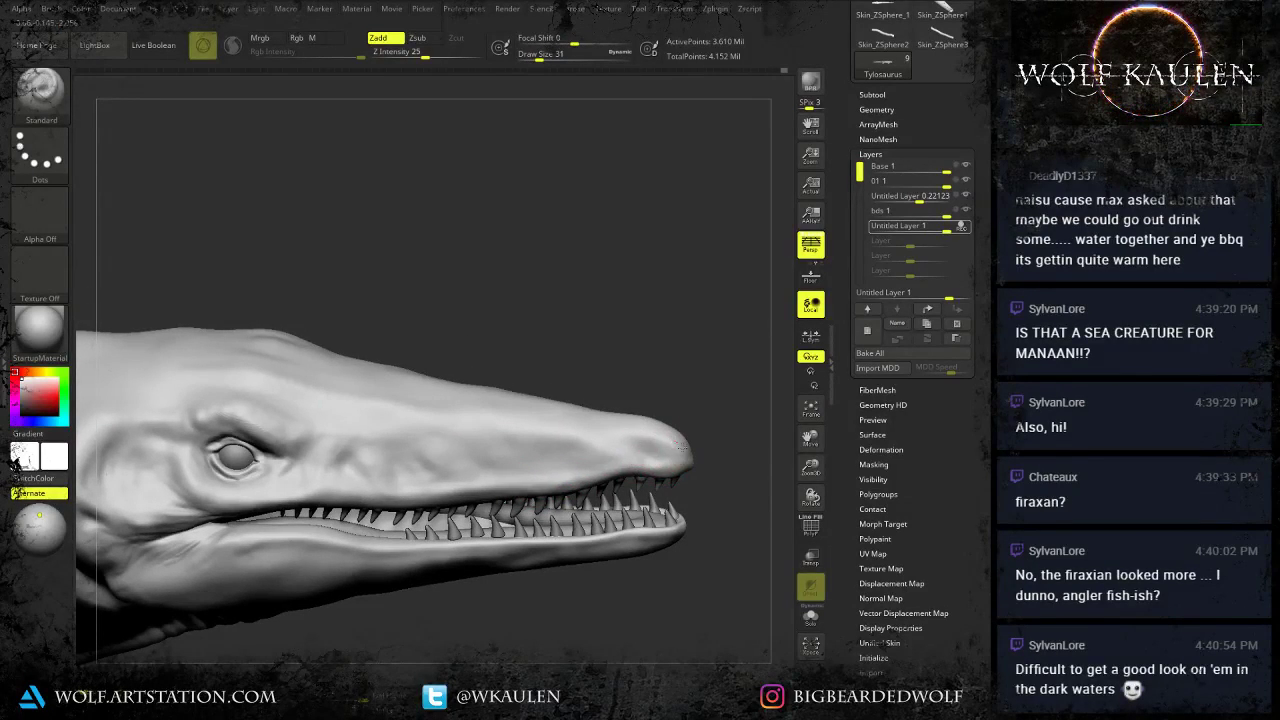
right_click_drag(682, 448, 664, 476)
key("s")
left_click_drag(665, 436, 669, 436)
mouse_move(686, 443)
right_mouse_down()
mouse_move(655, 464)
mouse_move(655, 442)
right_mouse_up()
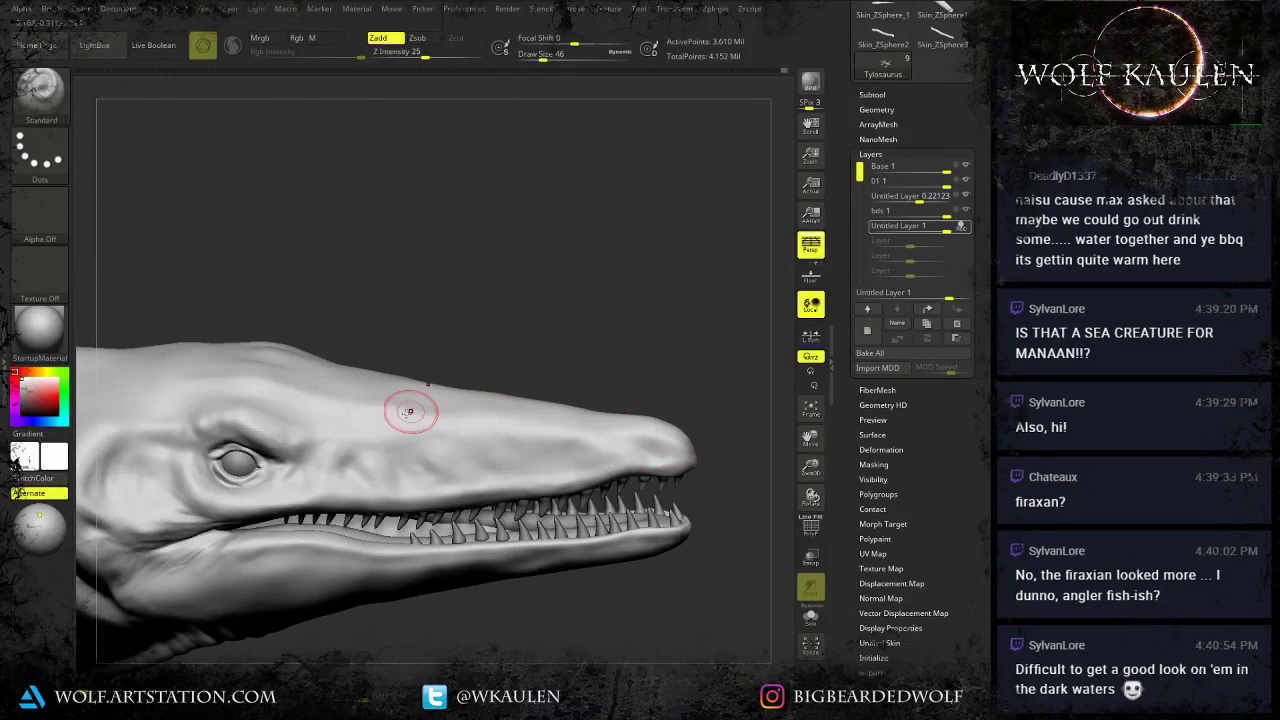
Enlarge the draw size to 67 and refine the broad forms along the upper snout toward its tip.
right_click_drag(512, 411, 540, 430)
key("s")
left_click_drag(509, 401, 514, 401)
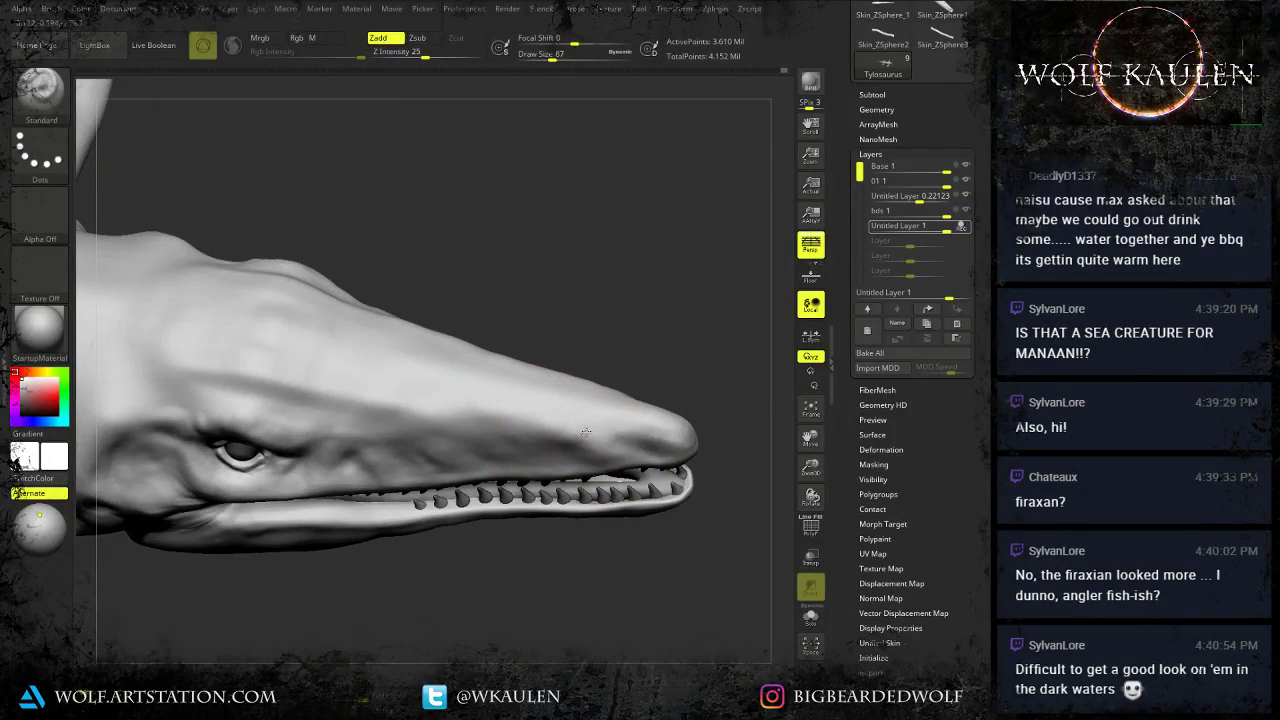
mouse_move(641, 440)
right_mouse_down()
mouse_move(661, 412)
mouse_move(659, 436)
right_mouse_up()
key("s")
left_click_drag(661, 438, 656, 438)
right_click_drag(640, 440, 610, 430)
Sculpt the neck folds behind the jaw hinge and smooth the surrounding skin with draw size 54.
mouse_move(300, 455)
right_mouse_down("alt")
mouse_move(377, 397)
mouse_move(420, 408)
right_mouse_up("alt")
key("s")
key("s")
left_click_drag(418, 392, 413, 392)
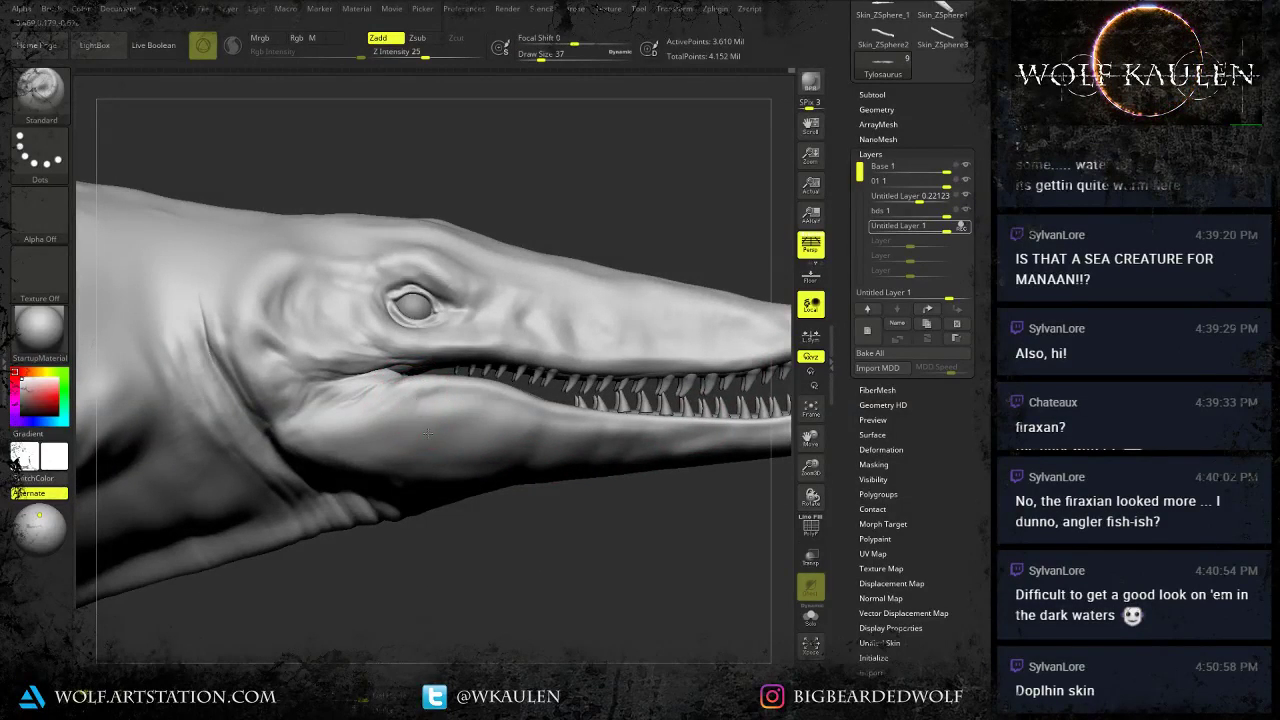
mouse_move(207, 310)
right_mouse_down("alt")
mouse_move(310, 322)
mouse_move(348, 396)
mouse_move(355, 457)
mouse_move(366, 449)
right_mouse_up("alt")
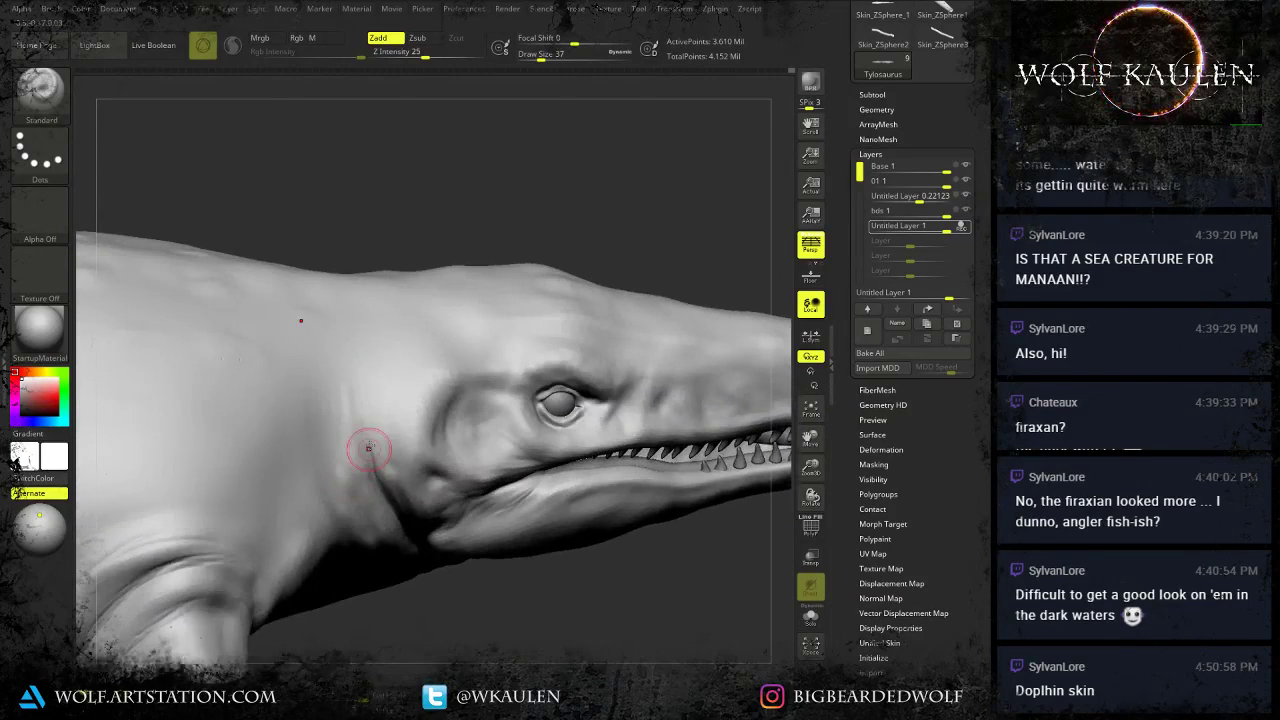
key("s")
left_click_drag(367, 447, 348, 493)
left_click_drag(328, 391, 342, 462, "shift")
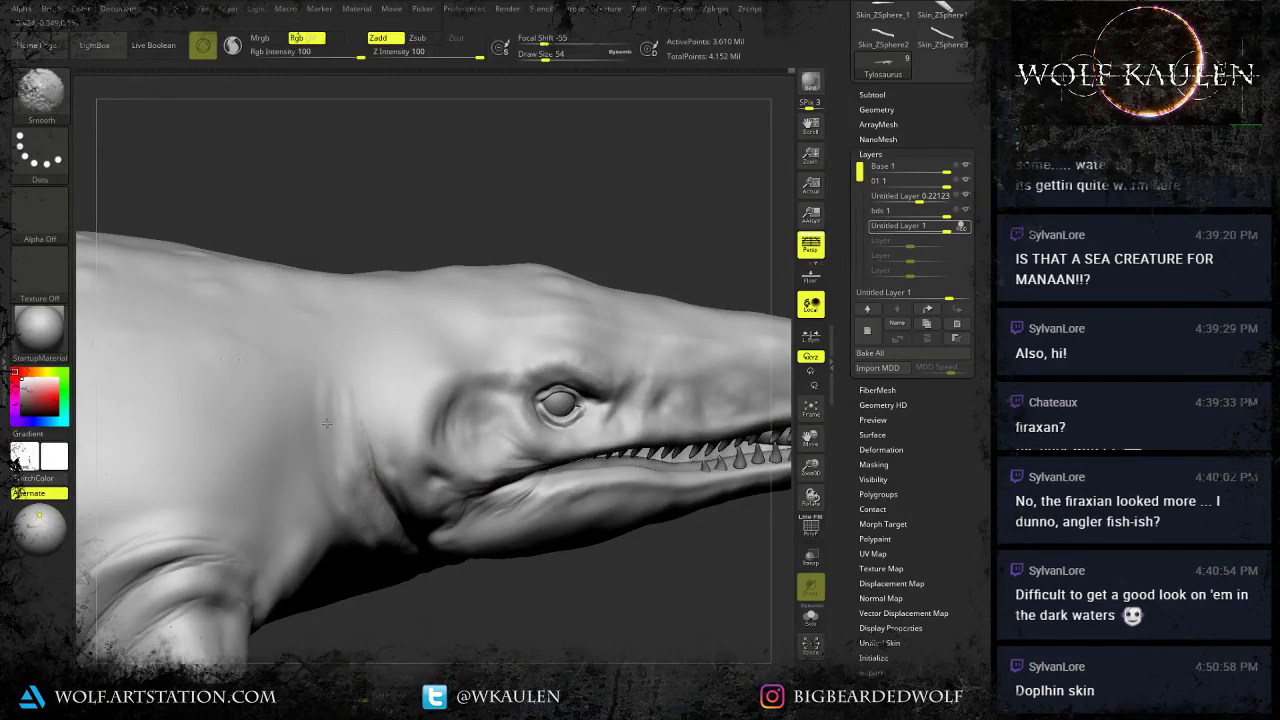
left_click_drag(343, 369, 391, 380, "shift")
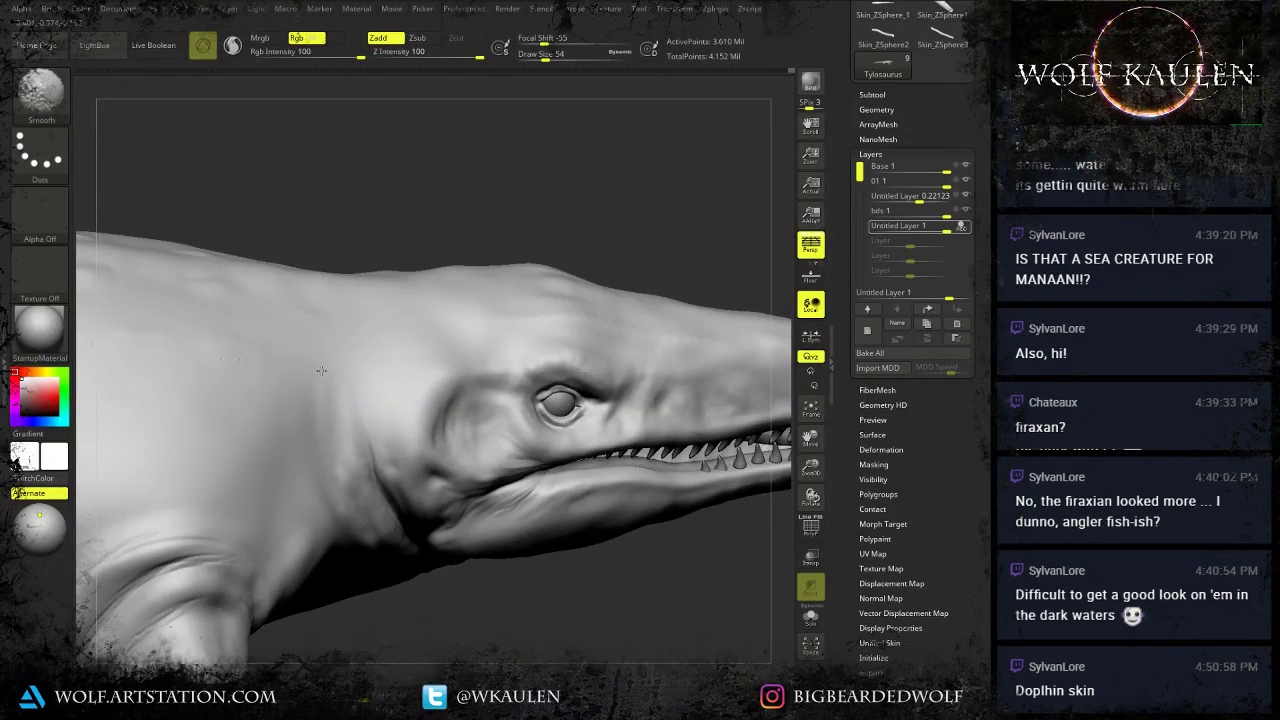
Set the draw size to 29 and build up the curved skin folds around the front flipper's base.
mouse_move(321, 371)
right_mouse_down()
mouse_move(591, 443)
mouse_move(655, 425)
mouse_move(797, 242)
right_mouse_up()
key("bracketleft")
key("bracketleft")
key("bracketleft")
left_click_drag(482, 496, 422, 593)
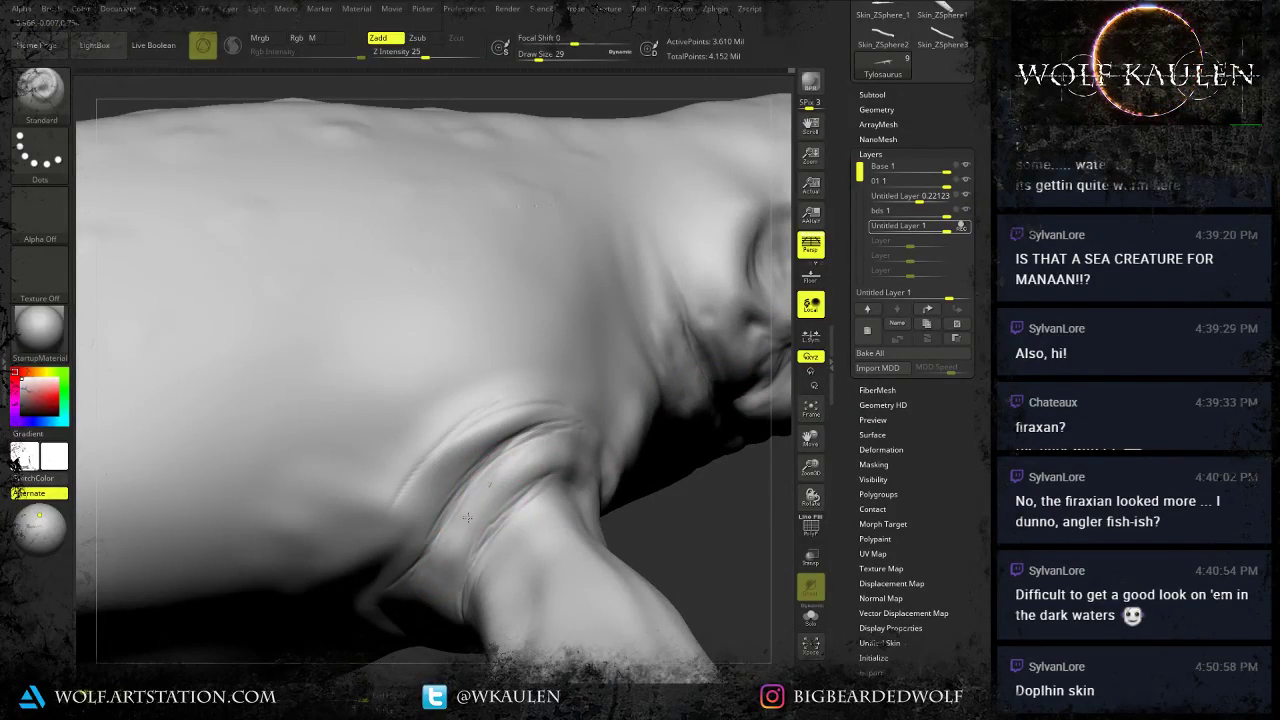
left_click_drag(467, 517, 563, 455)
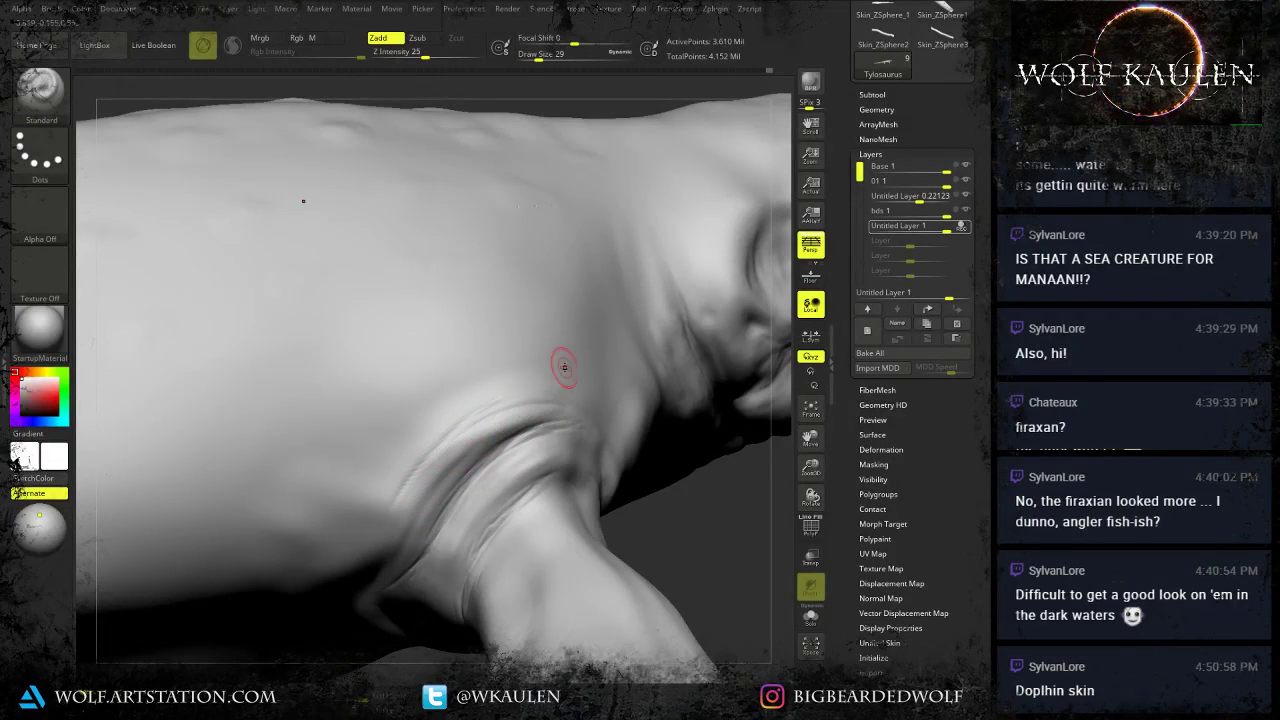
left_click_drag(487, 434, 438, 512)
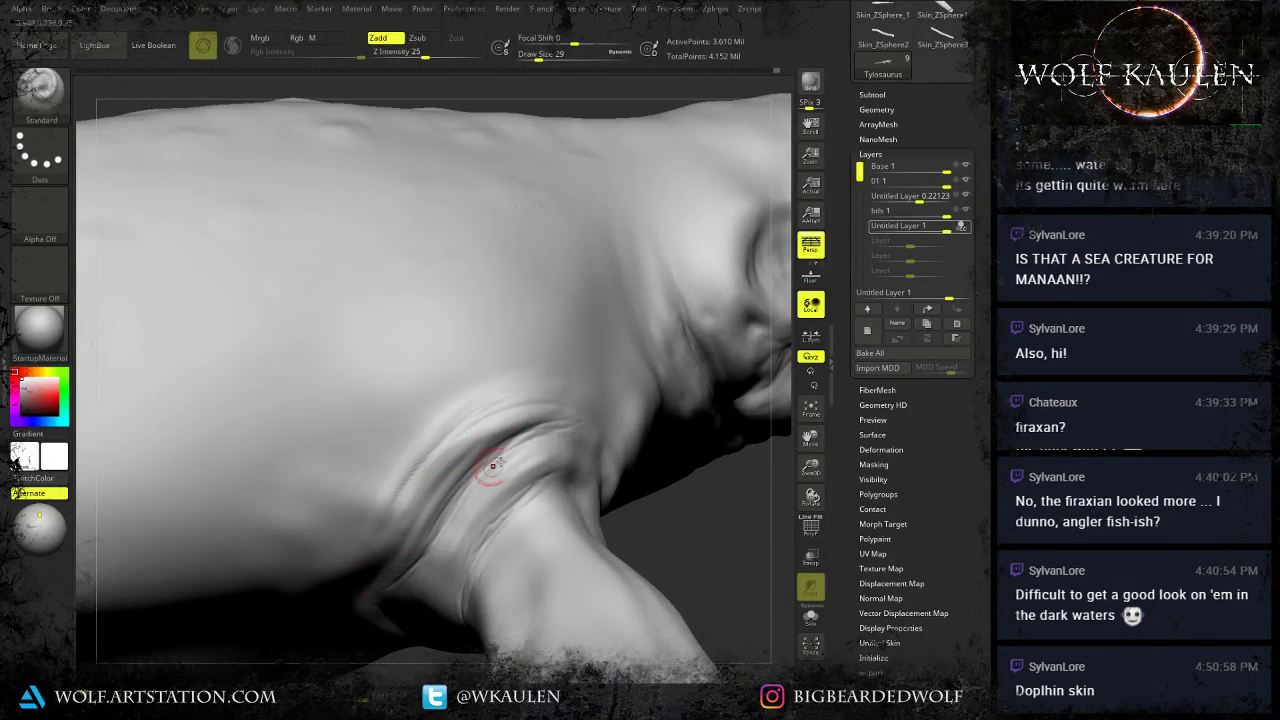
Set the draw size to 46, add folds behind the front flipper's base and smooth their transition into the body.
right_click_drag(468, 537, 600, 500)
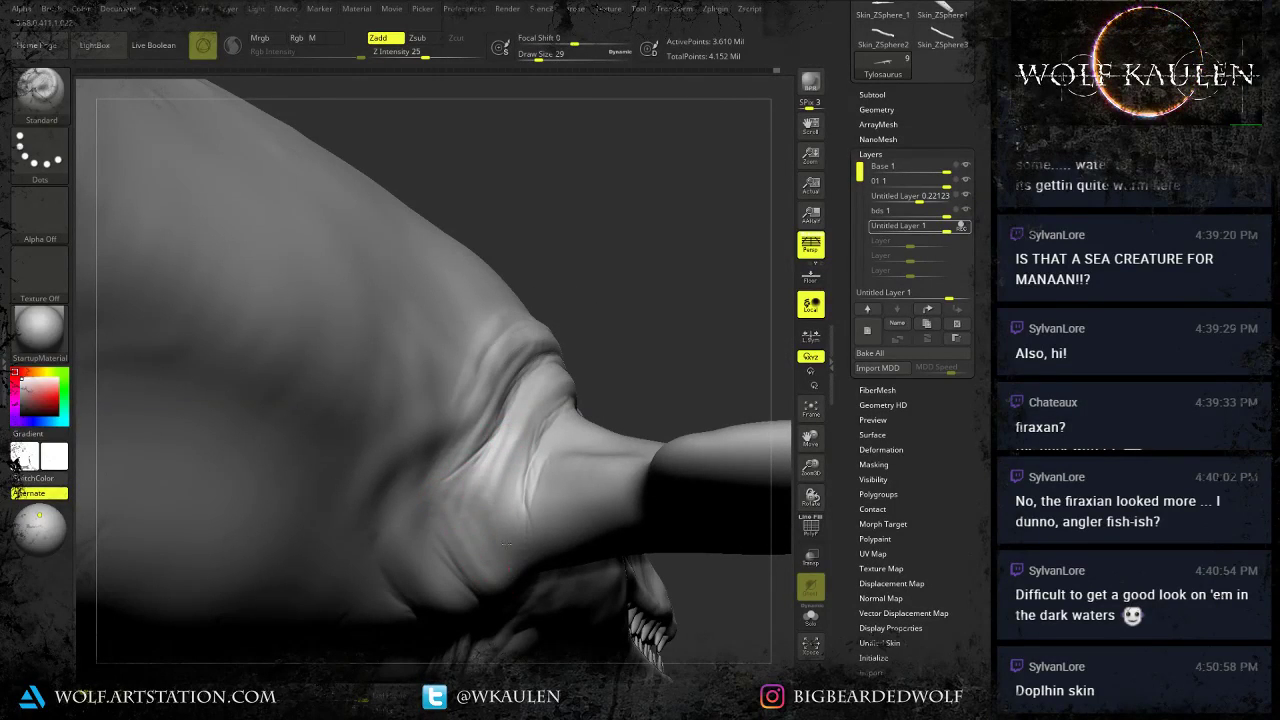
right_click_drag(503, 508, 452, 458)
key("s")
left_click_drag(450, 451, 460, 451)
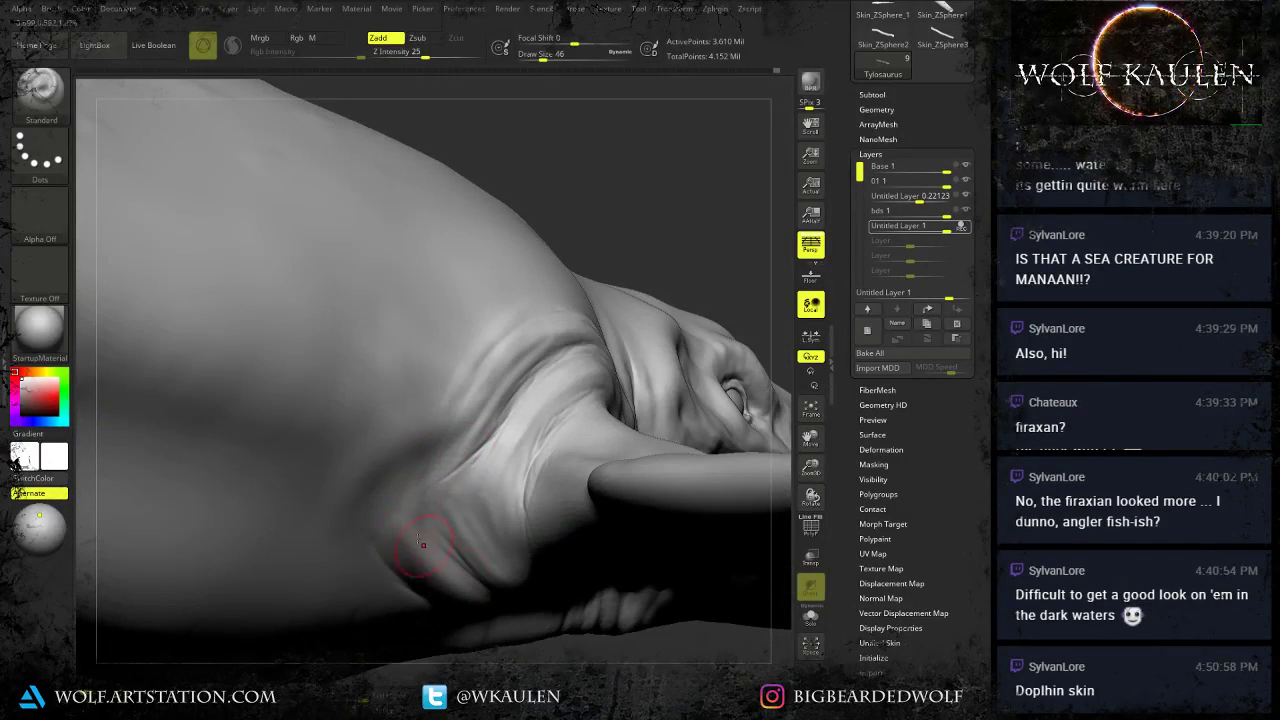
key("shift")
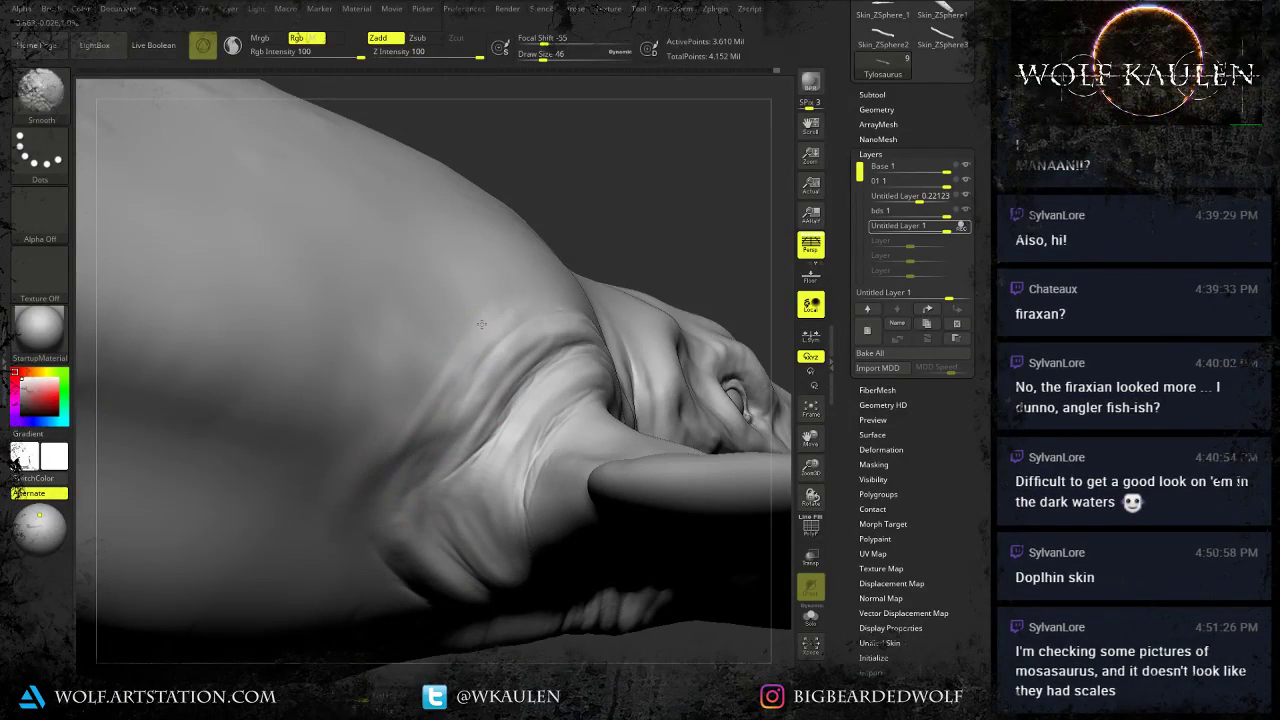
right_click_drag(497, 428, 420, 382, "alt")
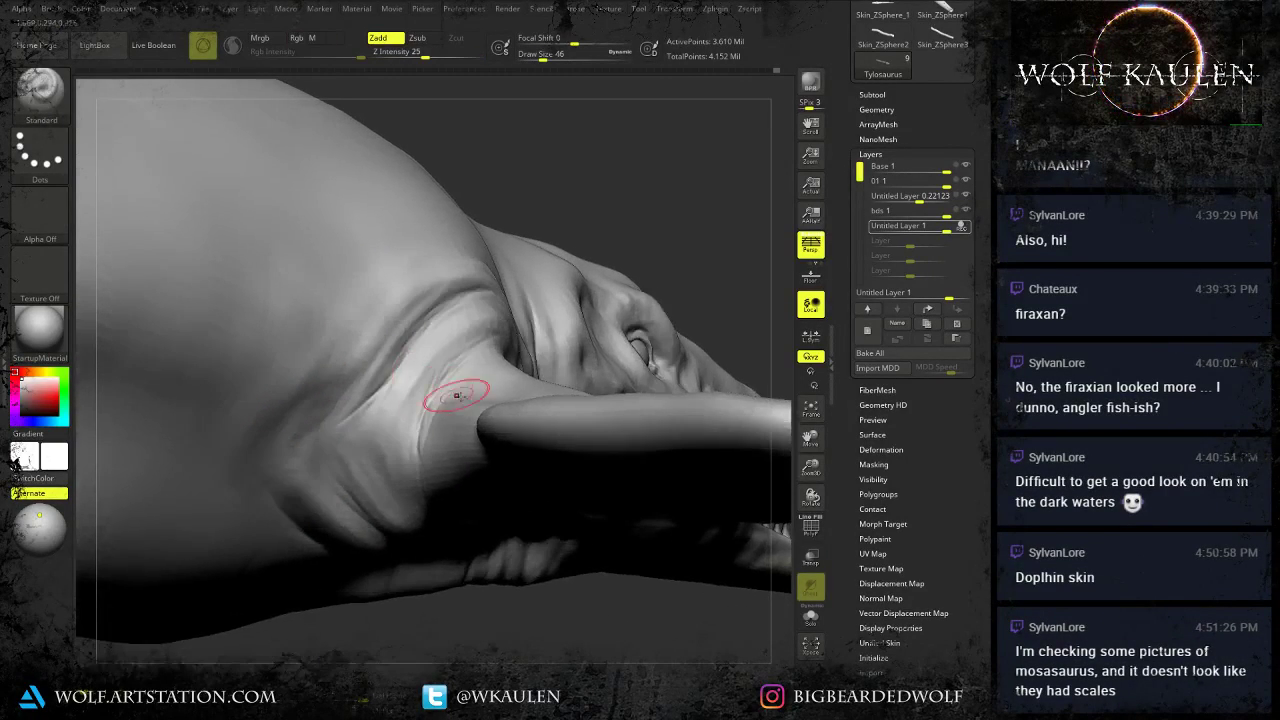
Set the draw size to 56, sculpt lengthwise ridges on the front flipper's upper arm and smooth them.
mouse_move(492, 440)
right_mouse_down()
mouse_move(542, 459)
mouse_move(530, 437)
mouse_move(496, 446)
mouse_move(463, 516)
right_mouse_up()
left_click_drag(463, 514, 412, 548)
right_click_drag(480, 486, 459, 534)
right_click_drag(500, 634, 479, 541, "alt")
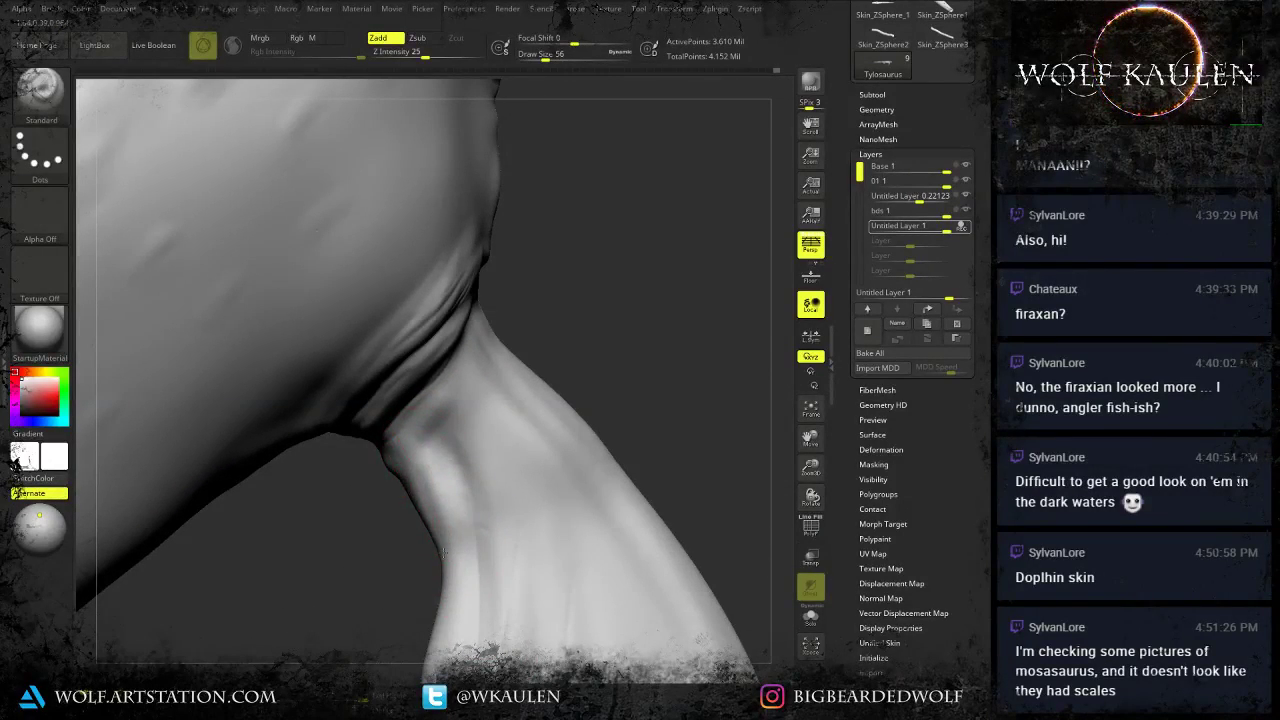
left_click_drag(444, 553, 441, 413)
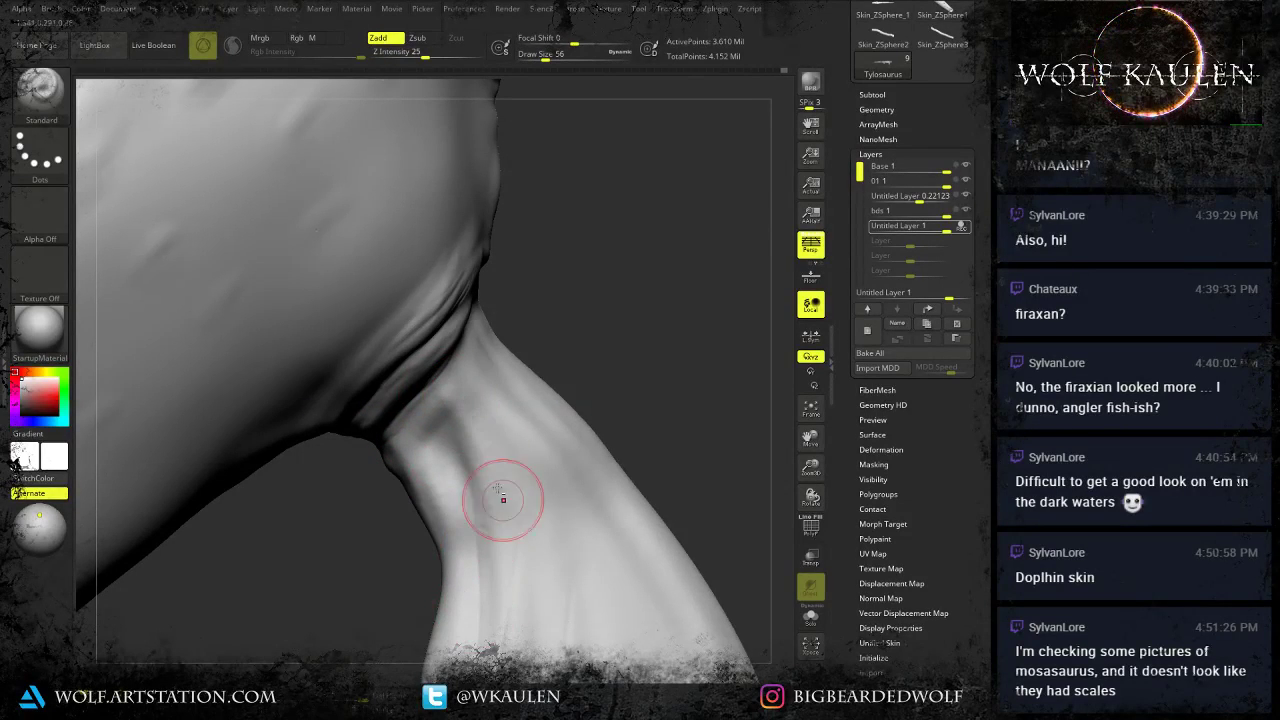
left_click_drag(494, 452, 461, 447, "shift")
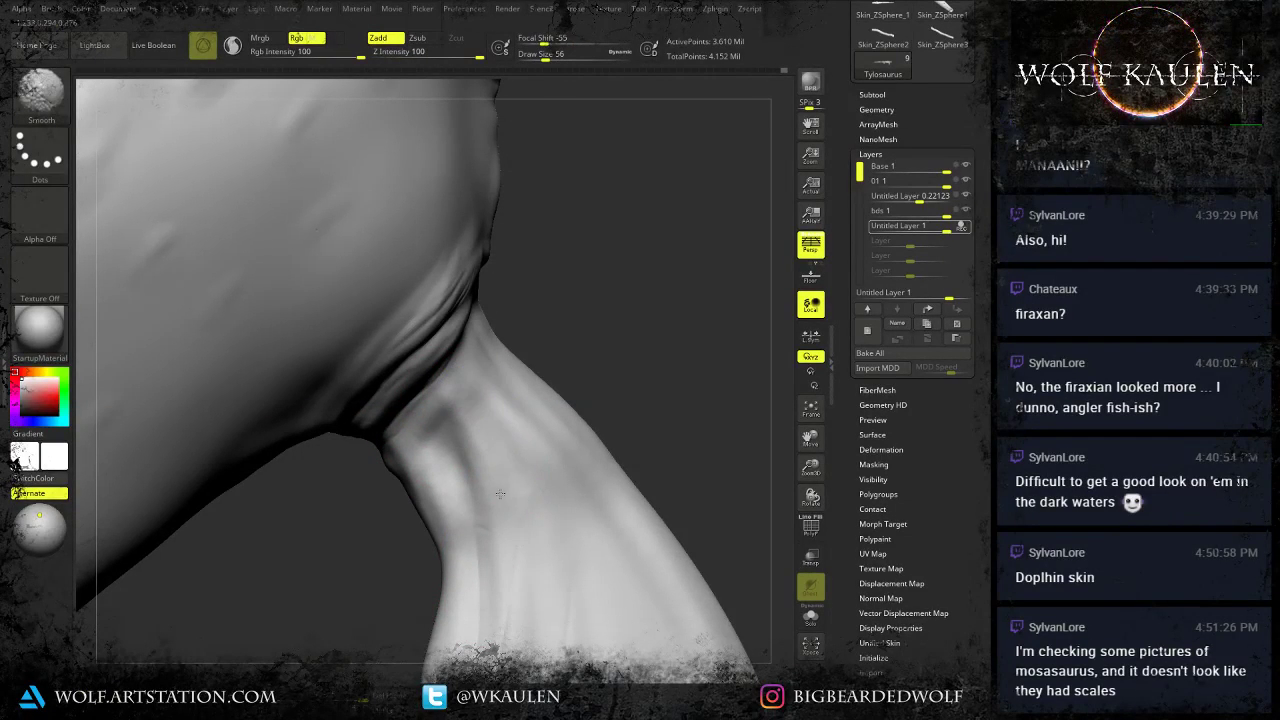
Sculpt and soften the diagonal muscle ridges just below the front flipper's shoulder joint.
right_click_drag(500, 493, 478, 472)
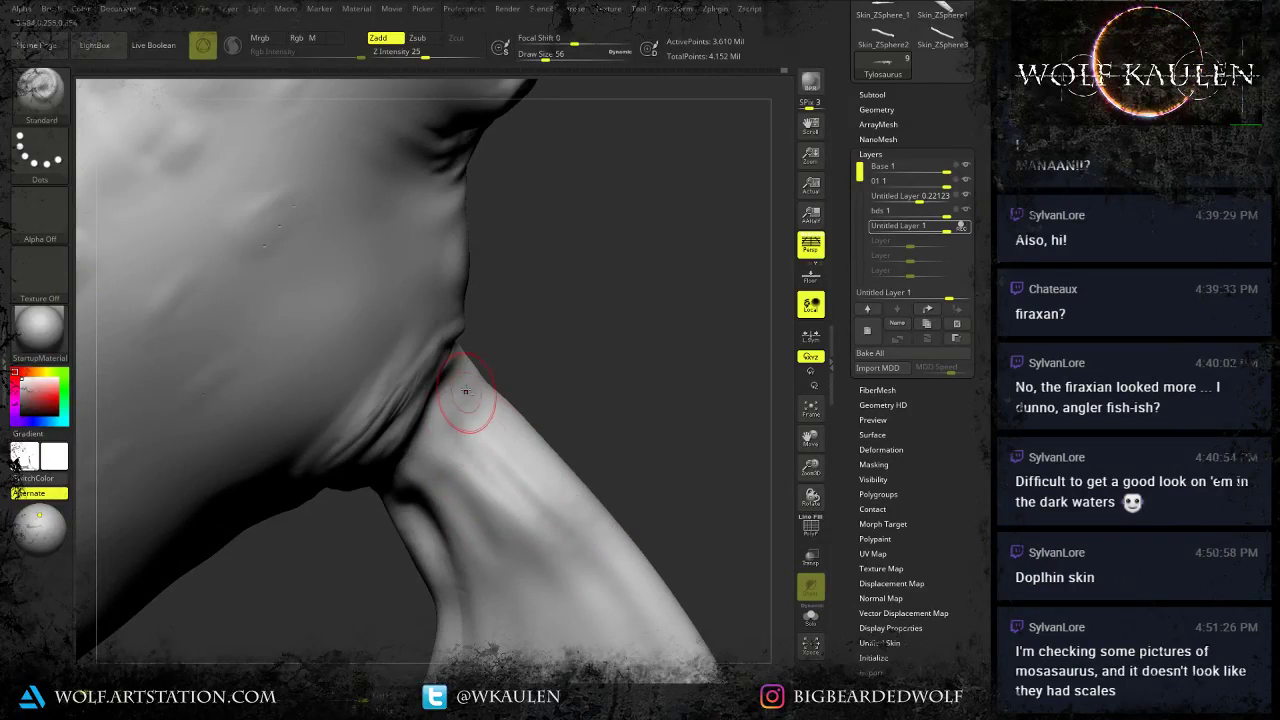
key("shift")
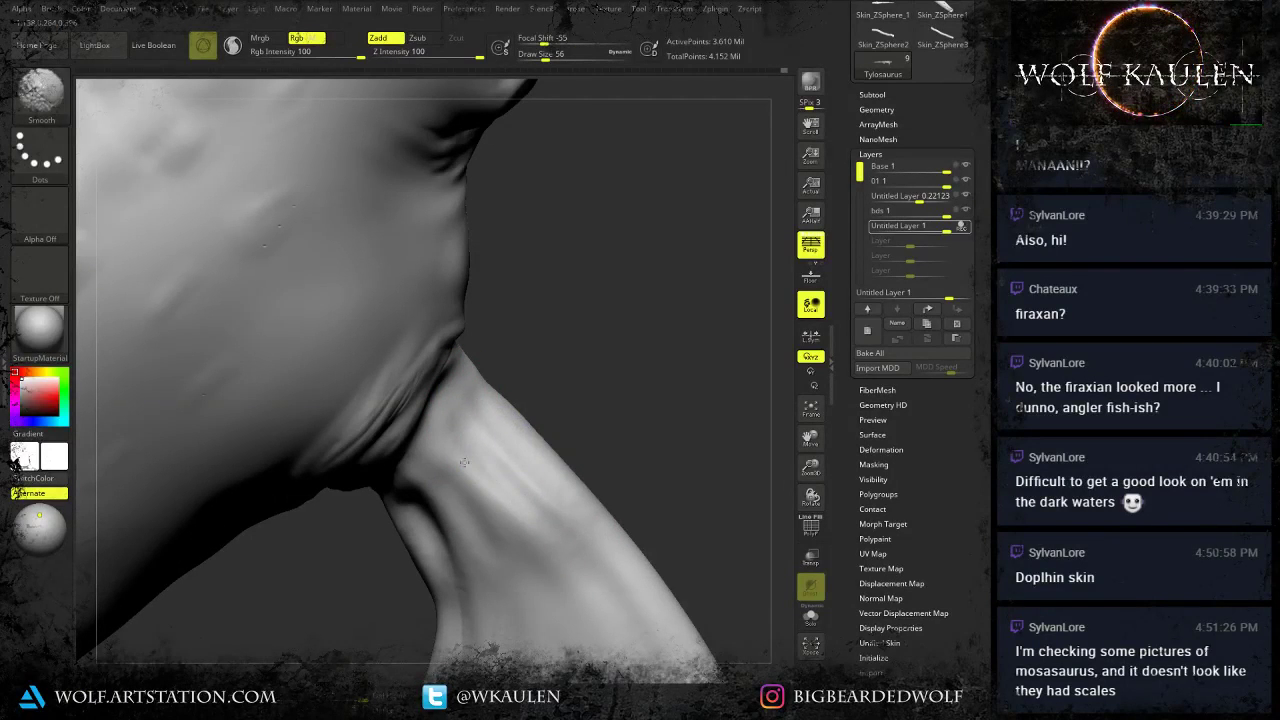
mouse_move(504, 520)
left_mouse_down("shift")
mouse_move(486, 478)
mouse_move(500, 470)
mouse_move(530, 500)
left_mouse_up("shift")
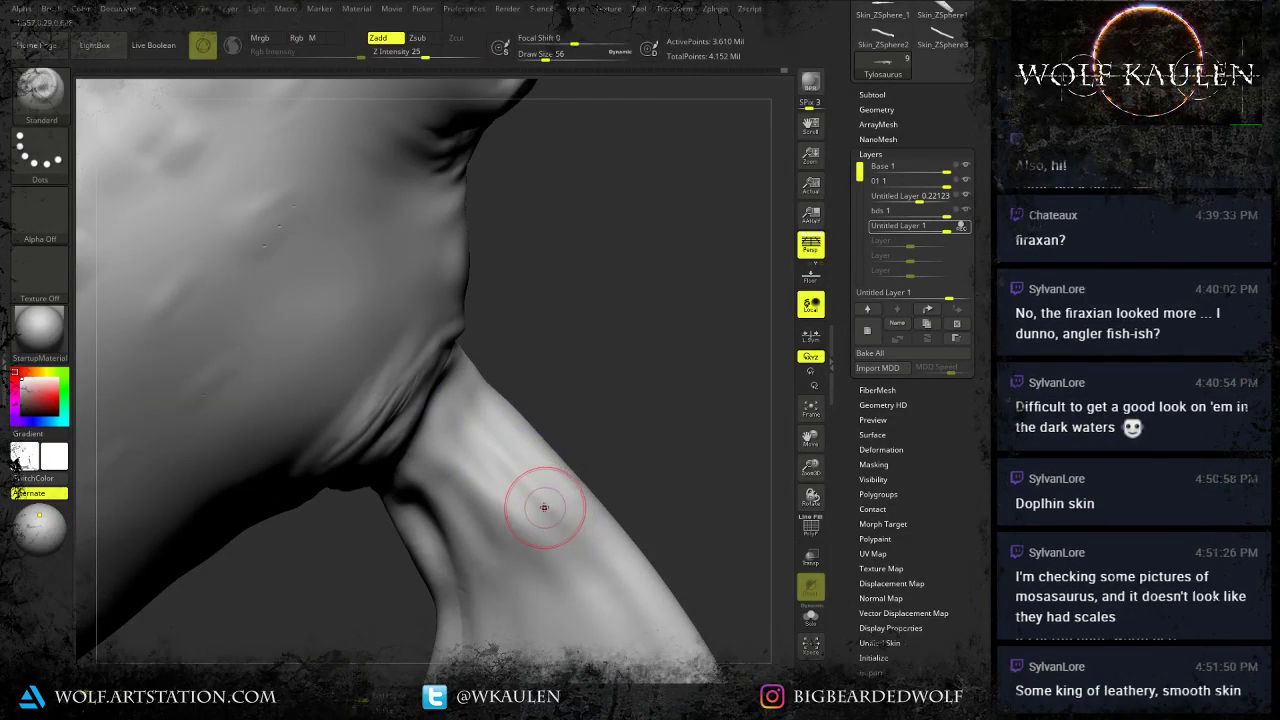
Smooth the belly surface between the front and rear flippers at draw size 56.
right_click_drag(543, 509, 556, 328, "ctrl")
mouse_move(546, 483)
right_mouse_down()
mouse_move(536, 437)
mouse_move(505, 405)
mouse_move(572, 537)
mouse_move(550, 498)
mouse_move(629, 430)
mouse_move(631, 543)
mouse_move(590, 500)
right_mouse_up()
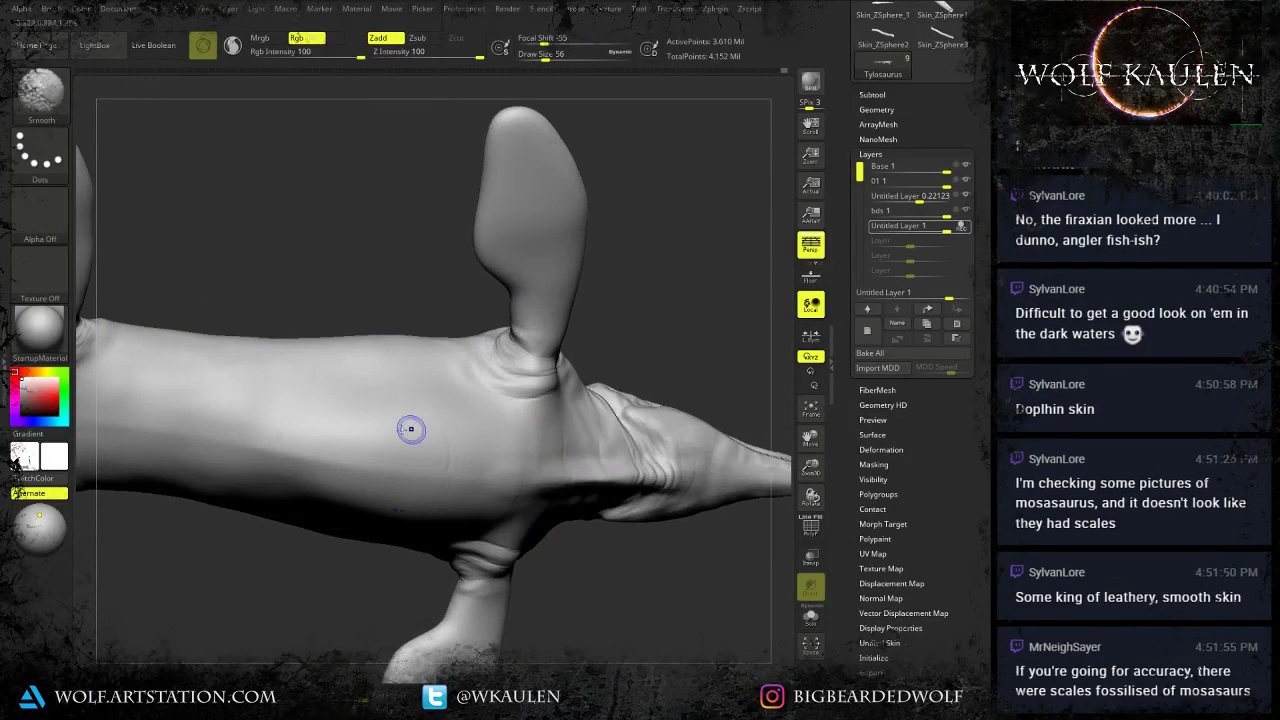
mouse_move(366, 428)
left_mouse_down("shift")
mouse_move(379, 455)
mouse_move(455, 460)
mouse_move(458, 428)
left_mouse_up("shift")
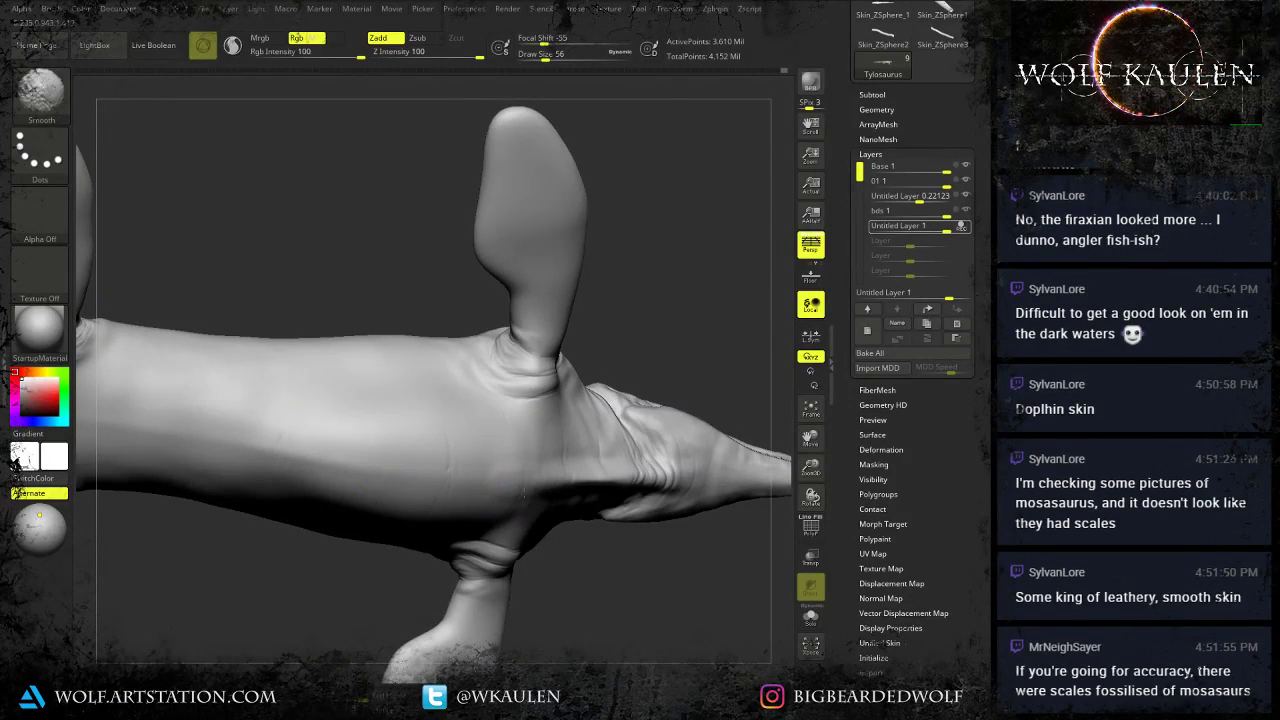
right_click_drag(524, 492, 524, 472)
mouse_move(612, 478)
right_mouse_down()
mouse_move(549, 528)
mouse_move(557, 537)
right_mouse_up()
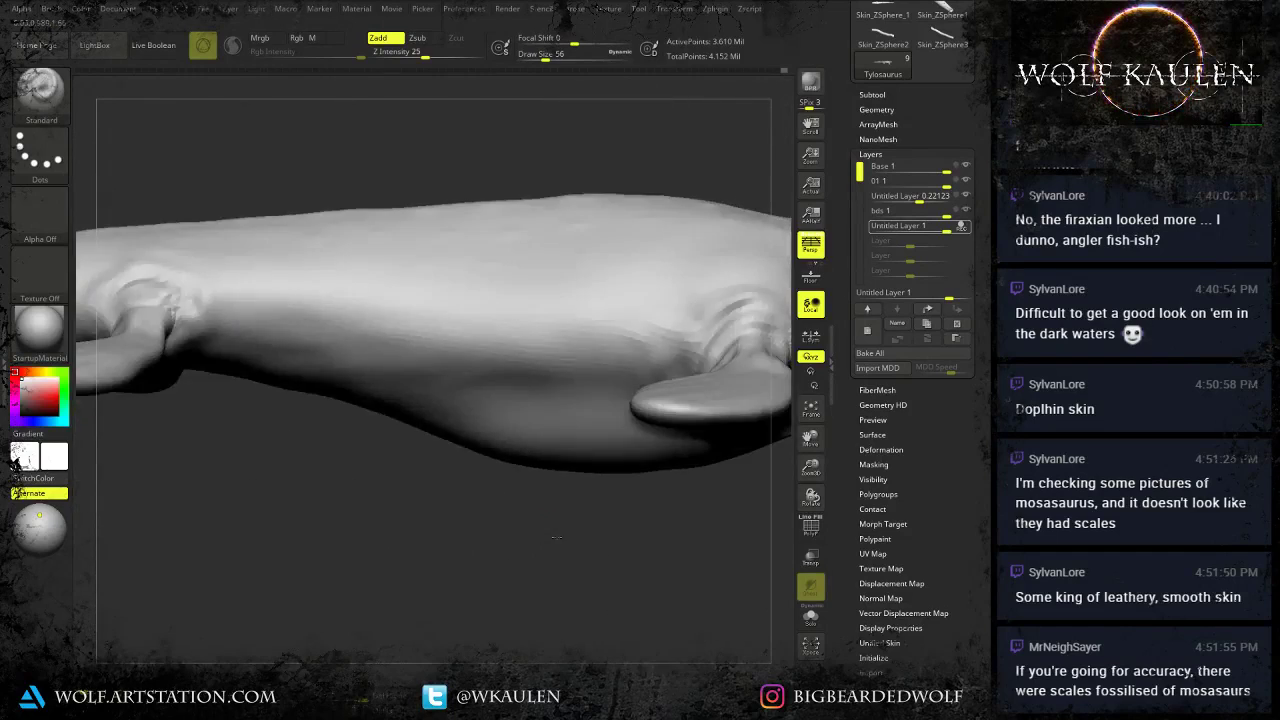
Switch to the DamStandard brush and create a new sculpting layer named folds.
mouse_move(557, 536)
left_mouse_down()
mouse_move(536, 556)
mouse_move(558, 537)
left_mouse_up()
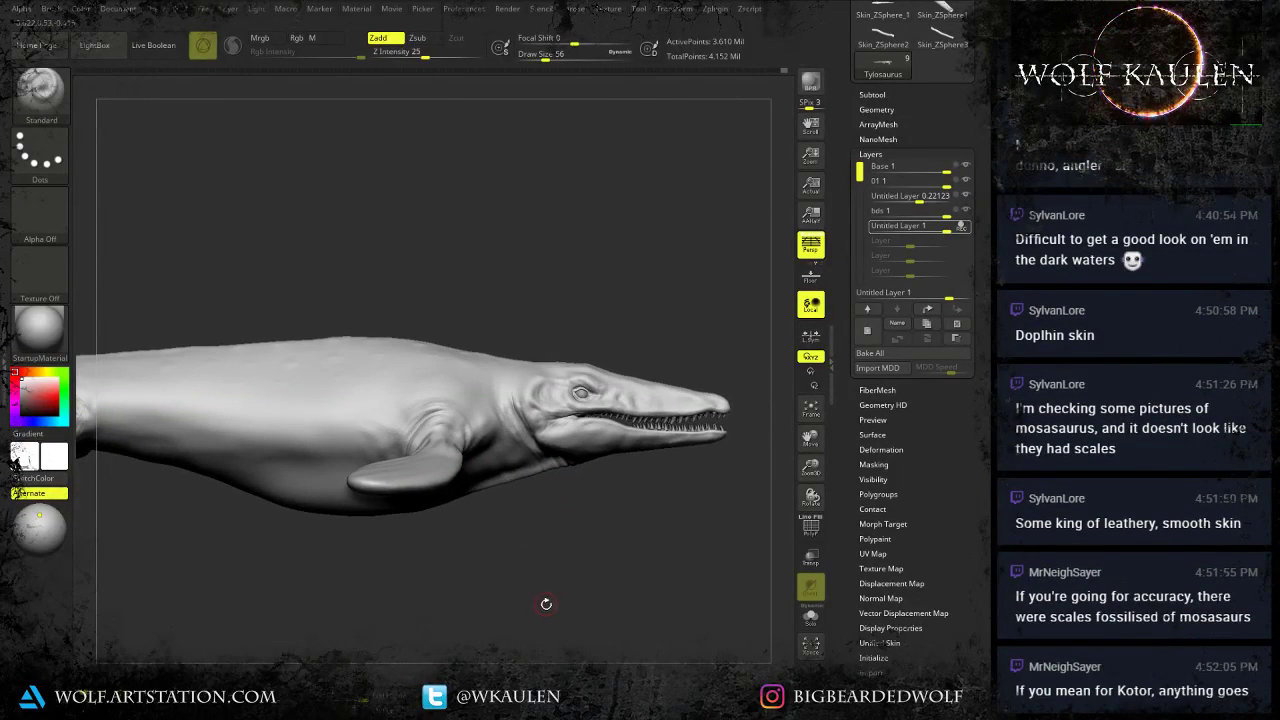
mouse_move(544, 600)
left_mouse_down()
mouse_move(543, 474)
mouse_move(523, 569)
mouse_move(572, 536)
left_mouse_up()
key("b")
key("d")
key("s")
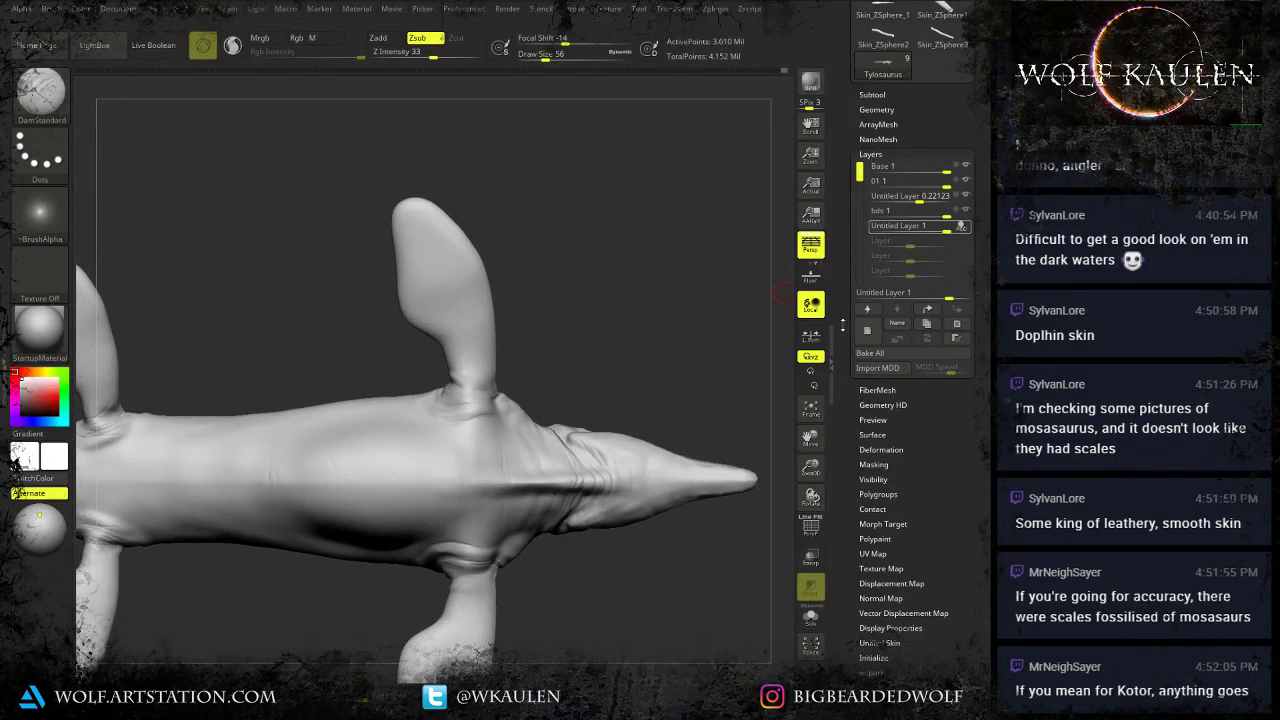
left_click(870, 334)
left_click(907, 325)
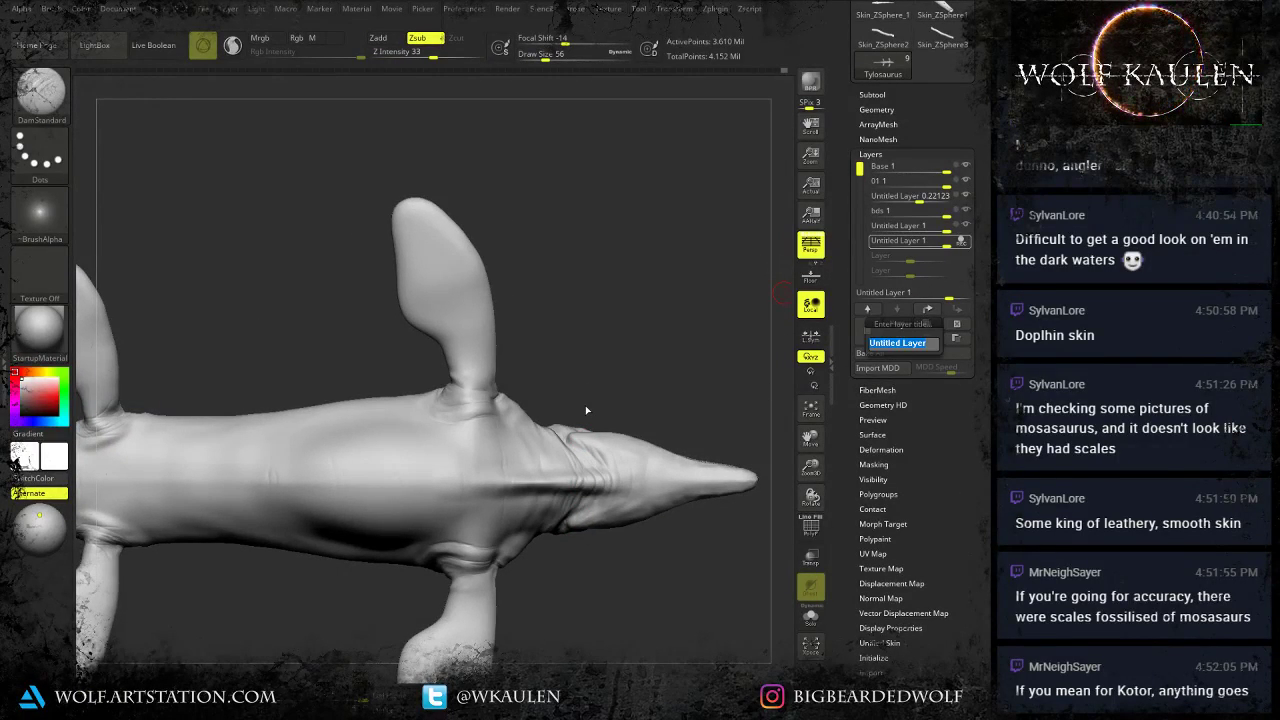
type("folds")
key("Return")
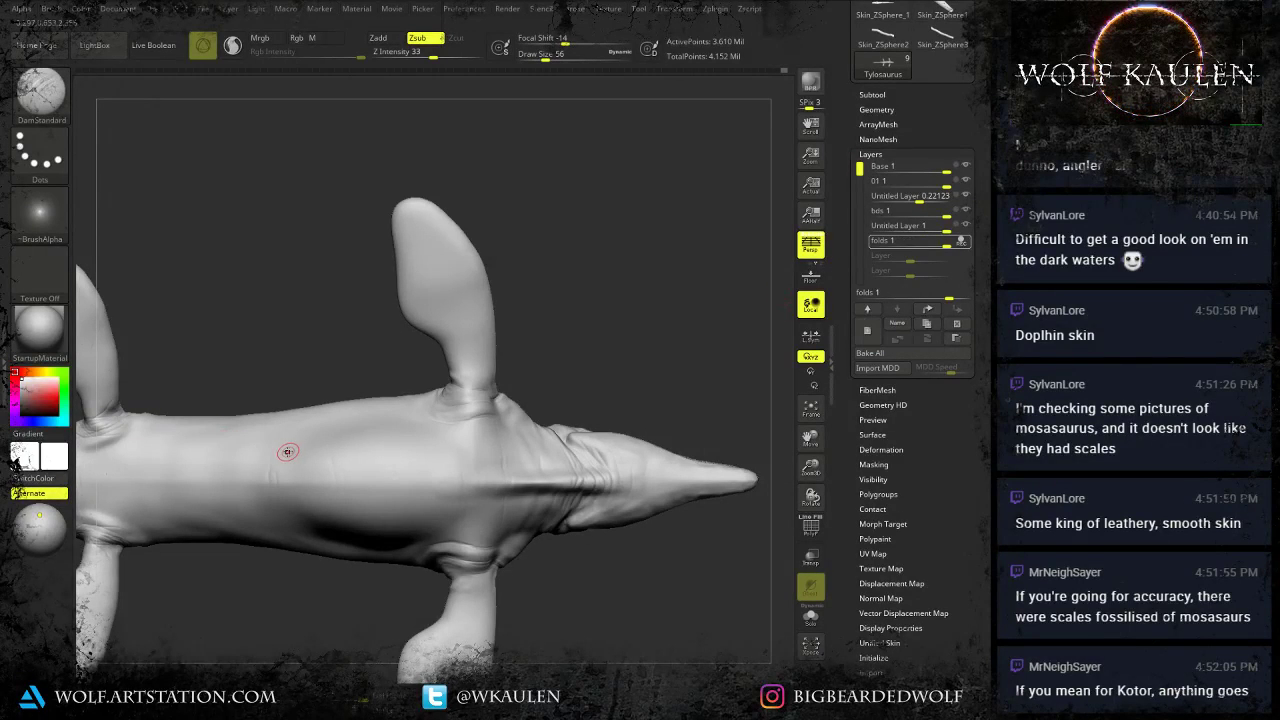
Set the DamStandard brush's draw size to 46 and inspect the belly between the flippers.
key("s")
left_click_drag(283, 457, 281, 457)
right_click_drag(283, 457, 451, 459, "alt")
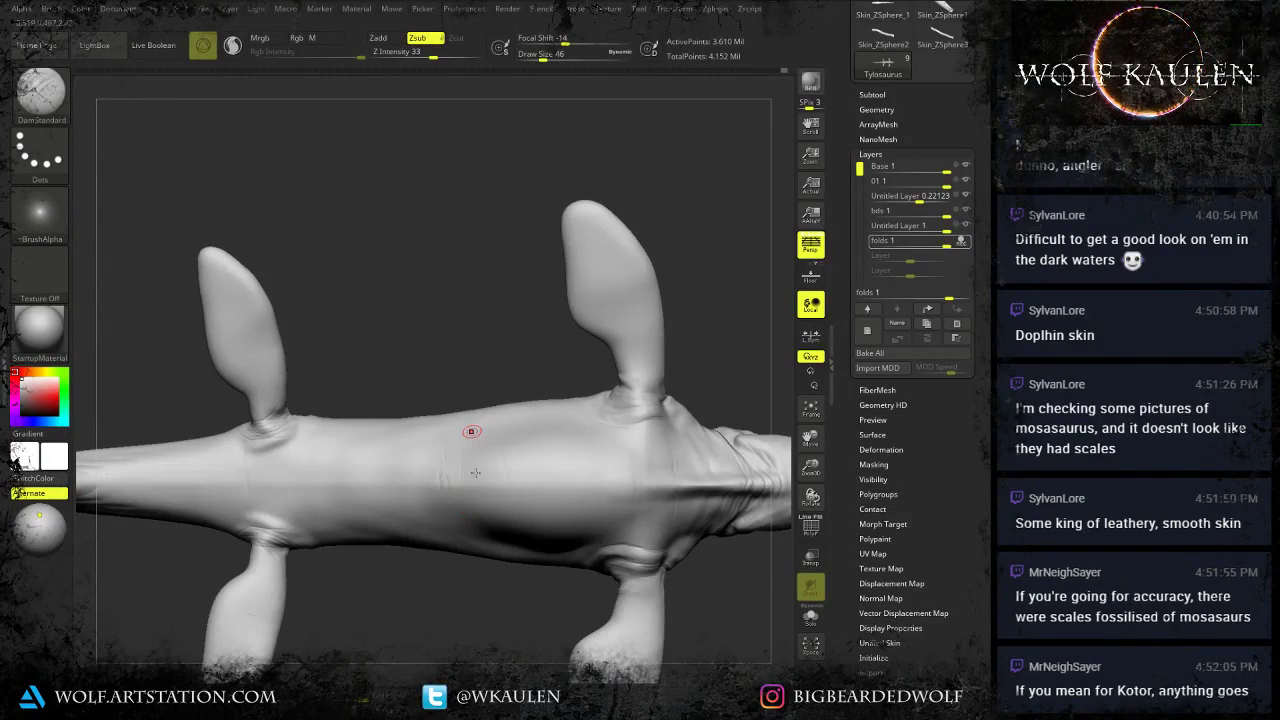
mouse_move(462, 490)
right_mouse_down()
mouse_move(476, 470)
mouse_move(472, 493)
right_mouse_up()
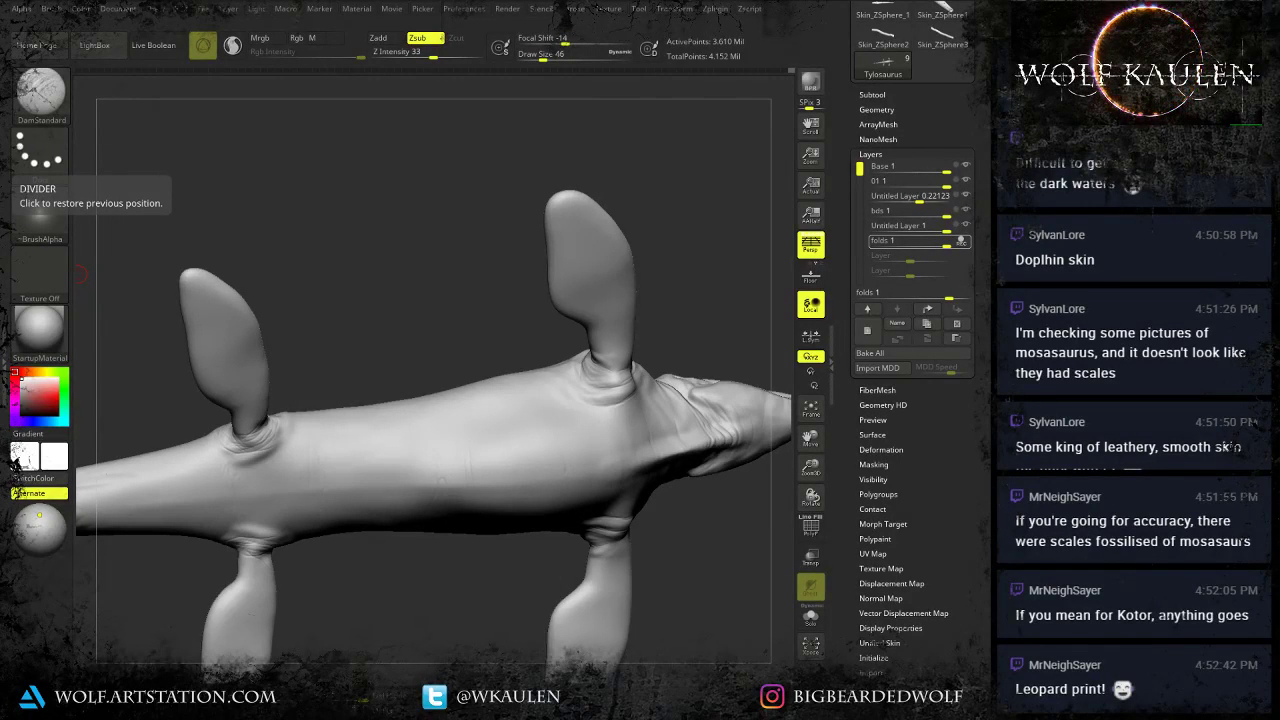
left_click_drag(329, 141, 266, 376)
Create another sculpting layer and name it skin.
left_click(873, 332)
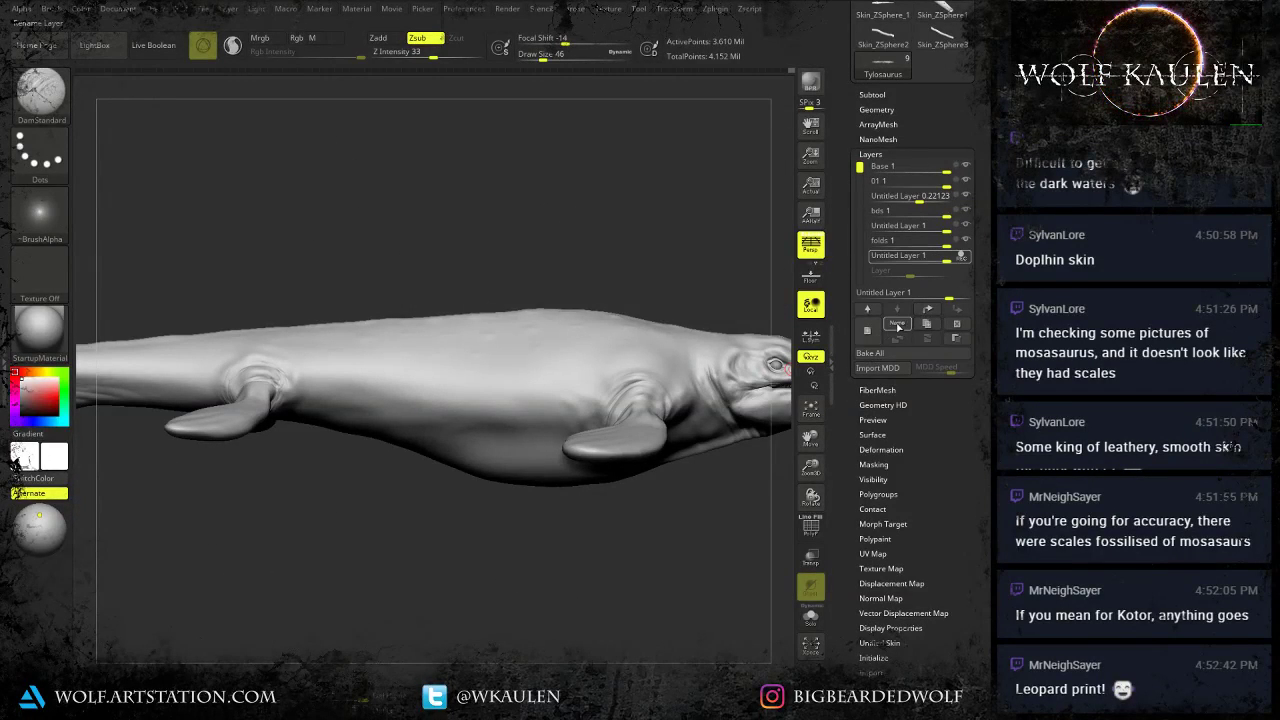
left_click(897, 325)
type("skin")
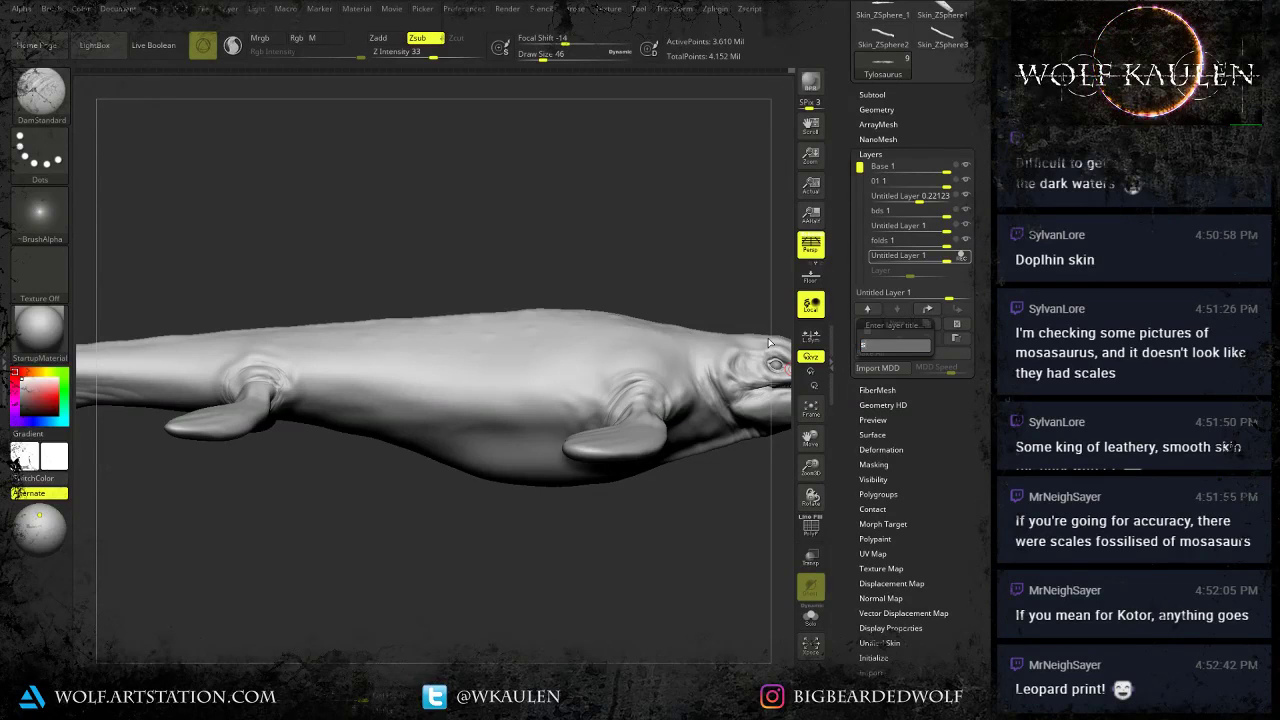
key("Return")
Switch to the Standard brush and set its stroke type to DragRect.
left_click_drag(574, 246, 462, 248, "alt")
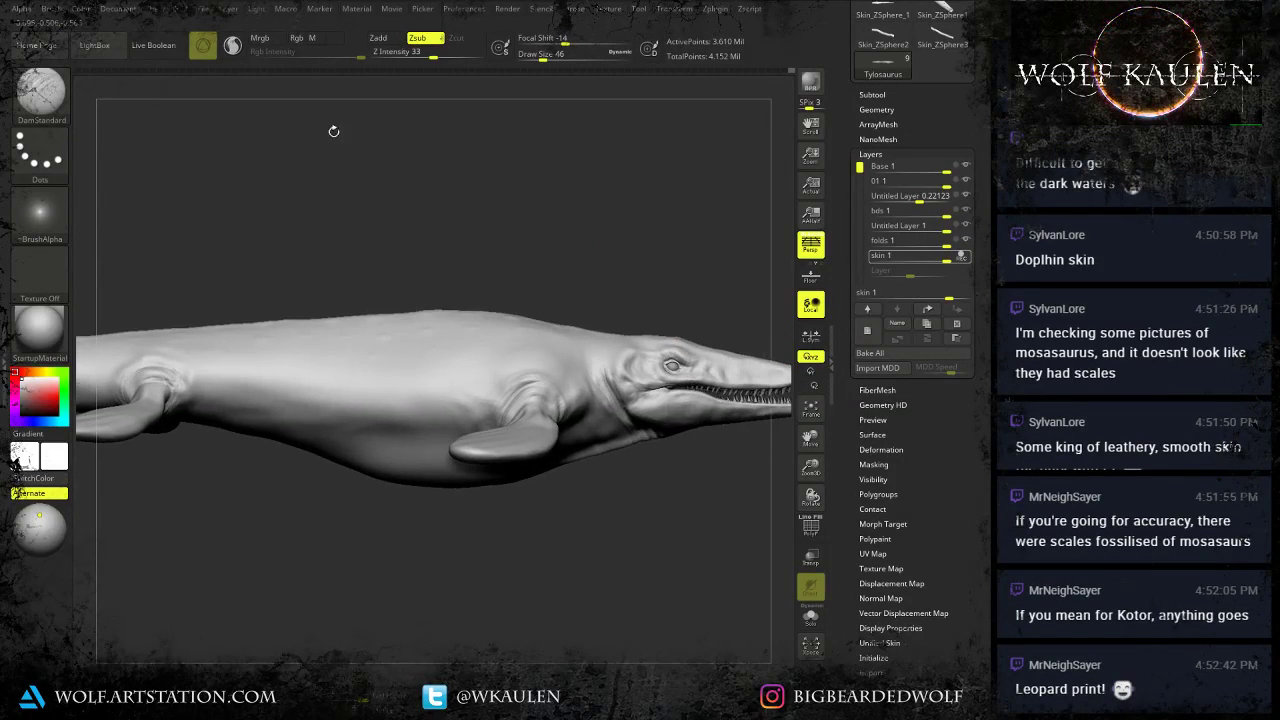
key("b")
key("s")
key("t")
left_click(35, 156)
left_click(174, 163)
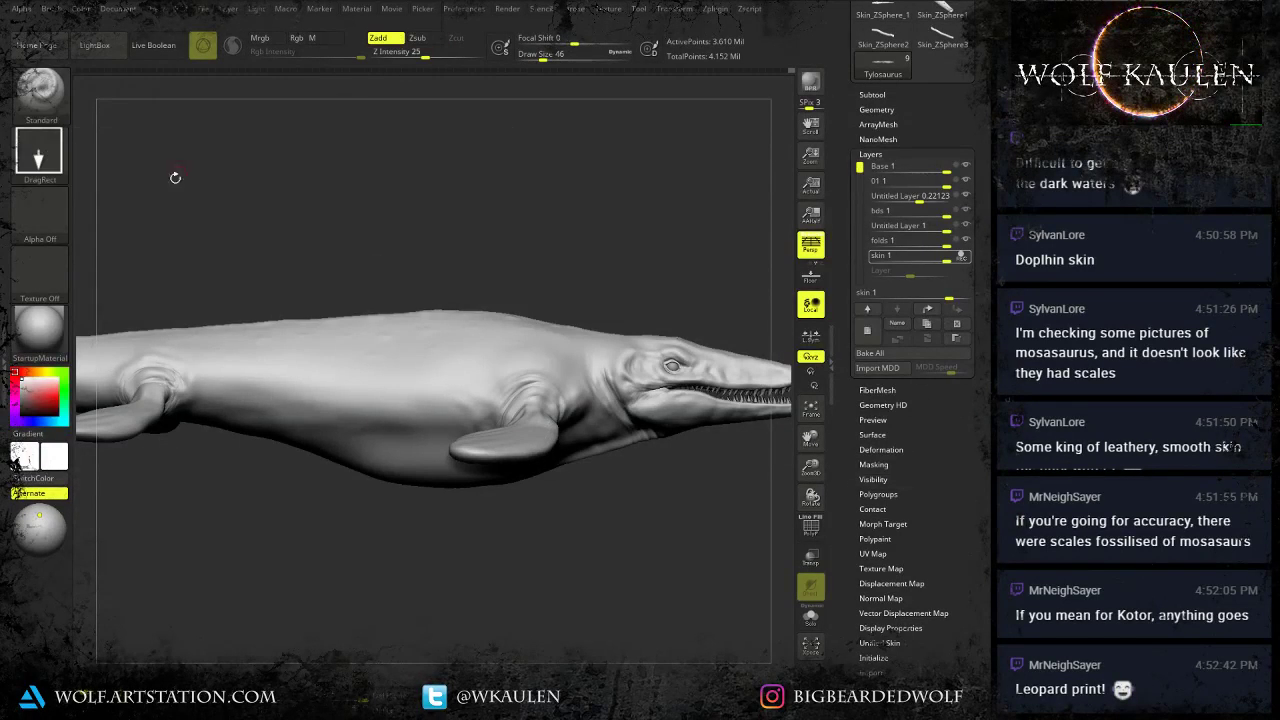
Load the Leathery Skin99 alpha from the LightBox alpha library into the Standard brush.
left_click(40, 212)
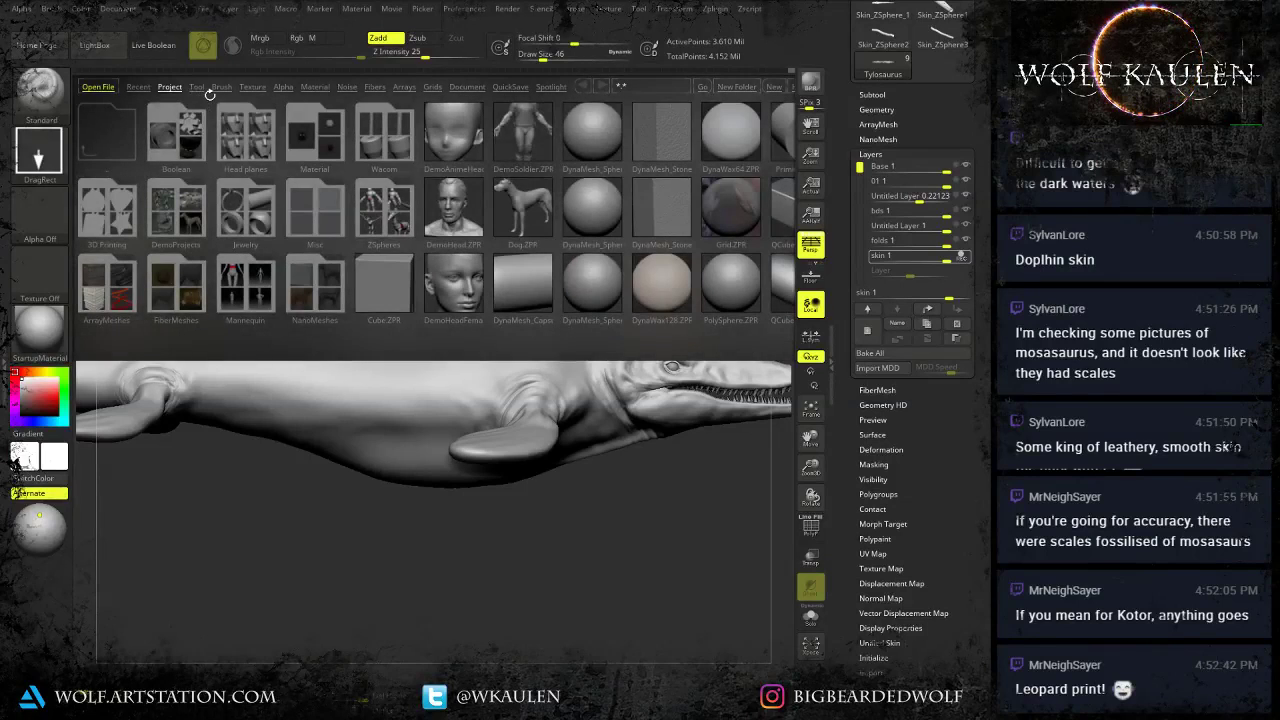
left_click(283, 87)
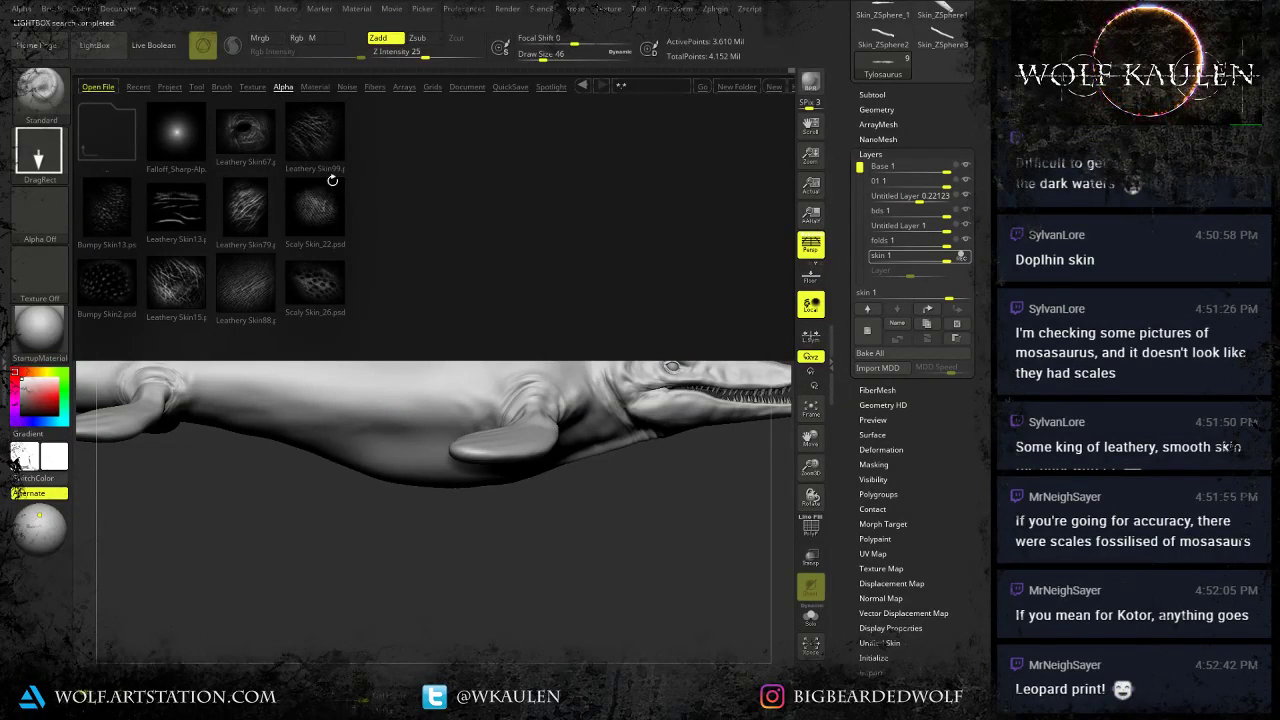
double_click(322, 135)
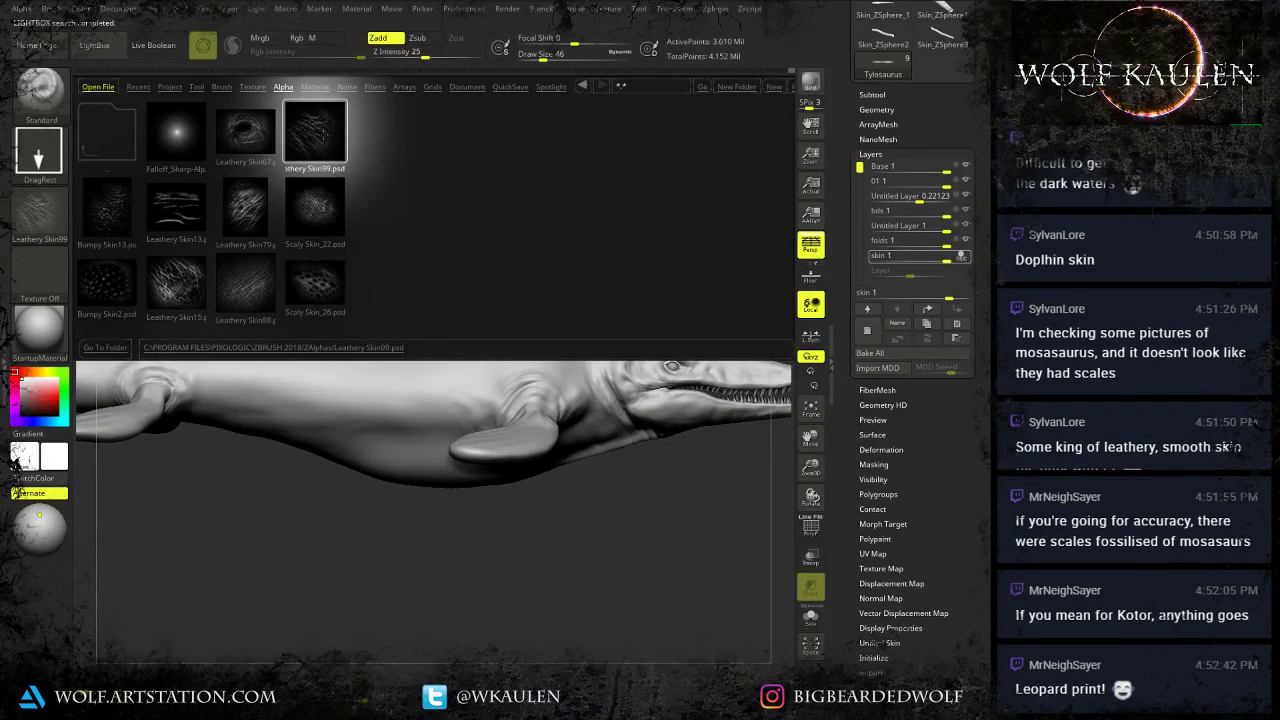
key("comma")
Set the brush to Zsub and stamp leathery wrinkles across the belly up to the front flippers.
right_click_drag(414, 334, 477, 281, "alt")
right_click_drag(466, 327, 462, 205)
right_click_drag(480, 410, 396, 485, "alt")
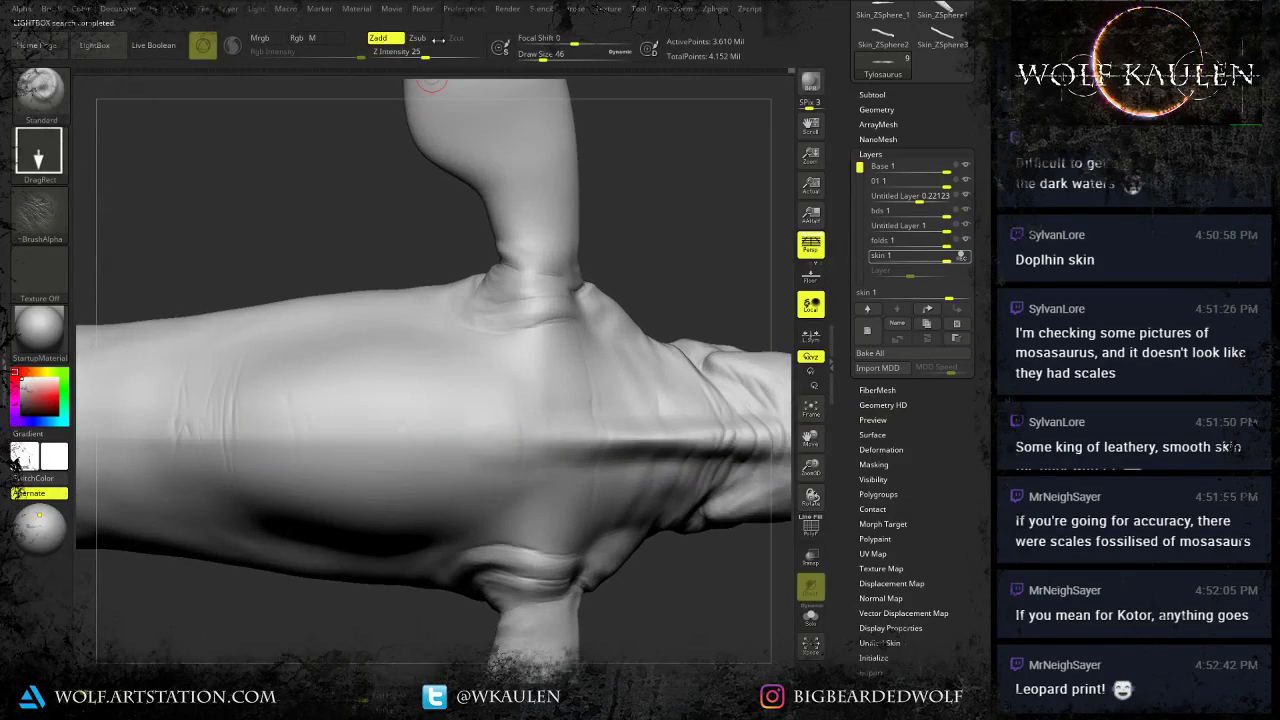
left_click(423, 39)
left_click_drag(375, 354, 440, 422)
right_click_drag(425, 430, 402, 466)
left_click_drag(372, 436, 460, 525)
left_click_drag(482, 404, 547, 576)
left_click_drag(592, 527, 512, 390)
Stamp leathery wrinkles from the chest along the throat to the underside of the lower jaw.
right_click_drag(668, 444, 457, 436, "alt")
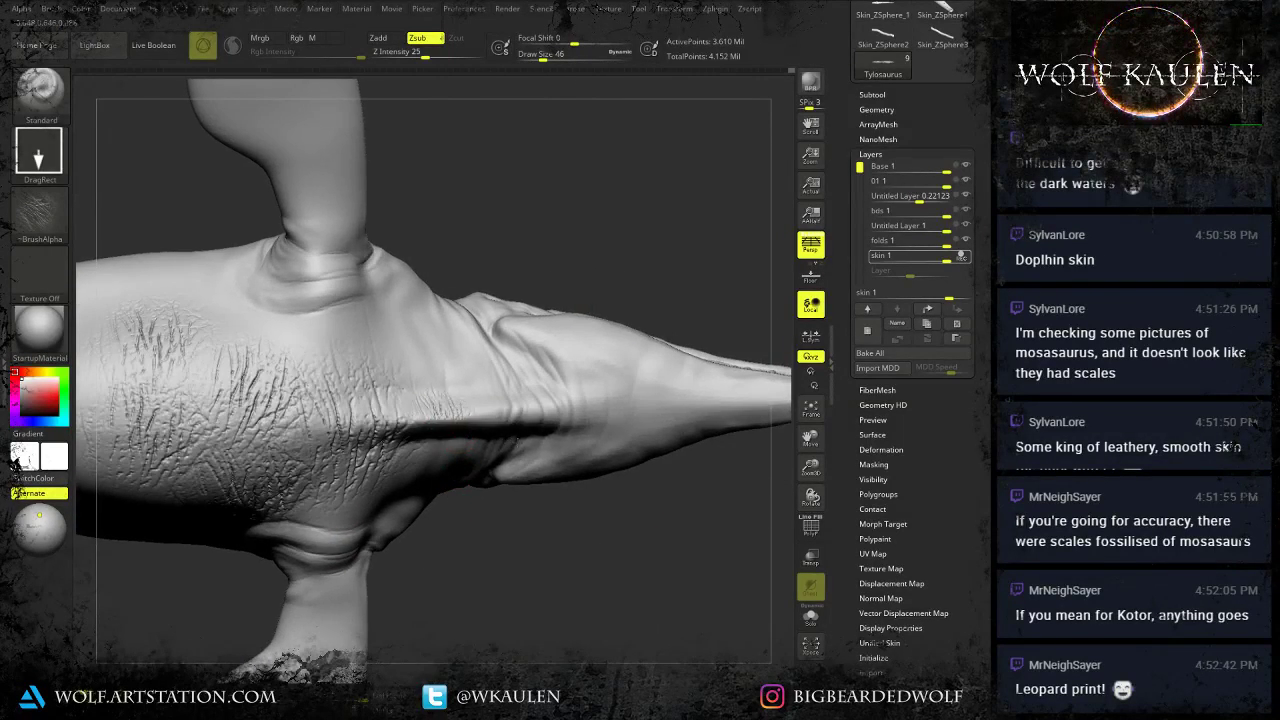
left_click_drag(460, 430, 488, 484)
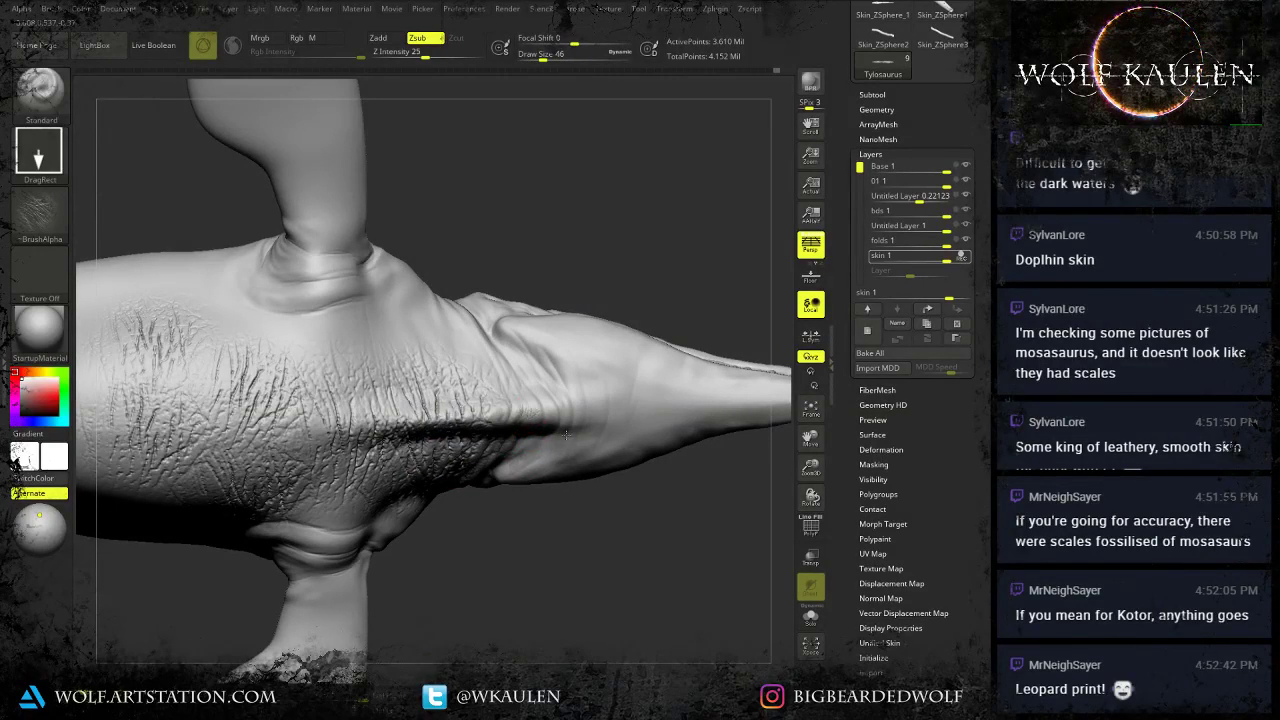
left_click_drag(531, 411, 580, 452)
mouse_move(617, 412)
left_mouse_down()
mouse_move(598, 382)
mouse_move(686, 409)
left_mouse_up()
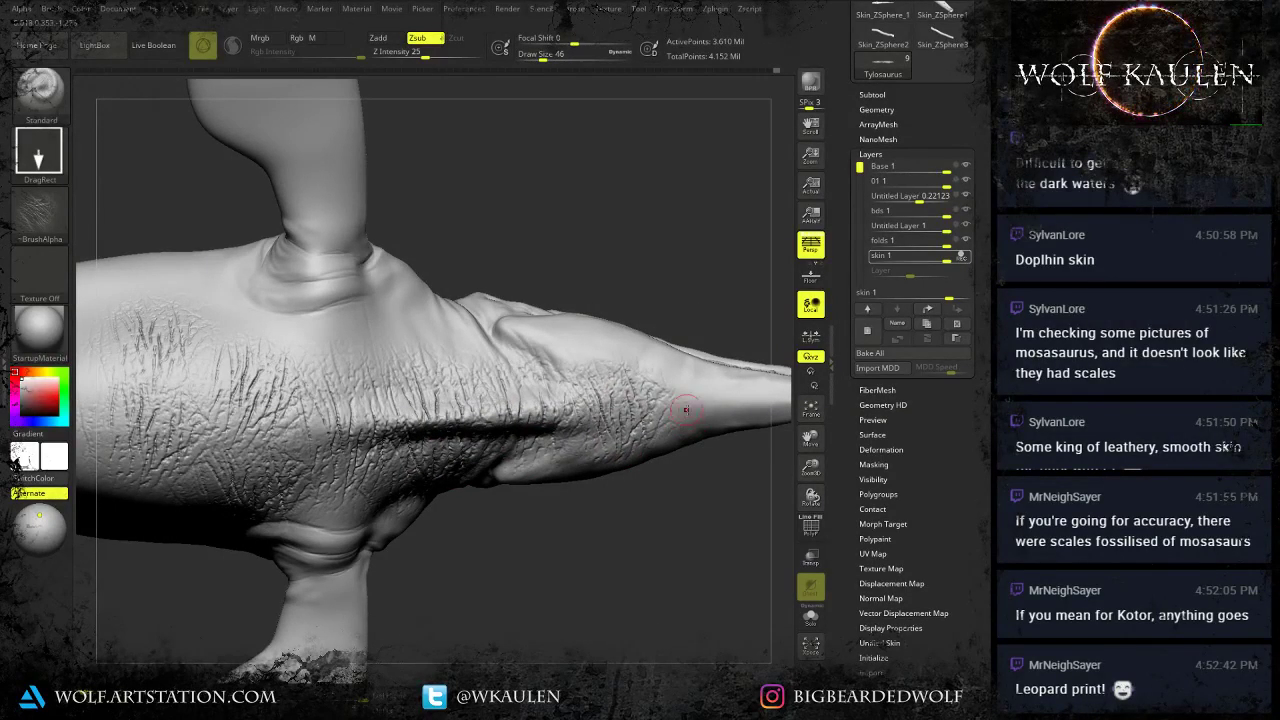
Stamp leathery wrinkles along the rear half of the belly, back to the area between the rear flippers.
right_click_drag(655, 373, 650, 388)
right_click_drag(140, 385, 529, 378, "alt")
mouse_move(531, 381)
left_mouse_down()
mouse_move(560, 390)
mouse_move(462, 422)
mouse_move(484, 427)
left_mouse_up()
right_click_drag(250, 396, 494, 408, "alt")
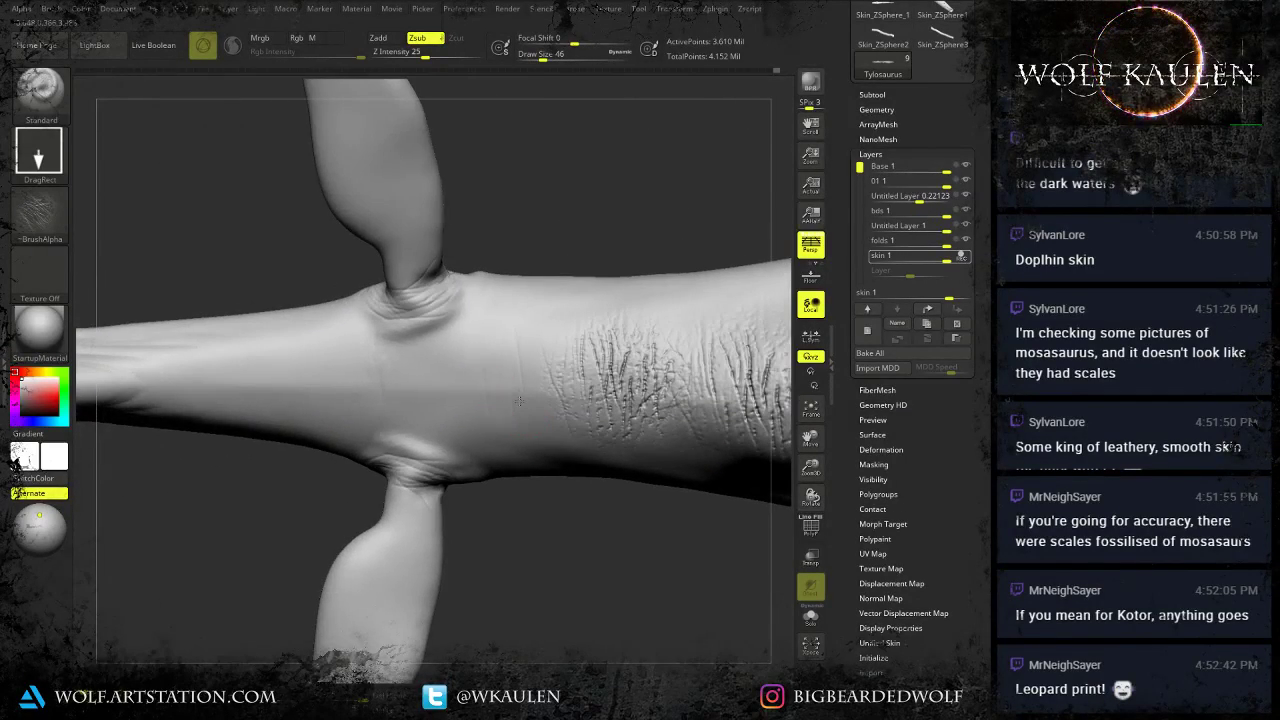
left_click_drag(491, 387, 560, 457)
left_click_drag(379, 378, 436, 436)
Stamp leathery wrinkles on the underside of the tail base behind the rear flippers.
right_click_drag(318, 405, 423, 410, "alt")
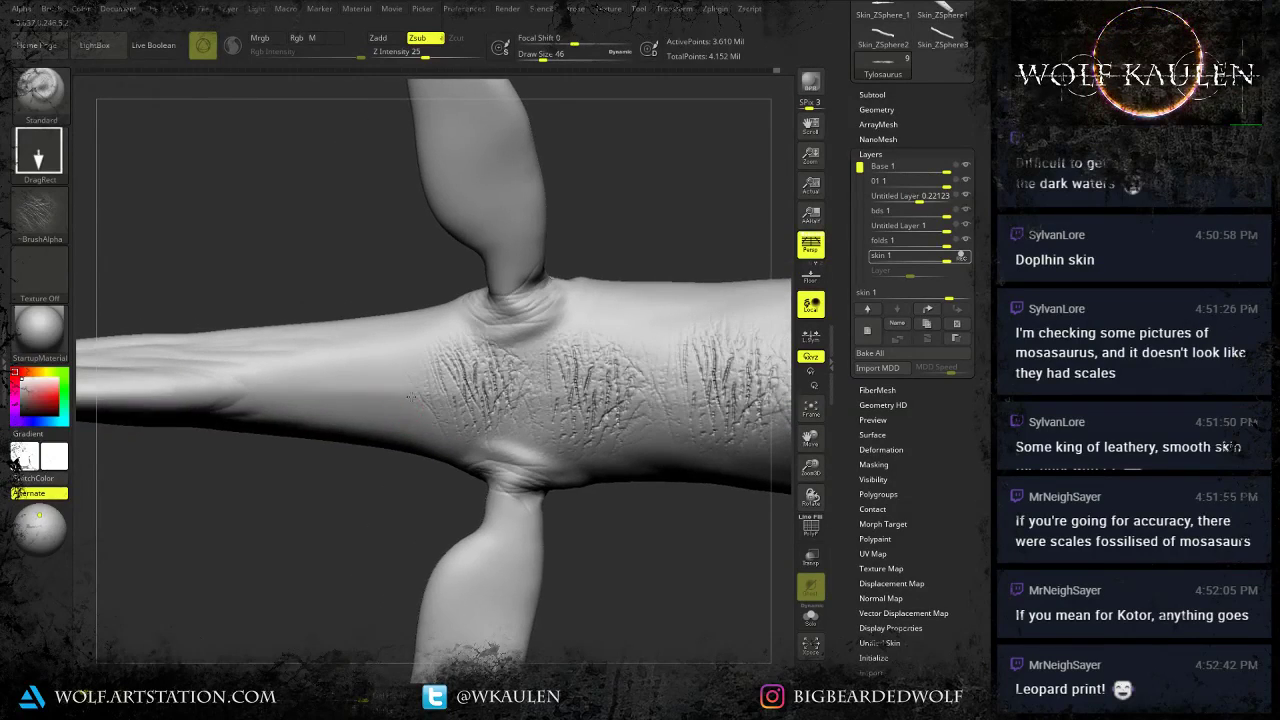
left_click_drag(397, 386, 446, 435)
left_click_drag(280, 371, 370, 430)
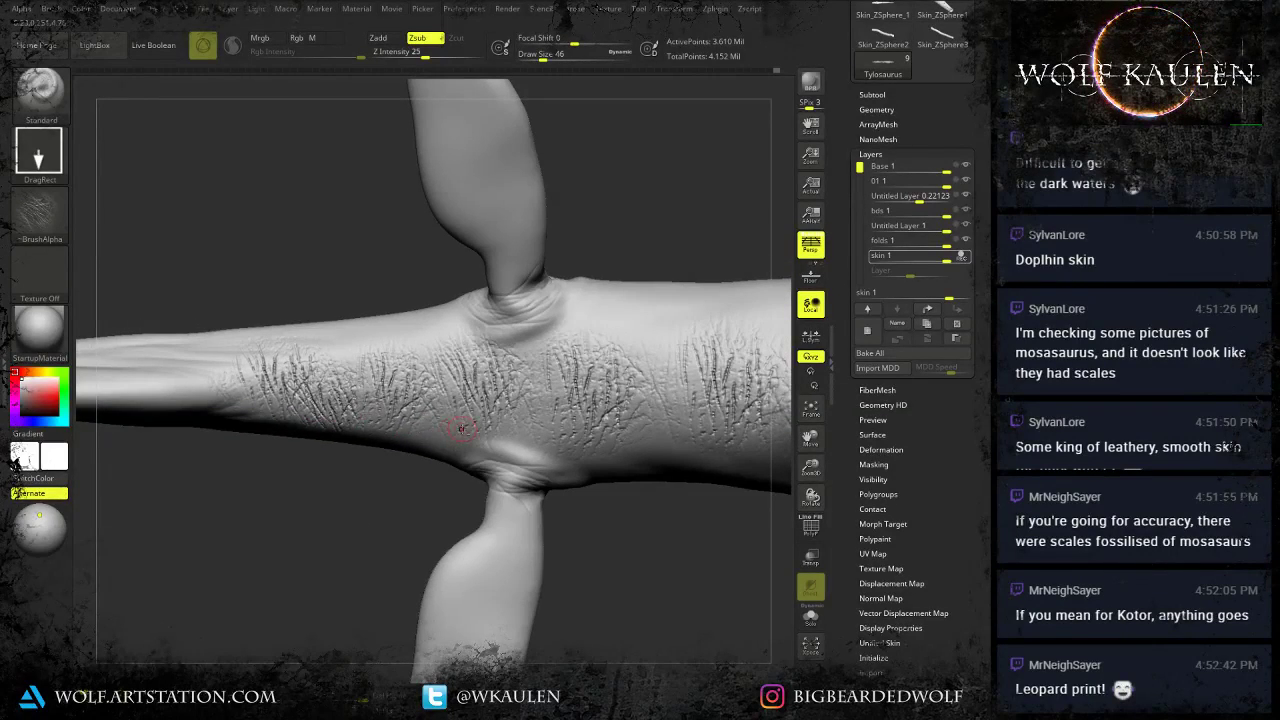
Stamp more leathery wrinkles on the side of the belly and around the base of the rear flippers.
right_click_drag(463, 426, 373, 391, "alt")
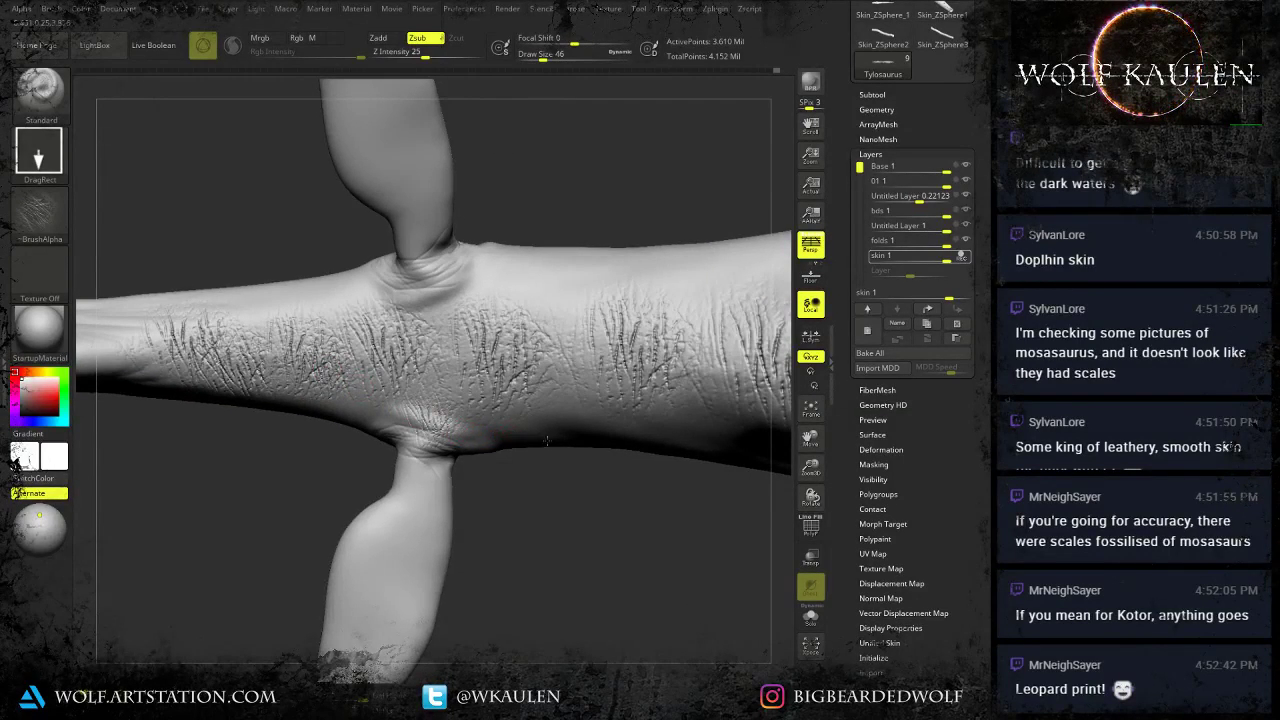
left_click_drag(562, 407, 614, 466)
right_click_drag(614, 466, 474, 329, "alt")
right_click_drag(488, 270, 489, 199)
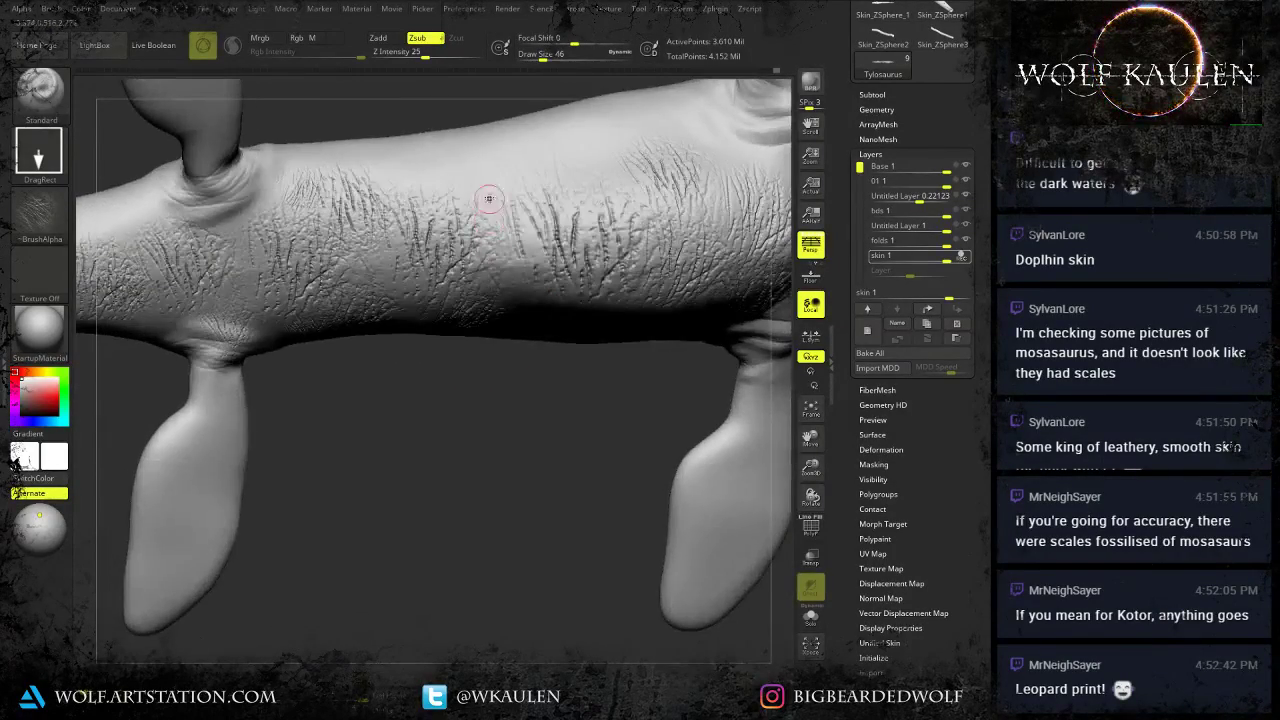
right_click_drag(548, 303, 389, 329, "ctrl")
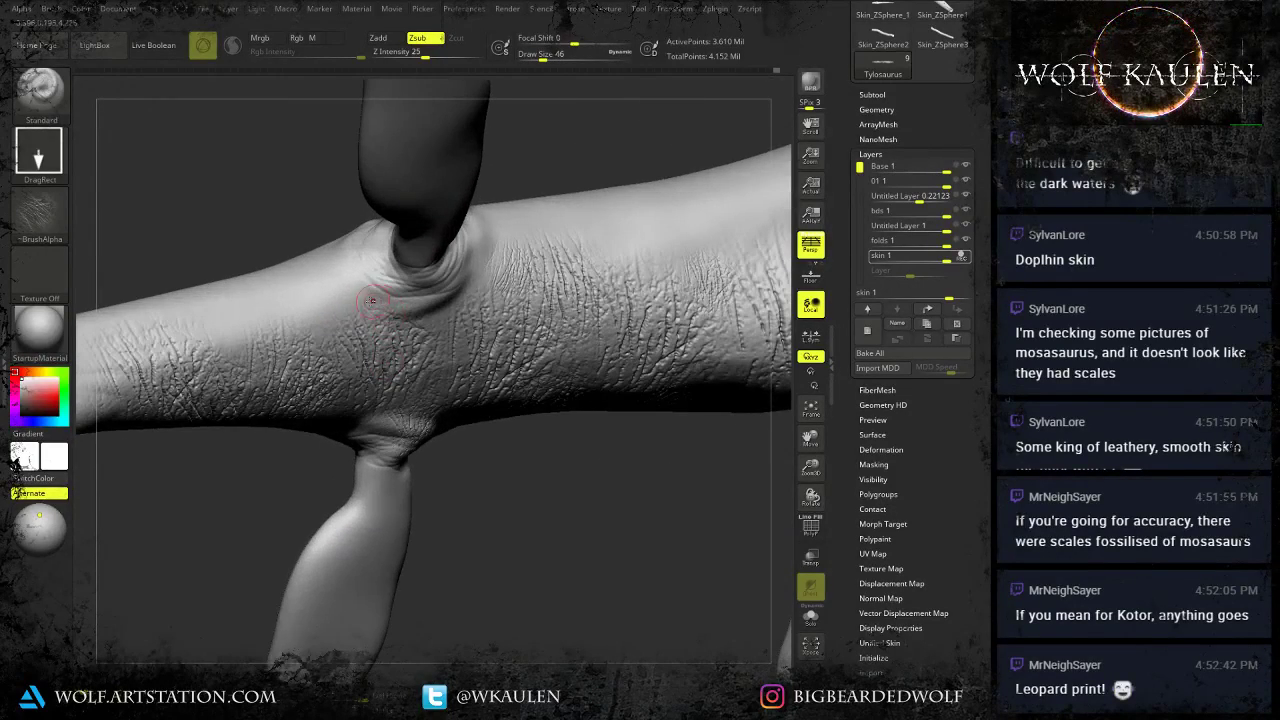
left_click_drag(353, 298, 386, 346)
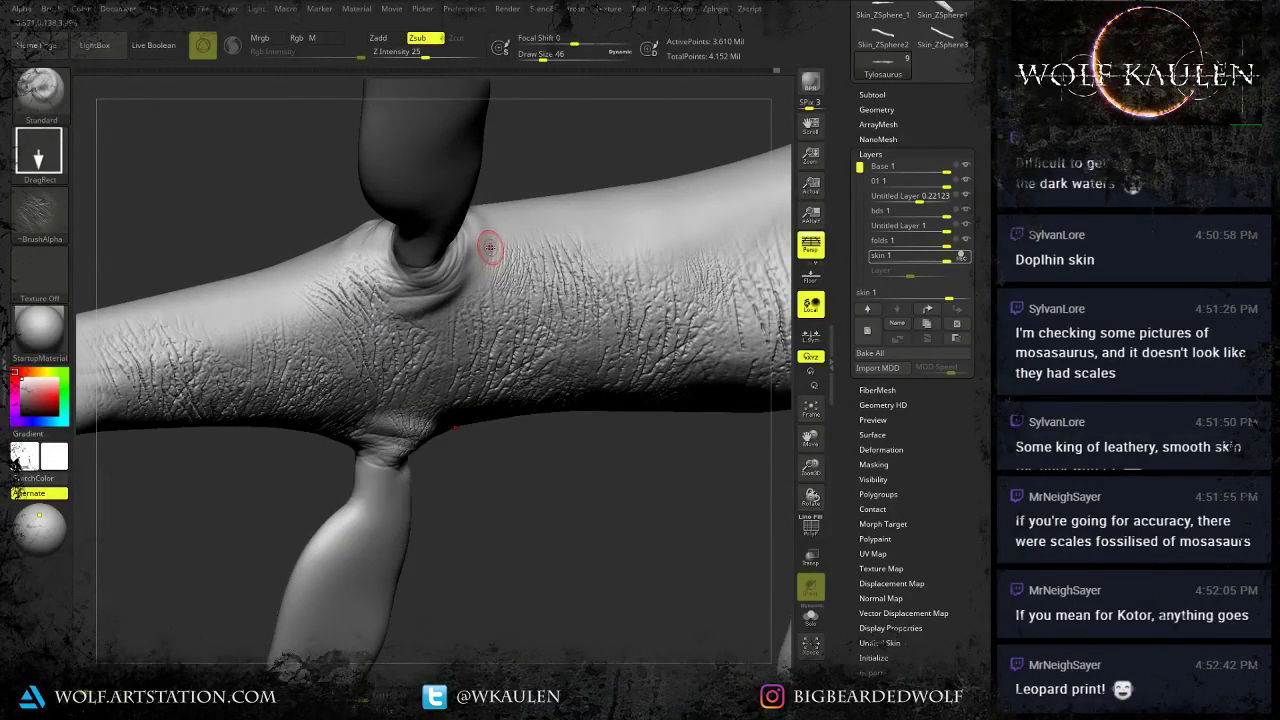
left_click_drag(490, 258, 498, 291)
Stamp leathery wrinkles around the front flipper's base, along the side of the neck and onto the jaw corner.
right_click_drag(540, 300, 431, 394)
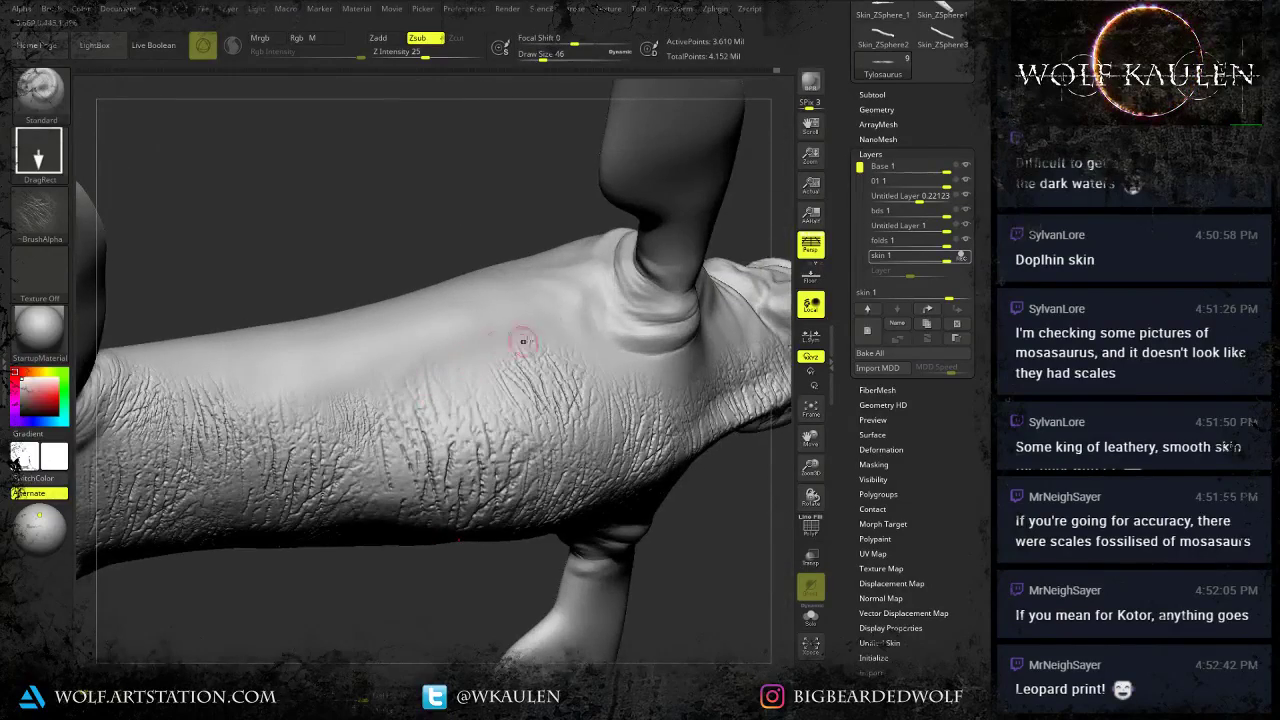
left_click_drag(585, 317, 600, 402)
right_click_drag(600, 402, 456, 382)
mouse_move(482, 392)
left_mouse_down()
mouse_move(492, 463)
mouse_move(552, 390)
mouse_move(600, 410)
mouse_move(602, 427)
left_mouse_up()
right_click_drag(637, 390, 642, 460)
mouse_move(649, 355)
left_mouse_down()
mouse_move(608, 408)
mouse_move(548, 366)
left_mouse_up()
mouse_move(453, 348)
right_mouse_down("alt")
mouse_move(425, 338)
mouse_move(574, 300)
right_mouse_up("alt")
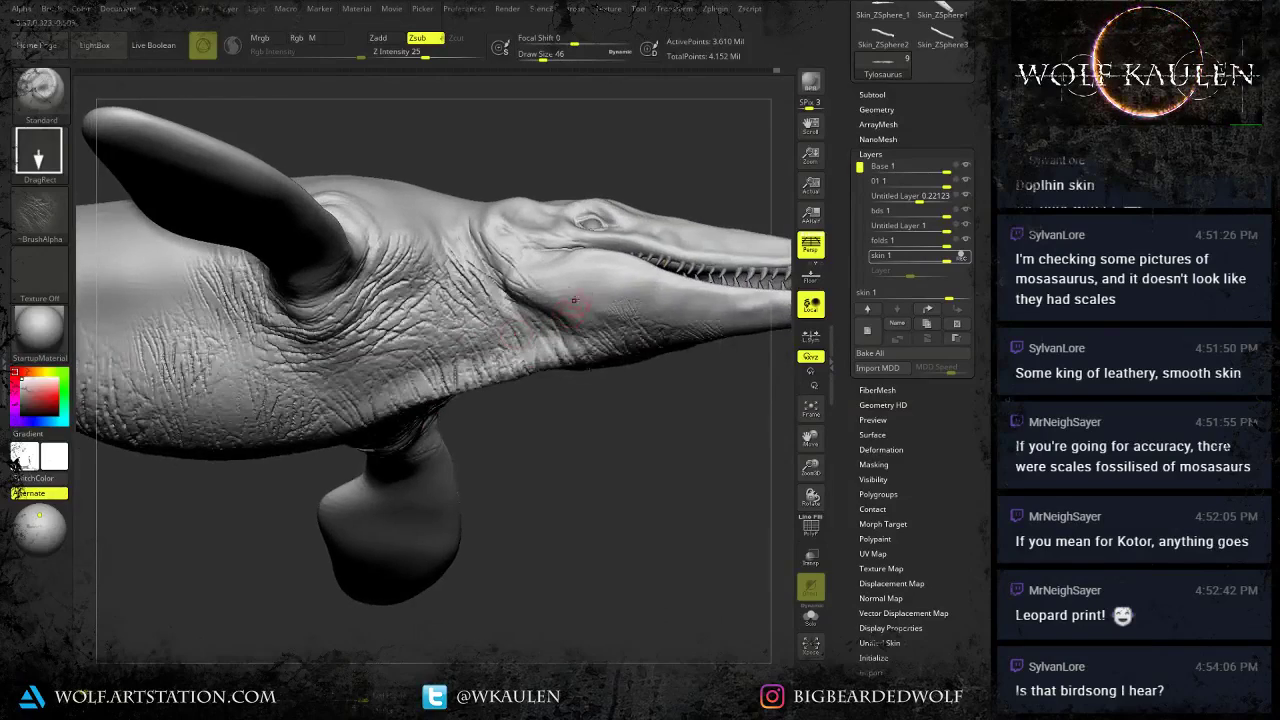
left_click_drag(578, 344, 487, 278)
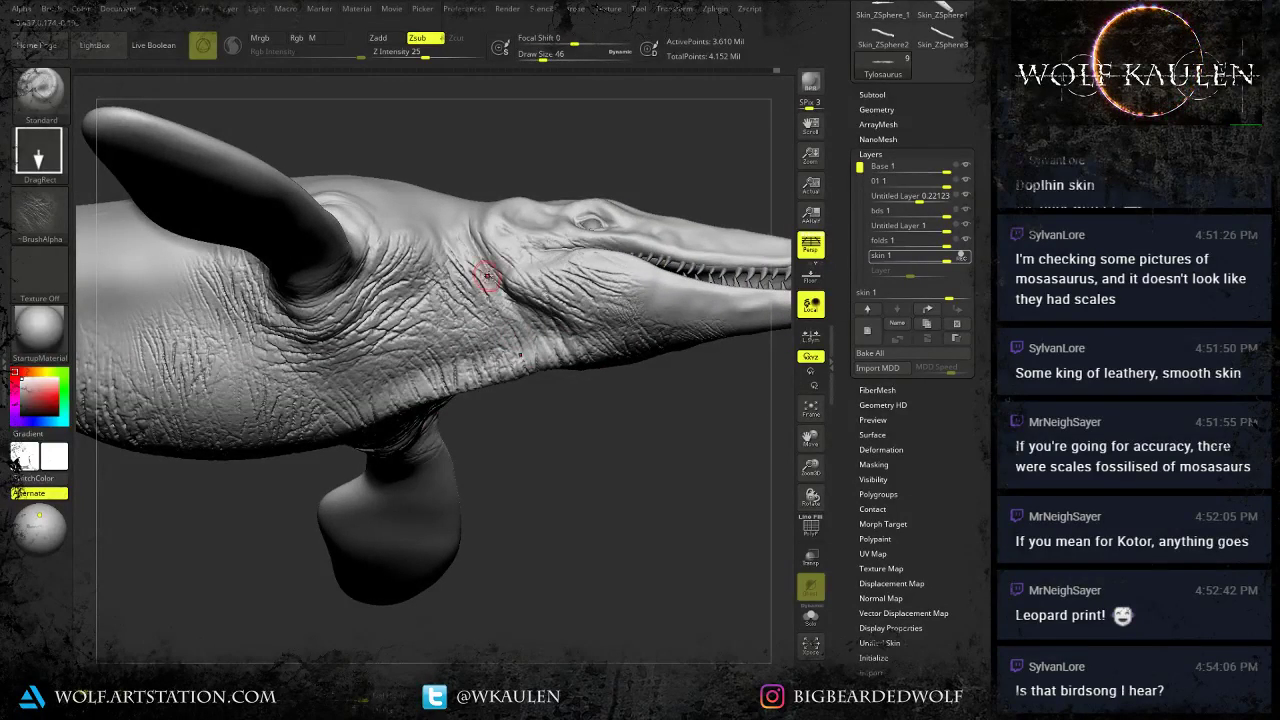
Stamp leathery wrinkles over the lower flank between the front and rear flippers.
right_click_drag(487, 278, 512, 320)
right_click_drag(211, 330, 497, 316, "alt")
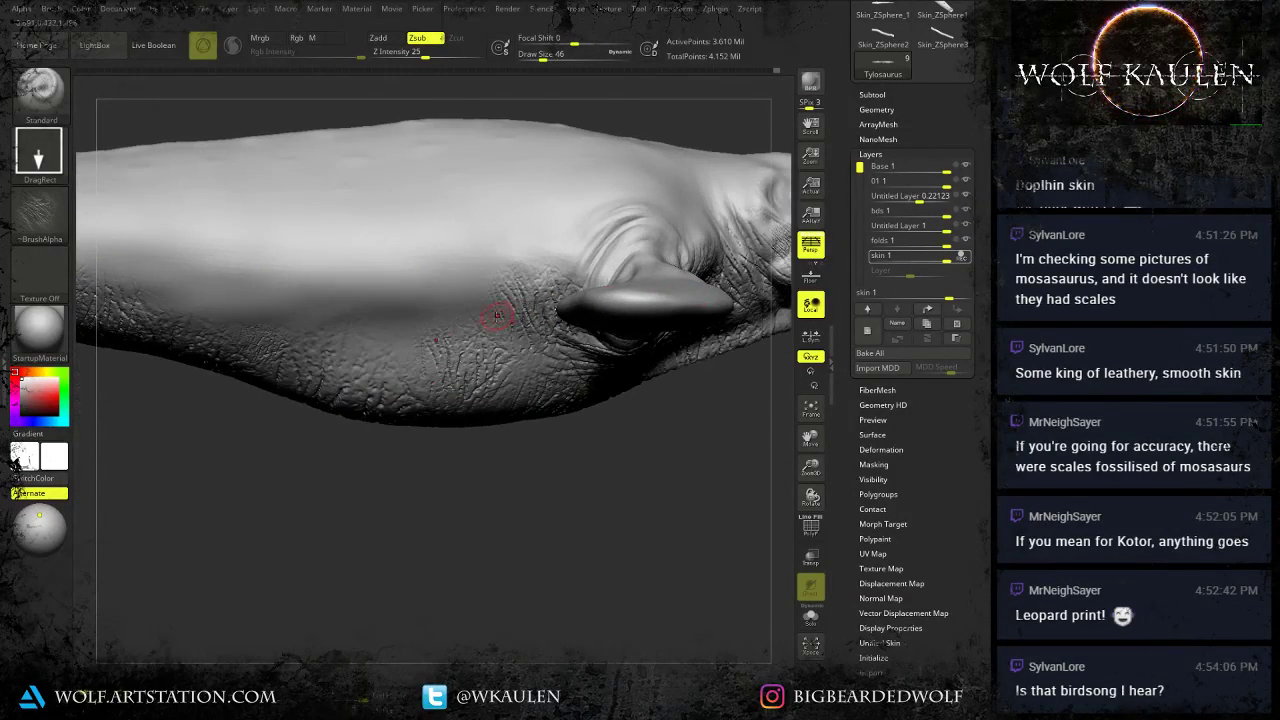
left_click_drag(428, 317, 384, 294)
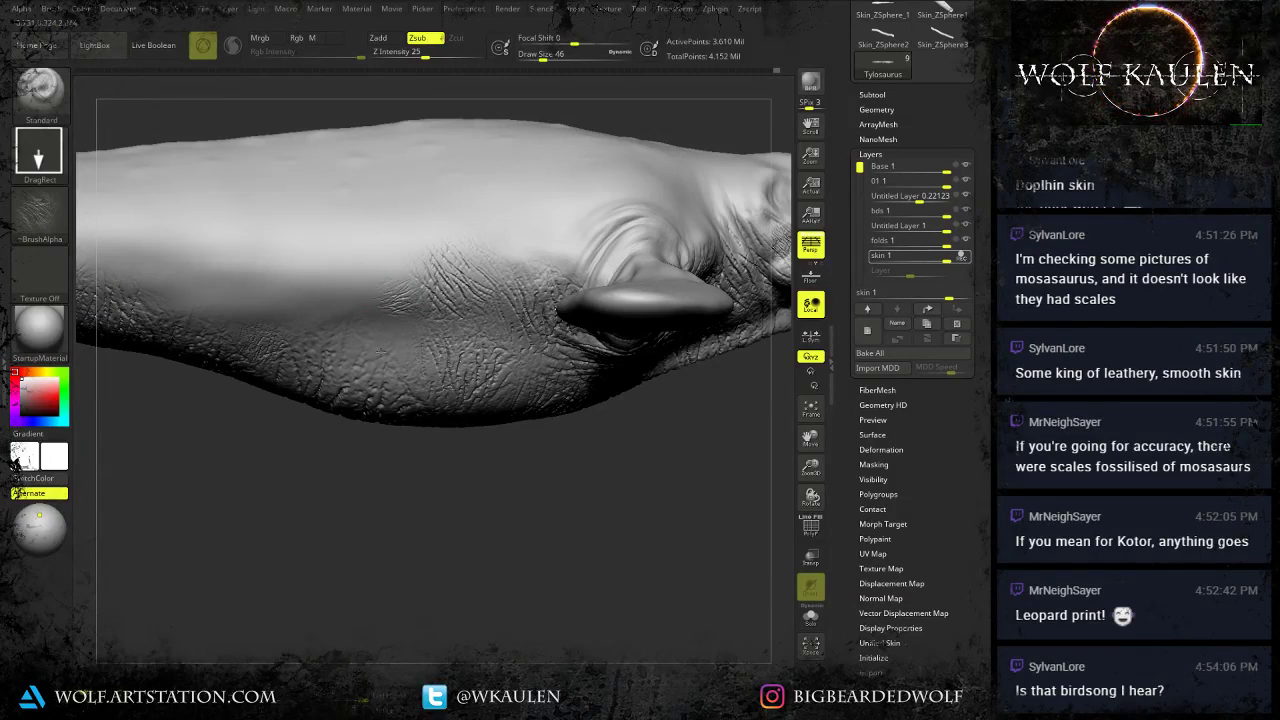
left_click_drag(382, 351, 342, 332)
right_click_drag(343, 329, 503, 312, "alt")
left_click_drag(503, 286, 506, 342)
left_click_drag(426, 283, 368, 345)
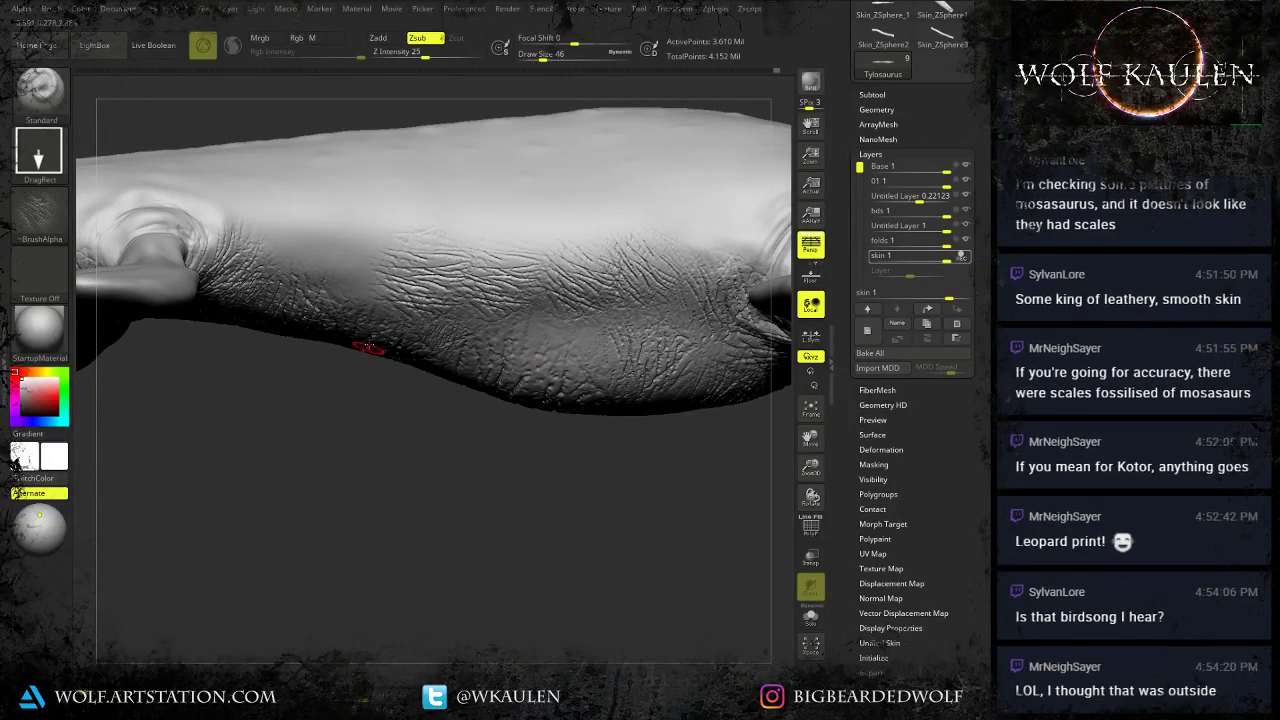
mouse_move(351, 267)
left_mouse_down()
mouse_move(406, 222)
mouse_move(360, 249)
mouse_move(364, 304)
left_mouse_up()
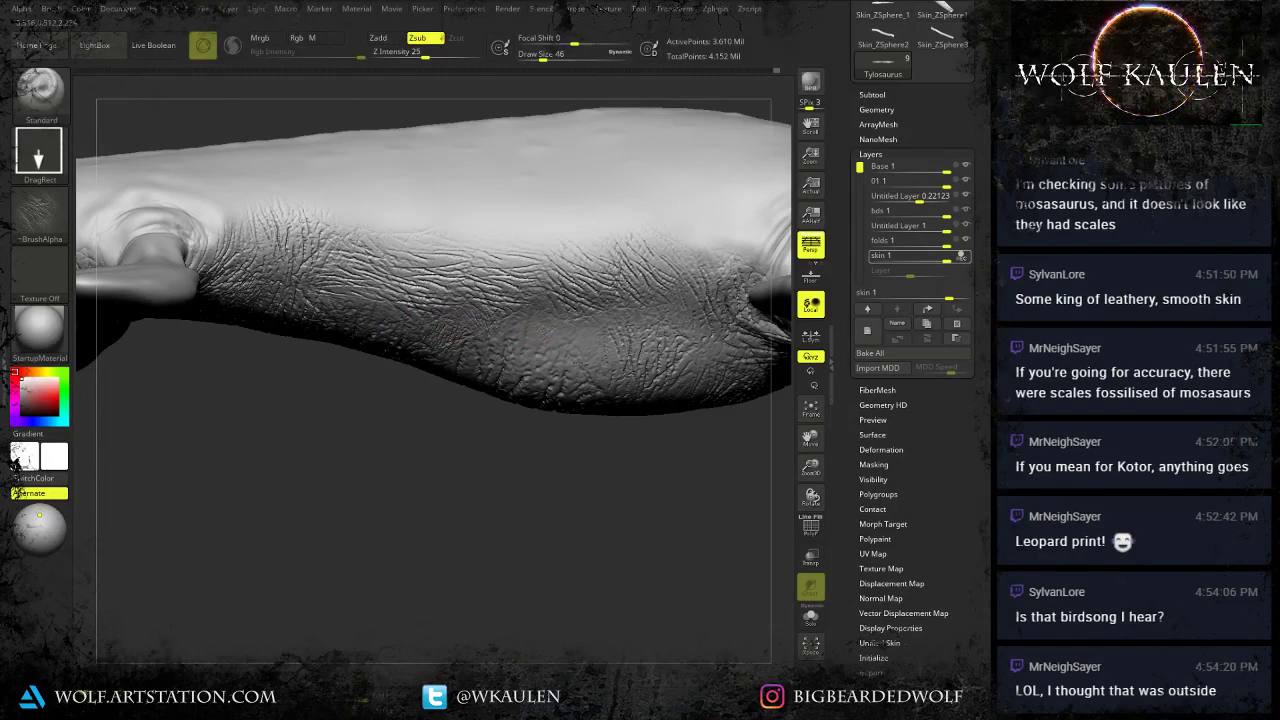
left_click_drag(551, 333, 561, 380)
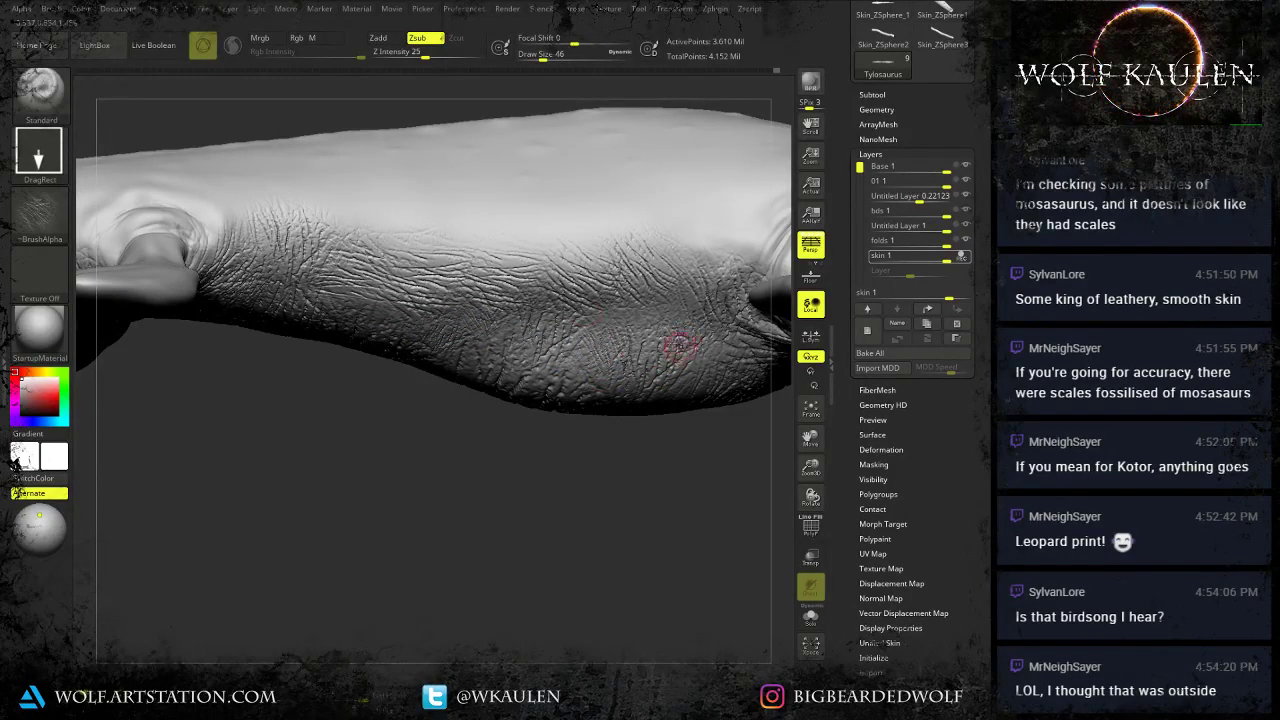
Stamp leathery wrinkles along the lower side of the tail, starting behind the rear flippers.
right_click_drag(290, 290, 416, 330, "alt")
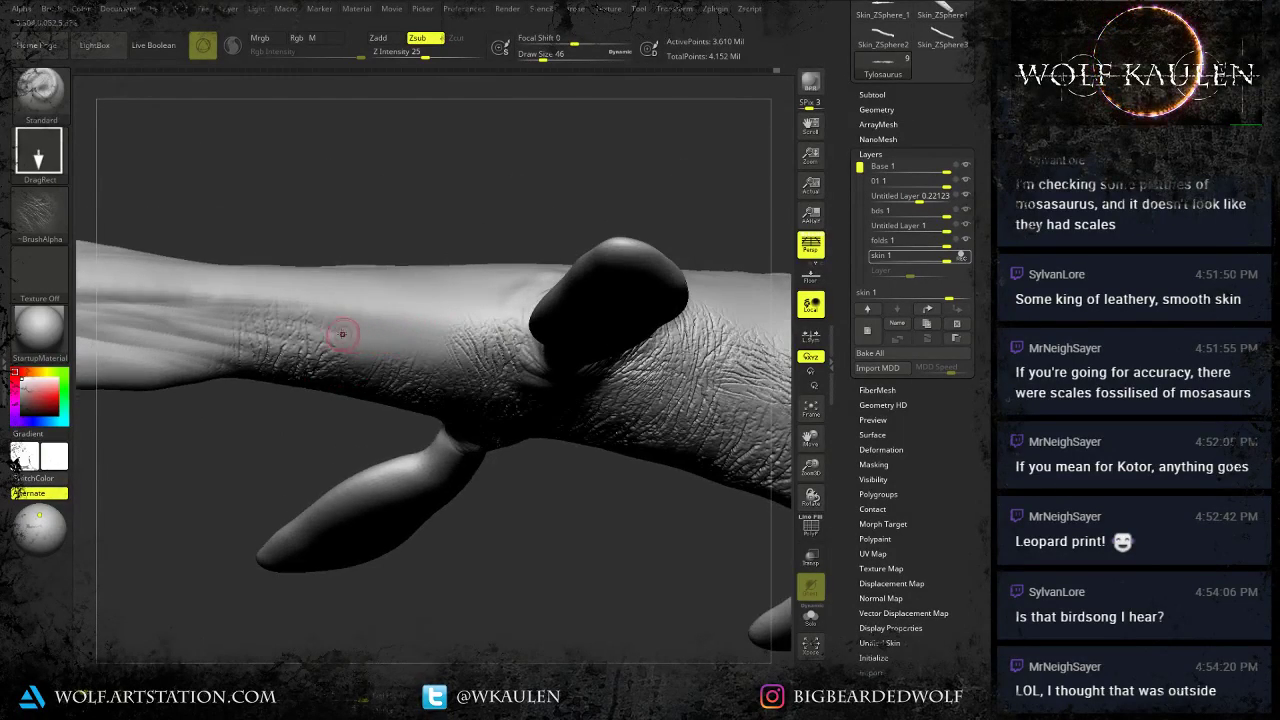
left_click_drag(383, 345, 432, 346)
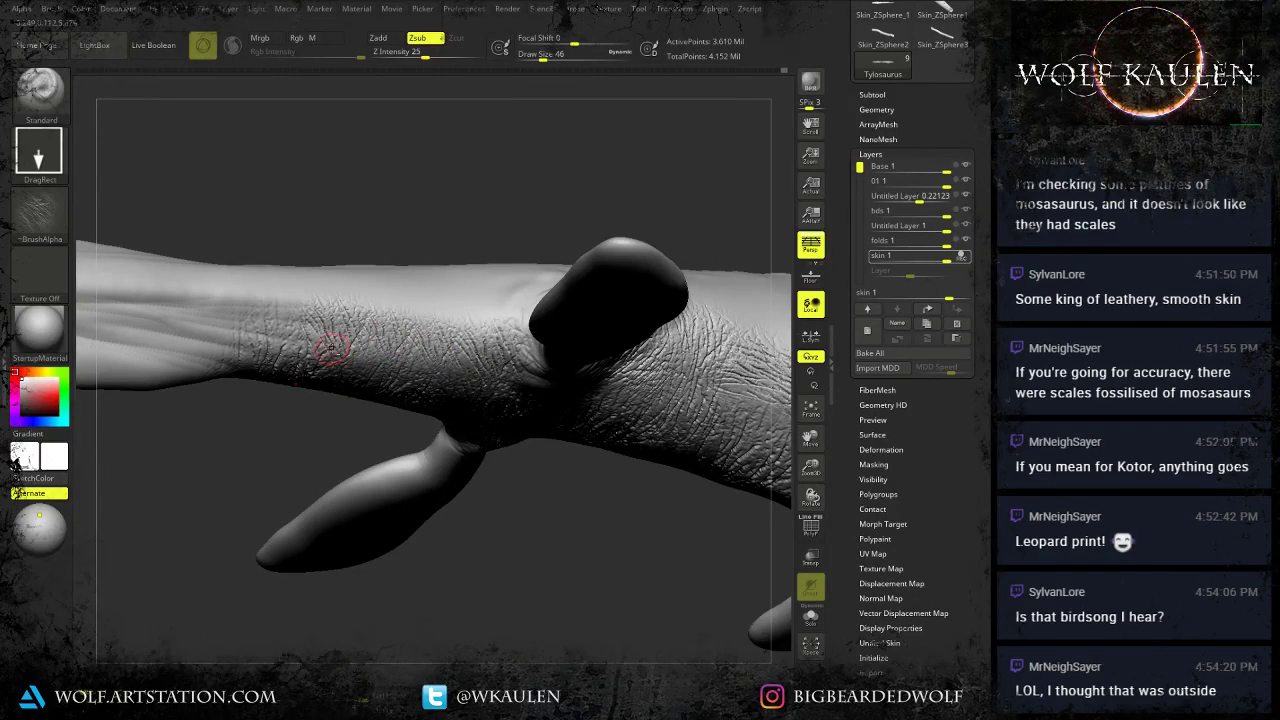
right_click_drag(326, 345, 558, 365, "alt")
left_click_drag(421, 364, 475, 350)
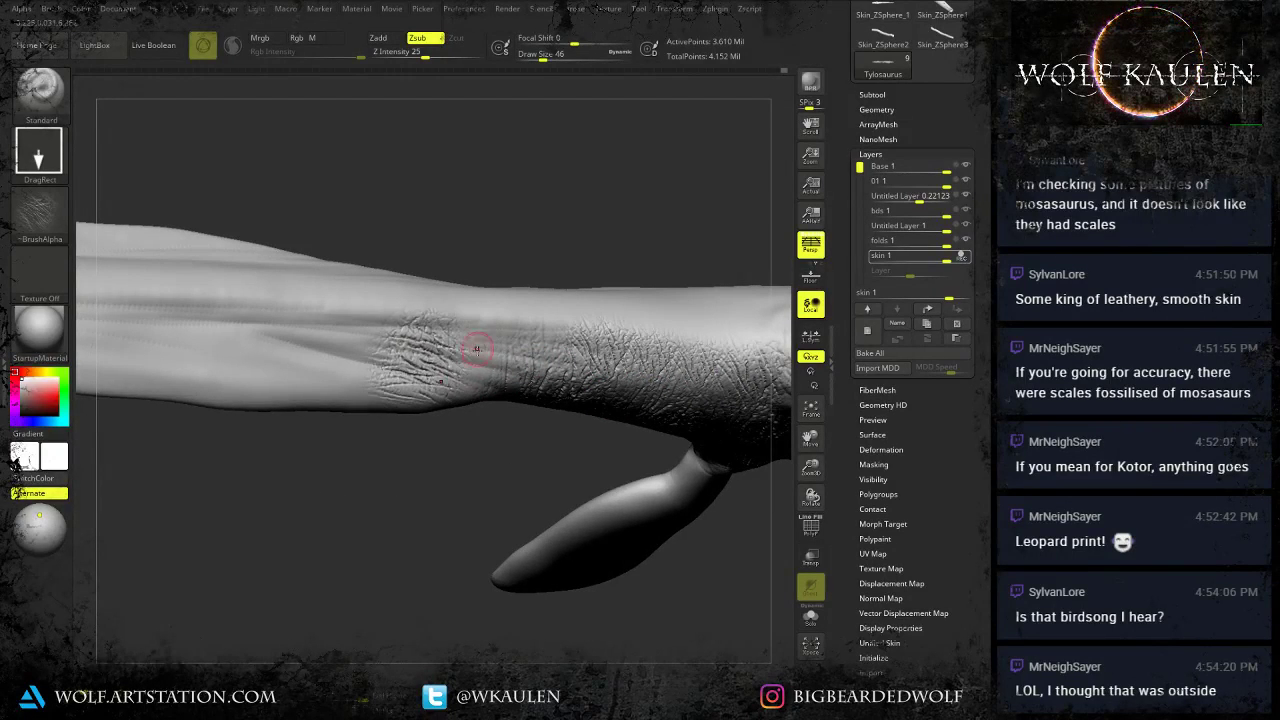
right_click_drag(382, 341, 517, 378, "alt")
left_click_drag(511, 380, 446, 449)
Set the skin layer's intensity to 0.15044 and inspect the softened wrinkles on the flank, neck and head.
right_click_drag(610, 395, 380, 392, "alt")
right_click_drag(715, 392, 400, 360, "alt")
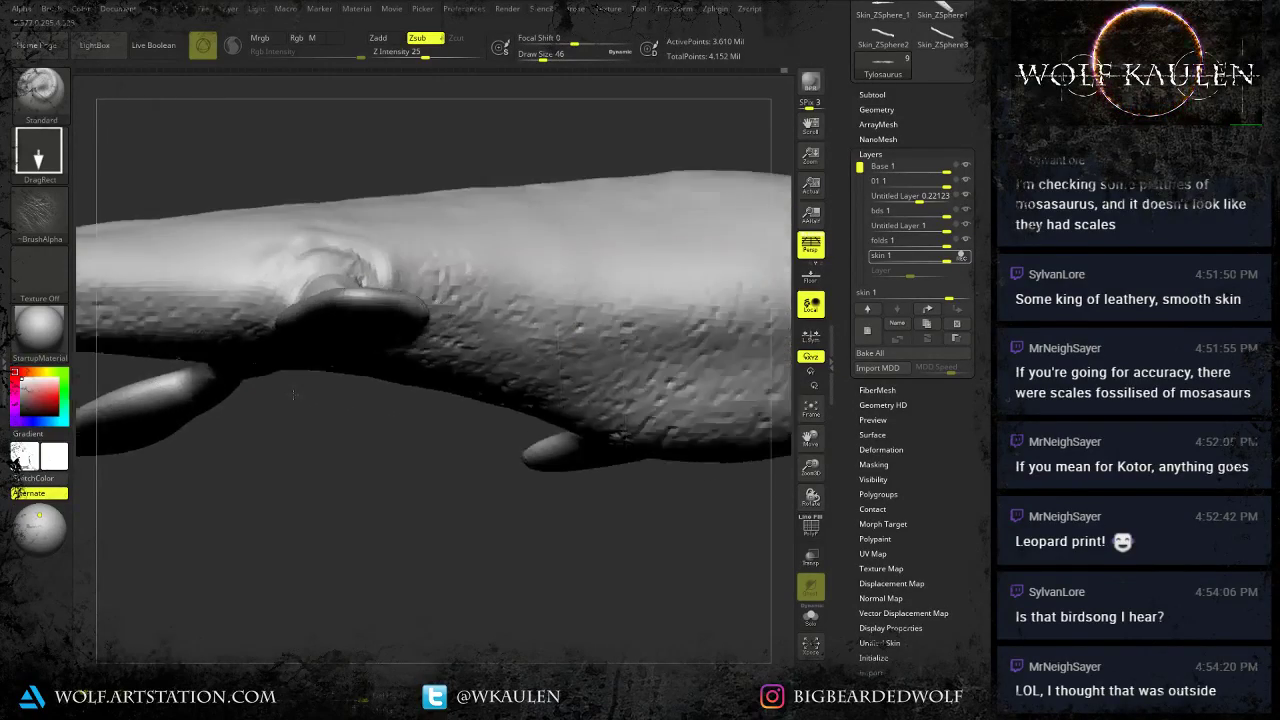
right_click_drag(540, 365, 690, 300)
right_click_drag(530, 340, 325, 347, "alt")
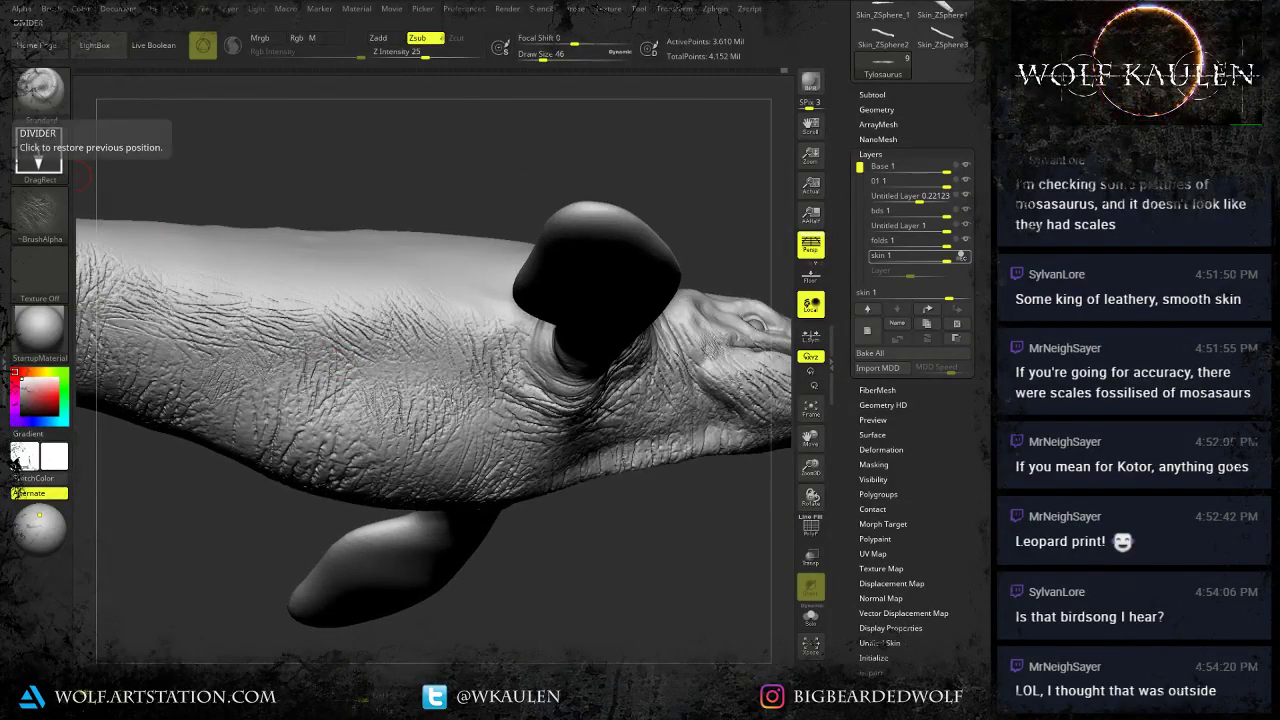
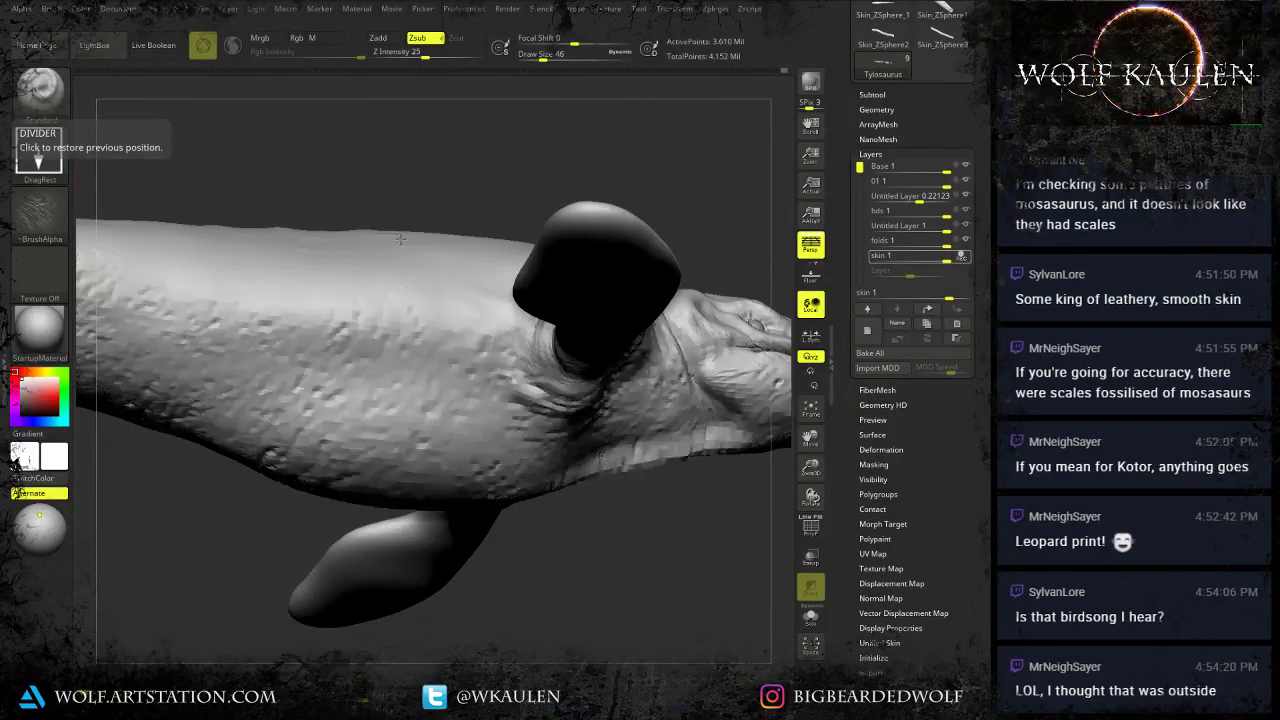
left_click_drag(401, 223, 394, 296)
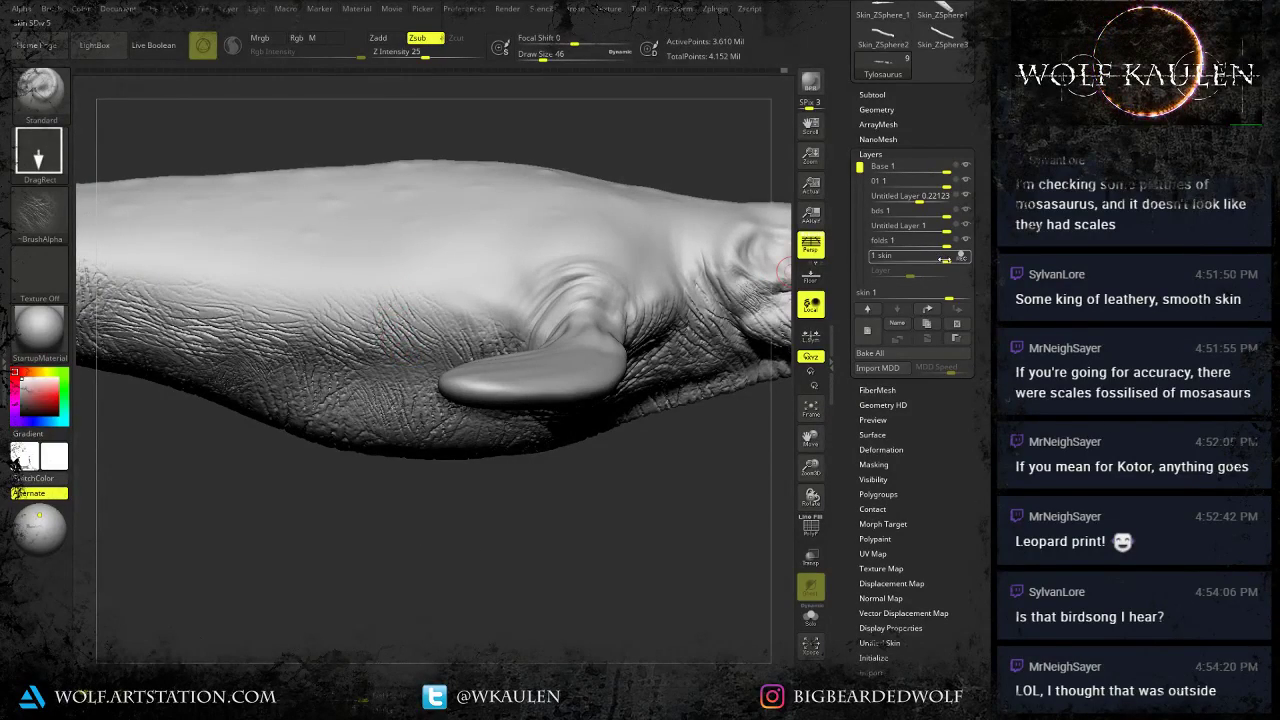
left_click_drag(944, 259, 933, 262)
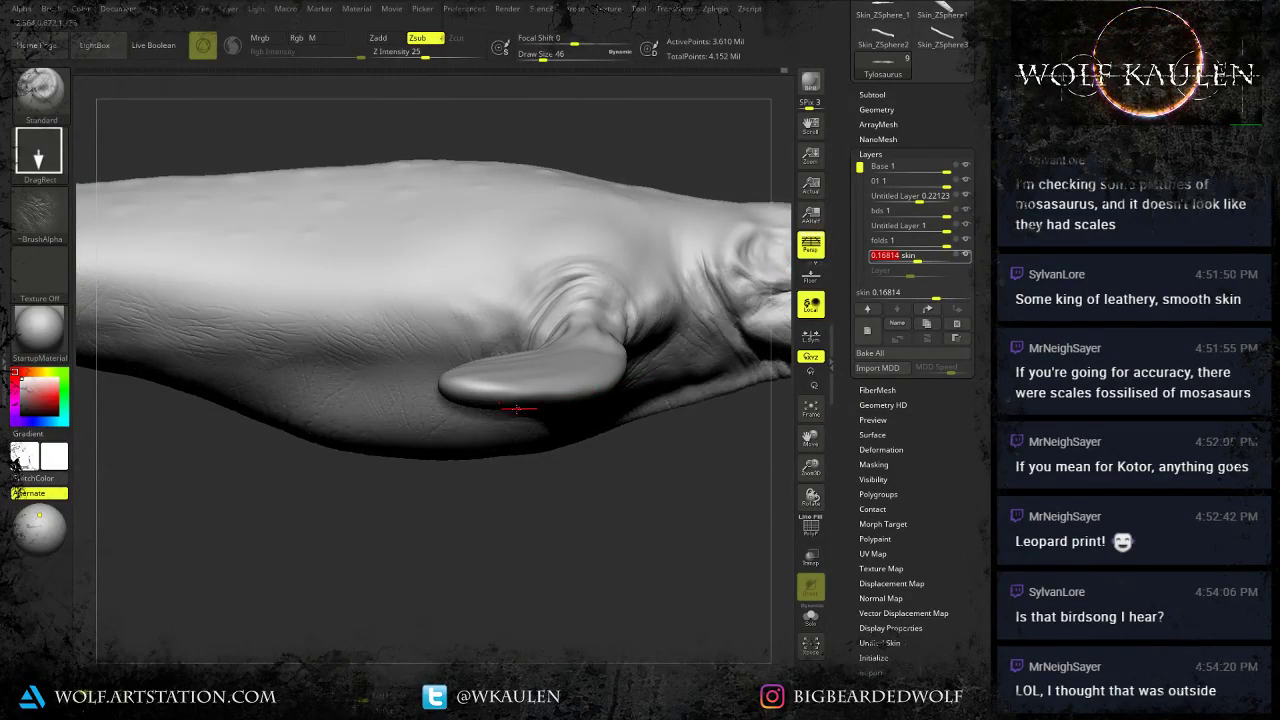
left_click_drag(418, 545, 440, 387)
right_click_drag(440, 387, 452, 427, "ctrl")
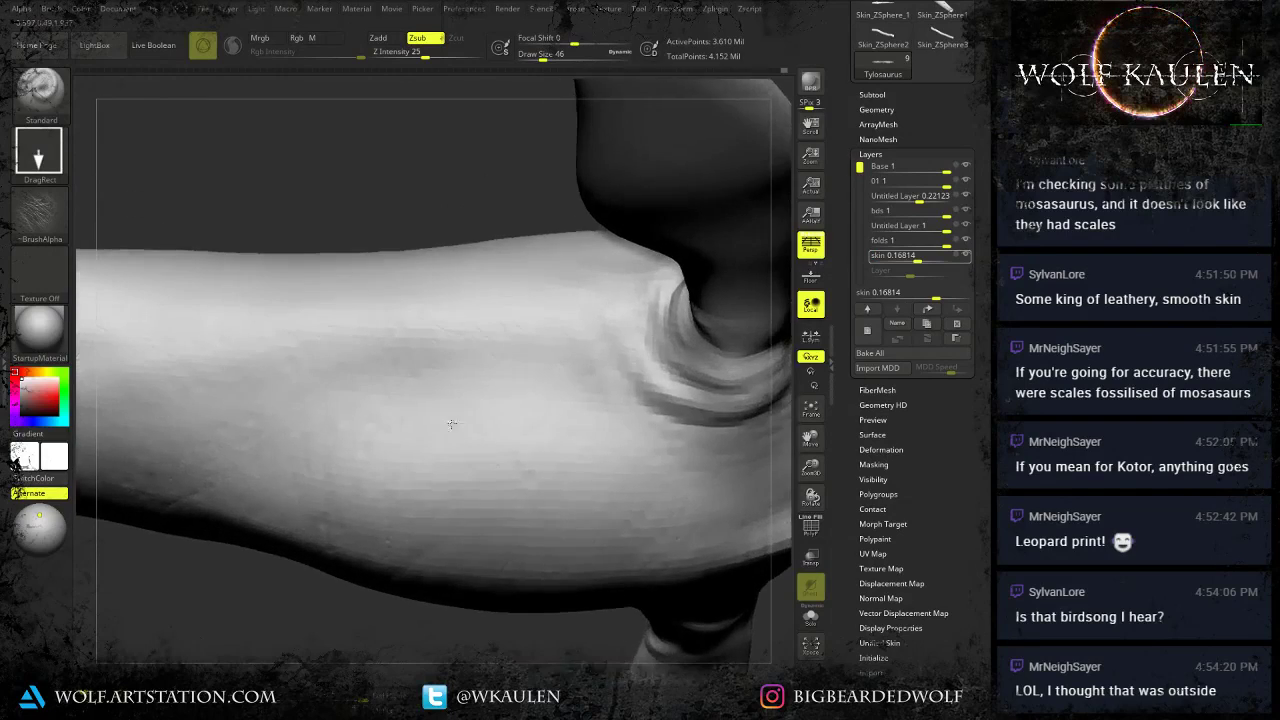
left_click_drag(918, 261, 918, 261)
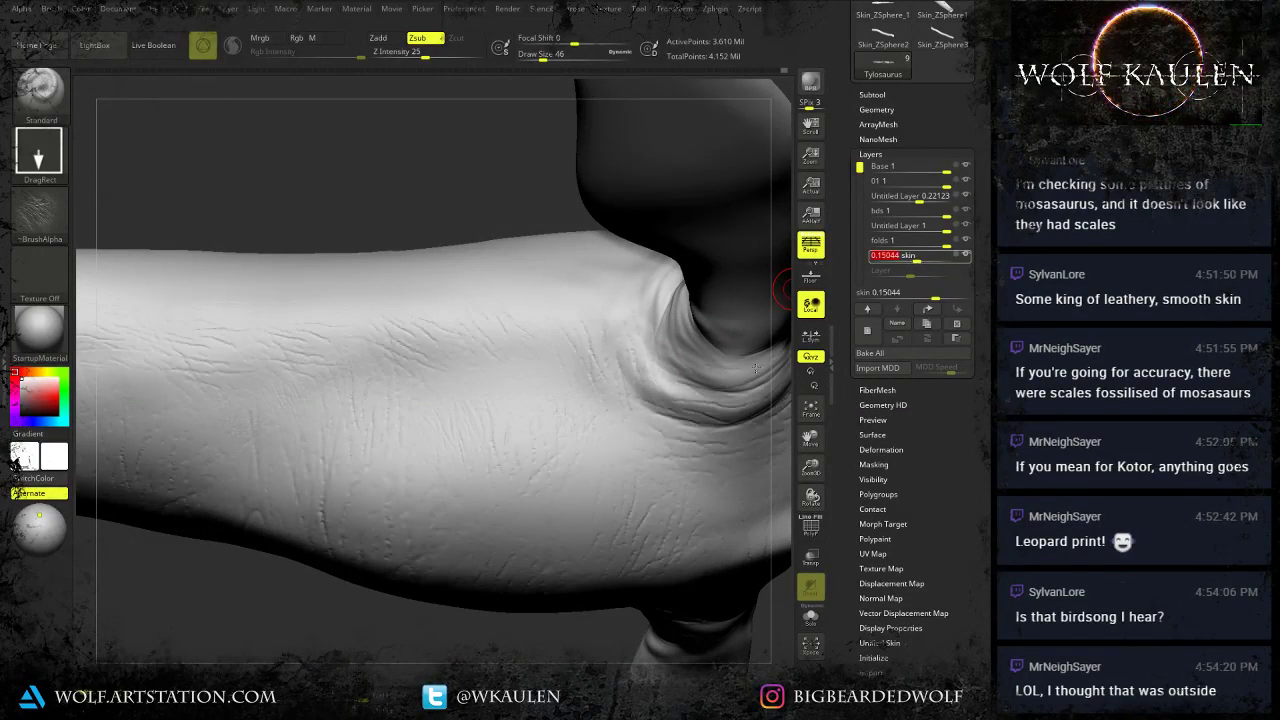
right_click_drag(478, 415, 419, 511)
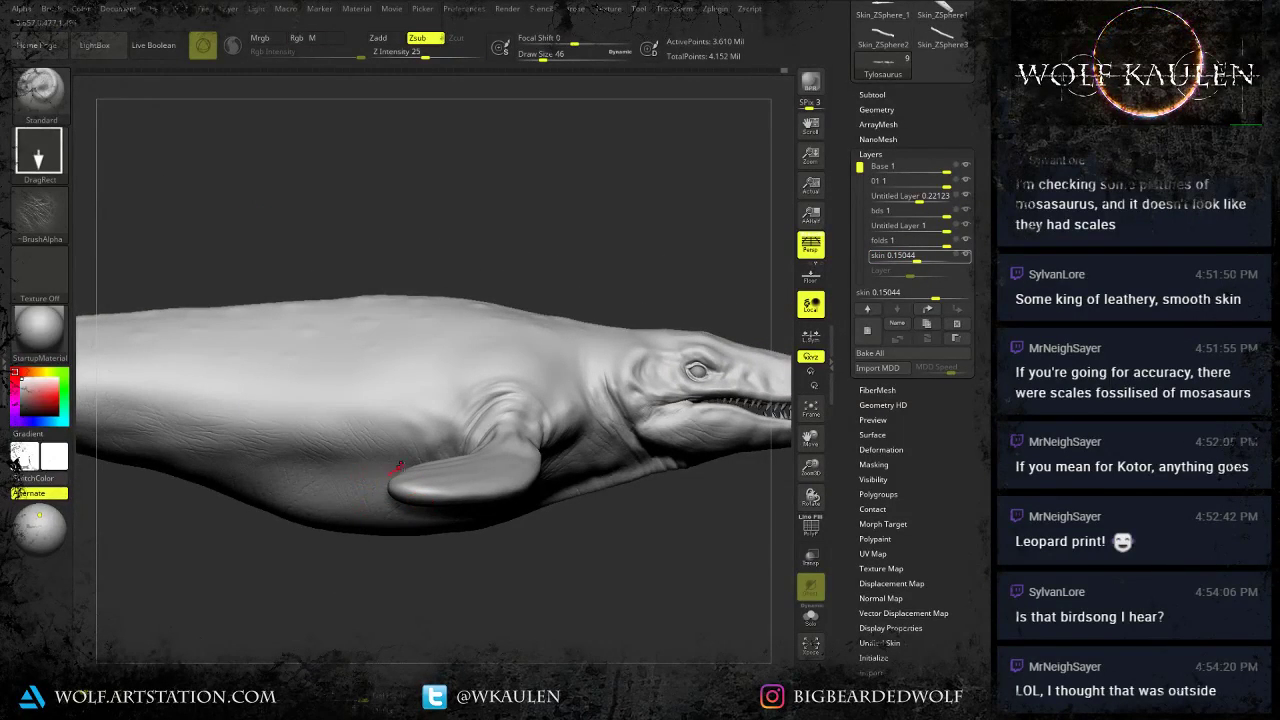
right_click_drag(398, 468, 378, 481, "alt")
right_click_drag(600, 492, 402, 504, "alt")
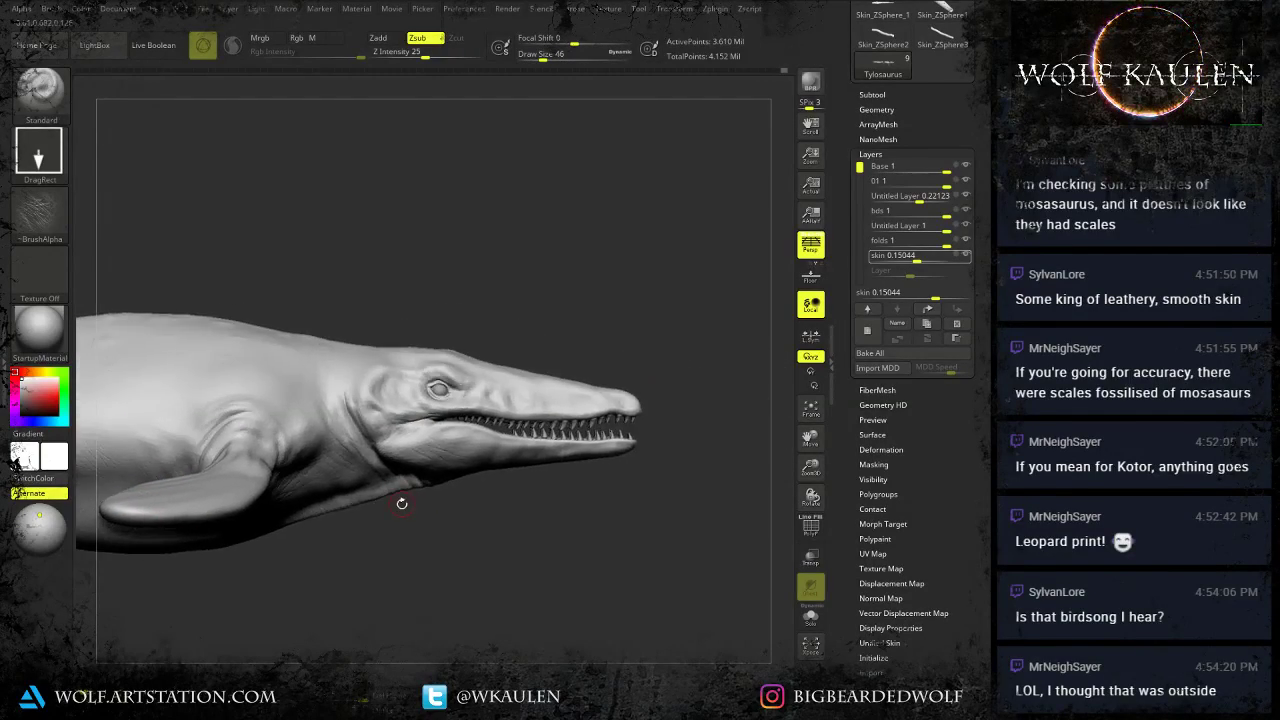
right_click_drag(404, 580, 438, 430)
right_click_drag(438, 555, 428, 450)
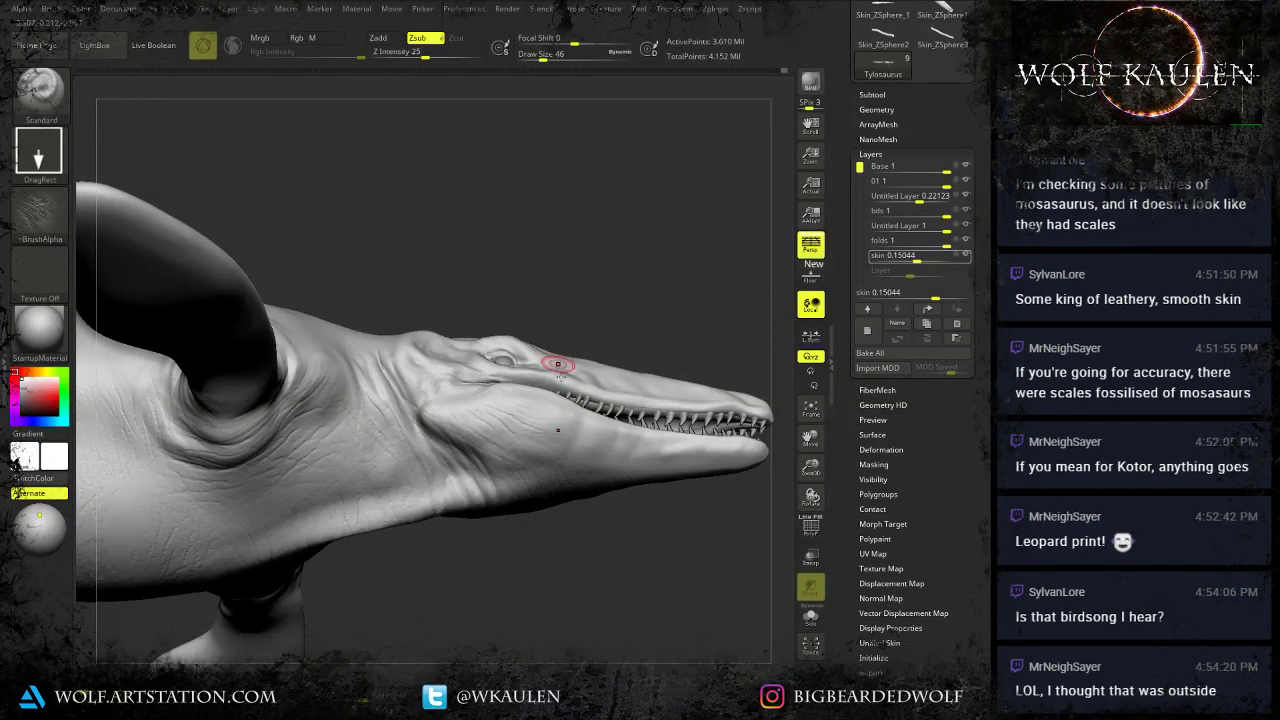
Load the Leathery Skin88 alpha for the Standard brush.
right_click_drag(557, 366, 671, 353, "shift")
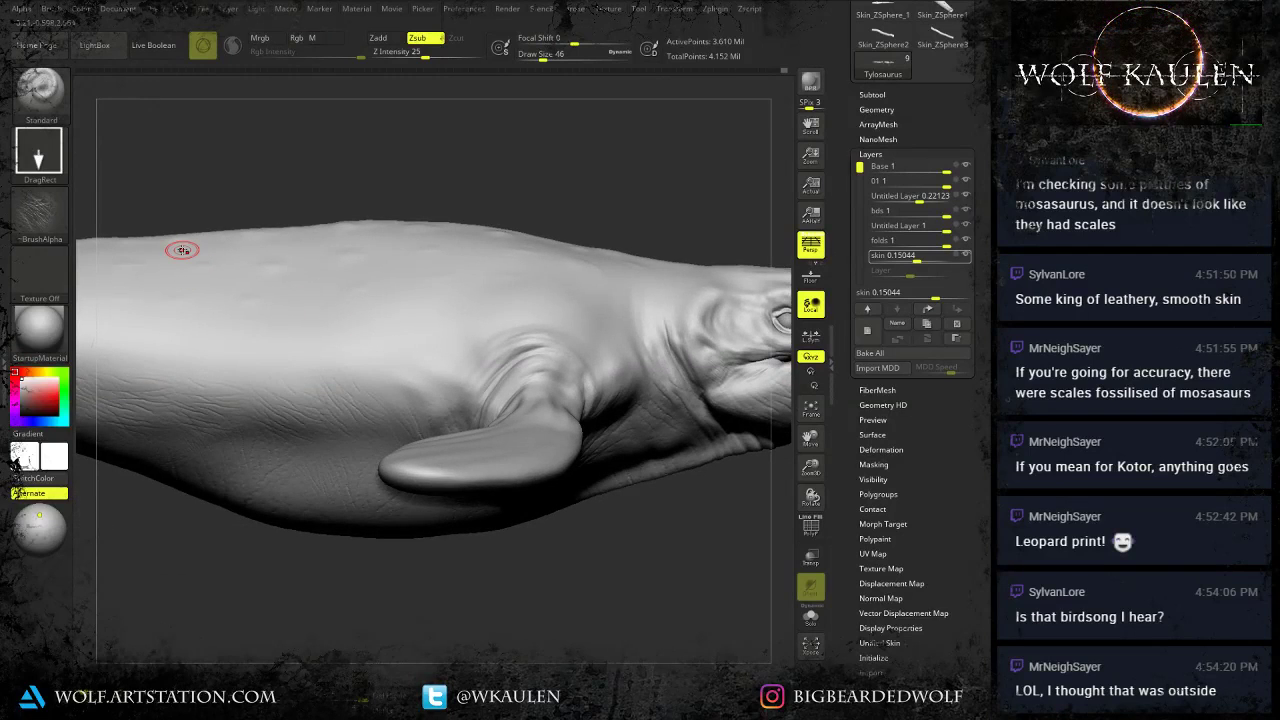
key("comma")
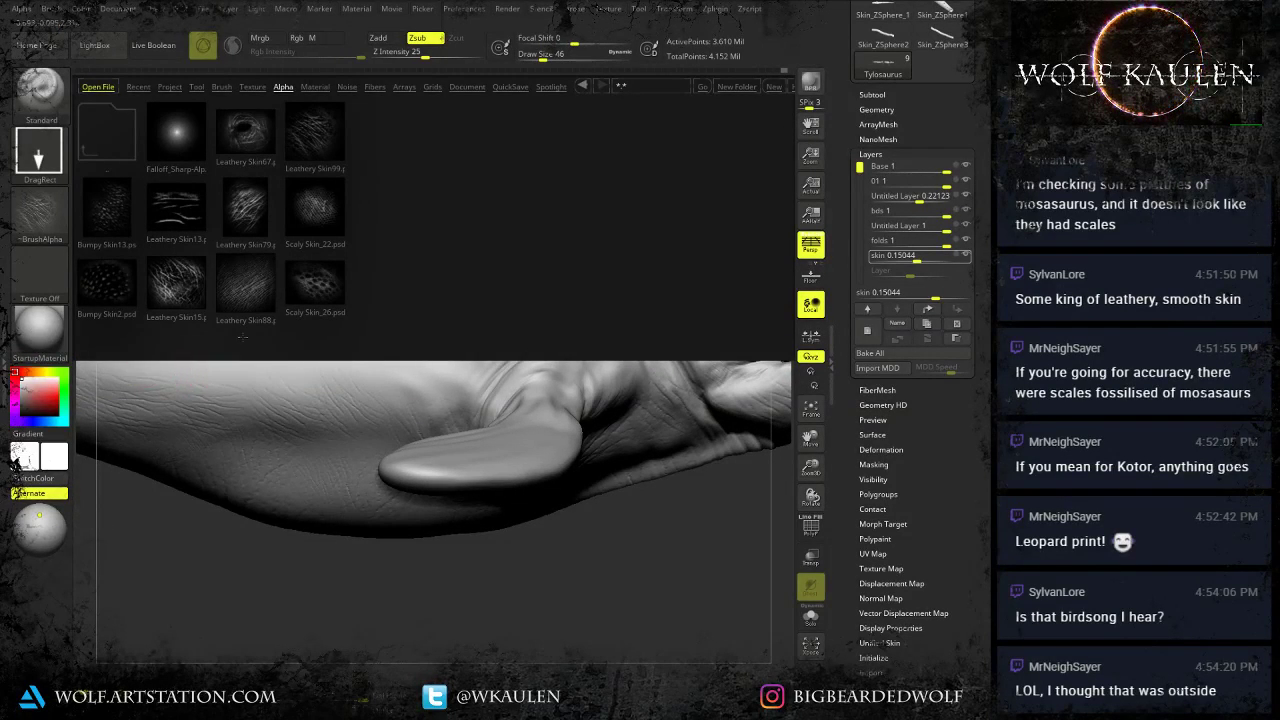
double_click(254, 297)
key("comma")
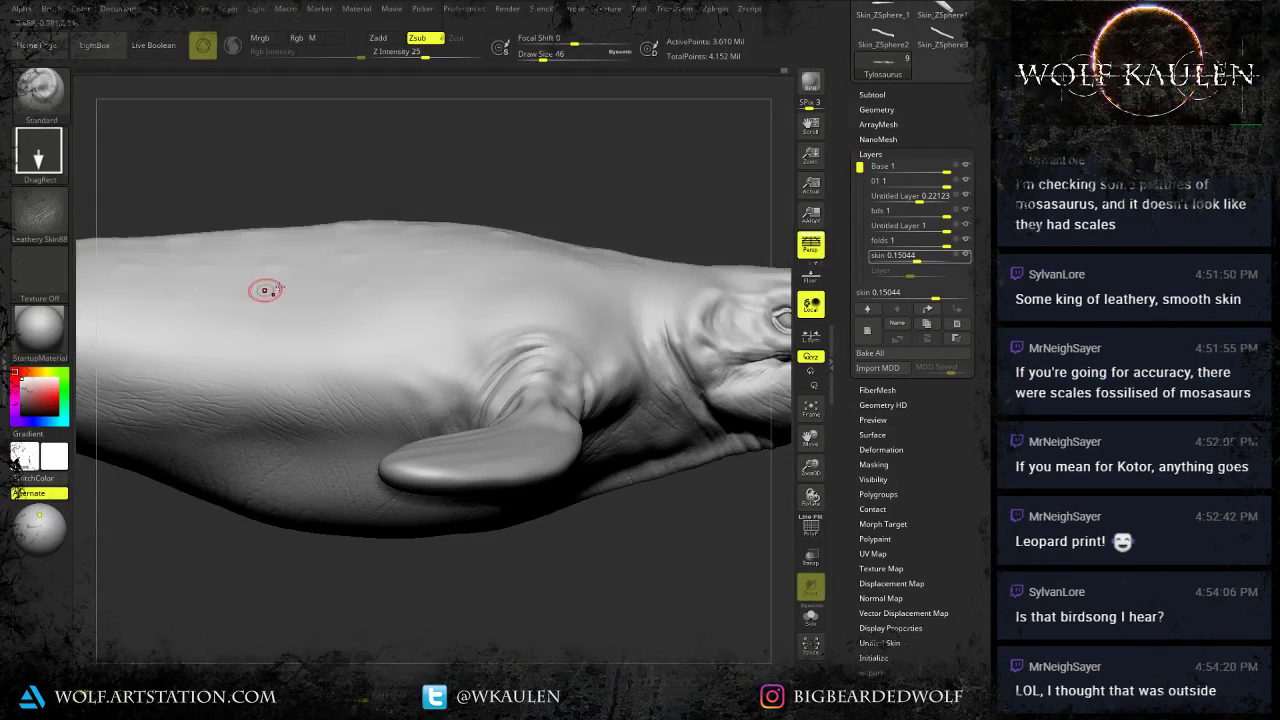
Create a new sculpt layer above the skin layer and name it skin2.
left_click(868, 335)
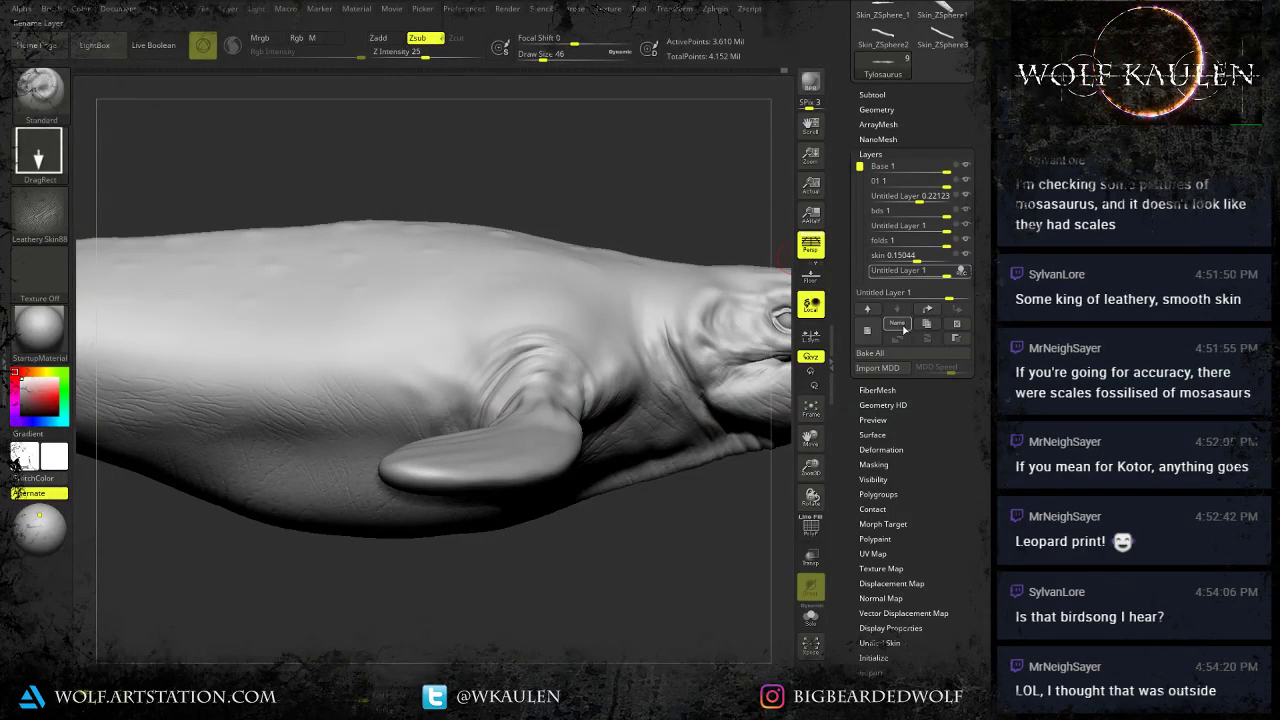
left_click(900, 326)
type("skin")
key("Return")
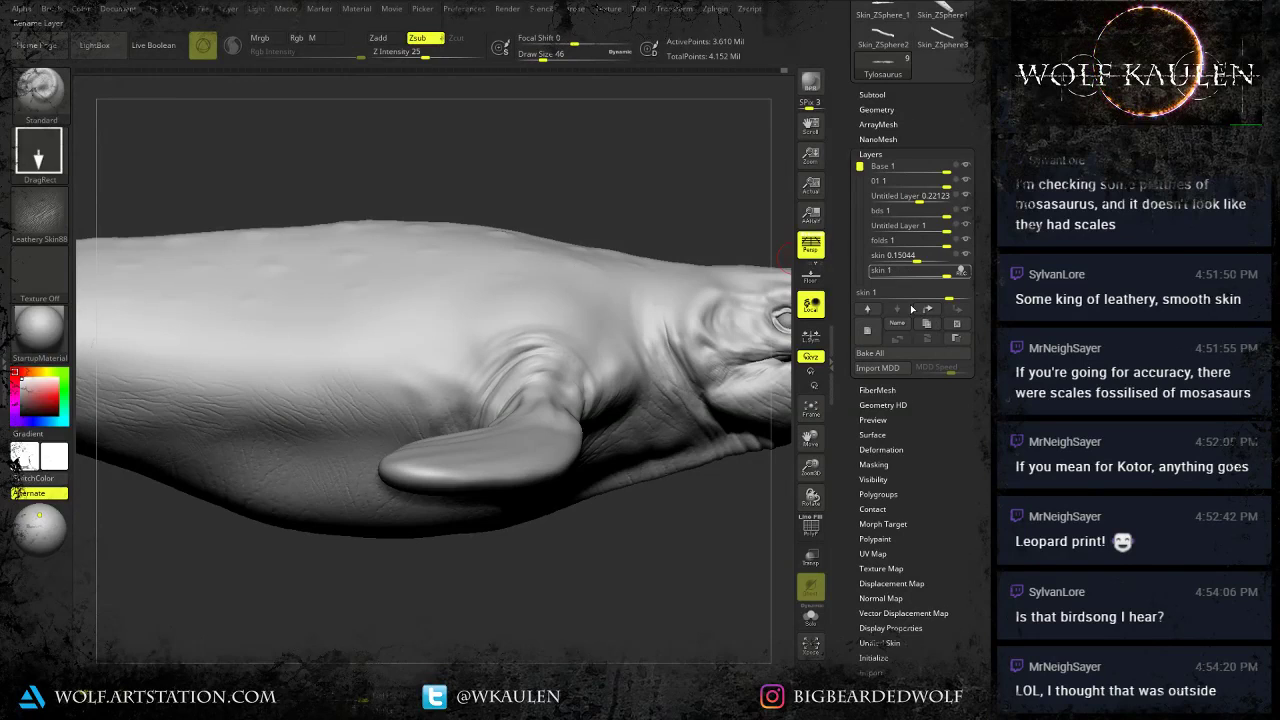
left_click(905, 321)
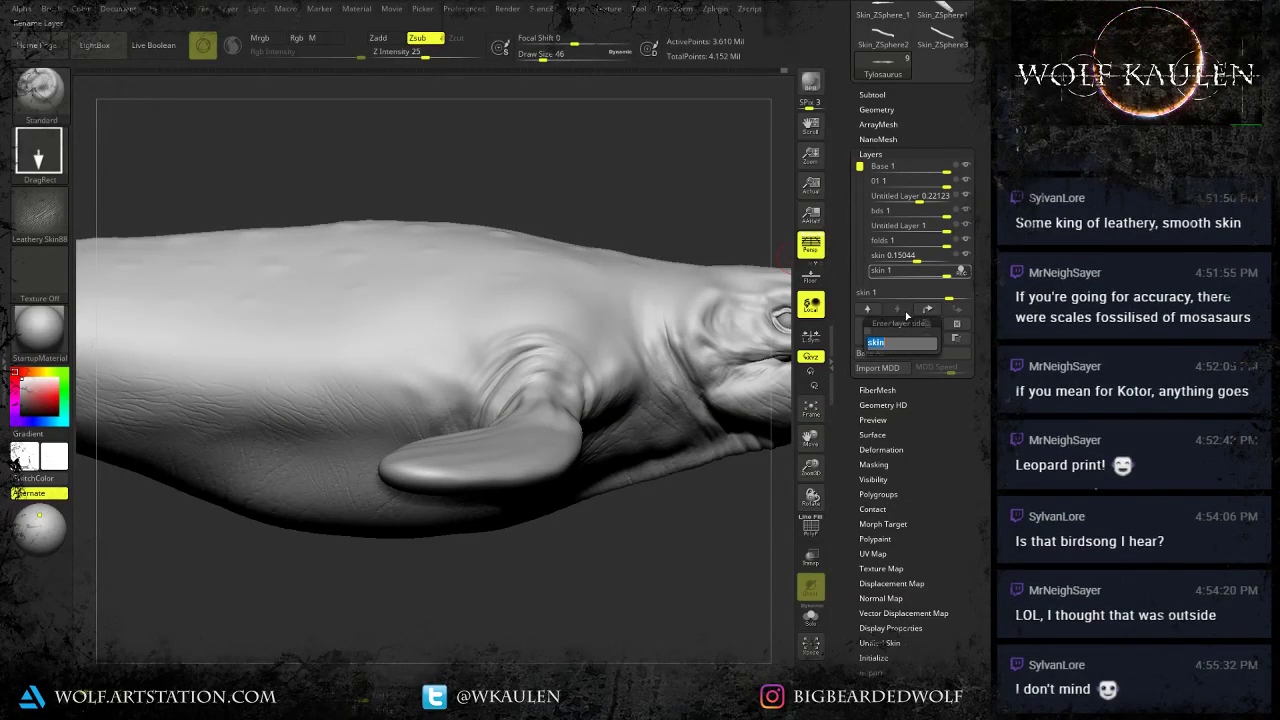
type("2")
key("Return")
Stamp the fine leathery texture on the flank above and behind the front flipper and across the shoulder.
mouse_move(360, 319)
right_mouse_down()
mouse_move(377, 297)
mouse_move(373, 307)
right_mouse_up()
mouse_move(390, 345)
left_mouse_down()
mouse_move(367, 370)
mouse_move(383, 366)
mouse_move(380, 399)
mouse_move(432, 405)
mouse_move(473, 375)
mouse_move(470, 312)
mouse_move(530, 320)
mouse_move(451, 396)
mouse_move(498, 446)
left_mouse_up()
right_click_drag(498, 446, 500, 530)
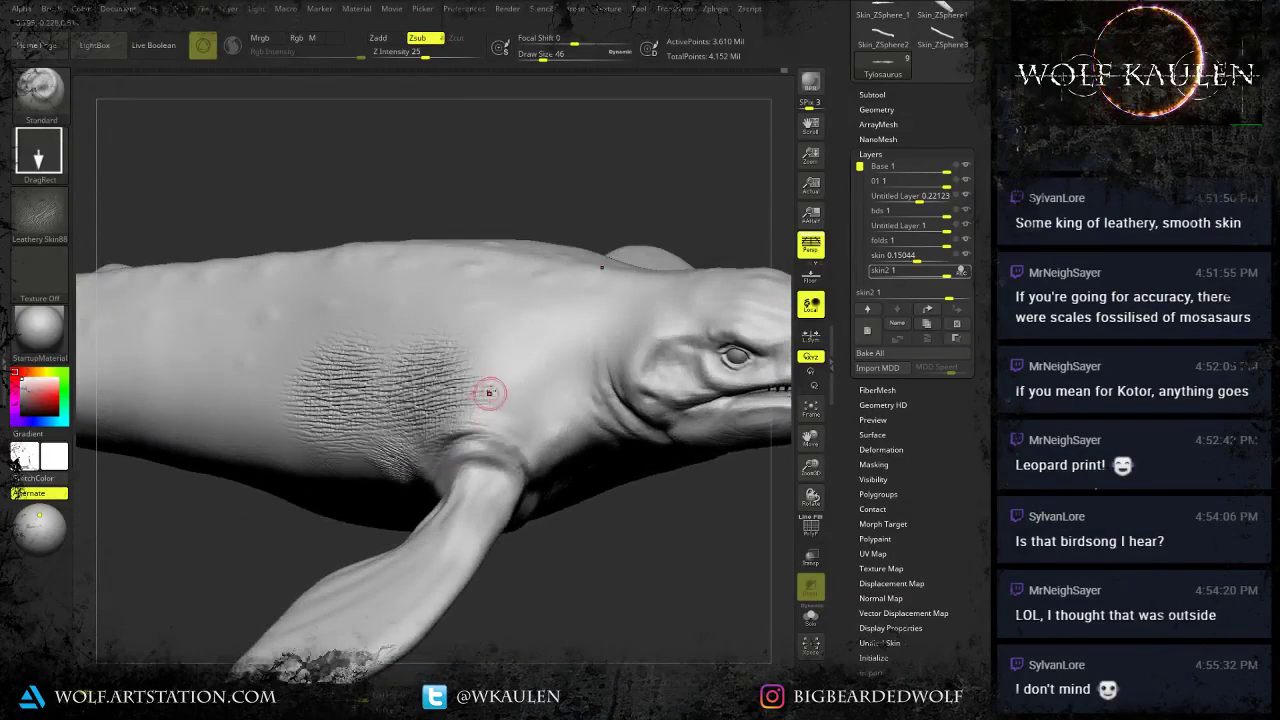
left_click_drag(491, 389, 534, 429)
left_click_drag(520, 473, 592, 426)
left_click_drag(625, 475, 630, 474)
left_click_drag(560, 347, 511, 377)
Stamp fine leathery texture along the flank from the front flipper area back to the rear flipper.
right_click_drag(446, 278, 630, 285, "alt")
mouse_move(531, 400)
right_mouse_down()
mouse_move(543, 397)
mouse_move(510, 402)
right_mouse_up()
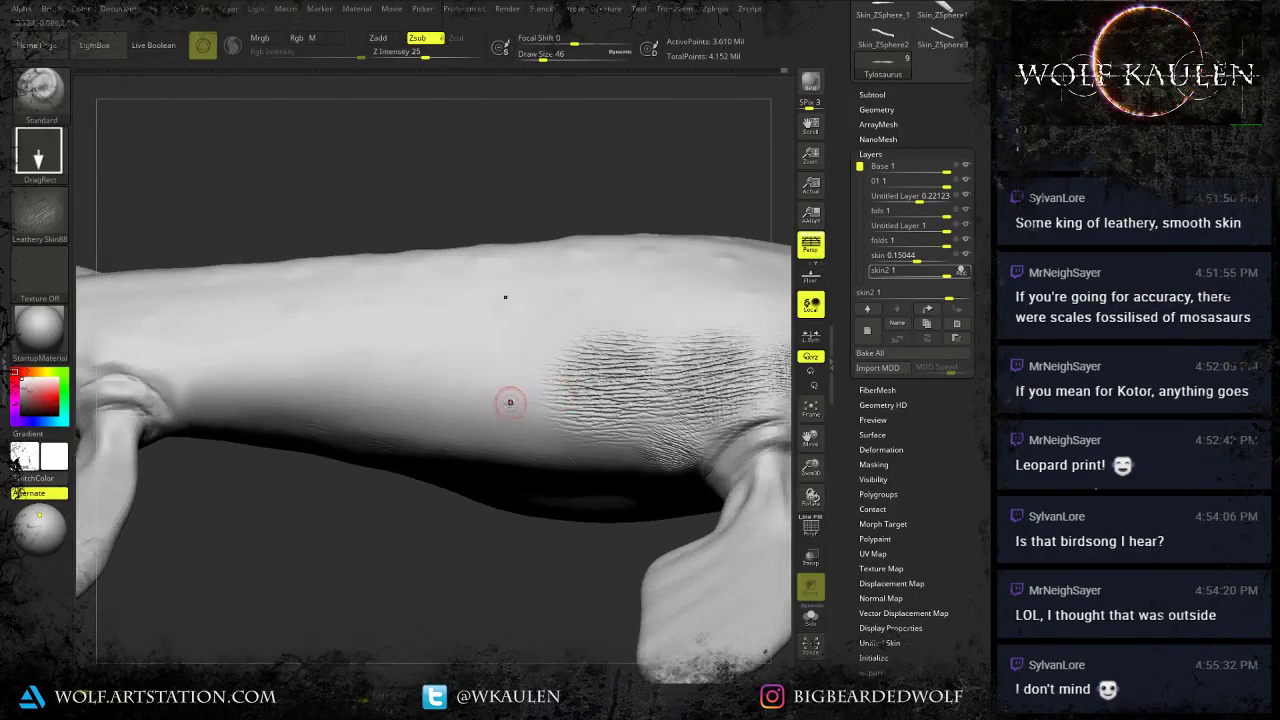
left_click_drag(505, 400, 481, 443)
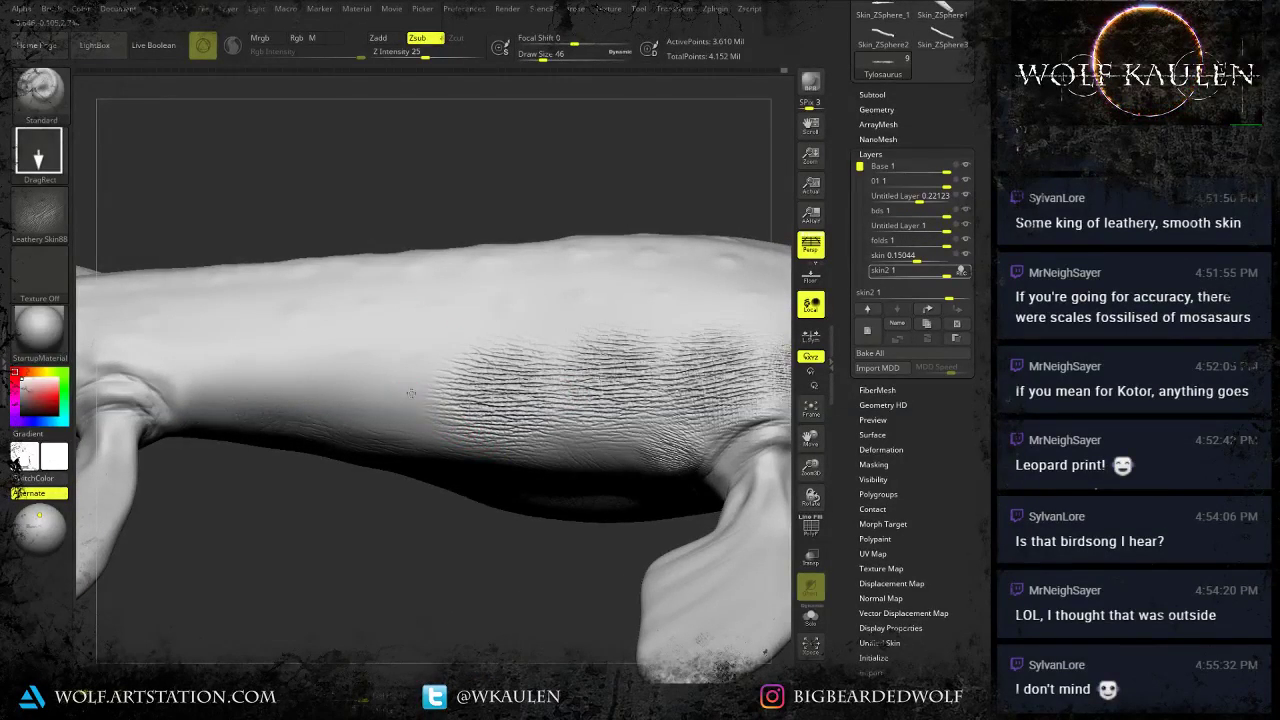
left_click_drag(411, 393, 346, 350)
right_click_drag(346, 350, 496, 373, "alt")
left_click_drag(486, 391, 432, 413)
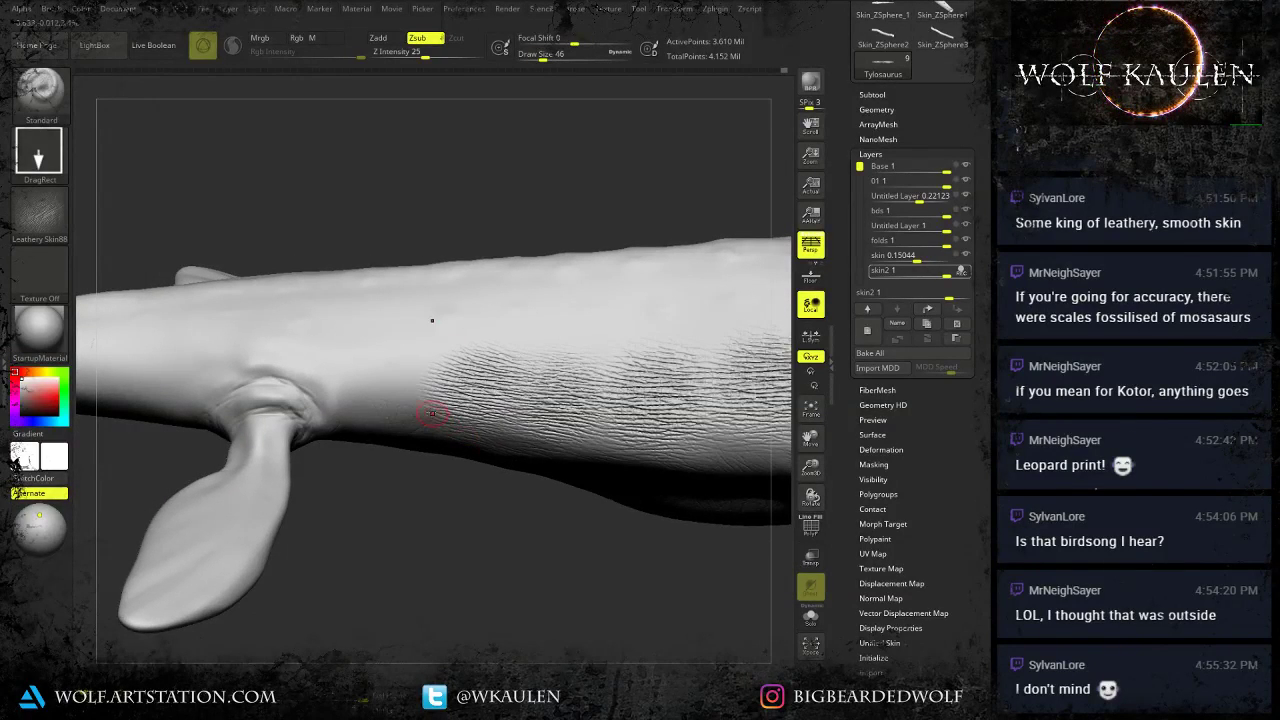
left_click_drag(336, 382, 328, 444)
mouse_move(397, 371)
left_mouse_down()
mouse_move(404, 432)
mouse_move(393, 438)
left_mouse_up()
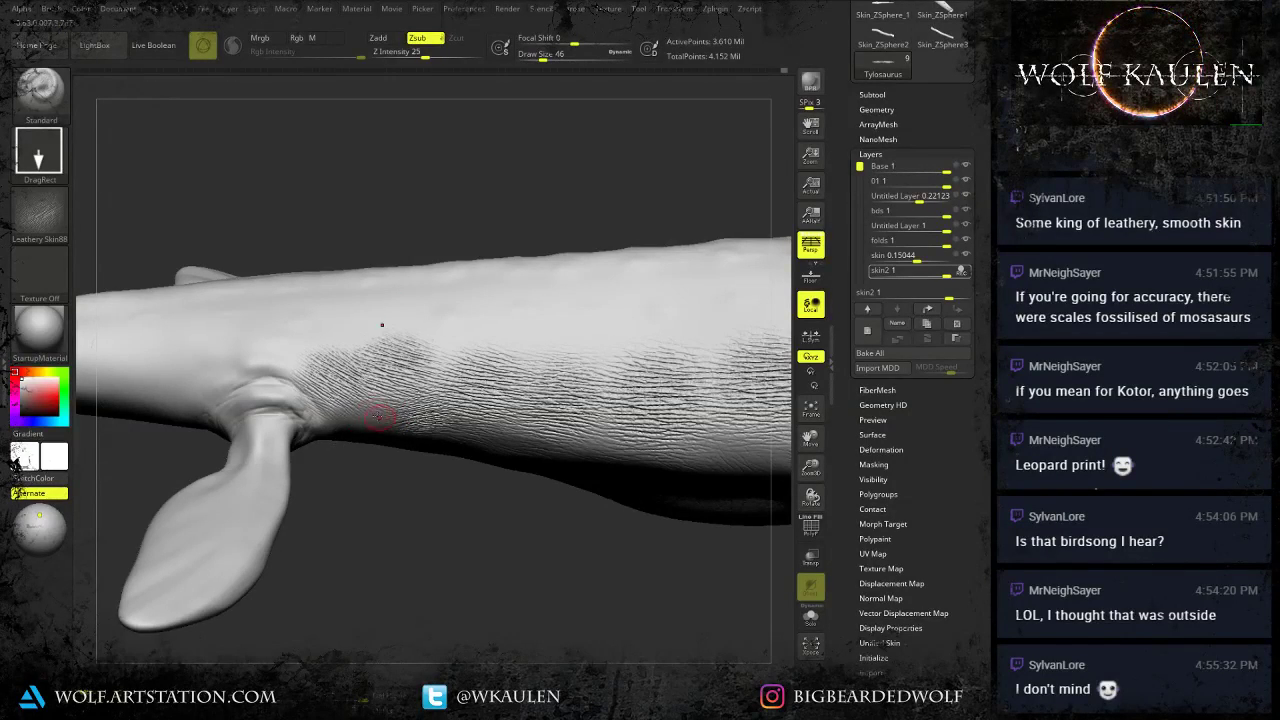
Stamp fine leathery texture around the rear flipper's base and onto the start of the tail.
right_click_drag(305, 391, 402, 391, "alt")
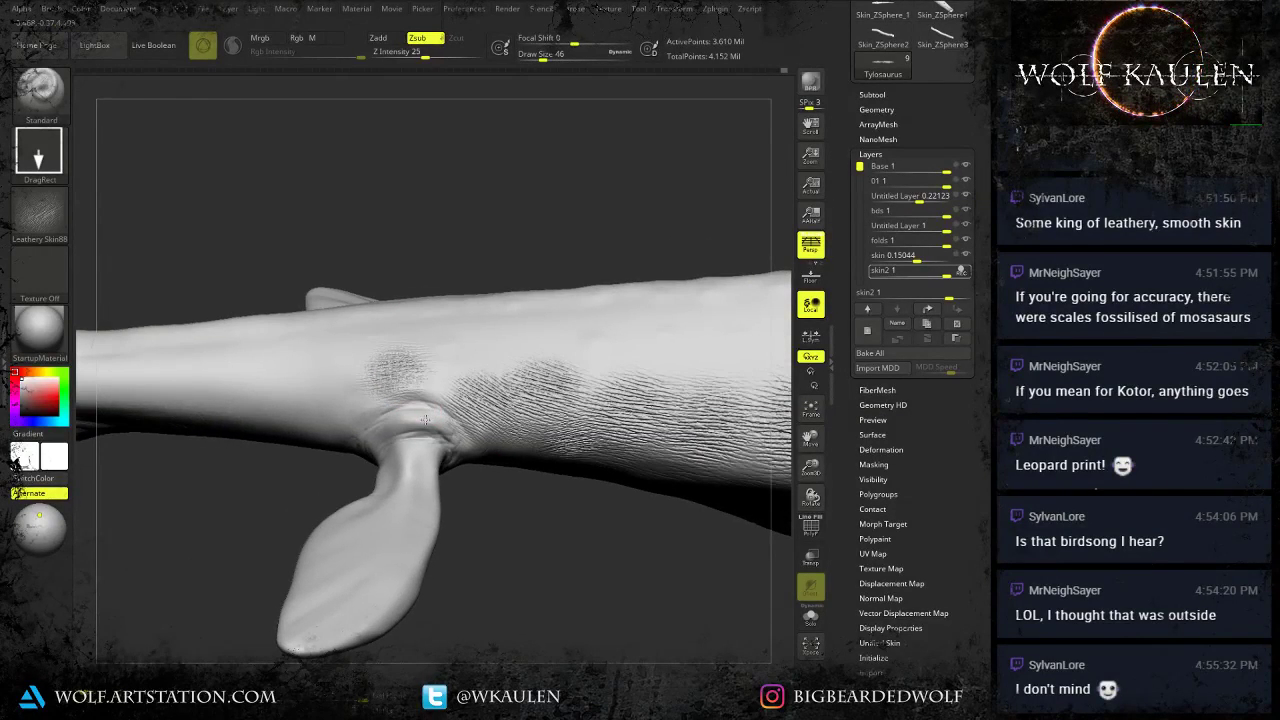
left_click_drag(434, 409, 420, 438)
right_click_drag(423, 434, 442, 384, "alt")
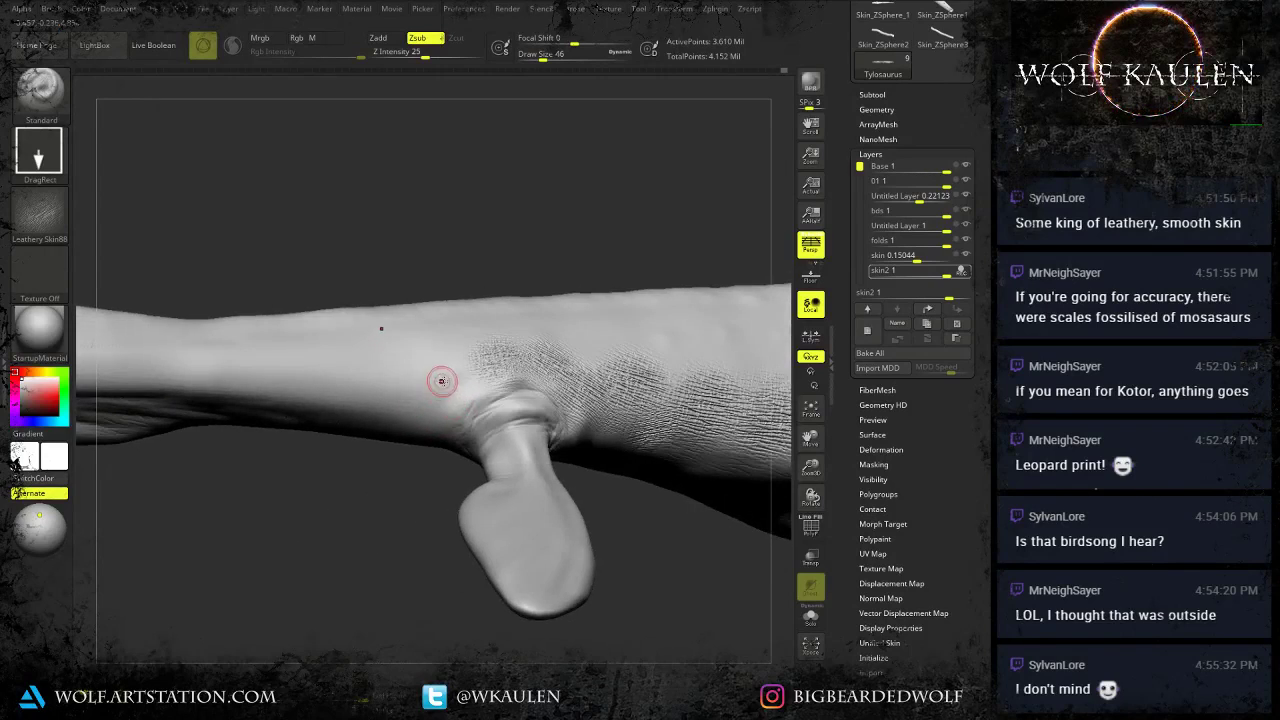
left_click_drag(441, 381, 486, 433)
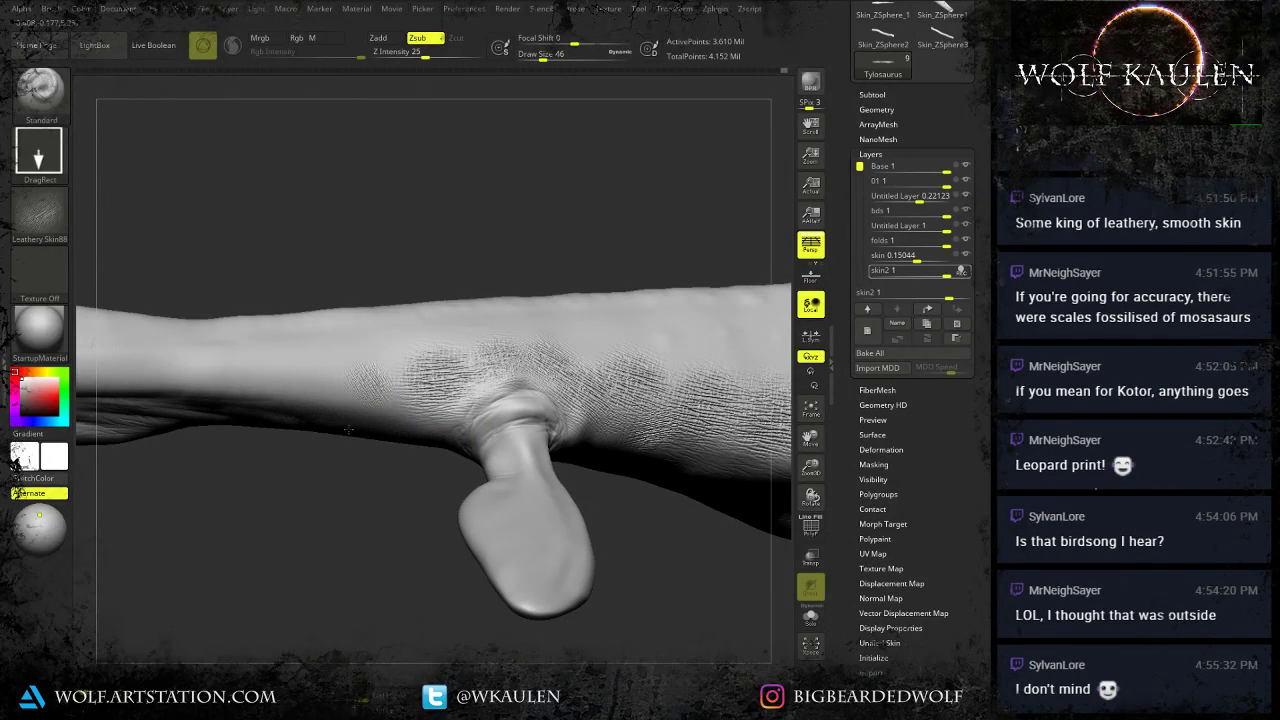
left_click_drag(348, 429, 408, 439)
right_click_drag(344, 426, 513, 439, "alt")
mouse_move(465, 395)
left_mouse_down()
mouse_move(461, 434)
mouse_move(441, 430)
mouse_move(432, 449)
left_mouse_up()
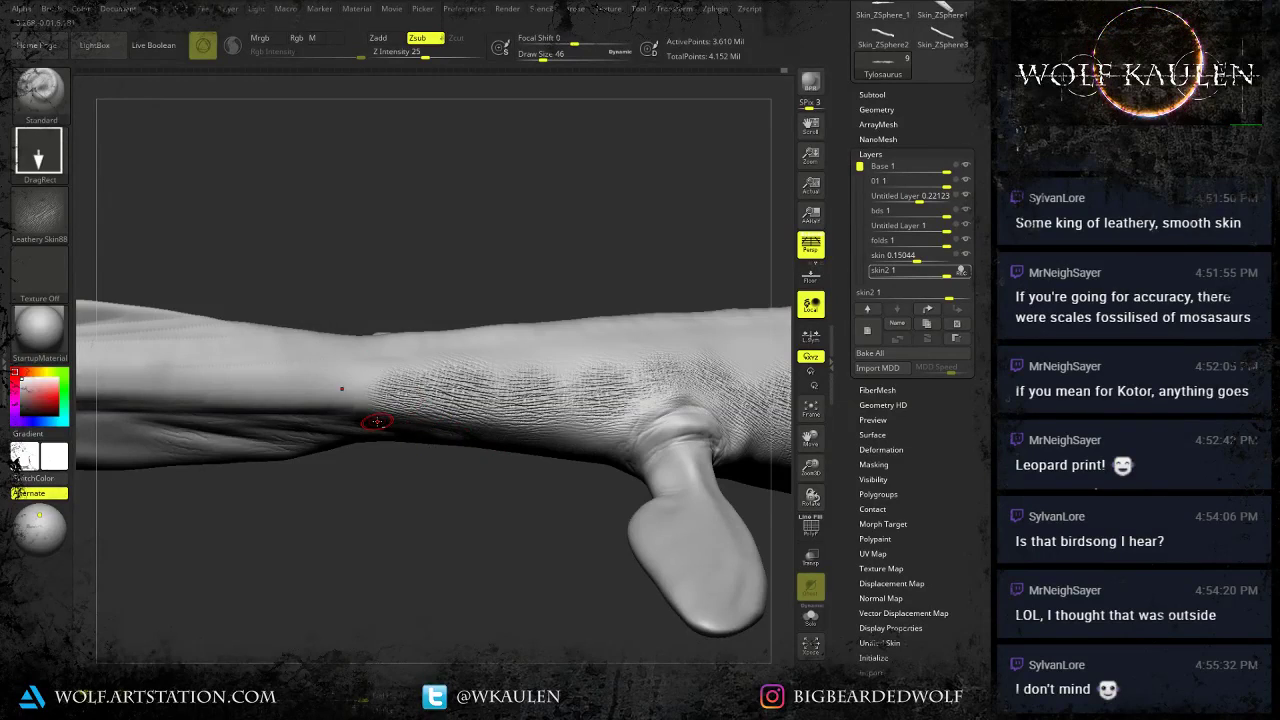
Cover the side of the tail and the top of the tail base with fine leathery stamps.
right_click_drag(377, 421, 495, 435, "alt")
left_click_drag(504, 438, 474, 472)
right_click_drag(466, 452, 380, 512)
mouse_move(374, 481)
left_mouse_down()
mouse_move(438, 495)
mouse_move(526, 477)
mouse_move(589, 490)
left_mouse_up()
right_click_drag(598, 452, 402, 469, "alt")
left_click_drag(417, 448, 508, 469)
right_click_drag(331, 437, 344, 470)
left_click_drag(340, 425, 405, 470)
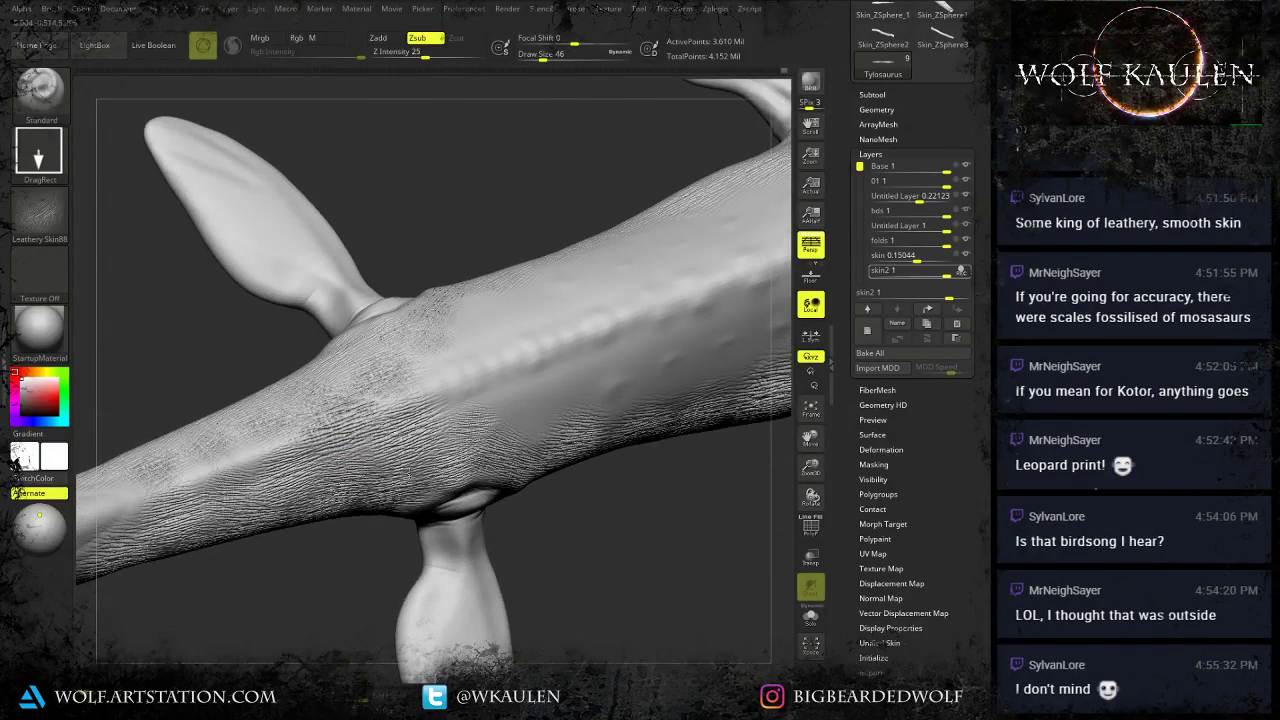
left_click_drag(246, 450, 297, 475)
Stamp fine leathery texture along the spine ridge from the rear flippers to the middle of the back.
right_click_drag(182, 469, 100, 542)
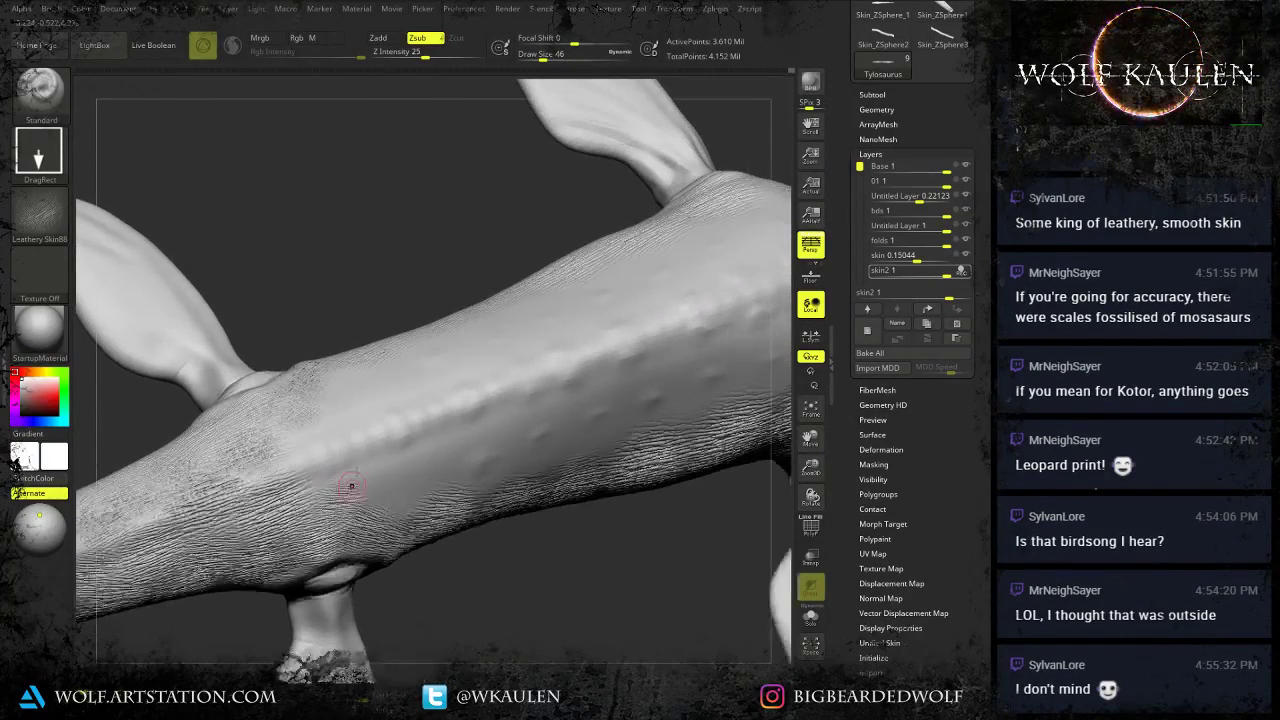
left_click_drag(370, 493, 402, 522)
mouse_move(404, 427)
left_mouse_down()
mouse_move(460, 466)
mouse_move(545, 430)
left_mouse_up()
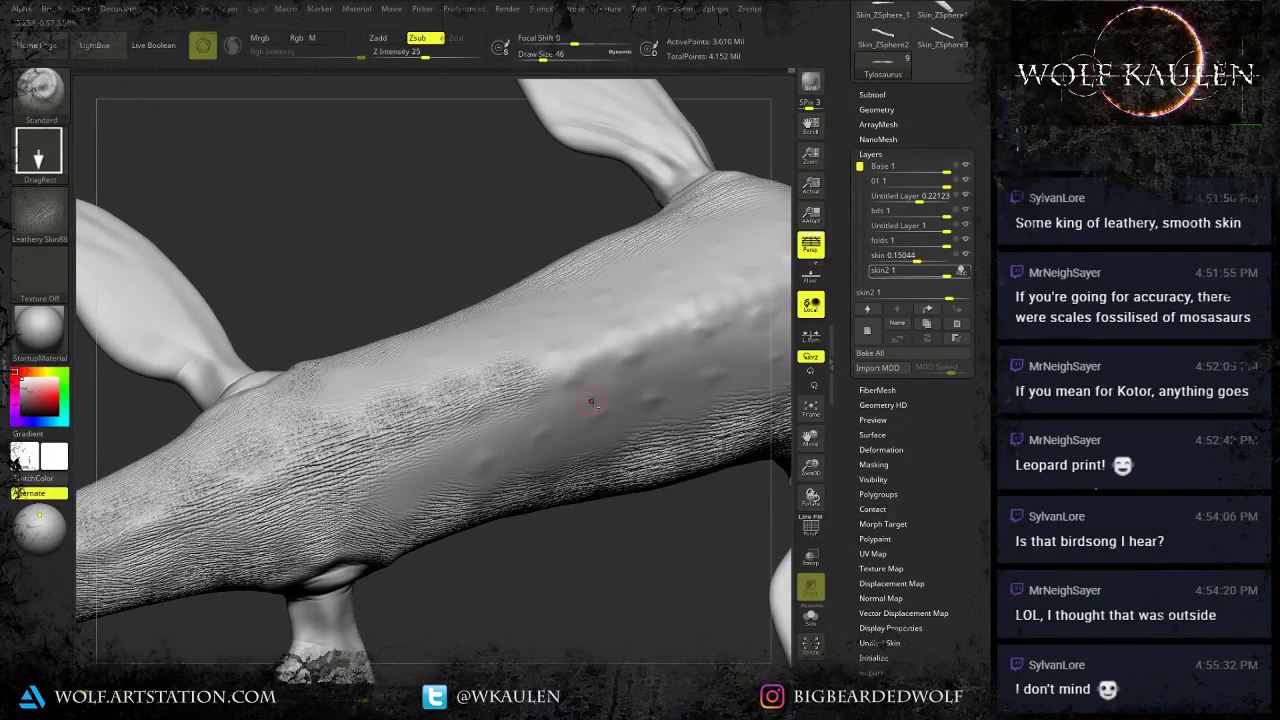
mouse_move(591, 399)
right_mouse_down("alt")
mouse_move(526, 517)
mouse_move(493, 521)
right_mouse_up("alt")
left_click_drag(485, 477, 438, 486)
left_click_drag(574, 526, 576, 525)
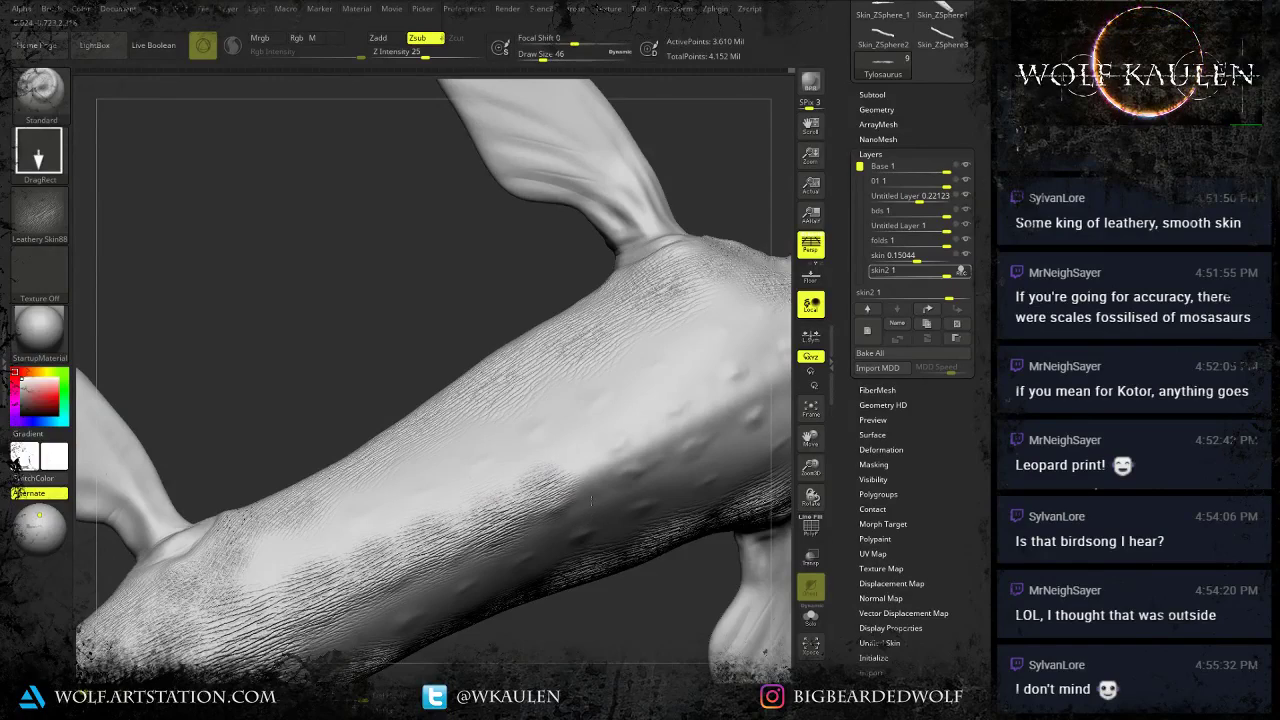
left_click_drag(581, 470, 620, 504)
left_click_drag(635, 449, 673, 486)
Stamp fine leathery texture over the upper back between the front flippers and onto the back of the neck.
right_click_drag(665, 437, 570, 498, "alt")
left_click_drag(558, 496, 626, 512)
left_click_drag(672, 473, 673, 474)
right_click_drag(658, 449, 511, 509, "alt")
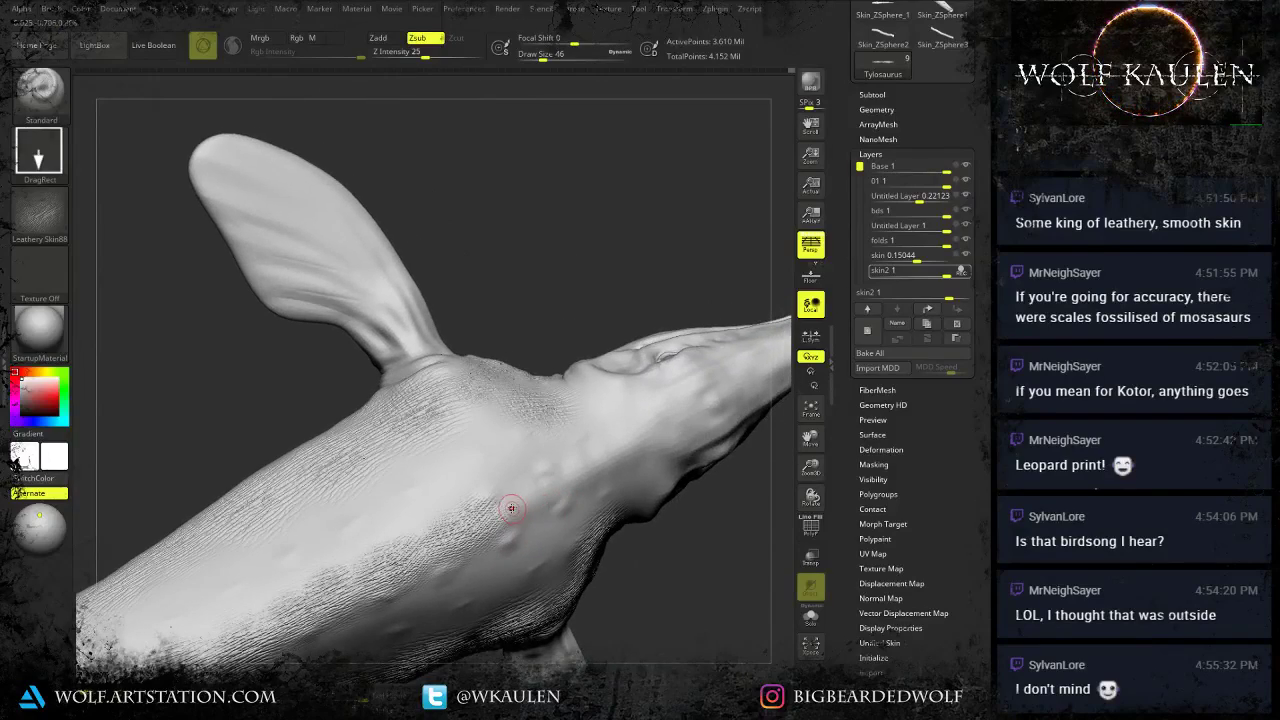
left_click_drag(560, 535, 610, 504)
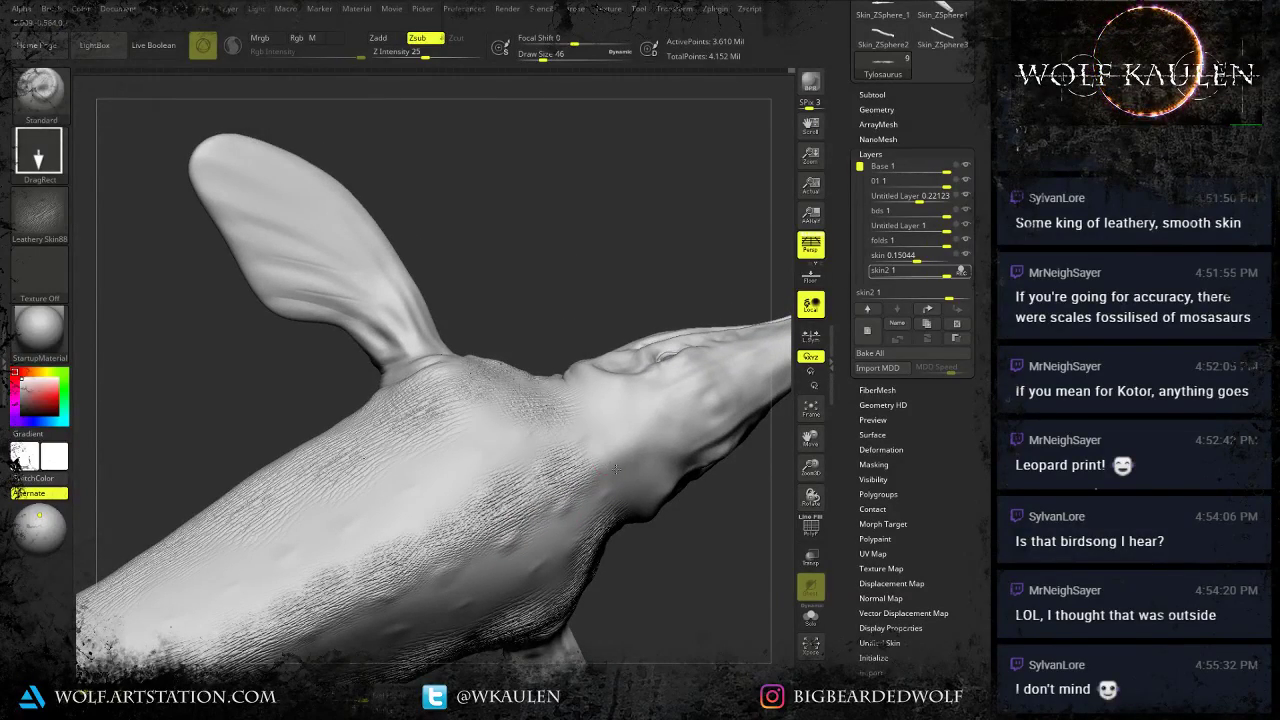
left_click_drag(604, 457, 640, 484)
right_click_drag(642, 512, 580, 466)
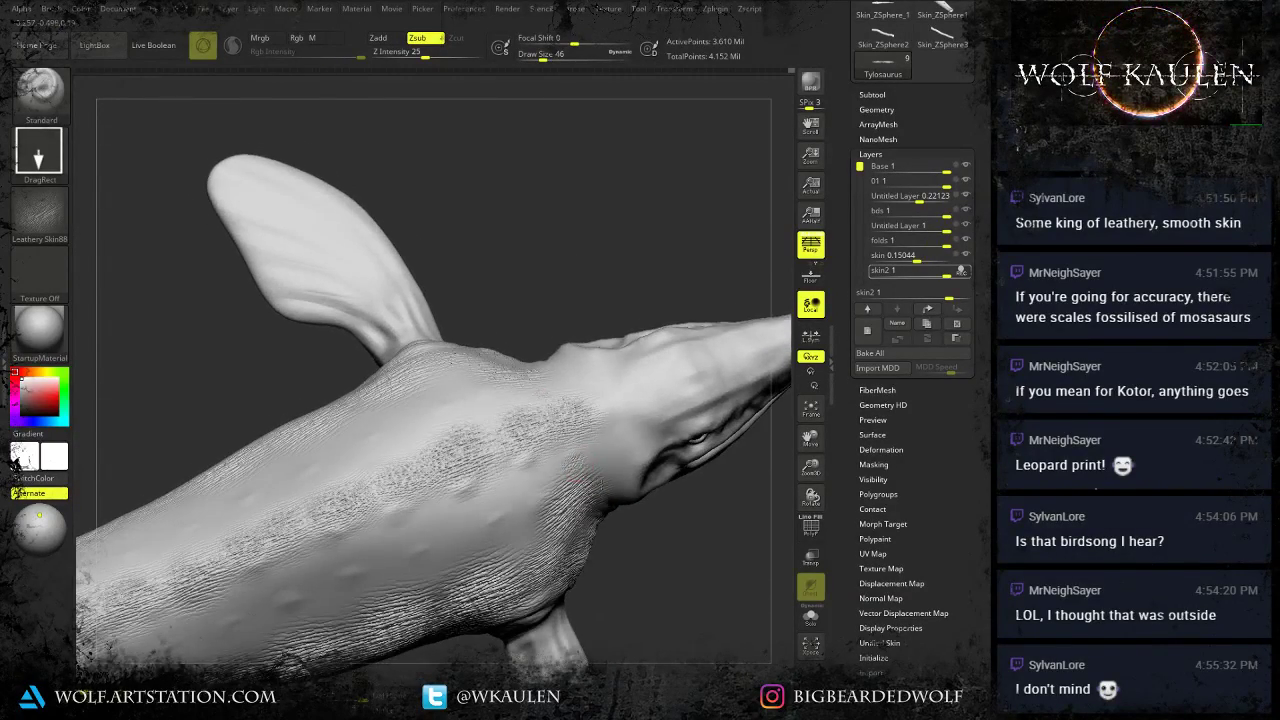
left_click_drag(541, 471, 579, 497)
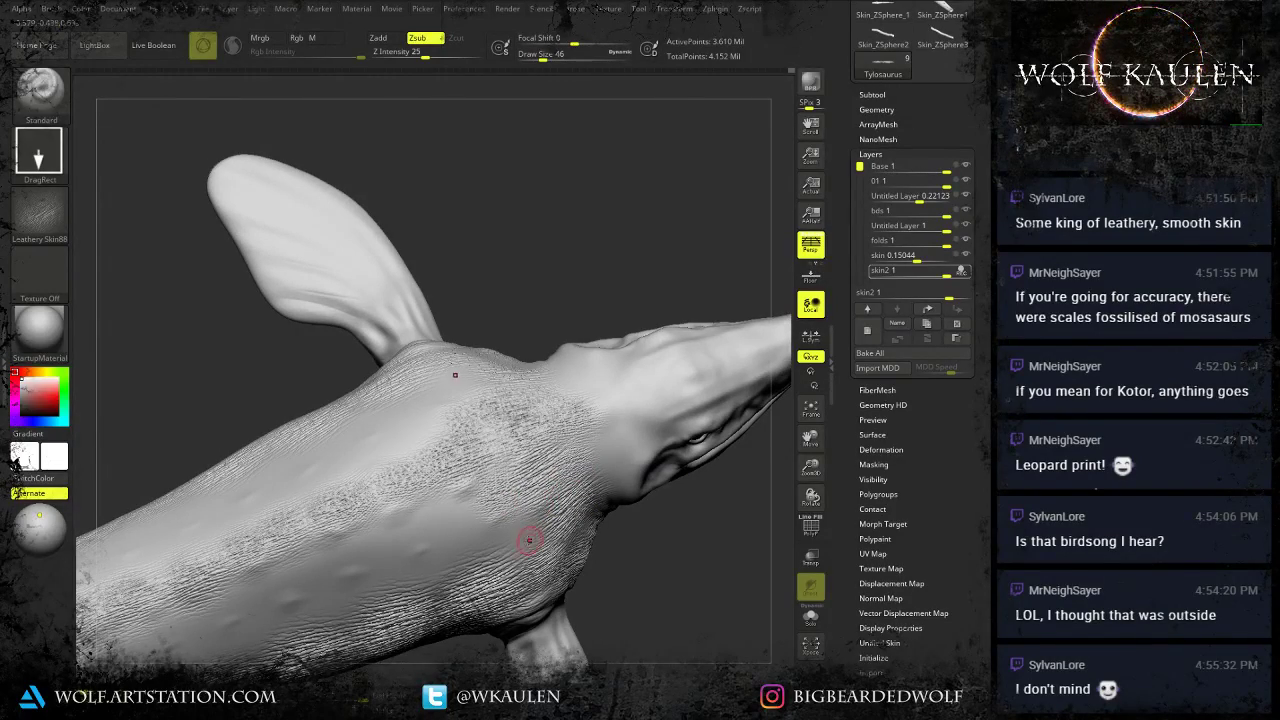
Fill the remaining smooth patches along the back and upper flank with fine leathery stamps.
right_click_drag(572, 531, 604, 501, "alt")
left_click_drag(479, 488, 515, 518)
left_click_drag(497, 438, 547, 489)
right_click_drag(495, 500, 553, 464, "alt")
left_click_drag(501, 440, 549, 487)
right_click_drag(549, 487, 668, 463, "alt")
mouse_move(551, 440)
left_mouse_down()
mouse_move(586, 467)
mouse_move(571, 478)
left_mouse_up()
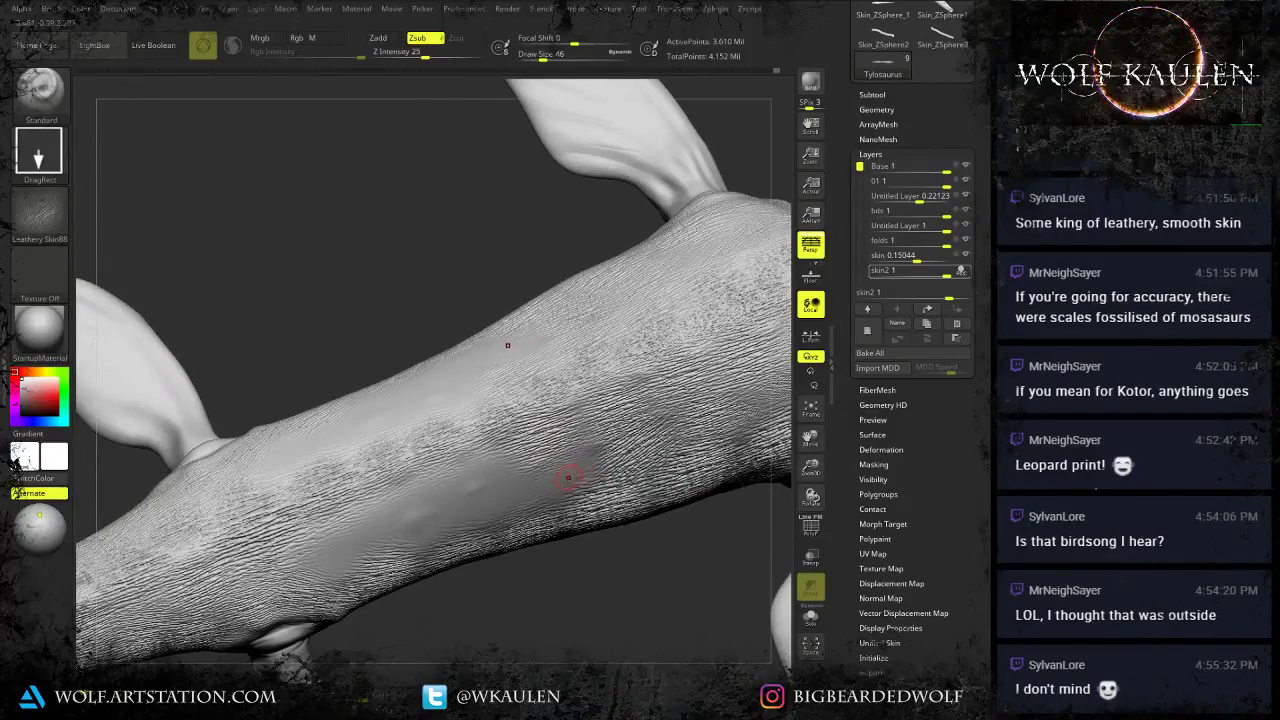
left_click_drag(473, 475, 503, 505)
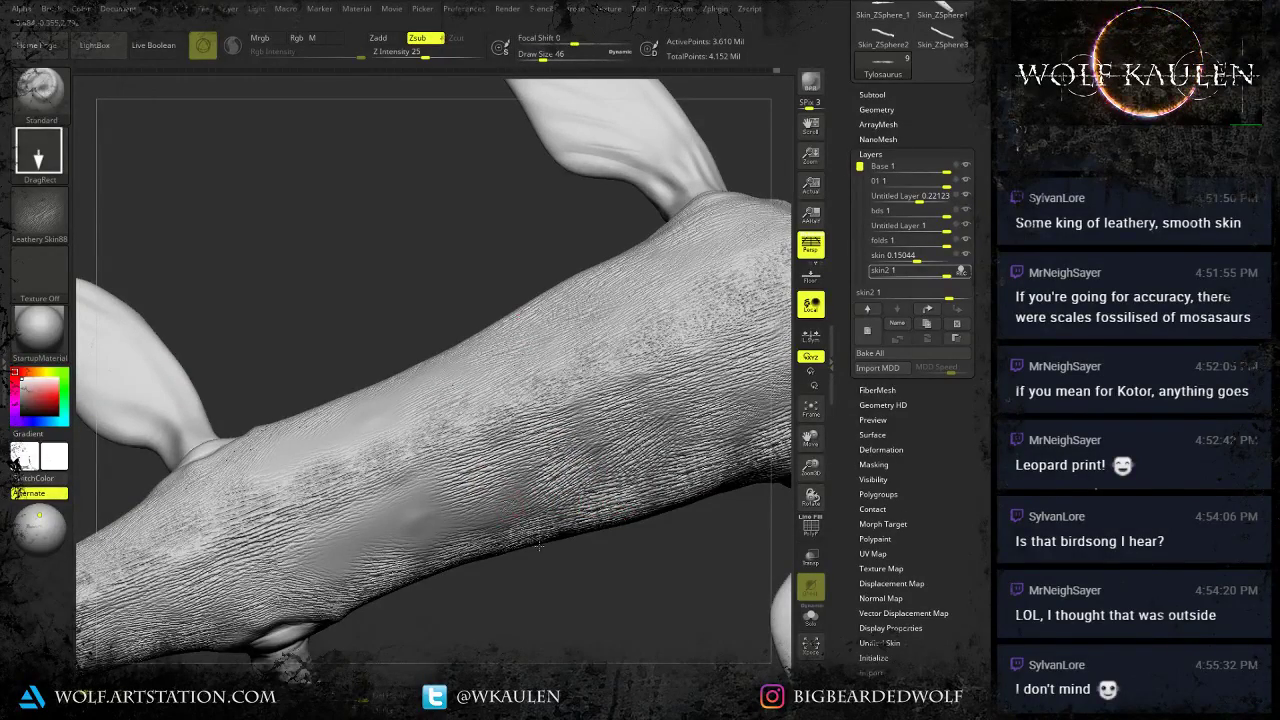
right_click_drag(548, 507, 634, 488, "alt")
mouse_move(506, 483)
left_mouse_down()
mouse_move(514, 522)
mouse_move(402, 582)
left_mouse_up()
Stamp fine leathery texture over the top of the neck and skull and onto the snout.
right_click_drag(580, 506, 396, 600, "alt")
mouse_move(640, 455)
right_mouse_down("alt")
mouse_move(541, 490)
mouse_move(574, 493)
mouse_move(550, 509)
right_mouse_up("alt")
mouse_move(597, 441)
left_mouse_down()
mouse_move(614, 480)
mouse_move(663, 480)
left_mouse_up()
mouse_move(685, 446)
right_mouse_down("alt")
mouse_move(602, 495)
mouse_move(528, 501)
right_mouse_up("alt")
left_click_drag(571, 498, 605, 517)
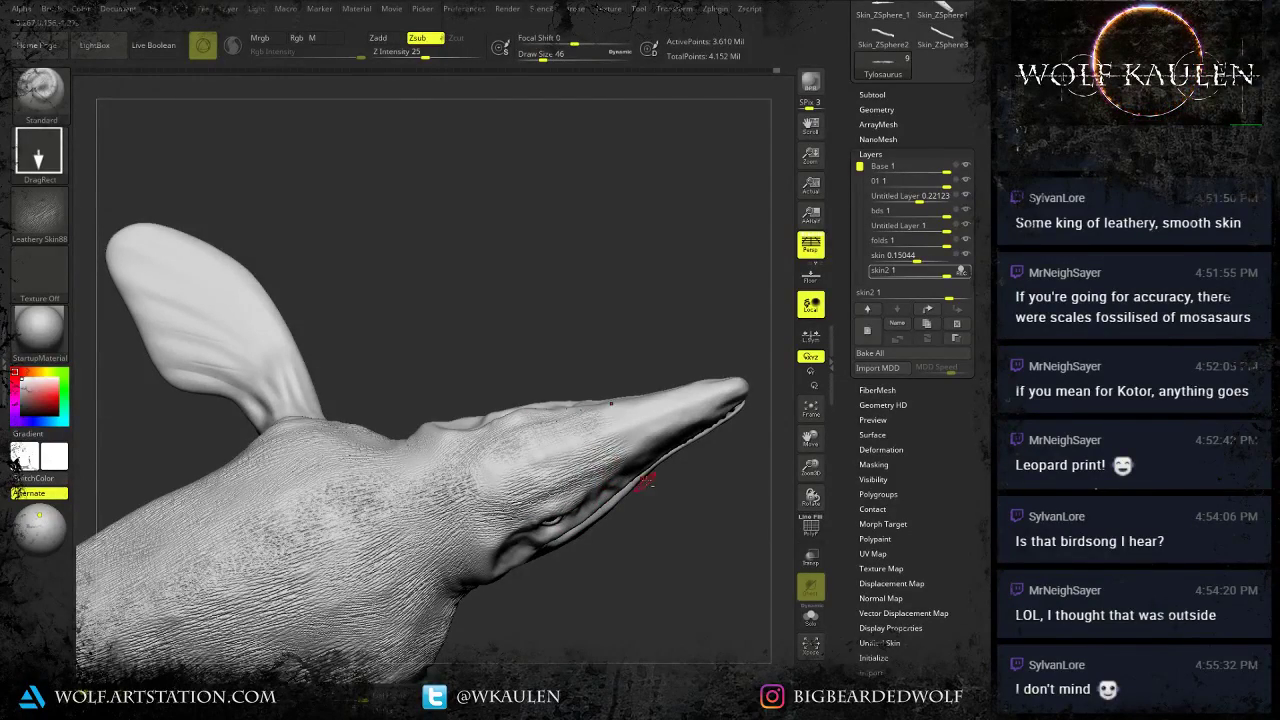
mouse_move(640, 471)
right_mouse_down()
mouse_move(609, 503)
mouse_move(575, 473)
right_mouse_up()
left_click_drag(575, 473, 610, 503)
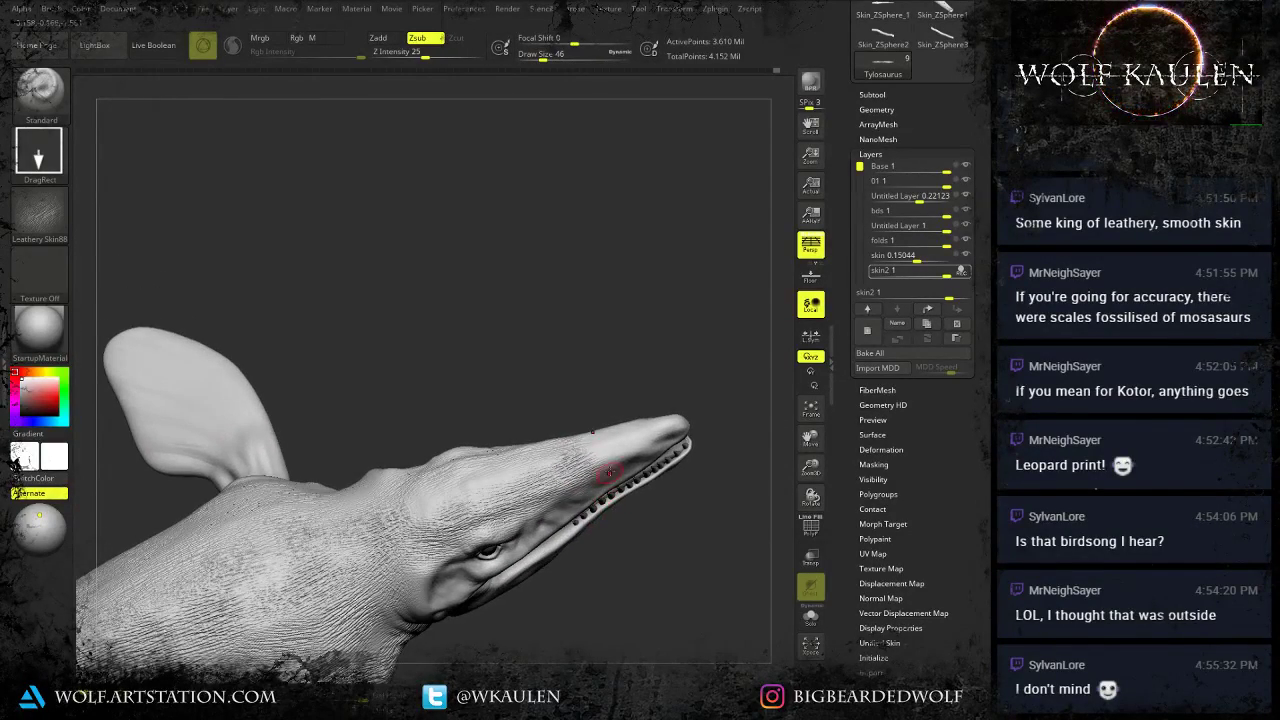
Stamp fine leathery texture on the head around the eye, the snout's top and the cheek behind the jaw.
right_click_drag(611, 466, 540, 512)
mouse_move(449, 517)
left_mouse_down()
mouse_move(507, 513)
mouse_move(524, 489)
left_mouse_up()
left_click_drag(592, 463, 672, 437)
right_click_drag(651, 475, 569, 417)
right_click_drag(478, 520, 425, 535, "ctrl")
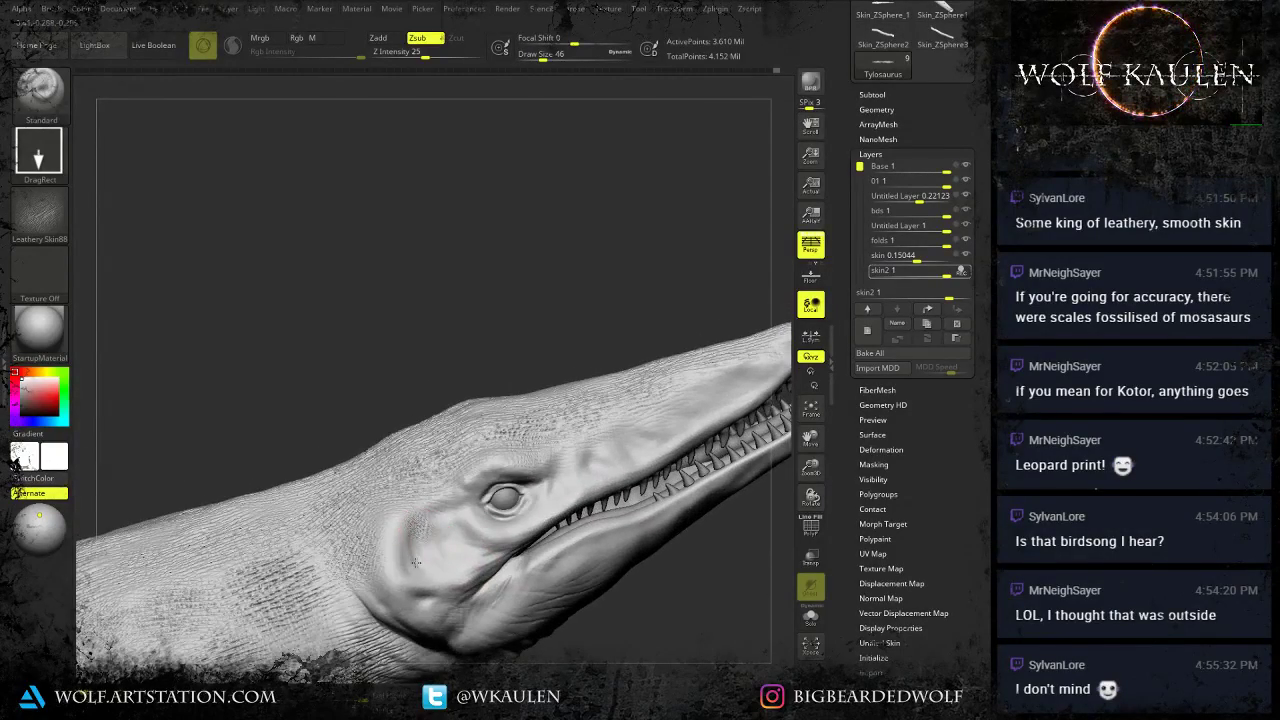
left_click_drag(391, 577, 412, 592)
right_click_drag(458, 590, 423, 608)
left_click_drag(389, 597, 412, 618)
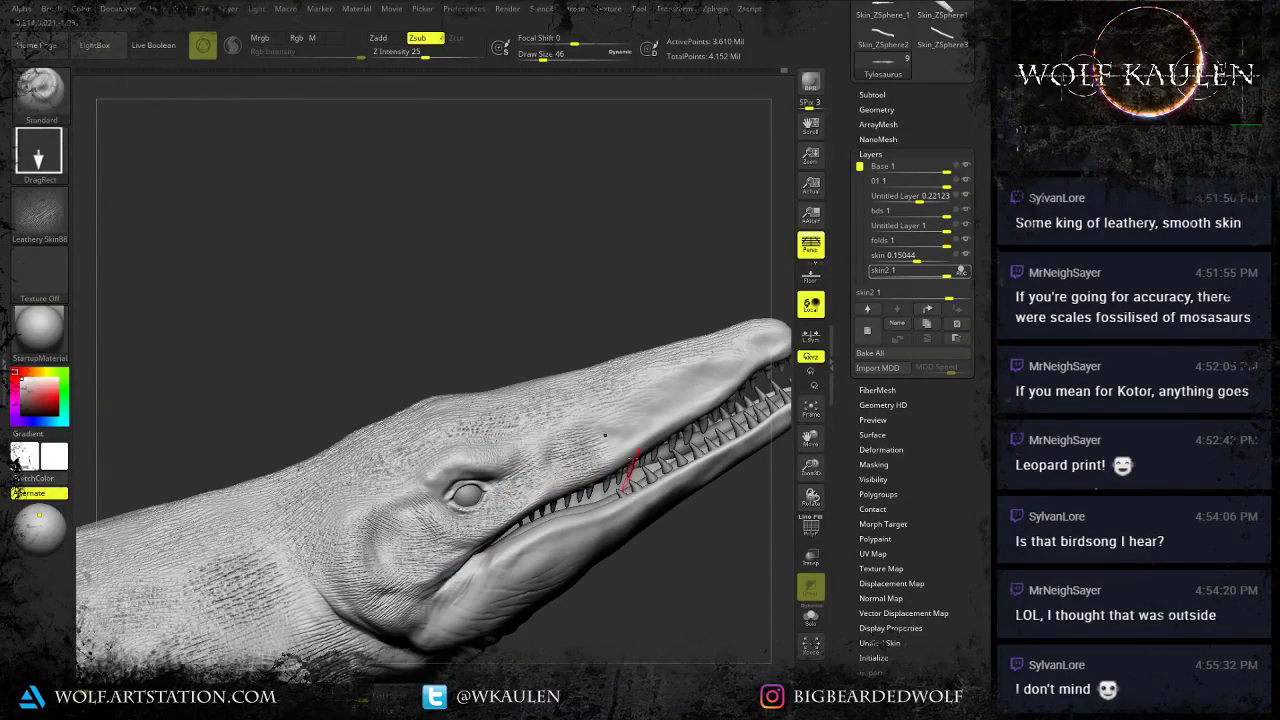
Stamp fine leathery texture along the side of the upper jaw up to the snout tip.
left_click_drag(692, 397, 680, 426)
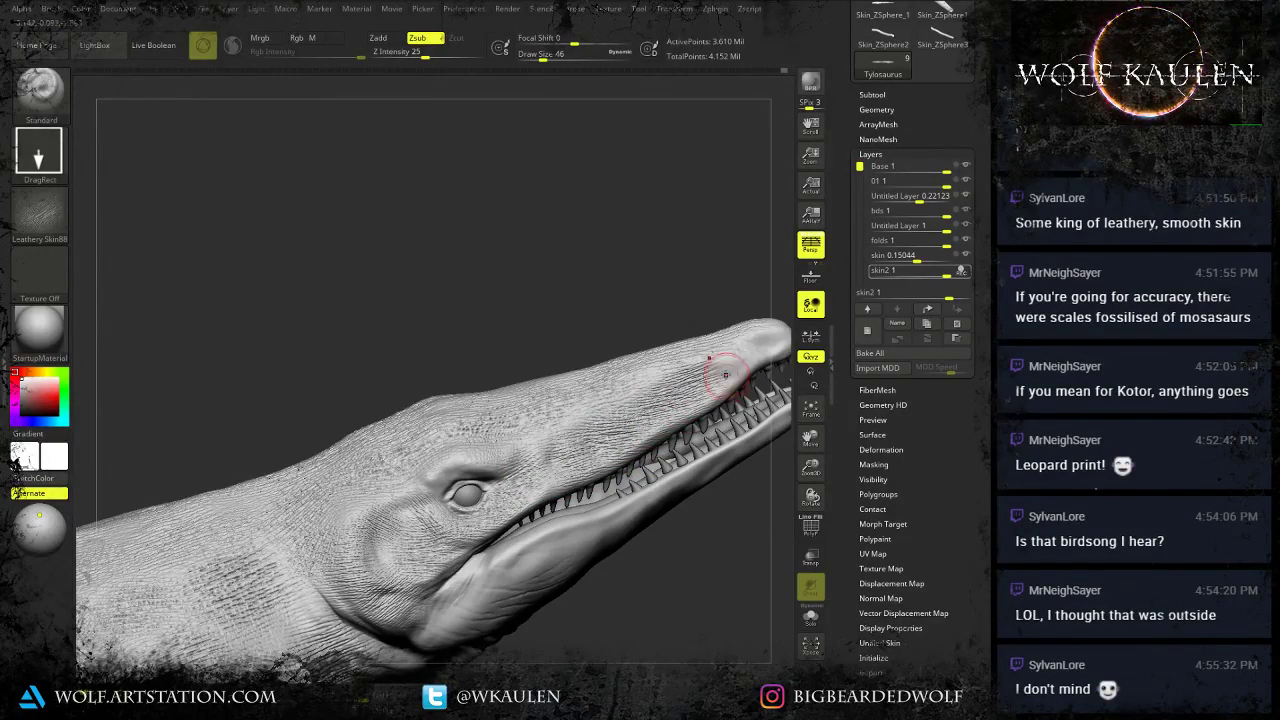
left_click_drag(724, 374, 706, 421)
right_click_drag(706, 421, 676, 437, "alt")
mouse_move(721, 360)
left_mouse_down()
mouse_move(708, 386)
mouse_move(744, 374)
left_mouse_up()
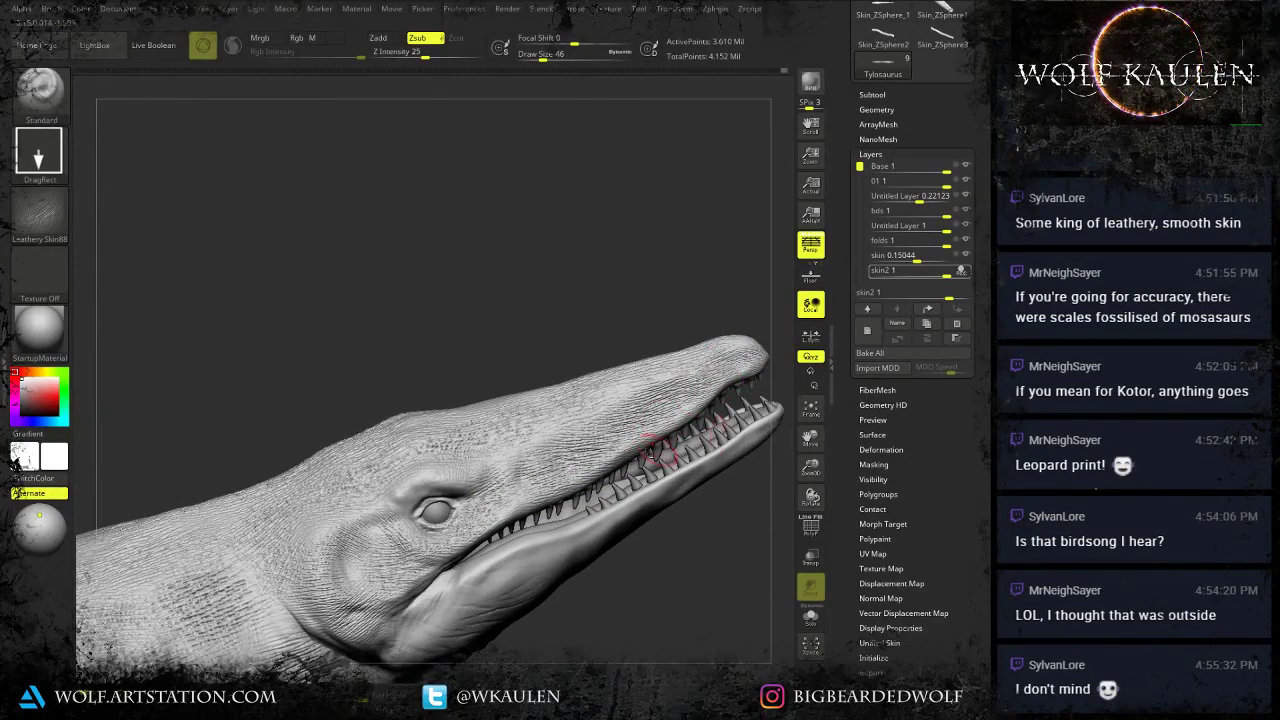
Stamp fine leathery texture along the side and underside of the lower jaw.
right_click_drag(644, 457, 549, 448, "alt")
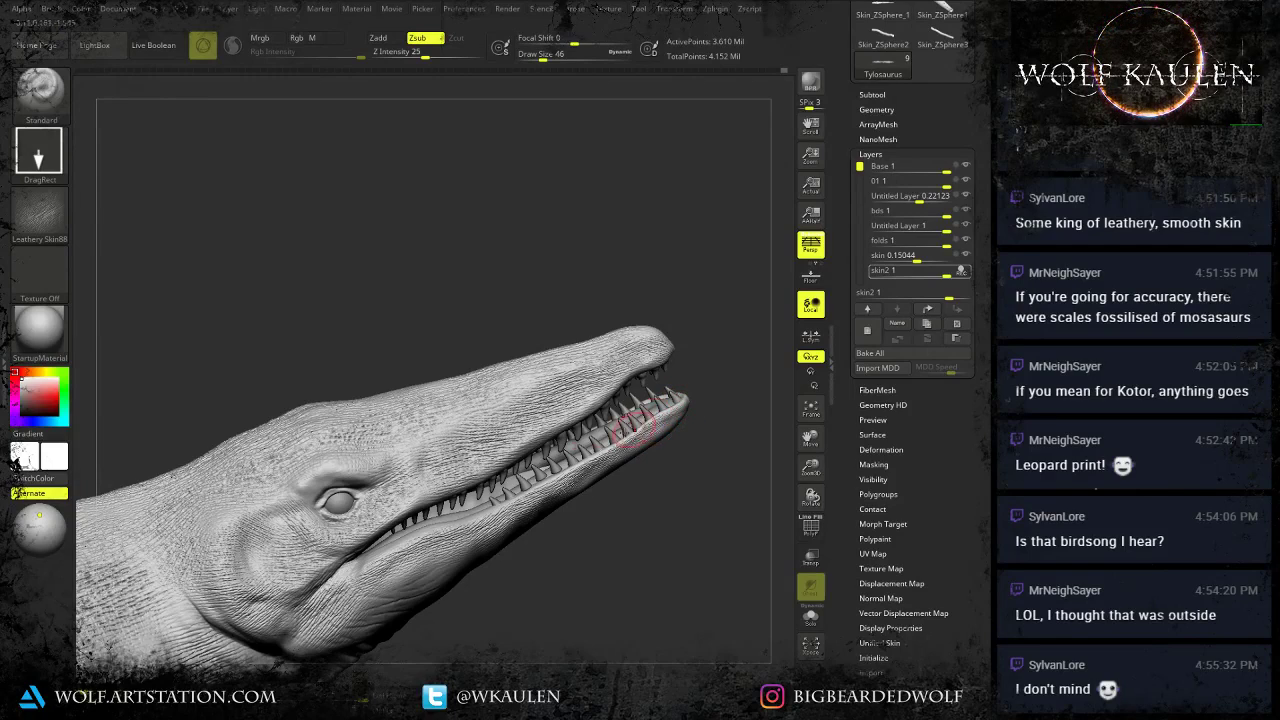
right_click_drag(460, 512, 399, 491)
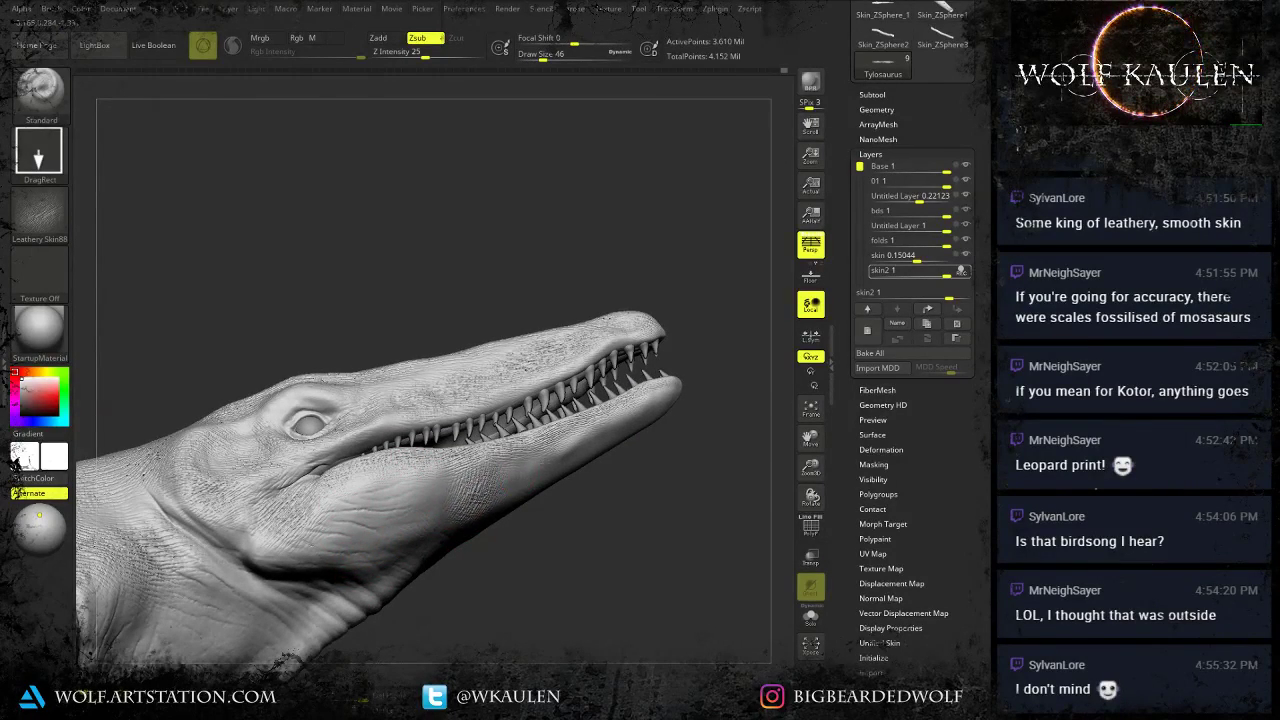
right_click_drag(551, 458, 580, 424)
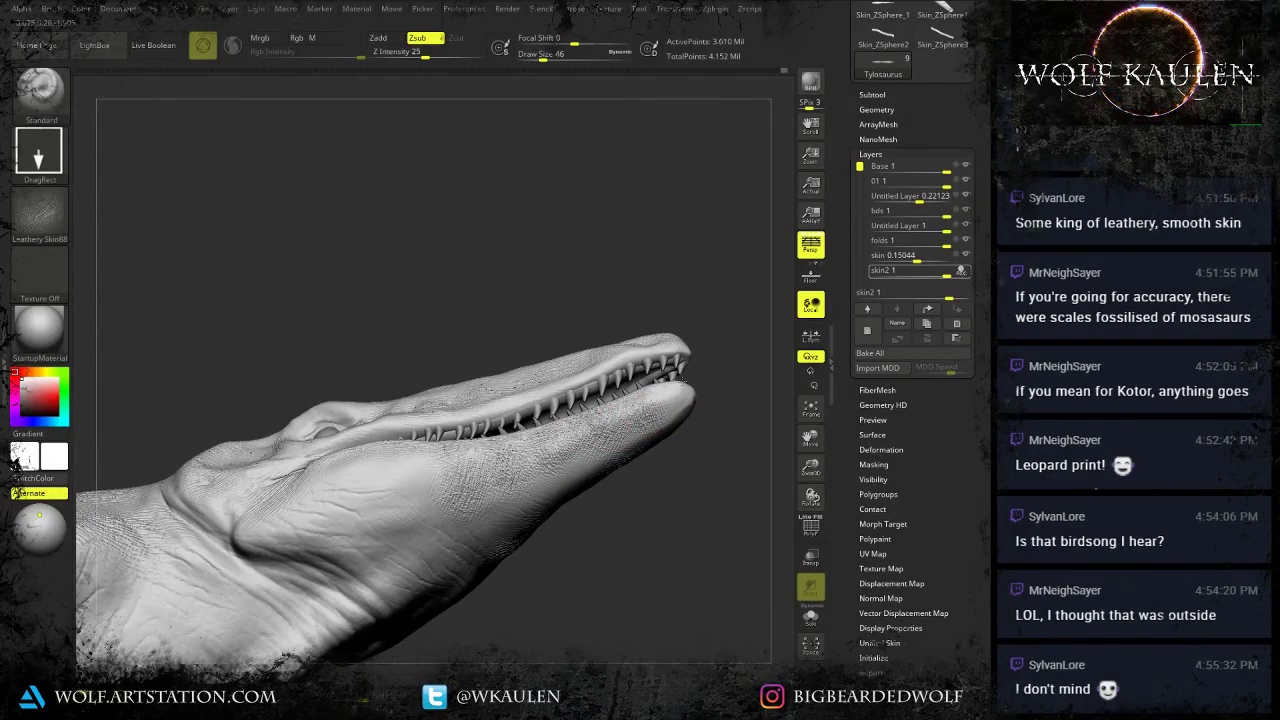
right_click_drag(685, 388, 592, 472)
left_click_drag(575, 479, 477, 579)
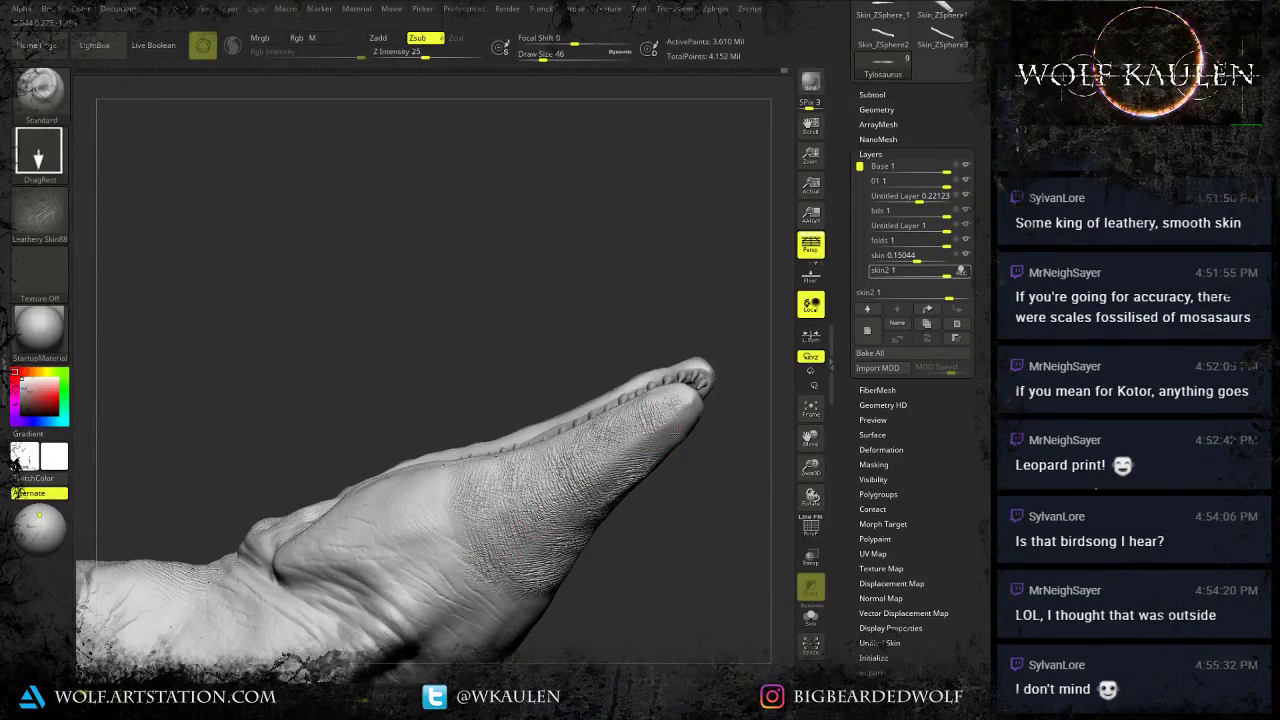
Stamp fine leathery texture on the rear of the lower jaw, along its side and on the cheek below the mouth corner.
left_click_drag(425, 502, 457, 481)
left_click_drag(452, 537, 436, 543)
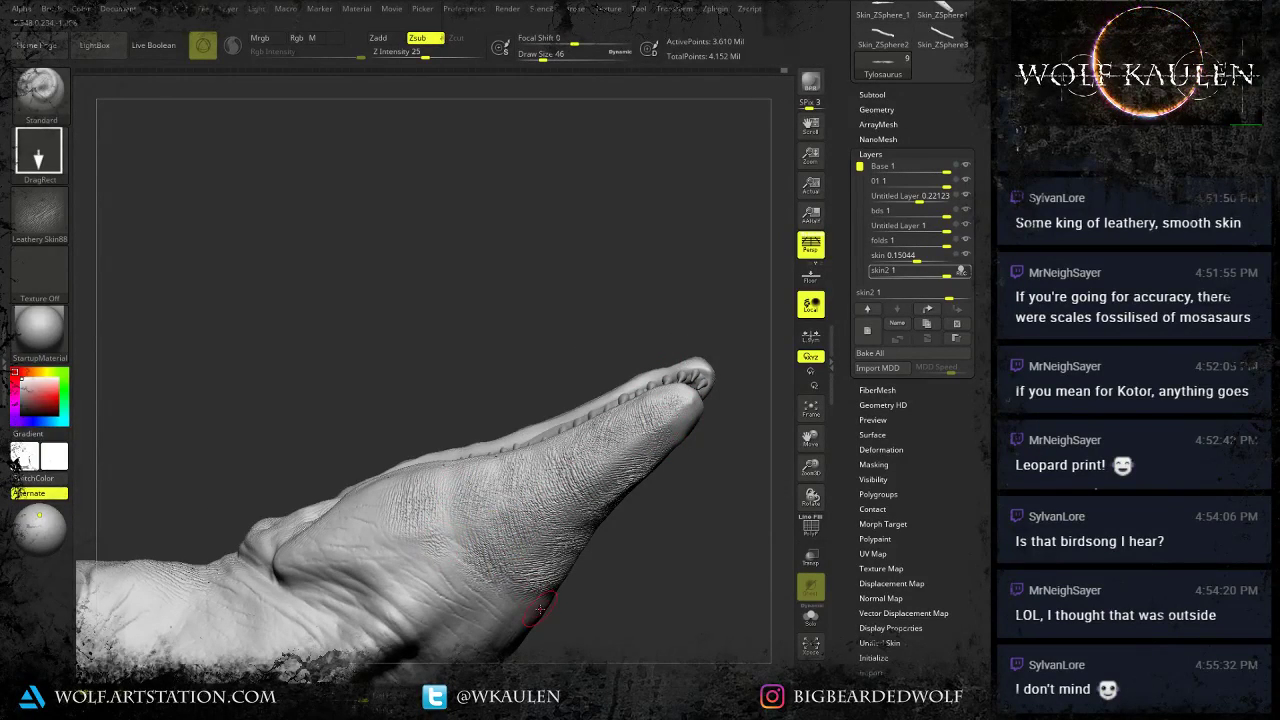
right_click_drag(529, 542, 428, 518)
left_click_drag(408, 508, 421, 515)
right_click_drag(421, 515, 345, 527)
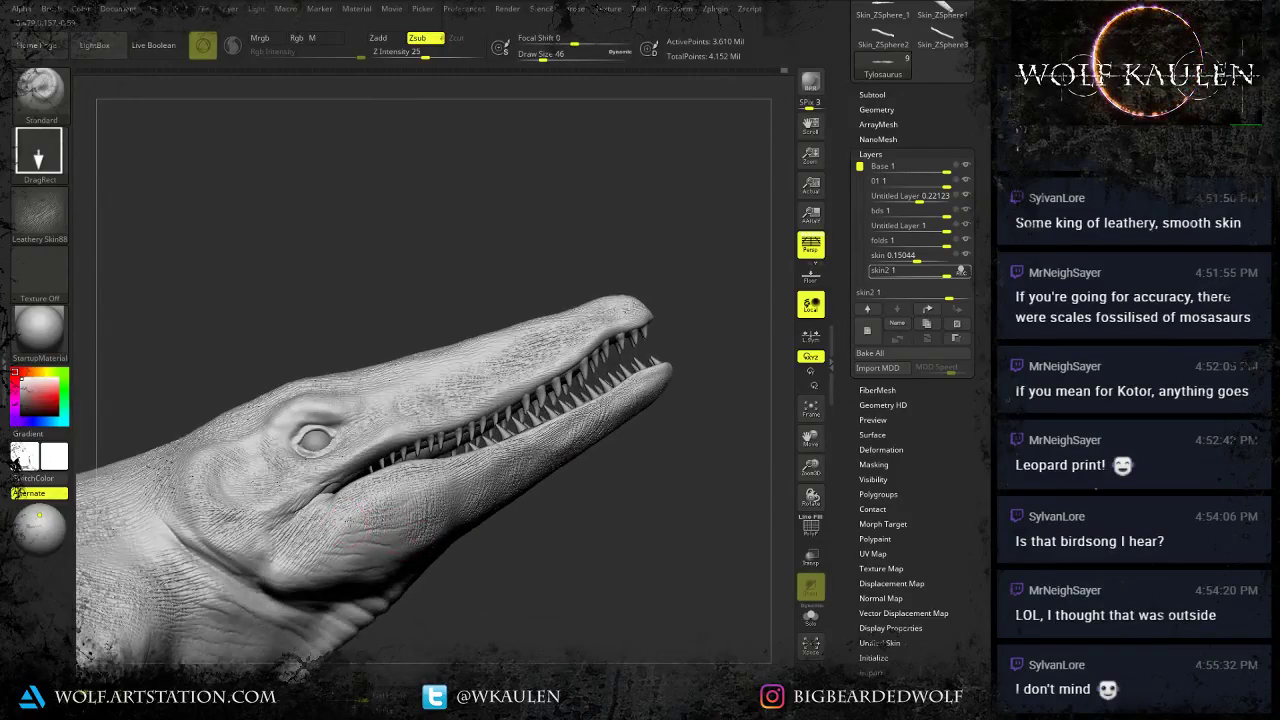
right_click_drag(452, 470, 474, 379, "alt")
right_click_drag(474, 379, 528, 517)
left_click_drag(541, 435, 547, 550)
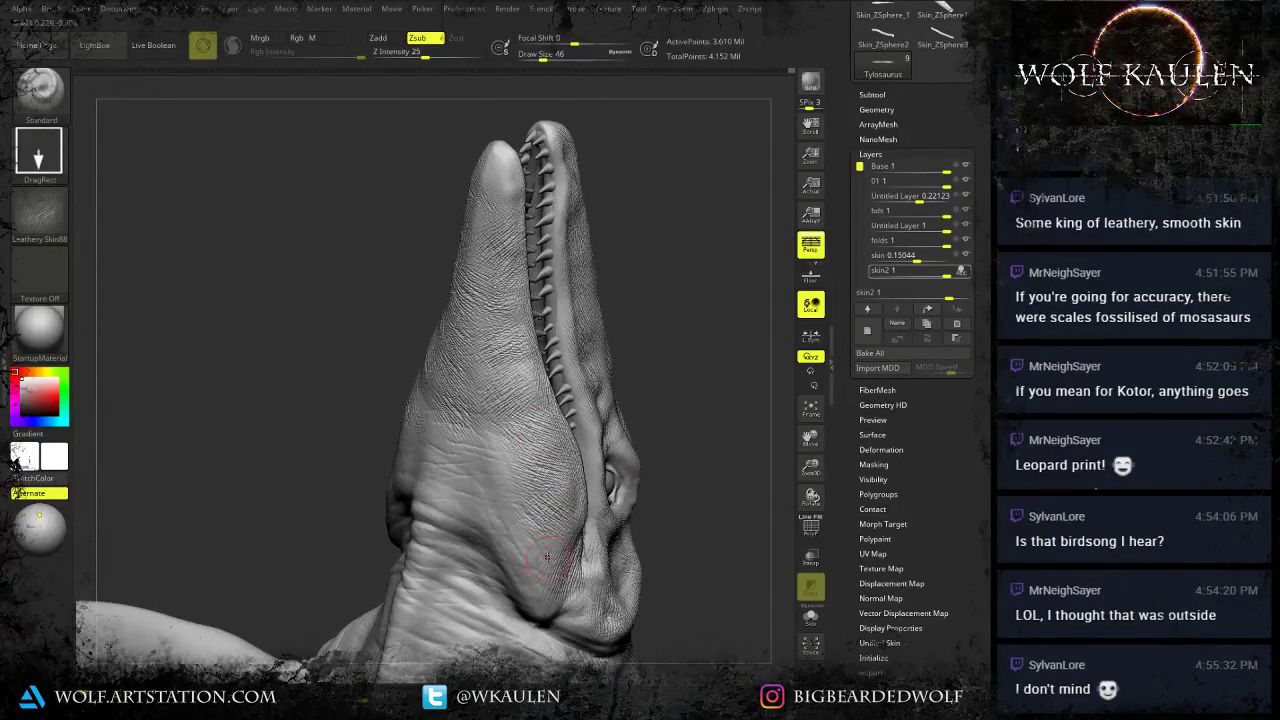
Stamp fine leathery texture over the underside of the lower jaw's rear and across the throat folds.
right_click_drag(571, 621, 700, 618)
left_click_drag(583, 561, 620, 626)
left_click_drag(627, 497, 614, 579)
right_click_drag(690, 580, 619, 537)
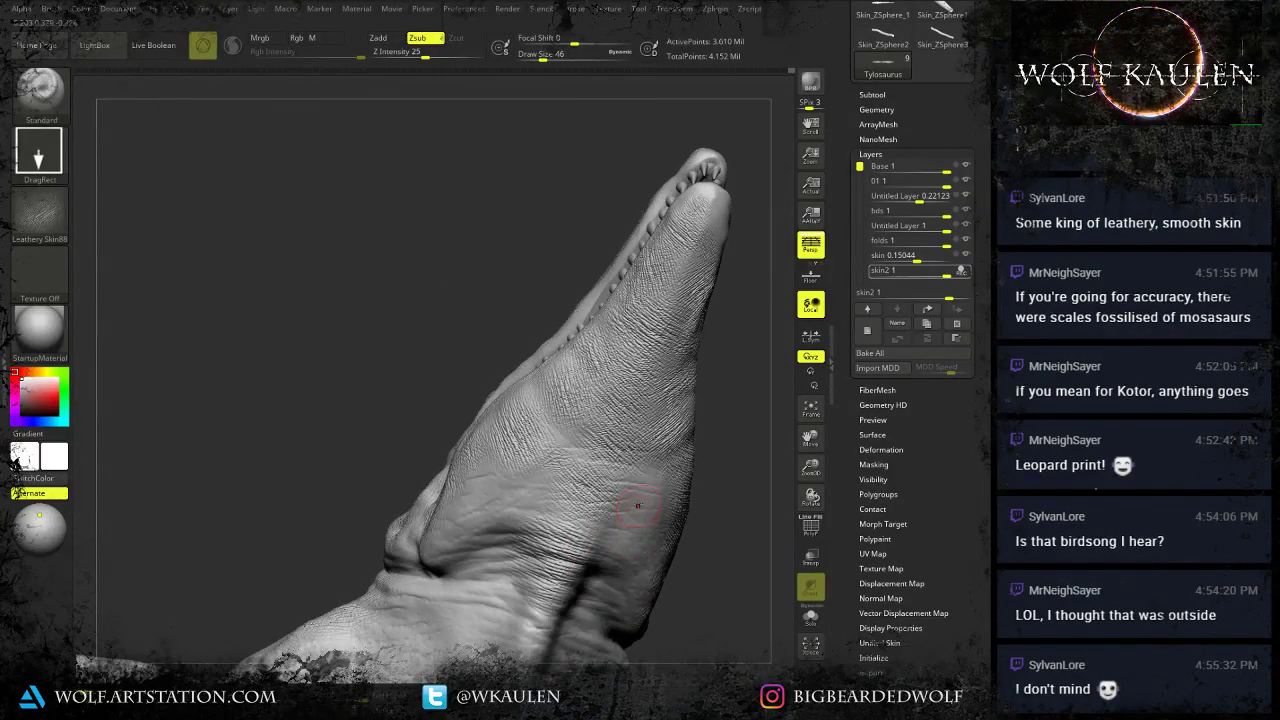
left_click_drag(641, 493, 632, 584)
left_click_drag(541, 501, 512, 564)
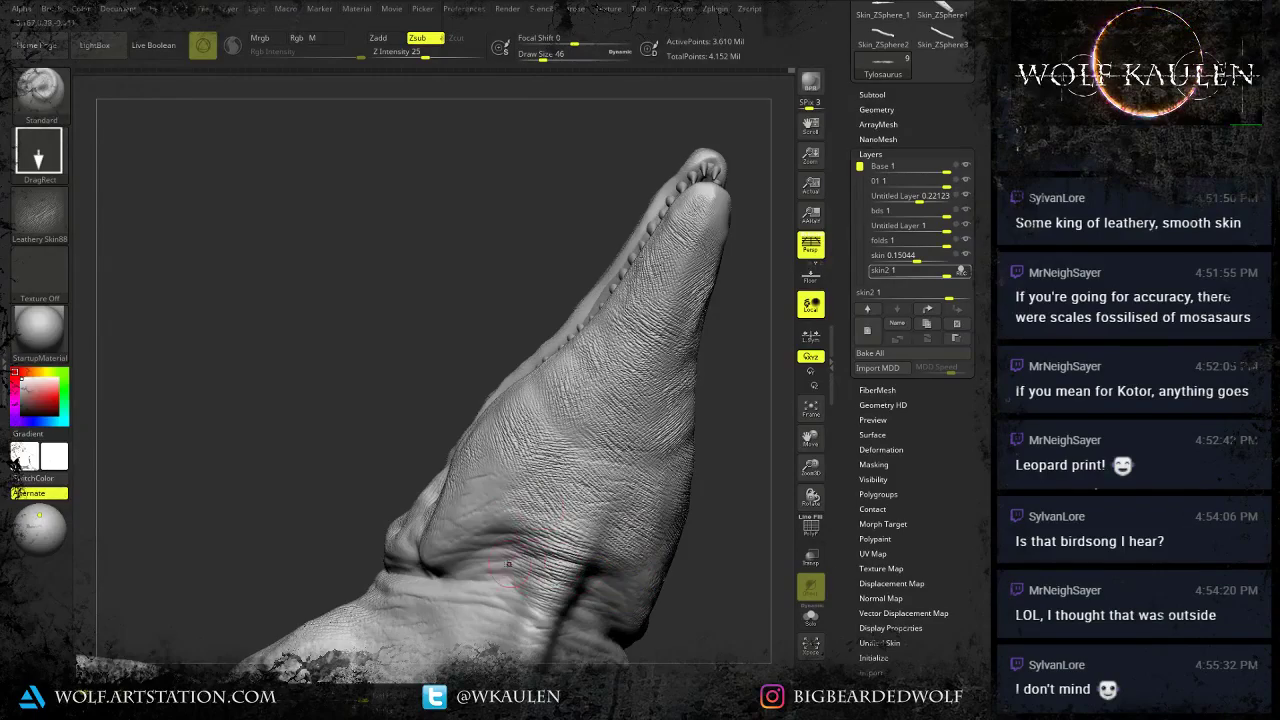
Set the skin2 layer's intensity to 0.16814 and review the softened texture on the head and body.
right_click_drag(496, 583, 587, 524)
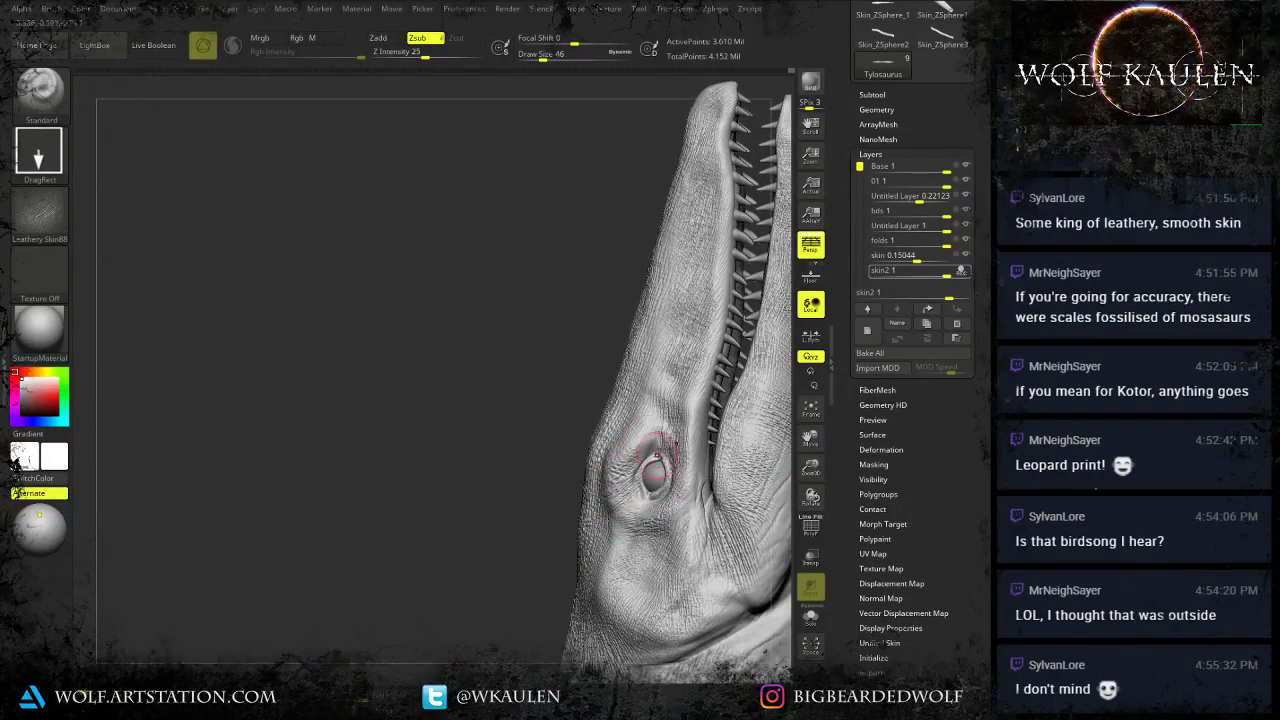
right_click_drag(627, 497, 781, 451)
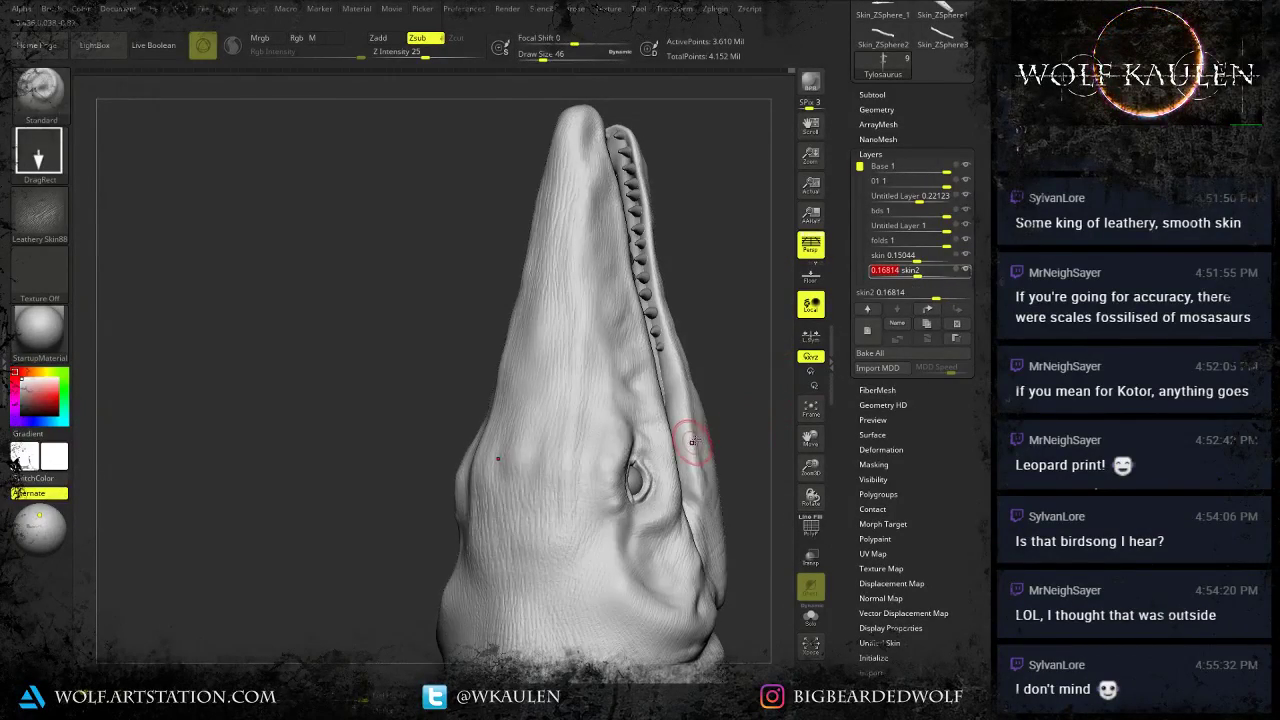
right_click_drag(693, 442, 360, 514)
right_click_drag(302, 468, 432, 540, "alt")
right_click_drag(466, 483, 434, 526)
right_click_drag(386, 448, 563, 440)
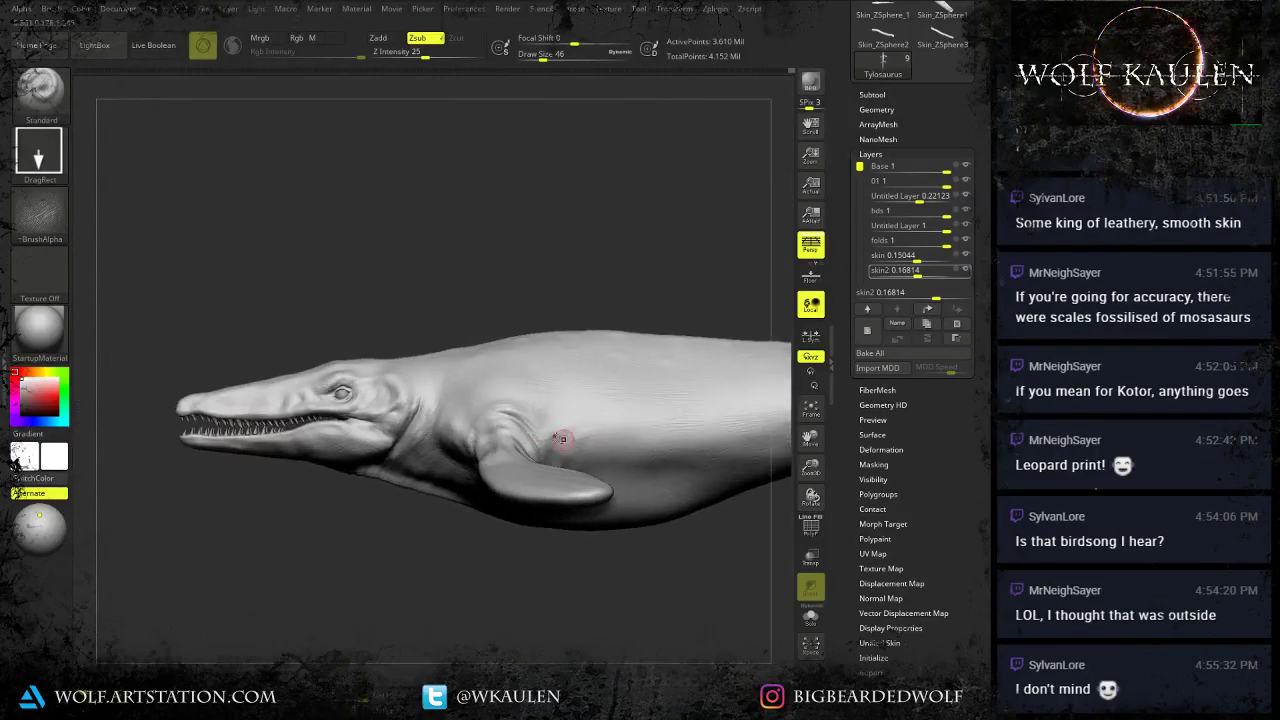
Examine the fine skin texture on the neck, skull, snout and jaws from several angles.
right_click_drag(478, 414, 475, 465, "ctrl")
right_click_drag(420, 403, 560, 468, "alt")
right_click_drag(450, 375, 408, 490)
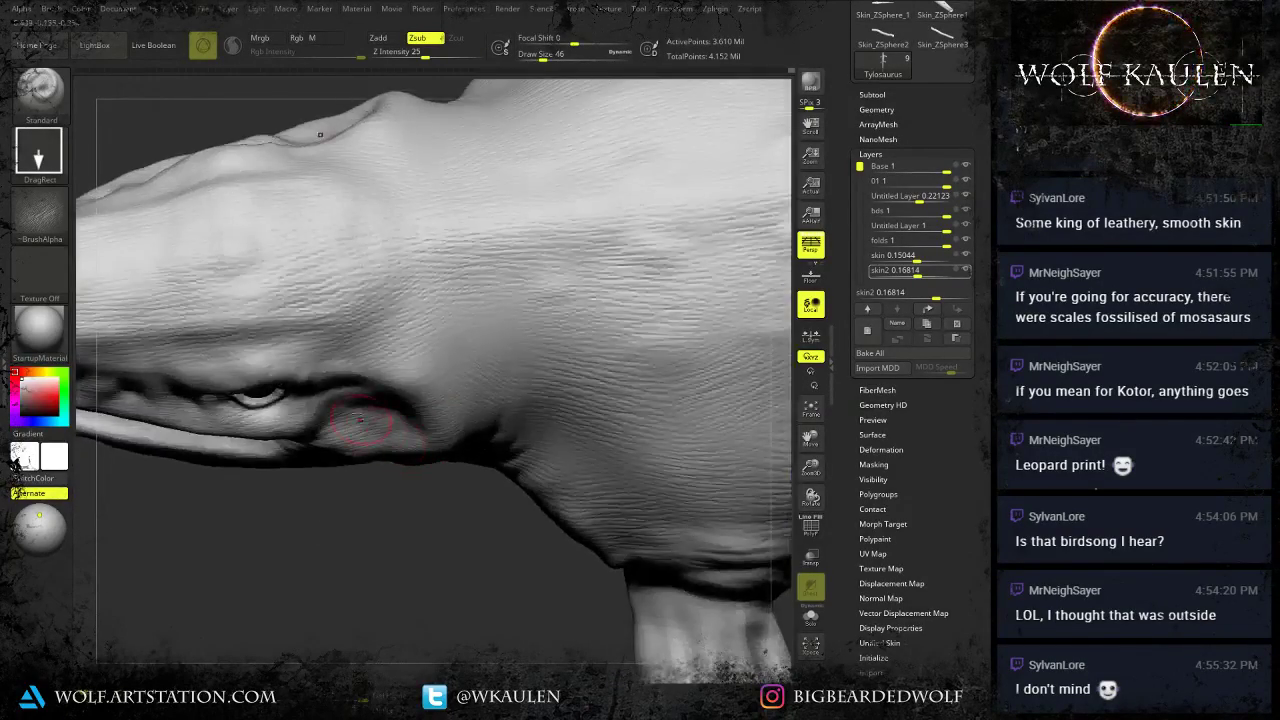
right_click_drag(363, 423, 420, 500)
right_click_drag(418, 425, 428, 443)
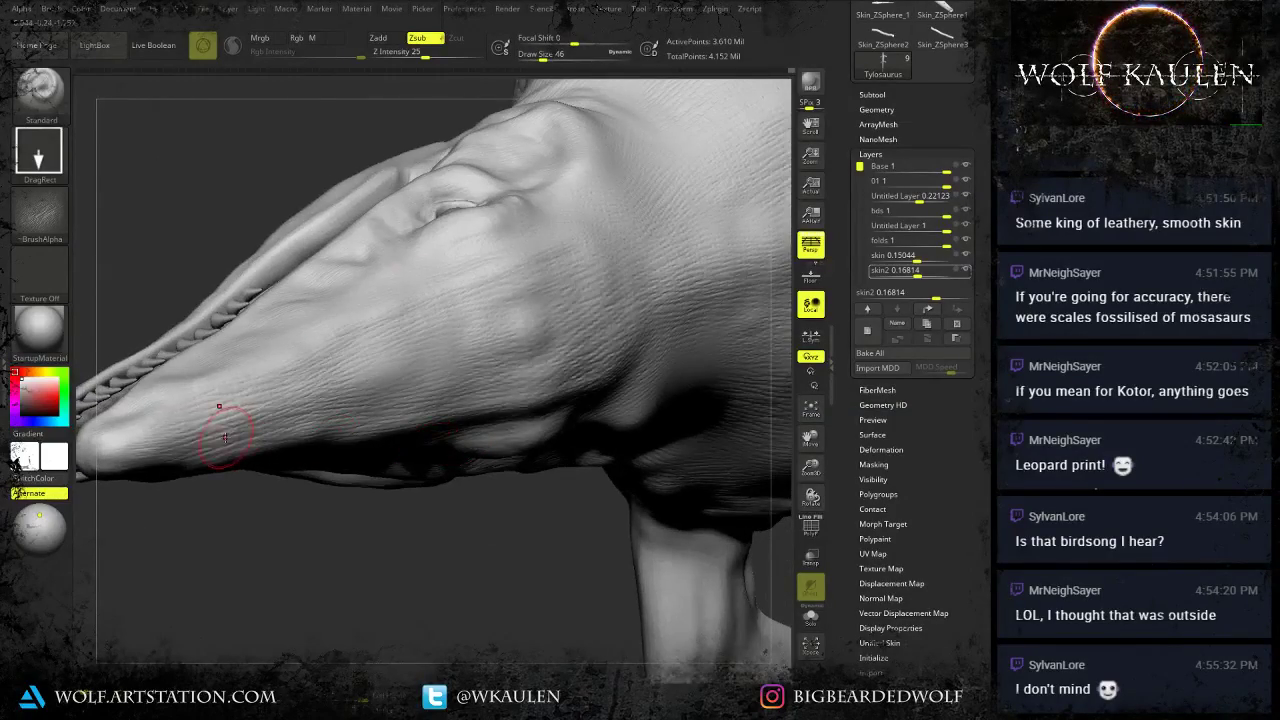
right_click_drag(225, 437, 478, 463)
right_click_drag(266, 405, 603, 418)
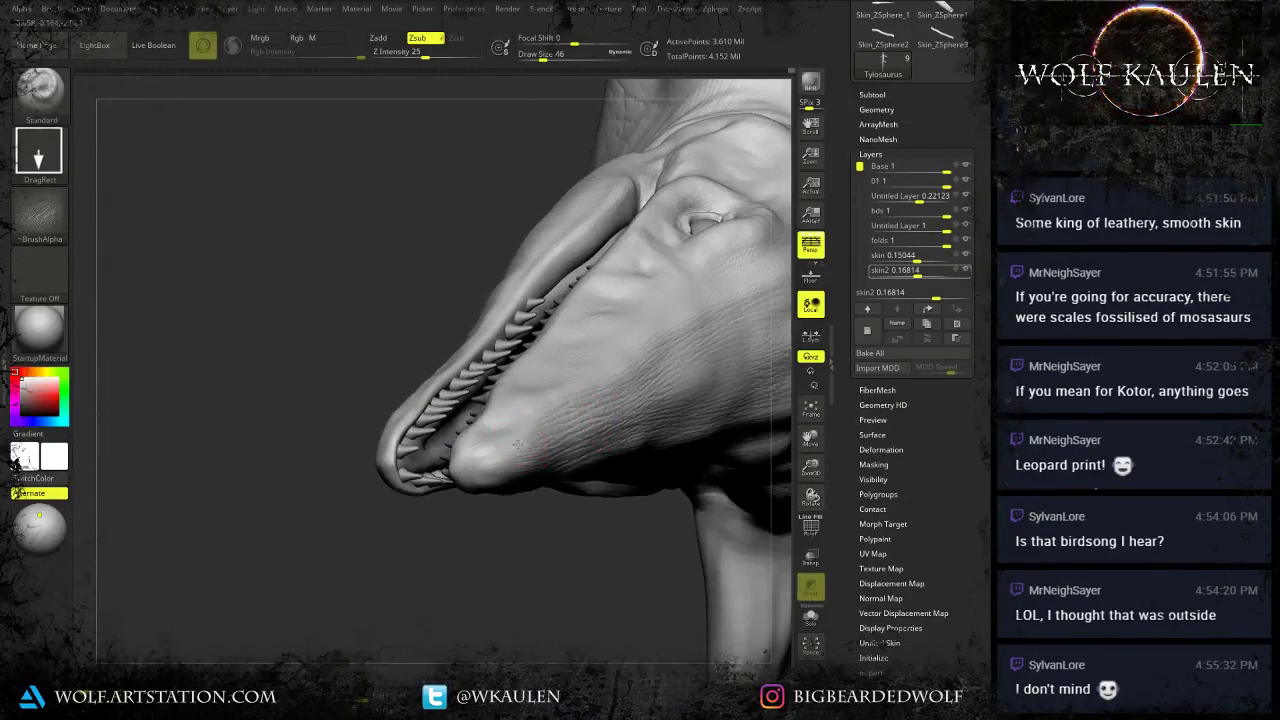
right_click_drag(517, 445, 548, 446)
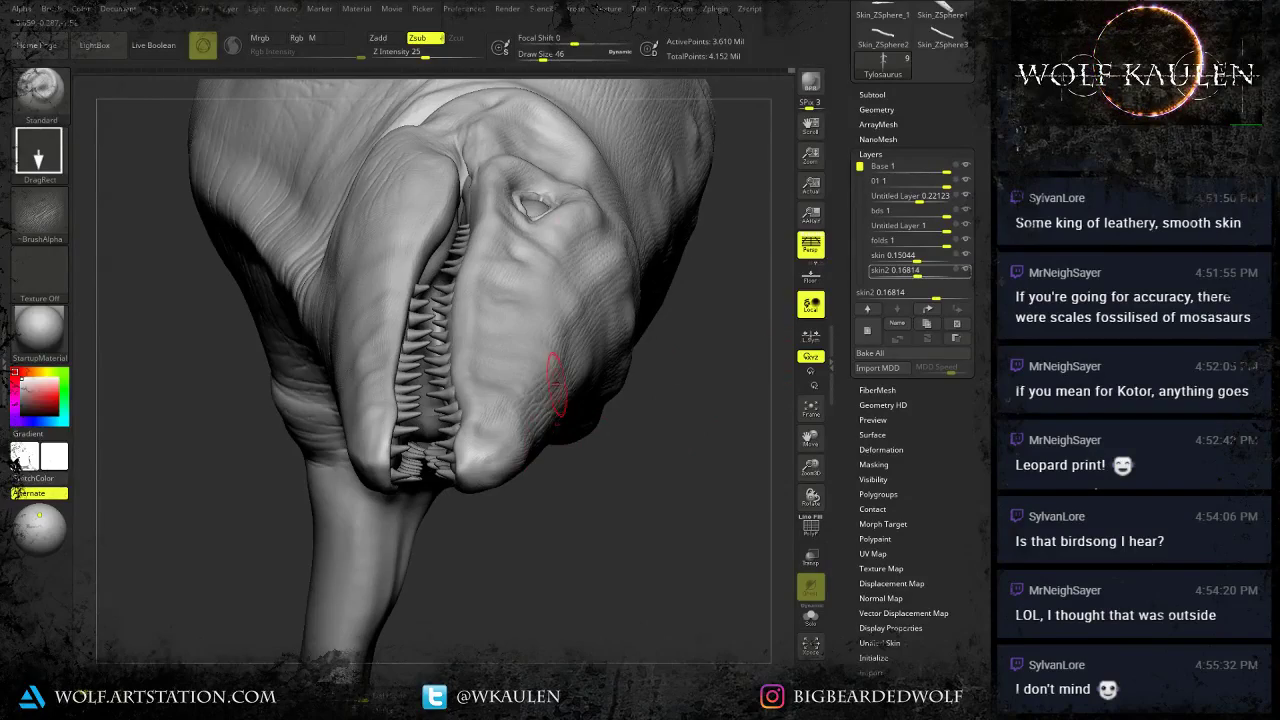
right_click_drag(557, 382, 531, 356)
Save the project under the file name Tylosaurus.
key("ctrl+s")
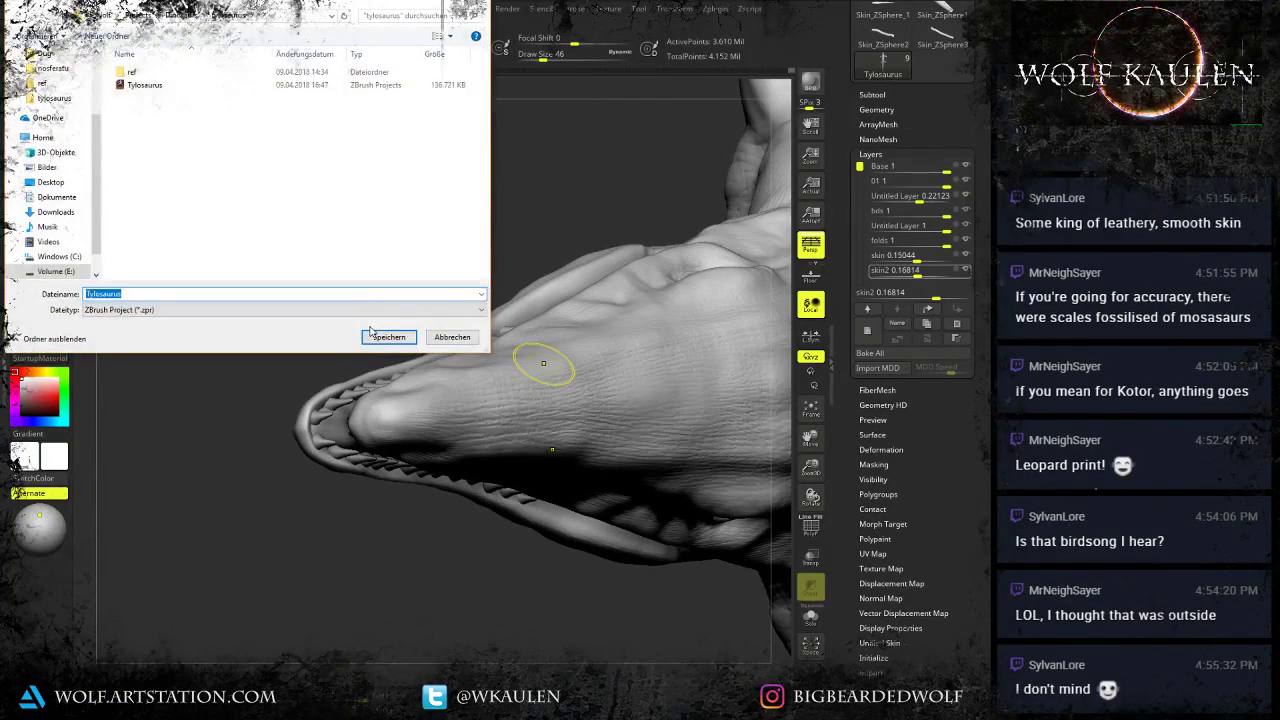
left_click(372, 334)
left_click(536, 376)
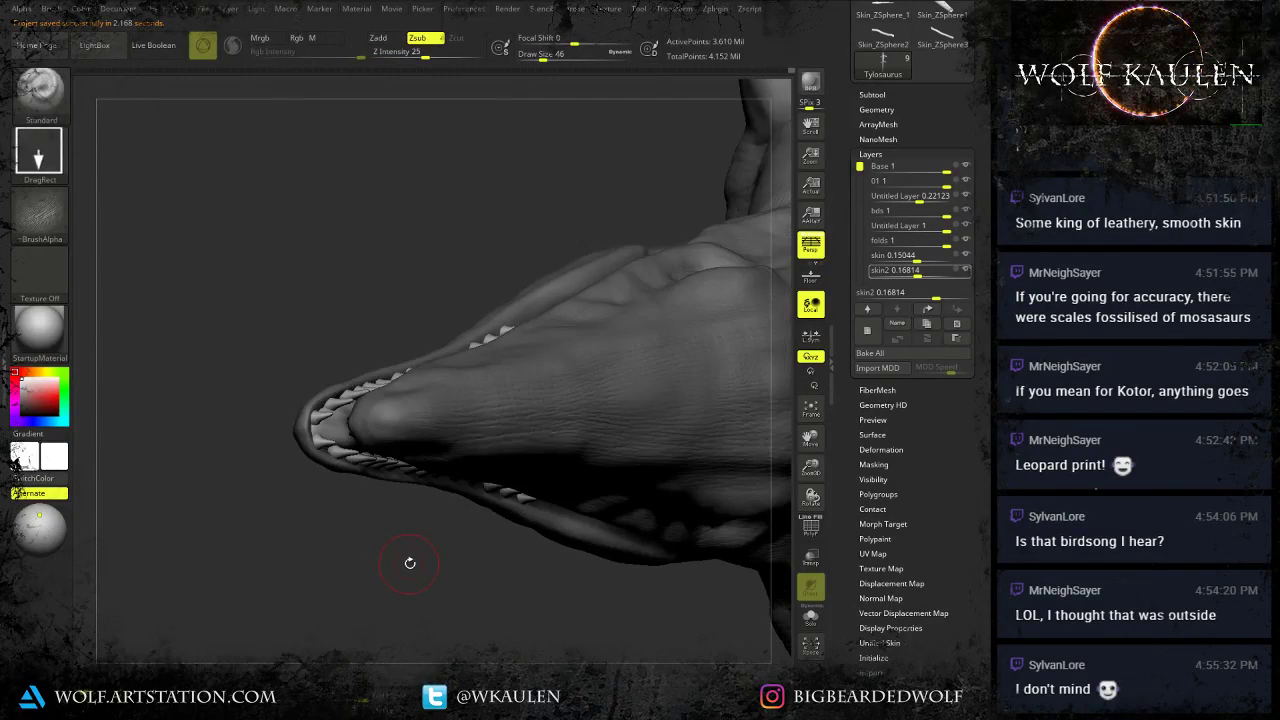
Check the snout, the whole body and the side of the head for the overall effect of the skin texture.
right_click_drag(409, 563, 417, 609)
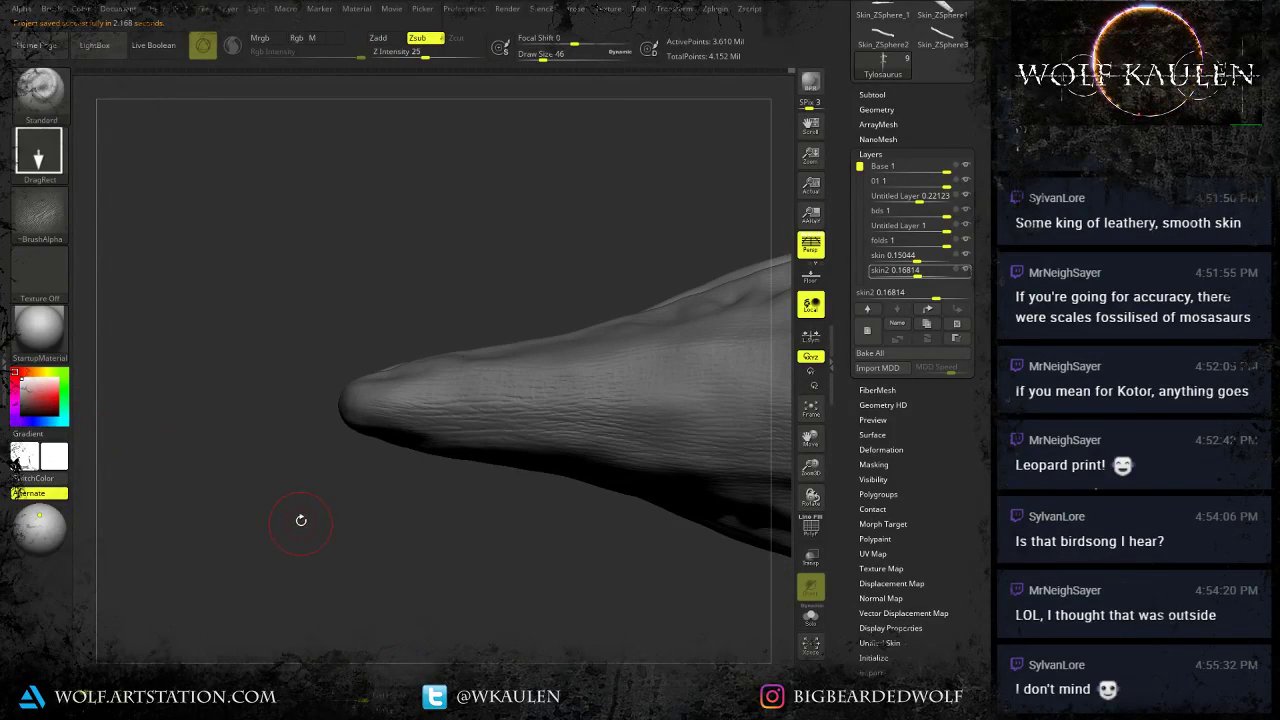
right_click_drag(345, 522, 432, 542)
key("f")
right_click_drag(454, 587, 517, 494)
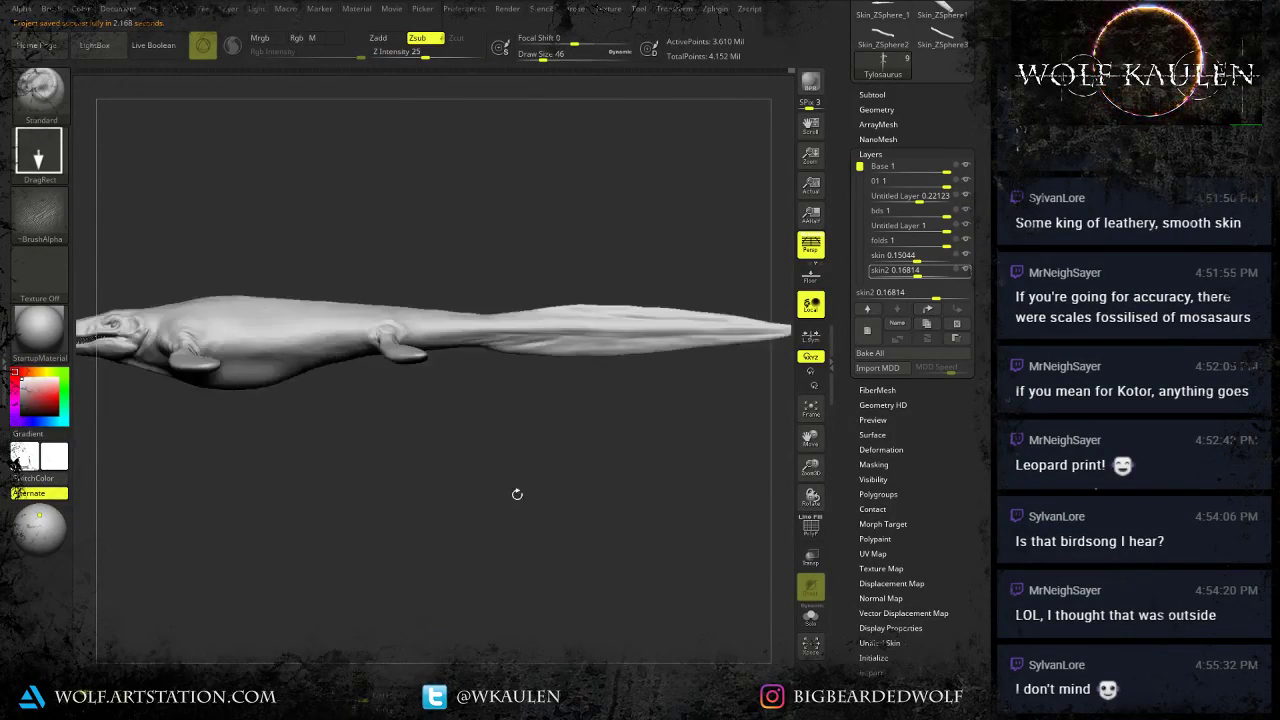
right_click_drag(383, 330, 752, 410, "alt")
right_click_drag(577, 434, 583, 523, "ctrl")
right_click_drag(457, 380, 453, 437, "ctrl")
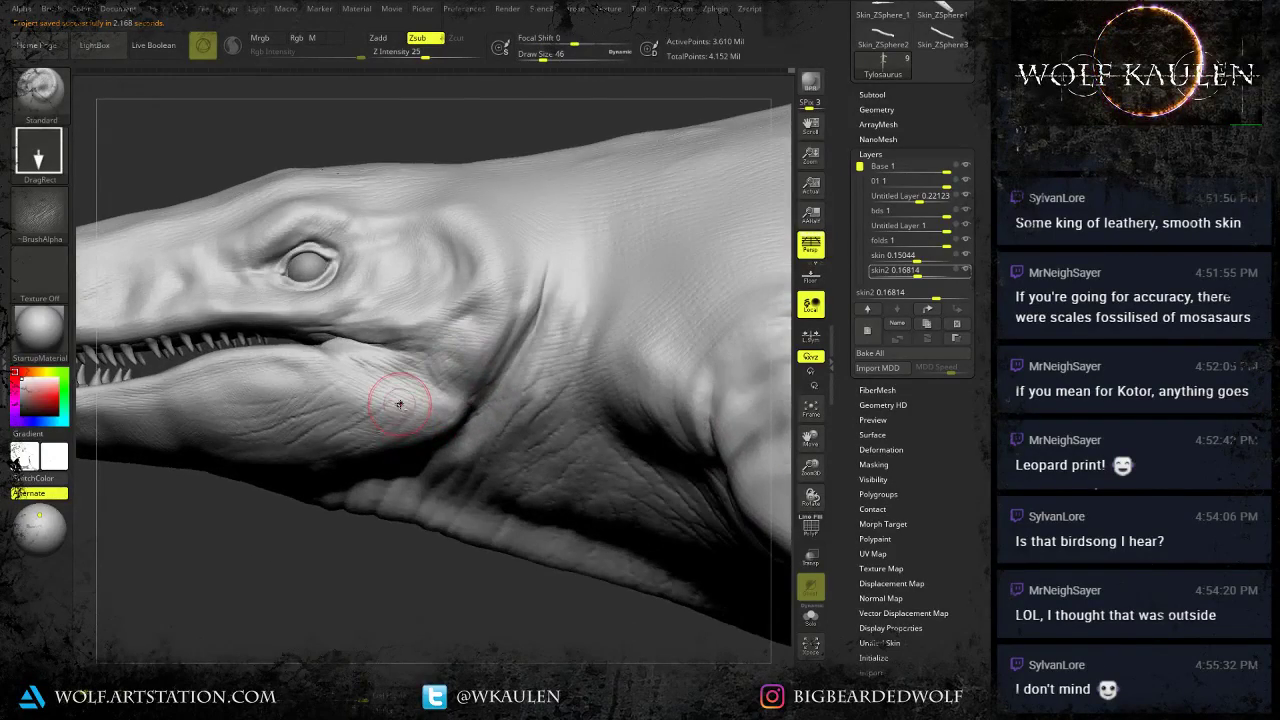
right_click_drag(400, 404, 538, 466, "alt")
right_click_drag(400, 398, 542, 405)
Add a new sculpt layer and name it skin3.
left_click(868, 332)
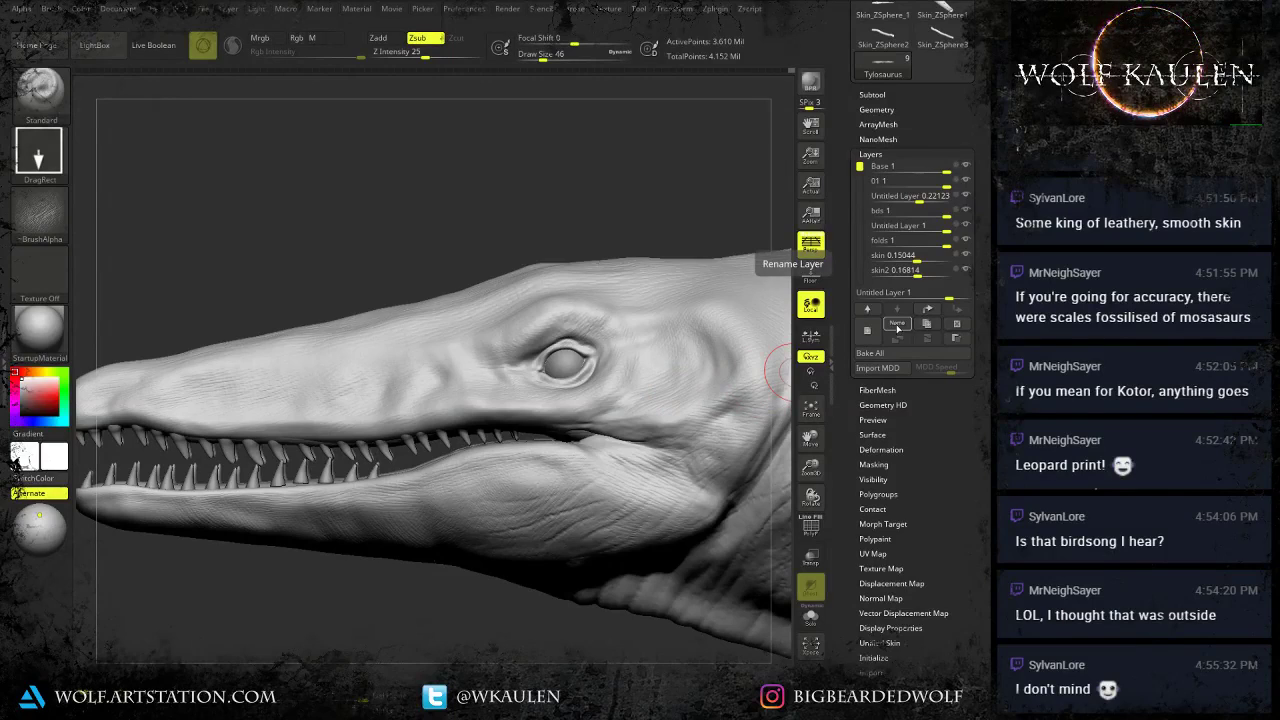
left_click(897, 326)
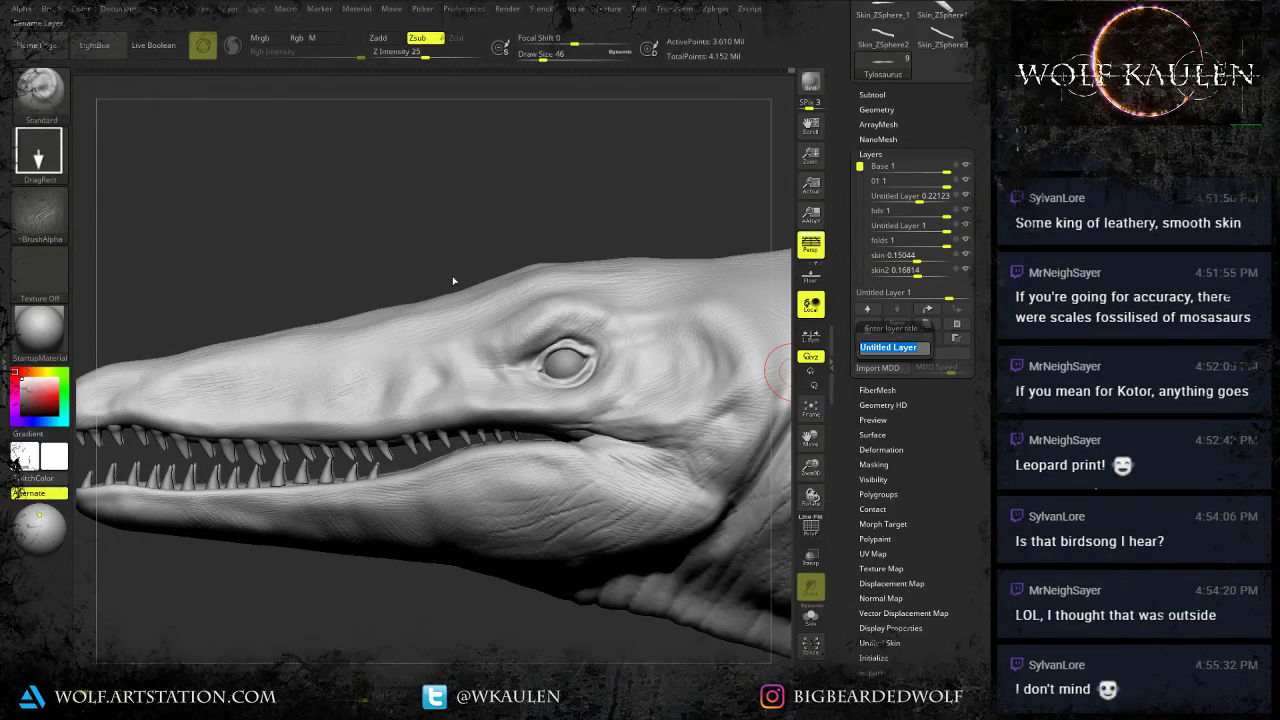
type("skin3")
key("Return")
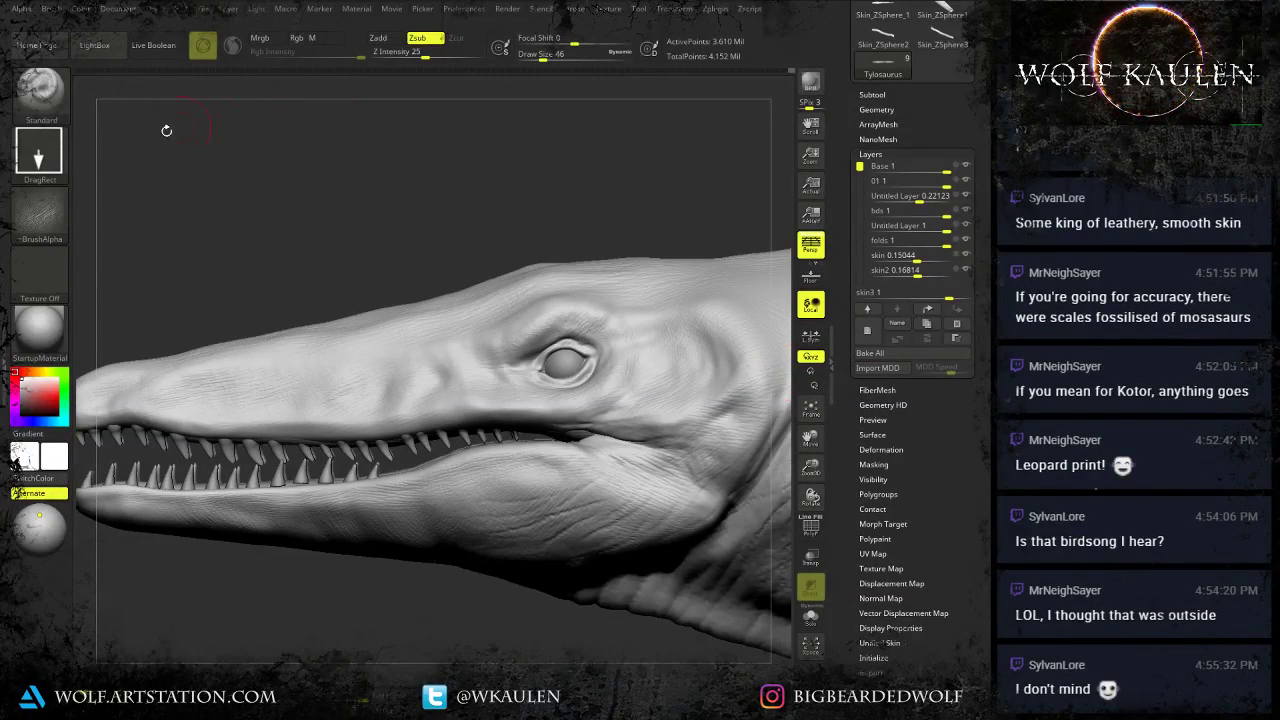
Load the Leathery Skin15 alpha and stamp its creases on the front of the snout and above the upper teeth.
key("comma")
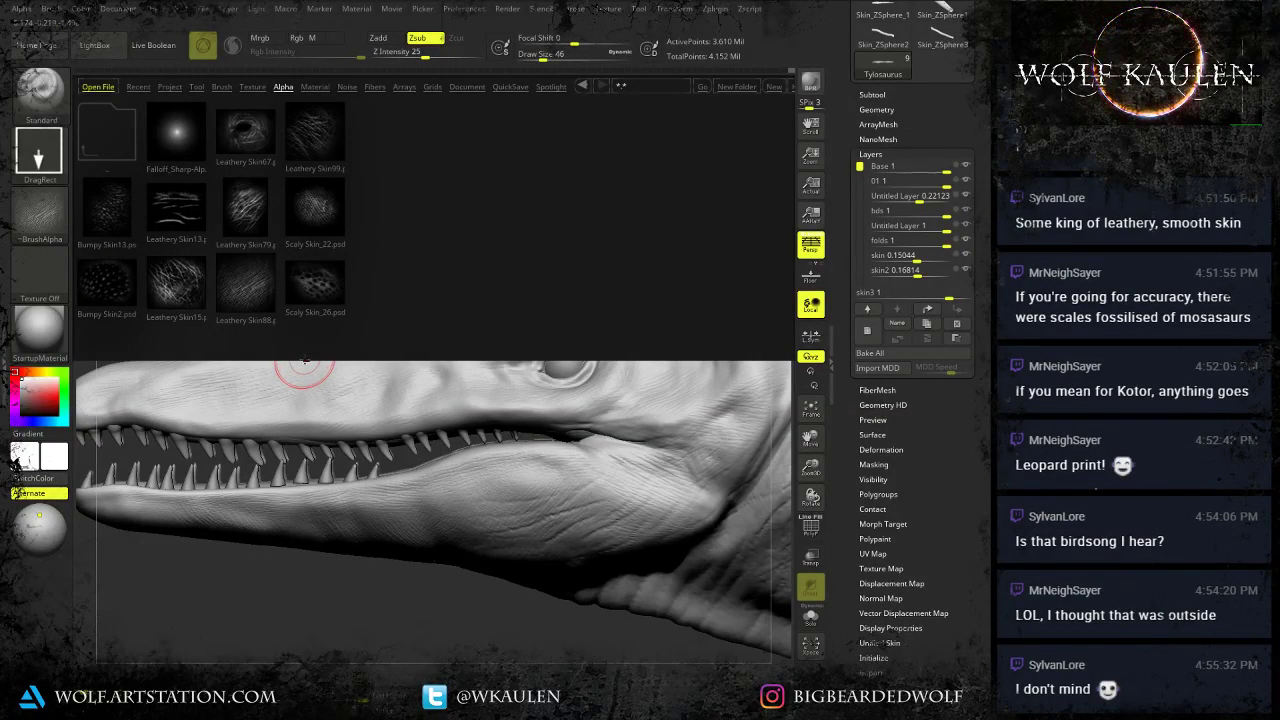
double_click(172, 292)
key("comma")
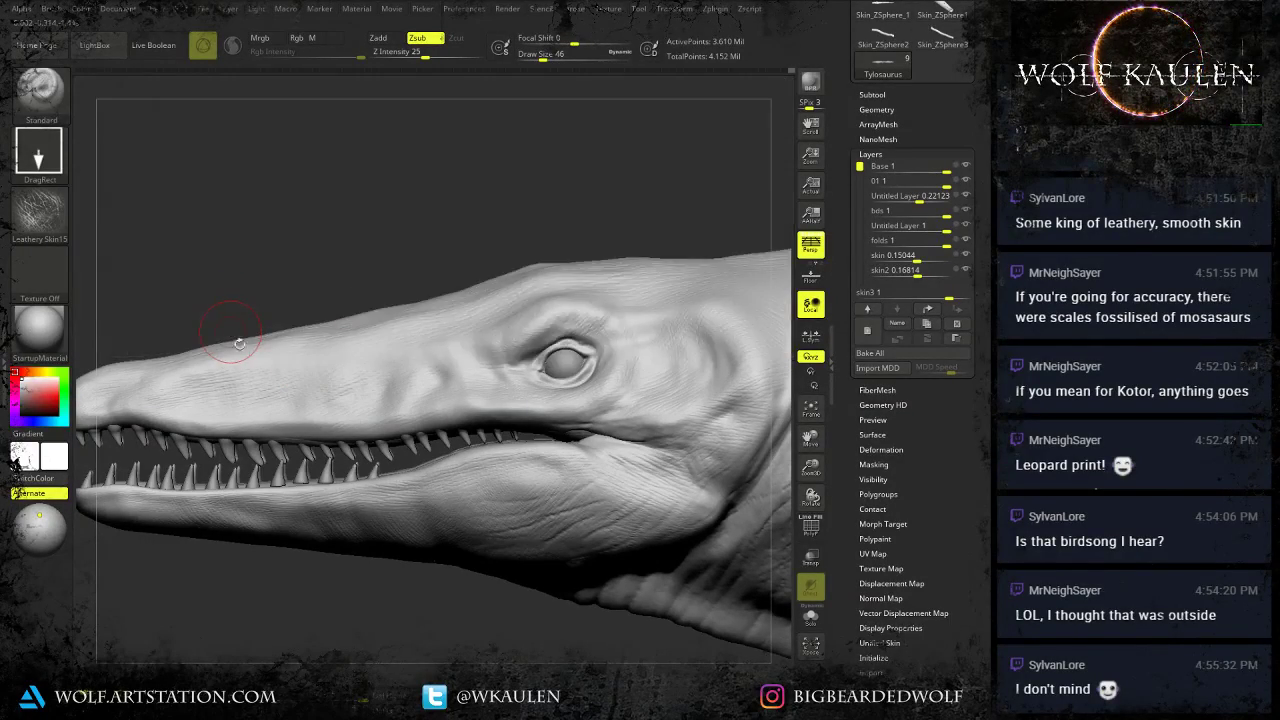
right_click_drag(237, 340, 206, 390)
left_click_drag(209, 431, 268, 492)
left_click_drag(144, 478, 194, 520)
left_click_drag(264, 461, 308, 485)
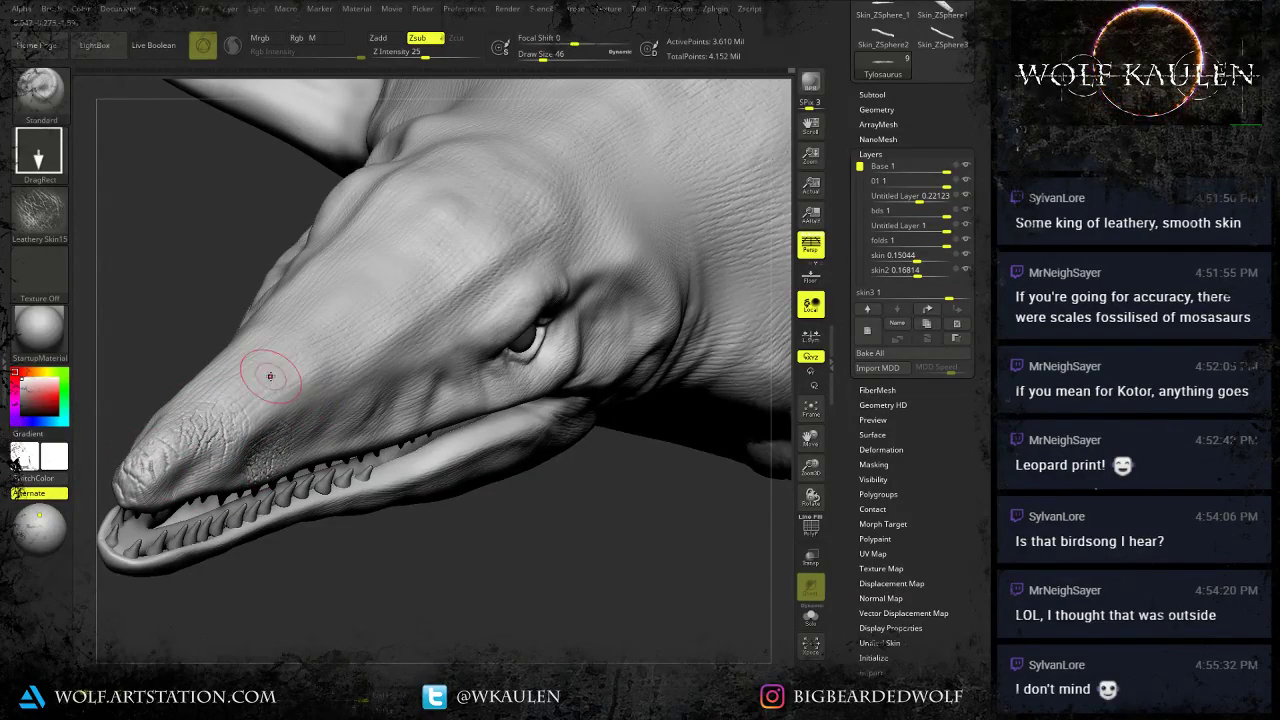
Stamp Leathery Skin15 creases over the rear of the snout, the forehead and the area around the eye.
left_click_drag(264, 388, 314, 366)
right_click_drag(361, 352, 271, 392, "alt")
left_click_drag(265, 376, 306, 382)
left_click_drag(286, 440, 312, 454)
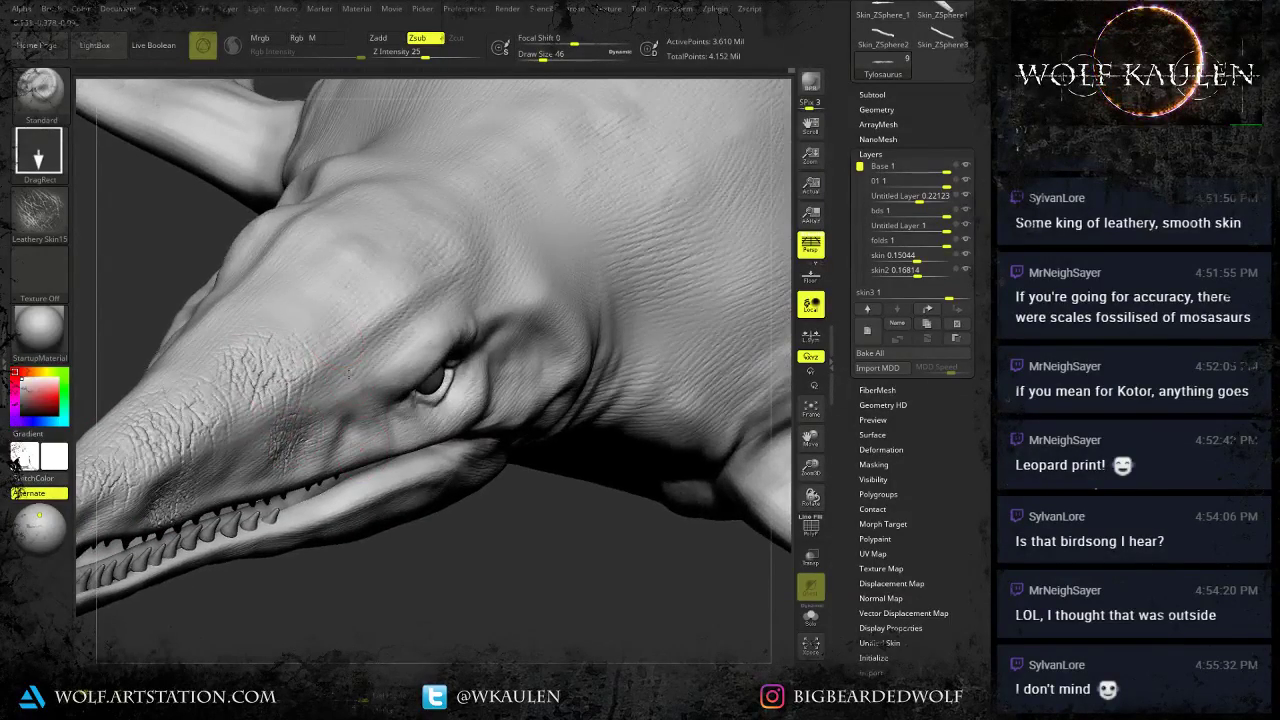
left_click_drag(302, 271, 325, 288)
left_click_drag(401, 264, 427, 280)
left_click_drag(462, 289, 490, 316)
left_click_drag(395, 354, 405, 418)
Stamp Leathery Skin15 creases on the neck behind the skull.
right_click_drag(640, 290, 490, 404, "alt")
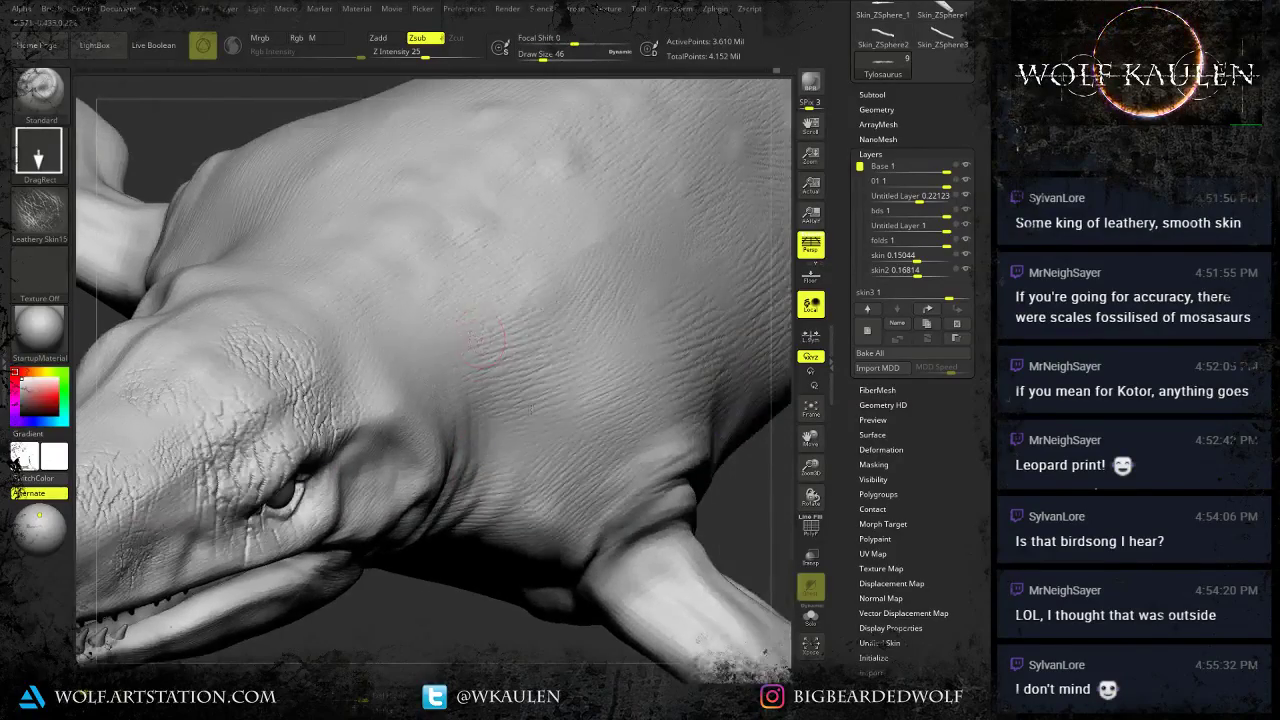
left_click_drag(484, 344, 522, 386)
left_click_drag(370, 258, 396, 284)
Stamp scattered patches of Leathery Skin15 creases over the shoulders, the front of the back and the front flipper's base.
right_click_drag(439, 205, 420, 120, "ctrl")
right_click_drag(420, 300, 450, 340)
right_click_drag(450, 340, 328, 380, "alt")
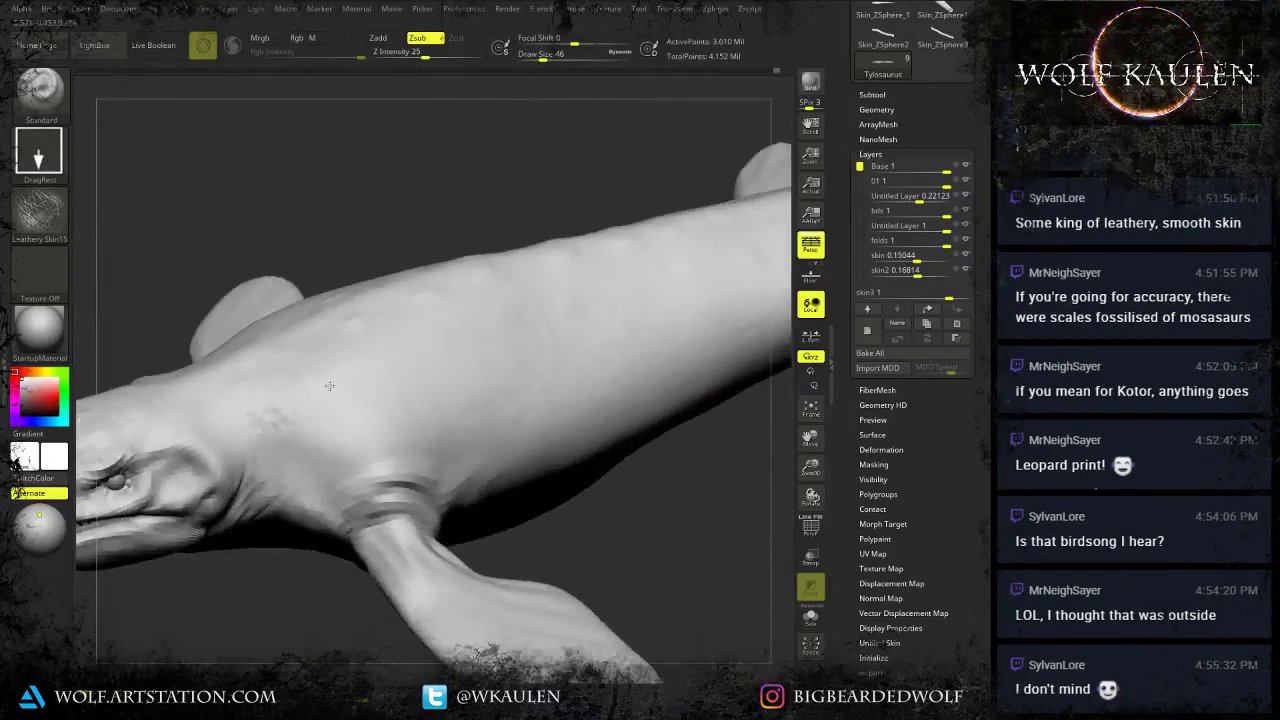
left_click_drag(352, 385, 388, 424)
left_click_drag(471, 400, 498, 431)
left_click_drag(583, 418, 598, 433)
right_click_drag(494, 347, 414, 306)
left_click_drag(381, 294, 400, 310)
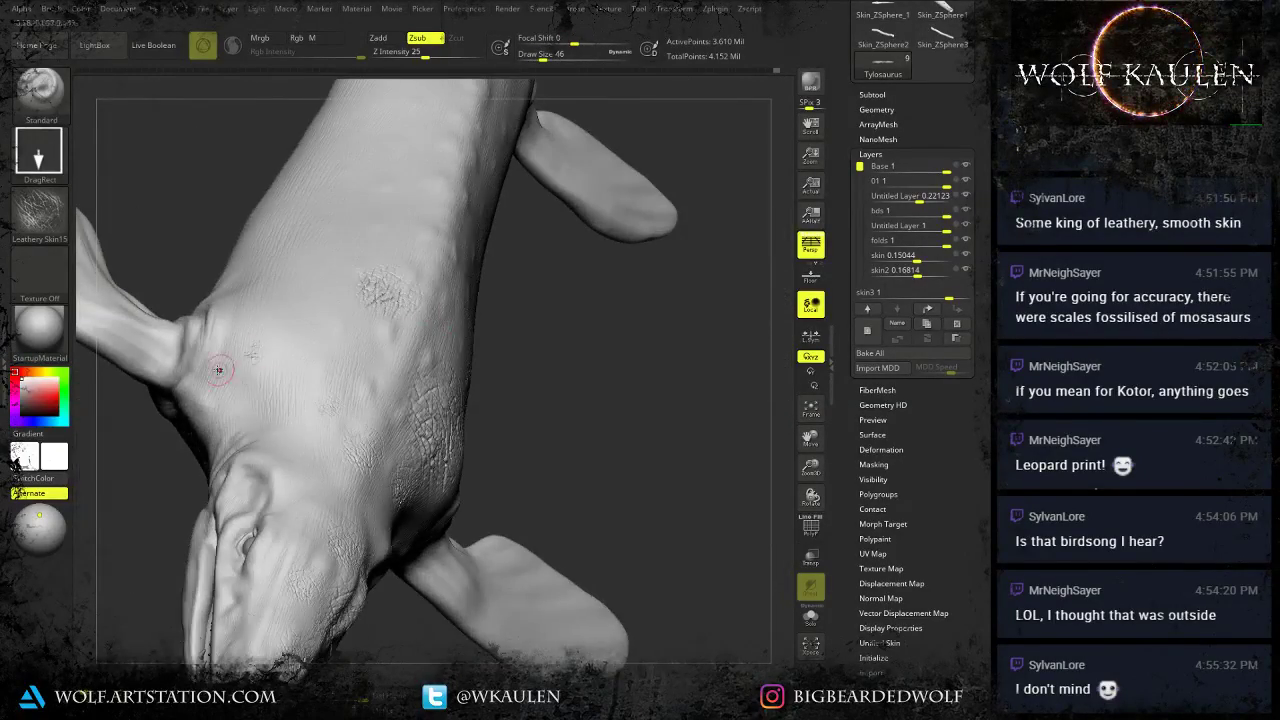
left_click_drag(222, 371, 243, 359)
Stamp scattered Leathery Skin15 creases along the back and flank towards the rear flippers.
right_click_drag(379, 226, 368, 354, "alt")
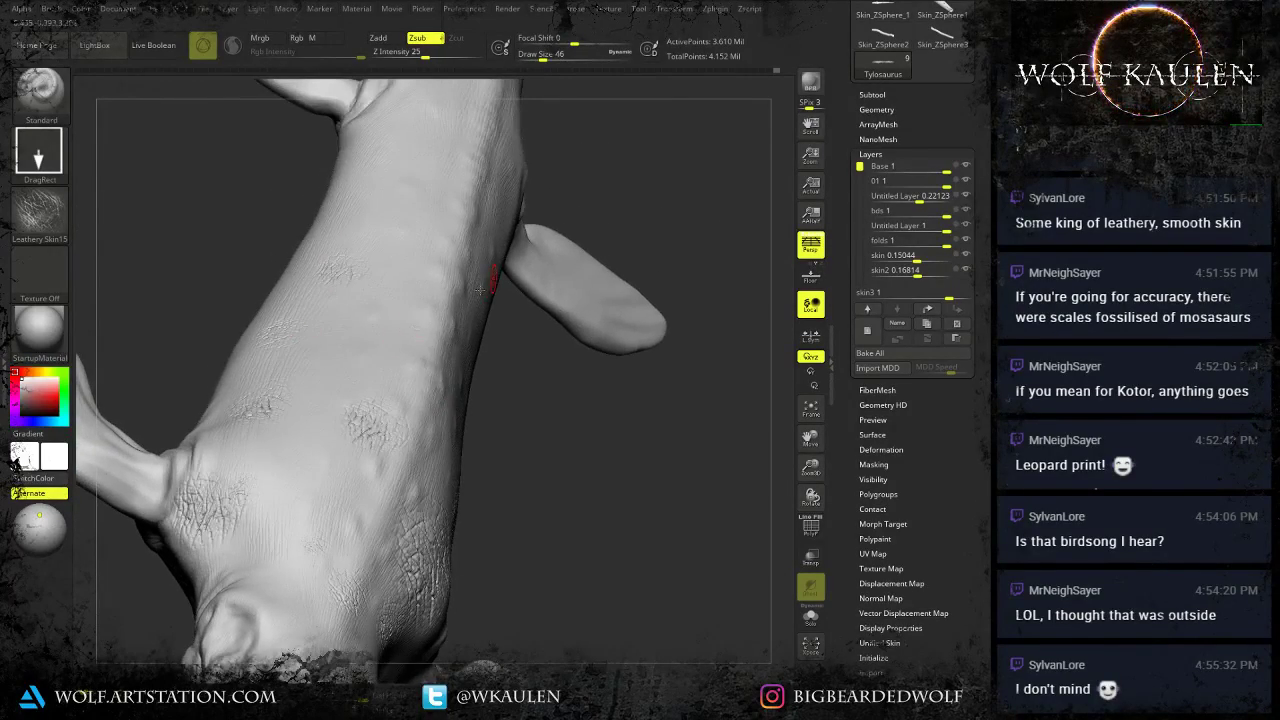
right_click_drag(480, 290, 450, 335, "alt")
left_click_drag(270, 214, 296, 236)
left_click_drag(294, 294, 289, 302)
right_click_drag(400, 310, 305, 360)
left_click_drag(386, 380, 426, 426)
Stamp patches of Leathery Skin15 creases along the lower flank and belly between the front and rear flippers.
right_click_drag(426, 426, 150, 330)
left_click_drag(308, 502, 296, 488)
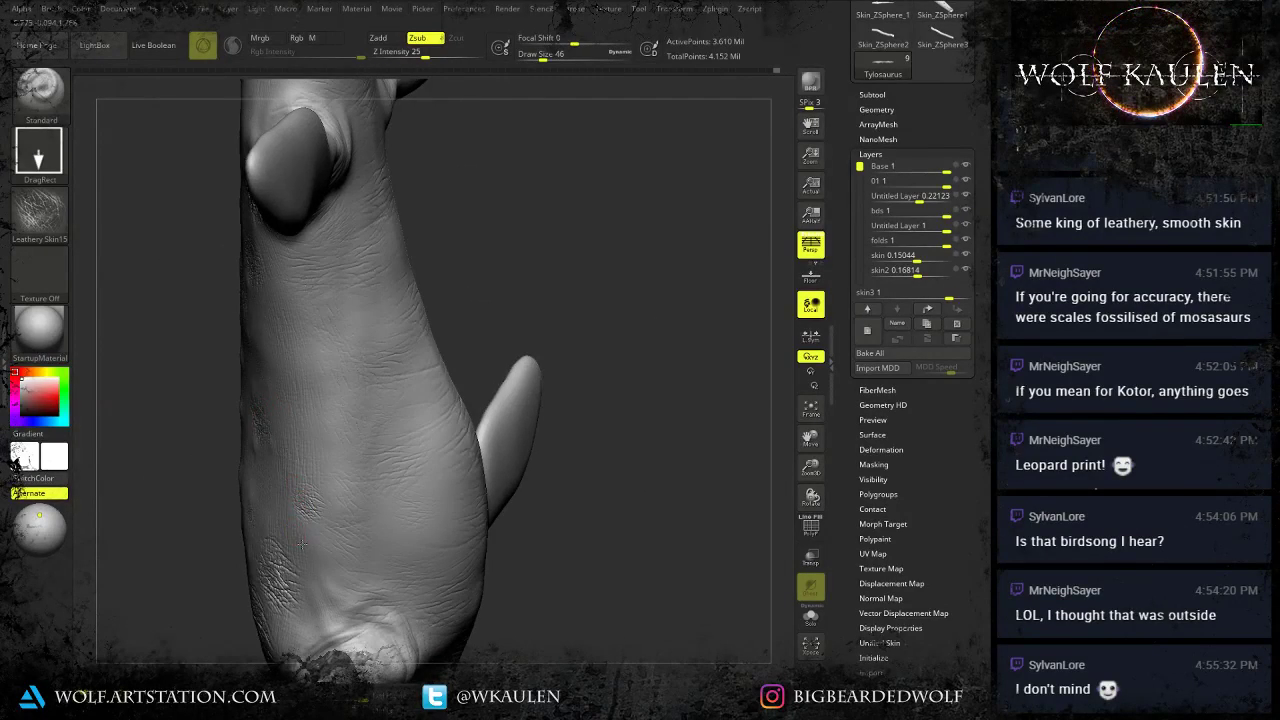
left_click_drag(301, 543, 340, 521)
right_click_drag(430, 411, 372, 532, "alt")
left_click_drag(333, 365, 323, 396)
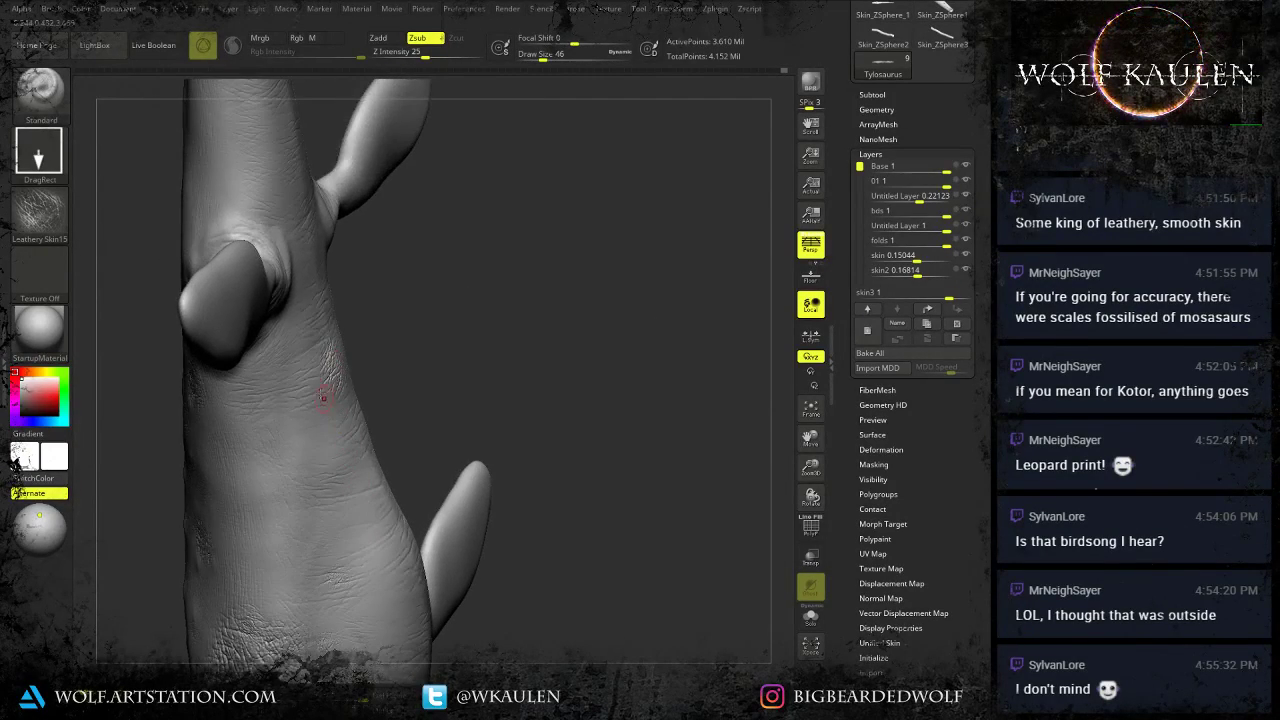
Stamp Leathery Skin15 creases around the rear flipper's base and onto the root of the tail.
right_click_drag(293, 323, 296, 353)
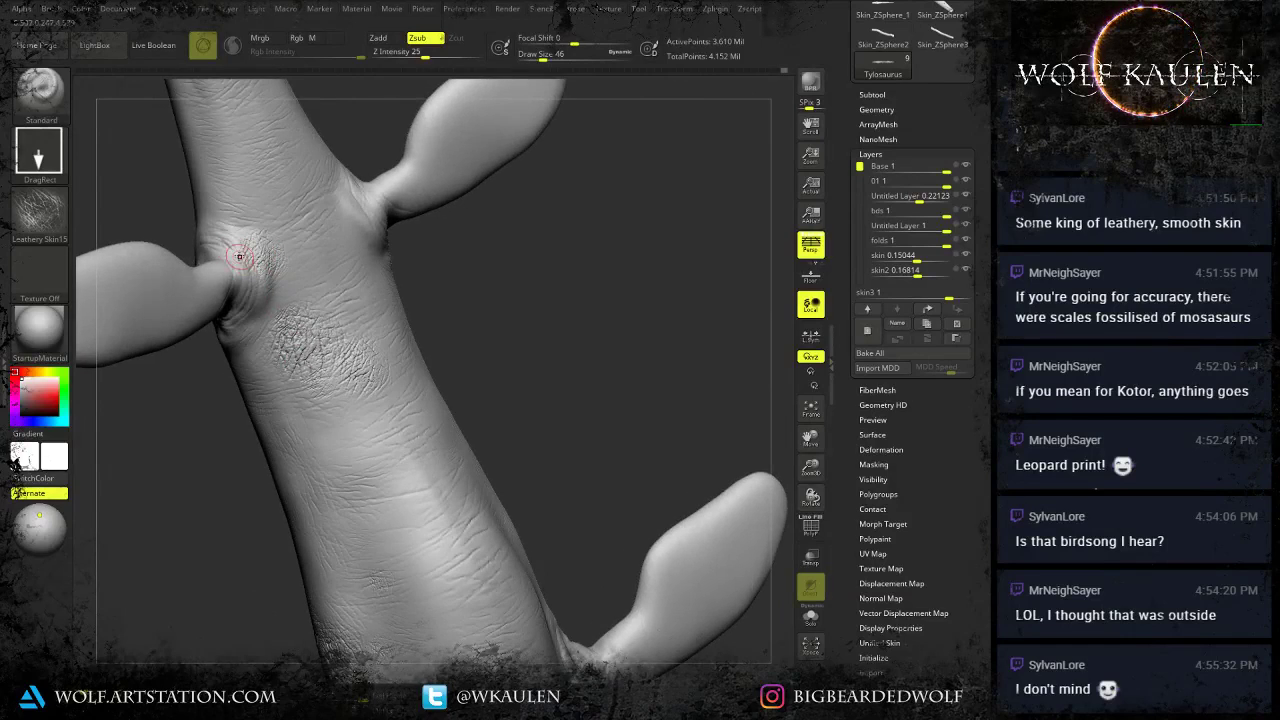
right_click_drag(252, 248, 328, 236)
right_click_drag(238, 218, 257, 318, "alt")
left_click_drag(256, 339, 277, 301)
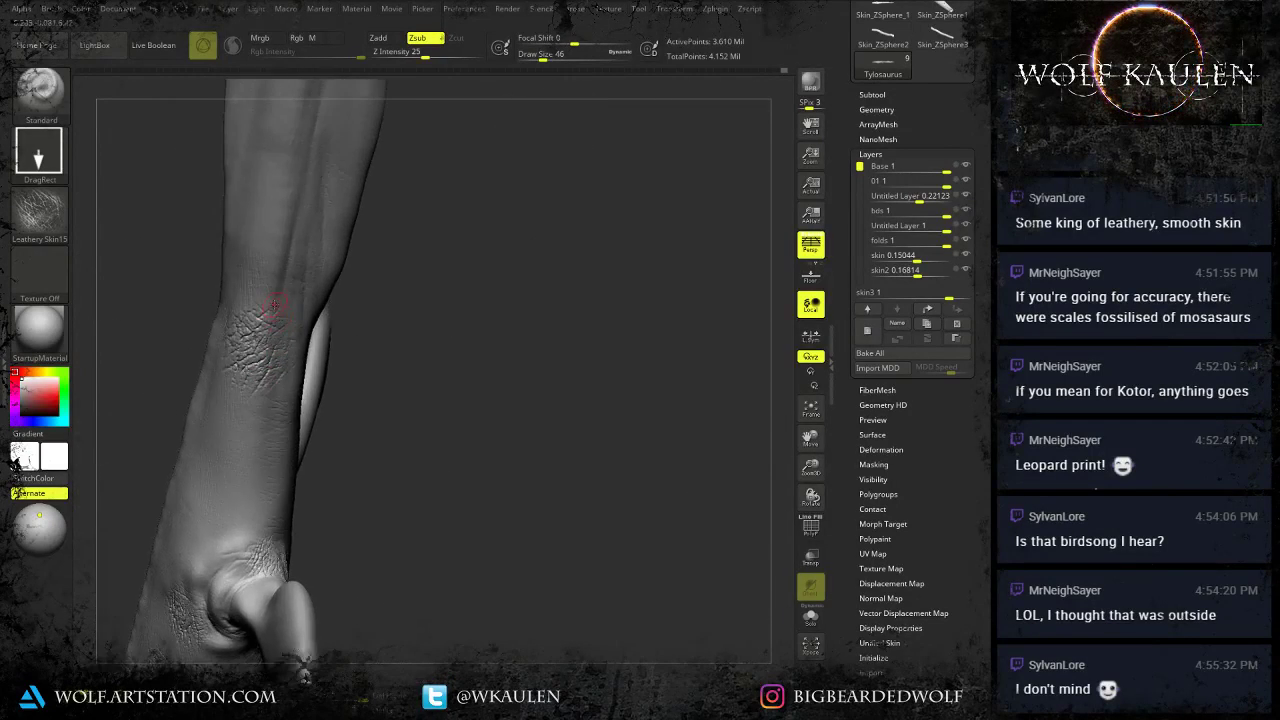
right_click_drag(277, 301, 180, 345)
left_click_drag(277, 370, 274, 430)
Stamp patches of Leathery Skin15 creases further along the sides of the tail.
right_click_drag(260, 335, 325, 408, "alt")
left_click_drag(269, 328, 287, 393)
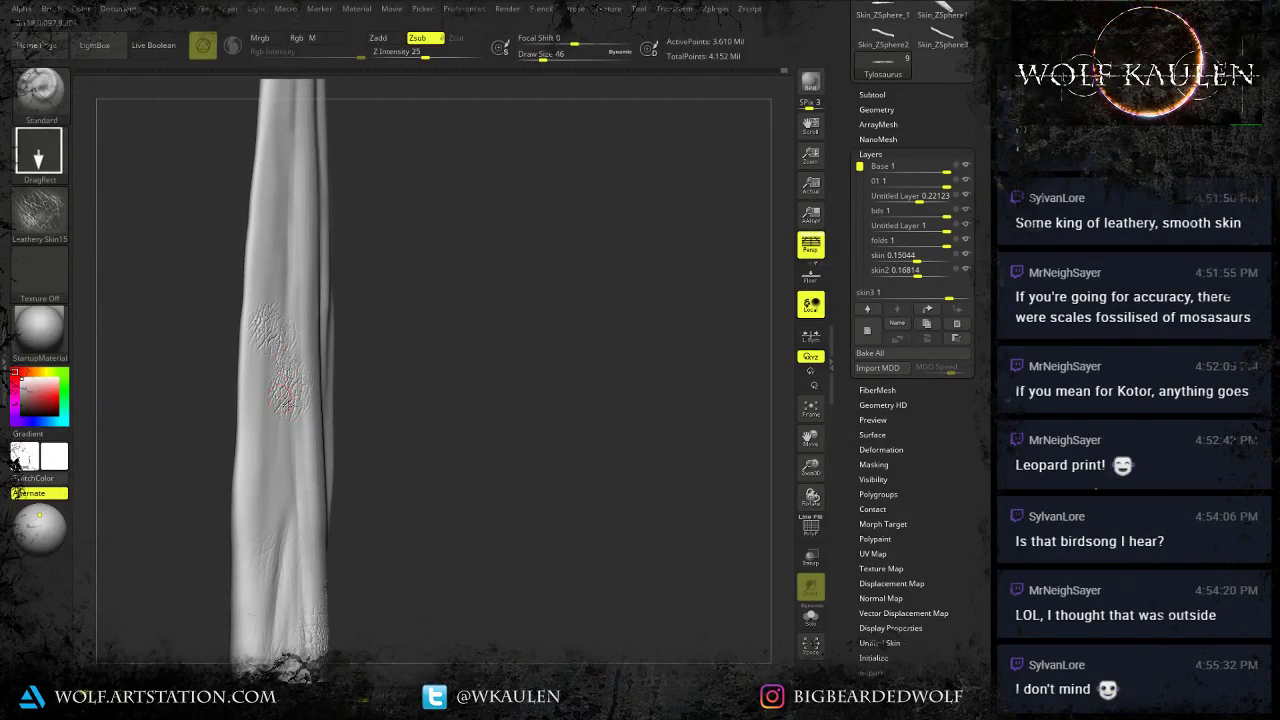
right_click_drag(287, 403, 258, 401)
left_click_drag(239, 367, 217, 414)
right_click_drag(236, 428, 243, 402)
left_click_drag(190, 356, 209, 420)
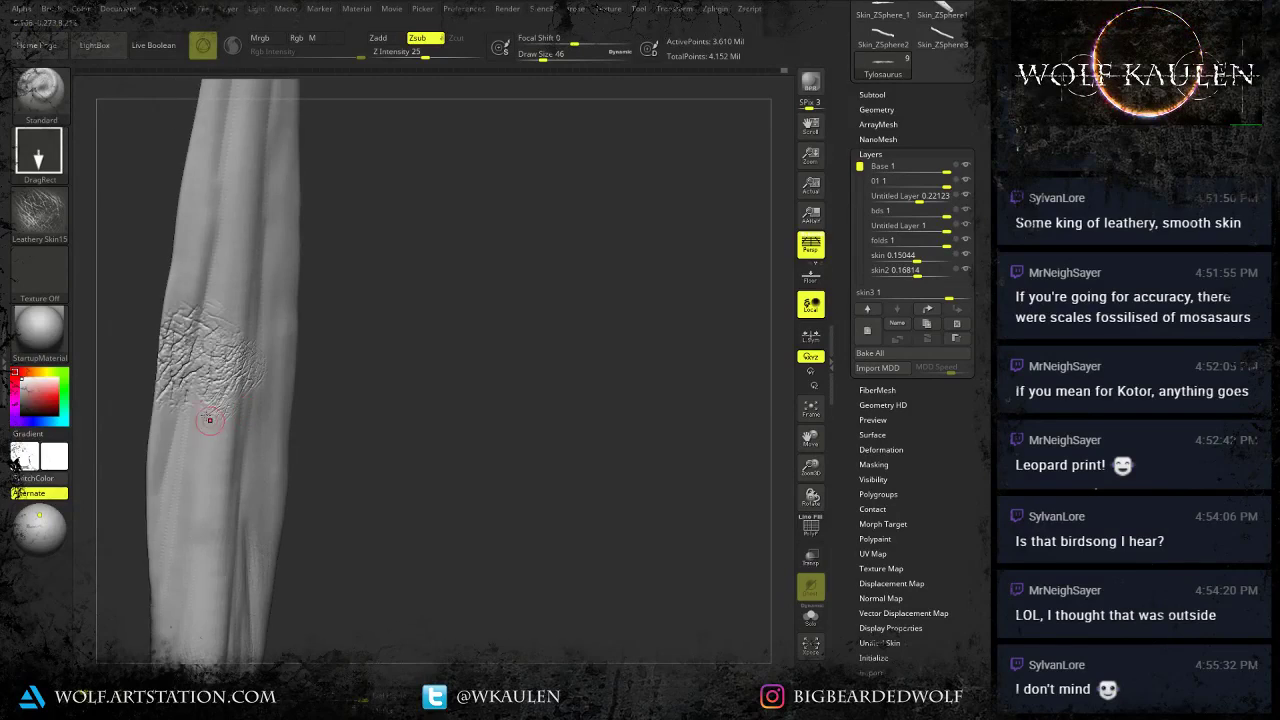
Stamp a patch of Leathery Skin15 creases on the back ahead of the rear flippers.
right_click_drag(215, 479, 323, 307)
right_click_drag(275, 341, 290, 233, "alt")
right_click_drag(266, 411, 220, 520)
left_click_drag(232, 466, 241, 516)
right_click_drag(241, 510, 304, 480)
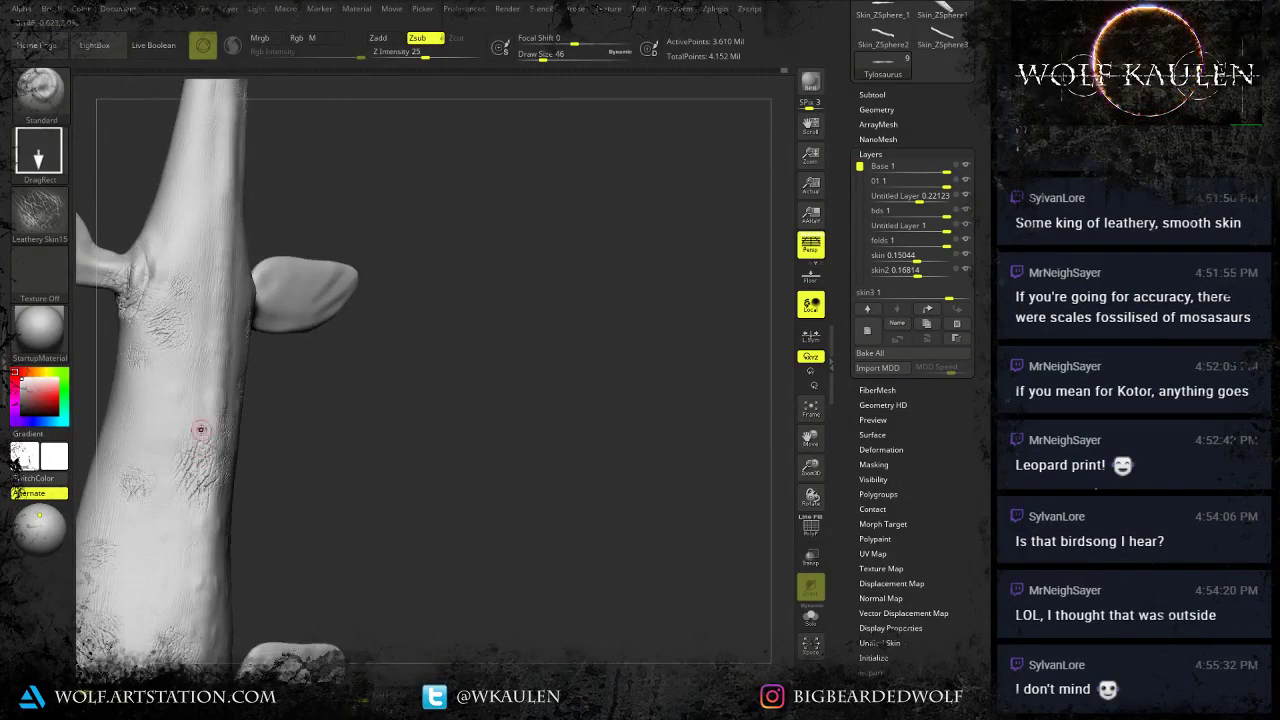
Stamp patches of Leathery Skin15 creases along the middle of the belly and on the underside between the rear flippers.
right_click_drag(200, 430, 310, 364)
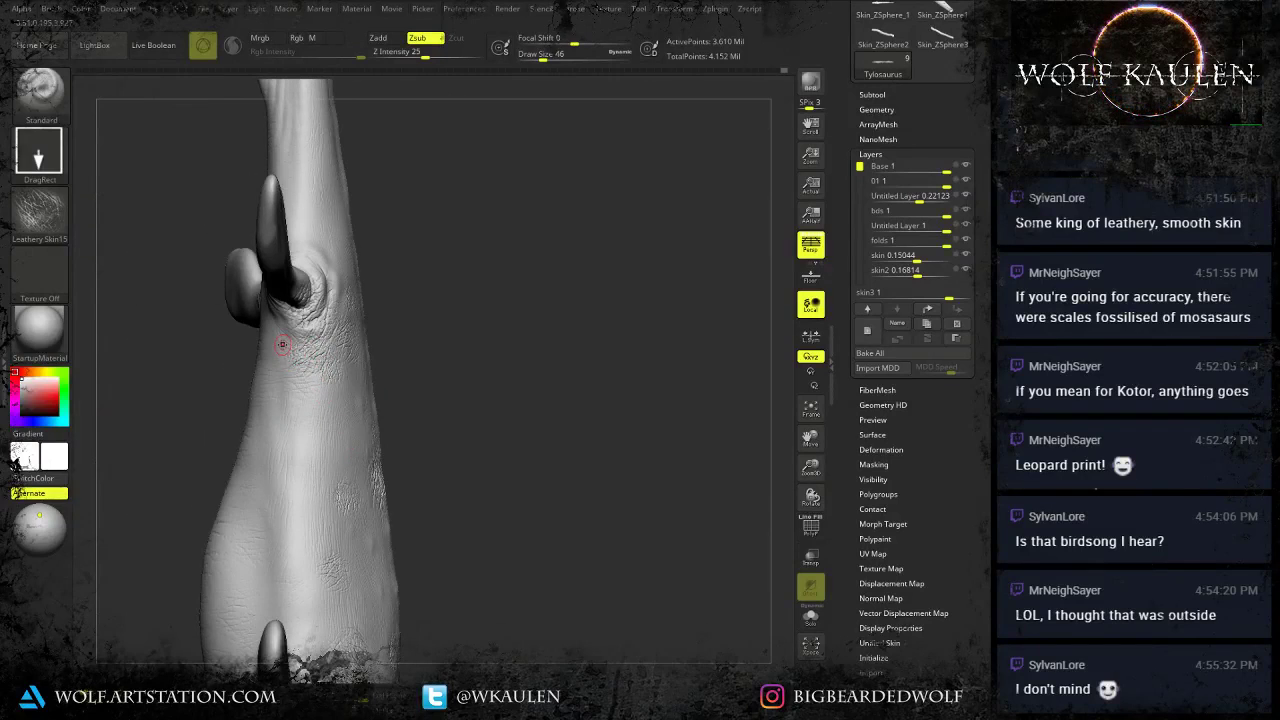
right_click_drag(272, 430, 300, 456)
left_click_drag(239, 532, 265, 596)
right_click_drag(276, 630, 240, 415, "alt")
left_click_drag(236, 382, 218, 480)
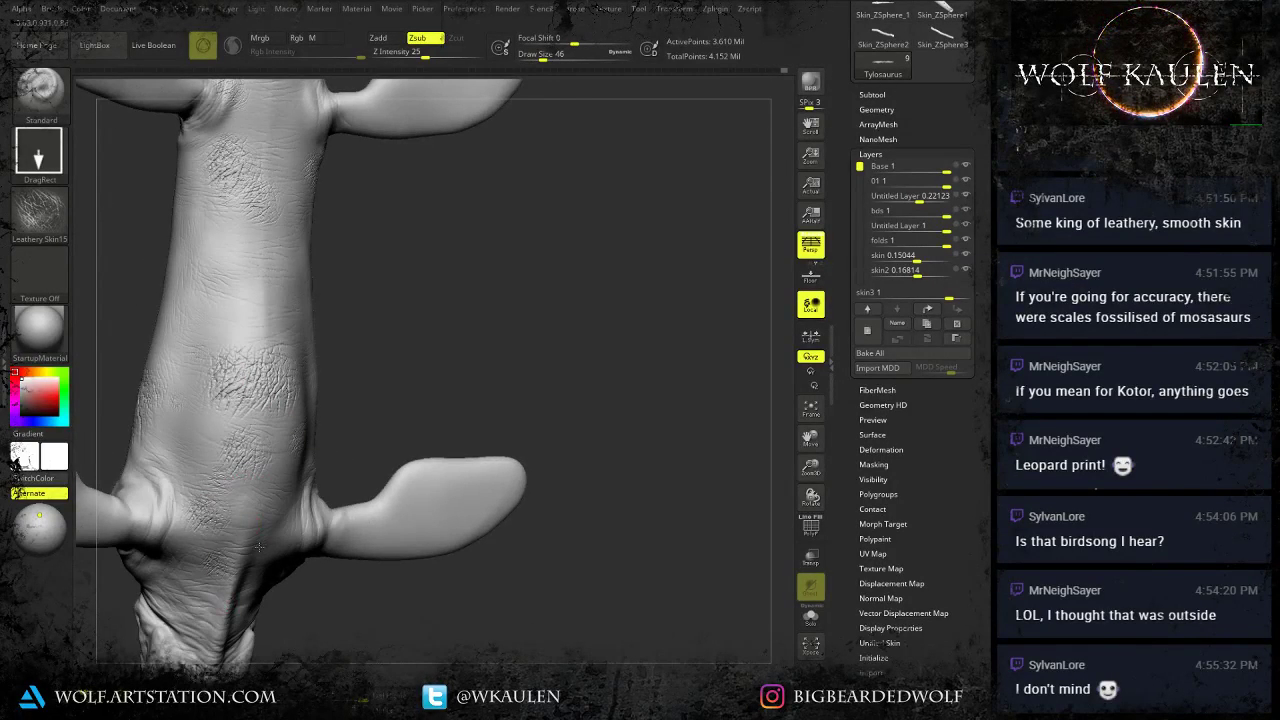
left_click_drag(254, 269, 258, 318)
left_click_drag(267, 246, 275, 315)
right_click_drag(273, 372, 272, 300, "ctrl")
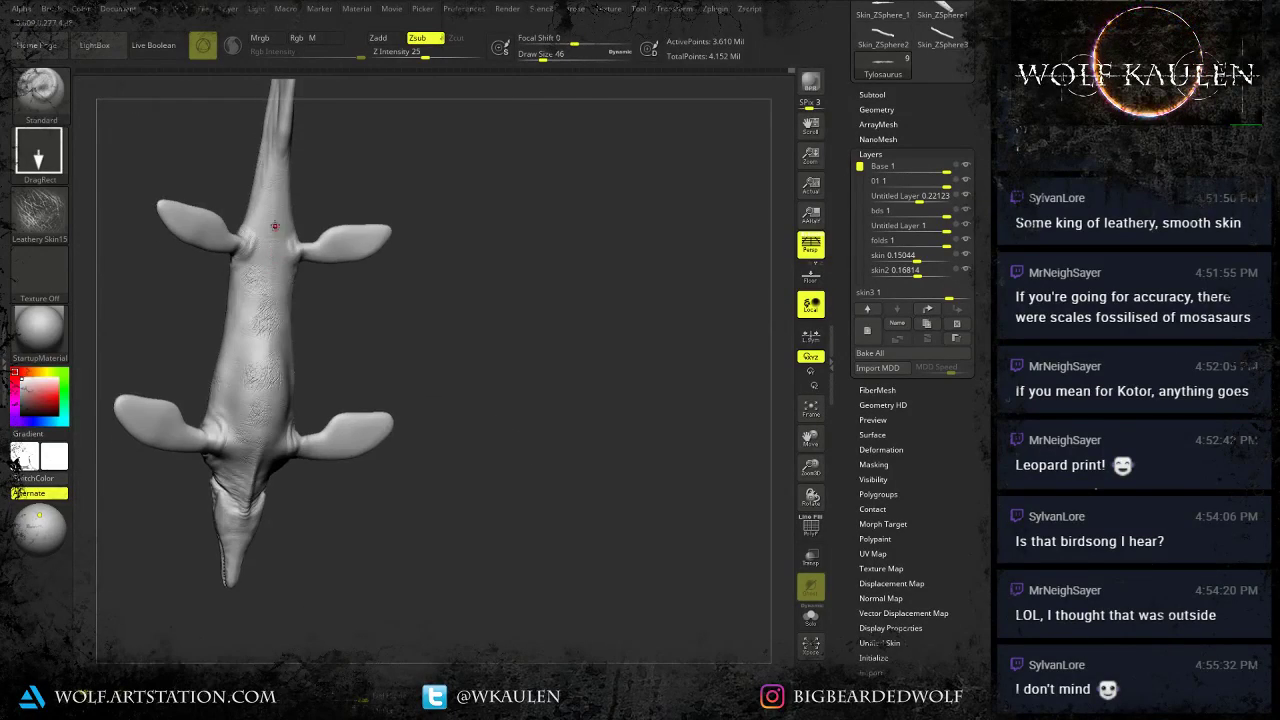
left_click_drag(275, 228, 272, 276)
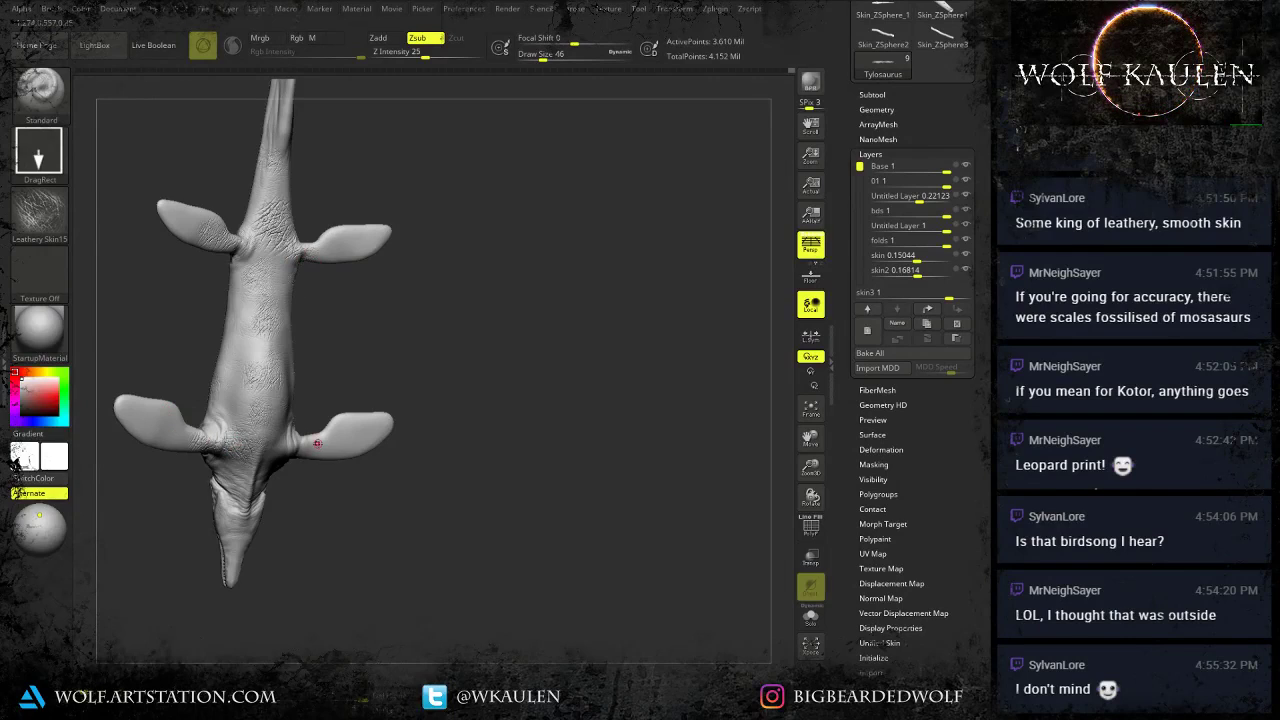
Stamp Leathery Skin15 creases around the throat, over the shoulder and onto the inner part of the front flippers.
left_click_drag(243, 553, 246, 552)
right_click_drag(246, 552, 298, 612)
left_click_drag(246, 468, 226, 481)
right_click_drag(228, 482, 174, 448)
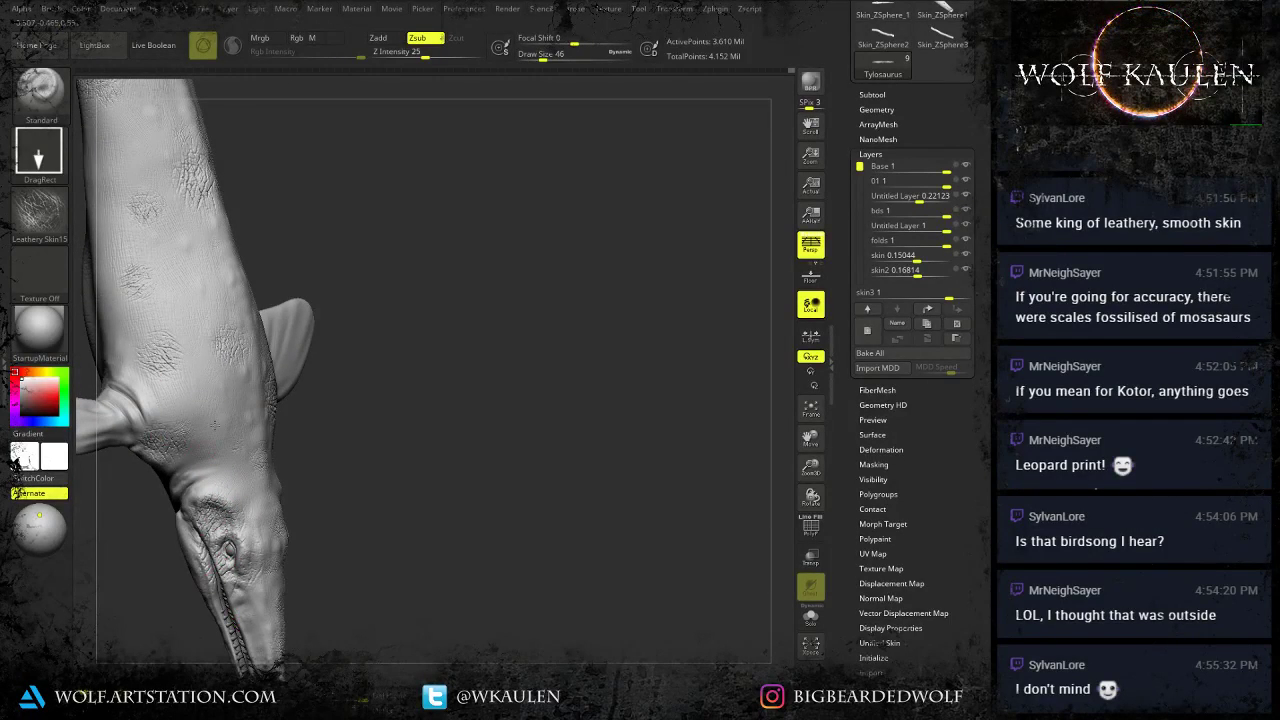
right_click_drag(214, 425, 438, 427)
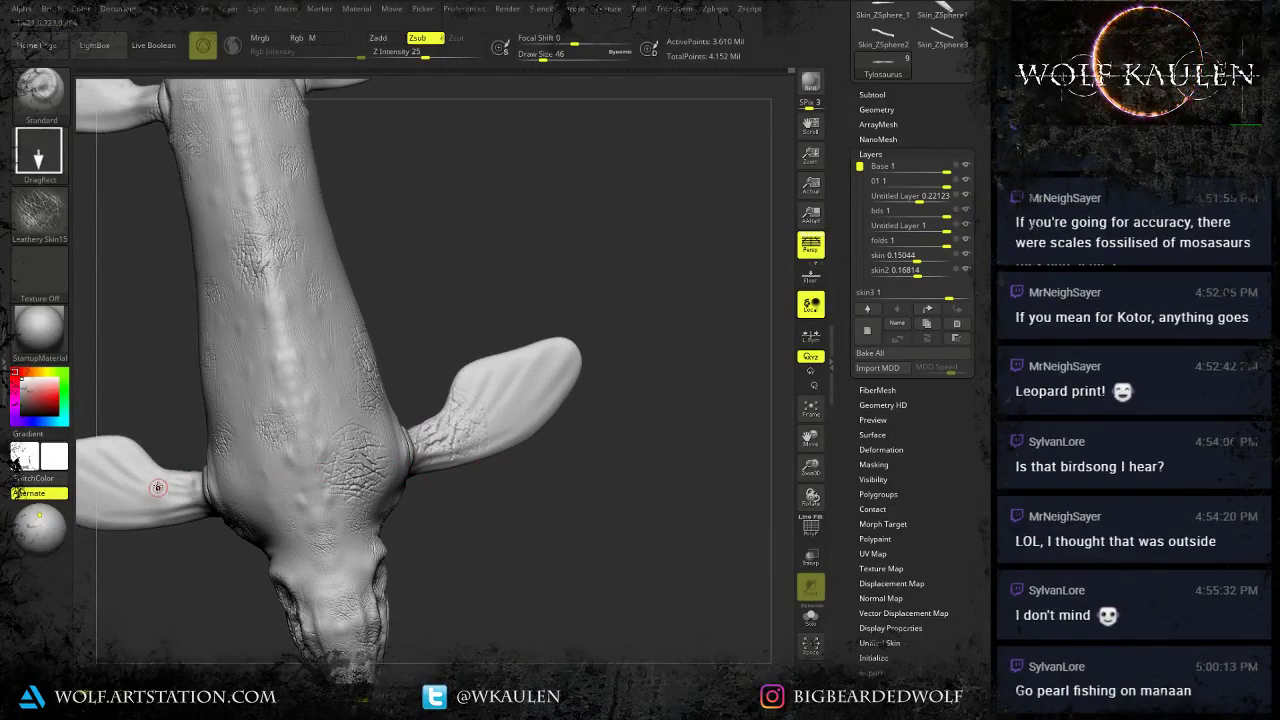
Stamp Leathery Skin15 creases on the upper side of the rear flippers and across the back between them.
right_click_drag(214, 388, 358, 584, "alt")
right_click_drag(320, 380, 325, 483, "alt")
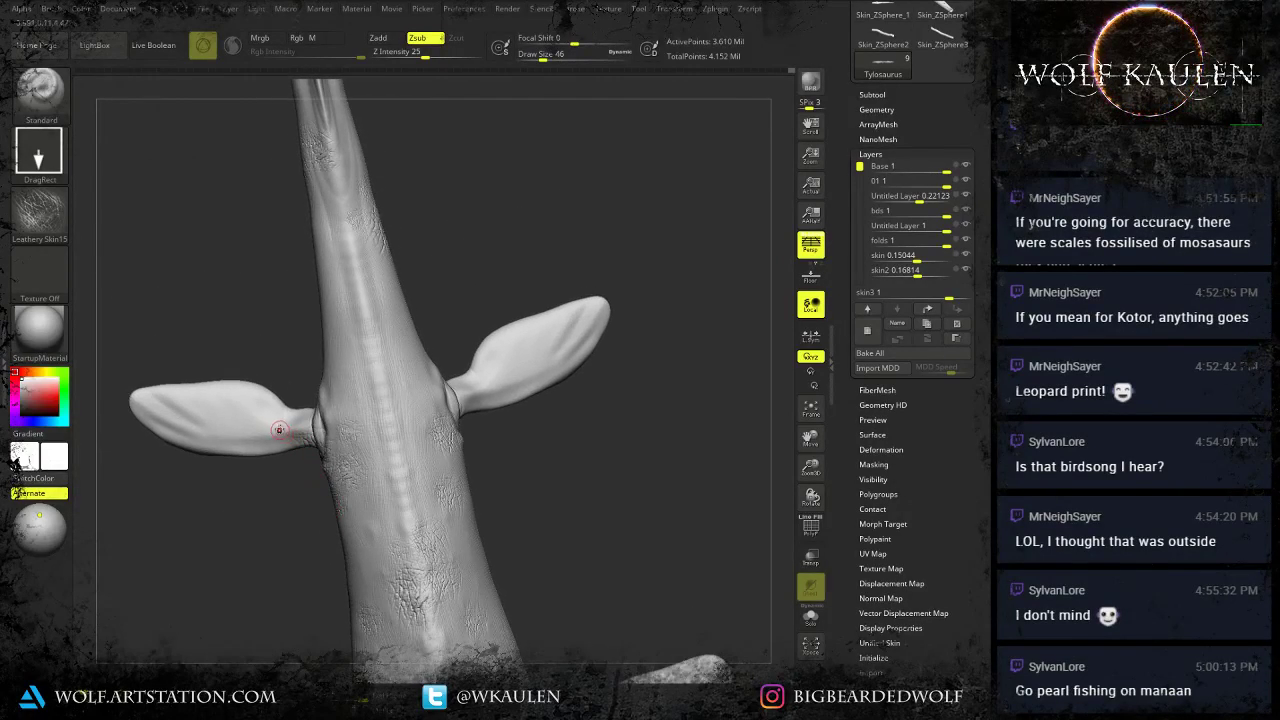
left_click_drag(282, 428, 314, 437)
left_click_drag(378, 403, 365, 425)
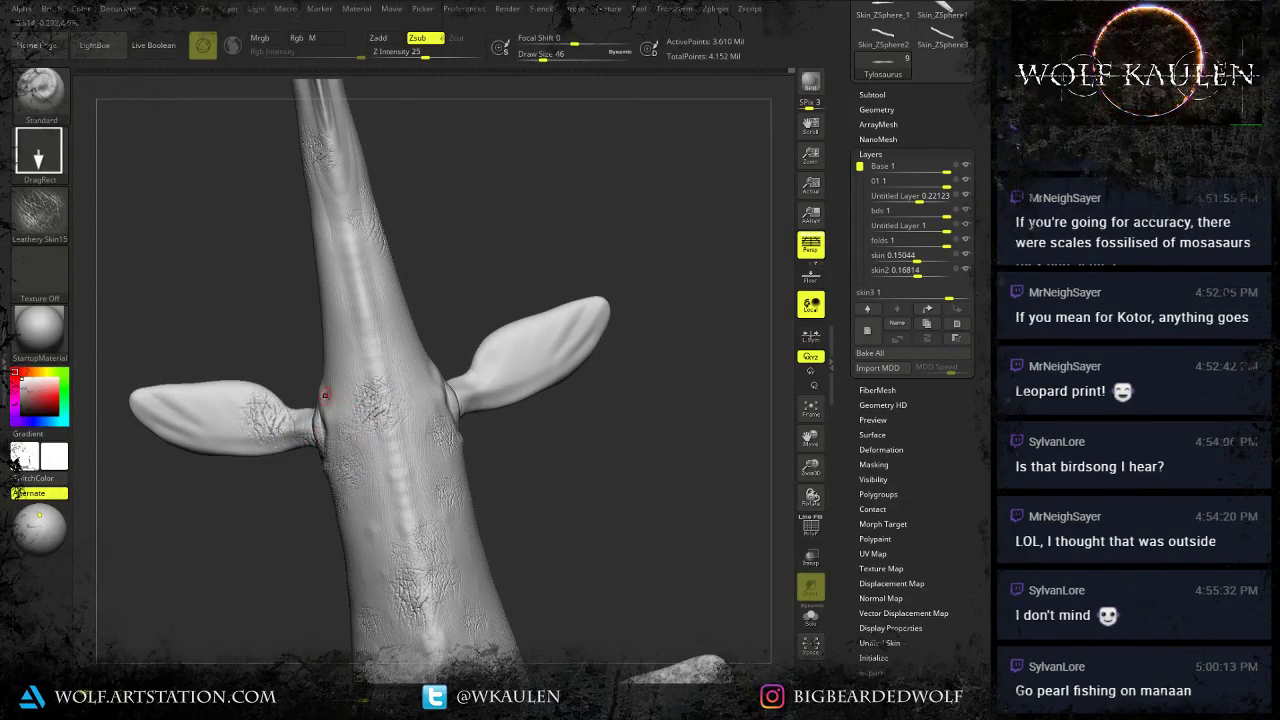
right_click_drag(447, 405, 458, 577, "alt")
Stamp Leathery Skin15 creases along the tail from its root towards the tip.
right_click_drag(332, 372, 360, 374)
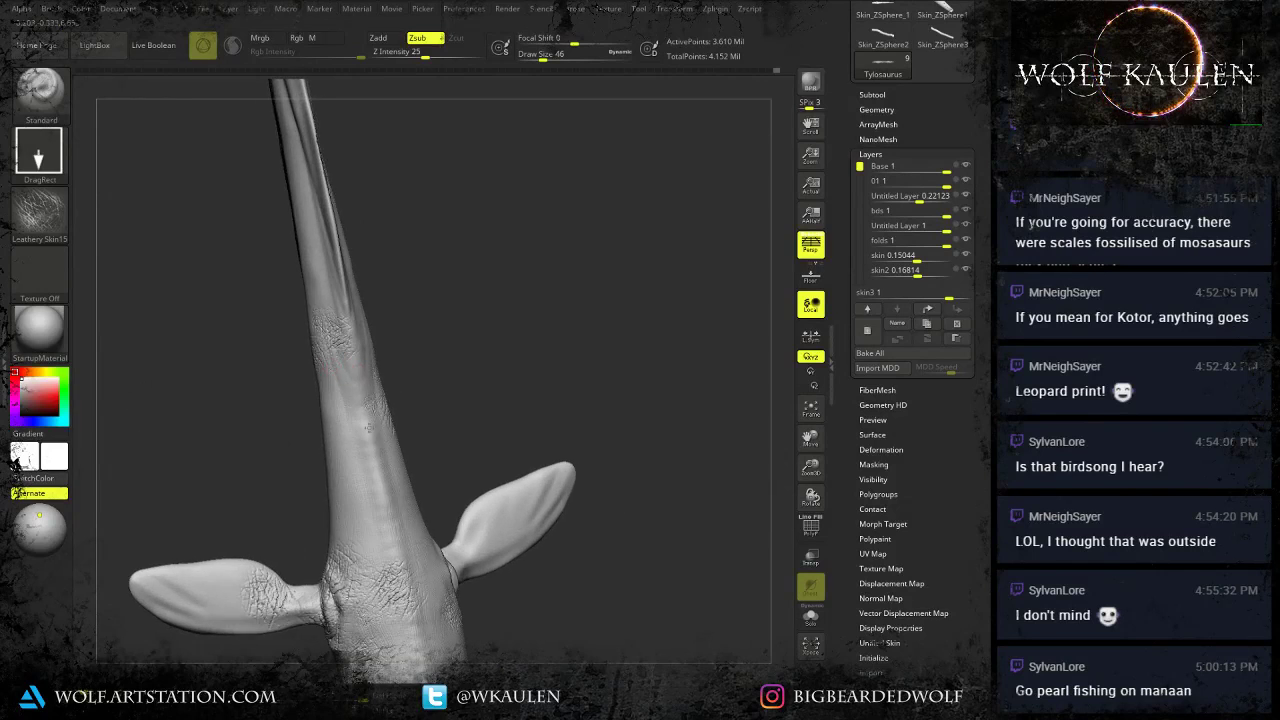
left_click_drag(338, 369, 352, 406)
left_click_drag(352, 414, 362, 437)
right_click_drag(373, 462, 320, 373)
left_click_drag(298, 440, 310, 464)
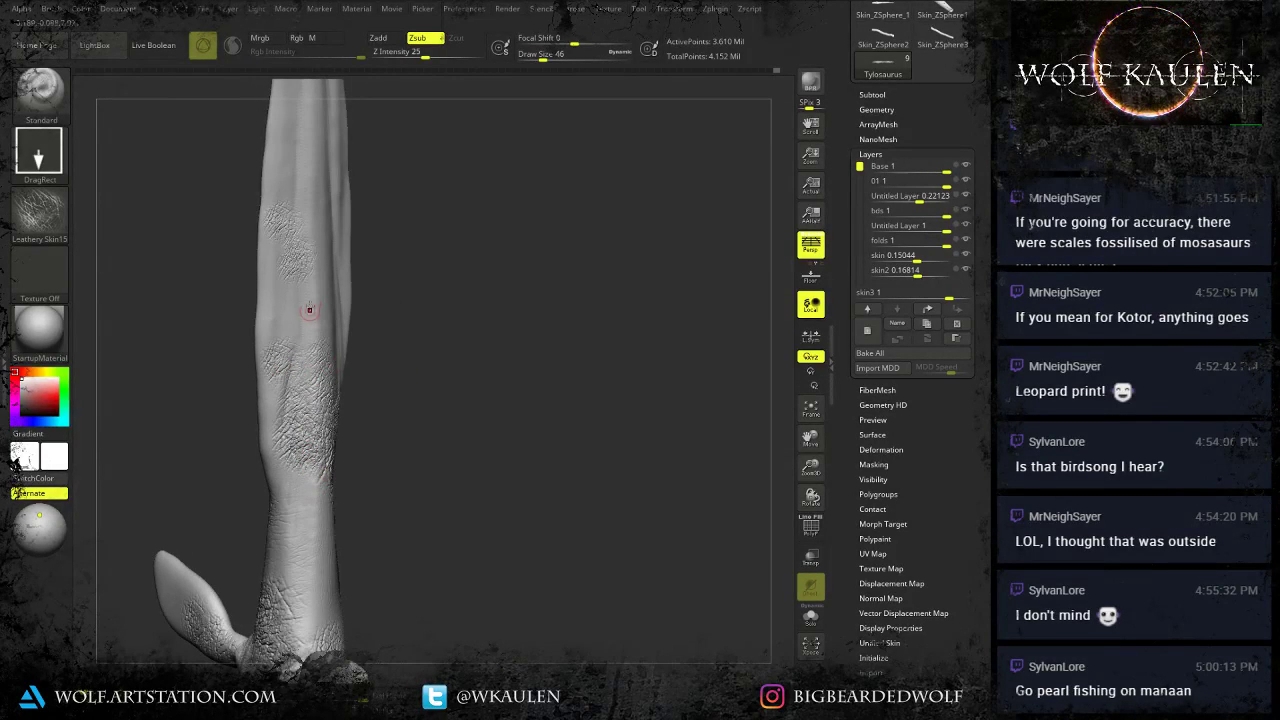
left_click_drag(305, 301, 327, 334)
right_click_drag(332, 165, 296, 312, "alt")
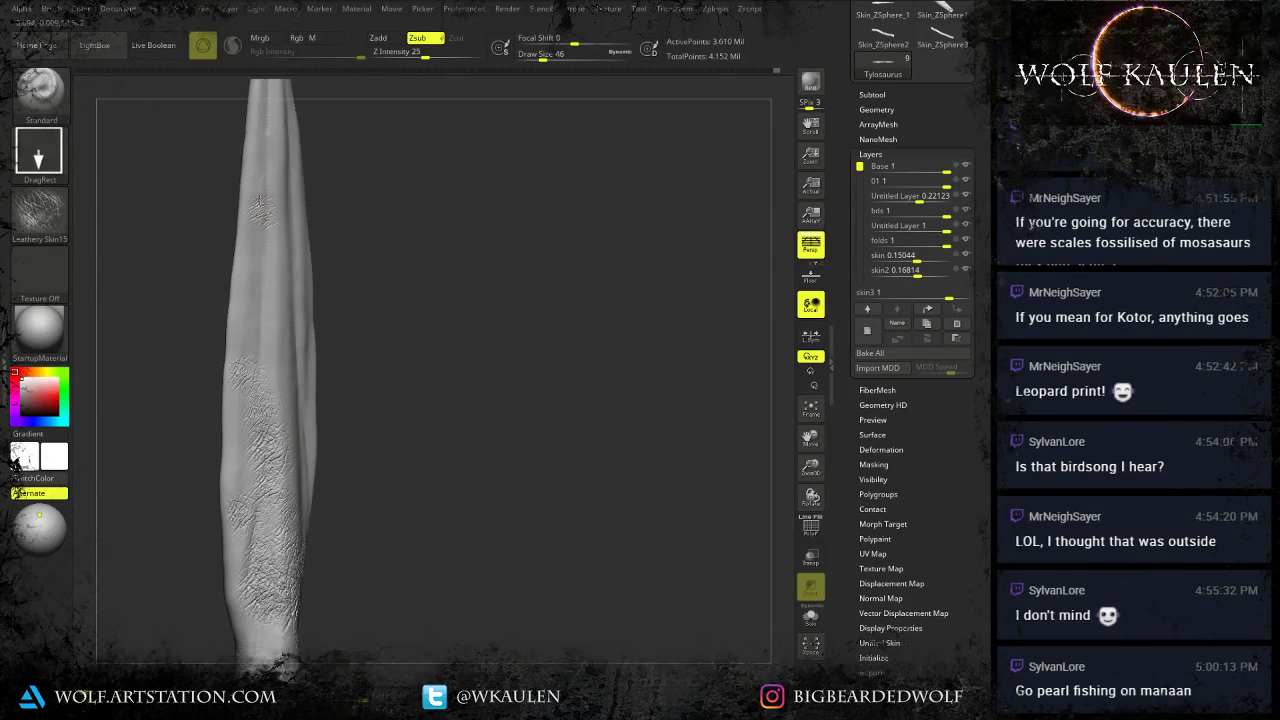
right_click_drag(260, 202, 265, 300, "alt")
left_click_drag(266, 275, 265, 286)
left_click_drag(271, 363, 277, 336)
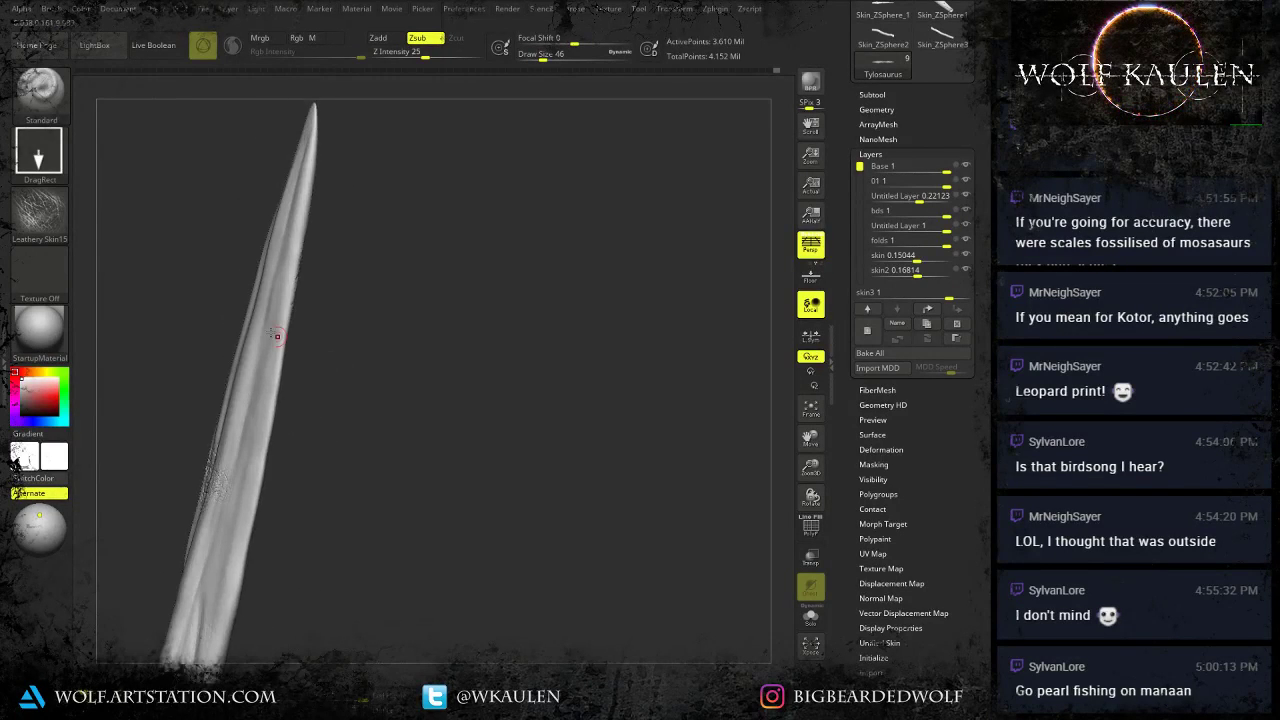
Stamp a patch of Leathery Skin15 creases on the flank just ahead of the rear flipper.
right_click_drag(293, 358, 304, 275)
right_click_drag(335, 410, 337, 212, "alt")
right_click_drag(368, 364, 343, 257, "alt")
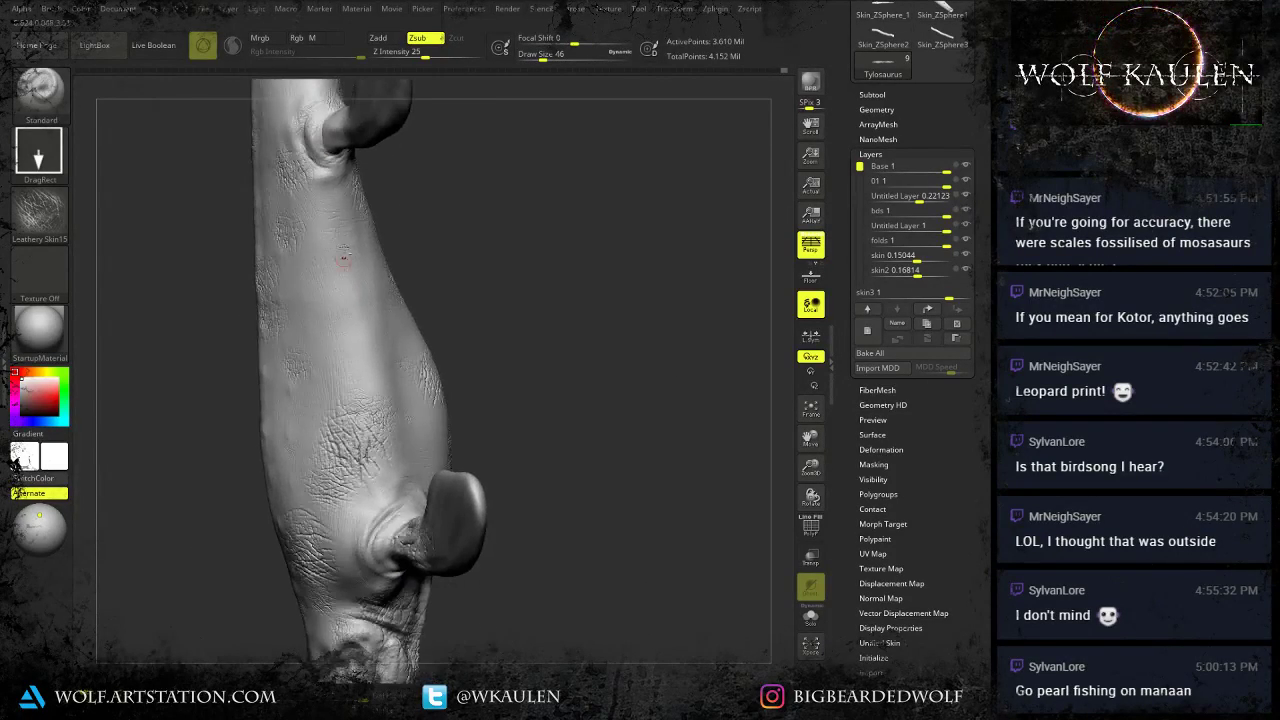
left_click_drag(325, 252, 328, 262)
mouse_move(334, 355)
right_mouse_down()
mouse_move(395, 376)
mouse_move(358, 307)
mouse_move(383, 391)
right_mouse_up()
right_click_drag(300, 425, 306, 463, "alt")
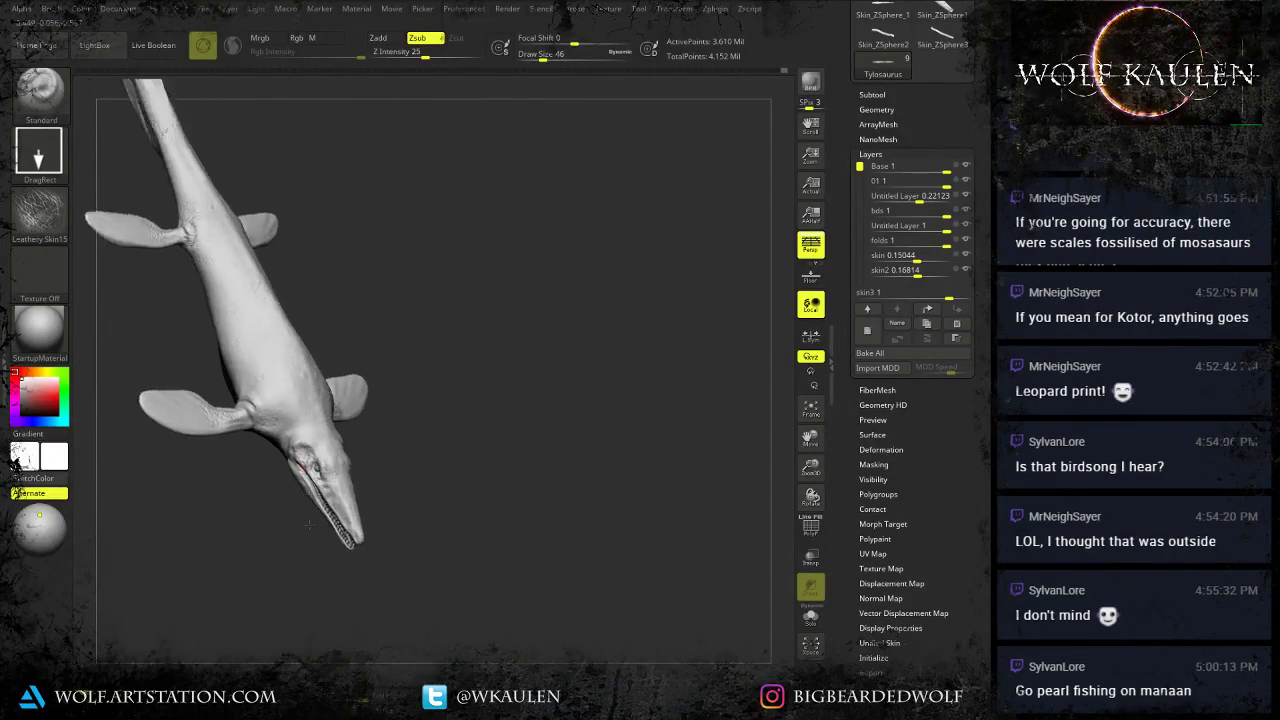
Soften the crease detail by setting the skin3 layer's intensity to 0.09734.
right_click_drag(335, 345, 475, 540, "ctrl")
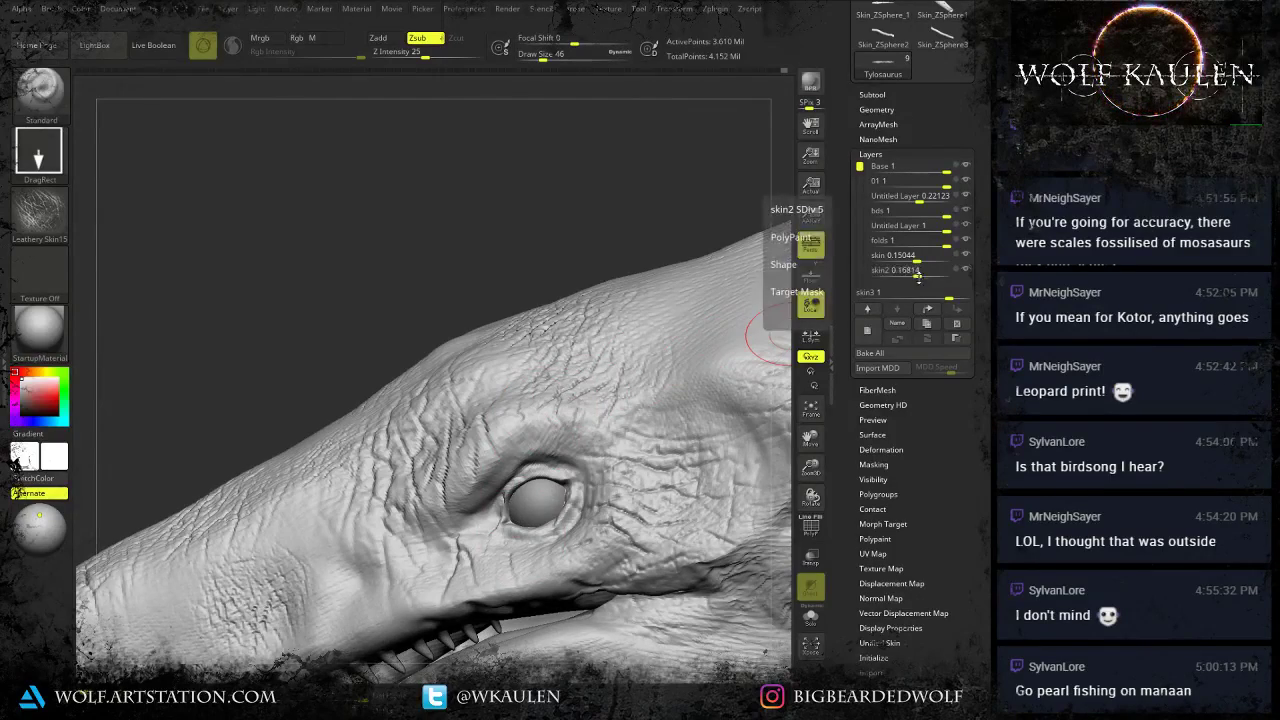
left_click_drag(860, 169, 863, 210)
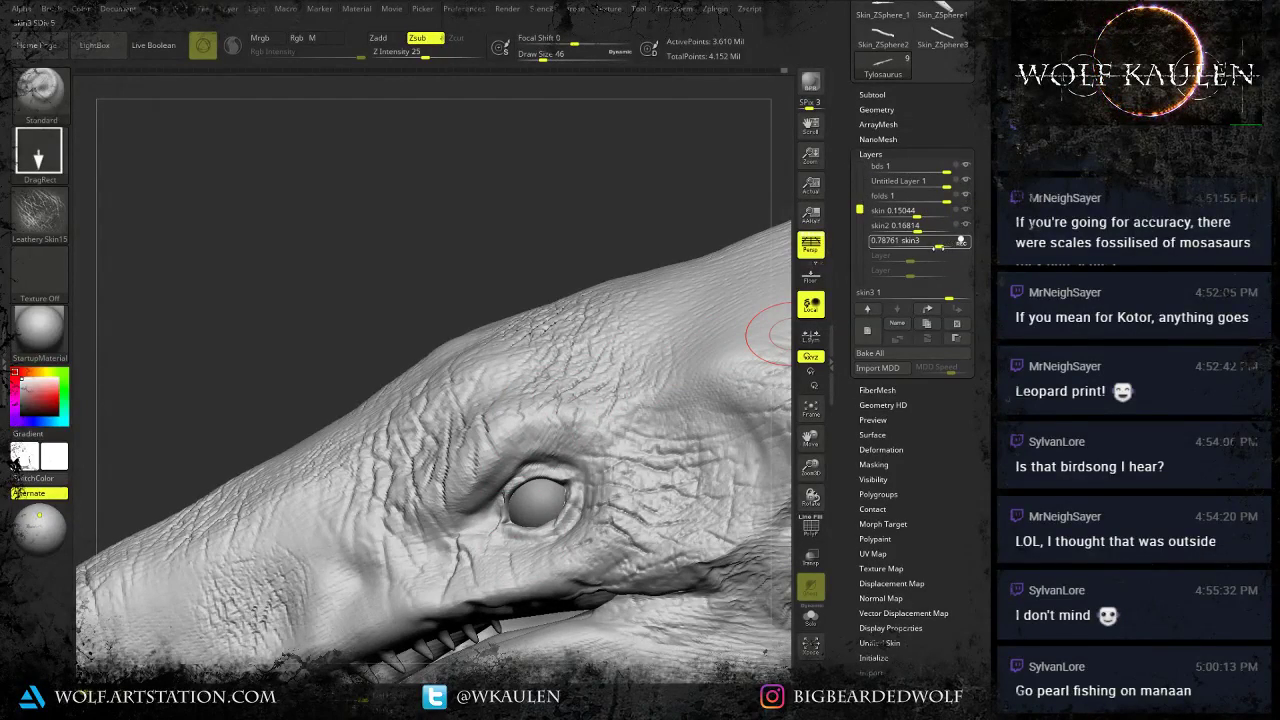
left_click_drag(938, 247, 915, 251)
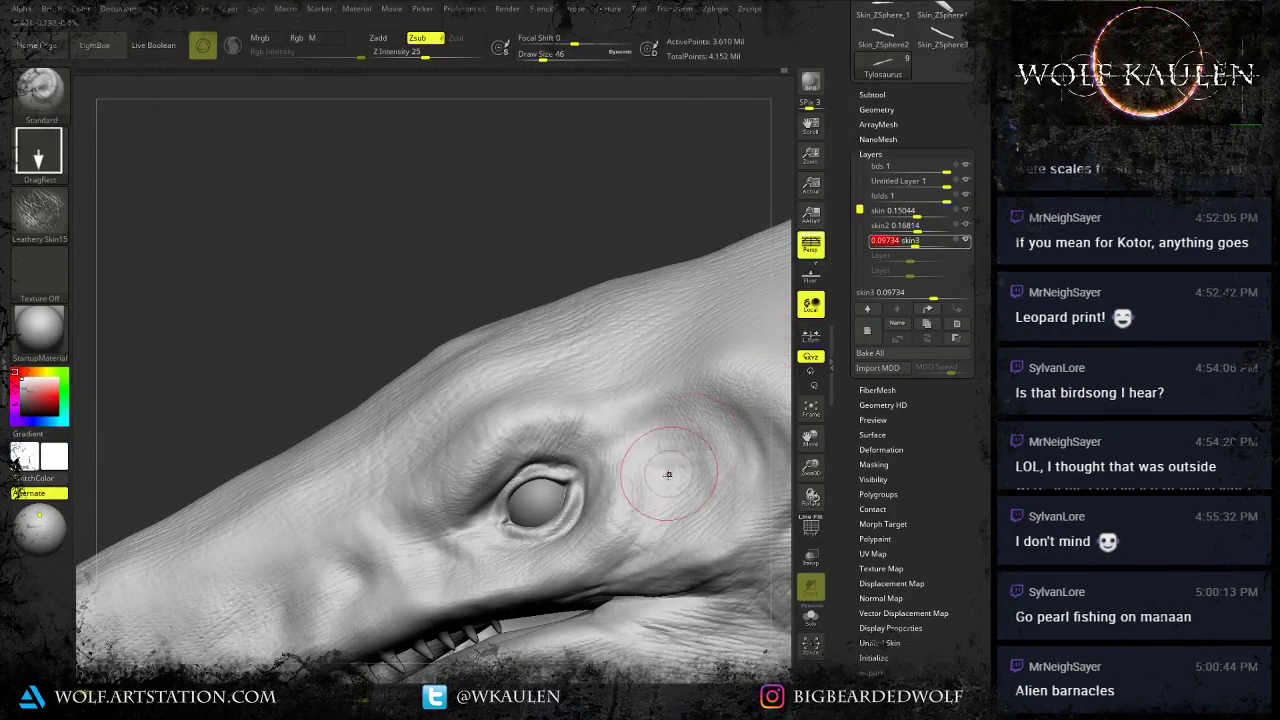
right_click_drag(564, 533, 508, 364)
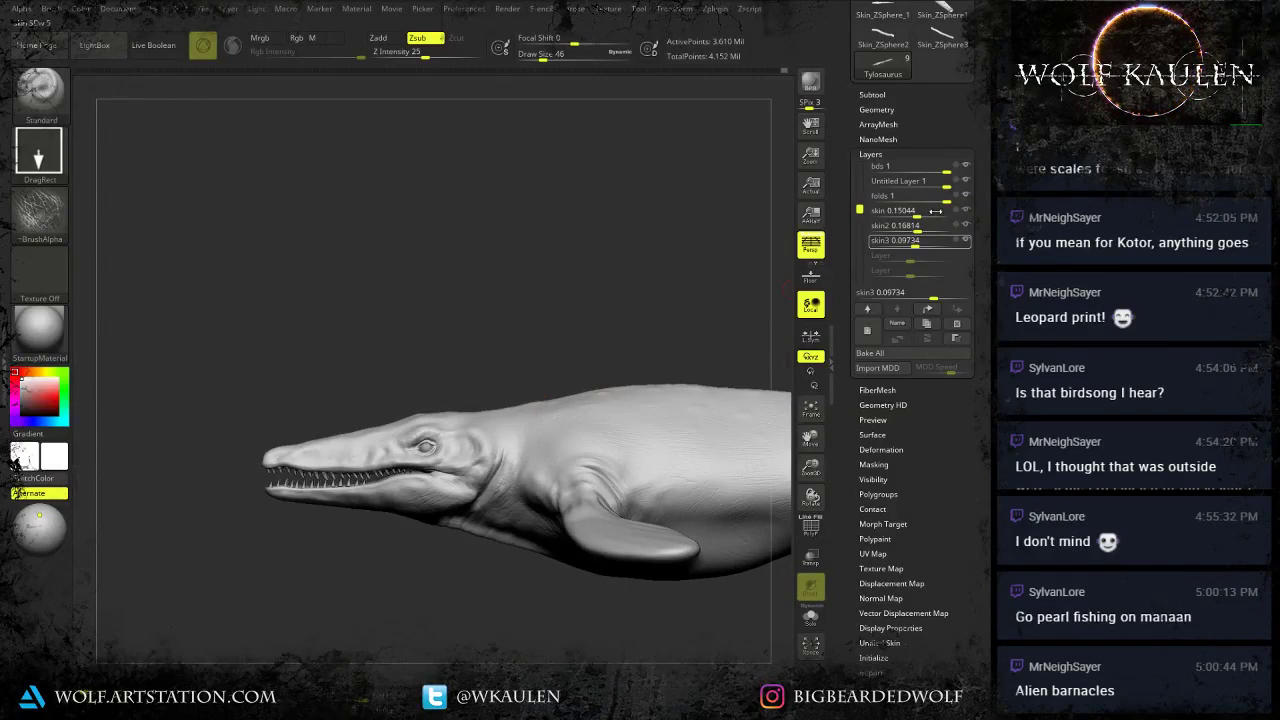
right_click_drag(750, 311, 564, 432)
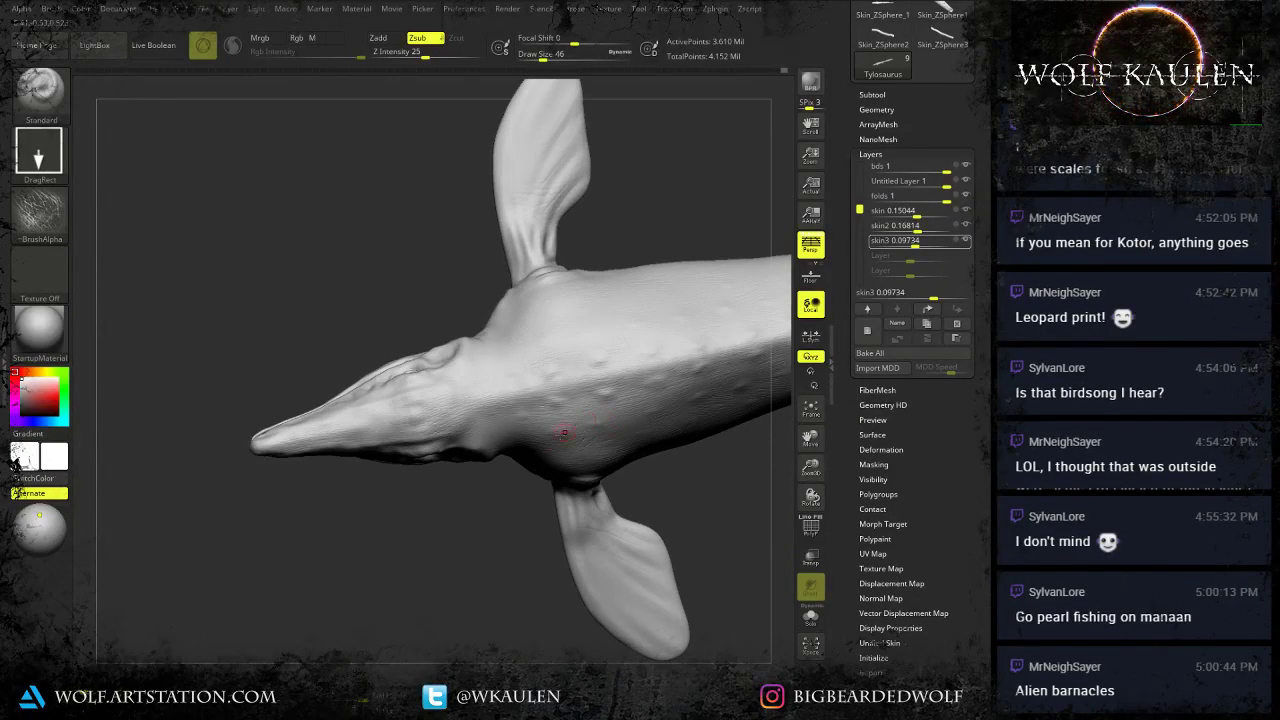
Show the Merged_Male_Basemesh subtool beside the creature to compare their scale, and hide it again.
left_click(873, 94)
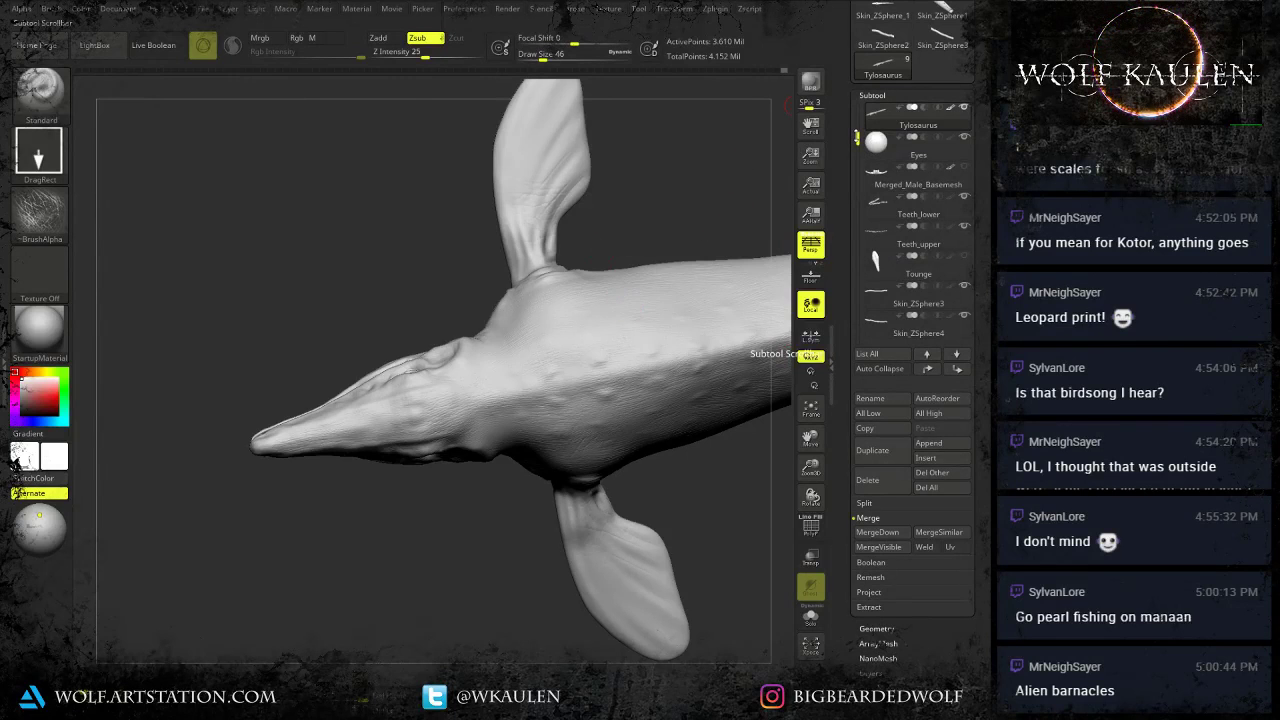
left_click(966, 168)
right_click_drag(500, 540, 411, 416)
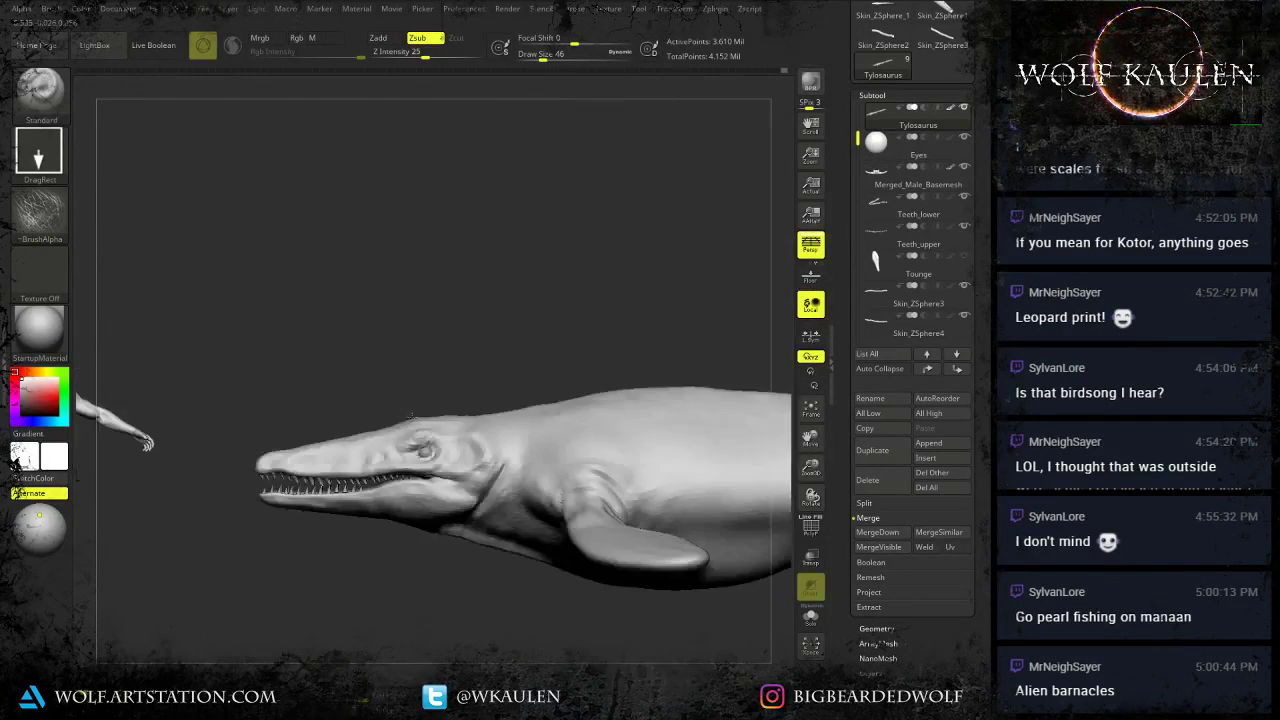
key("f")
right_click_drag(330, 446, 906, 467, "alt")
right_click_drag(589, 471, 467, 447, "ctrl")
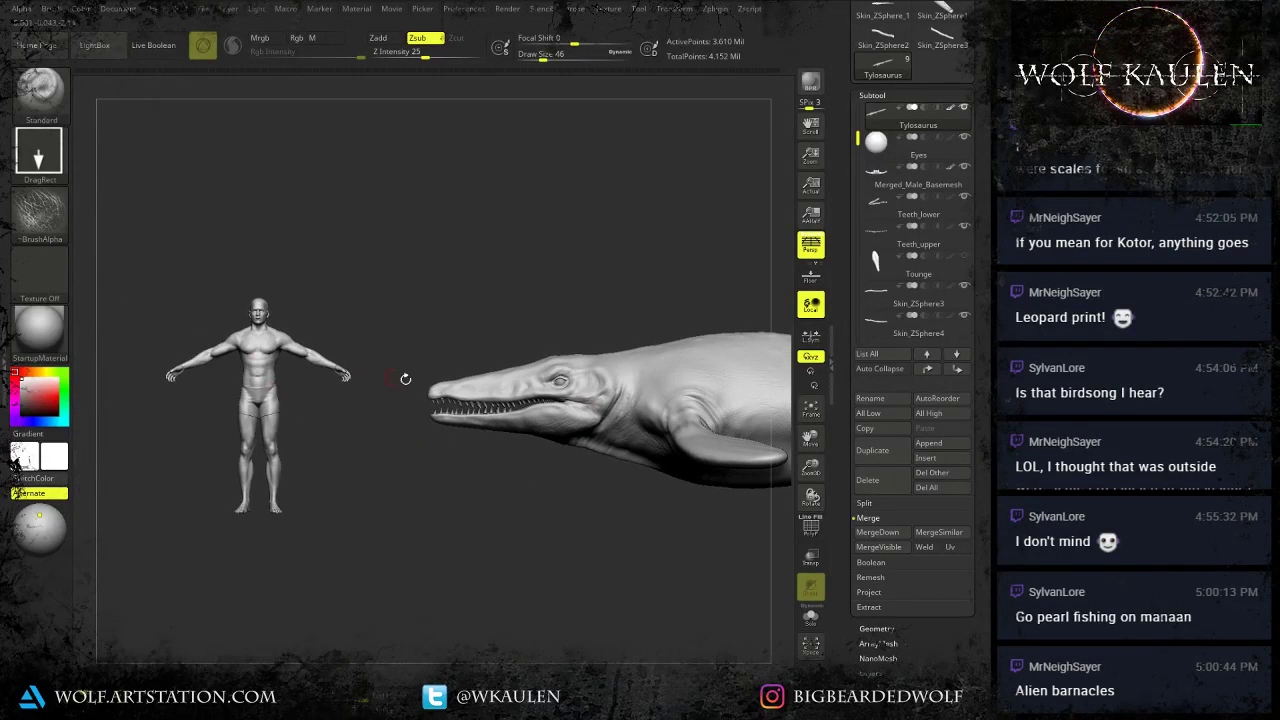
right_click_drag(440, 380, 360, 379, "ctrl")
right_click_drag(360, 379, 300, 405, "alt")
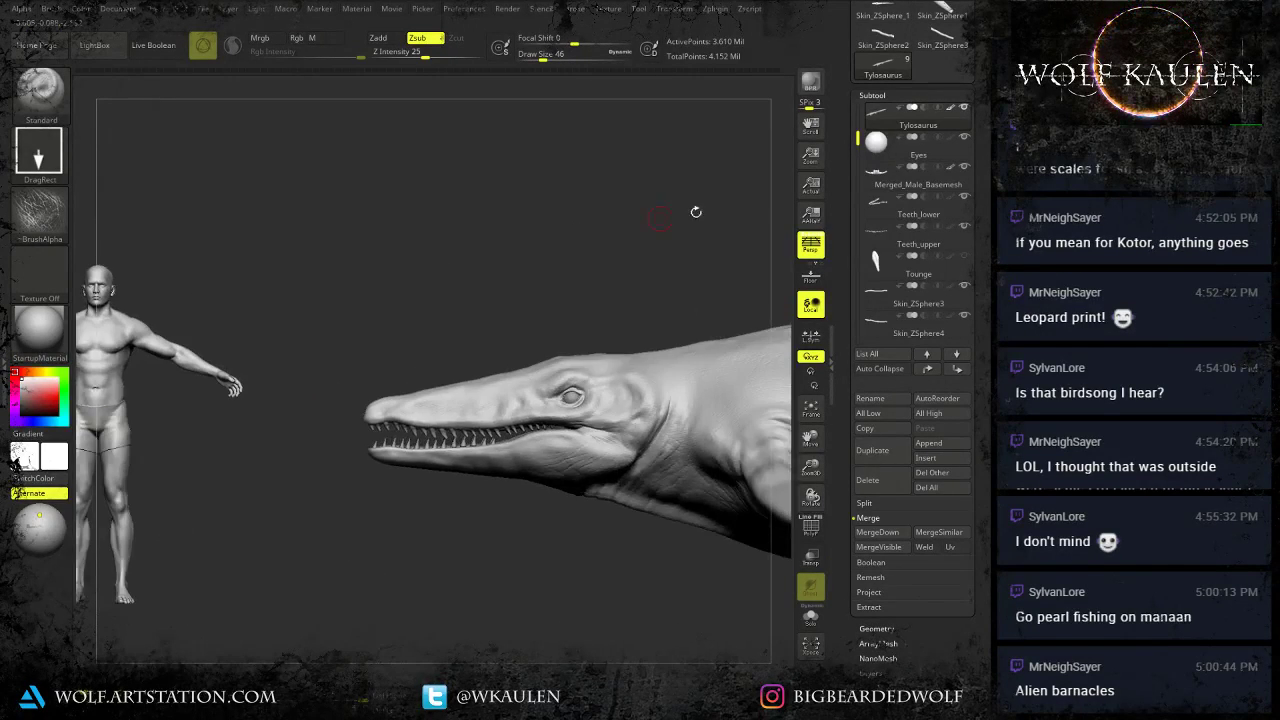
left_click(965, 168)
Save the project over its existing file.
right_click_drag(645, 345, 558, 402, "alt")
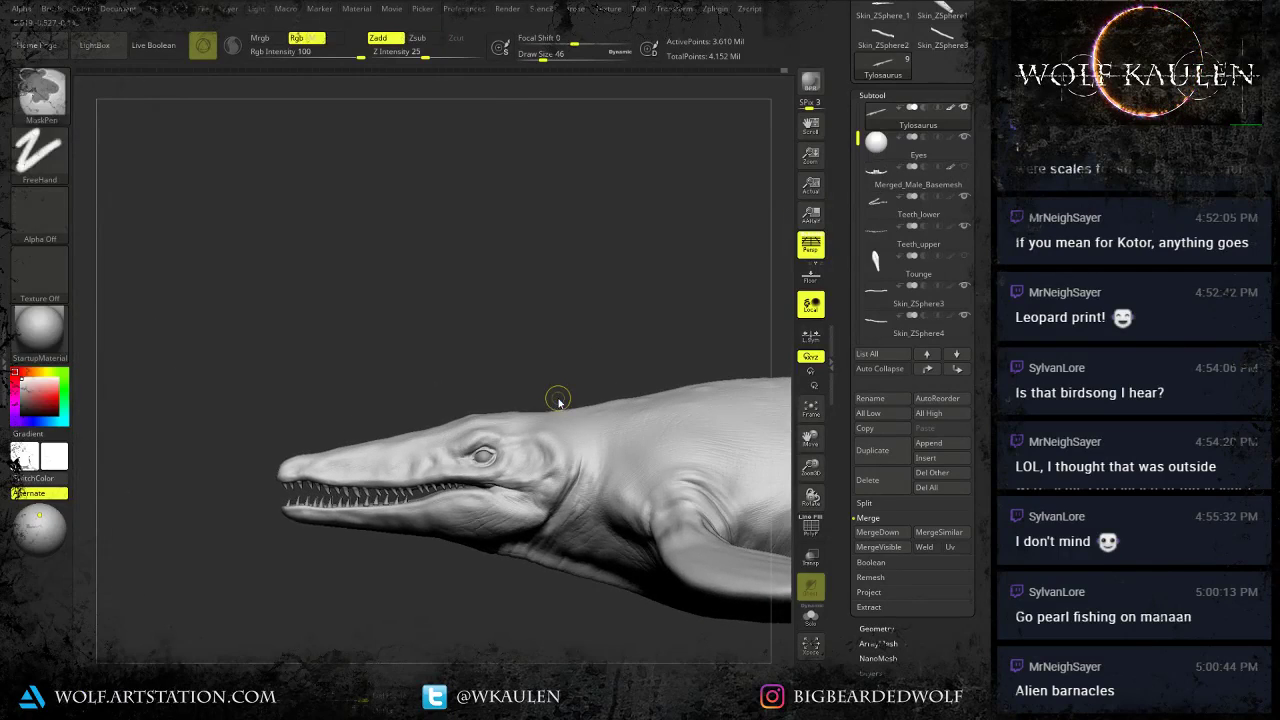
key("ctrl+s")
left_click(397, 338)
left_click(538, 367)
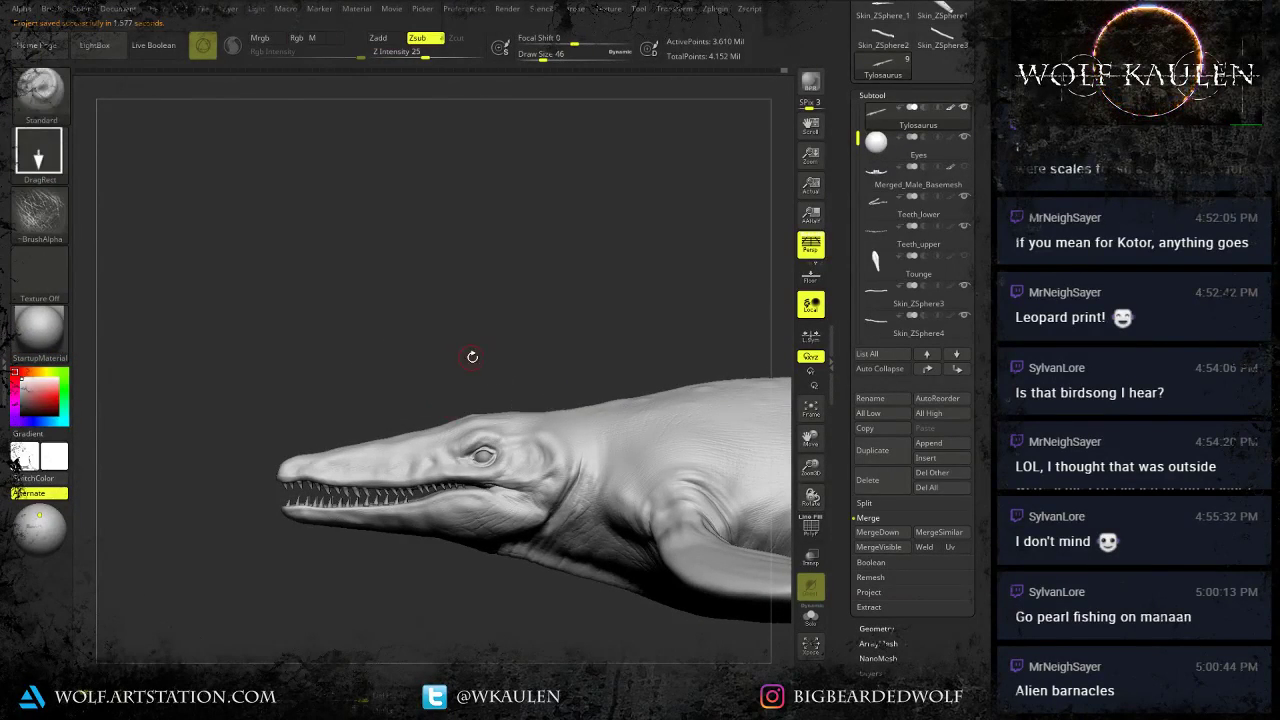
Examine the softened skin texture on the head, along the back and on the flank between the flippers.
right_click_drag(472, 357, 440, 467, "ctrl")
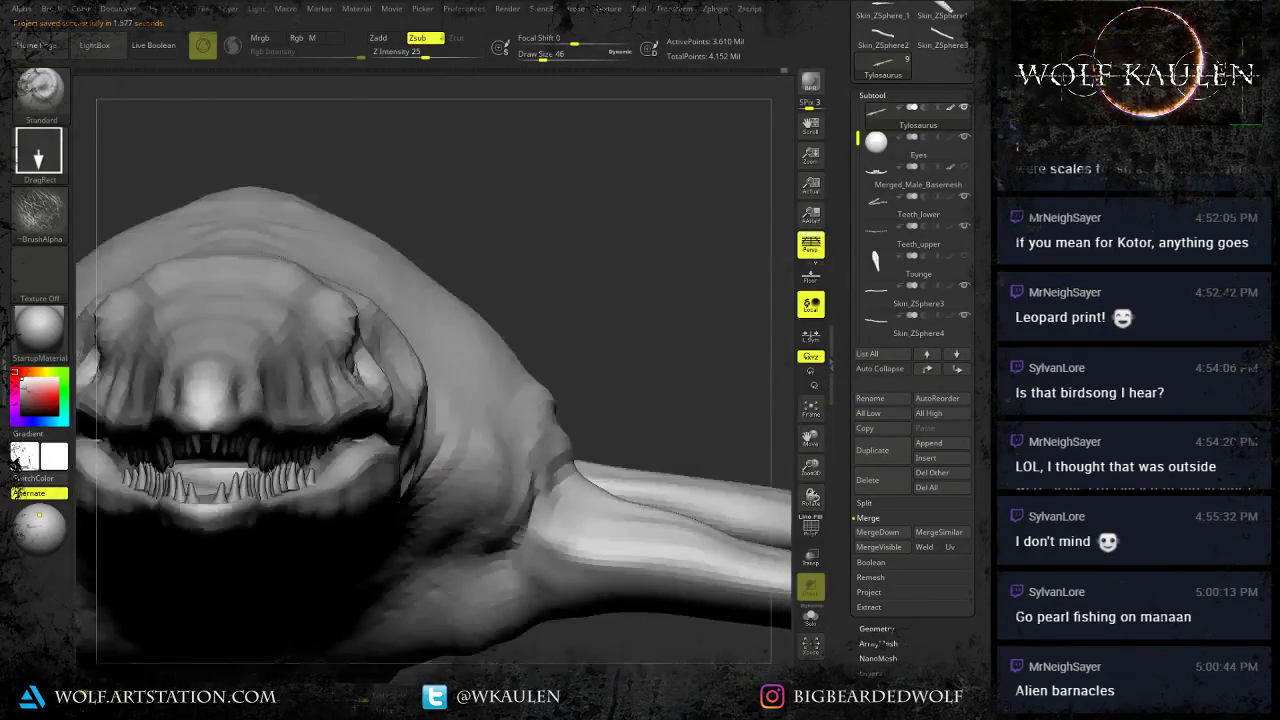
right_click_drag(590, 472, 216, 434)
right_click_drag(395, 375, 398, 424)
mouse_move(500, 432)
right_mouse_down("alt")
mouse_move(320, 415)
mouse_move(356, 450)
mouse_move(353, 515)
mouse_move(341, 396)
right_mouse_up("alt")
left_click(348, 470)
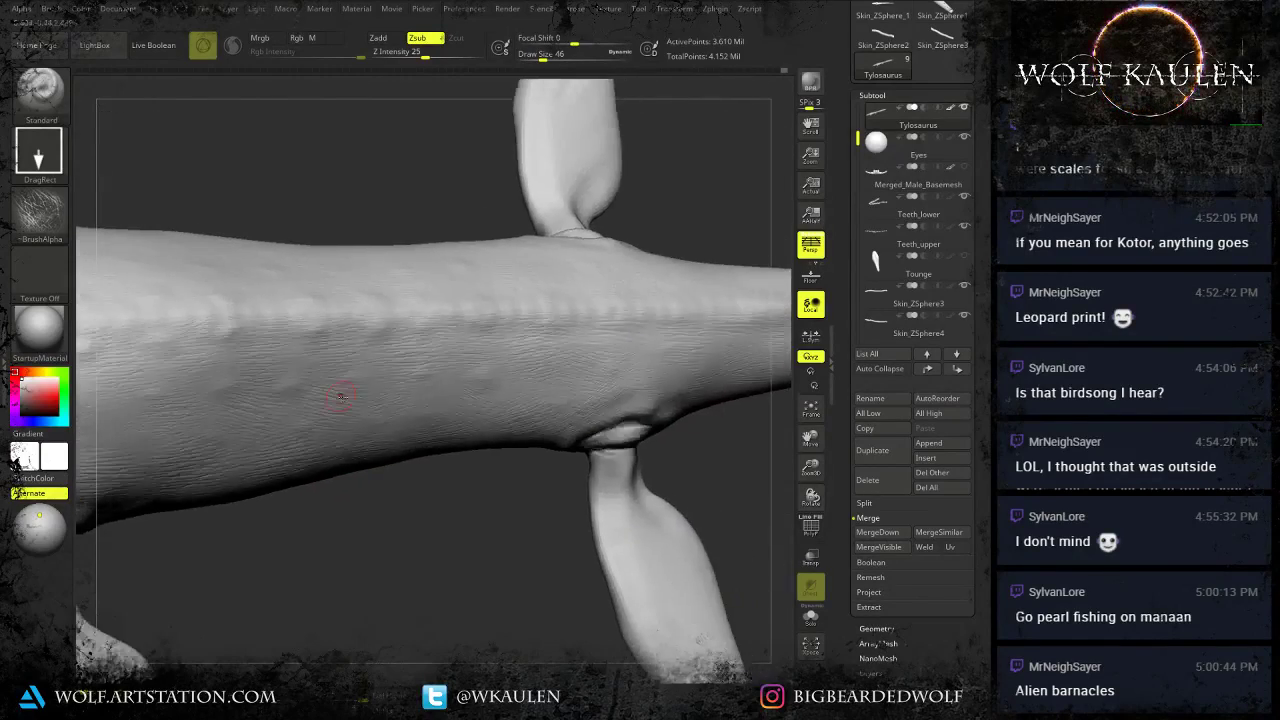
left_click_drag(340, 396, 668, 428)
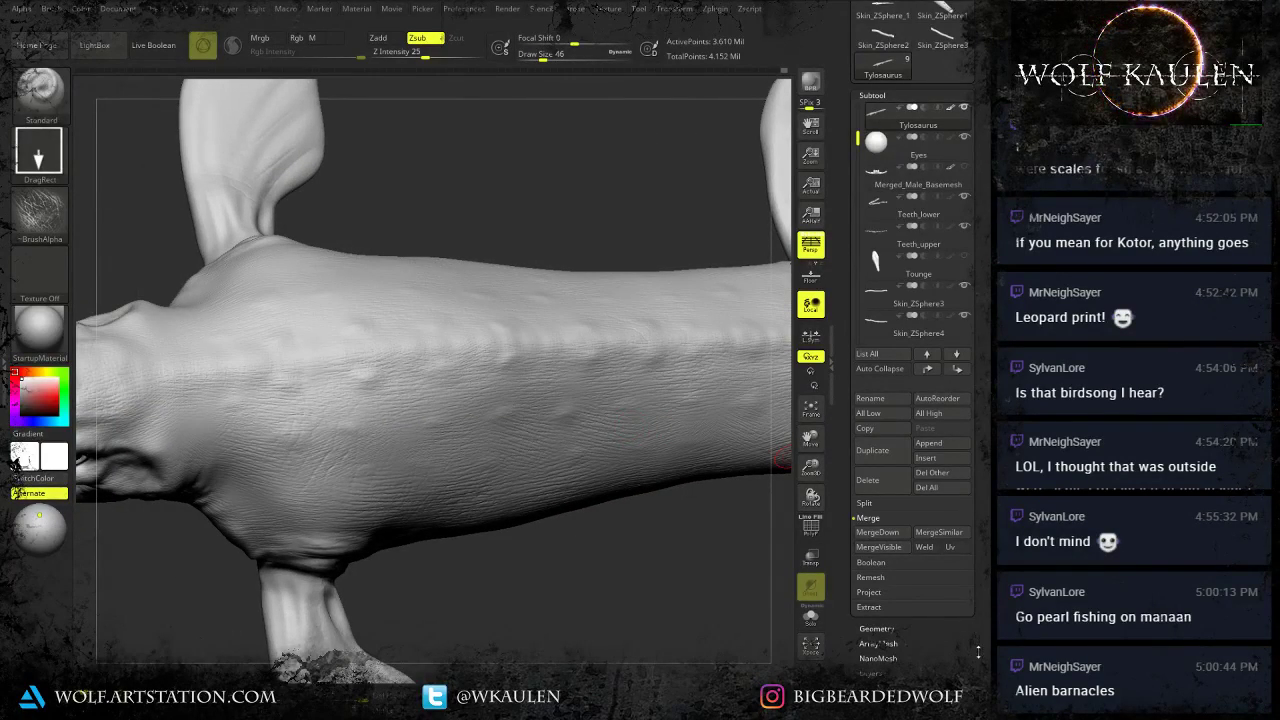
left_click_drag(978, 652, 978, 709)
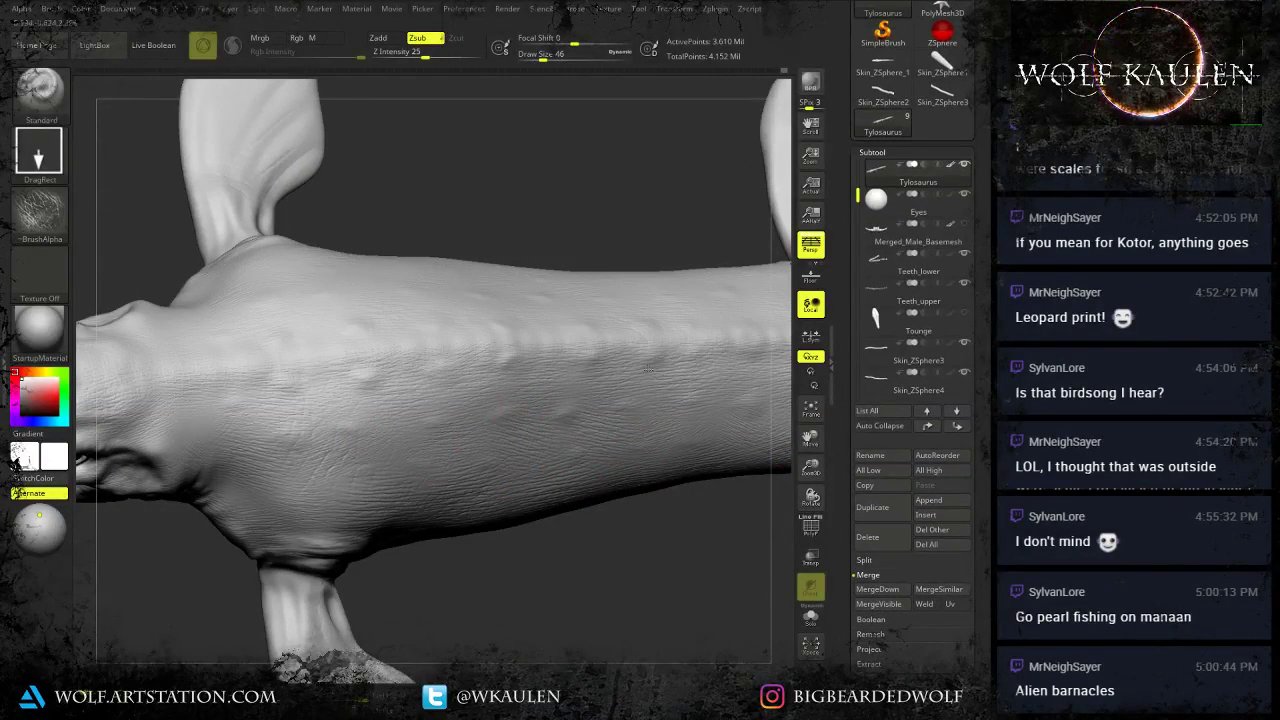
right_click_drag(420, 264, 246, 496)
right_click_drag(492, 306, 506, 354)
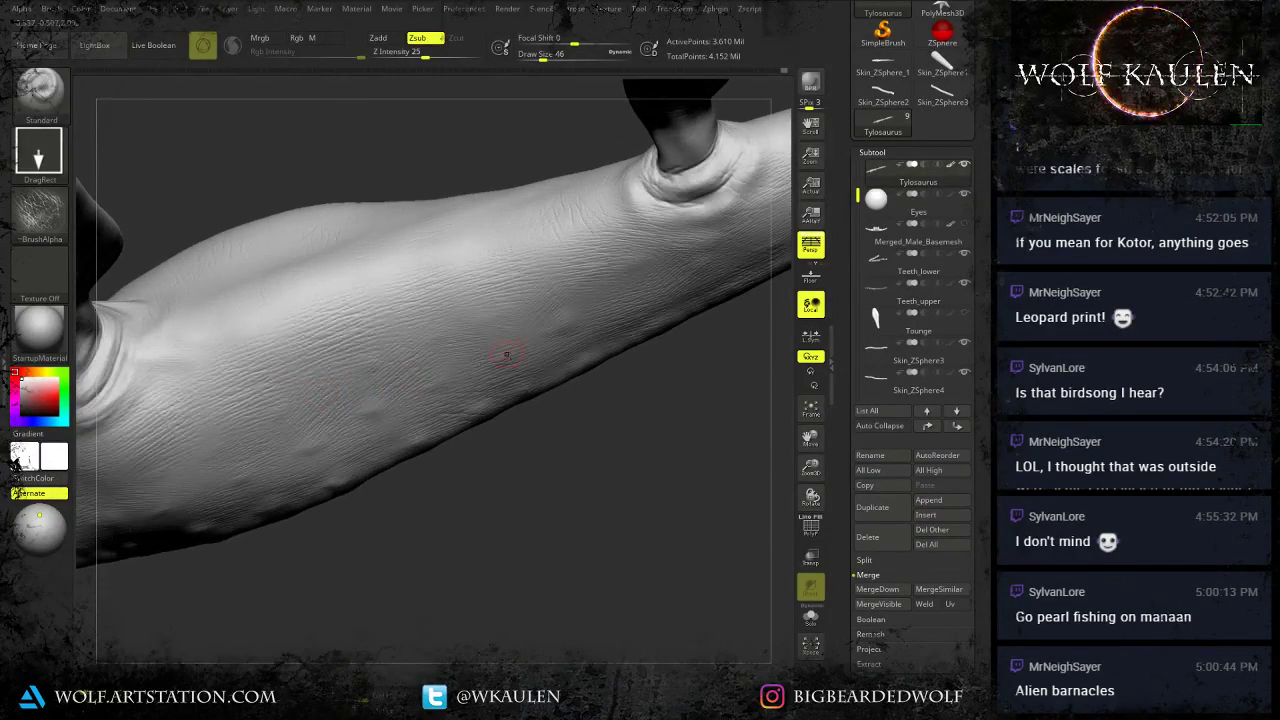
Add a new sculpting layer above skin3 in the Tylosaurus layer stack and name it skin.
left_click_drag(978, 462, 978, 430)
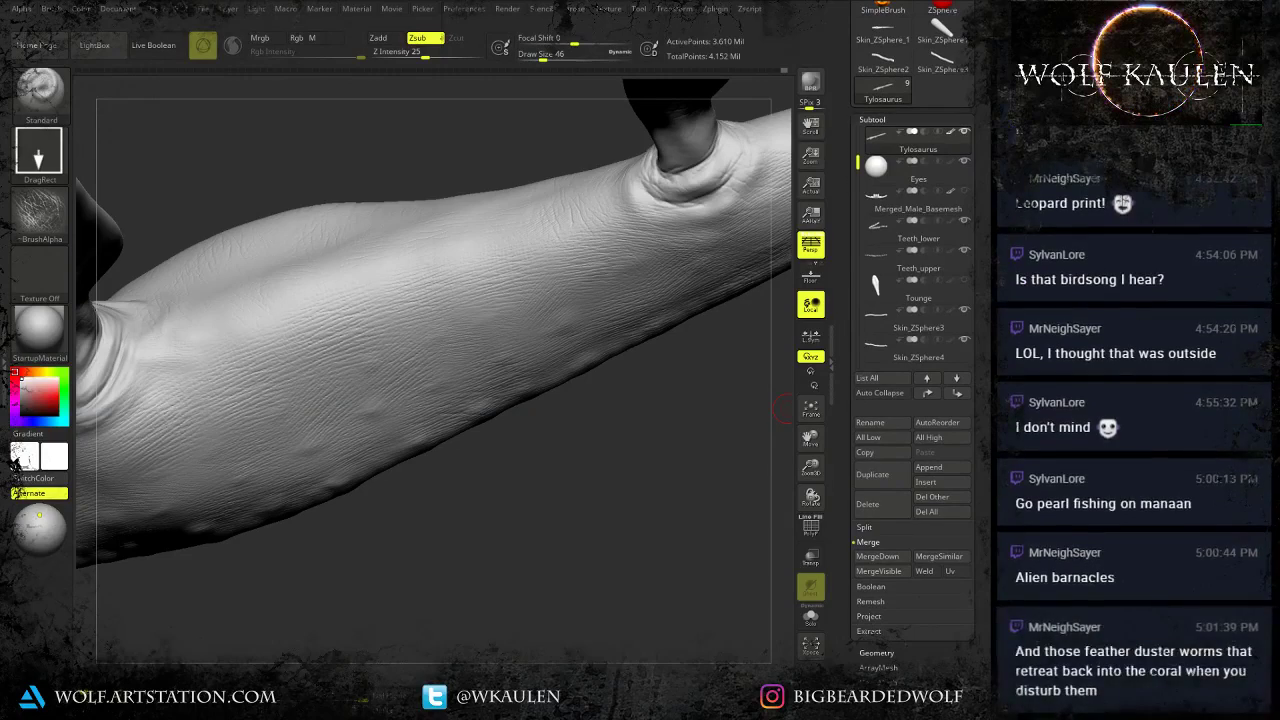
left_click(871, 697)
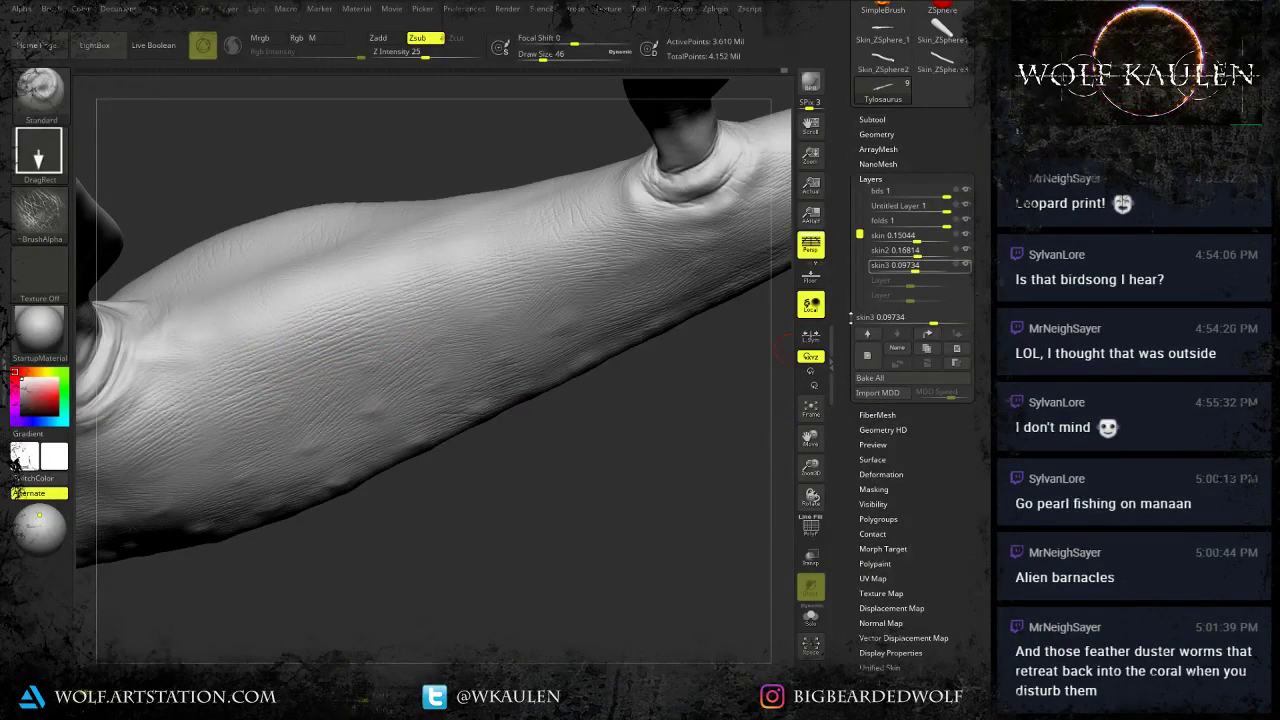
left_click(900, 354)
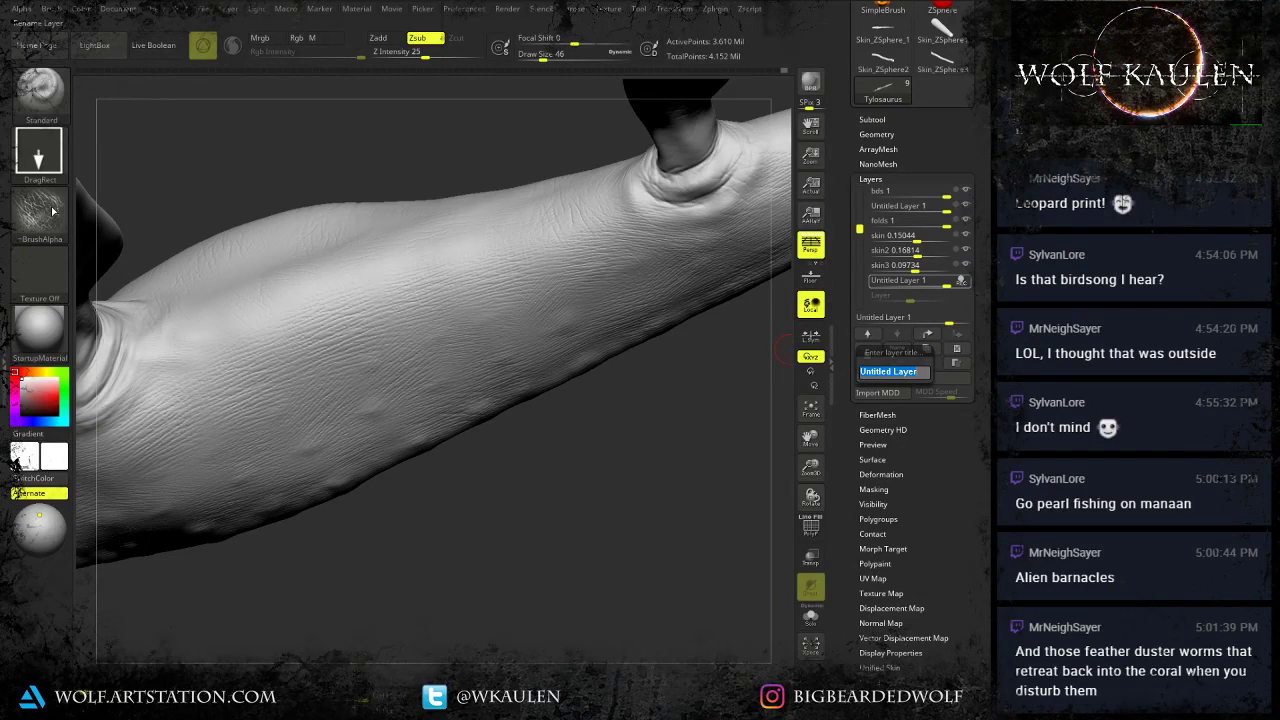
type("sk")
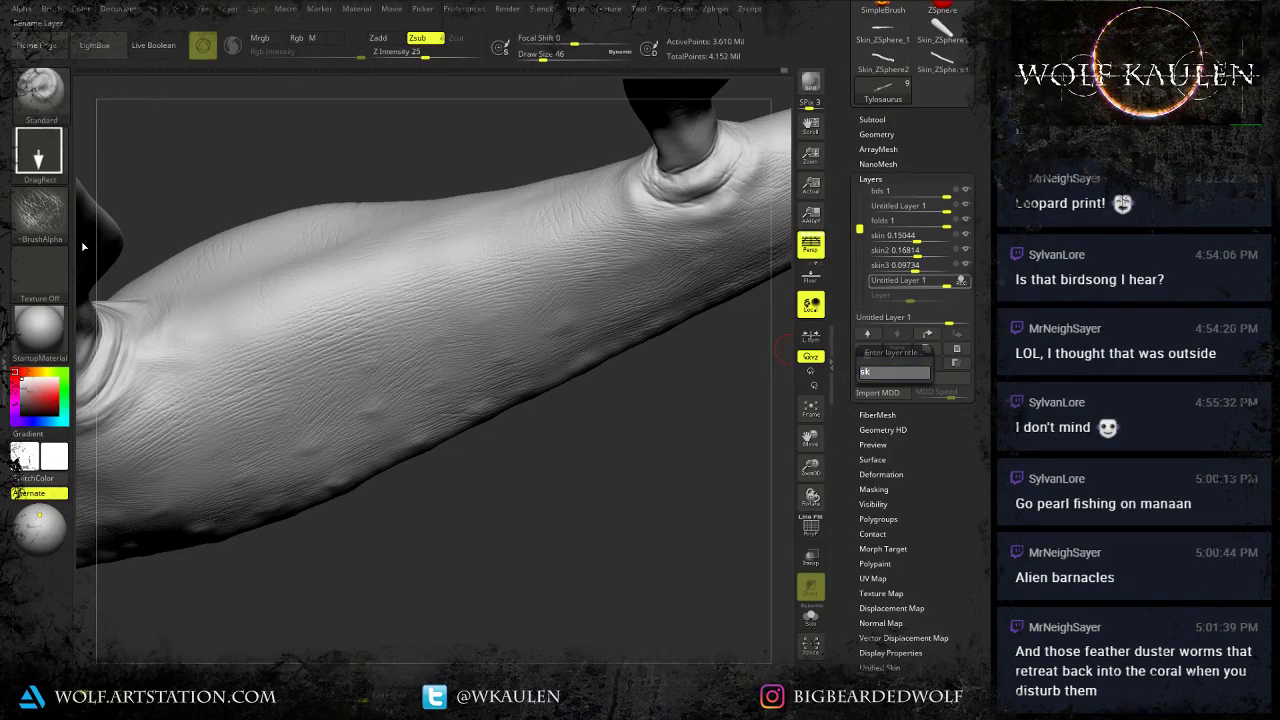
type("in 1")
key("Return")
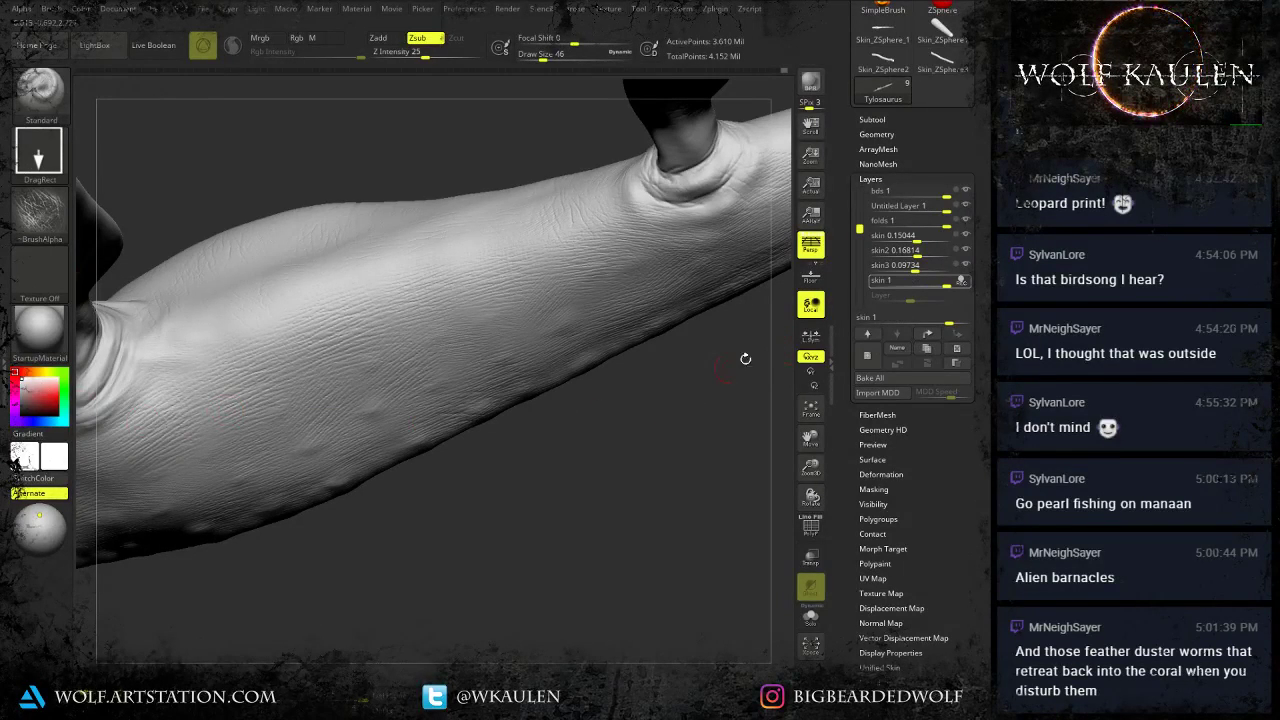
Rename the new layer skin4 and load the Scaly Skin_26 alpha for the Standard brush.
left_click(905, 347)
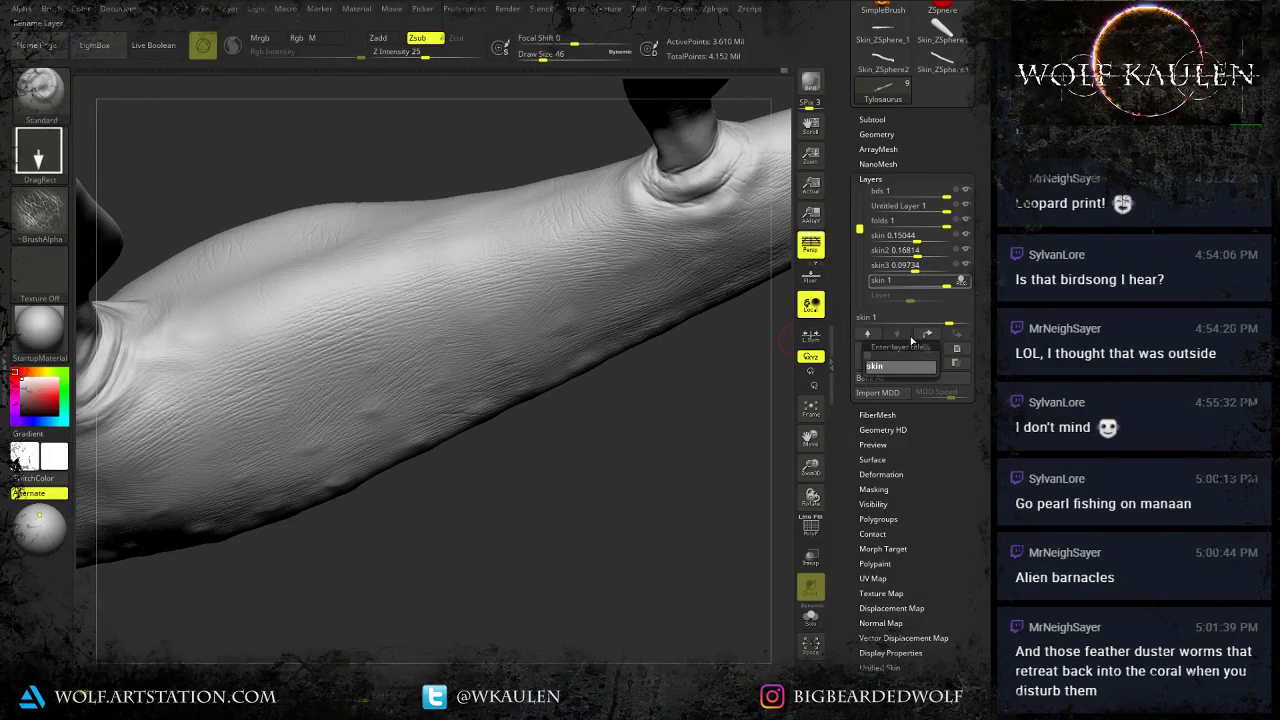
type("4")
key("Return")
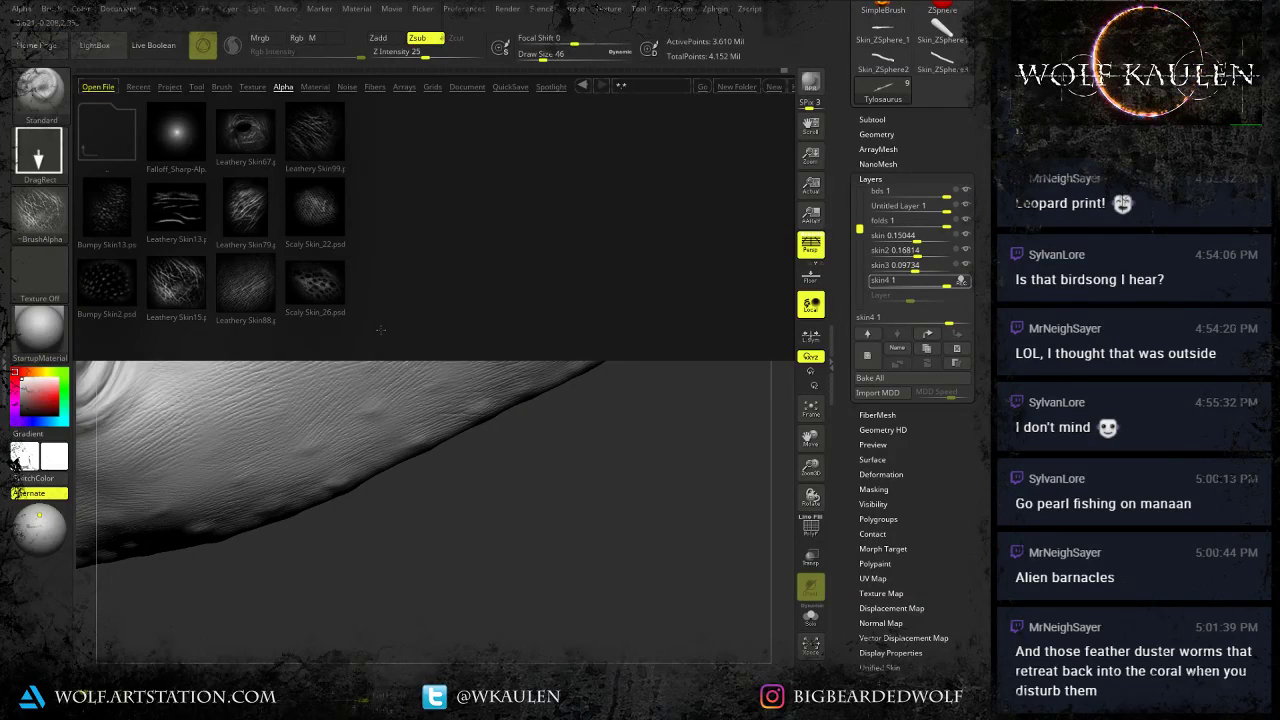
double_click(315, 291)
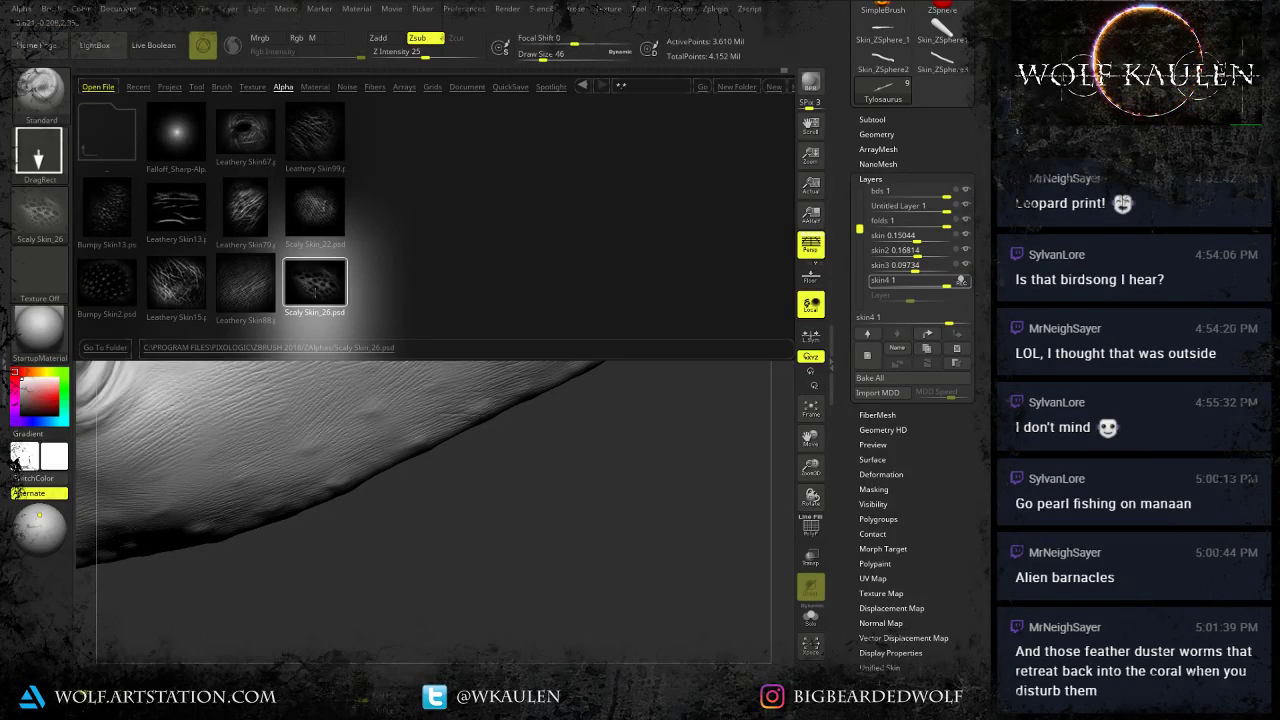
key("comma")
Stamp the scaly skin alpha in overlapping patches over the shoulder and front flank, just behind the front flipper.
right_click_drag(286, 413, 284, 478)
left_click_drag(292, 465, 246, 521)
right_click_drag(246, 521, 416, 402, "alt")
left_click_drag(357, 437, 288, 512)
left_click_drag(368, 465, 327, 537)
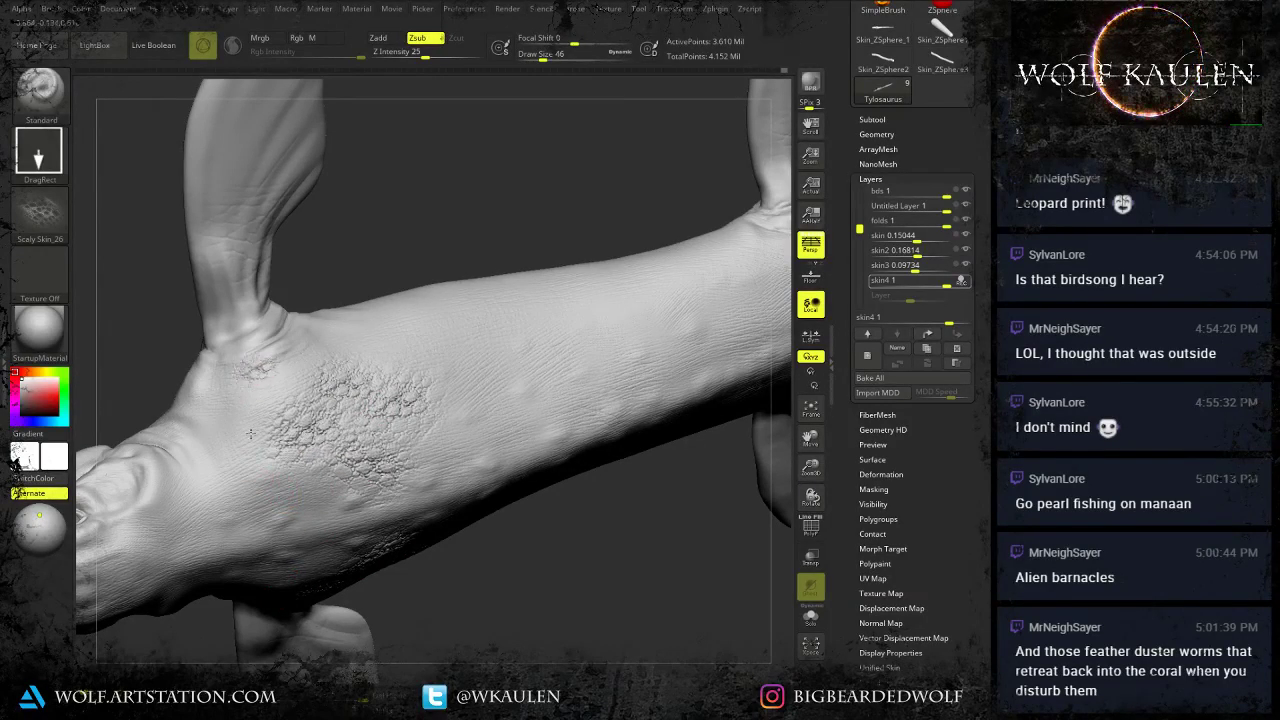
left_click_drag(251, 433, 225, 521)
right_click_drag(435, 469, 254, 528, "alt")
left_click_drag(277, 481, 222, 537)
left_click_drag(262, 407, 253, 444)
left_click_drag(189, 392, 181, 427)
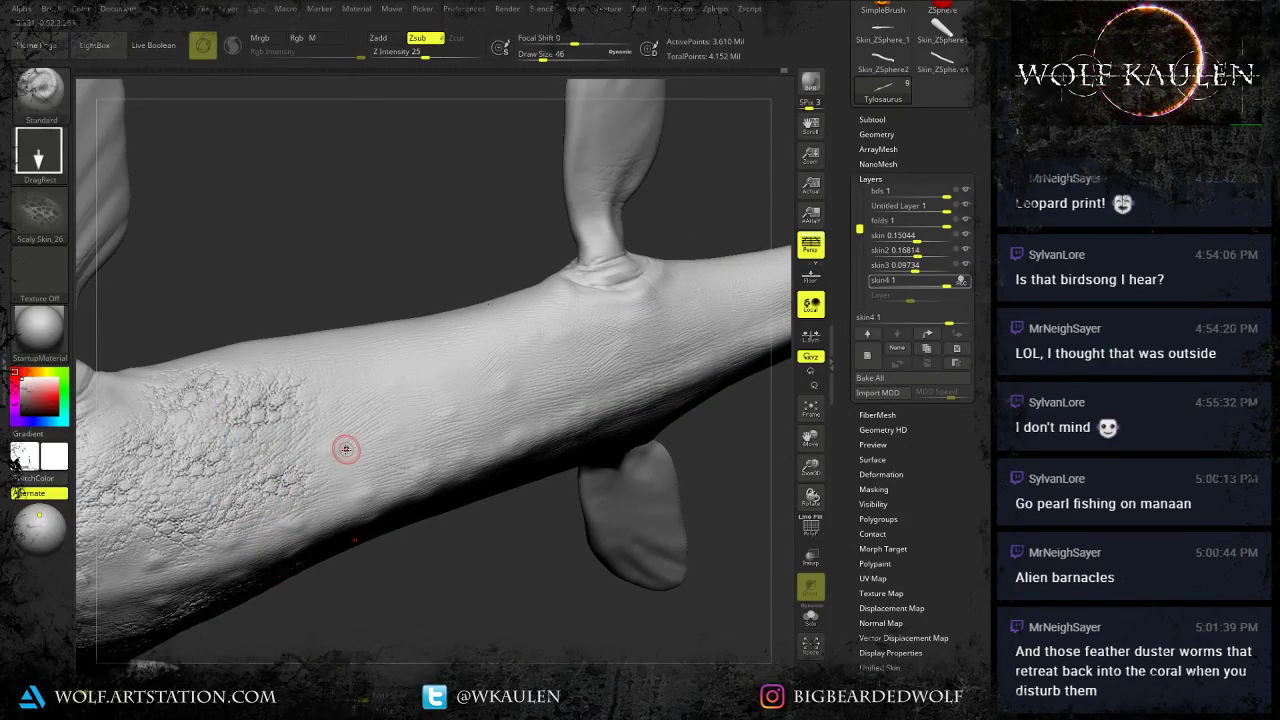
Continue stamping scaly texture along the flank from mid-body up to the rear flipper.
left_click_drag(346, 448, 339, 486)
left_click_drag(352, 390, 466, 468)
left_click_drag(496, 381, 543, 441)
right_click_drag(551, 390, 506, 435, "alt")
left_click_drag(510, 415, 512, 503)
right_click_drag(436, 419, 396, 432)
left_click_drag(362, 411, 276, 483)
left_click_drag(221, 450, 199, 502)
right_click_drag(506, 446, 351, 516, "alt")
left_click_drag(273, 441, 293, 539)
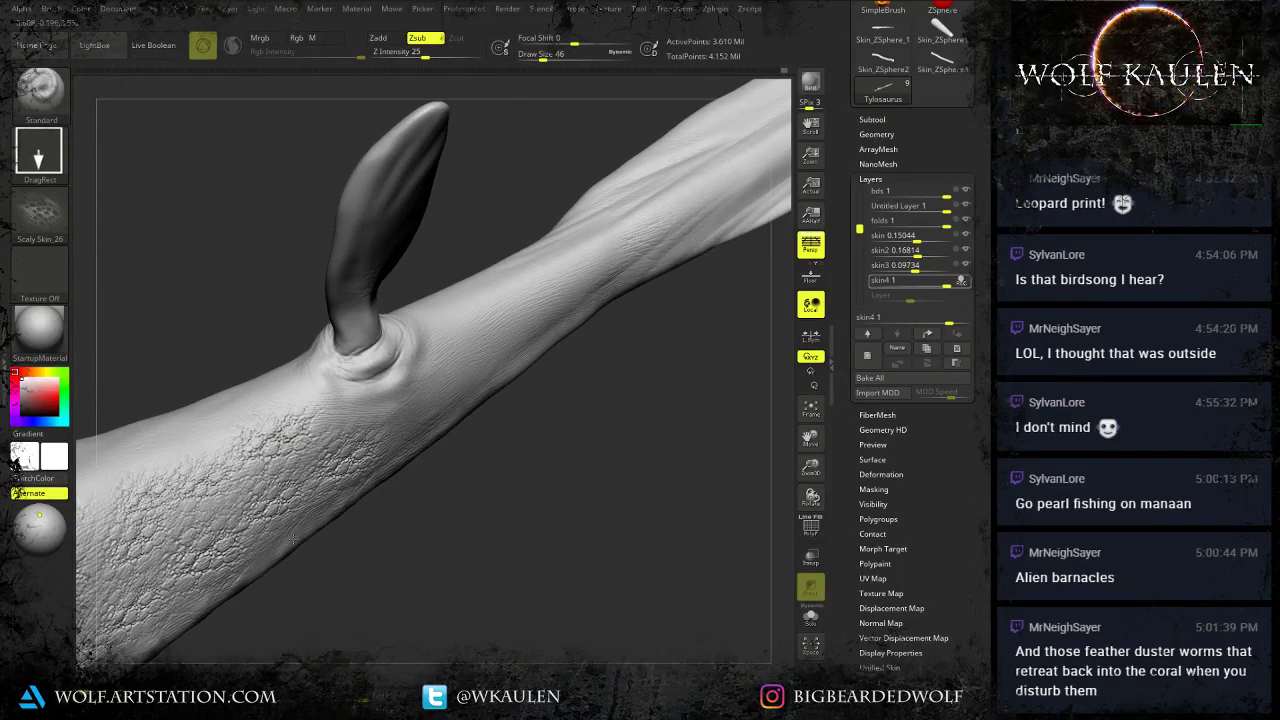
Stamp scaly patches behind the rear flipper and along the side of the tail base.
right_click_drag(504, 448, 343, 490, "alt")
left_click_drag(274, 443, 259, 517)
left_click_drag(292, 384, 345, 440)
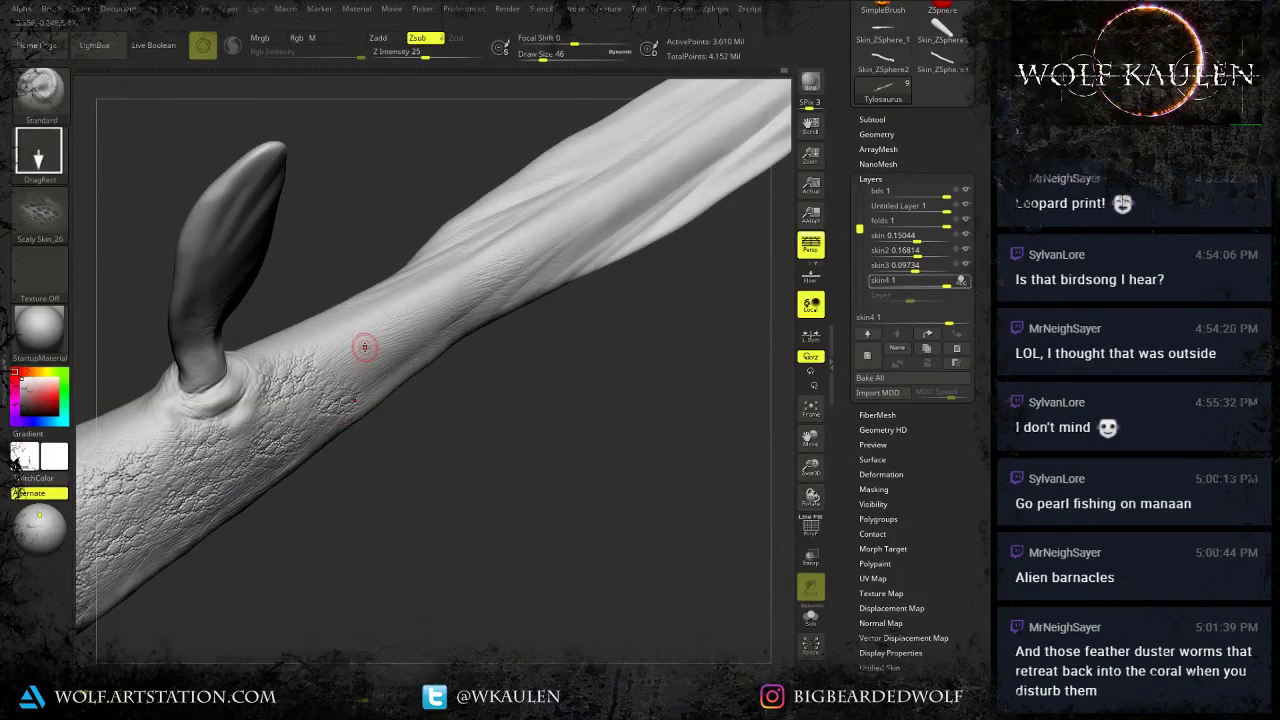
left_click_drag(364, 347, 374, 382)
right_click_drag(430, 366, 368, 406, "alt")
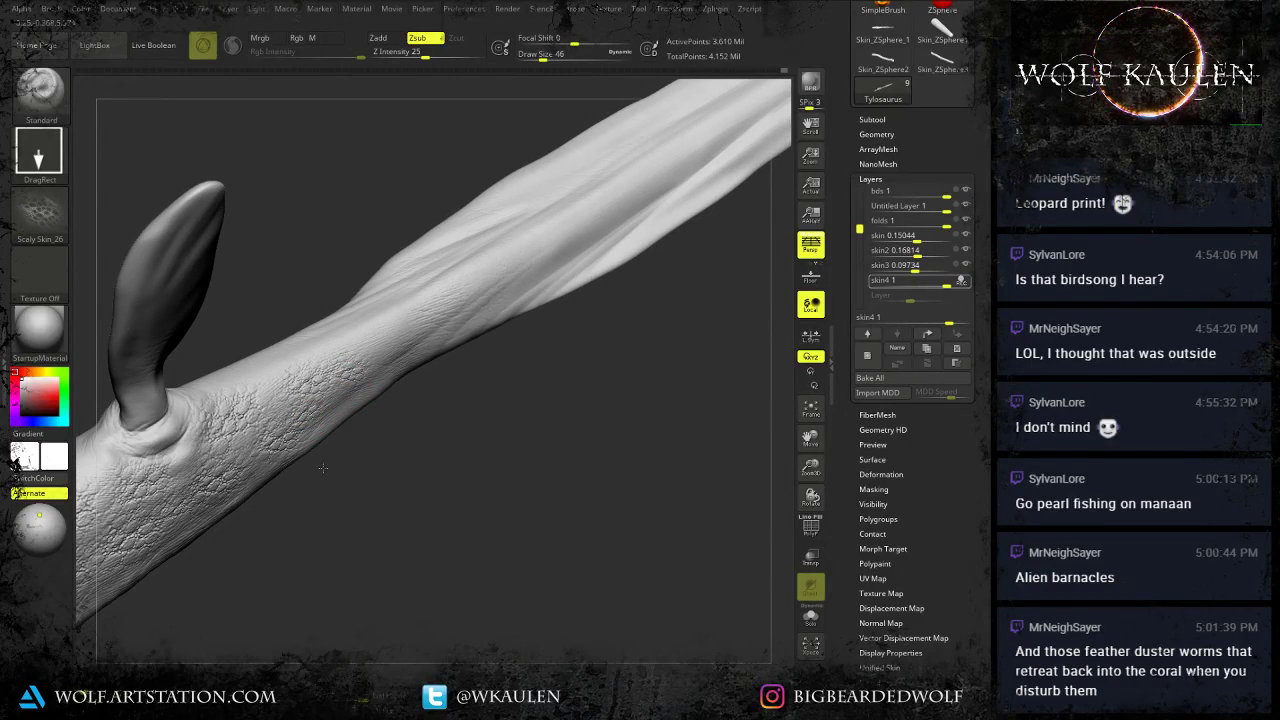
left_click_drag(305, 416, 316, 462)
left_click_drag(404, 337, 378, 422)
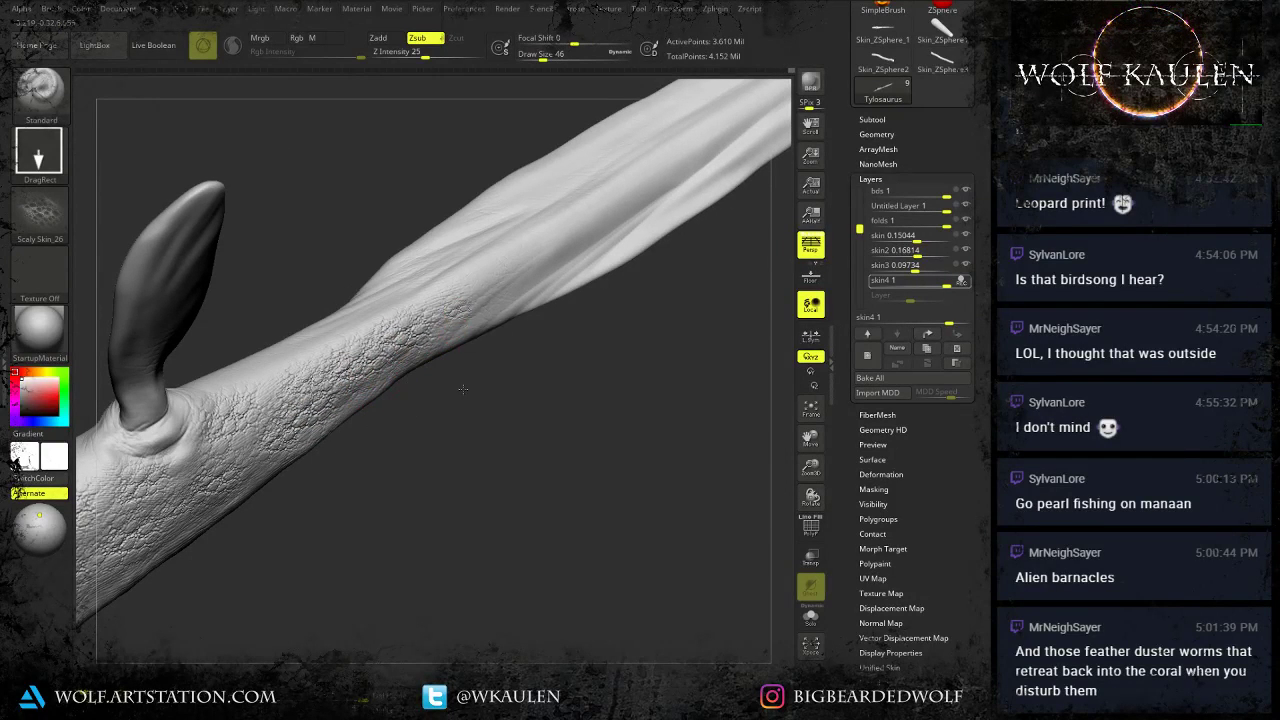
mouse_move(445, 318)
left_mouse_down()
mouse_move(529, 277)
mouse_move(548, 283)
left_mouse_up()
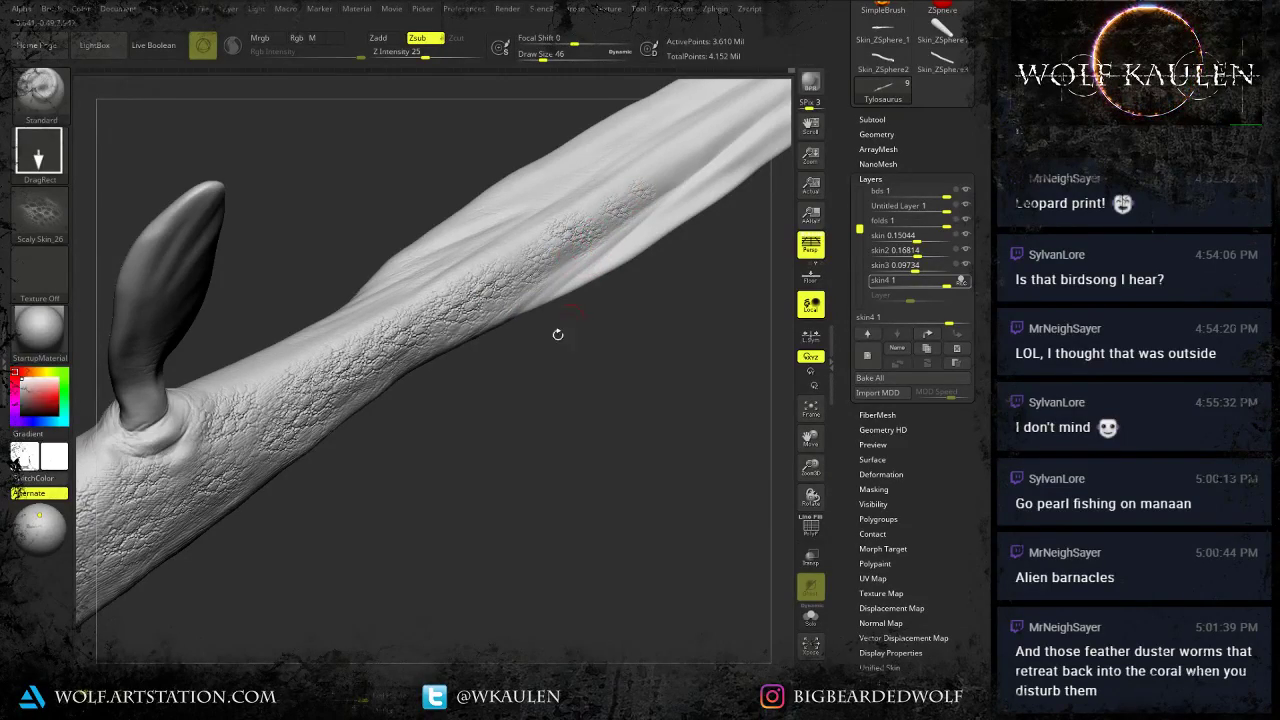
Cover the back between the rear flippers with overlapping scaly texture stamps.
left_click_drag(558, 334, 380, 345)
left_click_drag(367, 407, 530, 480)
left_click_drag(403, 364, 422, 397)
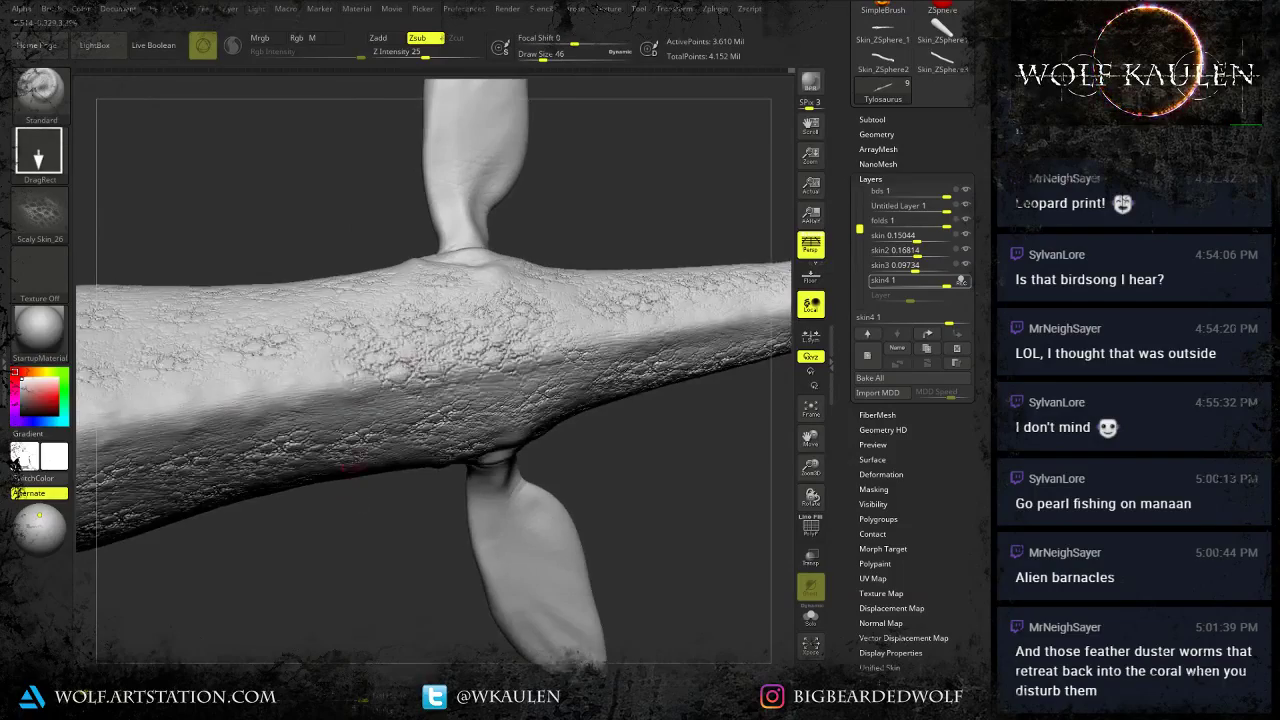
left_click_drag(354, 454, 470, 420)
left_click_drag(461, 366, 466, 416)
Fill the smooth stretch of upper body between the rear and front flippers with scaly stamps, reaching the shoulders.
left_click_drag(350, 470, 478, 454, "alt")
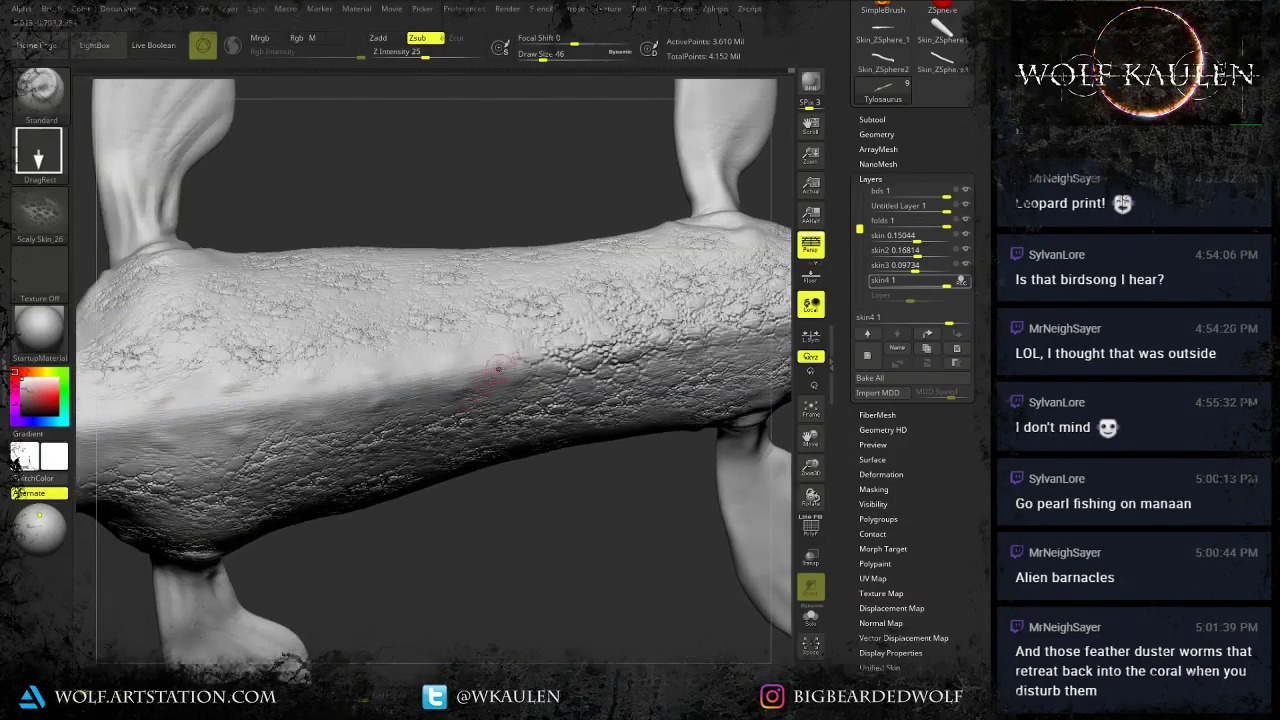
left_click_drag(506, 360, 510, 384)
left_click_drag(428, 378, 443, 422)
left_click_drag(348, 500, 397, 486, "alt")
left_click_drag(357, 419, 360, 509)
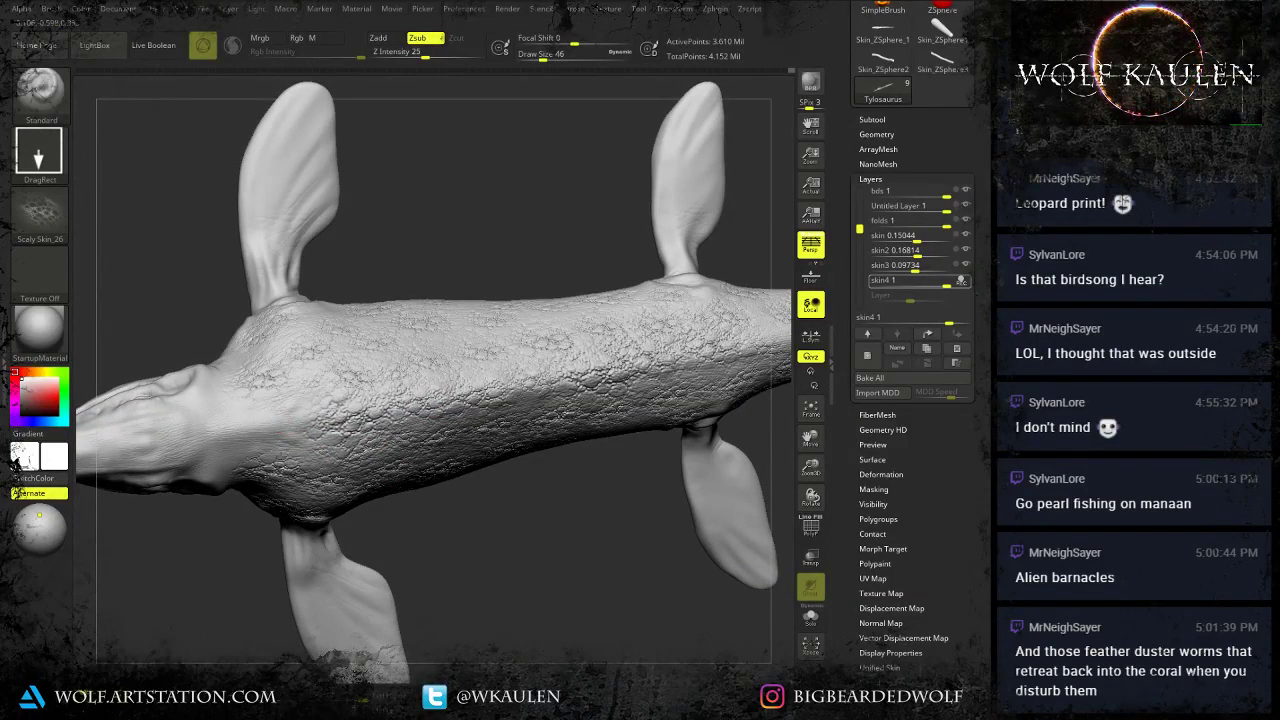
left_click_drag(279, 414, 284, 504)
left_click_drag(372, 540, 480, 509, "alt")
left_click_drag(423, 369, 456, 467, "alt")
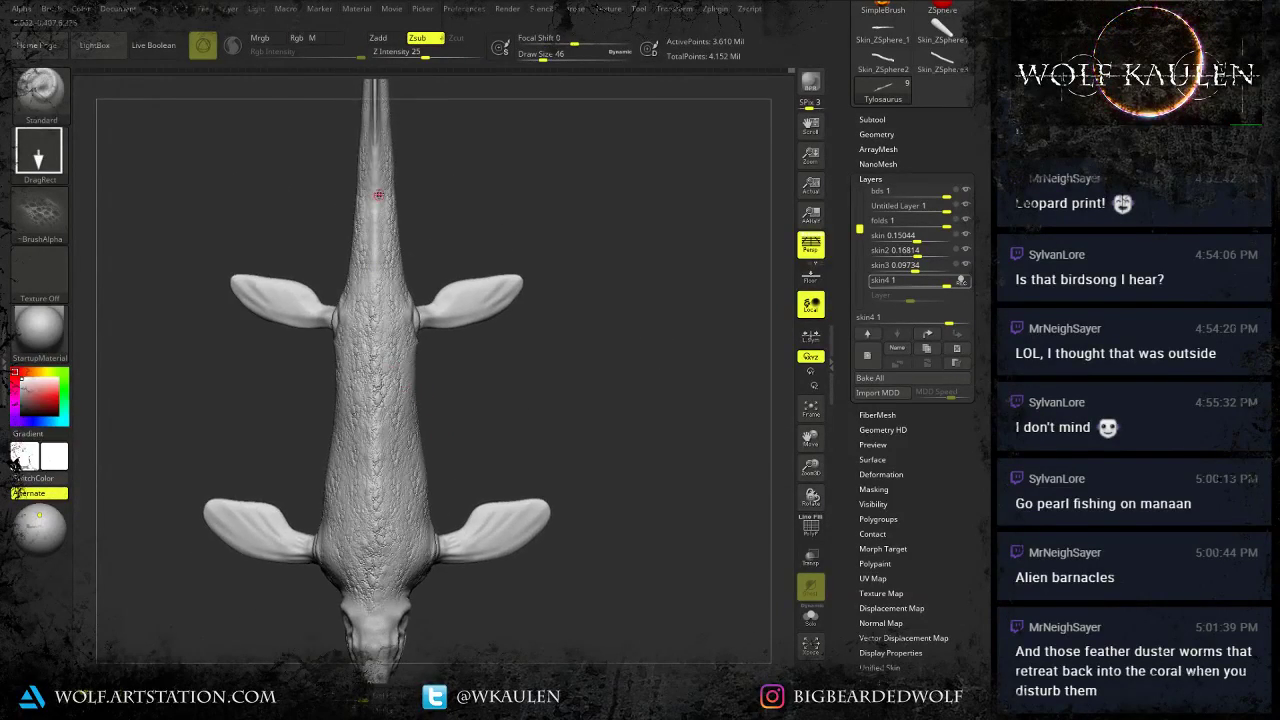
Stamp scaly texture over the neck and onto the rear of the skull in top view.
left_click_drag(411, 186, 390, 253, "alt")
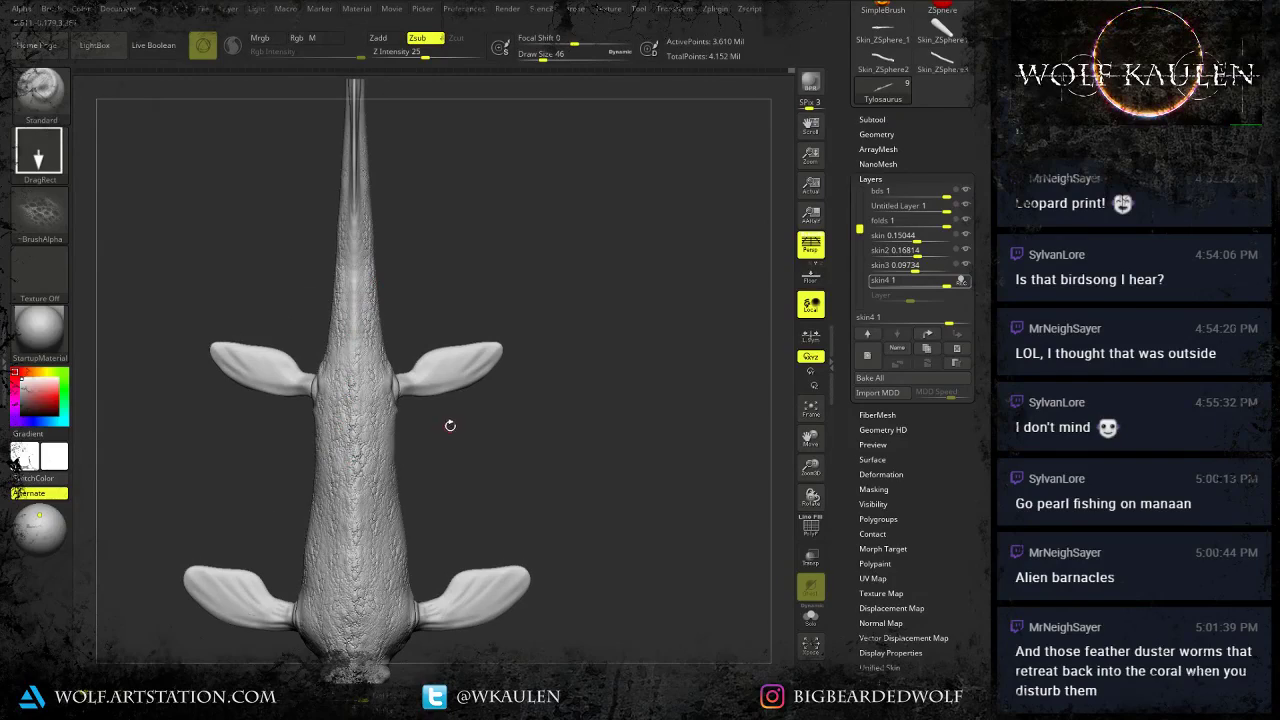
left_click_drag(434, 465, 438, 375, "alt")
right_click_drag(443, 640, 405, 312, "alt")
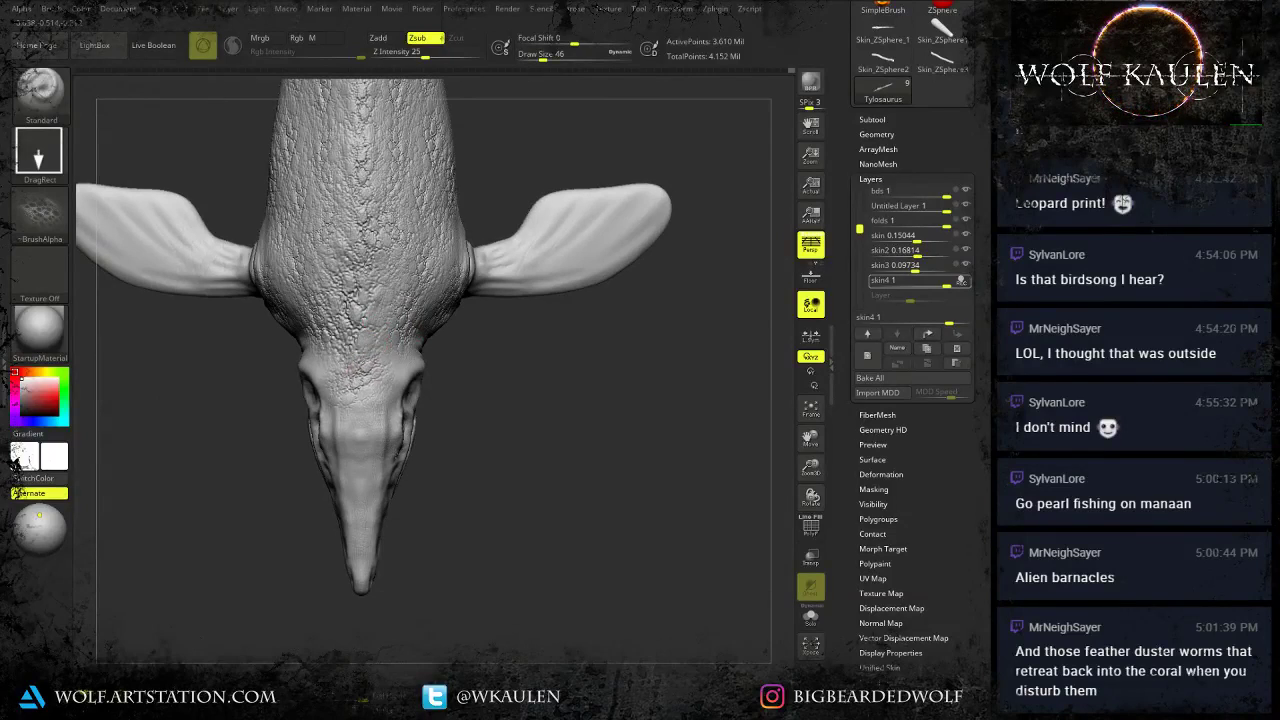
mouse_move(388, 352)
left_mouse_down()
mouse_move(412, 374)
mouse_move(405, 406)
left_mouse_up()
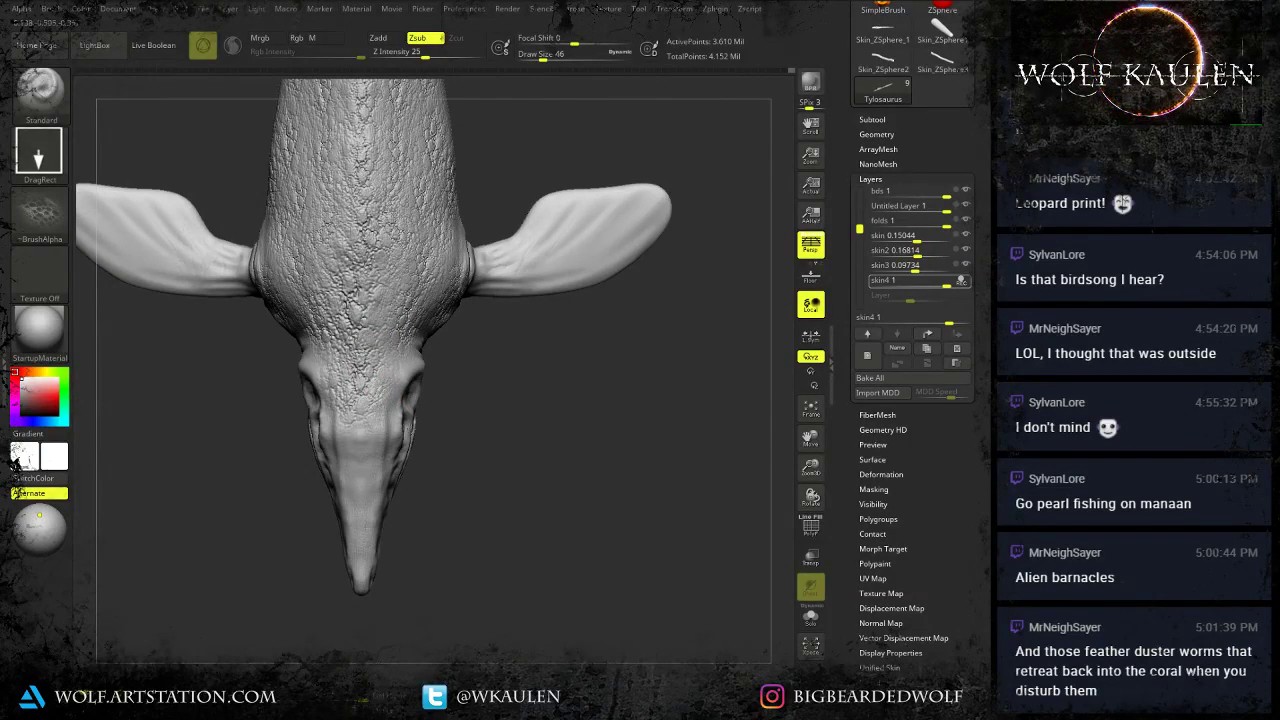
Stamp scaly texture along the top of the tail base, behind the rear flippers.
right_click_drag(391, 279, 398, 582, "alt")
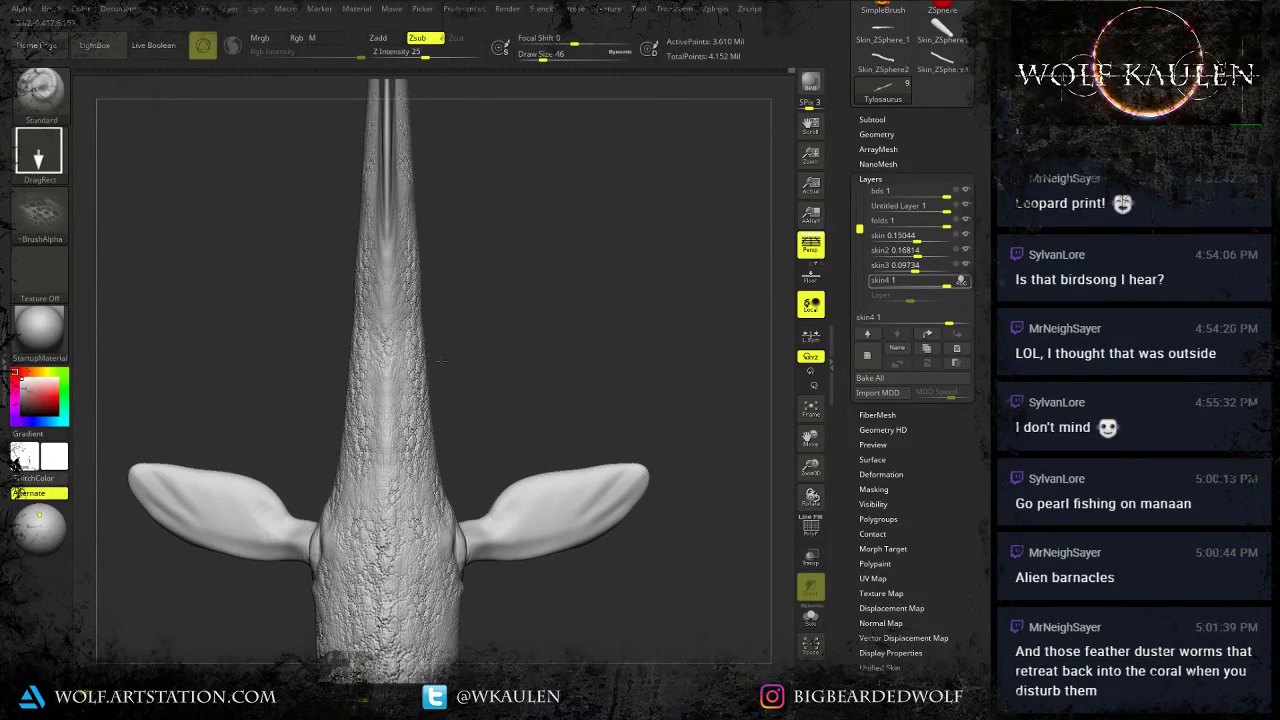
mouse_move(440, 360)
left_mouse_down()
mouse_move(384, 402)
mouse_move(447, 426)
left_mouse_up()
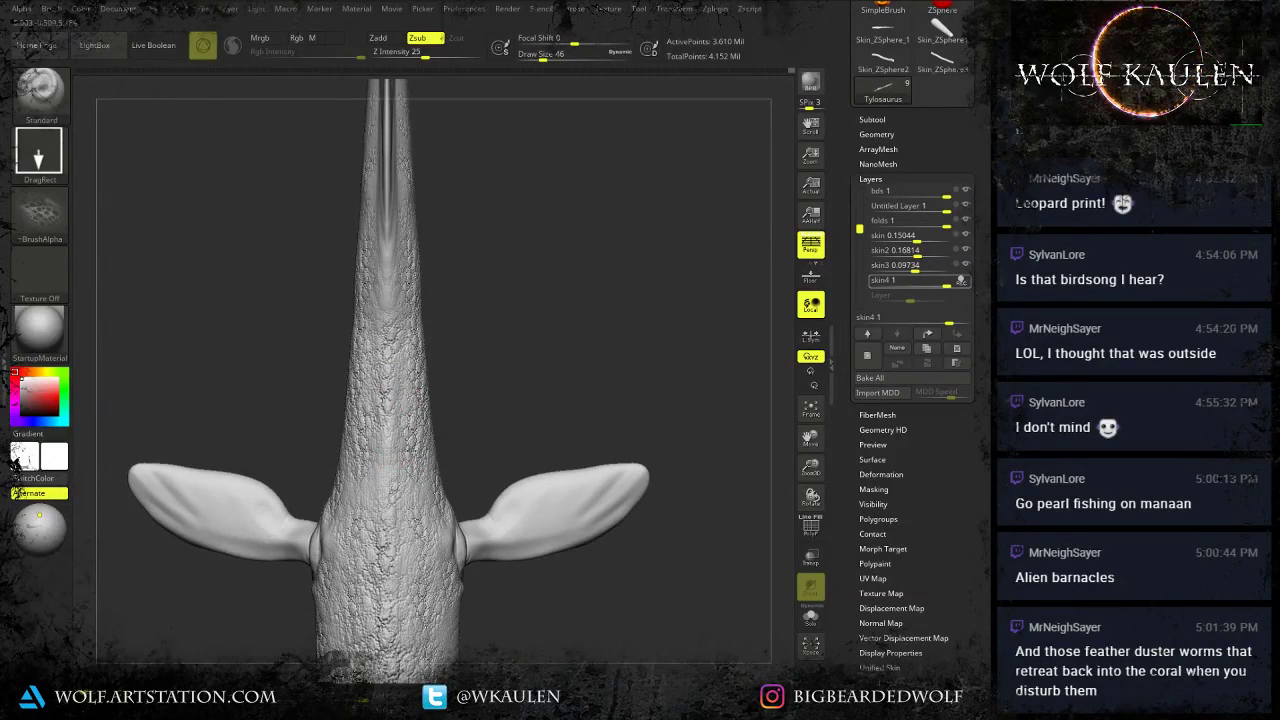
left_click_drag(439, 318, 436, 314)
right_click_drag(394, 243, 434, 323)
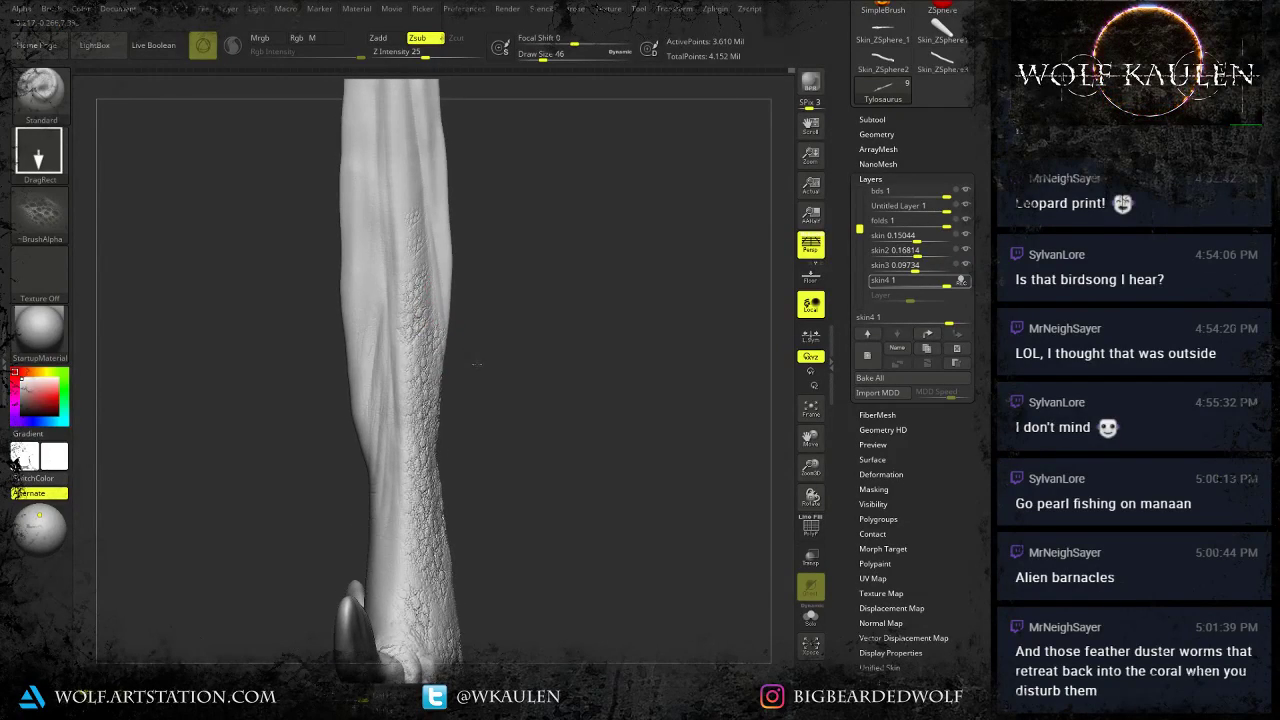
left_click_drag(486, 381, 411, 372)
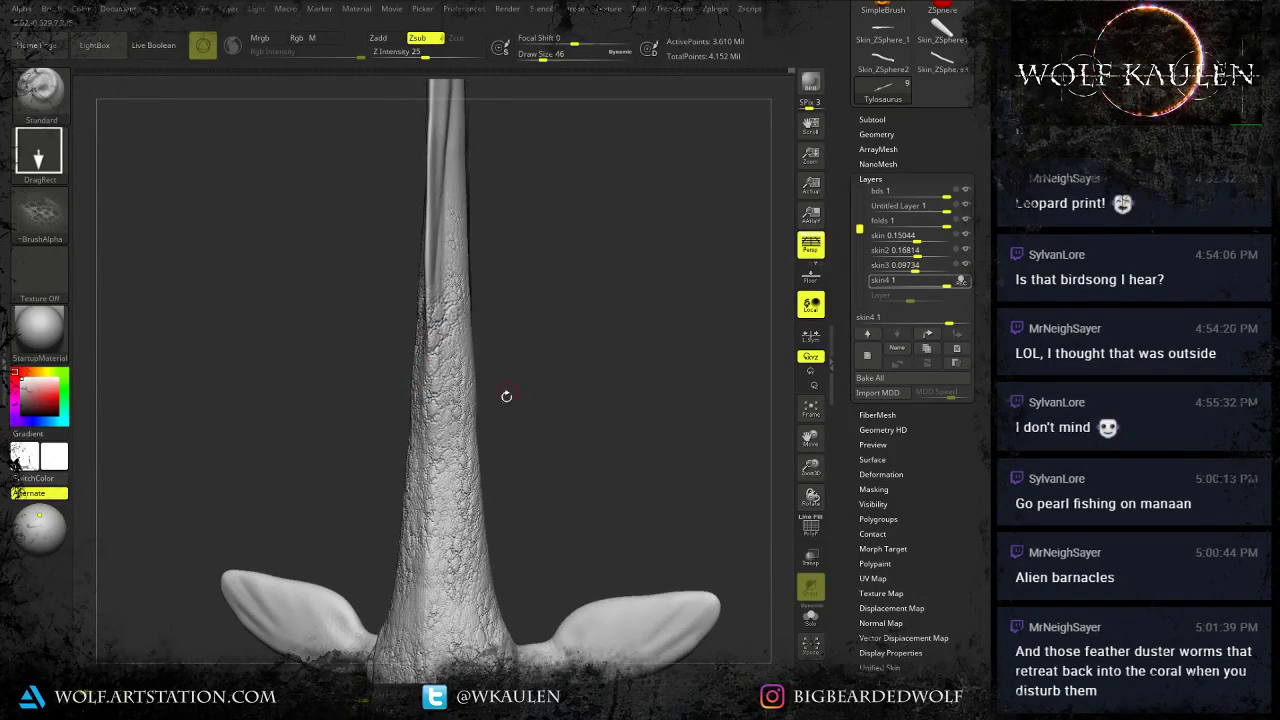
left_click_drag(506, 394, 497, 301)
Reduce the skin4 layer's intensity to 0.16814, comparing weaker and stronger settings on the back.
right_click_drag(497, 301, 563, 457)
left_click_drag(957, 284, 943, 284)
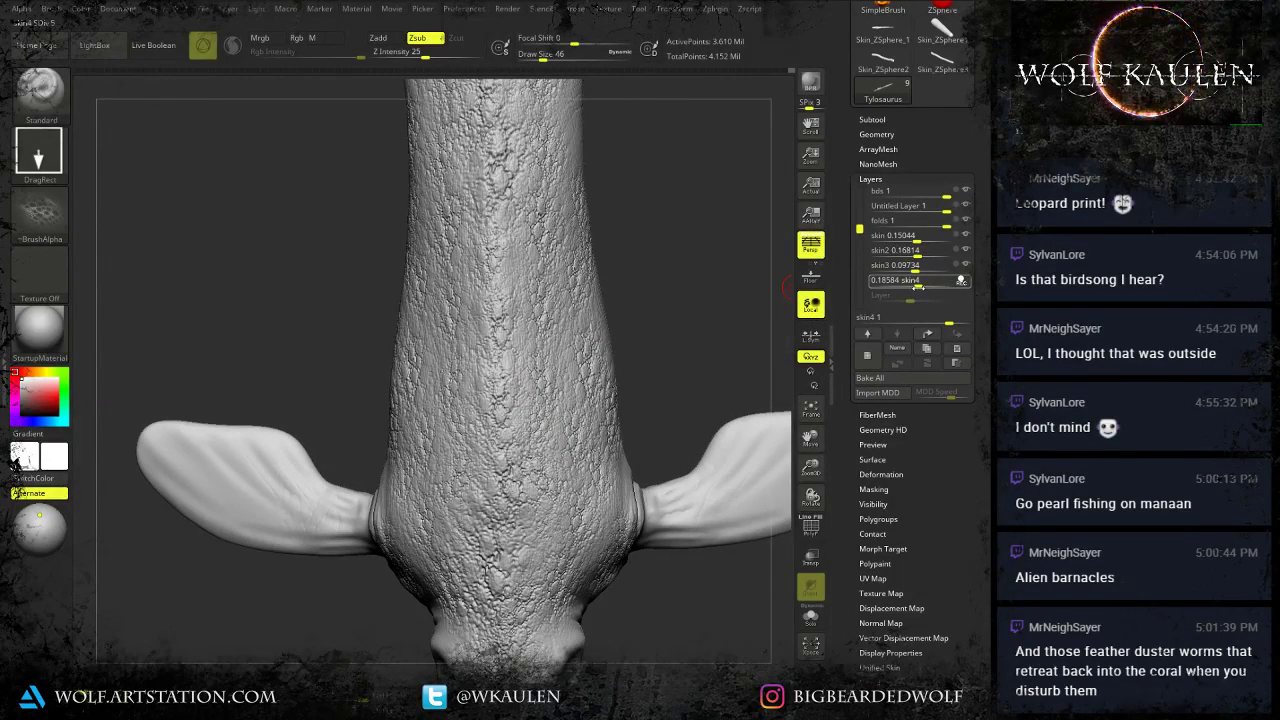
left_click_drag(915, 287, 915, 287)
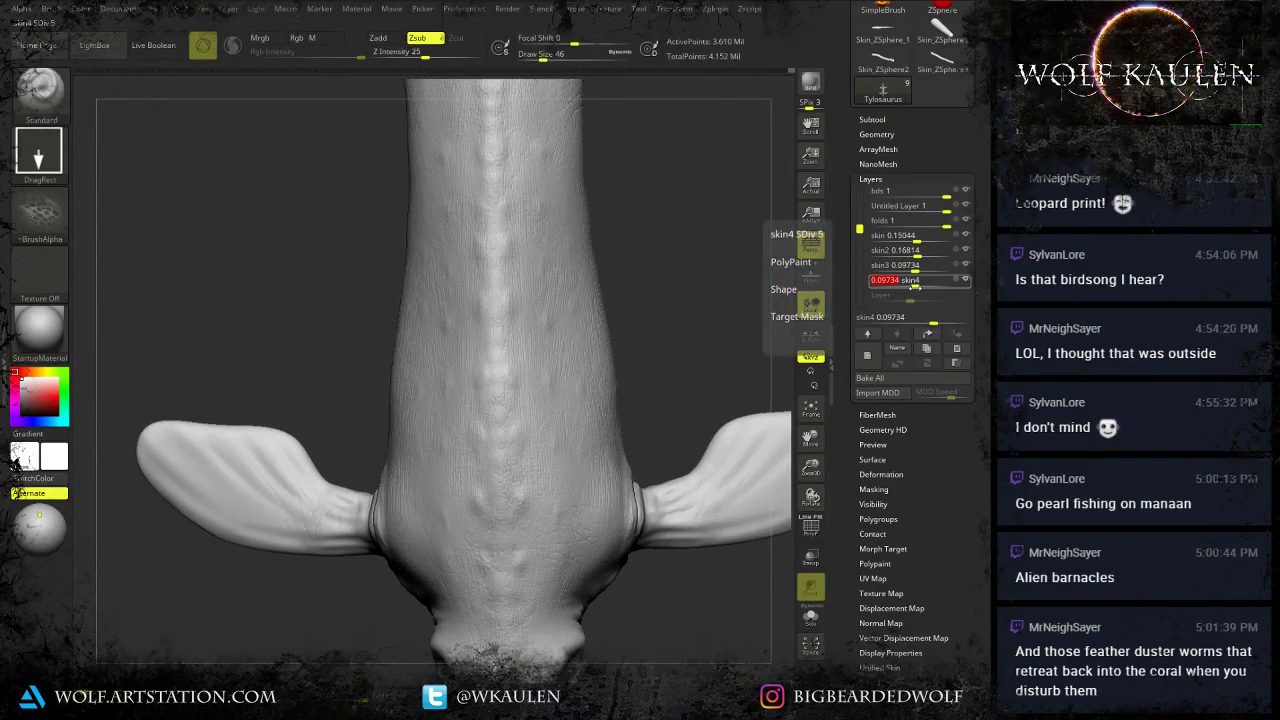
right_click_drag(683, 440, 658, 508)
right_click_drag(586, 391, 618, 492, "ctrl")
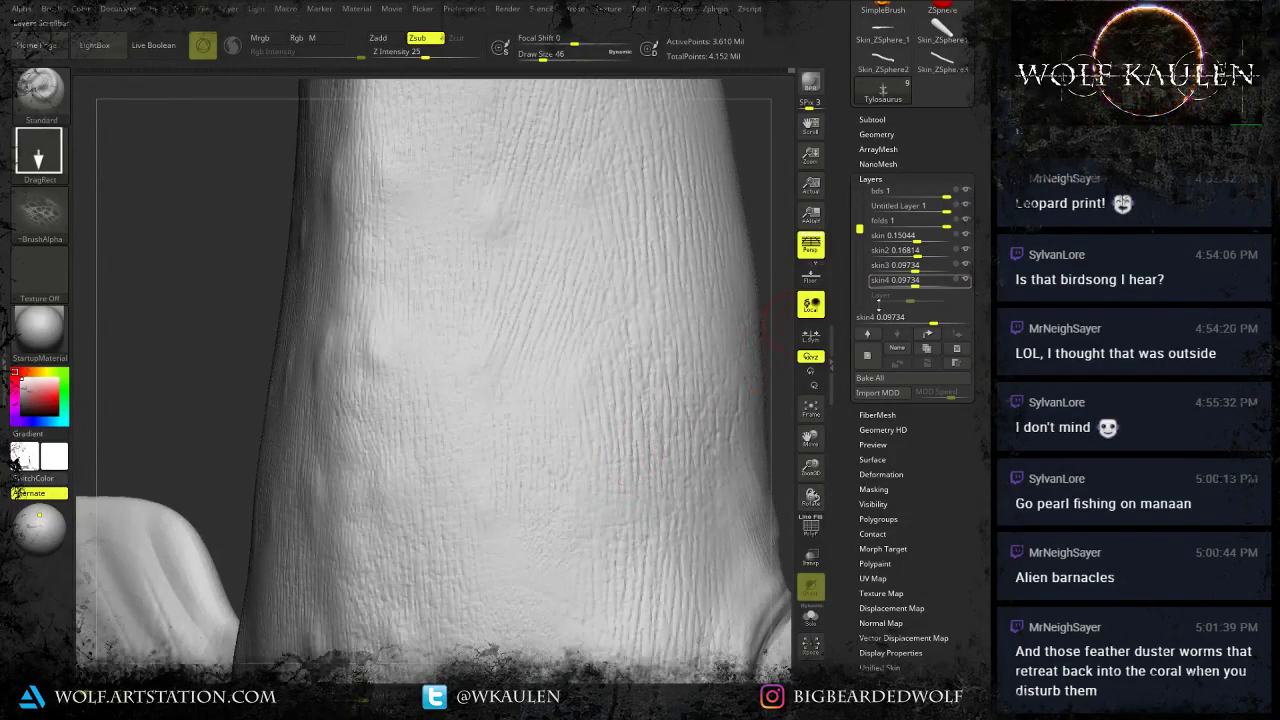
left_click(918, 284)
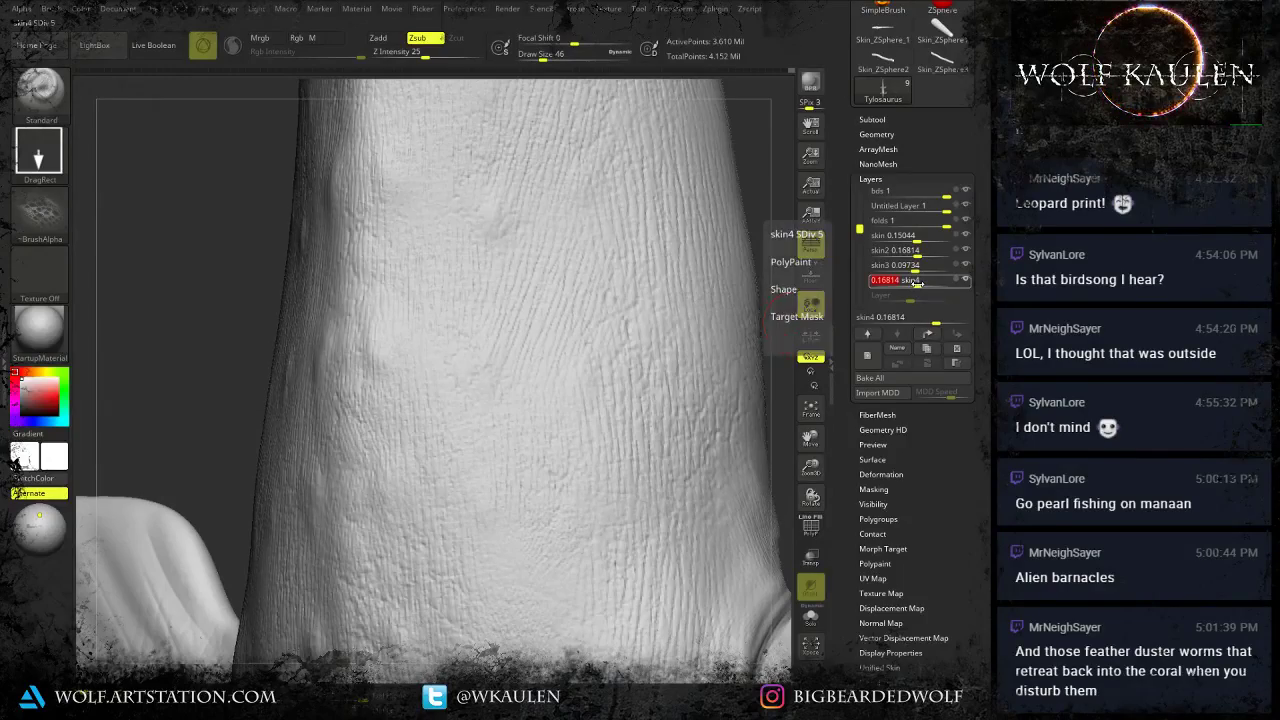
right_click_drag(650, 430, 692, 334, "ctrl")
Lower the skin2 layer's intensity to 0.07654, judging the texture on the flank.
left_click_drag(916, 255, 911, 255)
right_click_drag(614, 377, 597, 392)
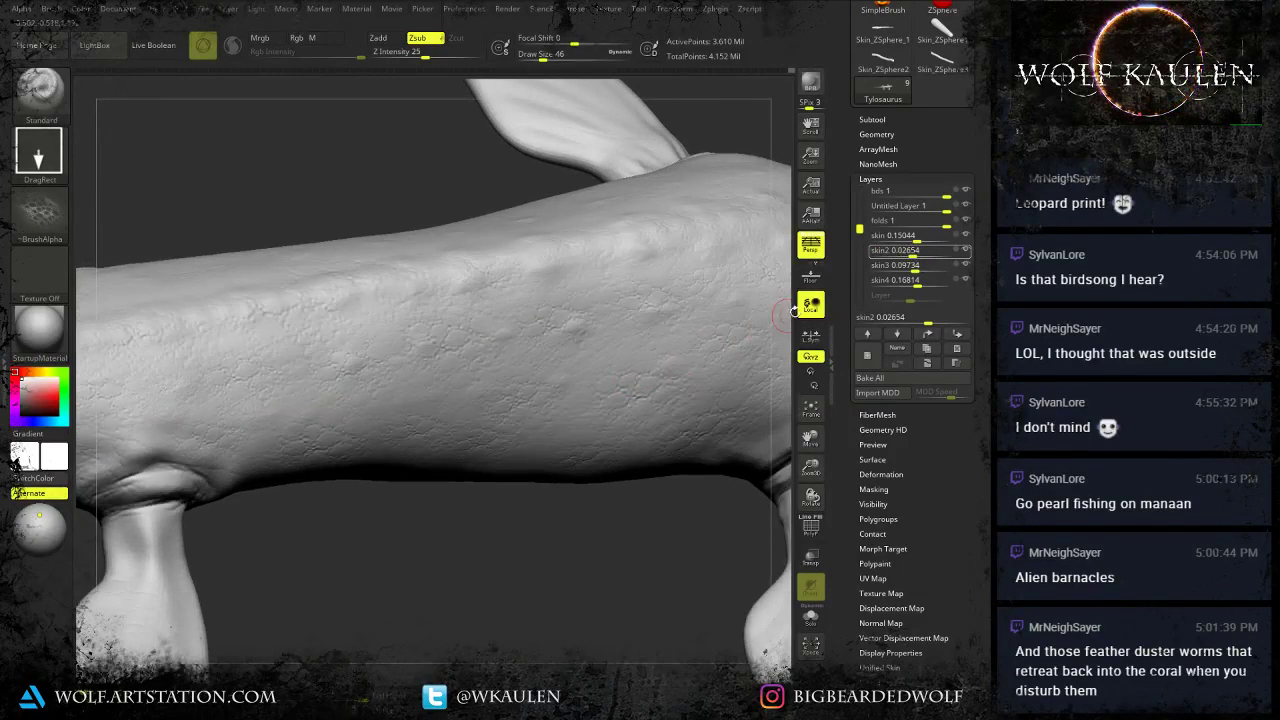
mouse_move(916, 279)
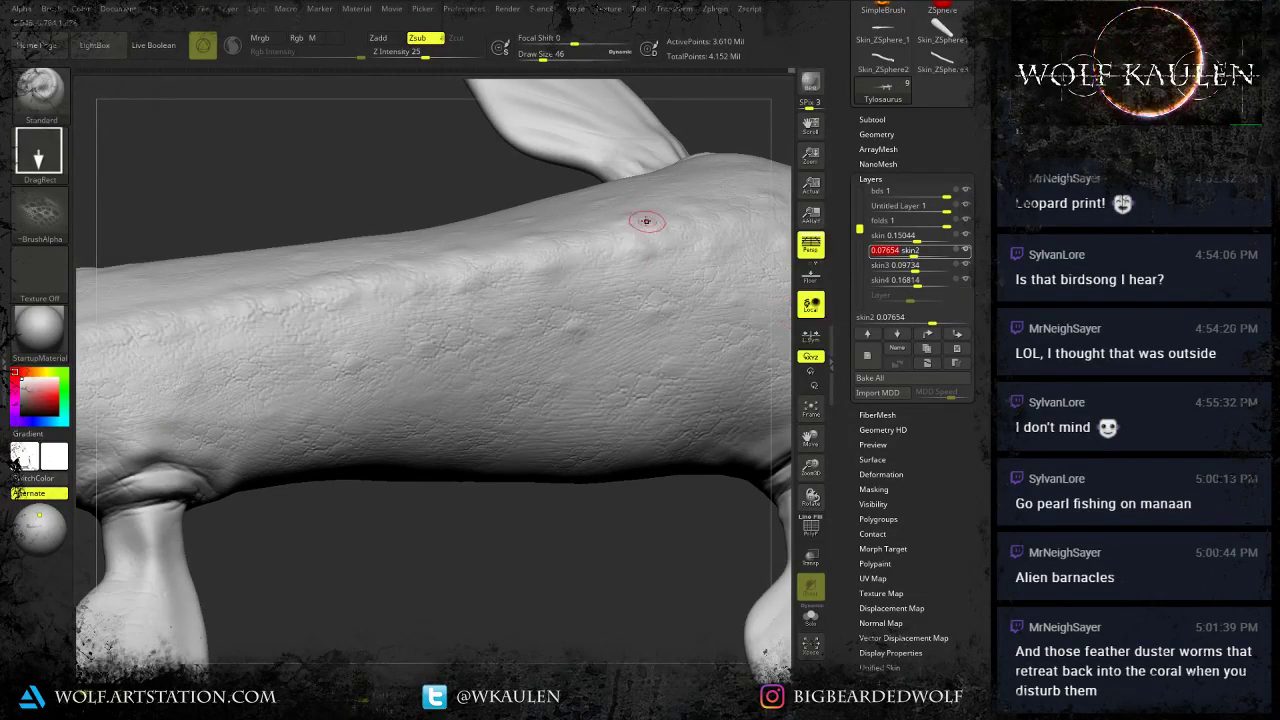
mouse_move(608, 303)
right_mouse_down()
mouse_move(547, 408)
mouse_move(552, 350)
mouse_move(571, 363)
mouse_move(535, 508)
mouse_move(475, 438)
right_mouse_up()
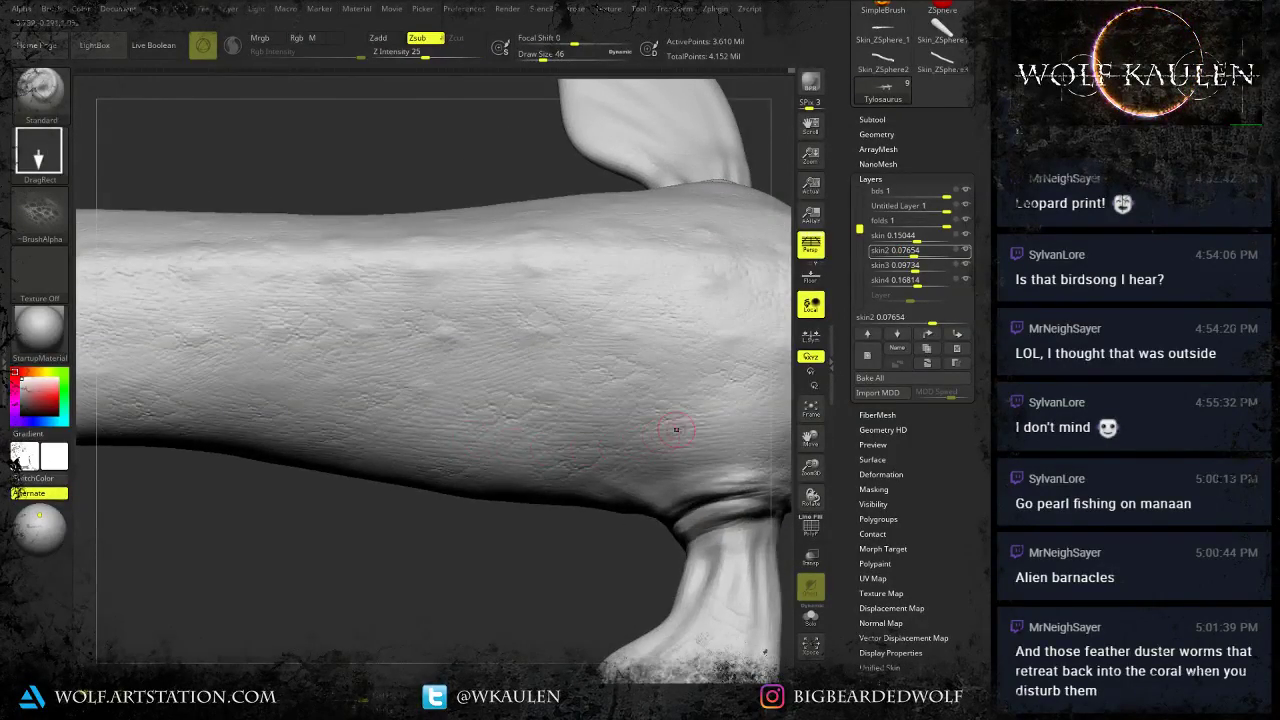
Set the skin4 layer's intensity to 0.09814 and check the whole creature from the side.
left_click(907, 284)
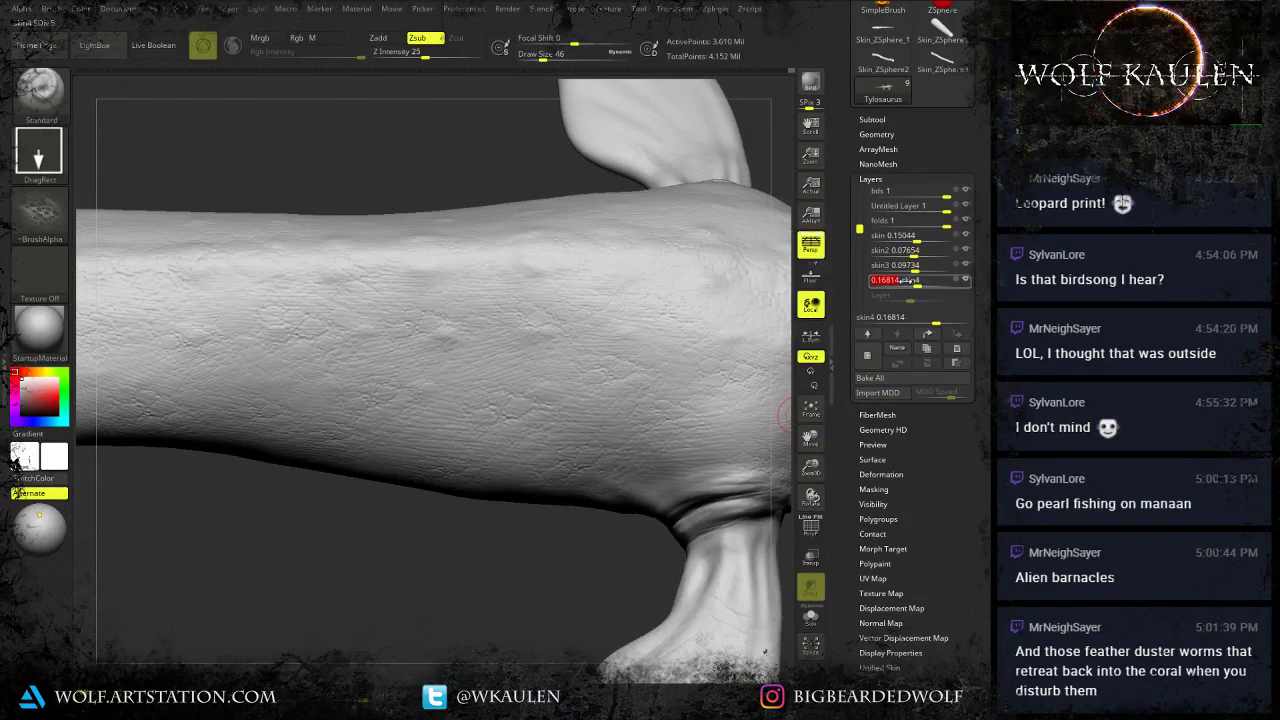
key("shift")
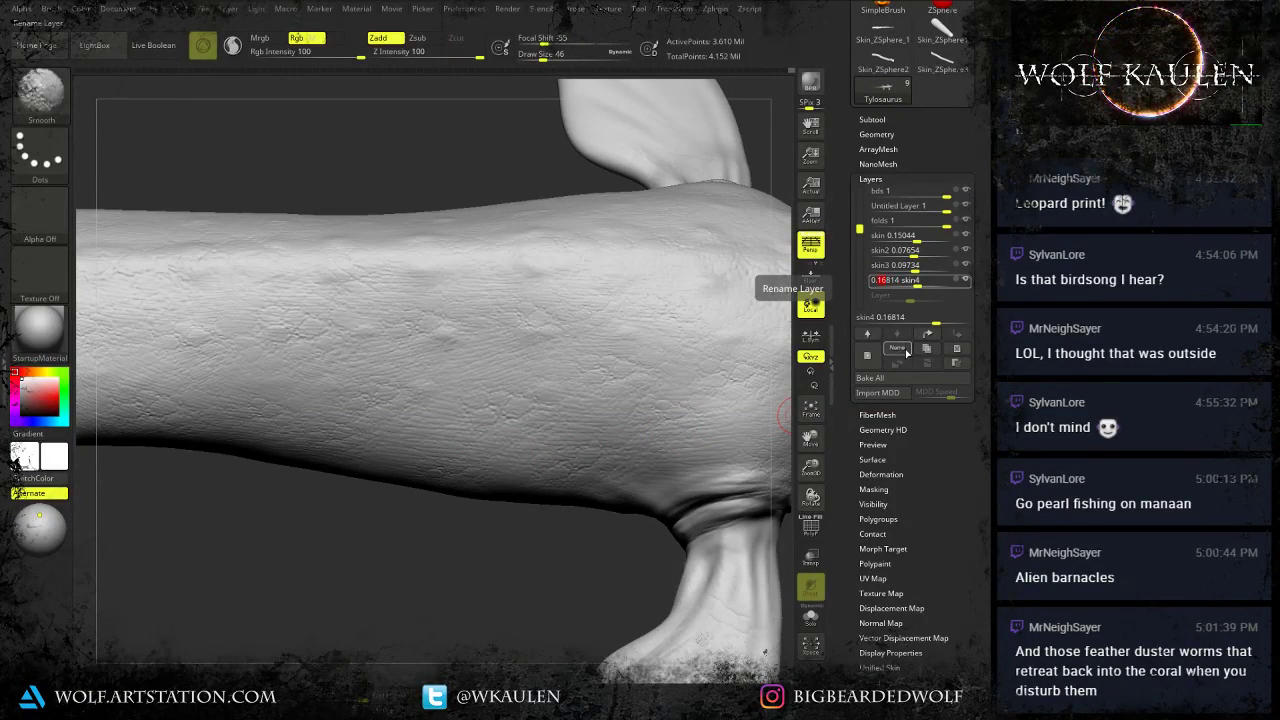
type("09")
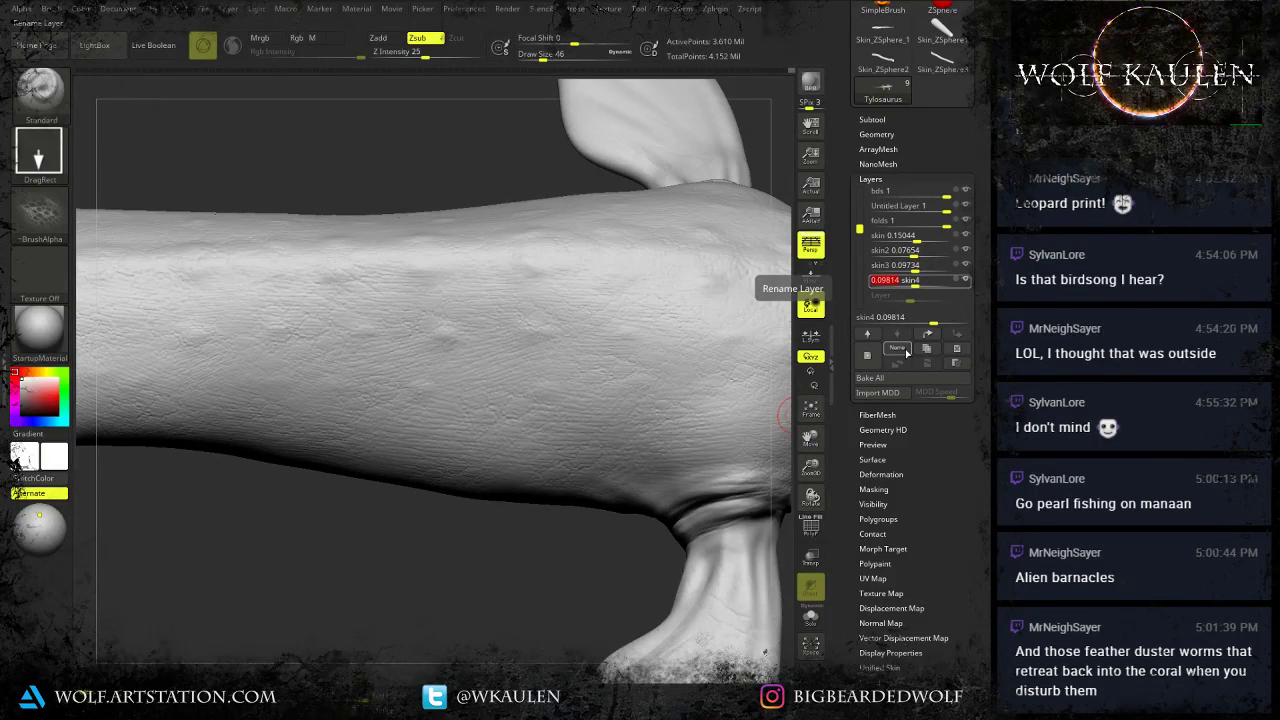
left_click_drag(308, 514, 449, 432, "alt")
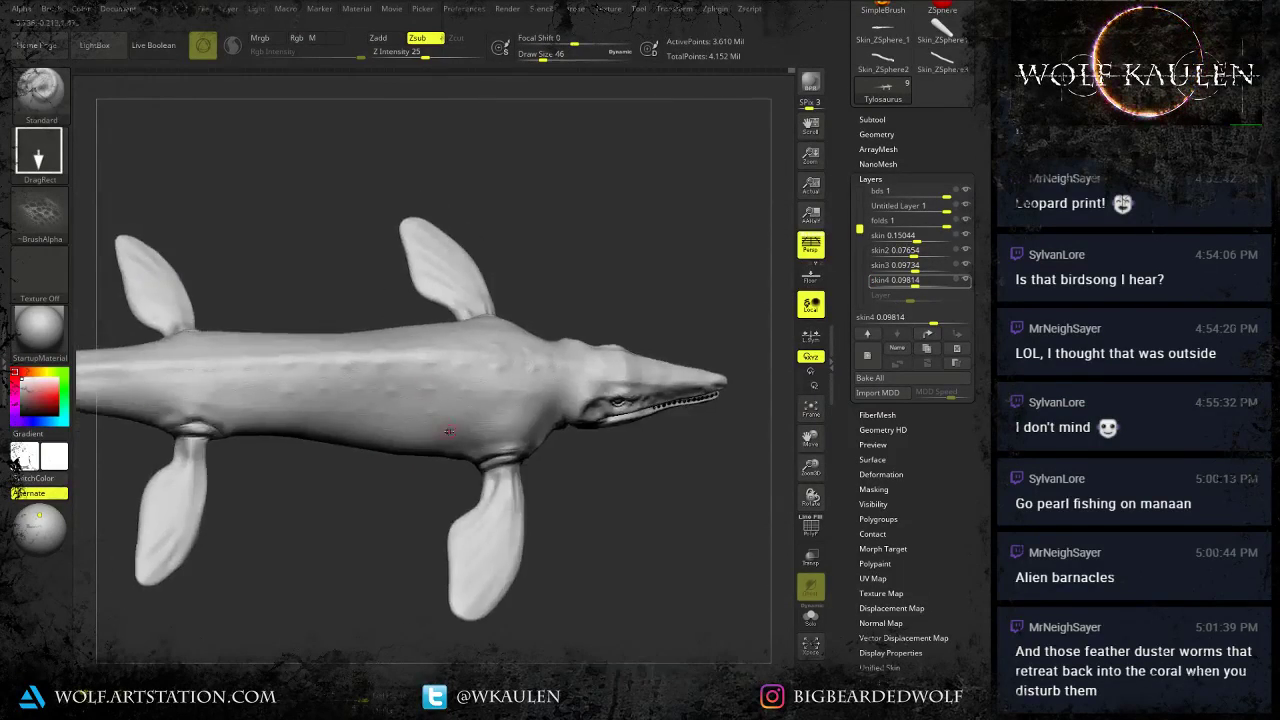
right_click_drag(449, 432, 449, 463)
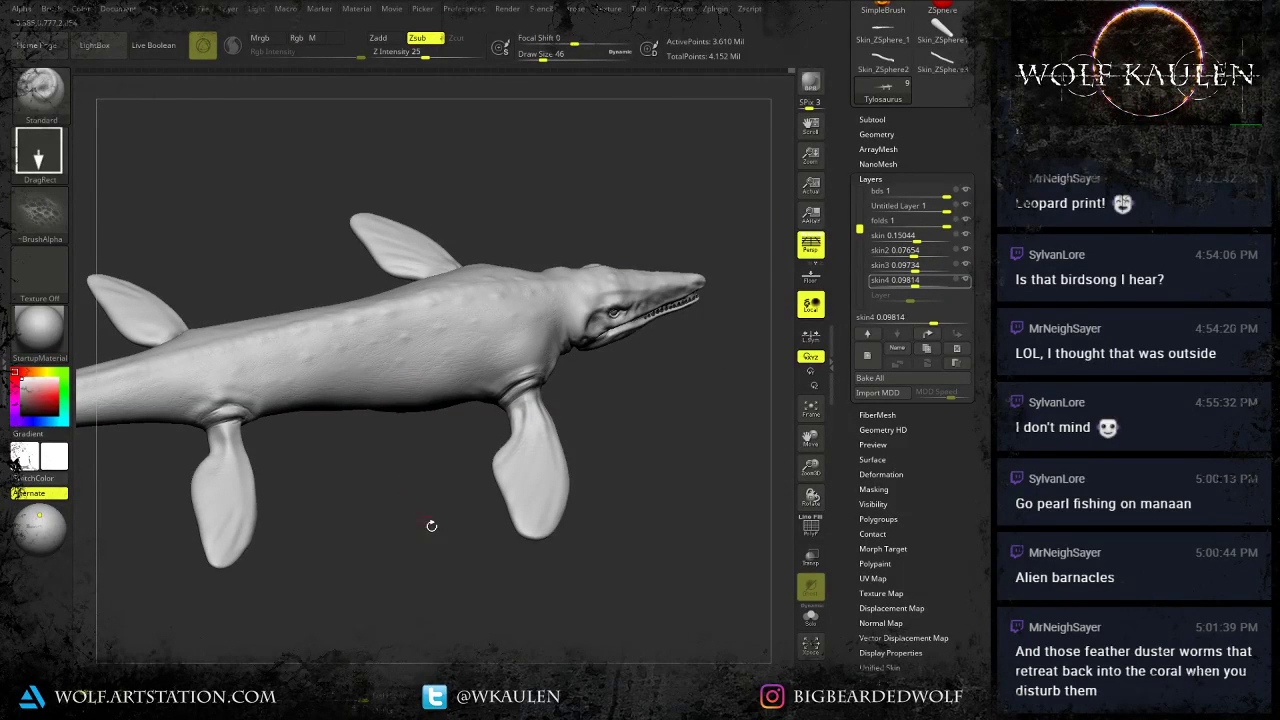
Add a new sculpting layer above skin4 and name it Surface.
left_click(867, 355)
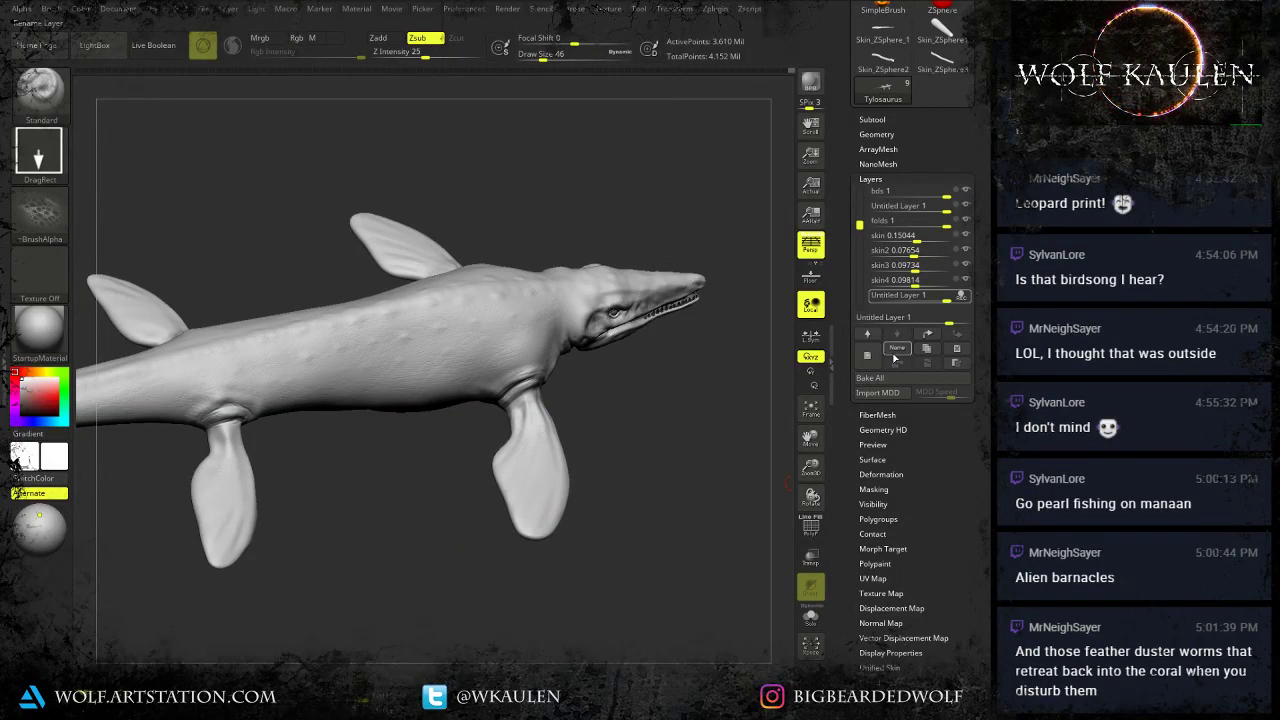
left_click(897, 350)
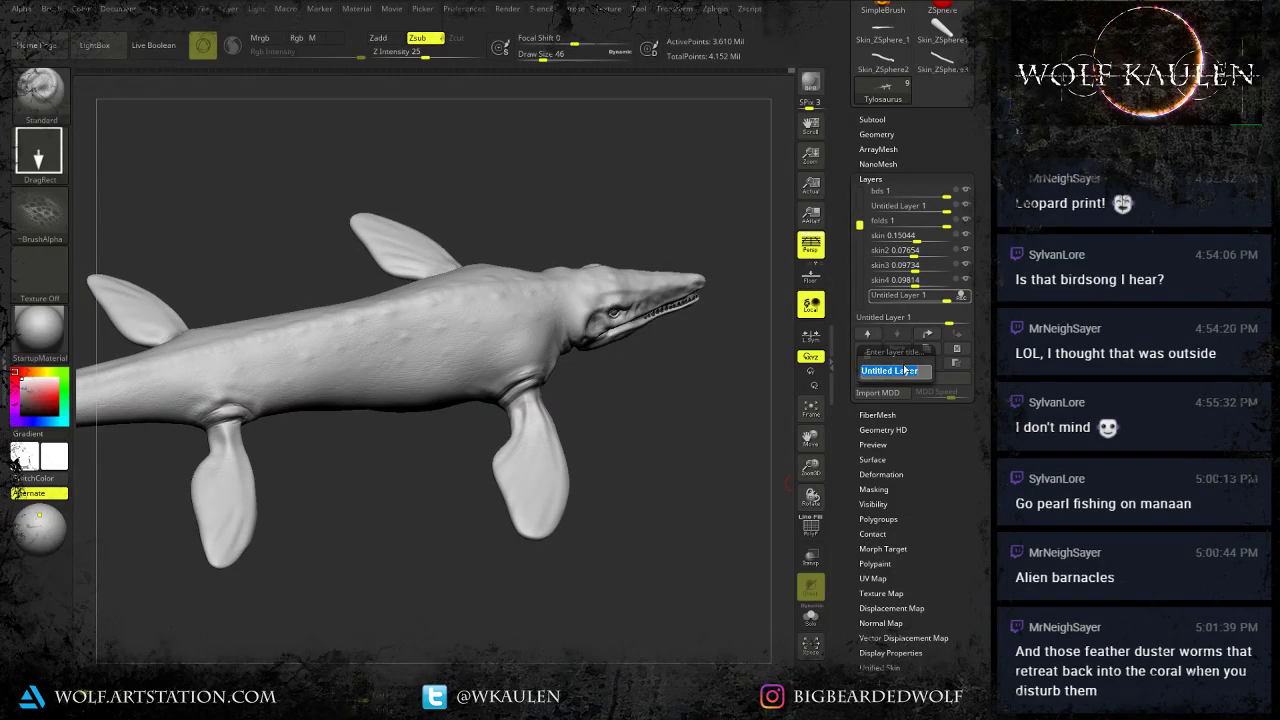
type("Surface")
key("Return")
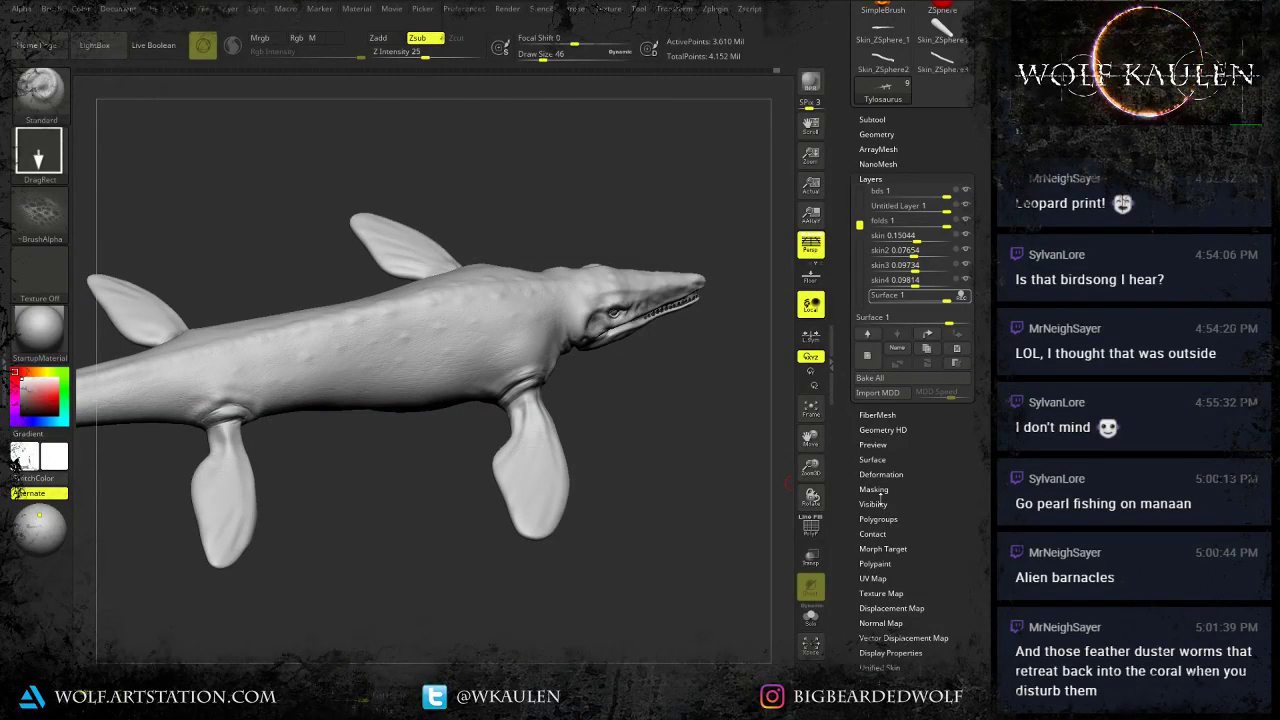
Create surface noise with a noise scale of 3.72469 and a strength of -0.00292, judging it on the body above the flipper.
left_click(880, 459)
left_click(868, 257)
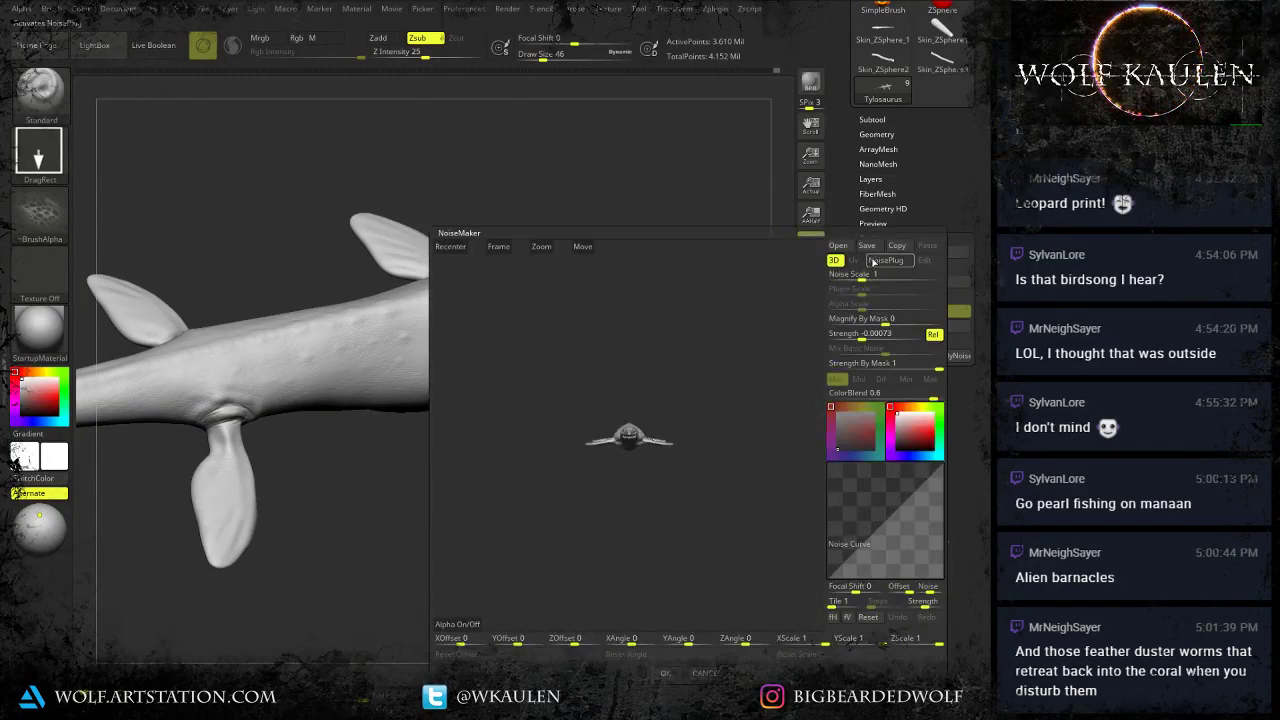
left_click_drag(644, 430, 606, 457)
scroll(629, 448, "up", 10)
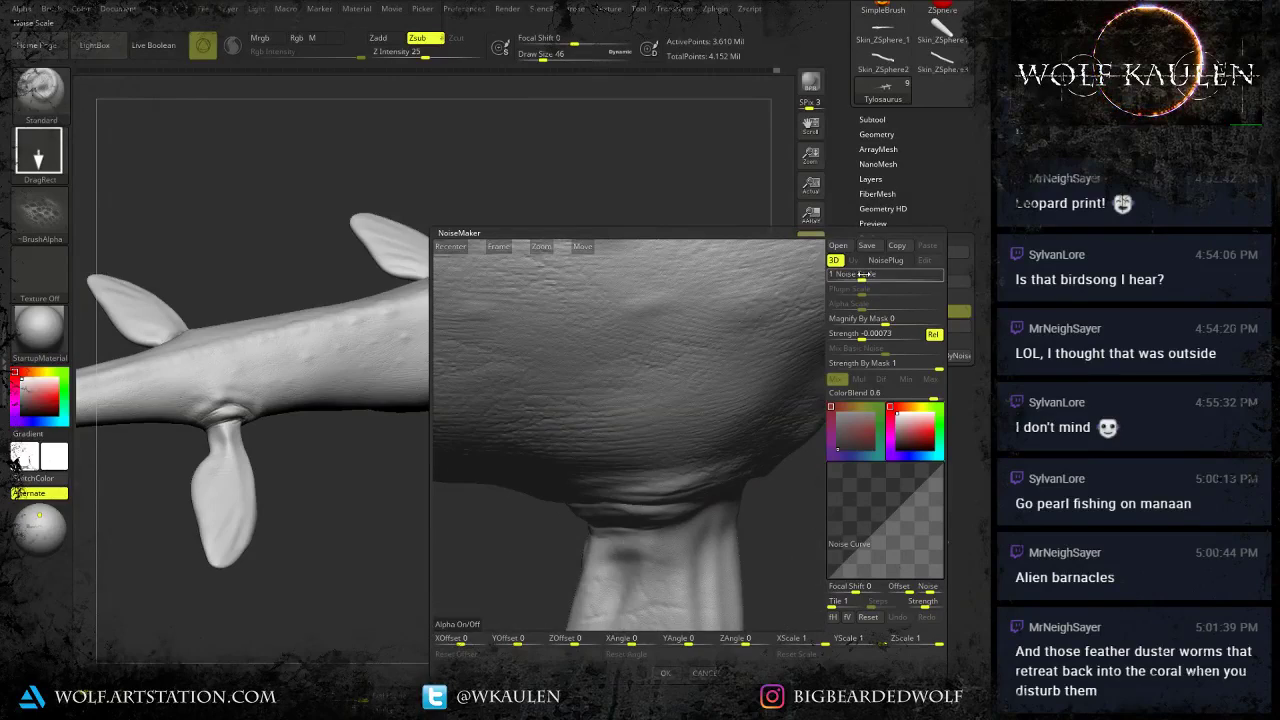
mouse_move(867, 337)
left_mouse_down()
mouse_move(904, 339)
mouse_move(857, 334)
left_mouse_up()
left_click_drag(862, 278, 872, 280)
left_click_drag(858, 337, 862, 337)
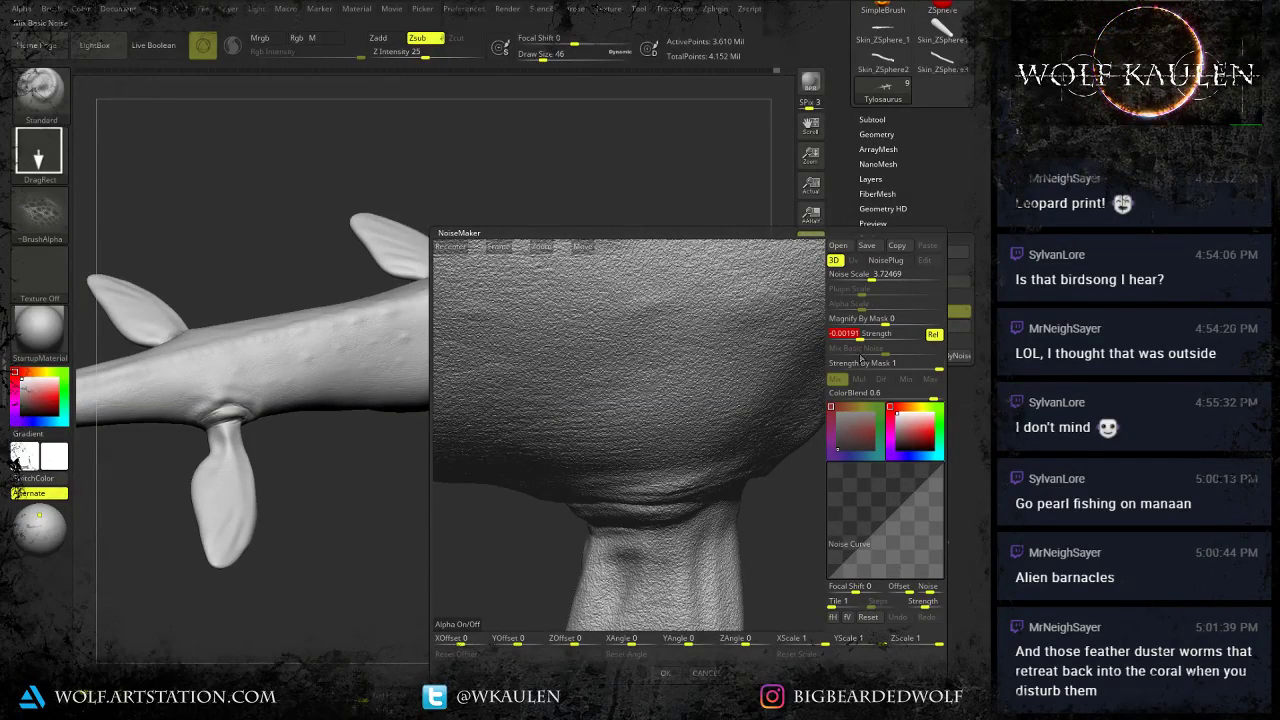
left_click_drag(860, 337, 858, 336)
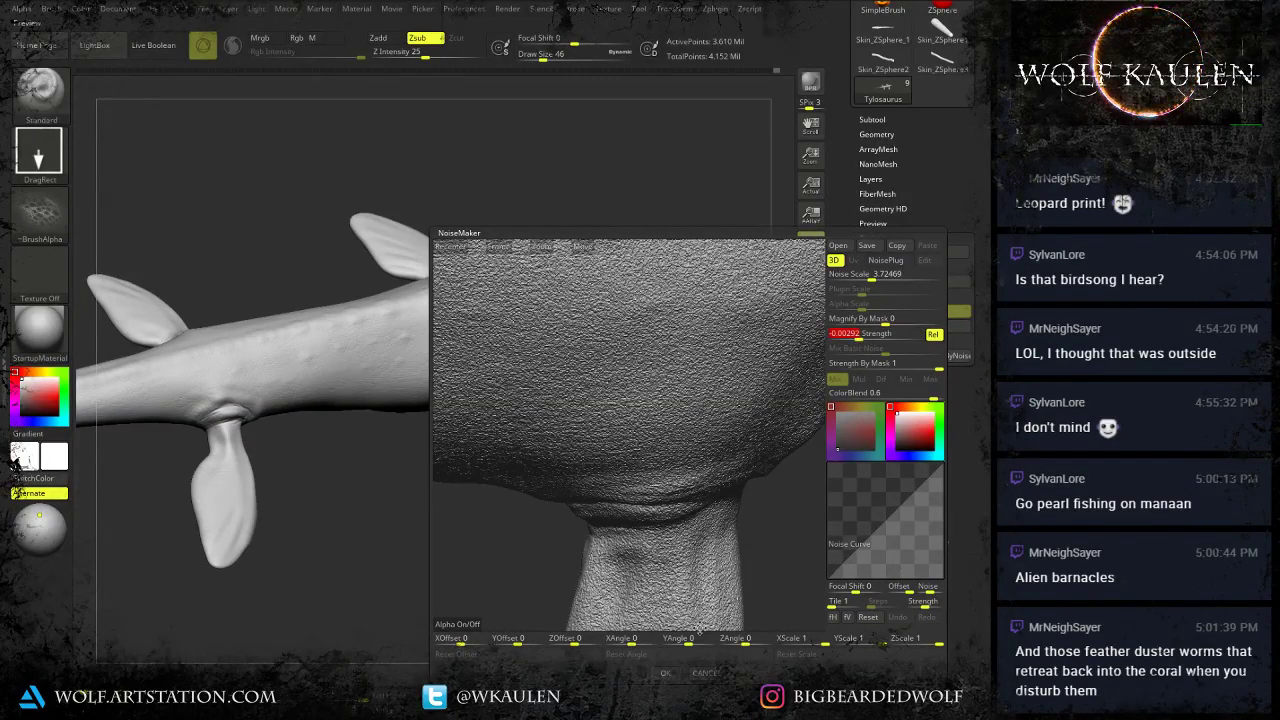
left_click(666, 674)
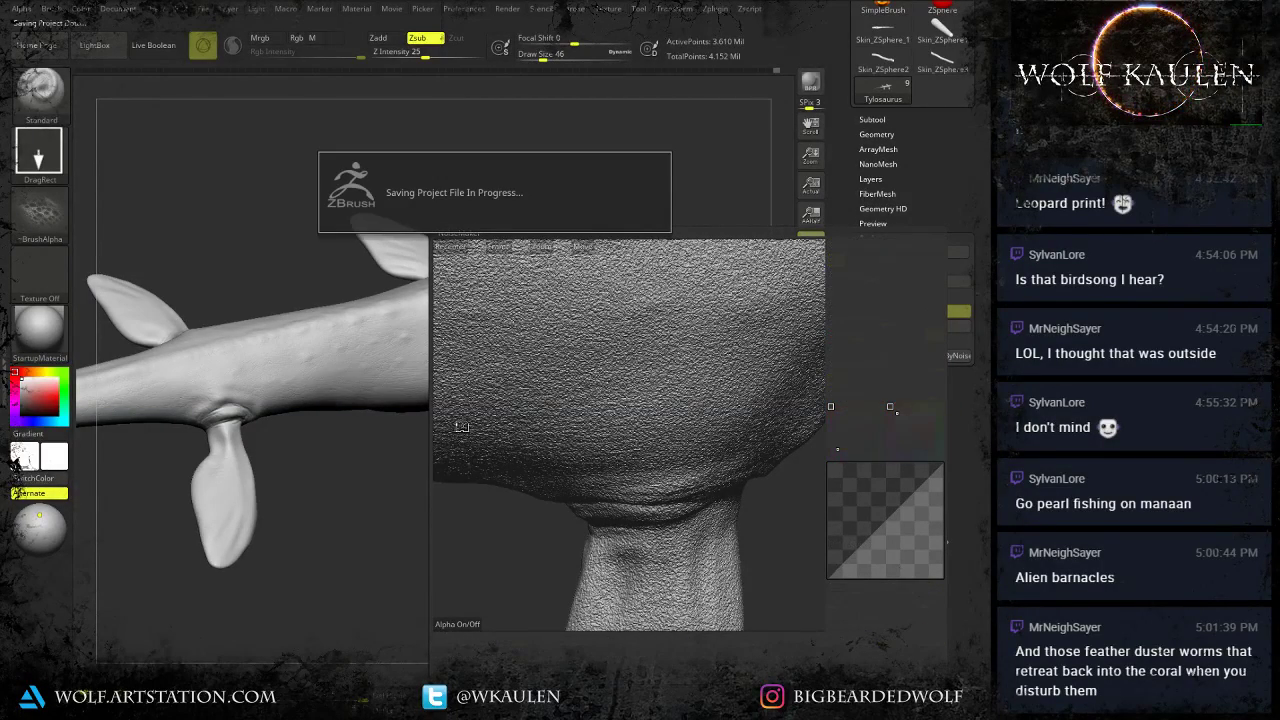
right_click_drag(465, 317, 470, 345, "ctrl")
right_click_drag(586, 212, 598, 370, "ctrl")
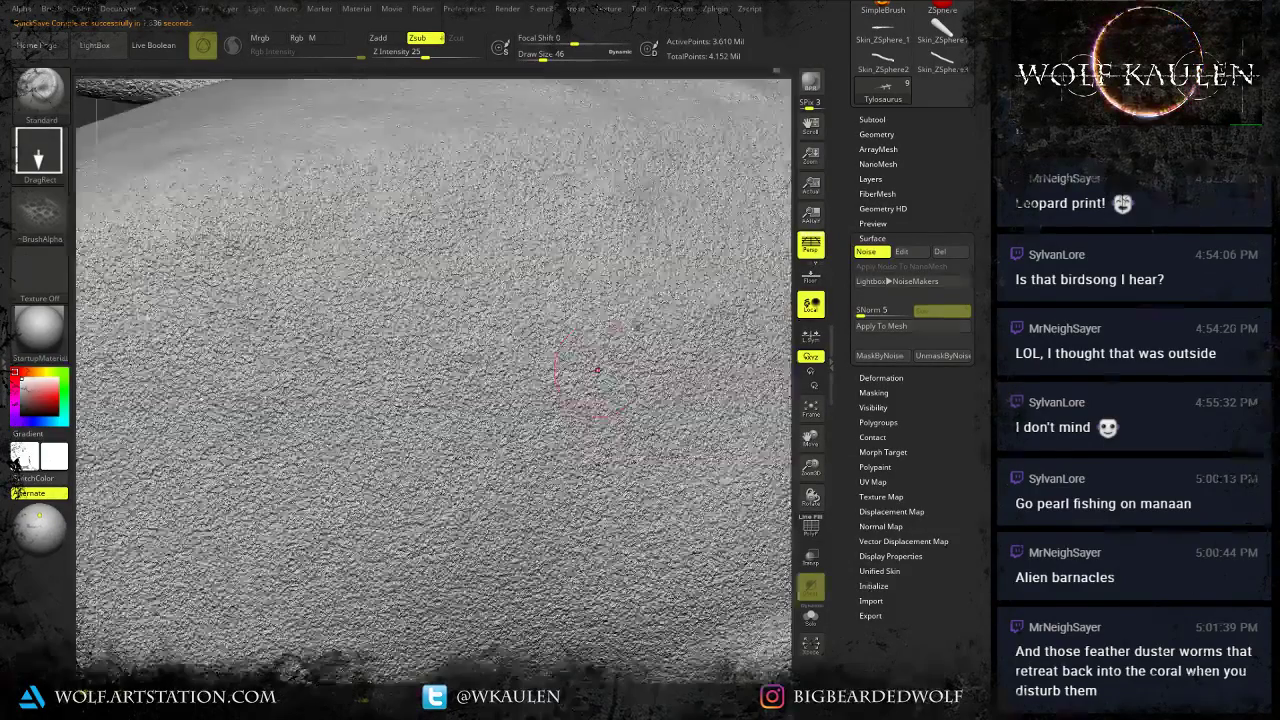
left_click(871, 179)
left_click_drag(941, 302, 902, 301)
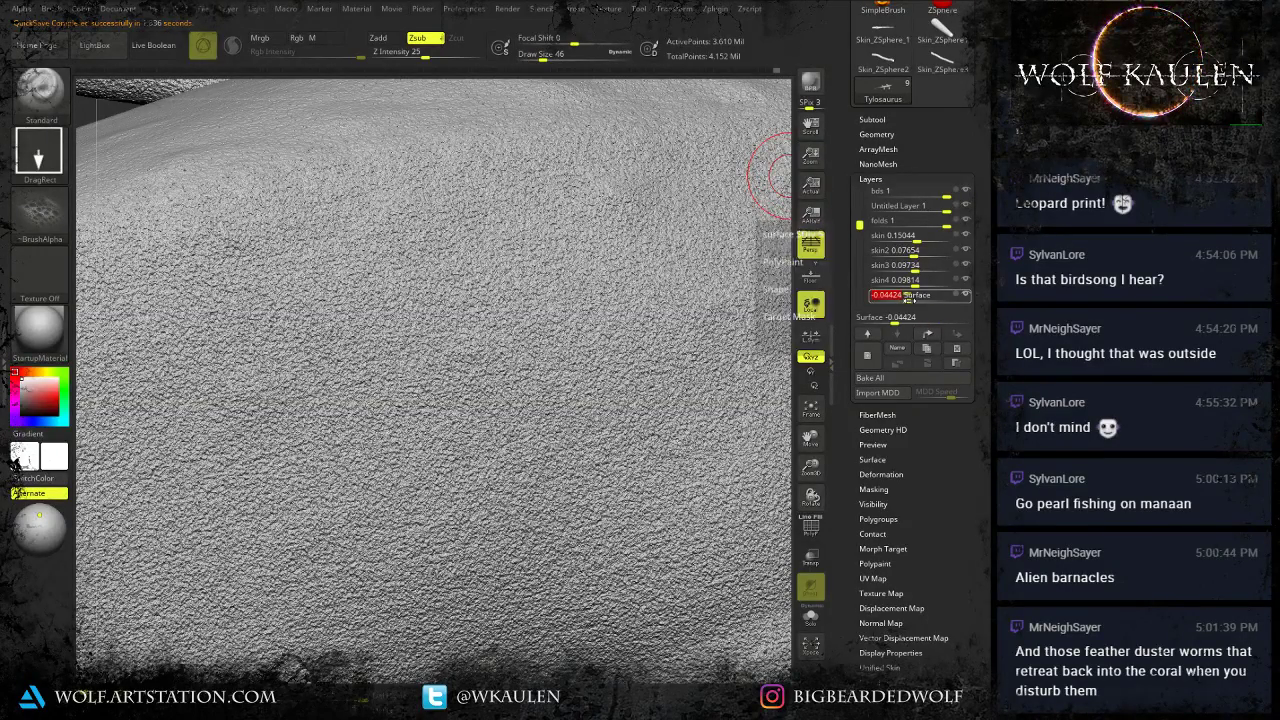
left_click_drag(960, 564, 960, 544)
left_click_drag(859, 208, 862, 241)
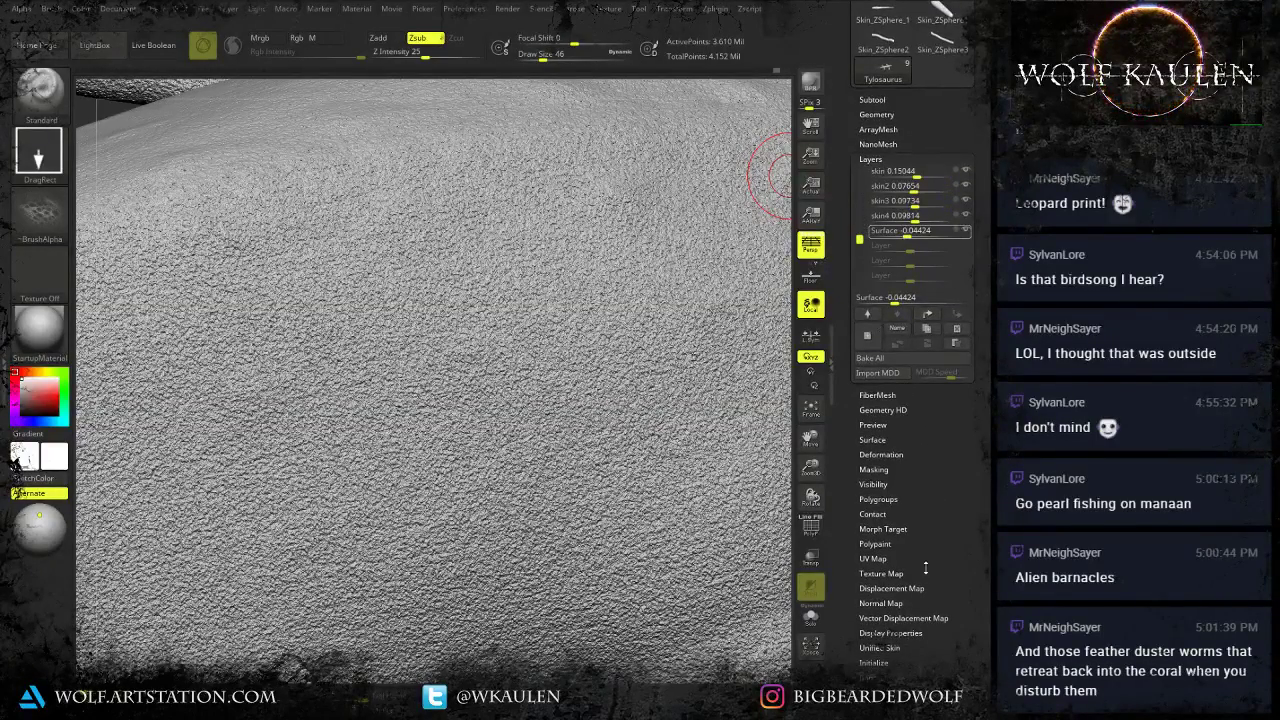
left_click(872, 440)
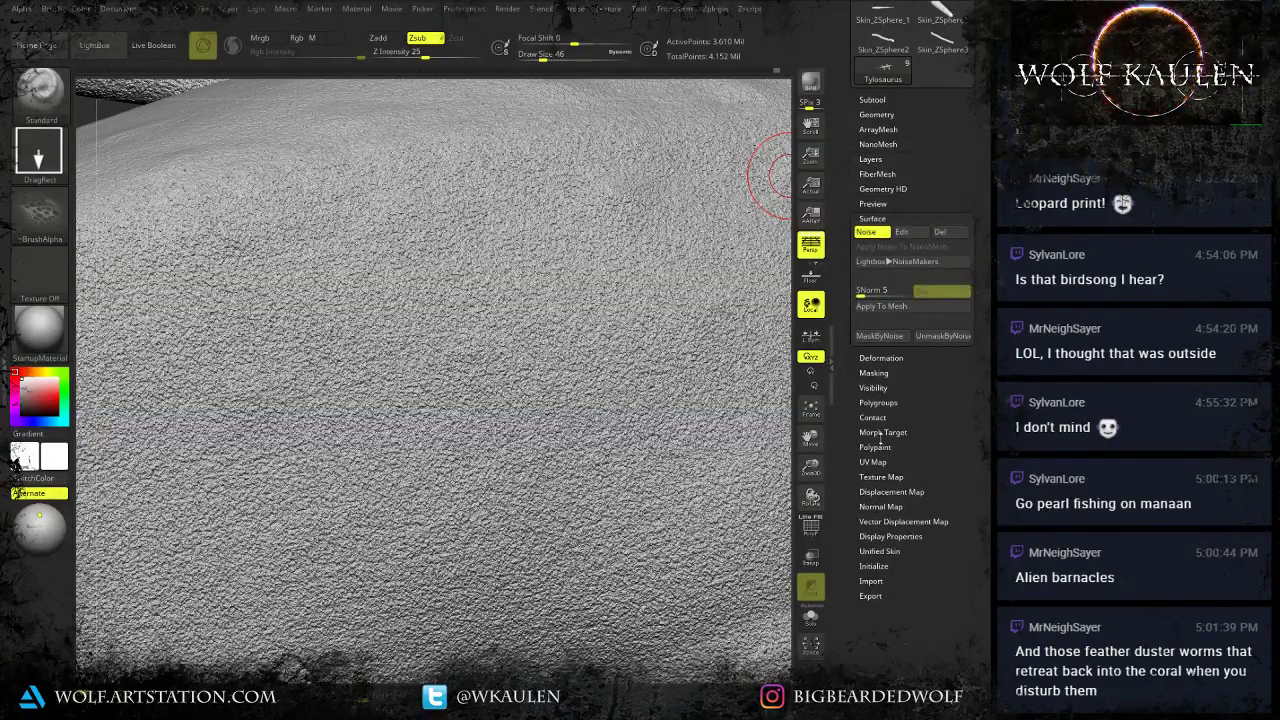
left_click(870, 158)
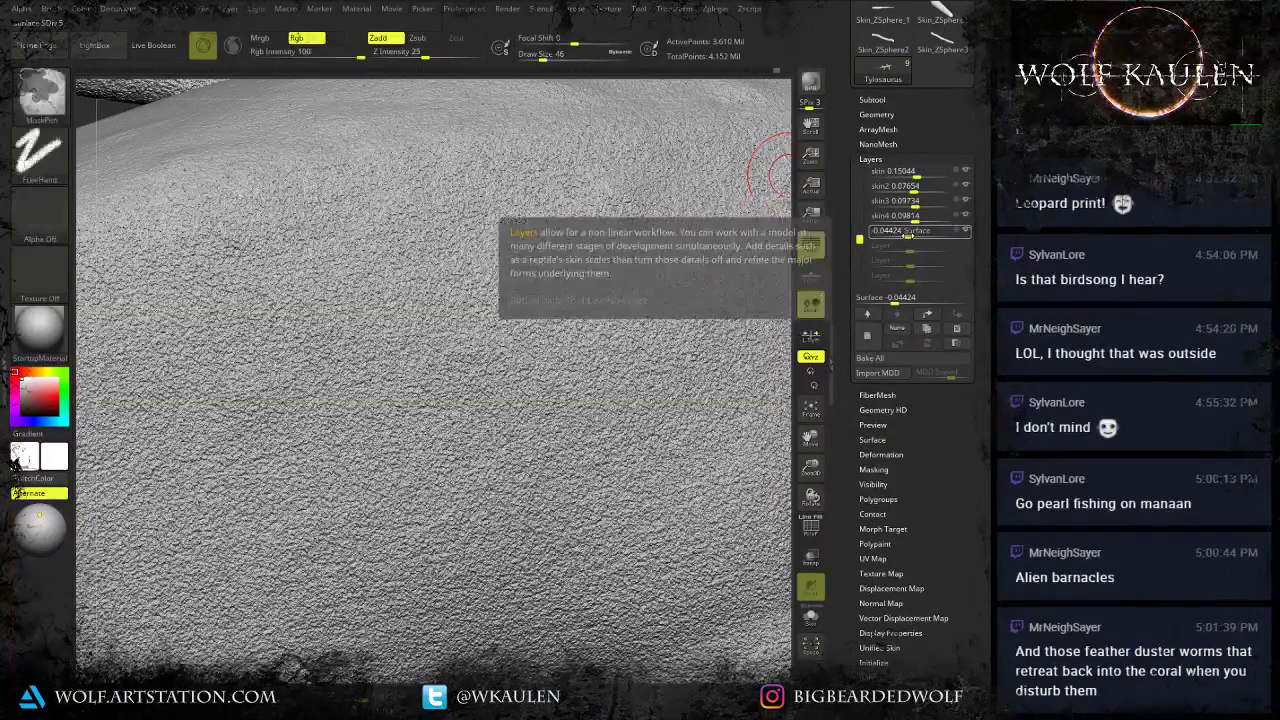
key("ctrl+z")
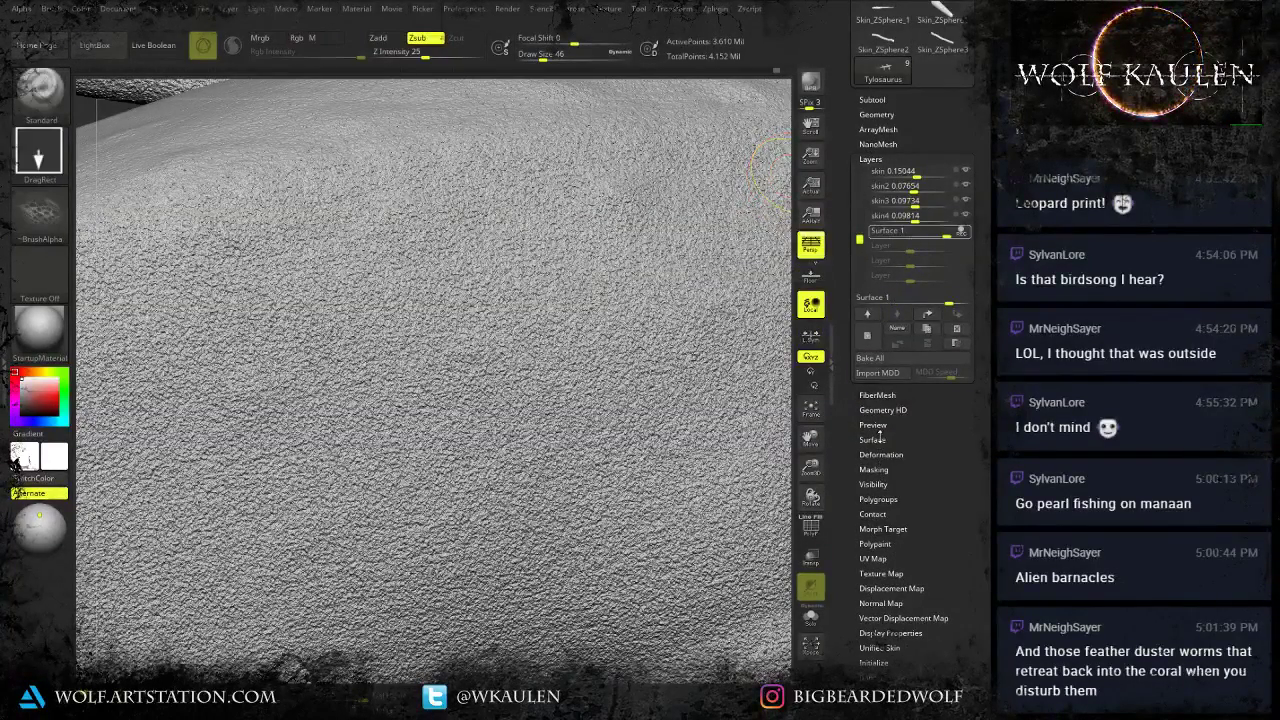
Apply the surface noise to the mesh and reduce the Surface layer's intensity to 0.09734.
left_click(873, 439)
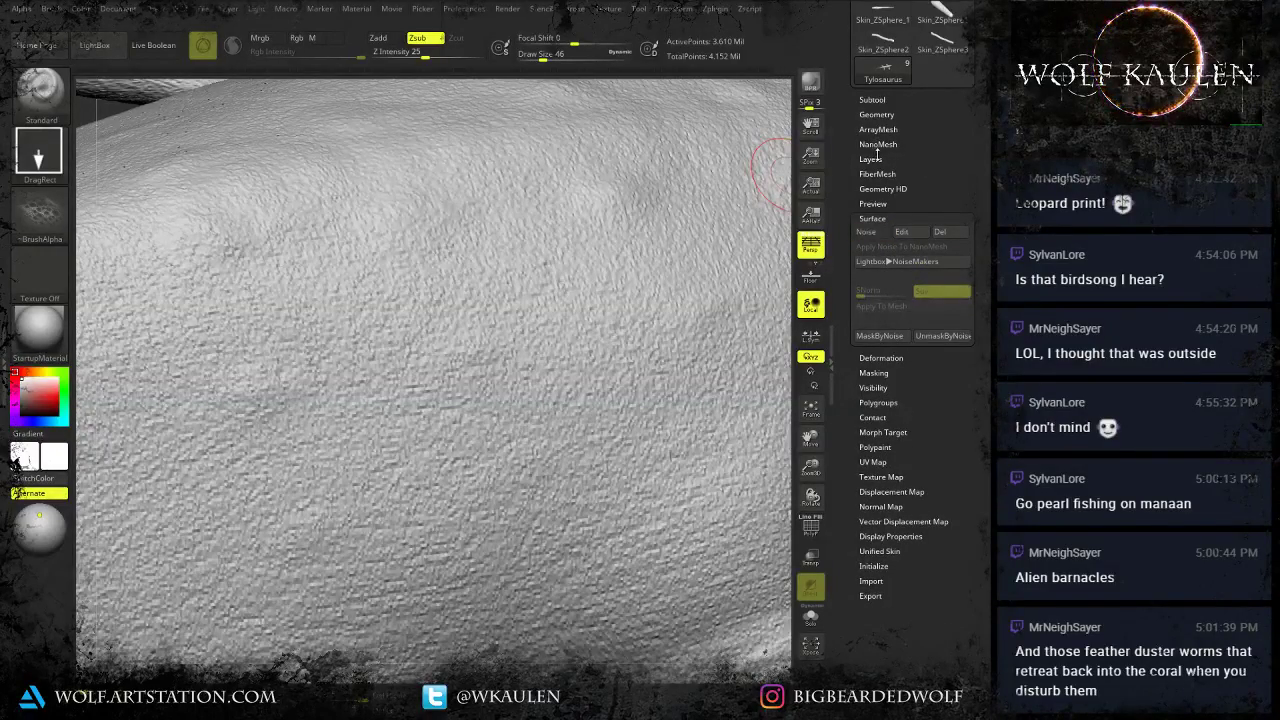
left_click(876, 158)
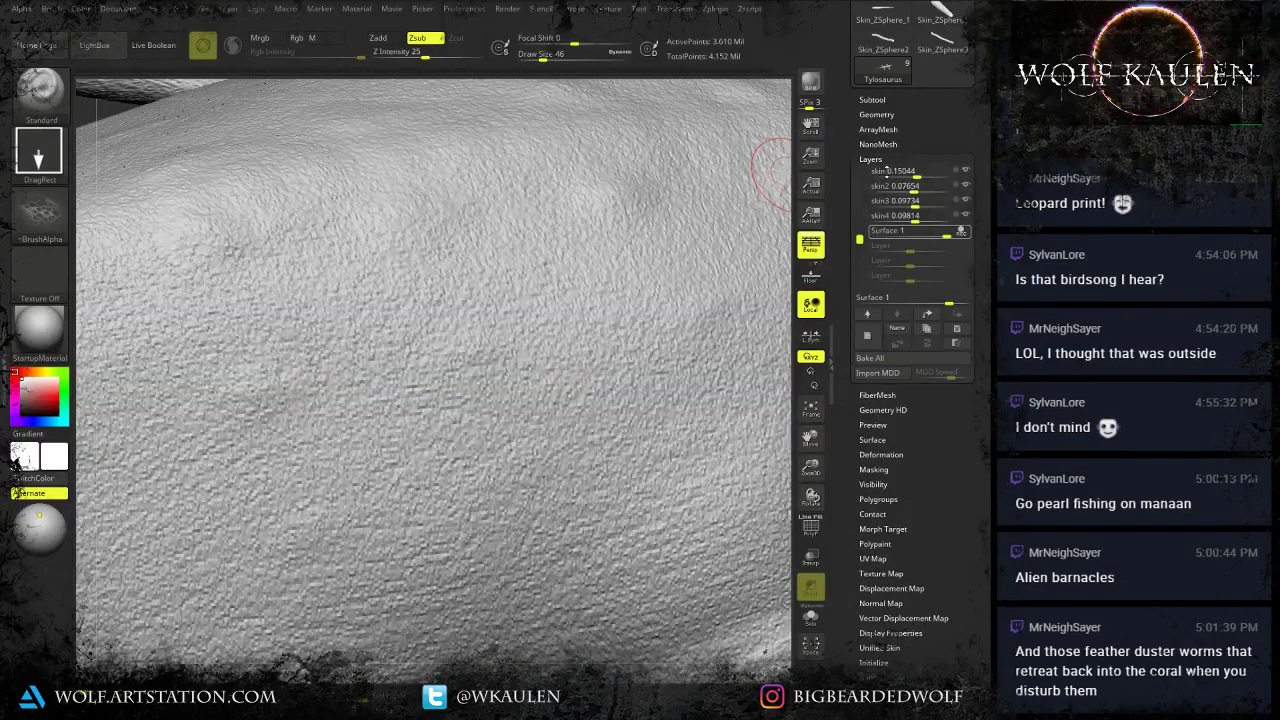
left_click_drag(948, 236, 914, 234)
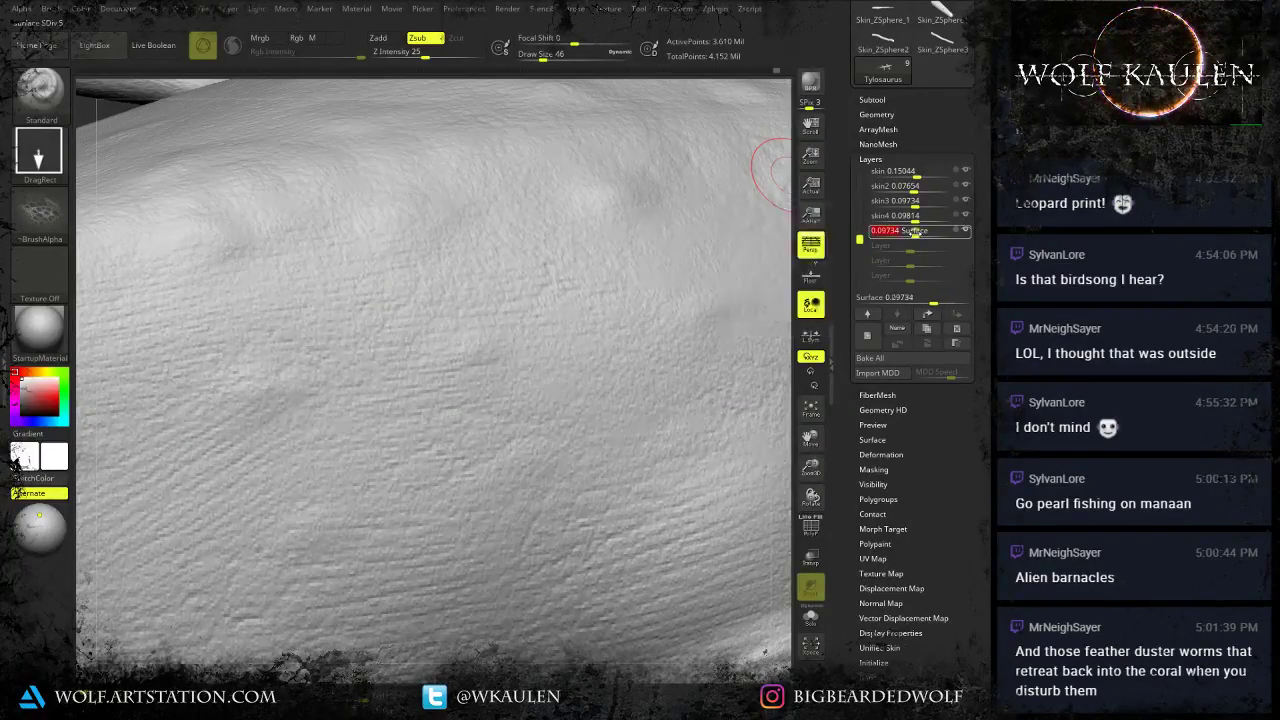
Raise the Surface layer's intensity to 0.18584, judging the texture along the flank.
right_click_drag(685, 452, 640, 330, "ctrl")
right_click_drag(628, 473, 612, 428)
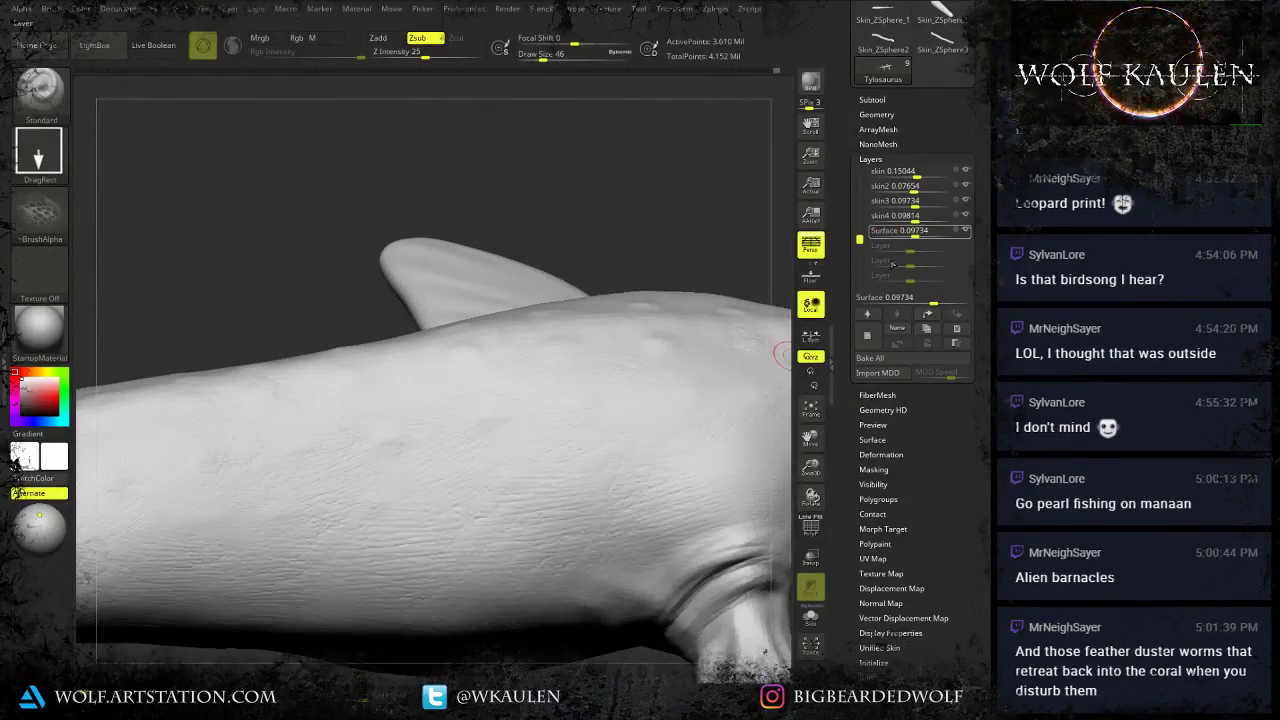
left_click_drag(910, 235, 916, 233)
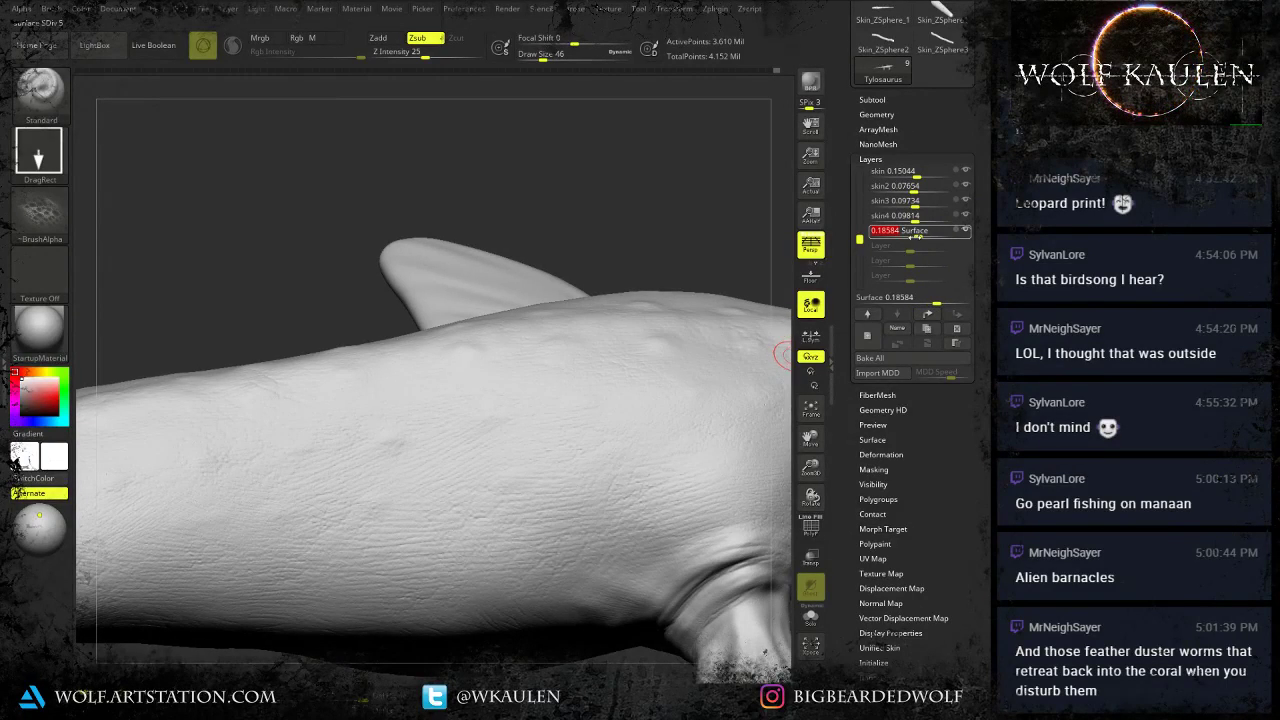
right_click_drag(572, 481, 580, 516)
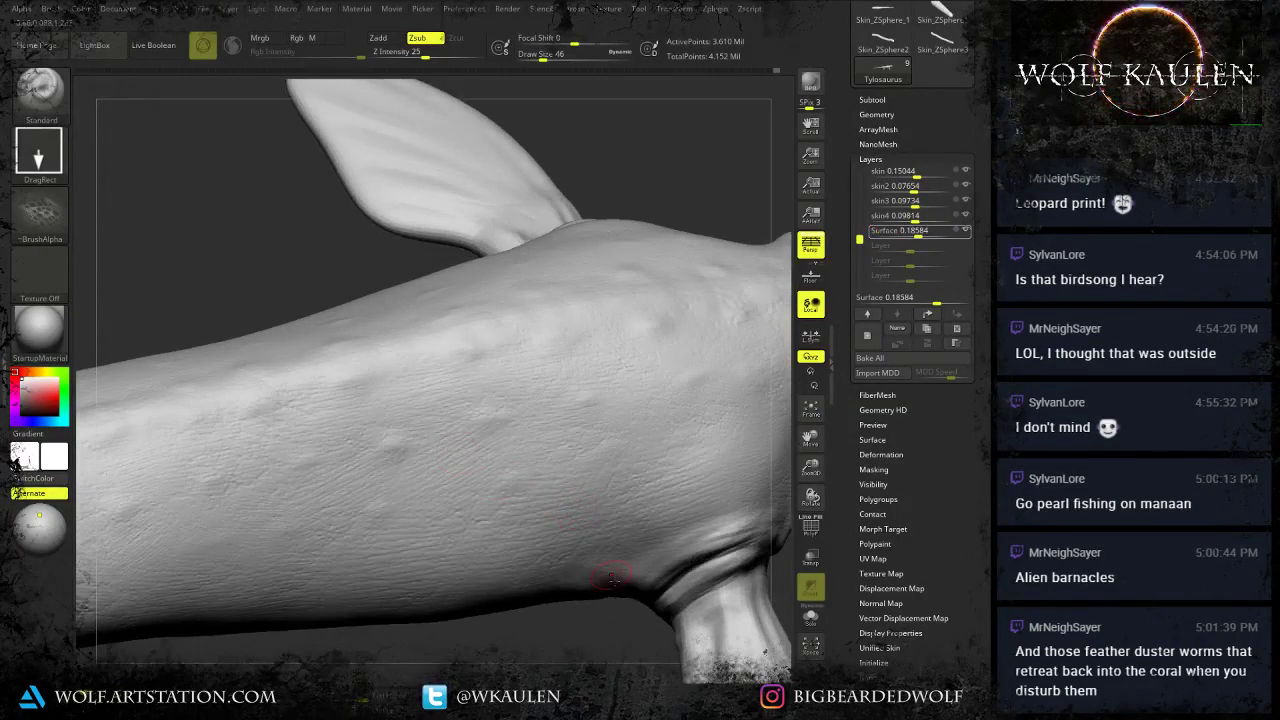
Examine the surface texture up close on the flipper and on the head around the eye and jaw.
right_click_drag(612, 578, 497, 398, "alt")
mouse_move(548, 459)
right_mouse_down("ctrl")
mouse_move(557, 594)
mouse_move(543, 601)
mouse_move(531, 312)
right_mouse_up("ctrl")
right_click_drag(551, 537, 542, 319, "alt")
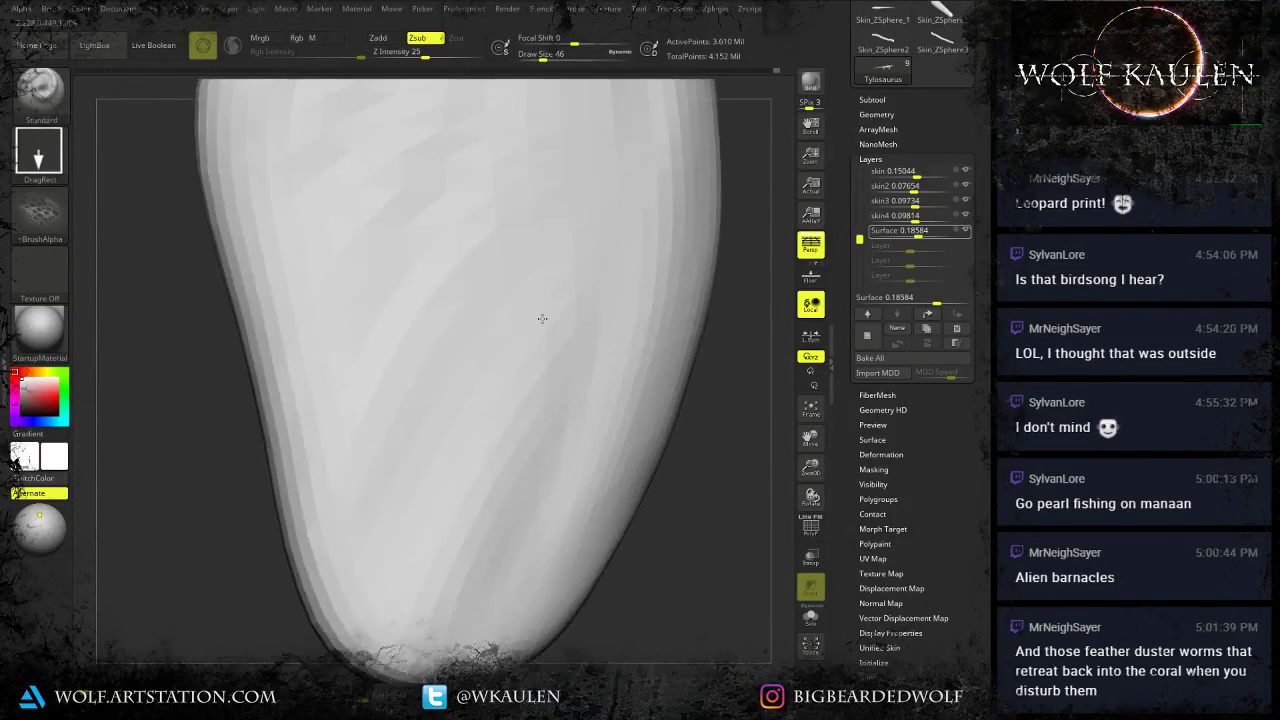
mouse_move(563, 486)
right_mouse_down("ctrl")
mouse_move(563, 306)
mouse_move(475, 572)
right_mouse_up("ctrl")
right_click_drag(594, 312, 531, 555, "alt")
right_click_drag(495, 395, 486, 323)
right_click_drag(581, 420, 606, 662, "ctrl")
right_click_drag(597, 498, 538, 454, "alt")
right_click_drag(330, 508, 424, 466, "alt")
right_click_drag(416, 564, 428, 420, "ctrl")
right_click_drag(350, 558, 347, 520, "ctrl")
mouse_move(515, 618)
right_mouse_down("alt")
mouse_move(469, 505)
mouse_move(368, 401)
right_mouse_up("alt")
mouse_move(232, 258)
right_mouse_down()
mouse_move(330, 298)
mouse_move(389, 377)
mouse_move(345, 350)
mouse_move(340, 340)
mouse_move(377, 377)
right_mouse_up()
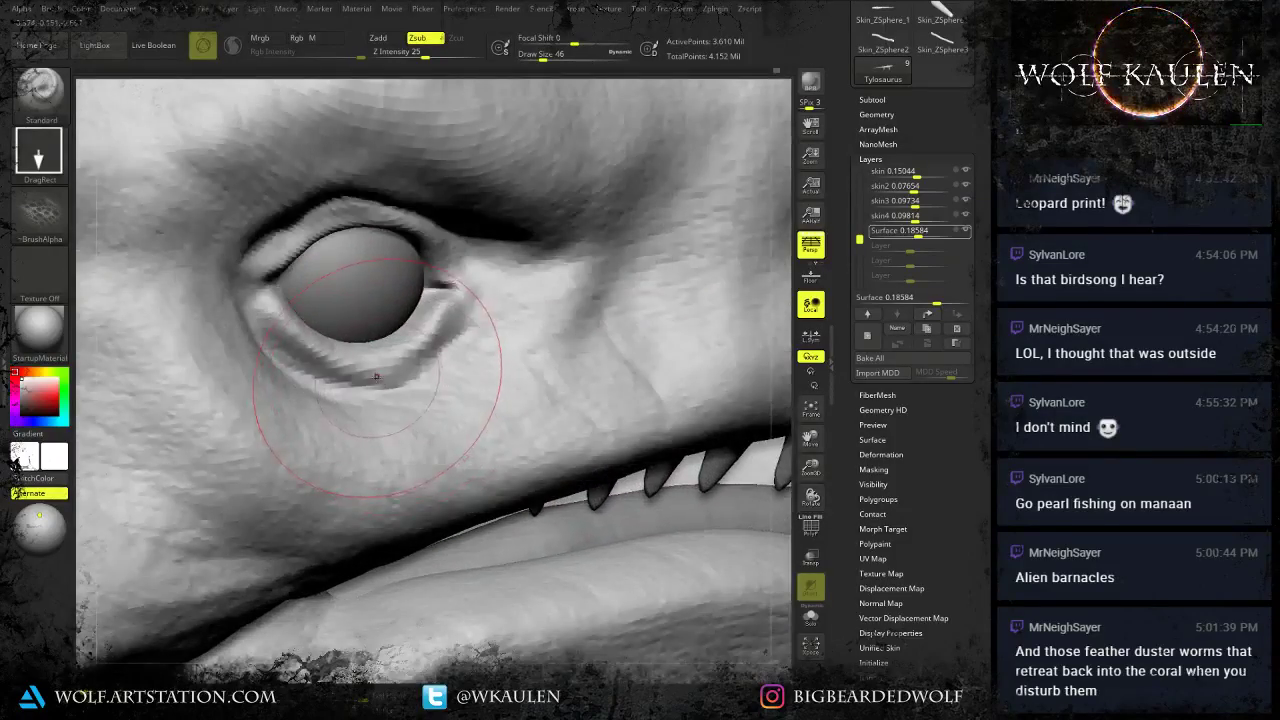
Save the project as Tylosaurus, overwriting the existing file.
key("ctrl+s")
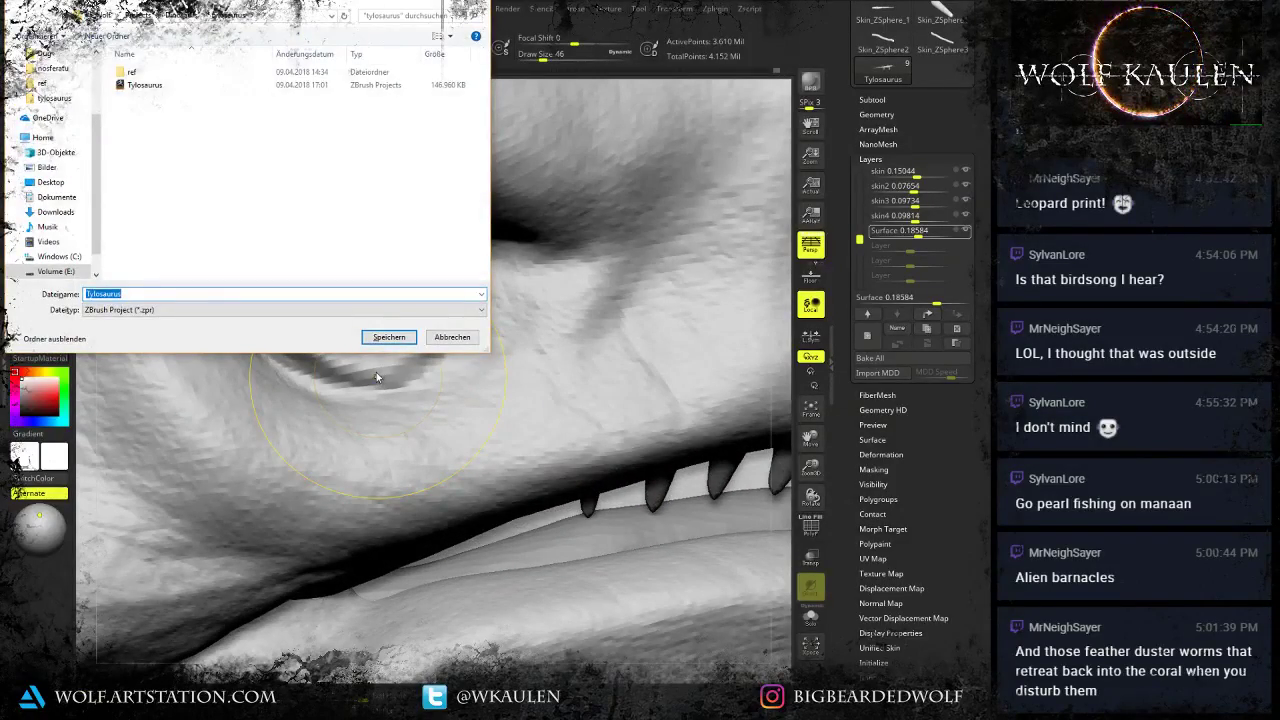
left_click(393, 338)
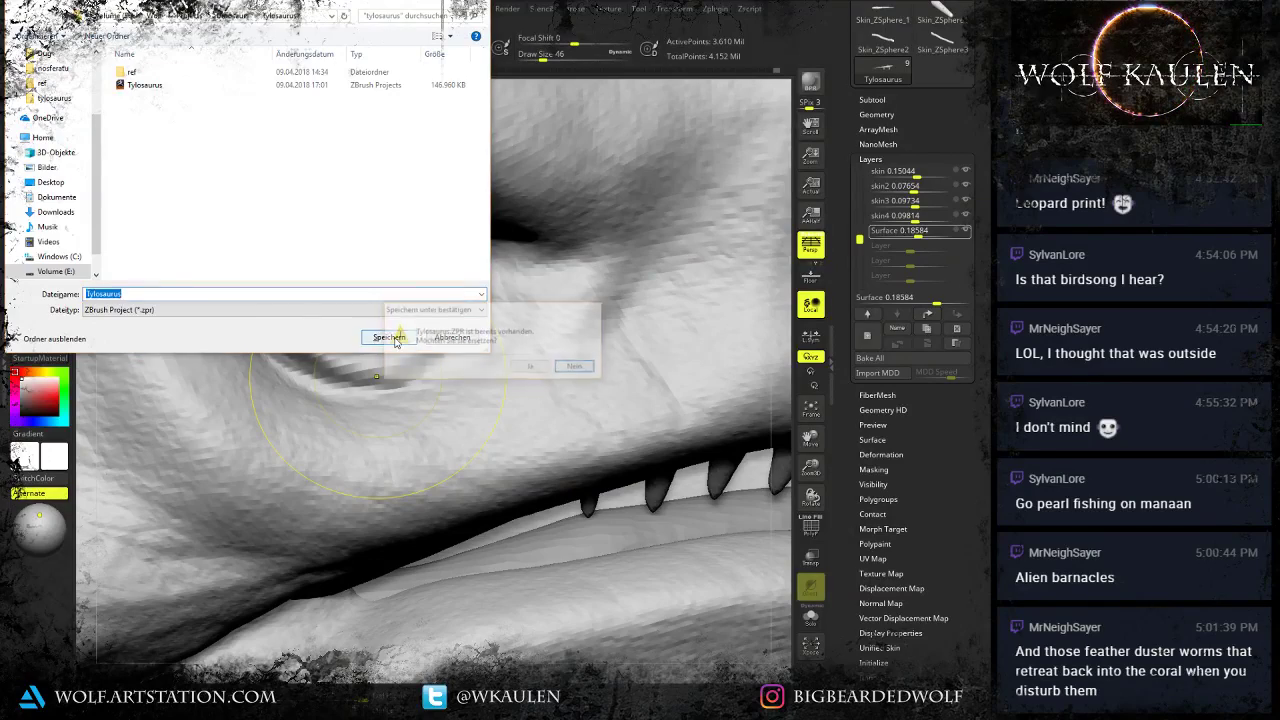
left_click(528, 366)
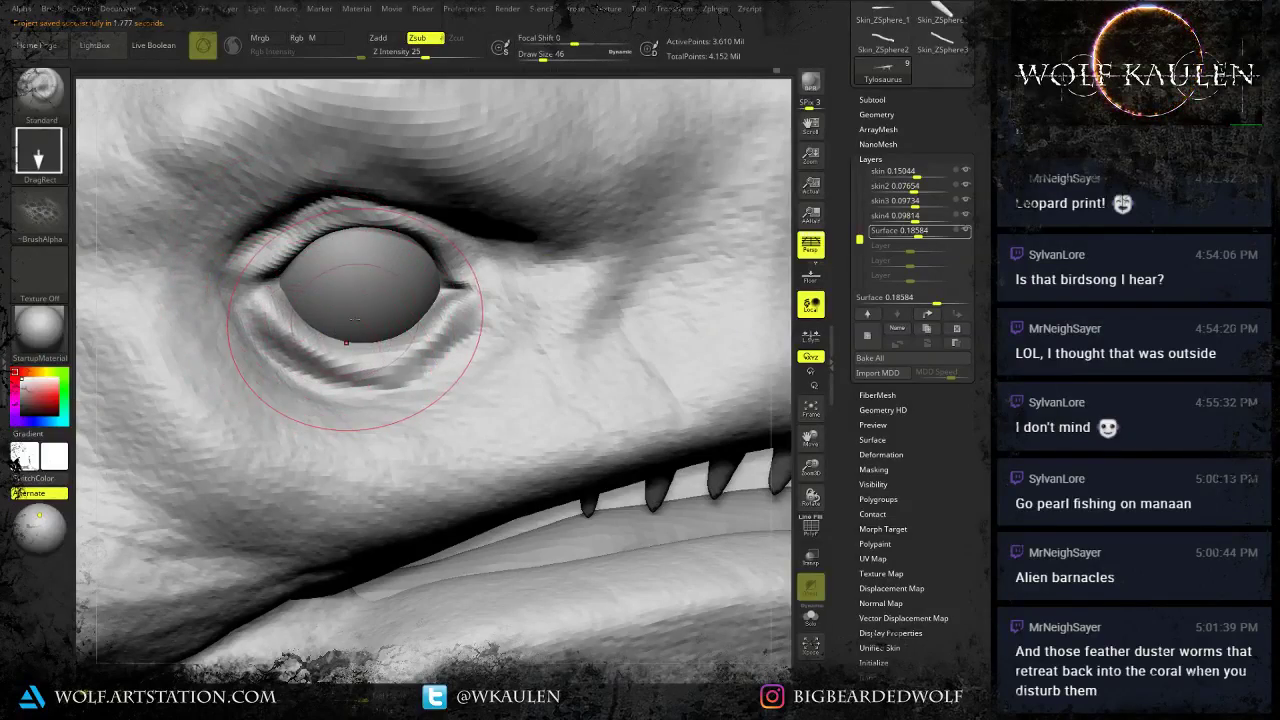
Add a new sculpting layer above Surface and name it bite marks.
mouse_move(357, 320)
right_mouse_down()
mouse_move(349, 272)
mouse_move(342, 324)
right_mouse_up()
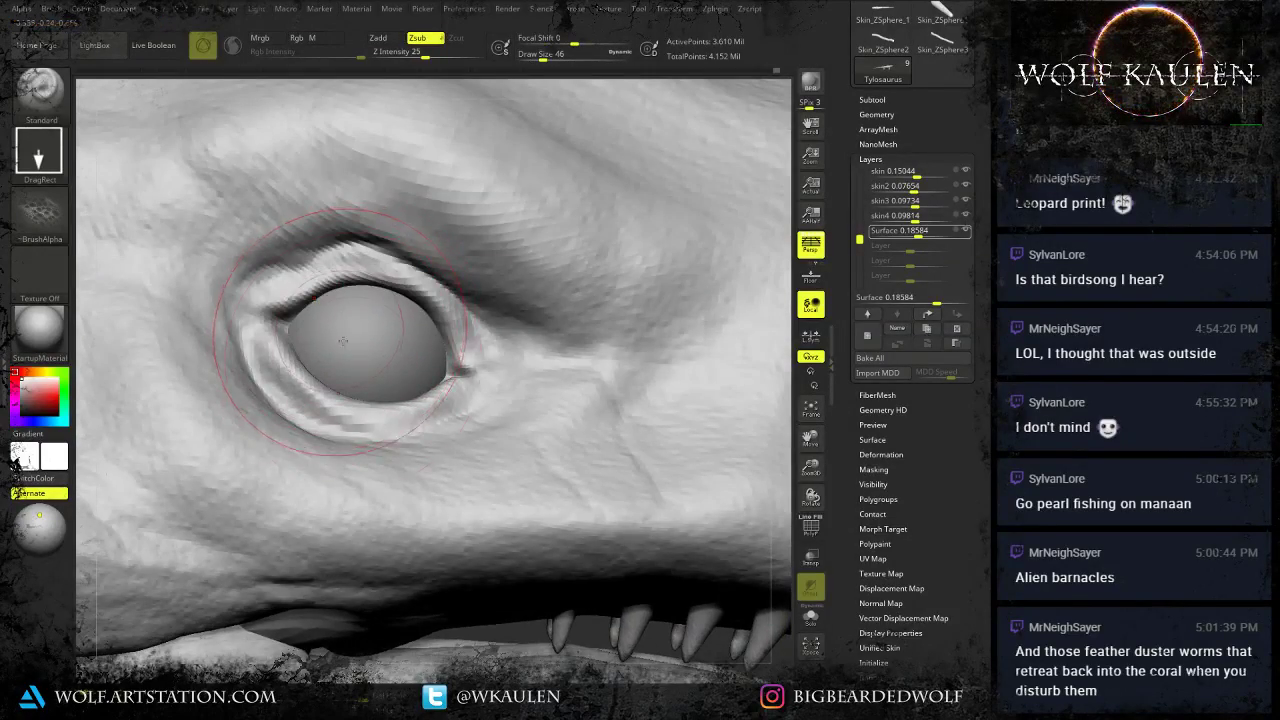
mouse_move(362, 392)
right_mouse_down("ctrl")
mouse_move(366, 413)
mouse_move(386, 278)
right_mouse_up("ctrl")
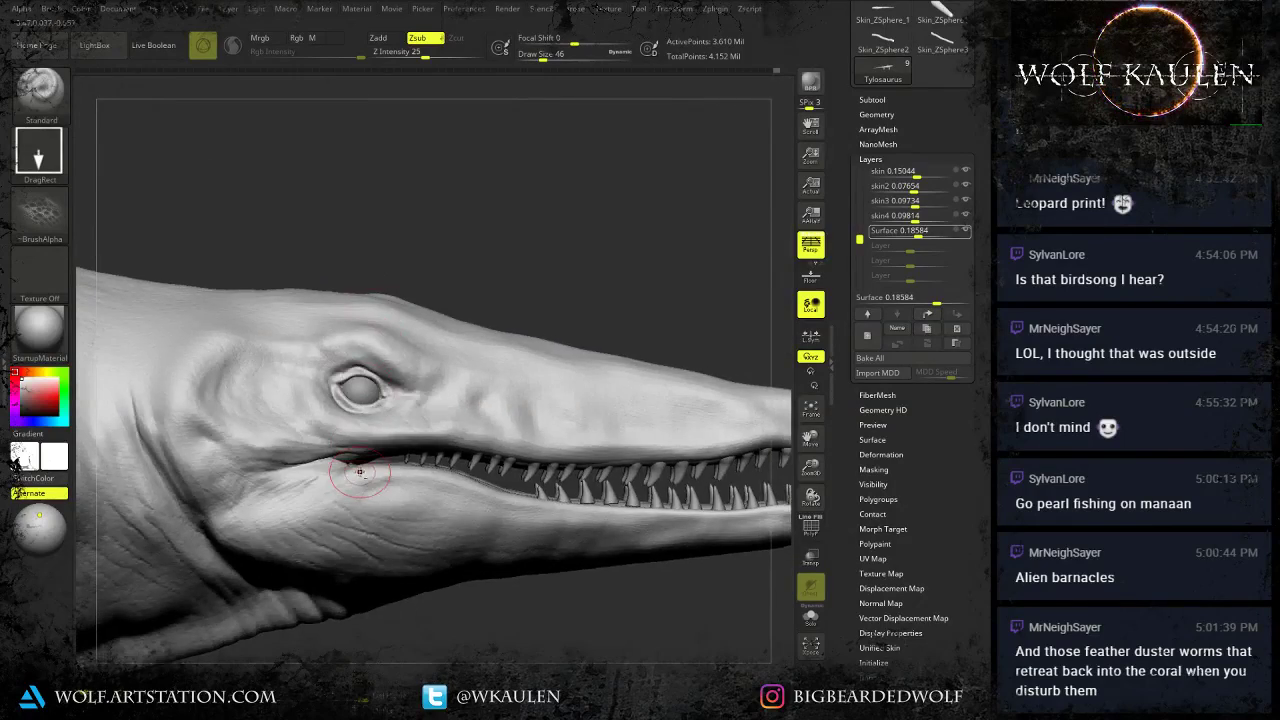
right_click_drag(358, 474, 377, 372, "ctrl")
right_click_drag(278, 438, 412, 381, "alt")
right_click_drag(421, 424, 465, 346)
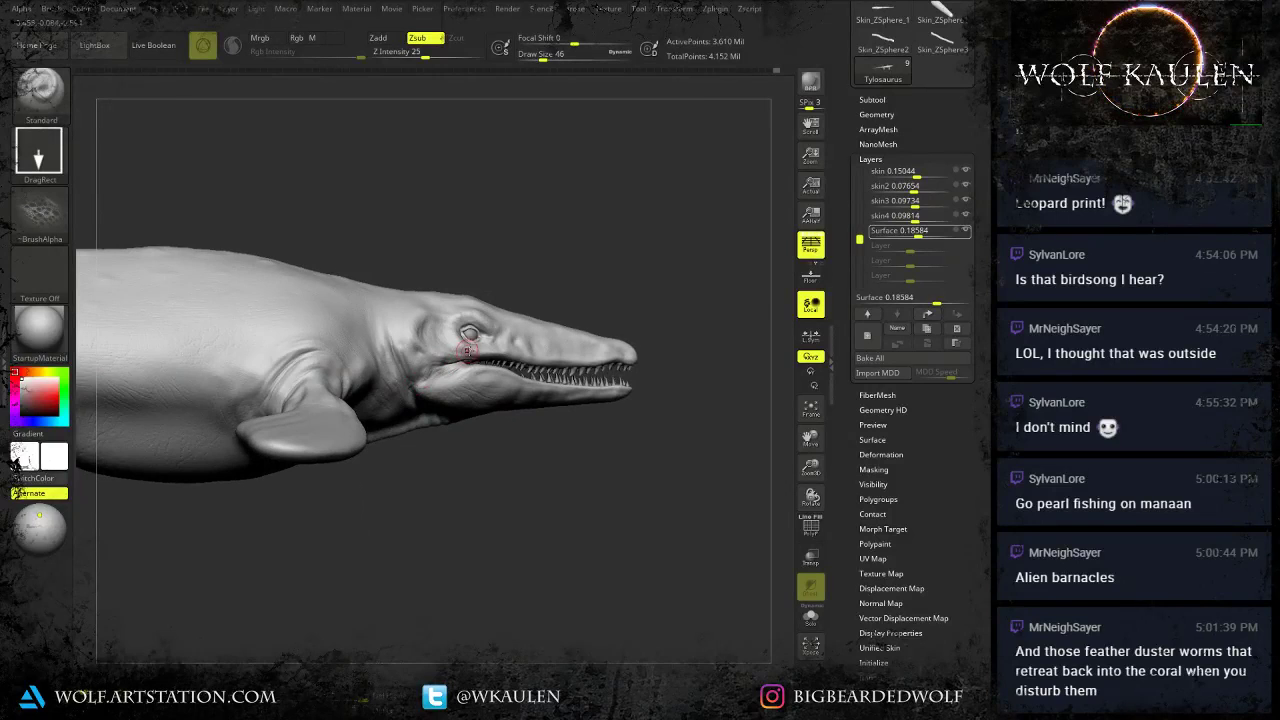
left_click(867, 335)
left_click(898, 329)
type("bi")
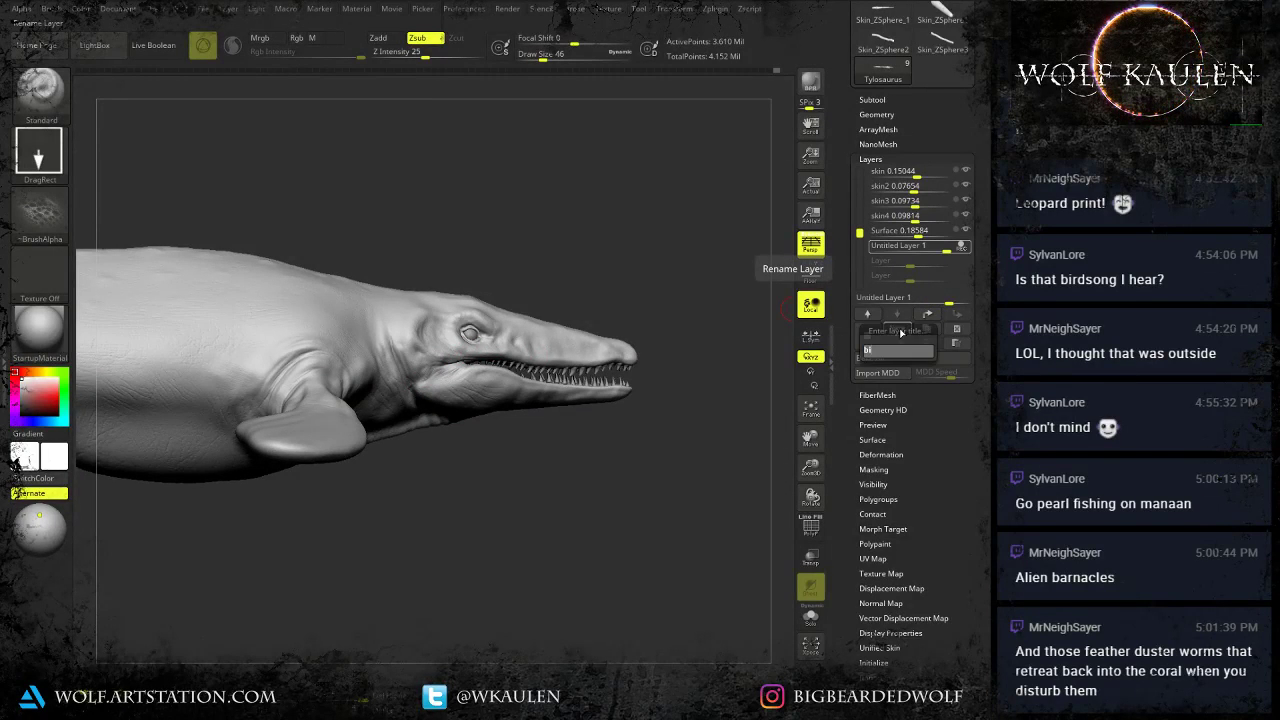
type("te marks")
key("Return")
Select the Slash3 brush for carving into the creature's front body.
key("b")
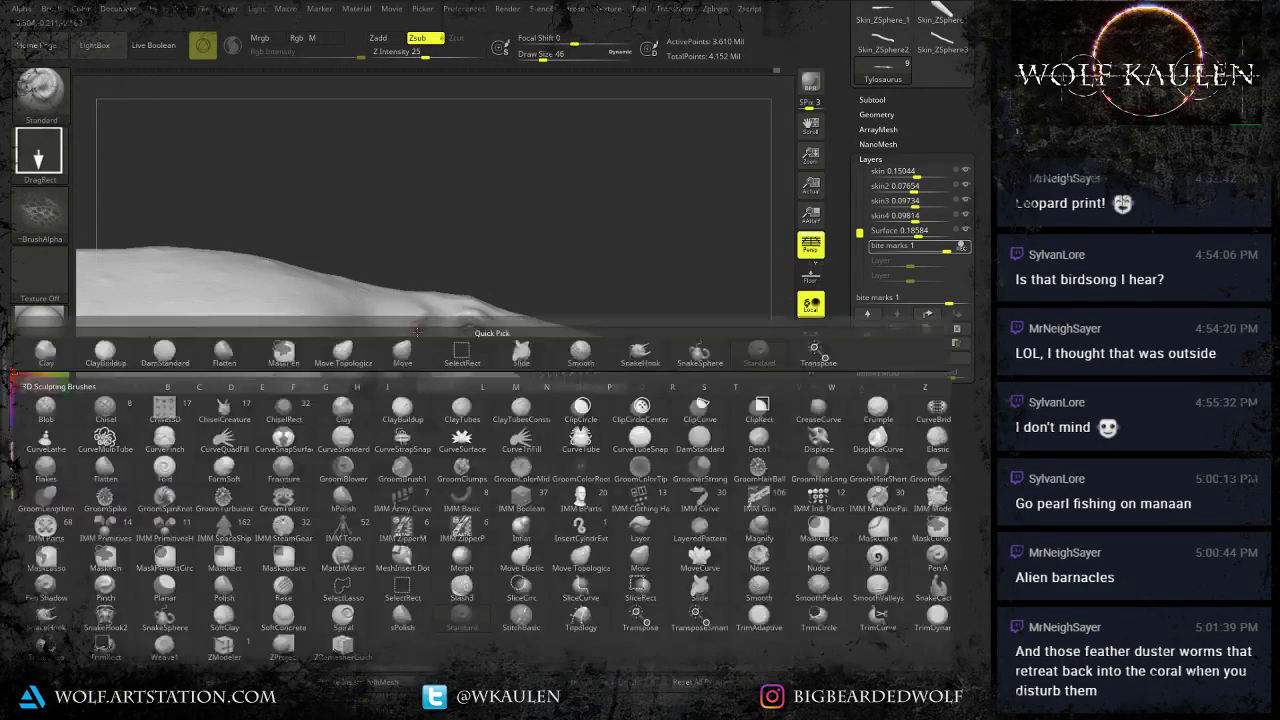
key("s")
key("3")
right_click_drag(222, 262, 403, 351, "alt")
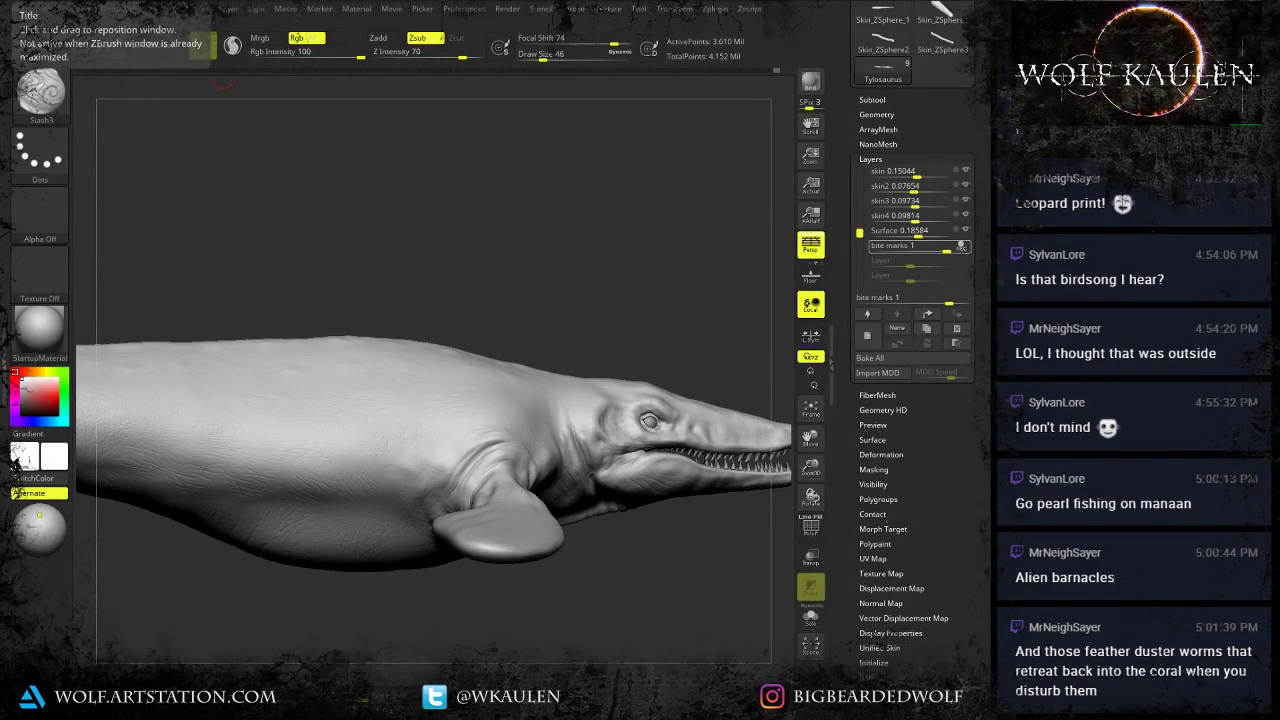
Switch the Slash3 brush to the FreeHand stroke and set its draw size to 35.
key("ctrl+s")
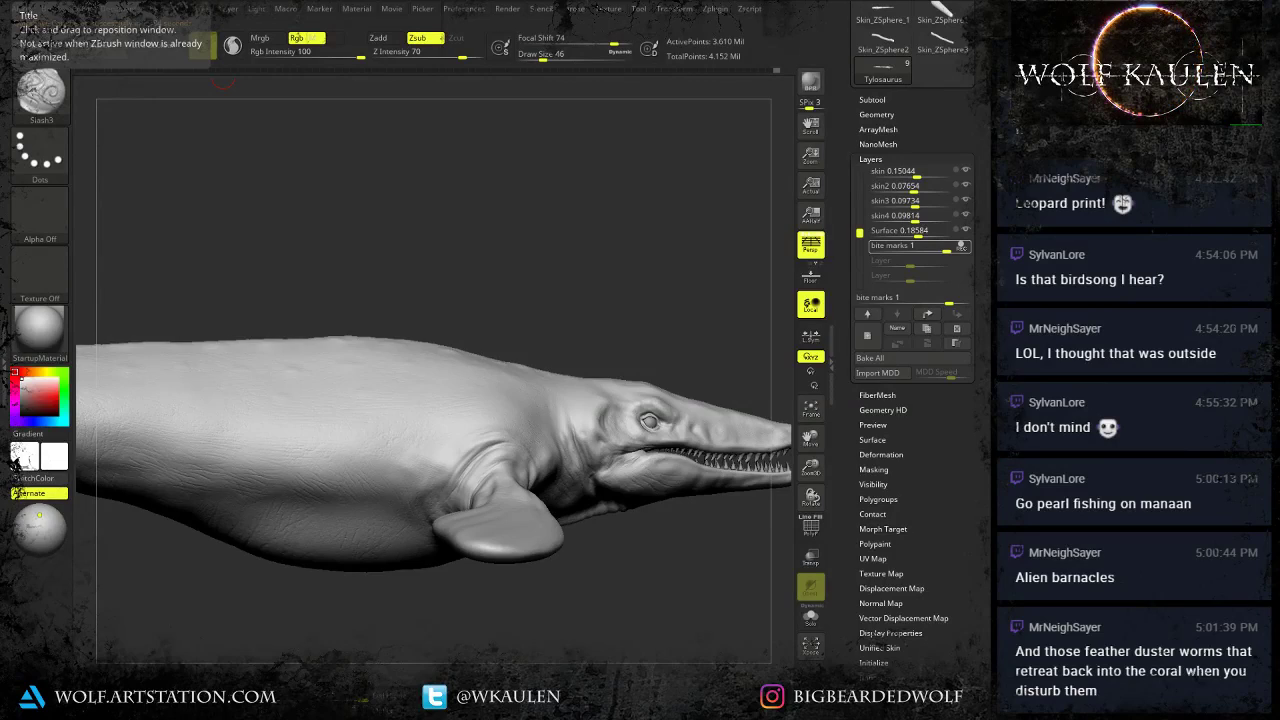
left_click_drag(624, 567, 535, 571)
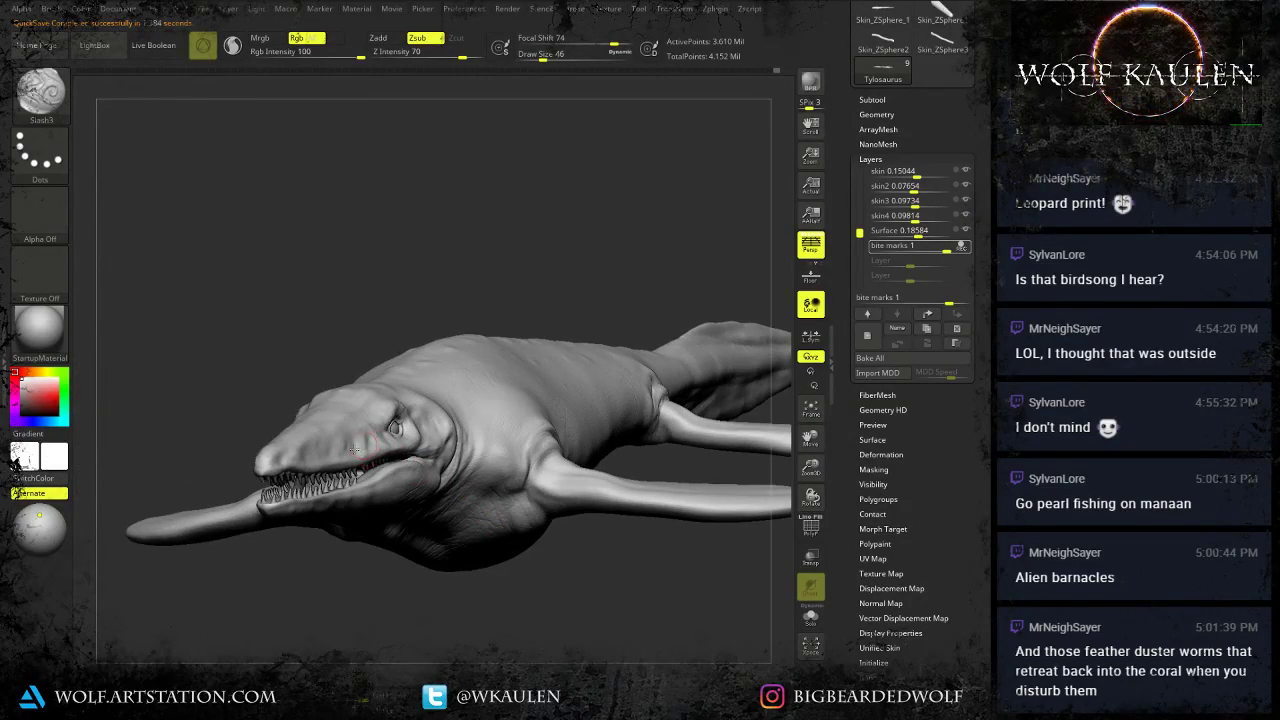
right_click_drag(353, 450, 501, 534)
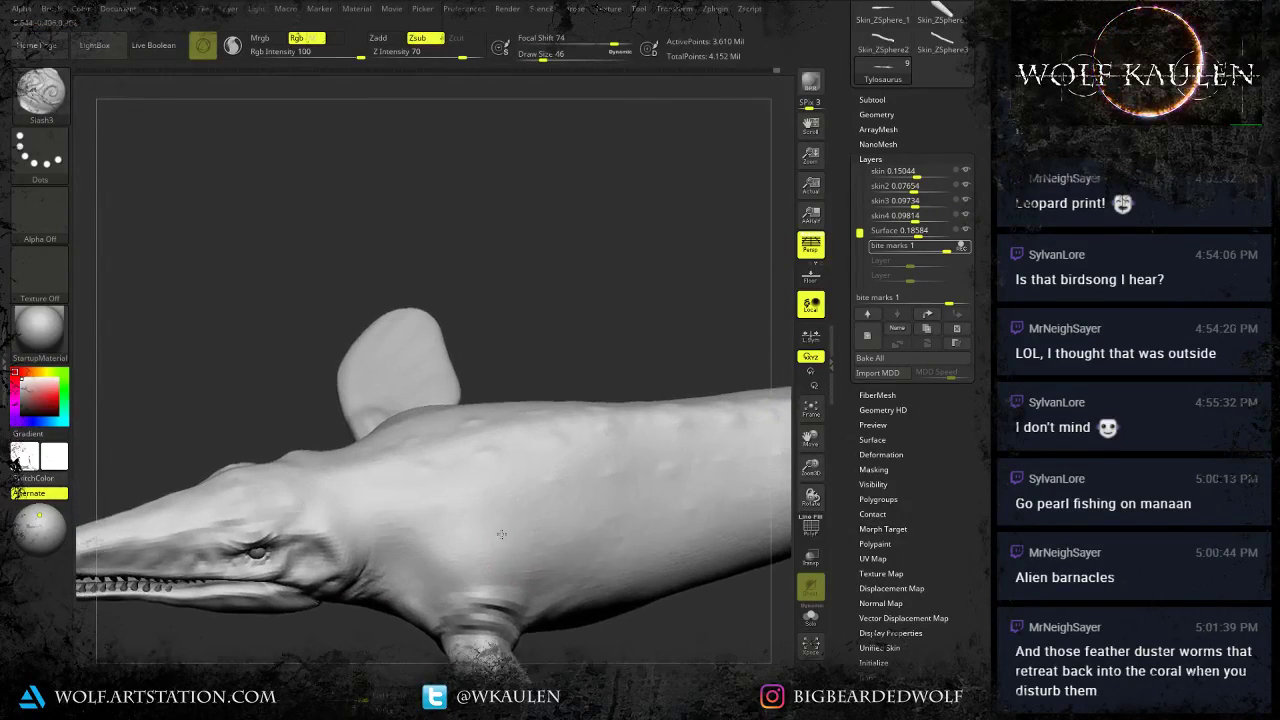
left_click_drag(501, 534, 491, 520)
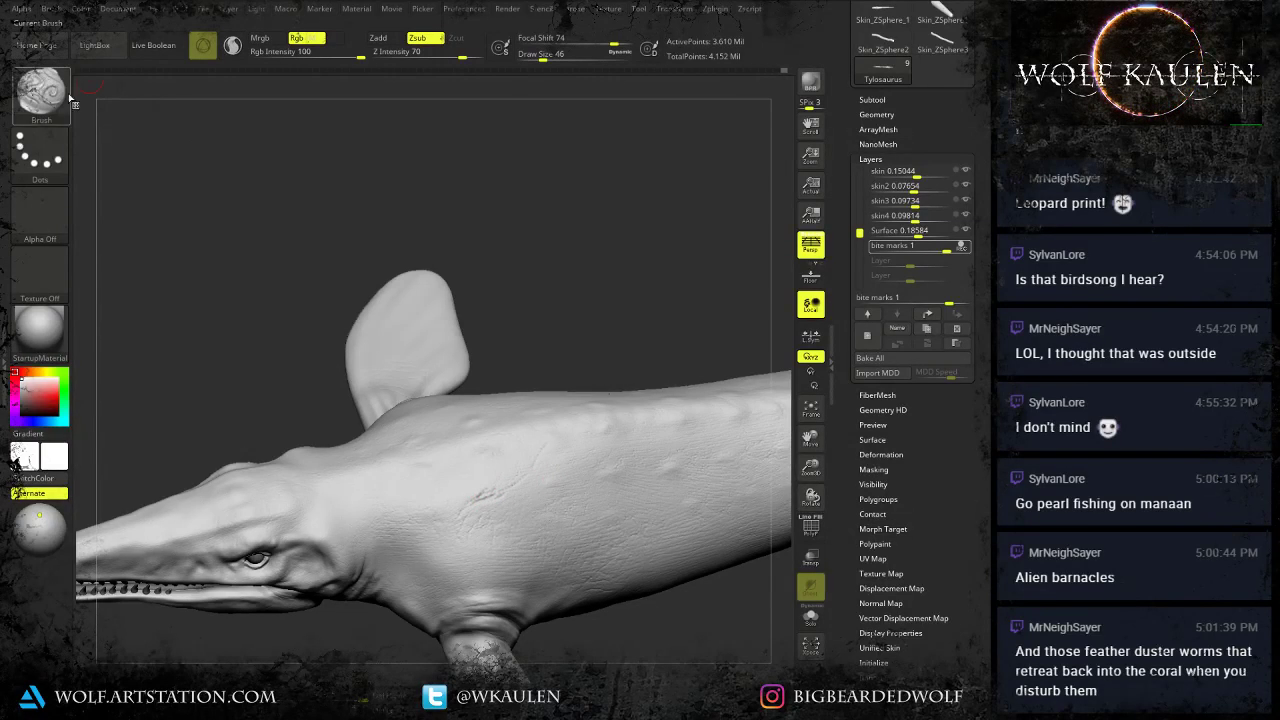
left_click(40, 145)
left_click(233, 166)
key("s")
left_click_drag(240, 333, 236, 334)
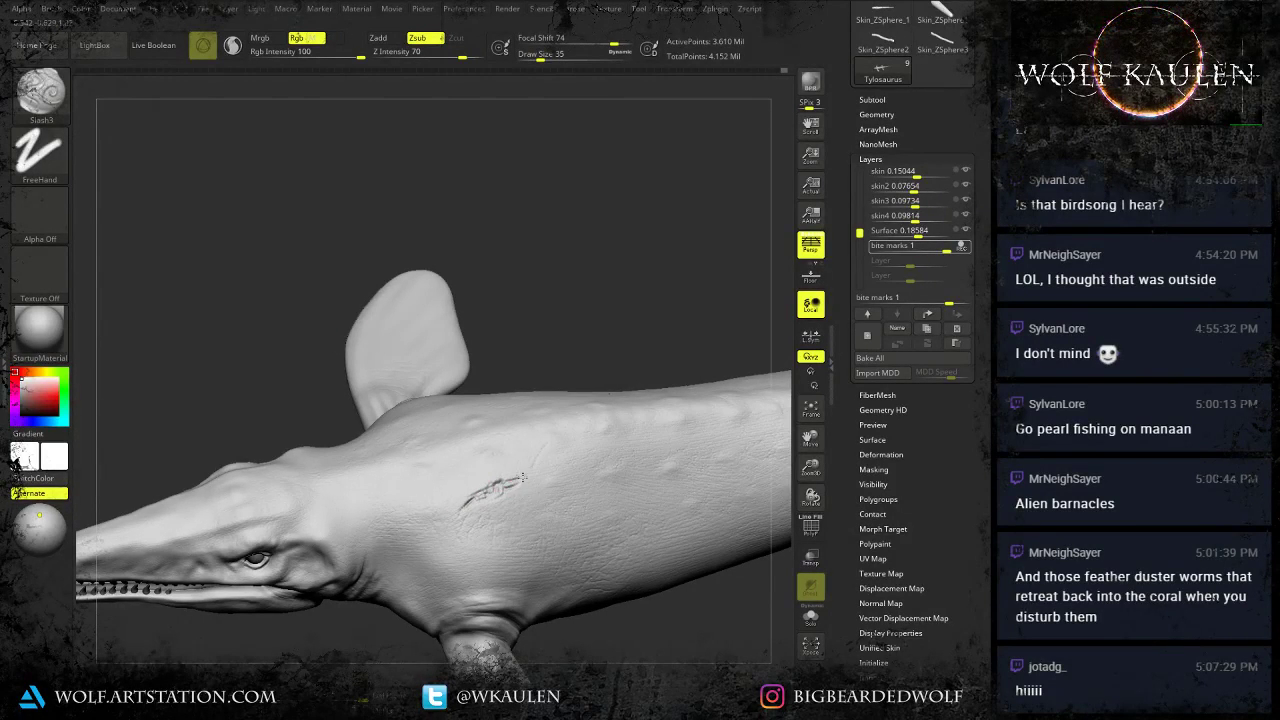
Carve a long, deep diagonal gash into the flank above the front flipper with repeated overlapping slash strokes.
left_click_drag(518, 476, 522, 469)
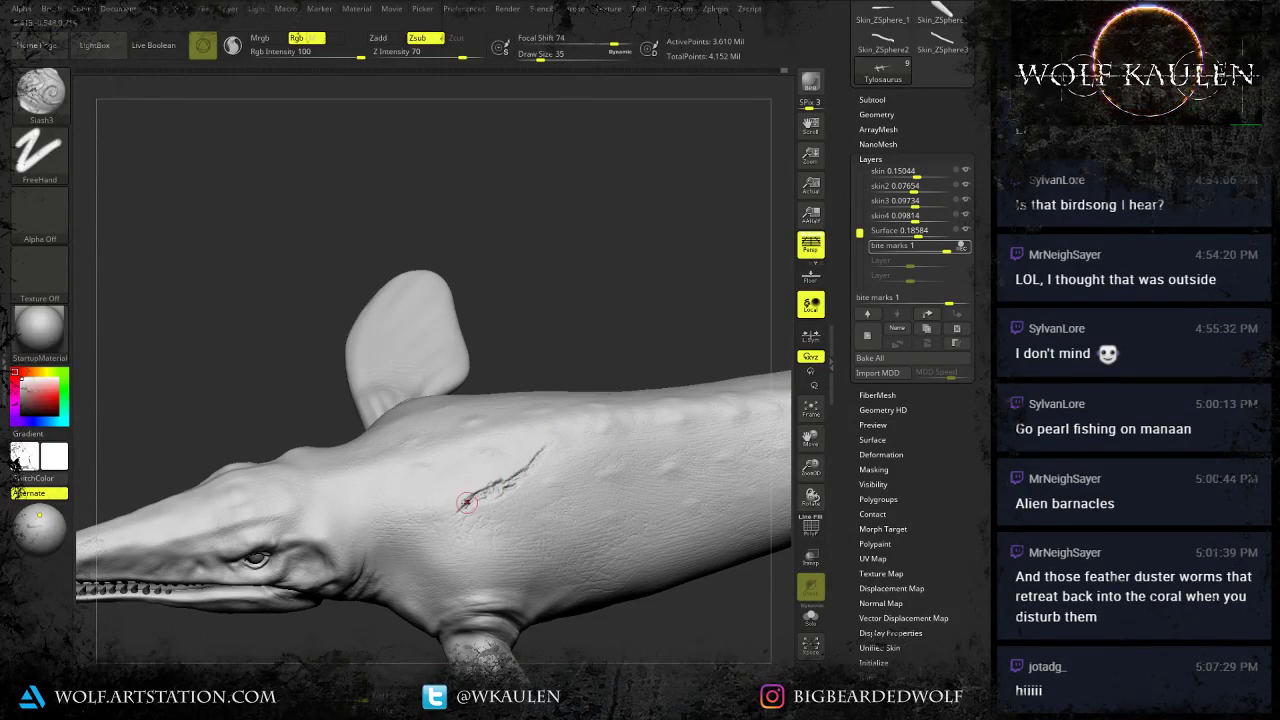
mouse_move(467, 504)
left_mouse_down()
mouse_move(456, 511)
mouse_move(486, 492)
mouse_move(466, 504)
left_mouse_up()
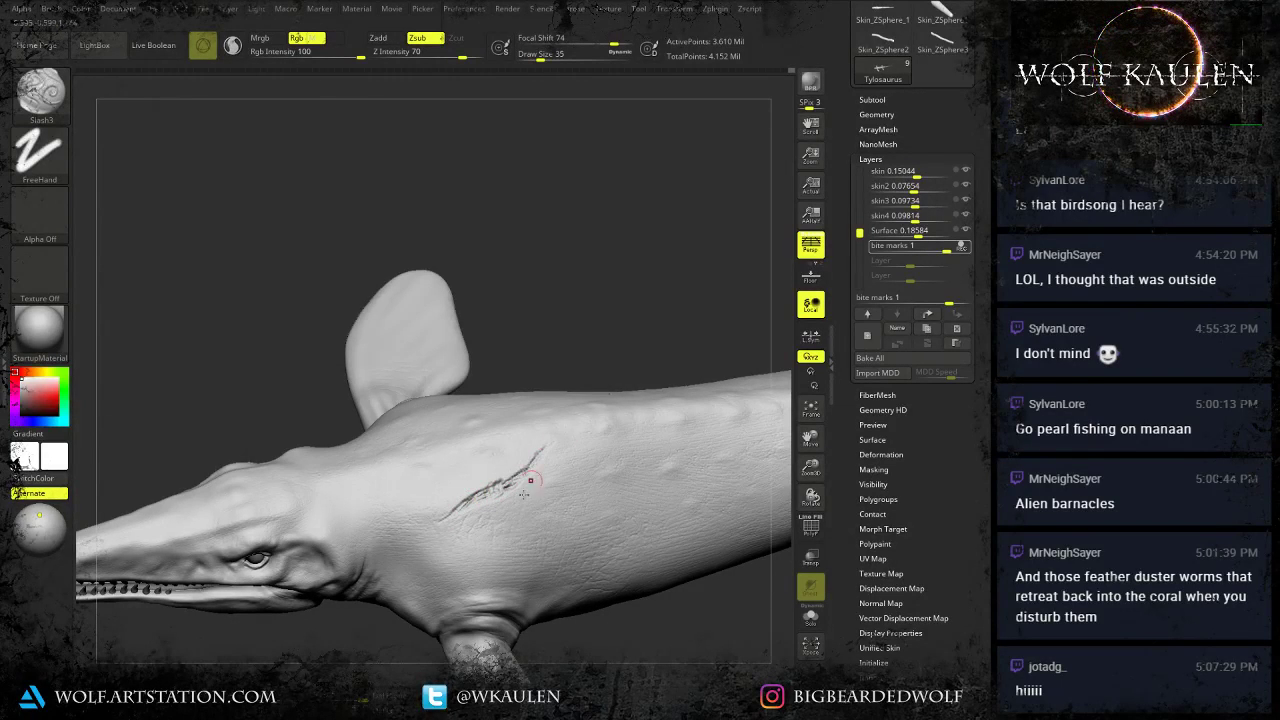
mouse_move(518, 502)
right_mouse_down()
mouse_move(487, 532)
mouse_move(488, 460)
mouse_move(484, 510)
mouse_move(464, 520)
right_mouse_up()
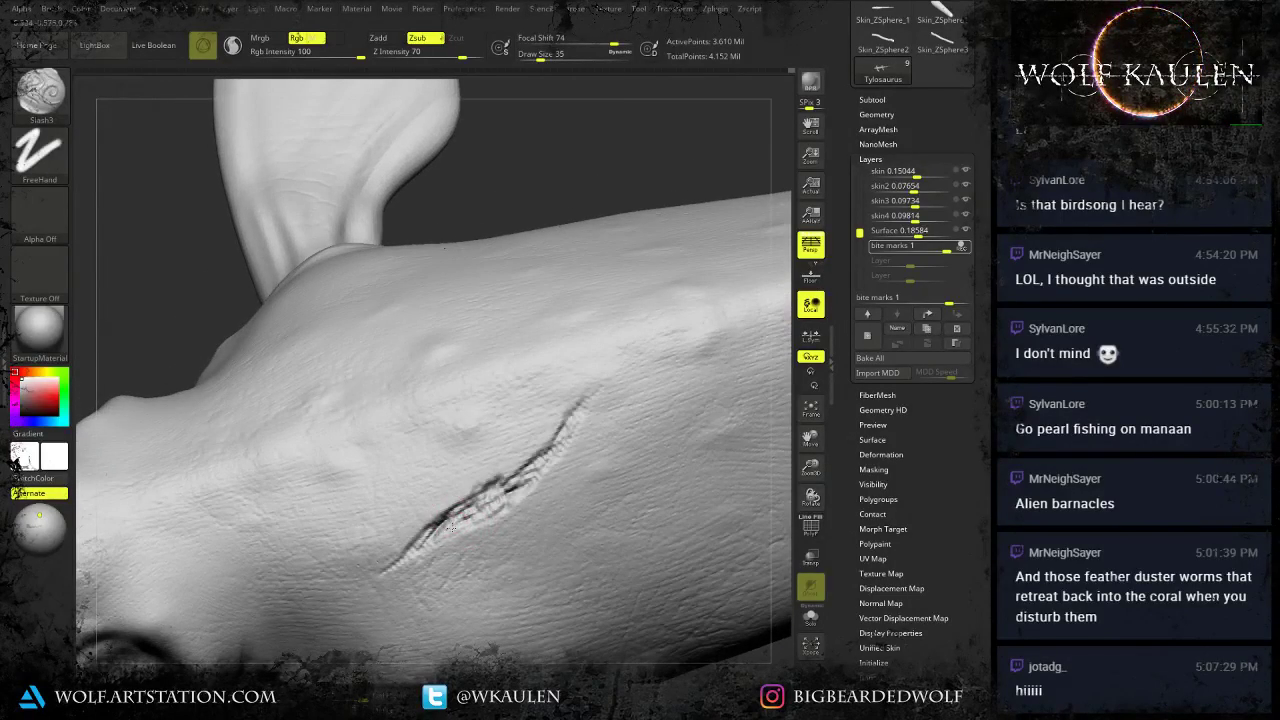
mouse_move(397, 562)
left_mouse_down()
mouse_move(541, 468)
mouse_move(593, 396)
left_mouse_up()
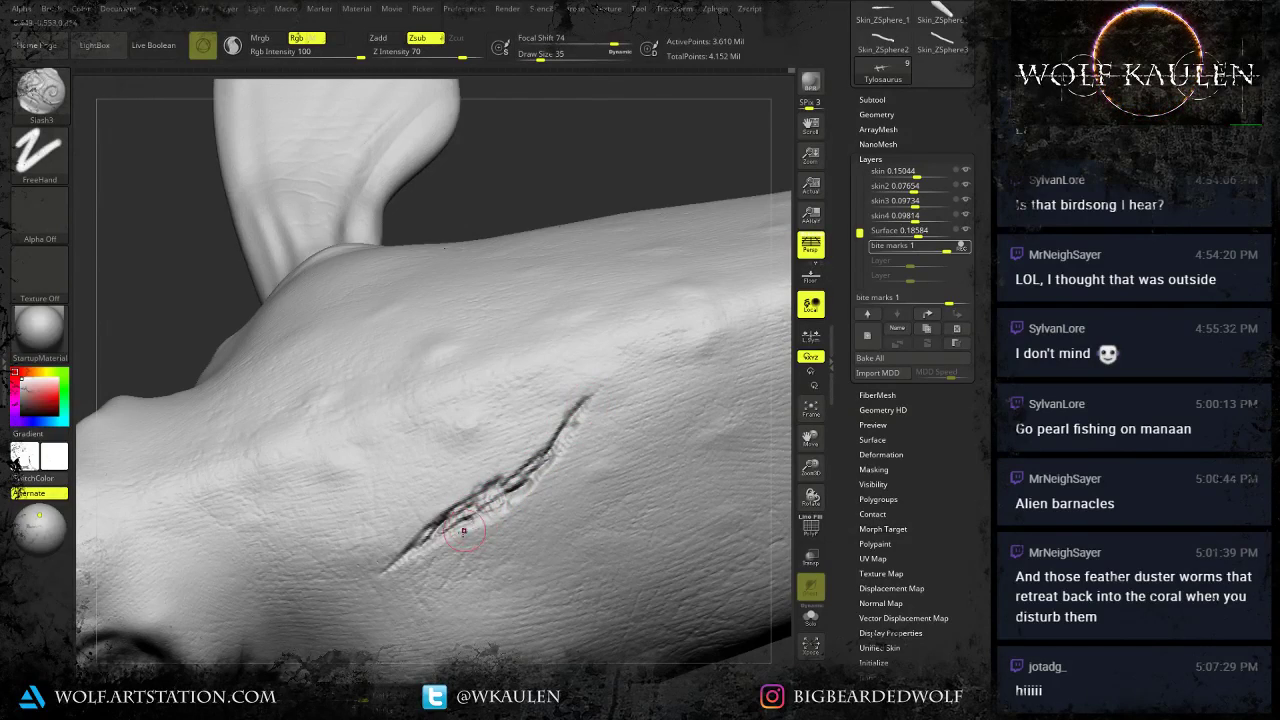
mouse_move(390, 566)
left_mouse_down()
mouse_move(437, 517)
mouse_move(530, 466)
left_mouse_up()
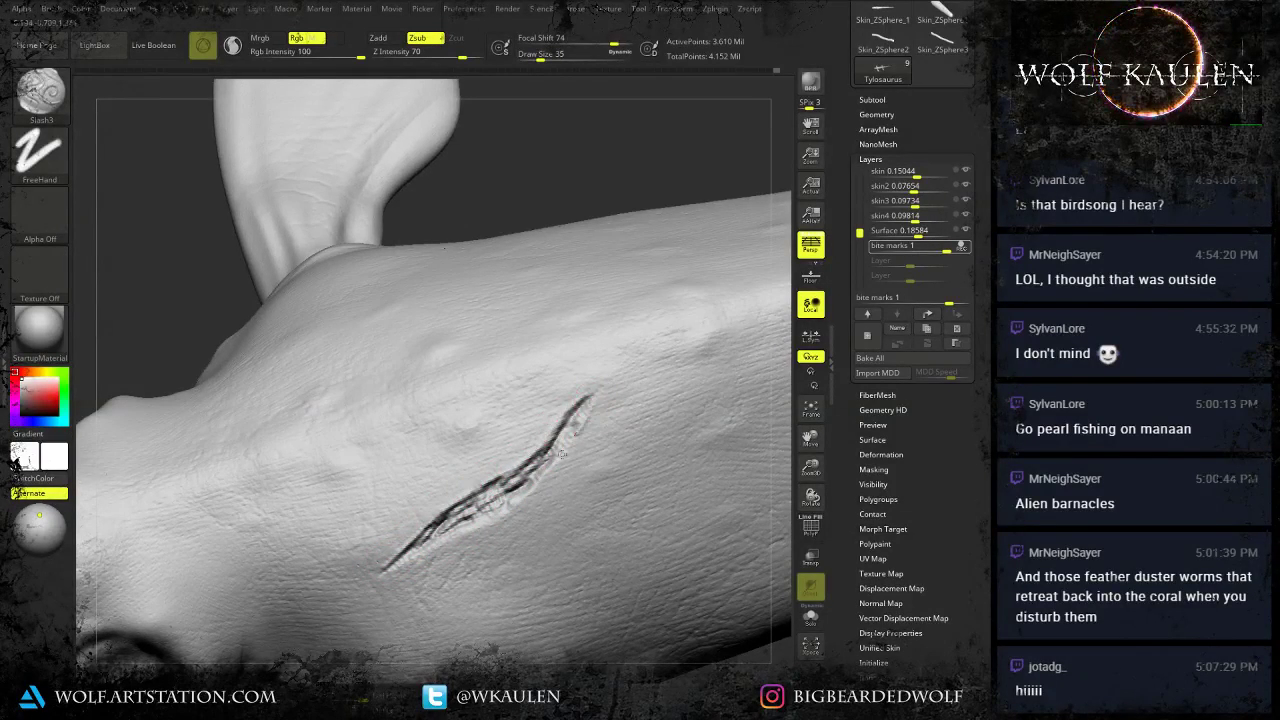
mouse_move(587, 408)
left_mouse_down()
mouse_move(528, 499)
mouse_move(382, 571)
mouse_move(404, 554)
left_mouse_up()
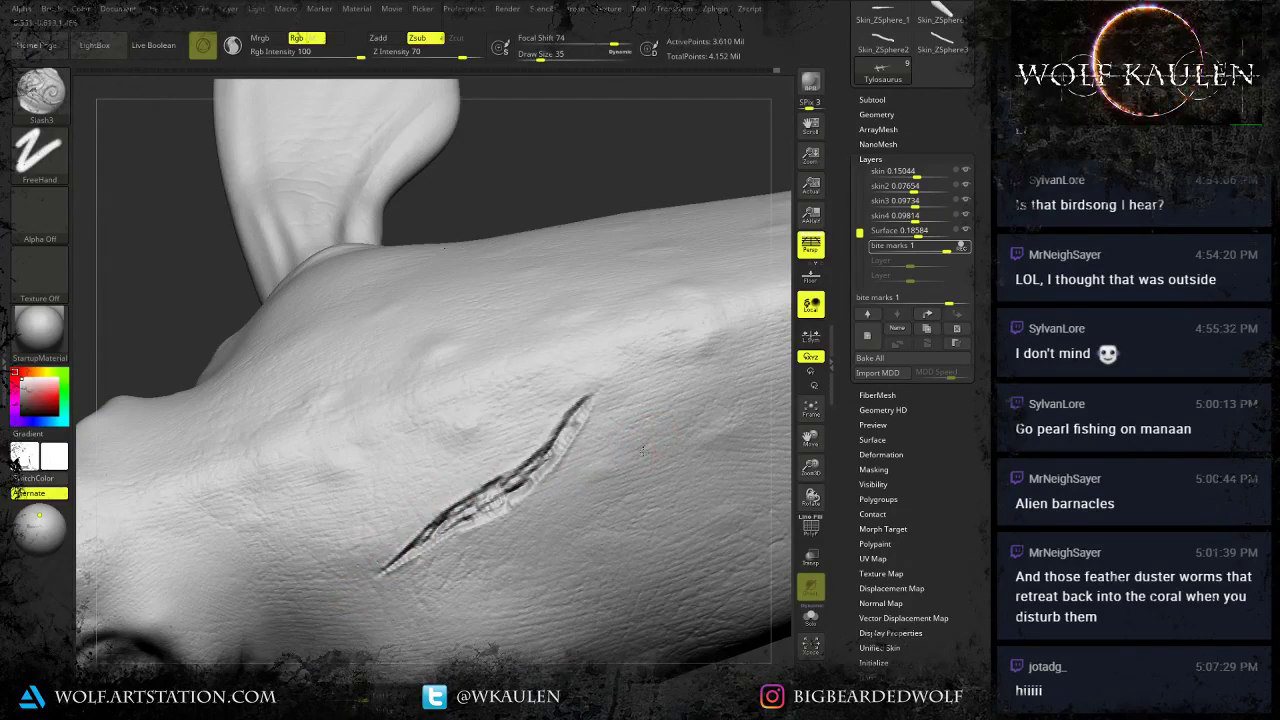
Undo the small slash beside the gash and reduce the draw size to 25.
key("ctrl")
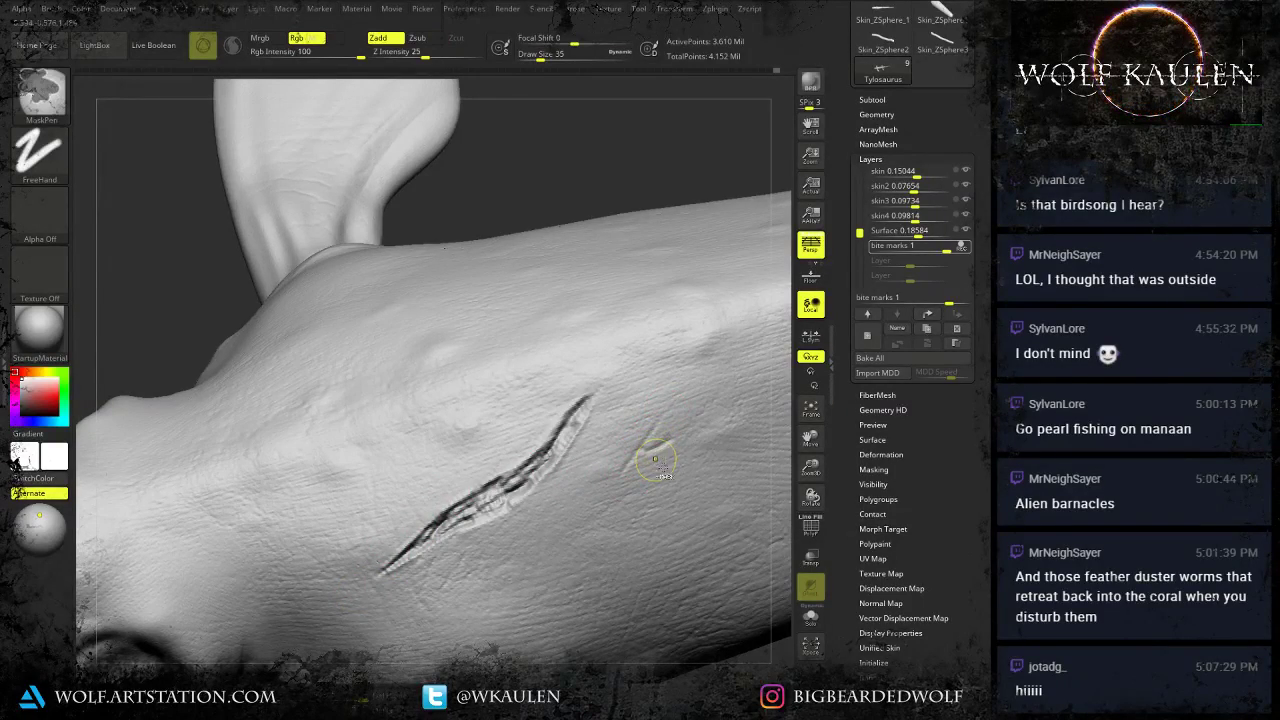
key("ctrl+z")
key("s")
left_click_drag(662, 464, 657, 464)
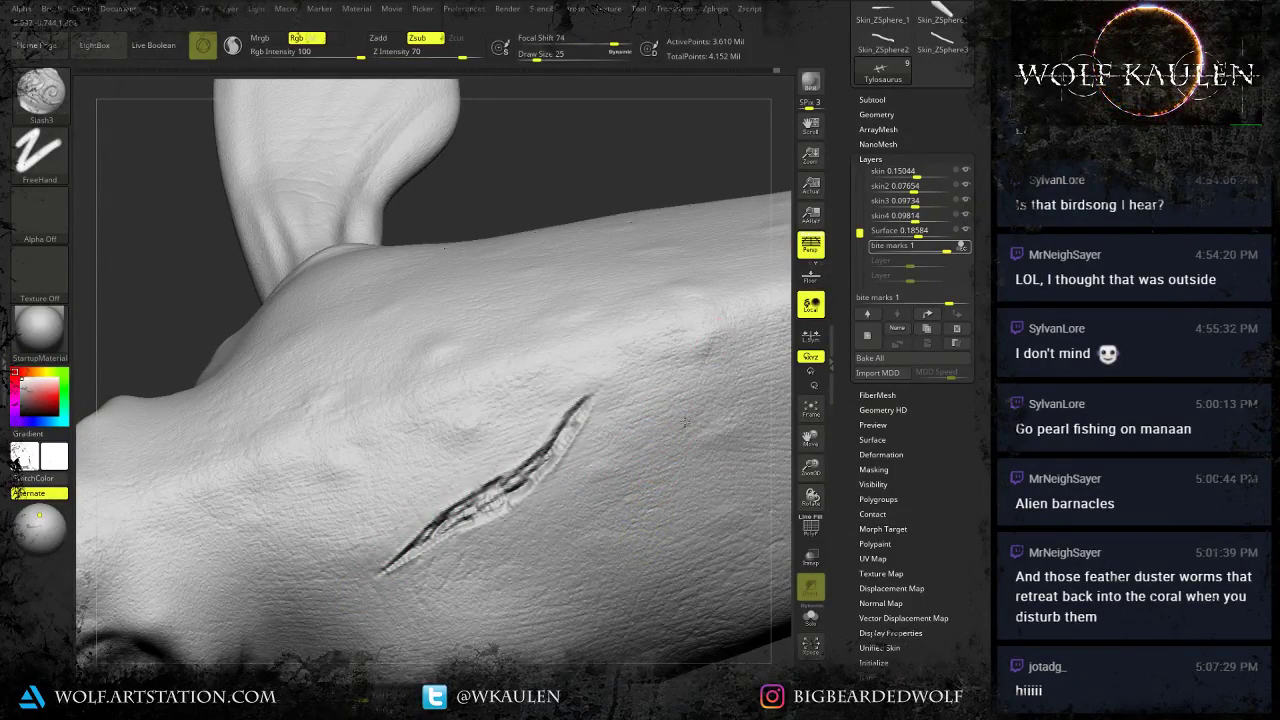
Slash thin scratches into the skin along the snout and head.
mouse_move(646, 453)
right_mouse_down()
mouse_move(538, 542)
mouse_move(622, 490)
mouse_move(594, 412)
mouse_move(674, 471)
mouse_move(414, 347)
mouse_move(363, 348)
right_mouse_up()
right_click_drag(367, 431, 300, 385)
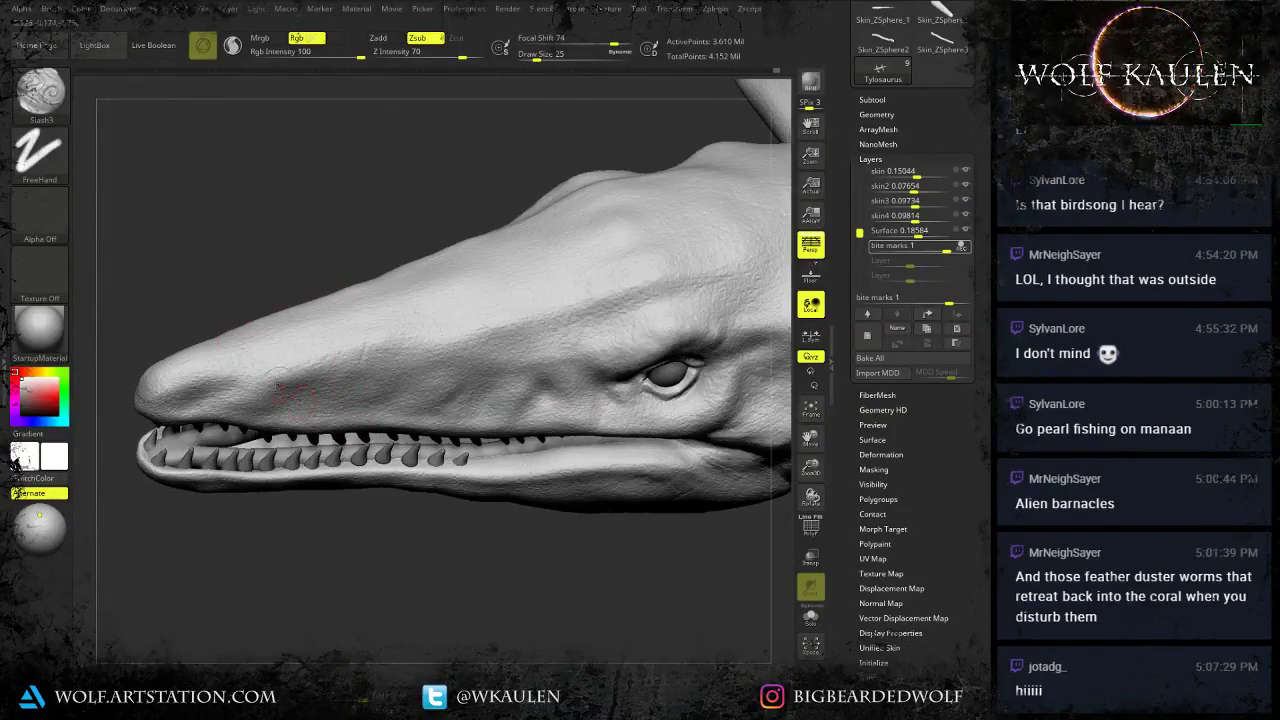
right_click_drag(329, 322, 221, 396)
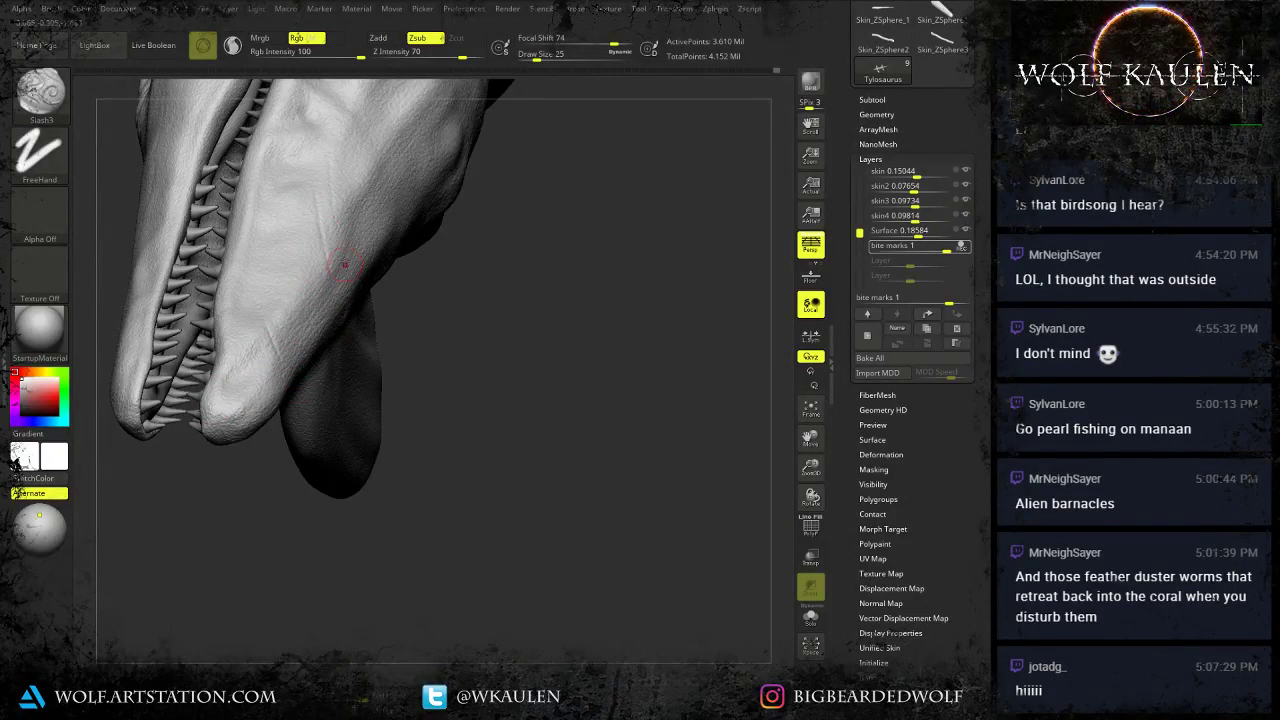
right_click_drag(341, 211, 307, 425)
right_click_drag(276, 340, 352, 442)
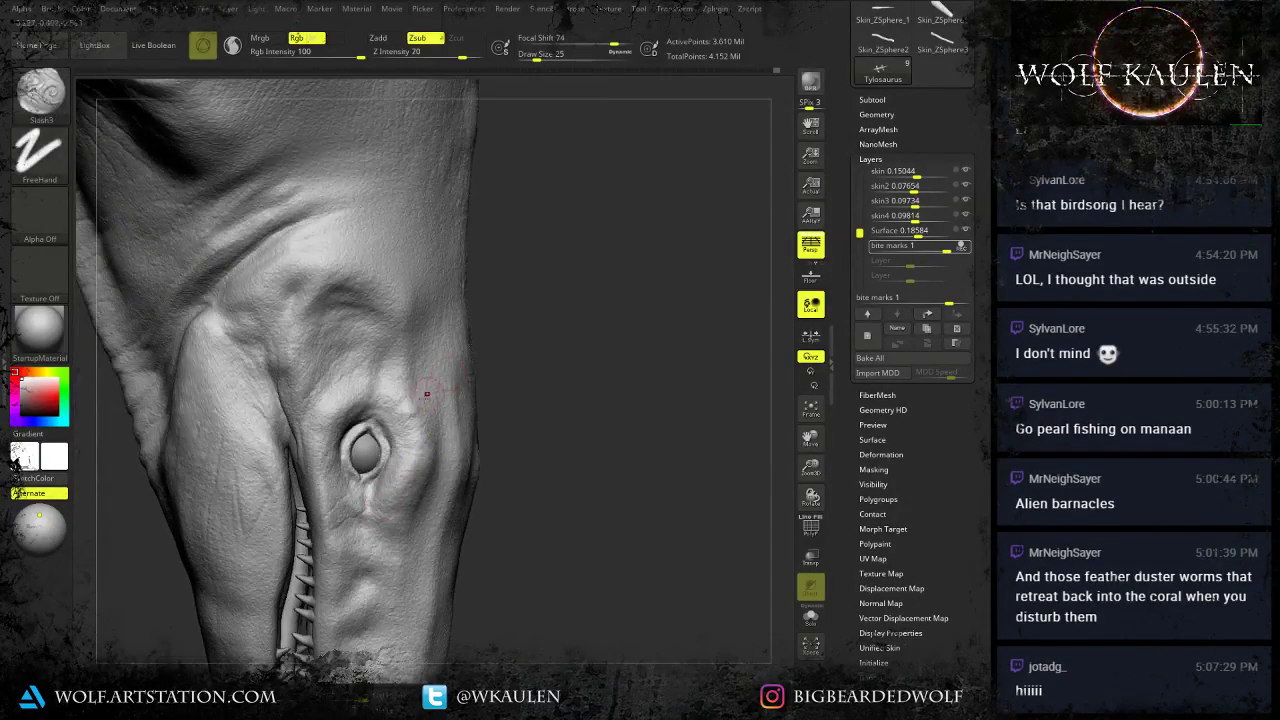
right_click_drag(448, 449, 436, 638, "alt")
right_click_drag(375, 260, 350, 480)
mouse_move(342, 498)
left_mouse_down()
mouse_move(347, 365)
mouse_move(376, 208)
left_mouse_up()
right_click_drag(296, 450, 334, 409)
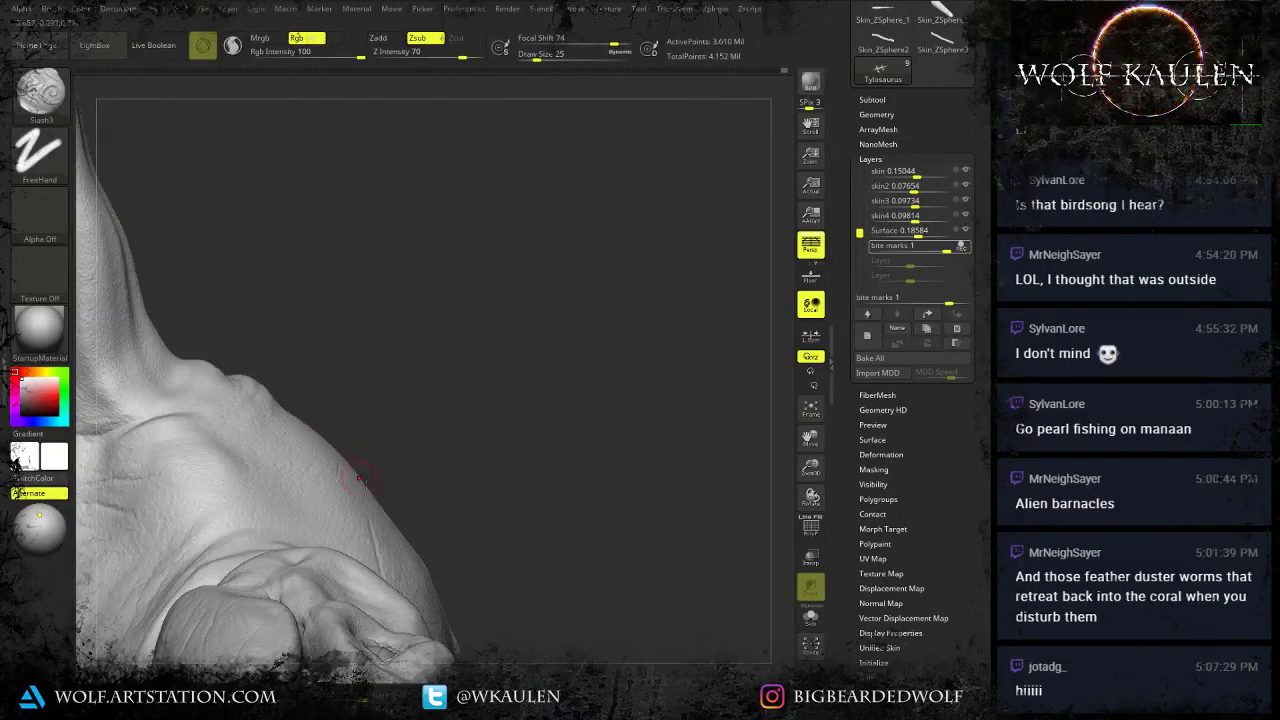
Carve several thin, roughly parallel scratches across the upper neck just behind the head.
mouse_move(482, 547)
right_mouse_down("ctrl")
mouse_move(486, 563)
mouse_move(460, 508)
mouse_move(488, 530)
right_mouse_up("ctrl")
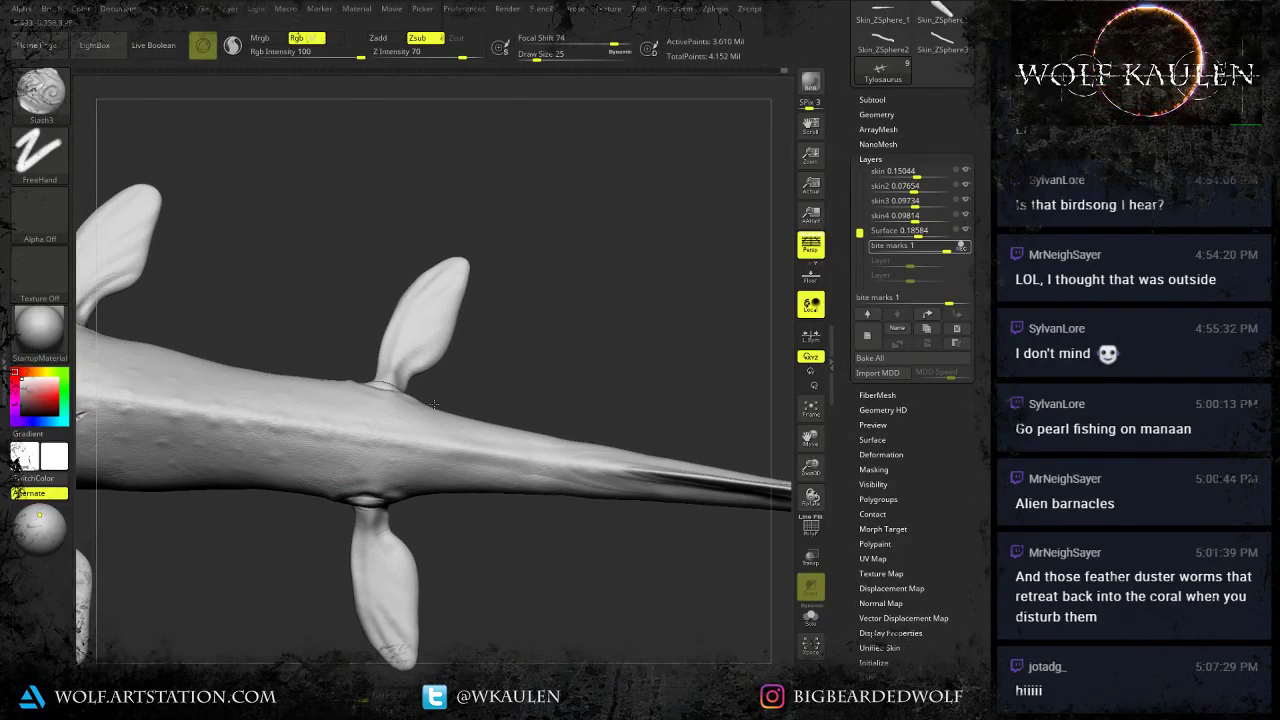
right_click_drag(346, 551, 388, 618)
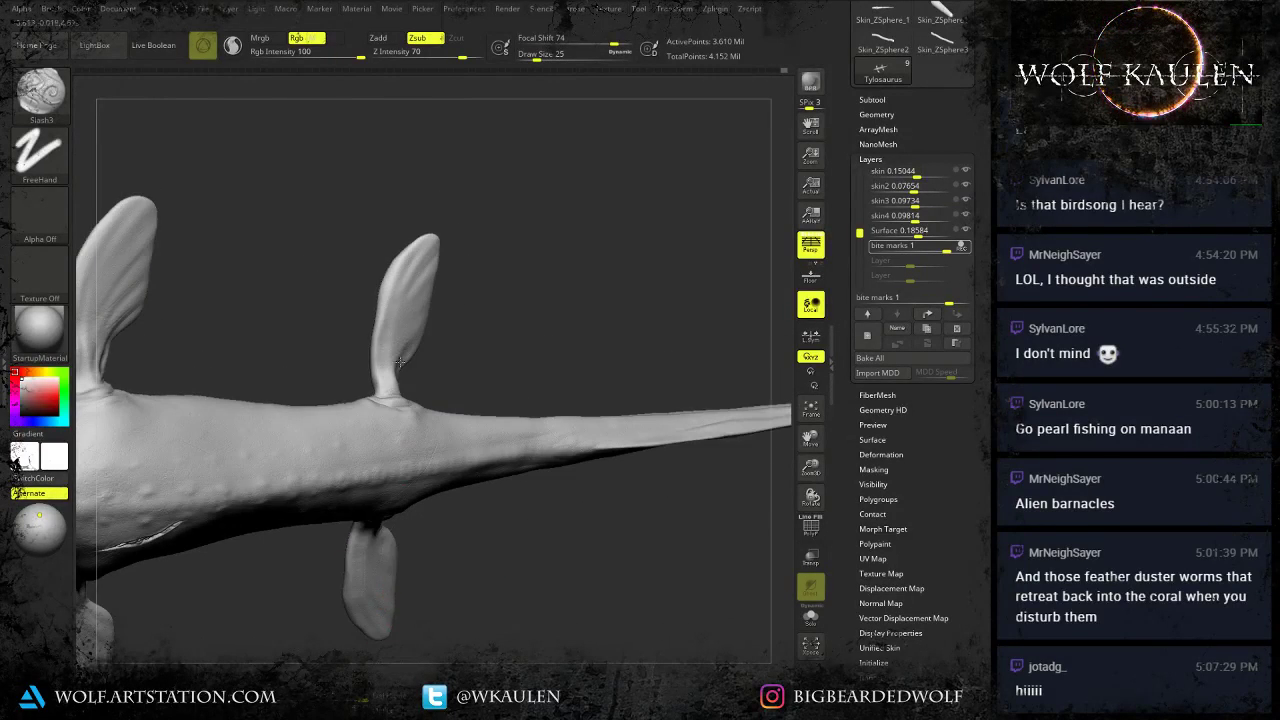
right_click_drag(489, 374, 640, 358, "alt")
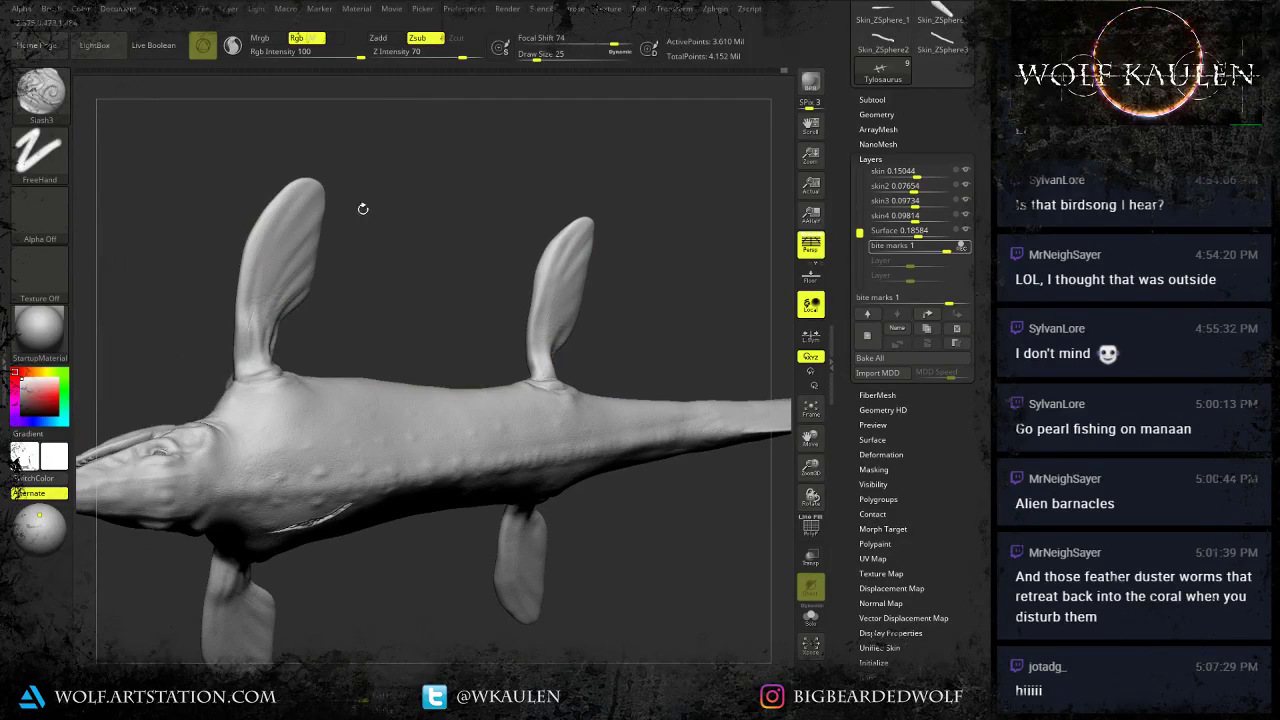
right_click_drag(336, 485, 486, 427, "alt")
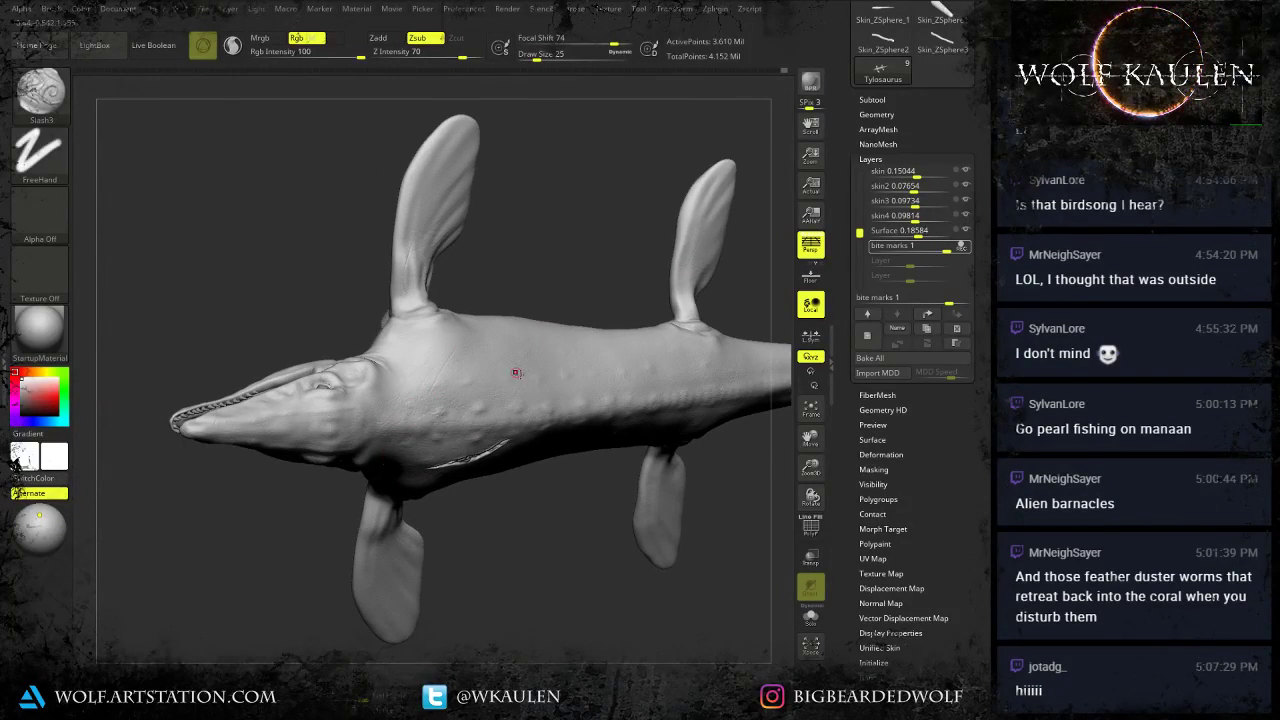
right_click_drag(498, 424, 386, 369)
left_click_drag(293, 390, 321, 348)
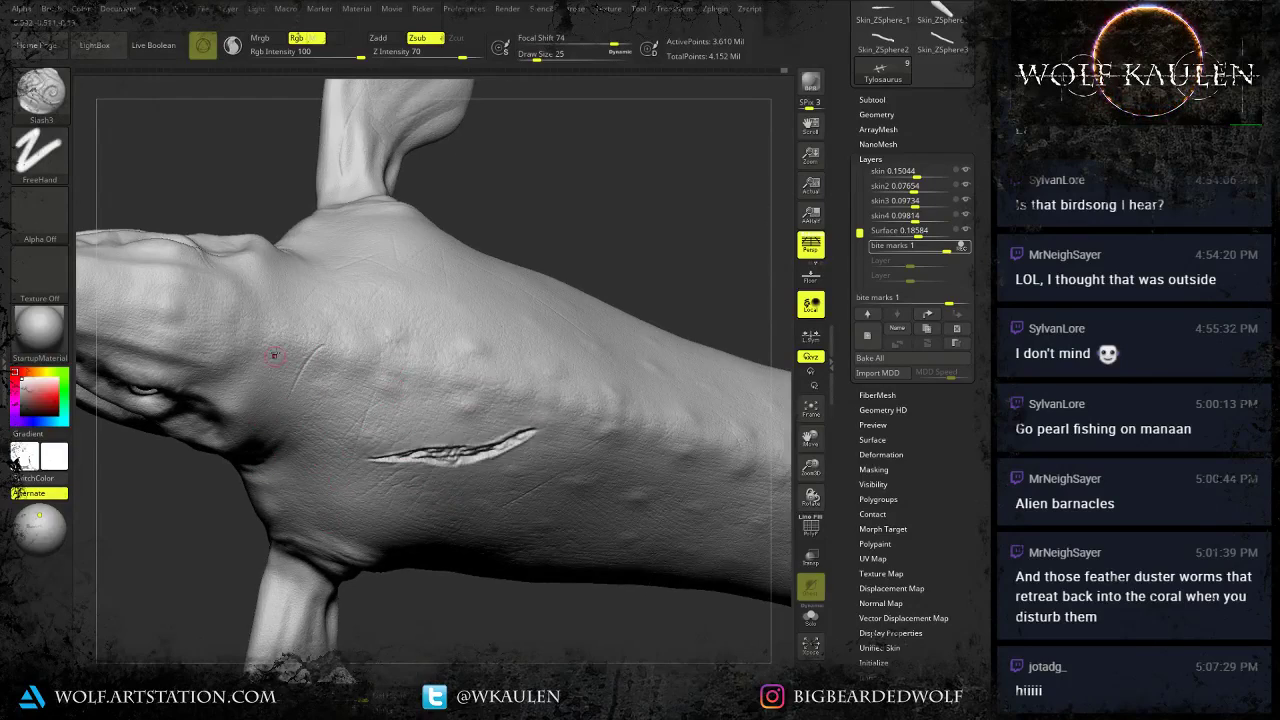
right_click_drag(274, 357, 382, 325, "alt")
left_click_drag(396, 346, 420, 292)
left_click_drag(356, 358, 388, 306)
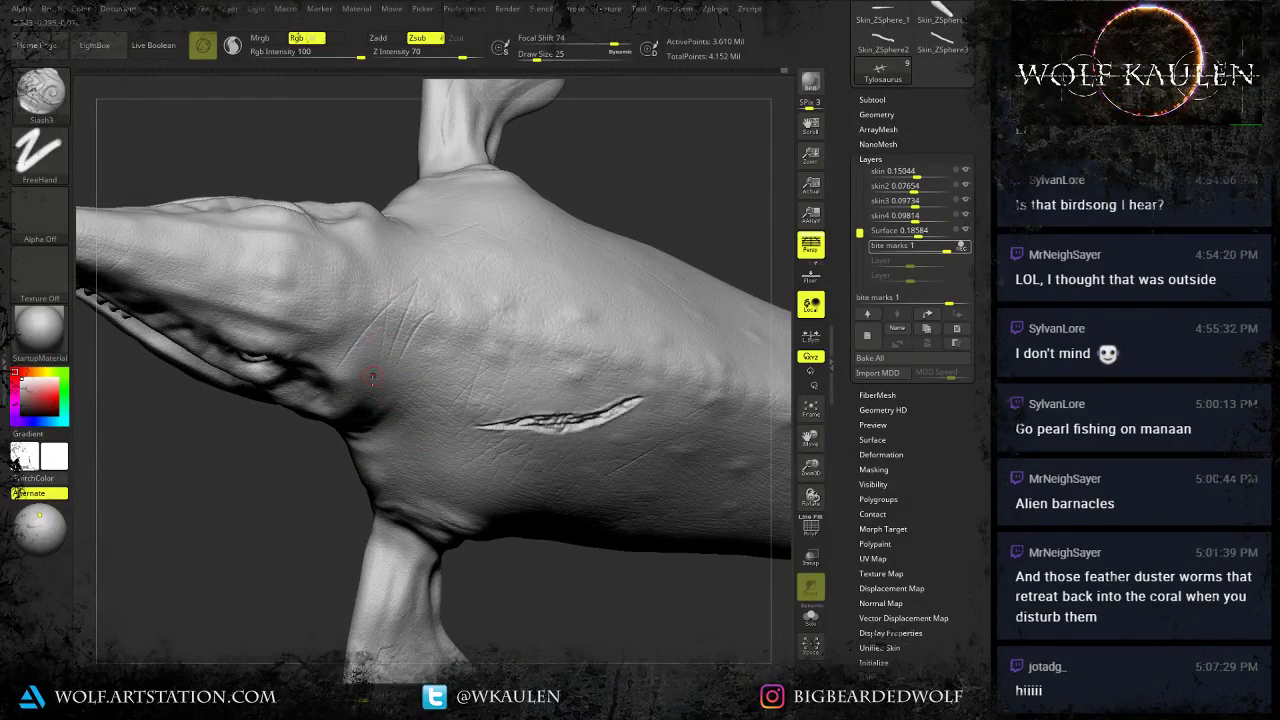
Slash thin crossing scratches into the base of the front flipper.
right_click_drag(407, 406, 392, 336)
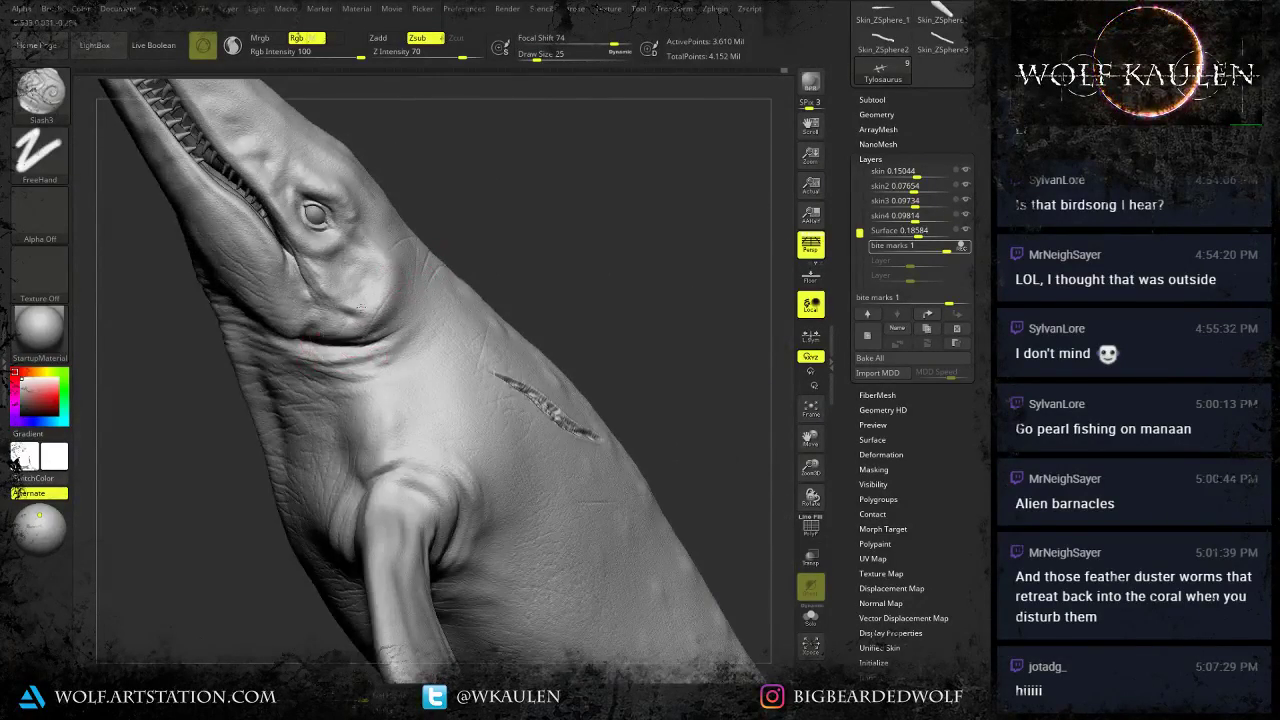
right_click_drag(342, 425, 392, 401)
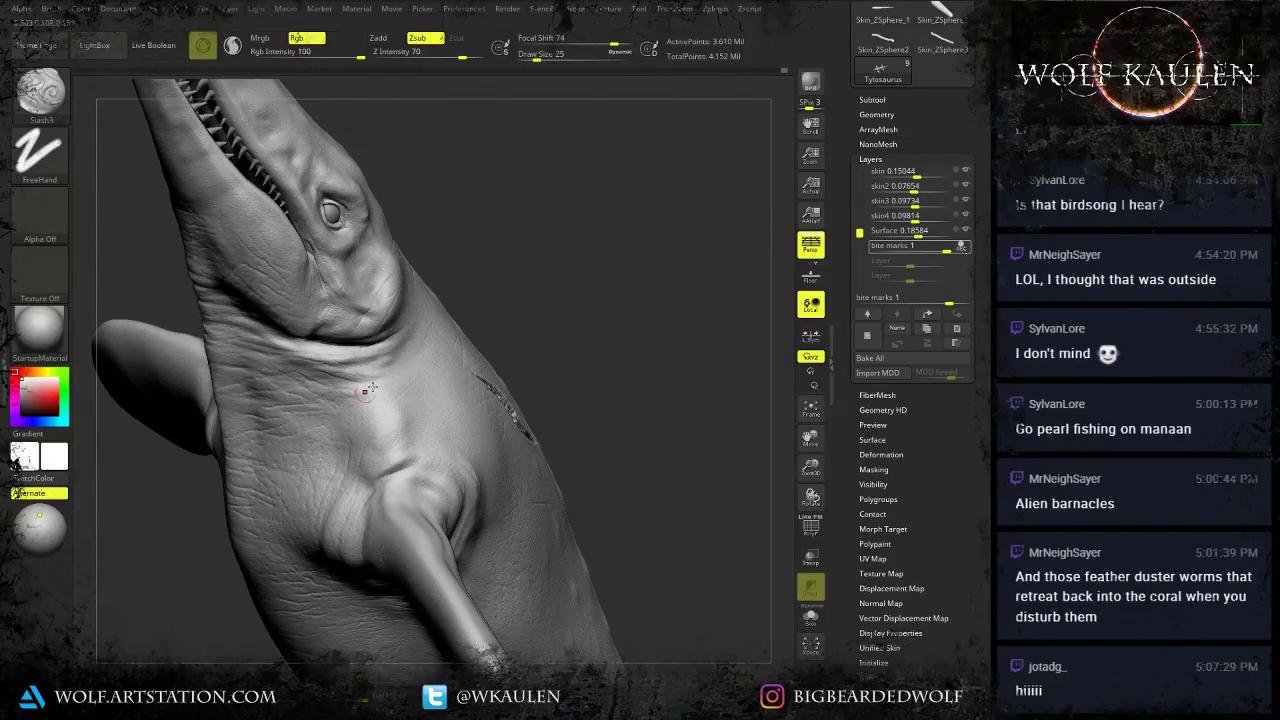
right_click_drag(380, 486, 430, 512)
left_click_drag(424, 470, 401, 508)
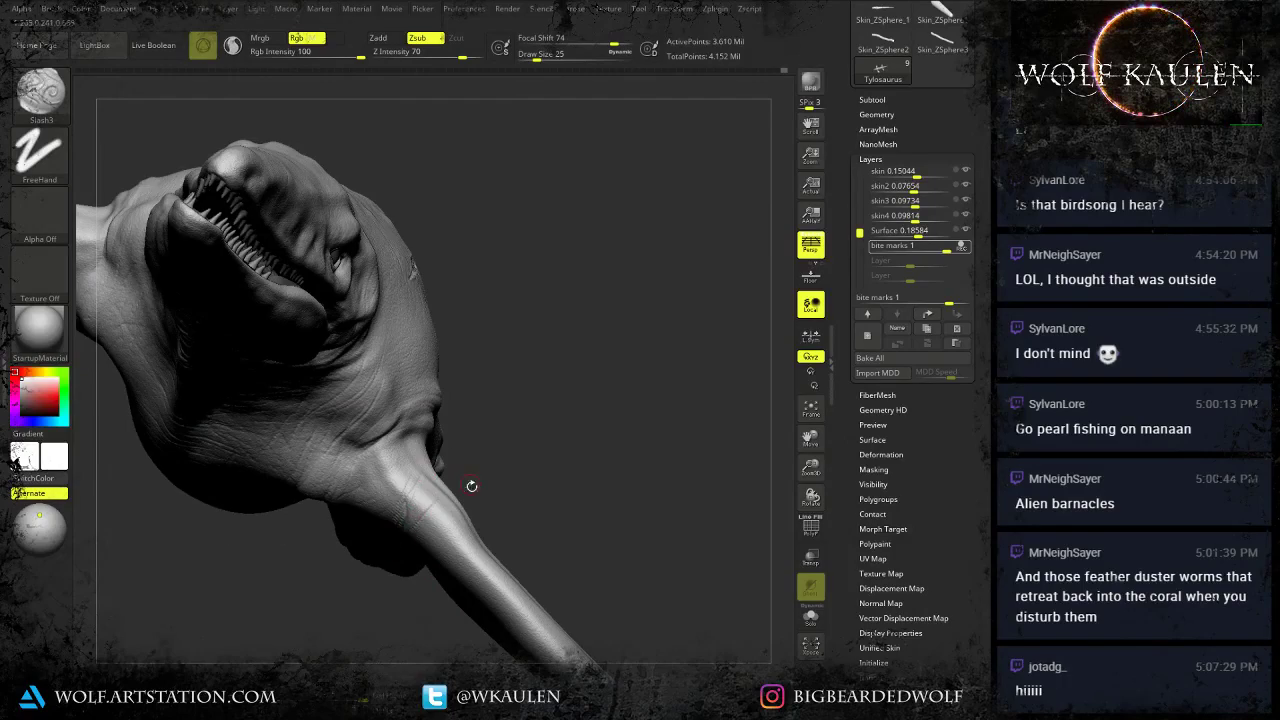
right_click_drag(472, 486, 392, 560)
left_click_drag(435, 476, 438, 534)
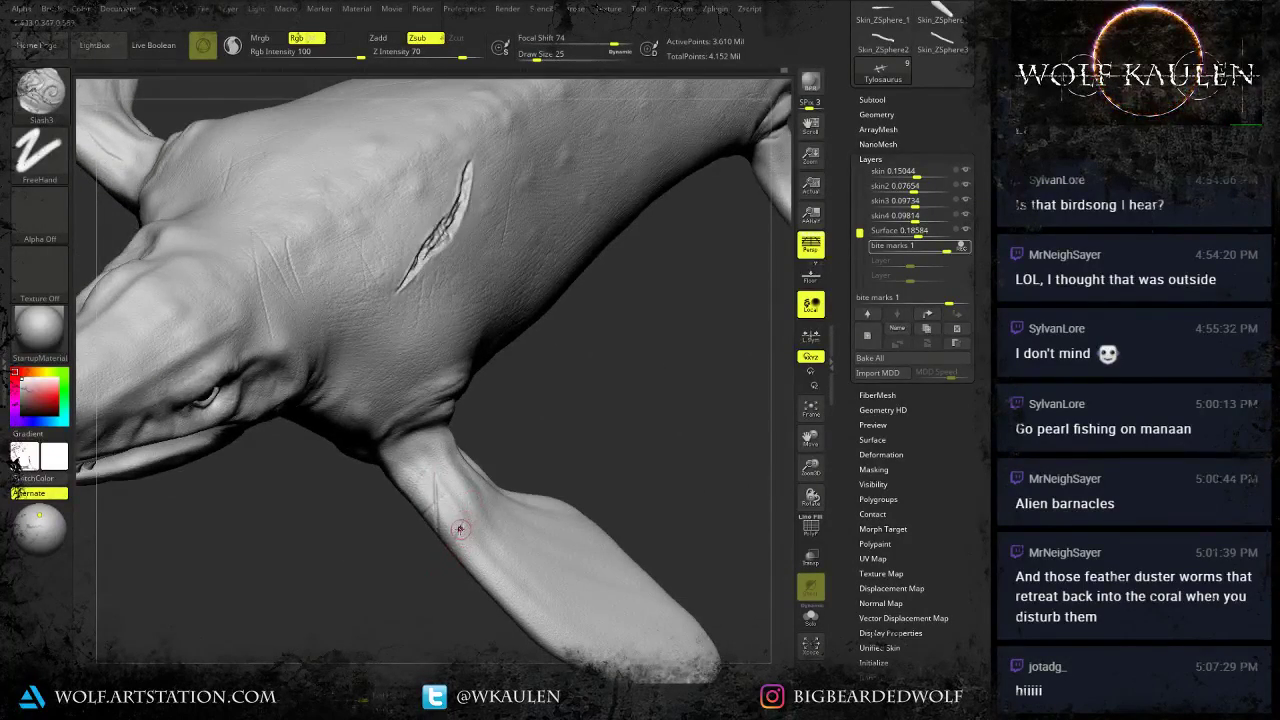
Carve a row of short, ragged bite marks along the leading edge of the front flipper.
right_click_drag(457, 540, 536, 472)
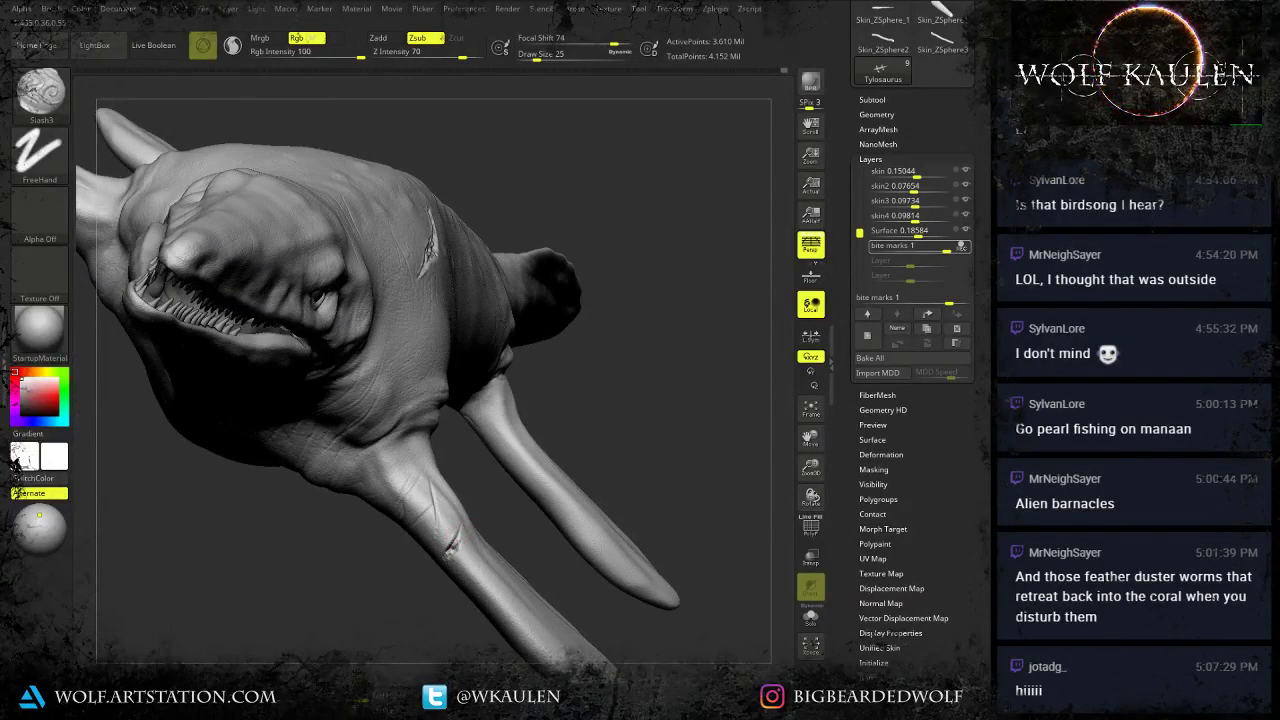
mouse_move(457, 528)
left_mouse_down()
mouse_move(447, 548)
mouse_move(460, 552)
left_mouse_up()
mouse_move(530, 548)
right_mouse_down()
mouse_move(460, 538)
mouse_move(460, 570)
mouse_move(478, 578)
mouse_move(570, 545)
right_mouse_up()
right_click_drag(470, 562, 486, 561)
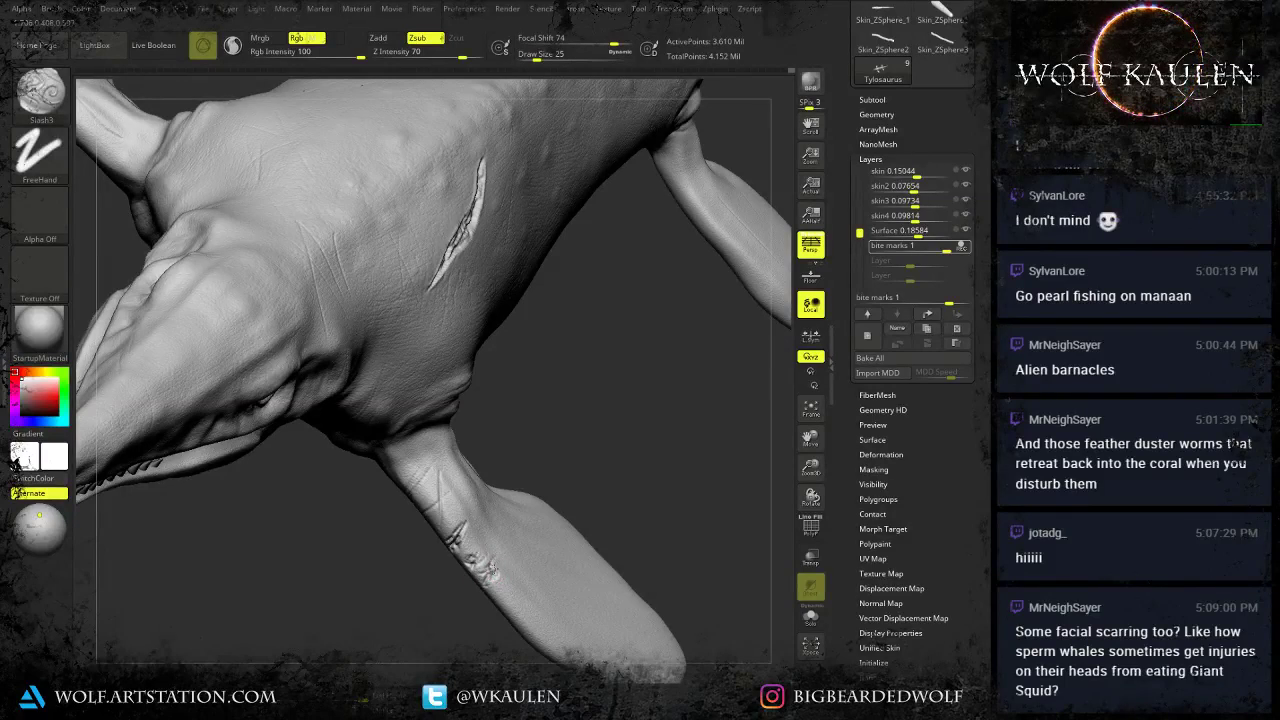
left_click_drag(494, 562, 519, 580)
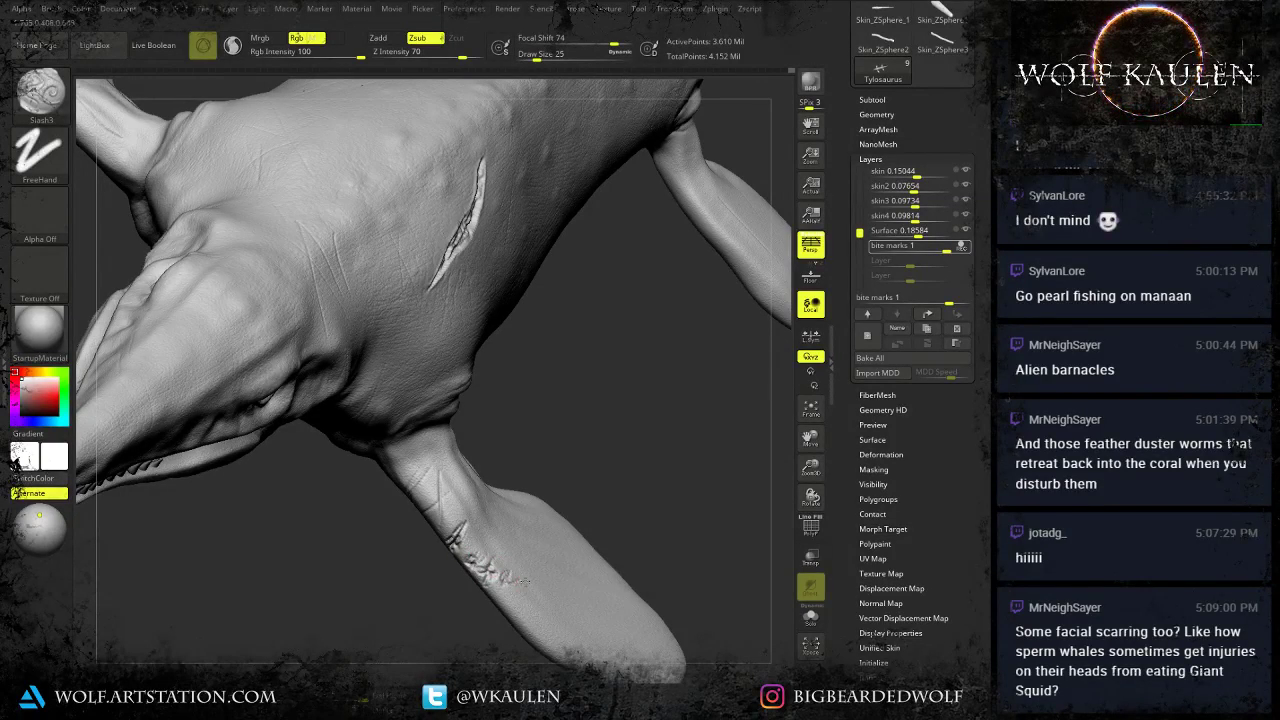
left_click_drag(464, 540, 519, 584)
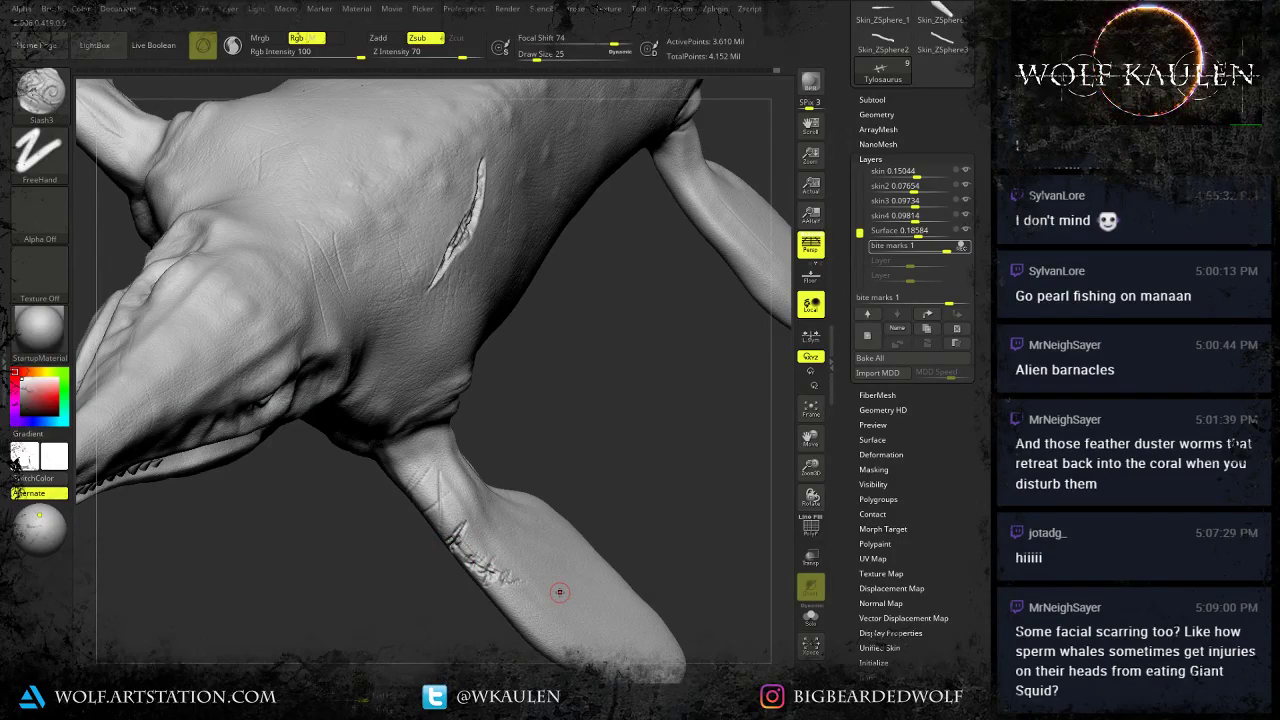
Soften the scars by setting the bite marks layer intensity to 0.20354.
left_click_drag(946, 250, 917, 250)
left_click(929, 251)
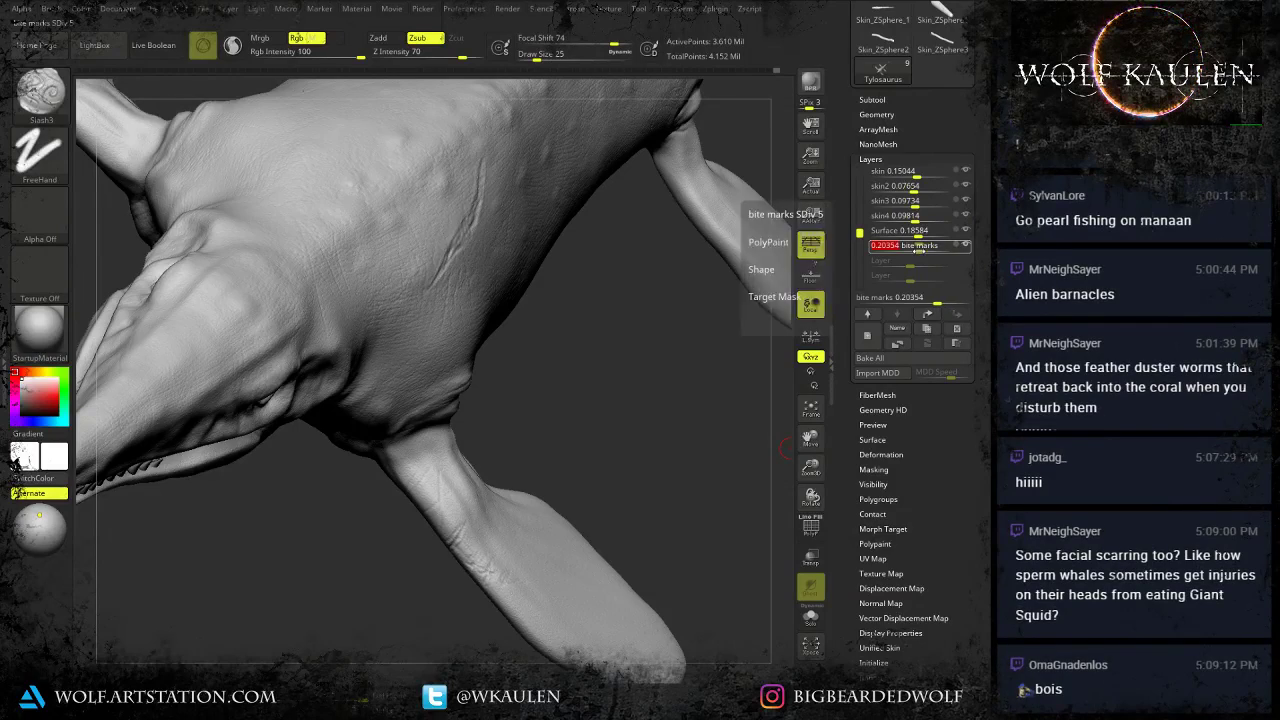
left_click_drag(632, 380, 563, 454)
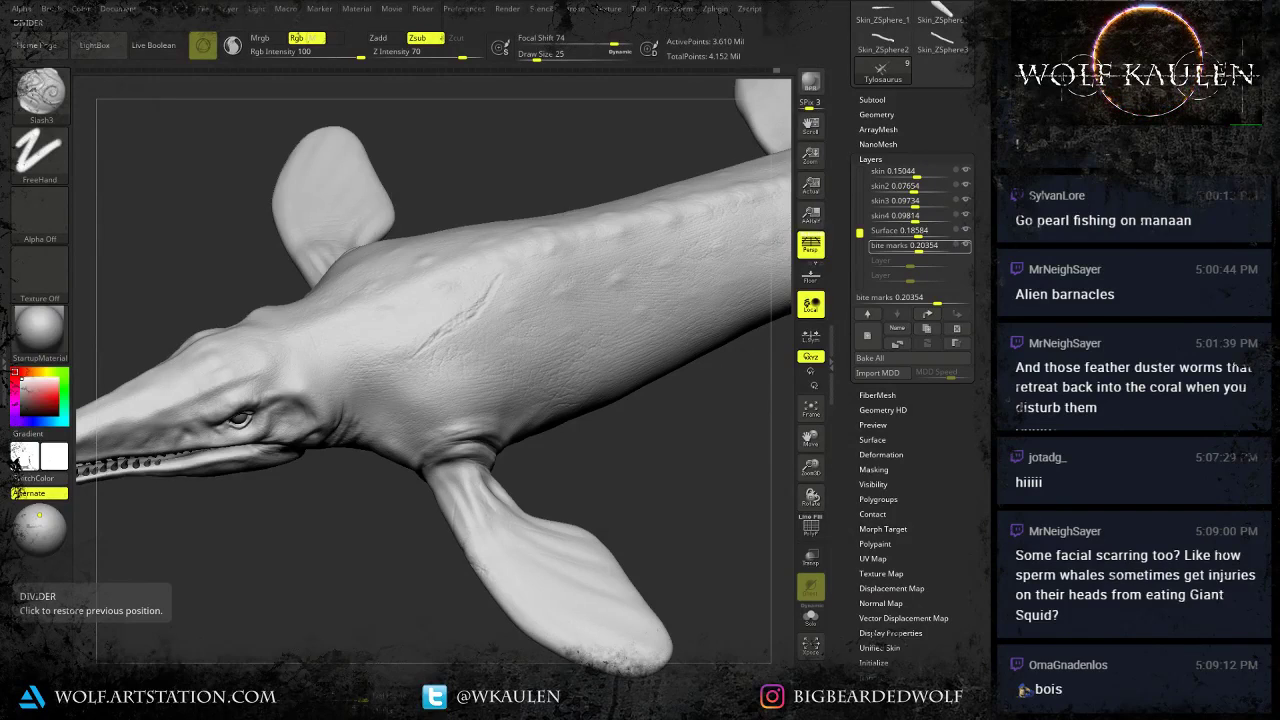
Save the project as Tylosaurus, overwriting the existing ZBrush project file.
left_click_drag(318, 590, 345, 540)
key("ctrl+s")
left_click(389, 337)
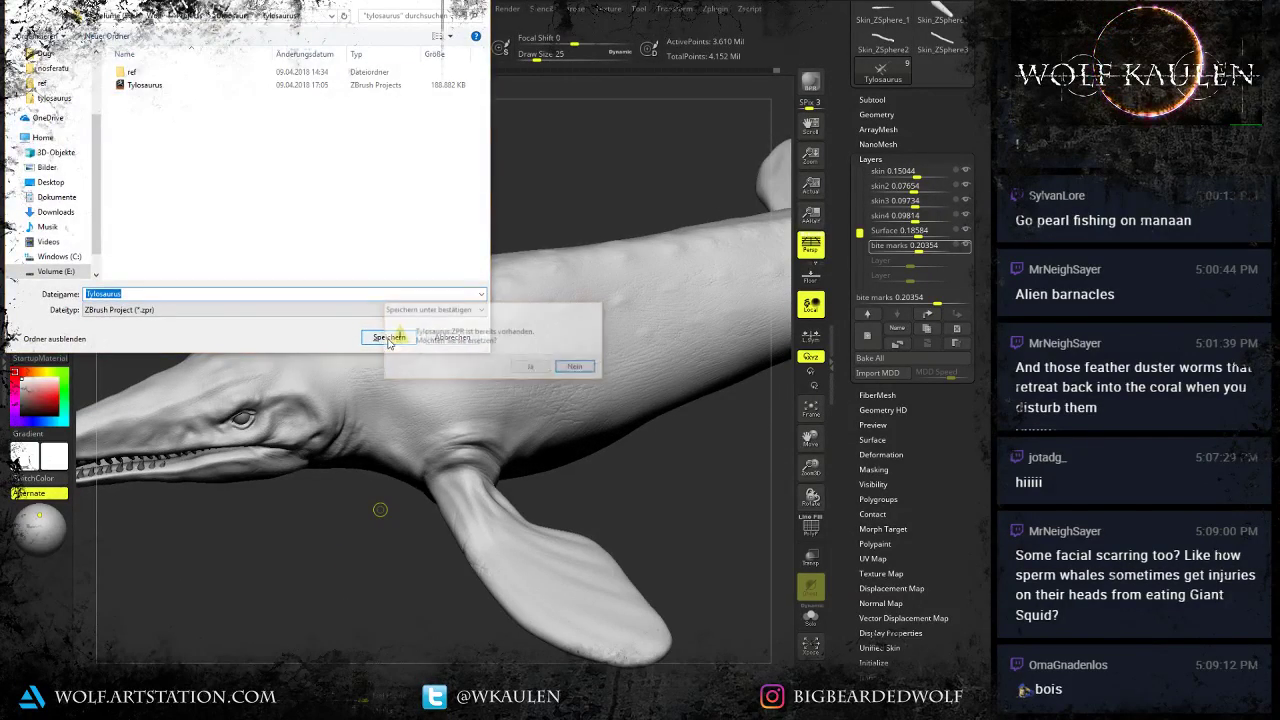
left_click(522, 370)
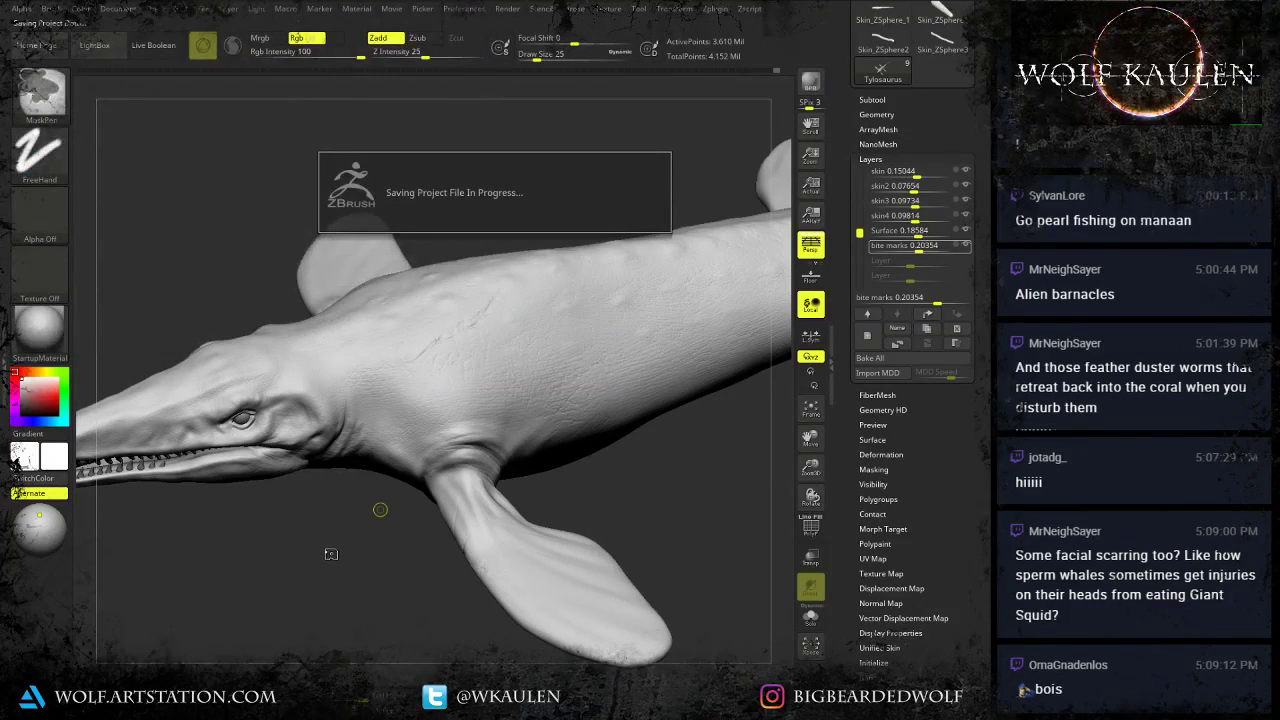
Add a new sculpt layer to the Tylosaurus after the bite marks layer for detailing the snout.
left_click_drag(352, 574, 335, 510, "alt")
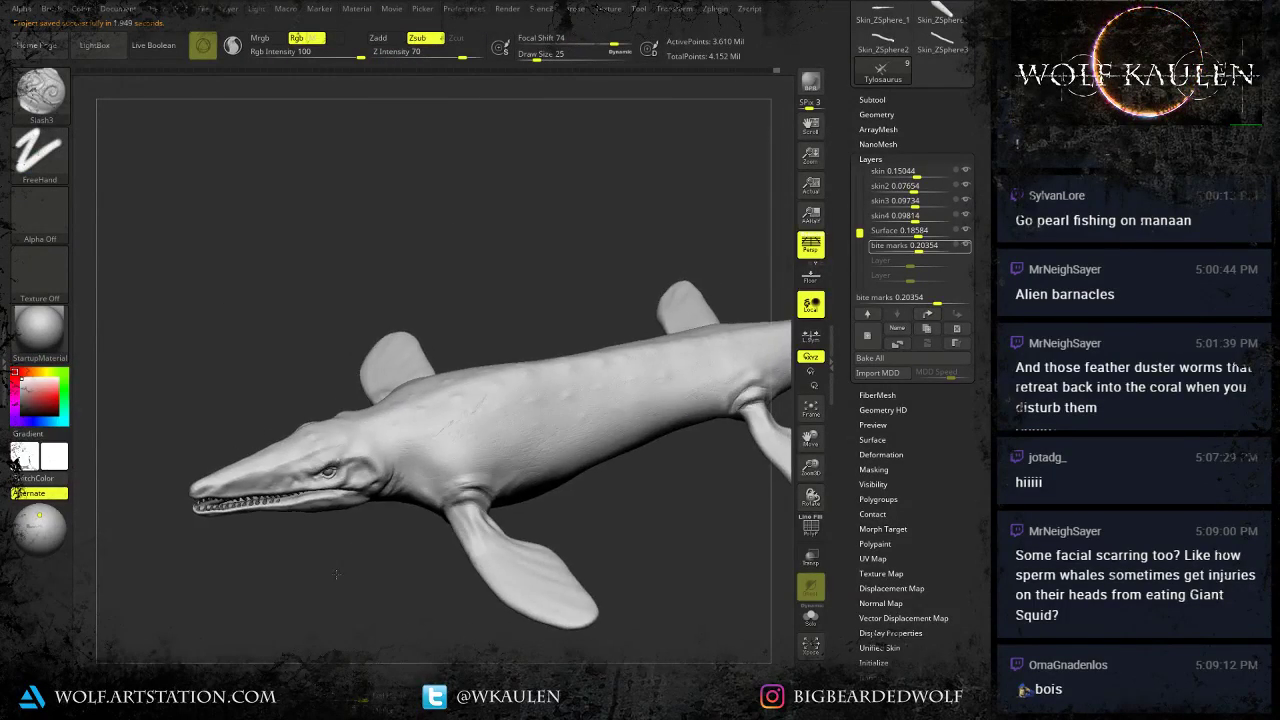
left_click_drag(311, 558, 285, 478)
right_click_drag(274, 470, 338, 557, "ctrl")
right_click_drag(360, 459, 602, 499, "ctrl")
right_click_drag(375, 497, 636, 493, "alt")
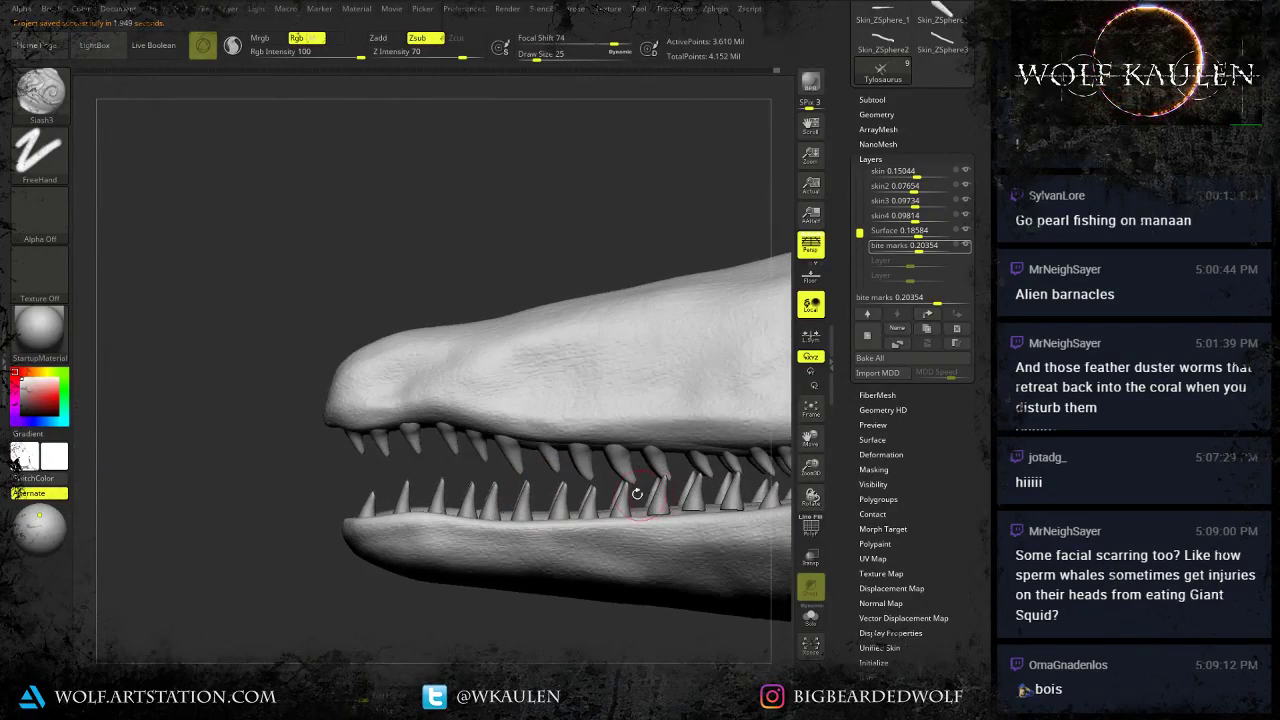
left_click(868, 336)
Subdivide the Tylosaurus mesh one more level and set the Slash3 brush's draw size to 13.
key("s")
mouse_move(387, 395)
left_mouse_down()
mouse_move(398, 436)
mouse_move(392, 409)
left_mouse_up()
key("s")
left_click_drag(387, 395, 386, 424)
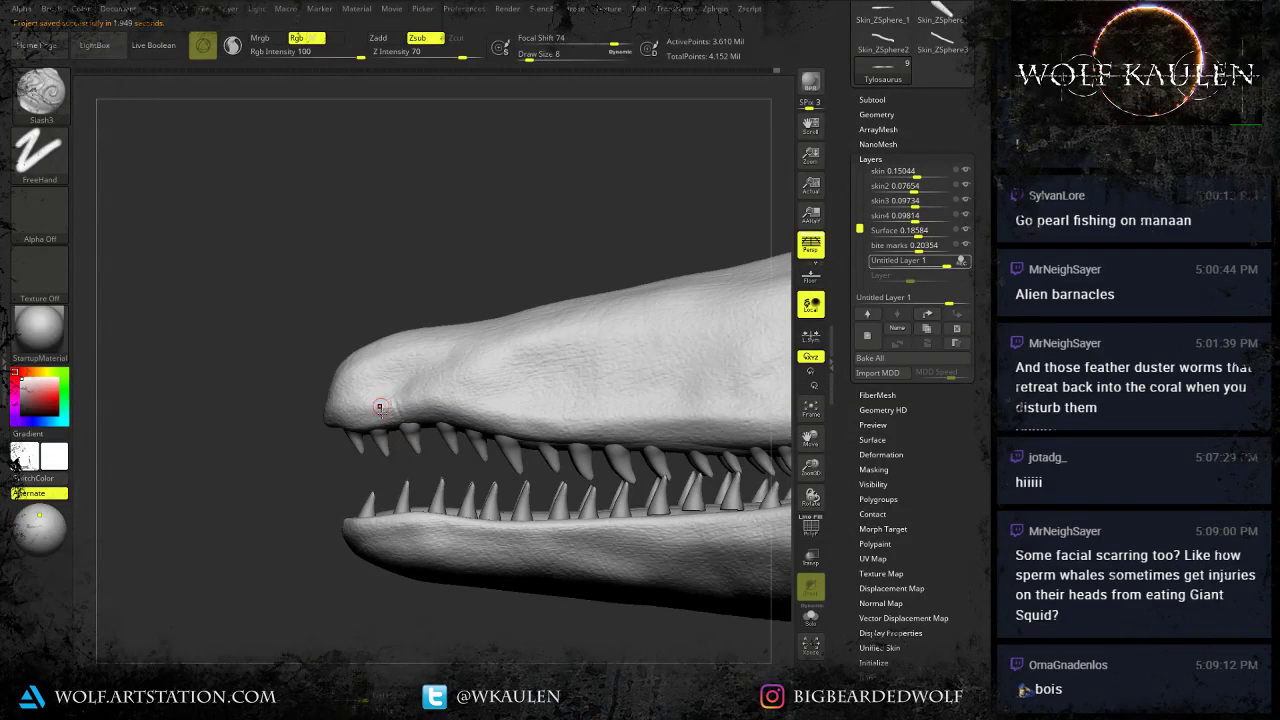
left_click(959, 330)
key("ctrl")
key("ctrl+d")
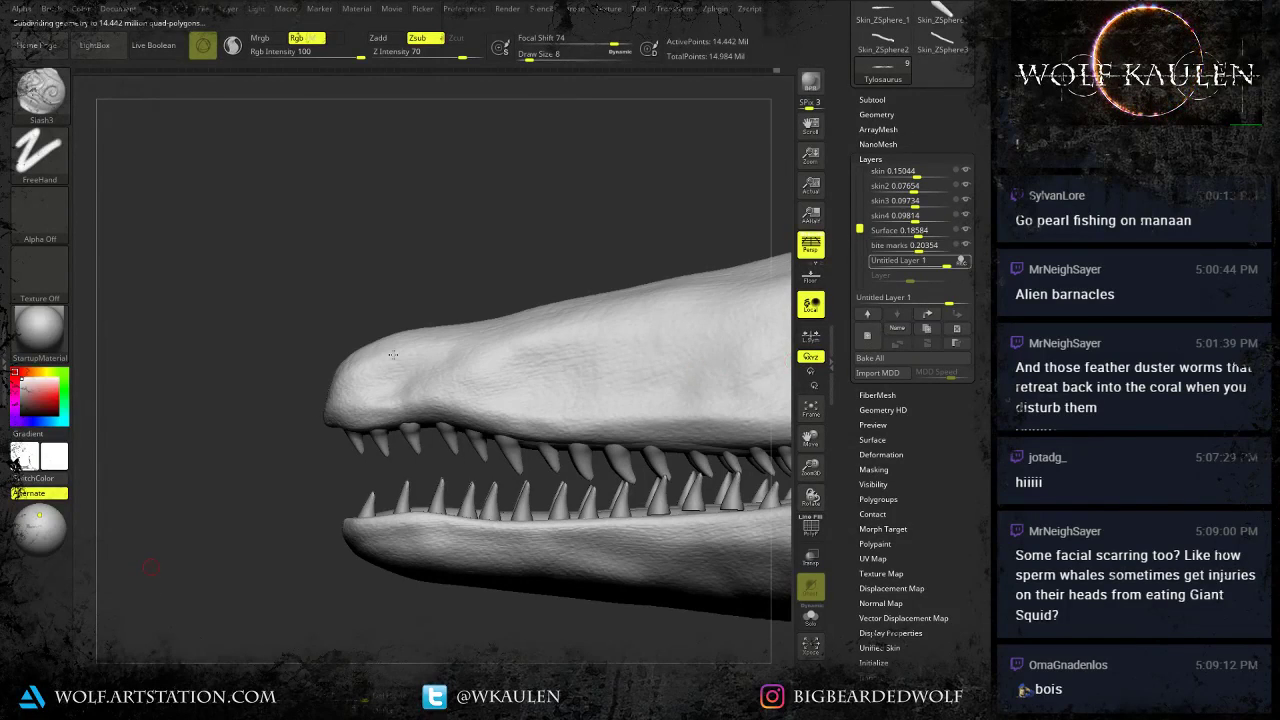
right_click_drag(400, 398, 421, 401)
key("s")
left_click_drag(400, 398, 403, 424)
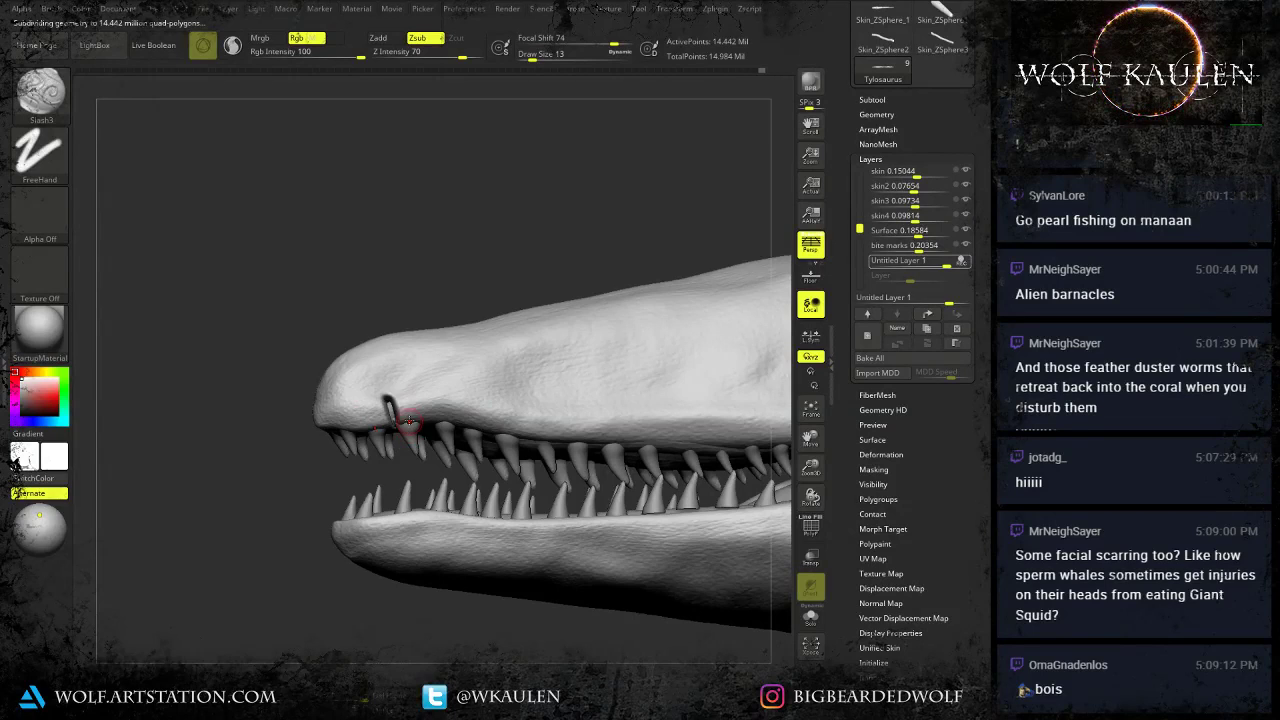
key("ctrl")
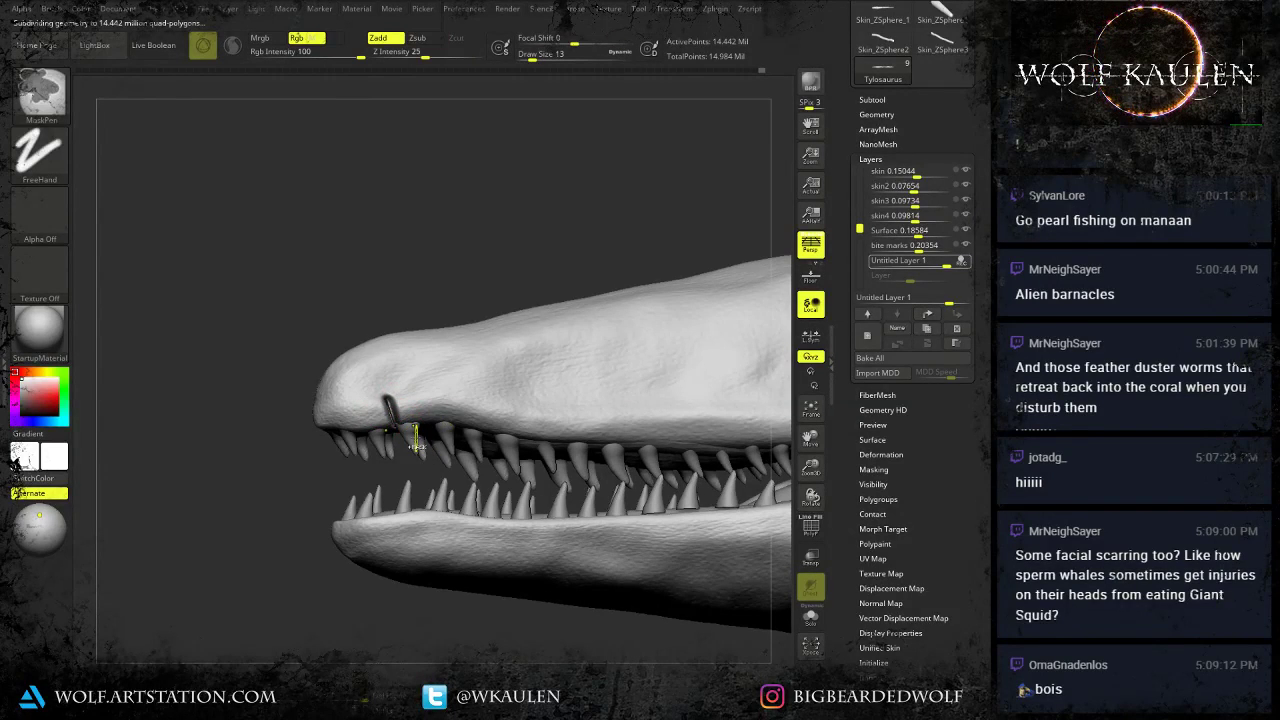
key("ctrl+z")
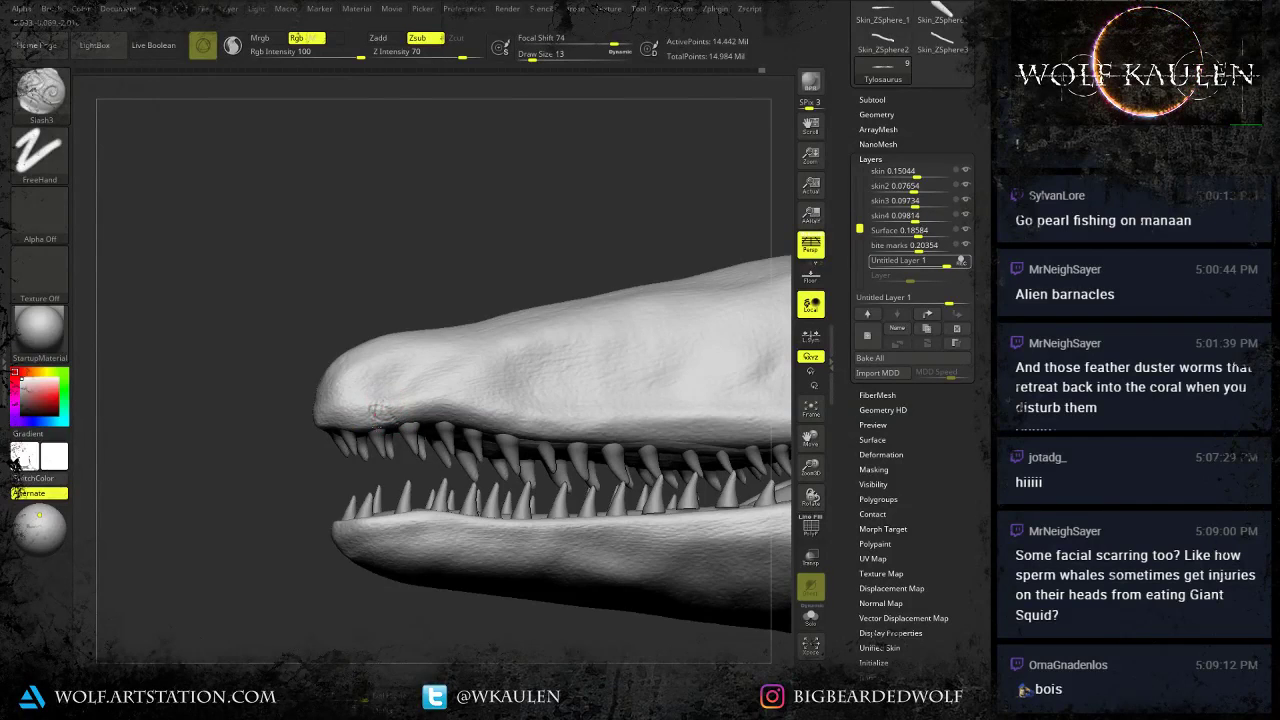
Carve small crossing wrinkles into the upper lip around the tip of the snout.
mouse_move(365, 405)
left_mouse_down()
mouse_move(381, 426)
mouse_move(451, 398)
mouse_move(481, 427)
mouse_move(482, 411)
mouse_move(502, 417)
left_mouse_up()
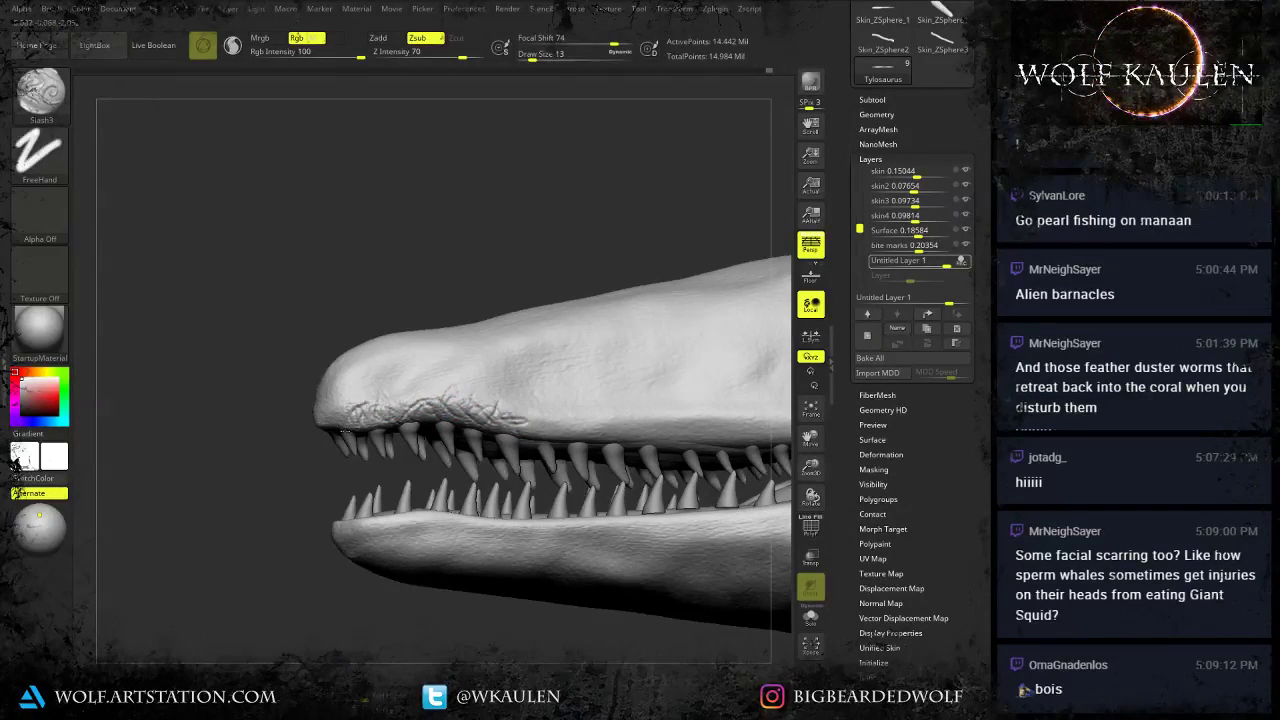
right_click_drag(345, 410, 312, 421)
left_click_drag(317, 408, 335, 410)
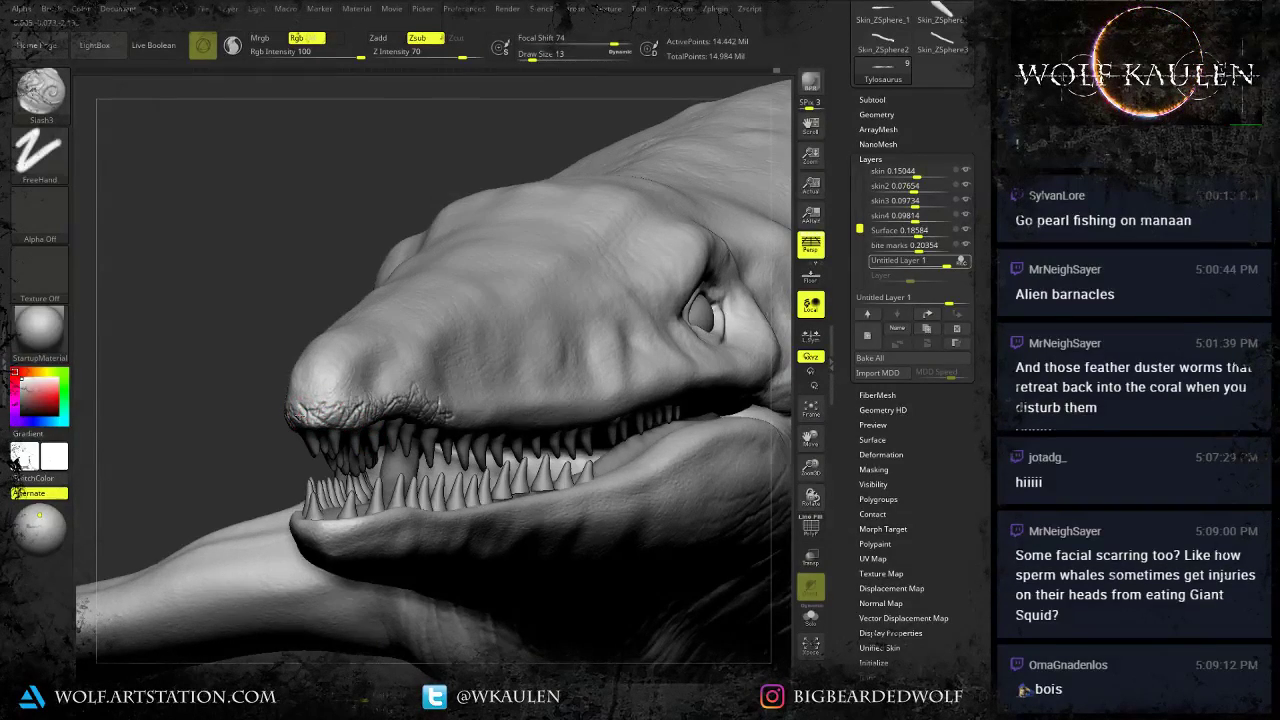
Extend the crossing wrinkles backward from the snout along the front part of the upper lip.
right_click_drag(341, 425, 250, 420)
mouse_move(412, 394)
left_mouse_down()
mouse_move(488, 432)
mouse_move(535, 432)
left_mouse_up()
right_click_drag(531, 440, 425, 494, "alt")
left_click_drag(442, 483, 480, 488)
left_click_drag(480, 470, 500, 493)
left_click_drag(496, 472, 525, 490)
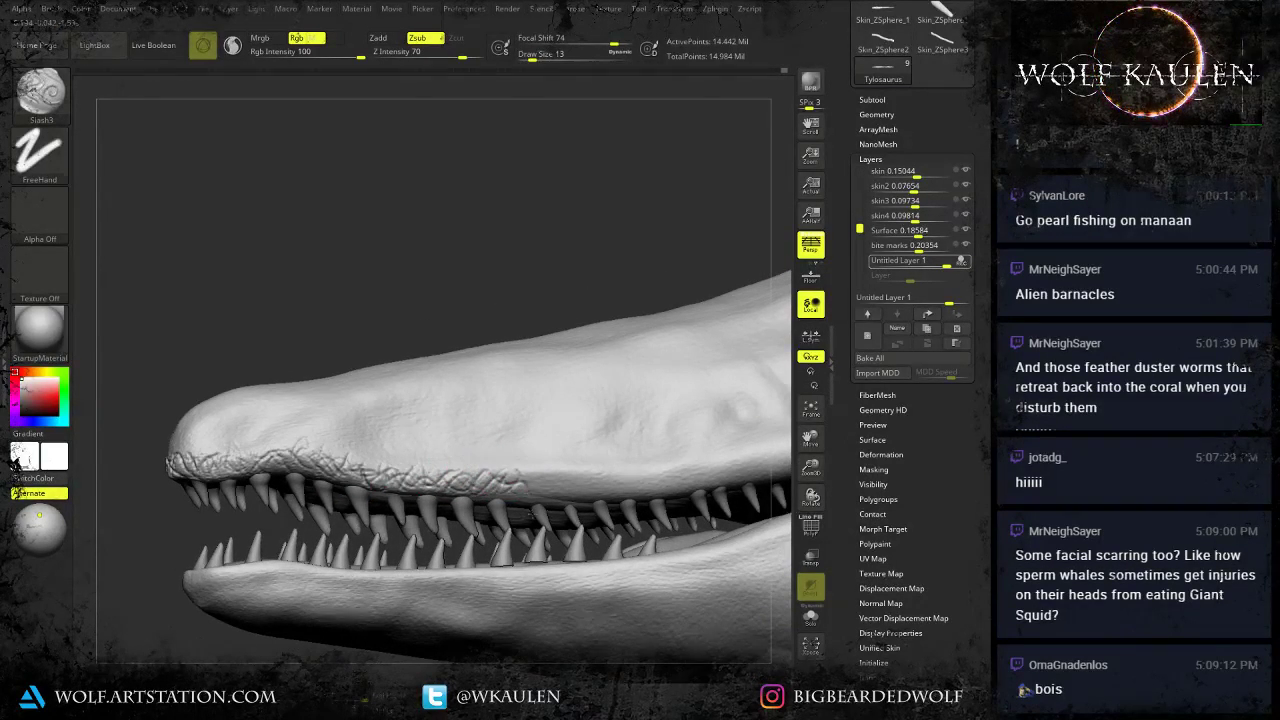
Continue the dense band of wrinkles along the middle of the upper lip above the teeth.
right_click_drag(575, 490, 457, 520, "alt")
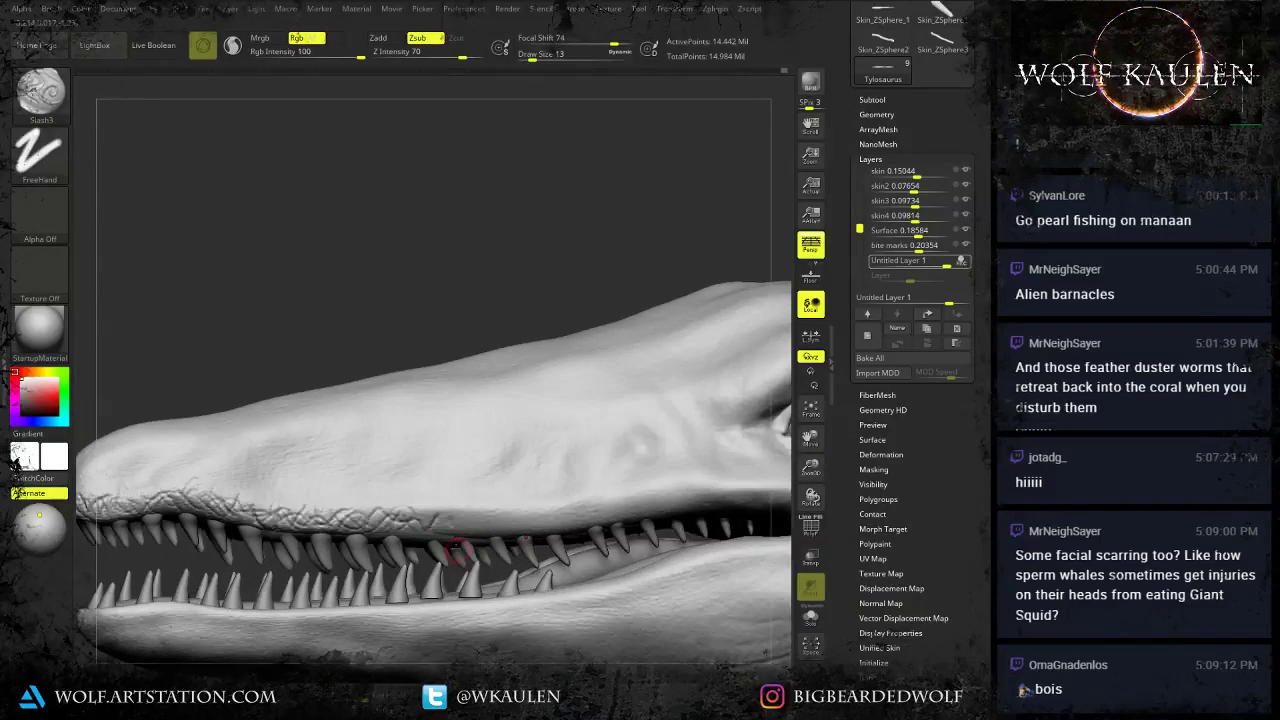
mouse_move(428, 508)
left_mouse_down()
mouse_move(440, 528)
mouse_move(462, 530)
left_mouse_up()
right_click_drag(496, 512, 461, 516)
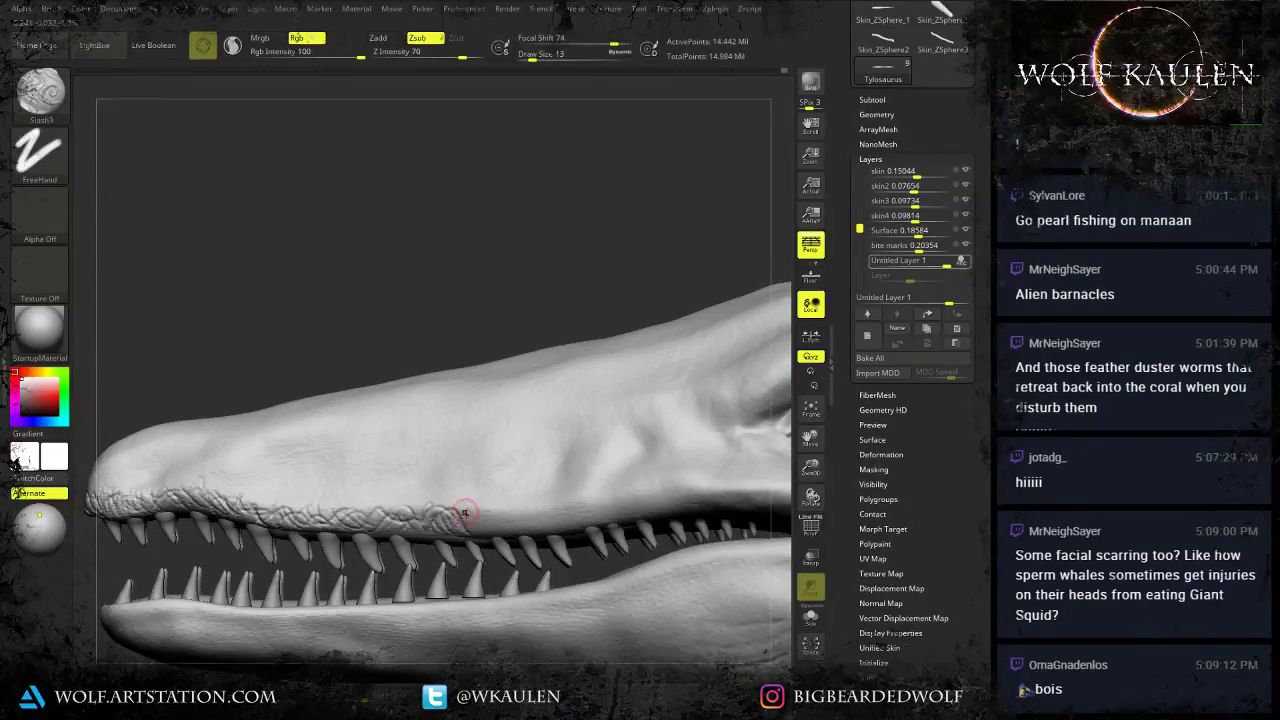
left_click_drag(463, 511, 477, 530)
mouse_move(478, 512)
left_mouse_down()
mouse_move(500, 531)
mouse_move(534, 522)
mouse_move(520, 514)
mouse_move(579, 525)
left_mouse_up()
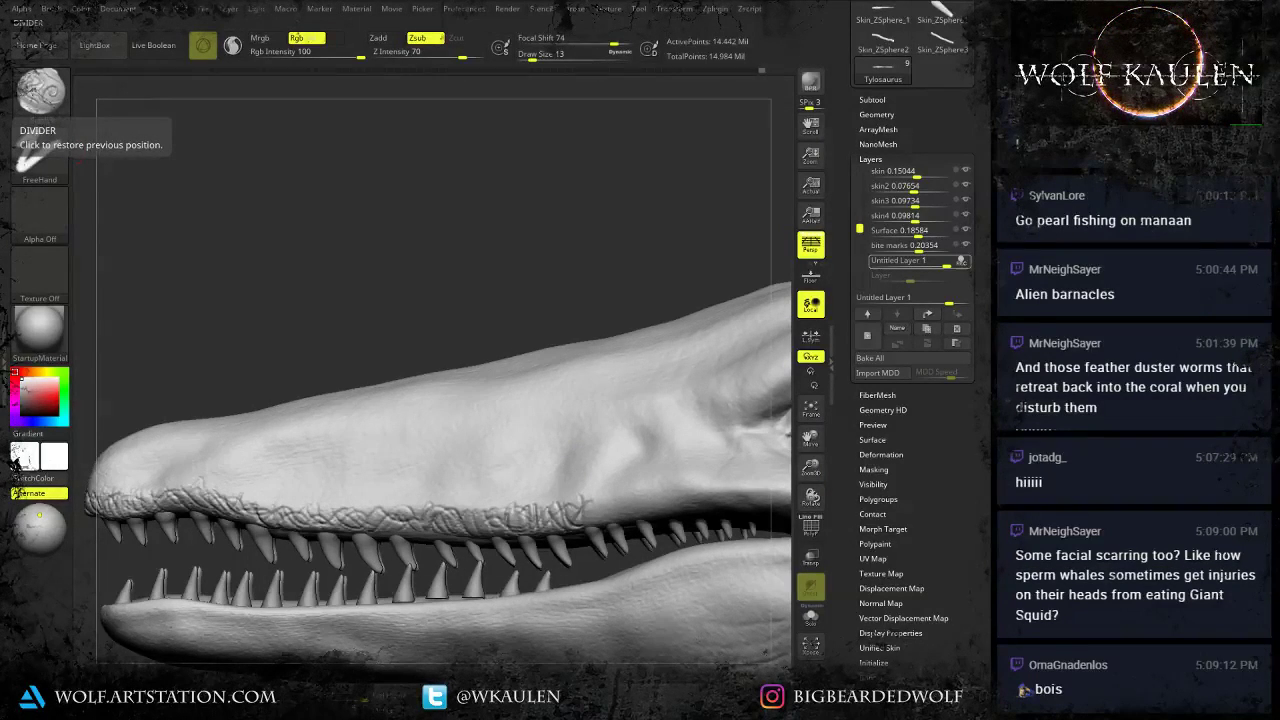
Carve wrinkles along the rear of the upper lip until the band reaches below the eye.
left_click(323, 354)
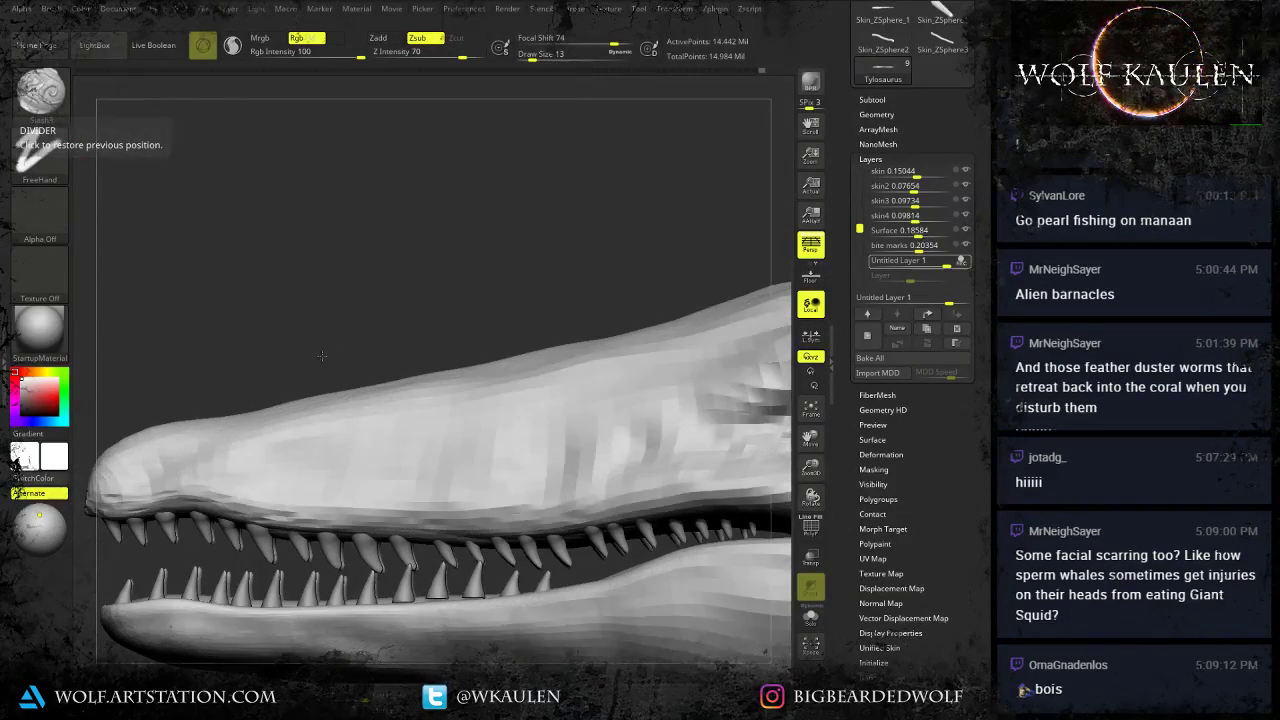
left_click_drag(266, 331, 155, 286, "alt")
left_click_drag(212, 317, 220, 303)
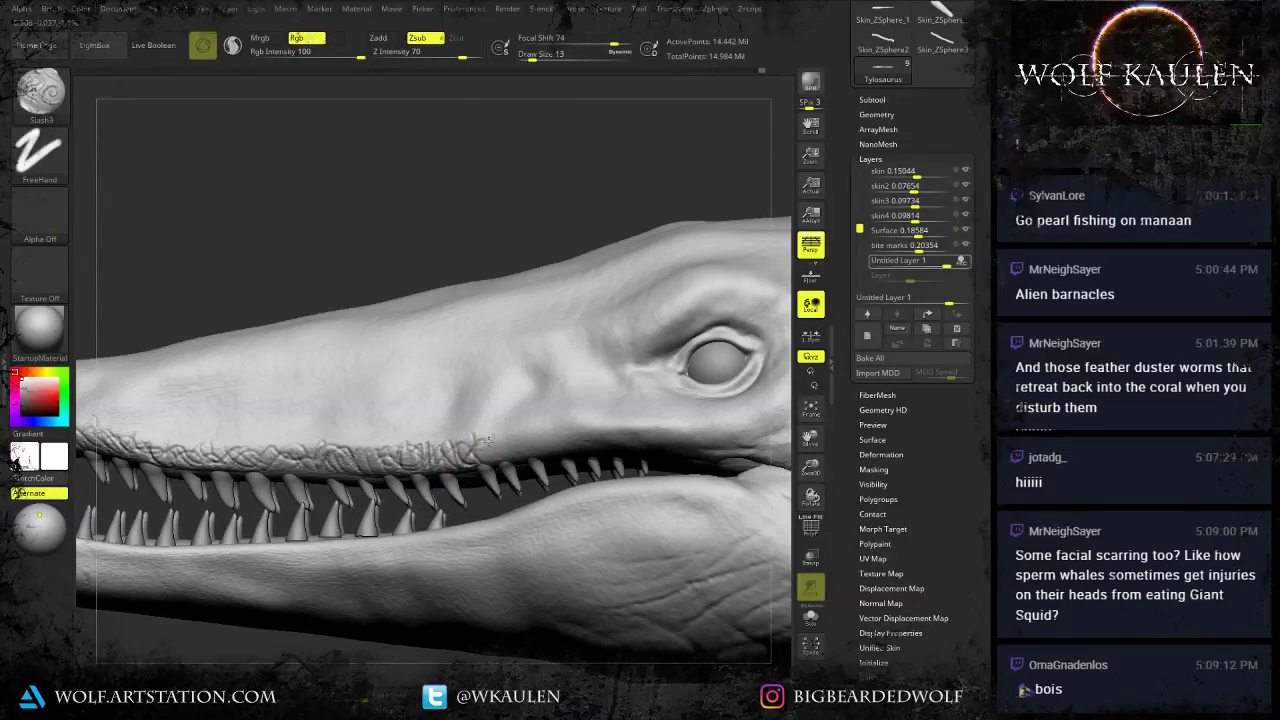
mouse_move(502, 465)
left_mouse_down()
mouse_move(502, 450)
mouse_move(526, 440)
mouse_move(390, 466)
mouse_move(268, 461)
mouse_move(235, 442)
mouse_move(185, 449)
left_mouse_up()
mouse_move(543, 450)
left_mouse_down()
mouse_move(546, 428)
mouse_move(534, 426)
mouse_move(548, 441)
mouse_move(603, 420)
mouse_move(608, 434)
mouse_move(676, 423)
mouse_move(645, 422)
mouse_move(660, 434)
left_mouse_up()
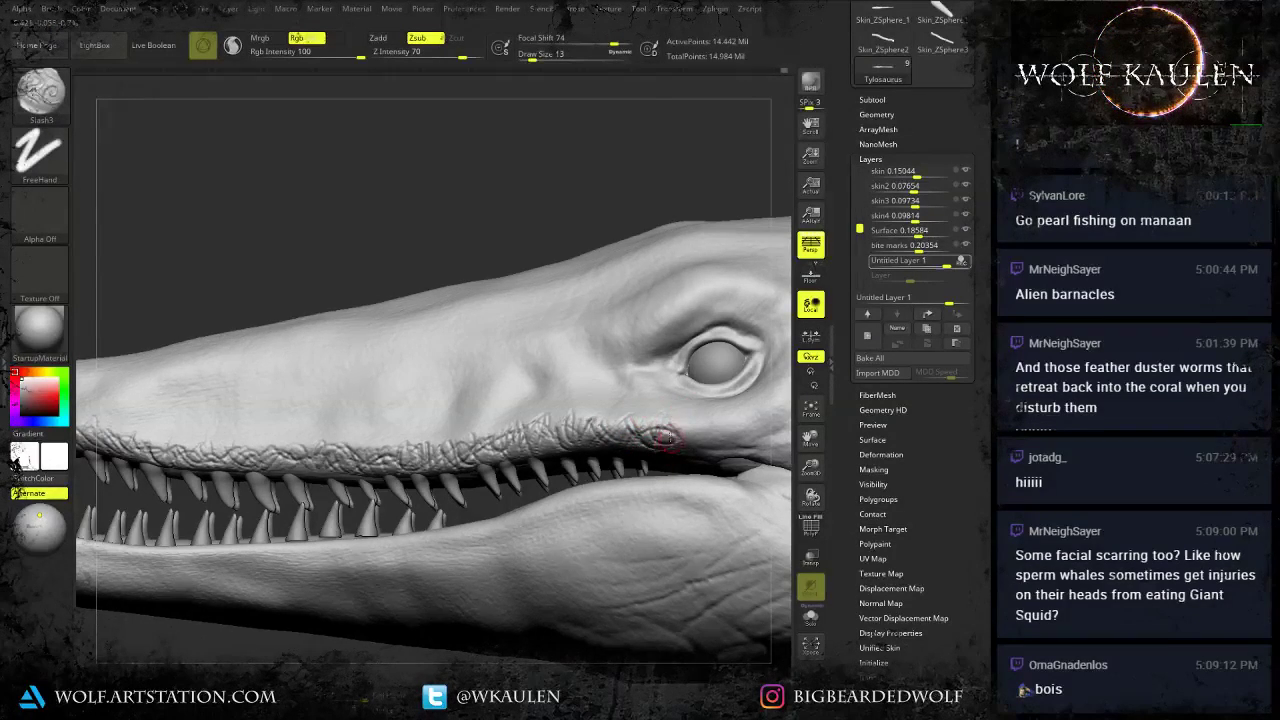
Carve wrinkles around the corner of the mouth and curve them upward behind the eye.
right_click_drag(628, 437, 521, 467, "alt")
mouse_move(557, 466)
left_mouse_down()
mouse_move(566, 454)
mouse_move(609, 476)
mouse_move(606, 464)
mouse_move(592, 483)
mouse_move(620, 453)
mouse_move(656, 488)
mouse_move(614, 482)
mouse_move(656, 456)
mouse_move(680, 492)
mouse_move(708, 482)
left_mouse_up()
mouse_move(652, 452)
left_mouse_down()
mouse_move(663, 437)
mouse_move(641, 445)
mouse_move(674, 426)
mouse_move(690, 390)
left_mouse_up()
Slash short, jagged creases into the brow above the eye.
right_click_drag(572, 402, 568, 308)
mouse_move(538, 334)
left_mouse_down()
mouse_move(556, 356)
mouse_move(574, 334)
mouse_move(531, 366)
left_mouse_up()
left_click_drag(604, 312, 620, 328)
left_click_drag(624, 312, 643, 326)
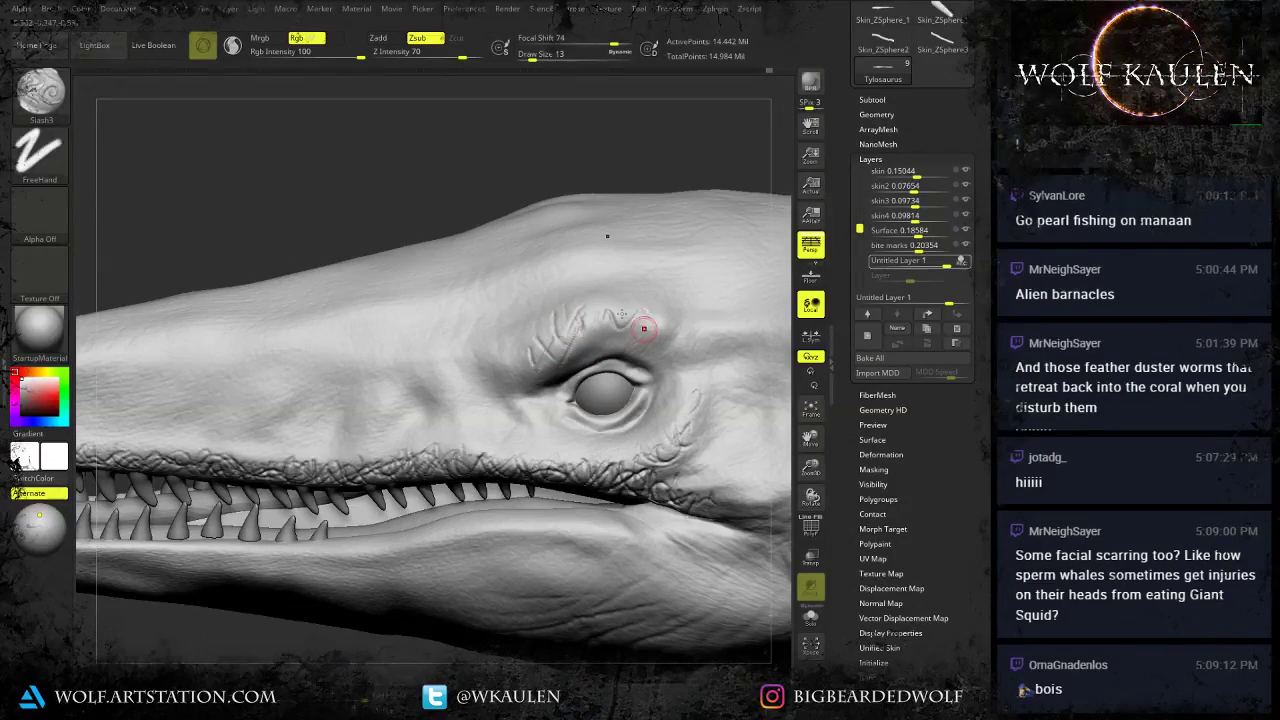
Slash scattered short creases into the lower lip along the rear half of the jaw.
right_click_drag(496, 582, 506, 480, "alt")
mouse_move(439, 430)
left_mouse_down()
mouse_move(446, 452)
mouse_move(401, 455)
left_mouse_up()
mouse_move(356, 440)
left_mouse_down()
mouse_move(365, 457)
mouse_move(328, 458)
mouse_move(359, 465)
left_mouse_up()
right_click_drag(506, 426, 584, 439, "alt")
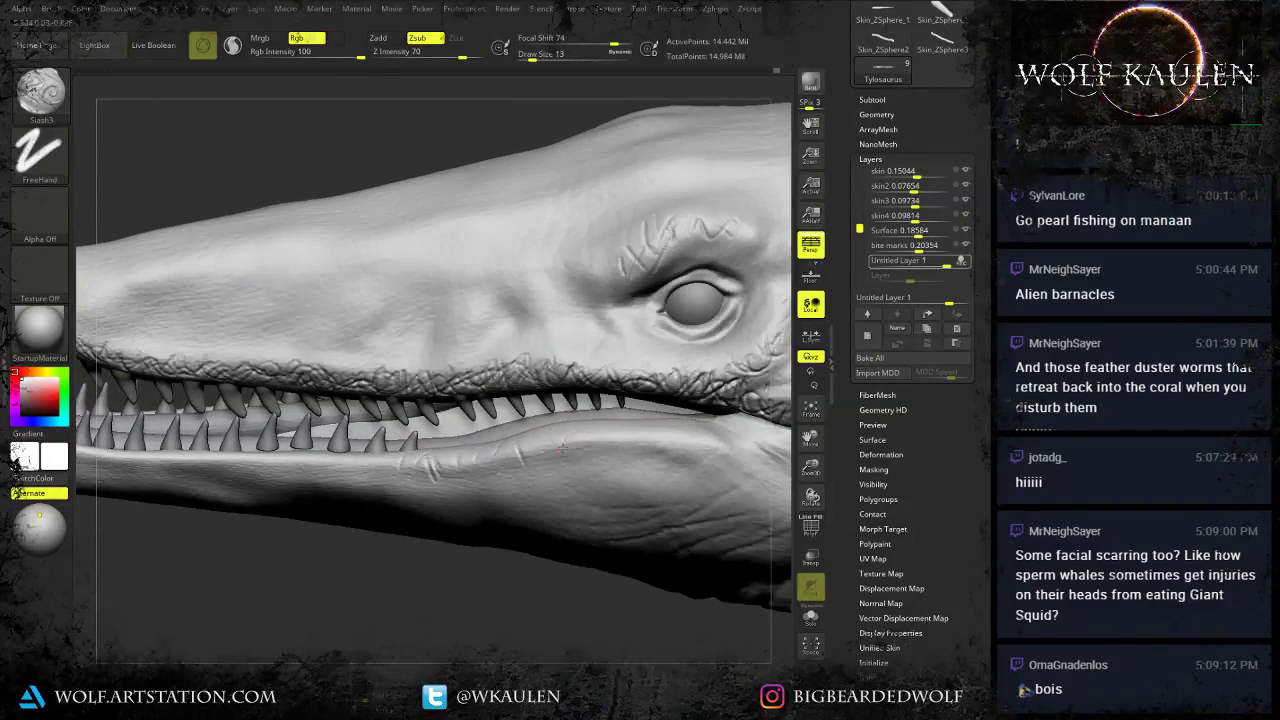
left_click_drag(573, 432, 578, 446)
mouse_move(601, 430)
left_mouse_down()
mouse_move(605, 444)
mouse_move(557, 446)
mouse_move(581, 448)
left_mouse_up()
left_click_drag(492, 444, 499, 461)
Extend the short creases forward along the lower lip toward the tip of the jaw.
right_click_drag(468, 448, 600, 432, "alt")
left_click_drag(503, 450, 491, 465)
mouse_move(469, 447)
left_mouse_down()
mouse_move(457, 468)
mouse_move(366, 459)
left_mouse_up()
right_click_drag(353, 450, 352, 500)
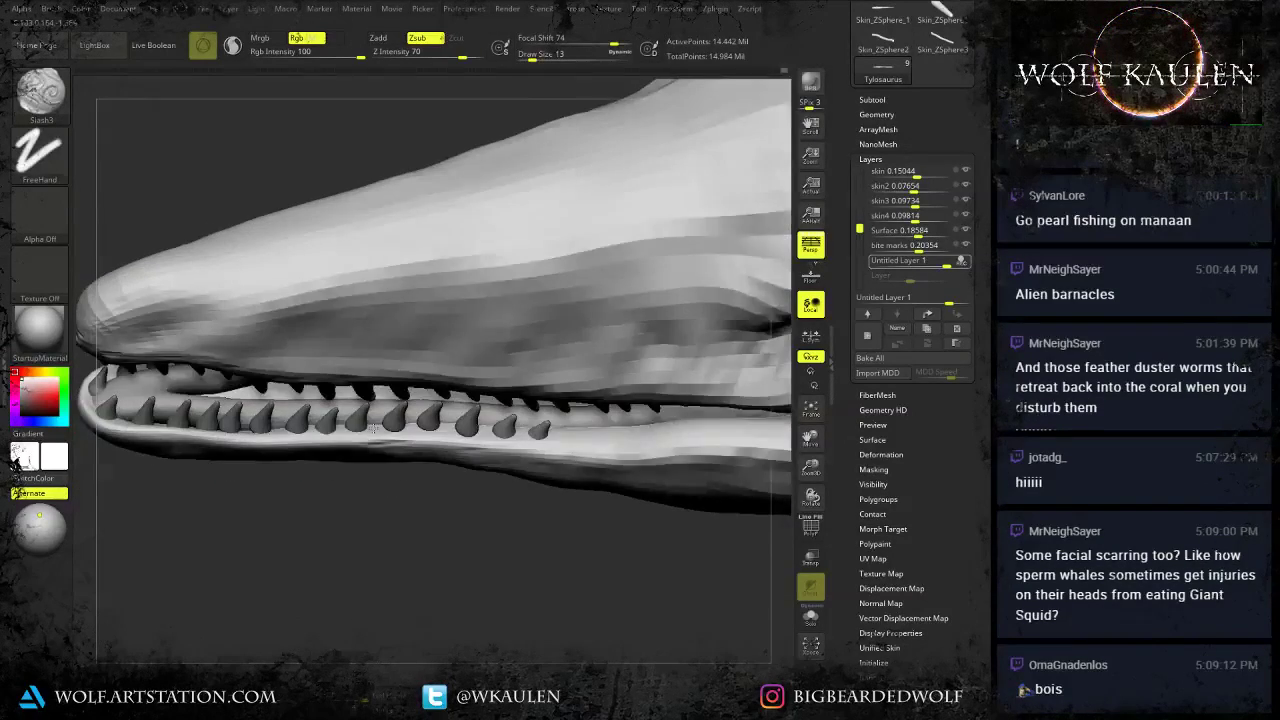
mouse_move(337, 432)
left_mouse_down()
mouse_move(325, 450)
mouse_move(285, 451)
left_mouse_up()
right_click_drag(215, 446, 285, 458, "alt")
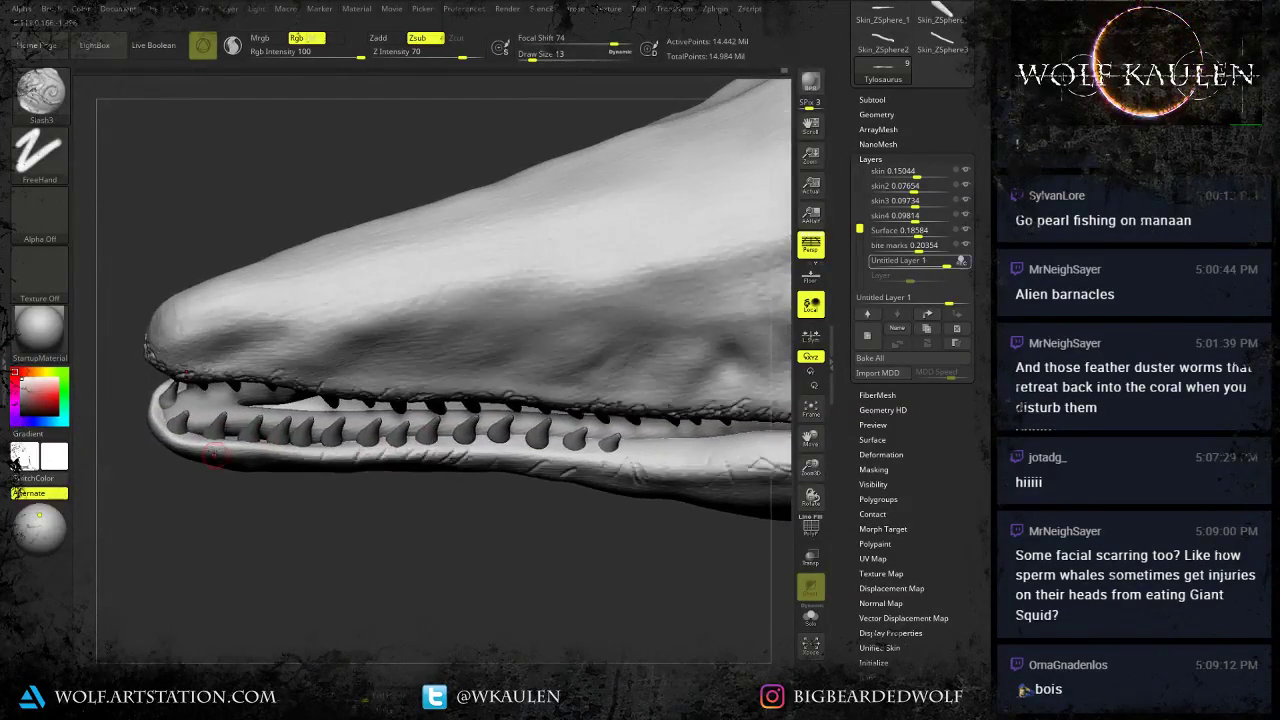
left_click_drag(223, 440, 208, 457)
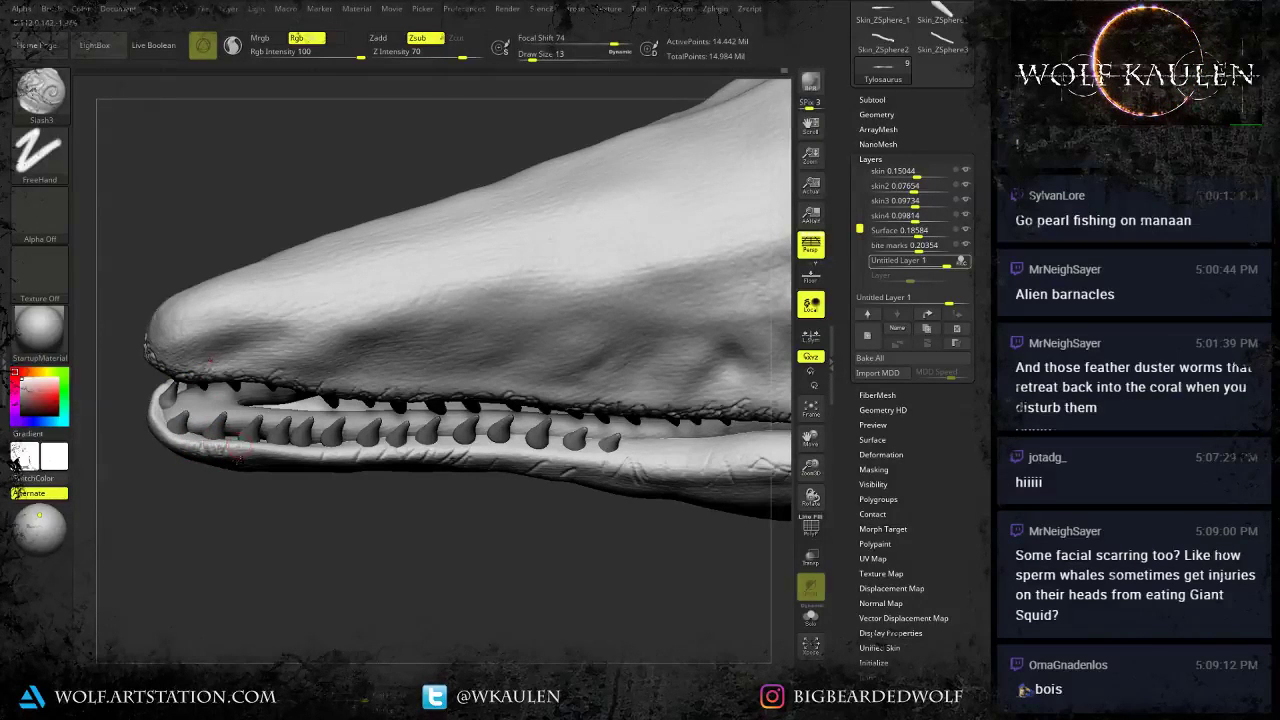
Fill the lower lip with finer crossing wrinkles back to the mouth corner using a draw size of 6.
key("bracketleft")
key("bracketleft")
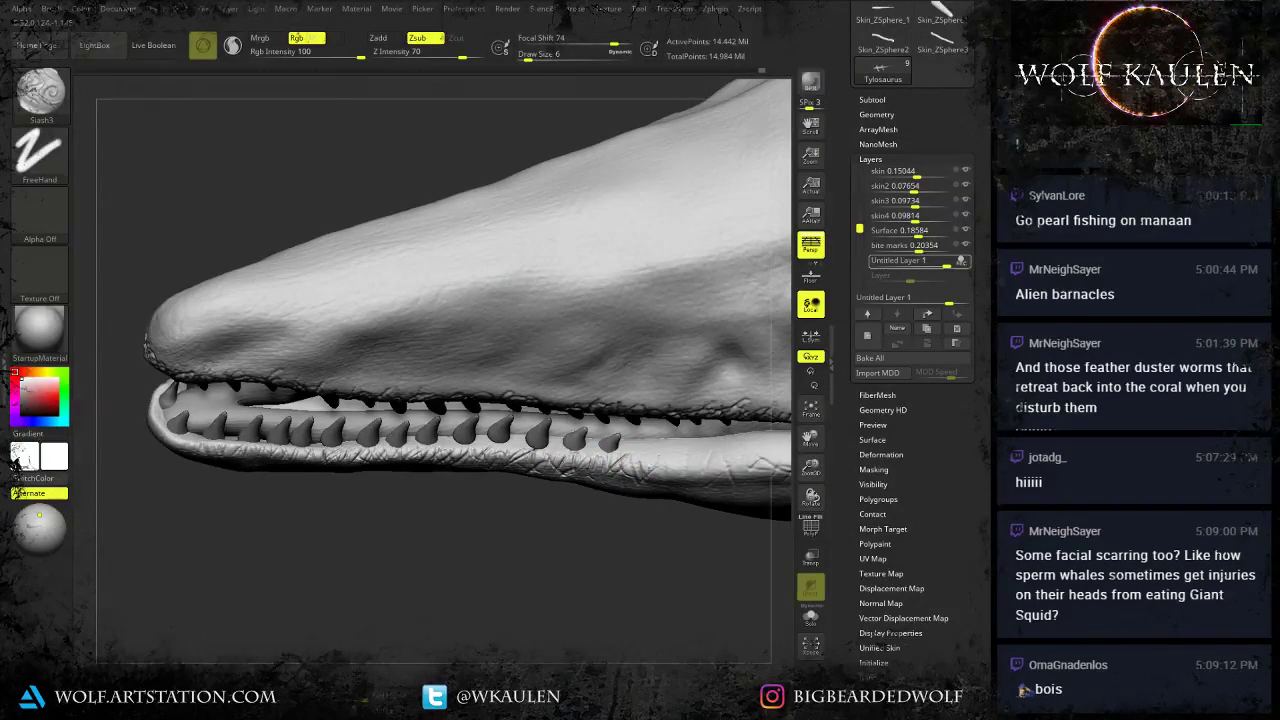
right_click_drag(653, 476, 552, 503, "alt")
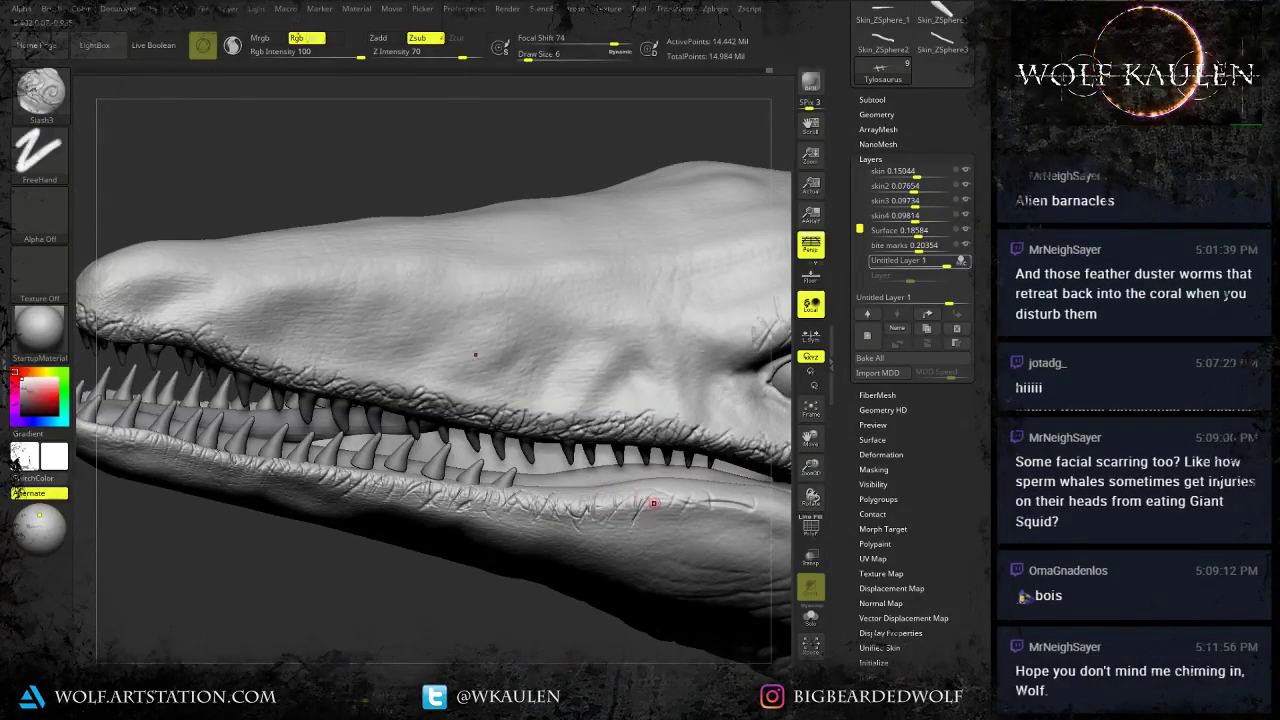
right_click_drag(628, 509, 557, 520, "alt")
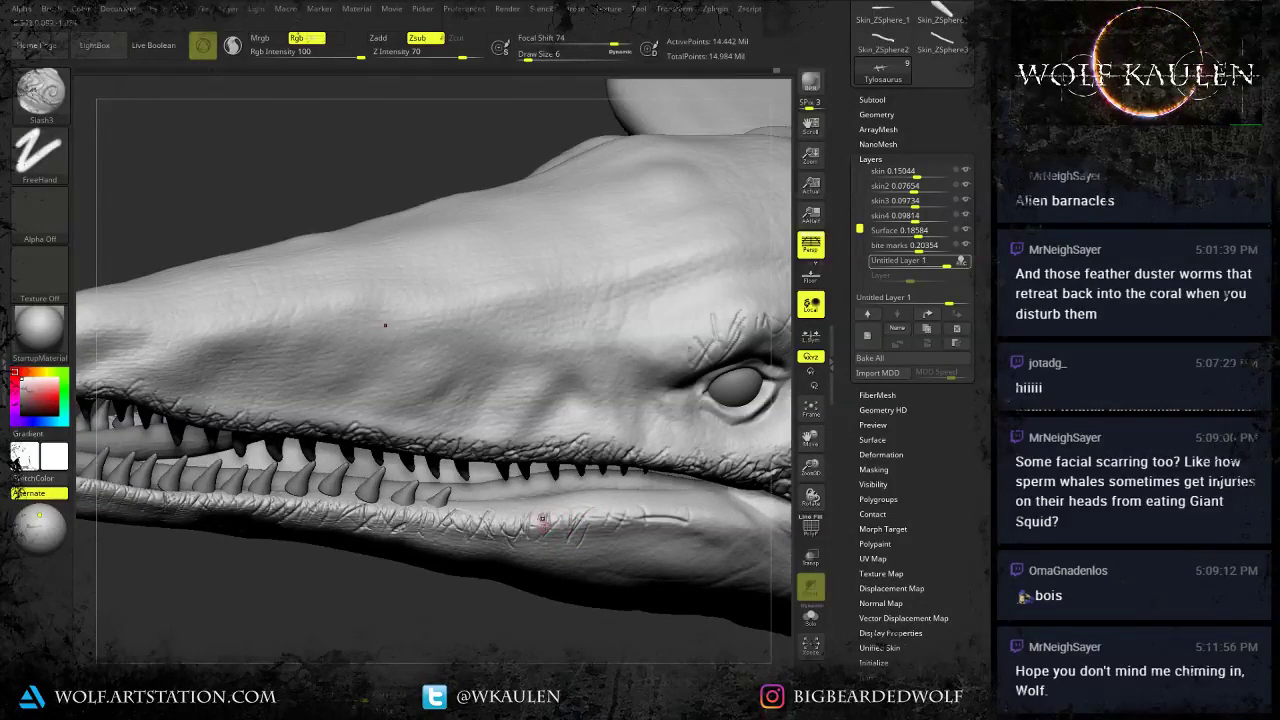
mouse_move(559, 508)
left_mouse_down()
mouse_move(529, 532)
mouse_move(622, 520)
mouse_move(706, 529)
left_mouse_up()
right_click_drag(712, 528, 619, 529)
left_click_drag(649, 513, 618, 534)
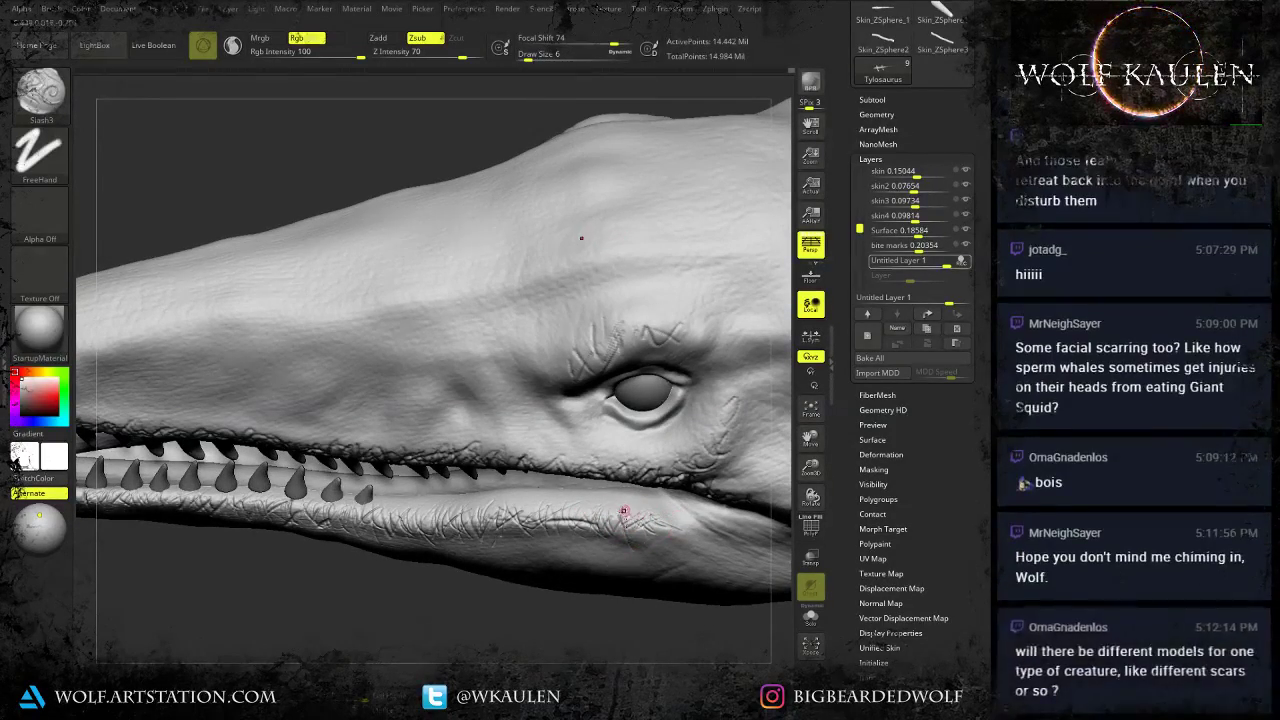
Carve fine wrinkles around the front tip and rim of the lower jaw, filling the remaining smooth patches.
mouse_move(630, 517)
right_mouse_down("alt")
mouse_move(786, 456)
mouse_move(772, 520)
mouse_move(812, 560)
right_mouse_up("alt")
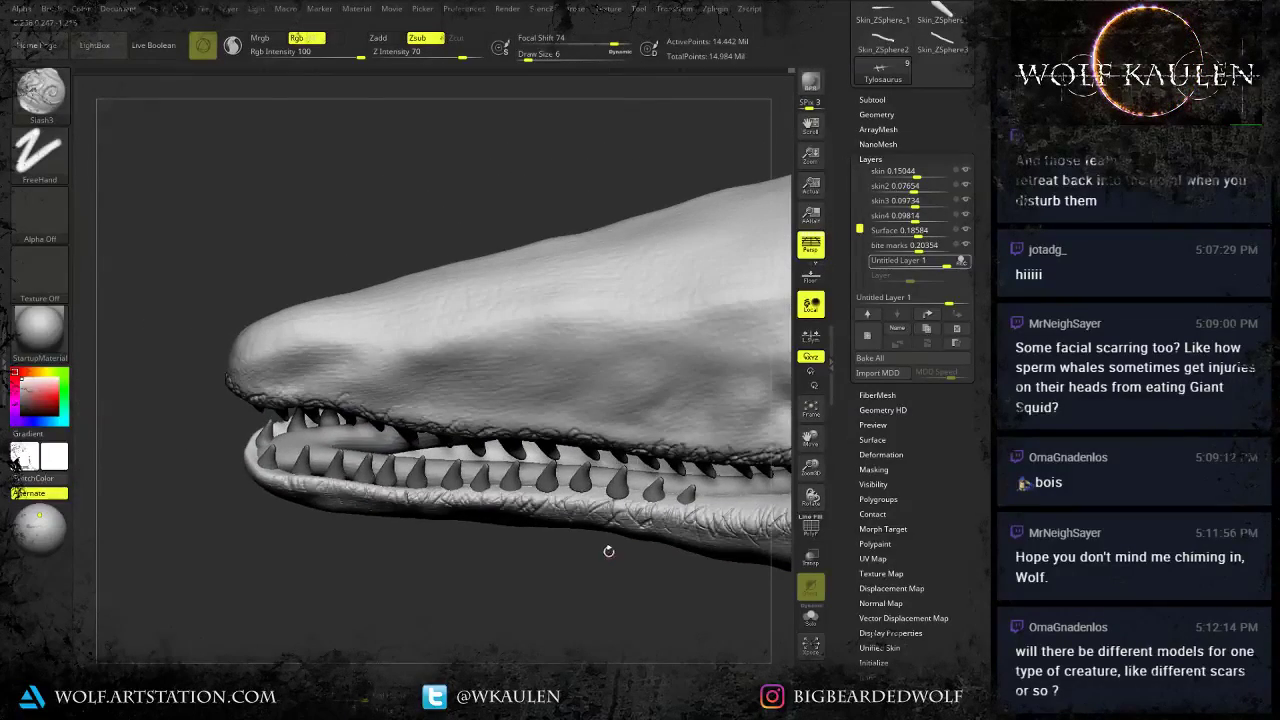
right_click_drag(581, 505, 586, 484)
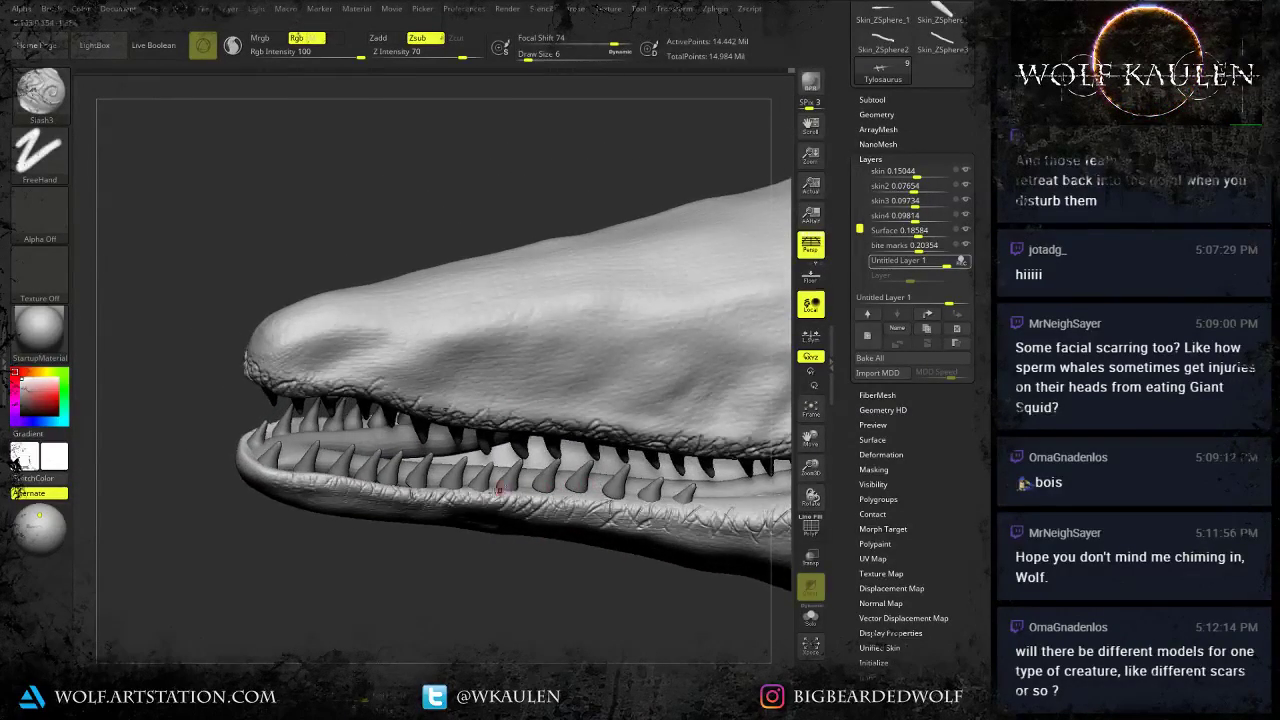
right_click_drag(499, 490, 616, 530, "ctrl")
right_click_drag(286, 443, 364, 519)
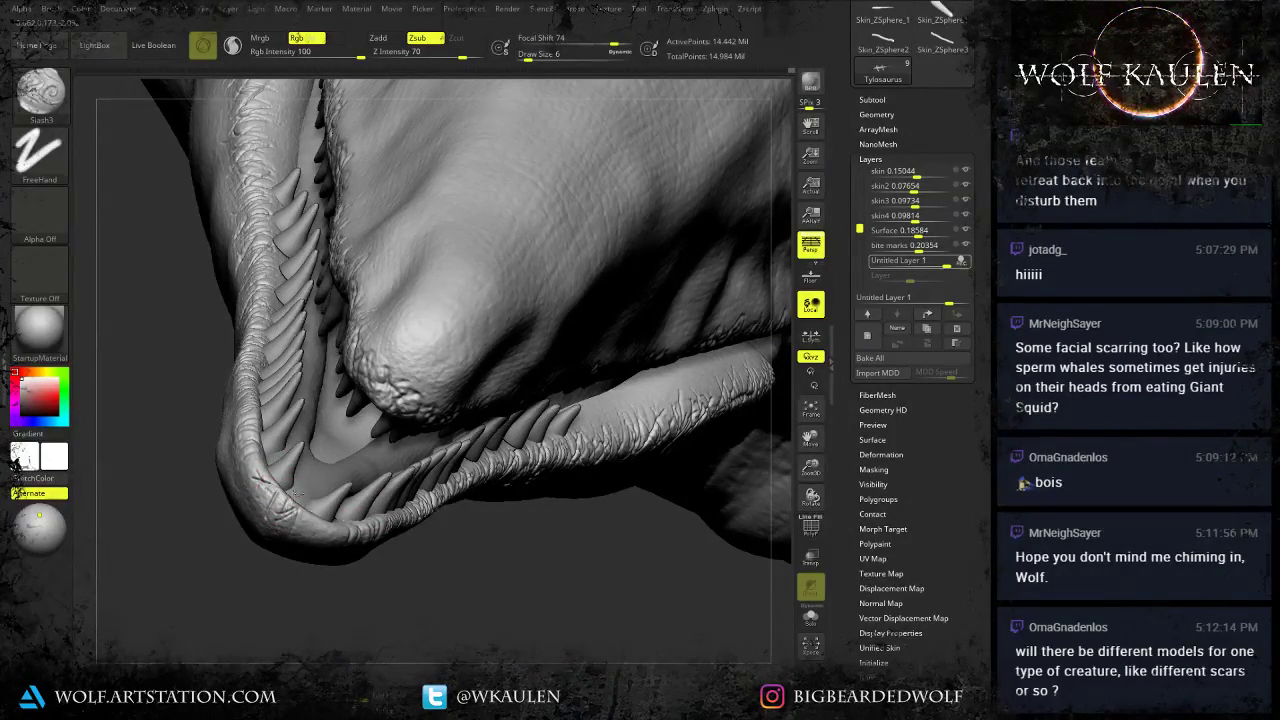
right_click_drag(296, 495, 270, 500)
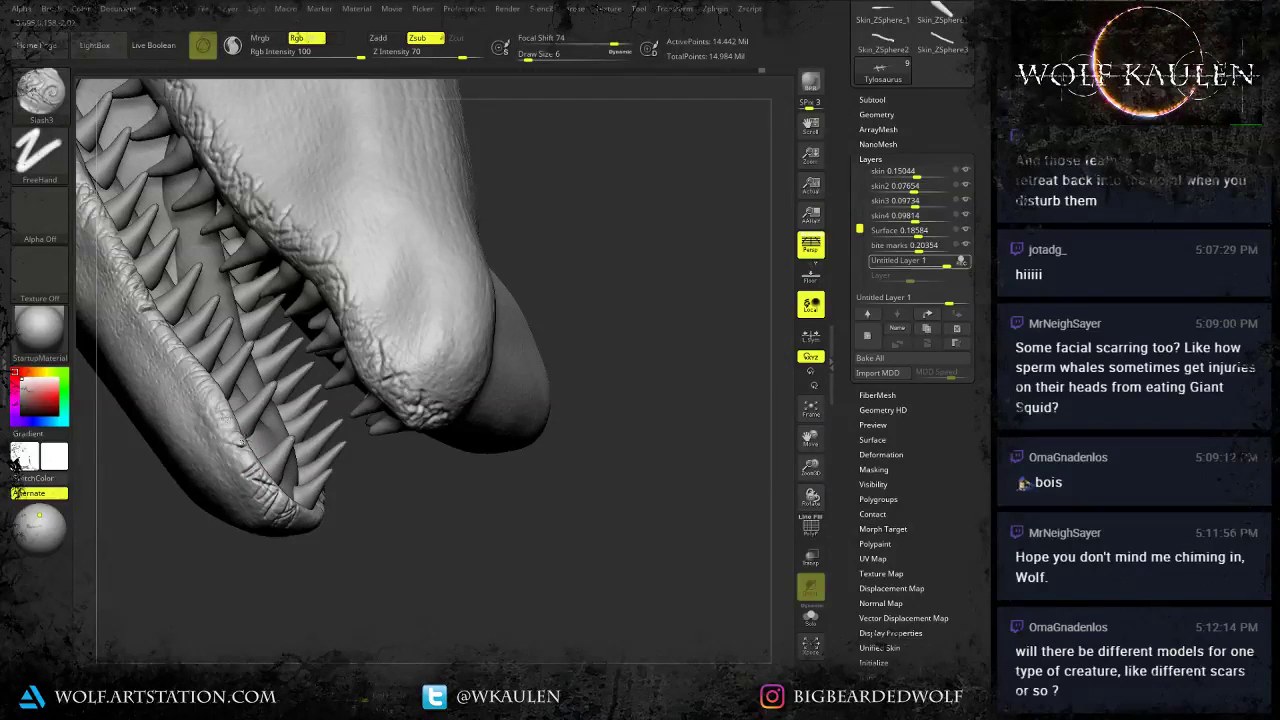
mouse_move(242, 441)
left_mouse_down()
mouse_move(227, 421)
mouse_move(232, 484)
left_mouse_up()
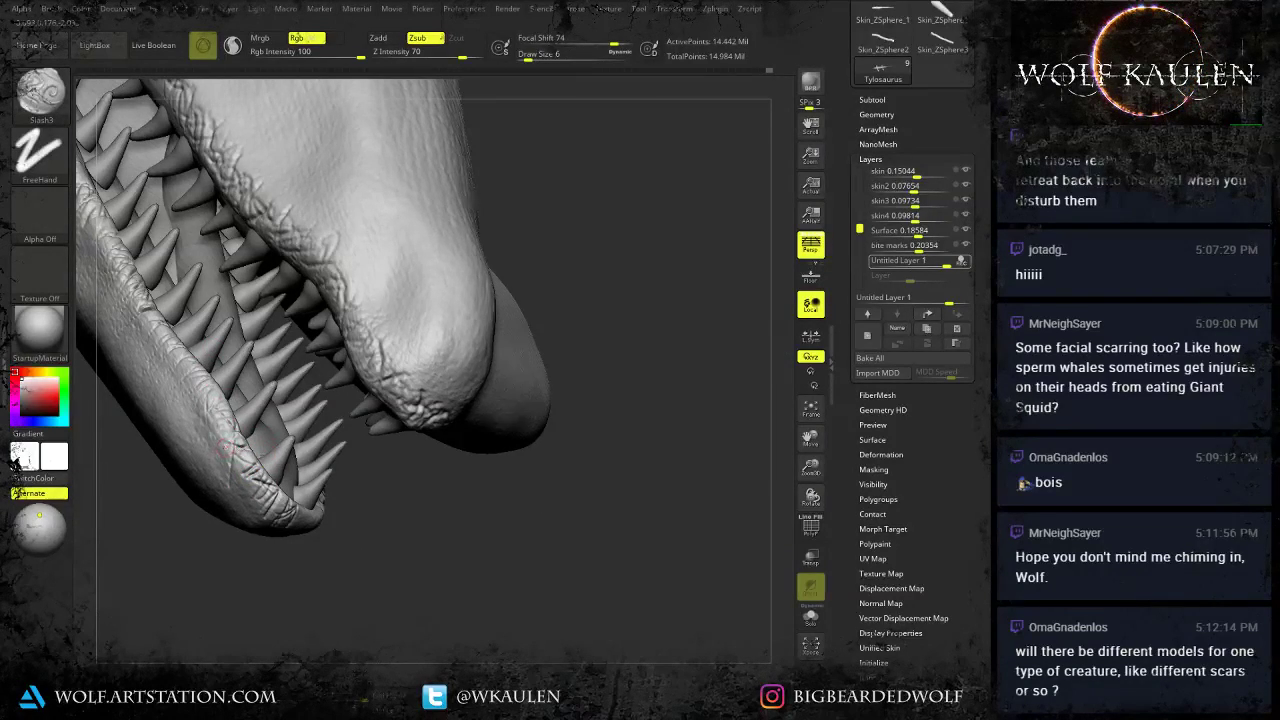
right_click_drag(304, 468, 218, 482)
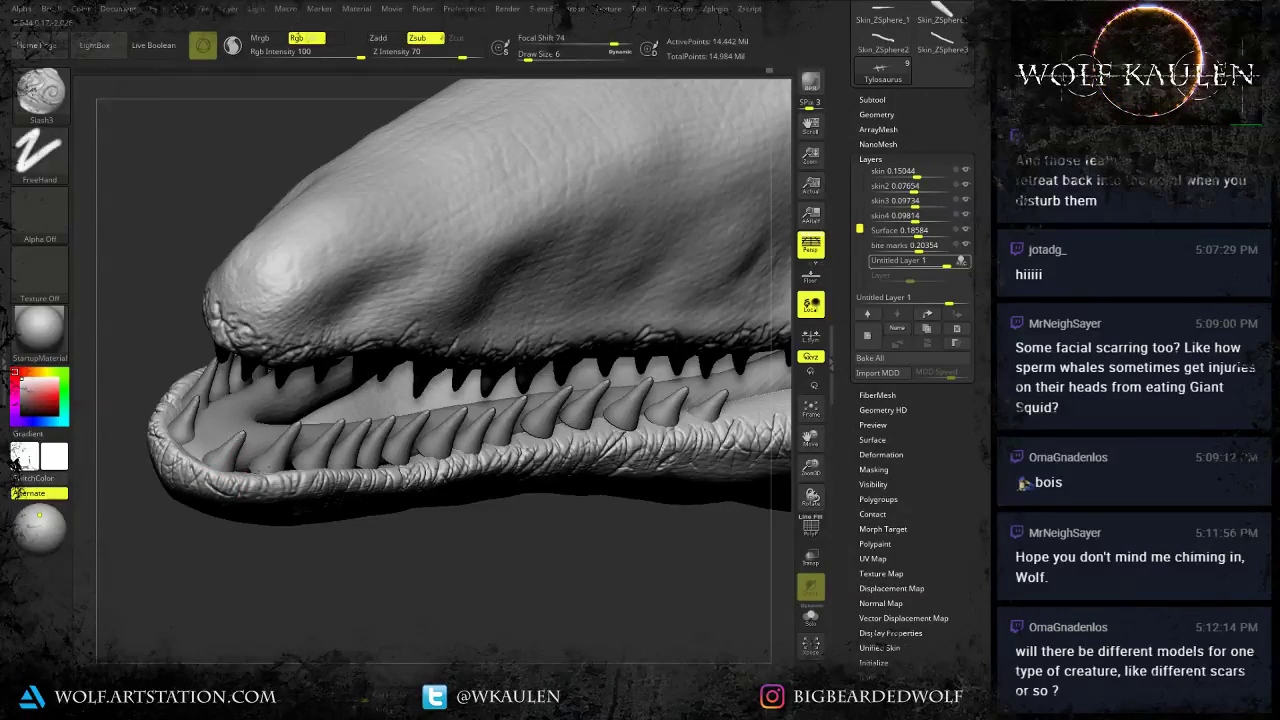
left_click_drag(264, 472, 266, 490)
right_click_drag(306, 465, 237, 500, "alt")
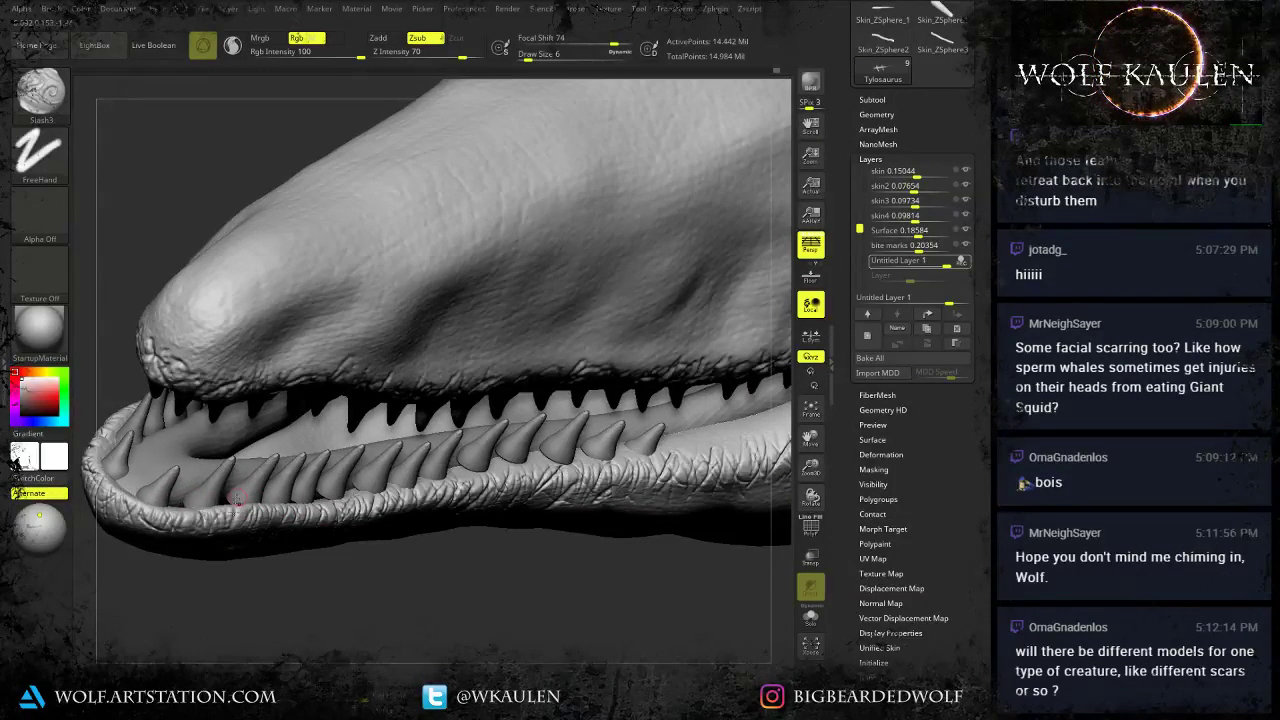
Soften the lip wrinkles by lowering the new layer's intensity to about 0.42.
right_click_drag(438, 516, 508, 455)
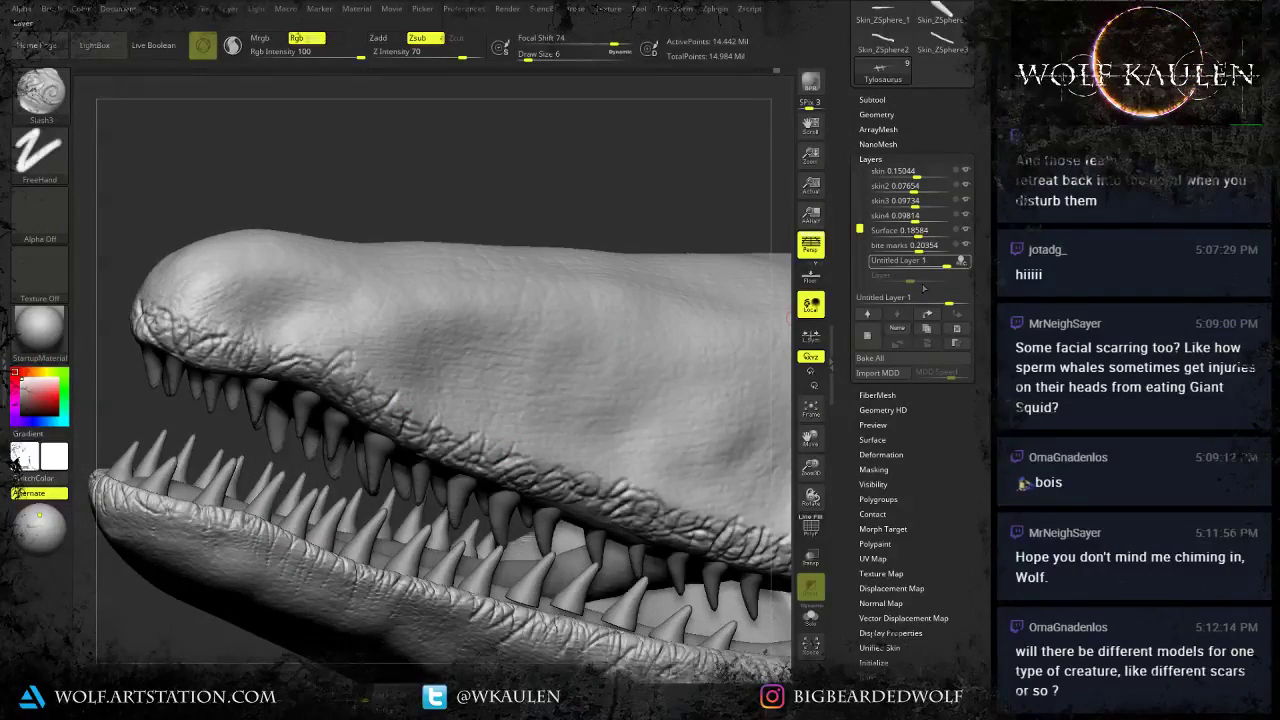
left_click_drag(946, 267, 931, 265)
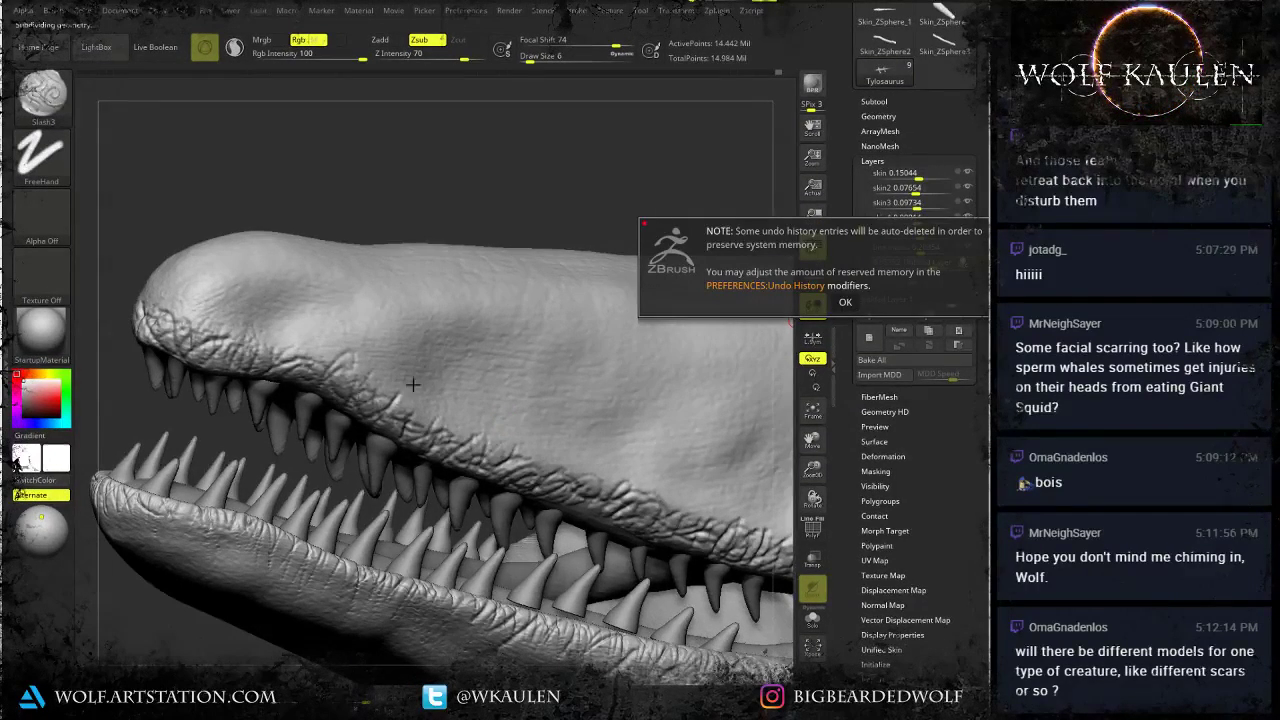
left_click(845, 302)
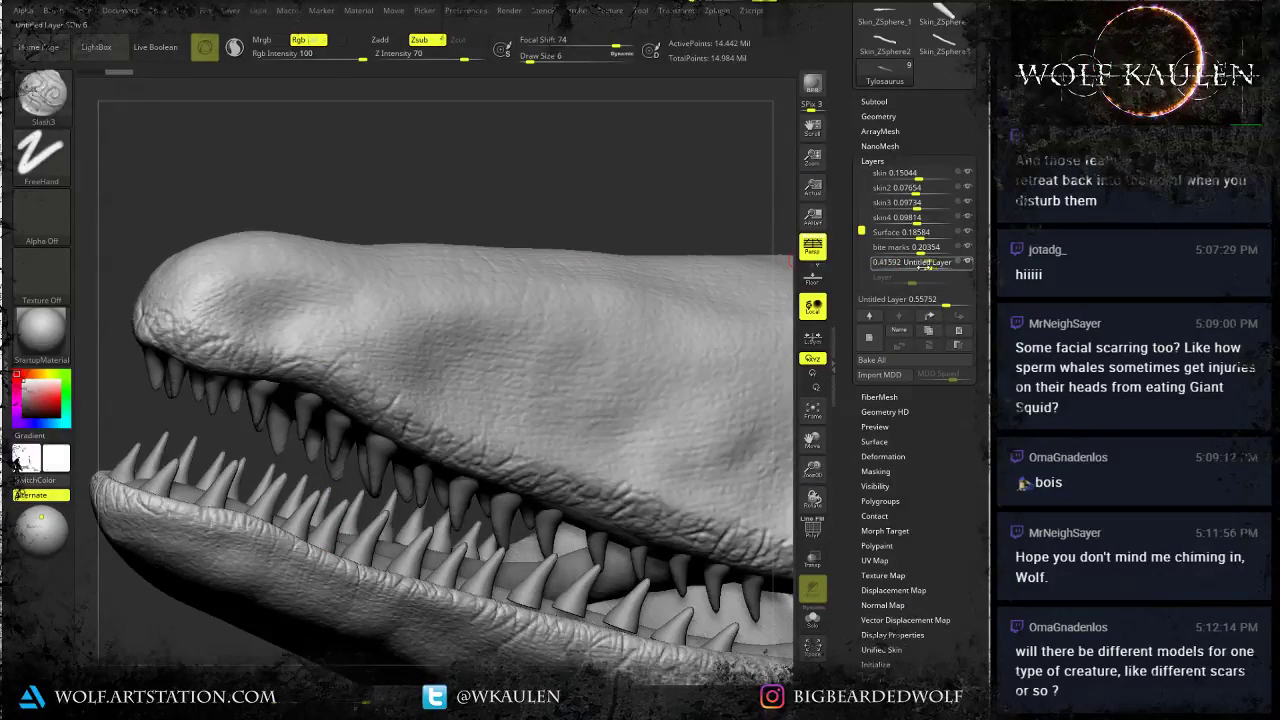
Reduce the untitled wrinkle layer's intensity further to about 0.24.
left_click_drag(926, 267, 923, 267)
left_click_drag(560, 192, 550, 225)
right_click_drag(445, 418, 534, 614, "shift")
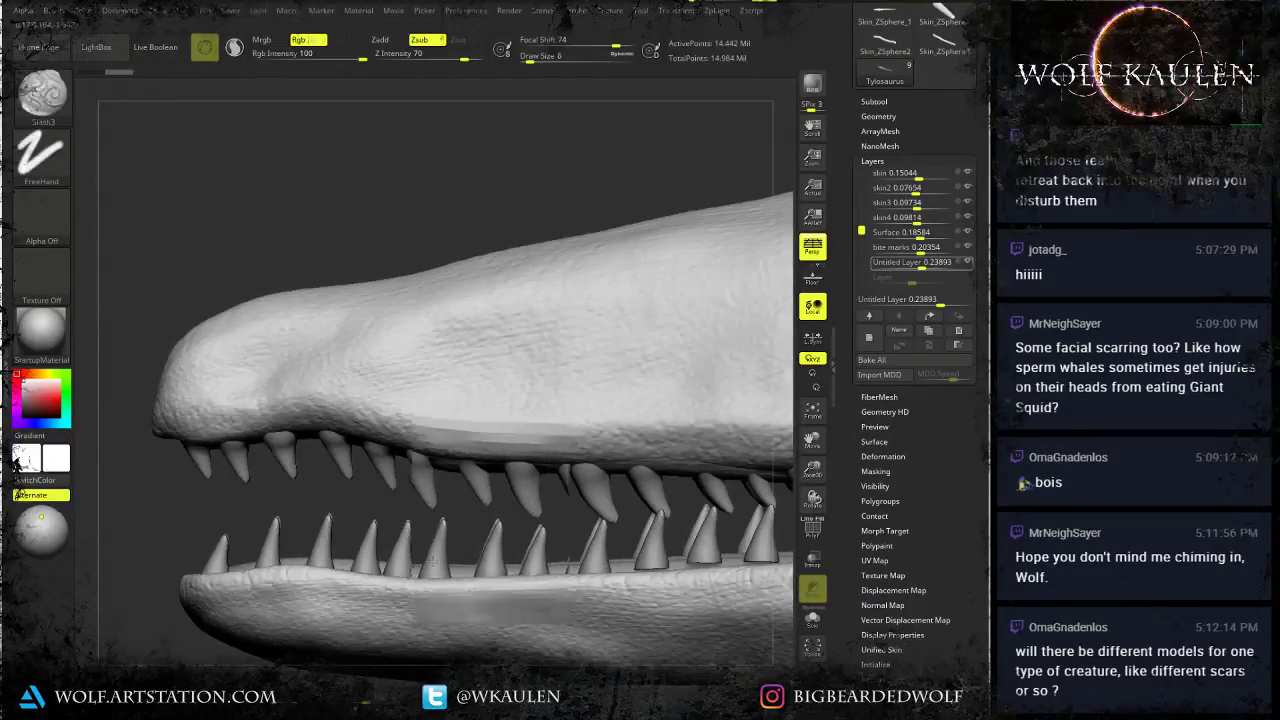
Examine the softened wrinkles along the jaws, mouth corner and eye, and look over the body from above.
right_click_drag(570, 570, 480, 488, "alt")
right_click_drag(535, 433, 158, 422)
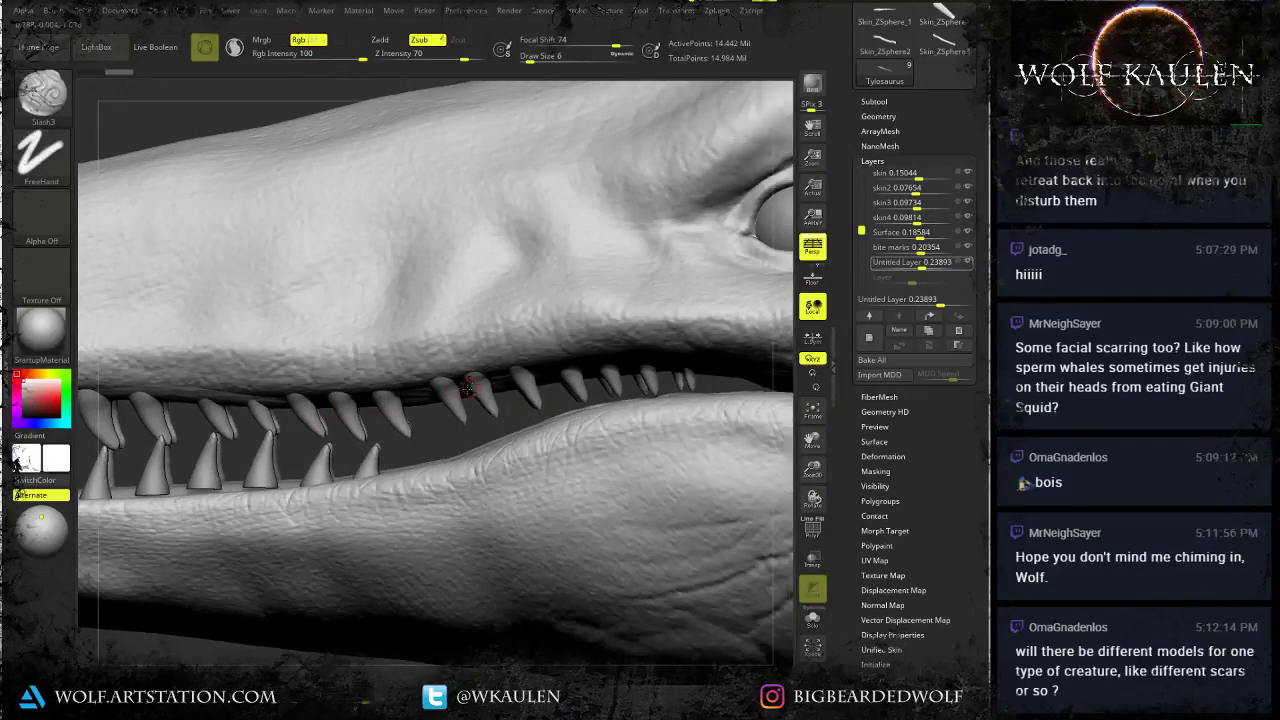
right_click_drag(471, 389, 390, 442, "alt")
right_click_drag(401, 397, 393, 400, "alt")
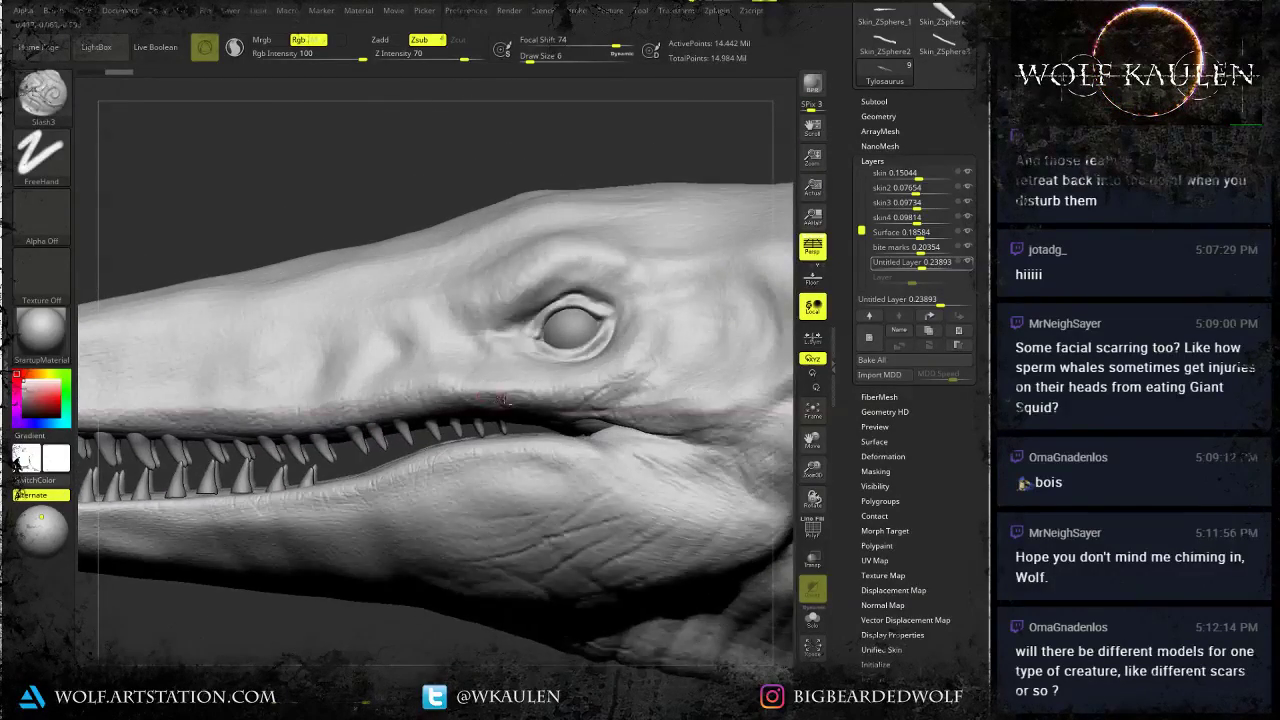
right_click_drag(543, 392, 417, 434, "alt")
left_click_drag(428, 398, 403, 388)
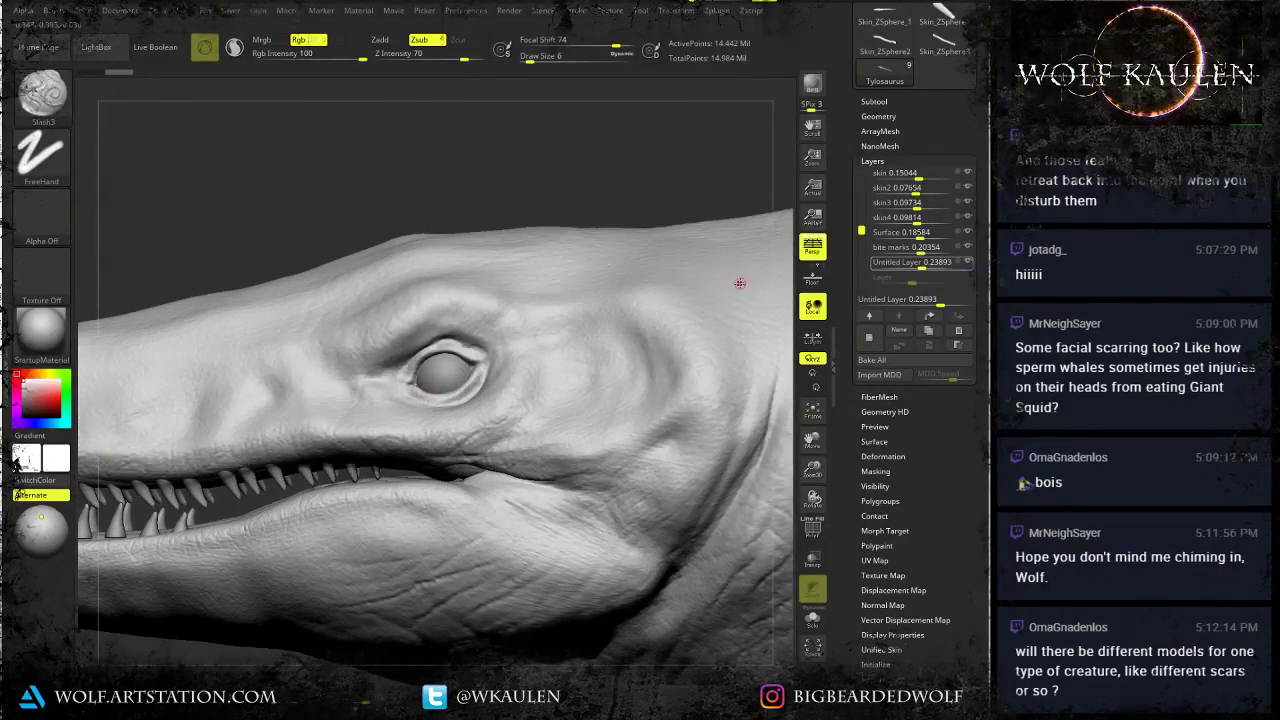
right_click_drag(404, 325, 462, 352, "ctrl")
right_click_drag(513, 508, 521, 455, "ctrl")
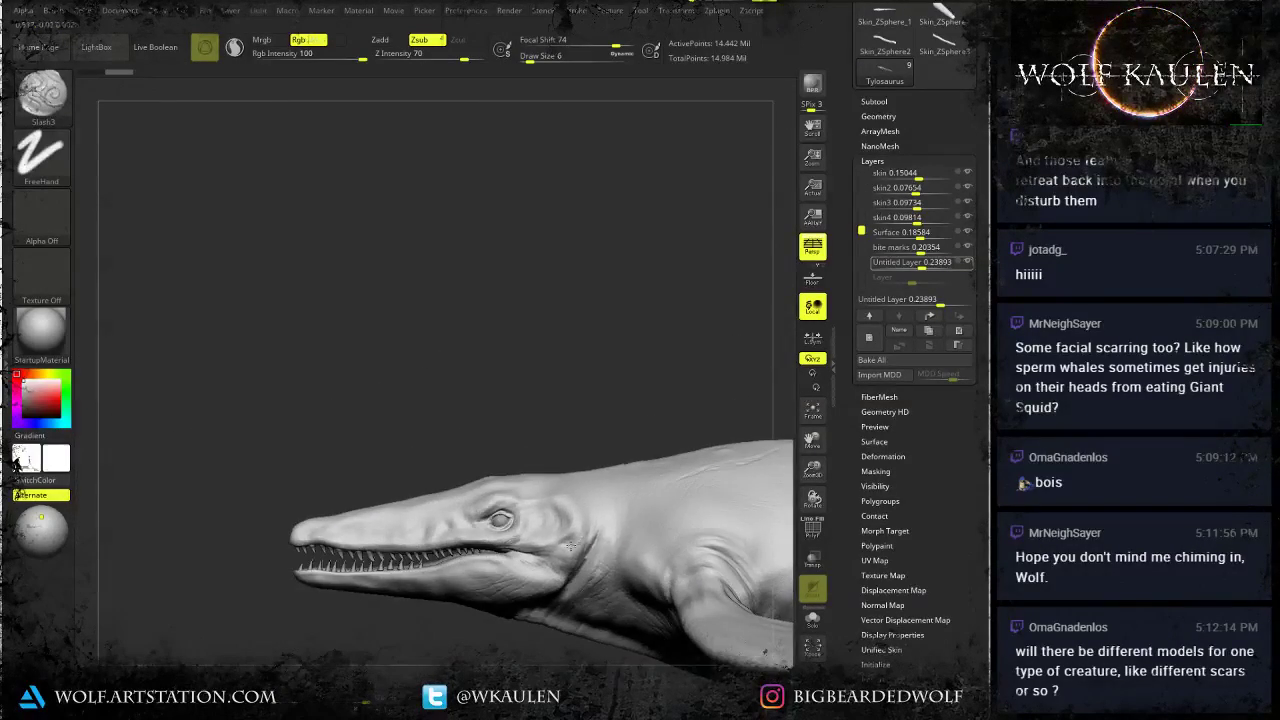
right_click_drag(600, 475, 492, 455, "alt")
right_click_drag(640, 490, 352, 384, "alt")
mouse_move(462, 455)
right_mouse_down()
mouse_move(486, 591)
mouse_move(514, 520)
mouse_move(345, 506)
right_mouse_up()
Save the project as Tylosaurus in ZBrush Project format, replacing the existing file.
key("ctrl+s")
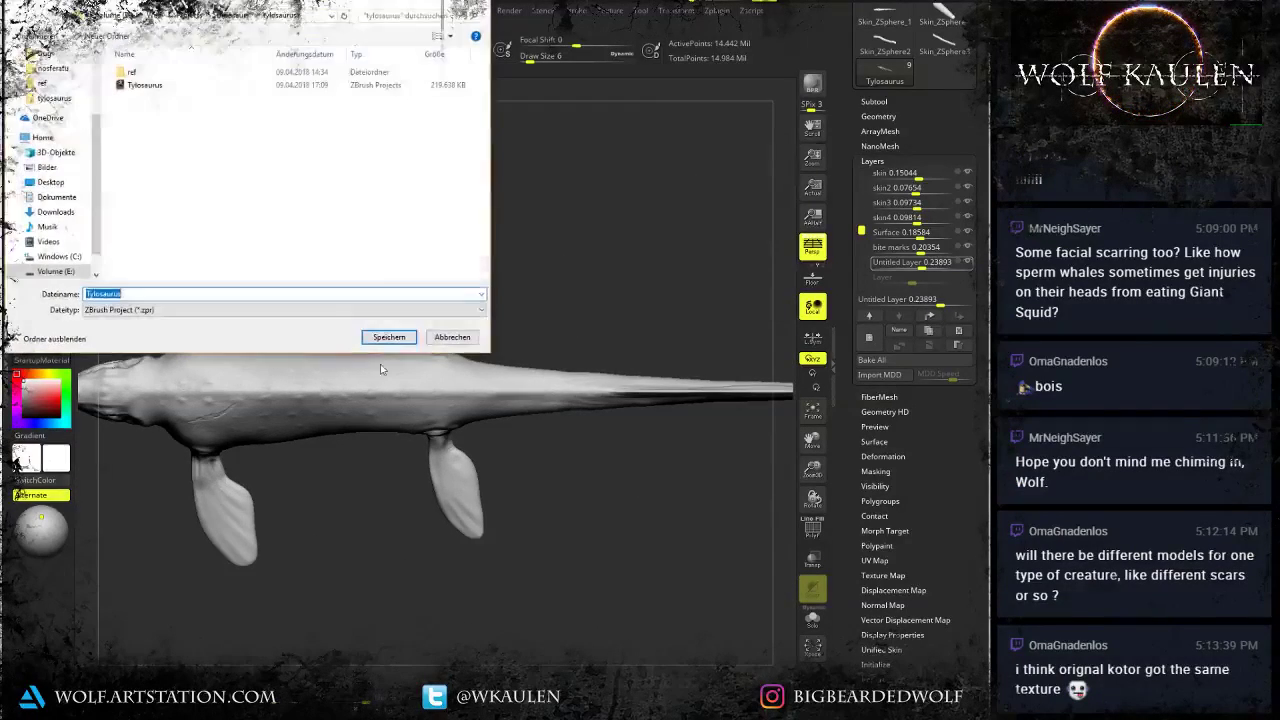
left_click(404, 341)
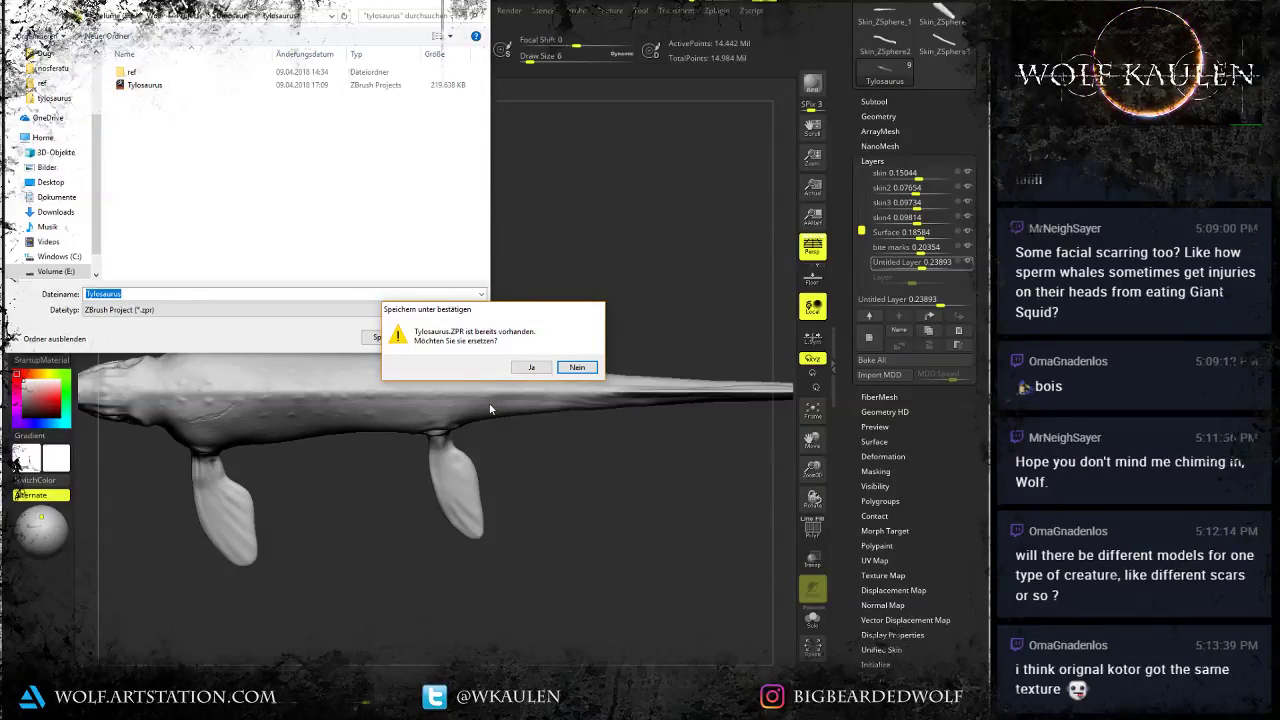
left_click(531, 367)
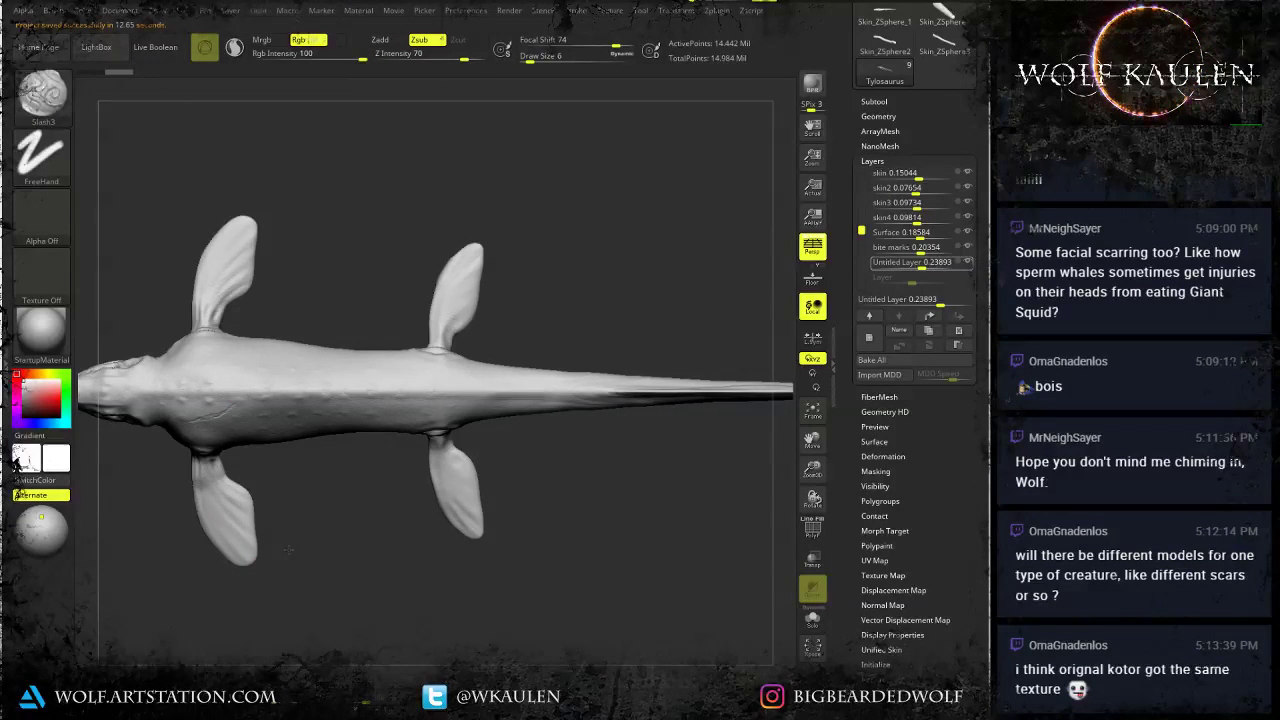
Inspect the creature's head, flippers and body from both sides, ending on the skin around the front flipper.
left_click_drag(288, 549, 546, 501)
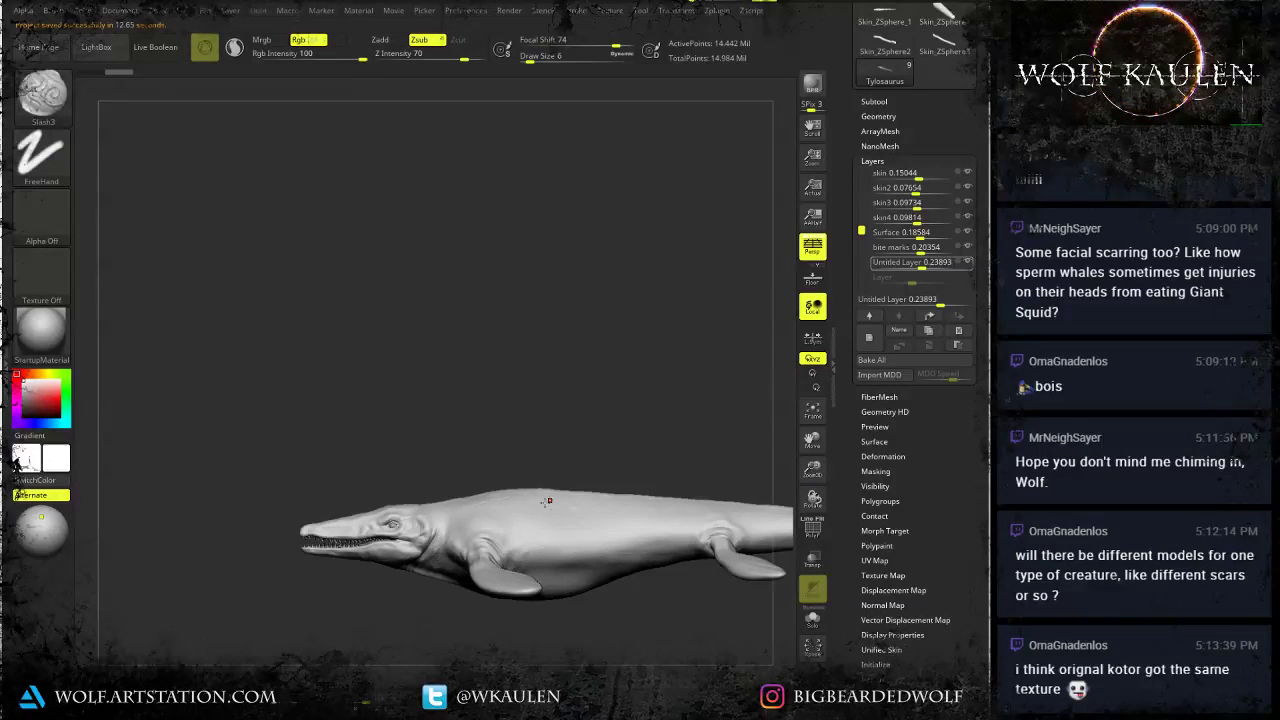
left_click_drag(454, 507, 430, 632)
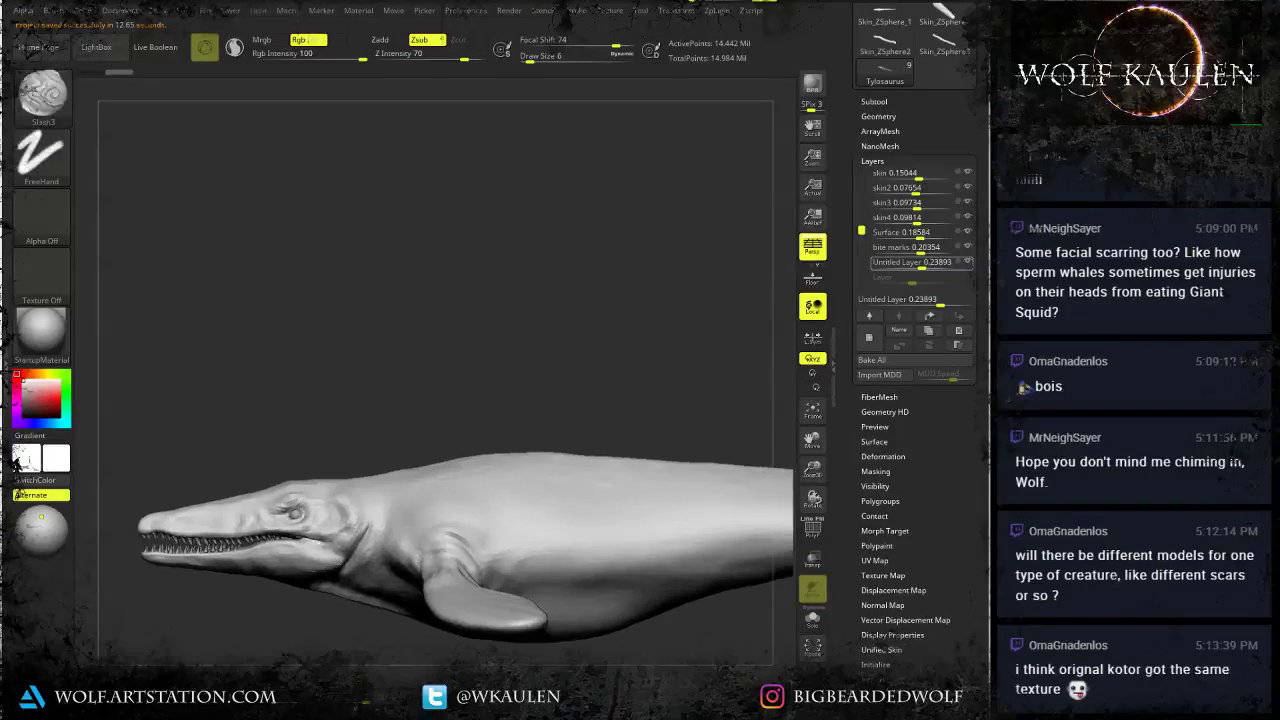
left_click_drag(338, 632, 688, 480, "alt")
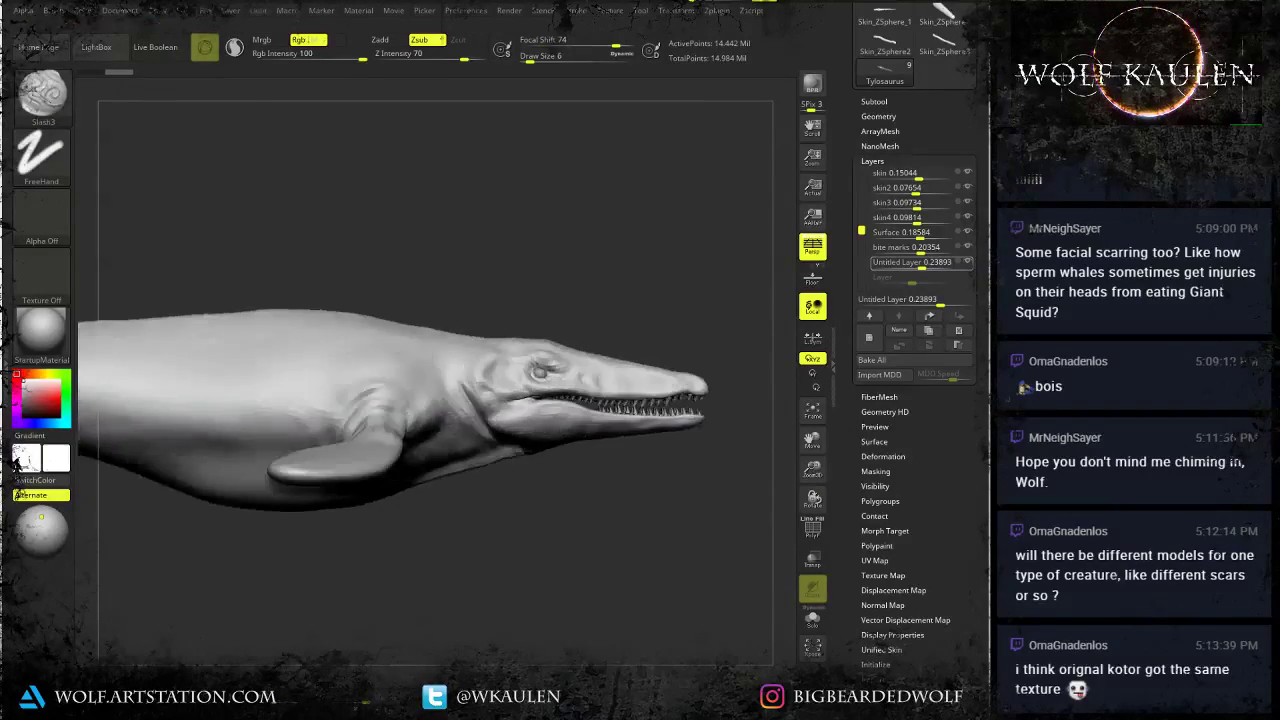
left_click_drag(420, 456, 922, 441, "alt")
left_click_drag(320, 444, 408, 388)
left_click_drag(522, 474, 345, 454)
left_click_drag(491, 440, 140, 380, "alt")
mouse_move(690, 440)
left_mouse_down("alt")
mouse_move(680, 470)
mouse_move(550, 360)
mouse_move(480, 353)
mouse_move(356, 380)
left_mouse_up("alt")
right_click_drag(356, 380, 403, 411, "alt")
Set the carving brush's draw size to 11 and check the flipper base and head profile.
key("space")
left_click_drag(325, 402, 334, 403)
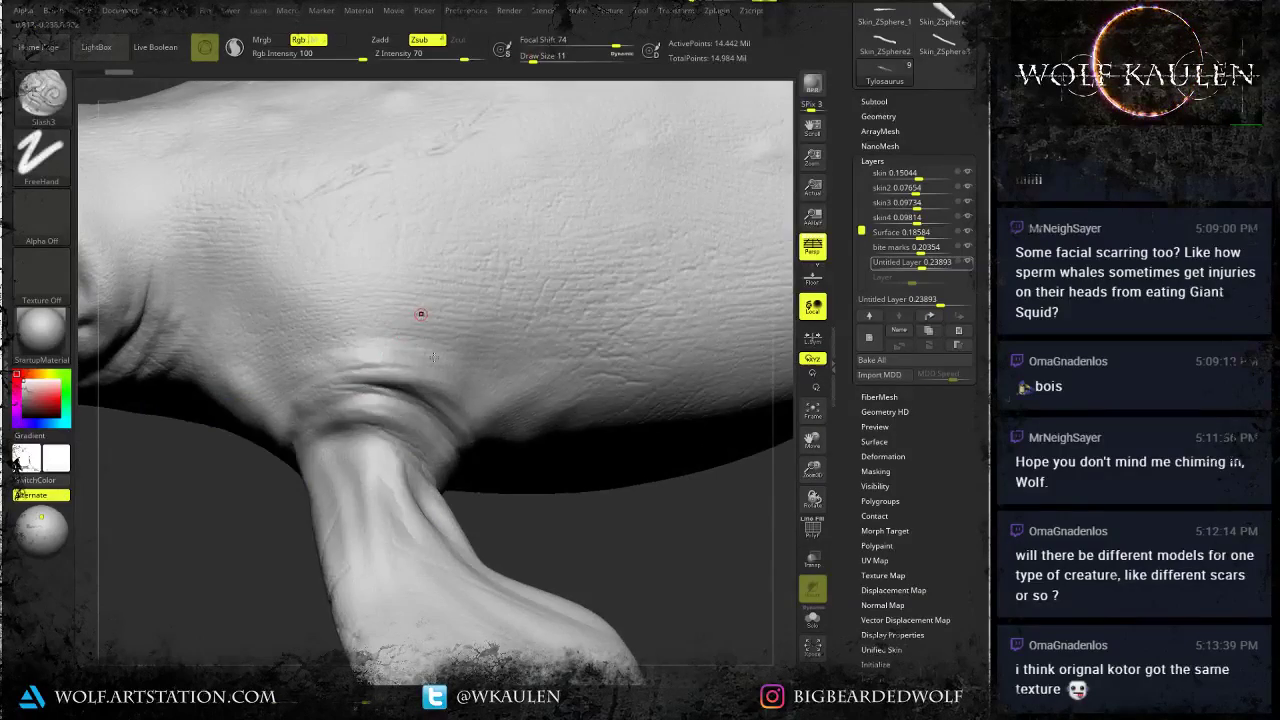
mouse_move(422, 314)
right_mouse_down("ctrl")
mouse_move(474, 440)
mouse_move(454, 298)
mouse_move(440, 357)
right_mouse_up("ctrl")
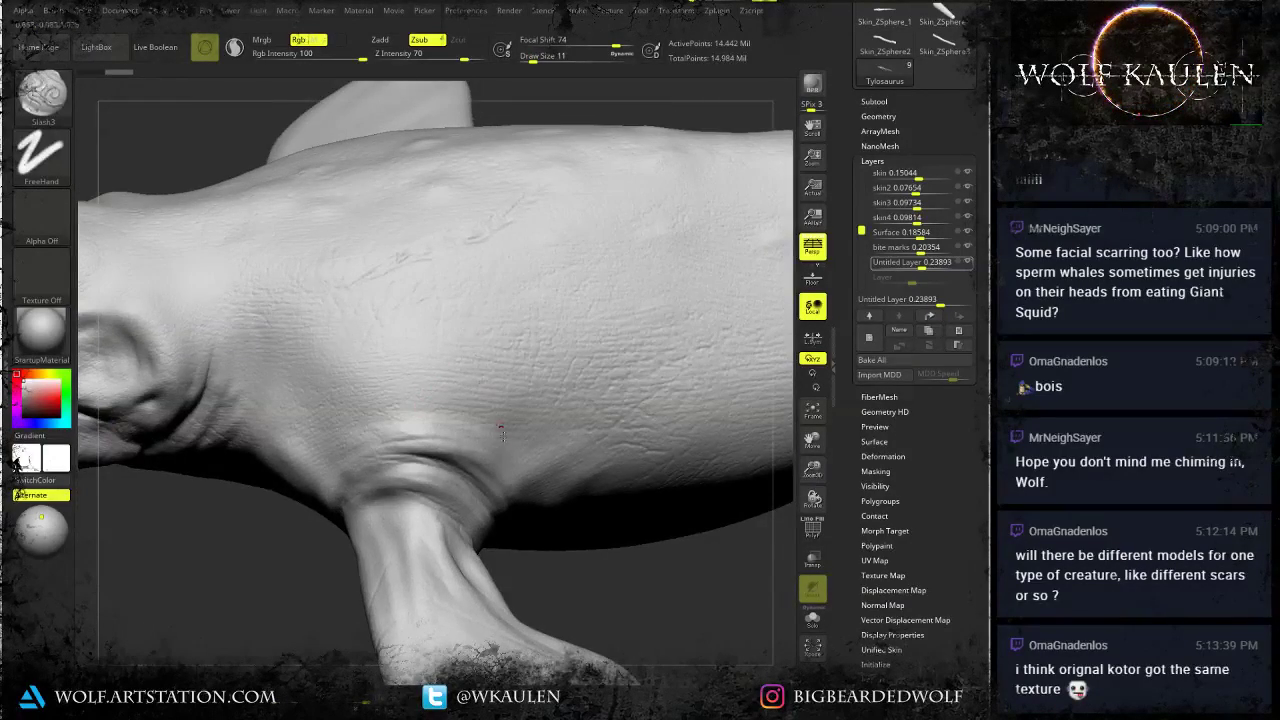
right_click_drag(513, 462, 460, 410, "ctrl")
right_click_drag(250, 392, 525, 360, "alt")
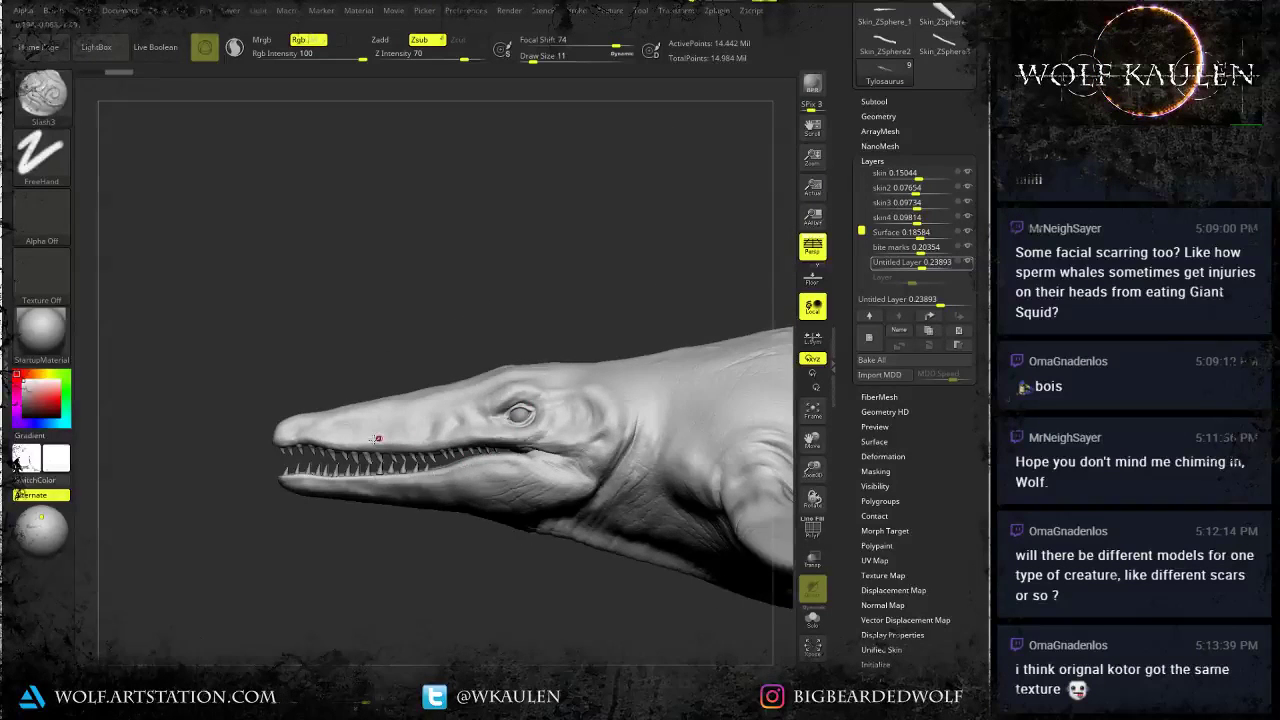
right_click_drag(361, 446, 430, 430, "alt")
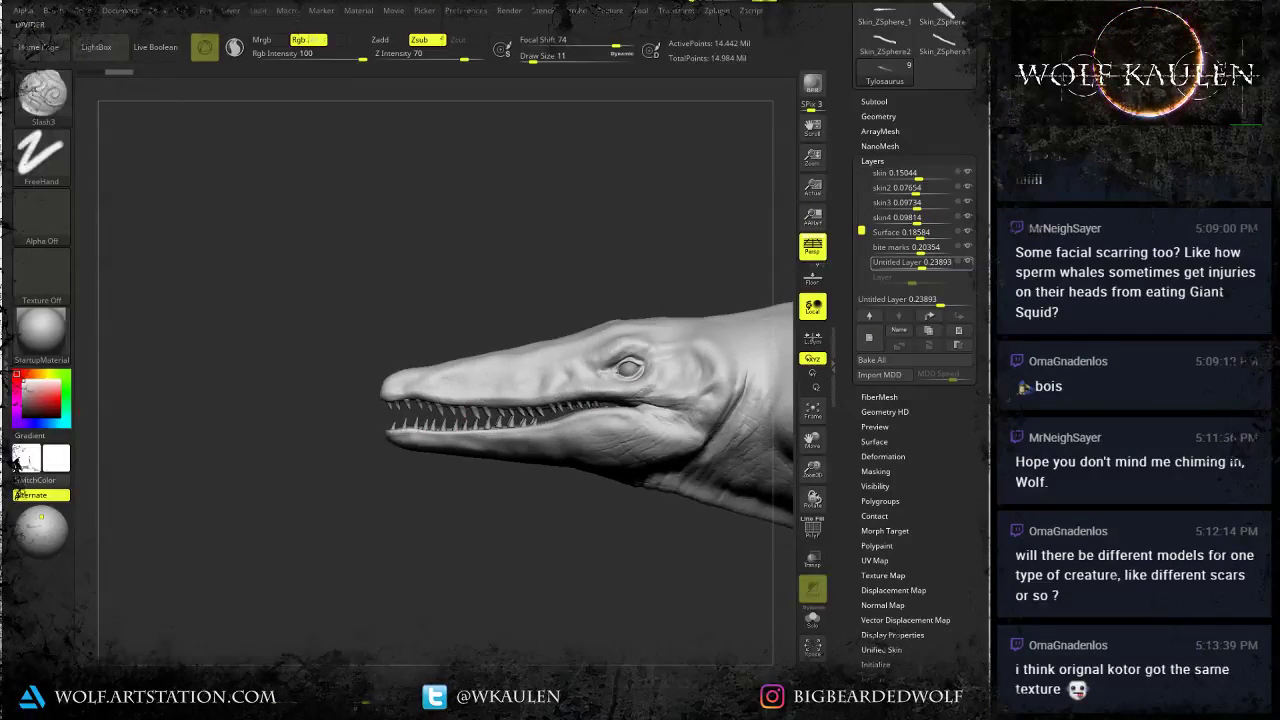
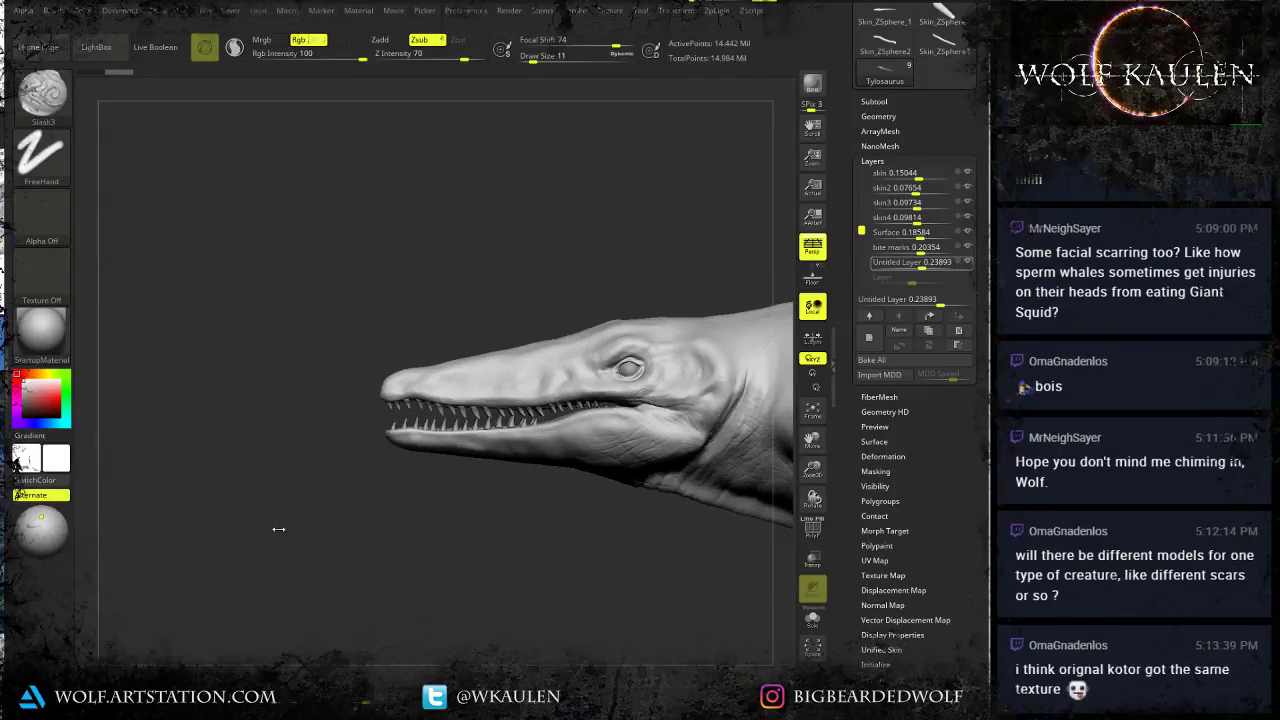
Save the project again over the existing Tylosaurus file.
key("ctrl+s")
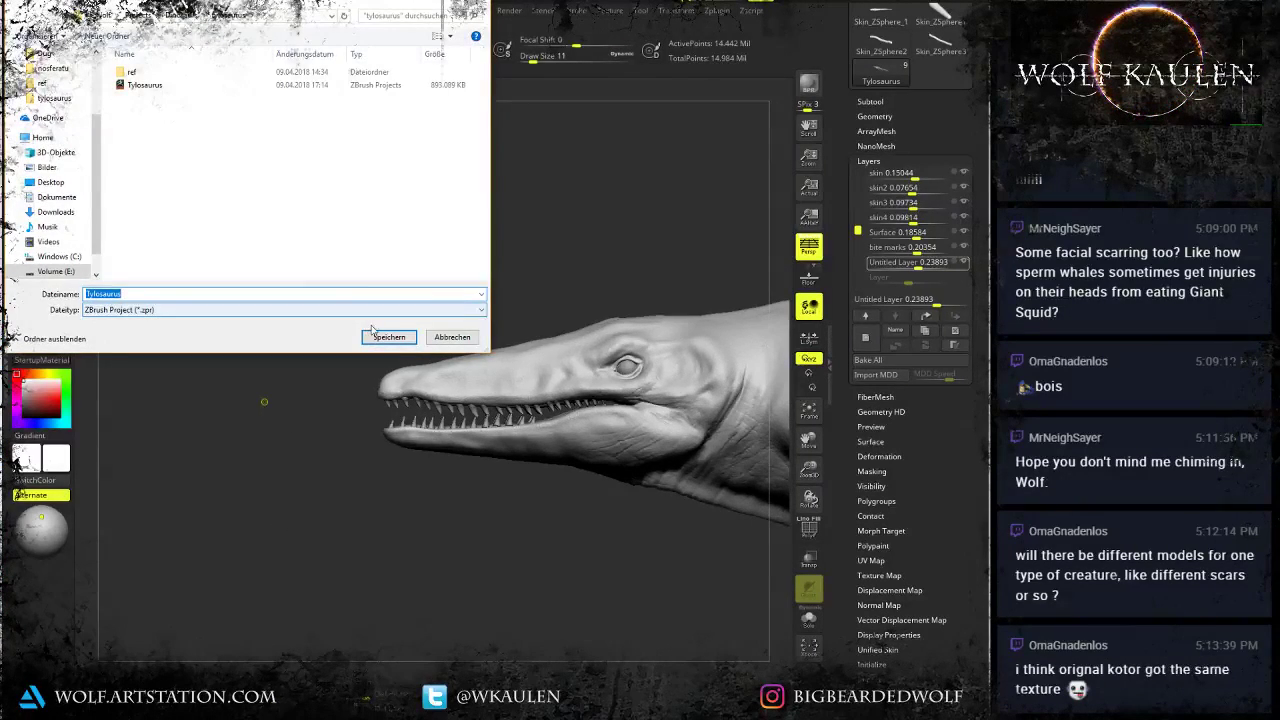
left_click(389, 336)
left_click(500, 366)
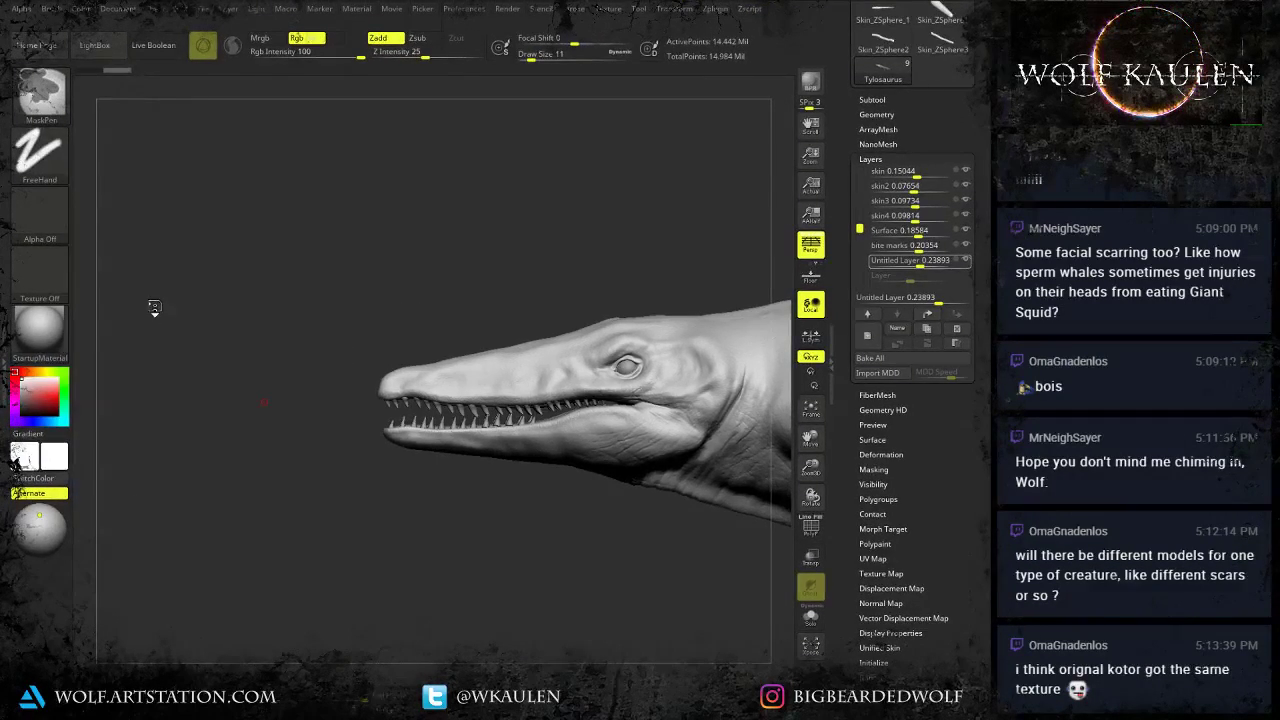
Show the model's subtool list and switch to the Standard brush over the creature's upper back.
left_click_drag(330, 507, 465, 574)
left_click_drag(466, 527, 566, 441)
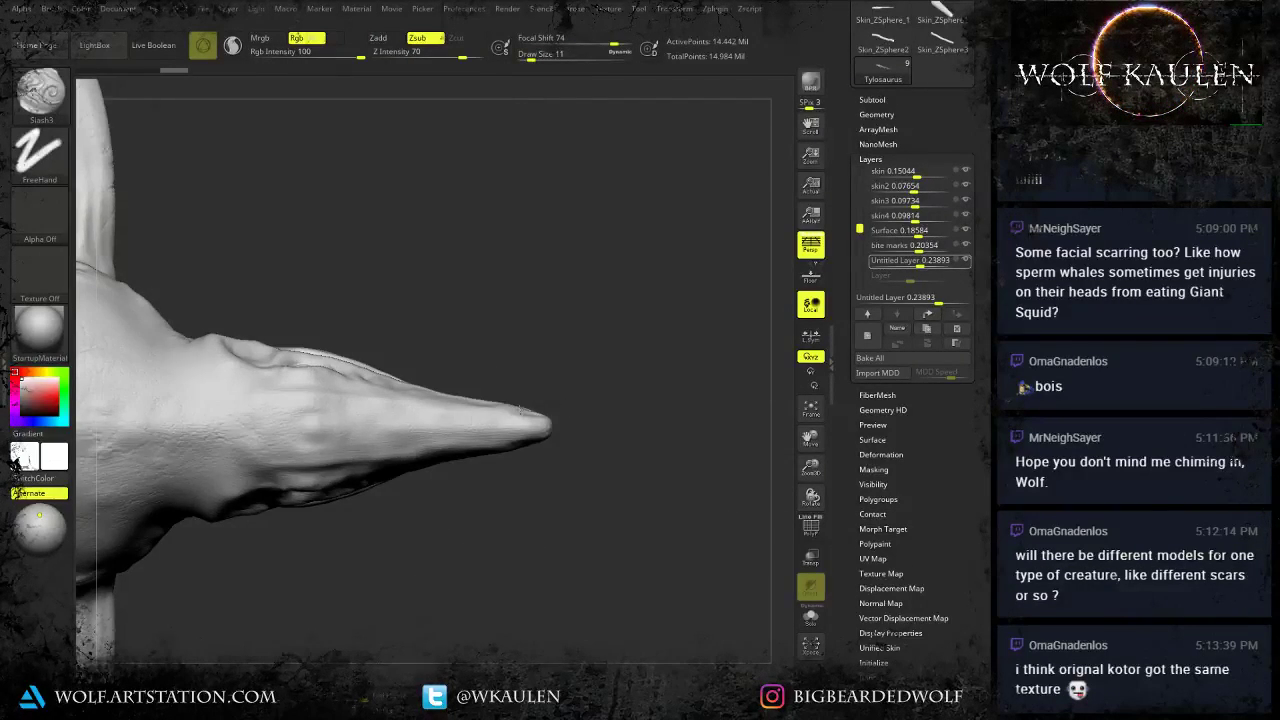
left_click_drag(244, 482, 745, 484, "alt")
left_click(872, 100)
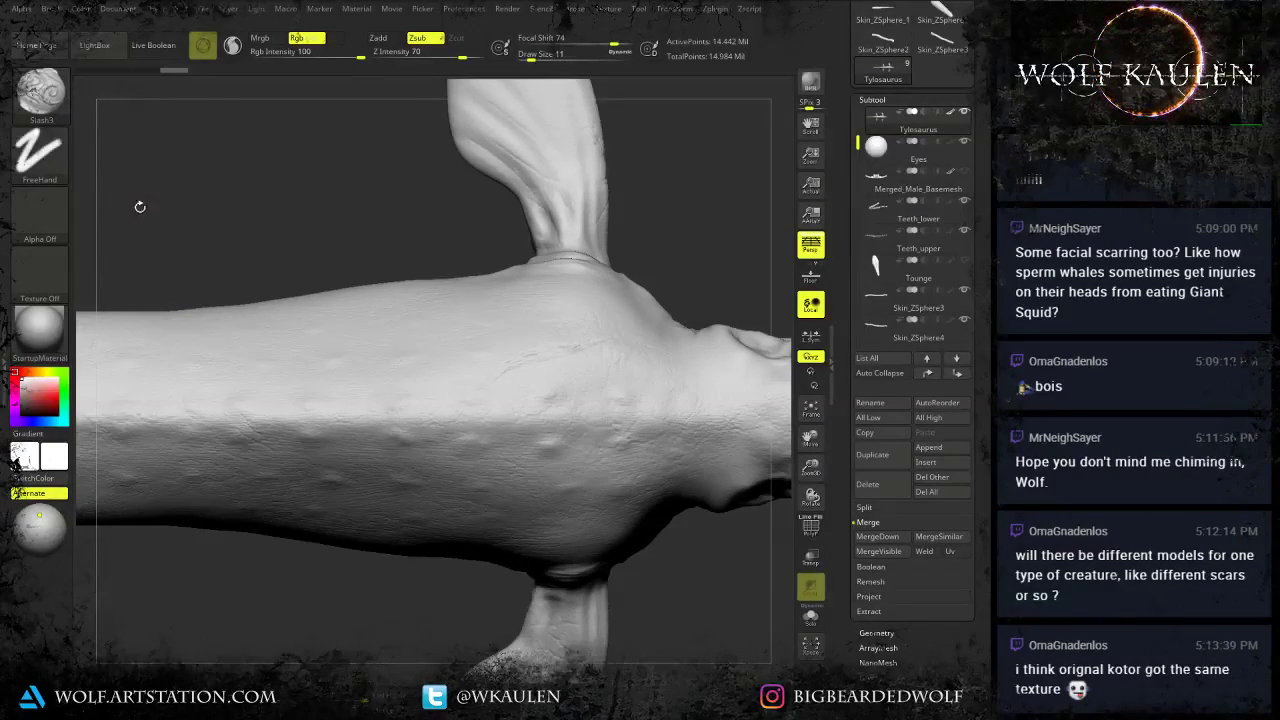
key("b")
key("s")
key("t")
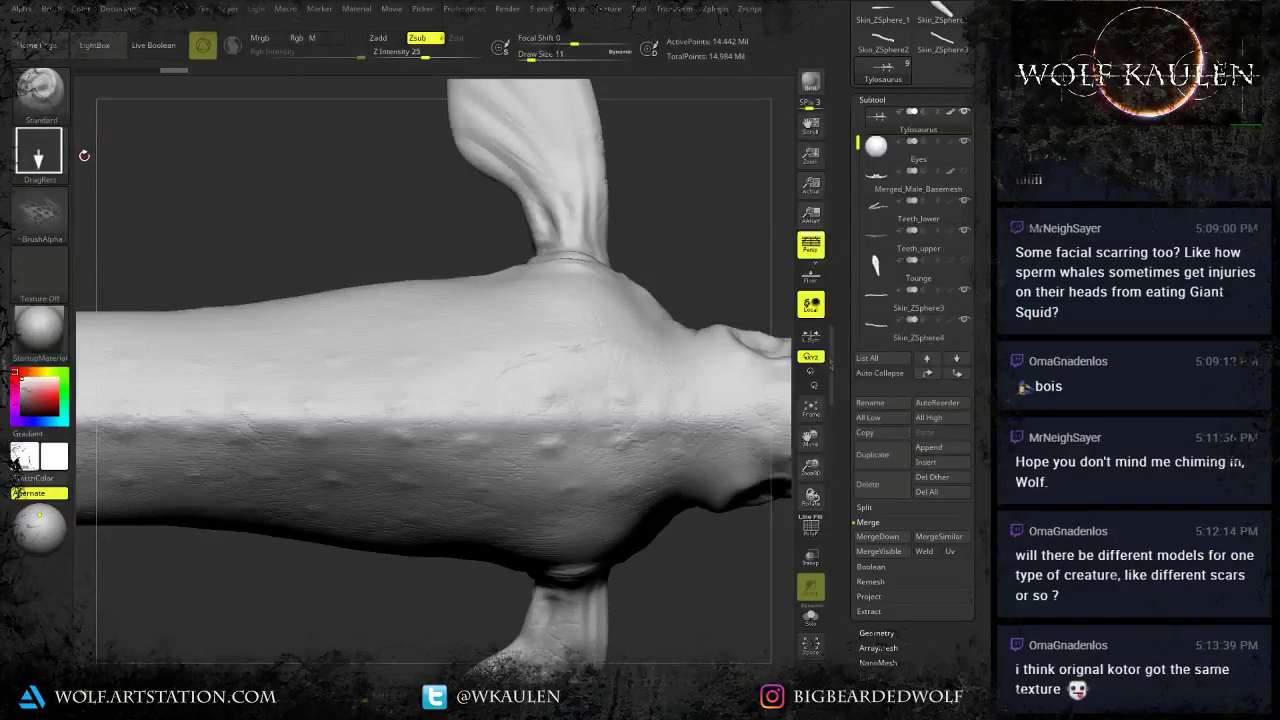
Start importing a brush alpha and look through the Alphas, IMMs and Nanomesh resource folders for an image.
left_click(40, 215)
left_click(112, 517)
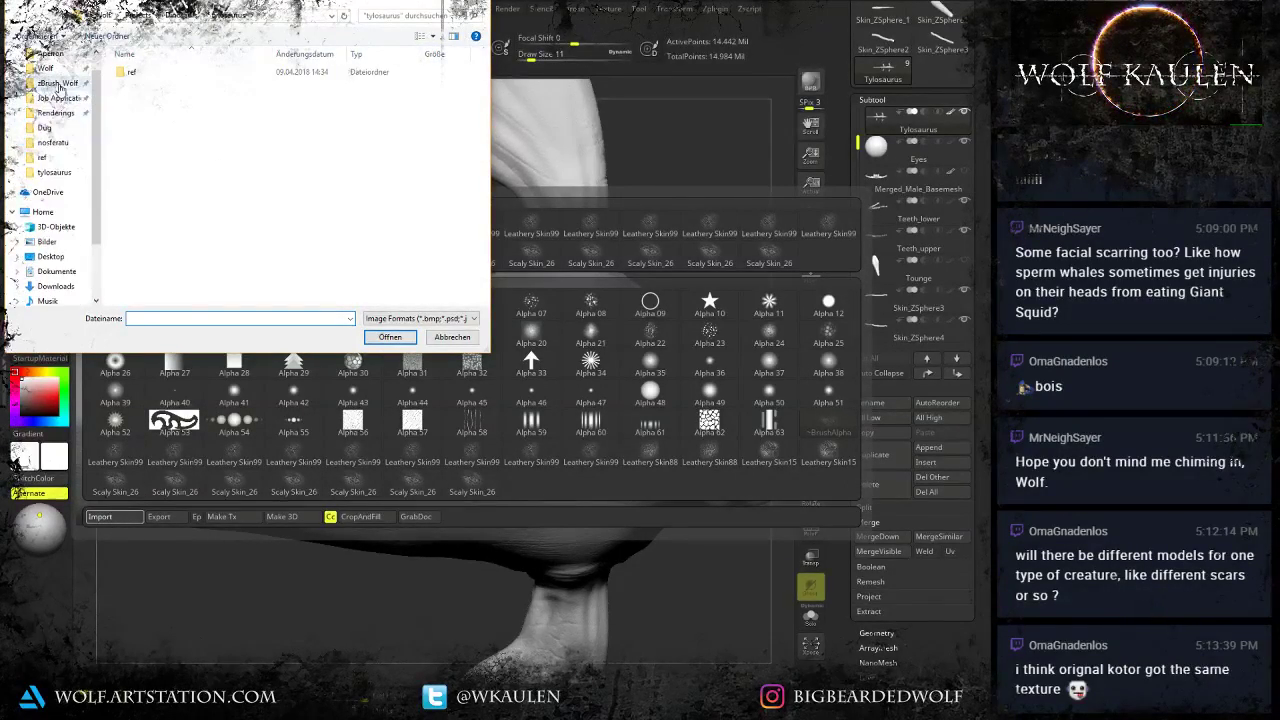
left_click(60, 84)
double_click(166, 77)
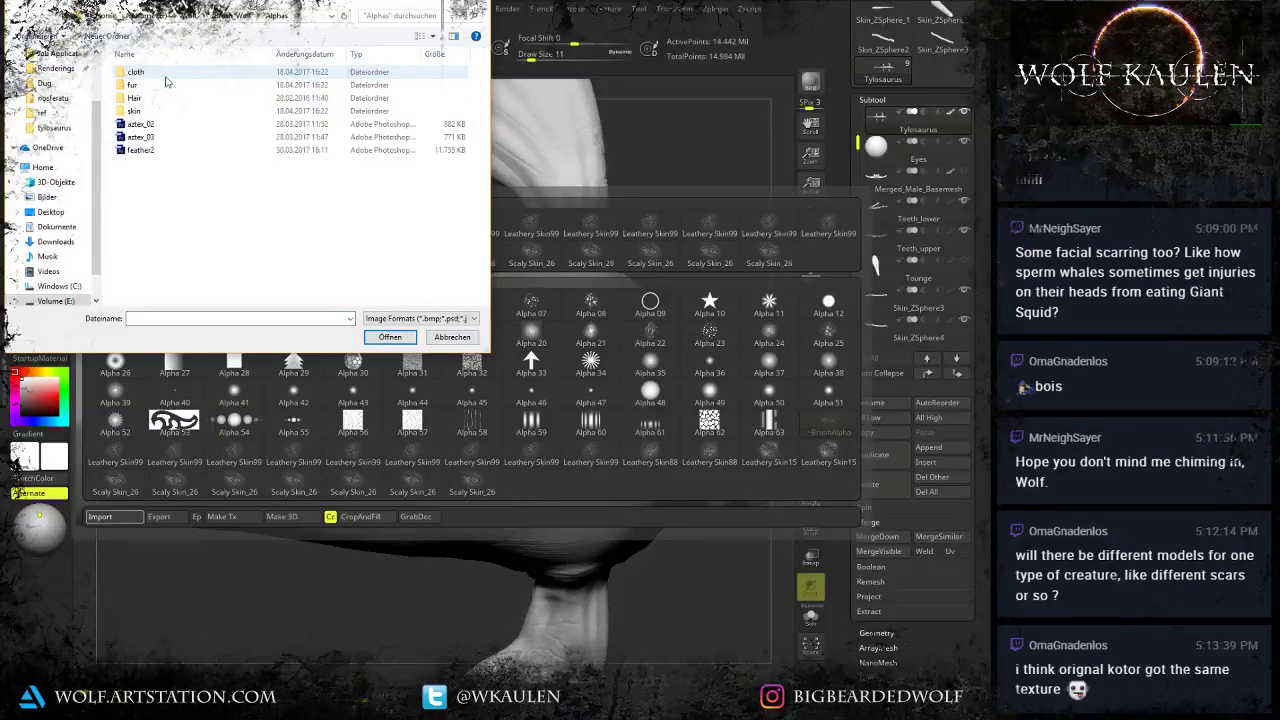
key("alt+Left")
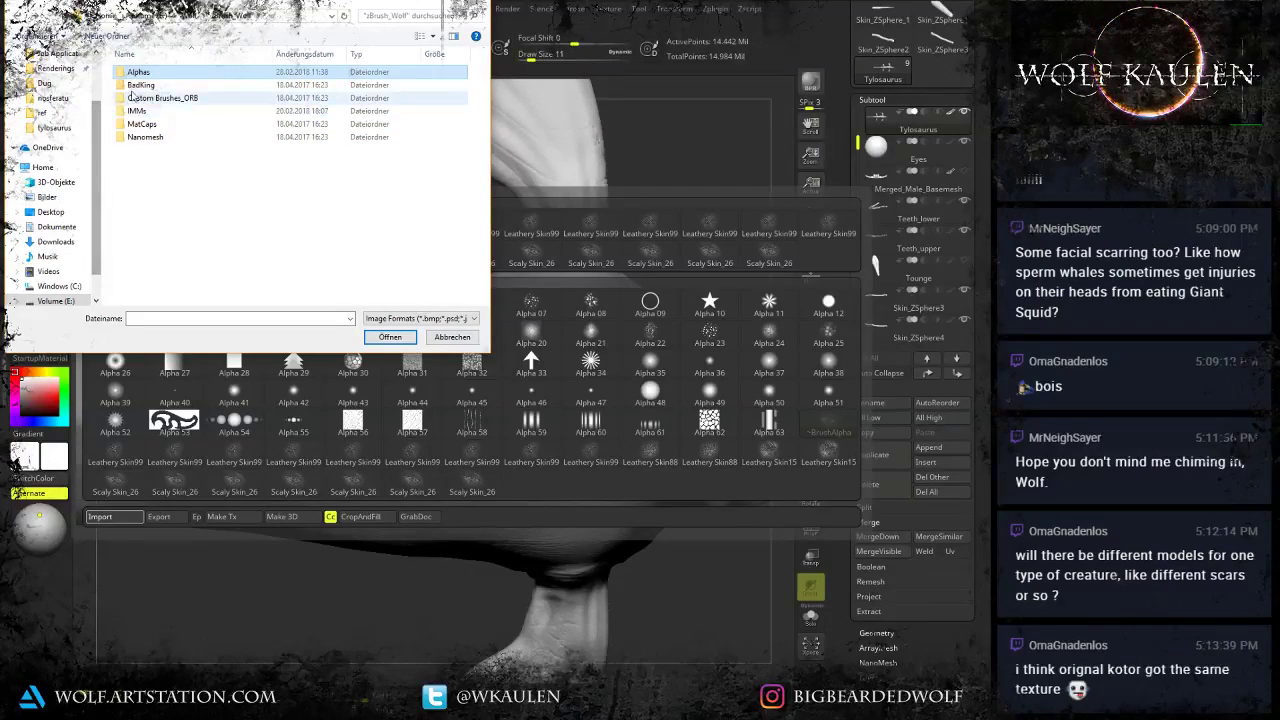
double_click(163, 79)
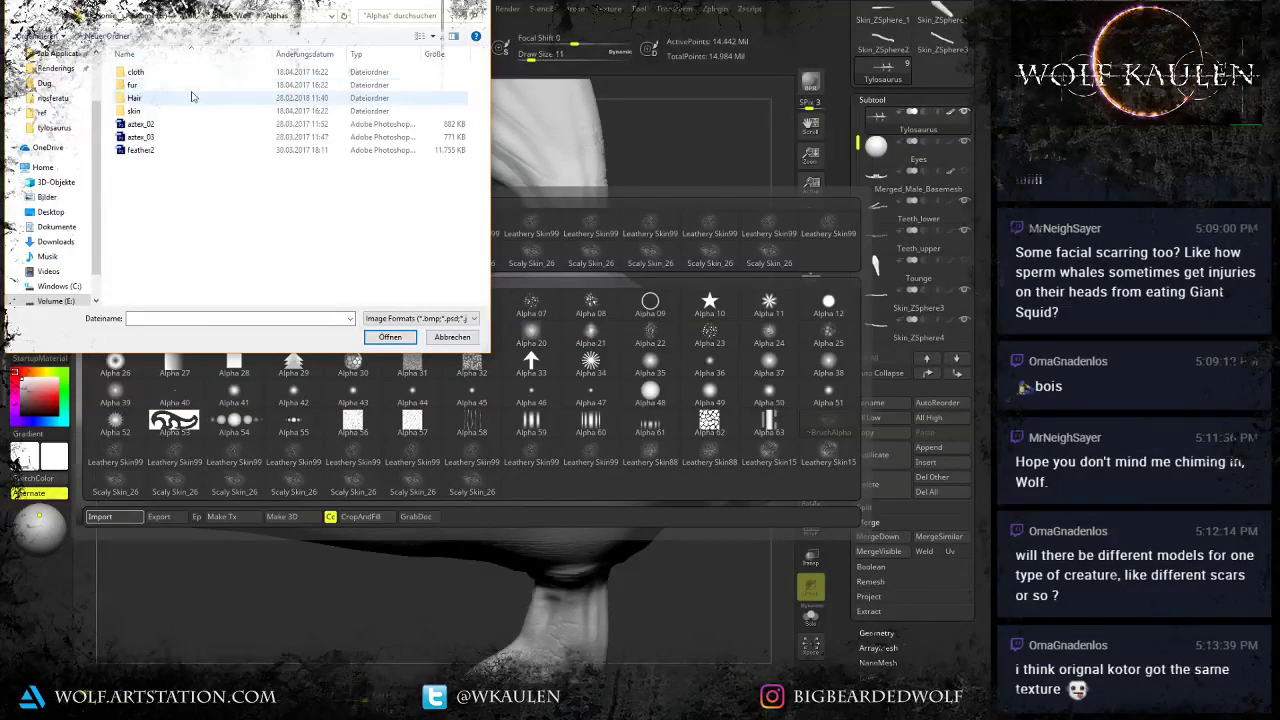
key("alt+Left")
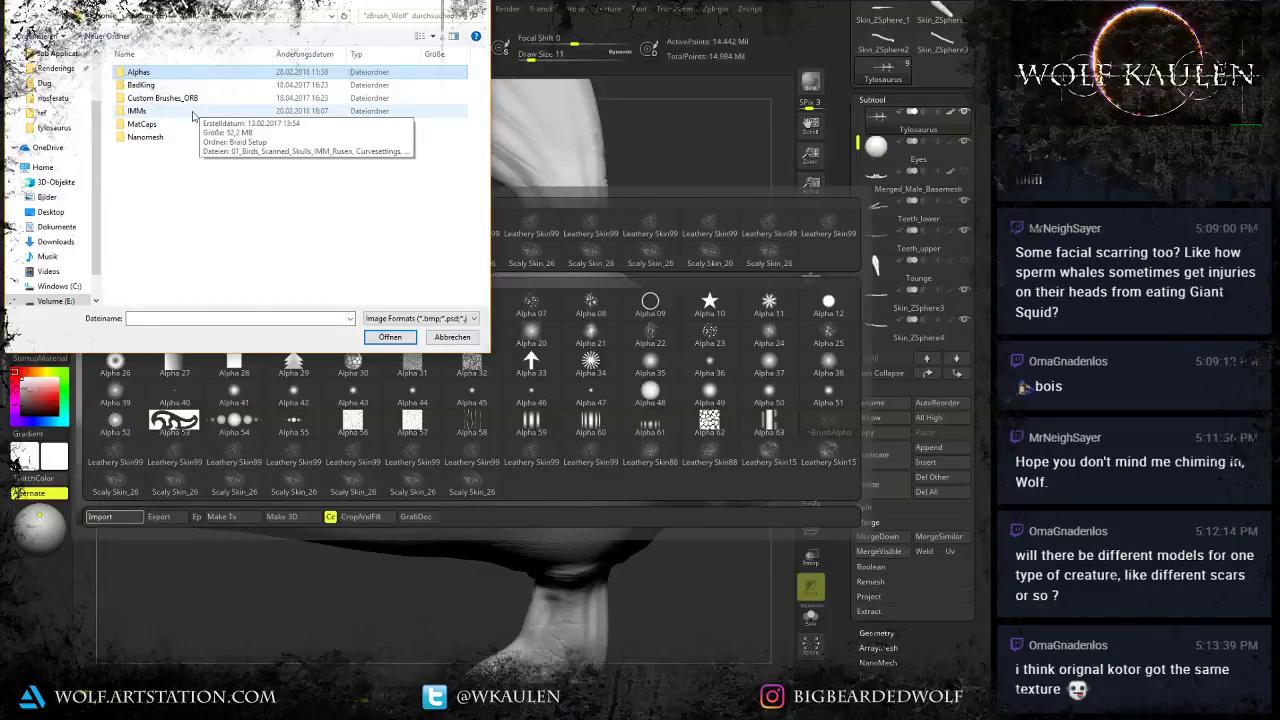
double_click(193, 113)
key("BackSpace")
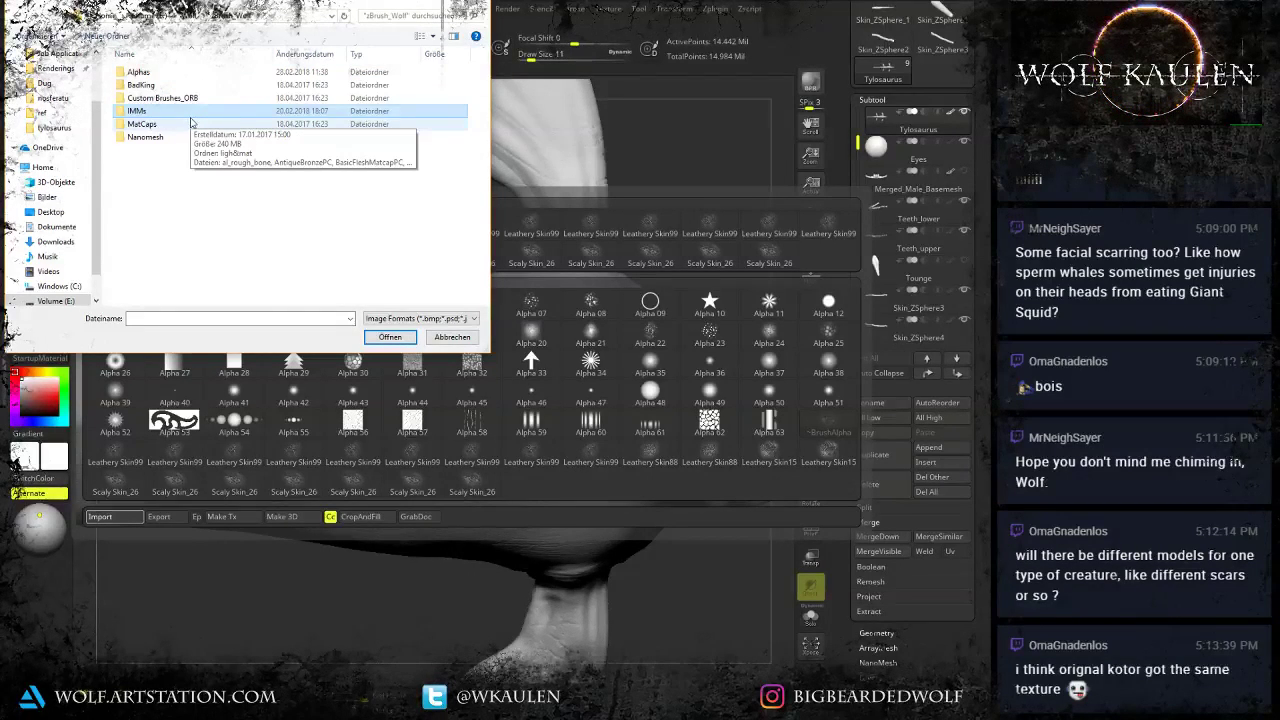
double_click(166, 138)
key("BackSpace")
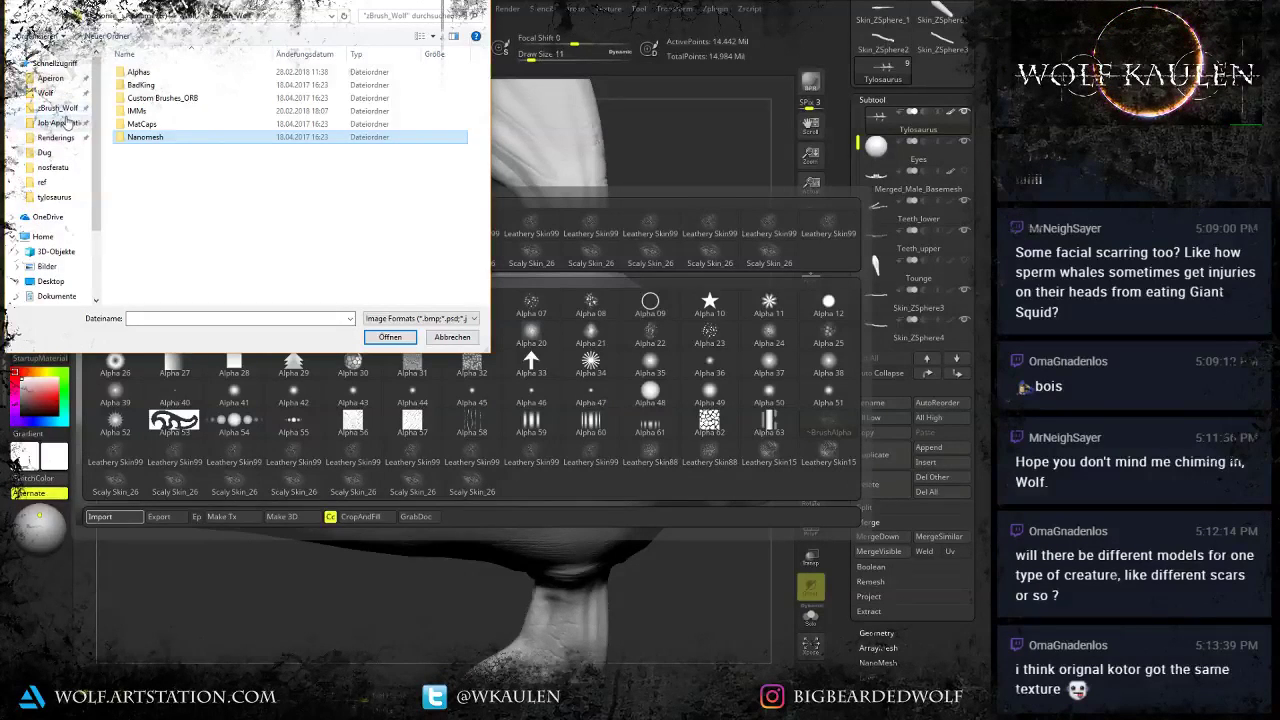
Look through the Home, 3D-Objekte and Renderings folders for an image suitable as a brush alpha.
left_click(48, 239)
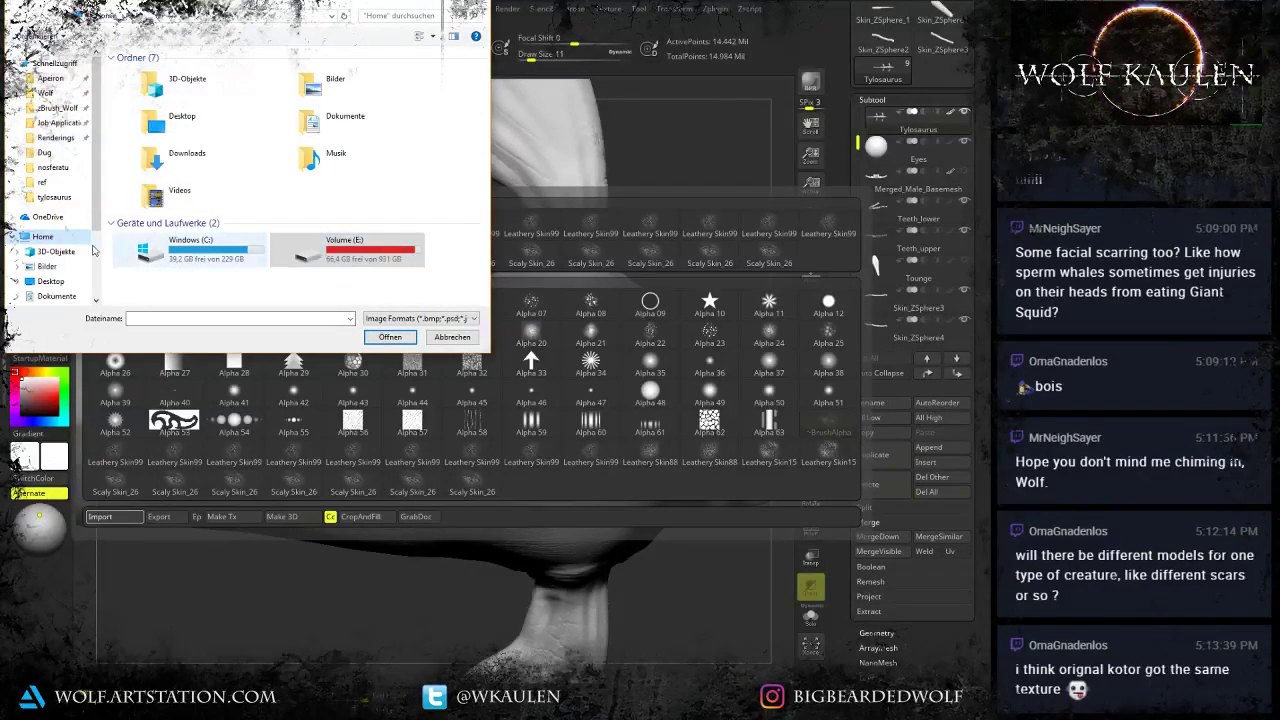
left_click(60, 251)
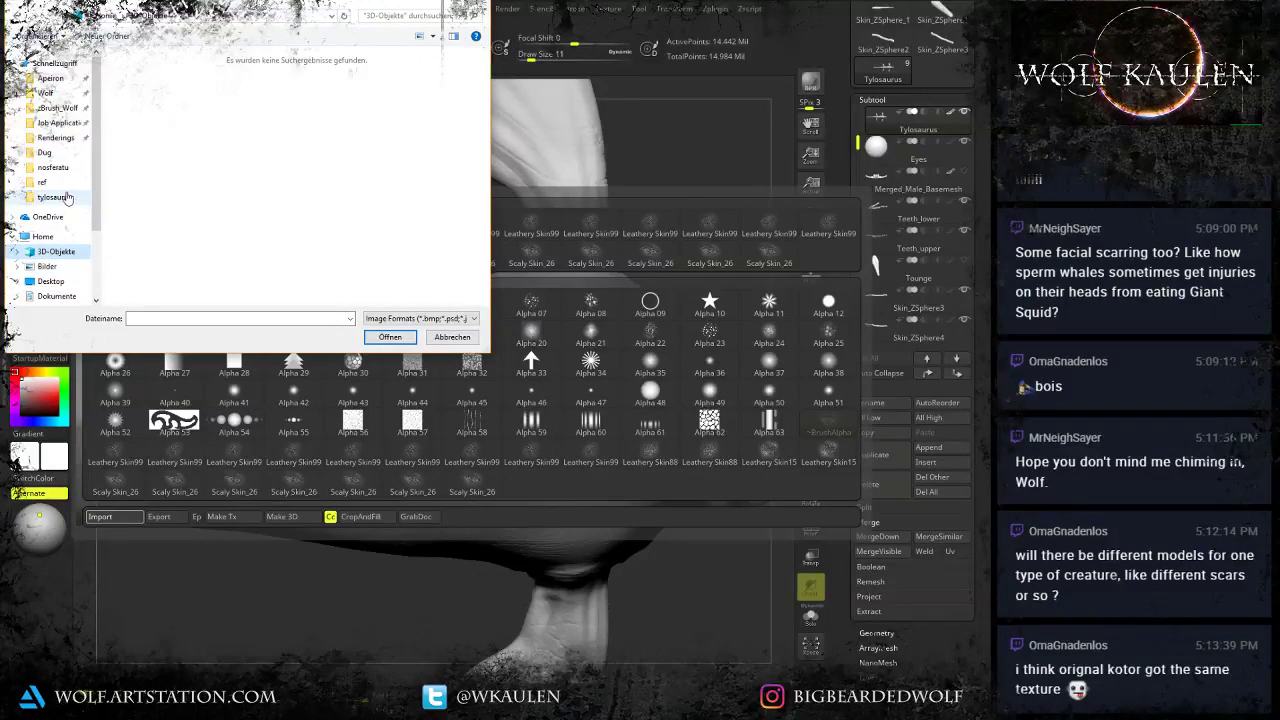
left_click(60, 138)
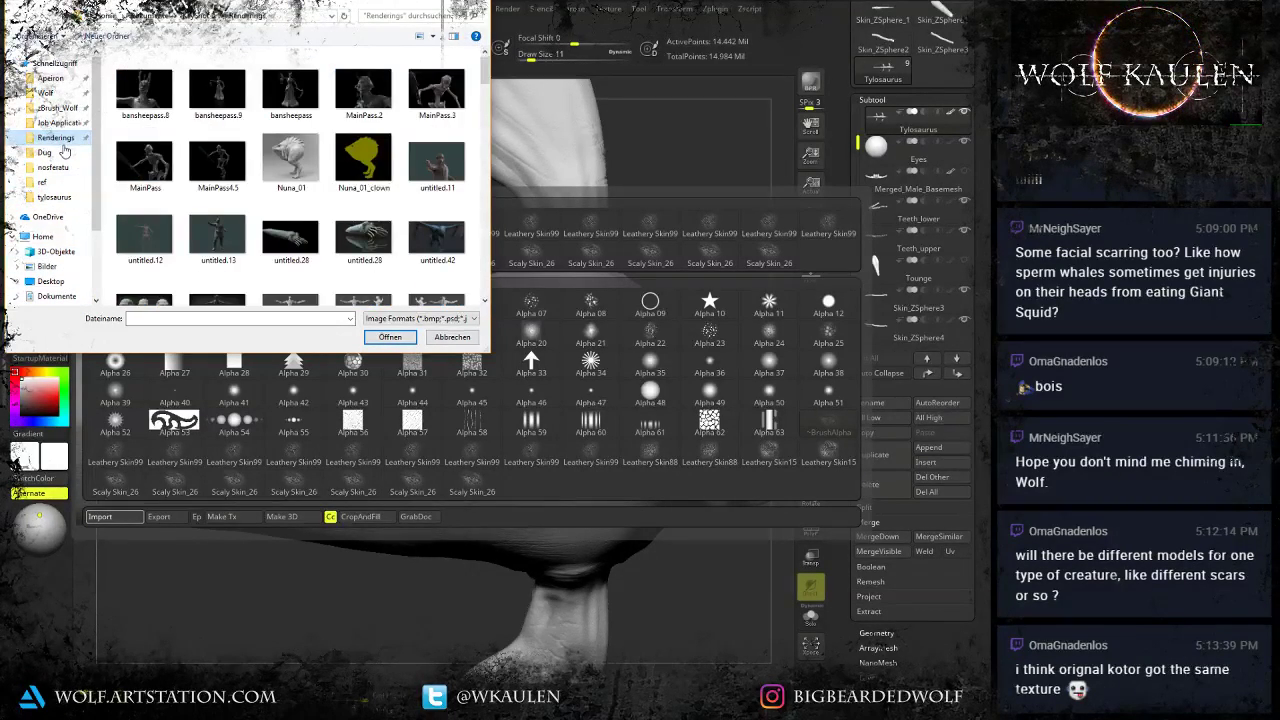
scroll(430, 270, "down", 8)
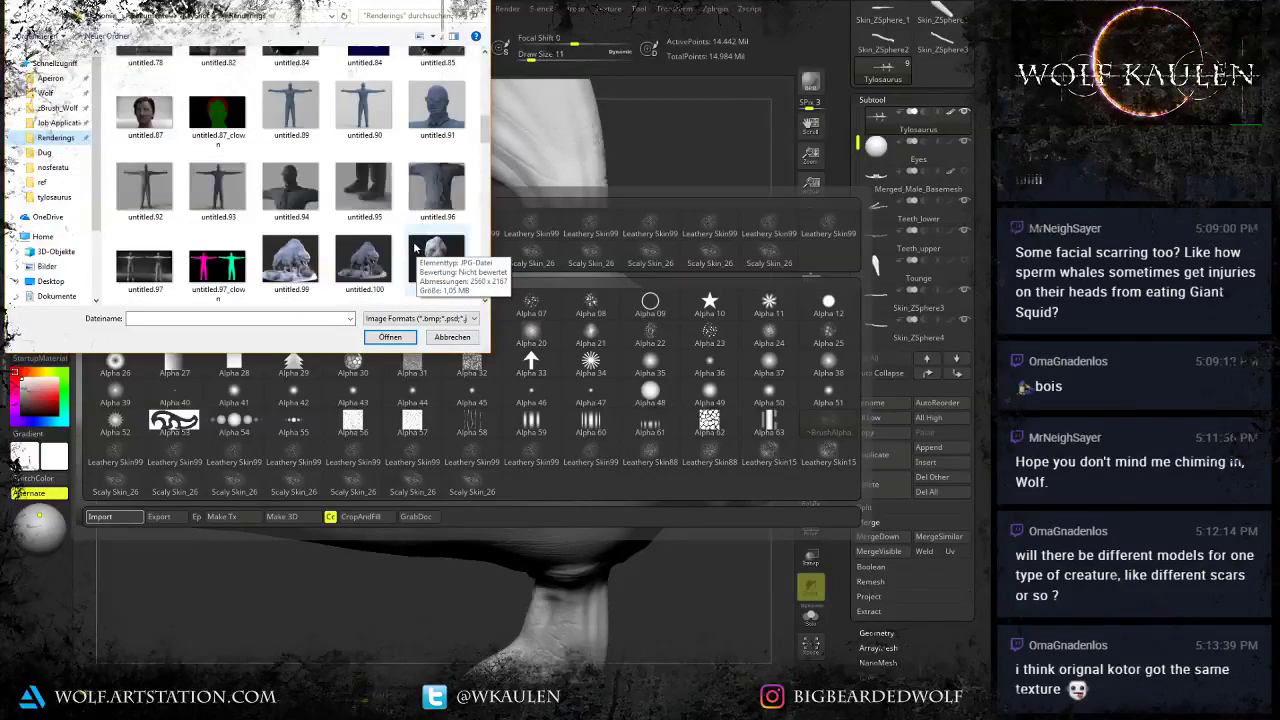
scroll(416, 247, "down", 6)
scroll(416, 235, "up", 5)
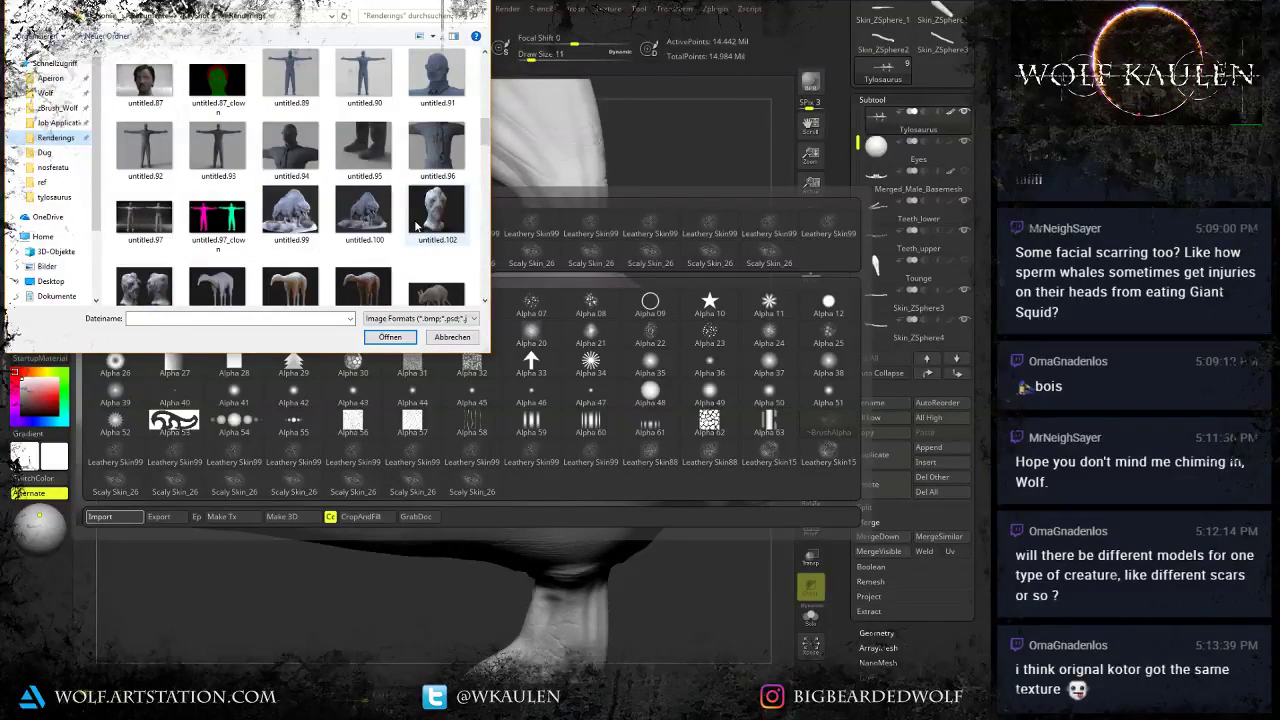
scroll(418, 228, "down", 4)
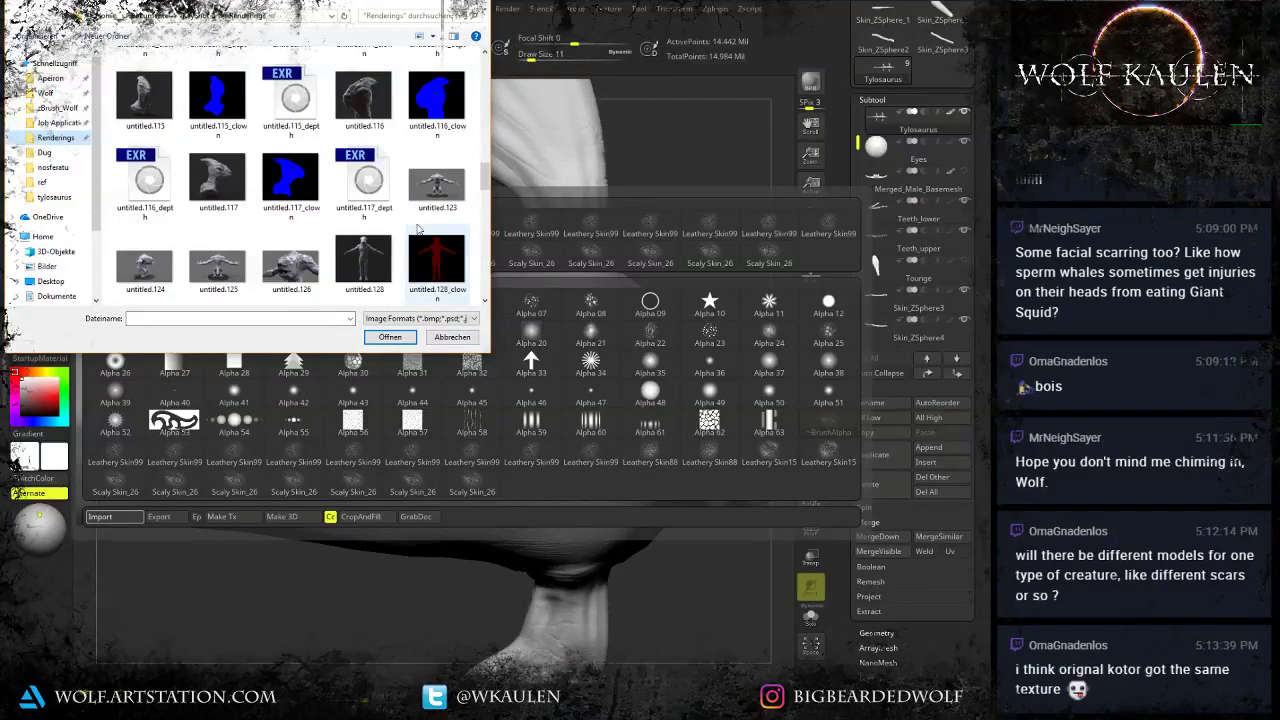
scroll(418, 230, "down", 5)
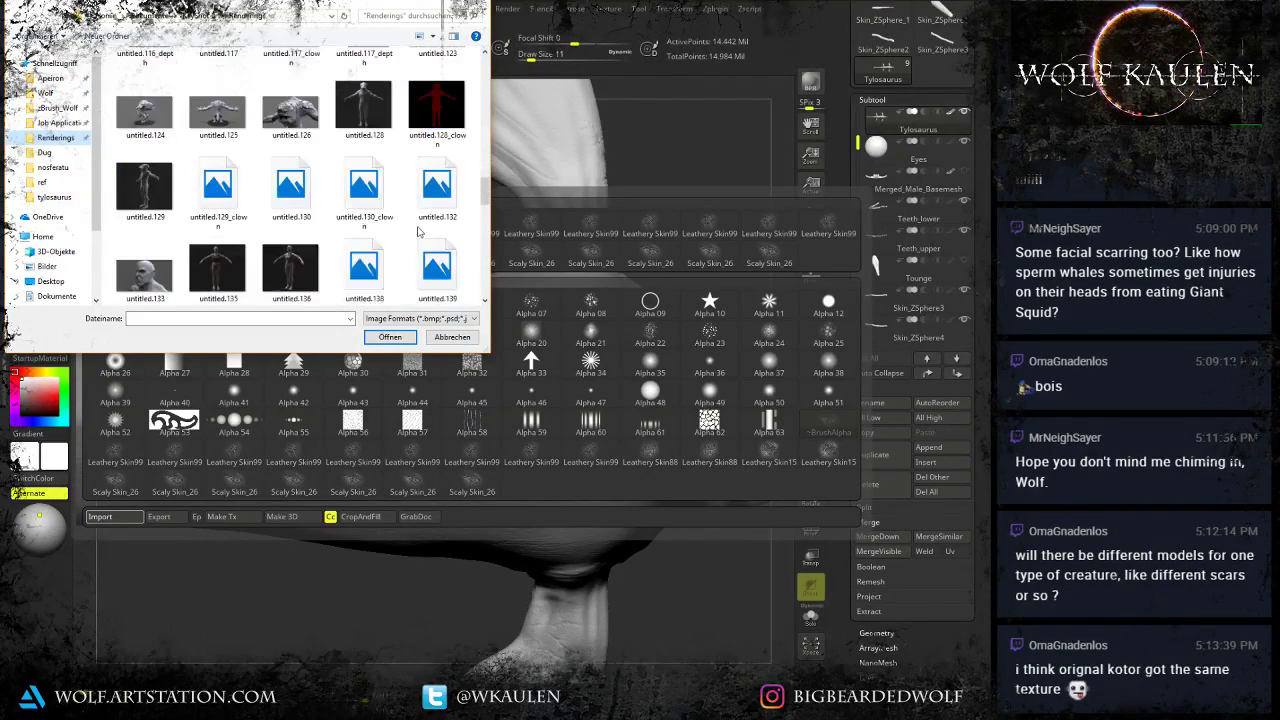
Browse the Projects folder inside Wolf for a folder that could hold an alpha image.
left_click(45, 92)
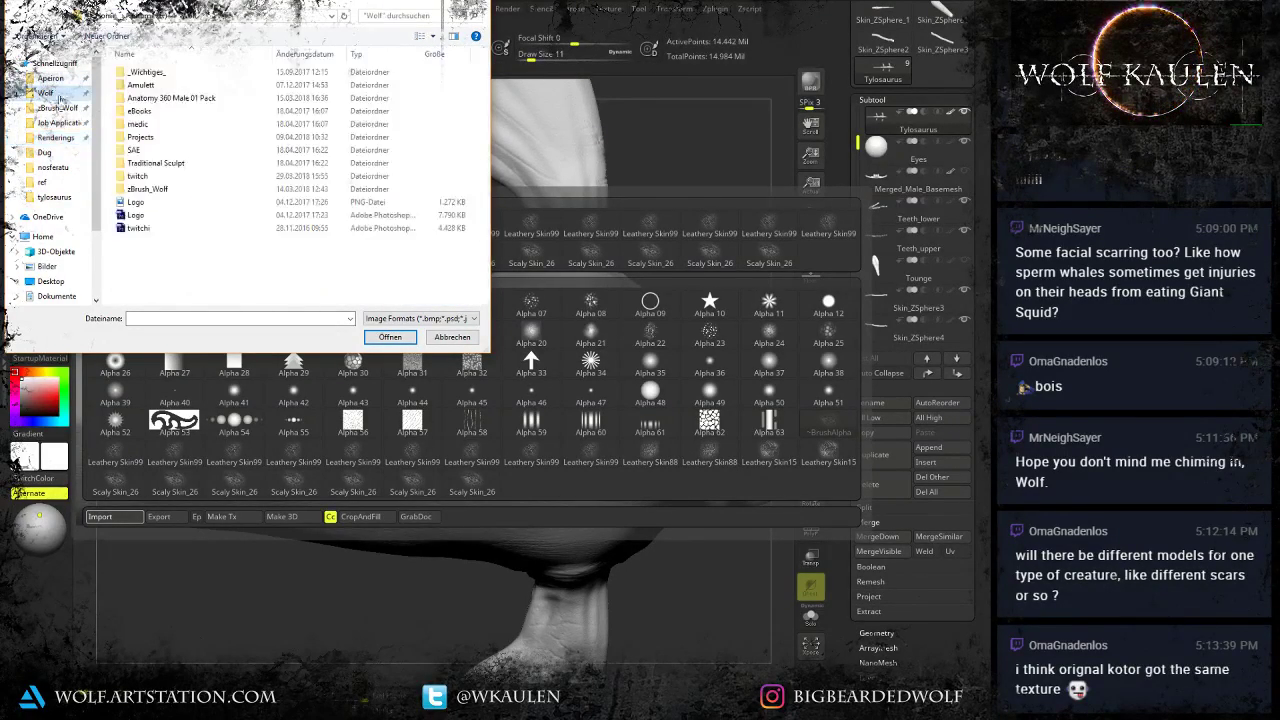
left_click(167, 140)
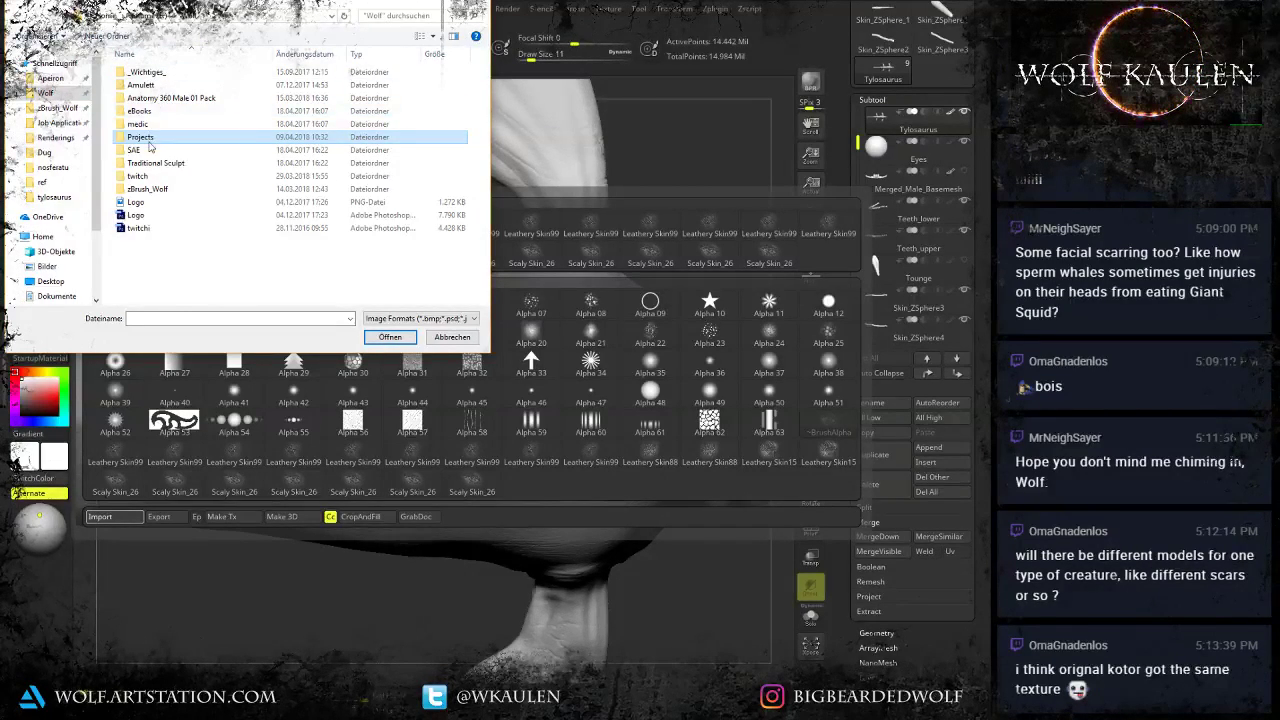
double_click(151, 146)
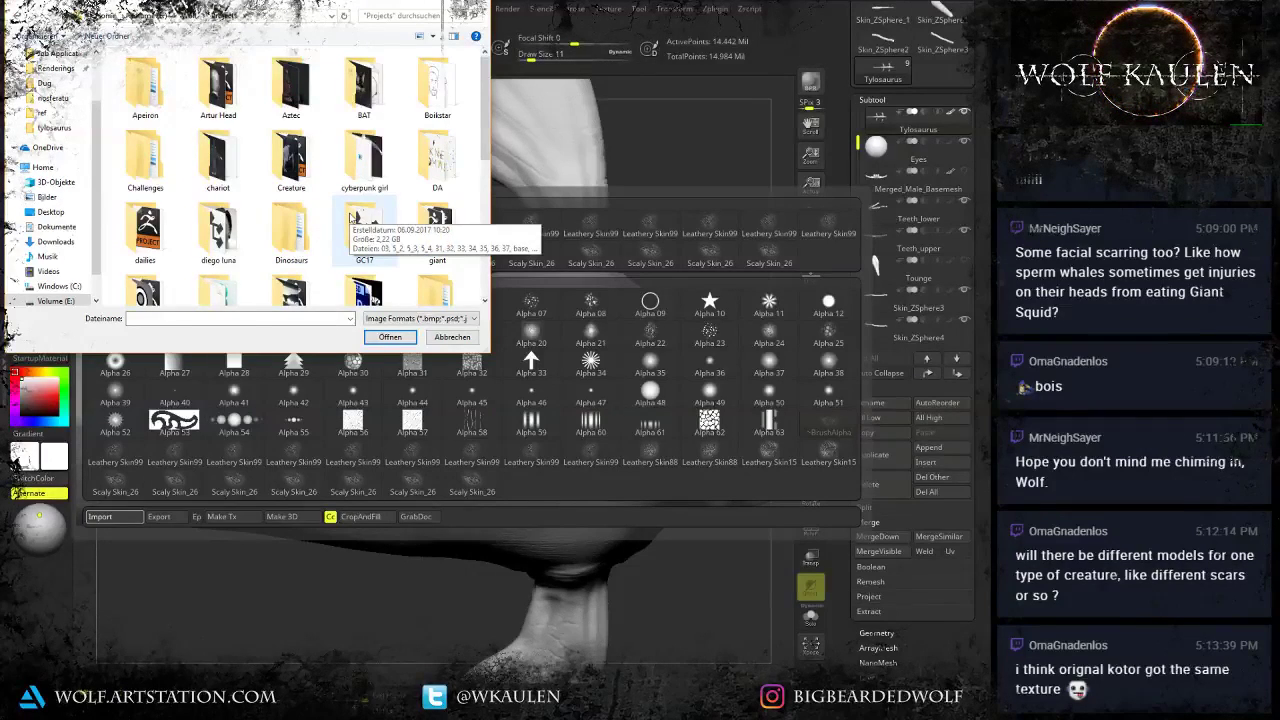
left_click(291, 158)
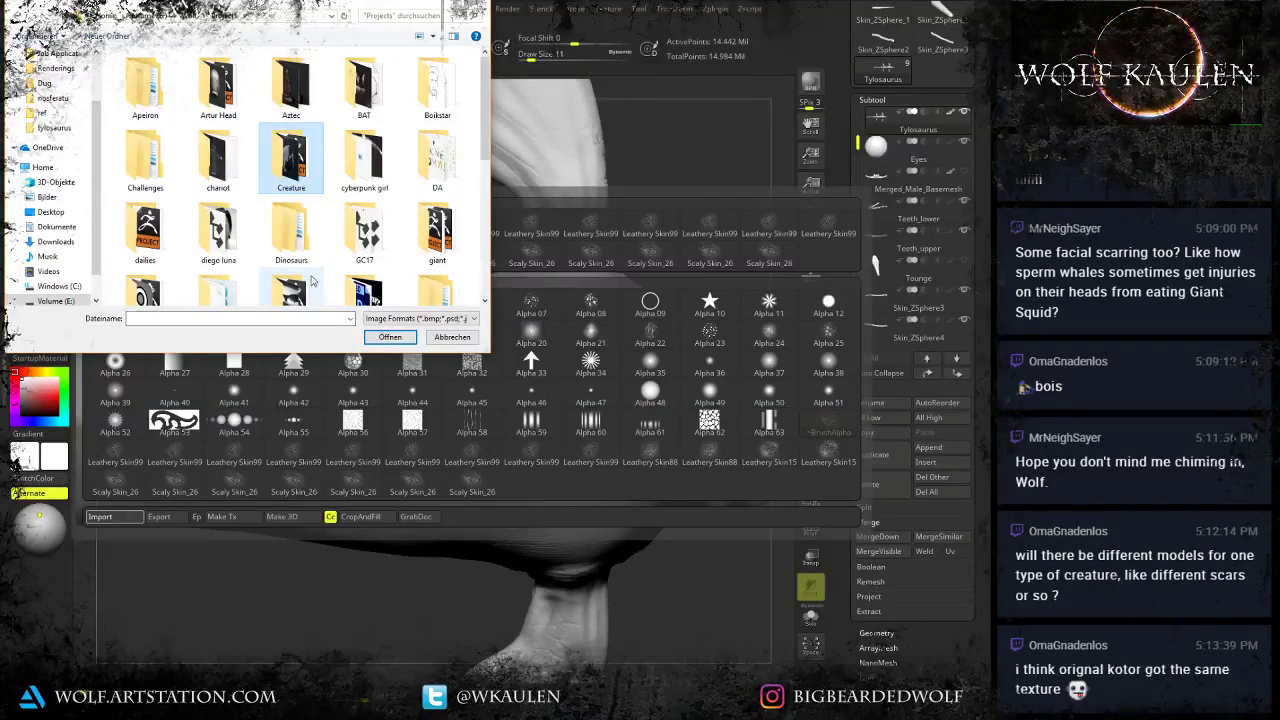
scroll(310, 280, "down", 2)
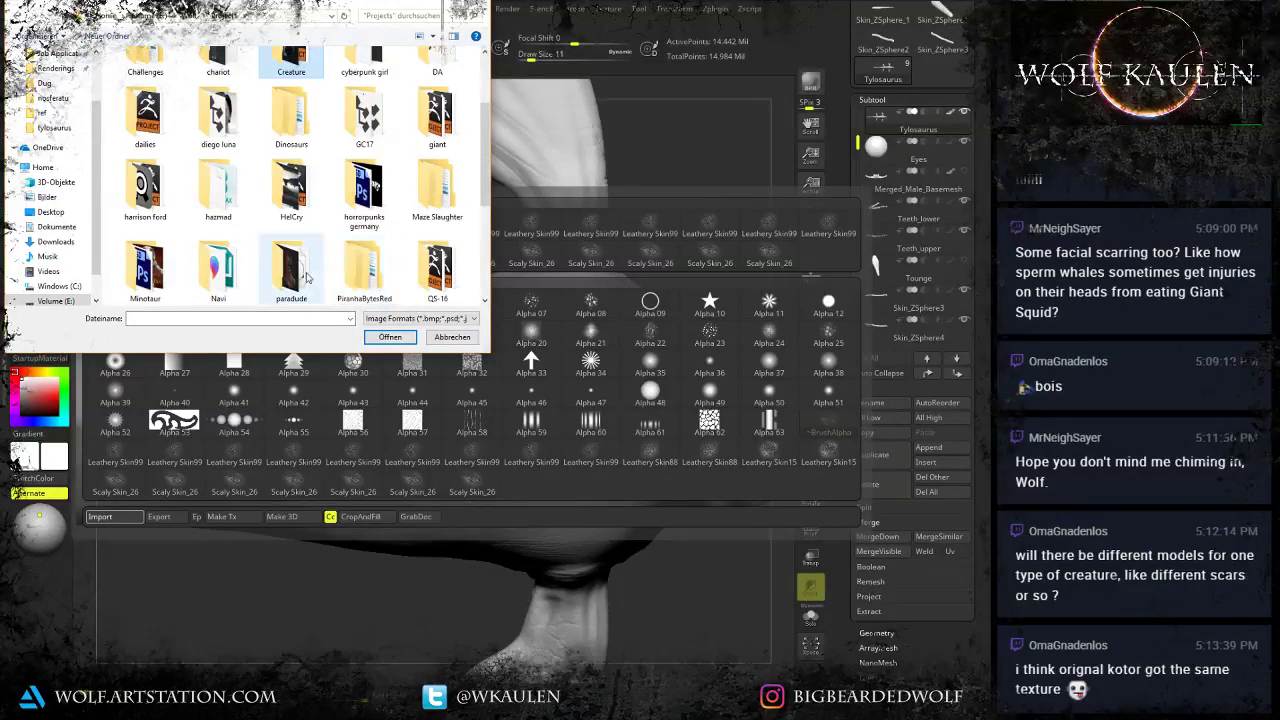
Look through the HelCry project's Cloth and Creatures folders and the remaining Projects files, and cancel the alpha import.
double_click(279, 213)
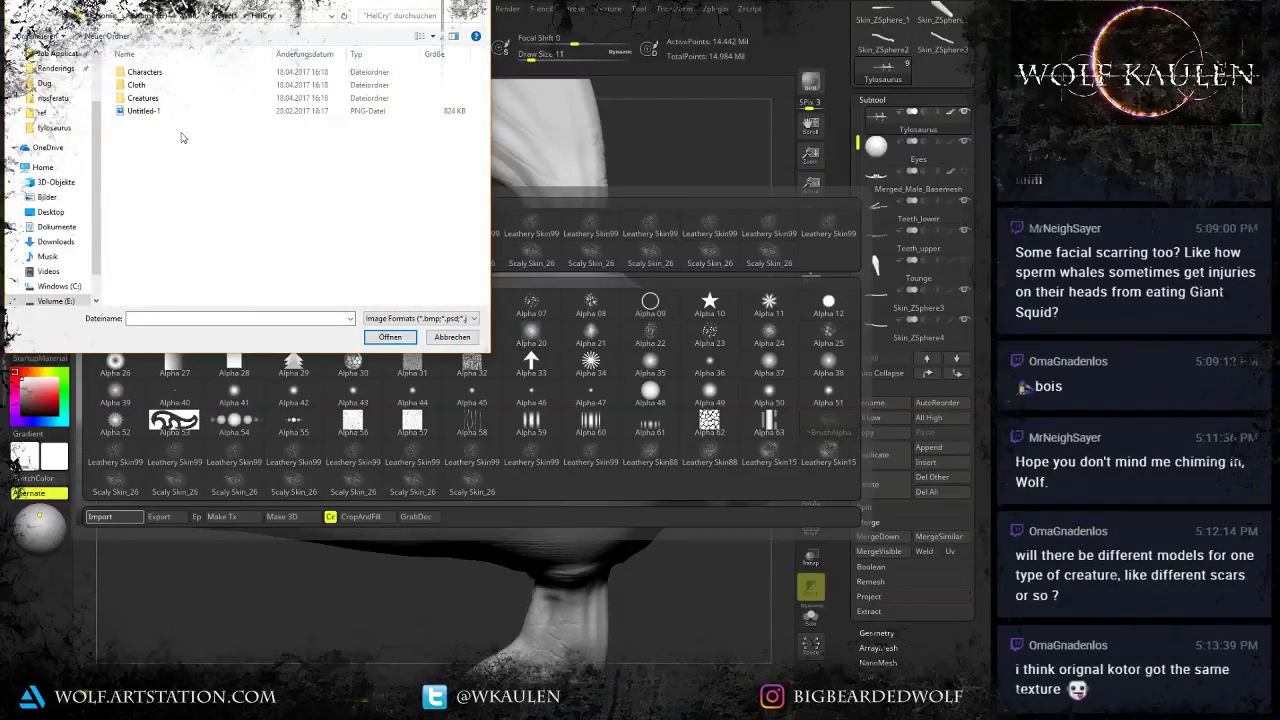
double_click(157, 84)
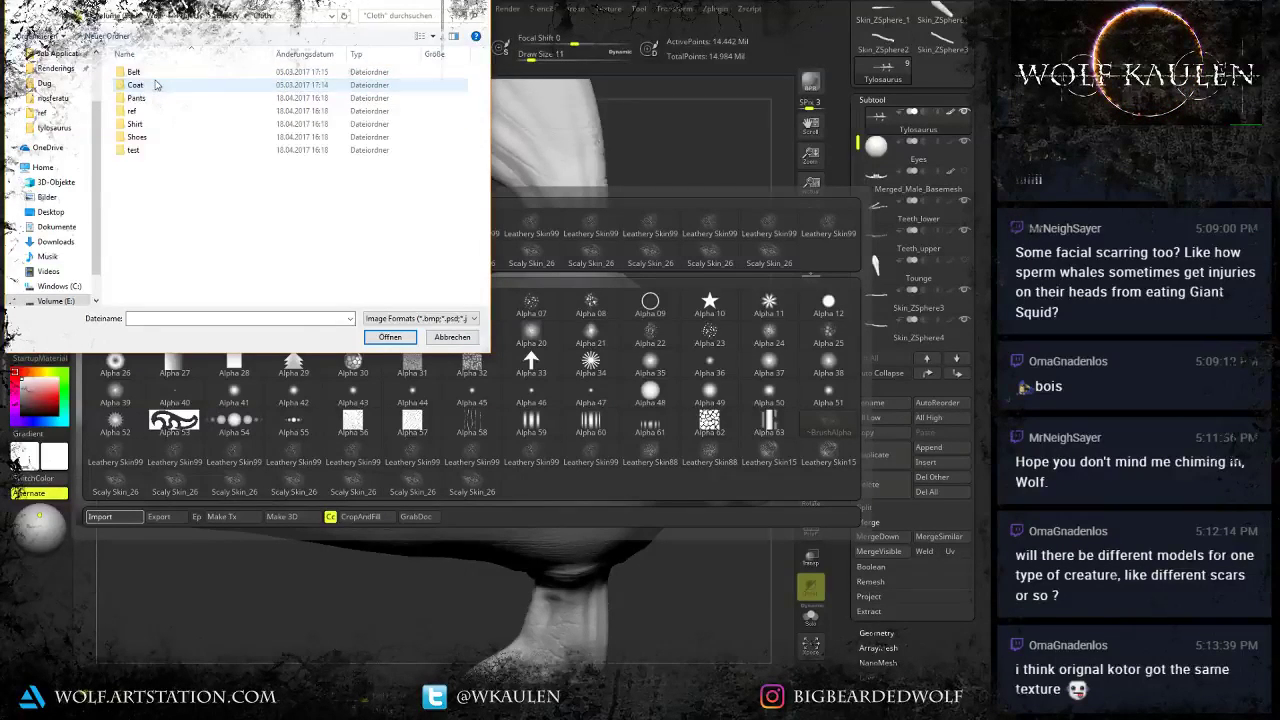
key("alt+Left")
left_click(155, 102)
double_click(155, 101)
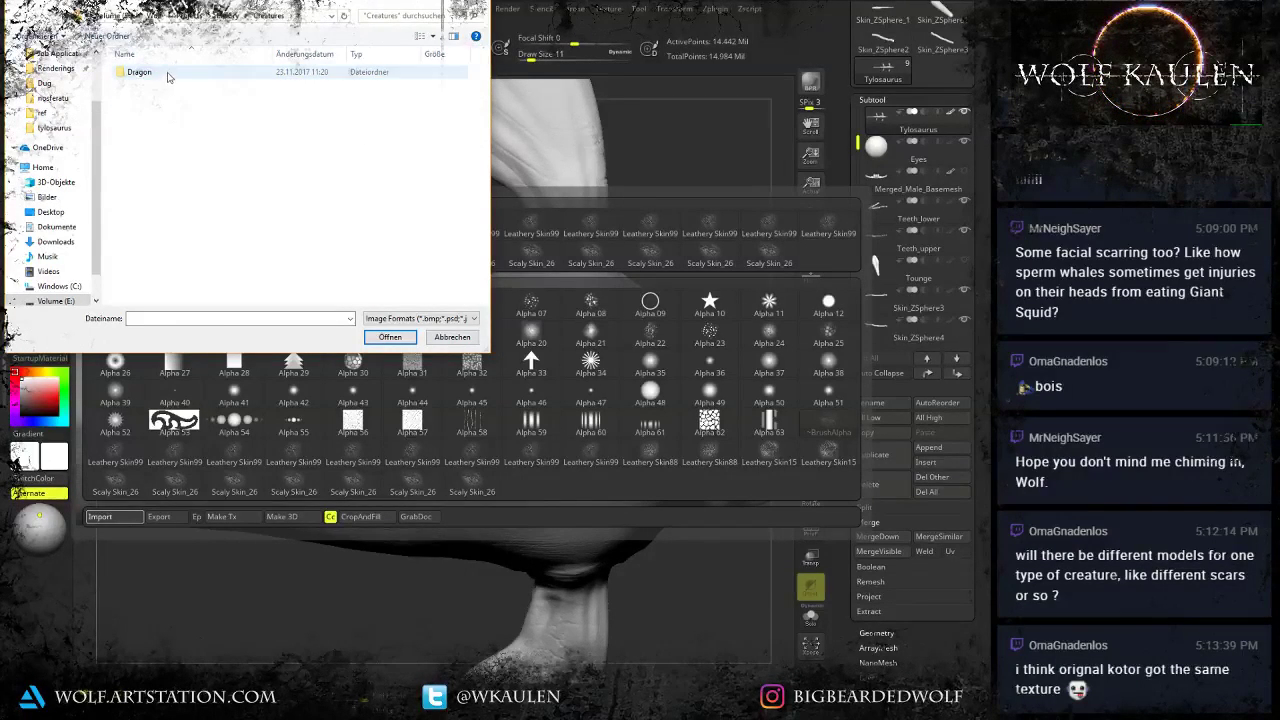
key("alt+Left")
double_click(171, 70)
key("alt+Left")
key("alt+Left")
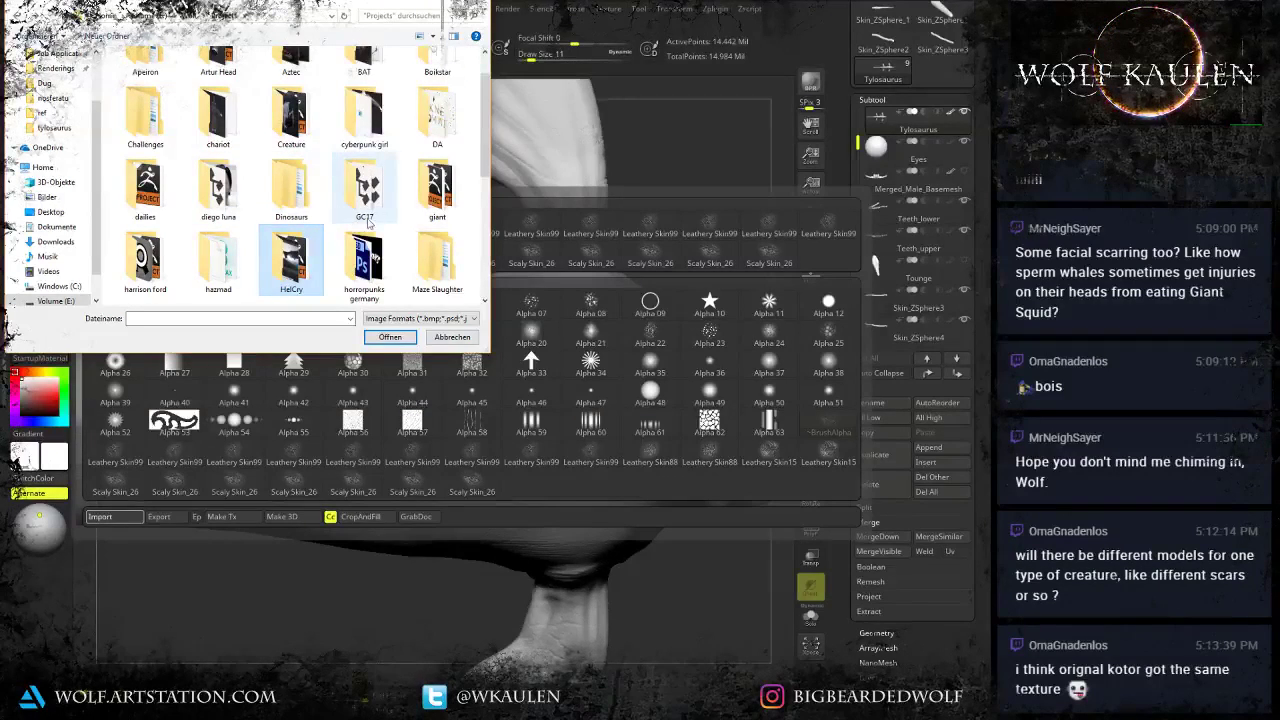
scroll(424, 260, "down", 4)
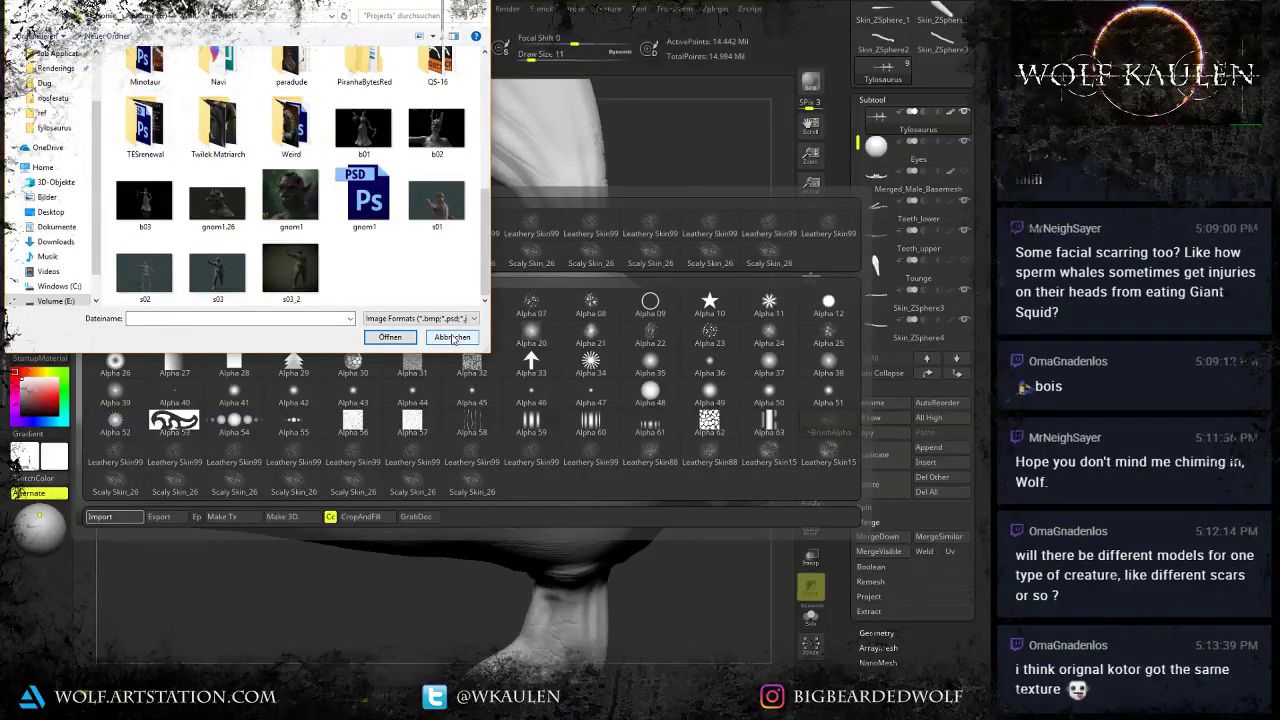
left_click(453, 339)
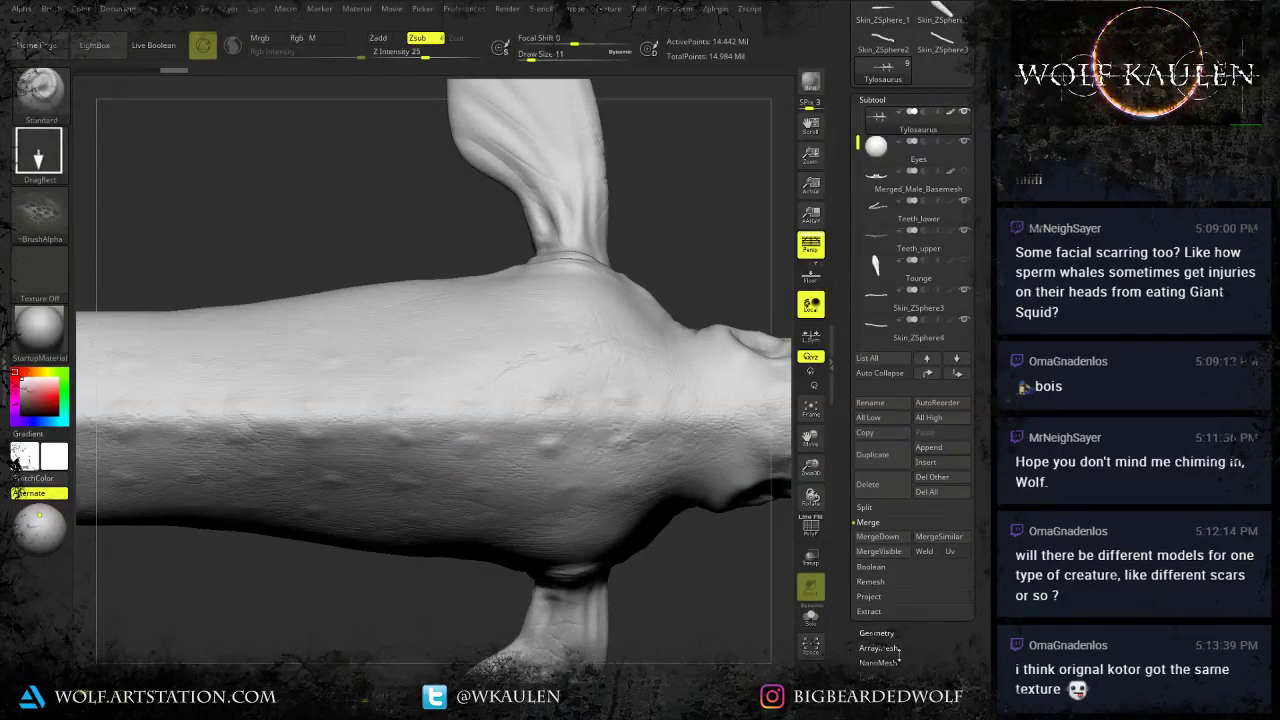
Add a new sculpting layer to the Tylosaurus body and name it bumpy.
left_click(873, 675)
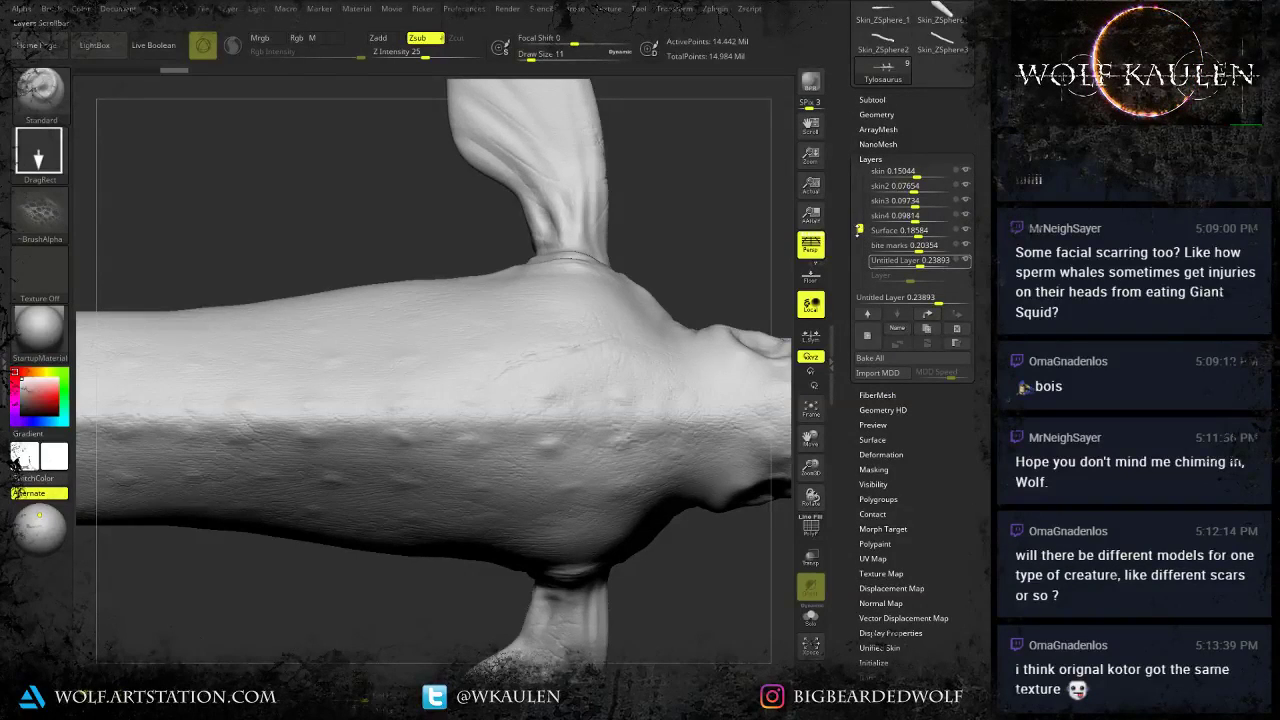
left_click_drag(858, 231, 860, 249)
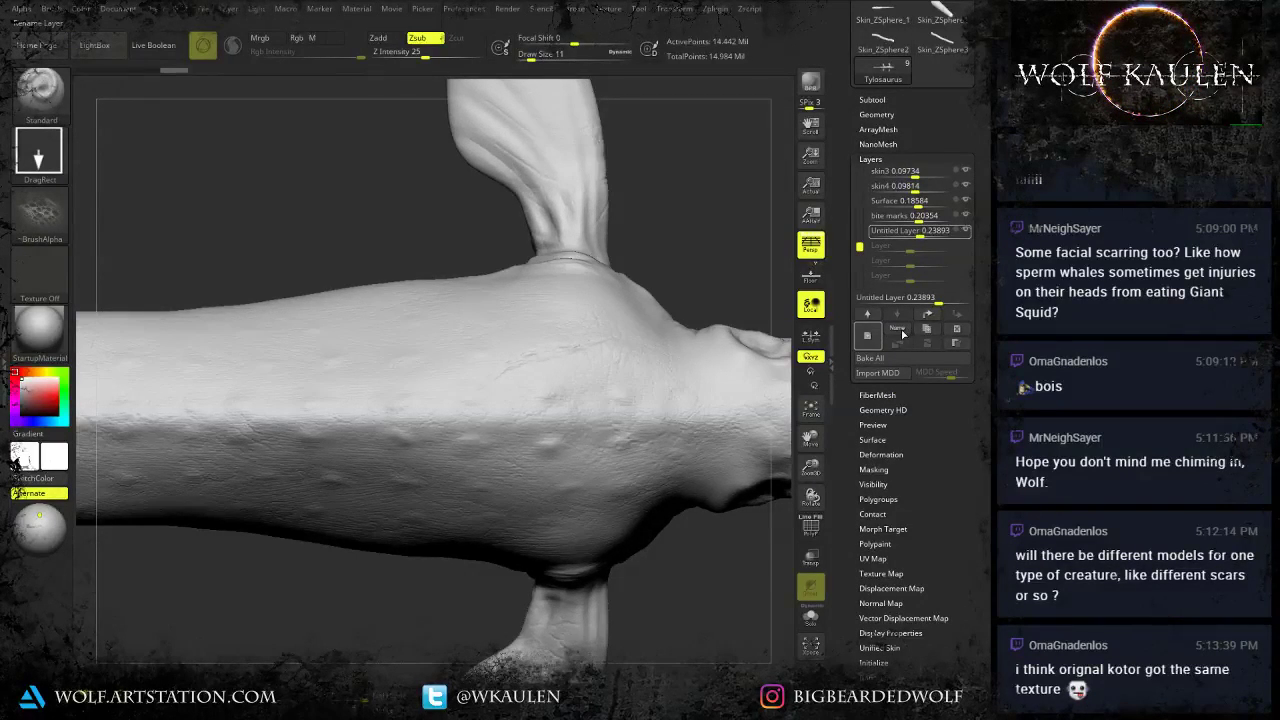
left_click(896, 329)
type("b")
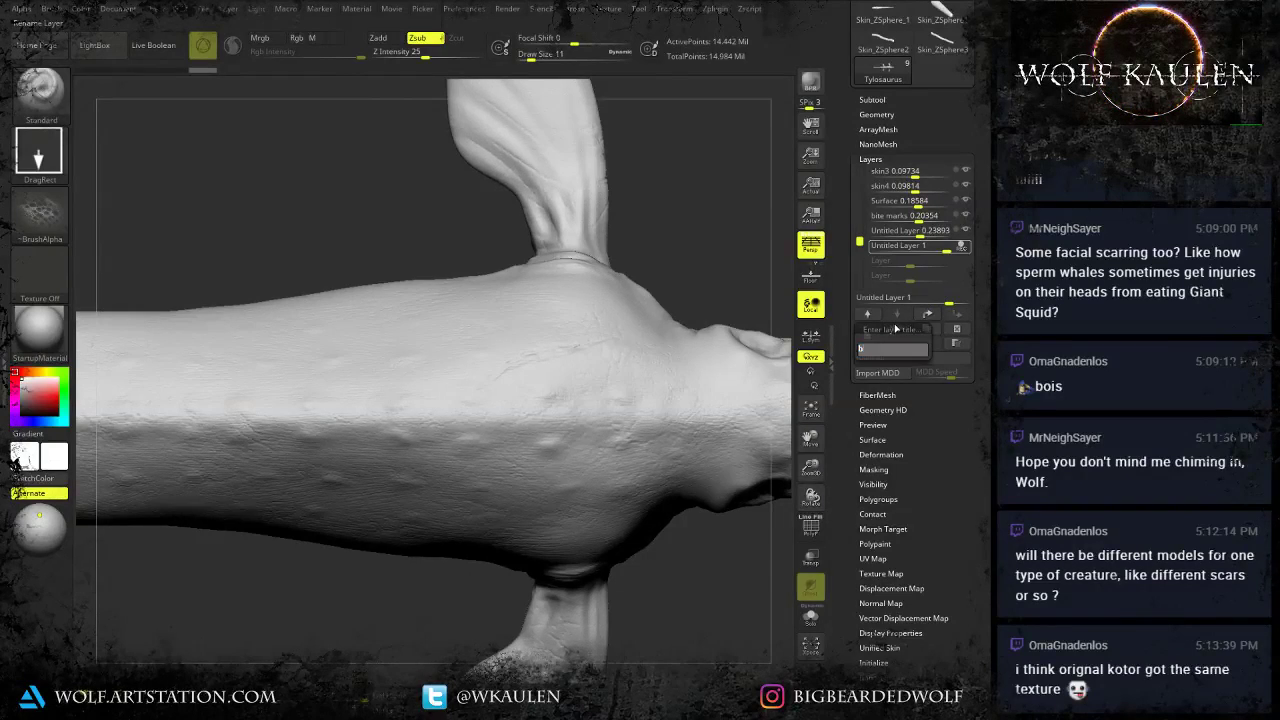
type("umpy")
key("Return")
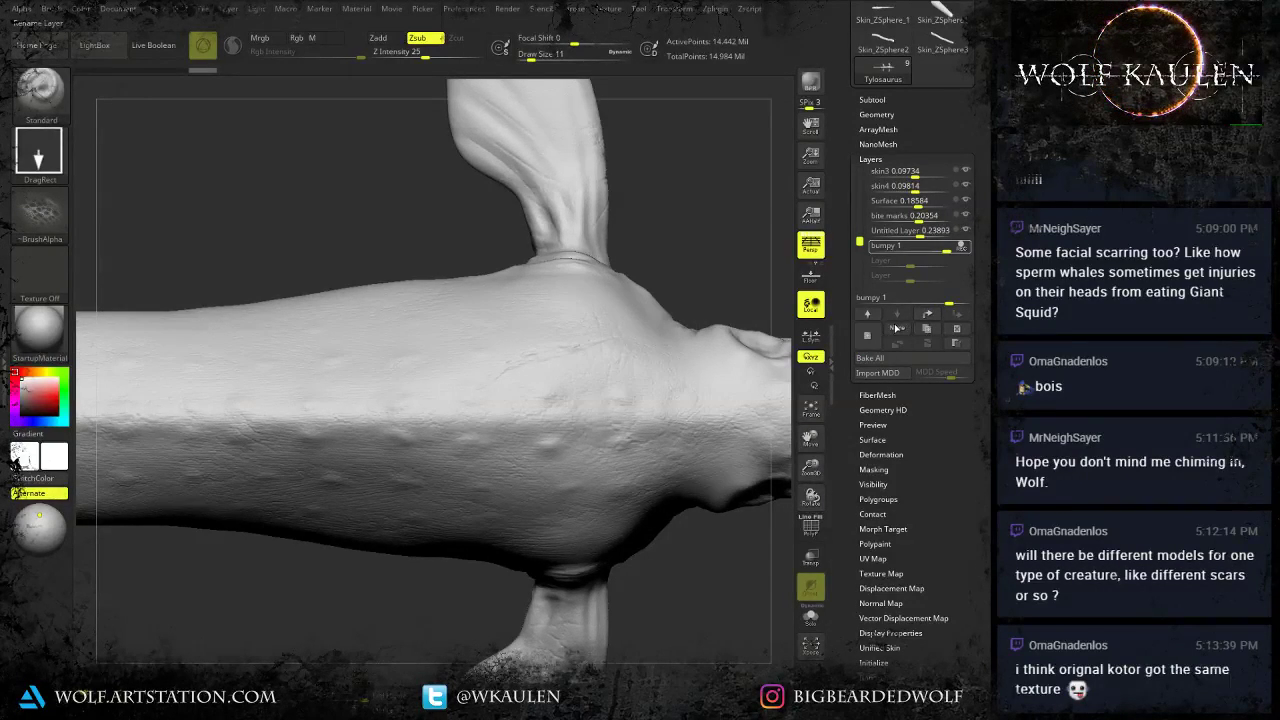
Load the Bumpy Skin2 alpha from the alpha library and try stamping it into the creature's back.
key("F1")
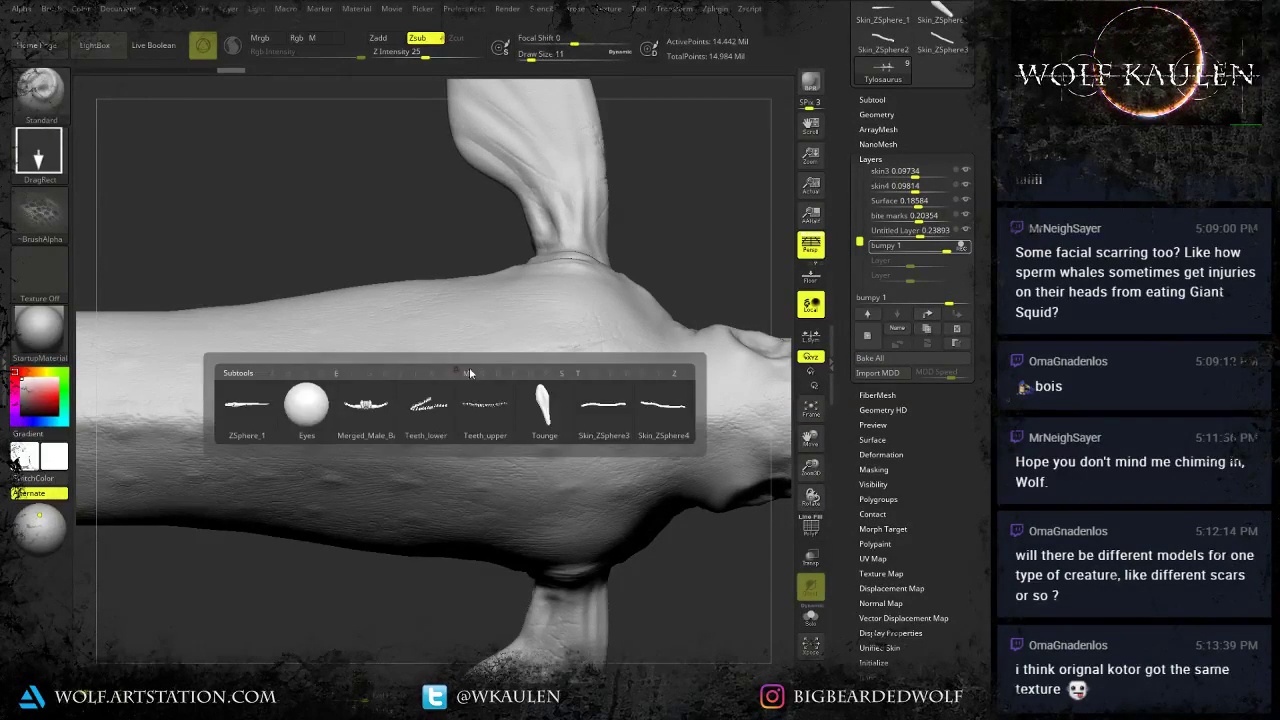
key("comma")
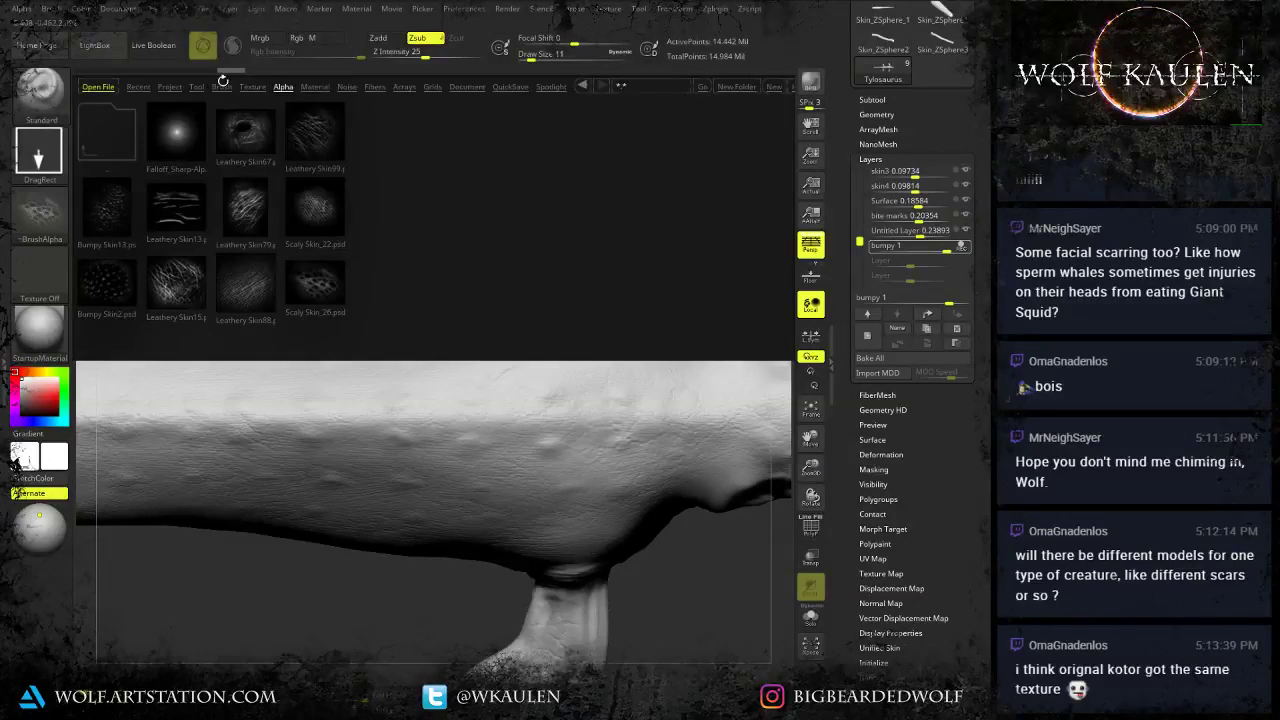
double_click(117, 300)
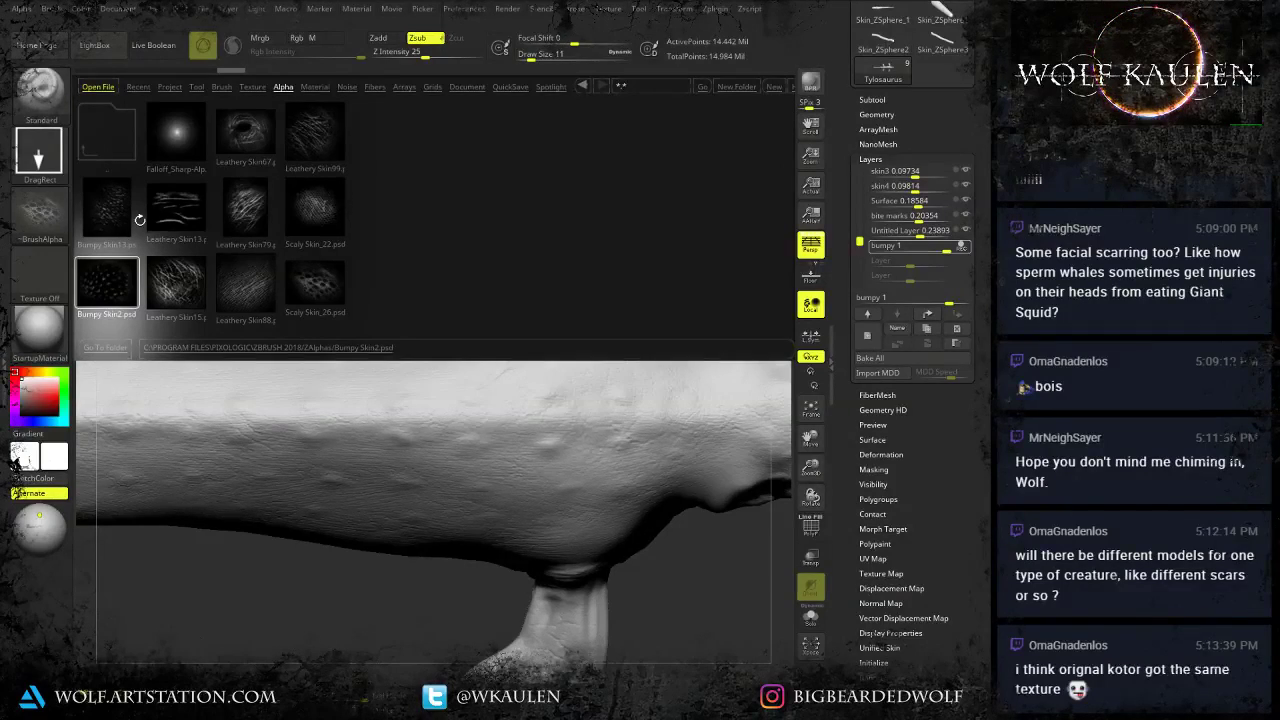
left_click(121, 274)
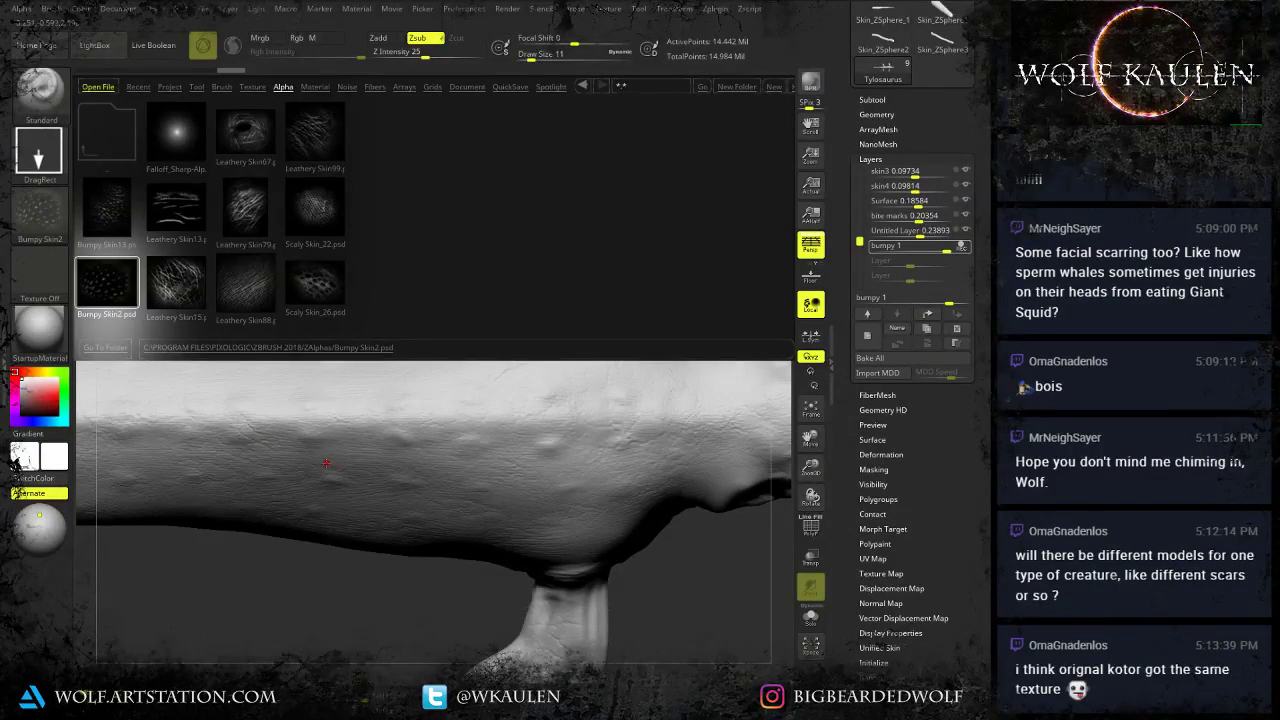
left_click_drag(283, 445, 342, 472)
key("ctrl+z")
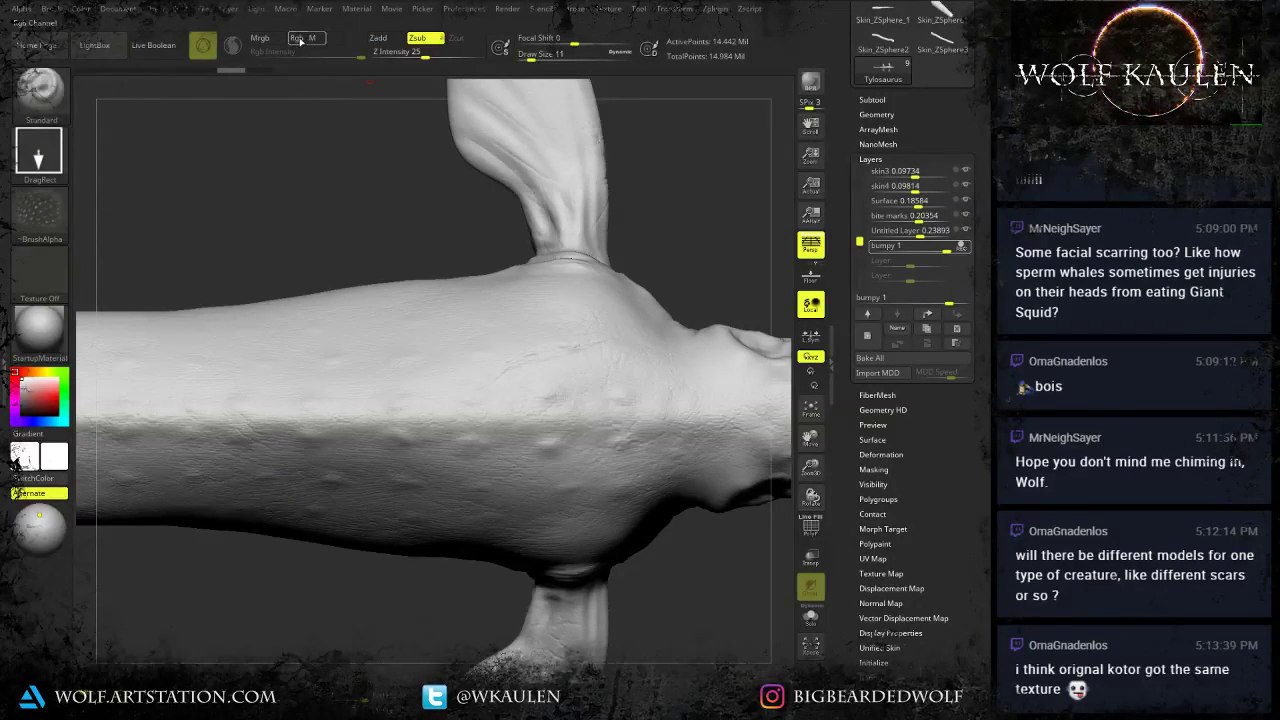
Switch the Standard brush to Zadd and try a raised Bumpy Skin2 stamp on the side of the body.
left_click(377, 42)
mouse_move(238, 472)
left_mouse_down()
mouse_move(255, 530)
mouse_move(214, 580)
left_mouse_up()
key("ctrl+z")
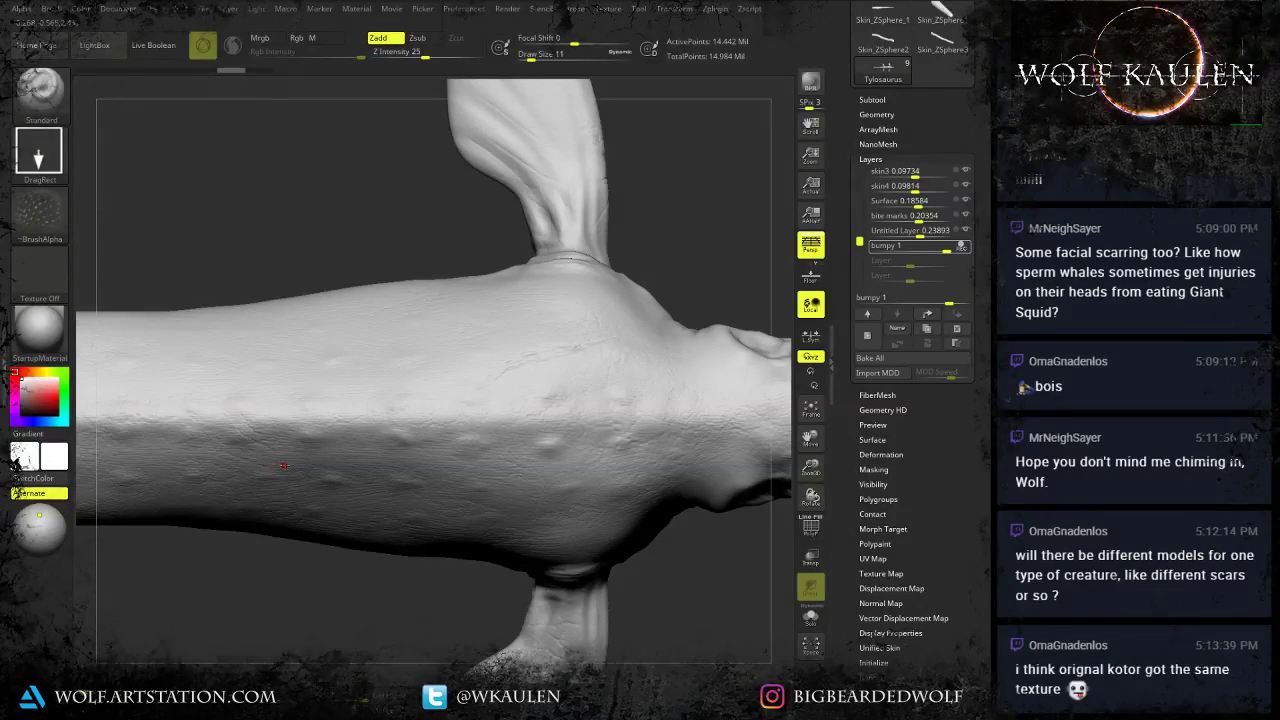
Load the Bumpy Skin13 alpha and try a test stamp on the side of the body.
key("comma")
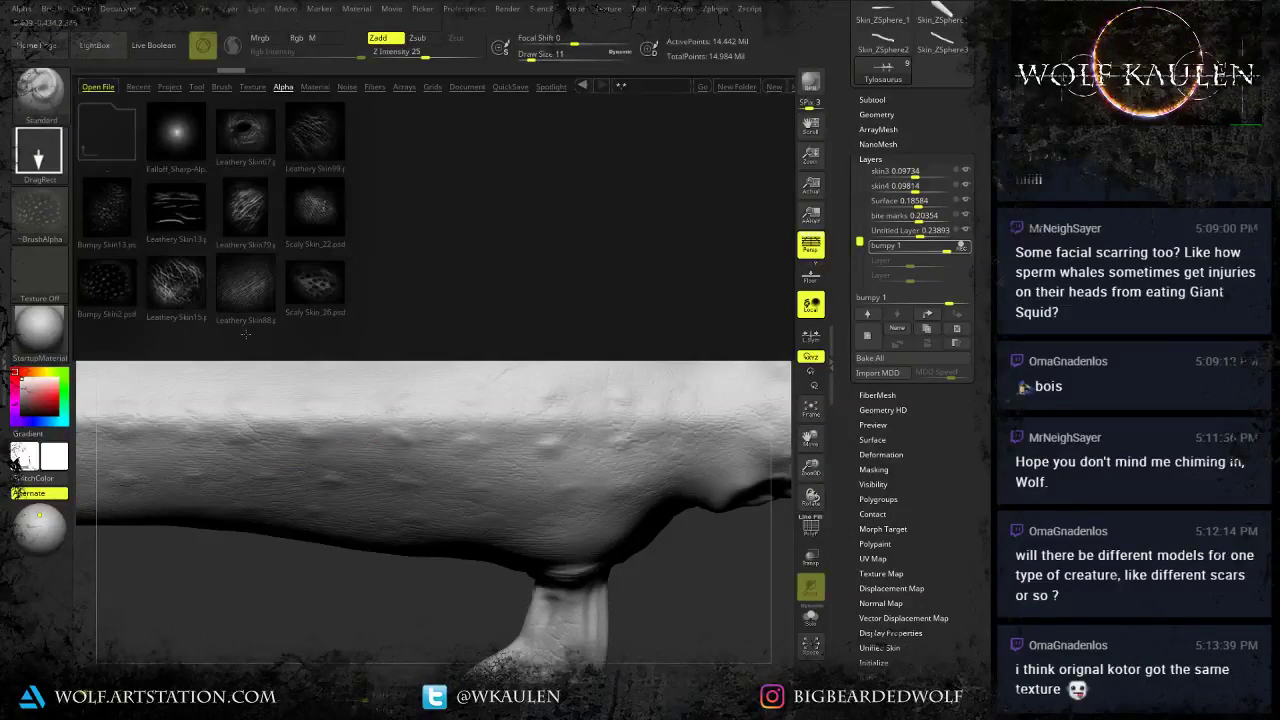
double_click(108, 220)
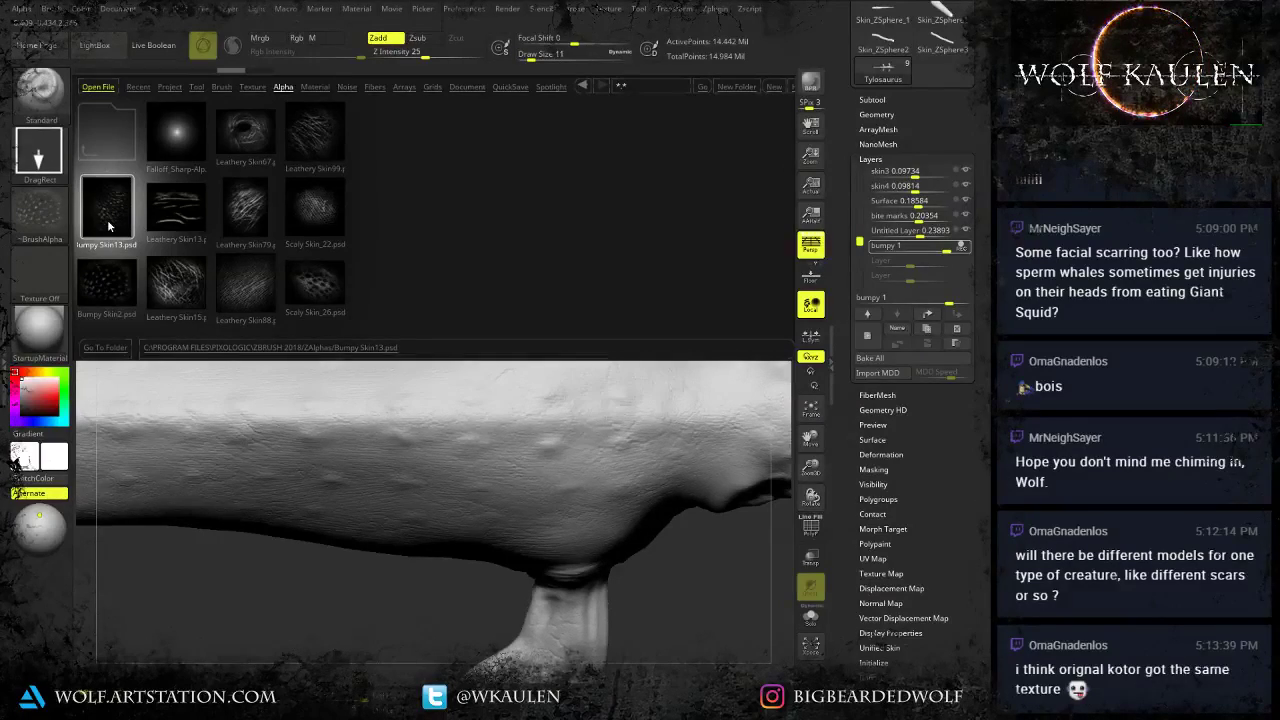
key("comma")
mouse_move(280, 447)
left_mouse_down()
mouse_move(295, 544)
mouse_move(322, 531)
left_mouse_up()
key("ctrl+z")
Stamp the Bumpy Skin13 alpha onto the top of the head and the neck behind the eye.
right_click_drag(503, 488, 245, 509, "alt")
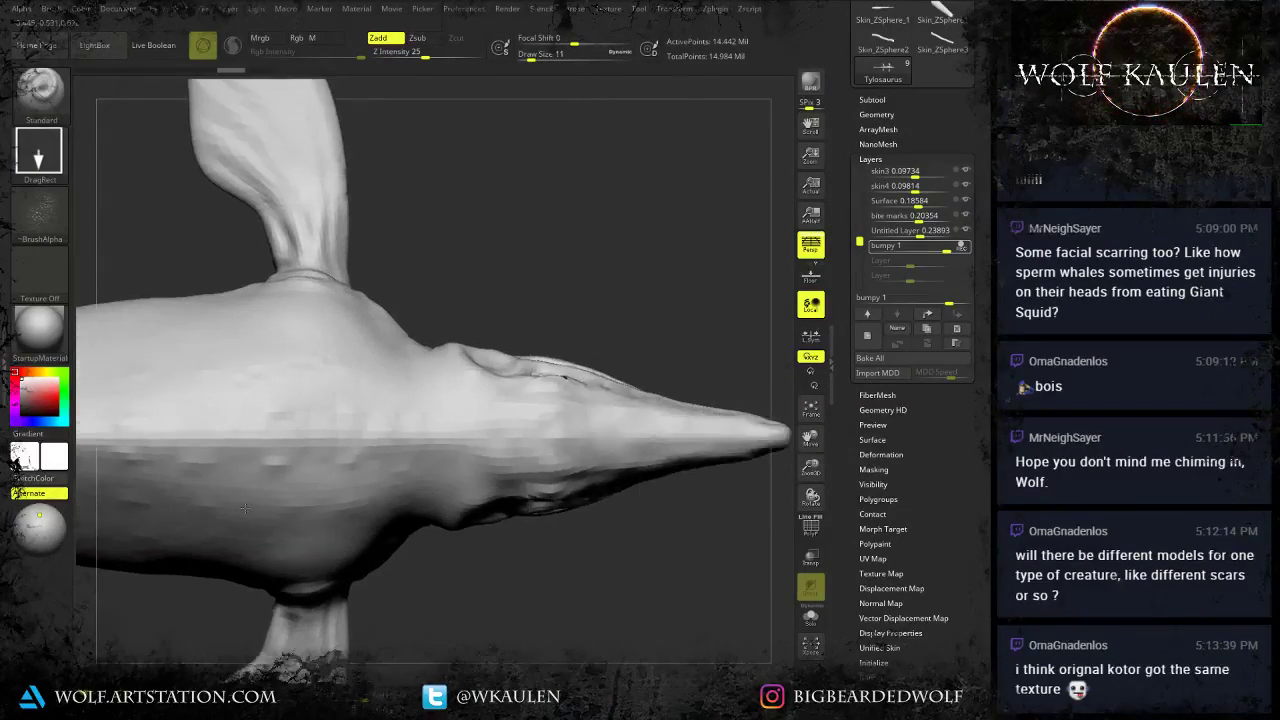
mouse_move(243, 509)
left_mouse_down()
mouse_move(505, 450)
mouse_move(466, 476)
mouse_move(496, 478)
left_mouse_up()
right_click_drag(496, 478, 506, 445)
right_click_drag(470, 323, 394, 484)
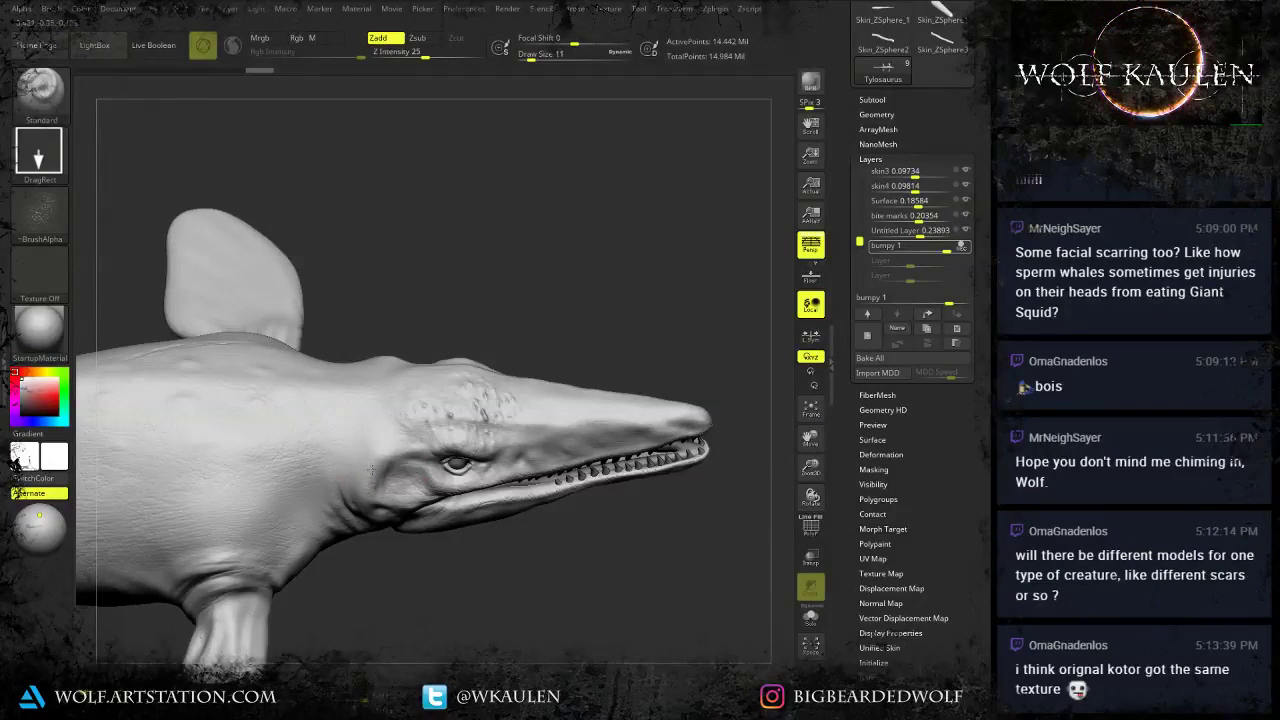
left_click_drag(364, 467, 404, 458)
left_click_drag(346, 456, 399, 452)
Stamp Bumpy Skin13 bumps along the leading edge of the front flipper, from its upper part towards the tip.
mouse_move(309, 509)
right_mouse_down("alt")
mouse_move(634, 526)
mouse_move(535, 517)
right_mouse_up("alt")
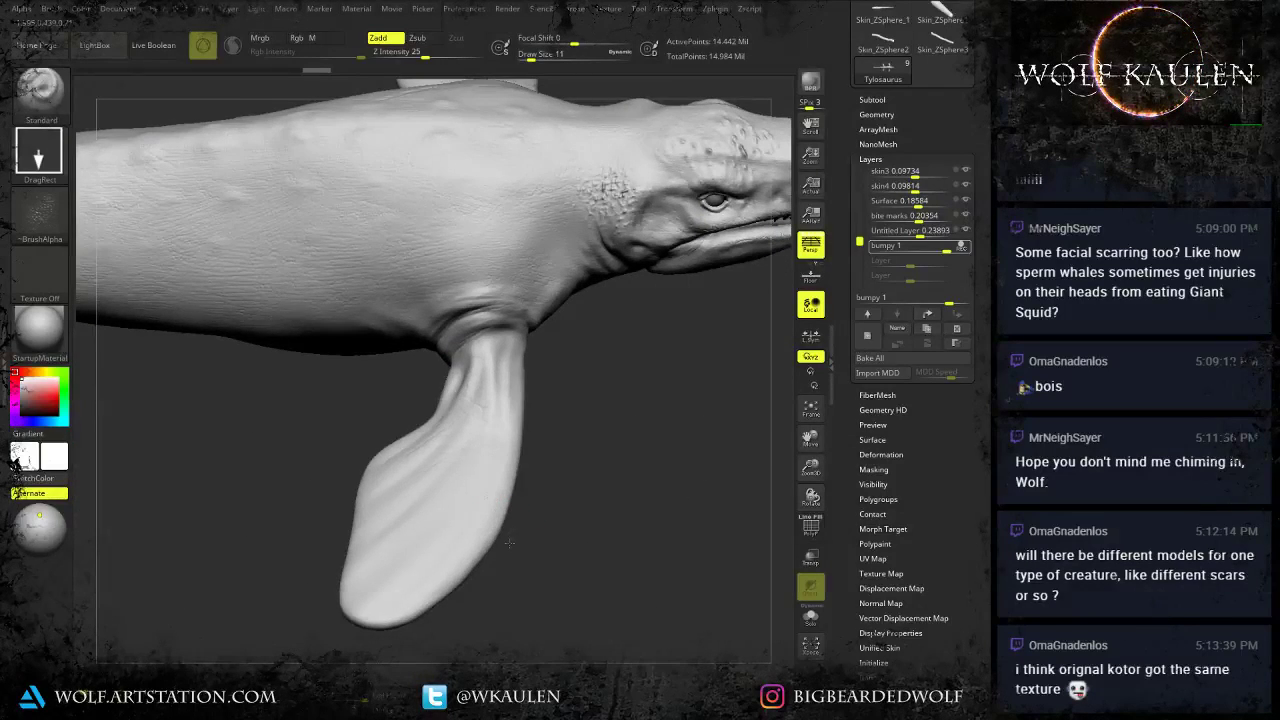
left_click_drag(510, 543, 524, 548)
left_click_drag(497, 434, 497, 479)
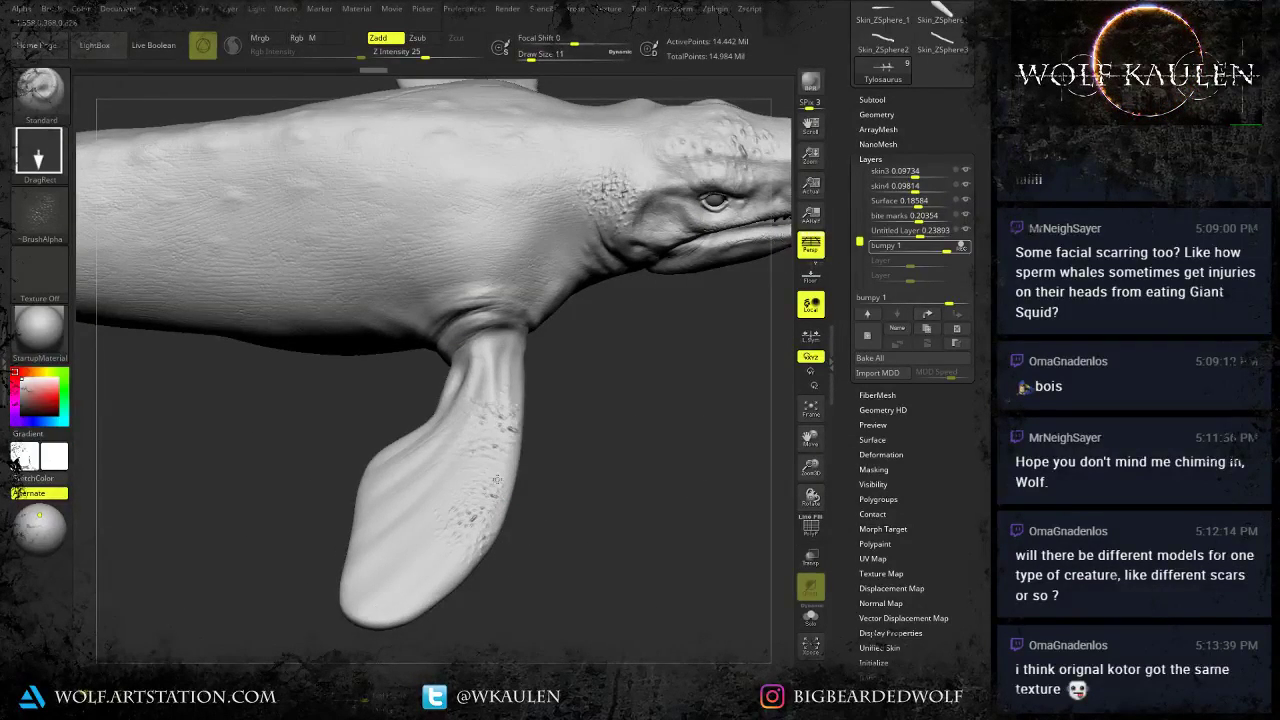
left_click_drag(502, 409, 517, 420)
left_click_drag(438, 570, 452, 584)
right_click_drag(511, 335, 536, 672, "alt")
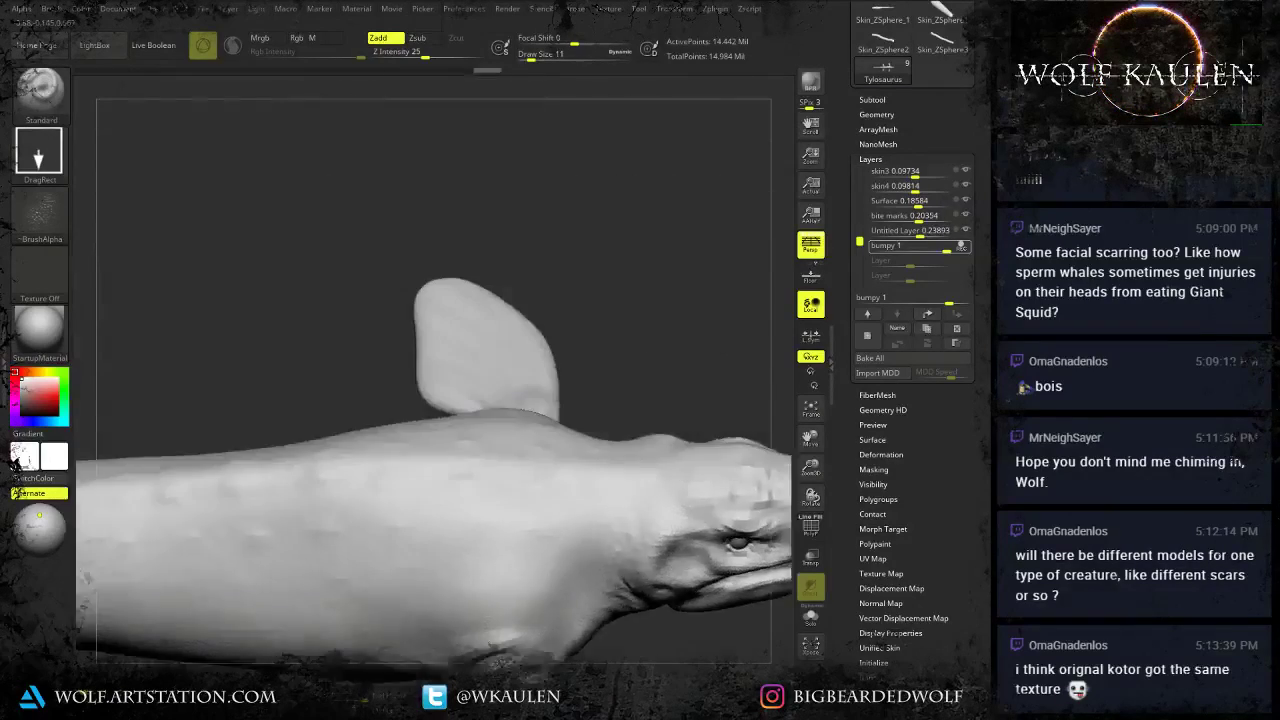
Stamp more Bumpy Skin13 bumps over the front flipper's blade and down to its narrow base.
right_click_drag(560, 345, 568, 482)
left_click_drag(533, 411, 548, 390)
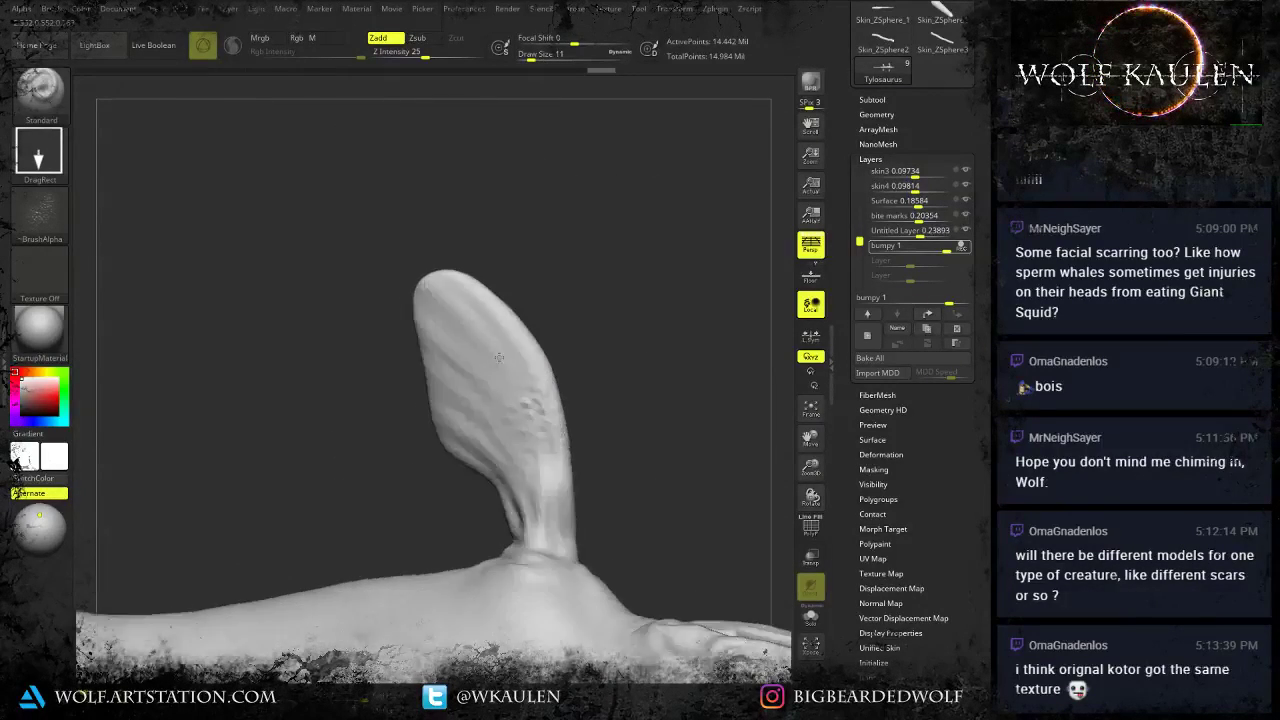
right_click_drag(499, 357, 497, 338)
left_click_drag(493, 311, 508, 327)
left_click_drag(549, 483, 554, 516)
Stamp Bumpy Skin13 bumps along the rear flipper's leading edge, from its base up to the tip.
right_click_drag(380, 435, 730, 322, "alt")
mouse_move(393, 428)
left_mouse_down()
mouse_move(392, 442)
mouse_move(386, 414)
left_mouse_up()
left_click_drag(371, 359, 374, 371)
left_click_drag(360, 320, 361, 308)
left_click_drag(322, 262, 328, 277)
left_click_drag(339, 286, 345, 296)
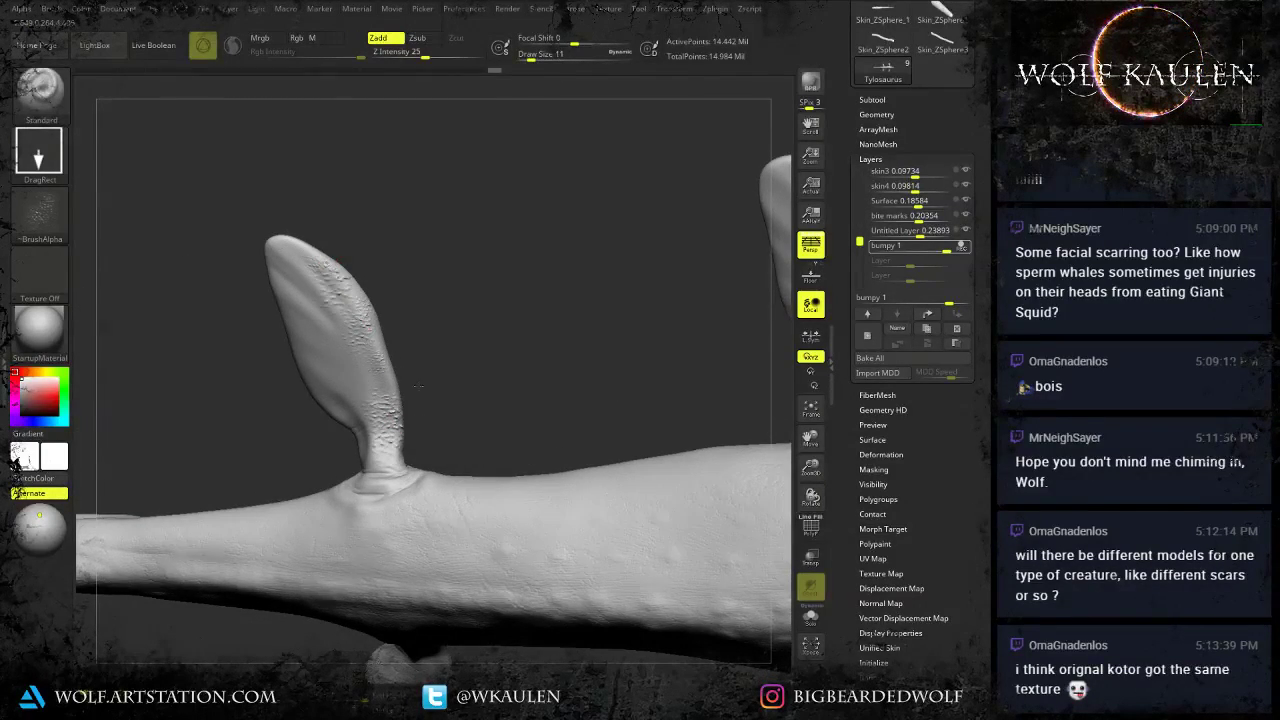
left_click_drag(368, 345, 372, 358)
Stamp the bumps onto the bare upper face of the rear flipper, from the base to the tip.
right_click_drag(372, 340, 355, 292)
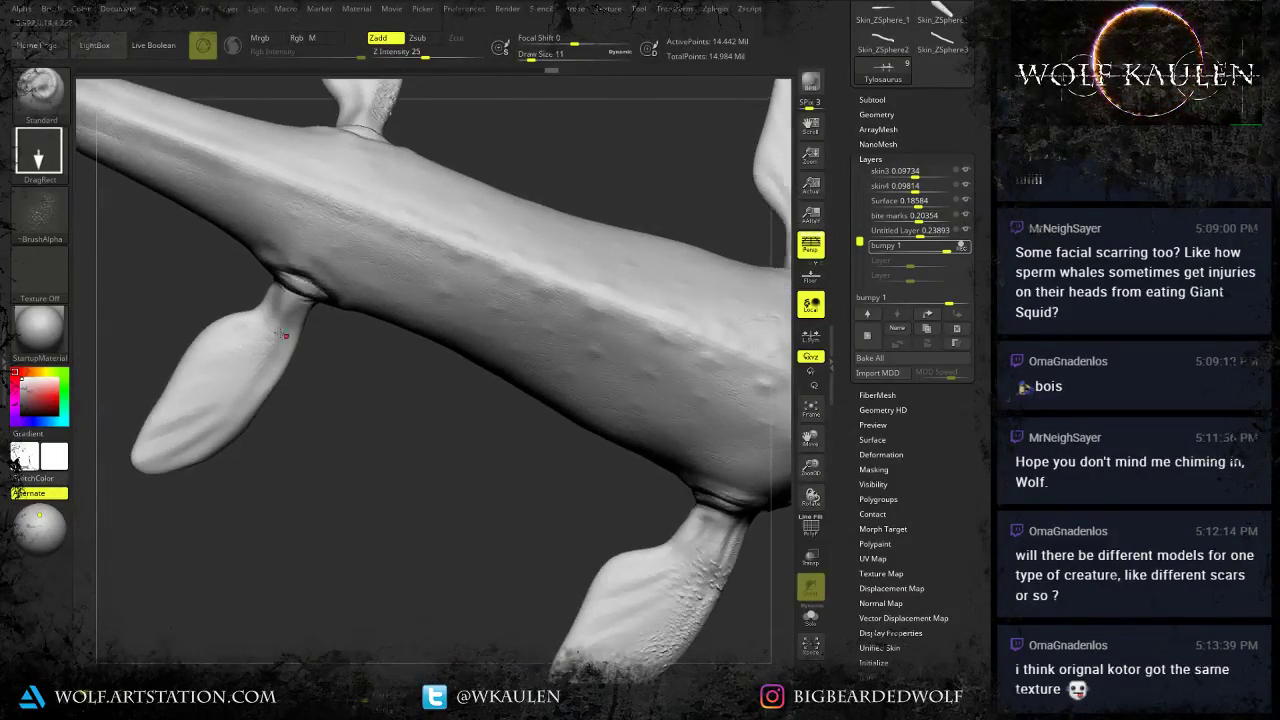
left_click_drag(269, 328, 270, 382)
left_click_drag(240, 384, 239, 402)
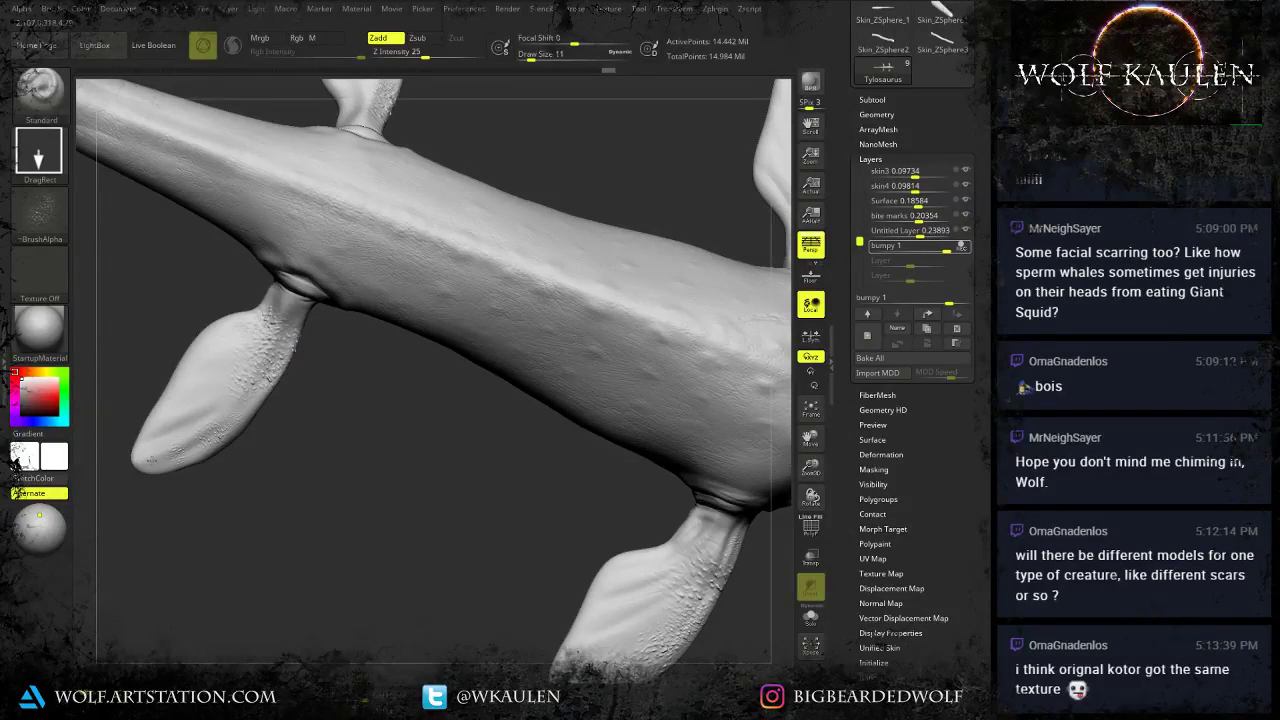
left_click_drag(151, 460, 170, 453)
Stamp small bump patches on the body above the rear flipper and along the start of the tail.
mouse_move(296, 194)
left_mouse_down()
mouse_move(374, 229)
mouse_move(343, 208)
left_mouse_up()
left_click_drag(299, 208, 304, 218)
left_click_drag(210, 270, 540, 502, "alt")
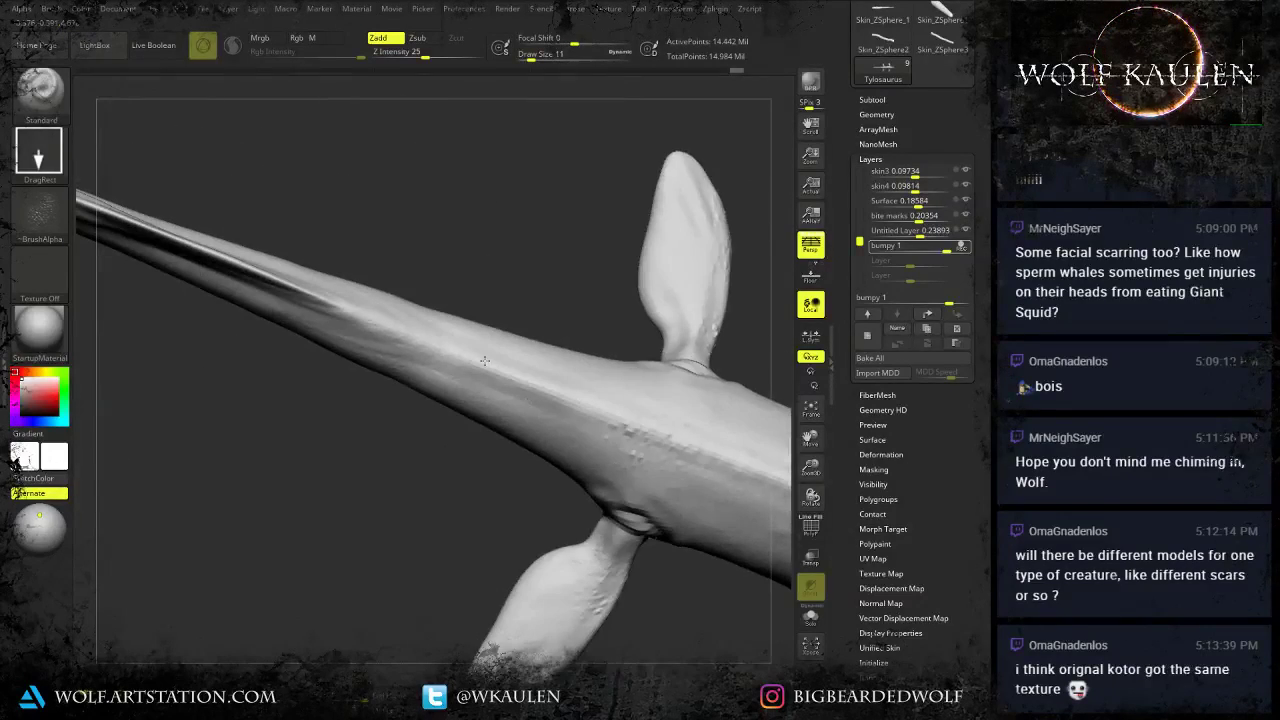
mouse_move(370, 305)
left_mouse_down()
mouse_move(378, 328)
mouse_move(350, 351)
left_mouse_up()
left_click_drag(379, 338, 396, 355)
left_click_drag(436, 408, 495, 326)
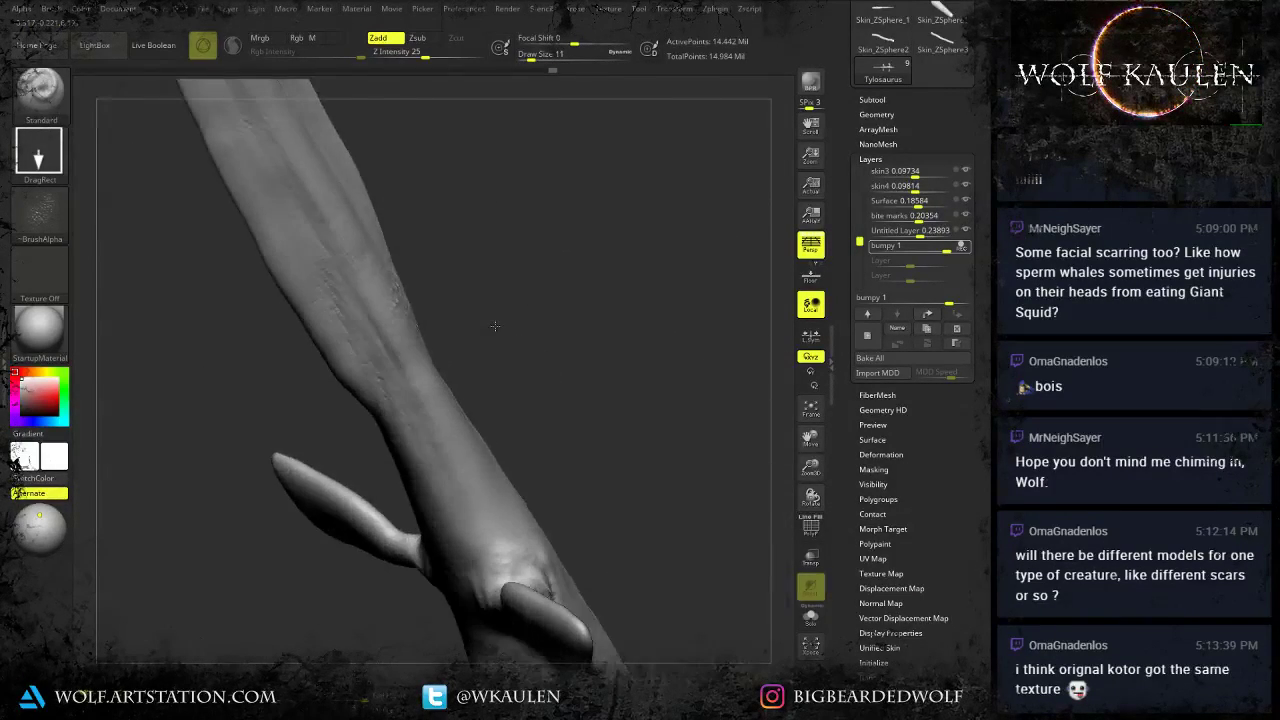
left_click_drag(450, 523, 460, 552)
Add a bump patch to the top of the neck behind the head.
left_click_drag(640, 600, 430, 500, "alt")
mouse_move(310, 630)
left_mouse_down("alt")
mouse_move(381, 436)
mouse_move(352, 465)
mouse_move(368, 446)
left_mouse_up("alt")
mouse_move(240, 330)
left_mouse_down()
mouse_move(349, 420)
mouse_move(416, 413)
mouse_move(475, 436)
left_mouse_up()
left_click_drag(366, 477, 374, 492)
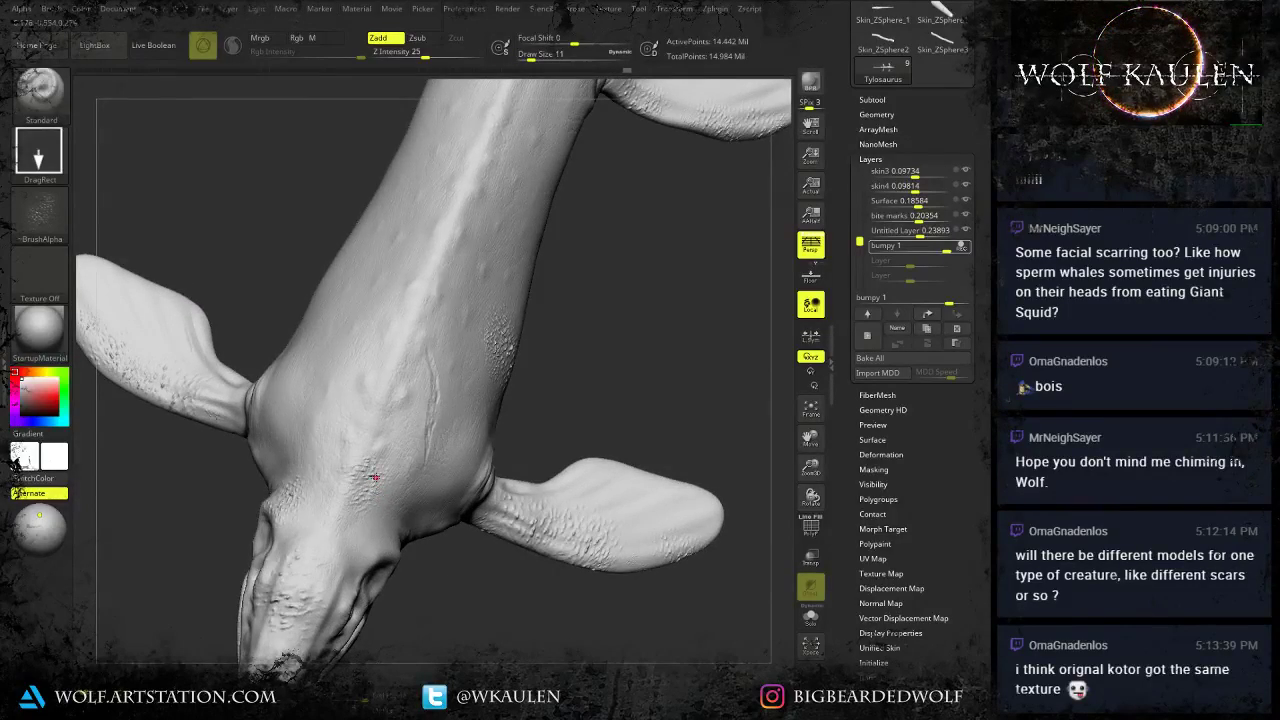
Stamp bump patches on the side of the lower jaw and on the throat below it.
left_click_drag(500, 610, 482, 442, "alt")
left_click_drag(482, 500, 326, 222)
left_click_drag(300, 180, 251, 371, "alt")
left_click_drag(192, 335, 212, 368)
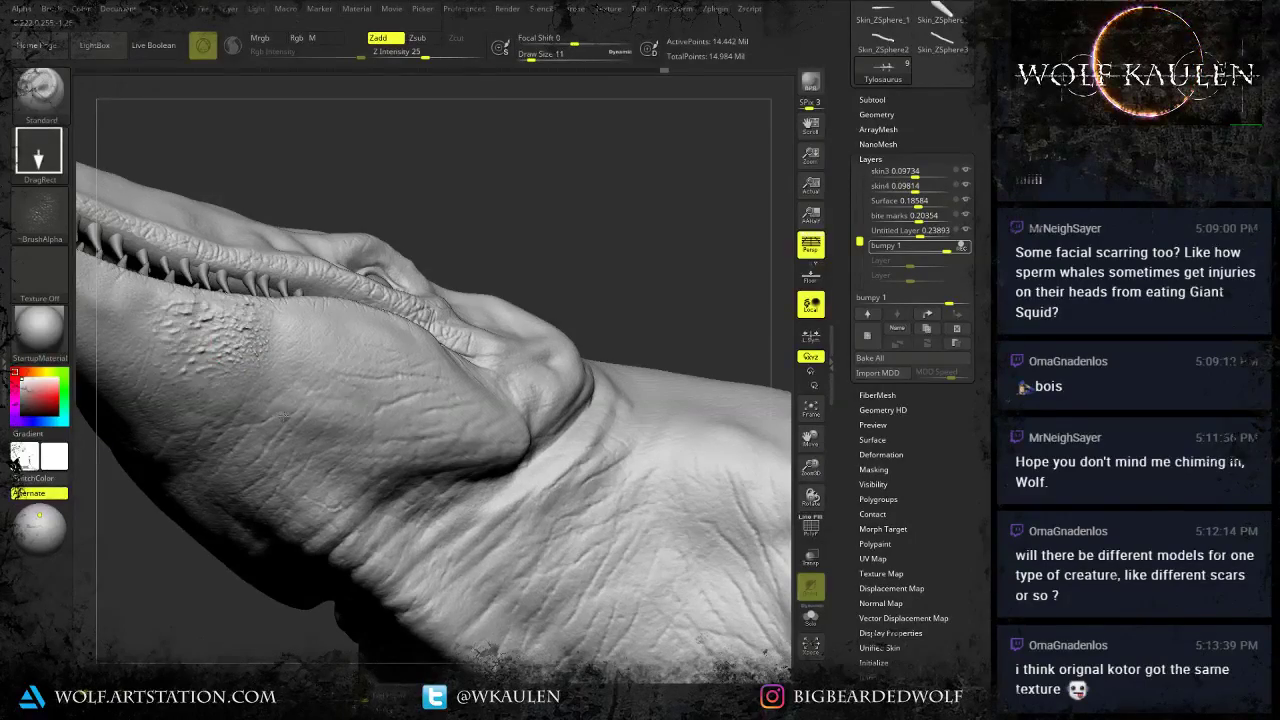
left_click_drag(284, 416, 241, 376)
right_click_drag(250, 417, 328, 262)
mouse_move(309, 455)
left_mouse_down()
mouse_move(367, 511)
mouse_move(307, 457)
mouse_move(320, 464)
left_mouse_up()
Stamp bumps just above the eye and a larger patch on the side of the body above the flipper.
right_click_drag(320, 464, 358, 355)
right_click_drag(592, 203, 474, 298)
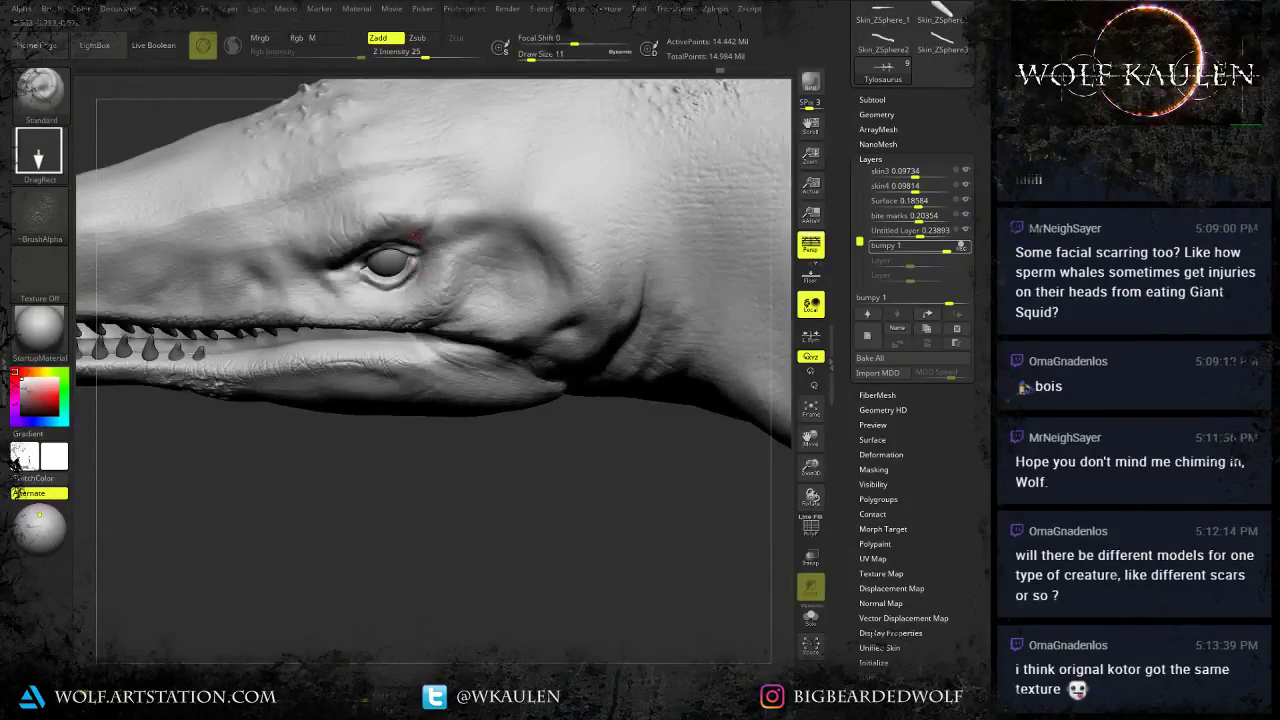
left_click_drag(404, 206, 423, 223)
mouse_move(484, 298)
right_mouse_down()
mouse_move(472, 480)
mouse_move(415, 405)
right_mouse_up()
mouse_move(349, 314)
right_mouse_down()
mouse_move(360, 285)
mouse_move(362, 325)
right_mouse_up()
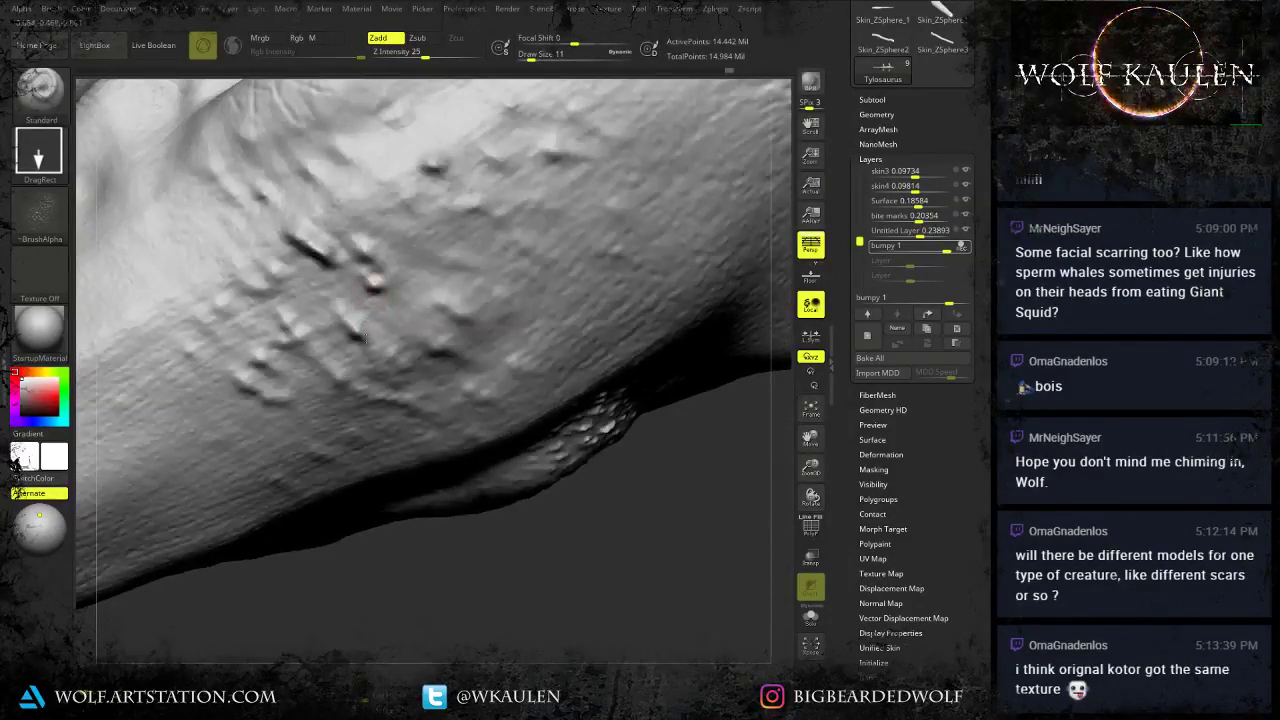
mouse_move(375, 286)
left_mouse_down()
mouse_move(302, 345)
mouse_move(270, 405)
left_mouse_up()
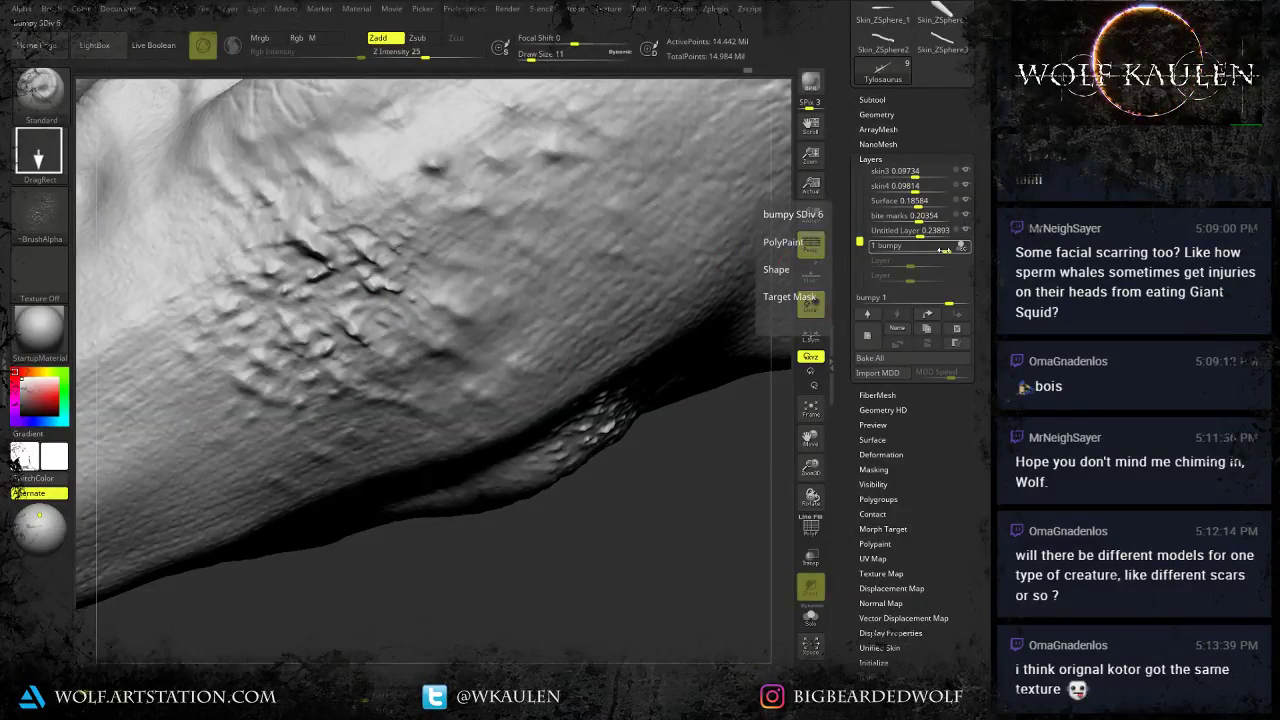
Lower the bumpy layer's intensity, comparing 0 and 0.1, and set it to 0.2.
left_click_drag(942, 249, 933, 250)
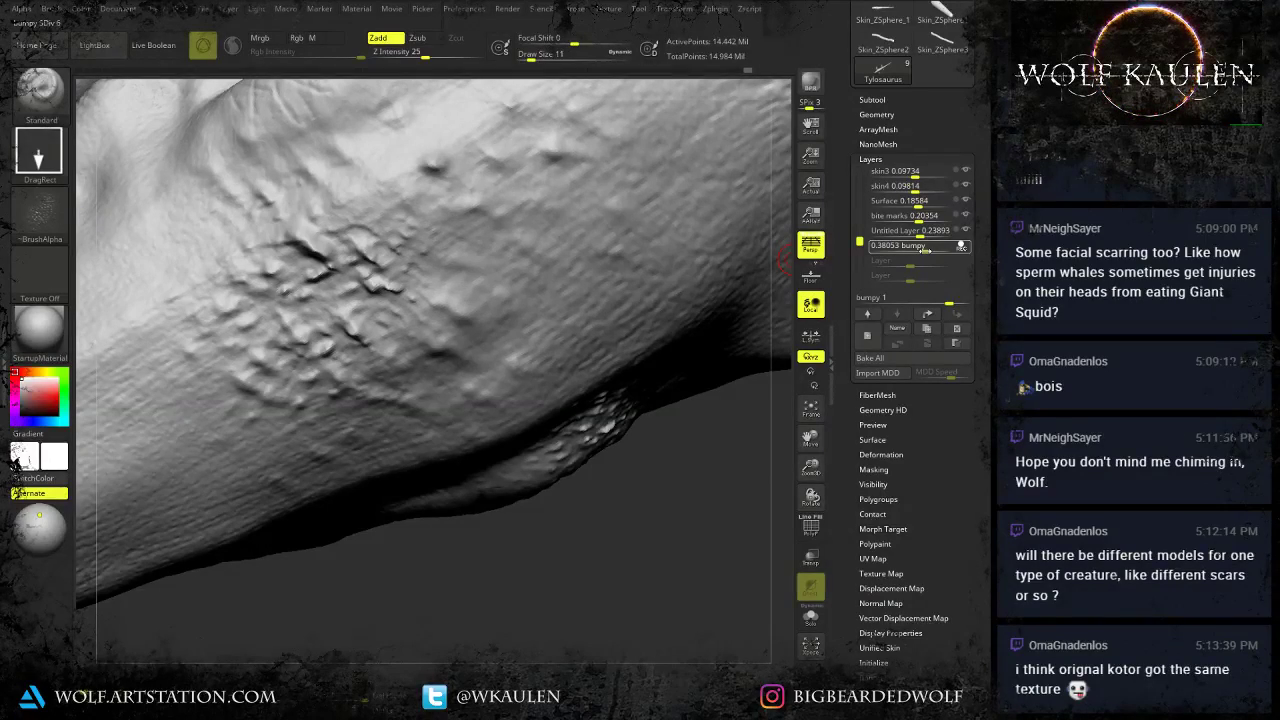
key("ctrl+shift+z")
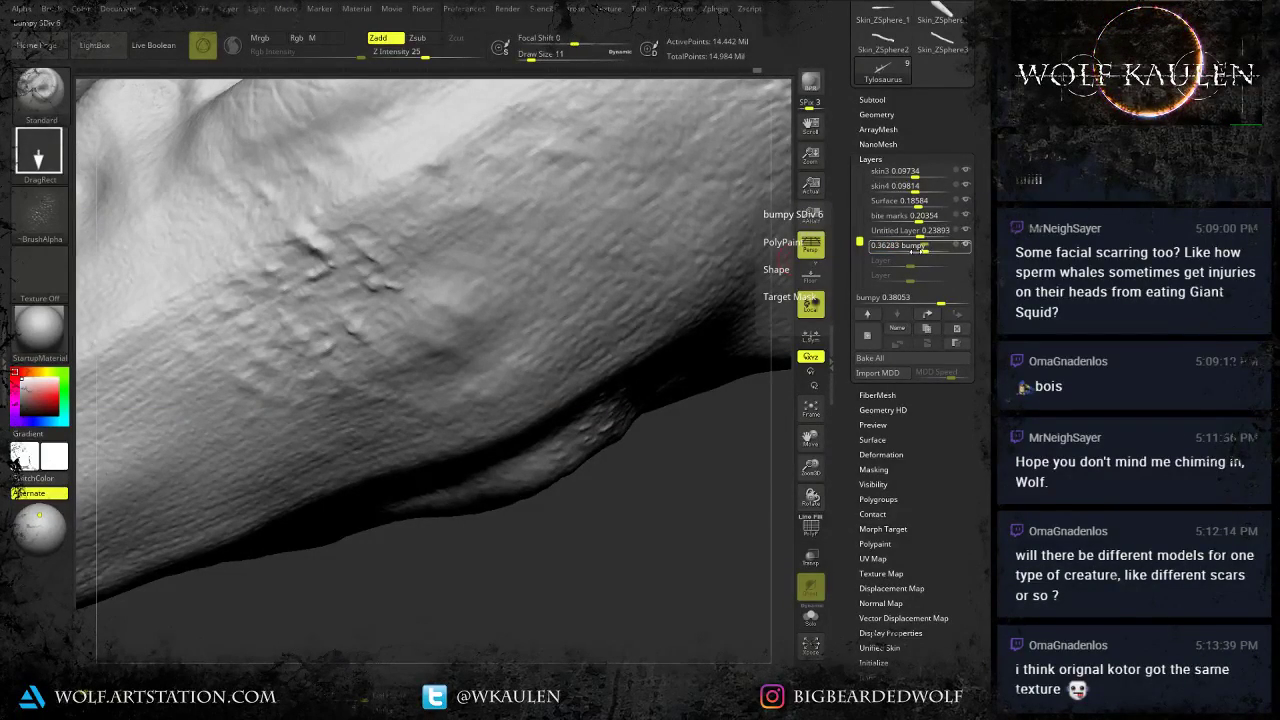
left_click_drag(922, 251, 910, 250)
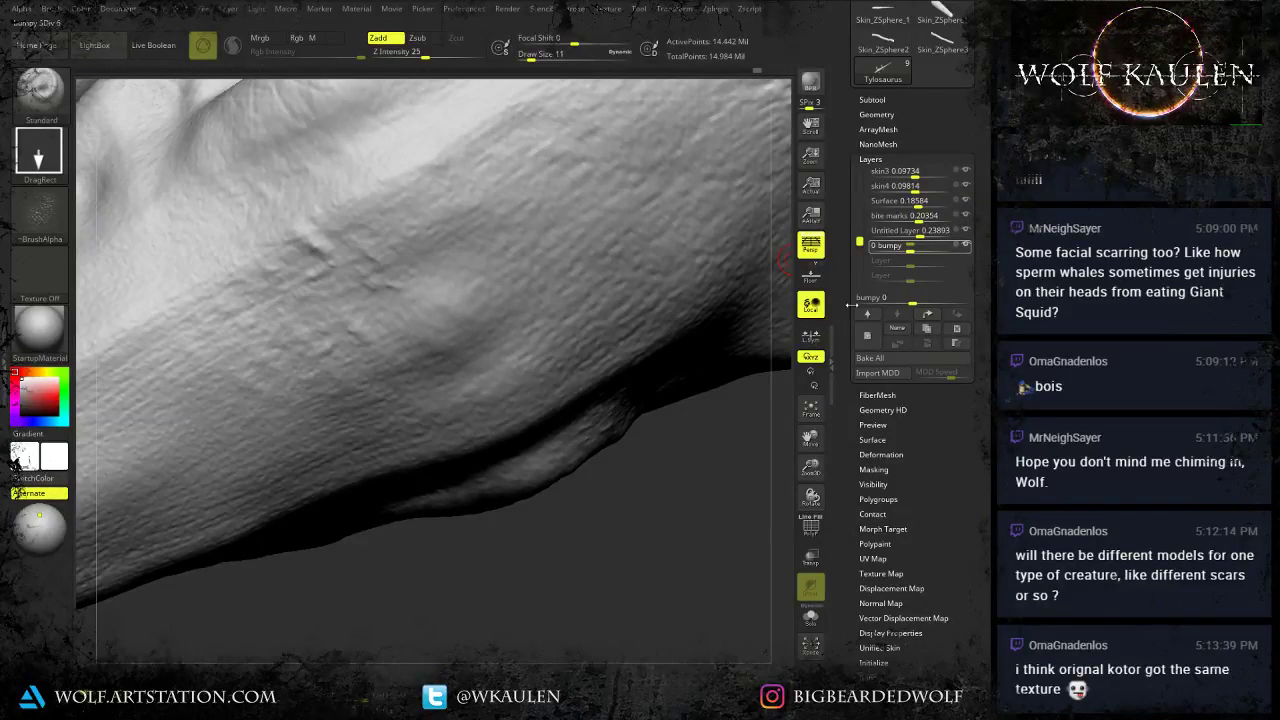
left_click(920, 249)
type(".1")
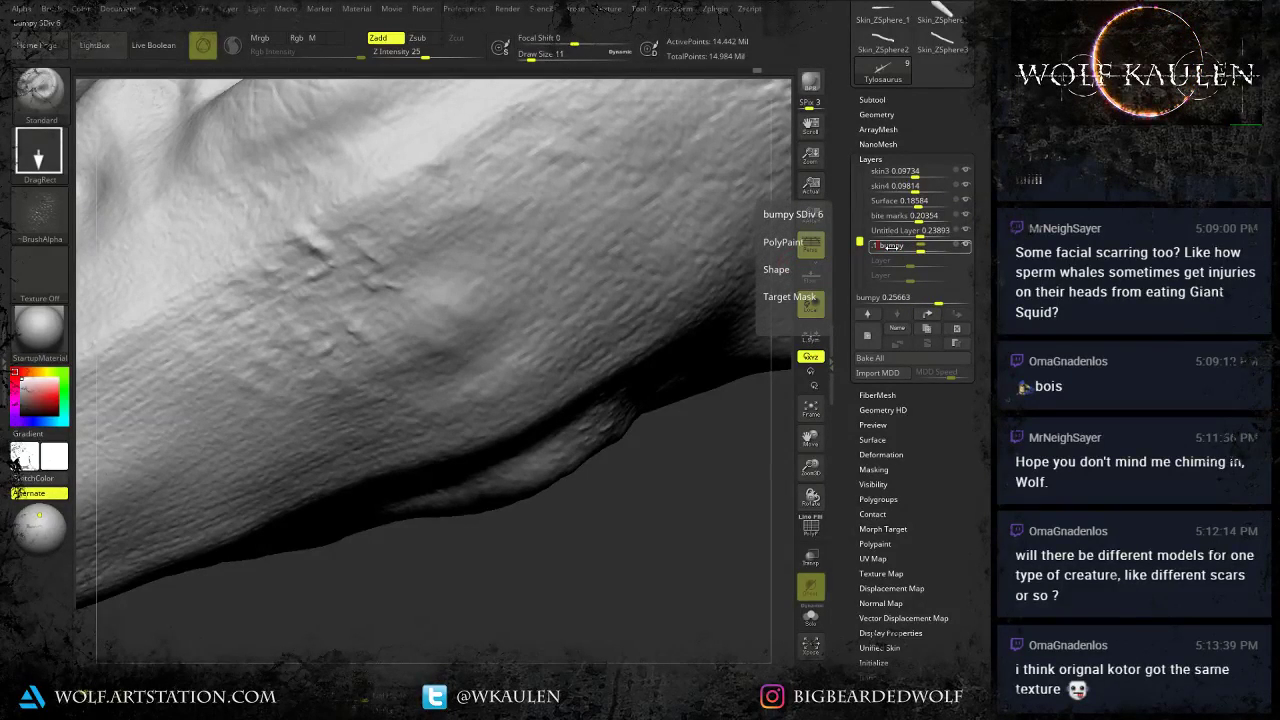
key("Return")
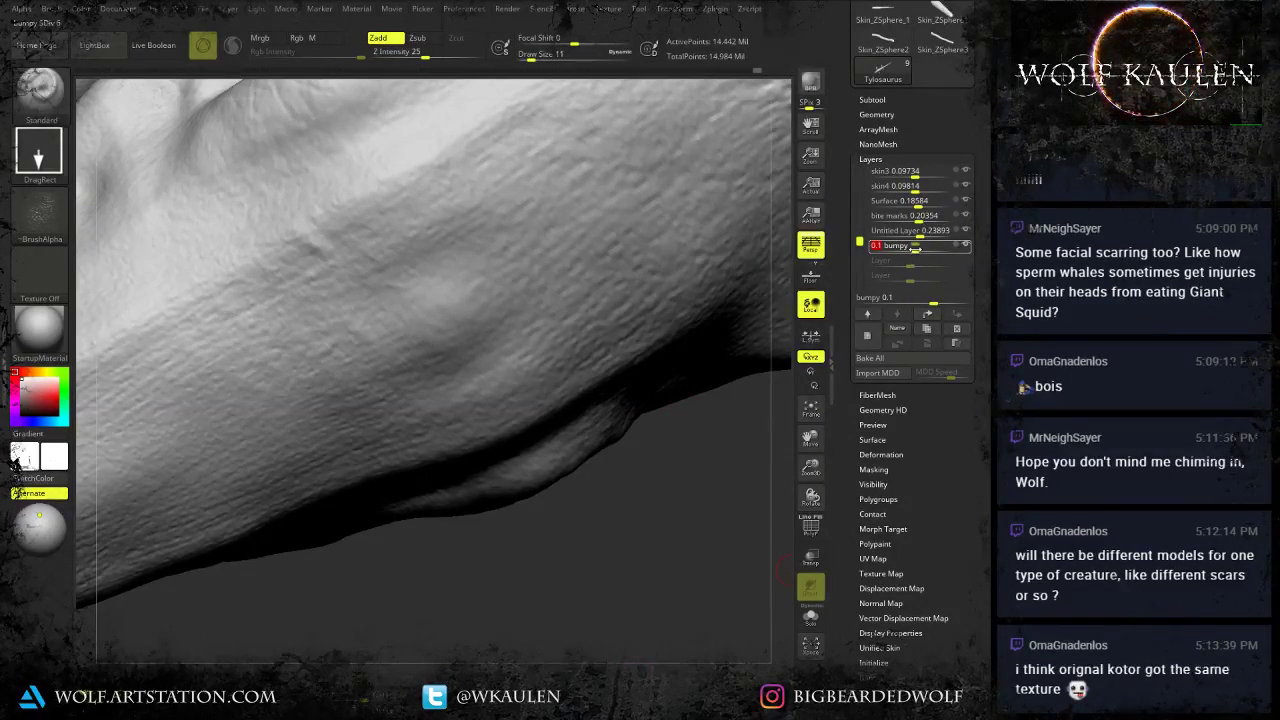
key("Return")
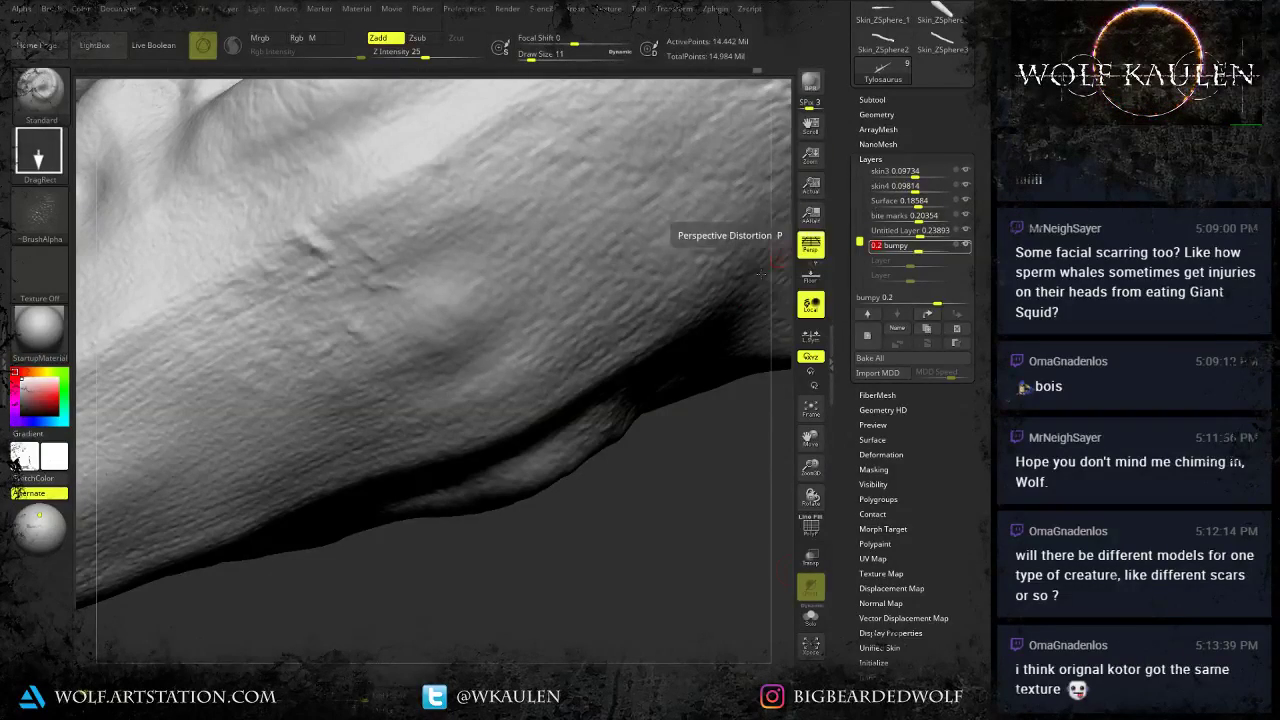
Examine the softened skin bumps on the head, flippers and underside from several angles, including the front.
left_click_drag(628, 518, 640, 465, "alt")
left_click_drag(602, 424, 450, 316)
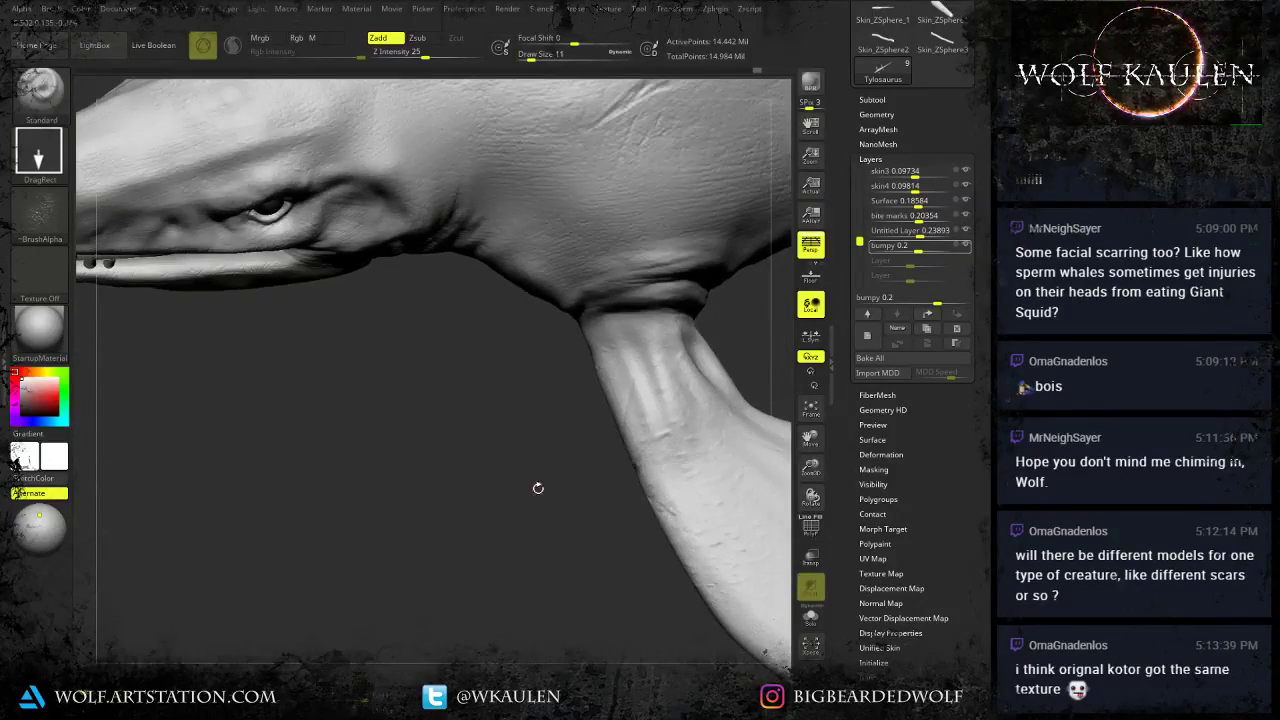
left_click_drag(566, 520, 425, 345, "alt")
left_click_drag(552, 470, 446, 338, "alt")
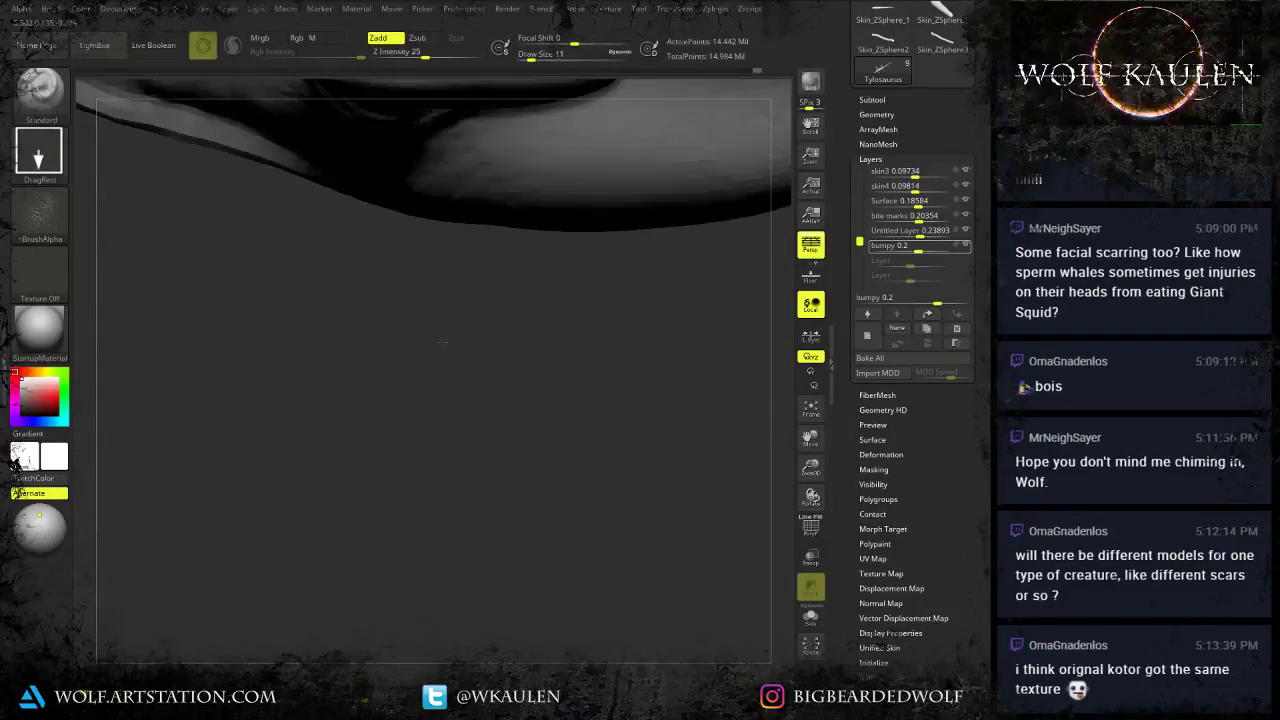
left_click_drag(350, 230, 466, 396, "alt")
left_click_drag(300, 194, 478, 320, "alt")
left_click_drag(240, 190, 400, 196)
left_click_drag(180, 180, 254, 258, "alt")
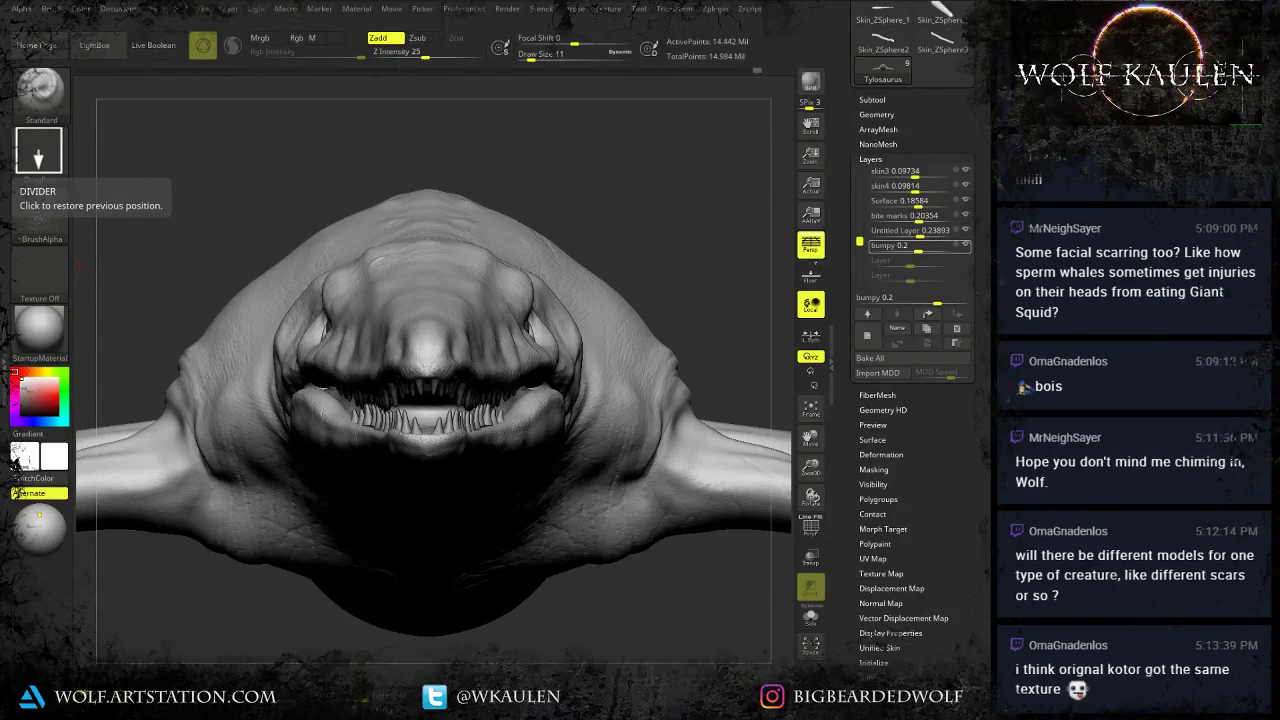
Save the project over the existing Tylosaurus file.
right_click_drag(362, 454, 338, 450)
key("ctrl+s")
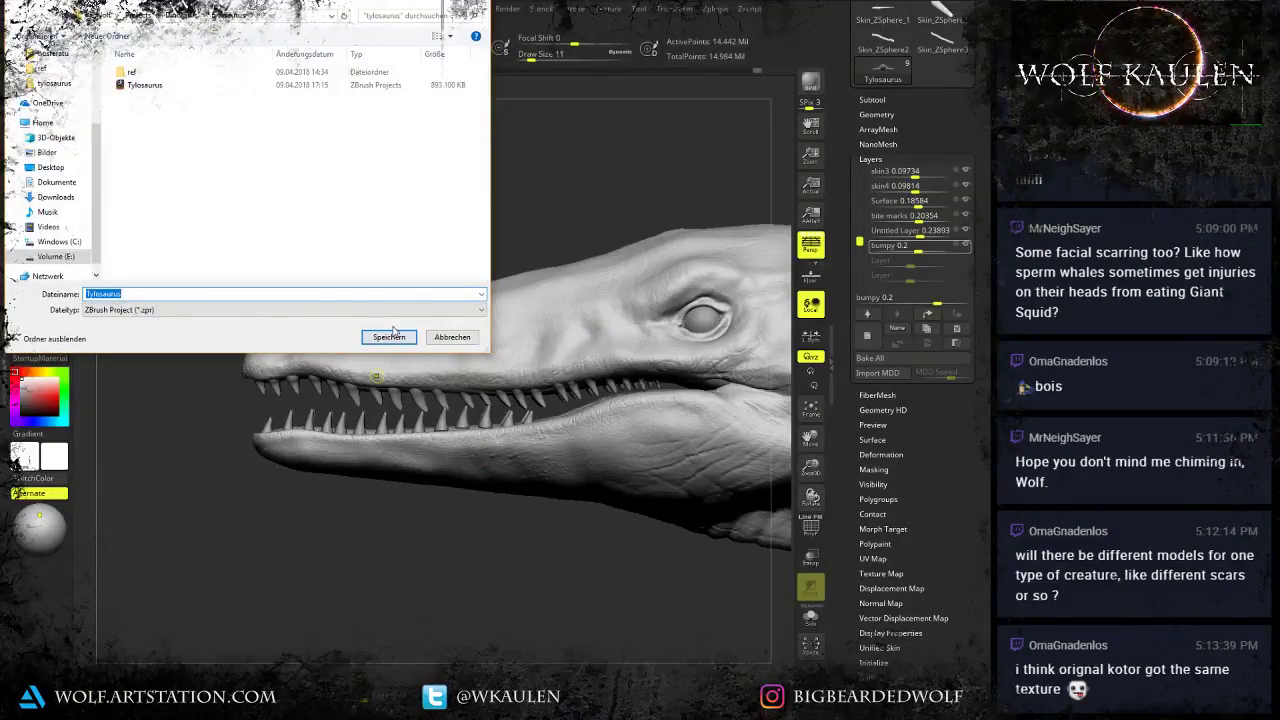
left_click(398, 338)
left_click(515, 367)
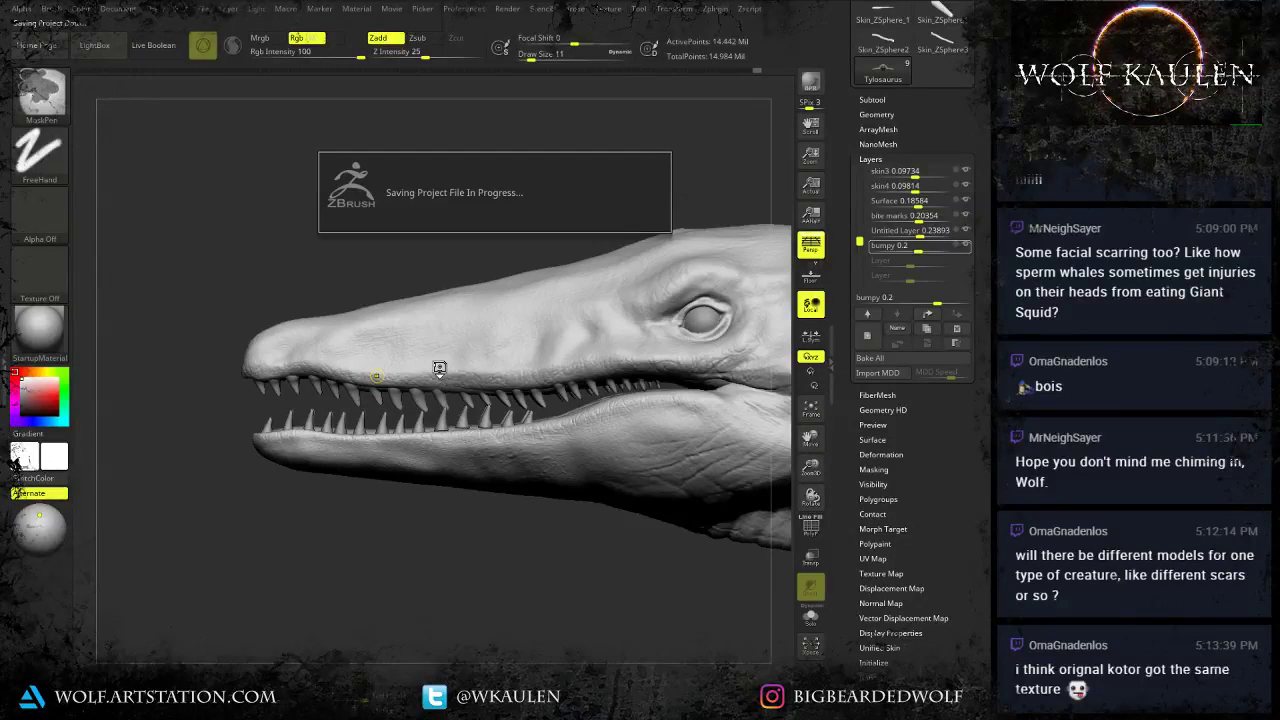
Insert a Sphere3D as a new subtool.
left_click(872, 99)
left_click(930, 447)
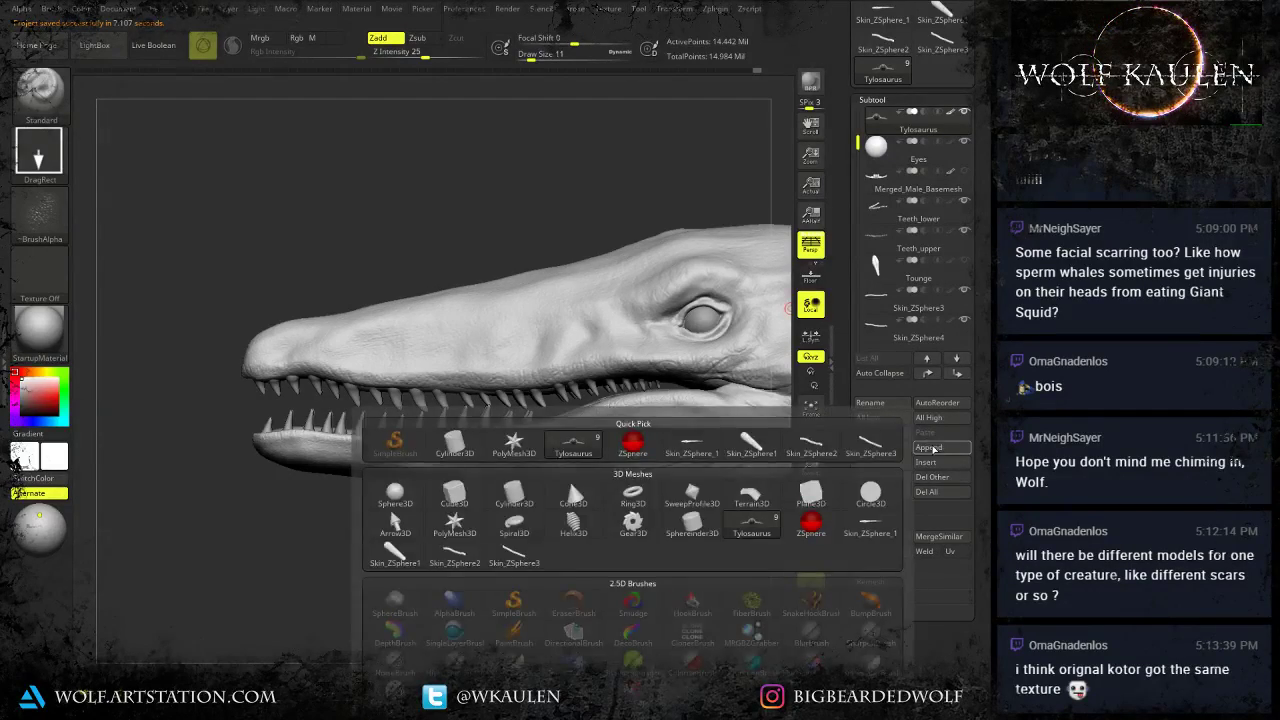
left_click(936, 449)
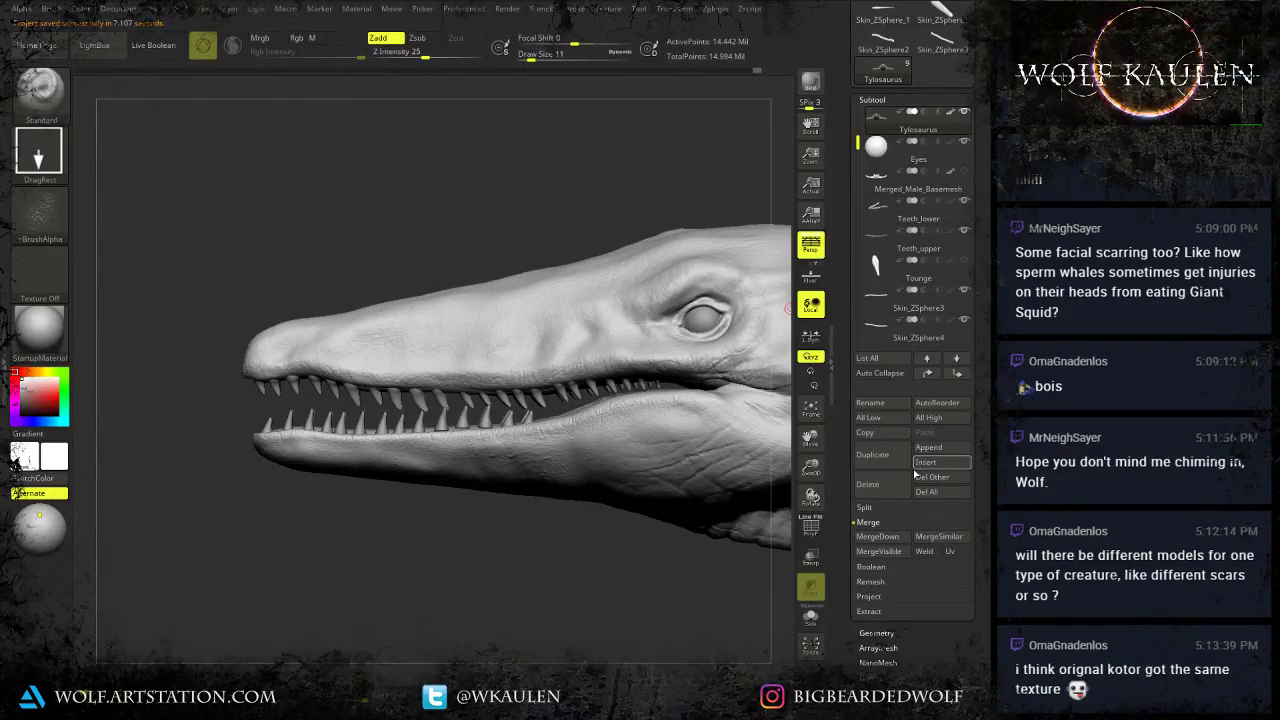
left_click(927, 463)
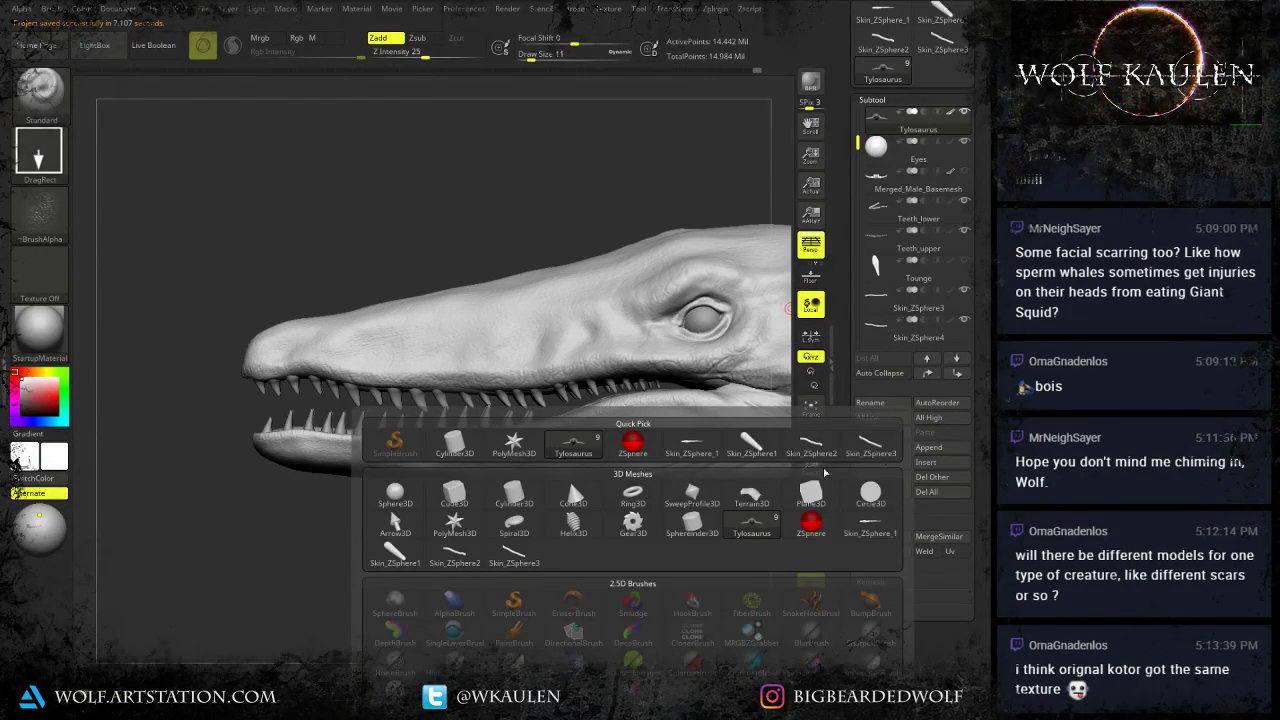
left_click(395, 492)
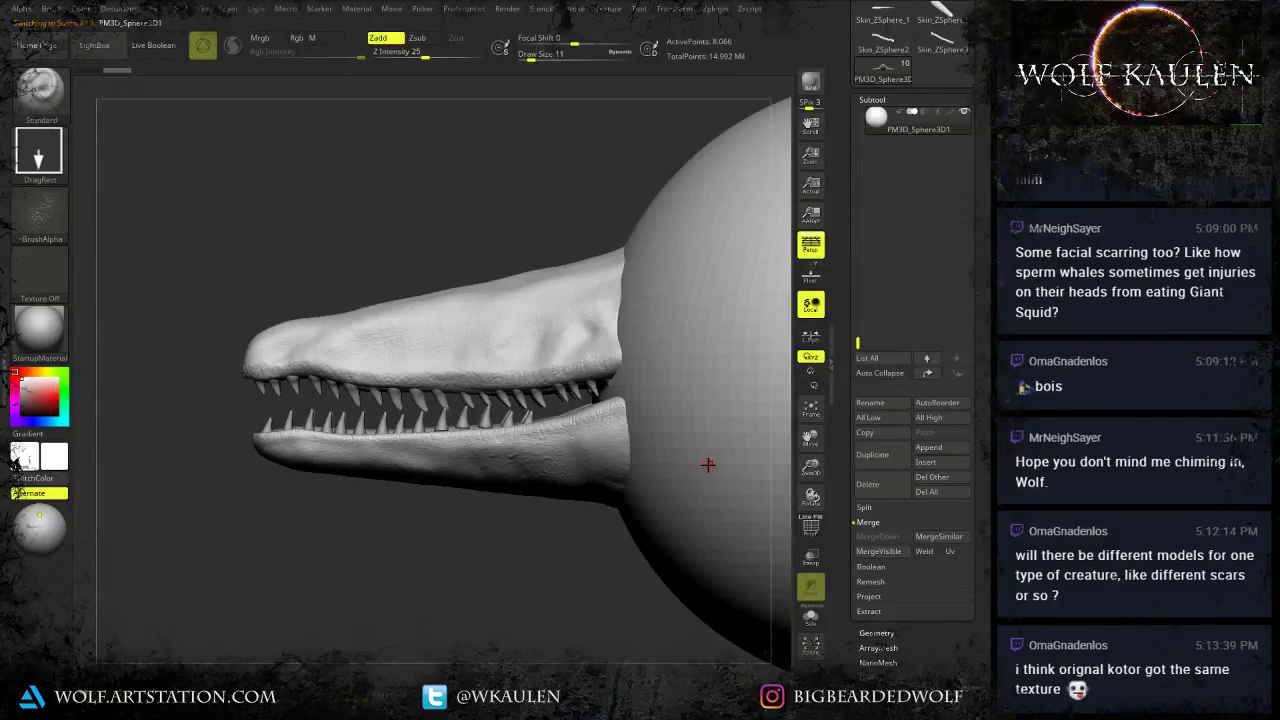
Isolate the new sphere from the rest of the model and bring it into close view.
key("f")
left_click_drag(474, 342, 340, 404)
left_click_drag(340, 404, 866, 495, "alt")
left_click(811, 618)
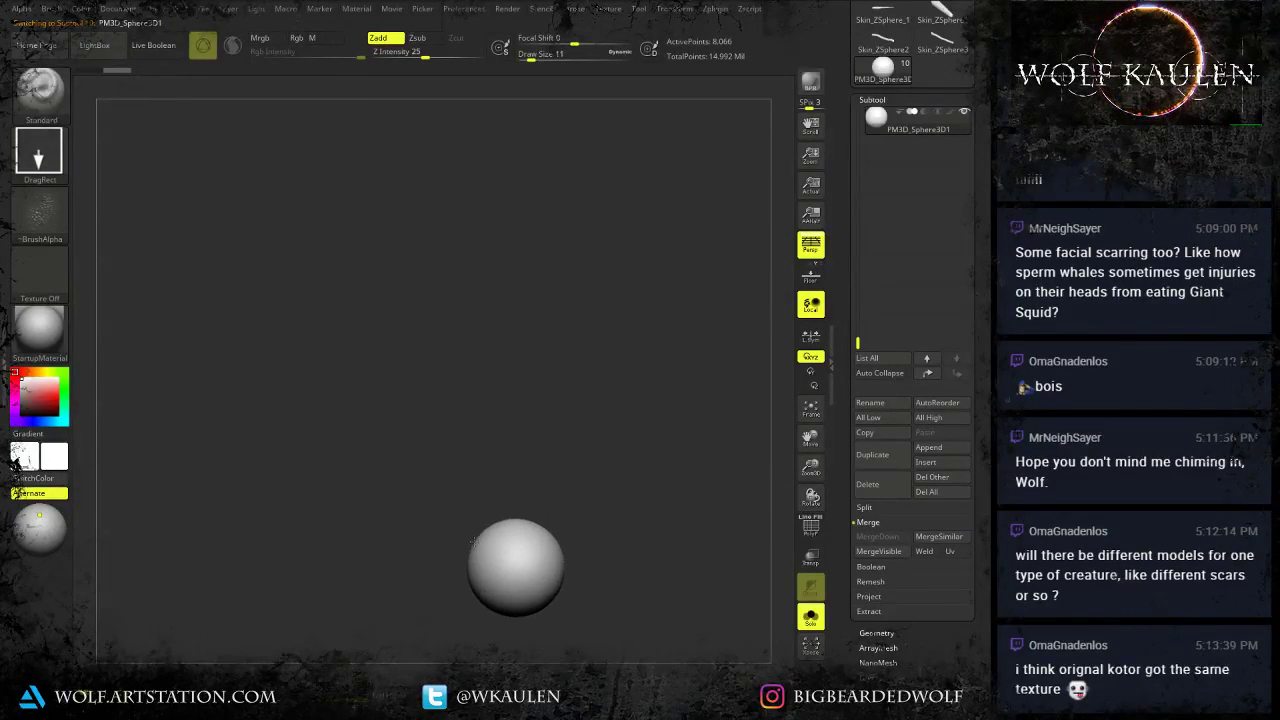
left_click_drag(431, 546, 356, 485, "alt")
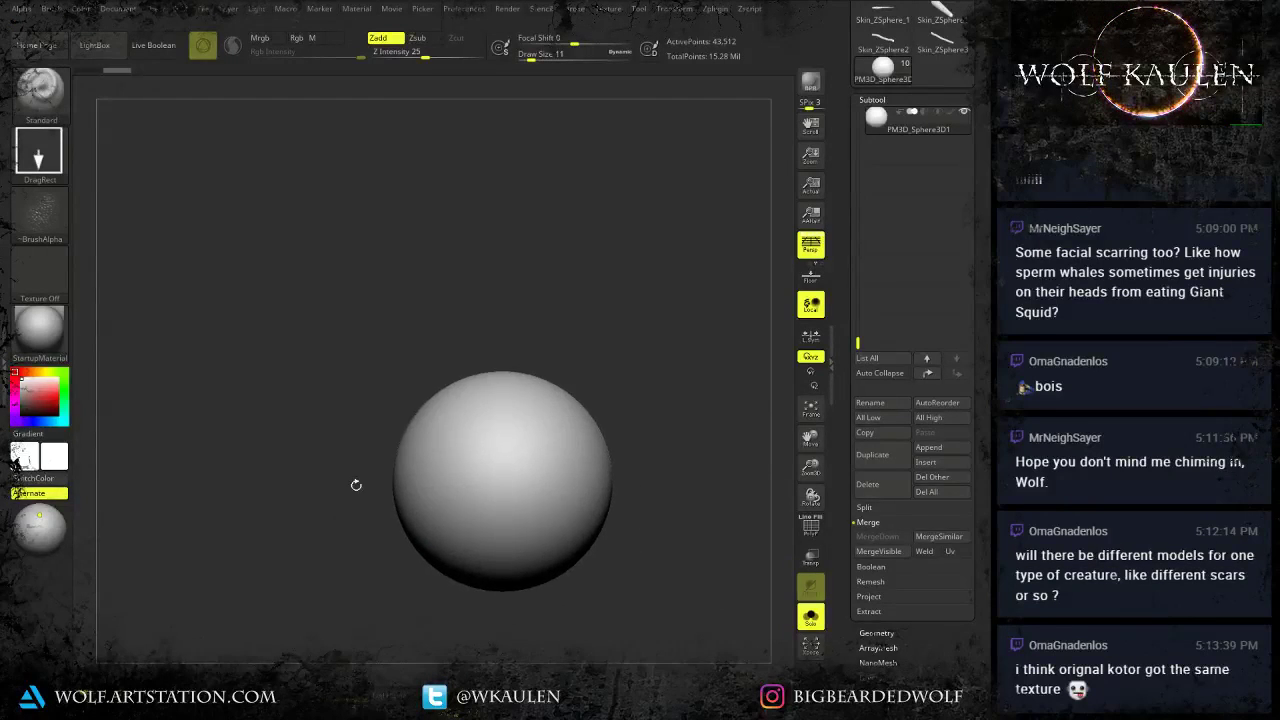
Activate the Standard brush at draw size 154 and check the sphere's wireframe.
key("b")
key("s")
key("t")
key("s")
left_click_drag(502, 482, 532, 484)
key("shift+f")
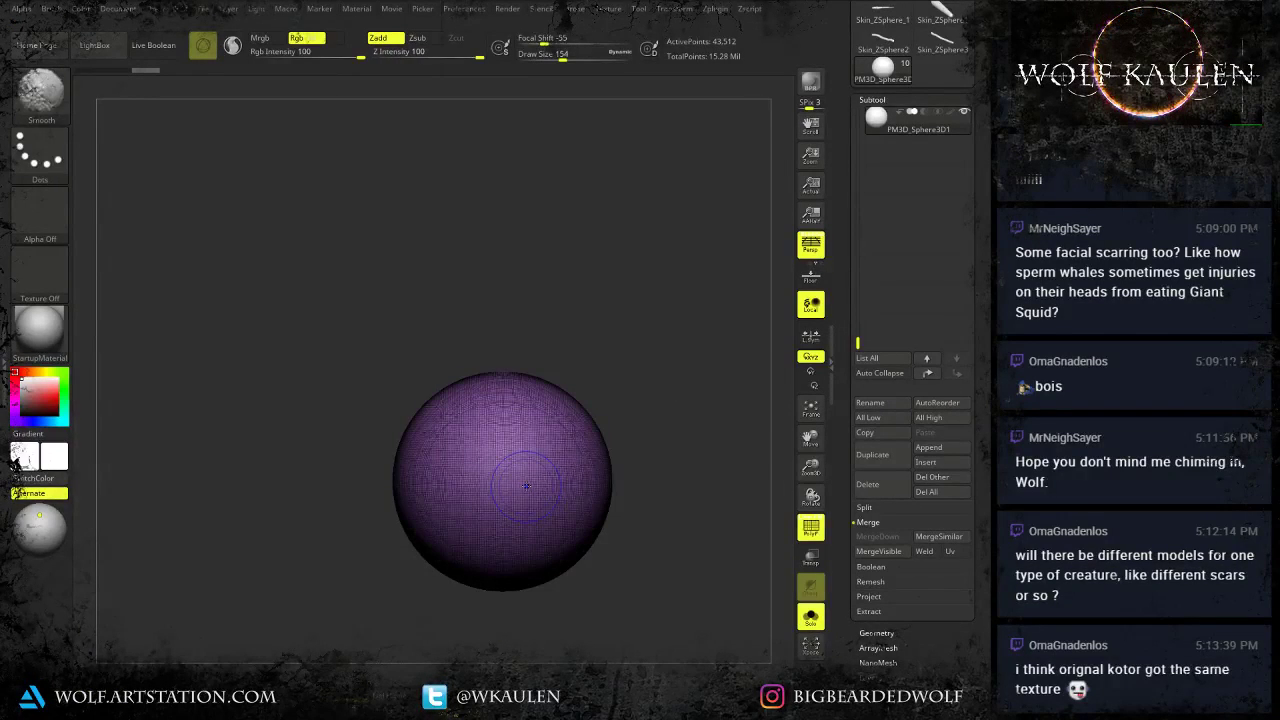
key("shift+f")
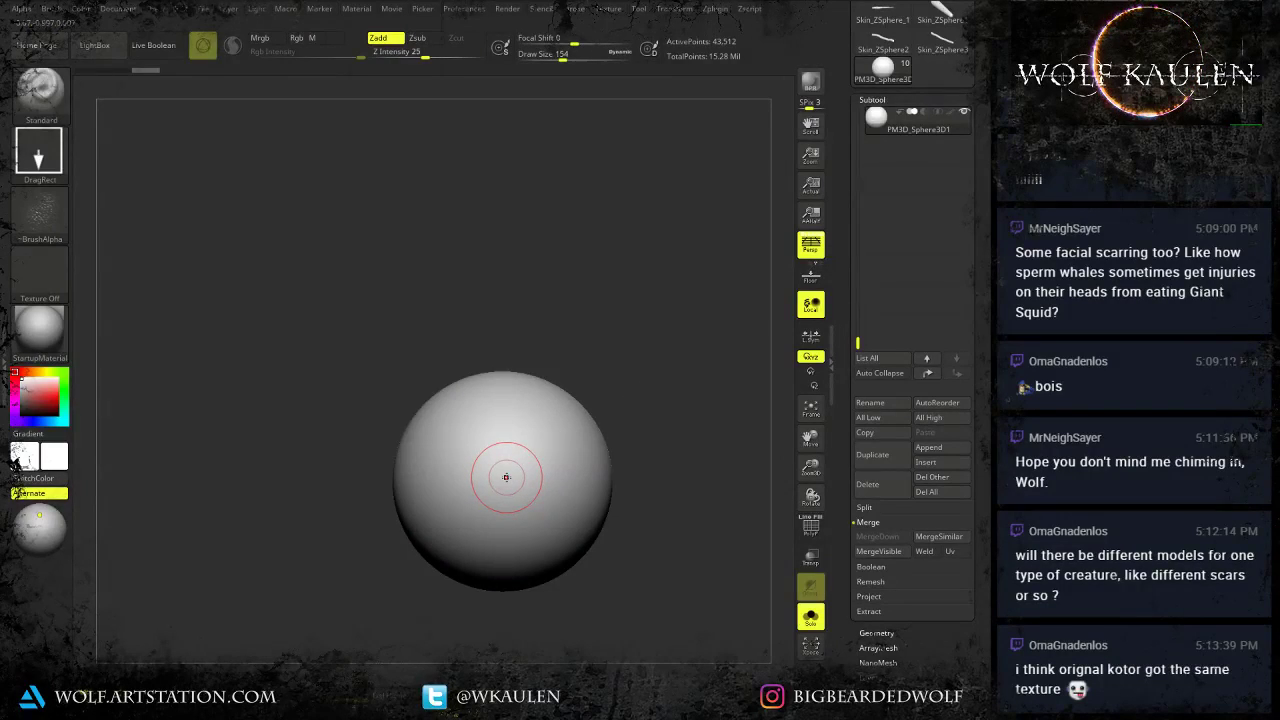
Stamp the bumpy skin alpha several times across the front of the sphere.
mouse_move(516, 484)
left_mouse_down()
mouse_move(560, 655)
mouse_move(550, 590)
left_mouse_up()
mouse_move(474, 442)
left_mouse_down()
mouse_move(516, 491)
mouse_move(545, 560)
left_mouse_up()
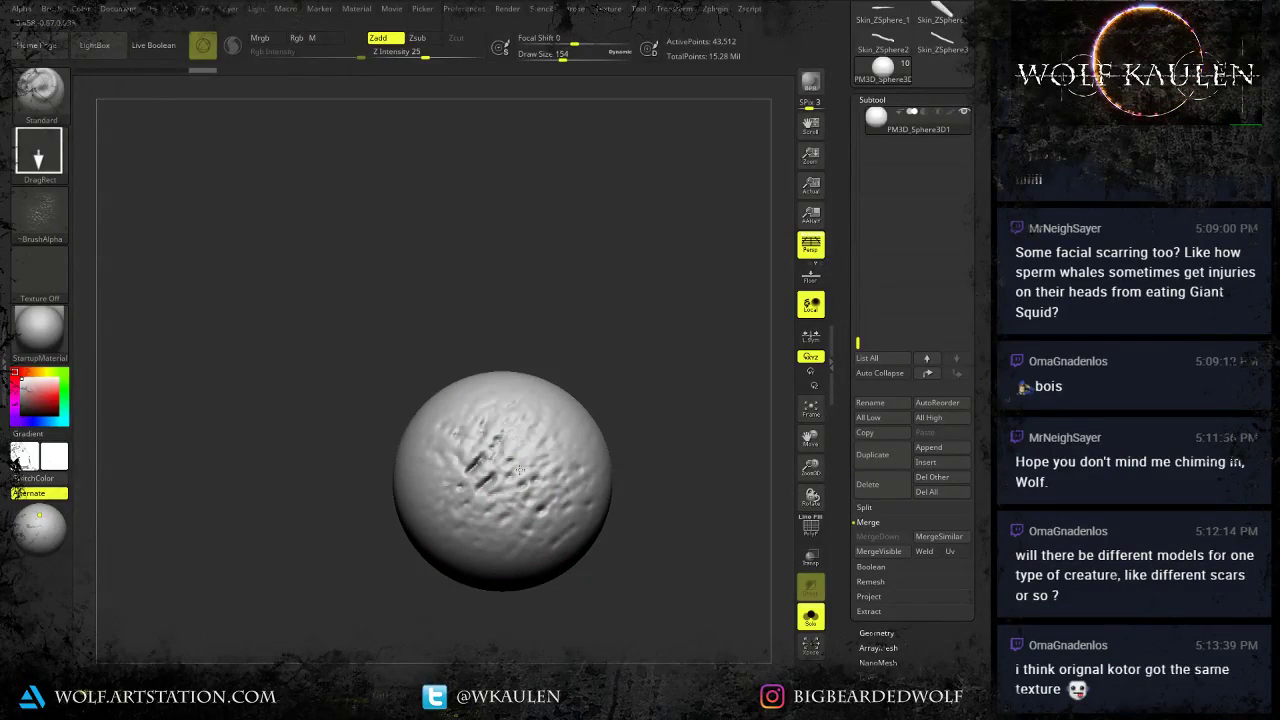
left_click_drag(496, 470, 525, 560)
left_click_drag(545, 480, 545, 530)
Carve a deep round pit into the front of the sphere with the DamStandard brush at draw sizes up to about 372.
key("b")
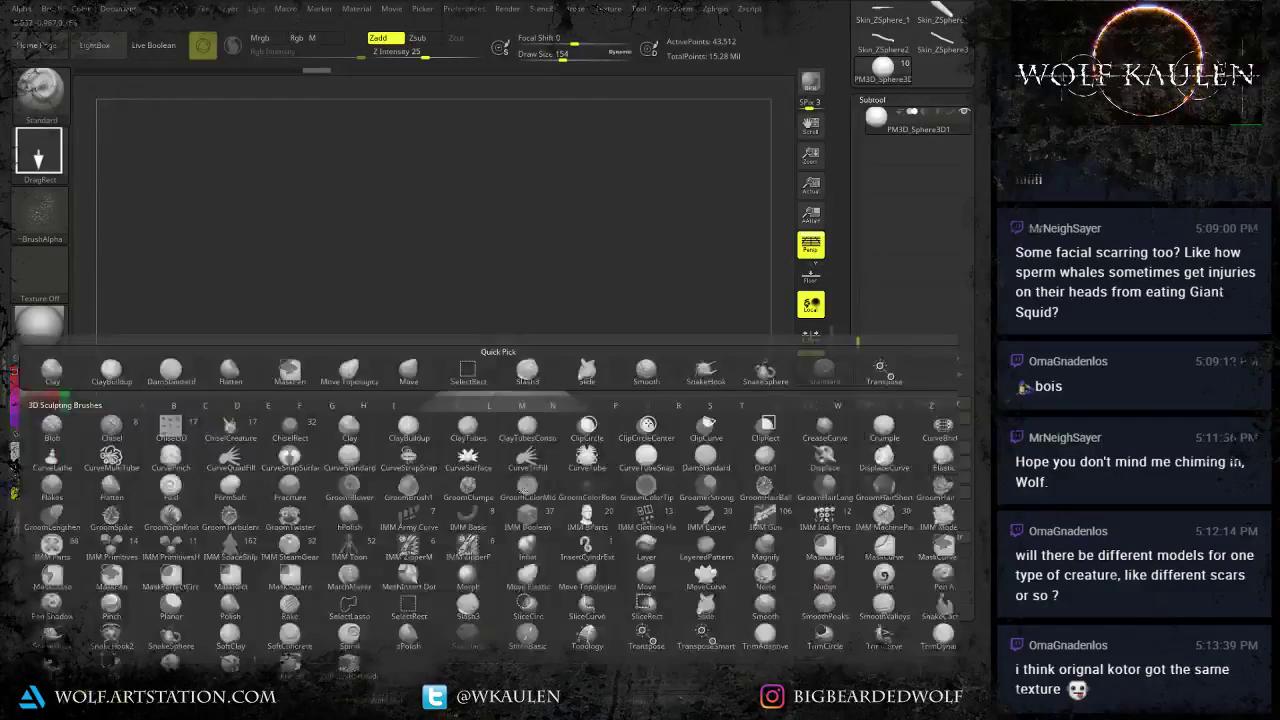
key("d")
key("s")
key("s")
mouse_move(501, 475)
left_mouse_down()
mouse_move(517, 474)
mouse_move(495, 481)
mouse_move(493, 467)
left_mouse_up()
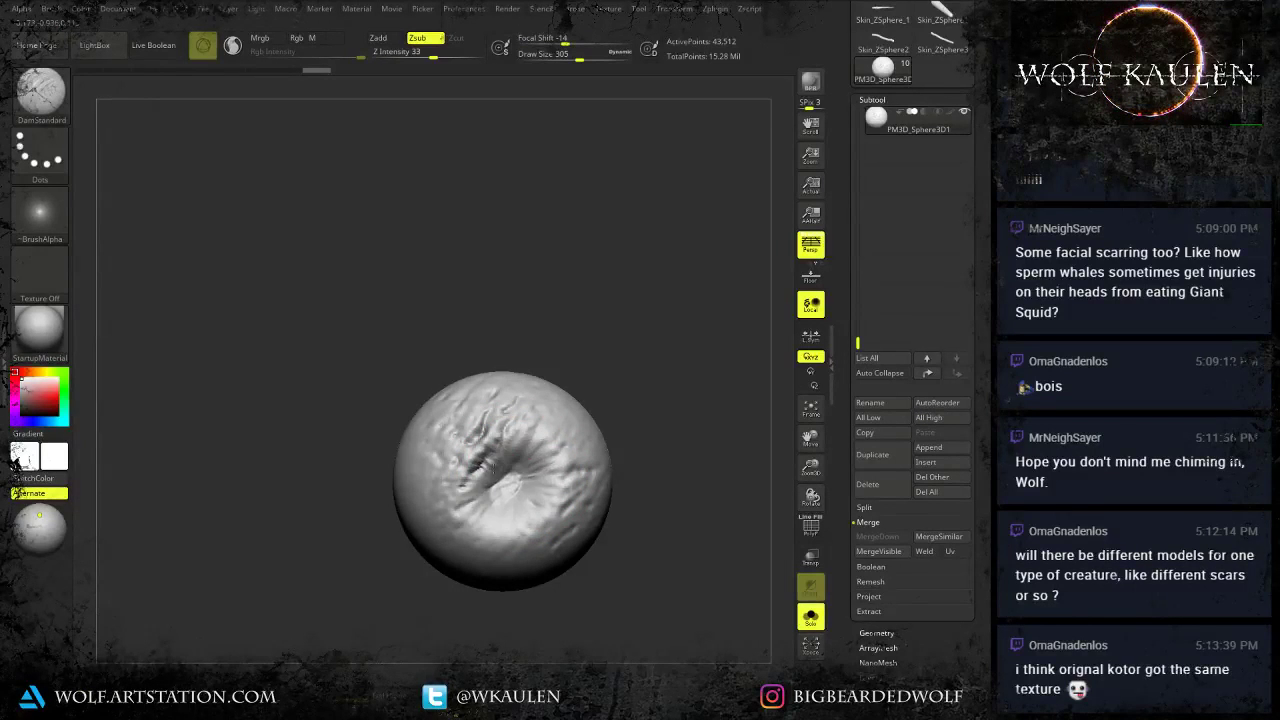
key("s")
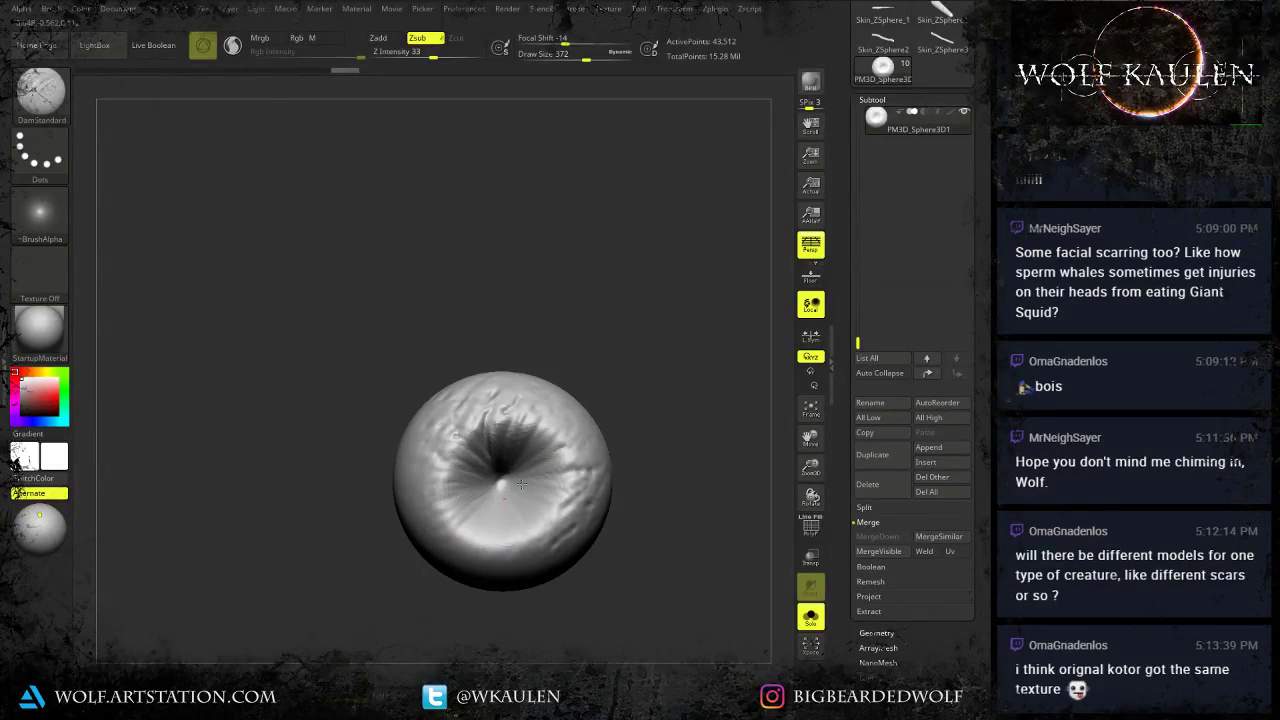
mouse_move(521, 484)
left_mouse_down()
mouse_move(560, 474)
mouse_move(660, 525)
mouse_move(674, 440)
mouse_move(676, 490)
left_mouse_up()
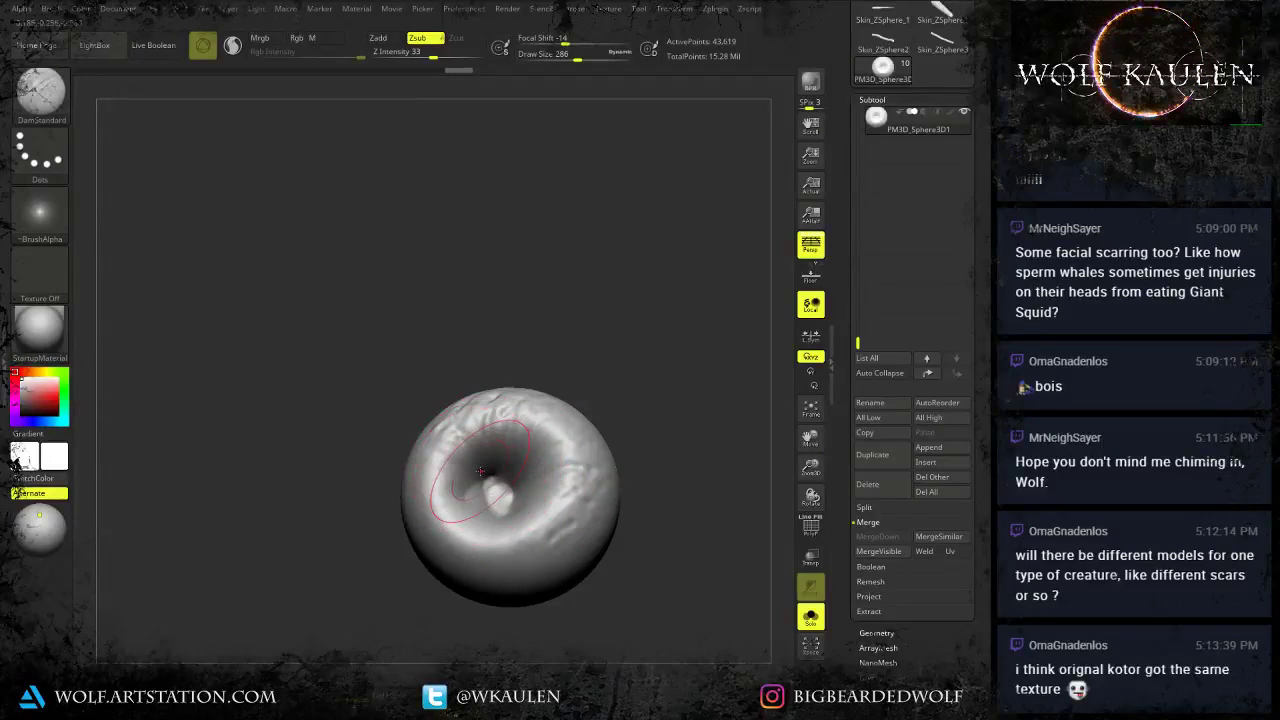
left_click_drag(481, 471, 521, 479)
Deepen the pit and hollow out its inner walls from several angles with DamStandard at draw size 286.
mouse_move(505, 502)
right_mouse_down()
mouse_move(514, 544)
mouse_move(496, 514)
mouse_move(476, 516)
right_mouse_up()
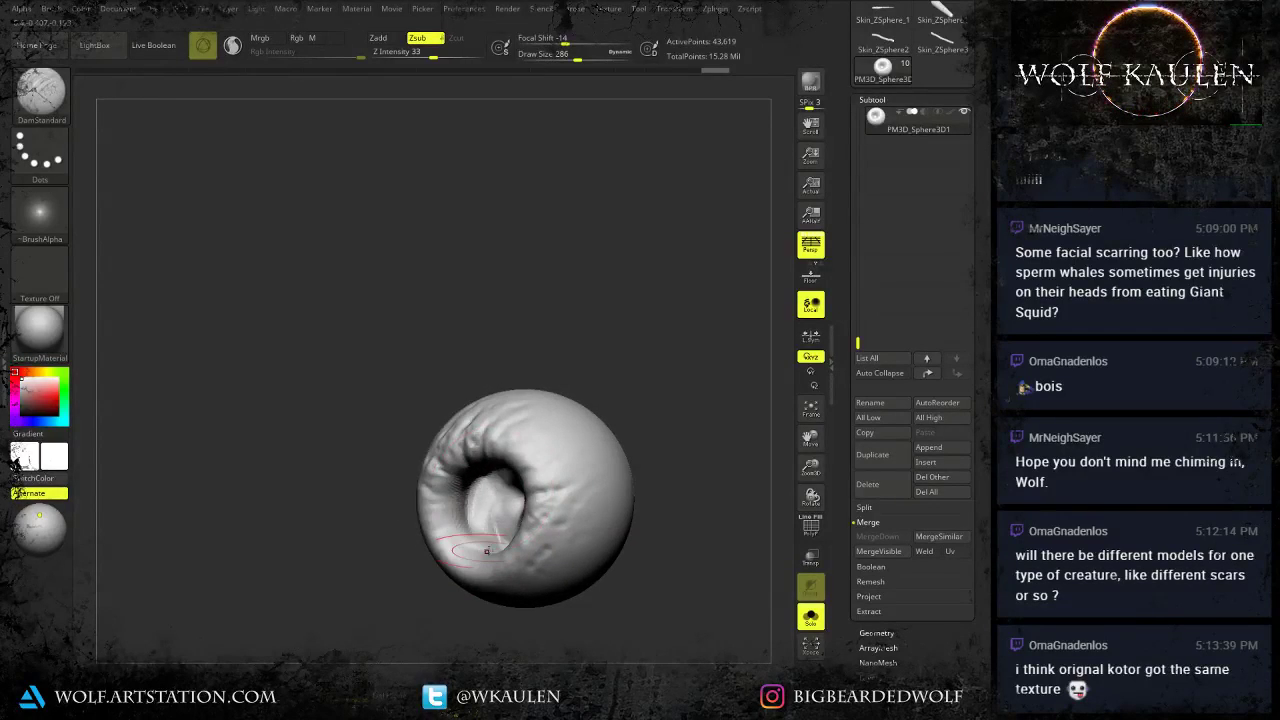
left_click_drag(476, 520, 488, 496)
right_click_drag(480, 496, 474, 473)
left_click_drag(519, 446, 492, 450)
right_click_drag(492, 450, 517, 436)
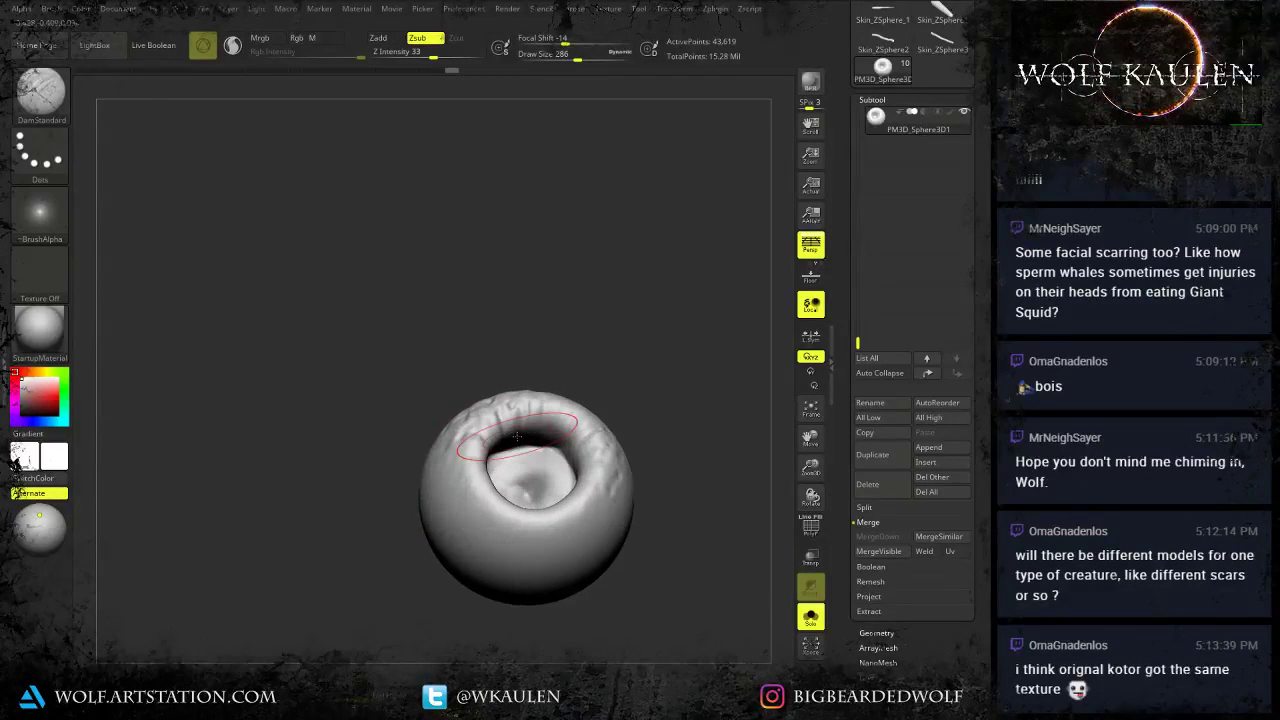
mouse_move(554, 492)
right_mouse_down()
mouse_move(583, 506)
mouse_move(562, 511)
right_mouse_up()
left_click_drag(562, 511, 552, 504)
right_click_drag(552, 504, 531, 494)
left_click_drag(531, 494, 530, 480)
right_click_drag(530, 480, 498, 488)
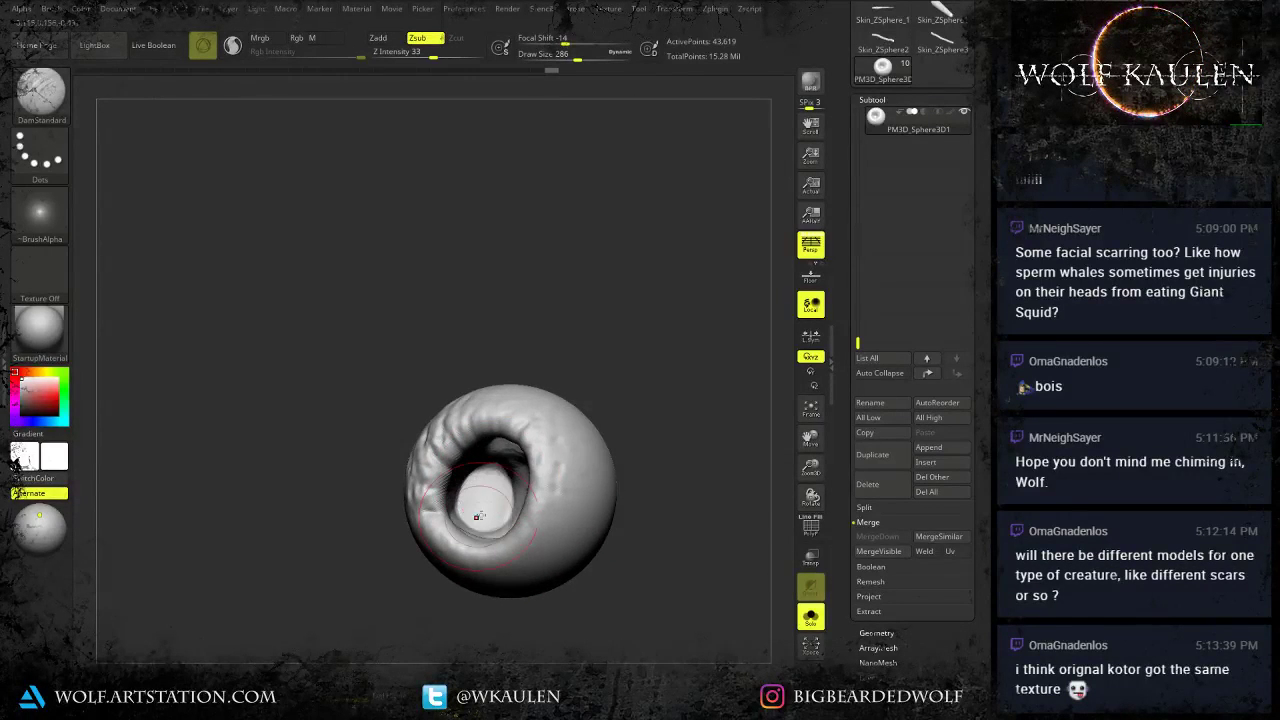
Carve across the pit's floor, then adjust the draw size and rework the pit's interior and rim.
left_click_drag(478, 516, 519, 471)
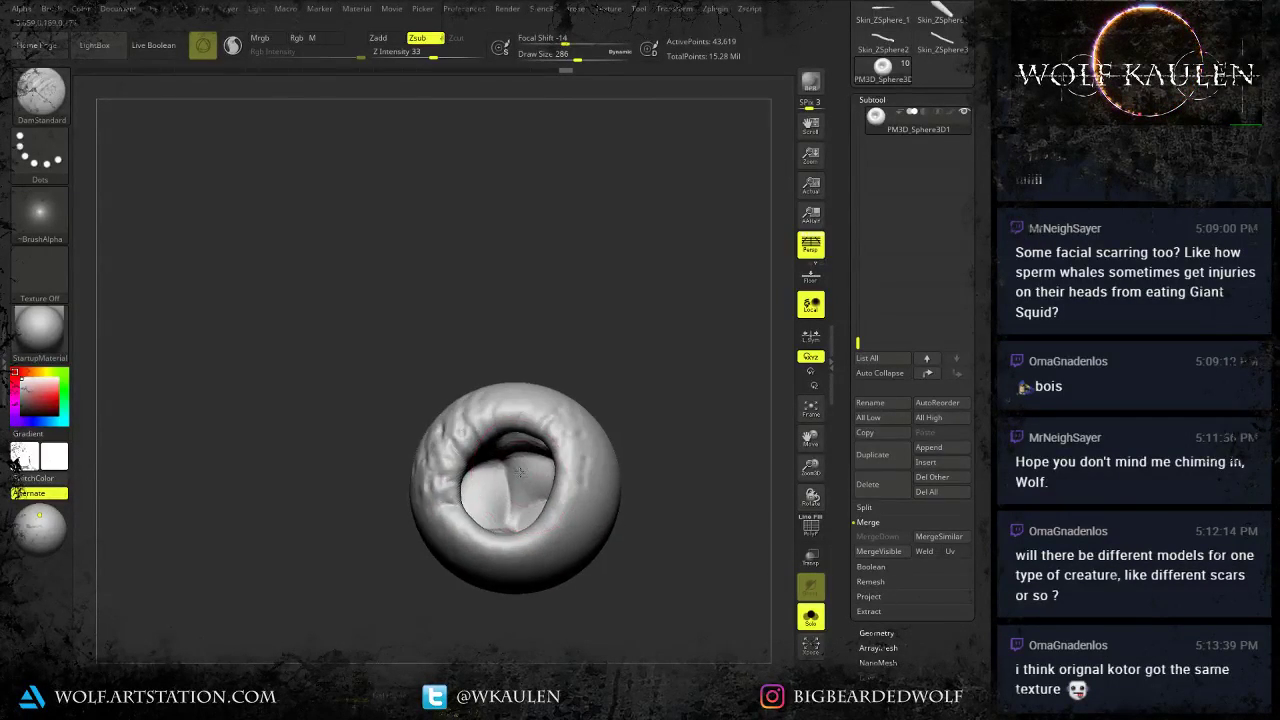
right_click_drag(523, 508, 520, 478)
key("s")
left_click_drag(520, 474, 509, 474)
mouse_move(494, 478)
left_mouse_down()
mouse_move(488, 548)
mouse_move(446, 494)
left_mouse_up()
left_click_drag(534, 480, 518, 530)
mouse_move(600, 438)
left_mouse_down()
mouse_move(572, 520)
mouse_move(518, 548)
mouse_move(488, 614)
left_mouse_up()
Stamp the bumpy skin alpha around the sphere's outer wall with the Standard brush at draw size 192.
key("b")
left_click(532, 543)
right_click_drag(488, 614, 585, 608)
left_click_drag(478, 499, 424, 580)
right_click_drag(424, 580, 503, 537)
mouse_move(362, 523)
left_mouse_down()
mouse_move(342, 492)
mouse_move(318, 538)
left_mouse_up()
right_click_drag(262, 566, 334, 554)
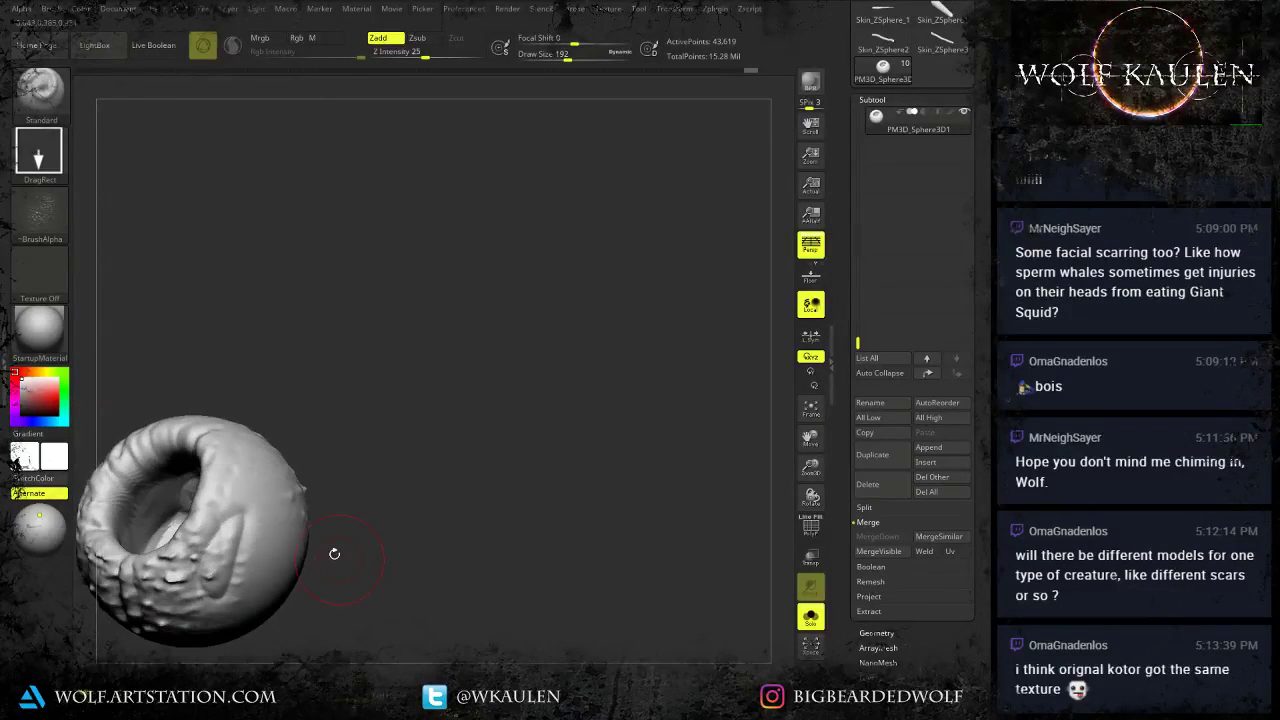
left_click_drag(236, 544, 270, 506)
right_click_drag(350, 500, 415, 461)
left_click_drag(415, 461, 402, 372)
left_click_drag(369, 443, 342, 488)
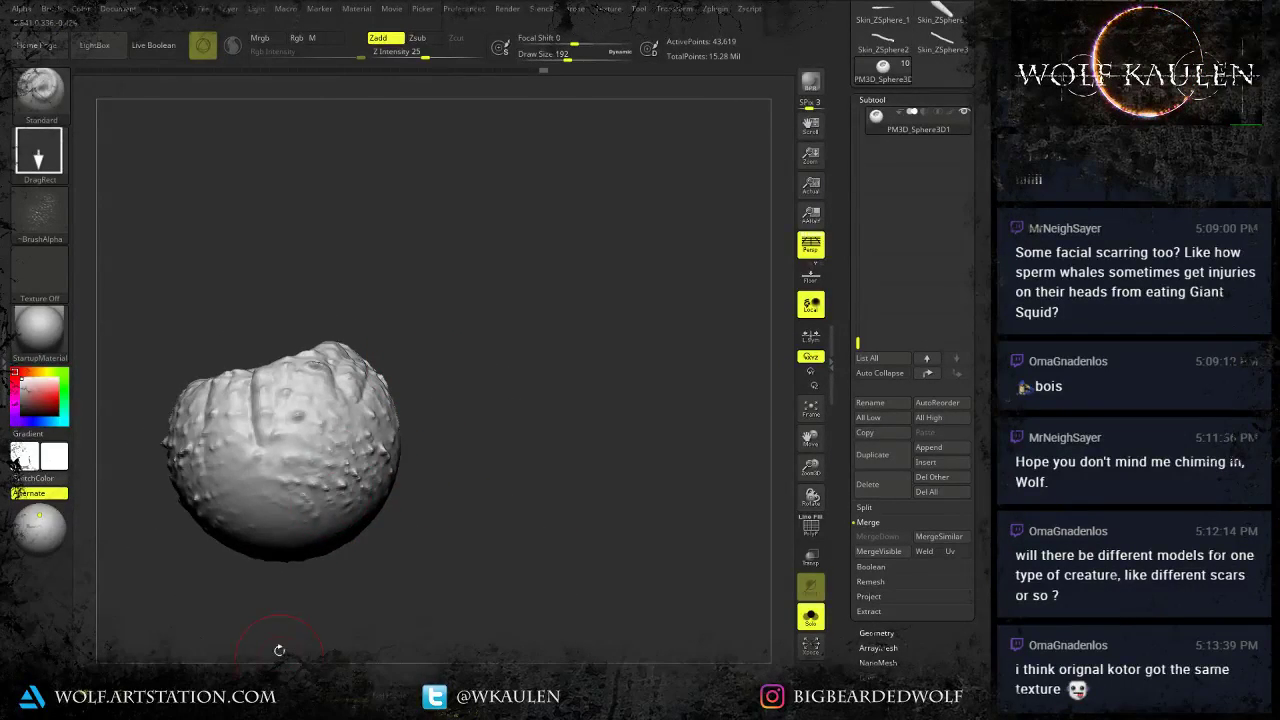
Stamp more bumpy skin texture over the remaining outer wall and inside the pit, and rebuild the sphere's mesh.
left_click_drag(277, 649, 309, 420)
mouse_move(296, 544)
left_mouse_down()
mouse_move(277, 498)
mouse_move(290, 488)
mouse_move(258, 480)
left_mouse_up()
right_click_drag(290, 530, 368, 649)
left_click_drag(268, 465, 260, 432)
mouse_move(315, 520)
right_mouse_down()
mouse_move(402, 560)
mouse_move(438, 602)
right_mouse_up()
mouse_move(238, 455)
left_mouse_down()
mouse_move(226, 478)
mouse_move(278, 440)
mouse_move(312, 502)
mouse_move(262, 447)
left_mouse_up()
left_click_drag(517, 554, 586, 536, "alt")
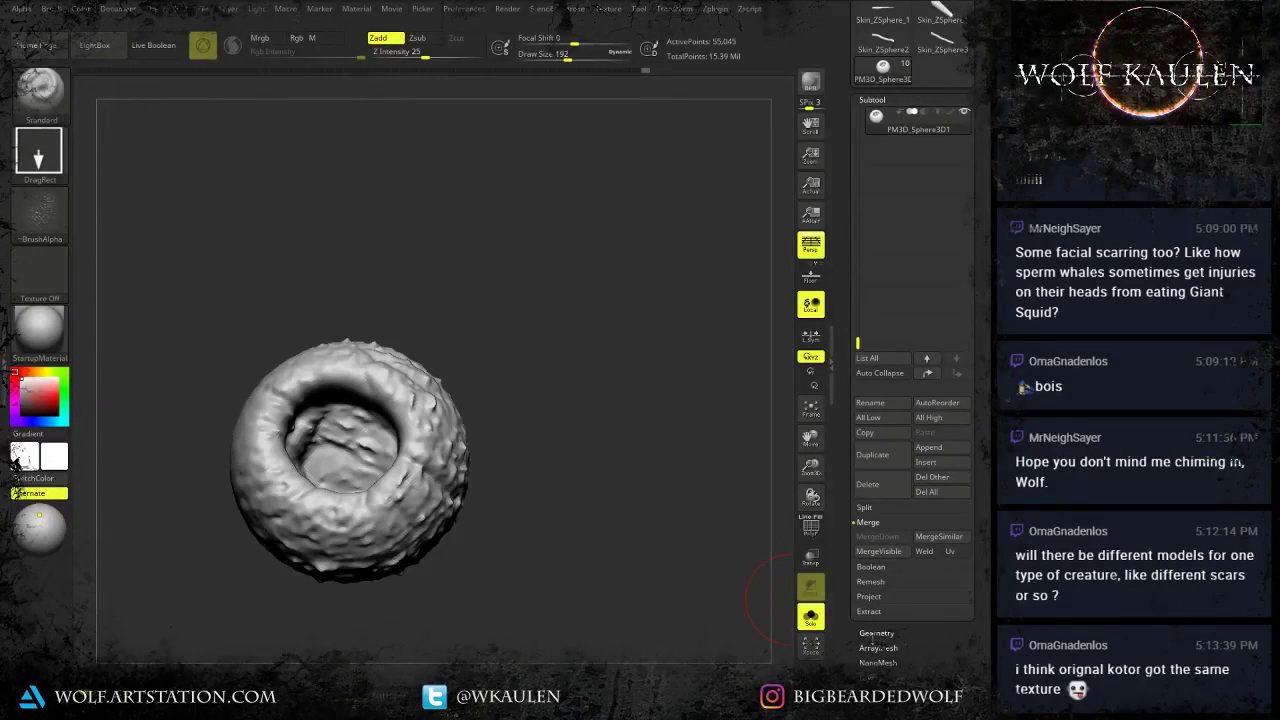
ZRemesh the pitted sphere with a target polygon count of 5 and Adapt enabled.
left_click(877, 633)
left_click(876, 351)
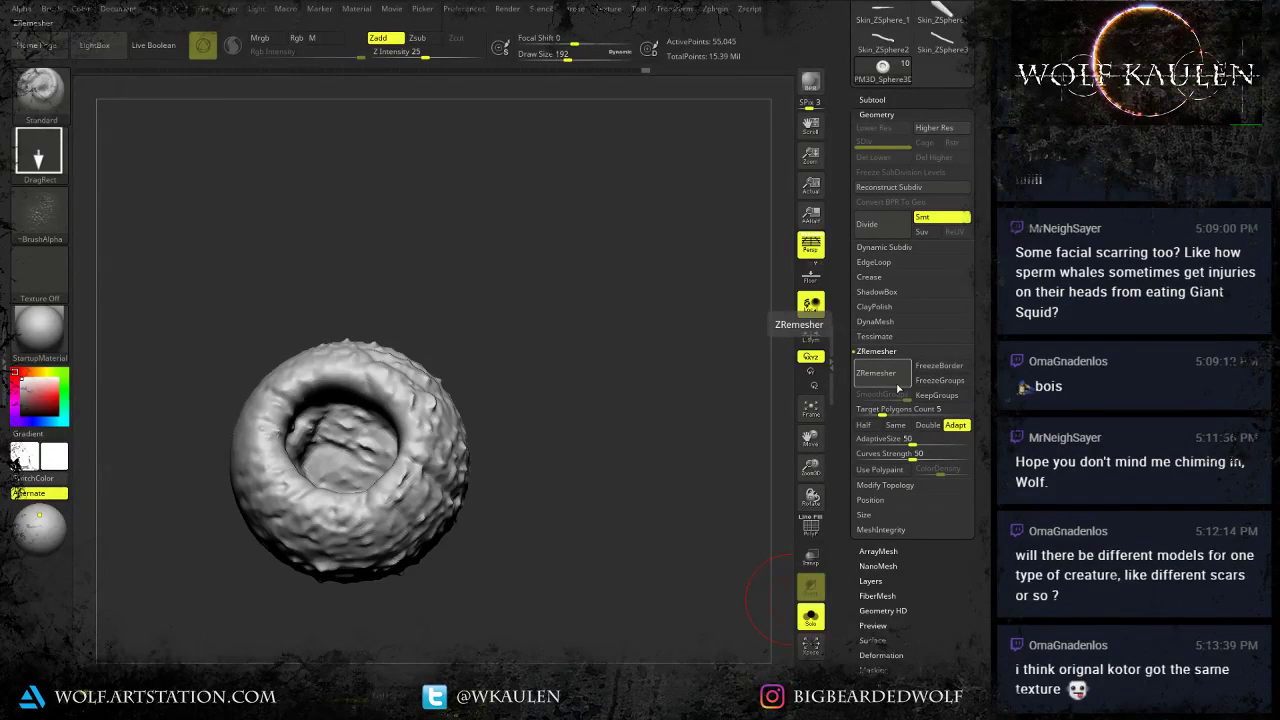
left_click(897, 383)
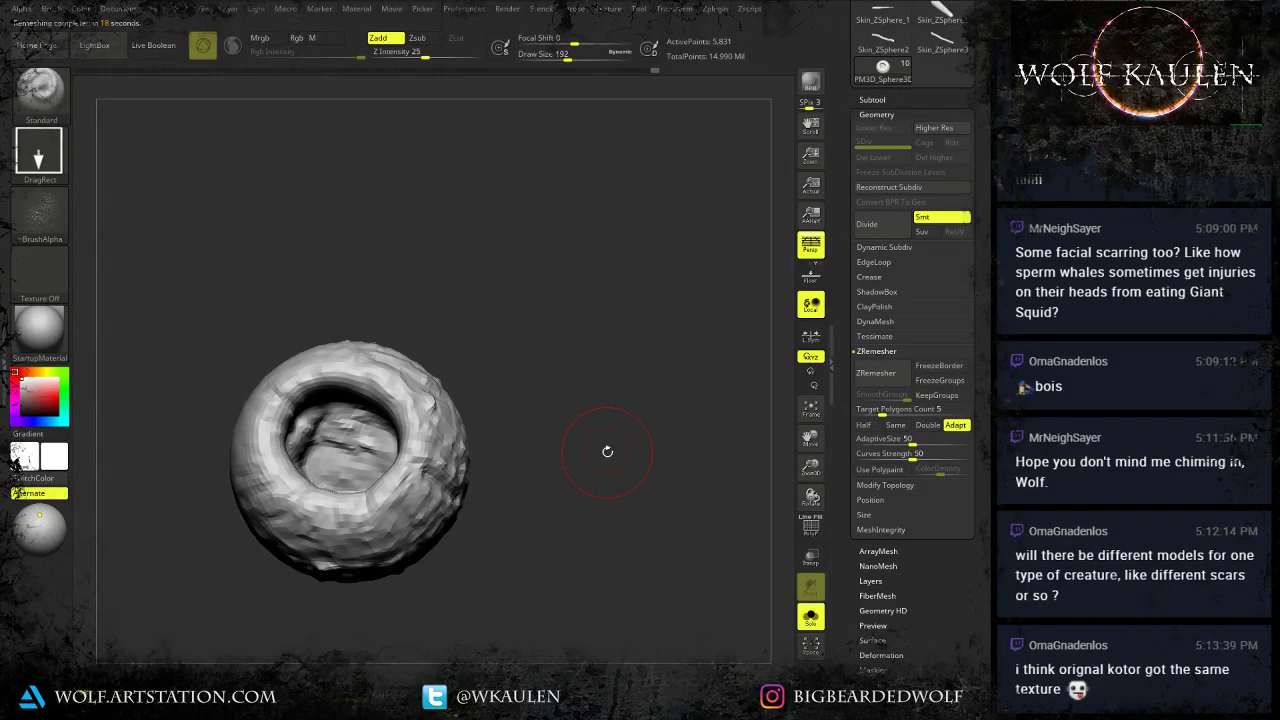
Flatten the pitted sphere along its vertical axis from a side view, and return to sculpting over its opening.
left_click_drag(609, 451, 531, 398, "shift")
key("w")
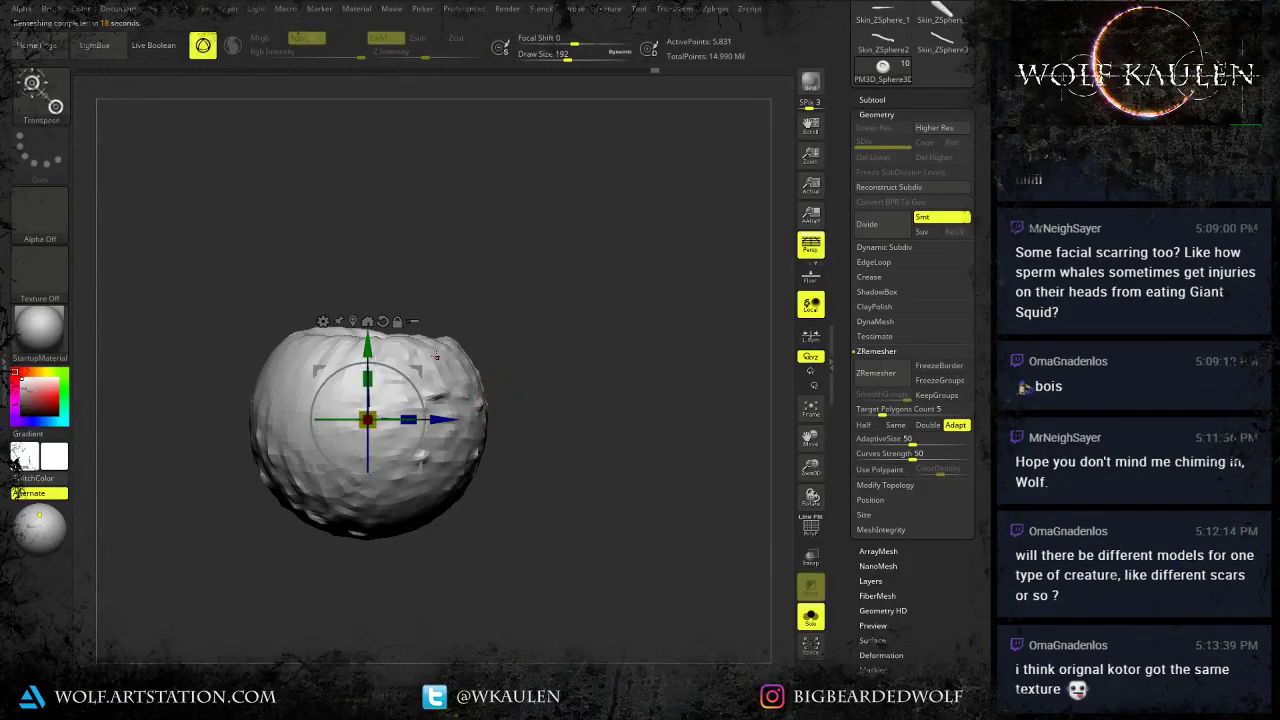
left_click_drag(368, 379, 373, 407)
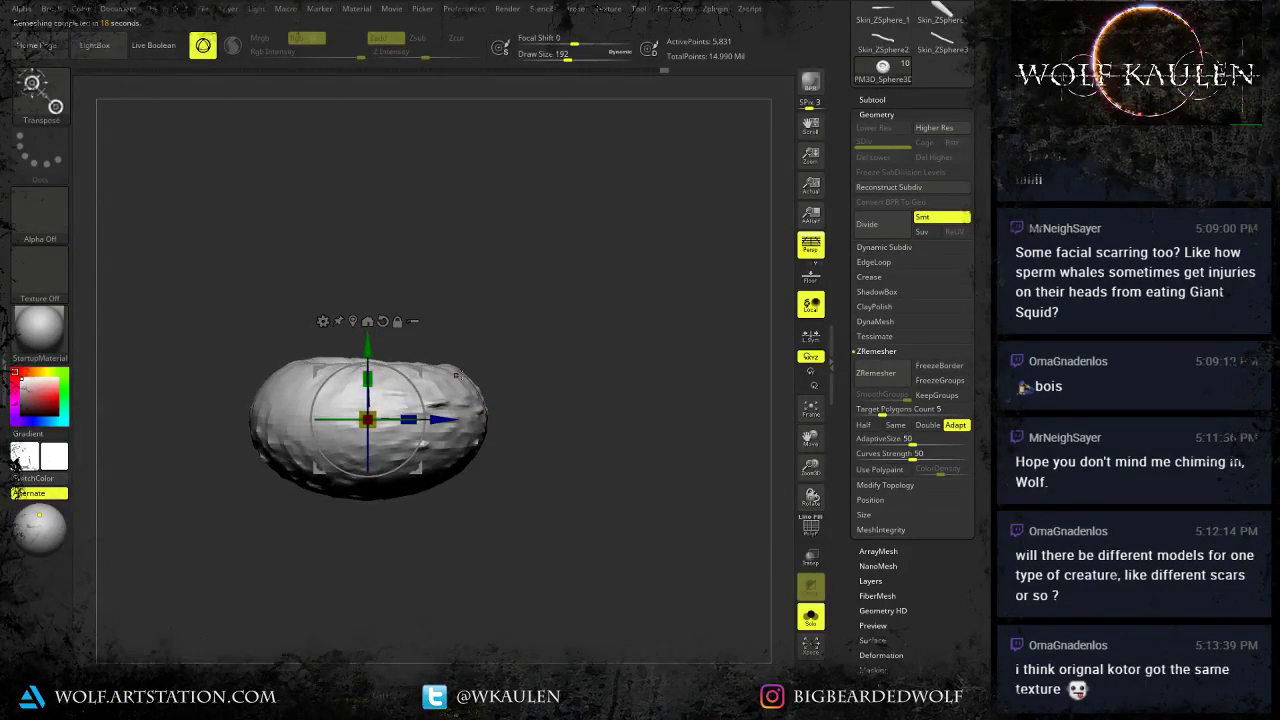
left_click_drag(490, 492, 491, 630)
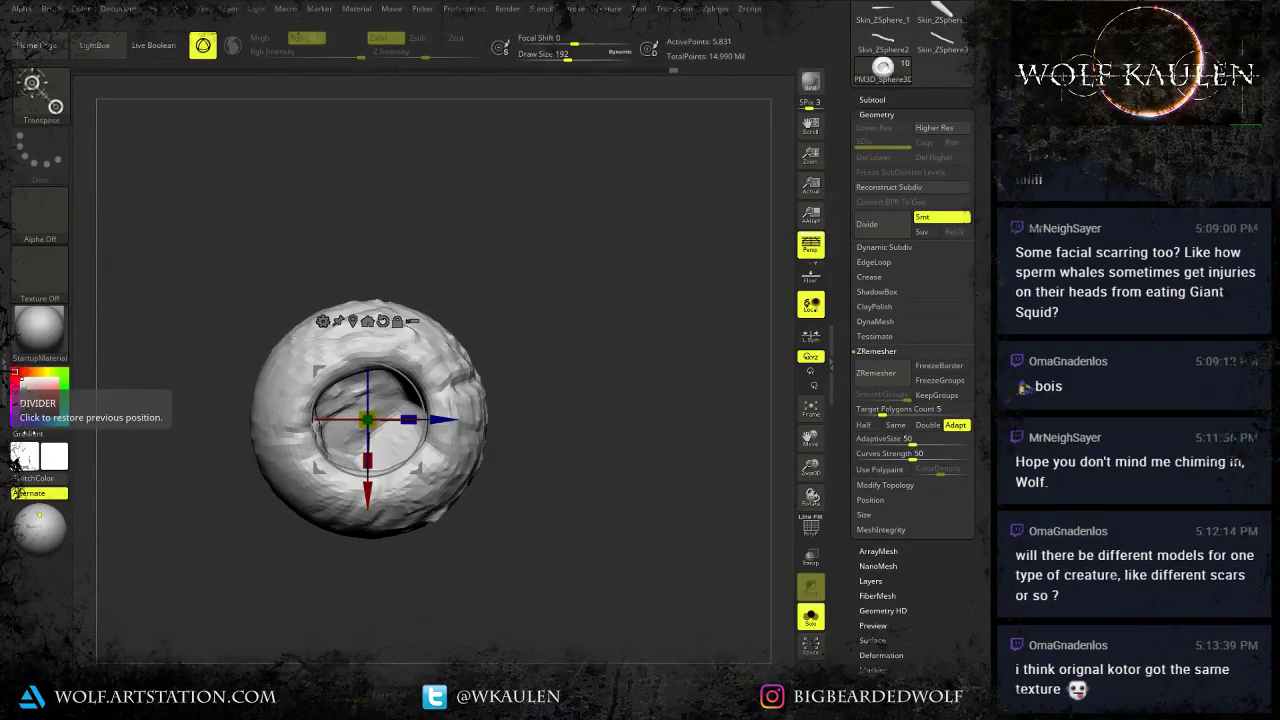
key("q")
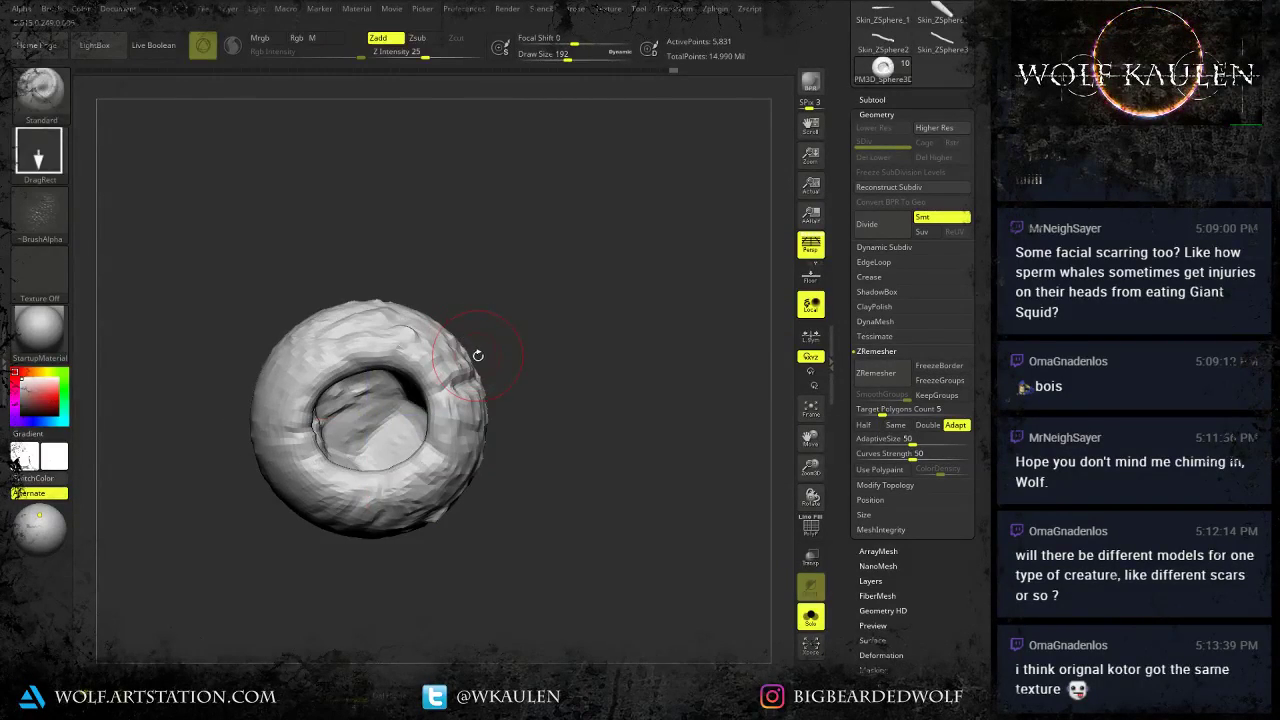
Push the barnacle's outer wall into an irregular, angular outline with the Move brush at draw size 379.
key("s")
left_click_drag(467, 356, 452, 369)
key("b")
key("m")
key("v")
key("s")
left_click_drag(455, 478, 440, 480)
left_click_drag(333, 510, 335, 500)
left_click_drag(275, 400, 300, 419)
right_click_drag(362, 352, 392, 374)
left_click_drag(325, 303, 330, 318)
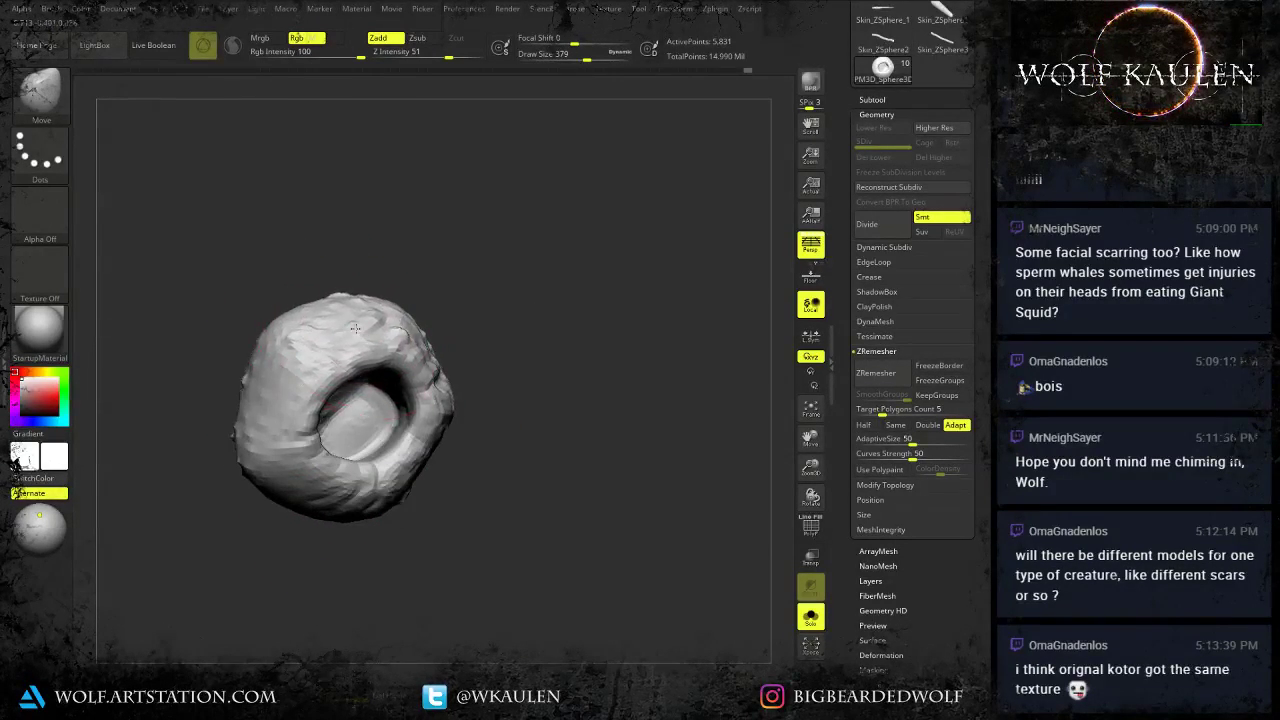
Reduce the Move brush to draw size 97 and reshape the rim around the barnacle's opening.
right_click_drag(392, 372, 362, 352)
key("s")
left_click_drag(357, 355, 328, 380)
key("s")
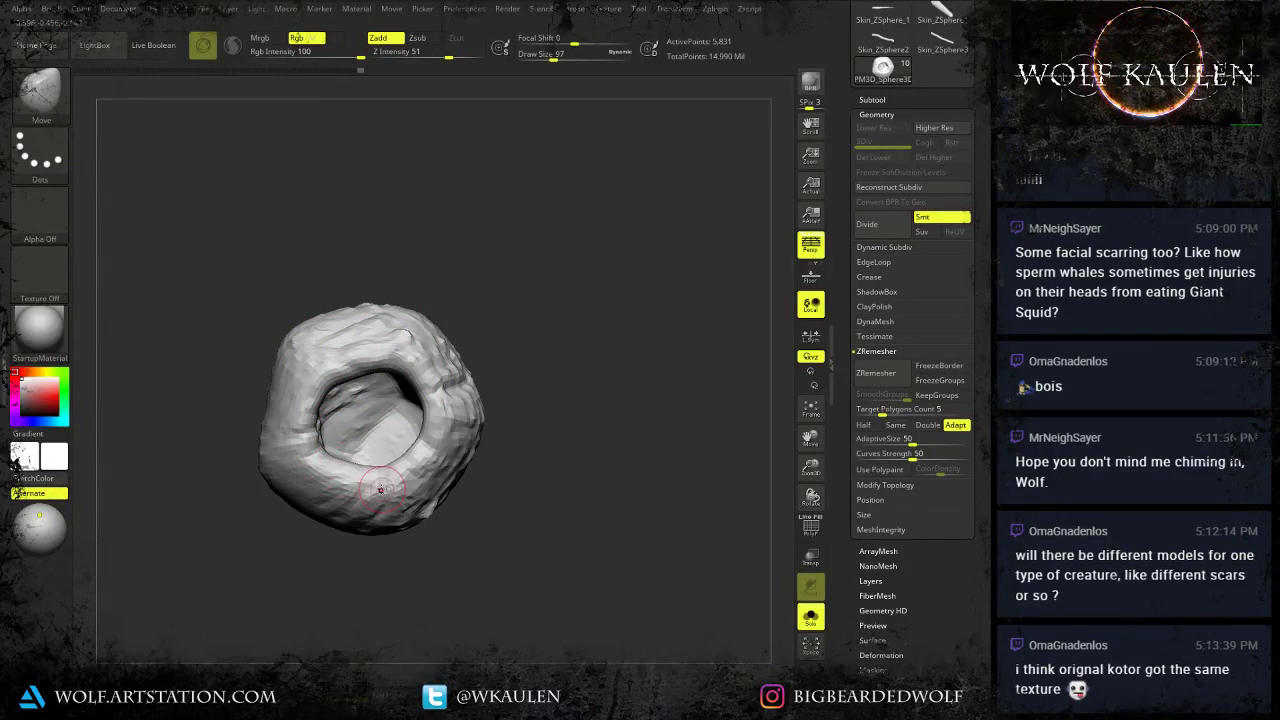
mouse_move(381, 477)
left_mouse_down()
mouse_move(419, 441)
mouse_move(429, 447)
left_mouse_up()
left_click_drag(503, 456, 480, 276)
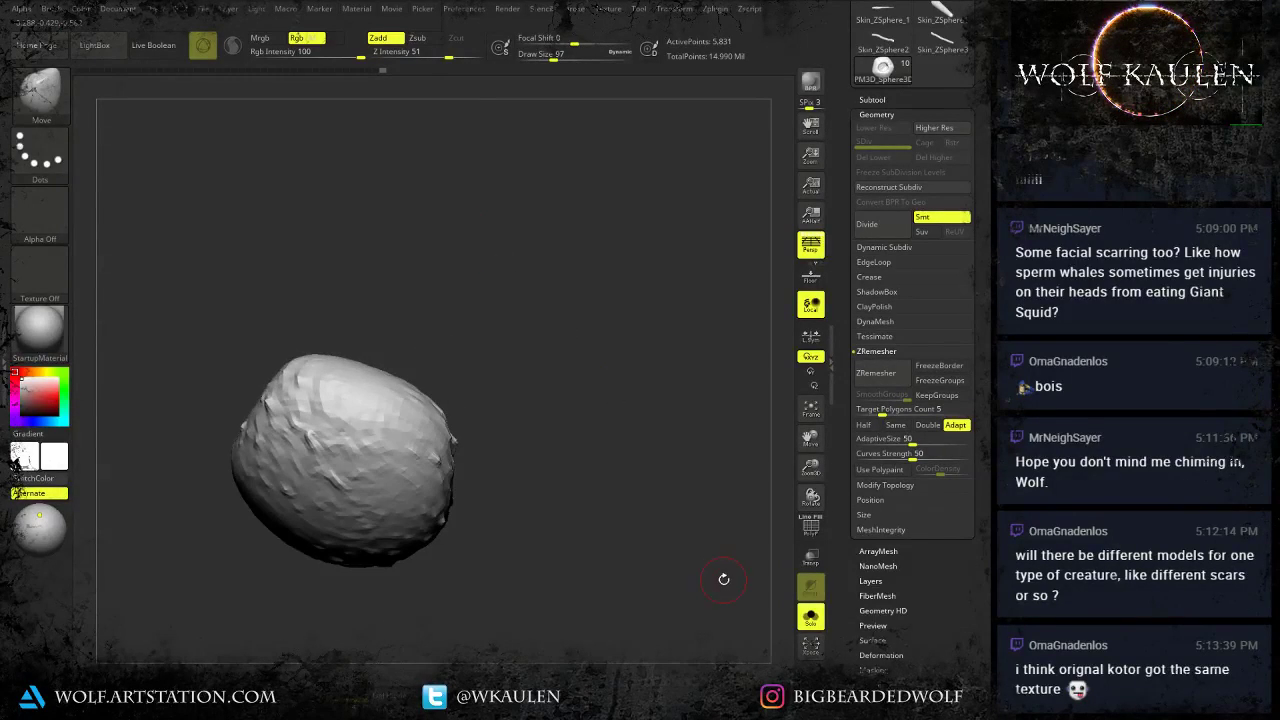
Show the whole model again, lift the barnacle above the creature's neck and scale it down.
left_click(811, 615)
left_click_drag(538, 541, 500, 360)
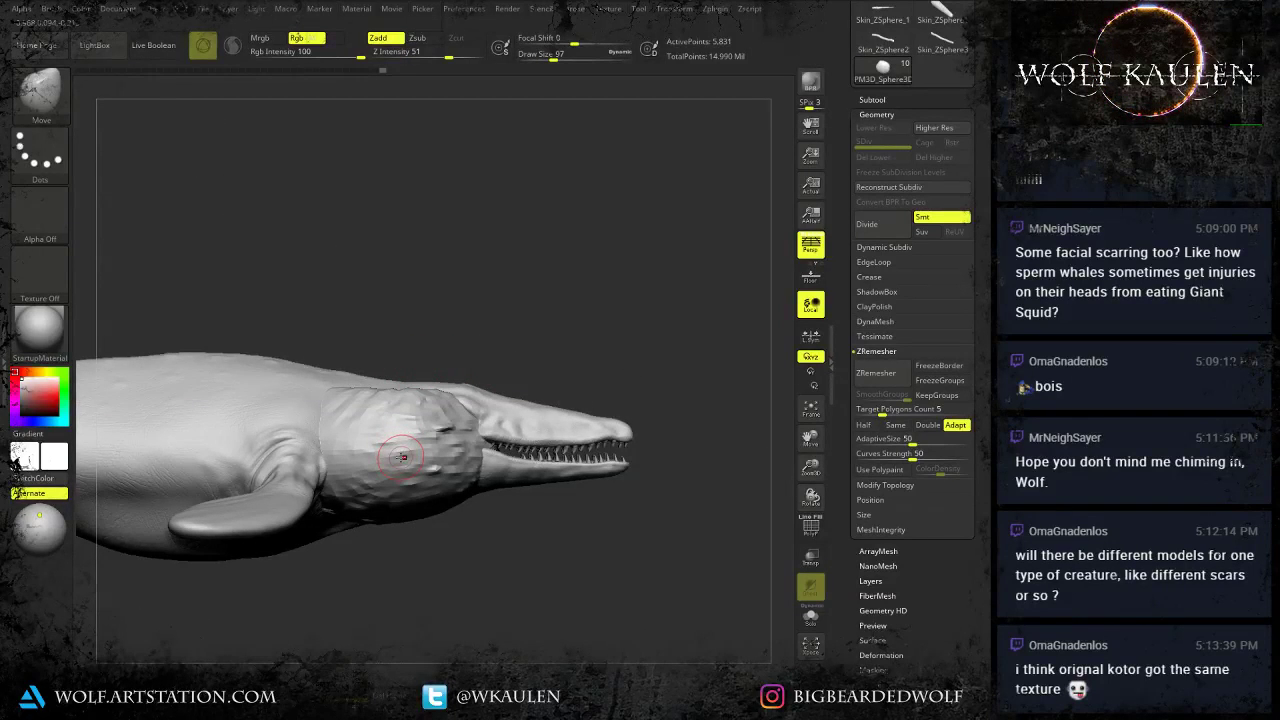
key("w")
left_click_drag(380, 366, 380, 208)
left_click_drag(384, 269, 349, 341)
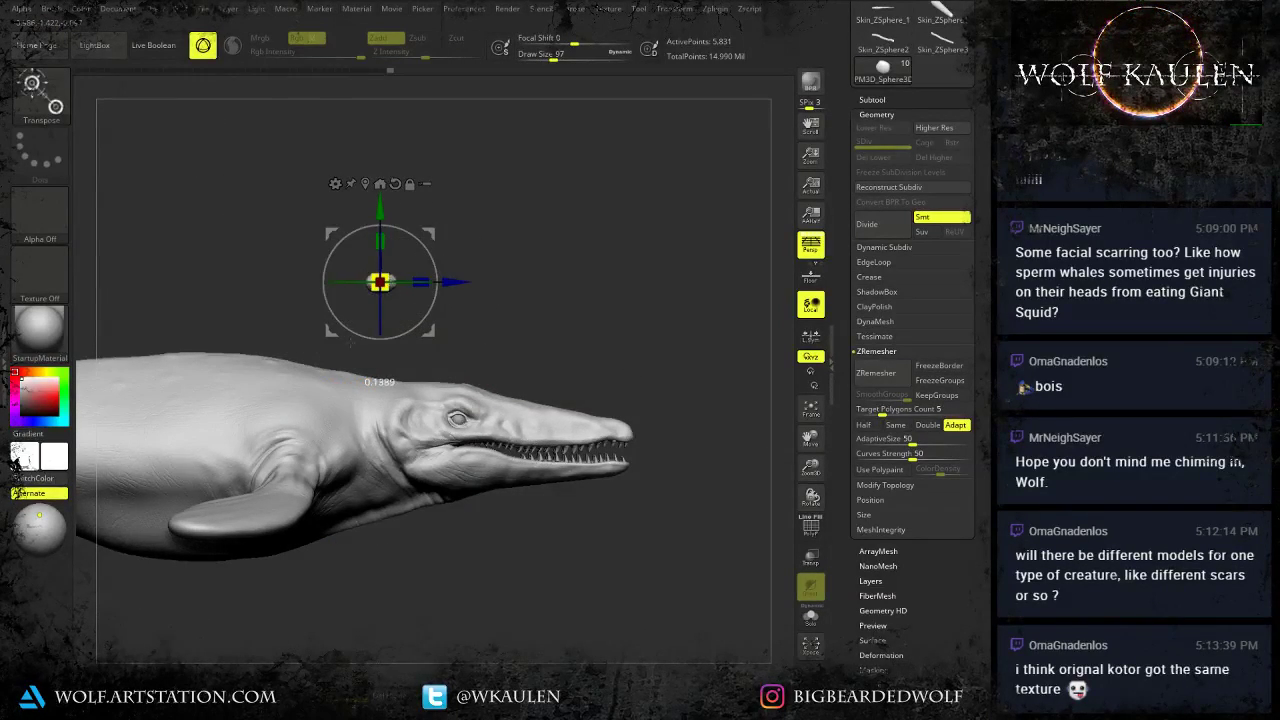
Scale the barnacle down further to a tiny size compared with the skin detail behind the head.
right_click_drag(359, 334, 382, 500)
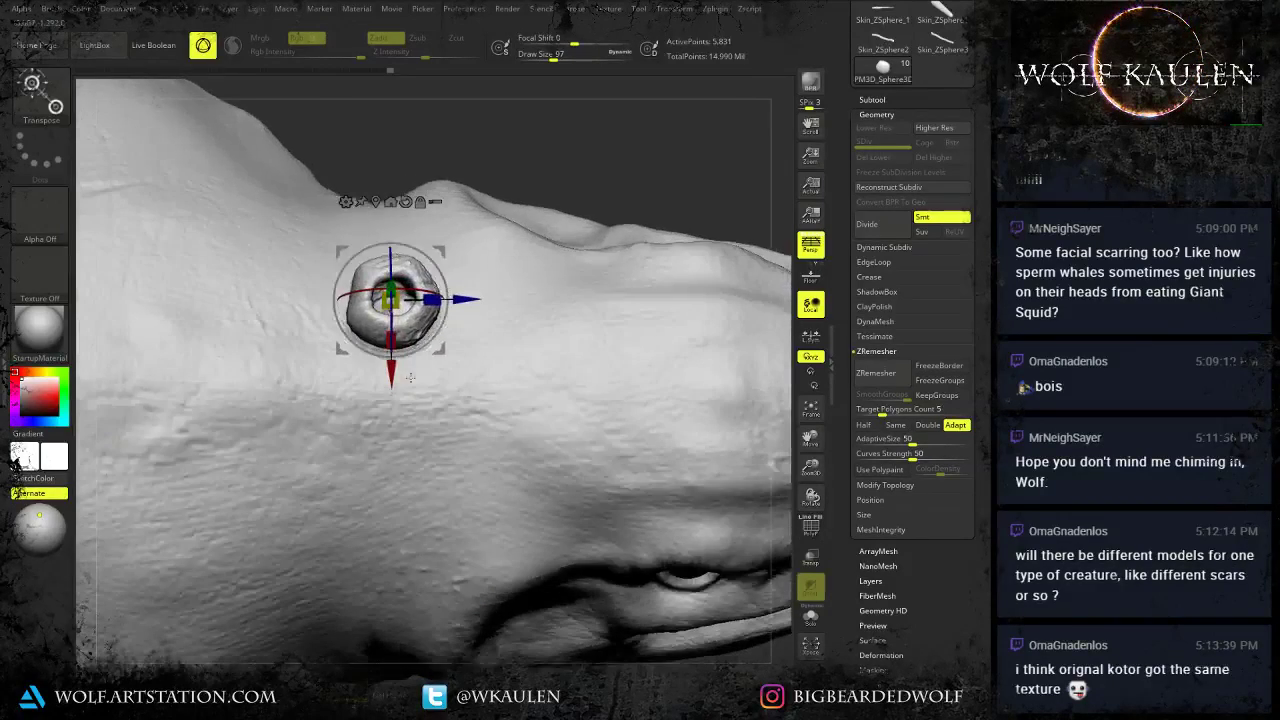
left_click_drag(396, 303, 395, 272)
right_click_drag(396, 280, 412, 318)
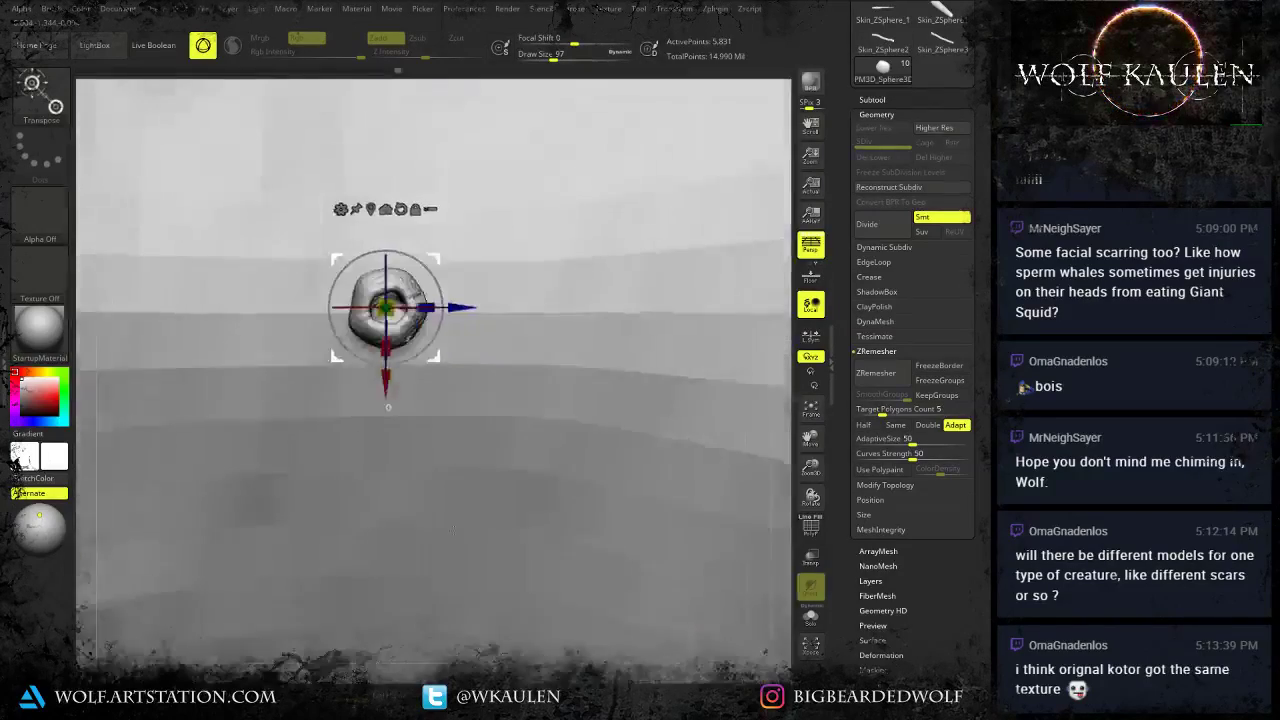
Save the project as Tylosaurus, replacing the existing ZBrush project file.
key("q")
key("ctrl+s")
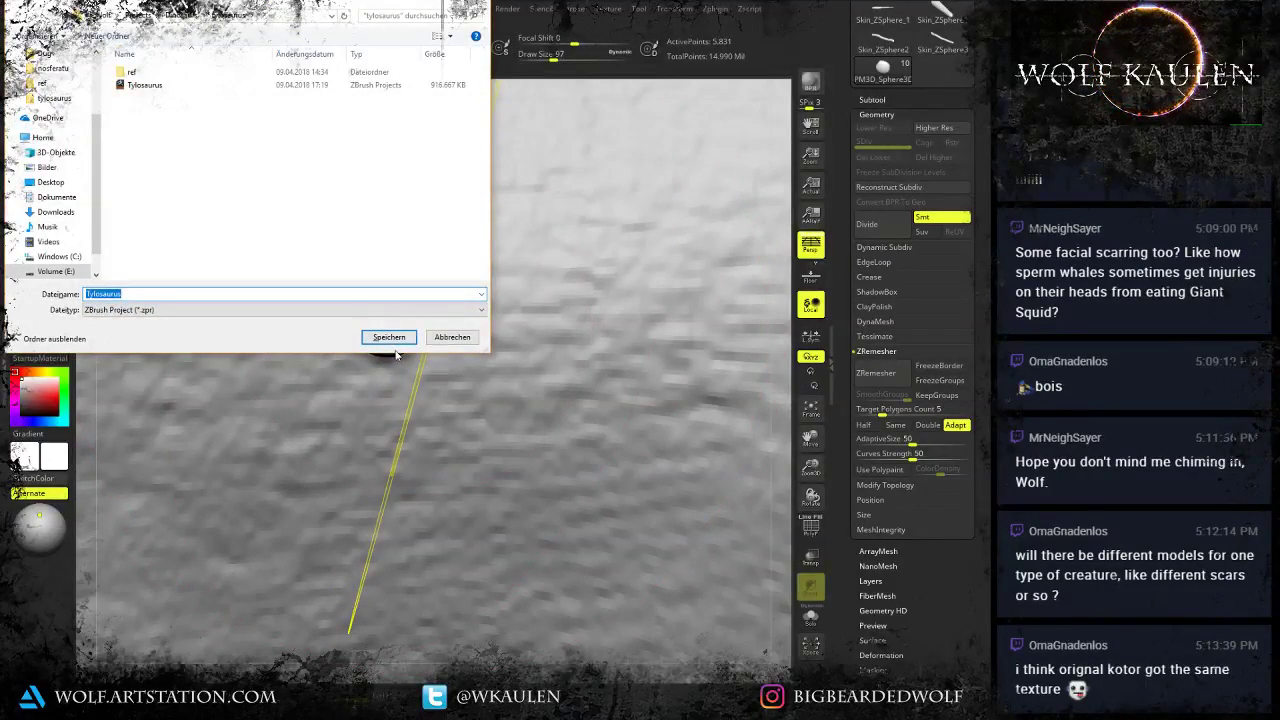
left_click(372, 341)
left_click(529, 366)
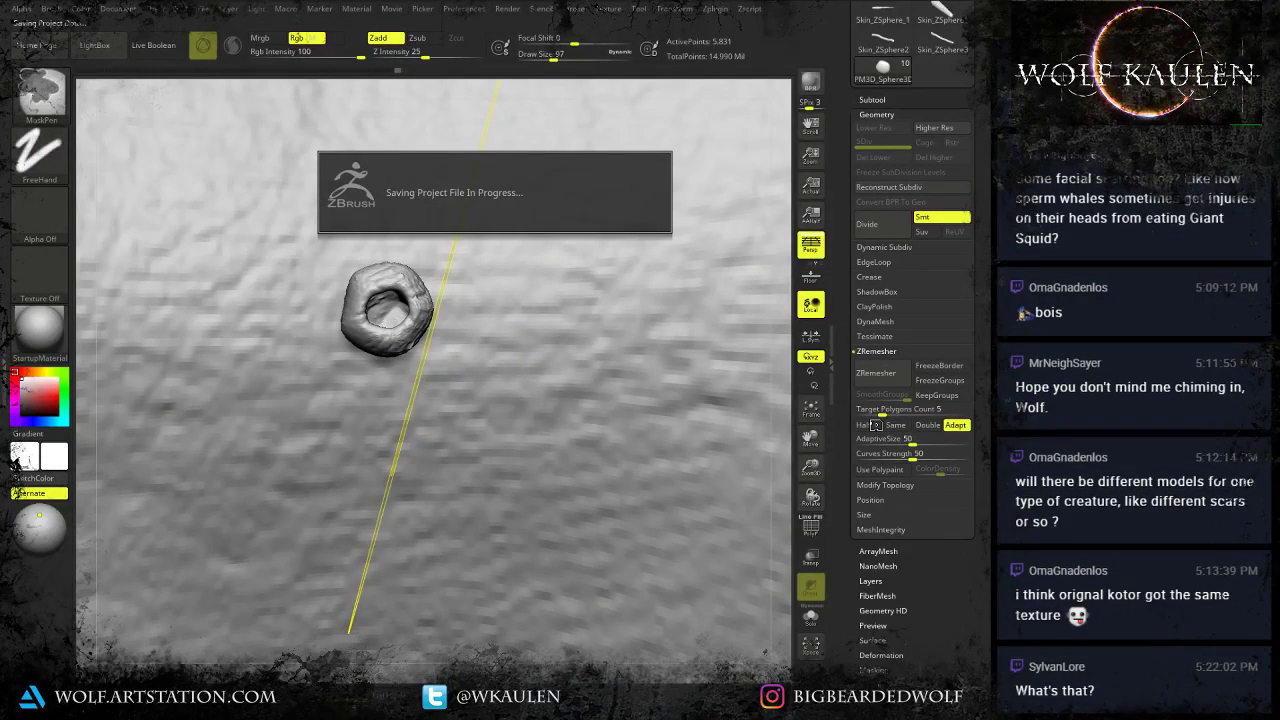
ZRemesh the barnacle with the Half option and bring the result into close view.
left_click(874, 427)
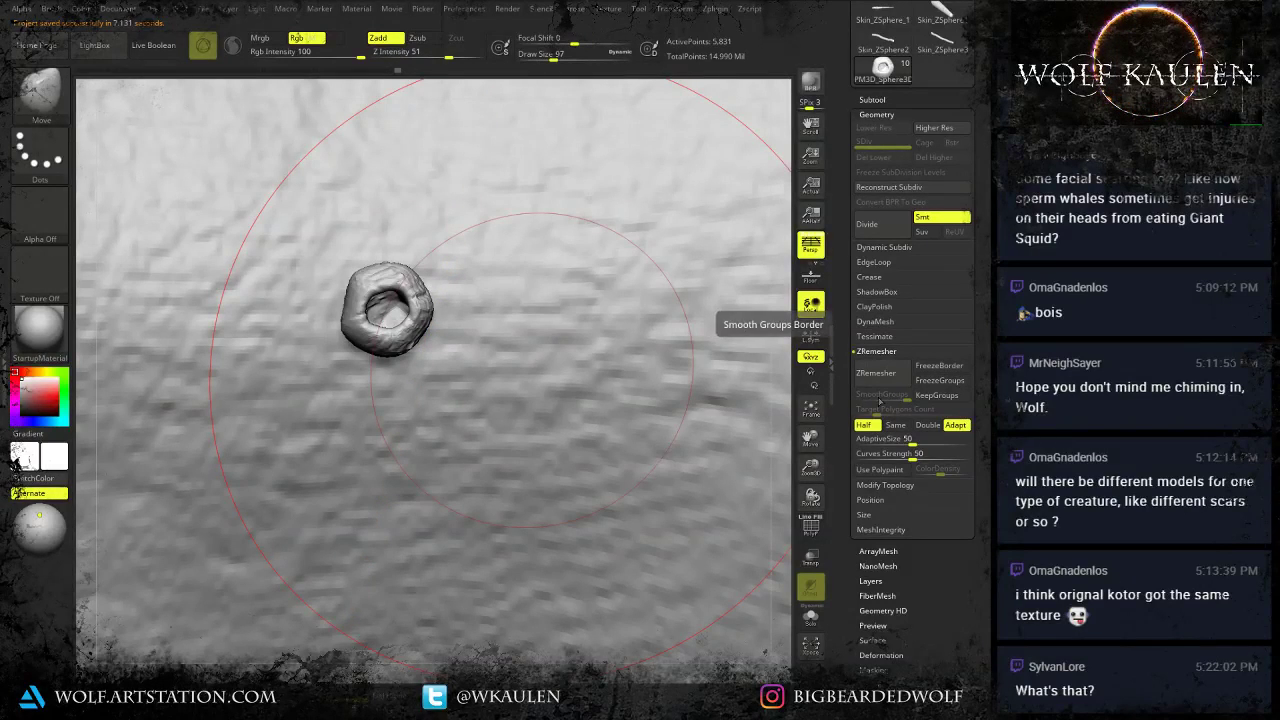
left_click(881, 384)
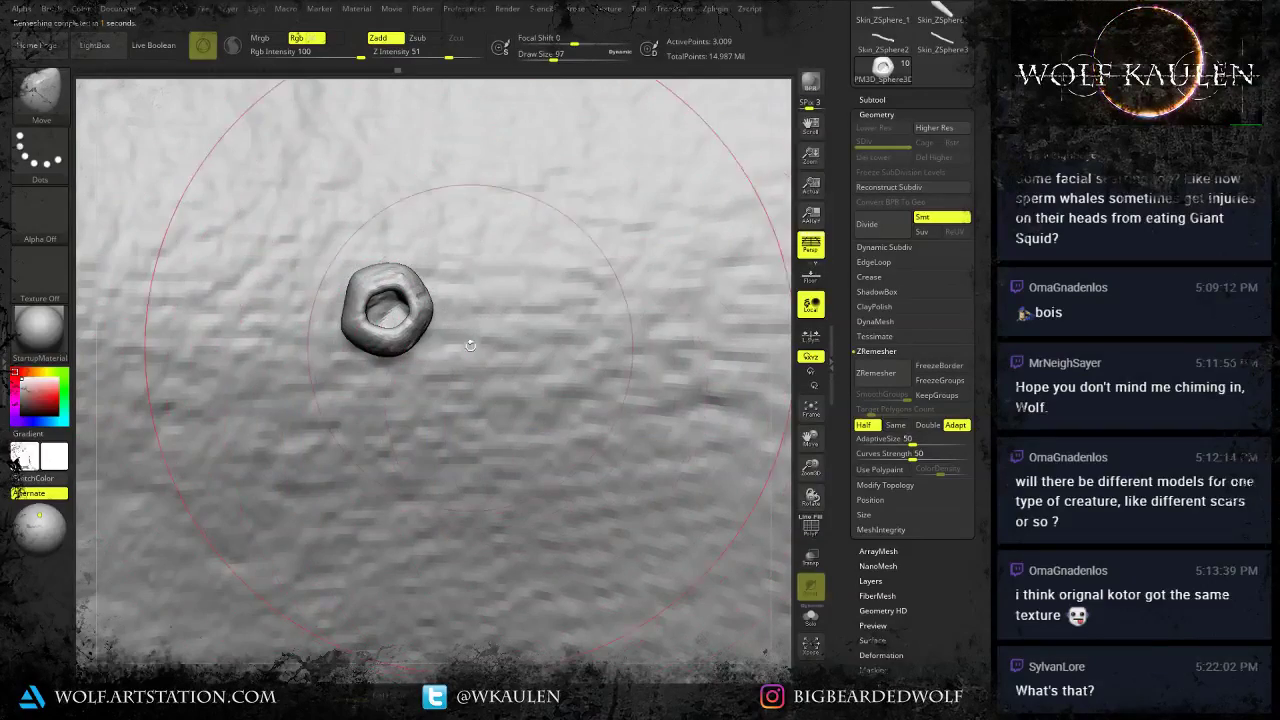
mouse_move(628, 385)
right_mouse_down()
mouse_move(580, 311)
mouse_move(557, 187)
mouse_move(621, 301)
mouse_move(625, 205)
mouse_move(634, 394)
mouse_move(535, 322)
mouse_move(552, 300)
mouse_move(563, 306)
mouse_move(557, 370)
mouse_move(565, 283)
right_mouse_up()
key("w")
key("f")
key("b")
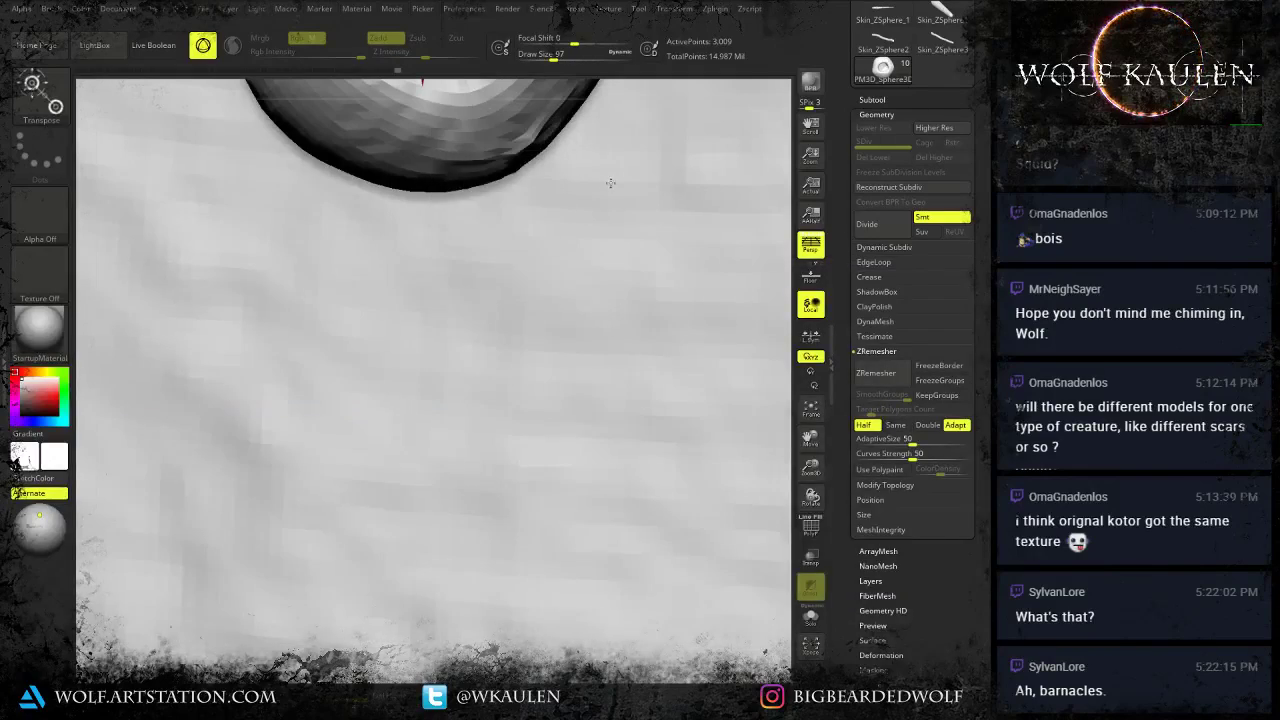
right_click_drag(608, 184, 564, 339, "alt")
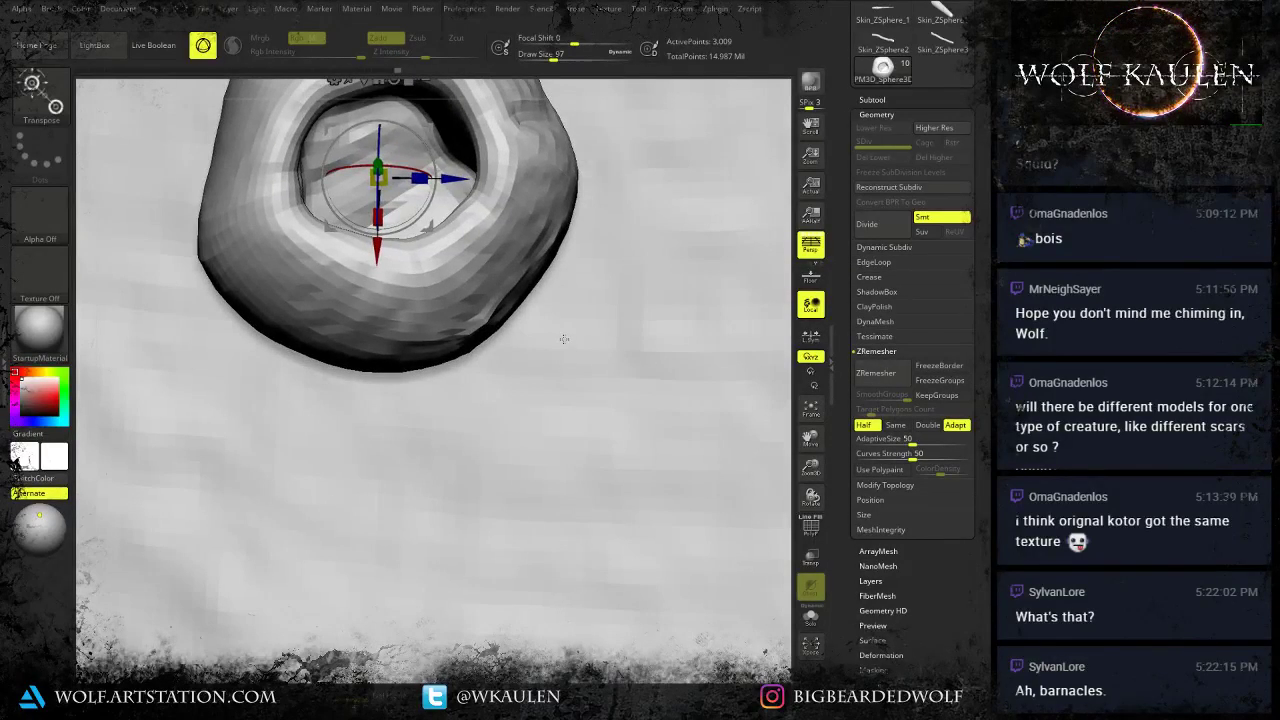
Leave the transform gizmo, switch to the Standard brush and turn the barnacle so its opening faces the view.
key("q")
key("s")
key("b")
key("m")
key("v")
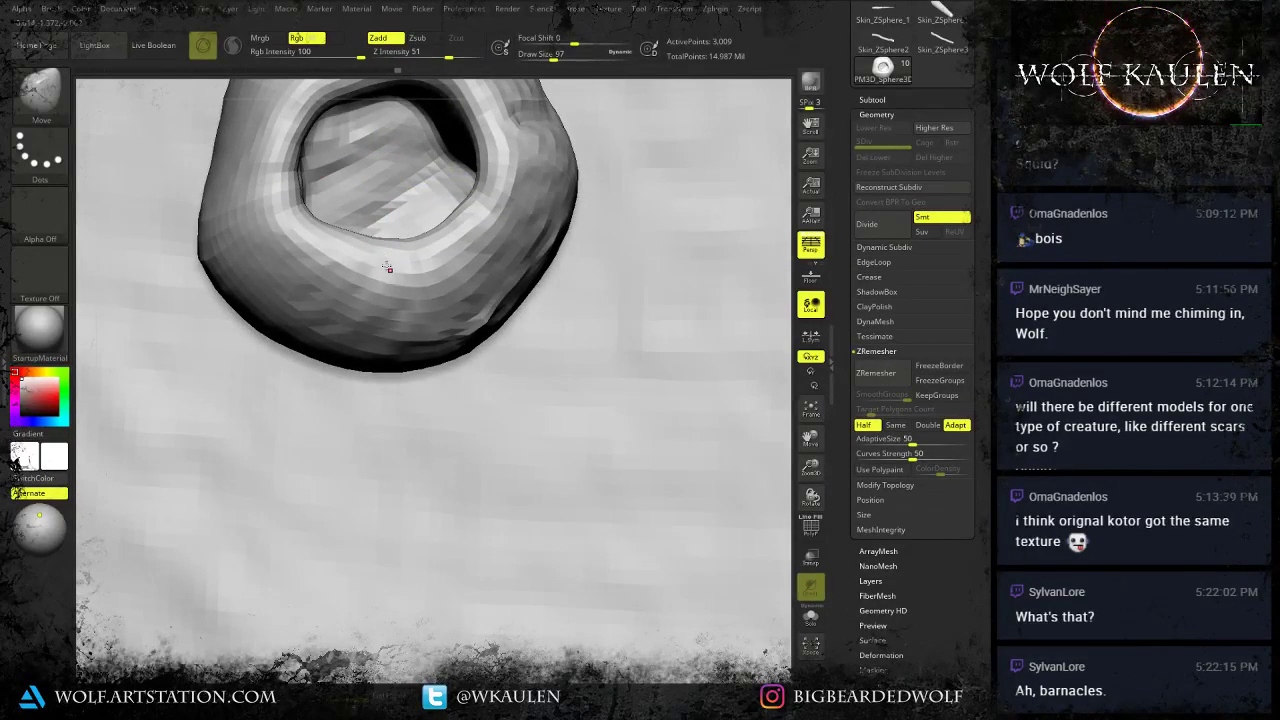
right_click_drag(395, 282, 395, 451, "alt")
key("b")
key("s")
key("t")
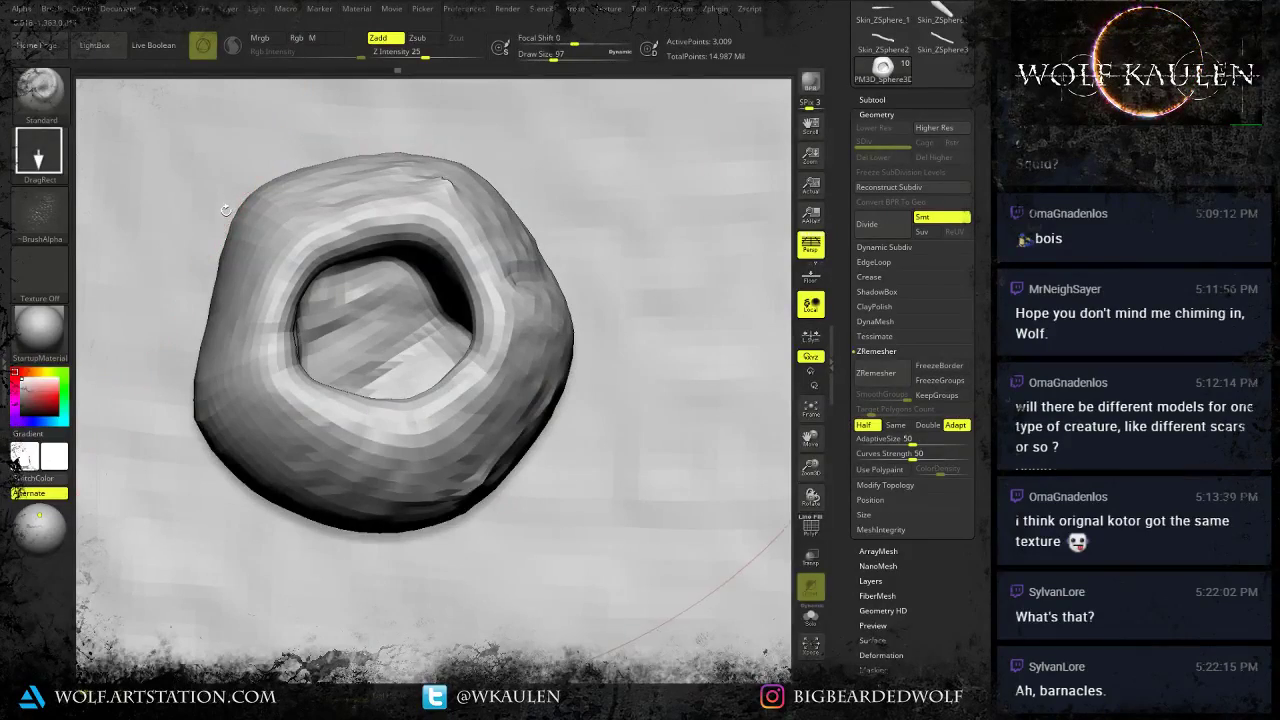
mouse_move(240, 195)
right_mouse_down()
mouse_move(228, 225)
mouse_move(195, 240)
mouse_move(180, 200)
right_mouse_up()
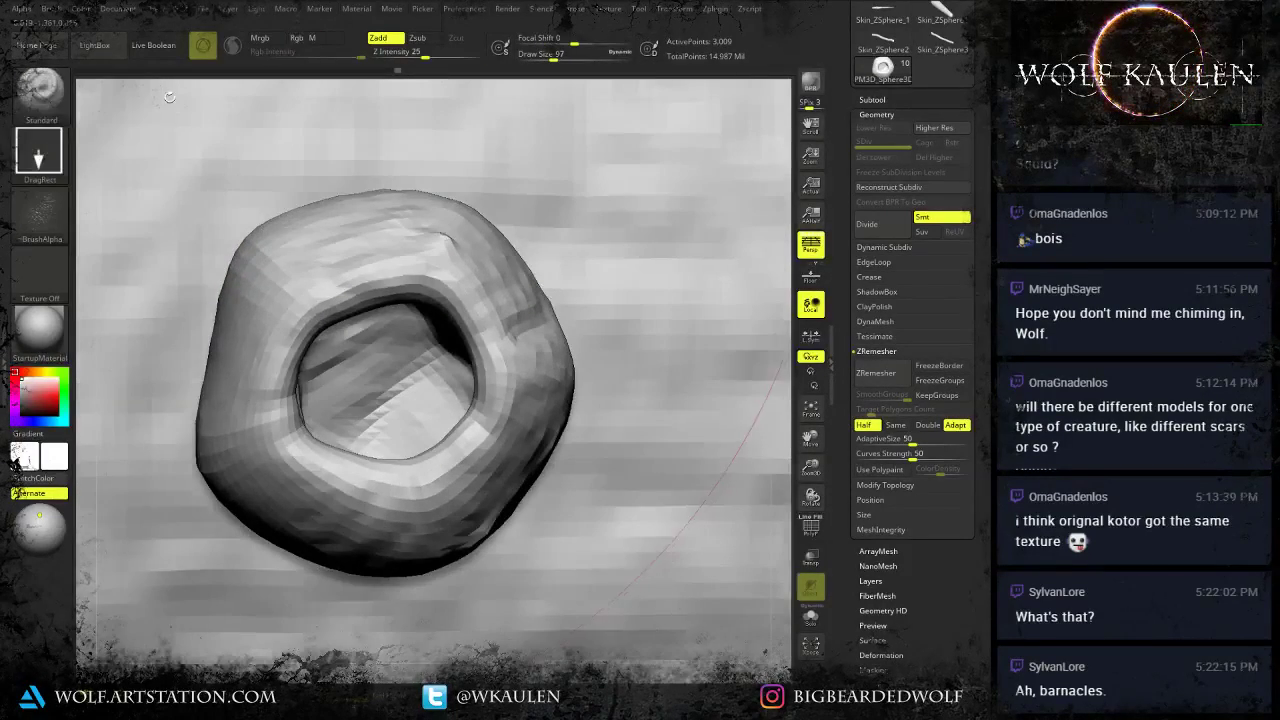
Create an InsertMultiMesh brush from all subtools.
left_click(60, 12)
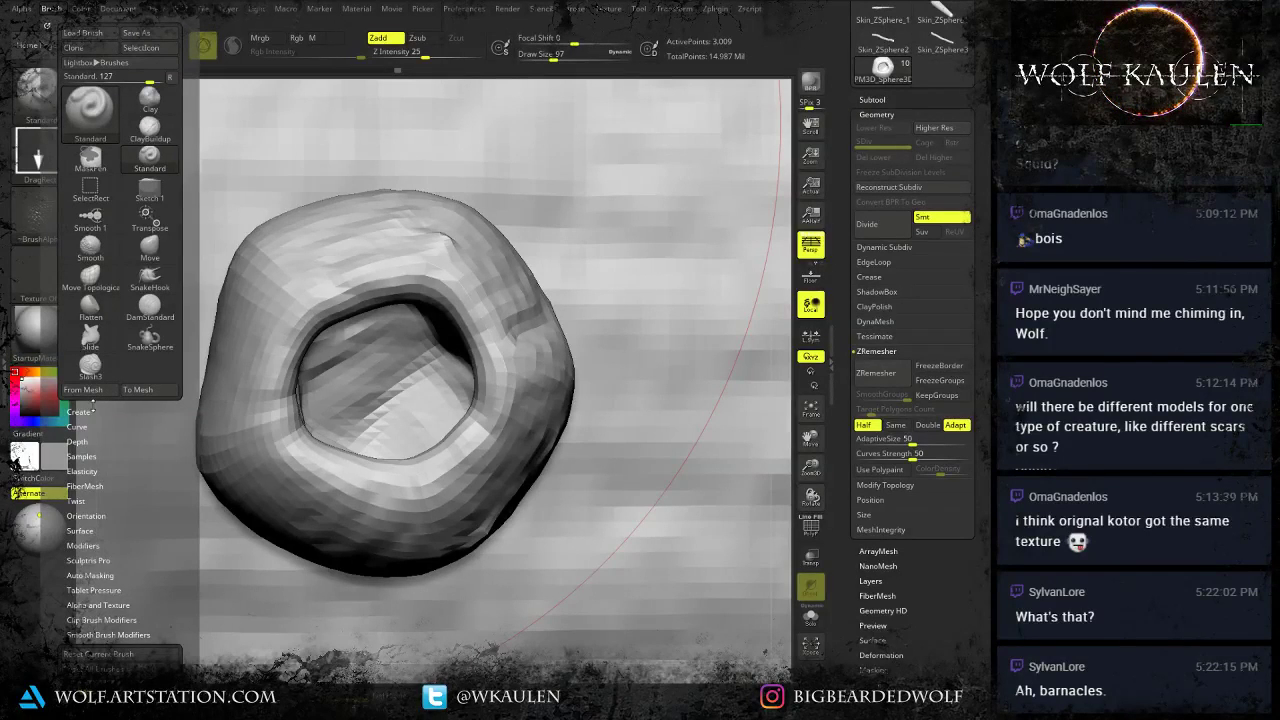
left_click(92, 411)
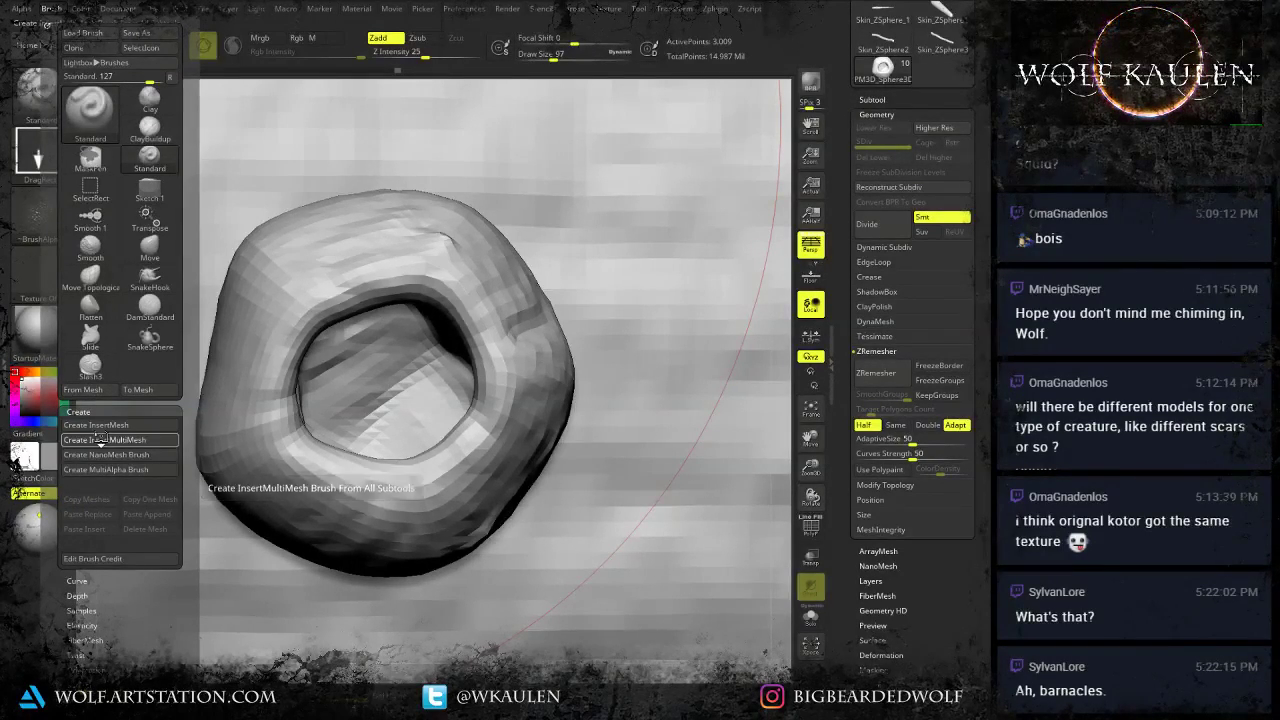
left_click(101, 439)
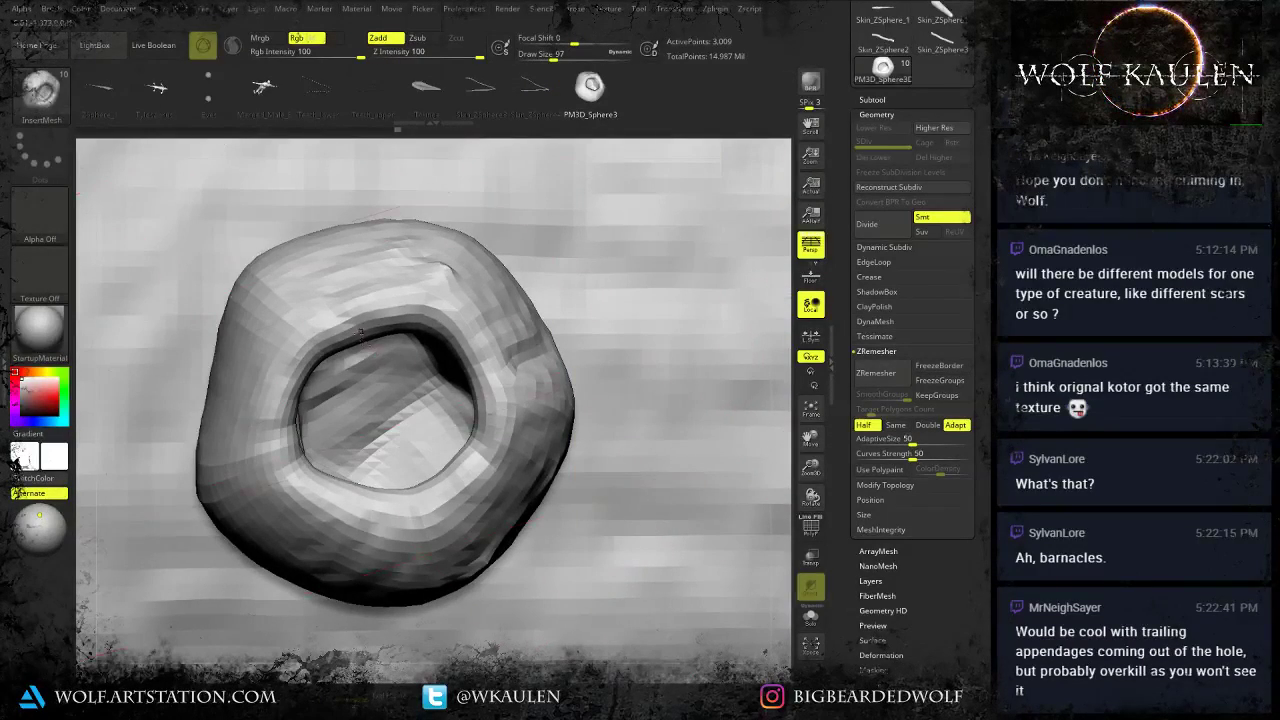
left_click_drag(531, 267, 558, 276, "alt")
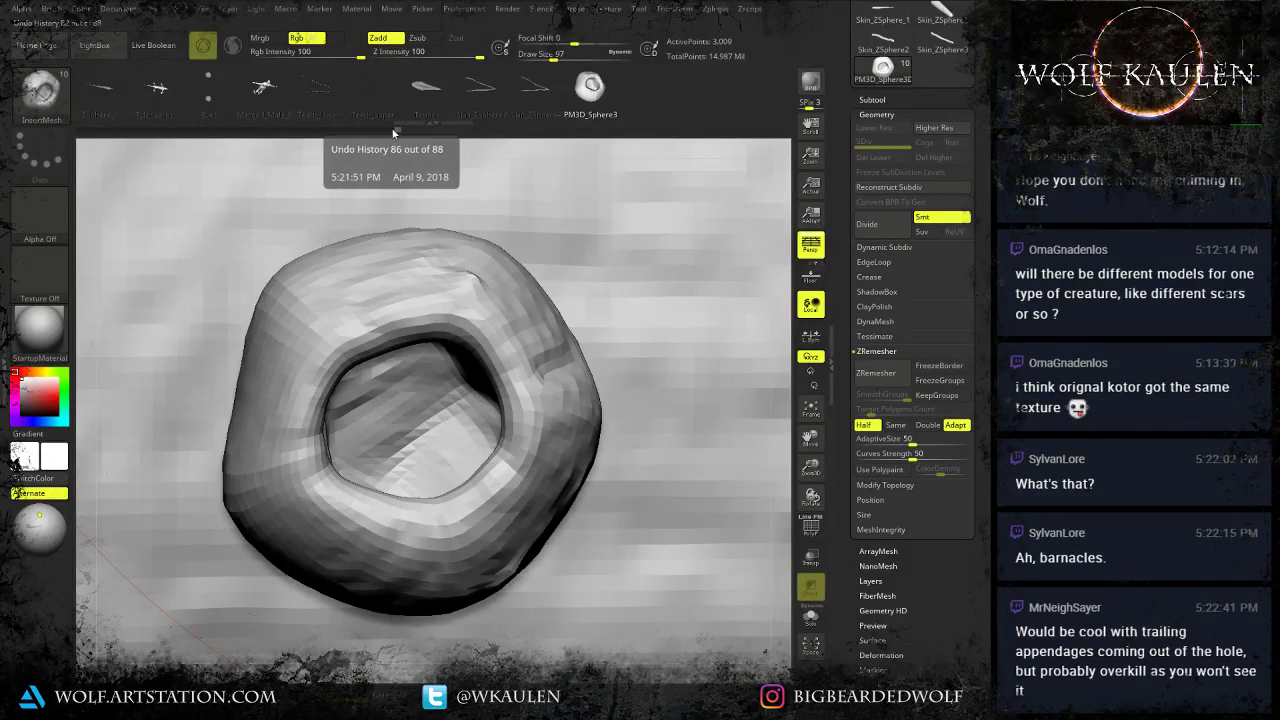
Create a separate new InsertMesh brush from the barnacle mesh alone.
left_click(52, 10)
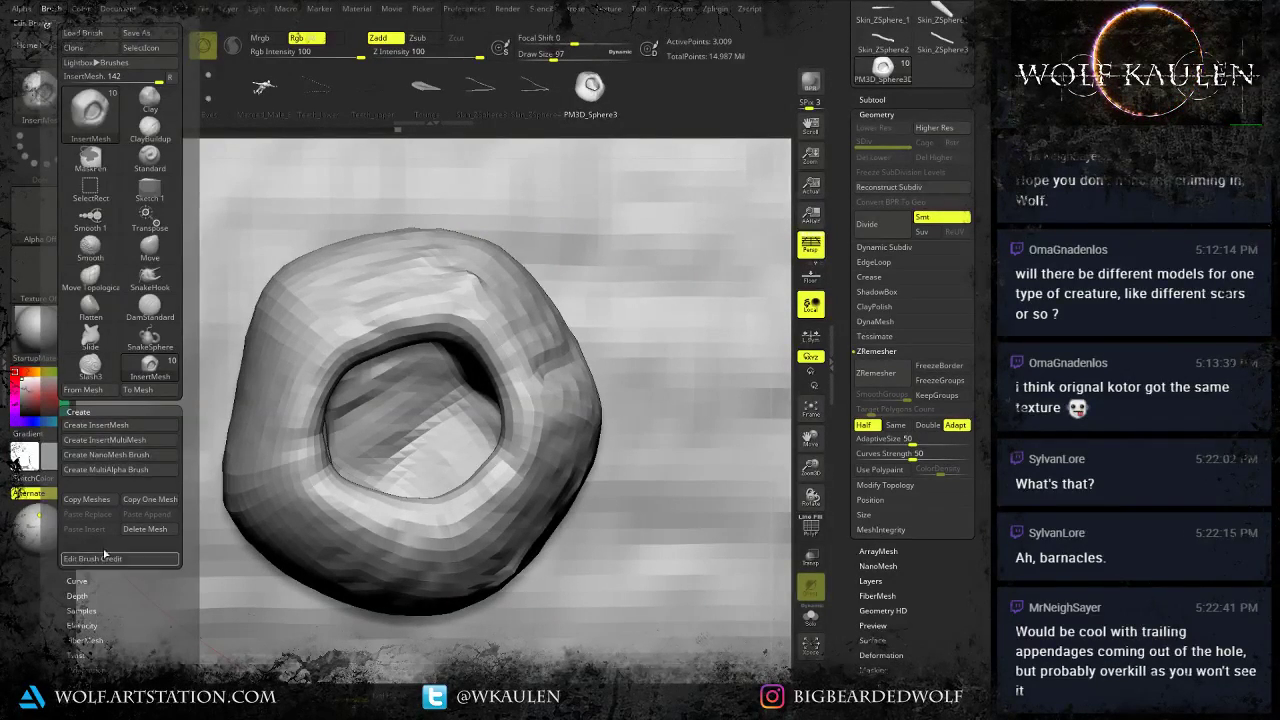
left_click(112, 425)
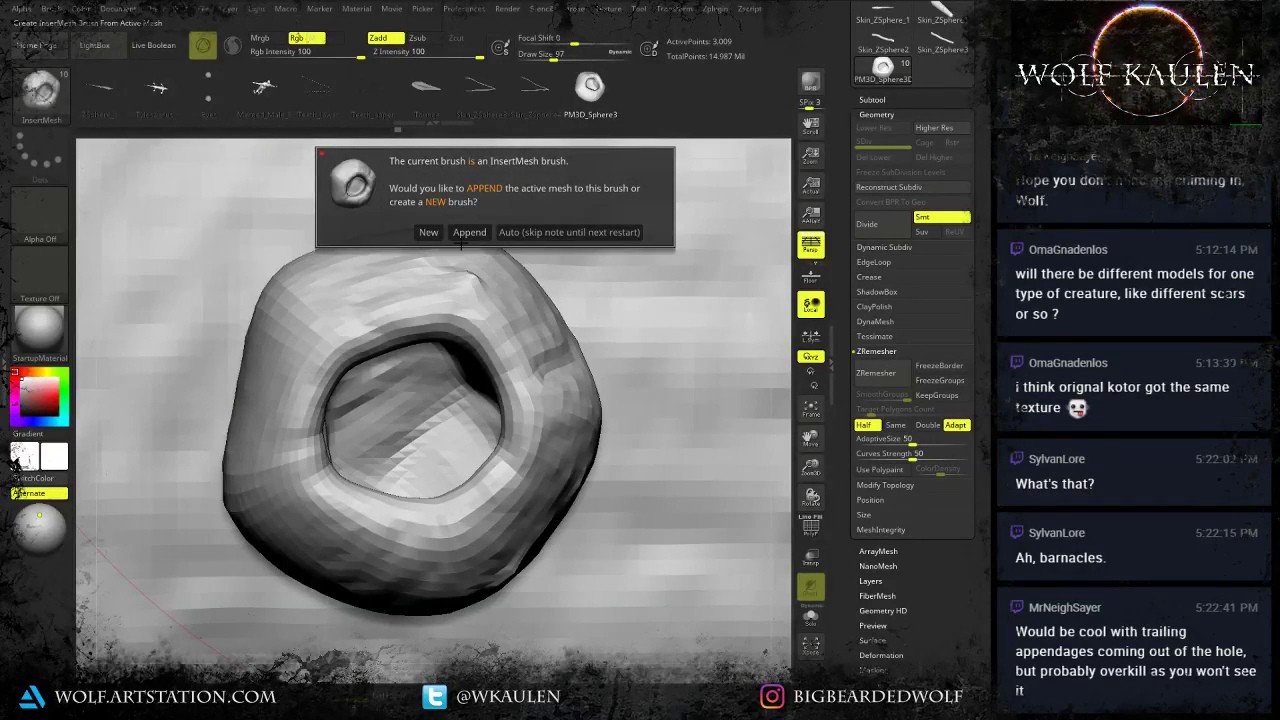
left_click(428, 232)
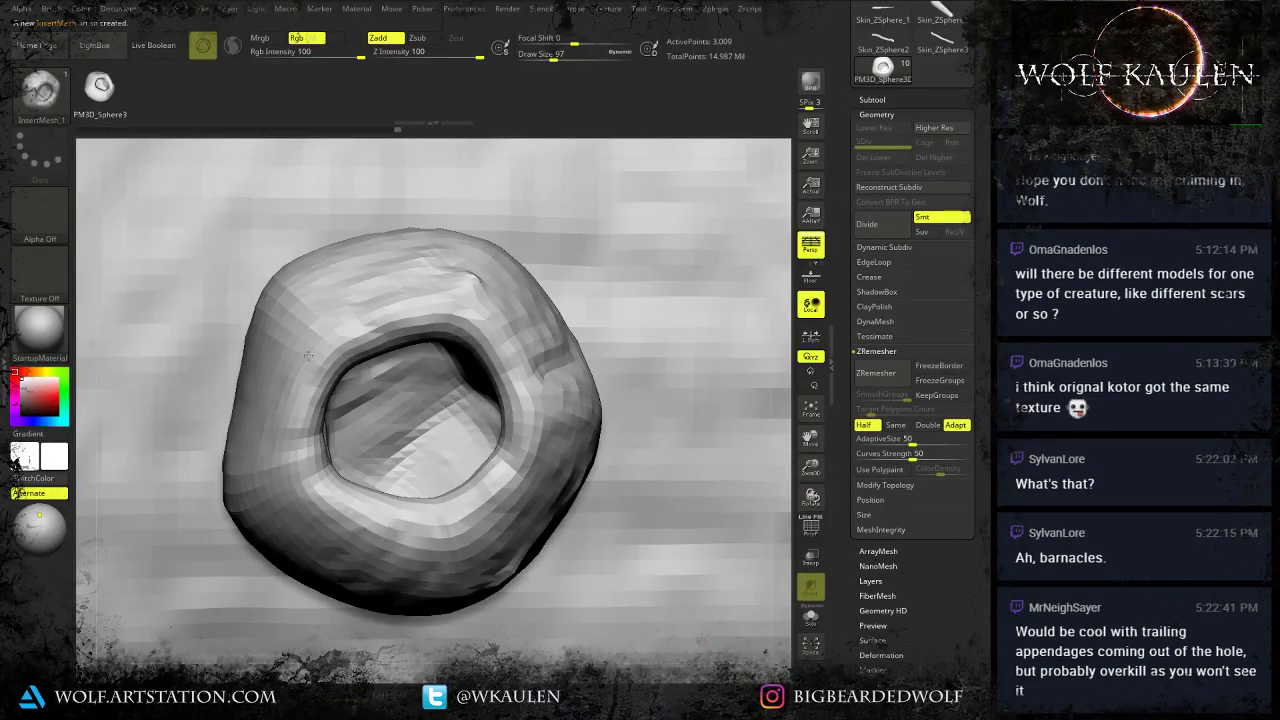
right_click_drag(308, 356, 309, 372)
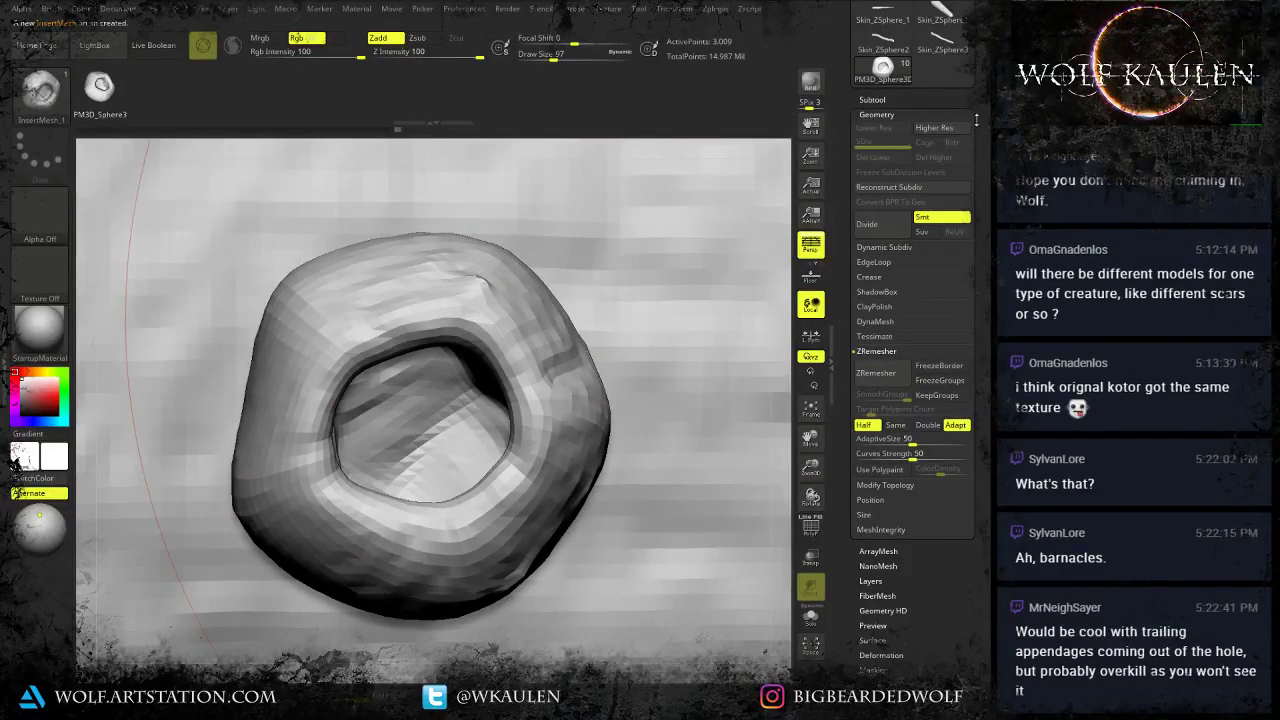
Make the Tylosaurus subtool active, set the draw size to 11 and try to insert a barnacle on its skin.
left_click(867, 100)
left_click(632, 605, "alt")
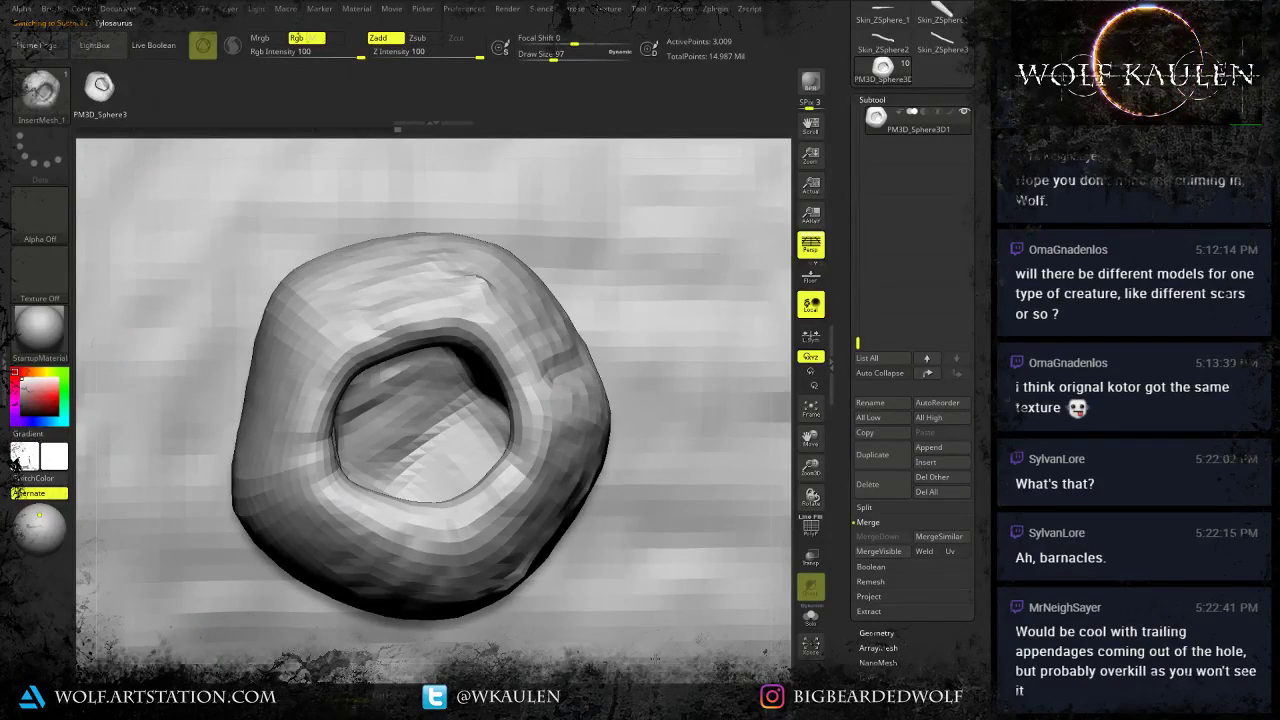
right_click_drag(632, 605, 628, 270, "ctrl")
right_click_drag(669, 517, 357, 251)
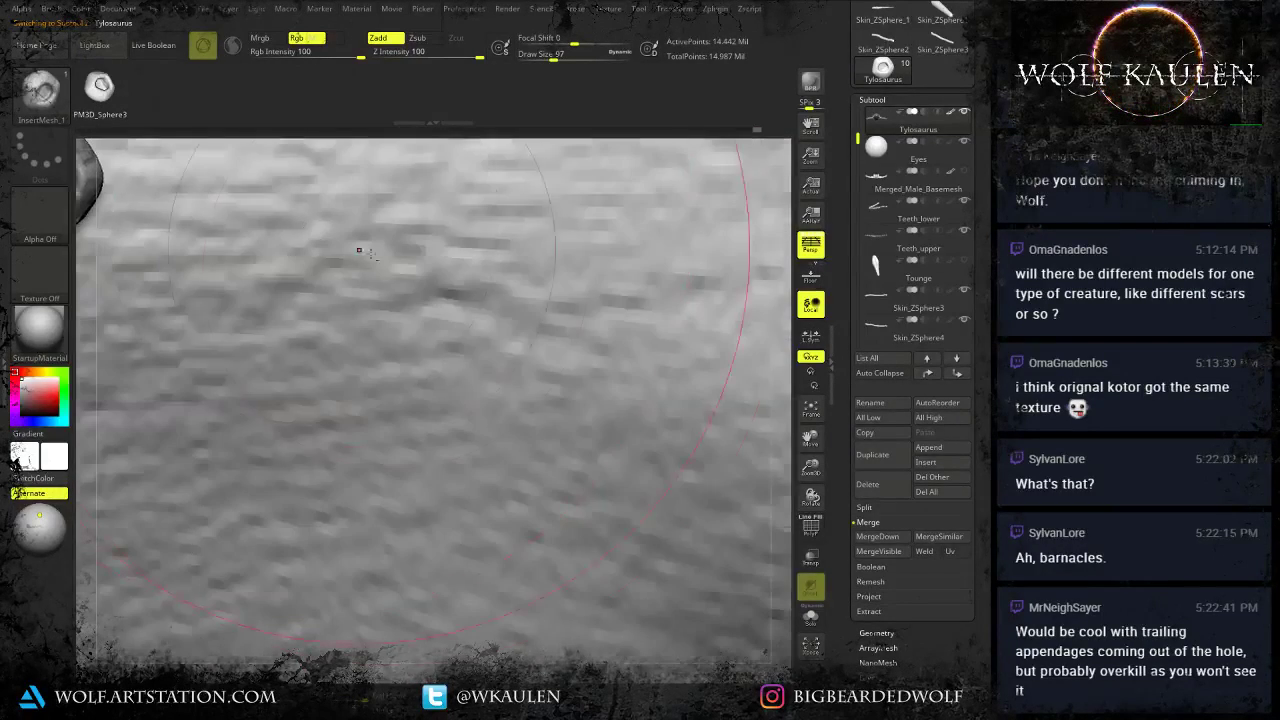
key("s")
mouse_move(397, 337)
left_mouse_down()
mouse_move(375, 343)
mouse_move(403, 411)
left_mouse_up()
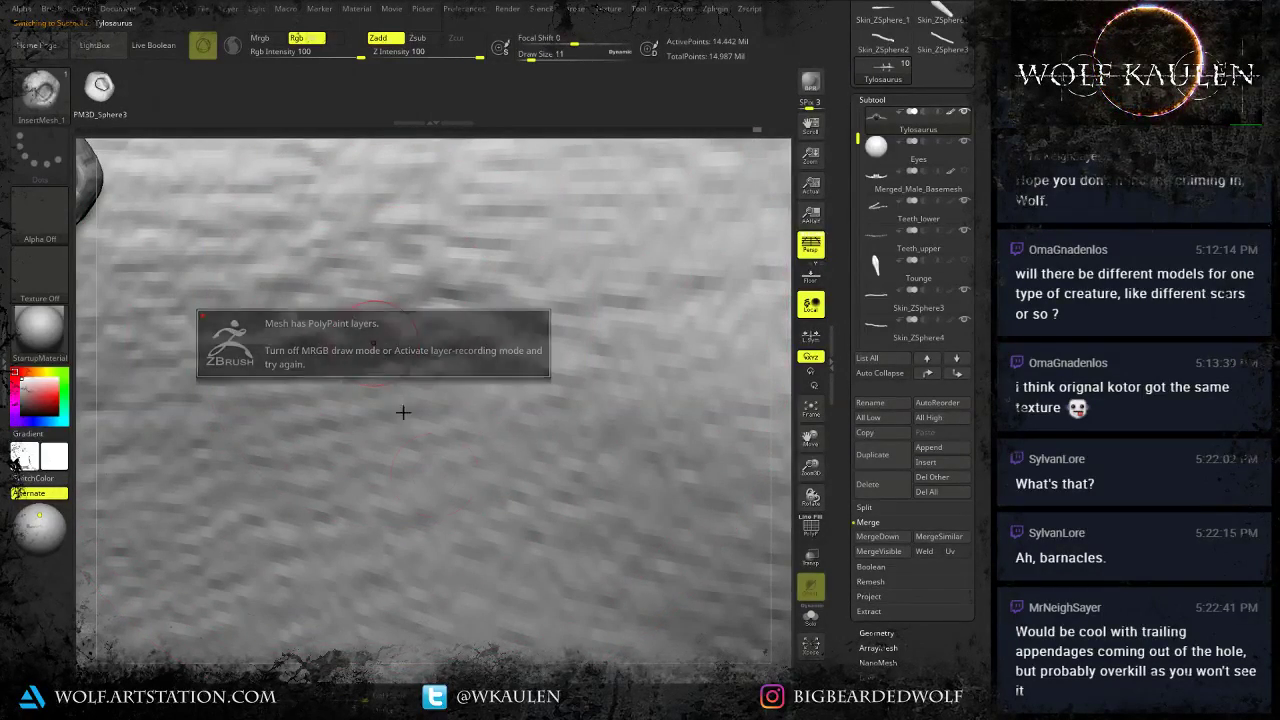
Duplicate the Tylosaurus subtool and make the copy active.
key("shift+d")
right_click_drag(419, 398, 507, 446, "ctrl")
key("ctrl+shift")
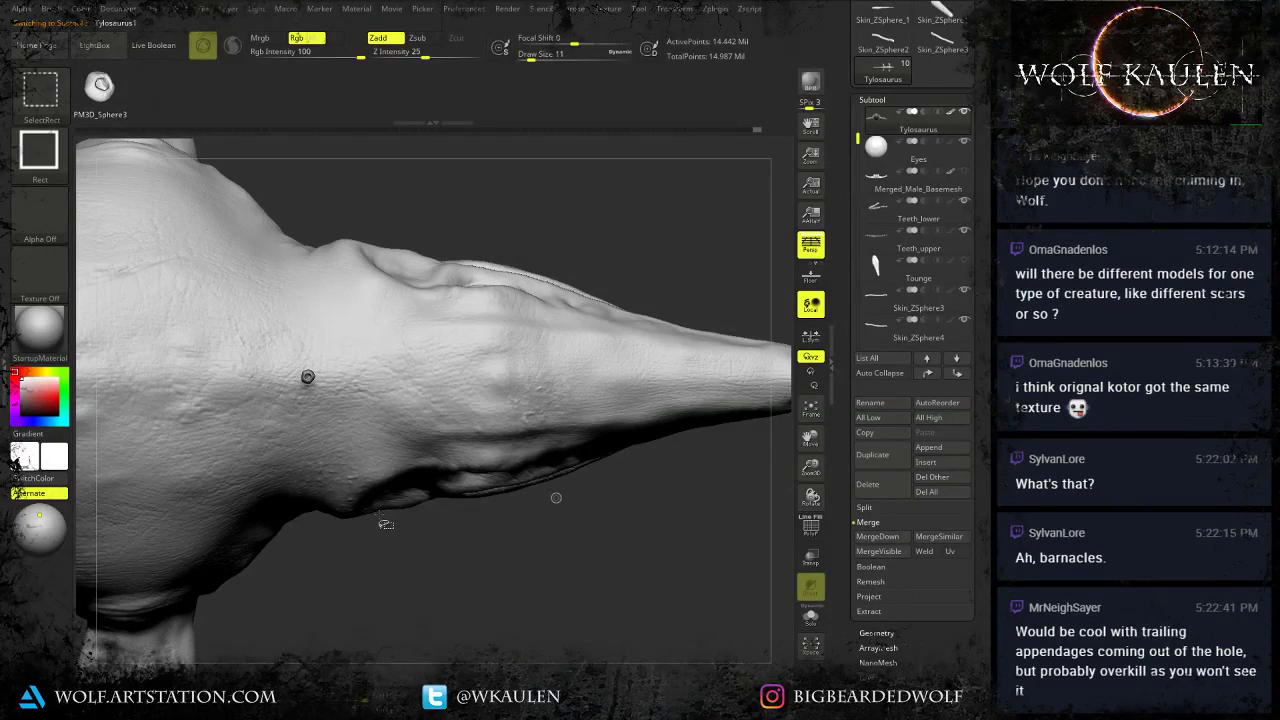
key("ctrl+shift+d")
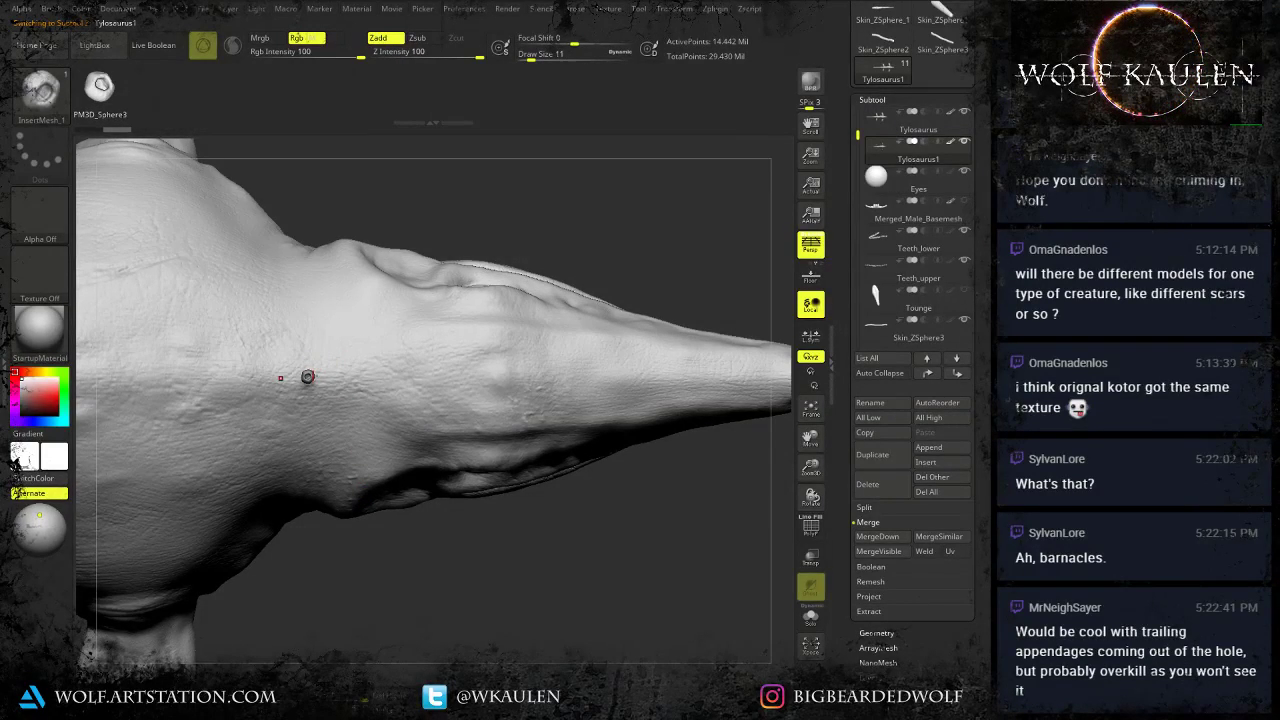
left_click(311, 376)
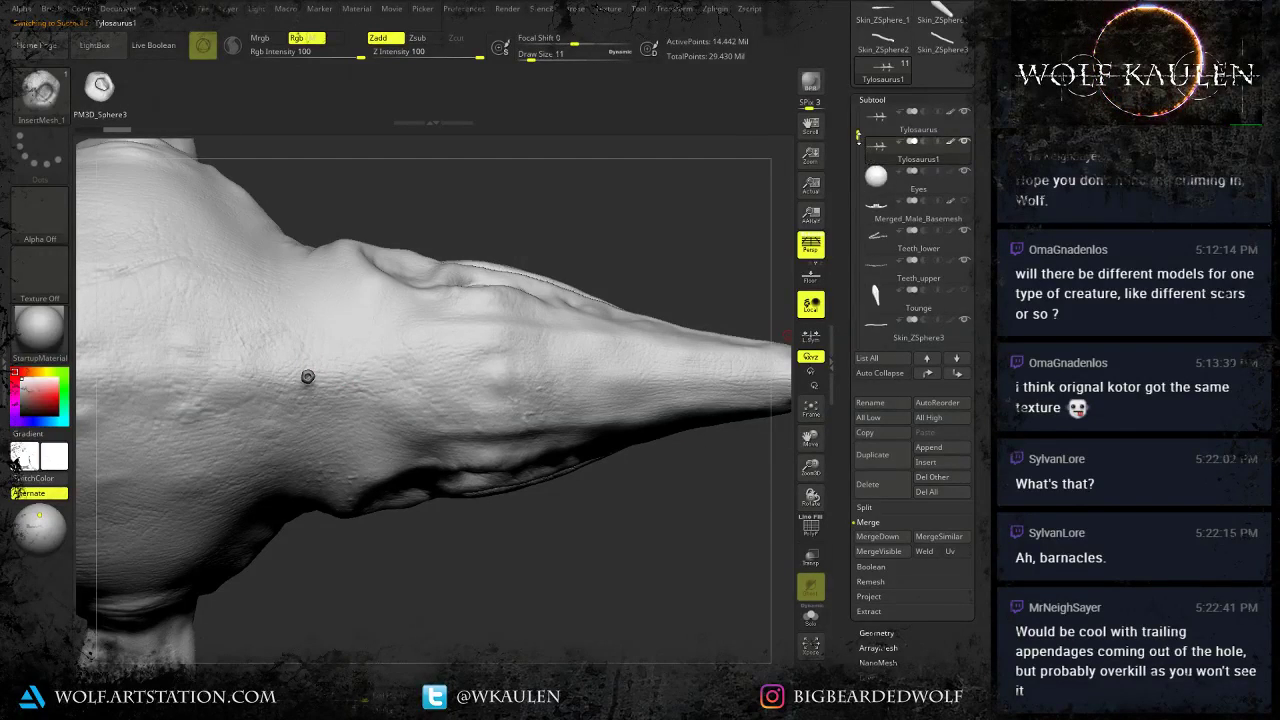
Hide the original barnacle subtool and select the duplicated Tylosaurus subtool again.
left_click_drag(858, 137, 858, 232)
left_click(876, 236)
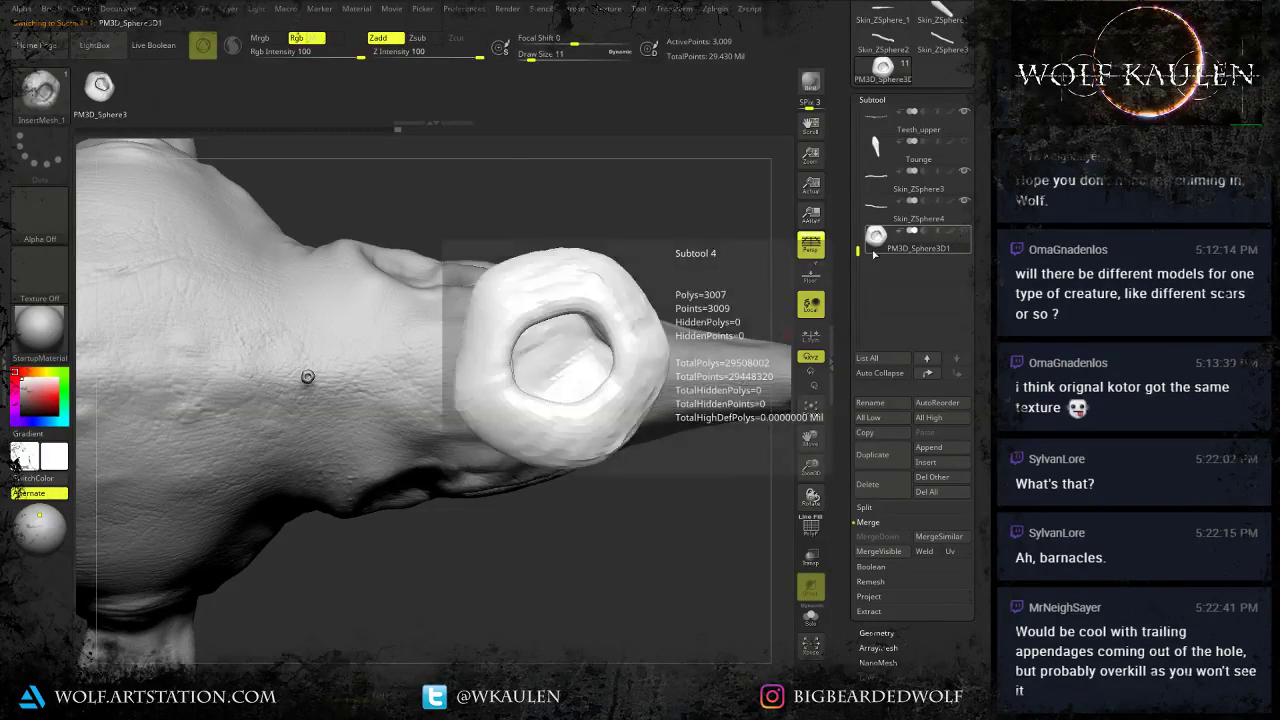
left_click_drag(866, 146, 862, 115)
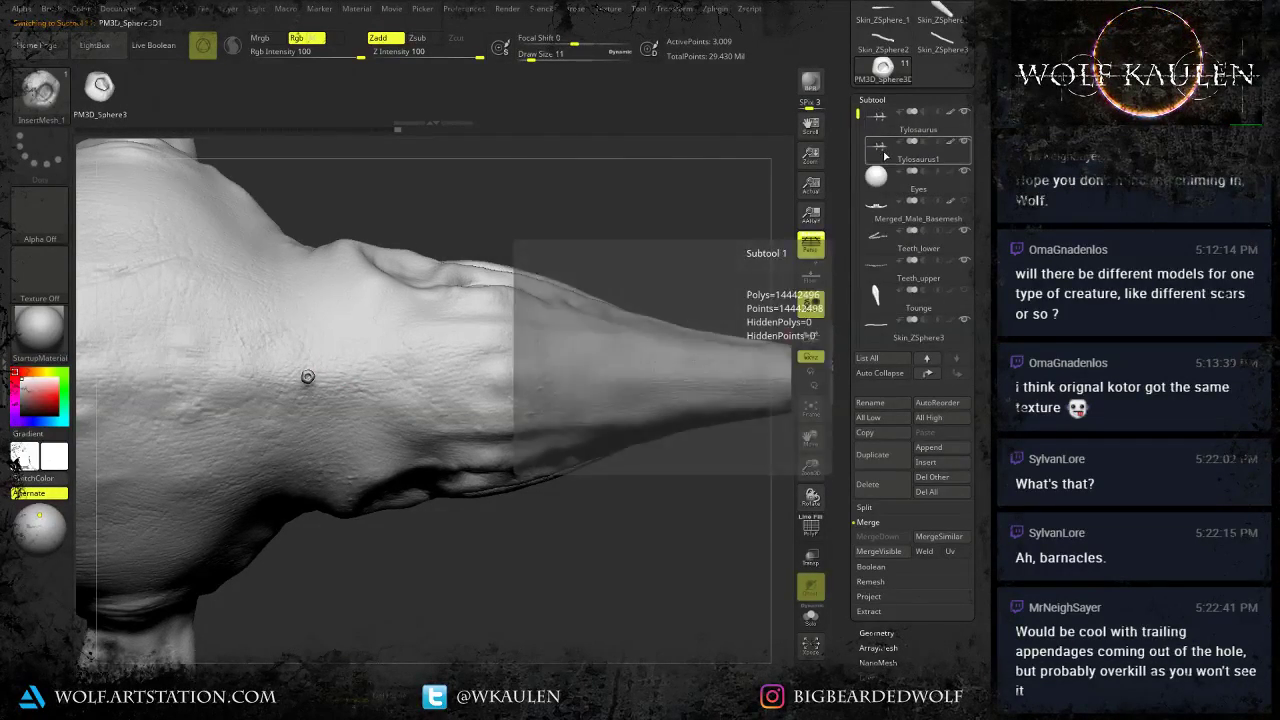
left_click(884, 154)
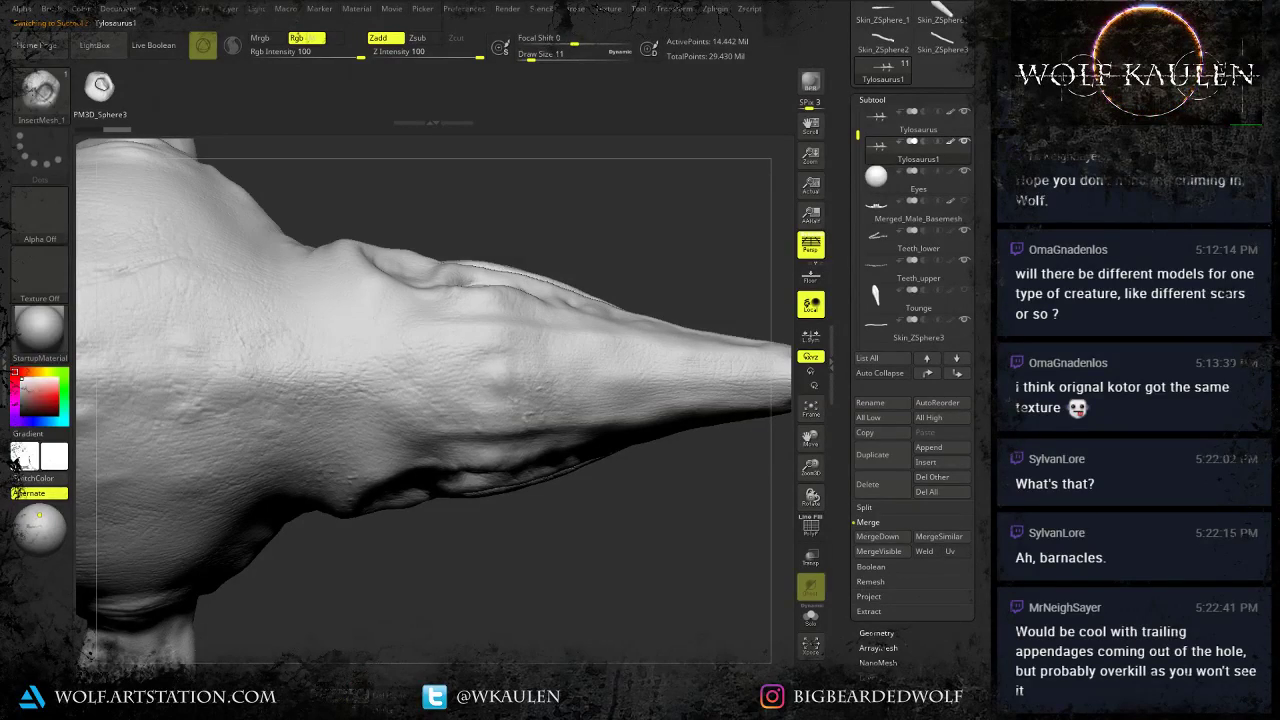
Reduce the duplicated Tylosaurus to a much lower subdivision level and try to insert a barnacle on its head.
left_click(351, 698)
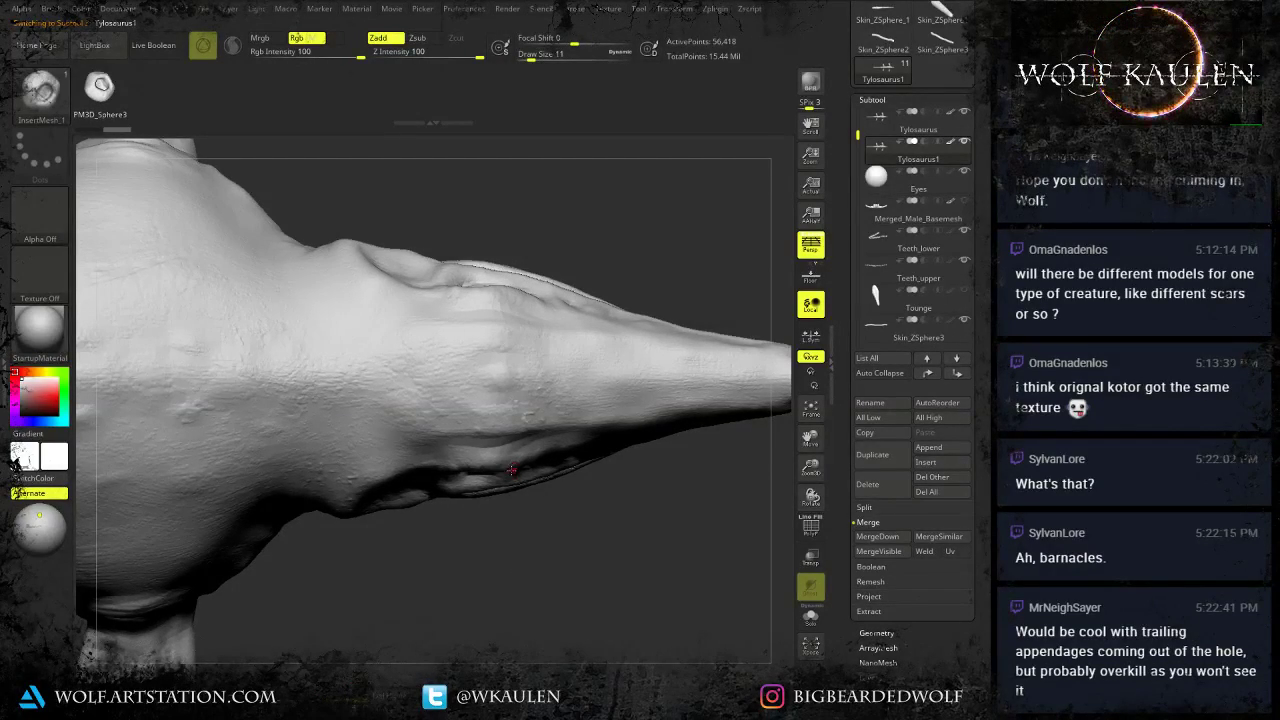
right_click_drag(513, 471, 515, 480, "alt")
right_click_drag(510, 298, 400, 365, "ctrl")
left_click(388, 371)
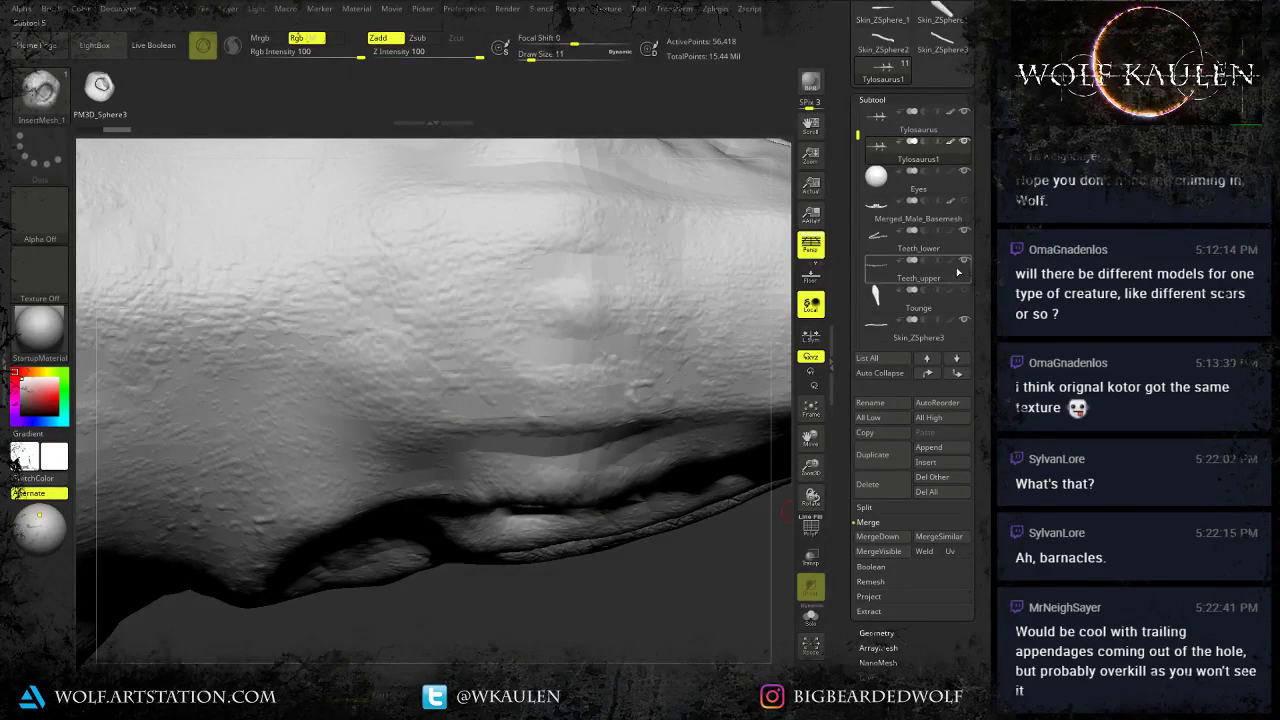
left_click(540, 340)
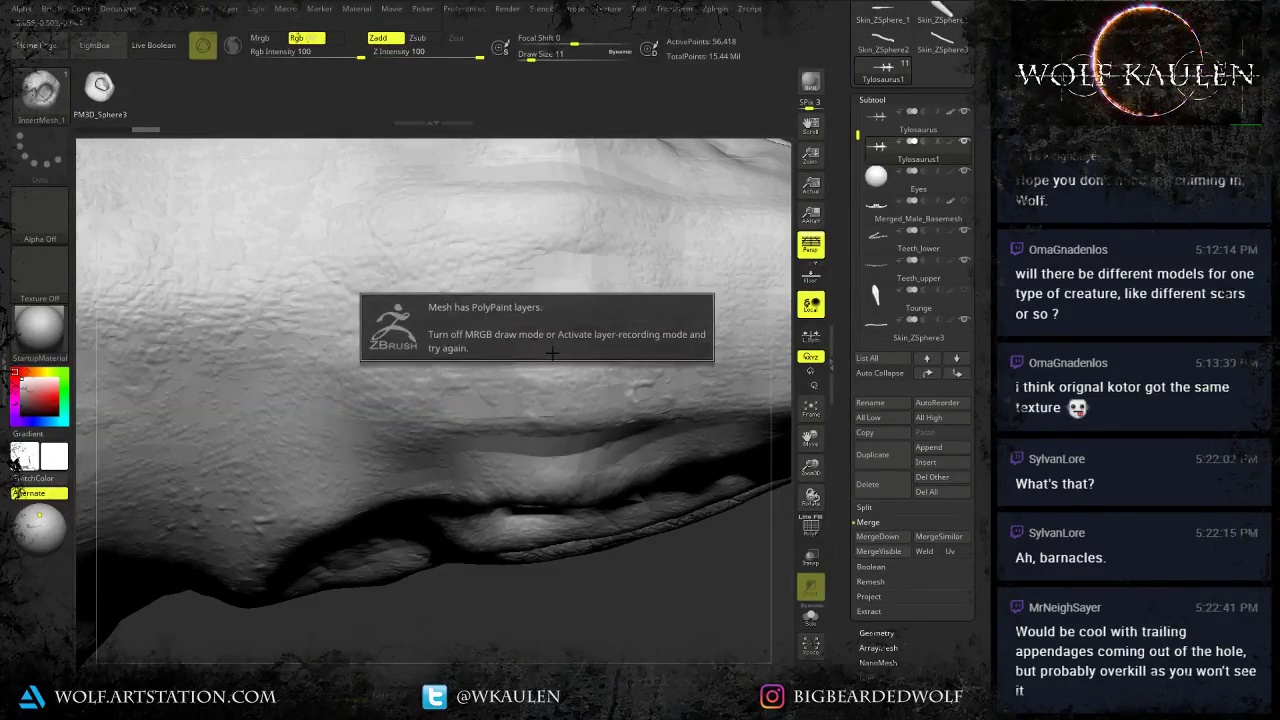
Bake all layers of the duplicated Tylosaurus and insert a first barnacle on top of the head.
left_click(875, 676)
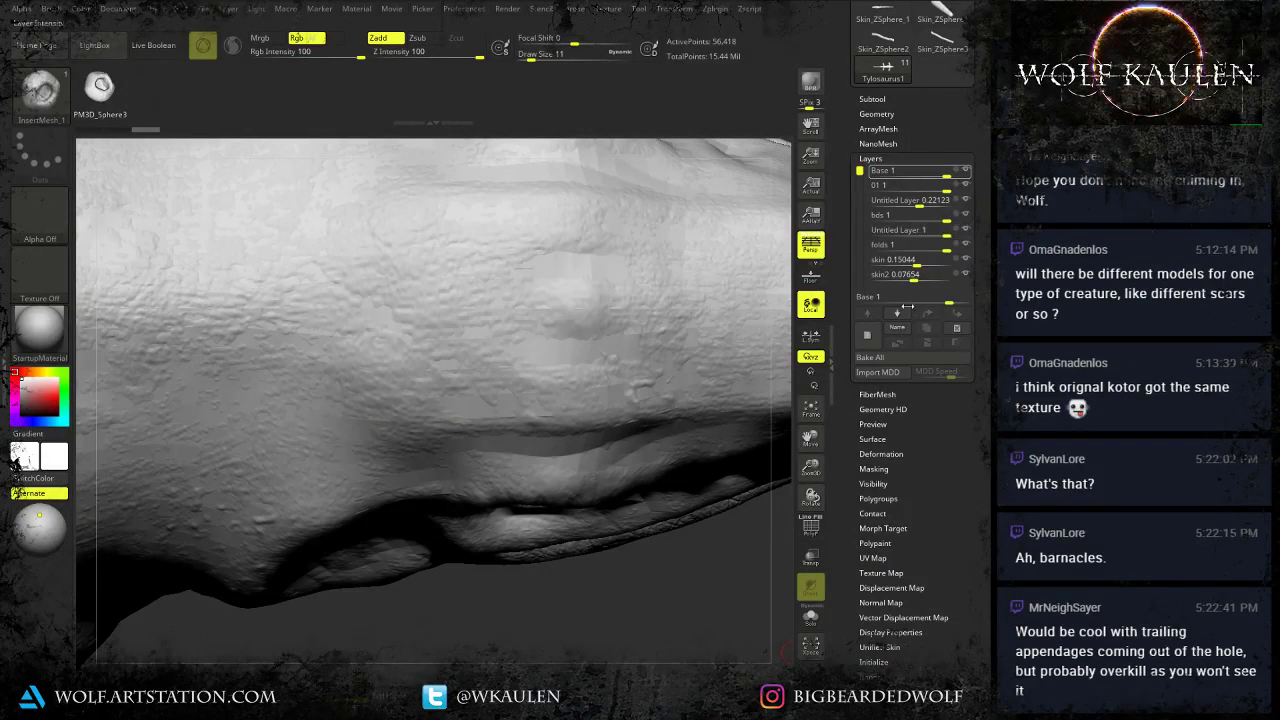
left_click(875, 361)
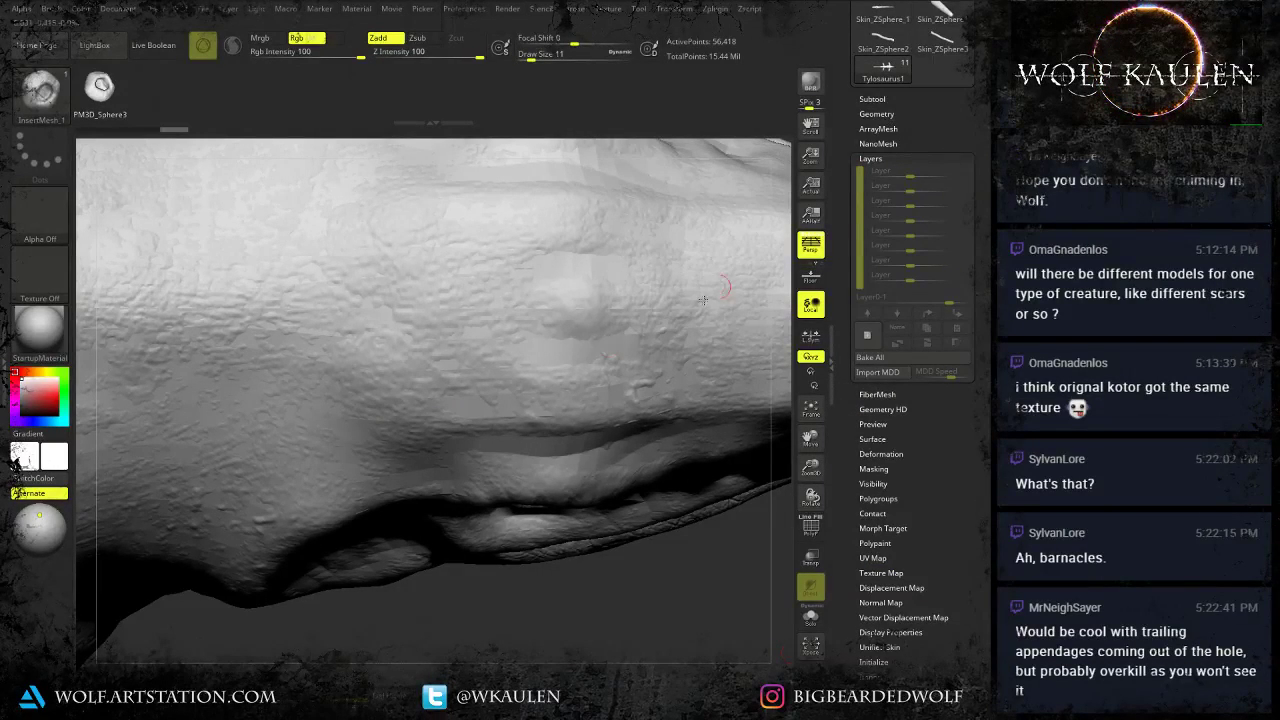
left_click_drag(498, 384, 500, 386)
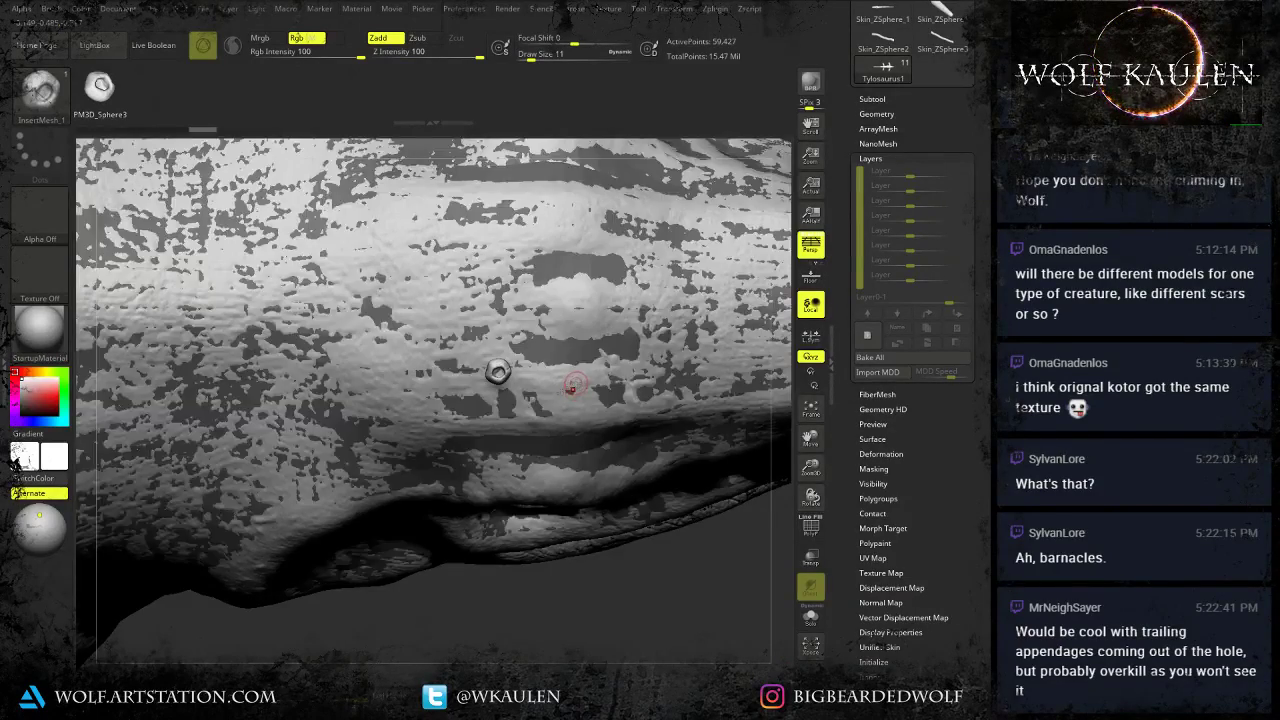
Insert barnacles of varied sizes around the first one, spreading the cluster towards the back of the head.
right_click_drag(577, 383, 500, 440)
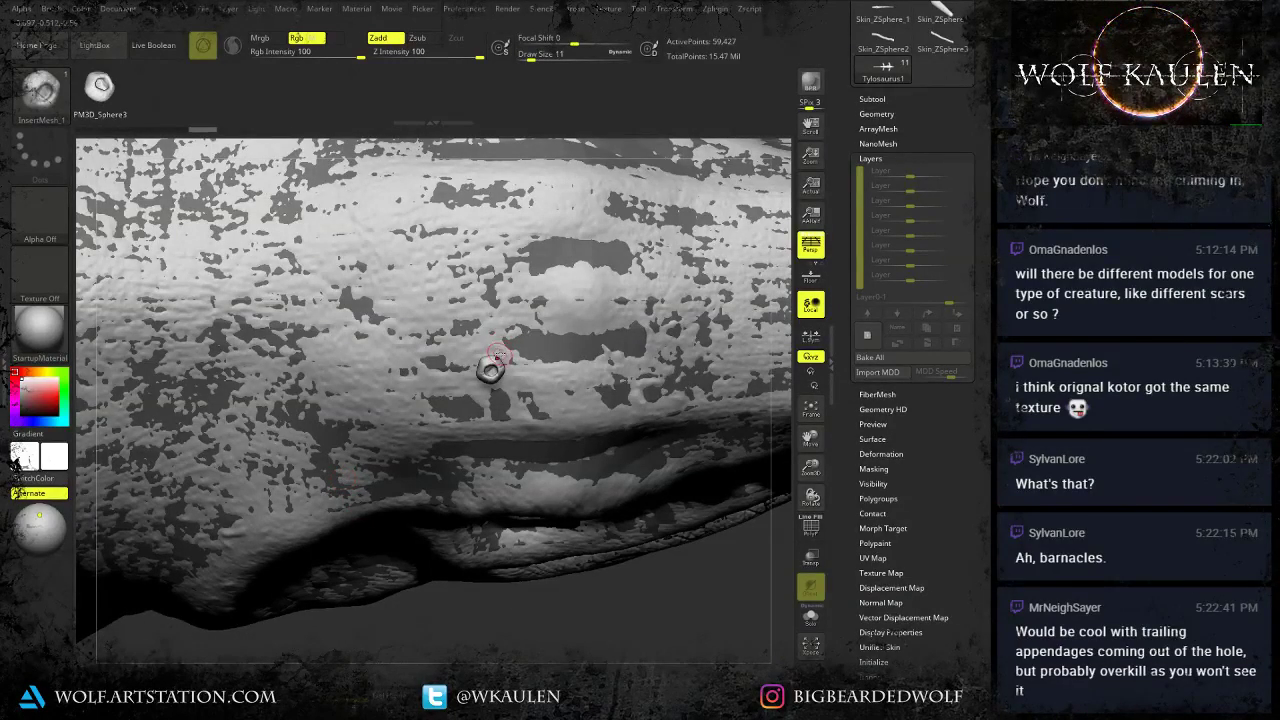
left_click_drag(501, 344, 472, 355)
left_click(452, 372)
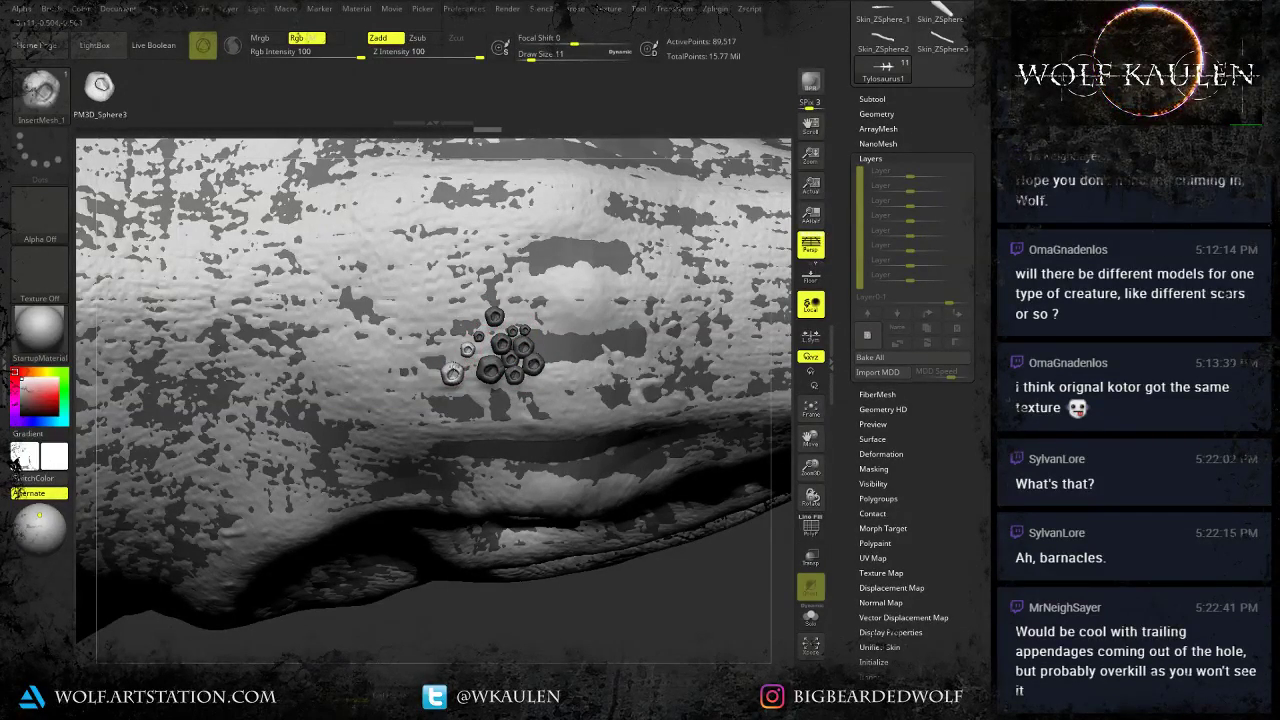
left_click(447, 345)
left_click(467, 368)
left_click_drag(465, 332, 438, 376)
left_click_drag(439, 328, 416, 357)
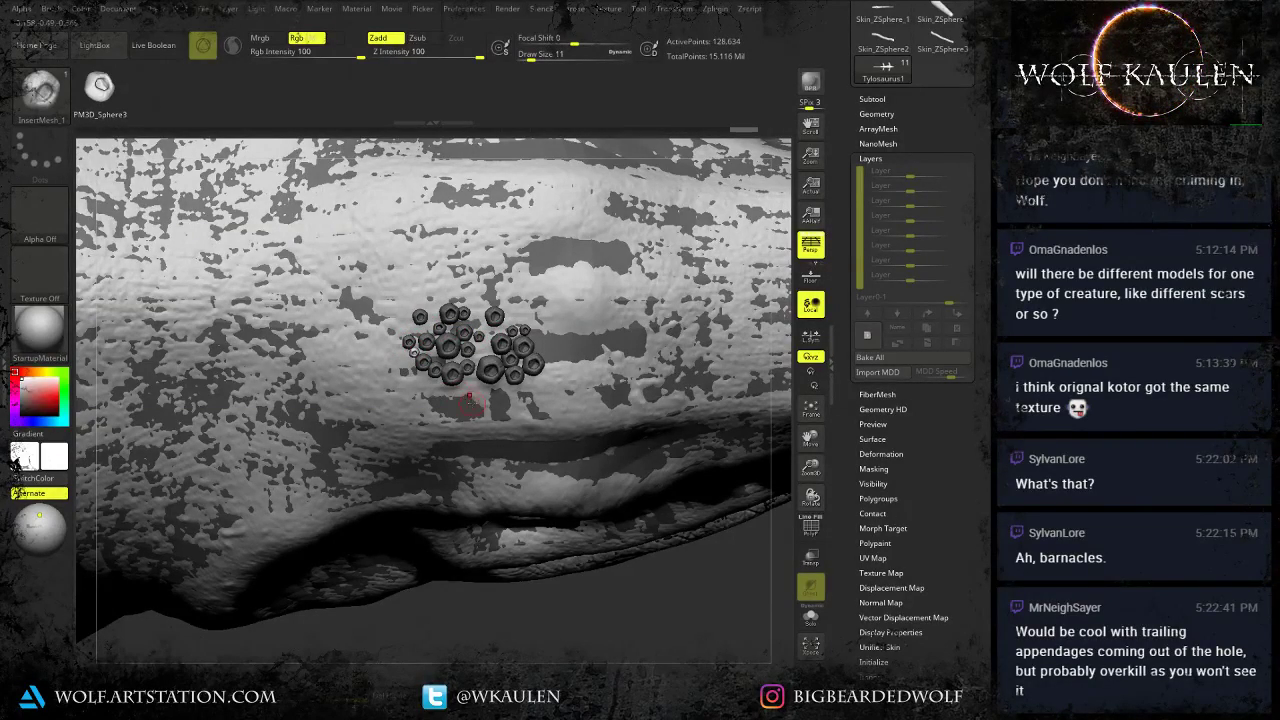
Fill the gaps and edges of the head's barnacle cluster with more small barnacles.
mouse_move(470, 391)
left_mouse_down()
mouse_move(455, 403)
mouse_move(426, 384)
mouse_move(471, 385)
mouse_move(478, 357)
mouse_move(434, 360)
mouse_move(421, 336)
left_mouse_up()
left_click(434, 358)
left_click_drag(436, 327, 438, 330)
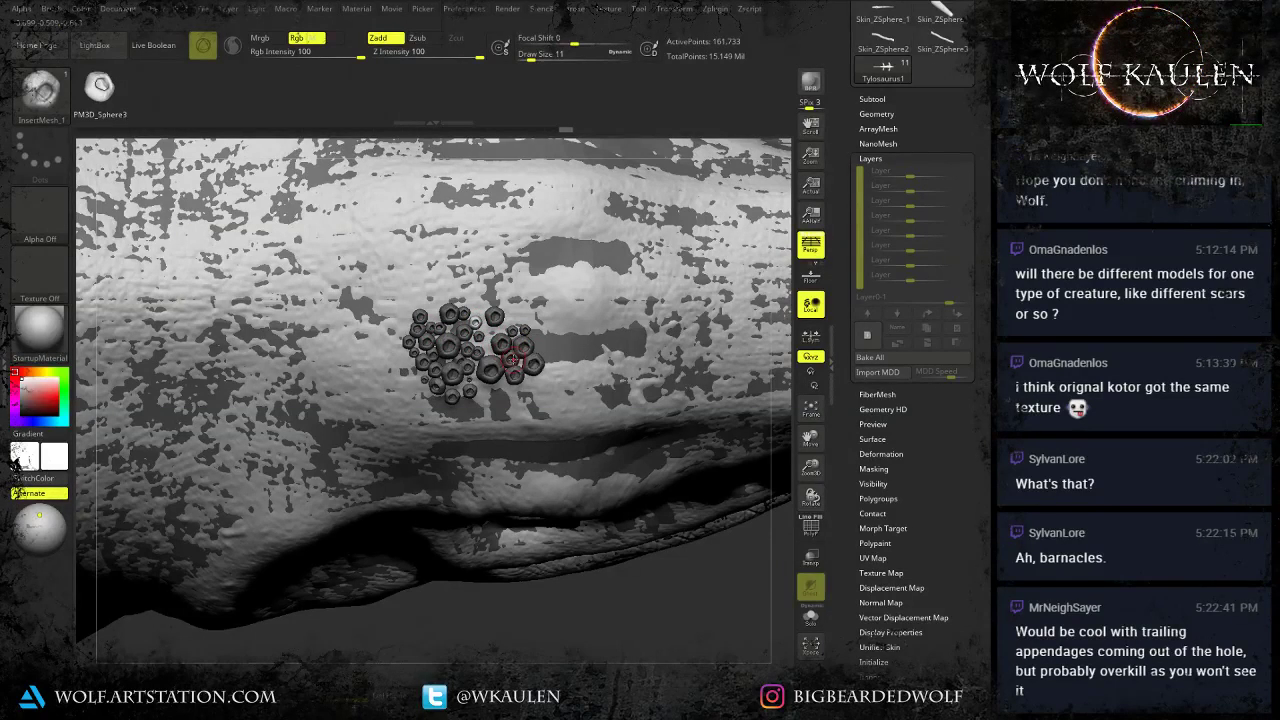
mouse_move(530, 380)
left_mouse_down()
mouse_move(504, 390)
mouse_move(520, 394)
left_mouse_up()
left_click_drag(538, 343, 490, 334)
Insert a second cluster of barnacles in mixed sizes on the tip of the upper snout.
right_click_drag(560, 393, 561, 569)
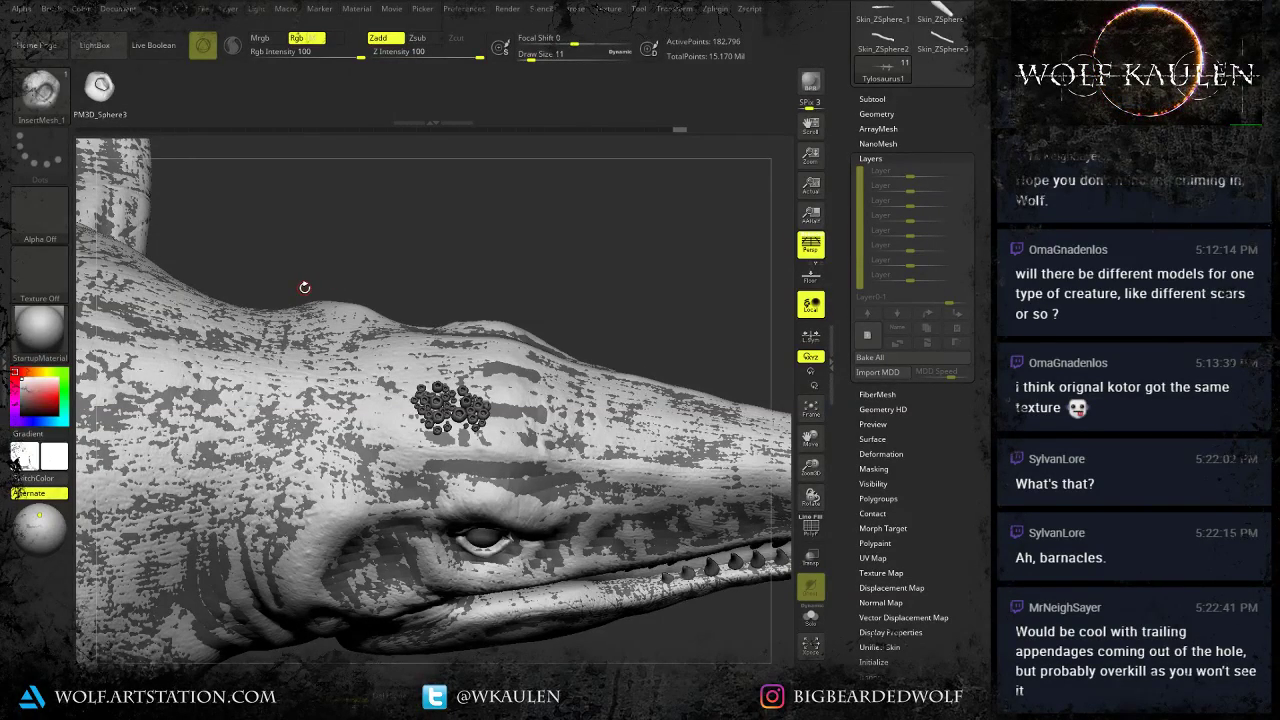
right_click_drag(347, 308, 390, 470, "alt")
right_click_drag(390, 470, 483, 284, "ctrl")
right_click_drag(499, 580, 418, 482)
right_click_drag(418, 484, 309, 514, "alt")
right_click_drag(614, 255, 608, 347)
mouse_move(607, 342)
left_mouse_down()
mouse_move(617, 349)
mouse_move(592, 357)
mouse_move(613, 358)
mouse_move(591, 335)
left_mouse_up()
right_click_drag(592, 335, 599, 379)
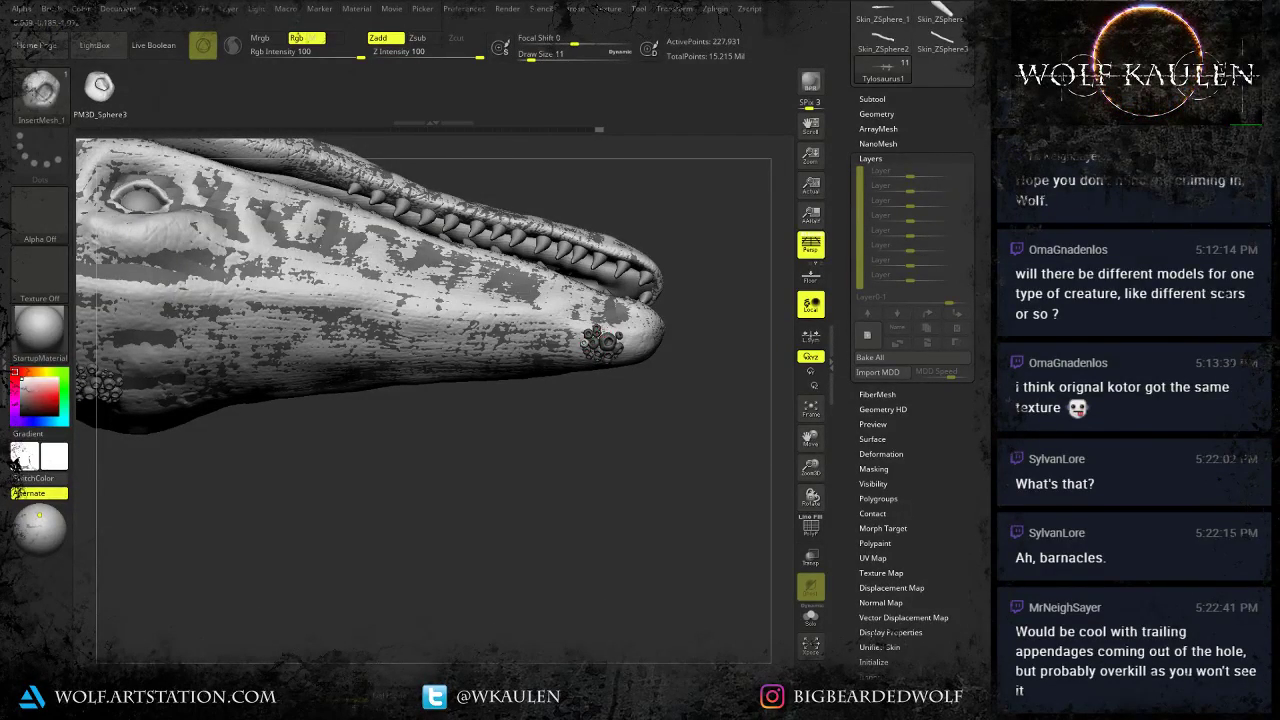
left_click_drag(608, 338, 589, 351)
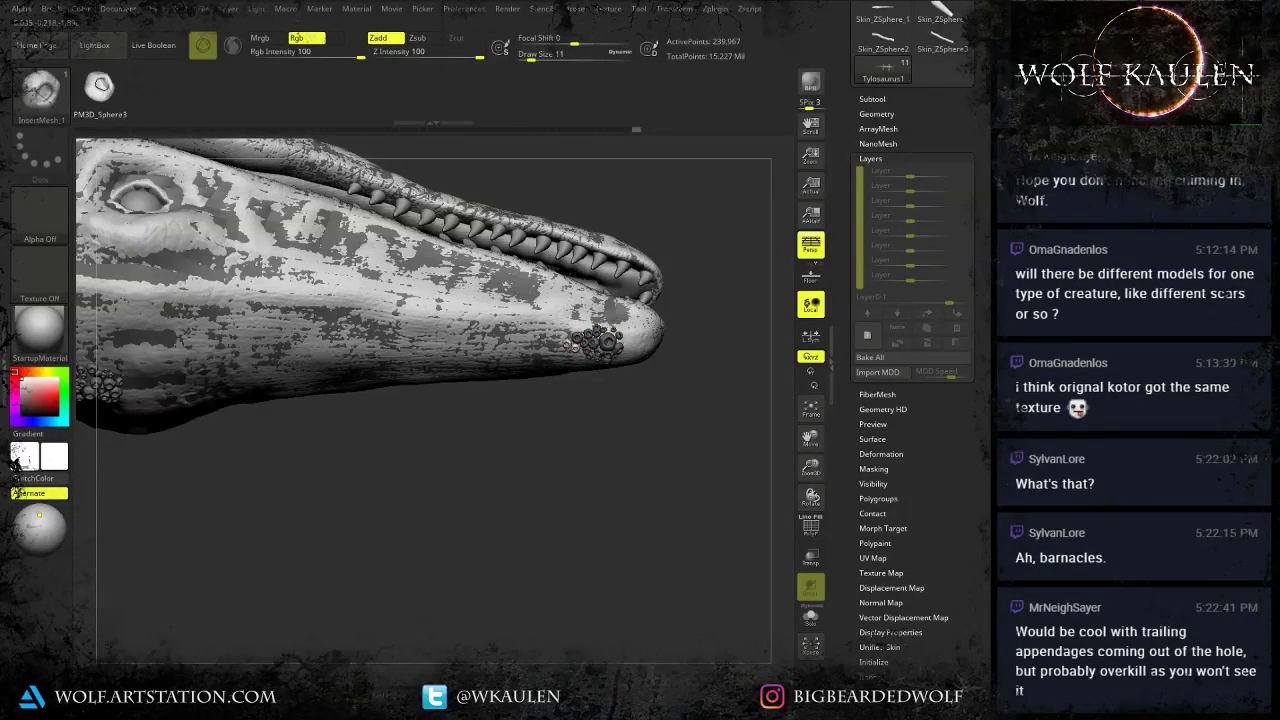
left_click_drag(575, 348, 567, 344)
Insert a cluster of barnacles in mixed sizes along the edge of the raised front flipper, about midway up.
mouse_move(590, 407)
right_mouse_down("alt")
mouse_move(598, 379)
mouse_move(345, 470)
mouse_move(500, 462)
mouse_move(556, 600)
right_mouse_up("alt")
right_click_drag(486, 387, 538, 573, "alt")
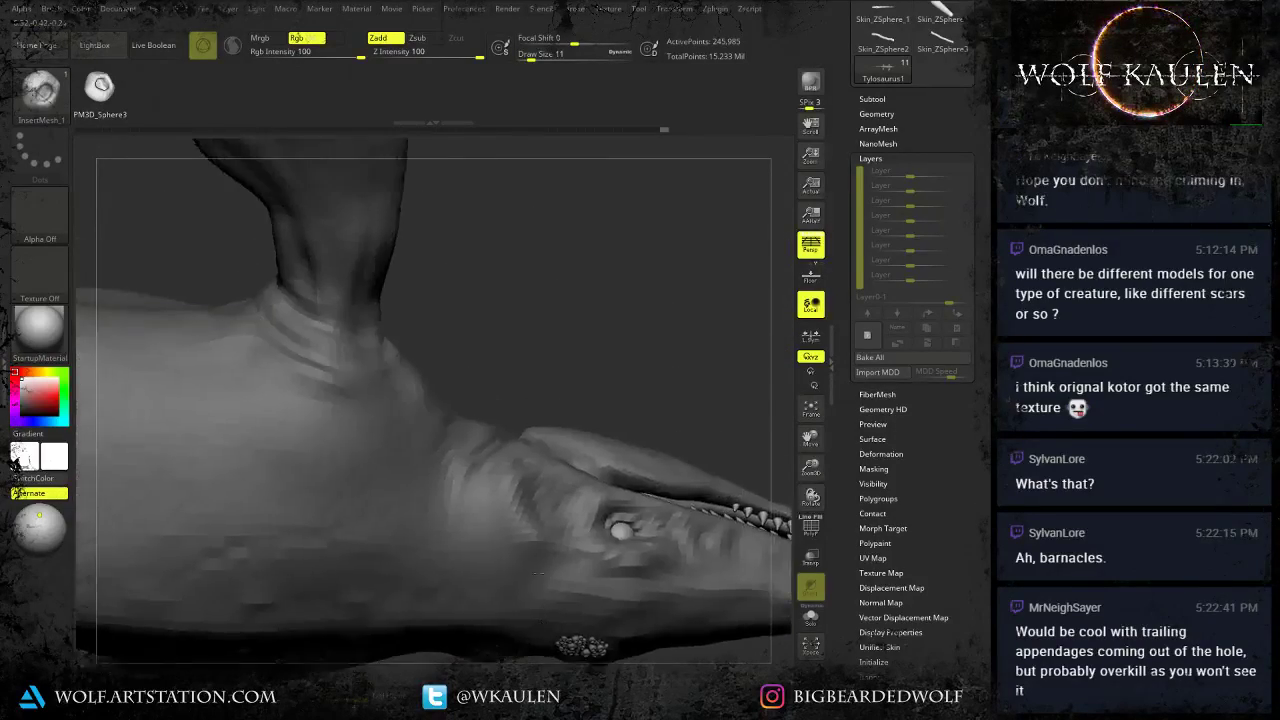
right_click_drag(401, 357, 408, 560, "alt")
right_click_drag(415, 383, 419, 420, "alt")
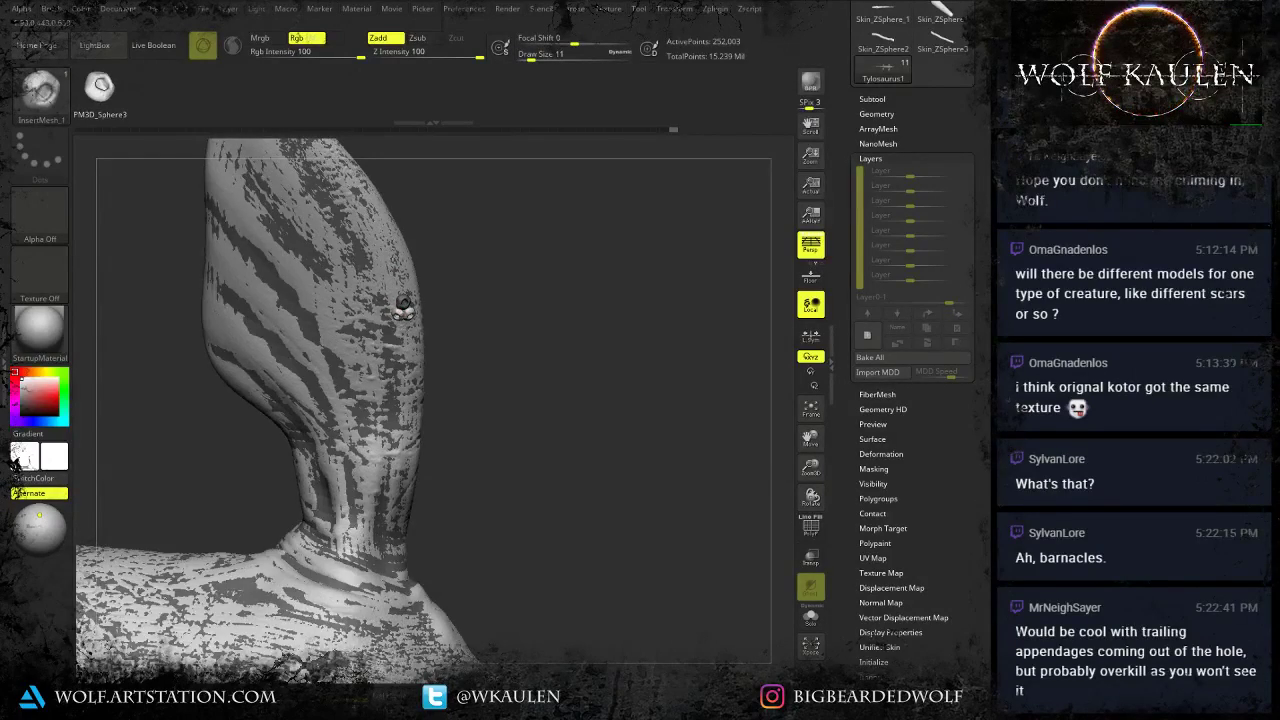
left_click_drag(403, 308, 408, 313)
right_click_drag(408, 313, 410, 311)
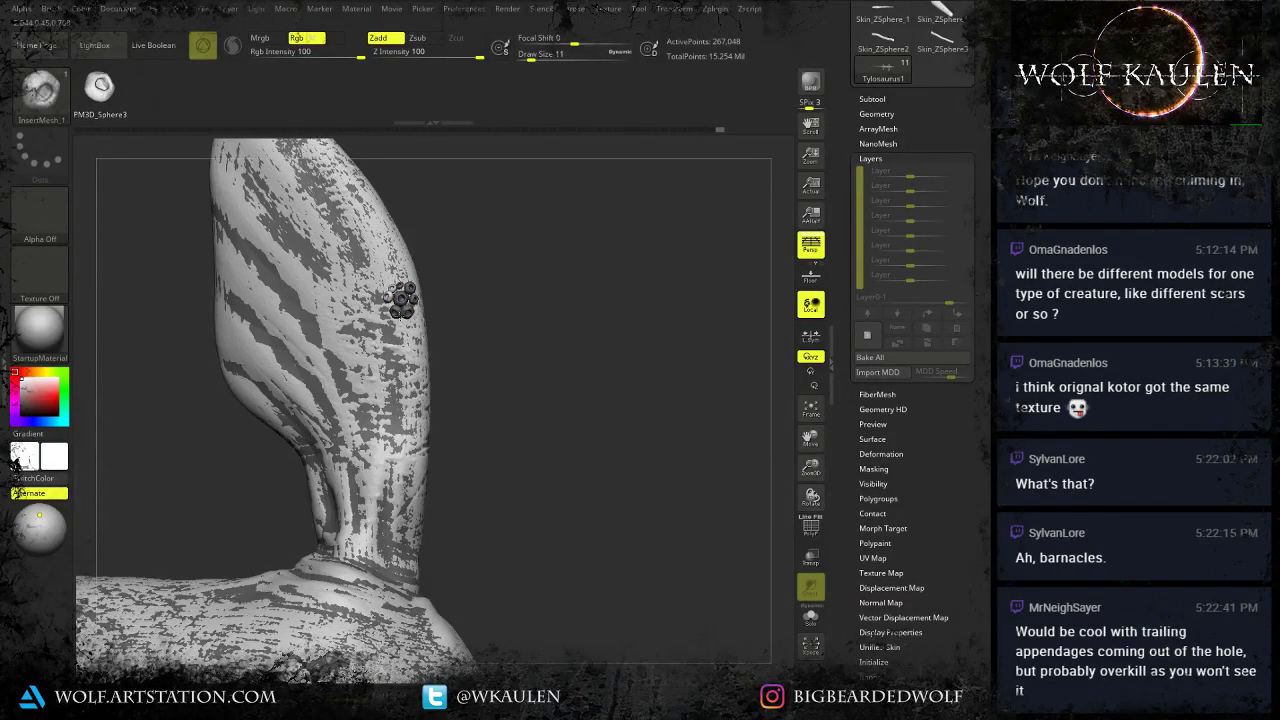
left_click_drag(400, 316, 416, 318)
left_click_drag(395, 308, 398, 311)
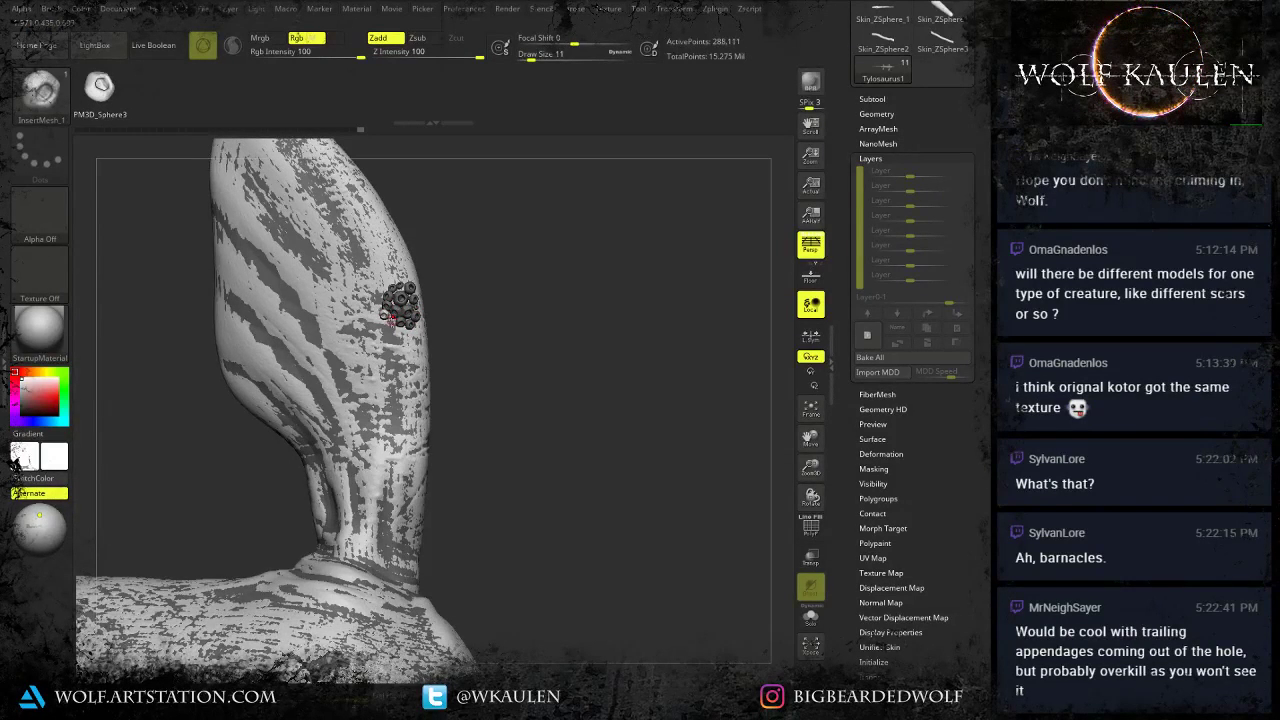
left_click(390, 258)
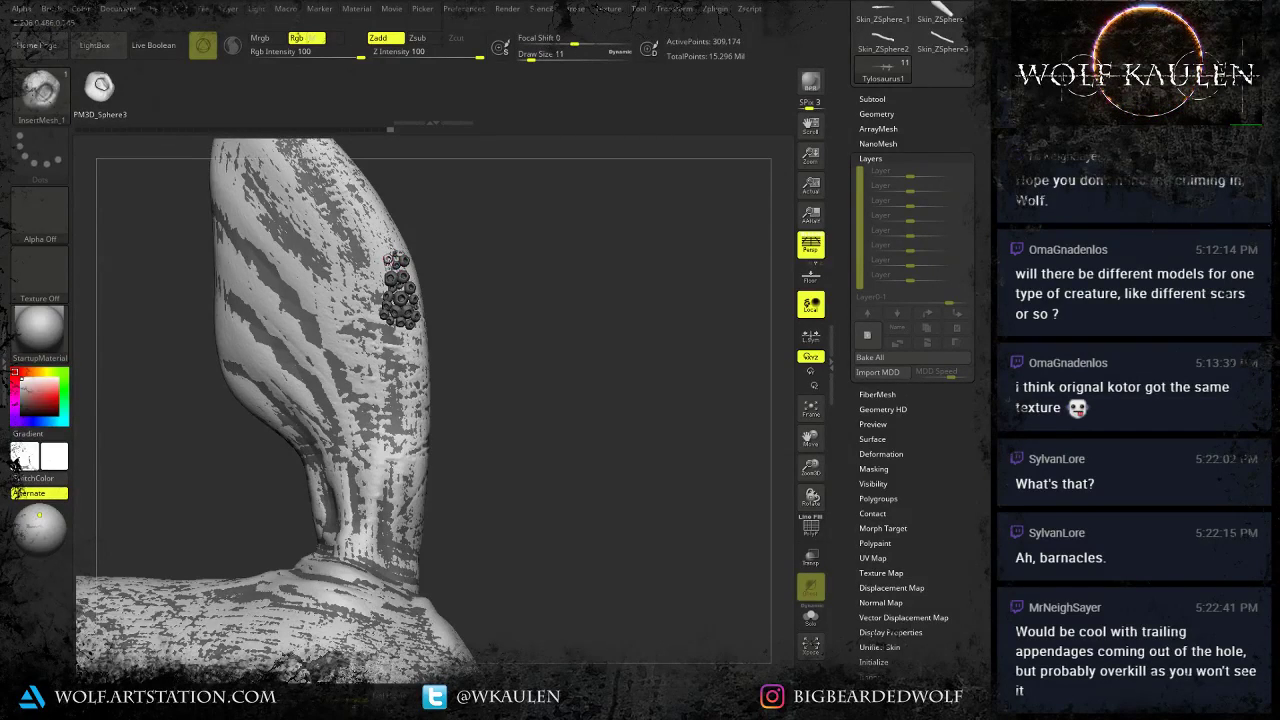
left_click_drag(411, 269, 414, 264)
Insert an elongated cluster of large and small barnacles on the body near the base of the rear flipper.
right_click_drag(413, 257, 444, 334, "ctrl")
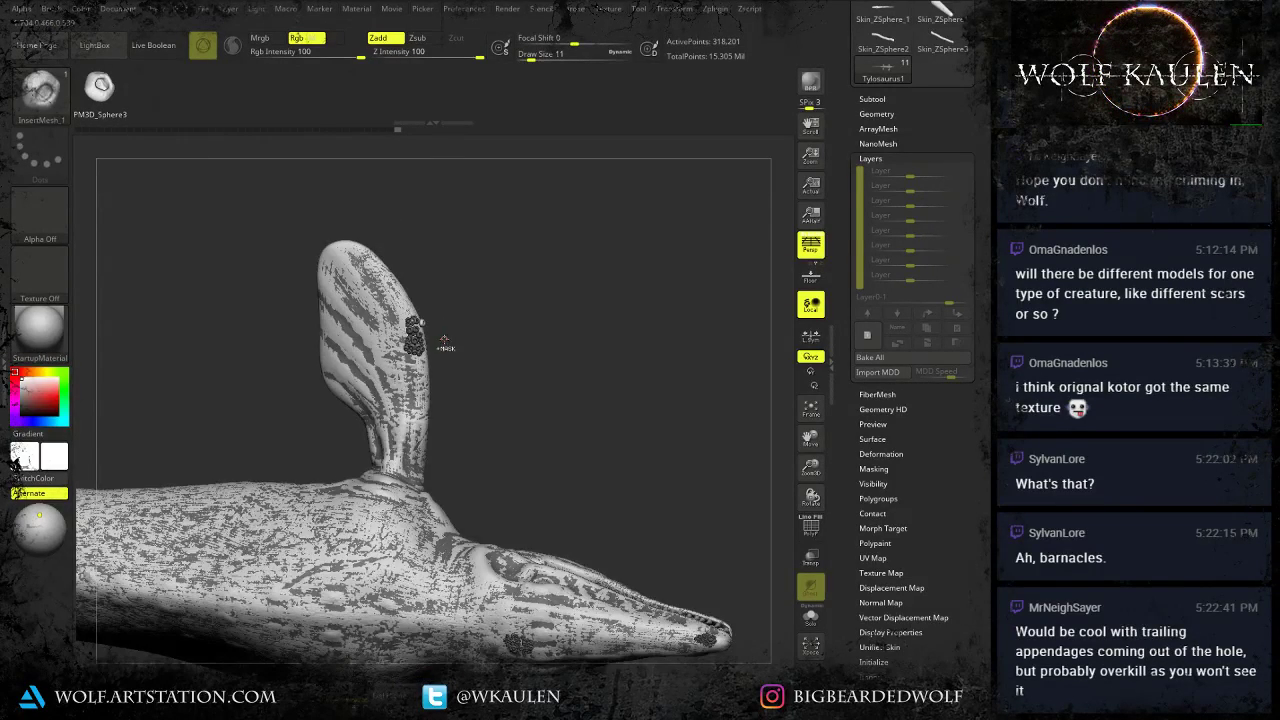
right_click_drag(444, 408, 476, 255, "alt")
mouse_move(580, 420)
right_mouse_down()
mouse_move(594, 491)
mouse_move(547, 525)
mouse_move(540, 516)
mouse_move(645, 436)
right_mouse_up()
right_click_drag(540, 480, 493, 415)
left_click_drag(490, 431, 516, 432)
left_click_drag(512, 407, 514, 410)
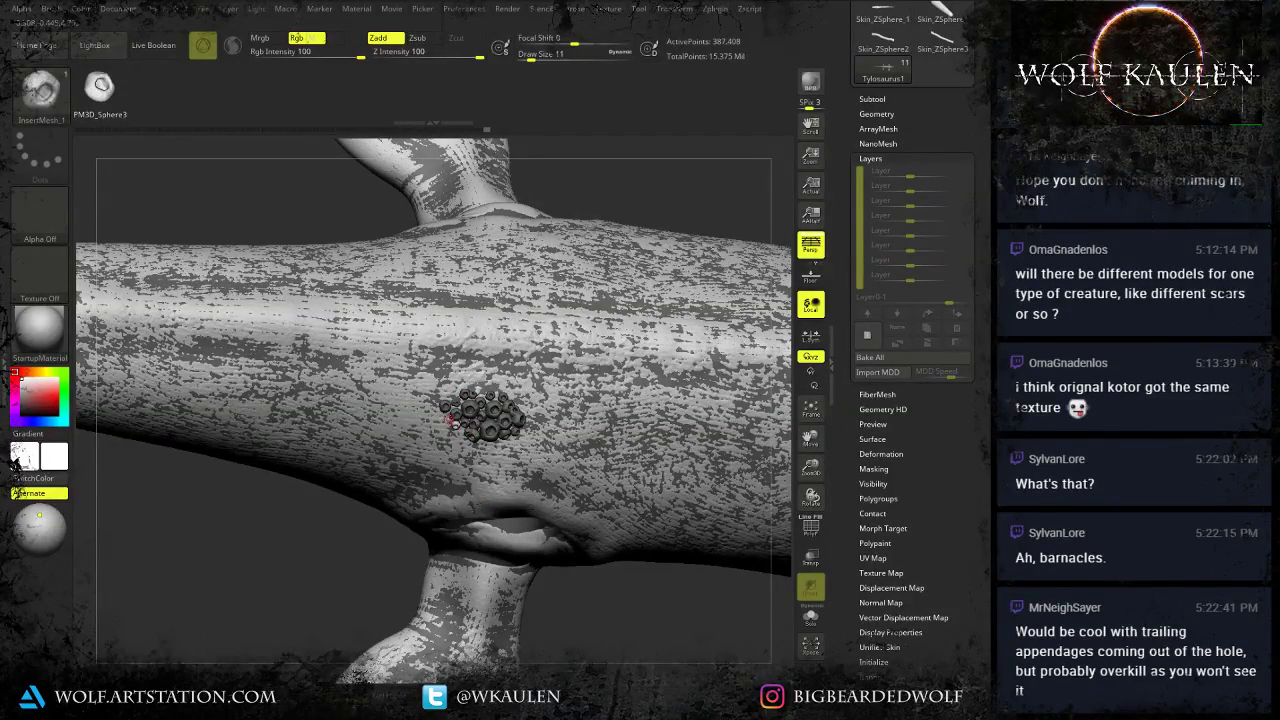
left_click_drag(436, 411, 437, 404)
left_click_drag(443, 396, 445, 398)
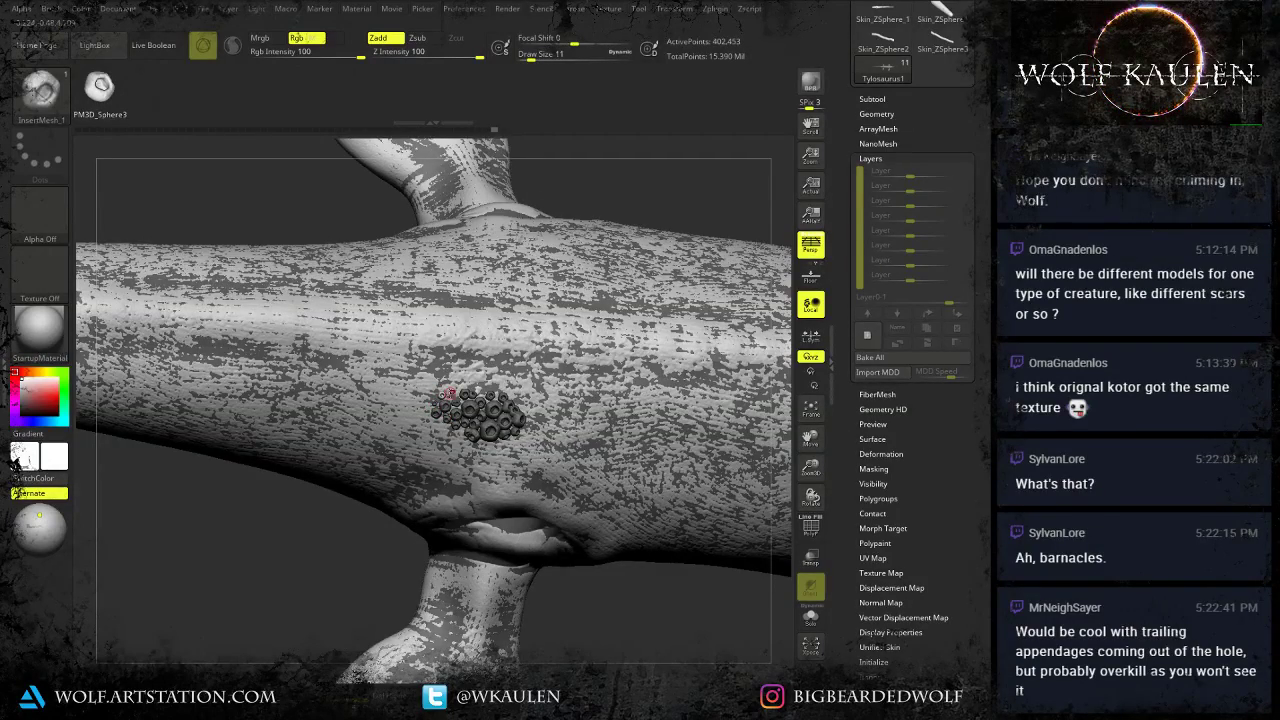
Insert a cluster of barnacles in varied sizes at the rear corner of the lower jaw.
left_click_drag(670, 603, 556, 363, "alt")
left_click_drag(590, 560, 540, 415, "alt")
left_click_drag(530, 550, 542, 501, "alt")
left_click_drag(620, 477, 475, 620, "alt")
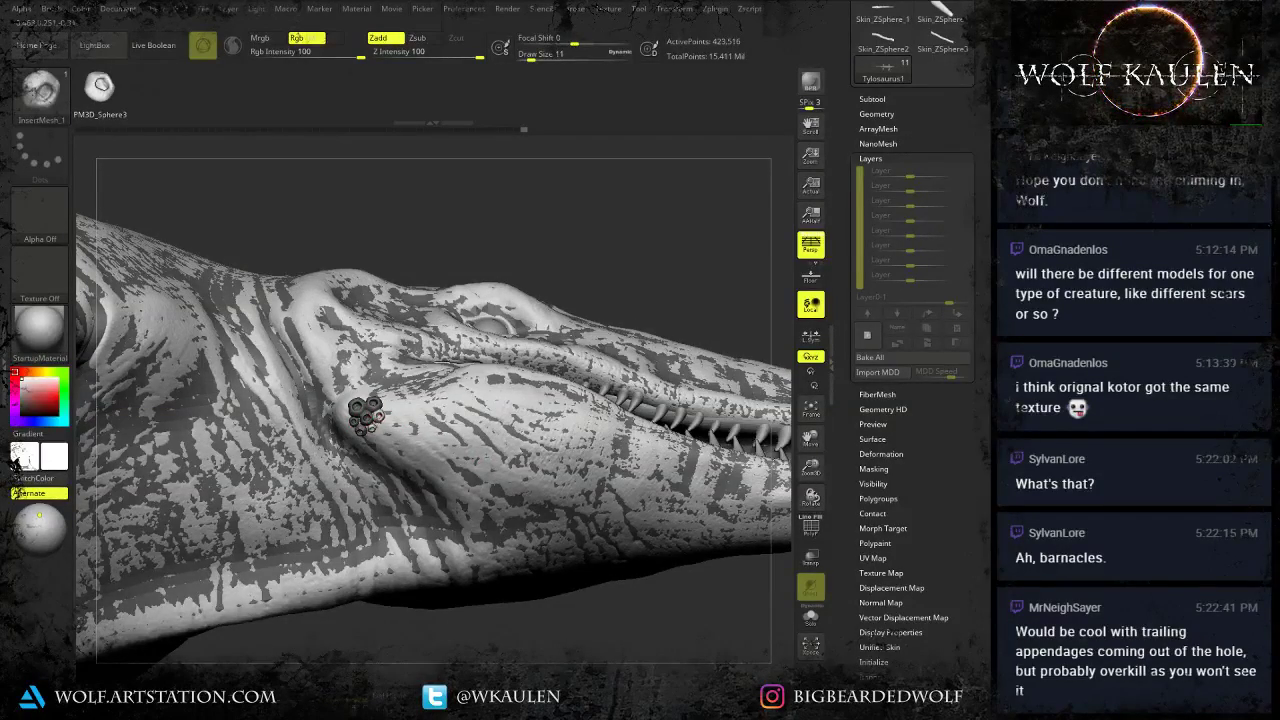
left_click_drag(540, 610, 535, 648)
left_click_drag(342, 402, 348, 408)
left_click_drag(520, 600, 545, 620, "ctrl")
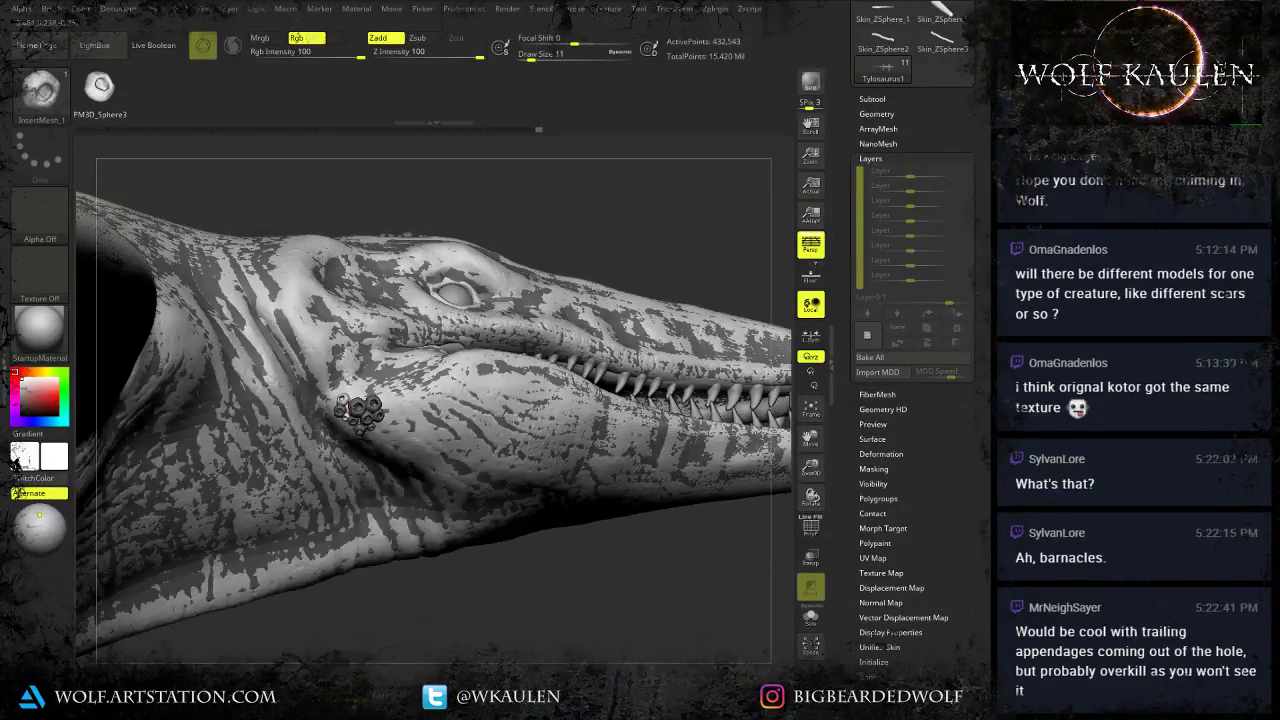
left_click_drag(450, 615, 520, 585)
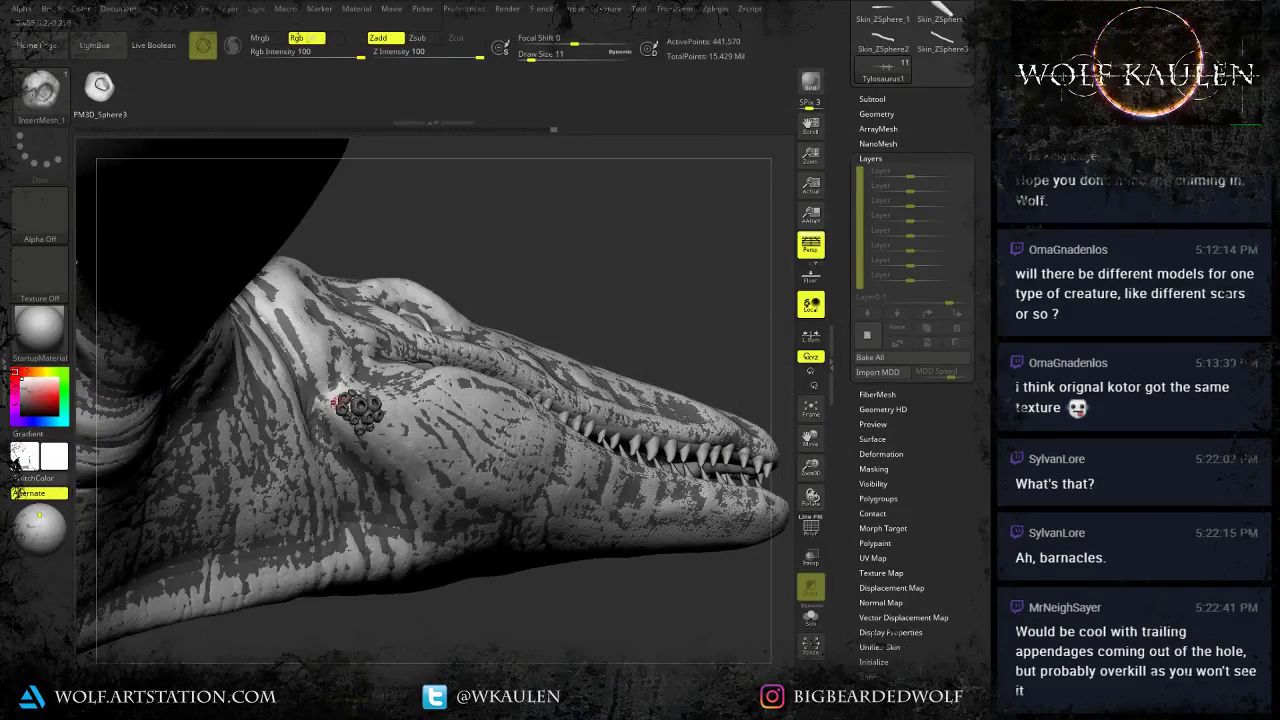
right_click_drag(357, 435, 377, 432)
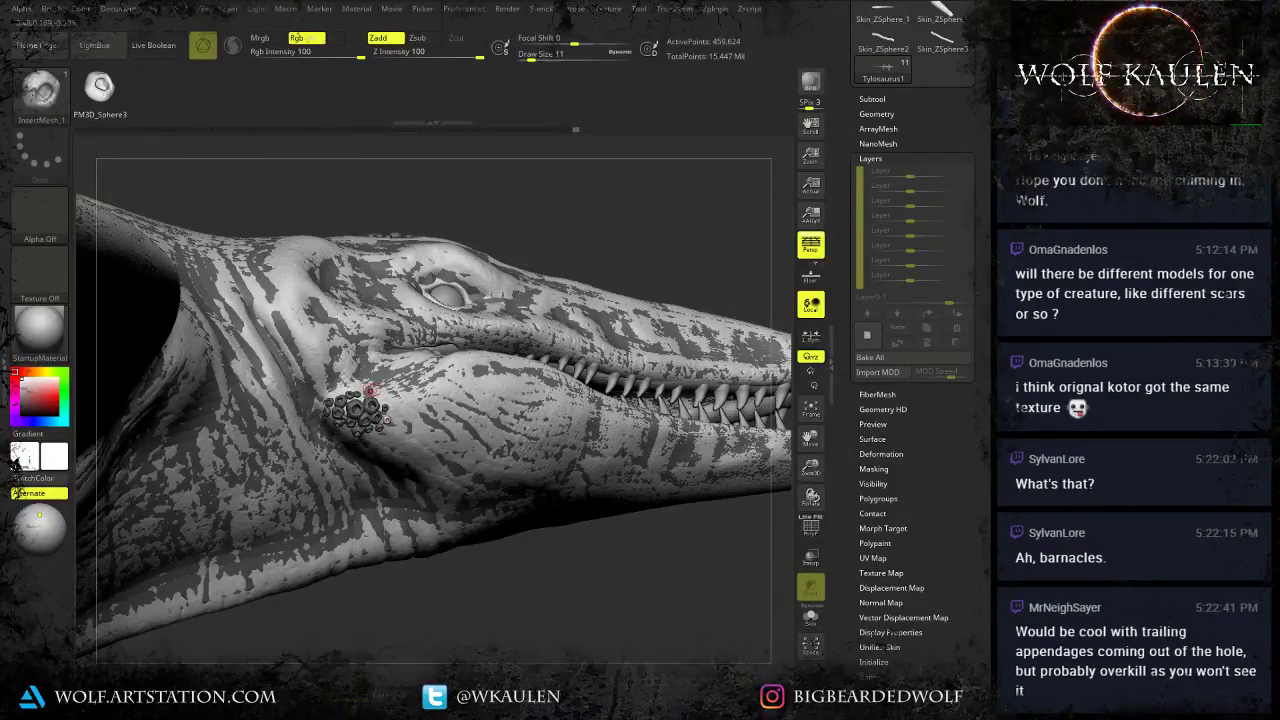
left_click_drag(370, 391, 375, 395)
Display the polygroups, solo the duplicated mesh, hide the body and lower jaw groups, and delete the hidden geometry to keep only the barnacles.
left_click_drag(535, 575, 395, 590)
left_click_drag(480, 600, 549, 537, "ctrl")
key("shift+f")
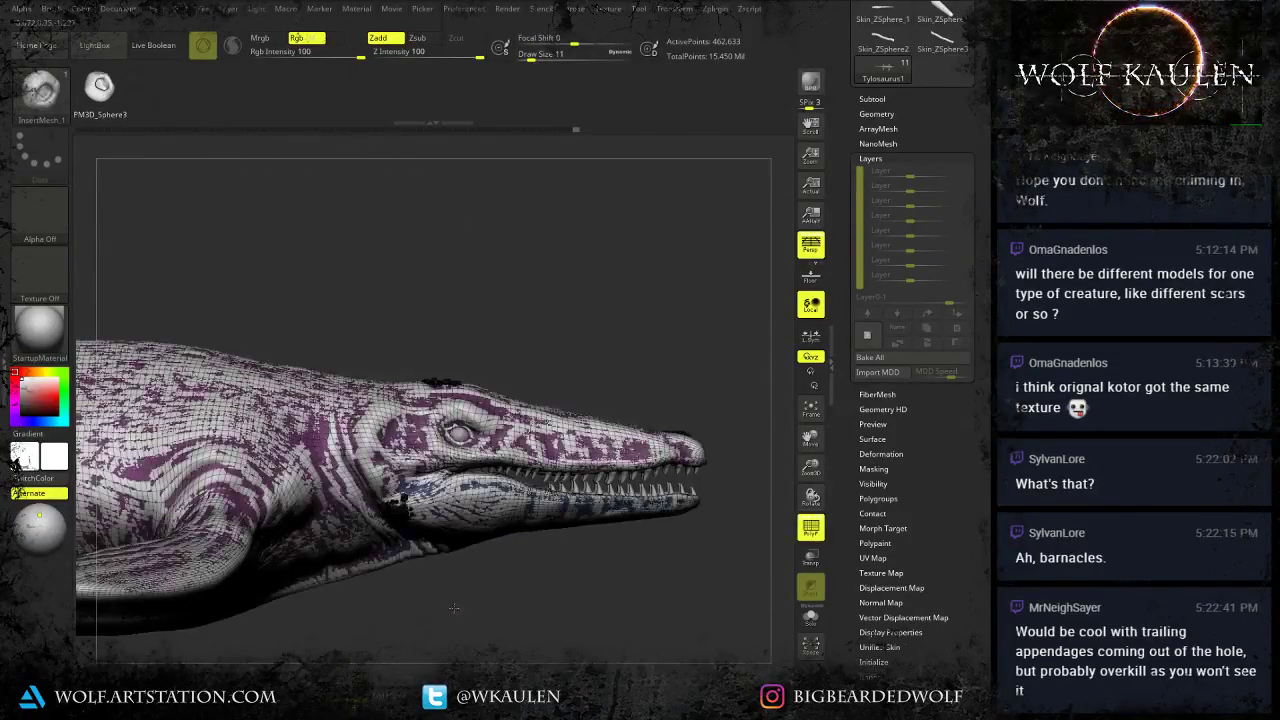
left_click_drag(454, 608, 573, 526, "alt")
left_click(811, 617)
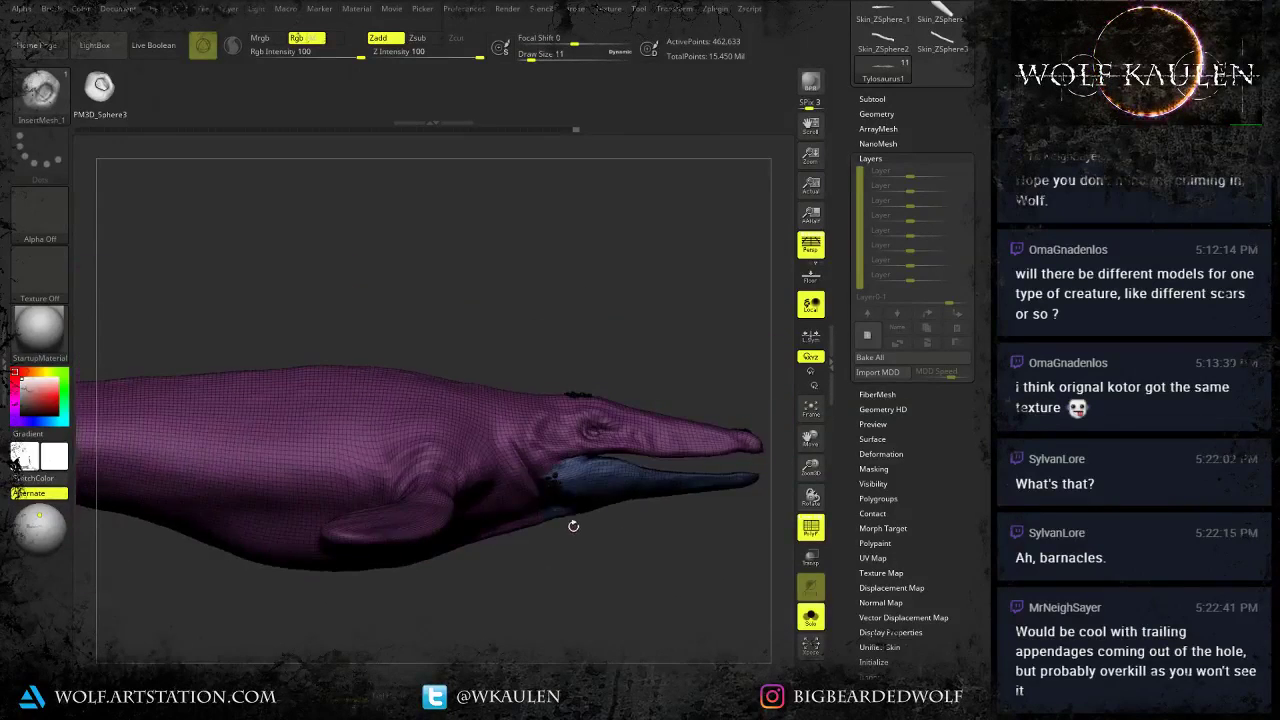
left_click(449, 400, "ctrl+shift")
left_click(446, 395, "ctrl+shift")
left_click(612, 495, "ctrl+shift")
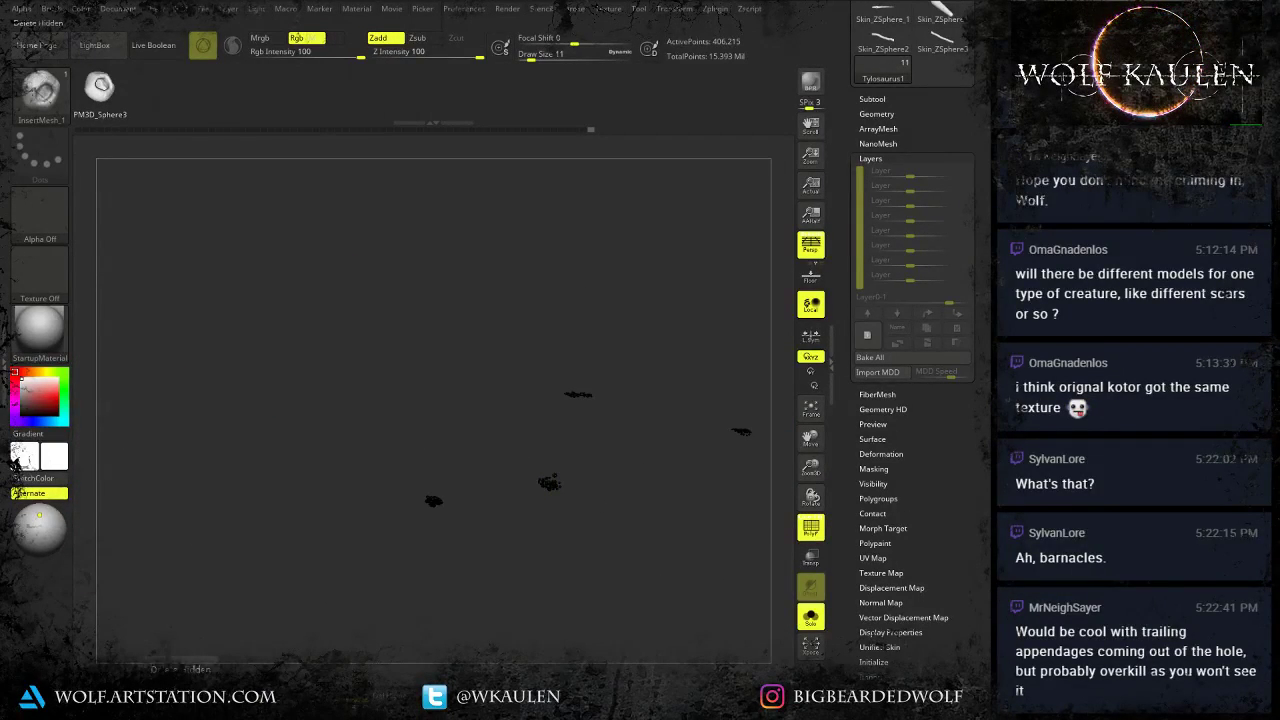
Rename the isolated barnacle subtool as barnackles.
left_click_drag(597, 541, 650, 516)
left_click(872, 98)
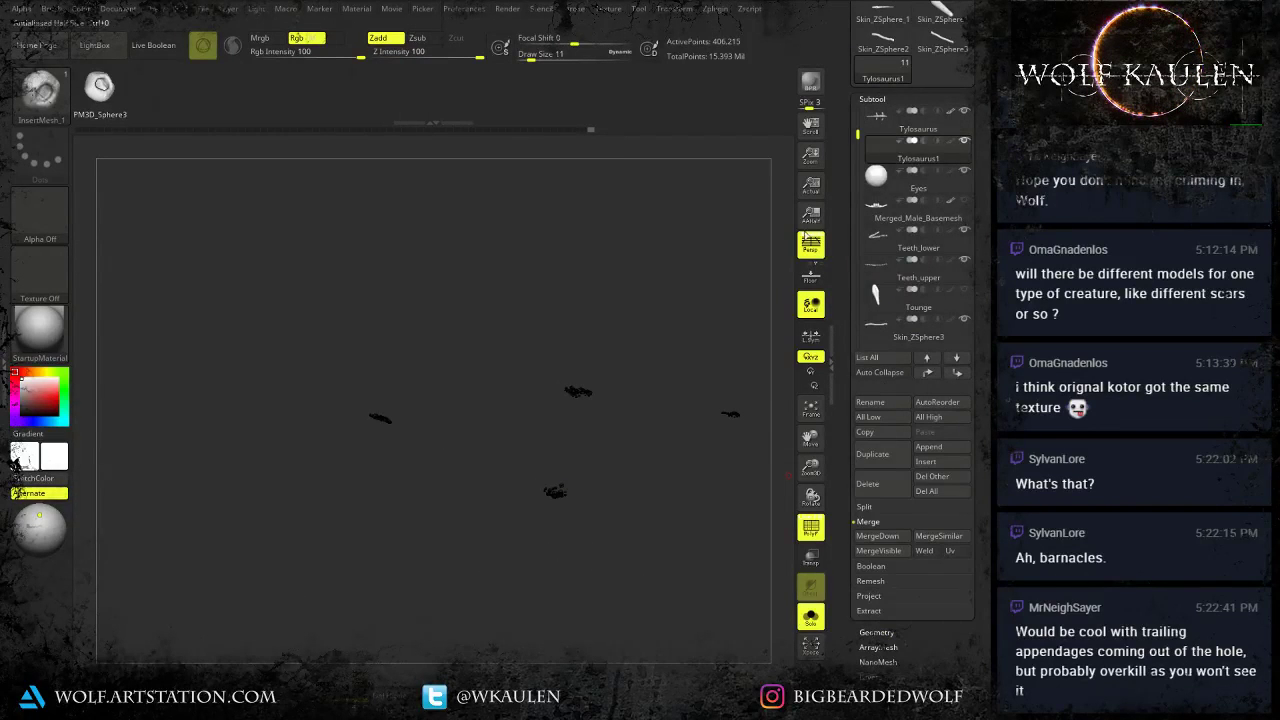
left_click(880, 402)
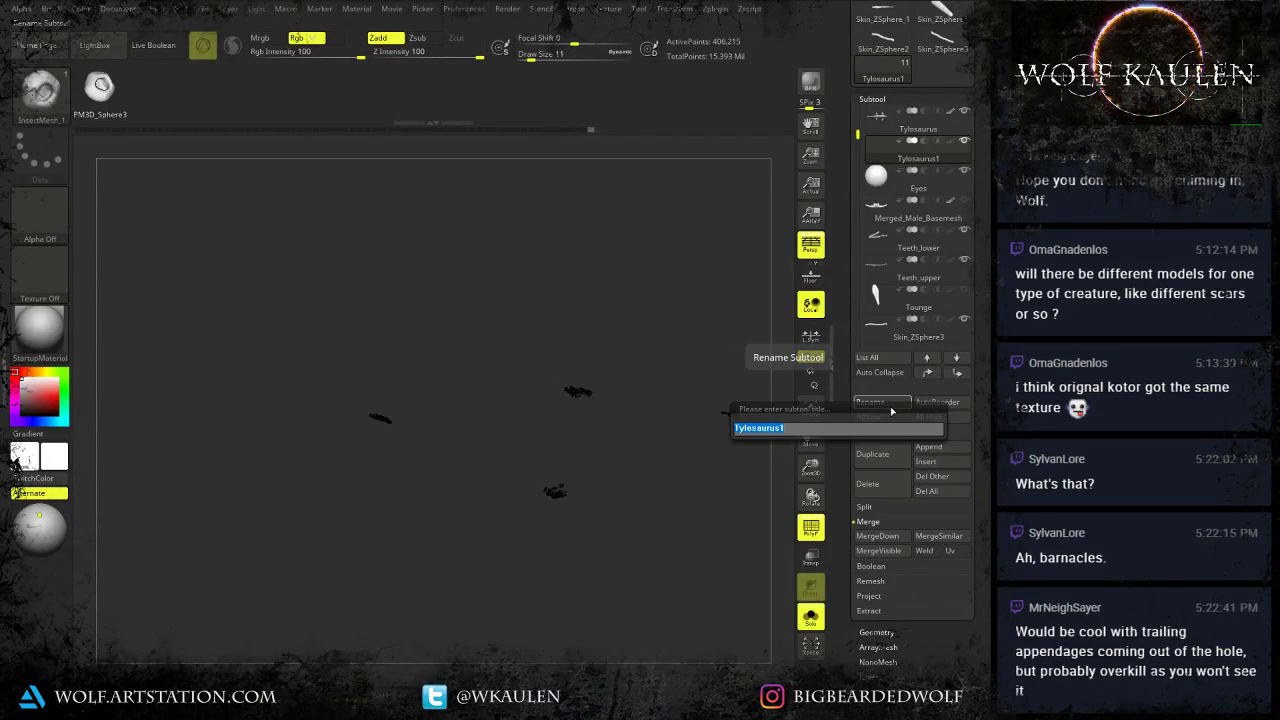
type("barnackle")
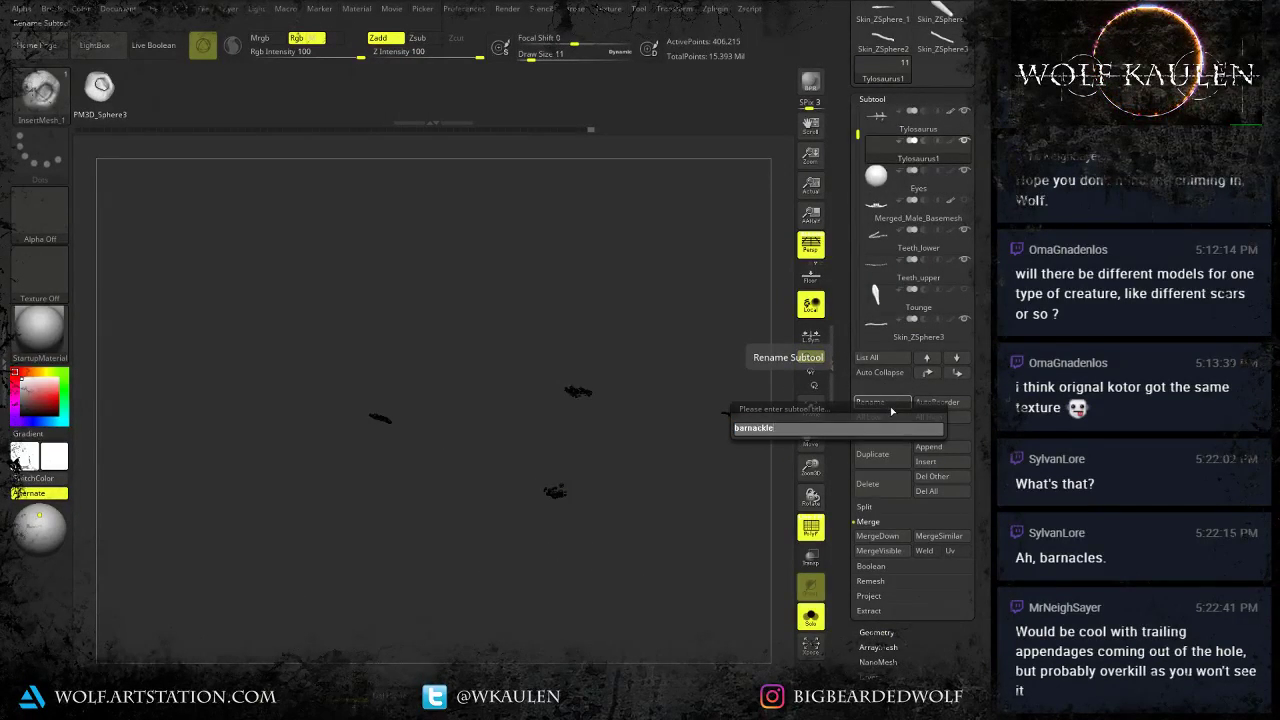
type("s")
key("Return")
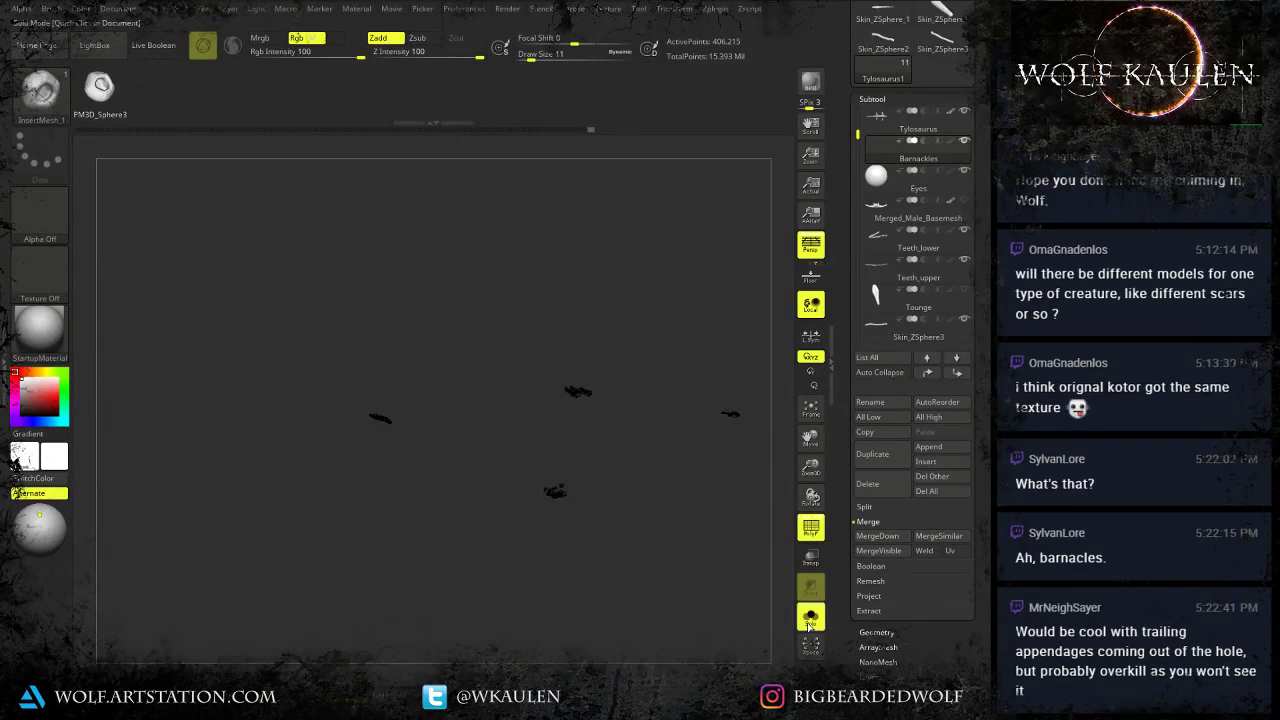
Show all subtools without the polygroup display, select the Tylosaurus body subtool and add a new layer to it.
left_click(809, 626)
key("shift+f")
left_click_drag(651, 515, 603, 543)
left_click(622, 481, "alt")
left_click_drag(625, 628, 608, 602)
left_click_drag(600, 545, 584, 620, "alt")
left_click_drag(588, 566, 617, 415, "alt")
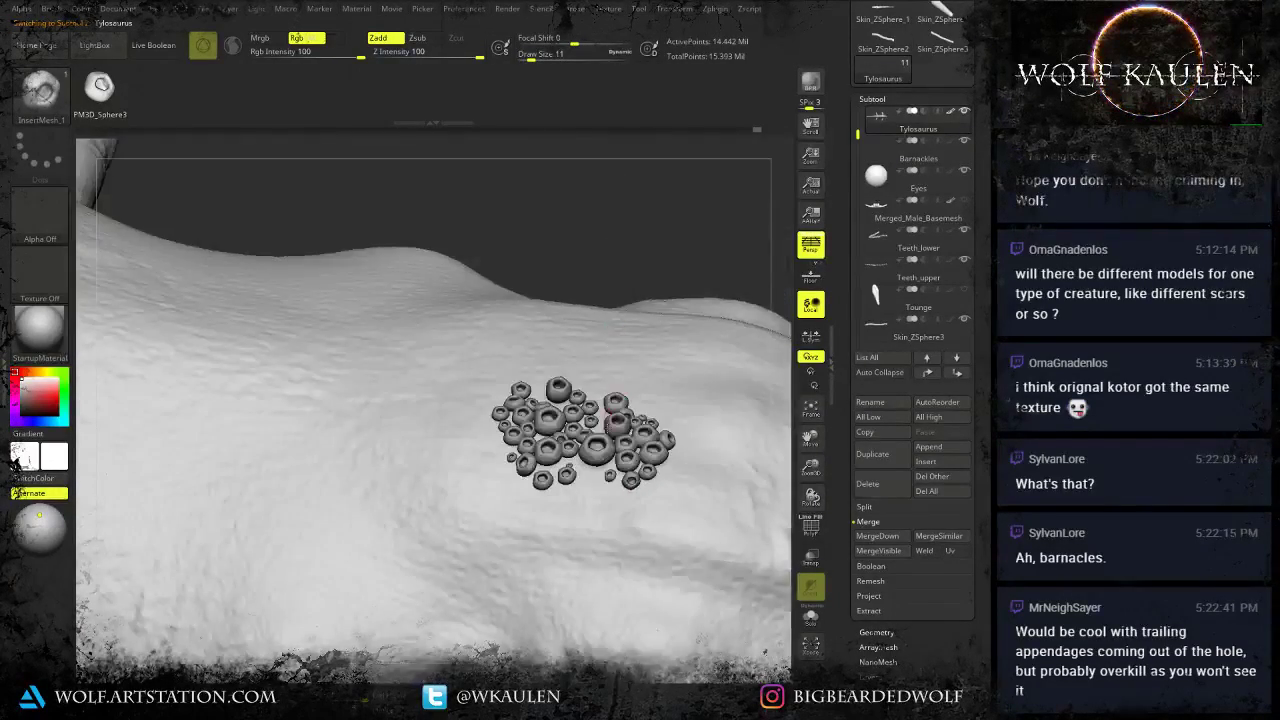
mouse_move(602, 430)
right_mouse_down()
mouse_move(598, 462)
mouse_move(600, 380)
mouse_move(612, 440)
right_mouse_up()
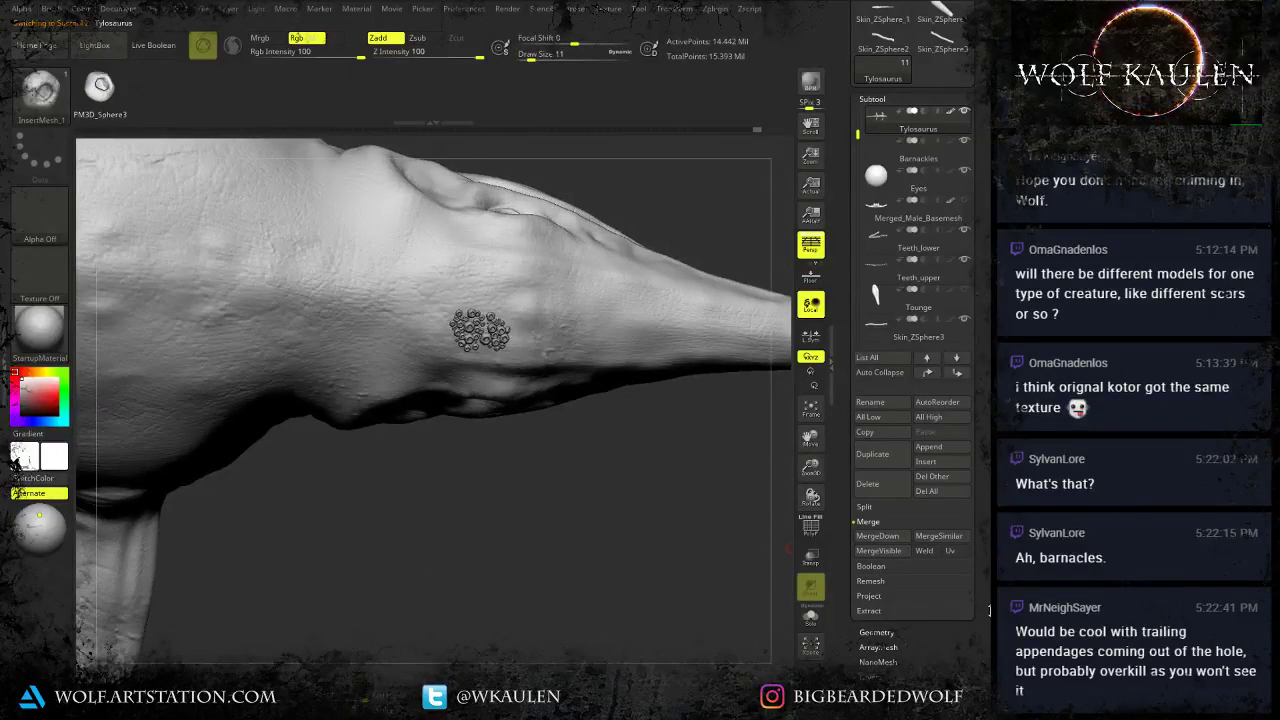
left_click(871, 676)
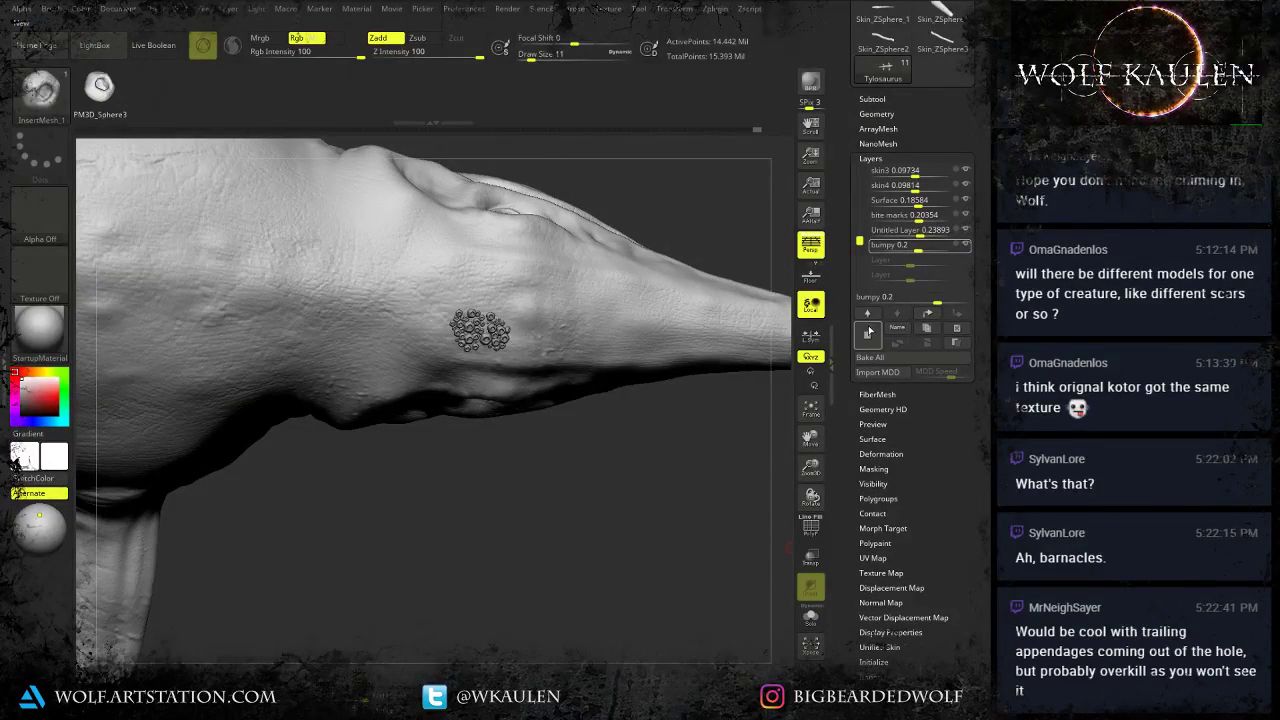
left_click(869, 340)
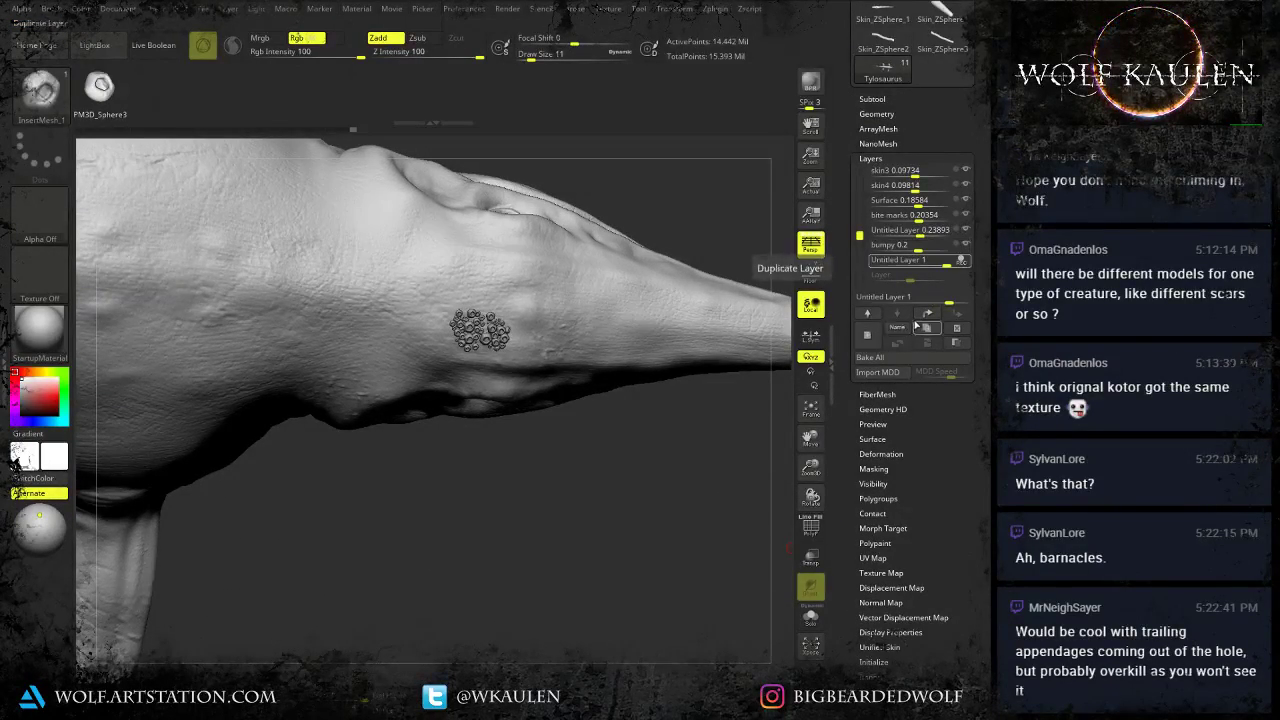
Switch to the Standard brush with the DragRect stroke and load the Leathery Skin15 alpha.
key("b")
left_click(248, 275)
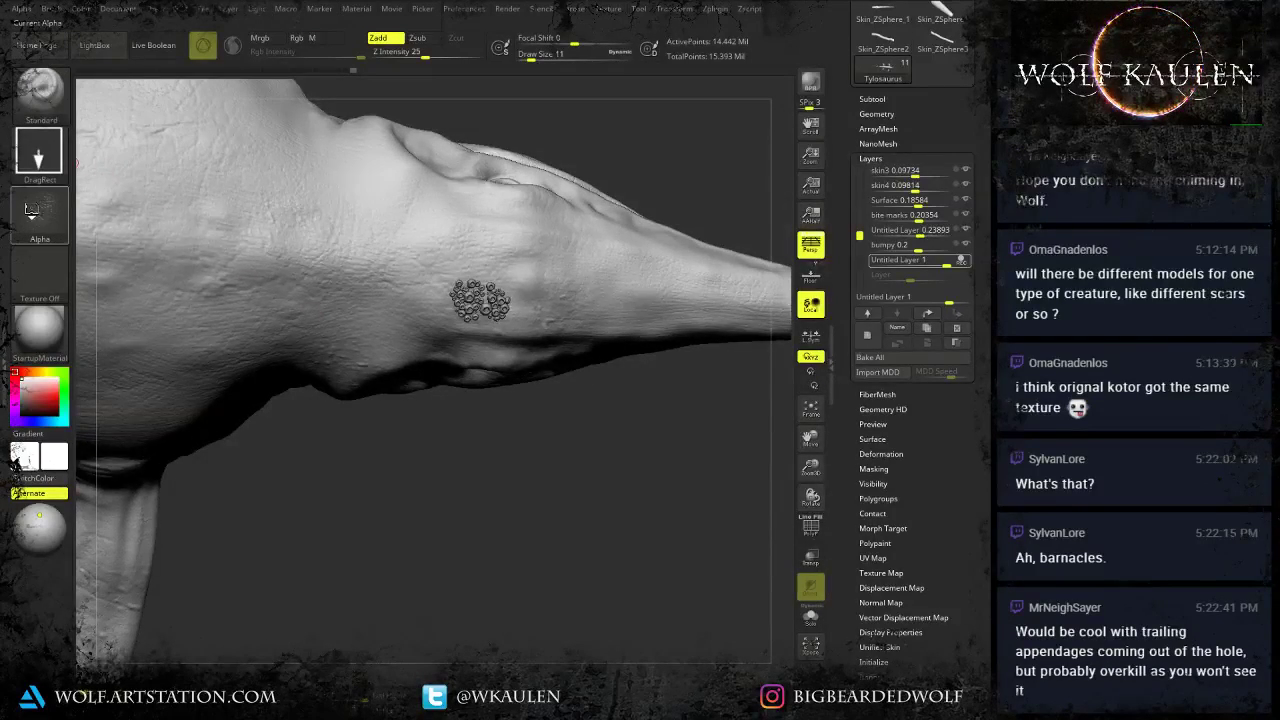
key("comma")
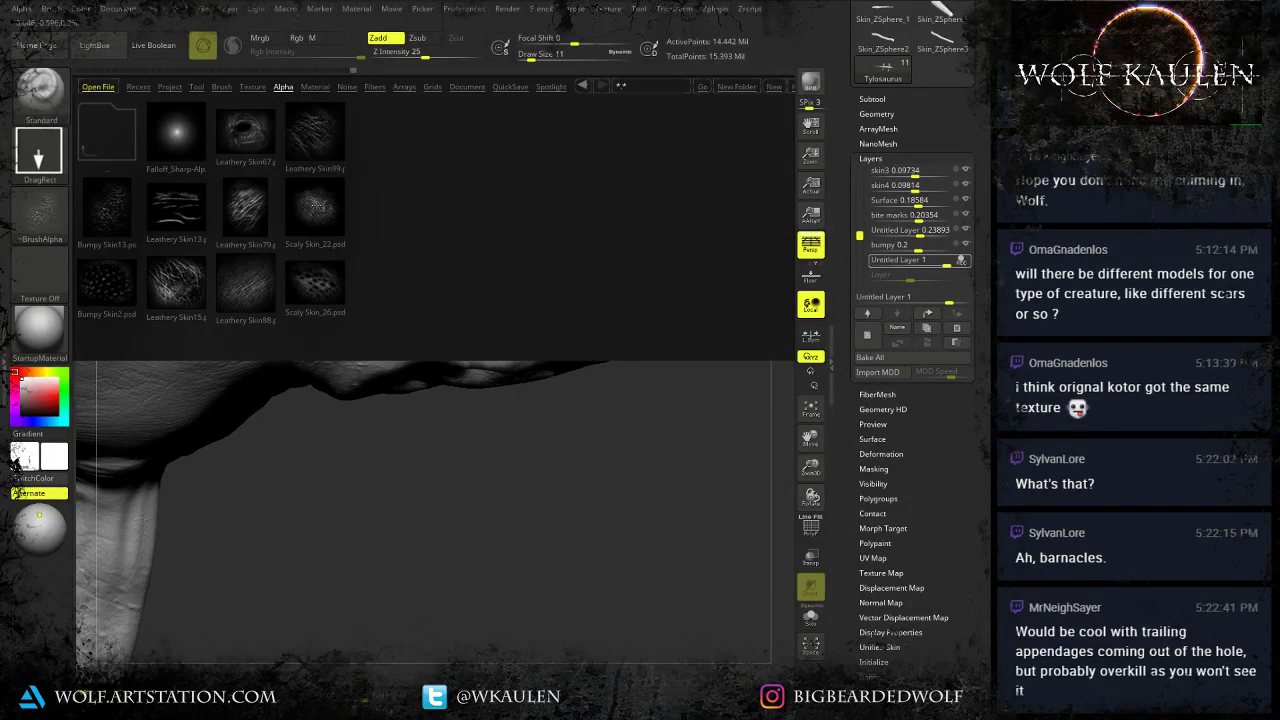
double_click(318, 208)
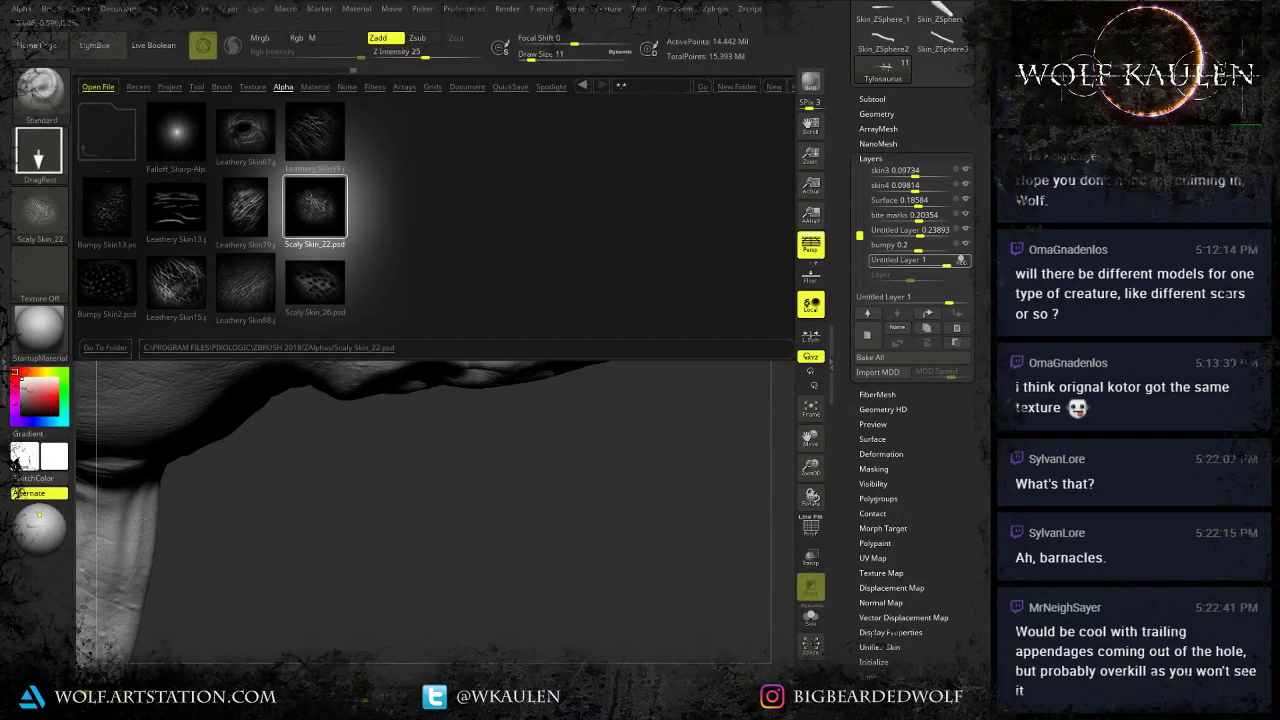
double_click(191, 294)
key("comma")
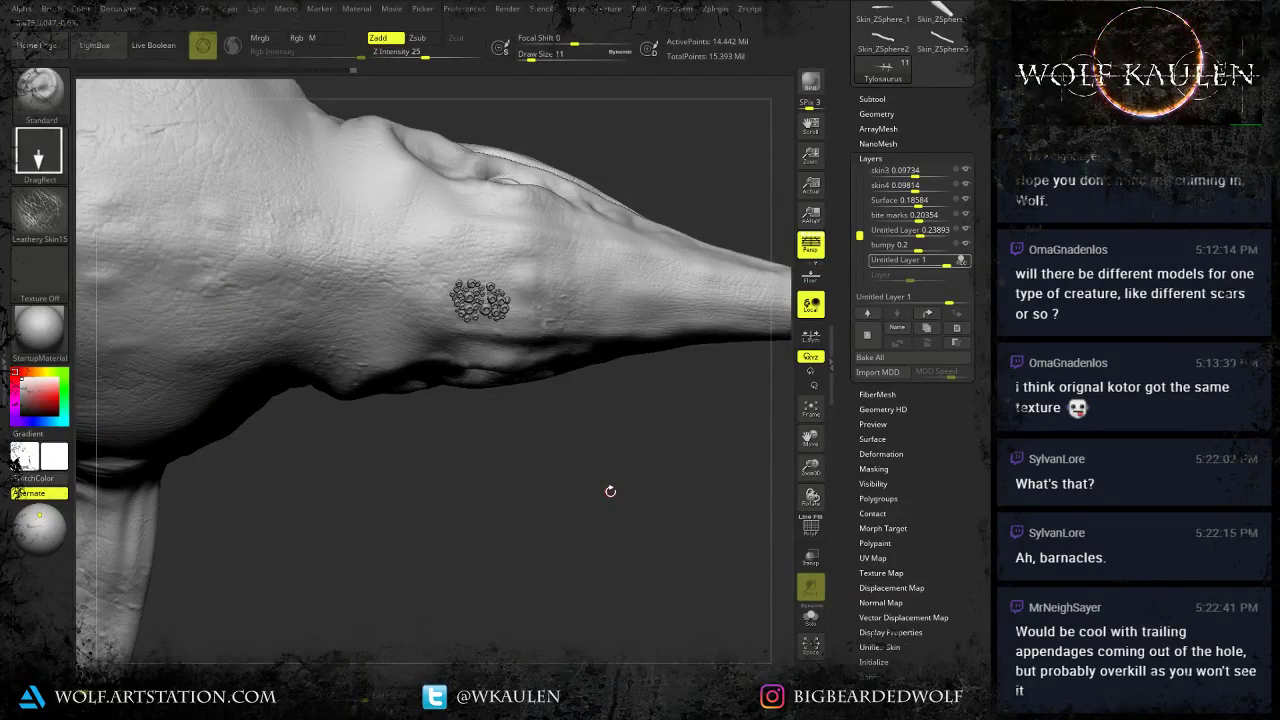
Stamp leathery skin wrinkles beneath and around the barnacle cluster on top of the head.
right_click_drag(509, 326, 508, 352, "ctrl")
right_click_drag(477, 324, 462, 298)
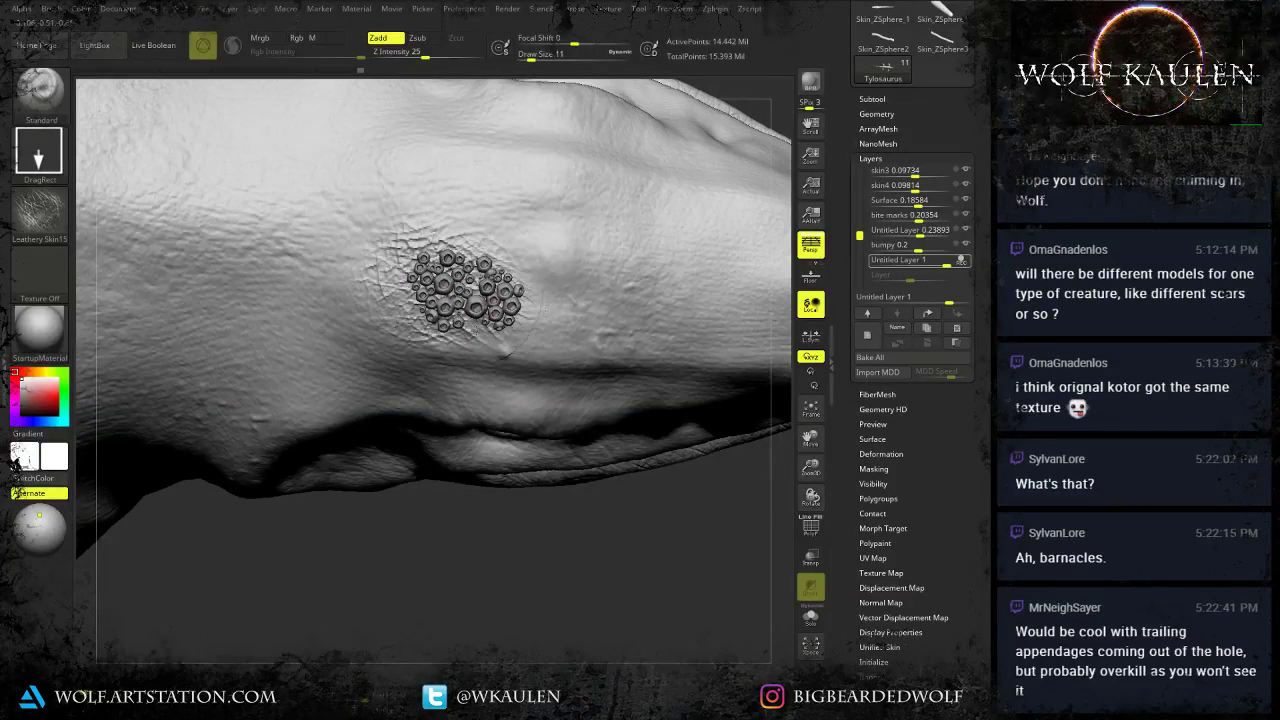
left_click_drag(495, 312, 494, 300)
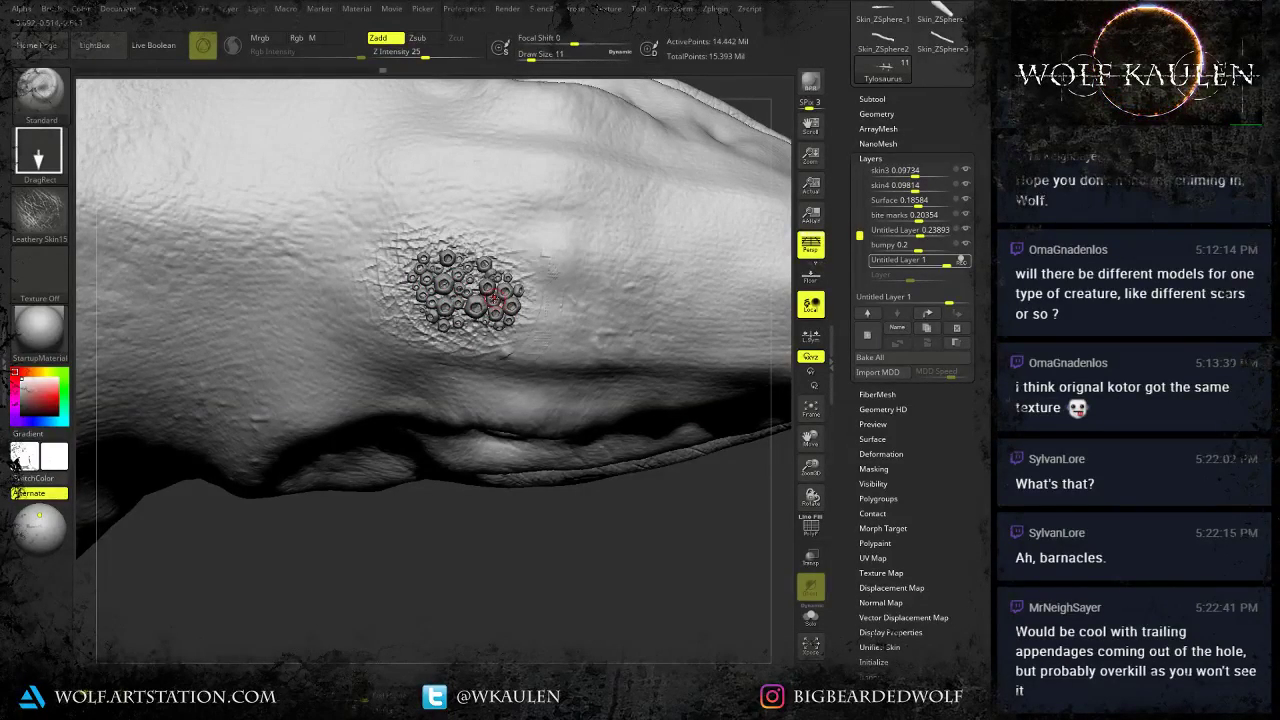
Stamp leathery skin wrinkles around the barnacle cluster at the rear corner of the lower jaw.
right_click_drag(467, 349, 377, 281, "ctrl")
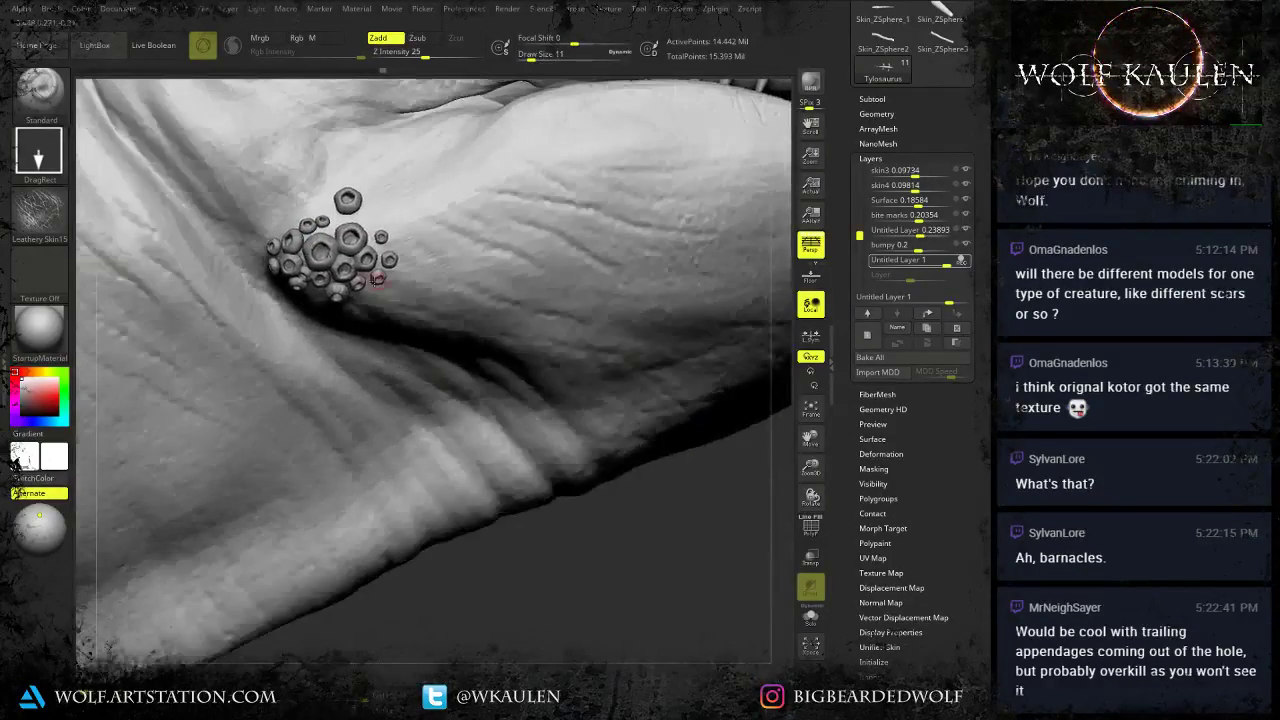
left_click_drag(309, 253, 379, 279)
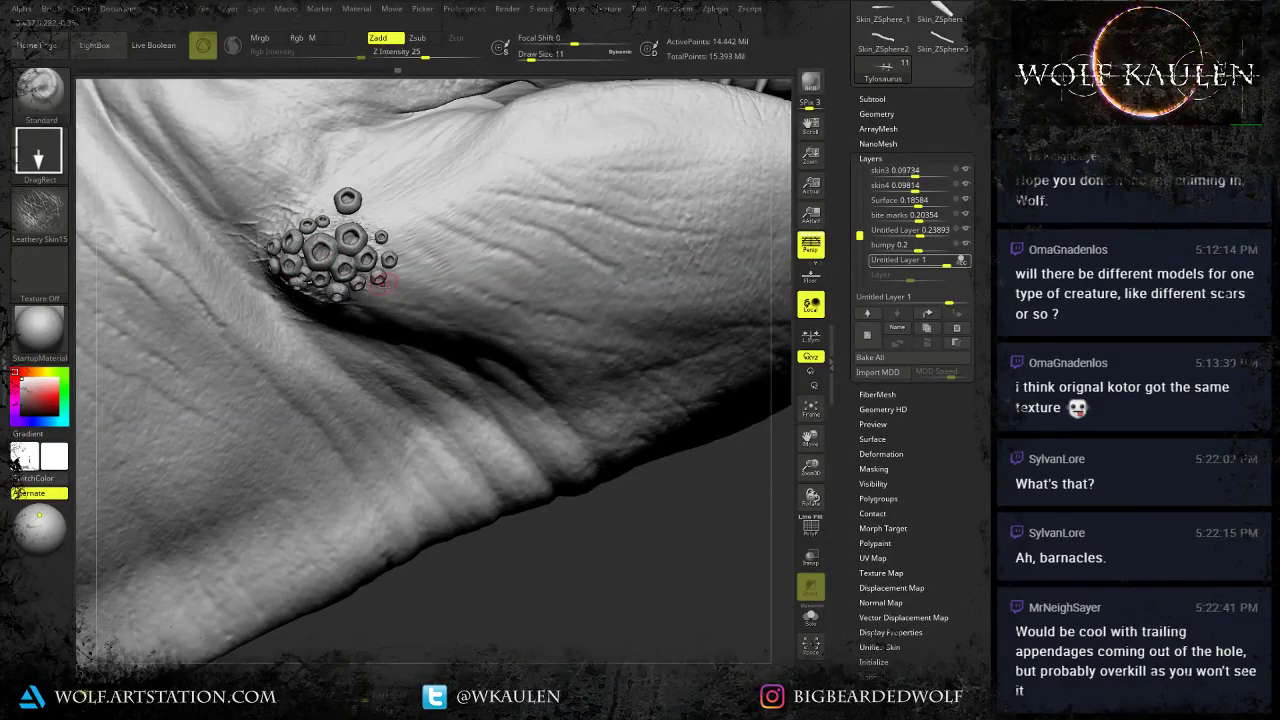
left_click_drag(307, 316, 330, 334)
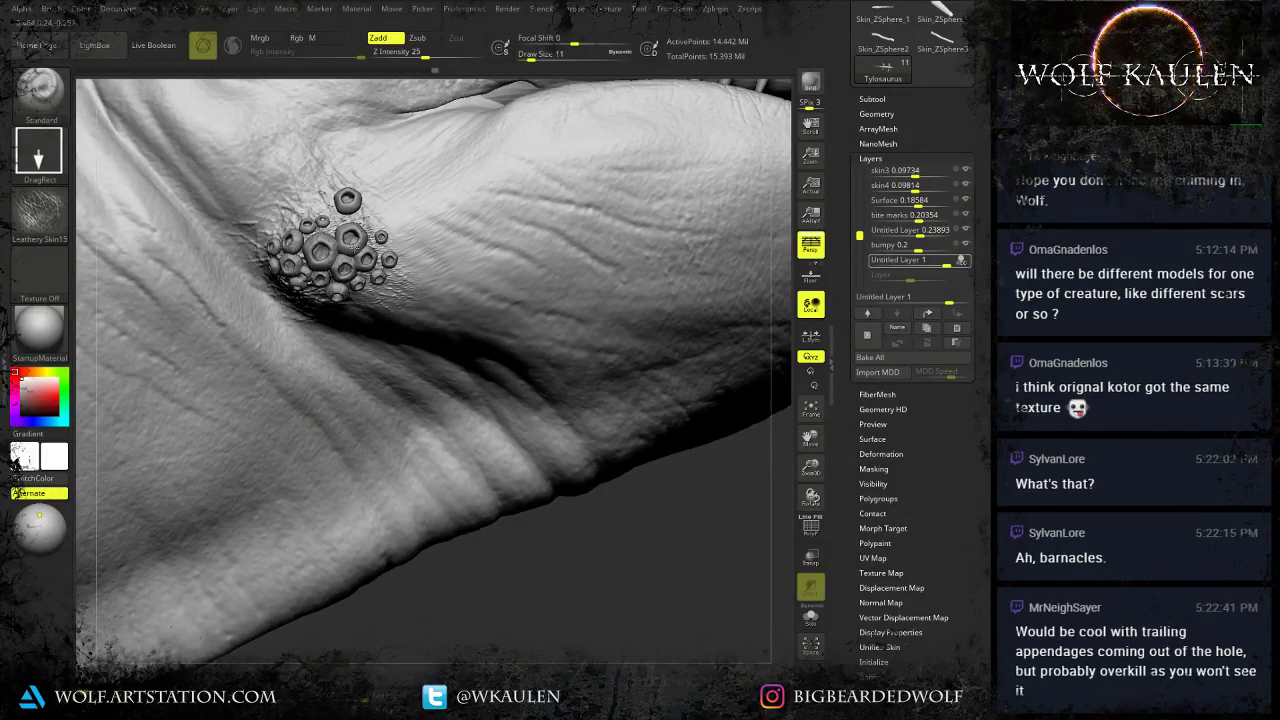
left_click_drag(373, 225, 397, 250)
Stamp leathery skin wrinkles under and along the sides of the barnacle cluster on the snout tip.
right_click_drag(344, 303, 420, 570, "ctrl")
right_click_drag(560, 430, 475, 422)
left_click_drag(386, 432, 387, 460)
mouse_move(364, 341)
left_mouse_down()
mouse_move(376, 384)
mouse_move(366, 398)
mouse_move(364, 364)
mouse_move(394, 400)
left_mouse_up()
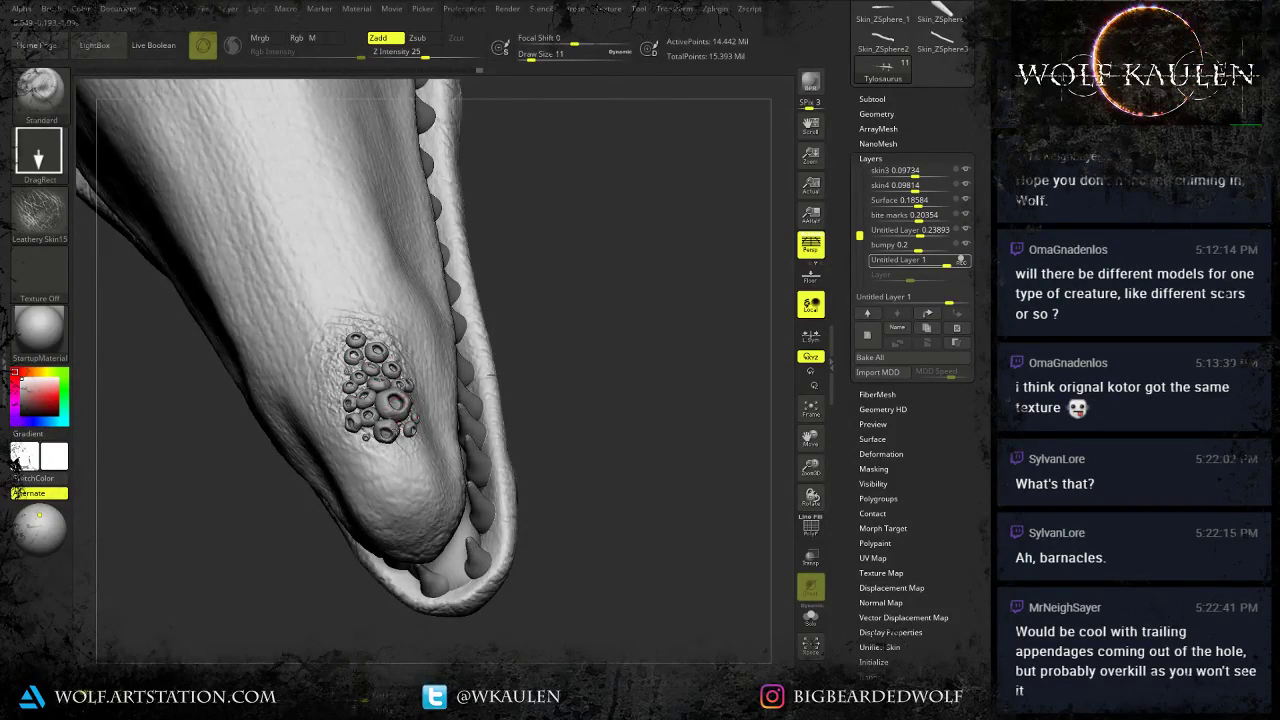
right_click_drag(398, 402, 352, 388)
left_click_drag(425, 372, 434, 408)
left_click_drag(404, 450, 426, 470)
left_click_drag(383, 457, 366, 474)
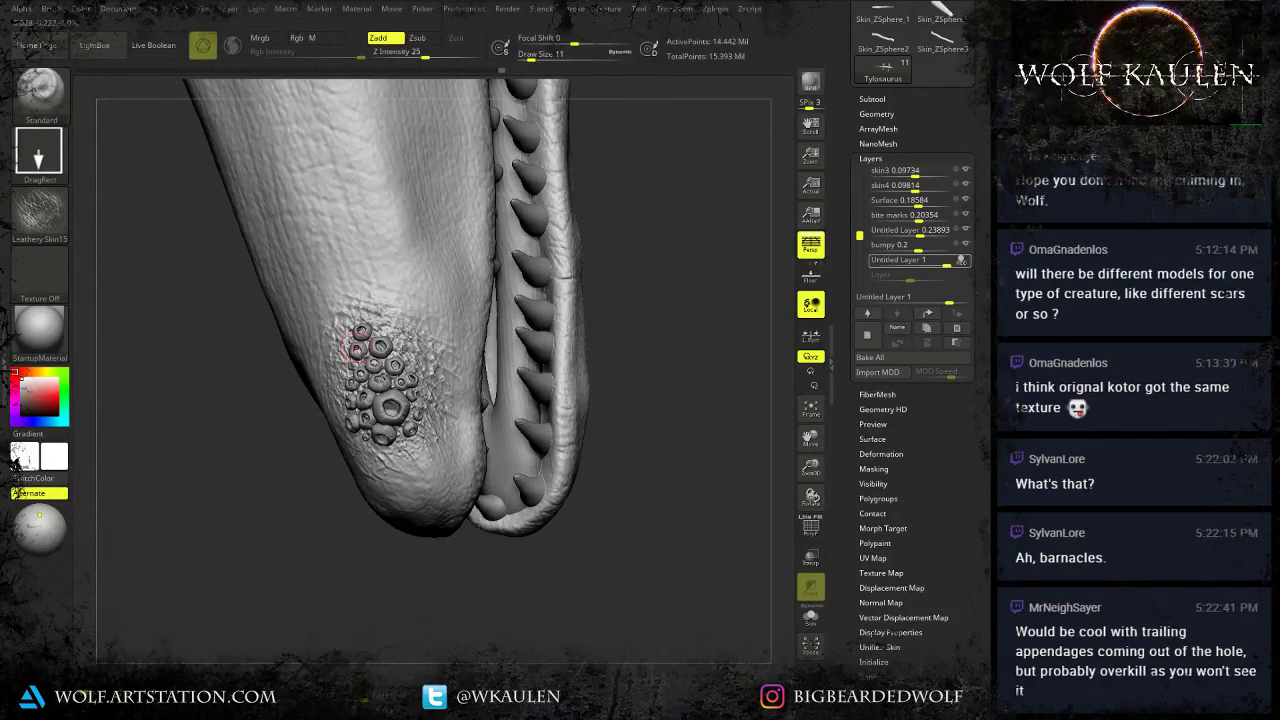
Extend the leathery skin wrinkles from the snout's barnacle cluster towards the head and save the project.
left_click_drag(372, 314, 366, 338)
left_click_drag(370, 272, 386, 306)
left_click_drag(356, 198, 358, 232)
right_click_drag(388, 350, 319, 346, "ctrl")
key("ctrl+s")
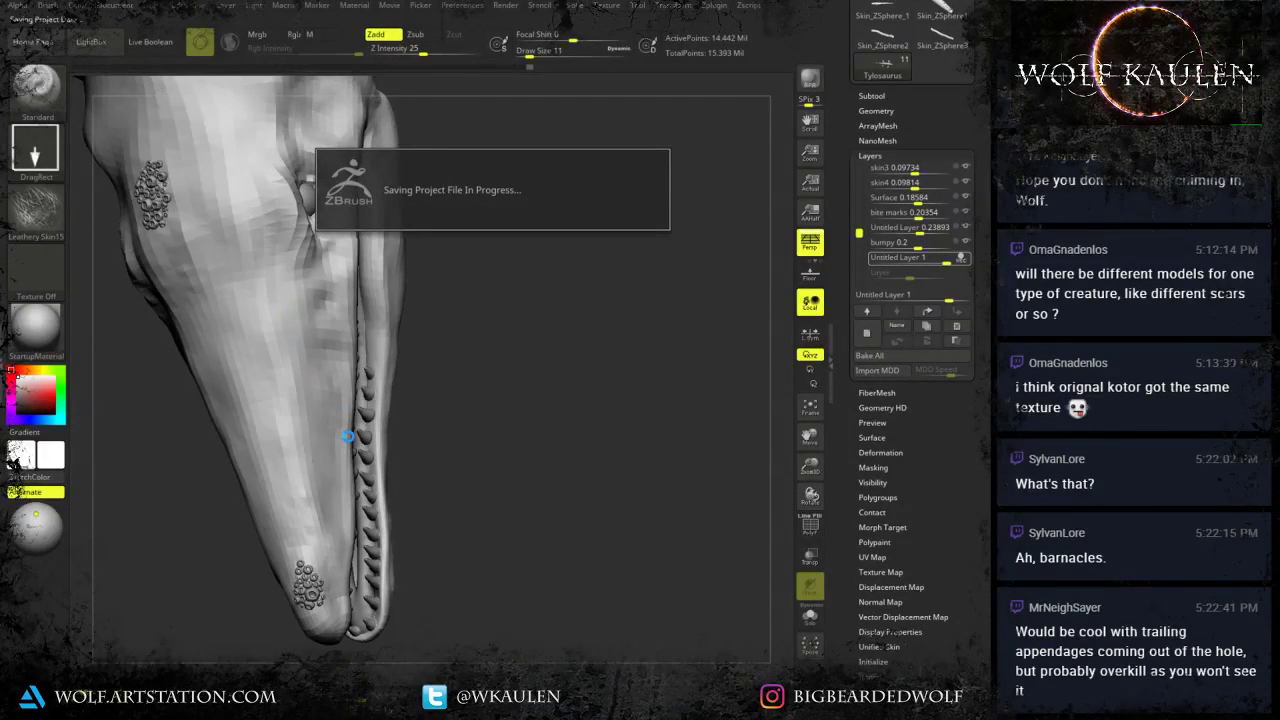
Stamp more leathery skin wrinkles above and below the barnacle cluster on top of the head.
left_click_drag(426, 488, 232, 320)
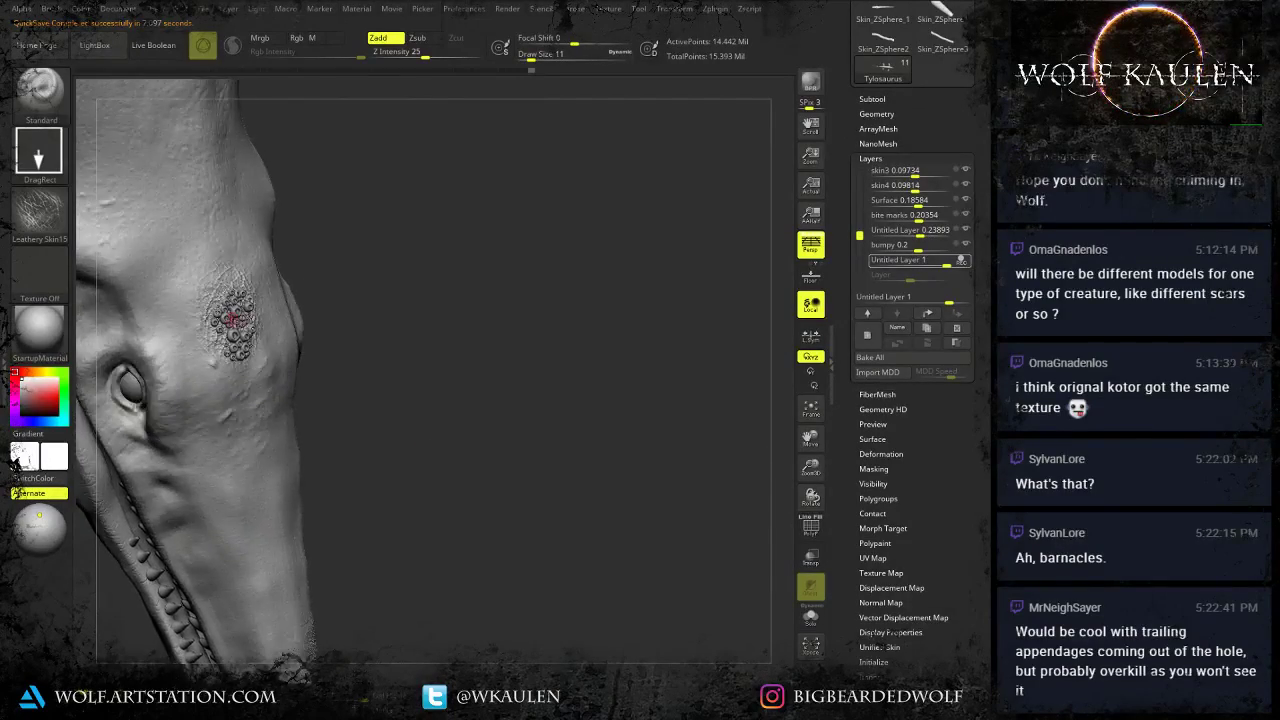
mouse_move(232, 320)
right_mouse_down()
mouse_move(214, 260)
mouse_move(237, 271)
right_mouse_up()
mouse_move(246, 257)
left_mouse_down()
mouse_move(228, 338)
mouse_move(268, 400)
left_mouse_up()
mouse_move(279, 518)
left_mouse_down()
mouse_move(254, 473)
mouse_move(246, 530)
left_mouse_up()
left_click_drag(325, 462, 297, 508)
right_click_drag(297, 506, 295, 484, "ctrl")
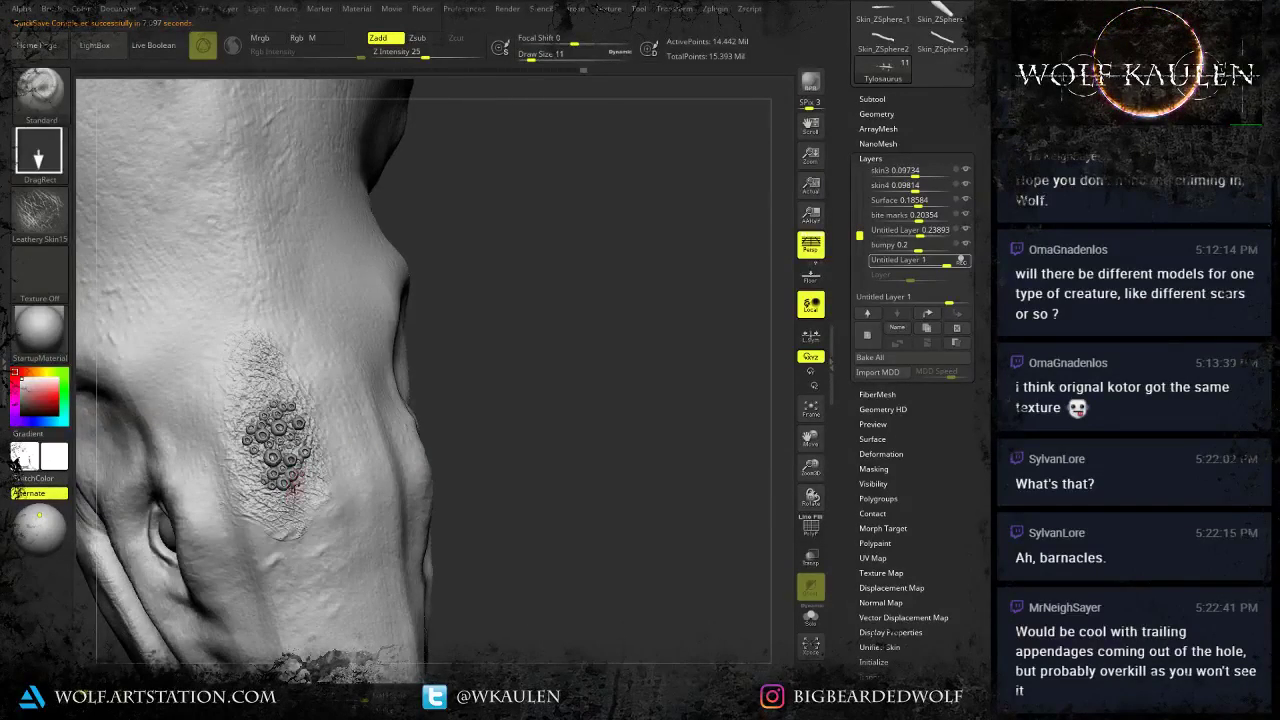
left_click_drag(298, 499, 271, 531)
Stamp leathery skin wrinkles at both ends and along the inner side of the barnacle cluster on the front flipper's edge.
mouse_move(271, 531)
right_mouse_down()
mouse_move(285, 505)
mouse_move(445, 495)
mouse_move(361, 495)
mouse_move(400, 535)
mouse_move(334, 447)
mouse_move(376, 485)
right_mouse_up()
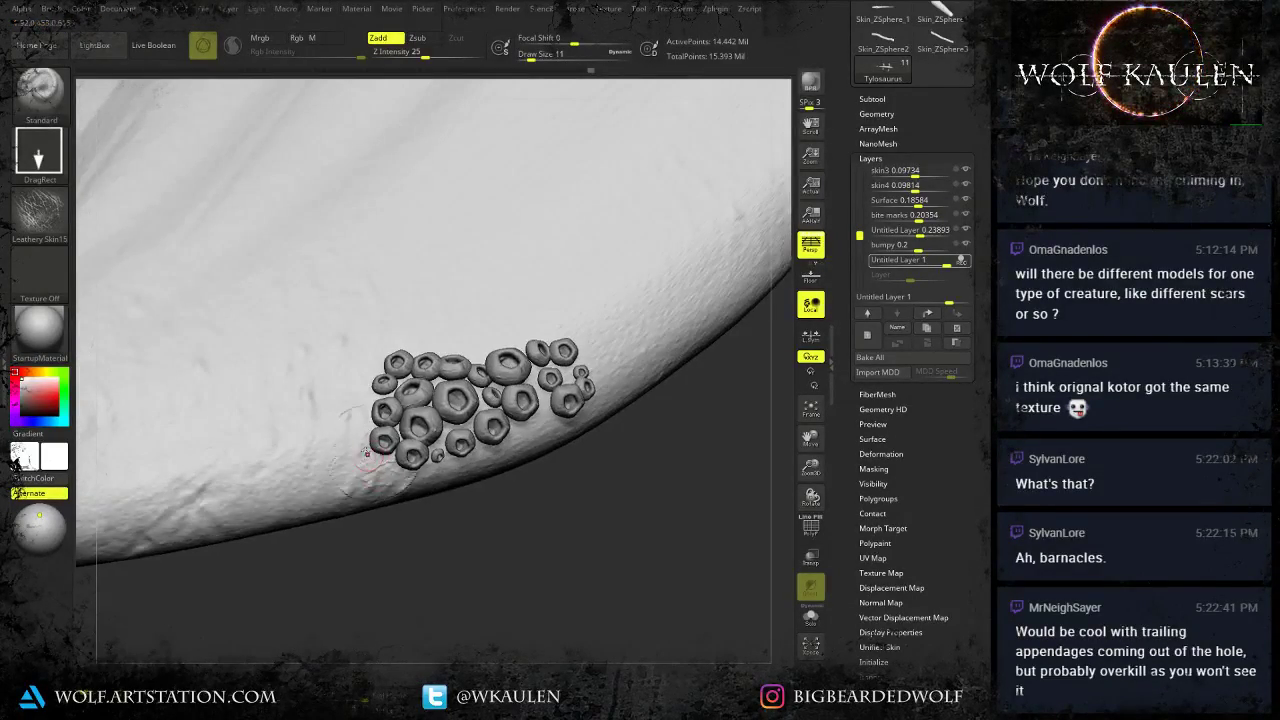
left_click_drag(367, 453, 378, 532)
mouse_move(419, 418)
left_mouse_down()
mouse_move(445, 465)
mouse_move(472, 480)
left_mouse_up()
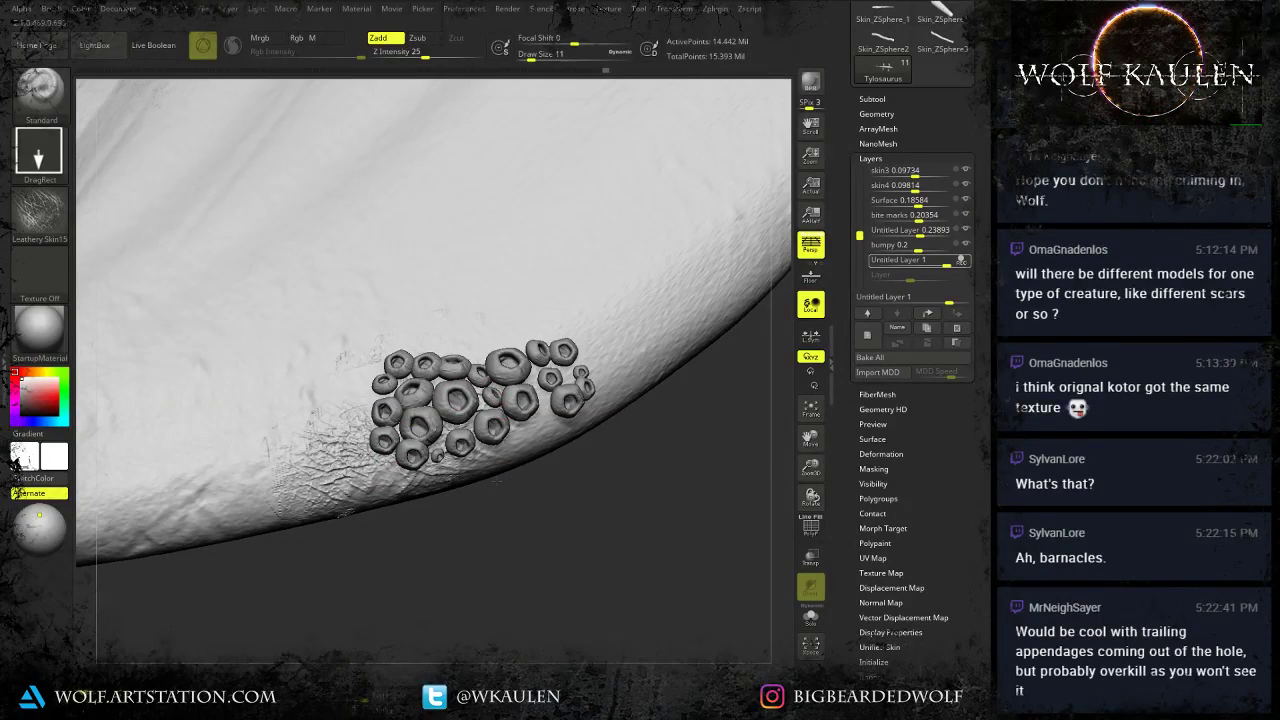
left_click_drag(530, 370, 563, 409)
right_click_drag(534, 375, 512, 388)
left_click_drag(616, 370, 597, 412)
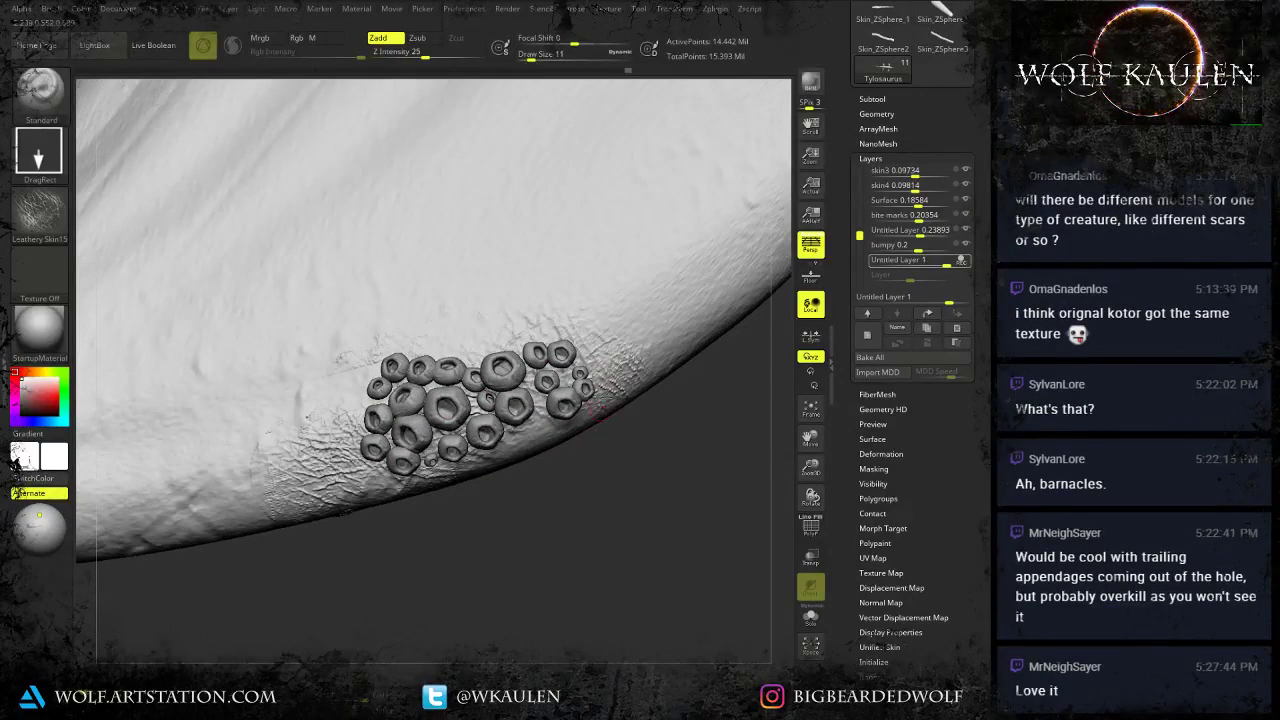
left_click_drag(641, 331, 590, 388)
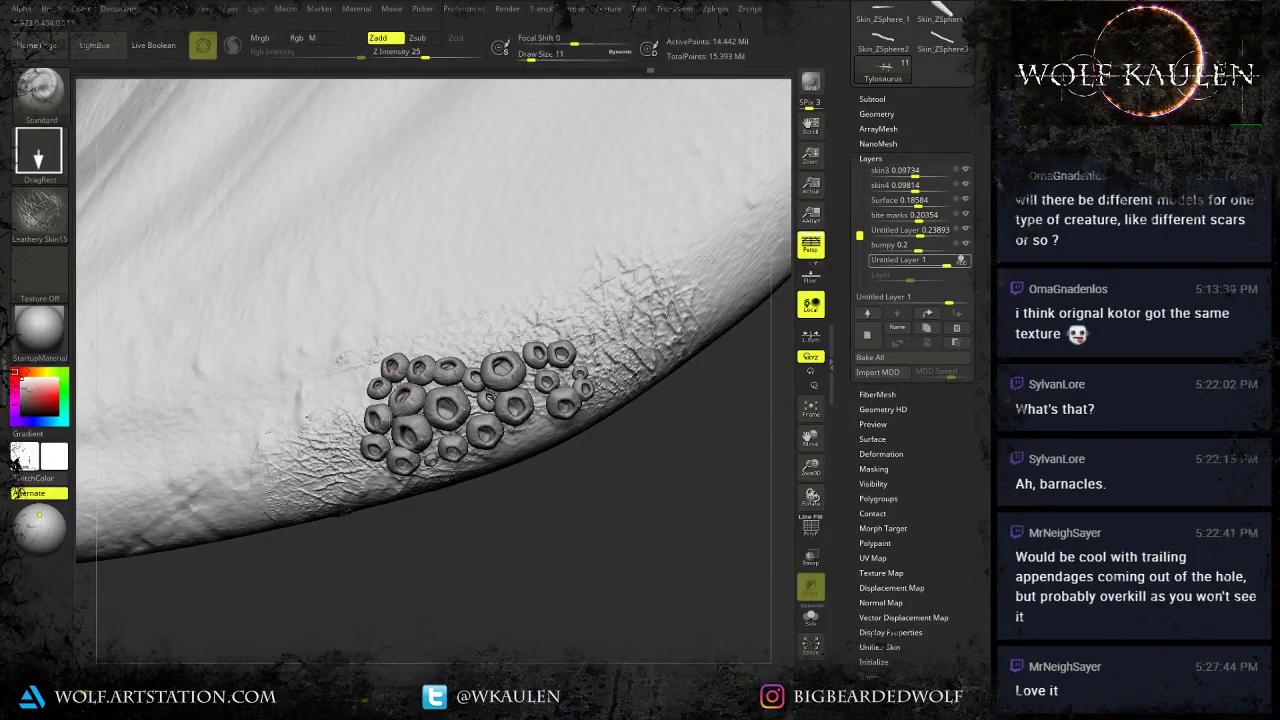
left_click_drag(362, 374, 396, 440)
left_click_drag(510, 424, 487, 362)
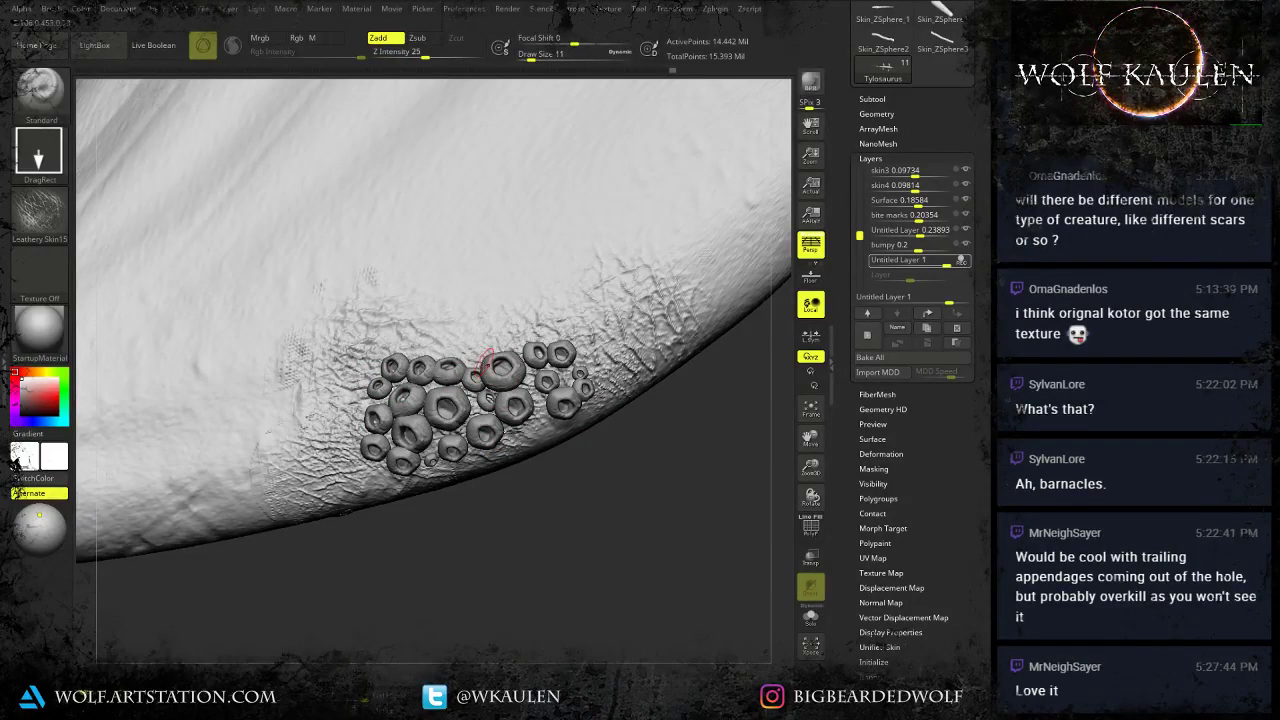
left_click_drag(436, 488, 430, 474)
left_click_drag(390, 398, 432, 486)
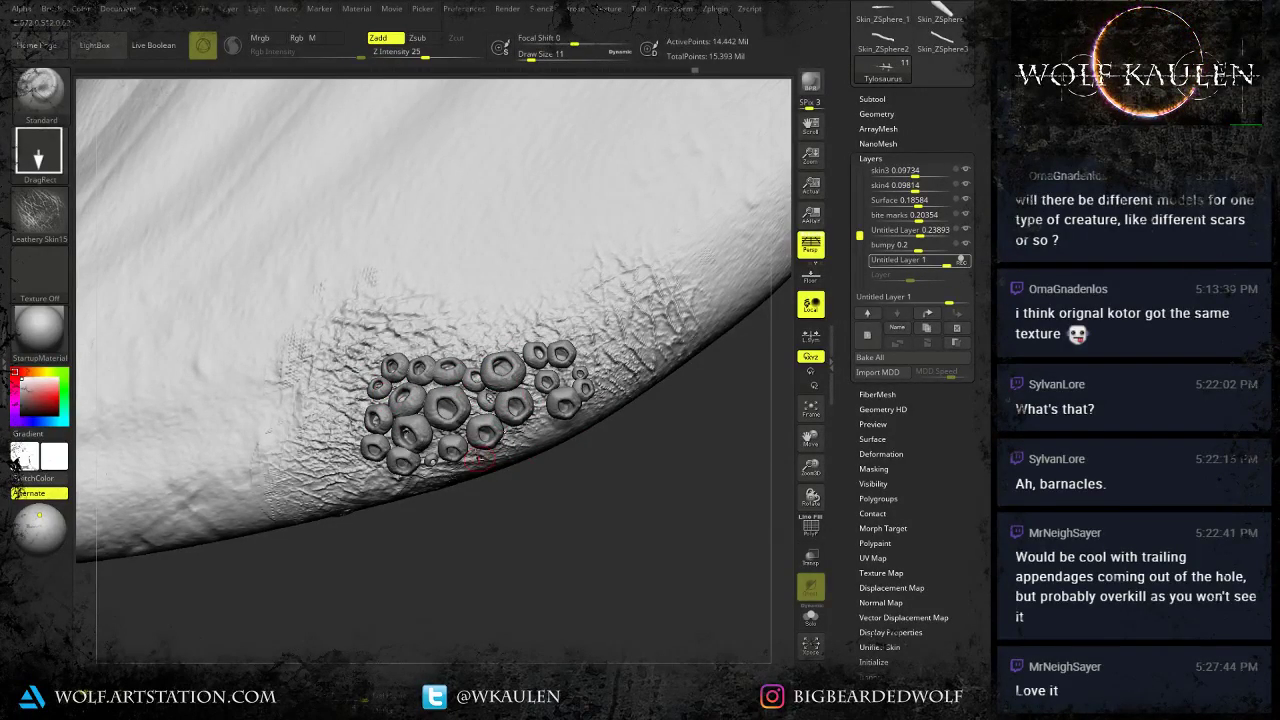
Stamp leathery skin wrinkles beneath and all around the barnacle cluster on the back beside the rear flipper.
mouse_move(480, 457)
right_mouse_down("ctrl")
mouse_move(510, 331)
mouse_move(731, 202)
mouse_move(745, 110)
right_mouse_up("ctrl")
right_click_drag(560, 380, 700, 360)
right_click_drag(455, 120, 488, 575, "alt")
mouse_move(488, 400)
right_mouse_down()
mouse_move(500, 580)
mouse_move(474, 390)
right_mouse_up()
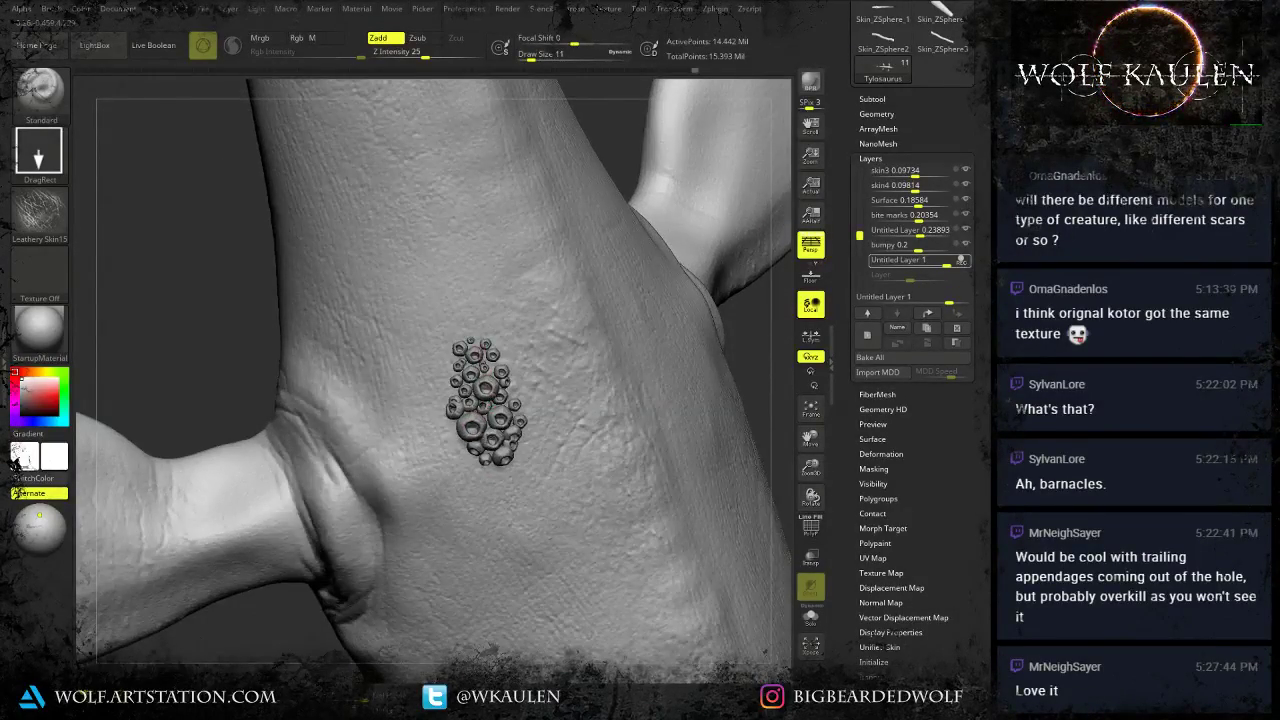
mouse_move(485, 350)
left_mouse_down()
mouse_move(453, 341)
mouse_move(440, 368)
mouse_move(445, 422)
mouse_move(473, 425)
mouse_move(477, 462)
mouse_move(521, 507)
mouse_move(550, 498)
left_mouse_up()
left_click_drag(532, 442, 568, 468)
left_click_drag(548, 402, 582, 384)
left_click_drag(512, 368, 535, 325)
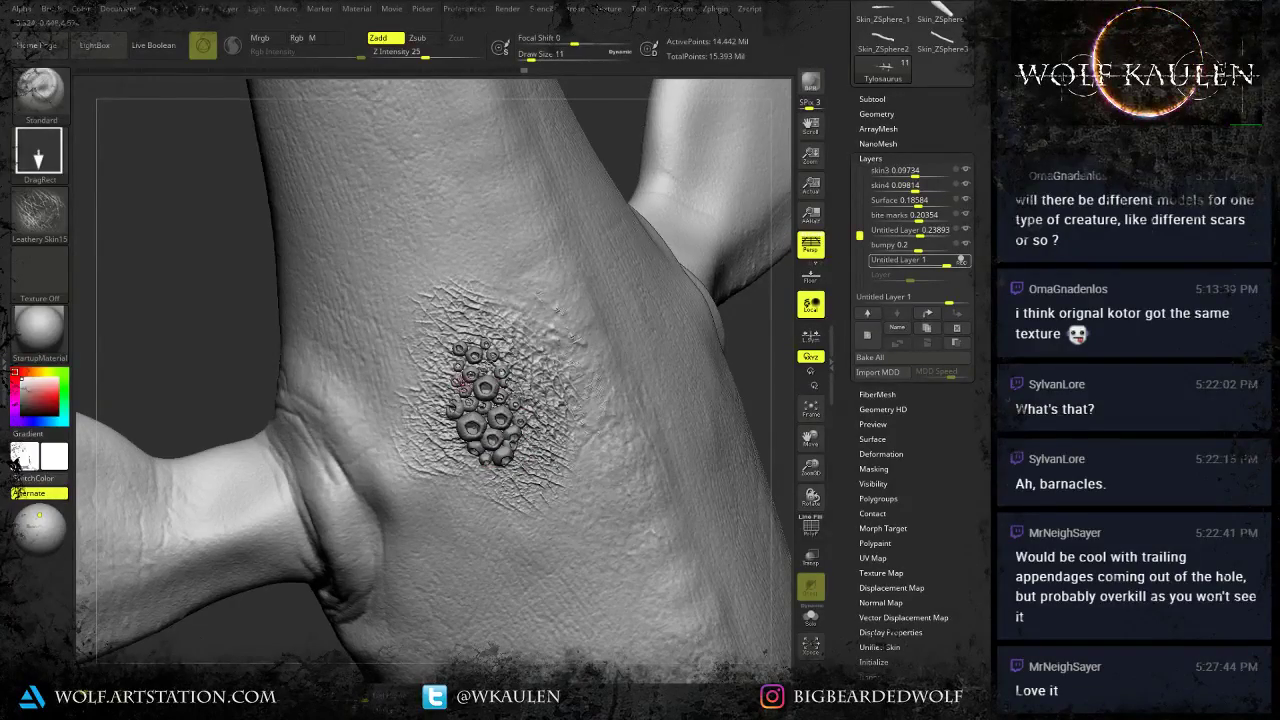
mouse_move(466, 350)
left_mouse_down()
mouse_move(470, 376)
mouse_move(492, 345)
left_mouse_up()
mouse_move(508, 398)
left_mouse_down()
mouse_move(542, 430)
mouse_move(540, 446)
left_mouse_up()
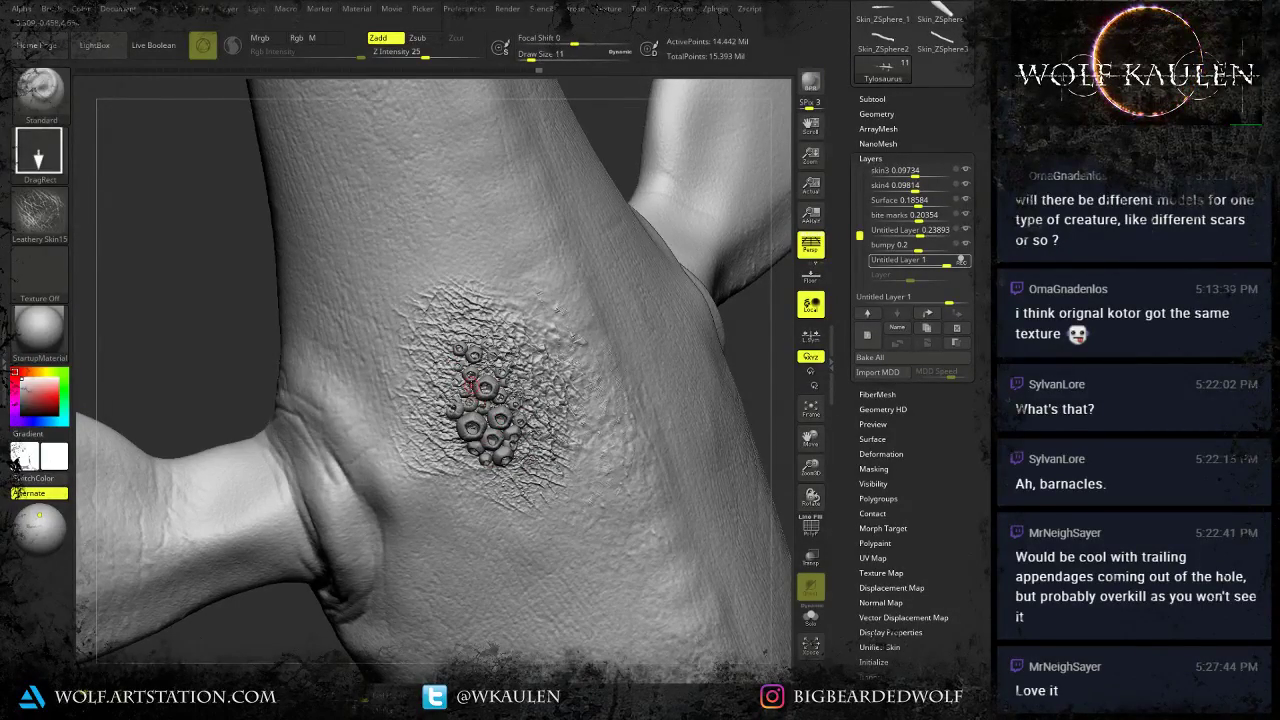
left_click_drag(471, 383, 484, 405)
Stop recording on the leathery wrinkle layer and lower its intensity to 0.18584.
right_click_drag(559, 476, 541, 508, "ctrl")
left_click_drag(947, 263, 931, 265)
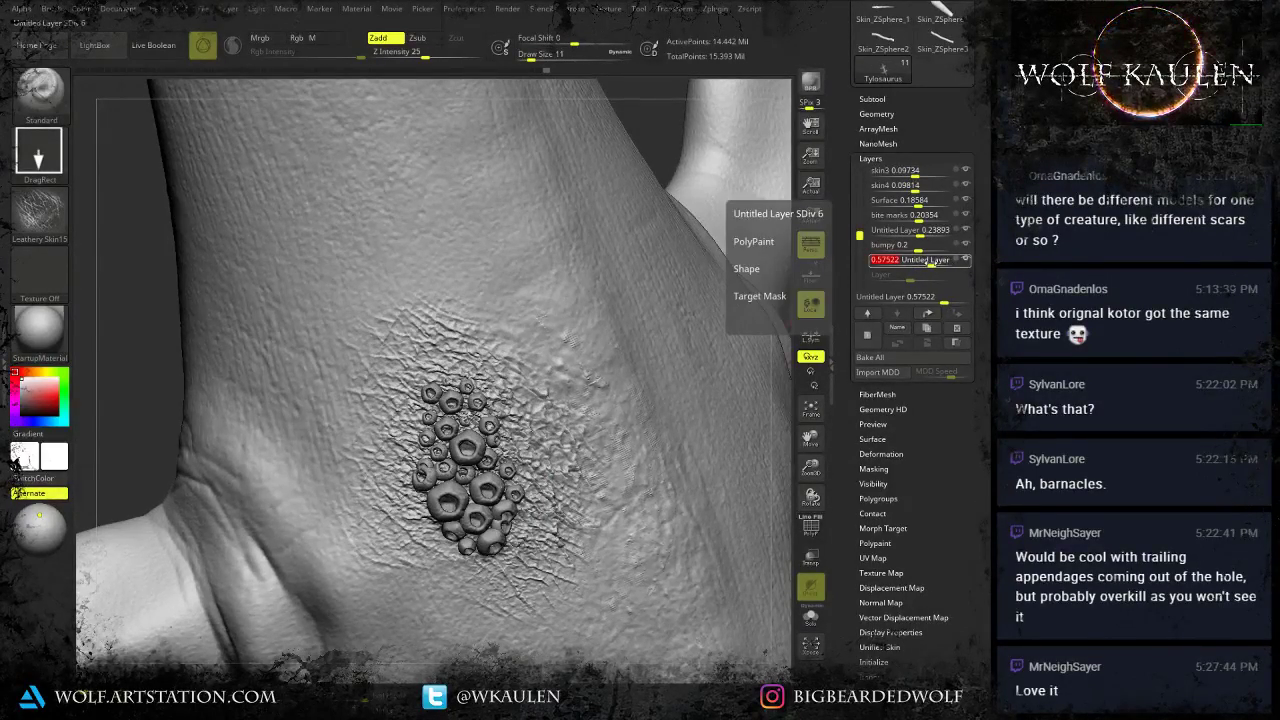
left_click_drag(916, 262, 918, 265)
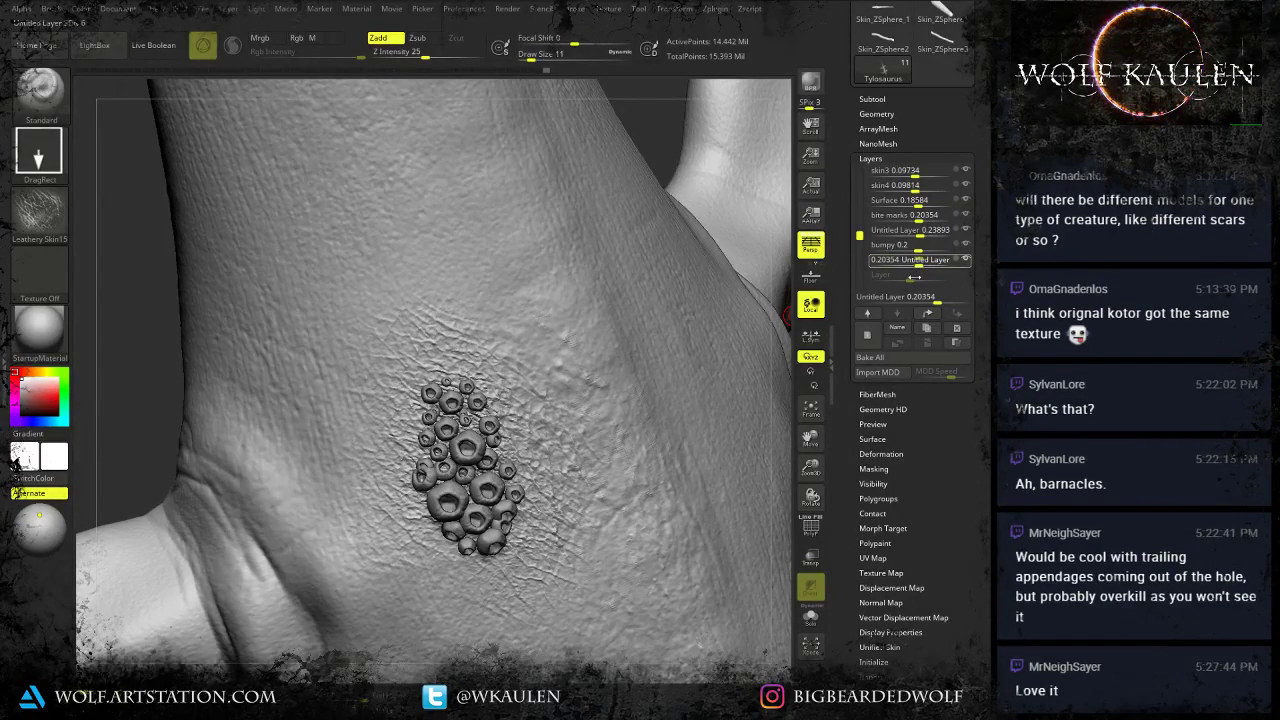
right_click_drag(515, 498, 540, 514)
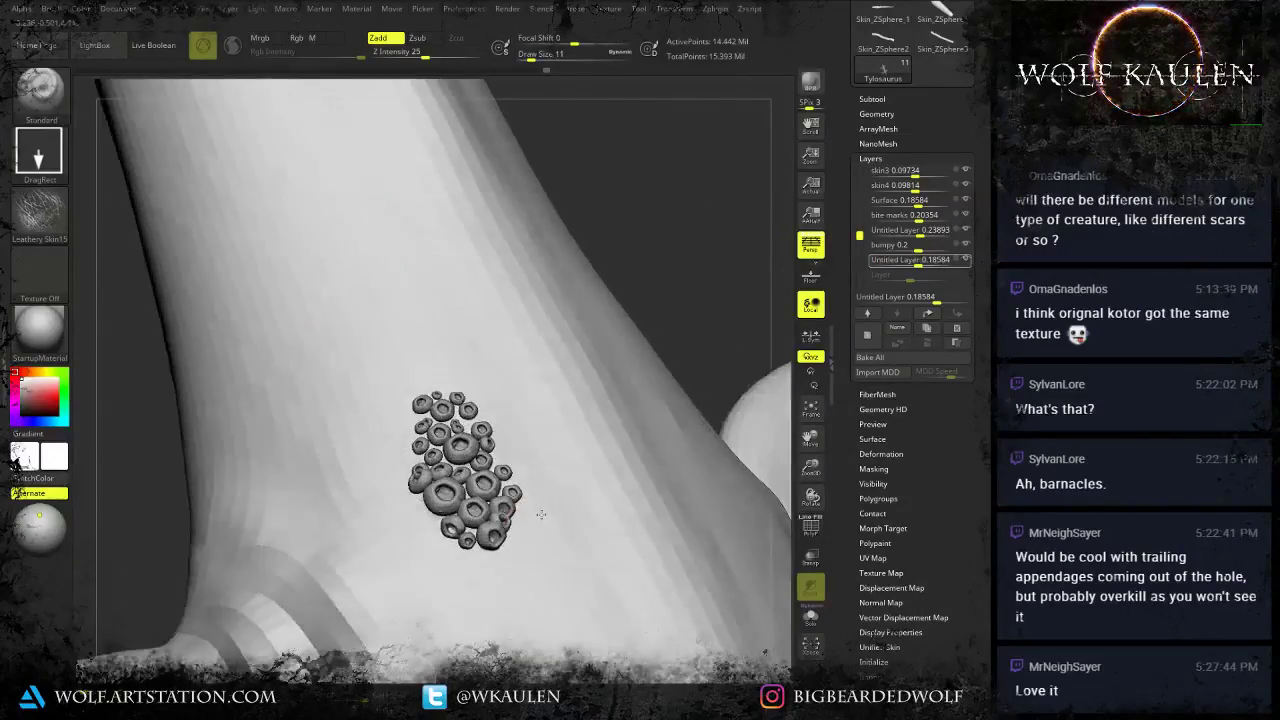
Save the project over the existing Tylosaurus file.
right_click_drag(535, 583, 533, 200, "ctrl")
right_click_drag(586, 564, 502, 304, "alt")
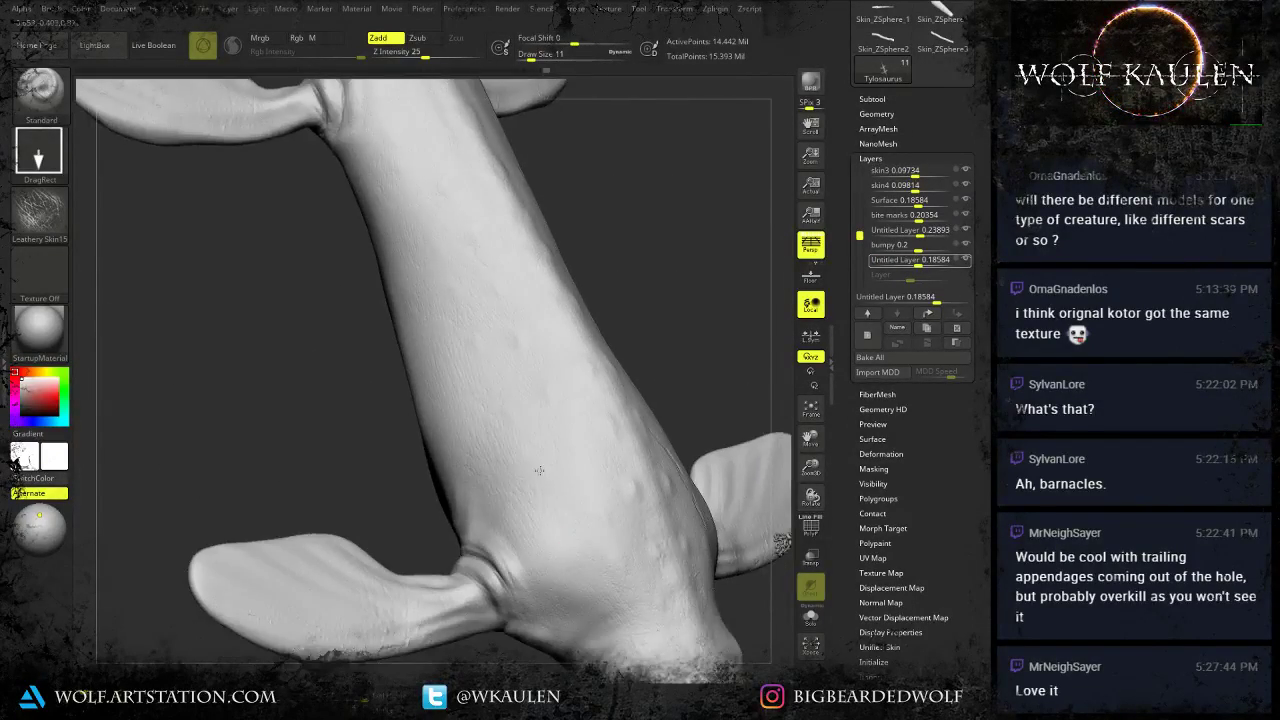
right_click_drag(528, 610, 550, 428, "alt")
right_click_drag(566, 480, 572, 400)
right_click_drag(640, 478, 220, 443)
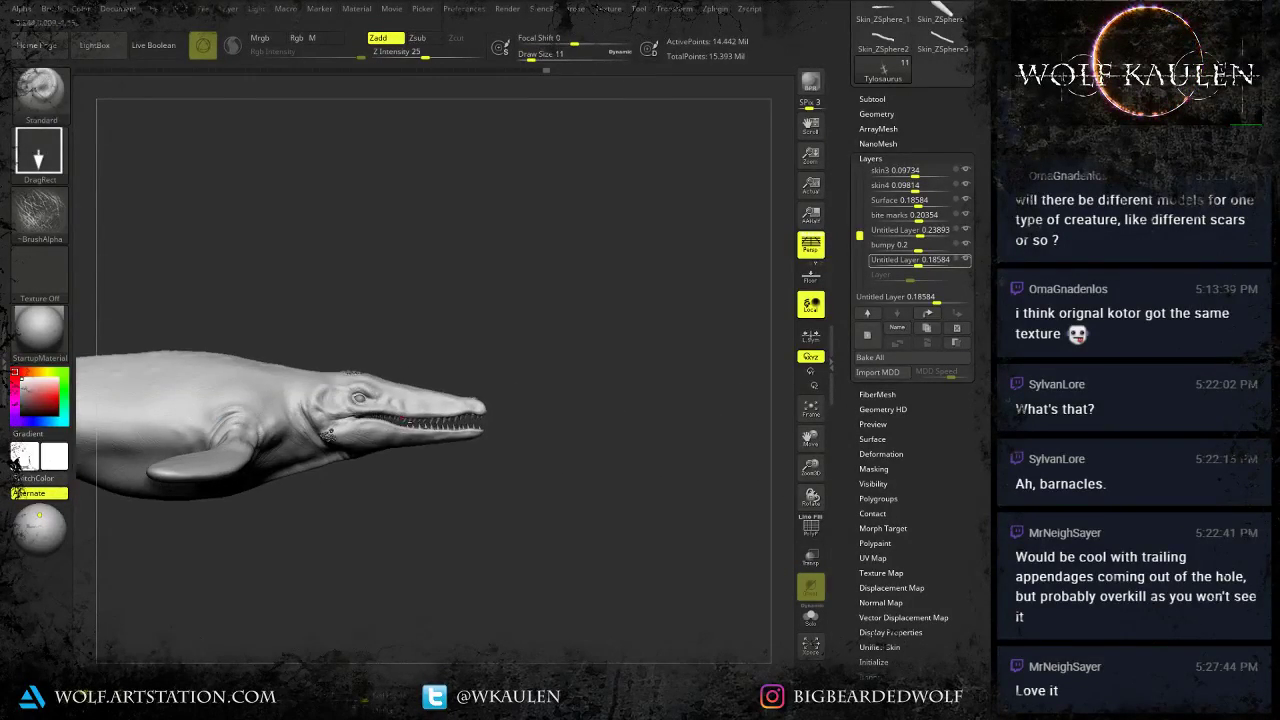
key("ctrl+s")
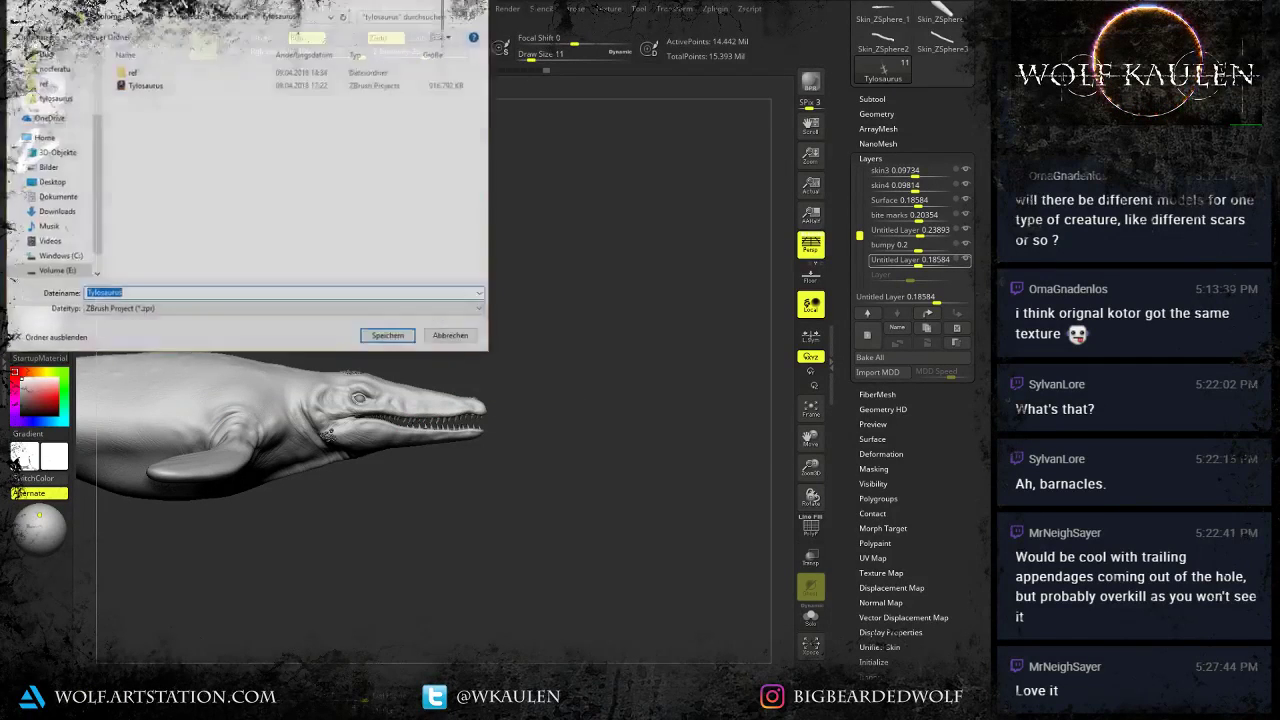
left_click(401, 338)
left_click(531, 366)
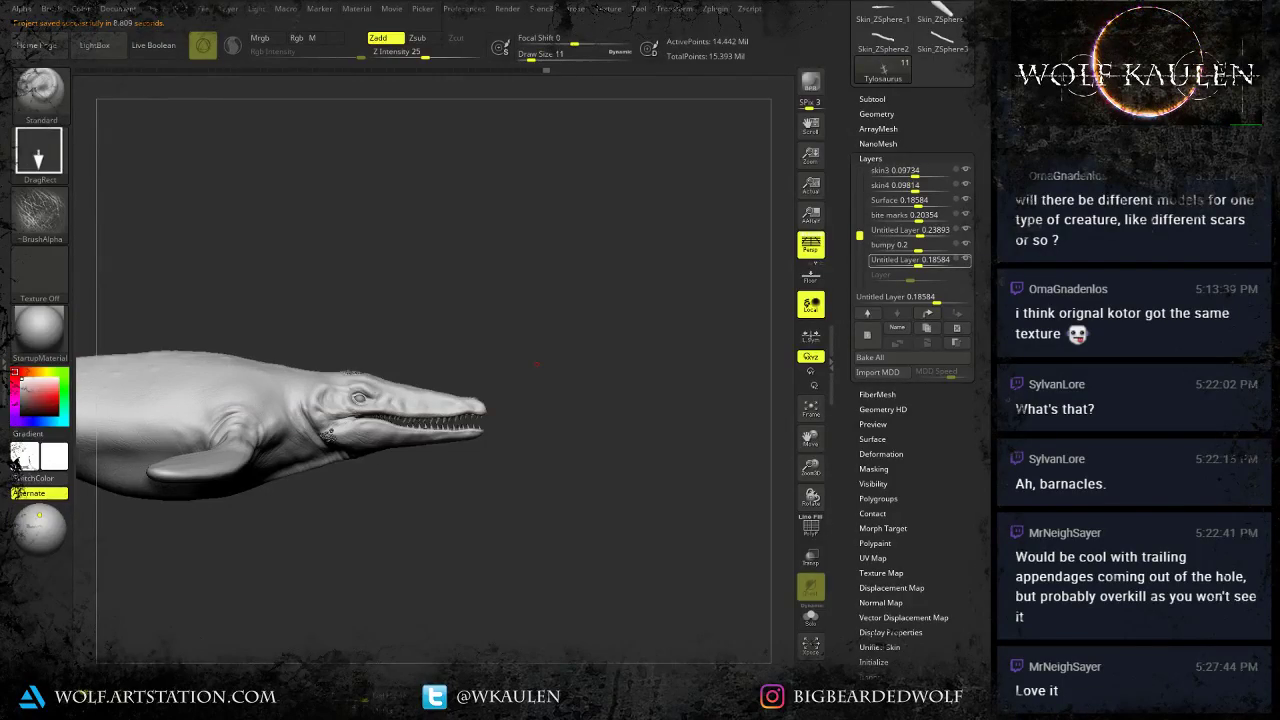
Examine the whole Tylosaurus from the side, the front and above, with perspective off and on.
key("alt+Tab")
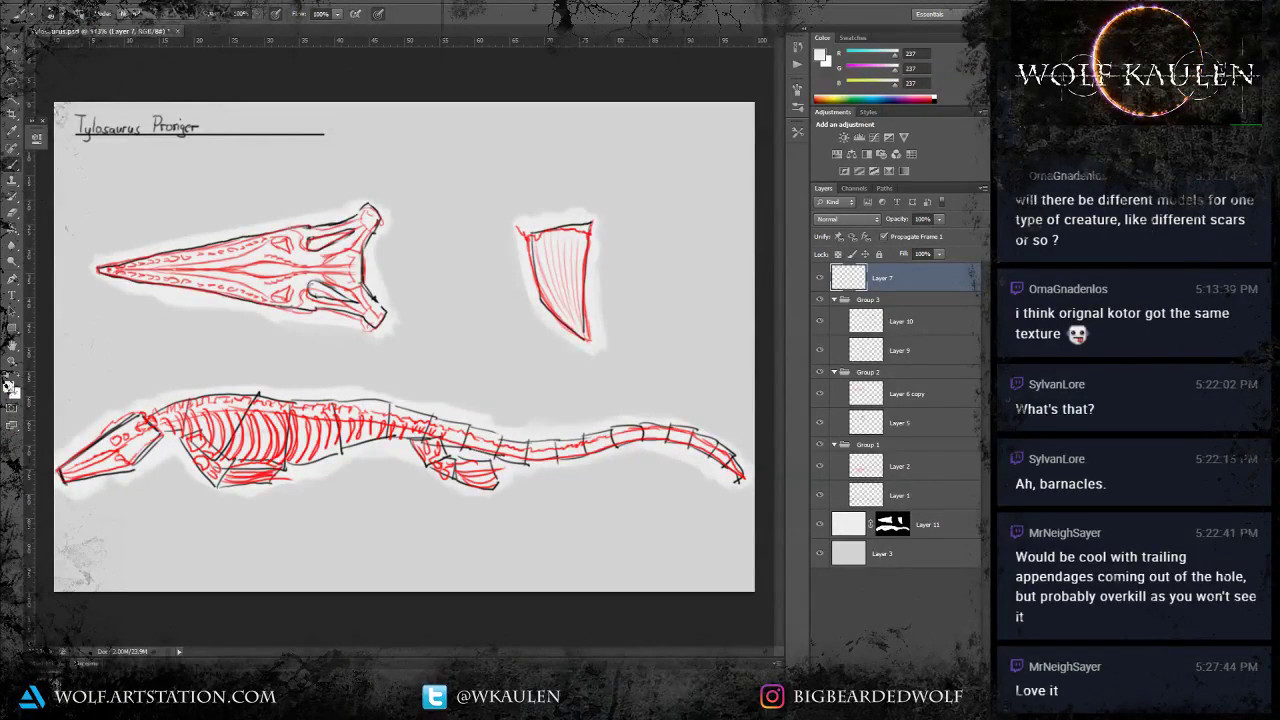
key("alt+Tab")
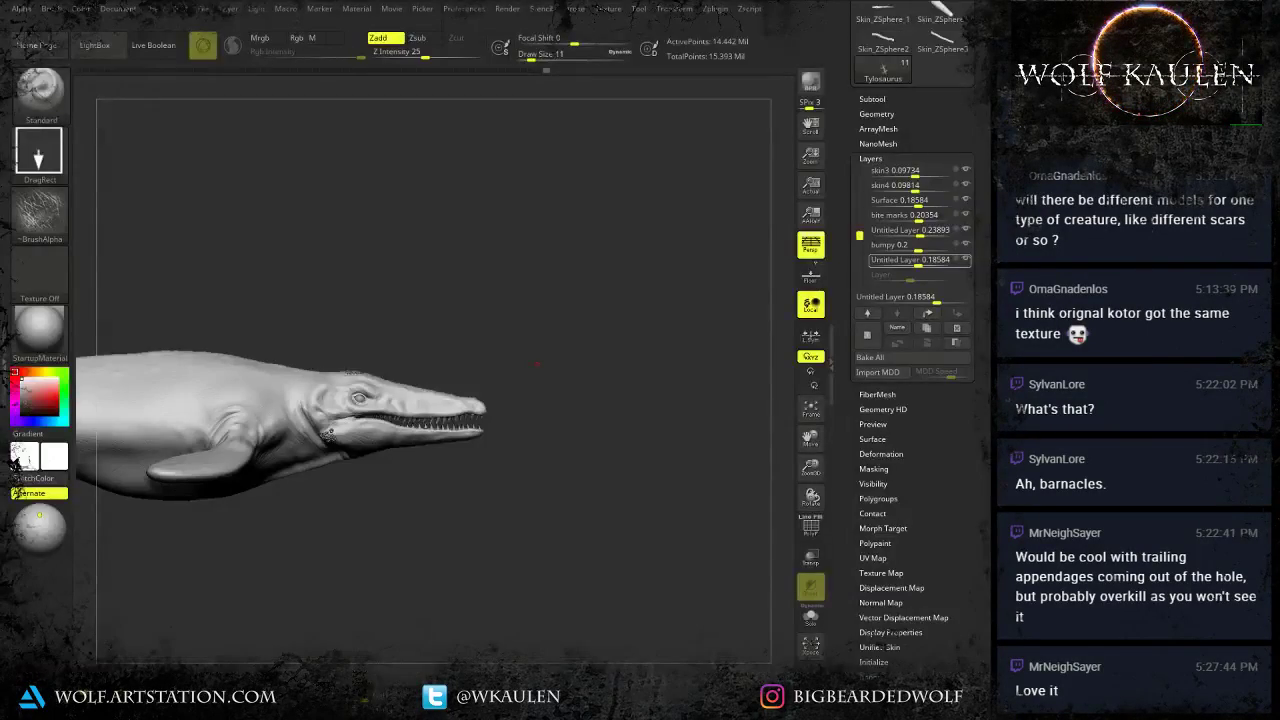
left_click_drag(441, 533, 498, 509)
key("p")
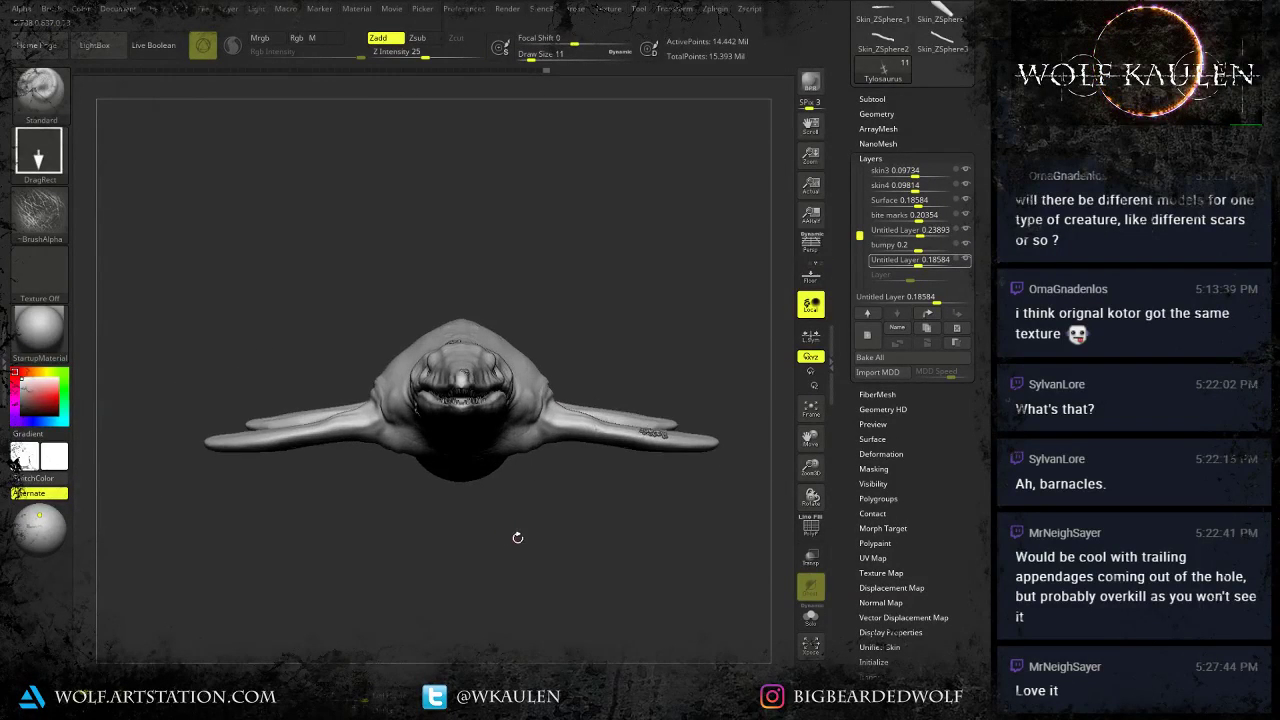
key("p")
left_click_drag(590, 502, 528, 447)
left_click_drag(528, 447, 522, 481, "alt")
left_click_drag(522, 481, 560, 600)
left_click_drag(648, 250, 620, 250, "alt")
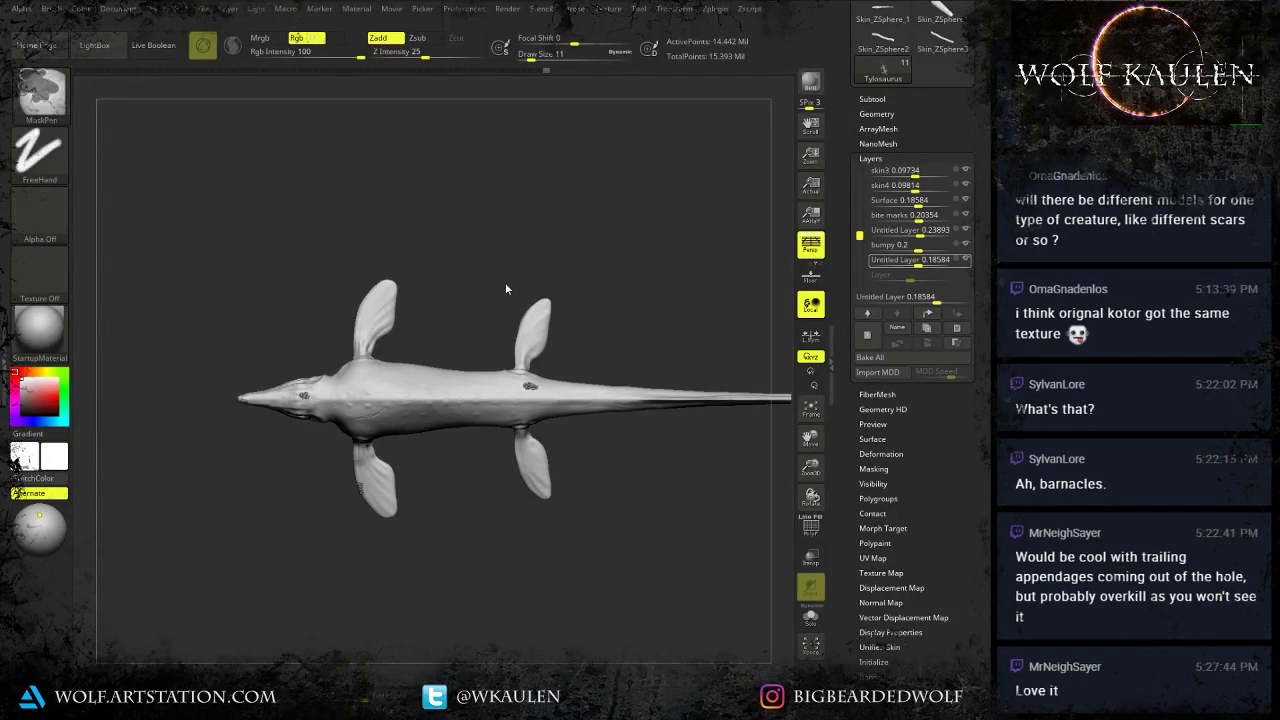
Save the project once more with the whole creature in top view, replacing the Tylosaurus project file.
key("ctrl+s")
key("Return")
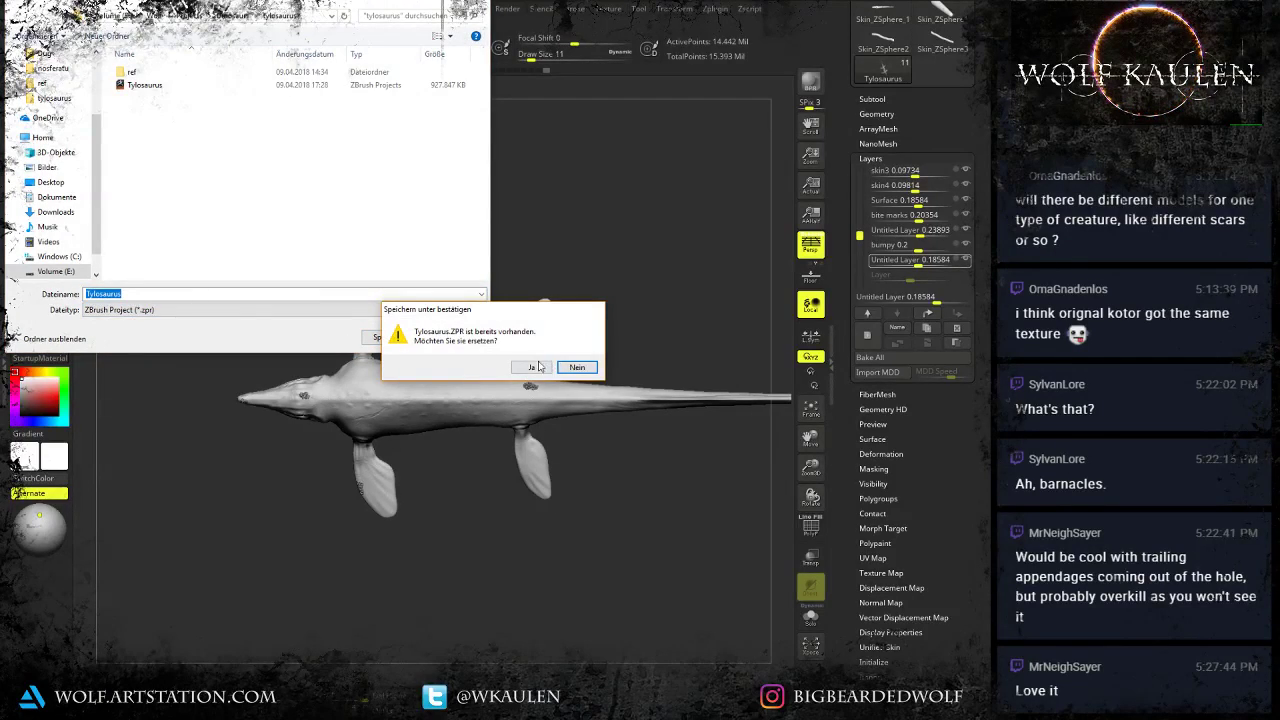
left_click(531, 367)
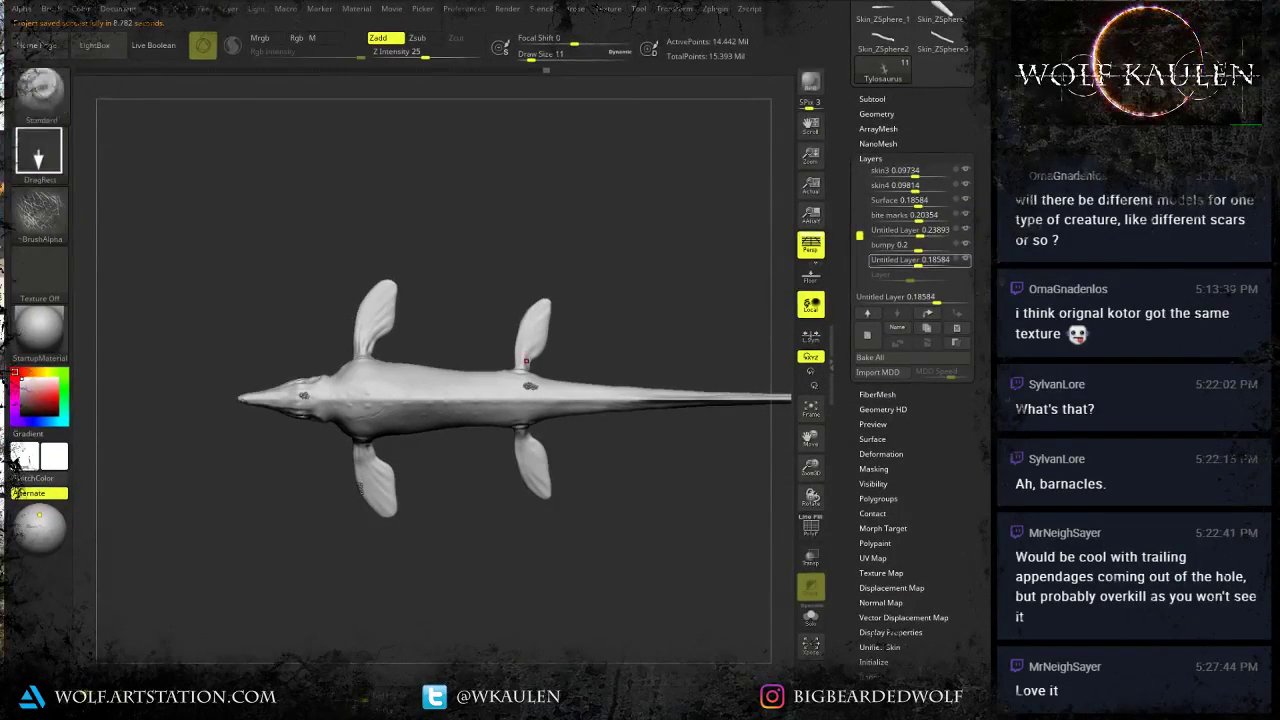
Create a combined low-resolution posing mesh of all subtools with Transpose Master's TPoseMesh.
left_click_drag(978, 105, 988, 266)
left_click(860, 8)
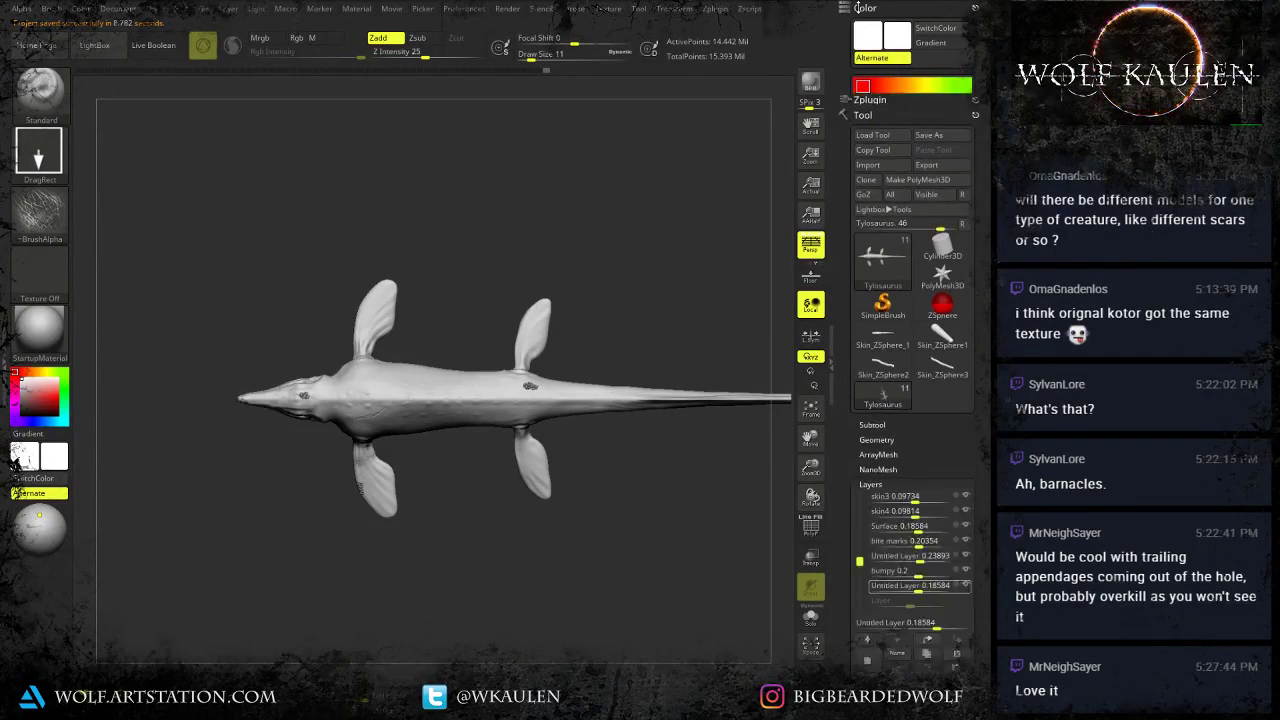
left_click(976, 7)
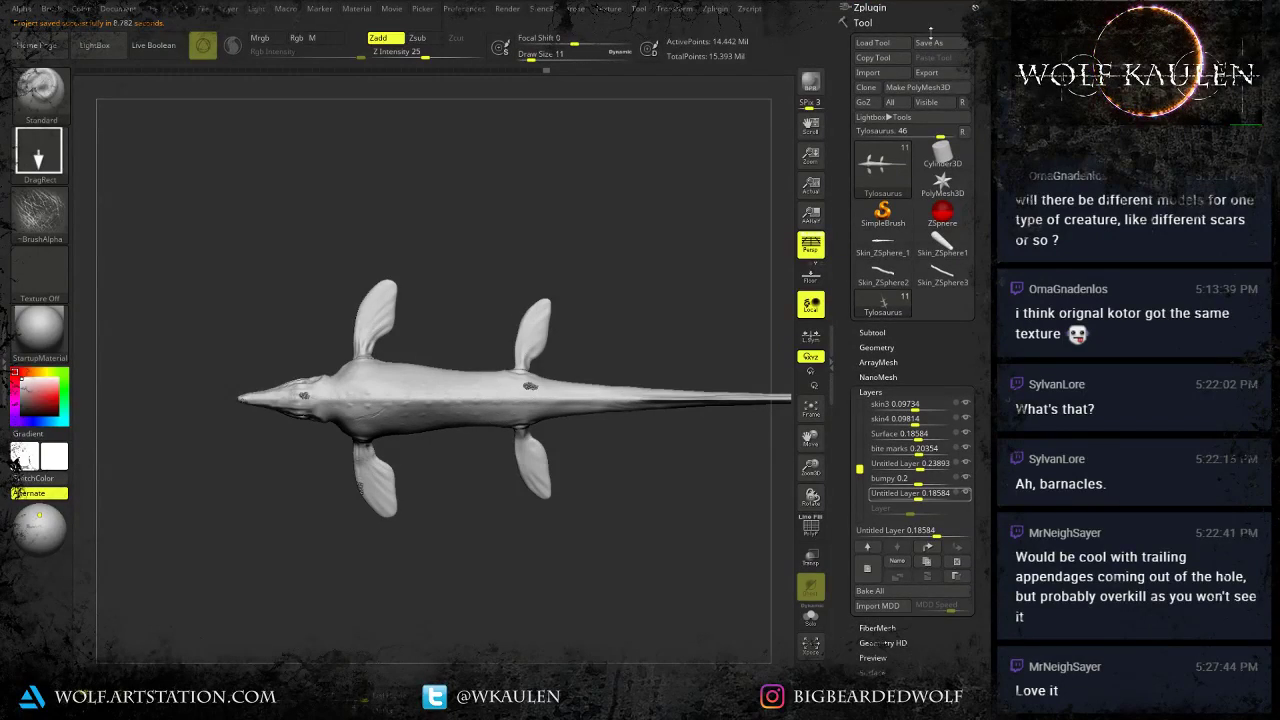
left_click(882, 8)
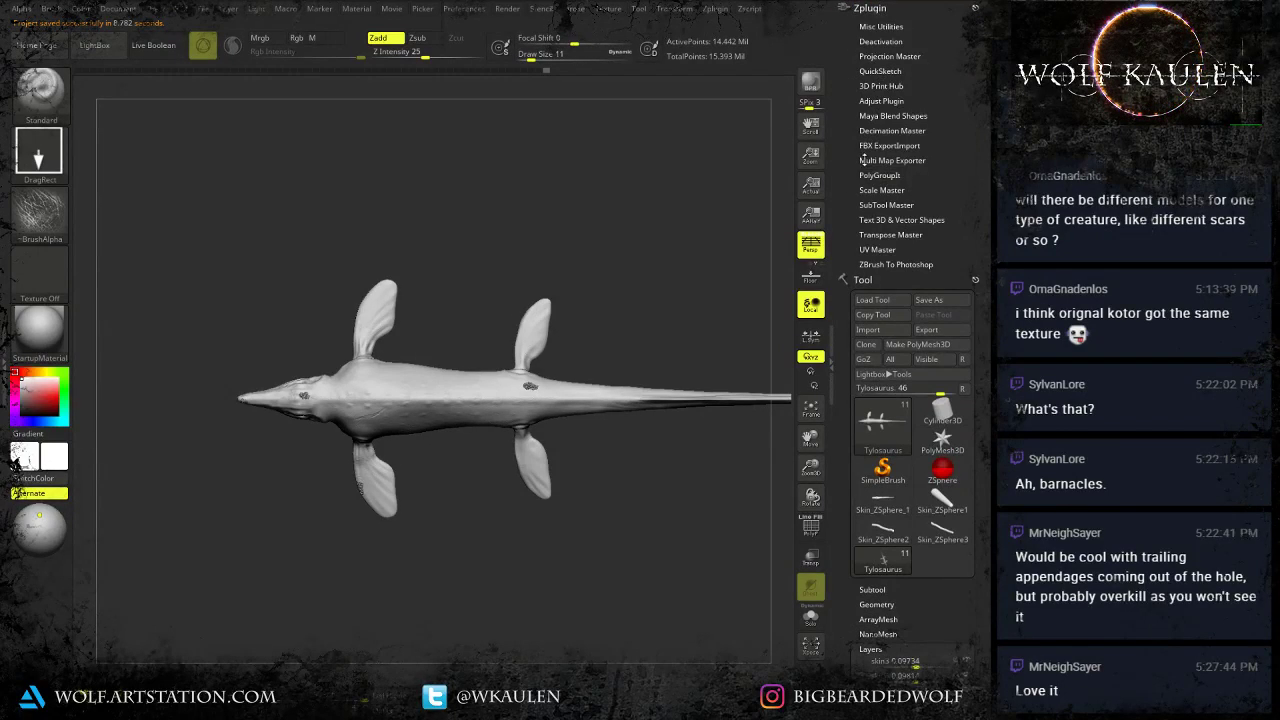
left_click(880, 236)
left_click(886, 266)
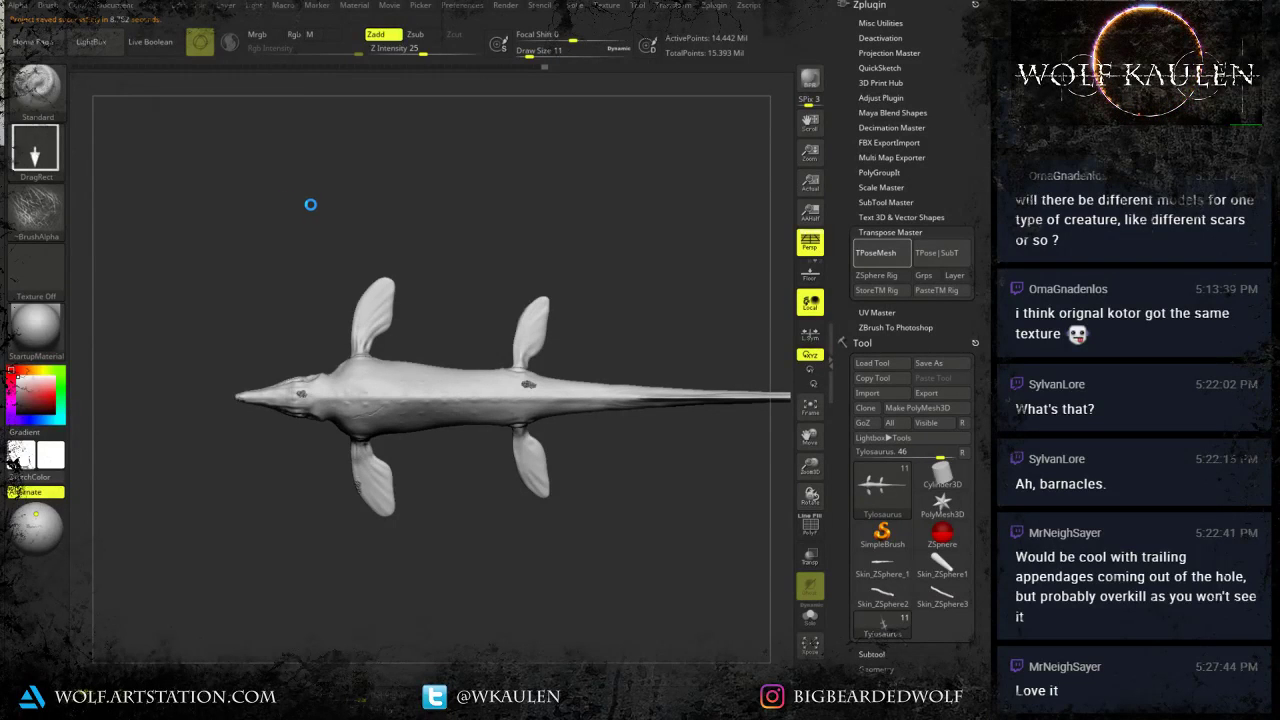
Switch to Photoshop, save the changes to Tylosaurus.psd while quitting, and return to ZBrush.
mouse_move(470, 3)
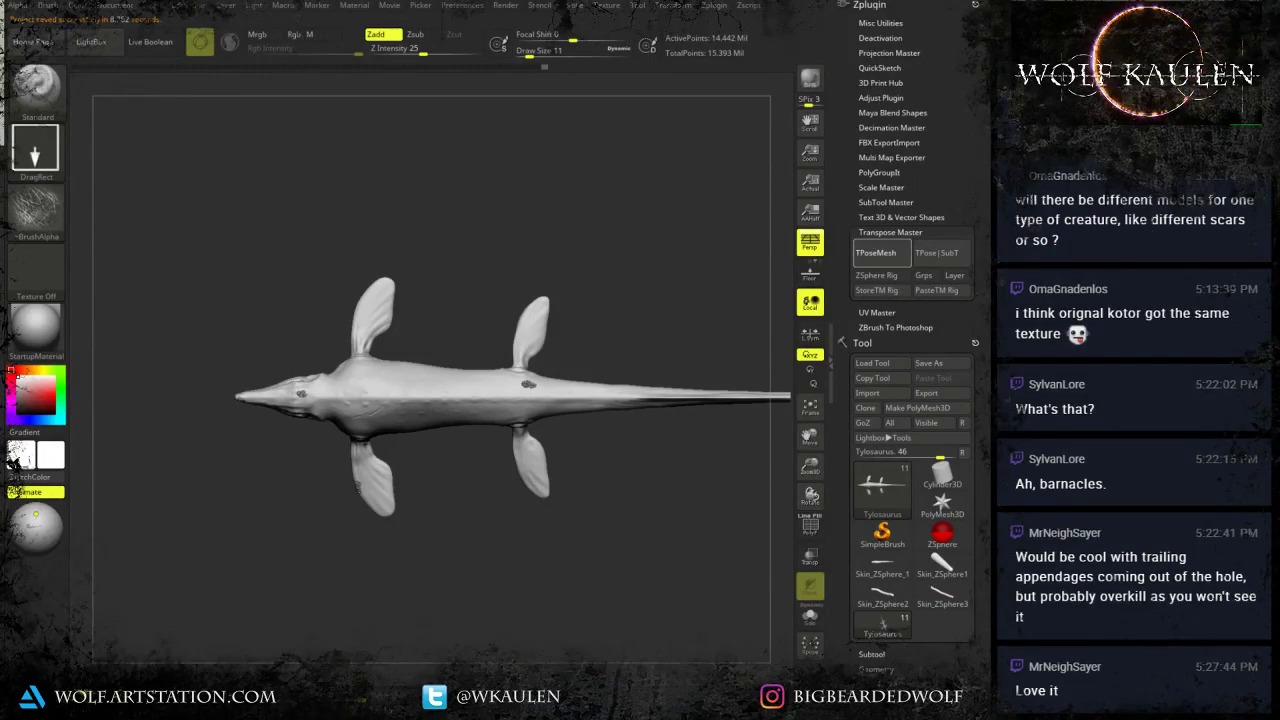
key("super+d")
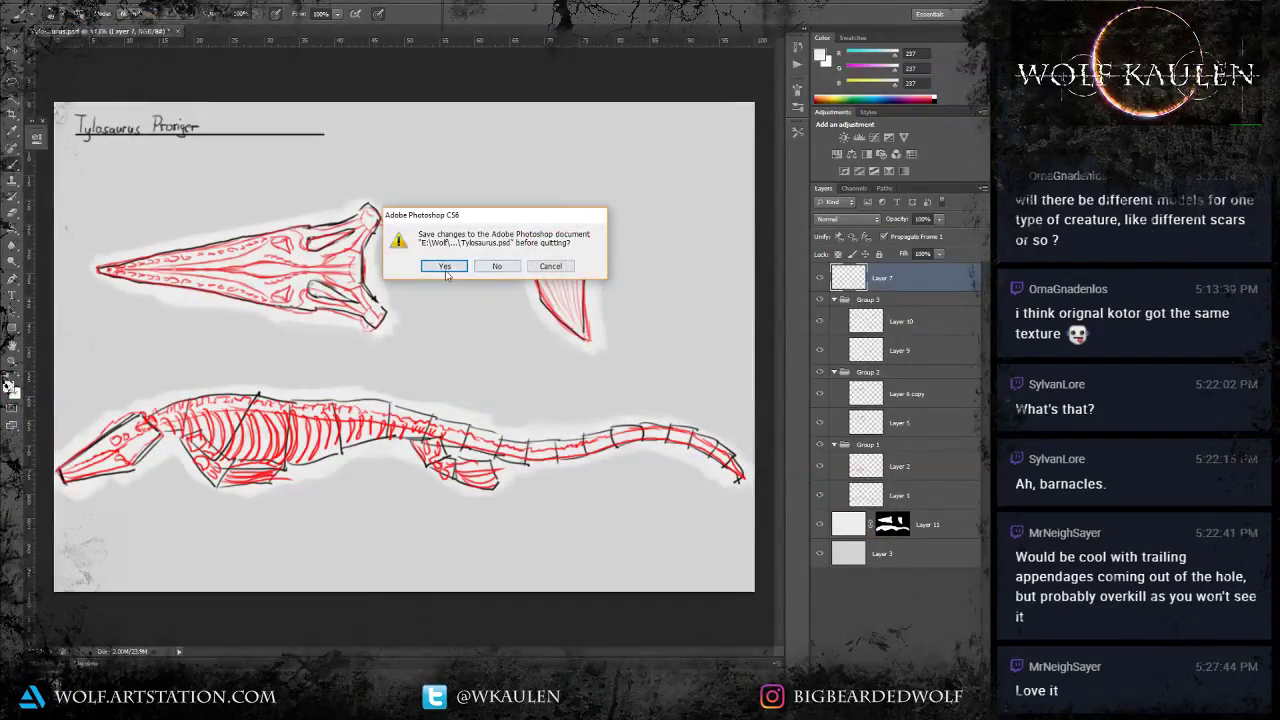
left_click(445, 269)
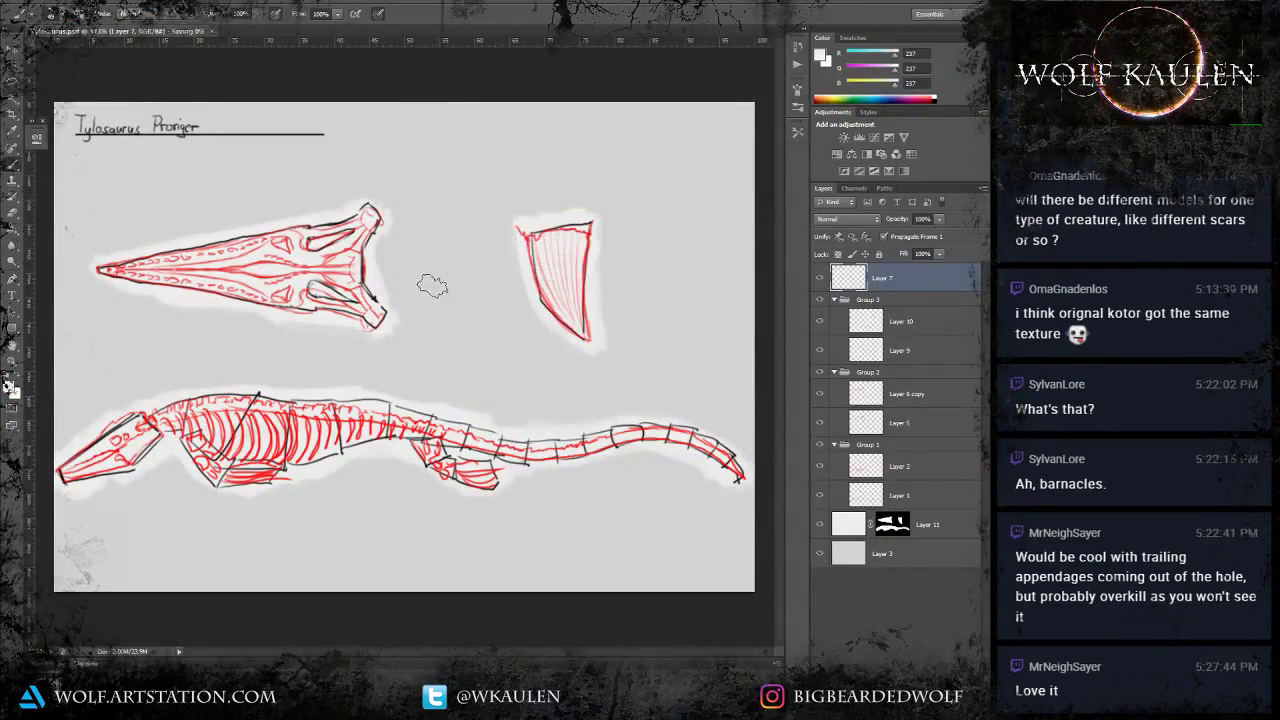
key("alt+Tab")
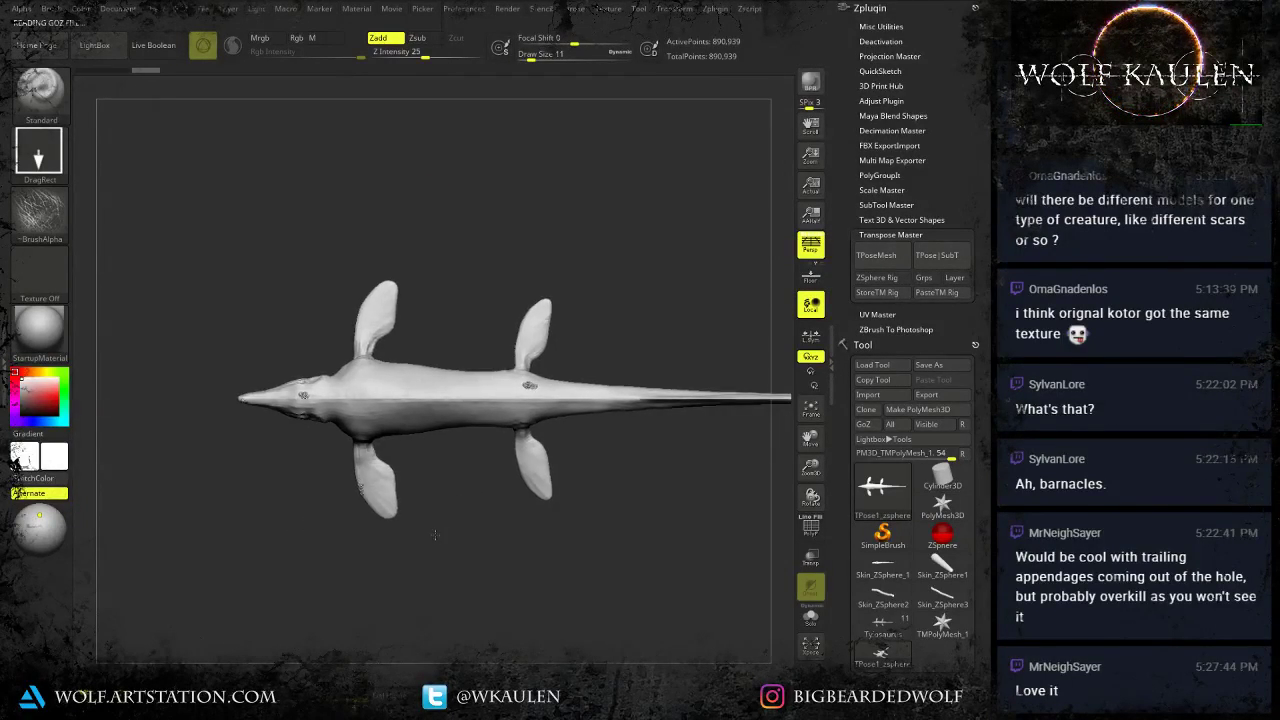
Choose the Move brush and mask the front half of the posing mesh, including the head and both front flippers.
key("b")
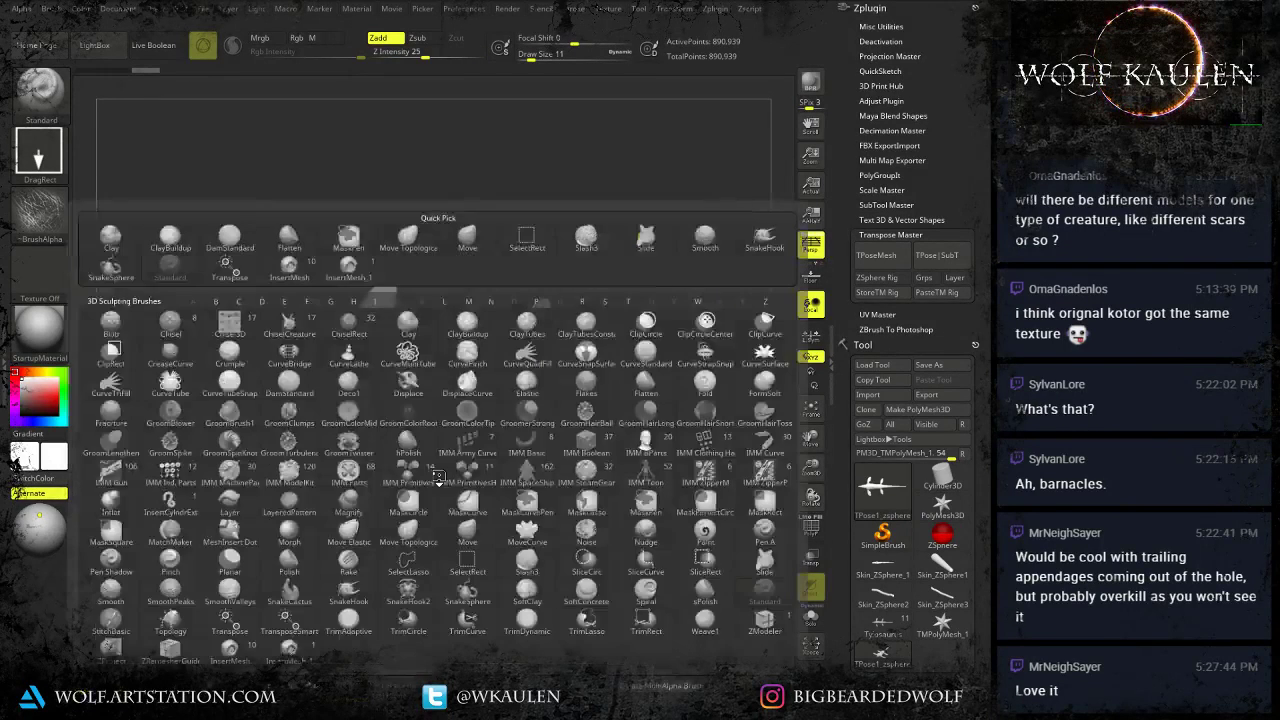
key("m")
key("v")
right_click_drag(379, 473, 341, 481, "alt")
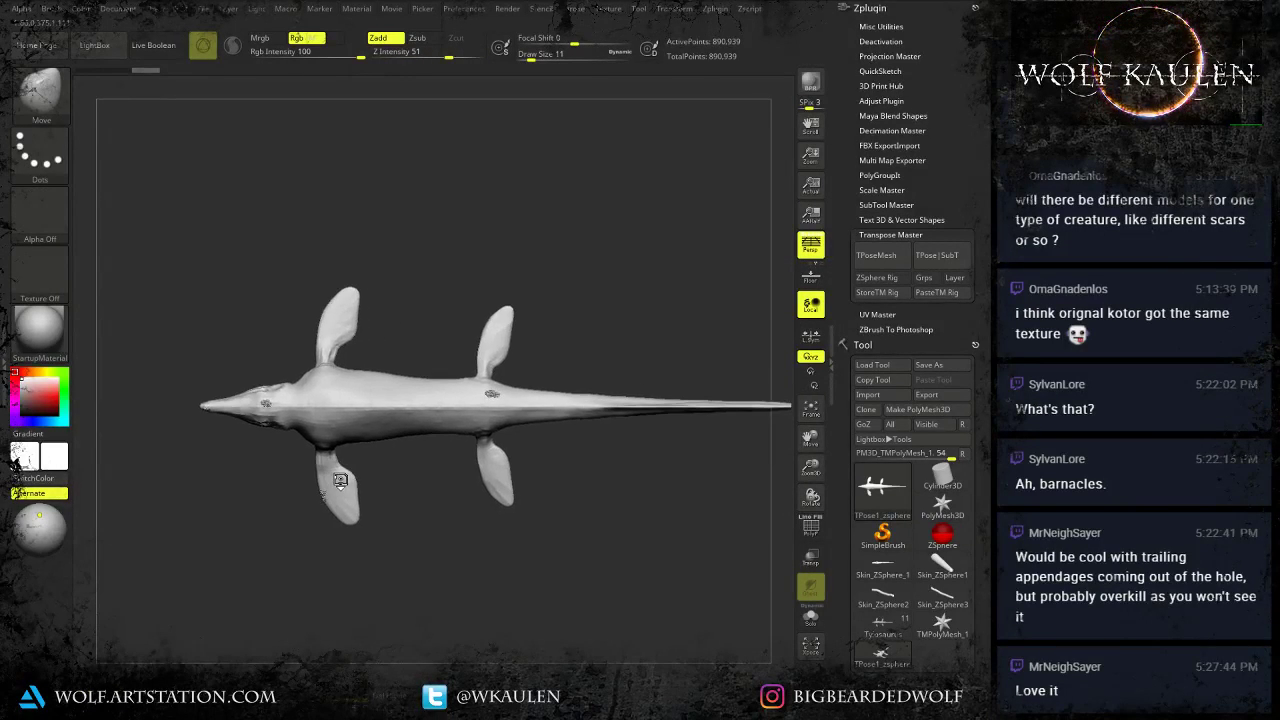
left_click_drag(139, 246, 419, 600, "ctrl")
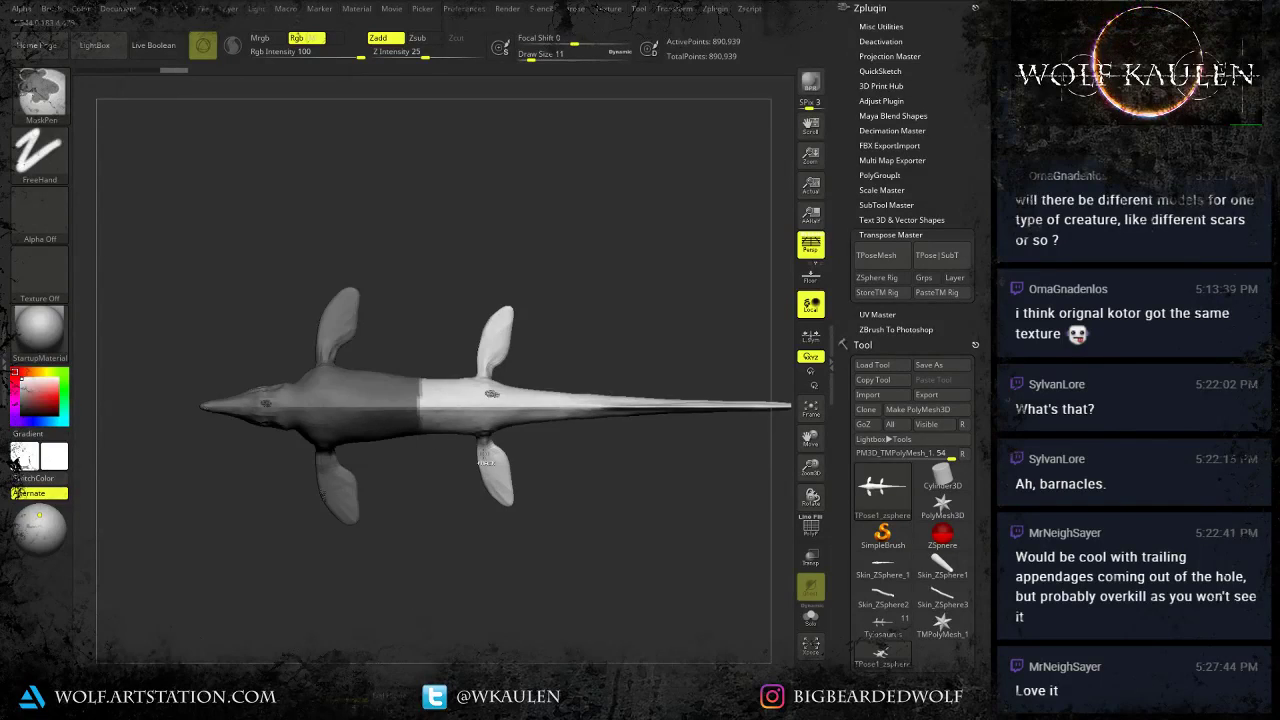
Soften the edge of the front-half mask and rotate the hindquarters and tail slightly sideways with a transpose line along the back.
left_click(460, 540, "ctrl")
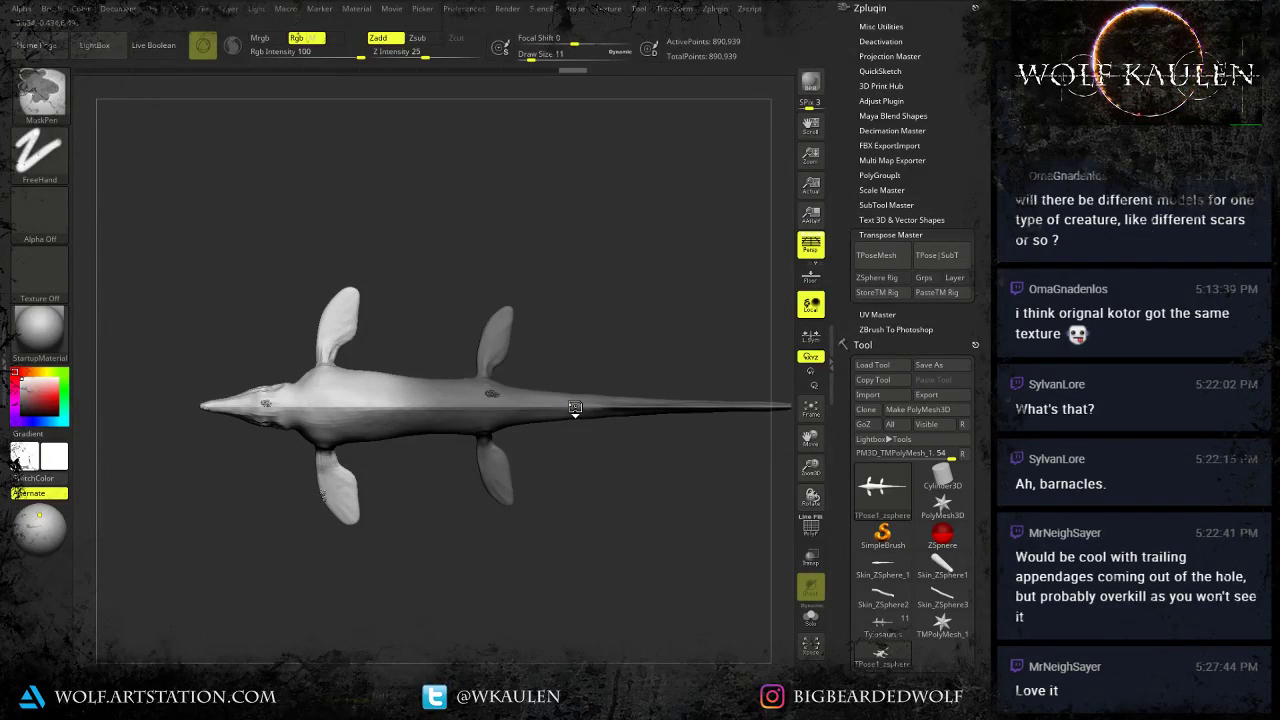
left_click(598, 473, "ctrl")
key("r")
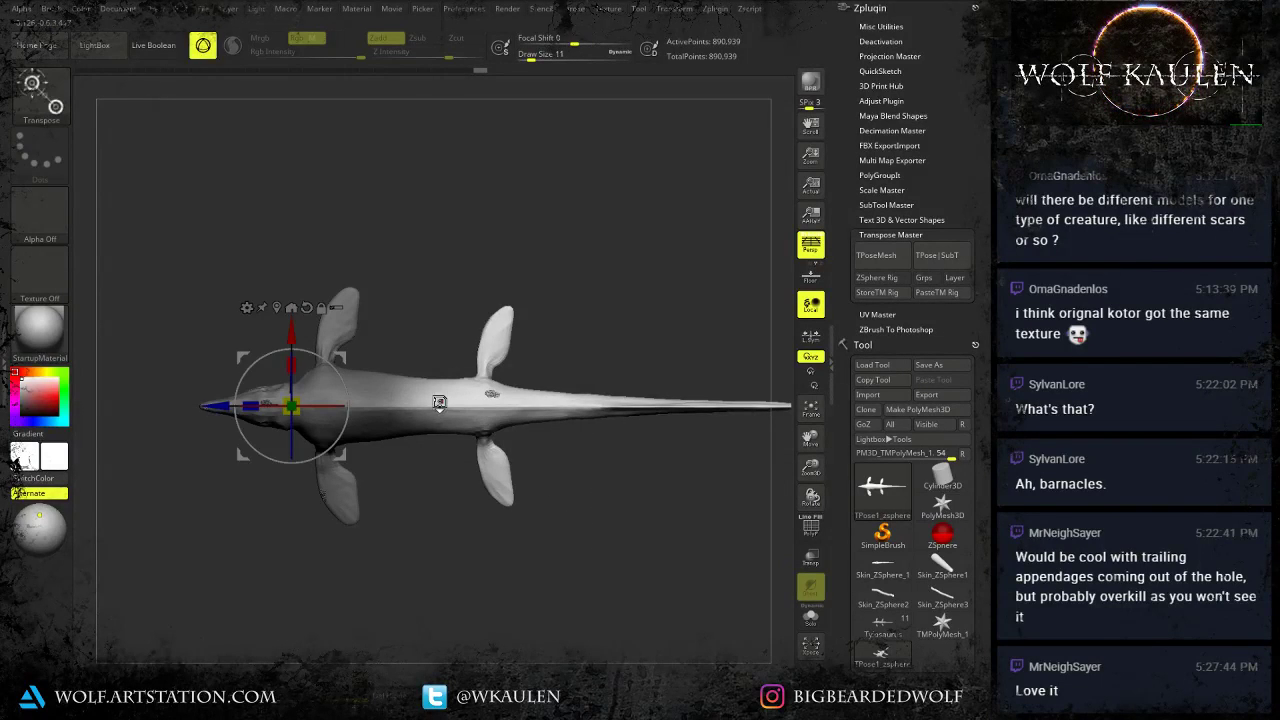
key("y")
mouse_move(414, 404)
left_mouse_down()
mouse_move(522, 409)
mouse_move(533, 325)
left_mouse_up()
left_click_drag(522, 404, 472, 404)
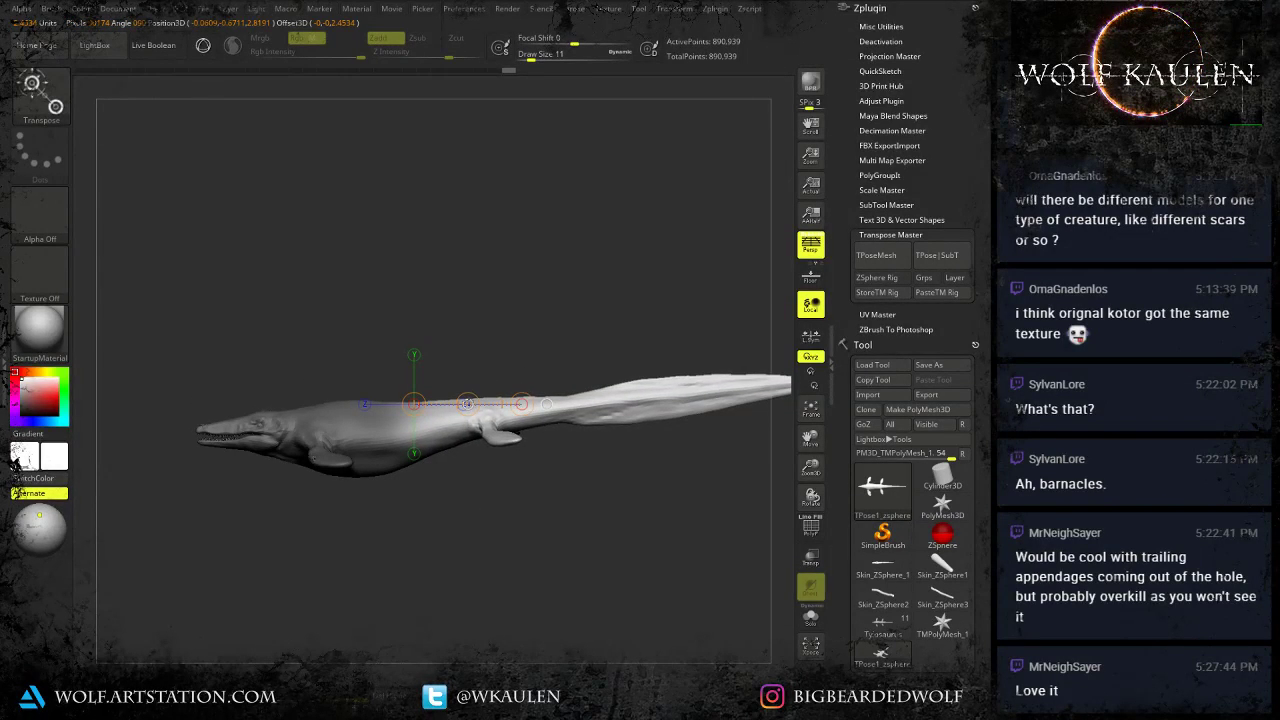
left_click_drag(526, 451, 435, 445, "alt")
mouse_move(332, 429)
left_mouse_down()
mouse_move(461, 416)
mouse_move(452, 400)
mouse_move(447, 470)
left_mouse_up()
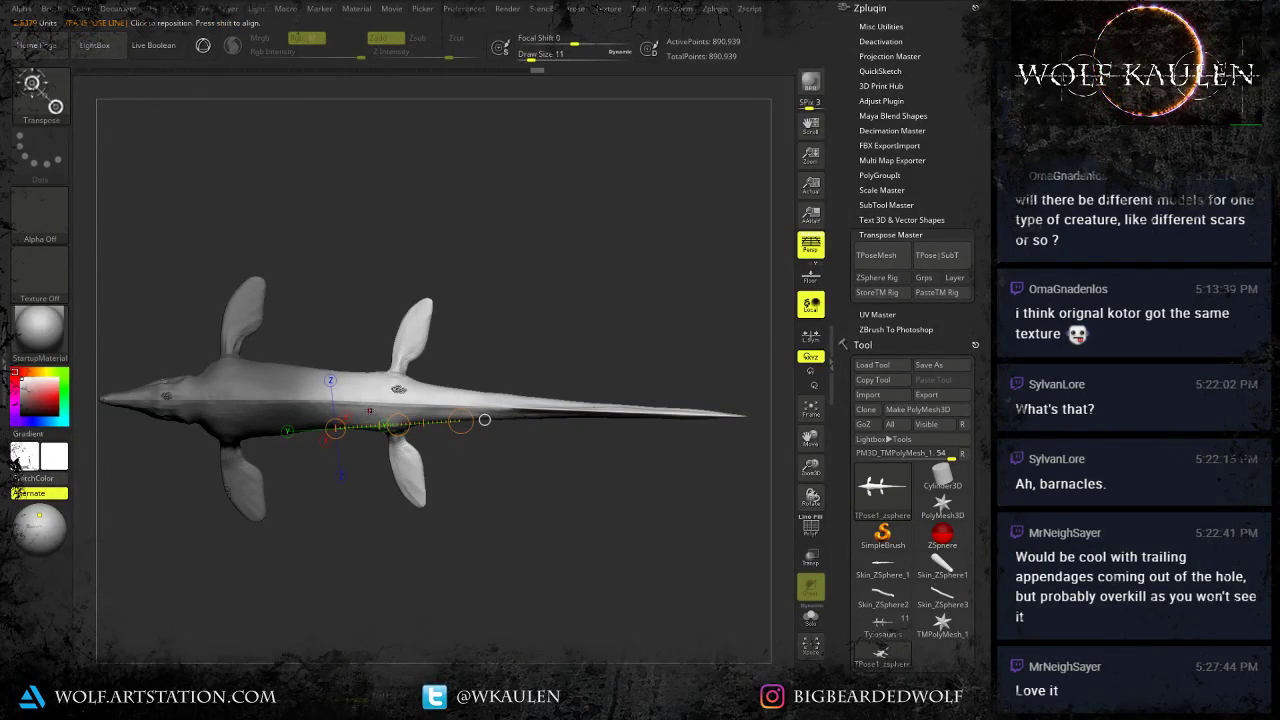
left_click_drag(347, 397, 468, 409)
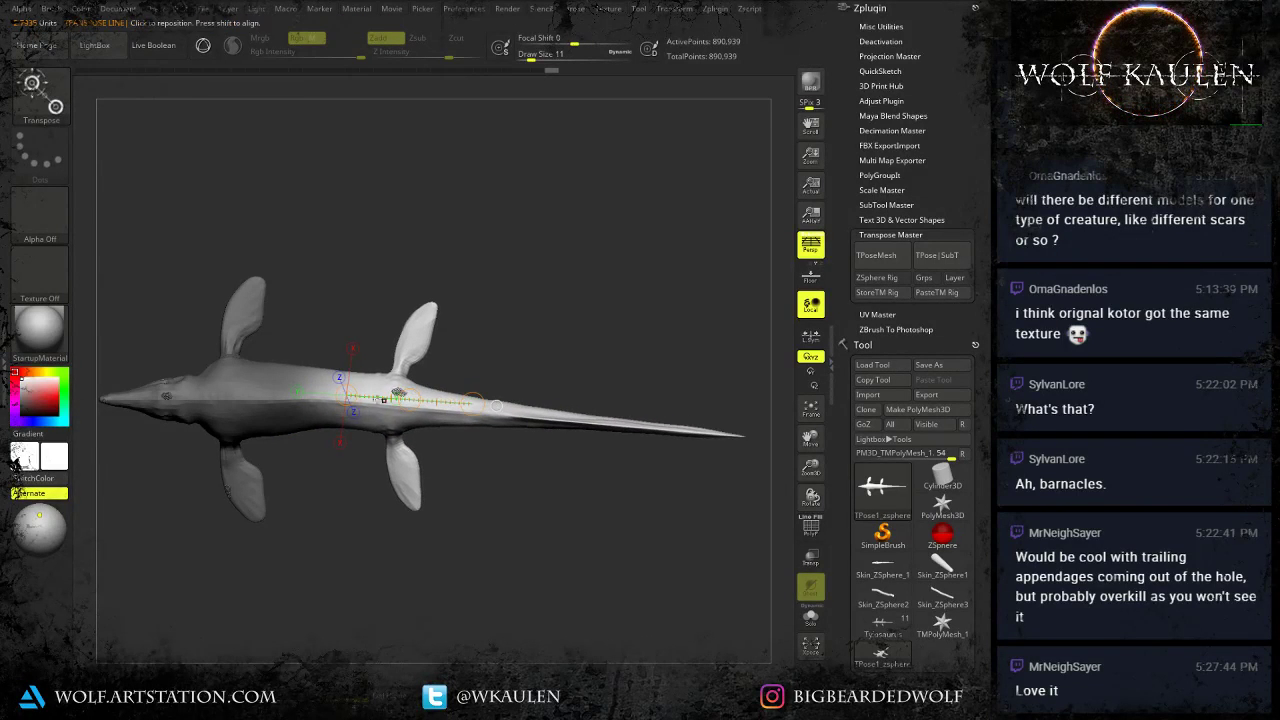
Replace the mask with one covering only the head, shoulders and front flippers, and soften its edge.
left_click(324, 520, "ctrl")
key("q")
left_click_drag(381, 322, 293, 480, "ctrl")
left_click(326, 515, "ctrl")
left_click(229, 404, "ctrl")
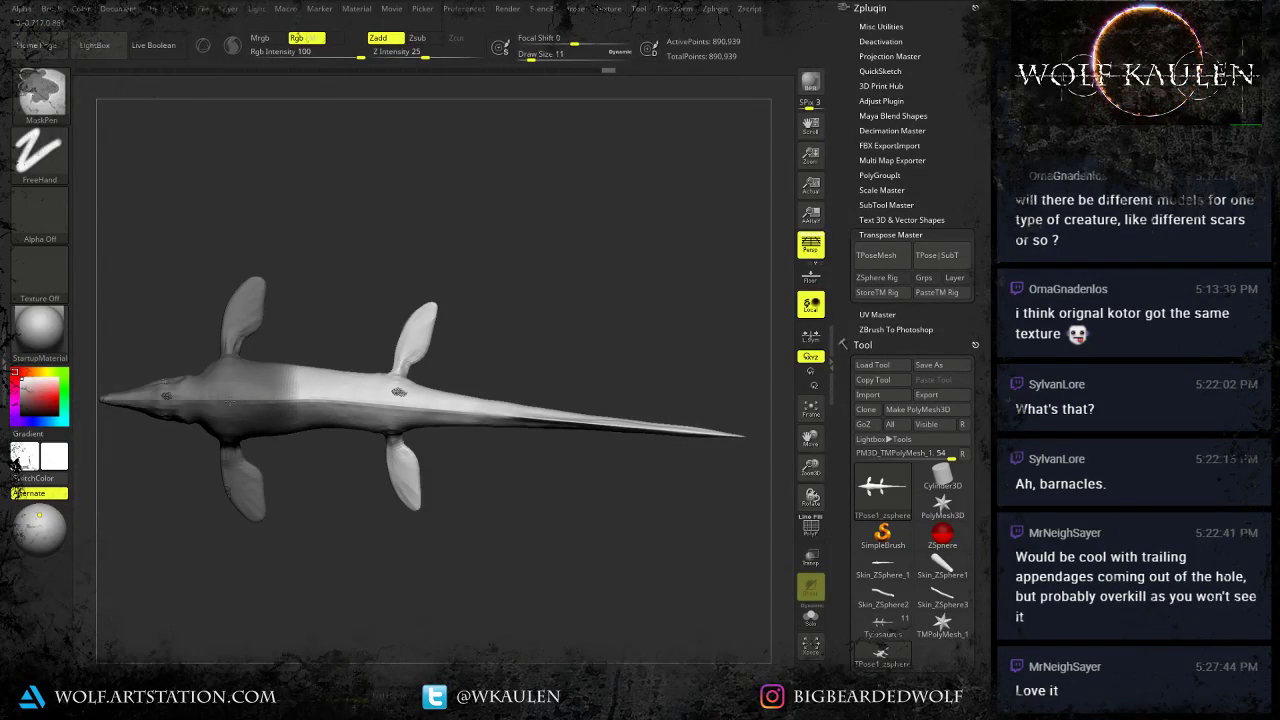
left_click(229, 404, "ctrl")
left_click(430, 553, "ctrl")
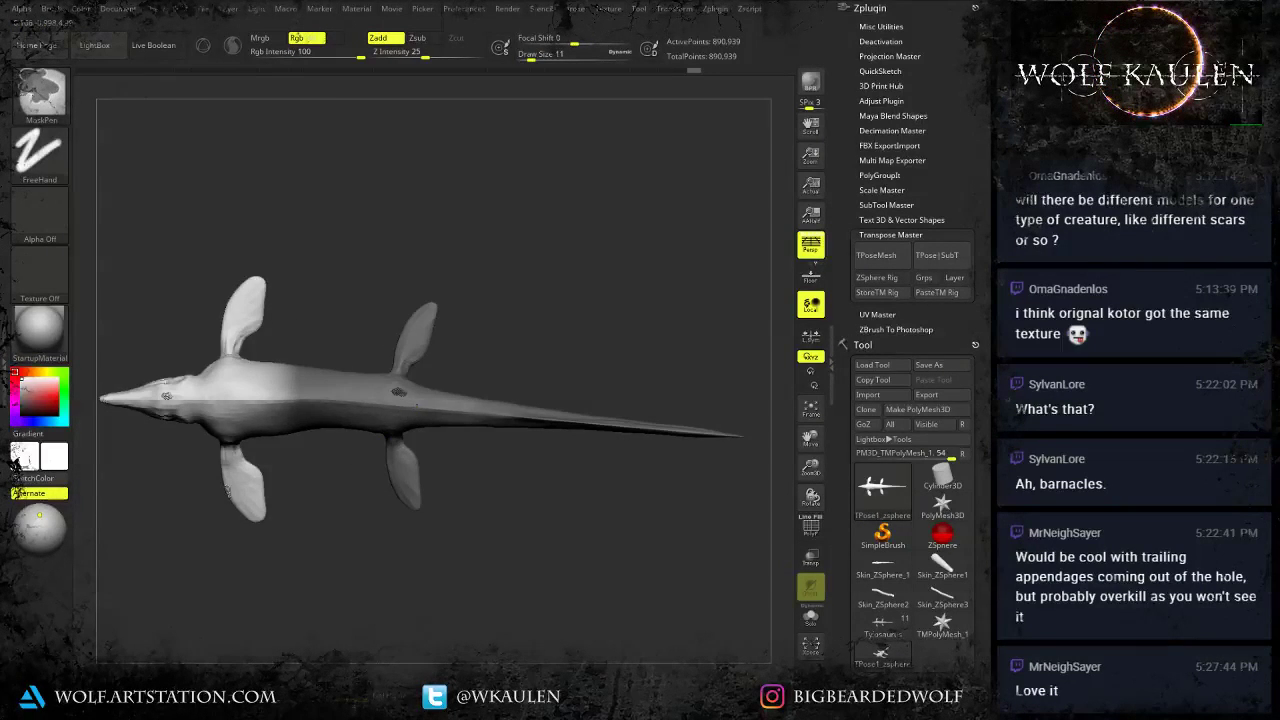
left_click(430, 553, "ctrl")
left_click(256, 446, "ctrl")
left_click(256, 443, "ctrl")
Rotate the body behind the shoulders slightly further to the same side and clear the mask.
key("r")
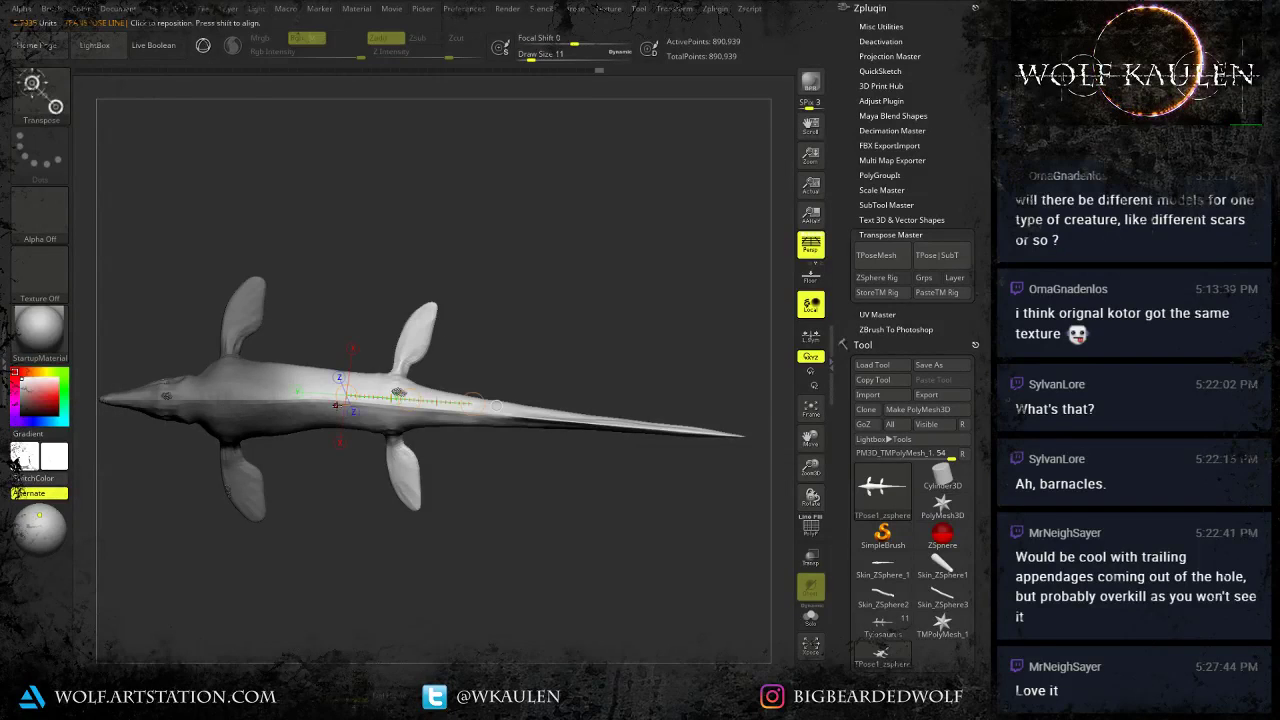
left_click_drag(306, 404, 342, 410)
key("ctrl+z")
left_click_drag(469, 507, 495, 531, "alt")
left_click_drag(645, 499, 626, 498)
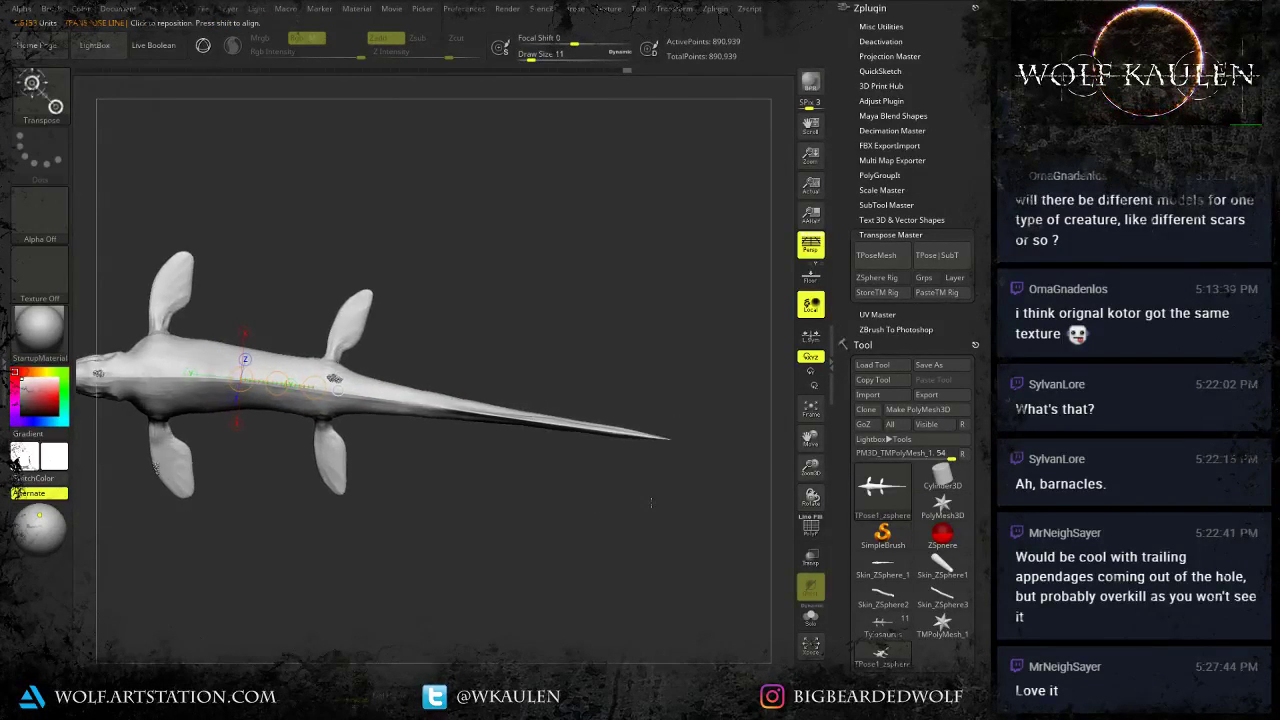
Mask the whole body ahead of the tail, including all four flippers, and soften the edge at the tail base.
mouse_move(735, 352)
left_mouse_down("ctrl")
mouse_move(432, 508)
mouse_move(378, 499)
mouse_move(355, 474)
left_mouse_up("ctrl")
left_click_drag(403, 361, 352, 412, "ctrl")
key("q")
left_click(405, 403, "ctrl")
left_click(408, 440, "ctrl")
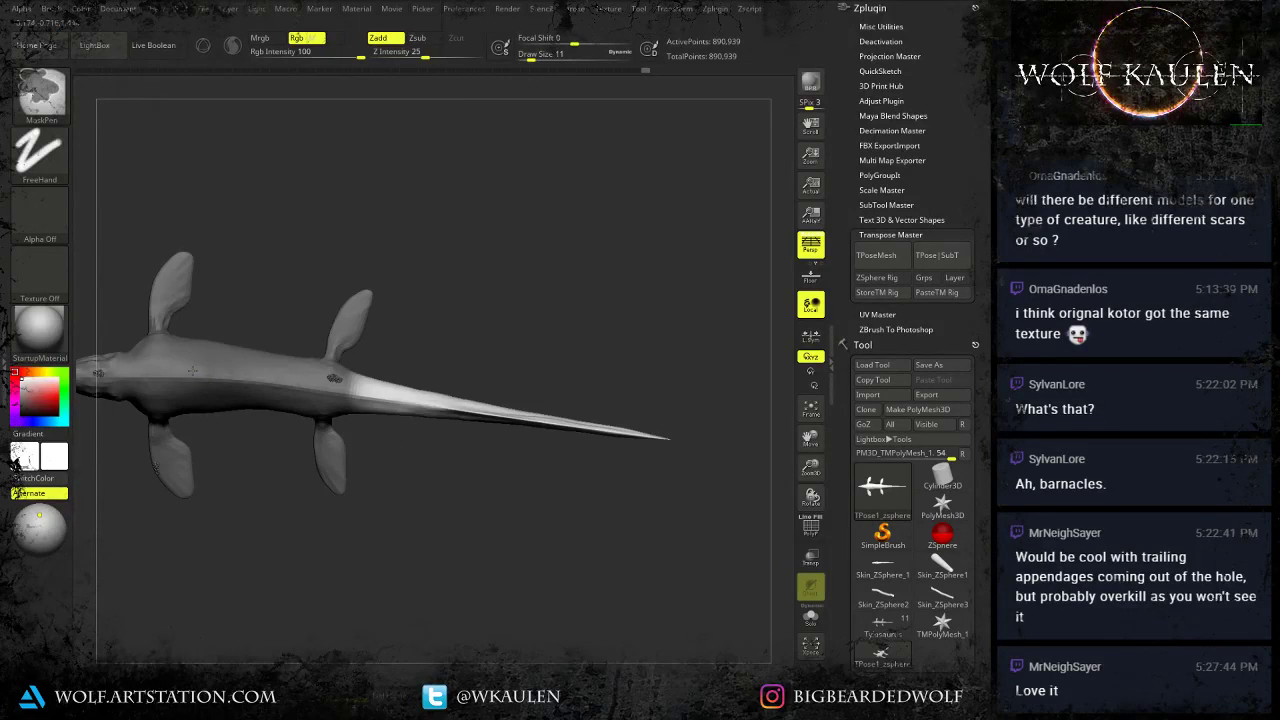
left_click(400, 402, "ctrl")
Rotate the tail sideways around its base with a transpose line and clear the mask.
key("r")
mouse_move(362, 397)
left_mouse_down()
mouse_move(523, 417)
mouse_move(513, 431)
left_mouse_up()
key("q")
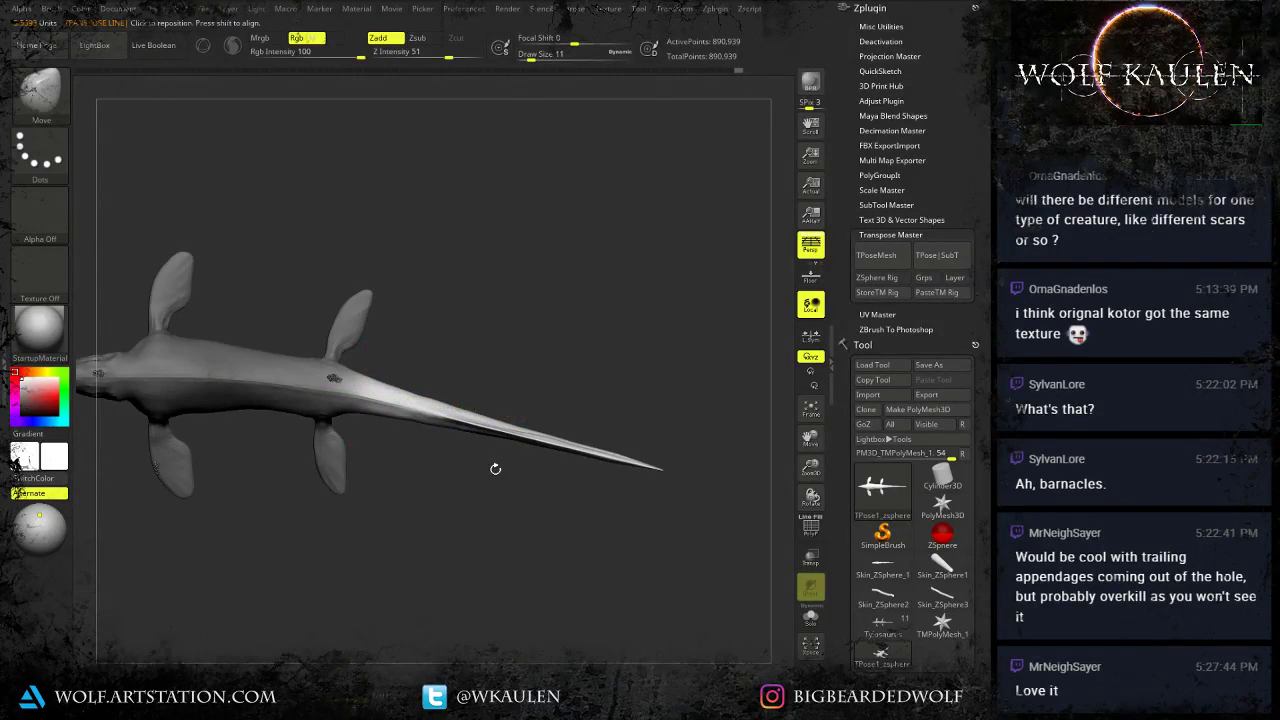
left_click_drag(429, 474, 519, 502, "ctrl")
Set the Move brush draw size to 1000 and bend the tail into a sideways S-curve.
key("s")
key("s")
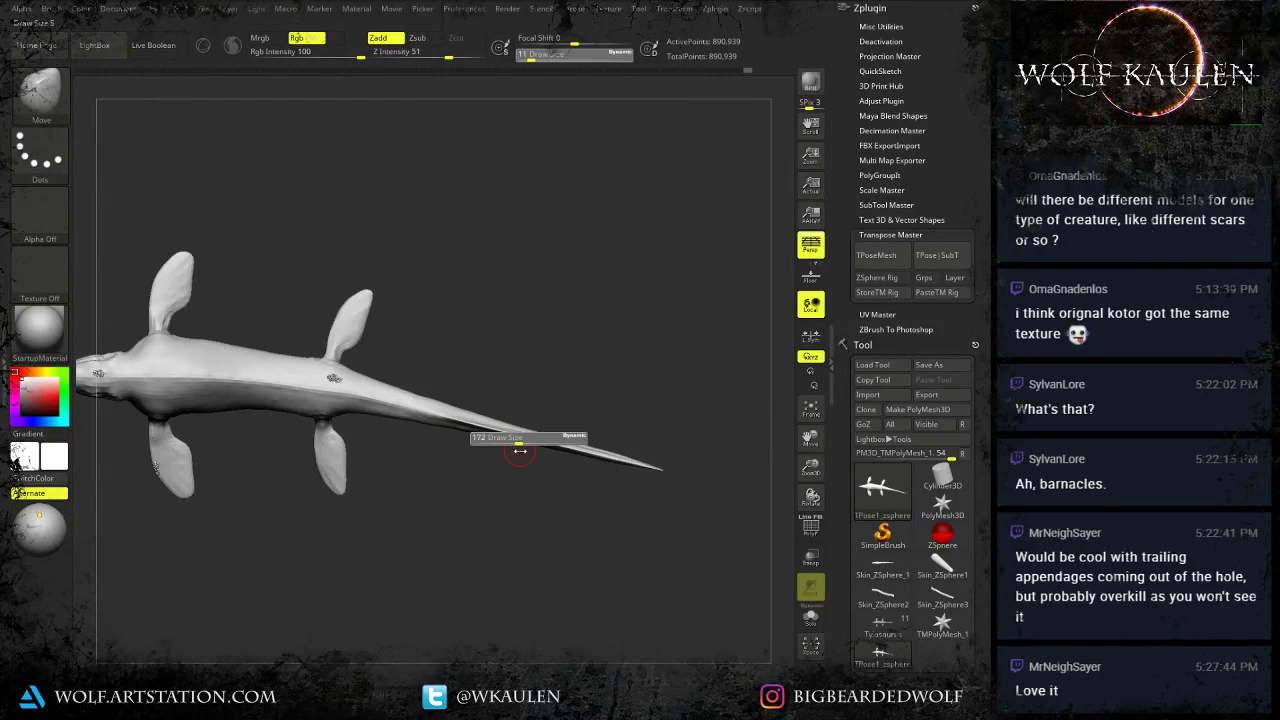
left_click_drag(518, 449, 587, 474)
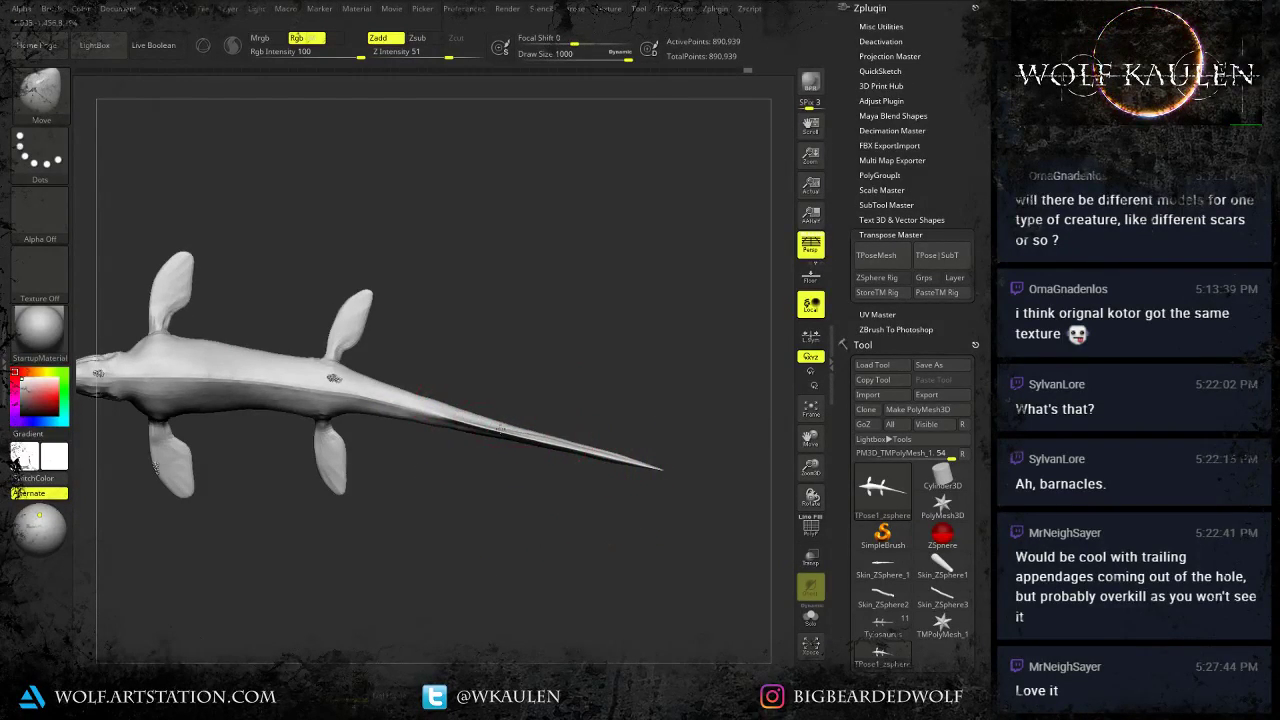
key("s")
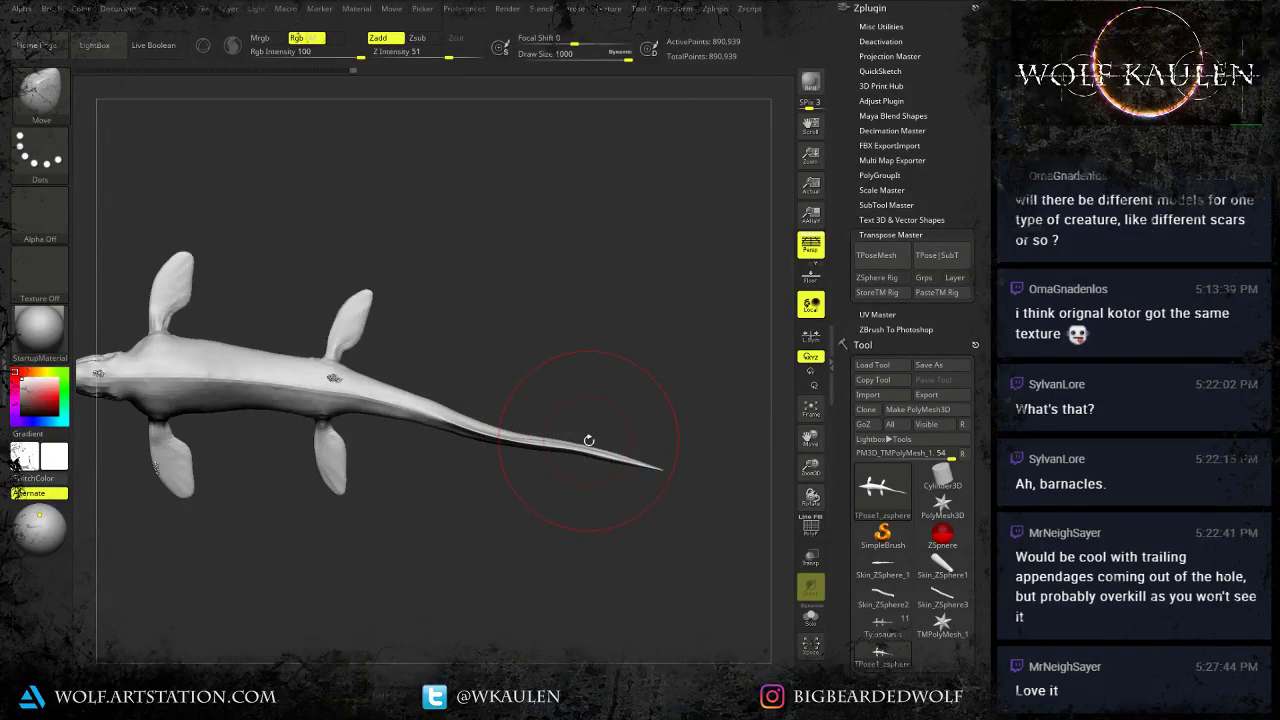
mouse_move(588, 440)
left_mouse_down()
mouse_move(569, 450)
mouse_move(627, 455)
mouse_move(608, 447)
mouse_move(536, 467)
left_mouse_up()
left_click_drag(573, 453, 568, 447)
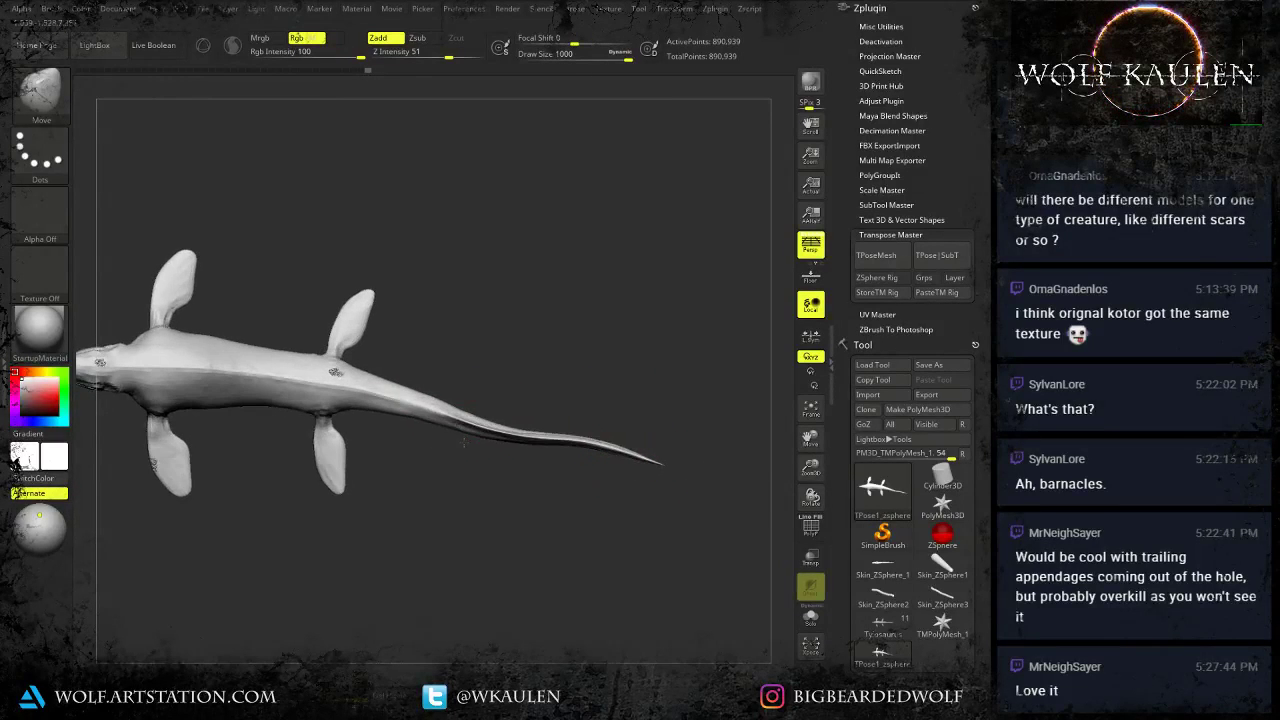
Shape the torso and tail base into a flowing sideways curve with the large Move brush.
left_click_drag(468, 428, 353, 403)
left_click_drag(238, 417, 235, 411)
left_click_drag(235, 333, 248, 343)
left_click_drag(218, 480, 372, 430)
right_click_drag(268, 405, 520, 406)
Mask everything except the head with a soft neck edge and rotate the head slightly sideways.
left_click_drag(253, 340, 400, 512, "ctrl")
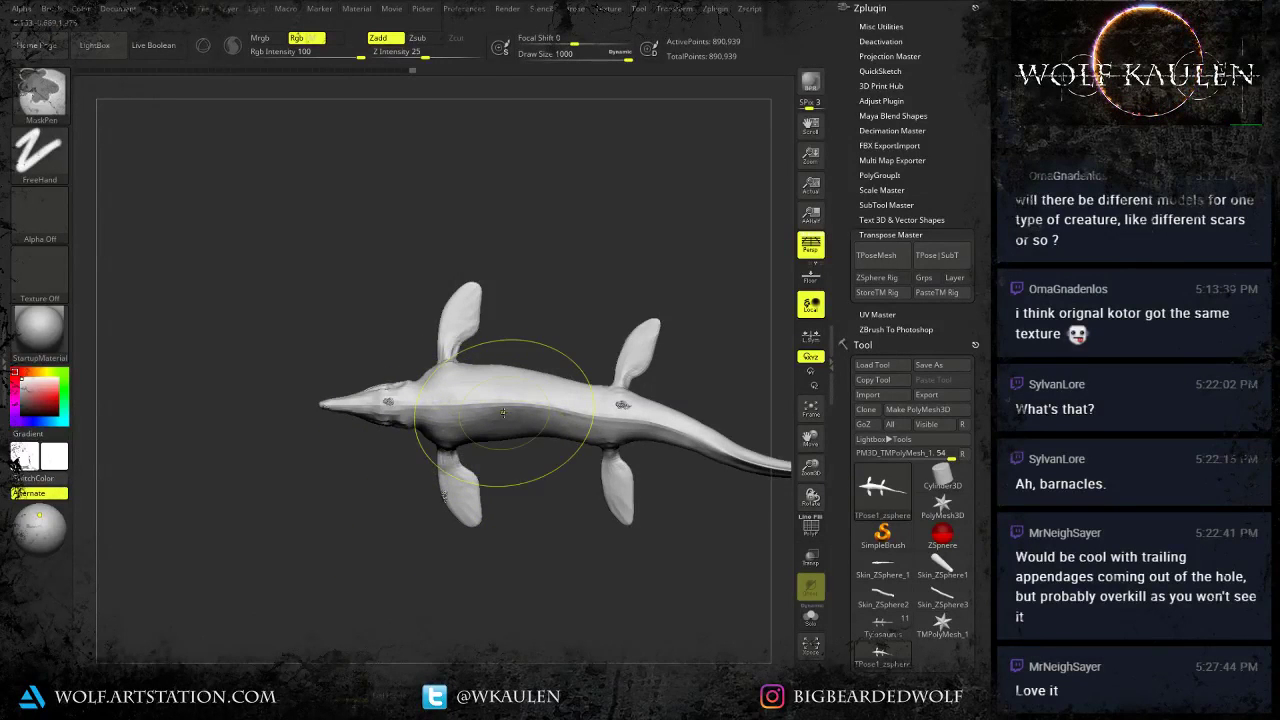
key("ctrl+z")
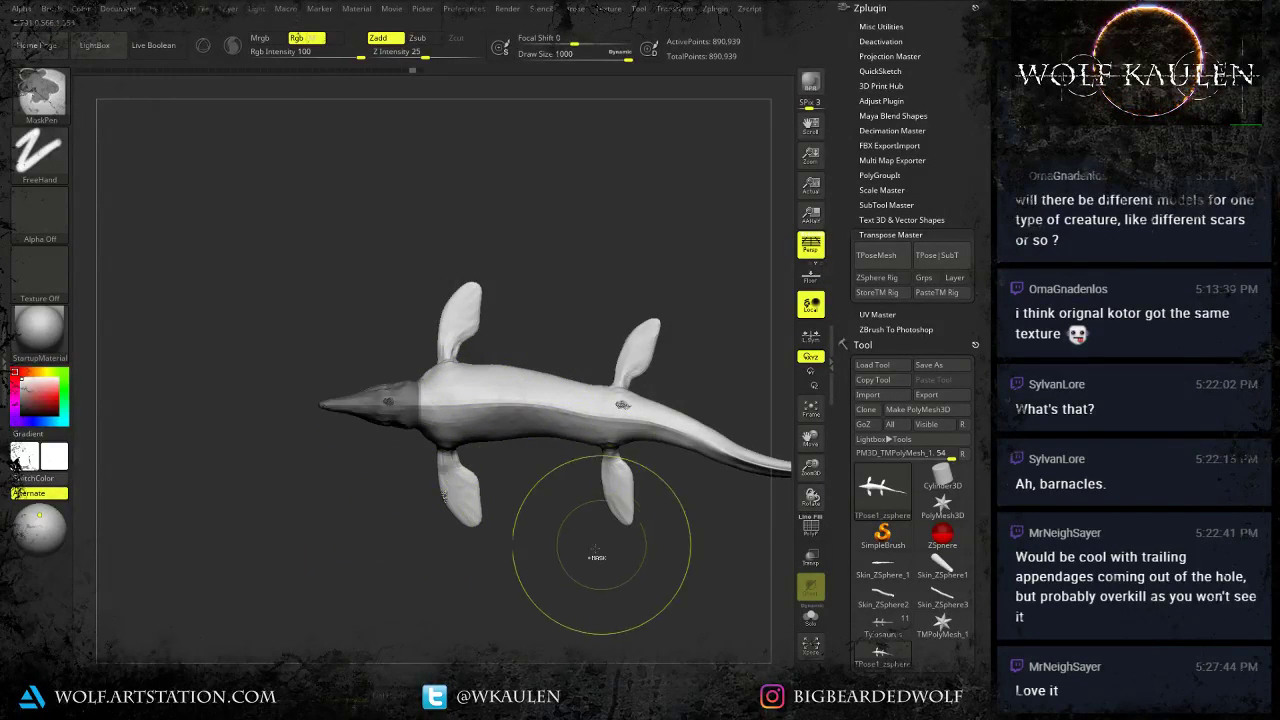
left_click(601, 546, "ctrl")
left_click(539, 415, "ctrl")
key("w")
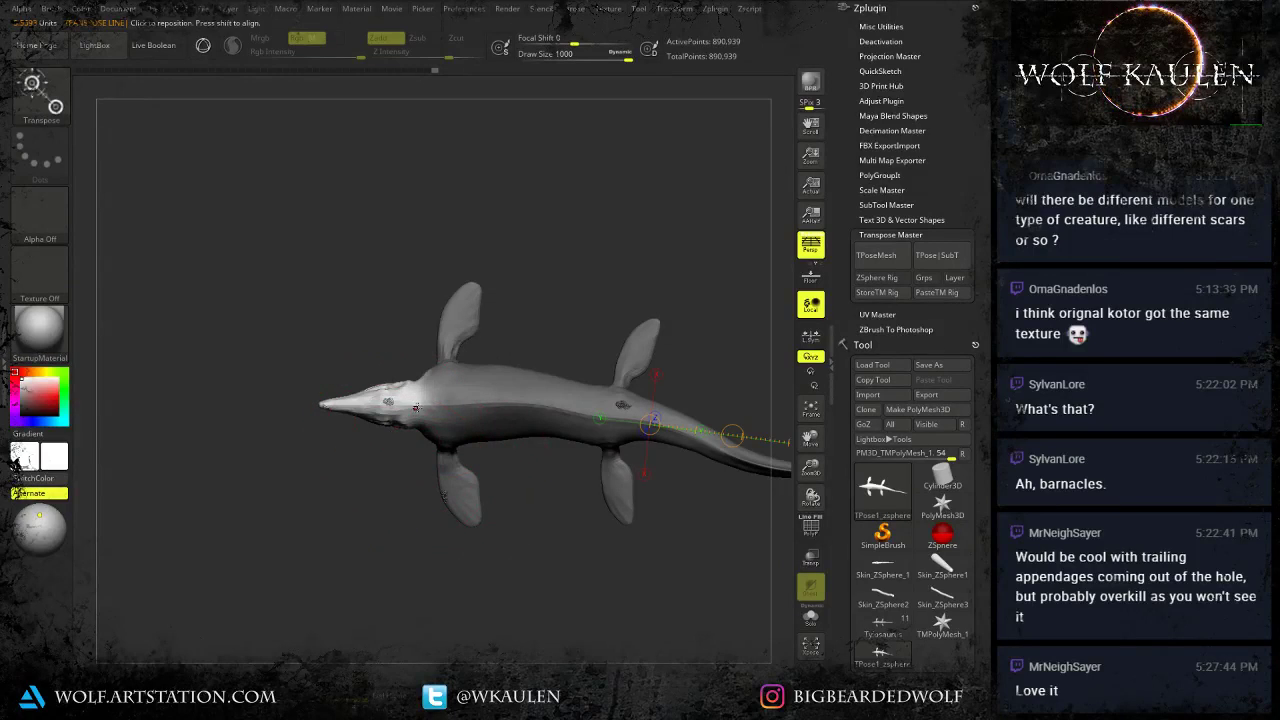
mouse_move(343, 414)
left_mouse_down()
mouse_move(383, 404)
mouse_move(371, 367)
mouse_move(382, 440)
left_mouse_up()
left_click_drag(518, 527, 553, 535)
Mask everything except the right front flipper and rotate that flipper with a transpose line.
left_click_drag(363, 203, 511, 359, "ctrl")
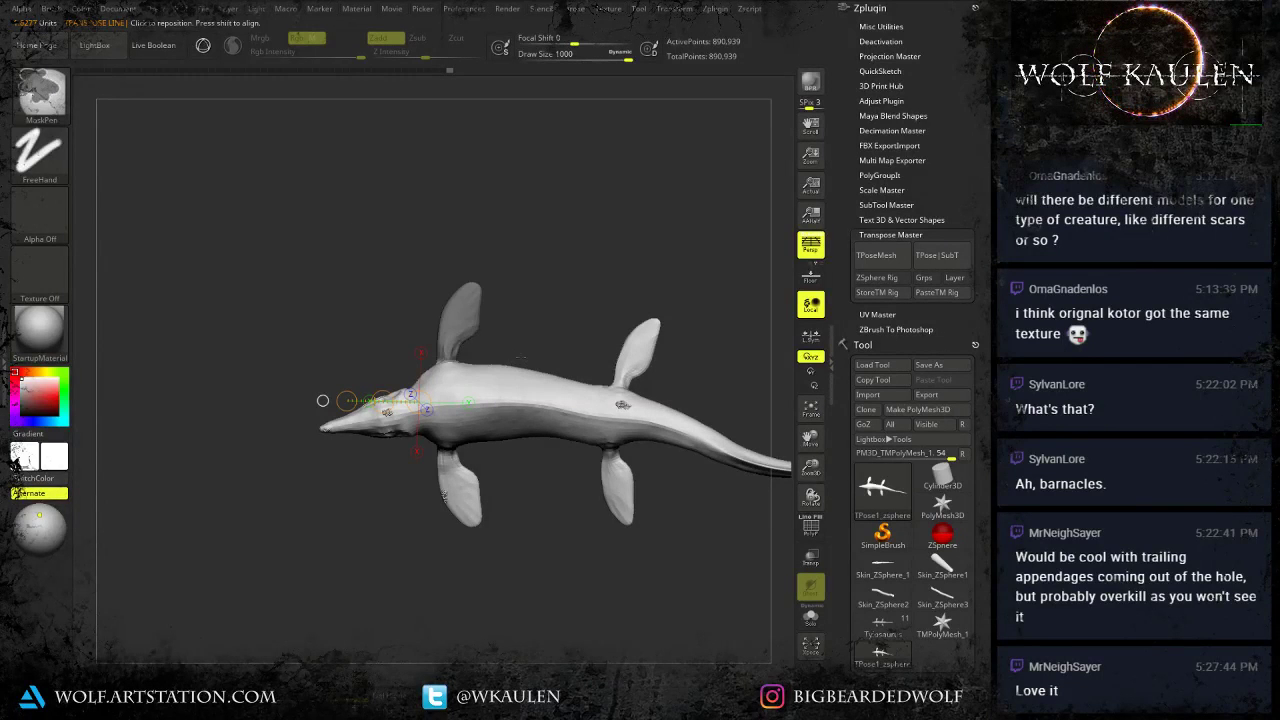
left_click(533, 342, "ctrl")
left_click(515, 392, "ctrl")
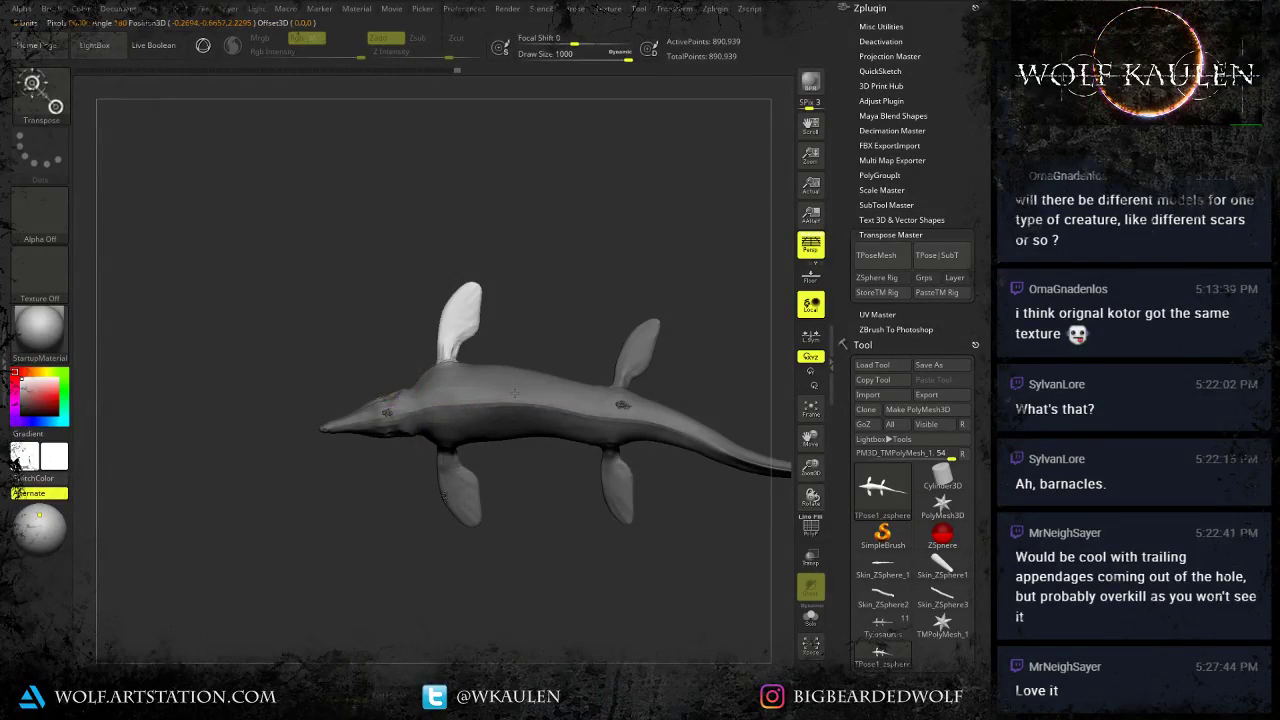
left_click_drag(300, 352, 365, 269)
left_click_drag(450, 268, 383, 265)
left_click_drag(383, 265, 384, 266, "ctrl")
left_click_drag(575, 275, 502, 261)
Mask everything except the left rear flipper, rotate it from its base and clear the mask.
left_click_drag(481, 573, 542, 437, "ctrl")
left_click(542, 439, "ctrl")
mouse_move(368, 474)
left_mouse_down()
mouse_move(419, 471)
mouse_move(385, 493)
left_mouse_up()
left_click_drag(500, 525, 440, 525)
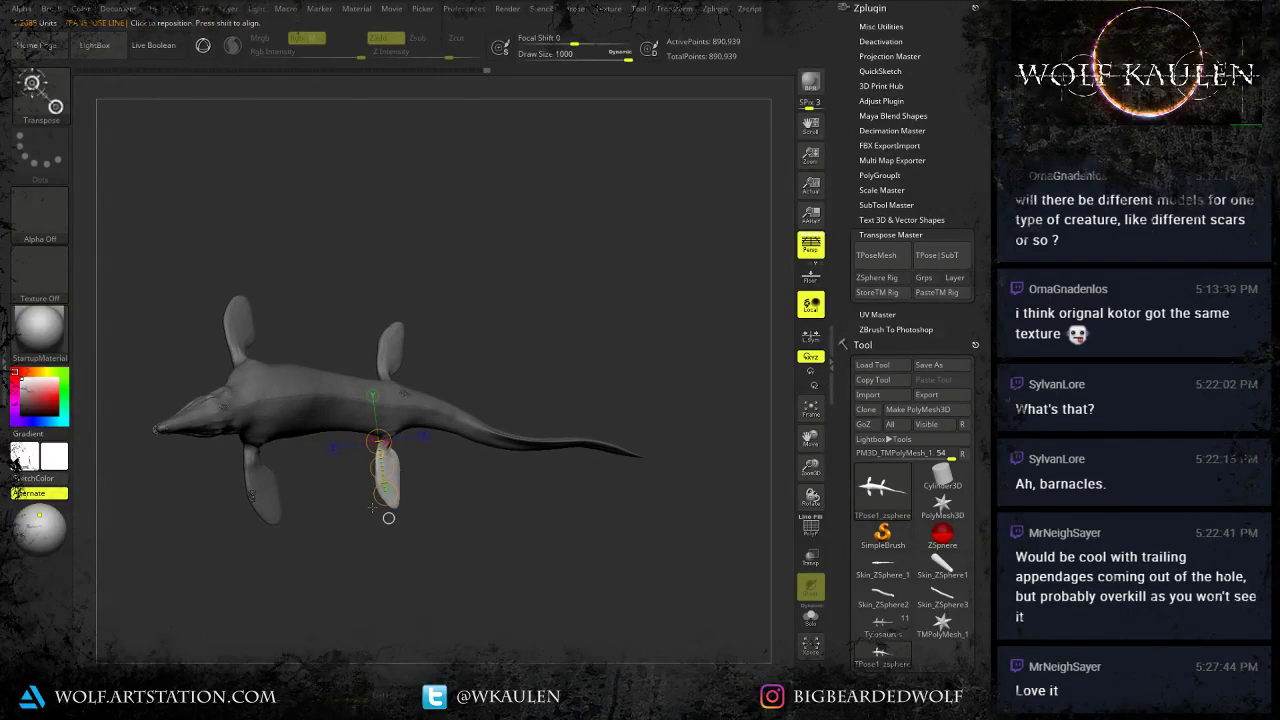
key("q")
left_click_drag(523, 546, 532, 562, "ctrl")
mouse_move(515, 566)
left_mouse_down()
mouse_move(472, 568)
mouse_move(463, 520)
mouse_move(524, 518)
mouse_move(495, 517)
left_mouse_up()
Check the polygroups around the head with the polyframe by isolating the body skin, and restore the full, frameless display.
mouse_move(397, 499)
left_mouse_down()
mouse_move(317, 494)
mouse_move(618, 497)
mouse_move(600, 548)
left_mouse_up()
key("shift+f")
left_click(471, 444, "ctrl+shift")
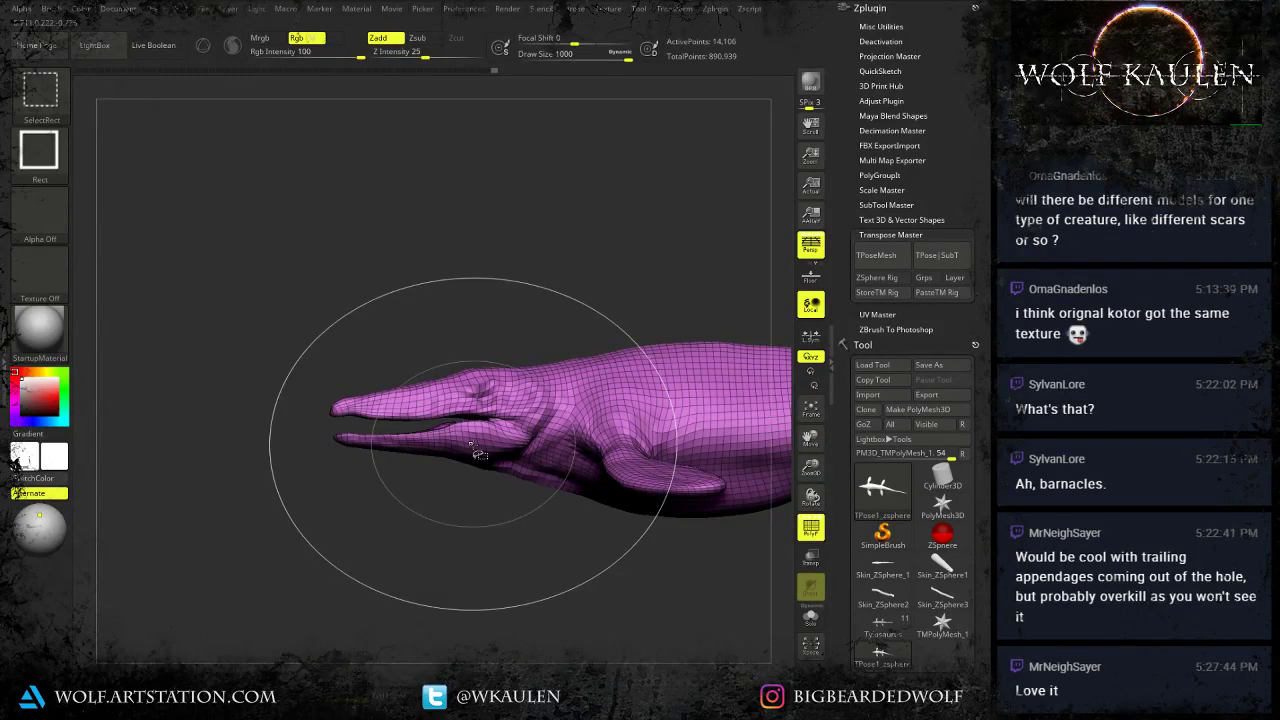
left_click(471, 446, "ctrl+shift")
left_click(446, 493, "ctrl+shift")
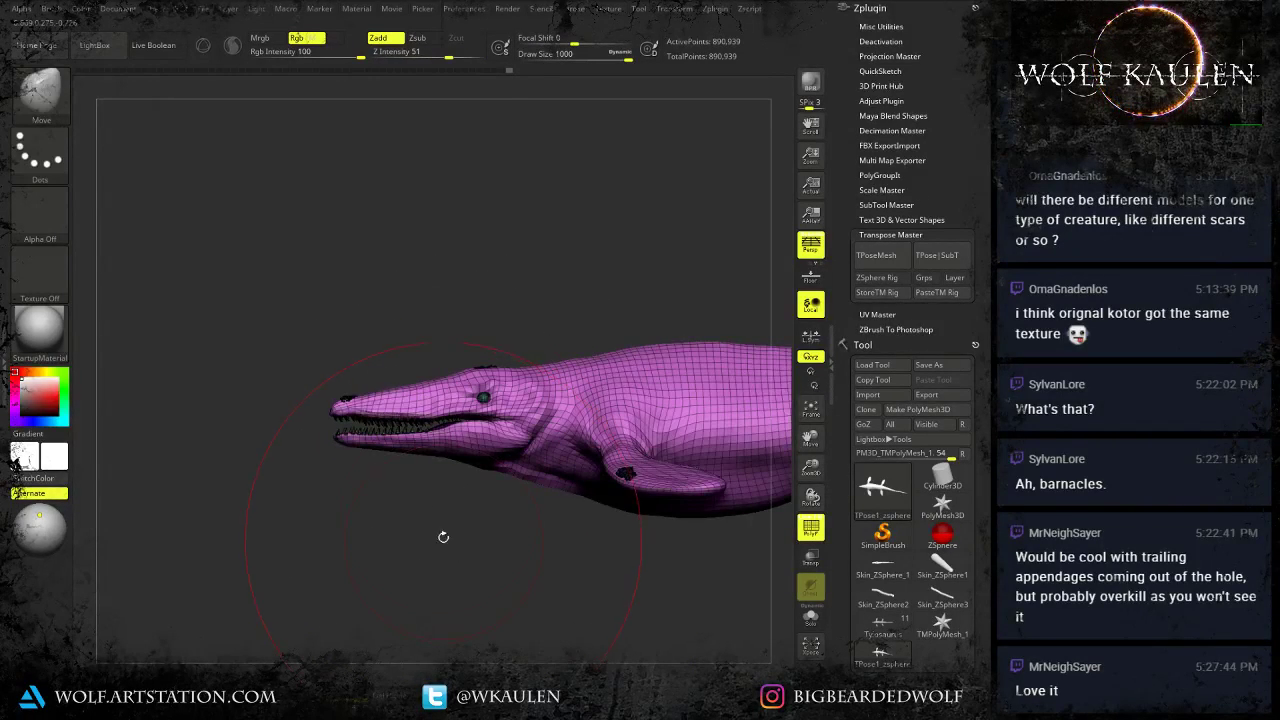
mouse_move(443, 534)
left_mouse_down("alt")
mouse_move(423, 517)
mouse_move(538, 468)
mouse_move(346, 485)
left_mouse_up("alt")
key("shift+f")
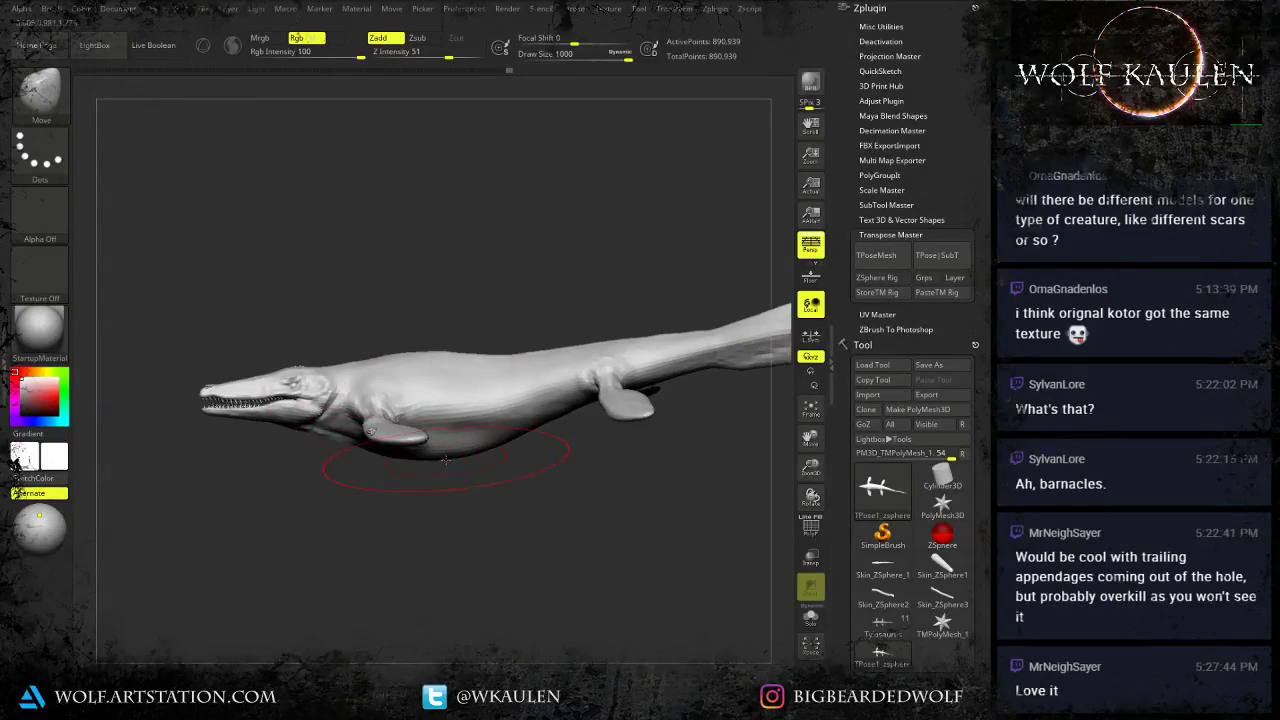
Mask the front half of the creature with a soft edge, rotate the hindquarters and tail further sideways, and clear the mask.
mouse_move(440, 500)
left_mouse_down()
mouse_move(440, 575)
mouse_move(475, 605)
mouse_move(457, 597)
mouse_move(517, 462)
mouse_move(514, 425)
left_mouse_up()
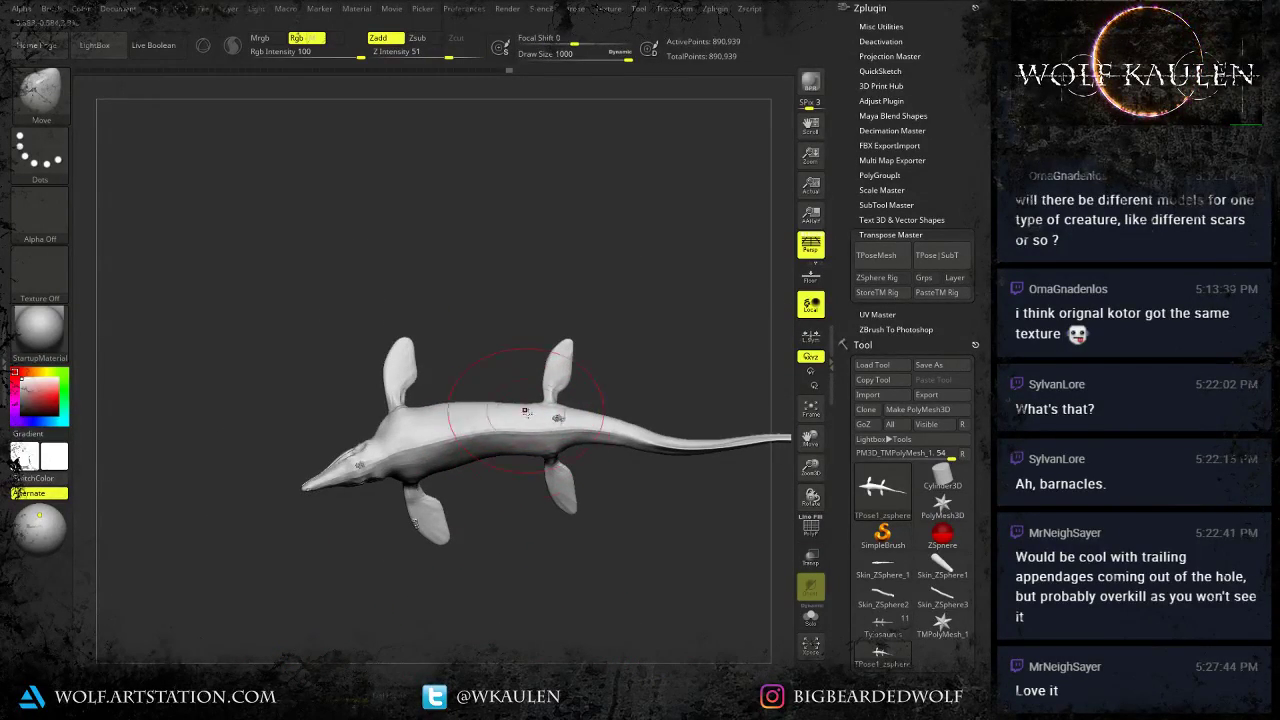
left_click_drag(552, 518, 490, 454, "alt")
left_click_drag(742, 319, 422, 554, "ctrl")
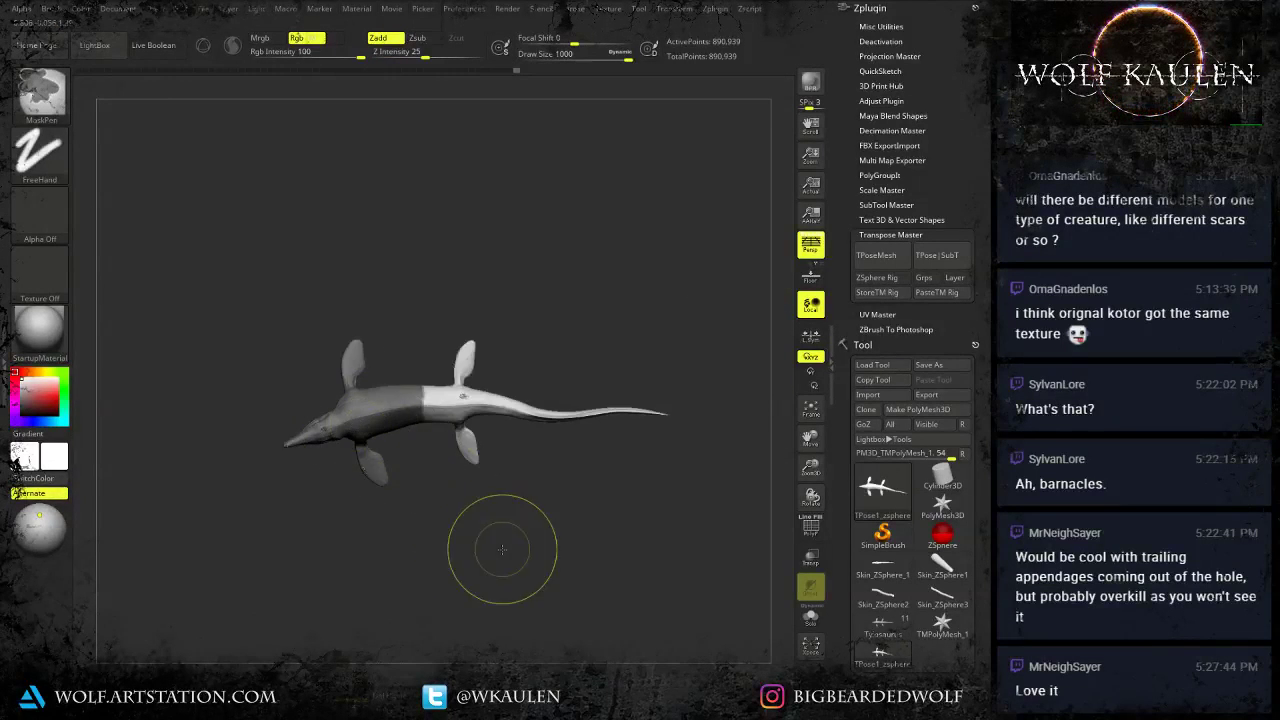
left_click_drag(502, 549, 505, 533, "ctrl")
key("ctrl+z")
left_click(555, 528, "ctrl")
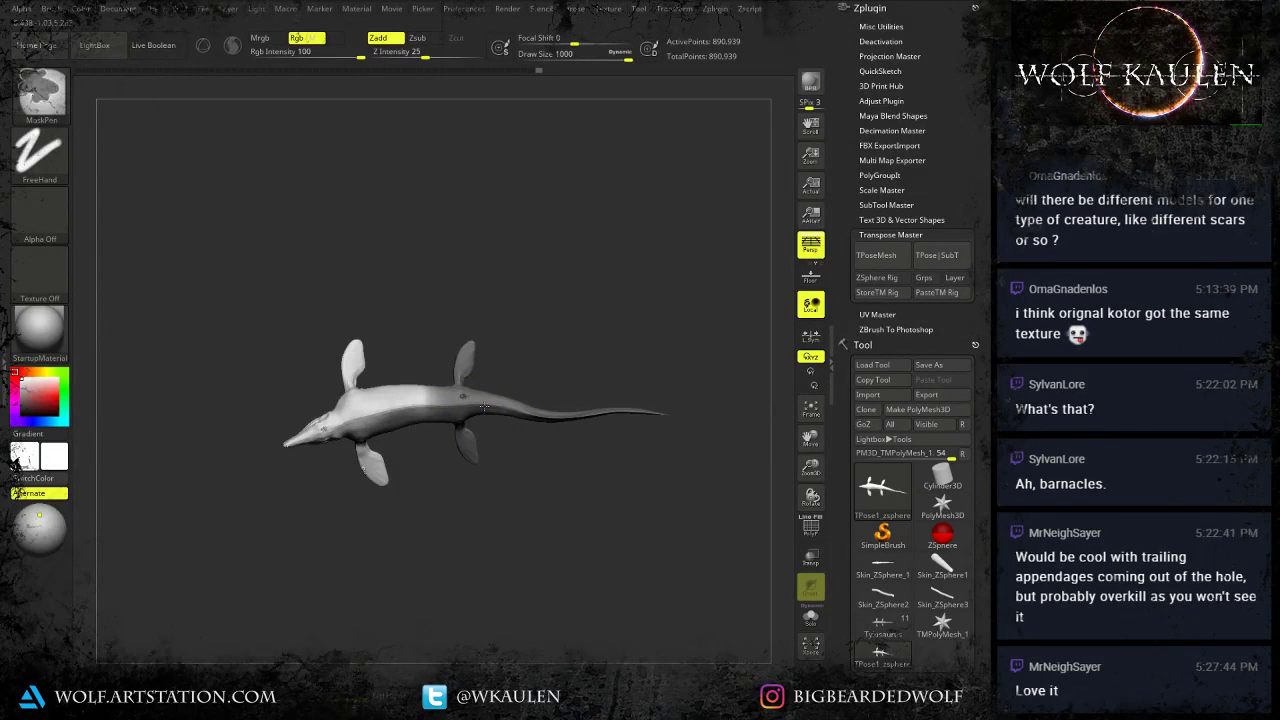
key("w")
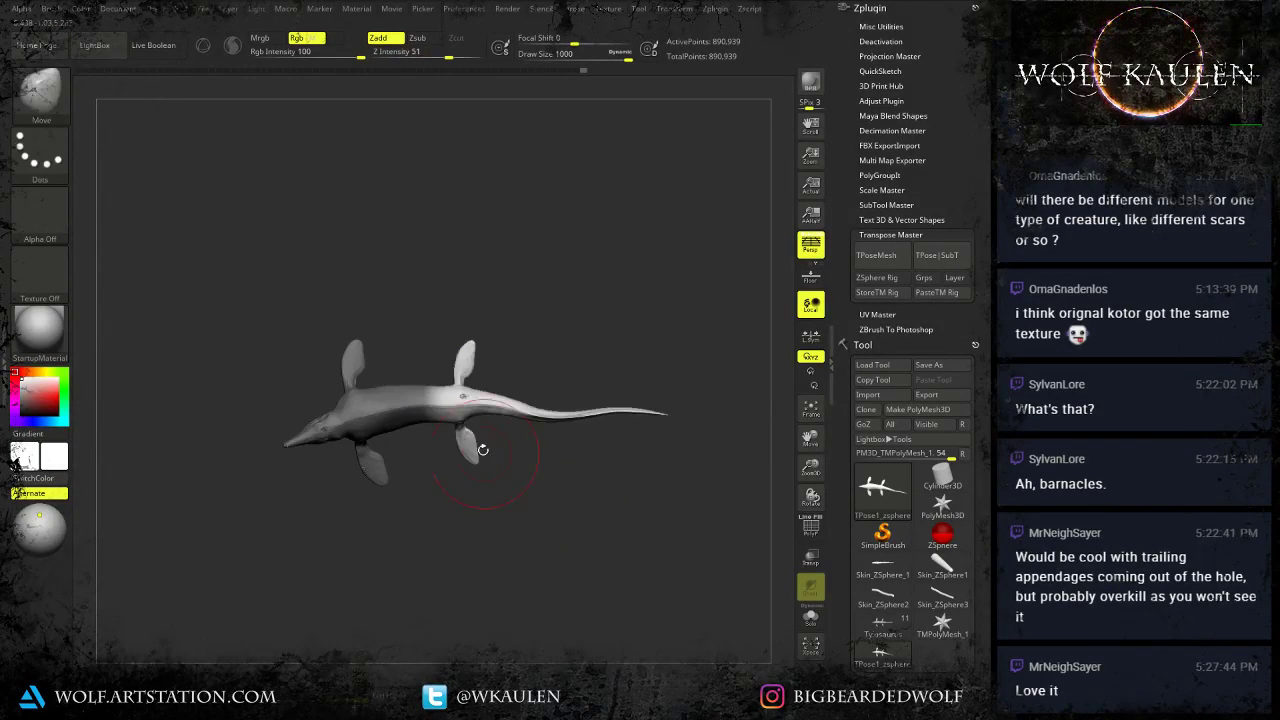
mouse_move(444, 406)
left_mouse_down()
mouse_move(523, 403)
mouse_move(528, 425)
left_mouse_up()
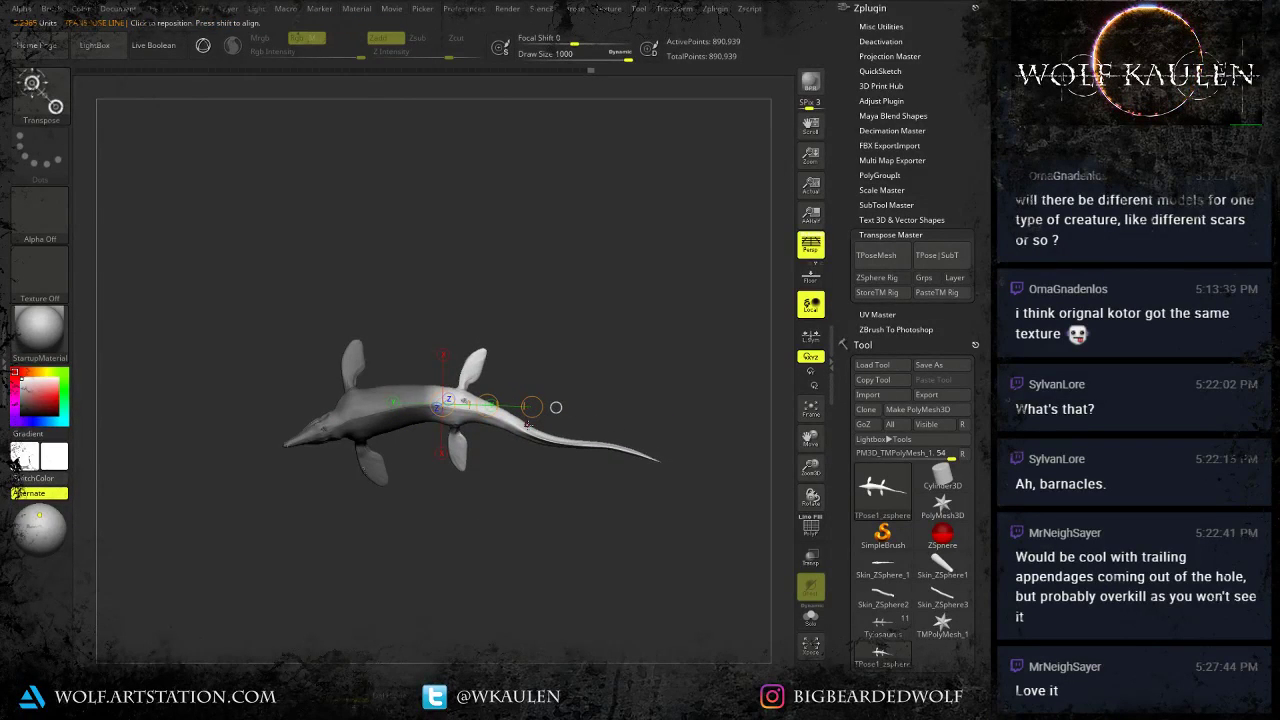
key("q")
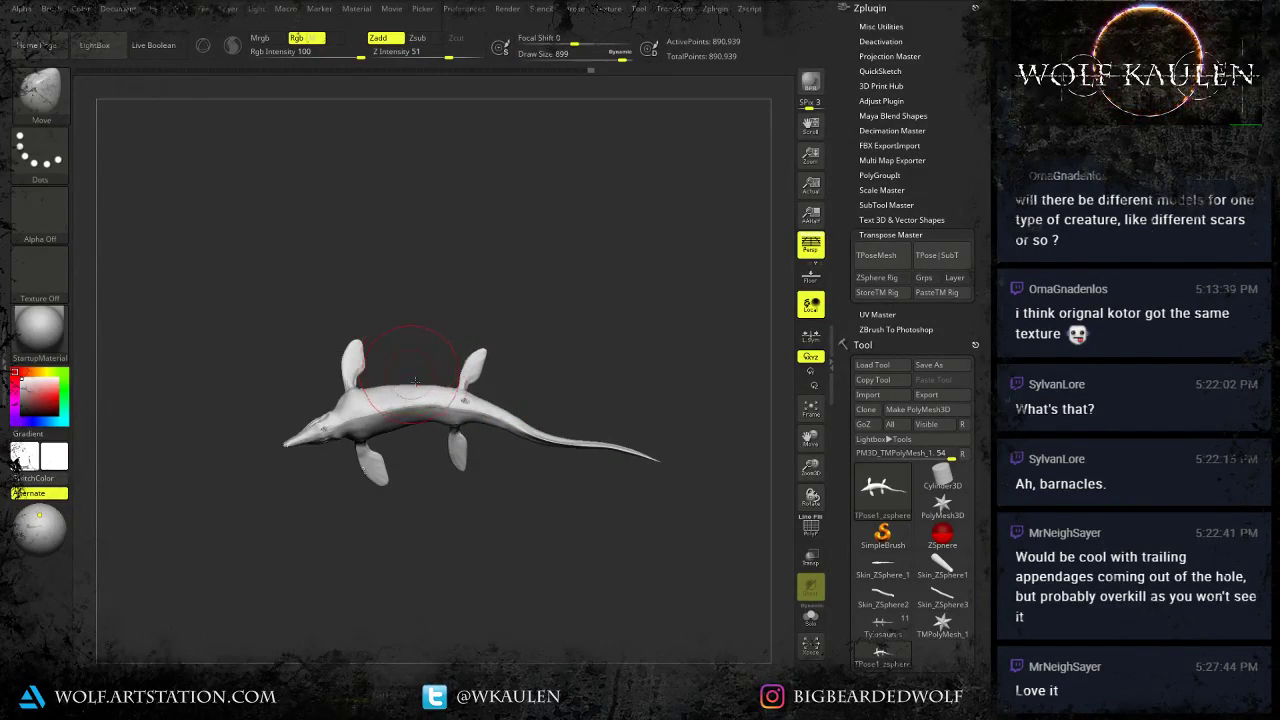
Refine the curve of the back and the tail base with the Move brush, setting its draw size to 943.
left_click_drag(418, 386, 419, 382)
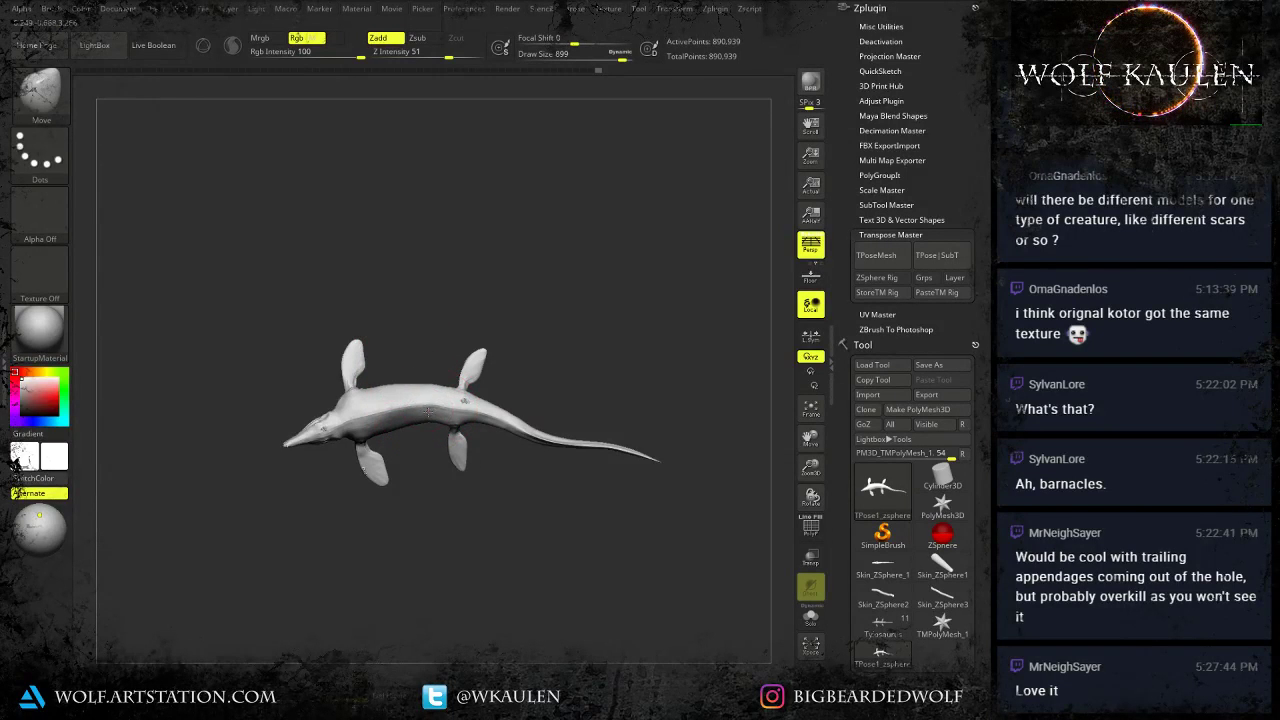
right_click_drag(427, 406, 462, 383)
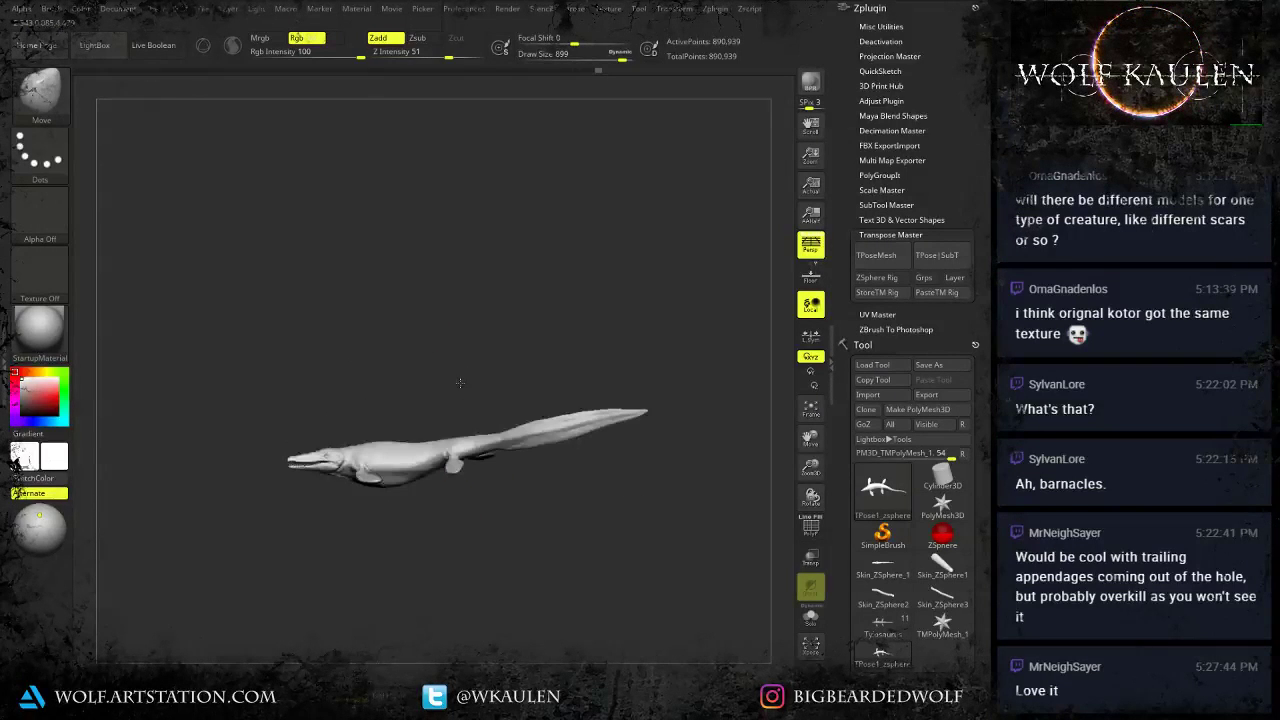
key("s")
left_click(510, 438)
right_click_drag(510, 439, 491, 445)
left_click_drag(490, 445, 492, 440)
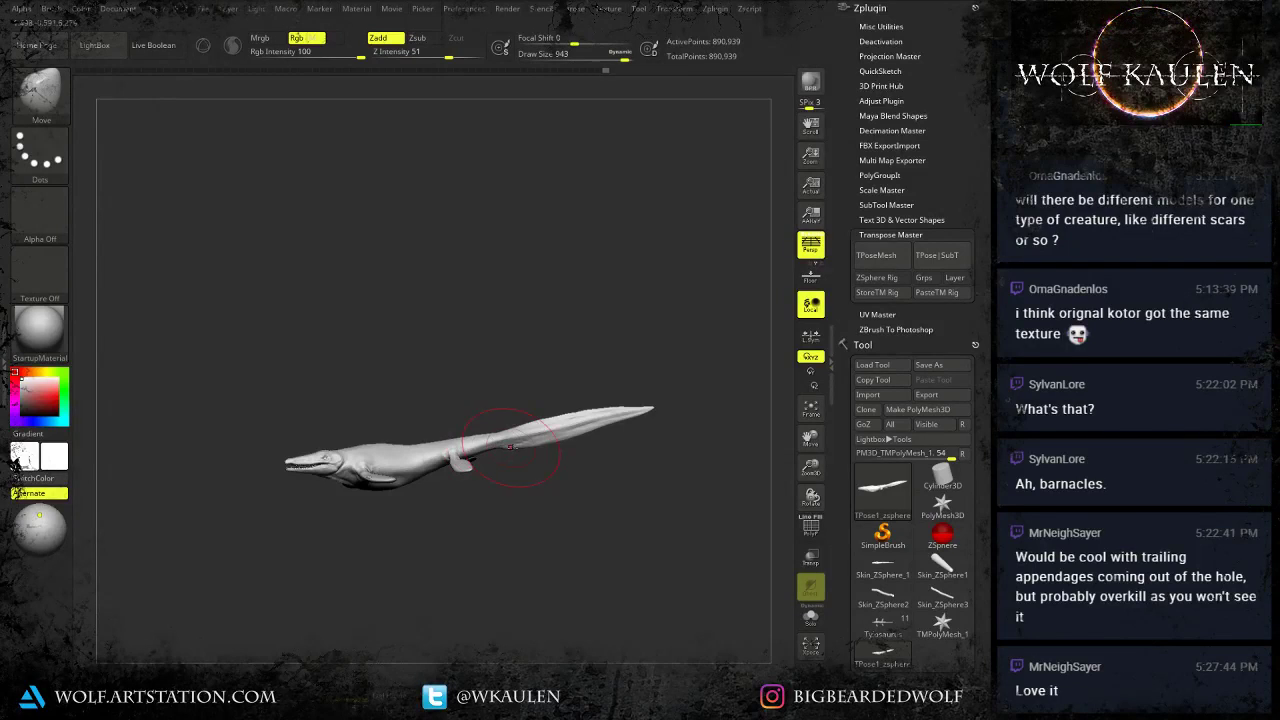
right_click_drag(600, 457, 564, 459)
right_click_drag(564, 459, 538, 475)
Transfer the finished pose back to the detailed subtools with Transpose Master's TPose|SubT and check the posed creature from the front.
left_click(937, 255)
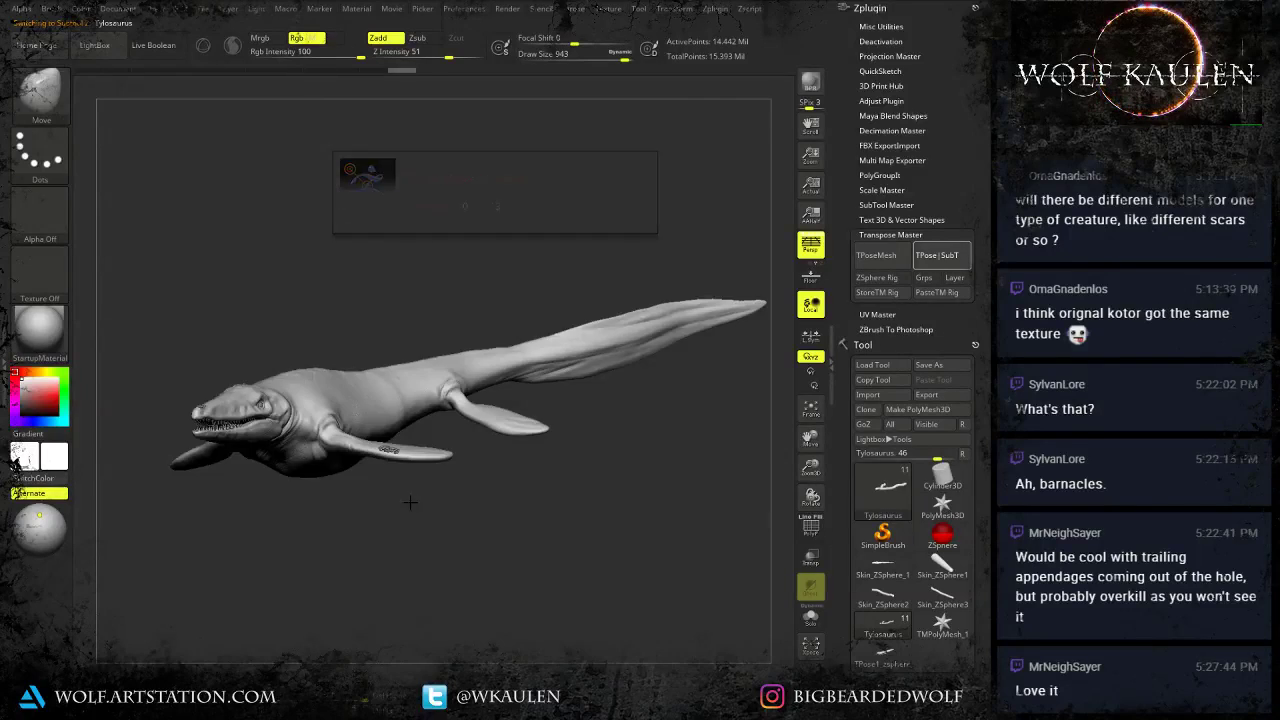
left_click_drag(434, 510, 305, 231)
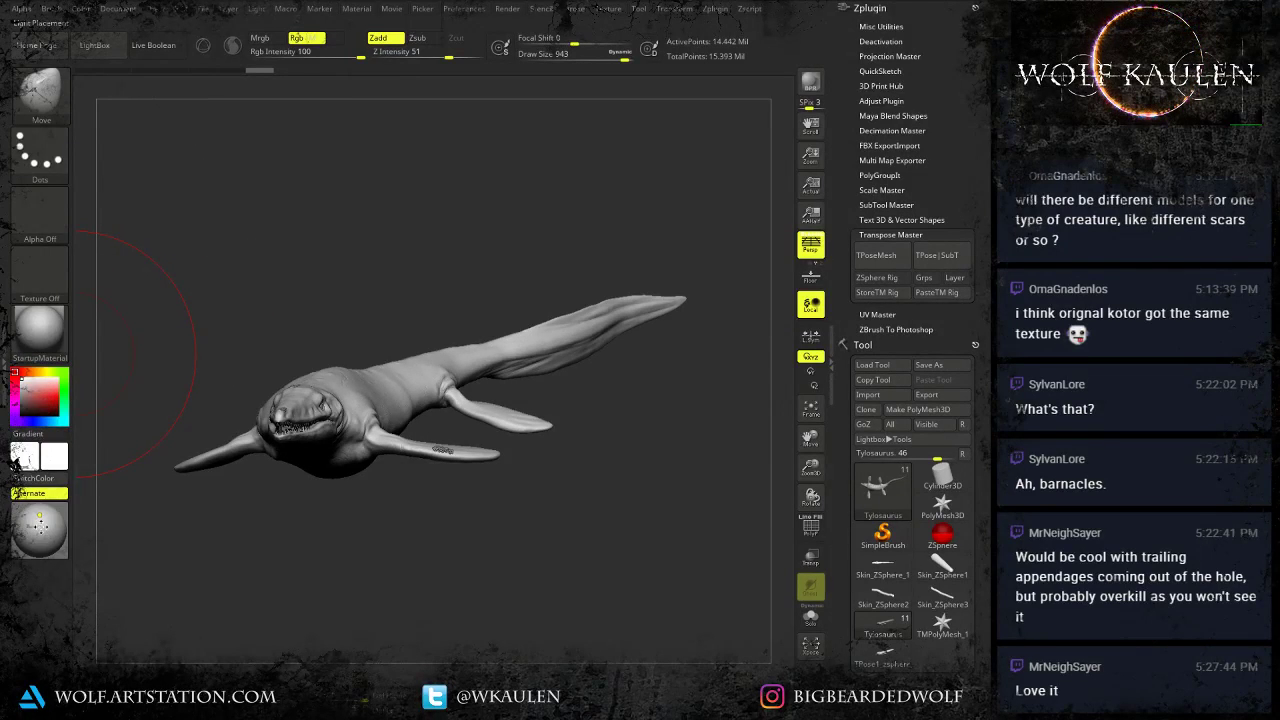
Shift the light direction to relight the creature's head and set the document background to a darker, near-black grey.
left_click_drag(39, 529, 35, 510)
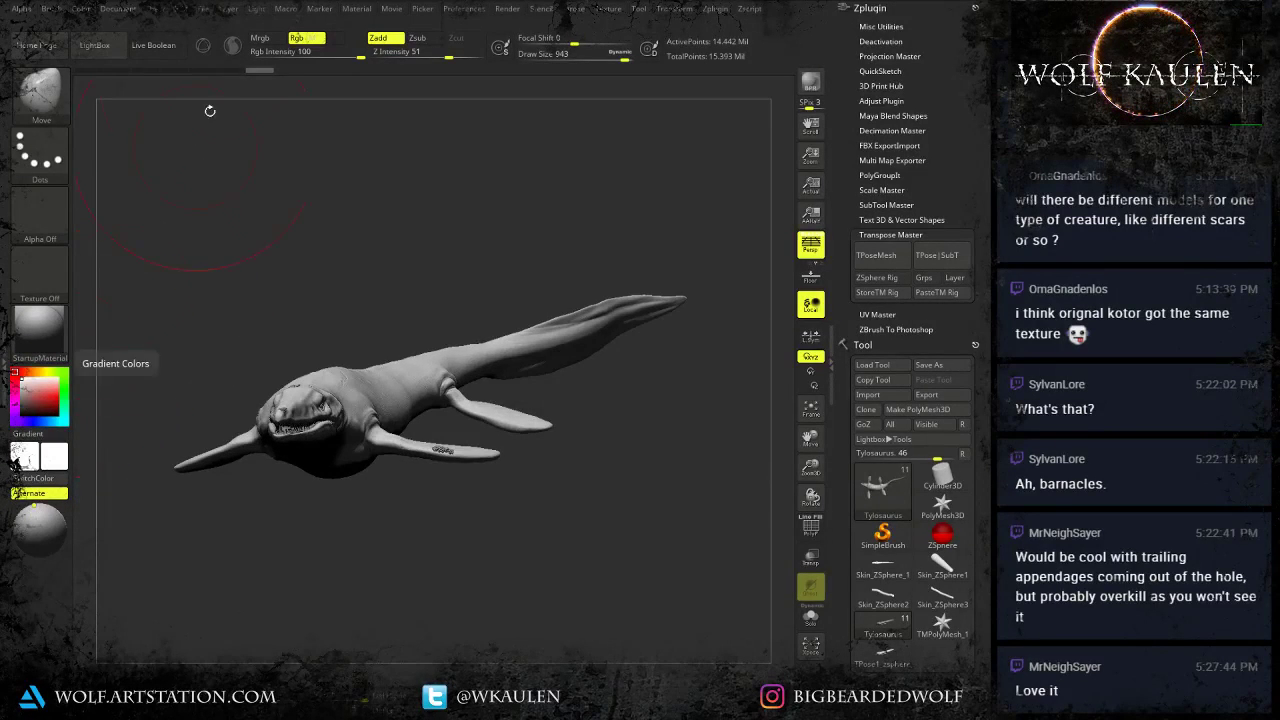
left_click(117, 9)
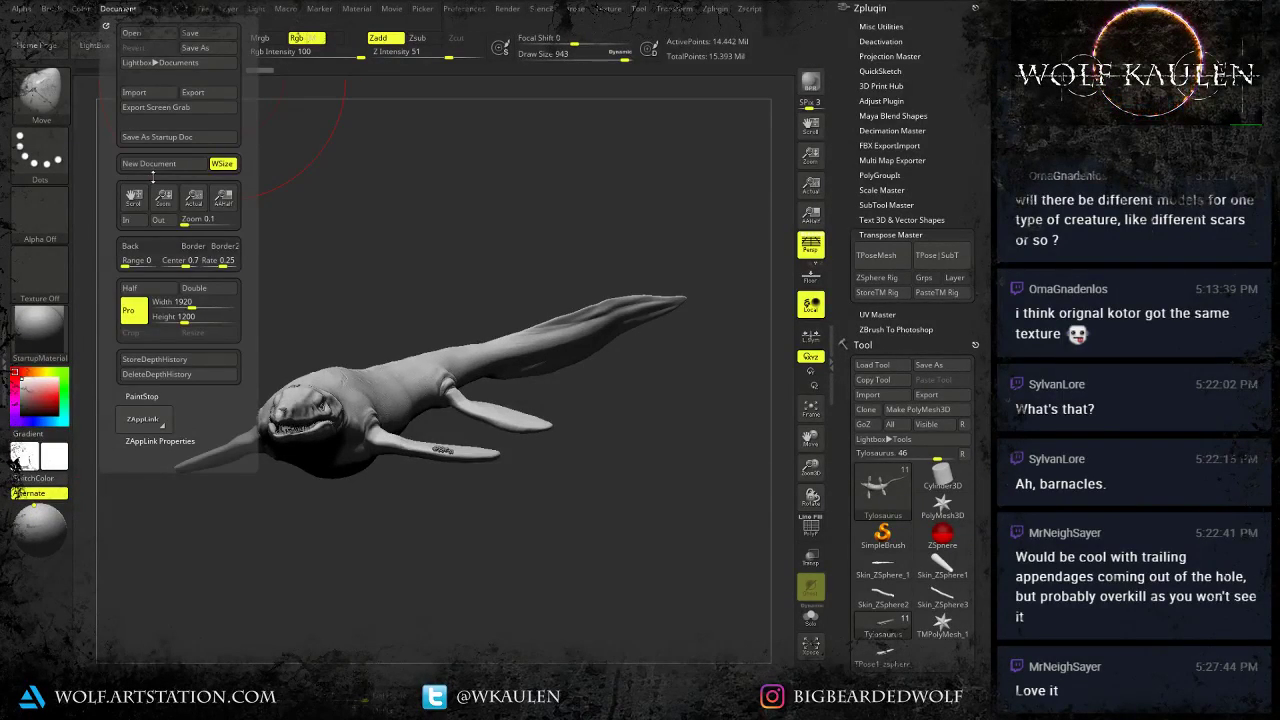
left_click_drag(143, 252, 26, 347)
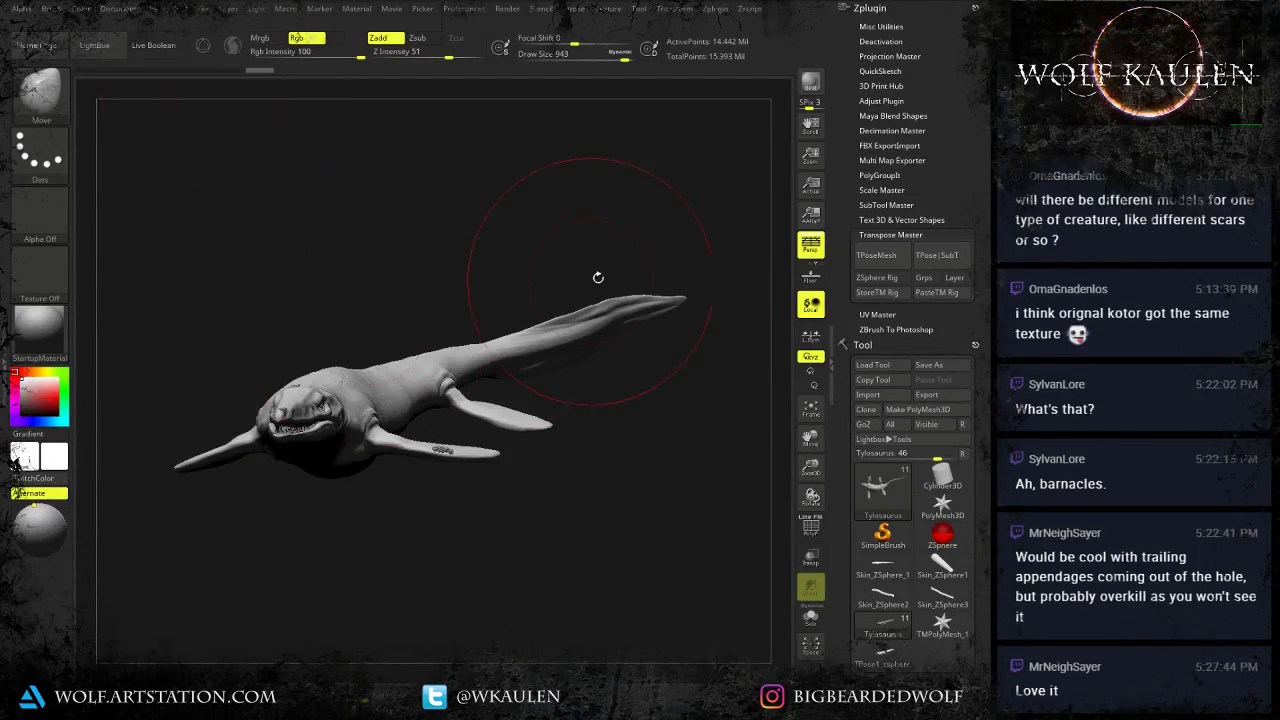
Hide the surrounding interface, frame the whole creature so it fills the canvas, and render the view.
mouse_move(387, 208)
left_mouse_down("alt")
mouse_move(352, 245)
mouse_move(371, 222)
left_mouse_up("alt")
key("Tab")
key("f")
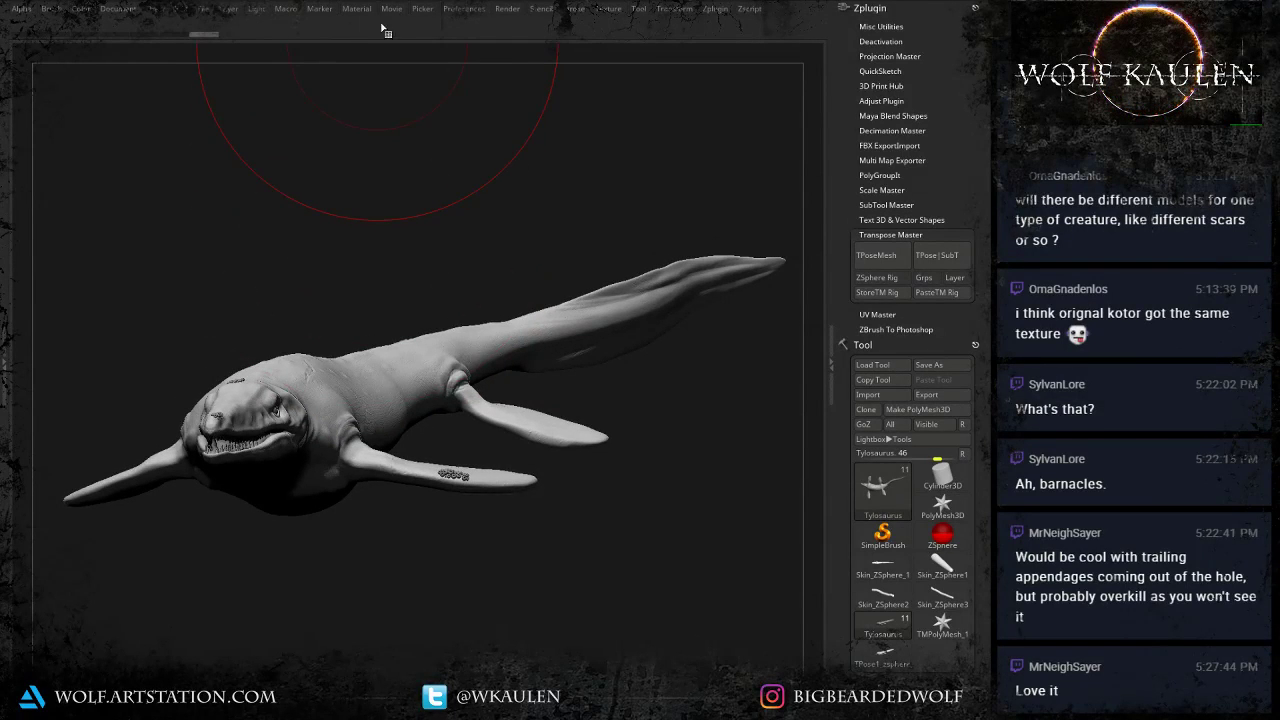
left_click(507, 9)
left_click(524, 63)
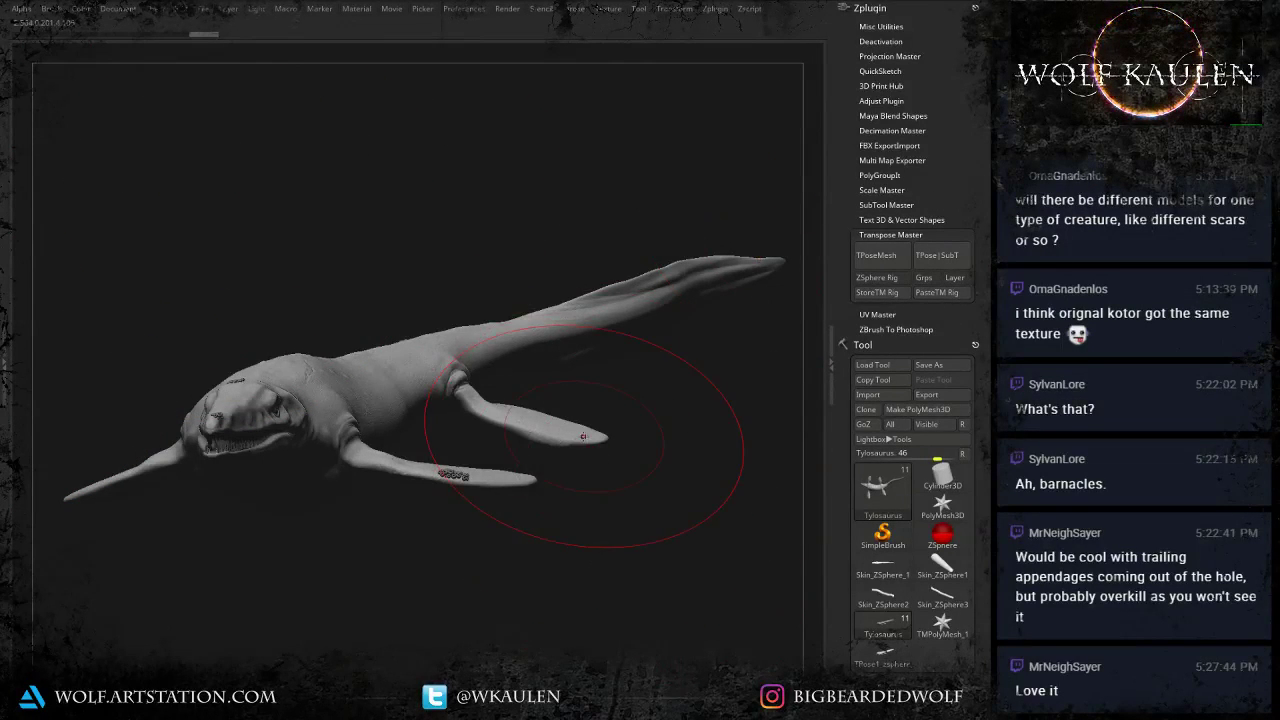
Export the rendered document image as a Photoshop PSD named wip1 in the tylosaurus folder.
left_click(124, 10)
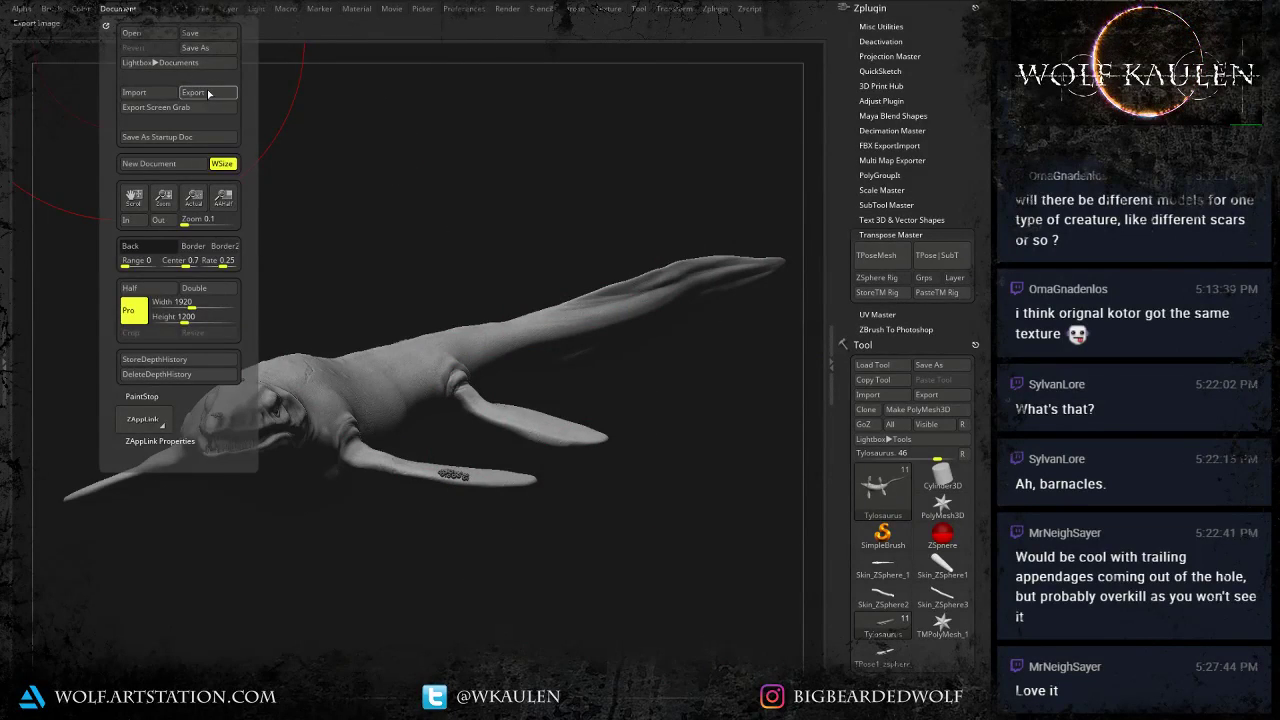
left_click(193, 92)
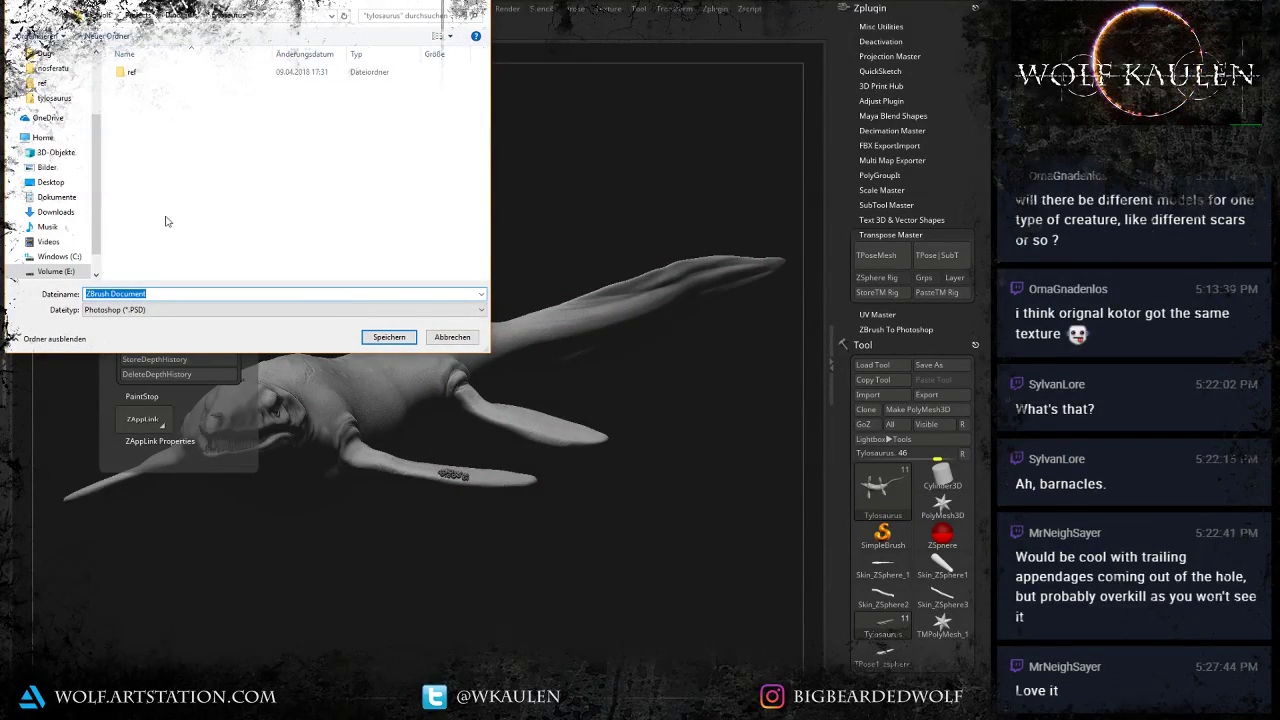
type("wip1")
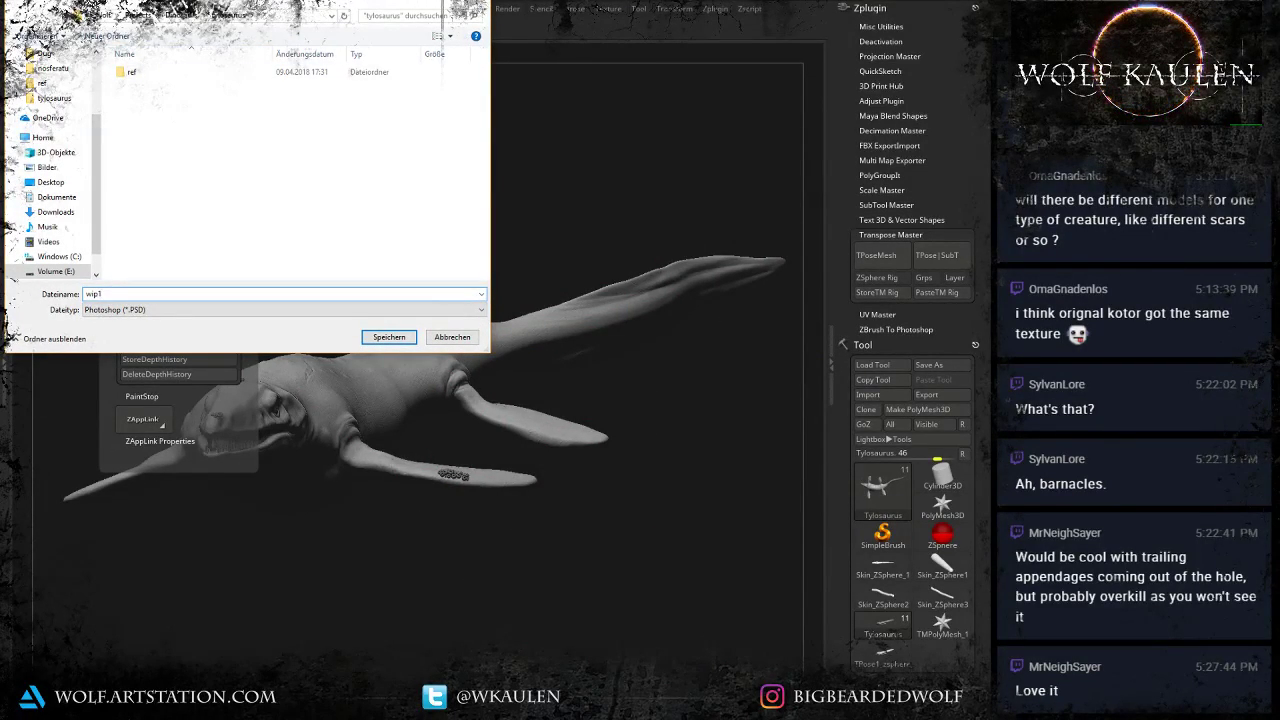
key("Return")
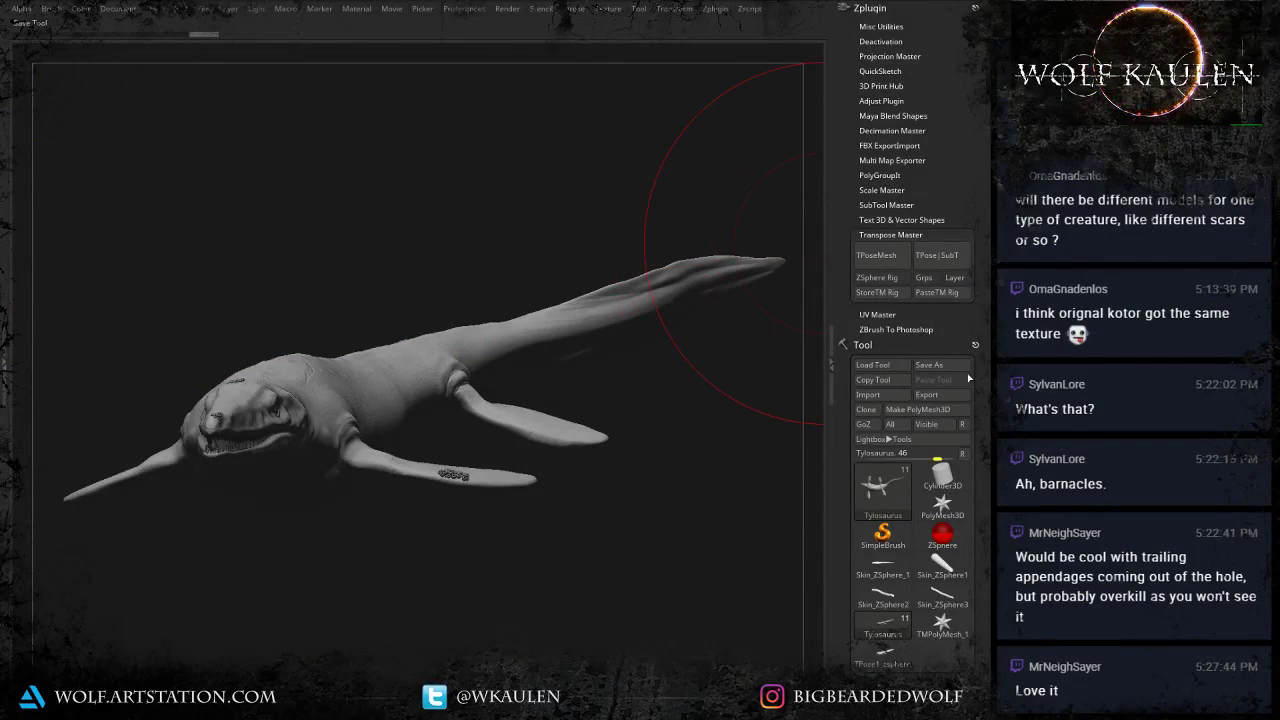
Merge all visible Tylosaurus subtools into a new combined tool with MergeVisible.
left_click_drag(984, 540, 984, 195)
left_click(870, 342)
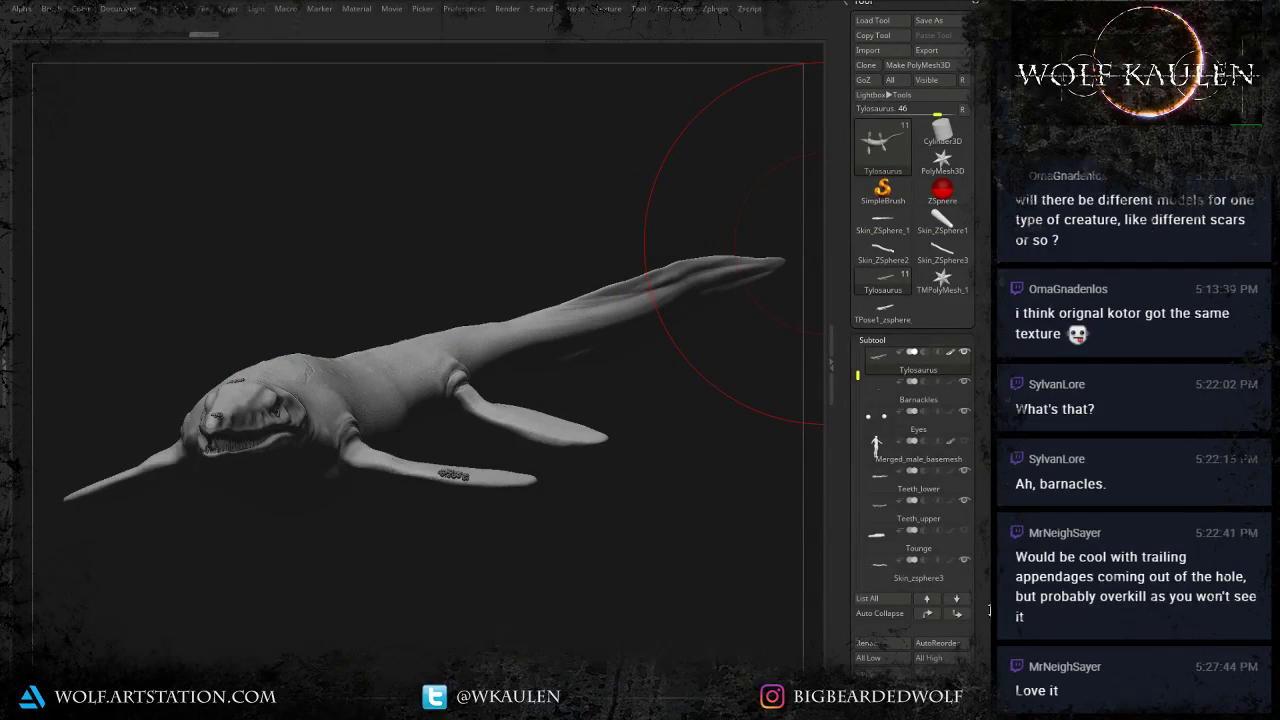
scroll(989, 610, "down", 4)
left_click(878, 508)
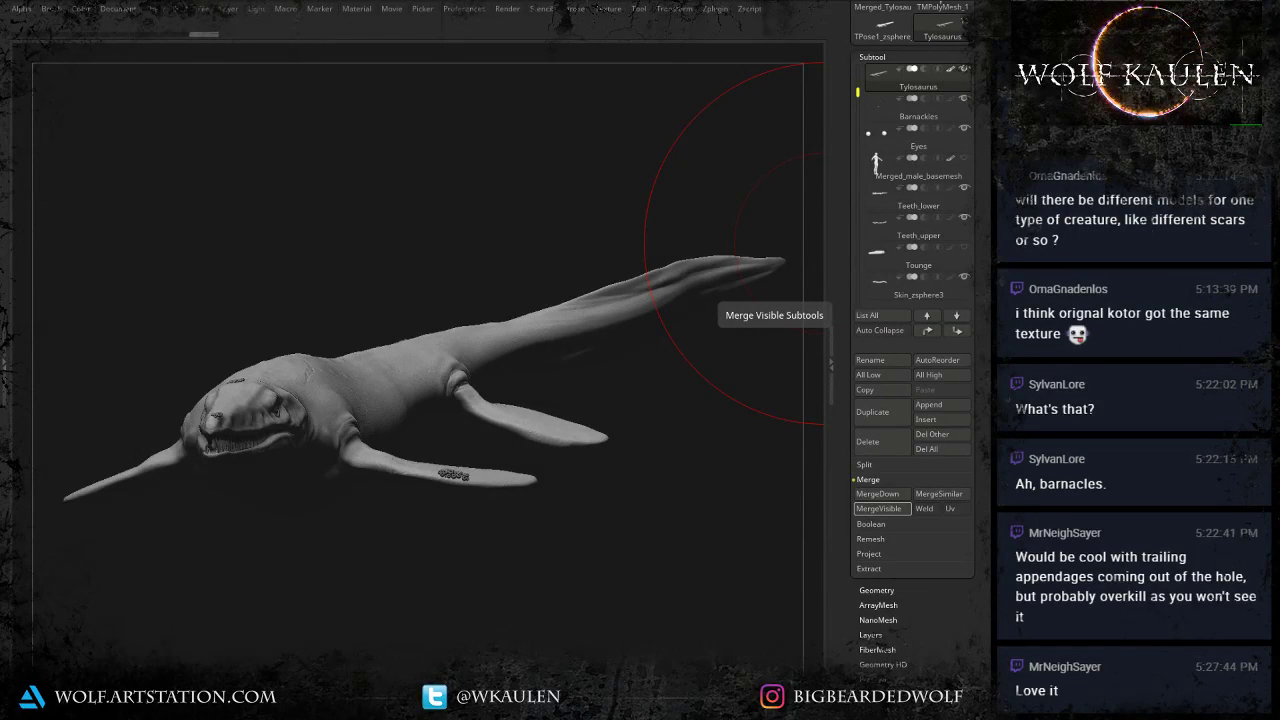
mouse_move(472, 2)
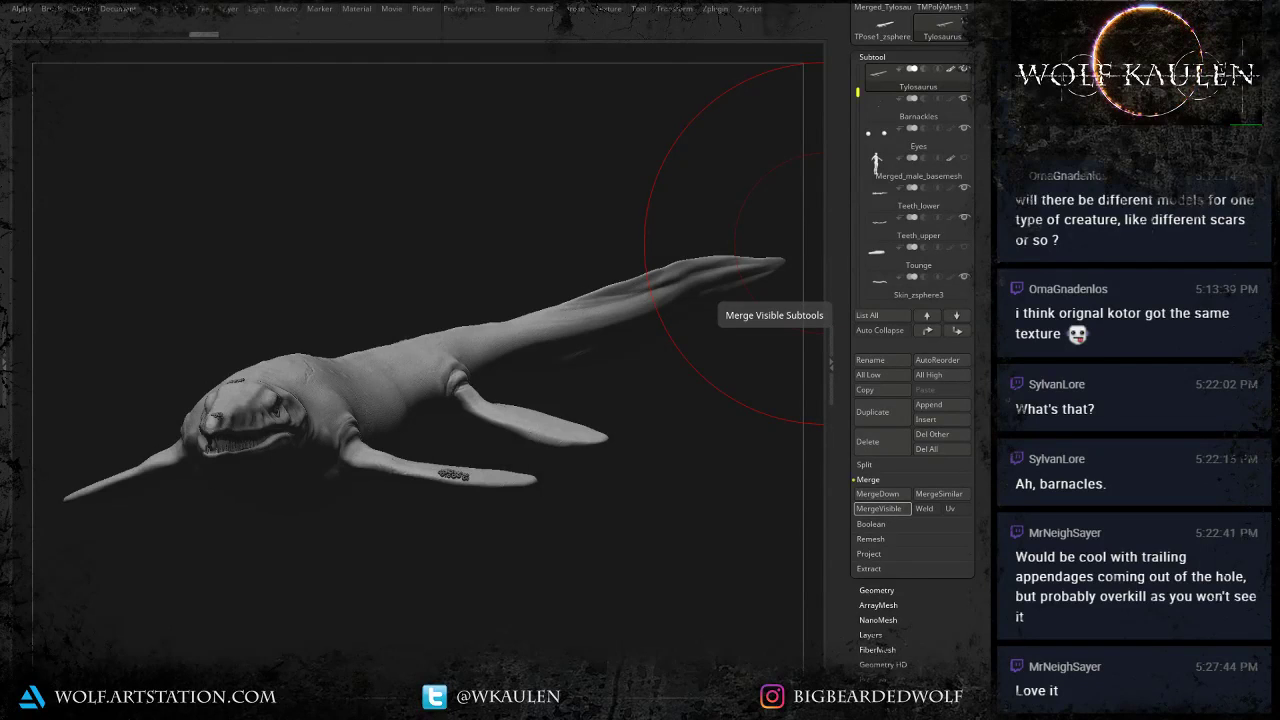